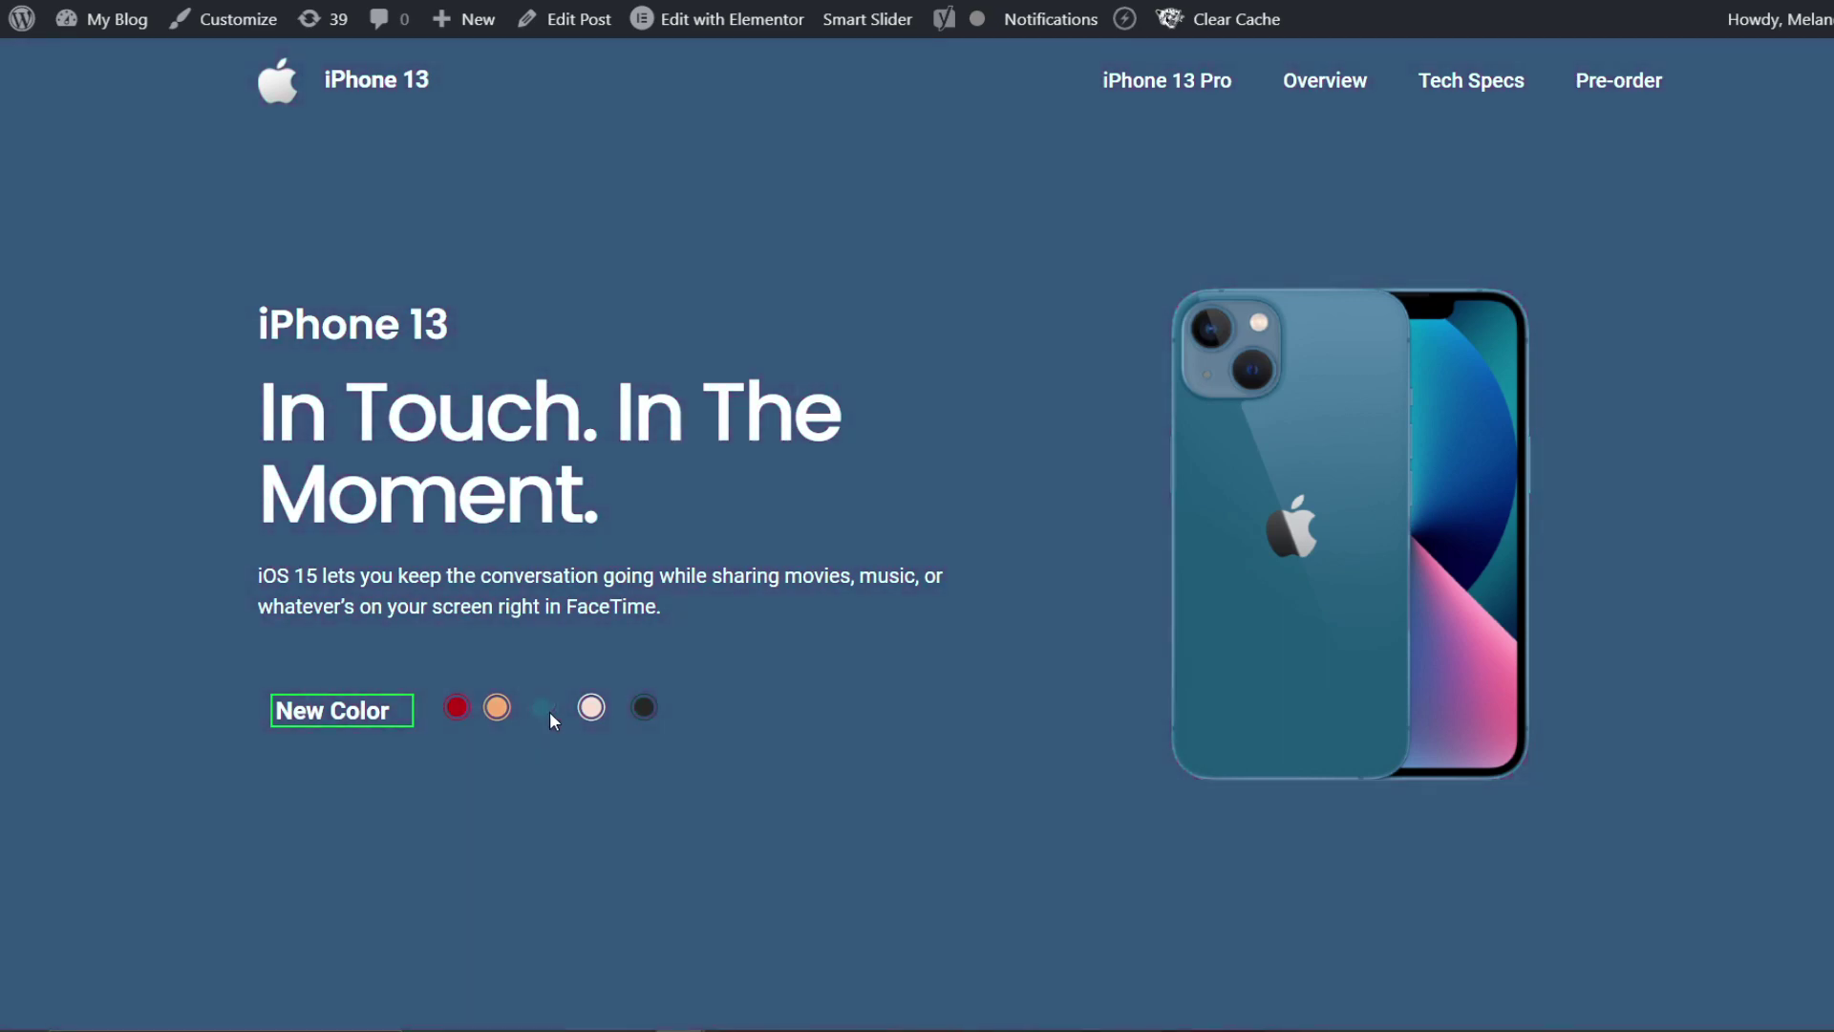
# Step: Examine how the New Color swatches in the finished page's hero change the phone image and background
pyautogui.click(592, 708)
pyautogui.click(640, 707)
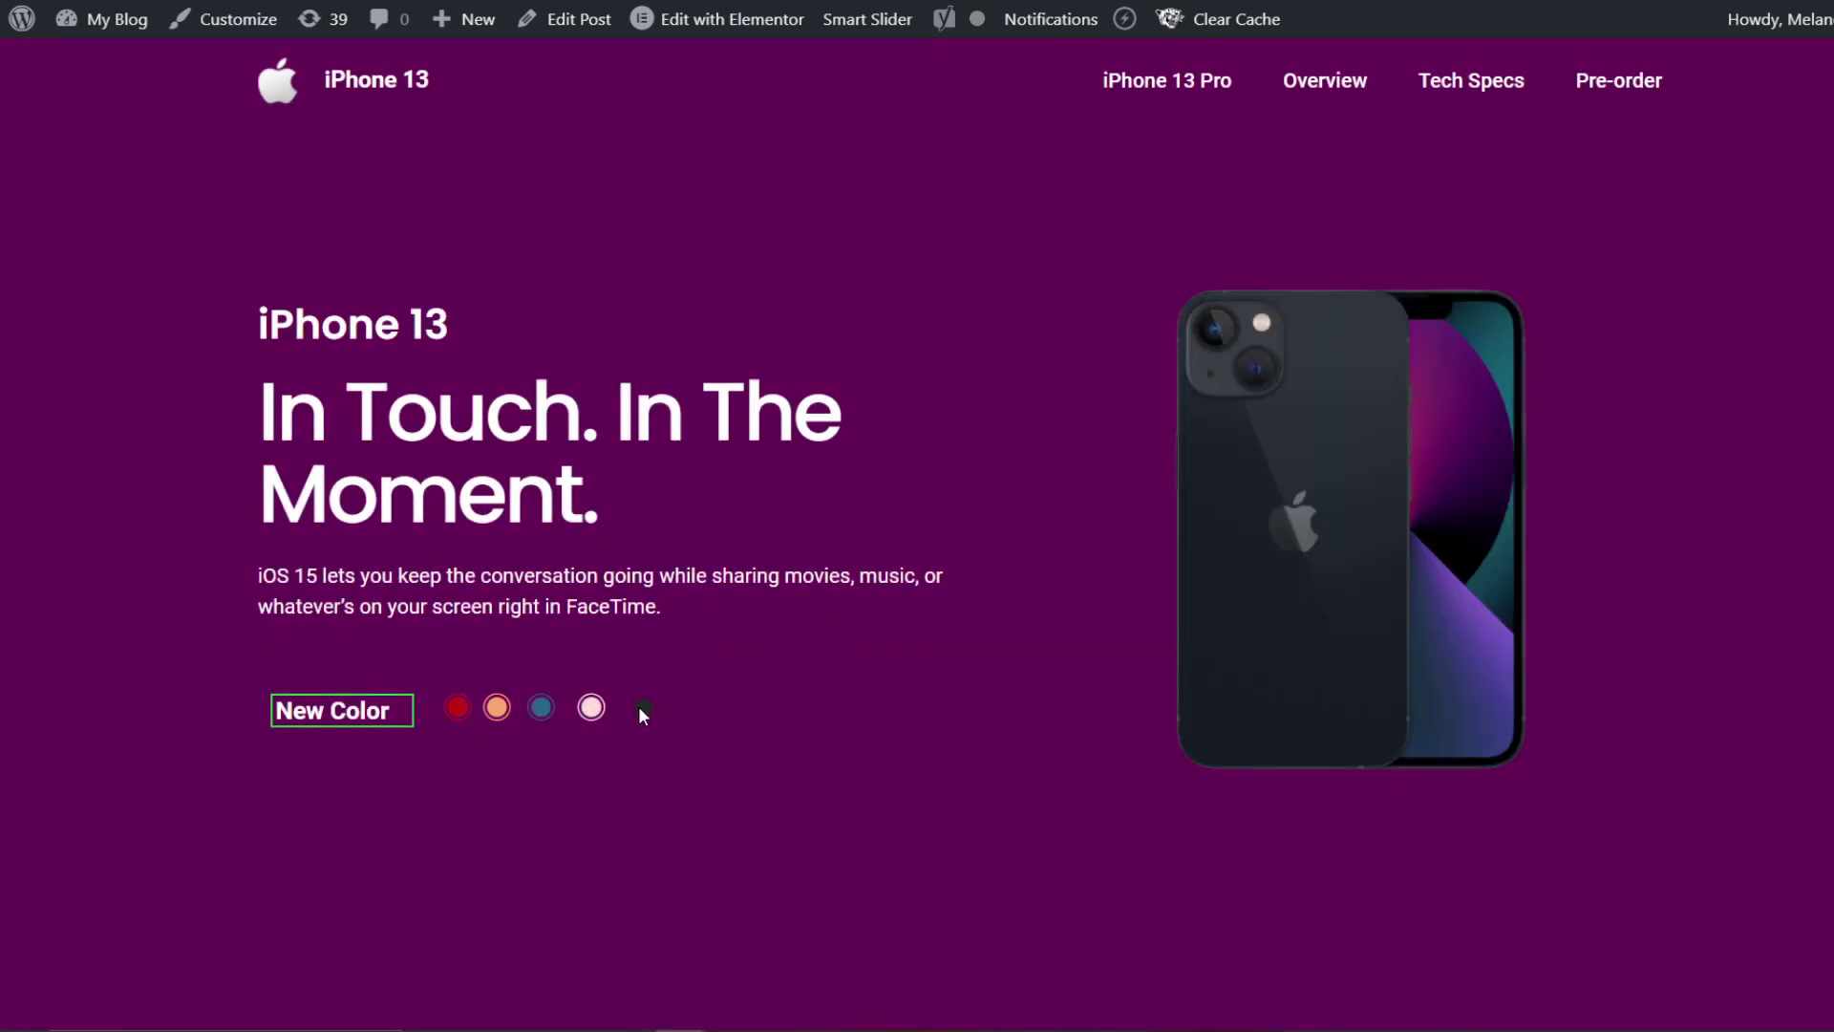
pyautogui.click(496, 707)
# Step: Examine how the red, blue, pink and black swatches in the Overview section switch the feature images
pyautogui.scroll(-10, 816, 725)
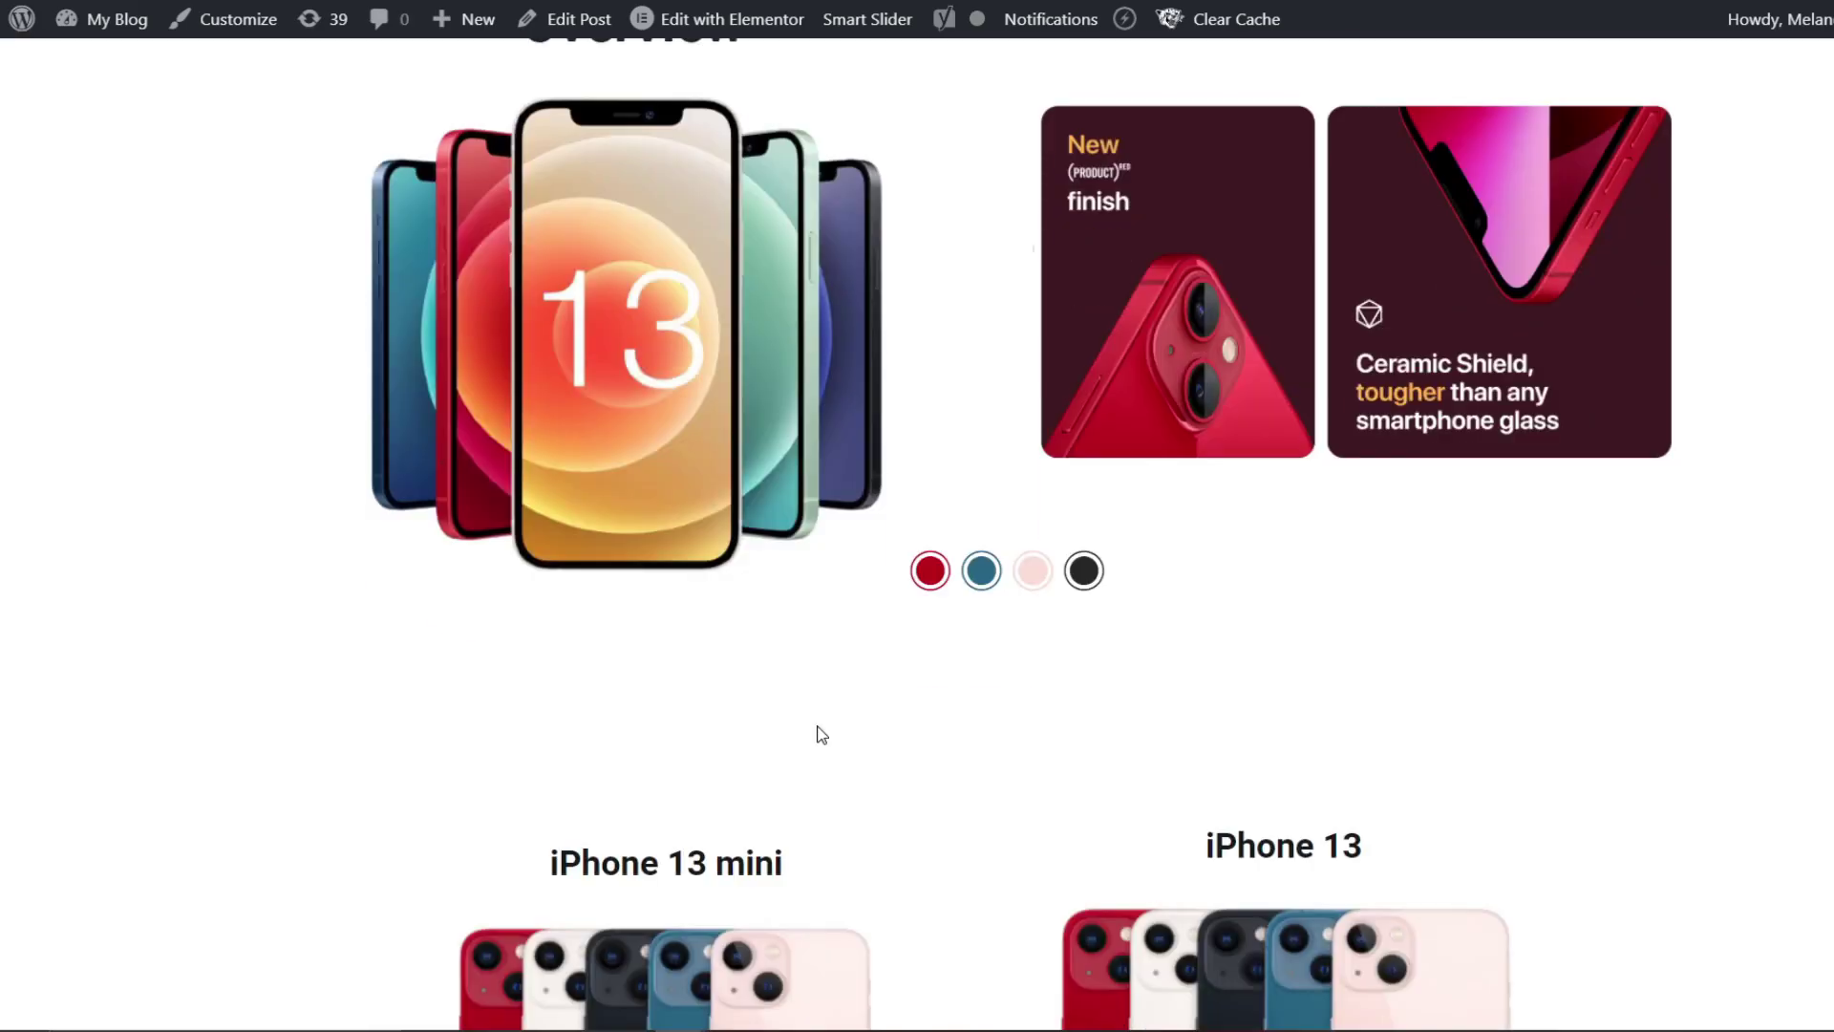
pyautogui.scroll(2, 970, 750)
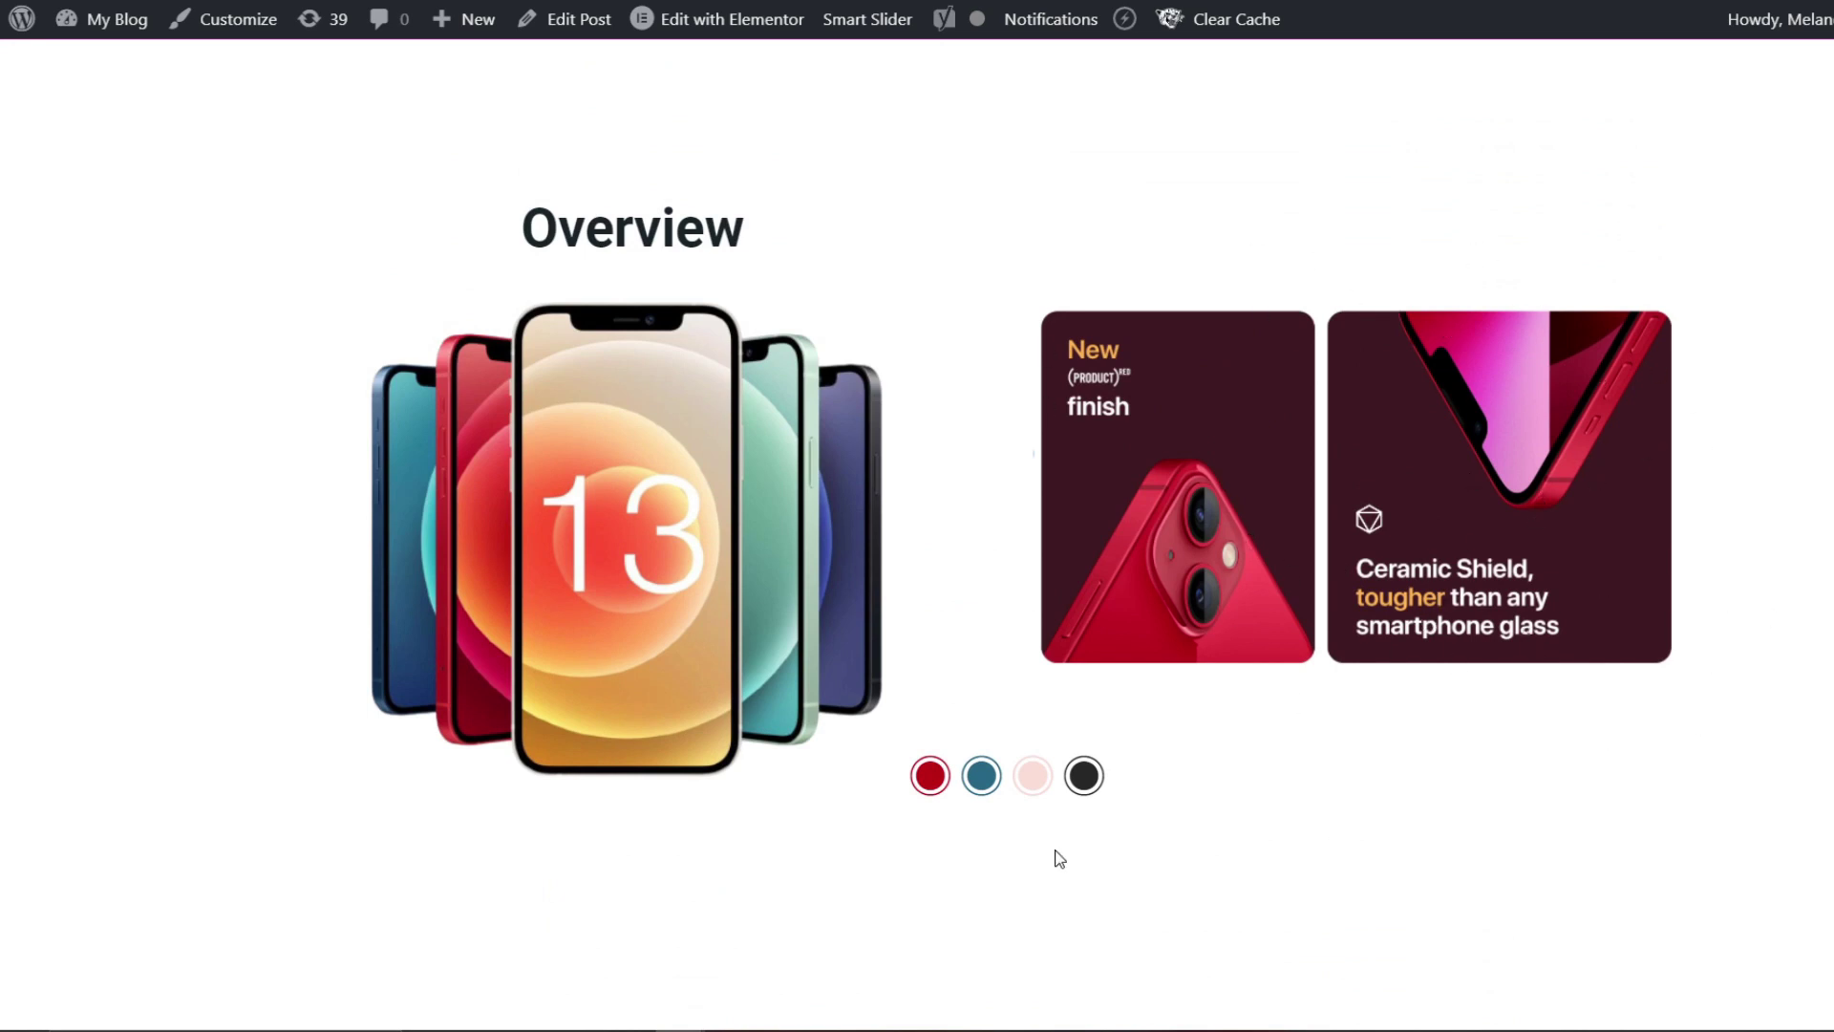
pyautogui.click(983, 777)
pyautogui.click(1030, 775)
pyautogui.click(1081, 774)
pyautogui.click(984, 768)
pyautogui.click(1033, 769)
pyautogui.click(1083, 769)
pyautogui.click(1032, 771)
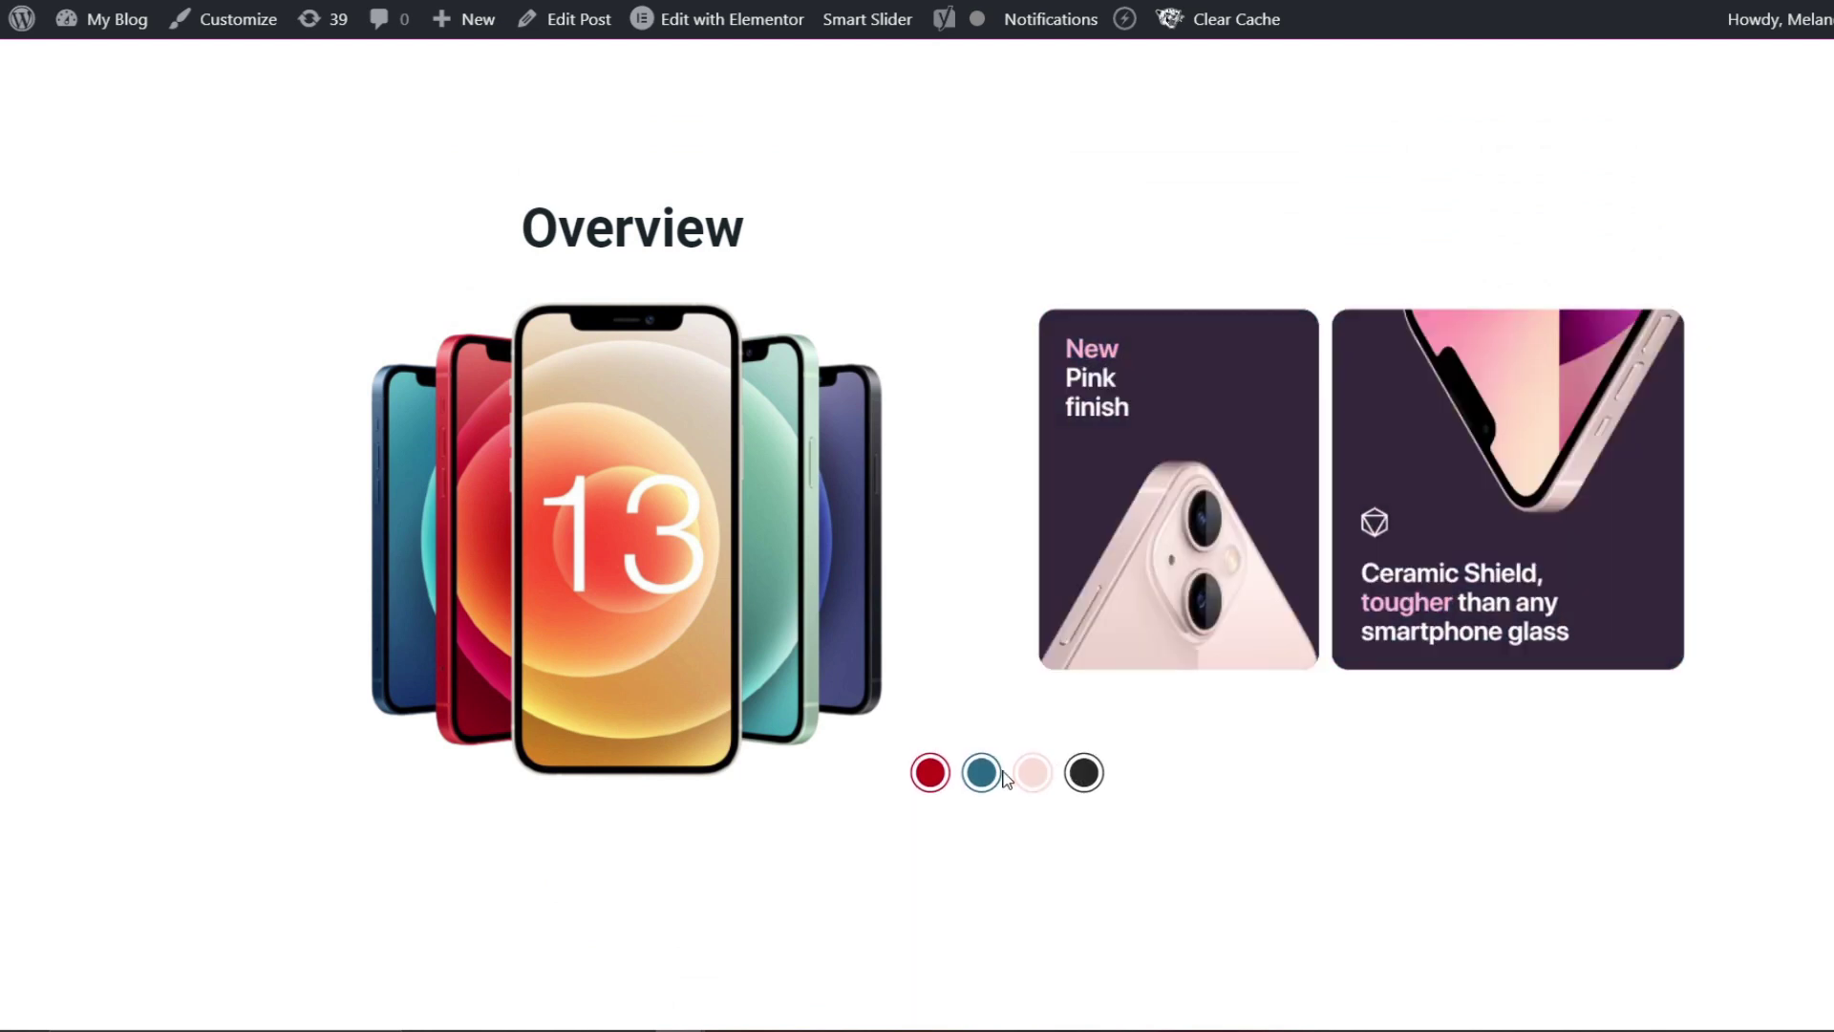
pyautogui.click(930, 774)
pyautogui.click(981, 773)
pyautogui.click(1084, 773)
pyautogui.click(1032, 773)
pyautogui.click(918, 777)
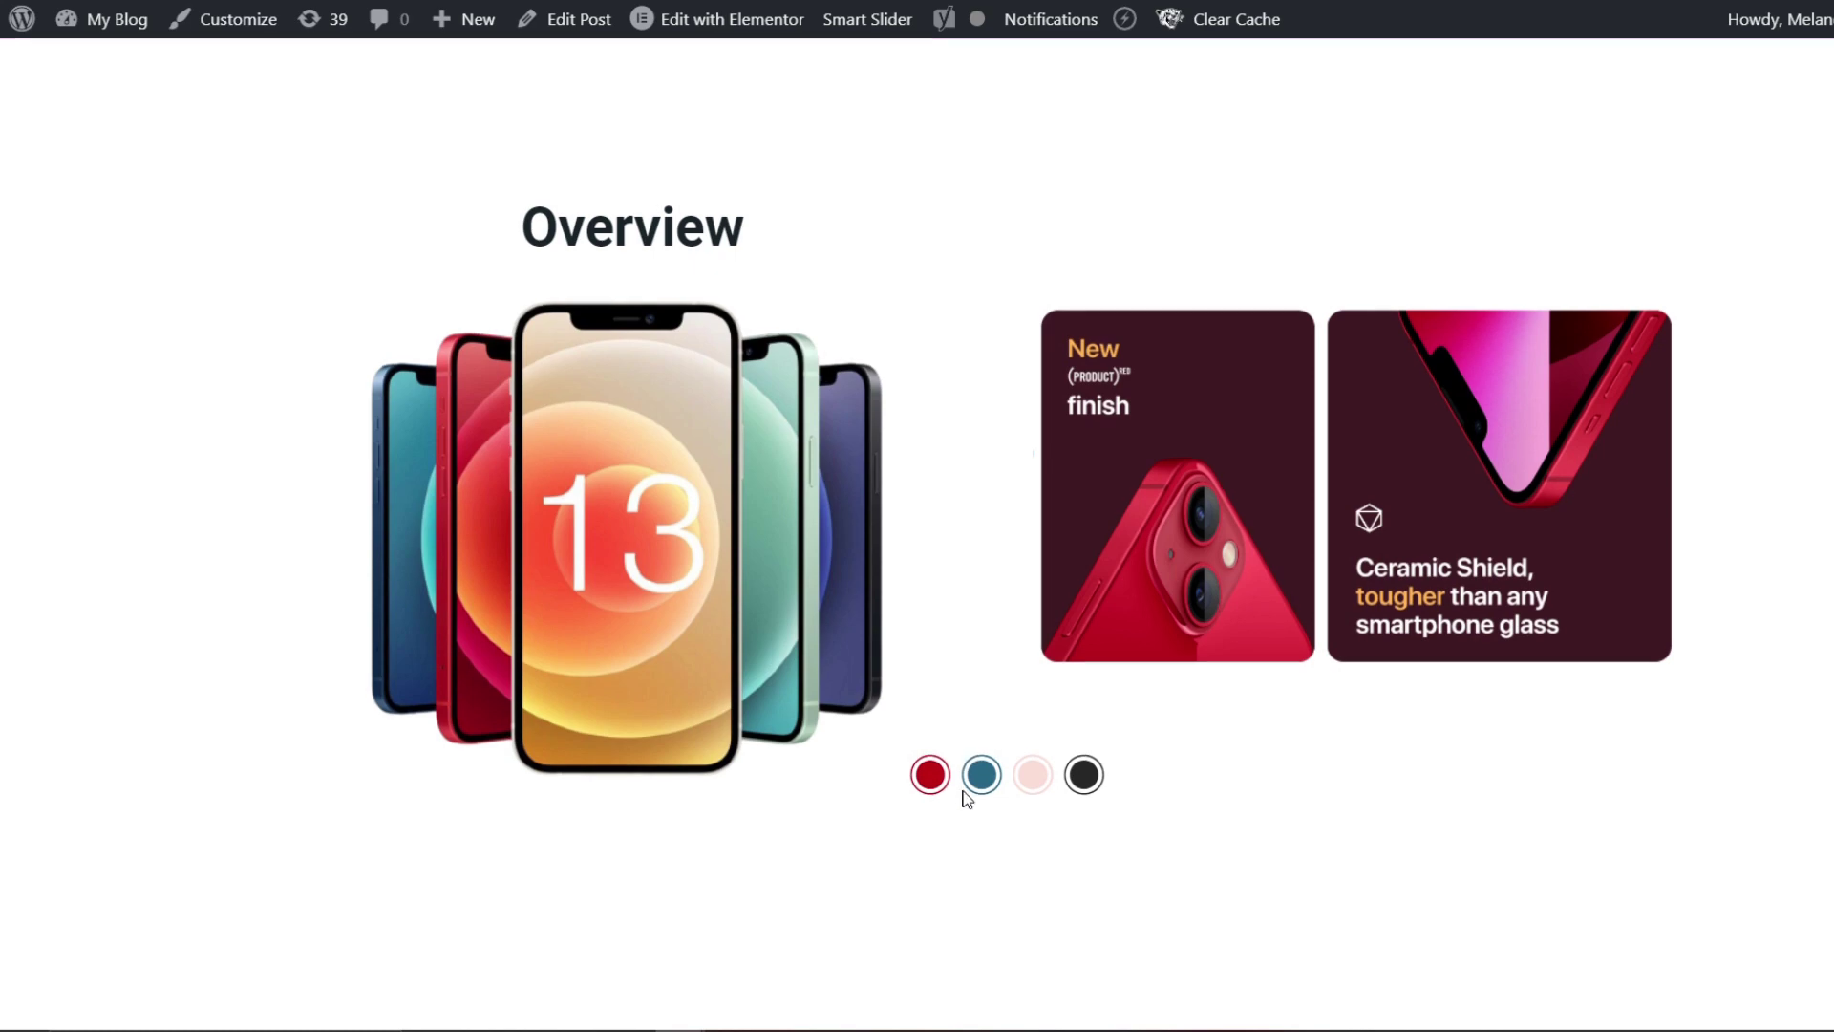
# Step: Look through the remaining sections of the finished iPhone page and return to its hero
pyautogui.scroll(-20, 966, 797)
pyautogui.scroll(-8, 975, 820)
pyautogui.scroll(13, 975, 819)
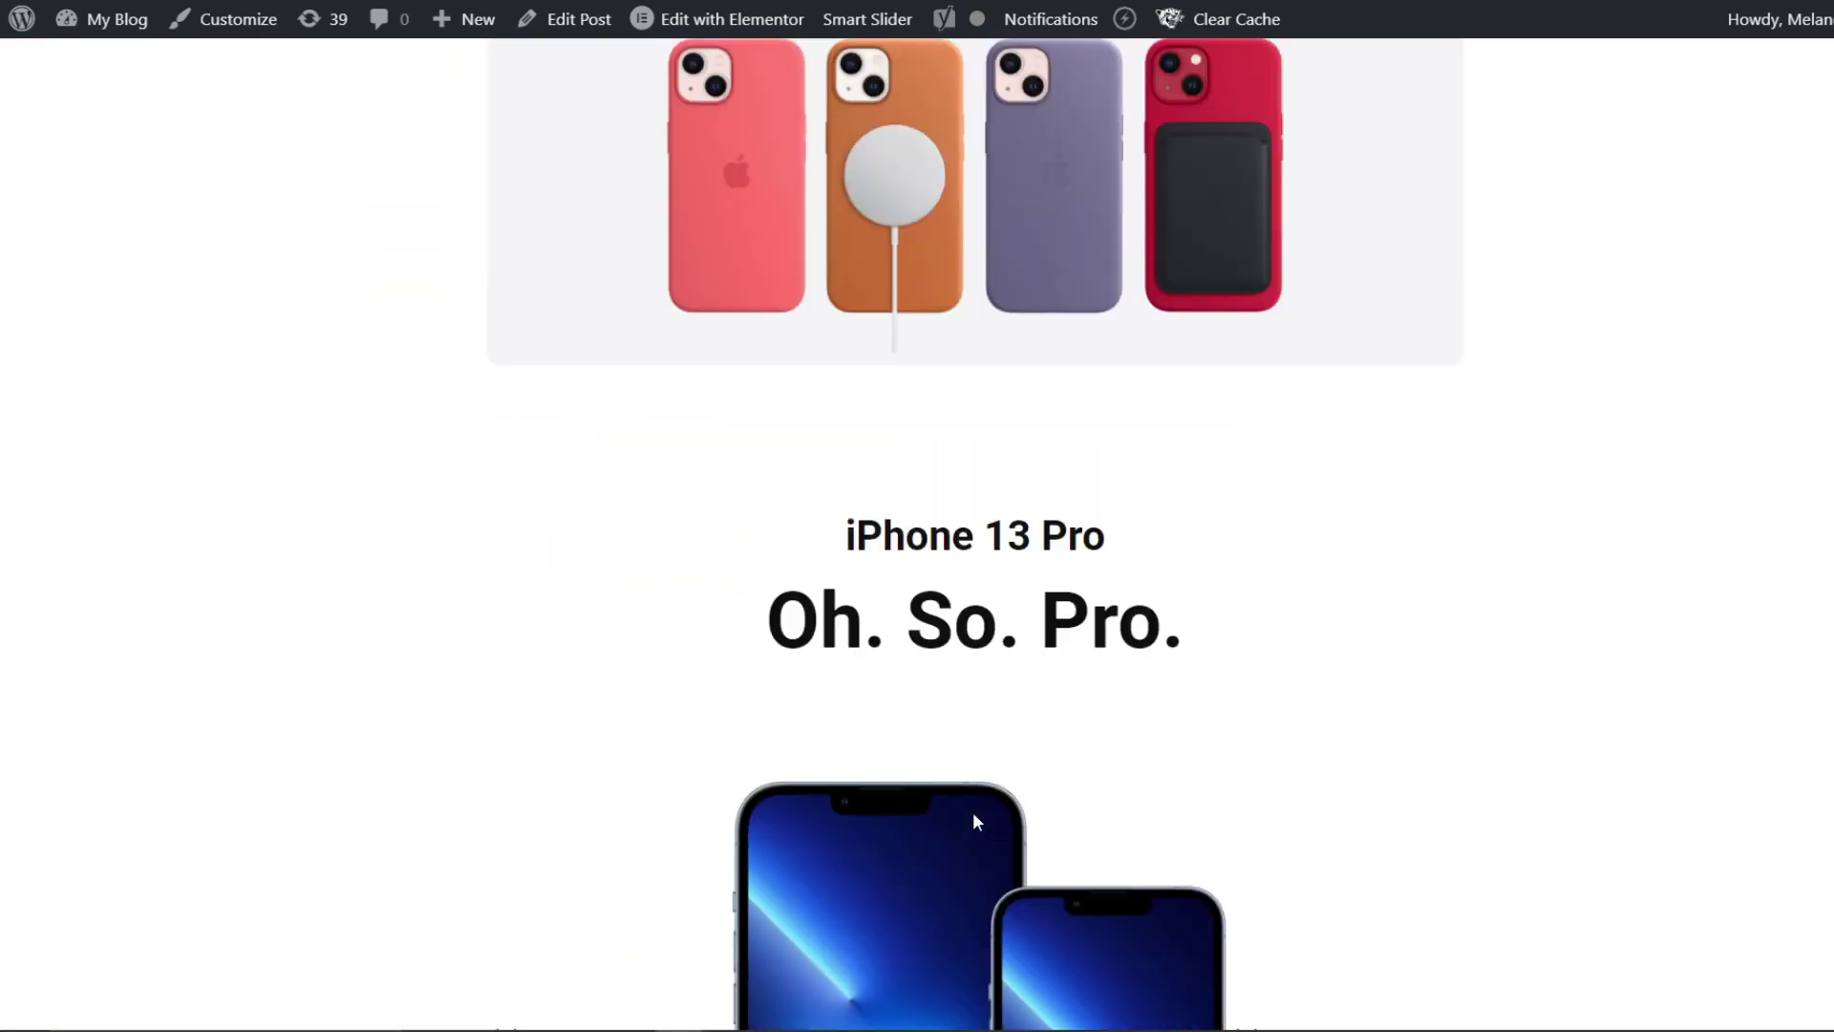
pyautogui.scroll(20, 973, 819)
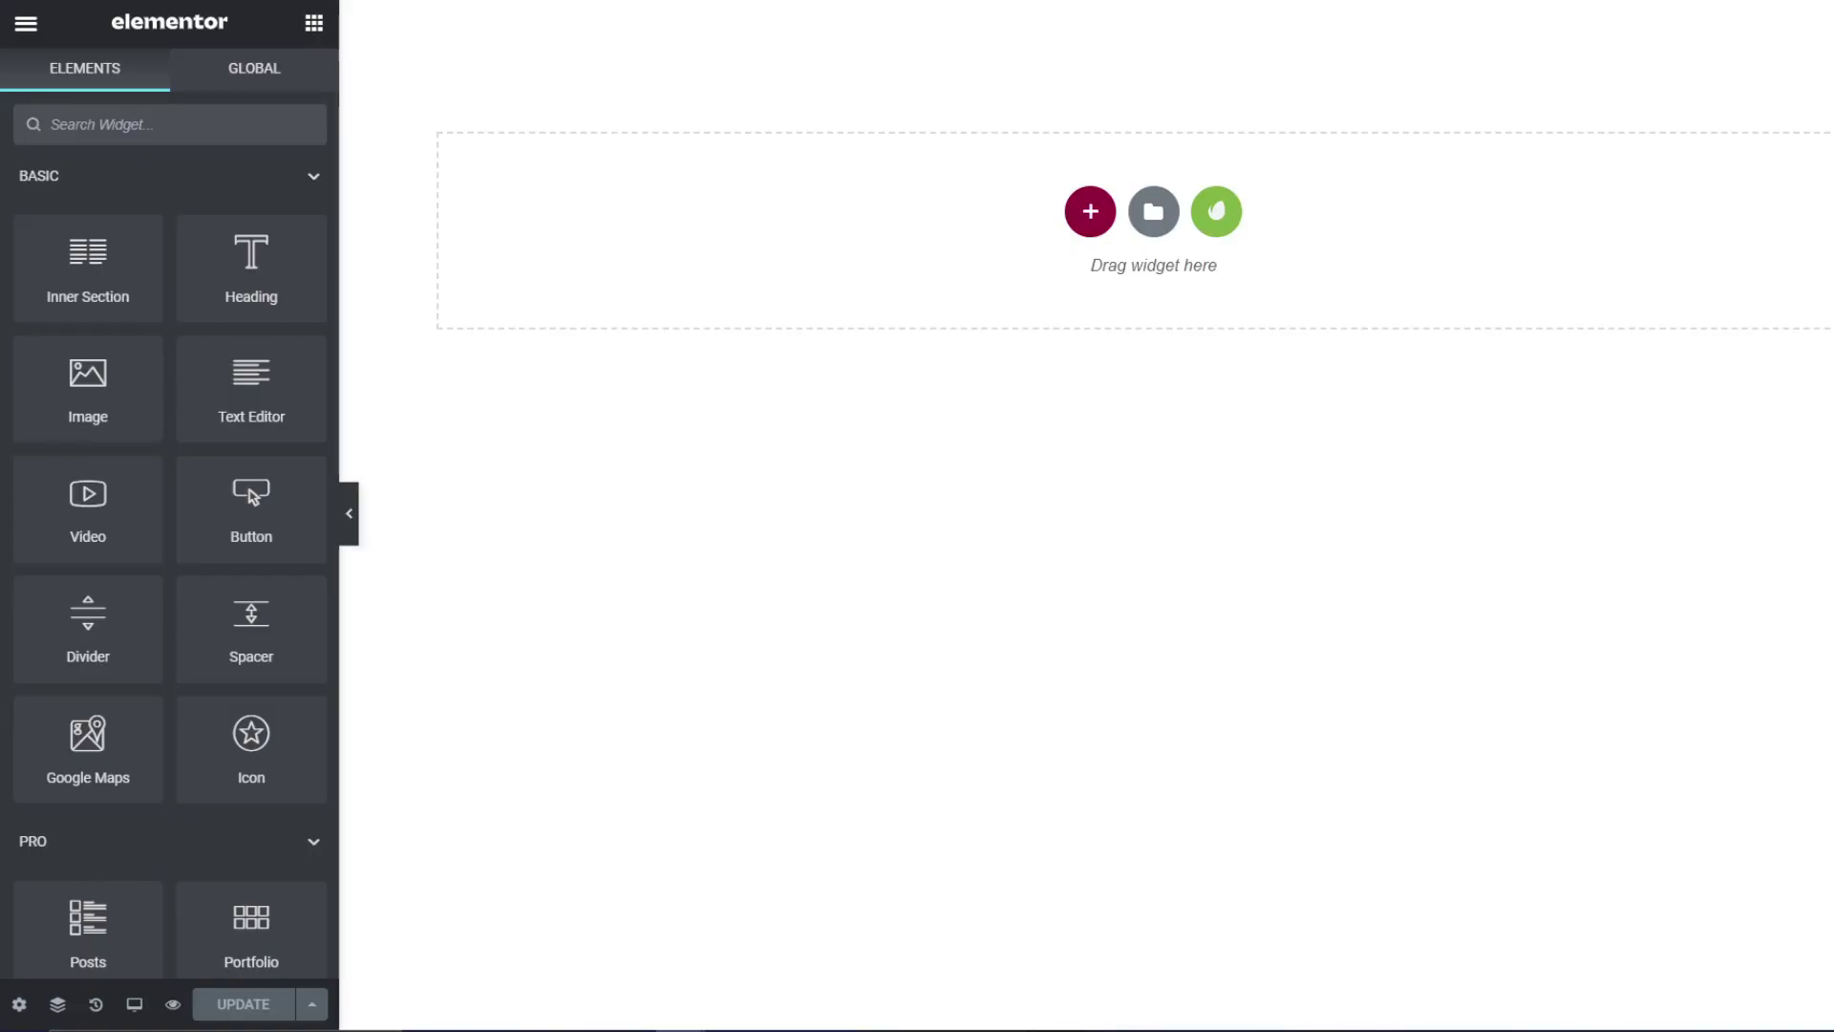
# Step: Switch to the blank Elementor page and add a section with two equal columns
pyautogui.click(1090, 211)
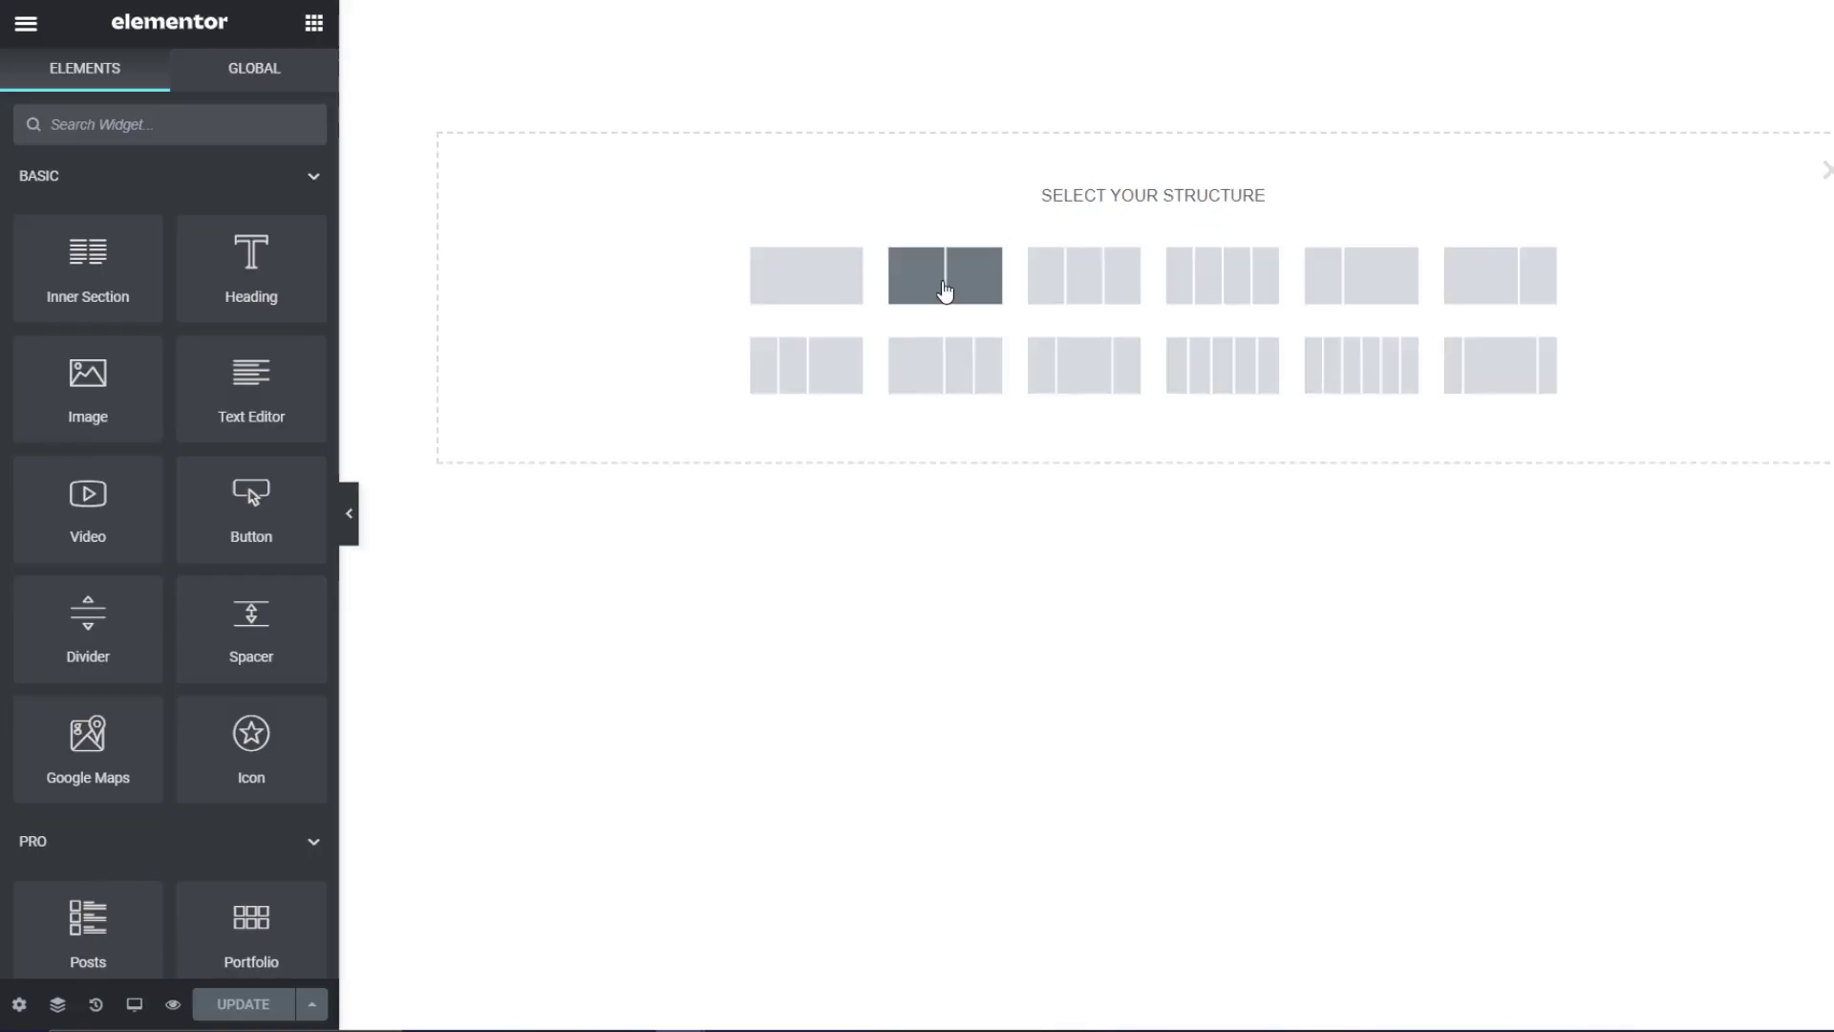
pyautogui.click(945, 275)
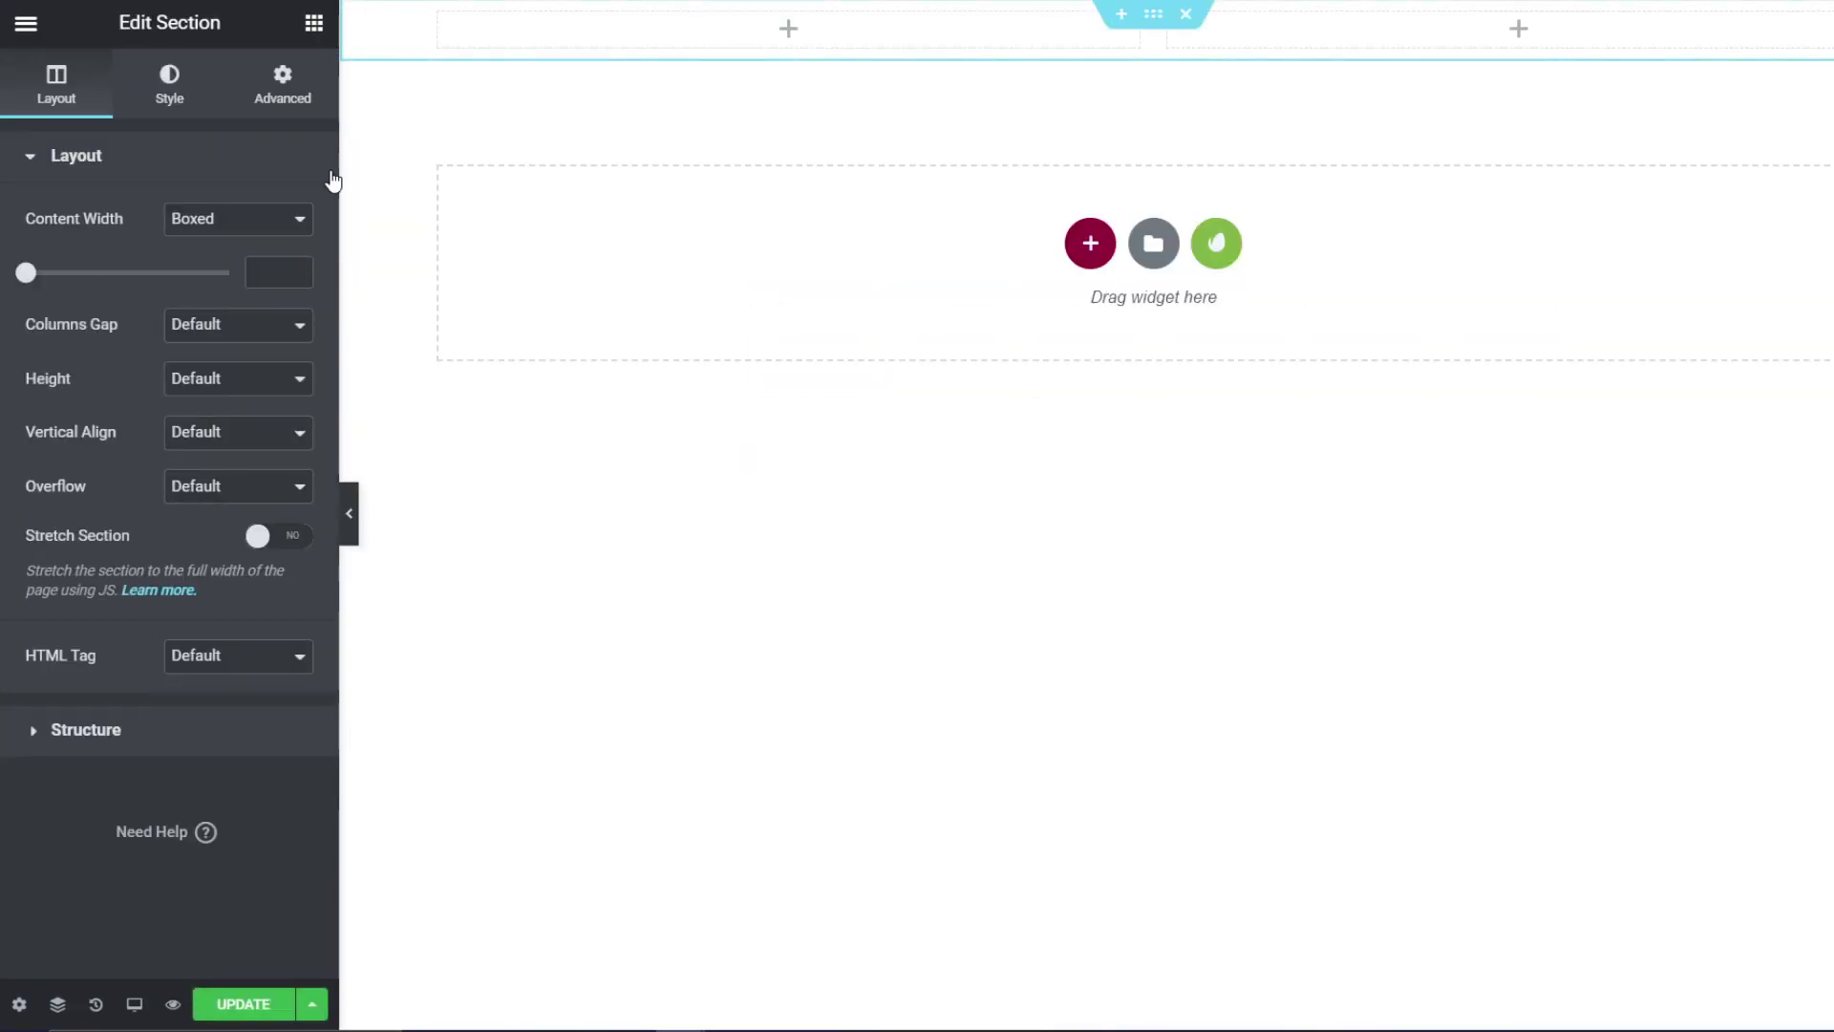
pyautogui.click(284, 95)
# Step: Add a Heading widget to the first column and set its title to "iPhone 13", copied from the finished page
pyautogui.click(314, 22)
pyautogui.moveTo(222, 275); pyautogui.dragTo(642, 52)
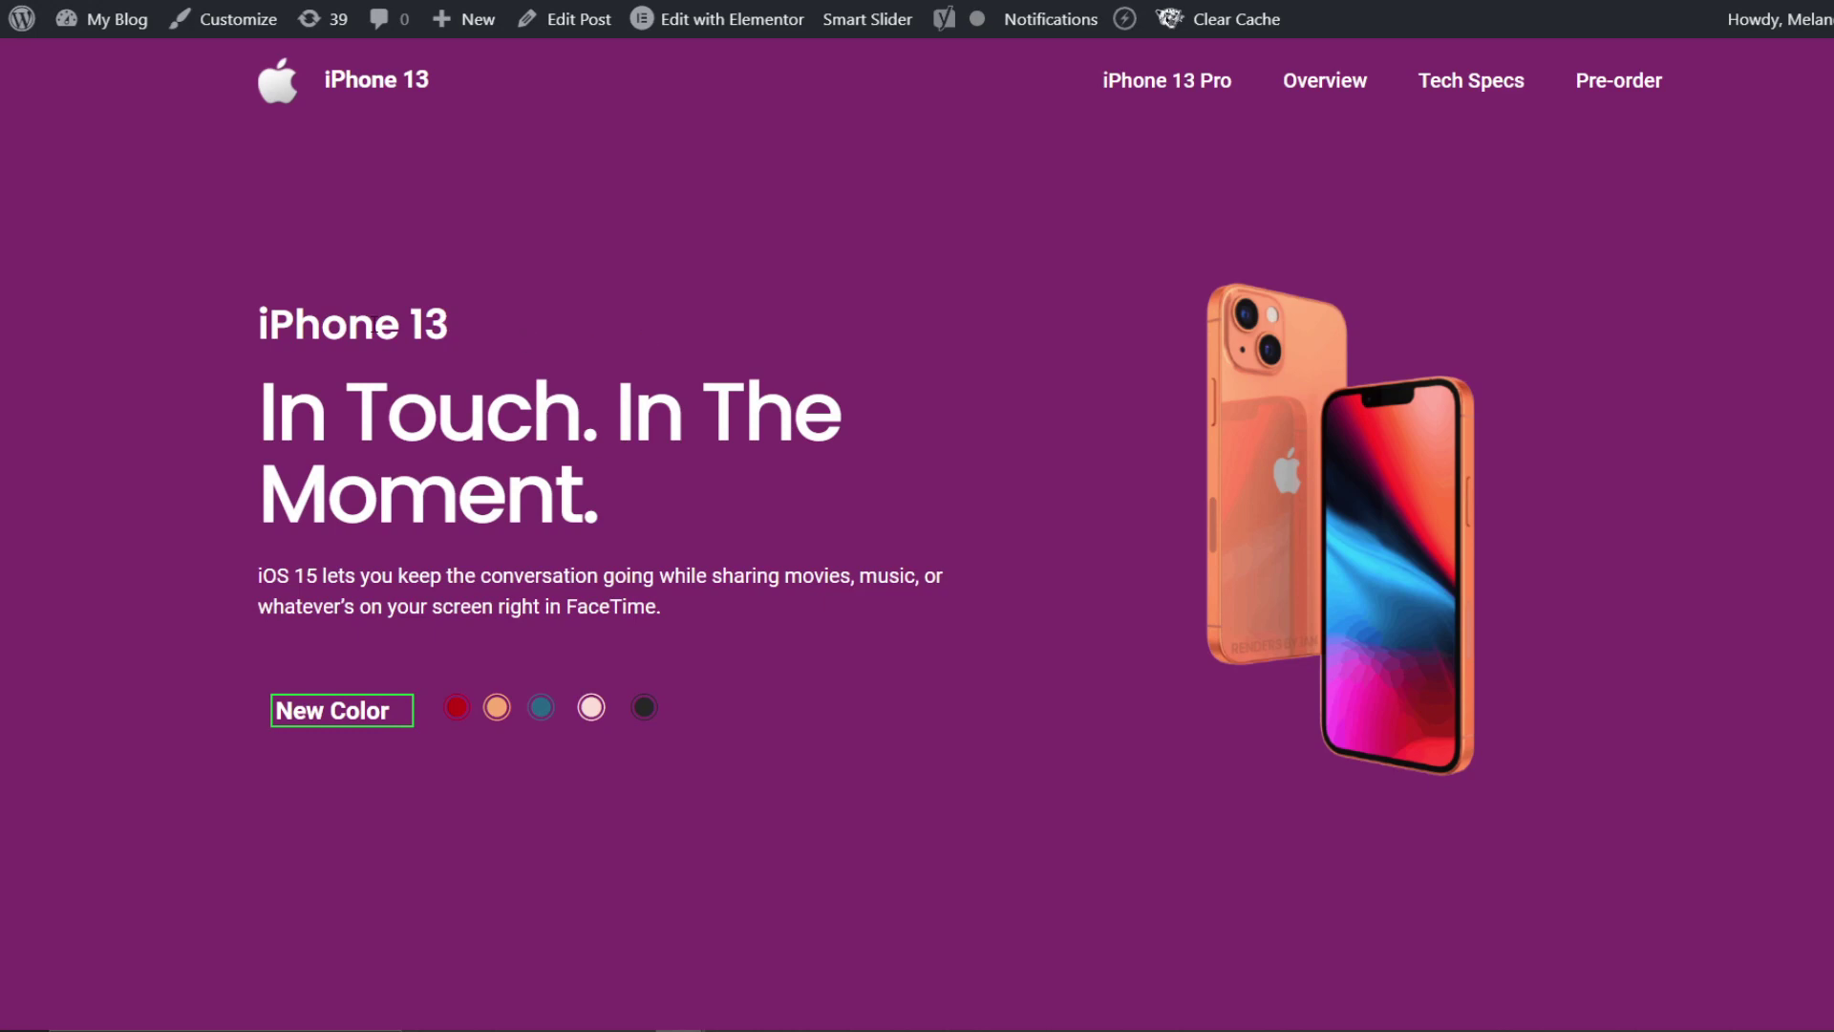
pyautogui.moveTo(450, 325); pyautogui.dragTo(251, 324)
pyautogui.hotkey('ctrl', 'c')
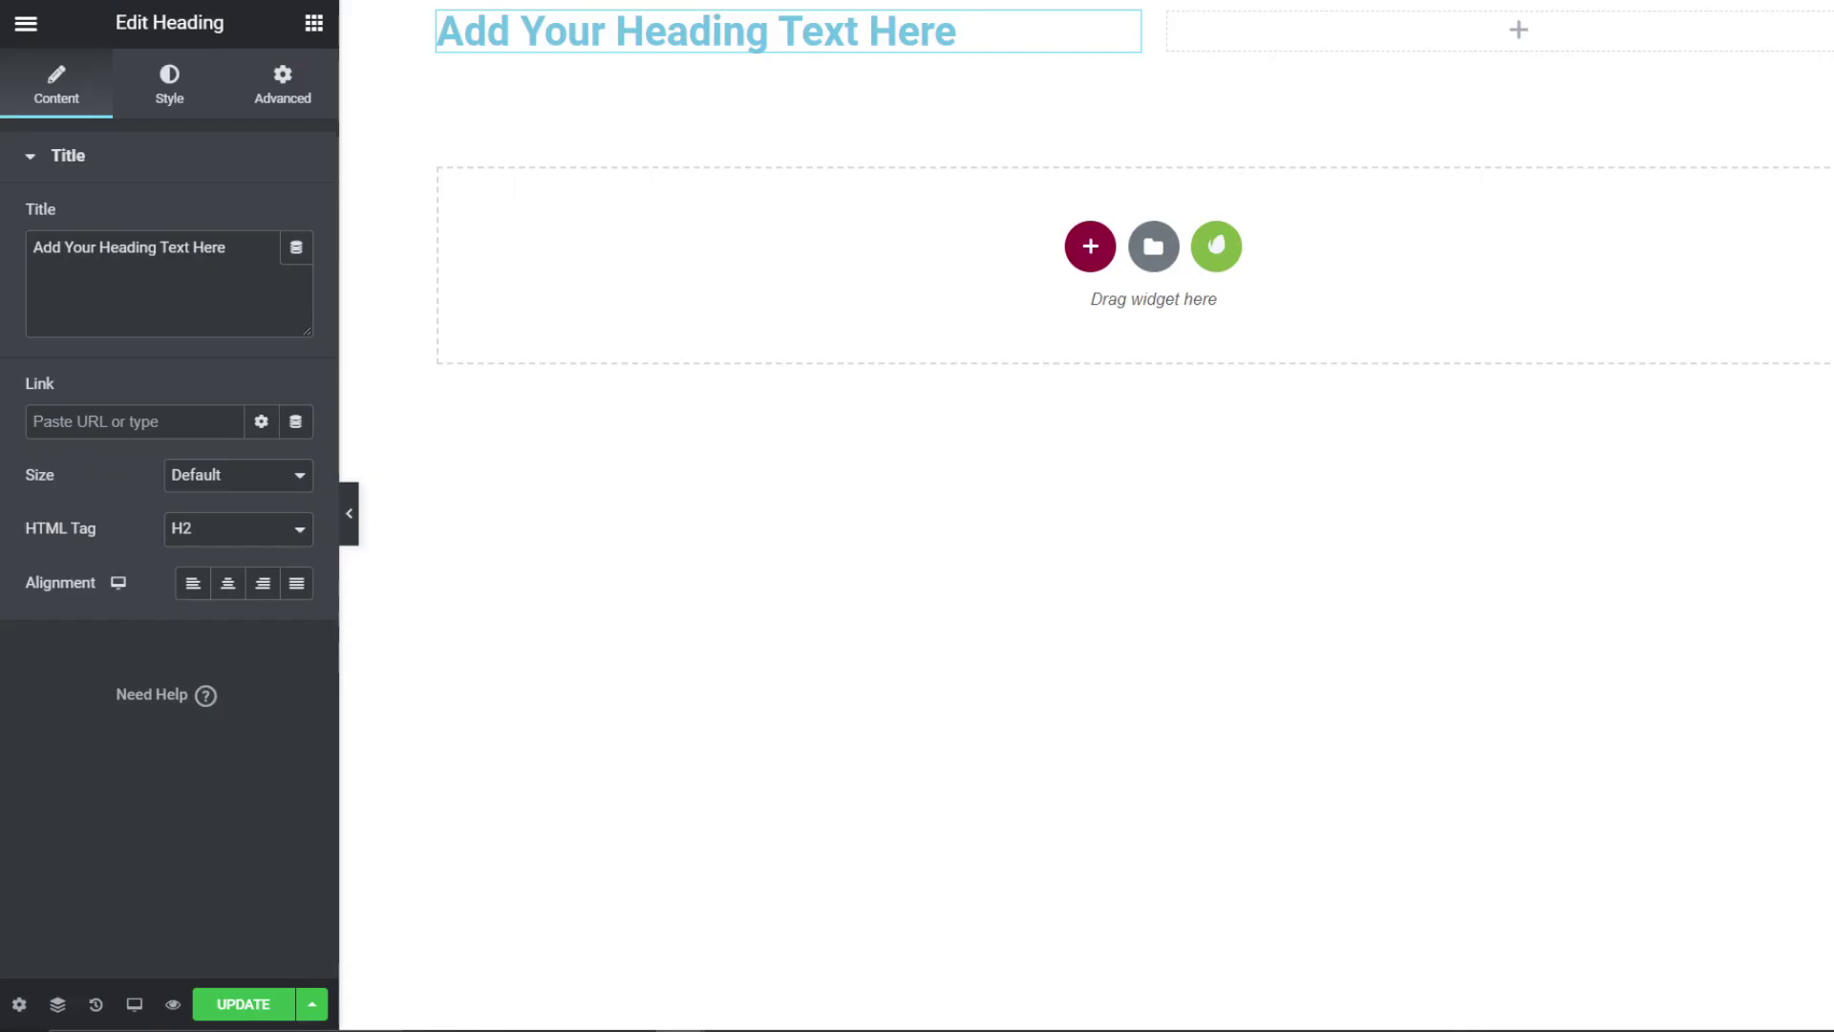
pyautogui.click(111, 329)
pyautogui.hotkey('ctrl', 'a')
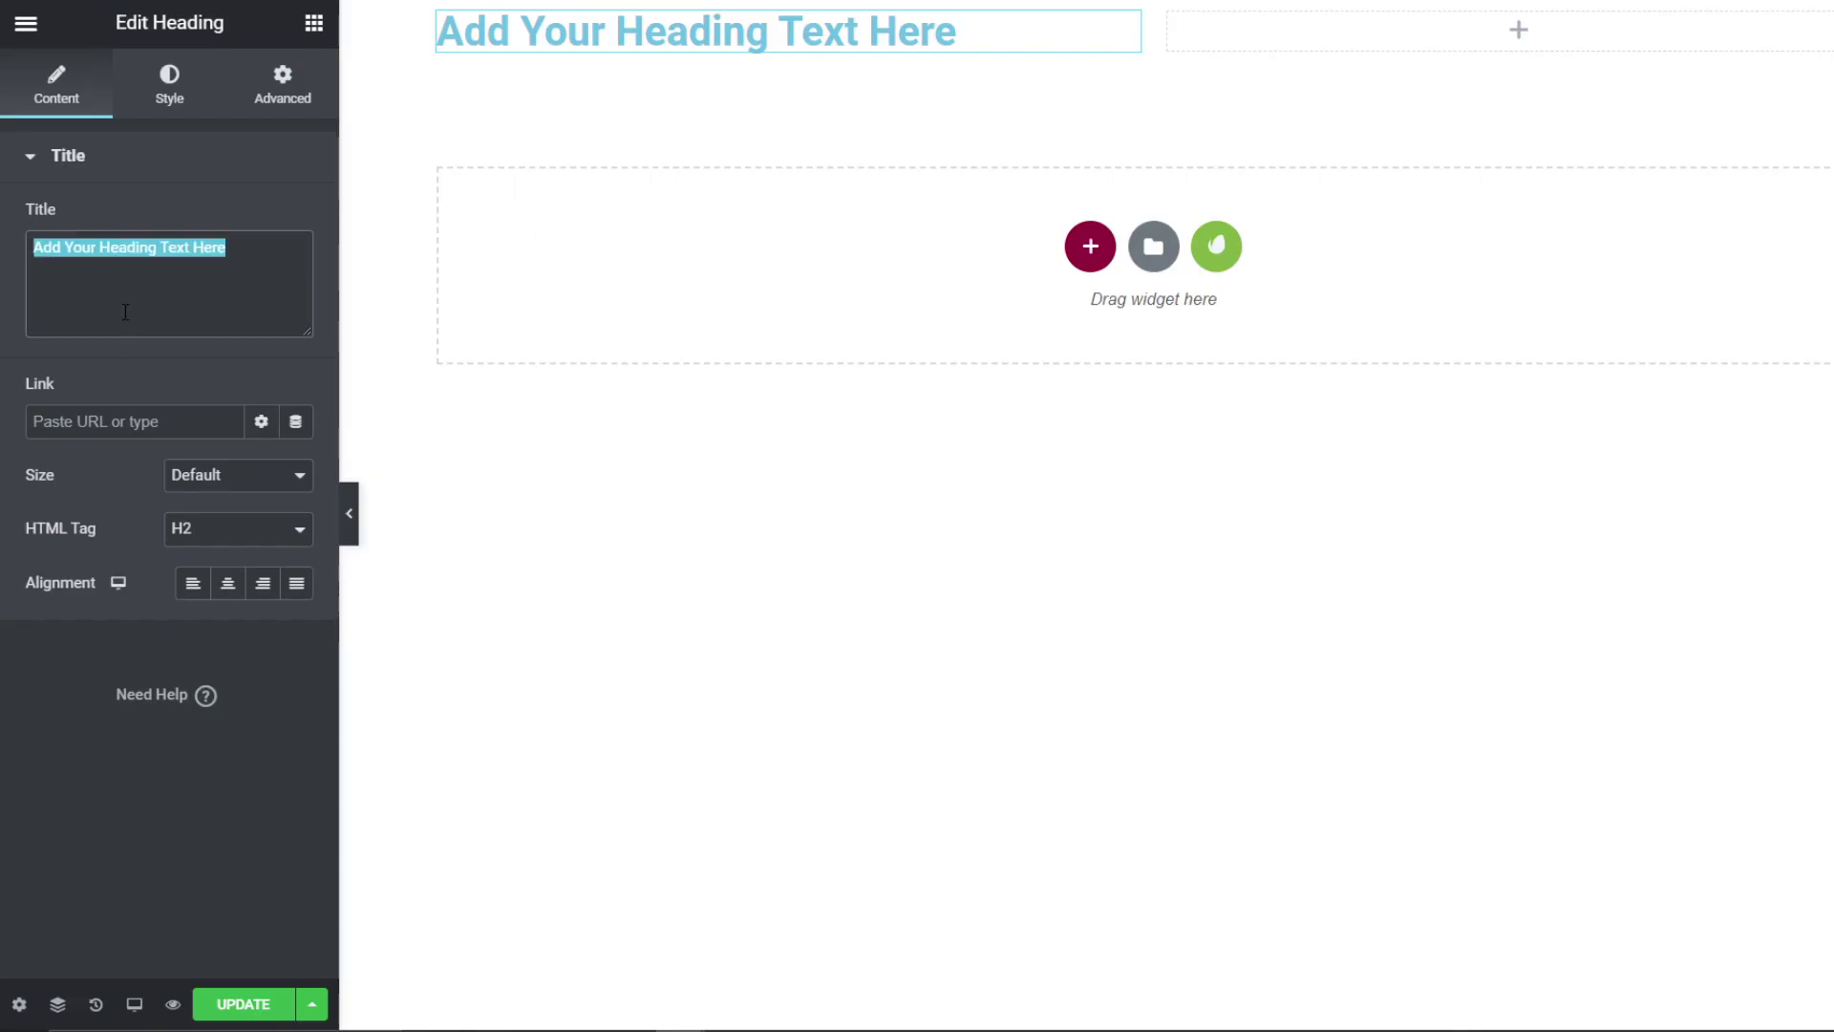
pyautogui.hotkey('ctrl', 'v')
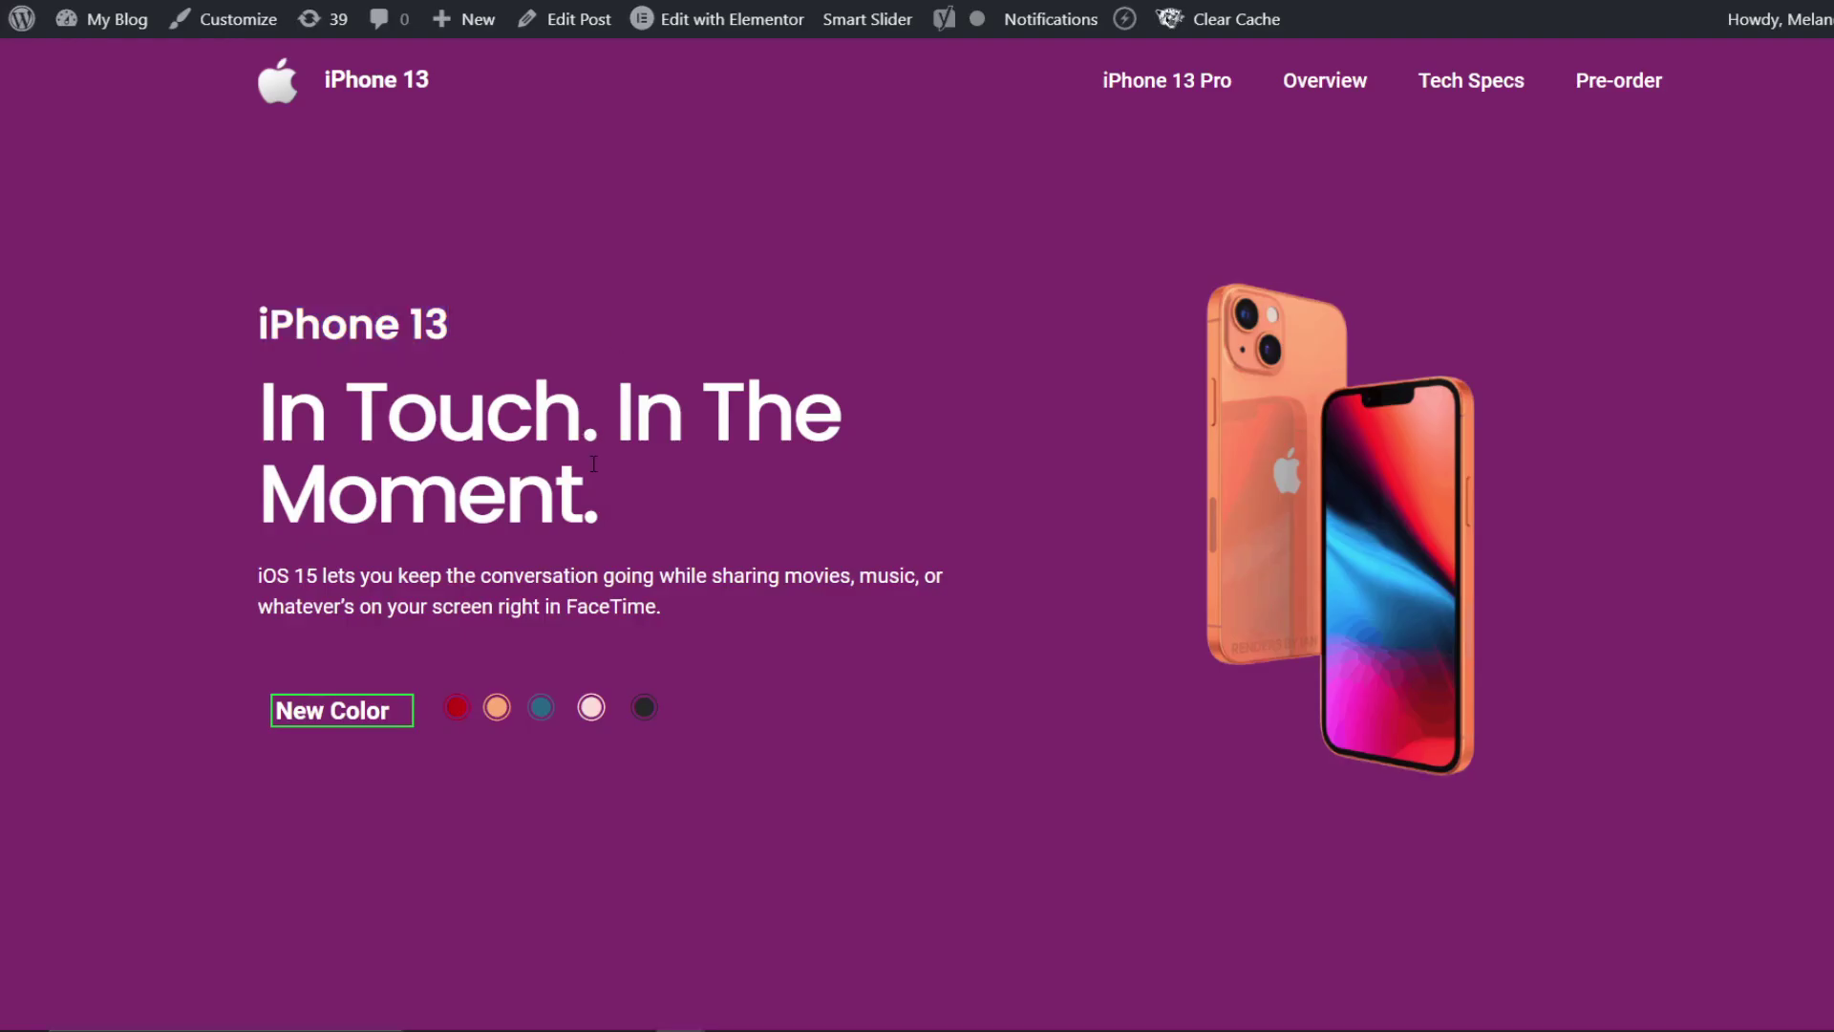
# Step: Duplicate the "iPhone 13" heading and replace the copy's title with "In Touch. In The Moment." from the finished page
pyautogui.moveTo(594, 500); pyautogui.dragTo(238, 426)
pyautogui.hotkey('ctrl', 'c')
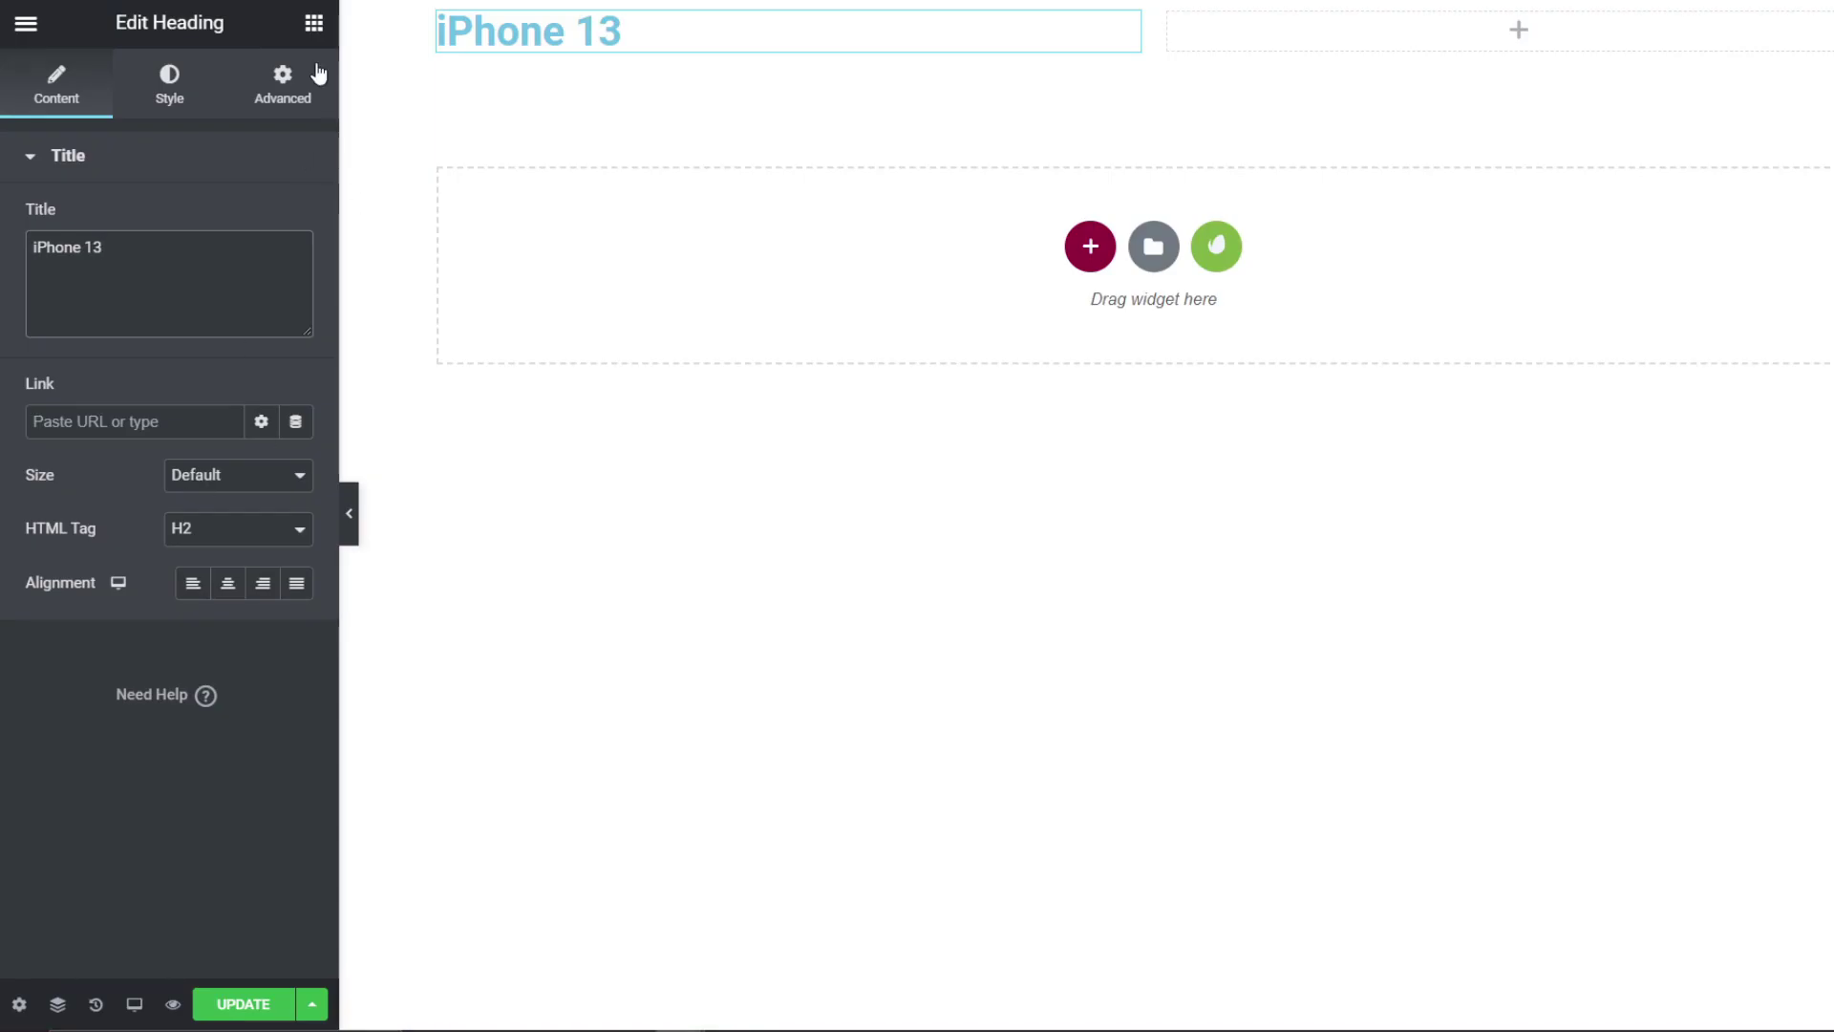
pyautogui.rightClick(675, 27)
pyautogui.click(740, 83)
pyautogui.hotkey('ctrl', 'a')
pyautogui.hotkey('ctrl', 'v')
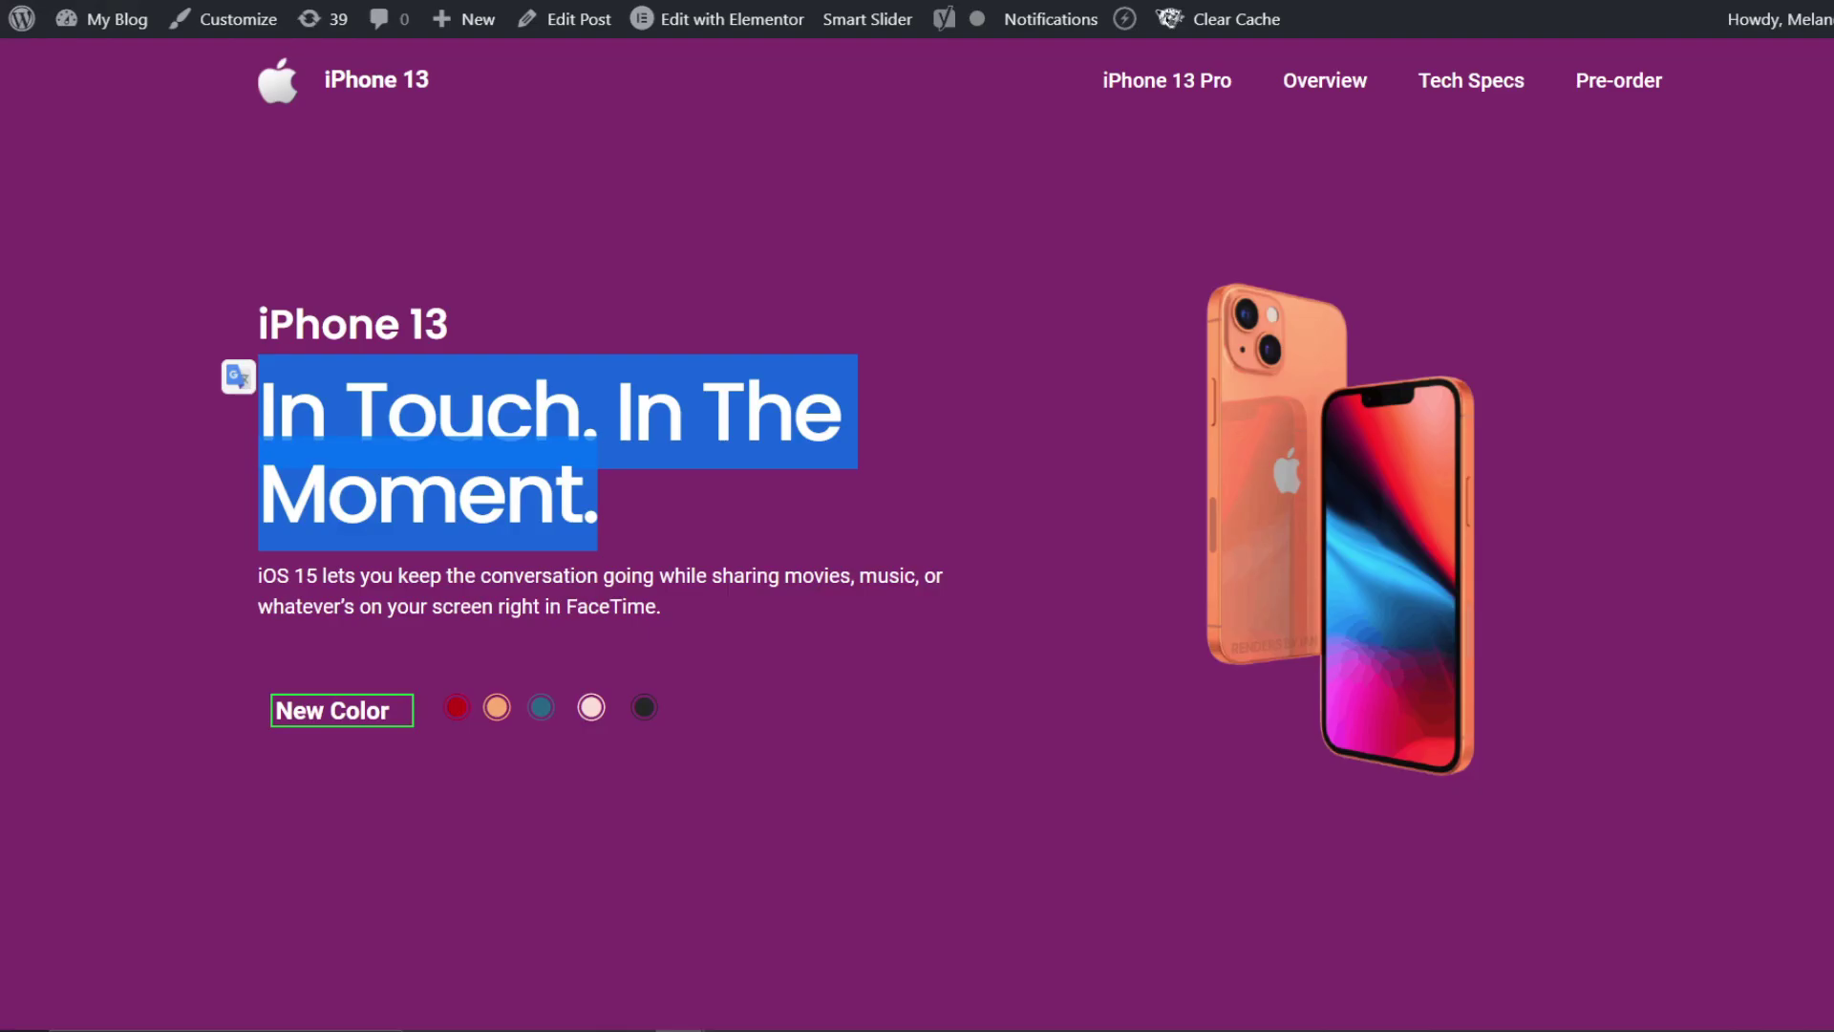
# Step: Add a left-aligned Text Editor widget below the headings with the finished page's paragraph "iOS 15 lets you keep the conversation going…"
pyautogui.moveTo(687, 614); pyautogui.dragTo(244, 569)
pyautogui.hotkey('ctrl', 'c')
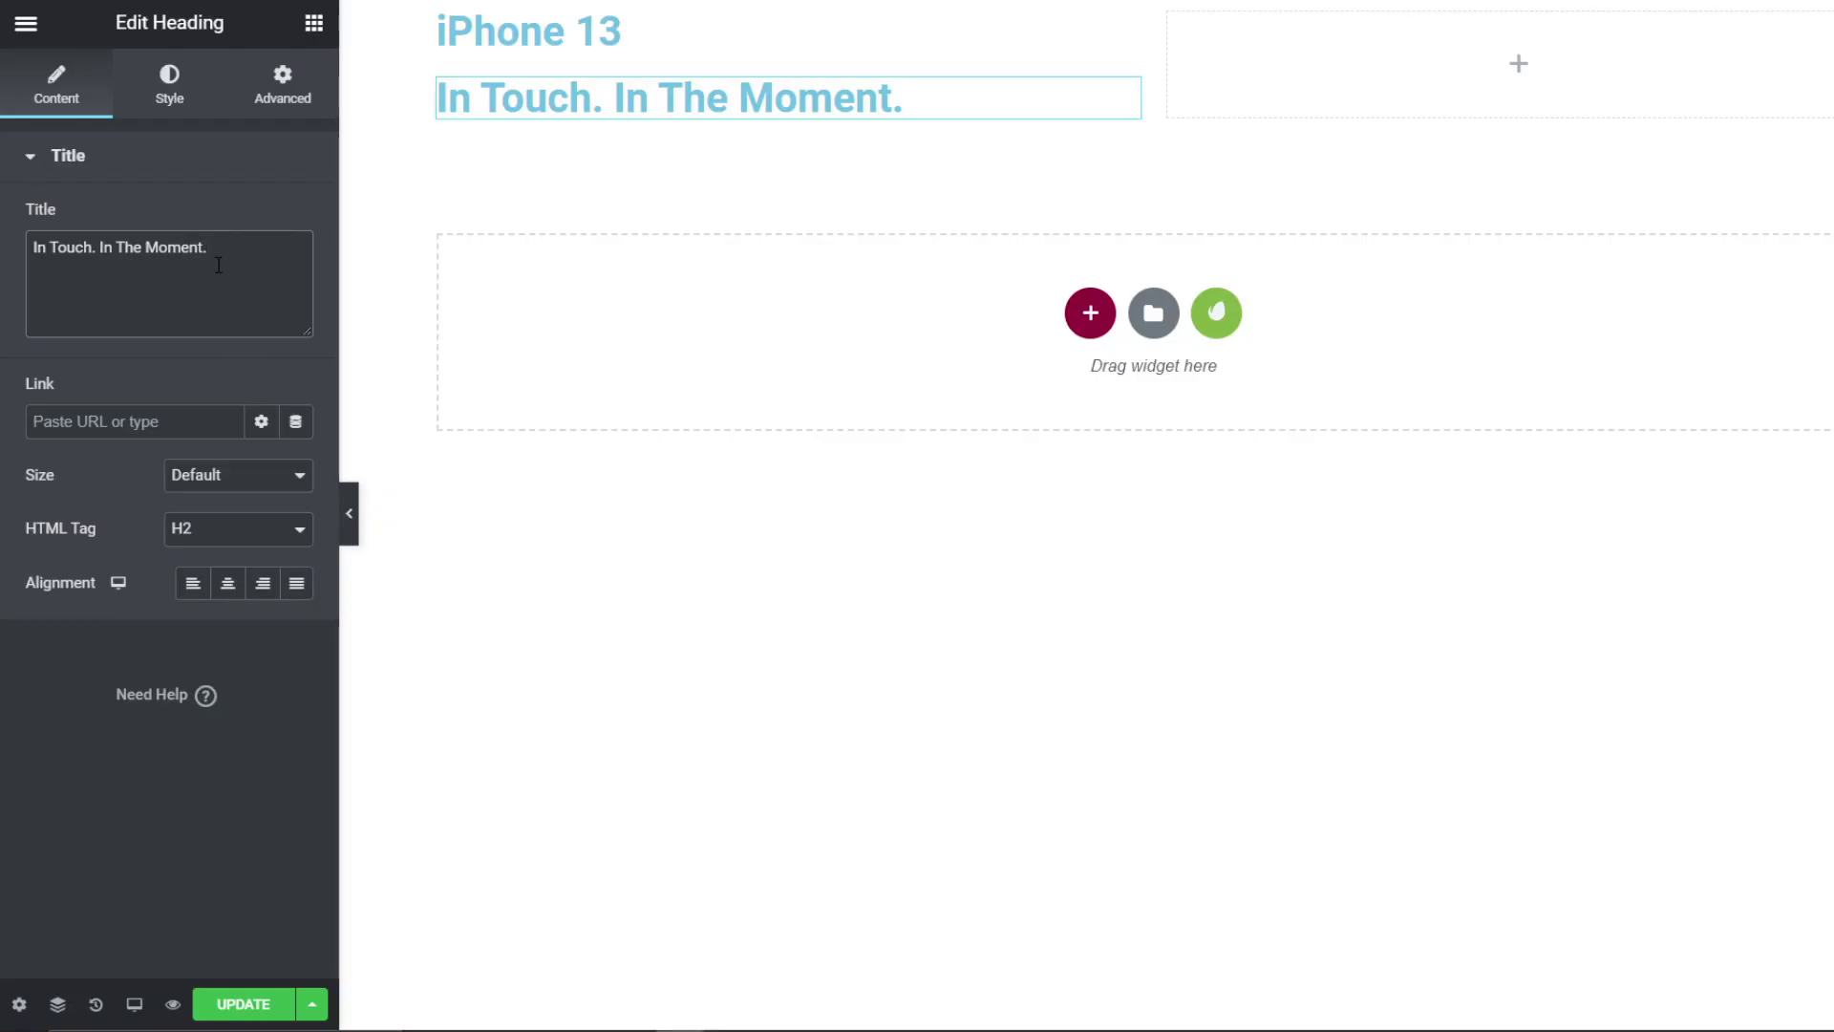
pyautogui.click(314, 23)
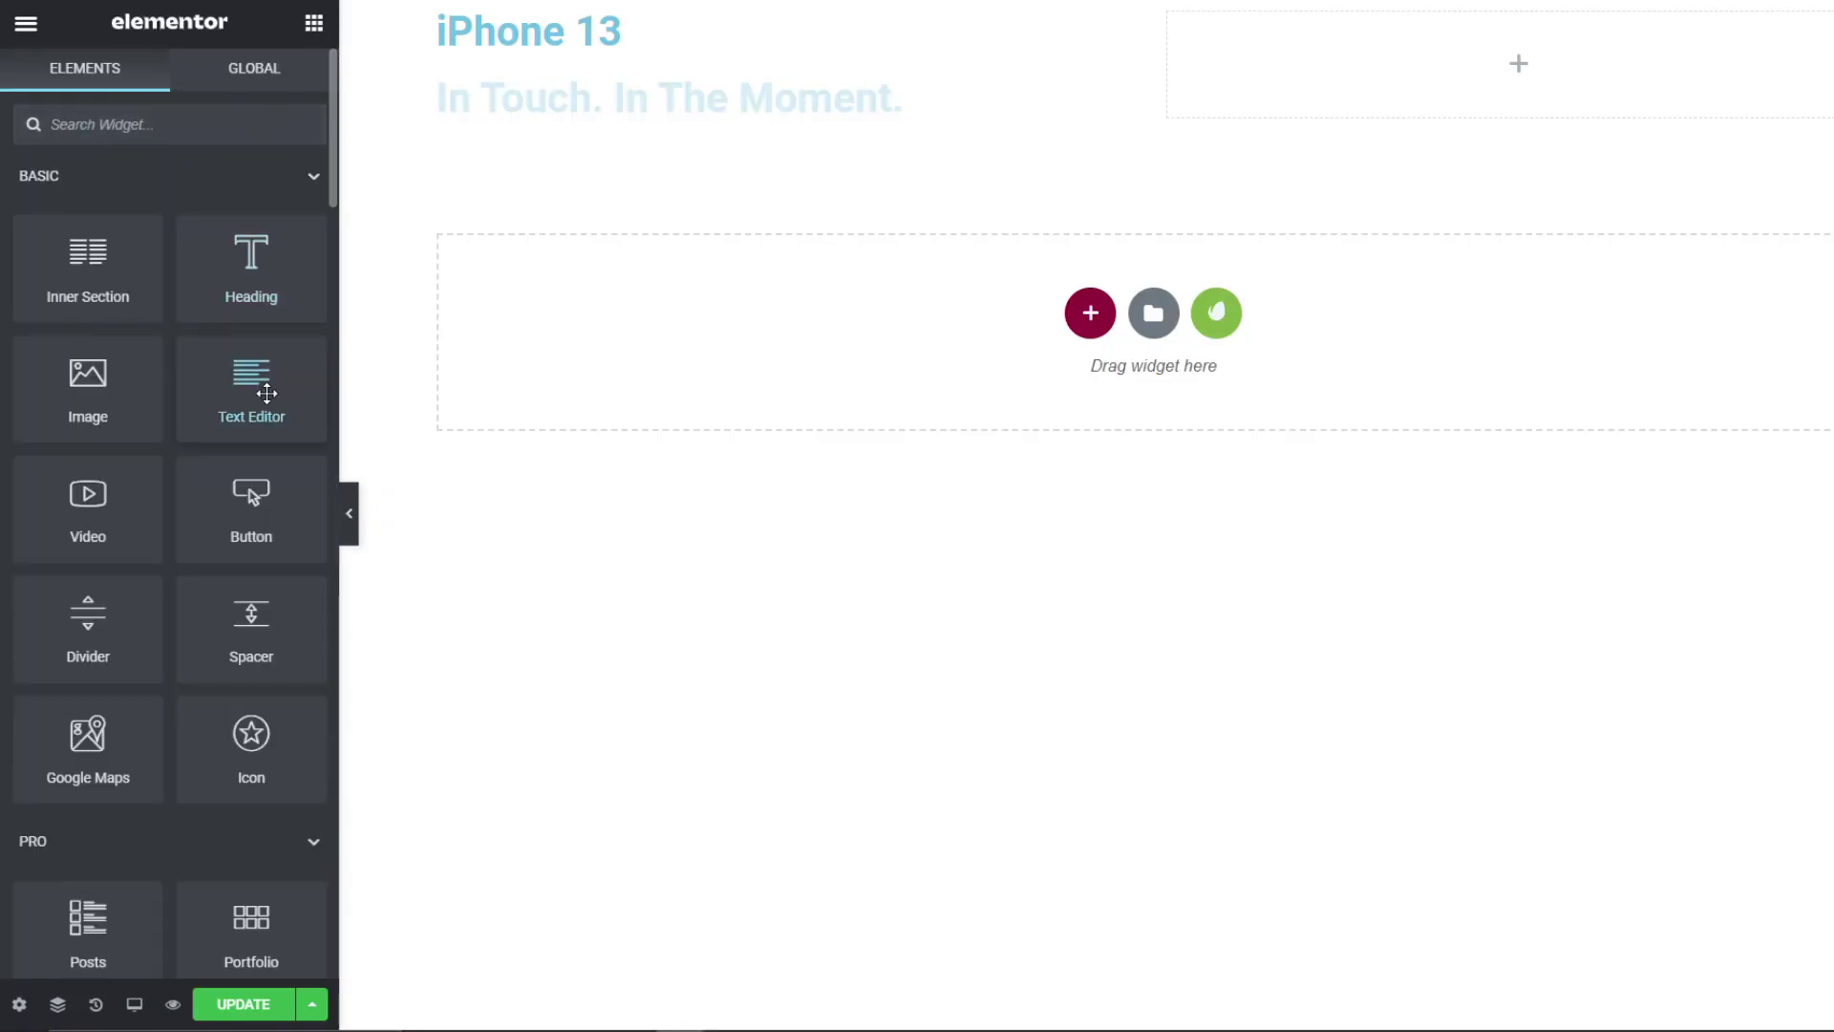
pyautogui.moveTo(250, 392); pyautogui.dragTo(523, 113)
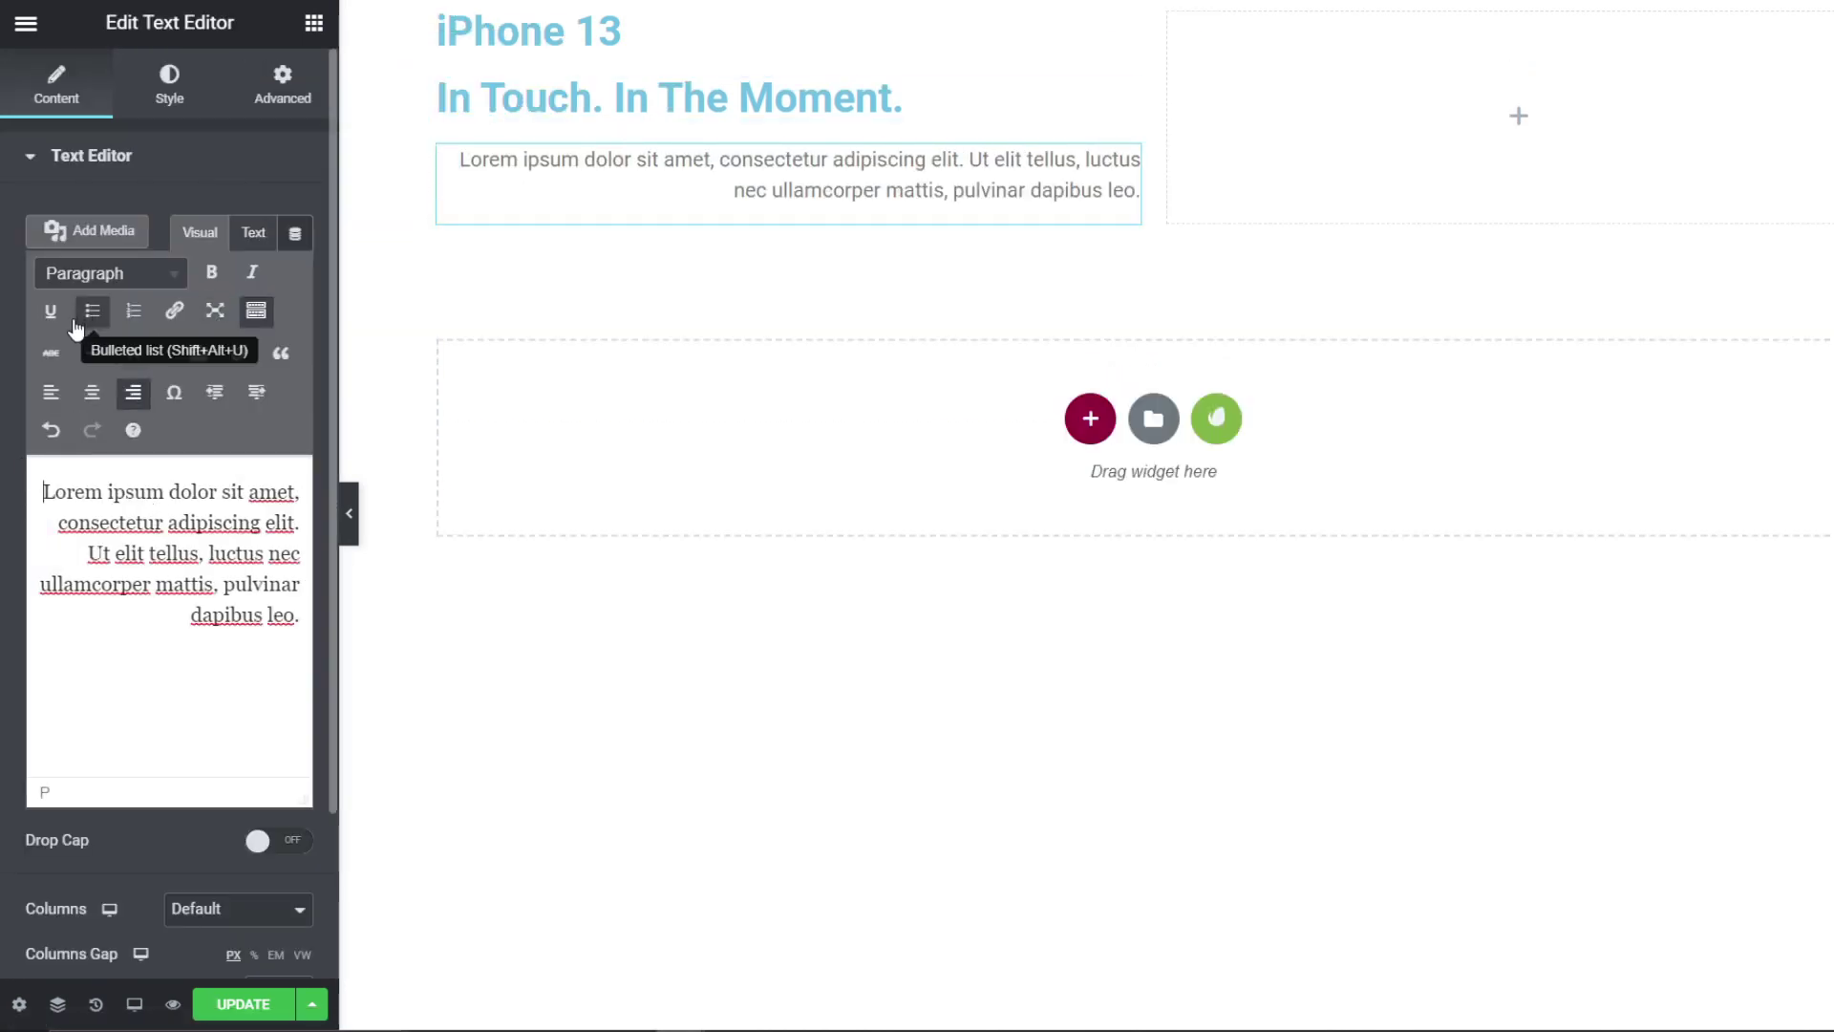
pyautogui.click(50, 391)
pyautogui.hotkey('ctrl', 'a')
pyautogui.hotkey('ctrl', 'v')
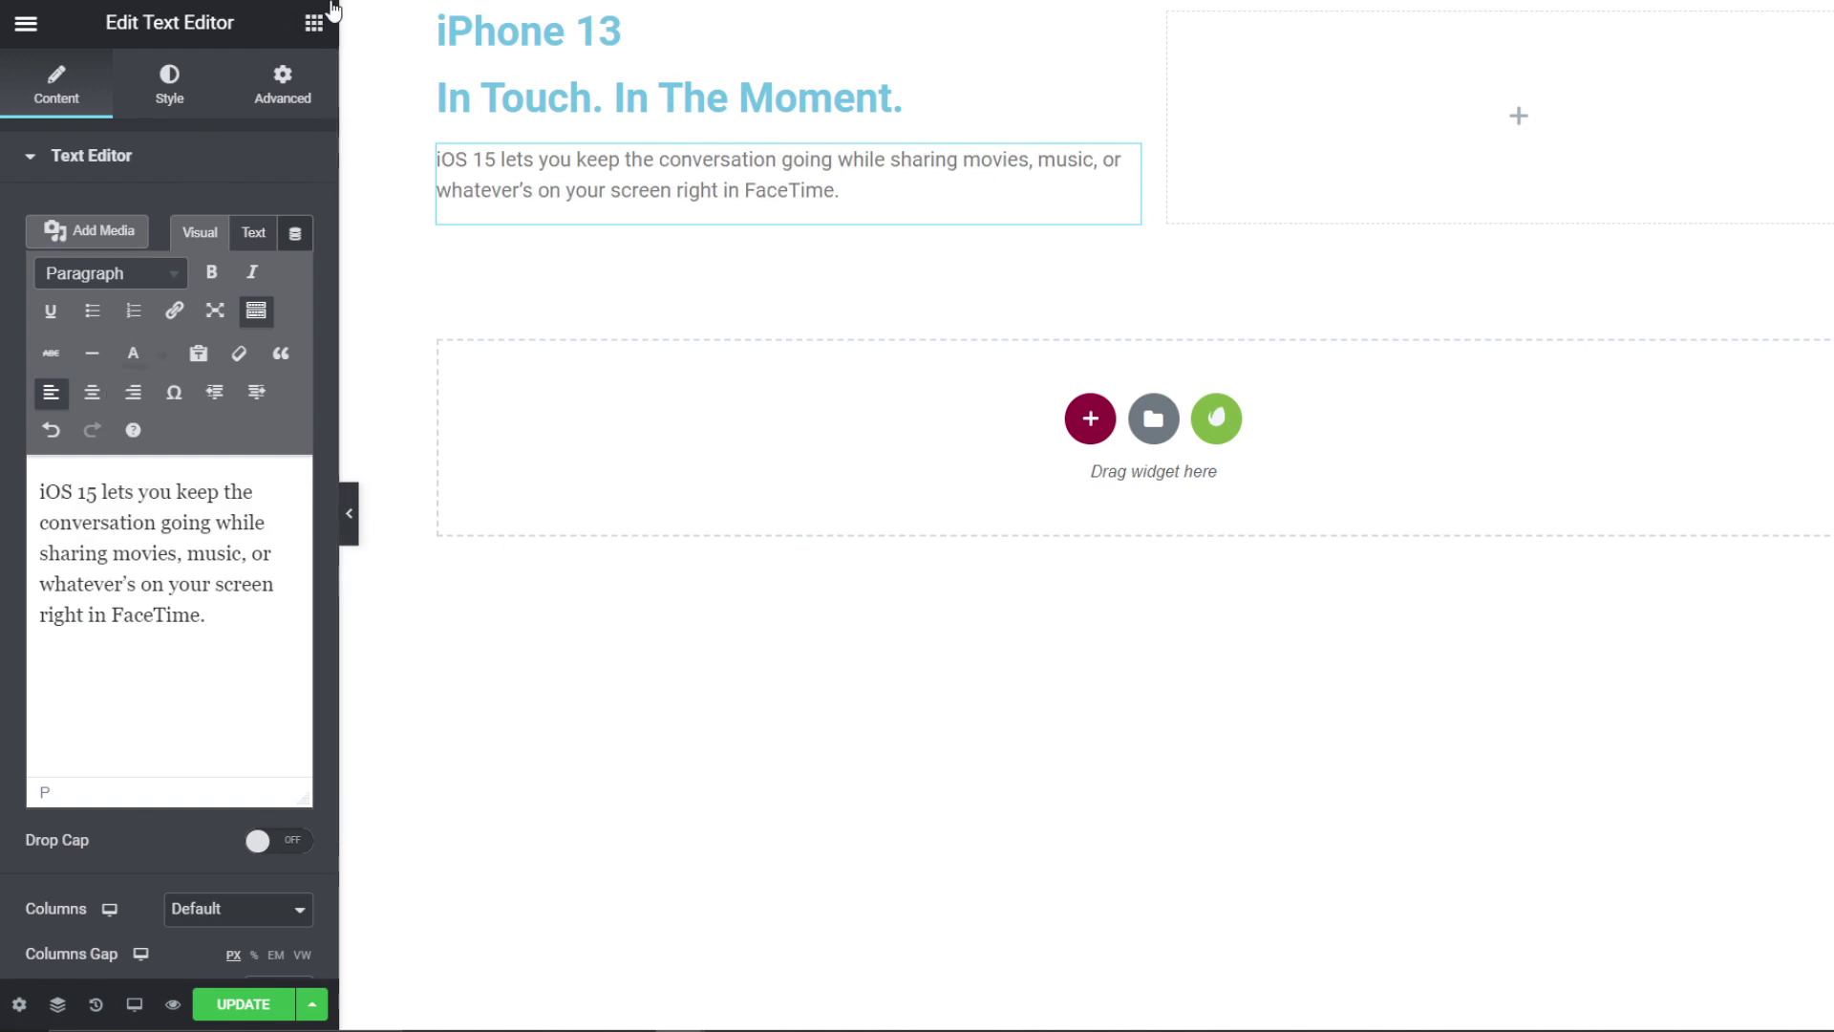
# Step: Add a two-column Inner Section below the paragraph and an Image widget in the section's empty second column
pyautogui.click(313, 22)
pyautogui.moveTo(106, 247); pyautogui.dragTo(666, 211)
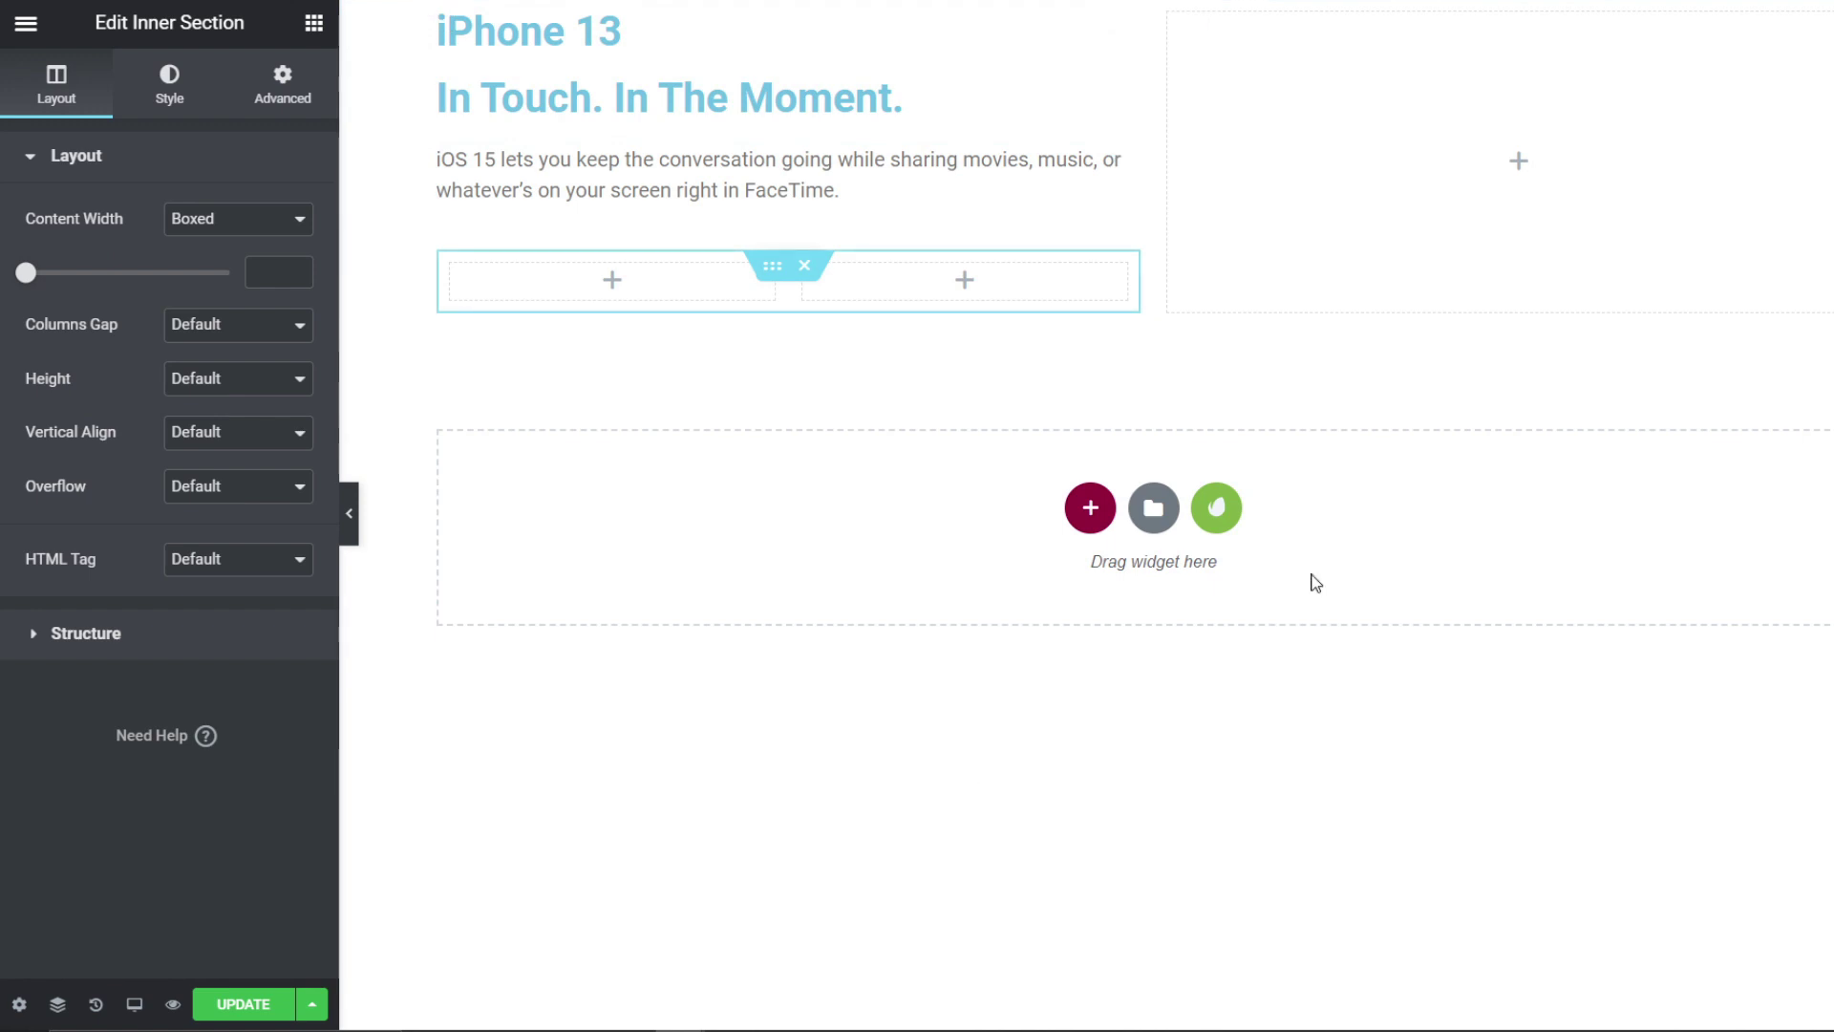
pyautogui.click(299, 79)
pyautogui.click(312, 29)
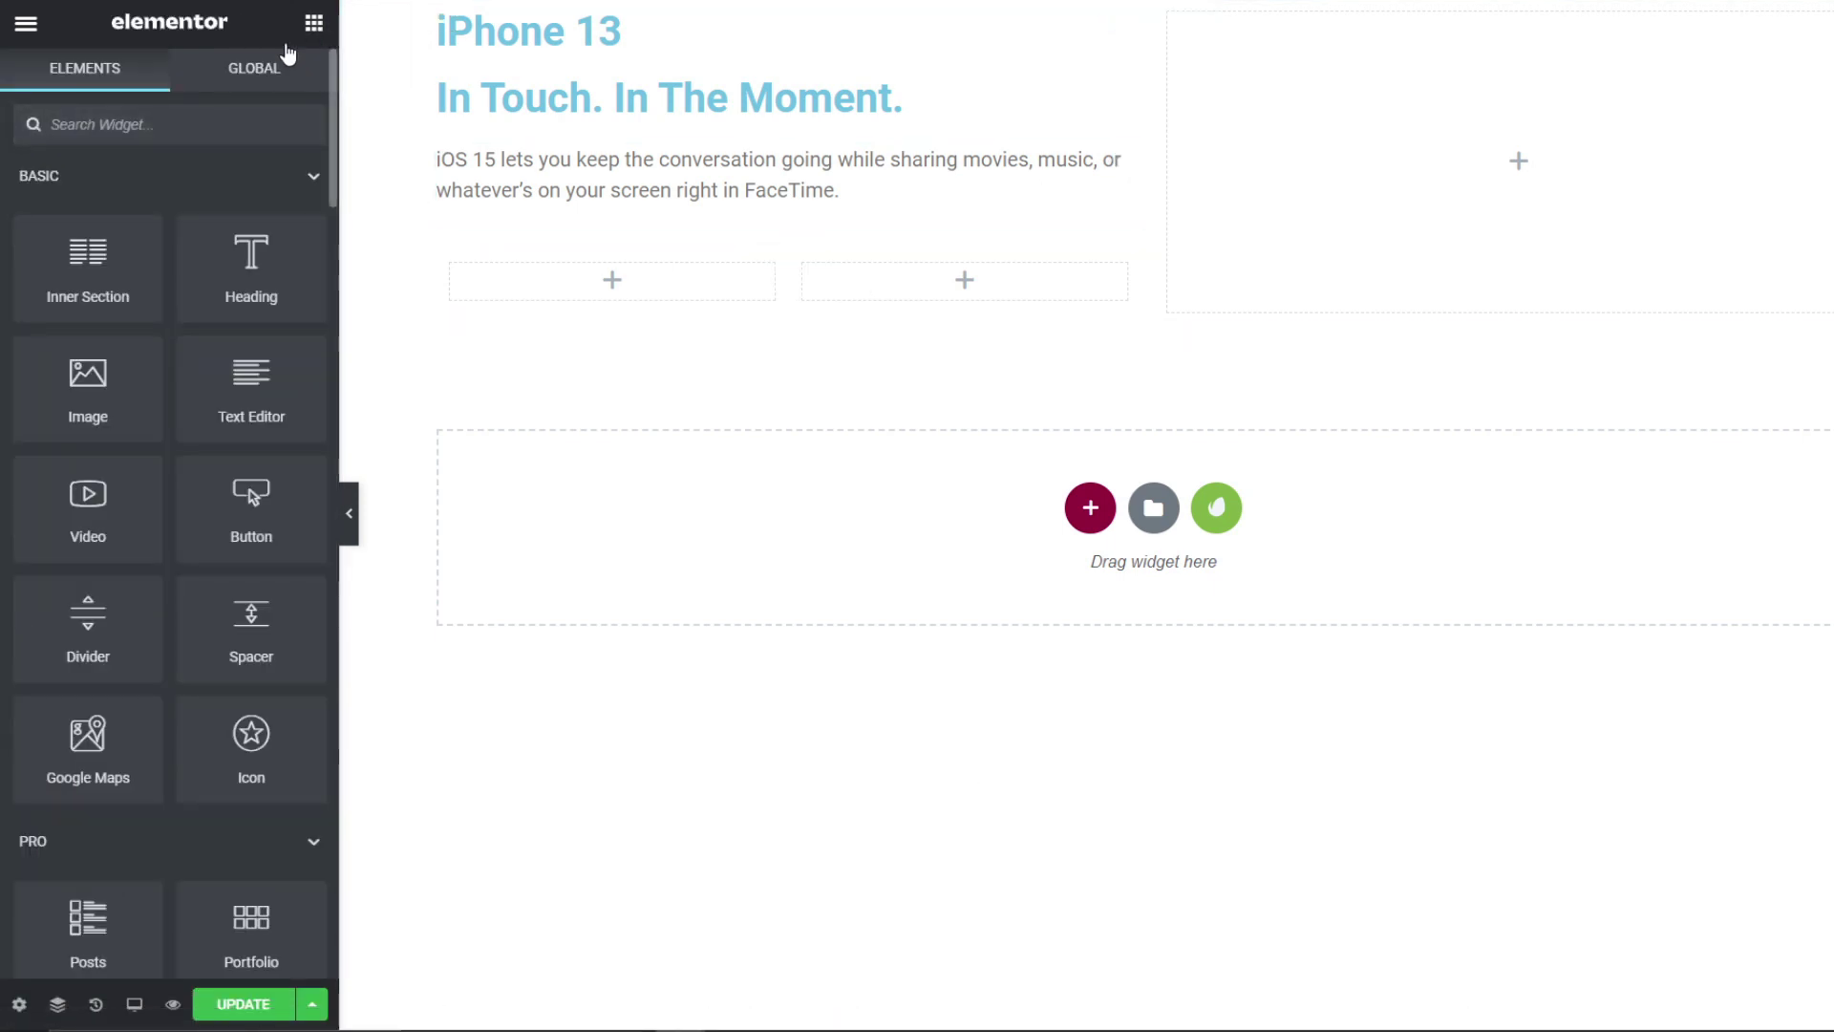
pyautogui.moveTo(88, 383); pyautogui.dragTo(1246, 143)
# Step: Set the vertical alignment of both the image column and the text column to Middle
pyautogui.click(1170, 14)
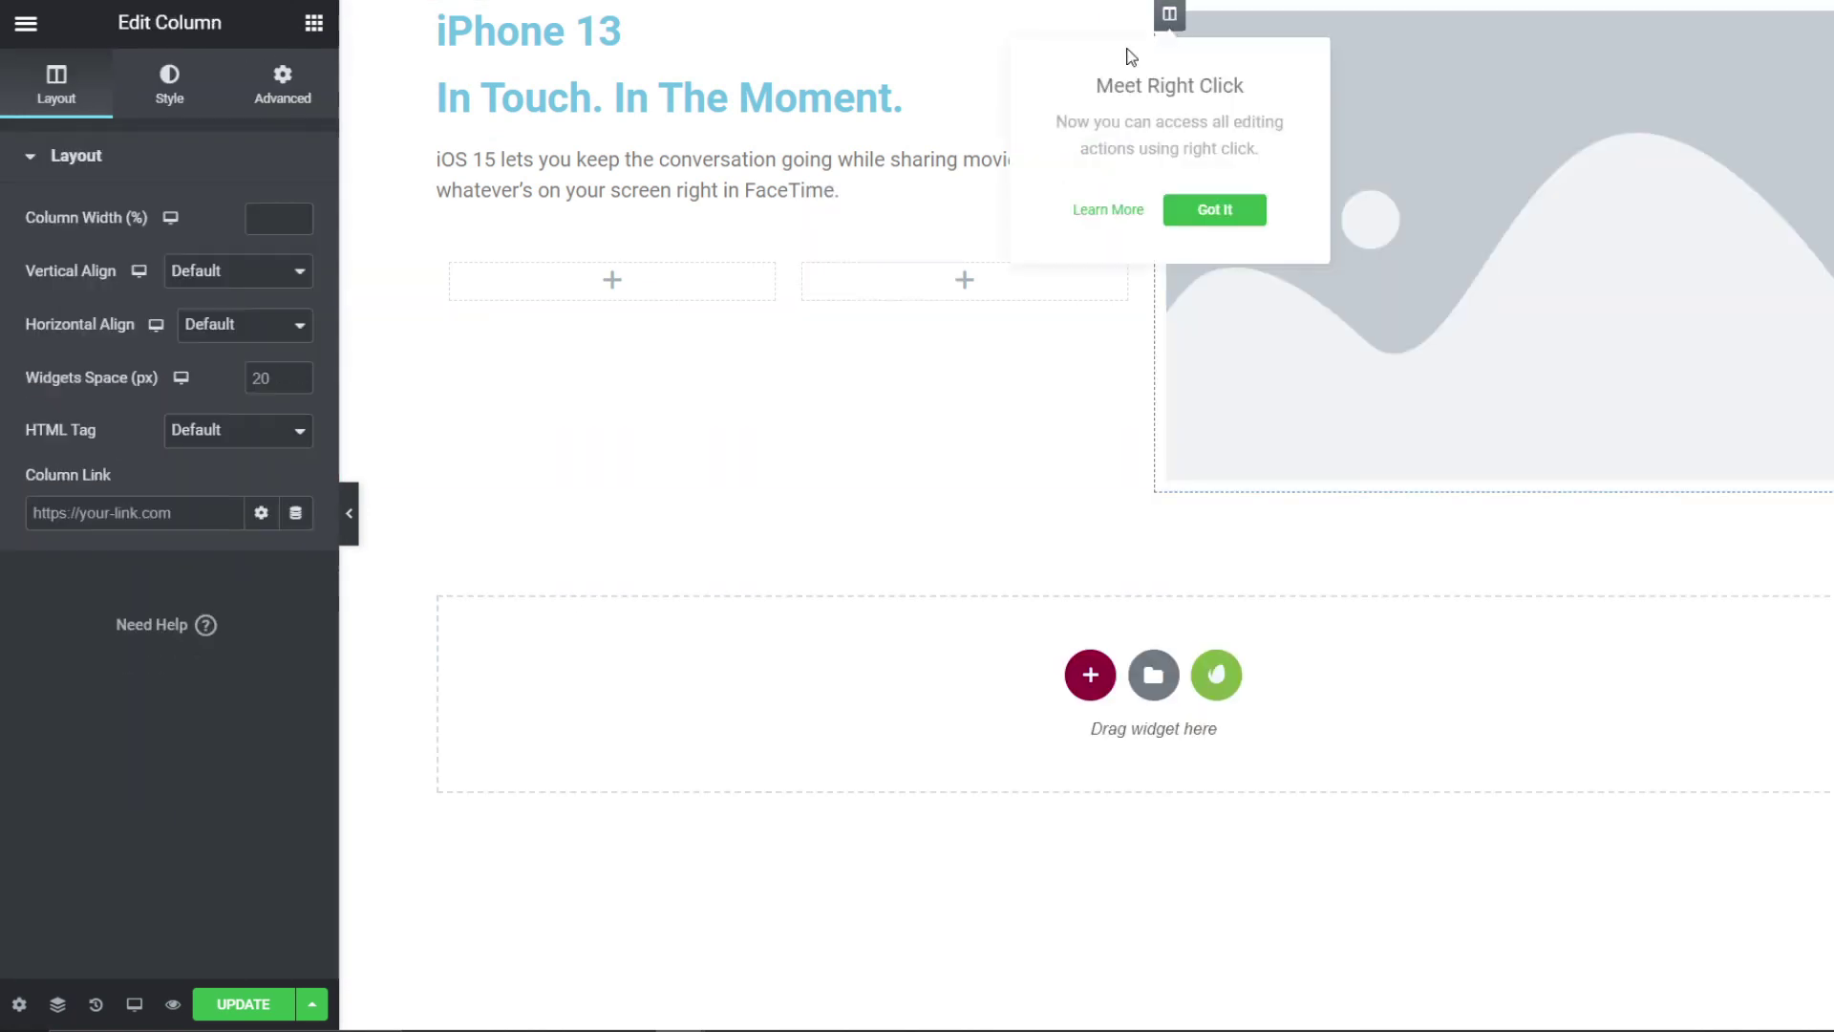
pyautogui.click(269, 274)
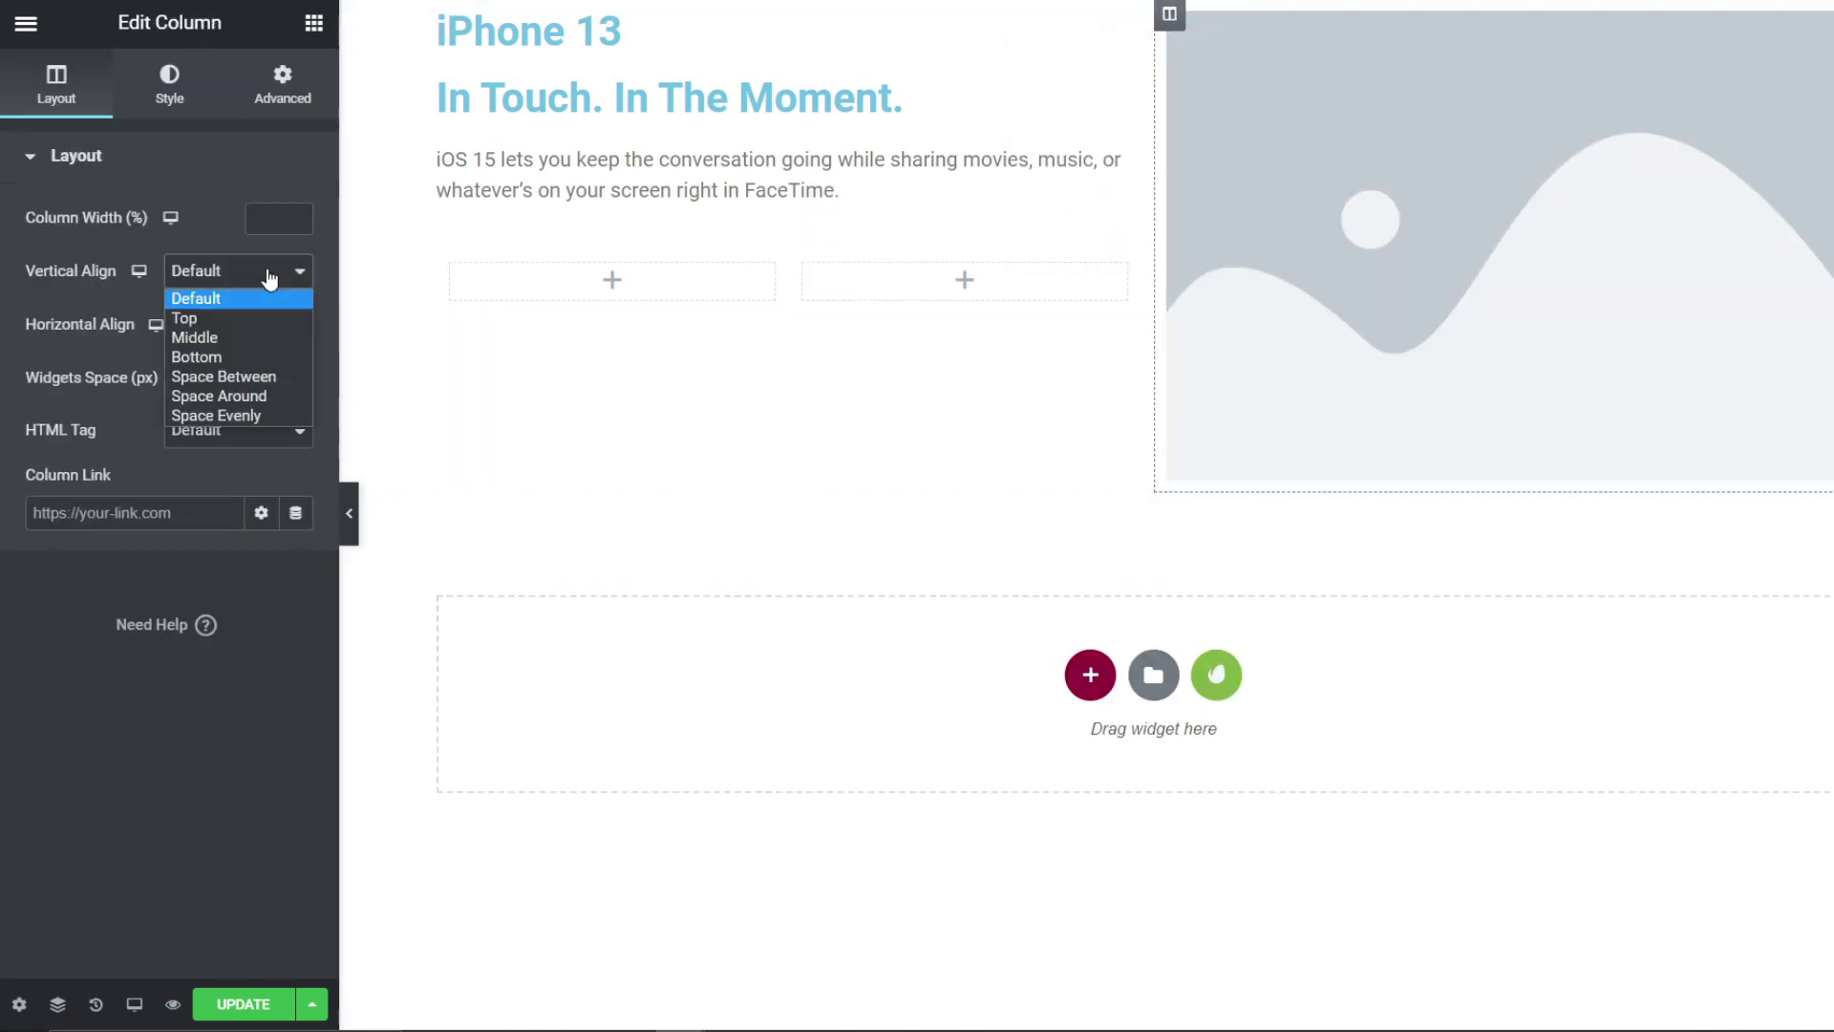
pyautogui.click(211, 339)
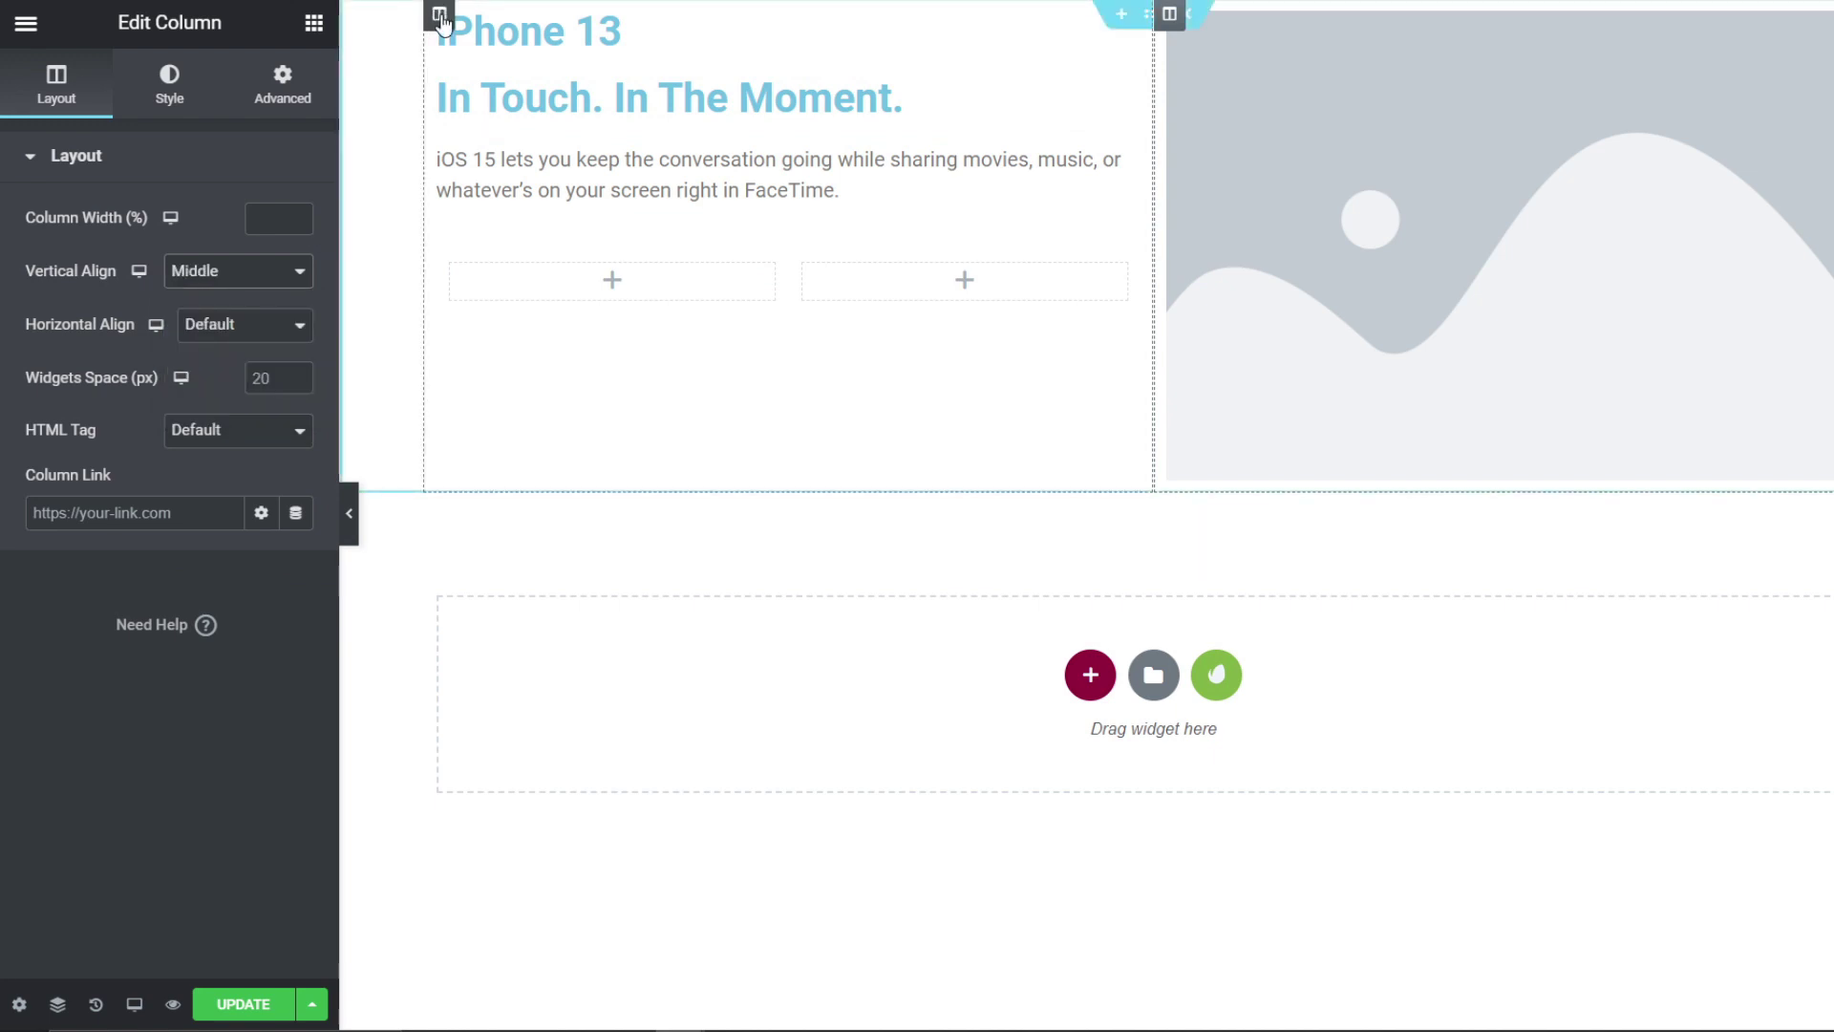
pyautogui.click(440, 17)
pyautogui.click(245, 280)
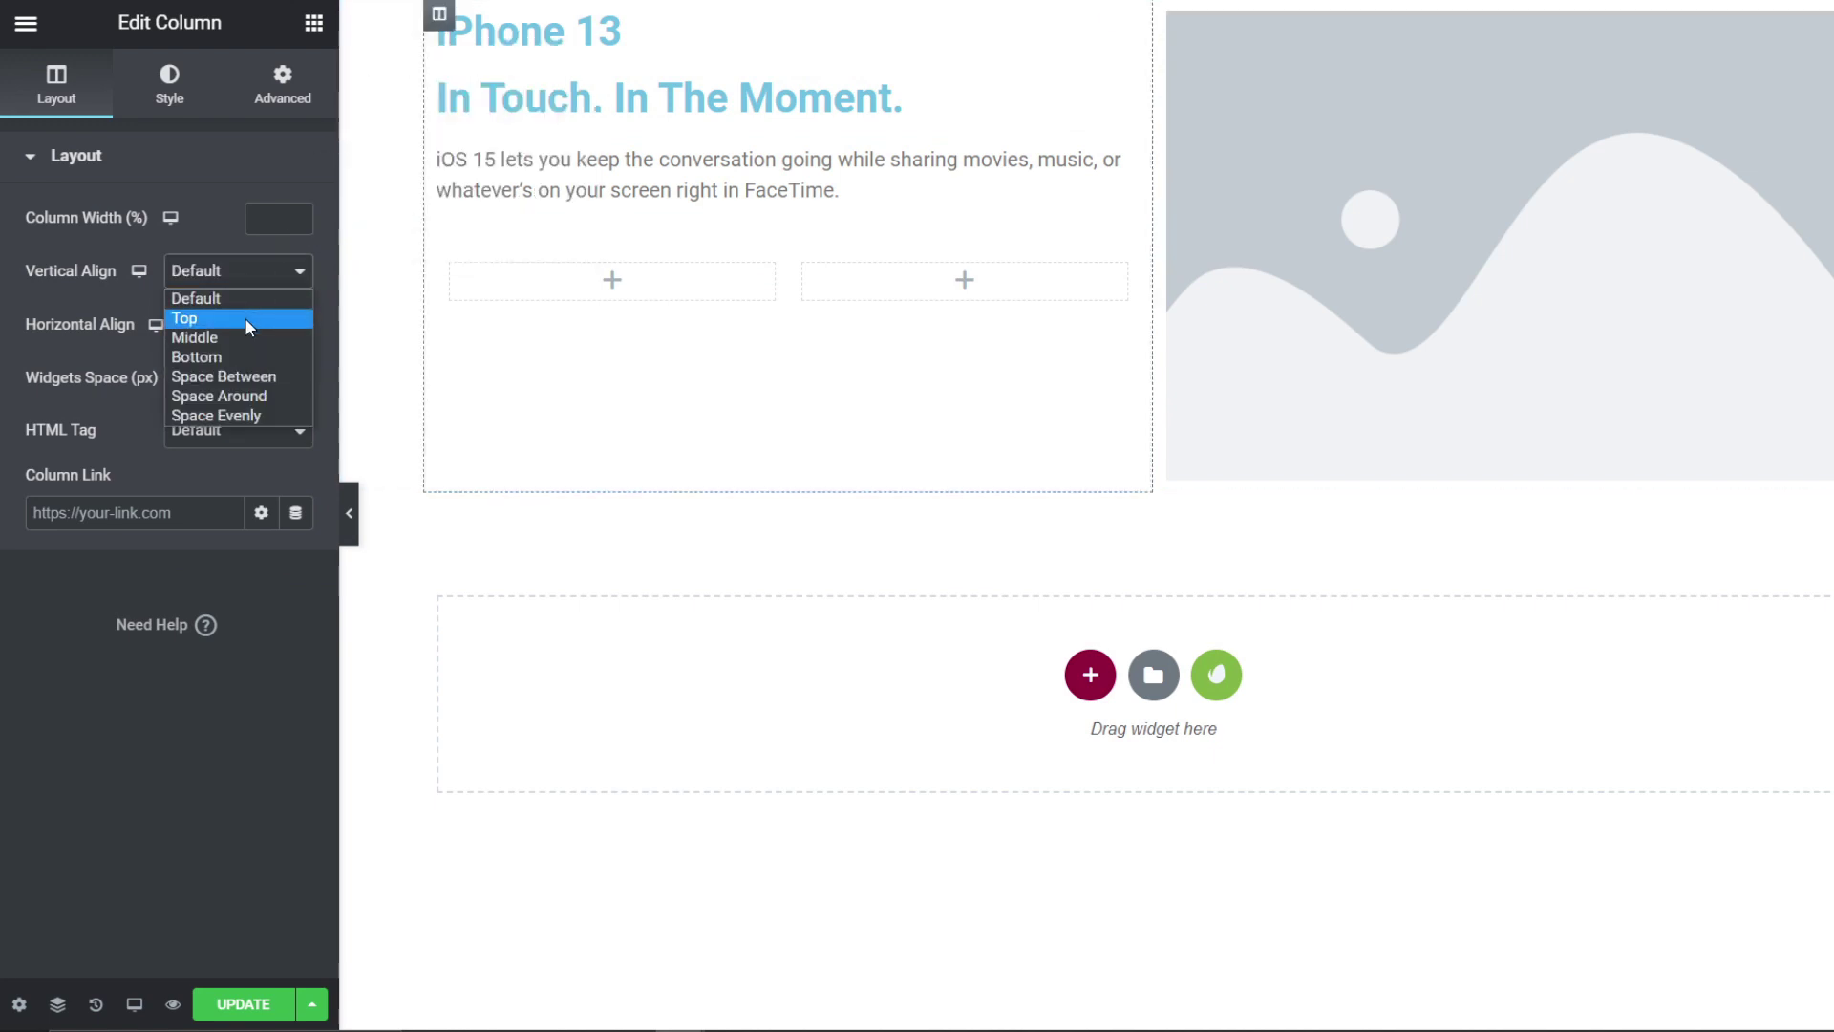
pyautogui.click(246, 340)
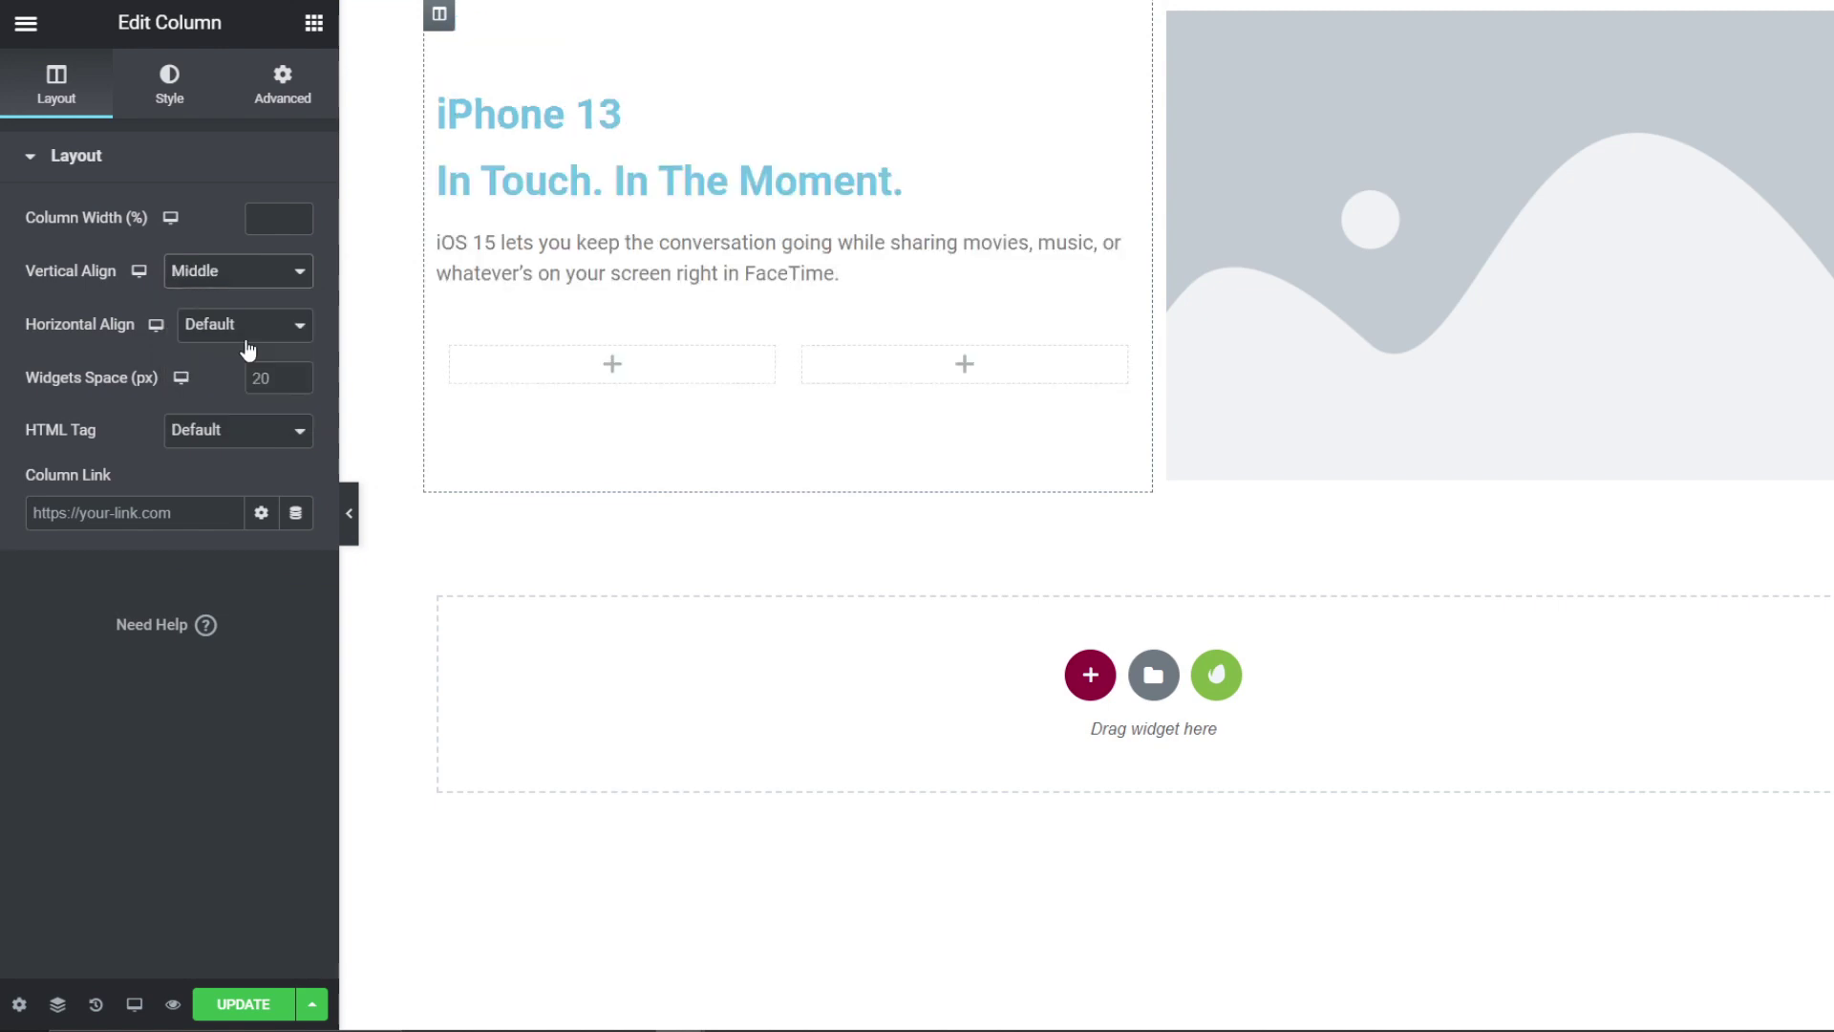
# Step: Fill the Image widget with the red iPhone picture Desain_tanpa_judul__25_-removebg-preview.png from the media library and reduce its width
pyautogui.click(1415, 297)
pyautogui.click(206, 273)
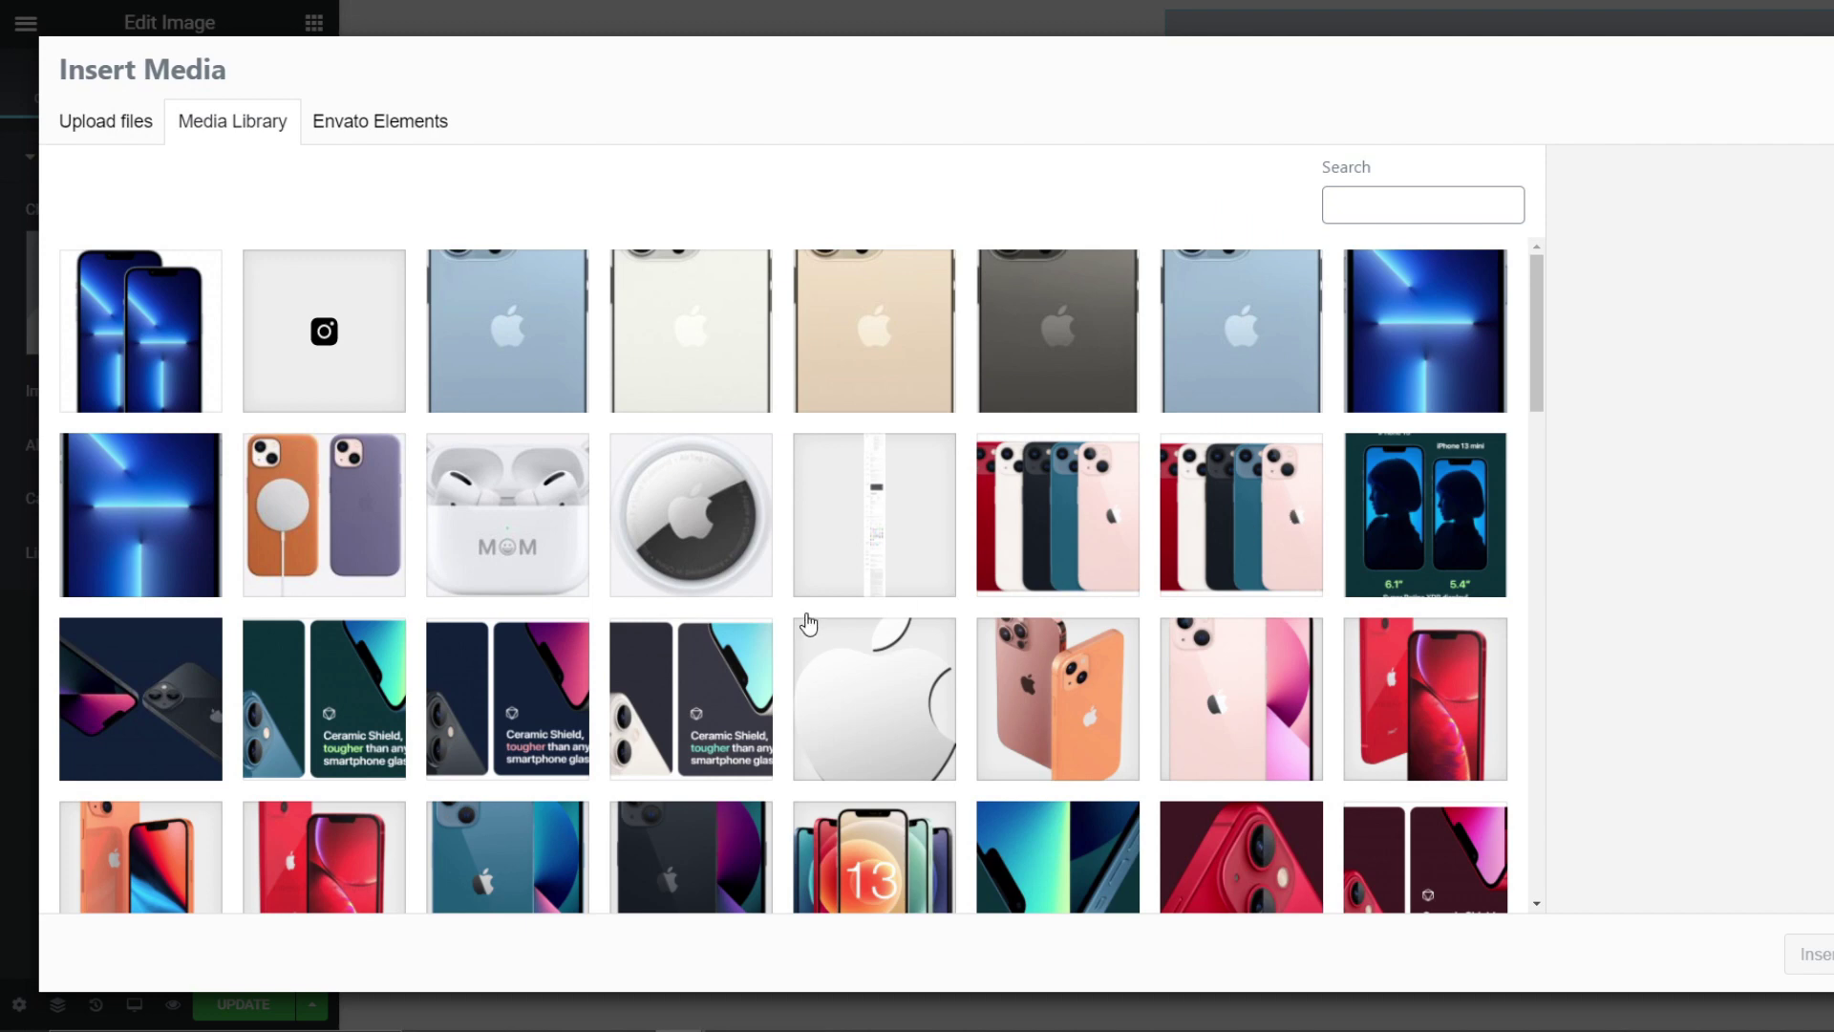
pyautogui.scroll(-3, 549, 637)
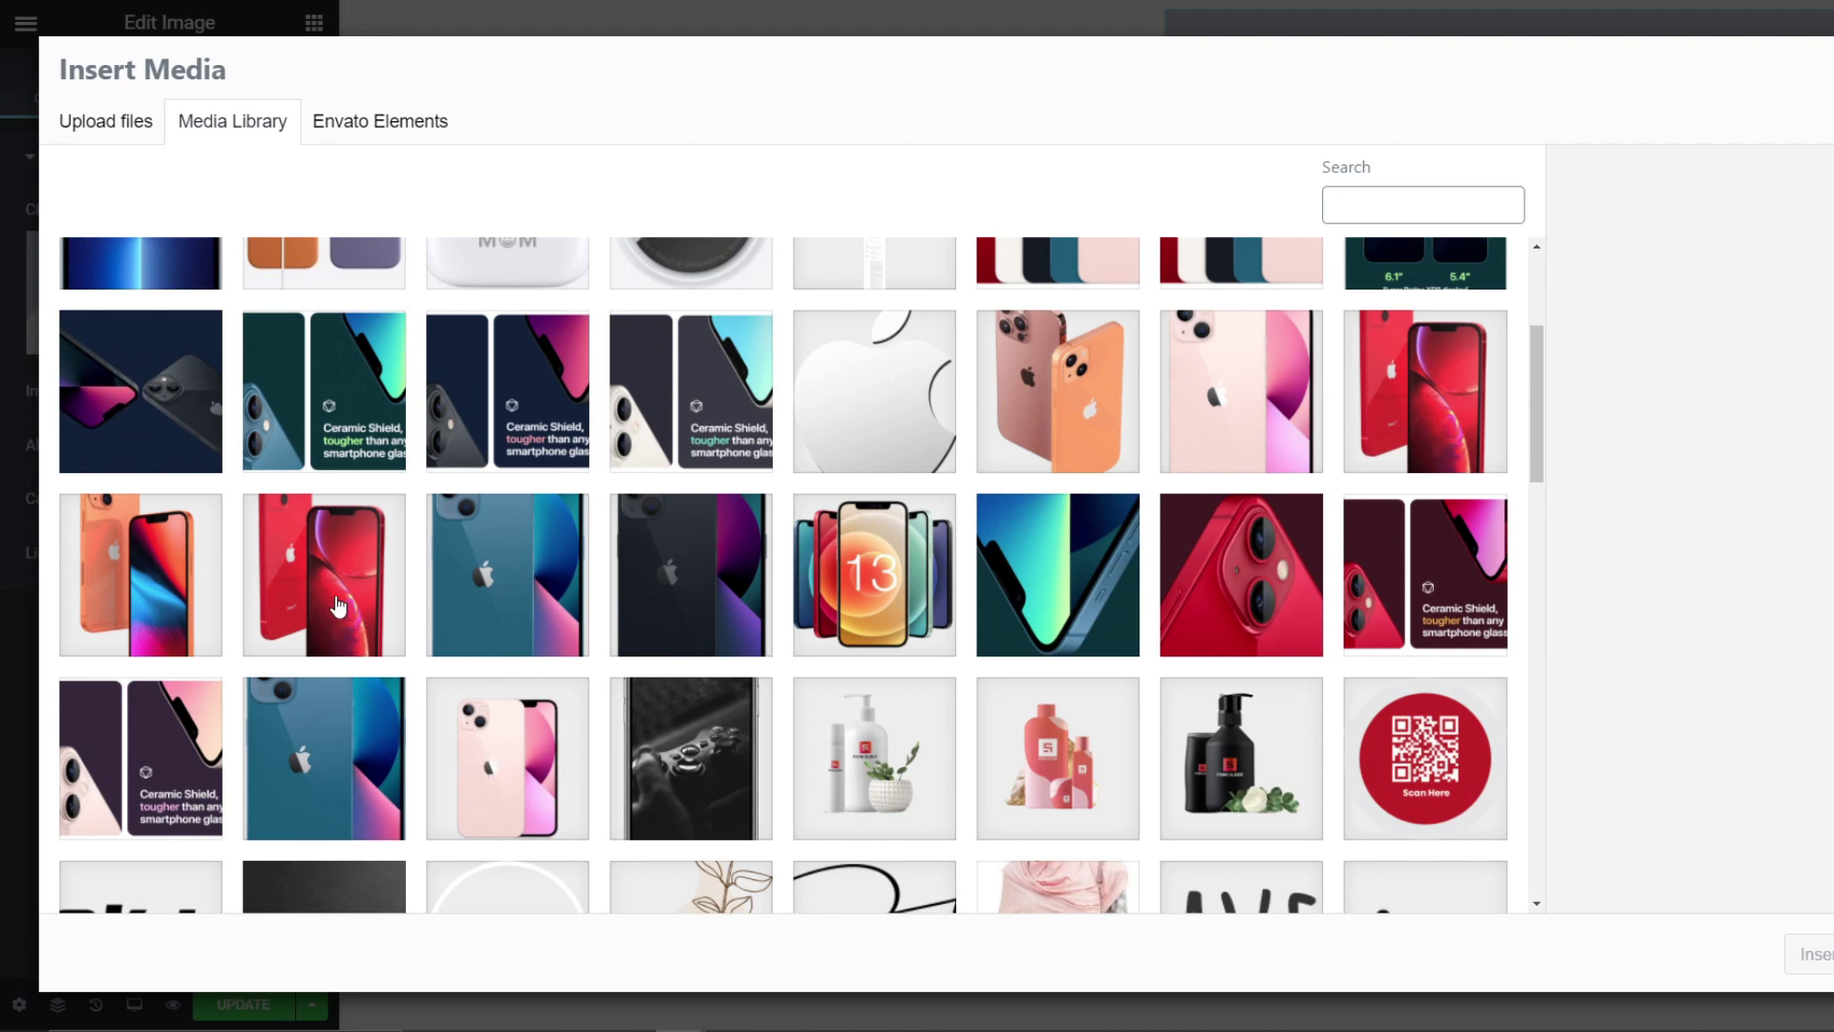
pyautogui.click(372, 598)
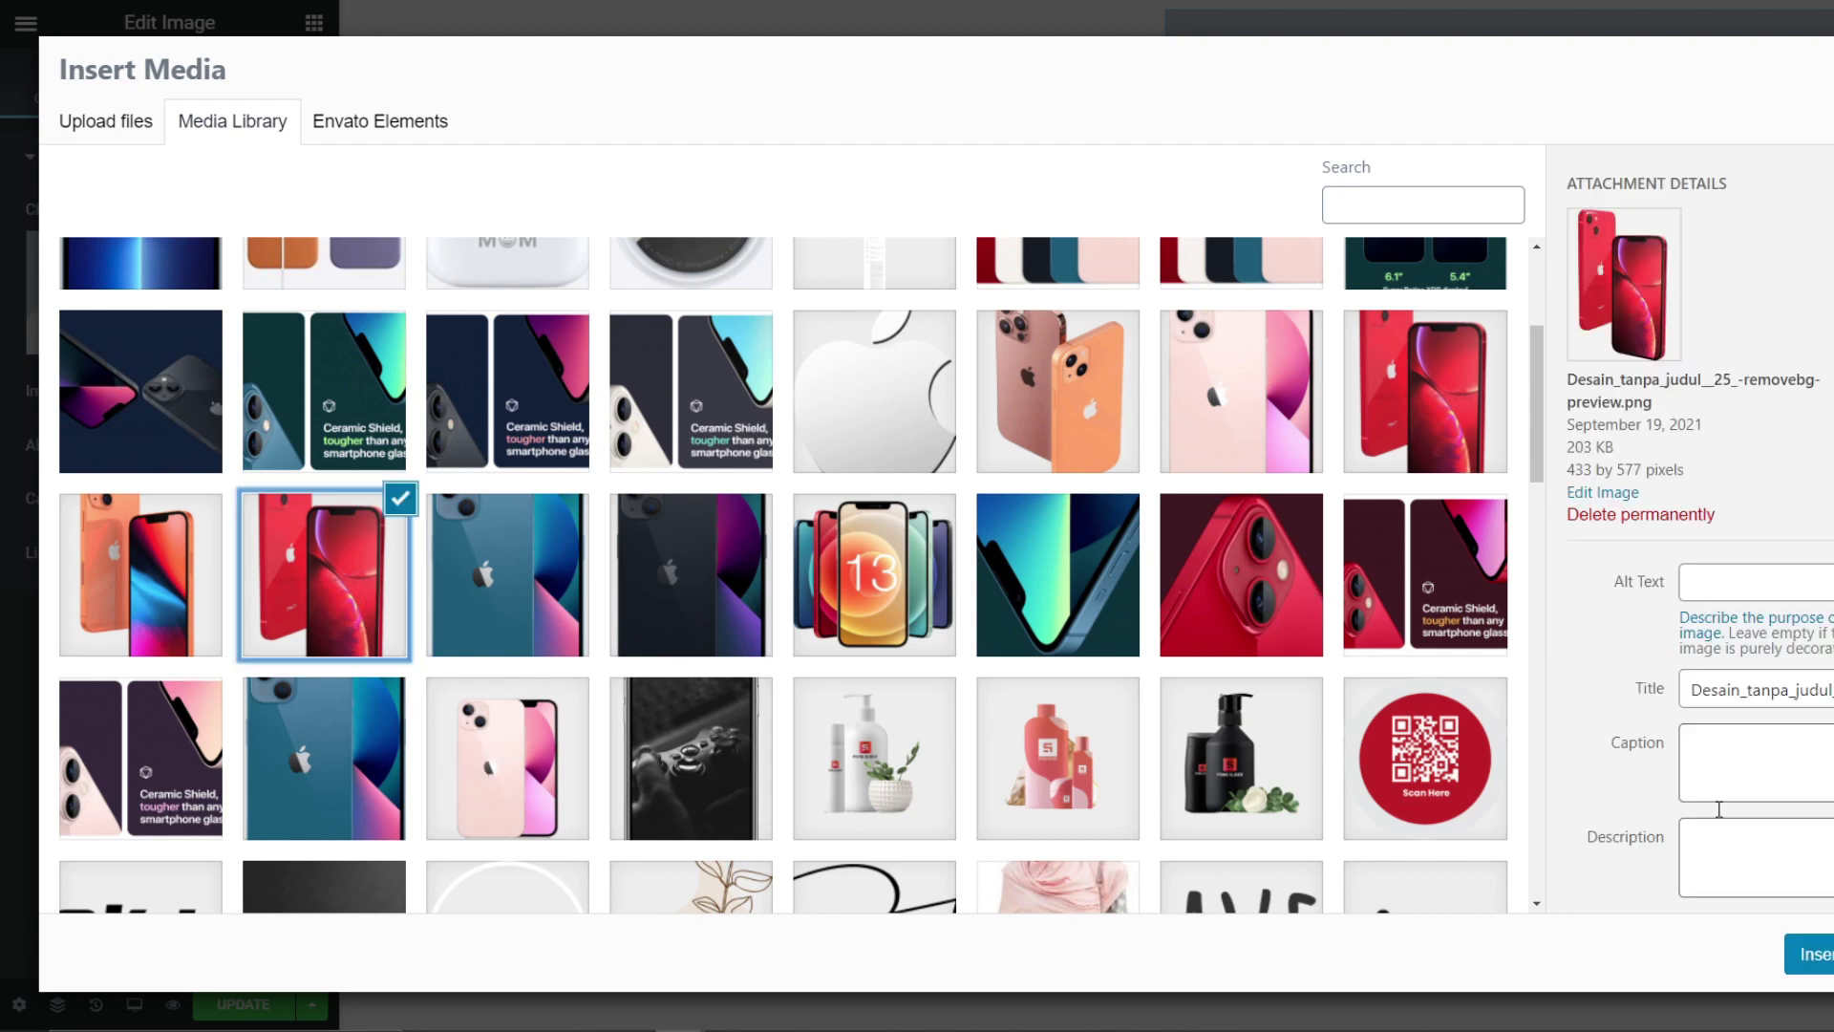
pyautogui.click(1808, 953)
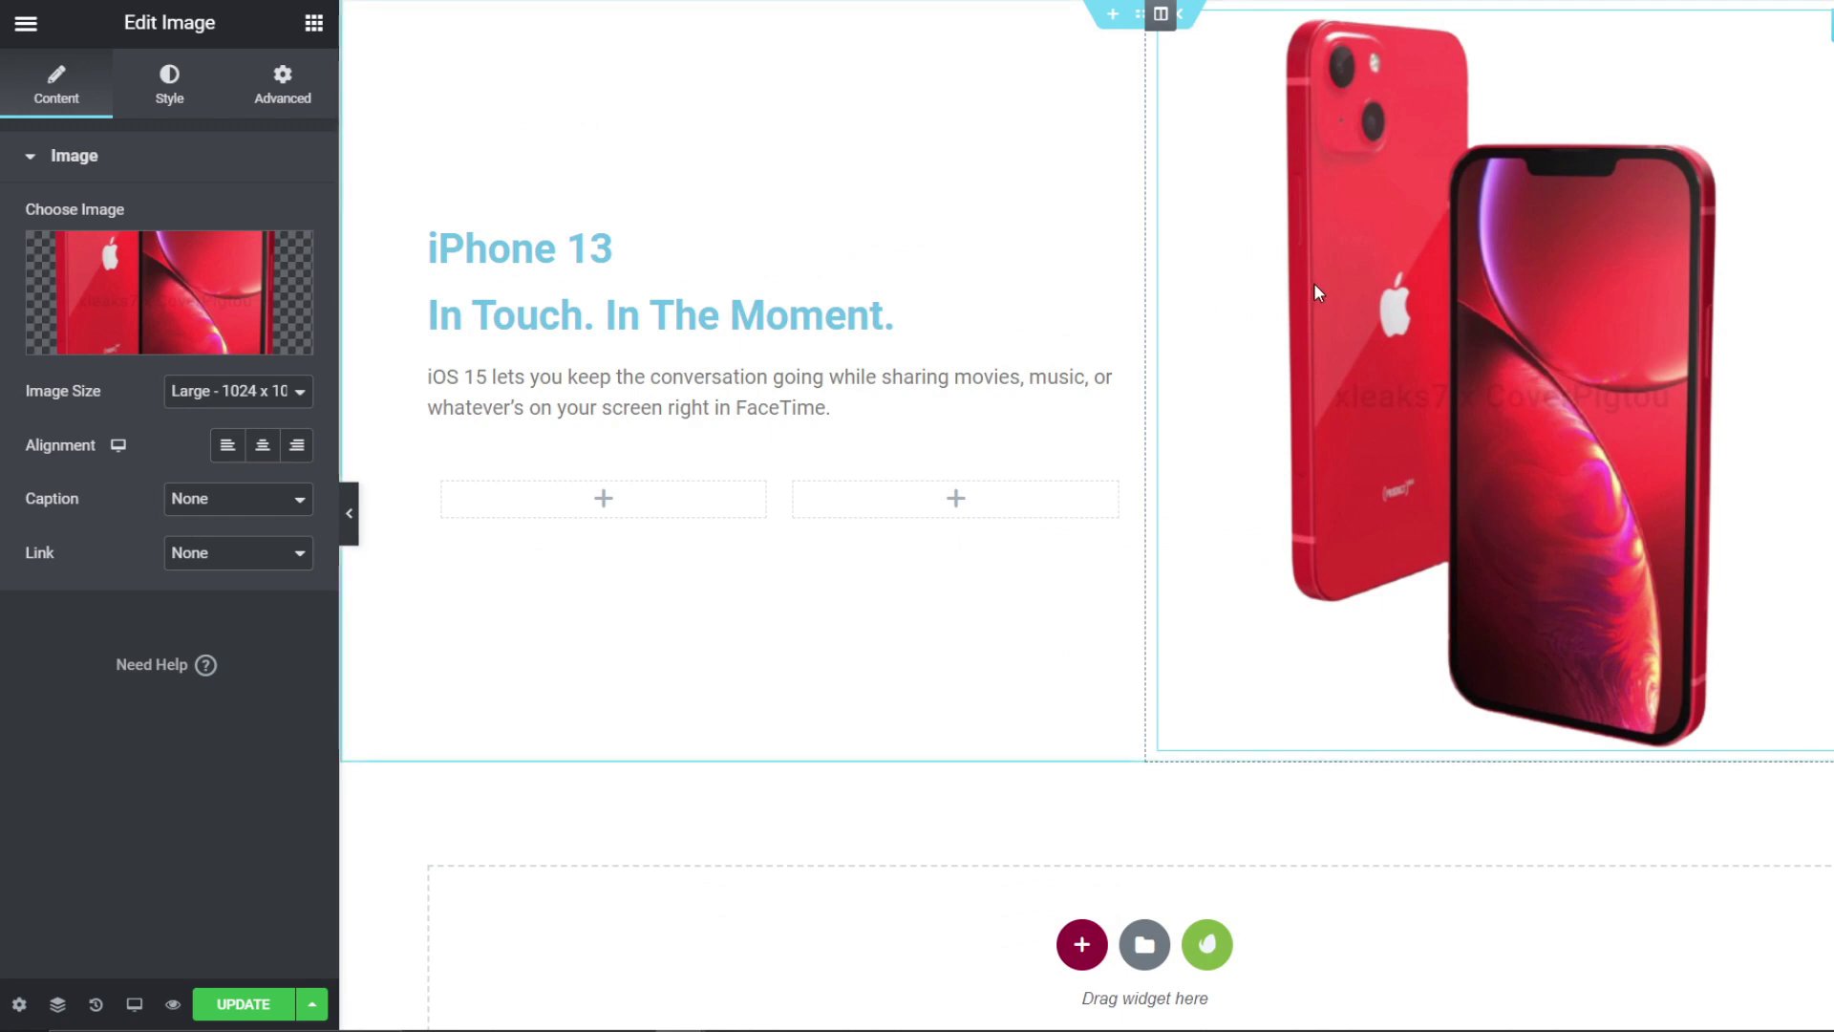
pyautogui.click(157, 96)
pyautogui.moveTo(28, 249); pyautogui.dragTo(95, 256)
# Step: Set the section's height to Min Height with a minimum of 599 px and preview the layout at full width
pyautogui.click(1154, 14)
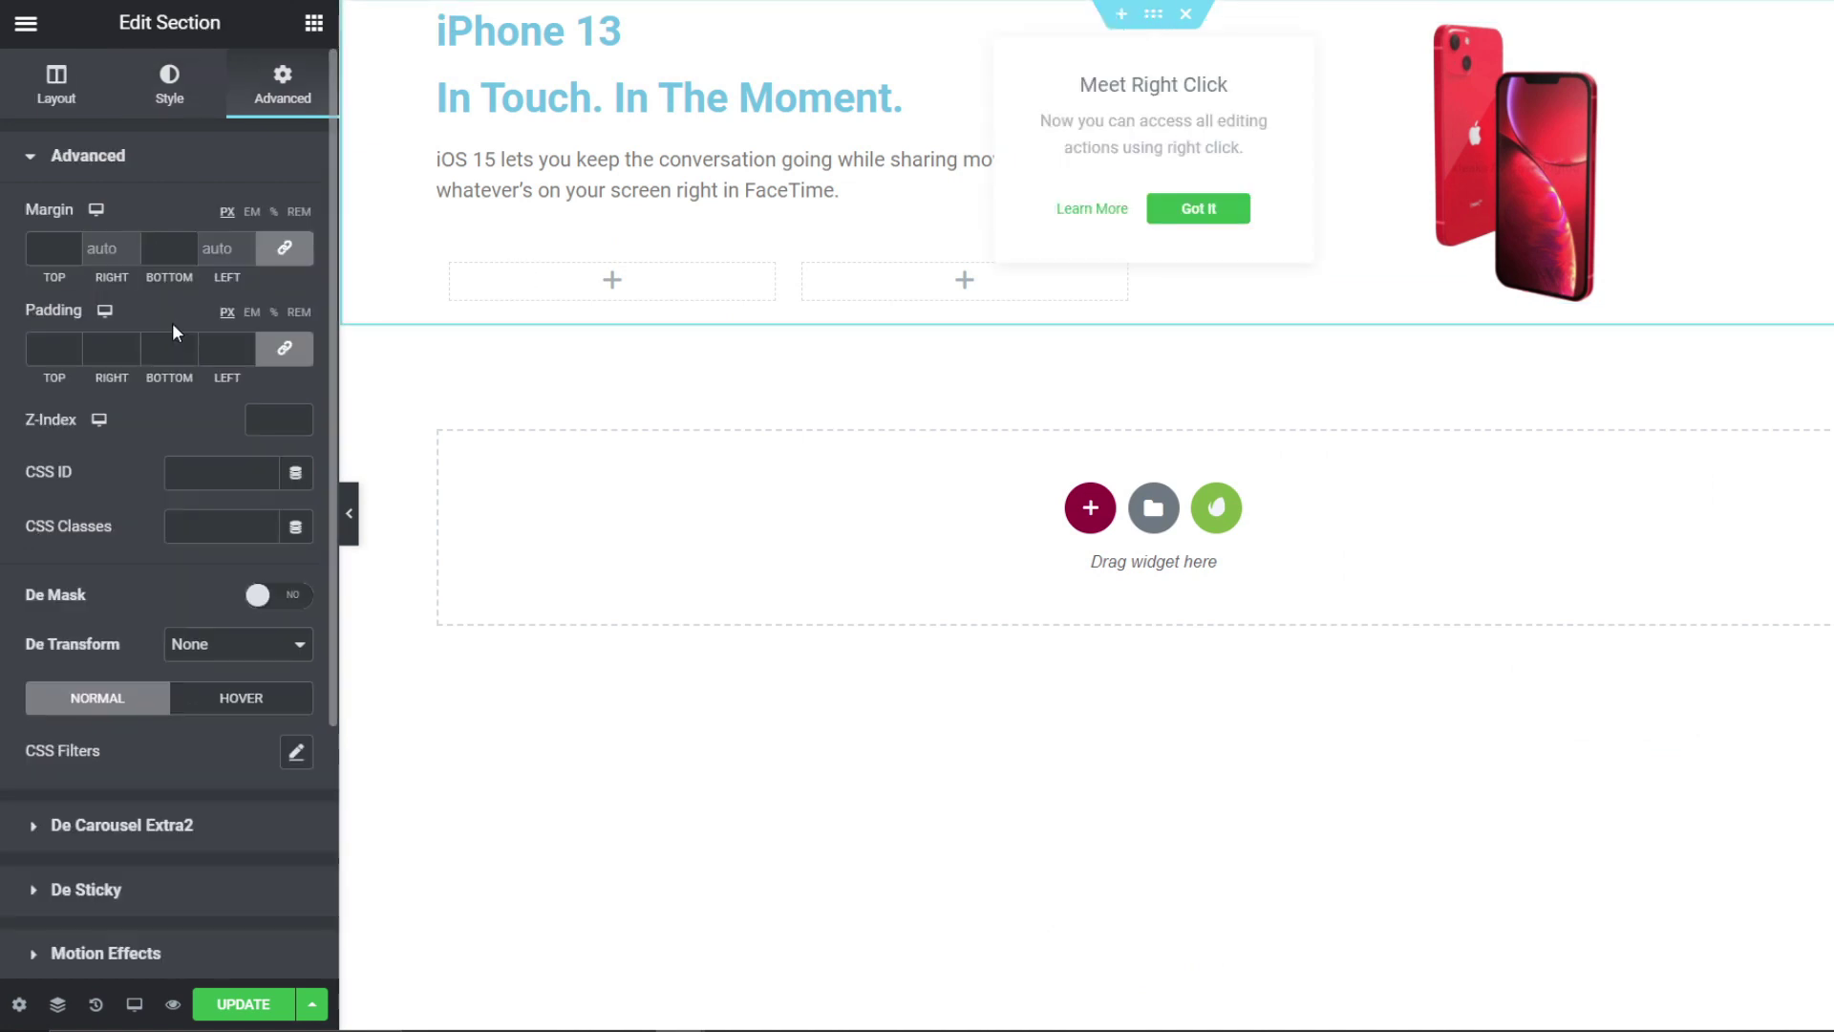
pyautogui.click(80, 114)
pyautogui.click(225, 378)
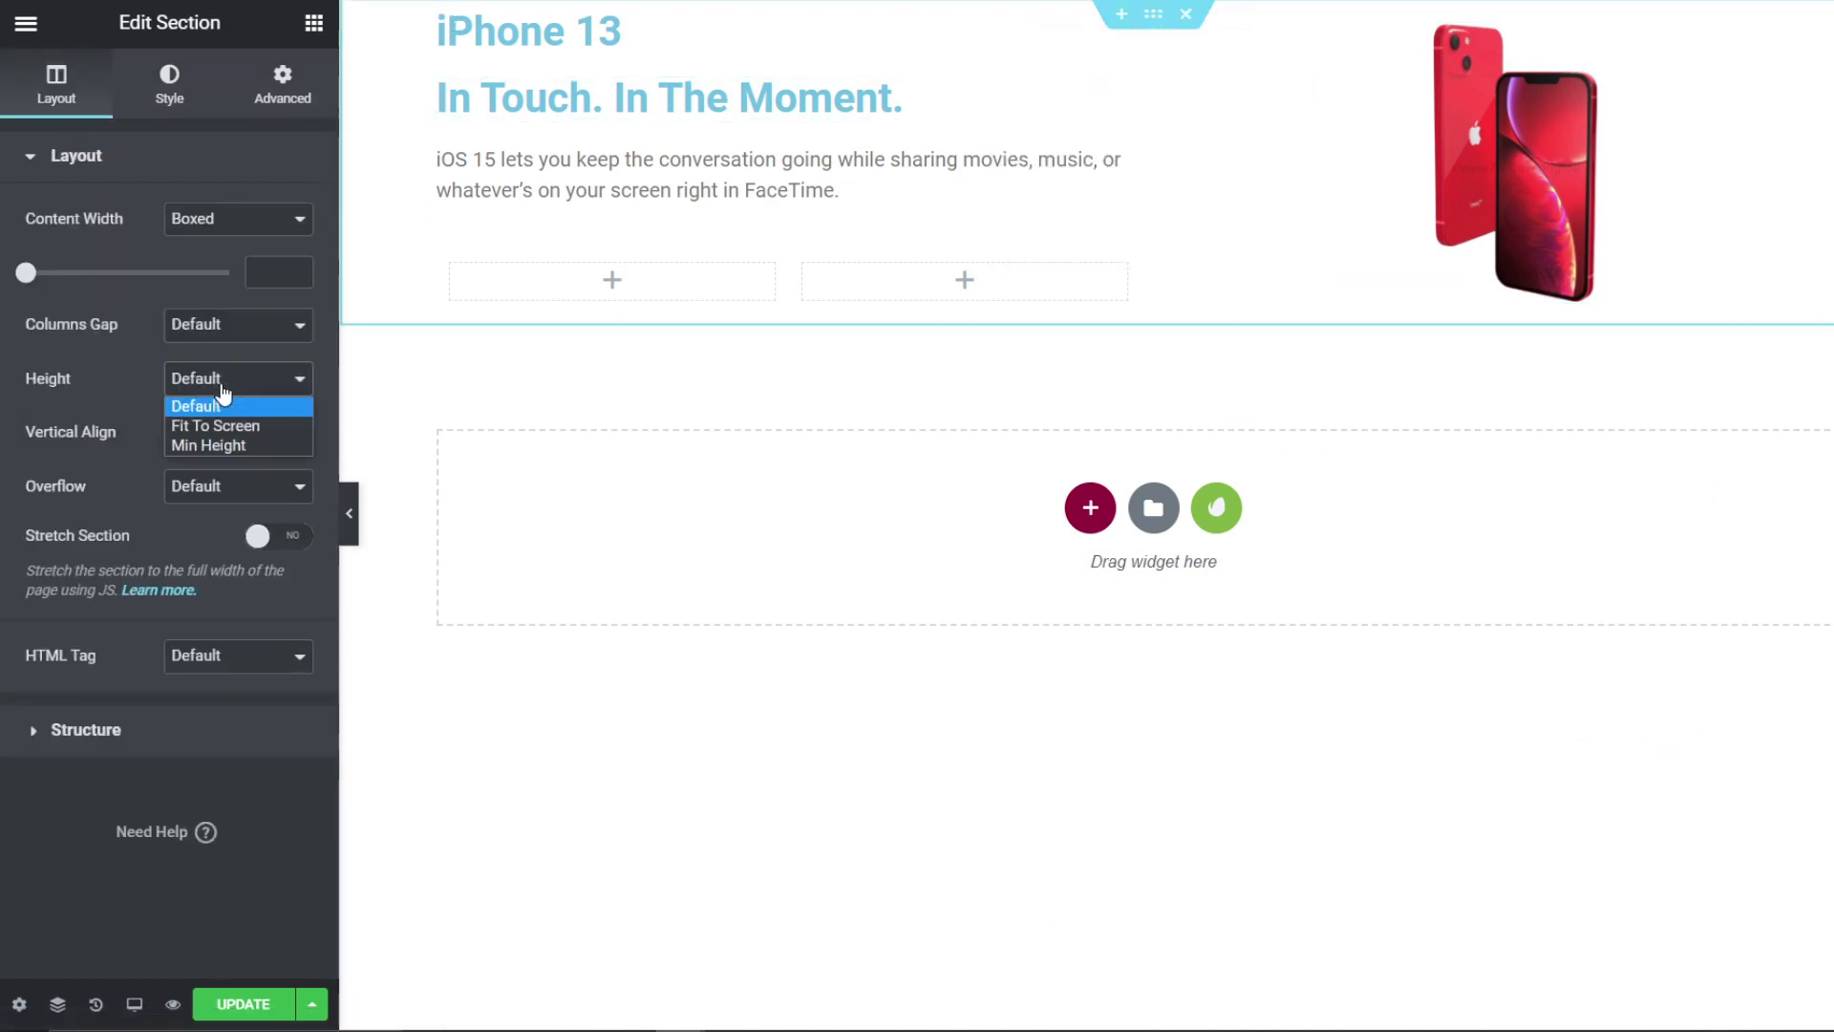
pyautogui.click(212, 447)
pyautogui.moveTo(84, 474); pyautogui.dragTo(114, 485)
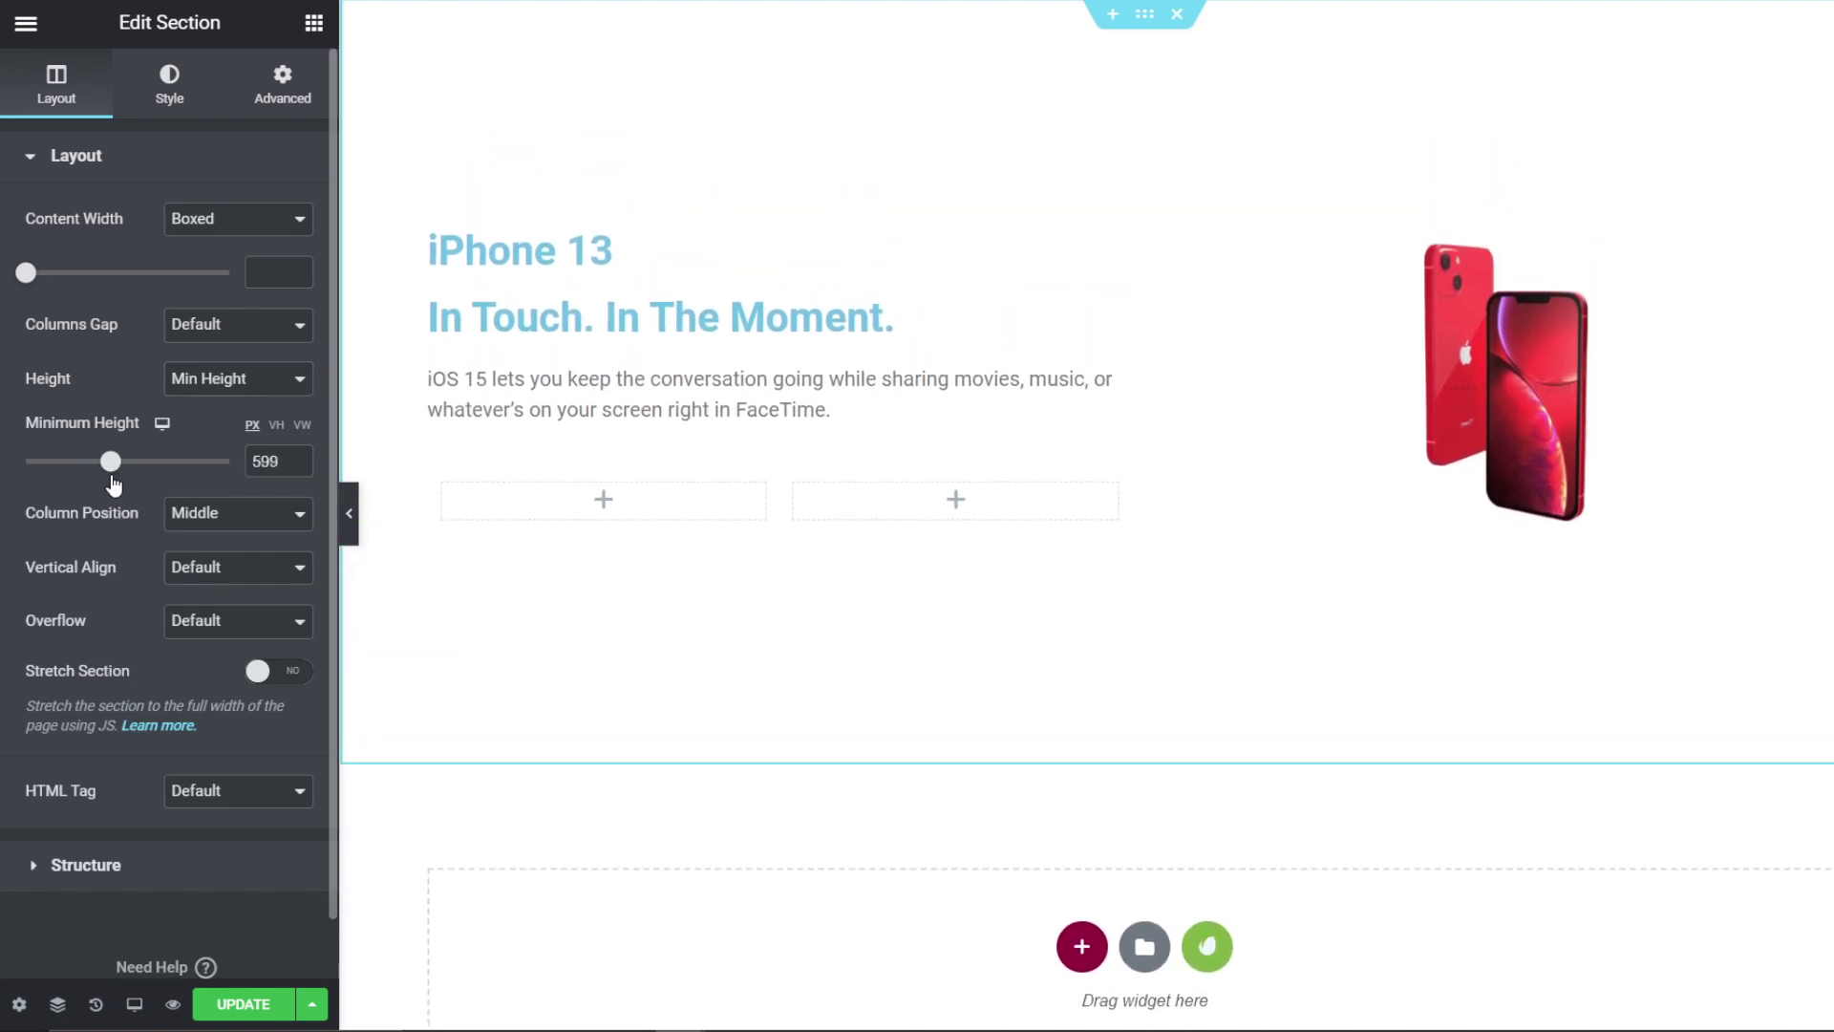
pyautogui.click(351, 530)
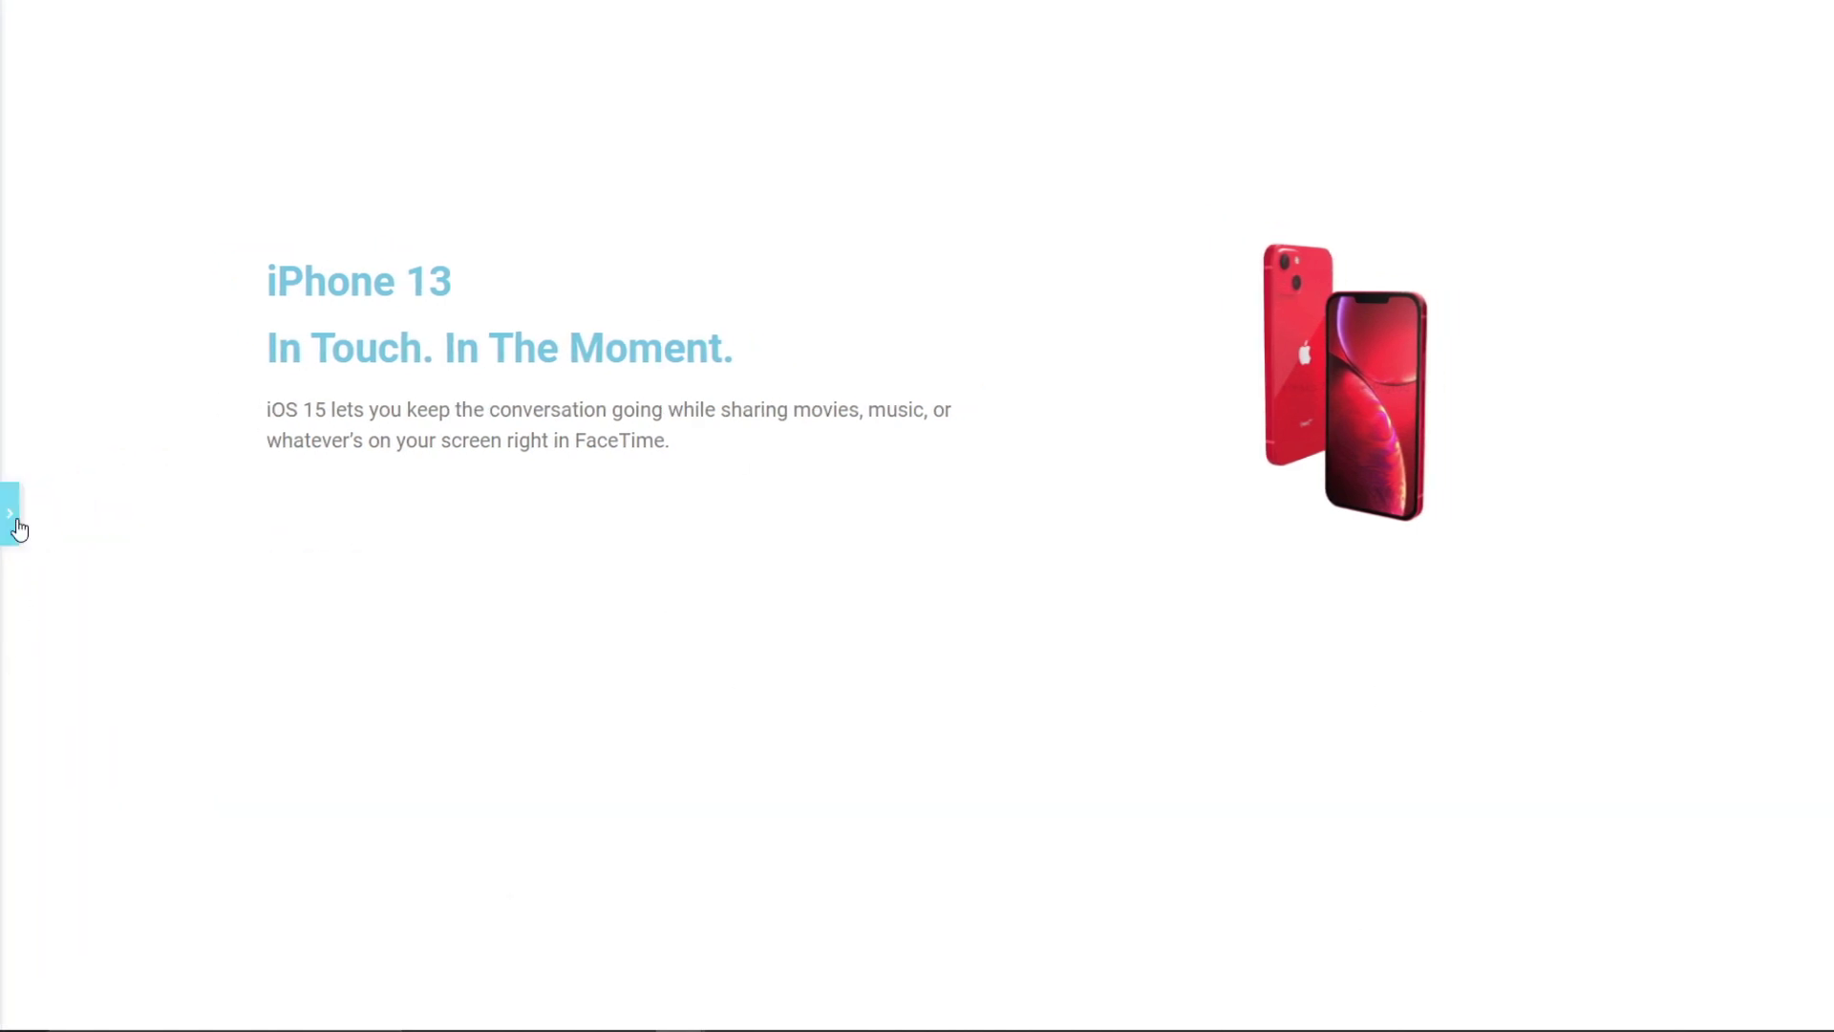
pyautogui.click(12, 515)
# Step: Set the text color of the "iPhone 13" heading to near-white #F7FDFF
pyautogui.click(545, 250)
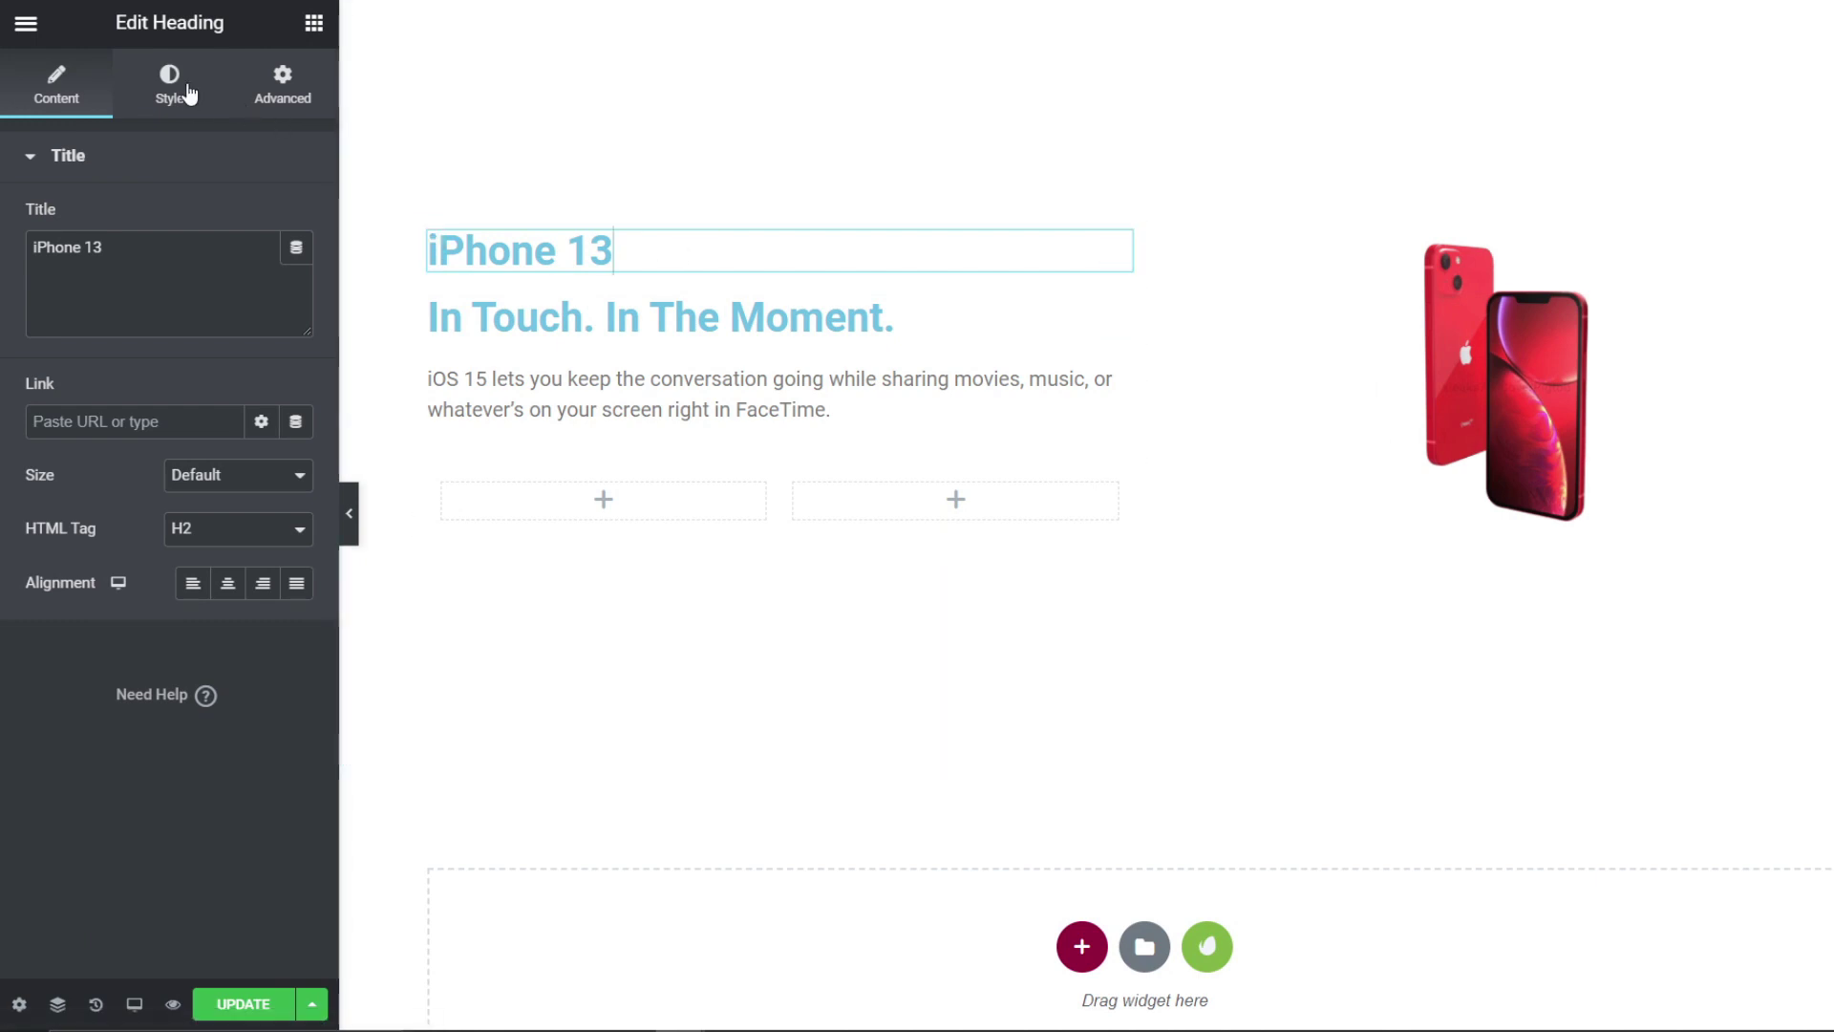
pyautogui.click(170, 84)
pyautogui.click(297, 219)
pyautogui.moveTo(247, 340)
pyautogui.mouseDown()
pyautogui.moveTo(208, 398)
pyautogui.moveTo(177, 311)
pyautogui.mouseUp()
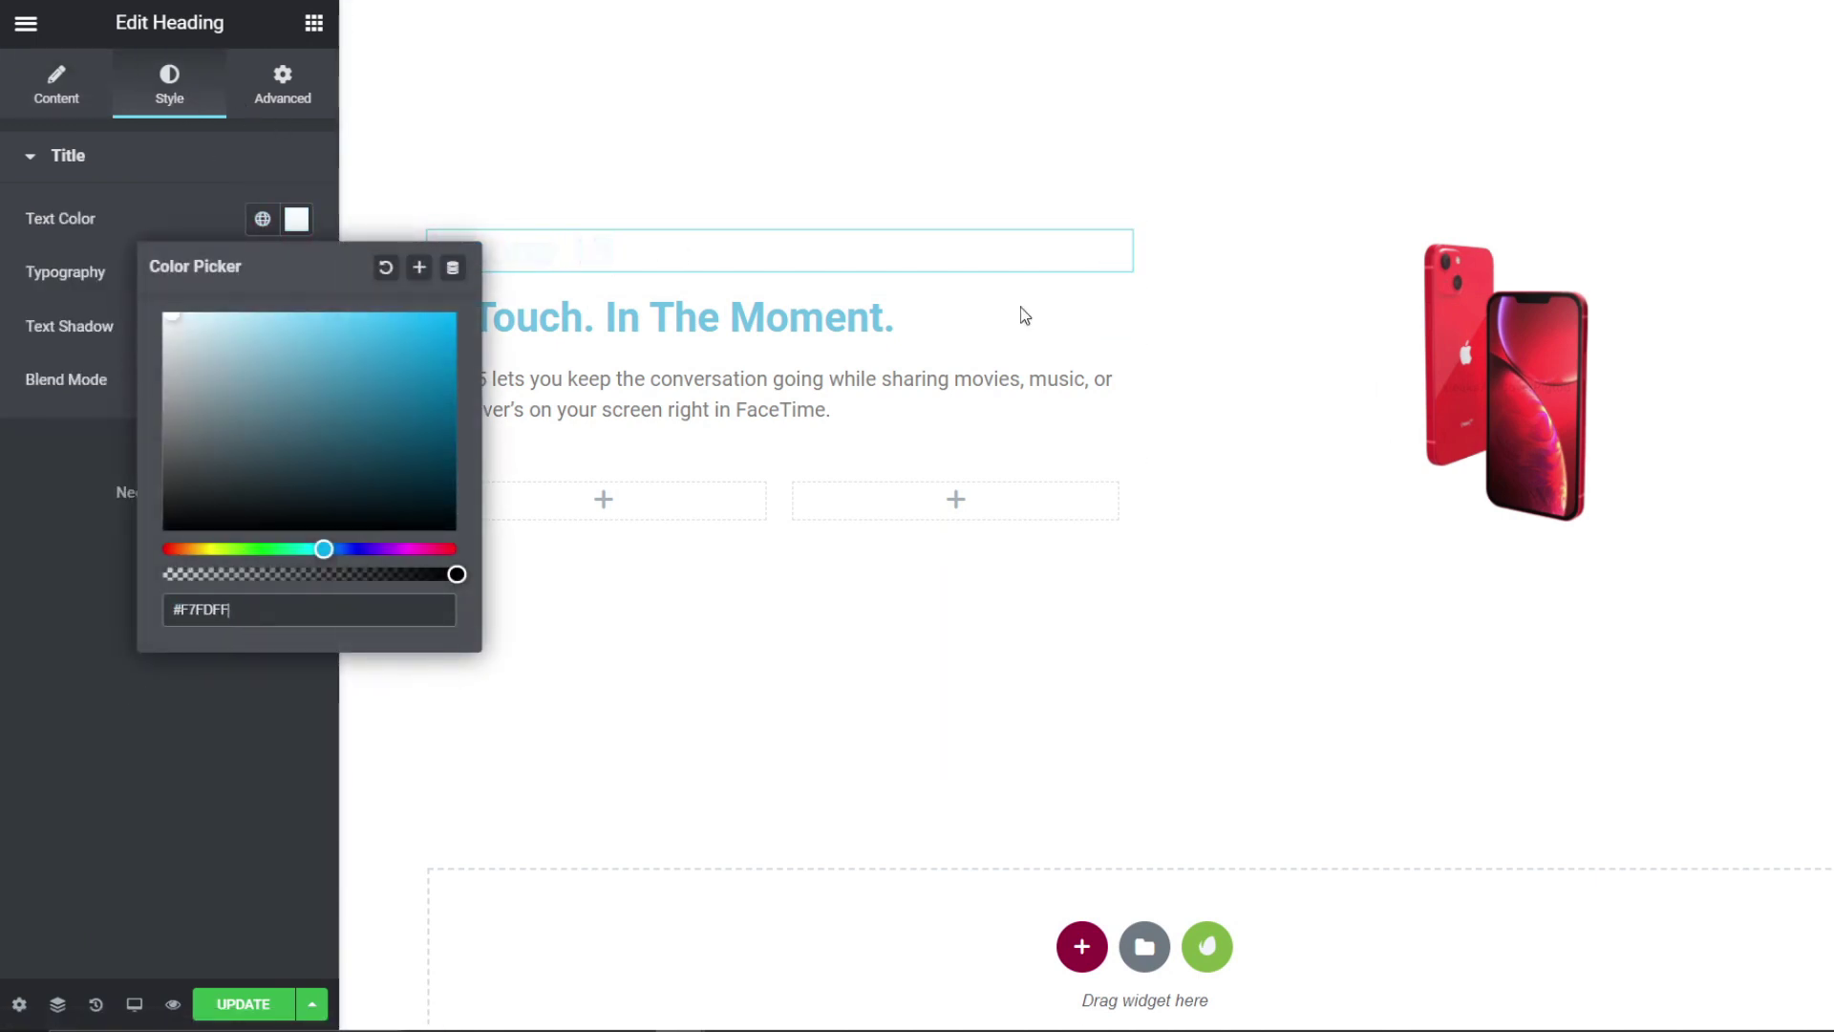
# Step: Give the hero section a classic background in dark grey #343232
pyautogui.click(1144, 14)
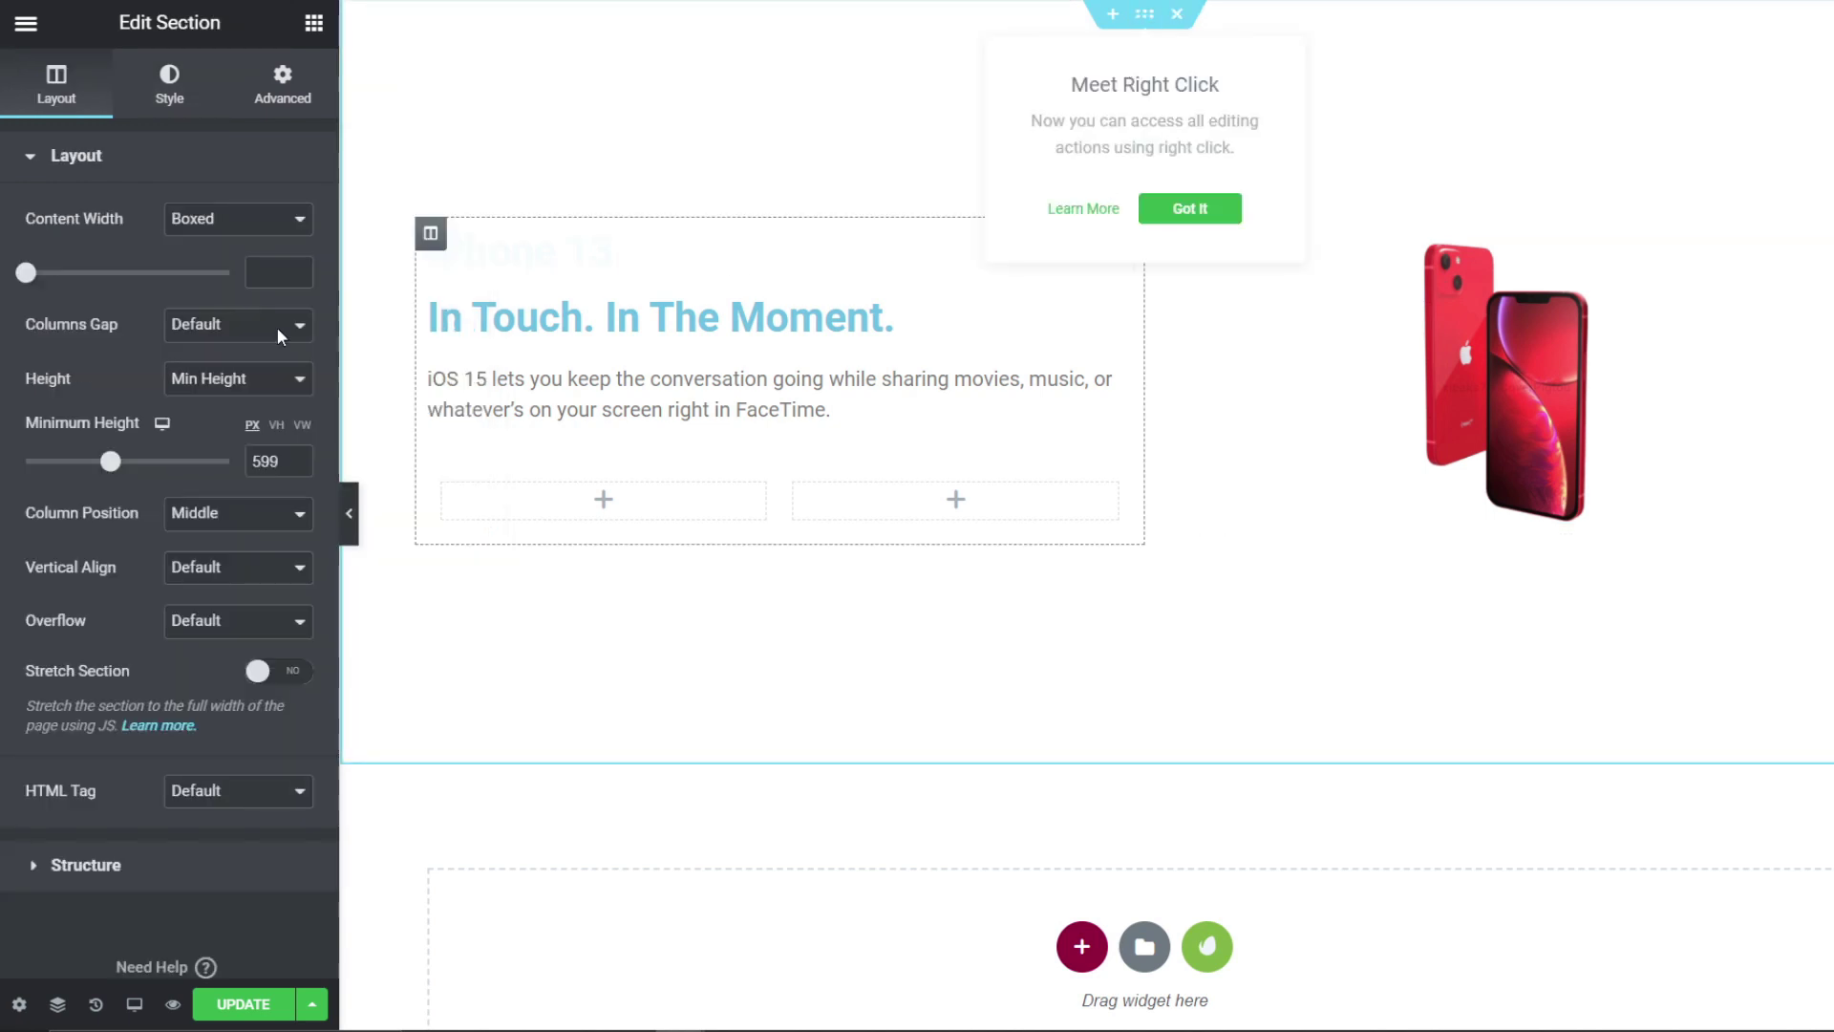
pyautogui.click(200, 103)
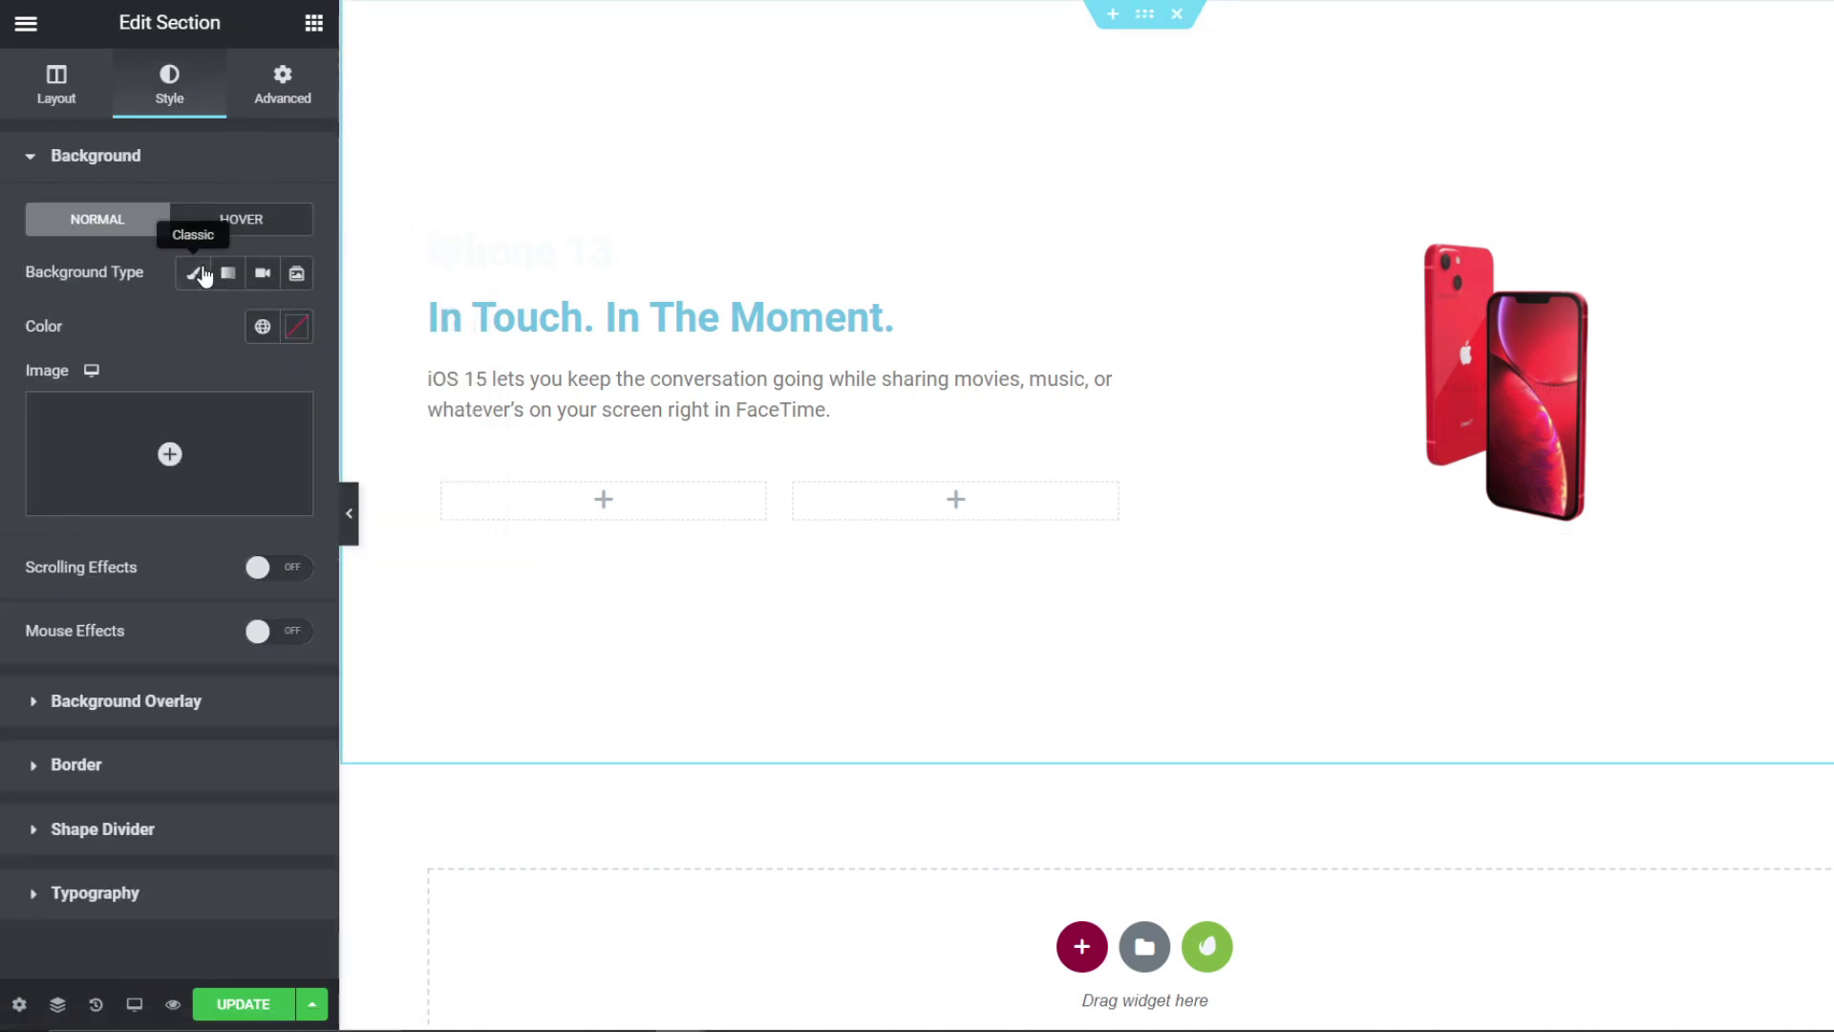
pyautogui.click(297, 326)
pyautogui.click(212, 521)
pyautogui.moveTo(212, 520); pyautogui.dragTo(169, 593)
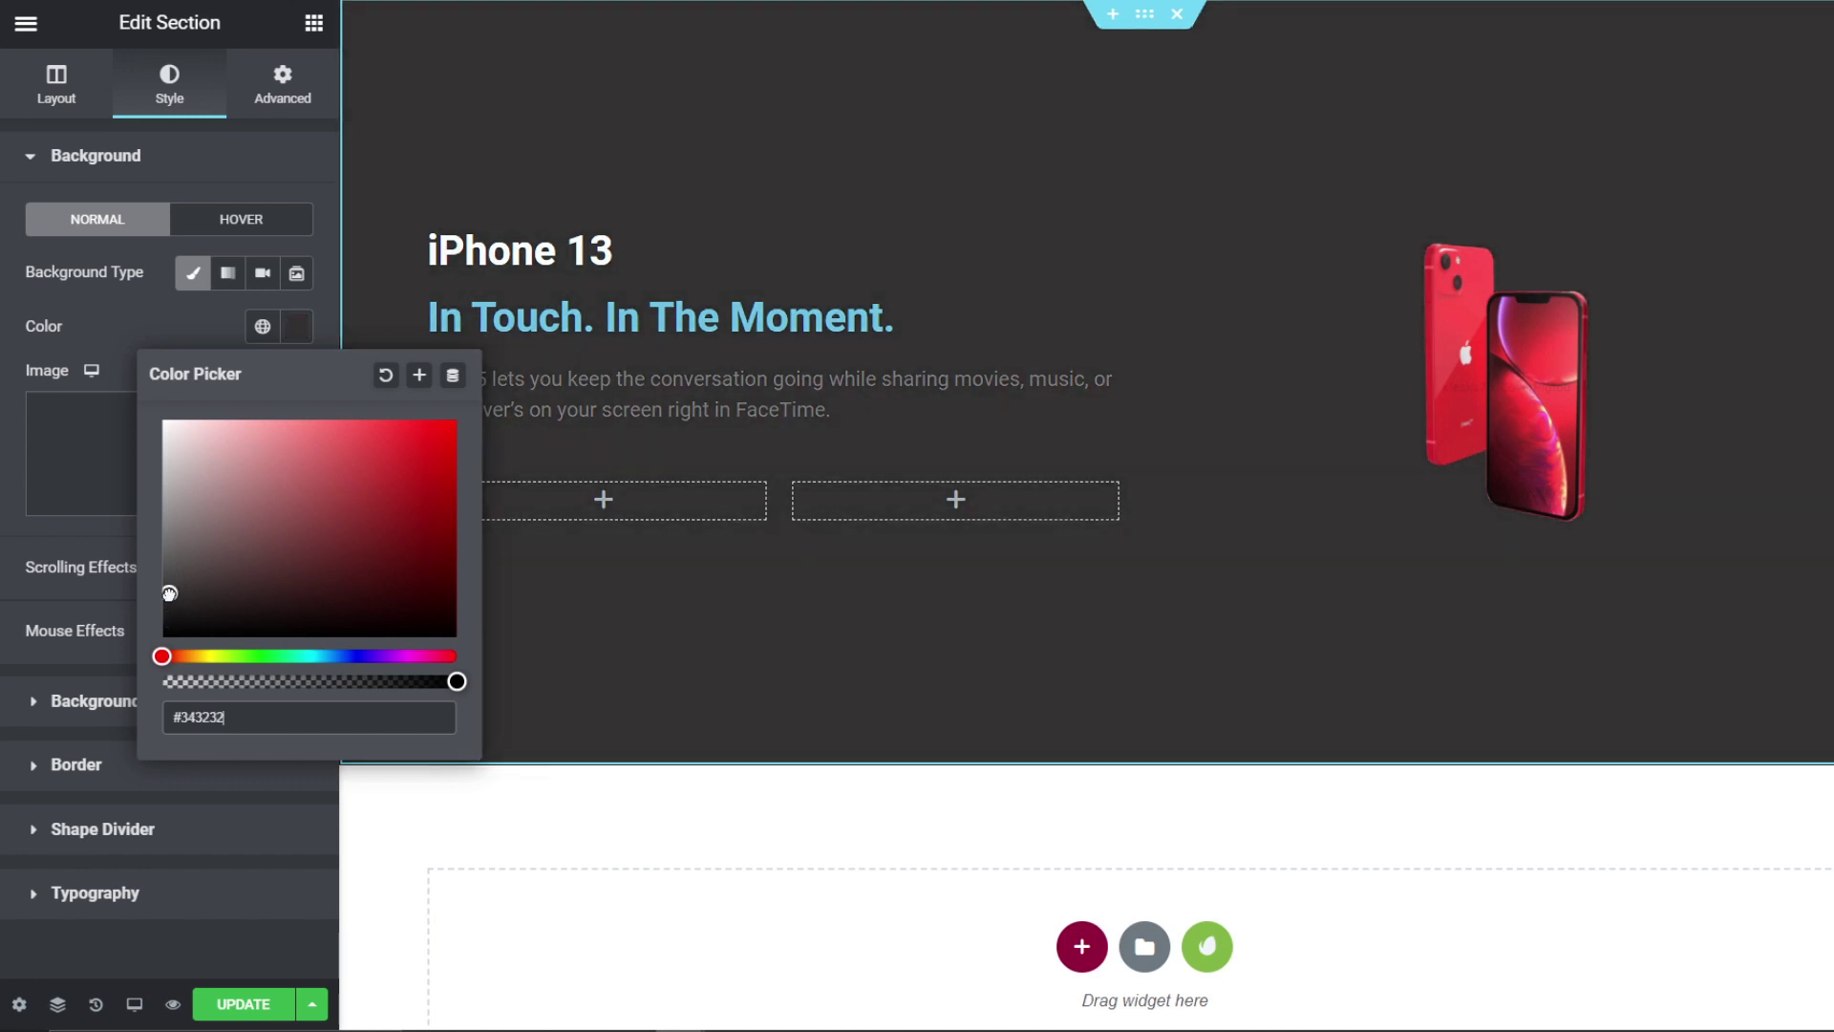
# Step: Set the red iPhone image's width to 40%
pyautogui.click(1396, 400)
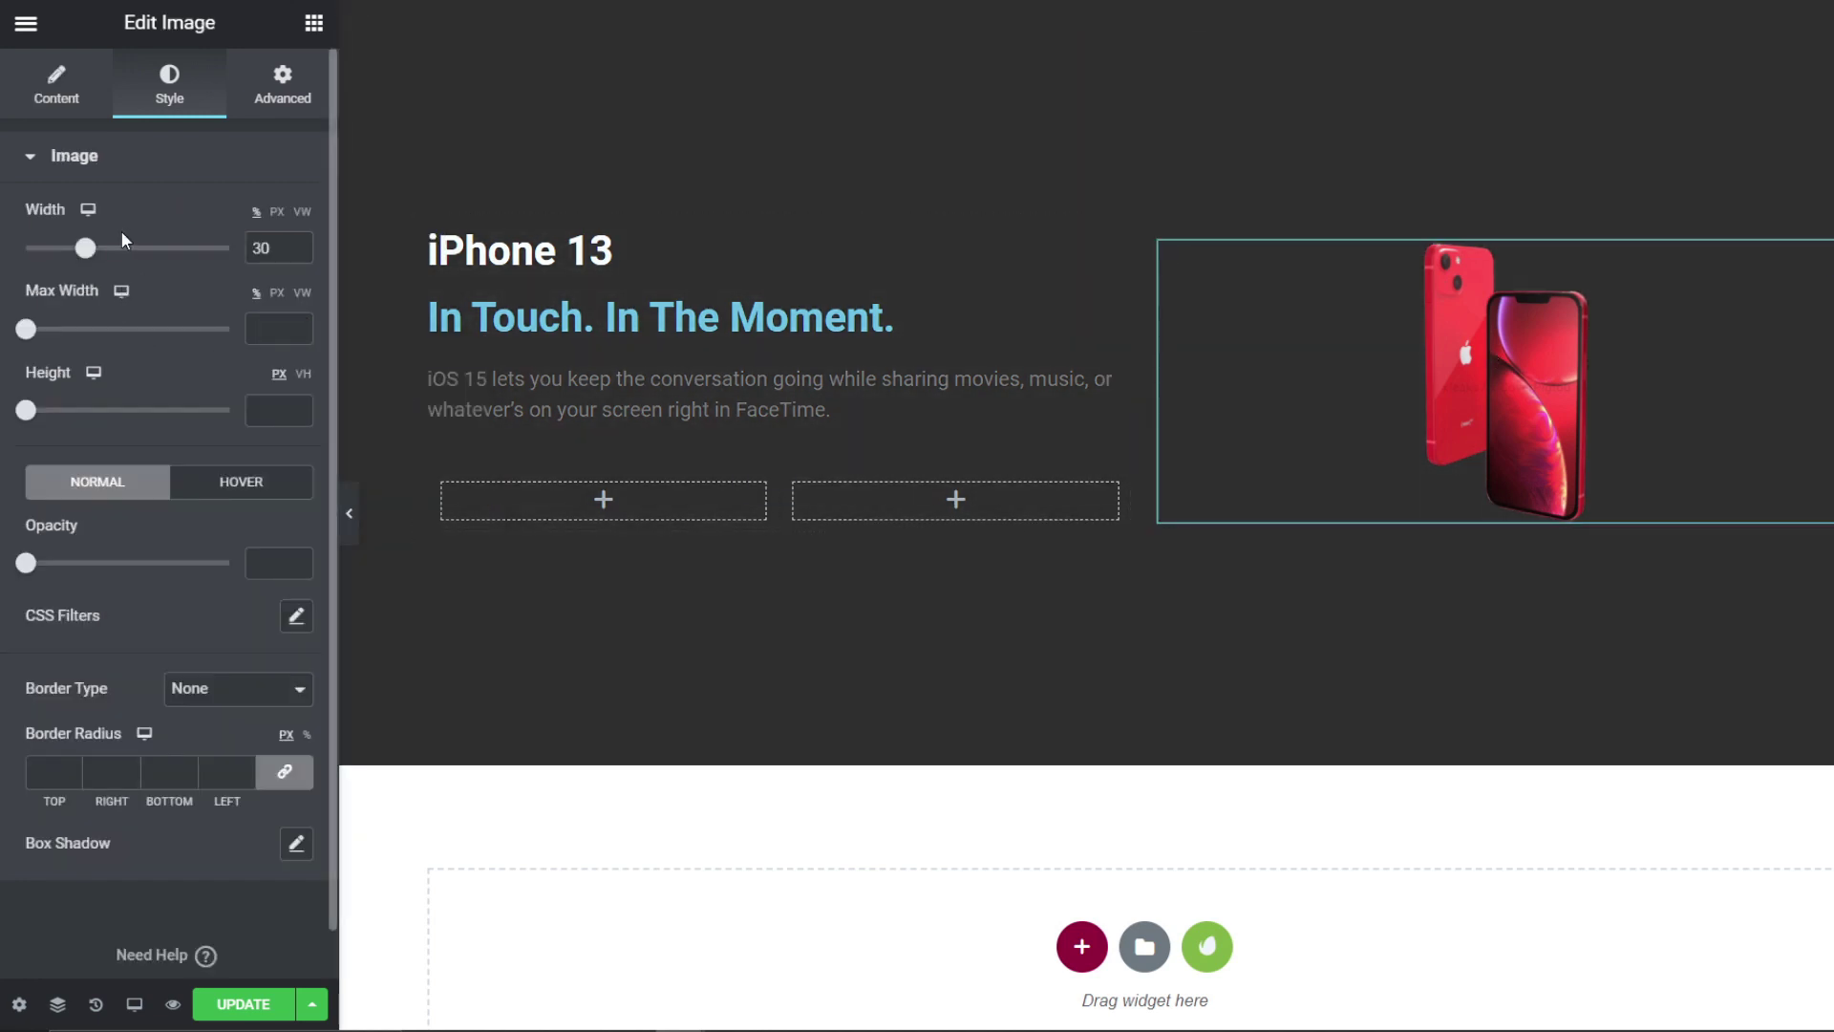
pyautogui.moveTo(85, 251); pyautogui.dragTo(106, 250)
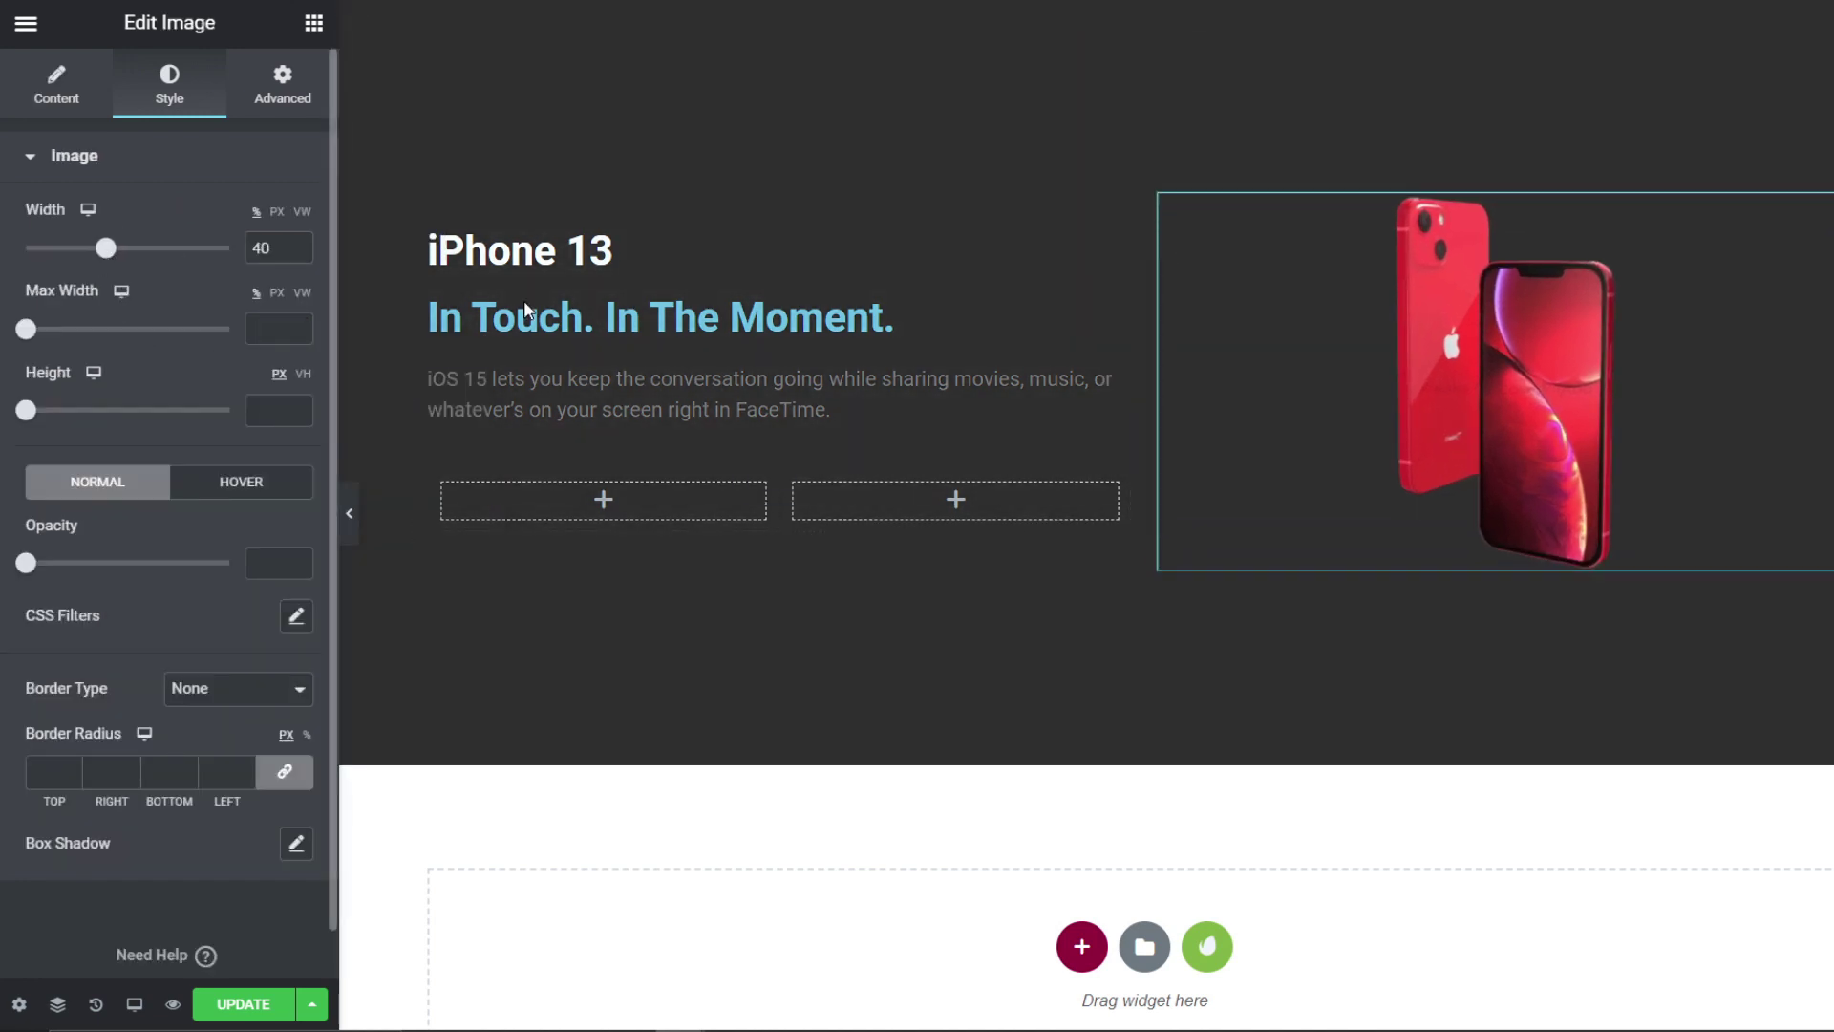
# Step: Set the "In Touch. In The Moment." heading's text color to #FFFFFF and enlarge its font until it wraps onto two lines
pyautogui.click(810, 312)
pyautogui.click(204, 98)
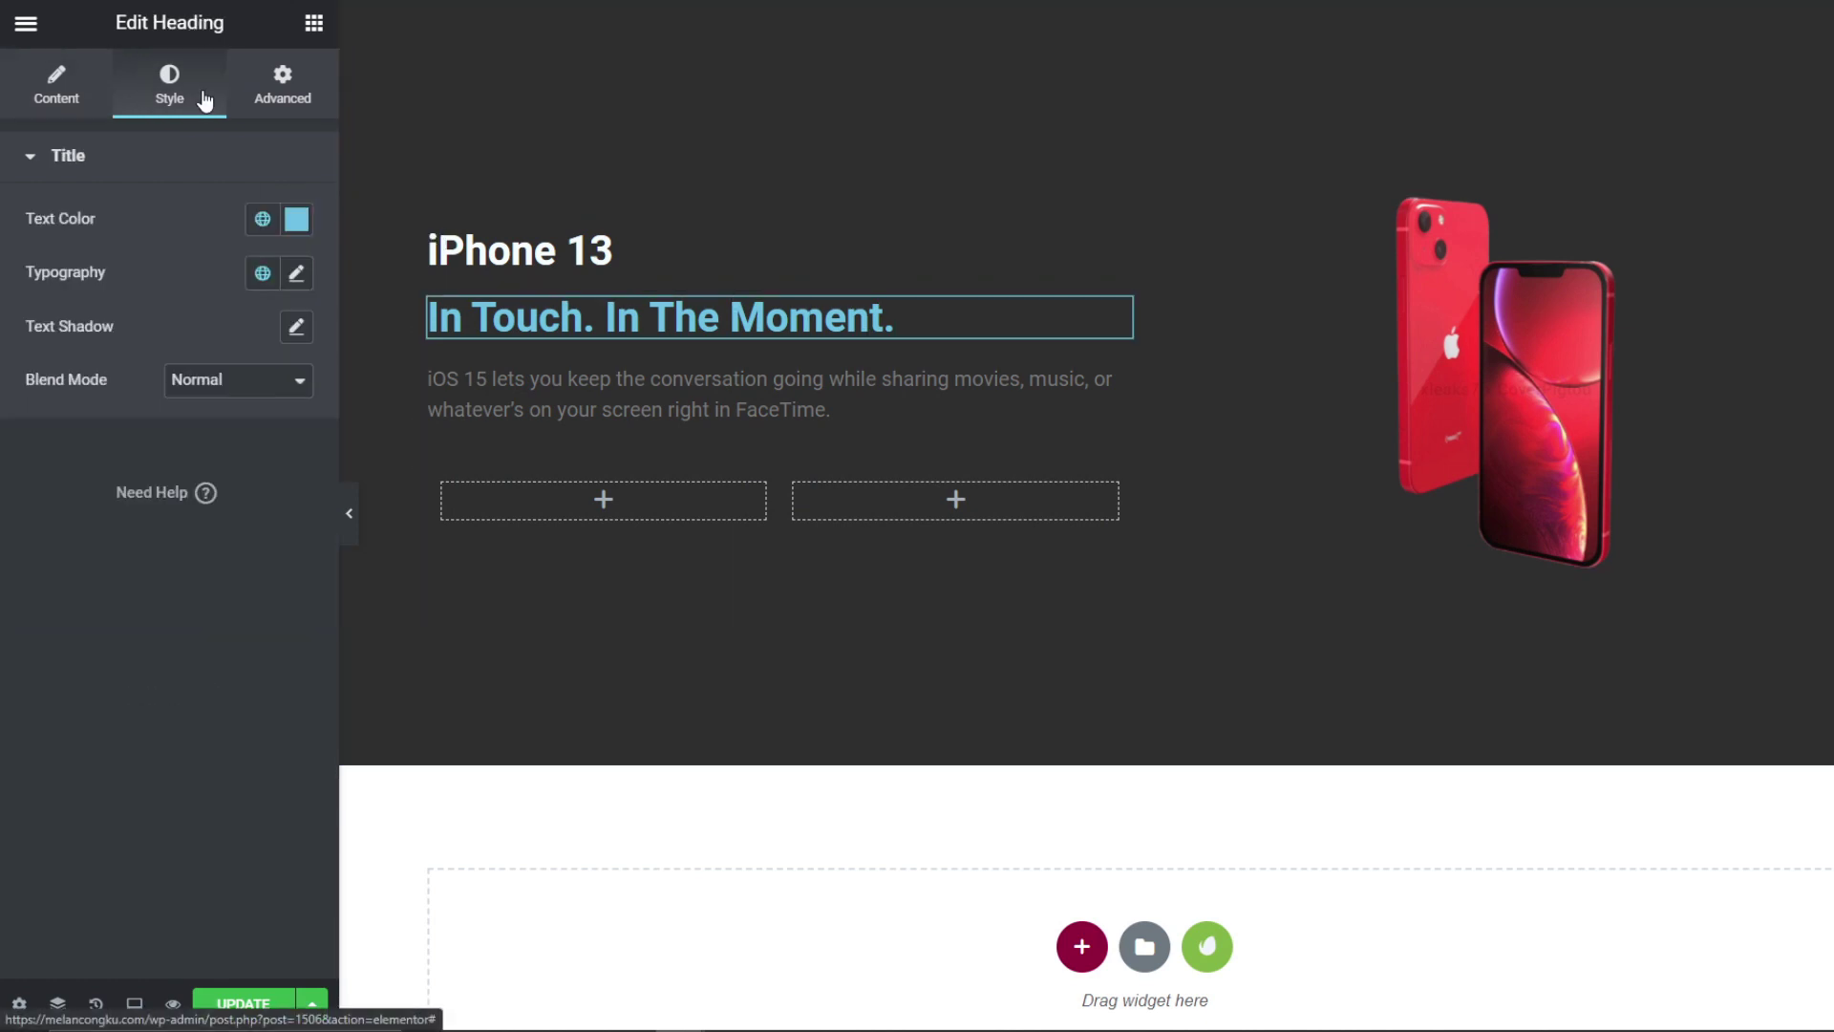
pyautogui.click(299, 218)
pyautogui.moveTo(315, 336); pyautogui.dragTo(123, 315)
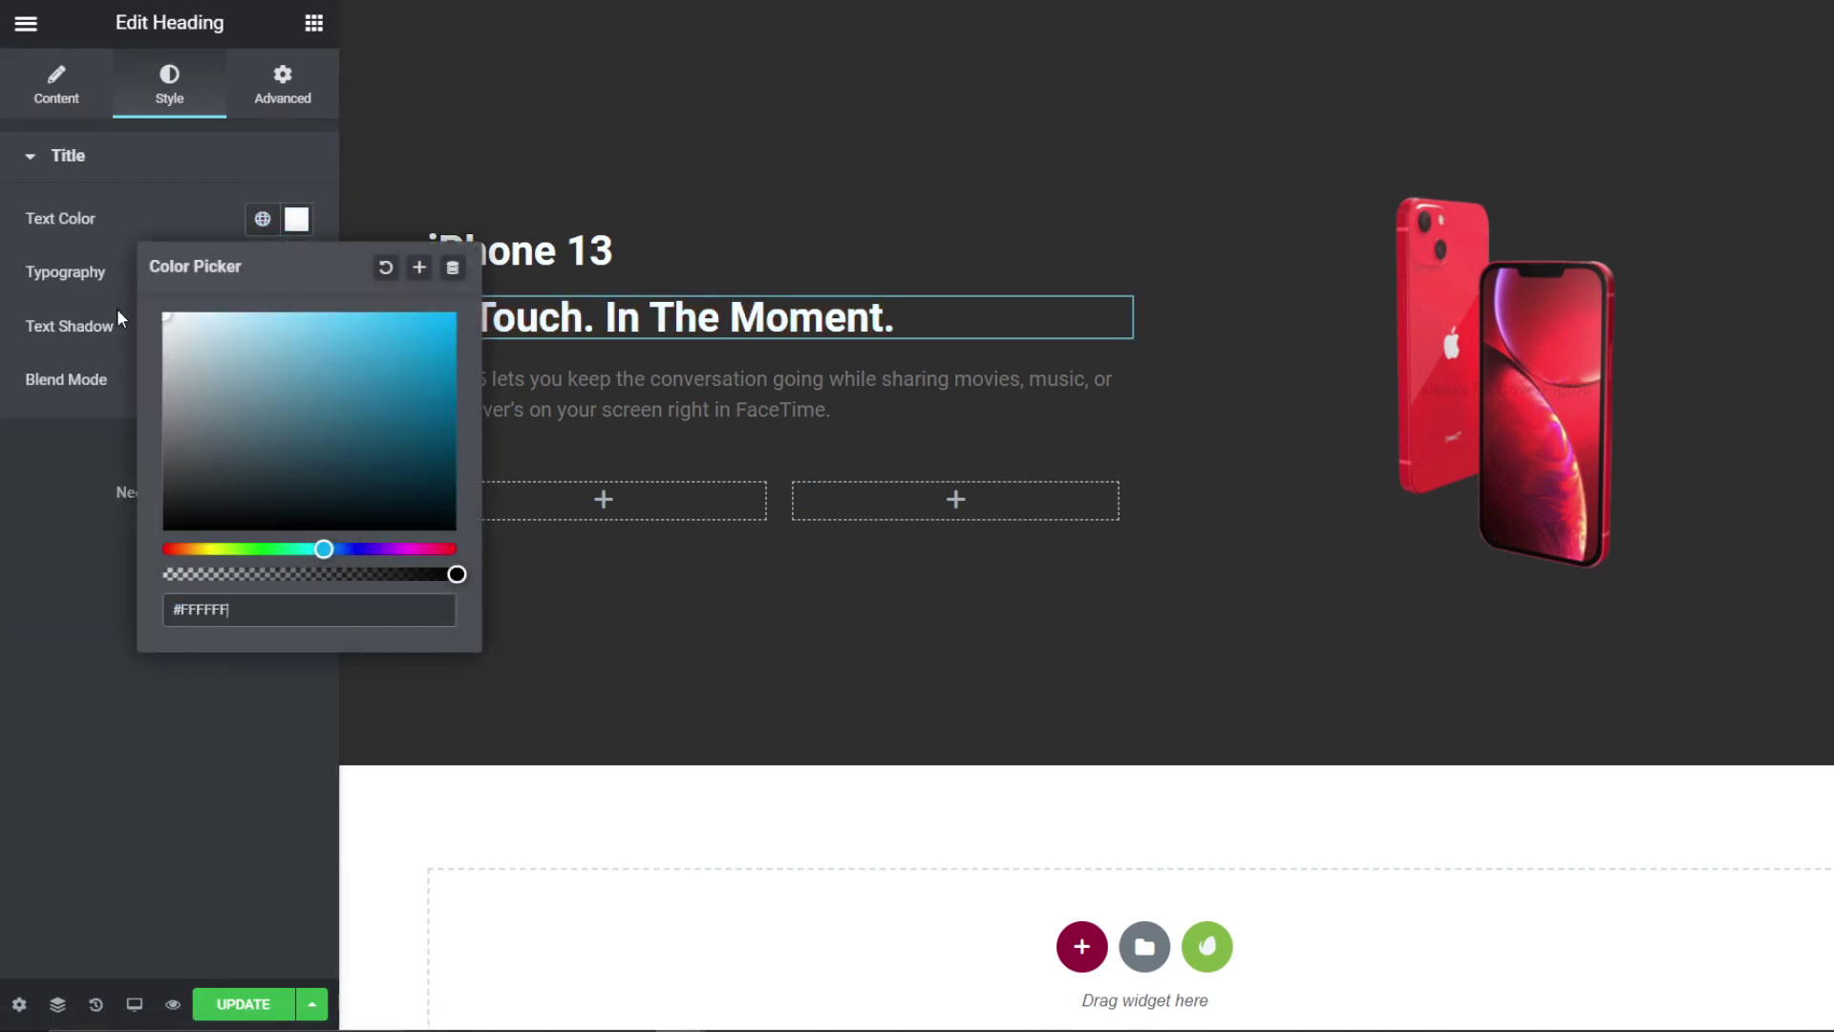
pyautogui.click(204, 180)
pyautogui.click(205, 170)
pyautogui.click(296, 274)
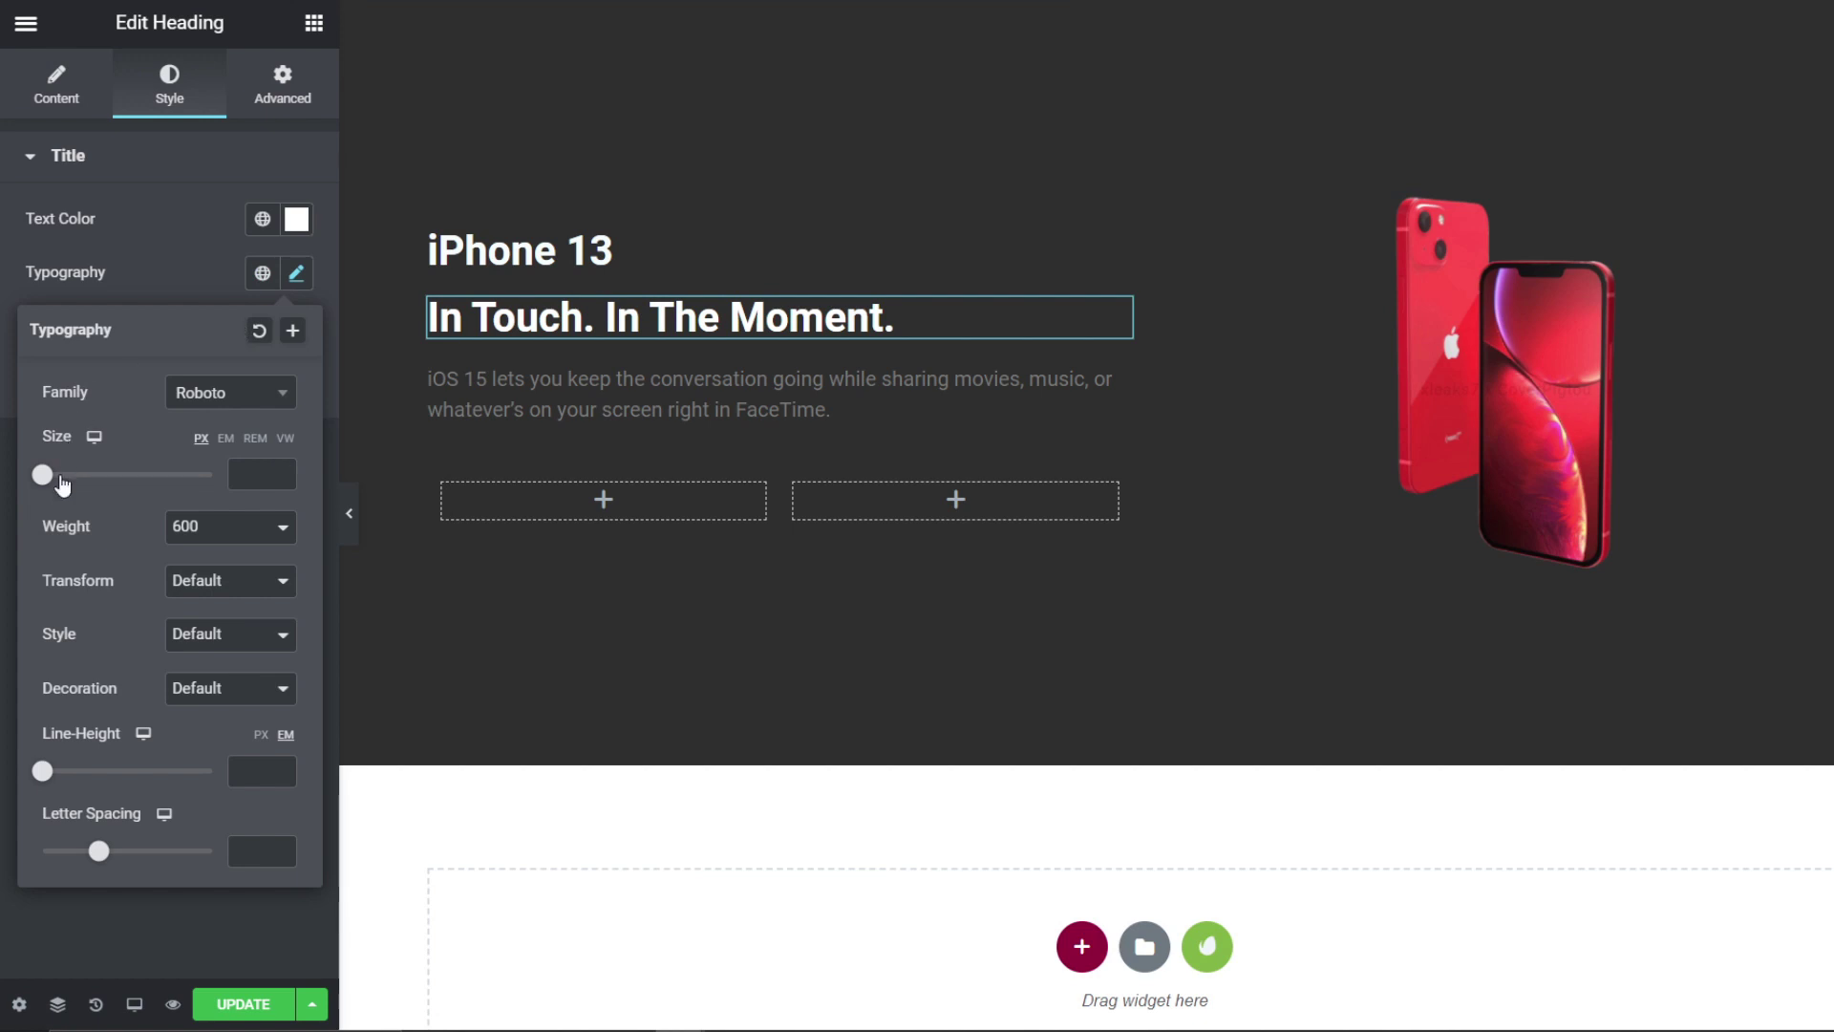
pyautogui.moveTo(42, 475); pyautogui.dragTo(94, 475)
# Step: Set the text color of the iOS 15 paragraph to #FFFFFF
pyautogui.click(496, 468)
pyautogui.click(169, 86)
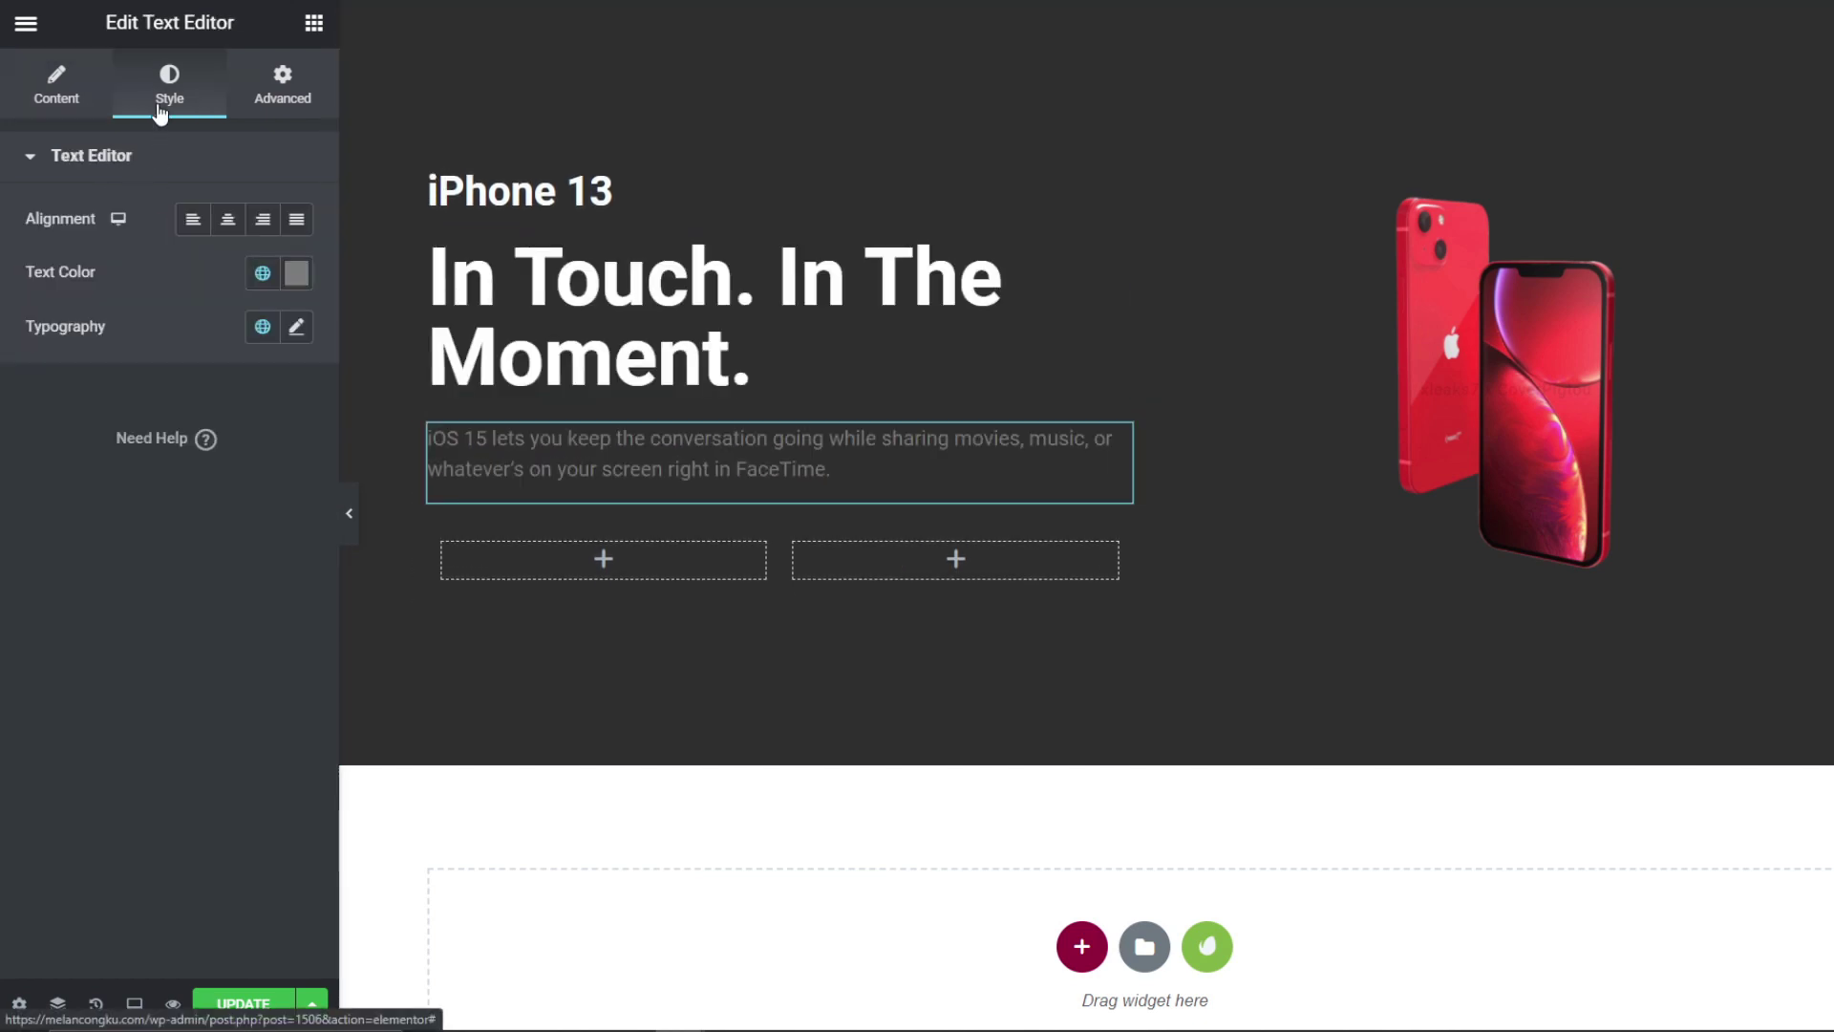
pyautogui.click(296, 275)
pyautogui.moveTo(205, 411); pyautogui.dragTo(93, 324)
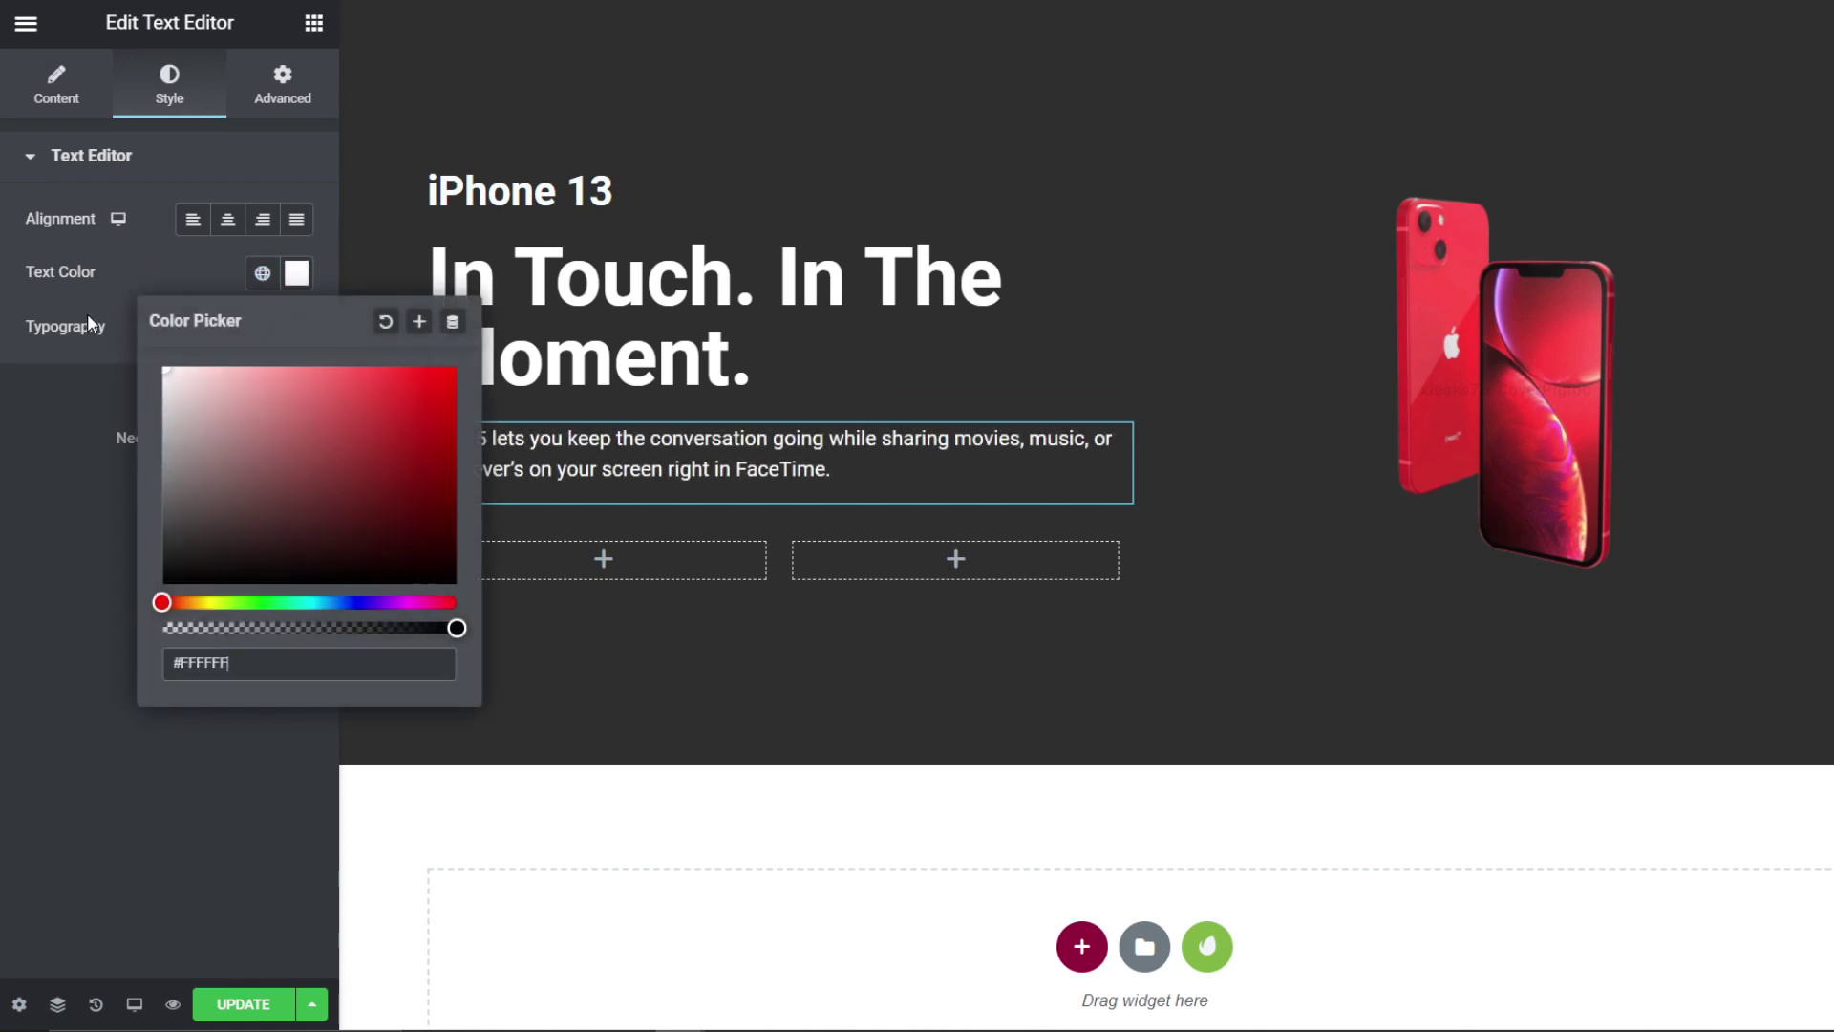
pyautogui.click(210, 158)
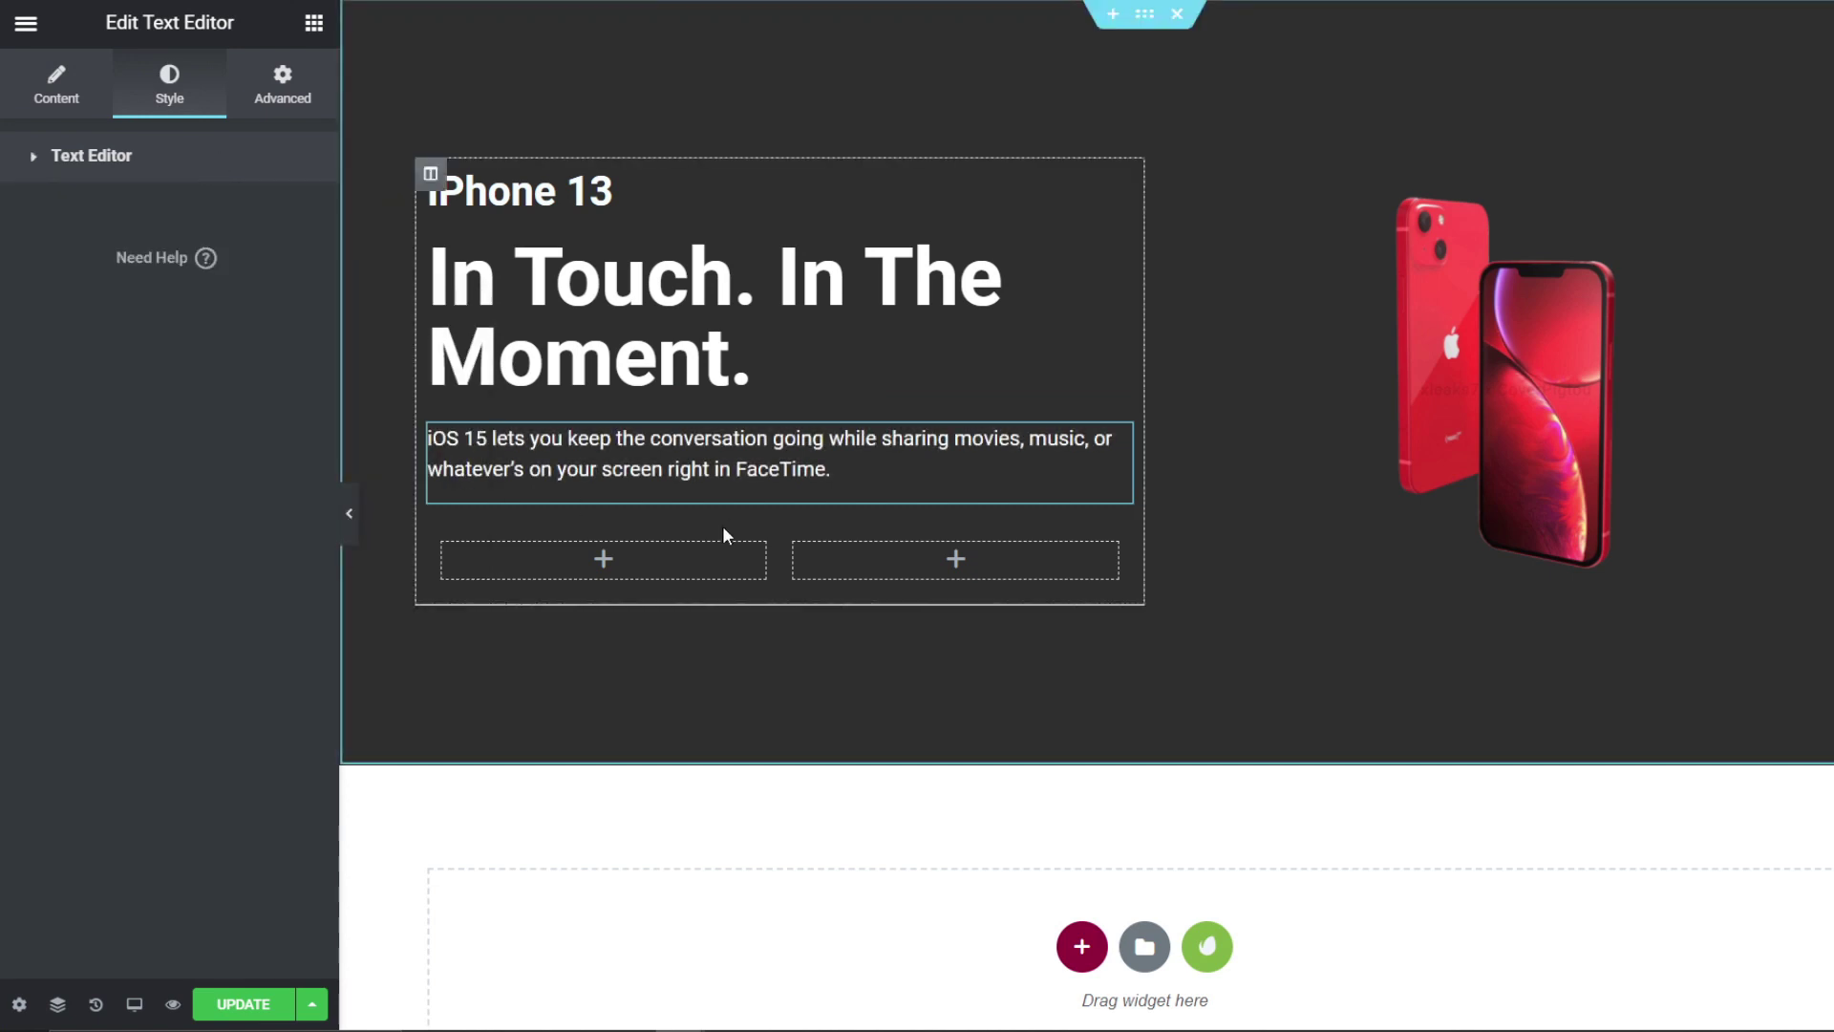
# Step: Preview the layout at full width and examine how the color swatches beside "New Color" behave on the finished reference page
pyautogui.click(349, 513)
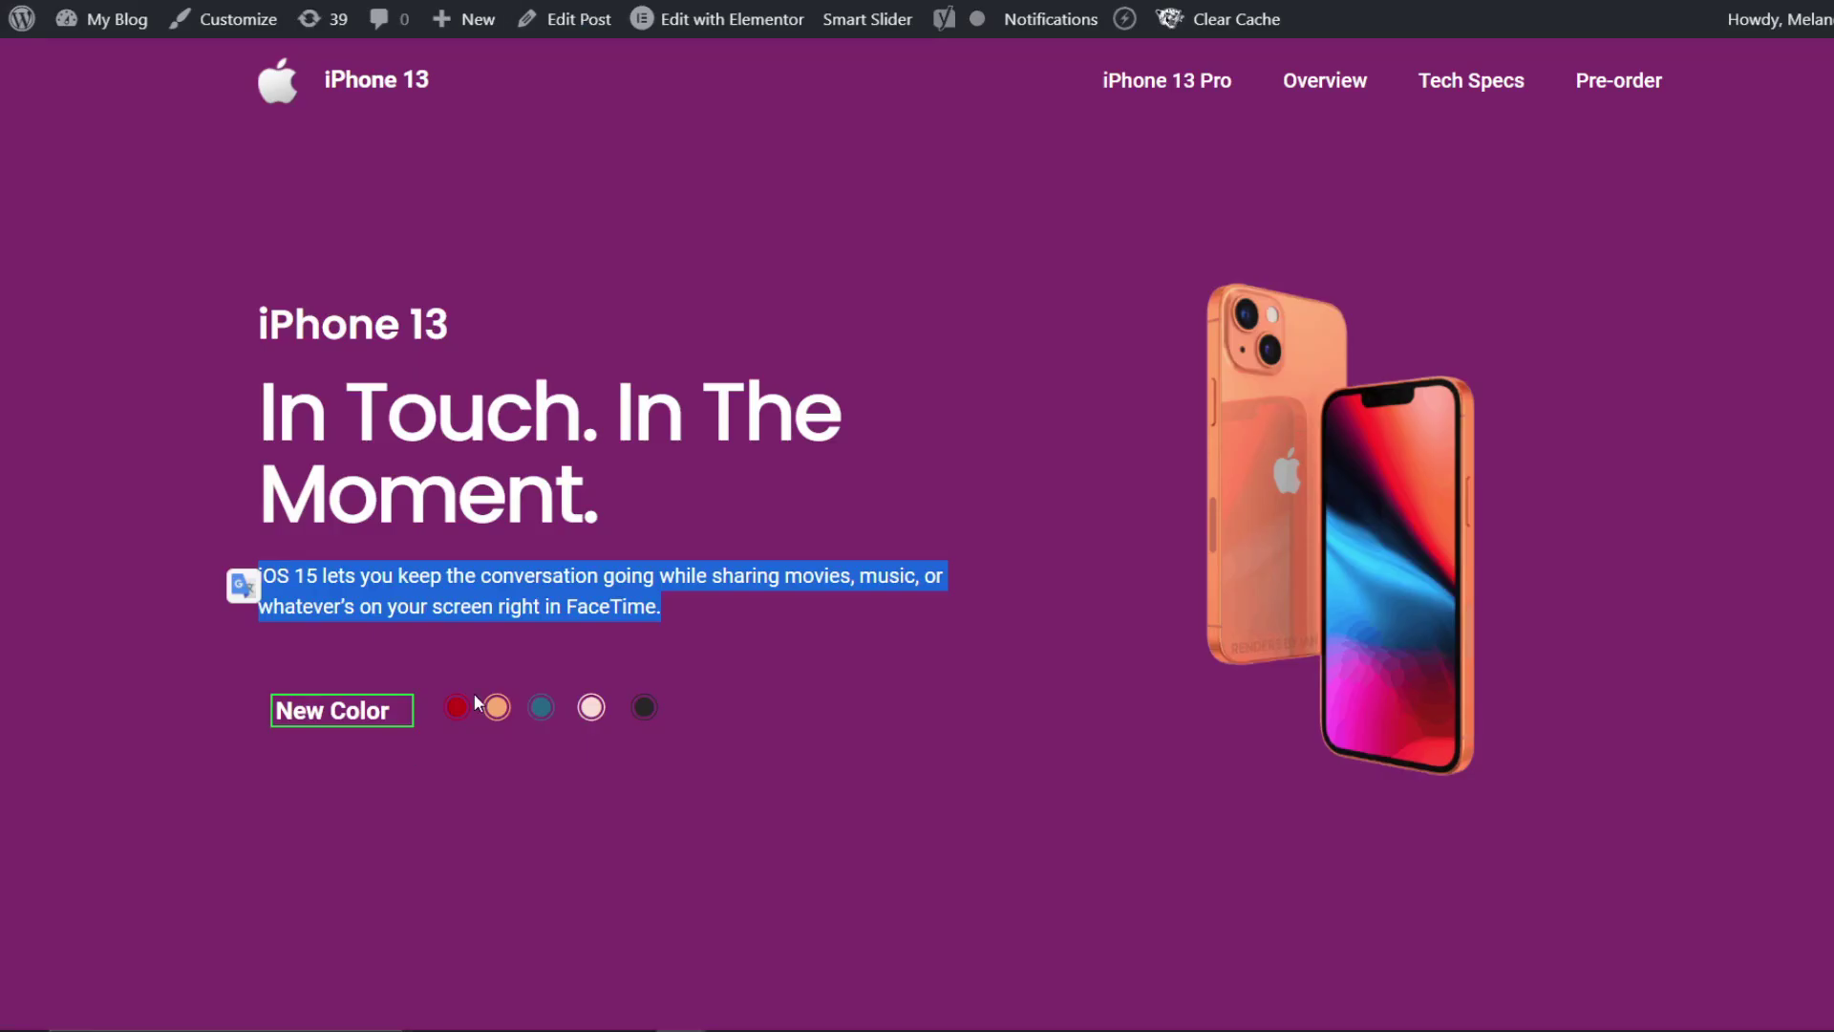
pyautogui.click(475, 702)
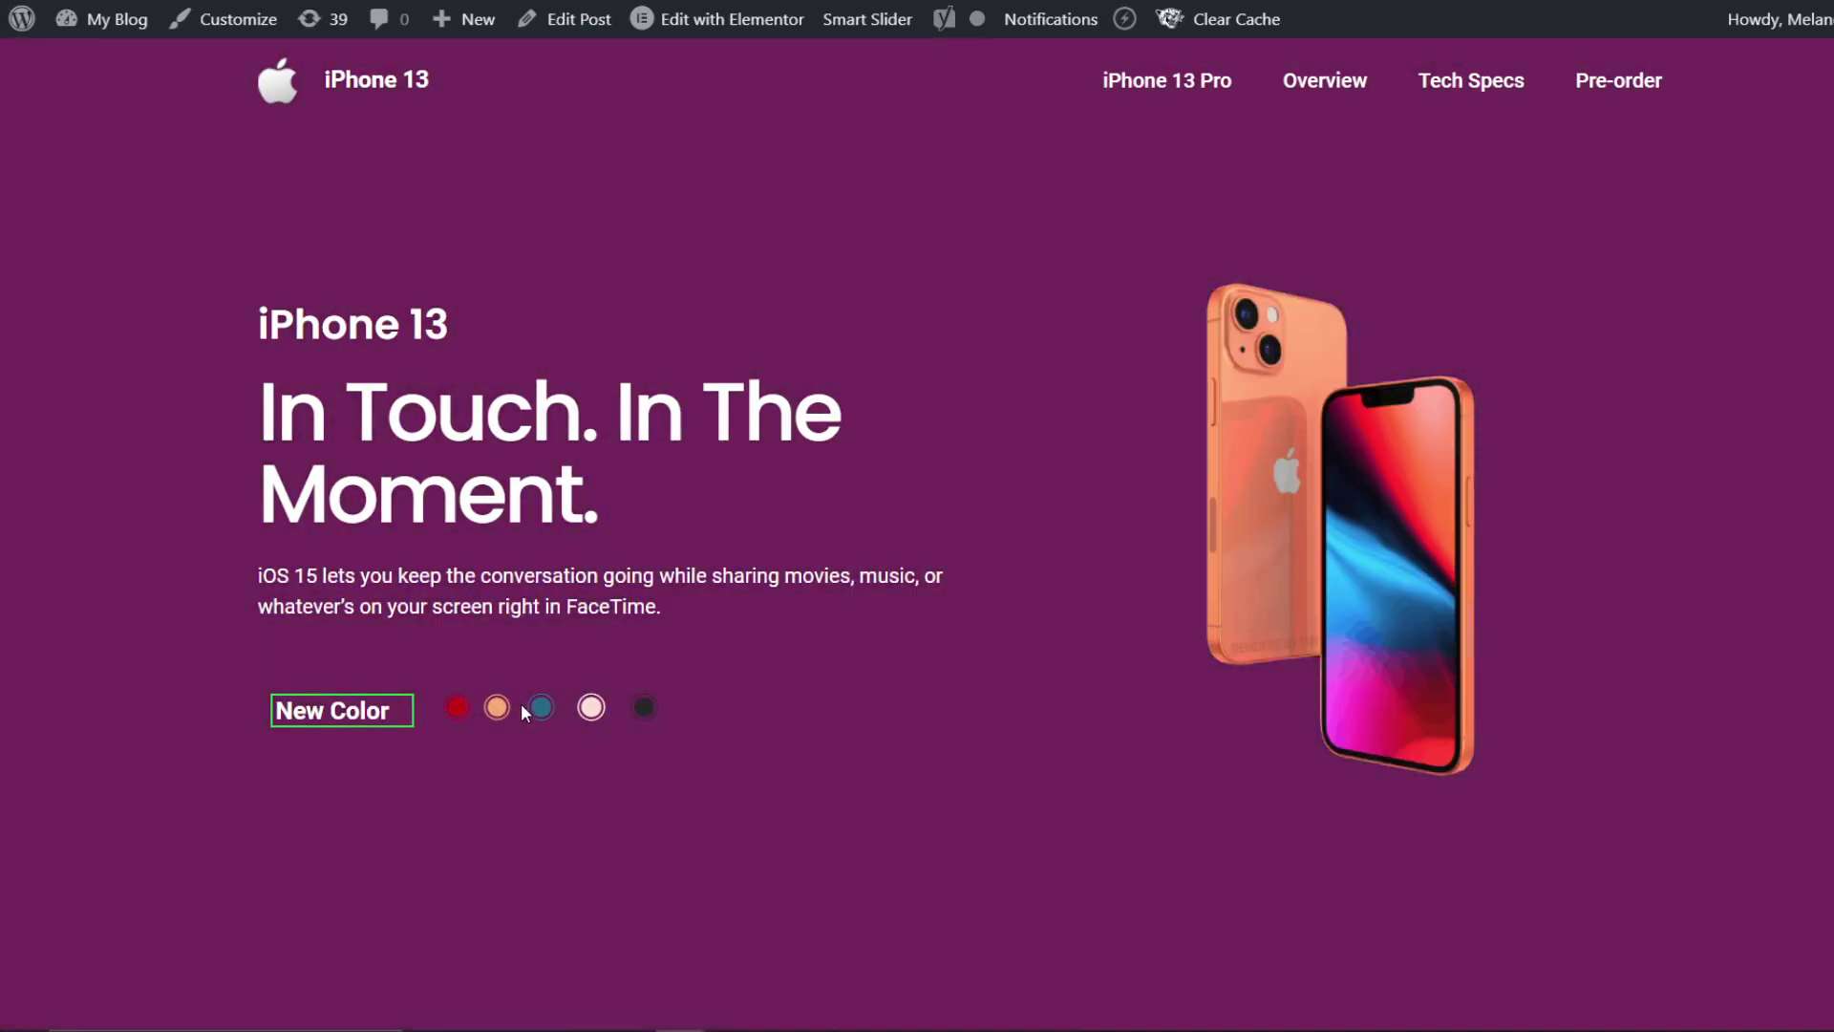
pyautogui.click(540, 707)
pyautogui.click(592, 707)
pyautogui.click(644, 707)
pyautogui.click(591, 707)
pyautogui.click(541, 707)
pyautogui.click(497, 707)
pyautogui.click(552, 712)
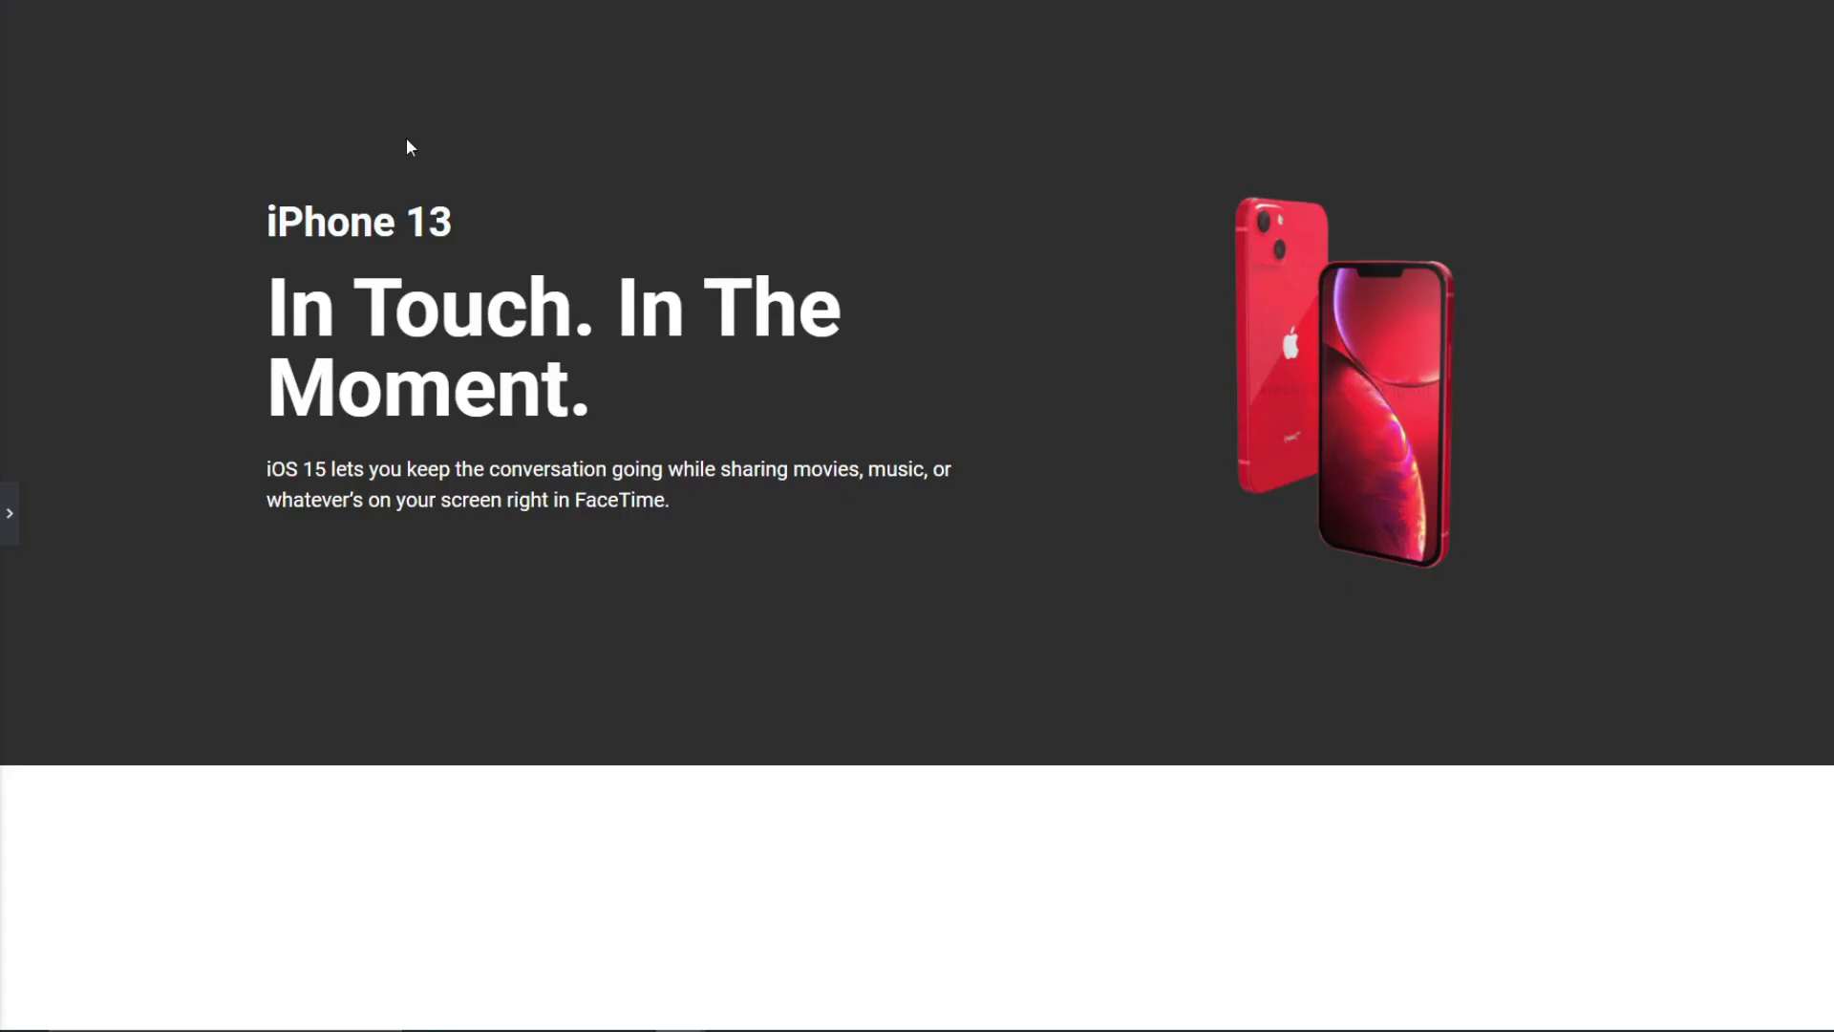
# Step: Return to editing the hero section and add an Icon widget to the inner section's second column
pyautogui.click(5, 482)
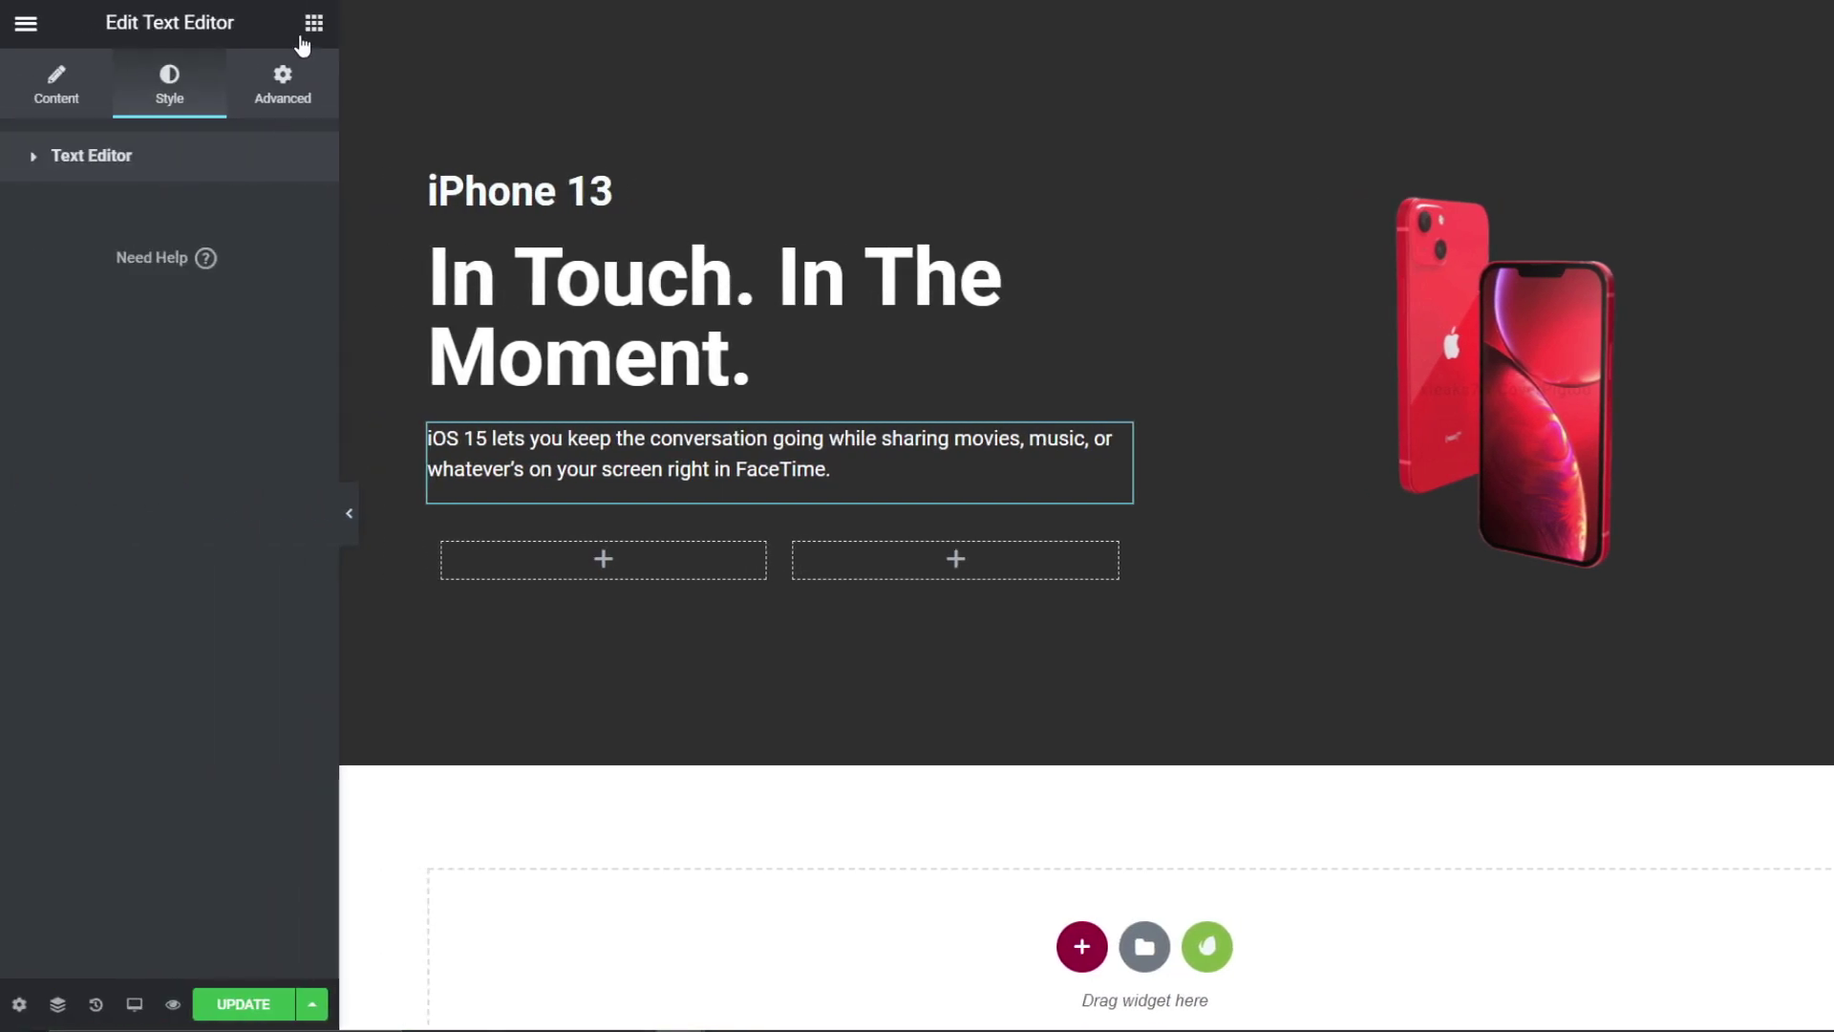
pyautogui.click(304, 36)
pyautogui.moveTo(260, 738); pyautogui.dragTo(857, 550)
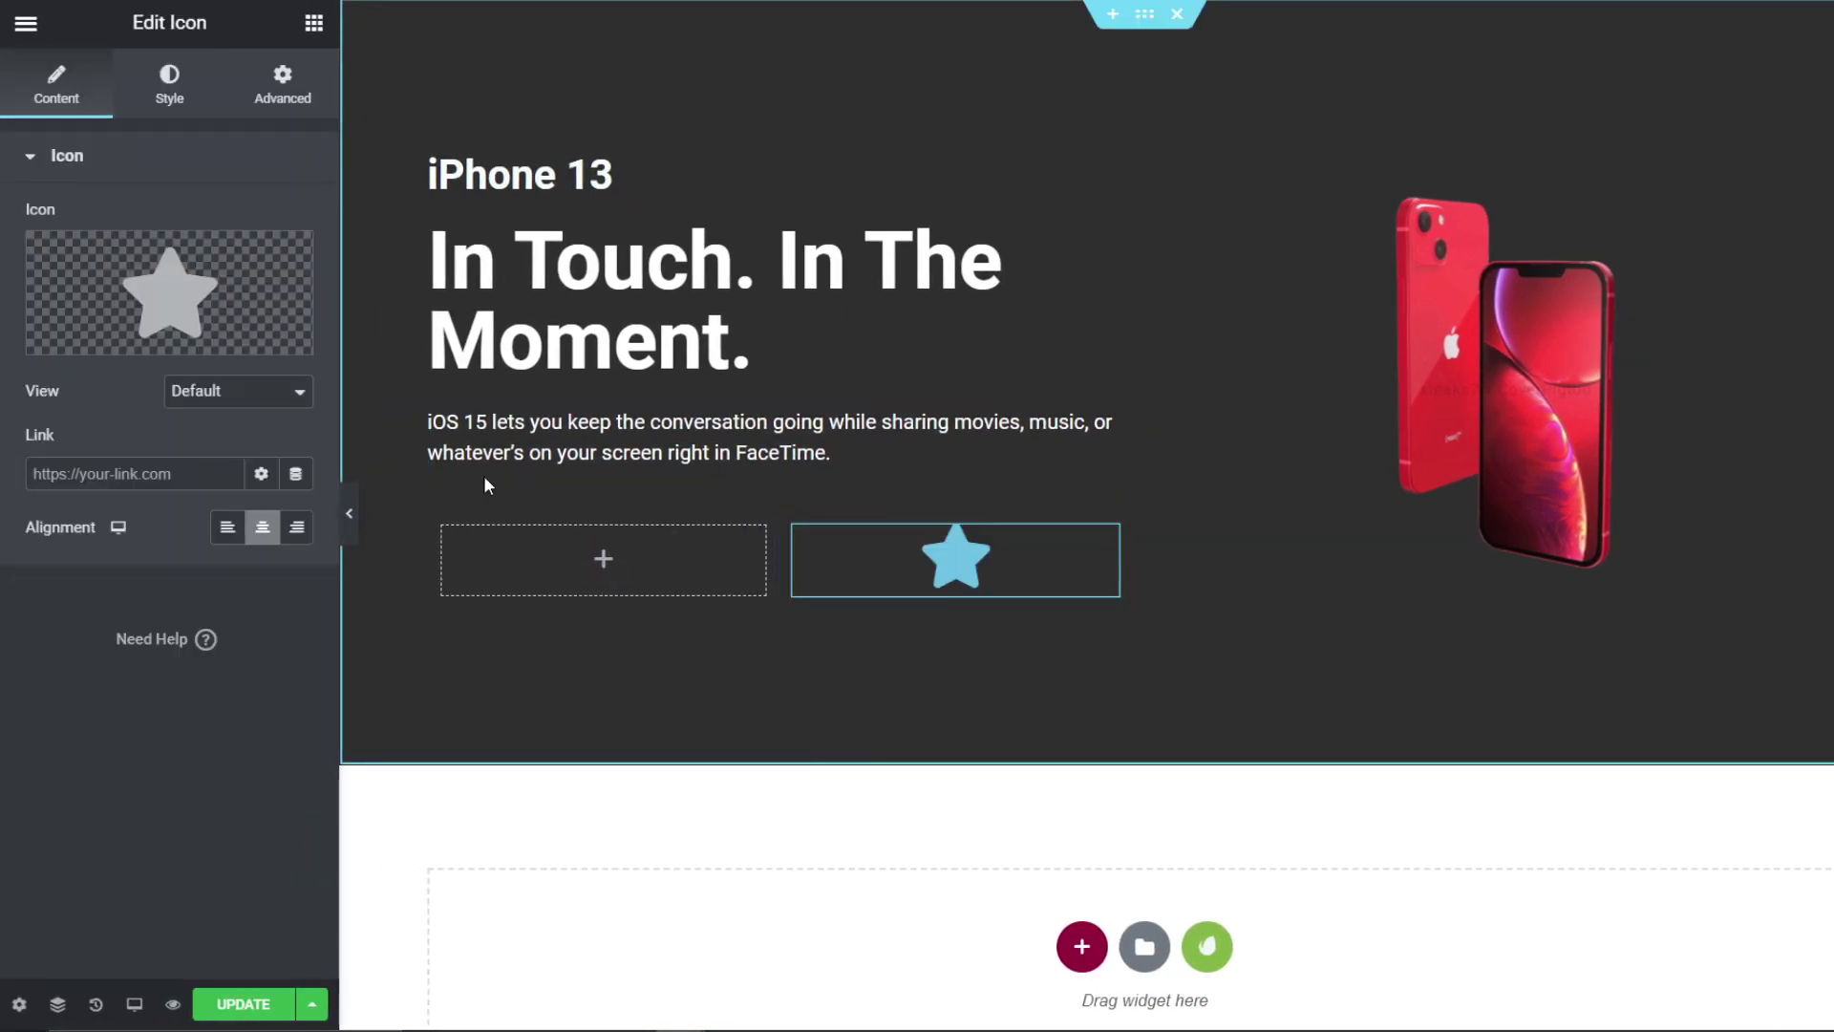
# Step: Replace the widget's star with the filled radio-button circle from the DethemeKit icons in the icon library
pyautogui.click(88, 328)
pyautogui.scroll(-5, 1518, 697)
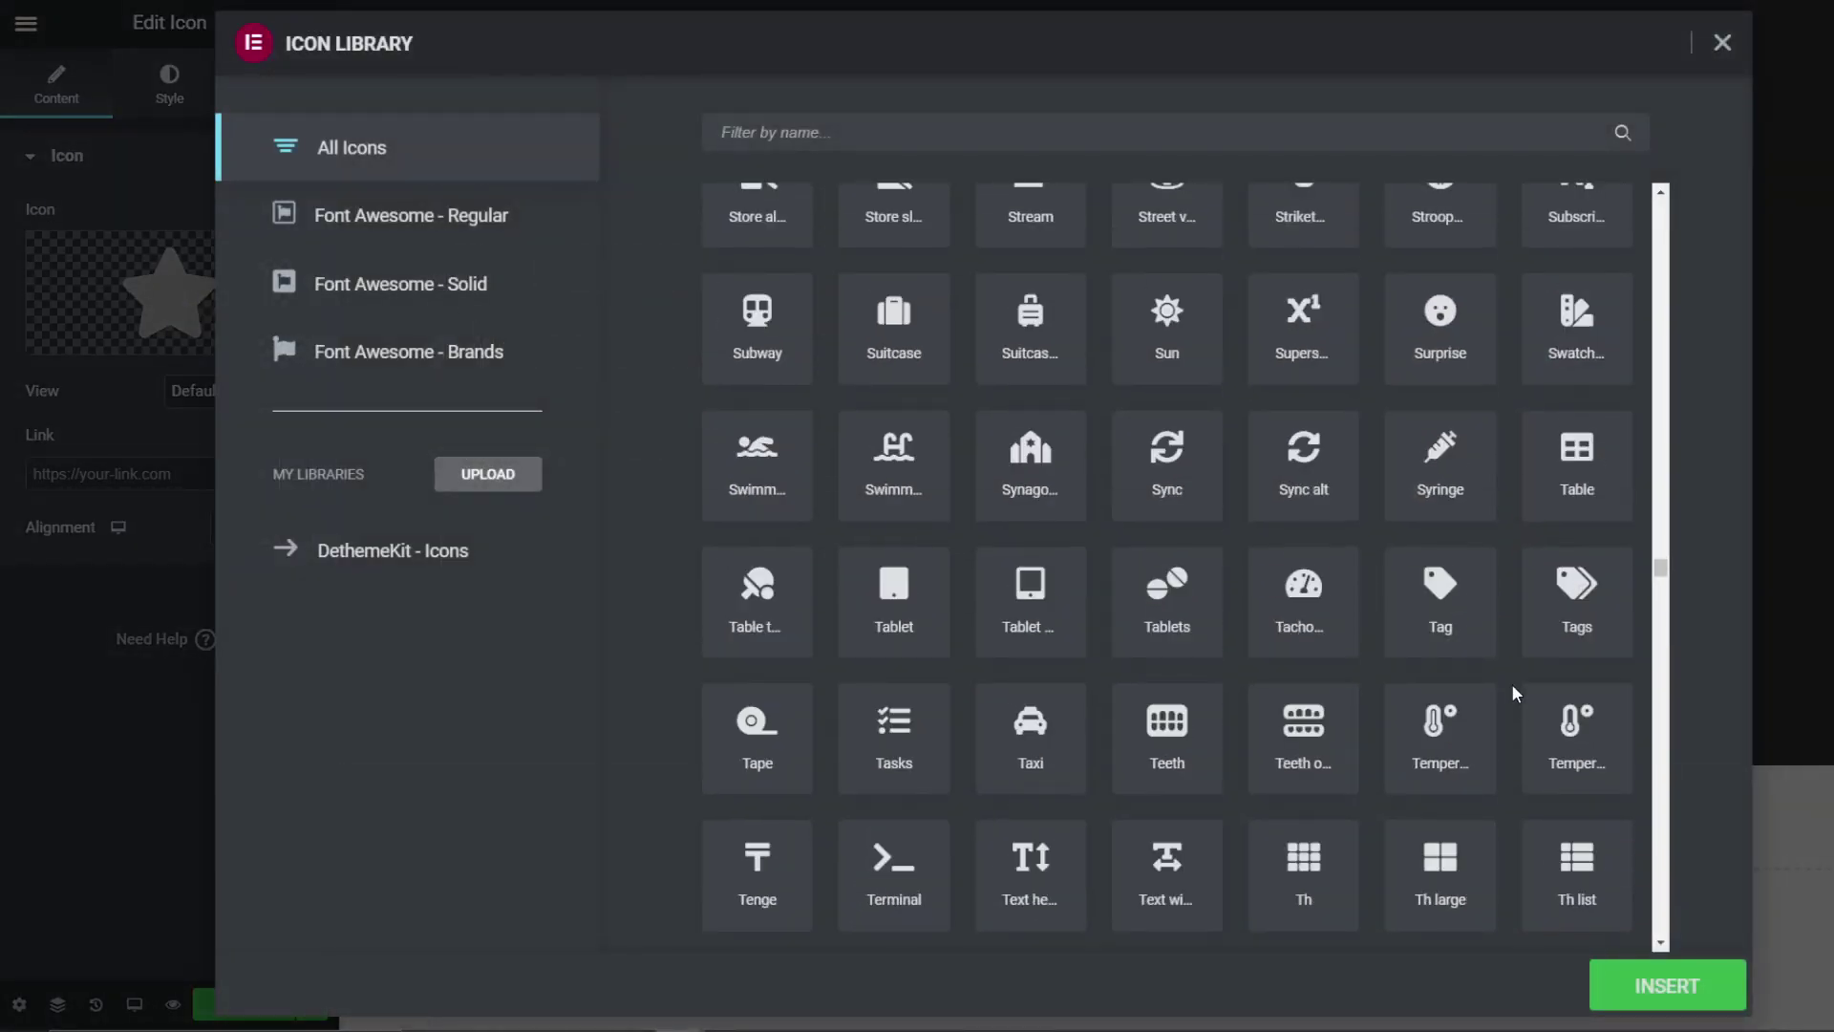
pyautogui.scroll(-3, 1509, 690)
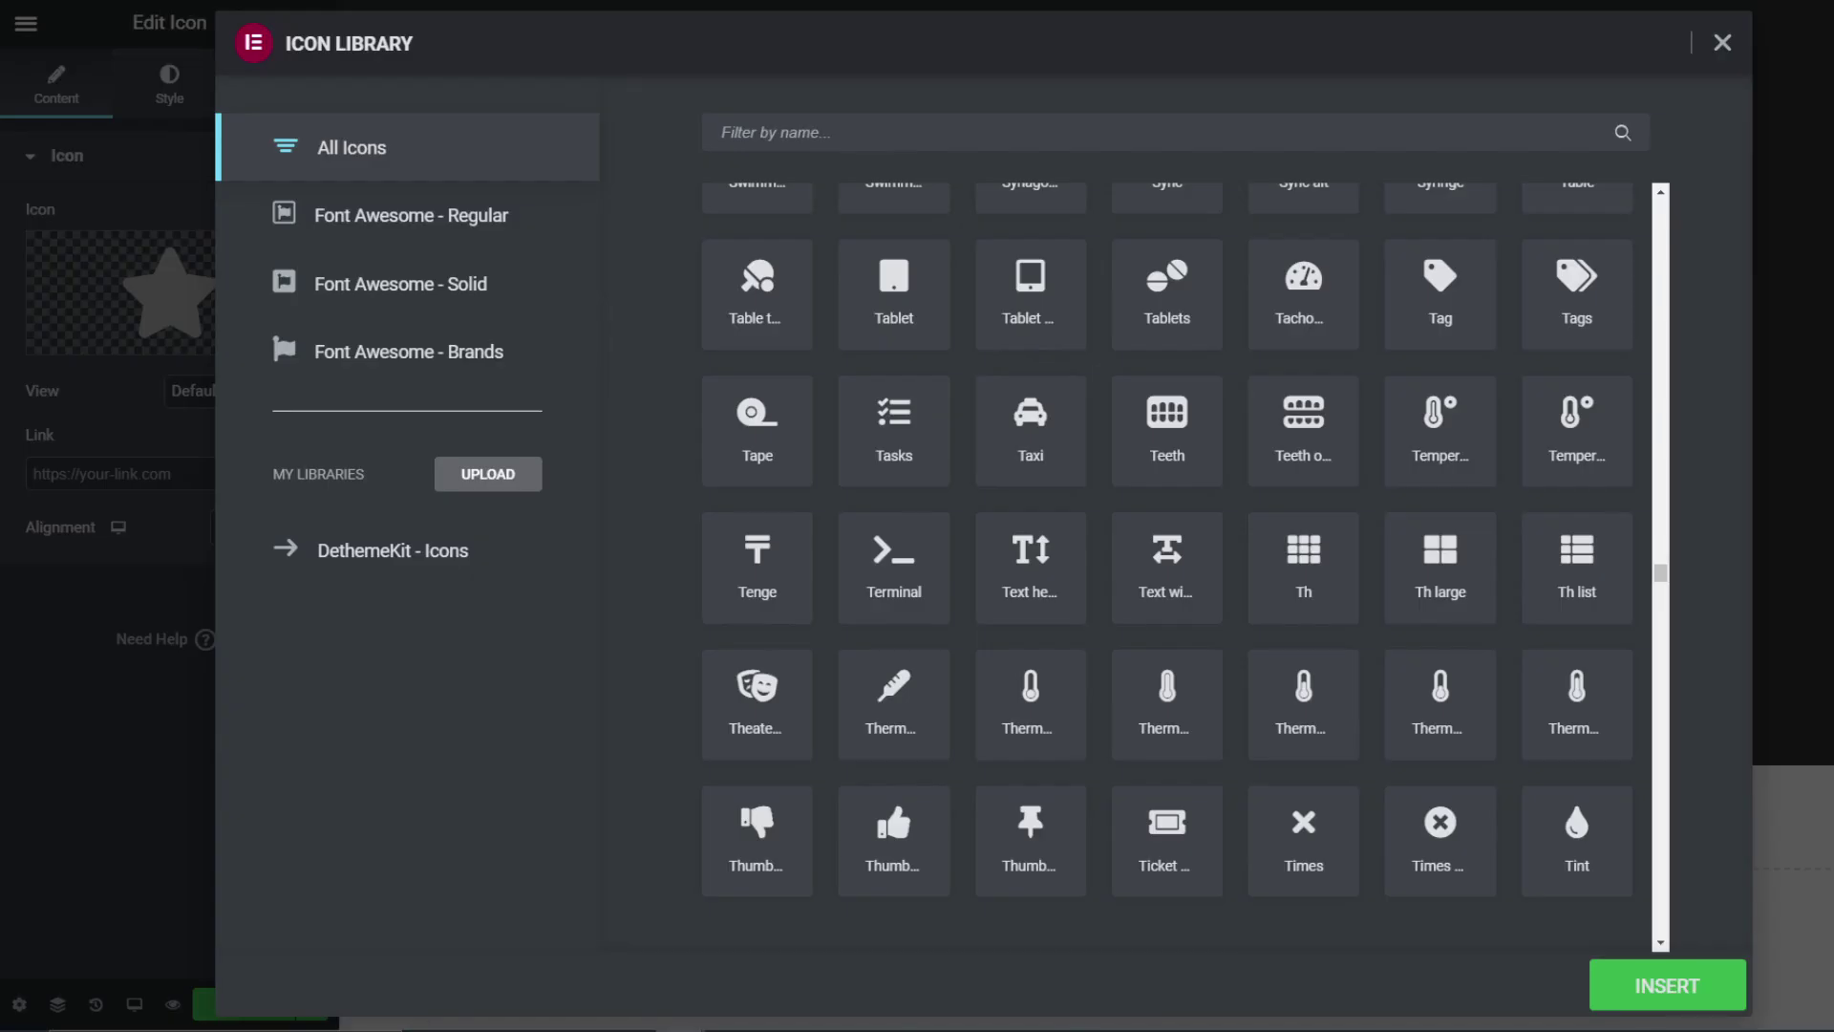
pyautogui.scroll(-10, 1174, 653)
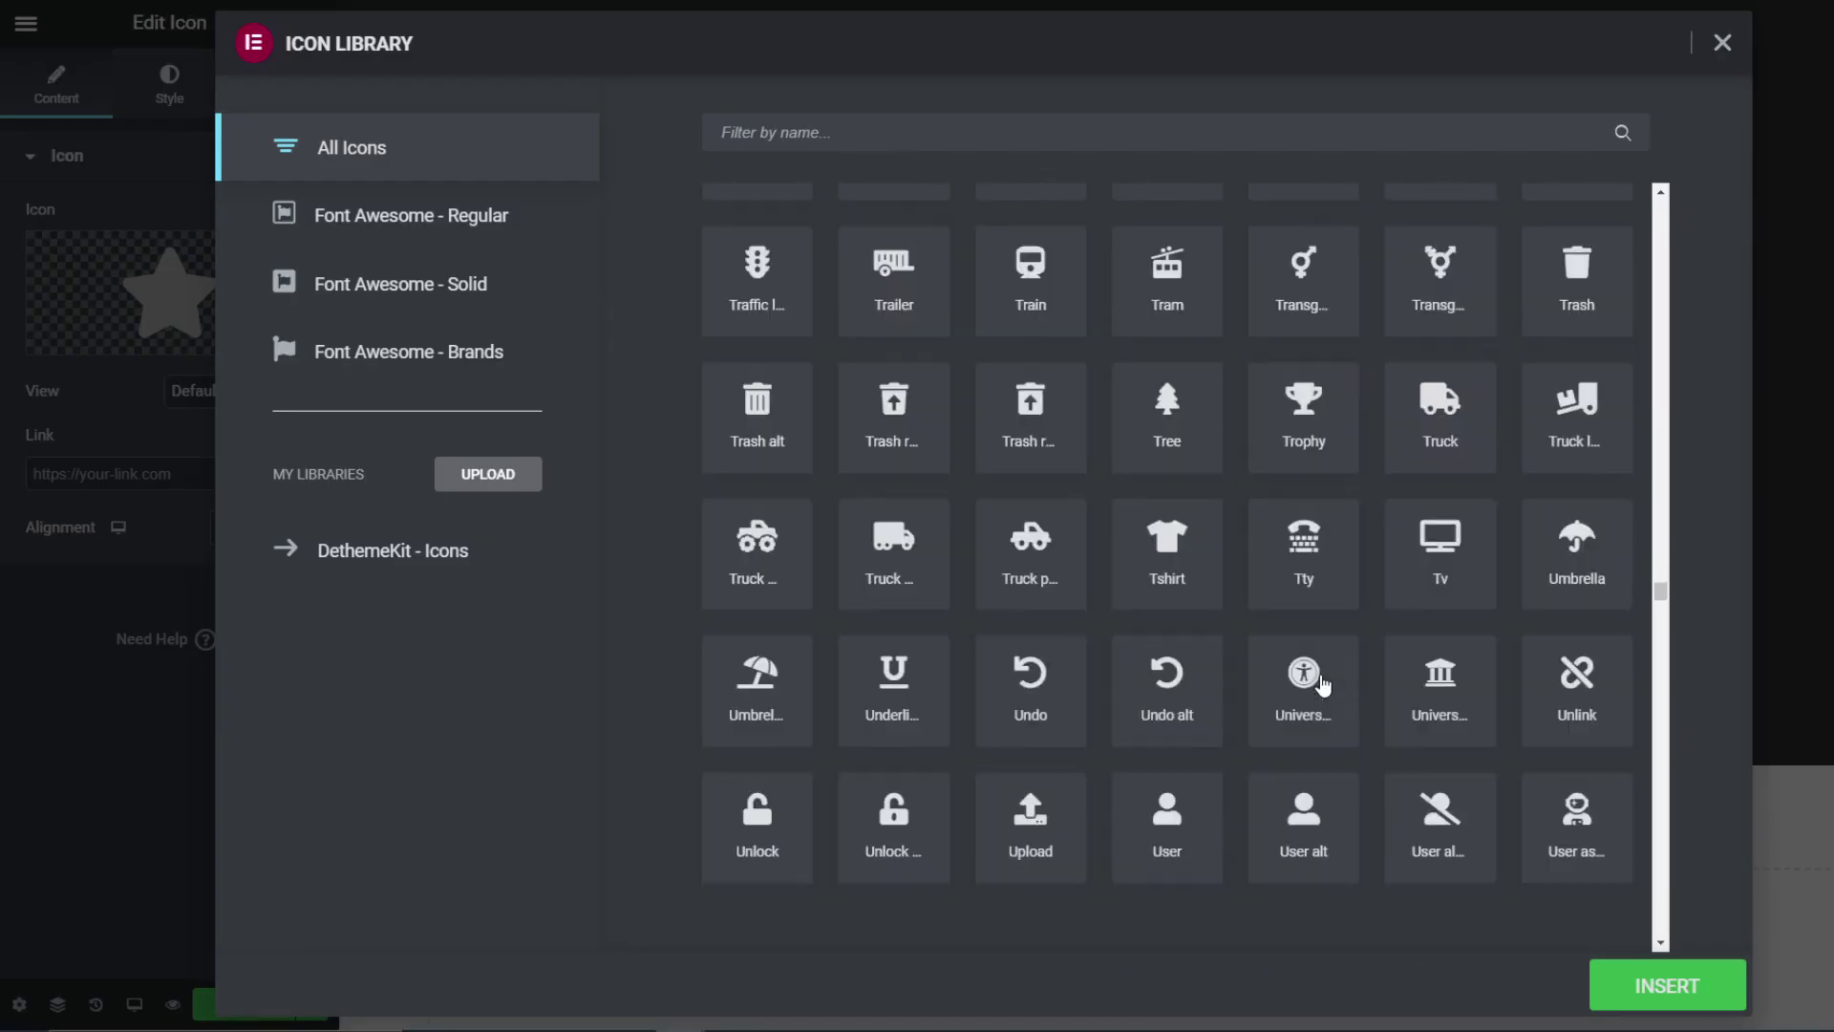
pyautogui.scroll(-5, 1357, 726)
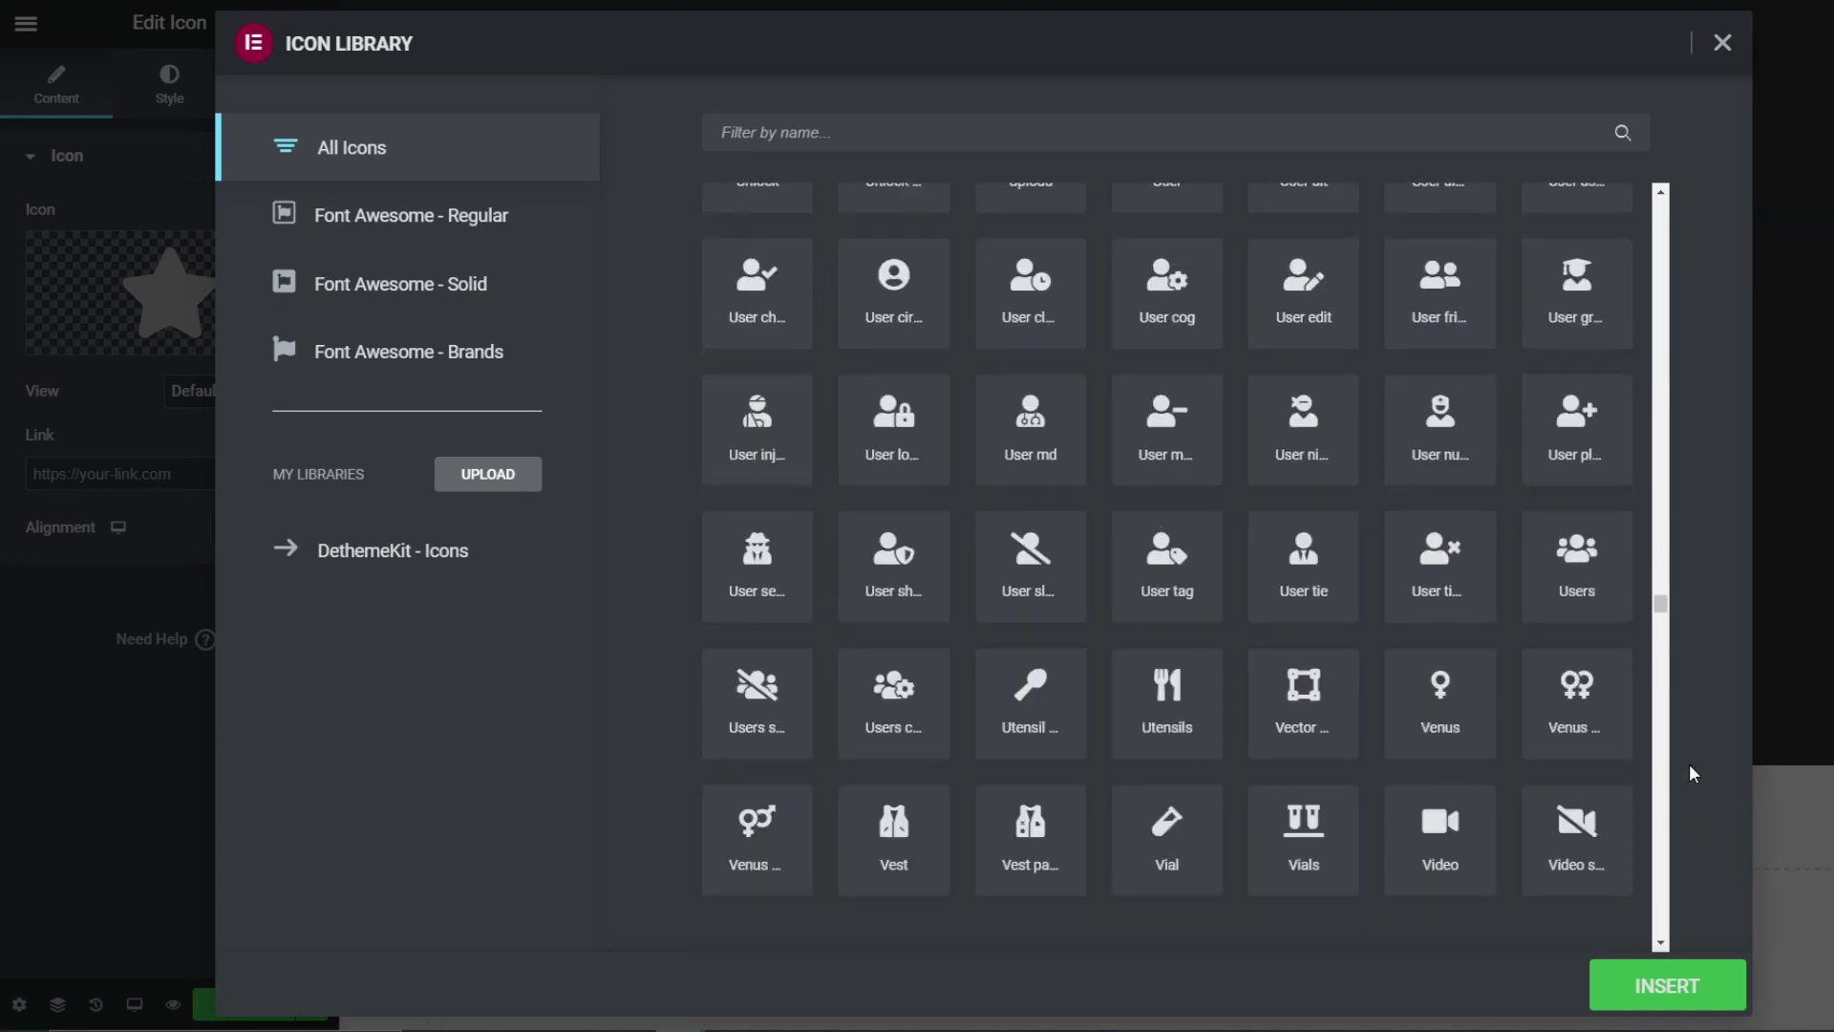
pyautogui.moveTo(1663, 628); pyautogui.dragTo(1639, 459)
pyautogui.scroll(10, 1614, 250)
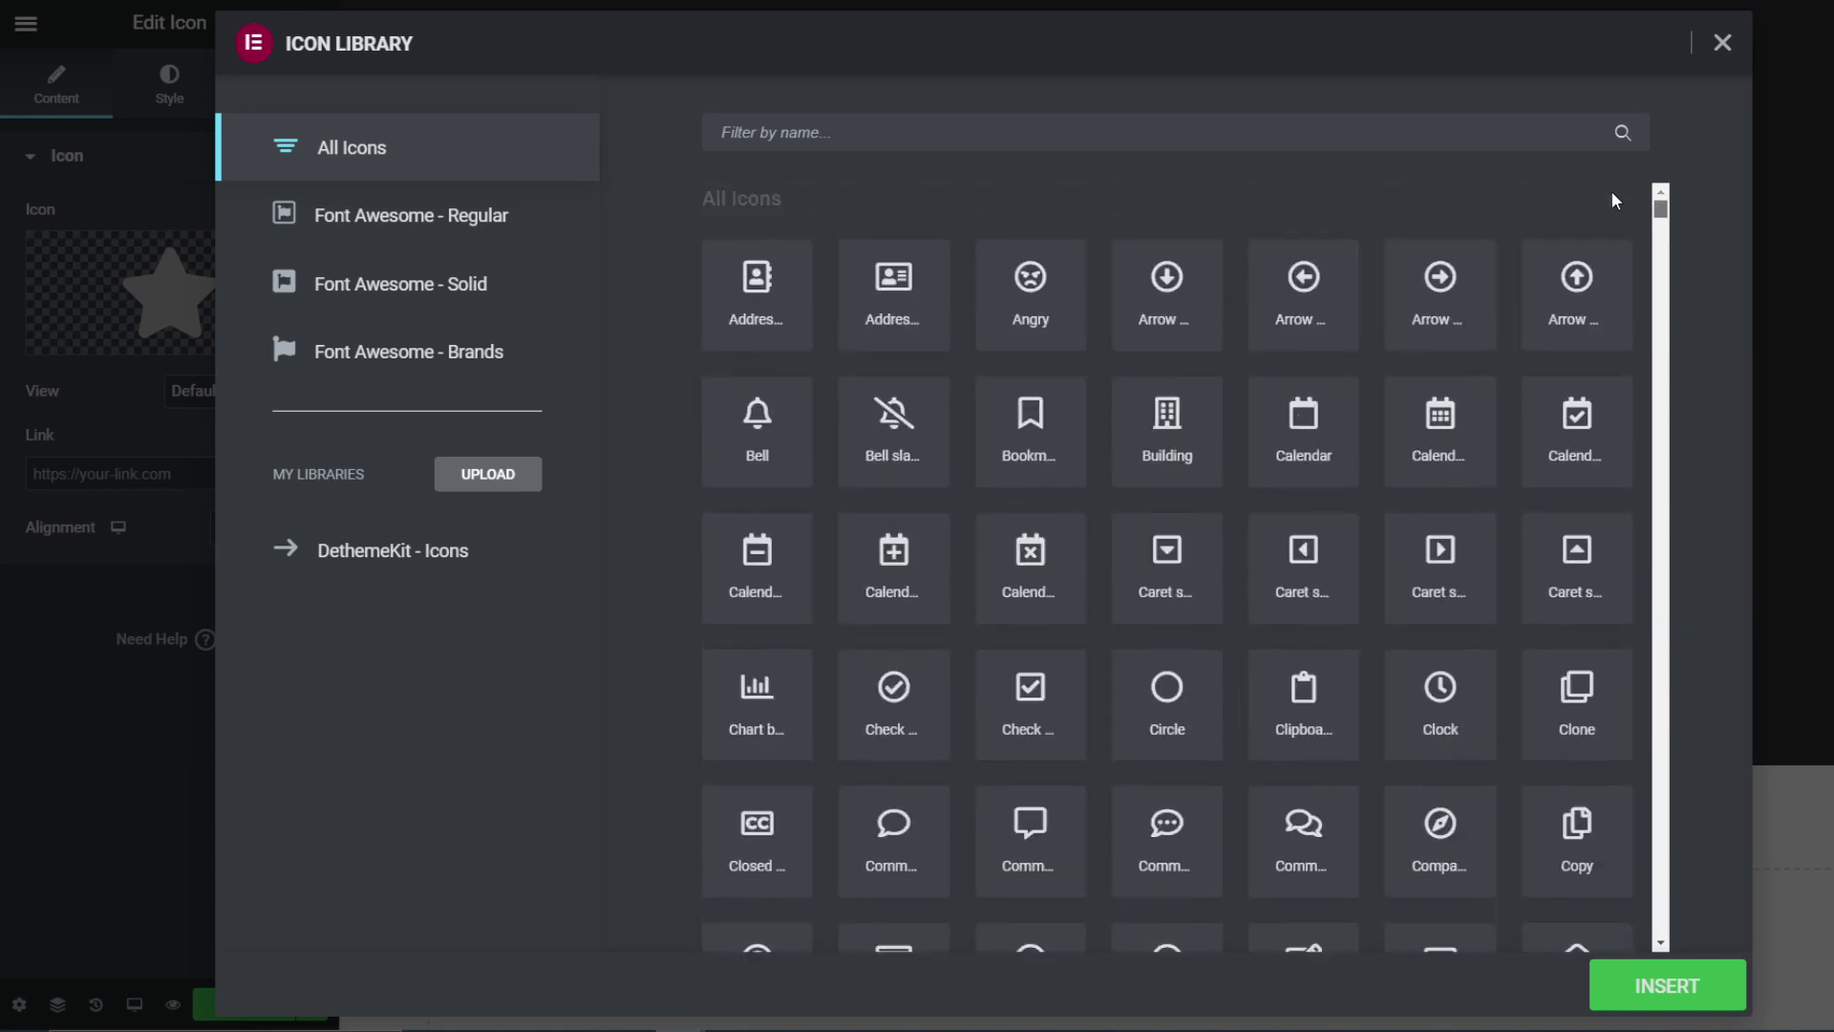
pyautogui.scroll(-15, 1614, 200)
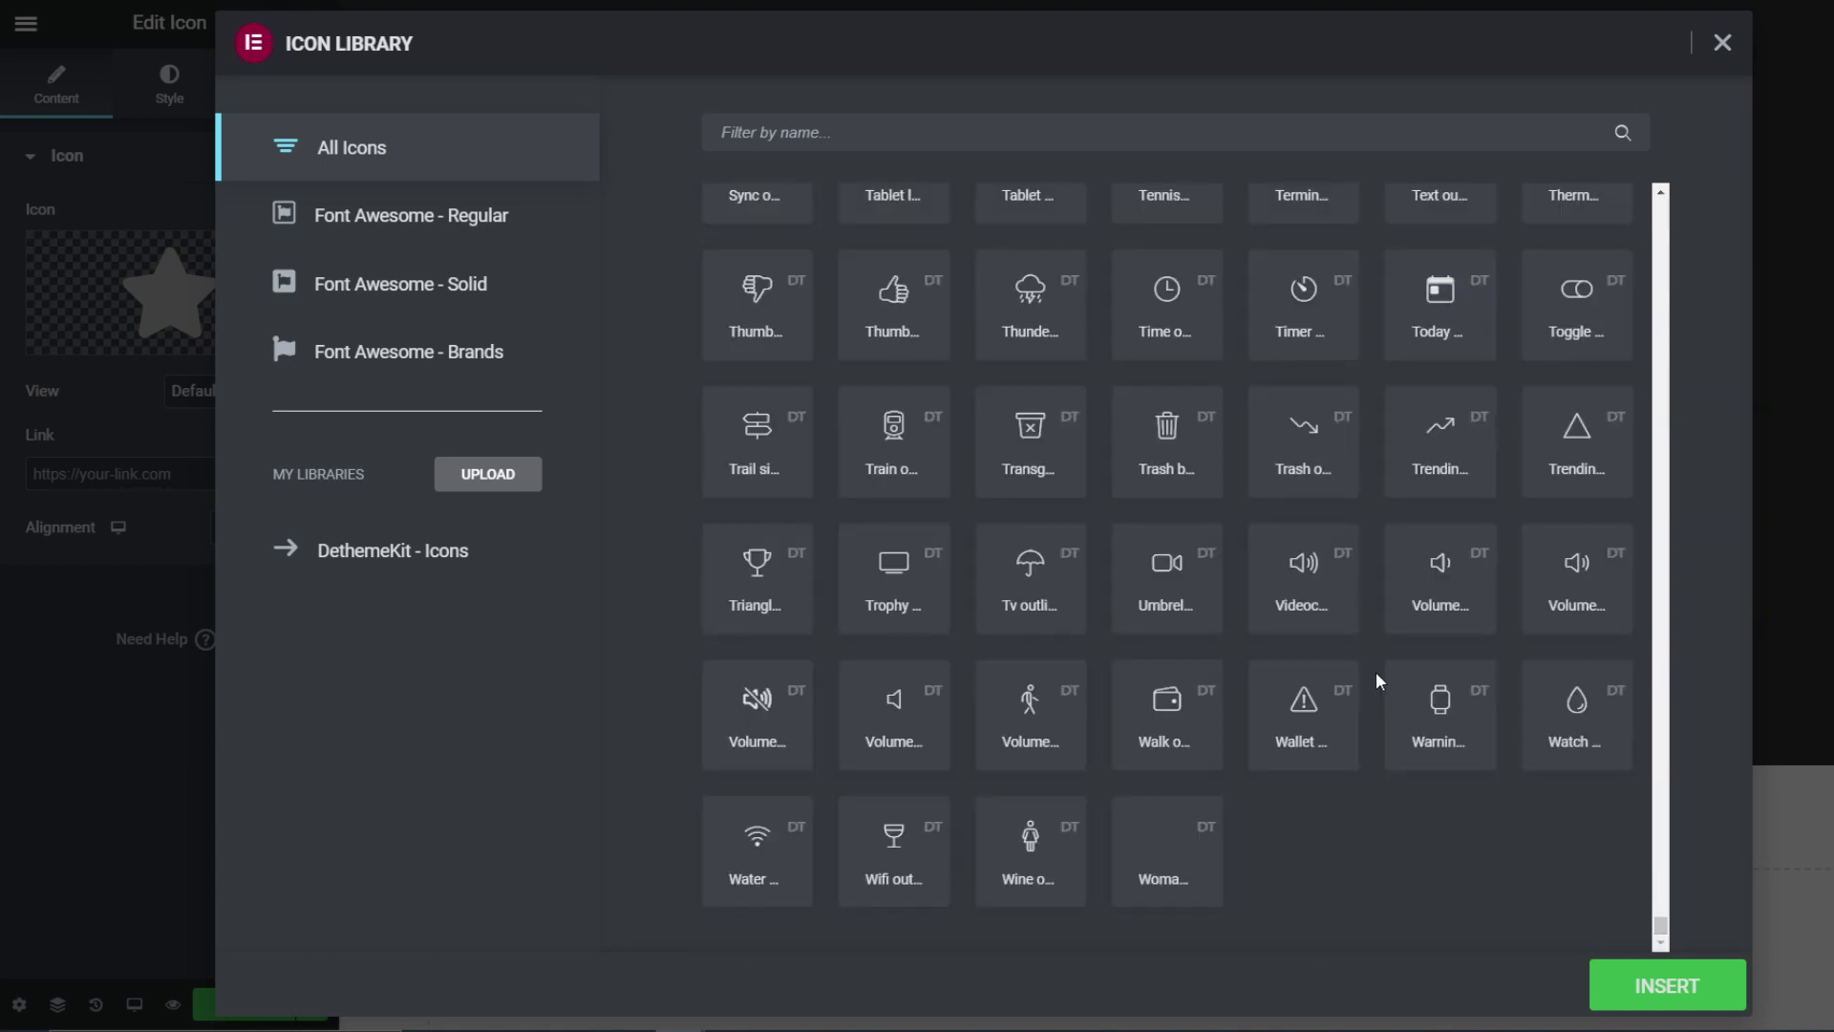
pyautogui.scroll(8, 1378, 680)
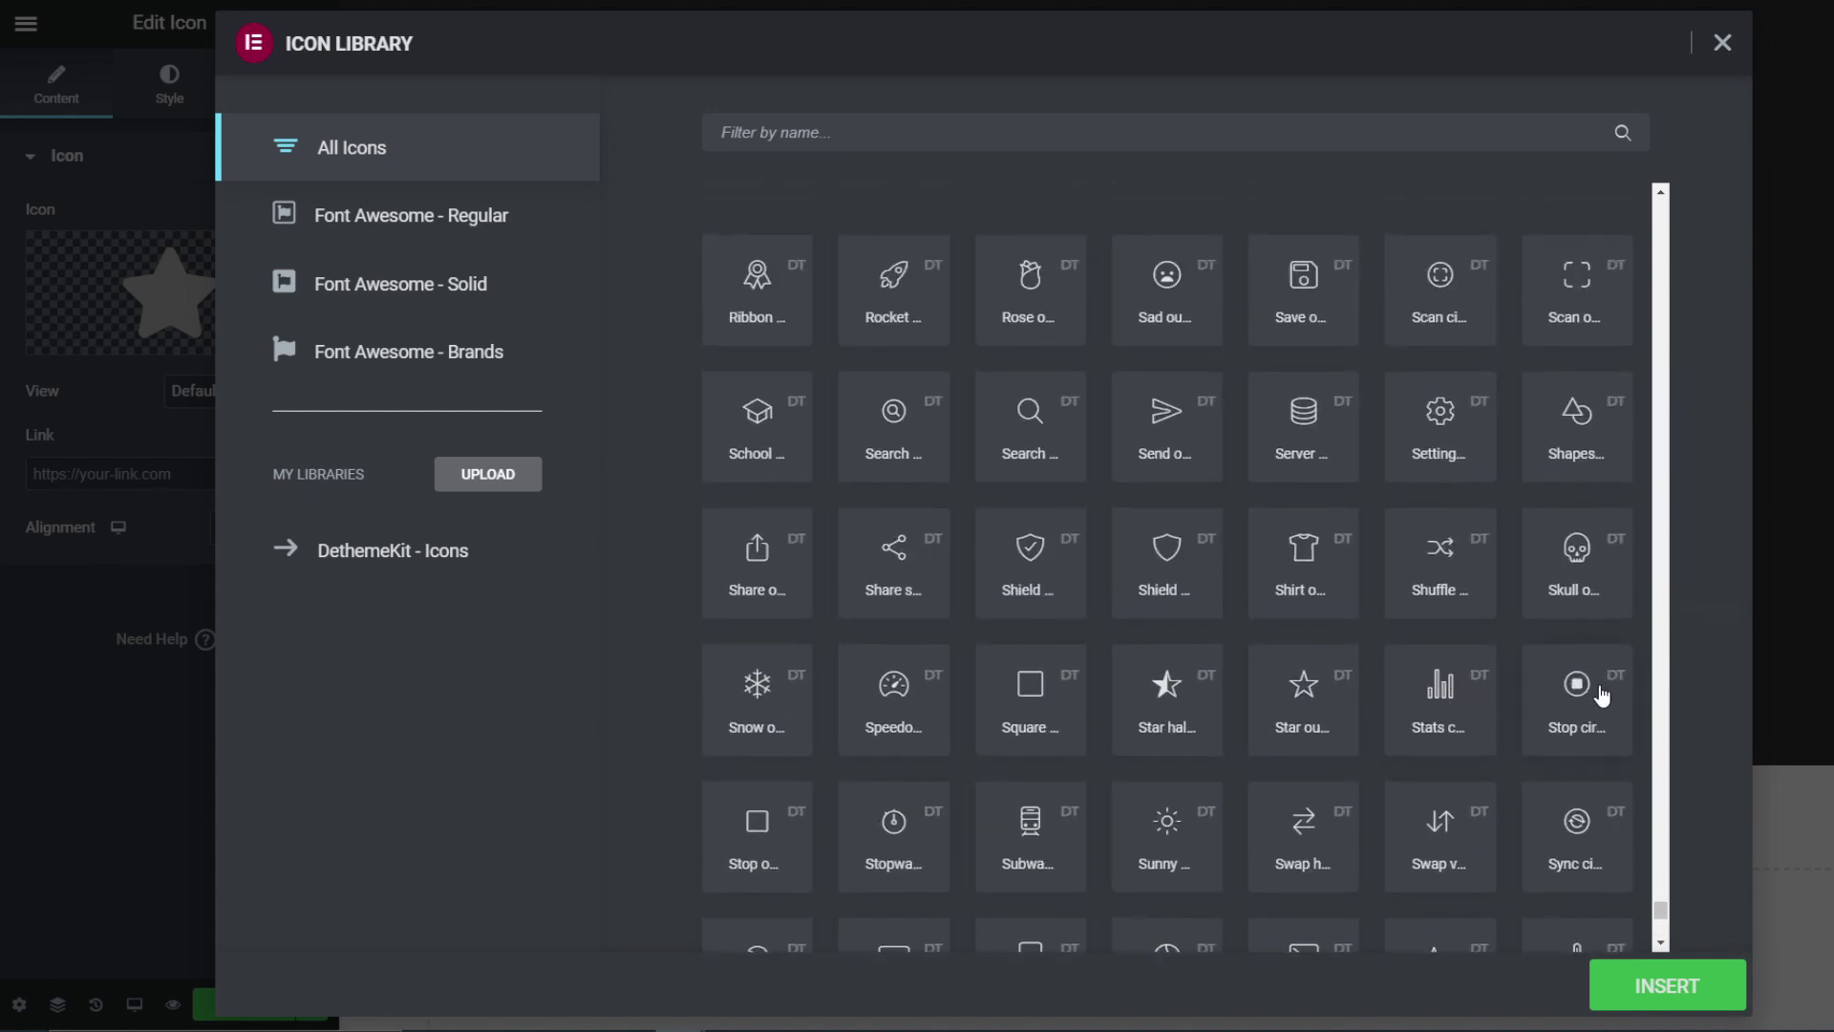
pyautogui.scroll(10, 1585, 731)
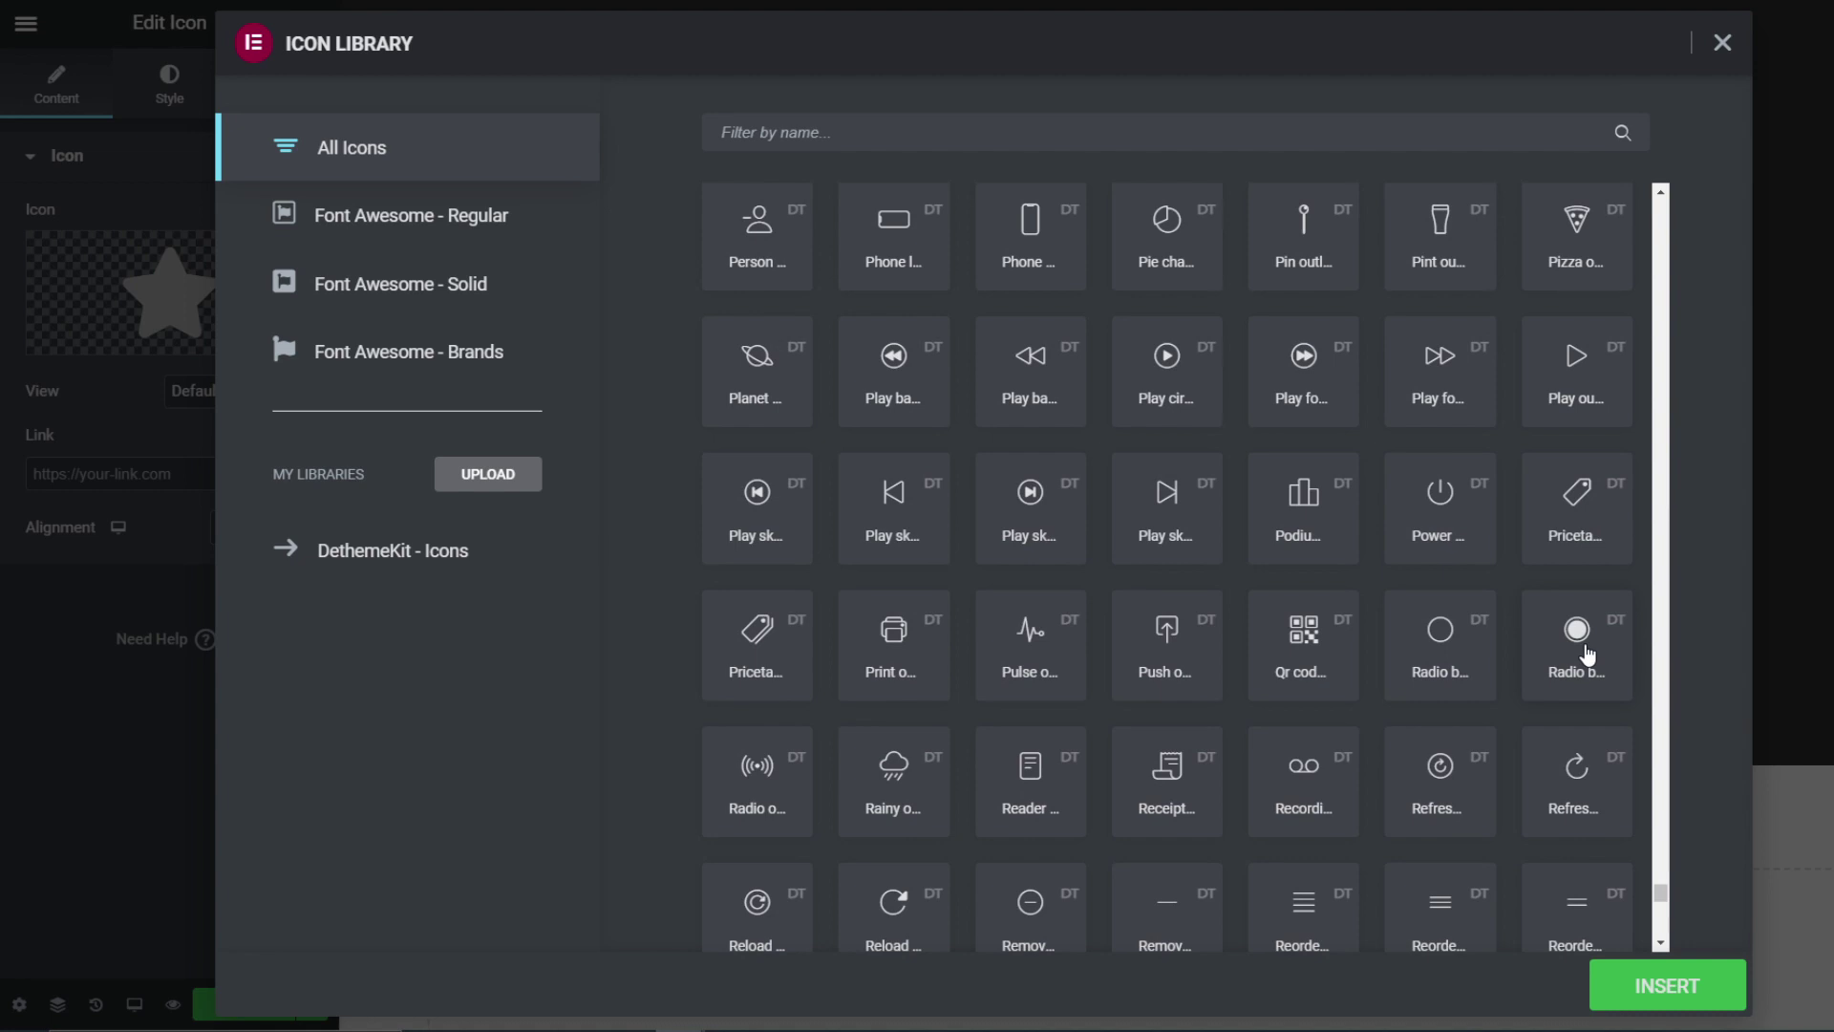
pyautogui.scroll(3, 1588, 653)
pyautogui.scroll(2, 1424, 420)
pyautogui.scroll(-5, 1557, 478)
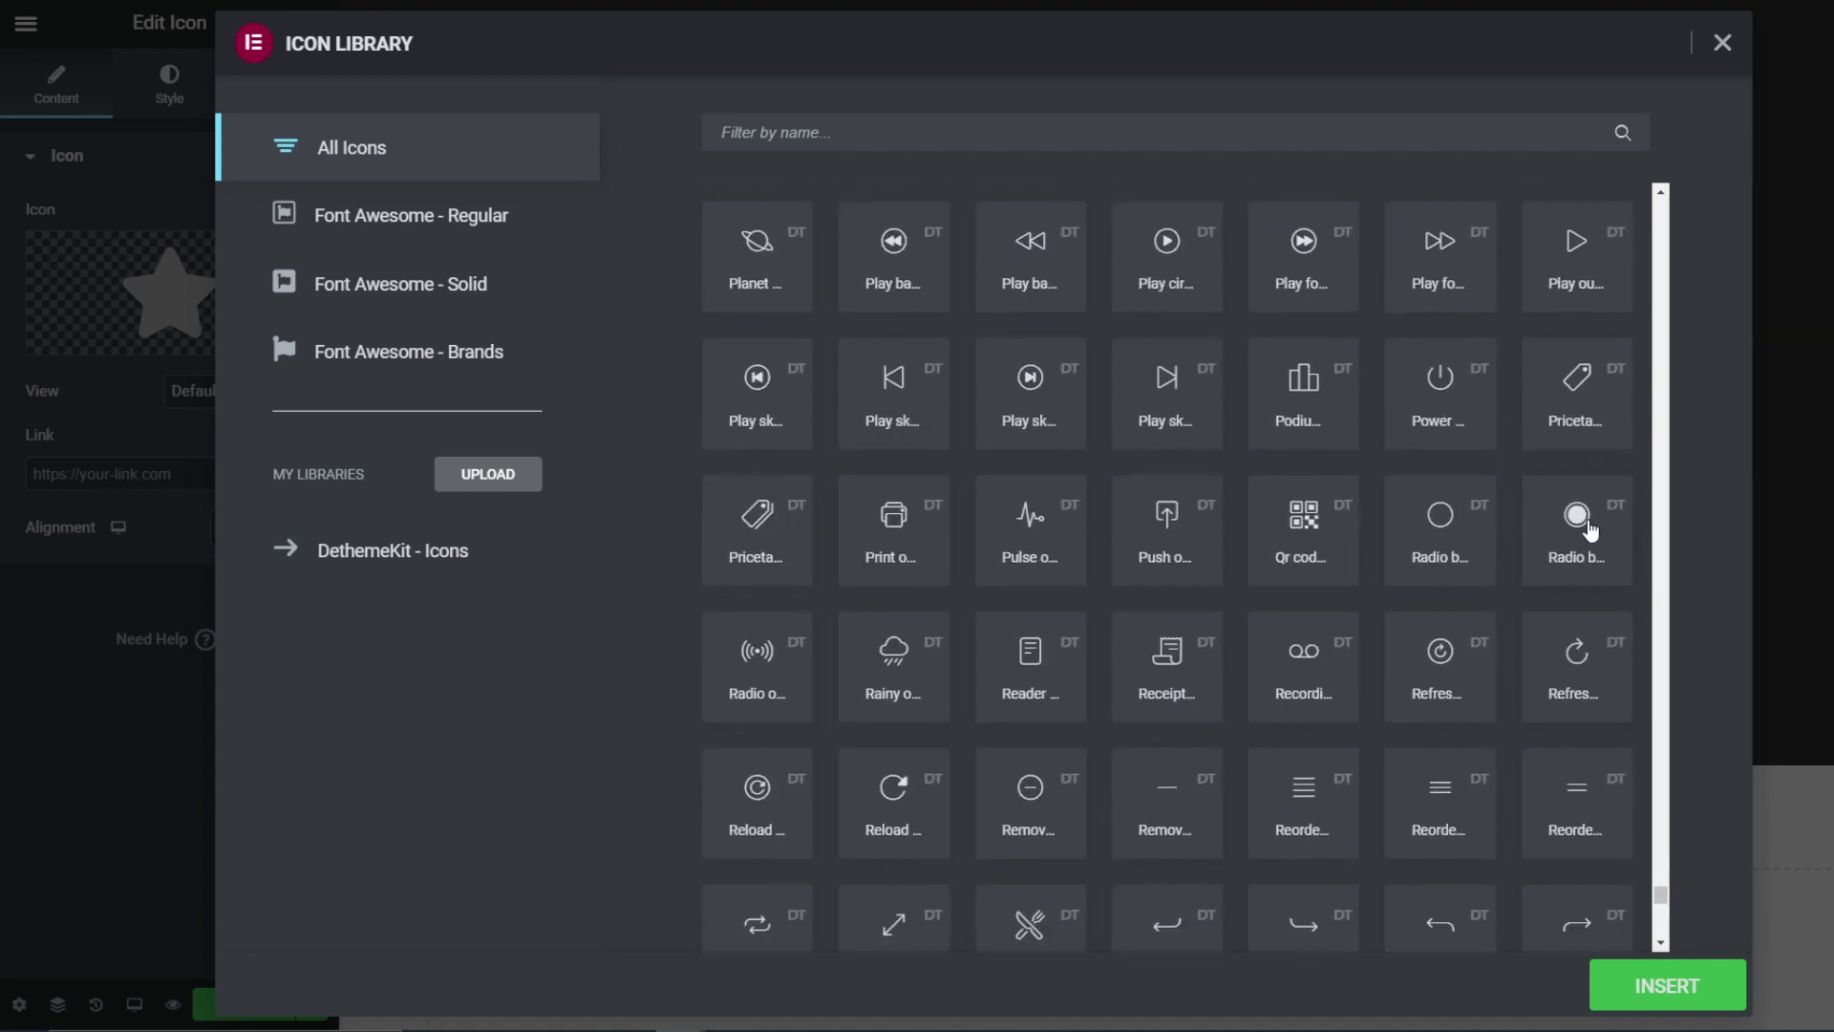
pyautogui.click(1578, 520)
pyautogui.click(1633, 983)
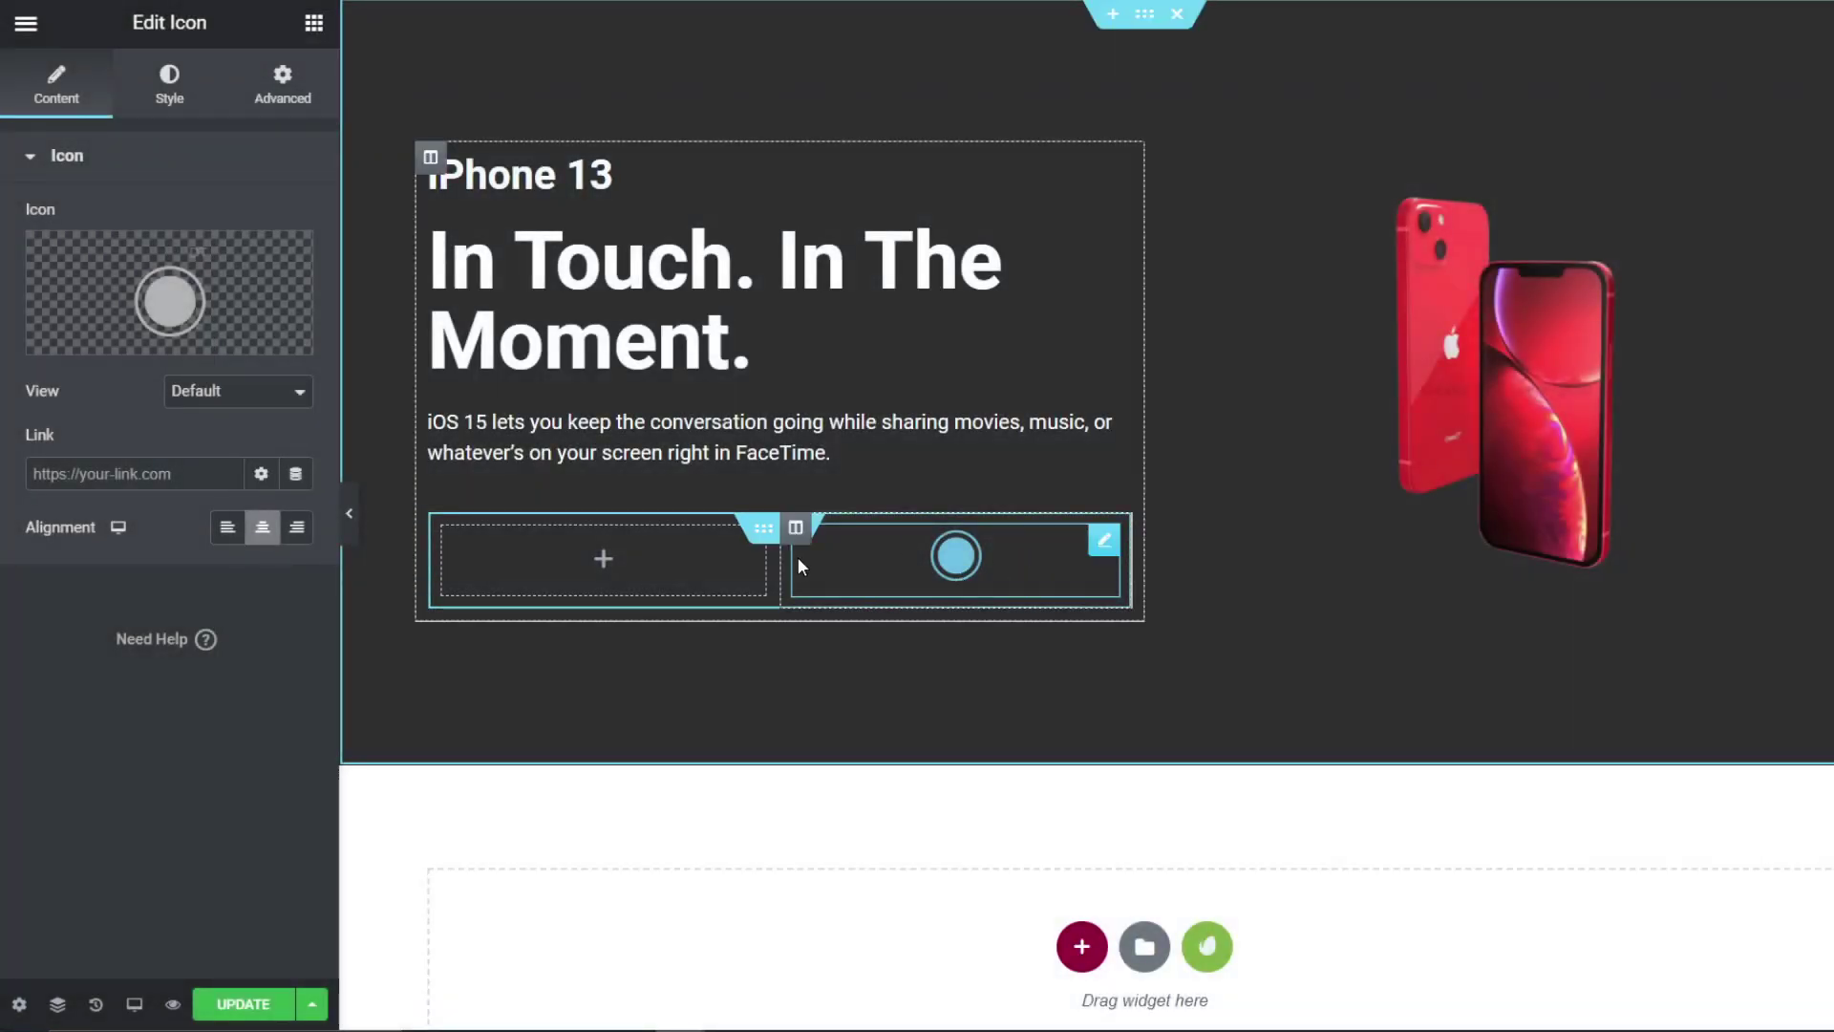
# Step: Narrow the inner section's first column and add a Heading widget there titled "New Color"
pyautogui.moveTo(773, 574); pyautogui.dragTo(626, 573)
pyautogui.click(314, 22)
pyautogui.moveTo(245, 222); pyautogui.dragTo(497, 564)
pyautogui.moveTo(227, 247); pyautogui.dragTo(3, 253)
pyautogui.write('New')
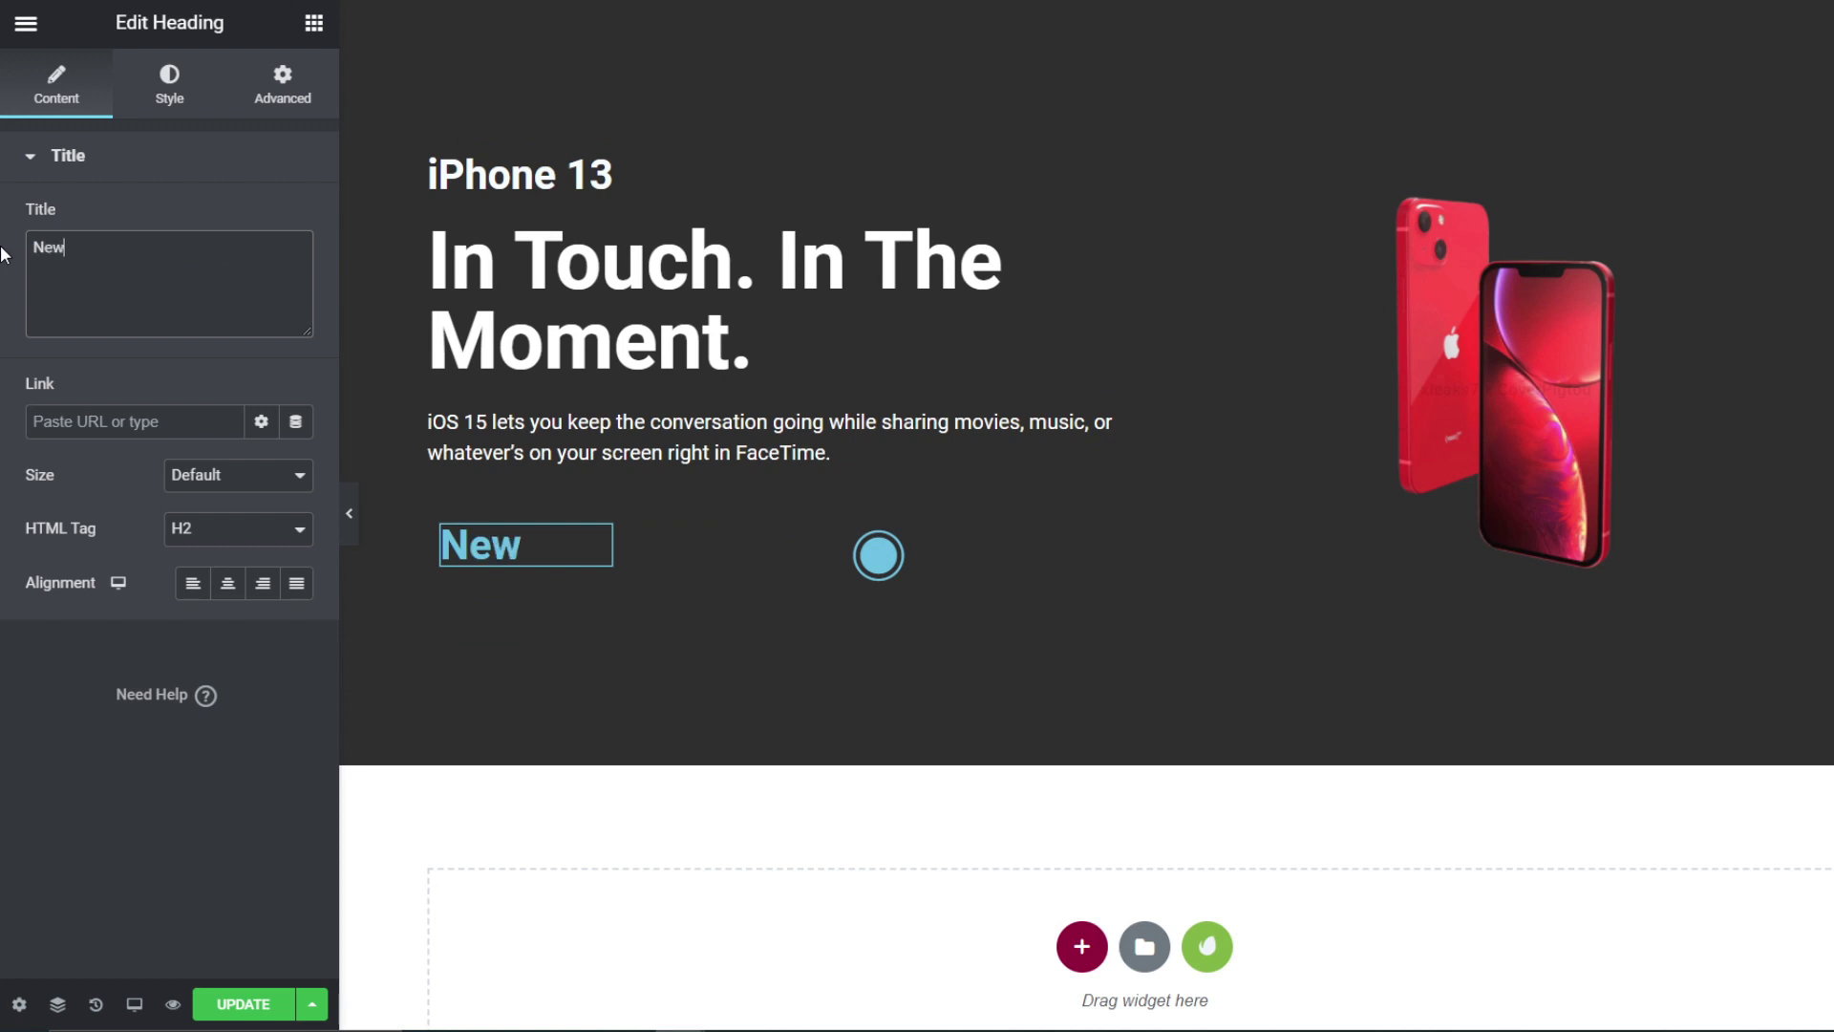
pyautogui.write(' Color')
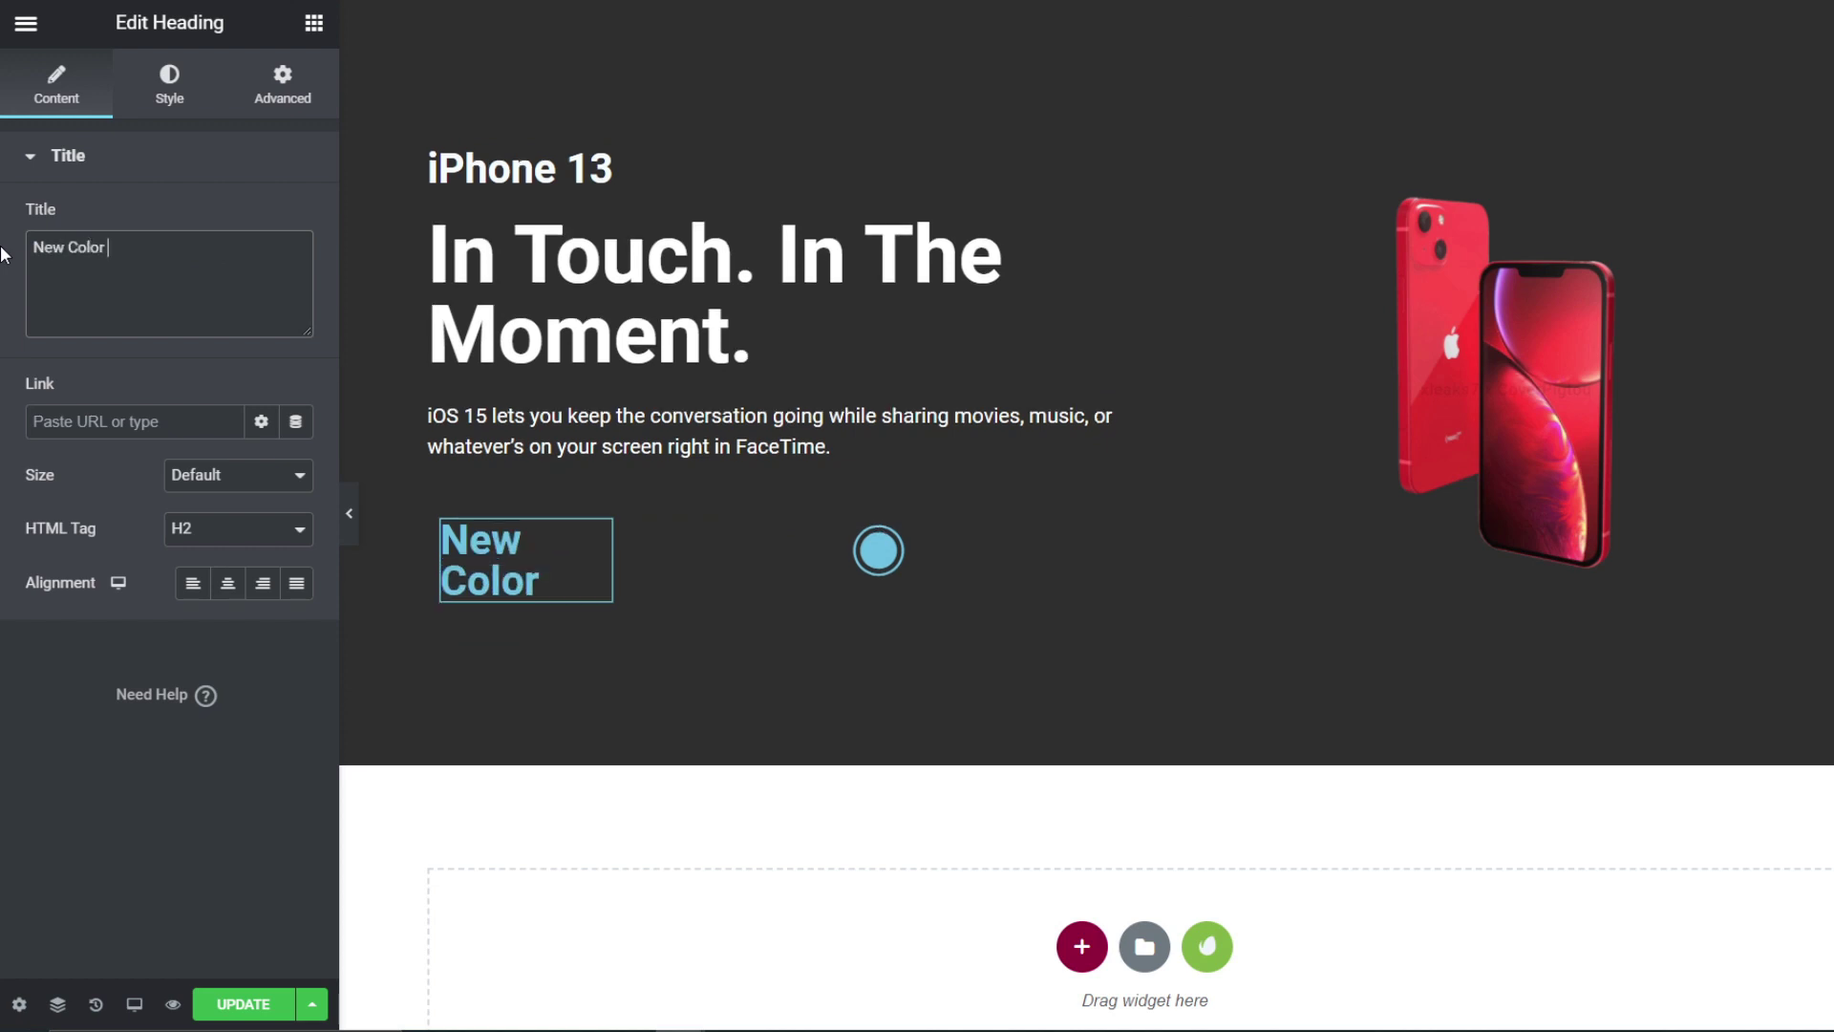
# Step: Set the text color of the "New Color" heading to white
pyautogui.click(169, 84)
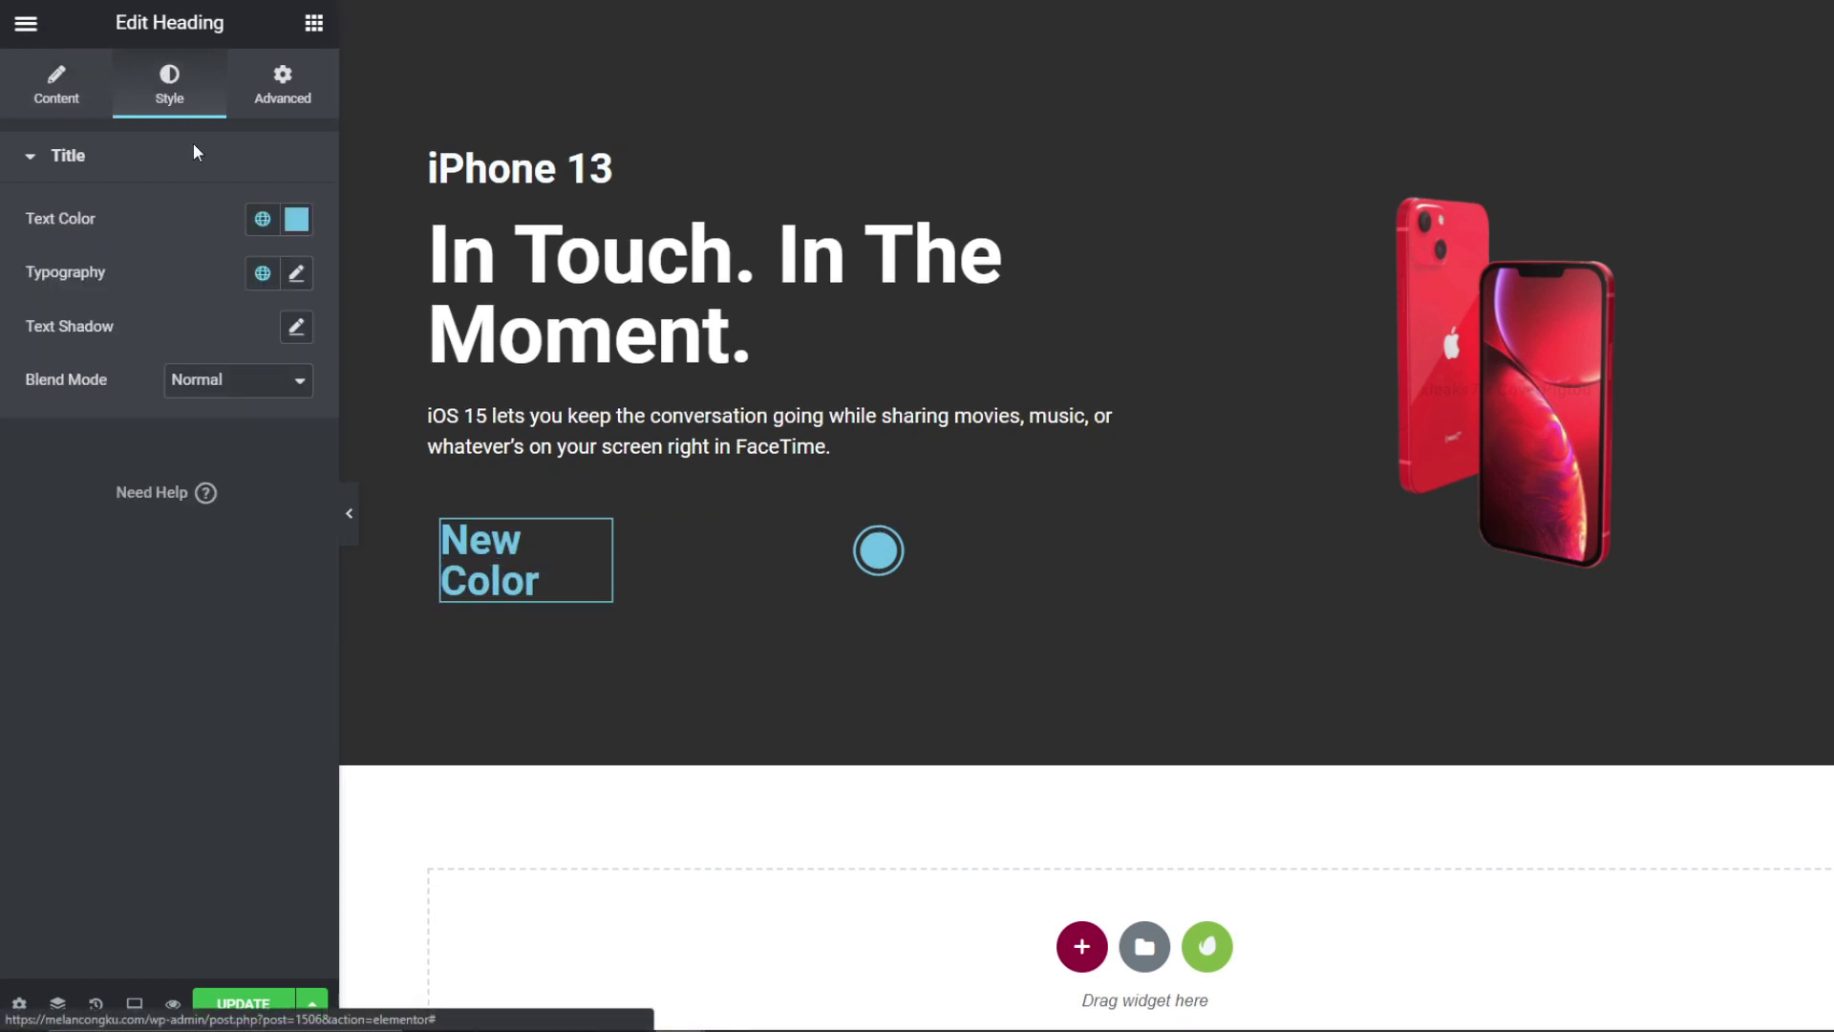
pyautogui.click(297, 220)
pyautogui.moveTo(176, 305); pyautogui.dragTo(124, 315)
pyautogui.click(139, 160)
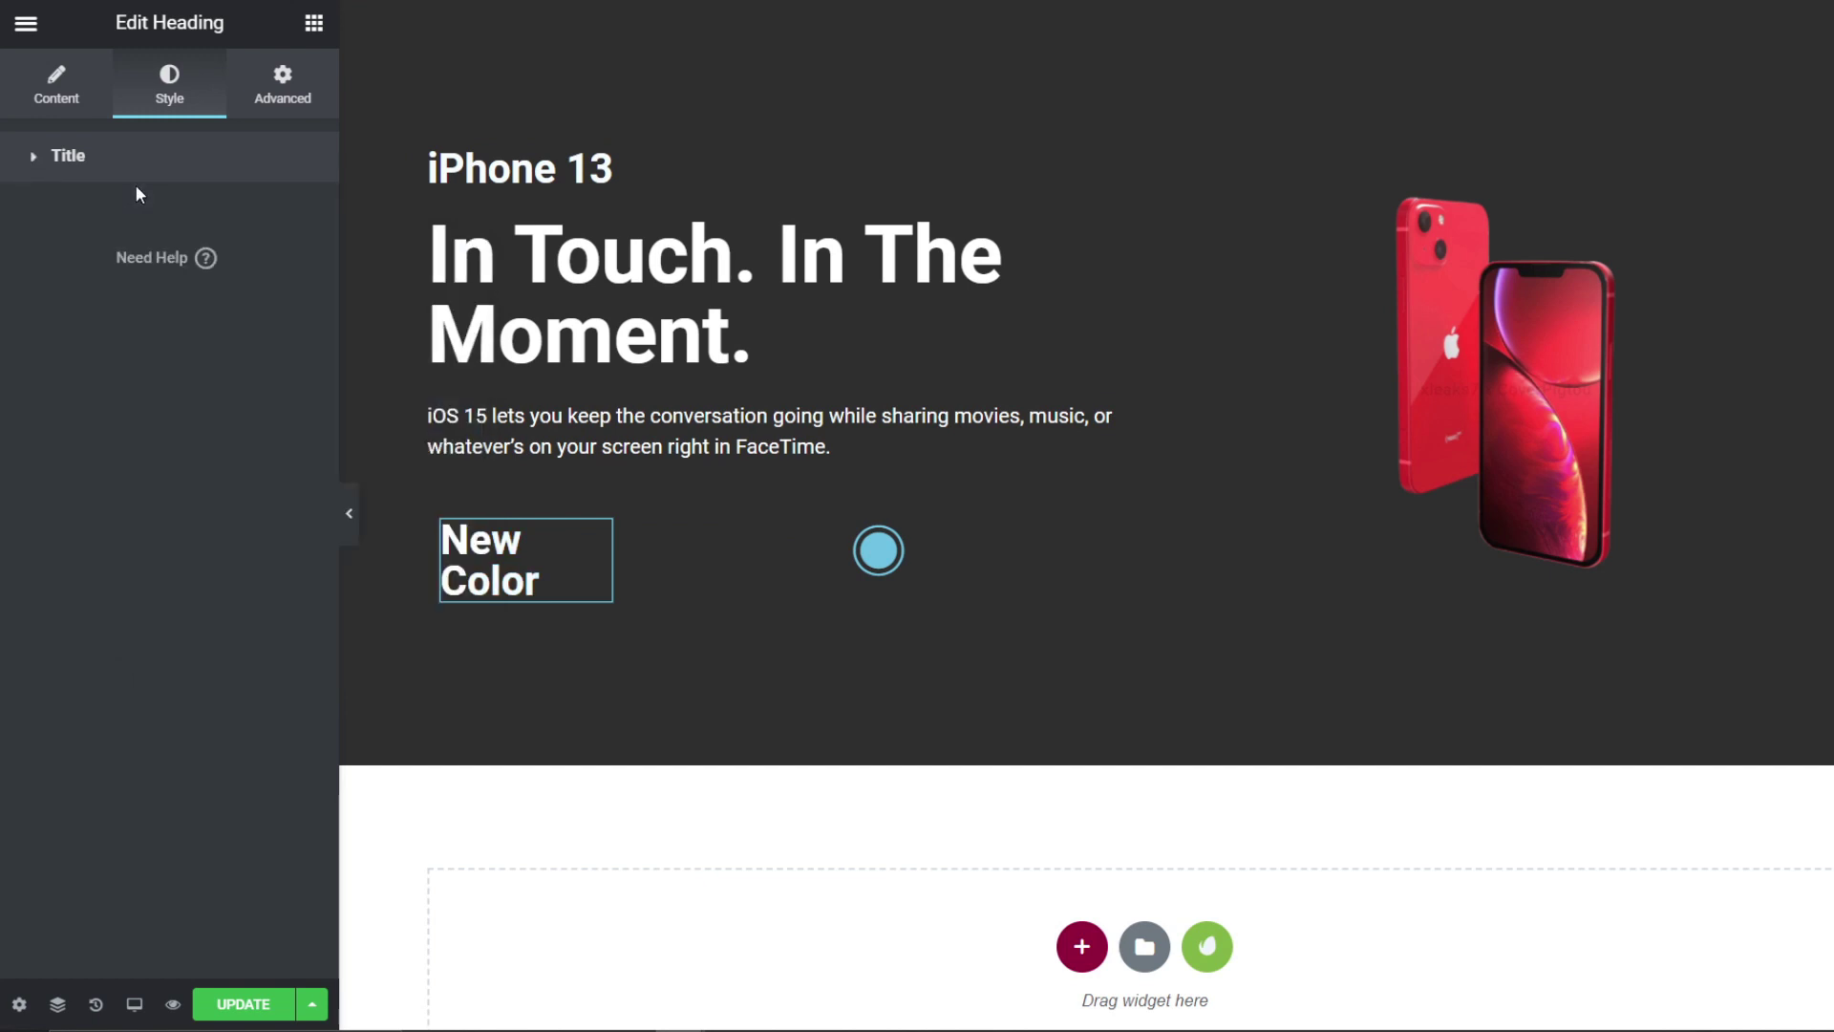
pyautogui.click(140, 162)
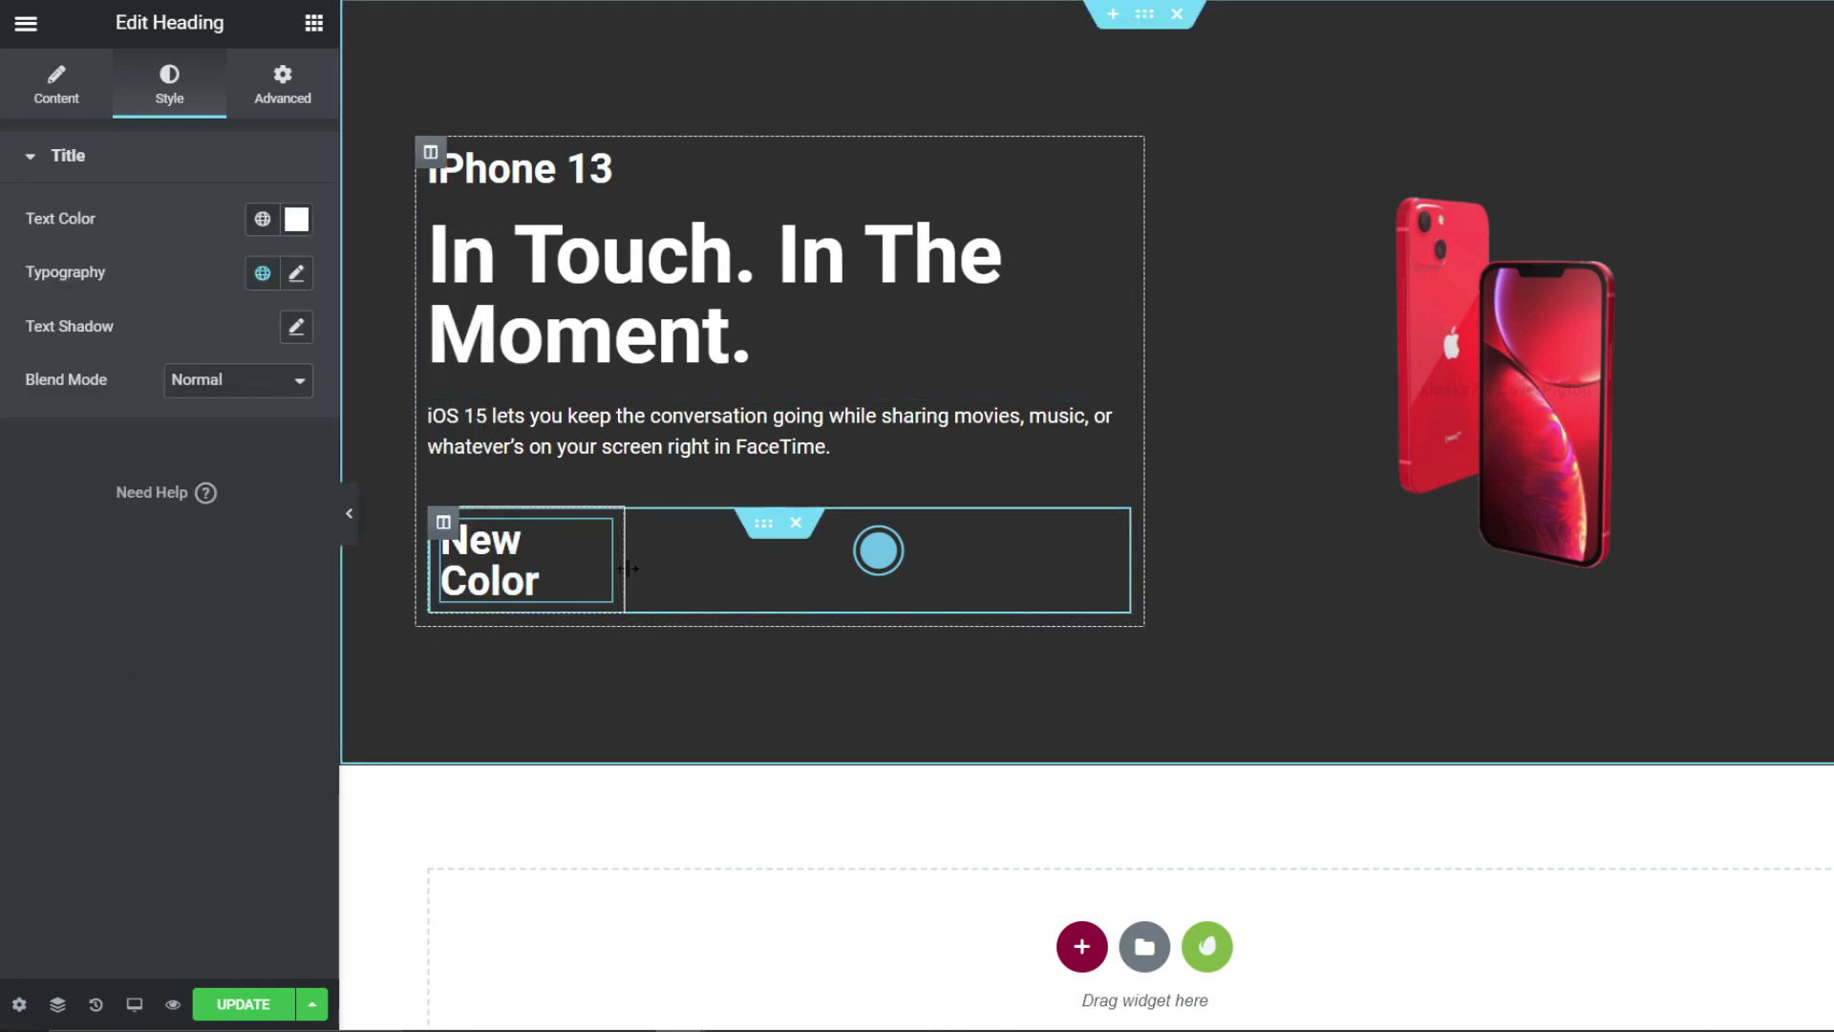
# Step: Set the "New Color" heading's font weight to 400 and its size to 22 px
pyautogui.click(296, 274)
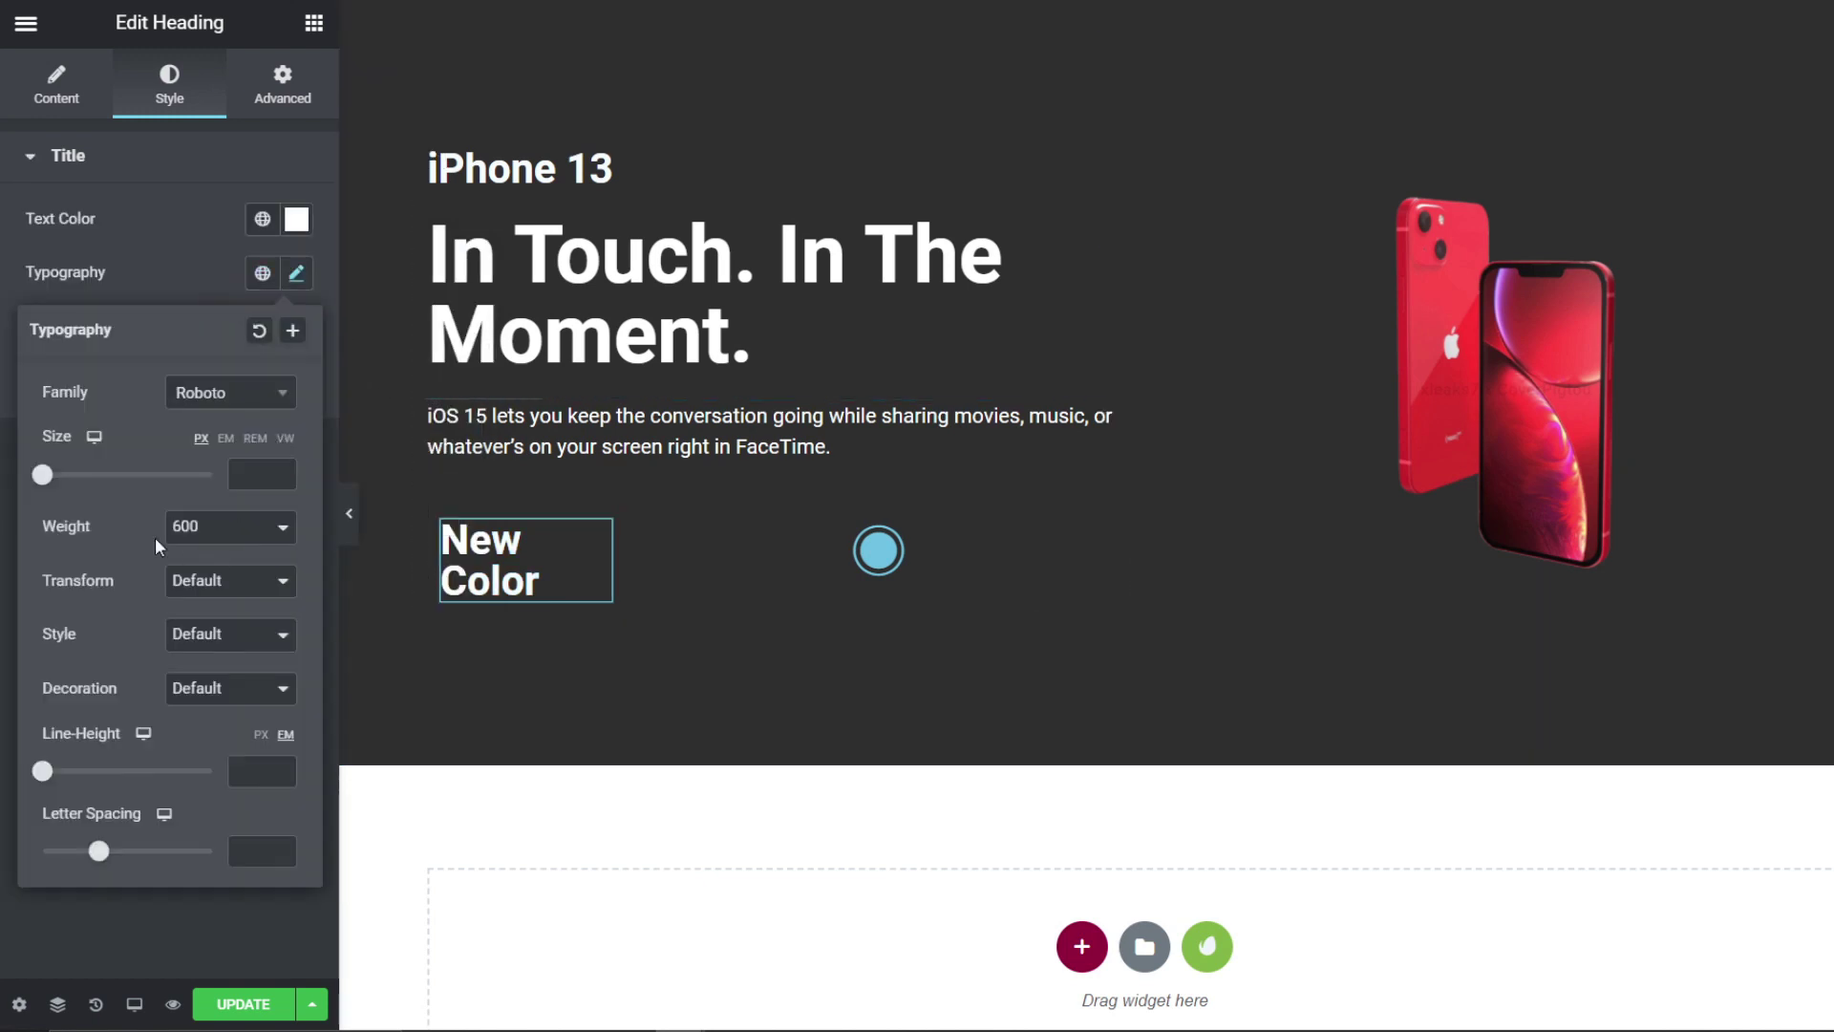
pyautogui.click(220, 537)
pyautogui.click(199, 615)
pyautogui.moveTo(42, 474); pyautogui.dragTo(61, 487)
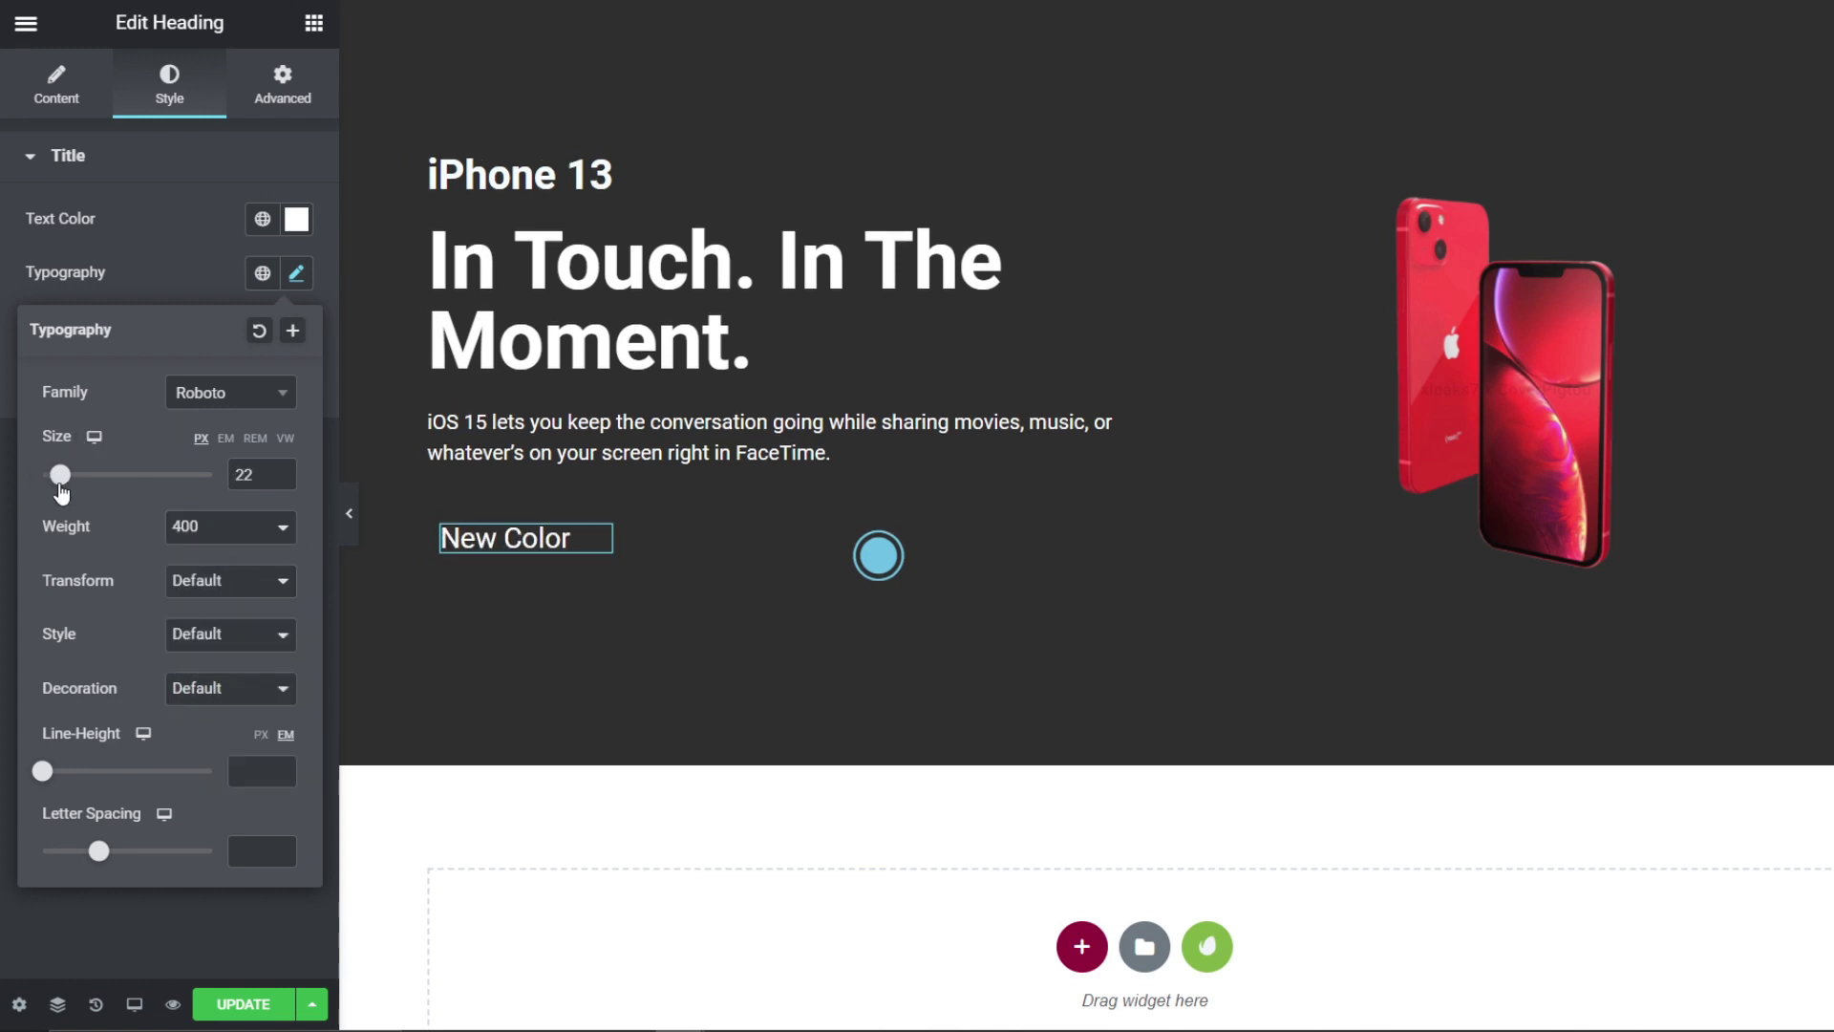
# Step: Set the vertical alignment of both inner-section columns, the "New Color" one and the icon one, to Middle
pyautogui.click(442, 527)
pyautogui.click(223, 271)
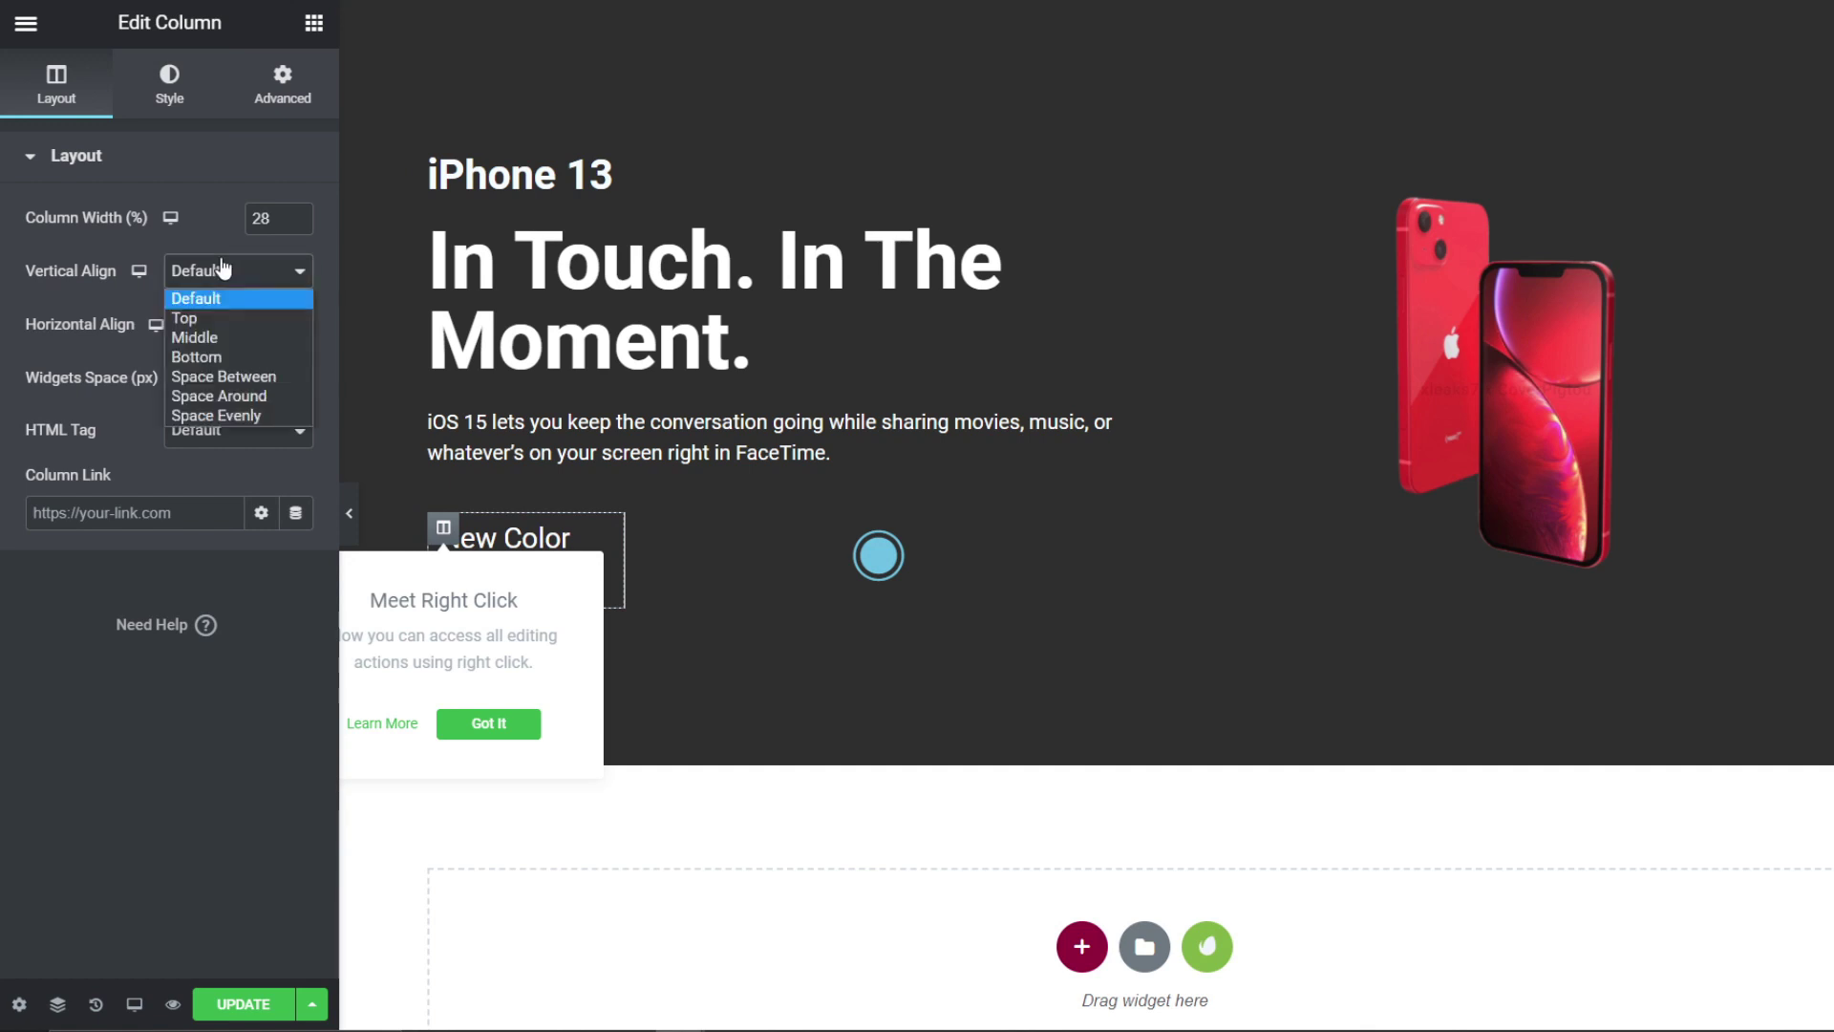
pyautogui.click(239, 334)
pyautogui.click(639, 527)
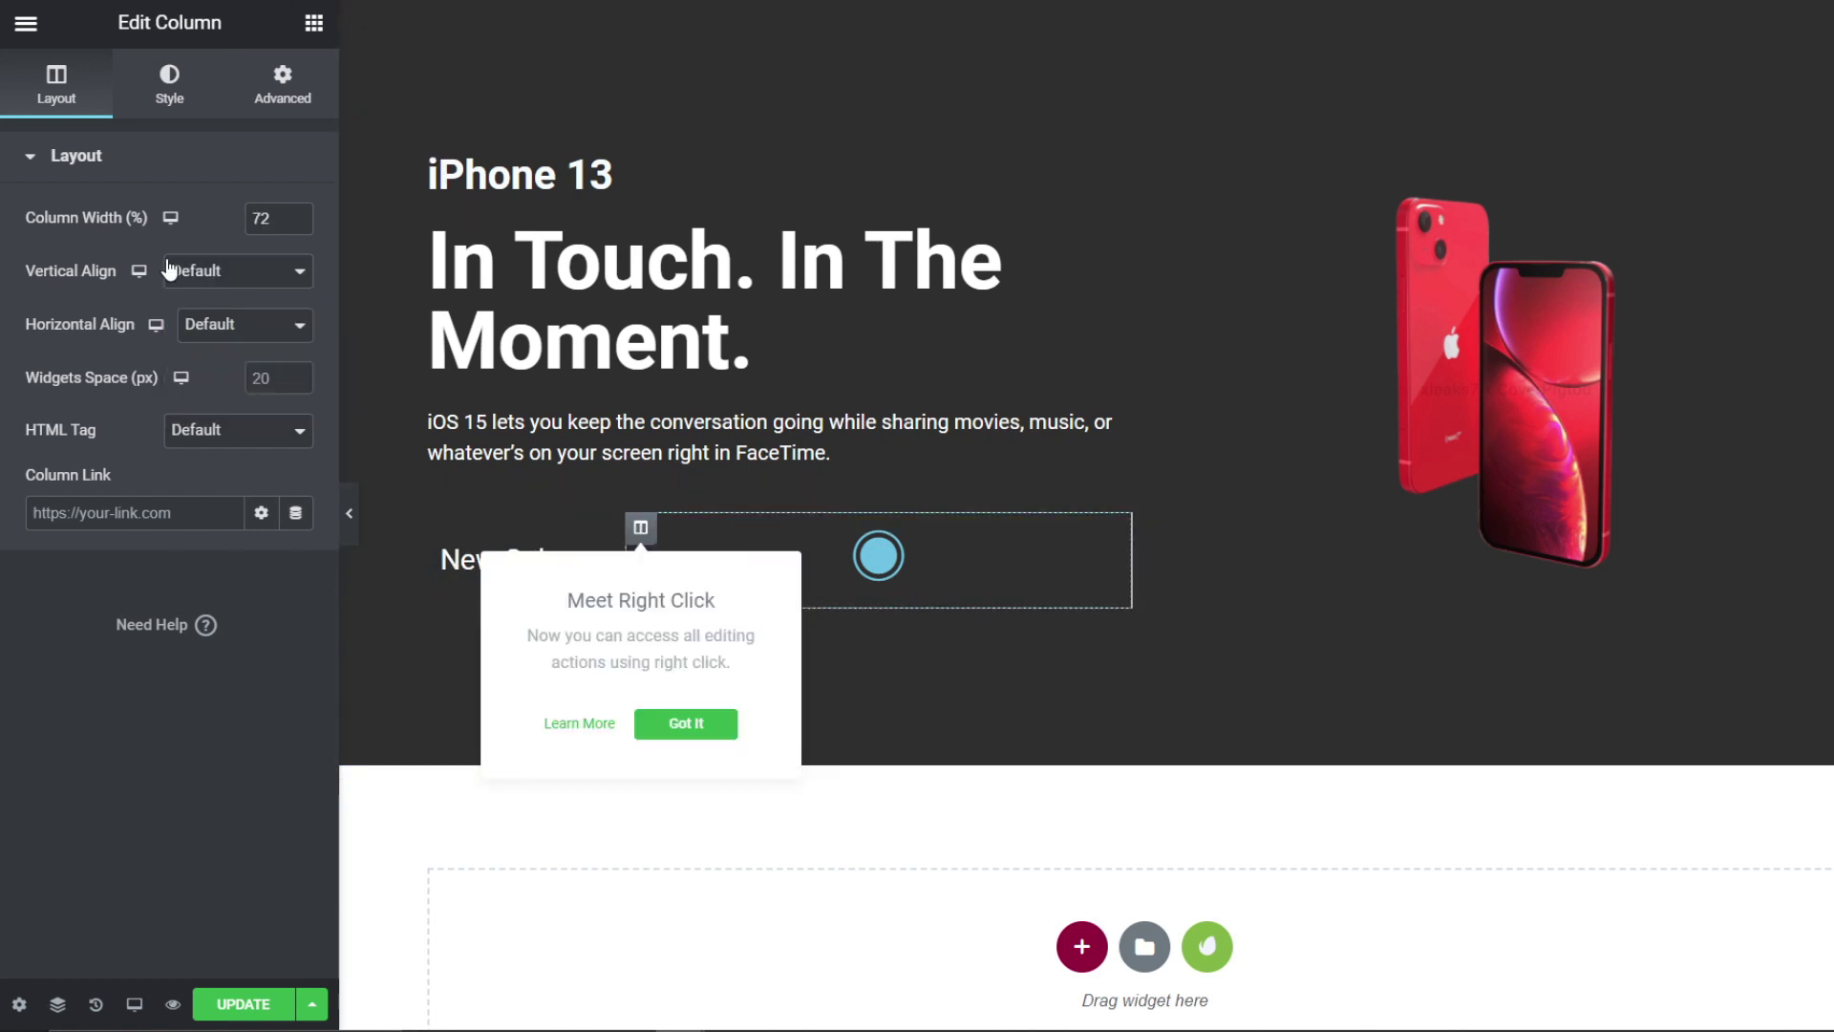
pyautogui.click(169, 270)
pyautogui.click(222, 340)
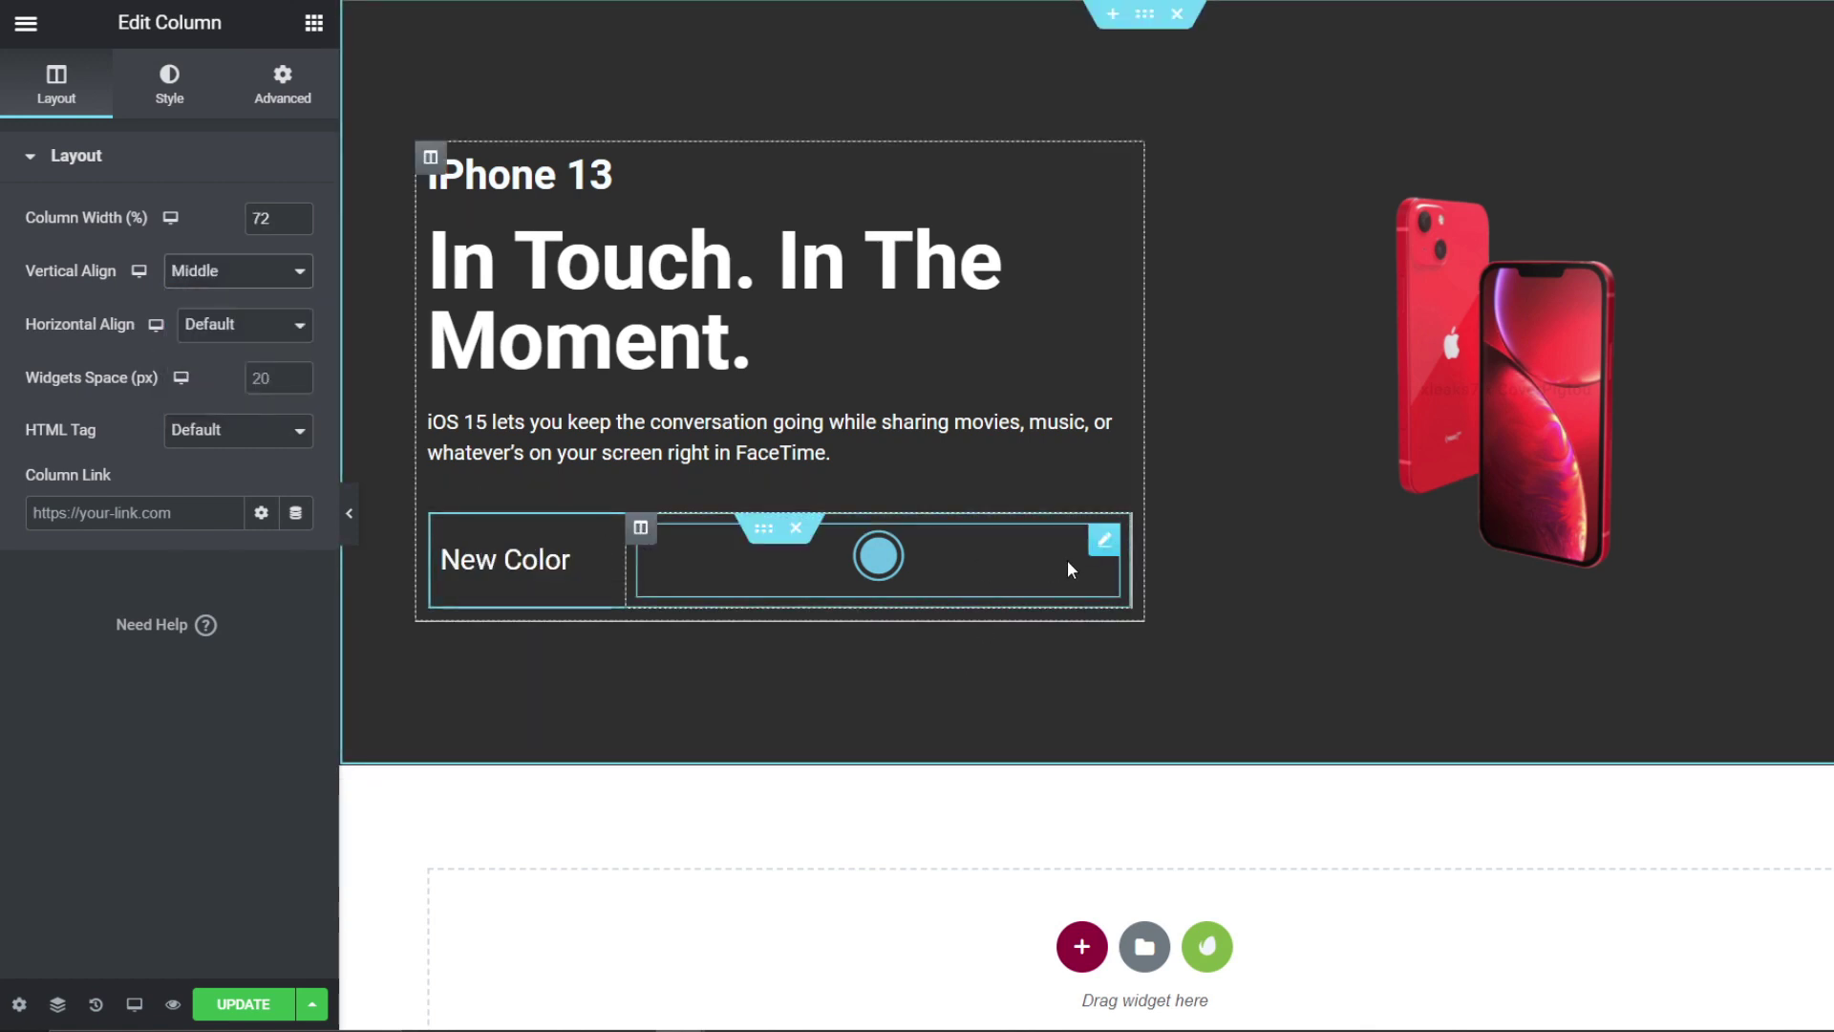
# Step: Duplicate the circle icon's column three times so that four icon columns follow the "New Color" heading
pyautogui.rightClick(640, 526)
pyautogui.click(712, 585)
pyautogui.rightClick(678, 529)
pyautogui.click(720, 586)
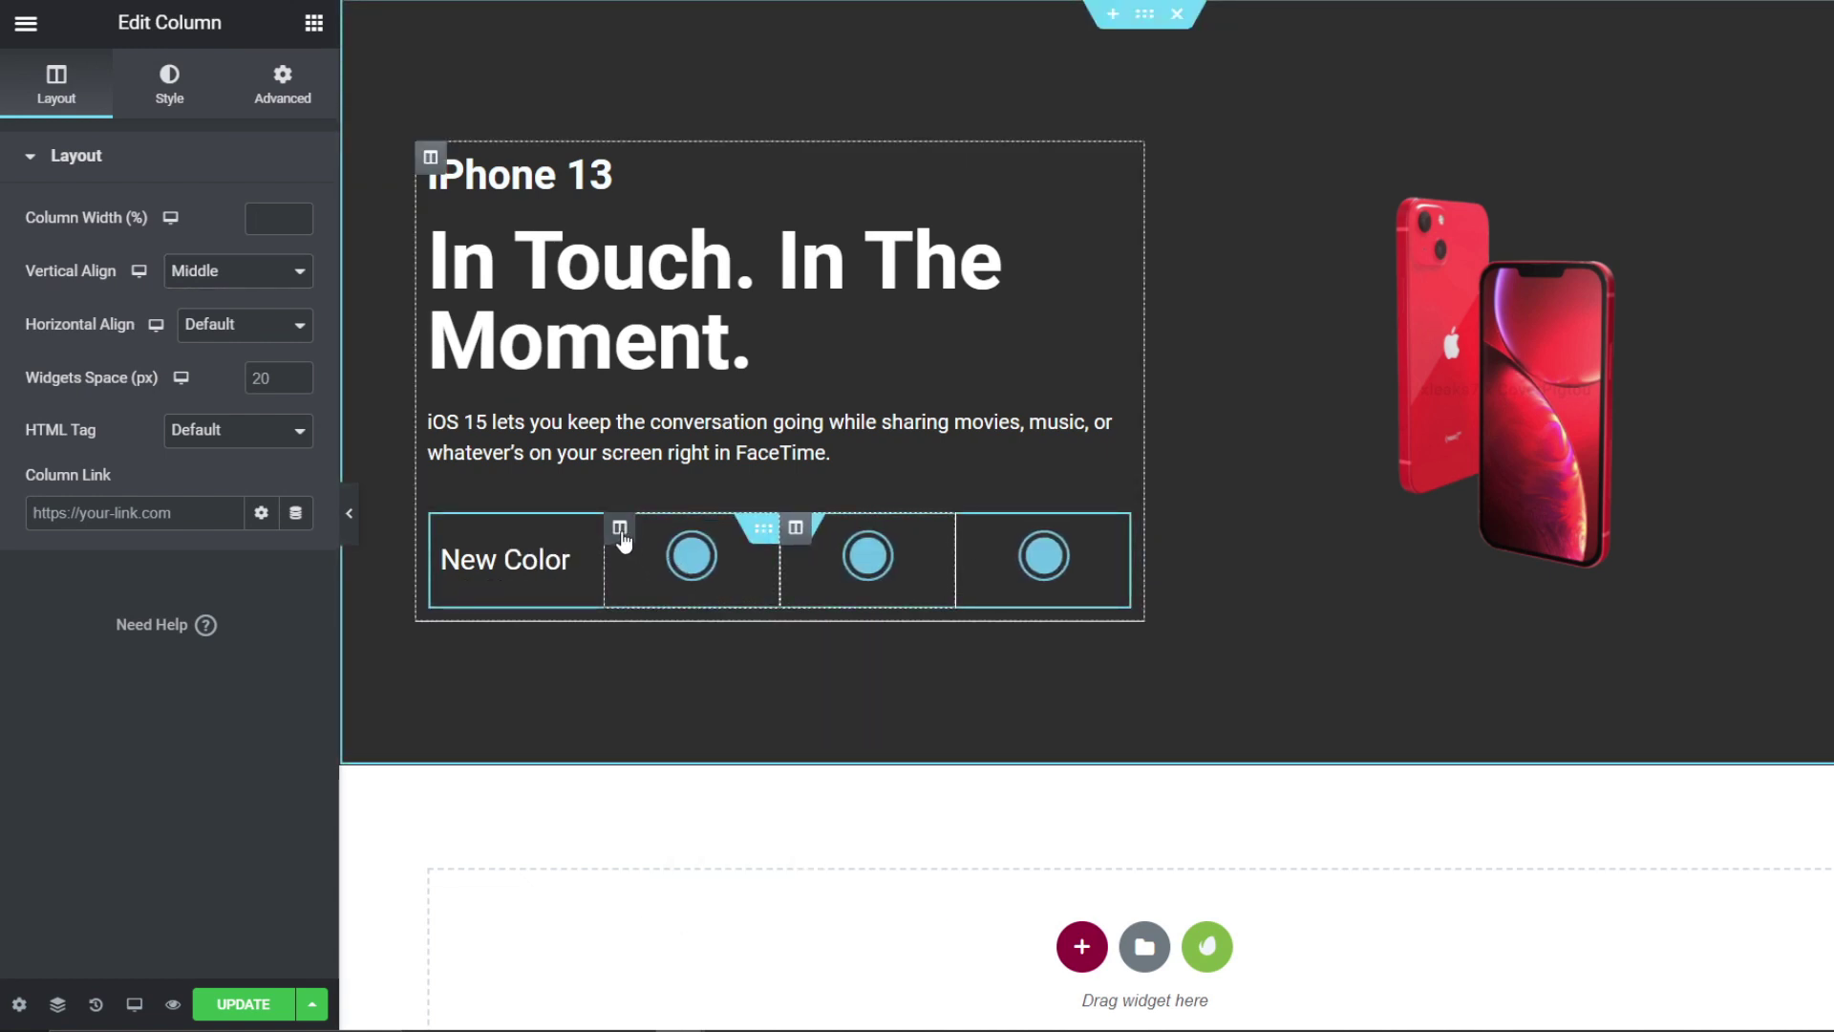
pyautogui.rightClick(620, 528)
pyautogui.click(712, 589)
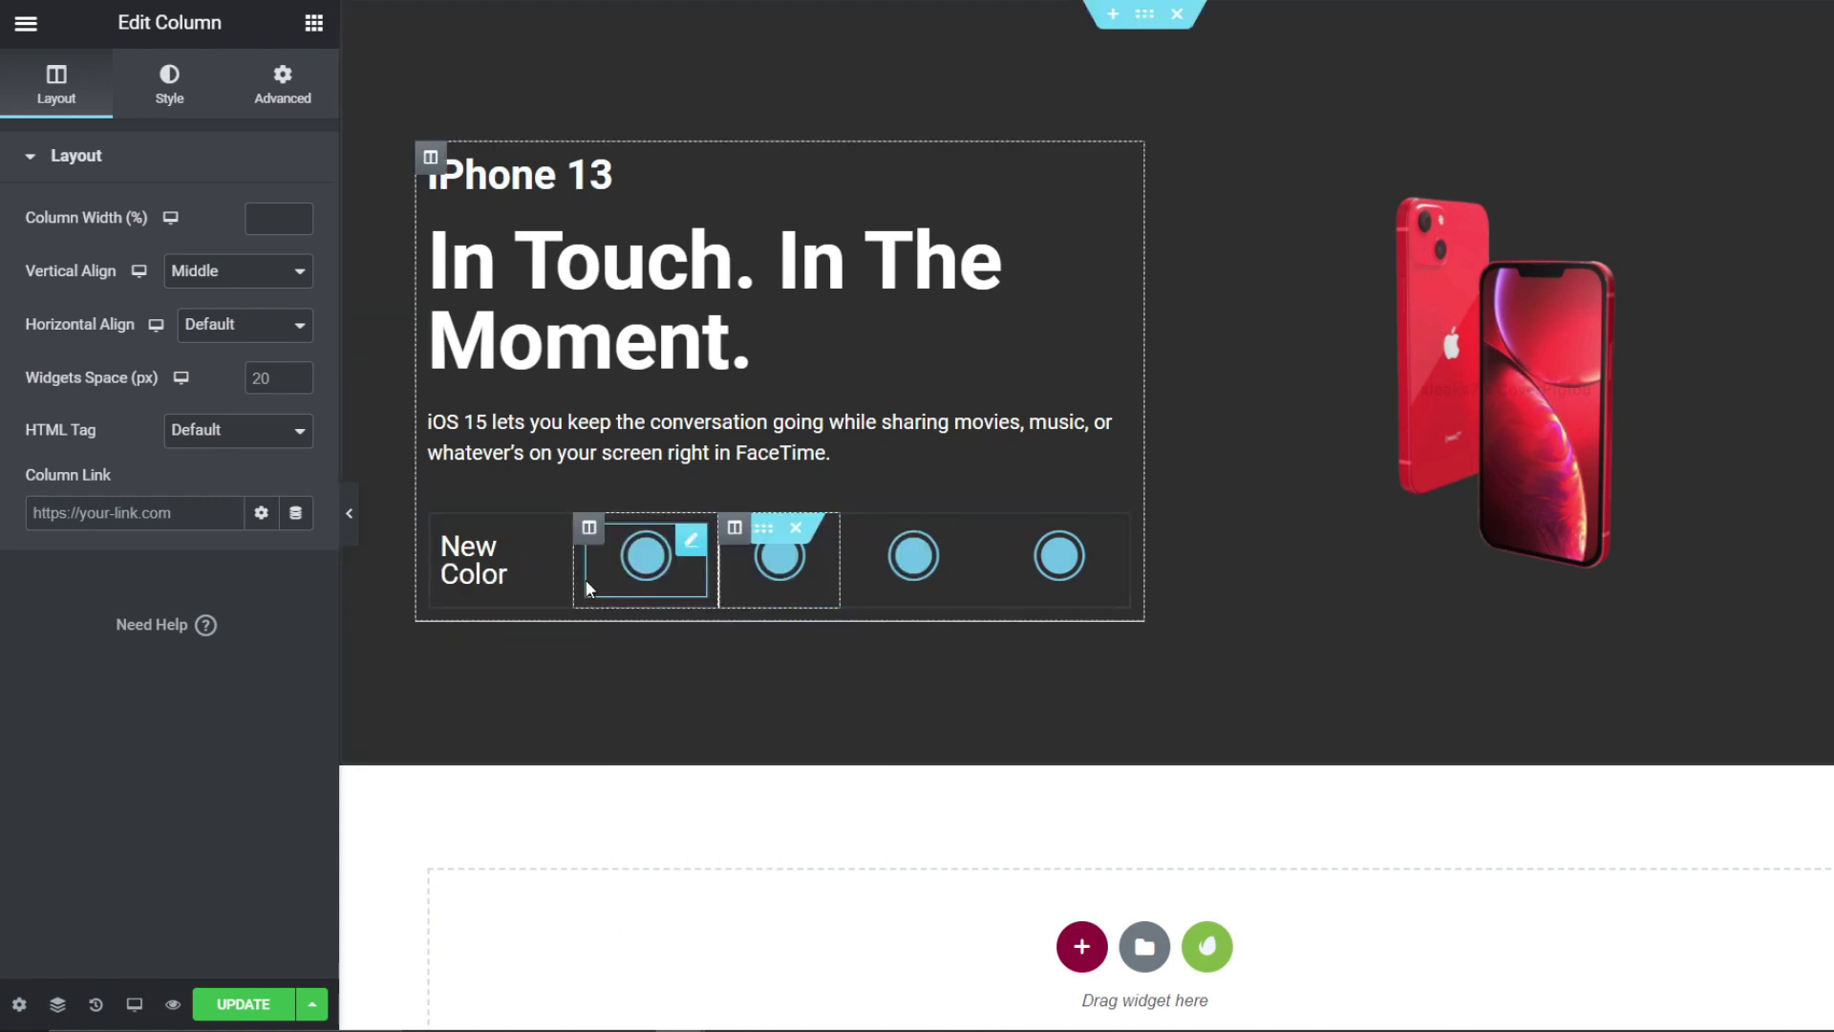
# Step: Preview the row without the editing panel and widen the "New Color" column so its heading fits on one line
pyautogui.click(352, 513)
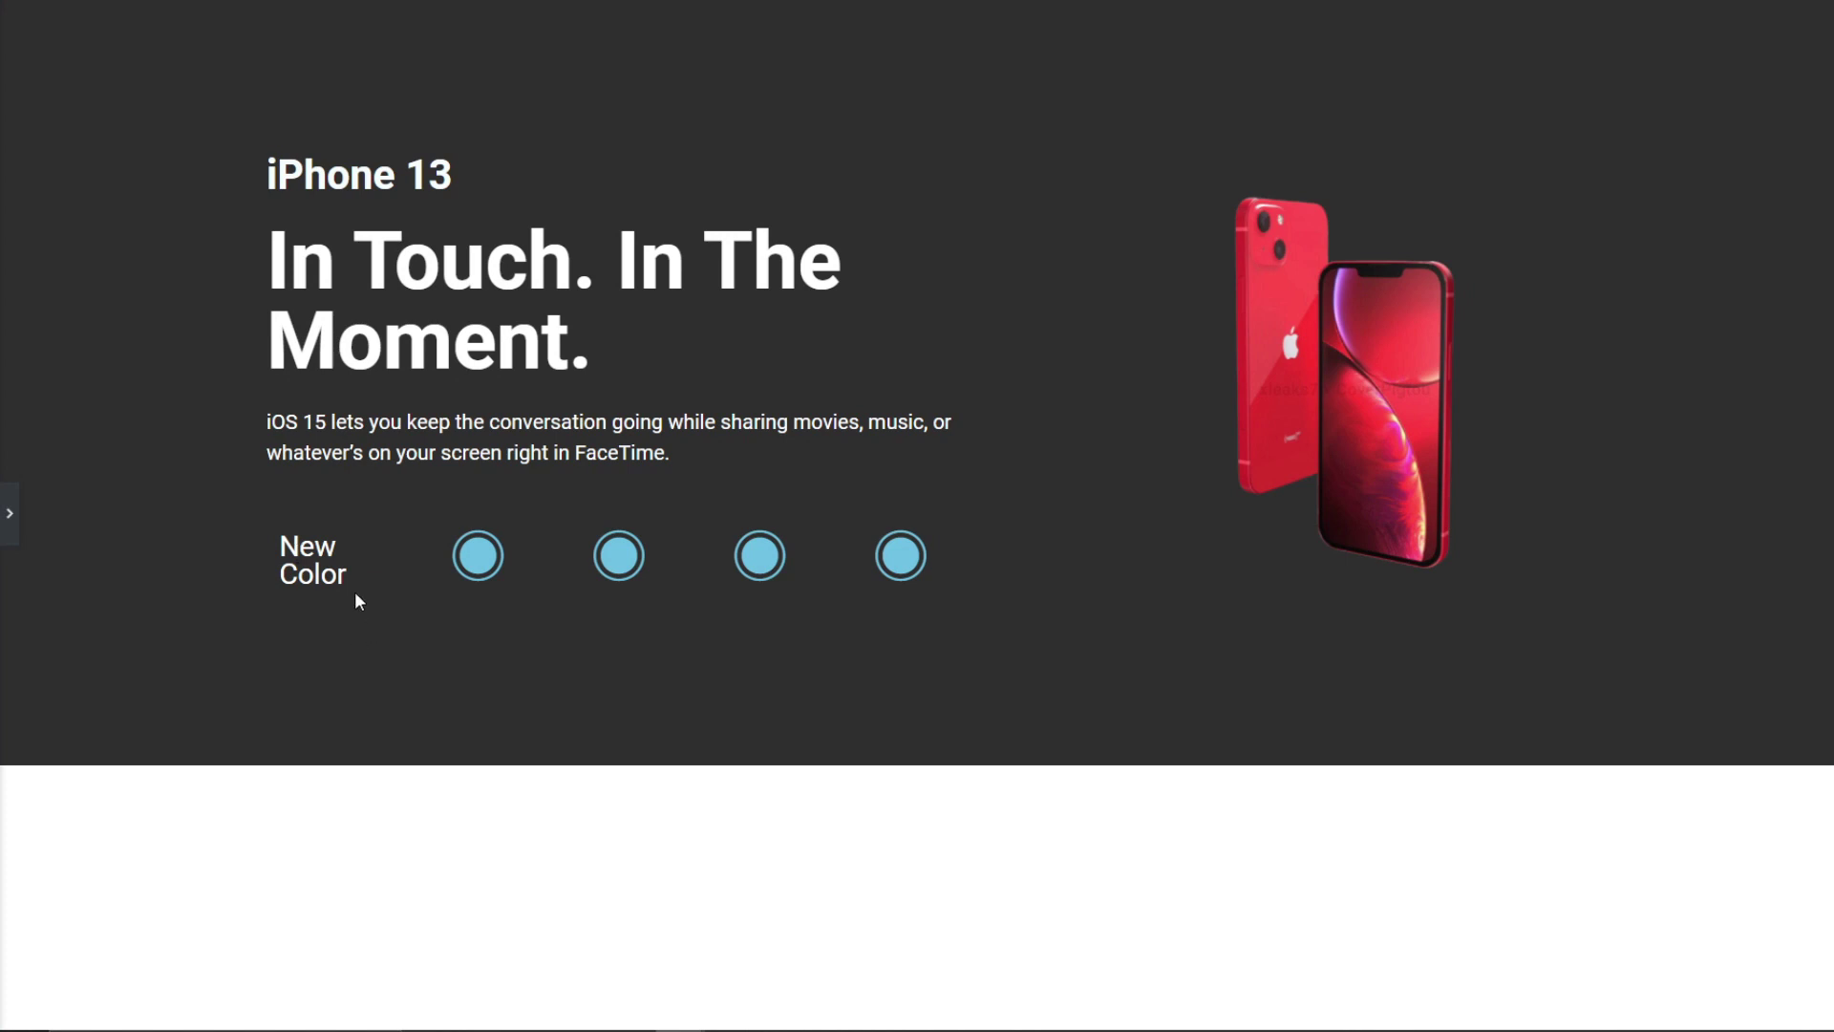
pyautogui.click(9, 512)
pyautogui.moveTo(567, 573); pyautogui.dragTo(624, 570)
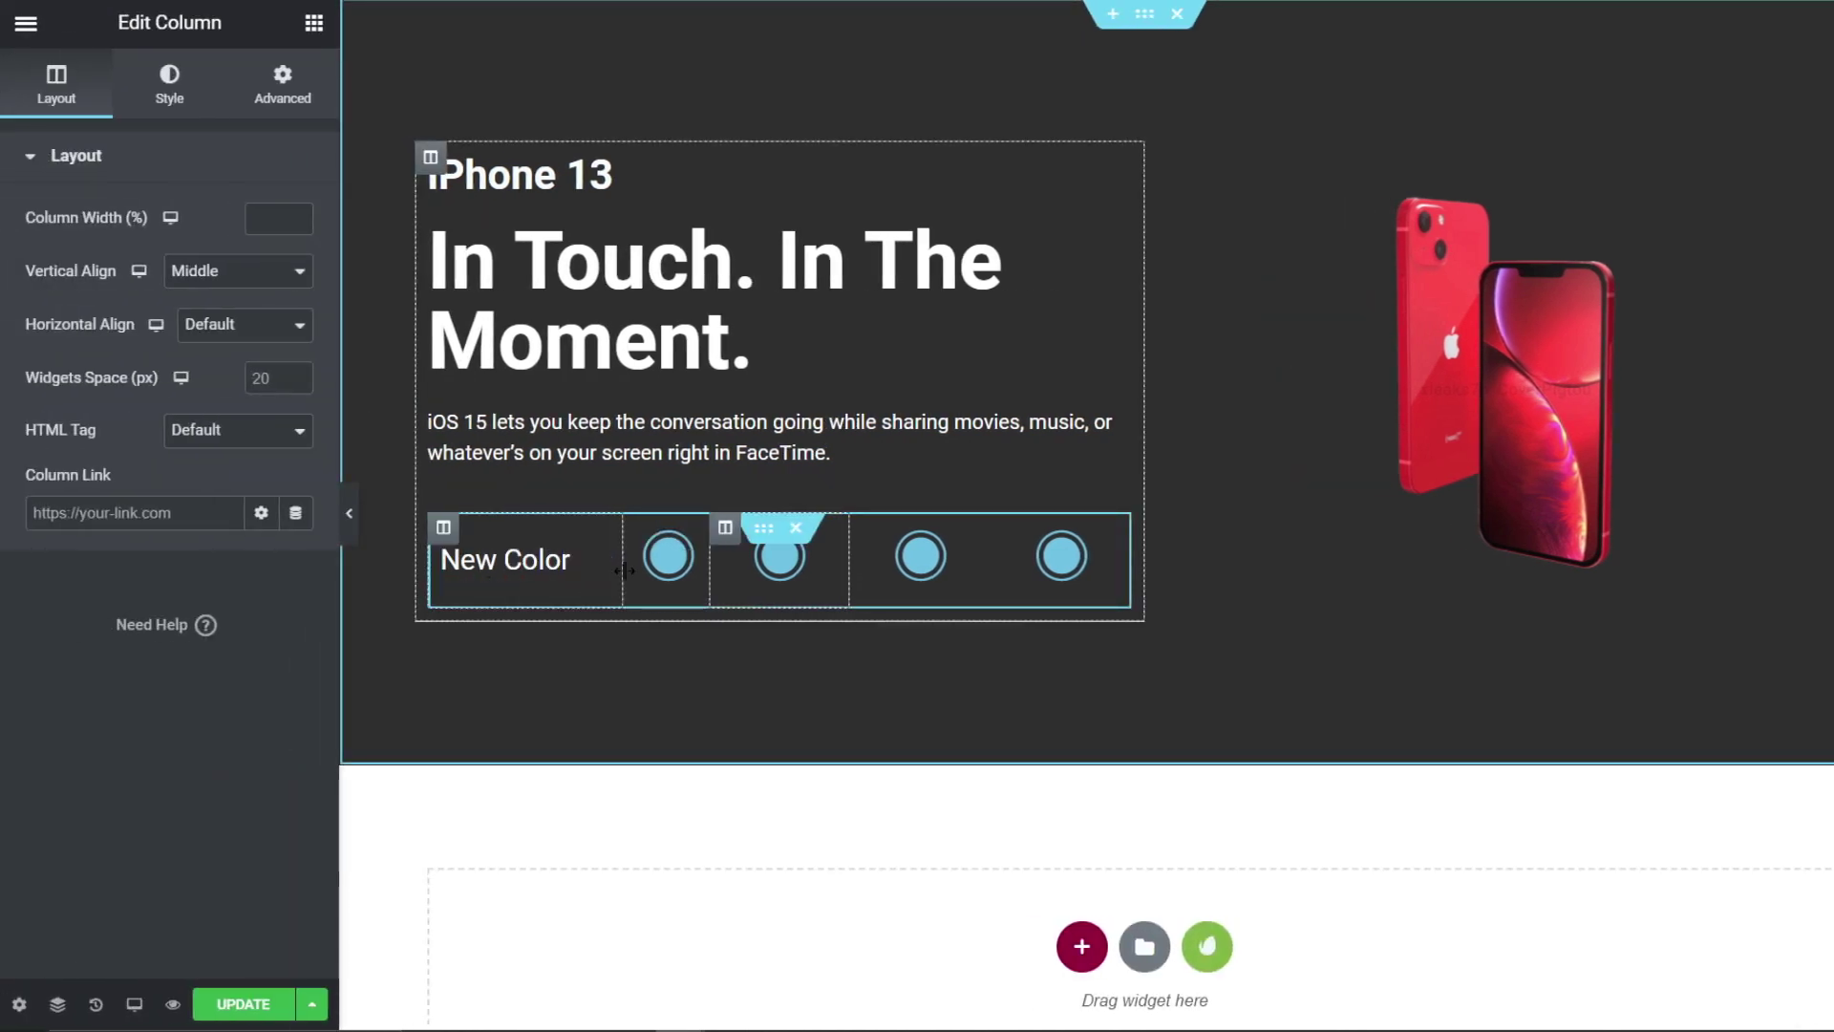
# Step: Set the first circle icon's size to 20
pyautogui.click(666, 566)
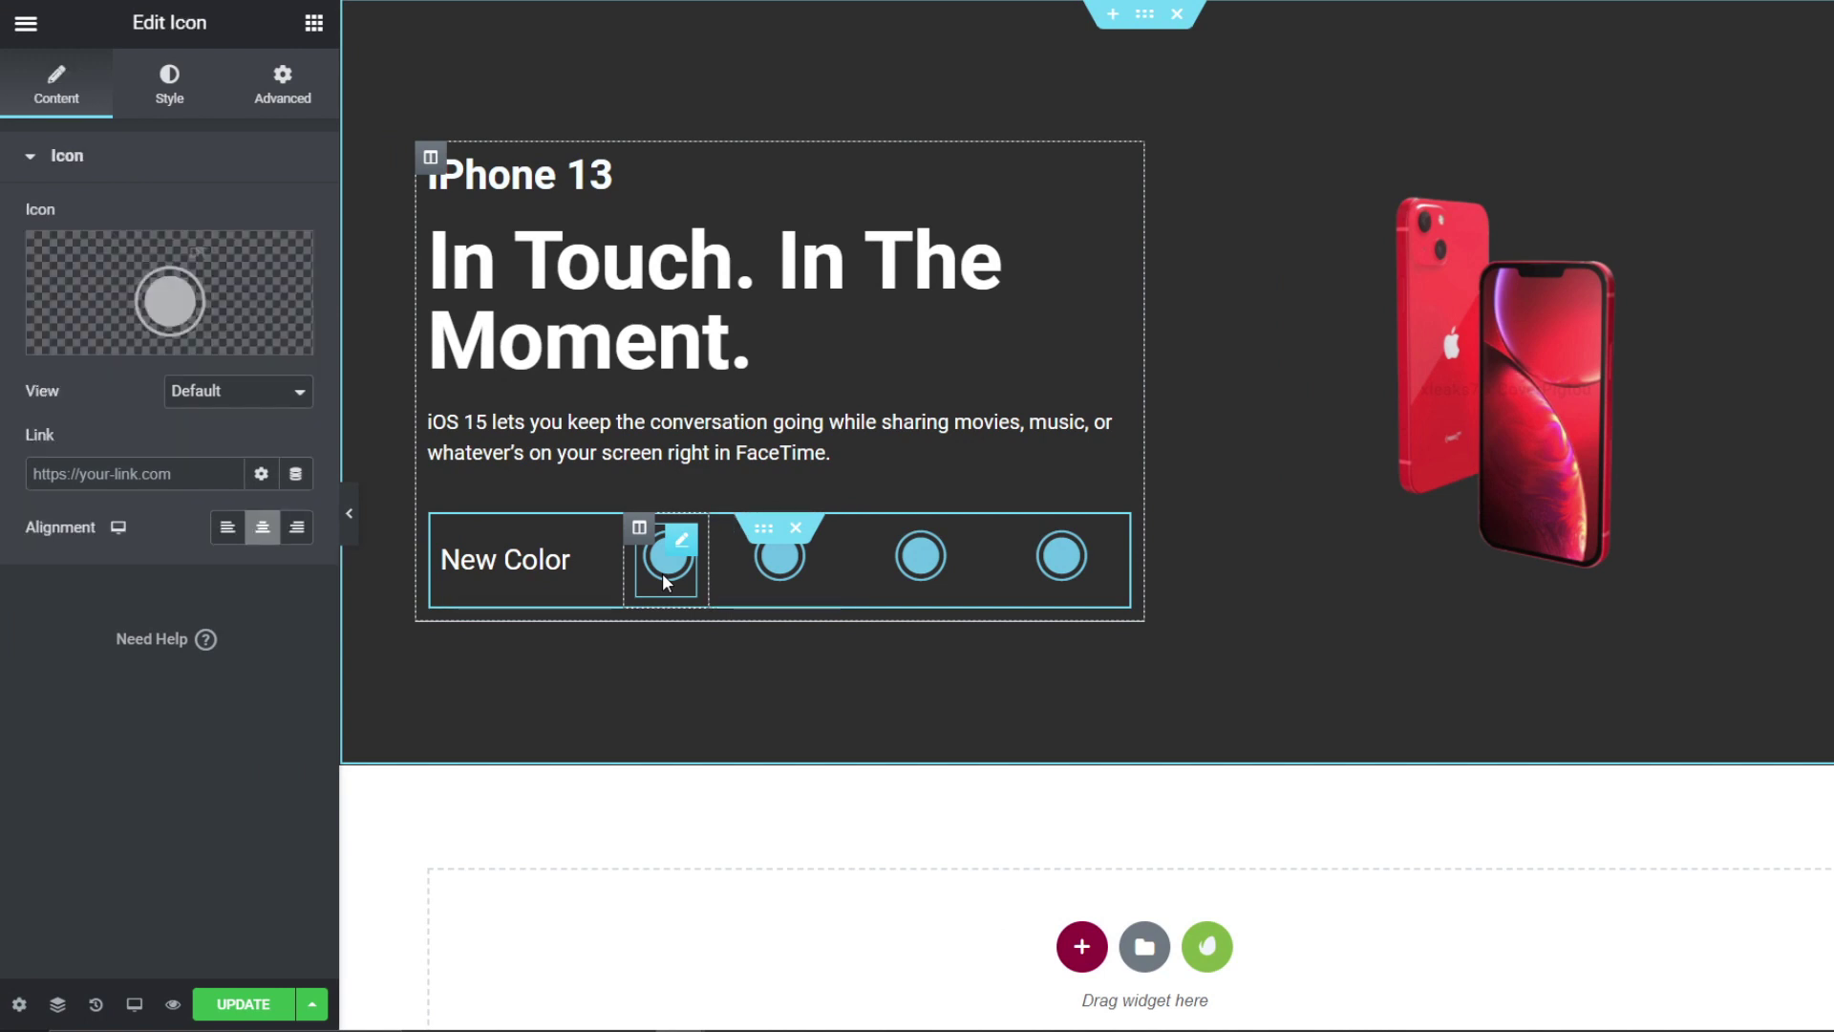
pyautogui.click(169, 96)
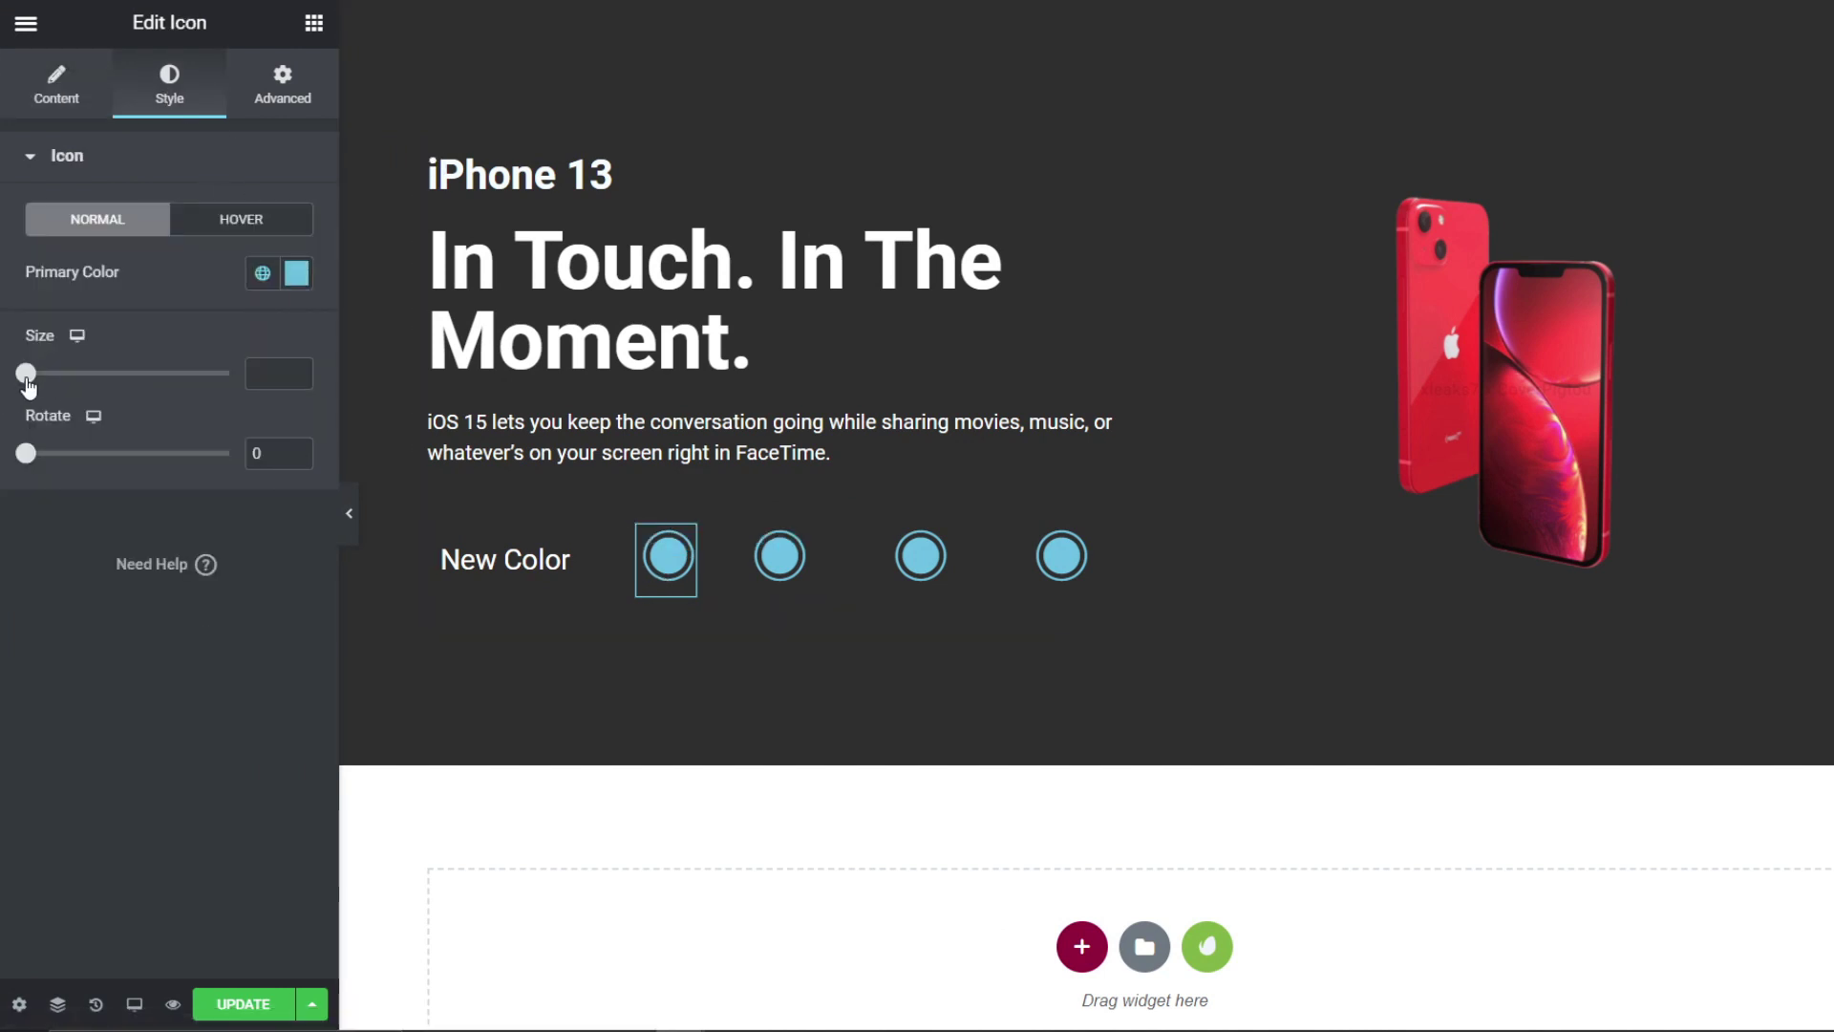
pyautogui.moveTo(27, 383); pyautogui.dragTo(35, 384)
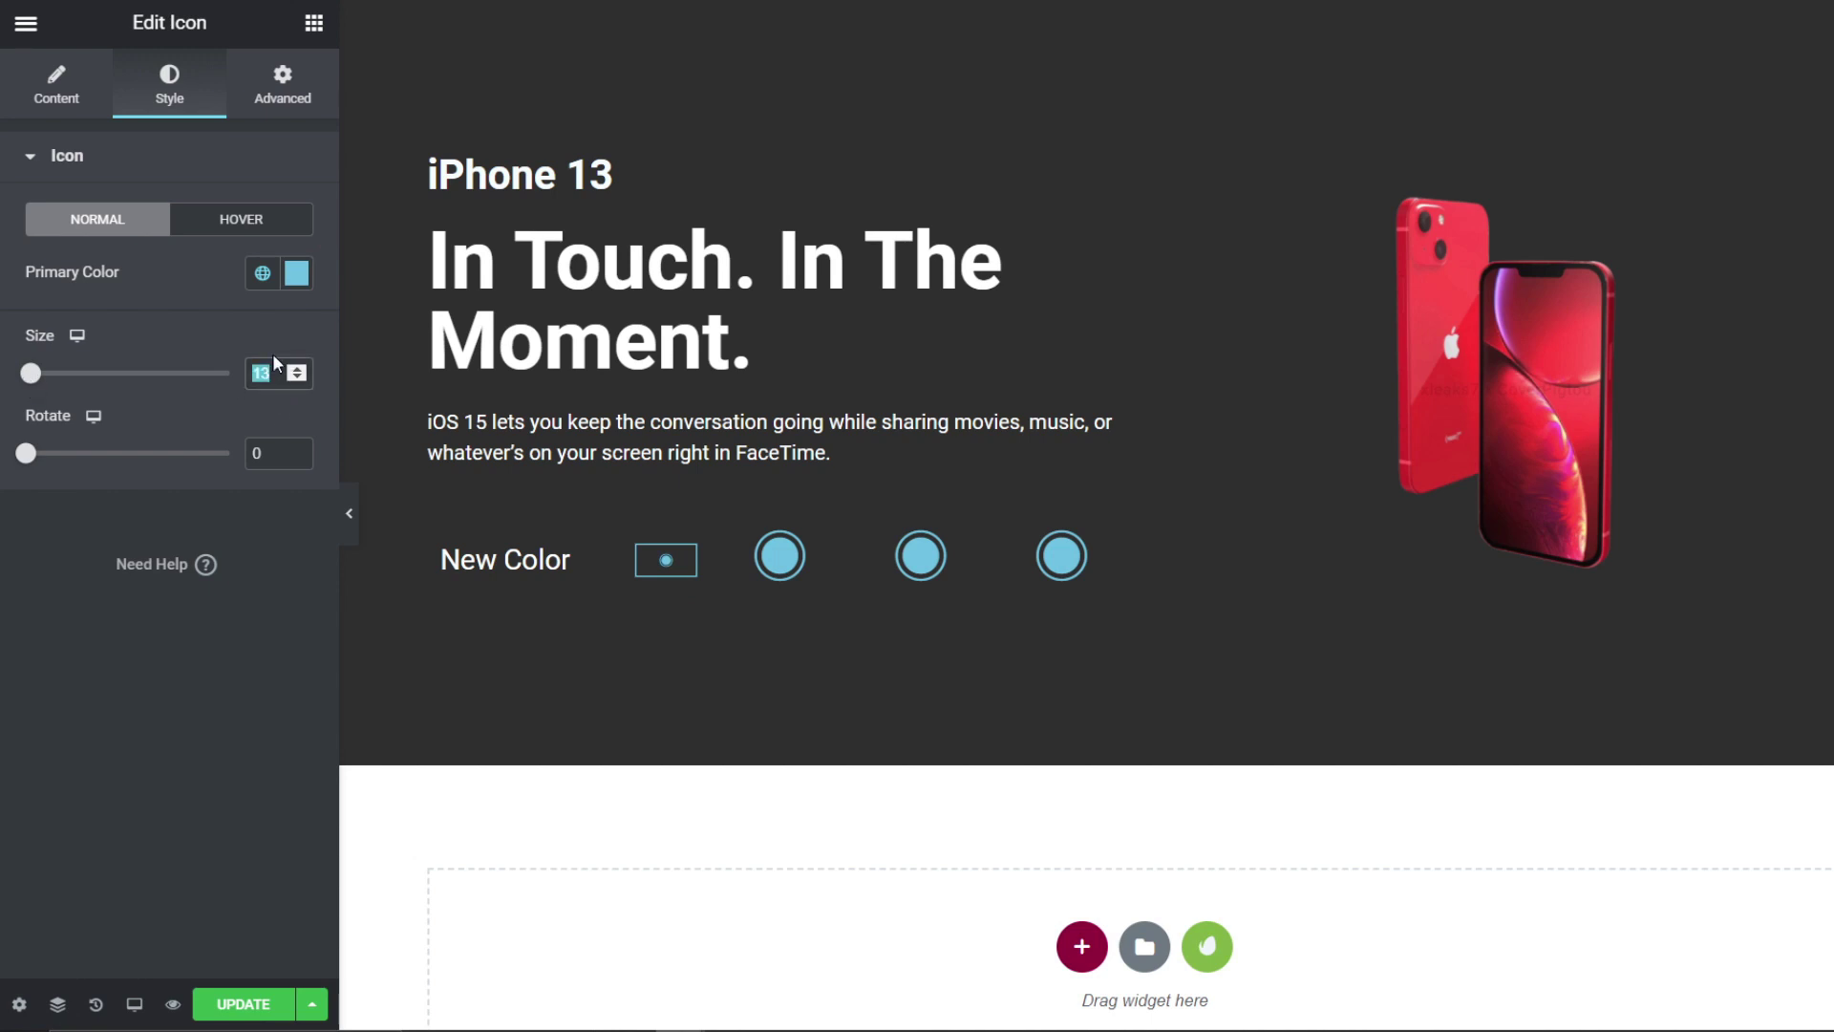
# Step: Copy the first circle icon and paste its style onto the other three circle icons
pyautogui.rightClick(674, 565)
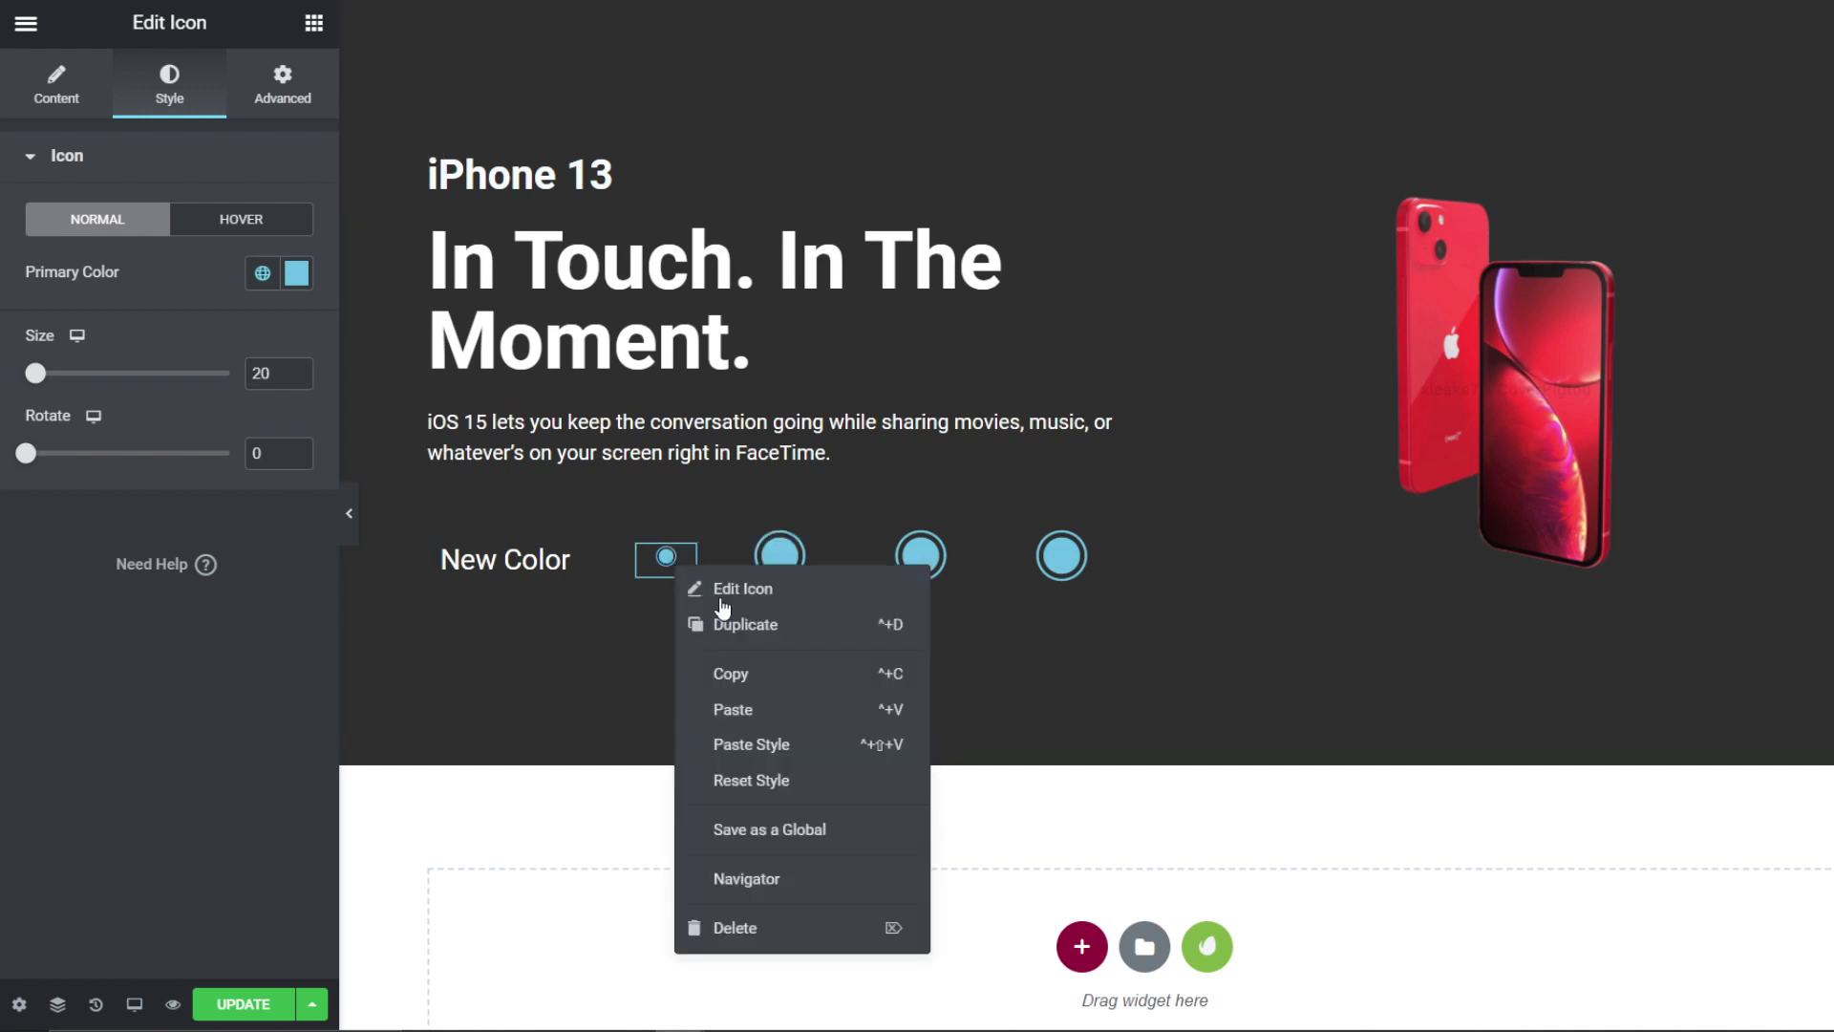
pyautogui.click(748, 674)
pyautogui.rightClick(760, 562)
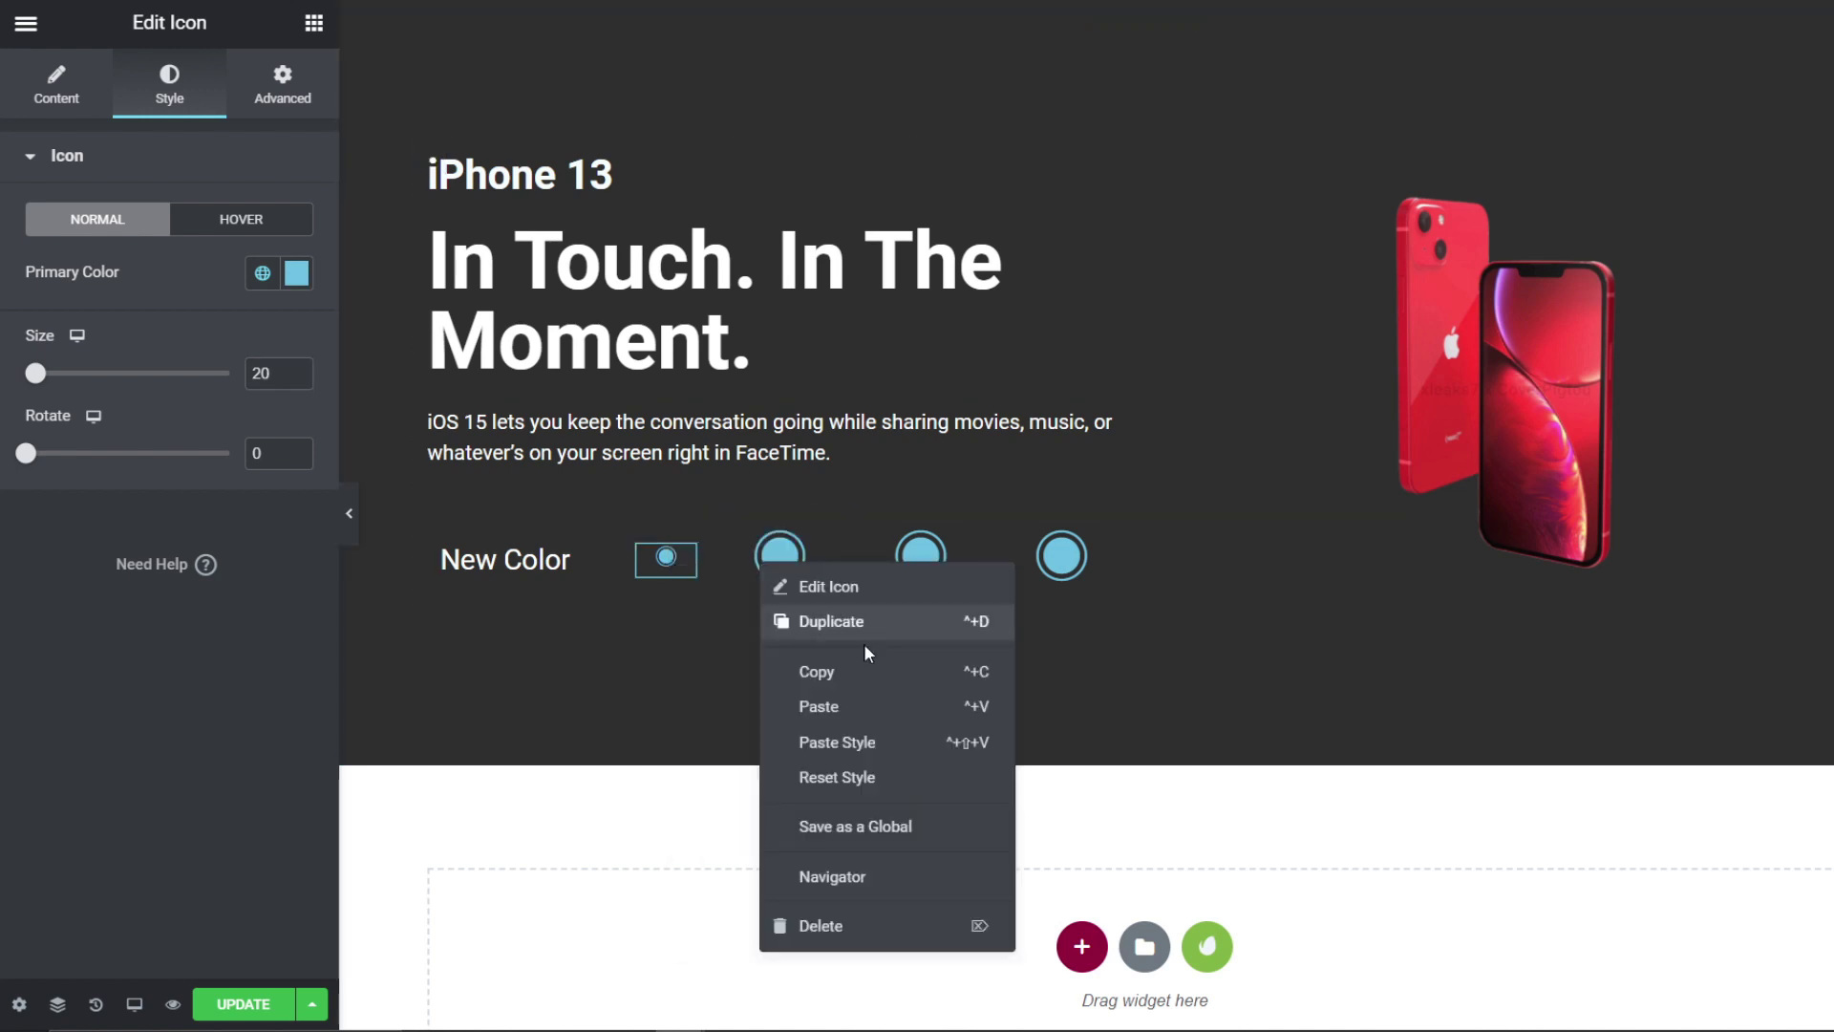
pyautogui.click(850, 741)
pyautogui.rightClick(901, 560)
pyautogui.click(945, 742)
pyautogui.rightClick(1056, 559)
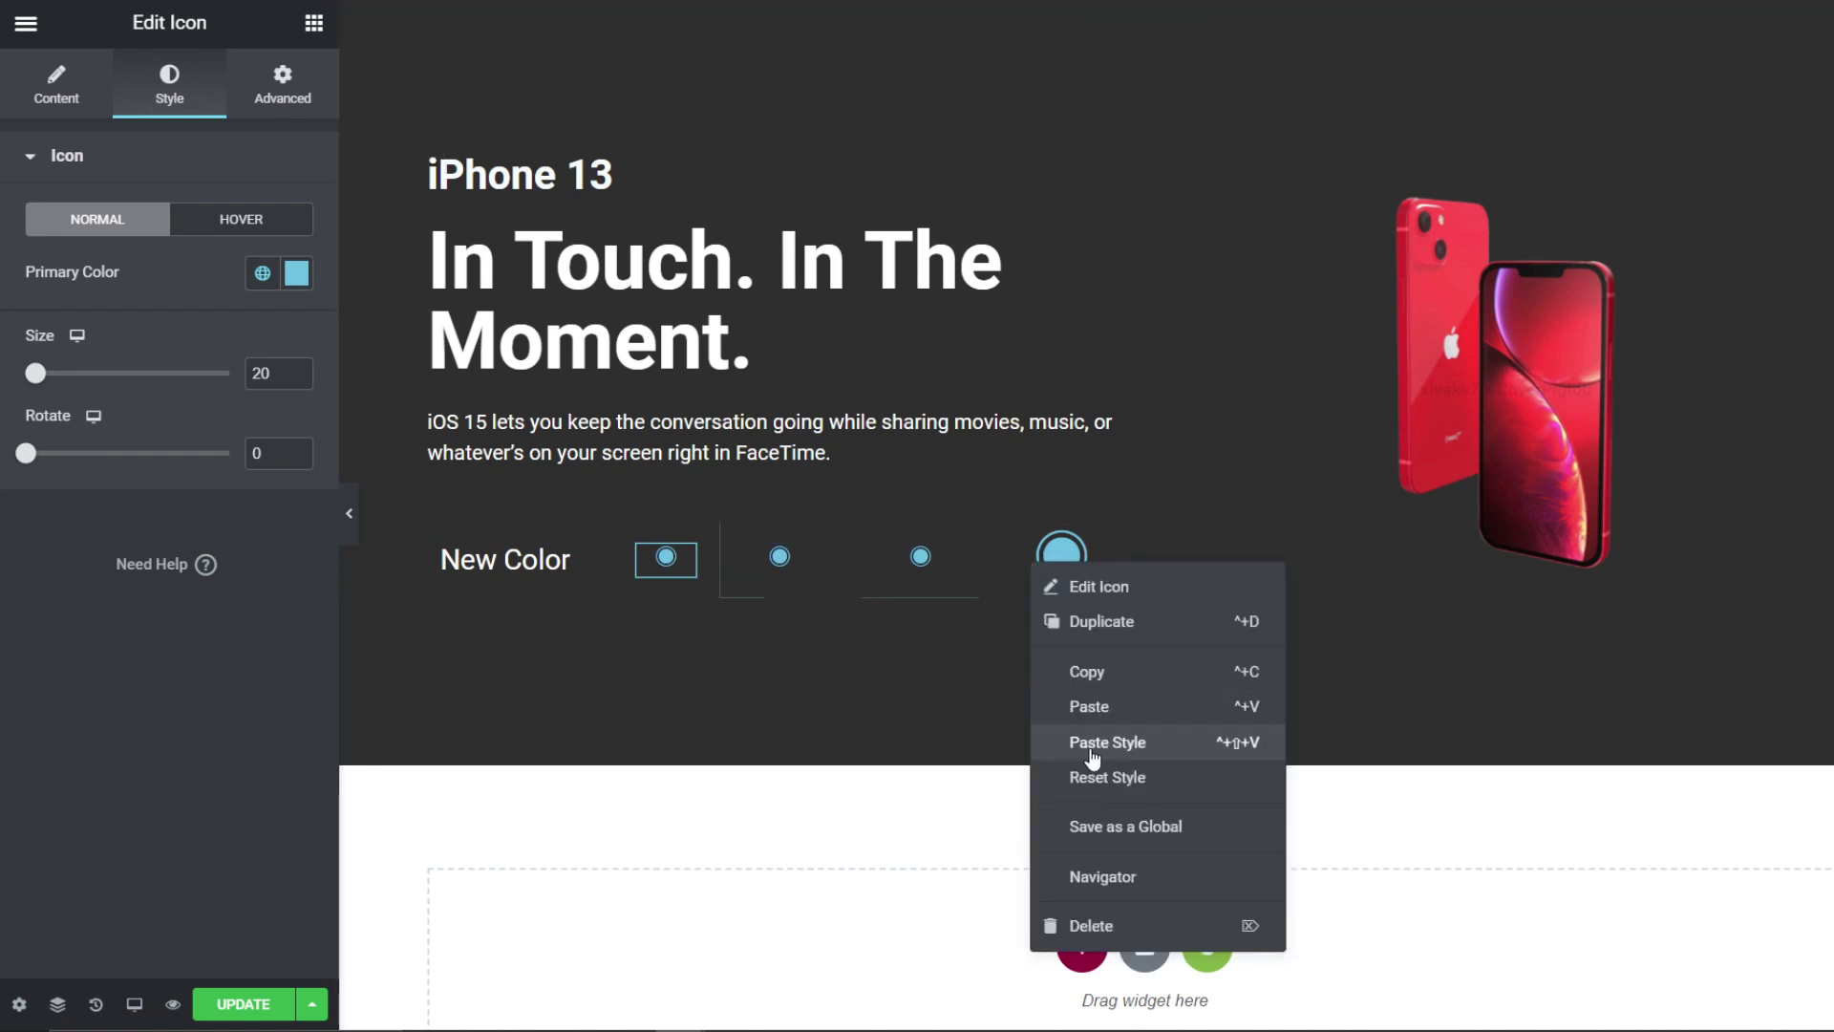
pyautogui.click(1087, 747)
# Step: Duplicate the last icon column and replace the icon in the copy with a Spacer widget
pyautogui.rightClick(1002, 553)
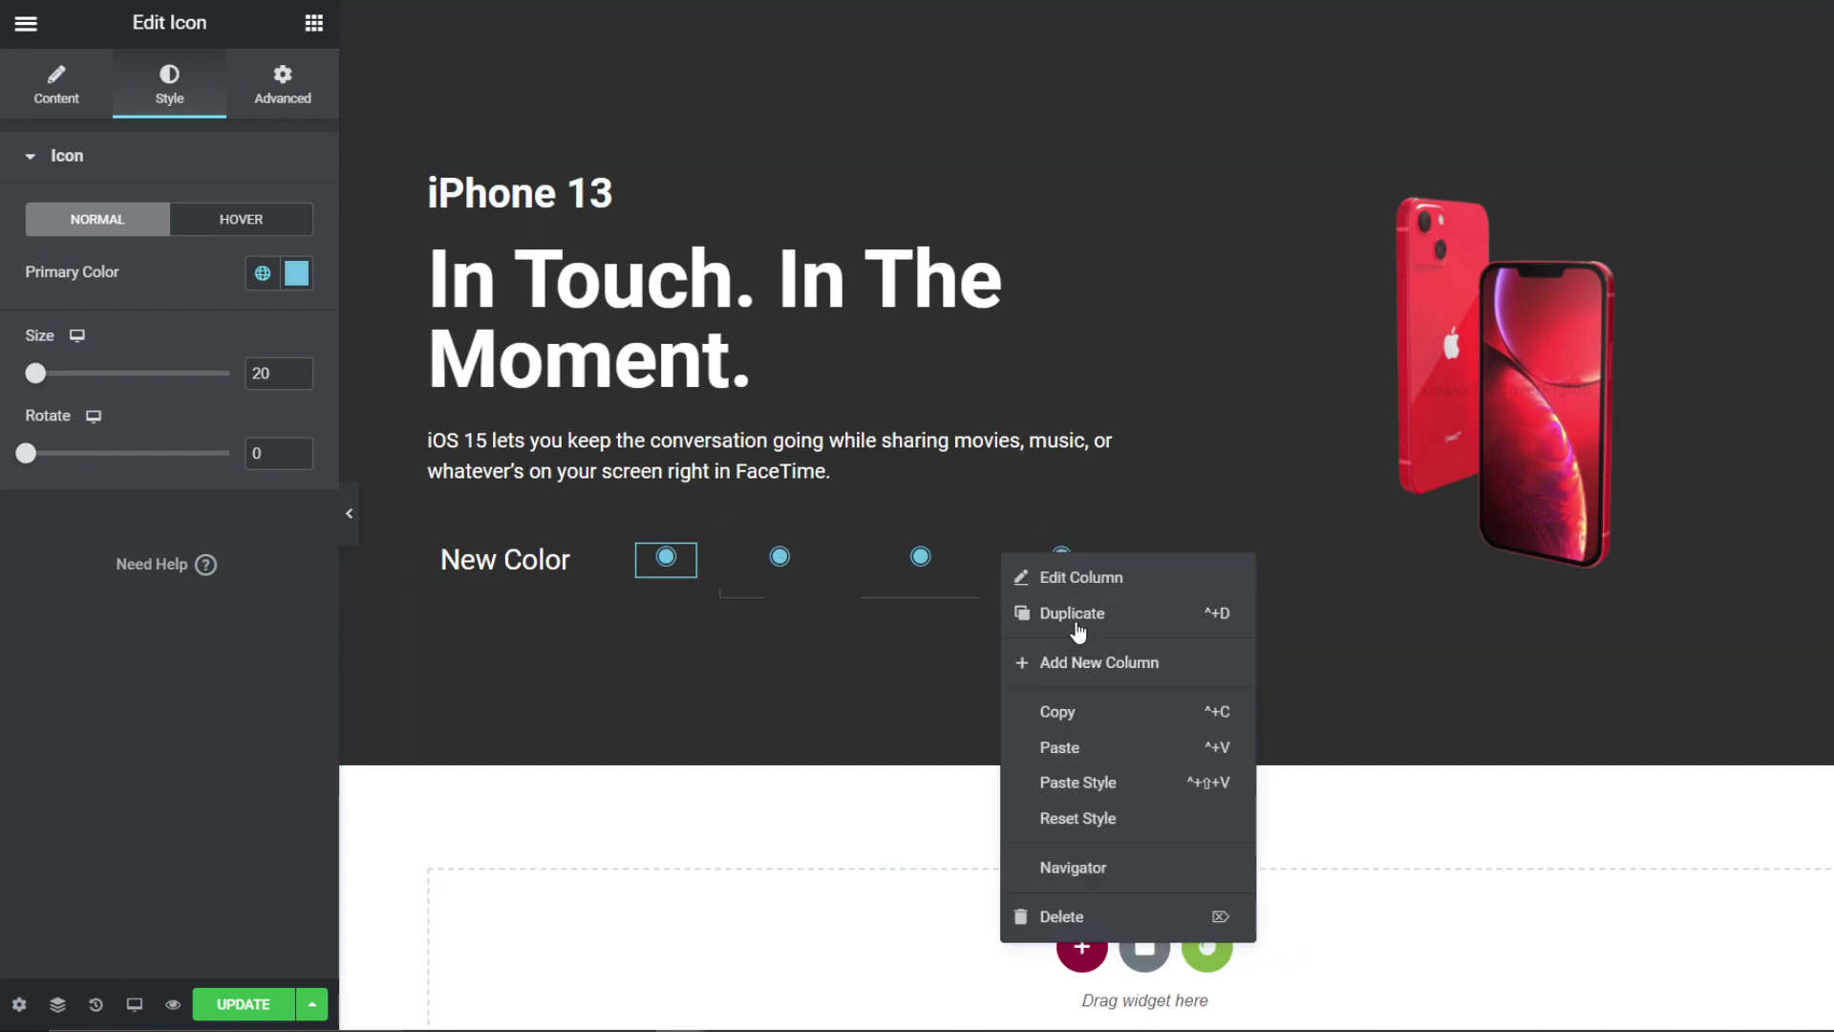
pyautogui.click(1070, 565)
pyautogui.rightClick(1070, 564)
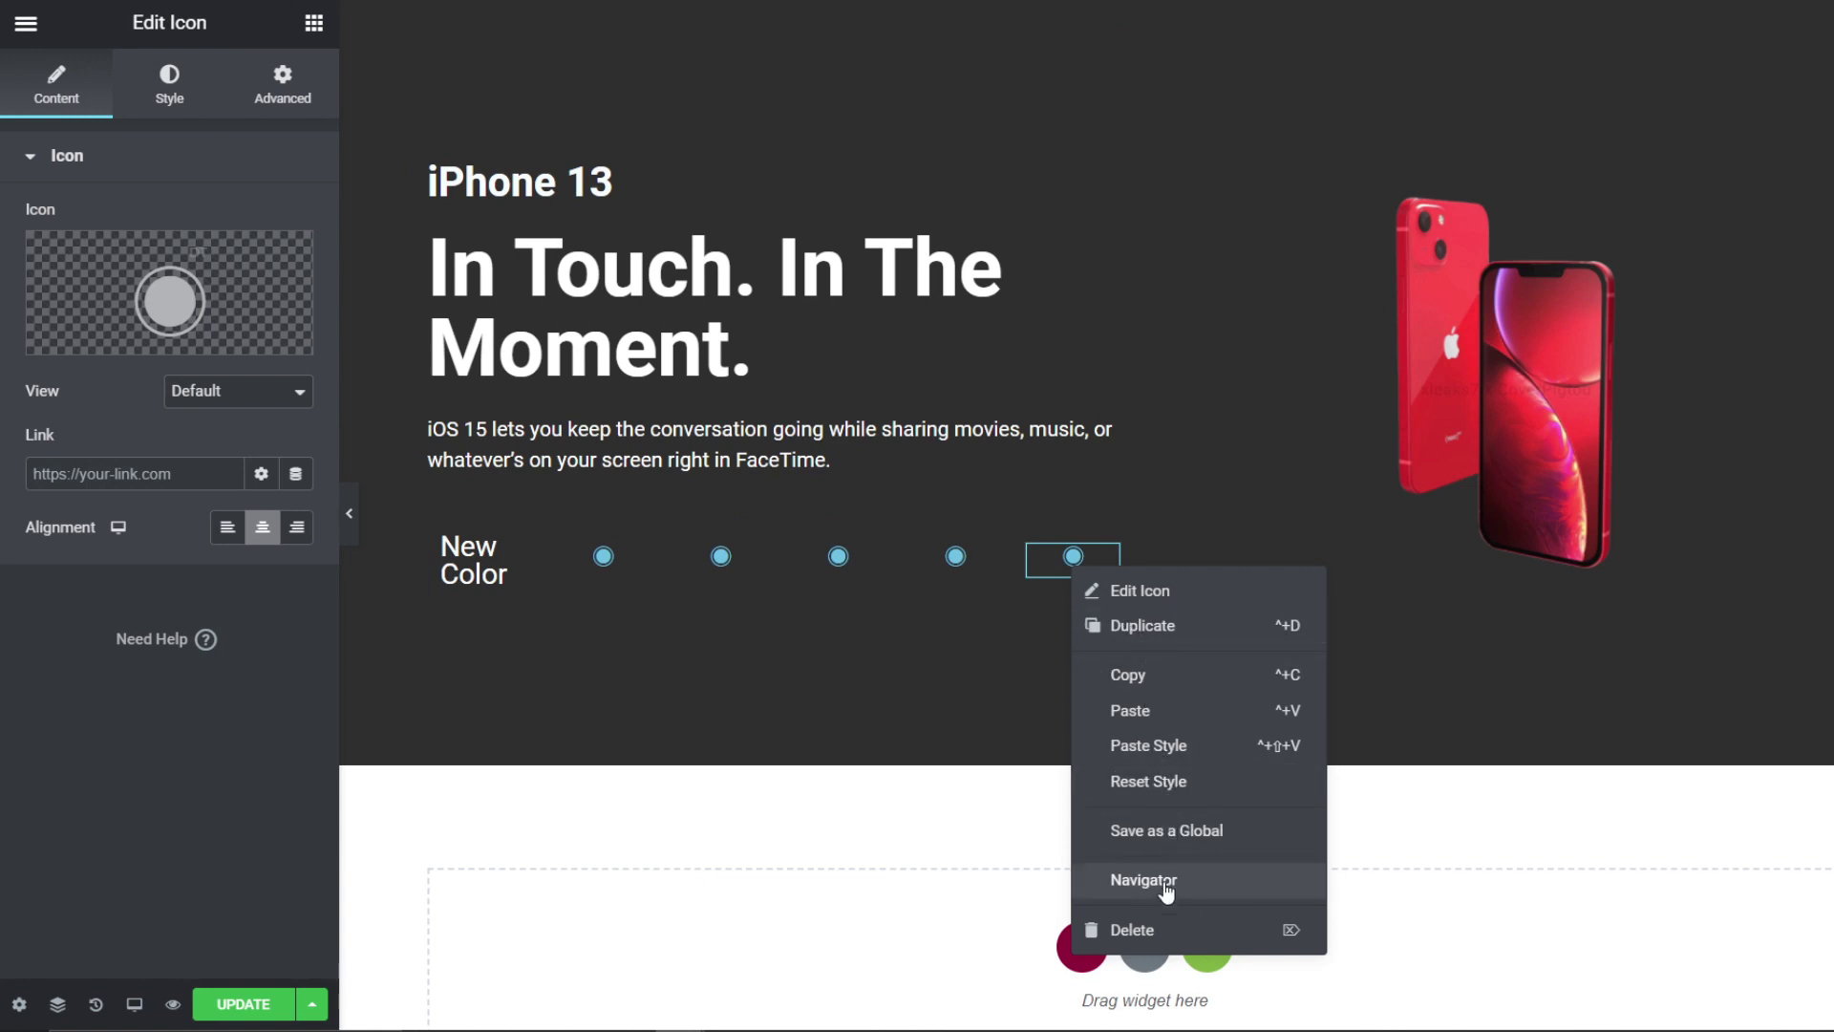
pyautogui.click(1165, 928)
pyautogui.moveTo(304, 638); pyautogui.dragTo(931, 554)
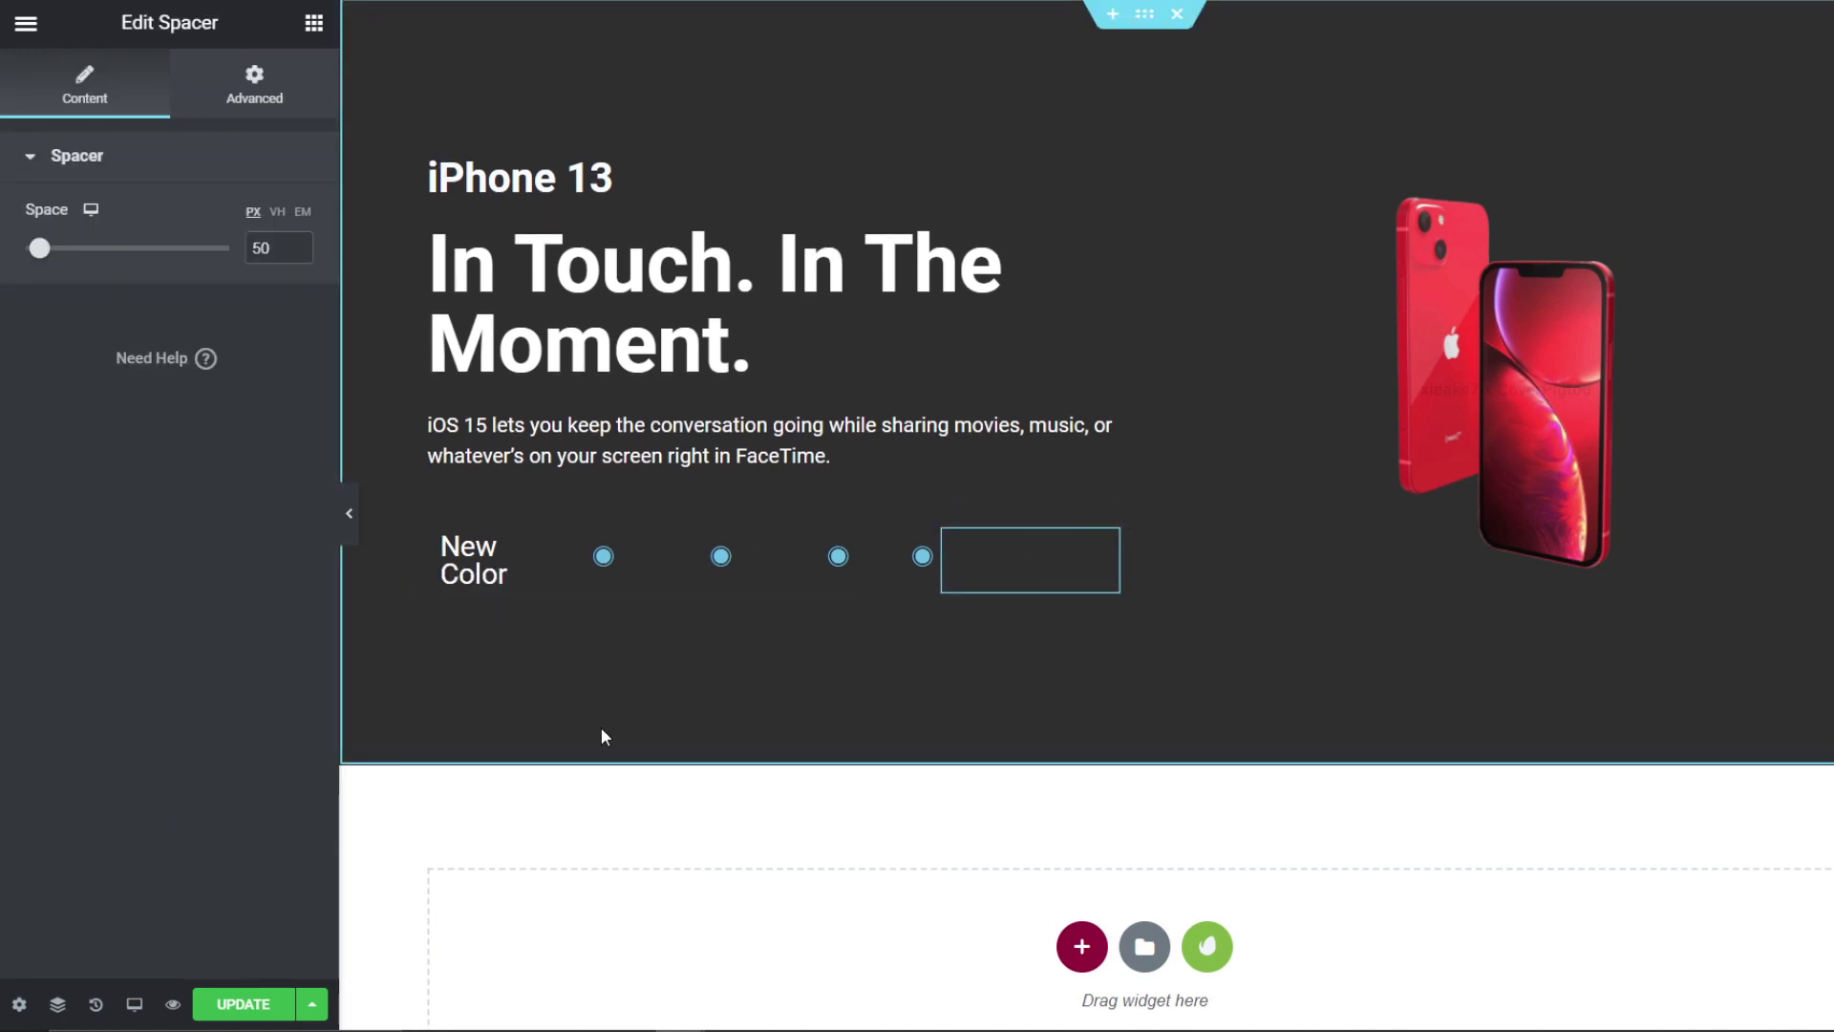
# Step: Resize the inner section's columns so the four circles sit close together beside the "New Color" heading, and preview the row
pyautogui.moveTo(662, 561); pyautogui.dragTo(589, 563)
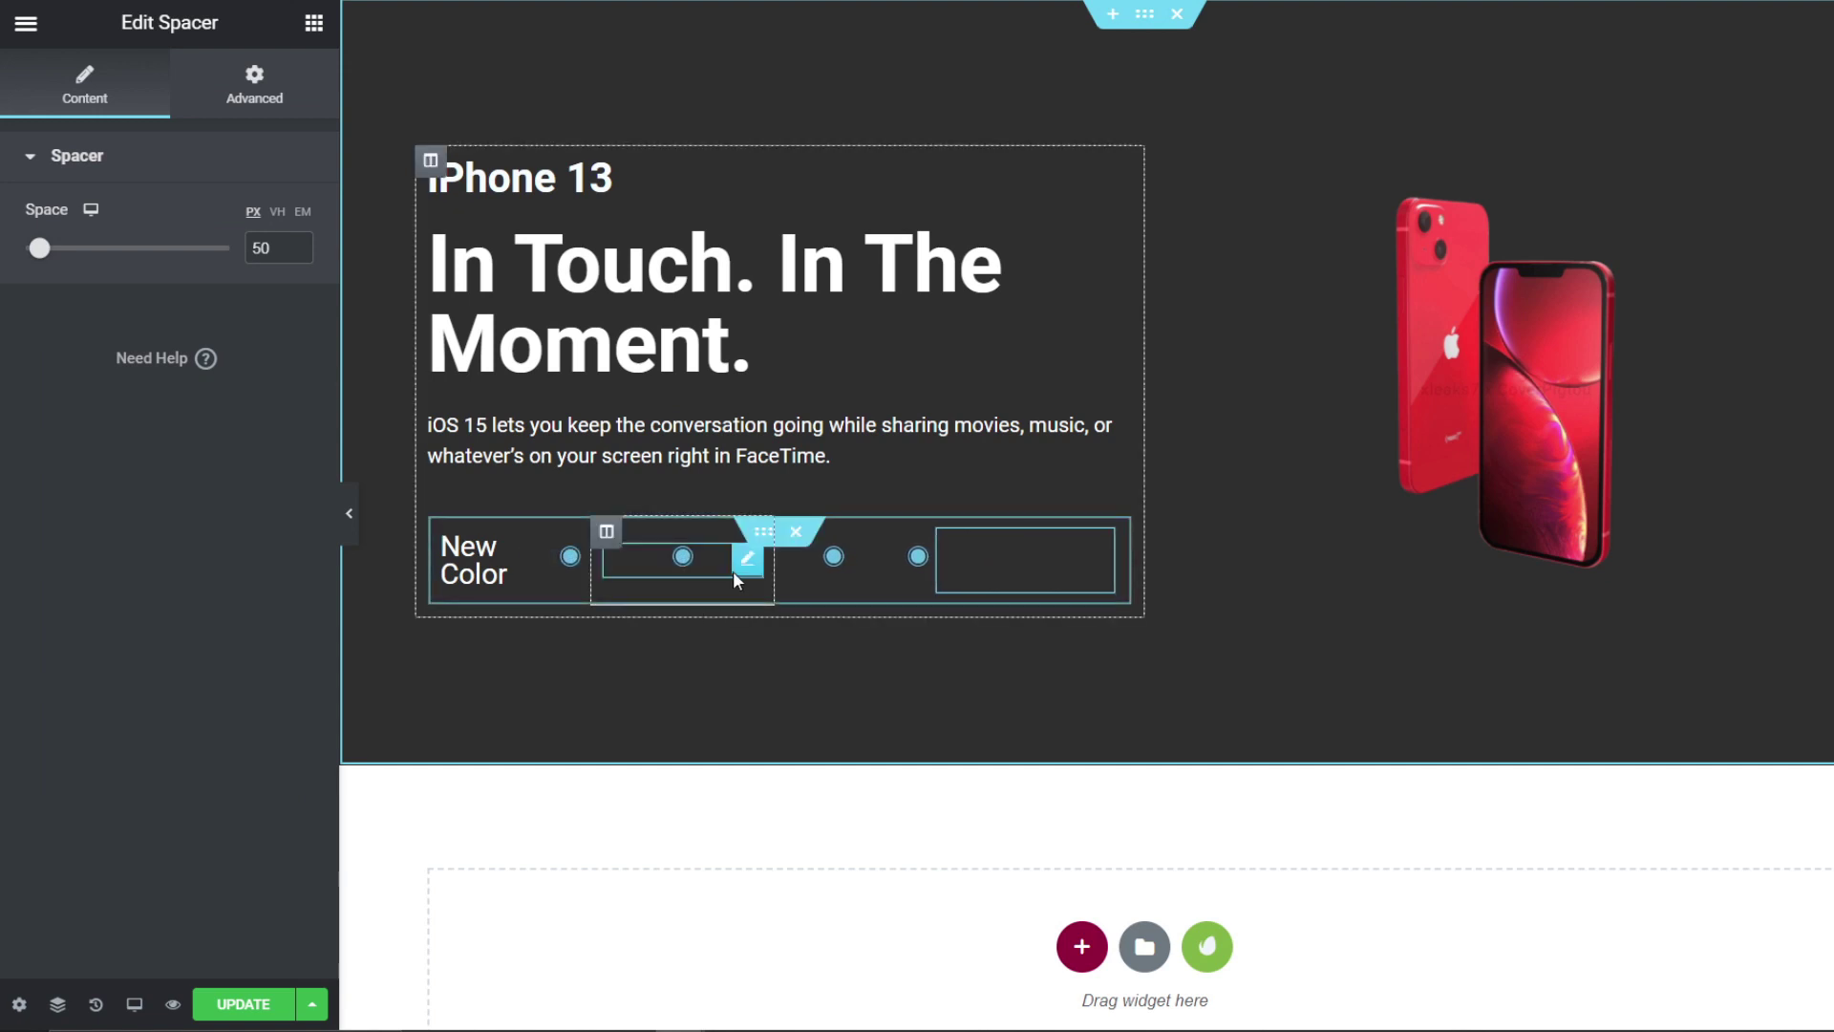
pyautogui.moveTo(732, 565); pyautogui.dragTo(655, 566)
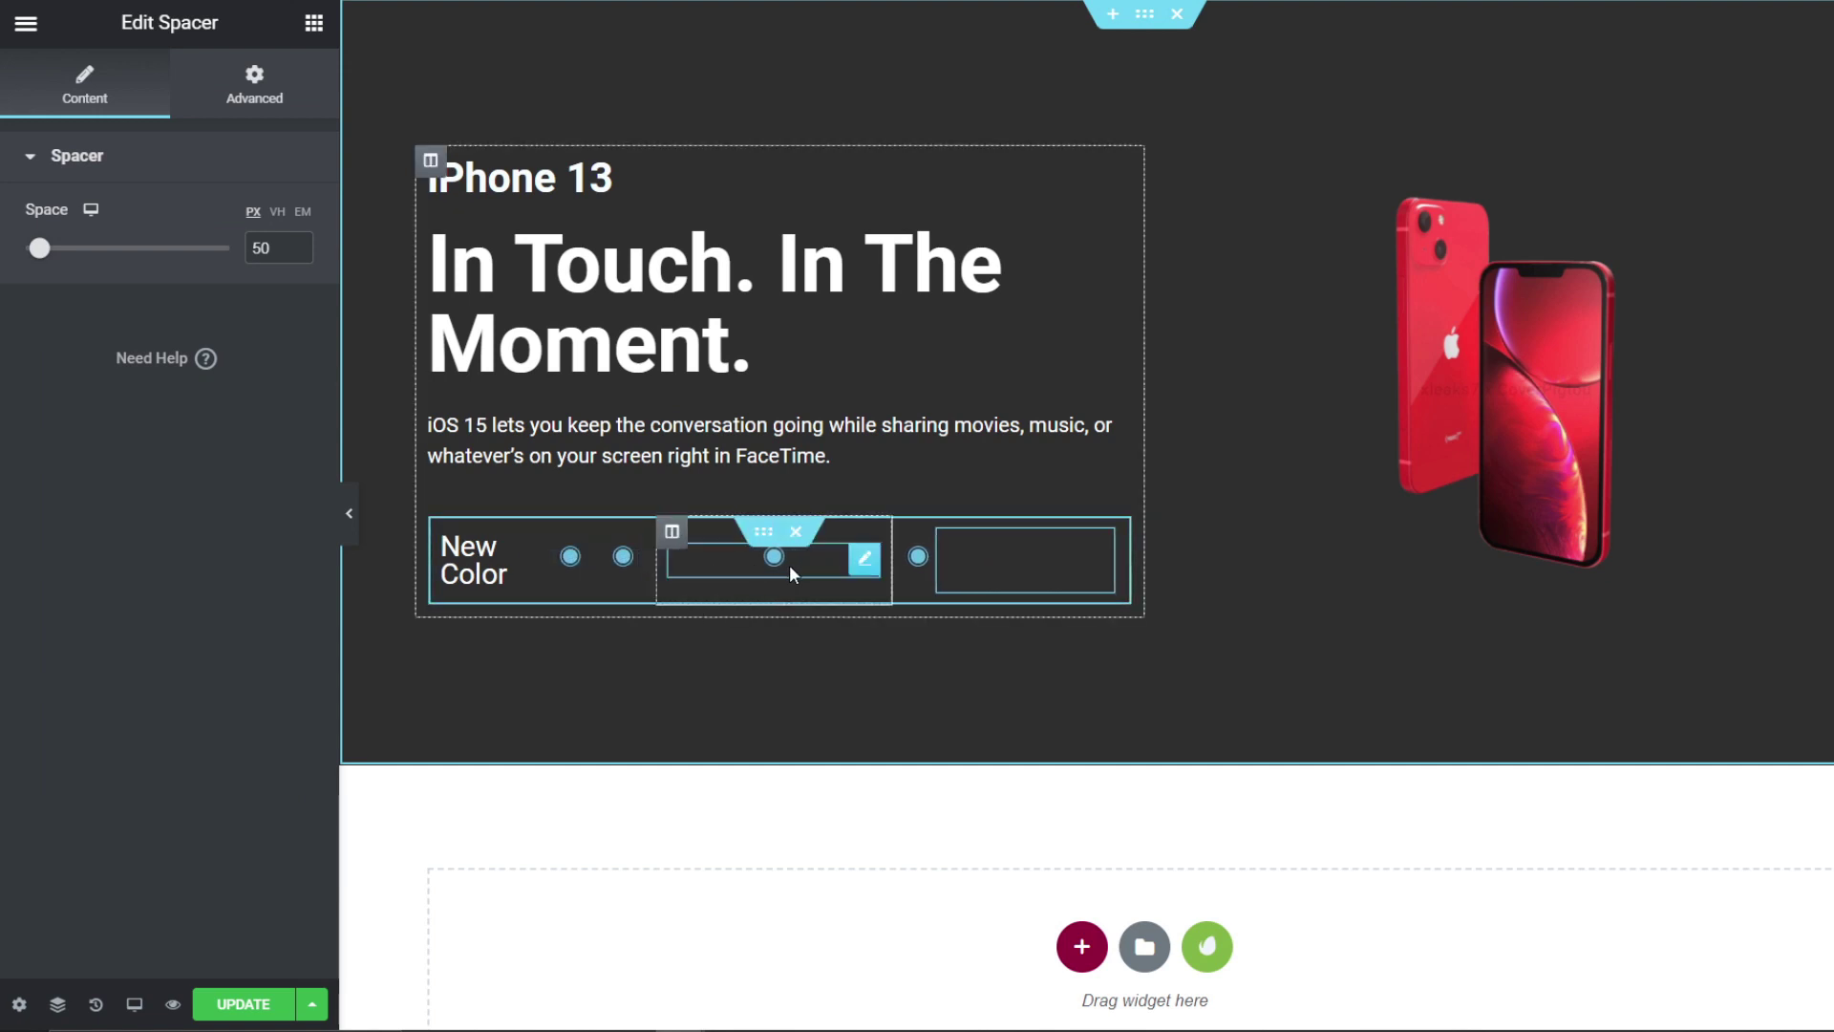
pyautogui.moveTo(889, 566); pyautogui.dragTo(696, 573)
pyautogui.moveTo(873, 570); pyautogui.dragTo(776, 564)
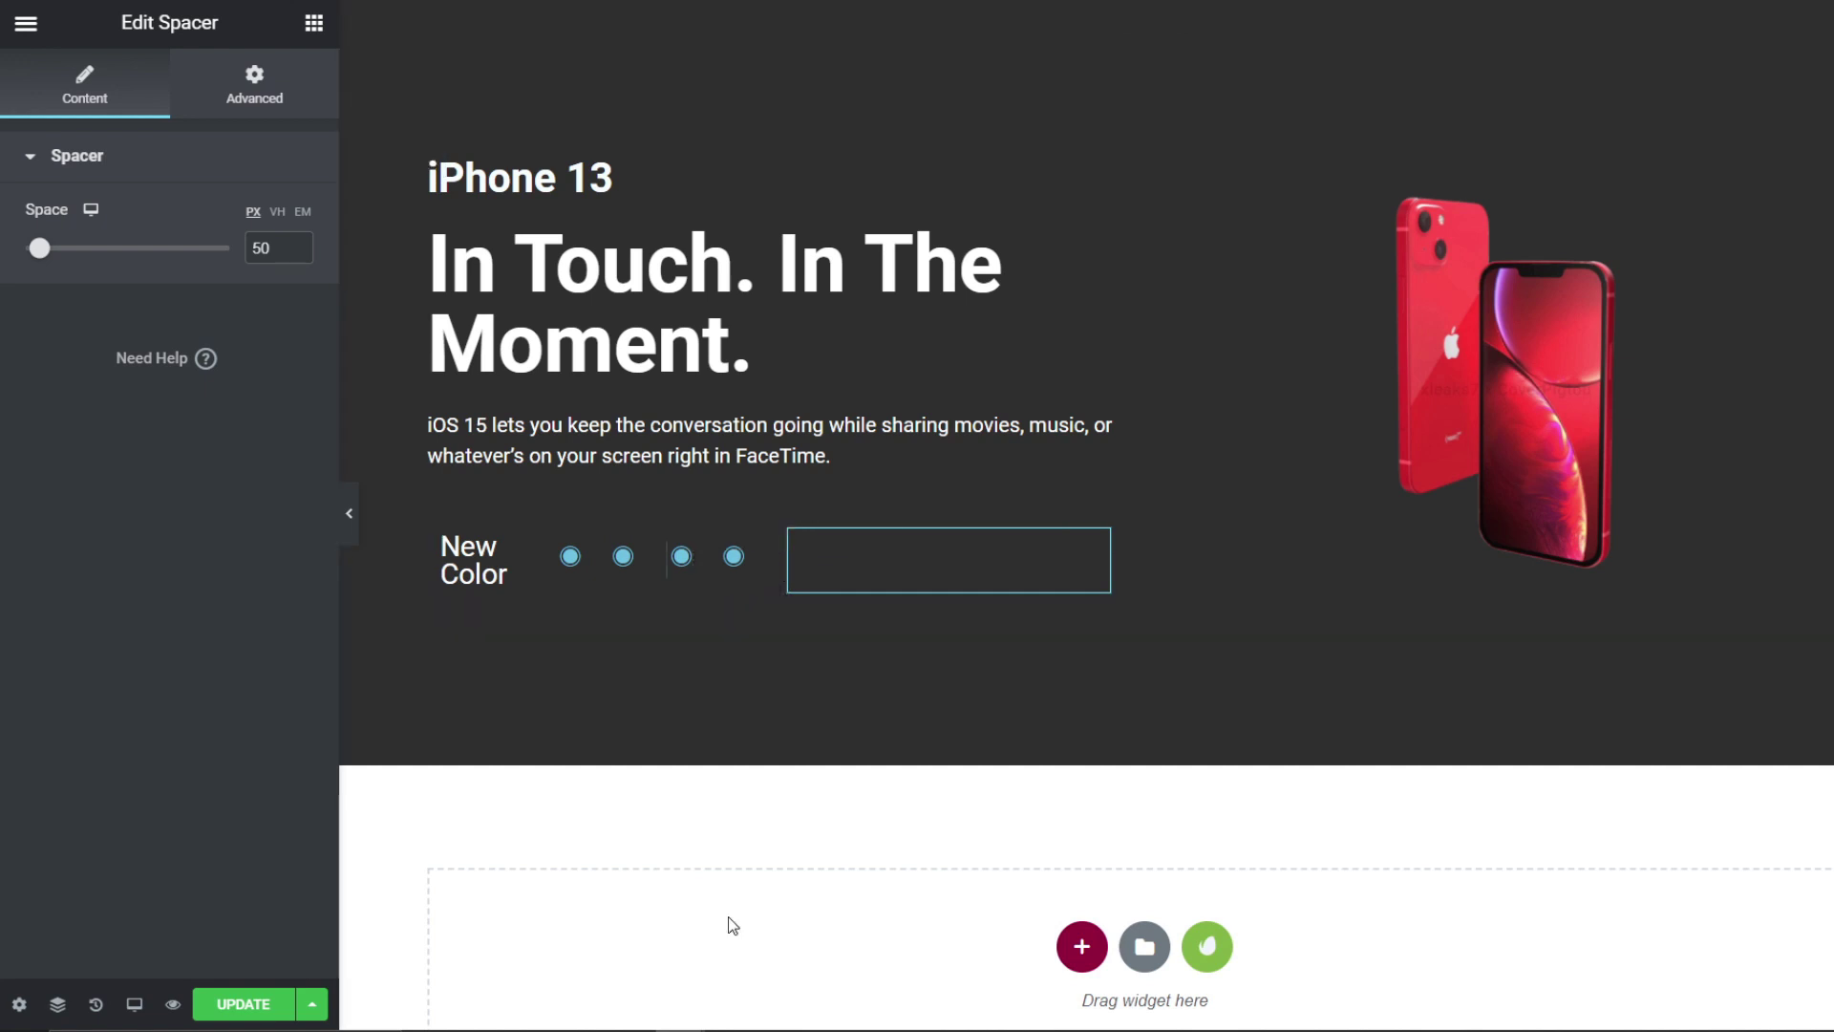
pyautogui.moveTo(556, 577); pyautogui.dragTo(655, 584)
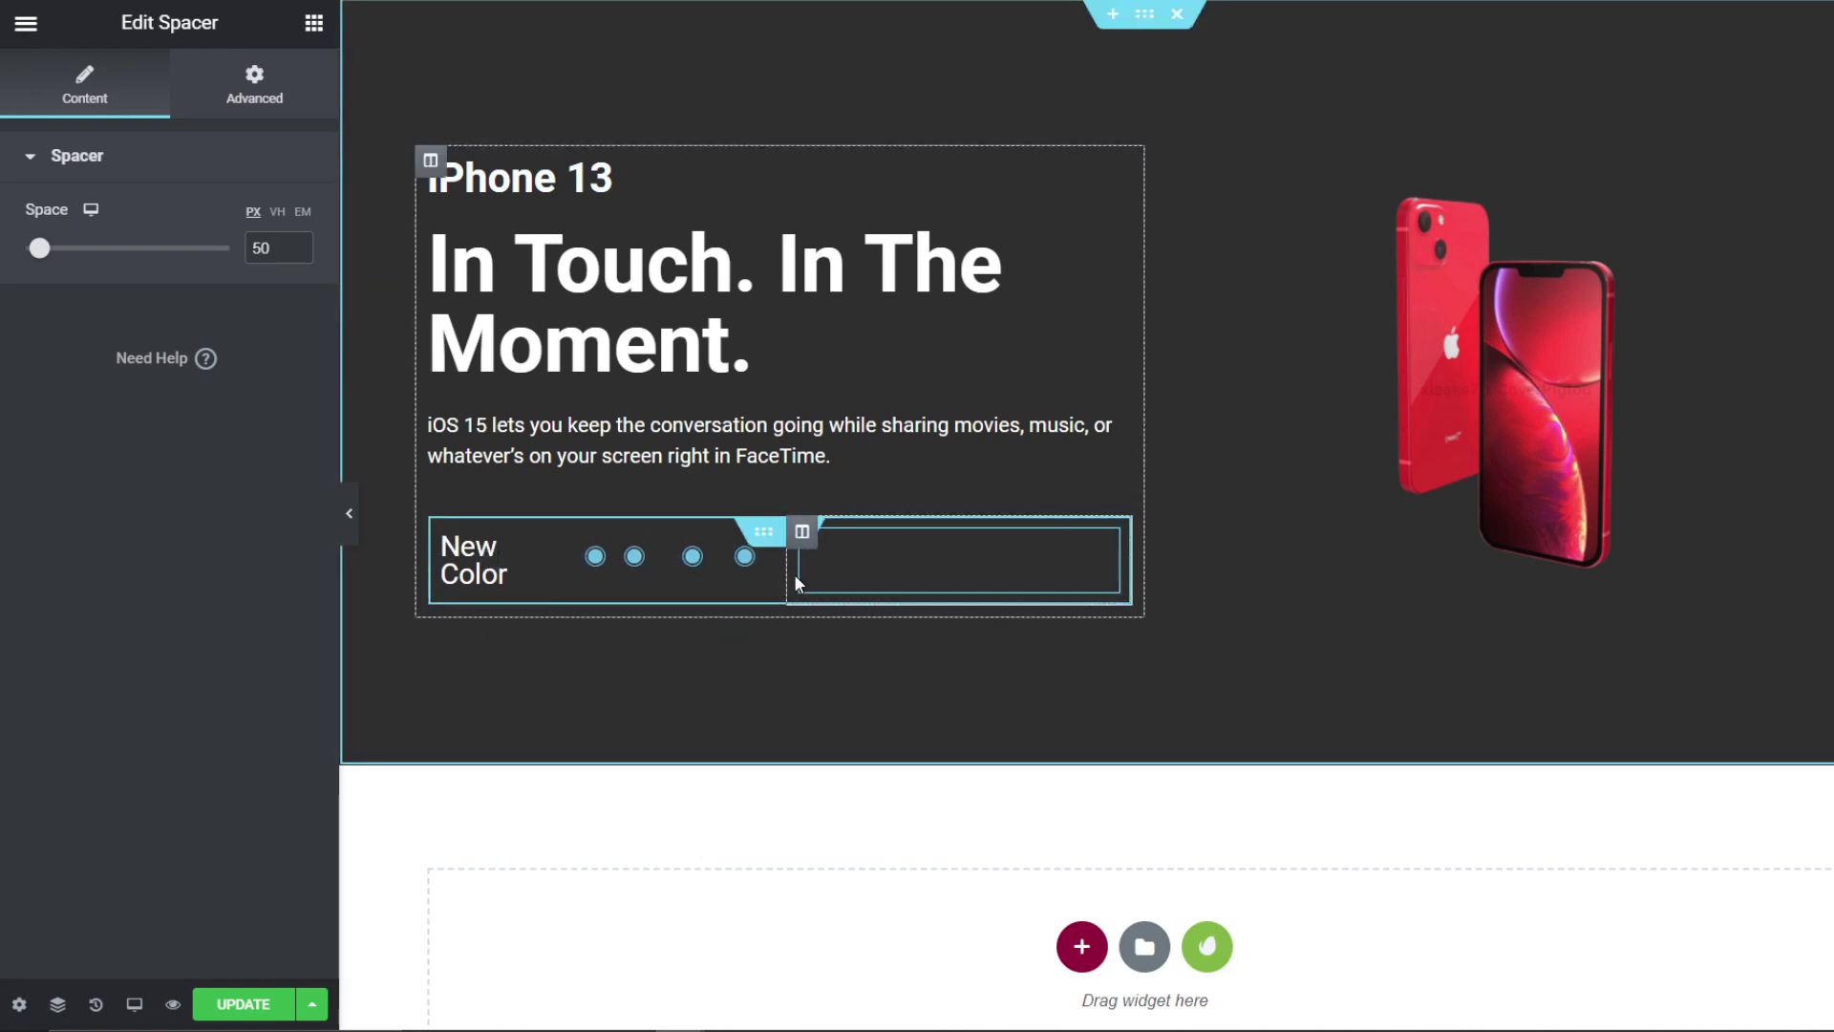
pyautogui.click(352, 515)
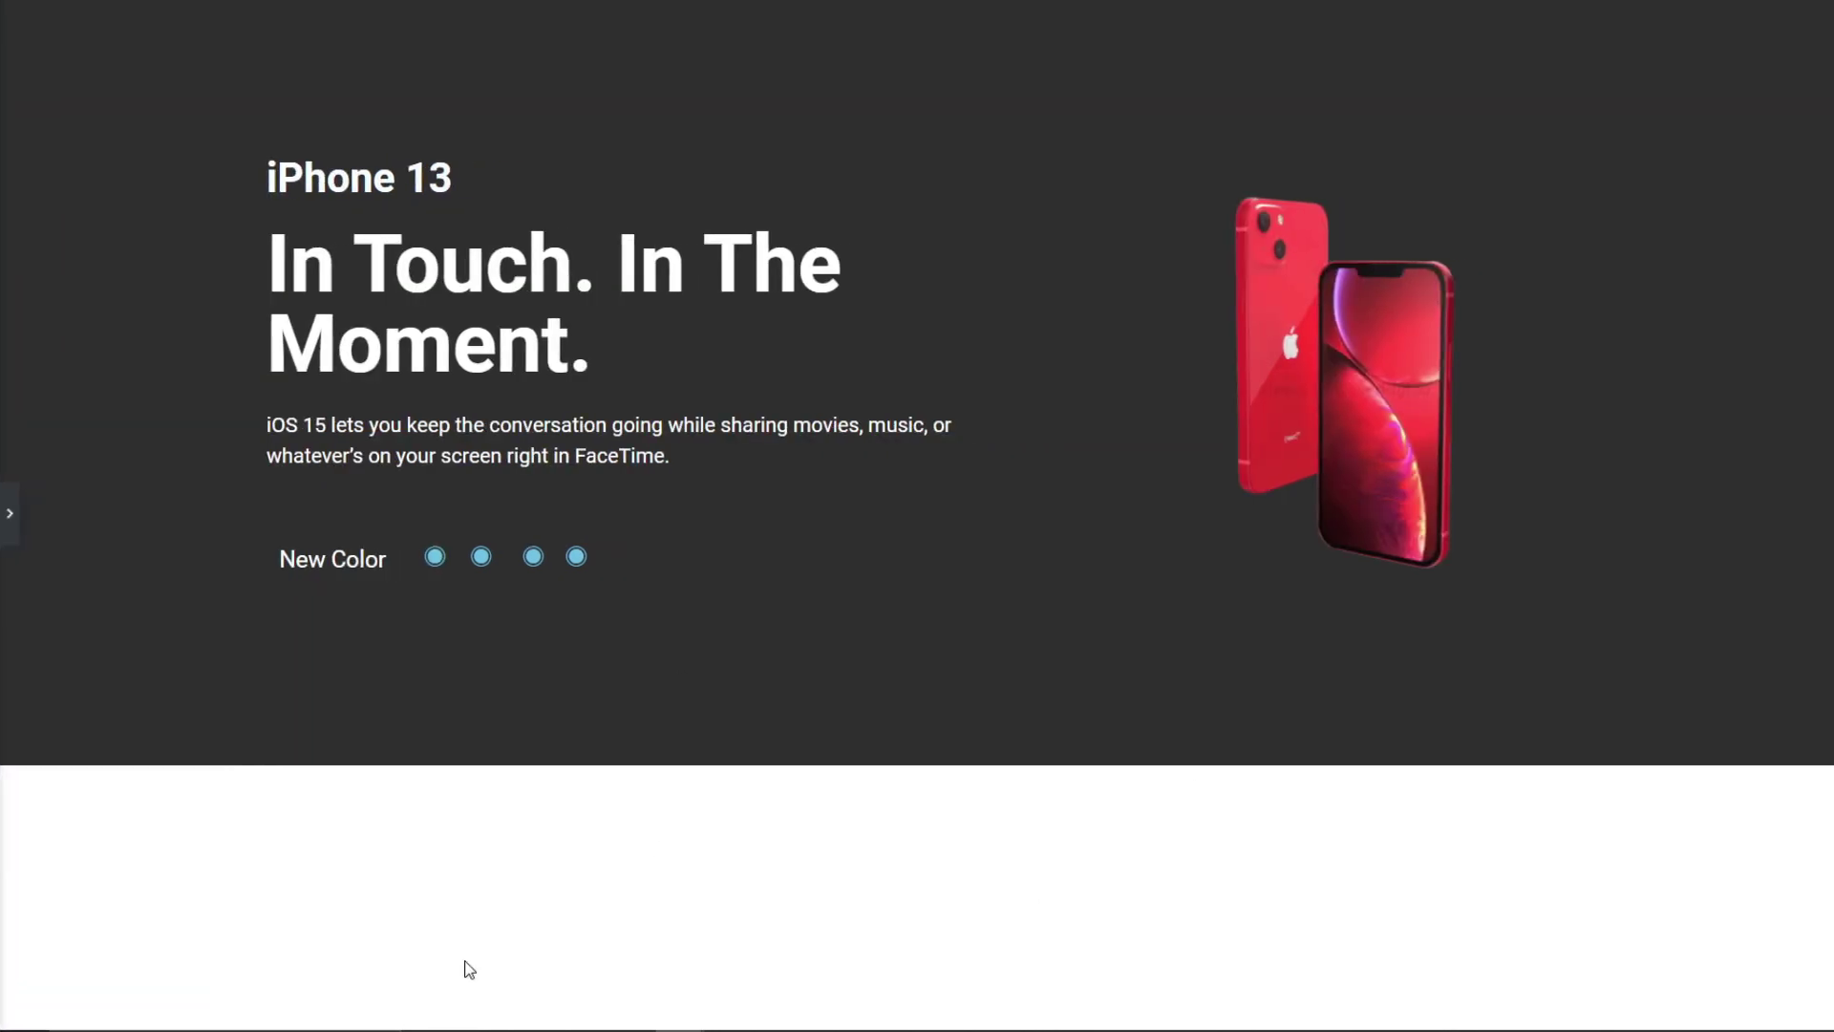
pyautogui.click(9, 513)
# Step: Set the first circle icon's primary color to yellow, about #DCE055
pyautogui.click(594, 571)
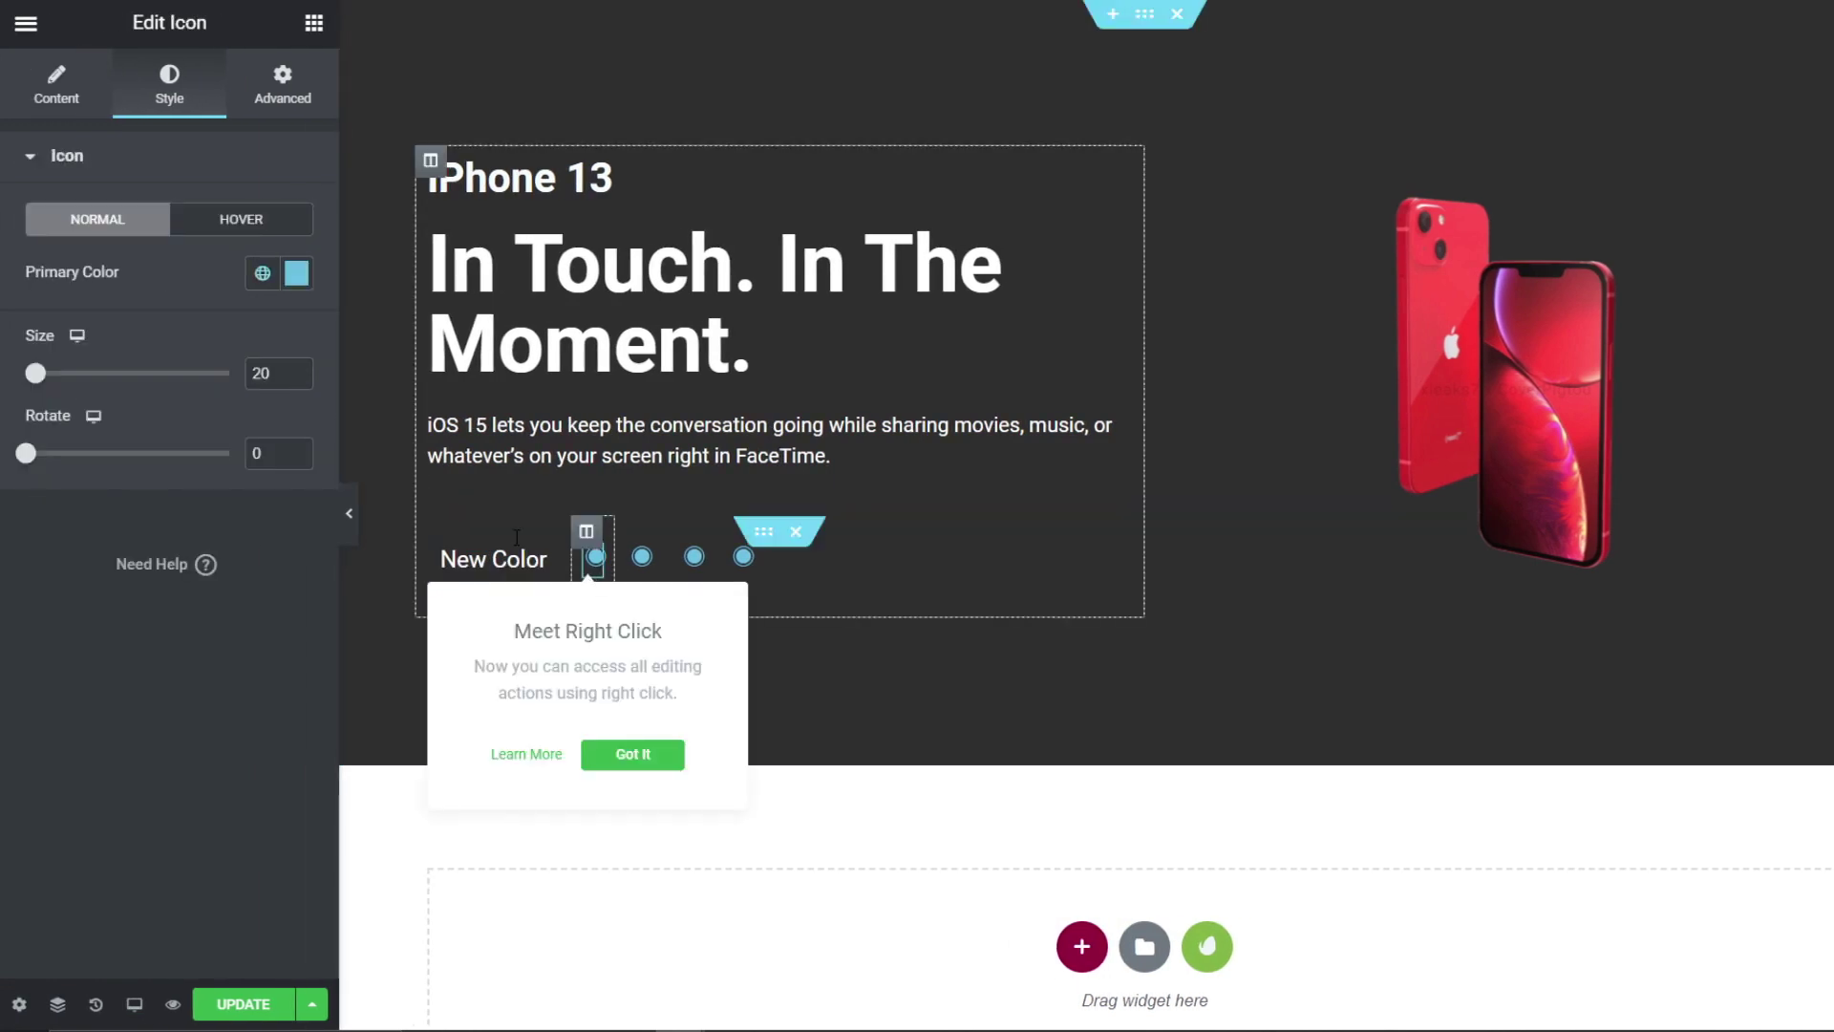
pyautogui.click(297, 273)
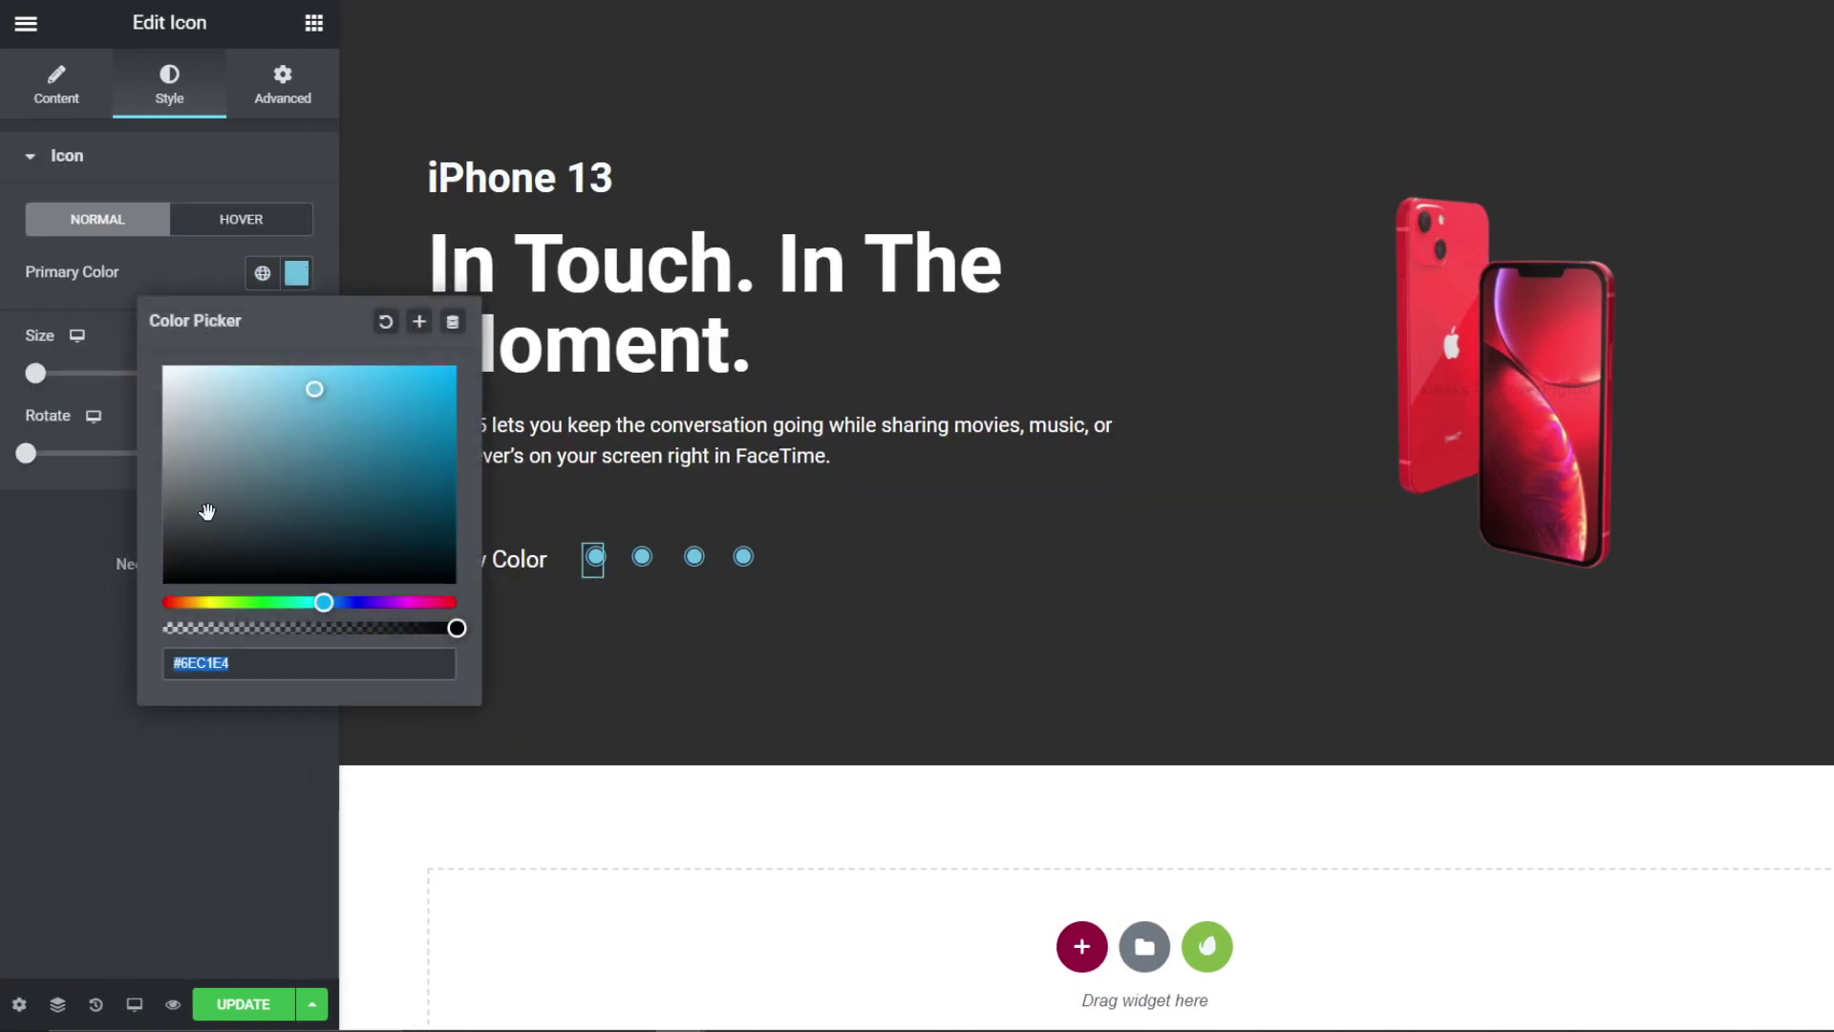
pyautogui.click(212, 602)
pyautogui.moveTo(296, 482); pyautogui.dragTo(345, 393)
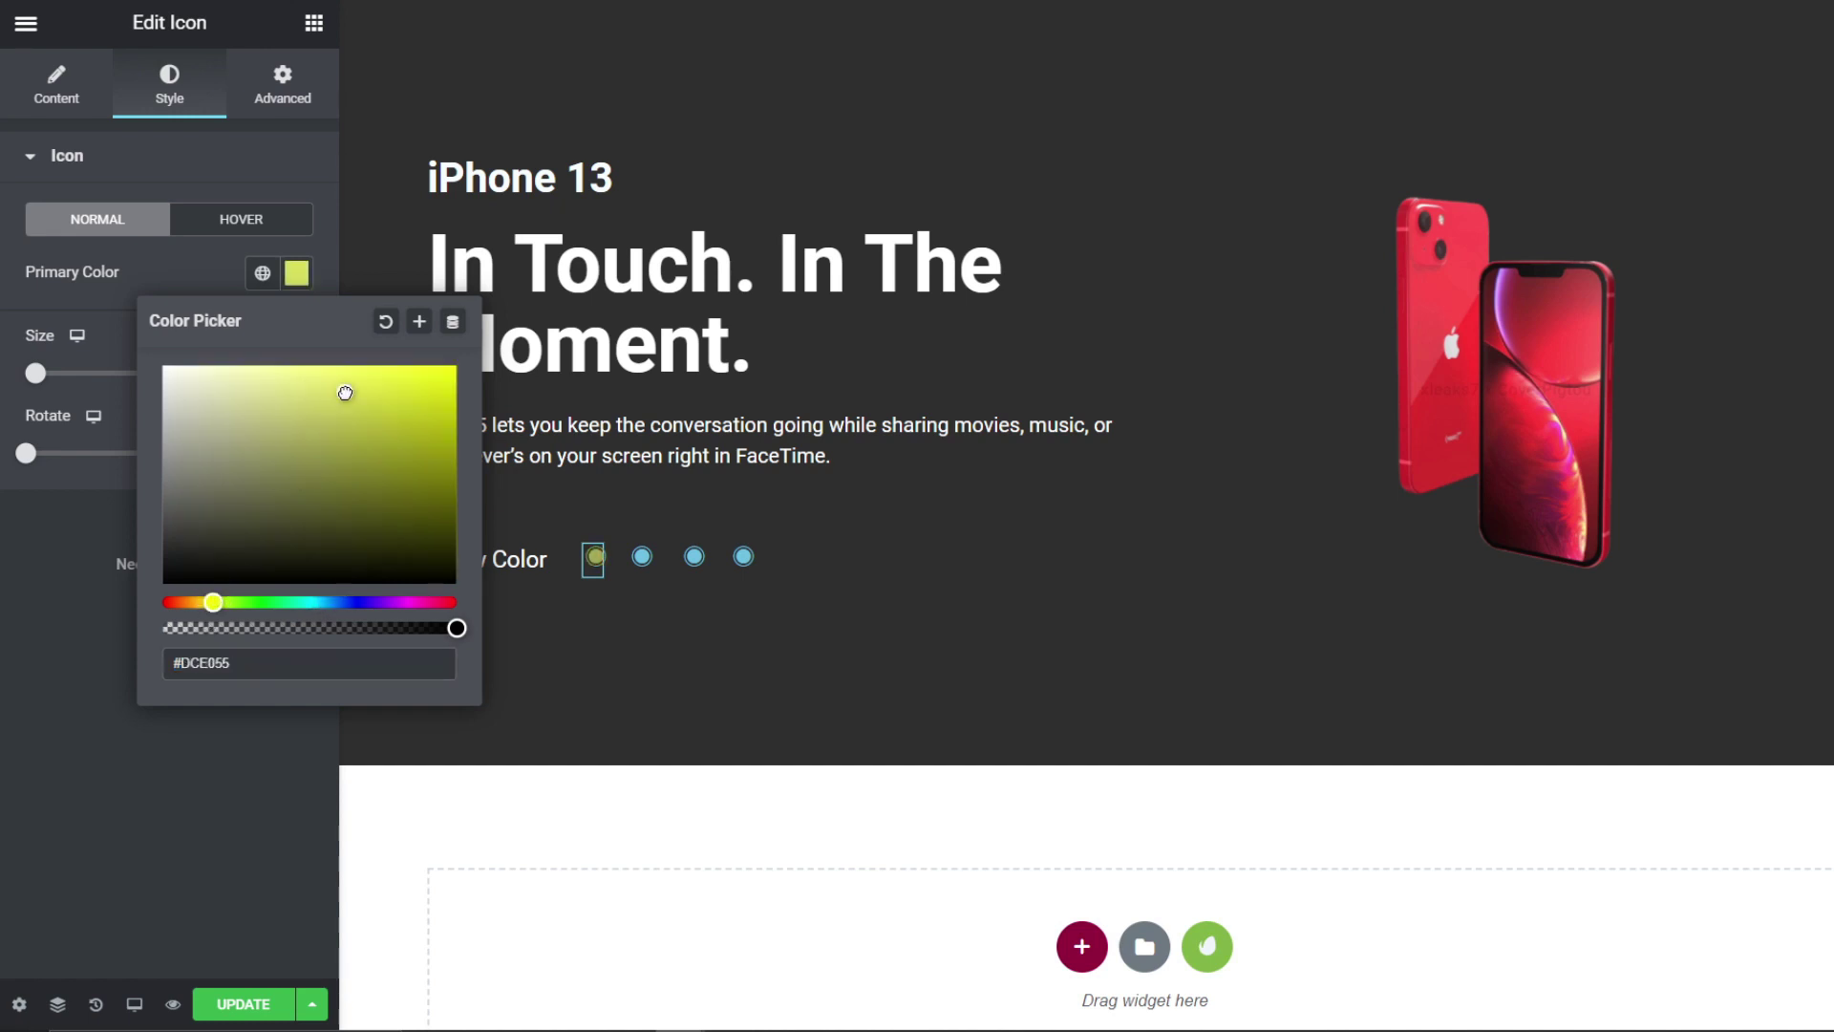
# Step: Try the swatches on the finished iPhone 13 page for reference and set the second circle icon's primary color to dark blue #227497
pyautogui.click(637, 571)
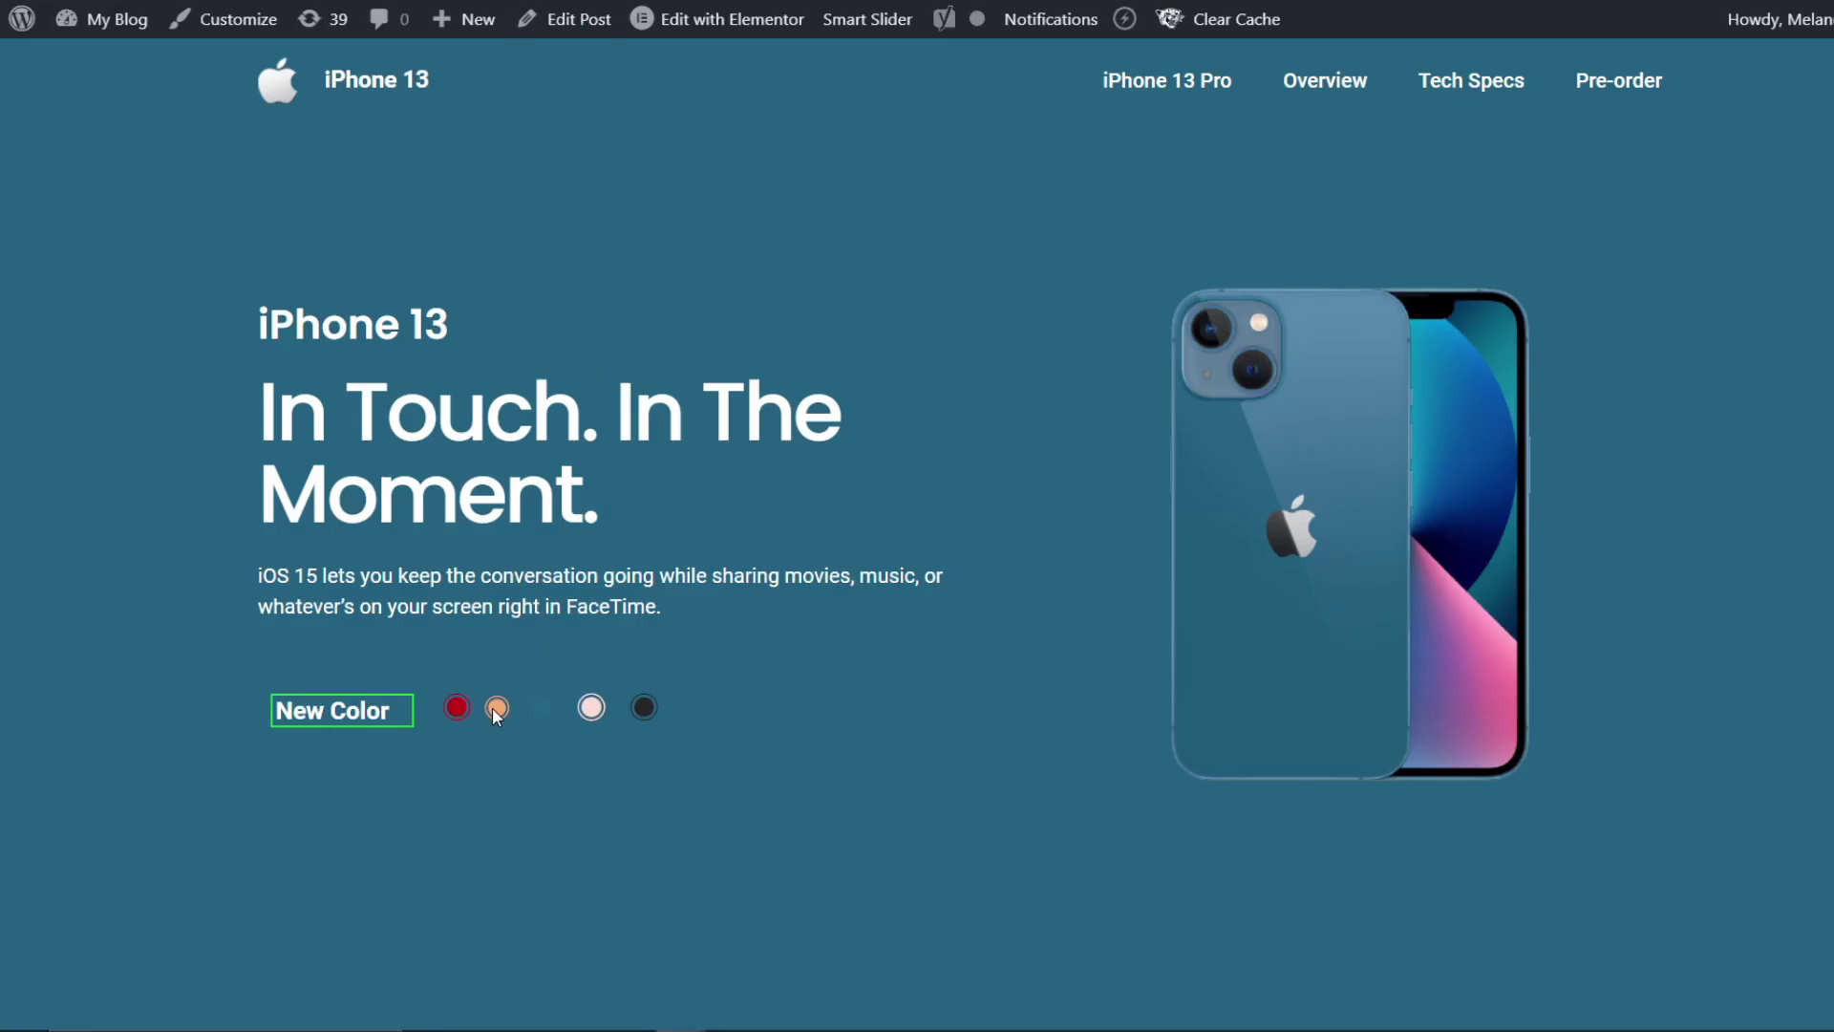
pyautogui.rightClick(496, 715)
pyautogui.click(614, 810)
pyautogui.click(581, 709)
pyautogui.click(646, 705)
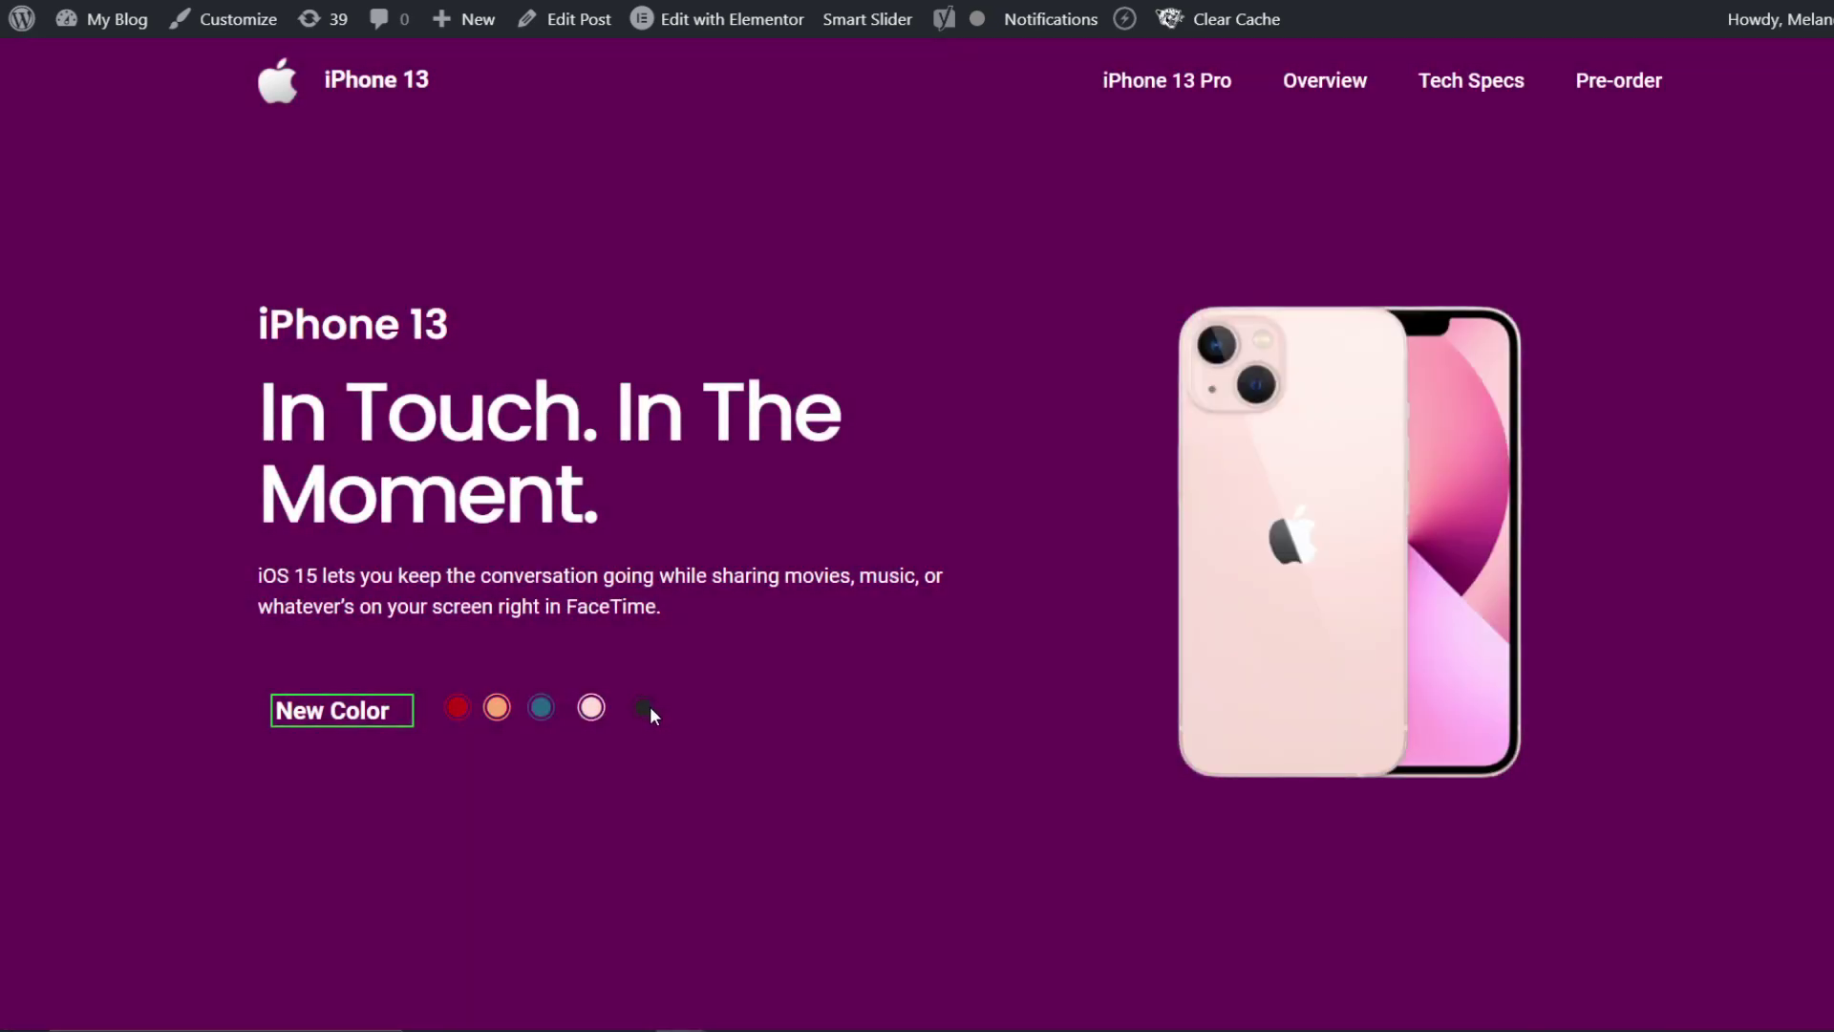
pyautogui.click(538, 708)
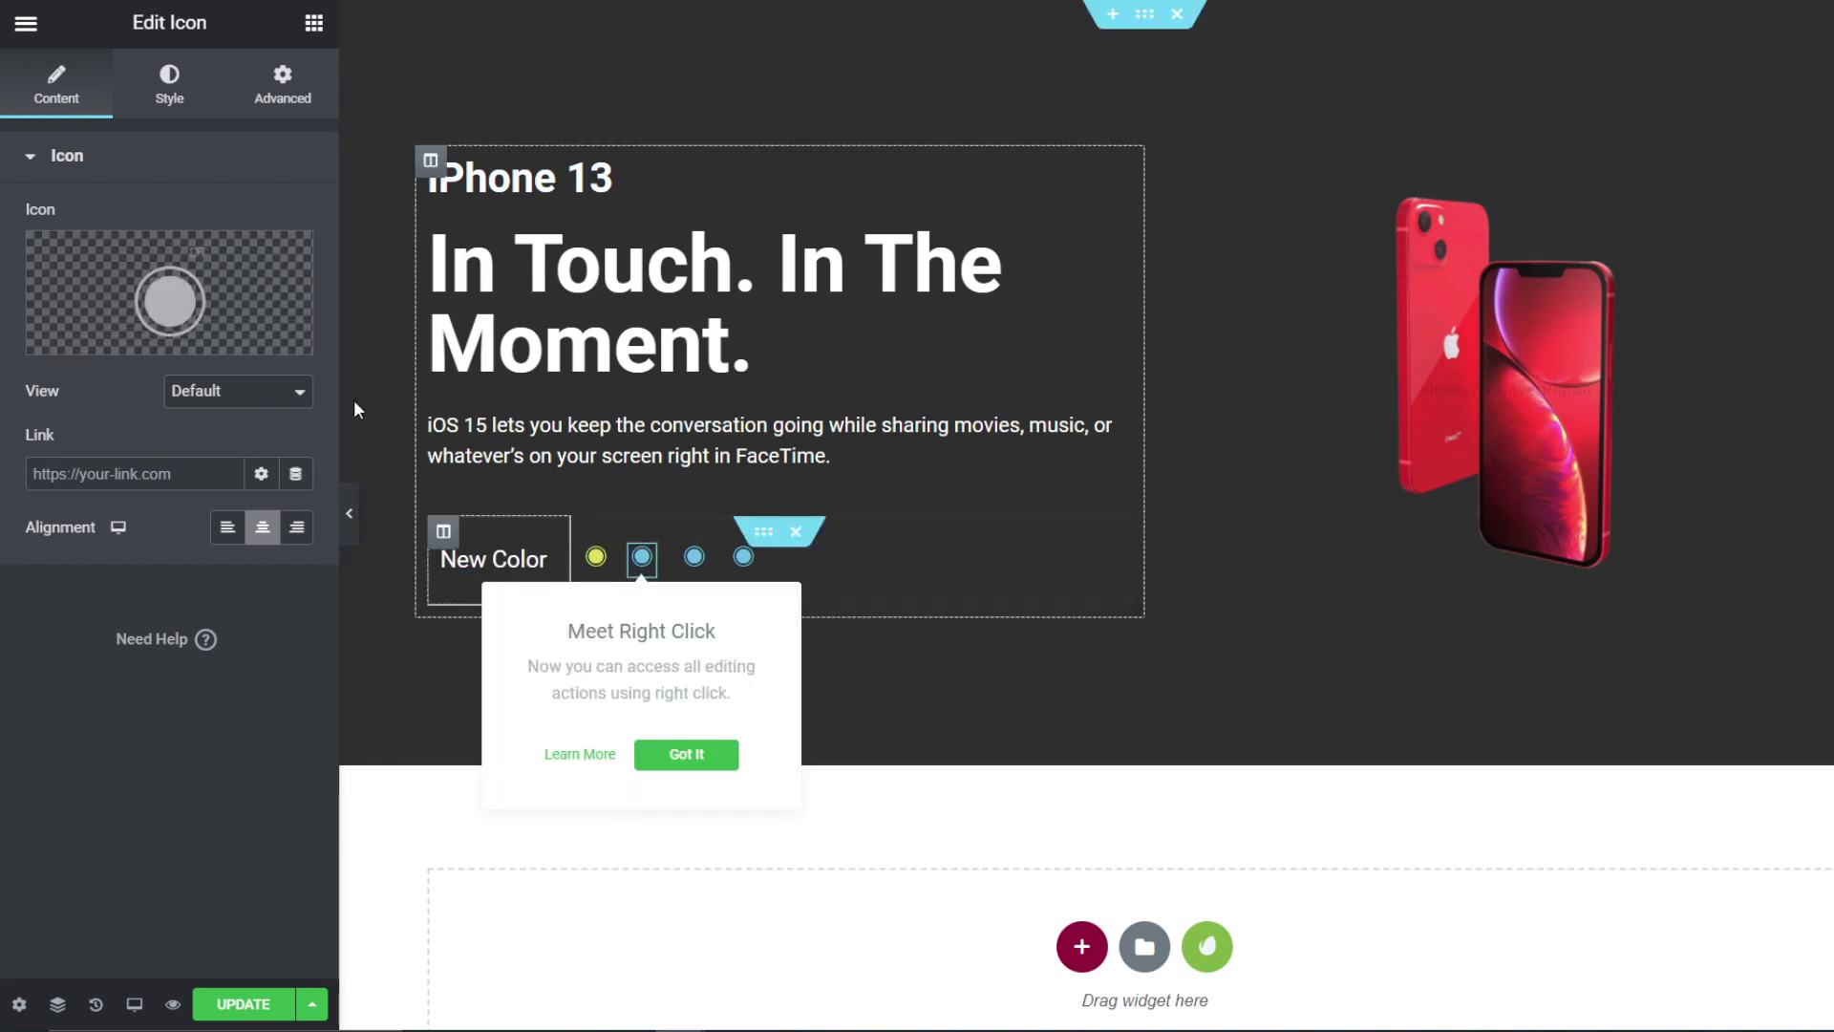
pyautogui.click(173, 95)
pyautogui.click(296, 273)
pyautogui.click(332, 436)
pyautogui.moveTo(338, 438); pyautogui.dragTo(387, 455)
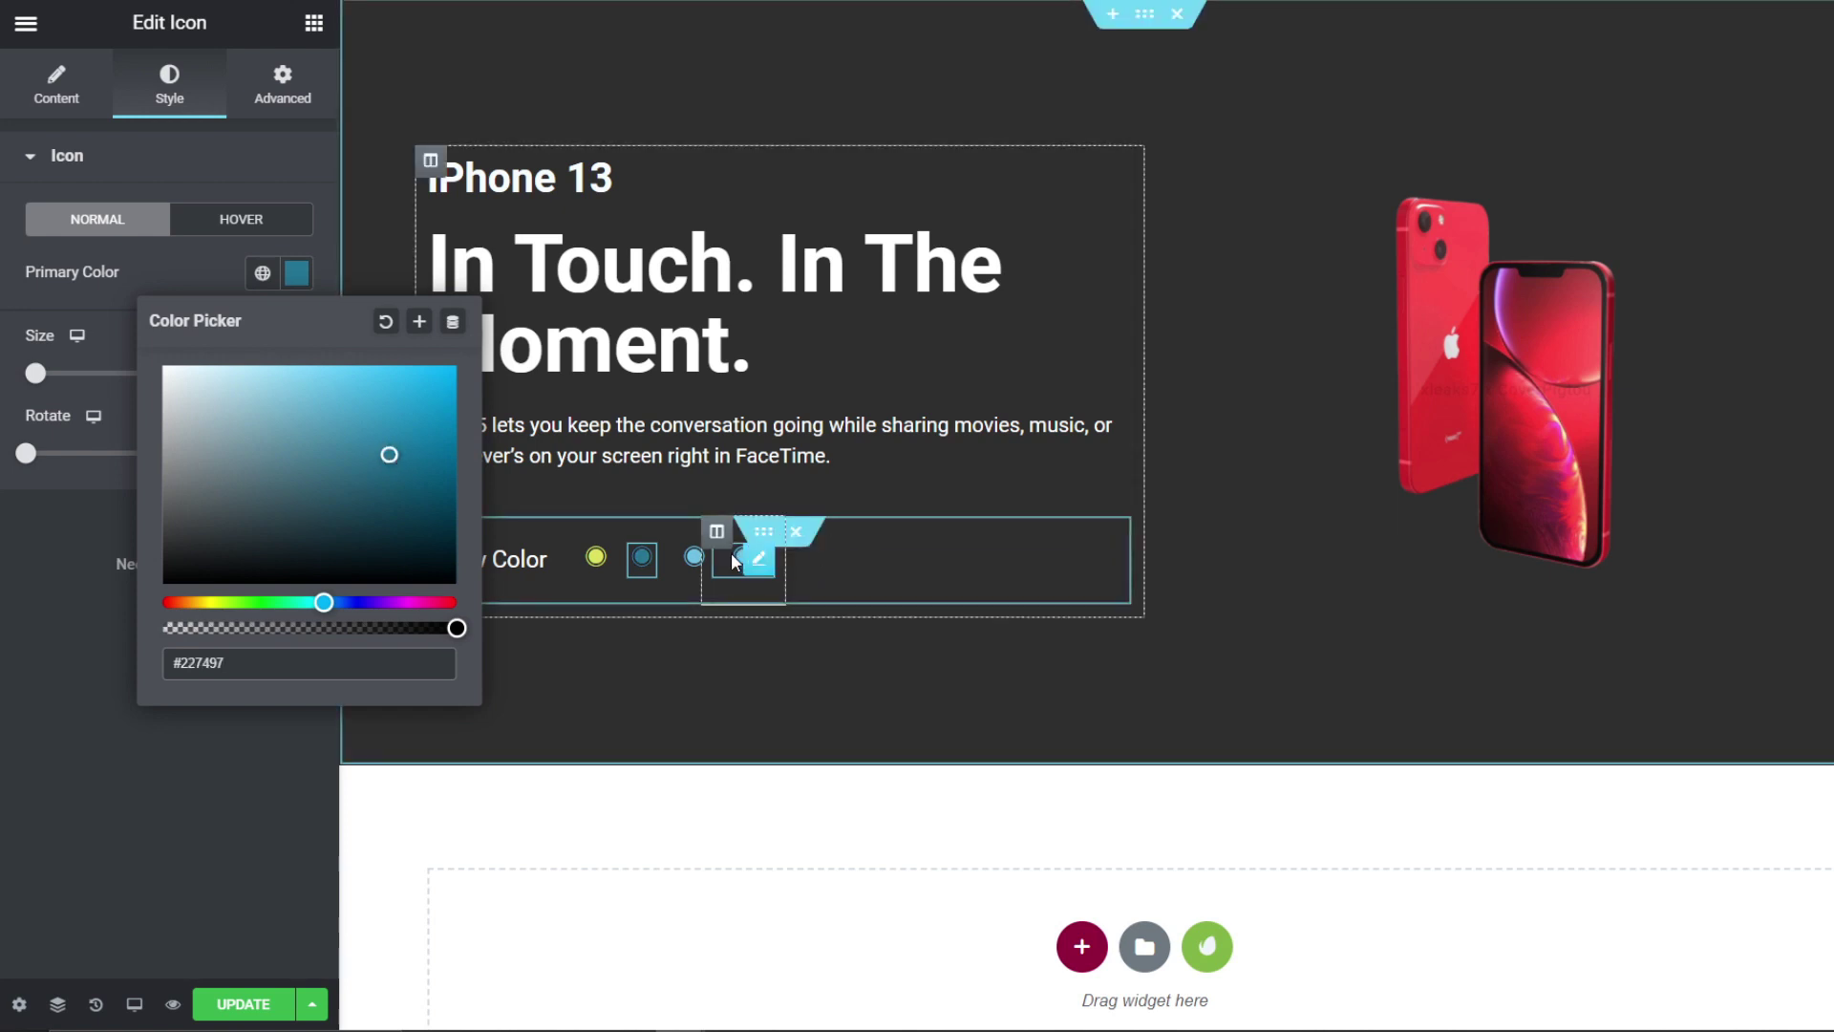
# Step: Set the third circle icon's primary color to white, #FFFFFF
pyautogui.click(693, 562)
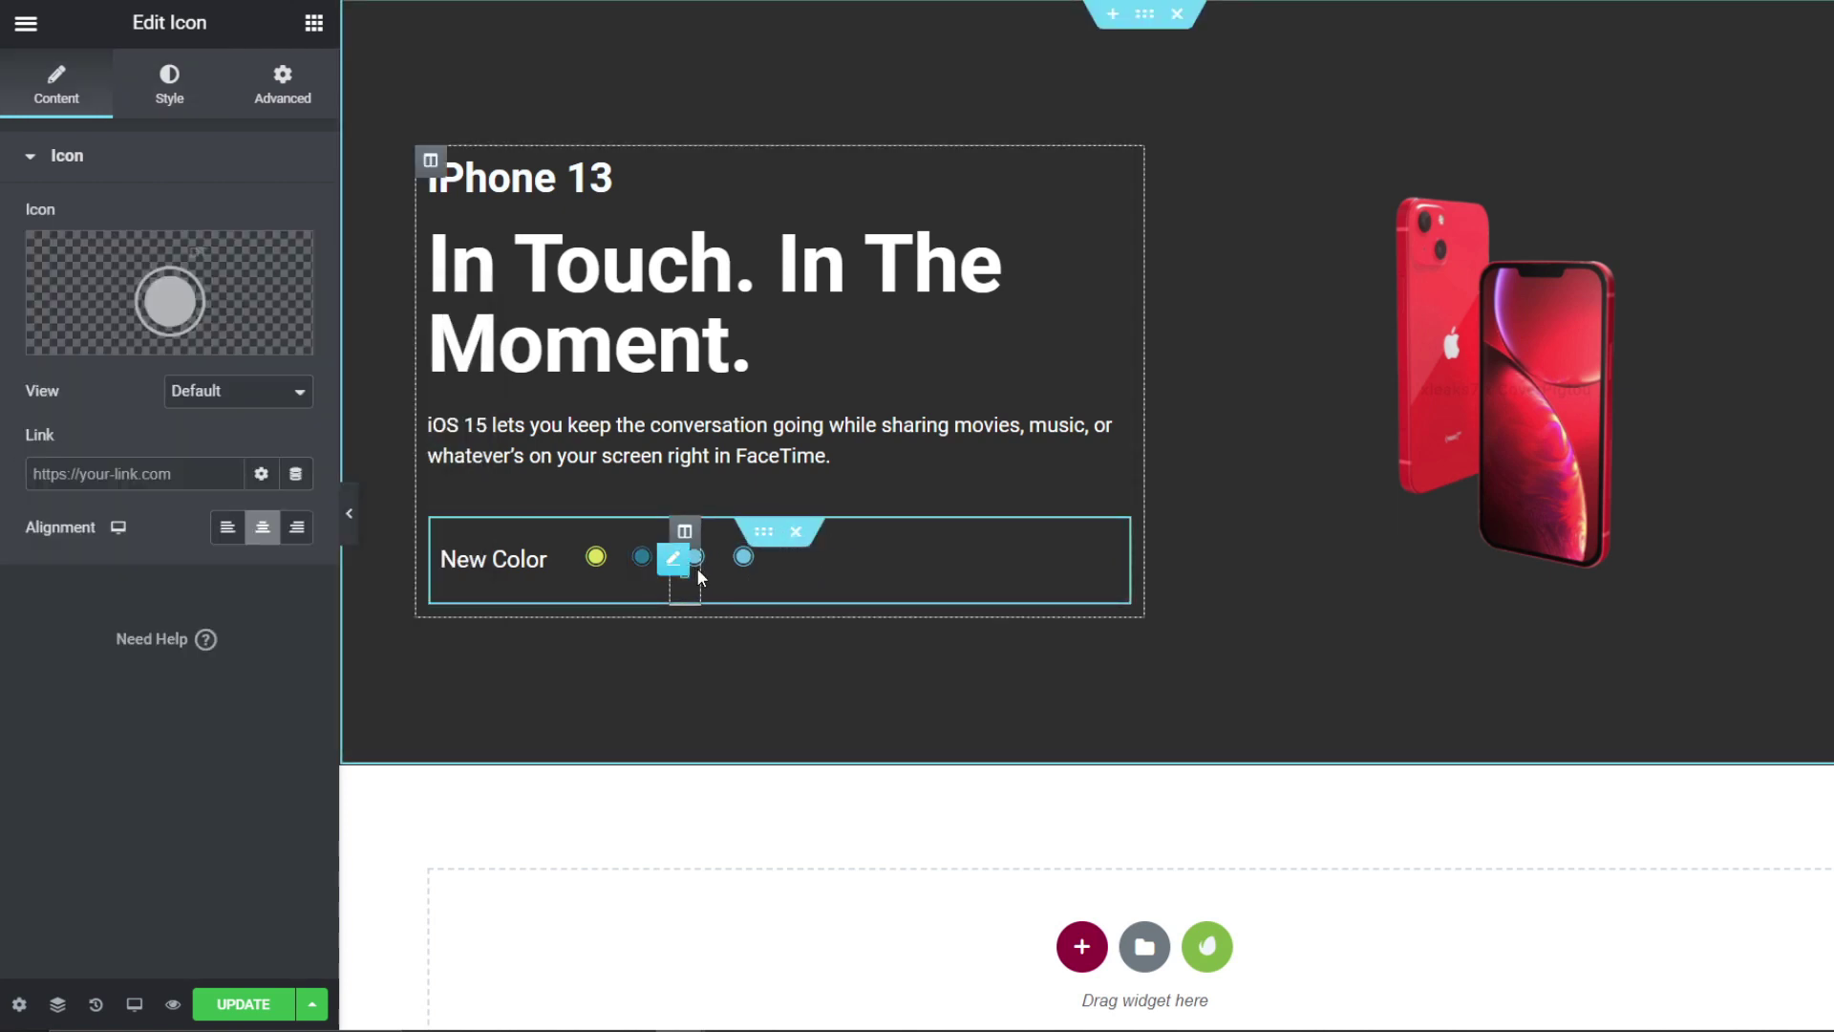
pyautogui.click(175, 88)
pyautogui.click(296, 273)
pyautogui.write('#FFFFFF')
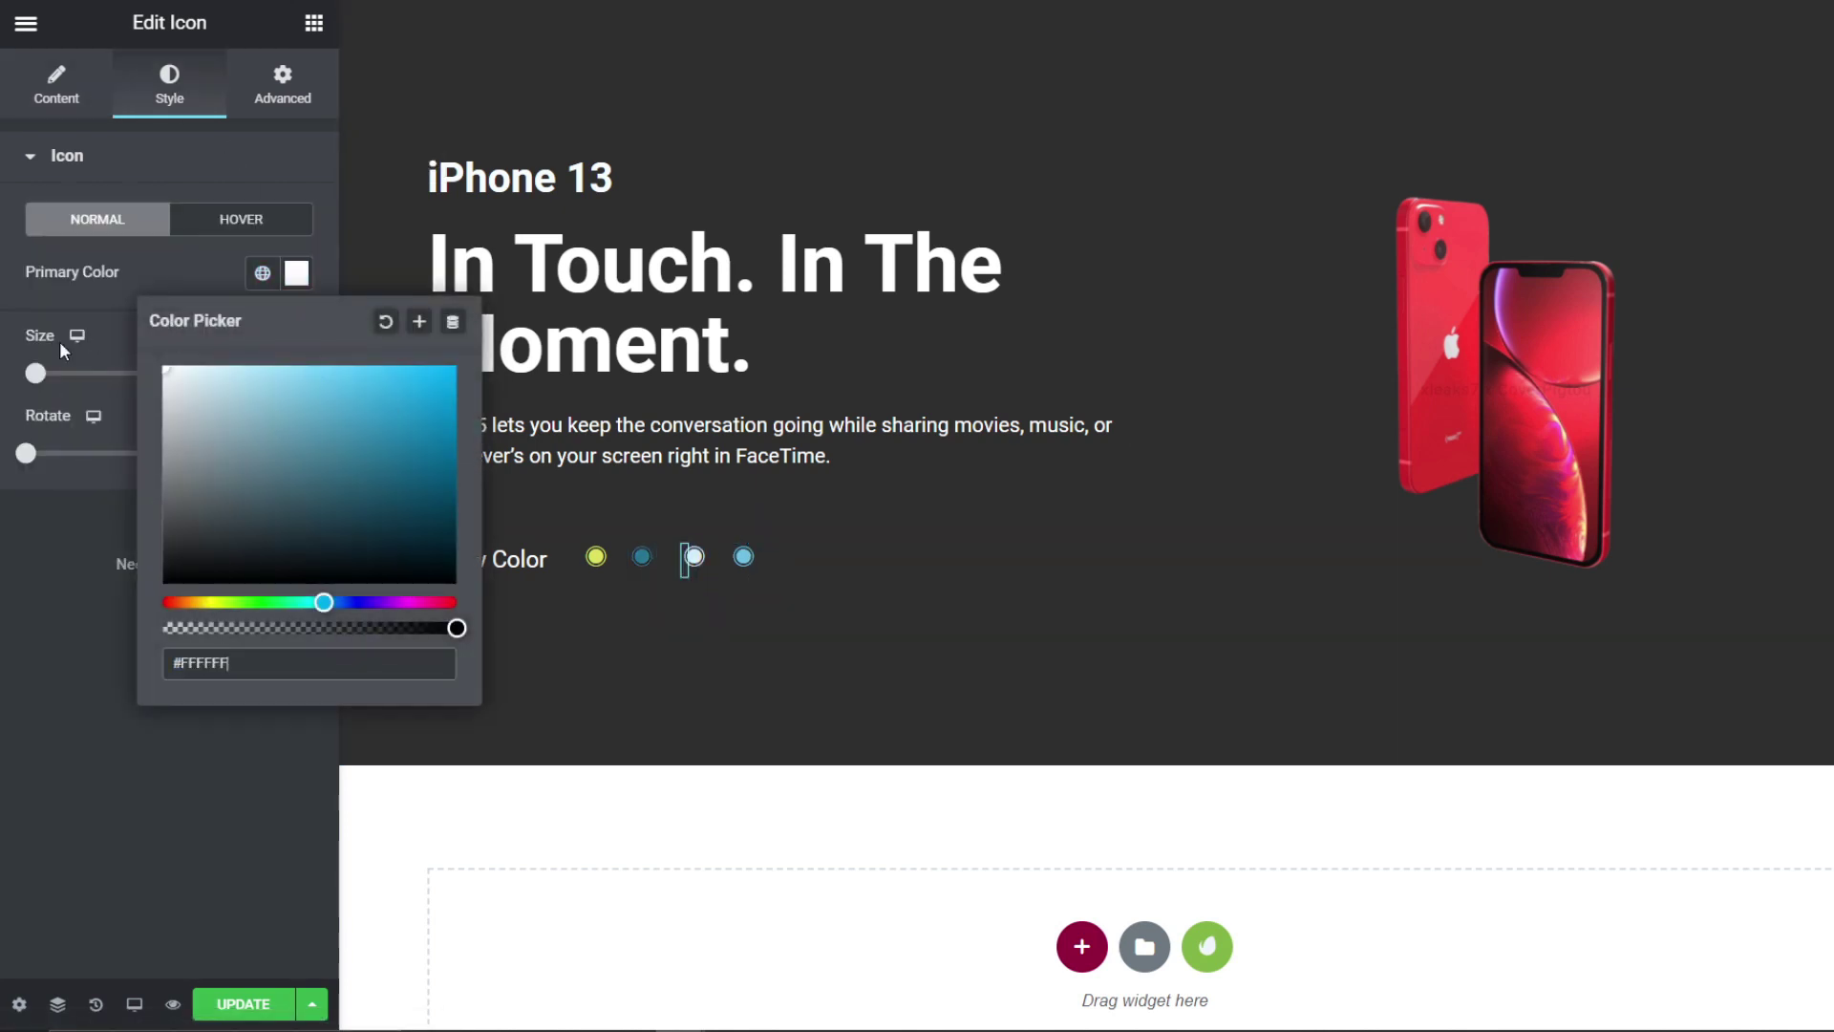
# Step: Set the fourth circle icon's primary color to dark gray #4D5153 and preview the finished swatch row
pyautogui.click(742, 558)
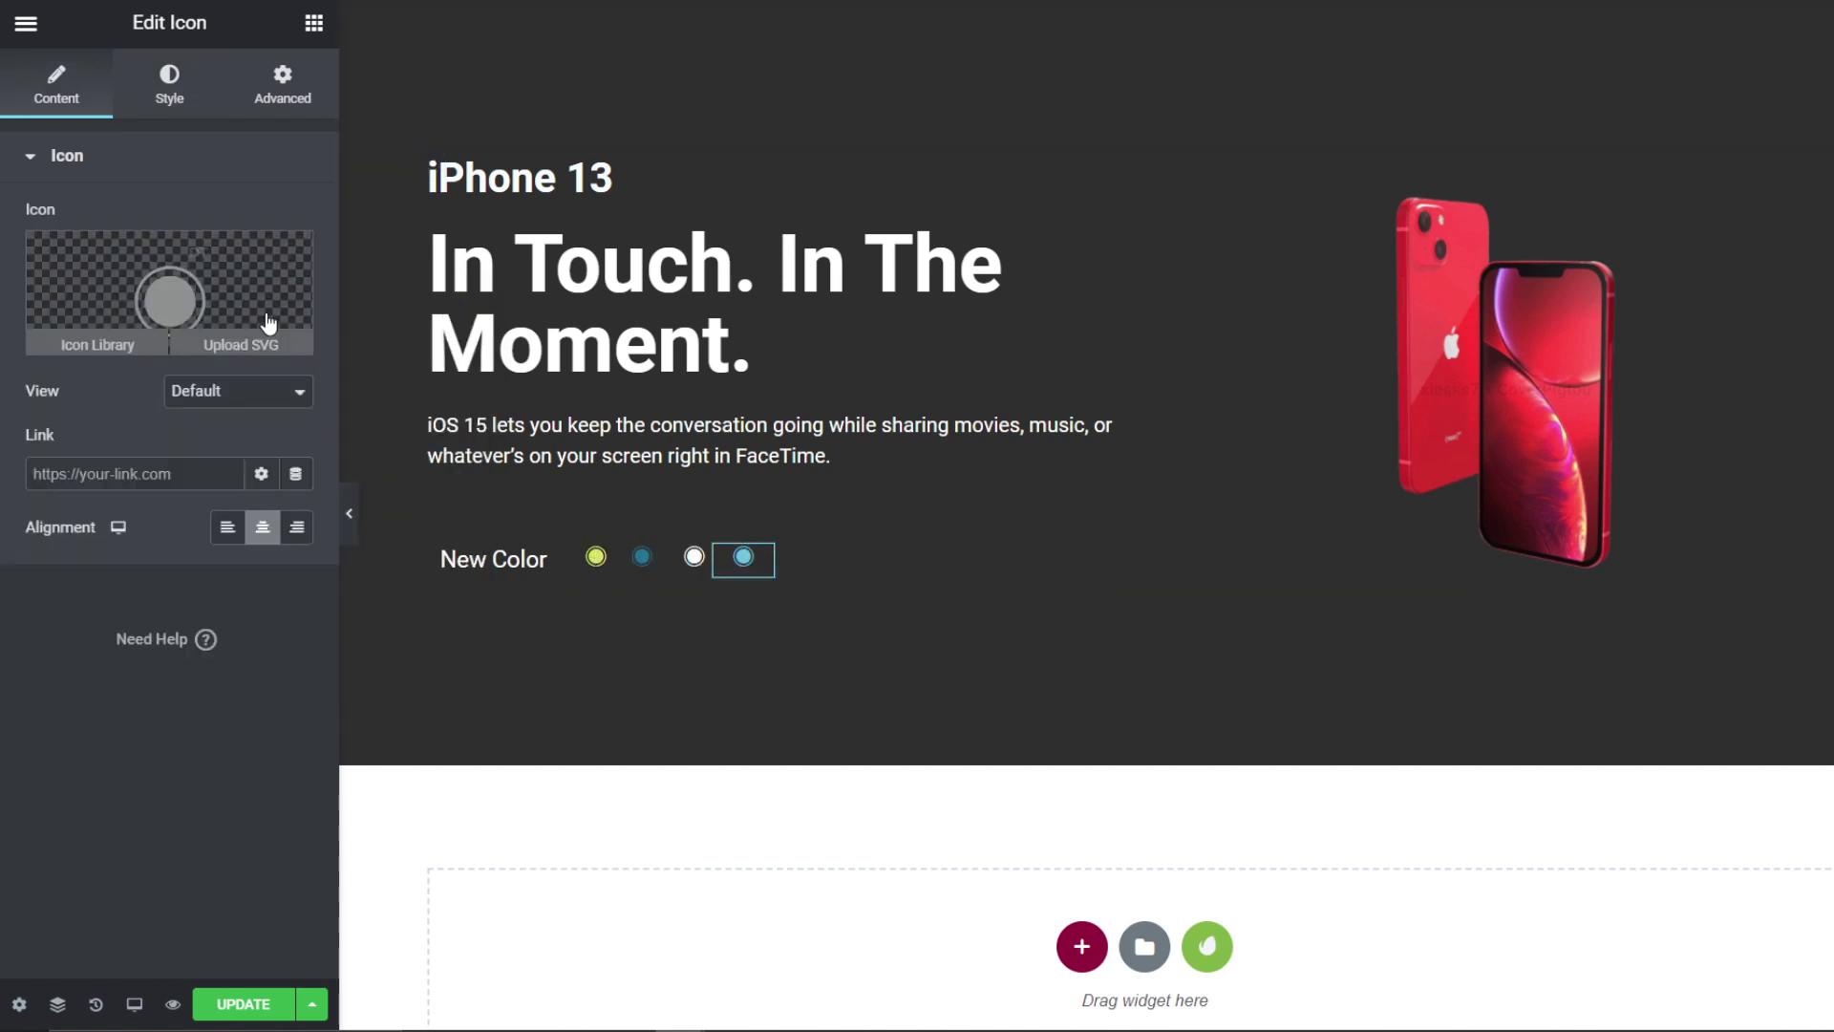
pyautogui.click(148, 100)
pyautogui.click(296, 273)
pyautogui.click(187, 503)
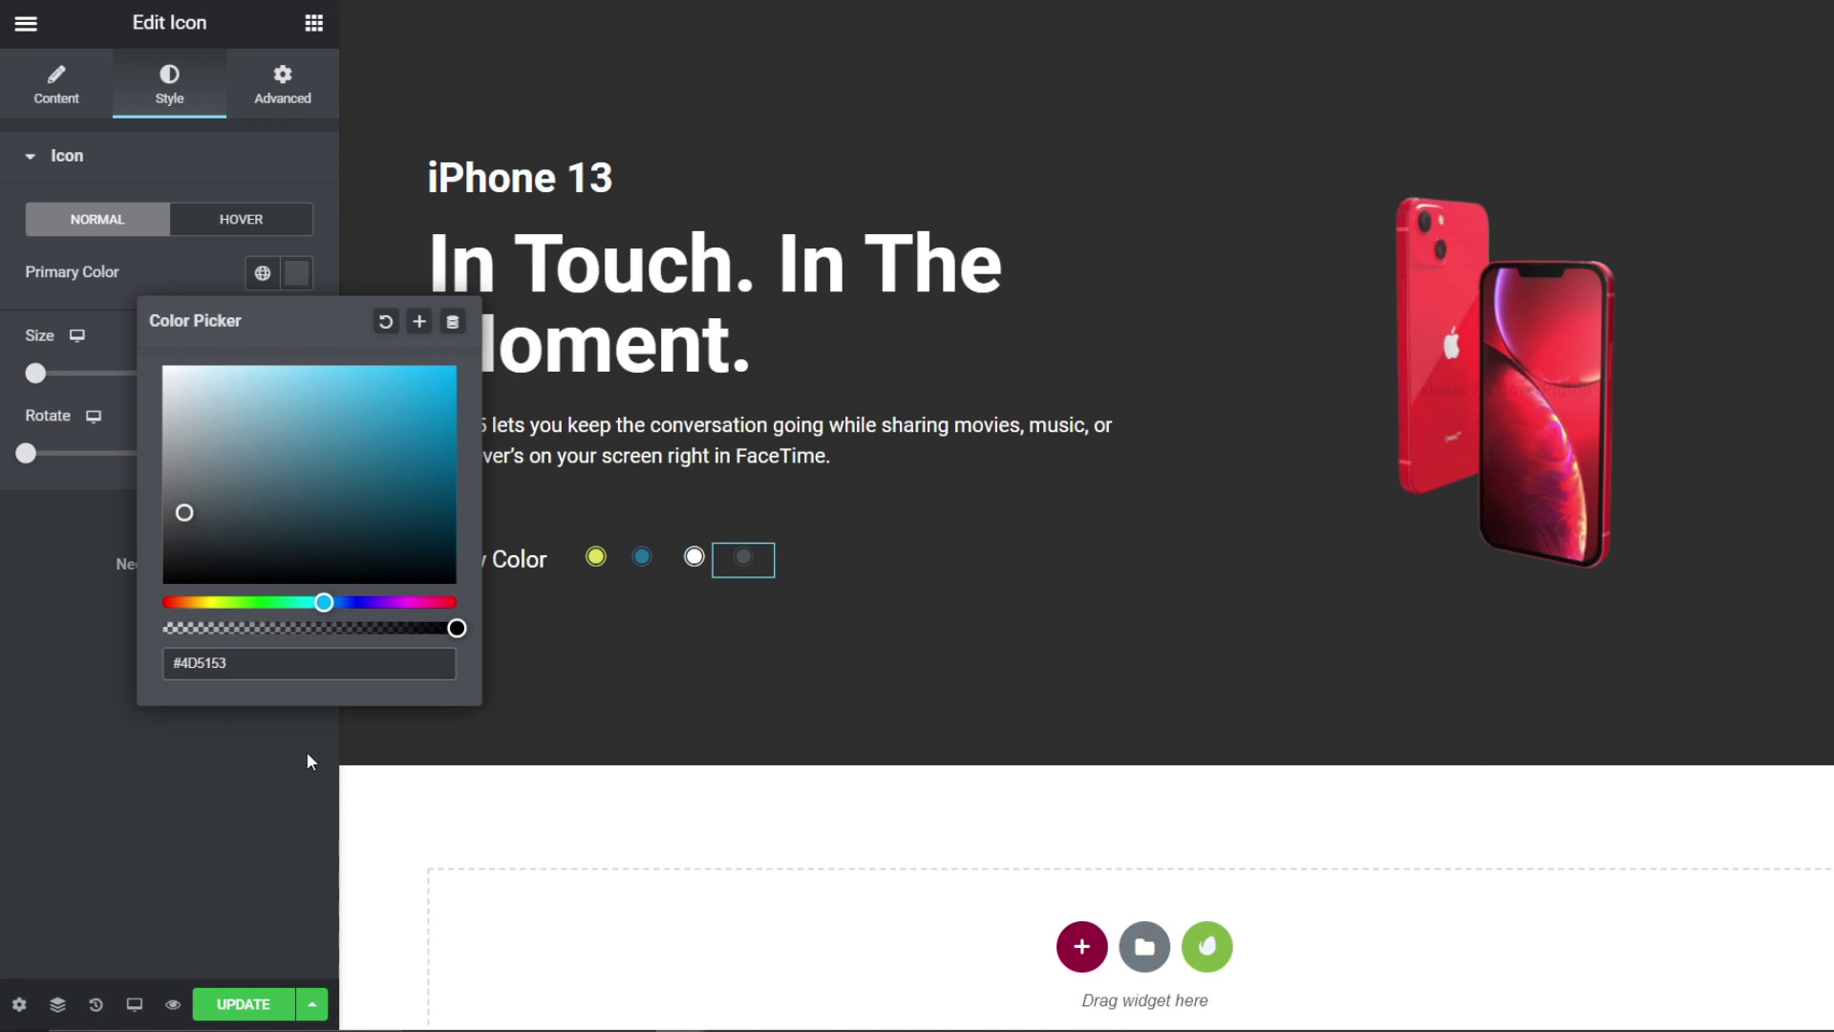
pyautogui.click(260, 795)
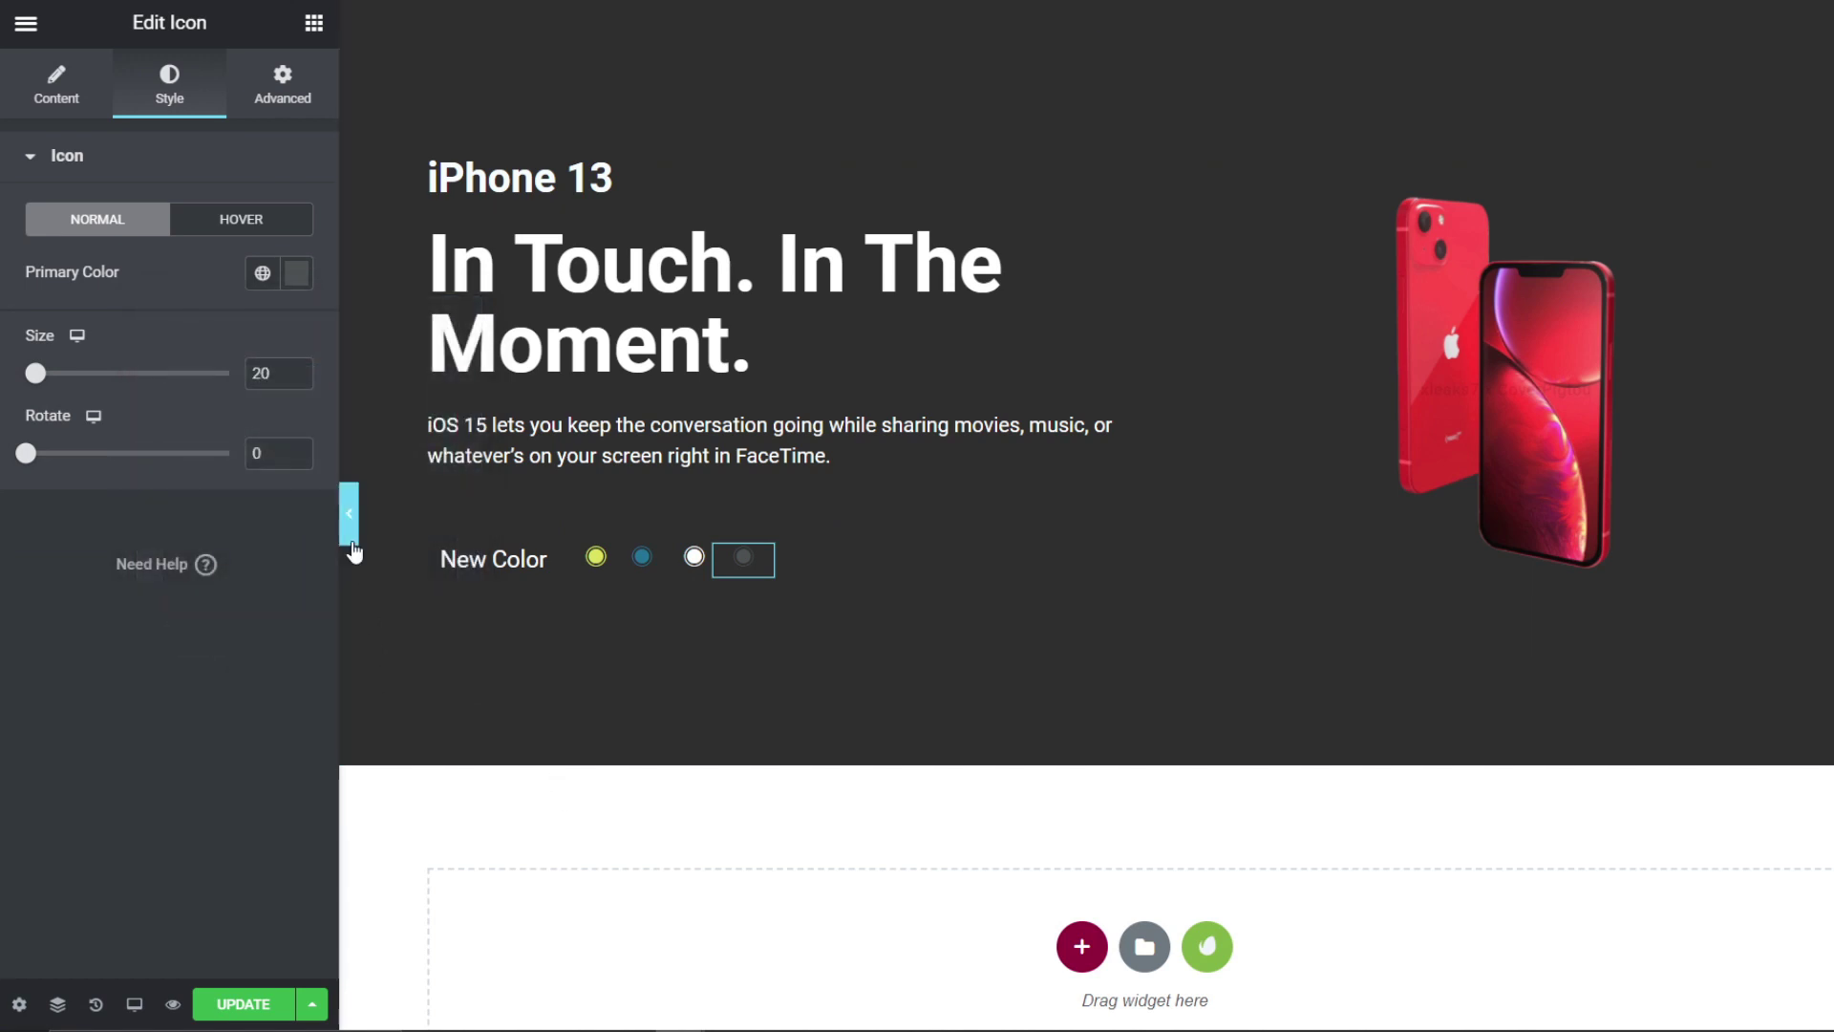
pyautogui.click(346, 513)
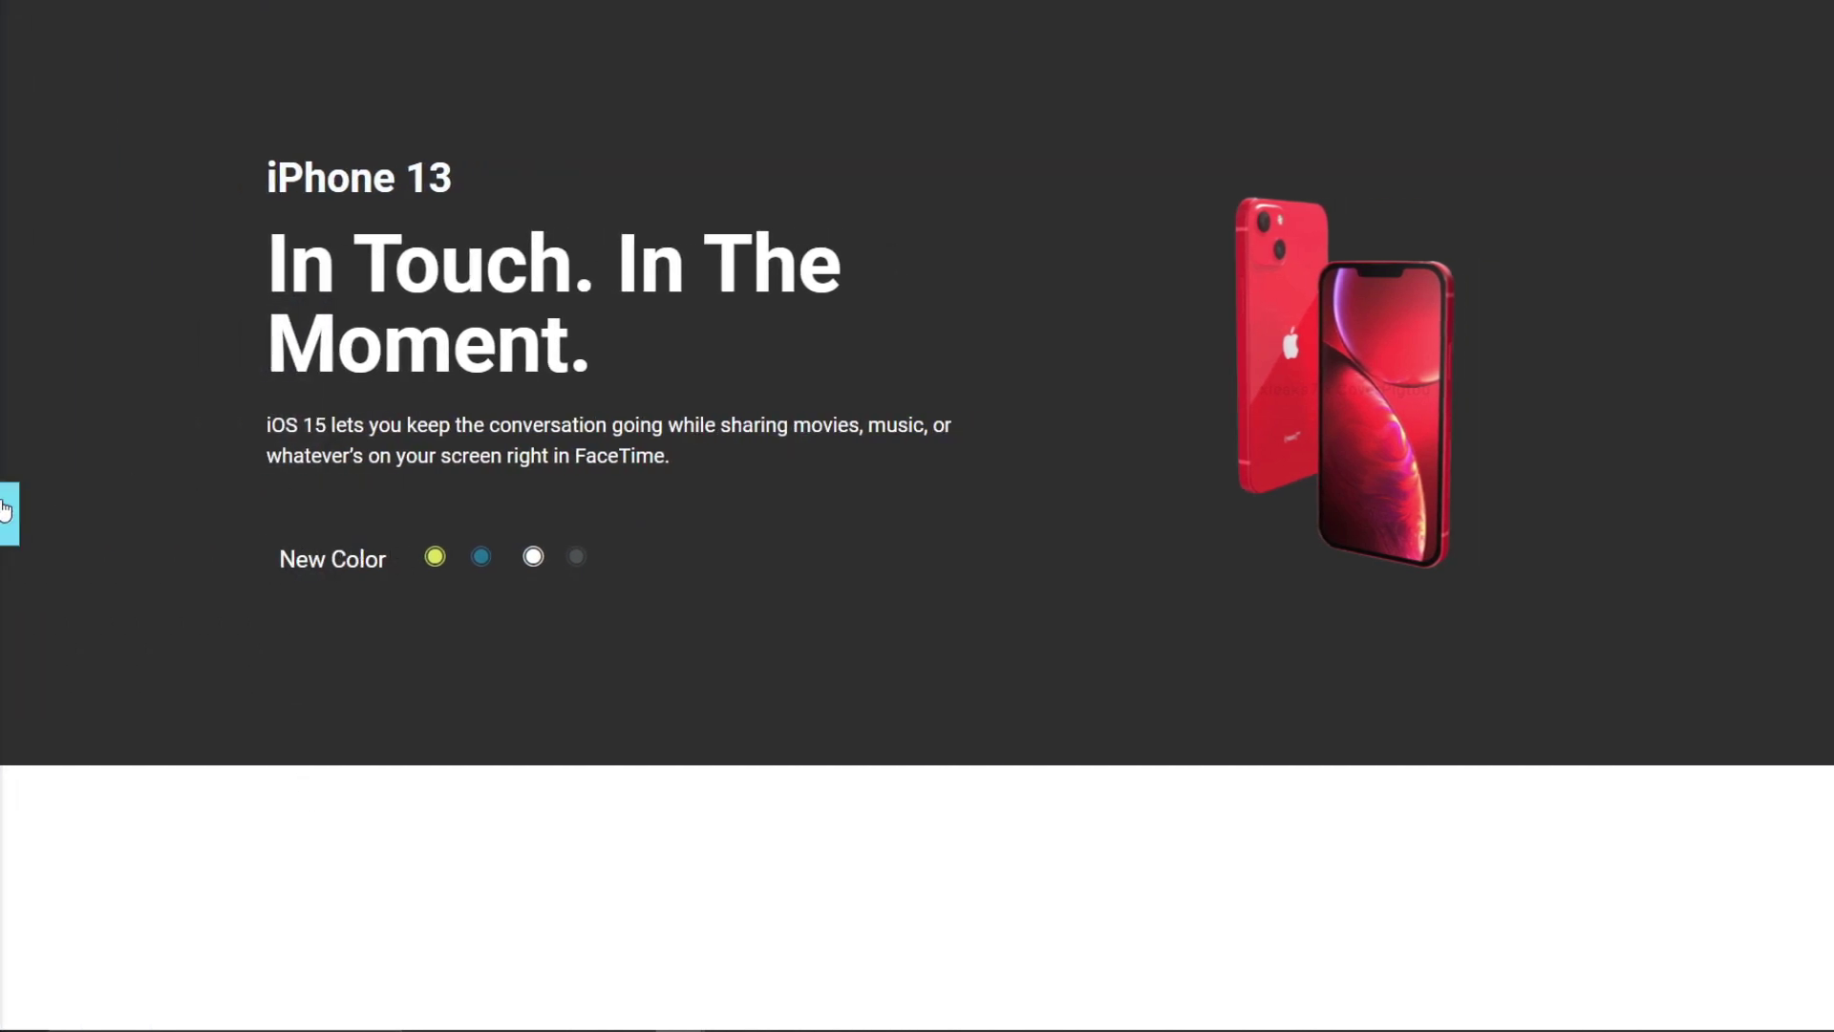
pyautogui.click(8, 512)
# Step: Increase the hero section's minimum height to 744 px and preview the page without the editing panel
pyautogui.click(1145, 27)
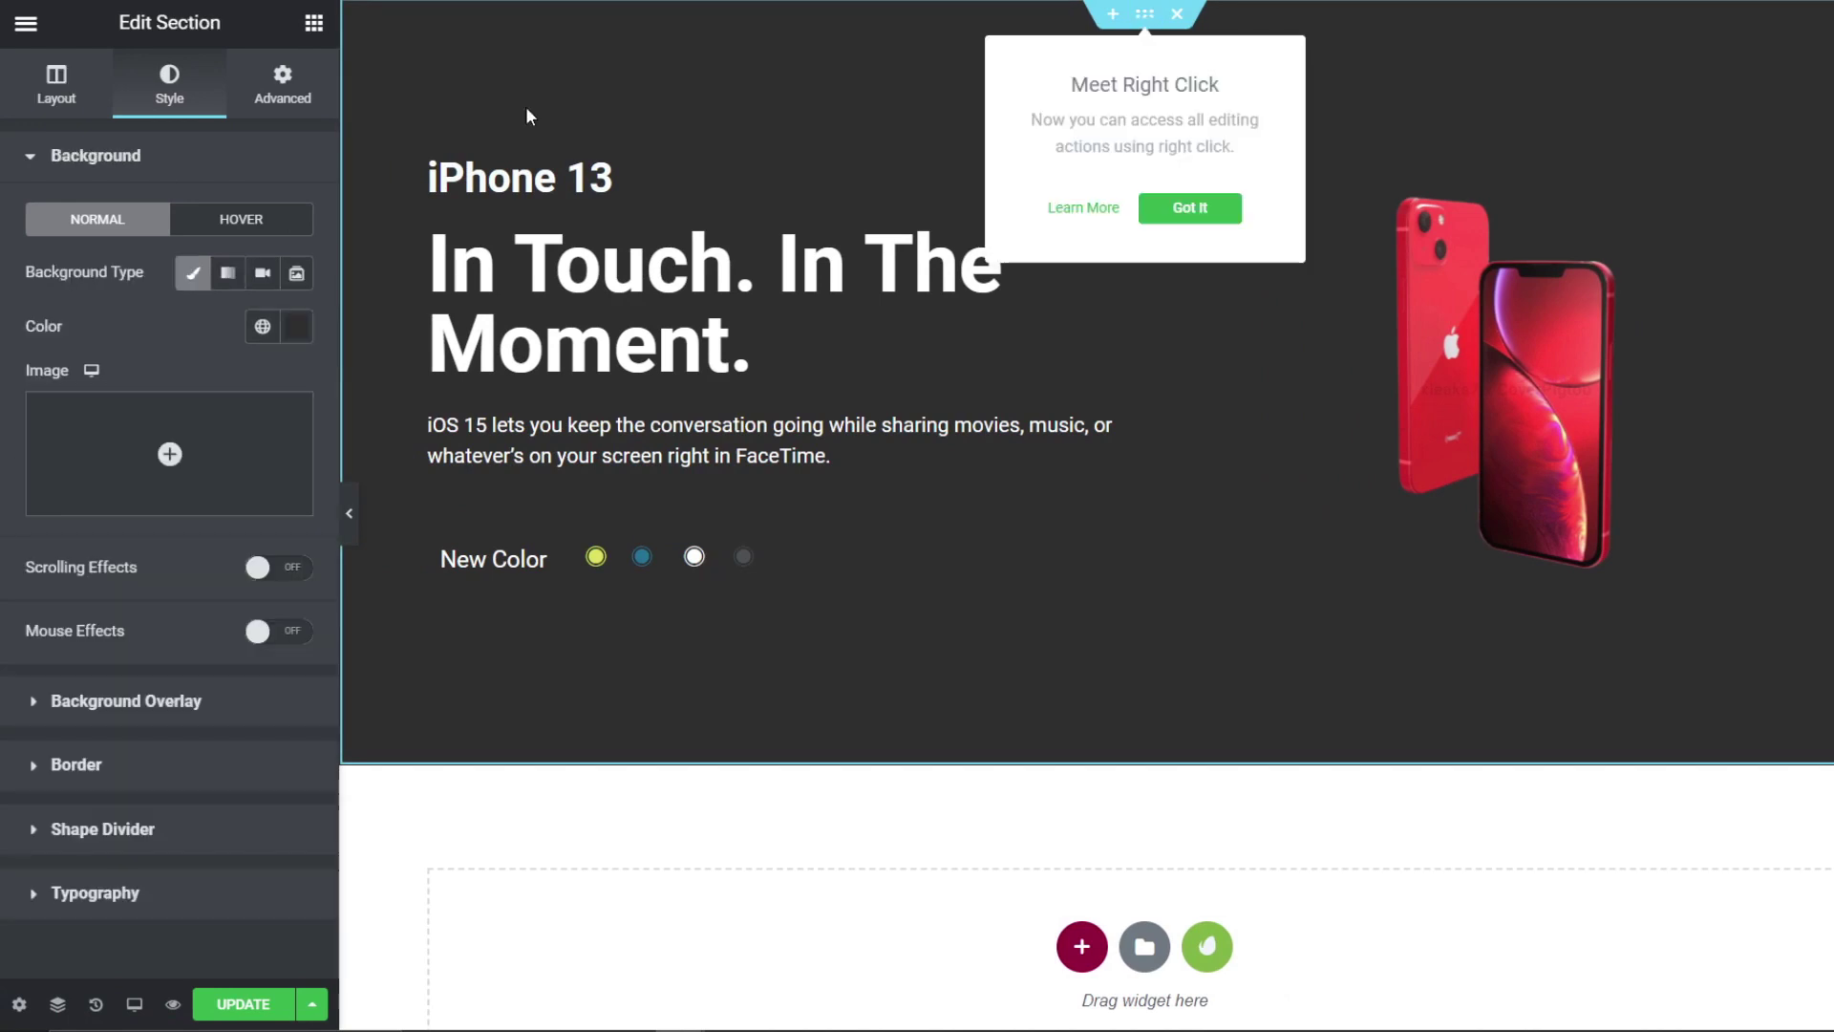
pyautogui.click(56, 86)
pyautogui.moveTo(117, 478); pyautogui.dragTo(134, 478)
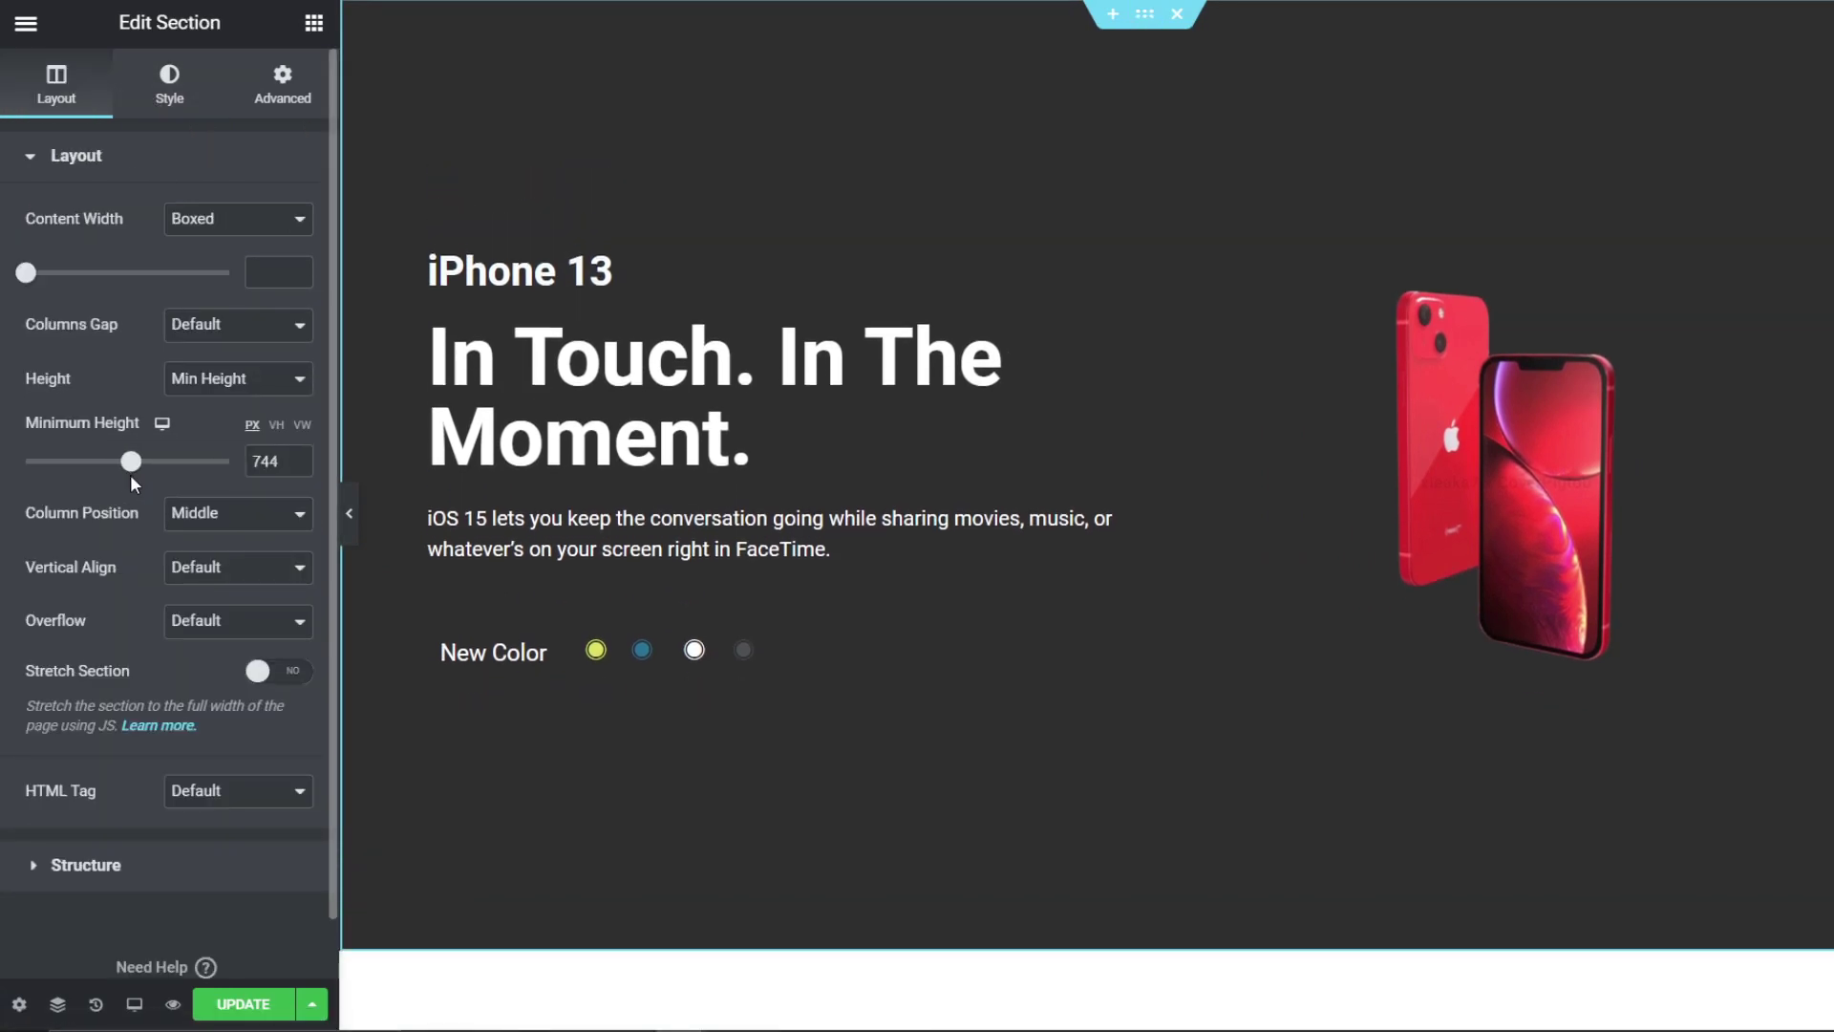
pyautogui.click(348, 515)
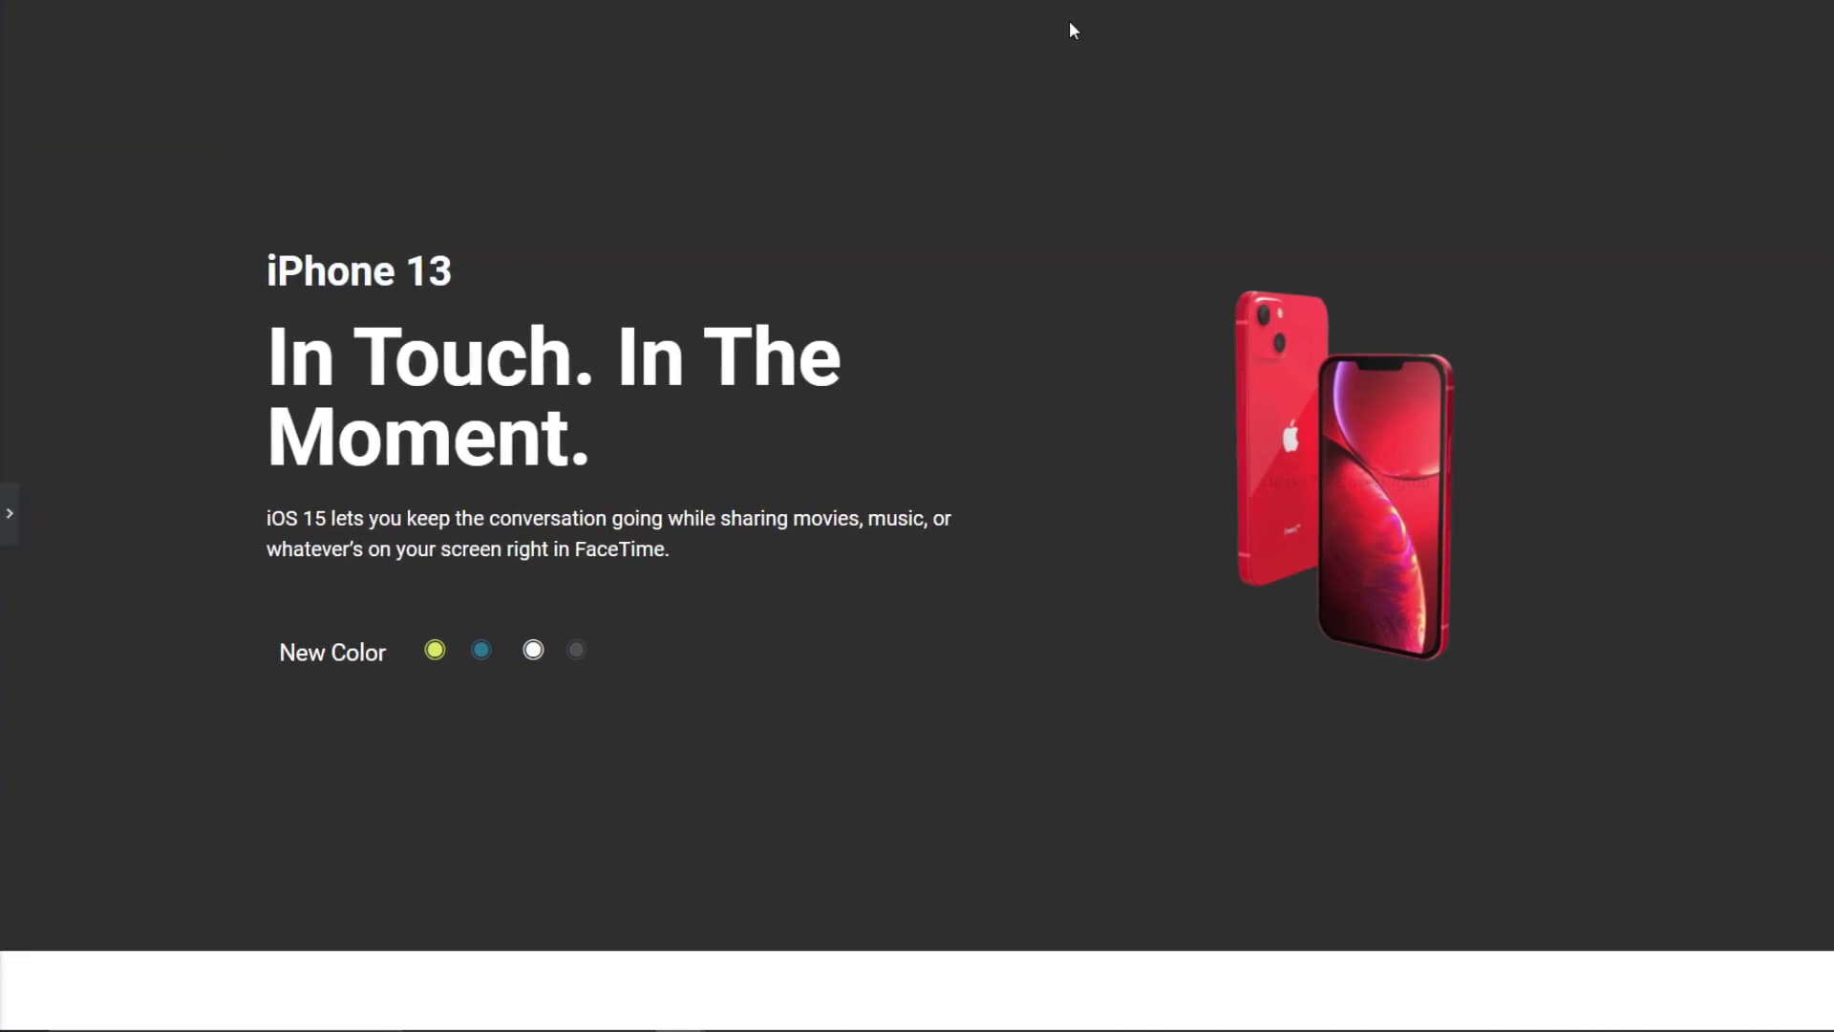
pyautogui.click(9, 512)
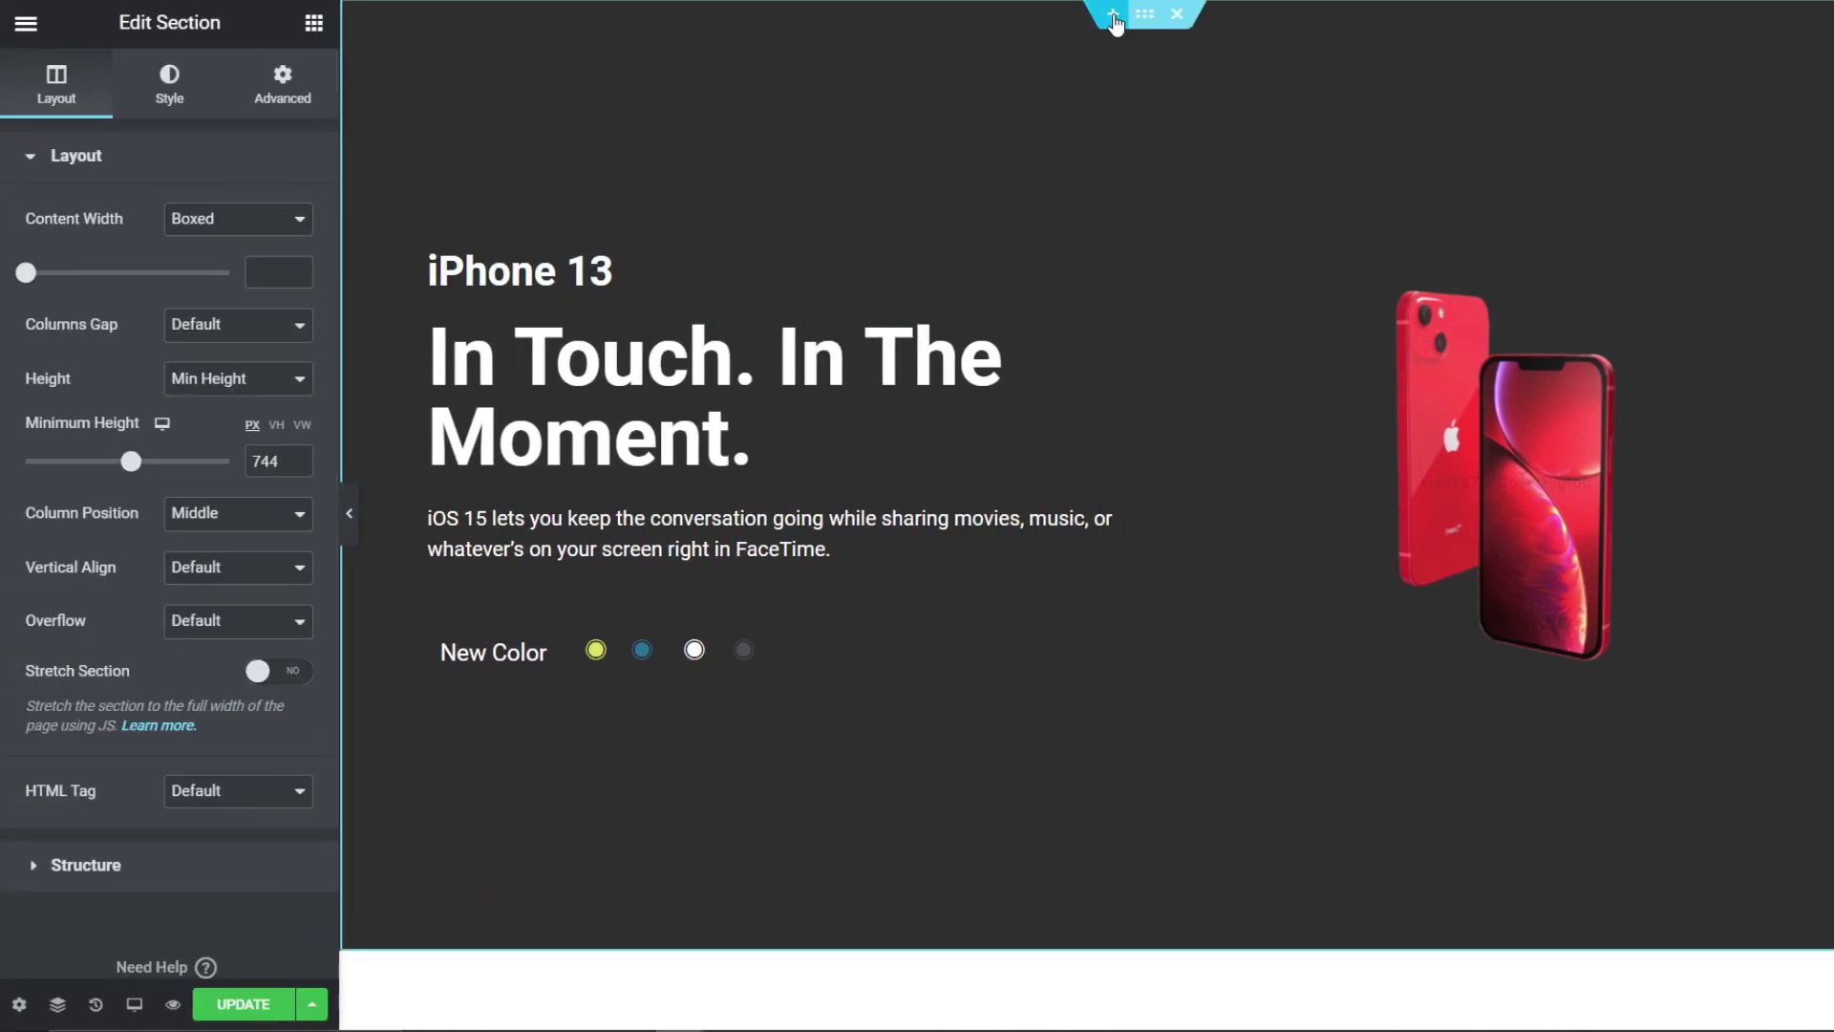
# Step: Add a new section with two equal columns above the hero section
pyautogui.click(1115, 21)
pyautogui.click(1076, 111)
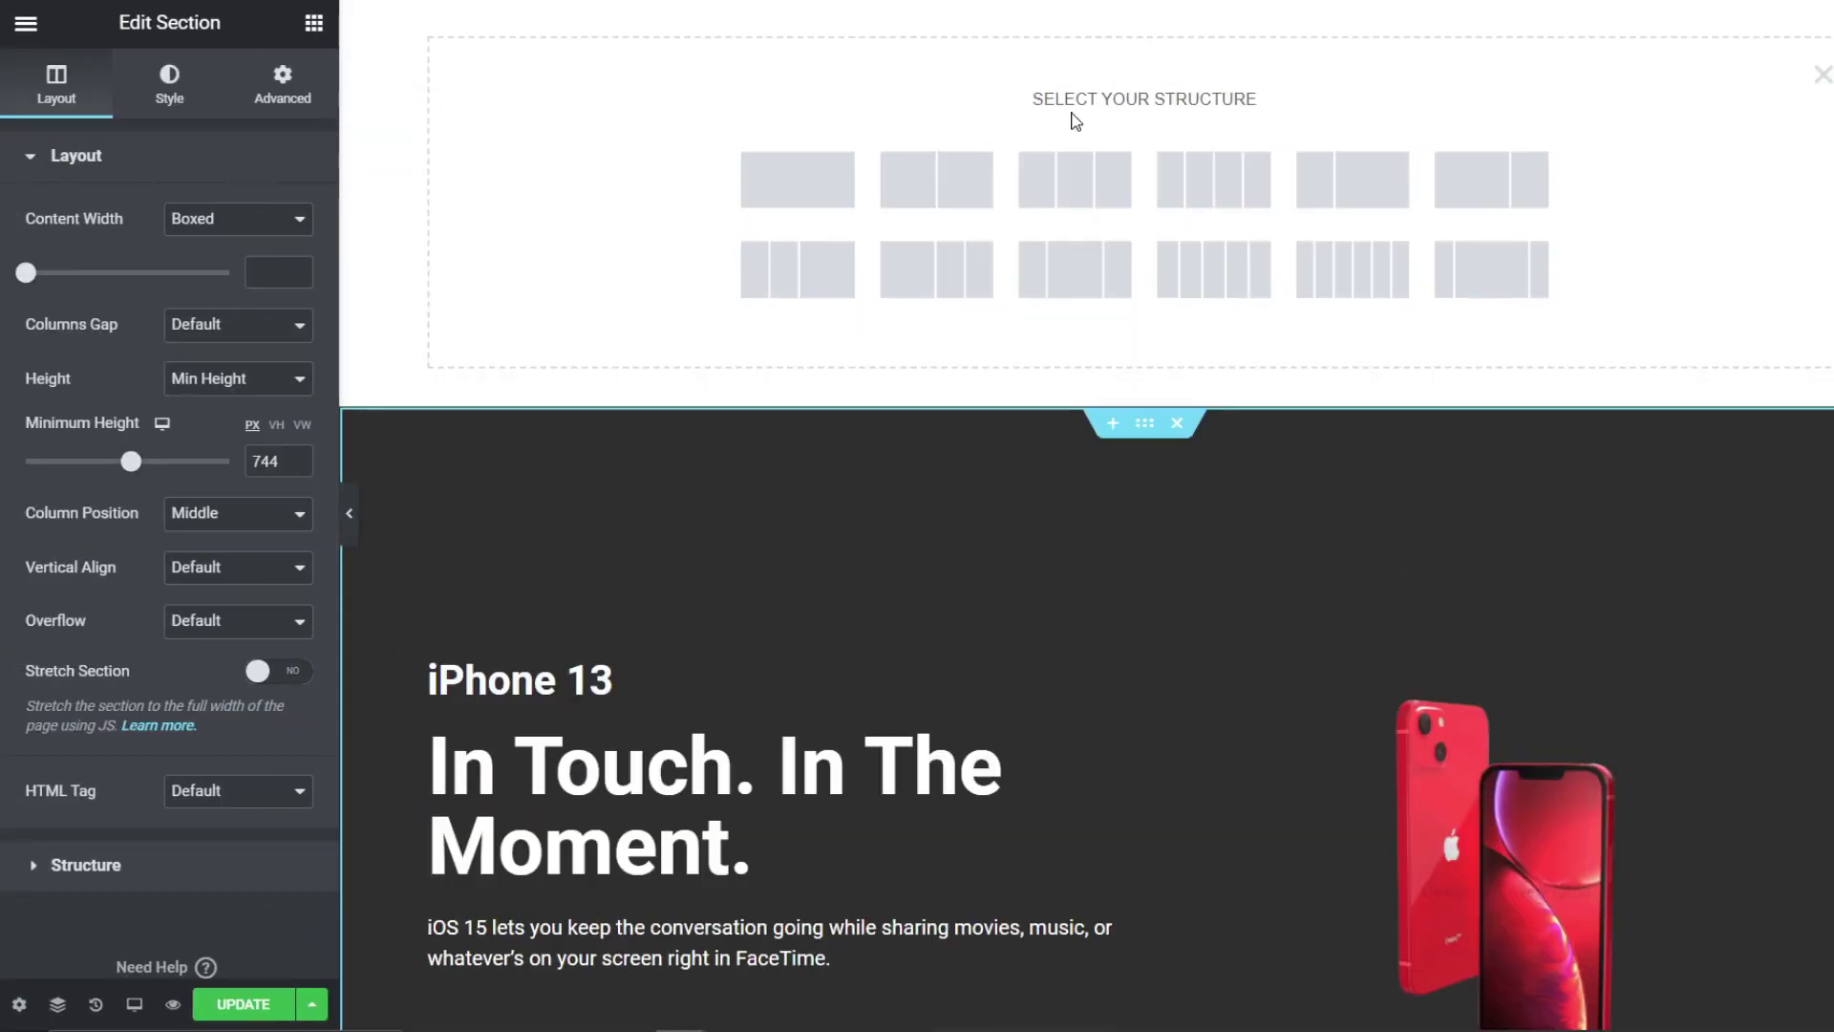
pyautogui.click(936, 191)
# Step: Place an Image widget in the new section's first column and insert the white Apple logo
pyautogui.click(313, 23)
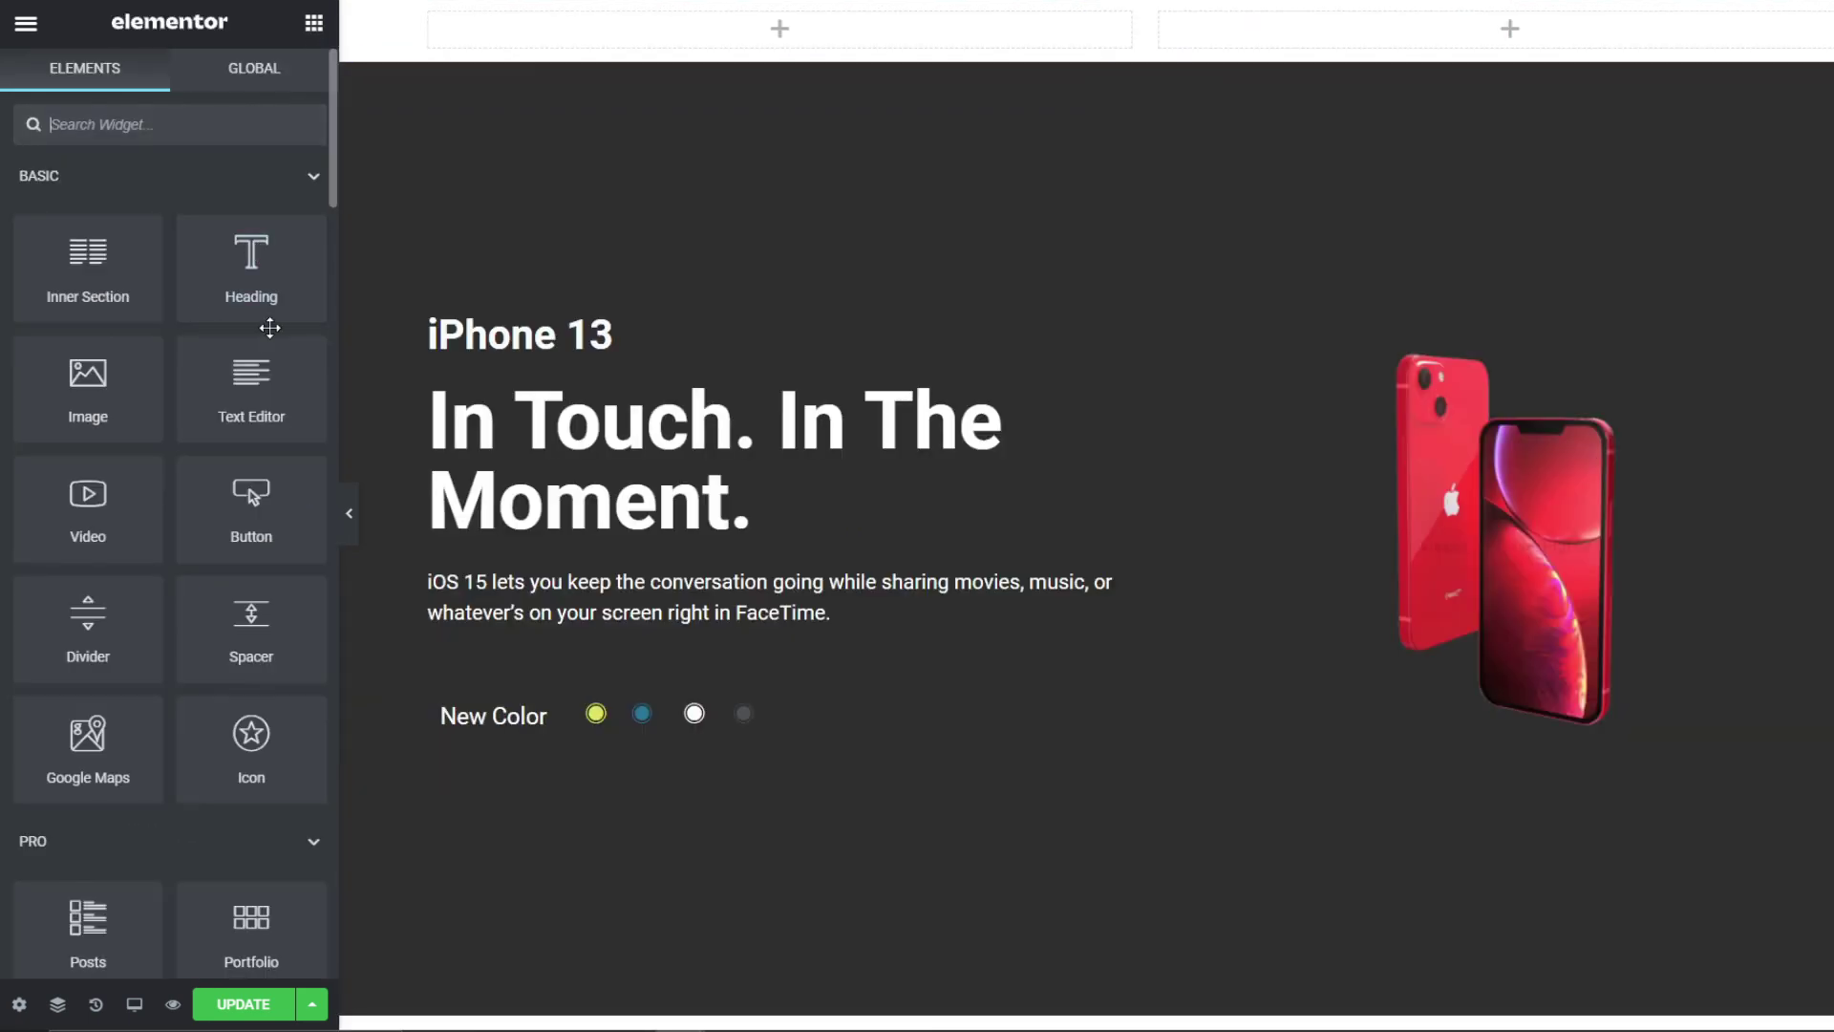
pyautogui.moveTo(105, 391); pyautogui.dragTo(655, 57)
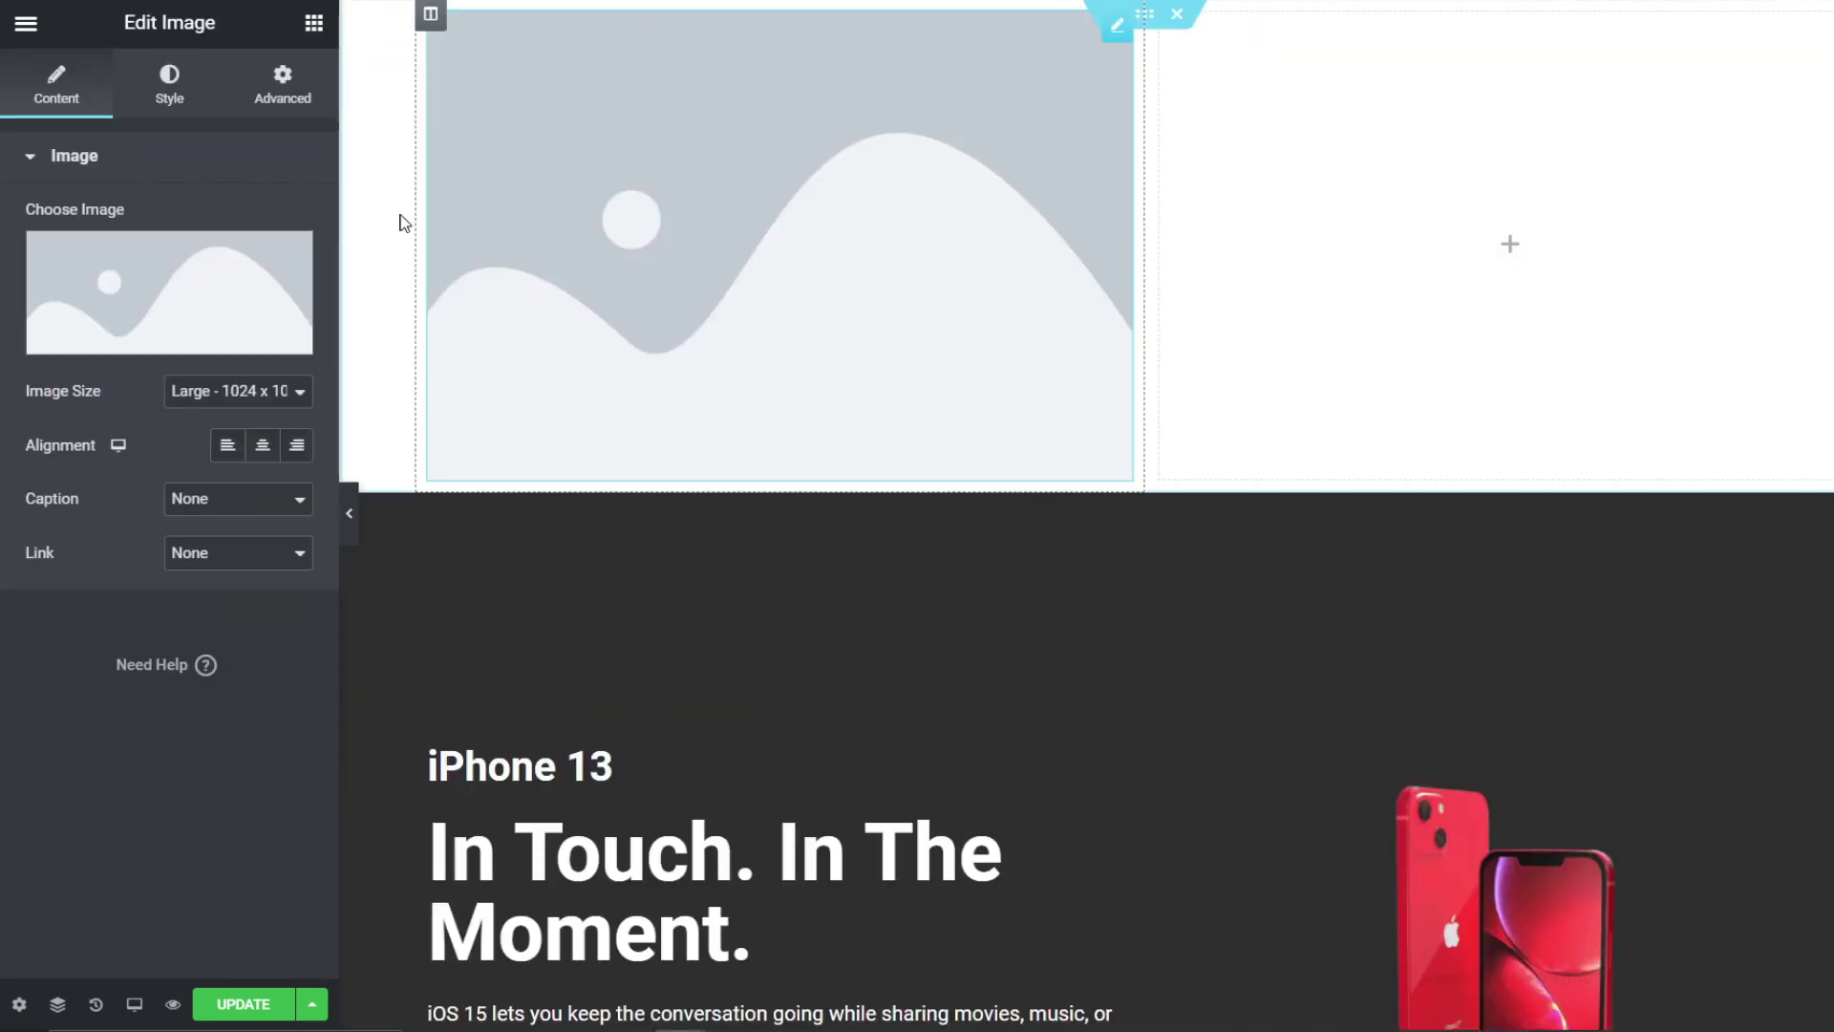
pyautogui.click(194, 297)
pyautogui.click(874, 698)
pyautogui.click(1808, 955)
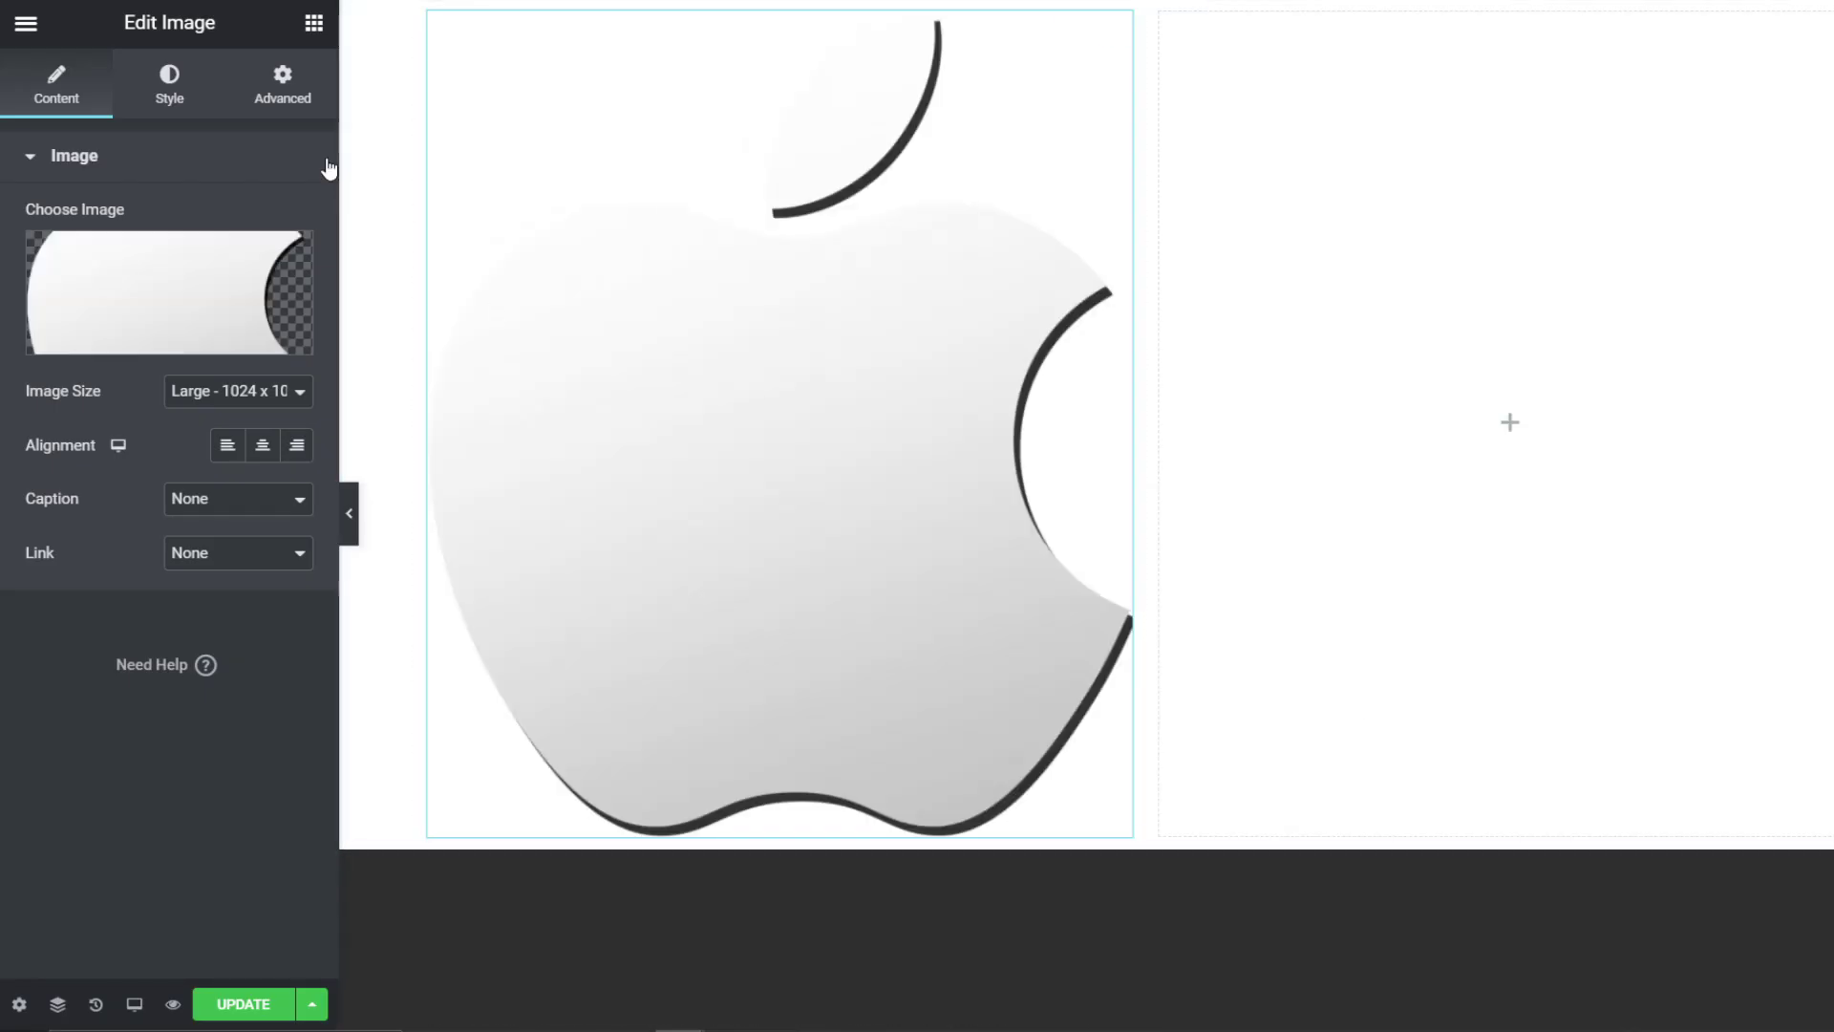
# Step: Align the Apple logo to the left and reduce its width to 6%
pyautogui.click(169, 84)
pyautogui.moveTo(28, 250)
pyautogui.mouseDown()
pyautogui.moveTo(76, 270)
pyautogui.moveTo(48, 264)
pyautogui.mouseUp()
pyautogui.click(60, 95)
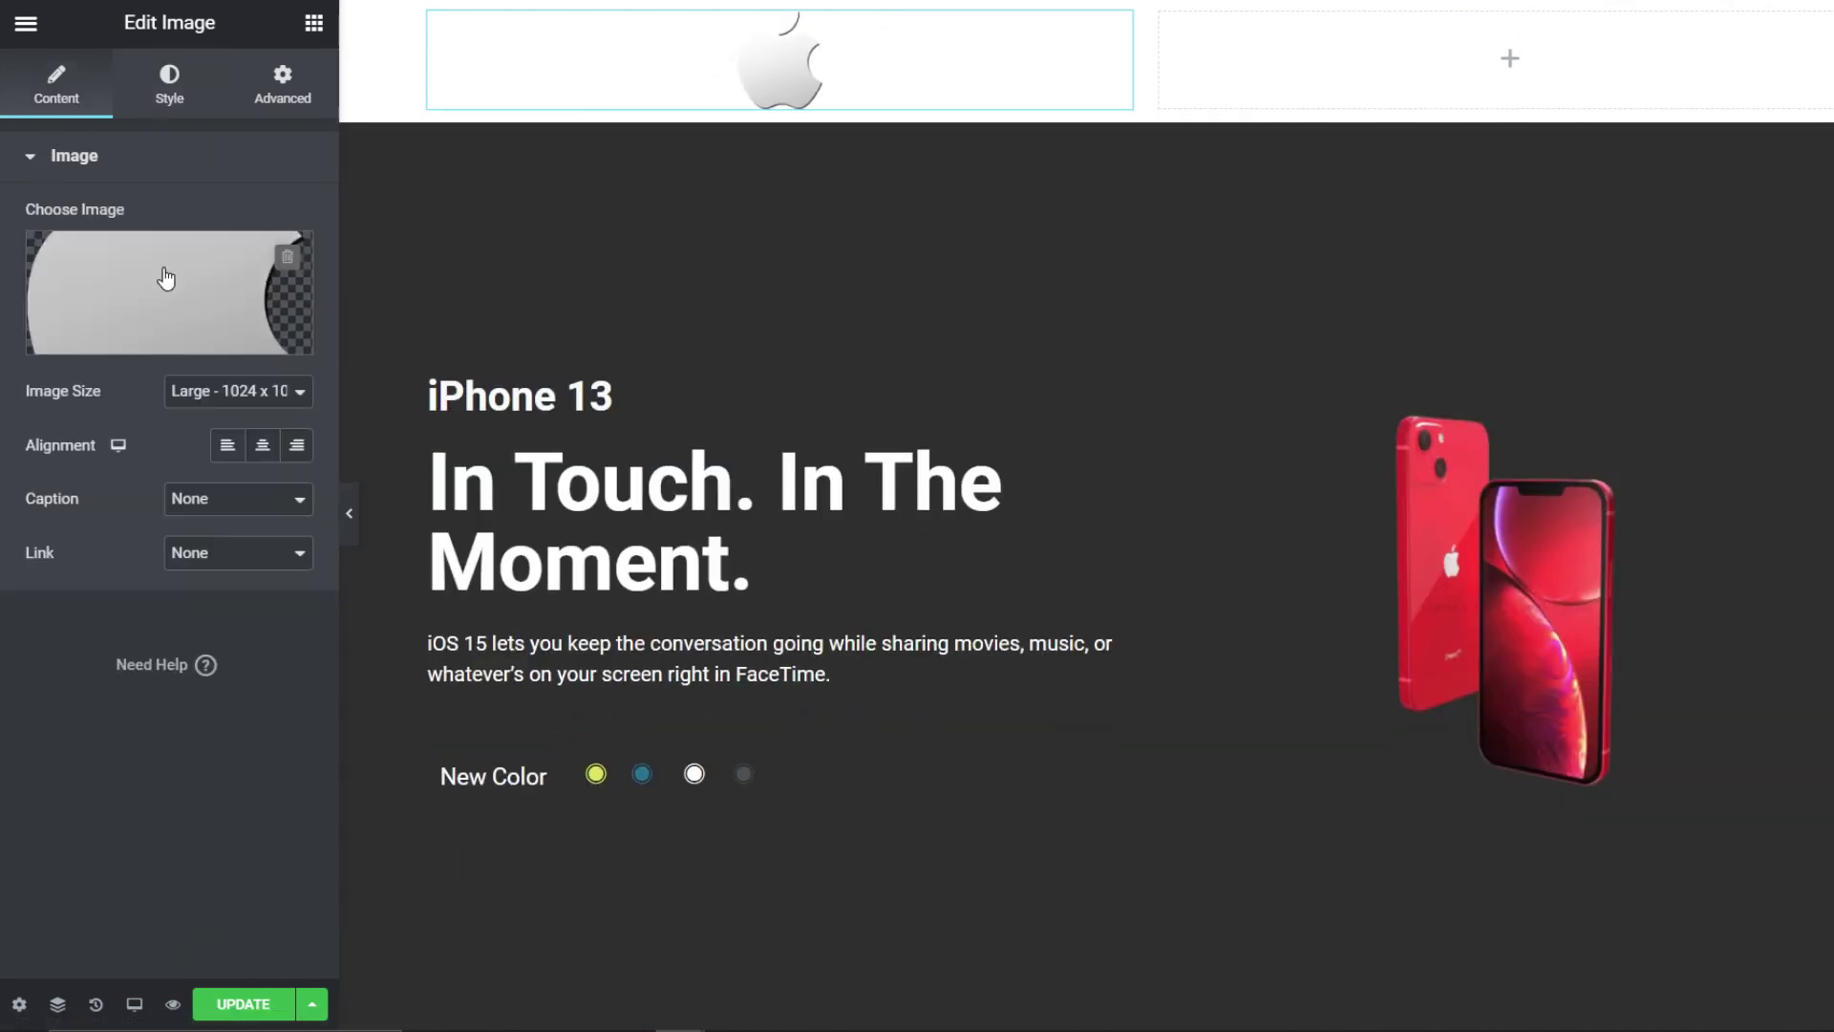
pyautogui.click(227, 435)
pyautogui.click(169, 96)
pyautogui.moveTo(48, 253); pyautogui.dragTo(35, 248)
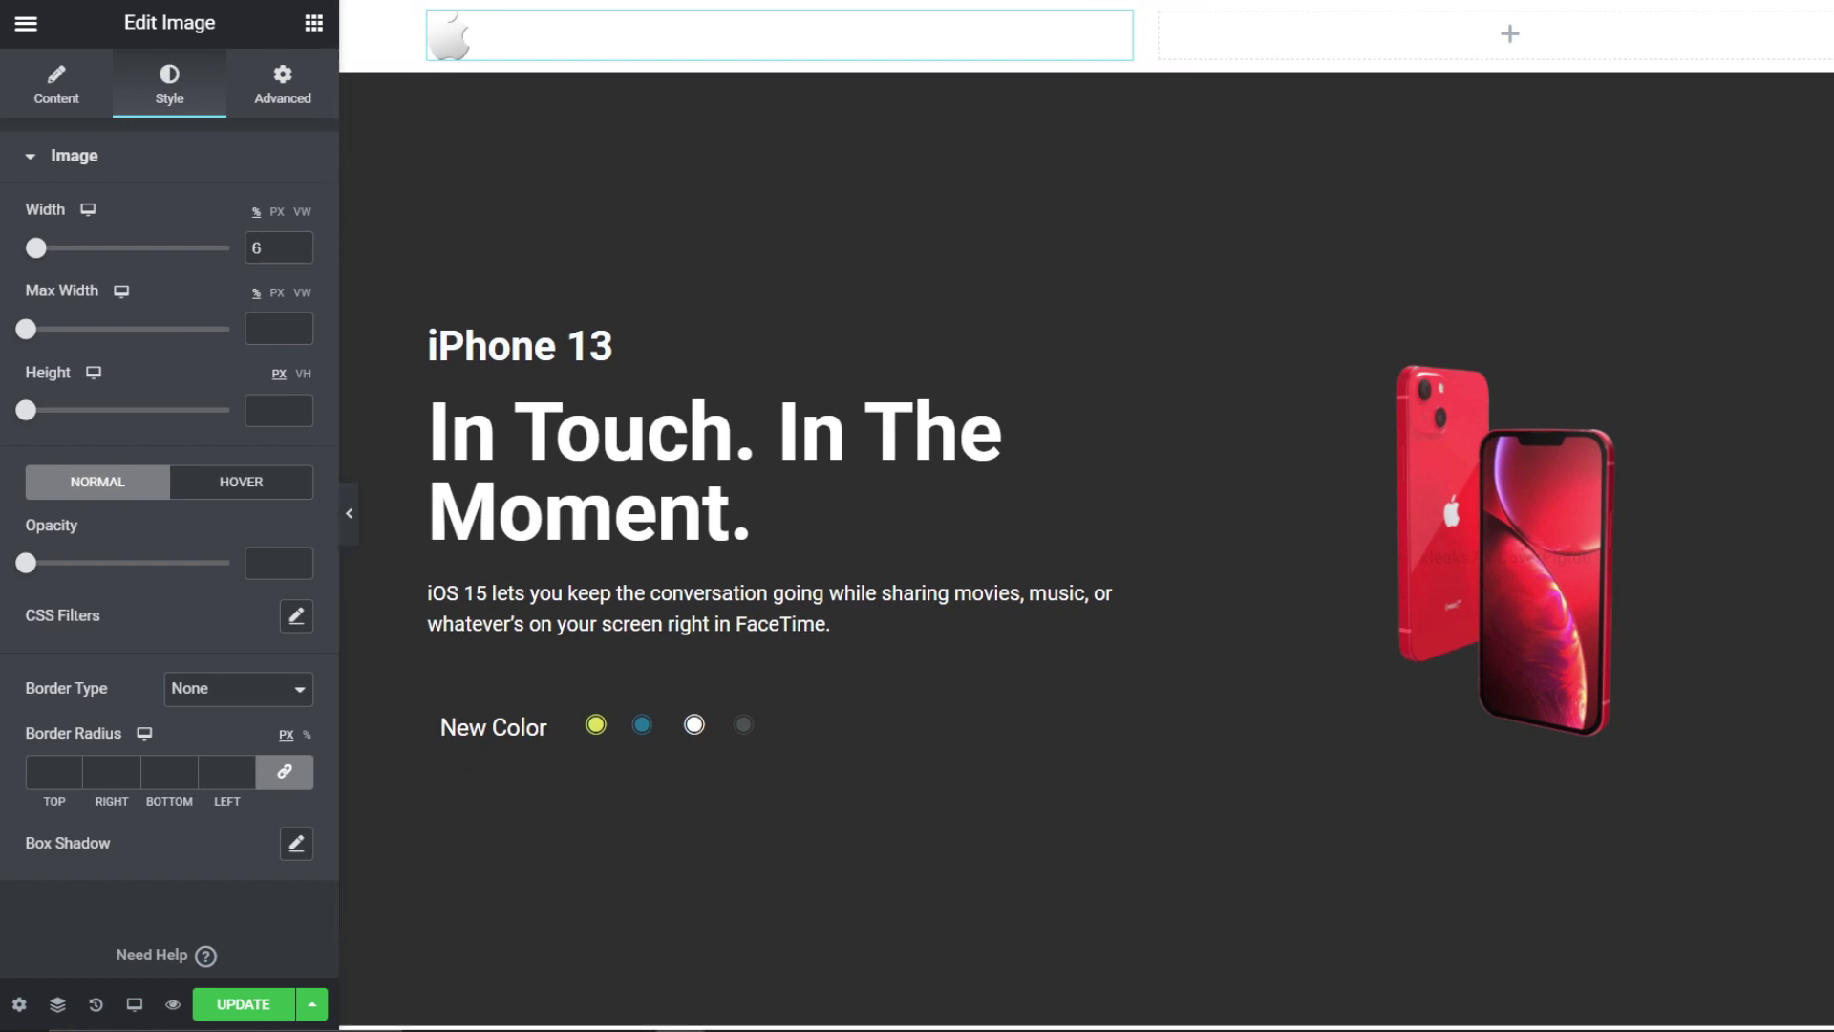
# Step: Add a Nav Menu widget to the header's second column, using the "iphone" menu aligned to the right
pyautogui.click(314, 25)
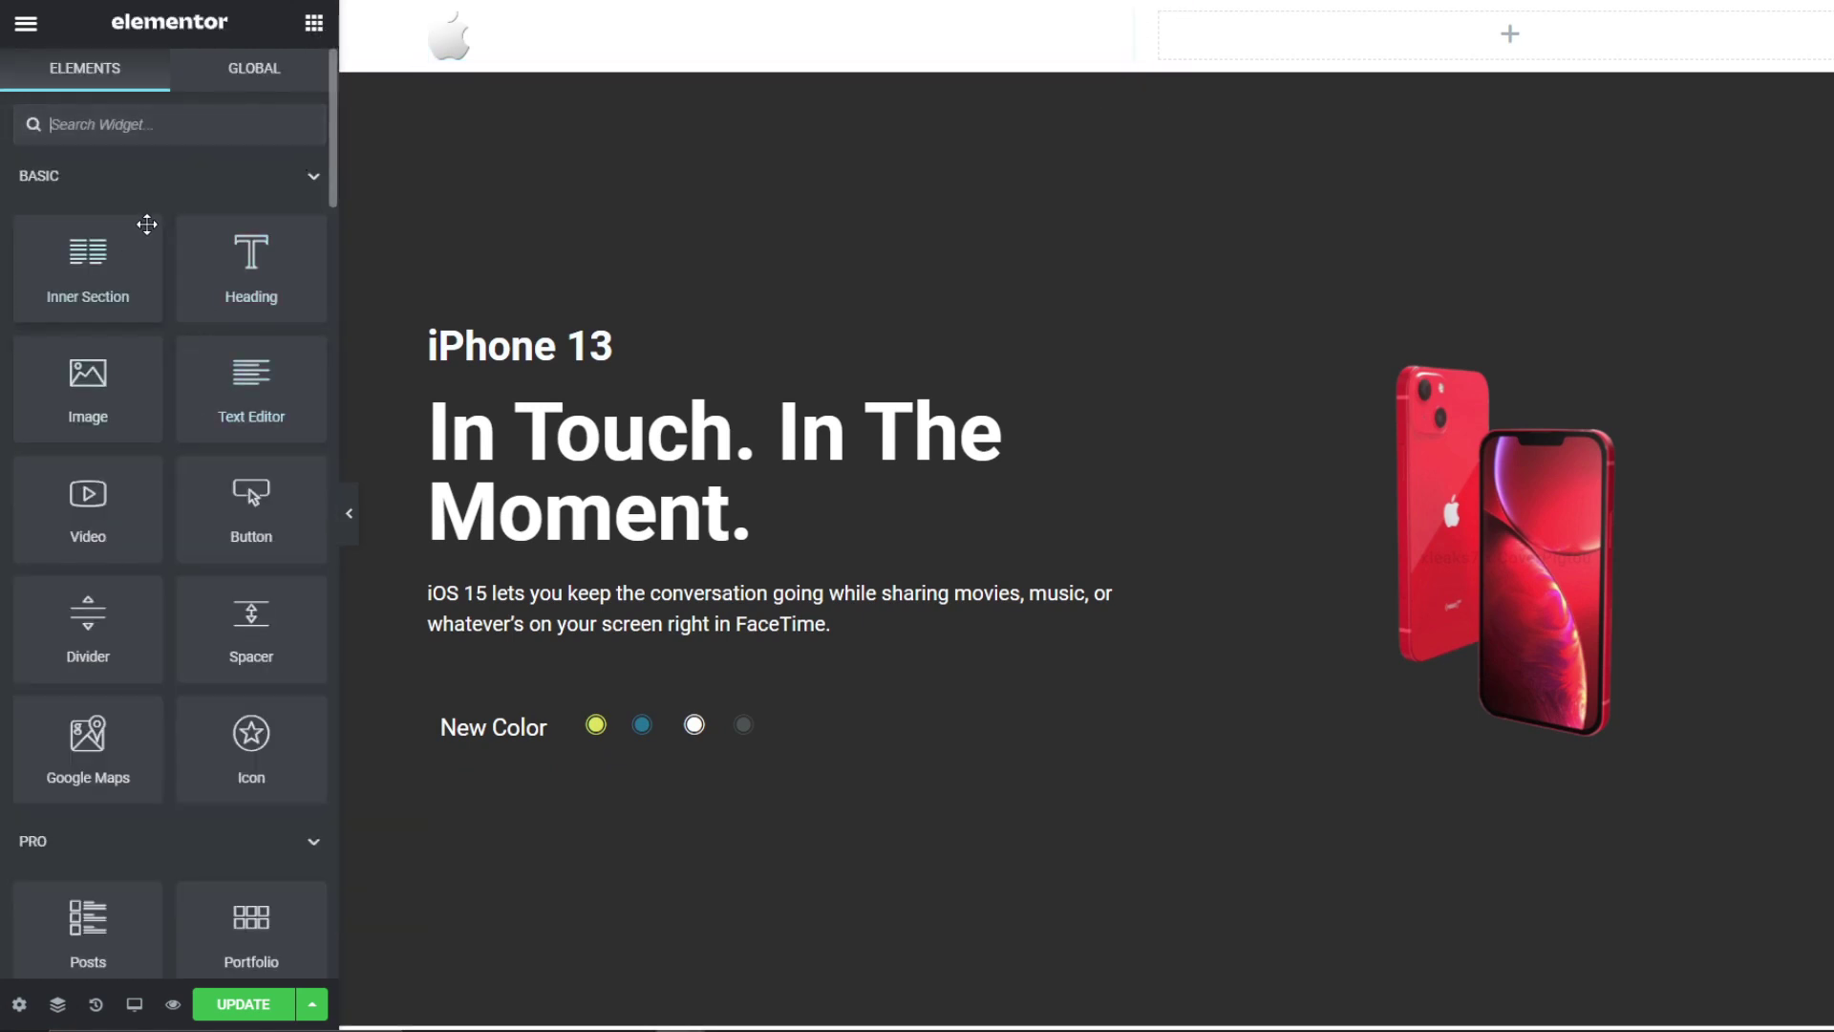
pyautogui.click(134, 134)
pyautogui.write('menu')
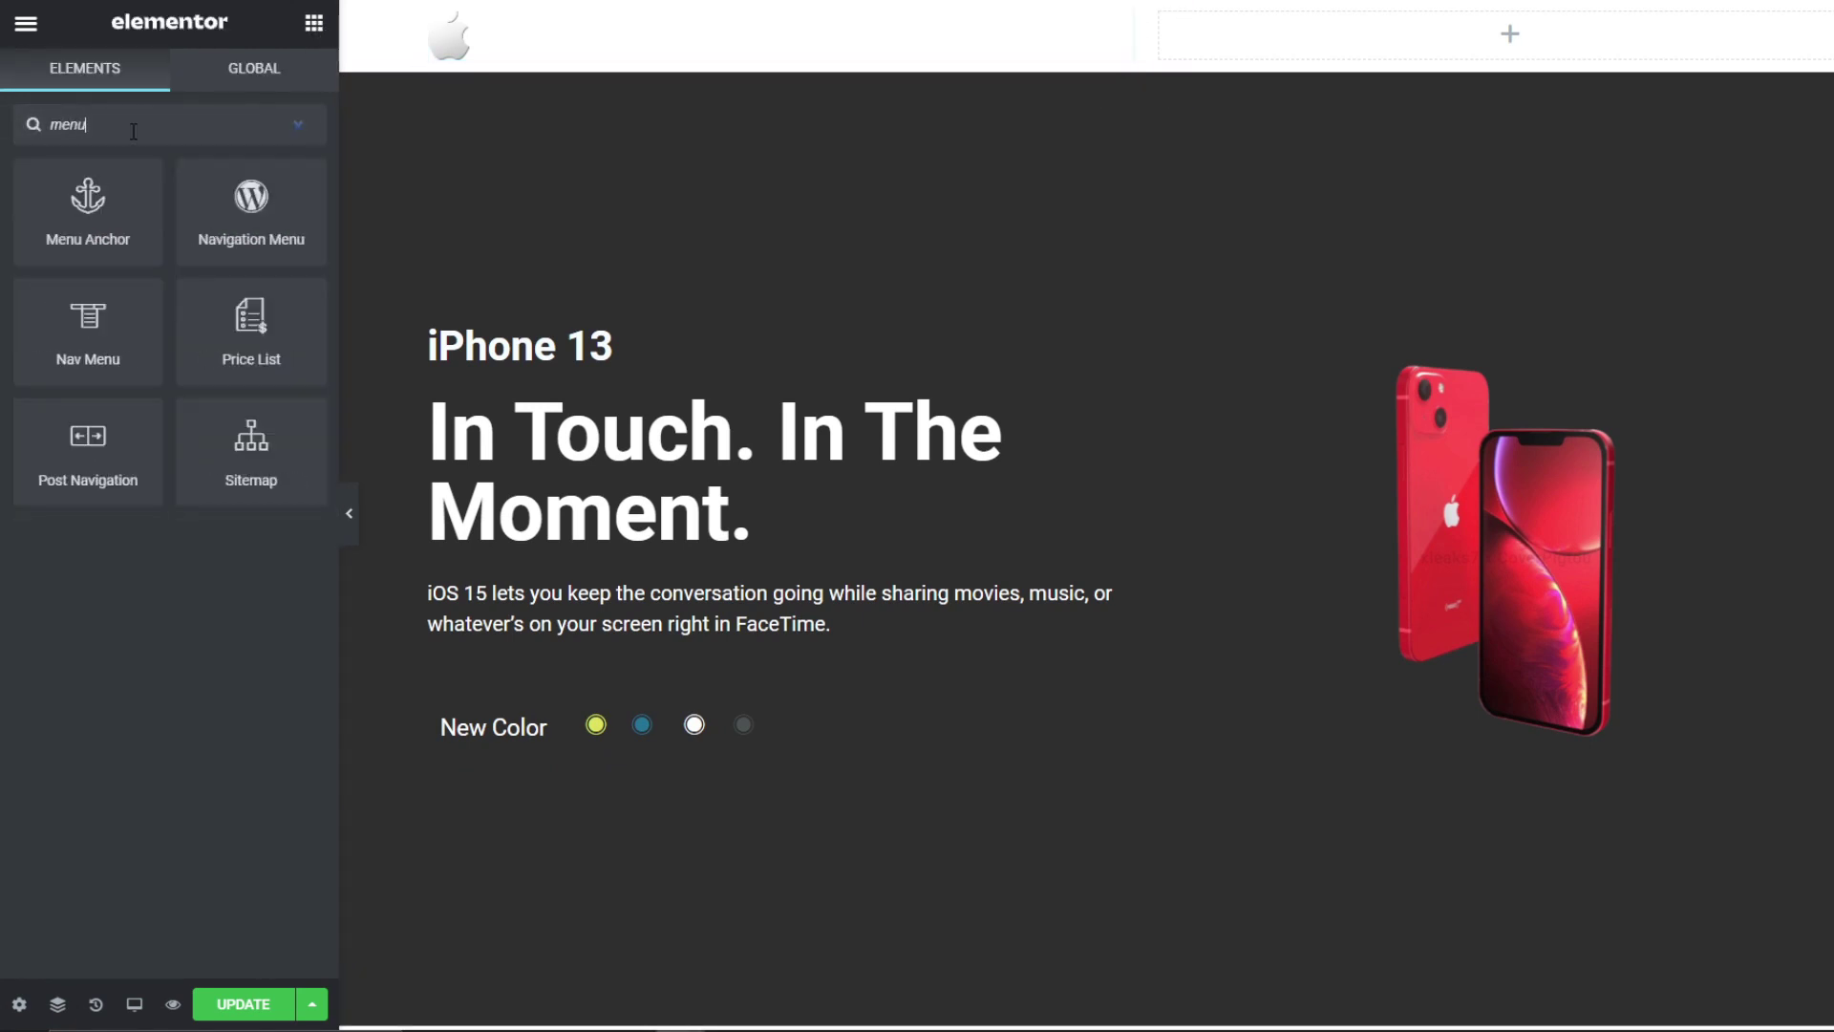
pyautogui.moveTo(130, 306); pyautogui.dragTo(1607, 56)
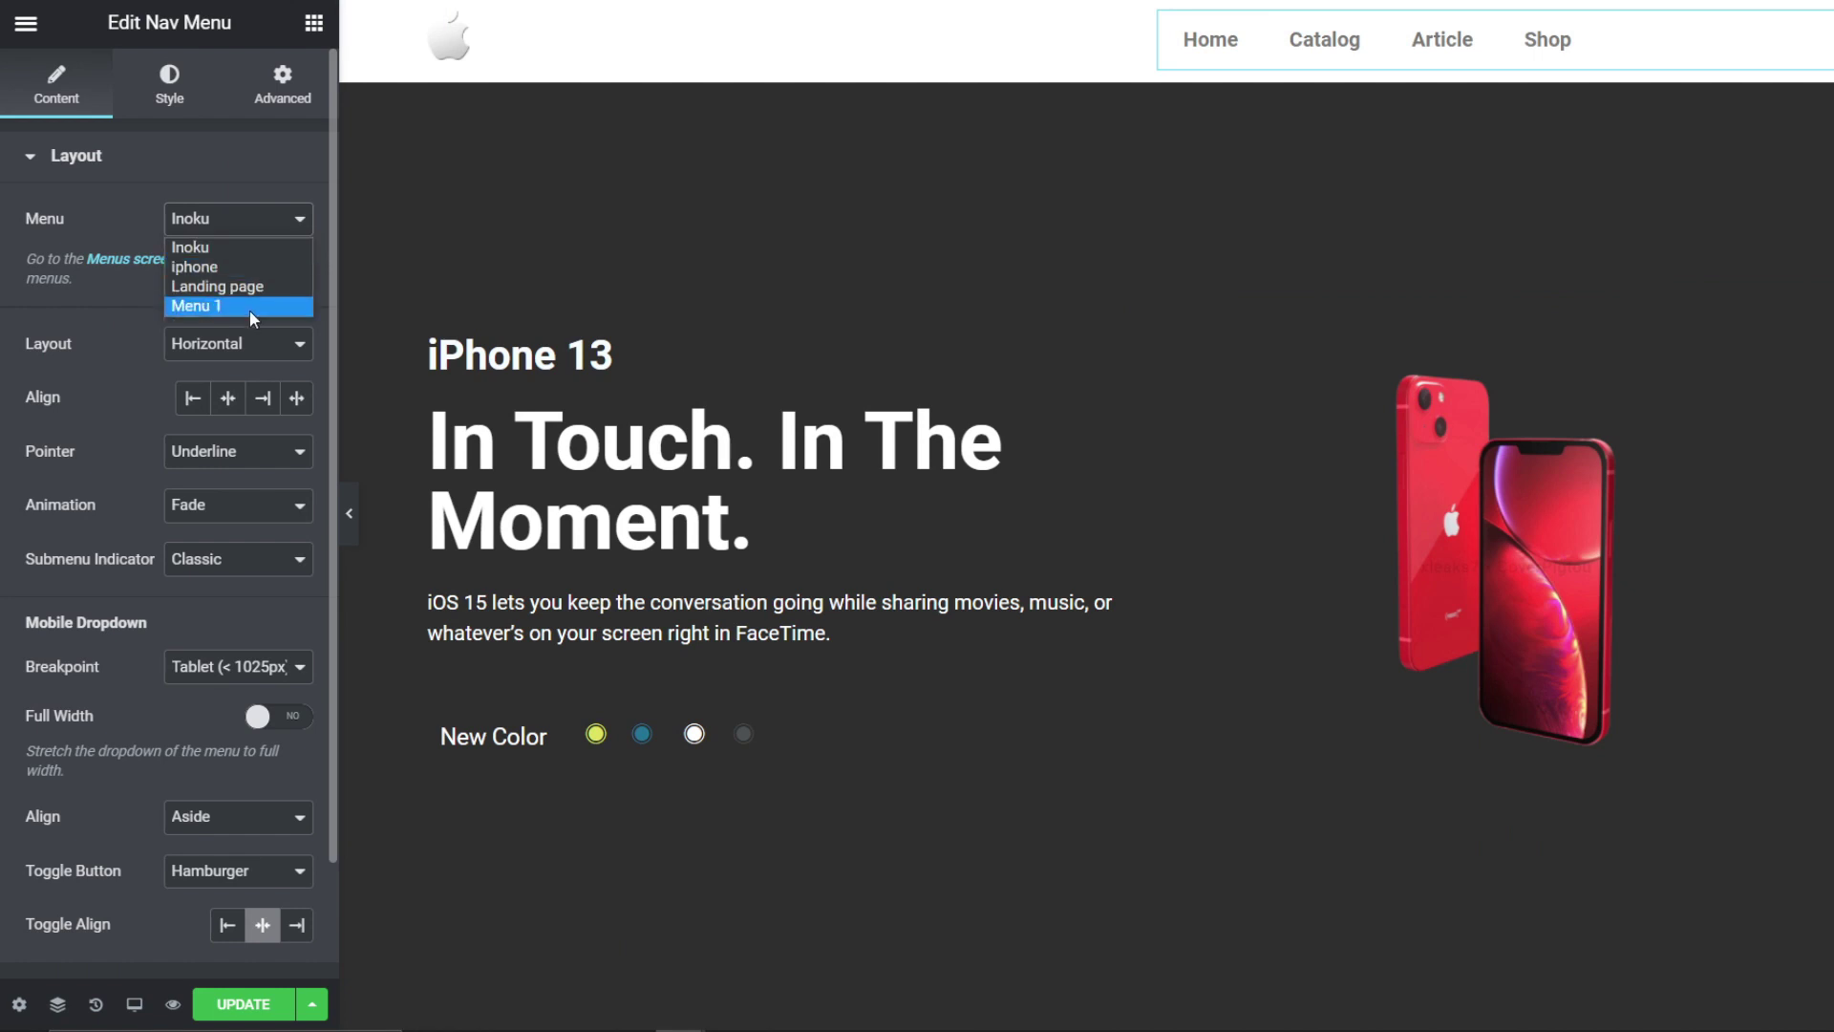
pyautogui.click(230, 267)
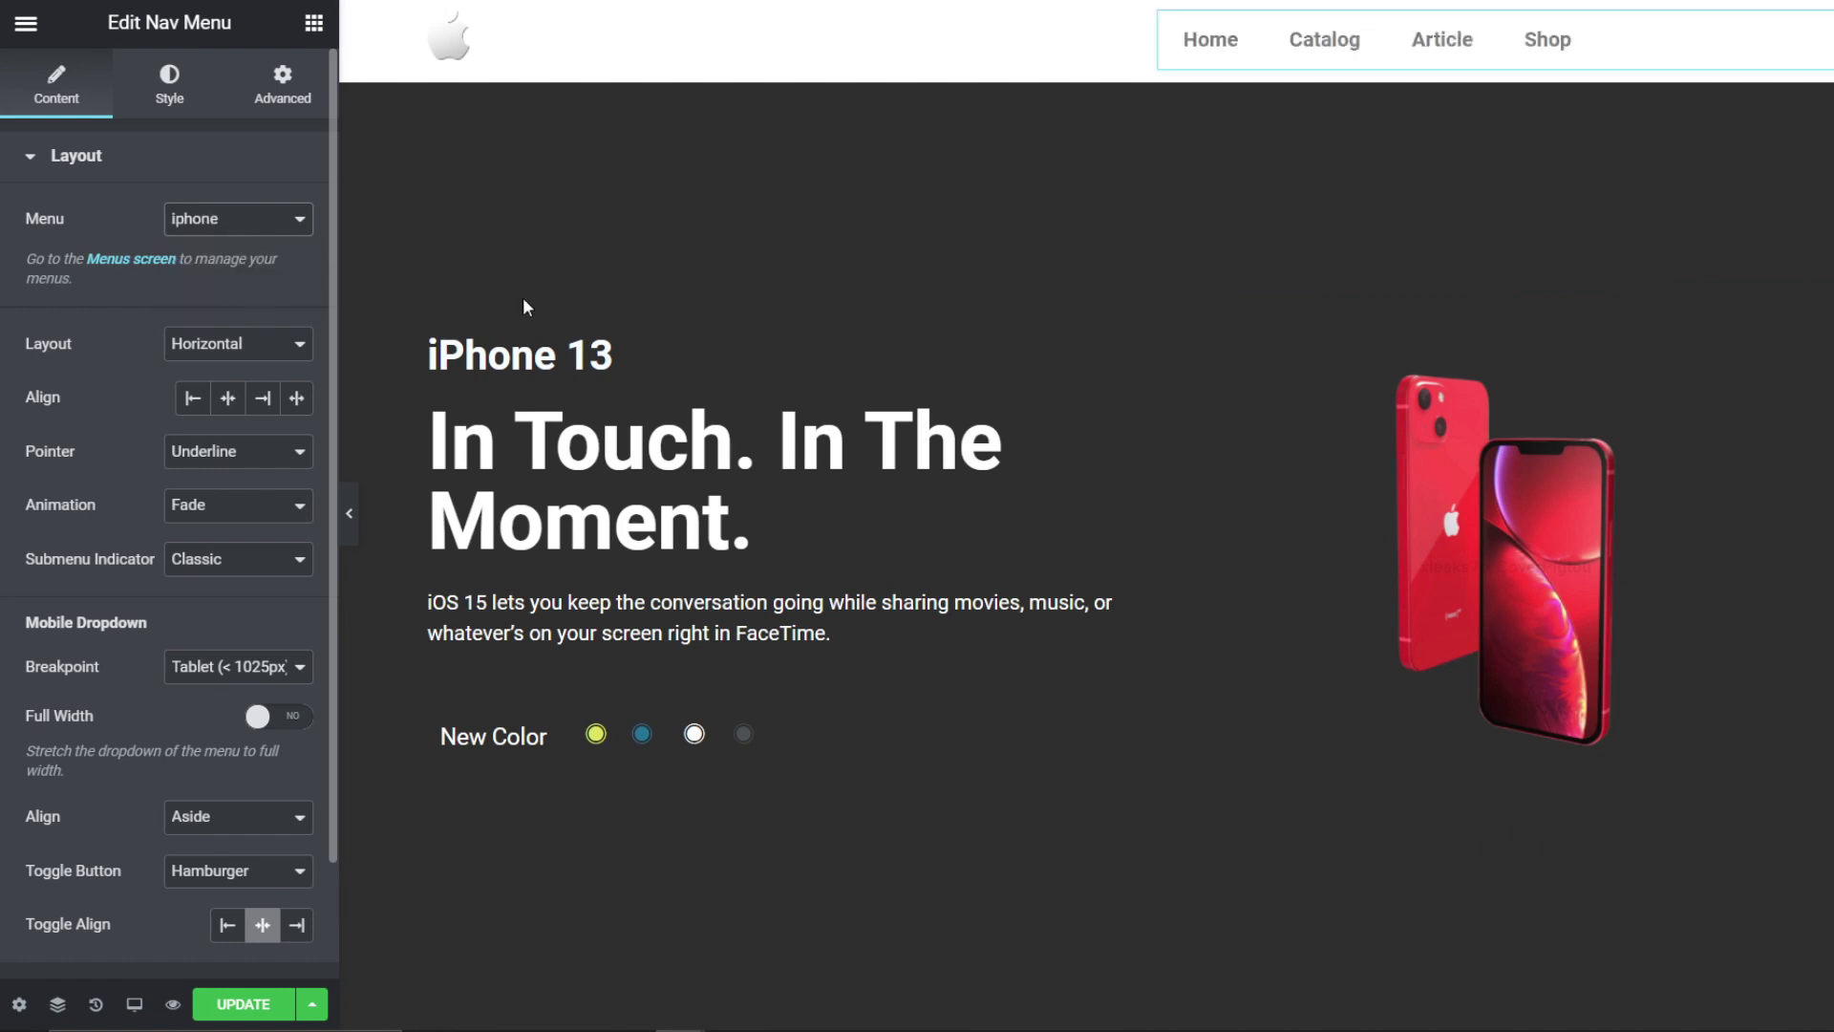
pyautogui.click(262, 398)
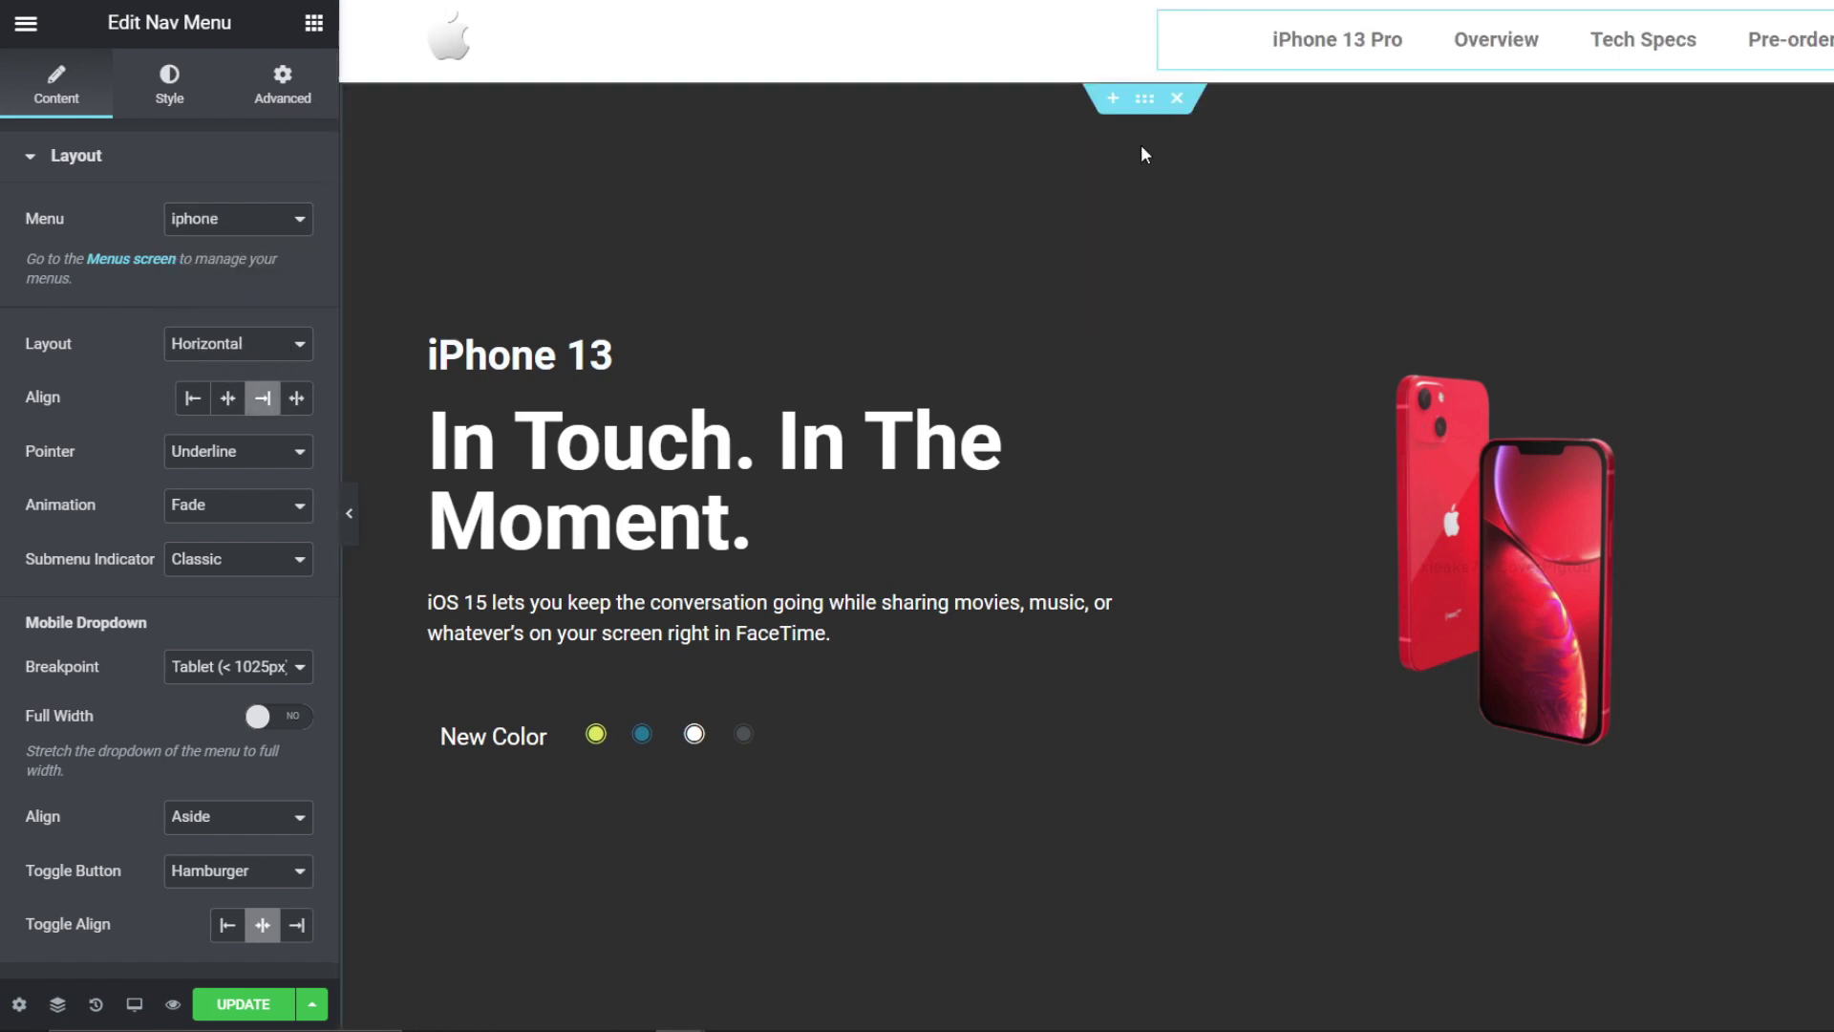
# Step: Copy the hero section's background color #2F2F2F and apply it as the header section's classic background color
pyautogui.click(1145, 98)
pyautogui.click(176, 91)
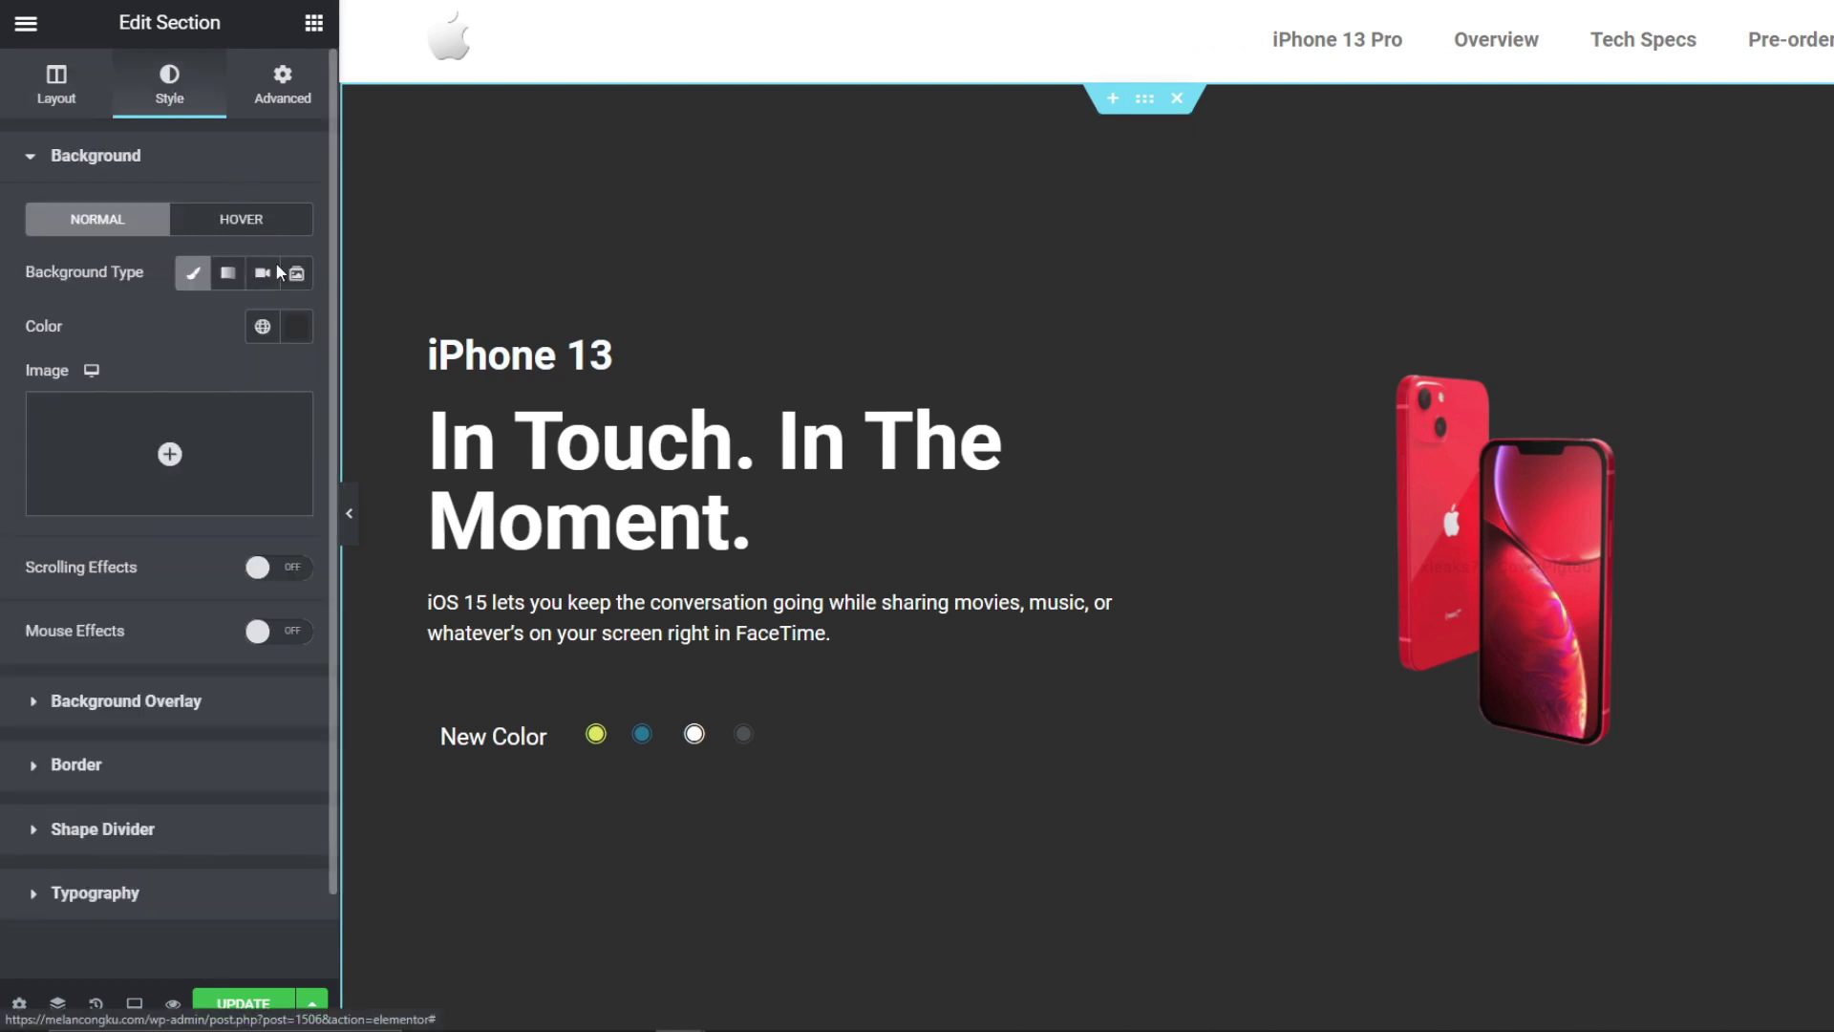
pyautogui.click(297, 325)
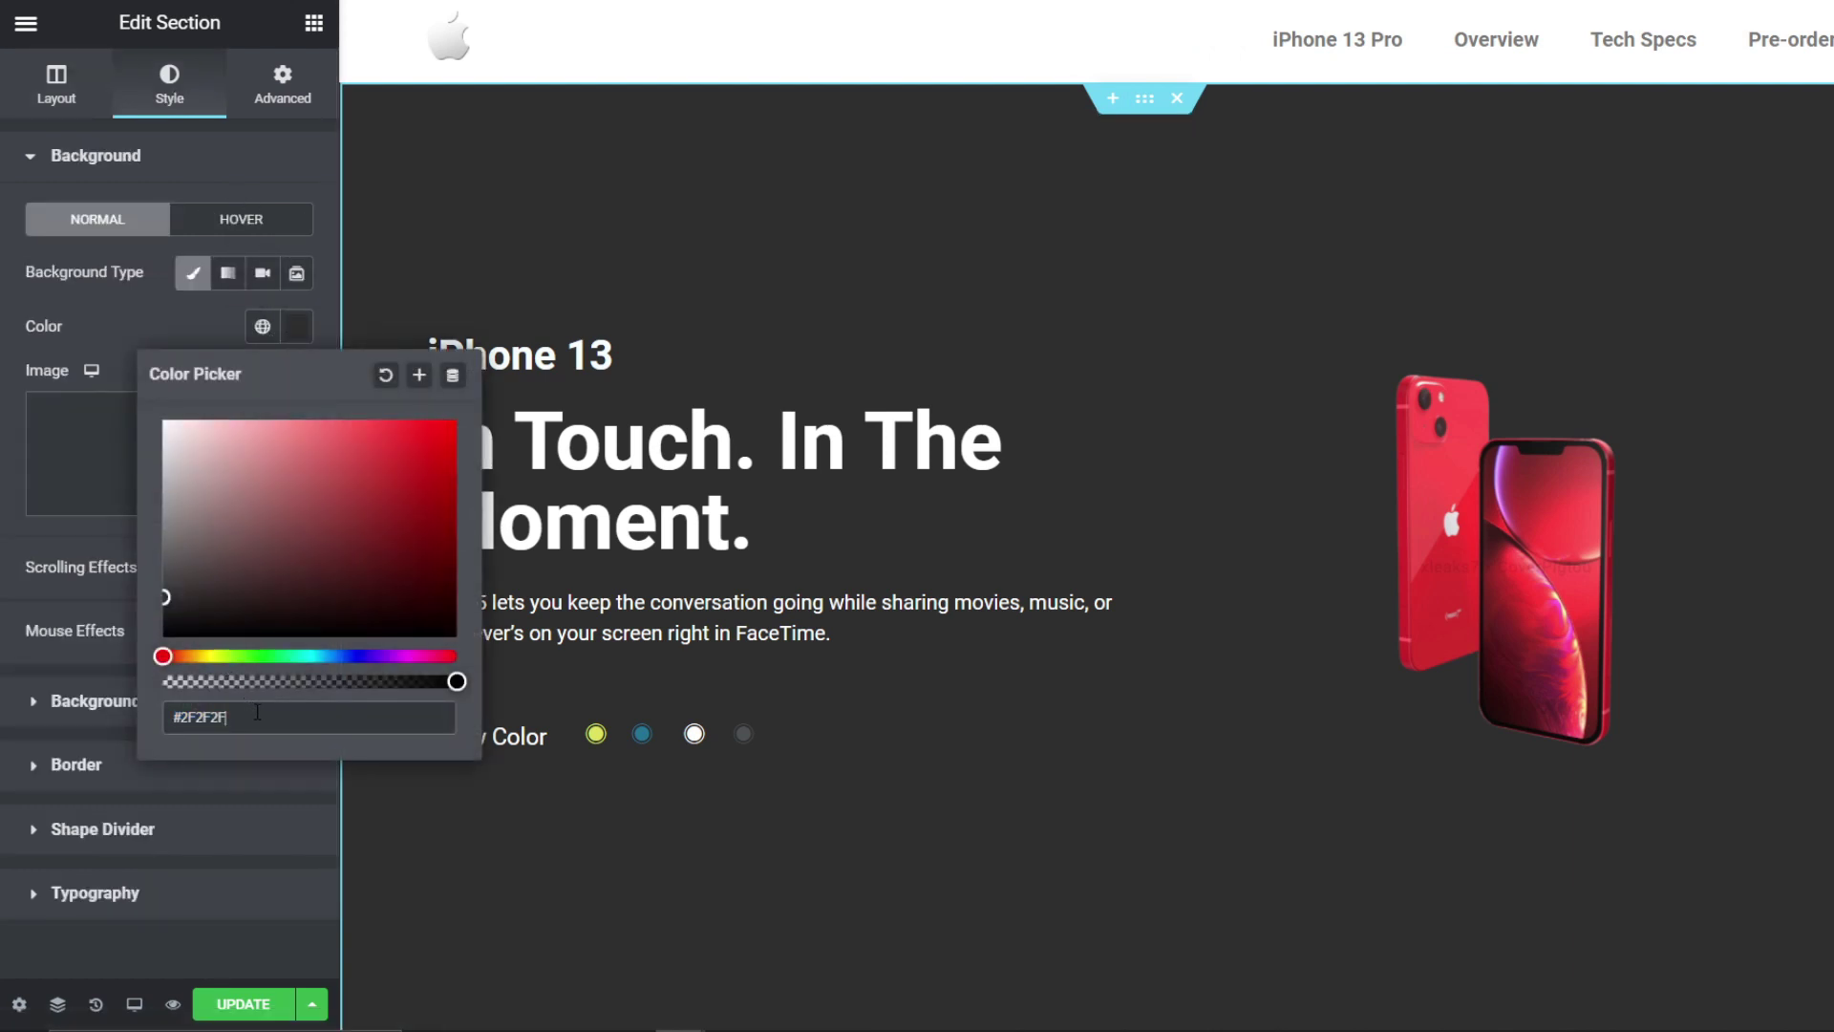
pyautogui.click(257, 711)
pyautogui.hotkey('ctrl', 'c')
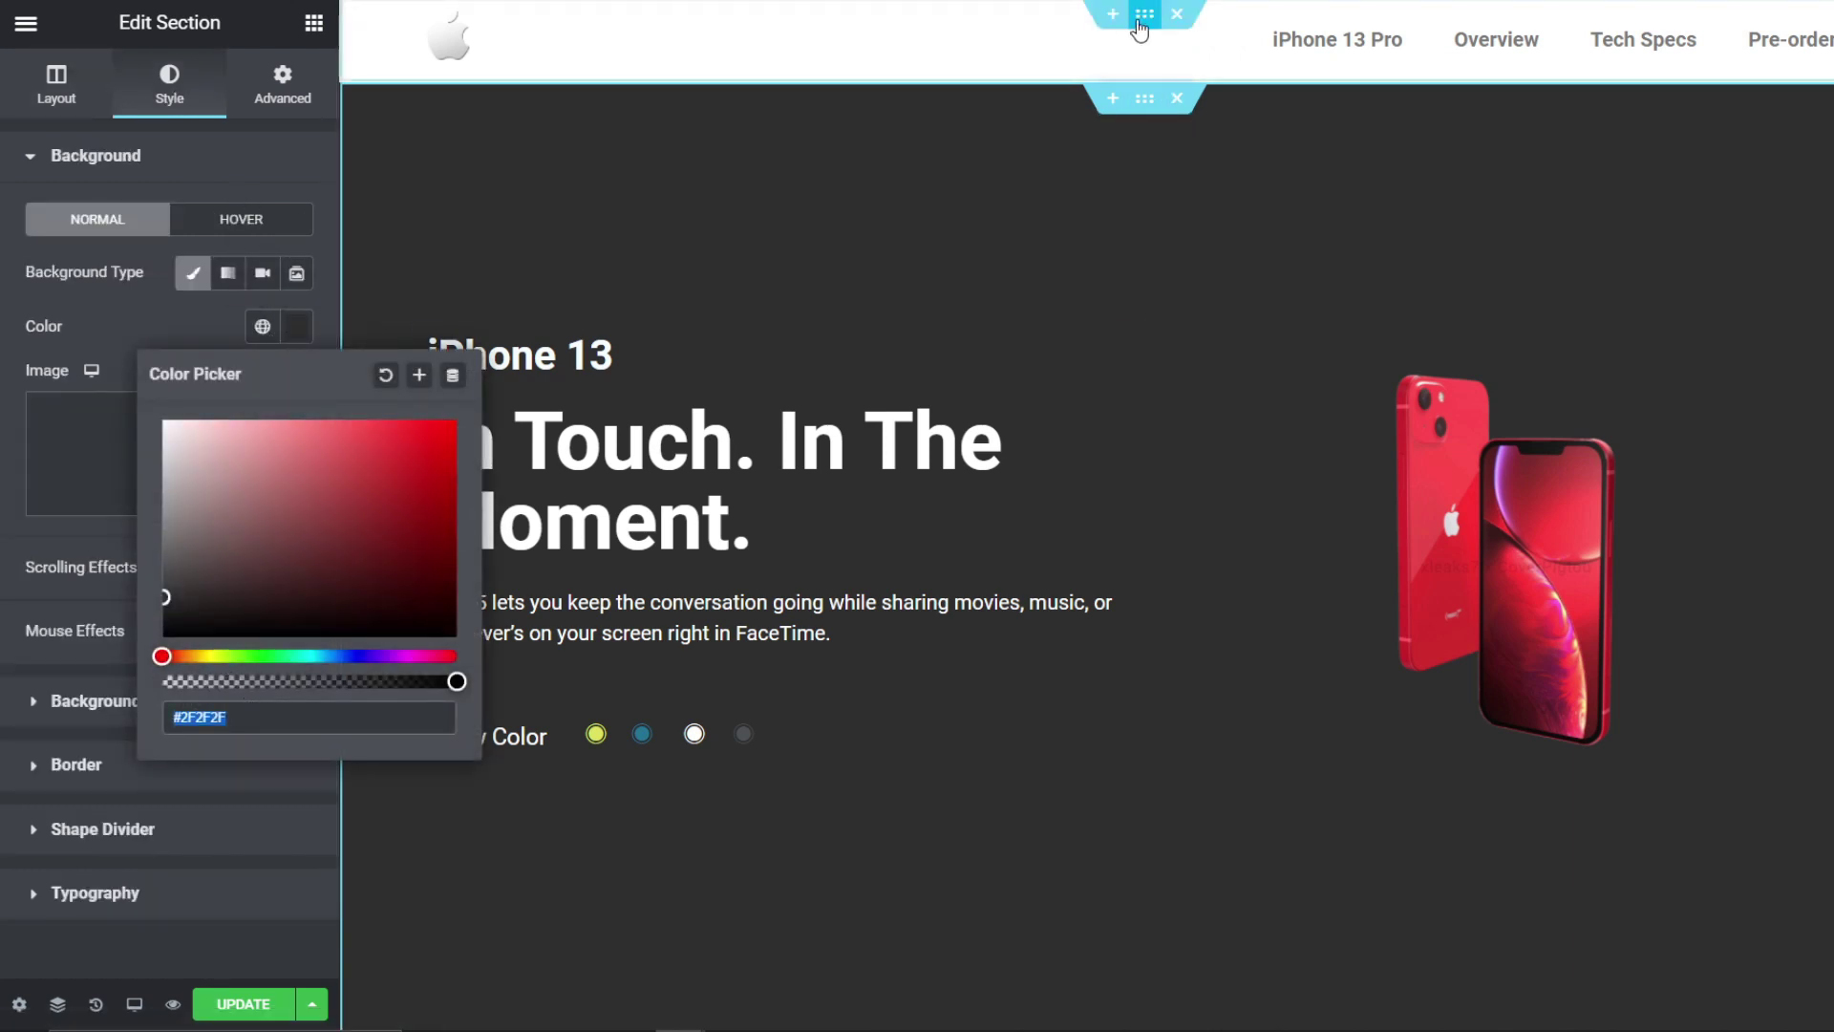
pyautogui.click(1145, 14)
pyautogui.click(239, 219)
pyautogui.click(220, 238)
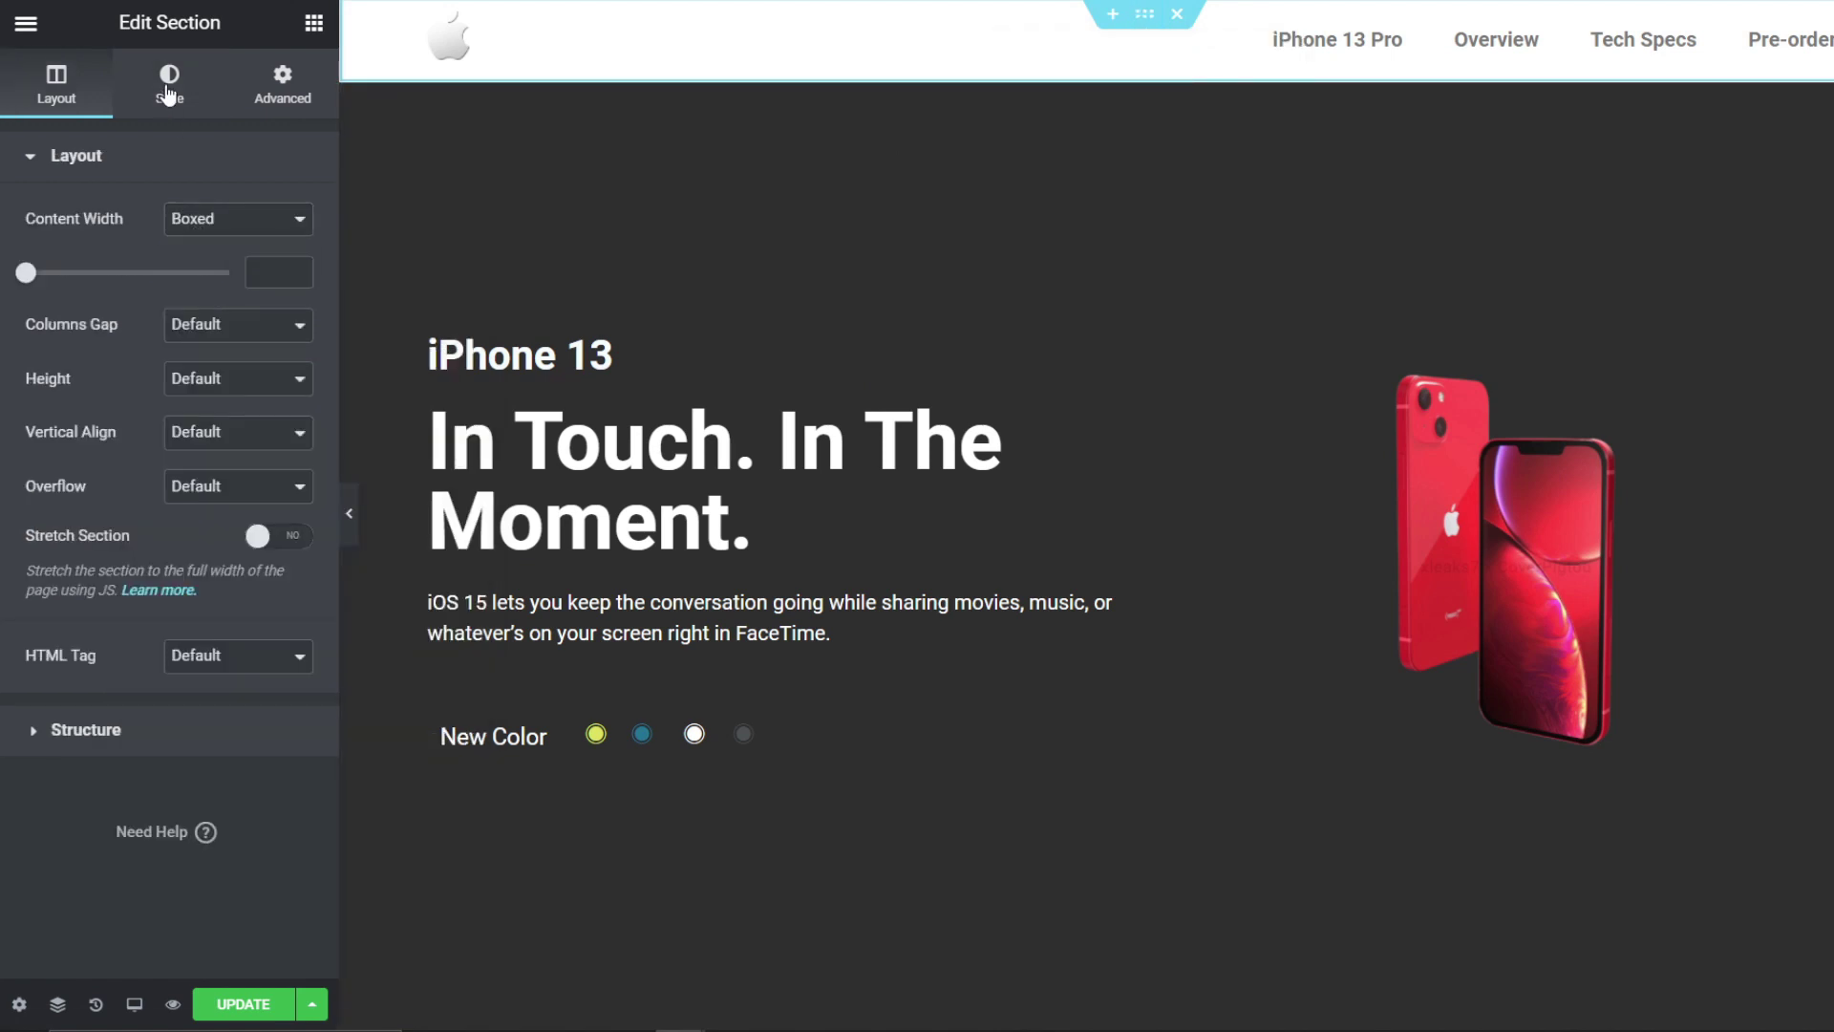
pyautogui.click(169, 84)
pyautogui.click(192, 273)
pyautogui.click(297, 326)
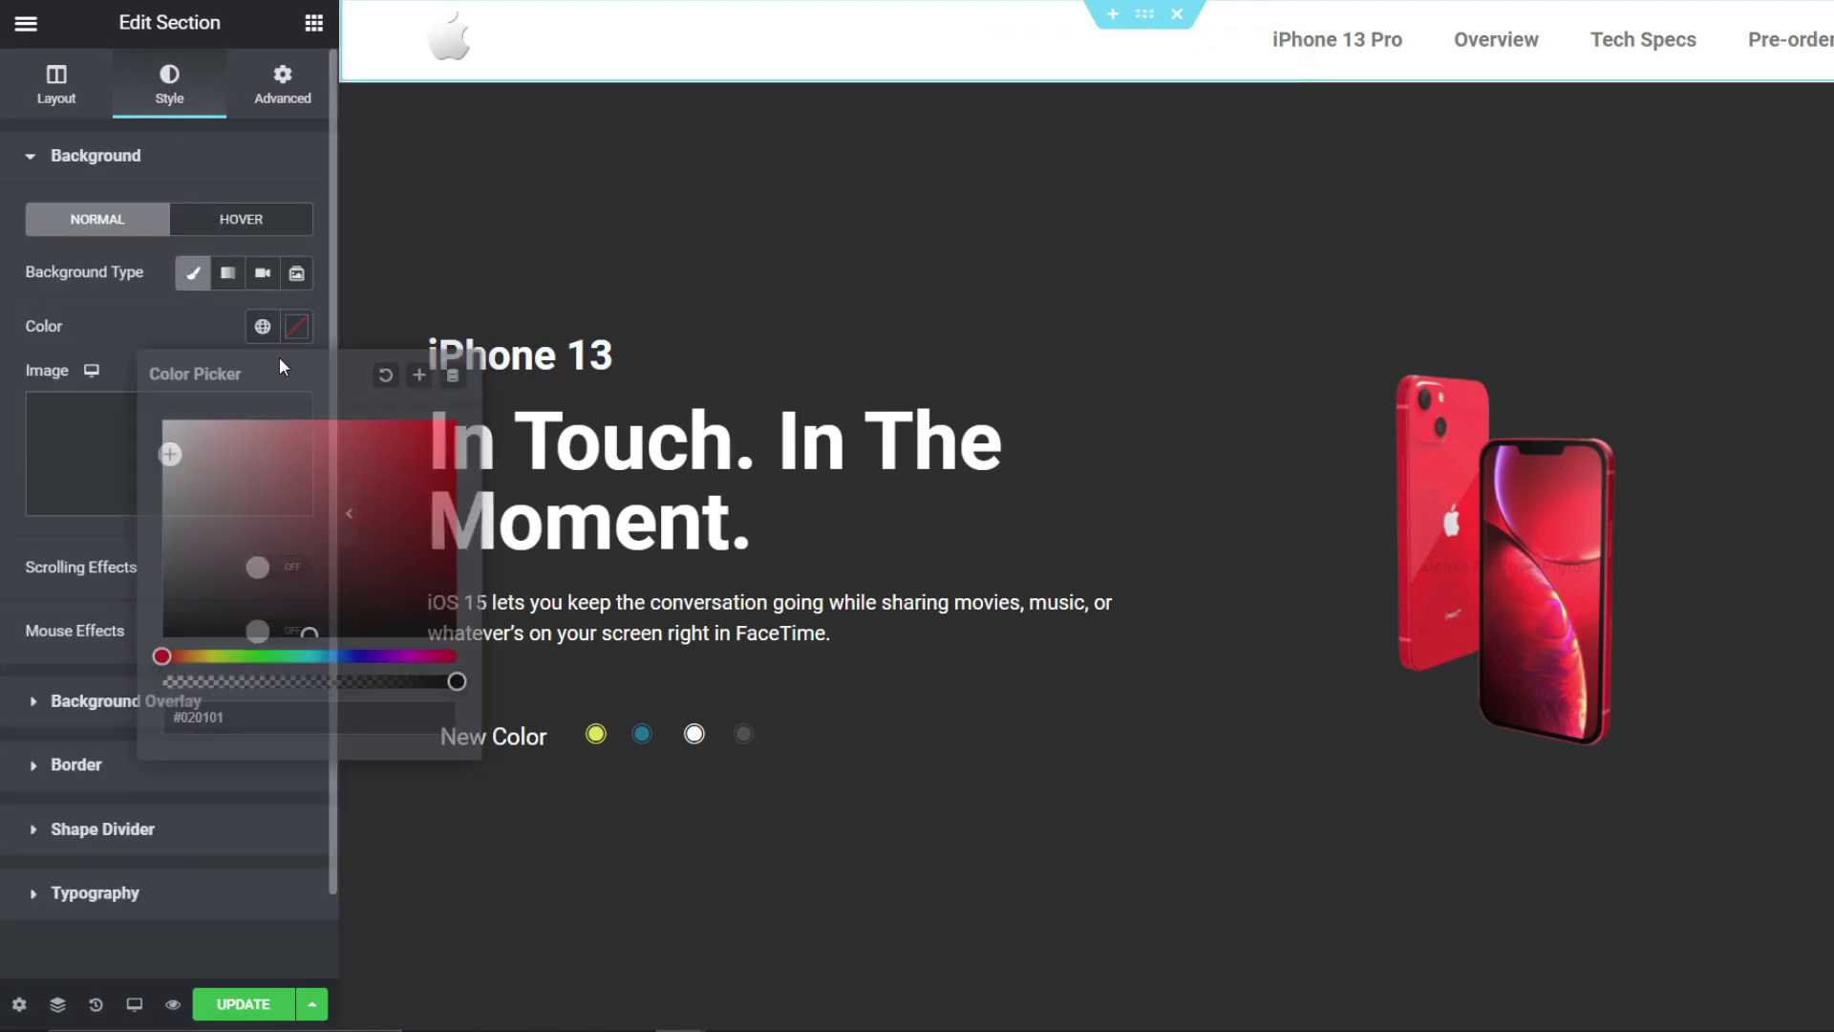
pyautogui.hotkey('ctrl', 'v')
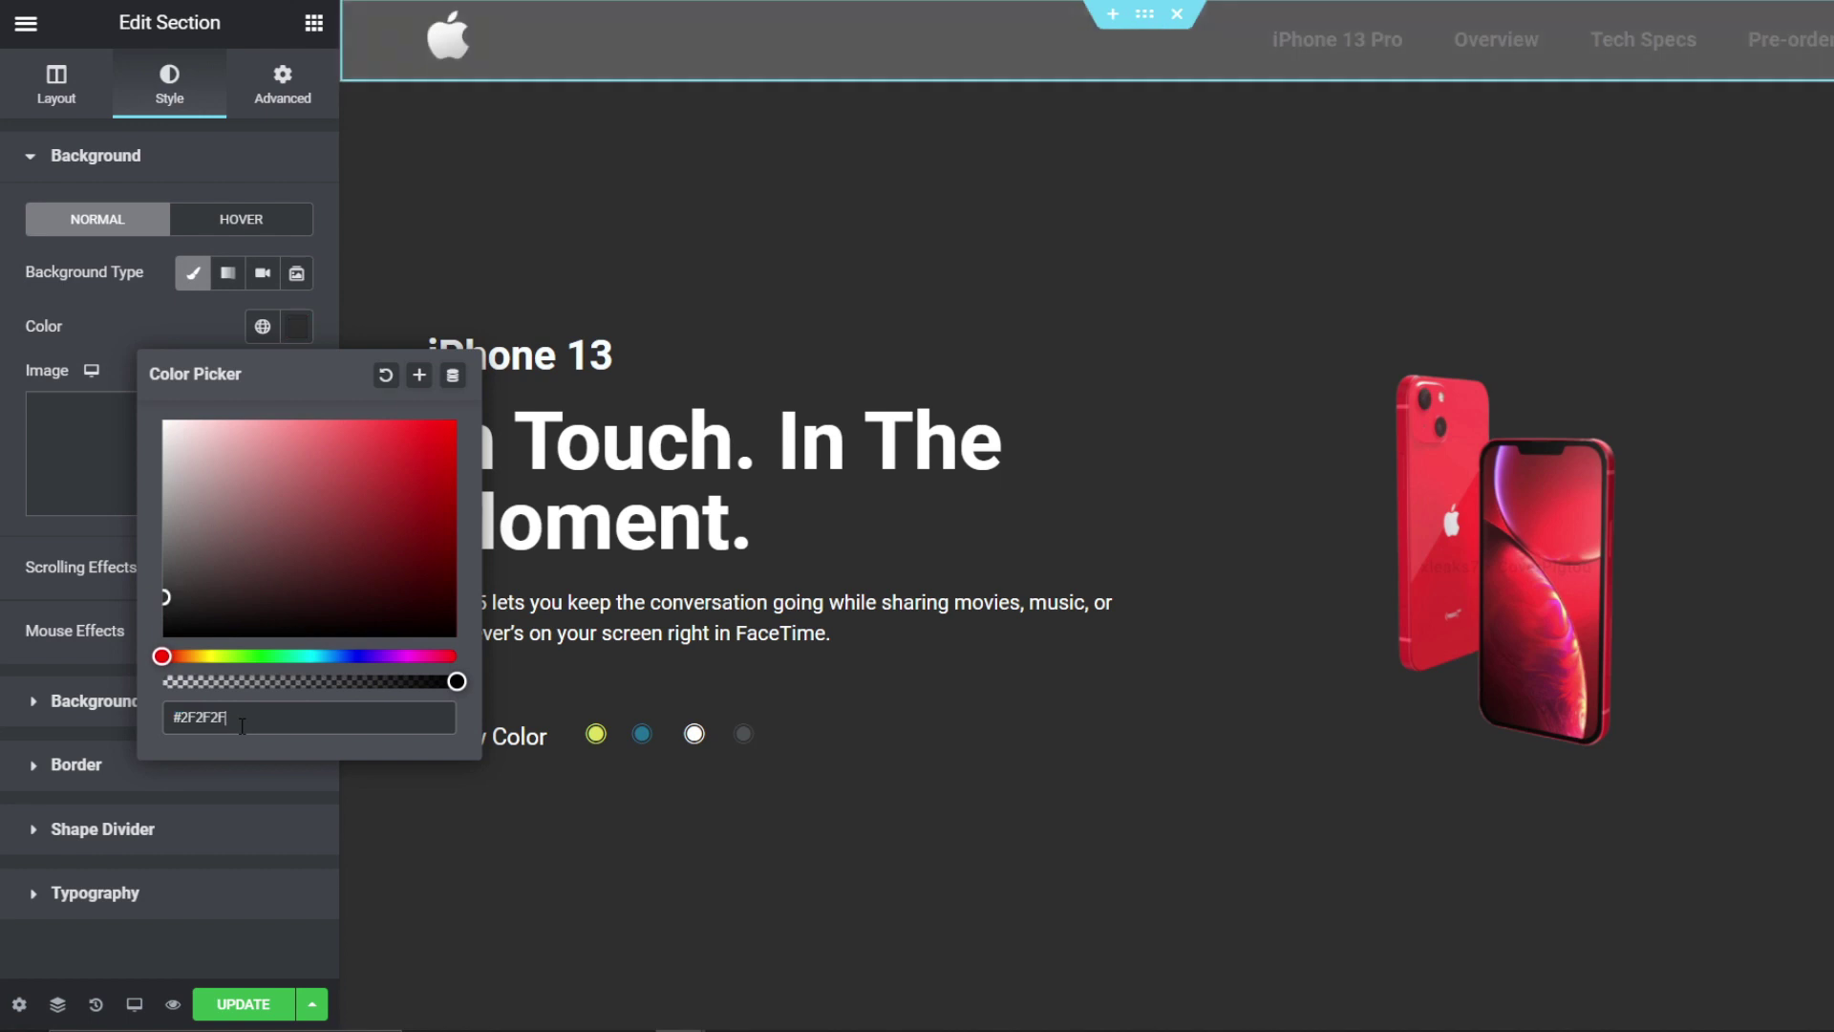
# Step: Set the header menu's pointer to None, make its mobile dropdown full width and align its toggle button right
pyautogui.click(1337, 39)
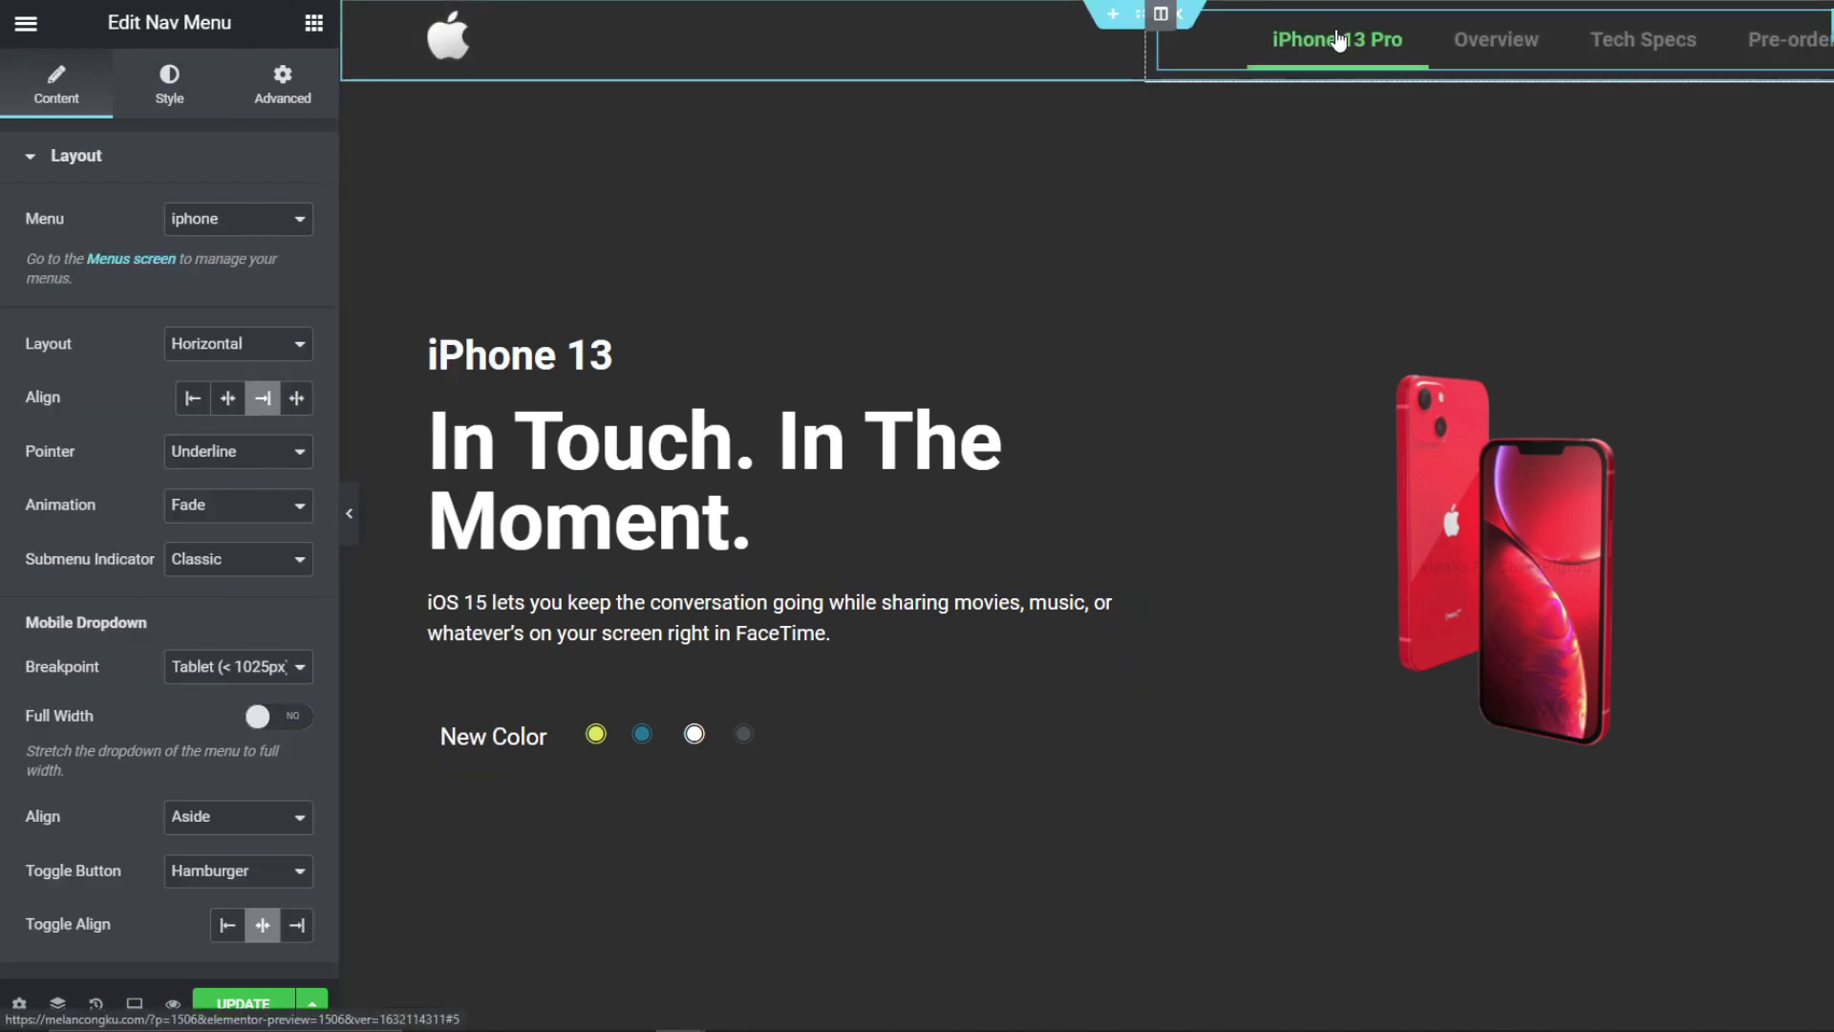
pyautogui.click(201, 450)
pyautogui.click(203, 475)
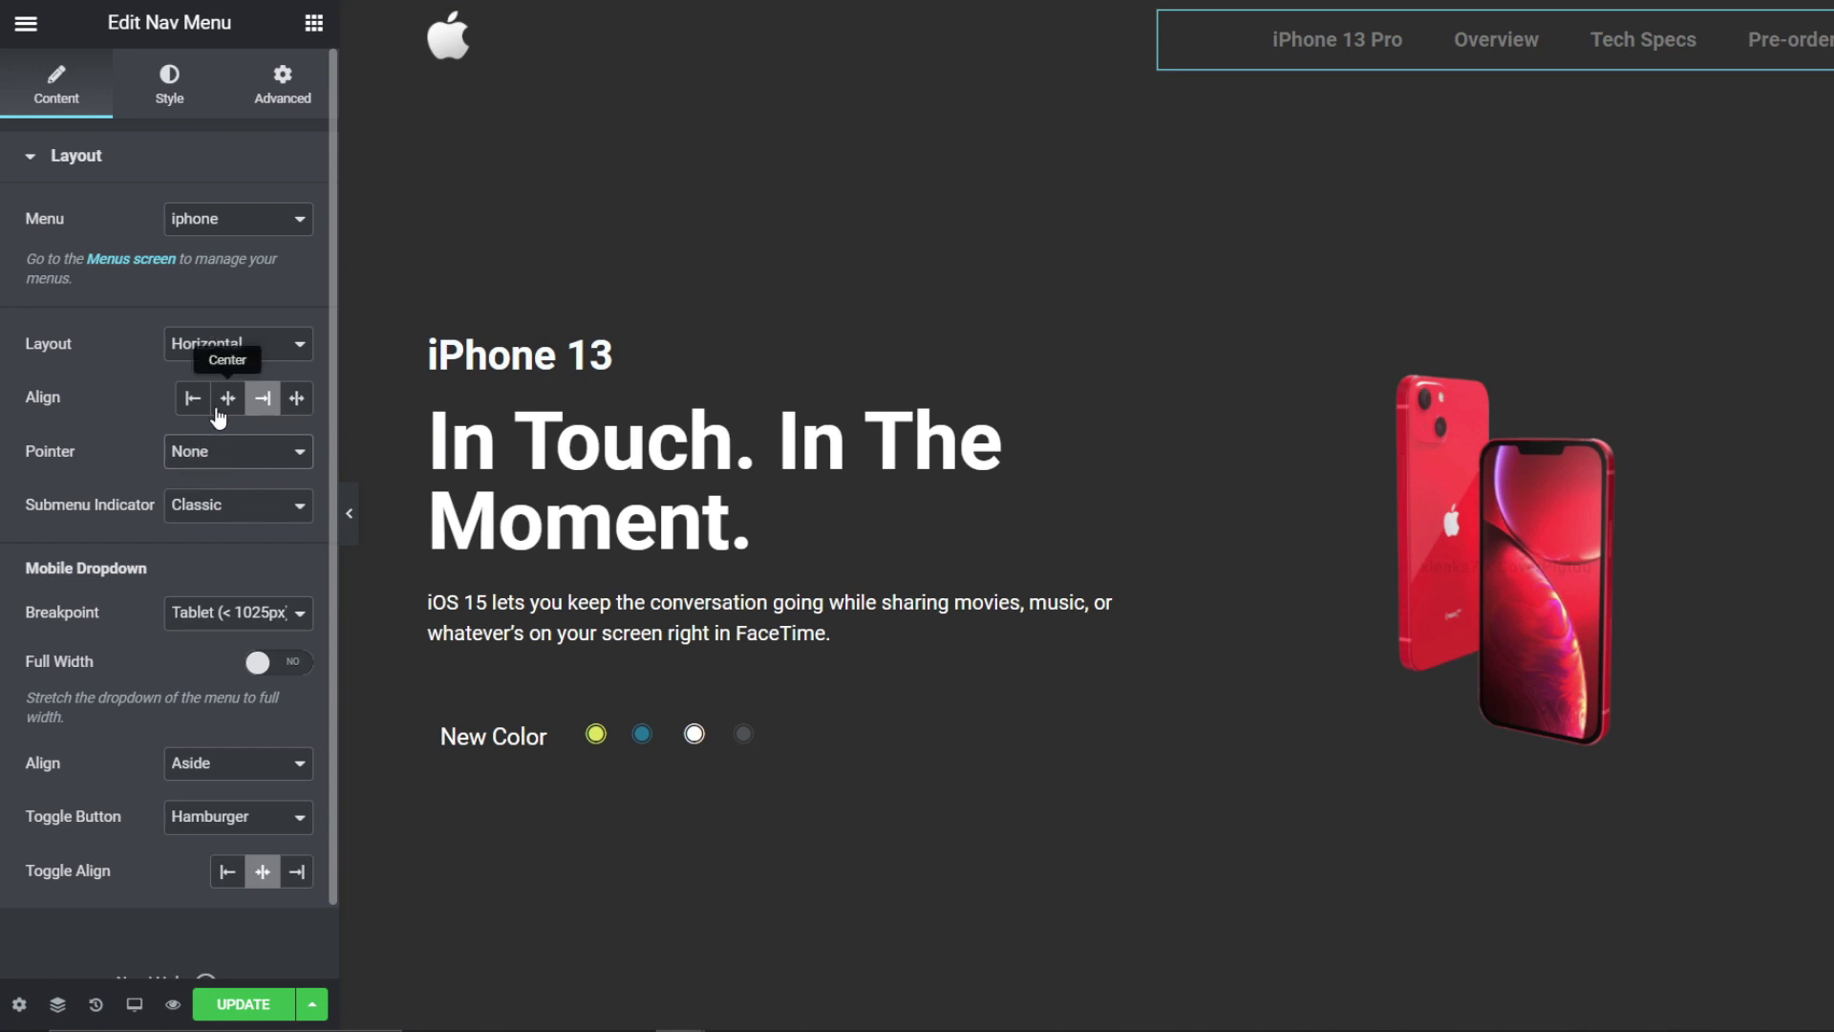
pyautogui.click(275, 664)
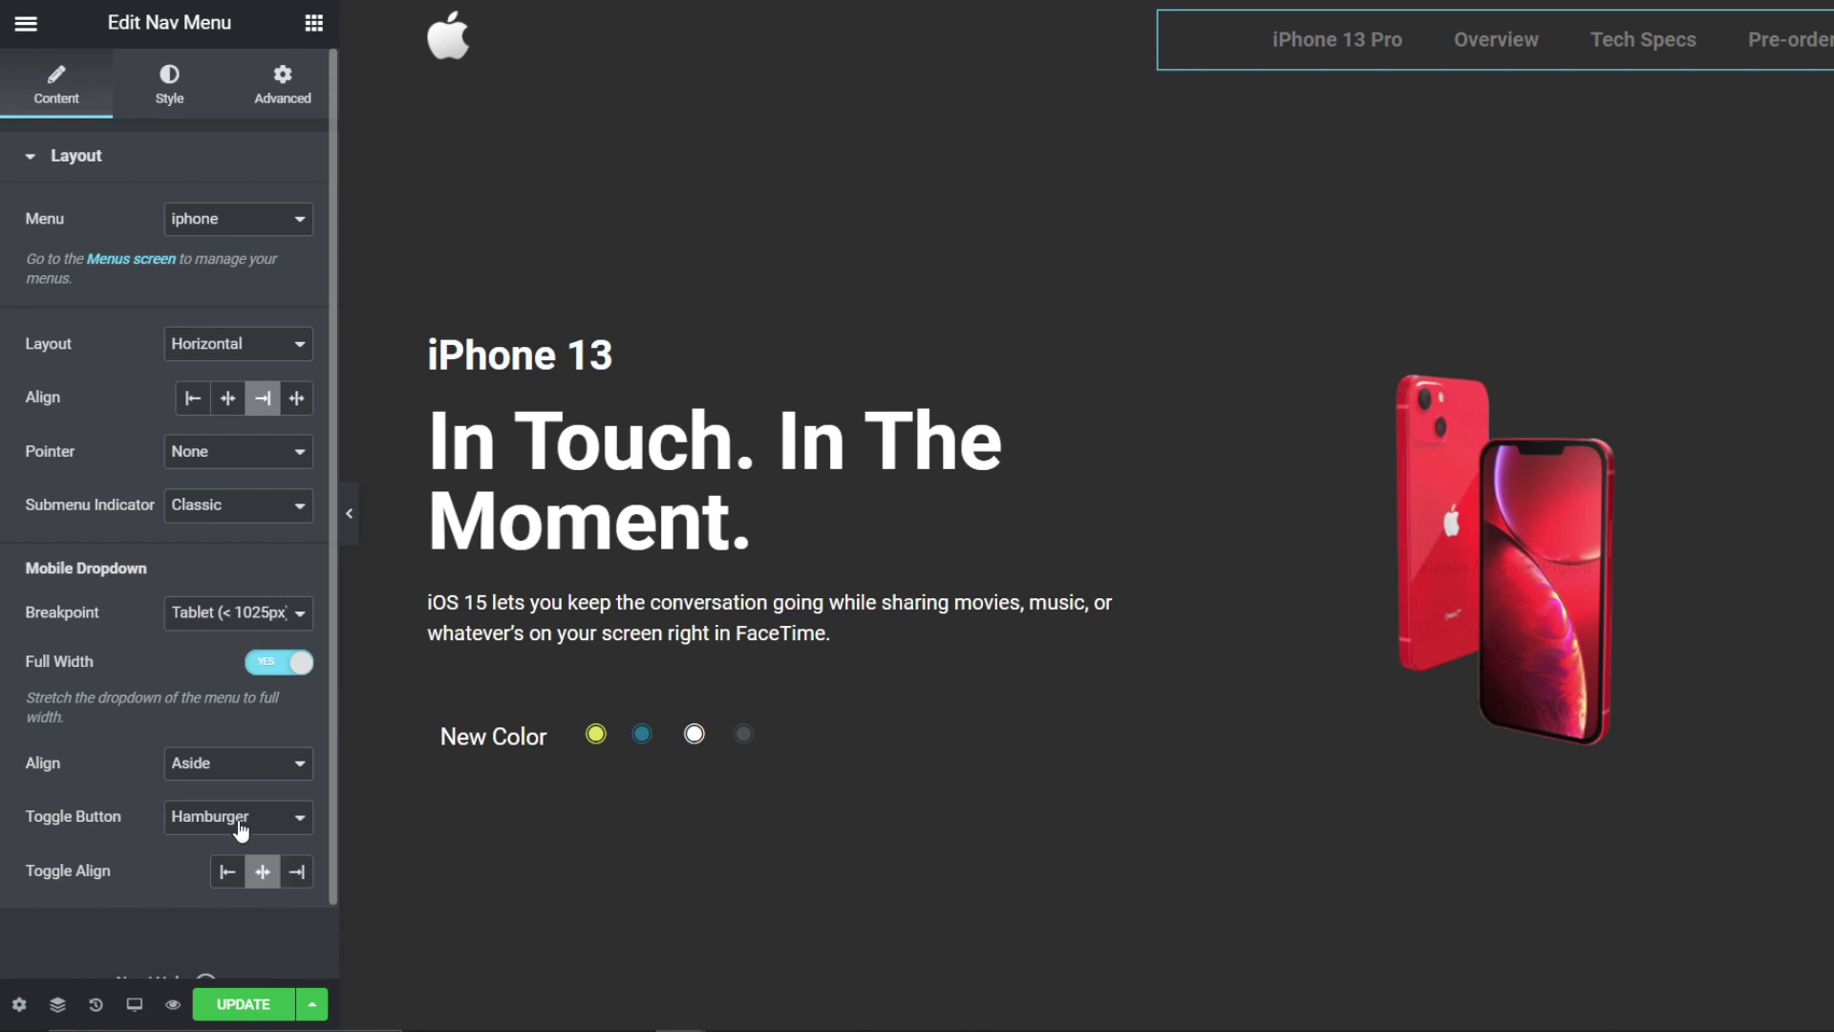
pyautogui.click(297, 871)
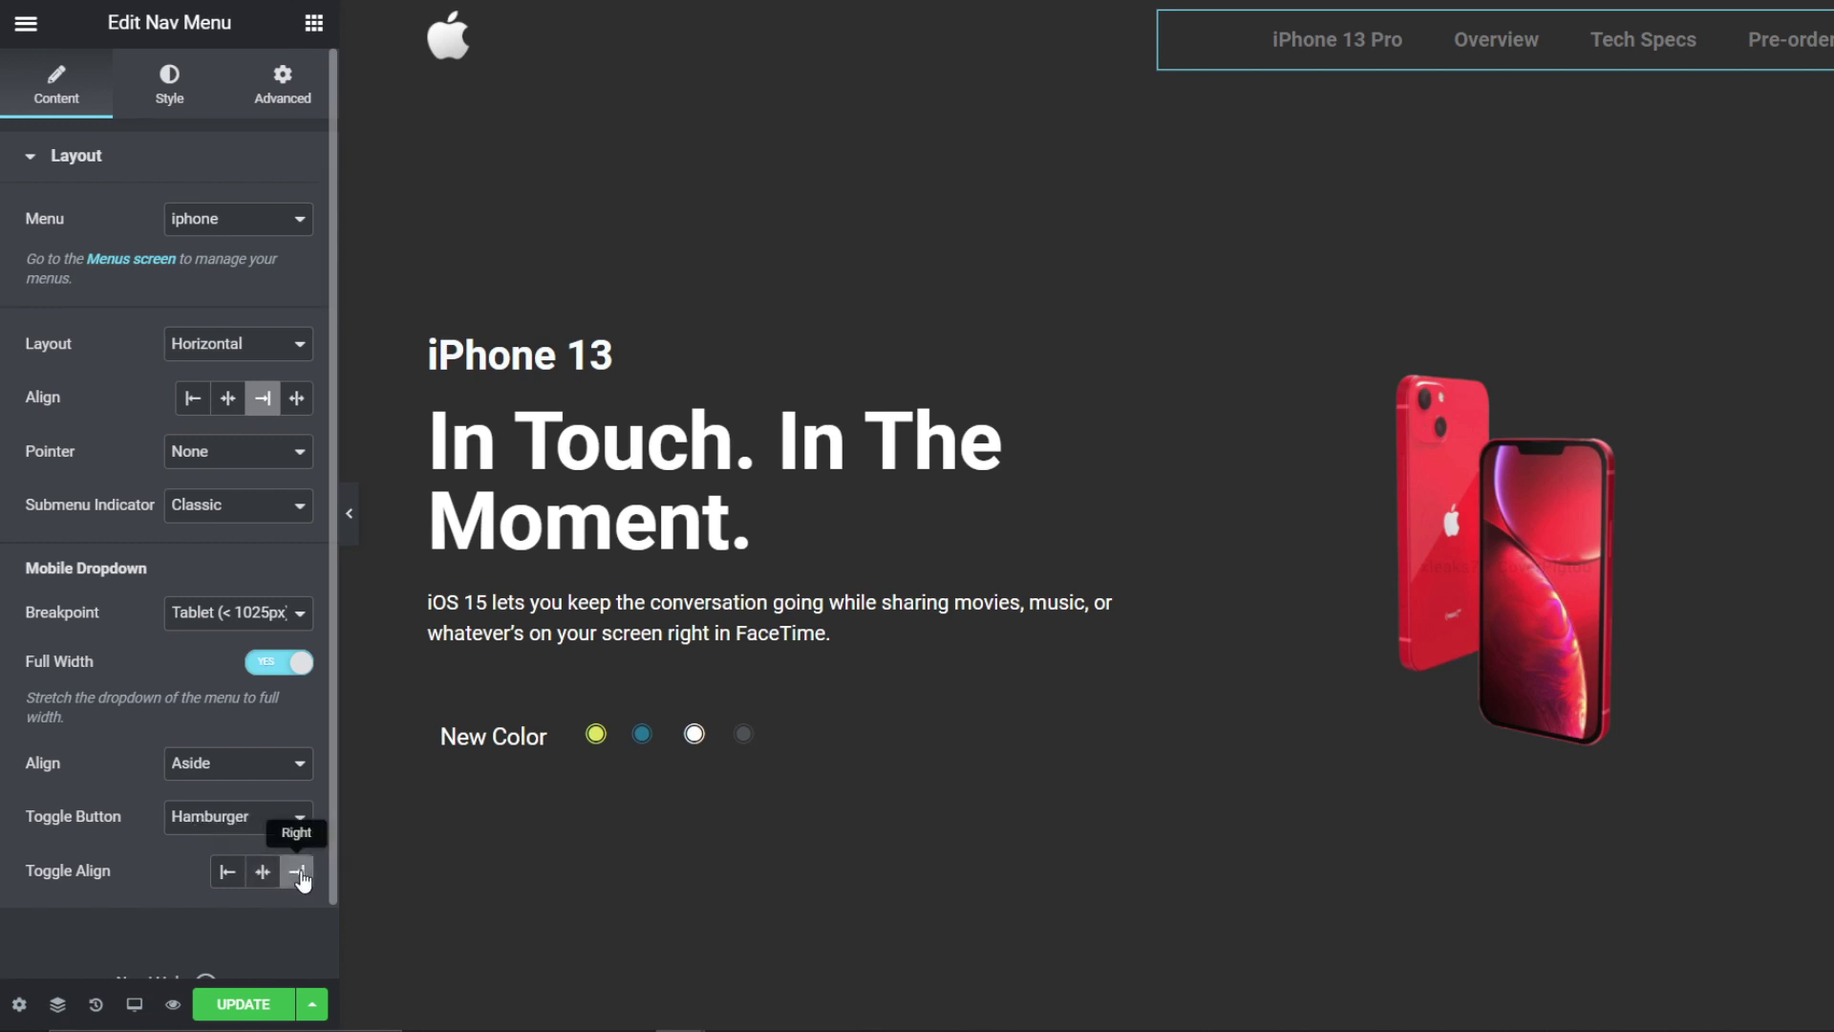
# Step: Set the header menu's normal text color to white #FFFFFF and preview the page without the editing panel
pyautogui.click(173, 103)
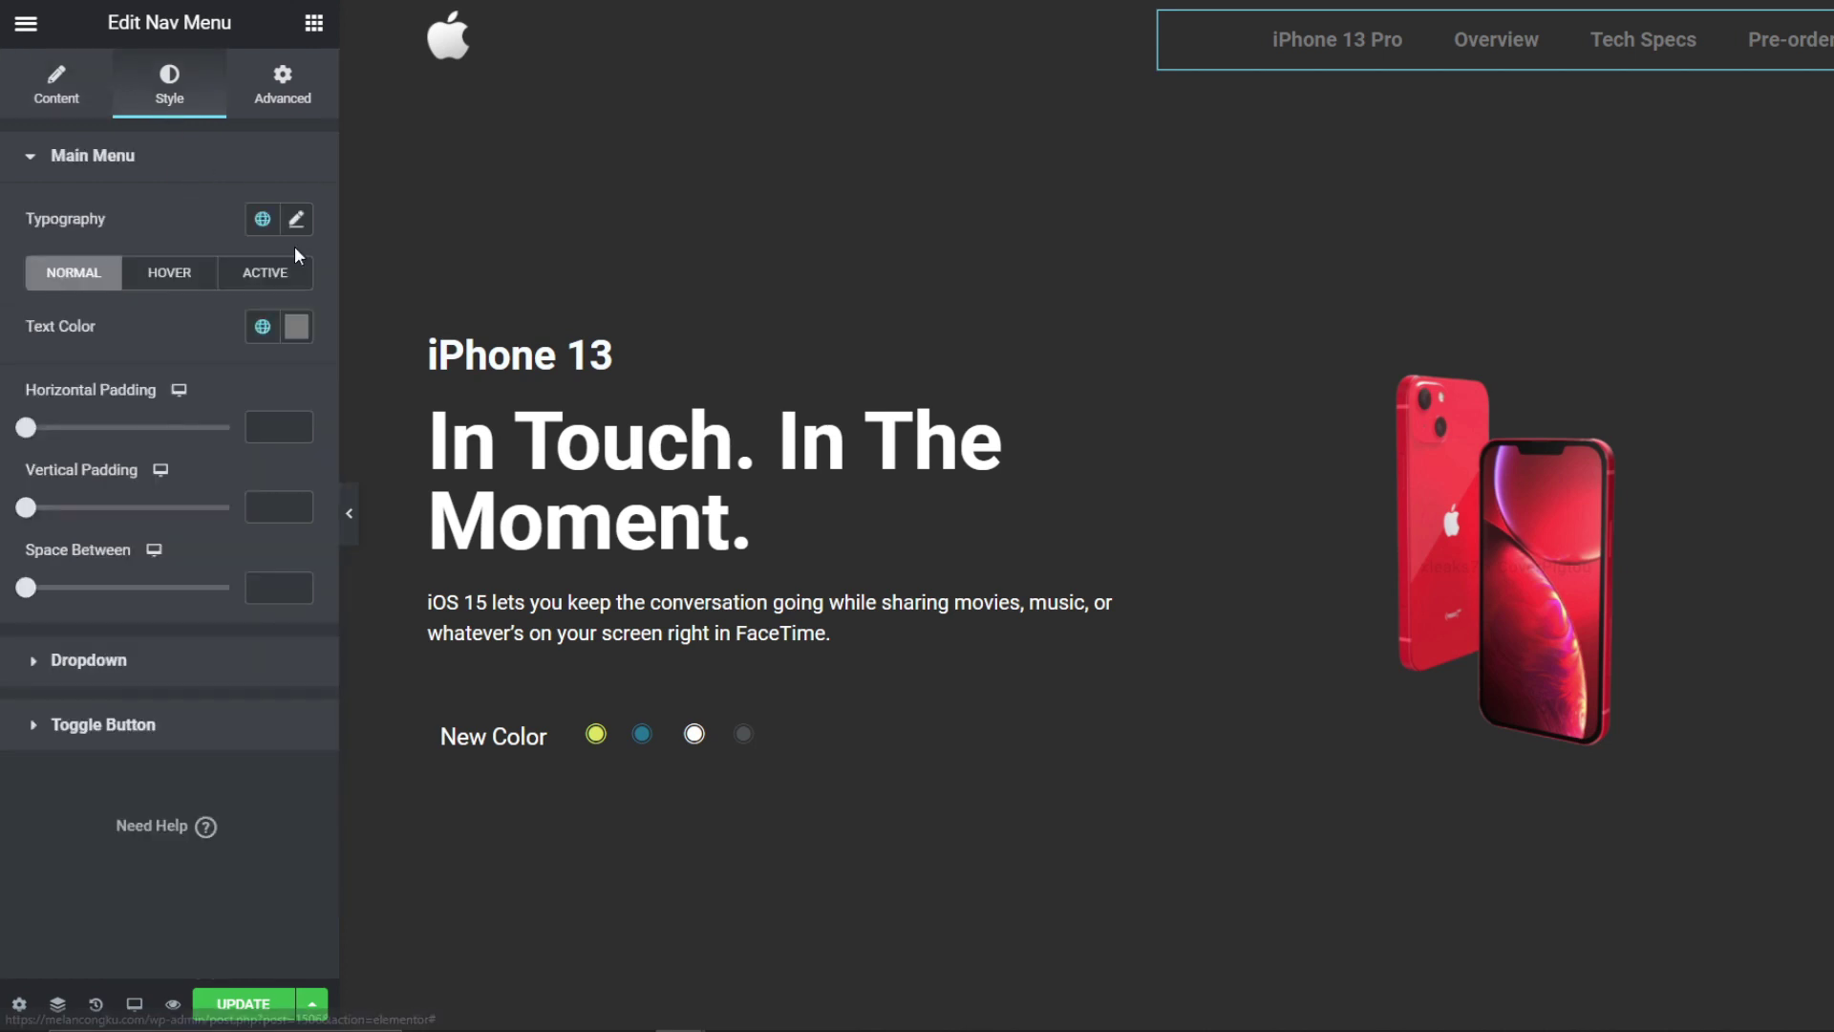
pyautogui.click(297, 326)
pyautogui.moveTo(213, 458); pyautogui.dragTo(158, 431)
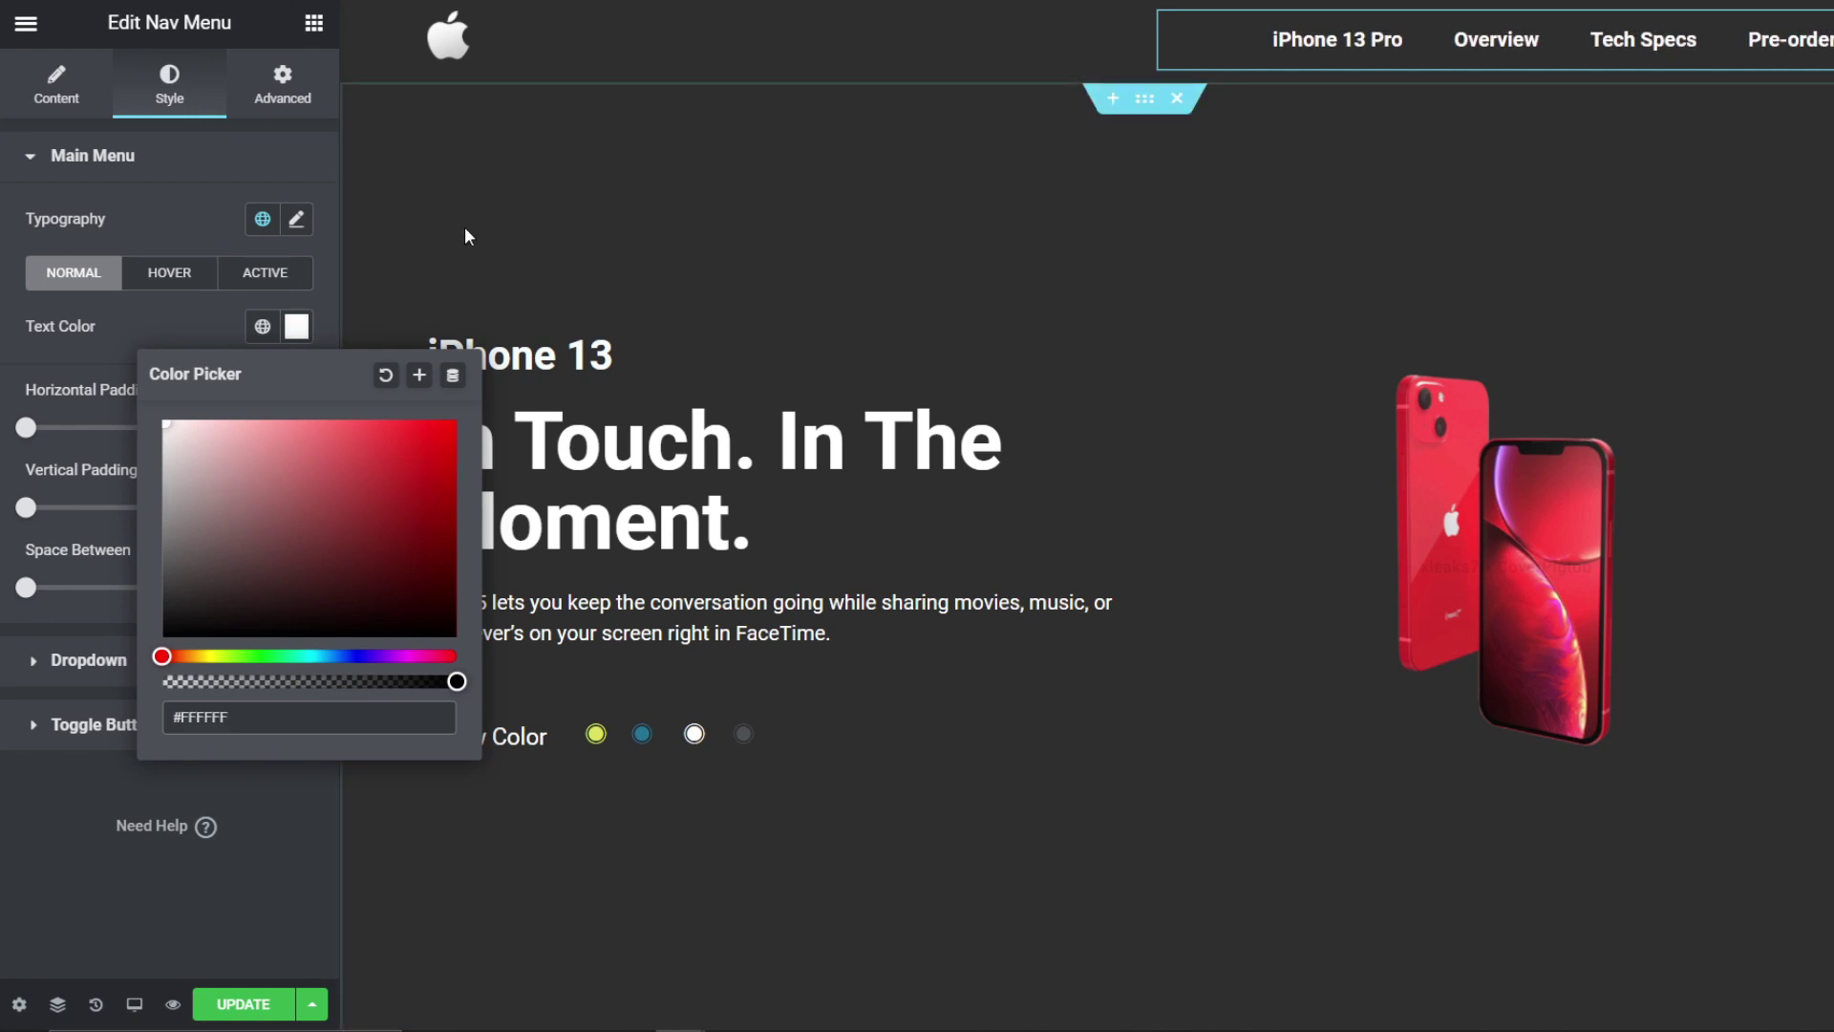
pyautogui.click(240, 169)
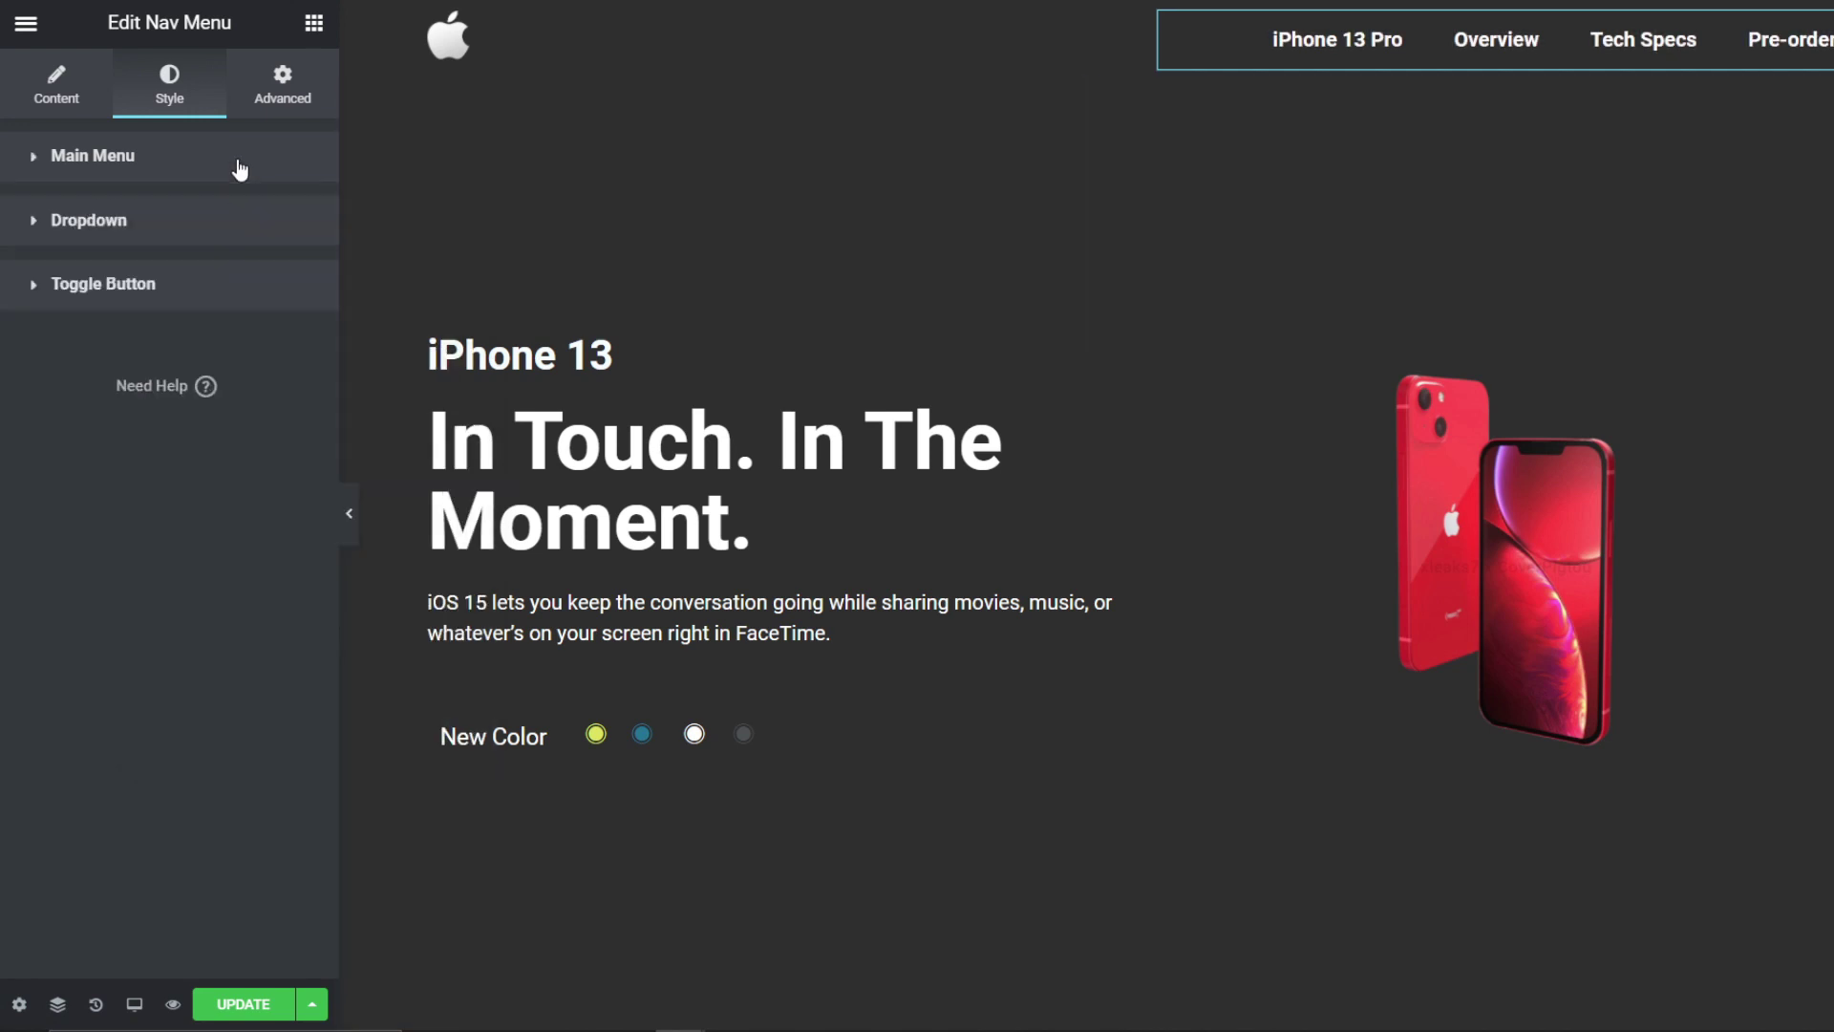
pyautogui.click(348, 516)
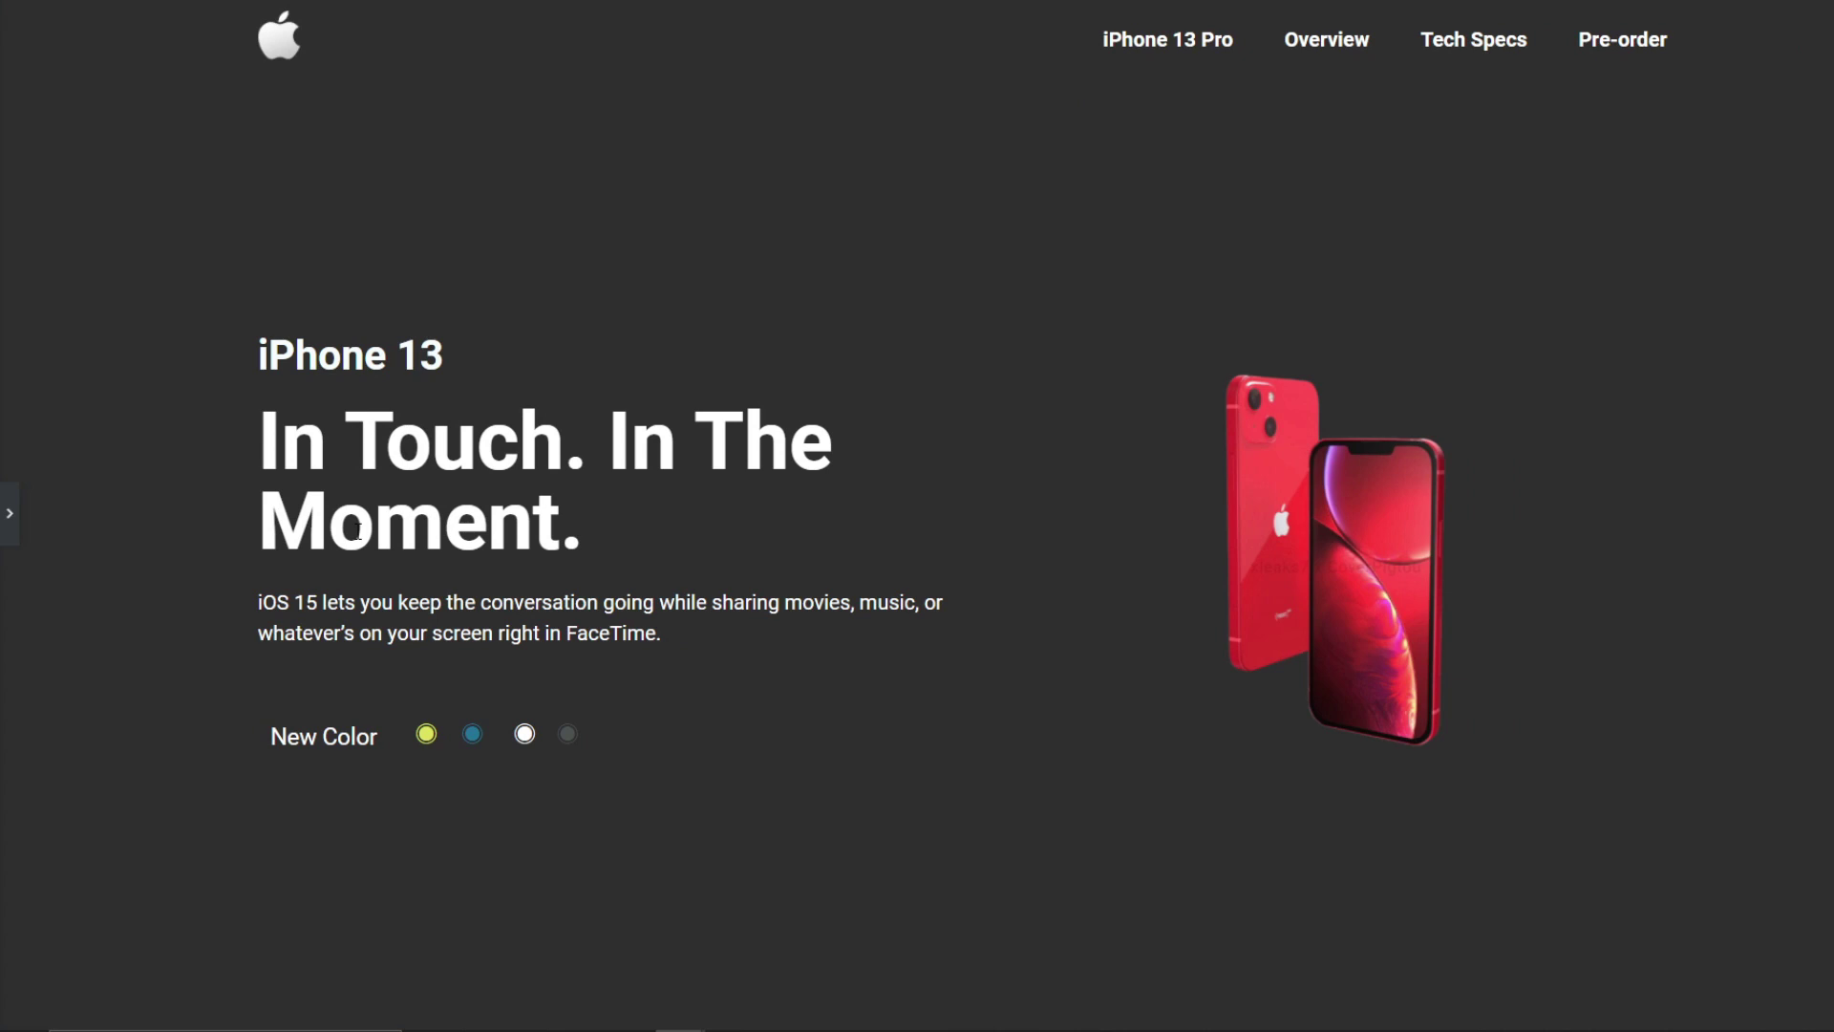
pyautogui.click(9, 513)
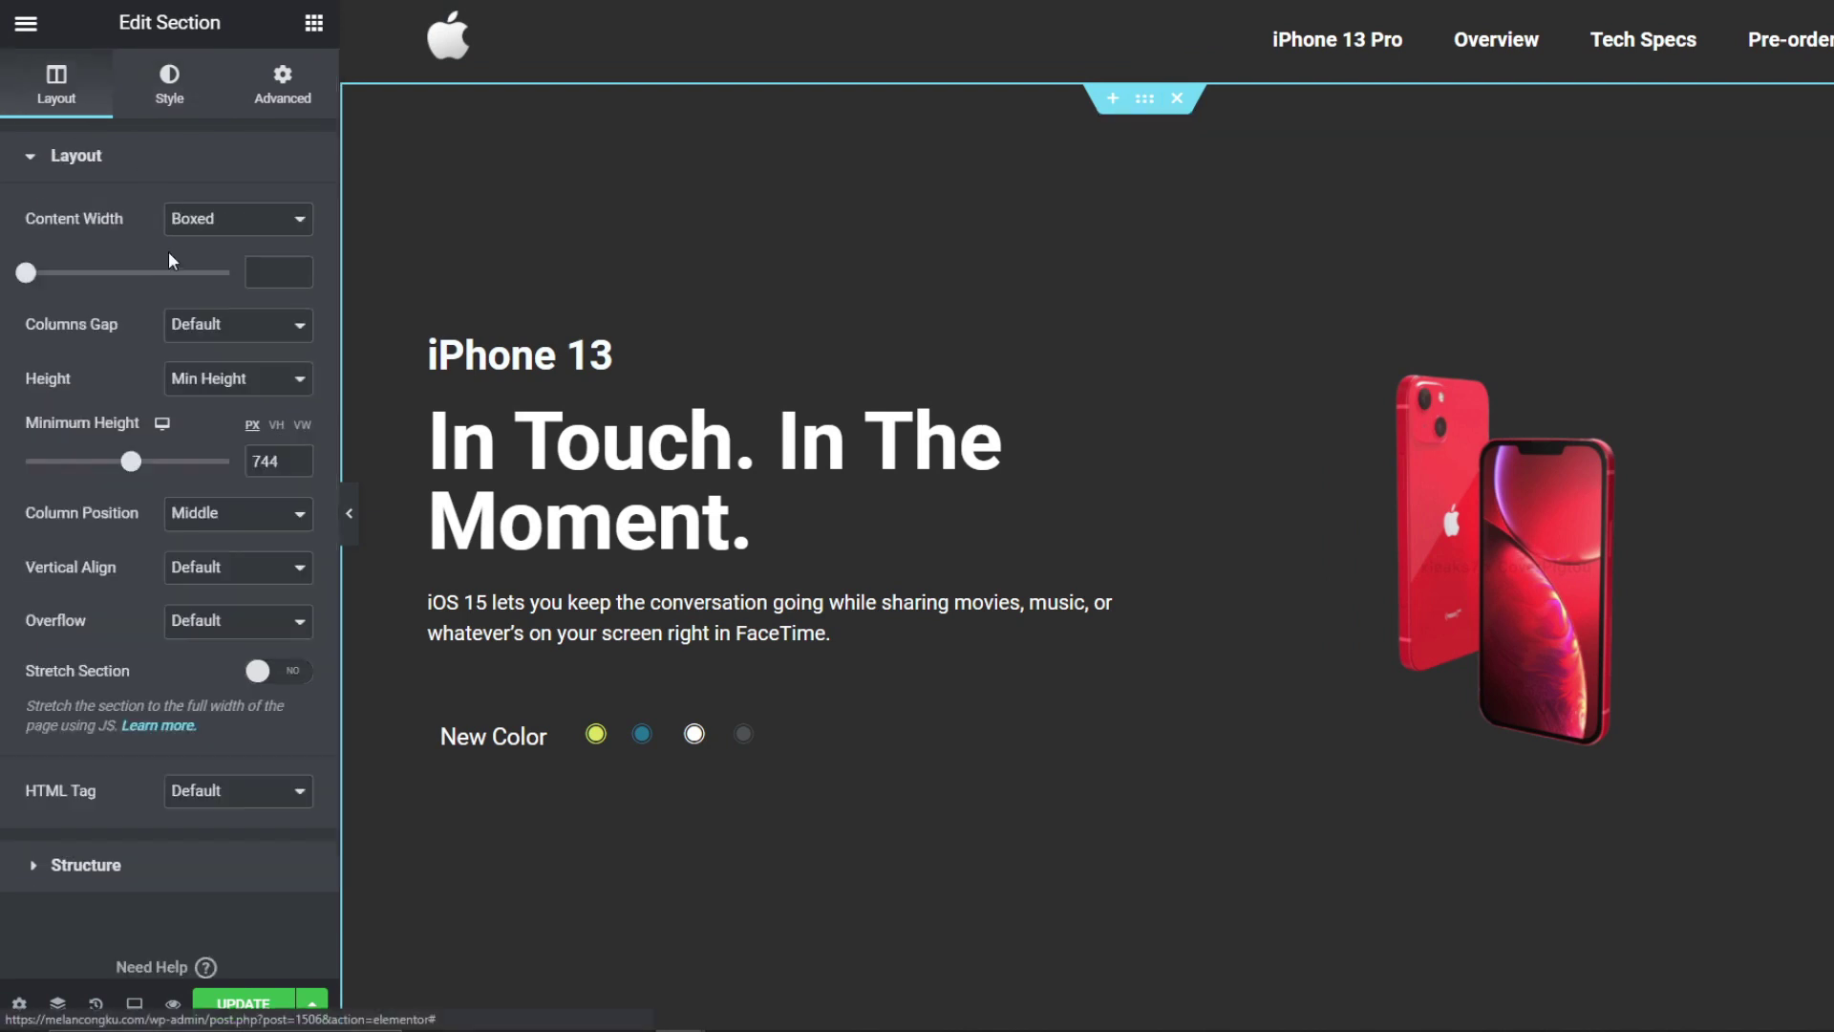
# Step: Try minimum heights of 690, 700 and 780 px on the hero section
pyautogui.moveTo(140, 465); pyautogui.dragTo(131, 470)
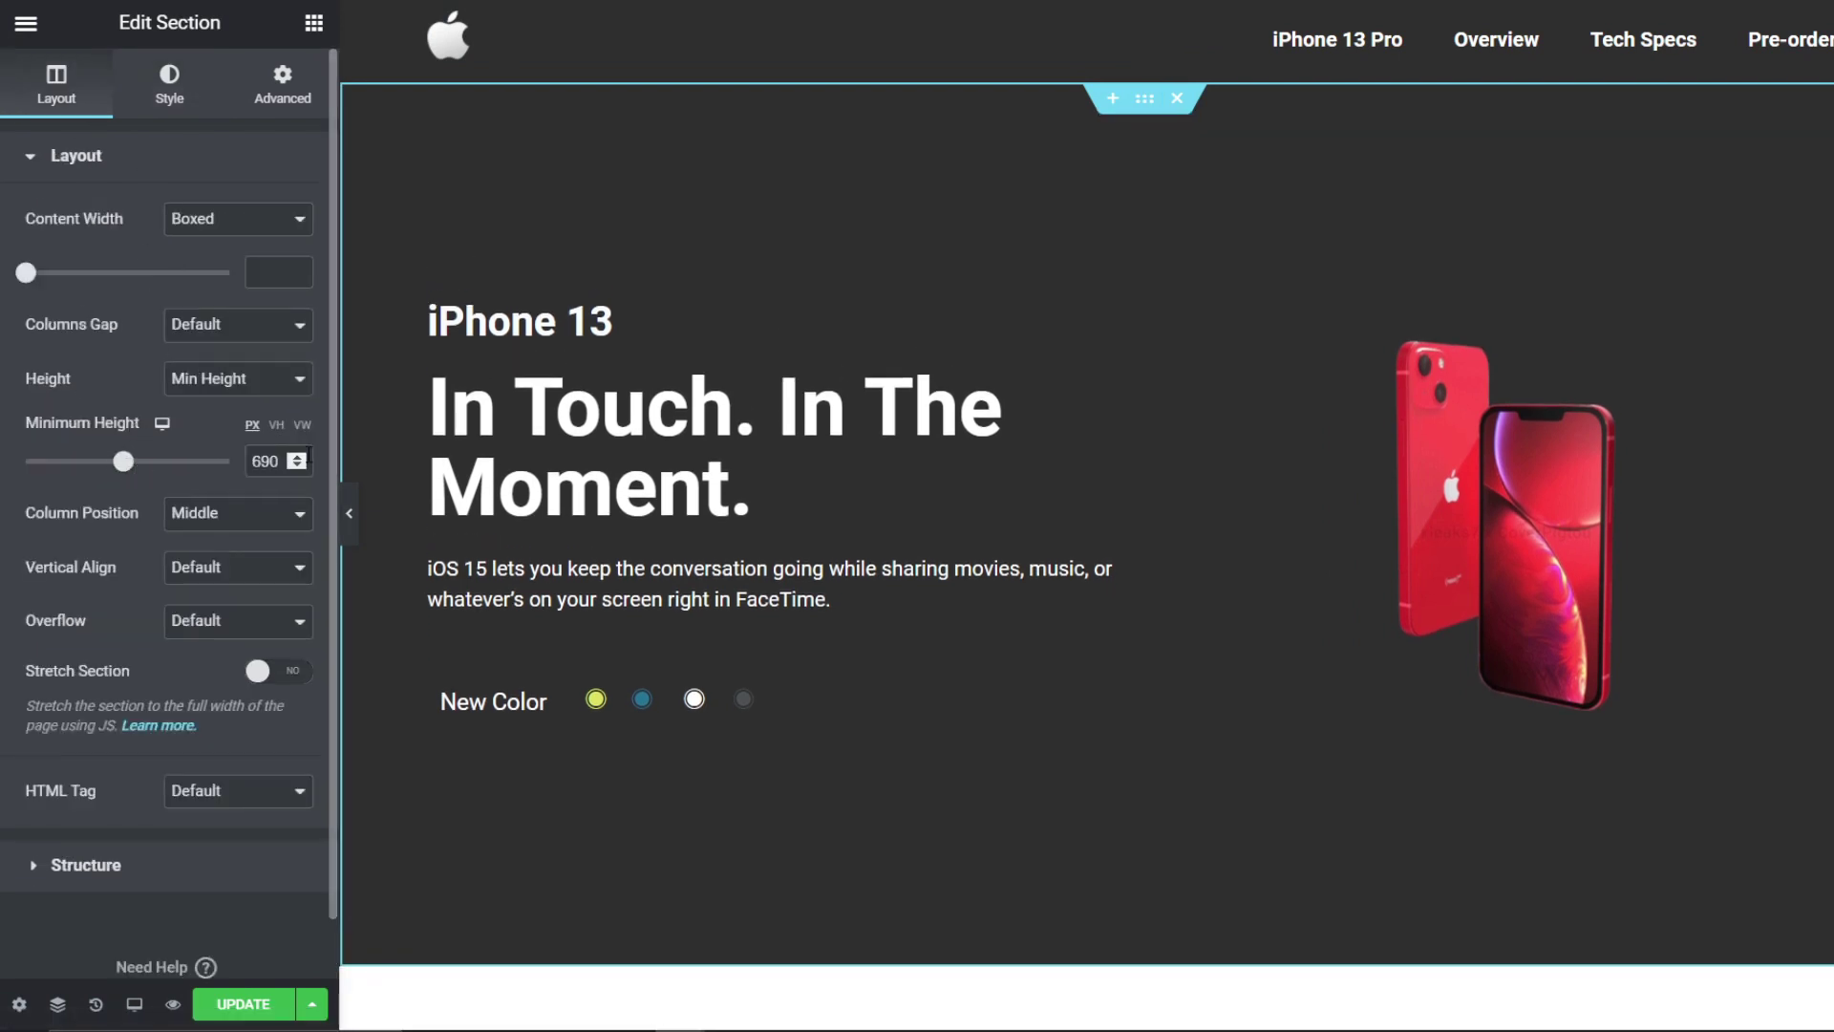
pyautogui.click(348, 513)
pyautogui.click(6, 528)
pyautogui.write('700')
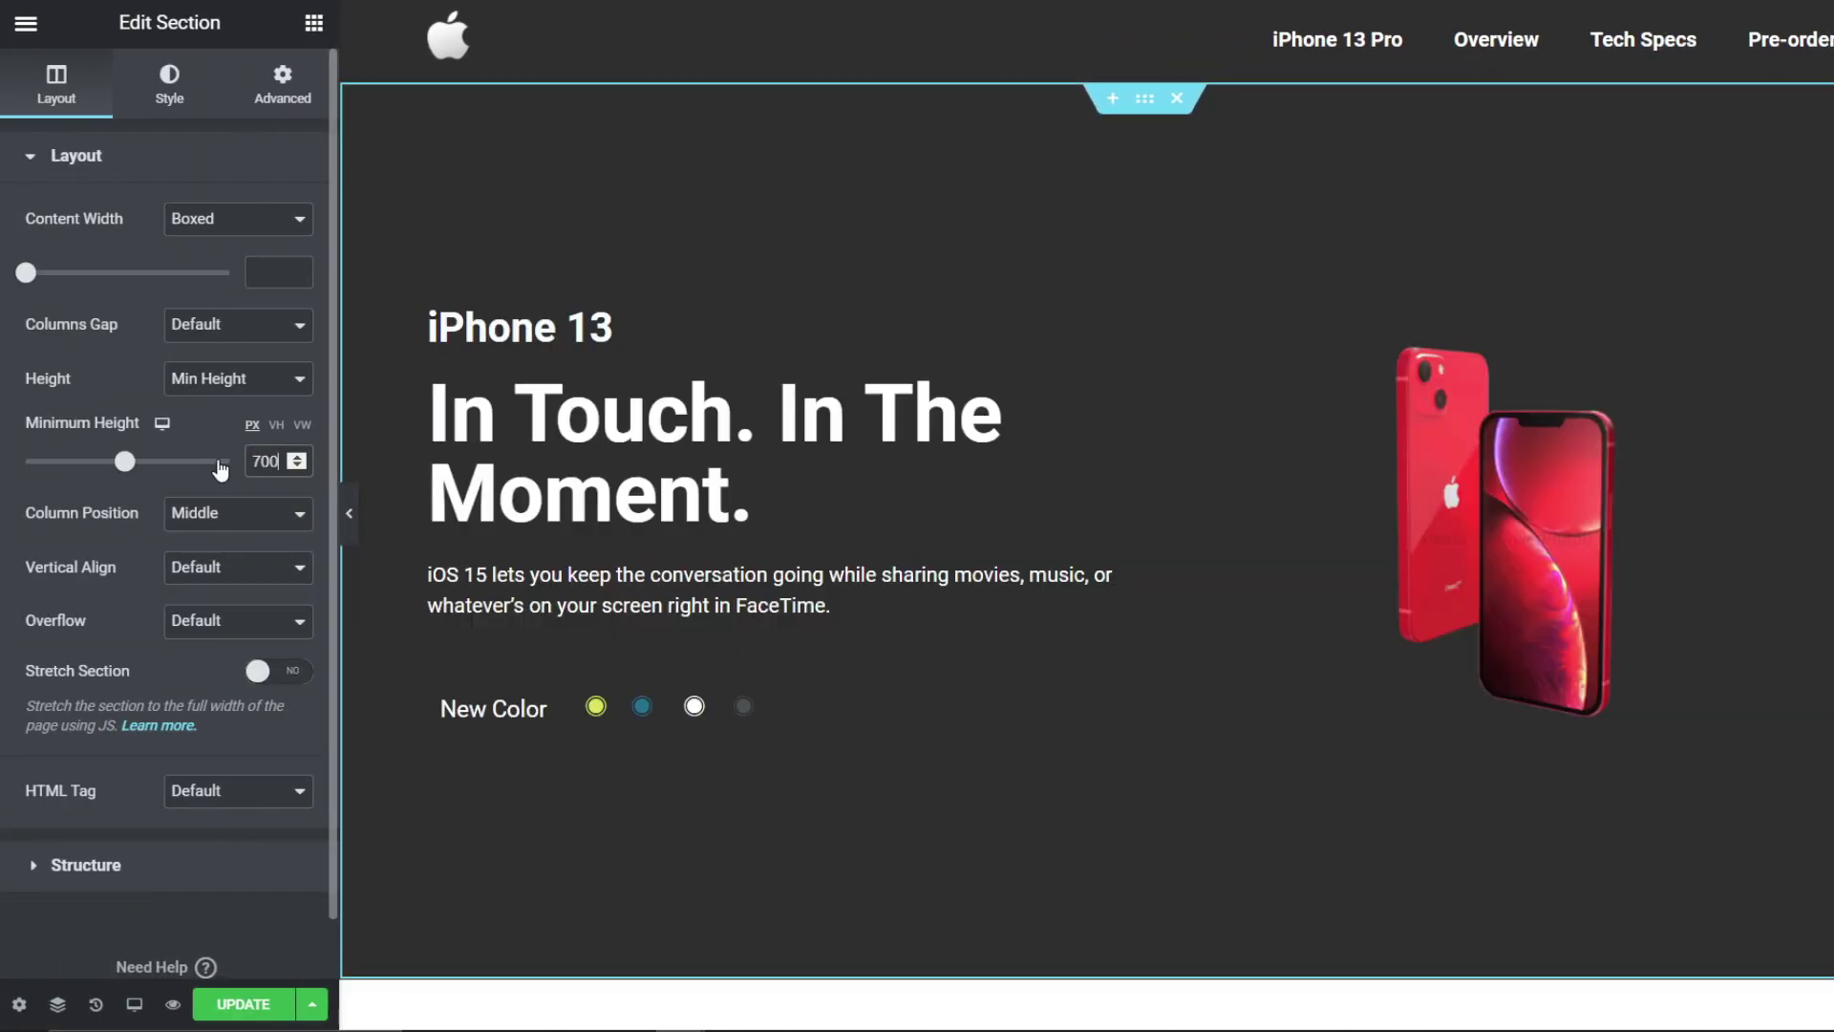
pyautogui.press('BackSpace')
pyautogui.press('BackSpace')
pyautogui.press('BackSpace')
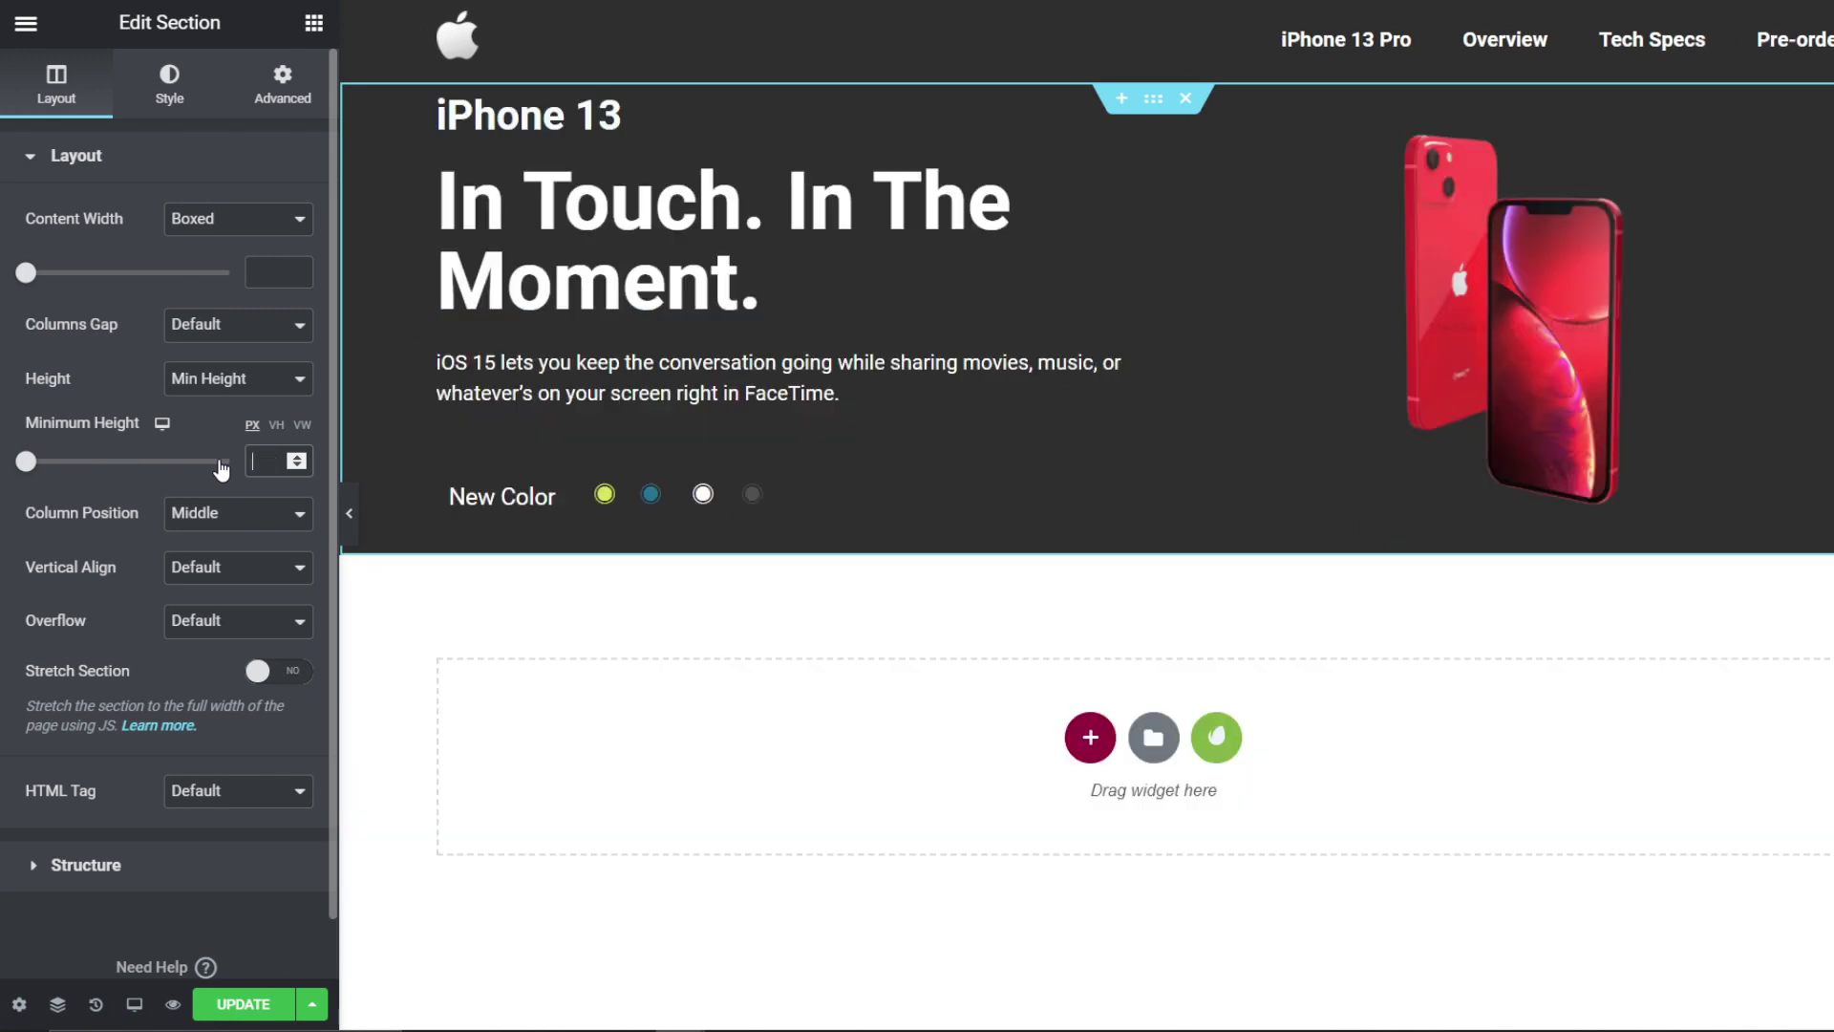
pyautogui.write('780')
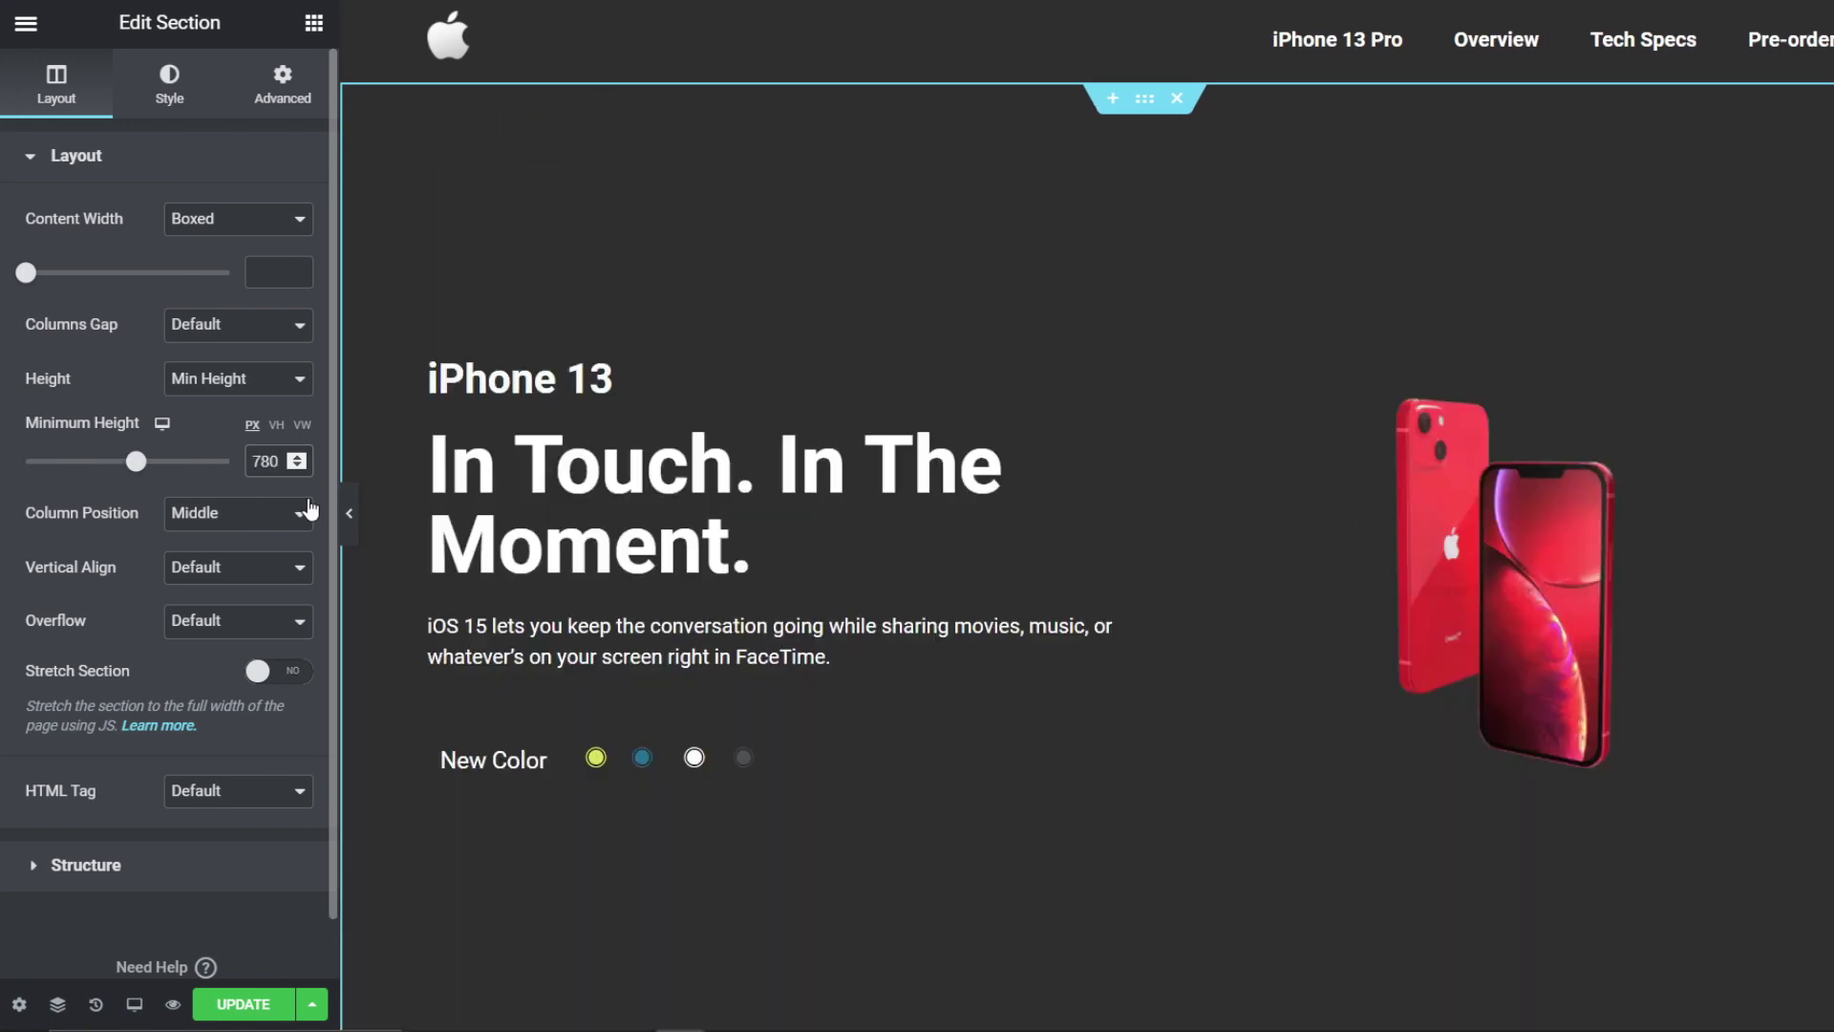
# Step: Set the hero section's minimum height to 750 px and preview the page without the editing panel
pyautogui.press('BackSpace')
pyautogui.press('BackSpace')
pyautogui.write('50')
pyautogui.click(349, 513)
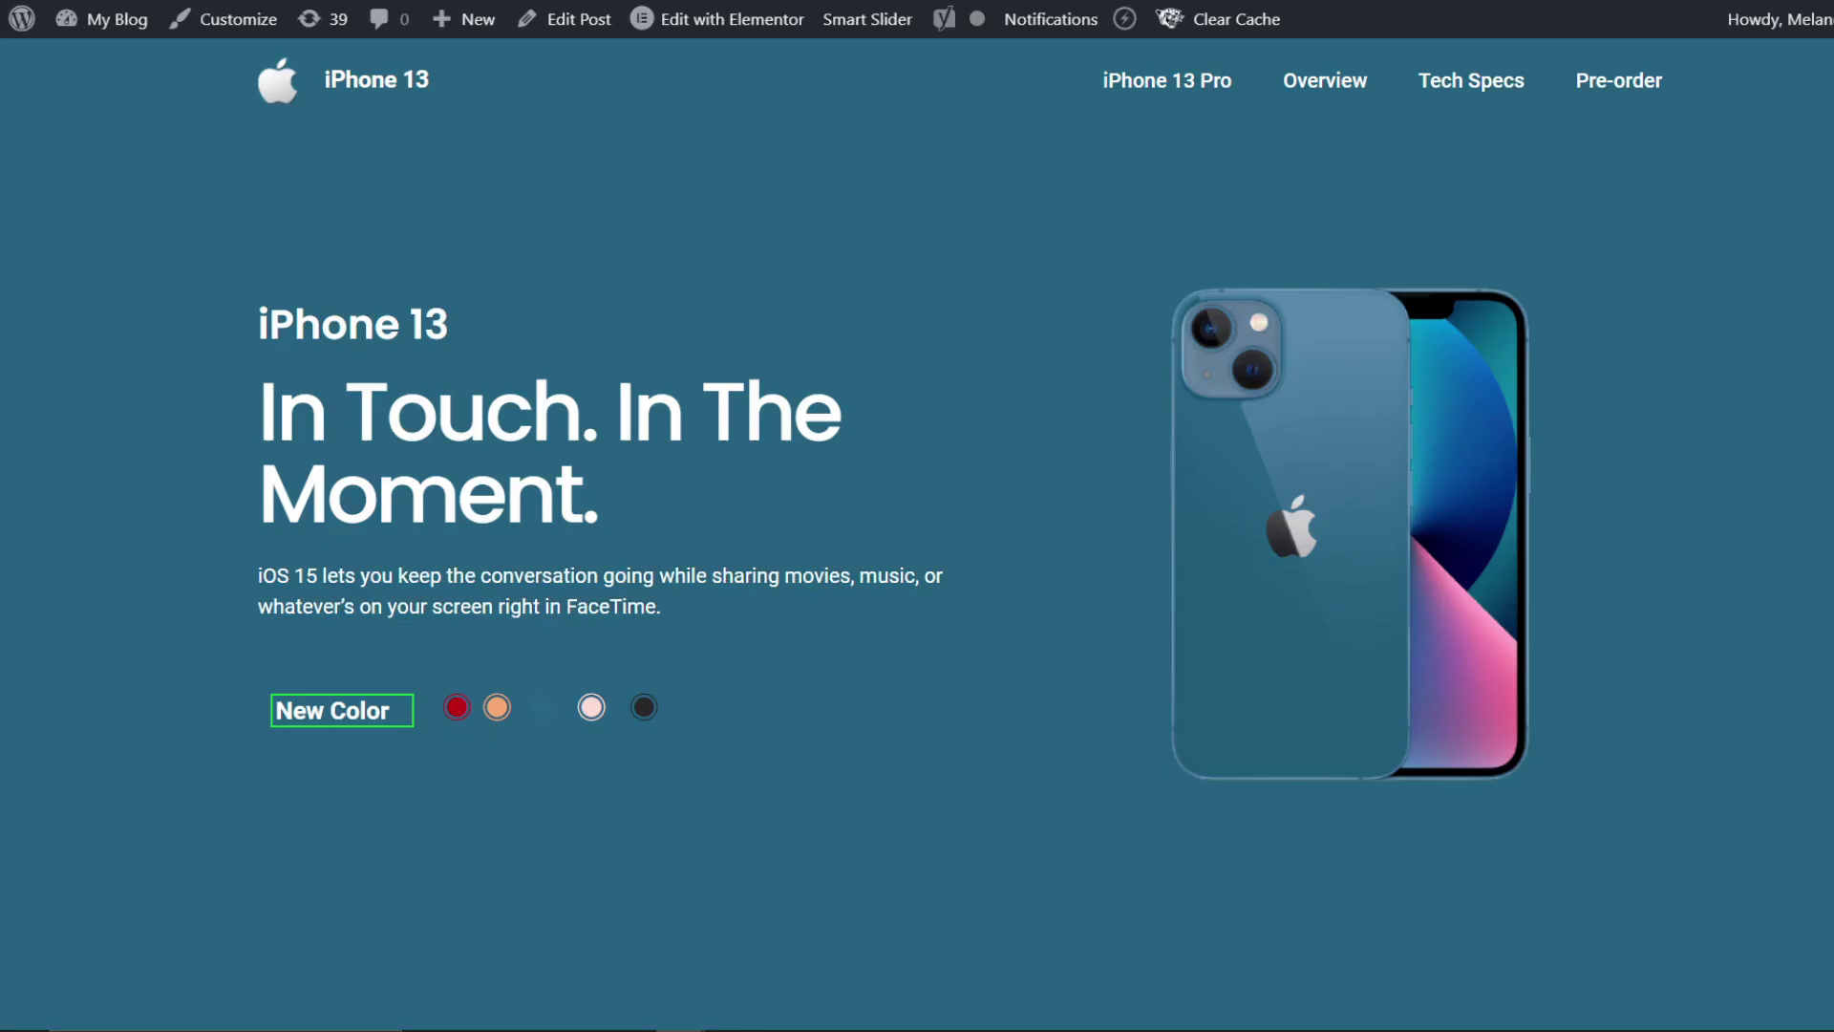
# Step: Compare the hero section with the reference page and bring back the editing panel
pyautogui.scroll(-5, 880, 827)
pyautogui.scroll(5, 893, 803)
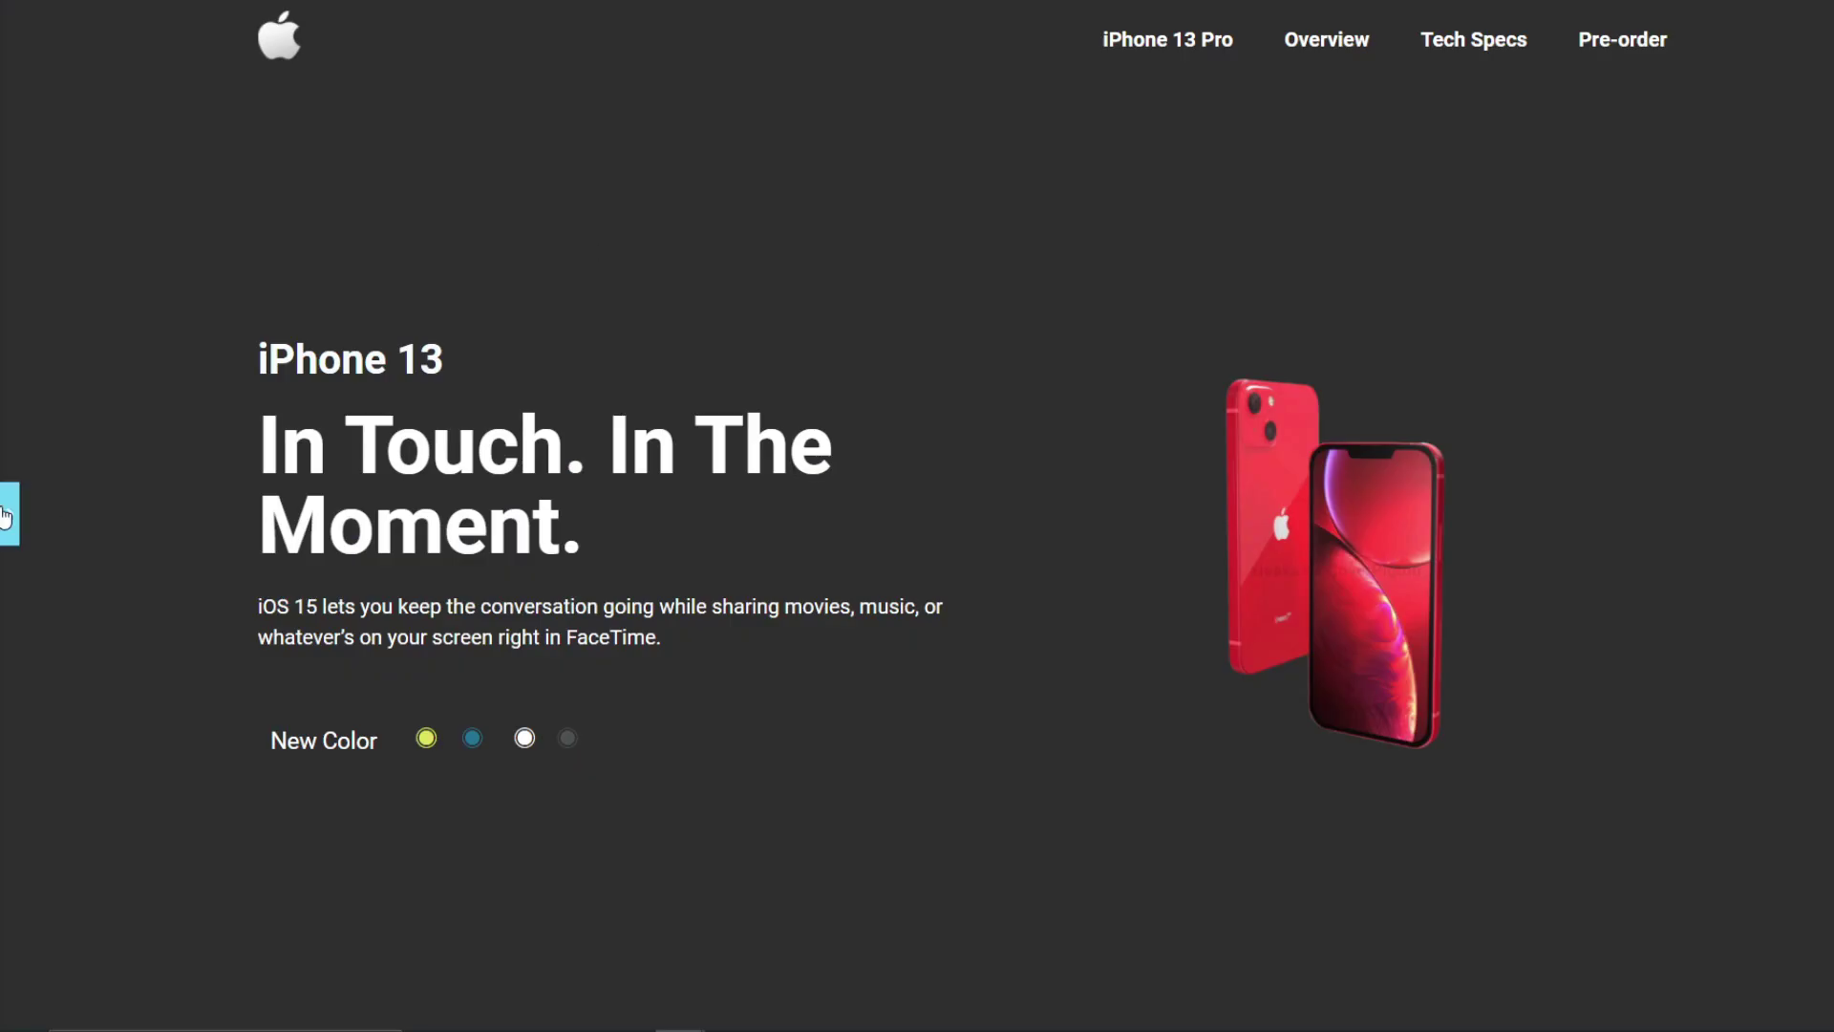
pyautogui.click(8, 514)
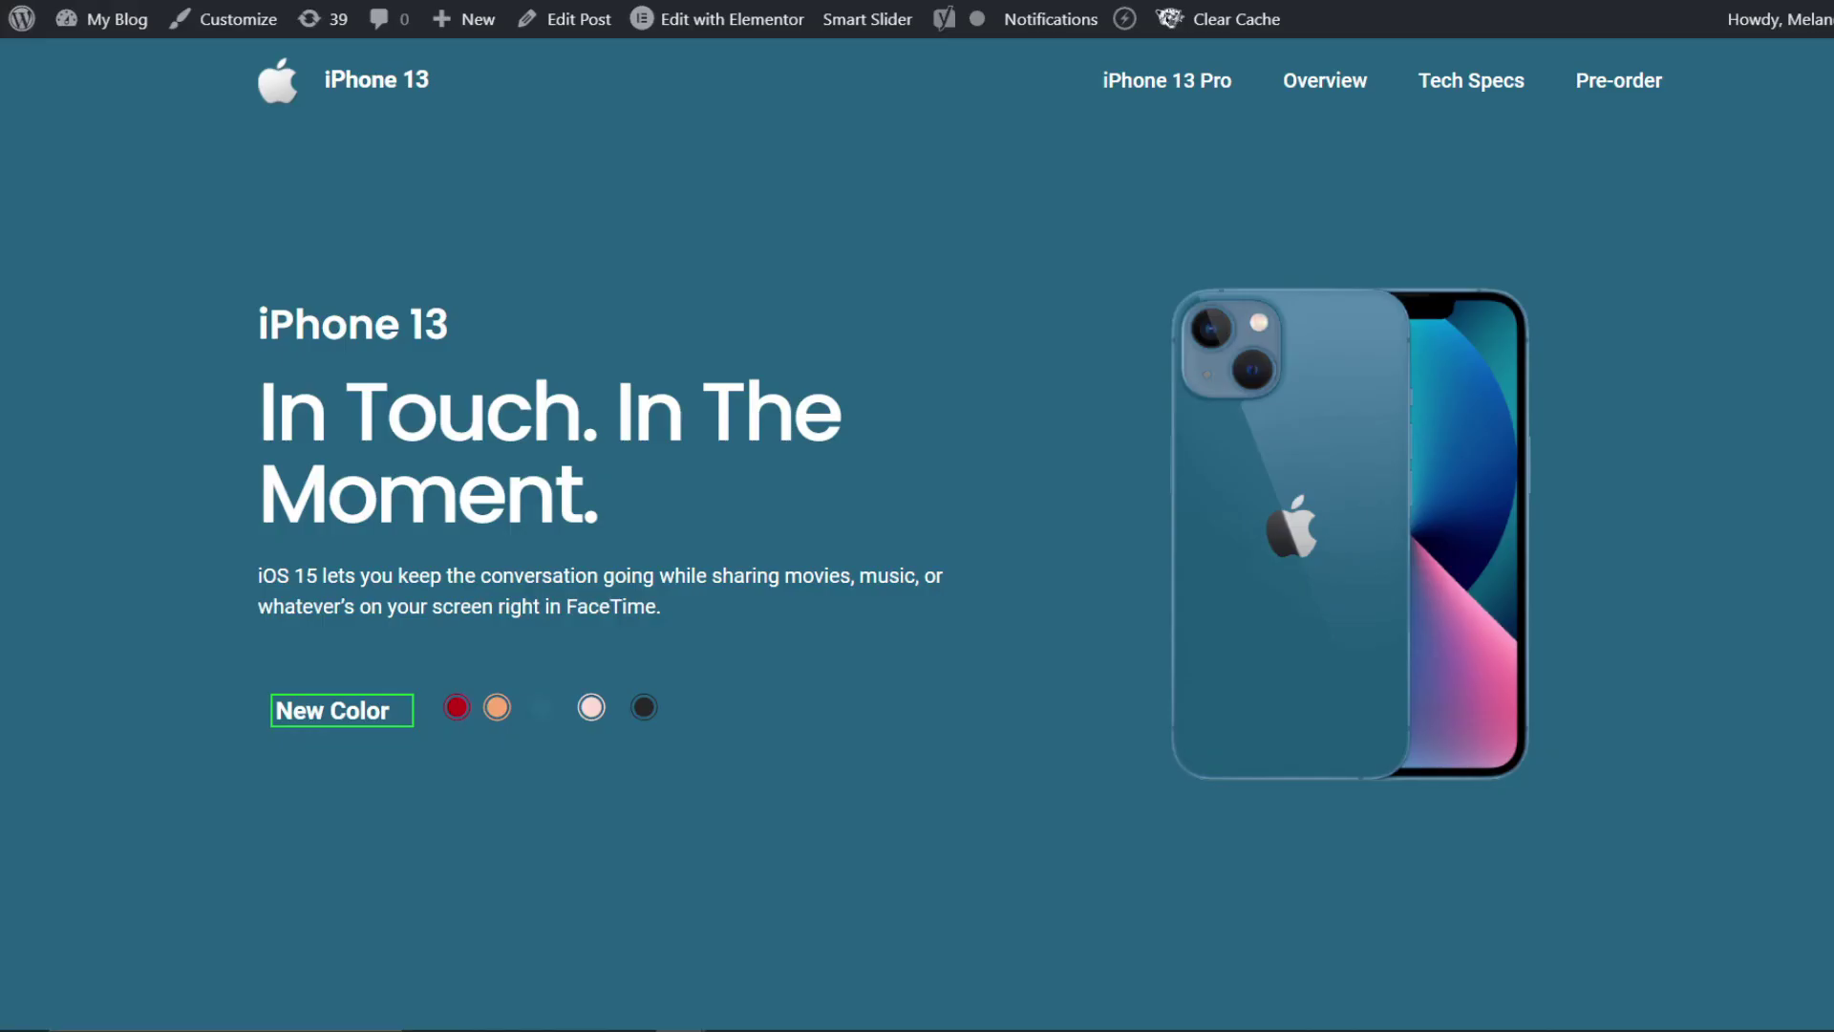
# Step: Examine the reference page's Overview heading, phone image and finish images, switching between the red, blue, pink and black swatches
pyautogui.scroll(-5, 941, 331)
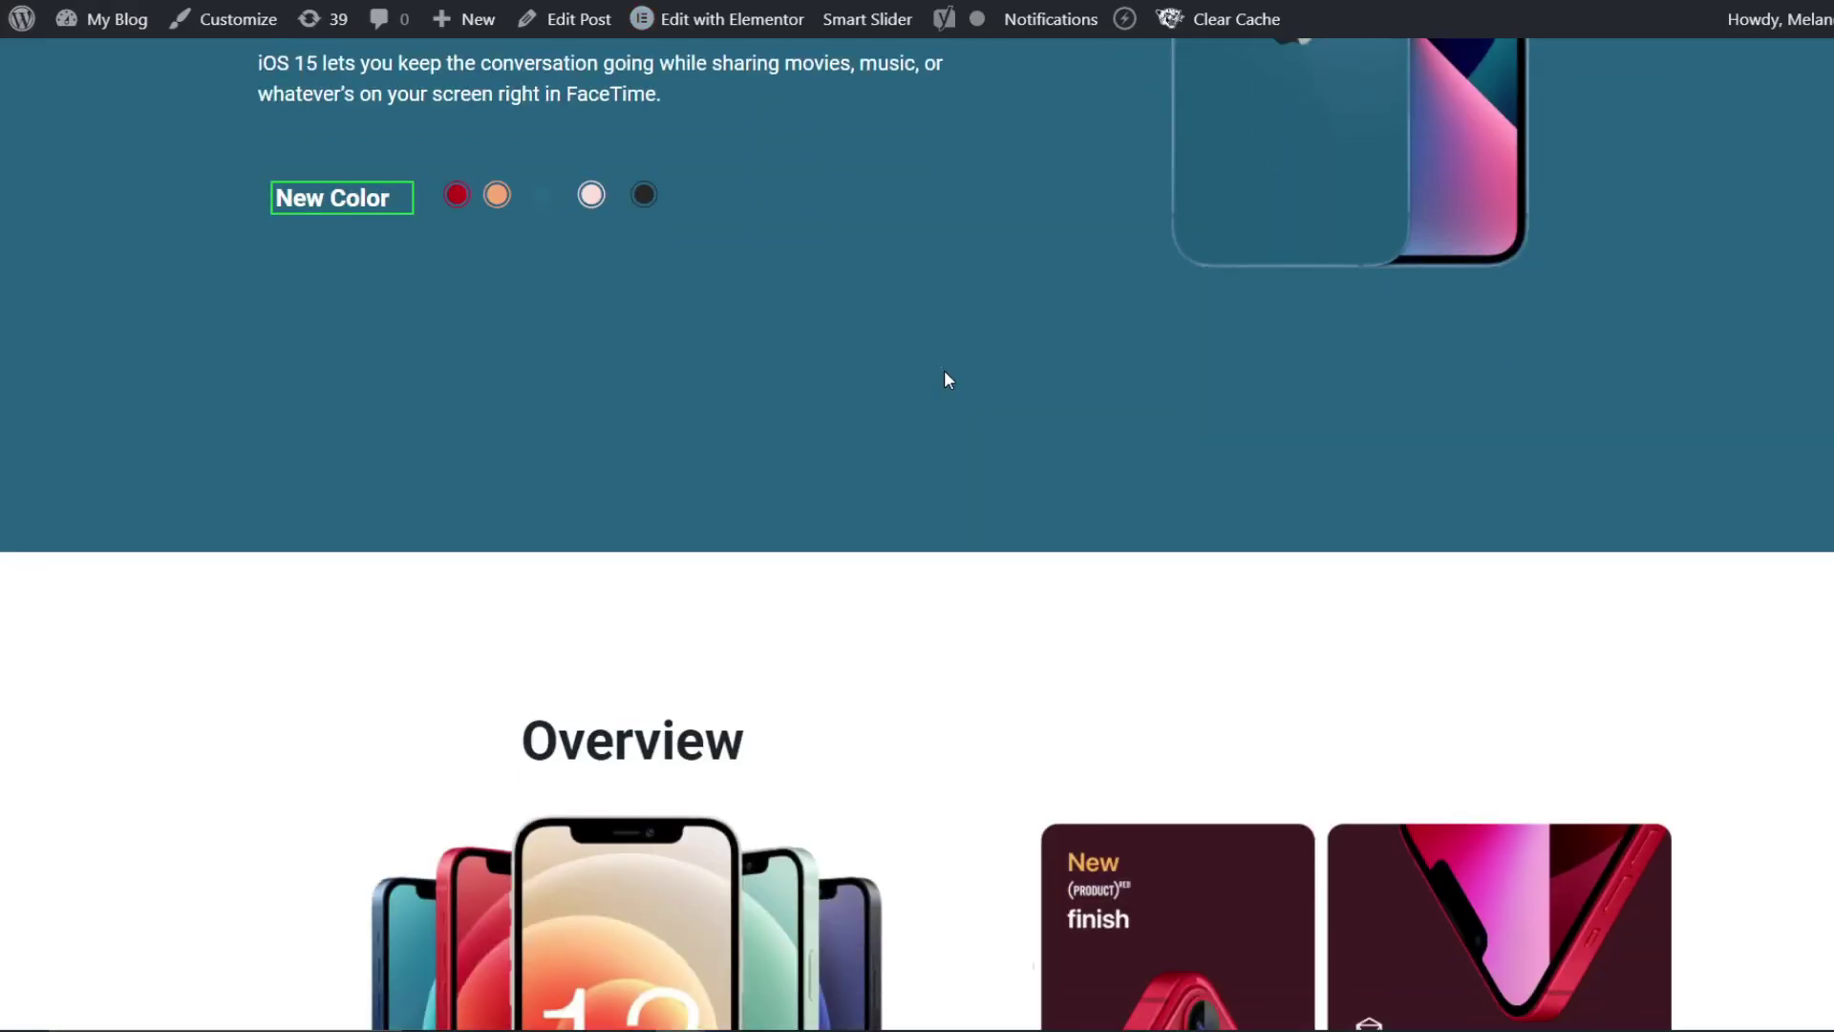
pyautogui.scroll(-5, 945, 371)
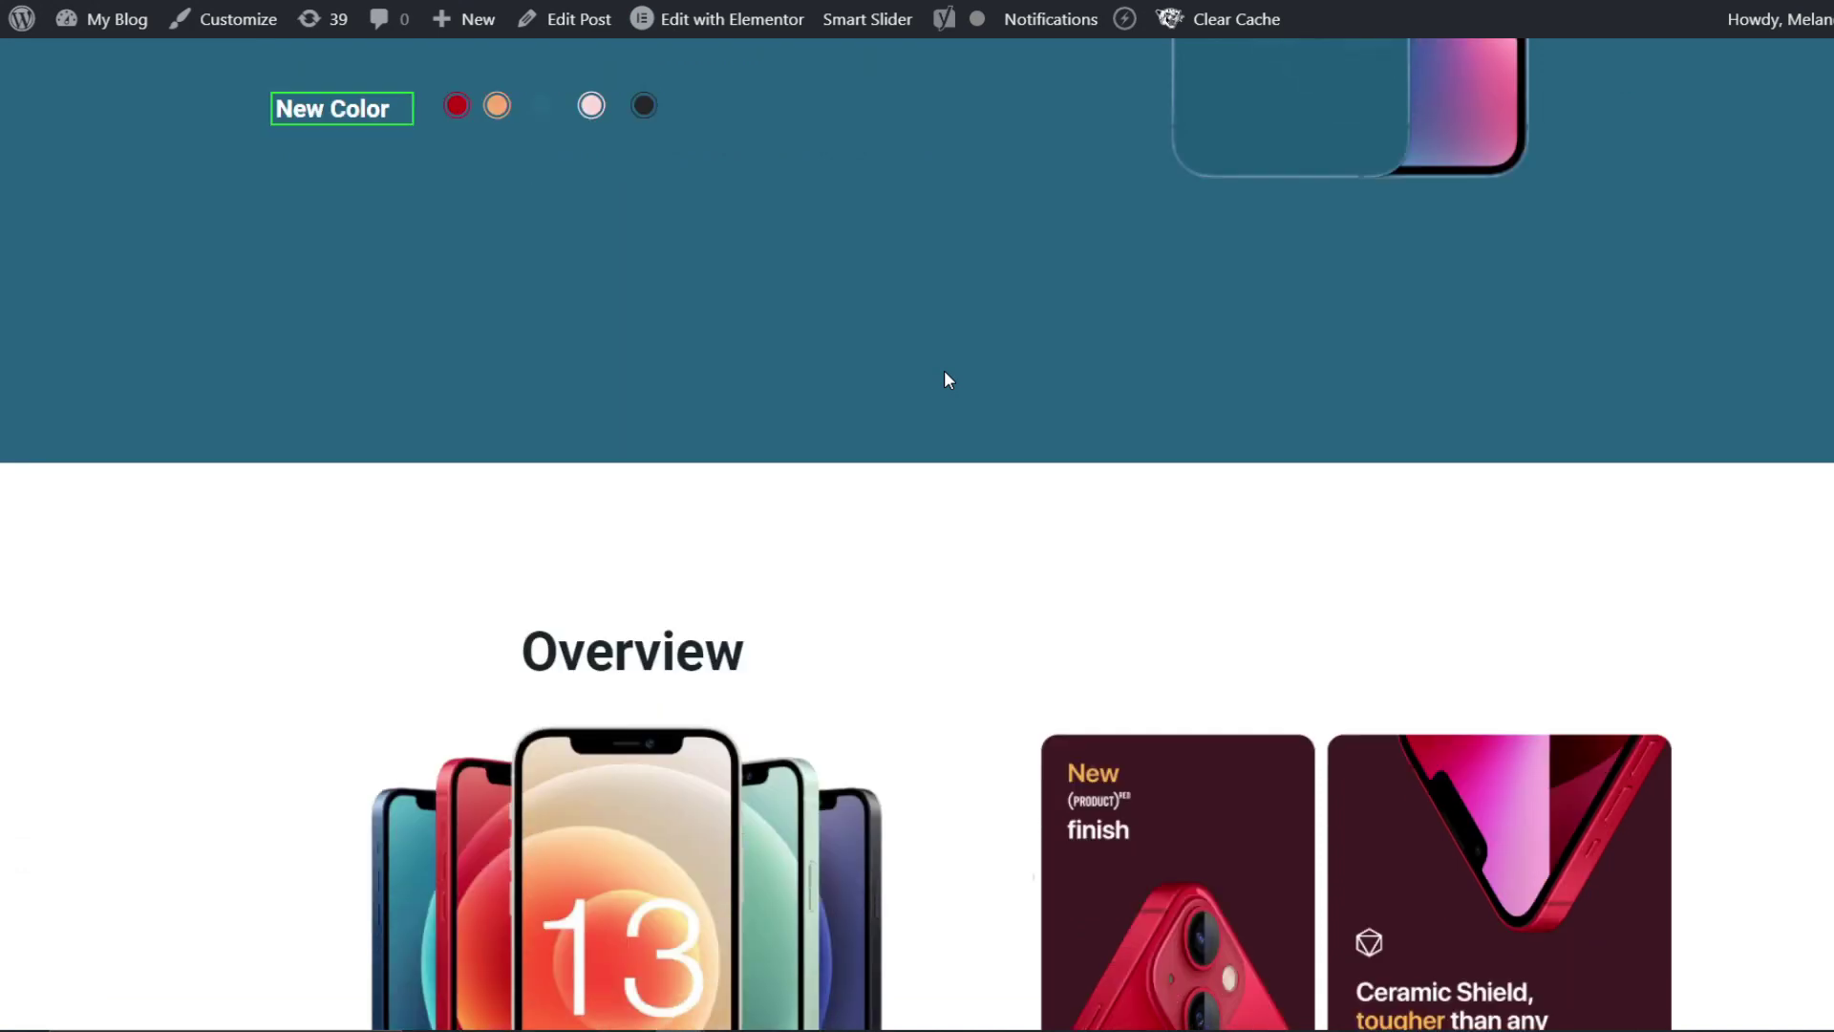
pyautogui.scroll(1, 946, 378)
pyautogui.scroll(-1, 949, 380)
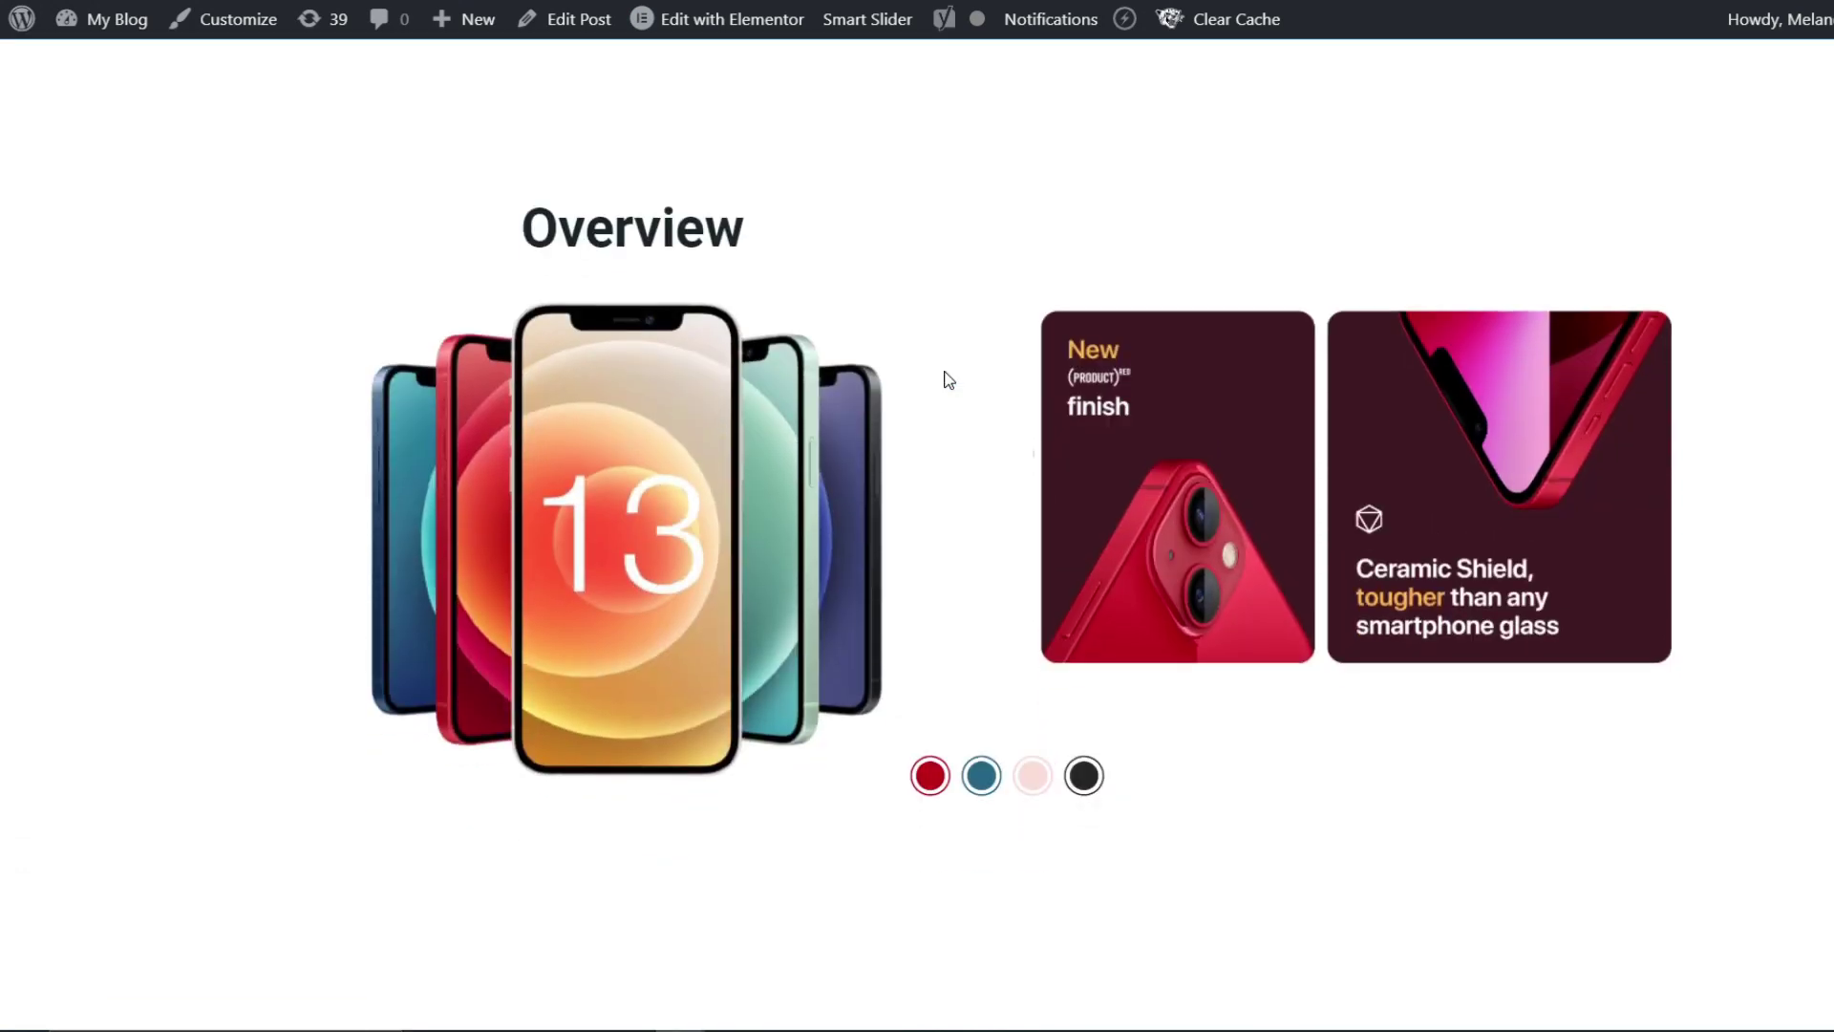
pyautogui.click(981, 775)
pyautogui.click(1032, 778)
pyautogui.click(1086, 772)
pyautogui.click(1037, 773)
pyautogui.click(981, 772)
pyautogui.click(1032, 774)
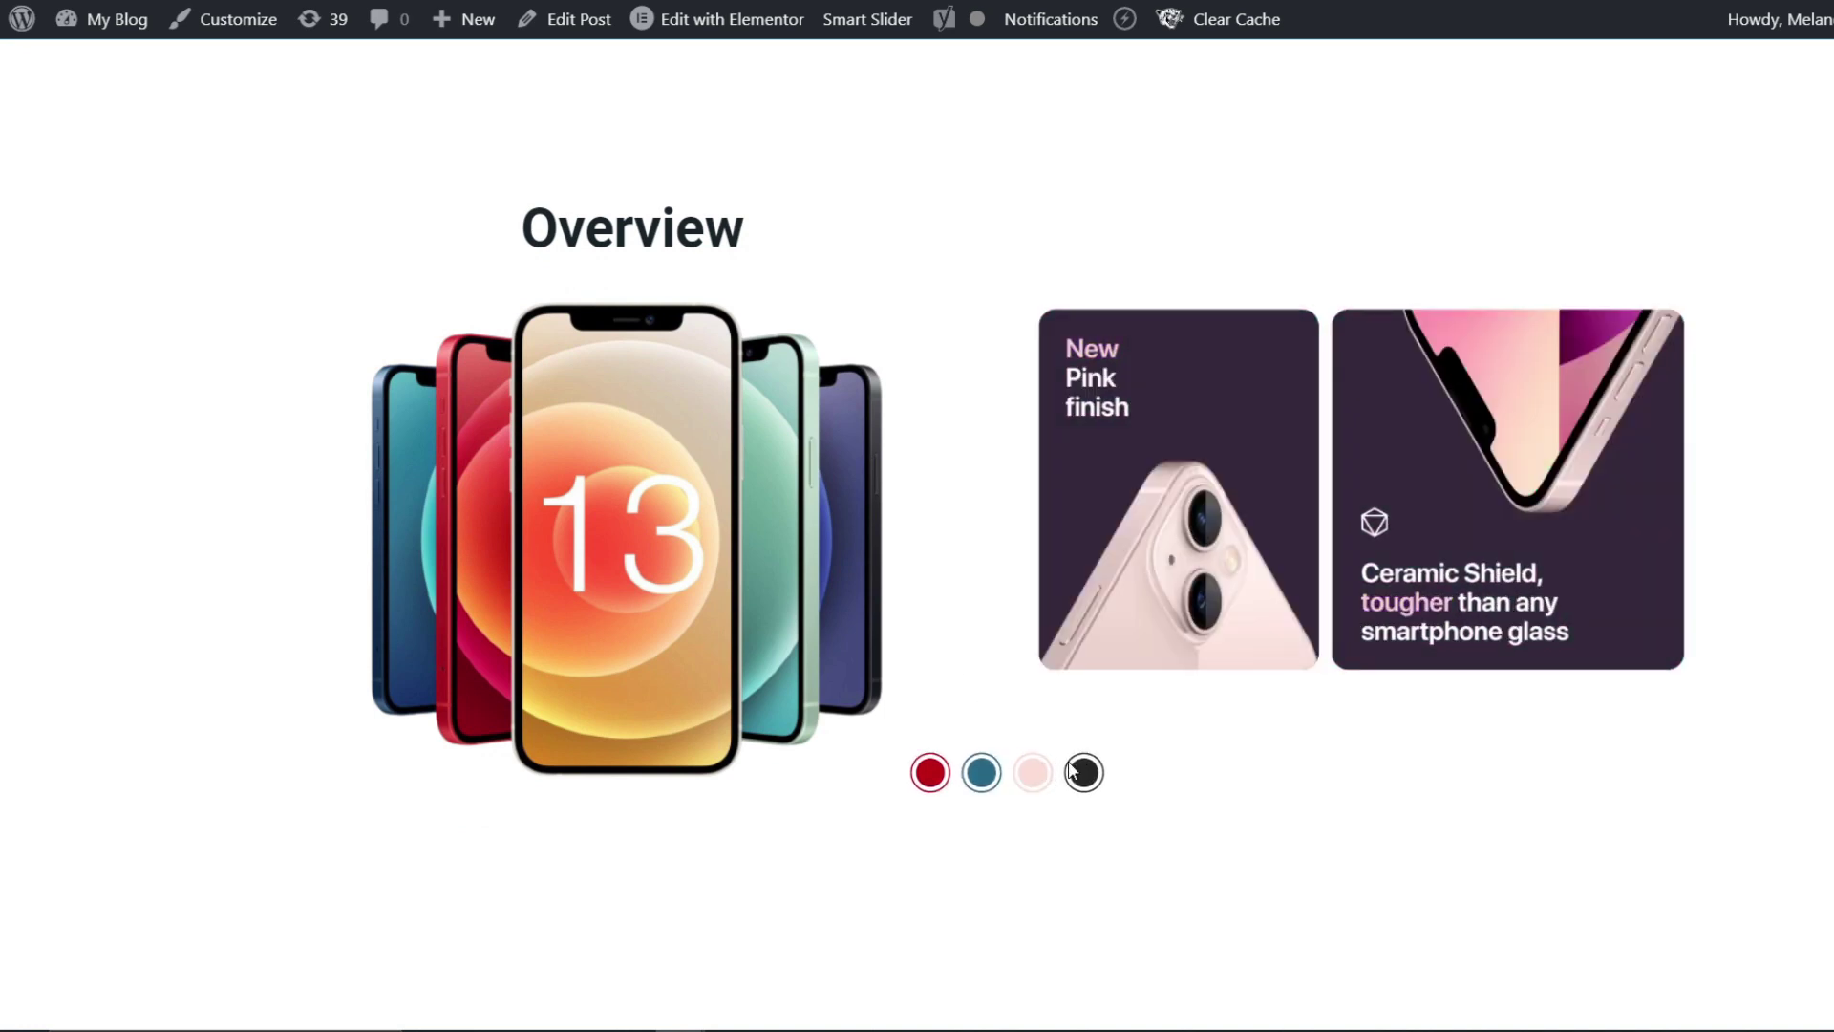
pyautogui.click(982, 771)
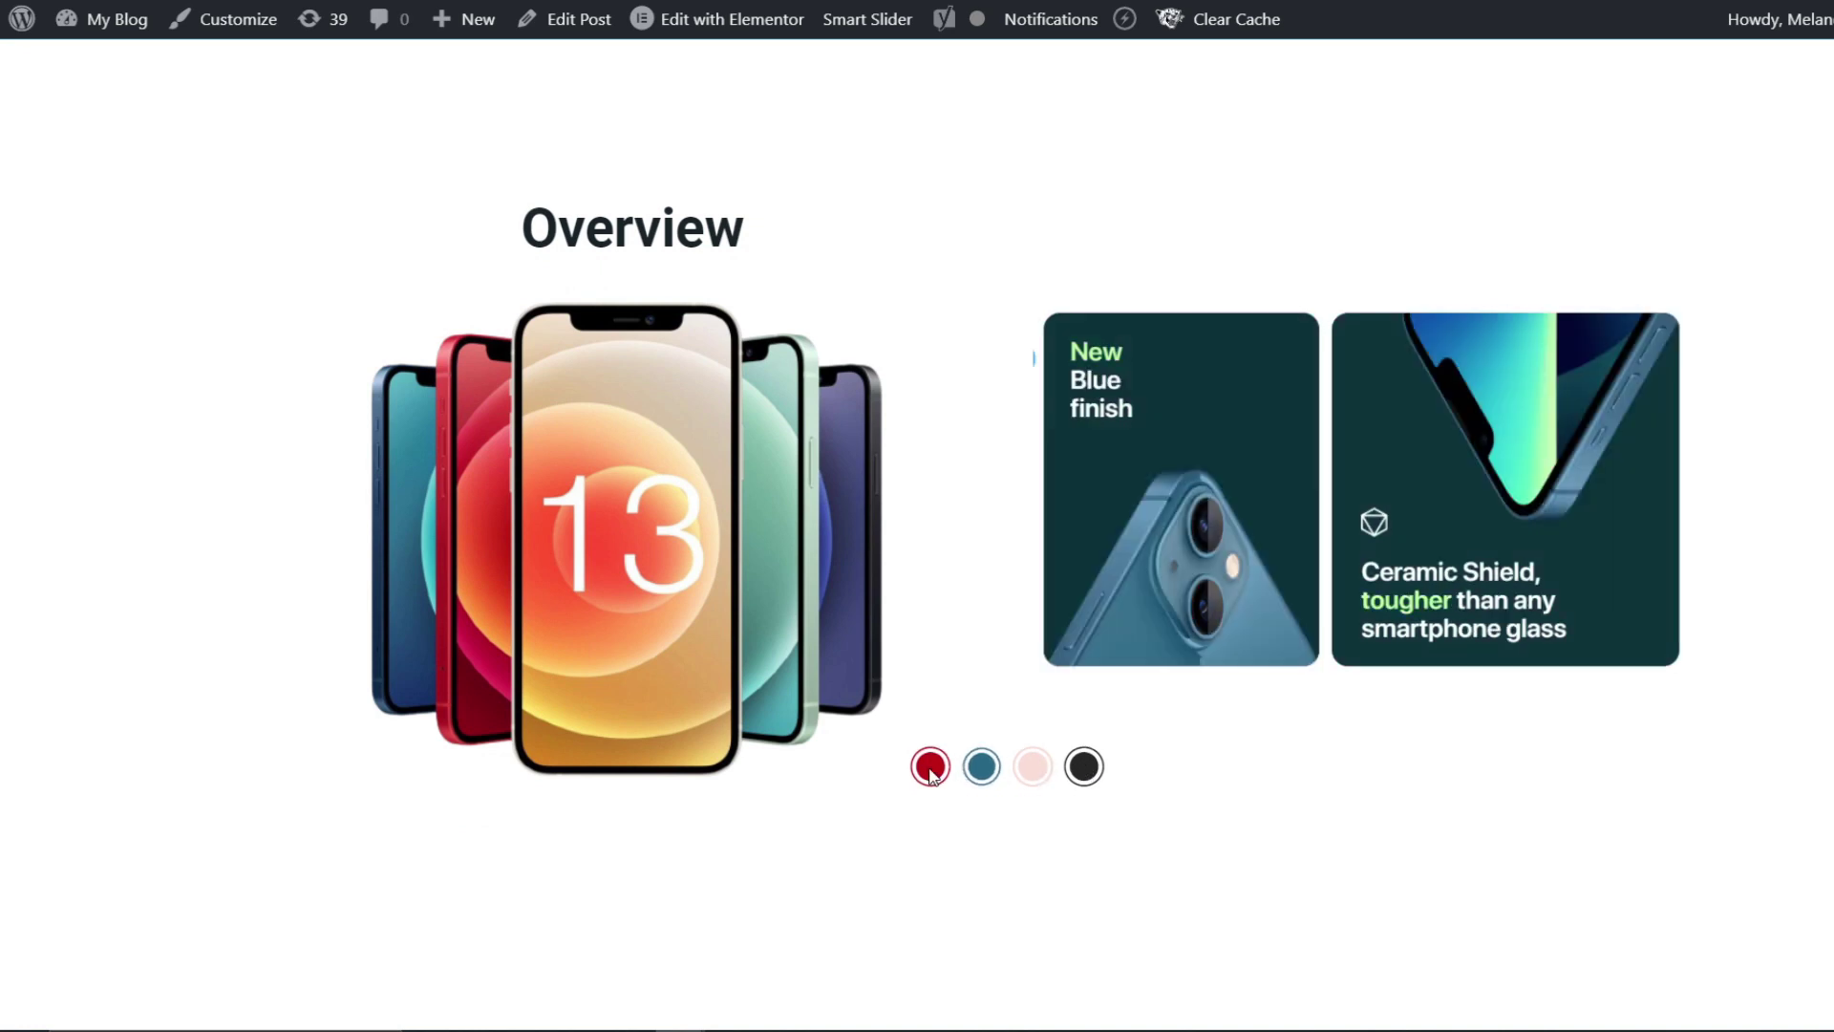
pyautogui.click(1081, 776)
pyautogui.click(1028, 771)
pyautogui.click(980, 771)
pyautogui.click(934, 772)
pyautogui.click(1029, 776)
pyautogui.click(981, 774)
pyautogui.click(929, 774)
pyautogui.click(981, 769)
pyautogui.click(1033, 772)
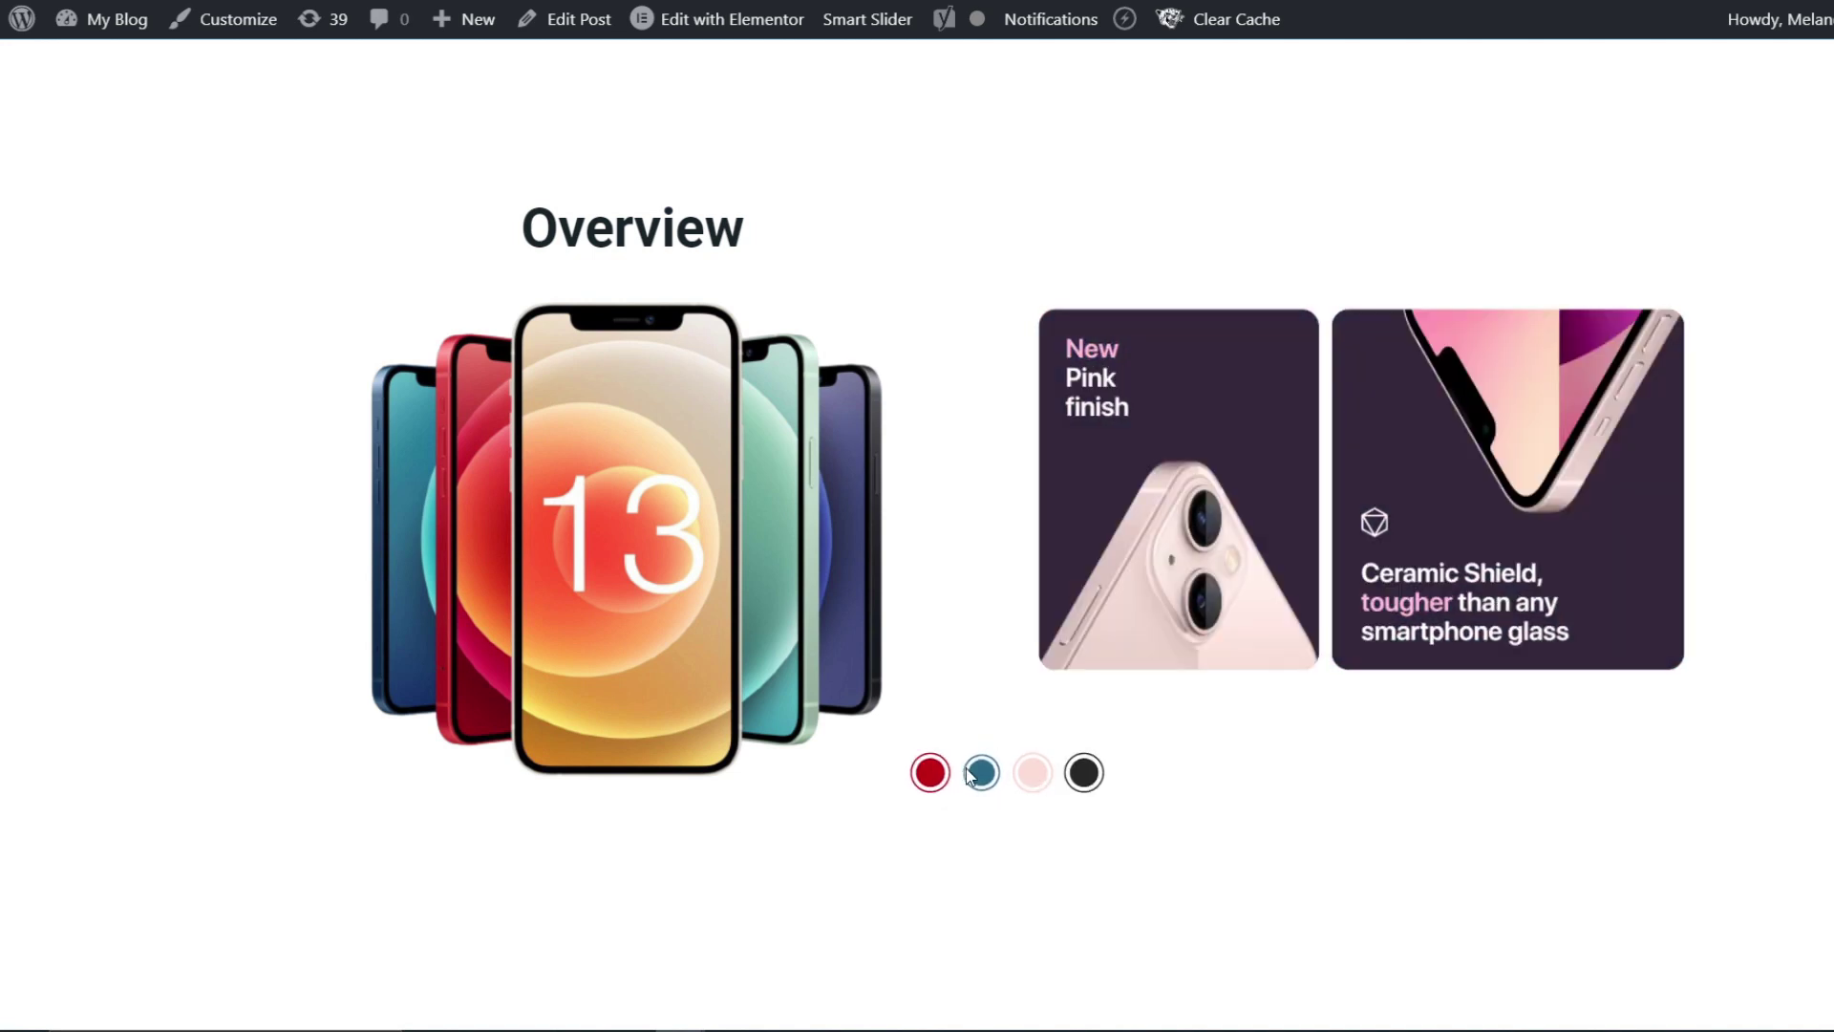
pyautogui.click(979, 767)
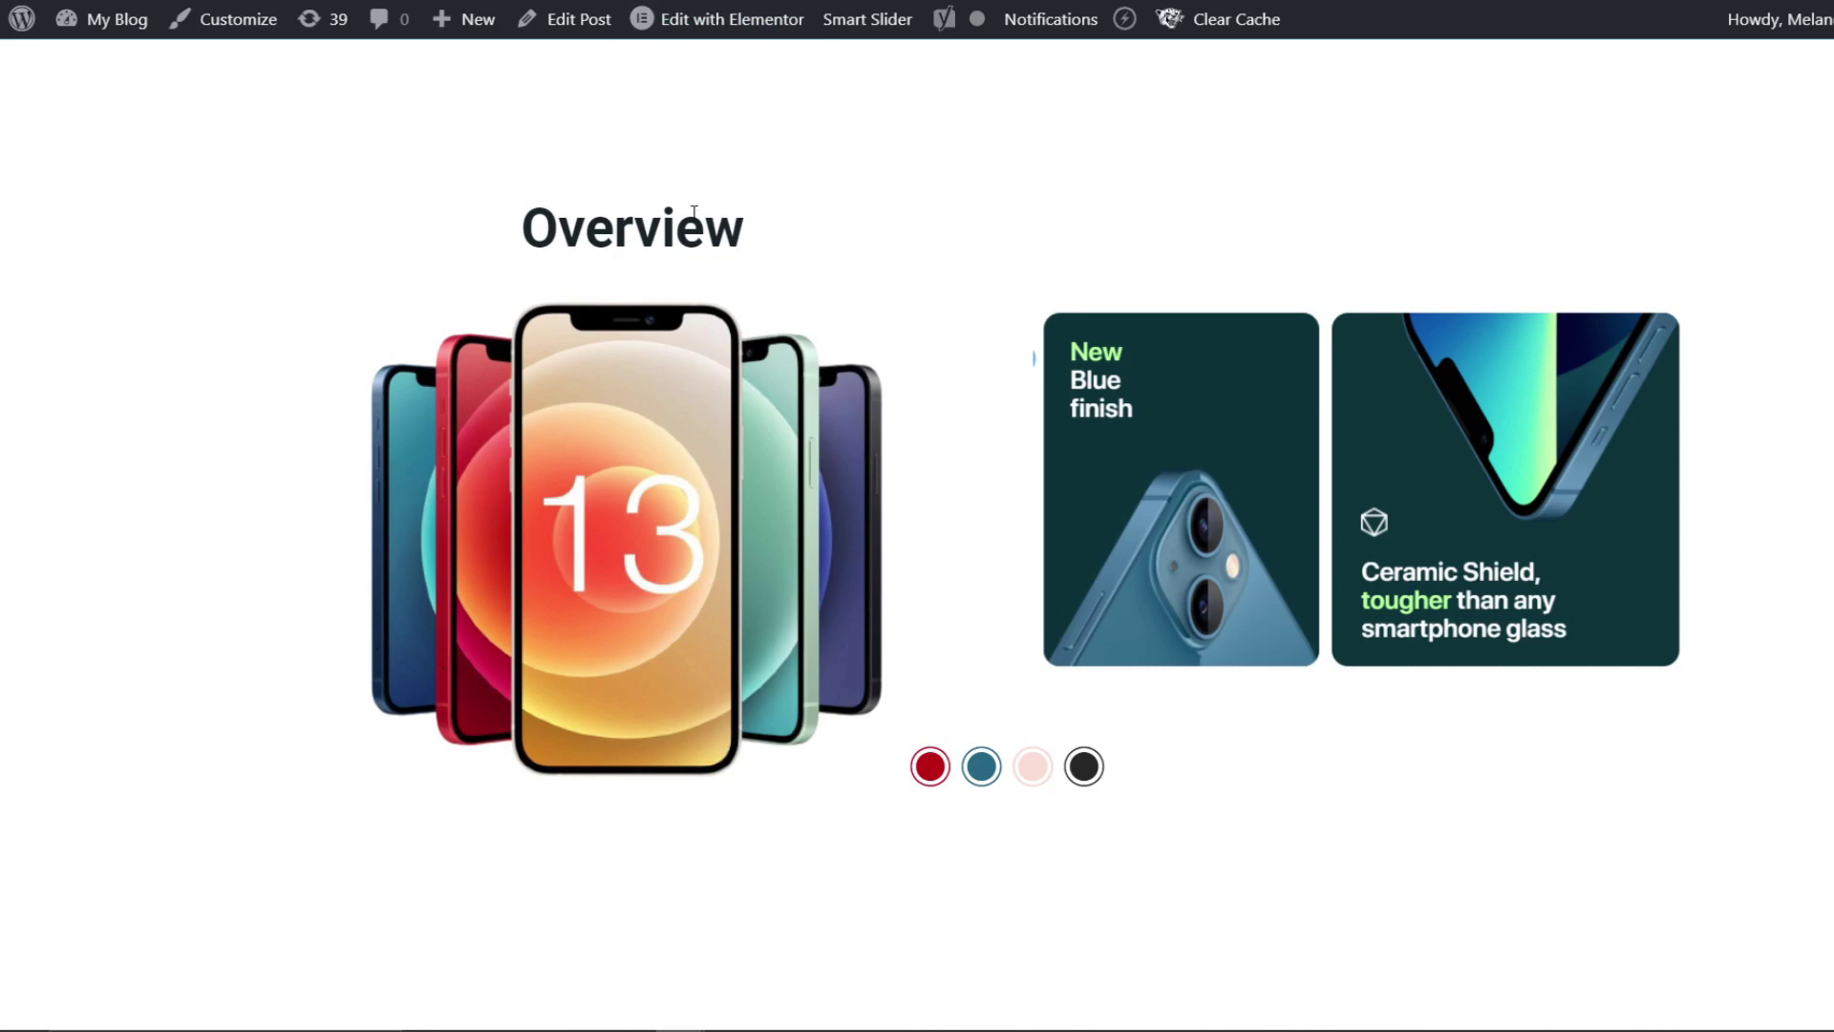
pyautogui.moveTo(773, 242); pyautogui.dragTo(462, 201)
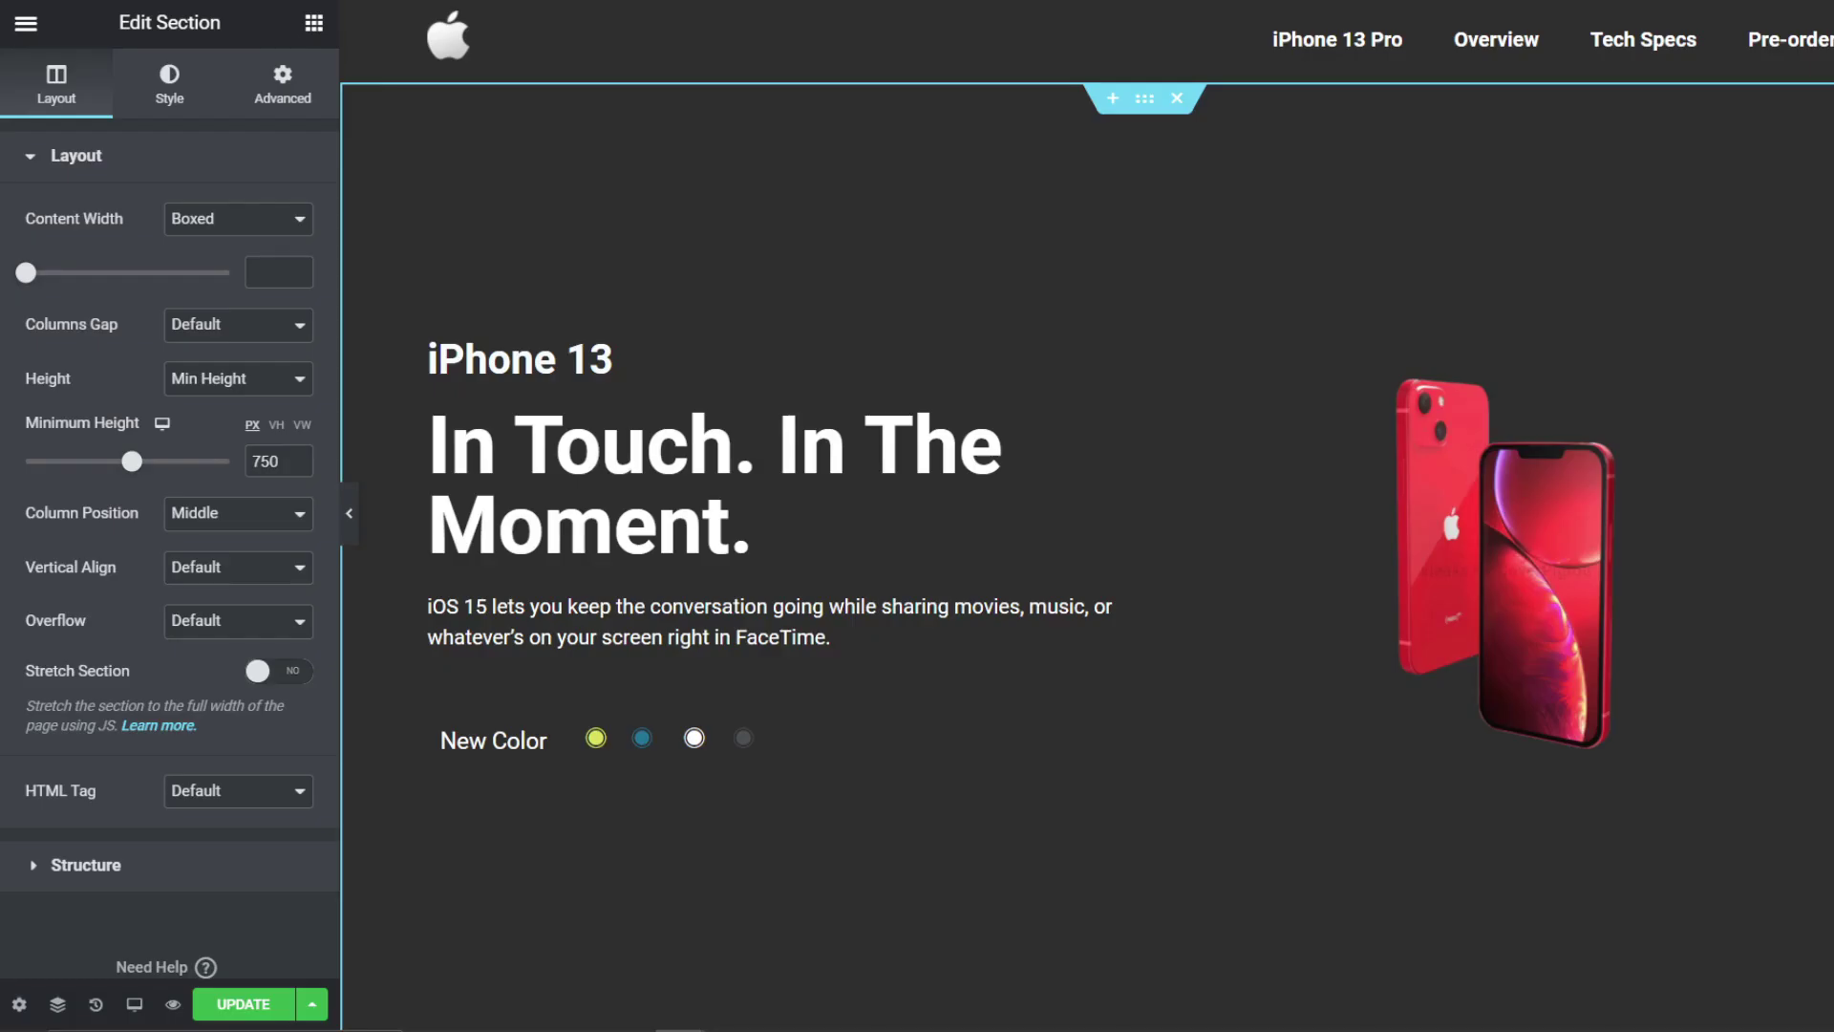
# Step: Add a new section with two equal columns below the hero section
pyautogui.scroll(-3, 1107, 678)
pyautogui.click(1076, 879)
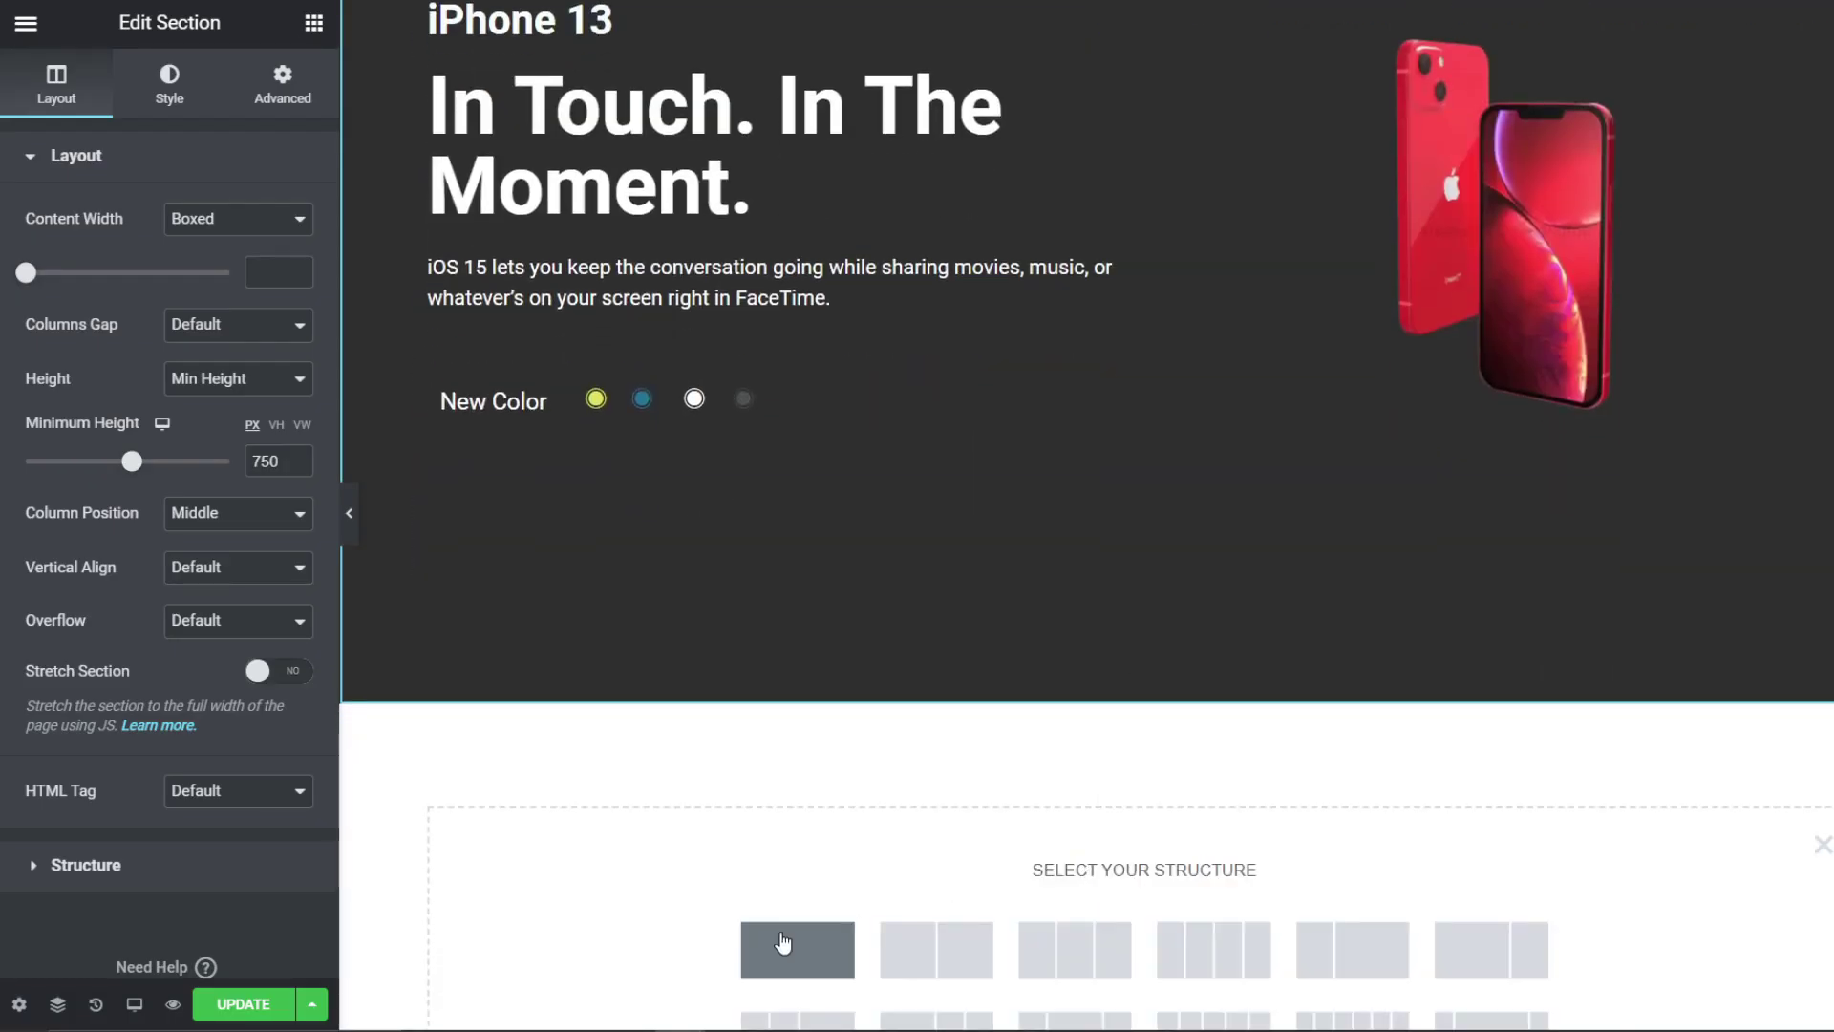
pyautogui.scroll(-1, 860, 878)
pyautogui.click(931, 834)
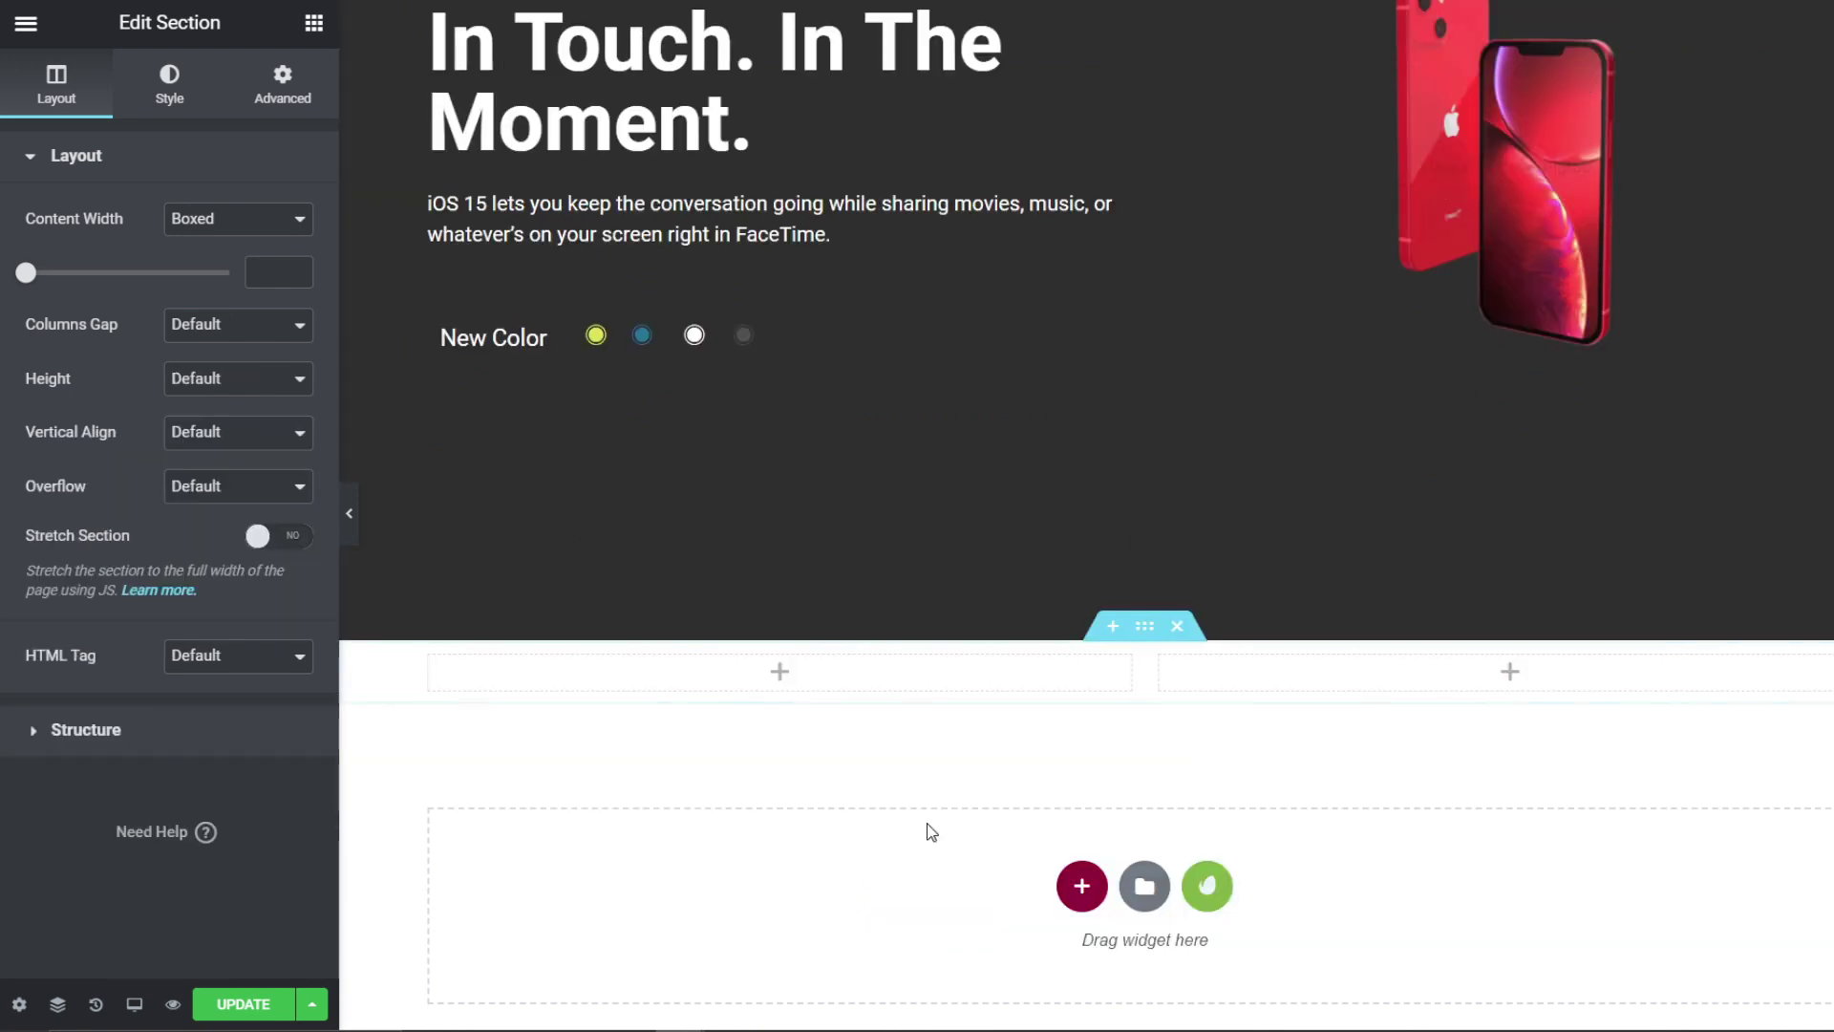
# Step: Add a centered heading reading "Overview" to the first column of the new section
pyautogui.click(692, 683)
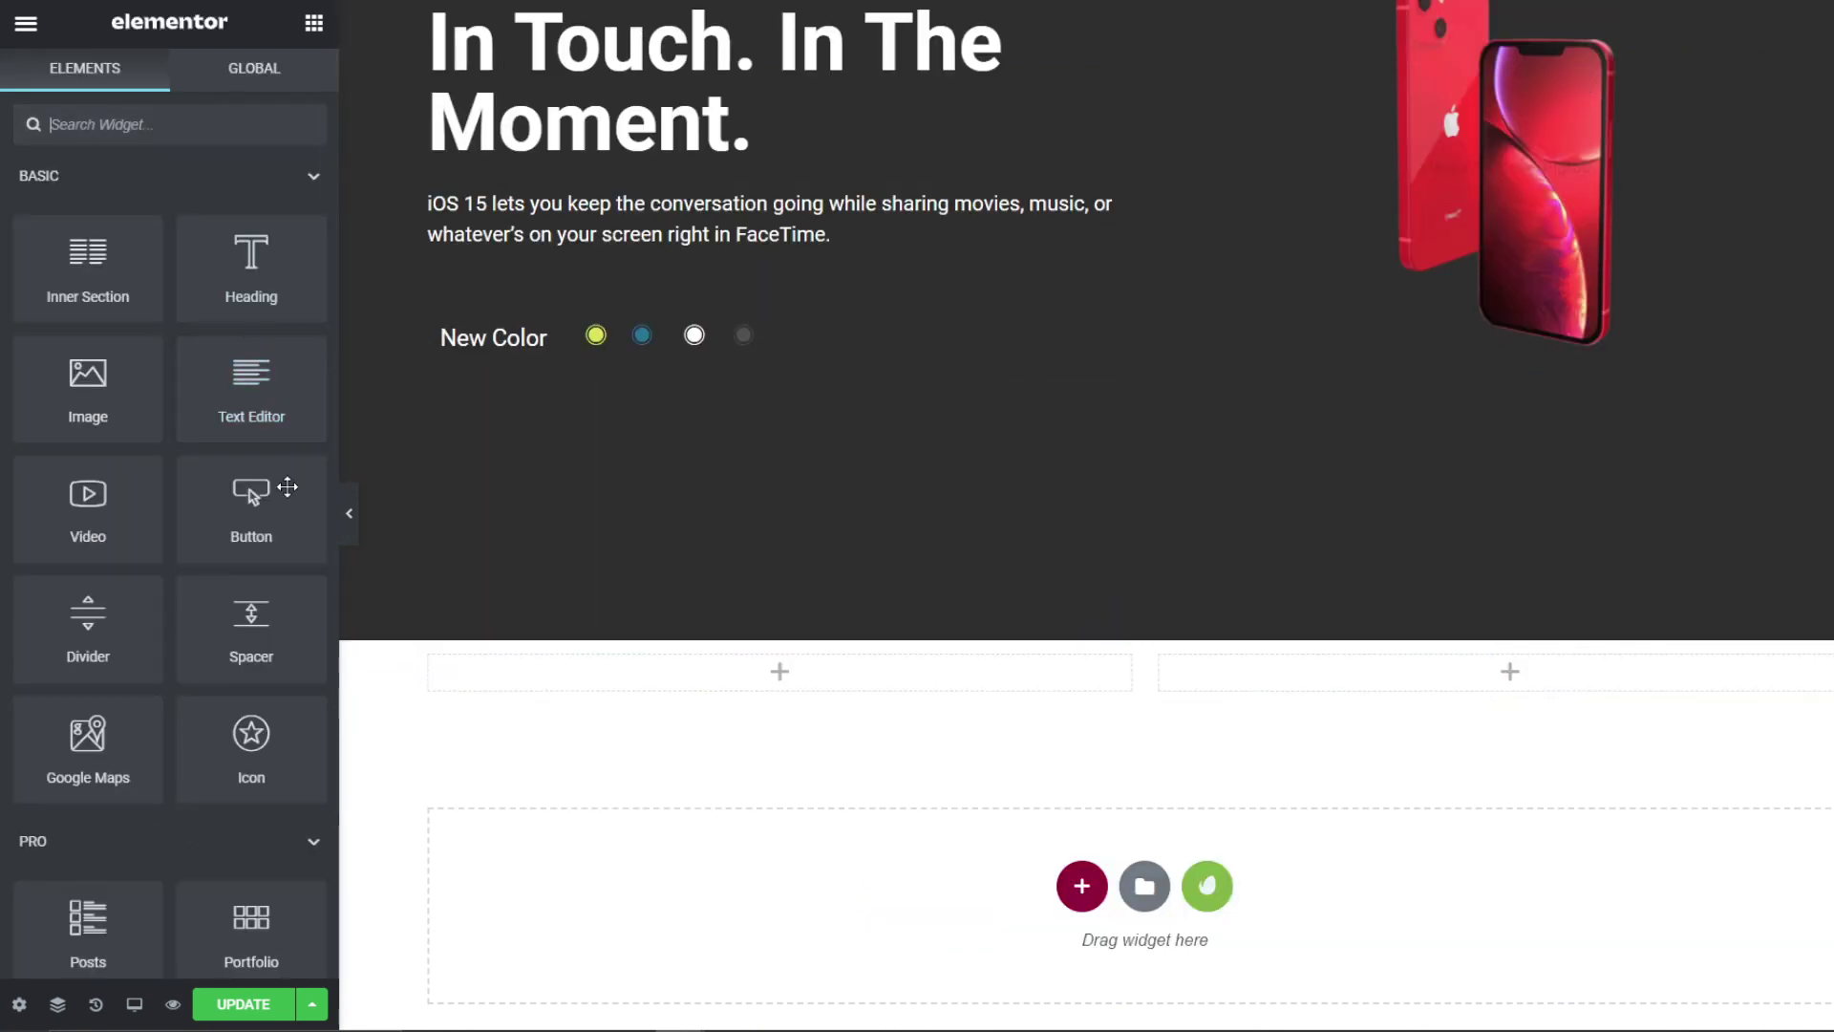
pyautogui.moveTo(251, 260); pyautogui.dragTo(586, 667)
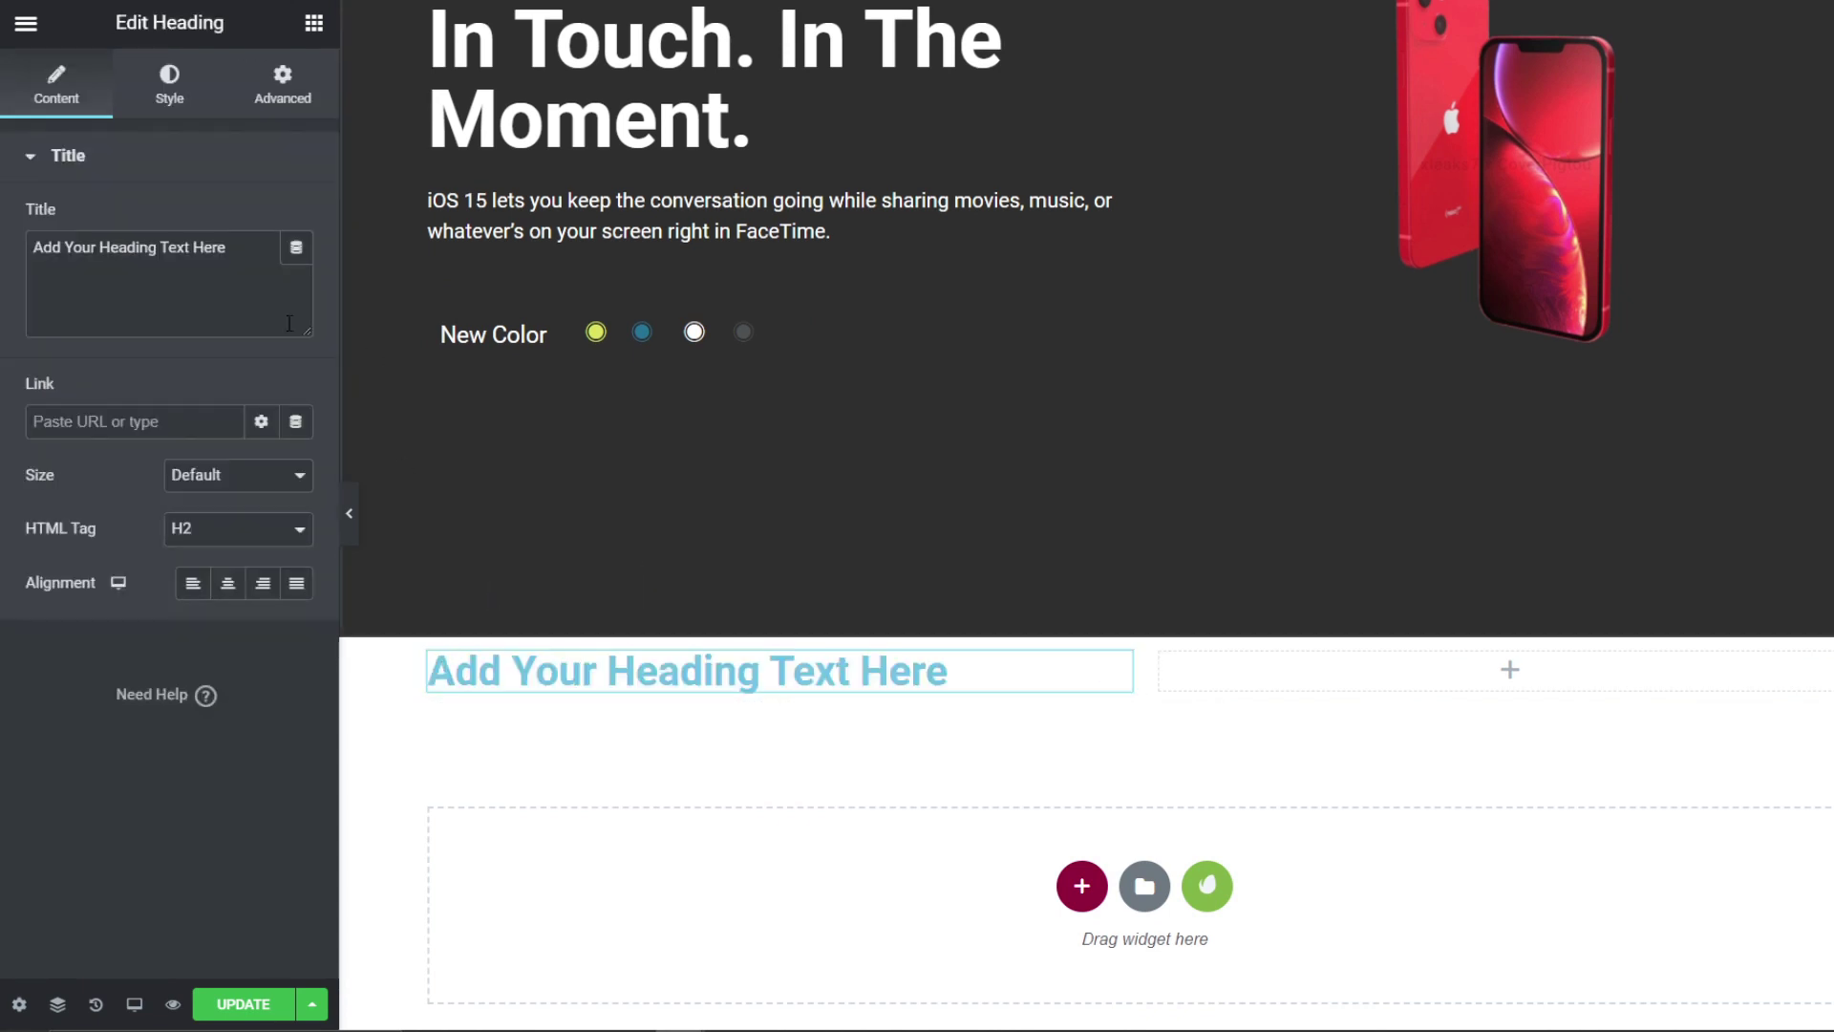
pyautogui.tripleClick(246, 297)
pyautogui.write('Overview')
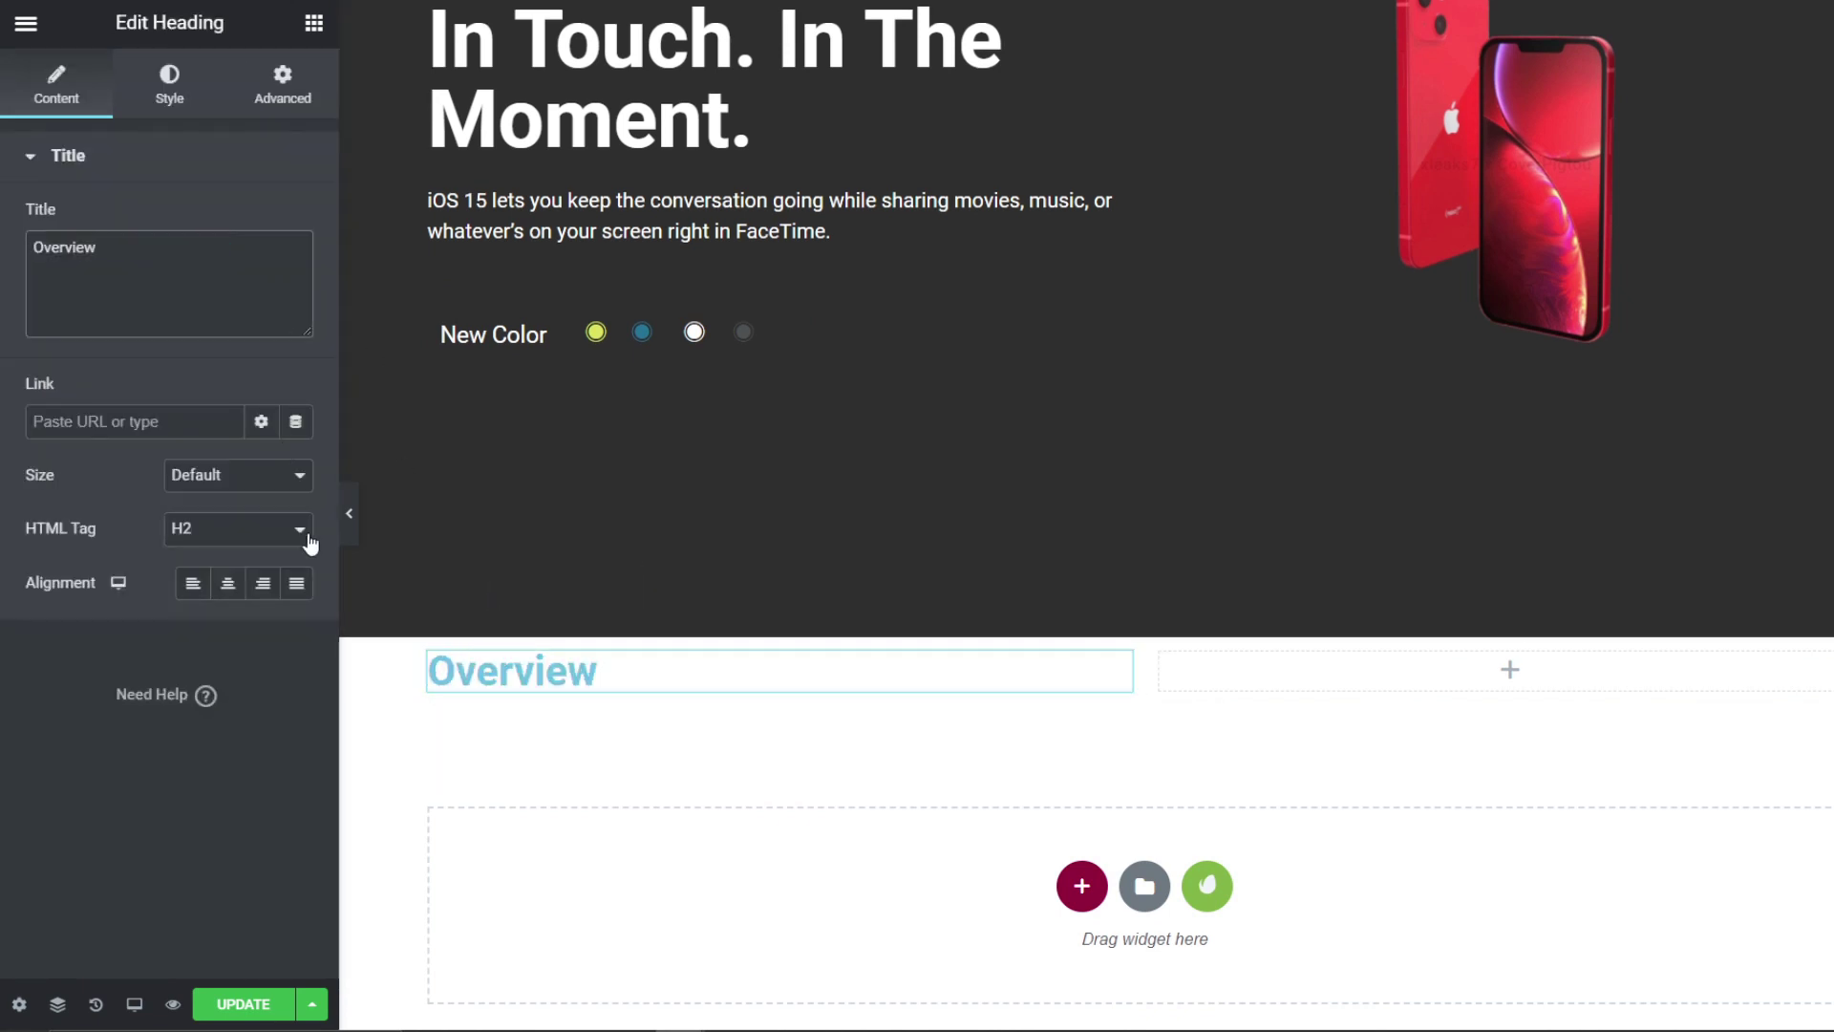
pyautogui.click(228, 582)
# Step: Set the Overview heading's text color to black #000000
pyautogui.click(170, 85)
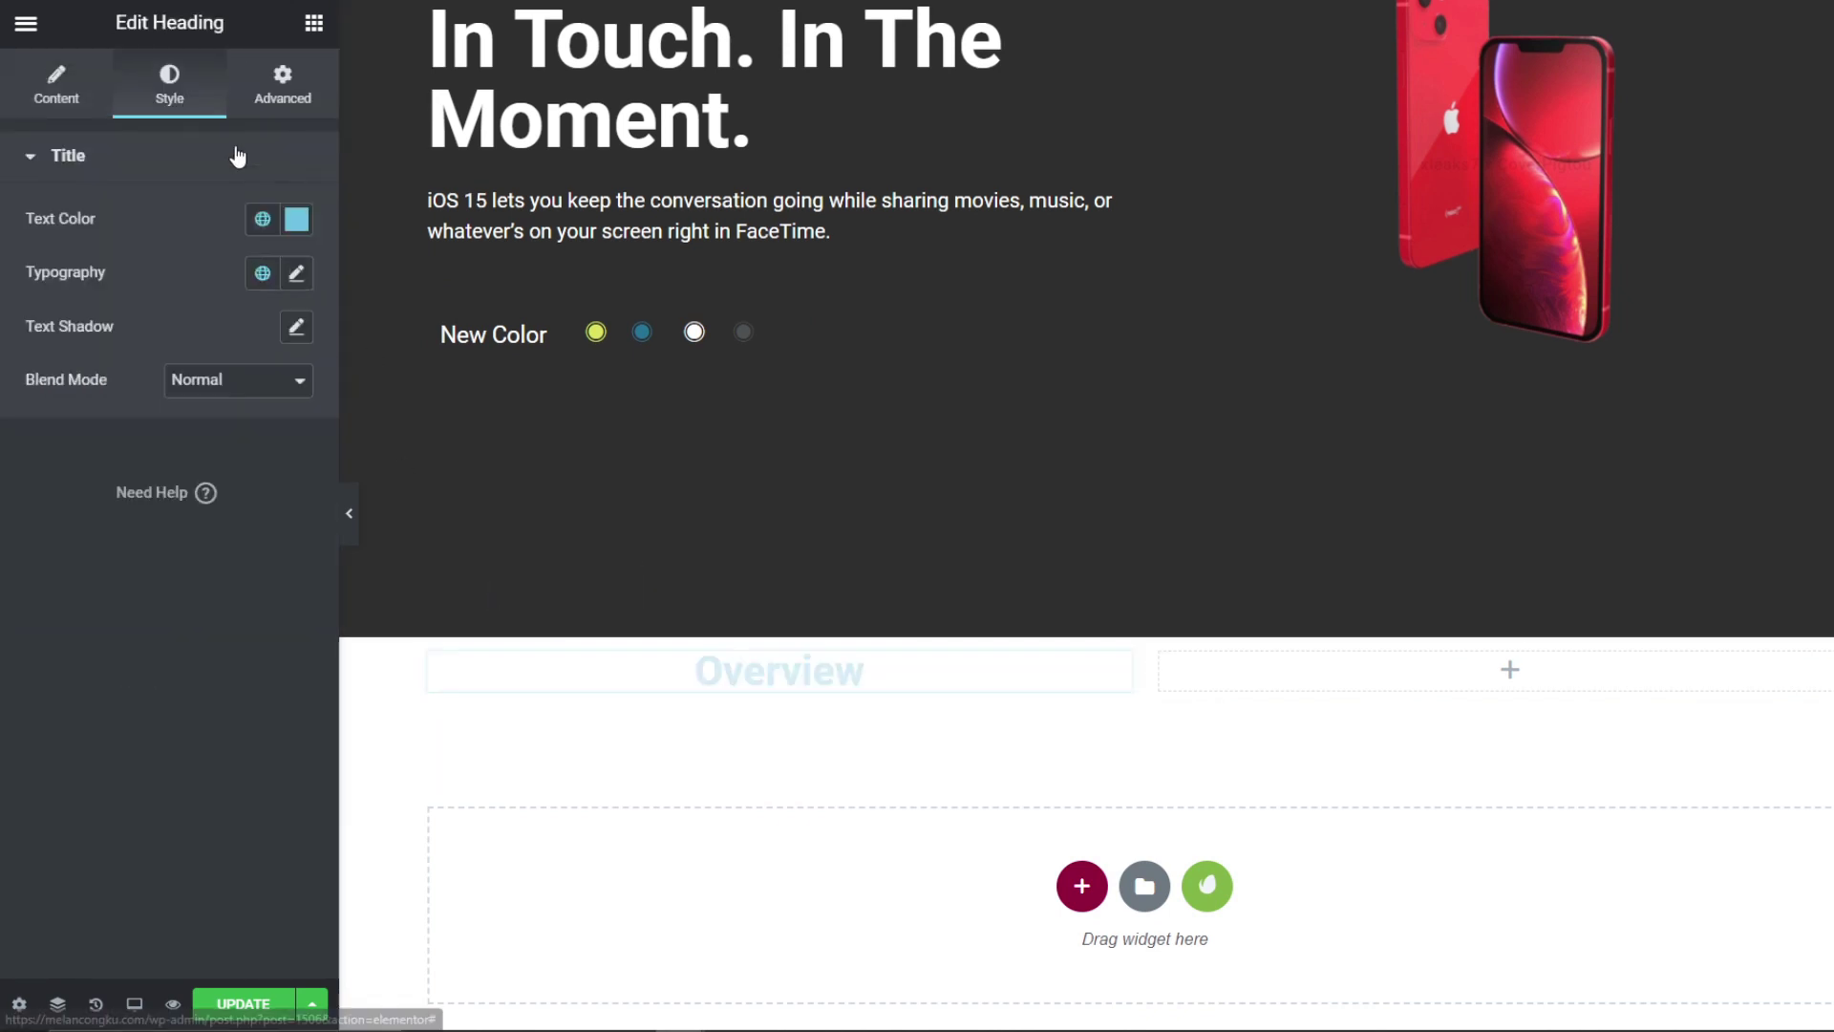
pyautogui.click(297, 220)
pyautogui.moveTo(315, 335); pyautogui.dragTo(122, 540)
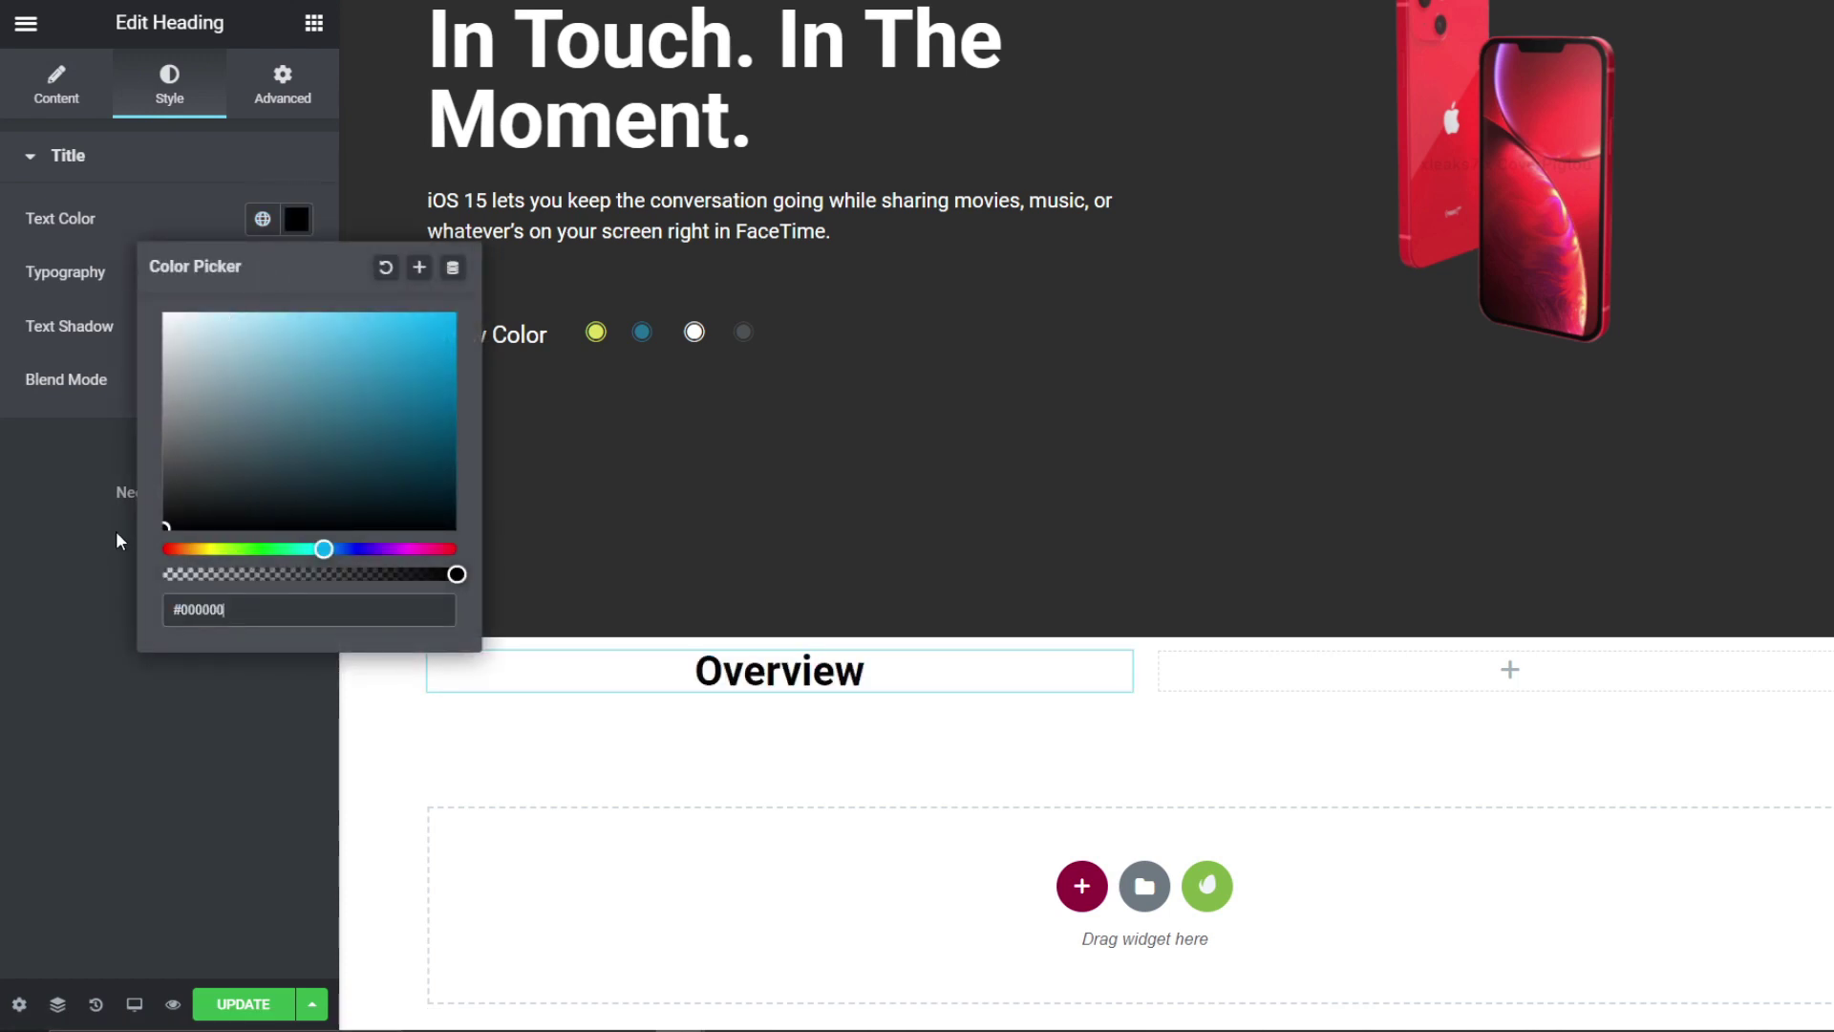
# Step: Add an image below the Overview heading, using the library picture of the multicolored phones showing 13
pyautogui.click(313, 25)
pyautogui.moveTo(85, 376); pyautogui.dragTo(635, 702)
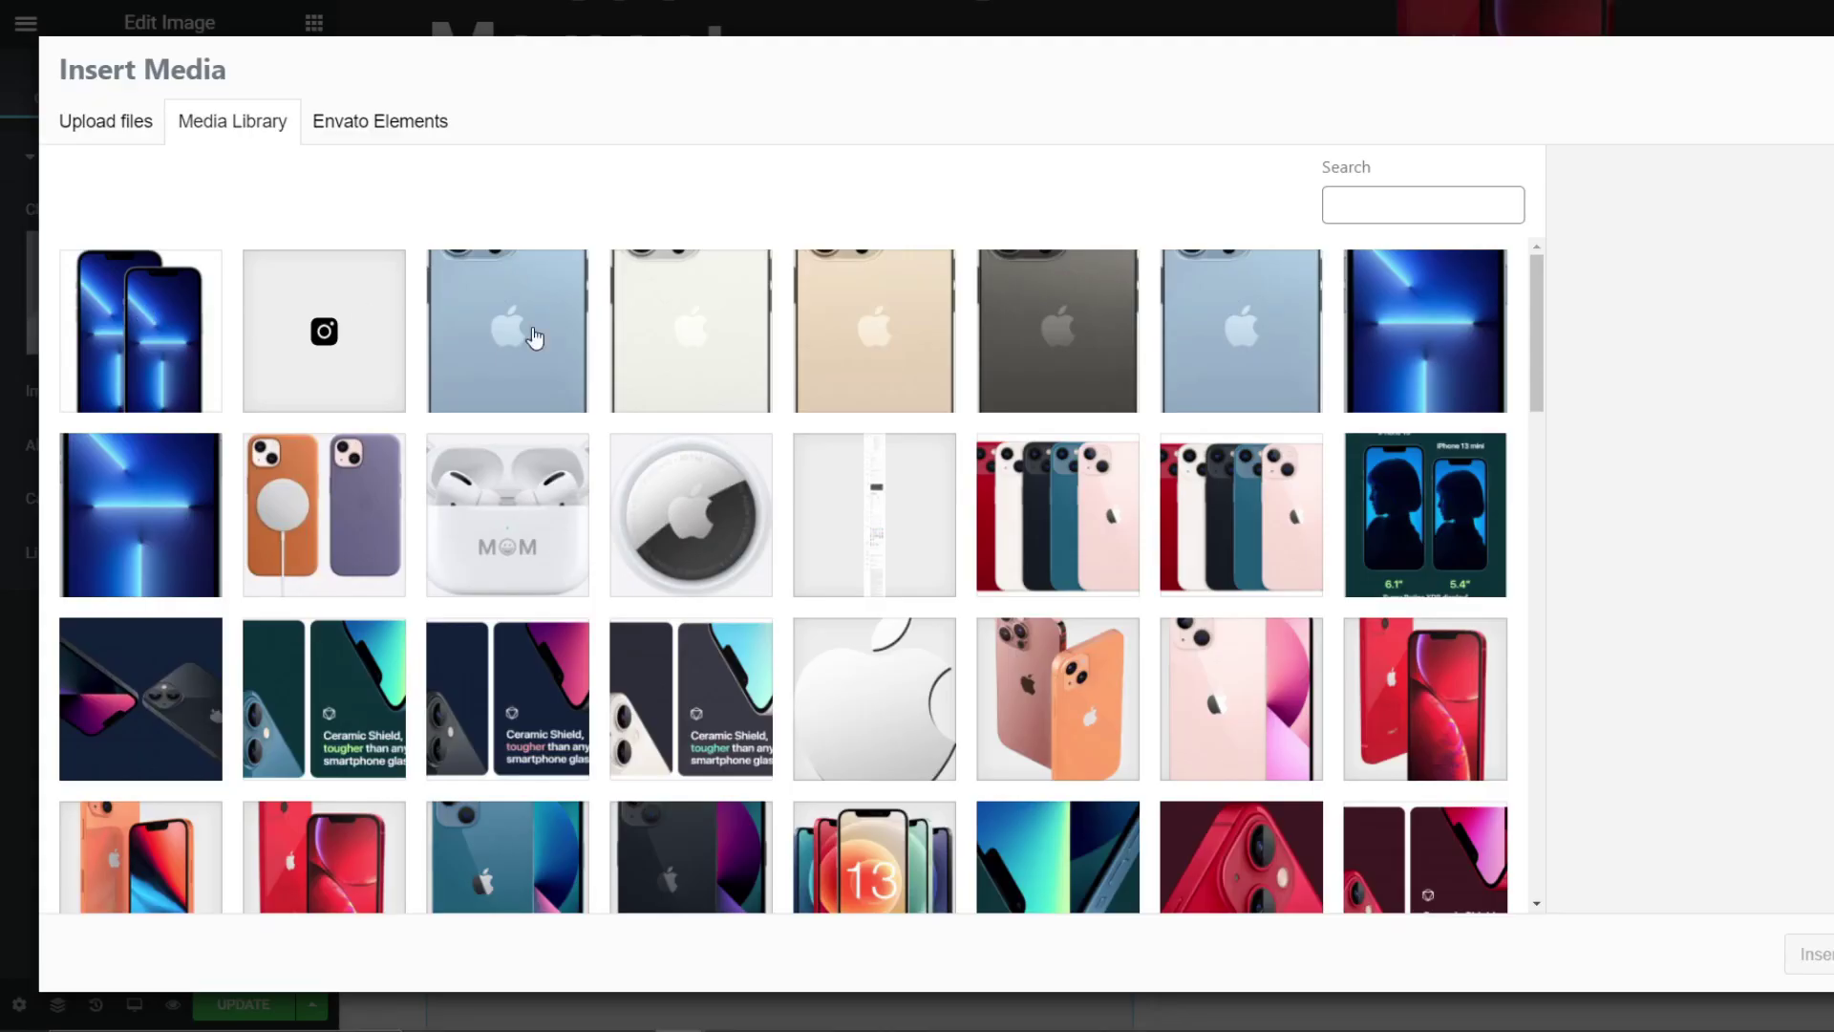
pyautogui.scroll(-3, 433, 608)
pyautogui.click(874, 573)
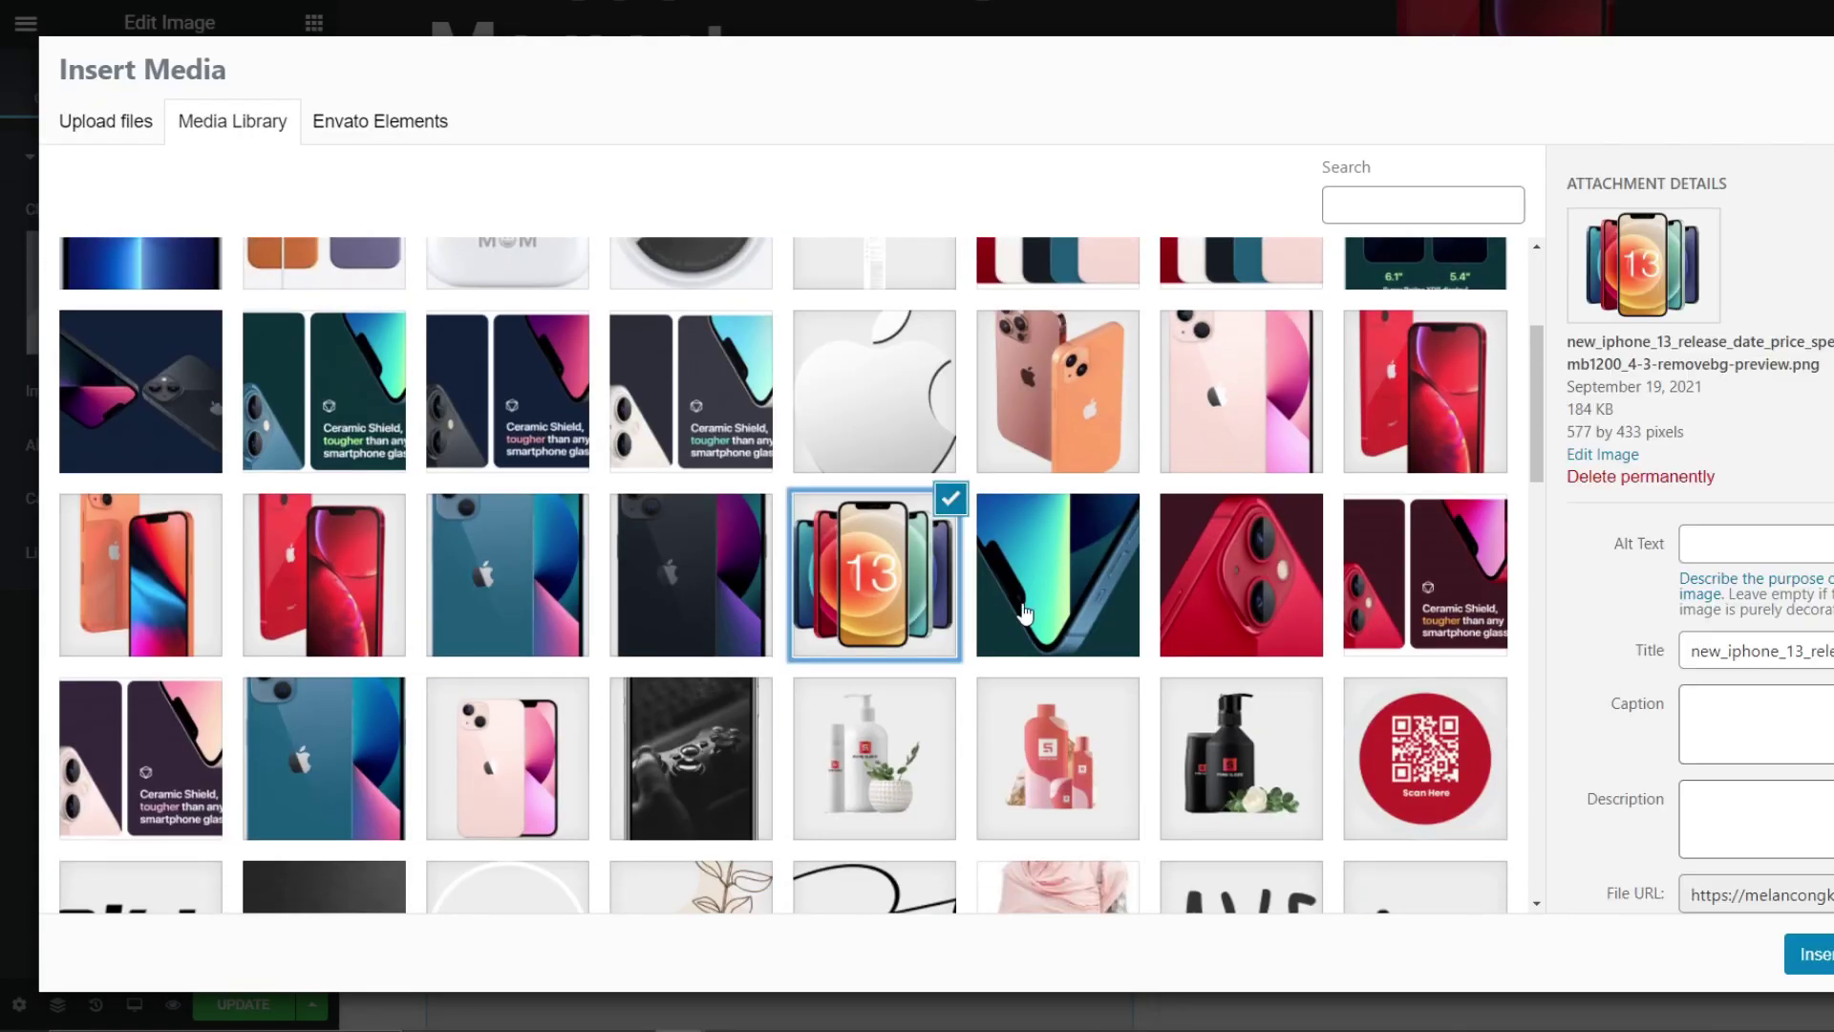
pyautogui.click(1810, 954)
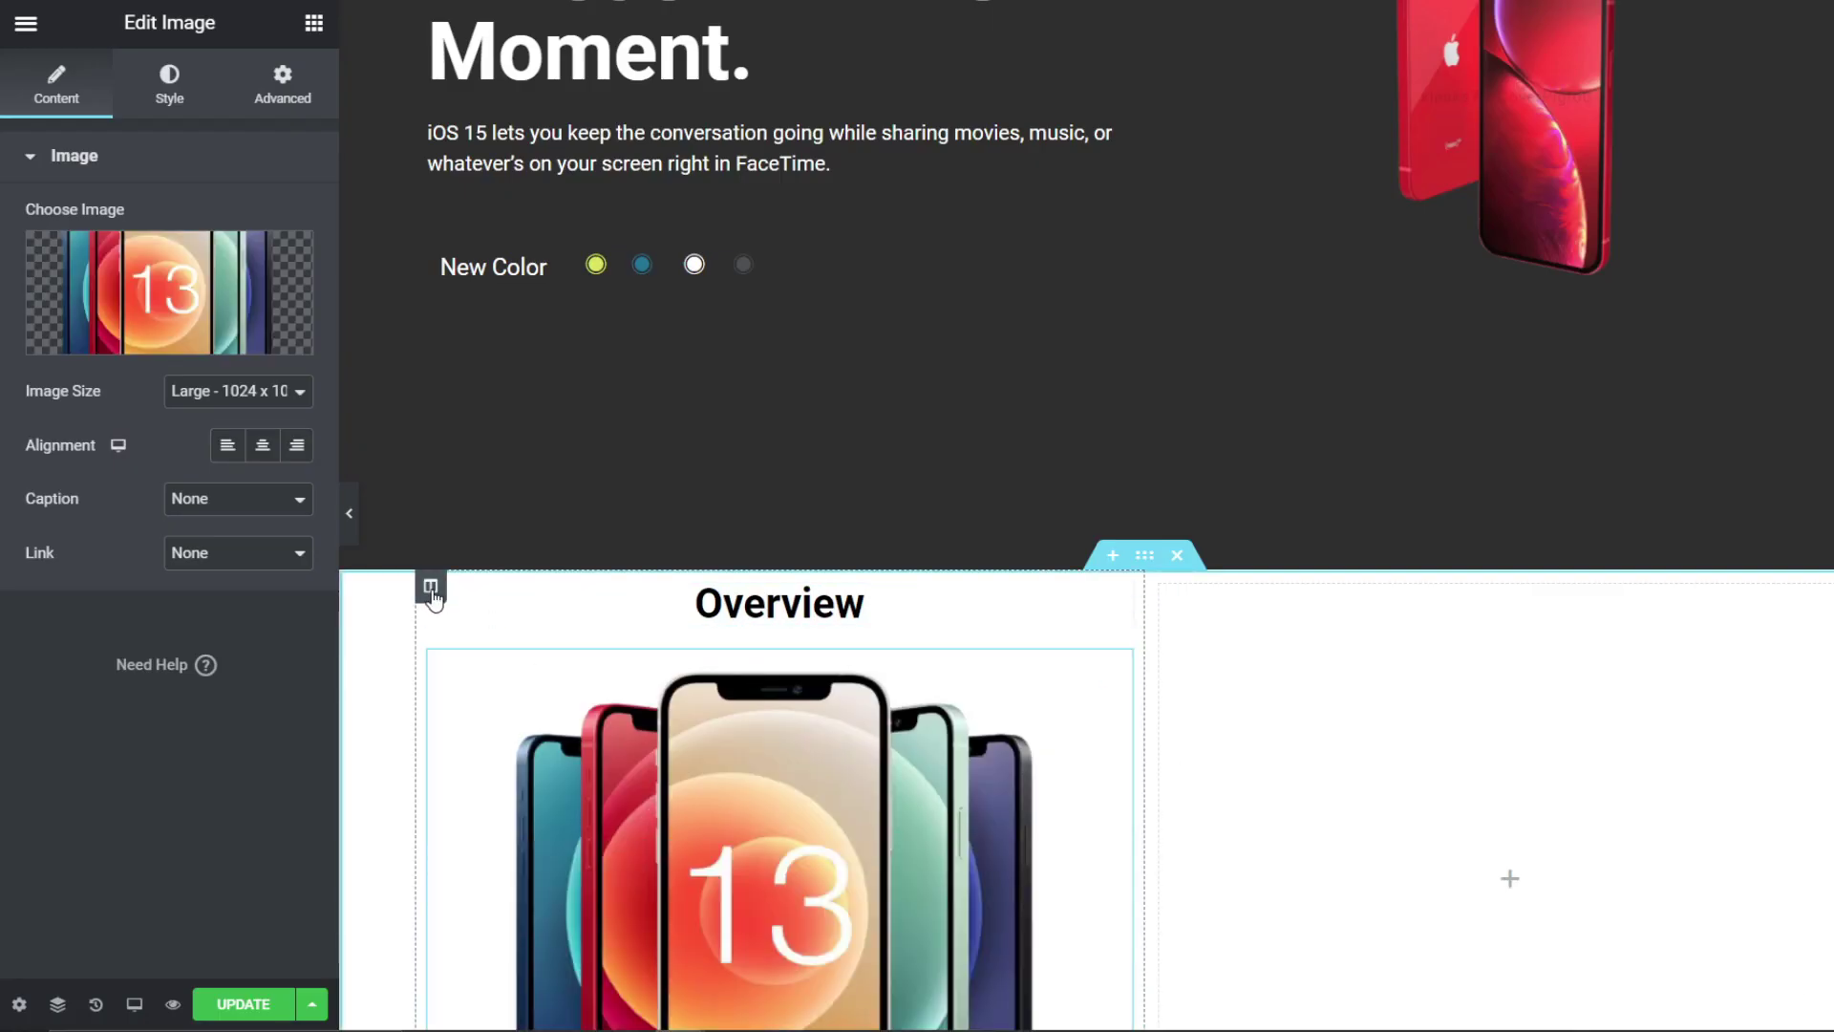
# Step: Set the vertical alignment of the column holding the Overview heading to Middle
pyautogui.click(430, 585)
pyautogui.click(233, 288)
pyautogui.click(233, 336)
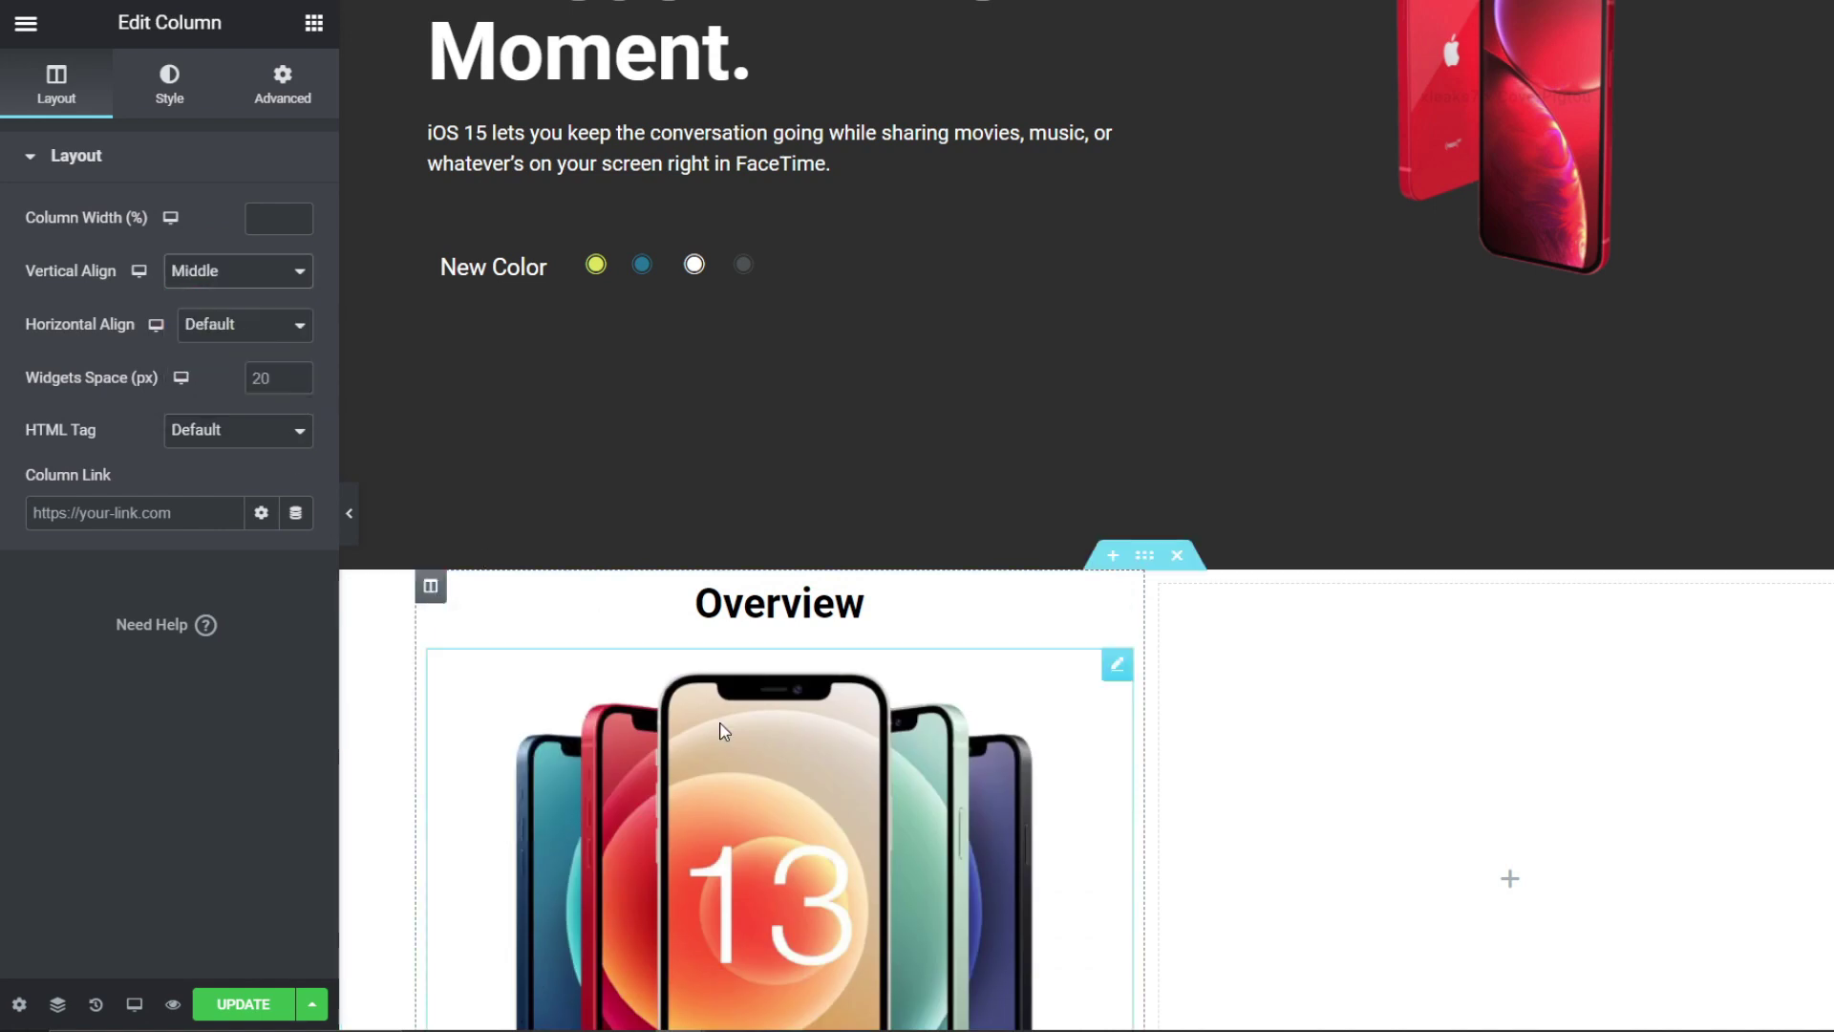
pyautogui.scroll(-4, 472, 494)
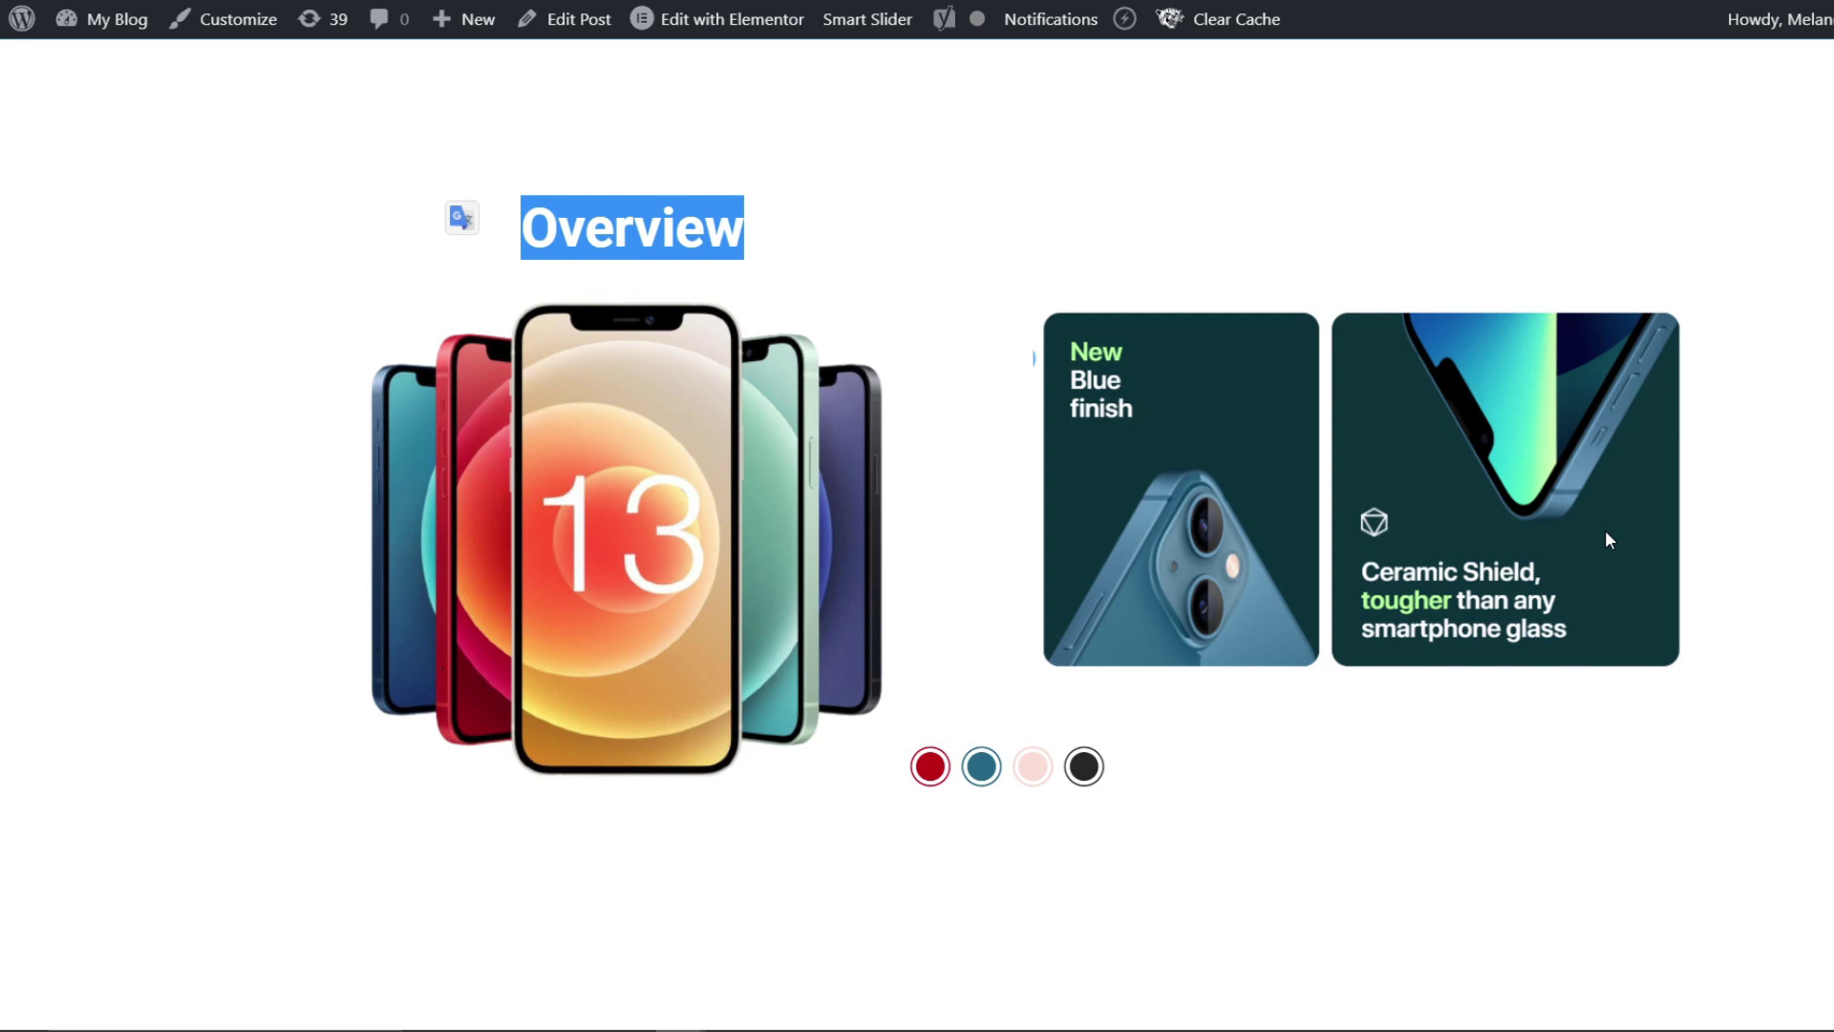
# Step: Check how the color swatches below the reference page's Overview images switch the phone finish
pyautogui.click(993, 772)
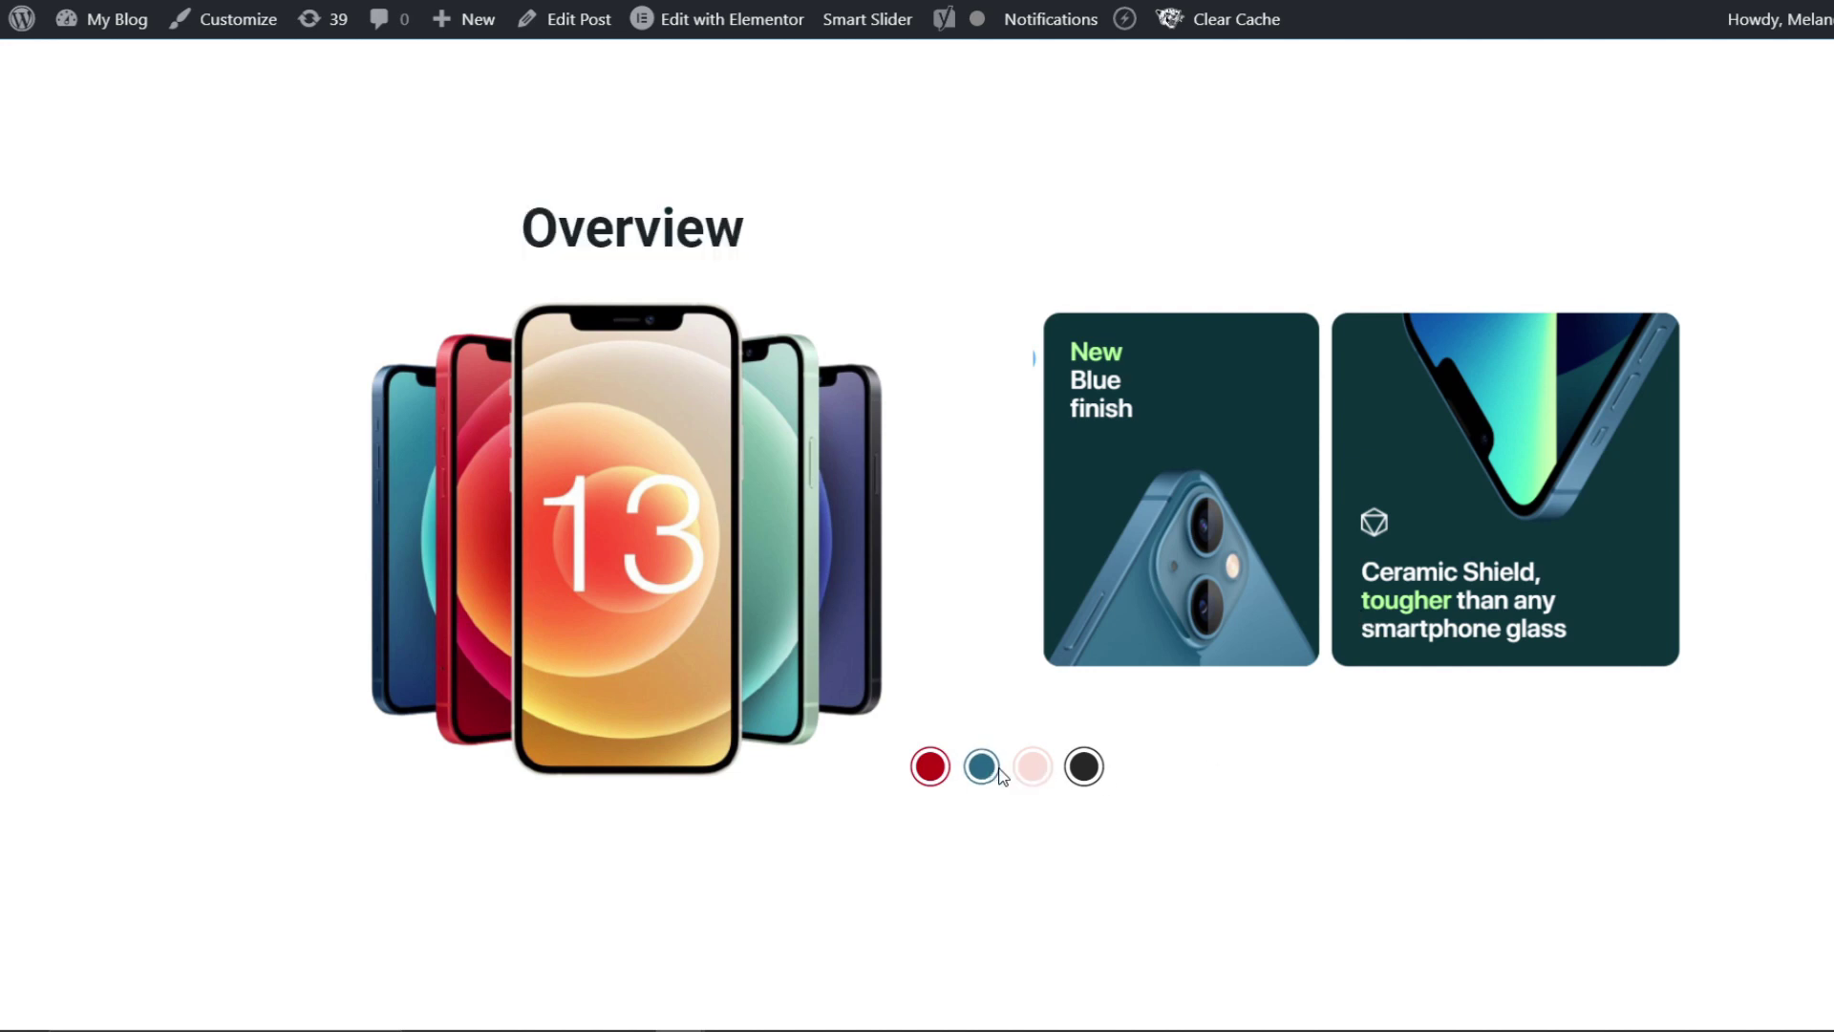
pyautogui.click(1015, 787)
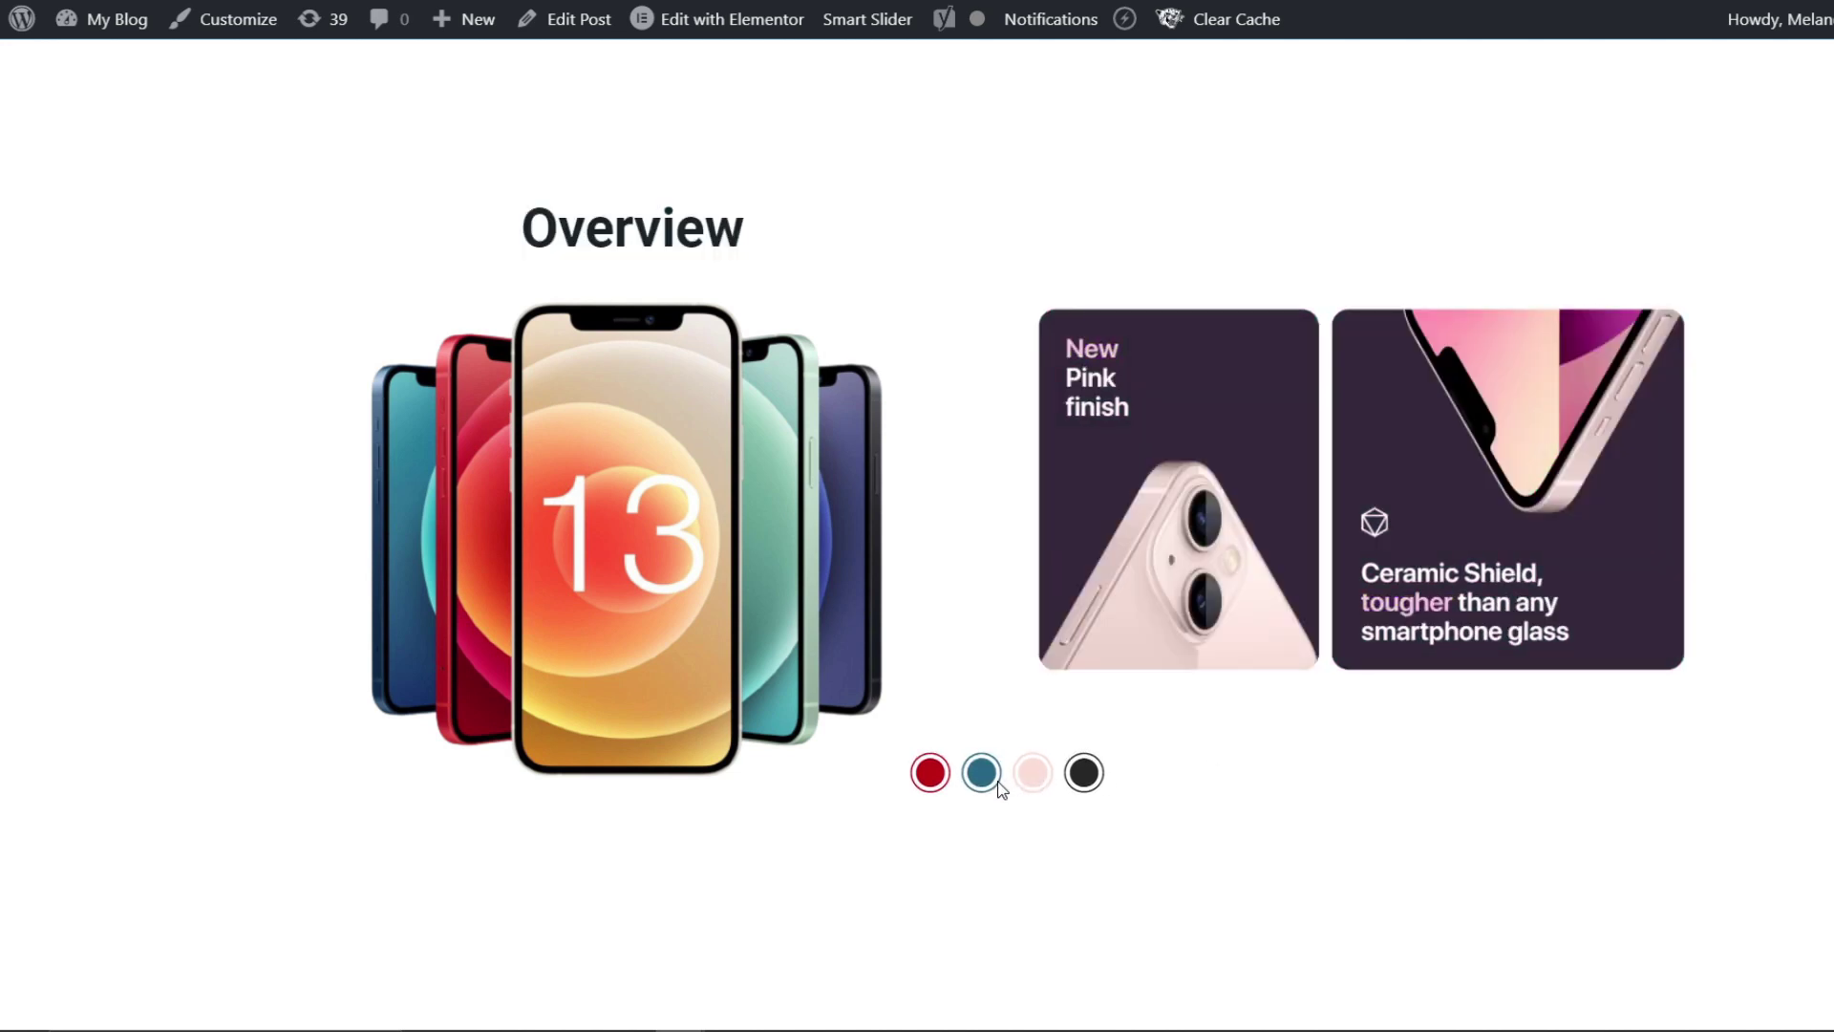
pyautogui.click(1085, 777)
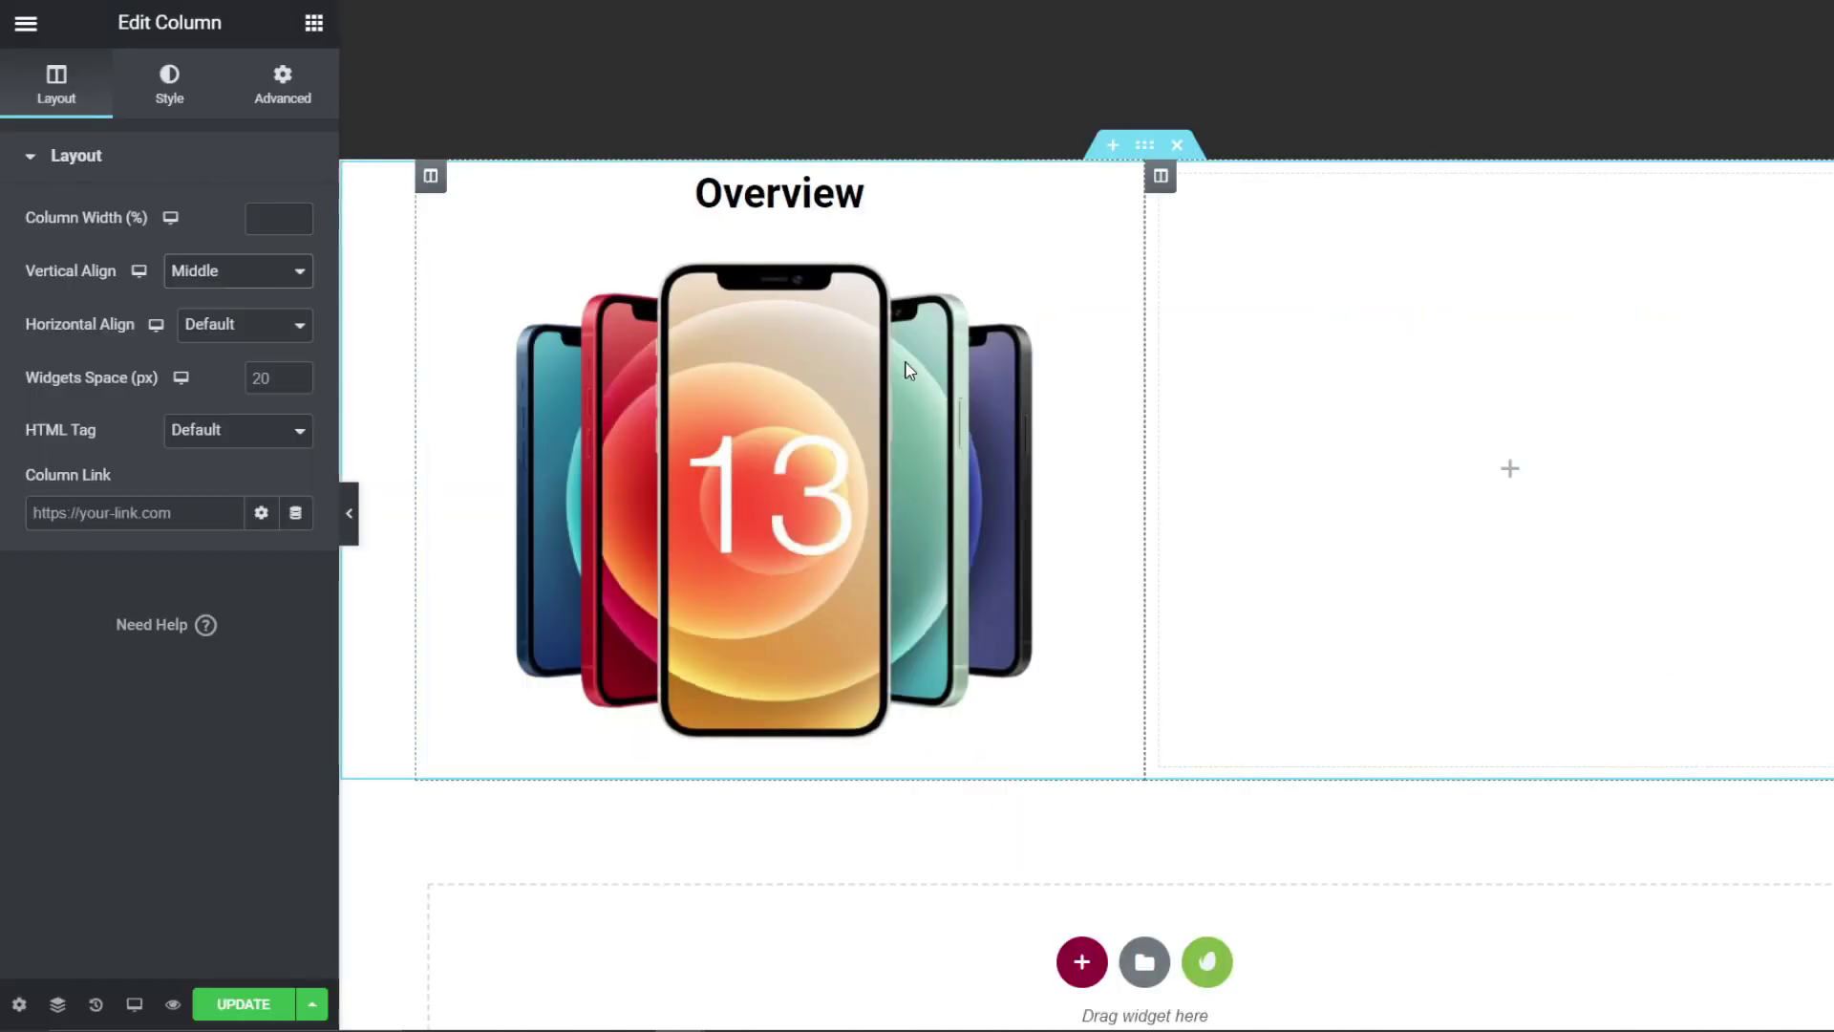
# Step: Add an Image widget to the empty second column and set that column's vertical alignment to Middle
pyautogui.click(313, 23)
pyautogui.moveTo(84, 402); pyautogui.dragTo(1380, 449)
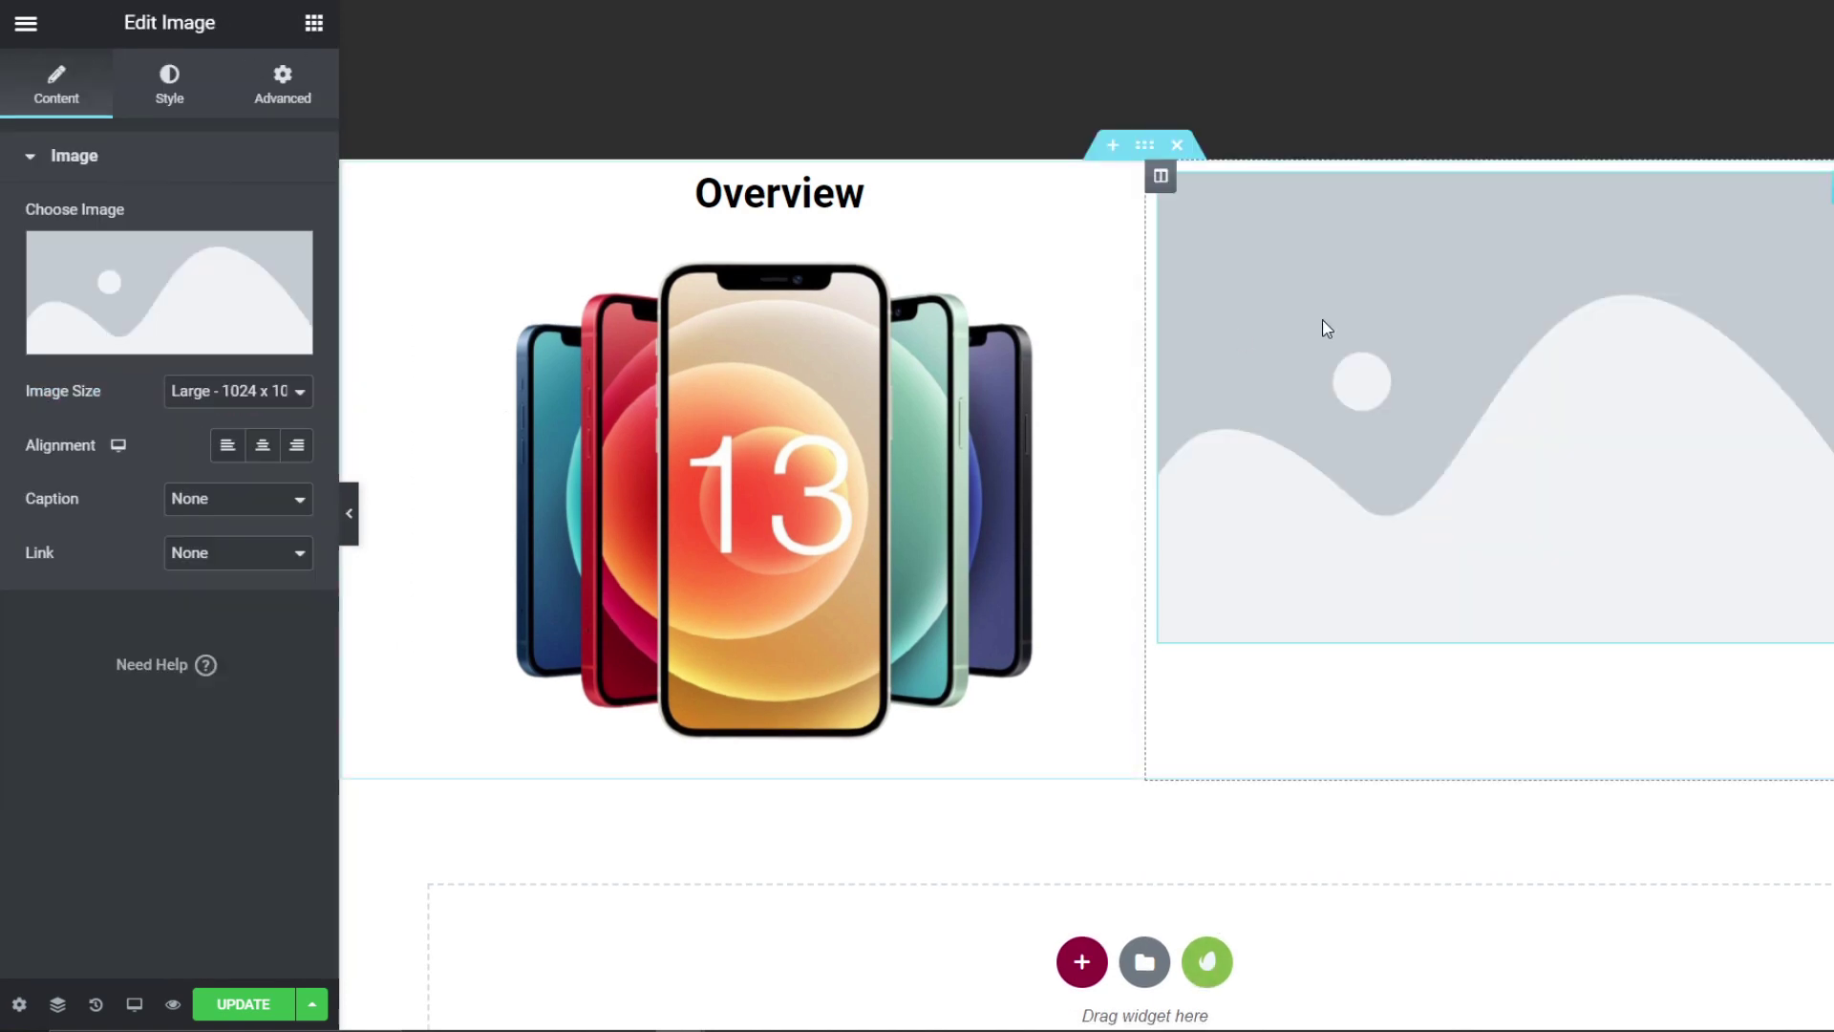
pyautogui.click(1160, 175)
pyautogui.click(253, 273)
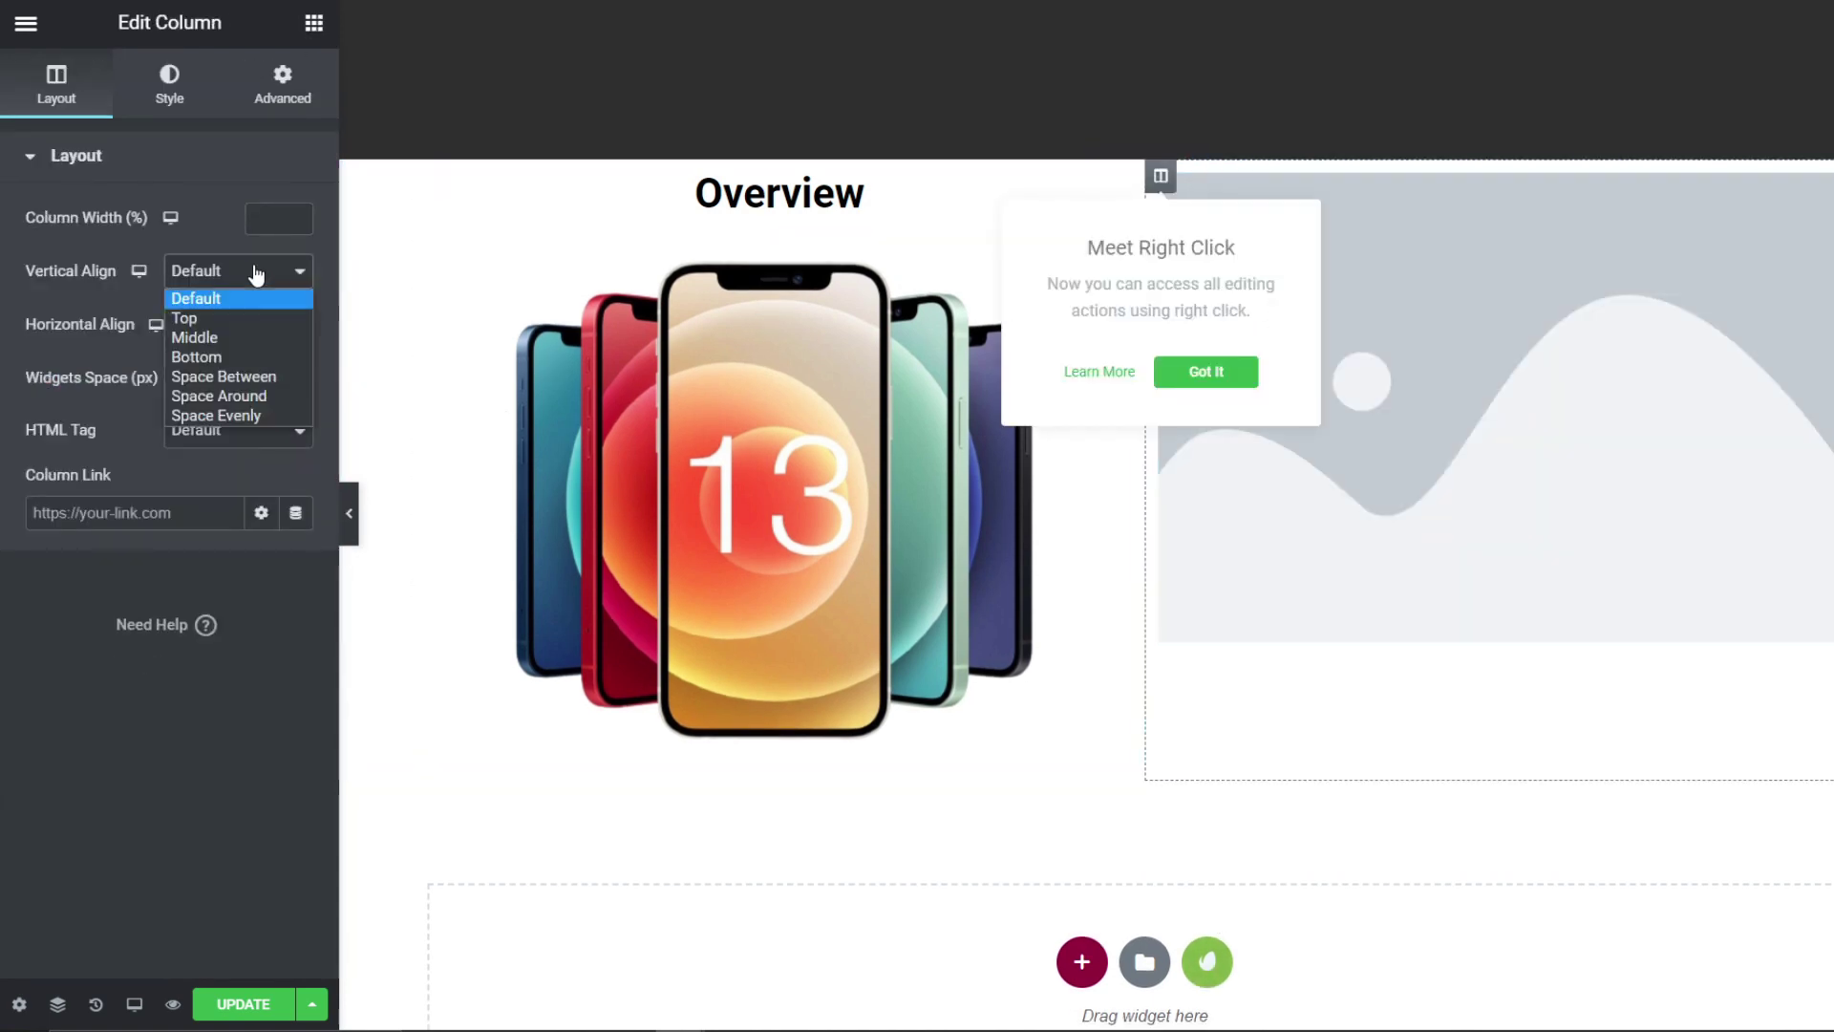
pyautogui.click(247, 334)
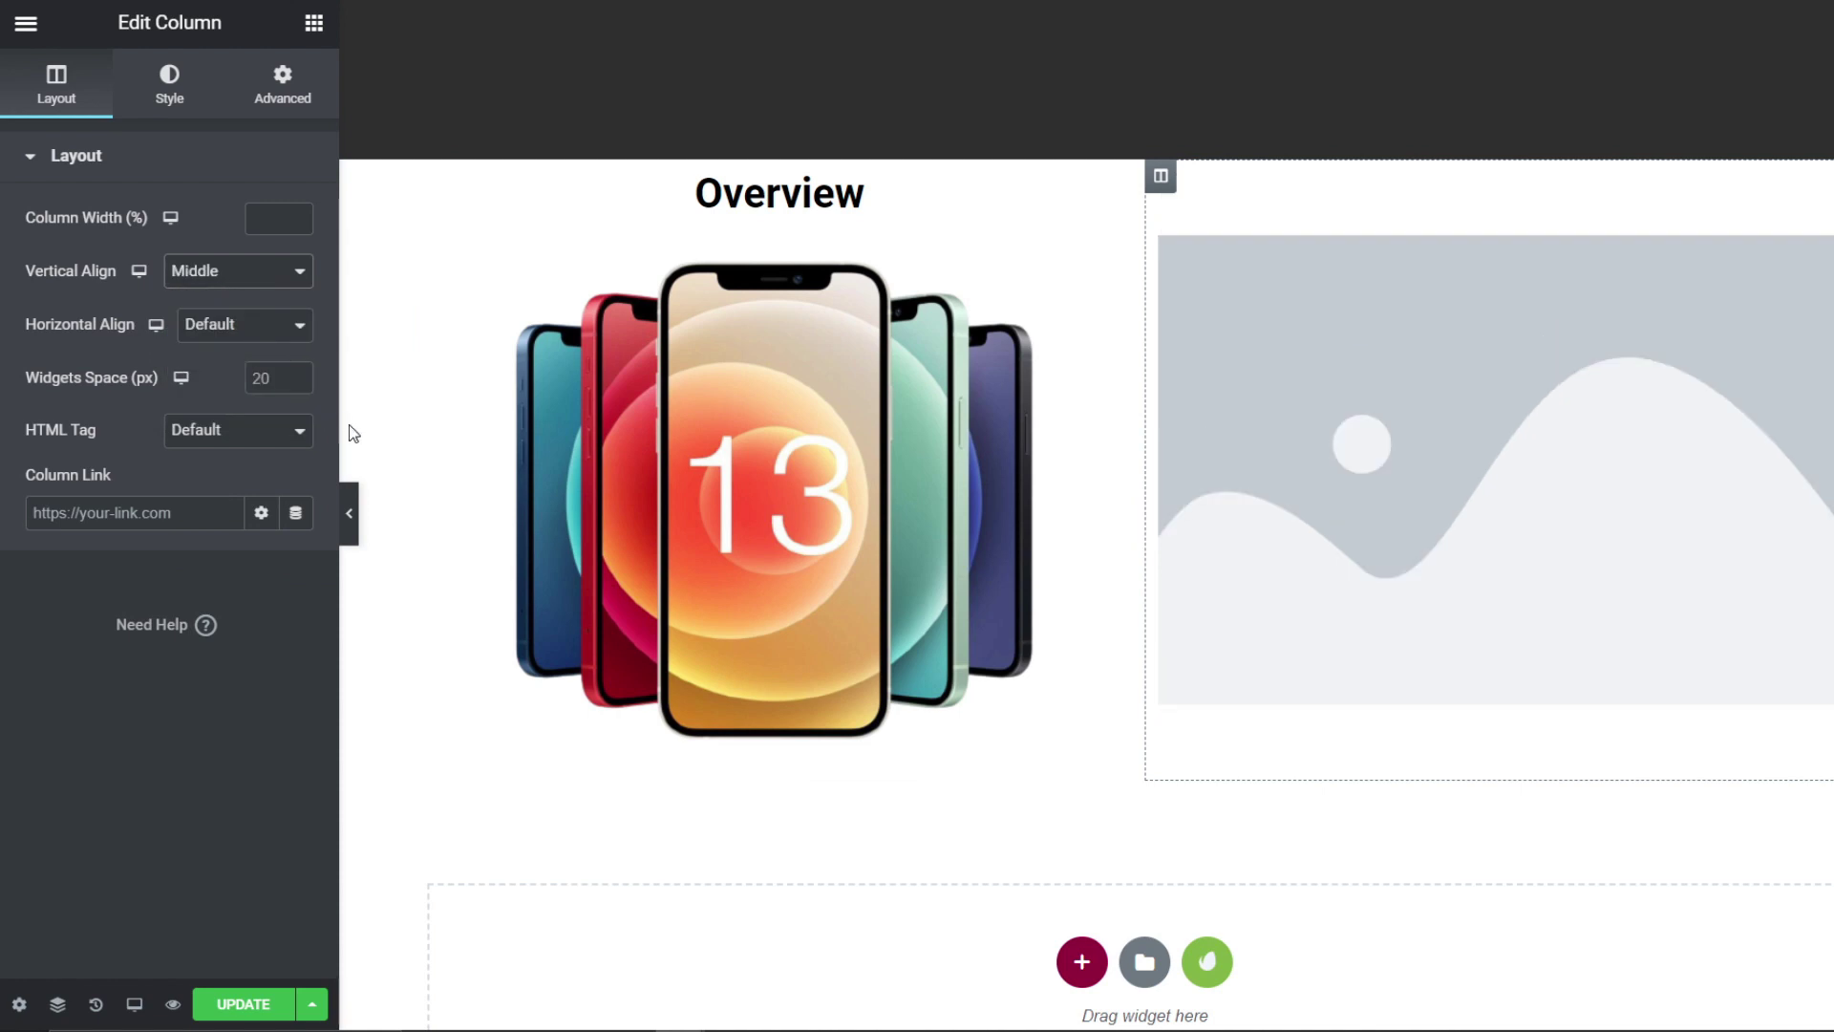
pyautogui.click(183, 112)
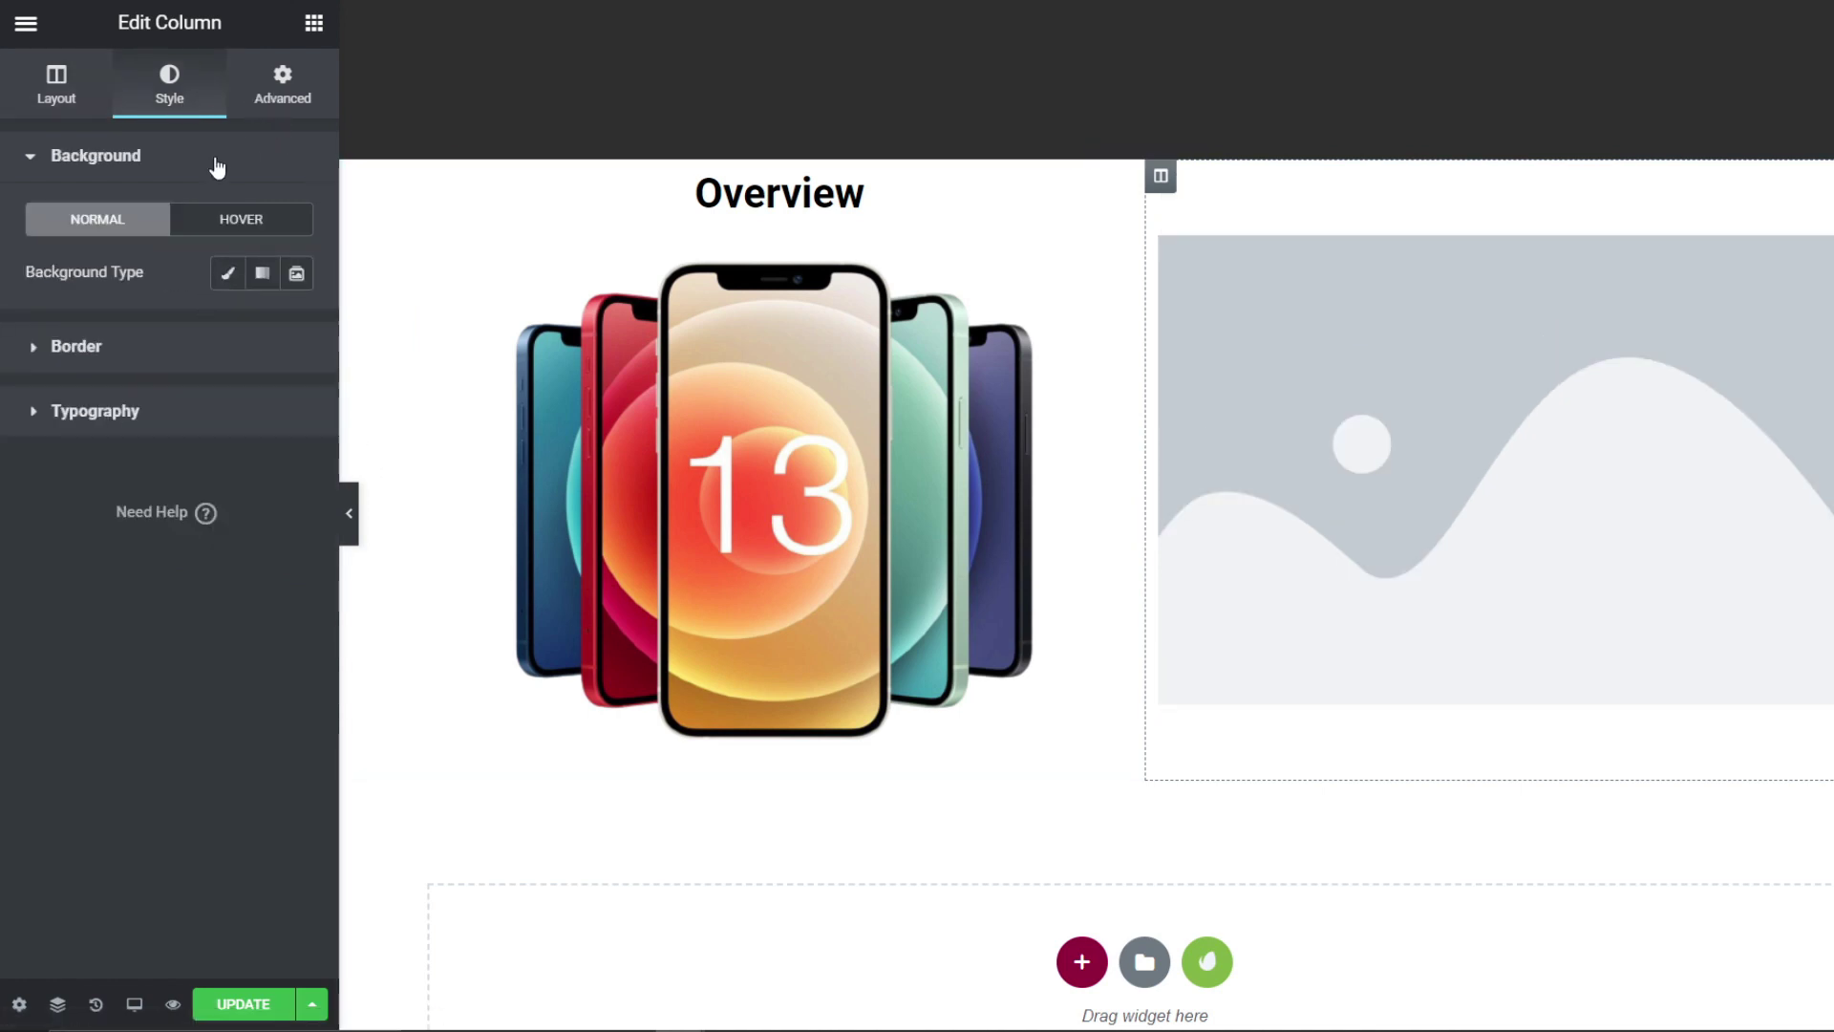
pyautogui.click(56, 84)
# Step: Replace the second column's placeholder with the library image of the red finish and Ceramic Shield cards
pyautogui.click(1384, 462)
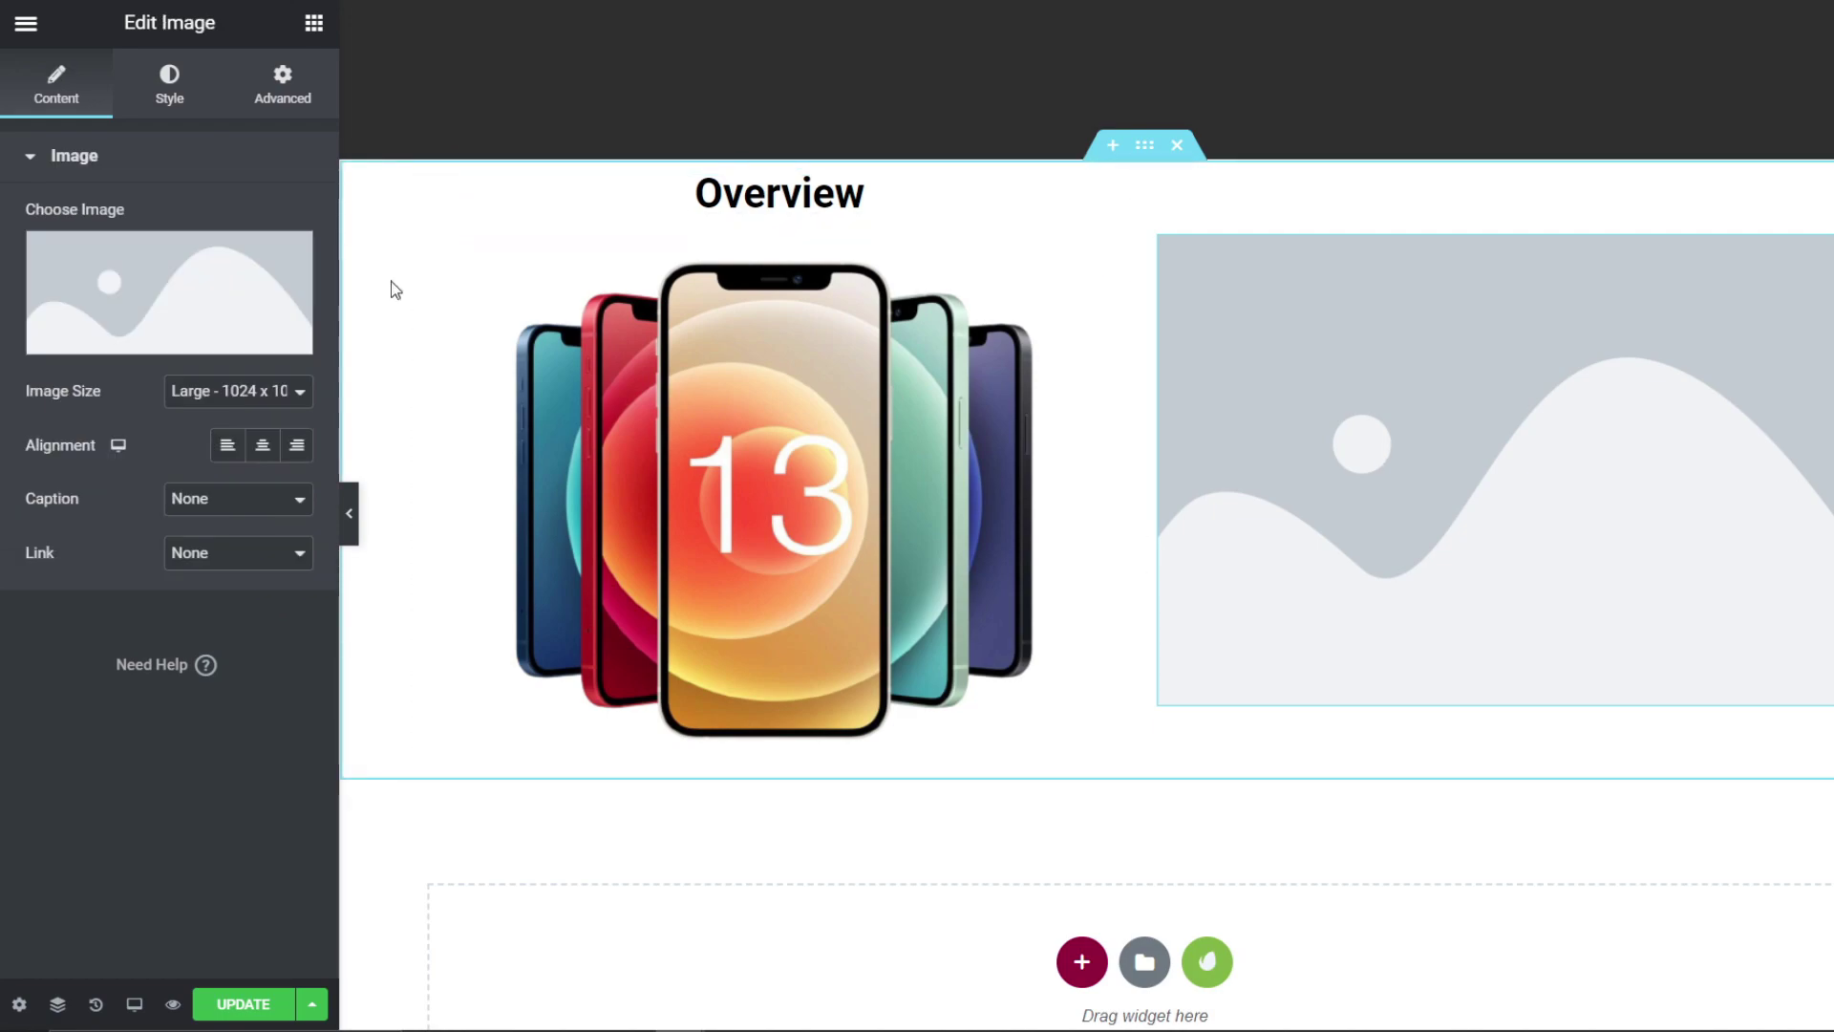
pyautogui.click(294, 307)
pyautogui.scroll(-6, 792, 559)
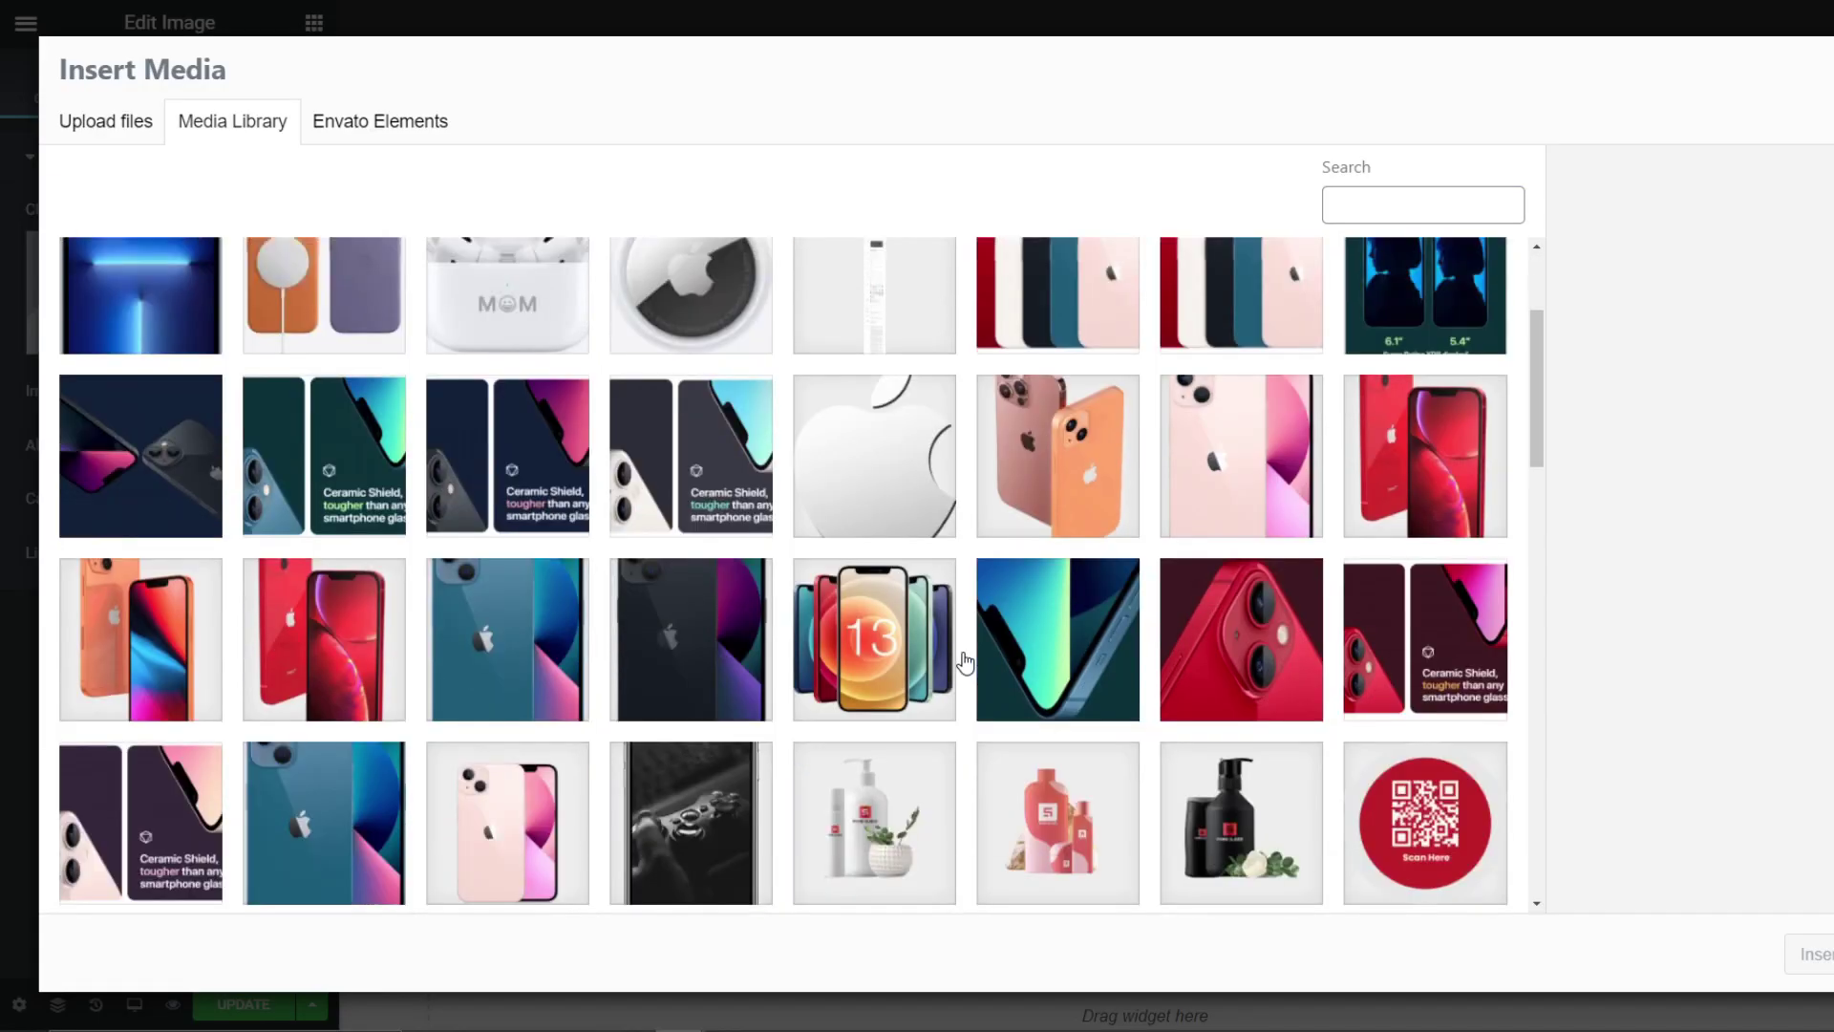
pyautogui.scroll(4, 898, 653)
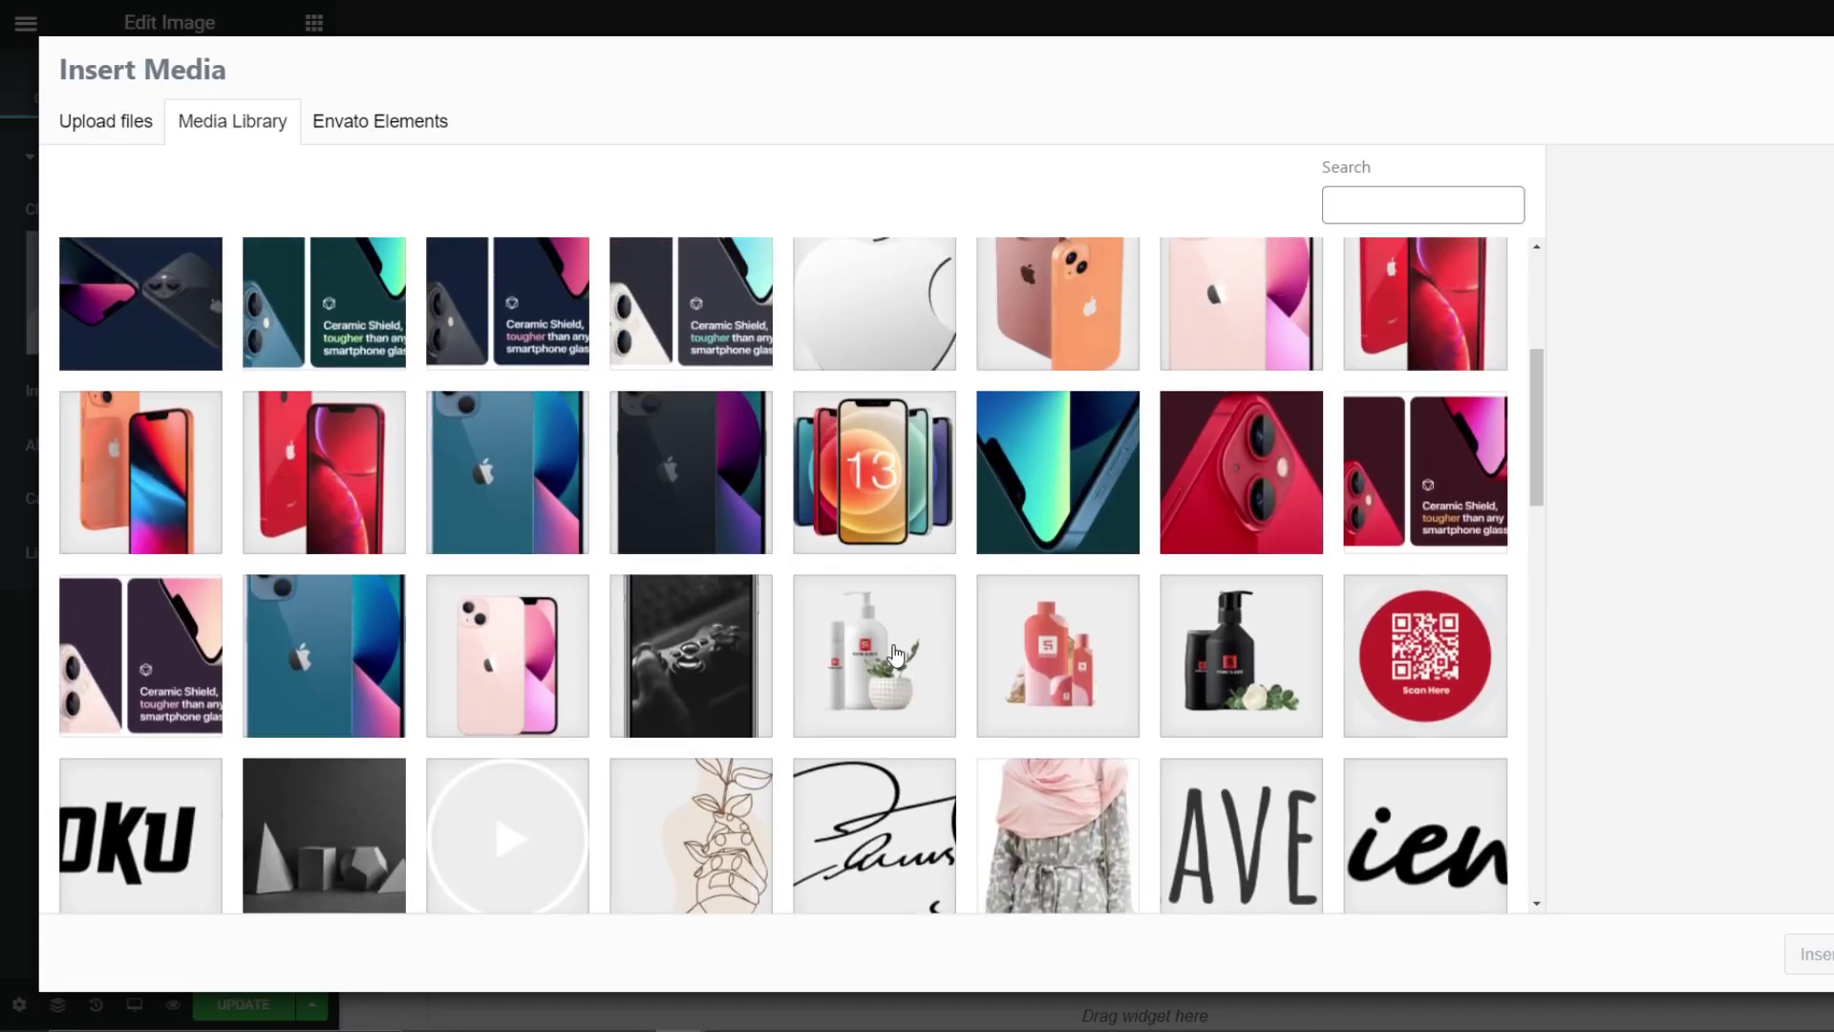
pyautogui.click(1421, 676)
pyautogui.click(1810, 953)
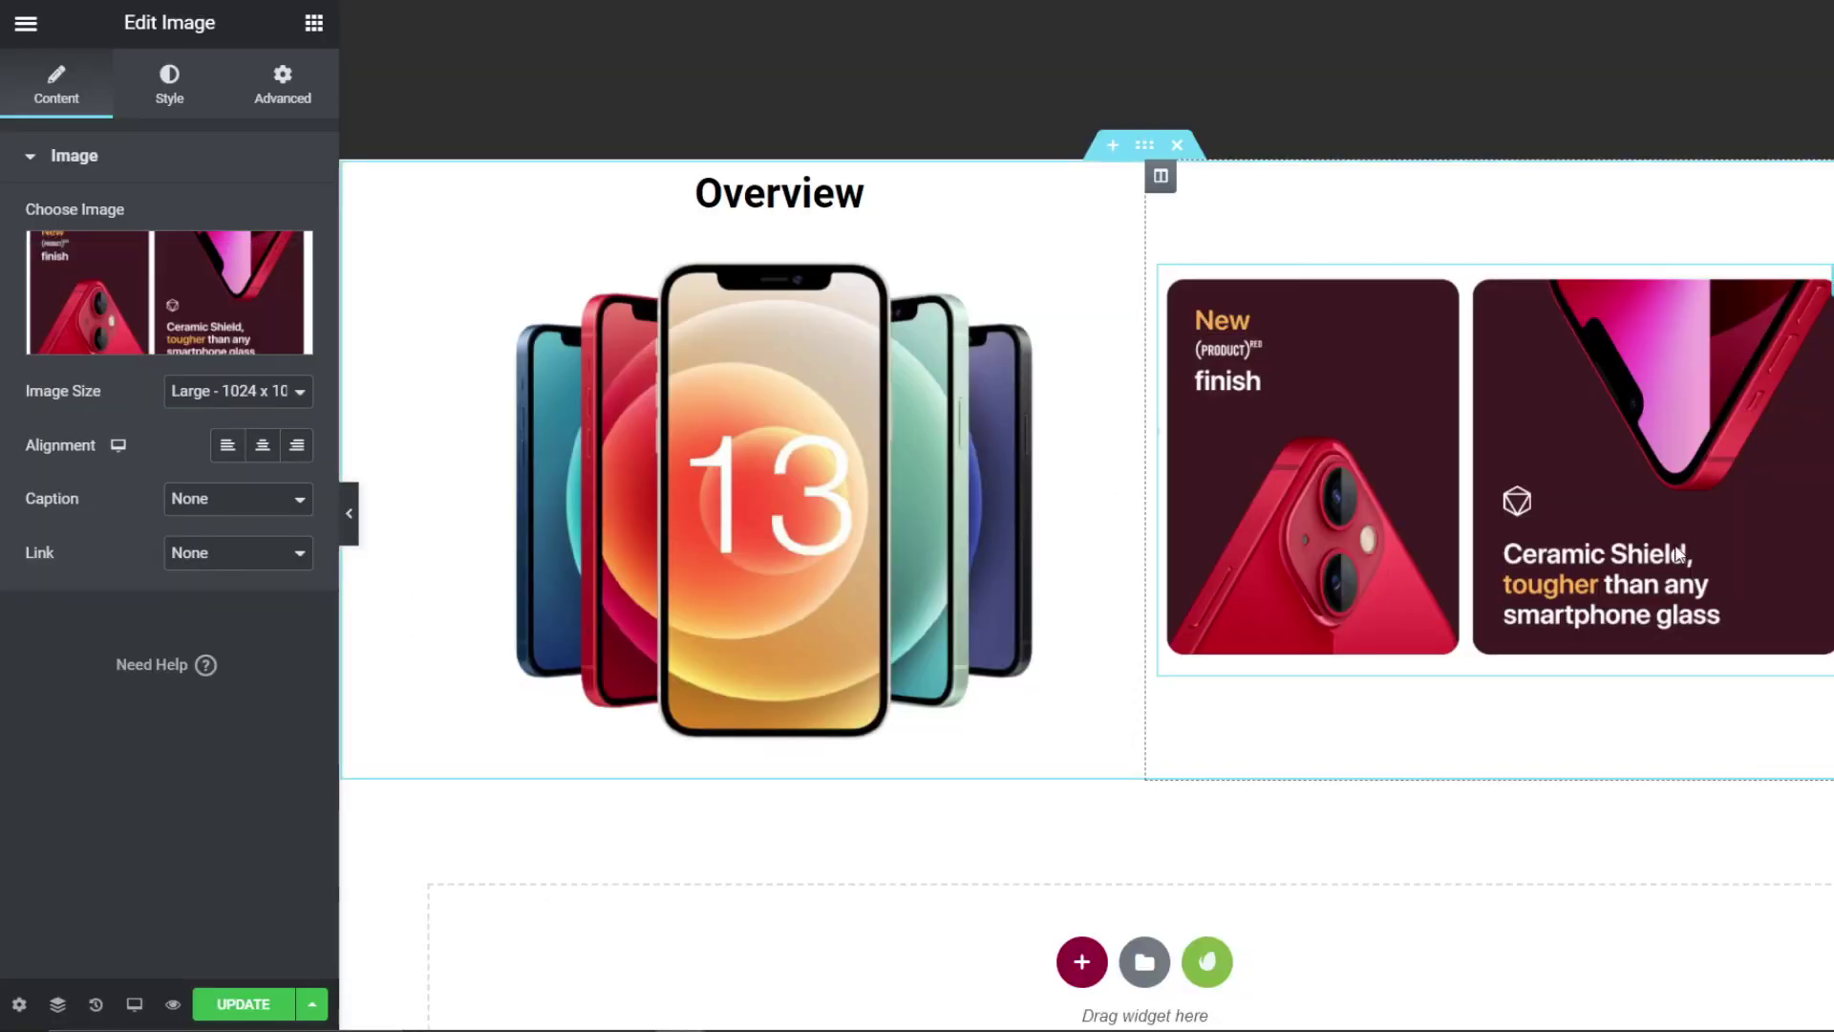
# Step: Add an Inner Section below the red finish image and remove one of its two columns
pyautogui.click(313, 22)
pyautogui.moveTo(88, 262); pyautogui.dragTo(1475, 676)
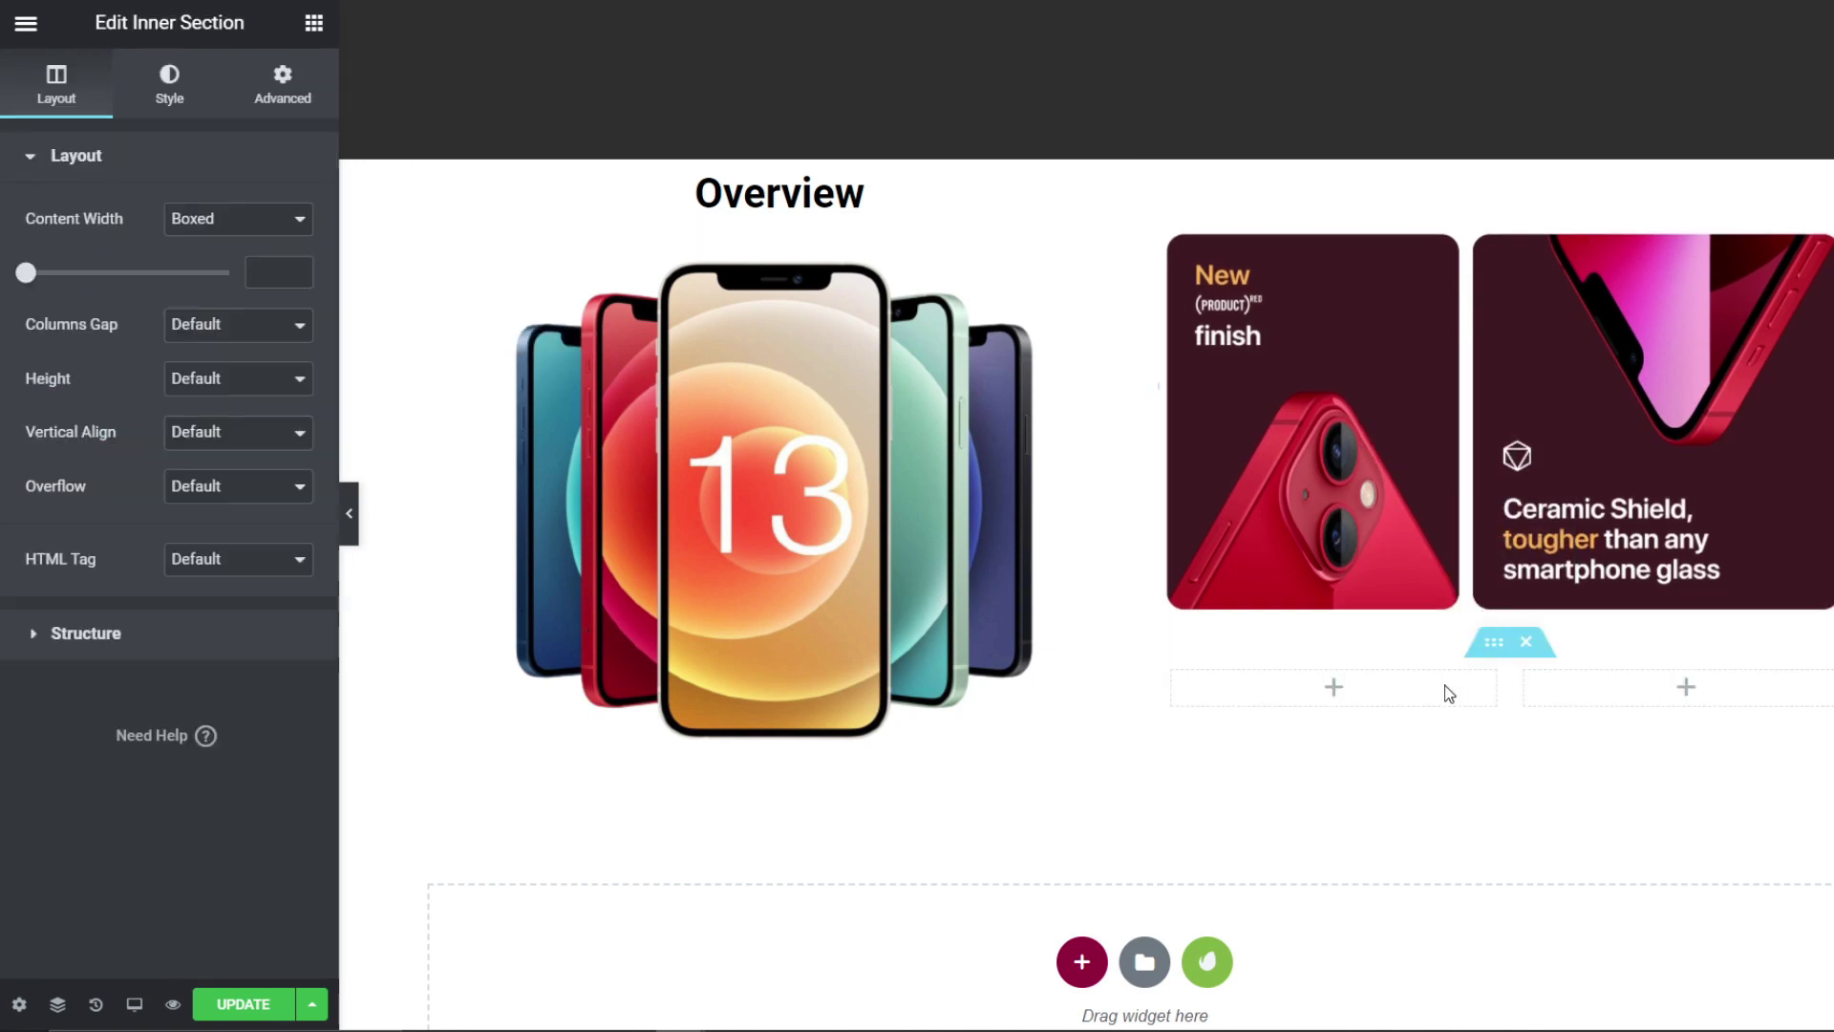
pyautogui.rightClick(1524, 670)
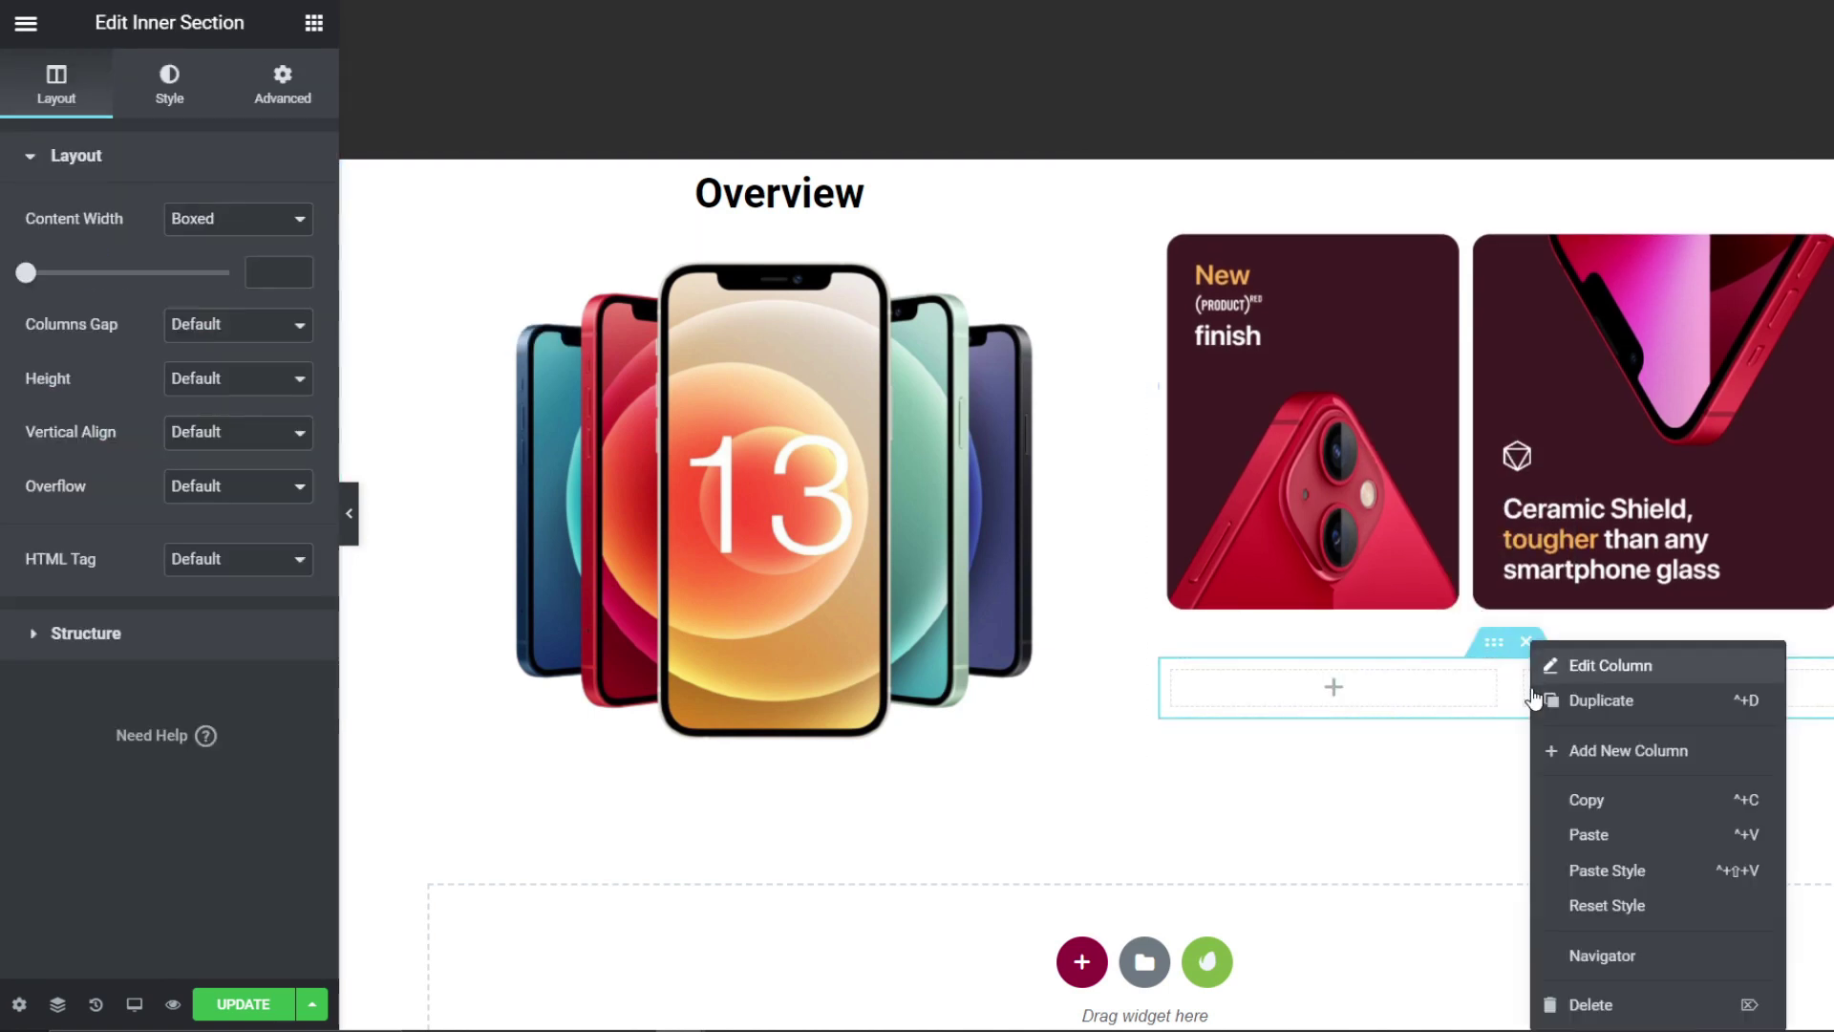
pyautogui.click(1592, 1001)
# Step: Copy the hero's New Color swatch inner section and paste it below the red finish image in the Overview section
pyautogui.scroll(5, 1178, 547)
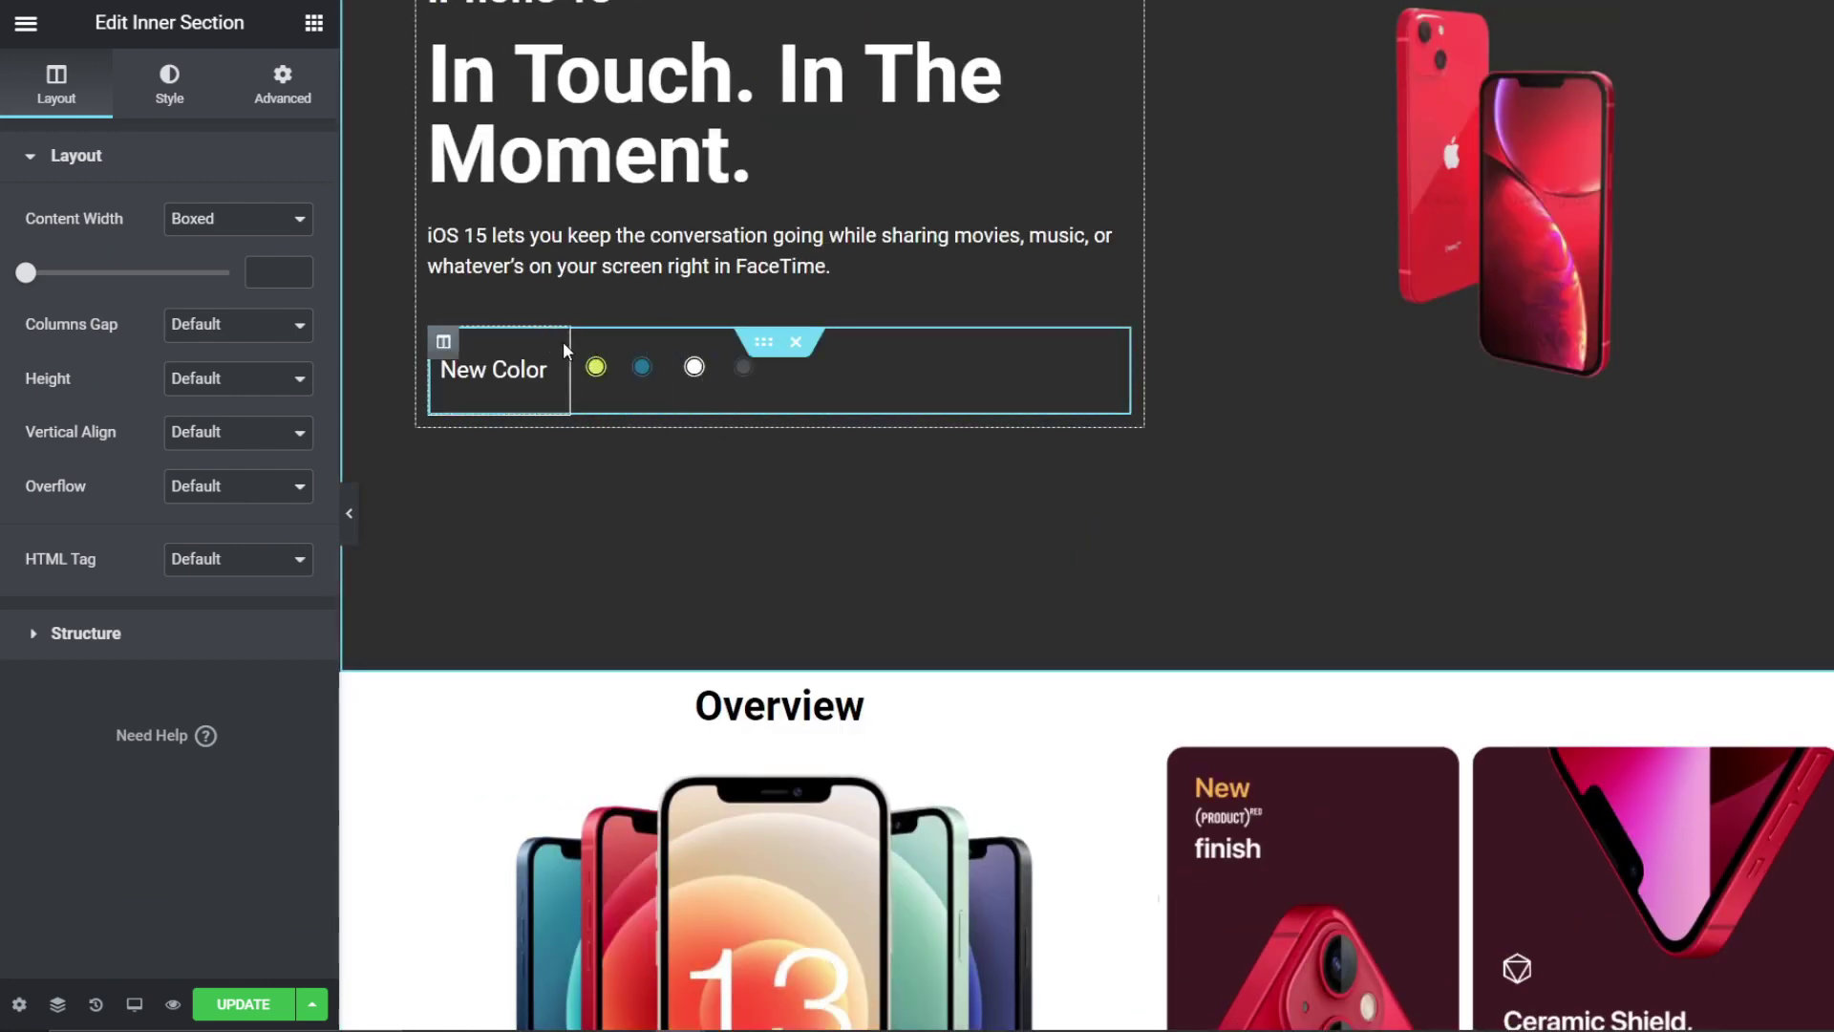
pyautogui.rightClick(761, 344)
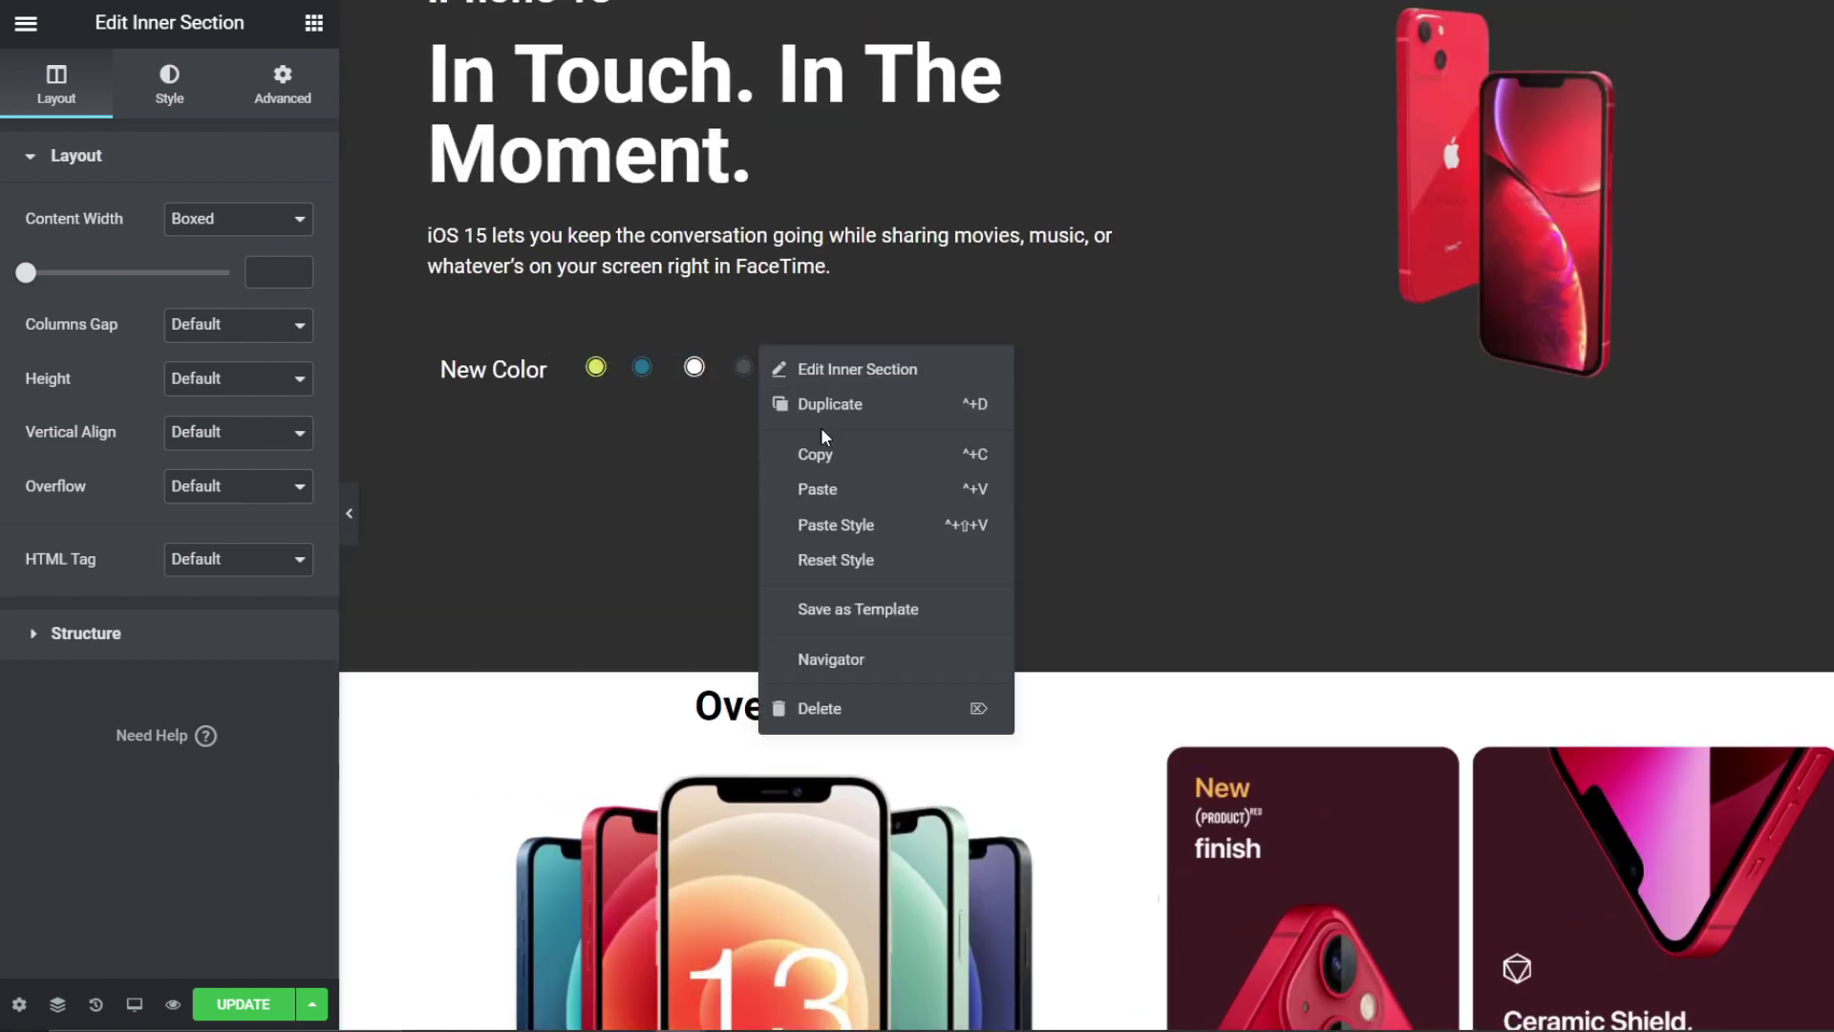
pyautogui.click(823, 453)
pyautogui.scroll(-6, 867, 481)
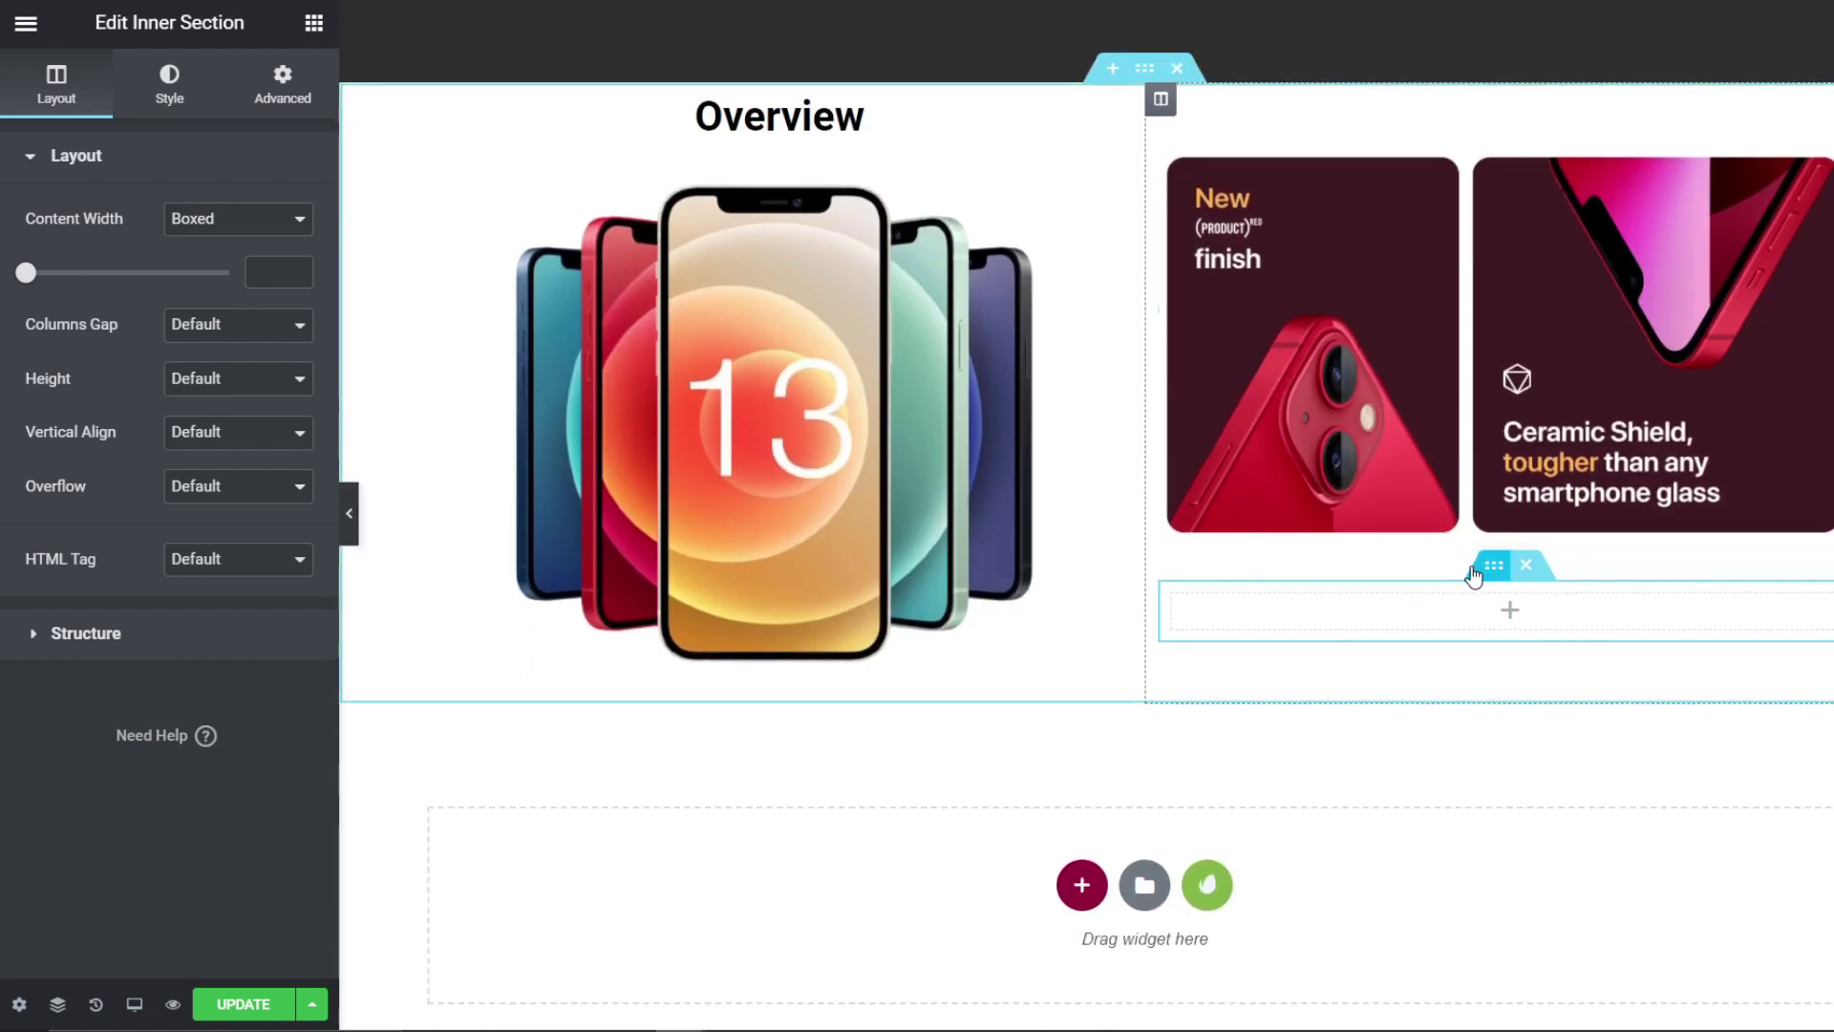
pyautogui.rightClick(1473, 566)
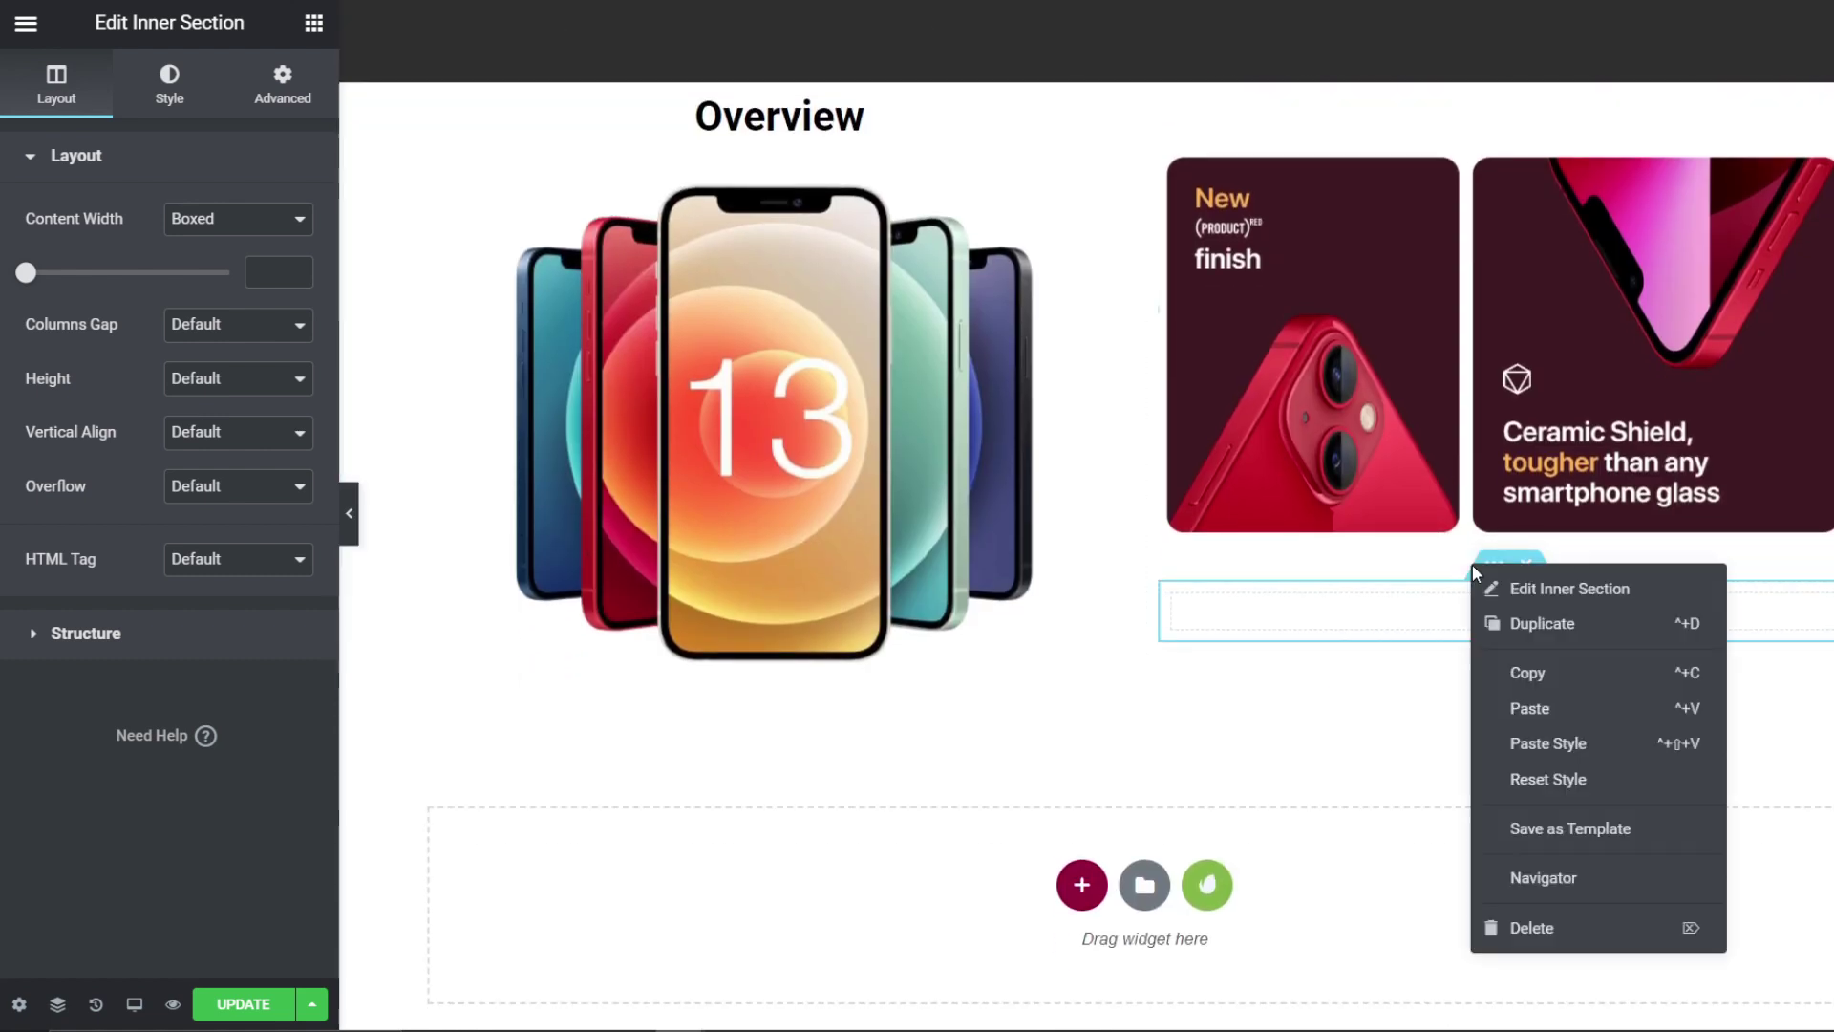
pyautogui.click(1529, 709)
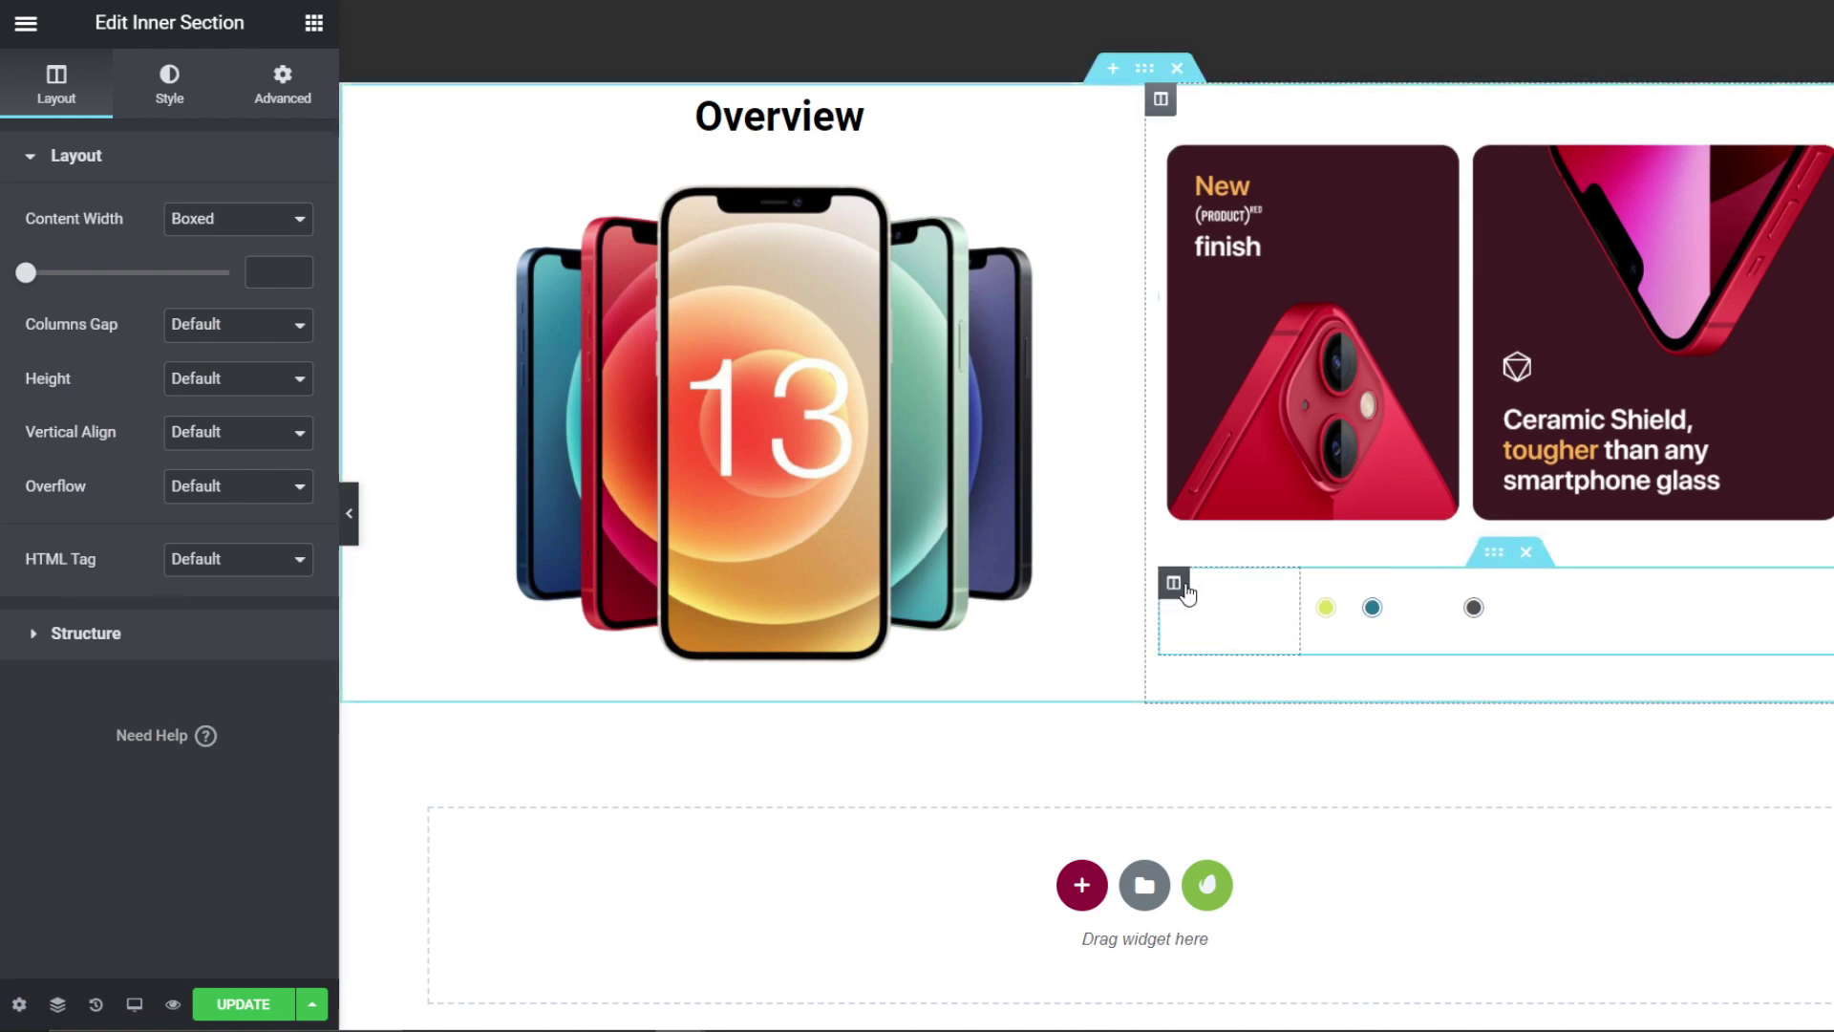
# Step: Delete the New Color heading and its emptied column from the pasted swatch row
pyautogui.rightClick(1185, 593)
pyautogui.press('Escape')
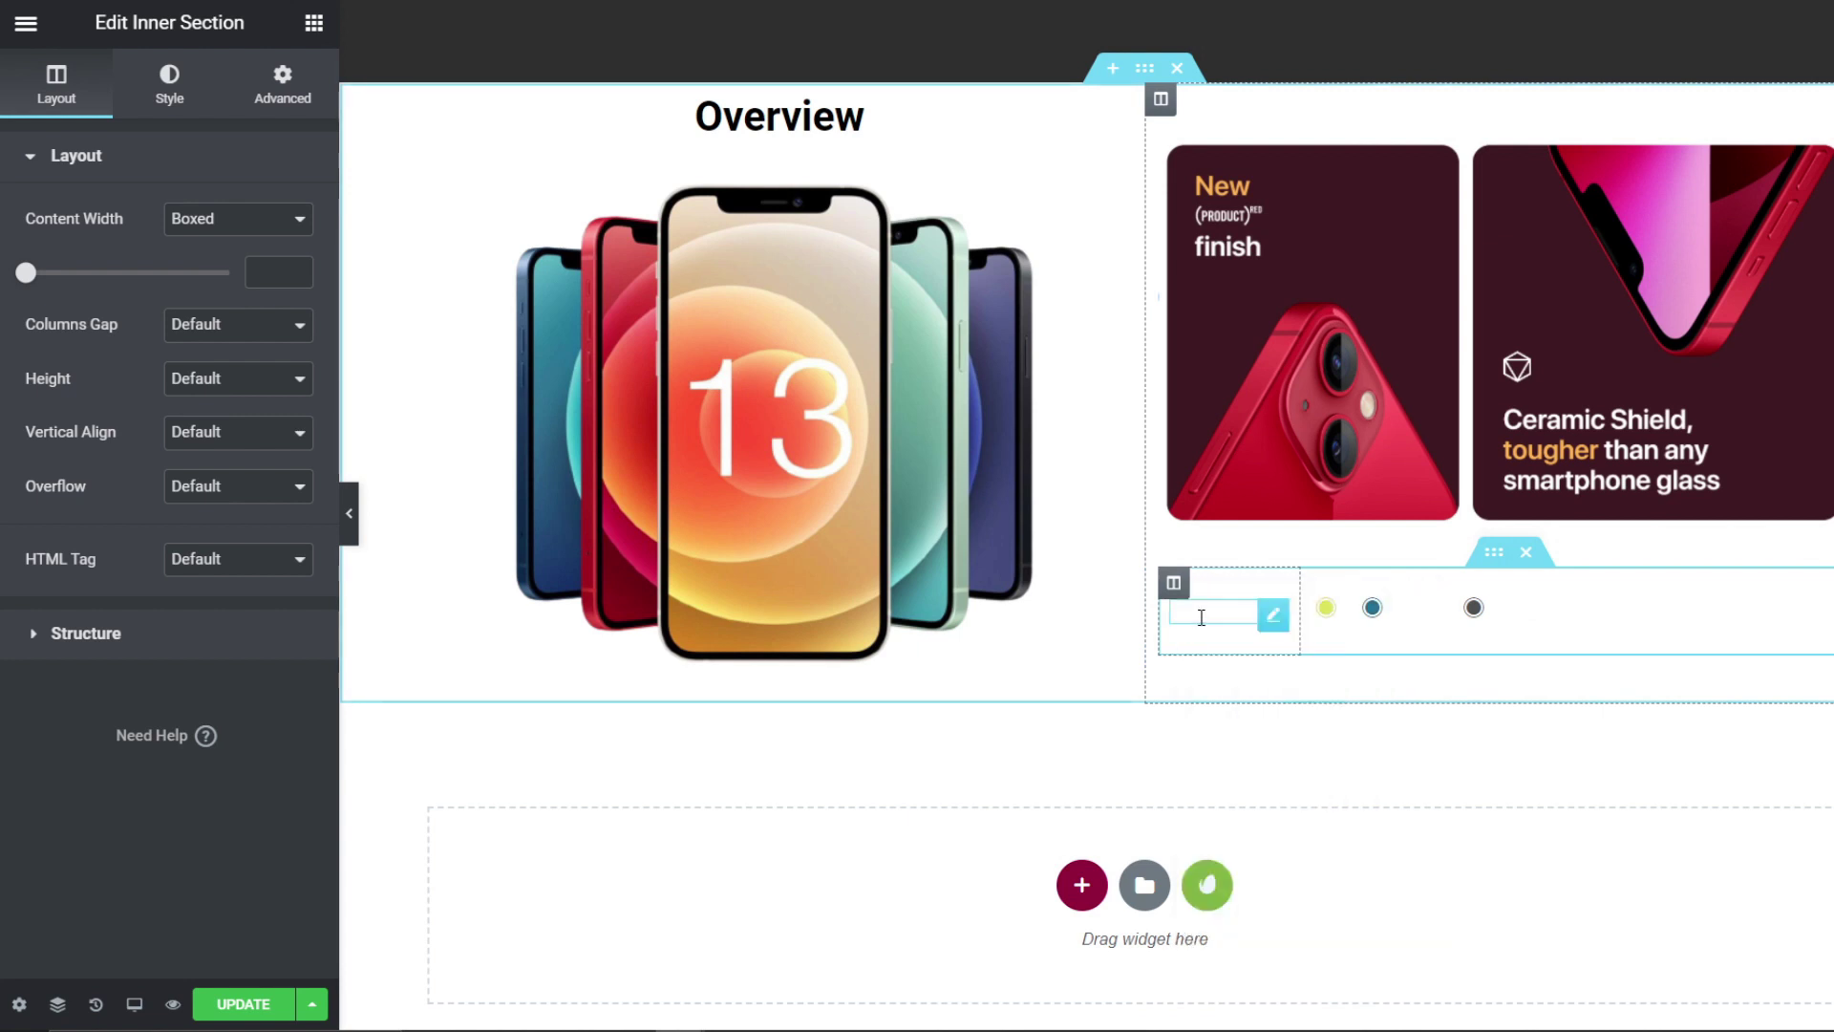
pyautogui.rightClick(1270, 614)
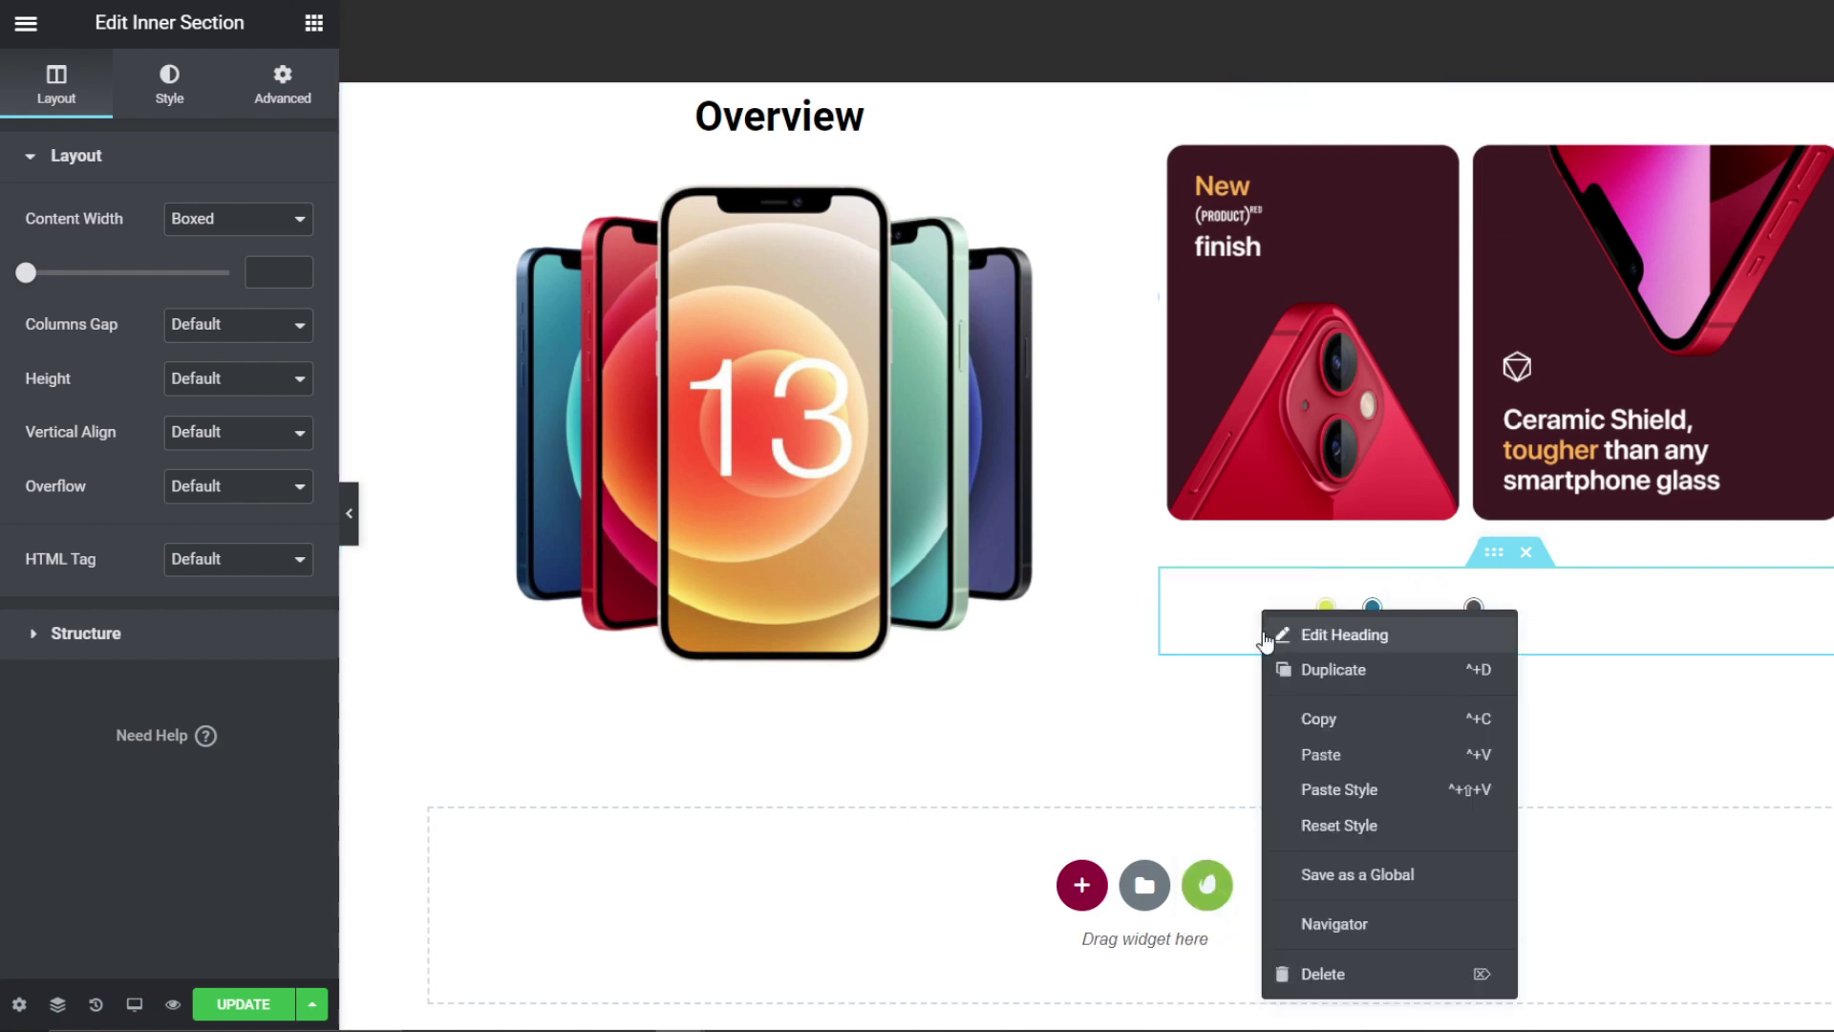
pyautogui.click(1299, 979)
pyautogui.rightClick(1183, 587)
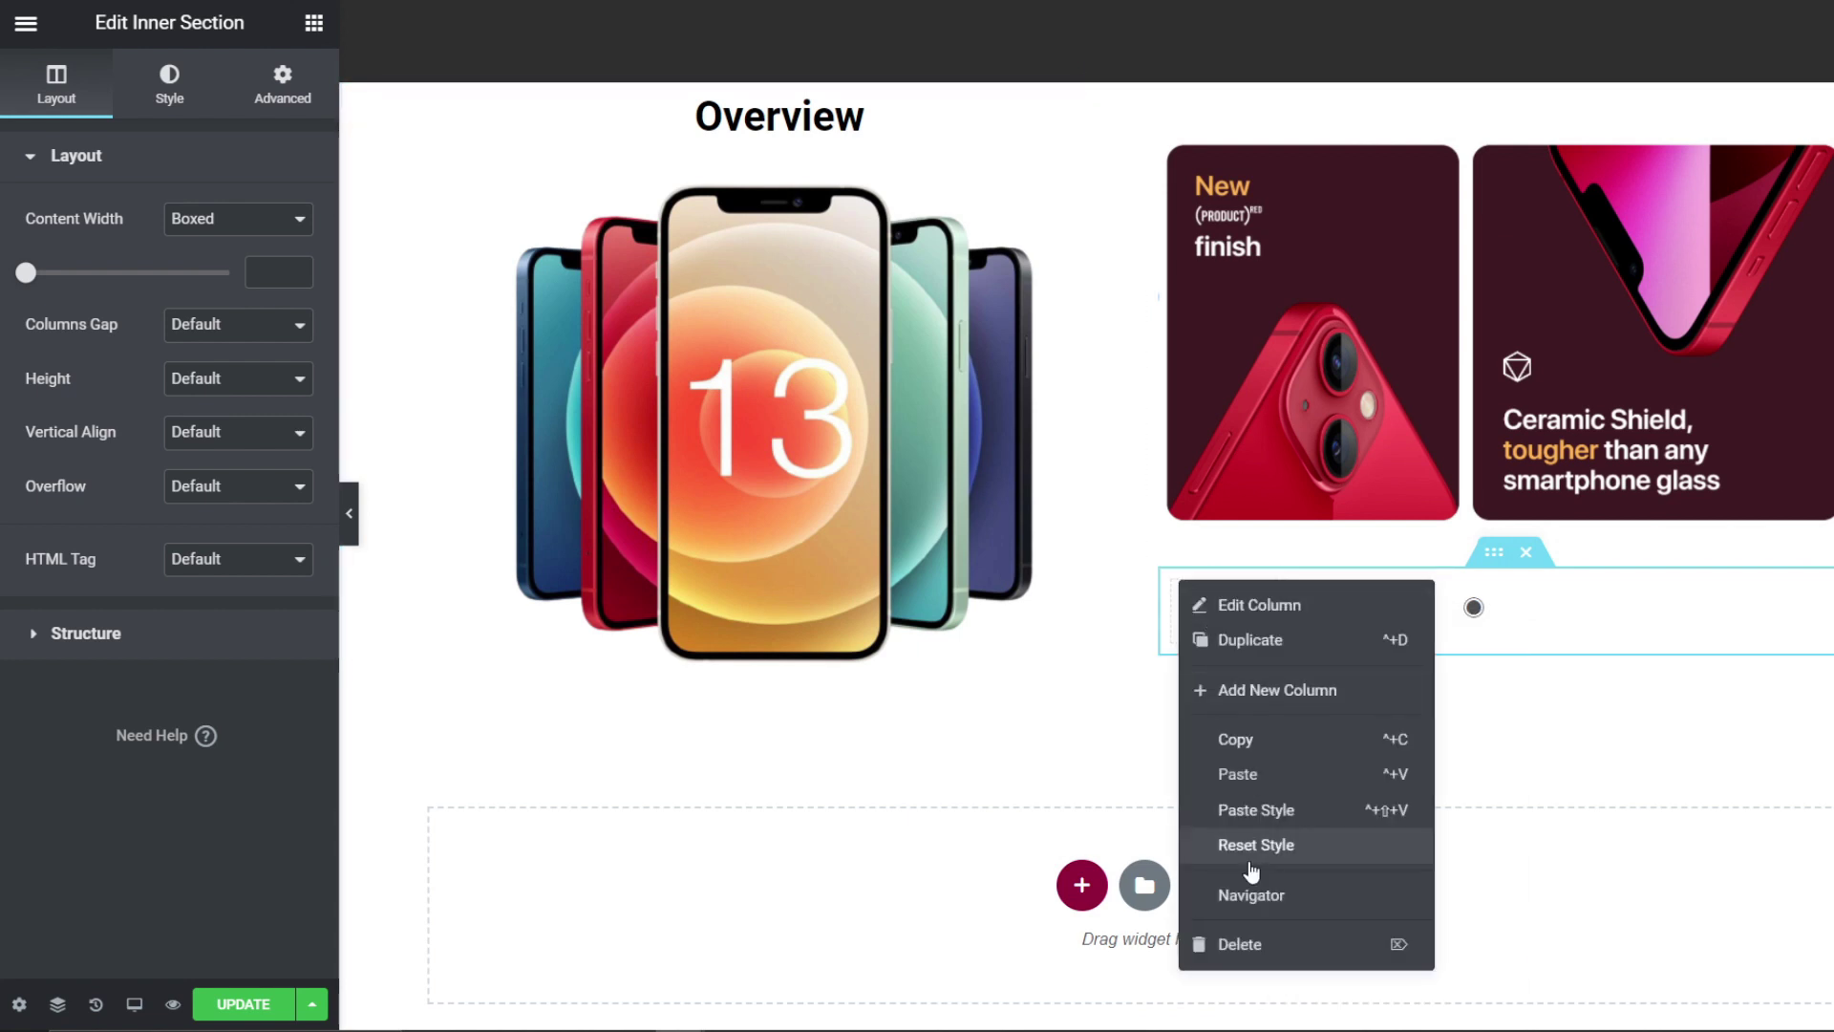
pyautogui.click(1256, 943)
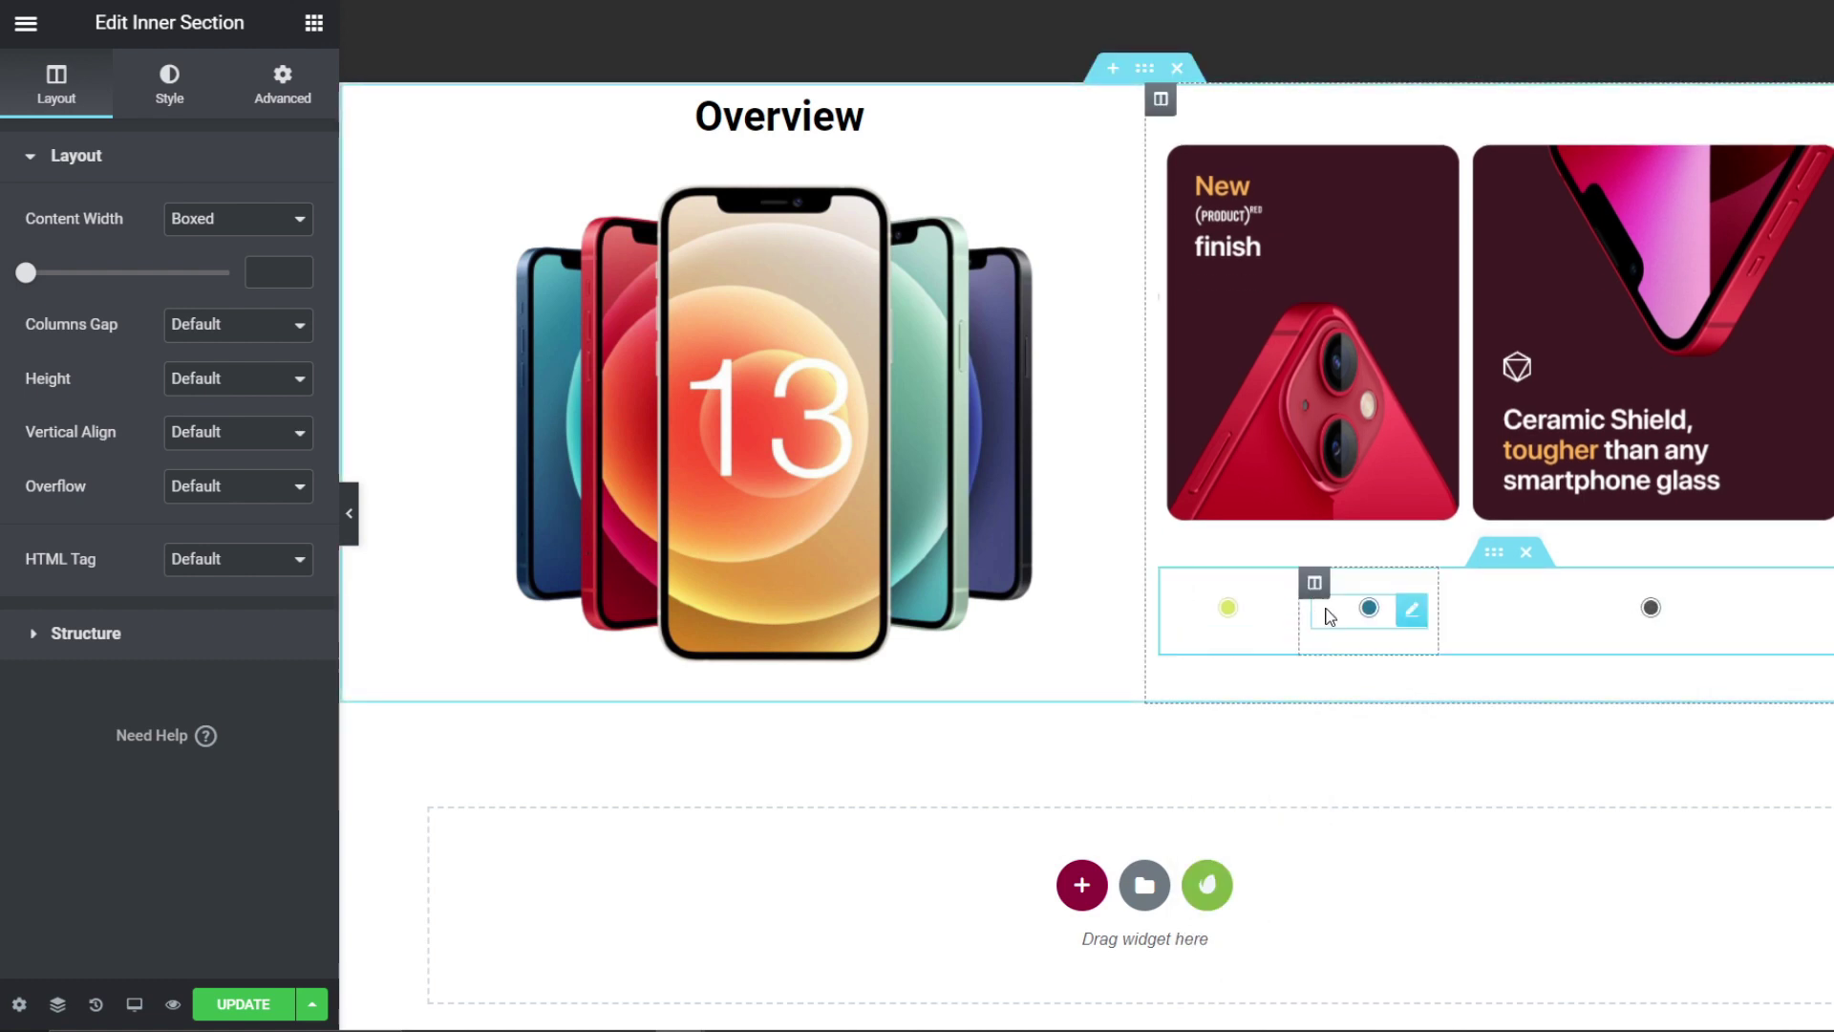
# Step: Paste custom CSS into the swatch inner section: position absolute, left 0, bottom -10vh, width 200px, translateX(-50%), and left 50% for max-width 767px
pyautogui.click(1499, 616)
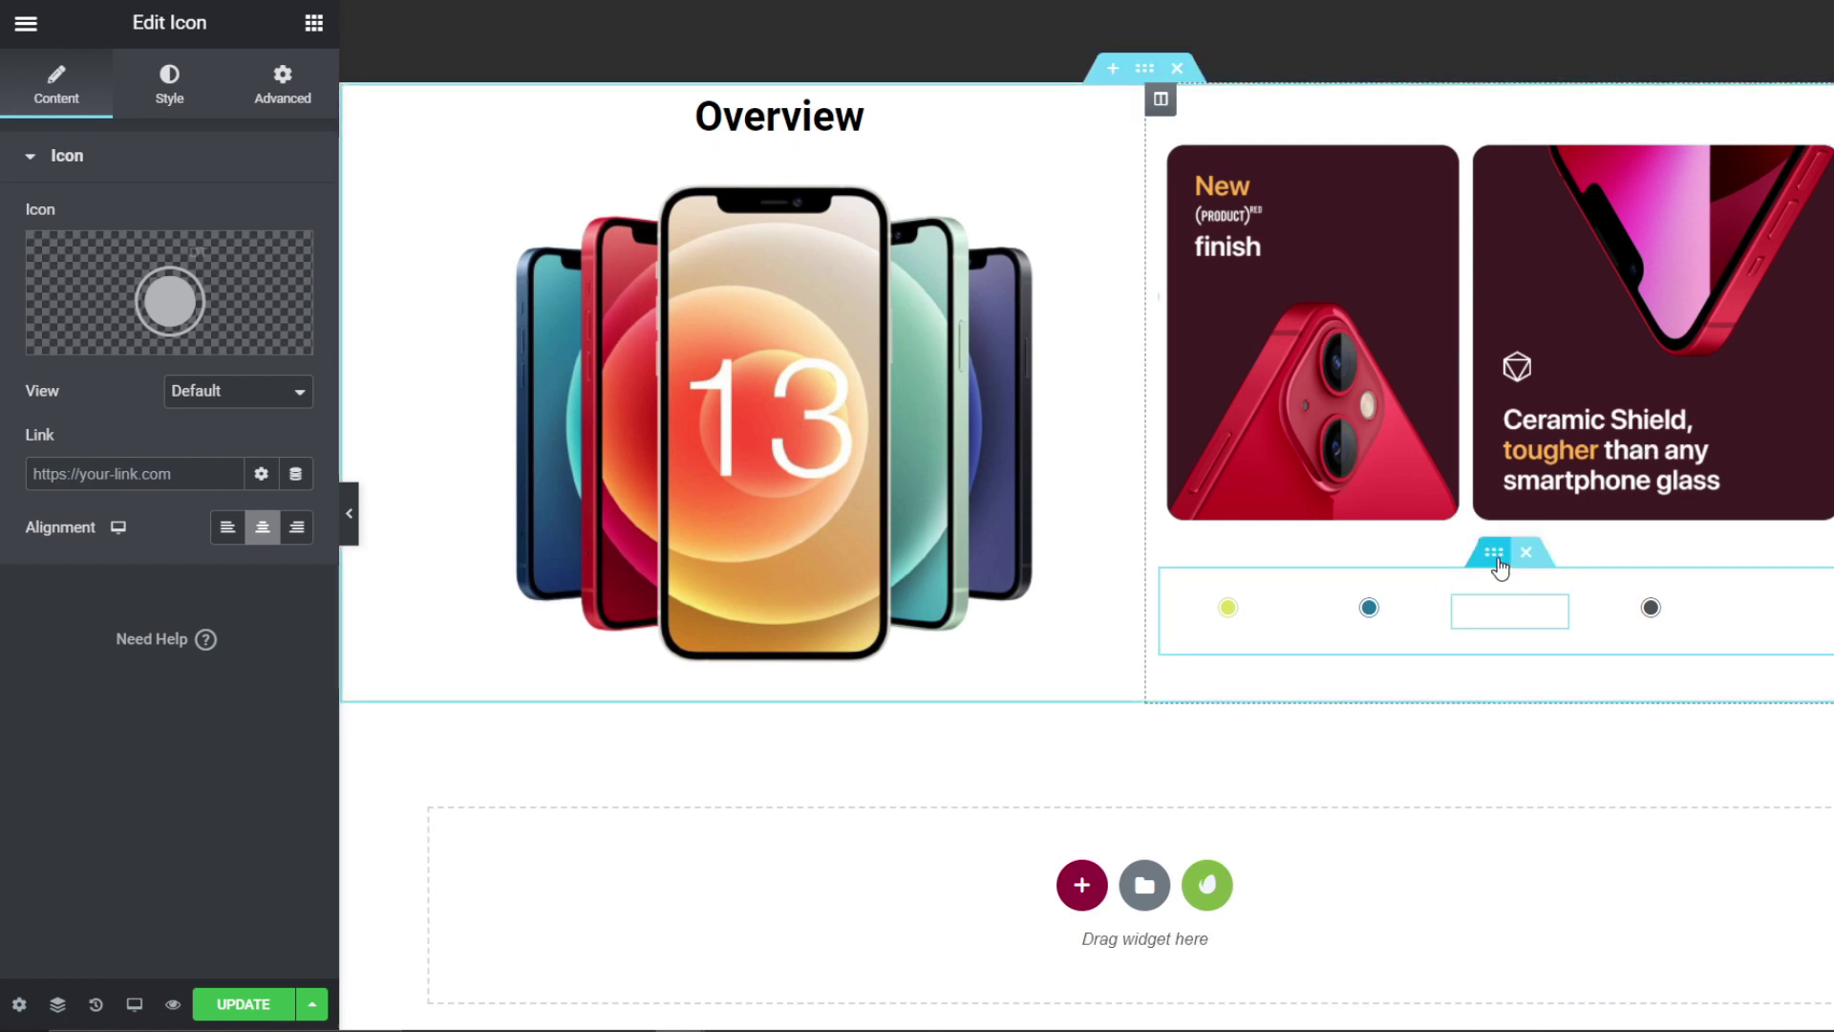
pyautogui.click(1491, 554)
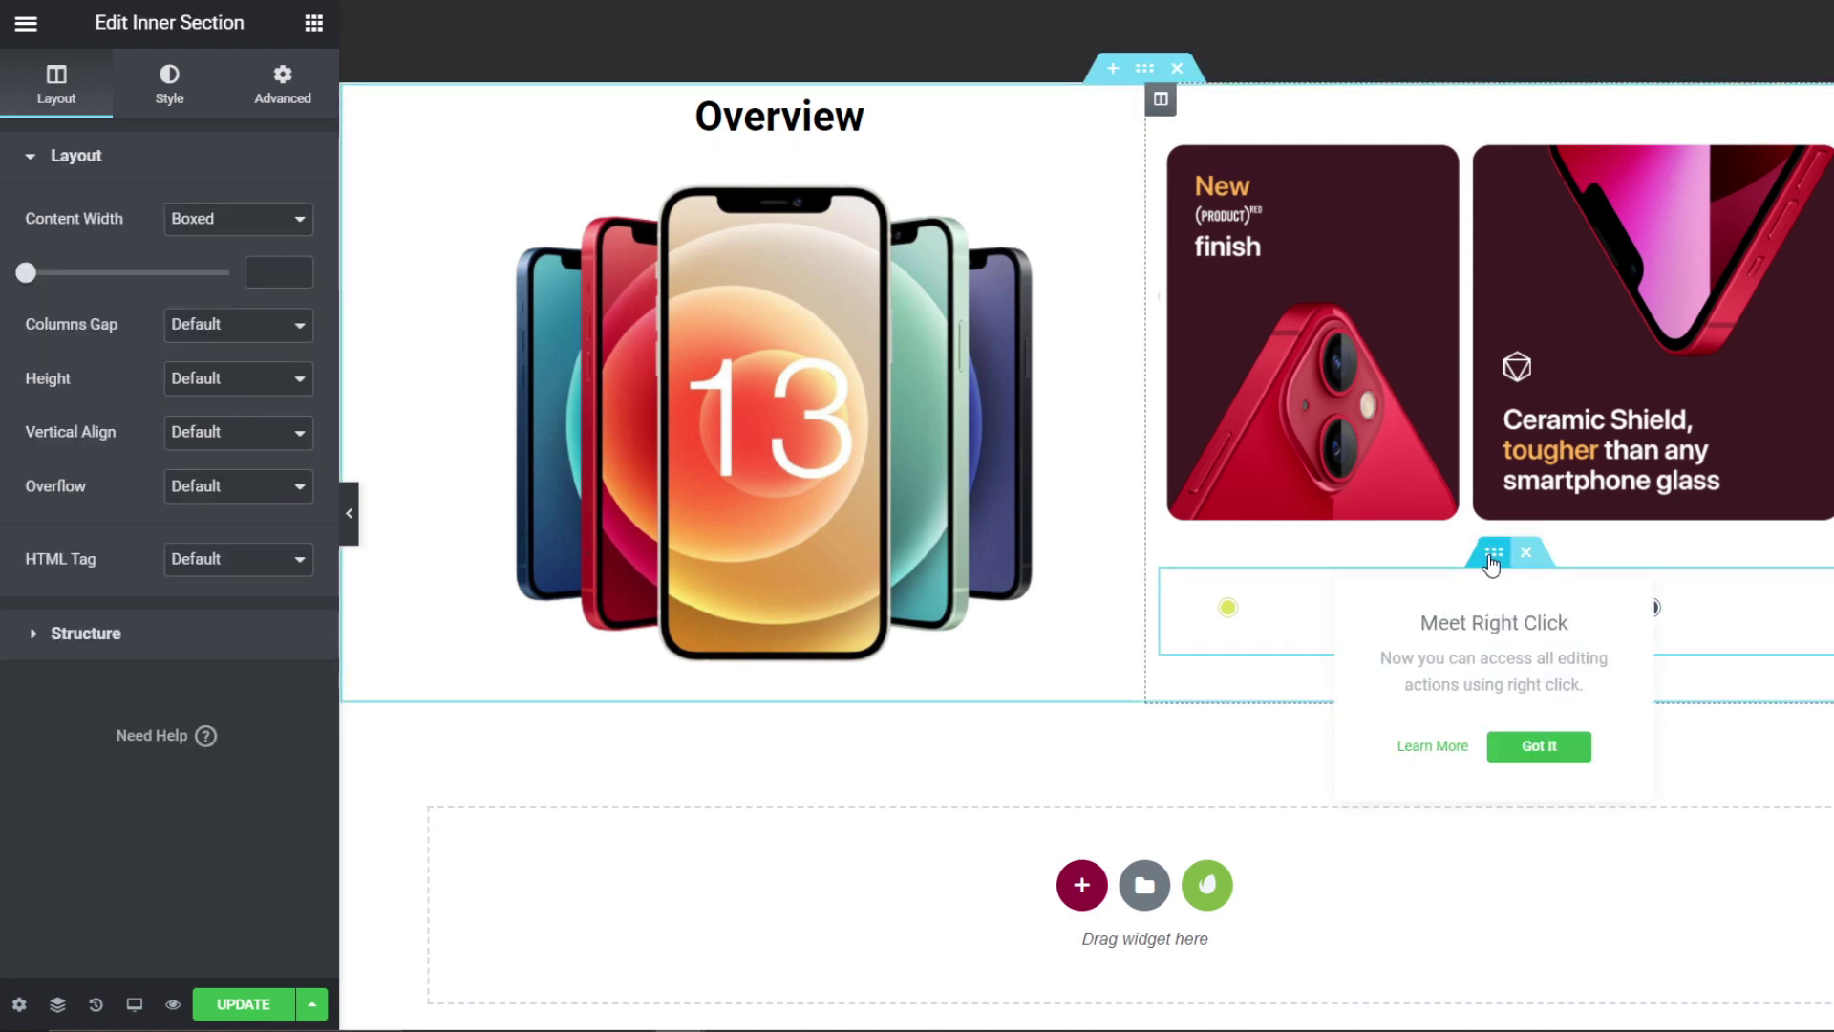
pyautogui.click(283, 84)
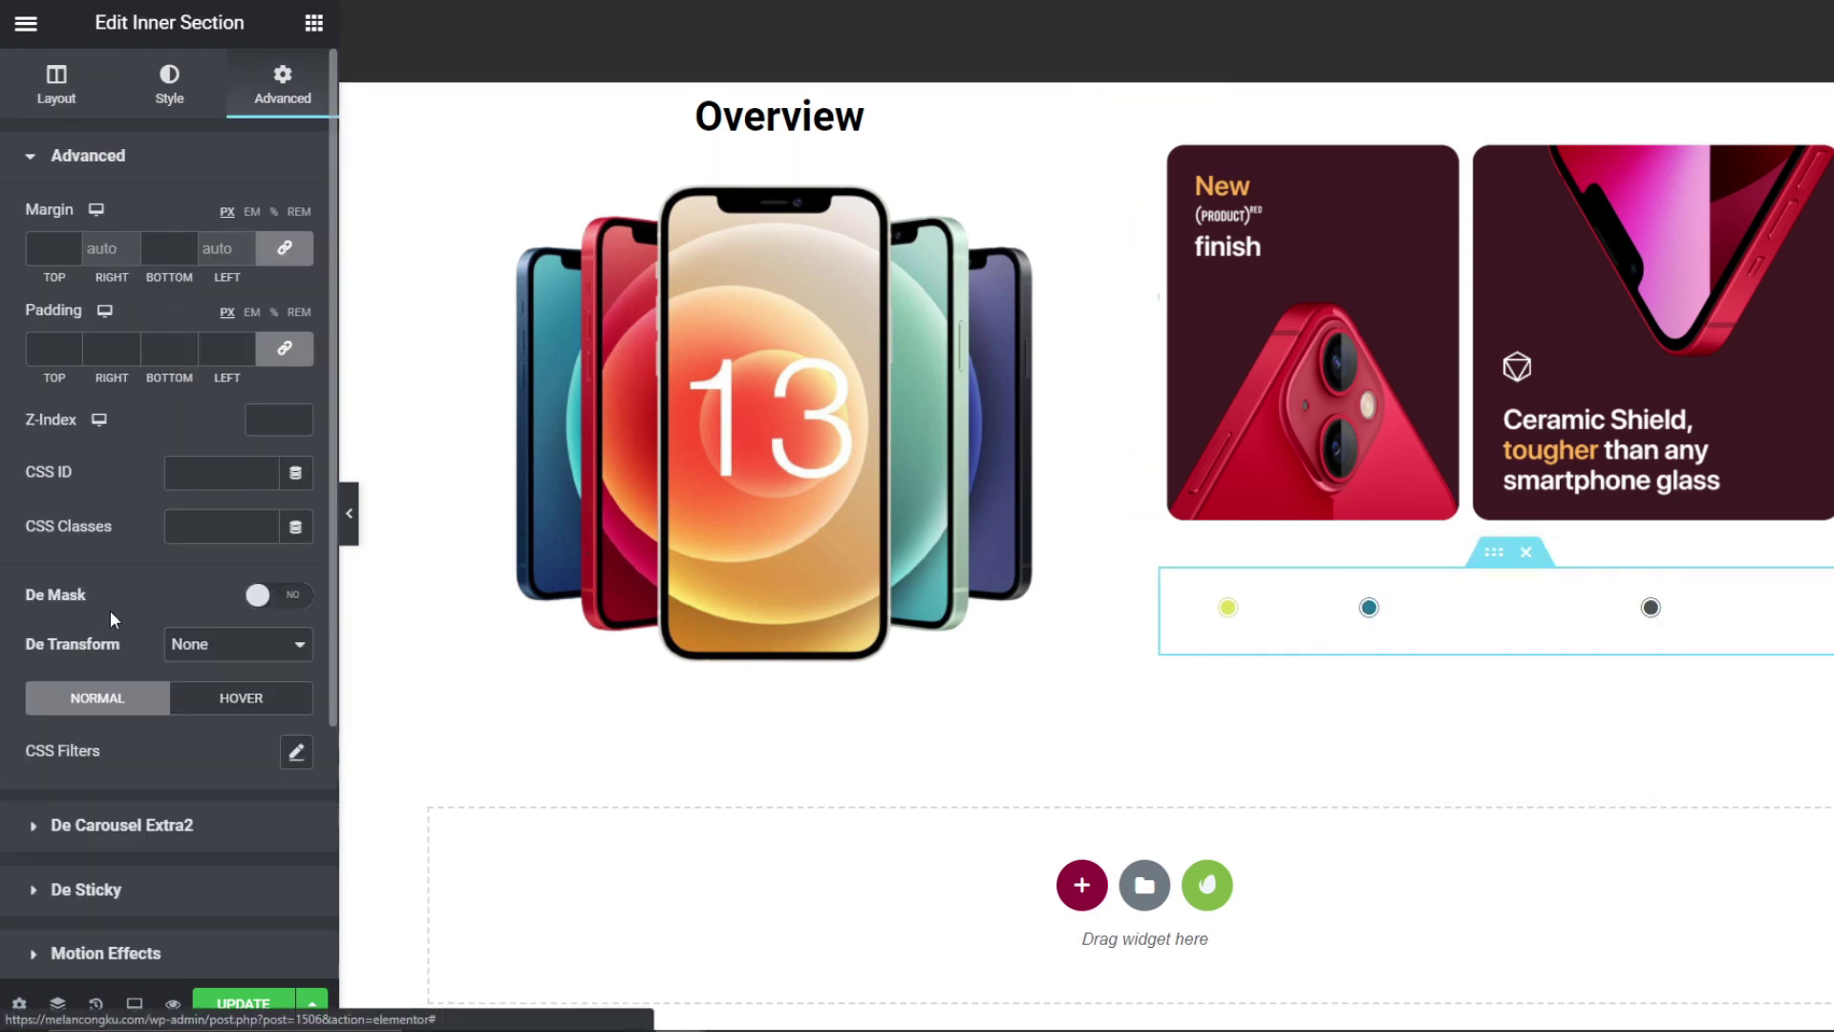
pyautogui.scroll(-4, 110, 609)
pyautogui.click(119, 798)
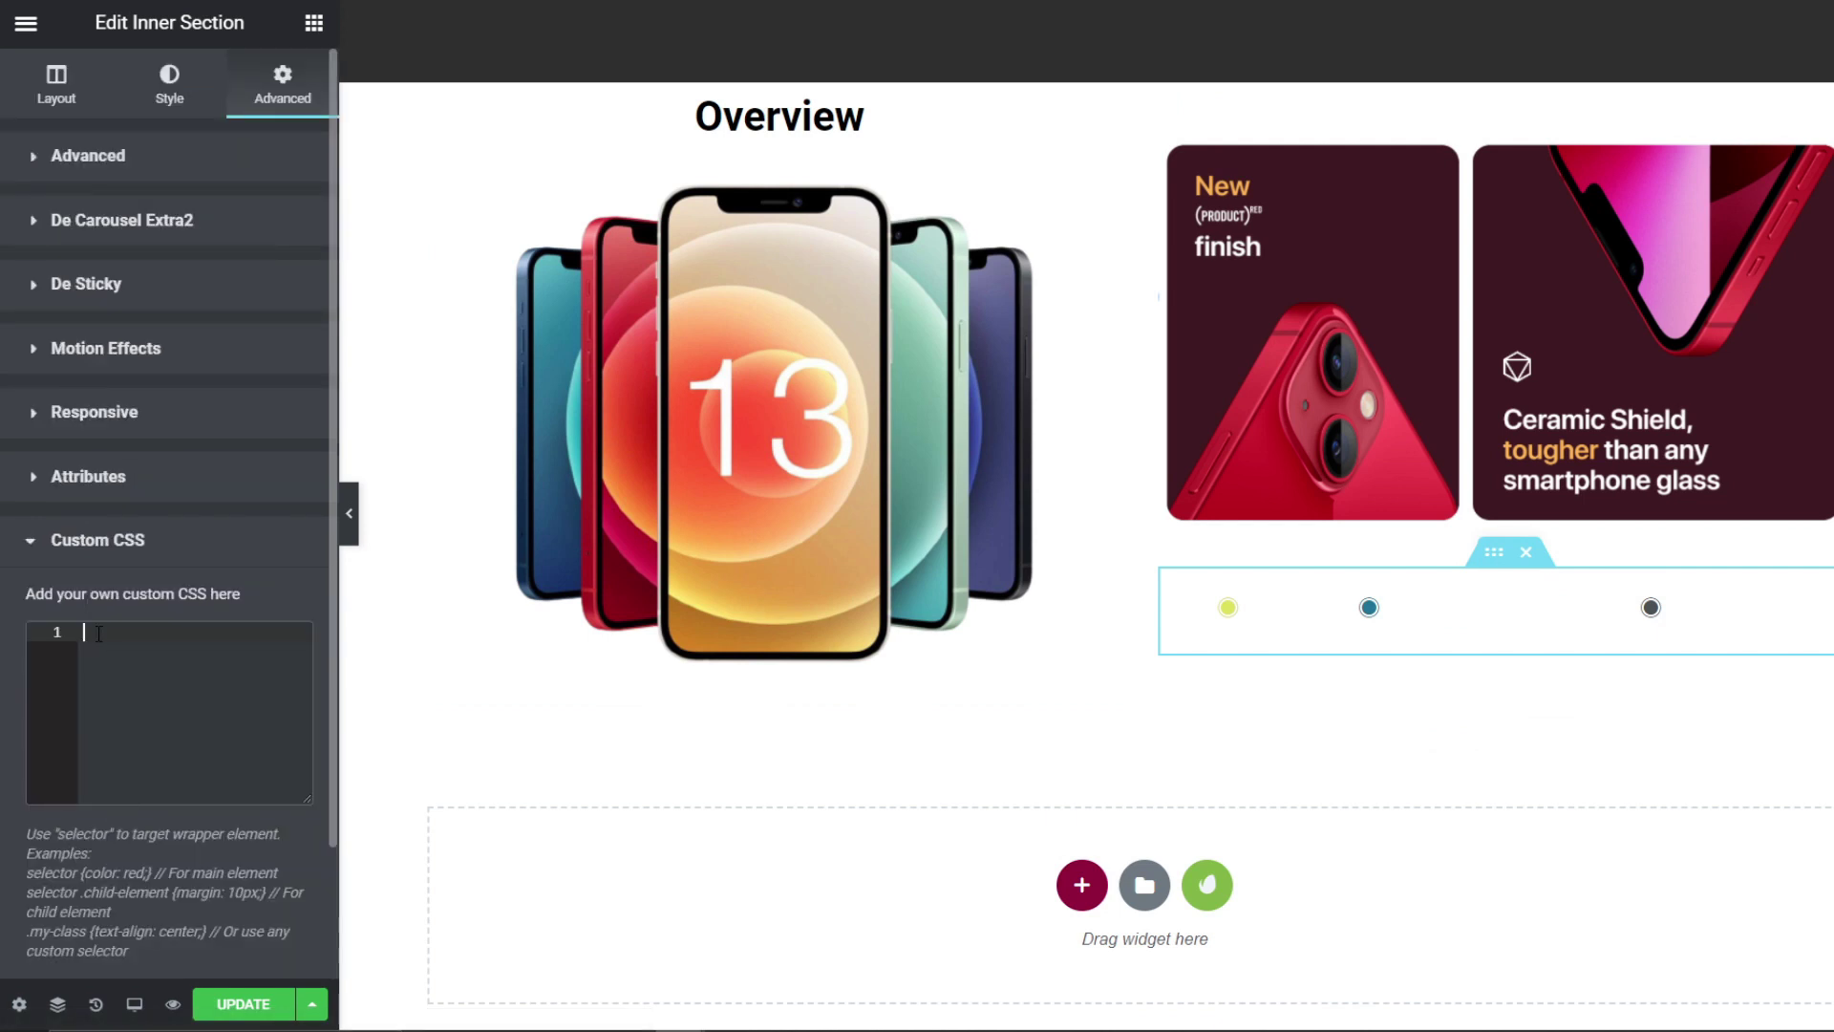
pyautogui.hotkey('ctrl', 'v')
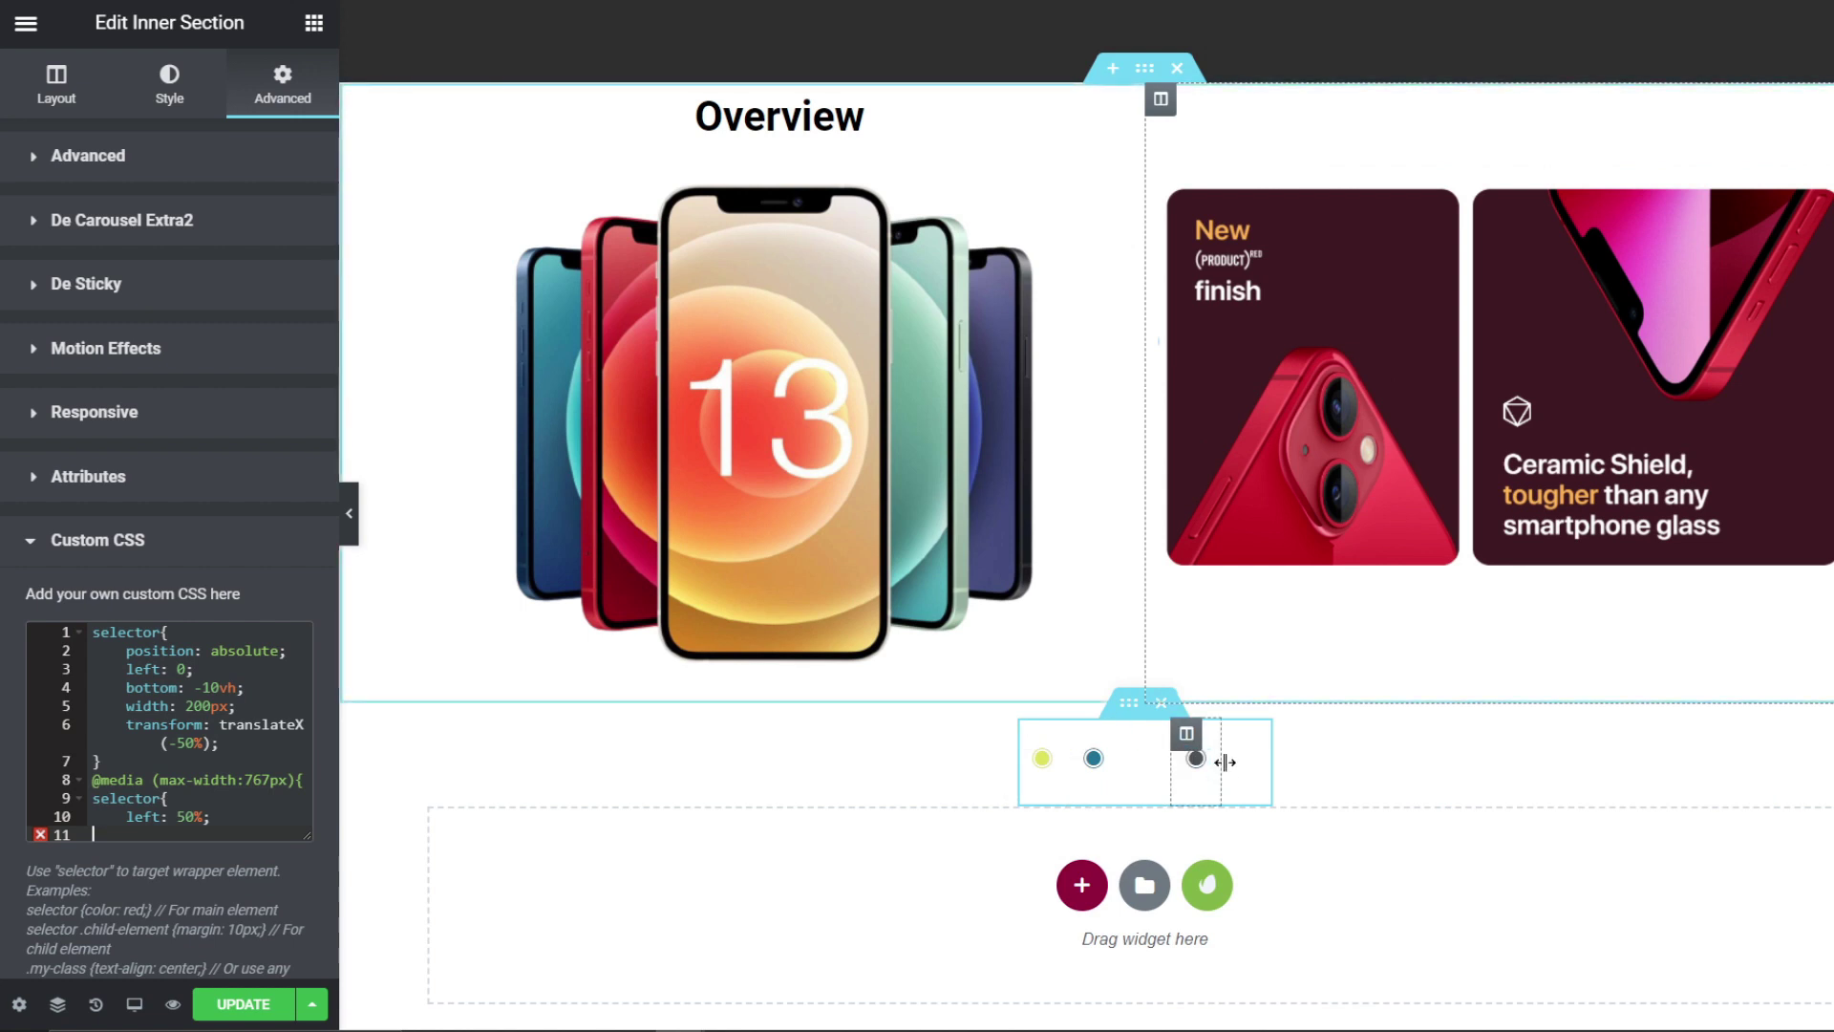
# Step: Delete the column holding the spacer at the end of the swatch row
pyautogui.click(1246, 772)
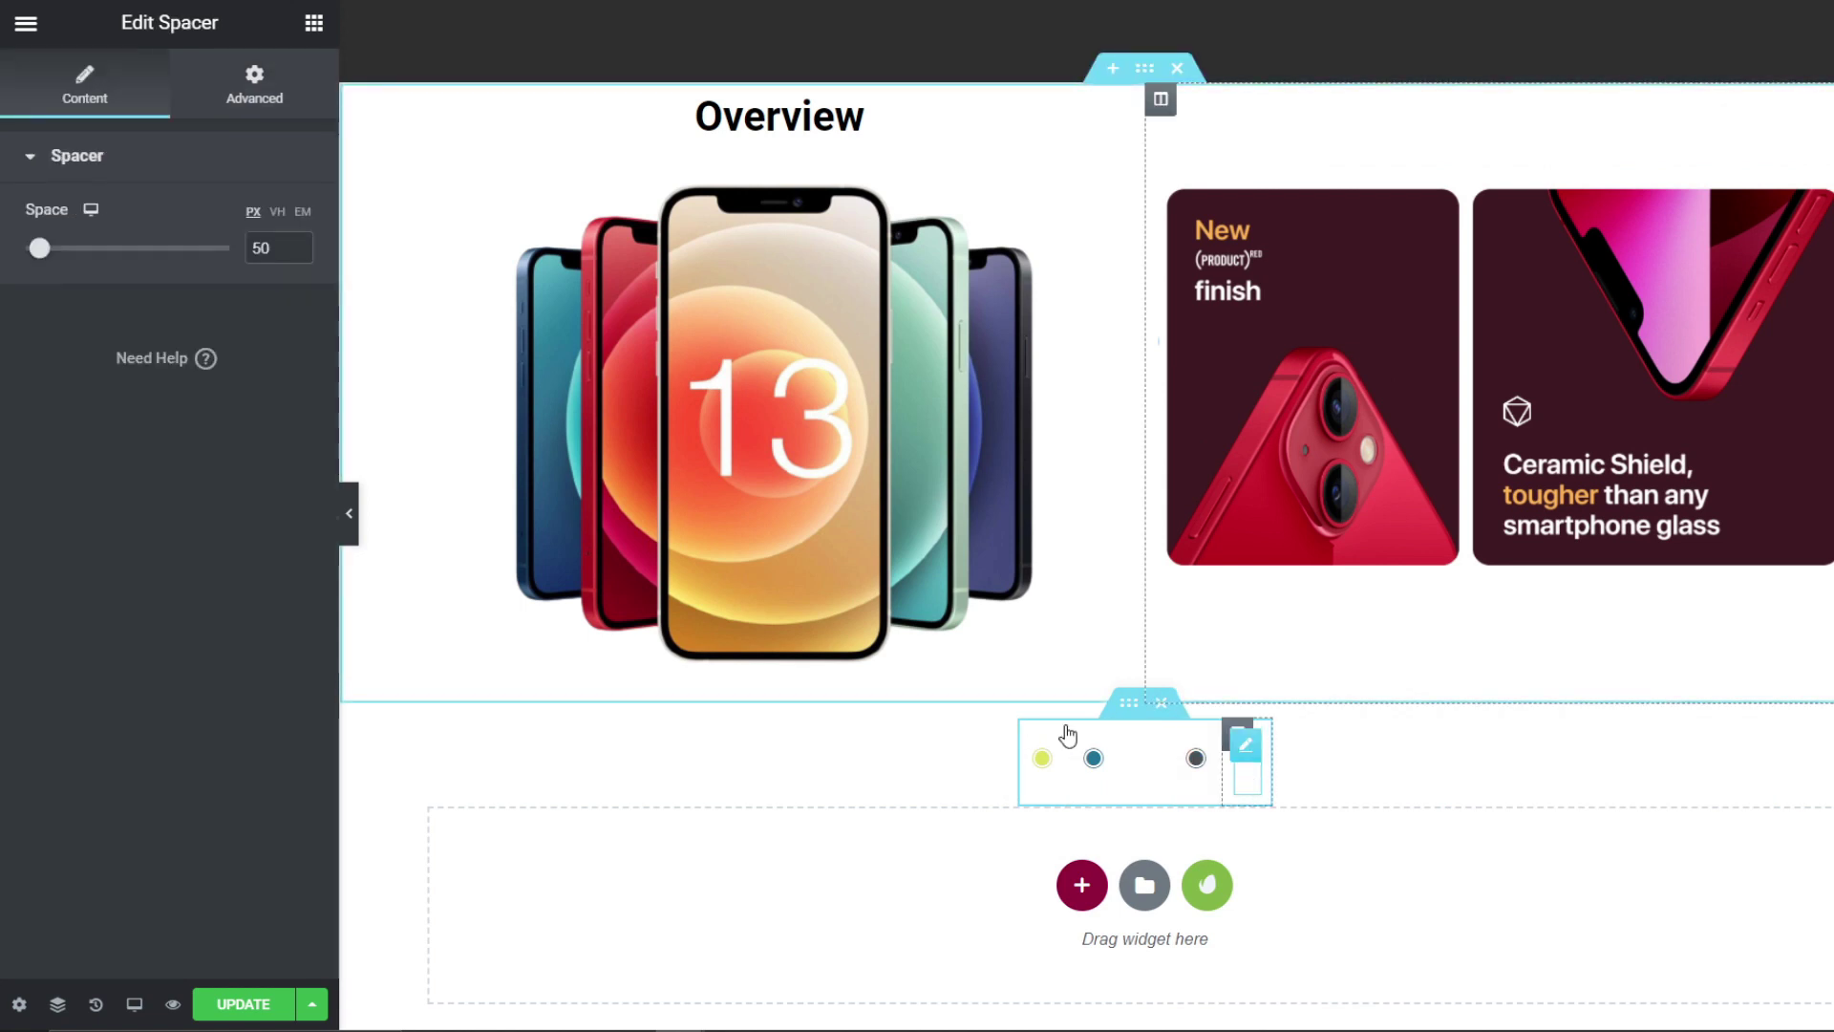
pyautogui.rightClick(1244, 755)
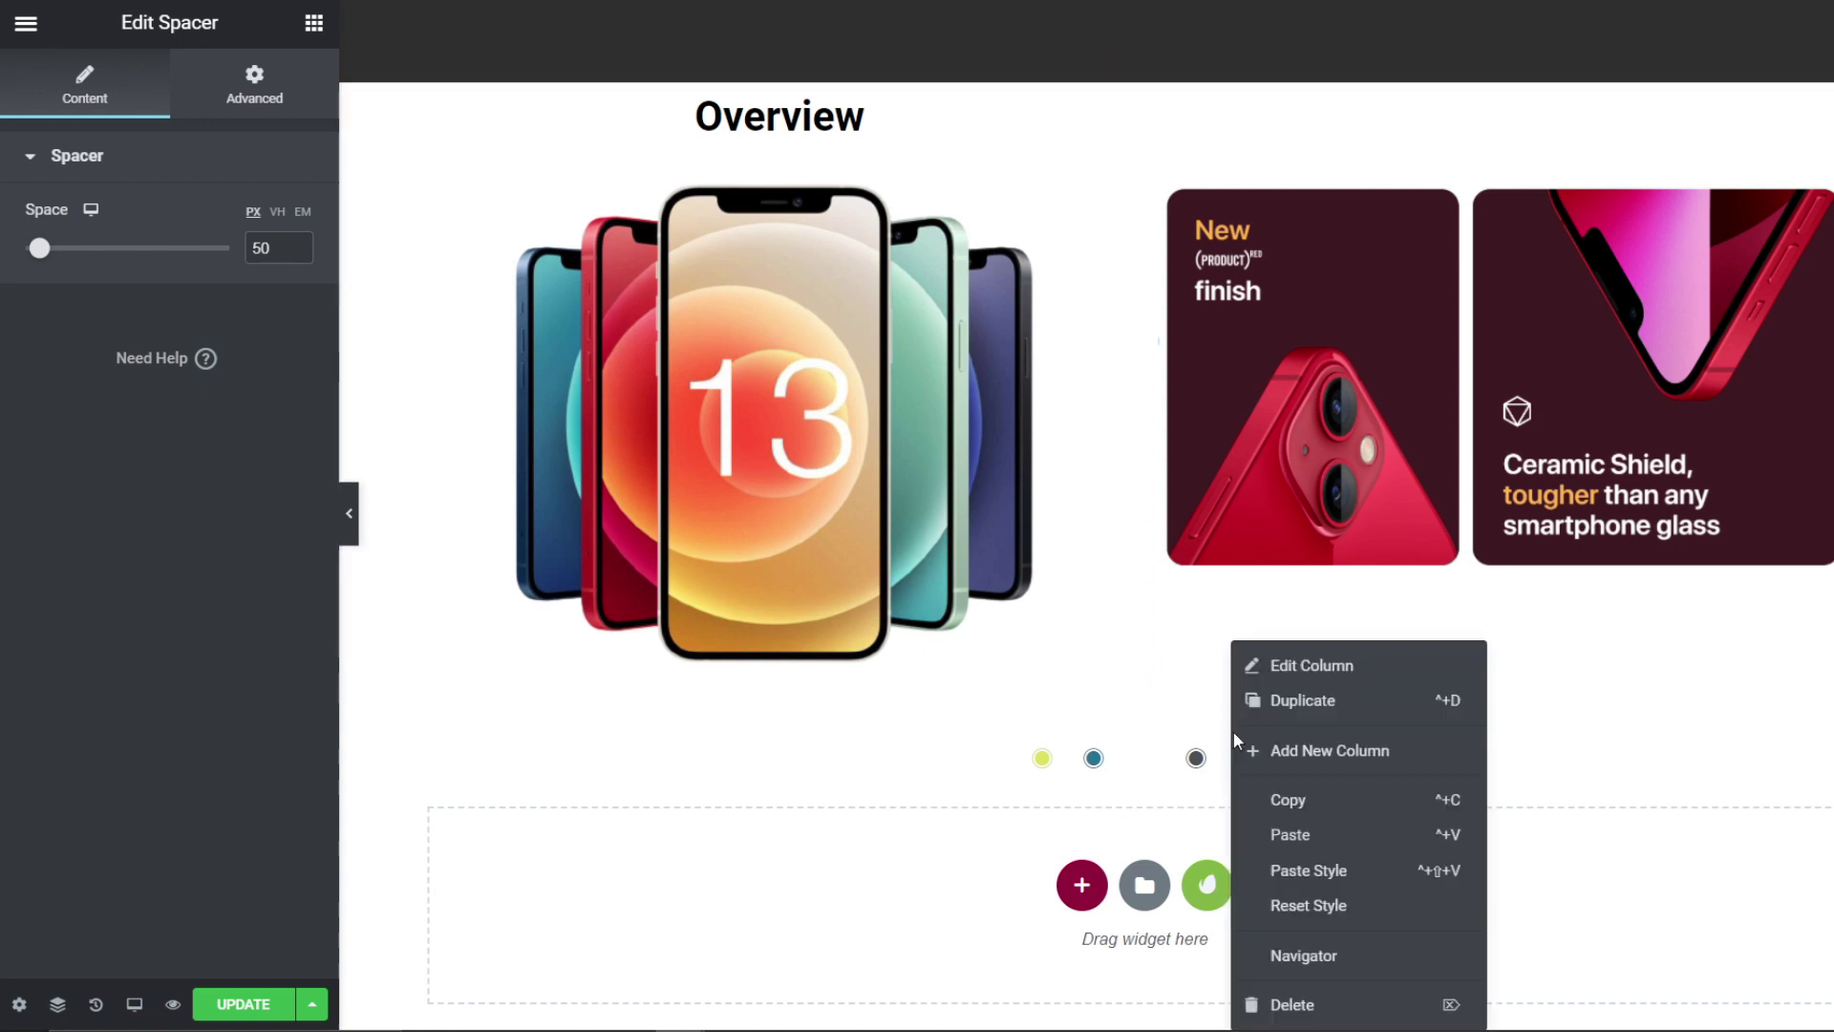
pyautogui.click(1285, 1003)
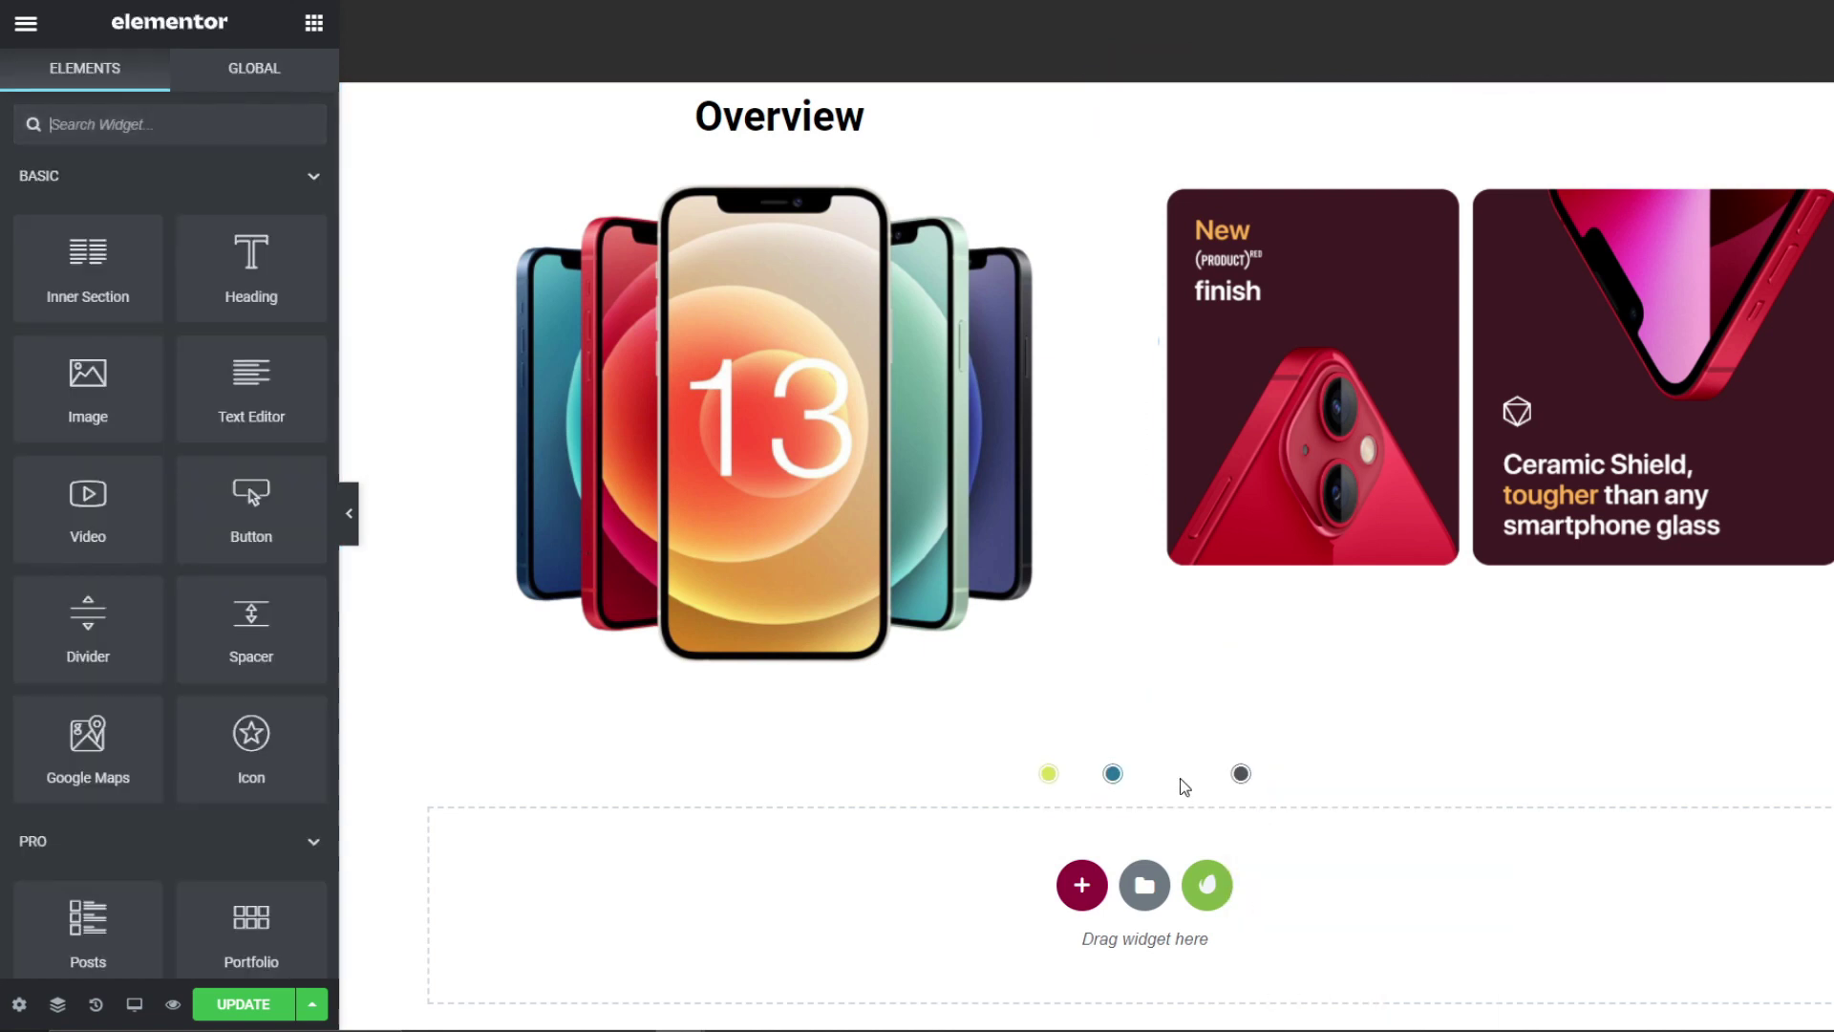
# Step: Change the primary color of the white third swatch icon in the Overview section to a dusty pink, about #C5A9A9
pyautogui.click(1181, 778)
pyautogui.click(169, 84)
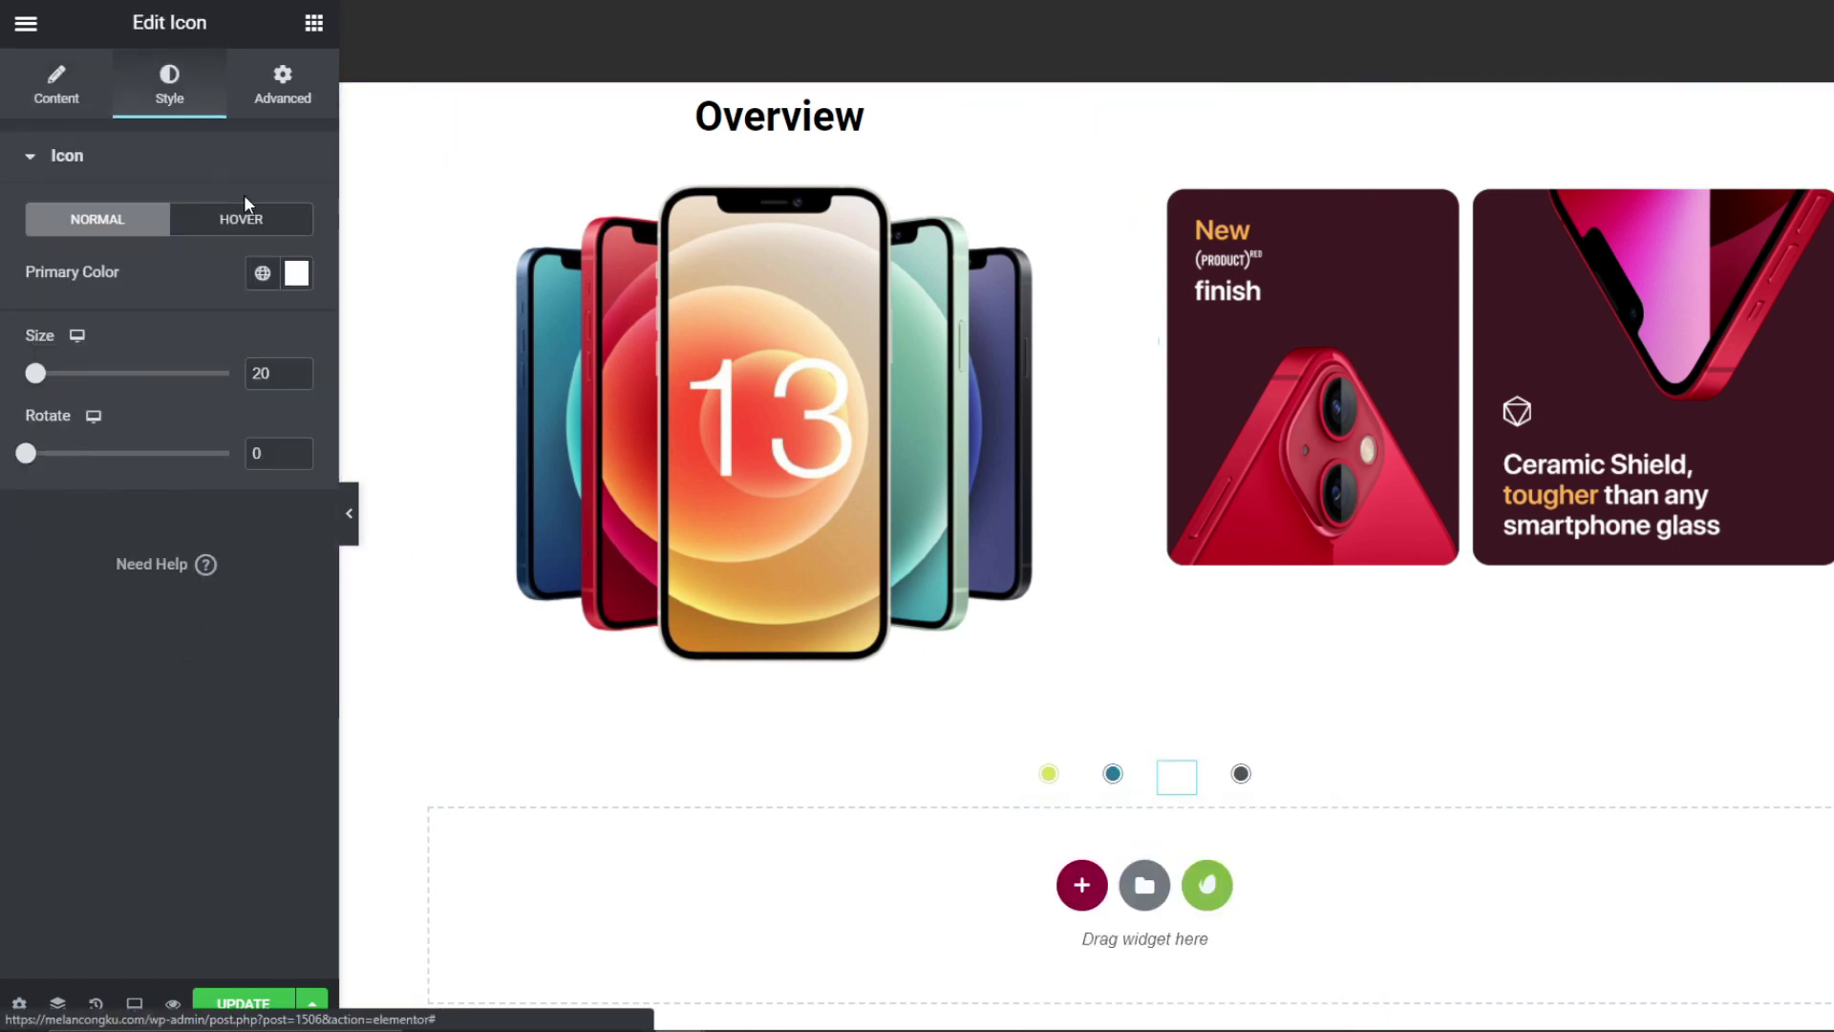
pyautogui.click(296, 273)
pyautogui.moveTo(239, 397); pyautogui.dragTo(203, 416)
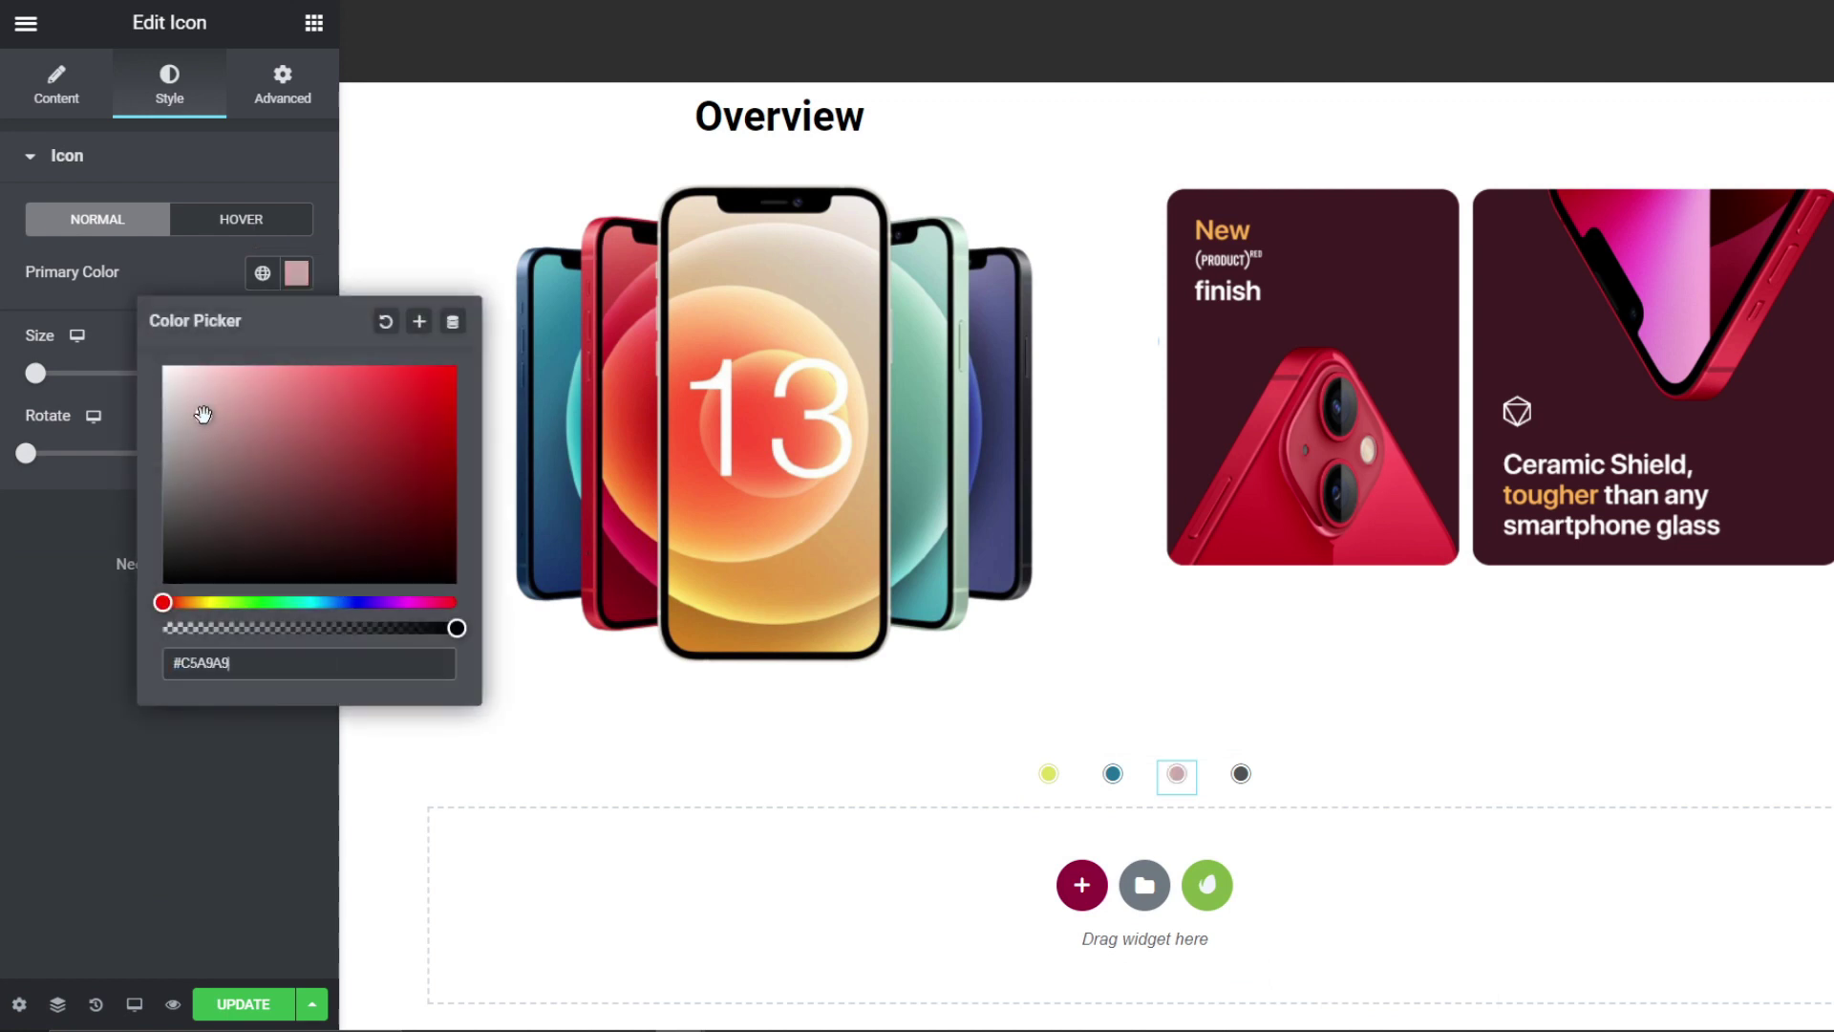
pyautogui.click(95, 650)
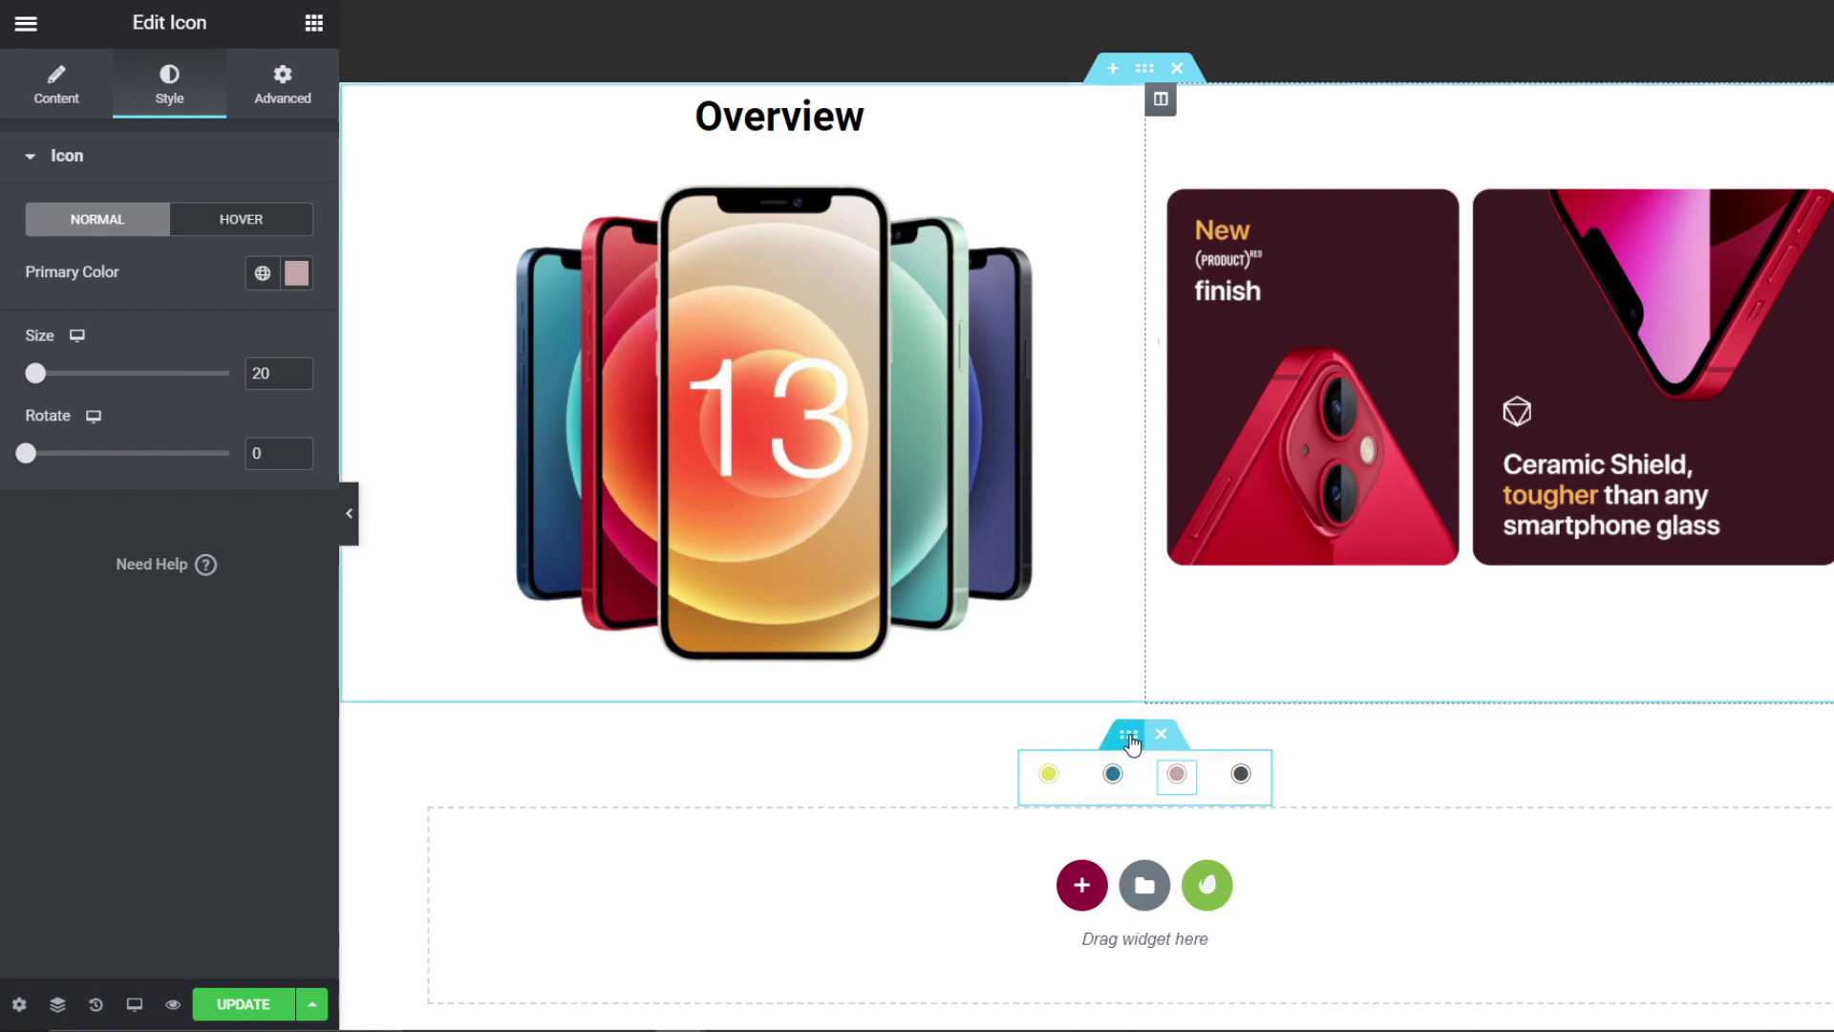
# Step: Set the boxed content width of the Overview swatch row to 150 and preview the swatches without the editor panel
pyautogui.click(1128, 734)
pyautogui.click(57, 84)
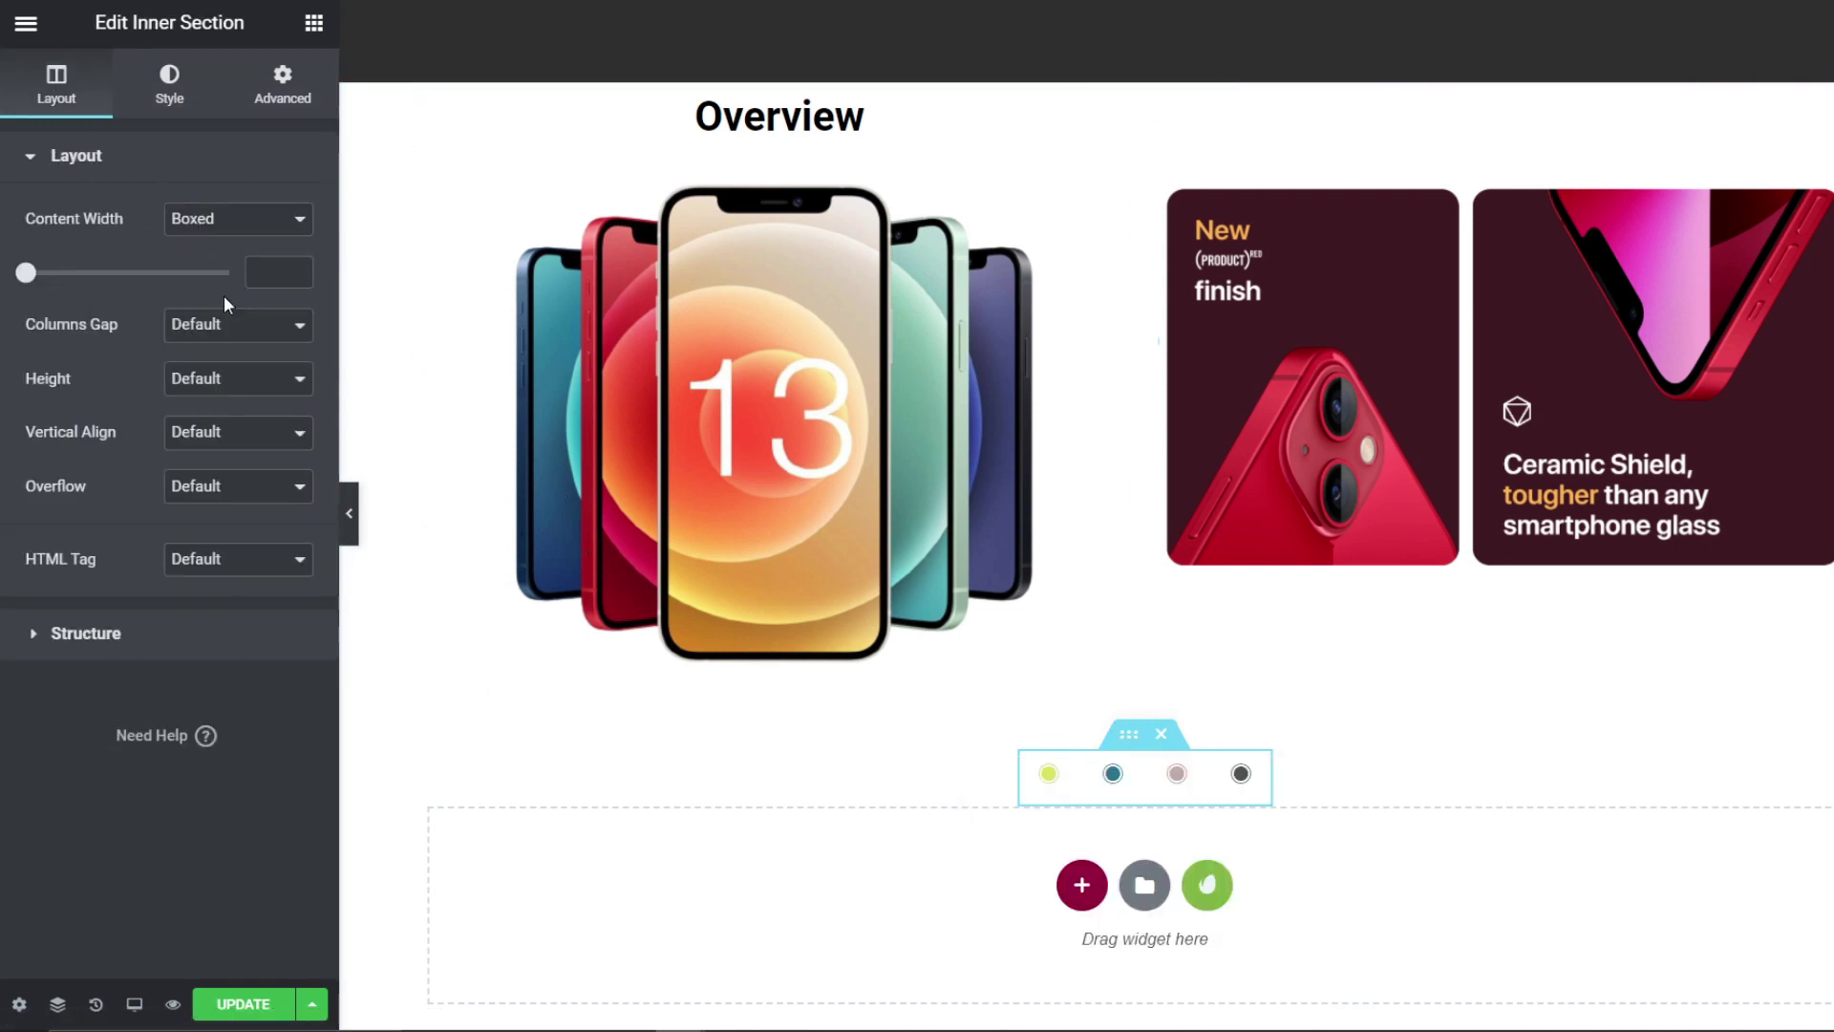
pyautogui.click(266, 283)
pyautogui.write('150')
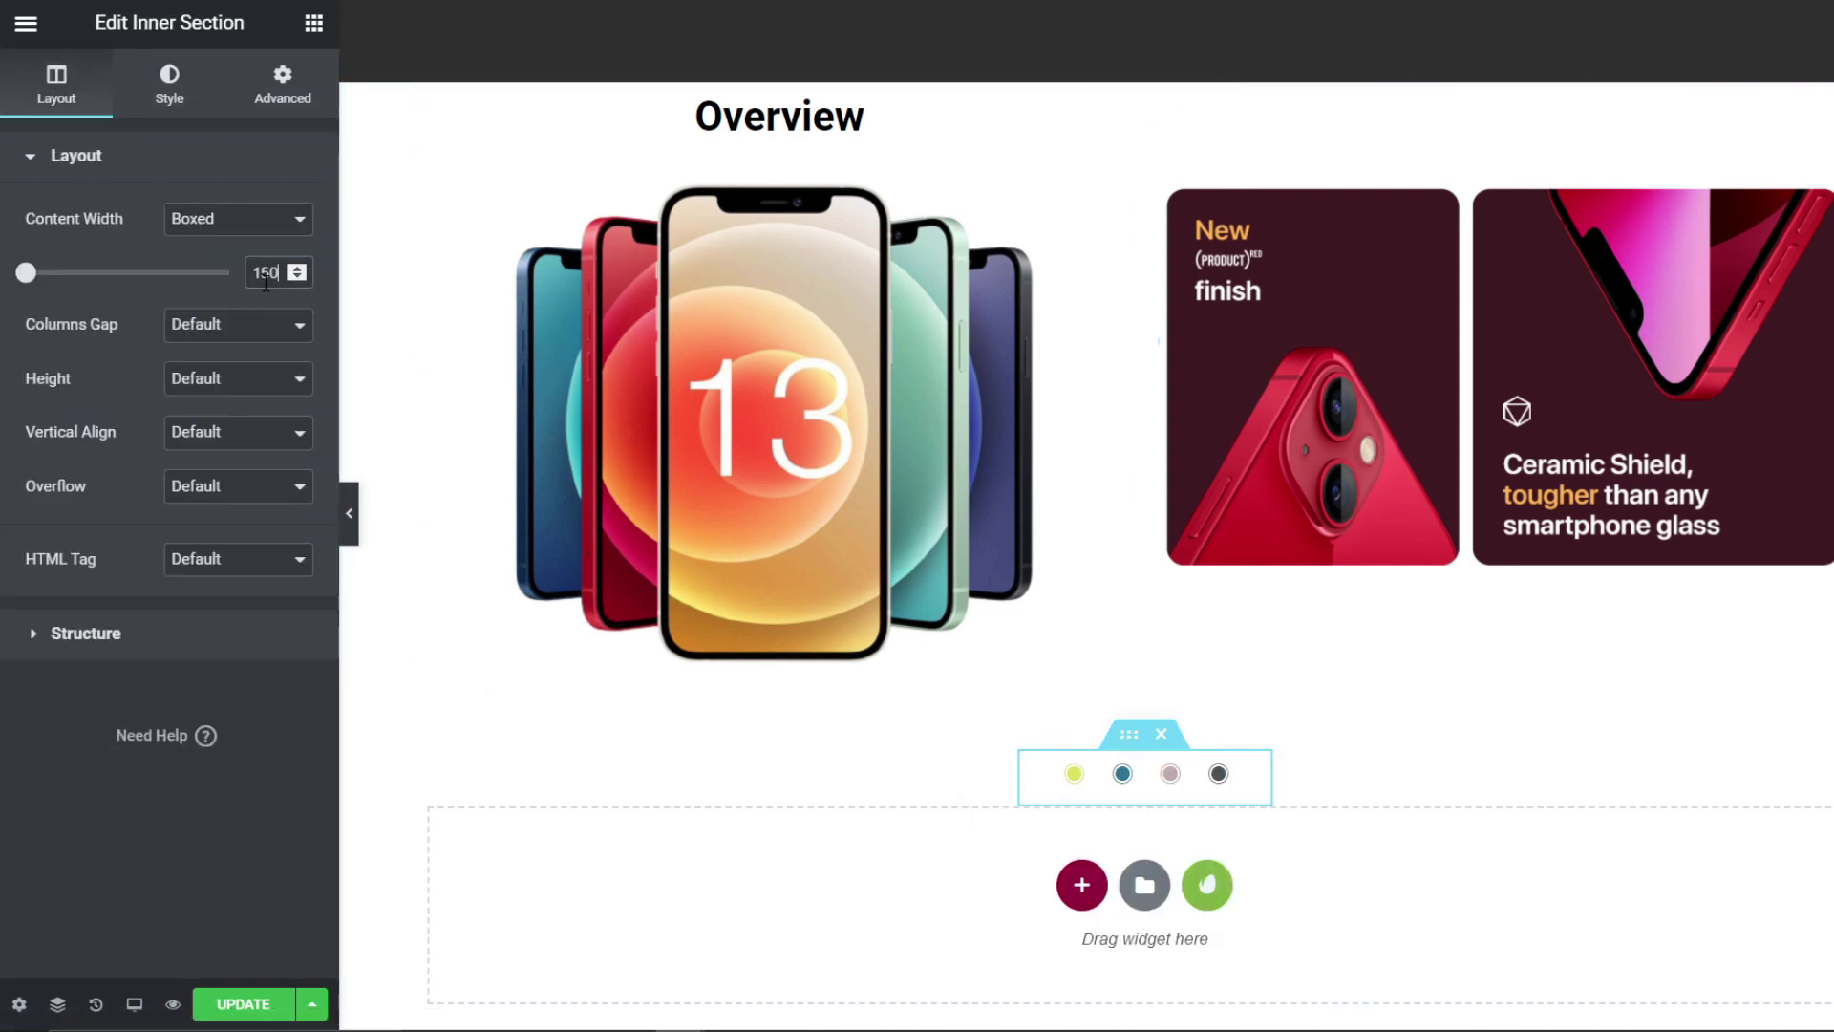
pyautogui.scroll(2, 347, 453)
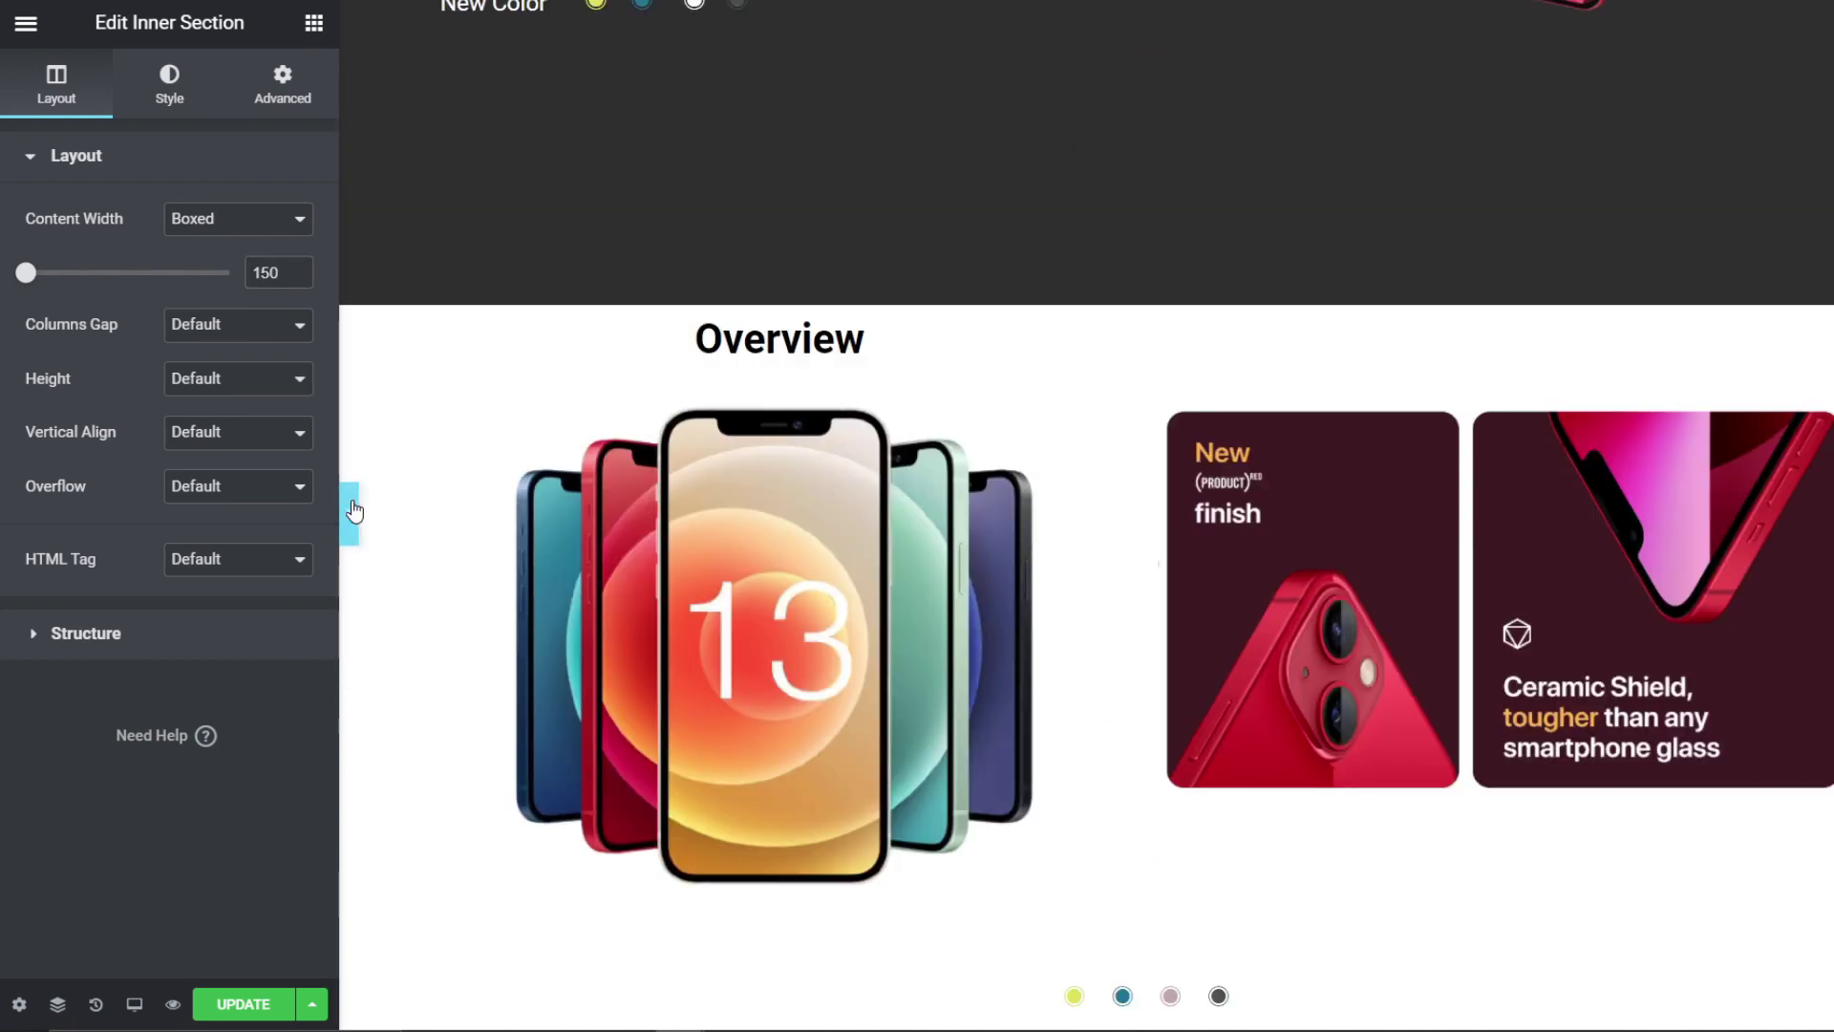
pyautogui.click(349, 513)
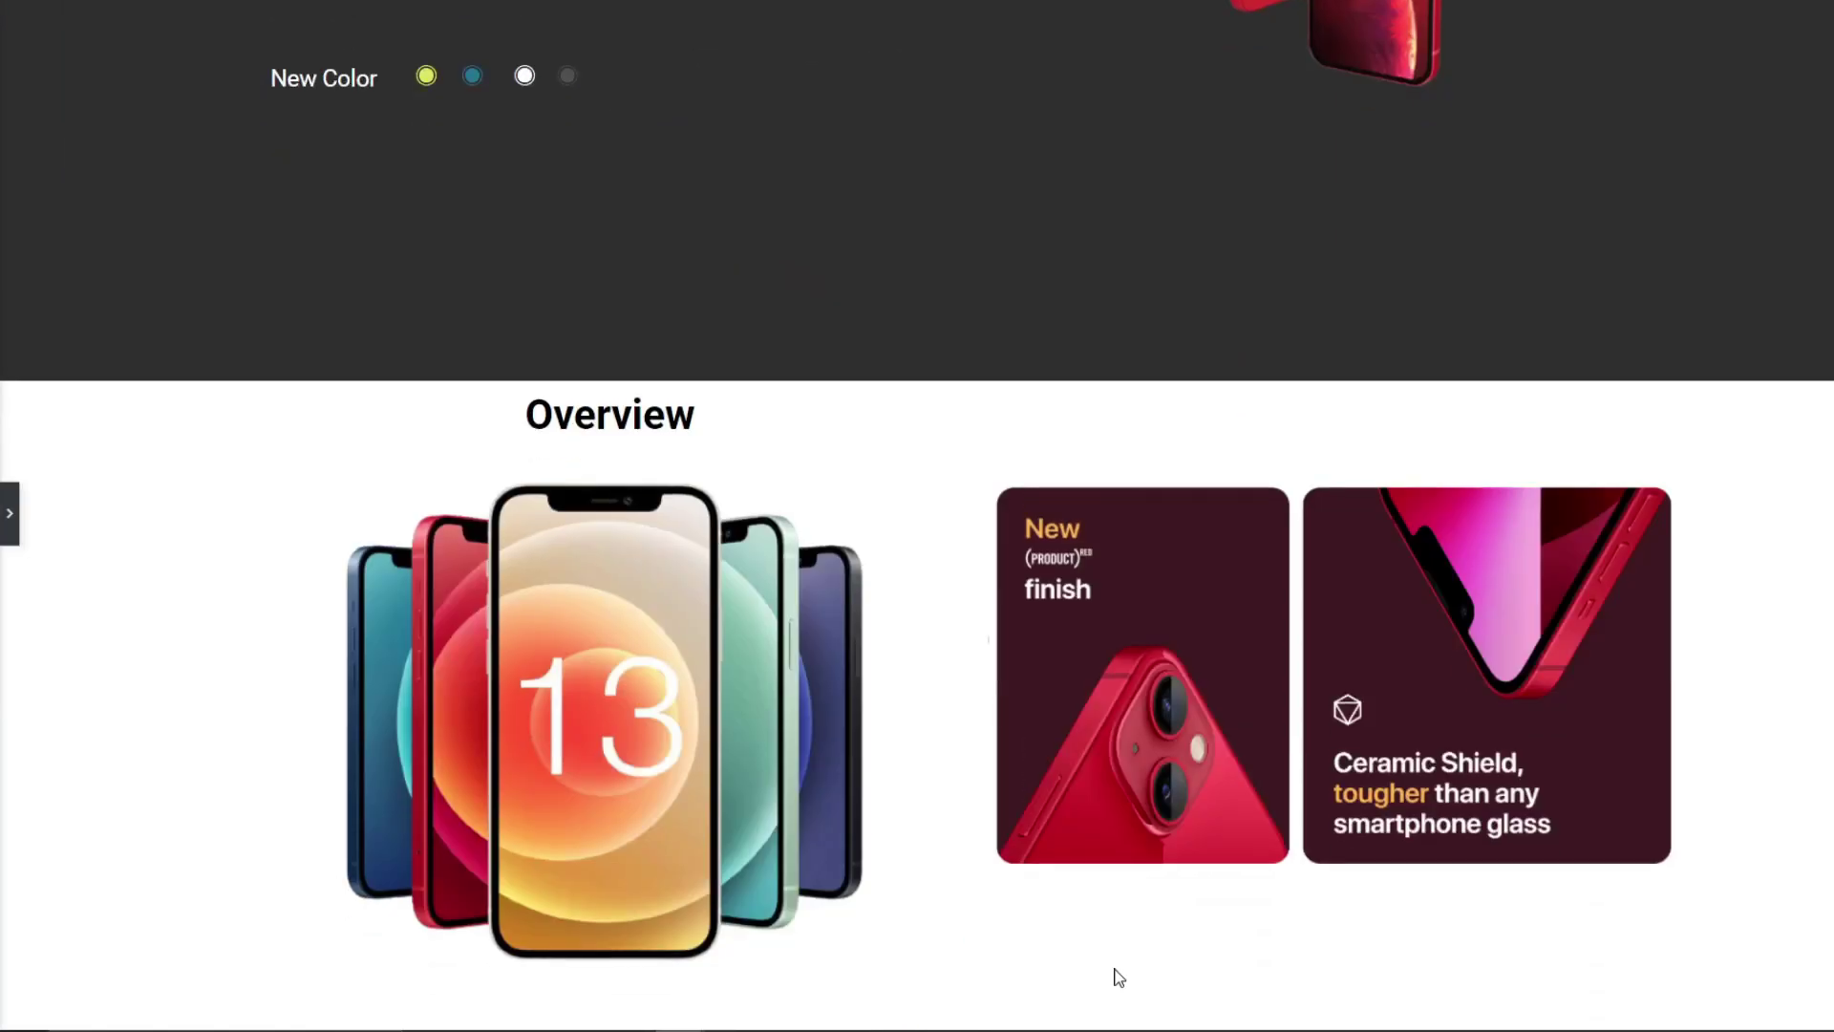
pyautogui.scroll(2, 960, 912)
pyautogui.scroll(-2, 960, 912)
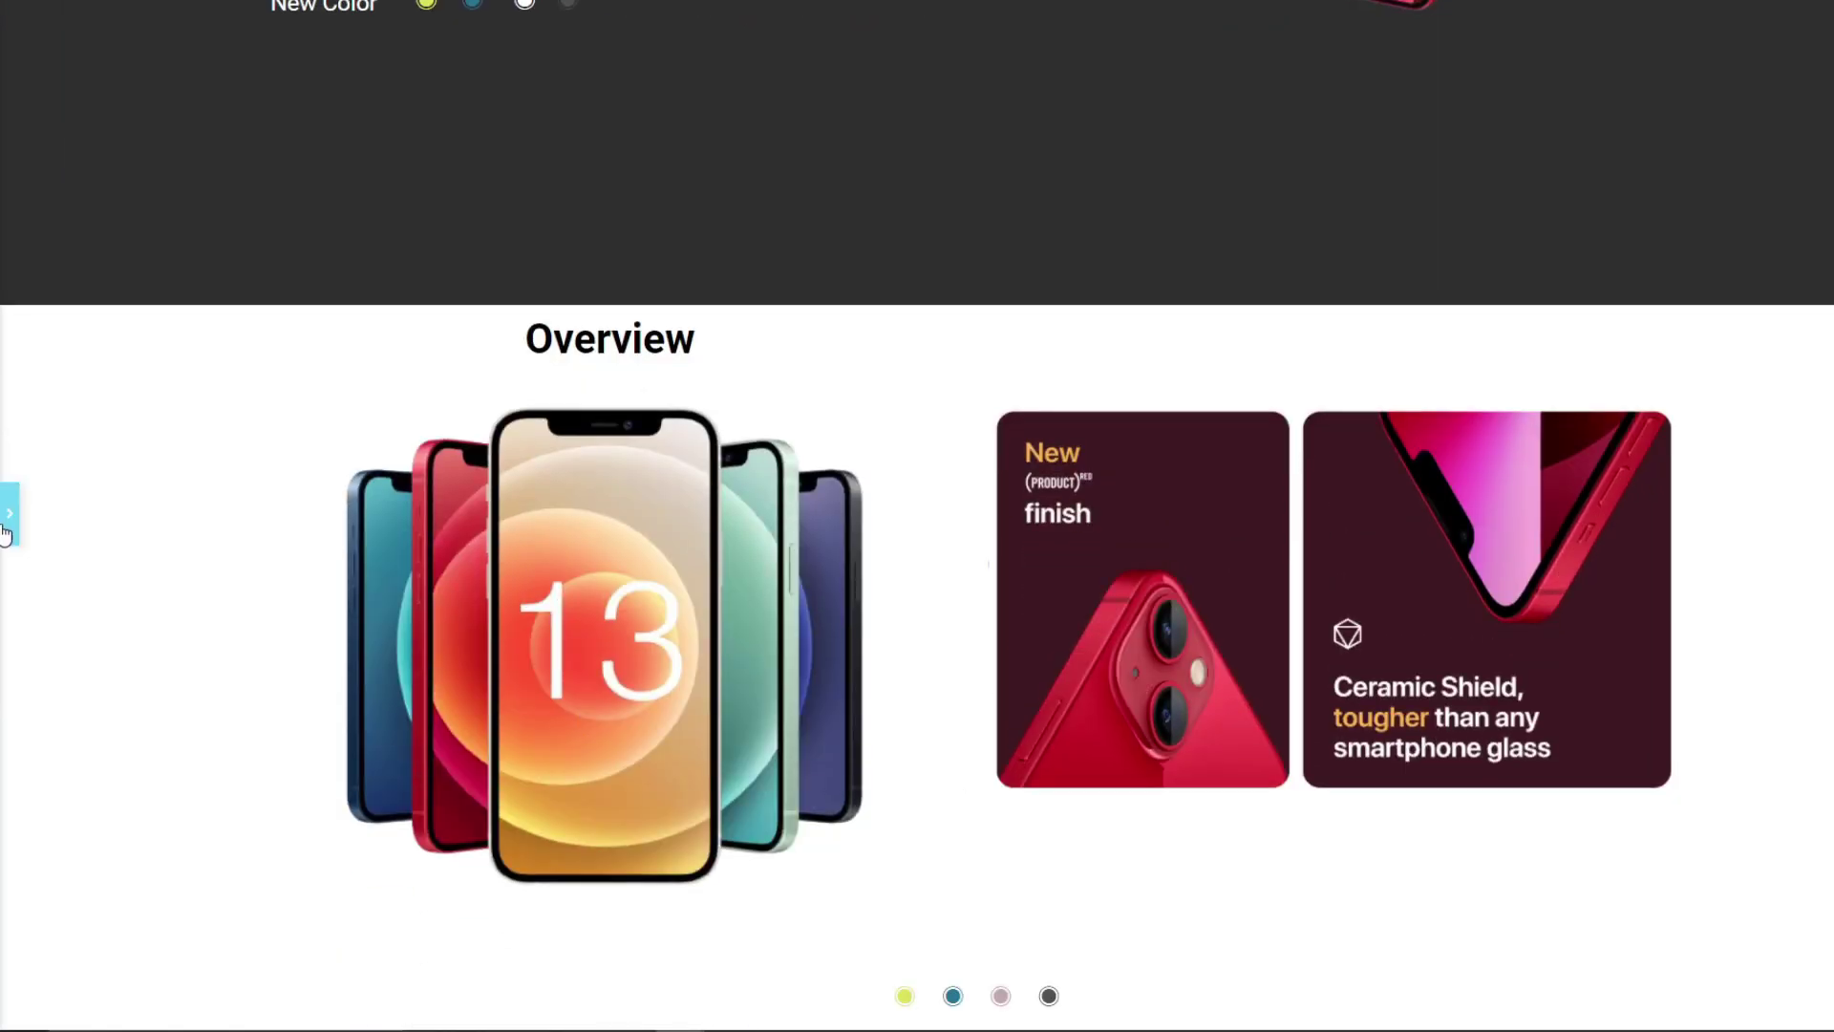
# Step: Set the Overview section's height to Min Height with a minimum of about 626 px
pyautogui.click(765, 482)
pyautogui.click(896, 475)
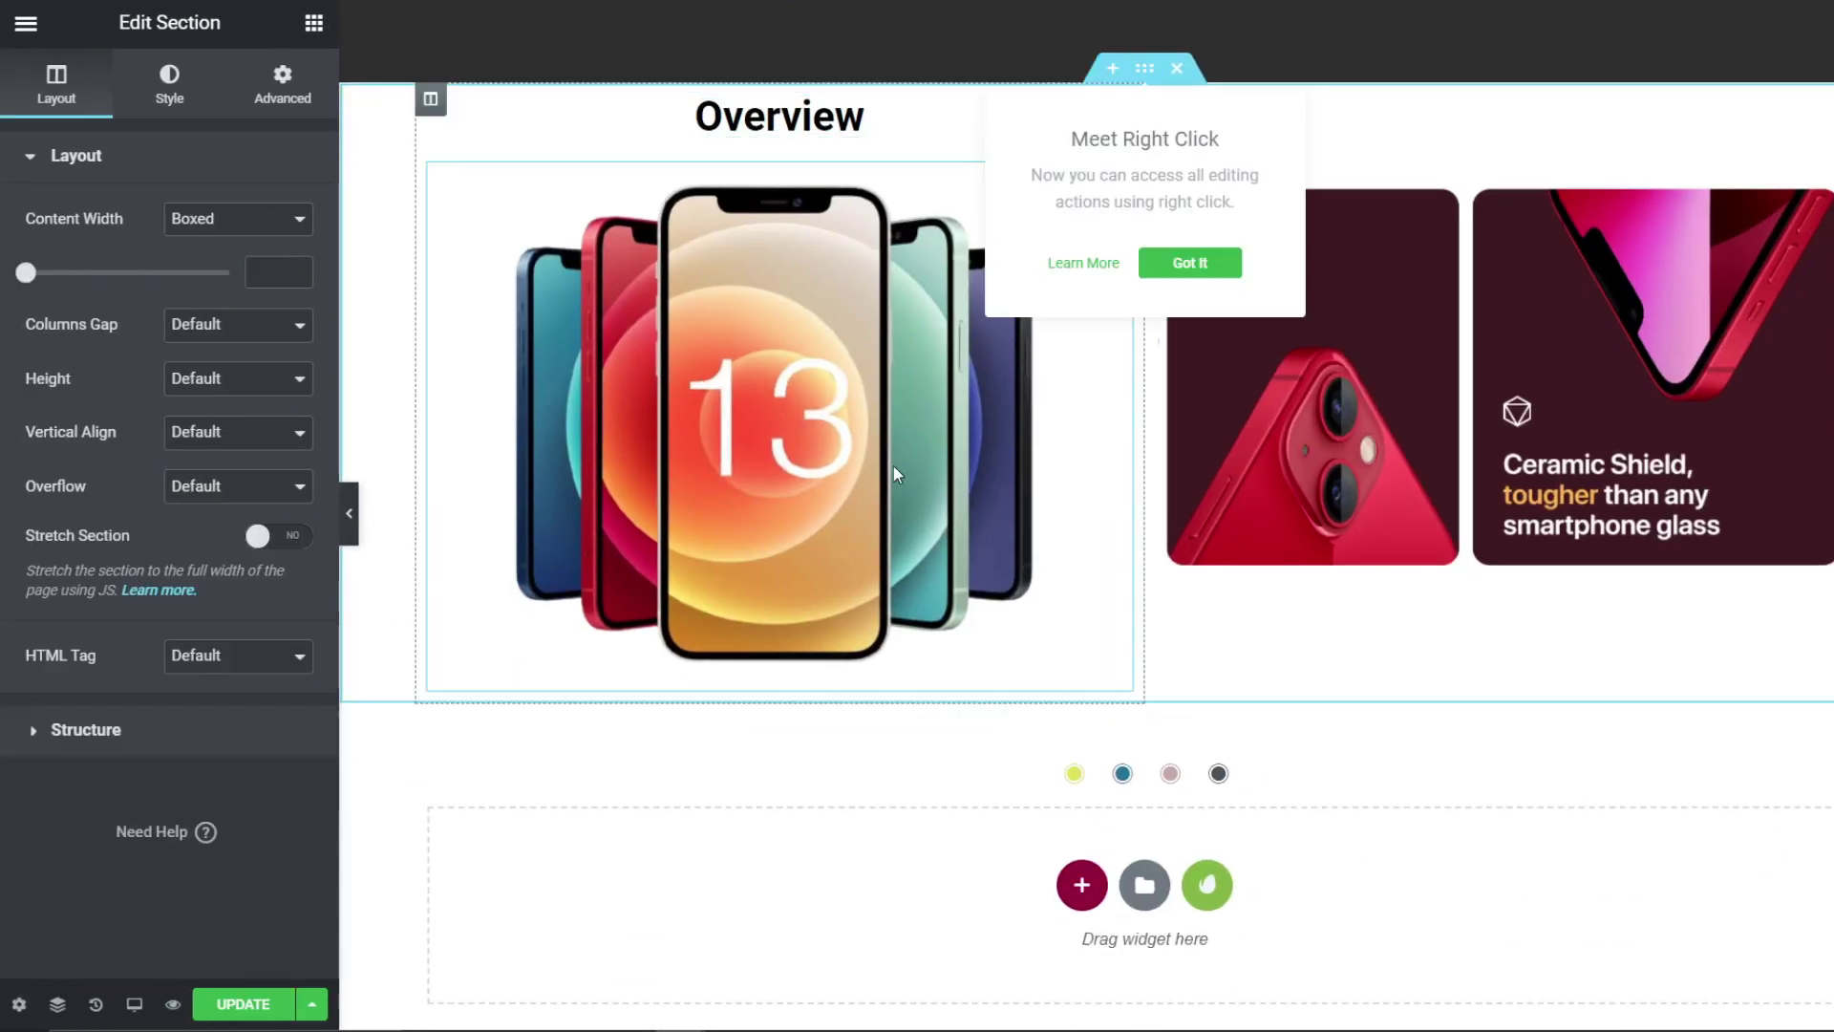
pyautogui.click(209, 379)
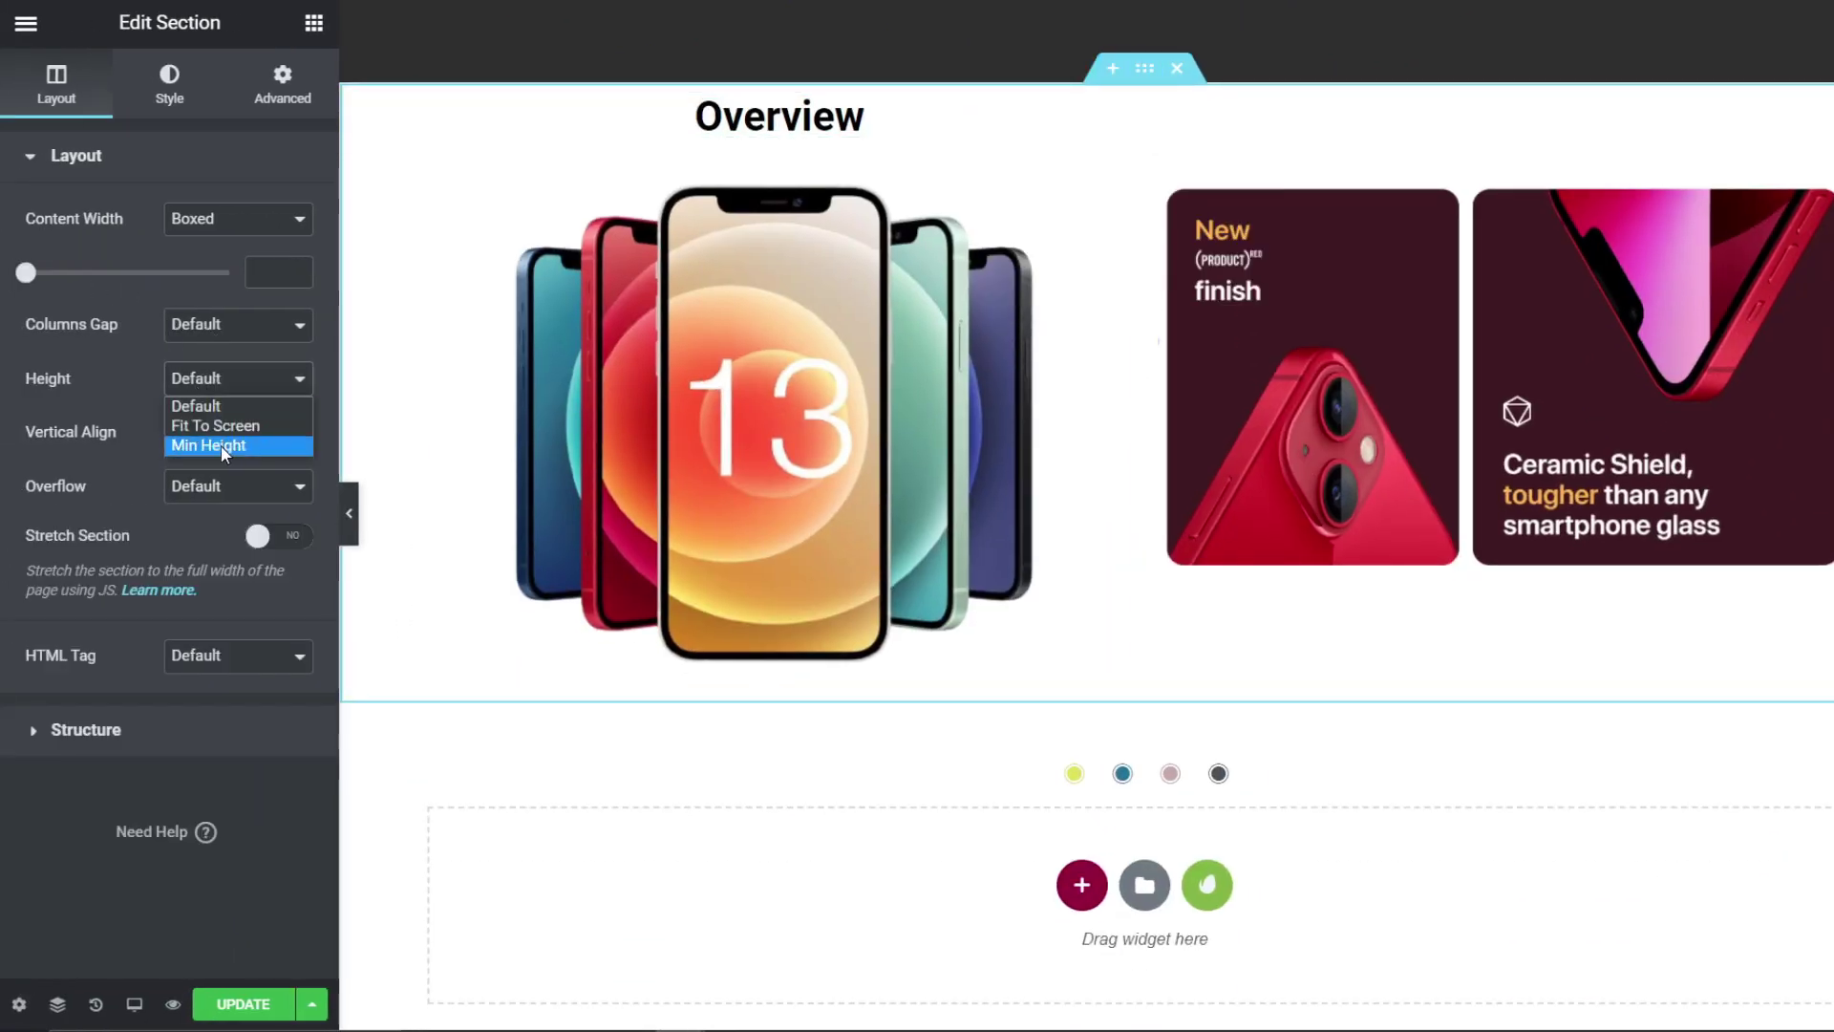
pyautogui.click(206, 437)
pyautogui.moveTo(91, 466); pyautogui.dragTo(121, 477)
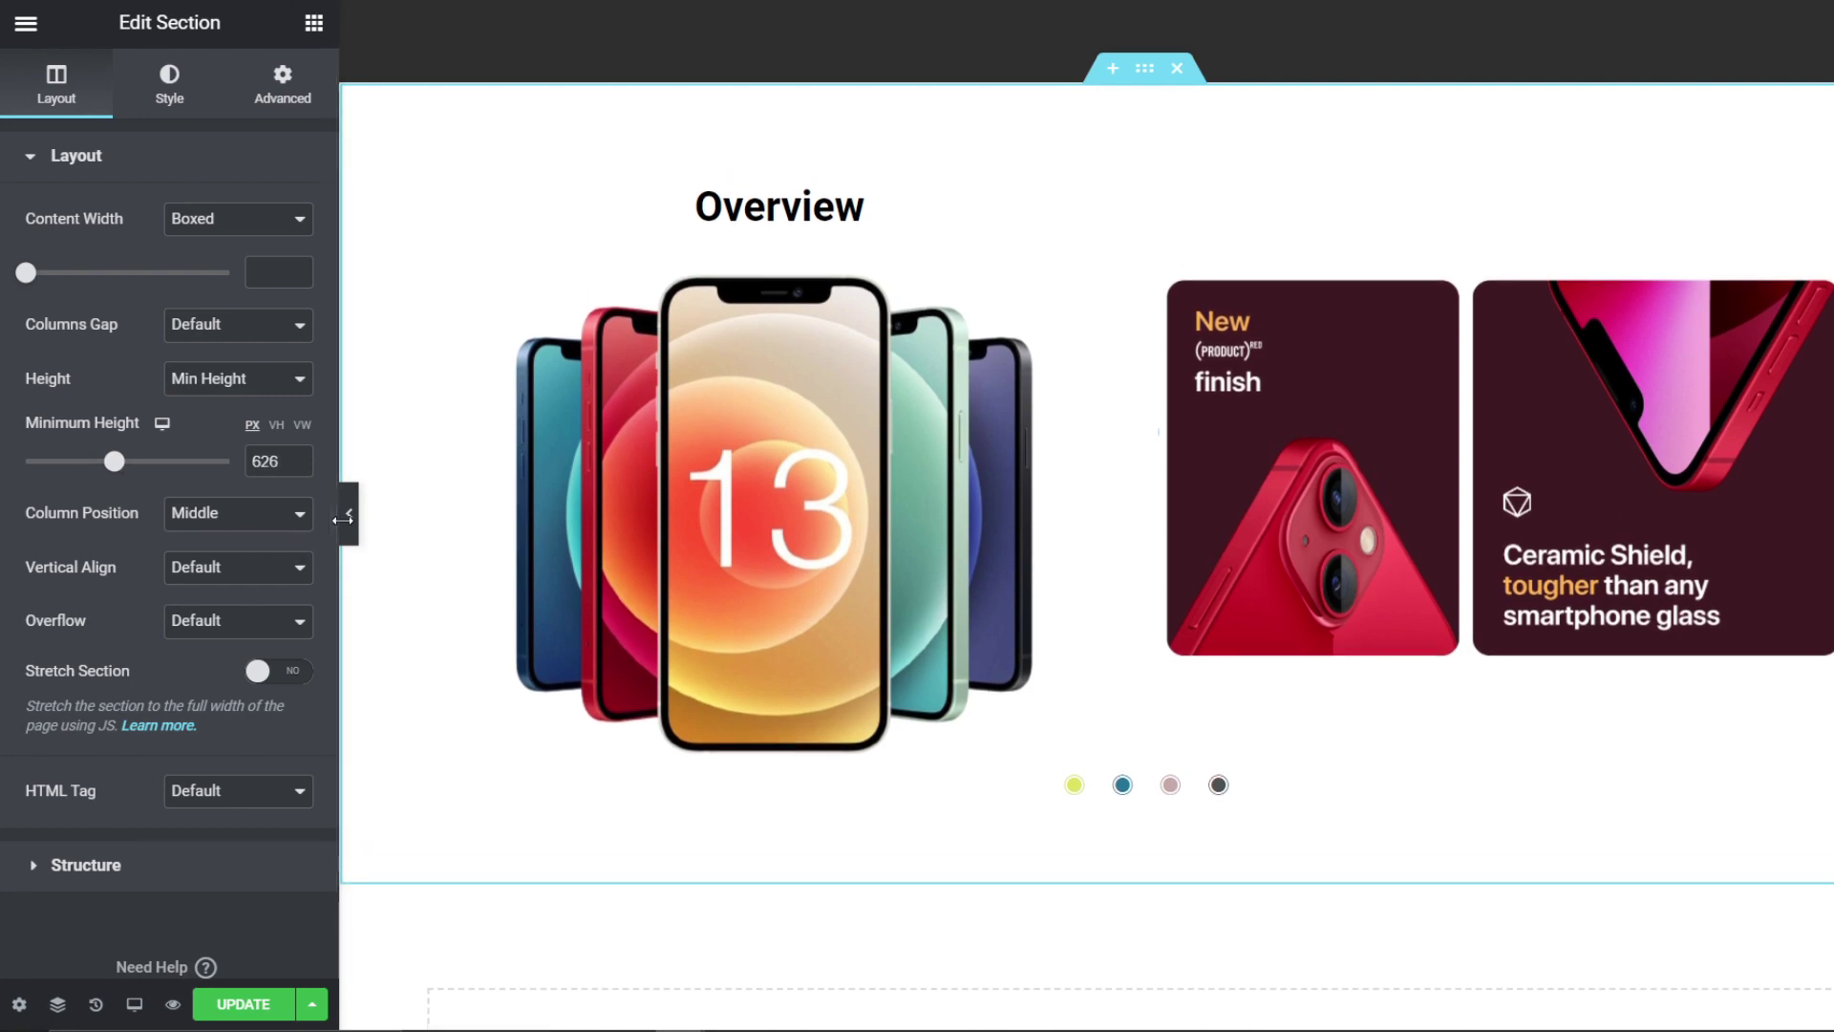
# Step: Preview the hero and Overview sections without the editor panel to check their spacing and the swatch position
pyautogui.click(349, 513)
pyautogui.scroll(10, 1162, 626)
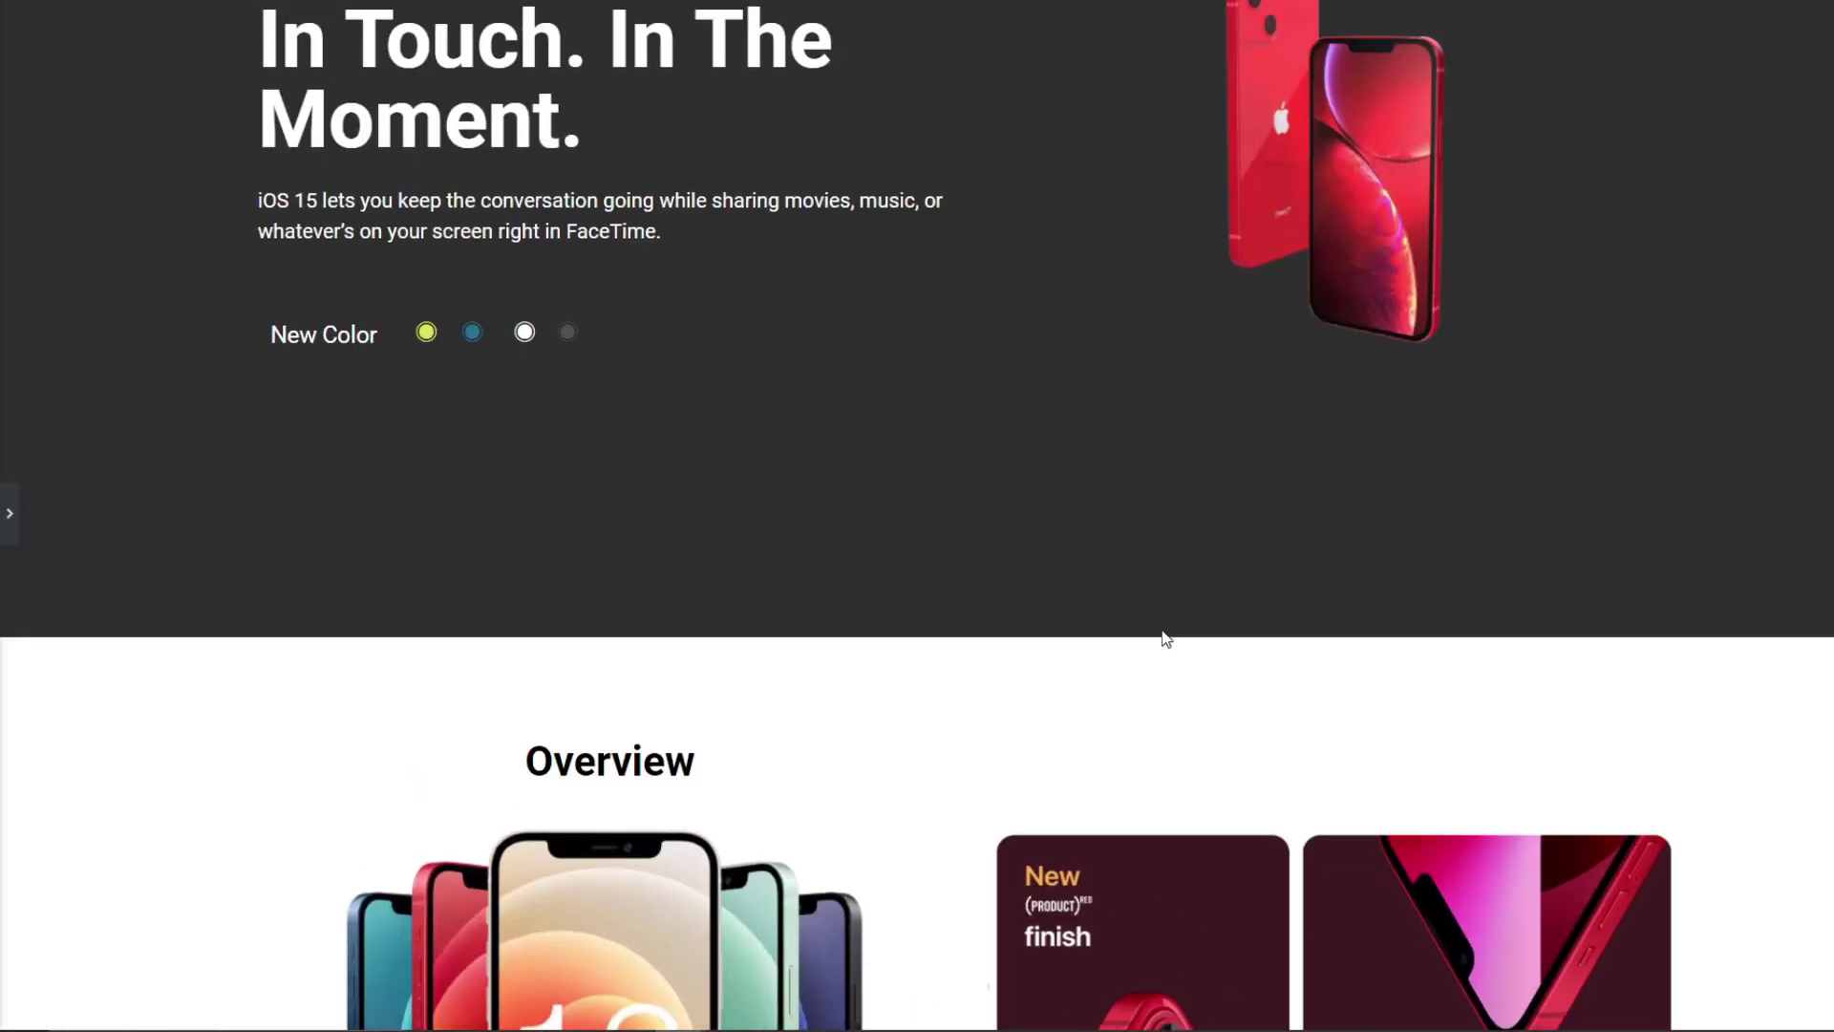
pyautogui.scroll(-8, 1162, 634)
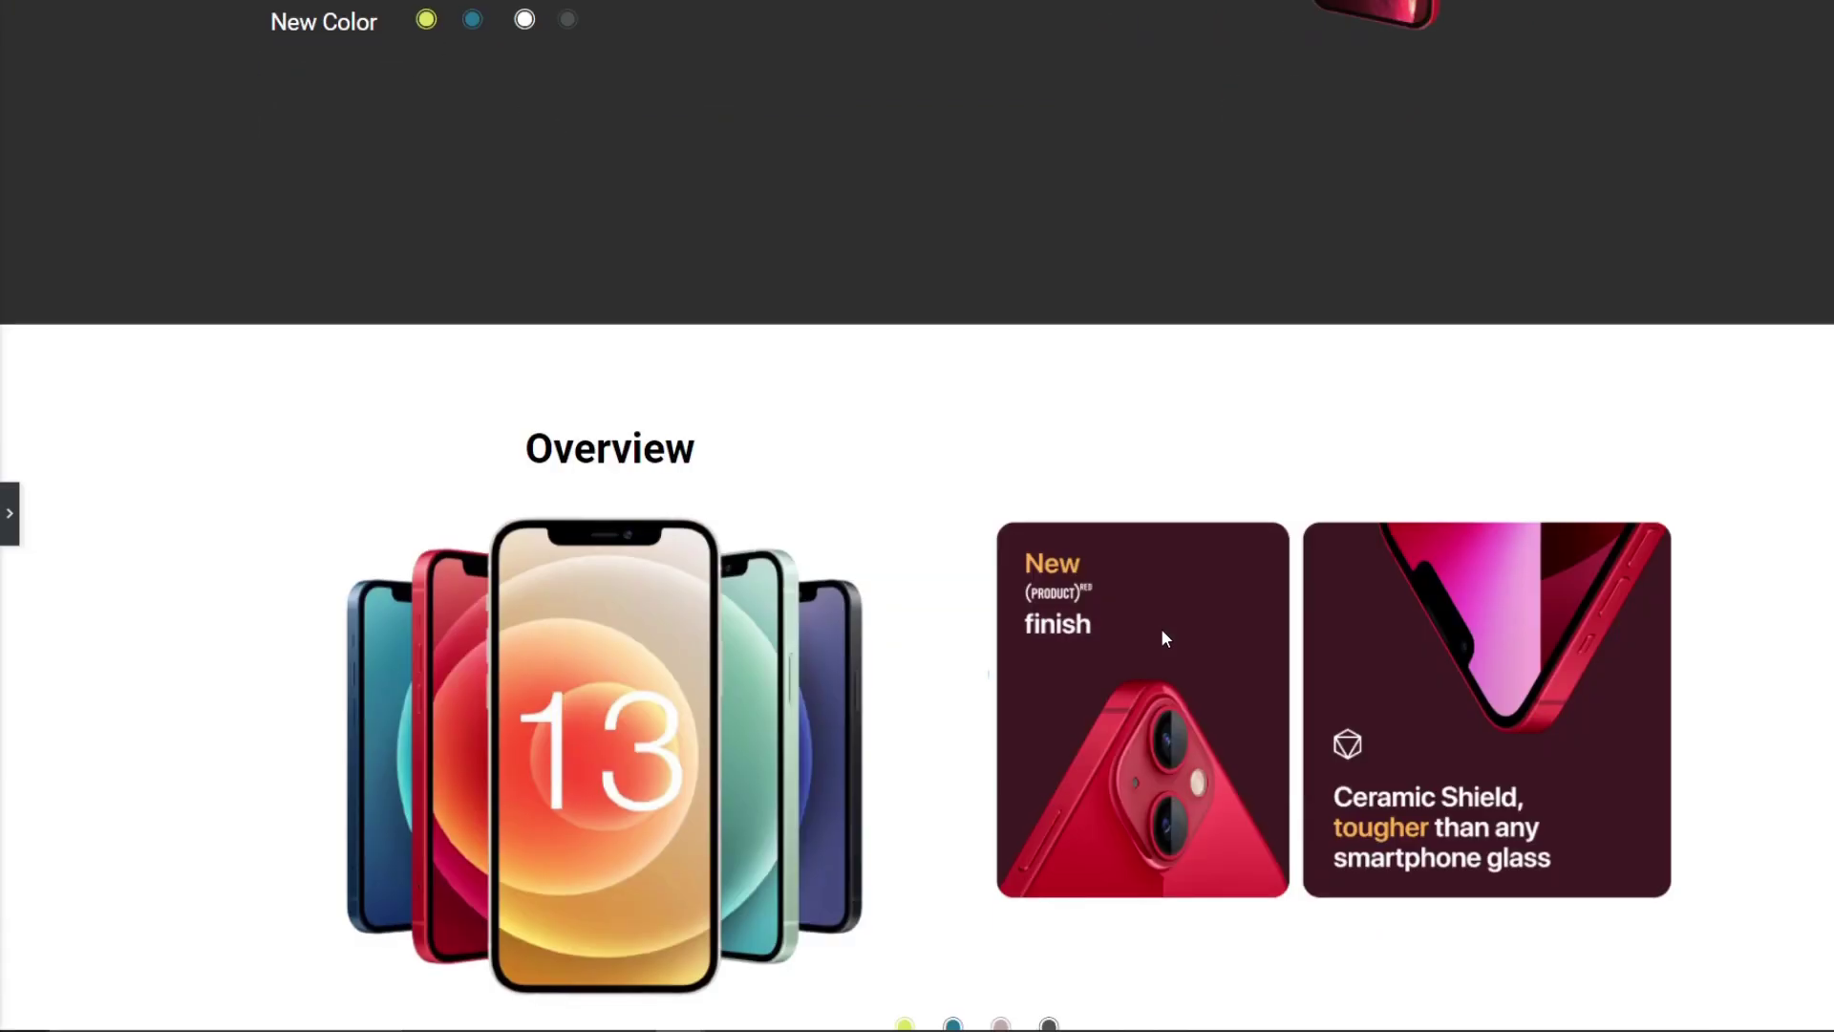
pyautogui.scroll(7, 1163, 634)
pyautogui.scroll(-6, 1162, 636)
pyautogui.scroll(6, 1162, 636)
pyautogui.scroll(-6, 1162, 636)
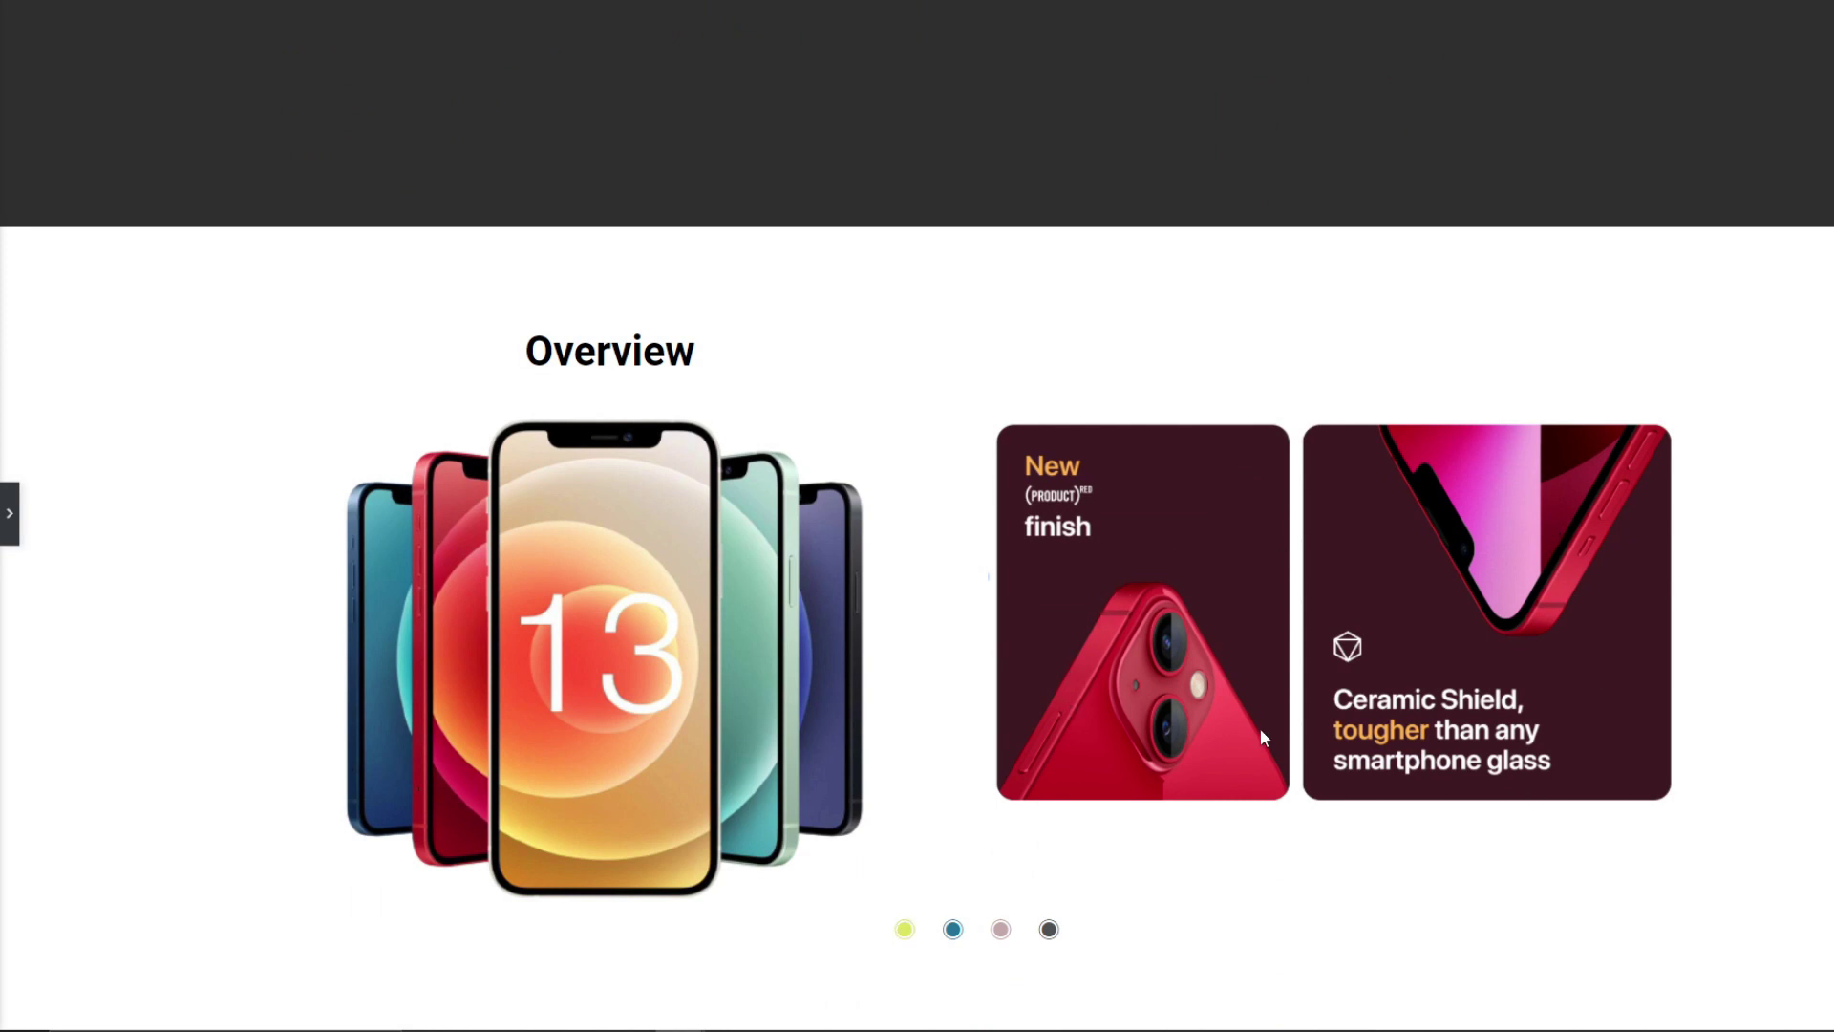
pyautogui.click(5, 517)
# Step: Switch to the reference page and examine the layout of the section below Overview
pyautogui.scroll(-2, 888, 404)
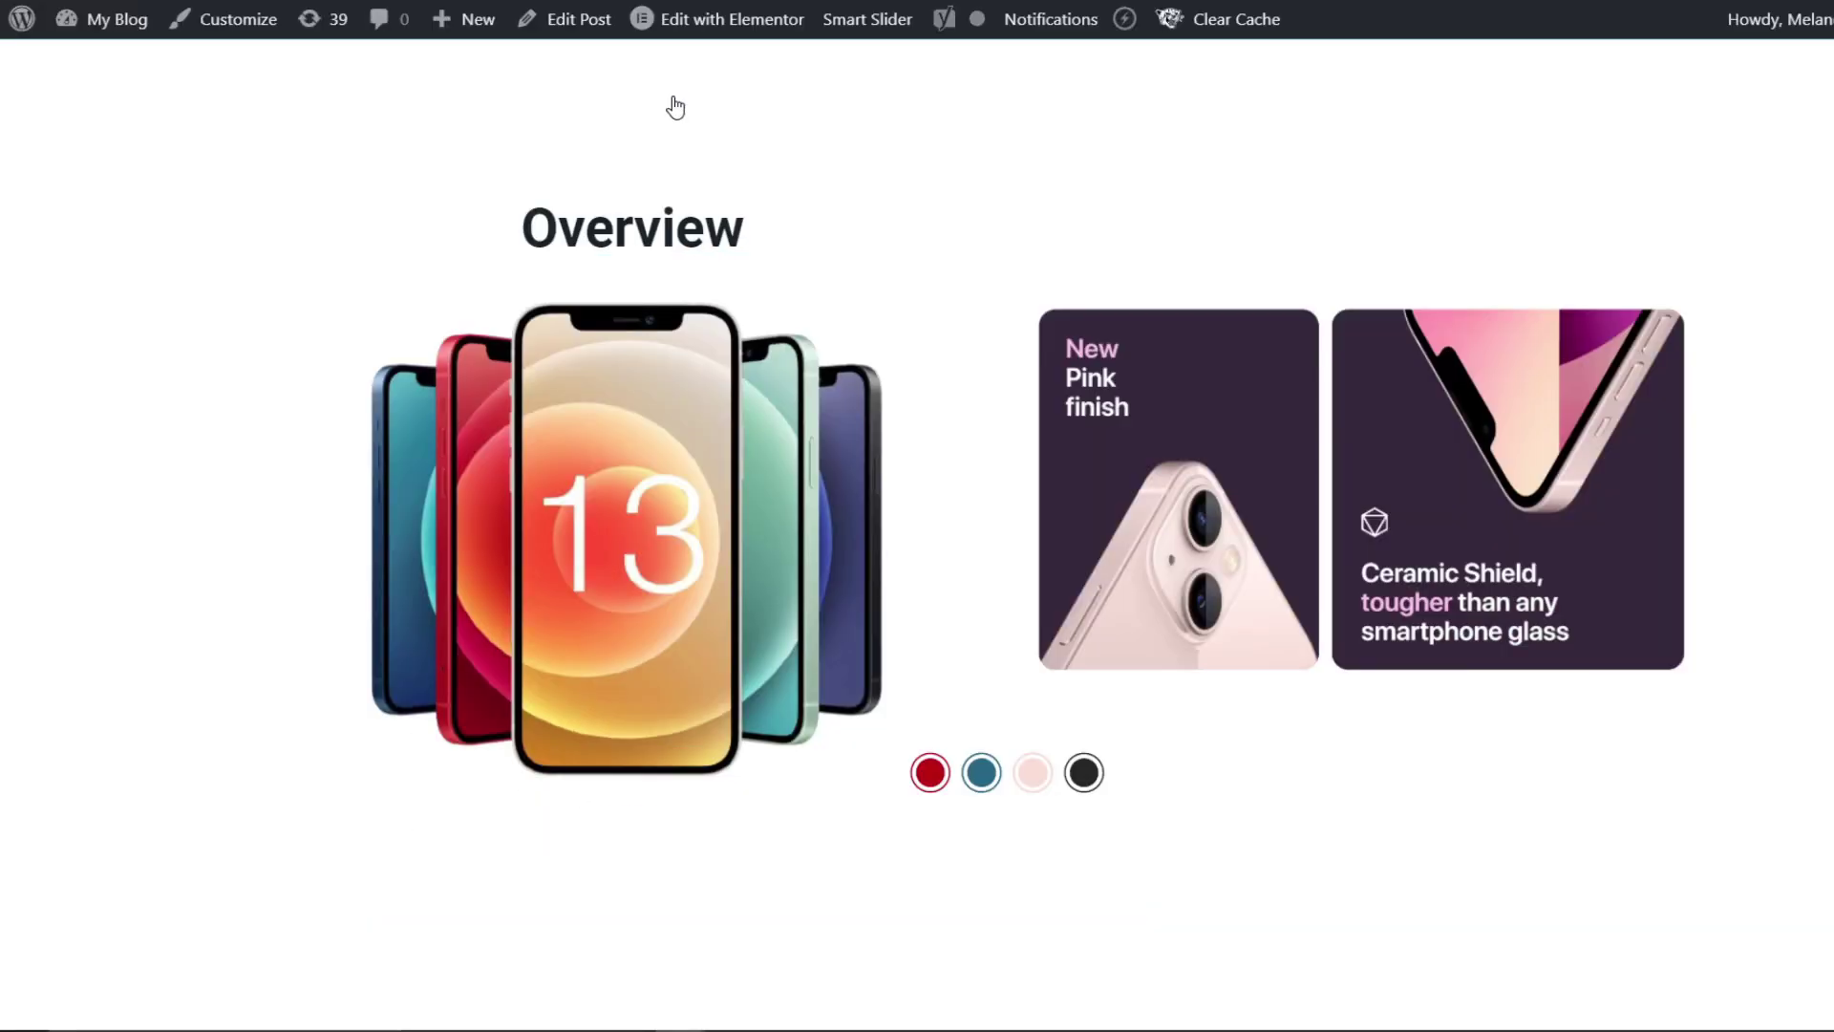
pyautogui.scroll(-8, 557, 325)
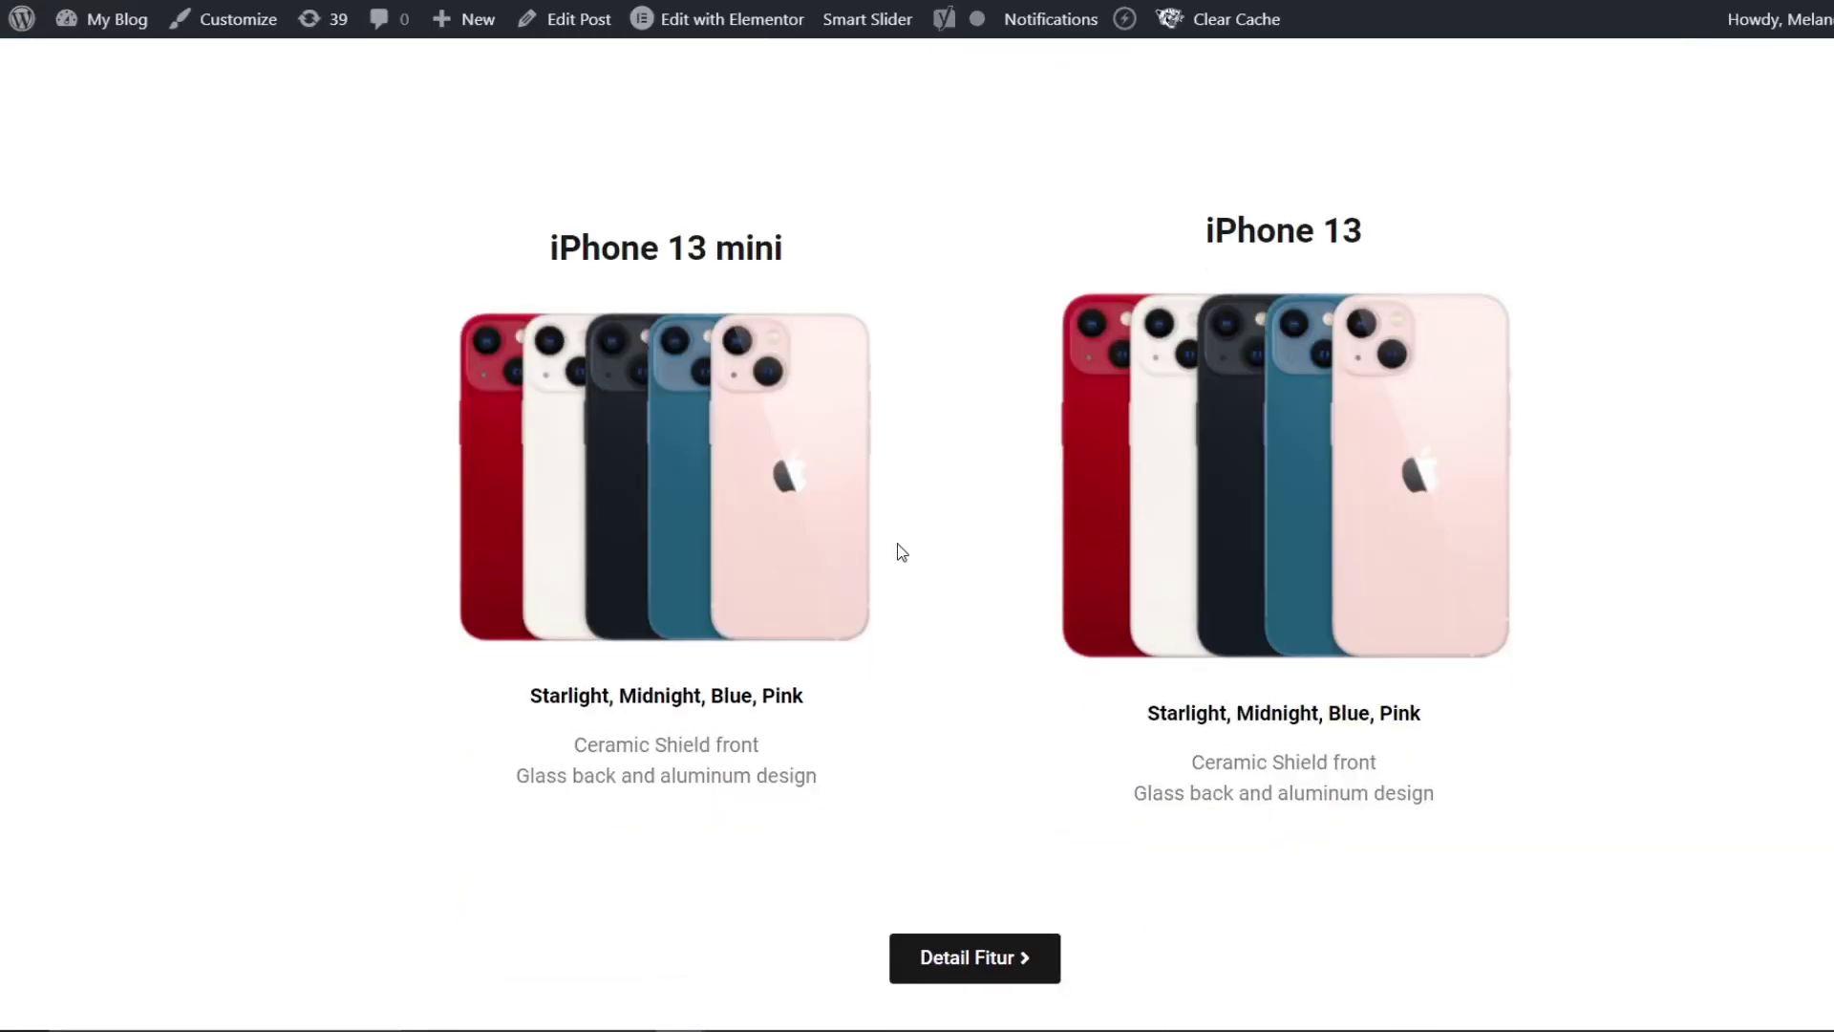
# Step: Check the reference layout and add a two-column section below the Overview section
pyautogui.scroll(6, 1038, 560)
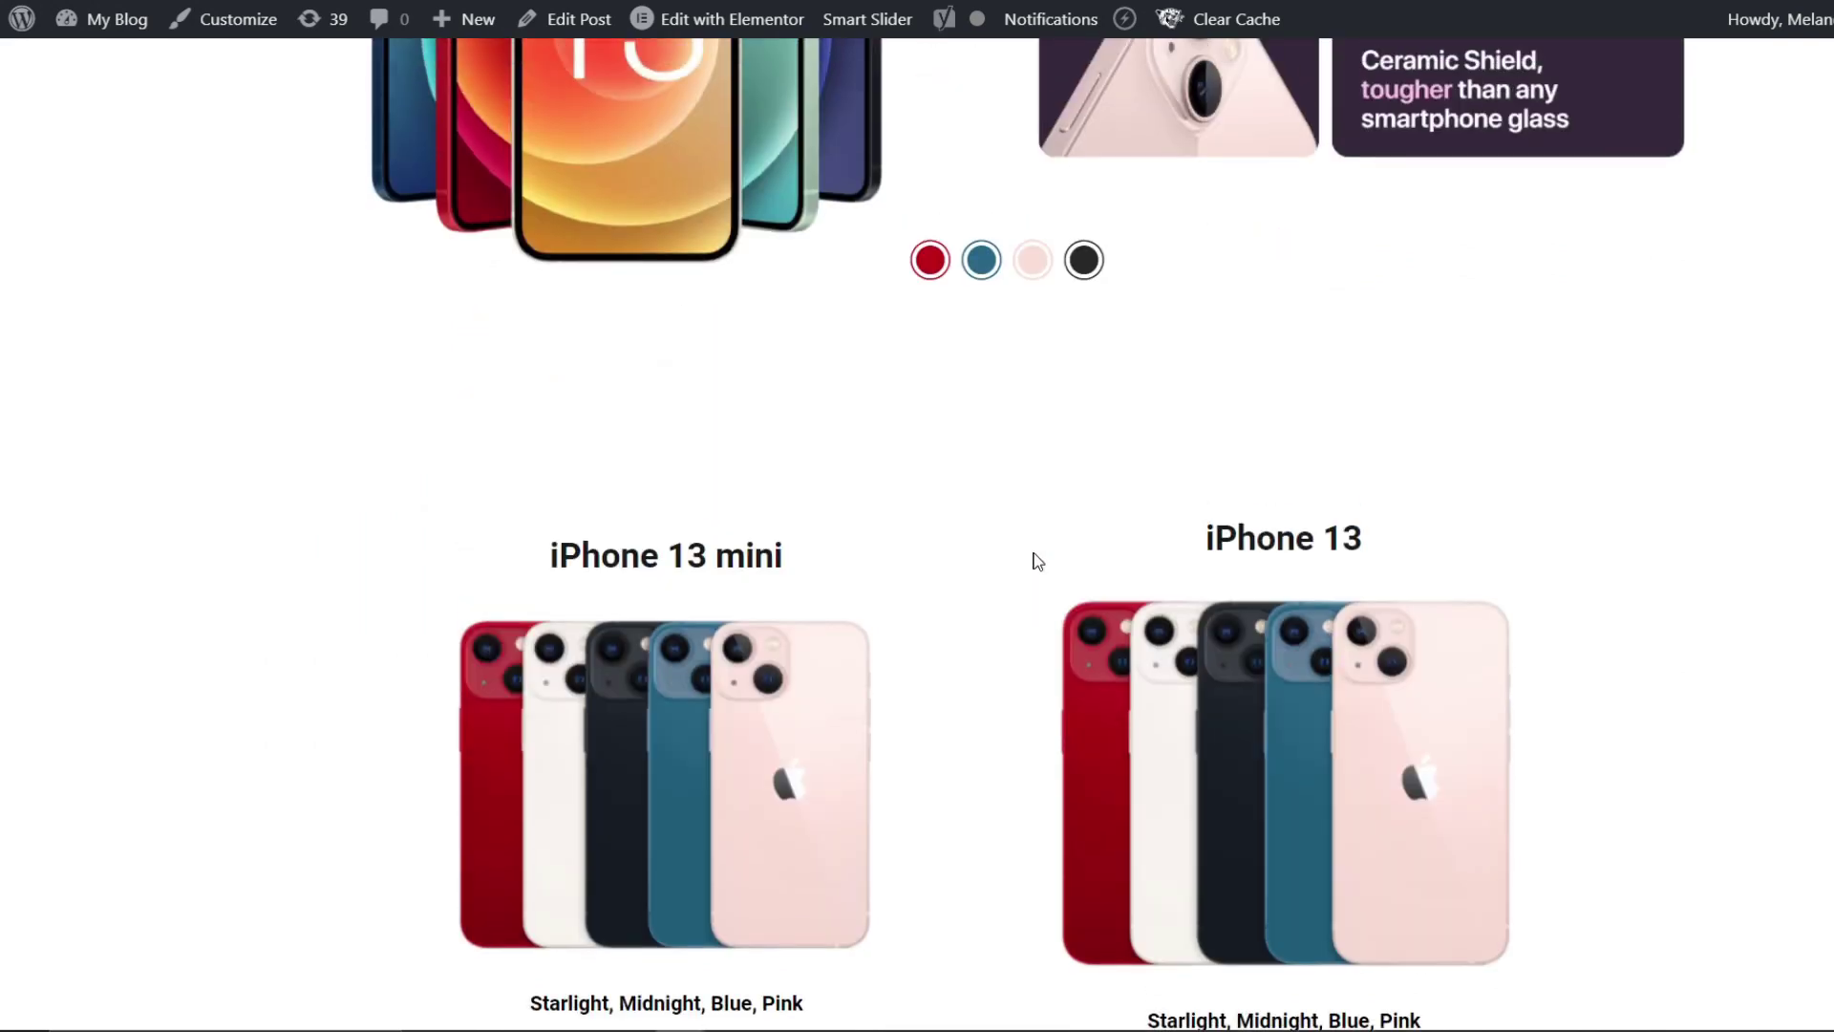
pyautogui.scroll(-7, 1039, 561)
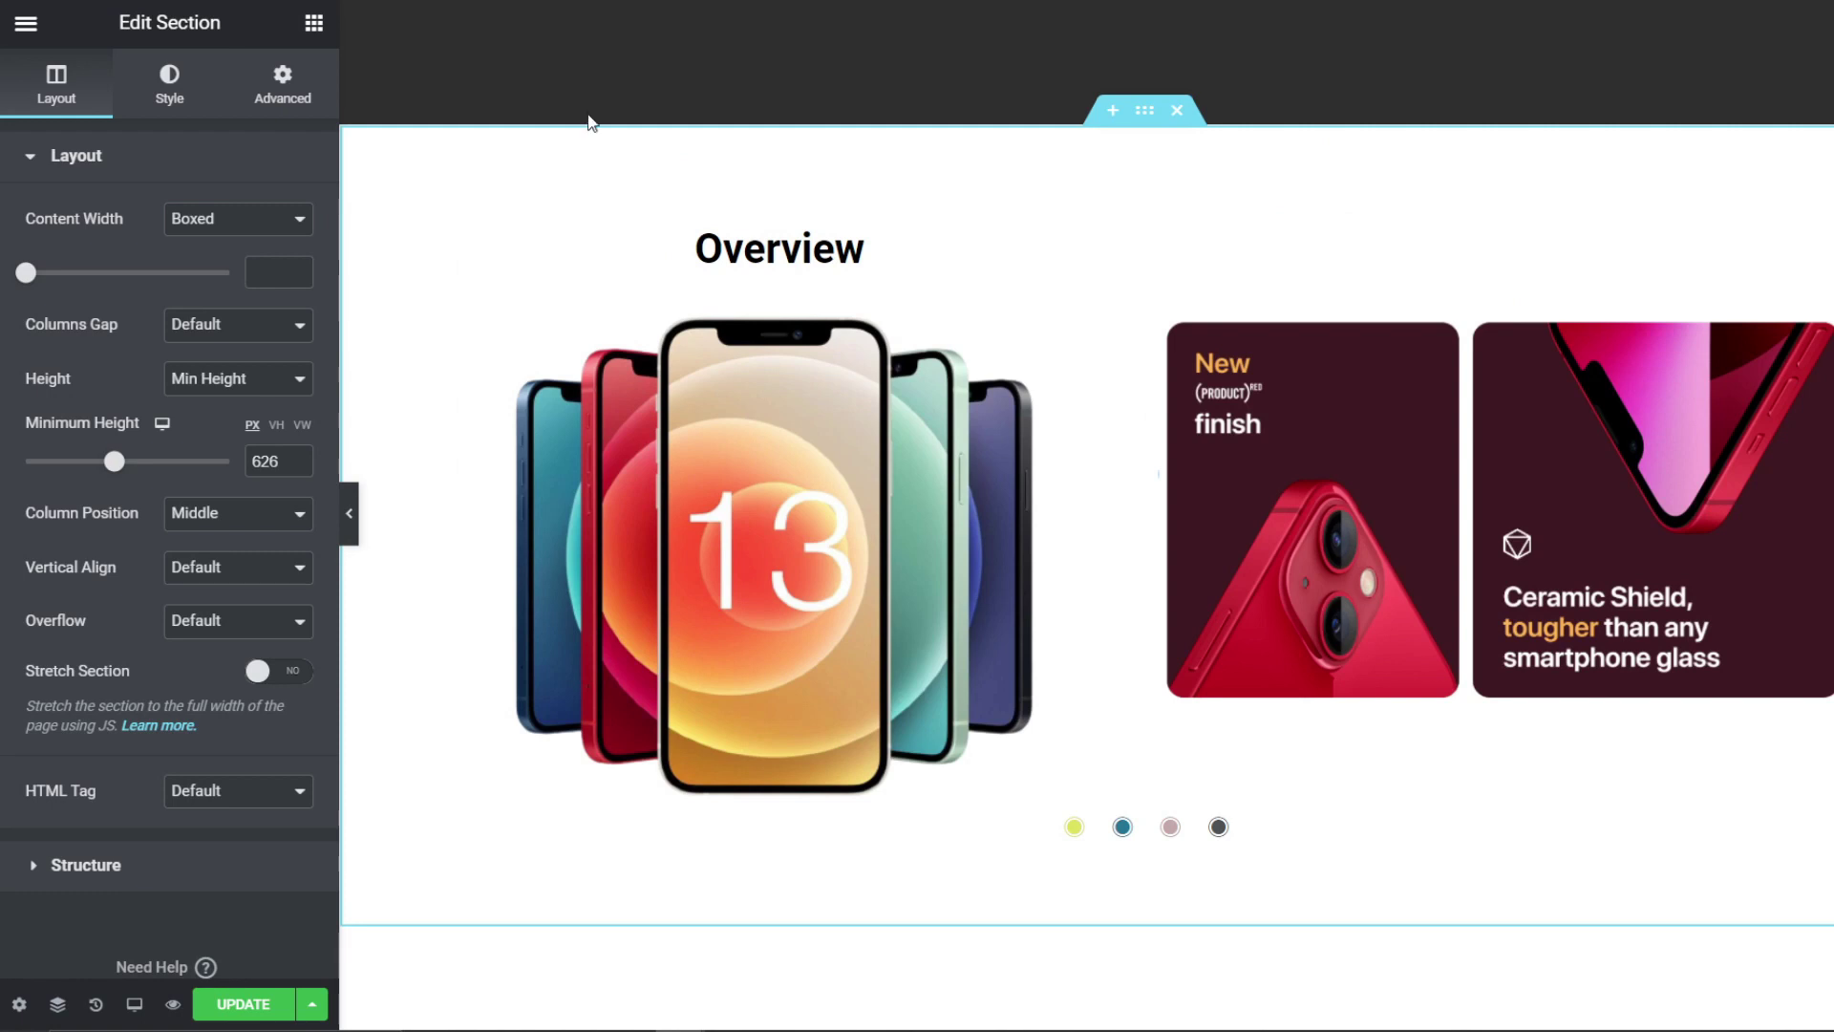
pyautogui.scroll(-3, 987, 742)
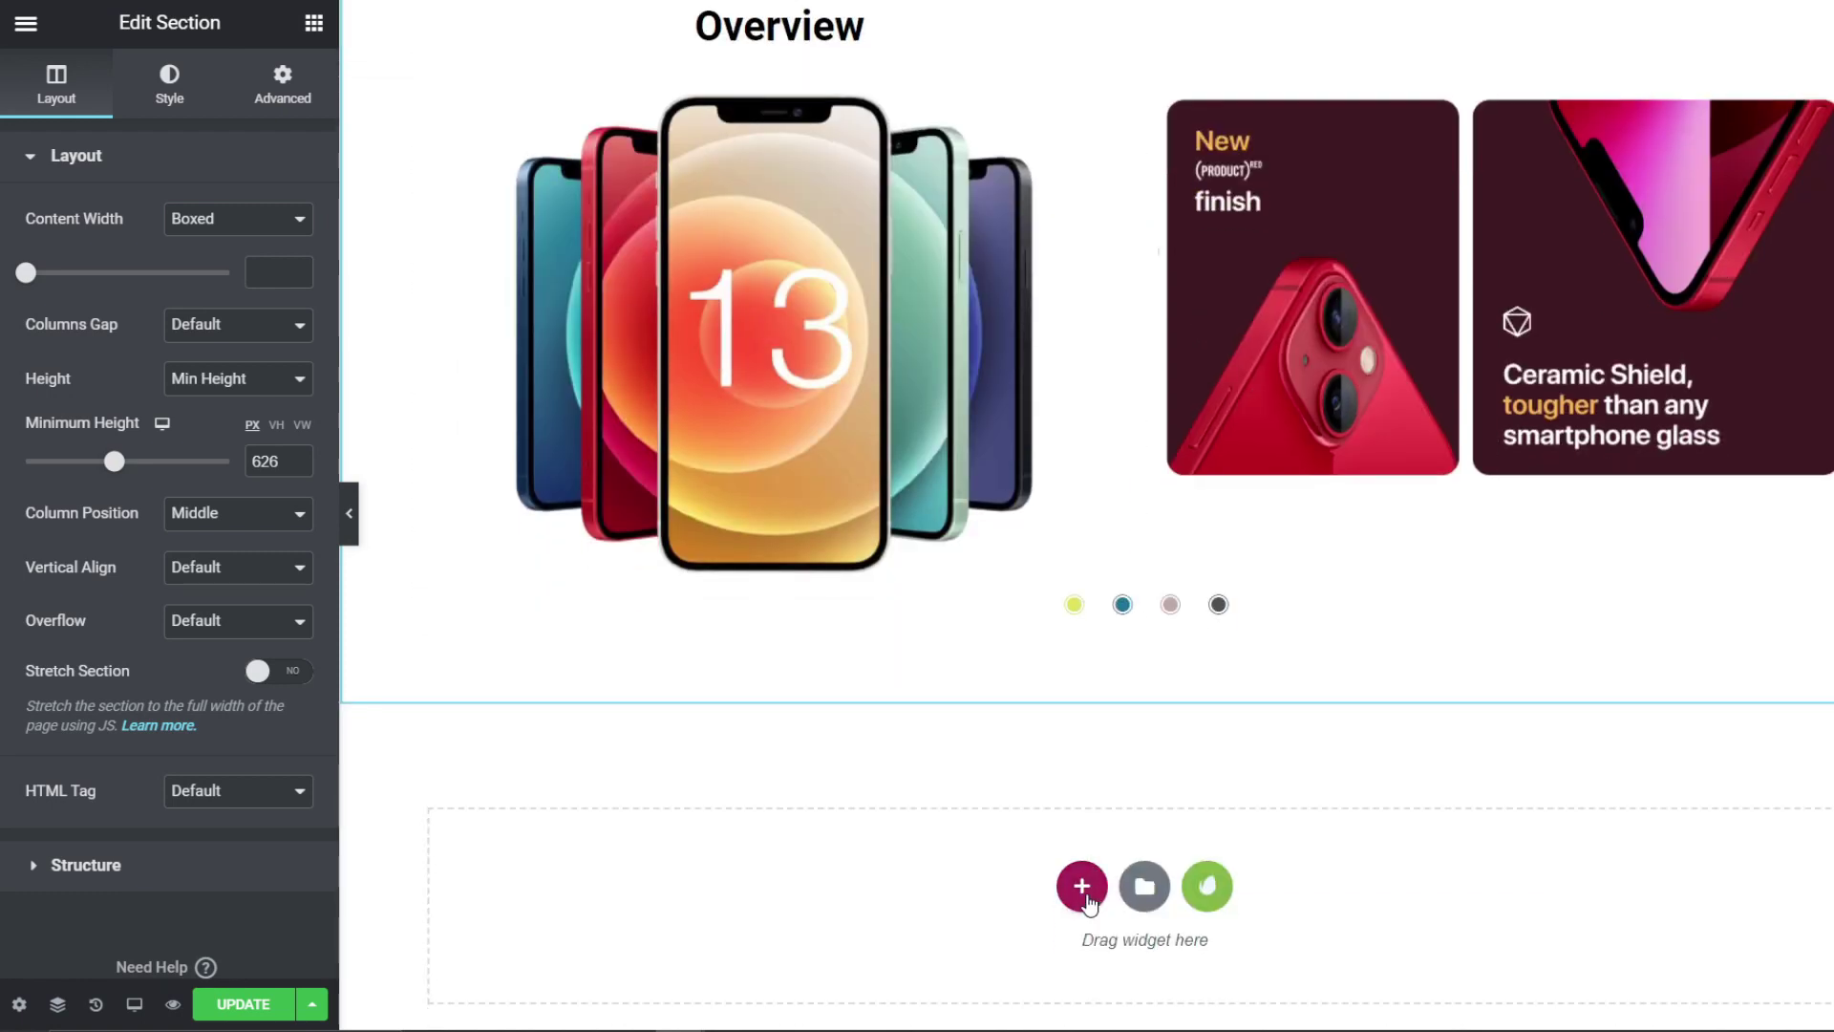
pyautogui.click(1081, 884)
pyautogui.scroll(-1, 1101, 853)
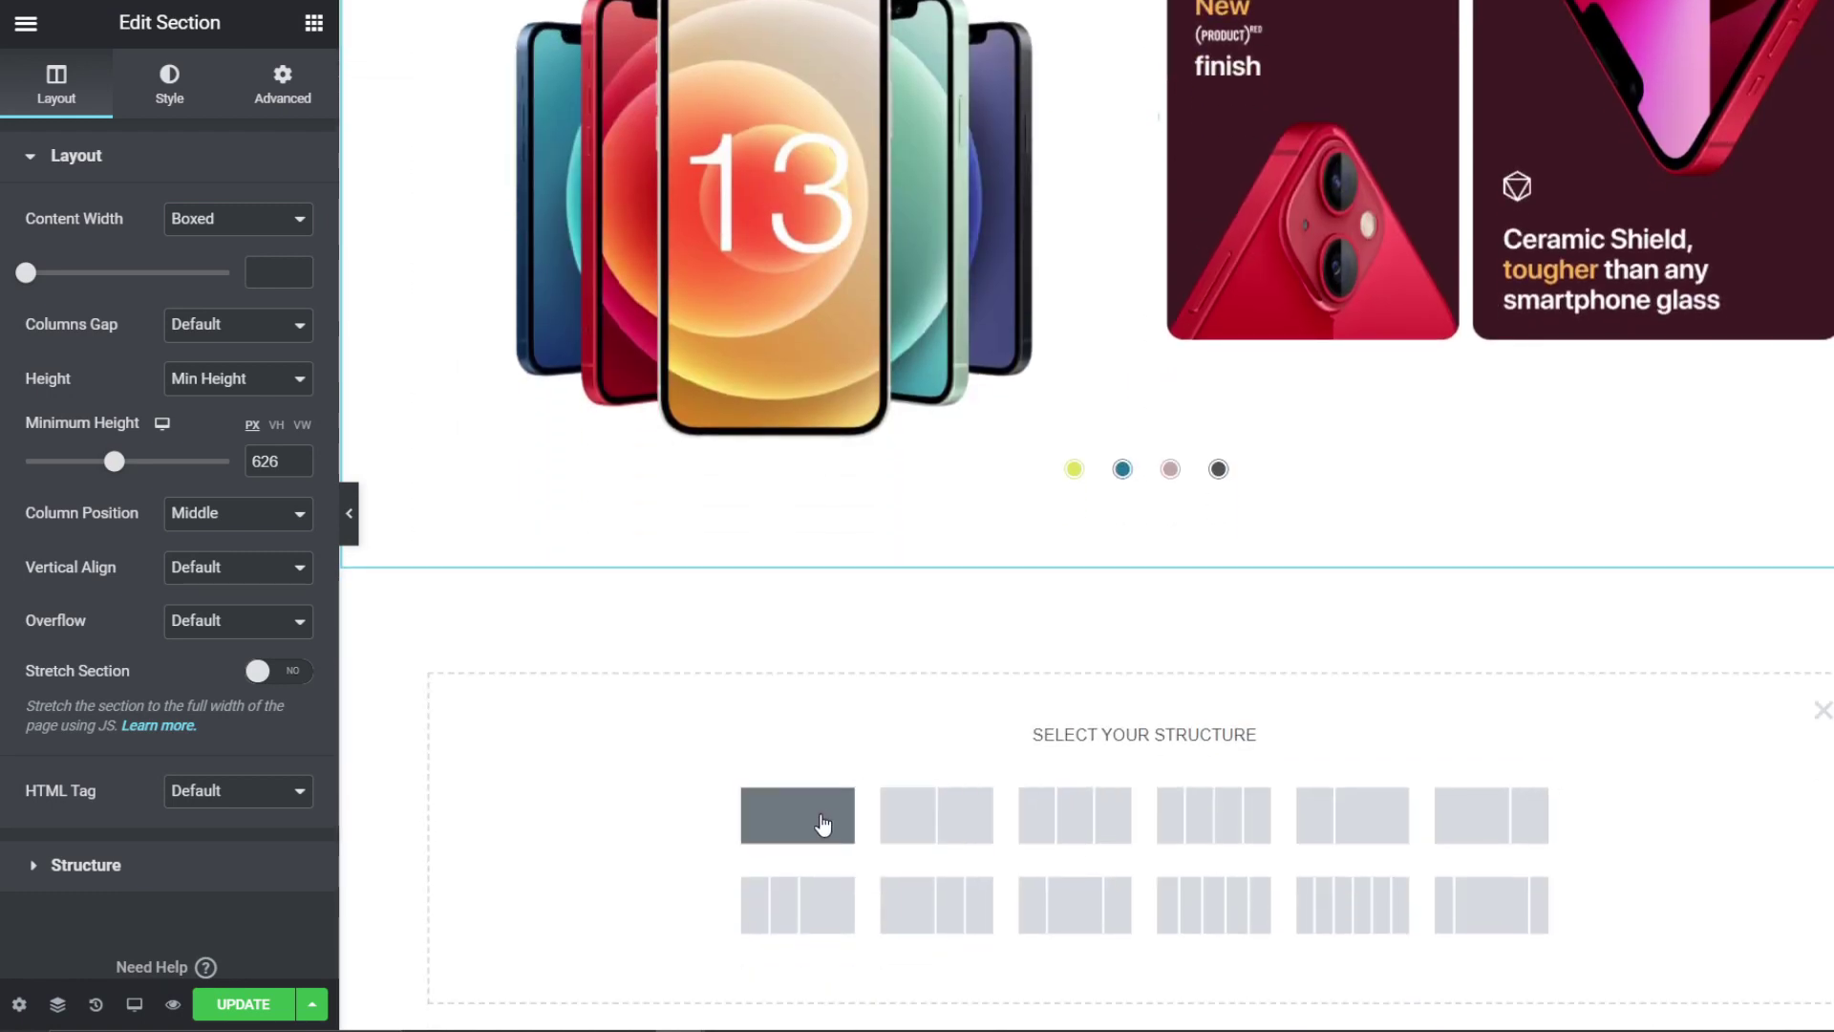
pyautogui.click(920, 820)
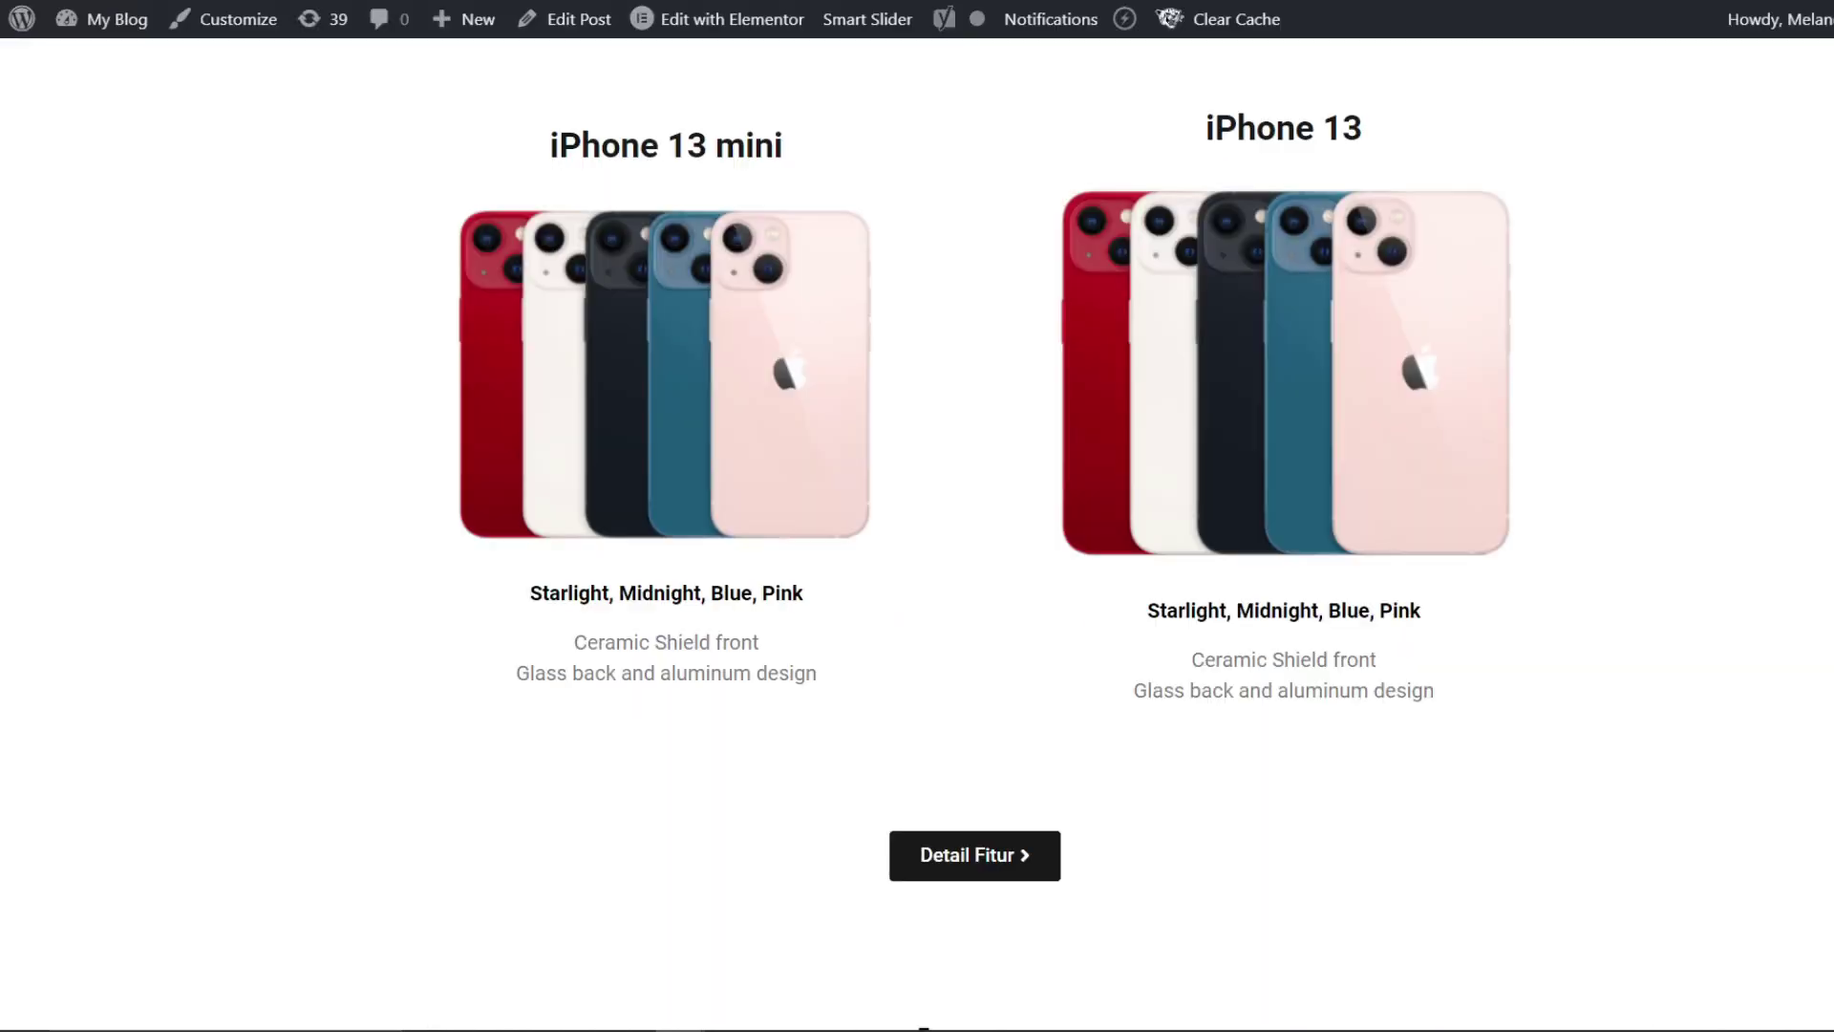
# Step: Add a centered heading "iPhone 13 mini" to the new section's first column, copying the text from the reference page
pyautogui.scroll(4, 1023, 499)
pyautogui.scroll(-4, 598, 475)
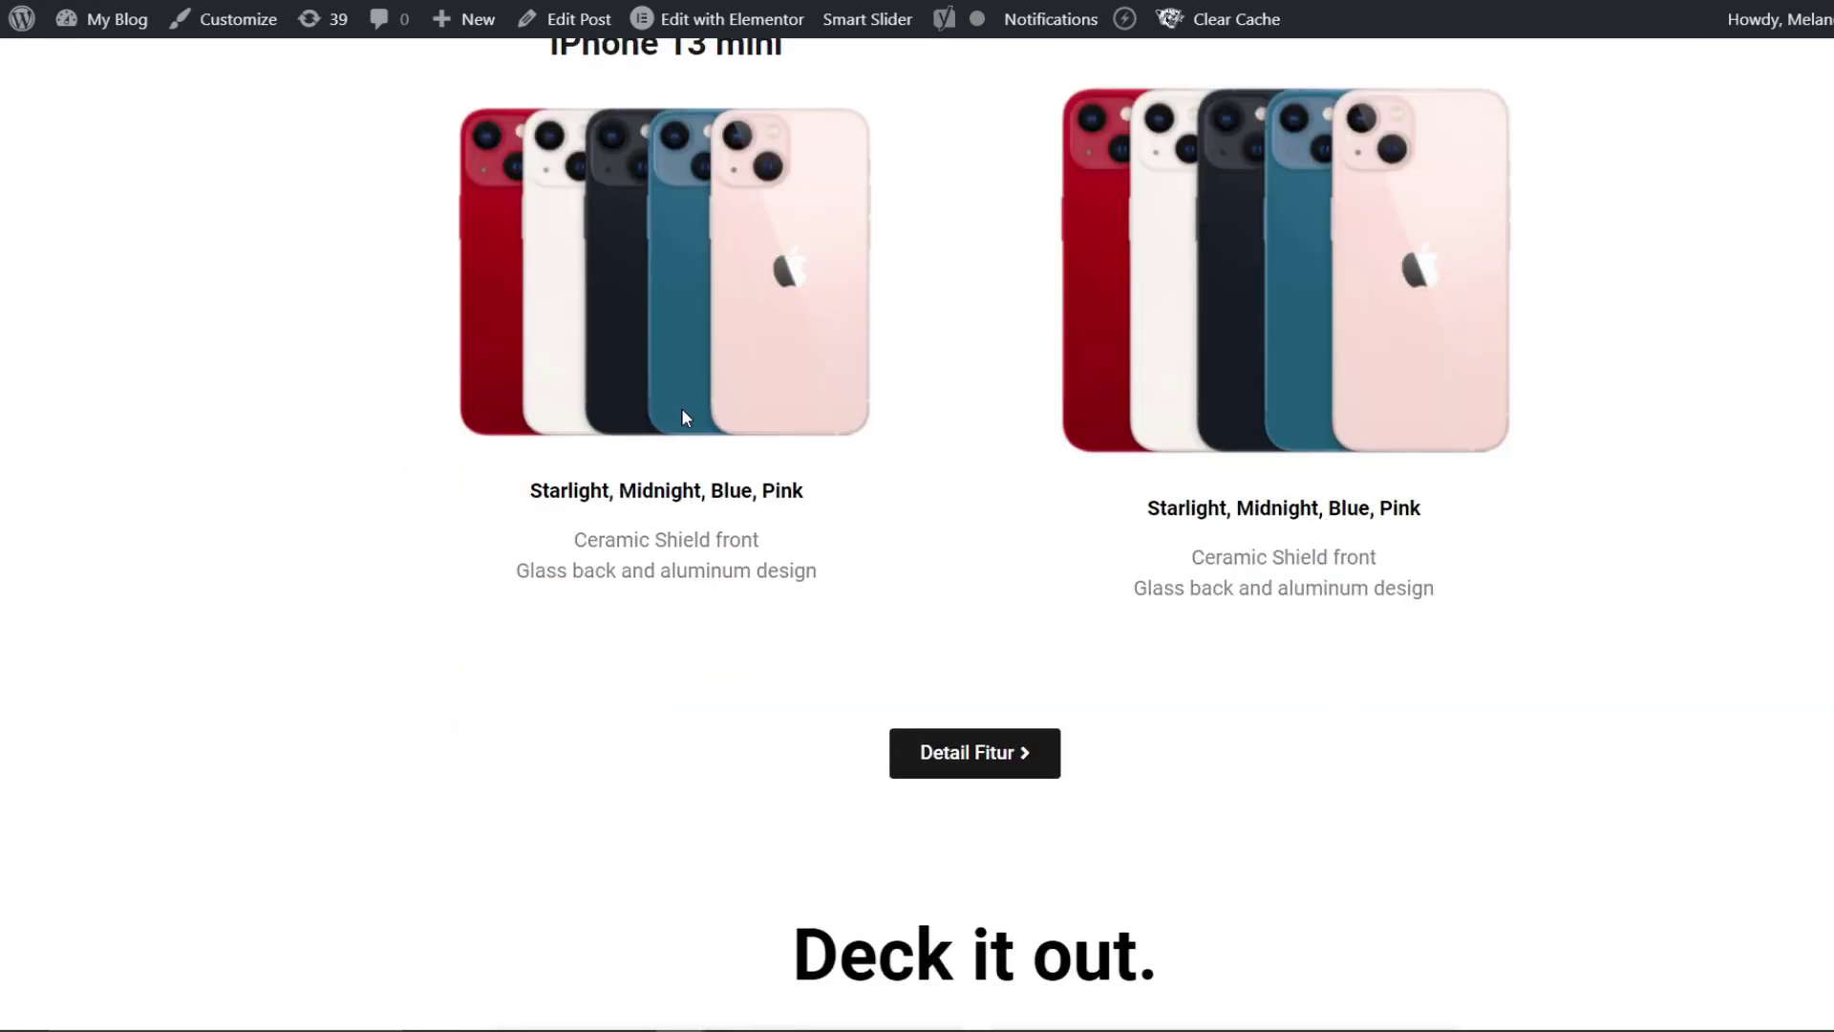
pyautogui.scroll(2, 680, 409)
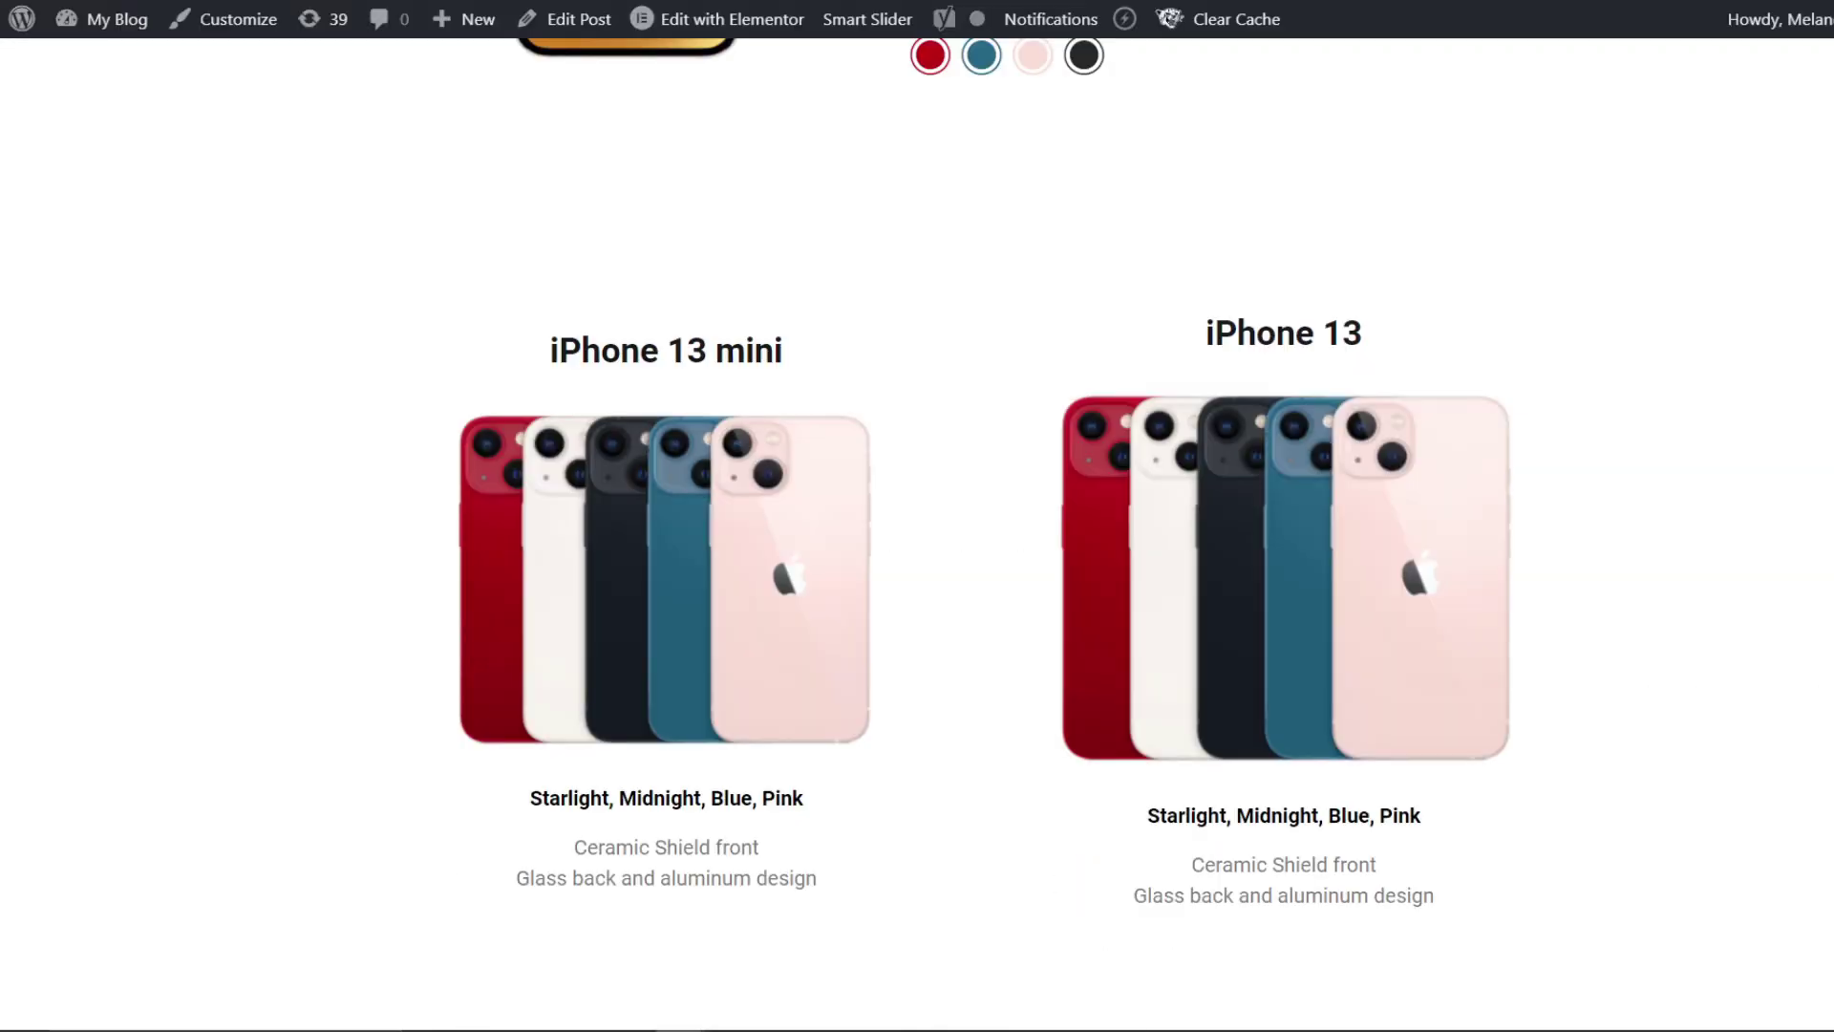
pyautogui.moveTo(840, 381); pyautogui.dragTo(532, 349)
pyautogui.hotkey('ctrl', 'c')
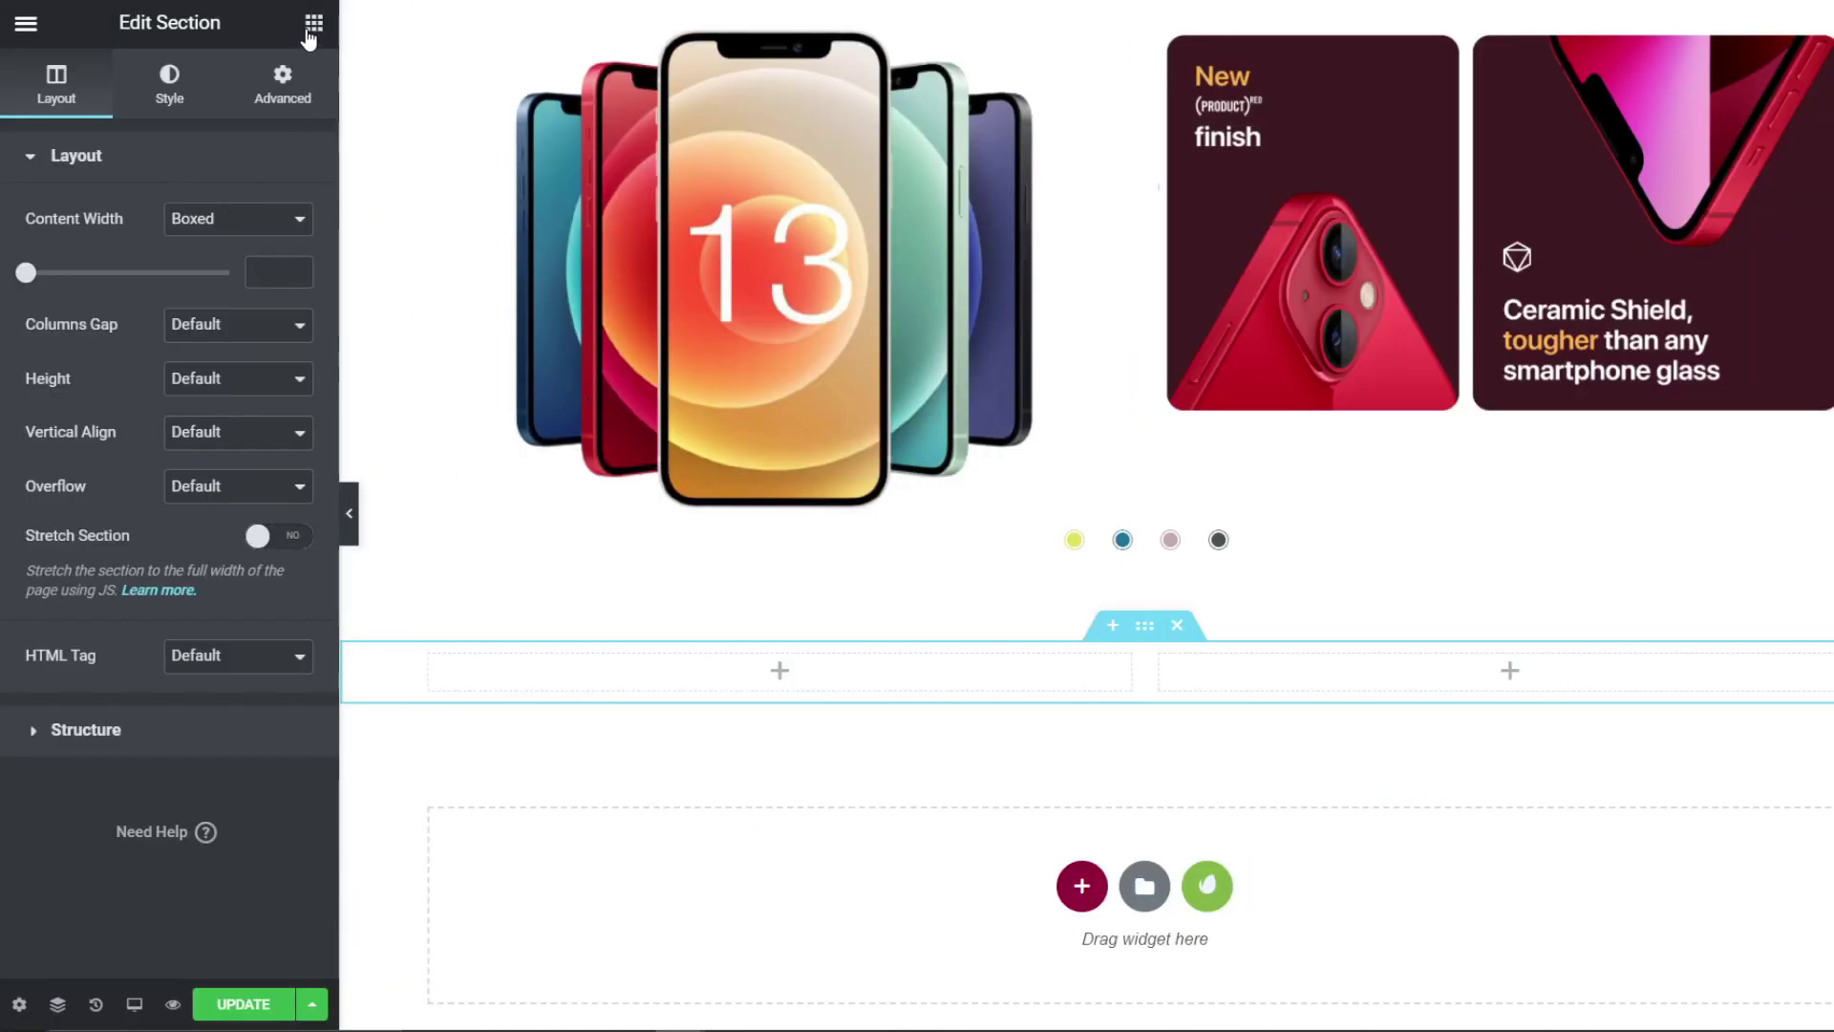
pyautogui.click(312, 23)
pyautogui.moveTo(246, 275); pyautogui.dragTo(565, 626)
pyautogui.hotkey('ctrl', 'a')
pyautogui.hotkey('ctrl', 'v')
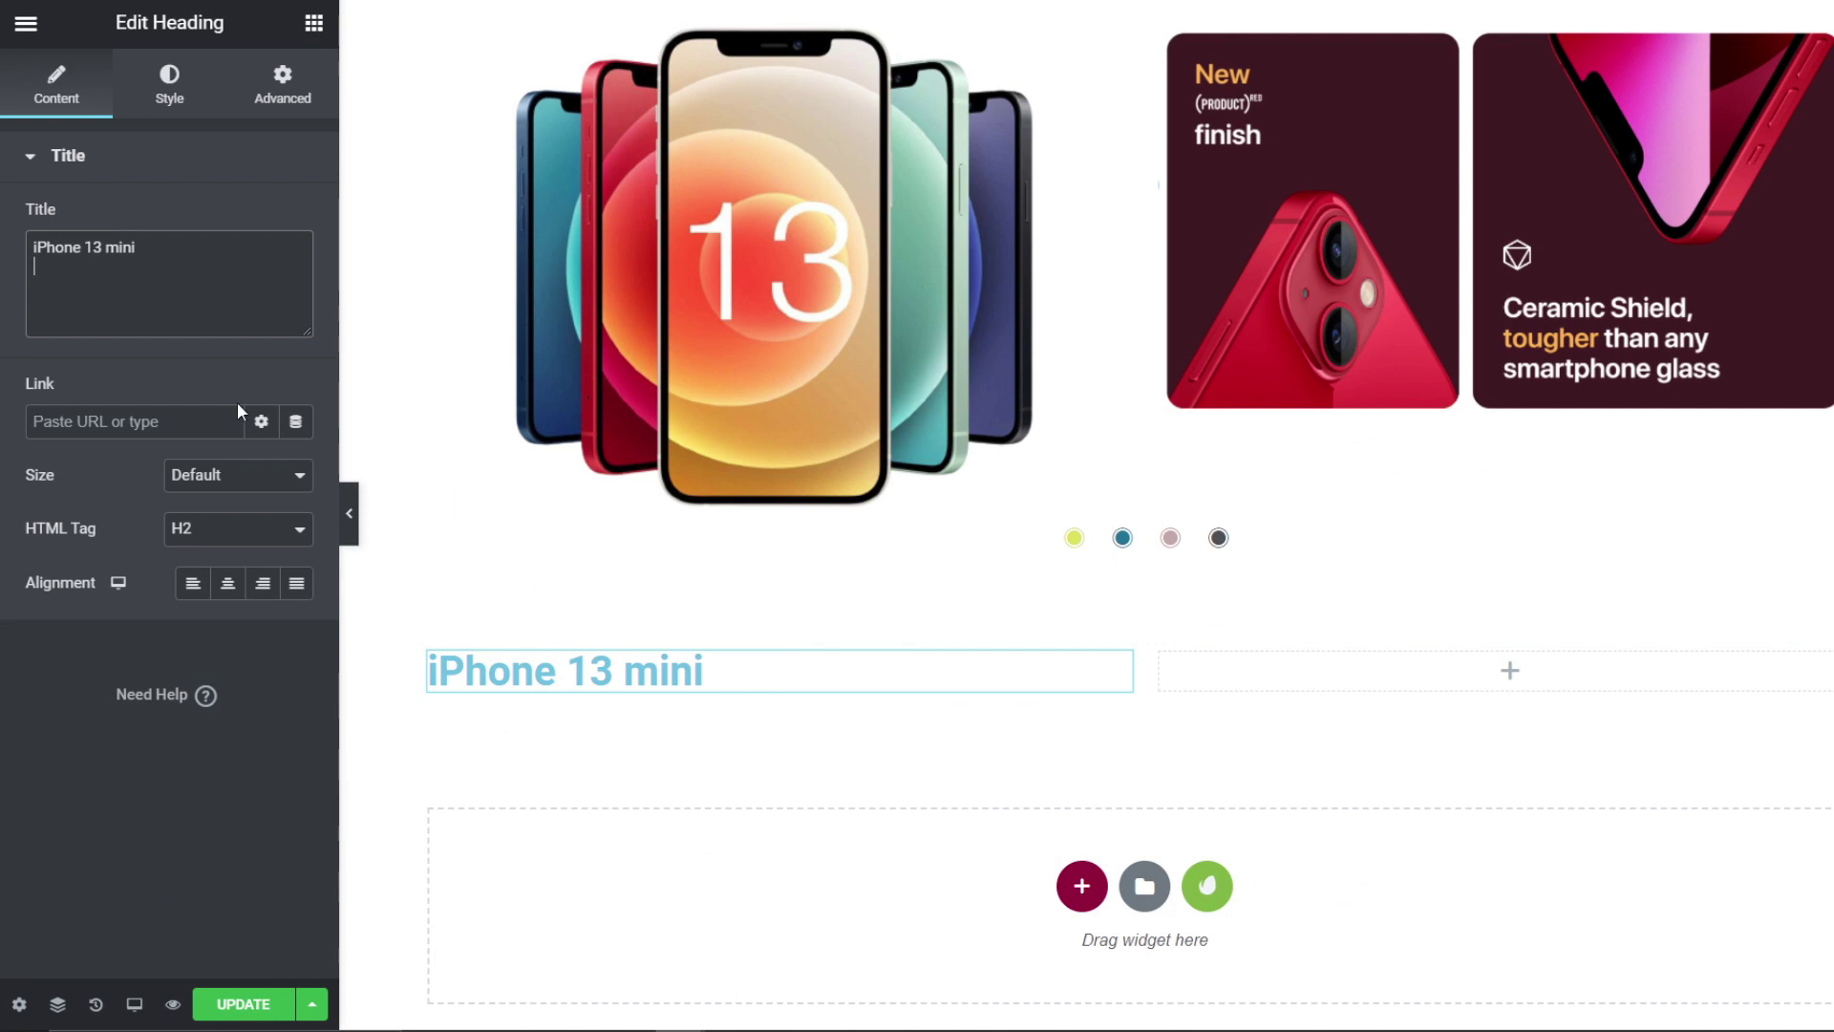
pyautogui.click(227, 583)
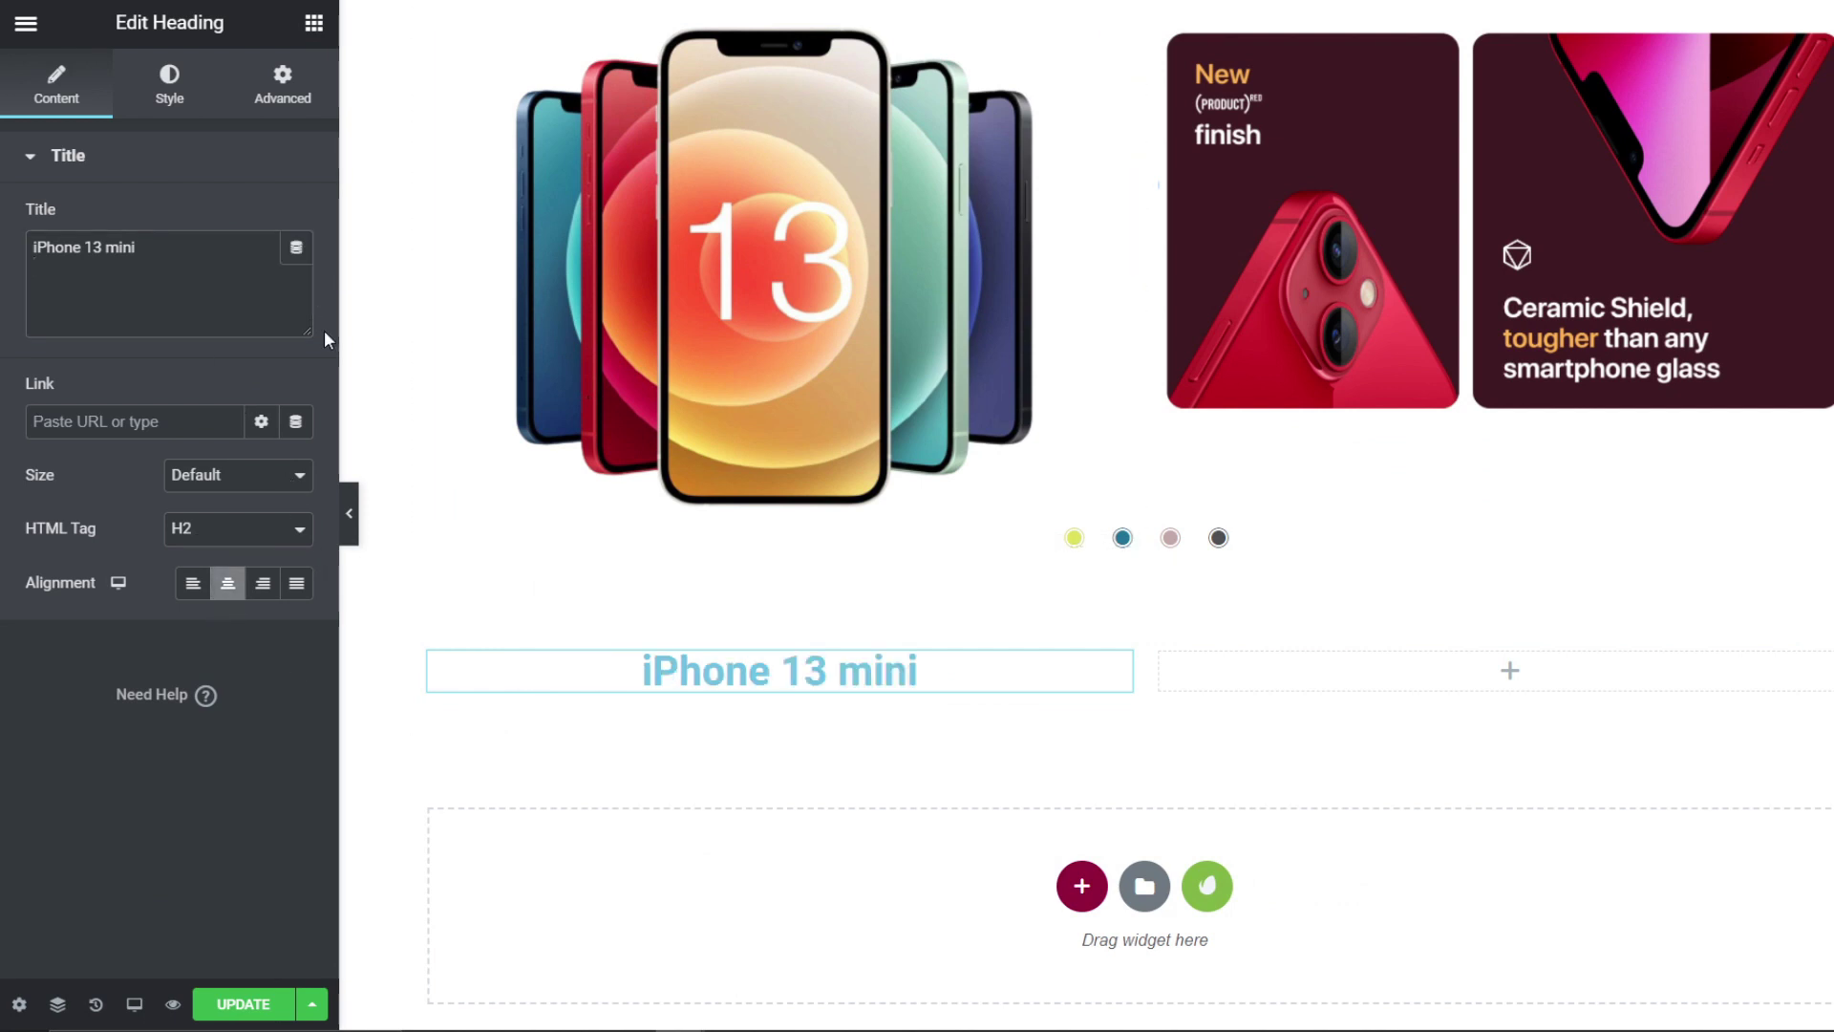
# Step: Duplicate the "iPhone 13 mini" heading into the second column and shorten its title to "iPhone 13"
pyautogui.rightClick(1114, 663)
pyautogui.click(1111, 707)
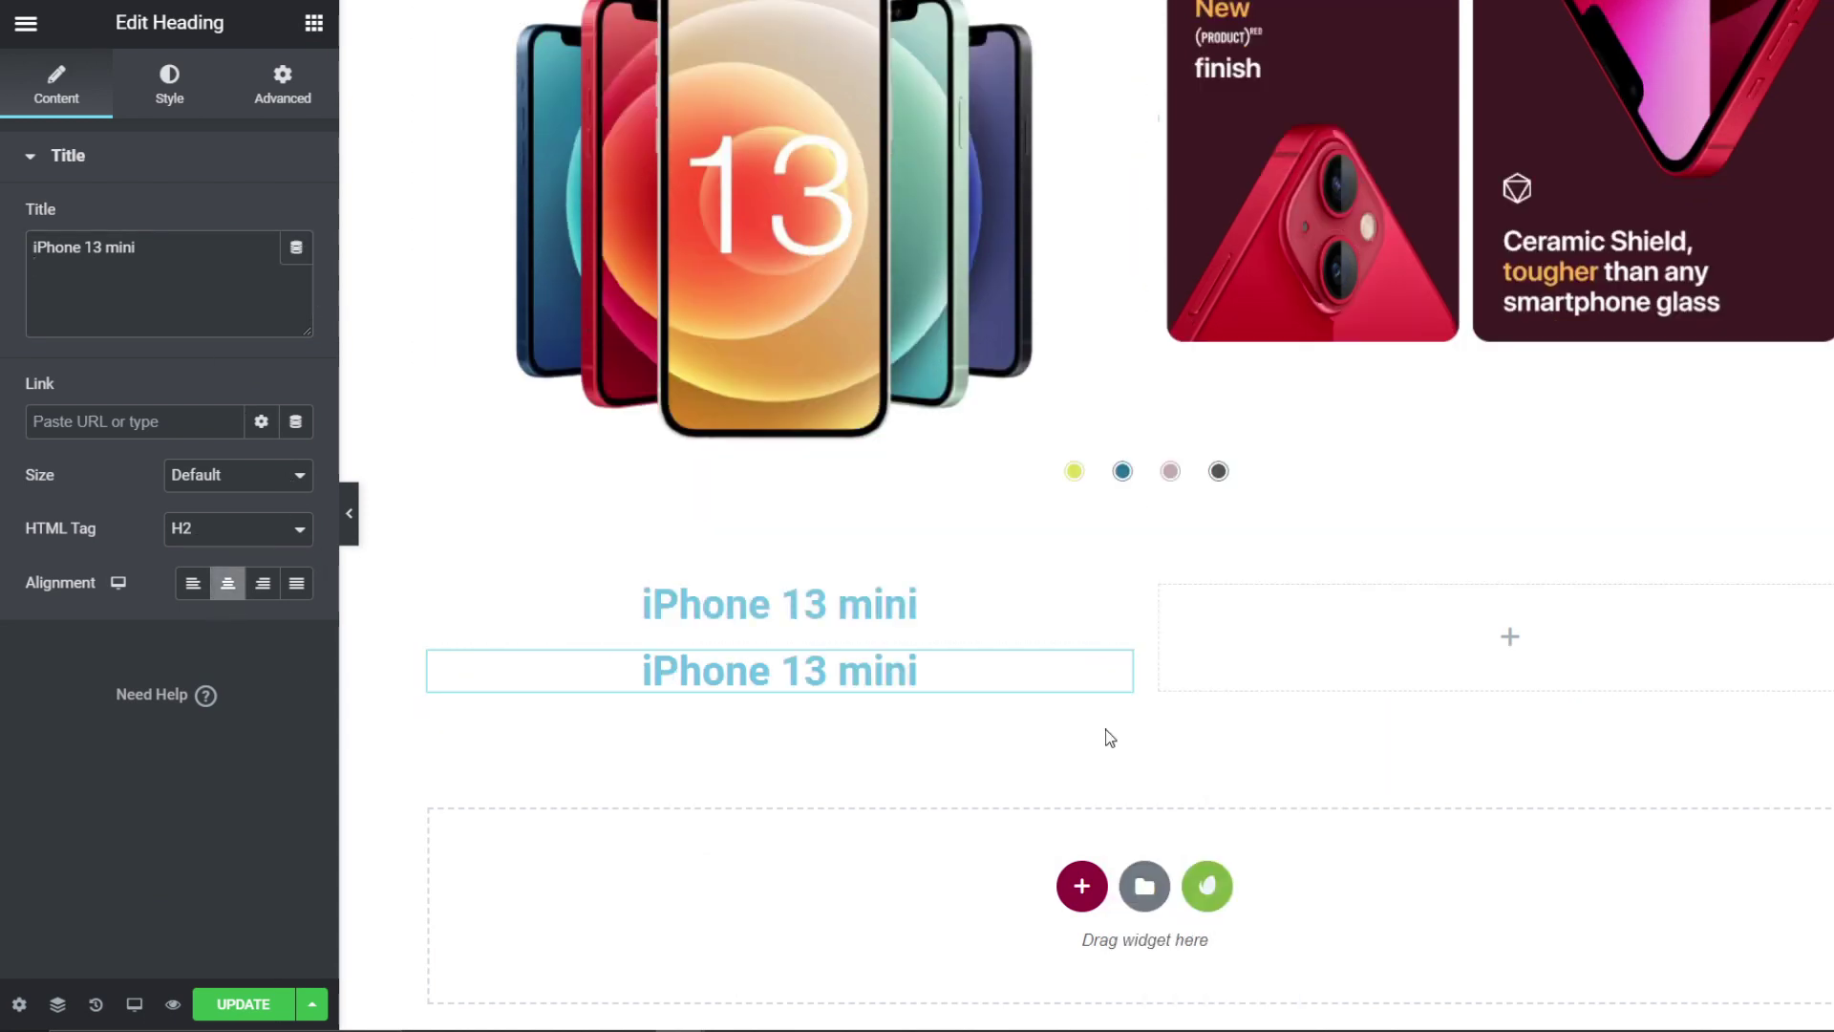
pyautogui.moveTo(1108, 671); pyautogui.dragTo(1566, 668)
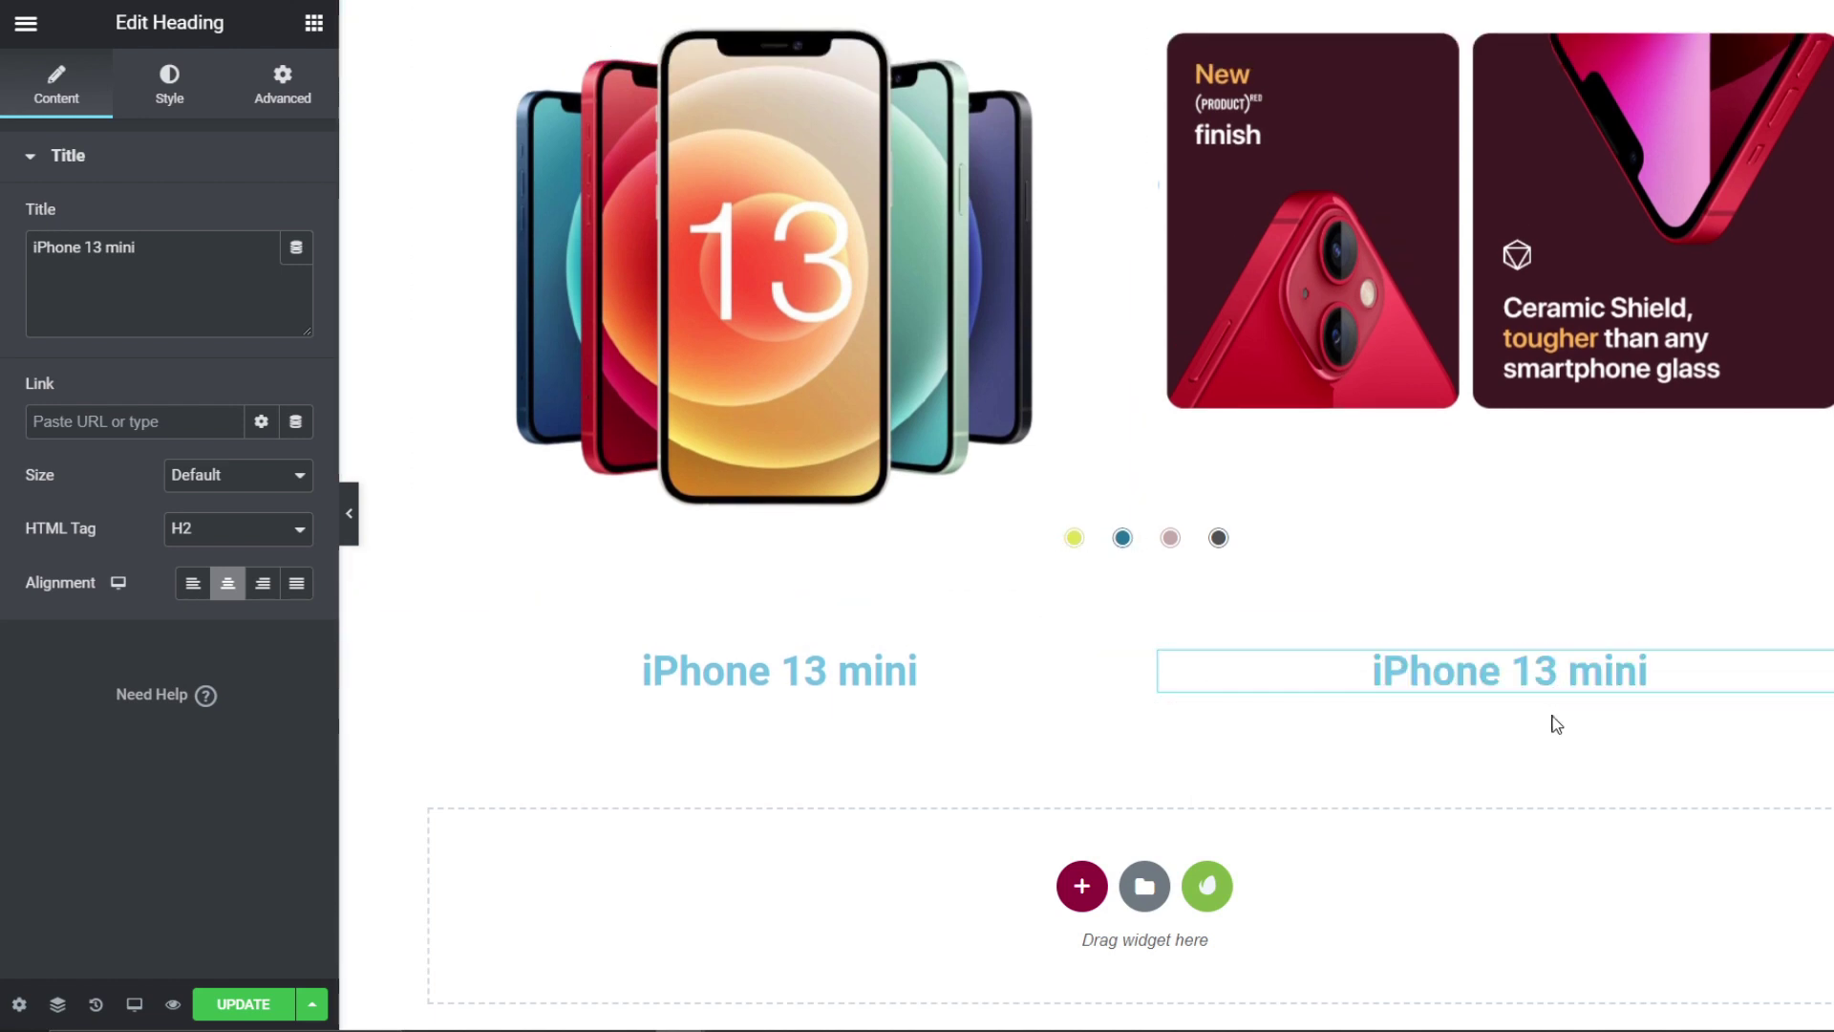
pyautogui.click(165, 246)
pyautogui.press('BackSpace')
pyautogui.press('BackSpace')
pyautogui.press('BackSpace')
pyautogui.press('BackSpace')
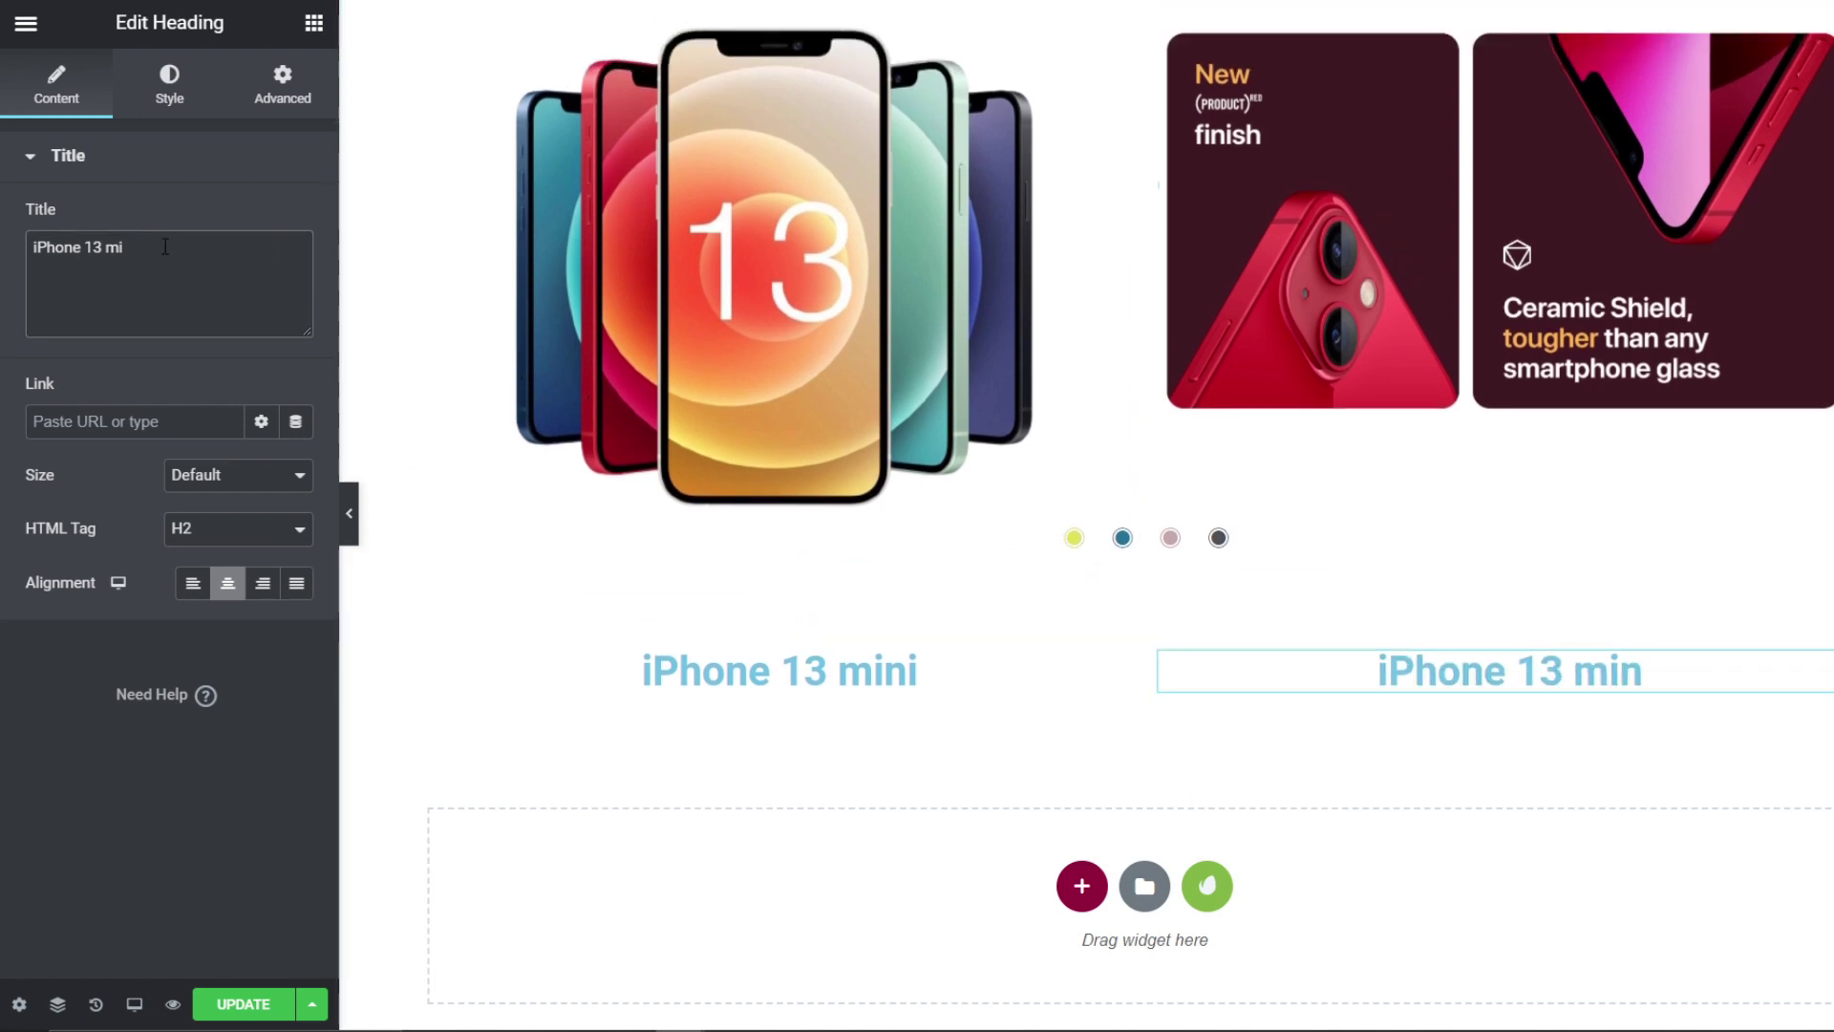
# Step: Set the "iPhone 13" heading's text color to #000000, its font size to 24 px and its weight lighter
pyautogui.click(169, 84)
pyautogui.click(296, 218)
pyautogui.press('BackSpace')
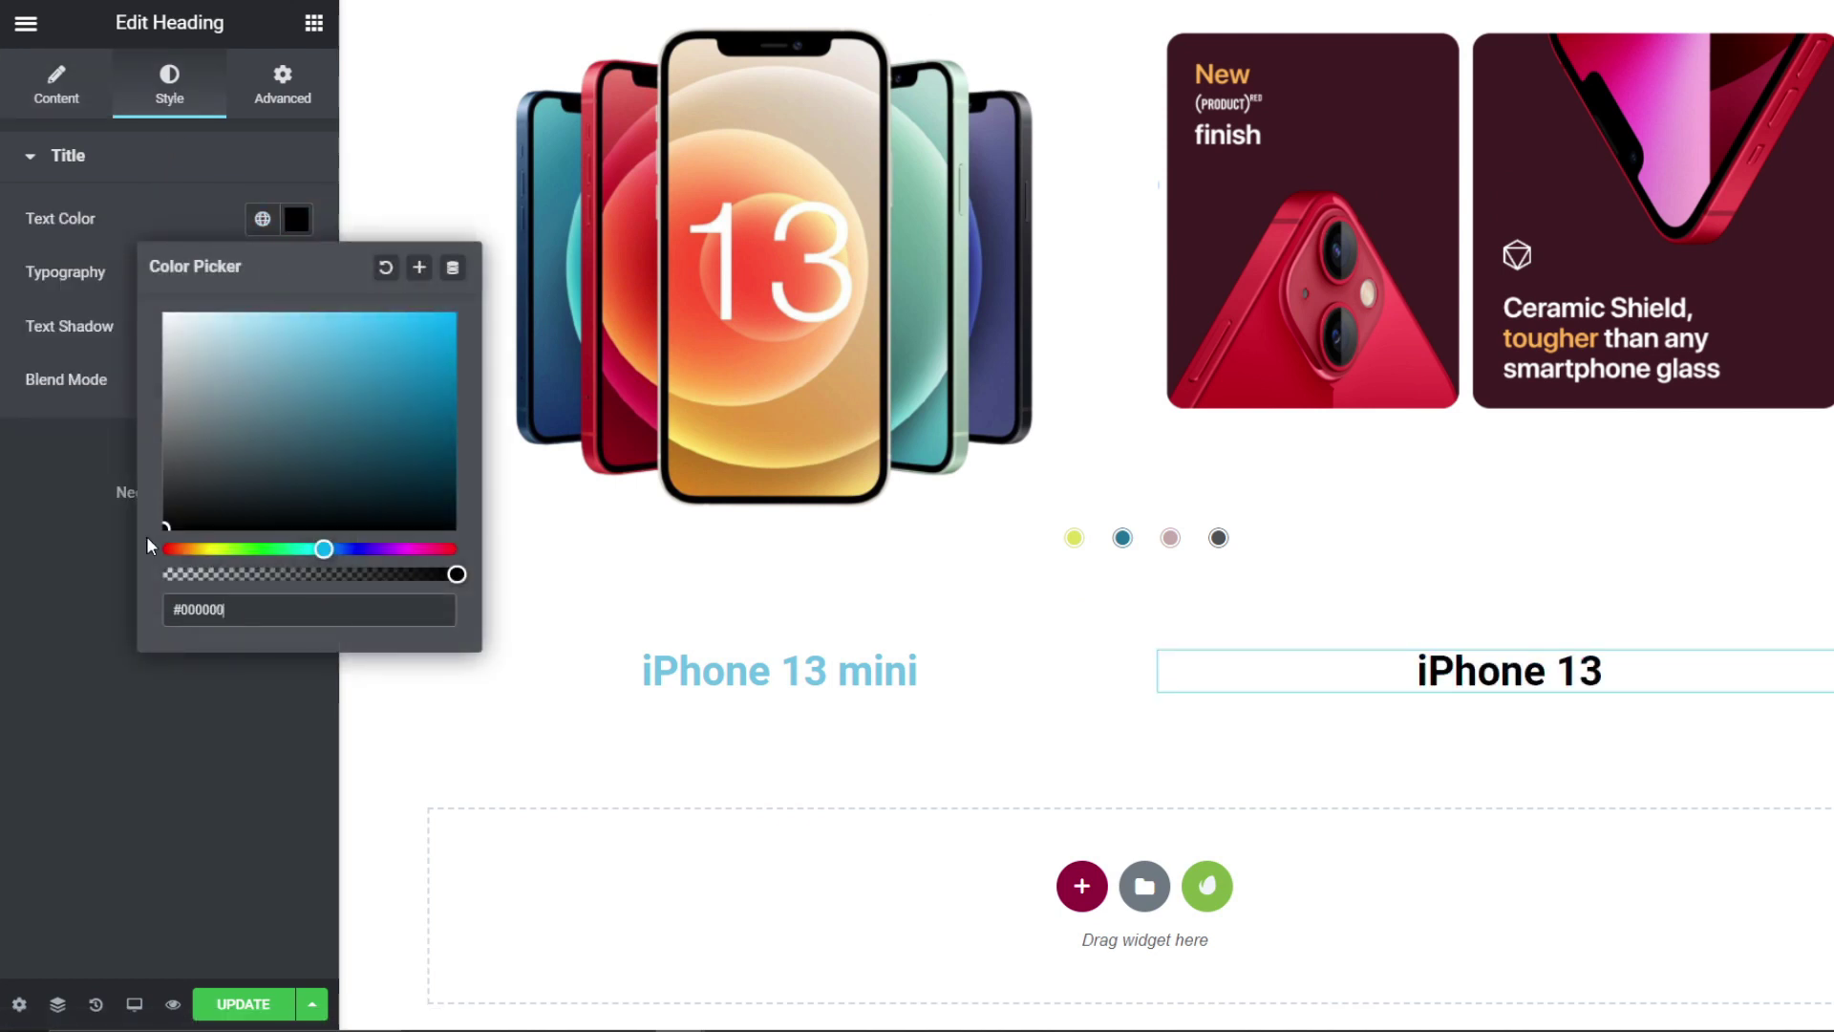
pyautogui.click(212, 170)
pyautogui.click(277, 172)
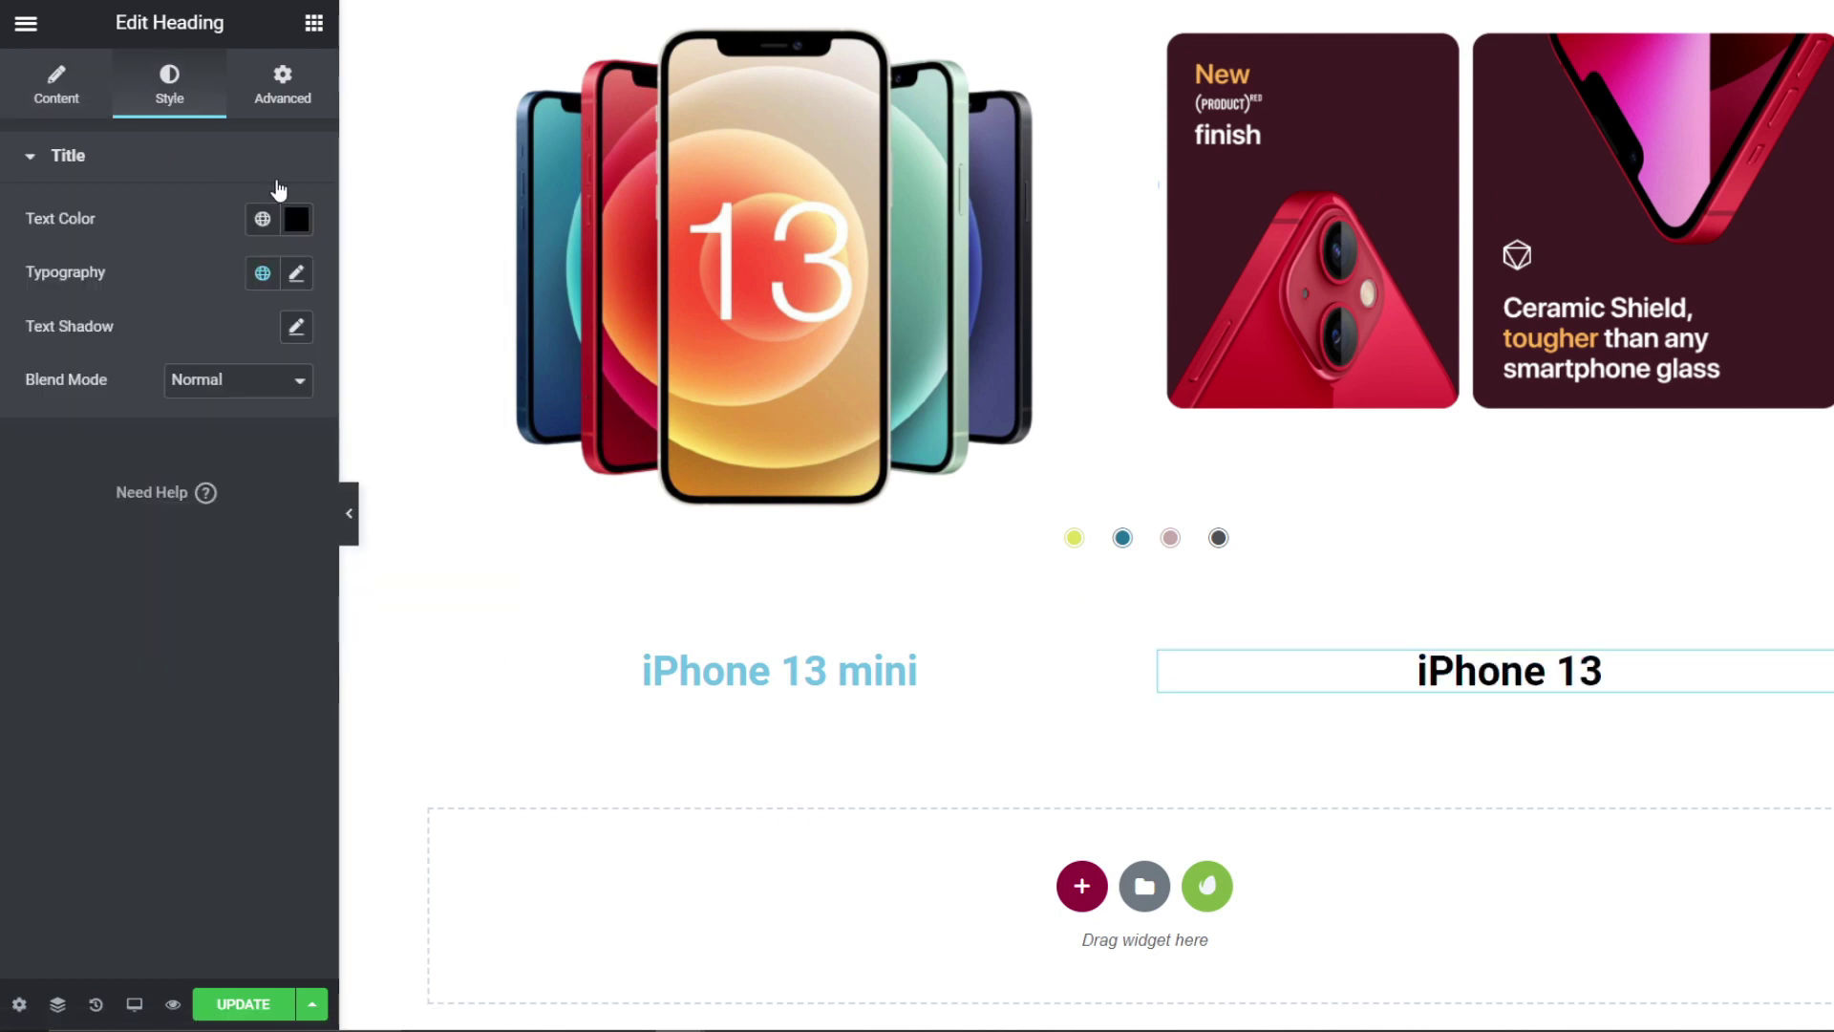
pyautogui.click(297, 275)
pyautogui.moveTo(50, 487); pyautogui.dragTo(67, 487)
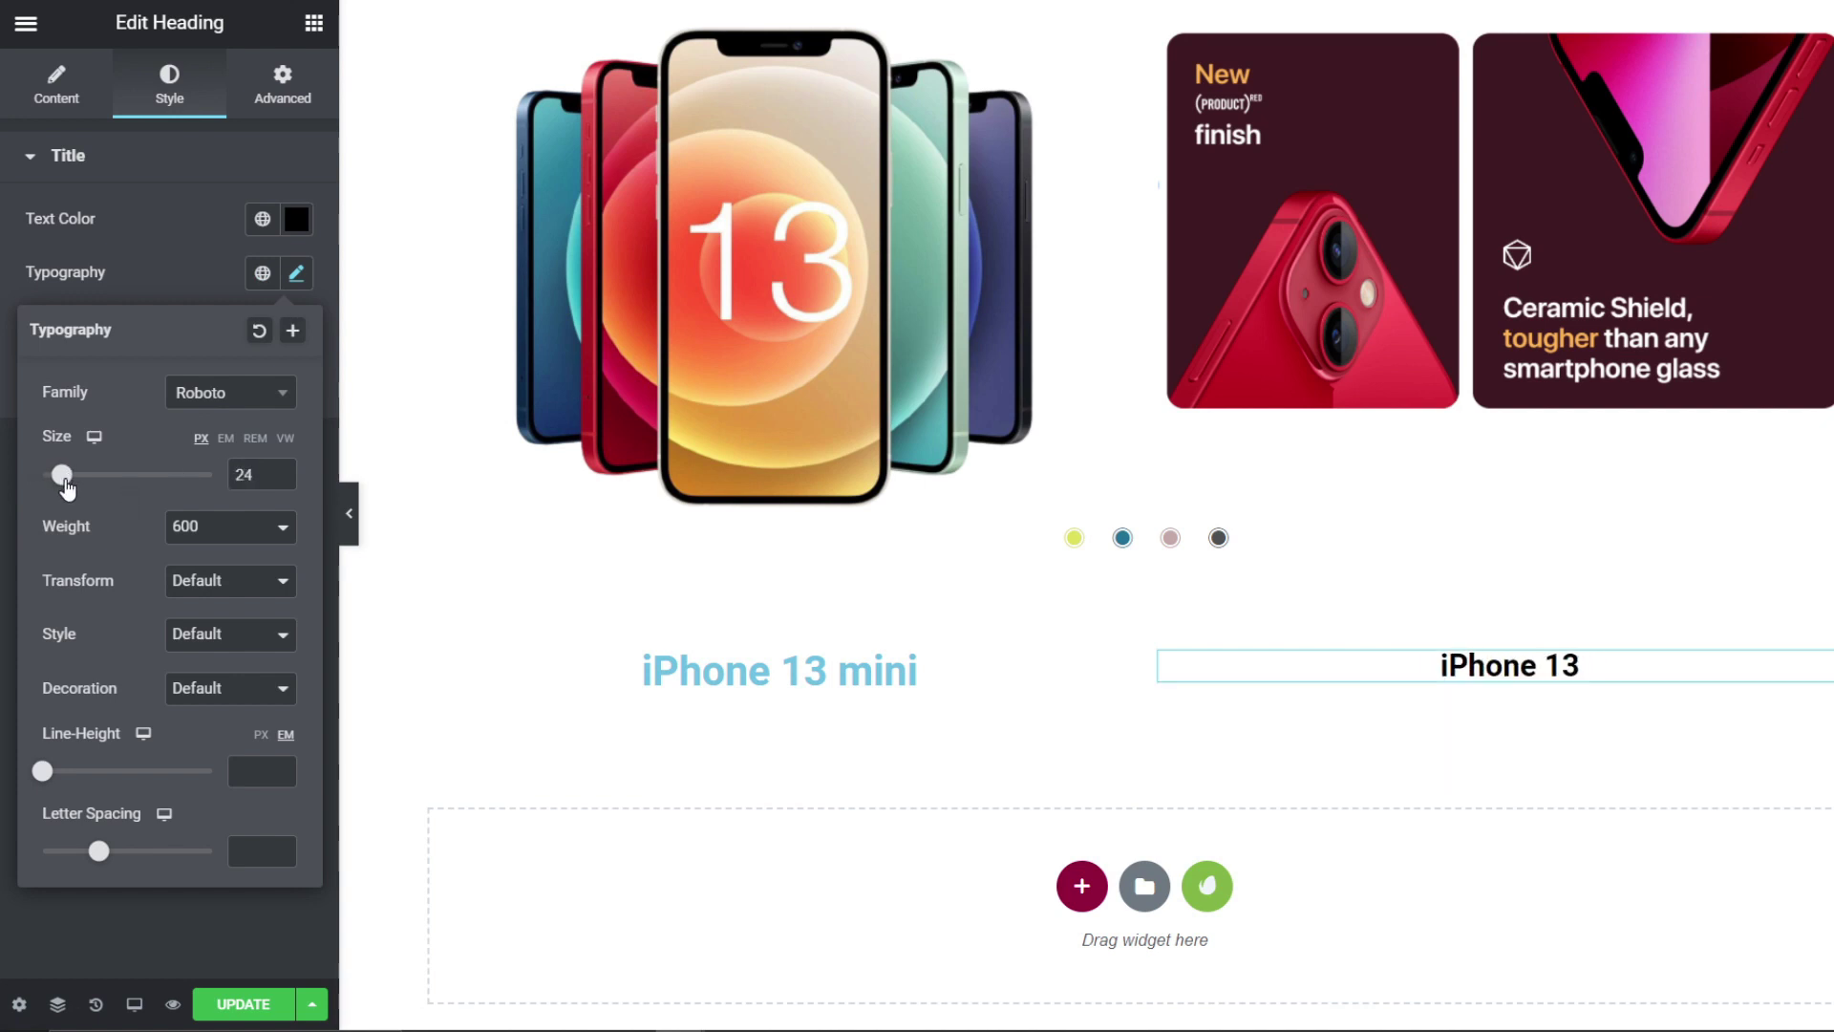
pyautogui.click(230, 527)
pyautogui.click(222, 636)
# Step: Copy the "iPhone 13" heading's style onto the "iPhone 13 mini" heading
pyautogui.rightClick(1541, 649)
pyautogui.click(1293, 742)
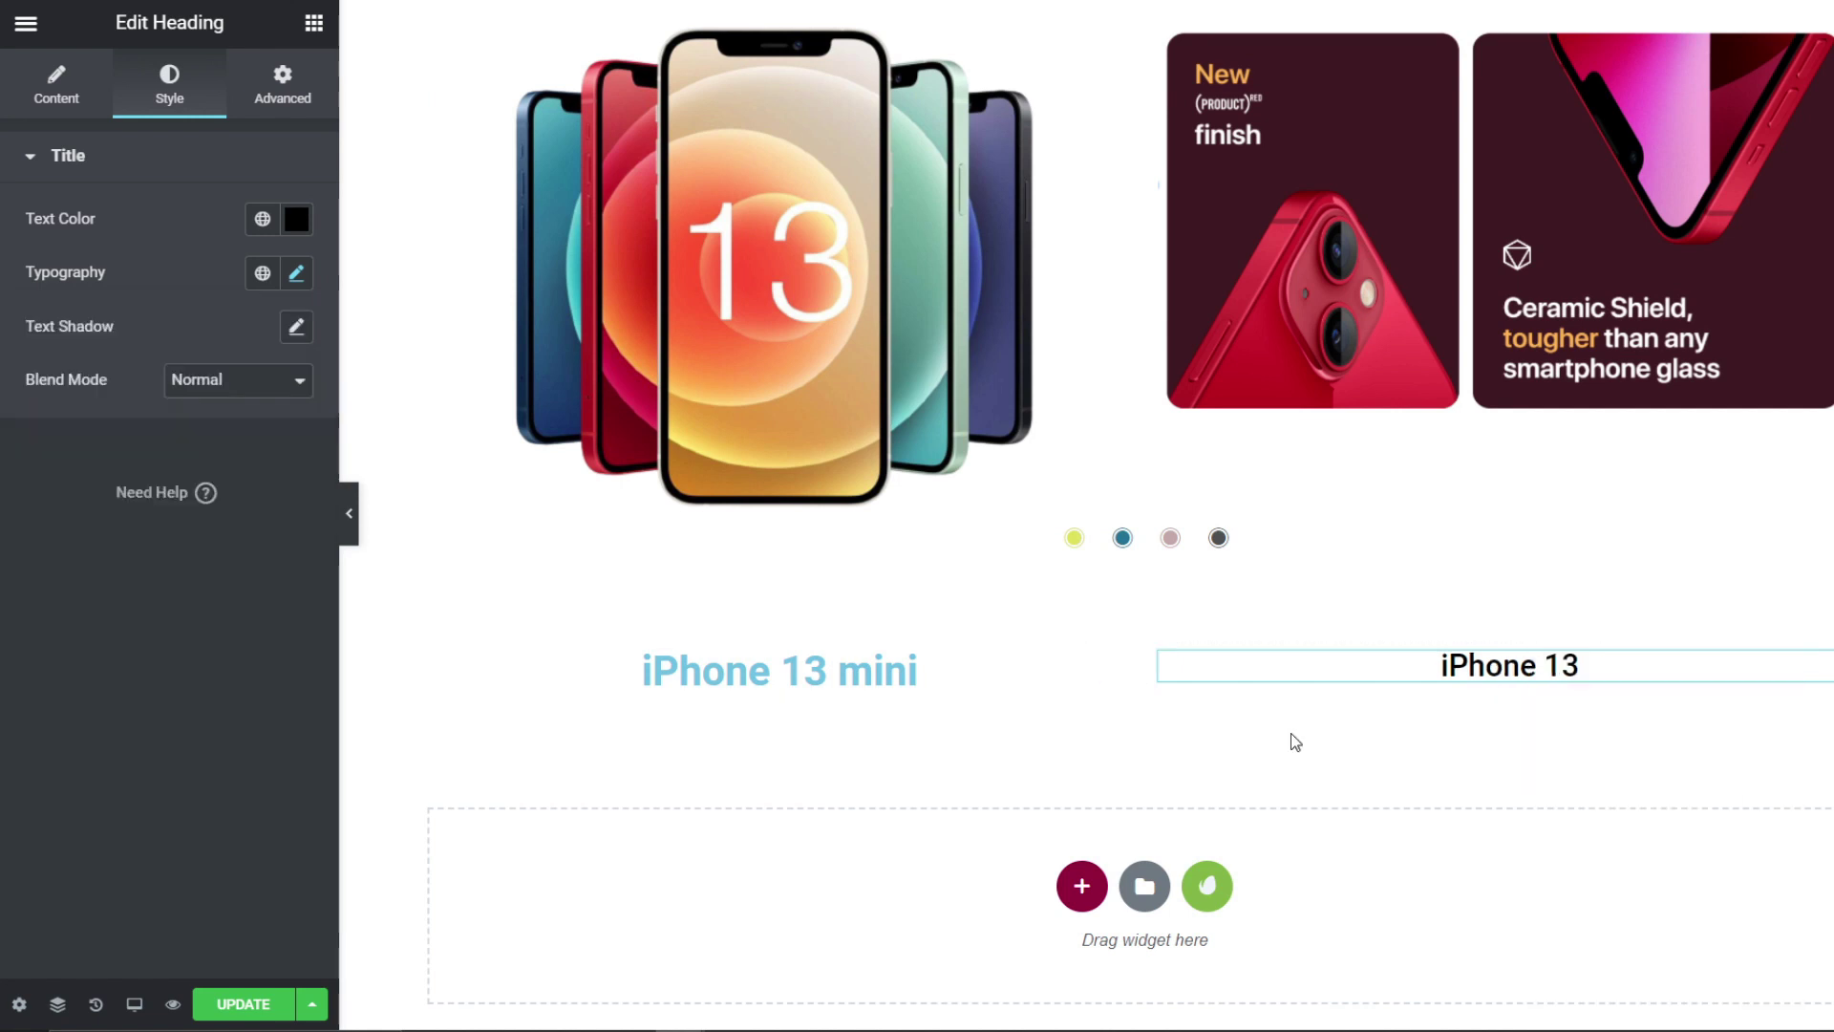
pyautogui.rightClick(769, 657)
pyautogui.rightClick(726, 657)
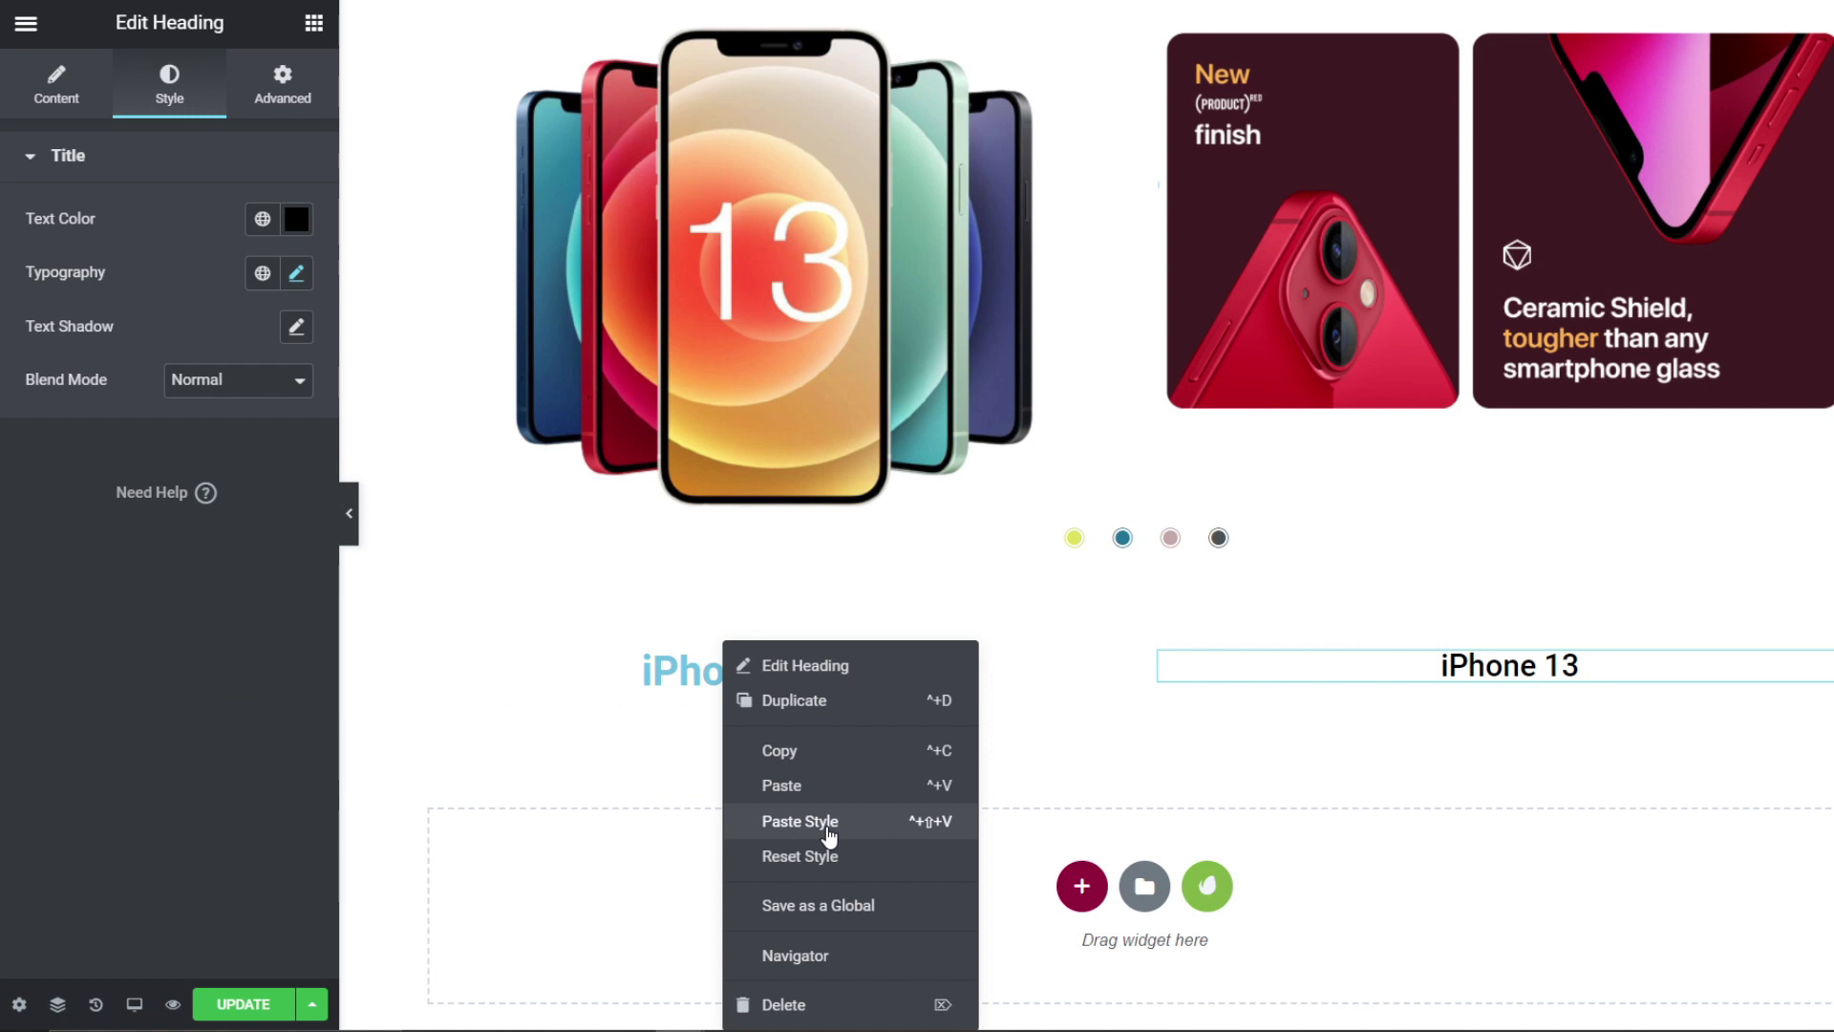
pyautogui.click(827, 827)
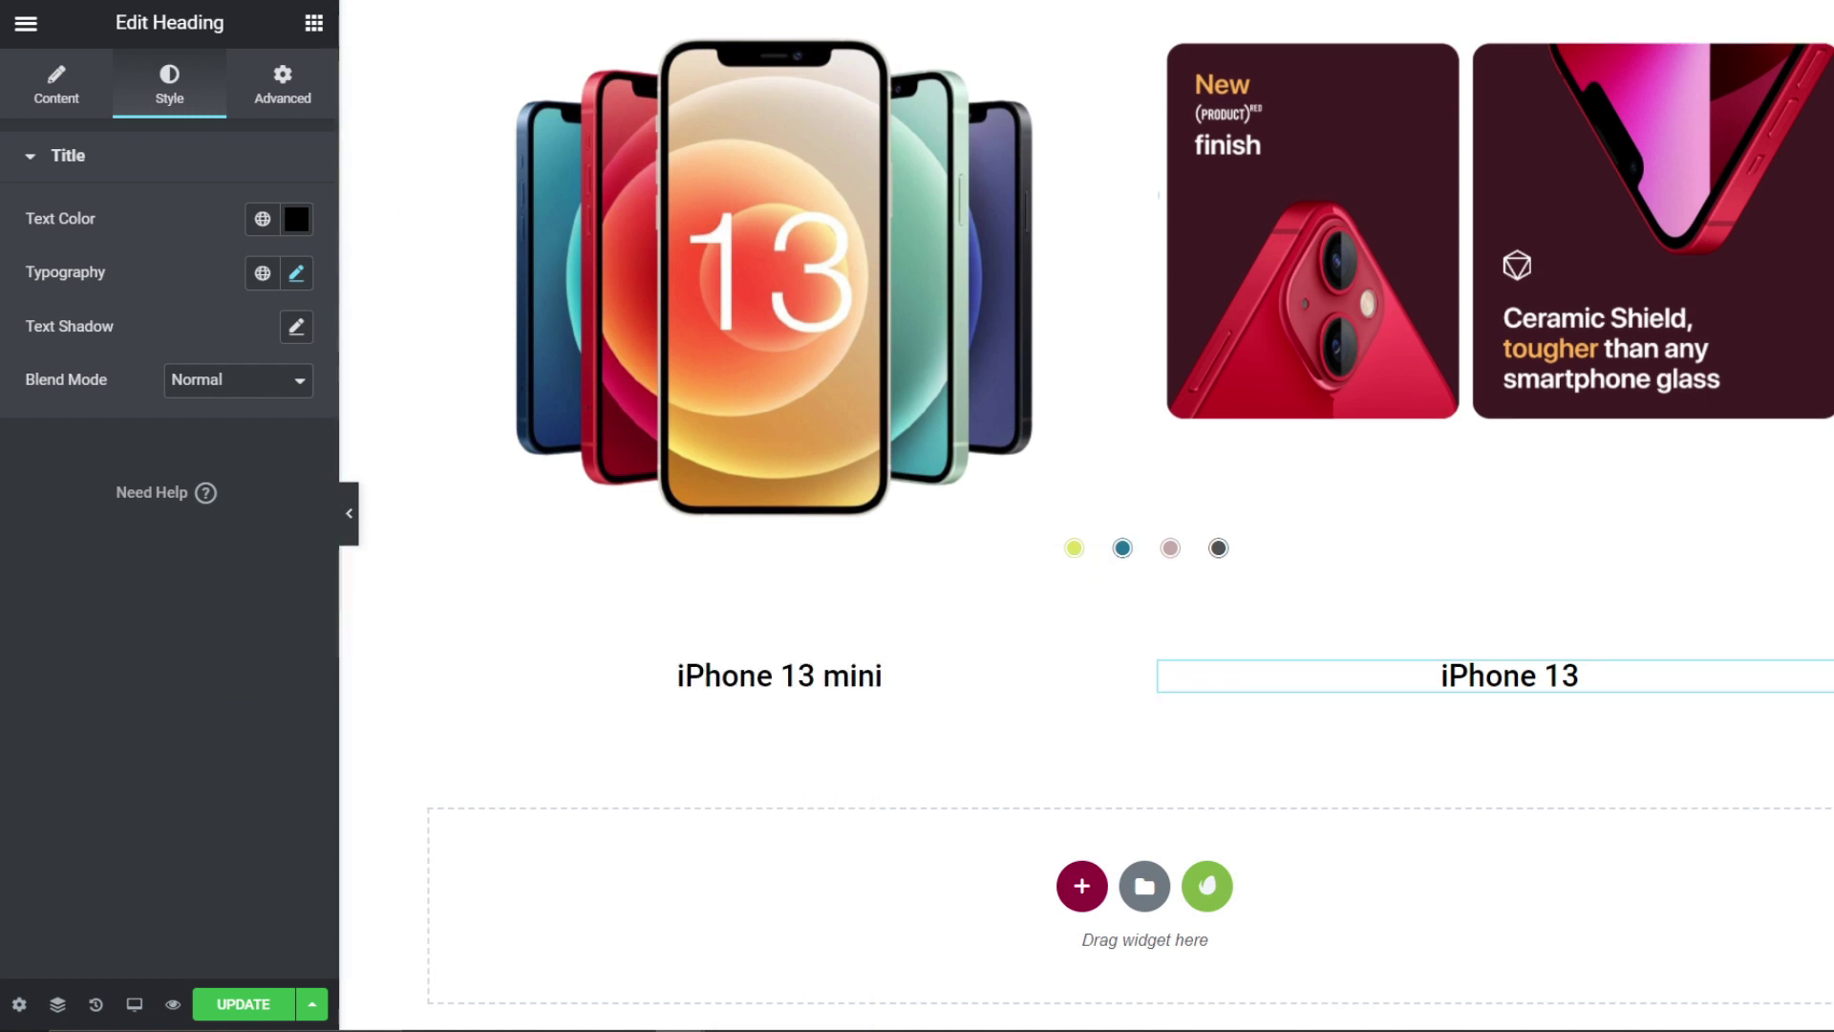
# Step: Add an image widget under the "iPhone 13 mini" heading and insert the five-color iPhone lineup picture from the media library
pyautogui.click(318, 28)
pyautogui.moveTo(88, 387); pyautogui.dragTo(773, 661)
pyautogui.scroll(-4, 1114, 666)
pyautogui.moveTo(1099, 709); pyautogui.dragTo(843, 450)
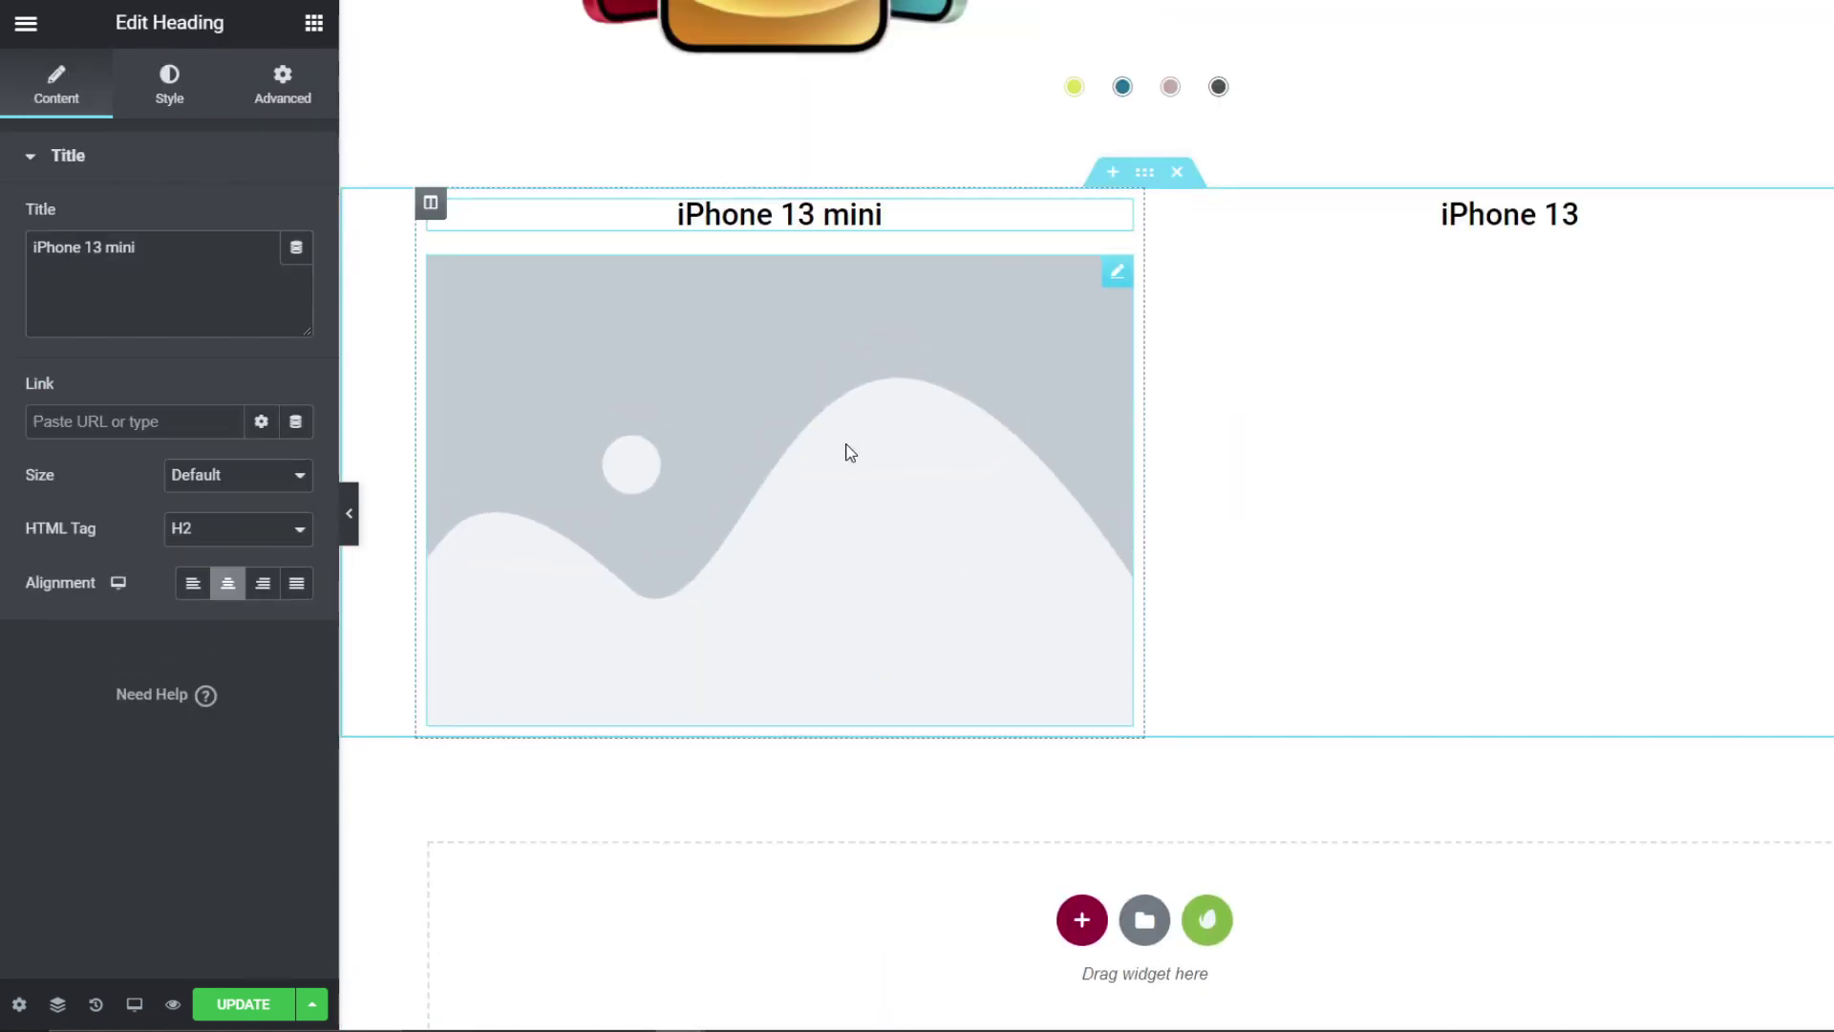
pyautogui.click(589, 382)
pyautogui.click(164, 299)
pyautogui.scroll(-6, 696, 414)
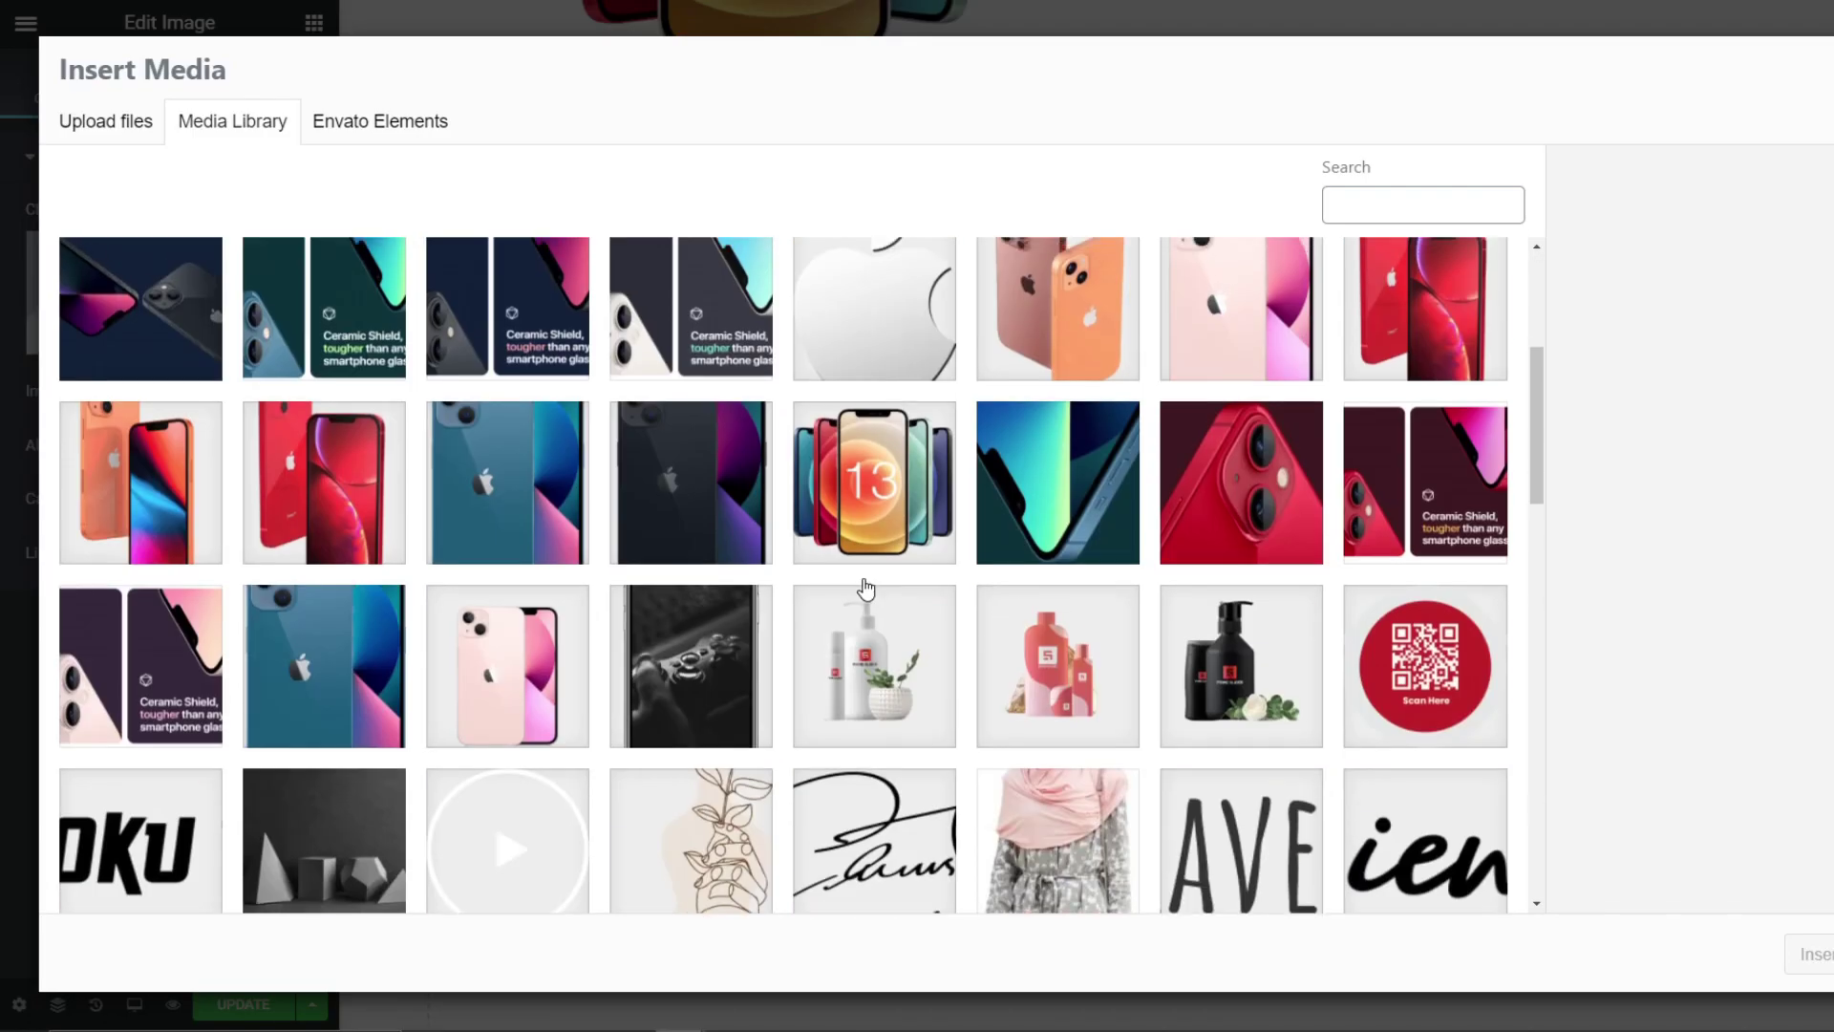
pyautogui.scroll(4, 1242, 465)
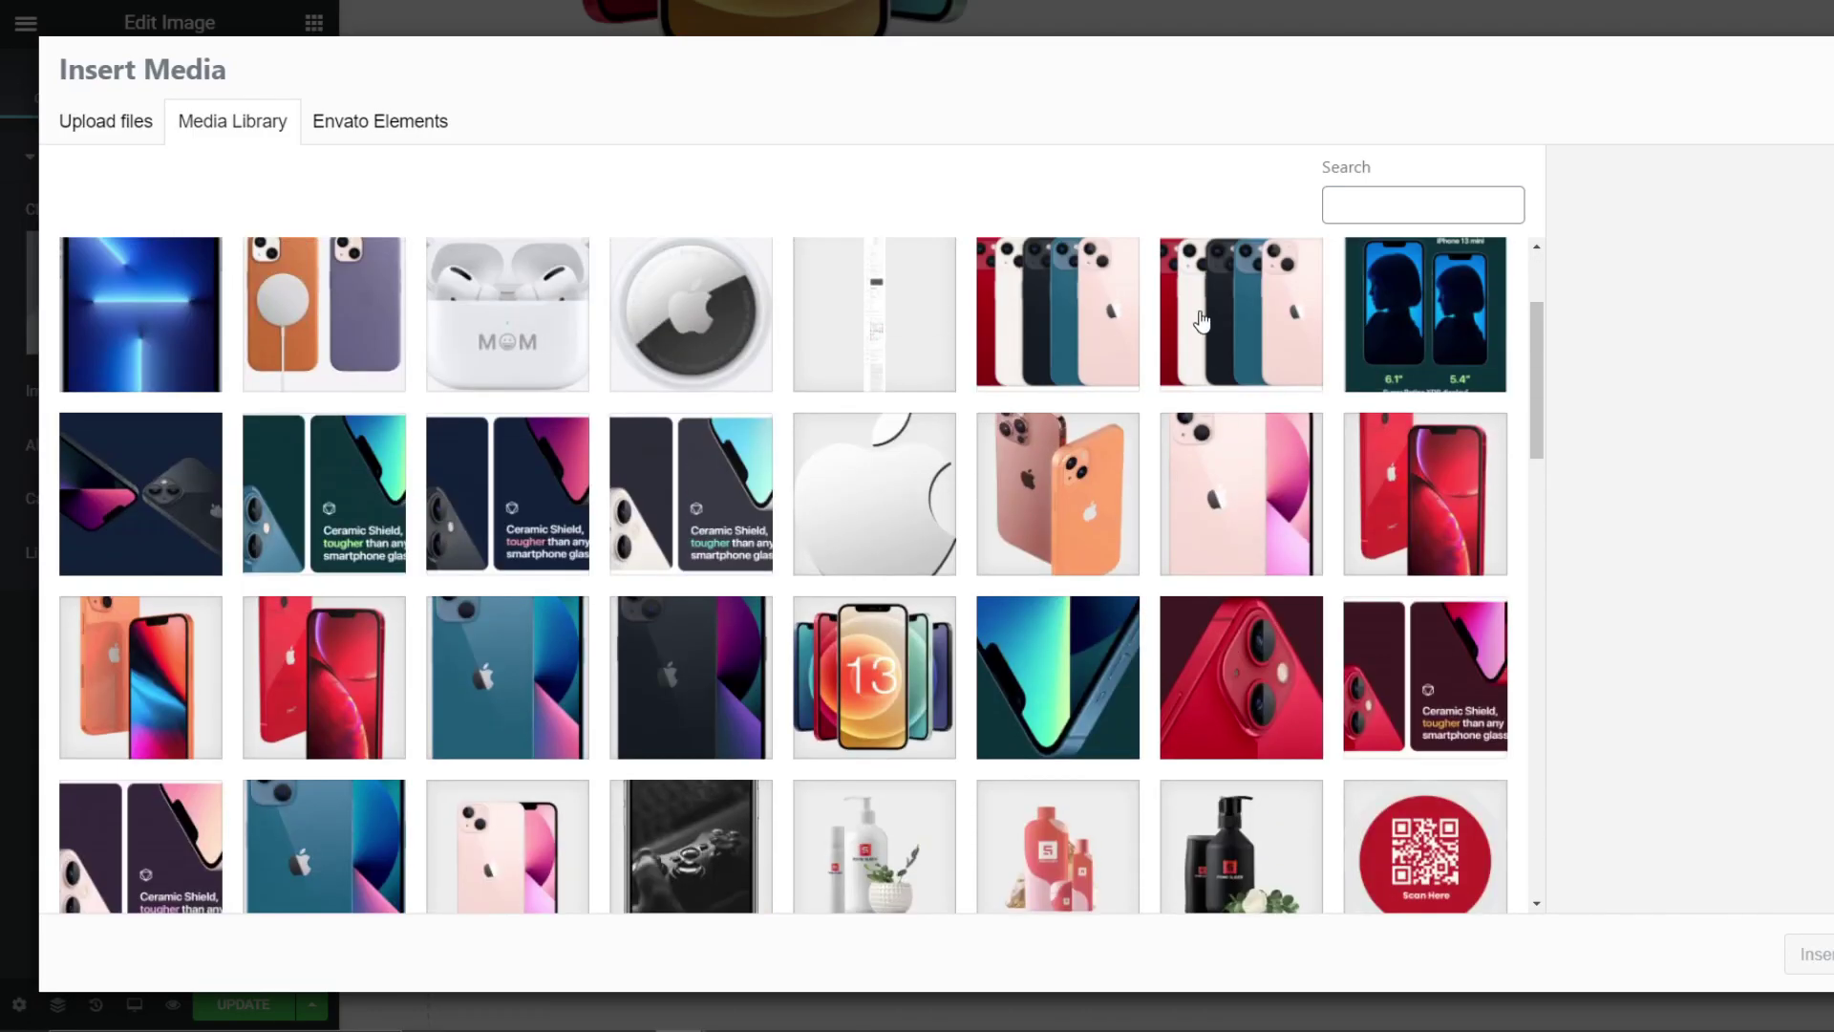
pyautogui.click(1058, 316)
pyautogui.click(1808, 953)
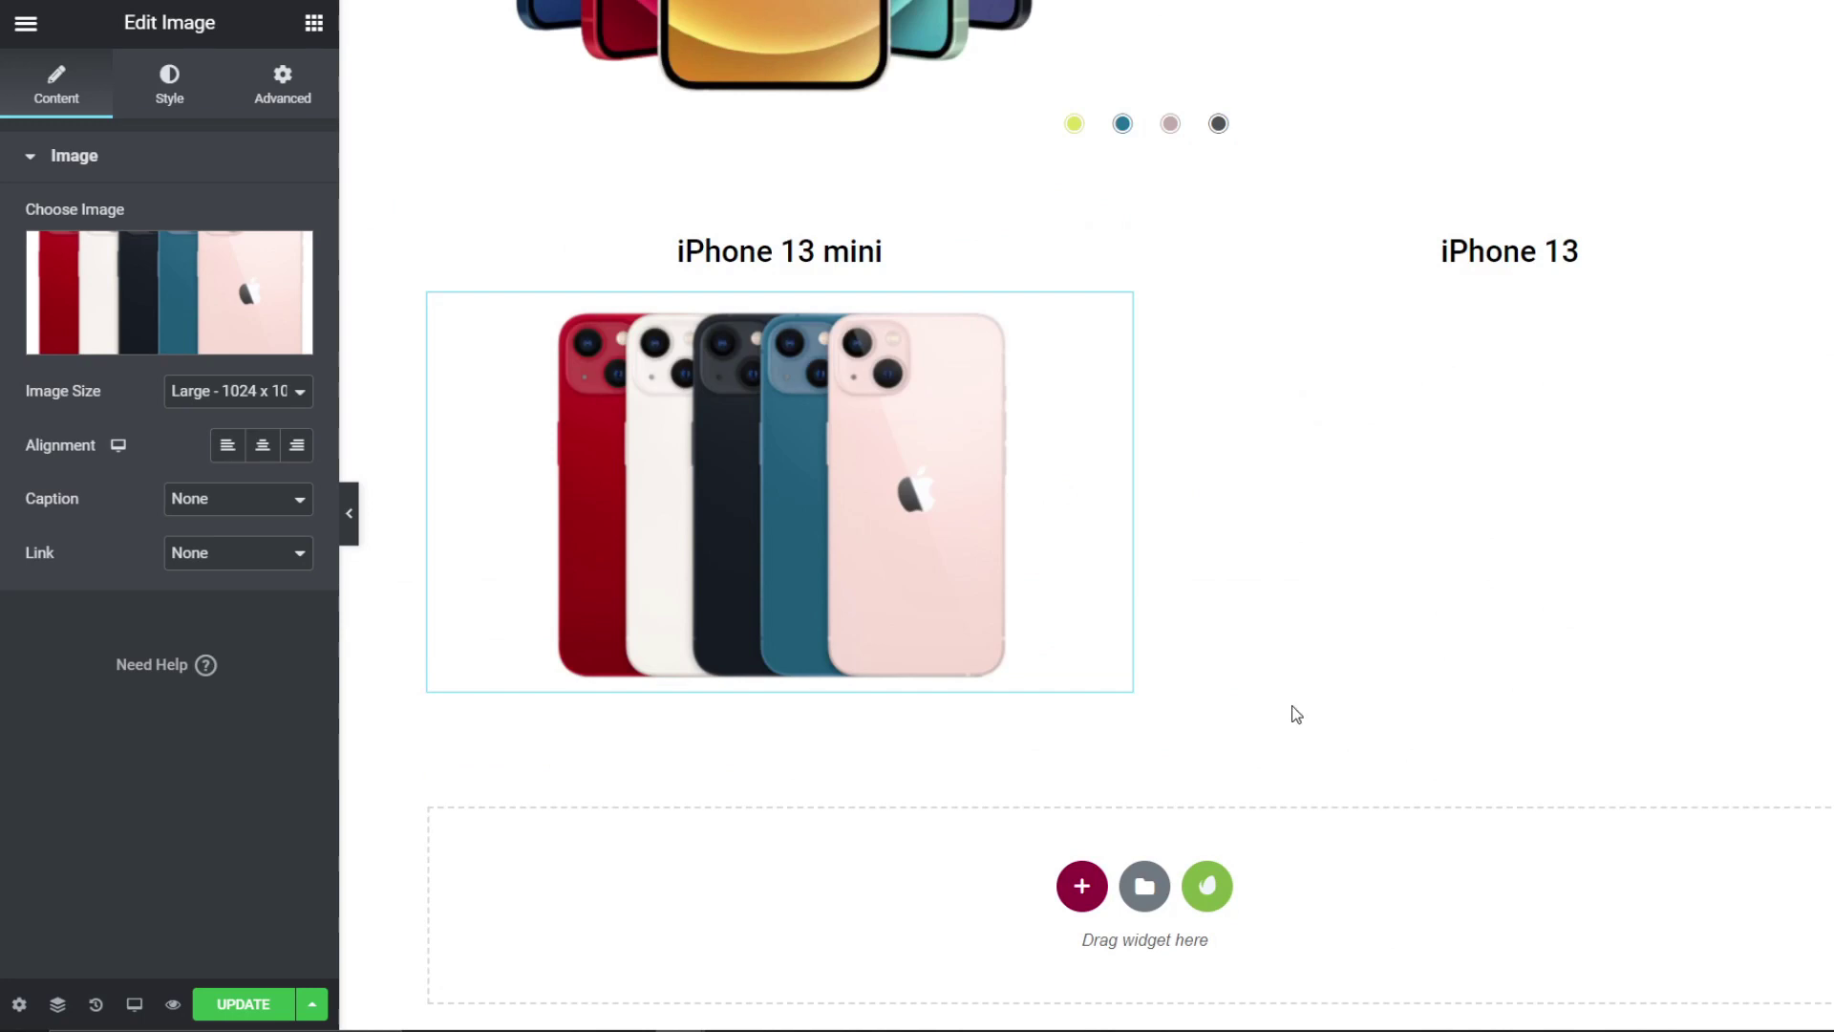
# Step: Duplicate the iPhone lineup image and move the copy under the "iPhone 13" heading
pyautogui.rightClick(802, 478)
pyautogui.click(874, 535)
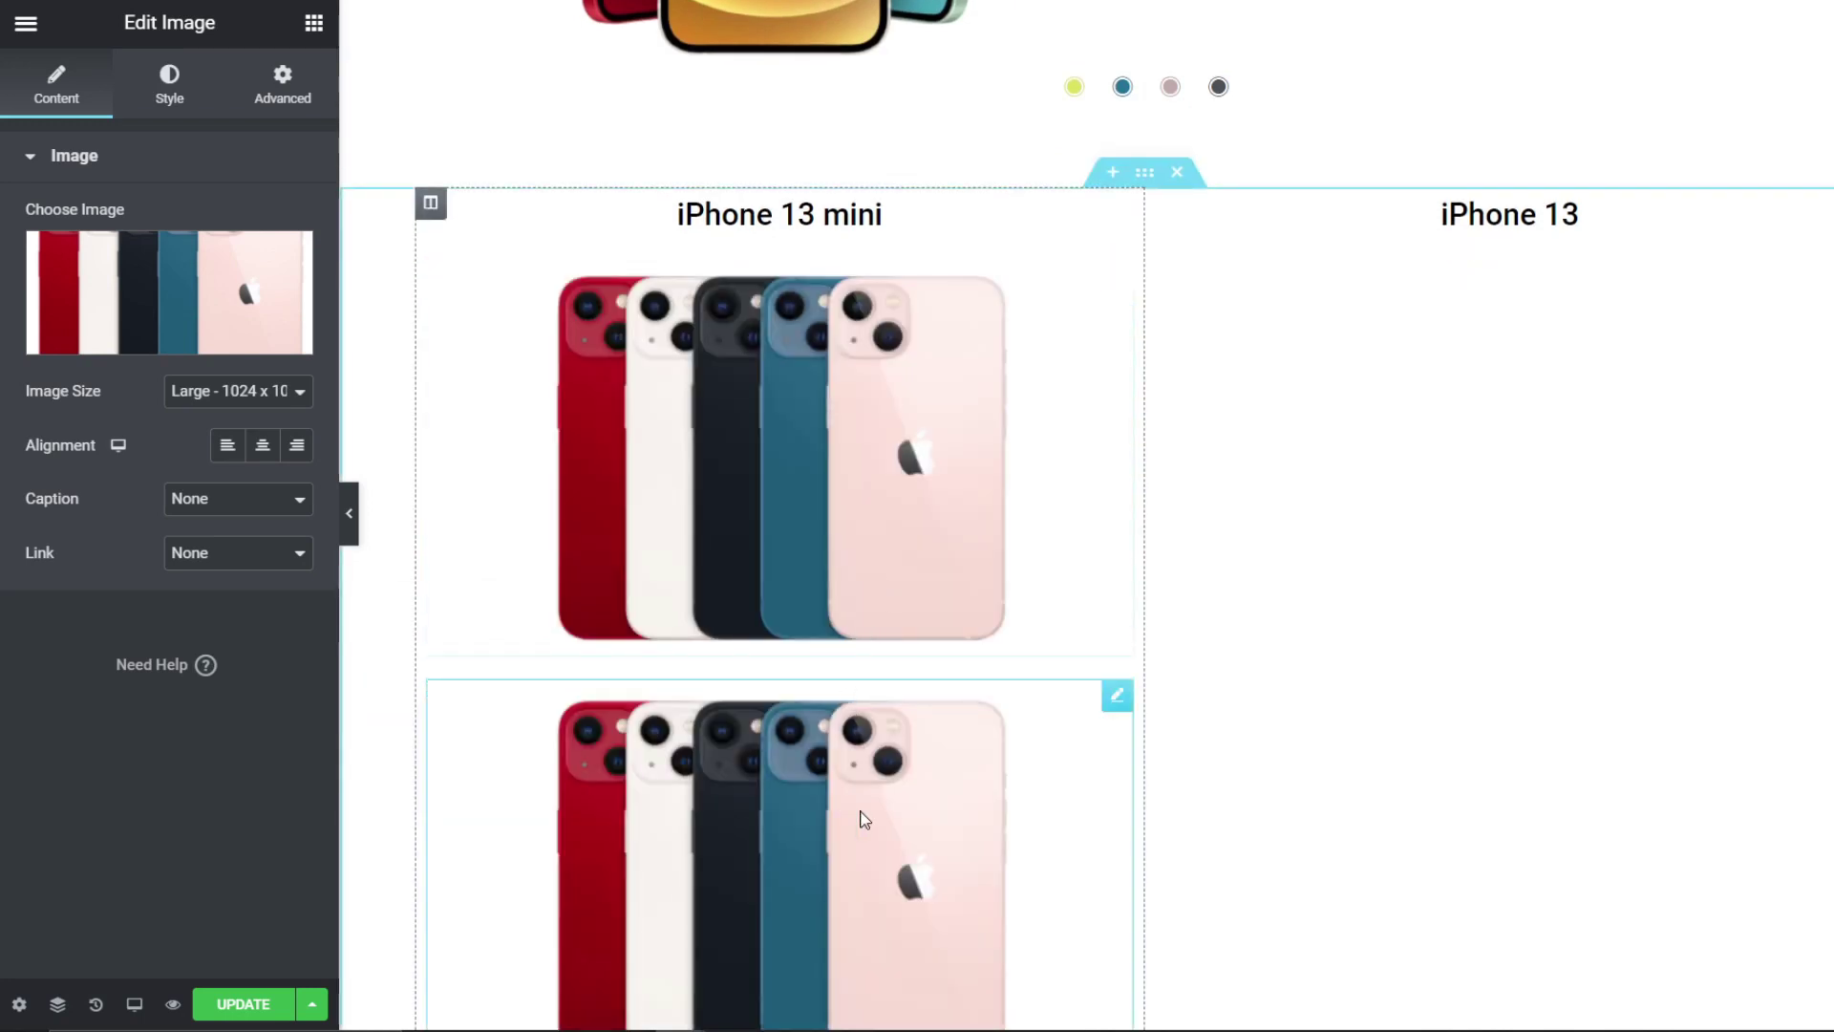
pyautogui.moveTo(991, 790); pyautogui.dragTo(1412, 401)
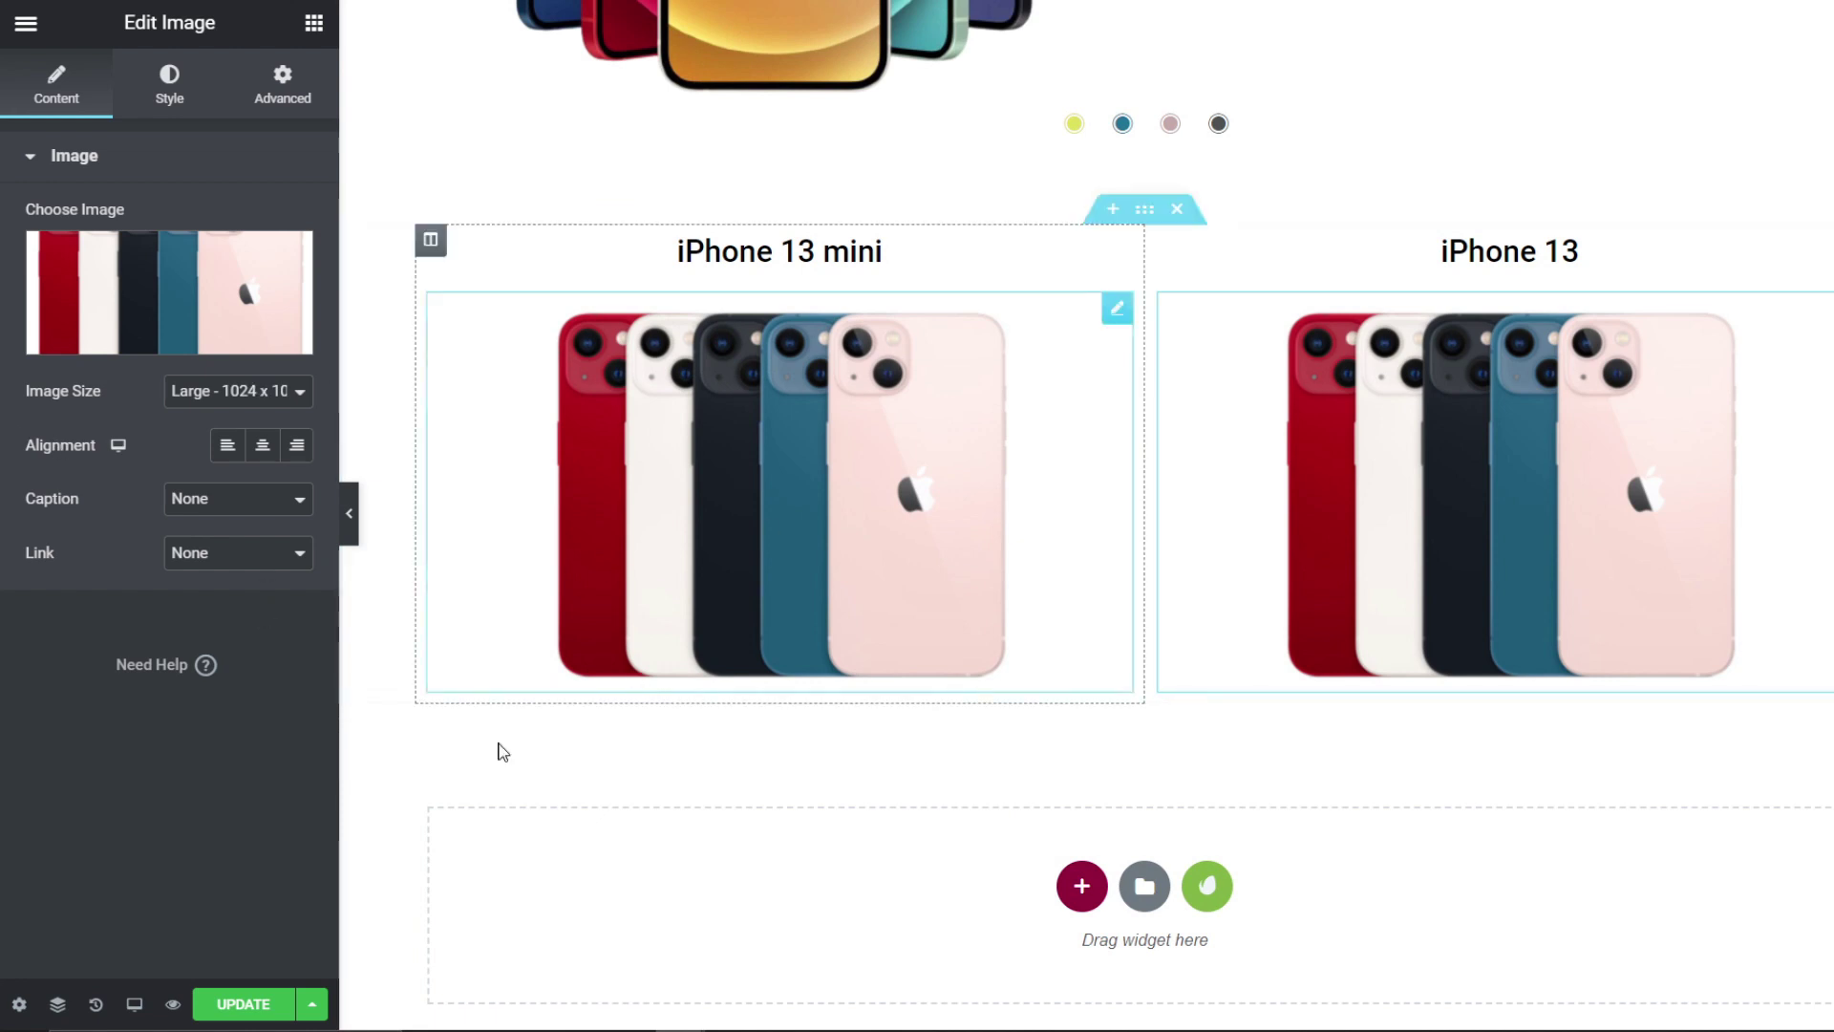
# Step: Set the image size of both lineup images to Full and the section's boxed content width to 984
pyautogui.click(215, 394)
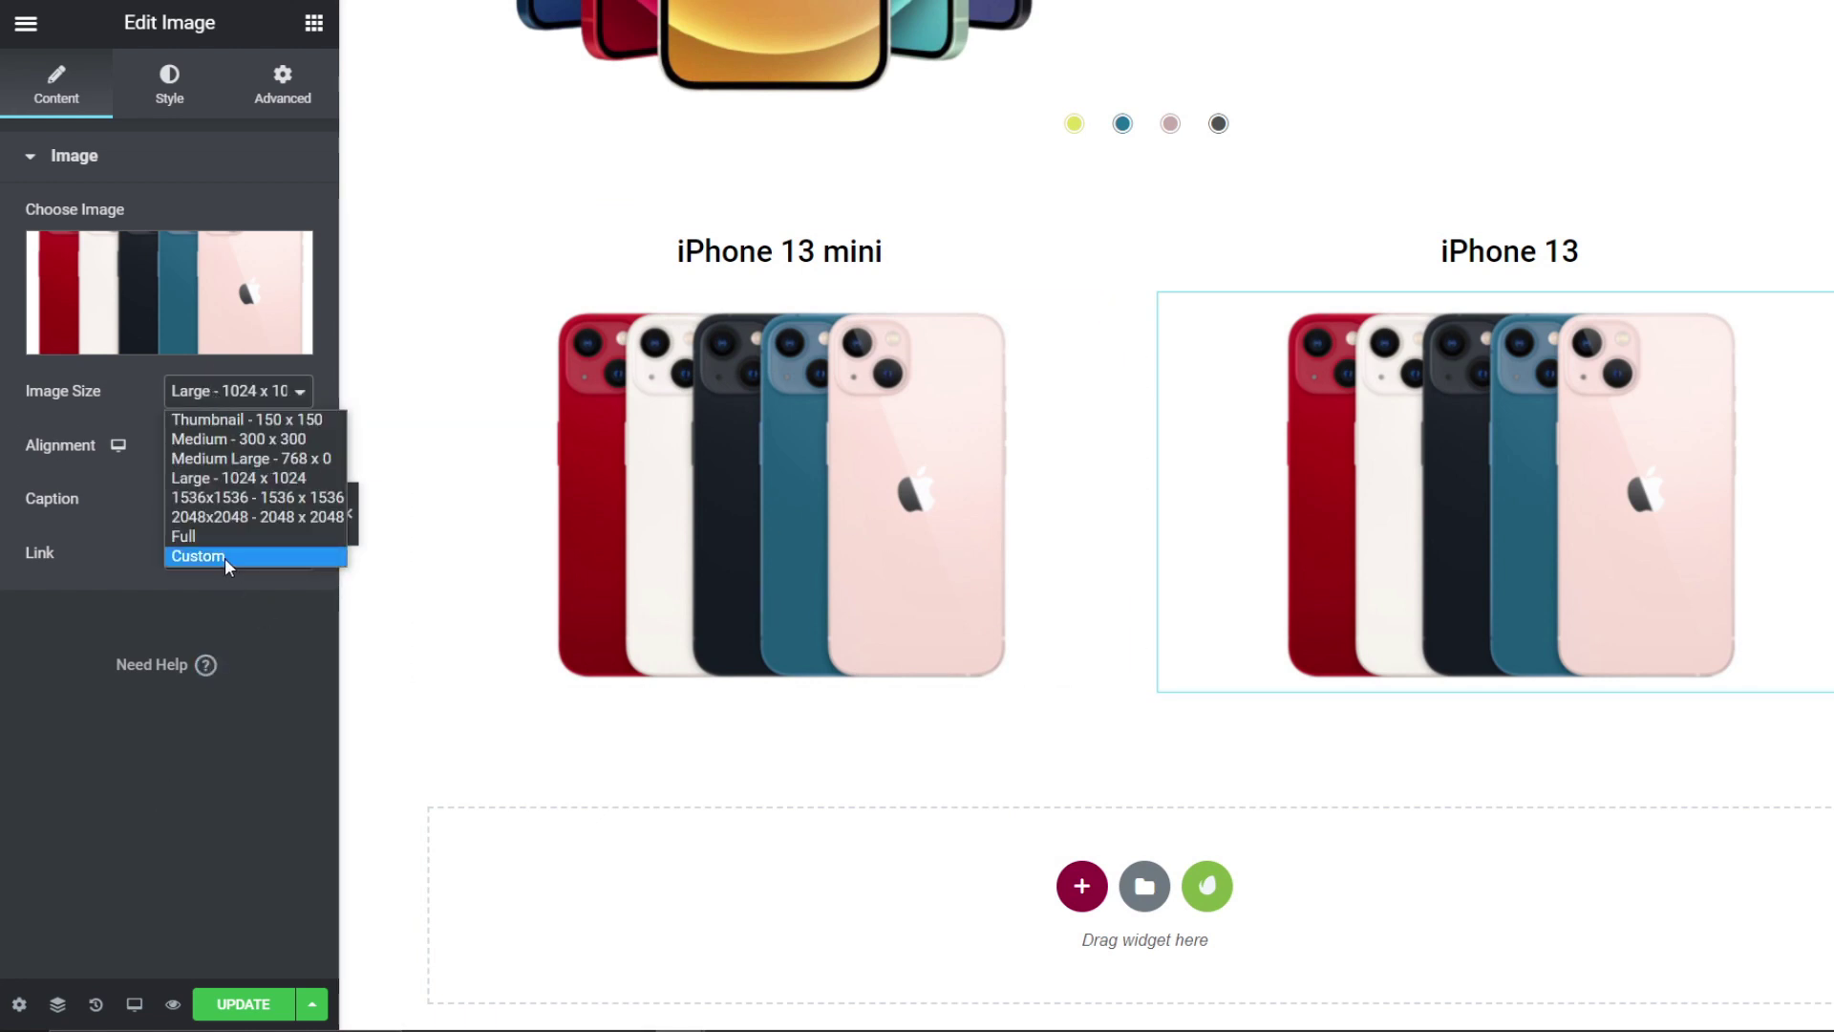
pyautogui.click(199, 538)
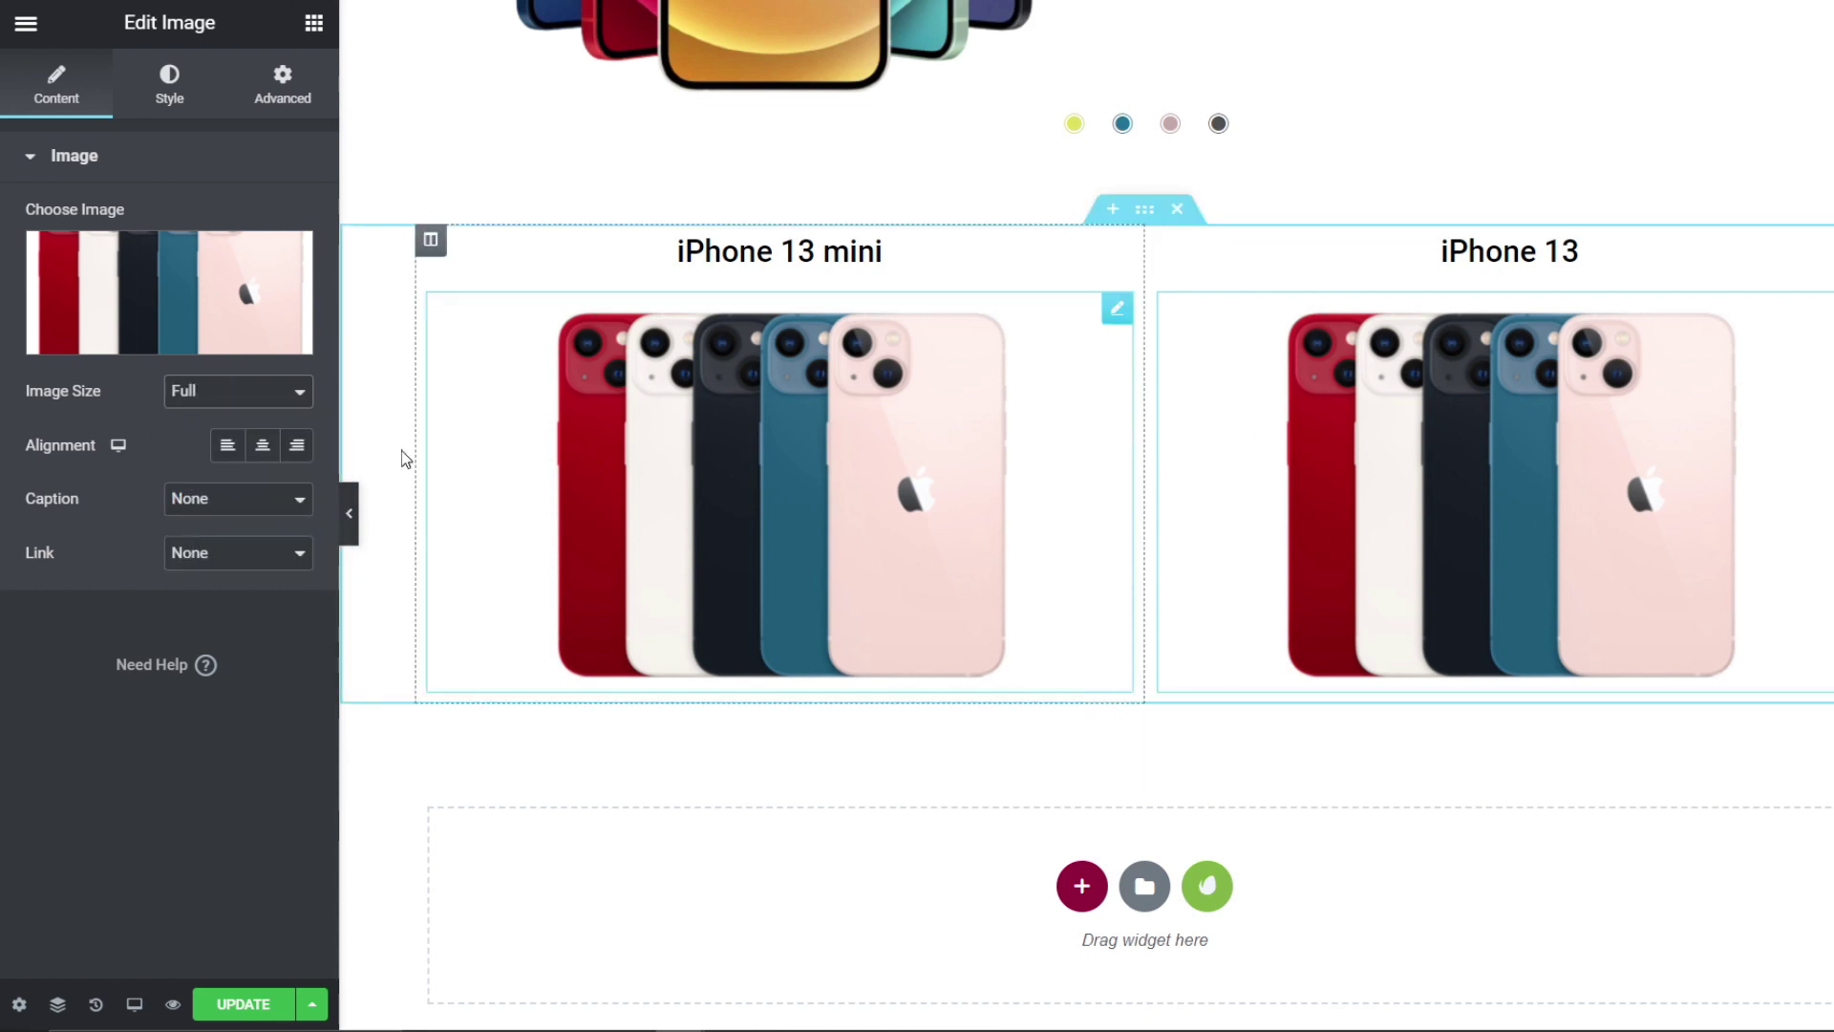
pyautogui.click(225, 391)
pyautogui.click(212, 538)
pyautogui.click(901, 434)
pyautogui.click(225, 394)
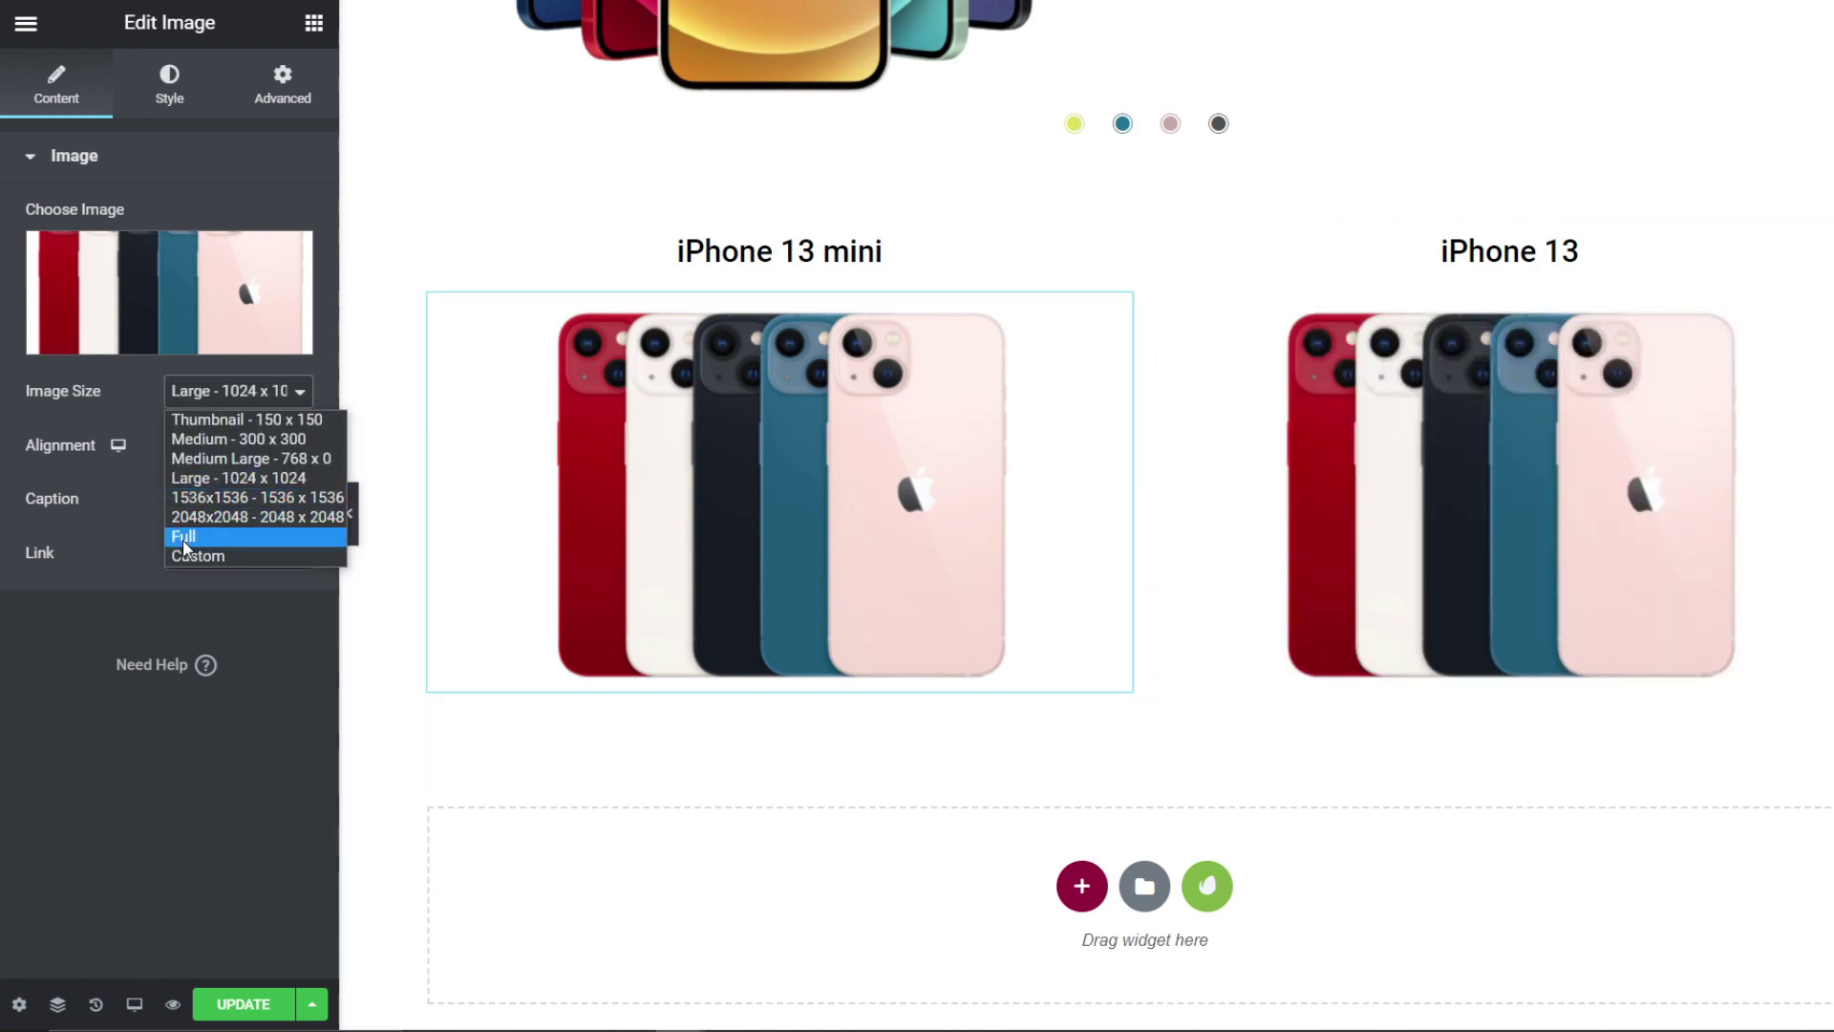
pyautogui.click(191, 535)
pyautogui.click(1144, 210)
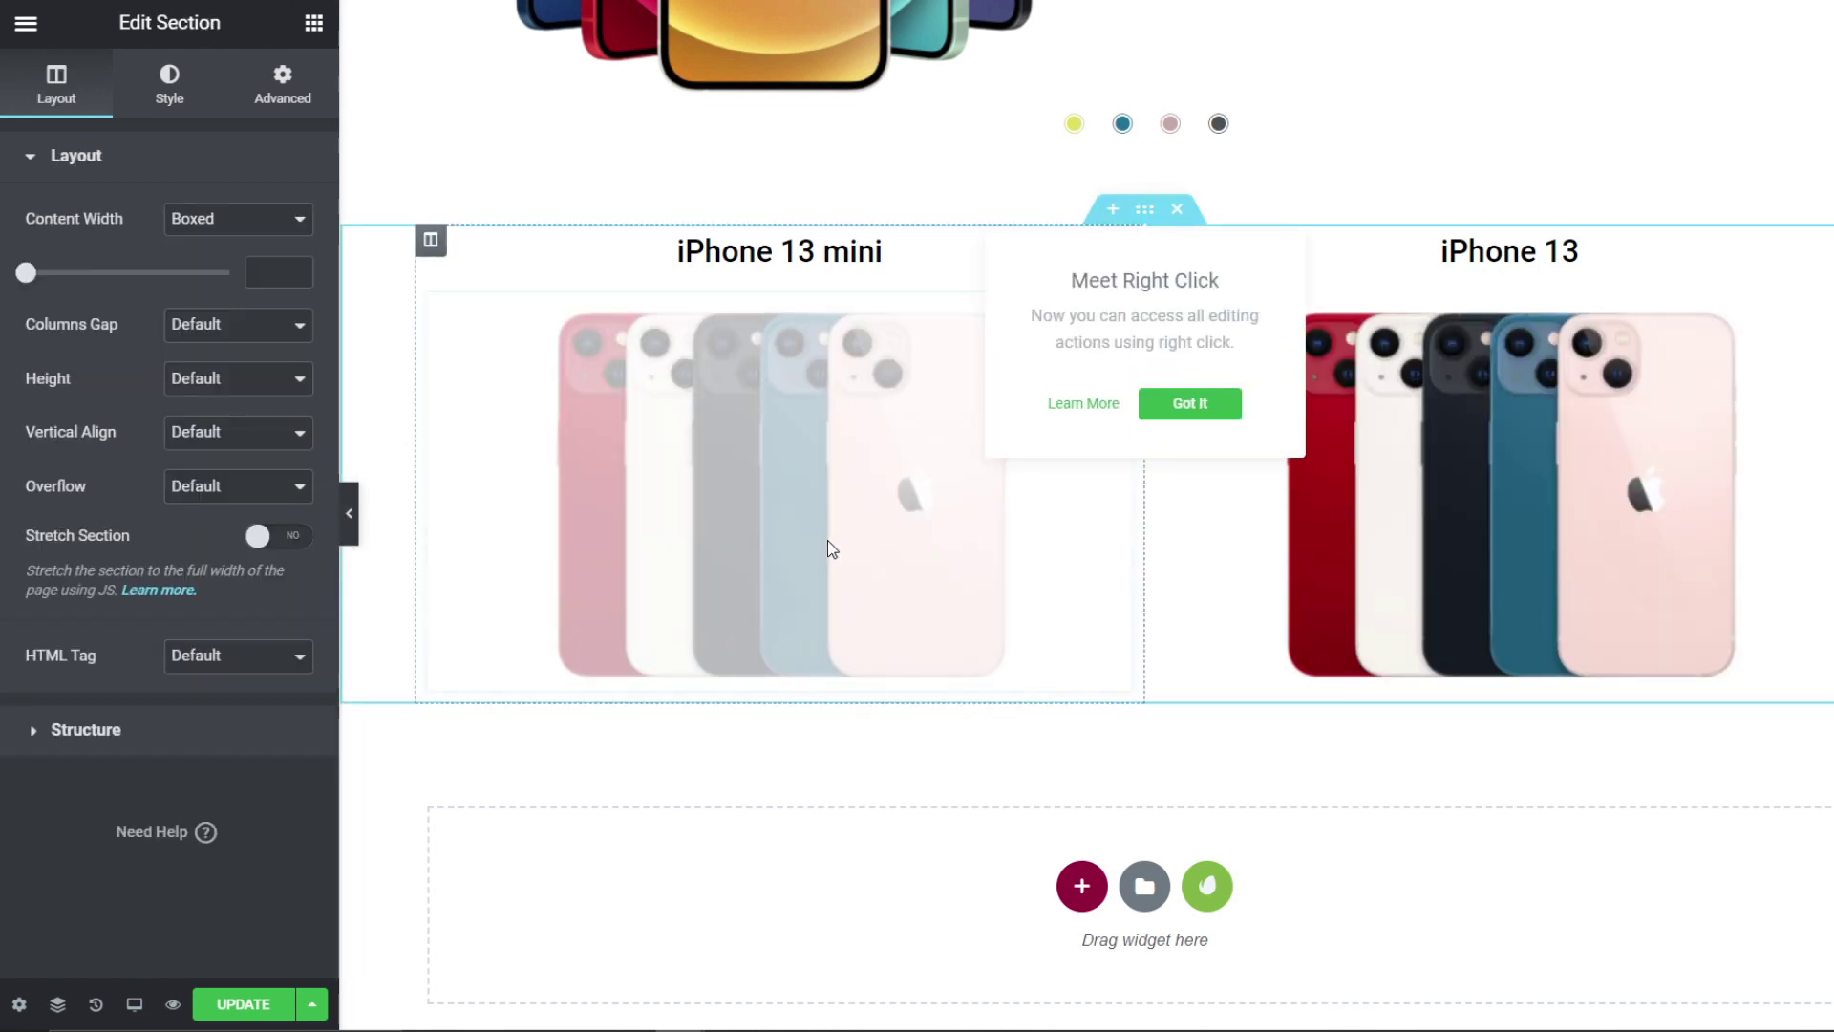
pyautogui.moveTo(25, 276); pyautogui.dragTo(114, 273)
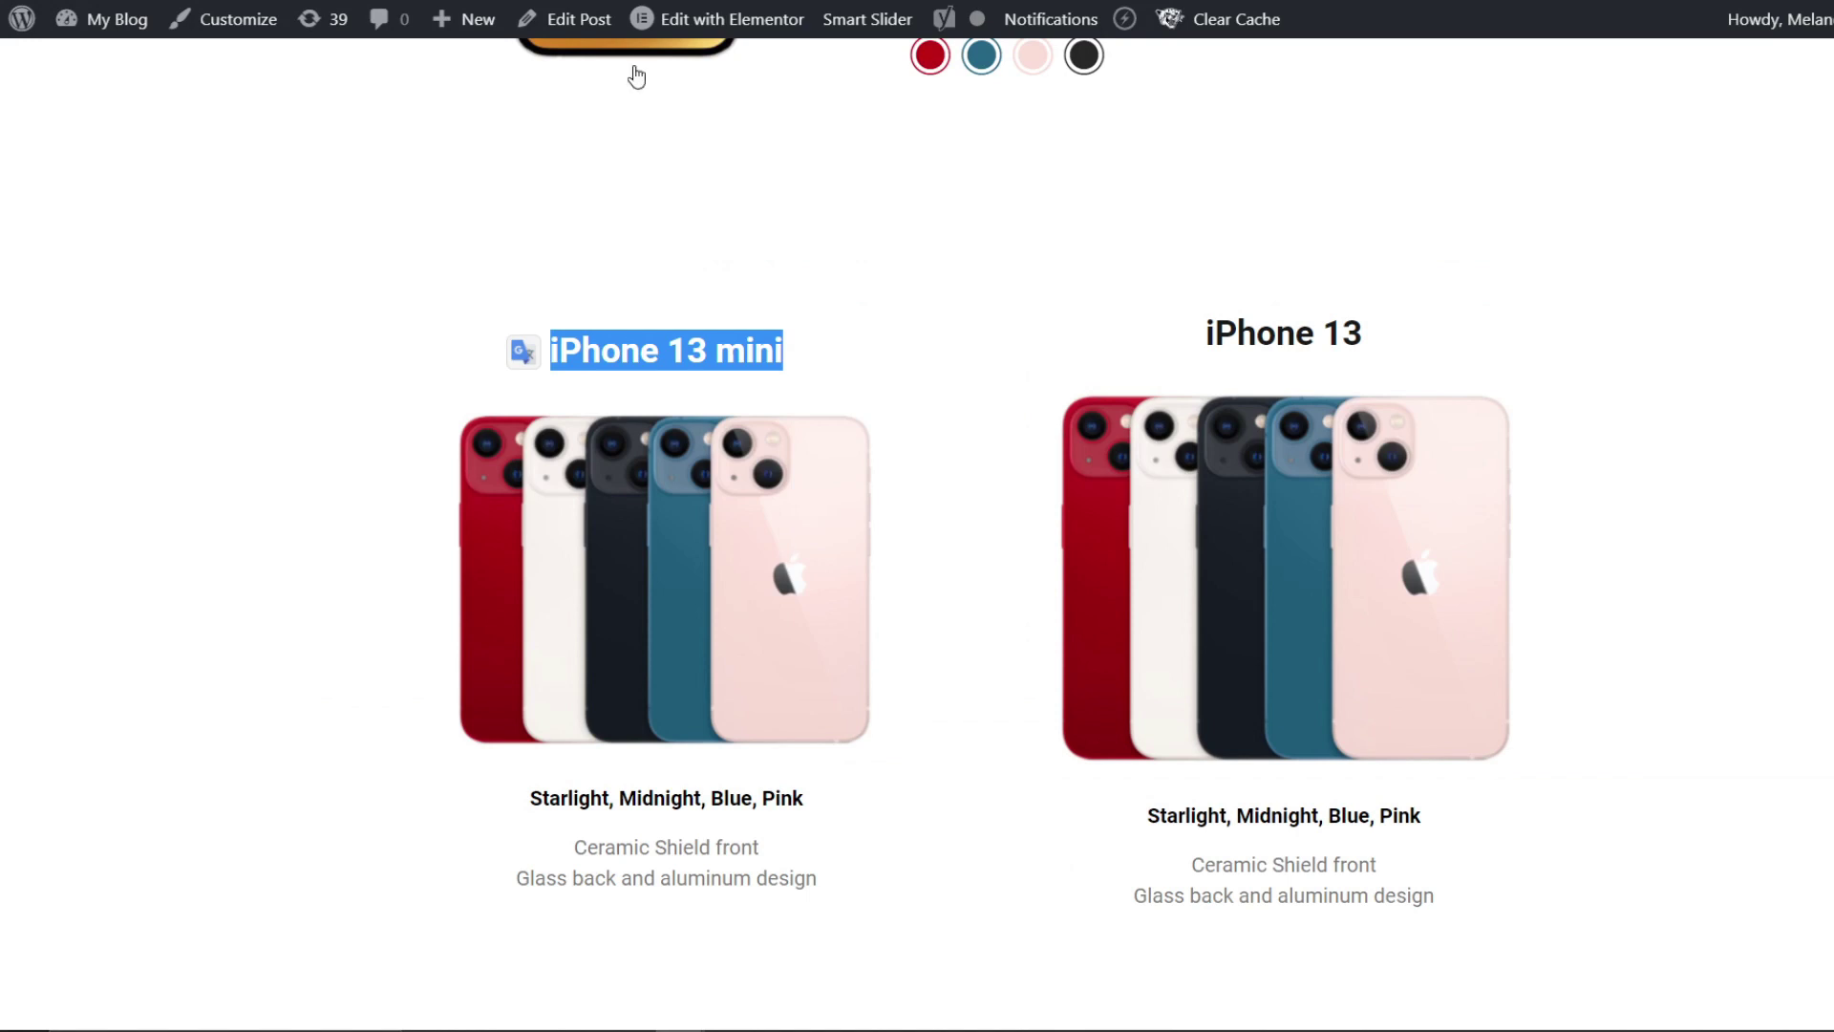
# Step: Add a centered text block under the iPhone 13 mini image with the color names and Ceramic Shield description copied from the reference page
pyautogui.scroll(-5, 780, 528)
pyautogui.moveTo(801, 368); pyautogui.dragTo(506, 297)
pyautogui.hotkey('ctrl', 'c')
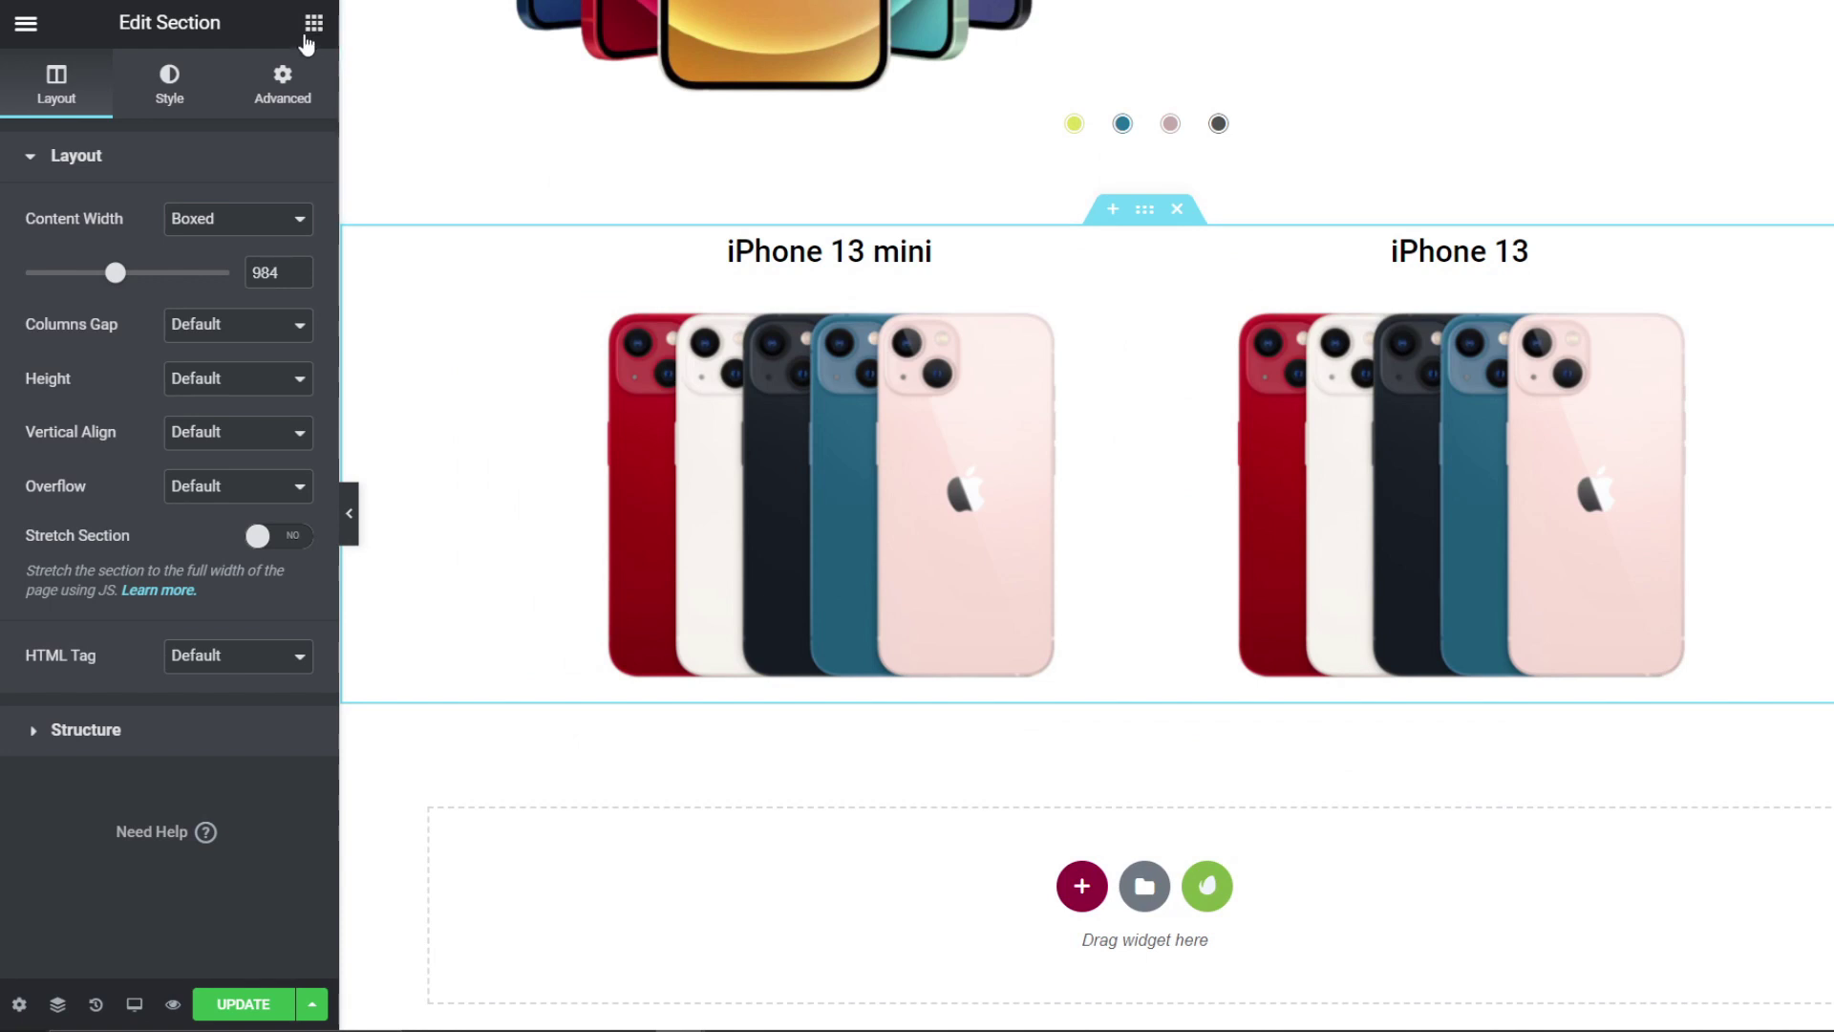
pyautogui.click(310, 27)
pyautogui.moveTo(251, 392); pyautogui.dragTo(722, 658)
pyautogui.hotkey('ctrl', 'a')
pyautogui.hotkey('ctrl', 'v')
pyautogui.moveTo(143, 641); pyautogui.dragTo(38, 488)
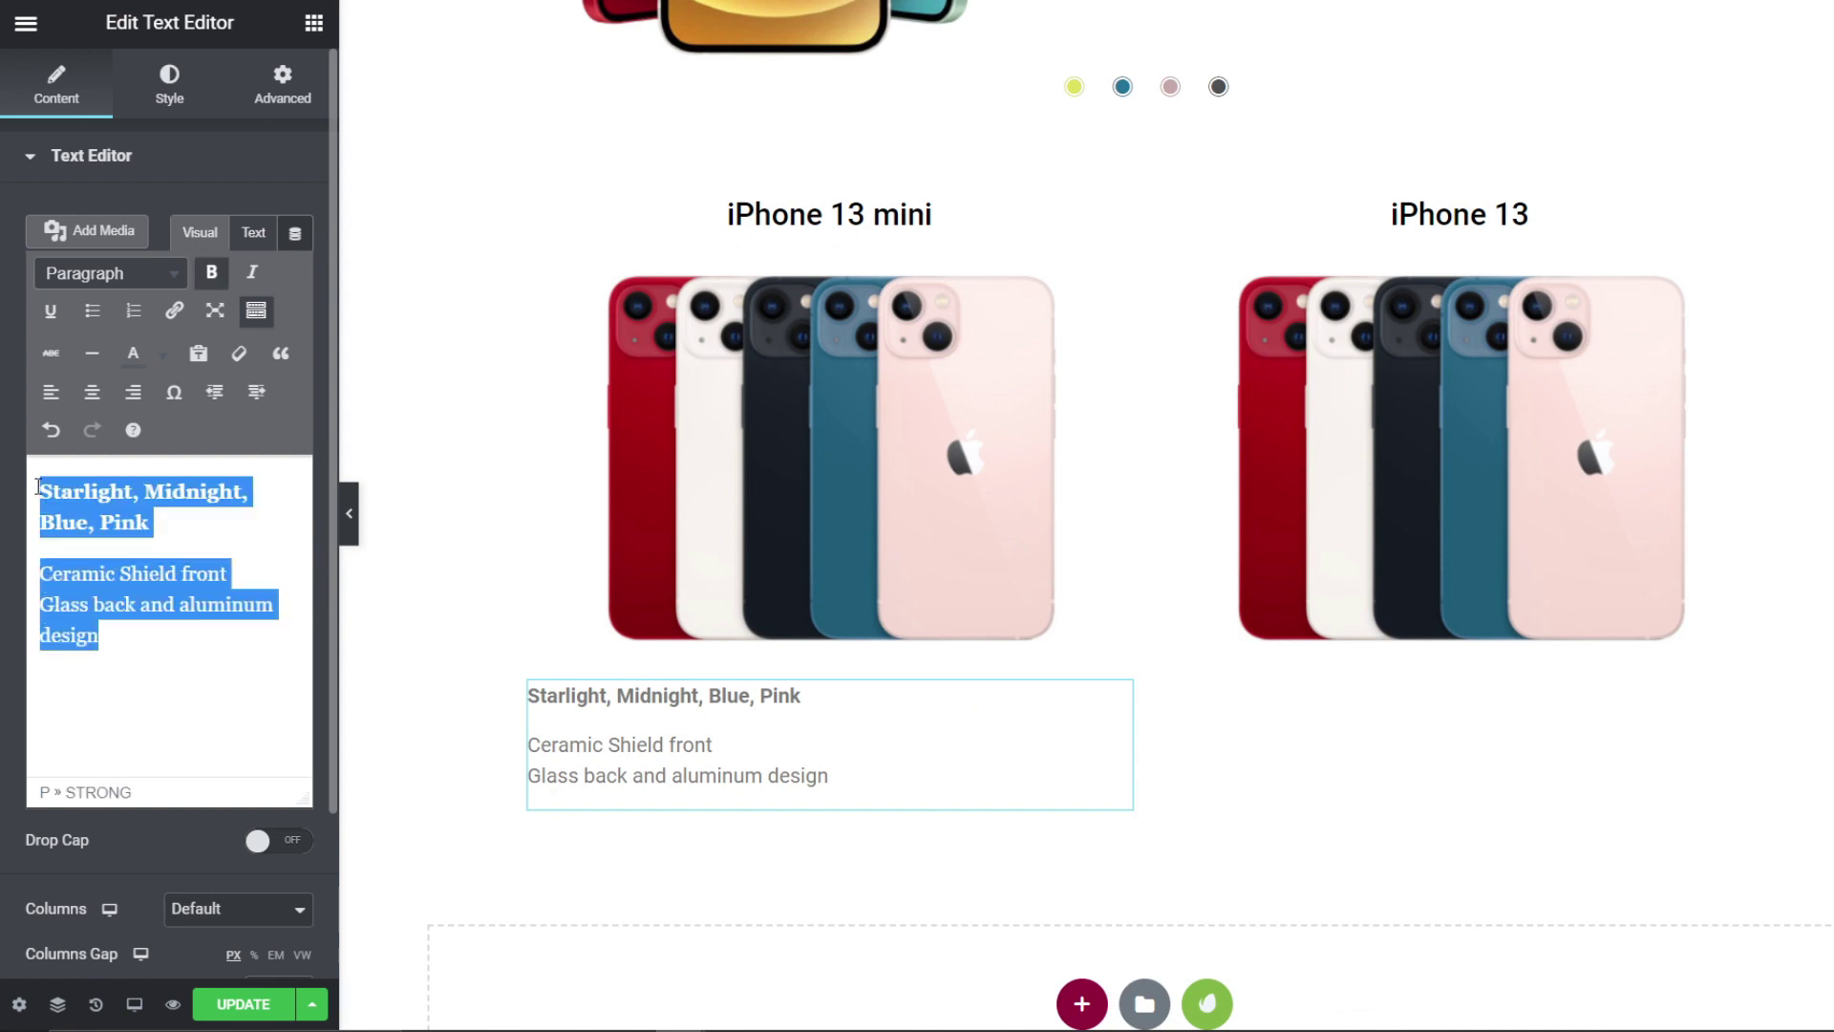
pyautogui.click(92, 392)
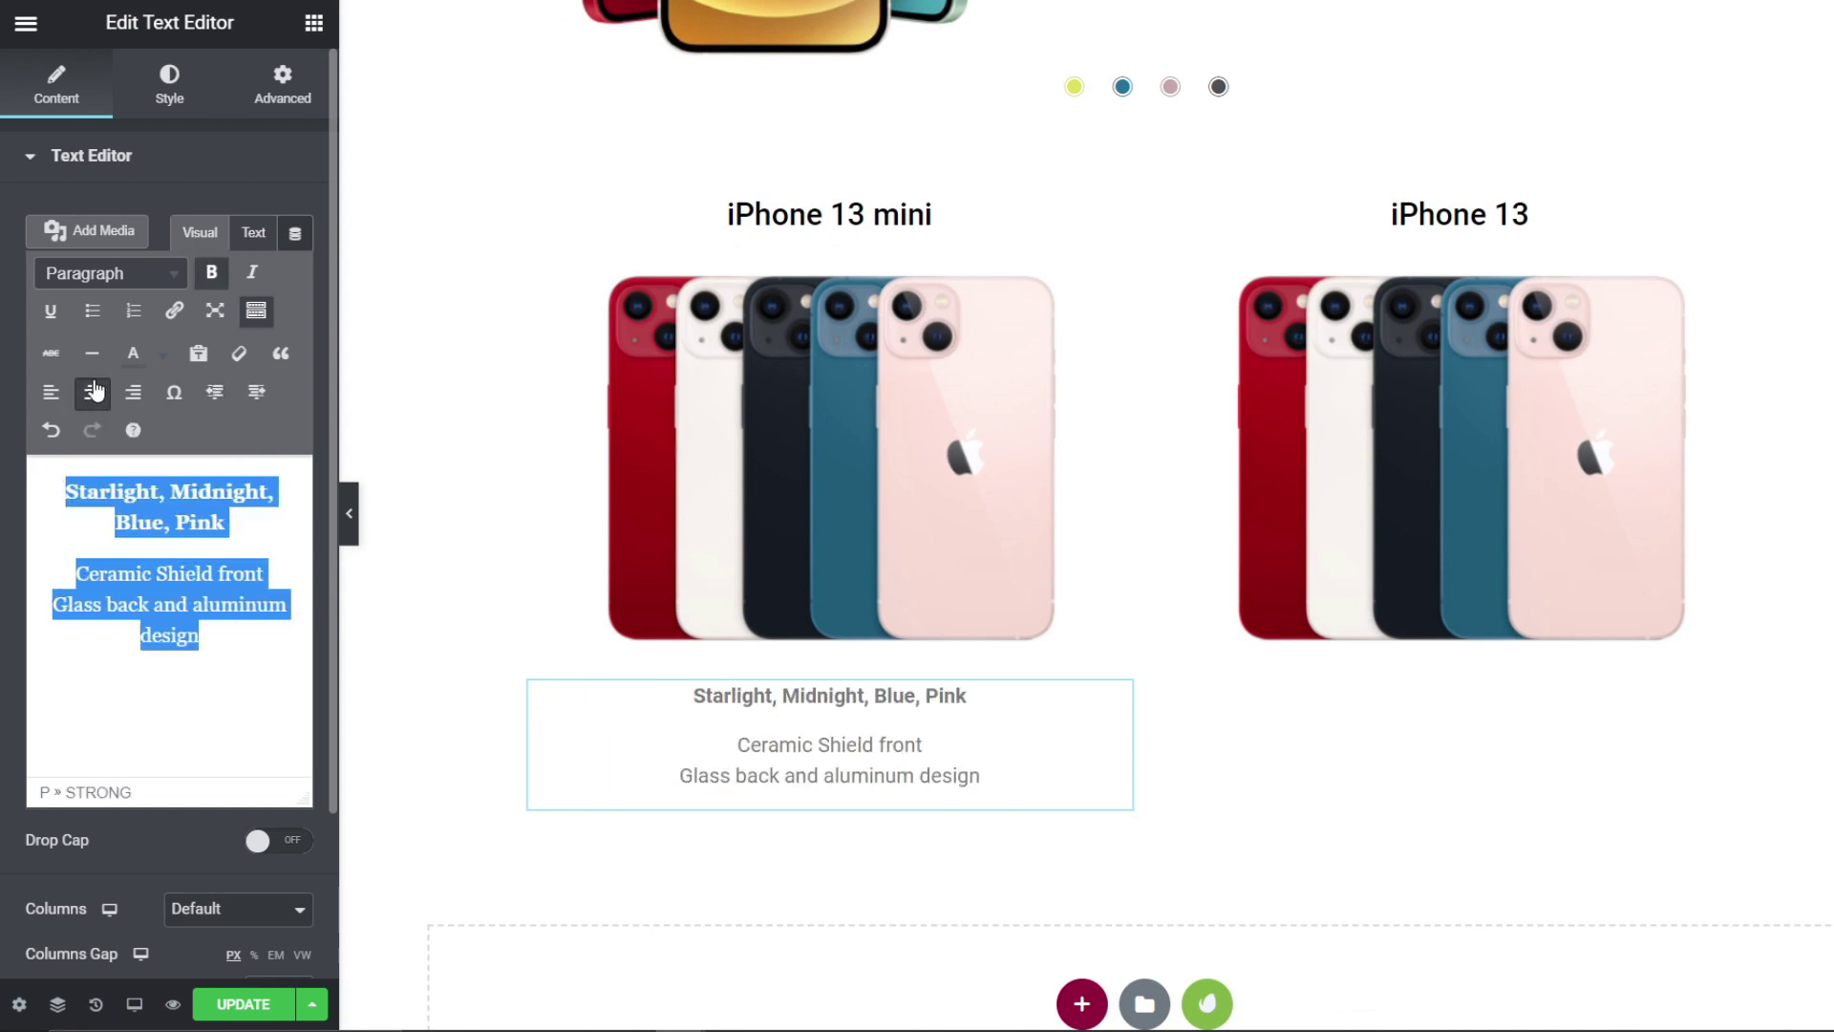
# Step: Set the text color of the "Starlight, Midnight, Blue, Pink" line to black
pyautogui.click(192, 571)
pyautogui.moveTo(231, 521); pyautogui.dragTo(53, 487)
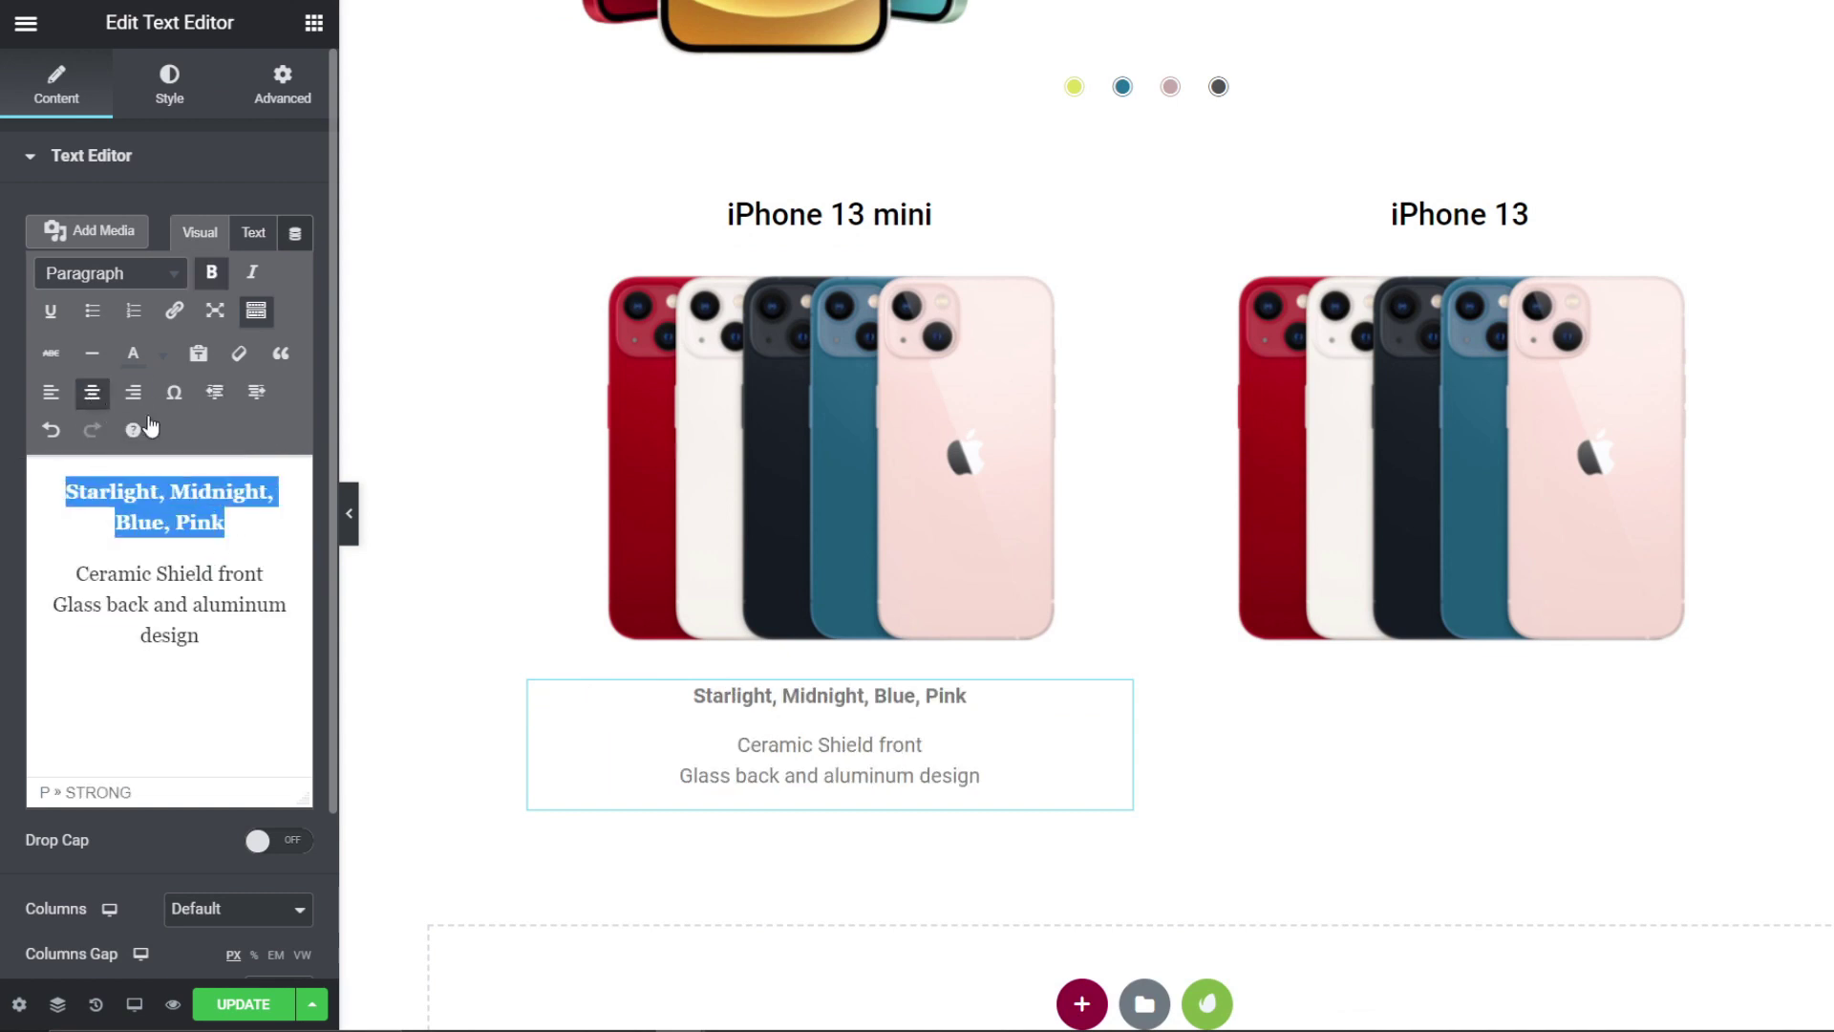
pyautogui.click(162, 354)
pyautogui.click(65, 407)
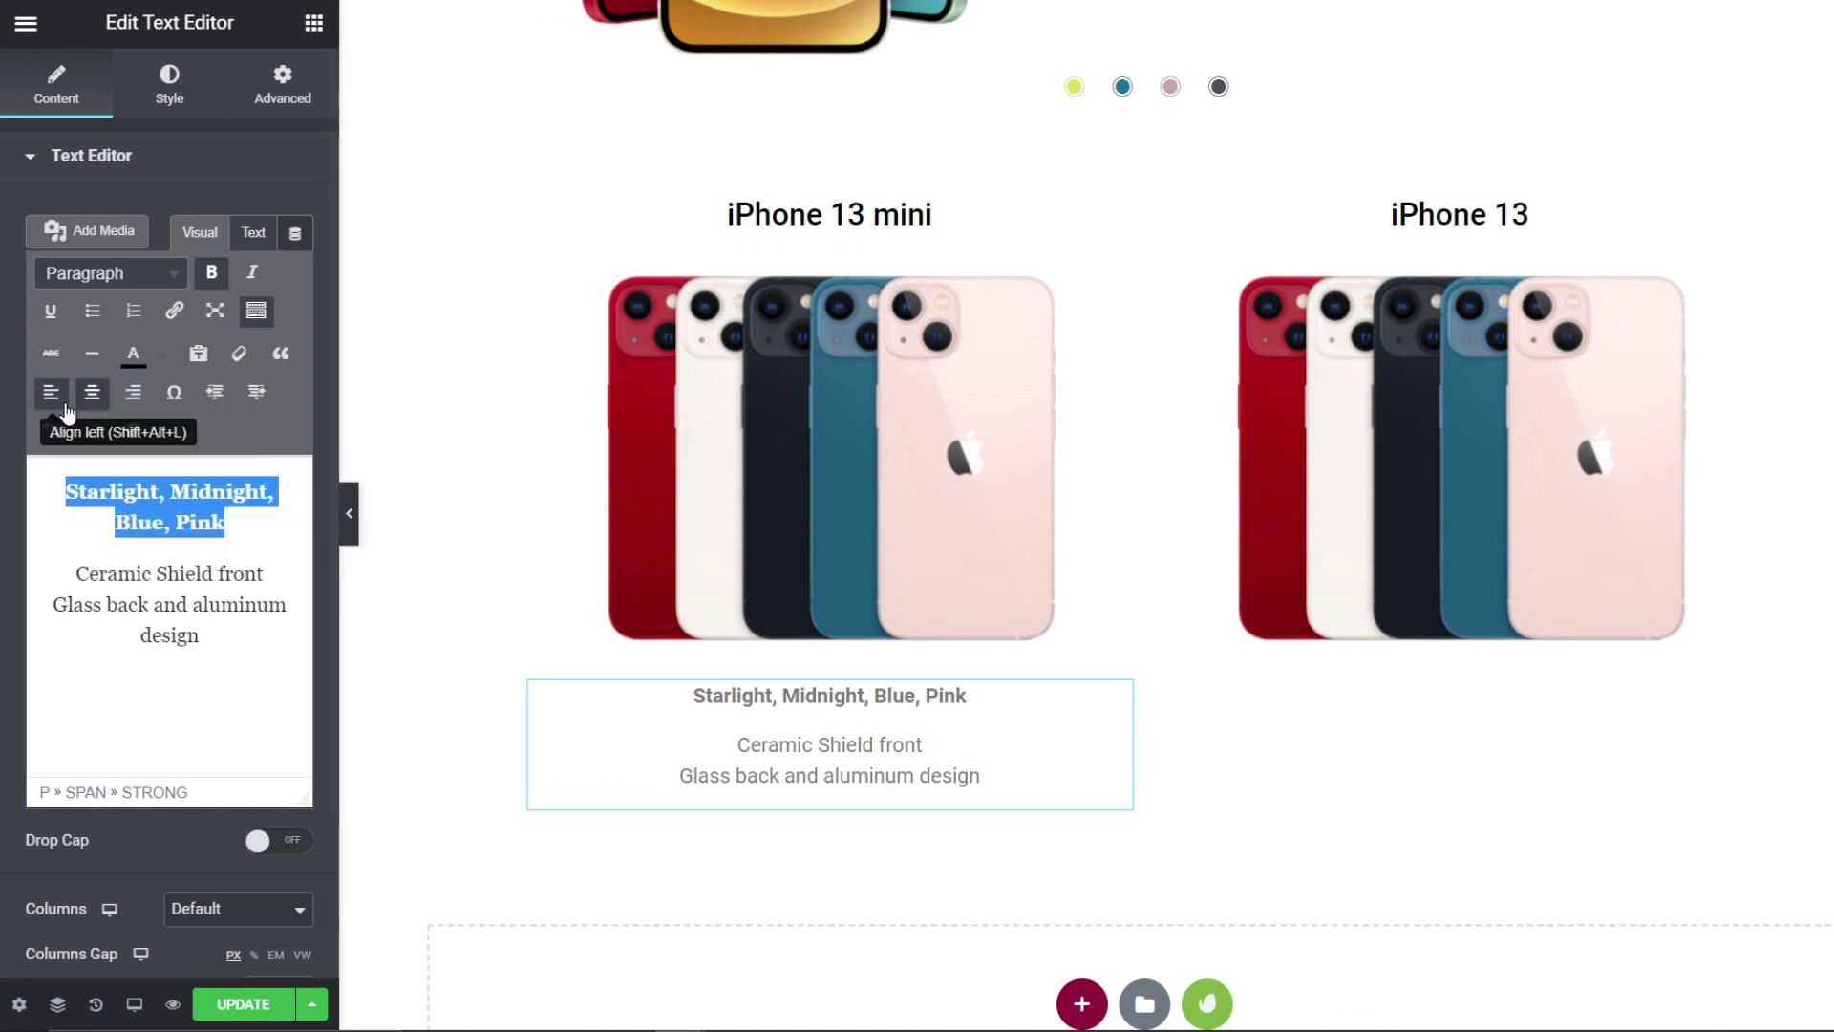
# Step: Duplicate the color names and Ceramic Shield text block and move the copy under the iPhone 13 image
pyautogui.click(224, 650)
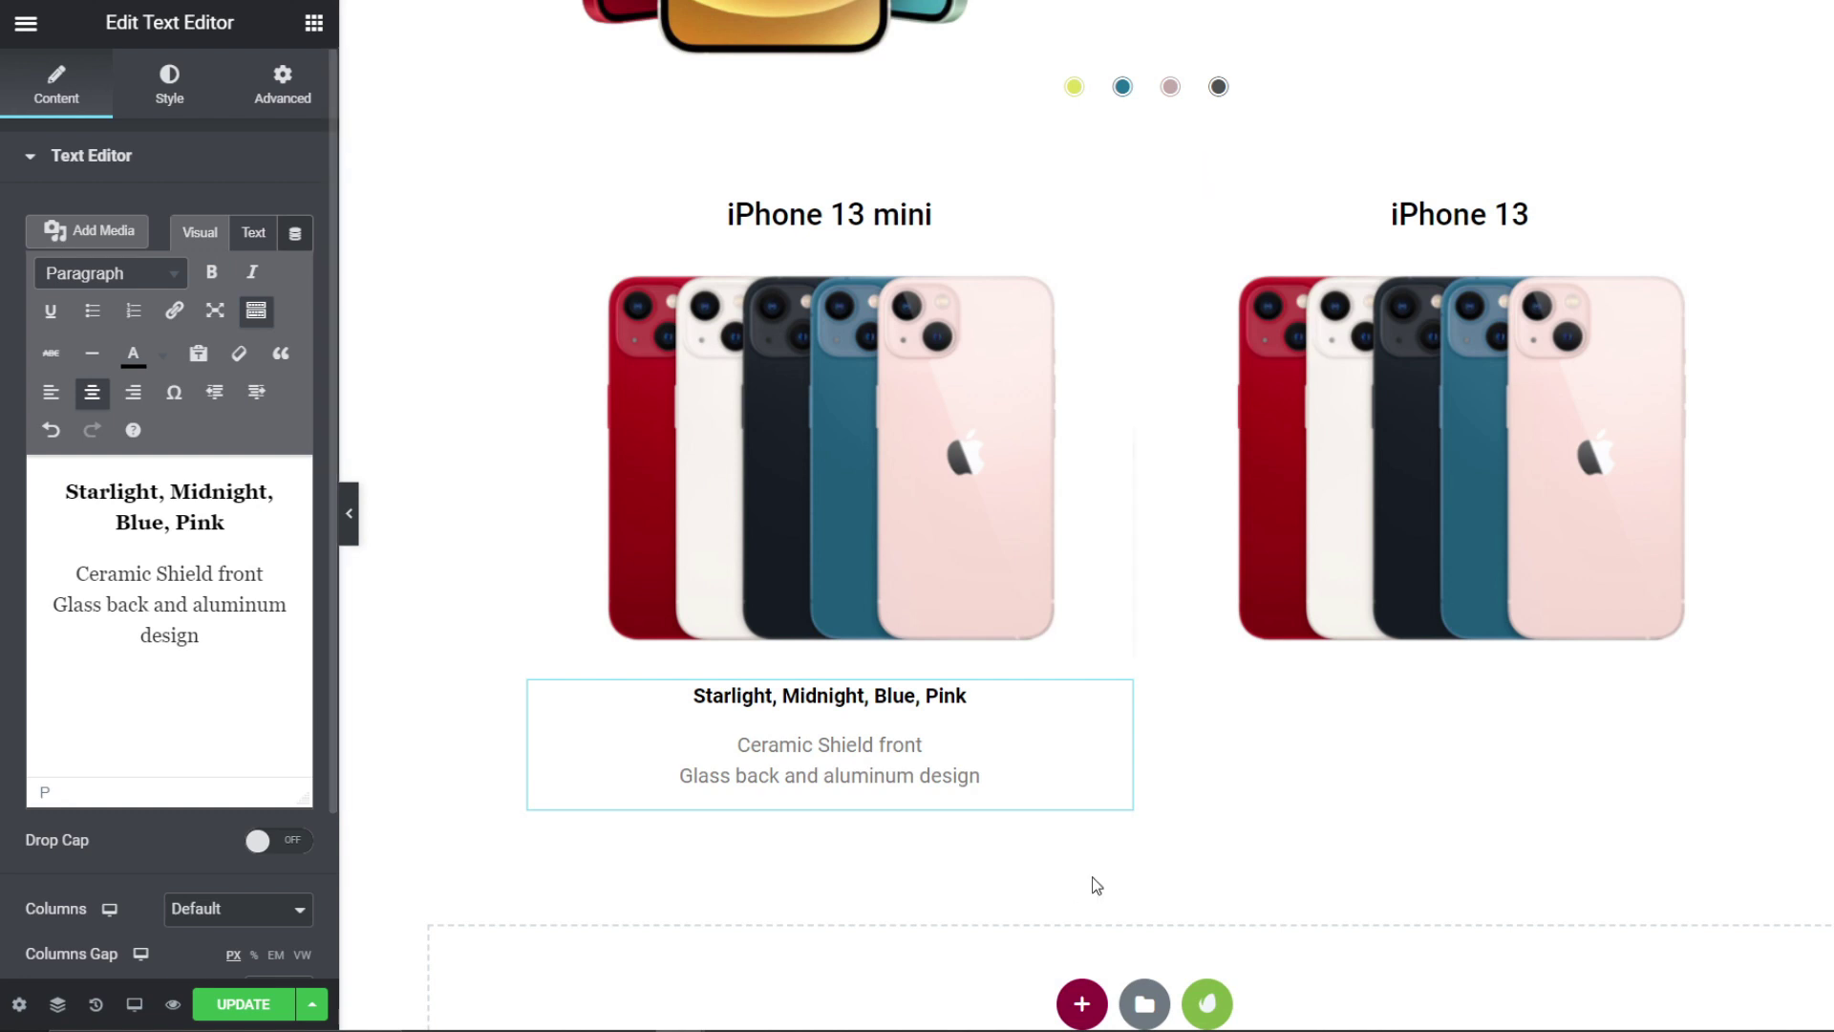
pyautogui.rightClick(1039, 793)
pyautogui.click(1105, 810)
pyautogui.moveTo(1106, 840); pyautogui.dragTo(1480, 665)
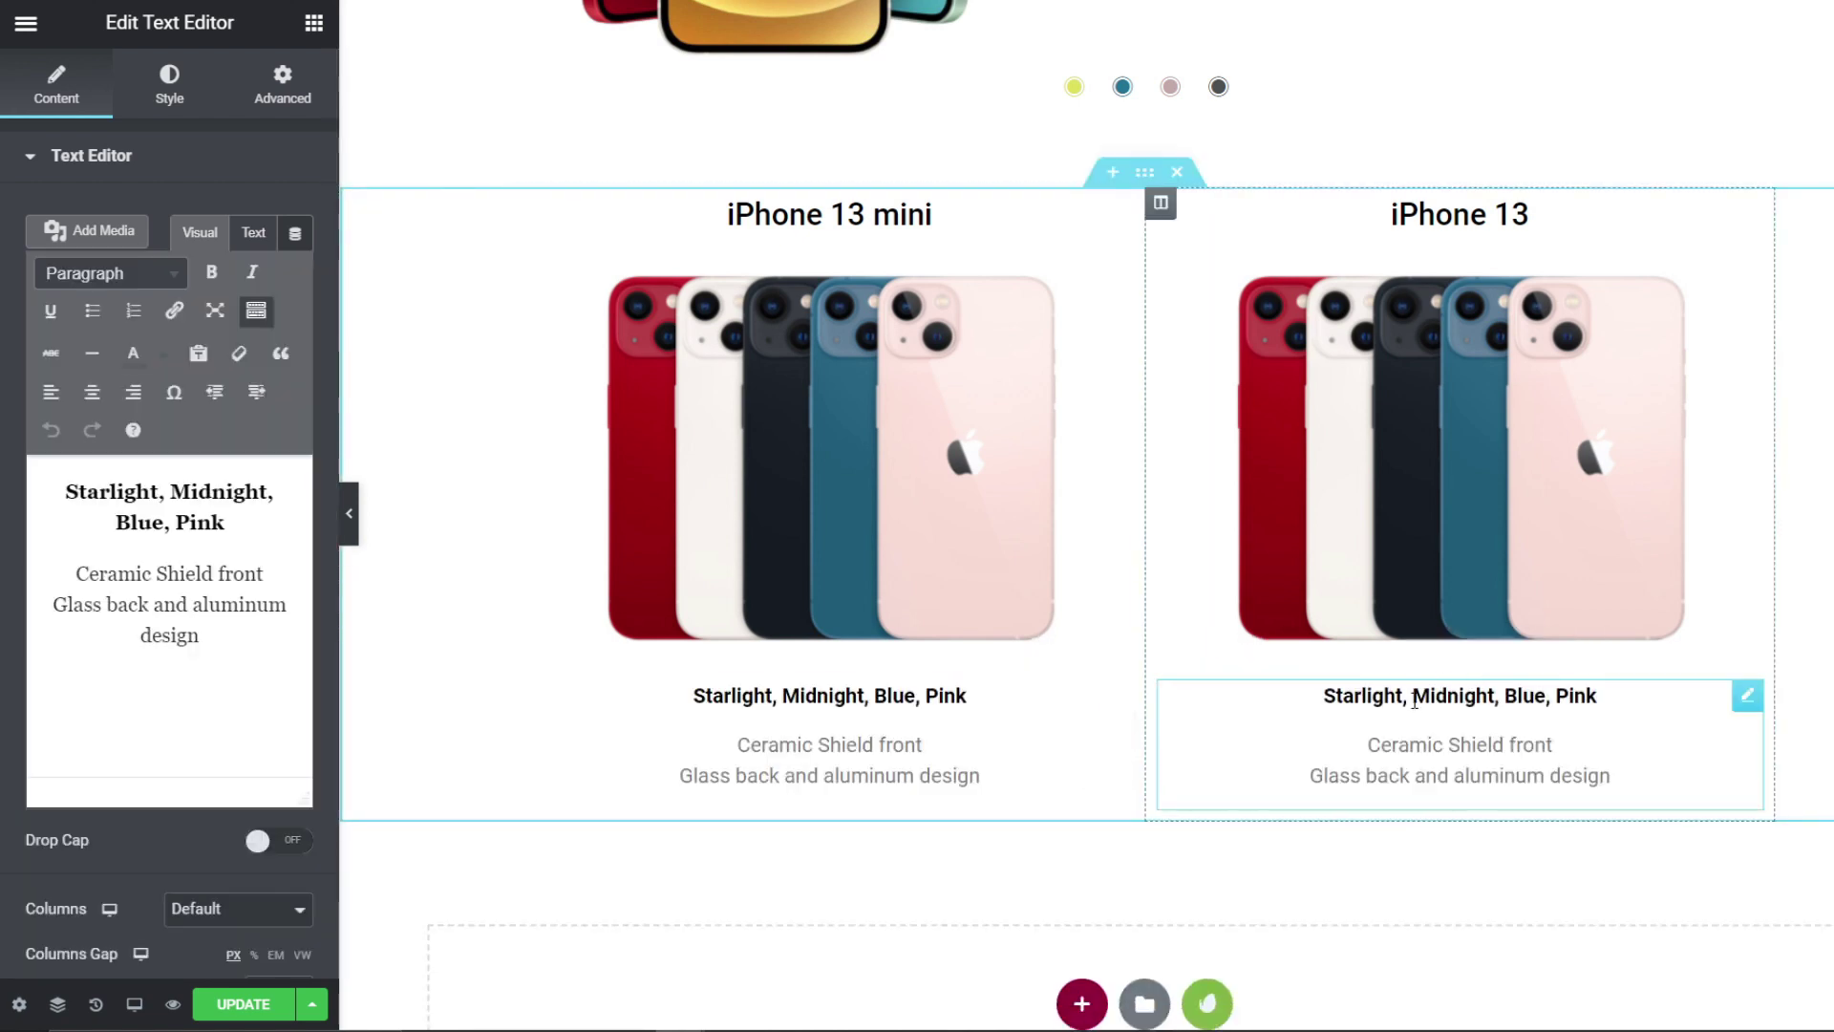
# Step: Add a button widget below the two iPhone columns and center it
pyautogui.scroll(-1, 1404, 726)
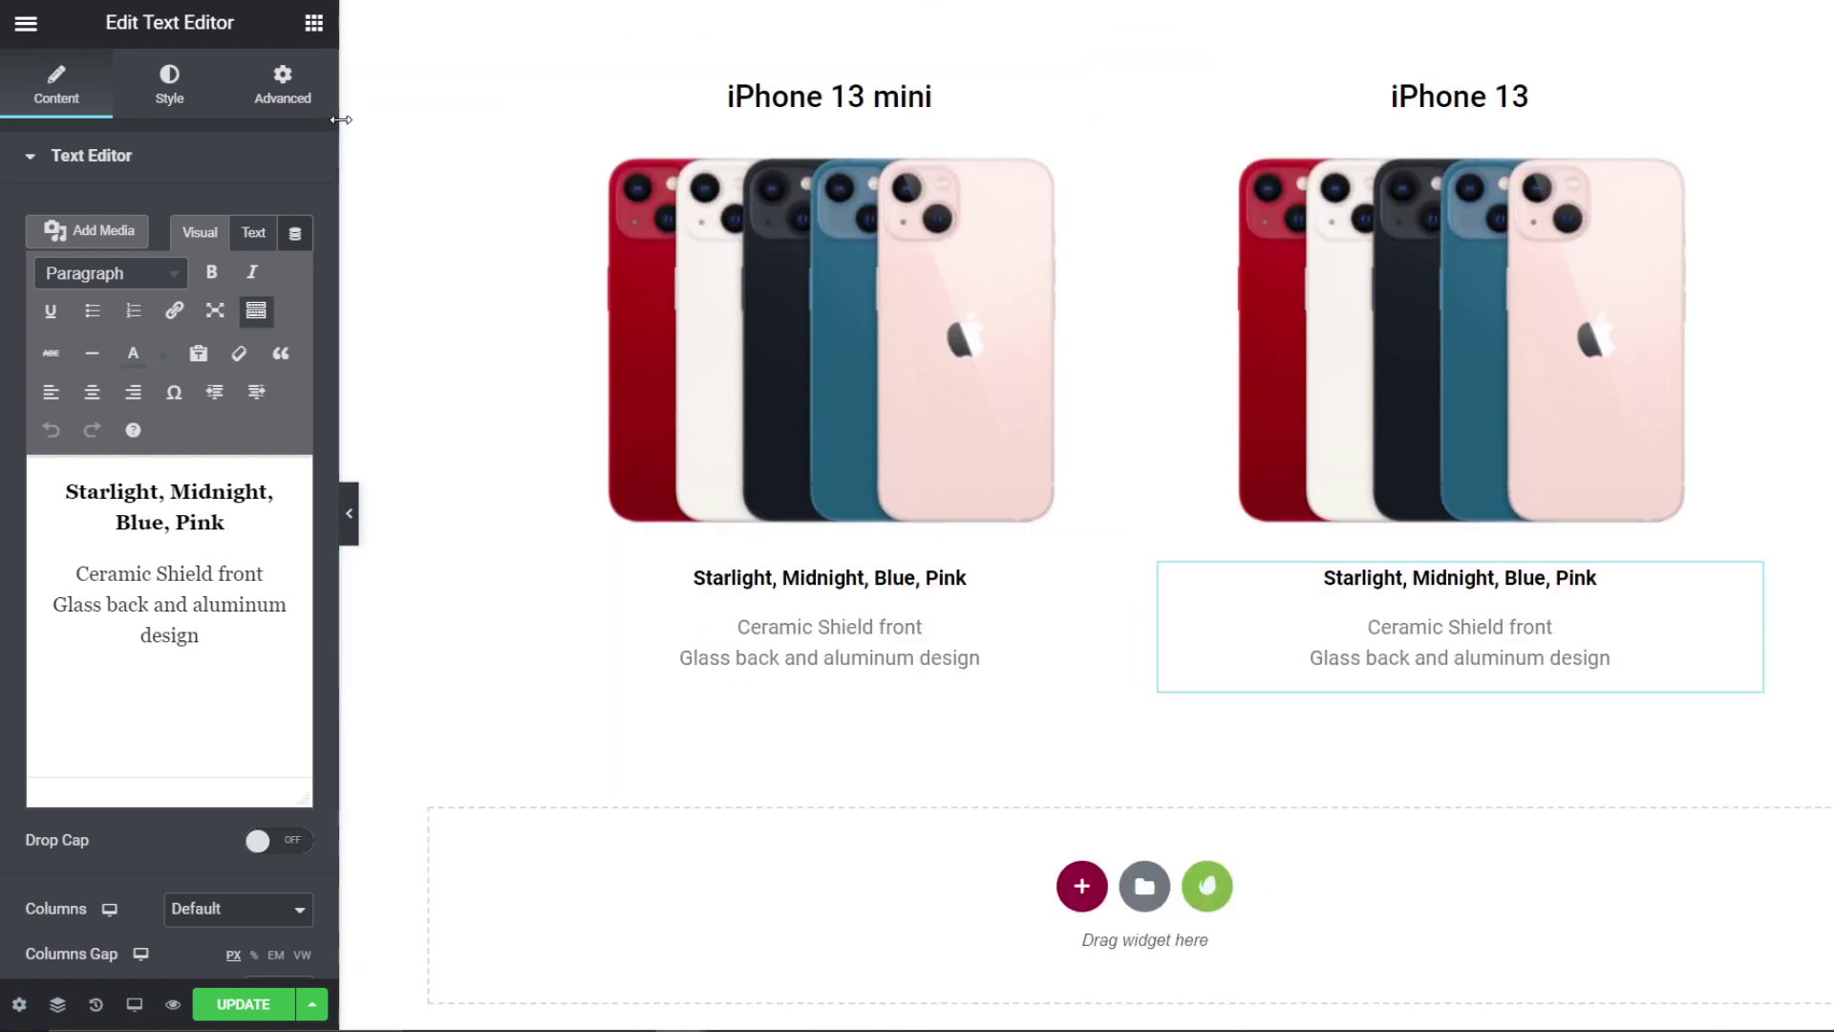
pyautogui.click(313, 22)
pyautogui.moveTo(256, 506); pyautogui.dragTo(925, 879)
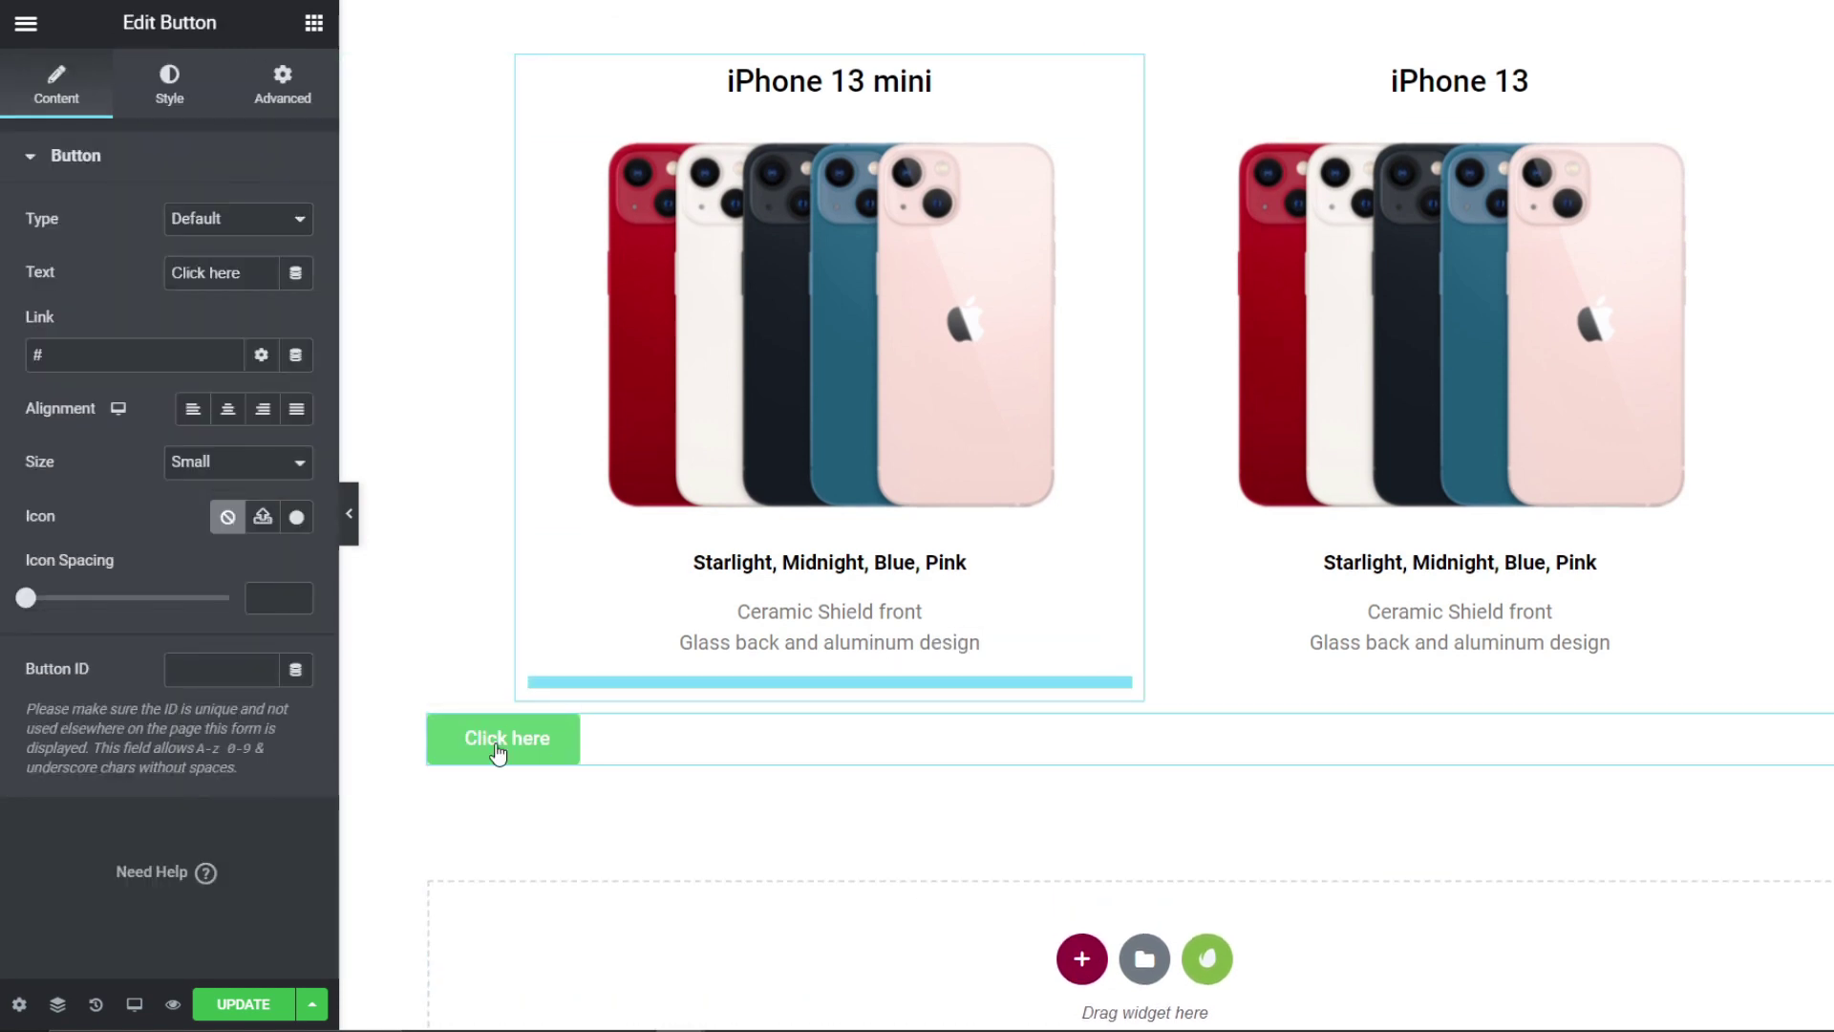
pyautogui.click(227, 407)
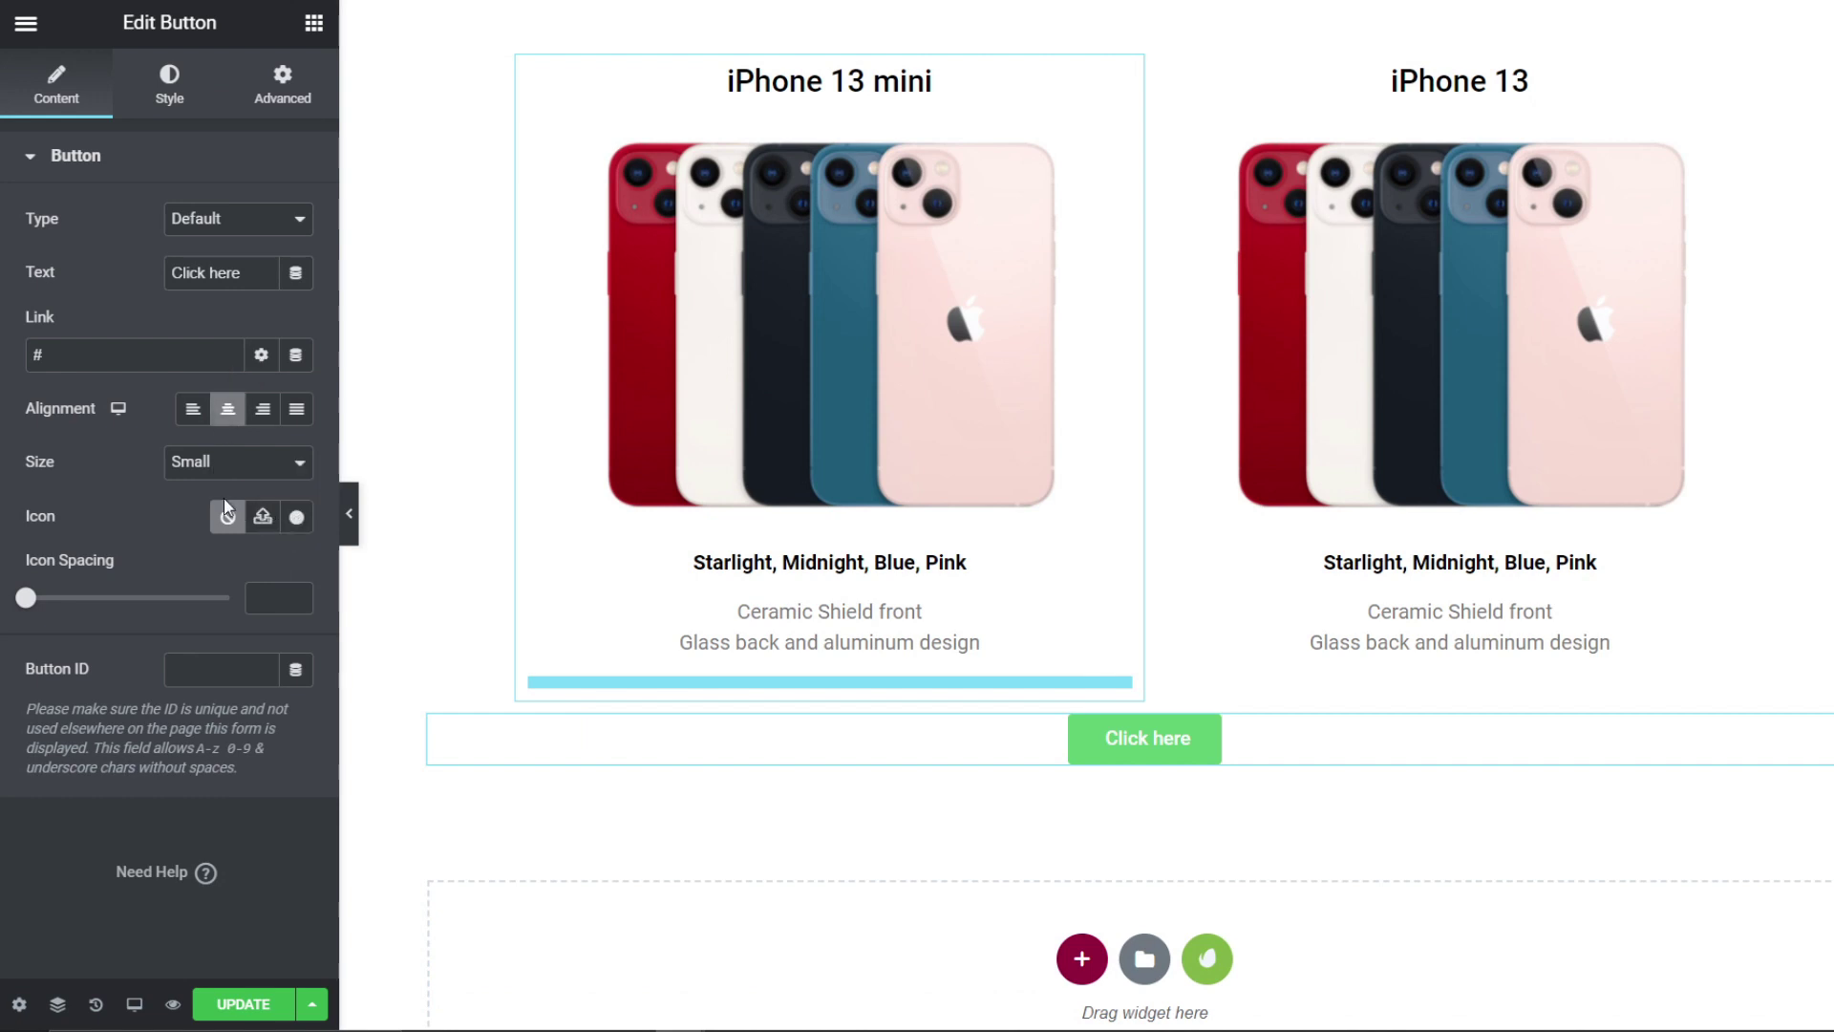
# Step: Give the button an Angle right icon from the icon library, positioned after the text
pyautogui.click(297, 518)
pyautogui.scroll(-2, 1221, 536)
pyautogui.scroll(2, 1223, 554)
pyautogui.scroll(-15, 1222, 573)
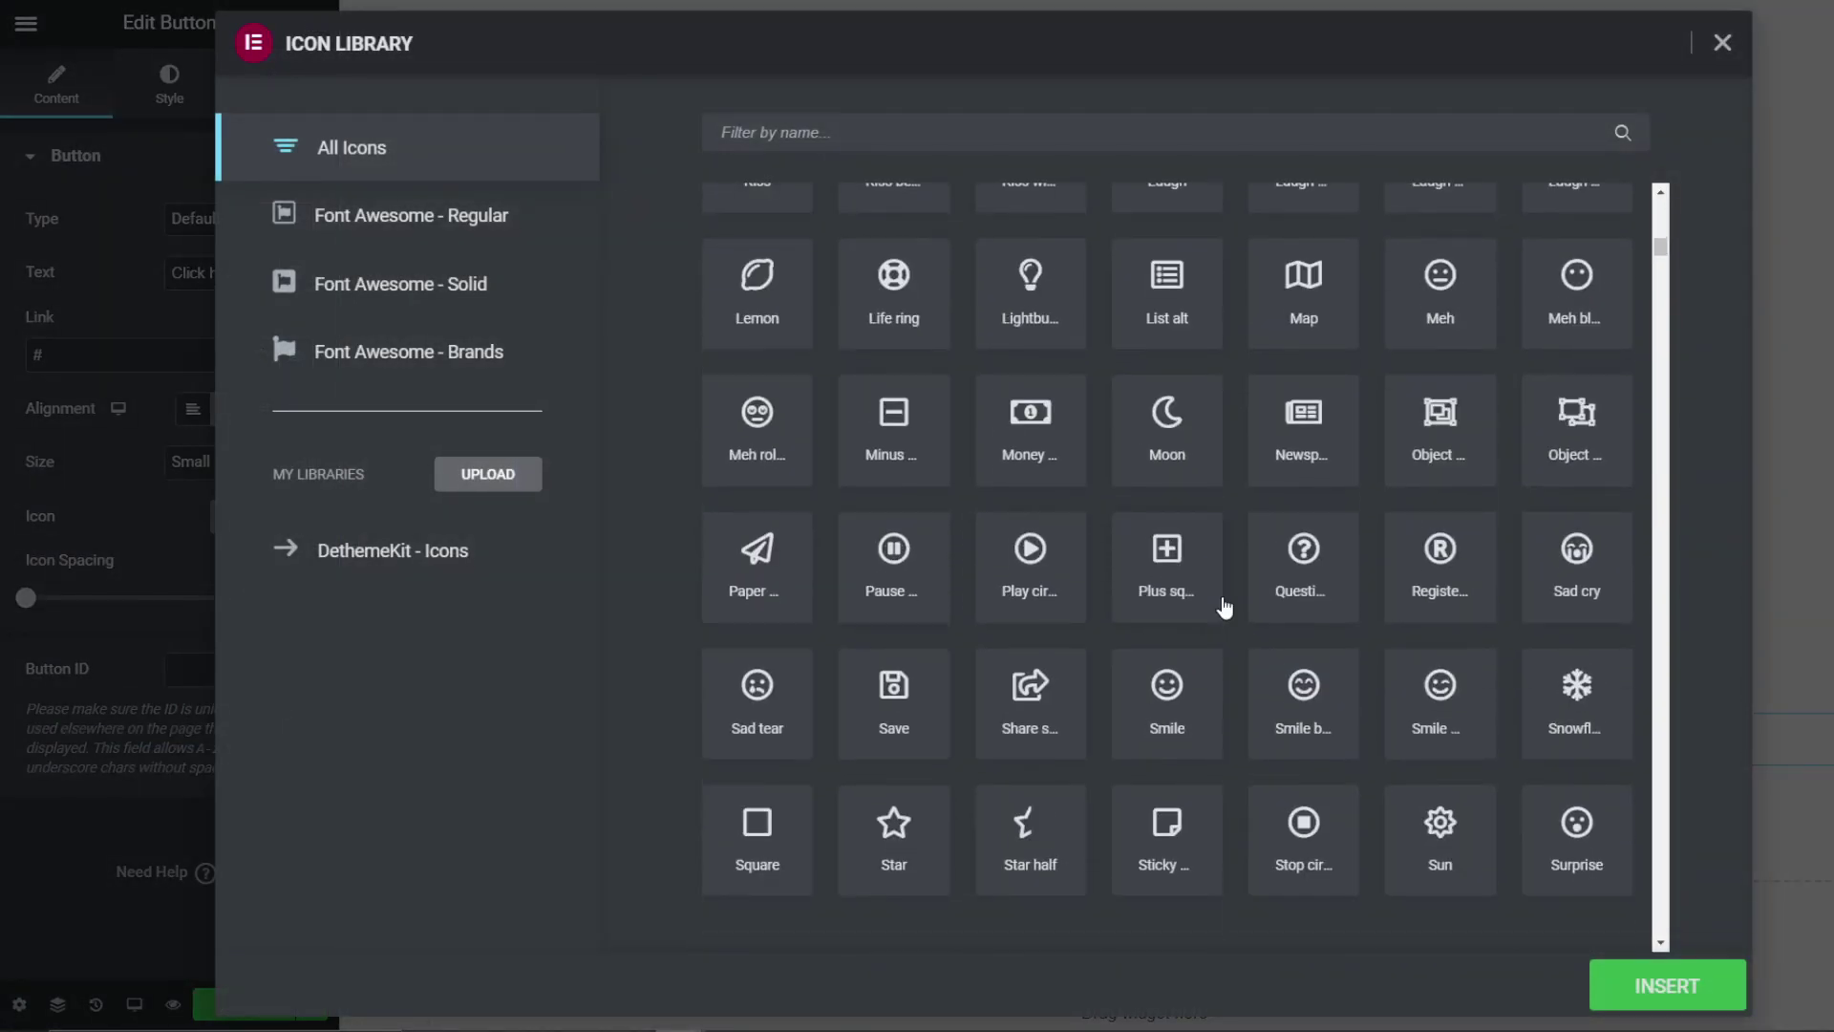
pyautogui.scroll(-5, 1225, 607)
pyautogui.click(1029, 902)
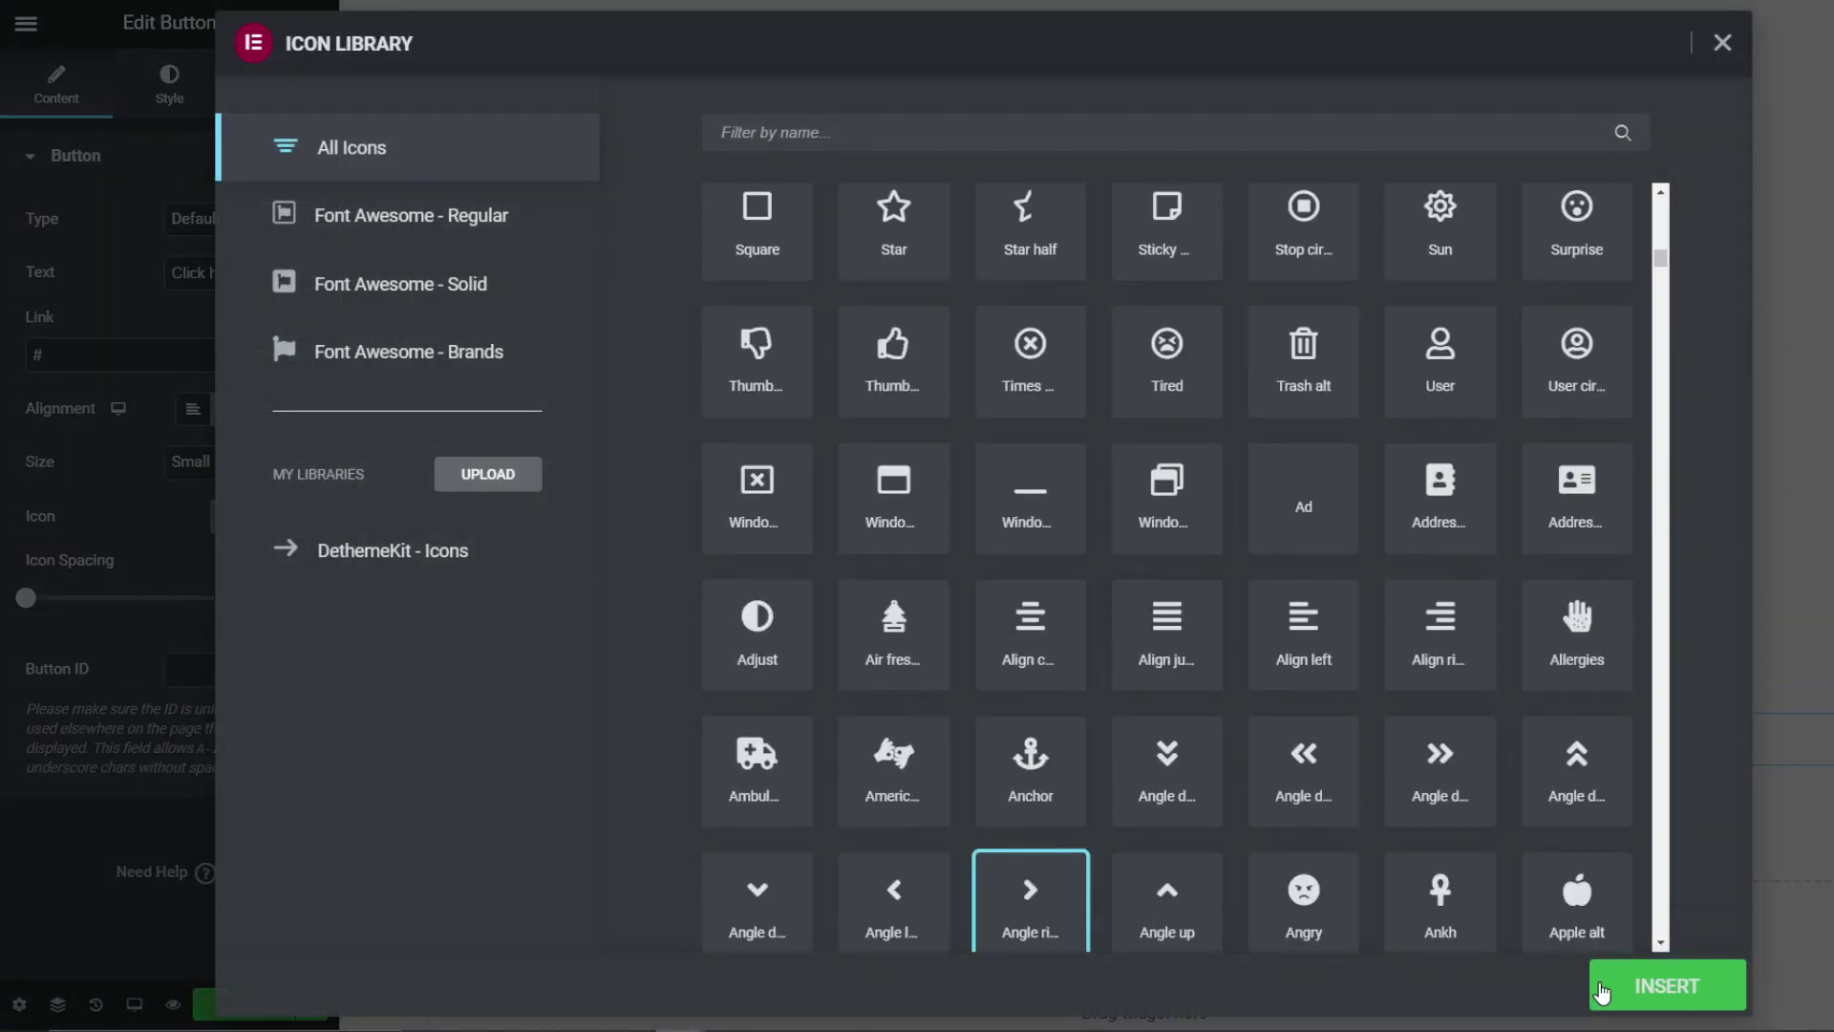
pyautogui.click(1612, 992)
pyautogui.click(250, 569)
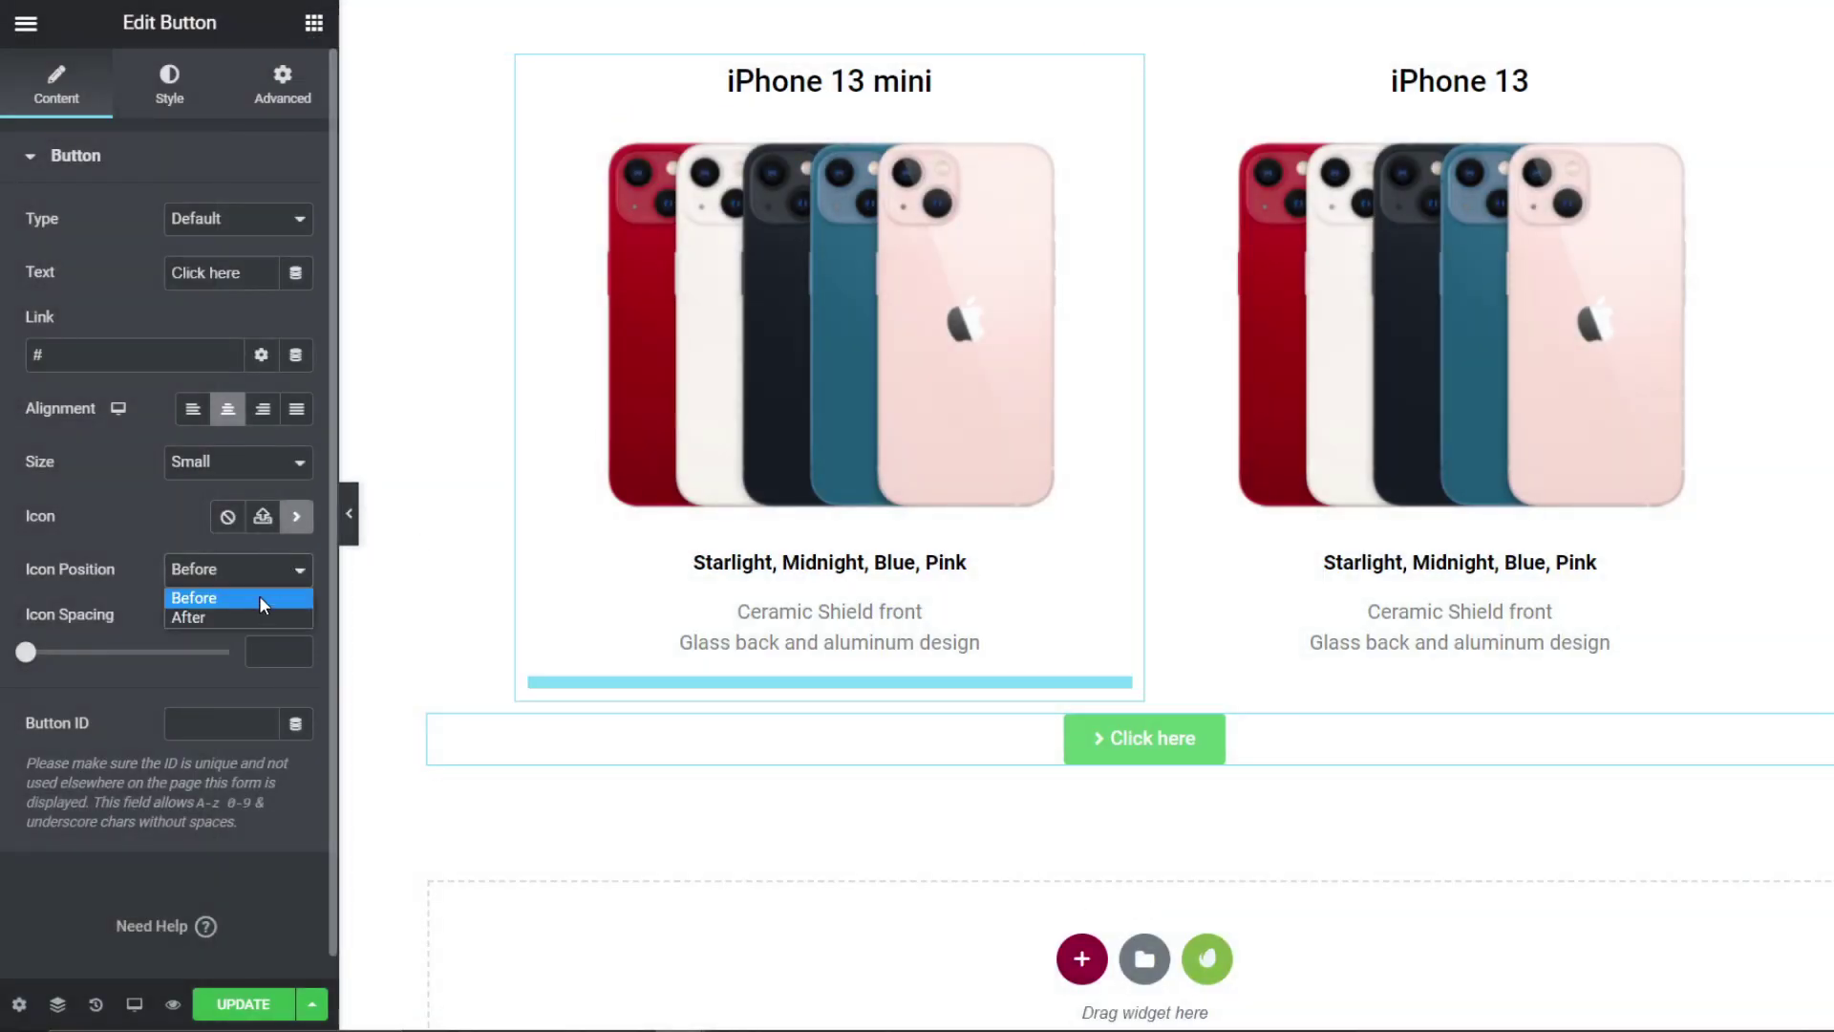
pyautogui.click(249, 615)
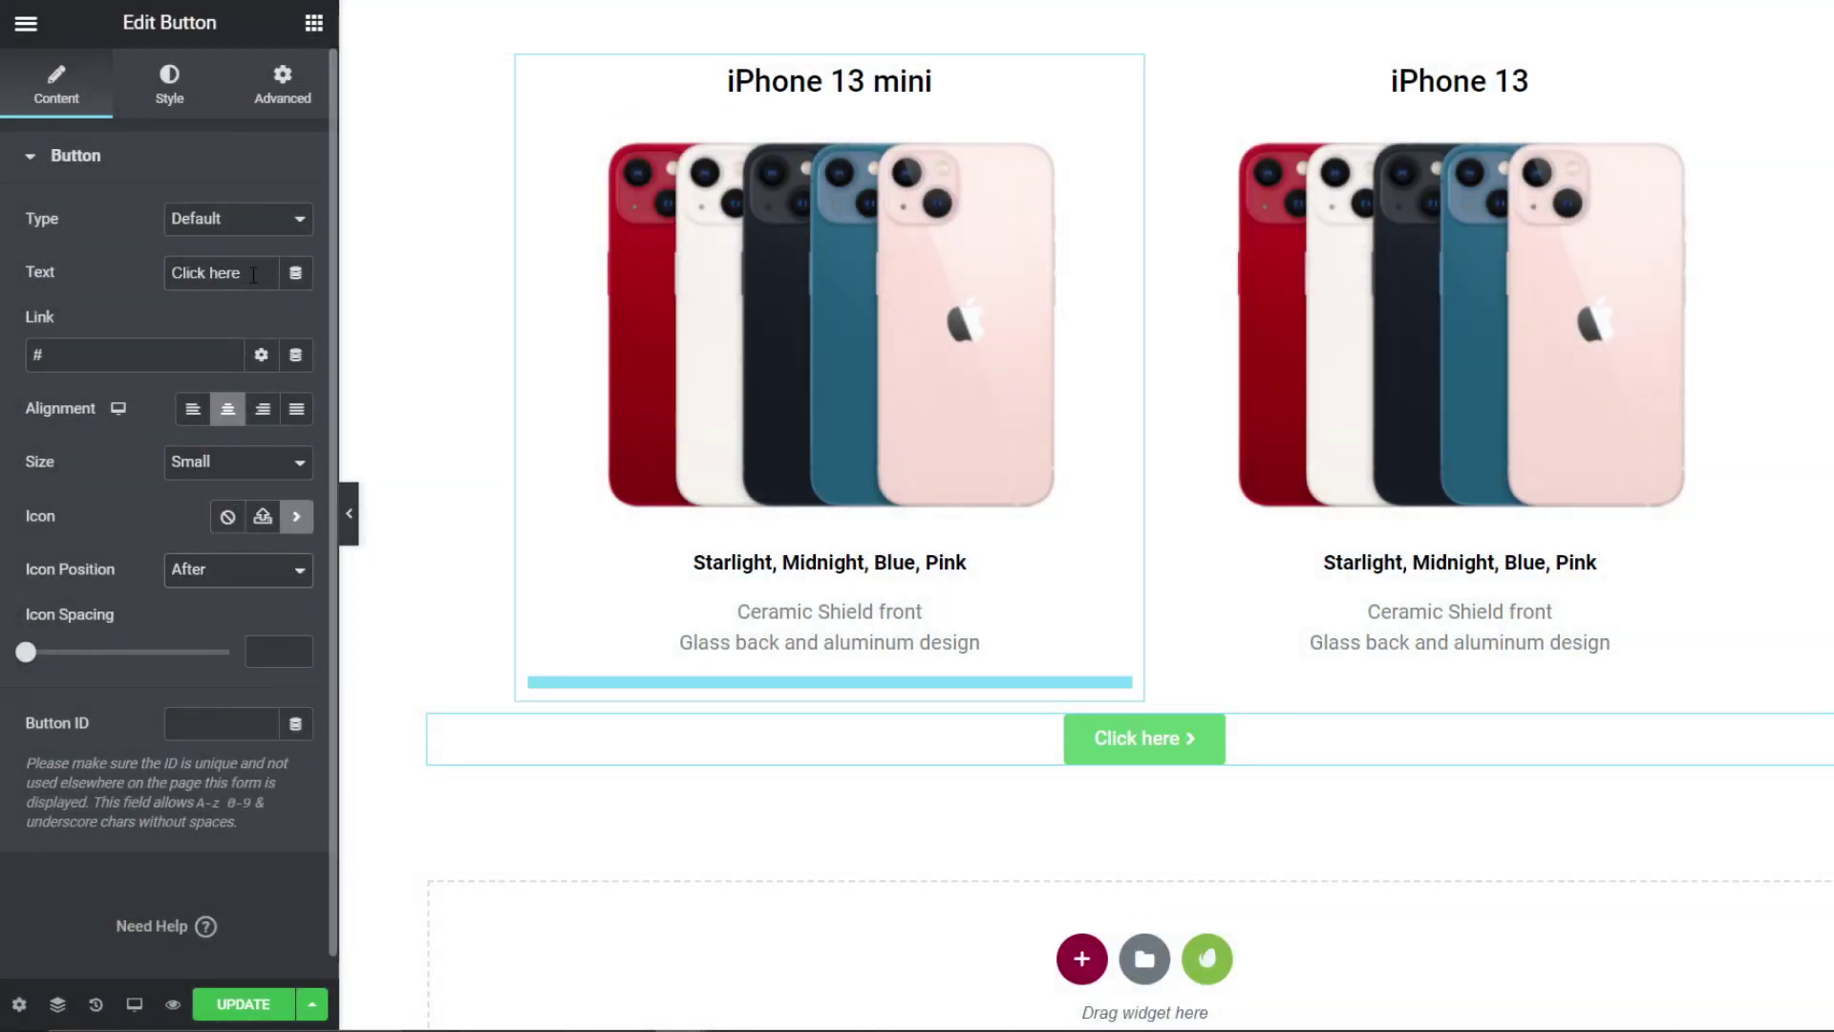
# Step: Label the button "Detail Fitur" and set its background color to black
pyautogui.write('Deta')
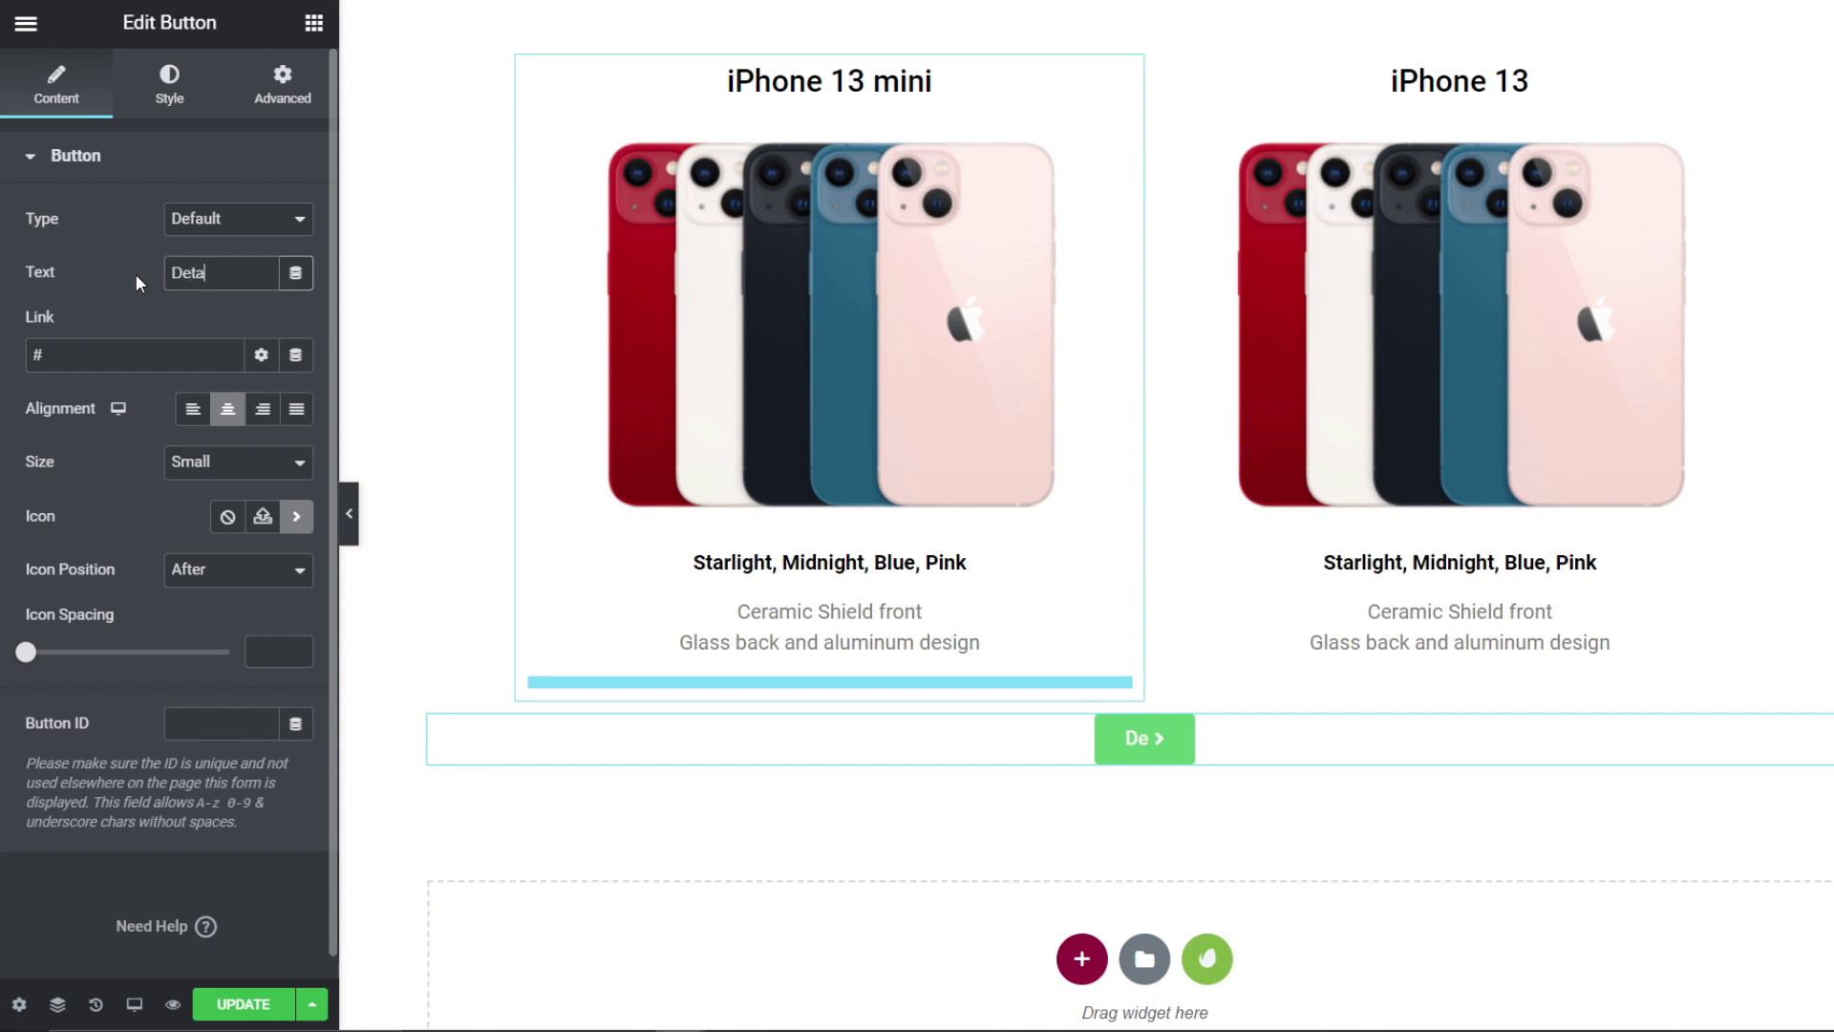
pyautogui.write('il Fitur')
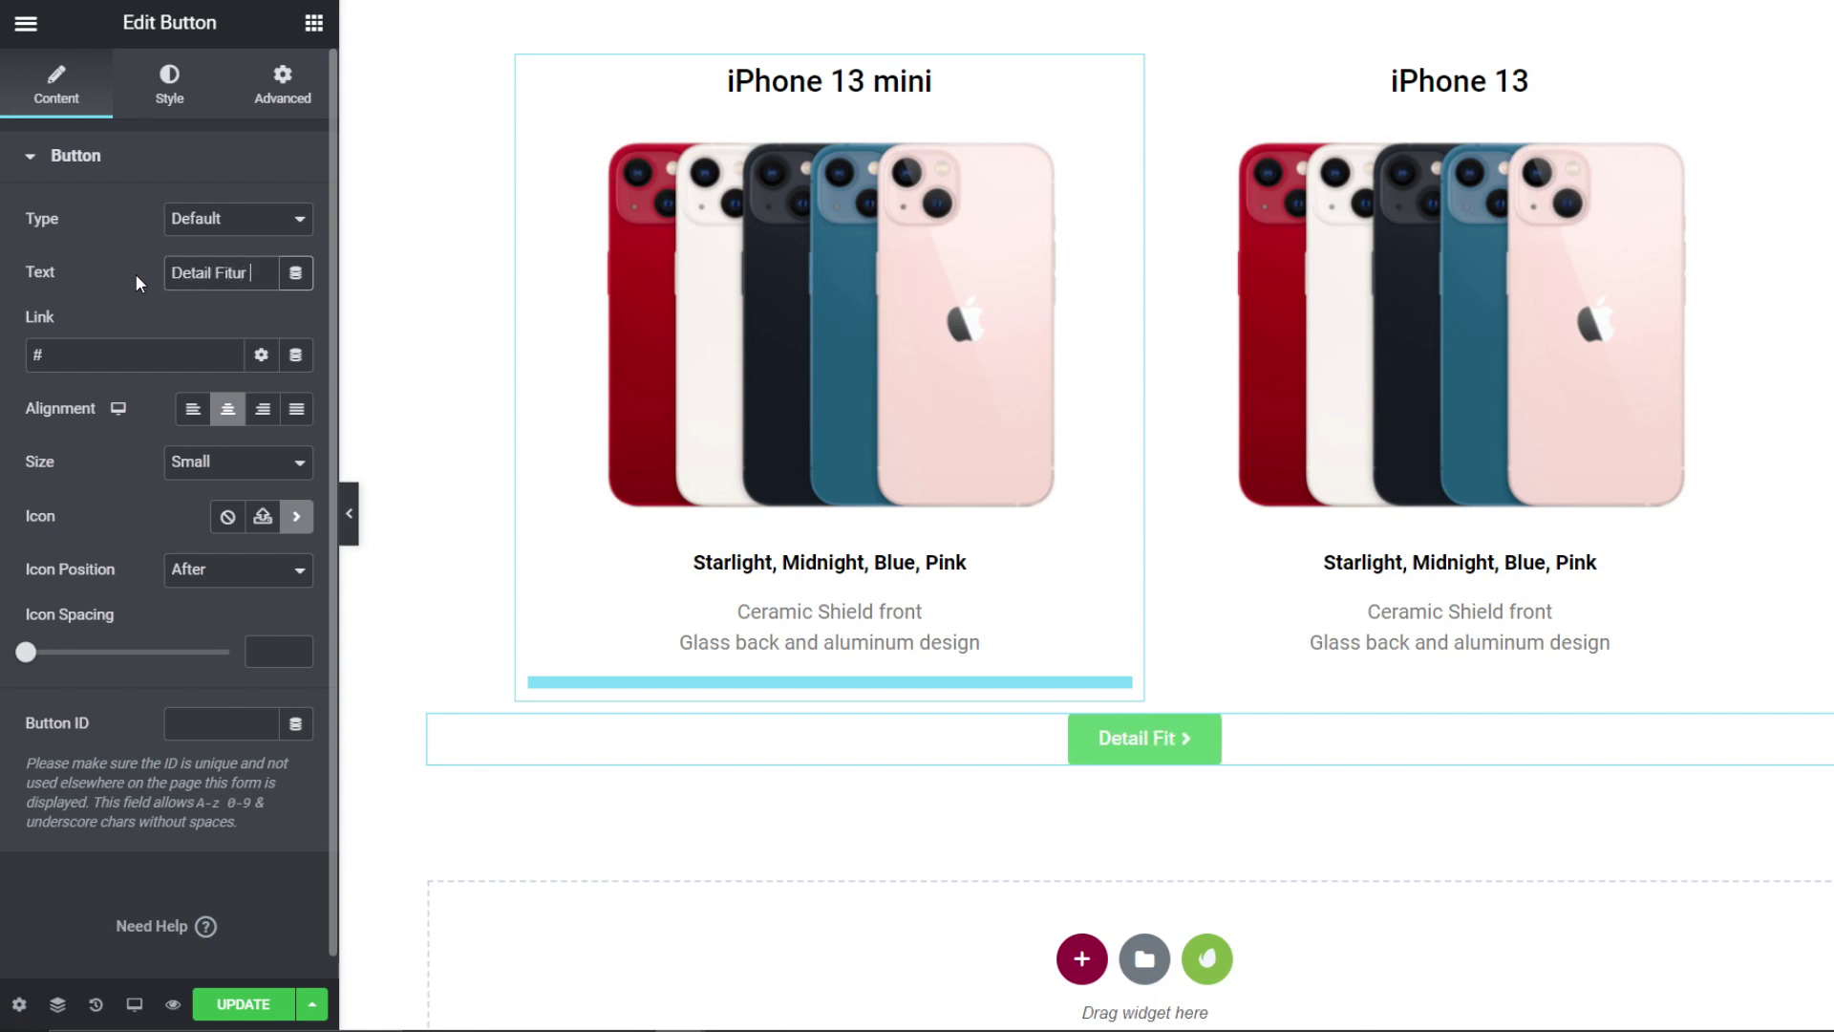
pyautogui.click(164, 80)
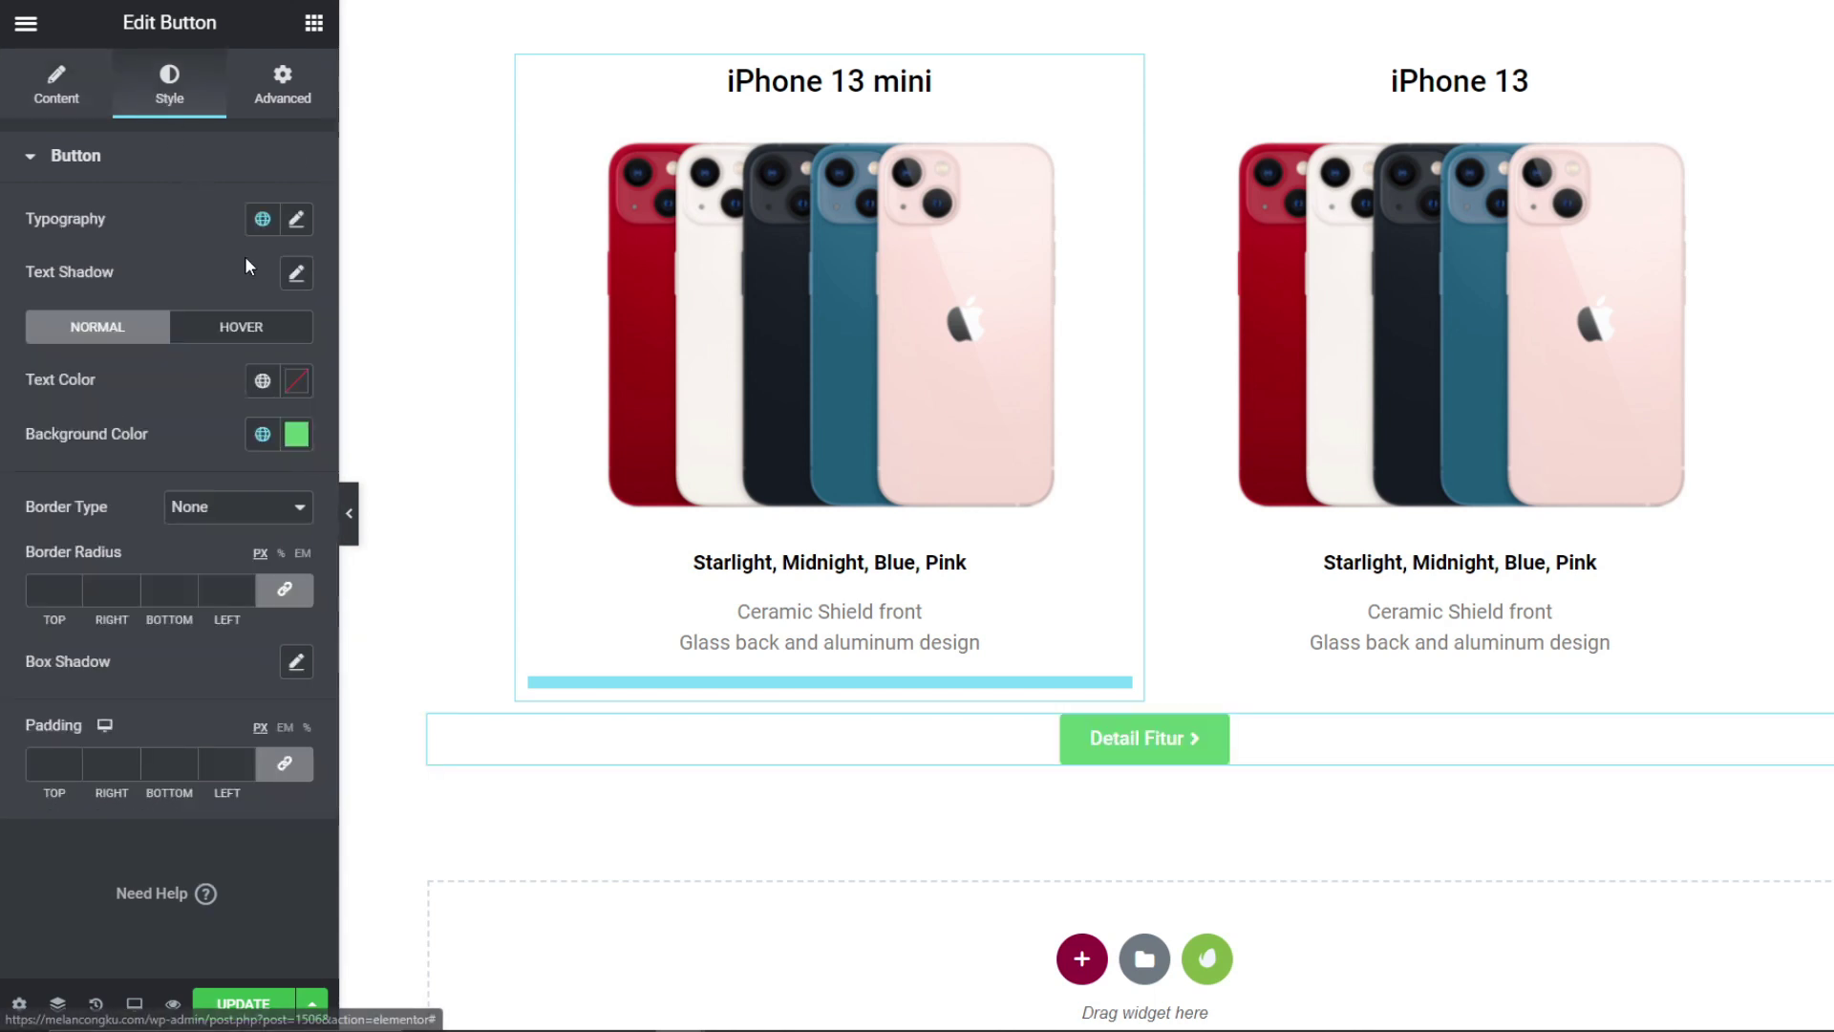
pyautogui.click(292, 437)
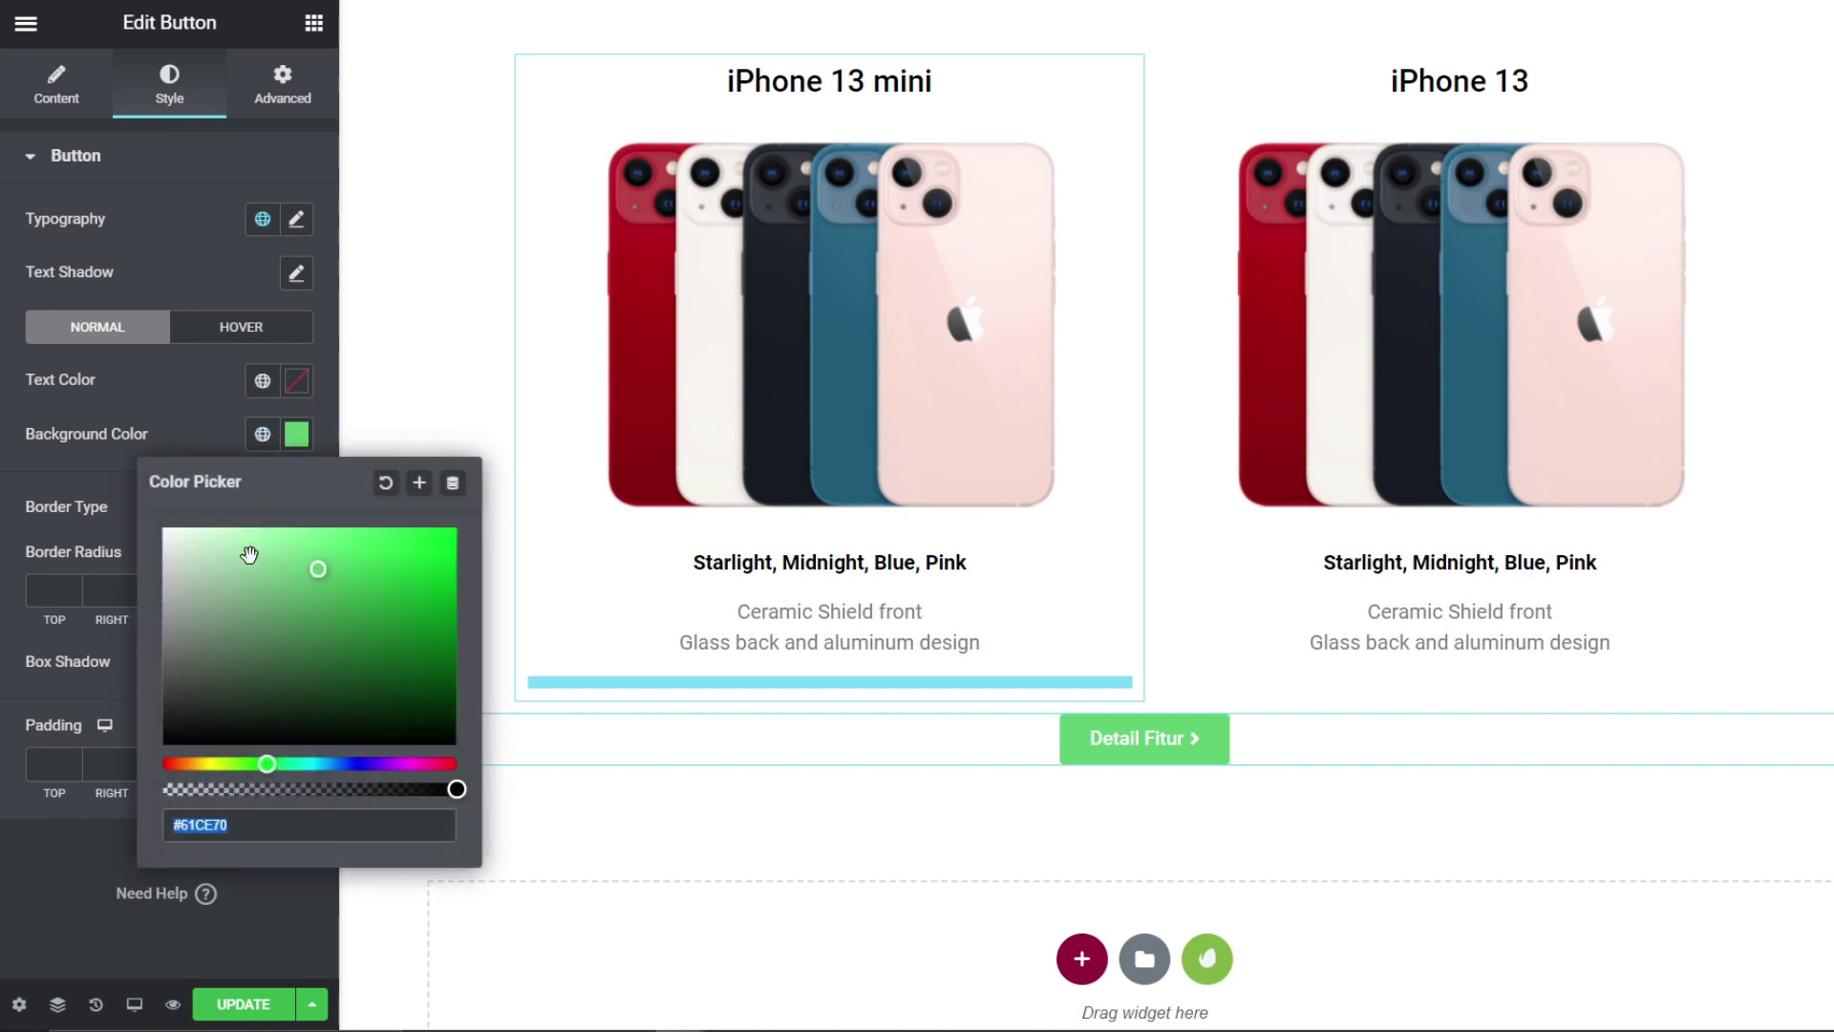
pyautogui.moveTo(245, 544); pyautogui.dragTo(153, 745)
pyautogui.click(177, 382)
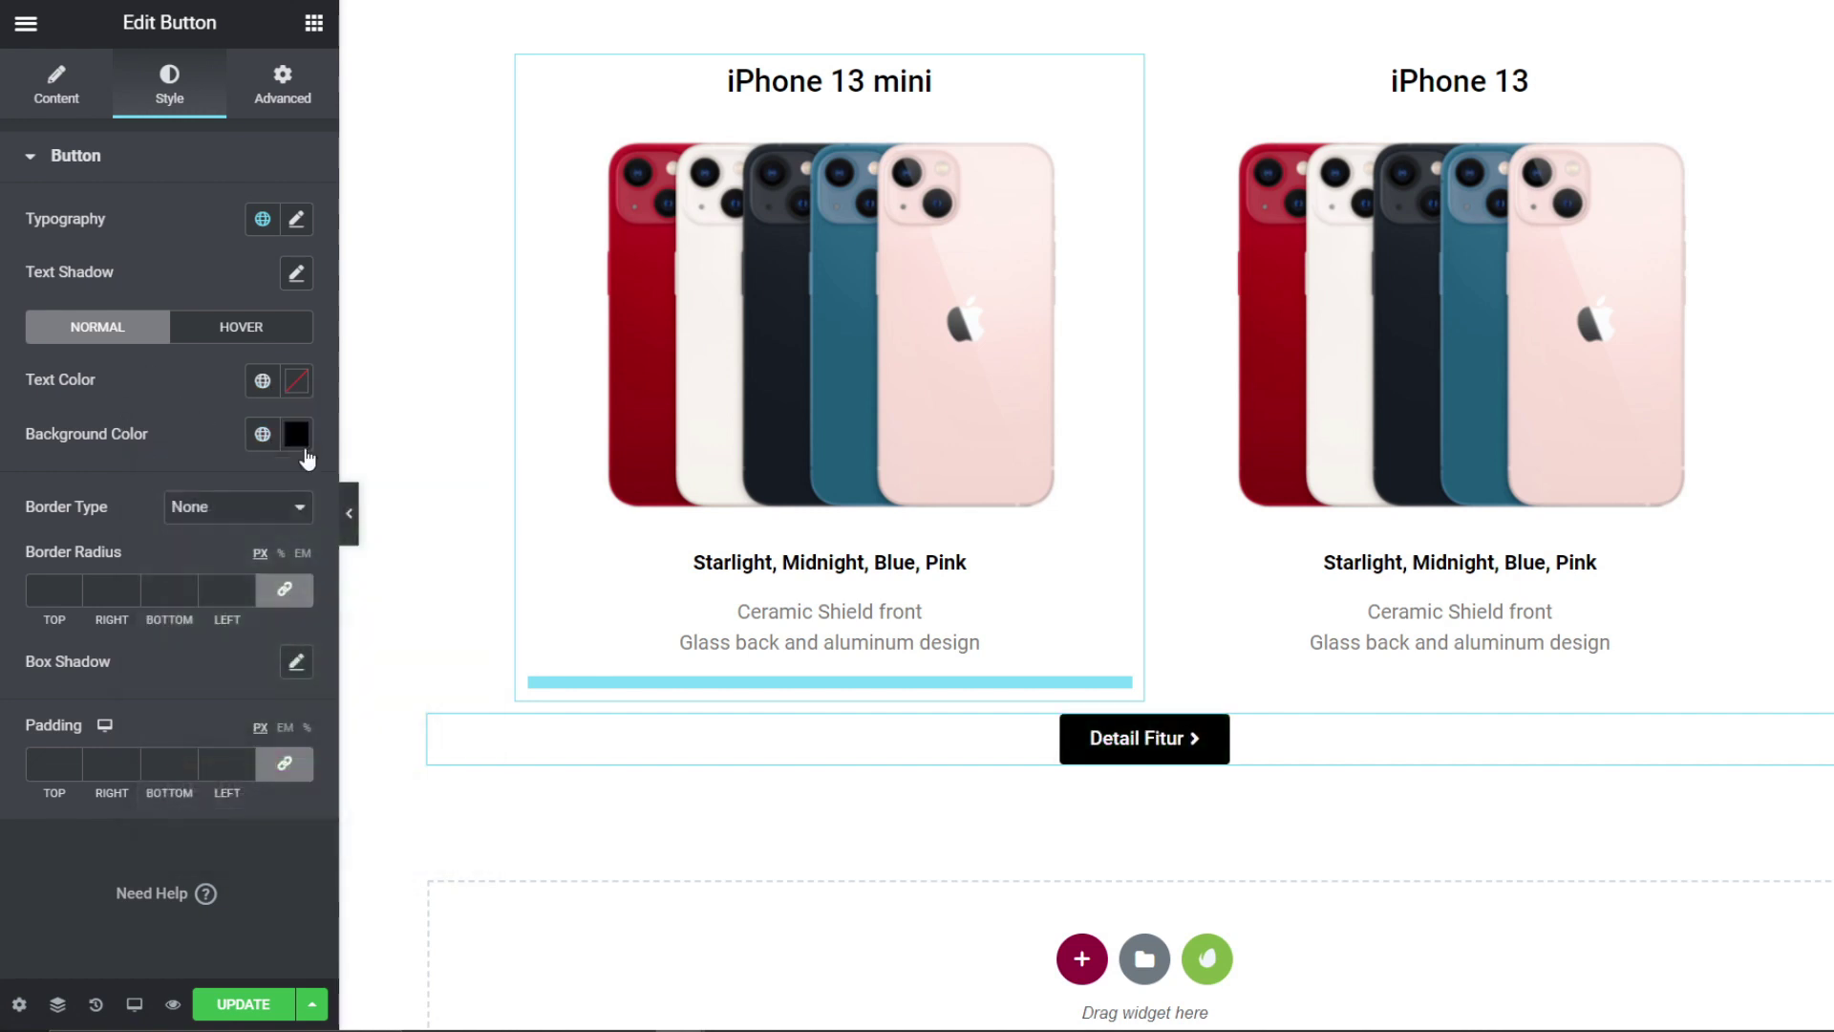
# Step: Preview the iPhone 13 section at full width and compare it with the reference page down to the "Deck it out." cards
pyautogui.click(360, 513)
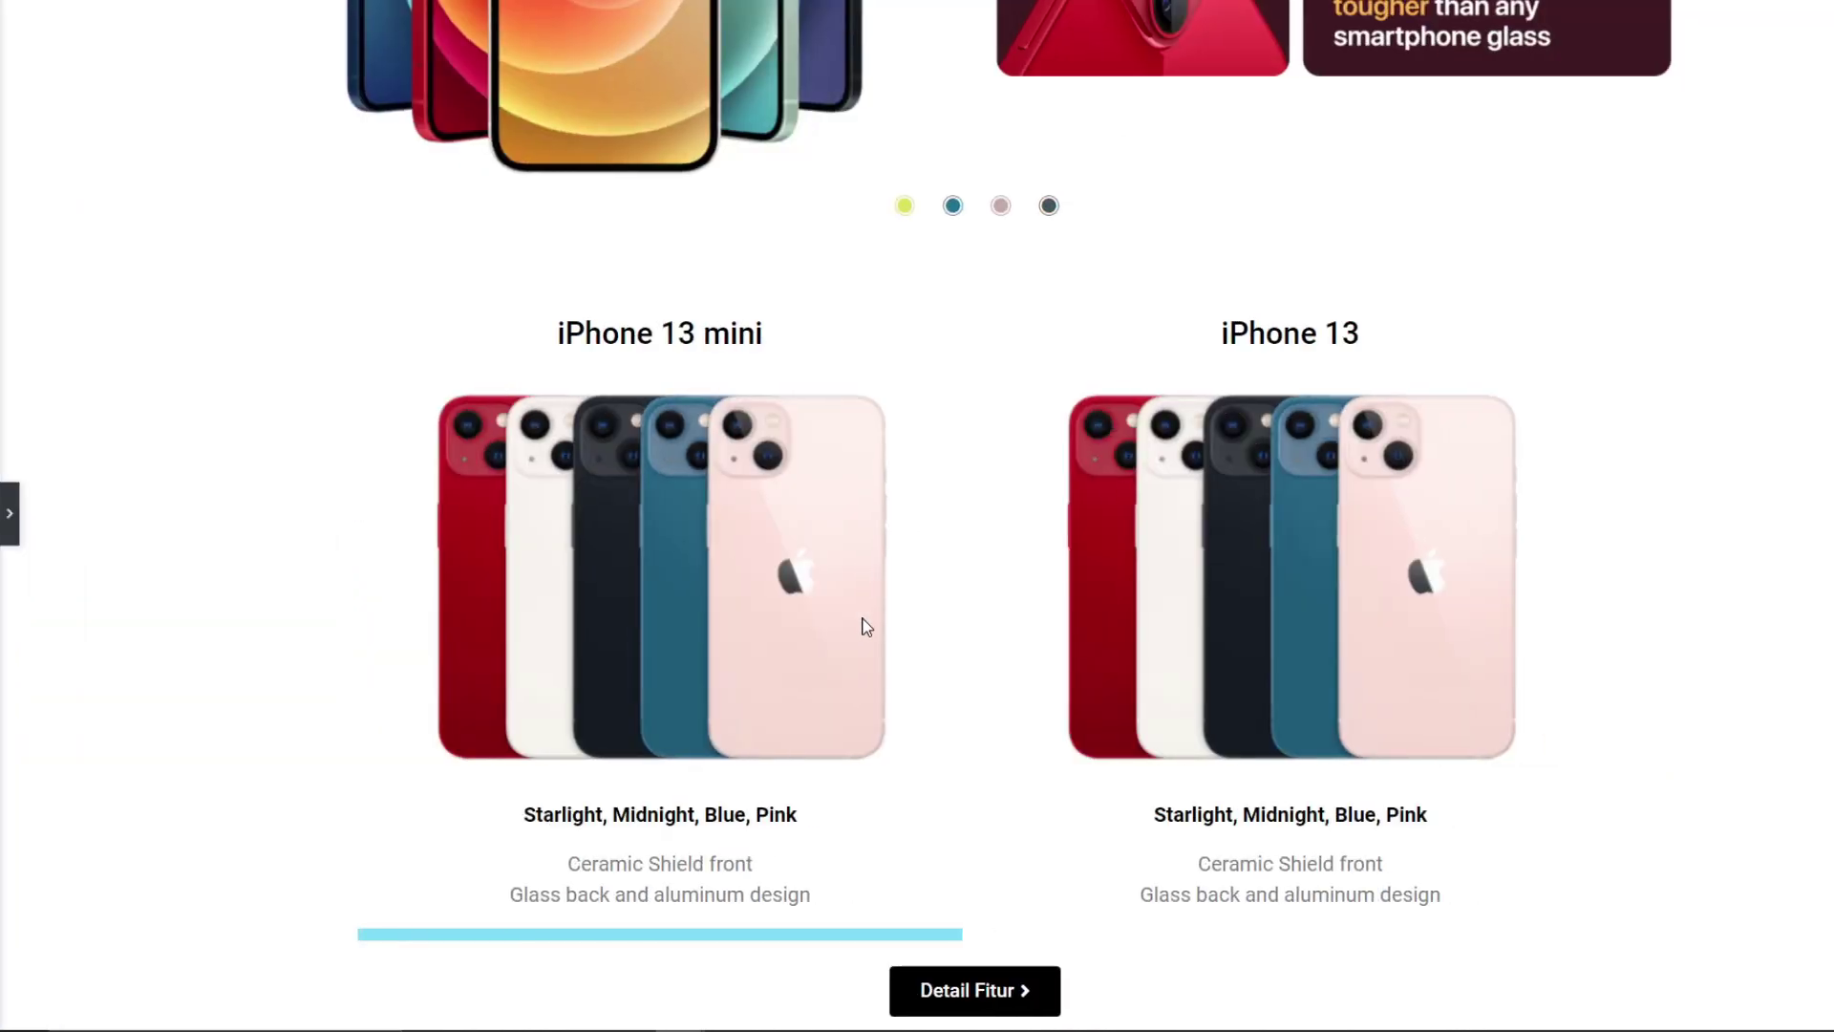
pyautogui.click(7, 512)
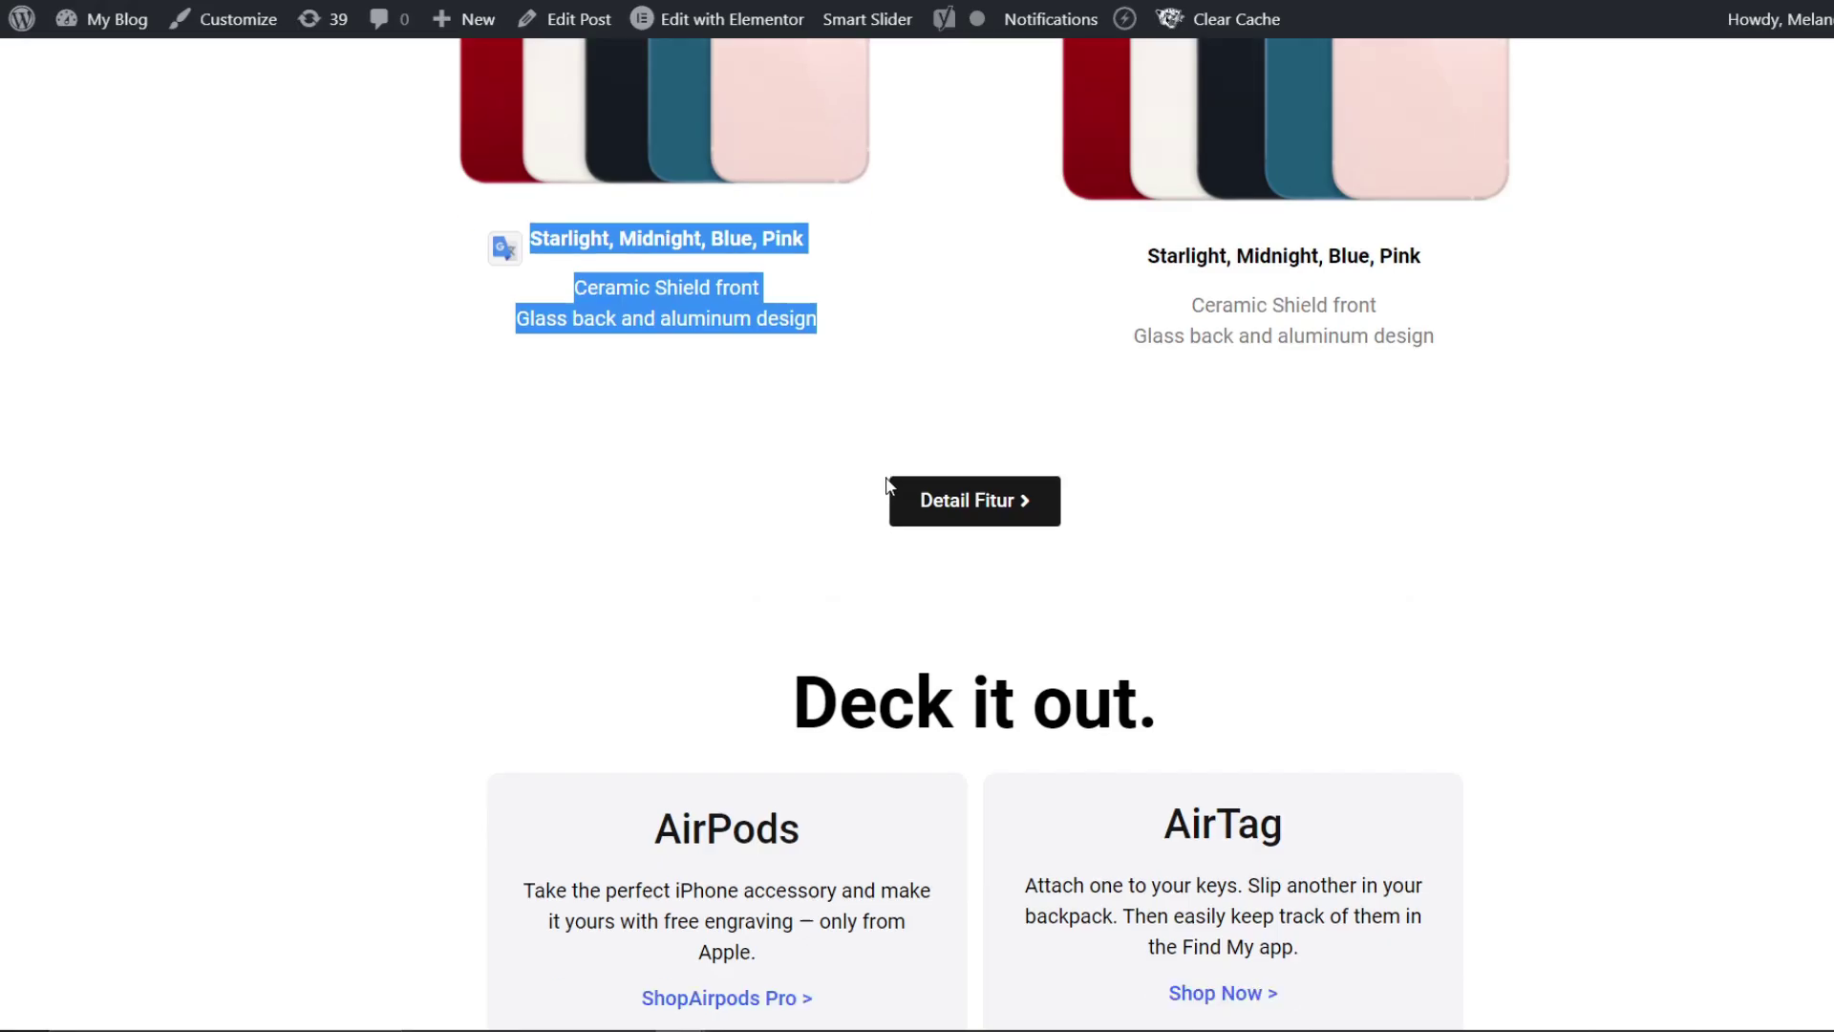
pyautogui.scroll(-5, 884, 483)
pyautogui.scroll(-2, 731, 298)
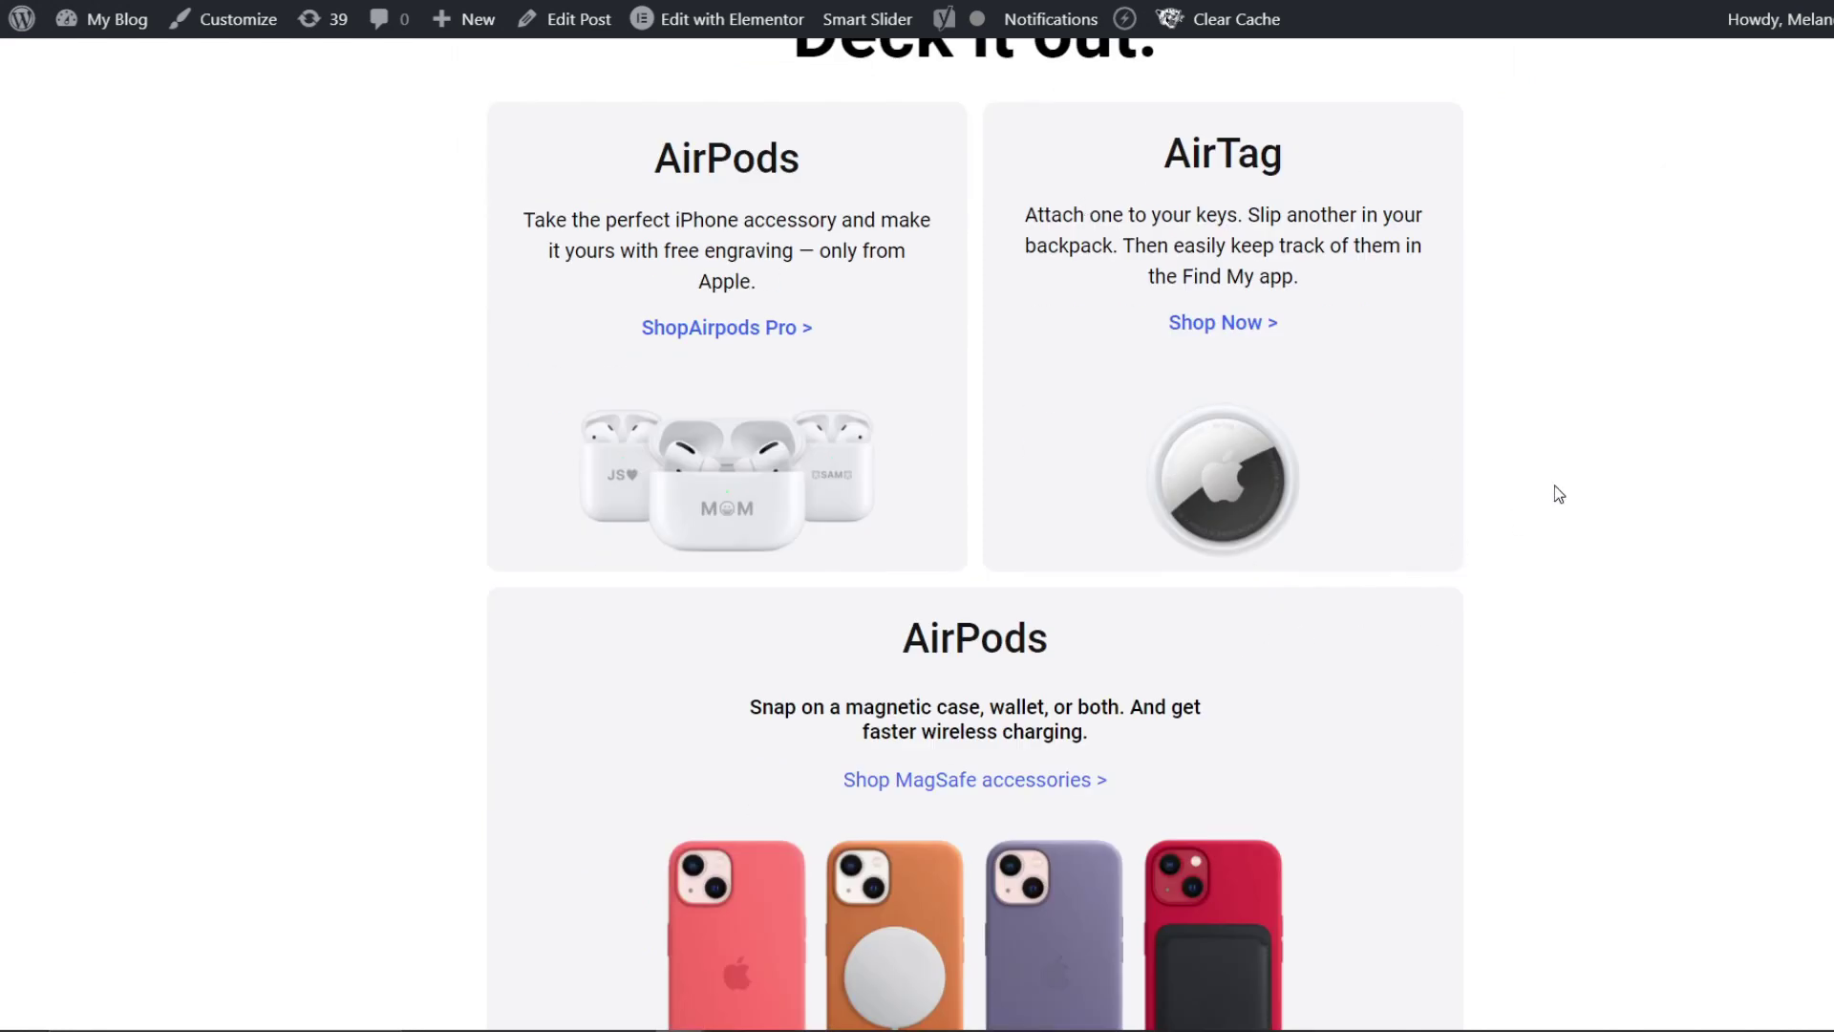
# Step: Inspect the reference page's code and sample the gray background color of the AirPods card with the eyedropper
pyautogui.rightClick(1446, 373)
pyautogui.click(1472, 690)
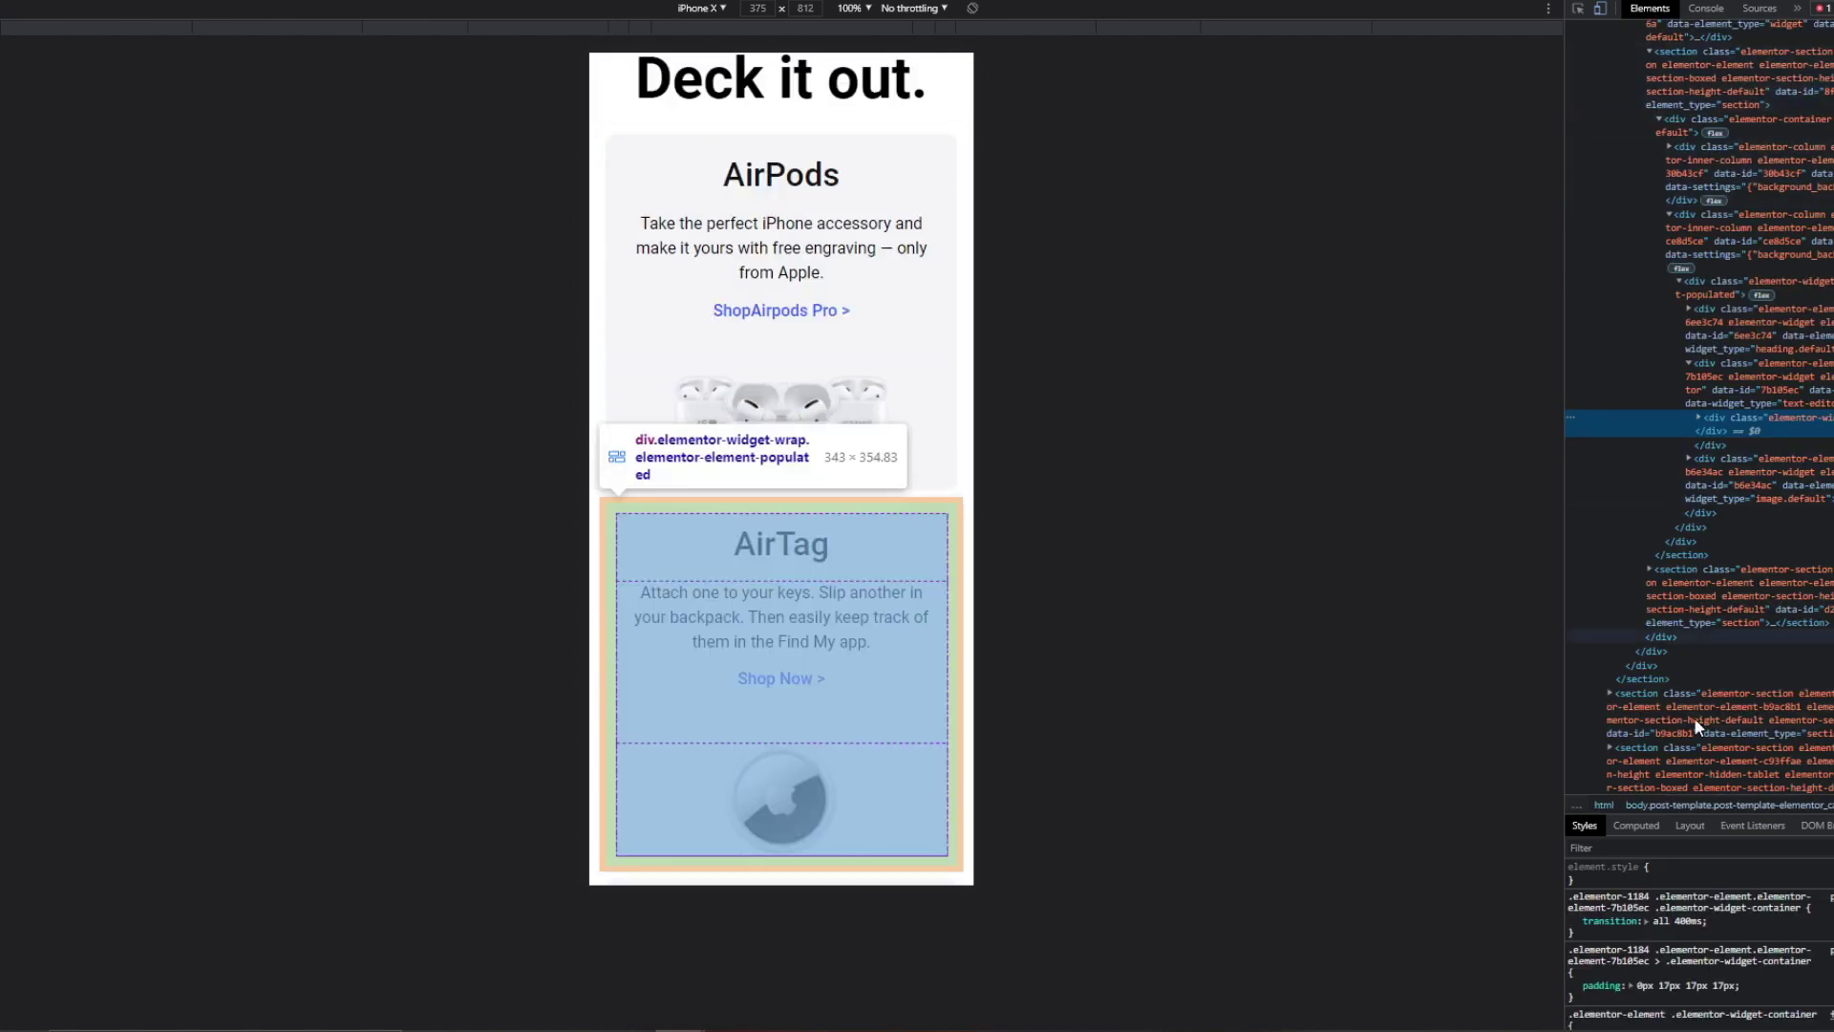
pyautogui.scroll(-10, 1704, 984)
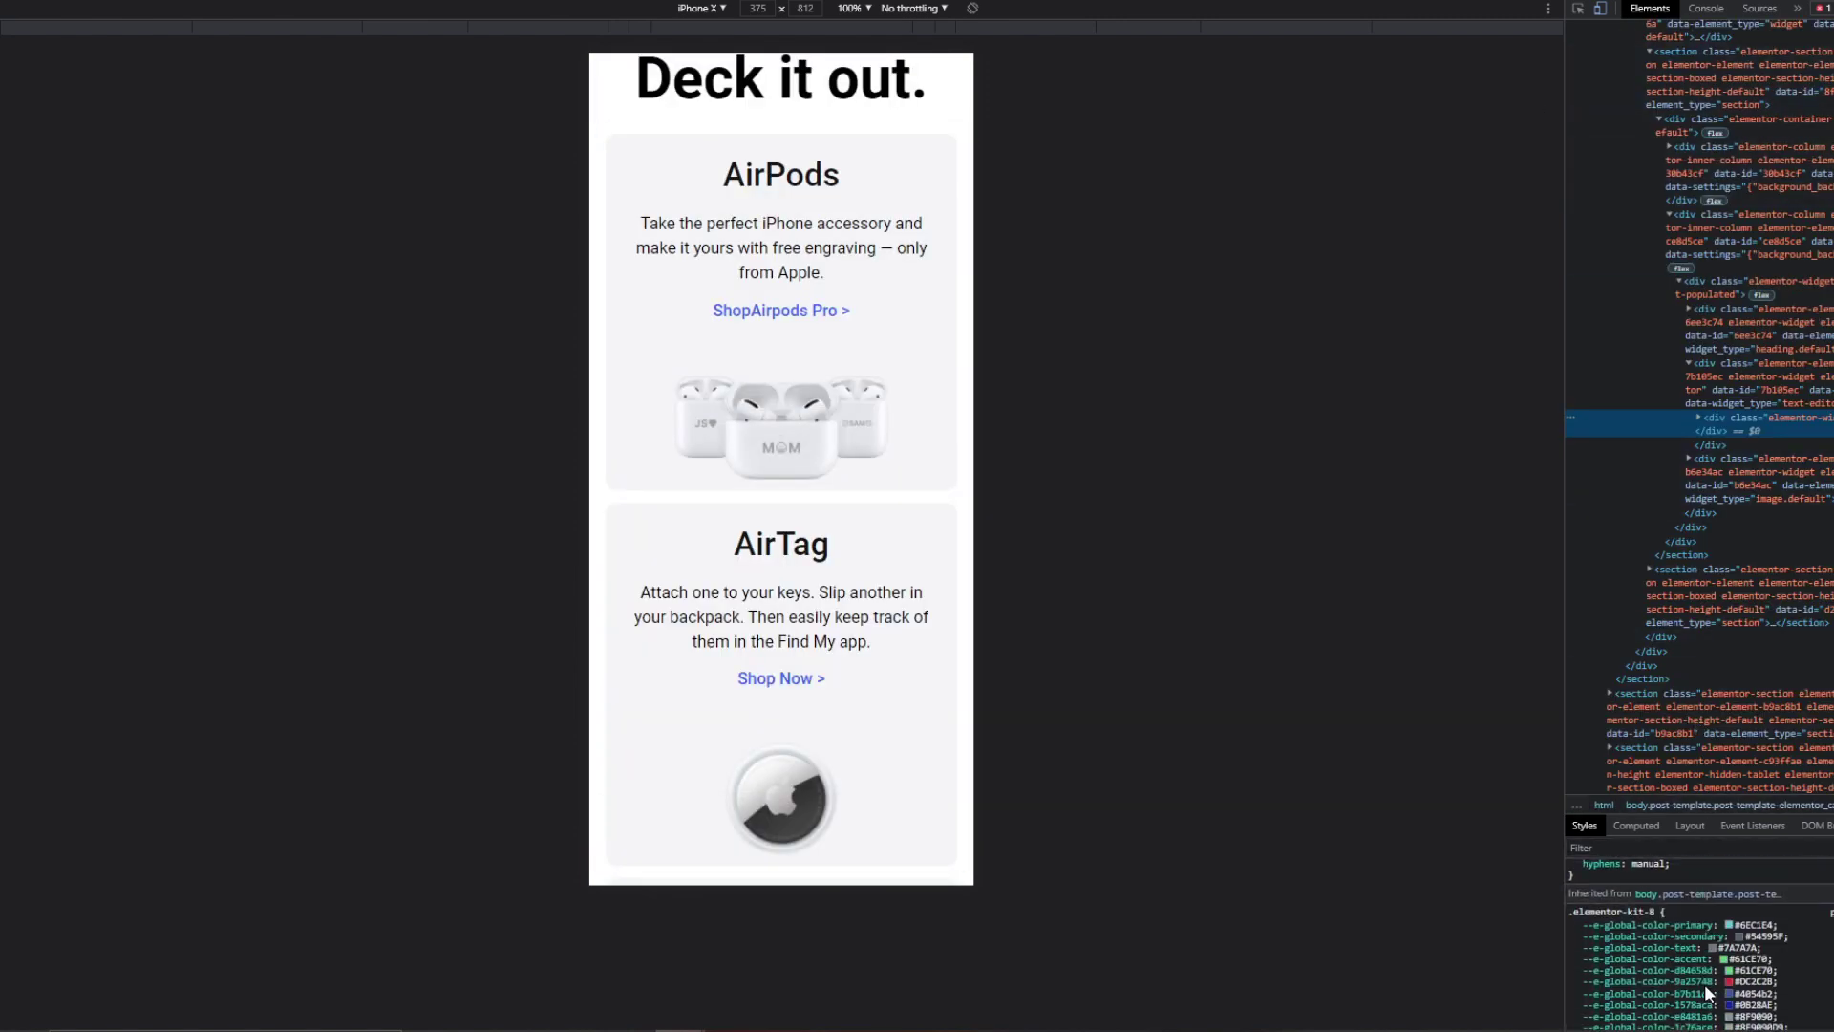
pyautogui.click(1728, 924)
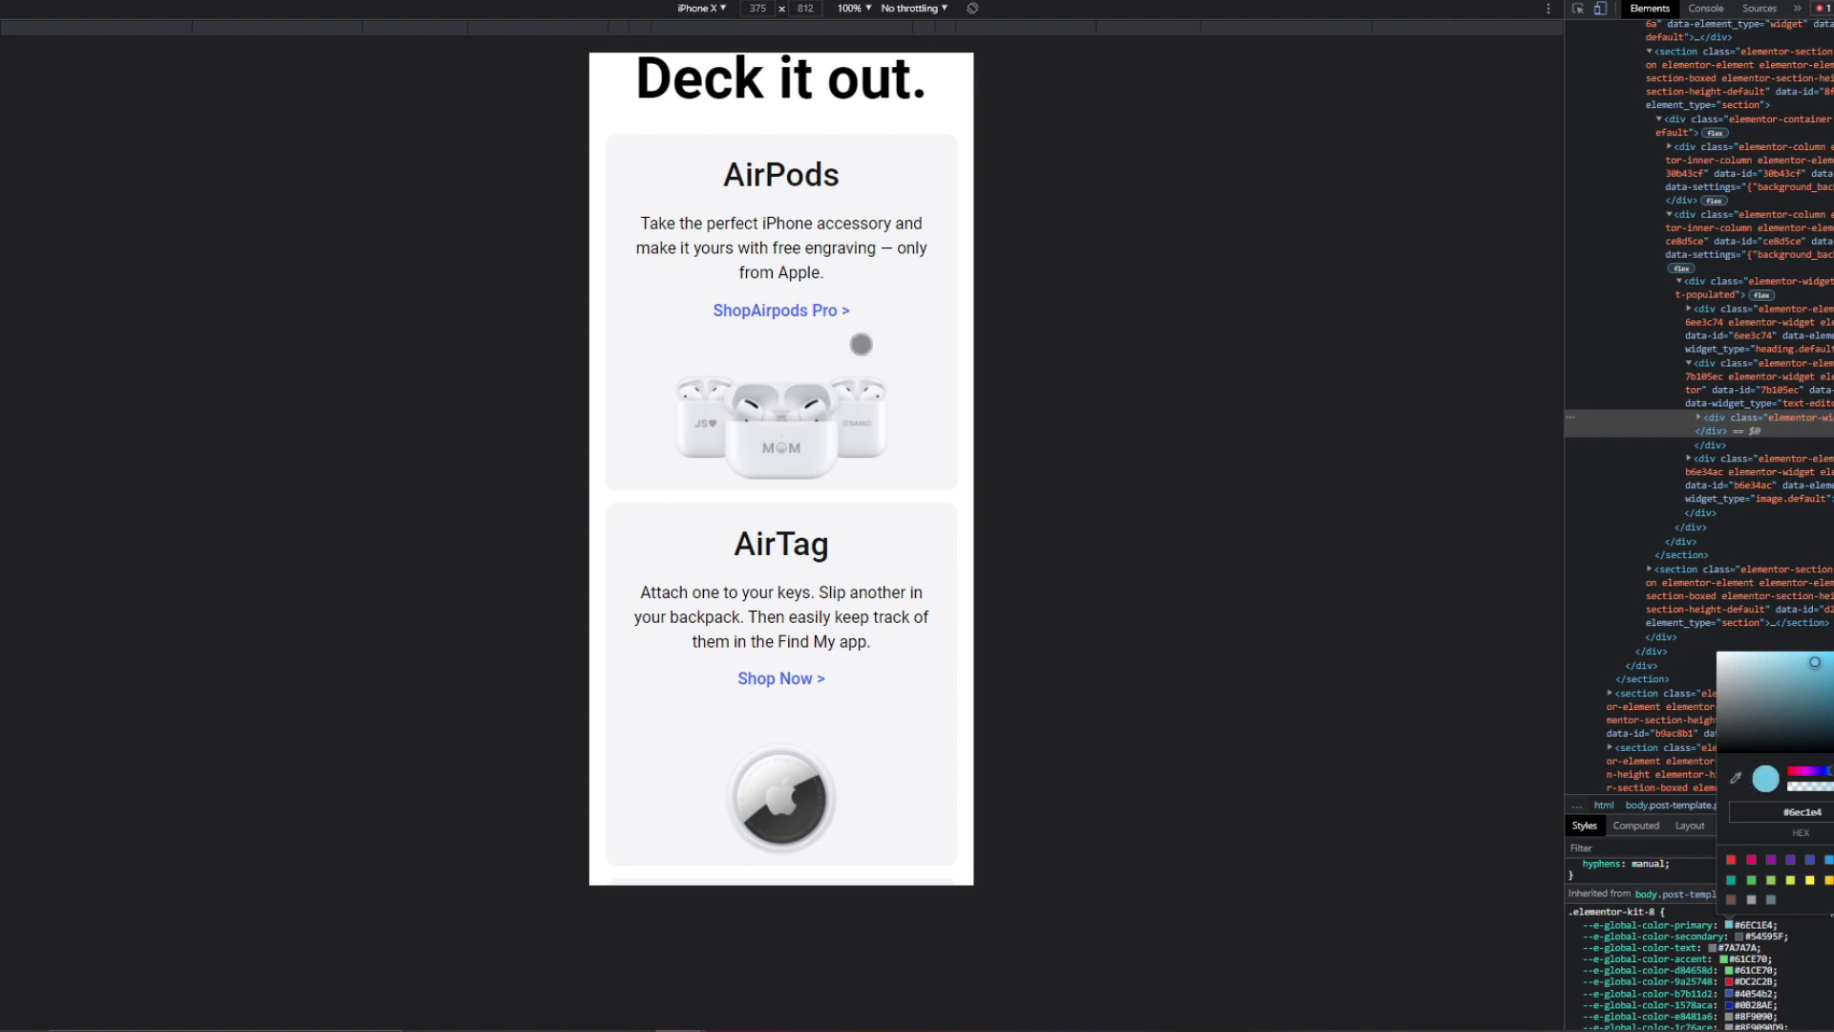
pyautogui.click(1737, 778)
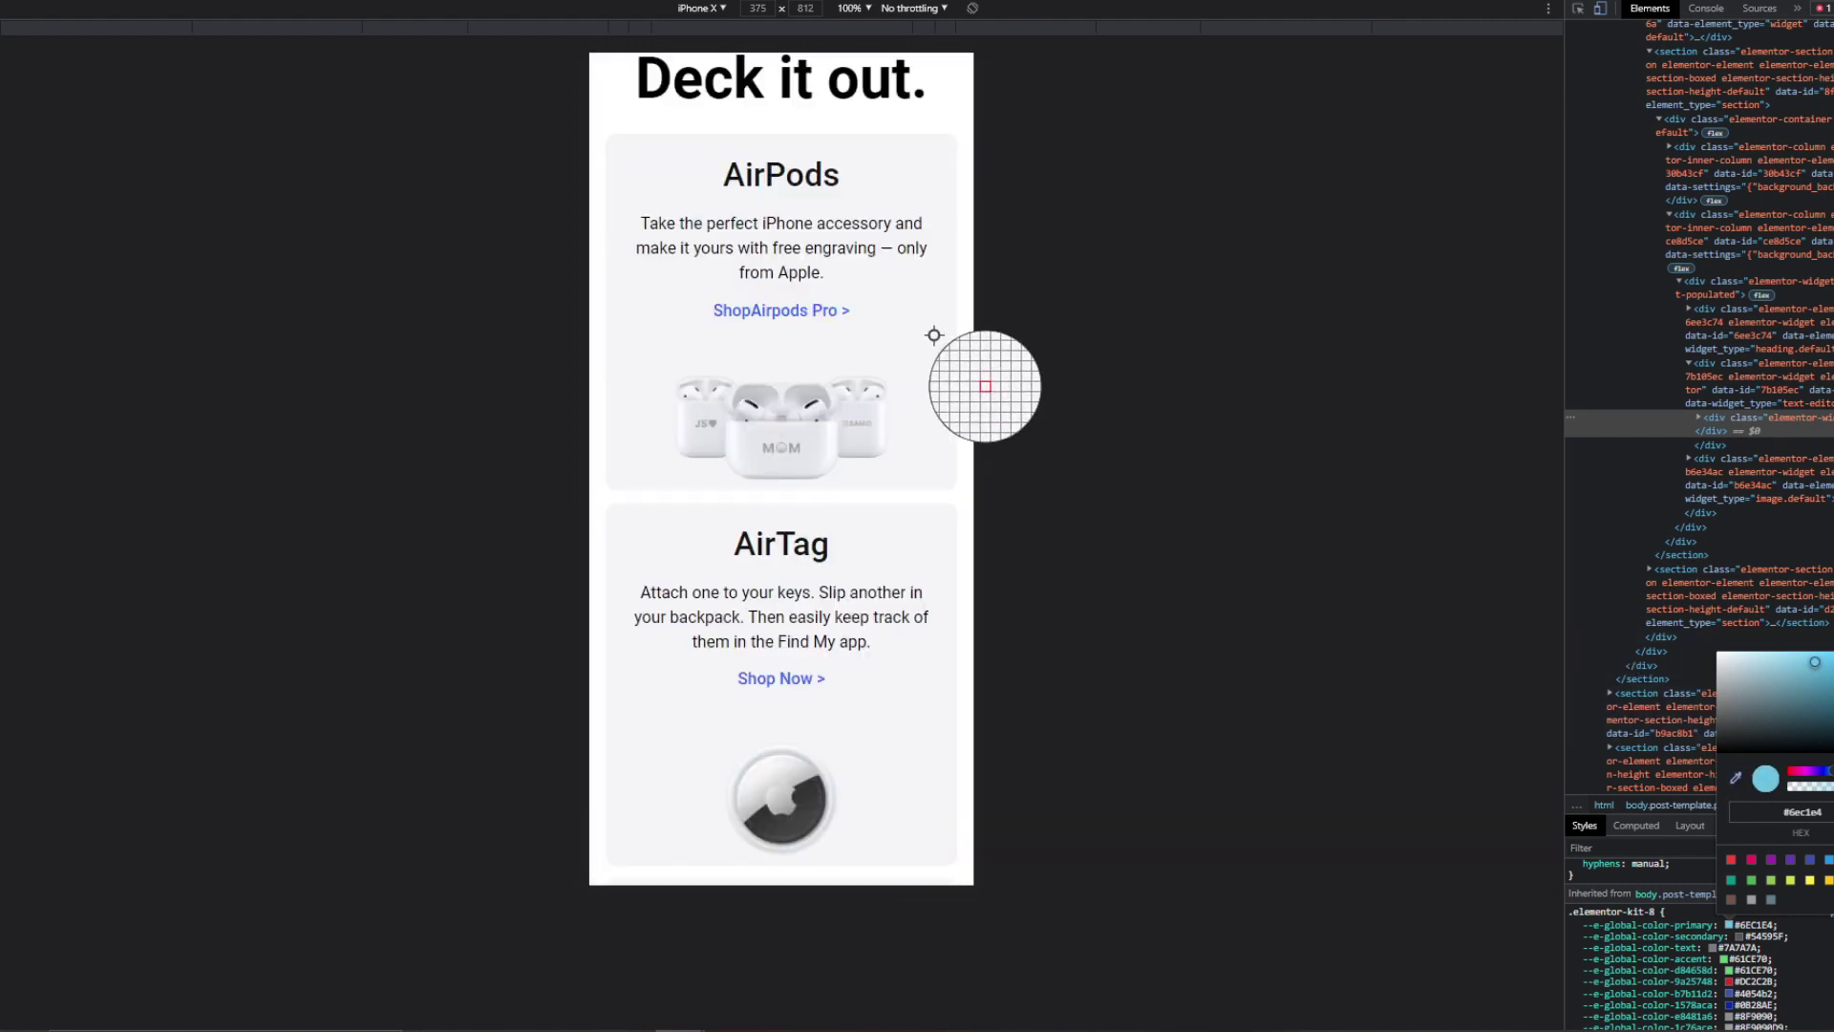
pyautogui.click(934, 336)
pyautogui.click(1744, 778)
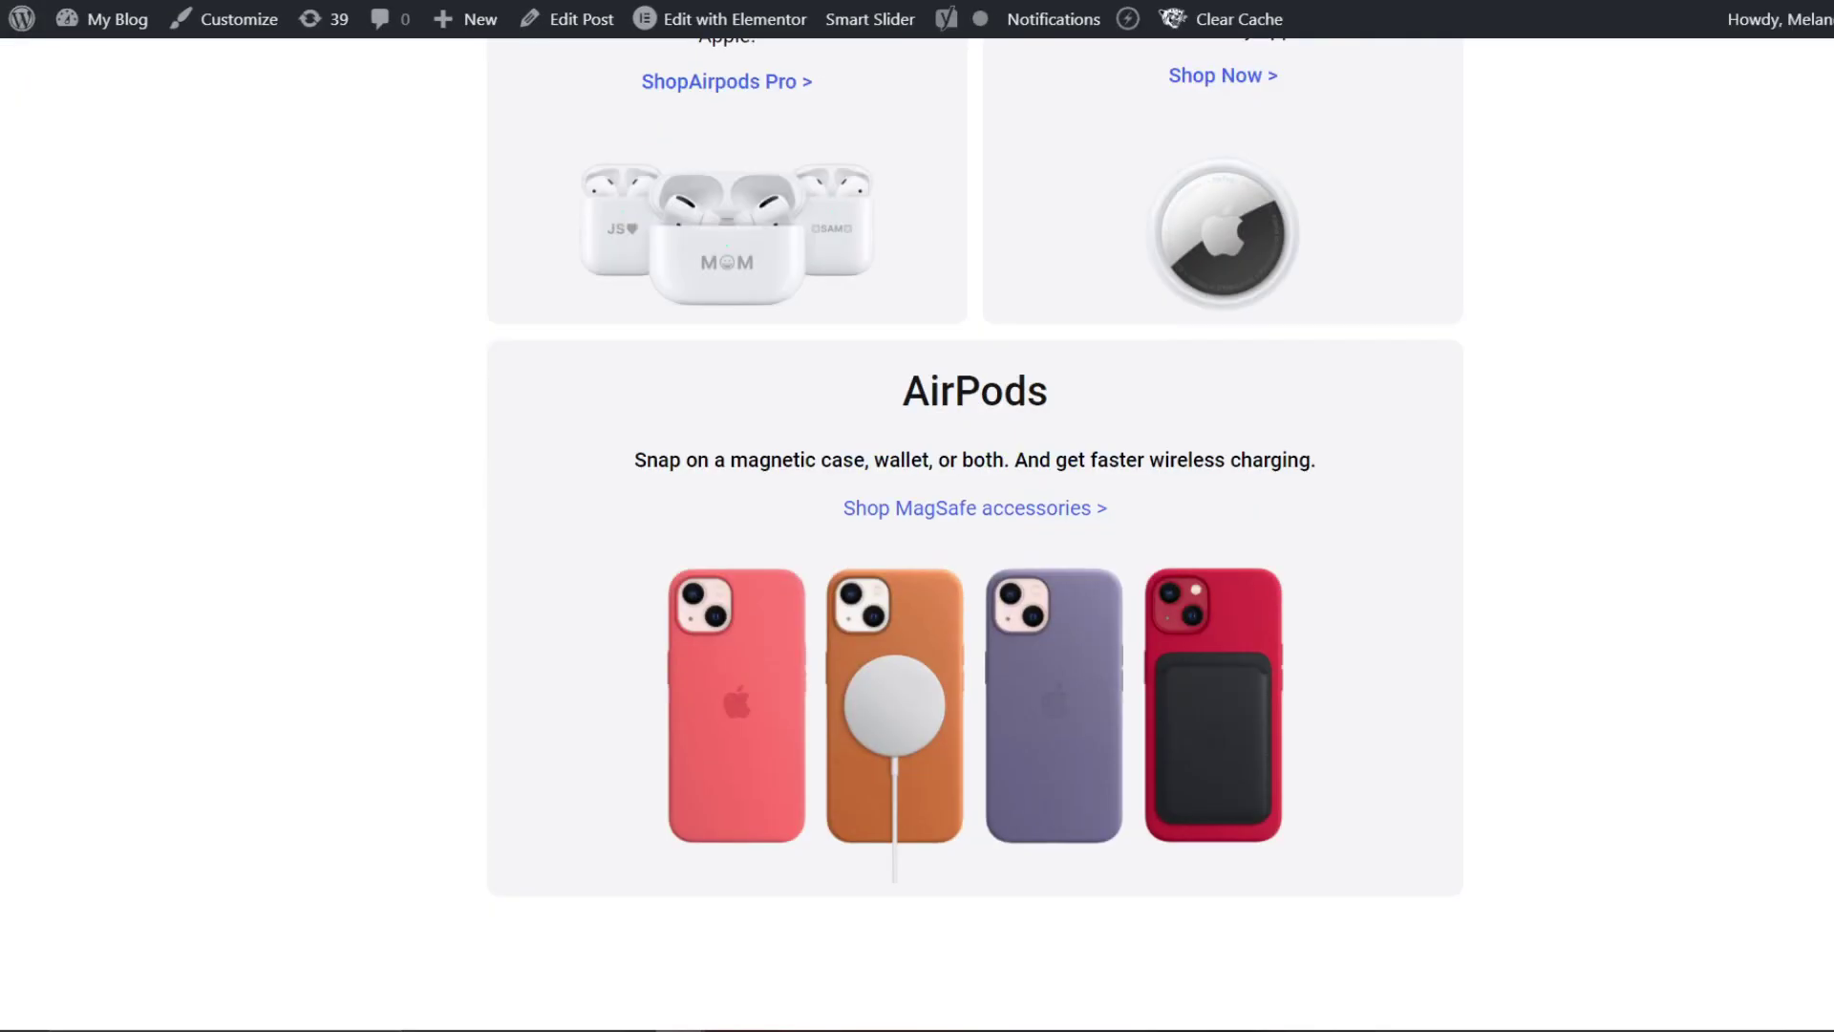
# Step: Examine the layout of the AirPods, AirTag and MagSafe accessories cards under "Deck it out." on the reference page
pyautogui.scroll(-2, 753, 450)
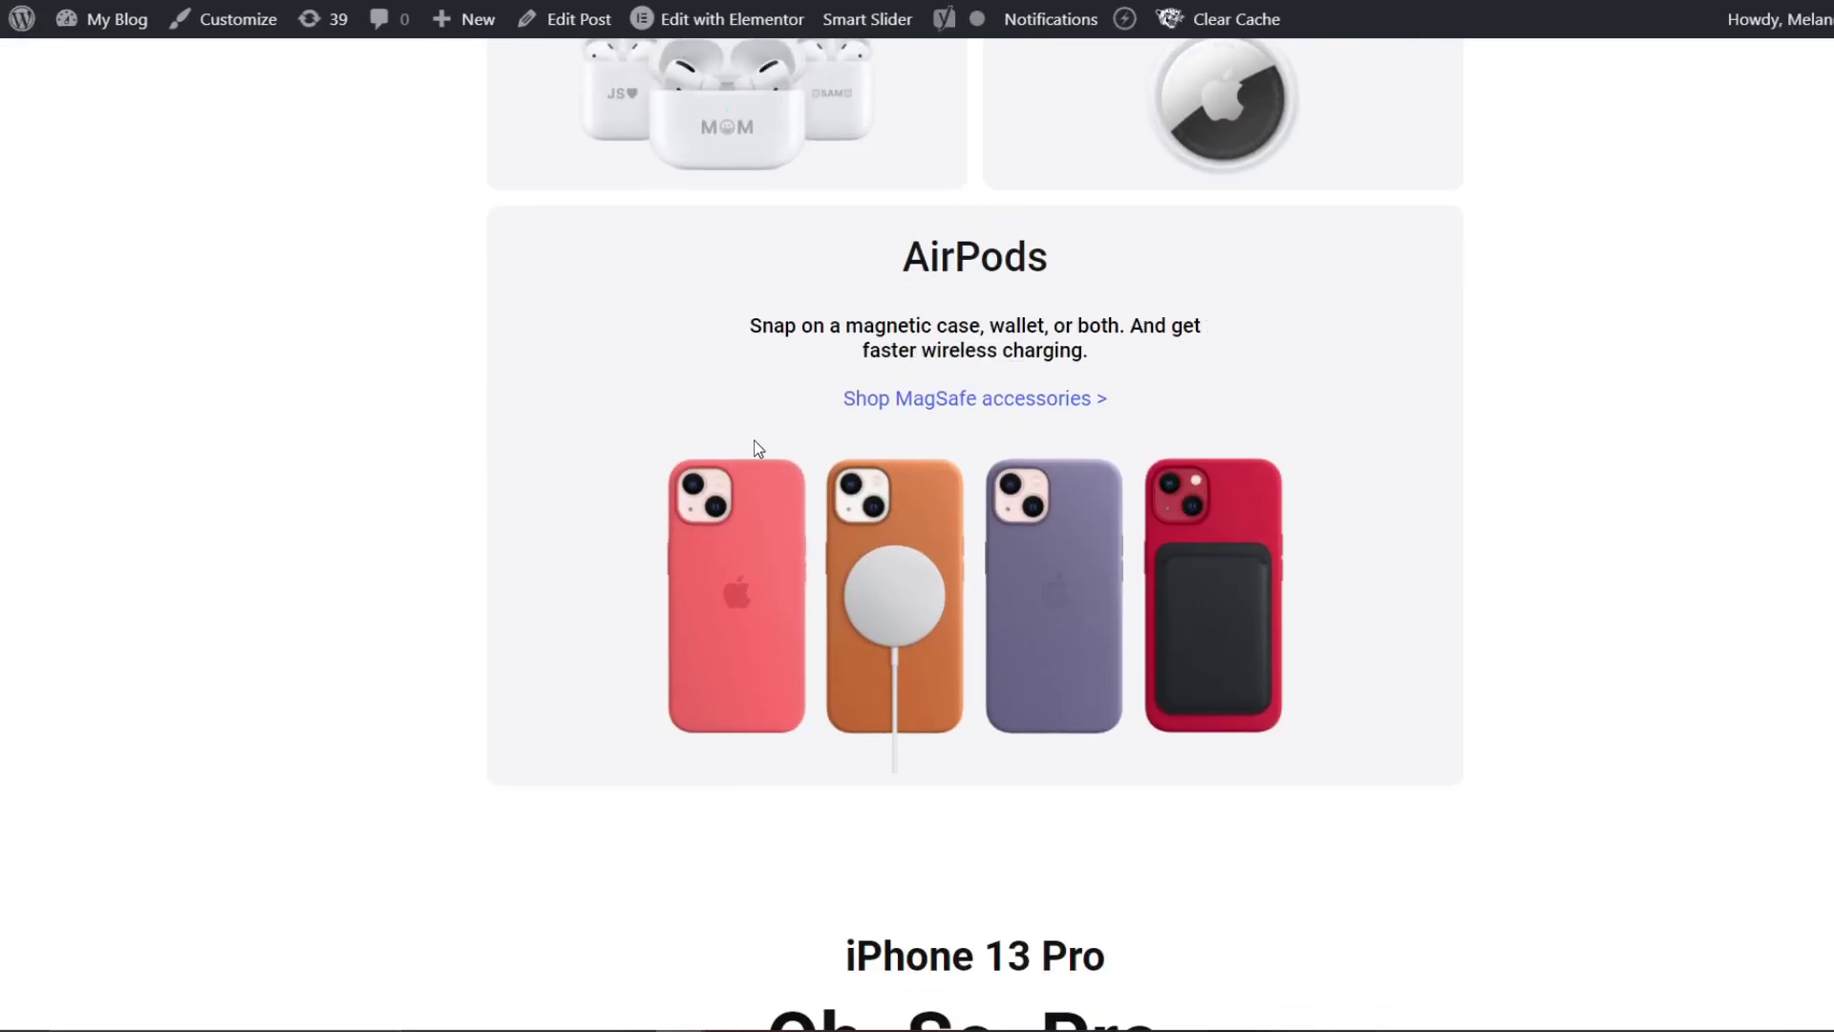
pyautogui.scroll(3, 1414, 393)
pyautogui.scroll(-1, 1425, 536)
pyautogui.scroll(-1, 1117, 791)
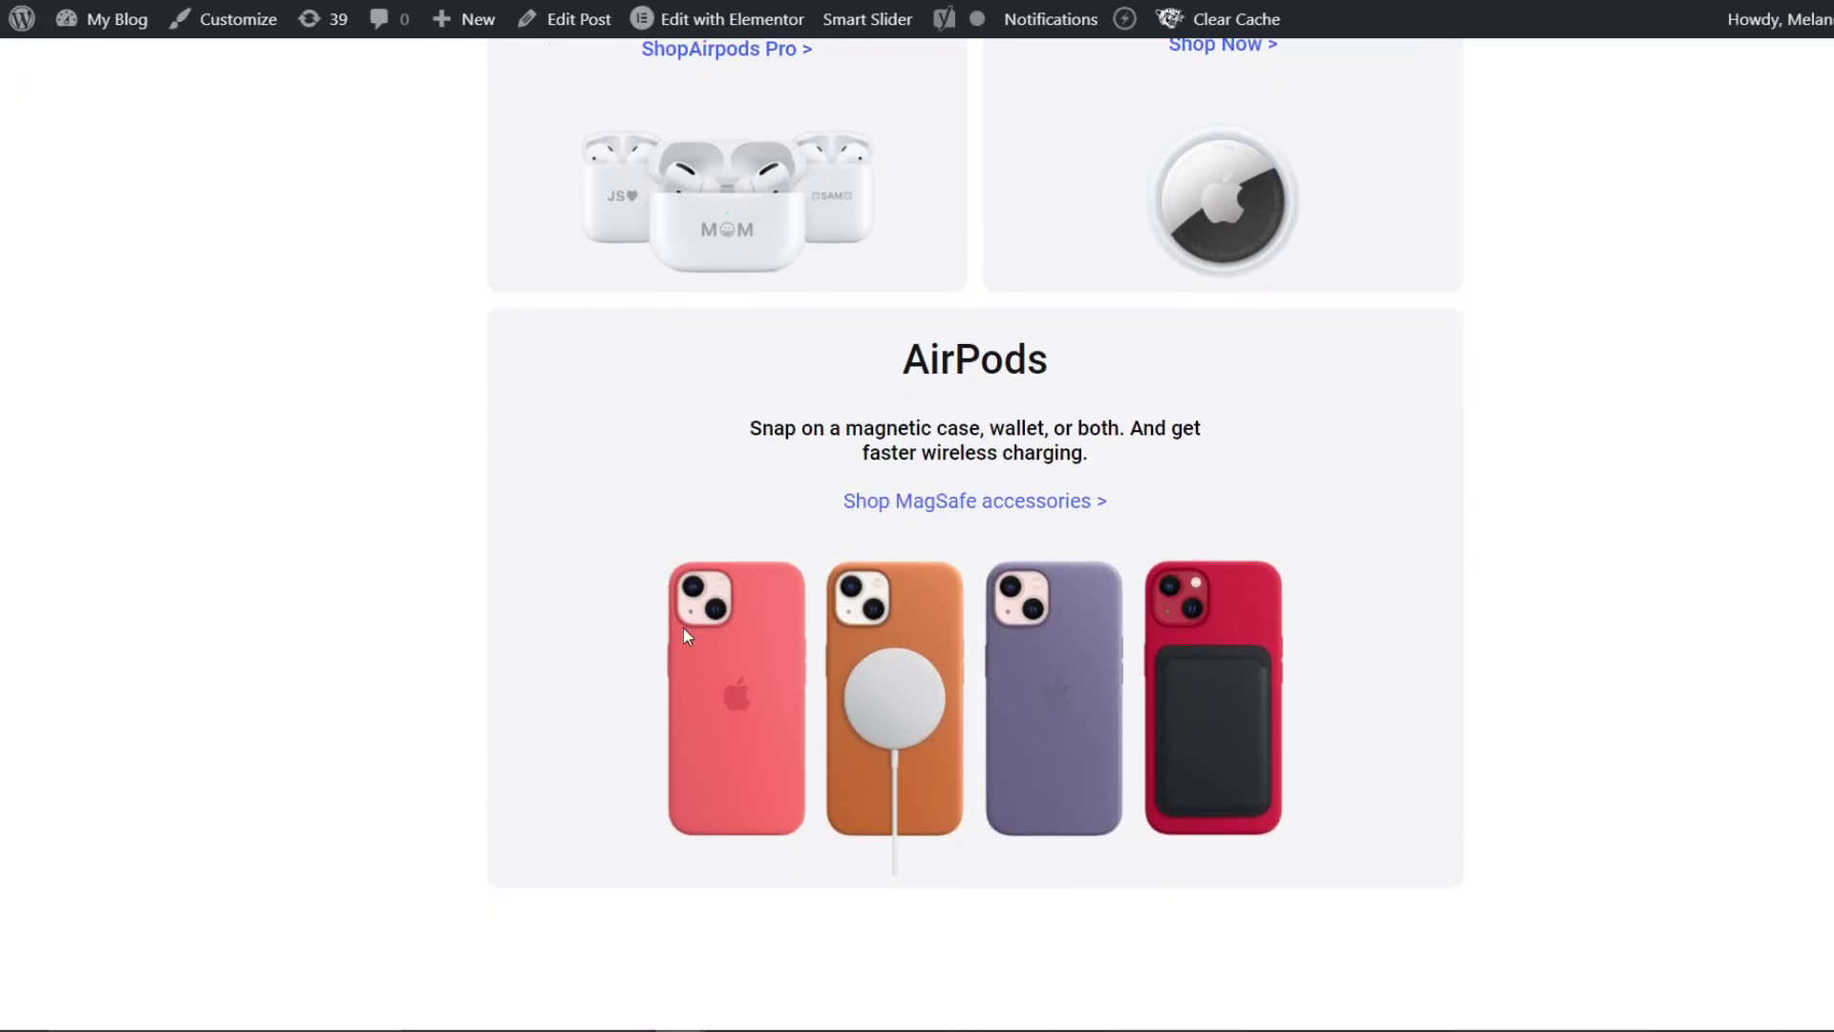
pyautogui.scroll(3, 683, 628)
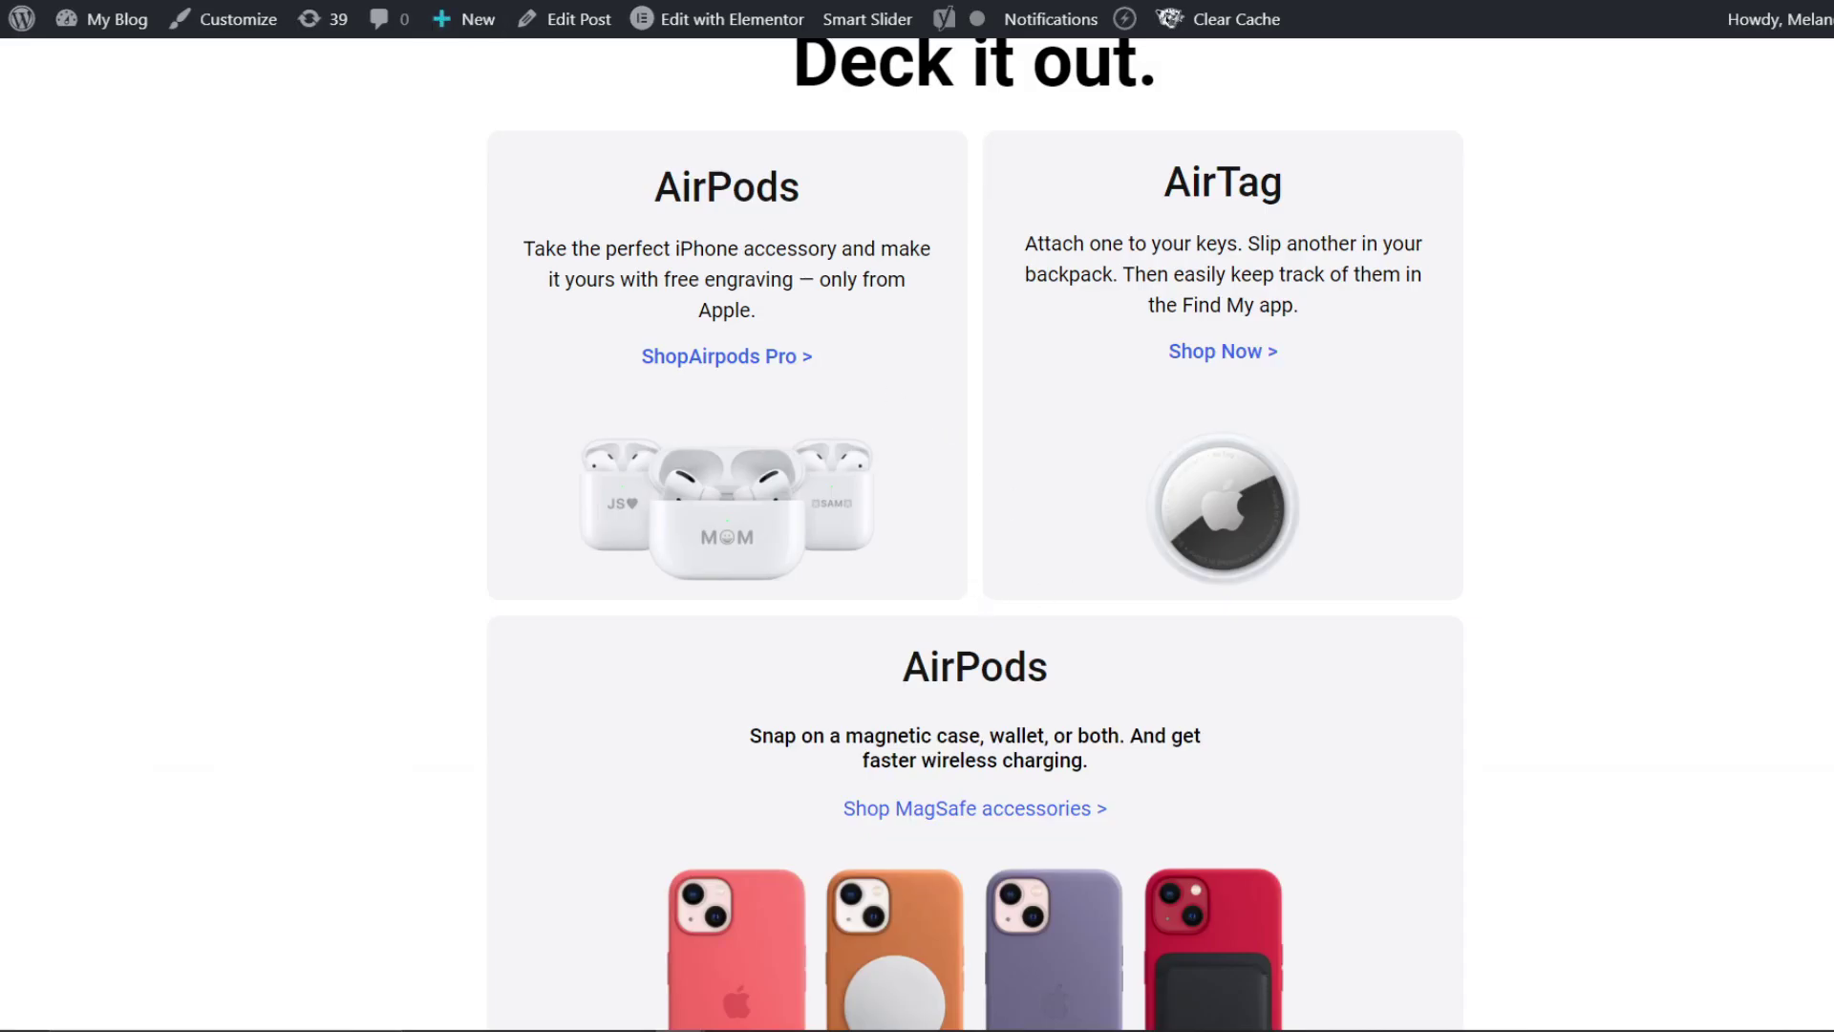
pyautogui.scroll(1, 576, 6)
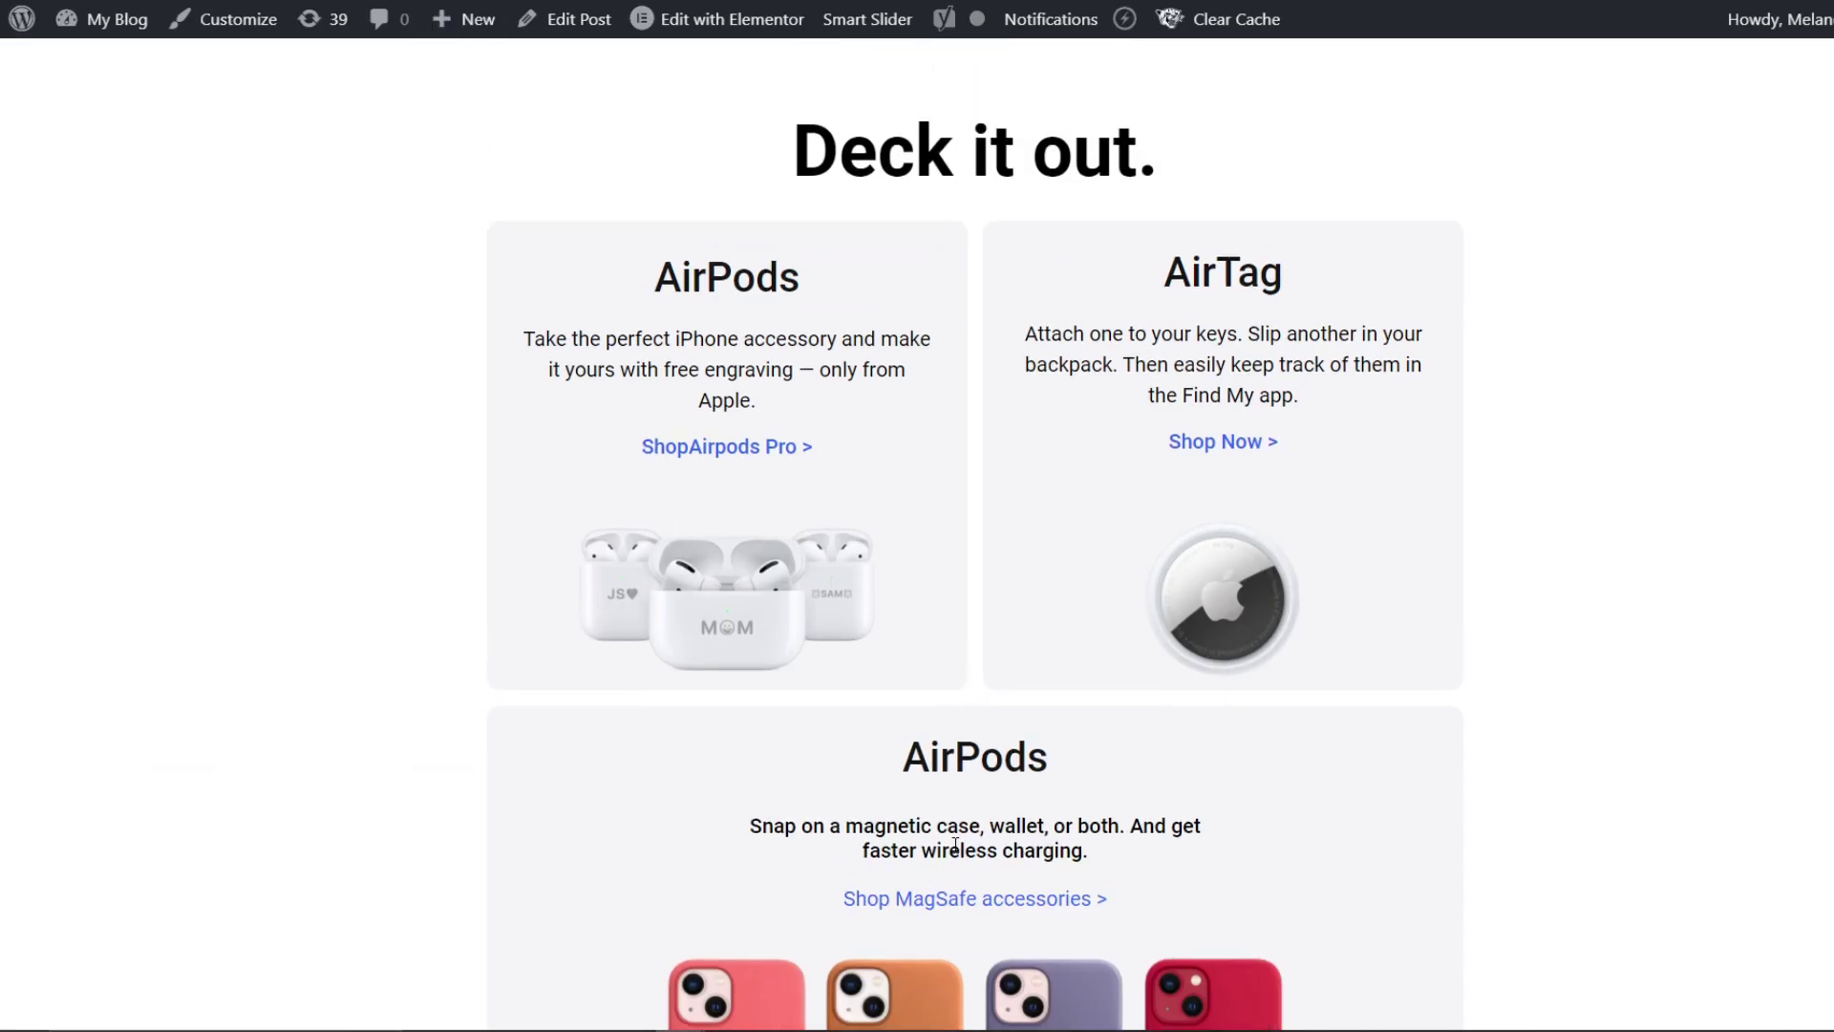
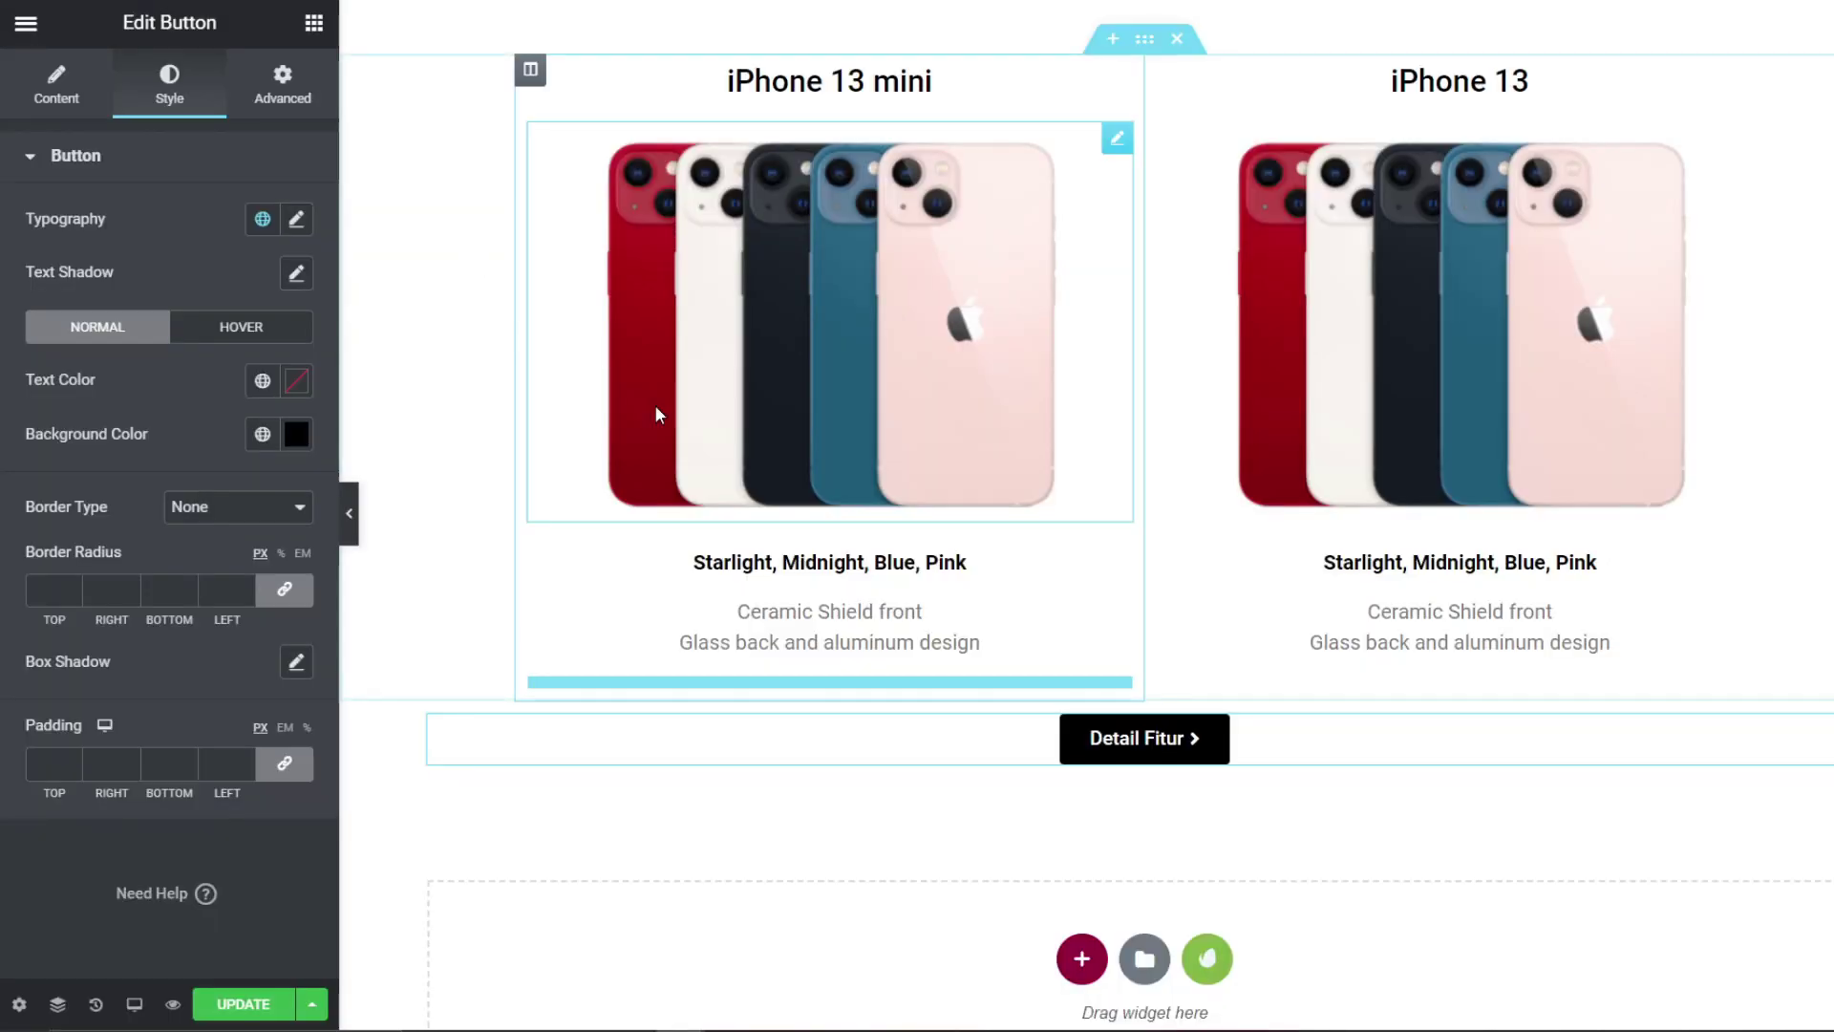
# Step: Add a new single-column section below the "Detail Fitur" button and place a two-column inner section in it
pyautogui.scroll(-1, 995, 650)
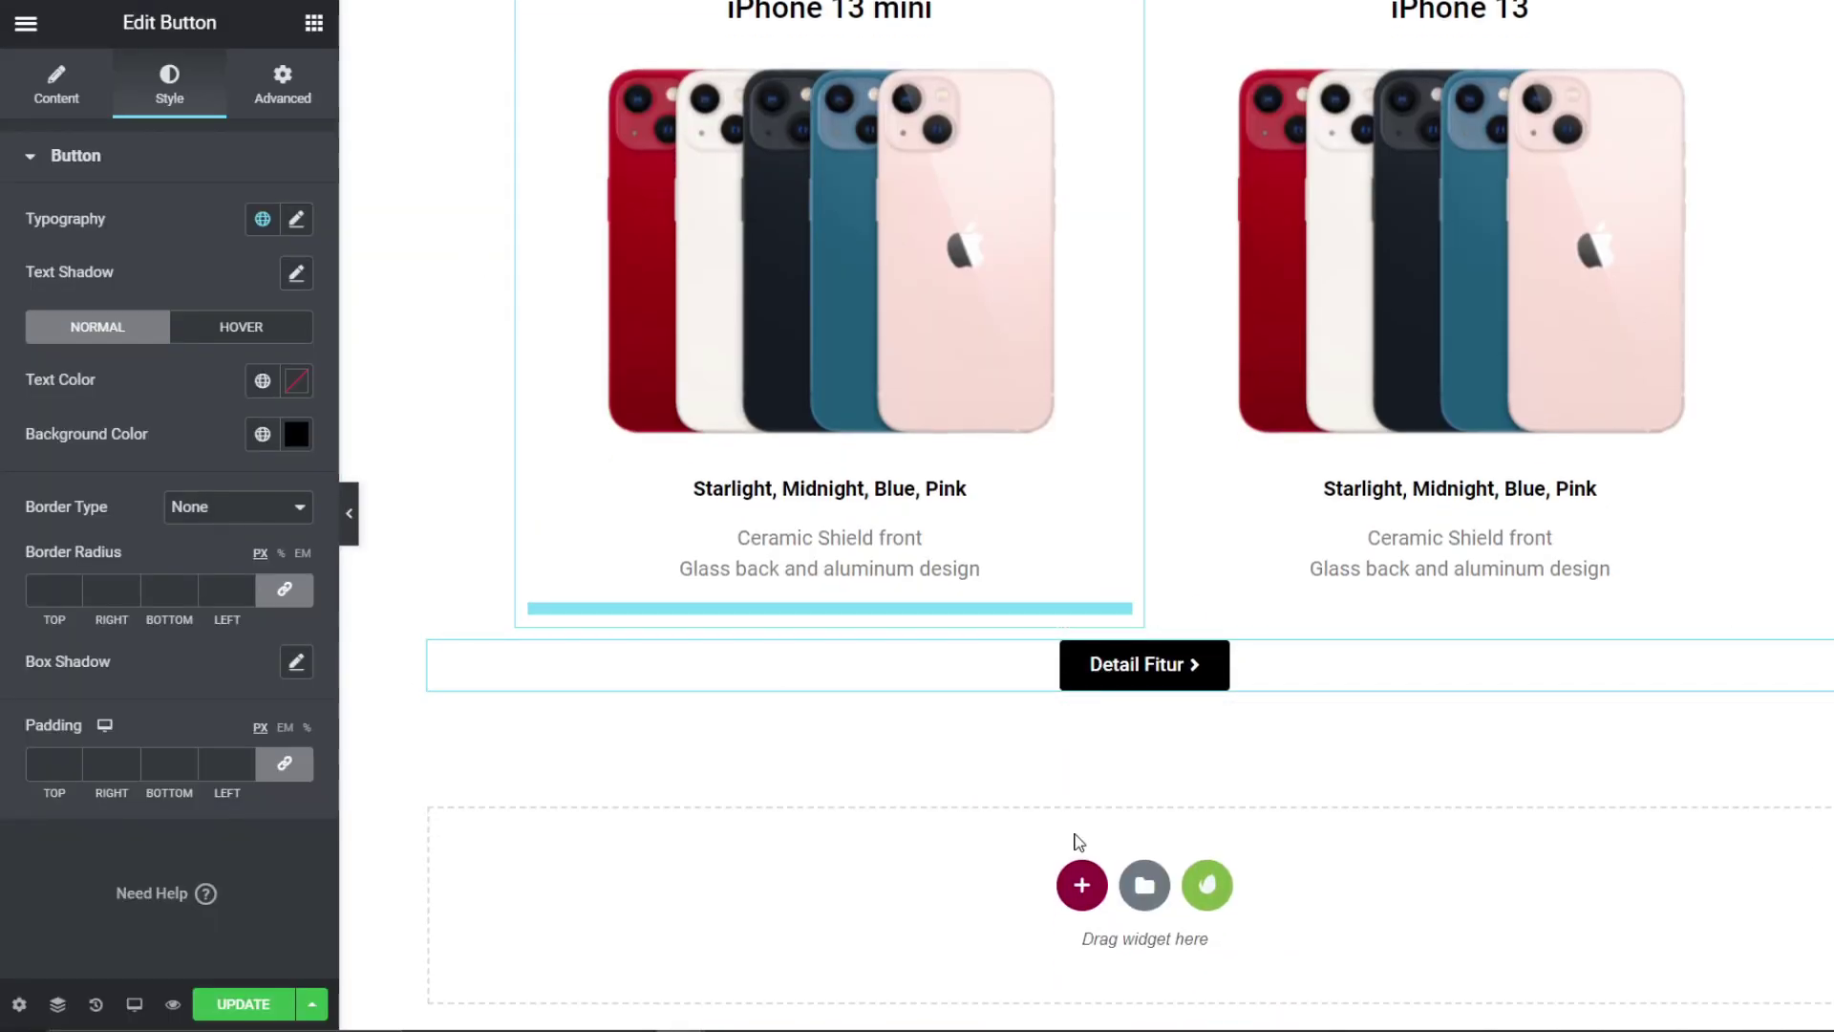
pyautogui.click(1075, 883)
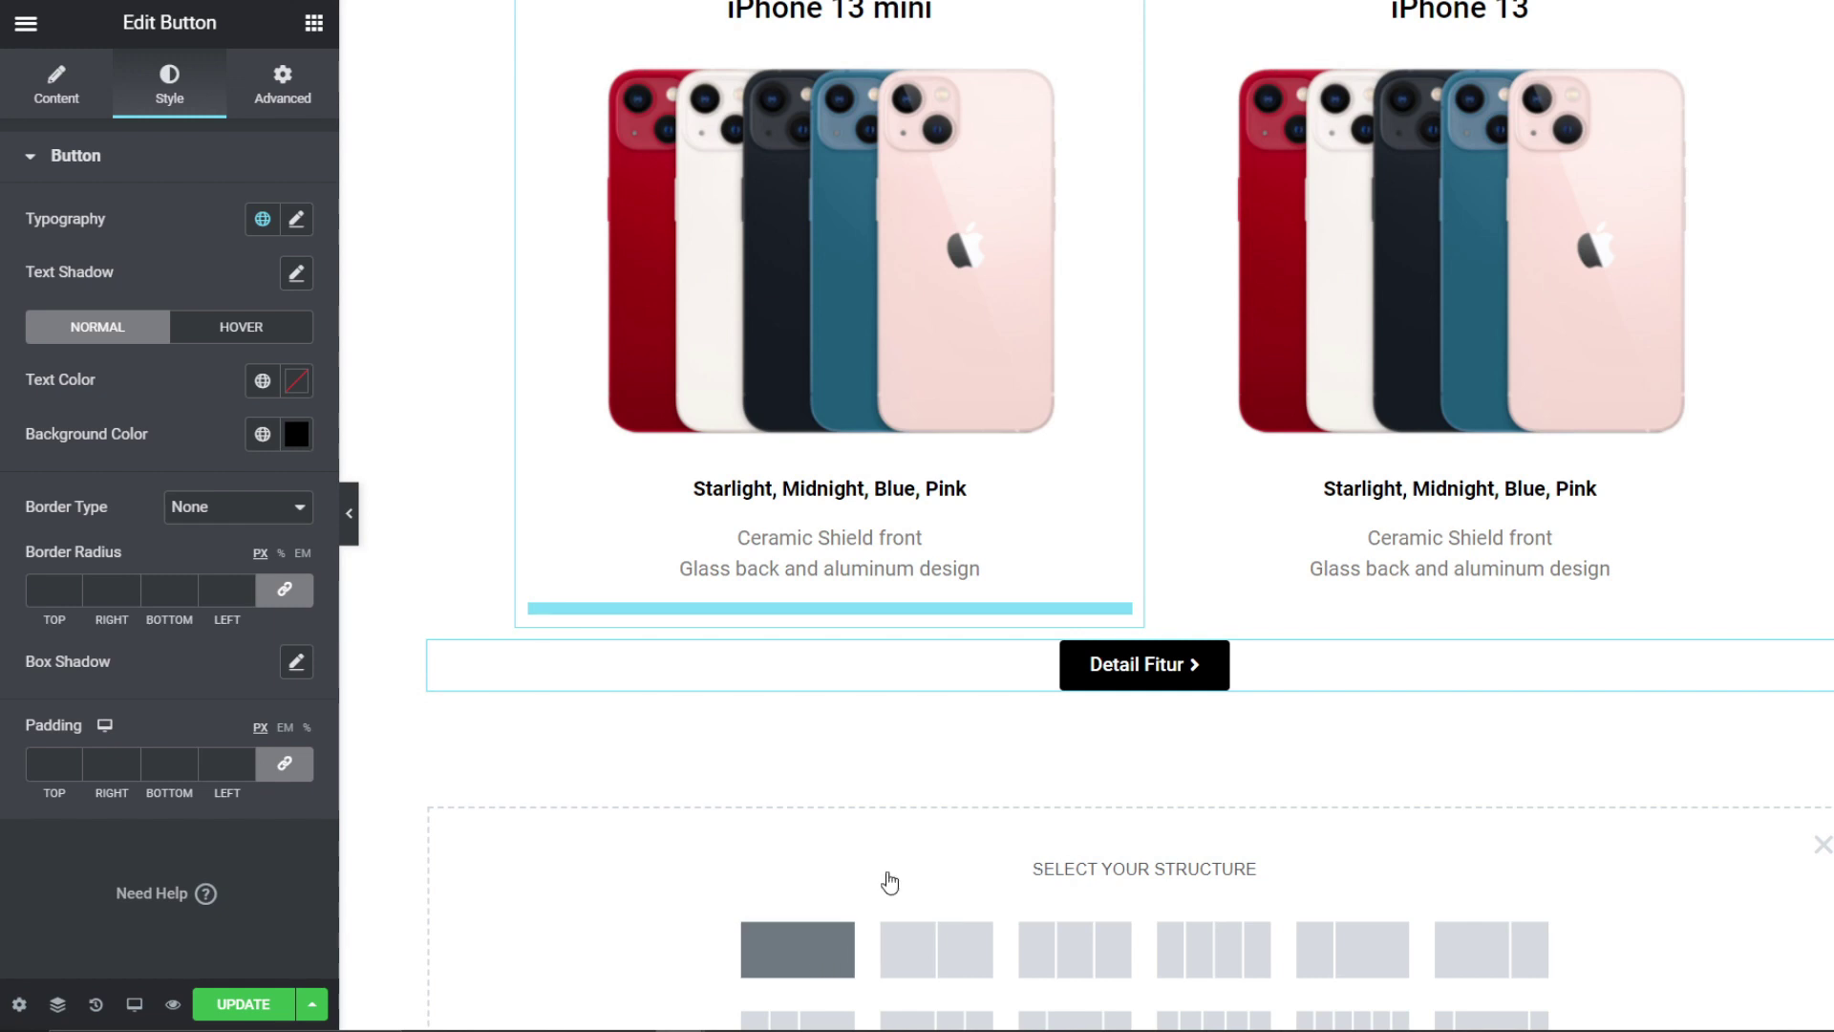
pyautogui.click(831, 946)
pyautogui.scroll(-1, 900, 846)
pyautogui.click(313, 22)
pyautogui.moveTo(102, 258); pyautogui.dragTo(1068, 679)
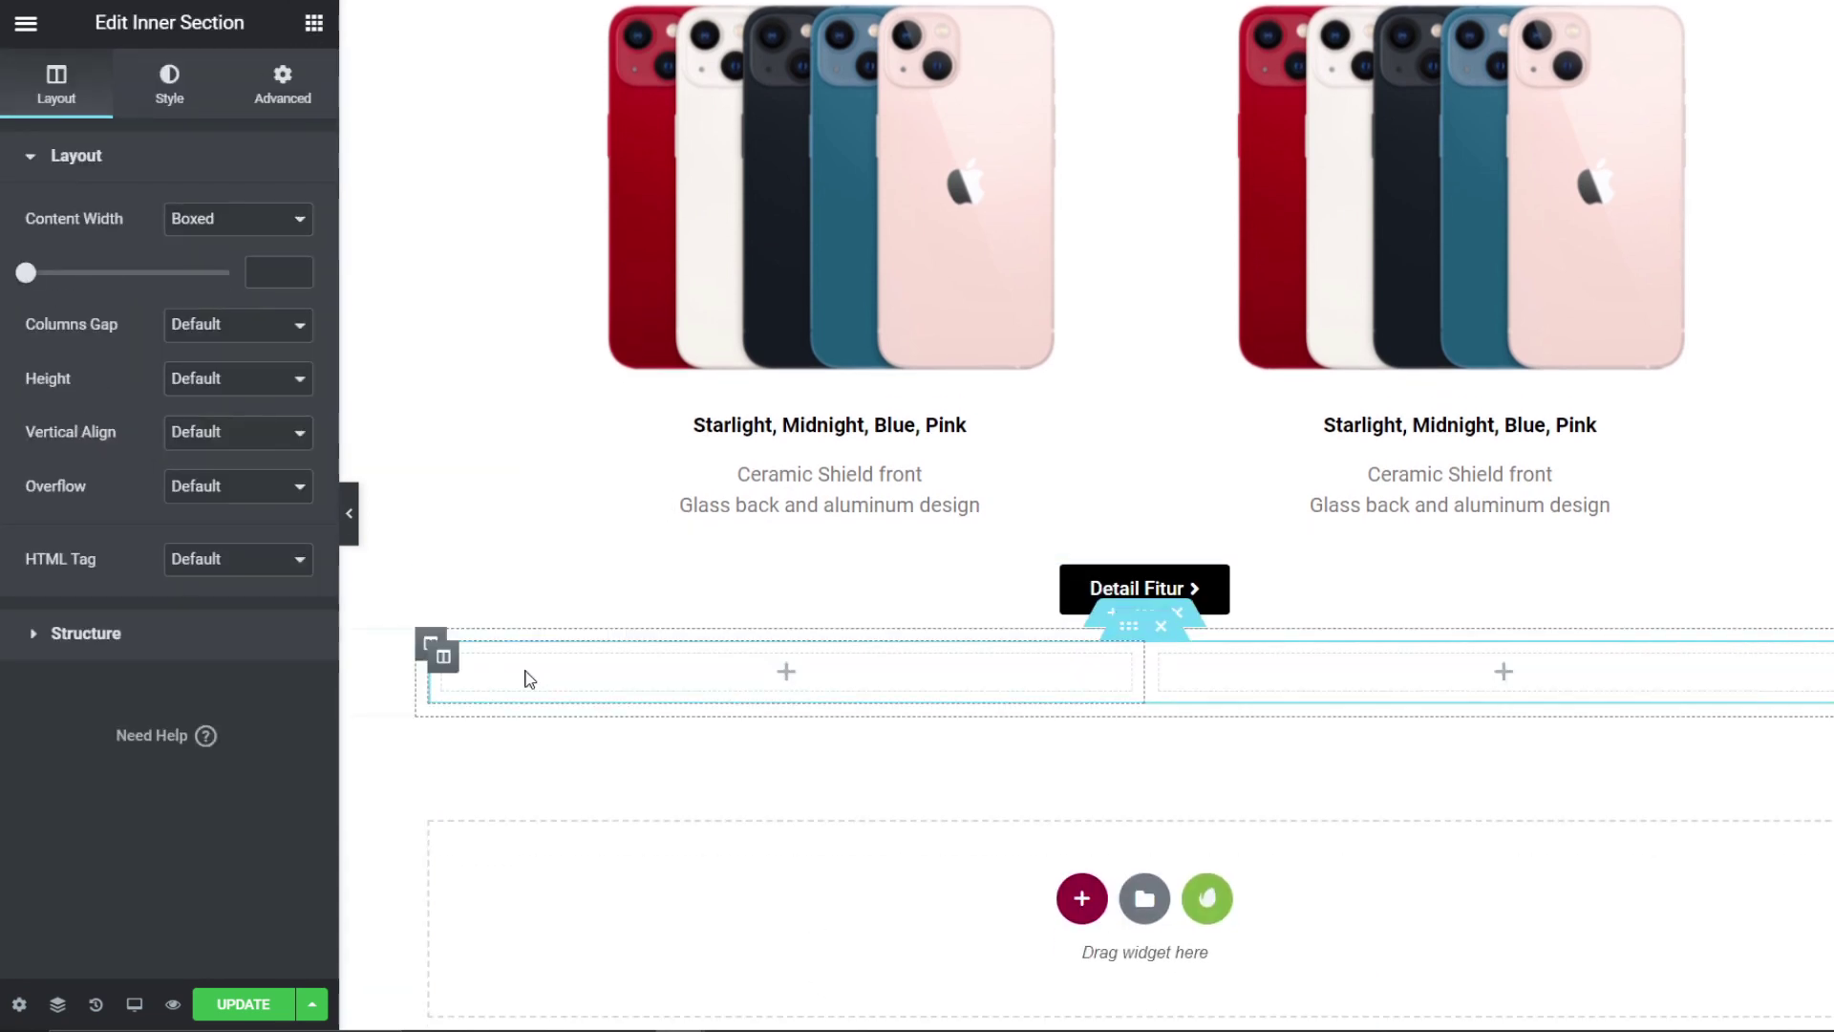
# Step: Give the first column of the new inner section a classic background in color #f5f5f7
pyautogui.click(444, 656)
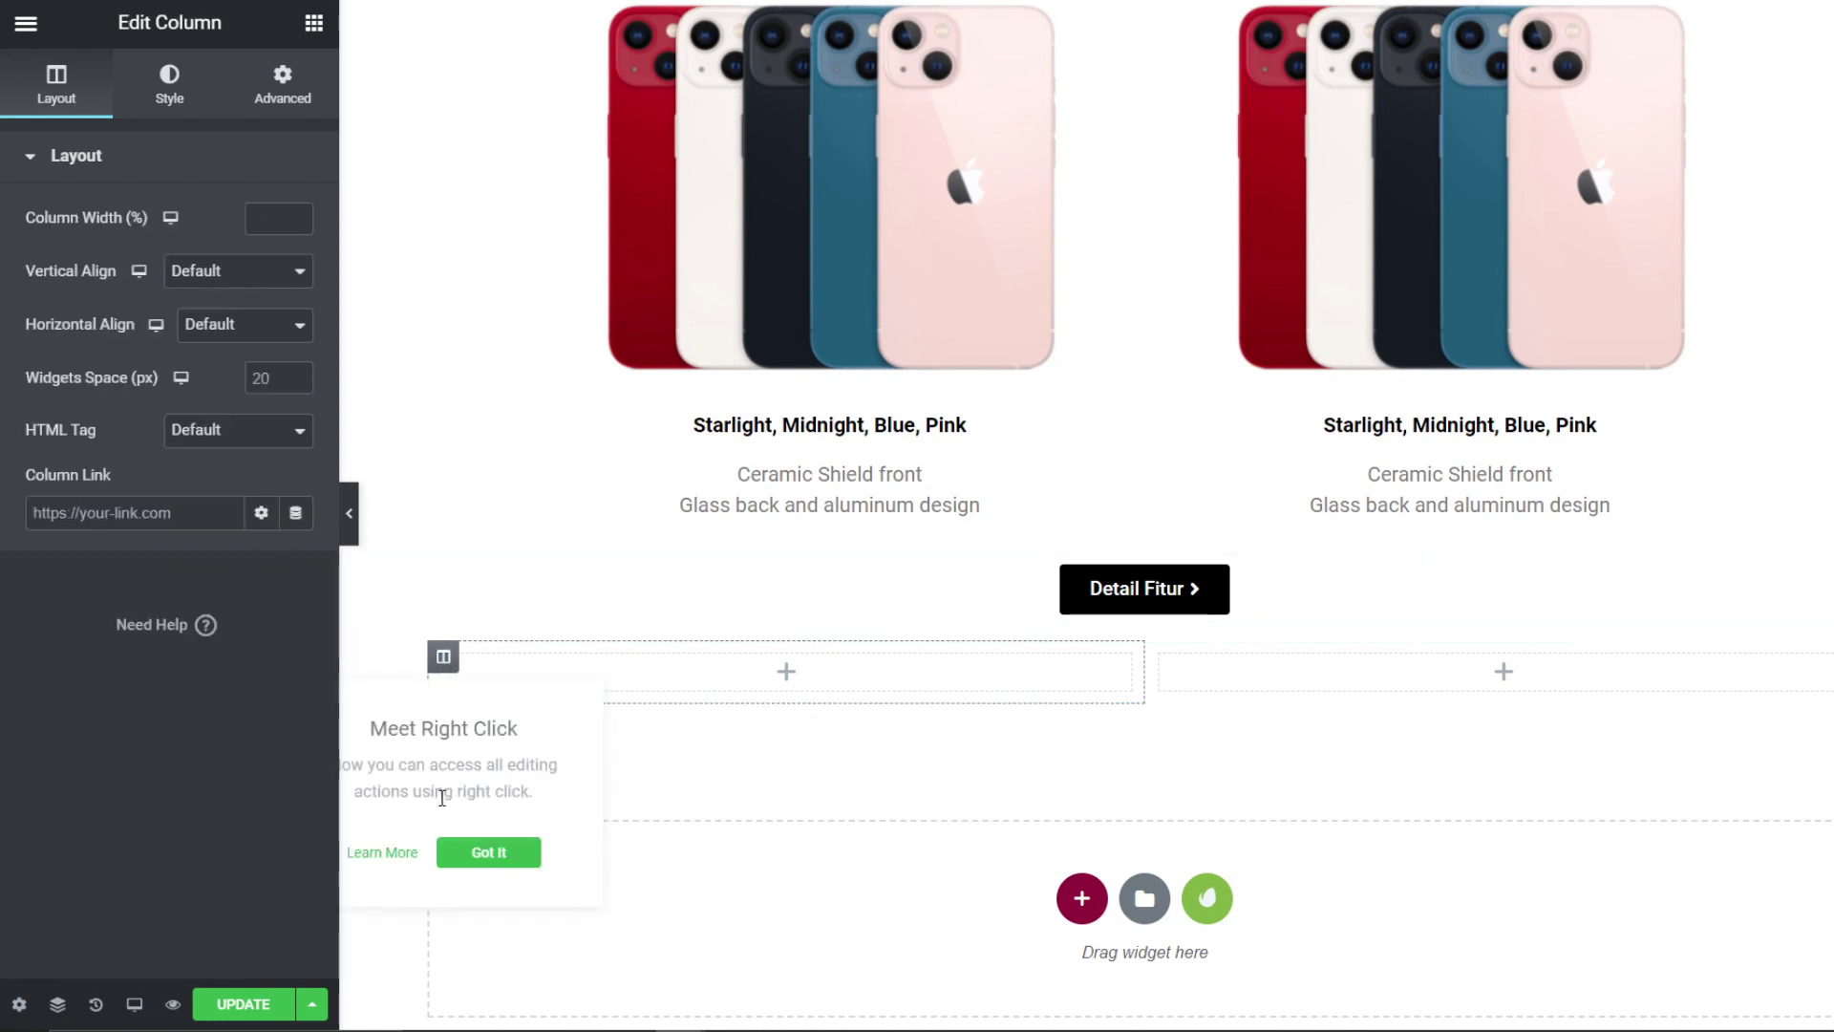
pyautogui.click(180, 107)
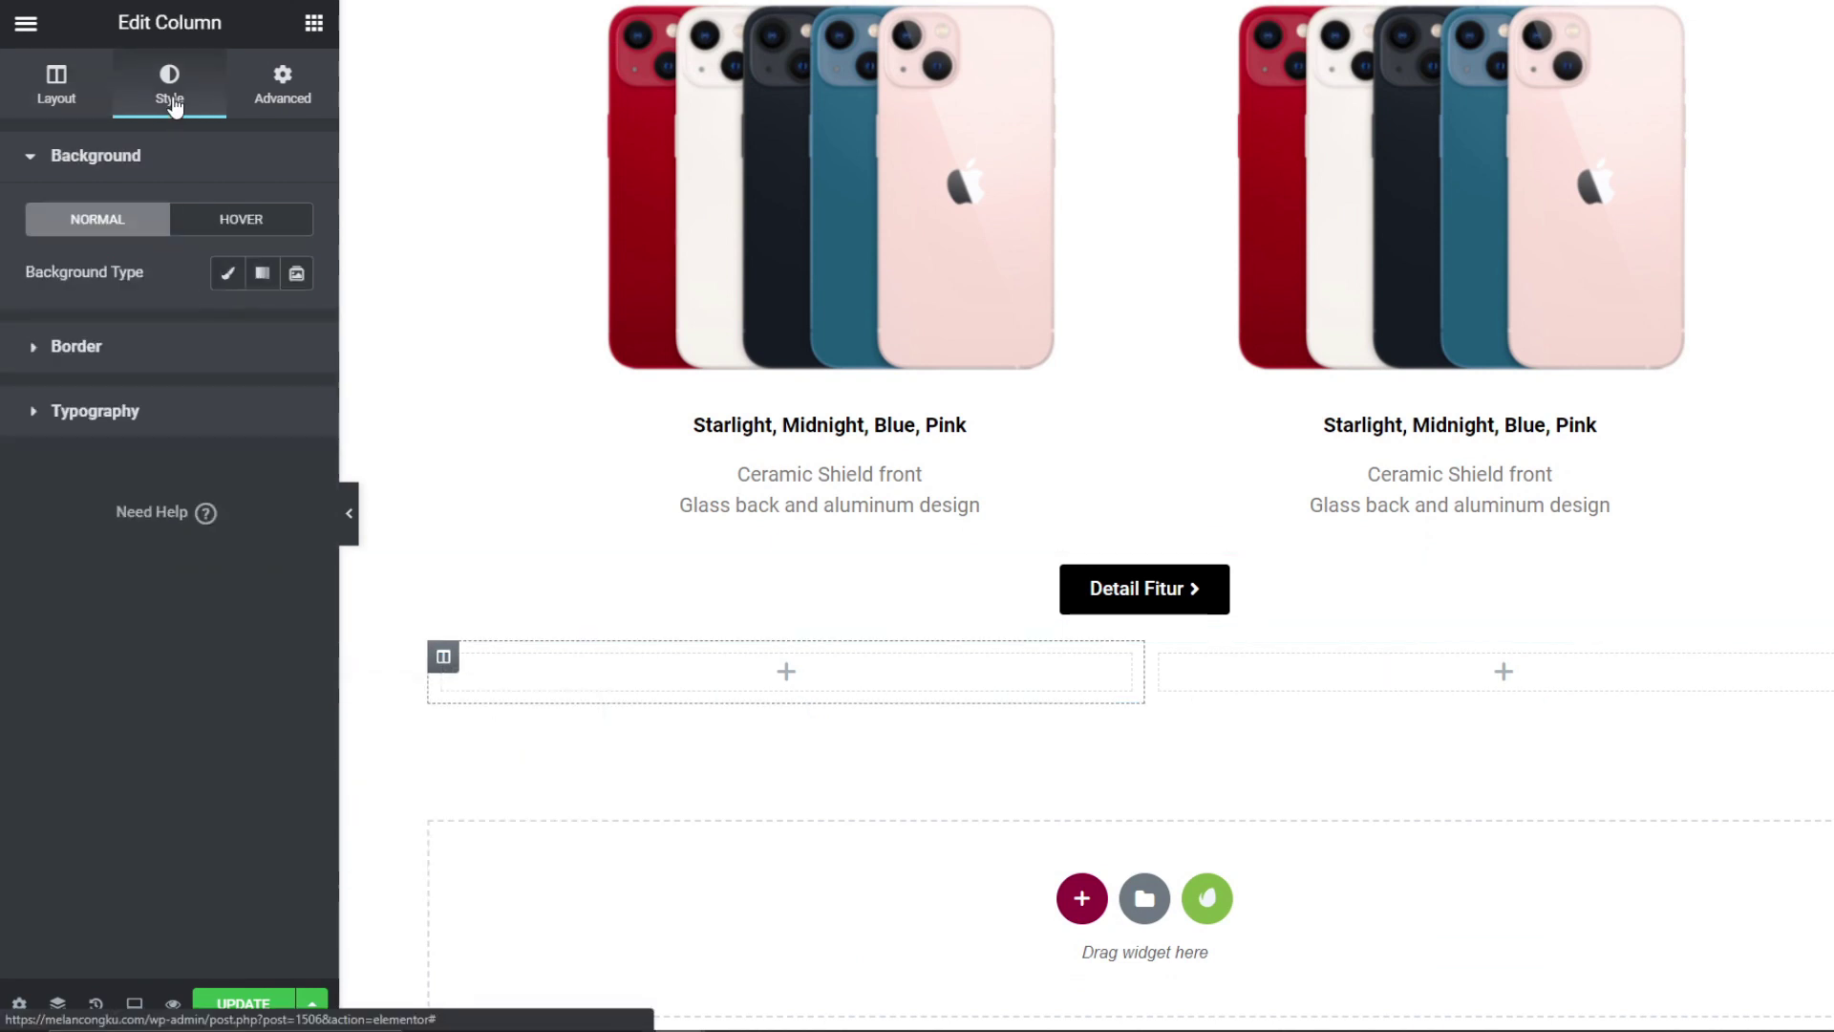
pyautogui.click(229, 285)
pyautogui.click(296, 326)
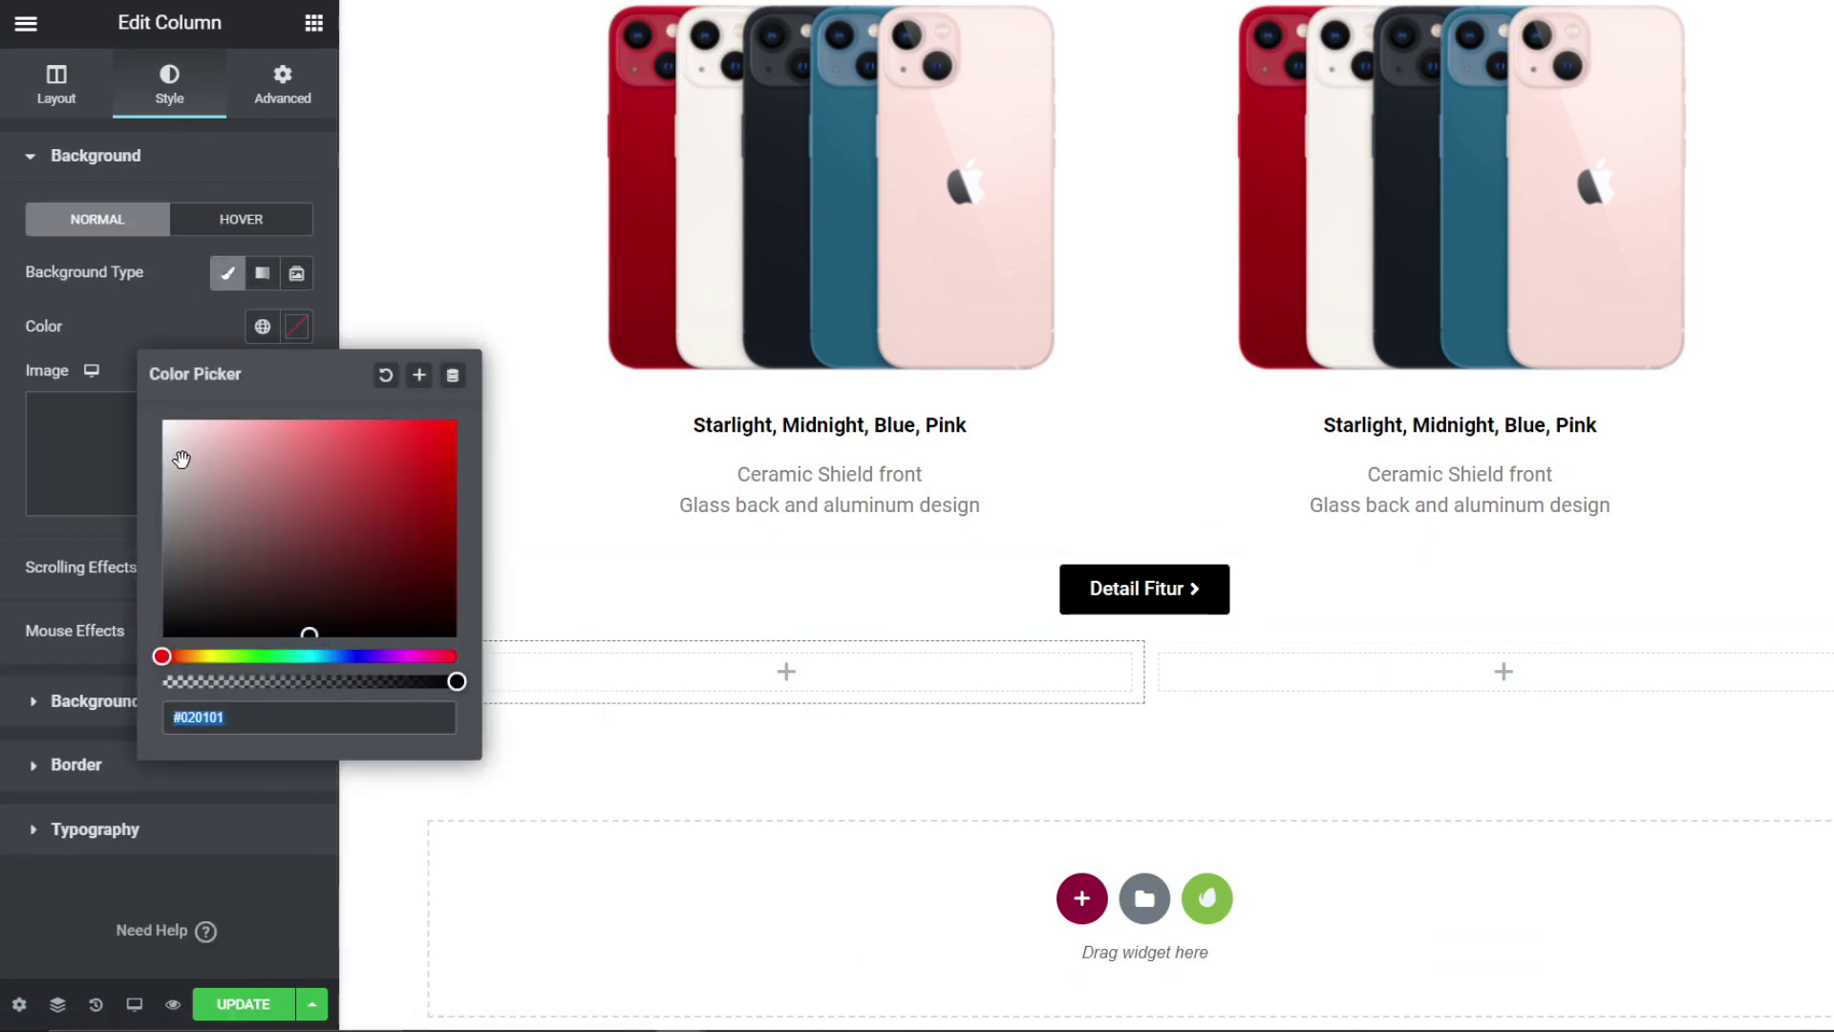
pyautogui.write('#f5f5f7')
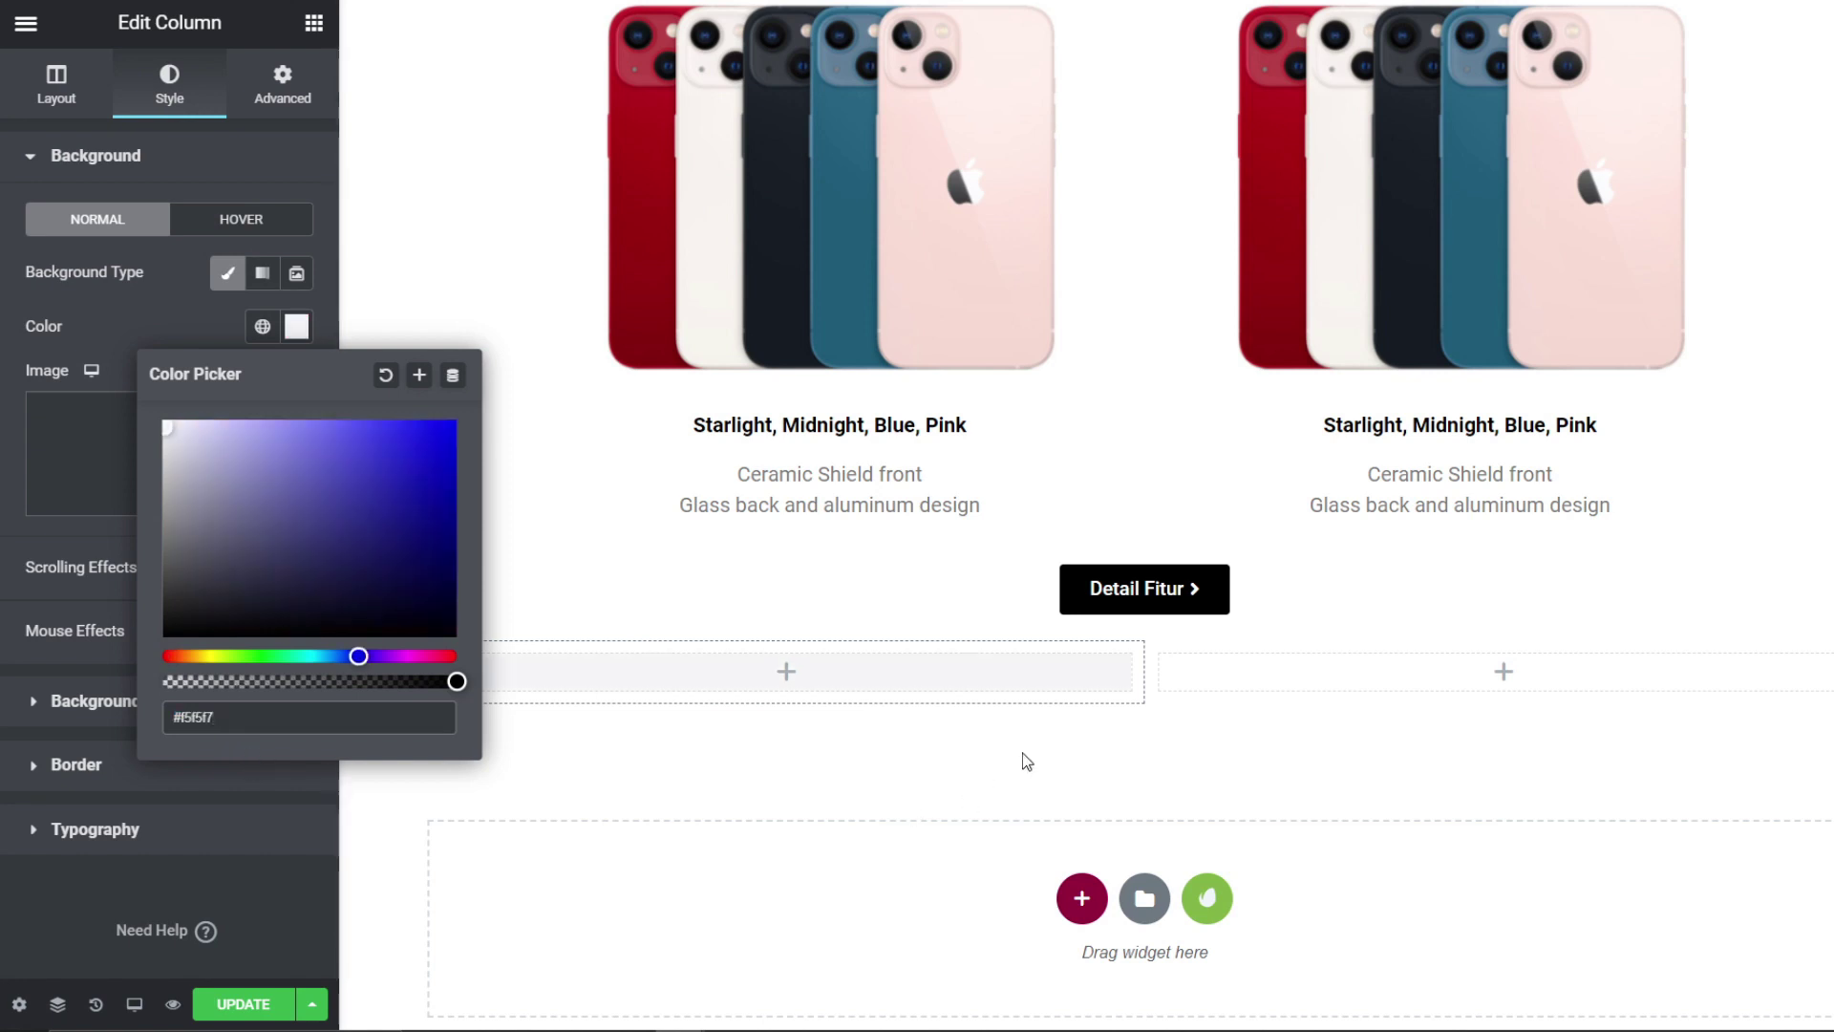
# Step: Give the second column of the inner section a classic background in color #f5f5f7
pyautogui.click(1160, 656)
pyautogui.click(169, 84)
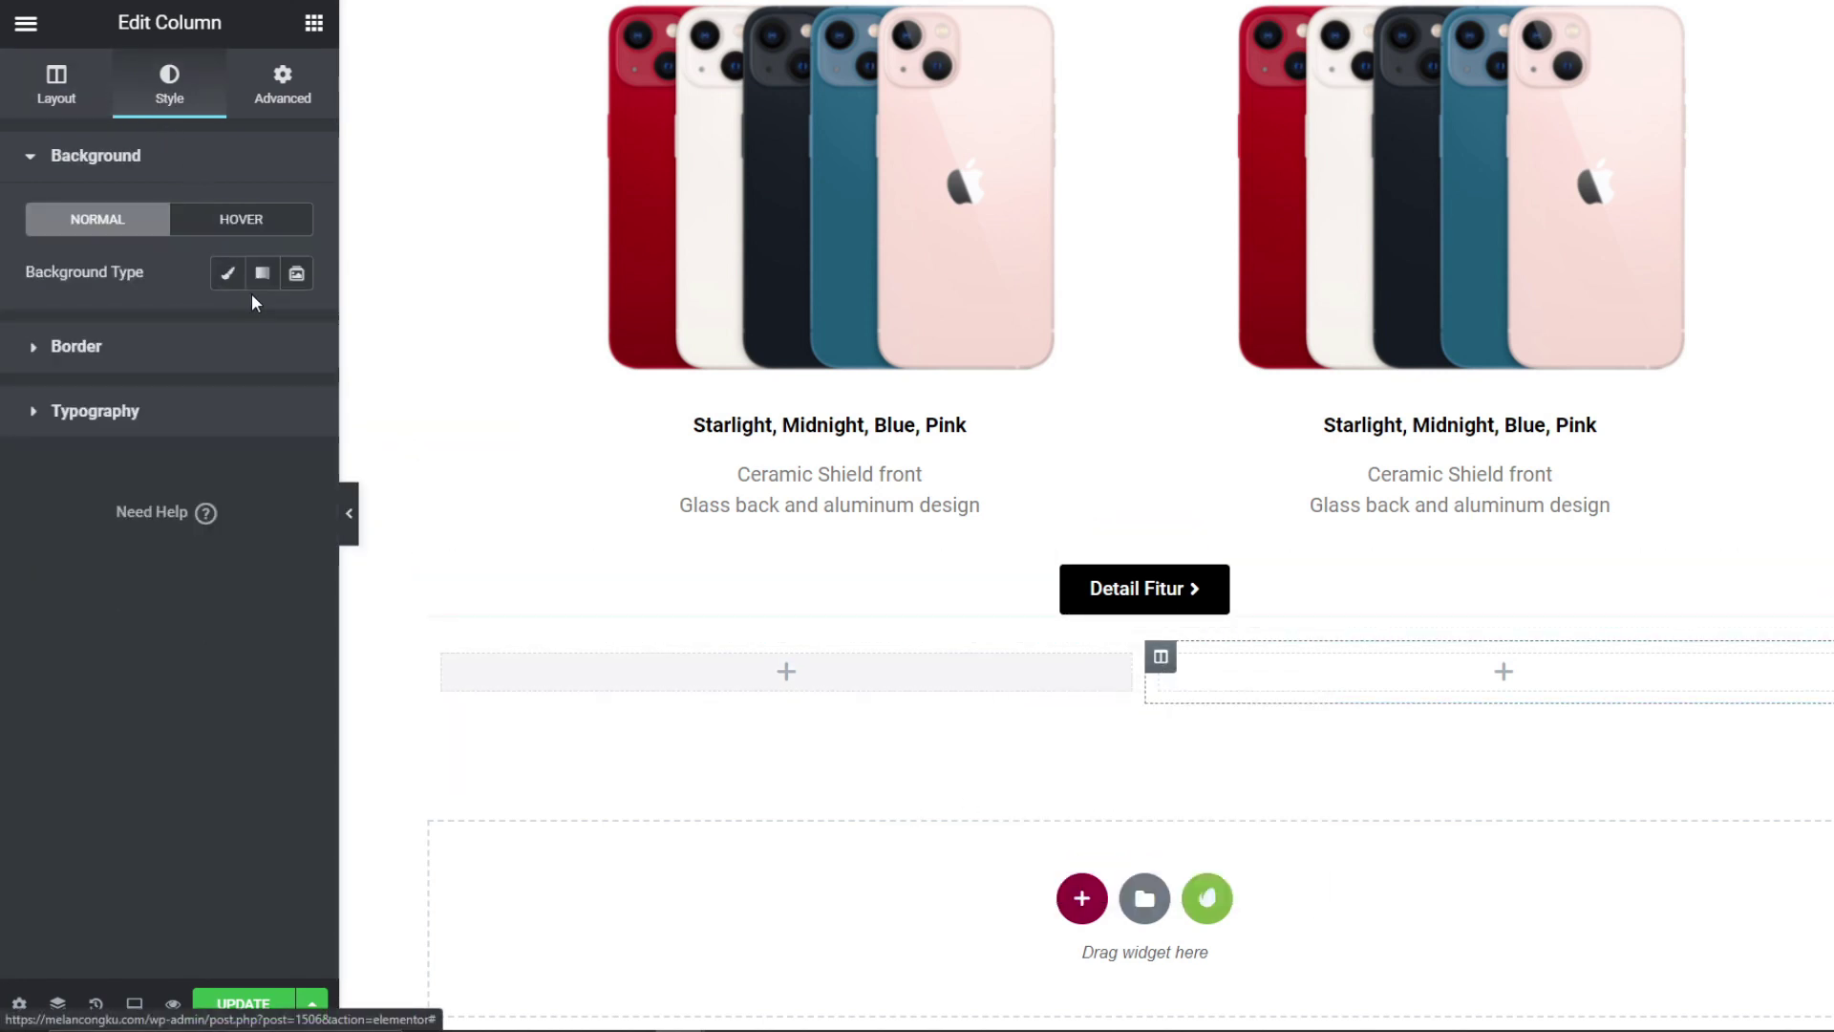
pyautogui.click(228, 274)
pyautogui.click(296, 327)
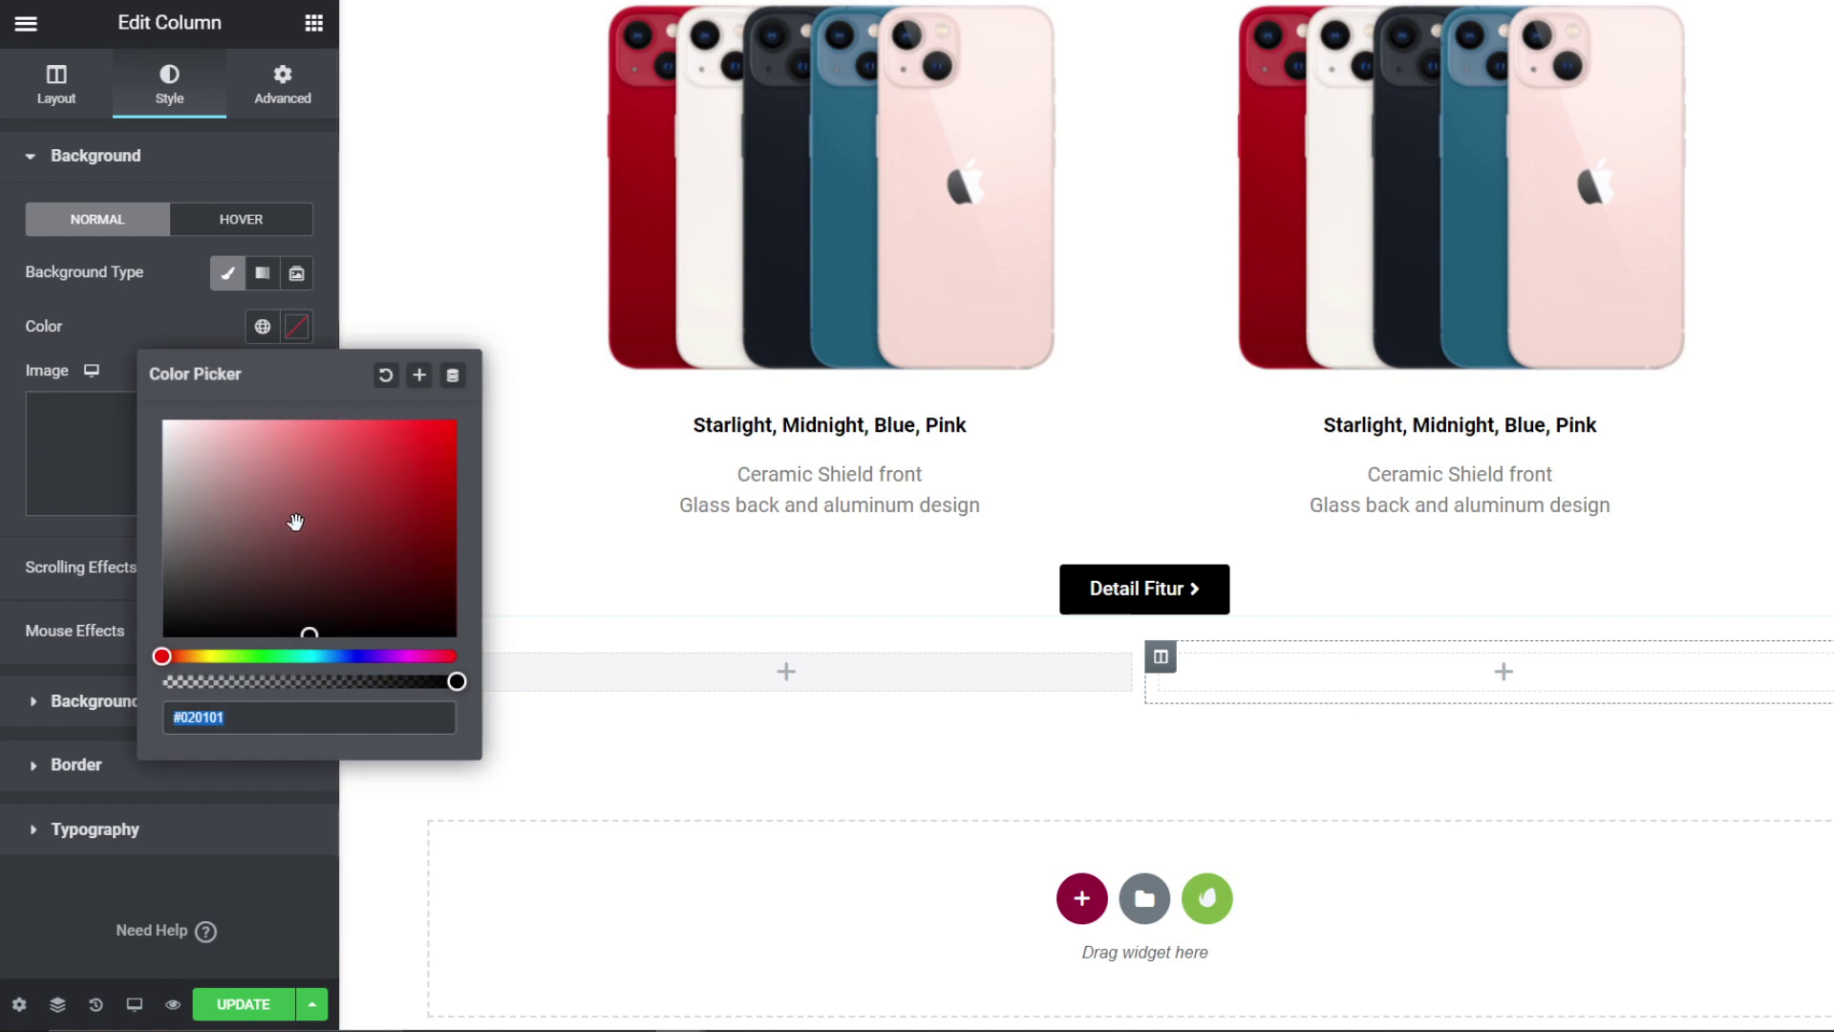
pyautogui.write('#f5f5f7')
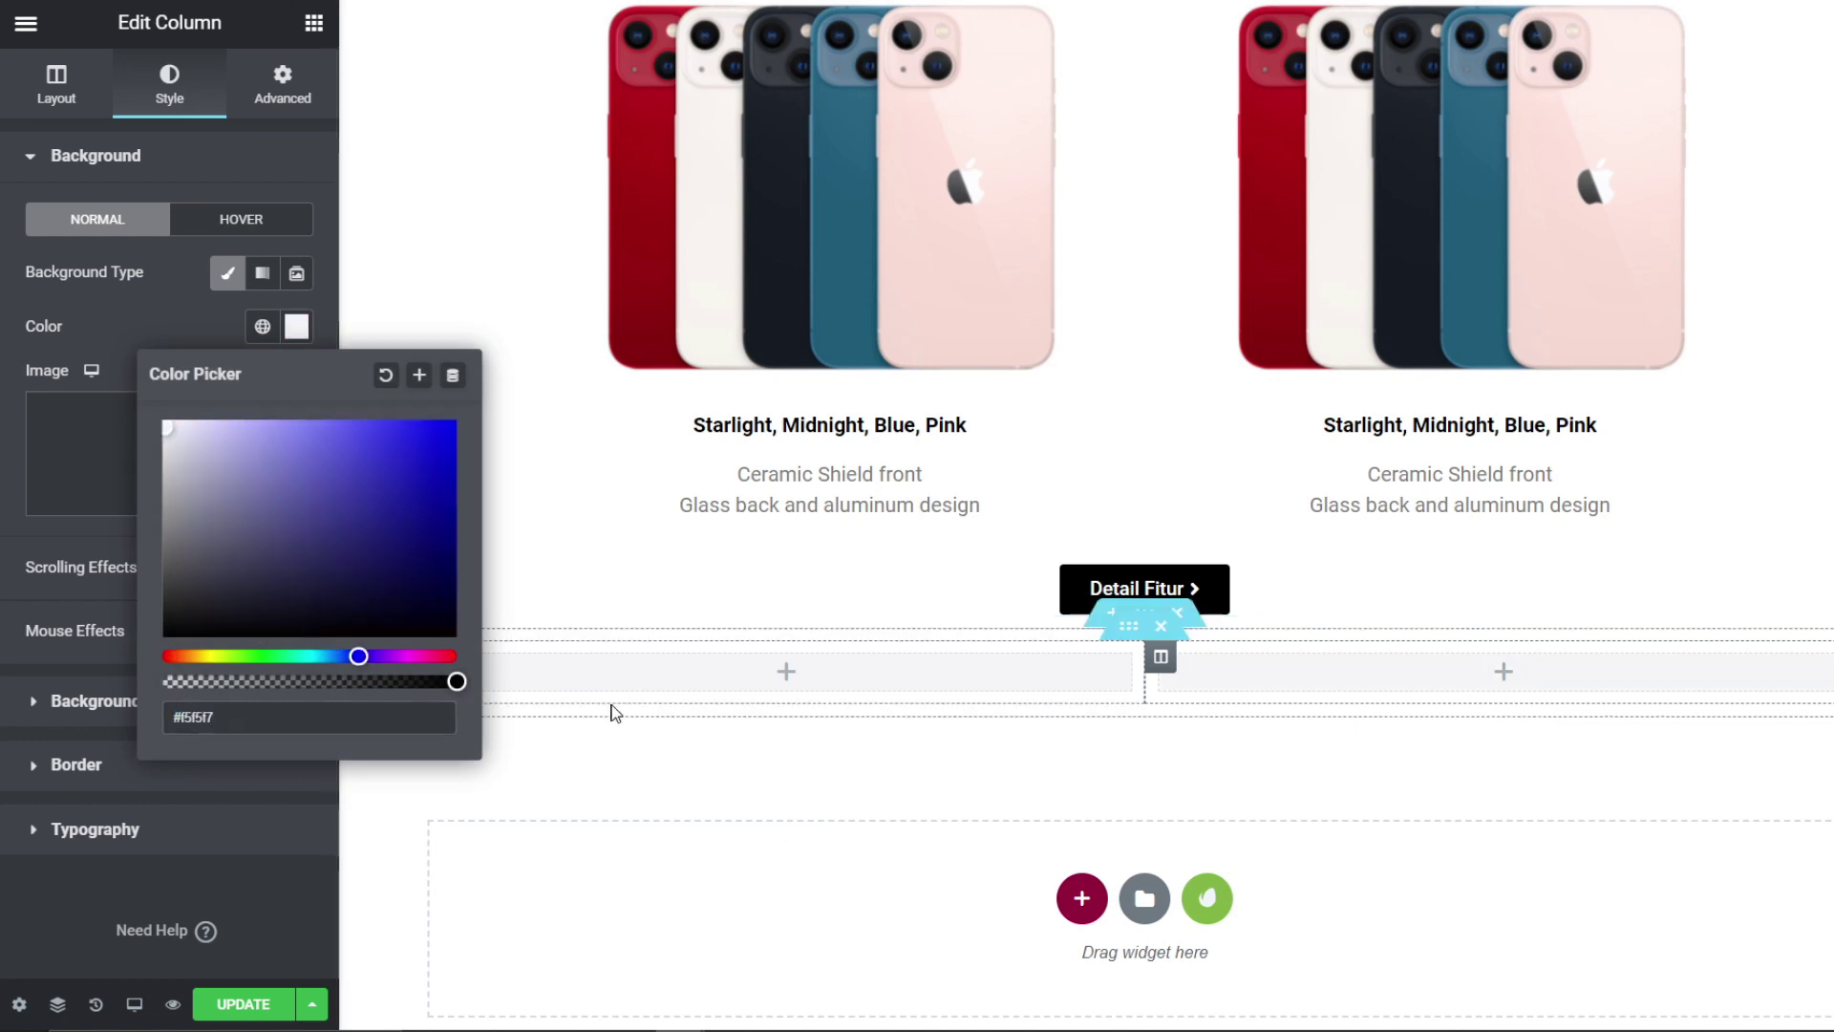
pyautogui.click(140, 321)
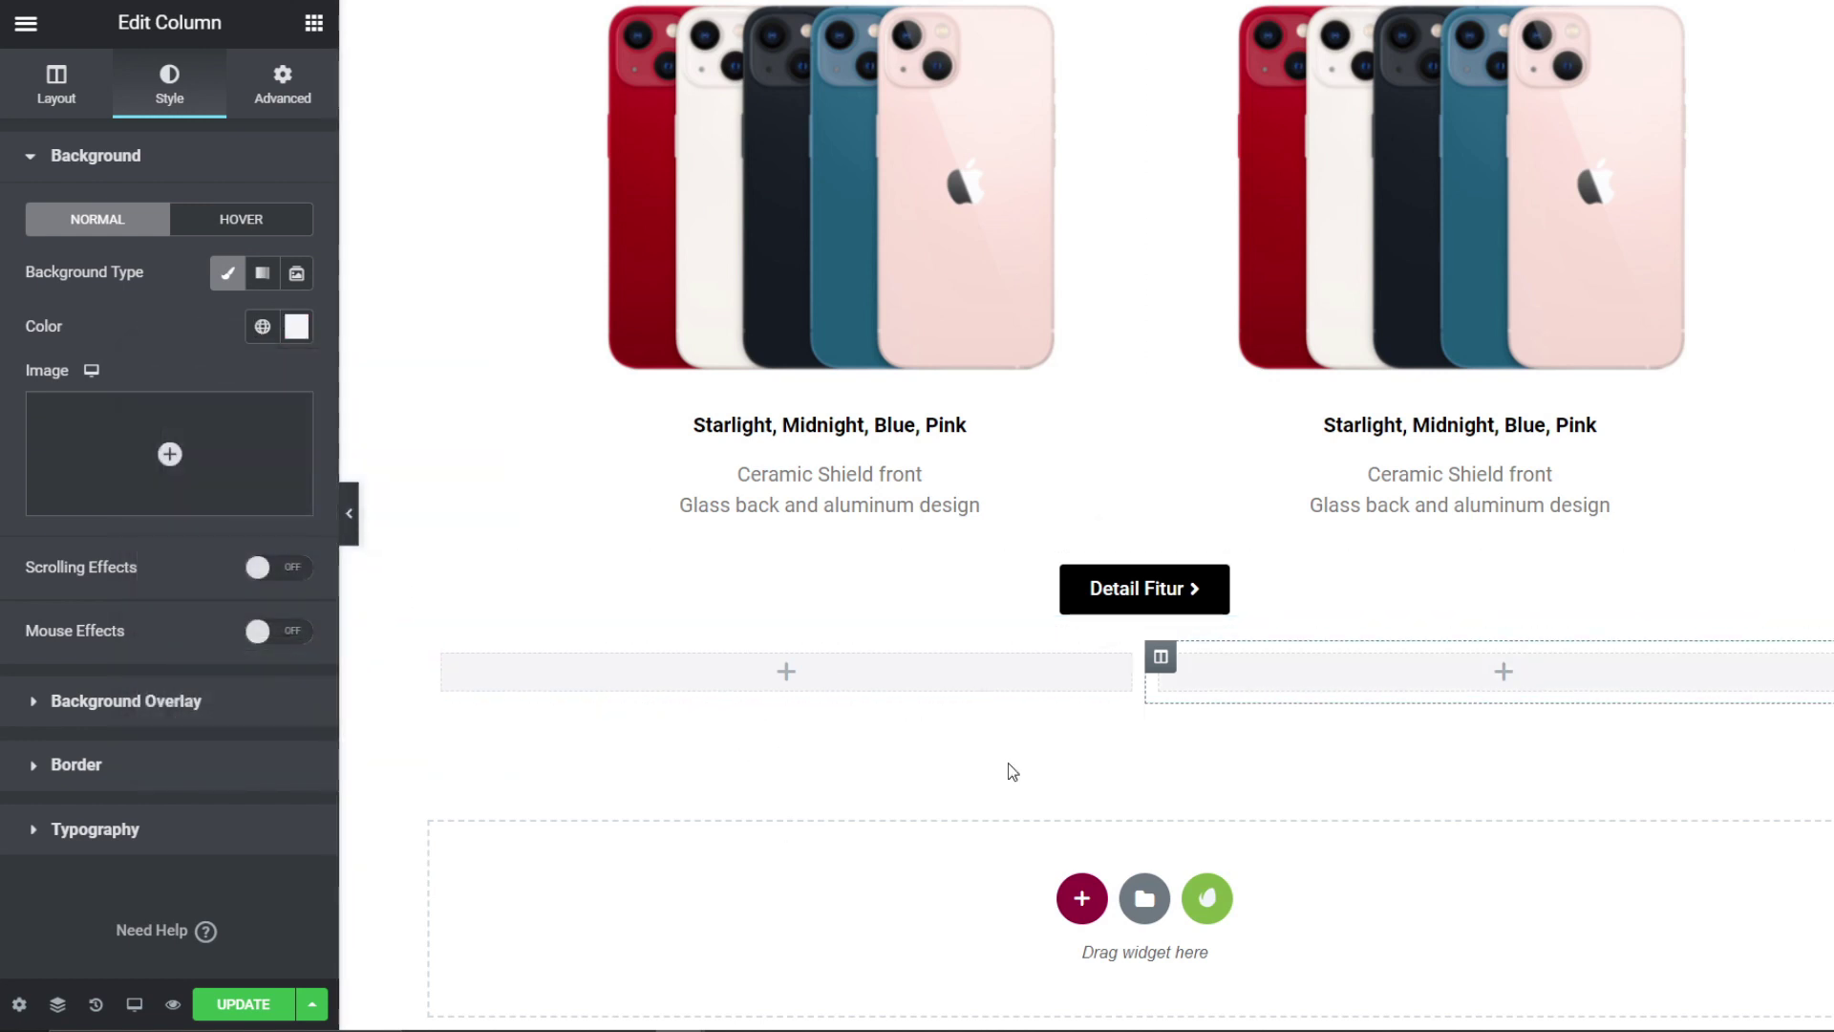
# Step: Check the AirPods card's text on the reference page and place a Heading widget in the first gray column
pyautogui.click(535, 675)
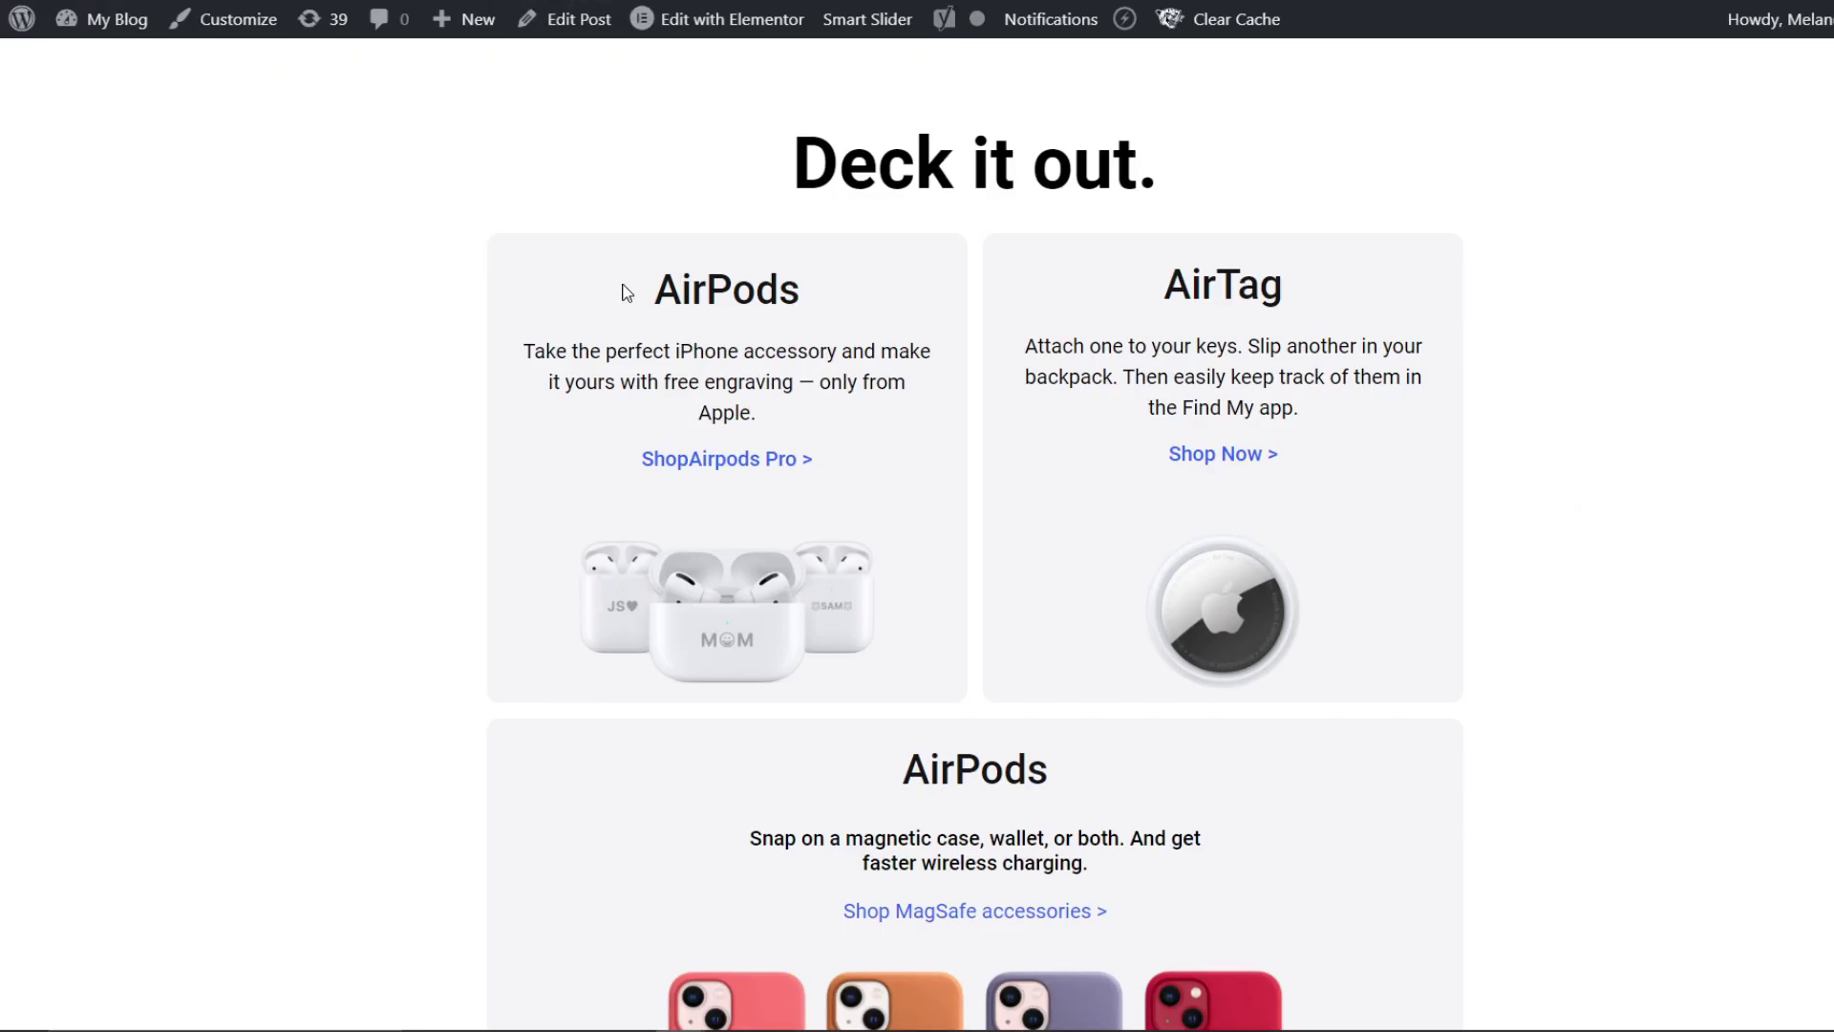
pyautogui.moveTo(622, 292); pyautogui.dragTo(828, 455)
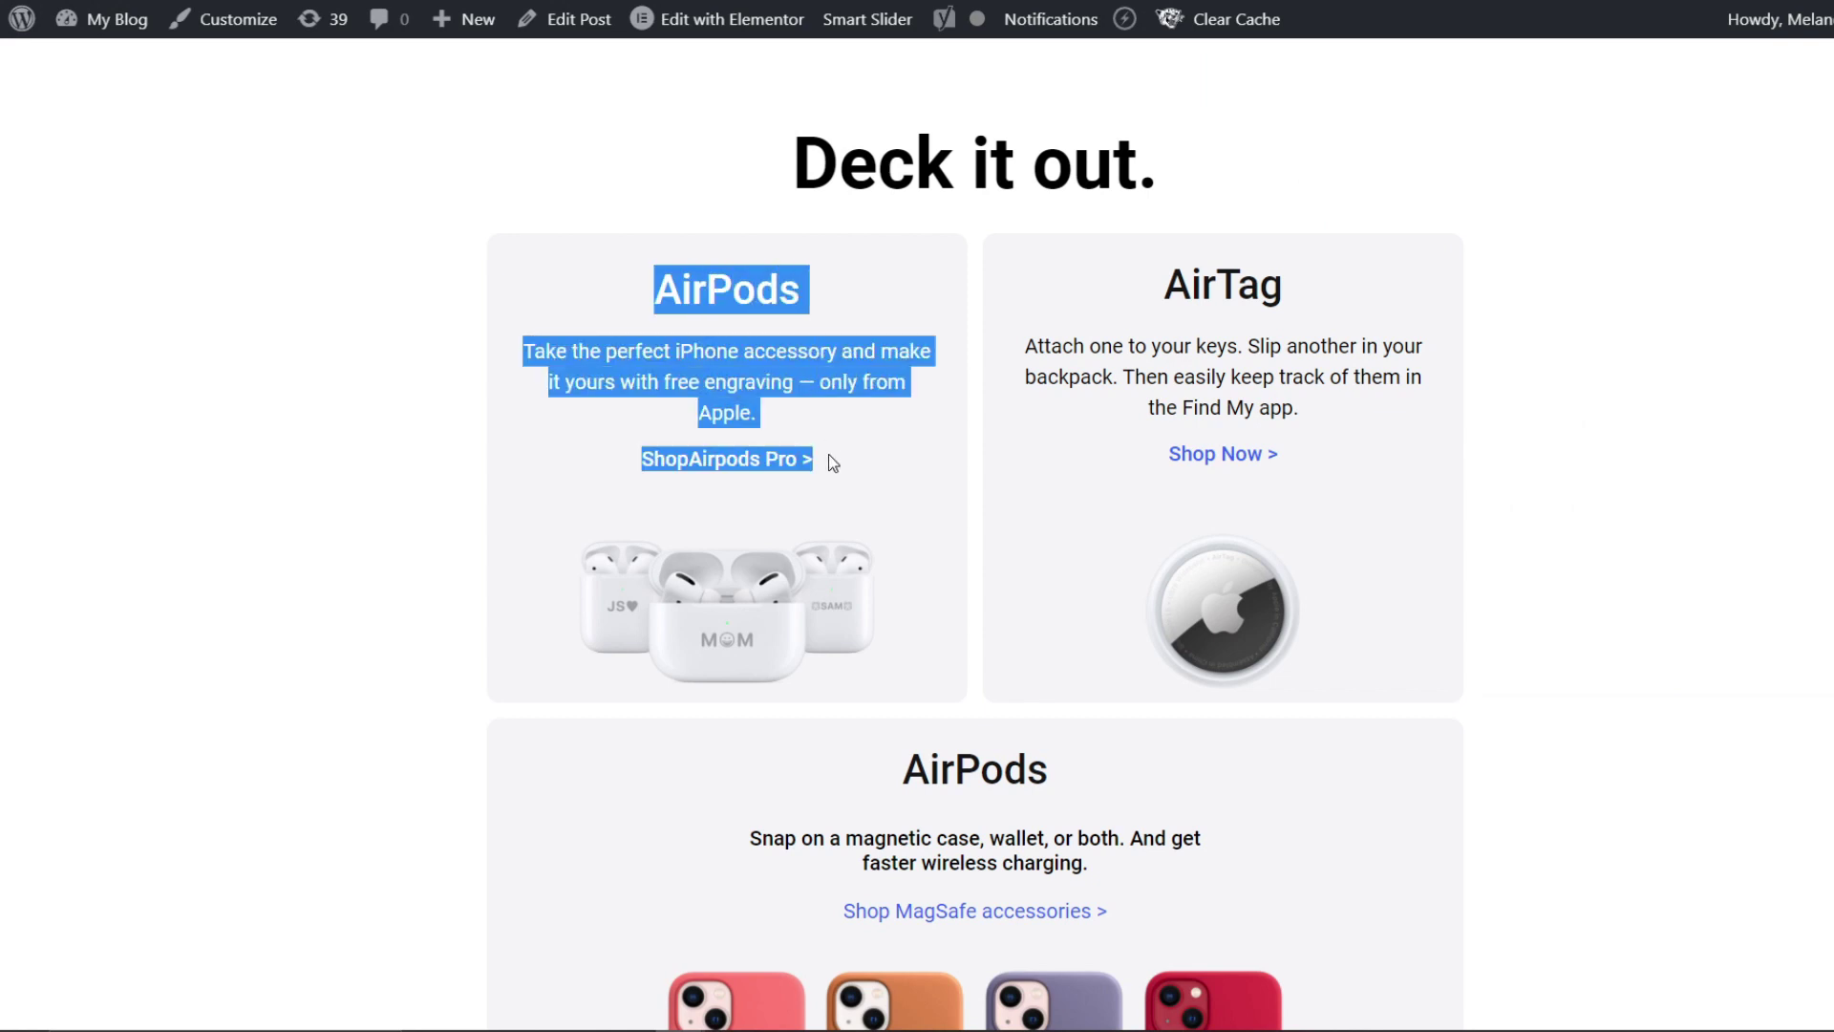
pyautogui.click(828, 455)
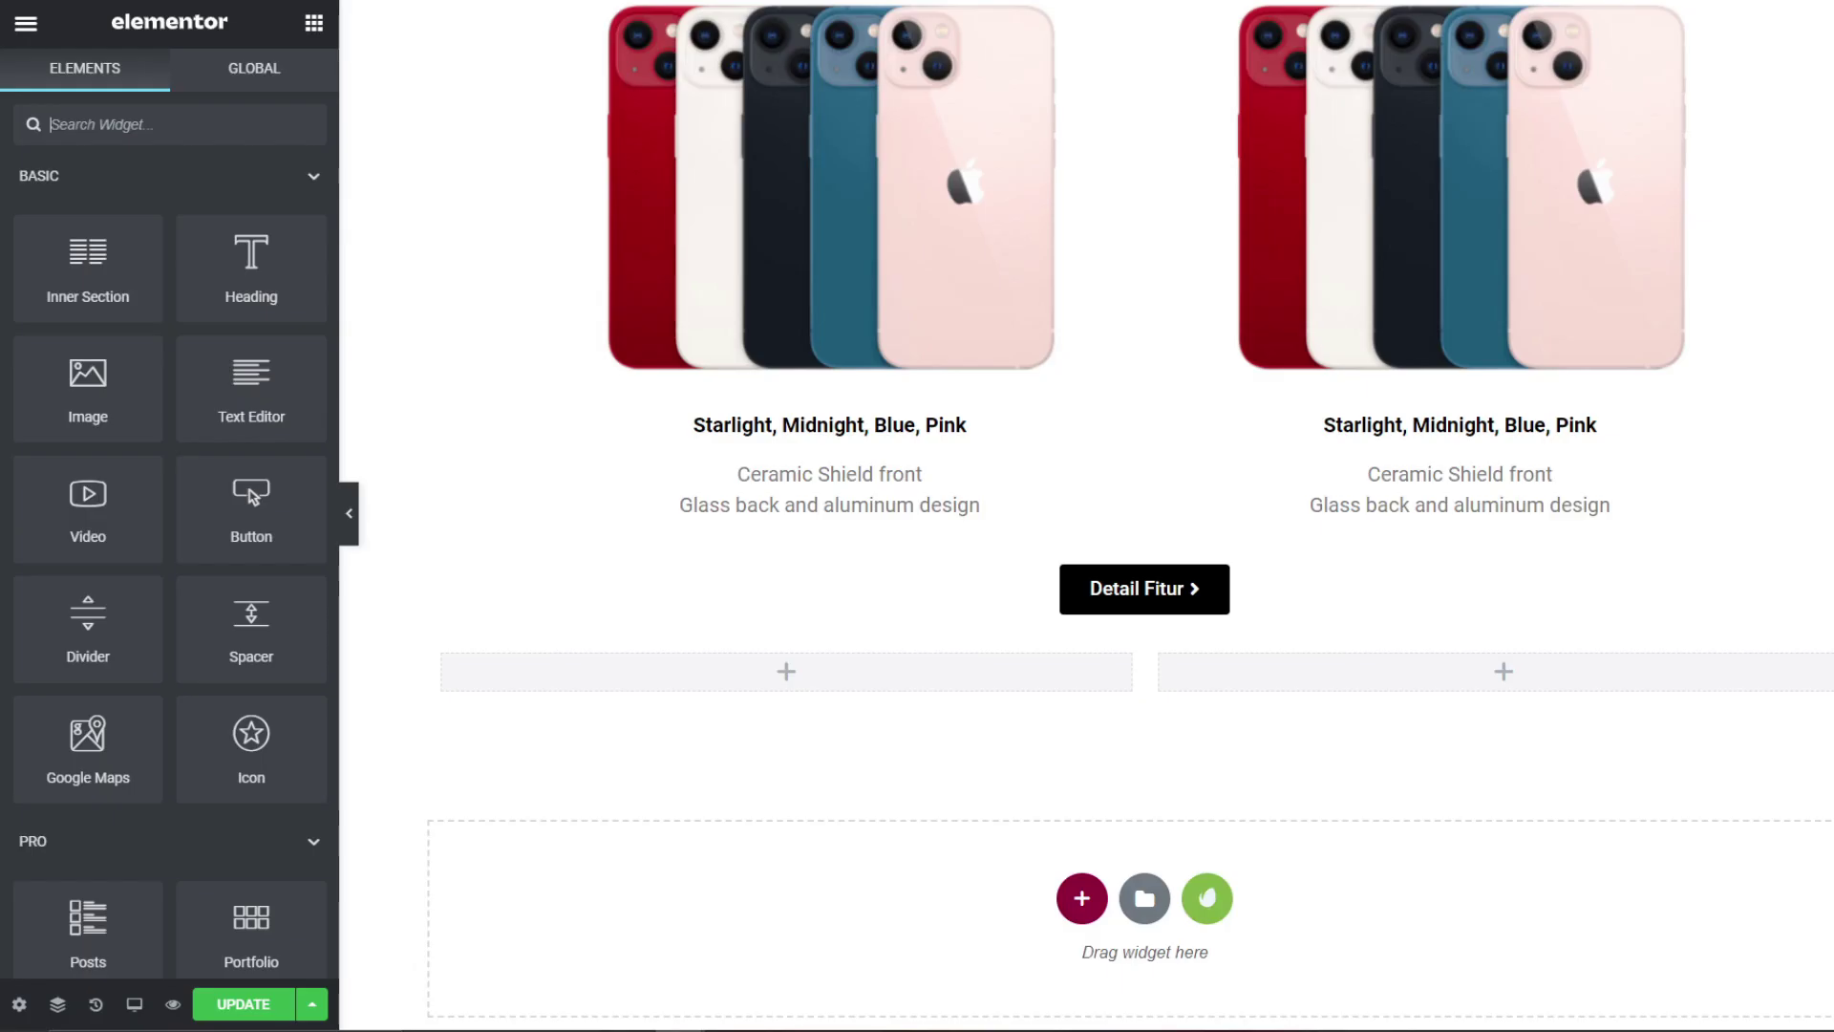
pyautogui.moveTo(252, 267); pyautogui.dragTo(856, 695)
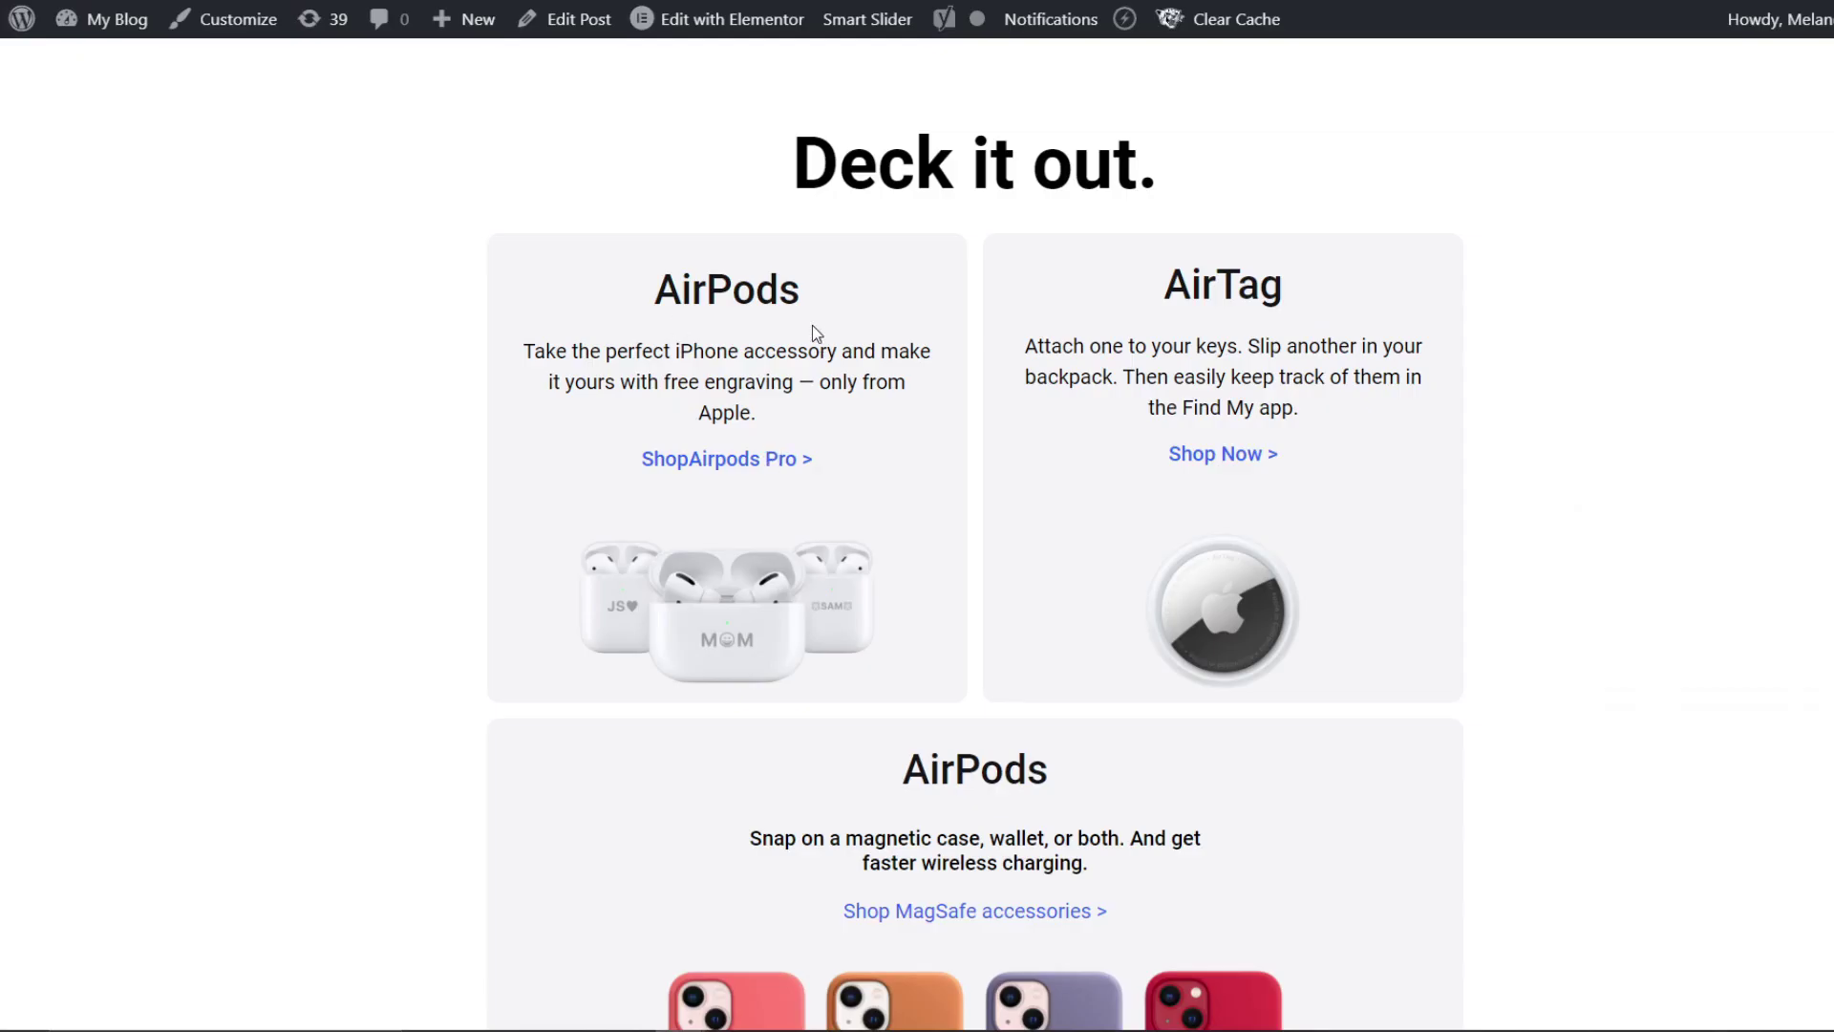
# Step: Add a center-aligned Heading widget above the two gray columns, below the "Detail Fitur" button, following the reference layout
pyautogui.moveTo(813, 327); pyautogui.dragTo(608, 293)
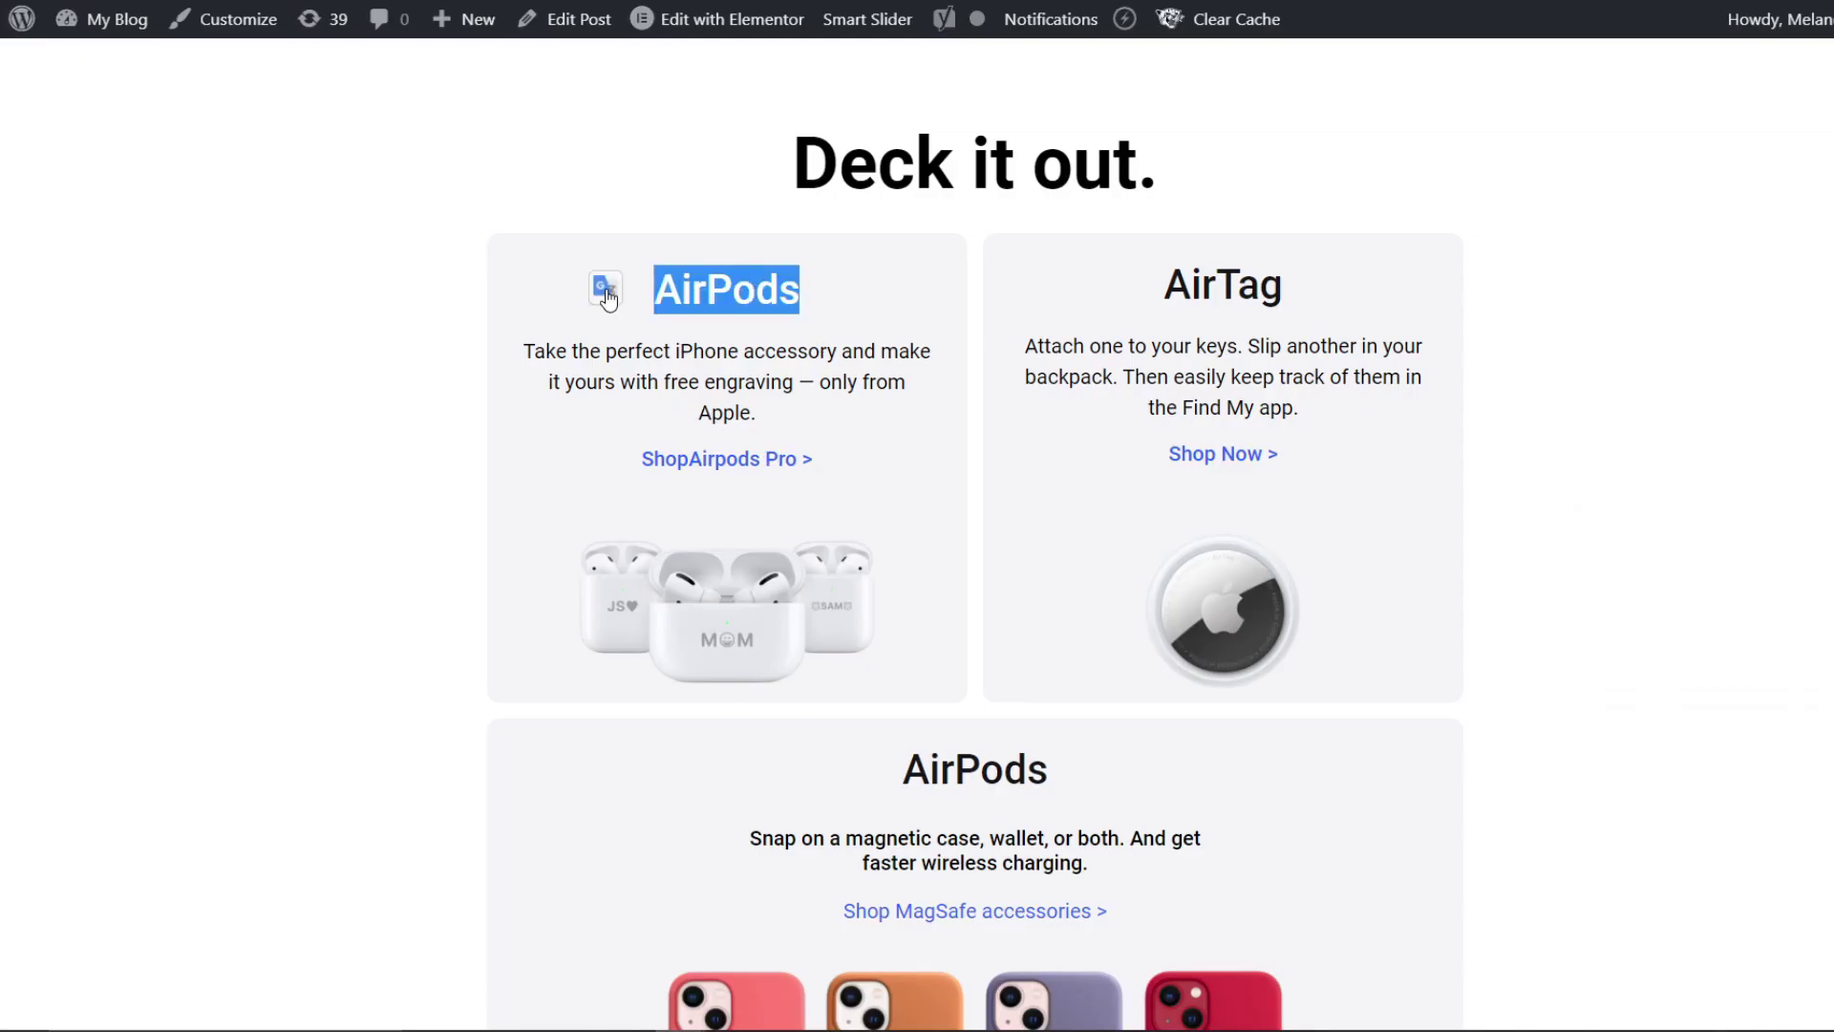
pyautogui.scroll(2, 611, 287)
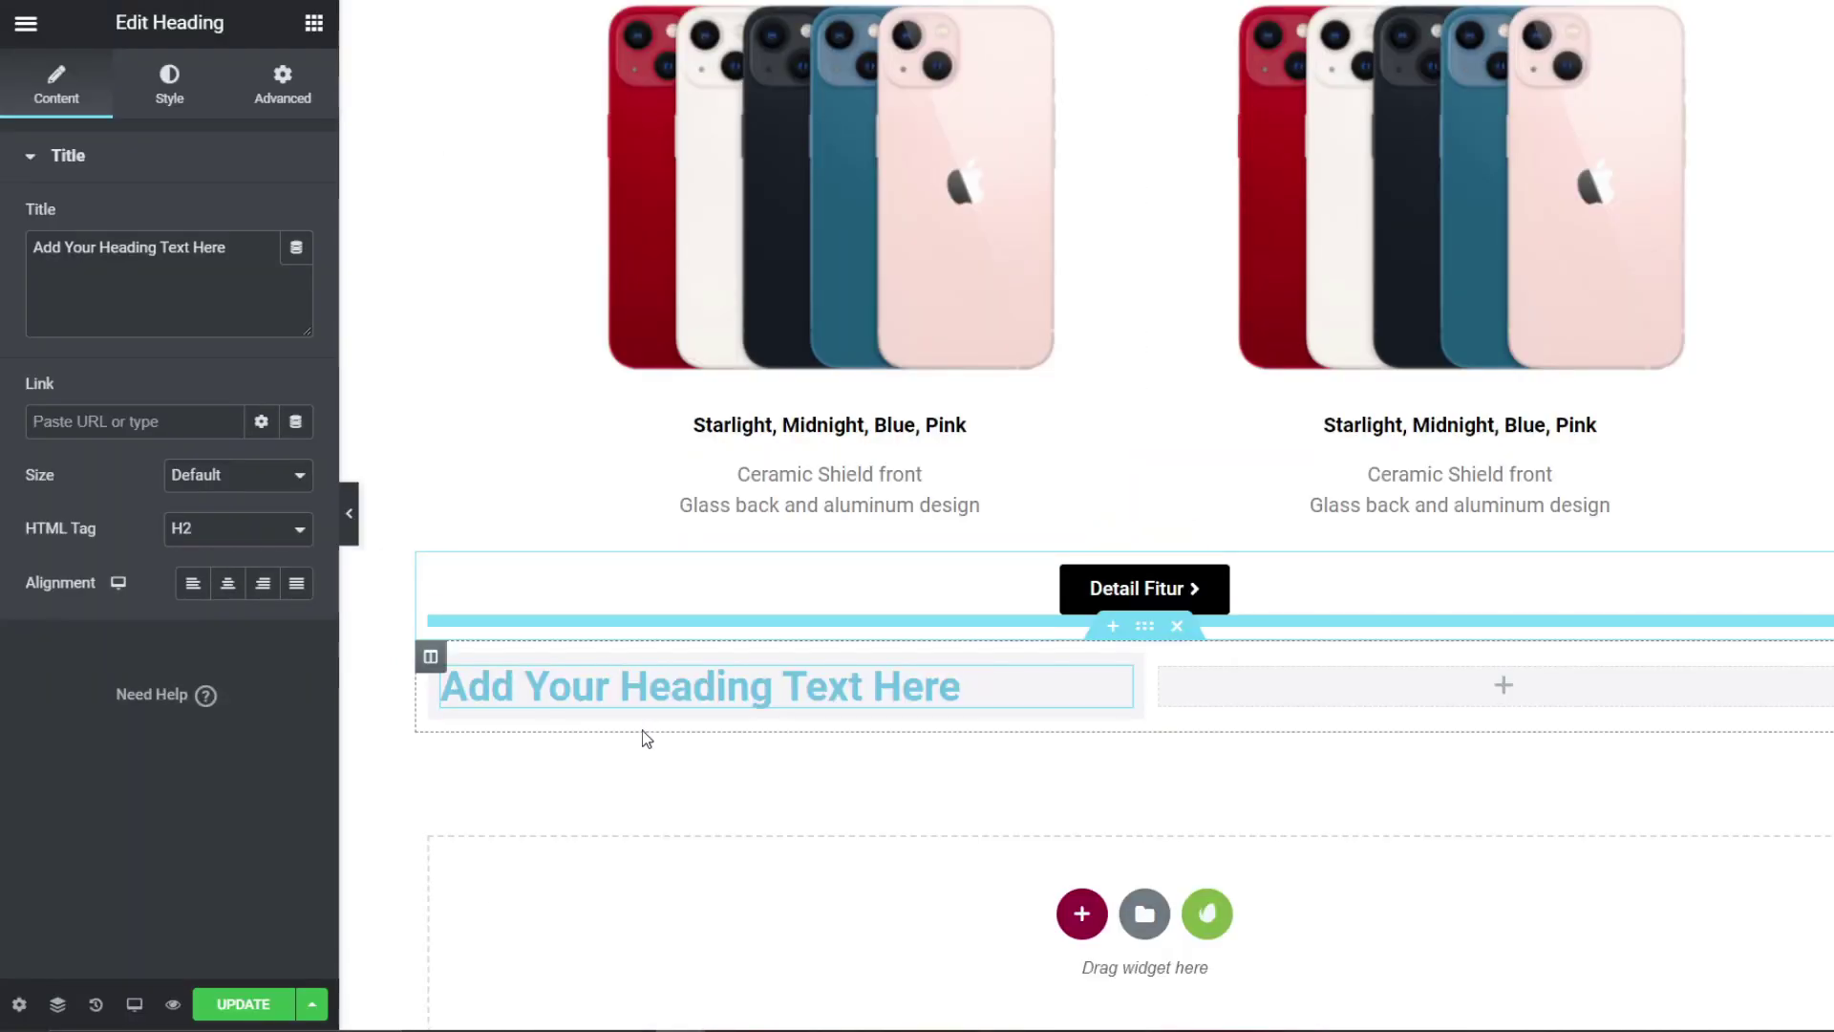
pyautogui.tripleClick(1048, 694)
pyautogui.click(1149, 698)
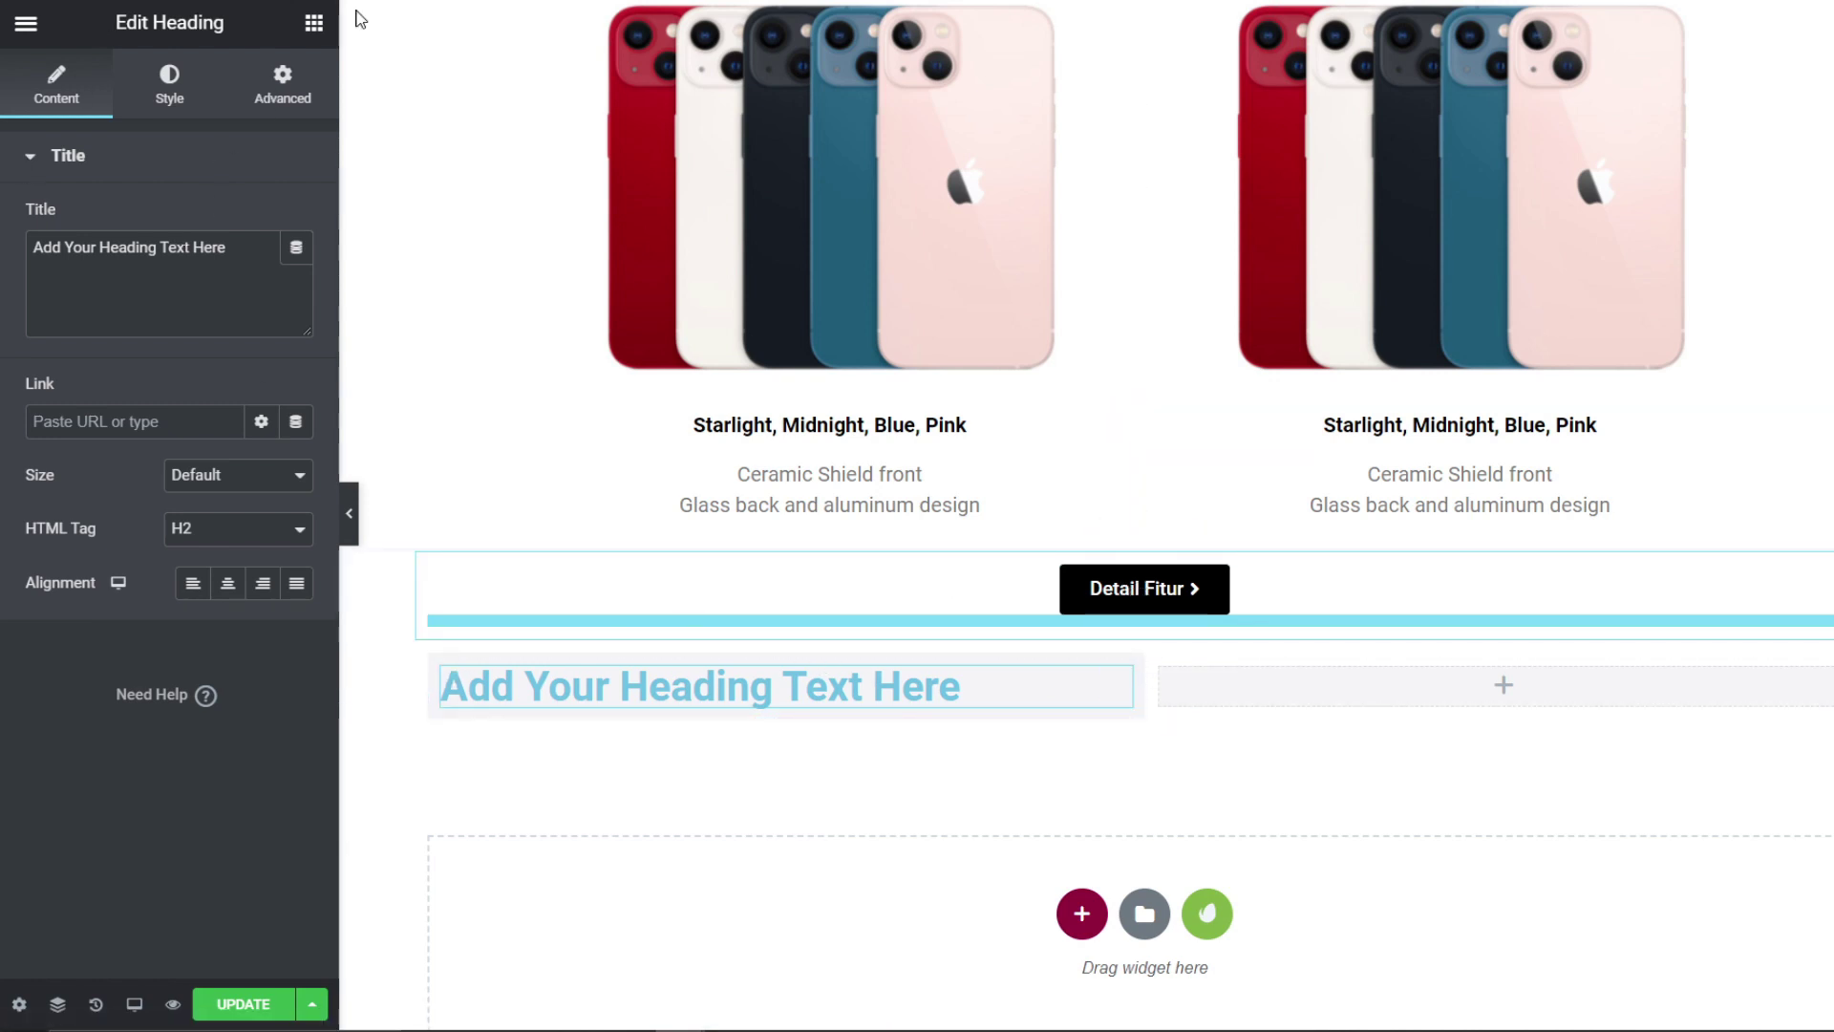
pyautogui.click(314, 23)
pyautogui.moveTo(252, 273); pyautogui.dragTo(1029, 645)
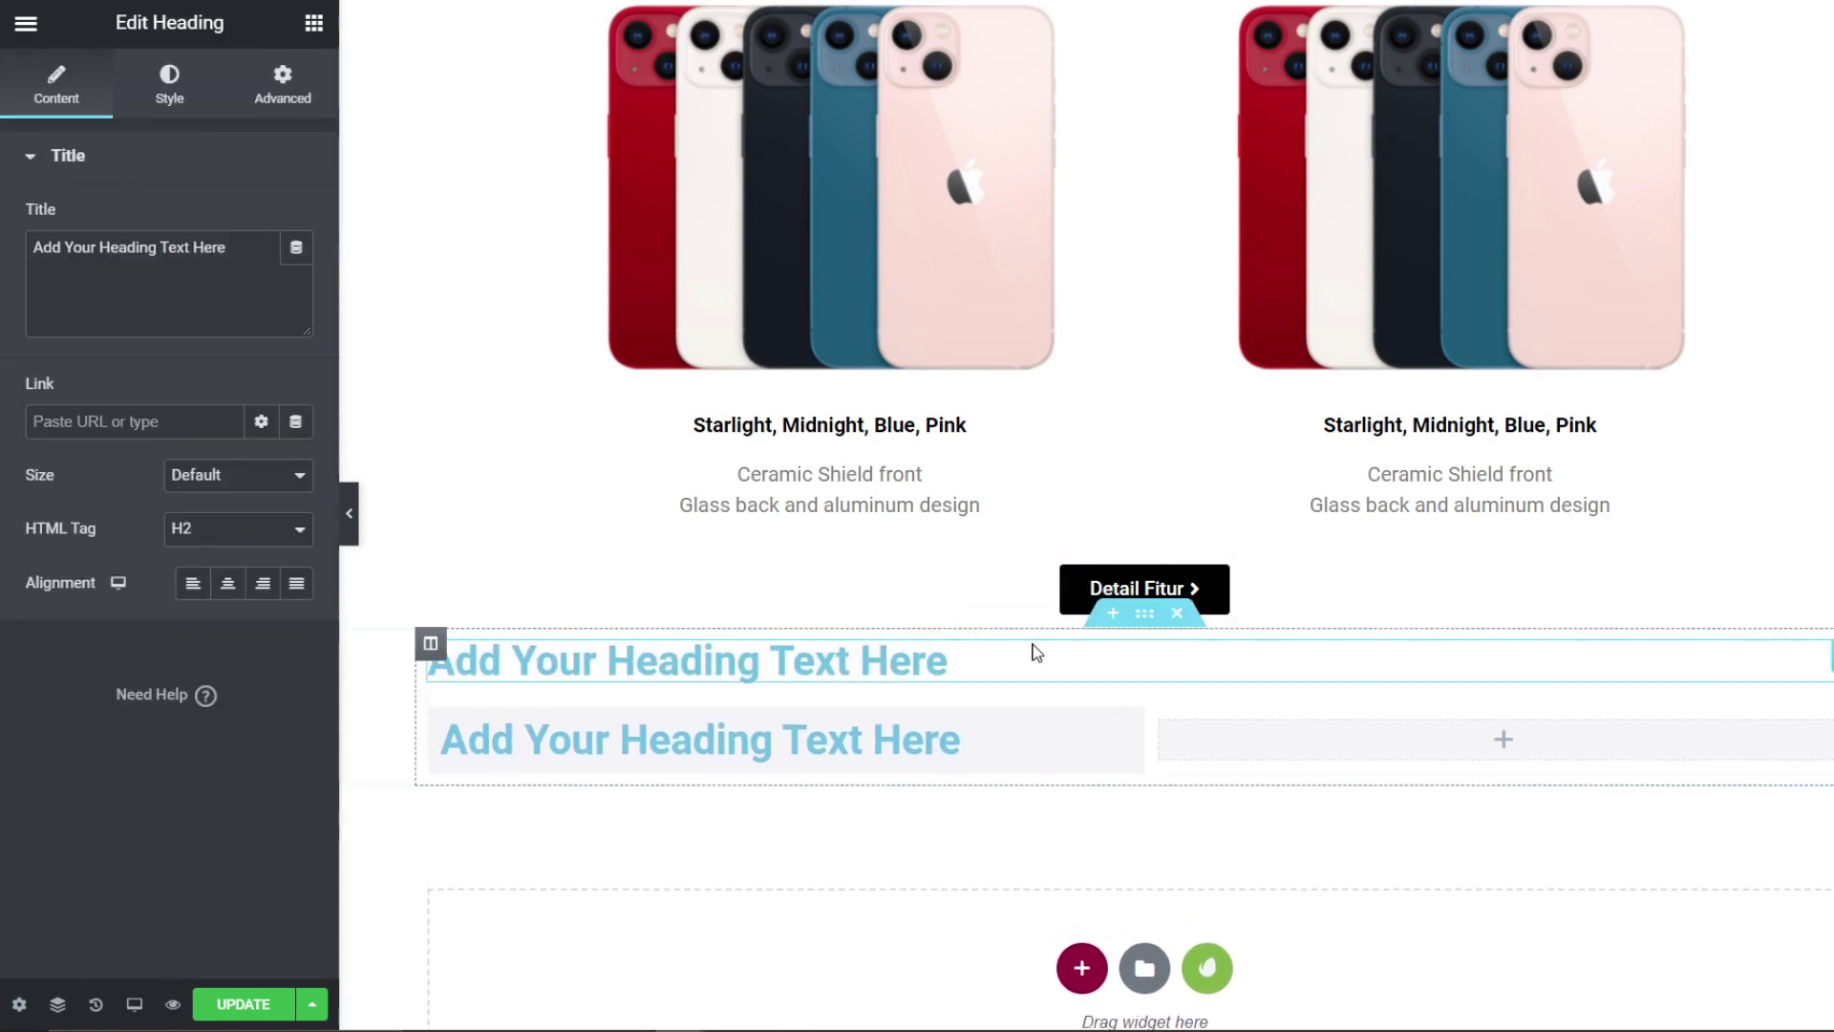
pyautogui.click(227, 583)
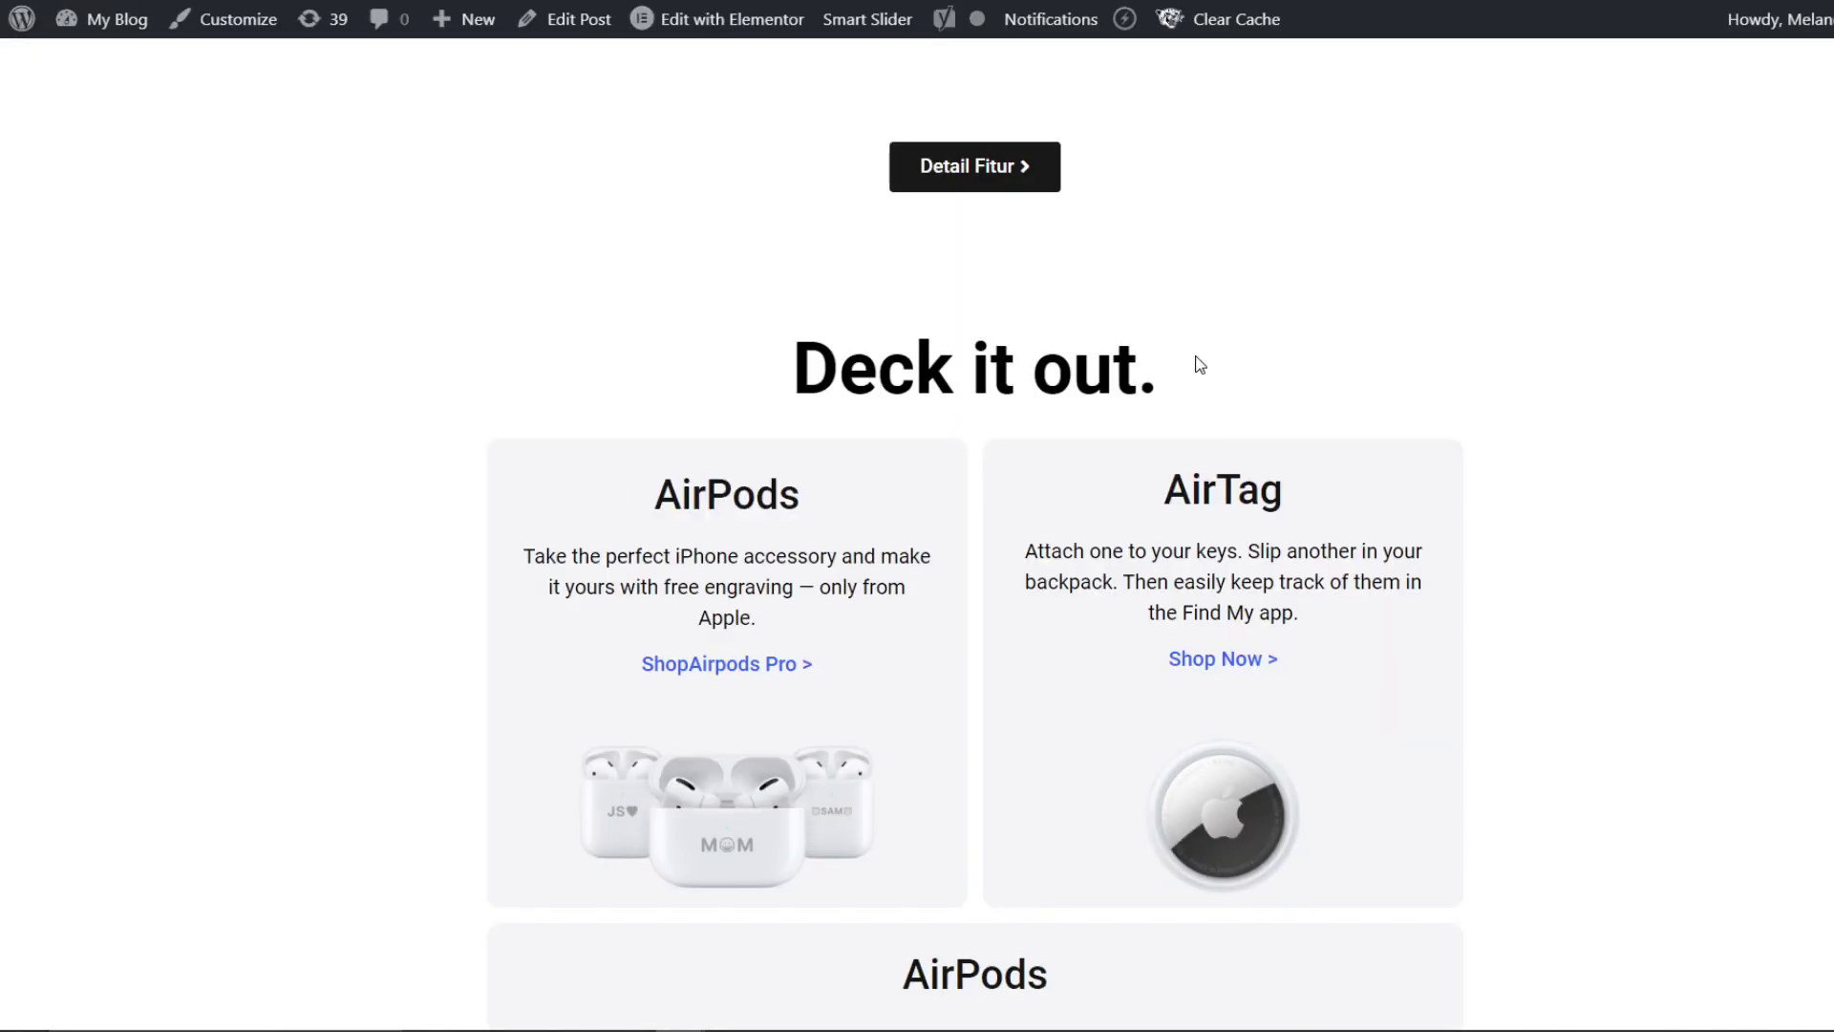
# Step: Copy the "Deck it out." title from the reference page and use it as the new centered heading's text
pyautogui.moveTo(1201, 365); pyautogui.dragTo(810, 361)
pyautogui.hotkey('ctrl', 'c')
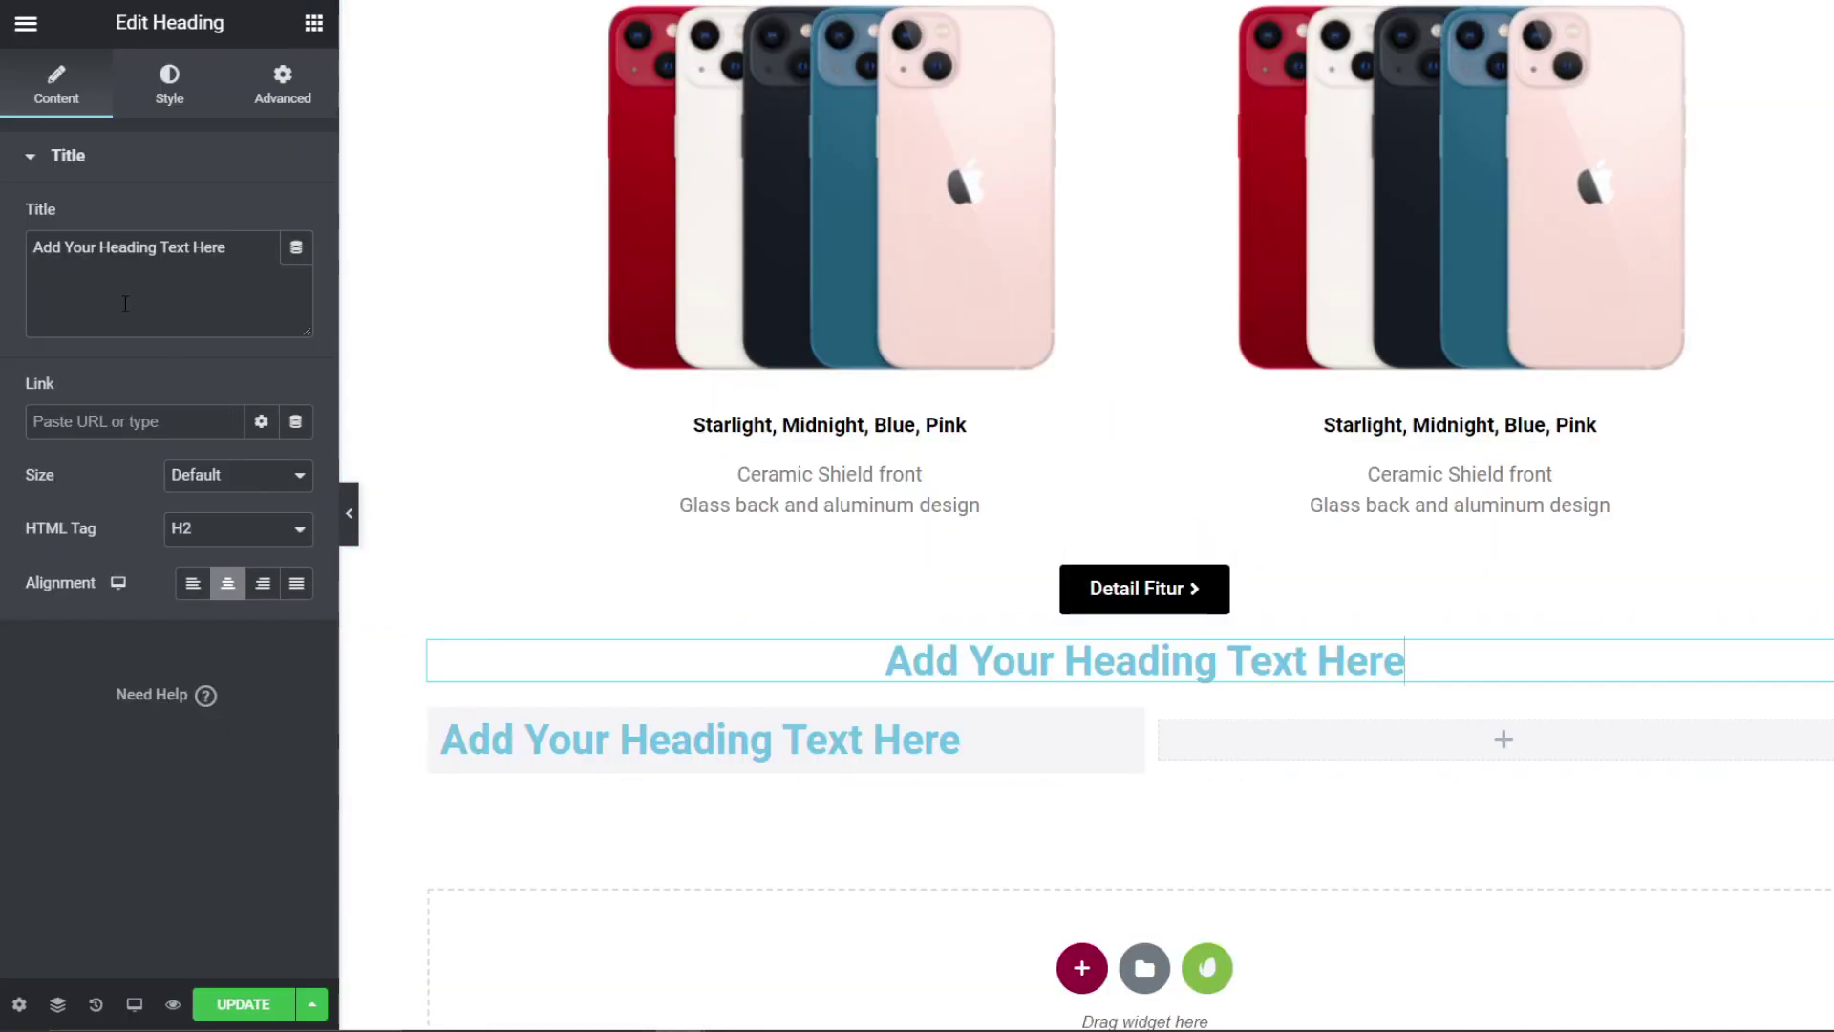
pyautogui.click(126, 300)
pyautogui.hotkey('ctrl', 'a')
pyautogui.hotkey('ctrl', 'v')
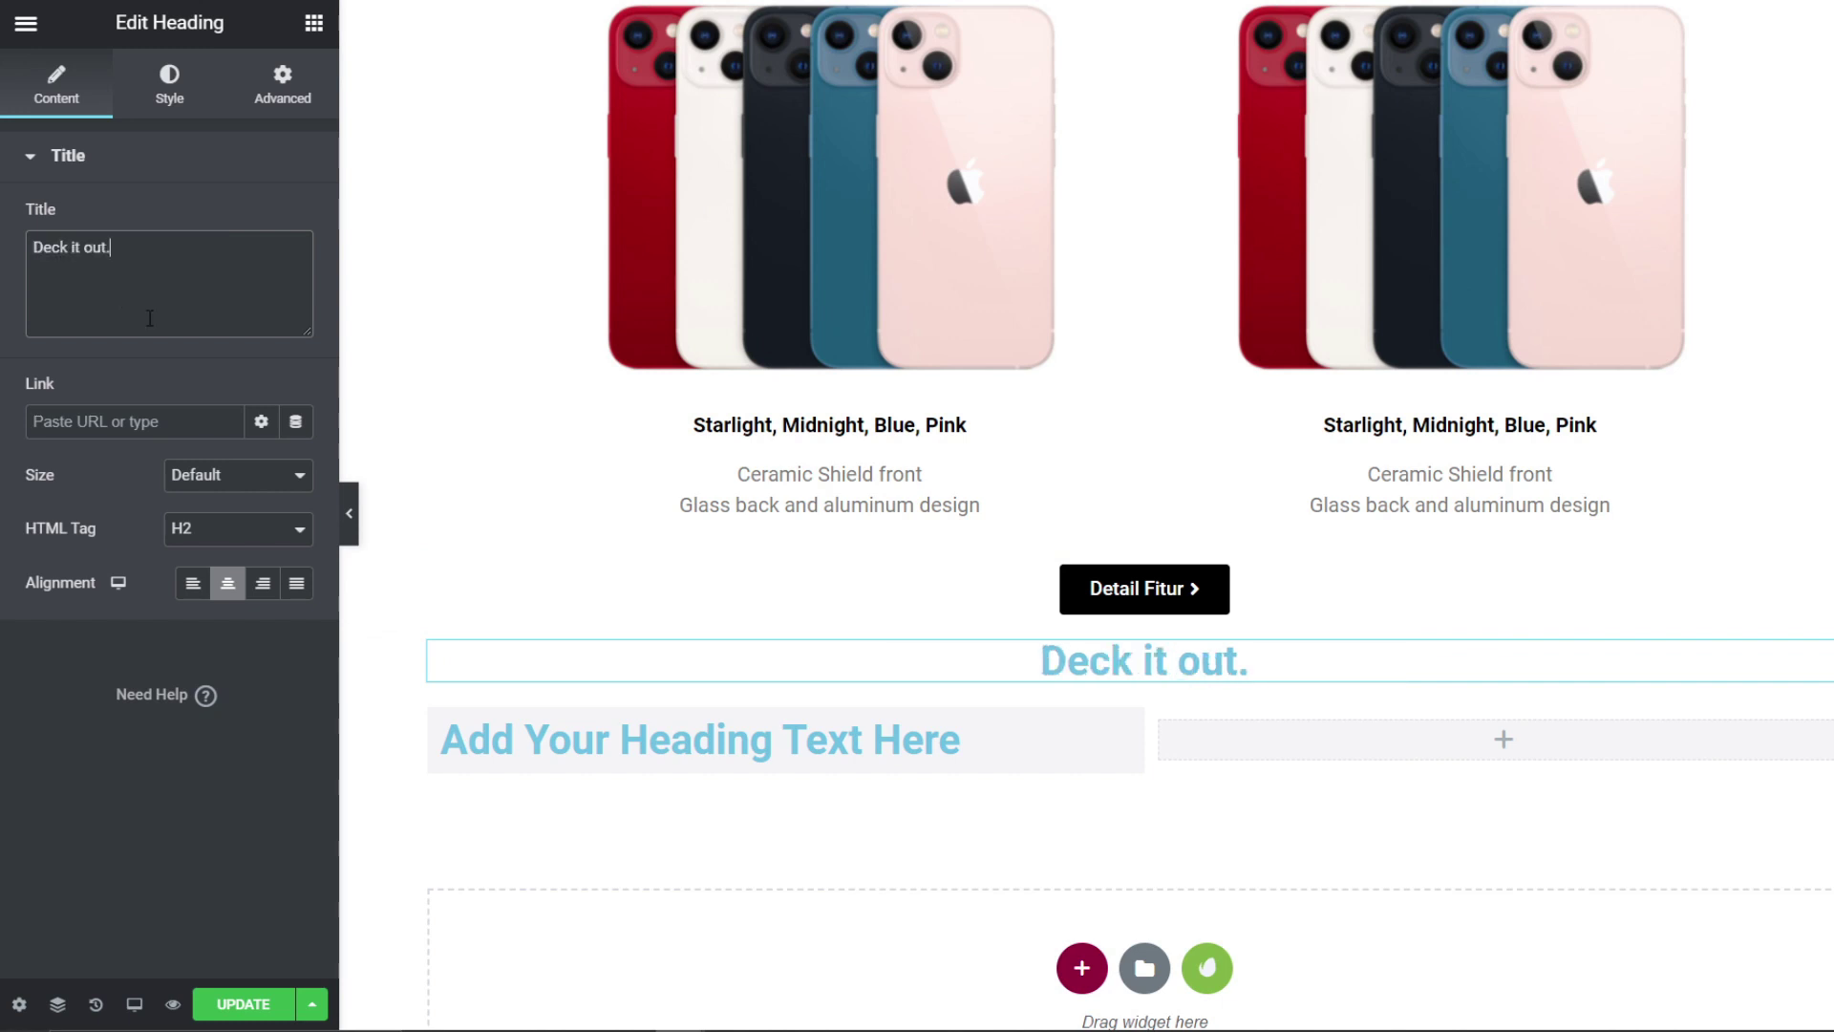
# Step: Style the "Deck it out." heading with text color #000000 and a font size of 70 px
pyautogui.click(175, 113)
pyautogui.click(296, 218)
pyautogui.moveTo(177, 507); pyautogui.dragTo(130, 541)
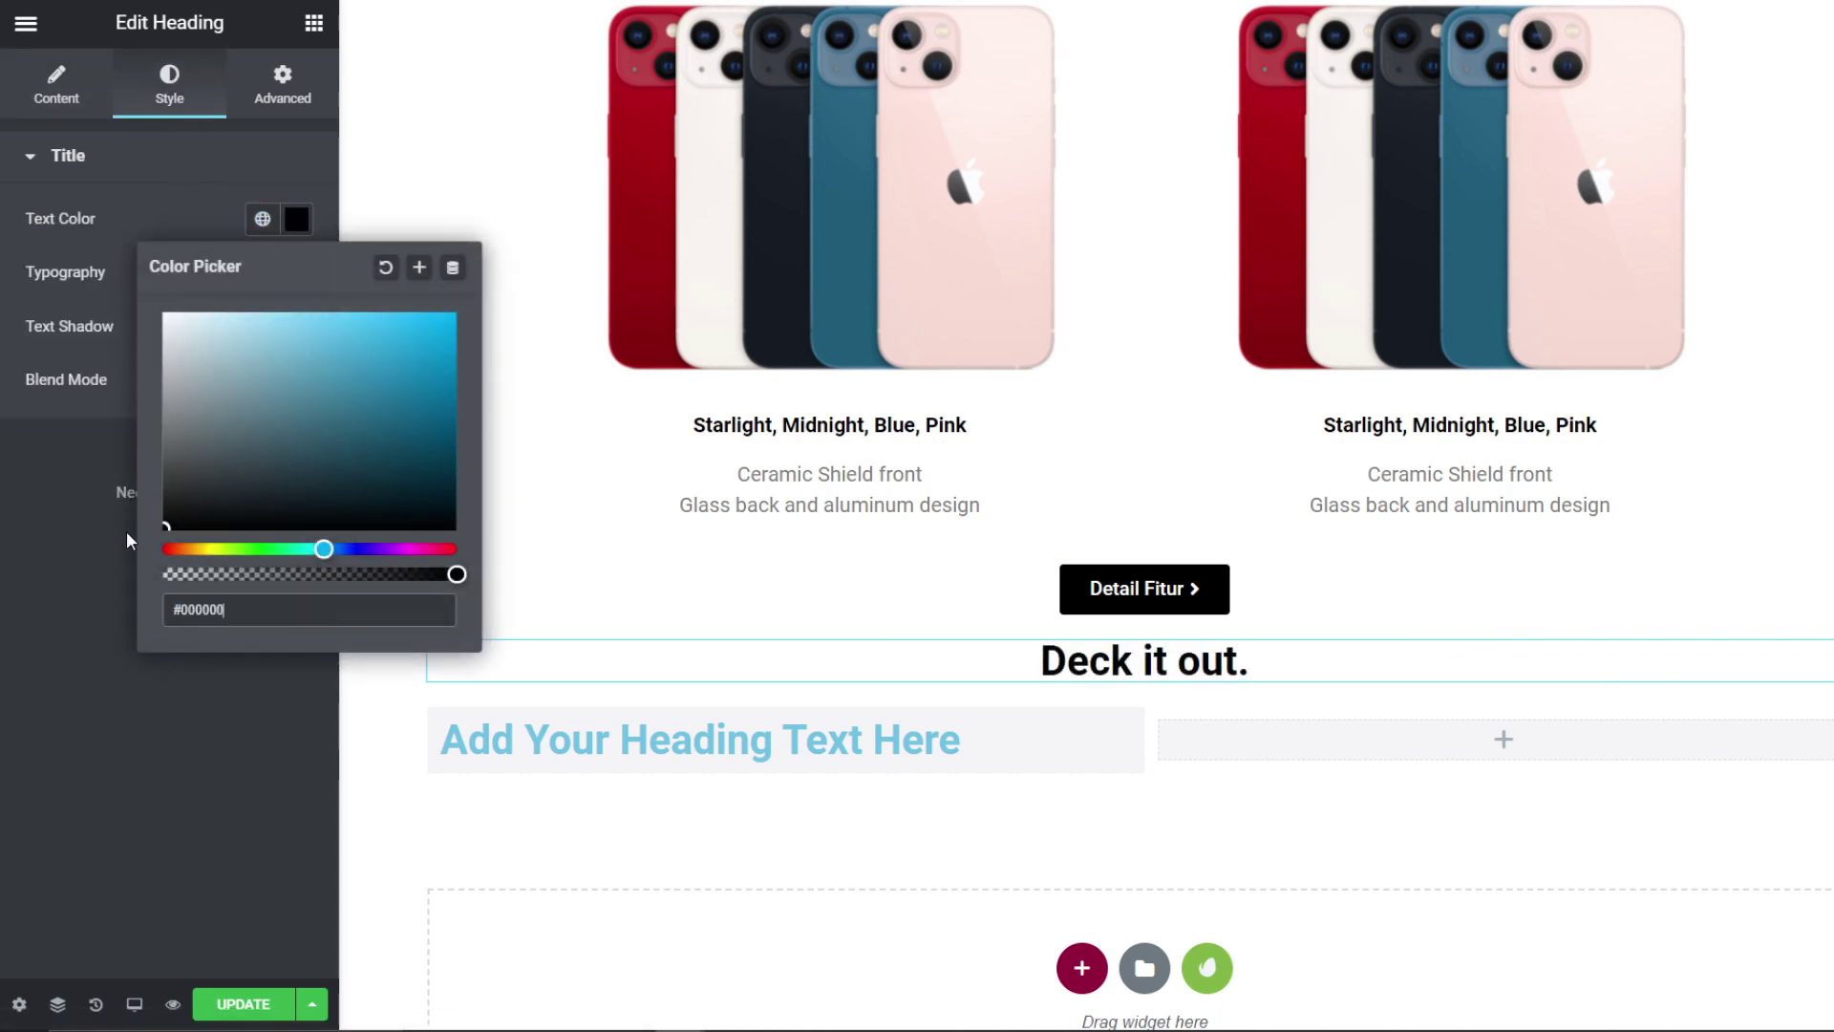
pyautogui.click(147, 155)
pyautogui.click(88, 107)
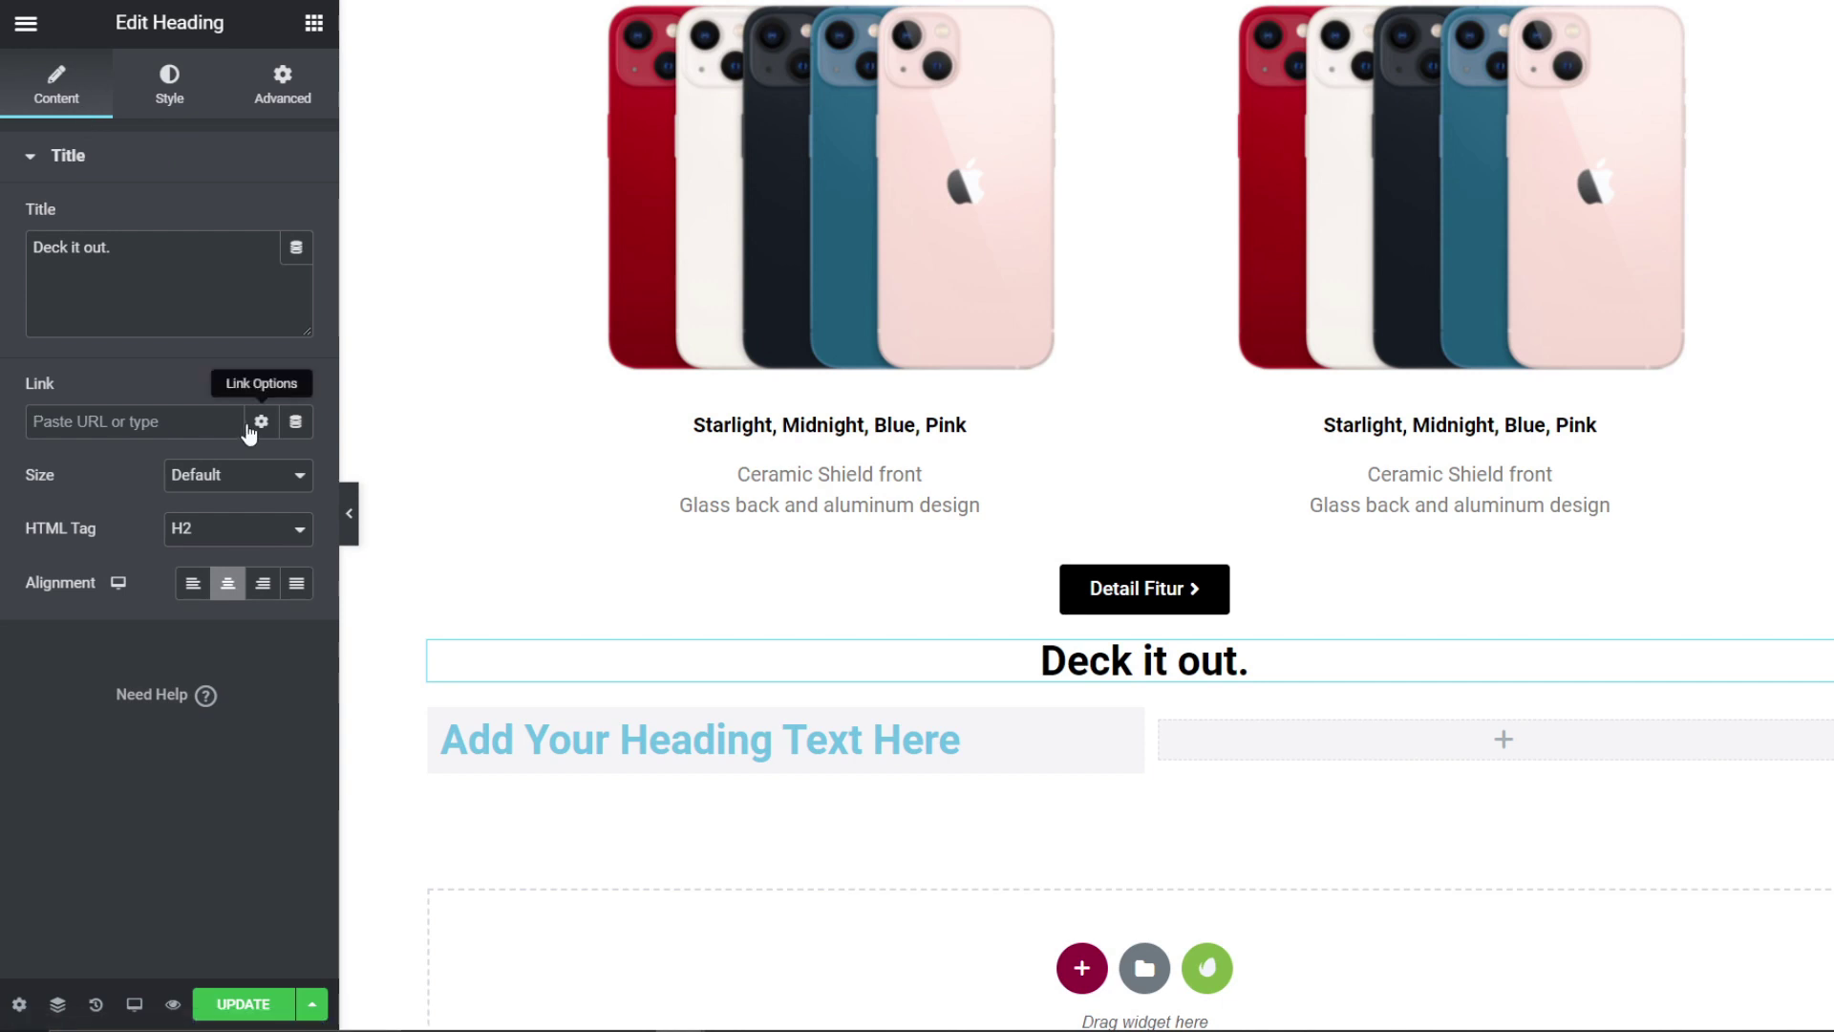
pyautogui.click(165, 83)
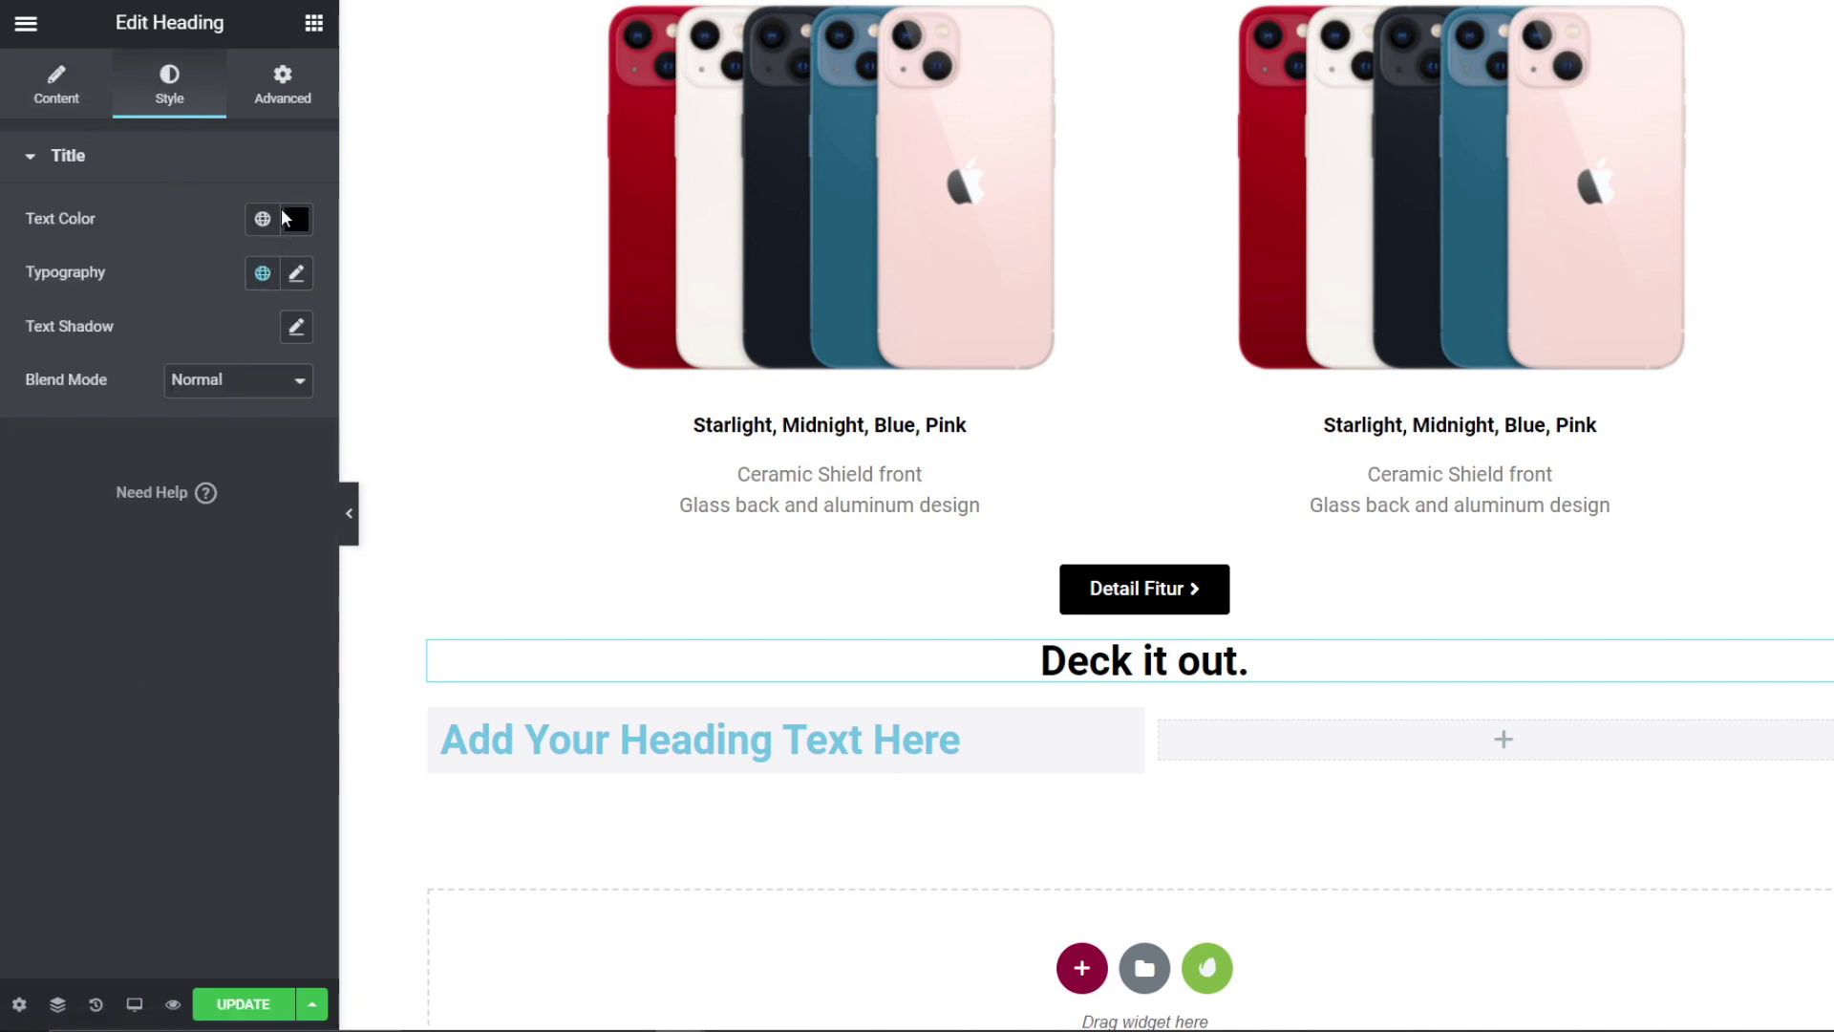
pyautogui.click(296, 273)
pyautogui.moveTo(41, 486); pyautogui.dragTo(100, 503)
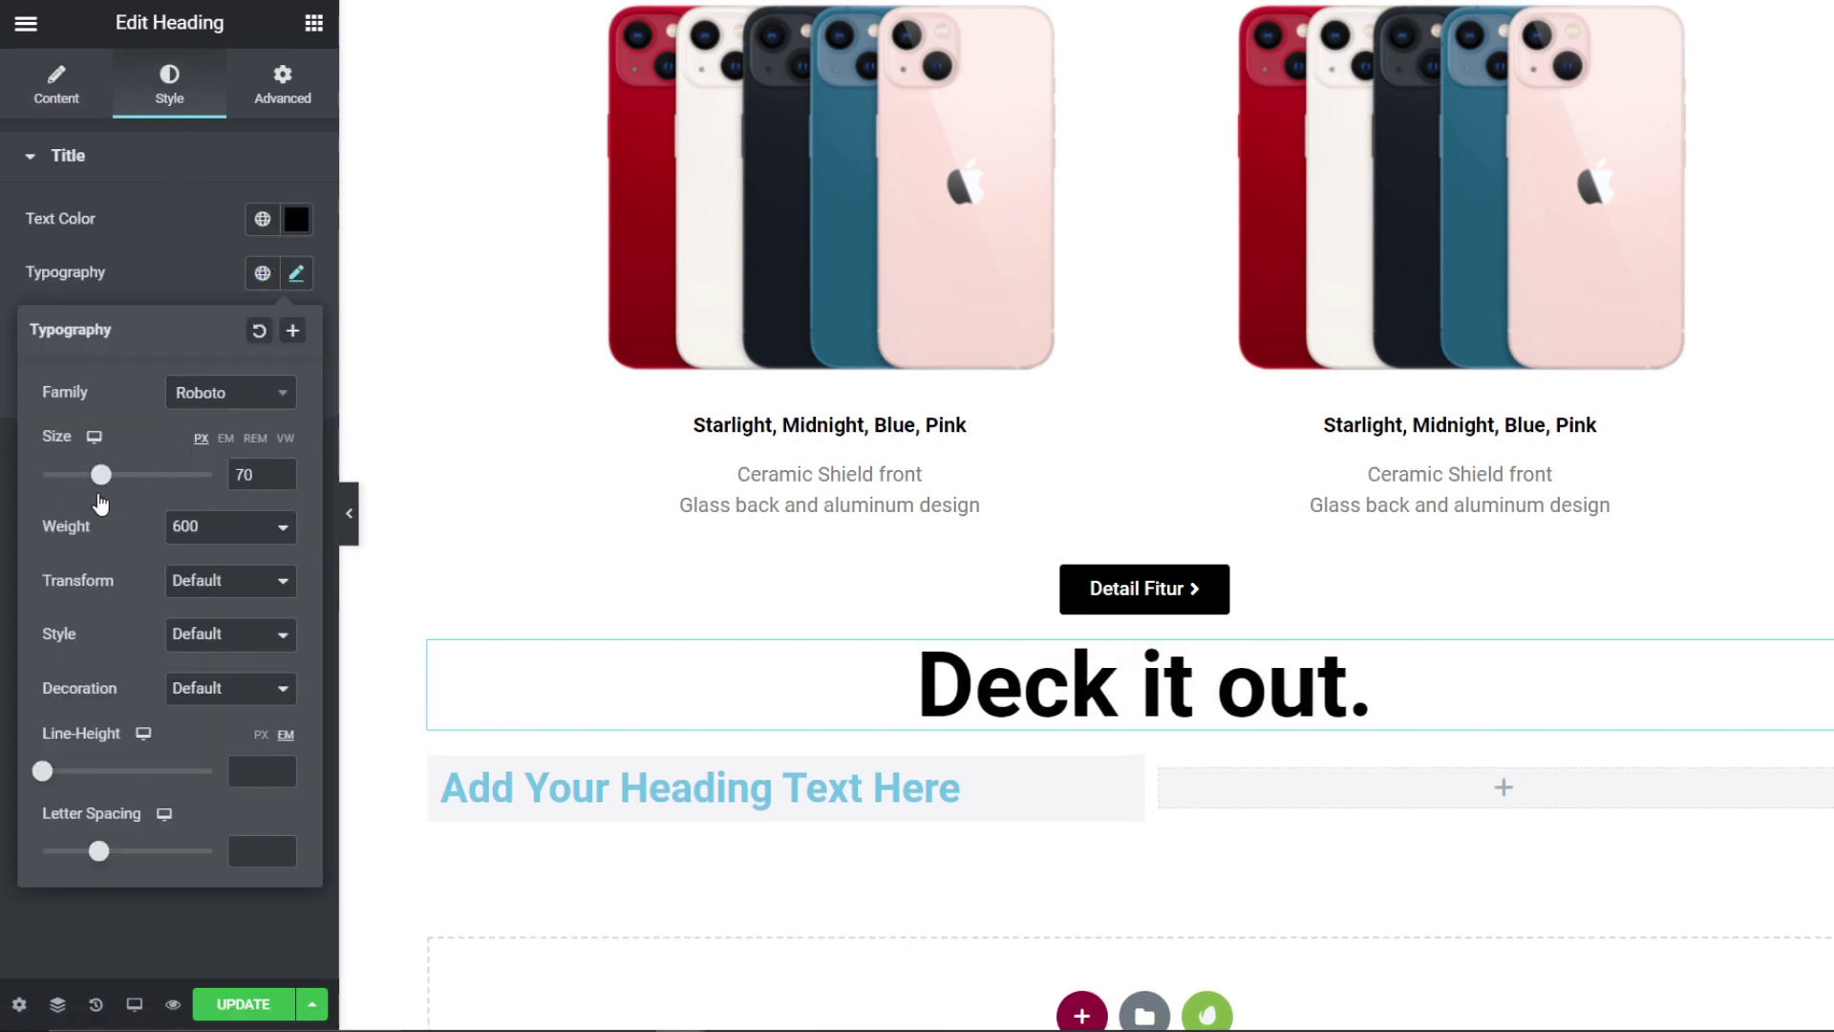
# Step: Replace the first gray column's heading text with "AirPods" copied from the reference page and center it
pyautogui.click(700, 788)
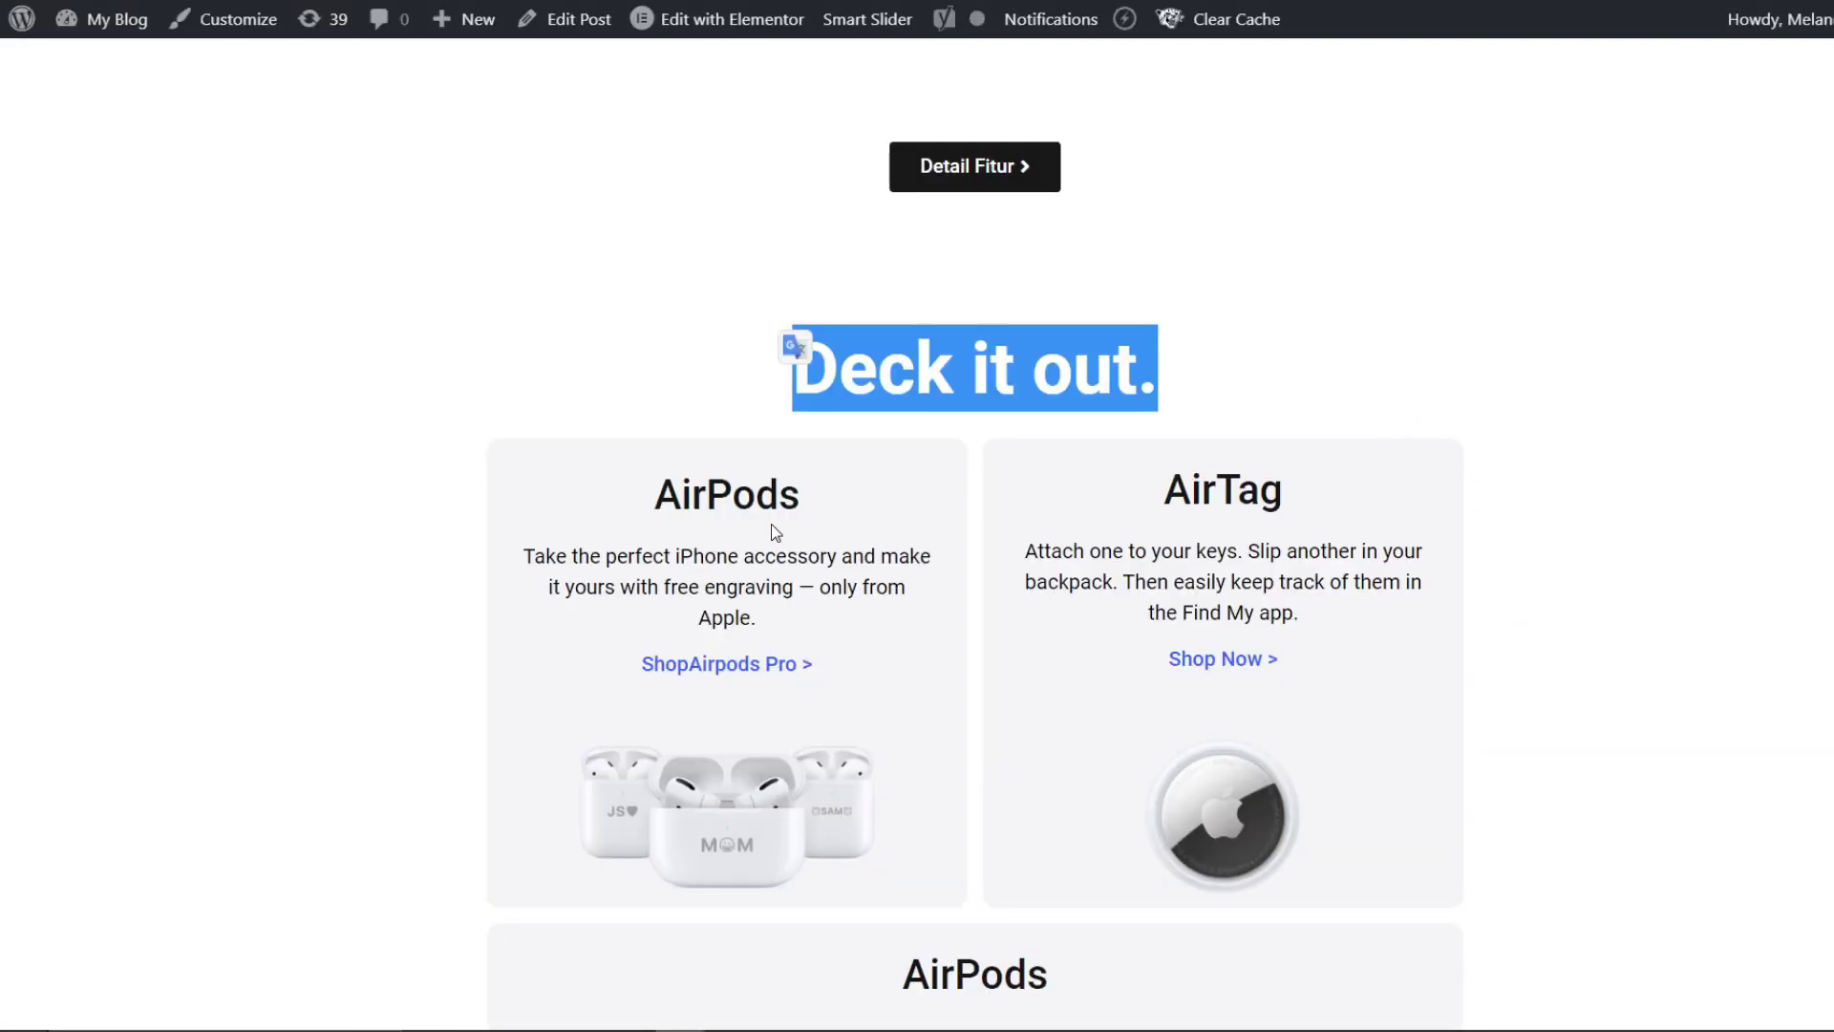
pyautogui.click(771, 524)
pyautogui.doubleClick(787, 496)
pyautogui.hotkey('ctrl', 'c')
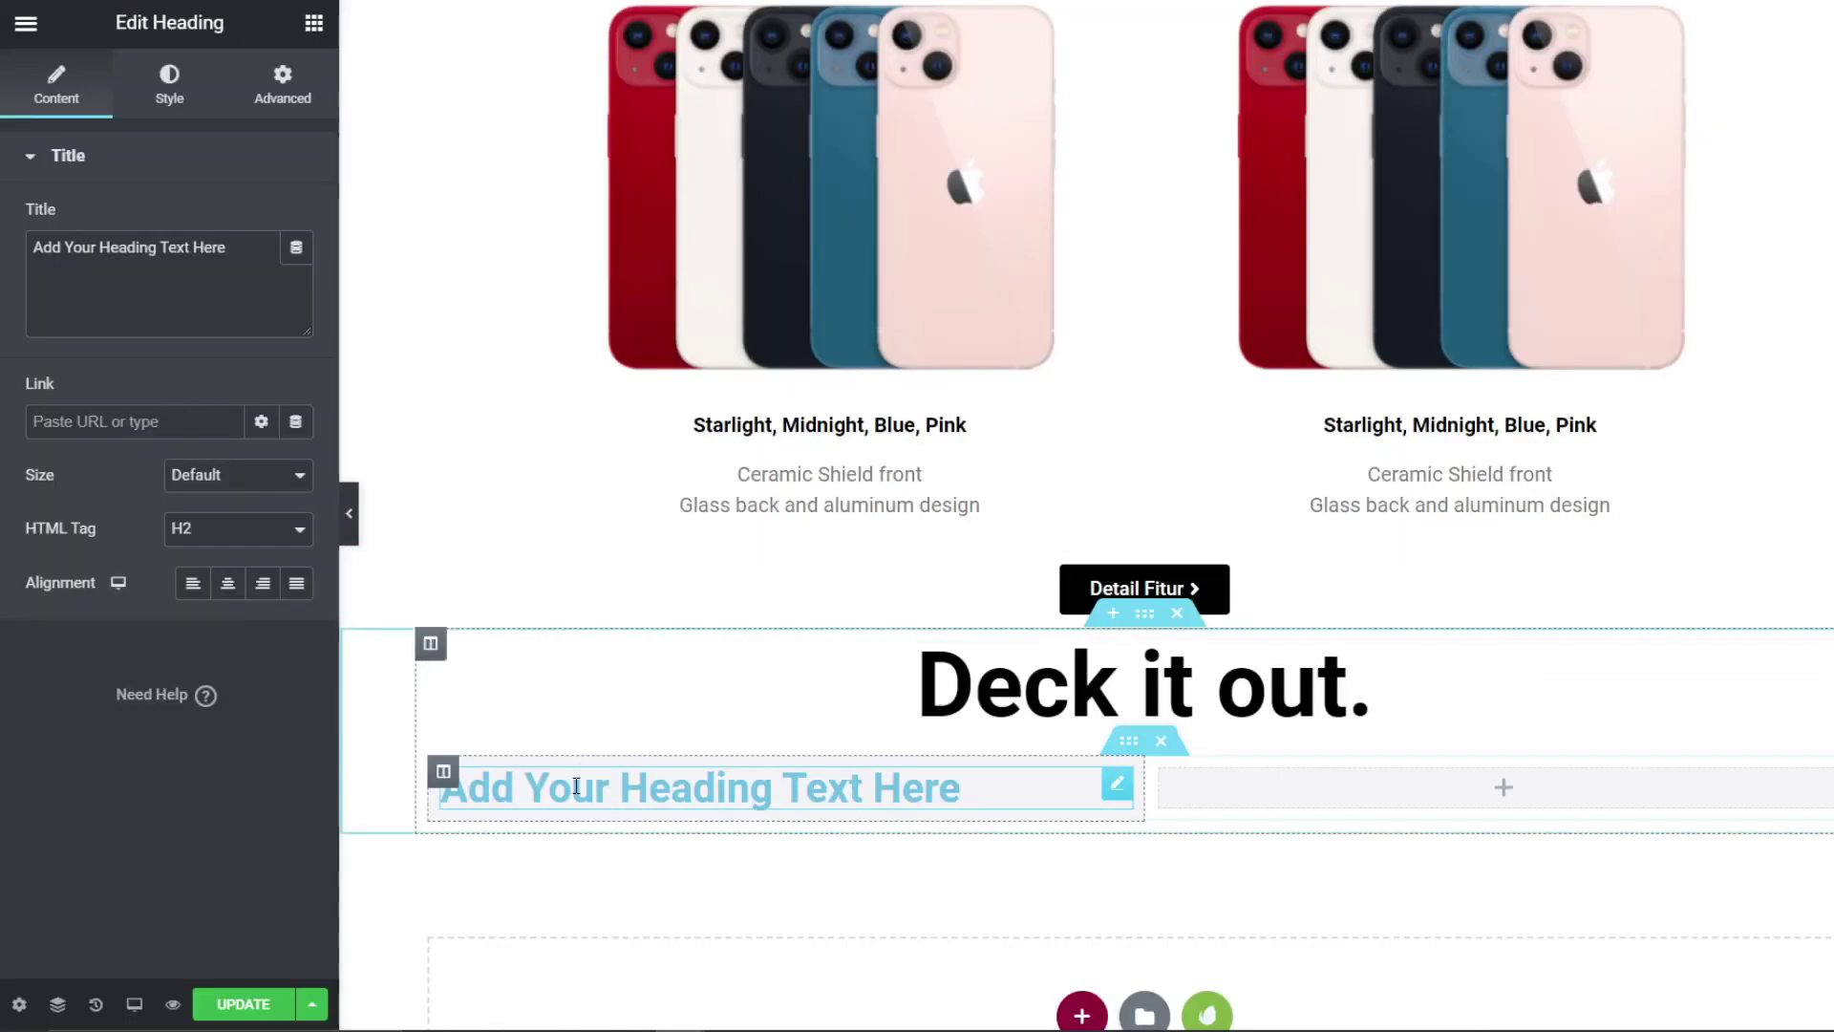
pyautogui.click(160, 325)
pyautogui.hotkey('ctrl', 'a')
pyautogui.hotkey('ctrl', 'v')
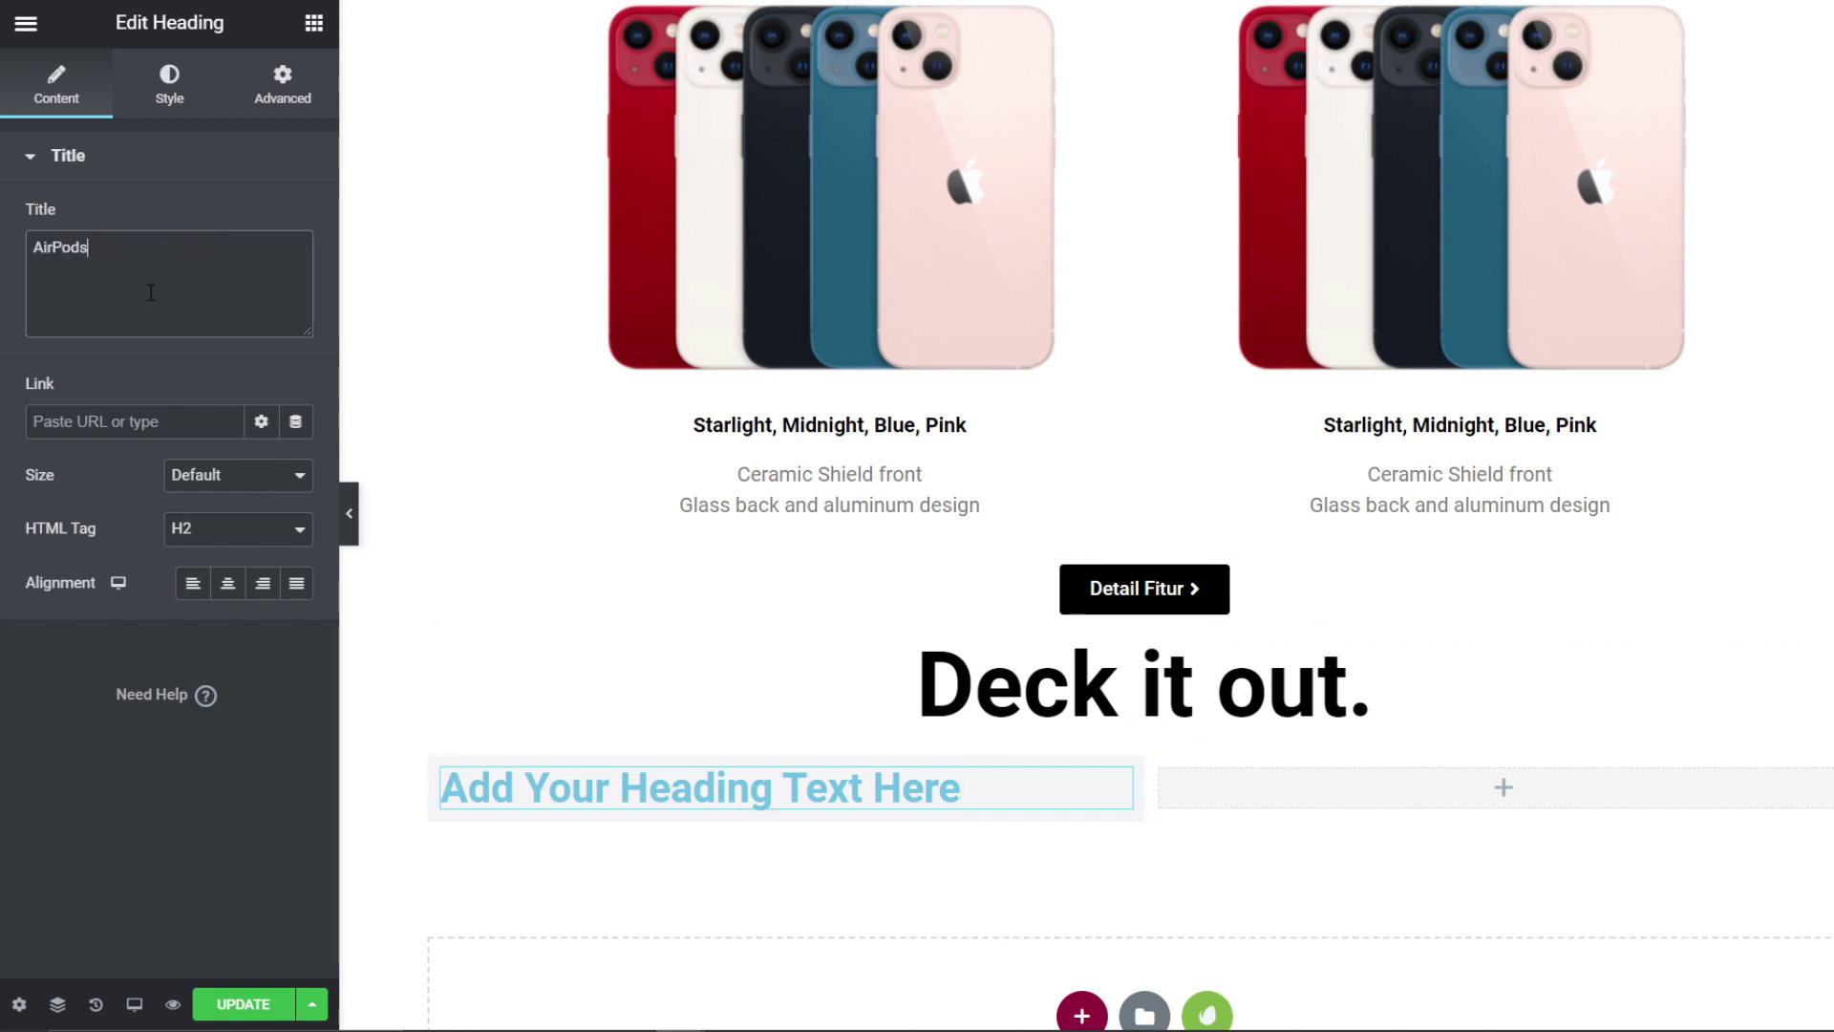
pyautogui.click(227, 583)
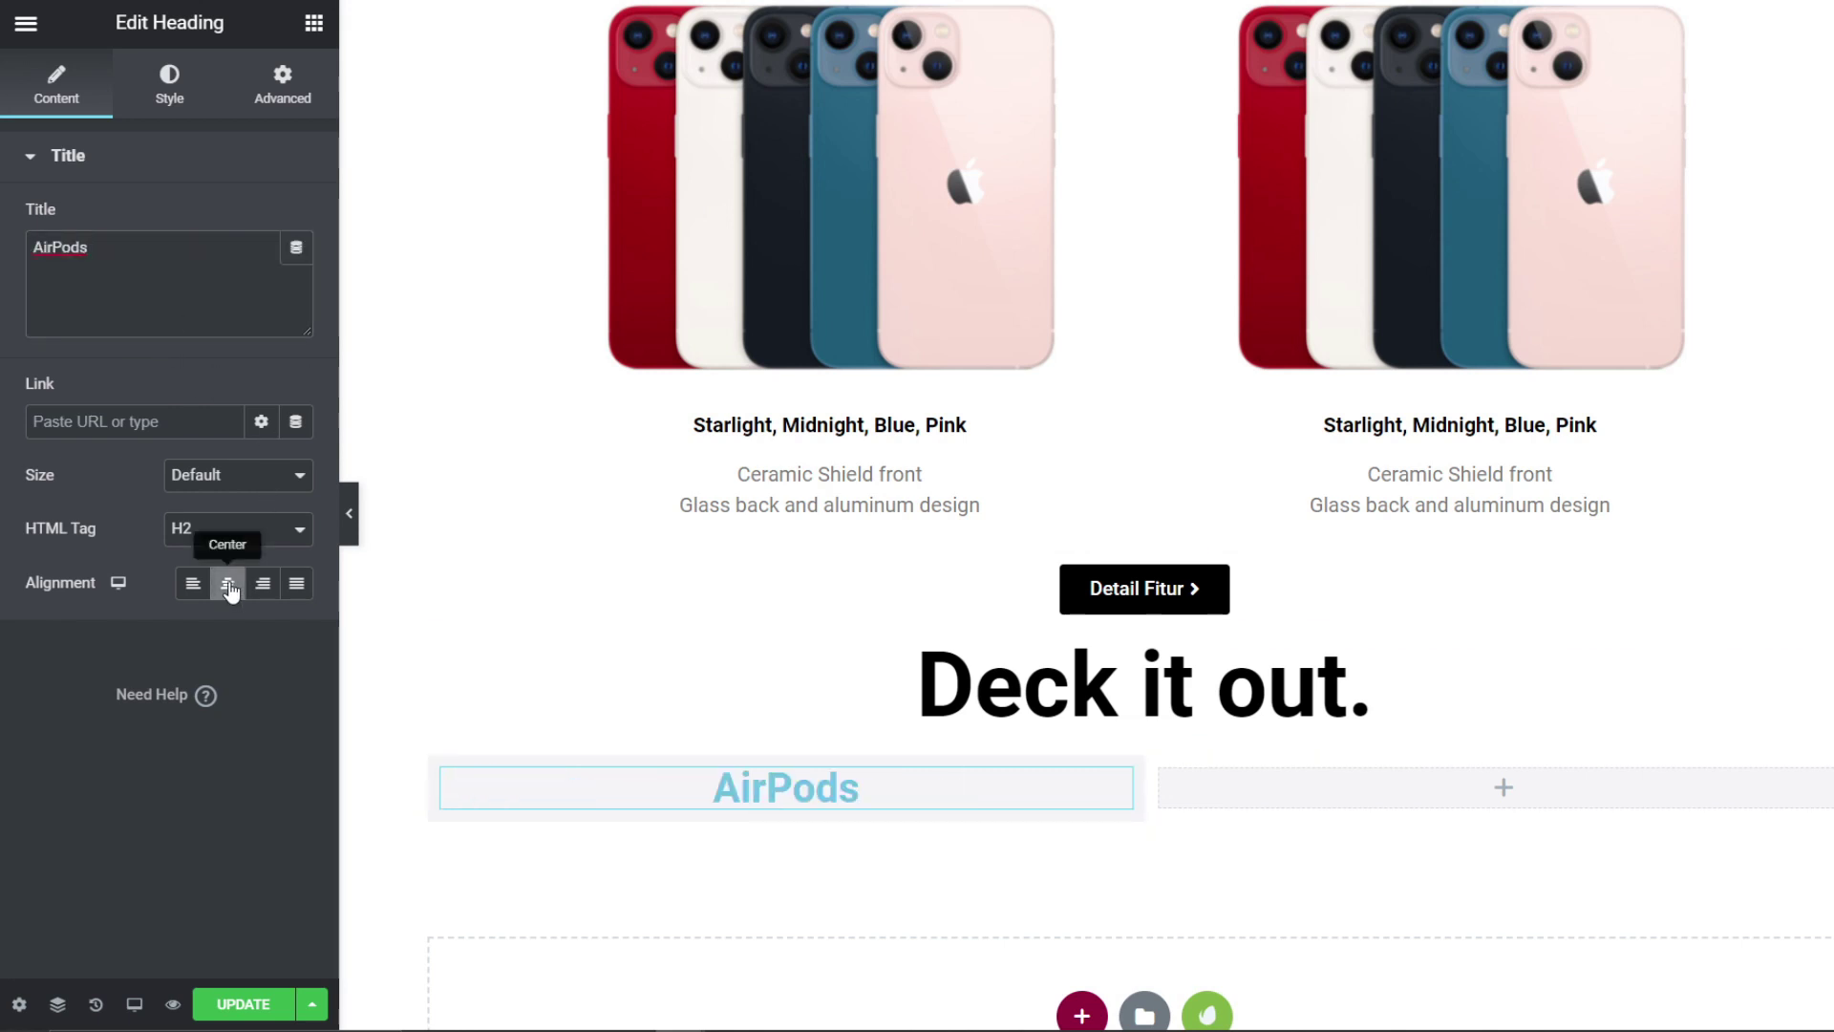
# Step: Try white (#FFFFFF) as the text color of the AirPods heading
pyautogui.click(168, 100)
pyautogui.click(297, 219)
pyautogui.moveTo(239, 330); pyautogui.dragTo(136, 307)
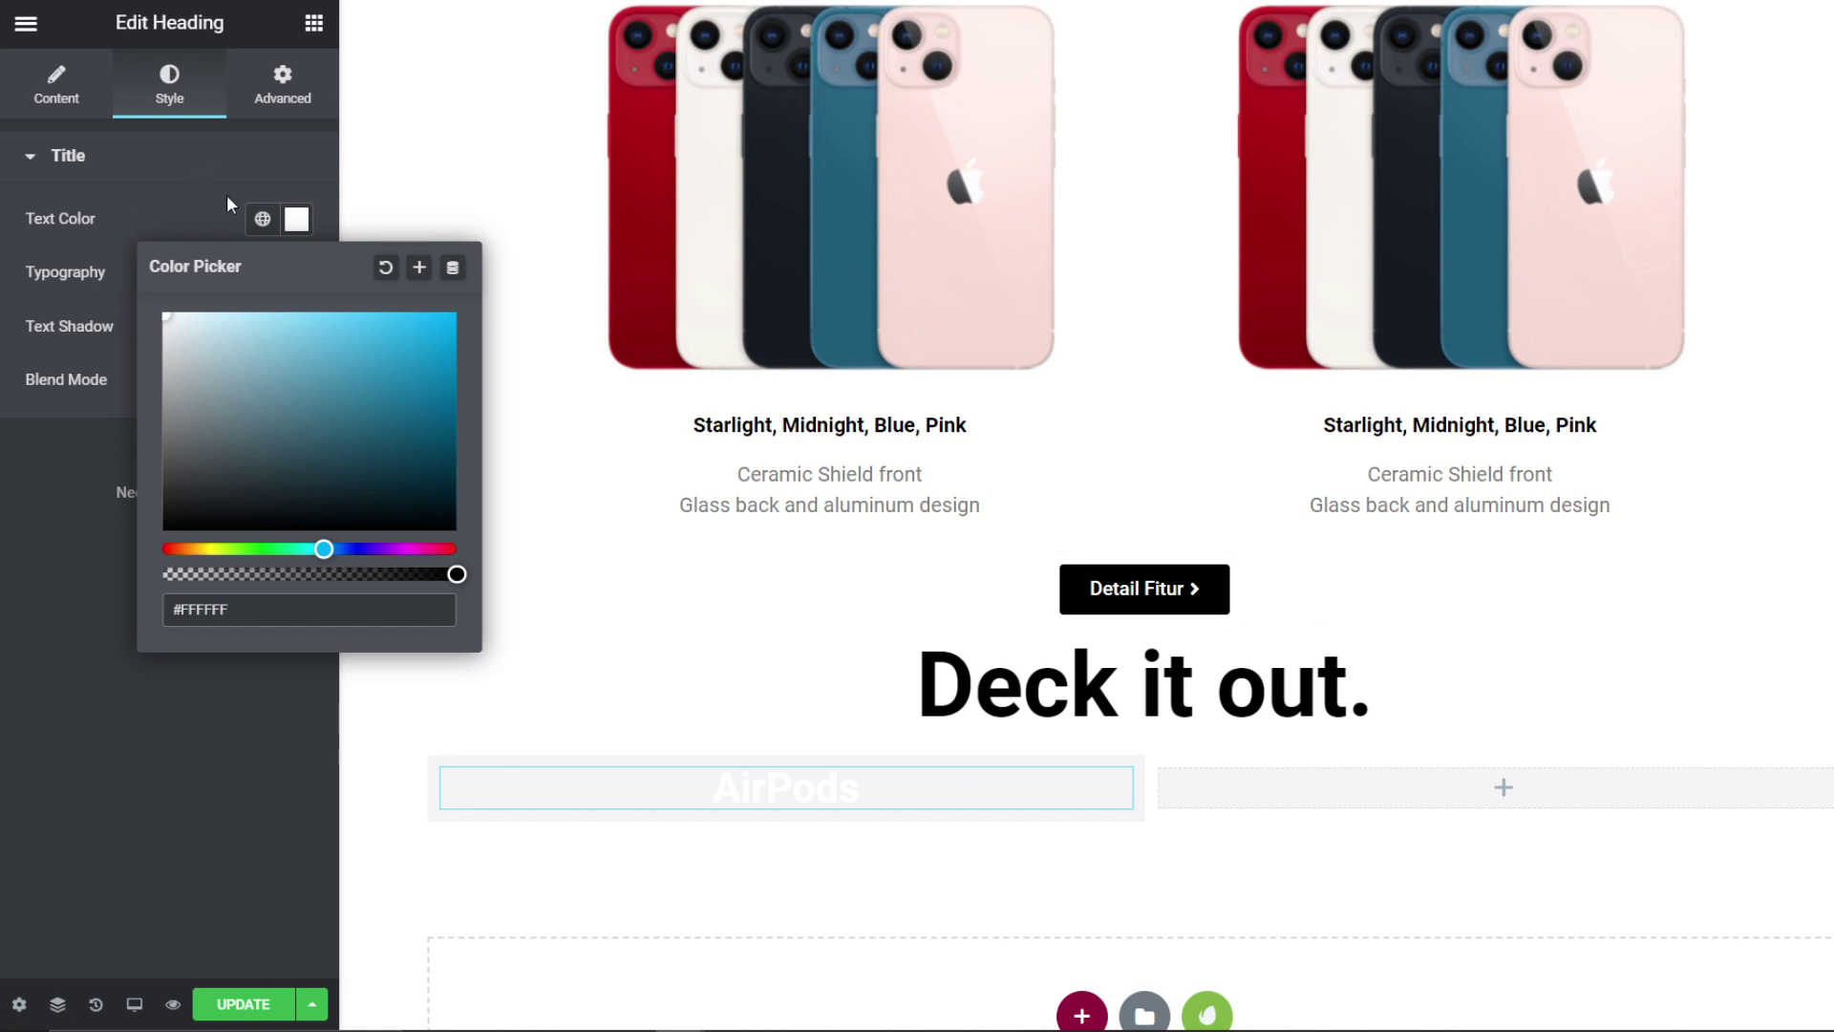
pyautogui.click(105, 276)
# Step: Set the AirPods heading's font weight to 400 and its text color to black (#000000)
pyautogui.click(296, 273)
pyautogui.click(212, 526)
pyautogui.click(209, 608)
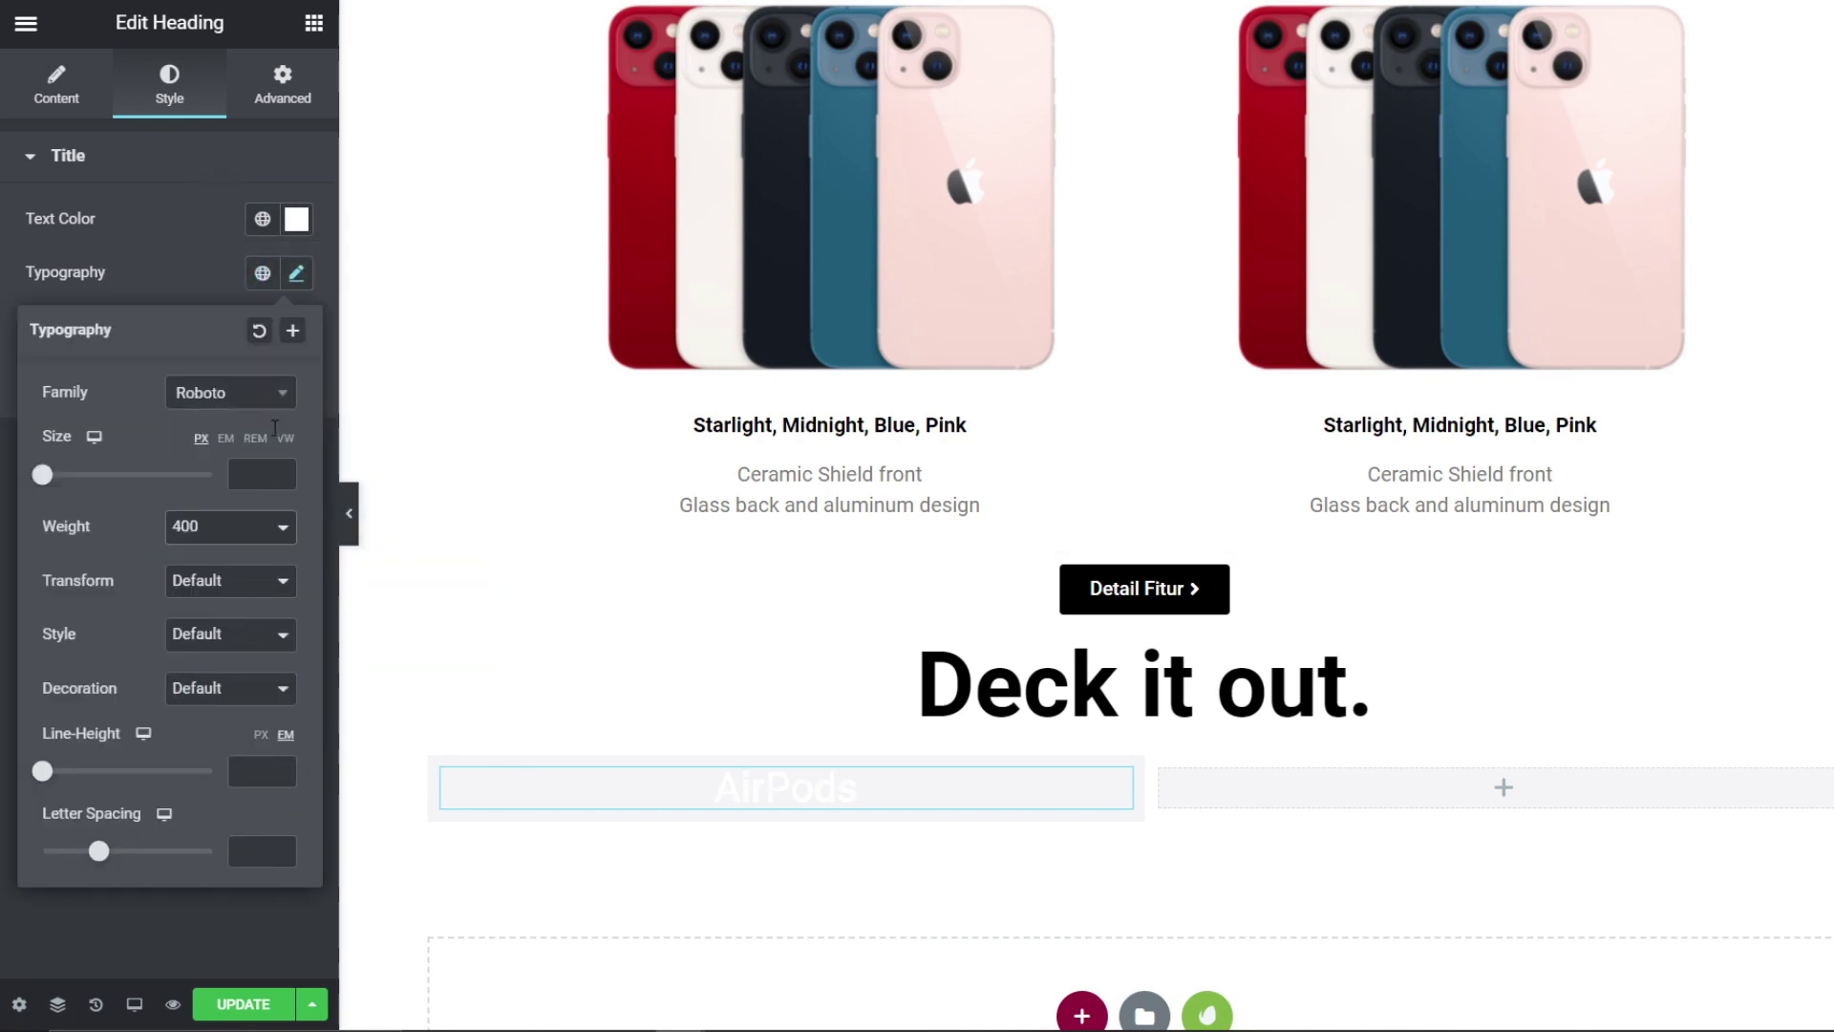
pyautogui.click(296, 219)
pyautogui.moveTo(157, 497); pyautogui.dragTo(152, 559)
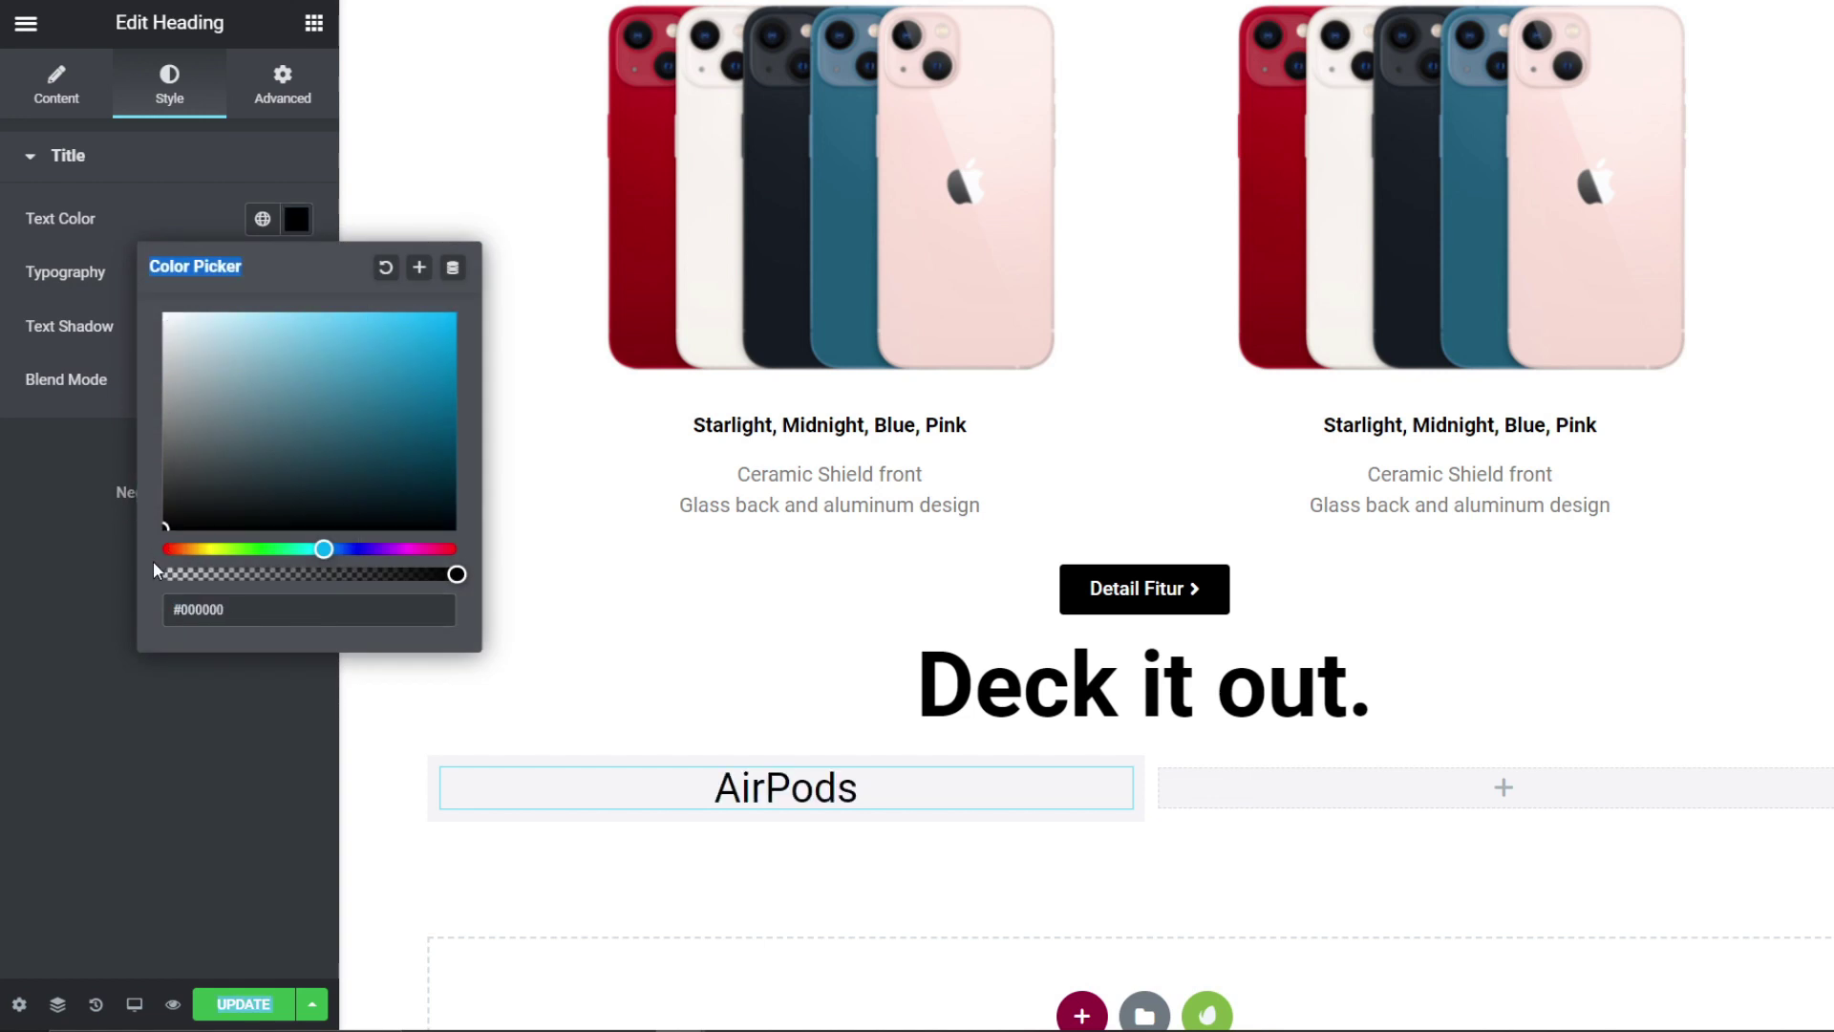
pyautogui.click(191, 156)
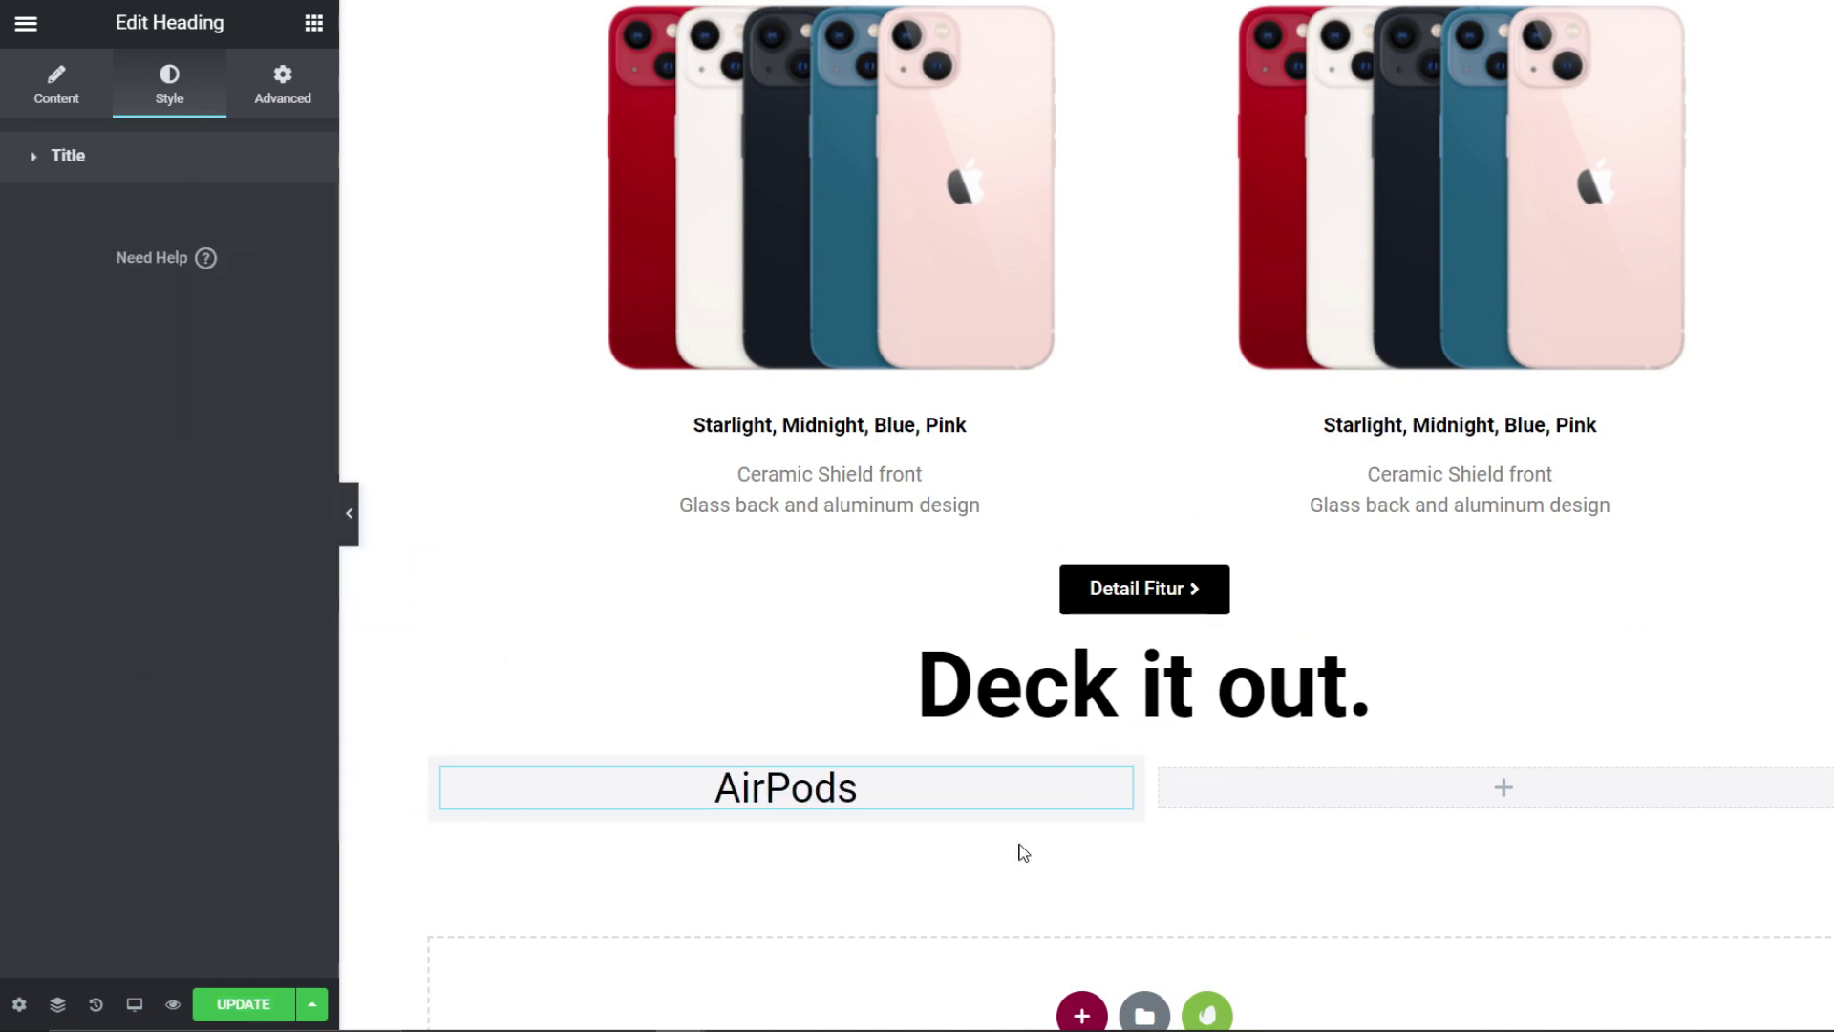
# Step: Duplicate the AirPods heading and move the copy into the empty second gray column
pyautogui.rightClick(1073, 789)
pyautogui.click(1136, 702)
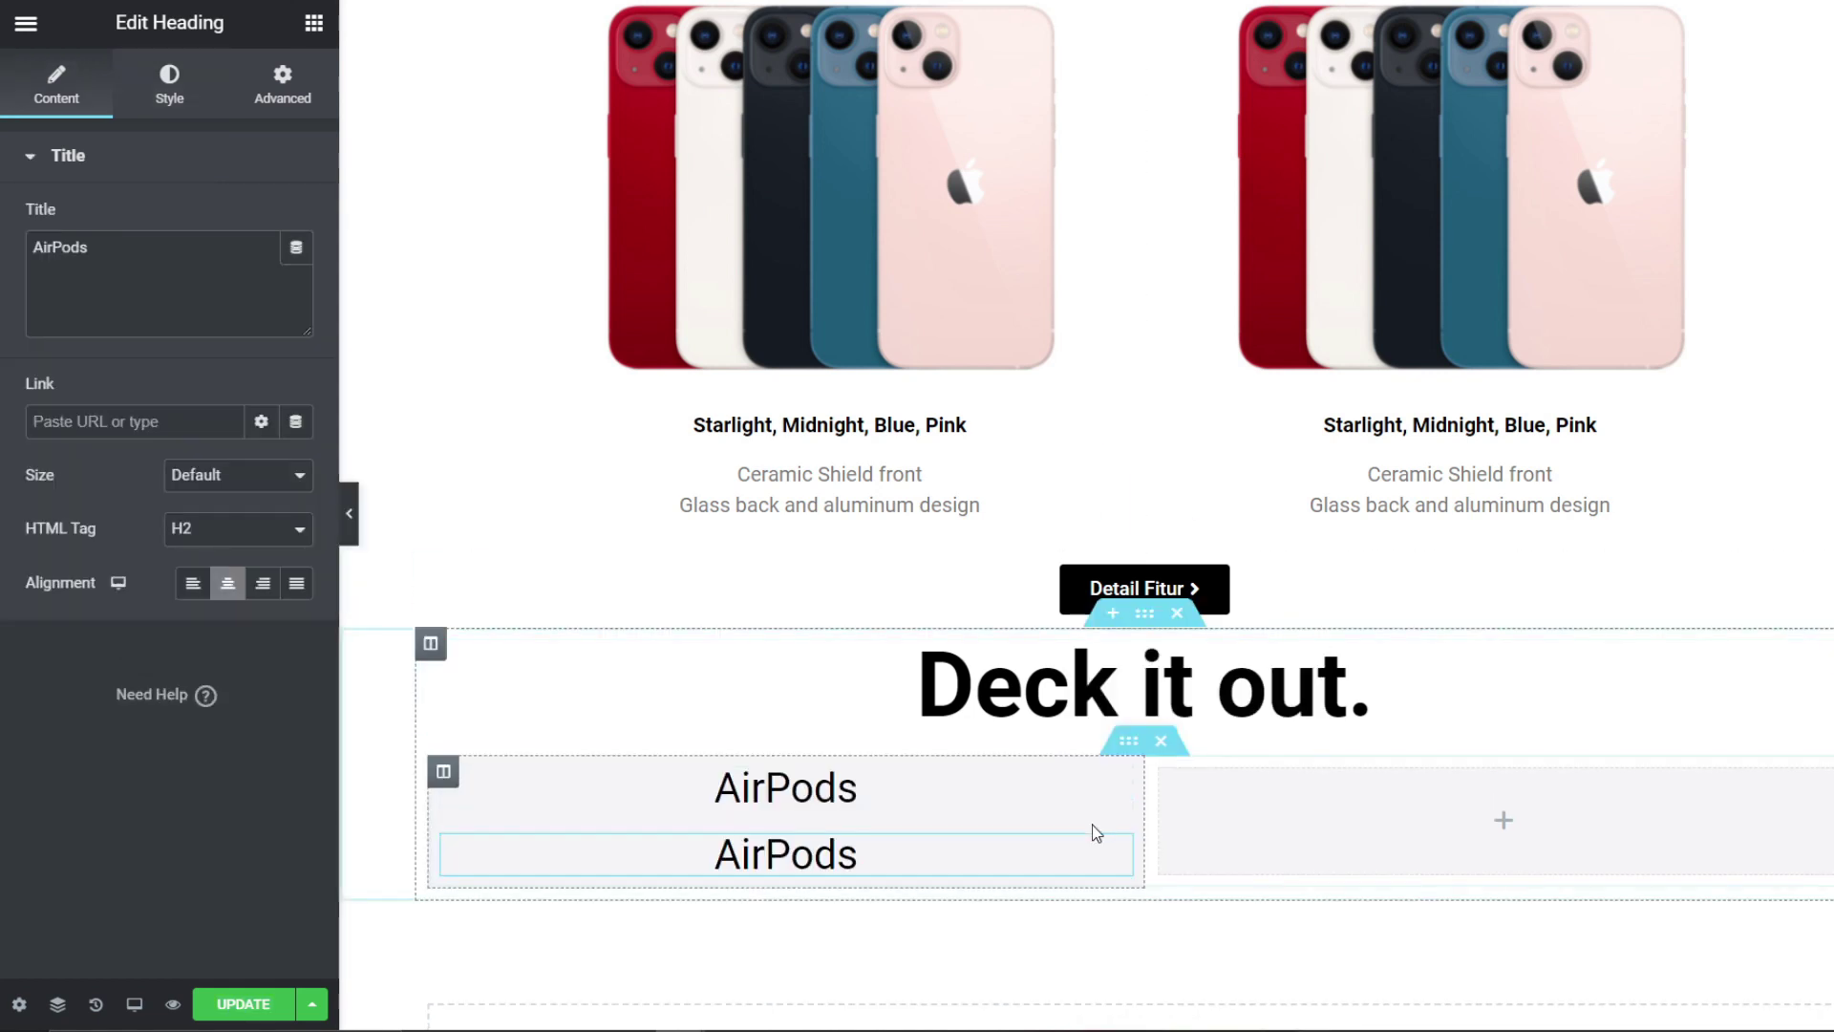
pyautogui.moveTo(1099, 842); pyautogui.dragTo(1490, 793)
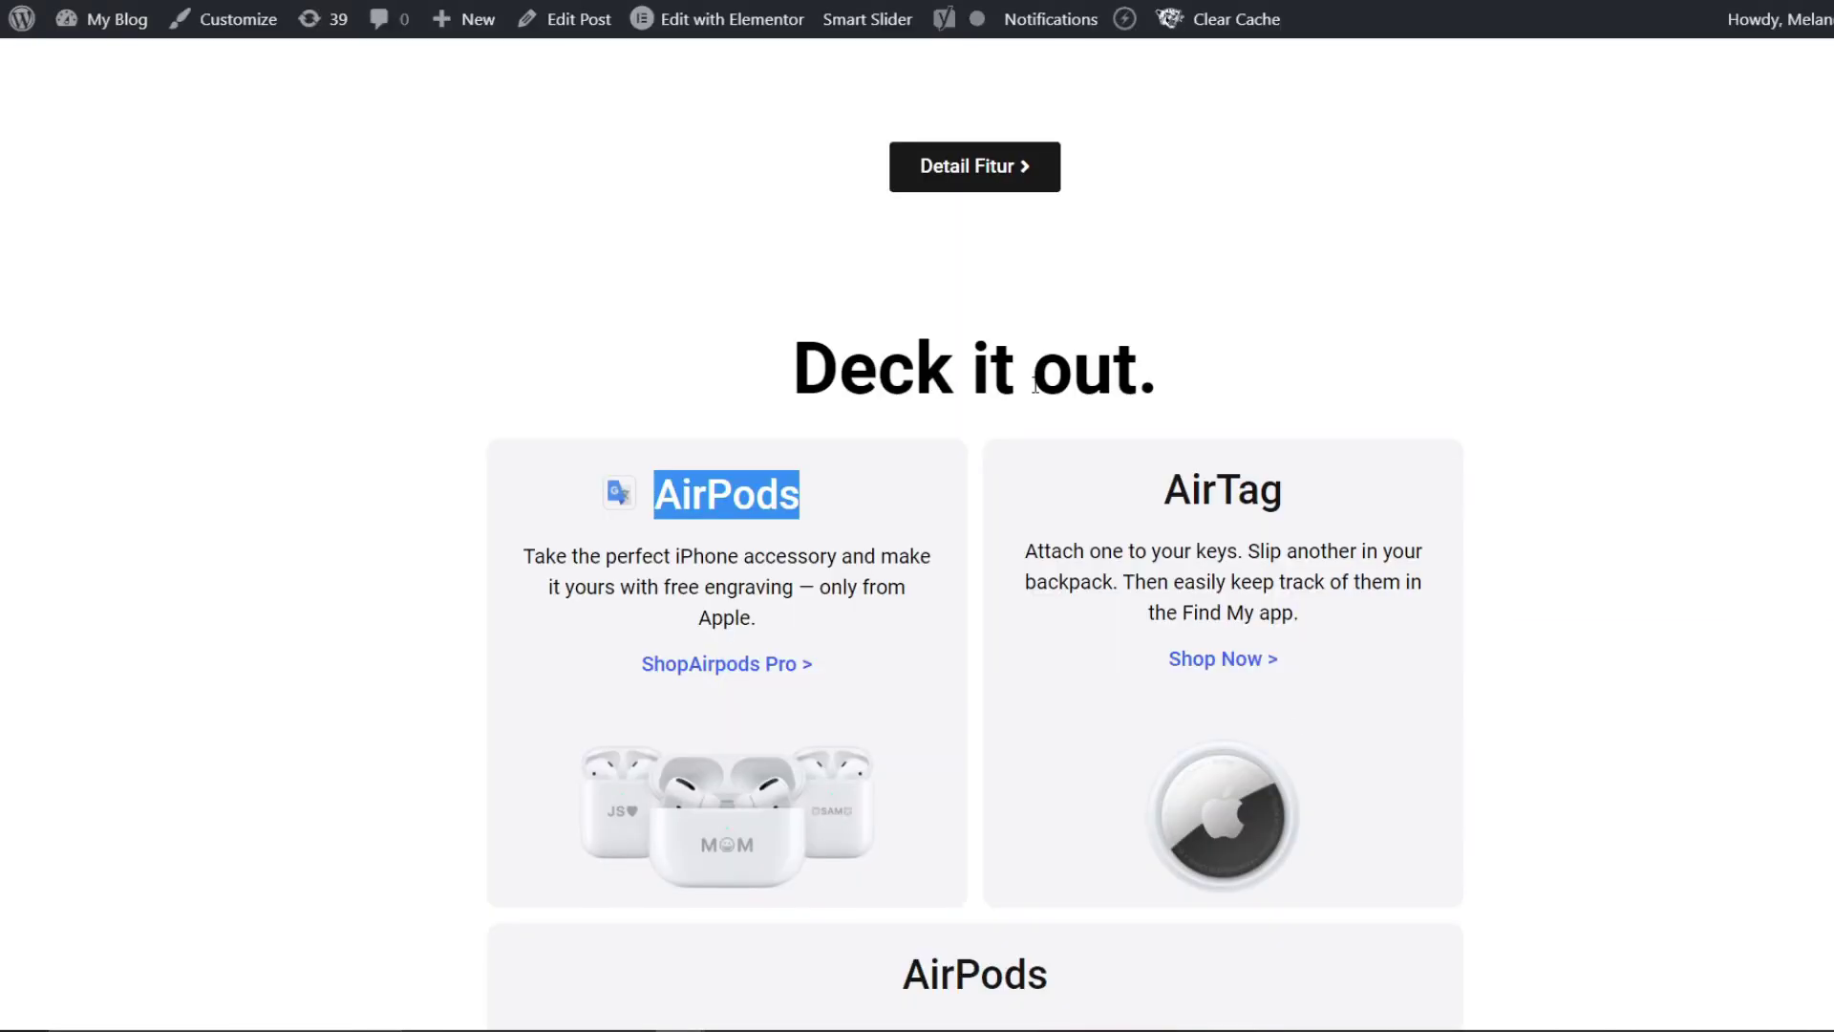
# Step: Copy the "AirTag" title from the reference page and use it to replace the second card heading's title in the editor
pyautogui.click(1331, 523)
pyautogui.moveTo(1343, 501); pyautogui.dragTo(1145, 493)
pyautogui.hotkey('ctrl', 'c')
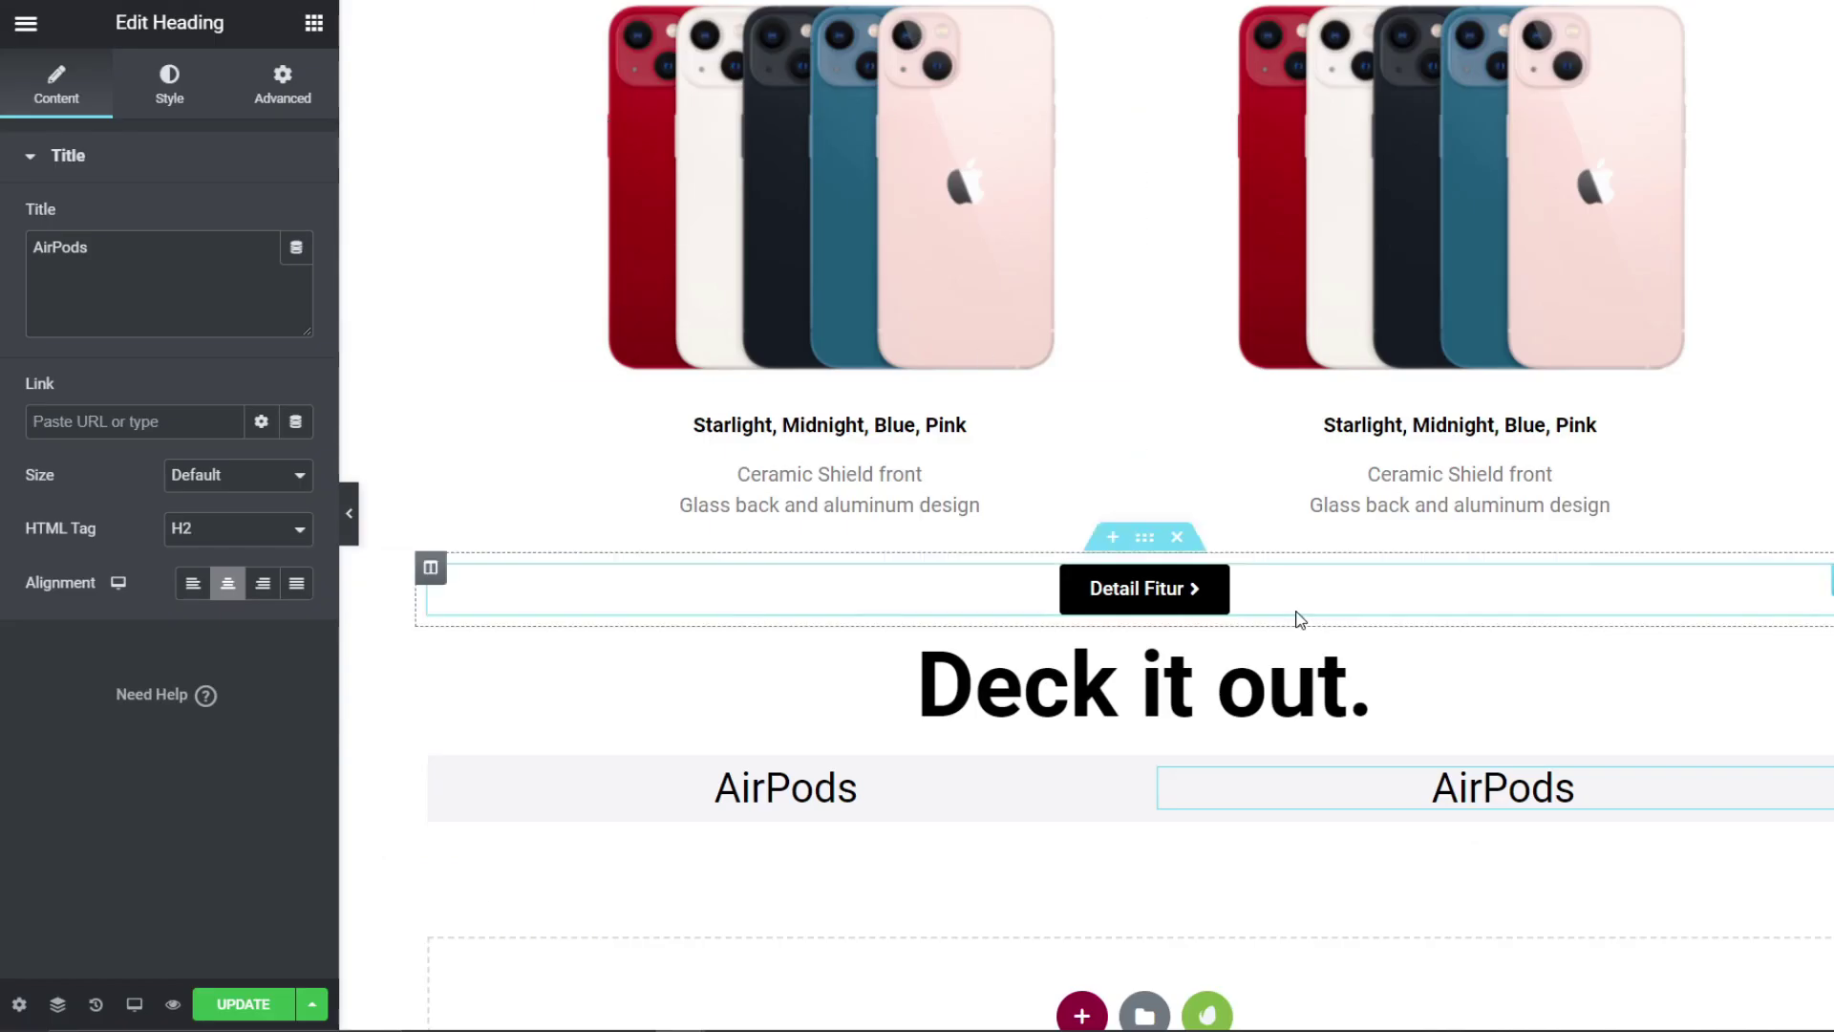
pyautogui.click(93, 247)
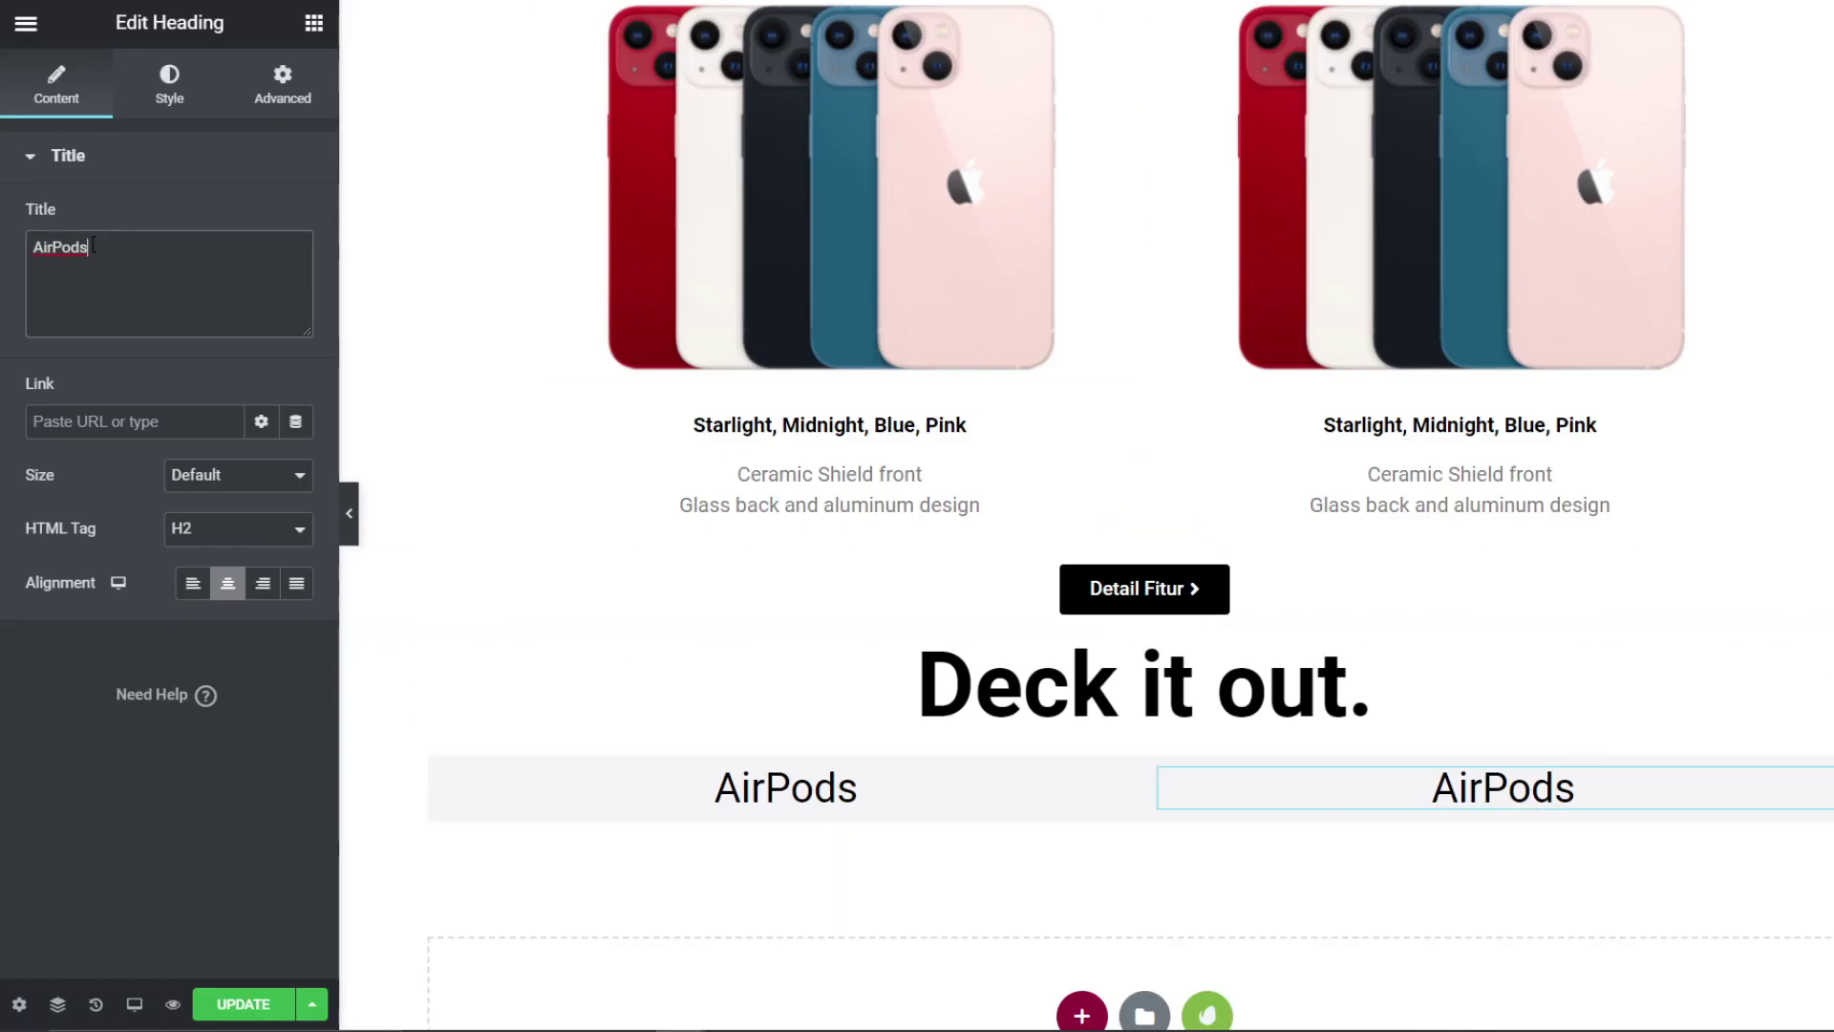
pyautogui.hotkey('ctrl', 'v')
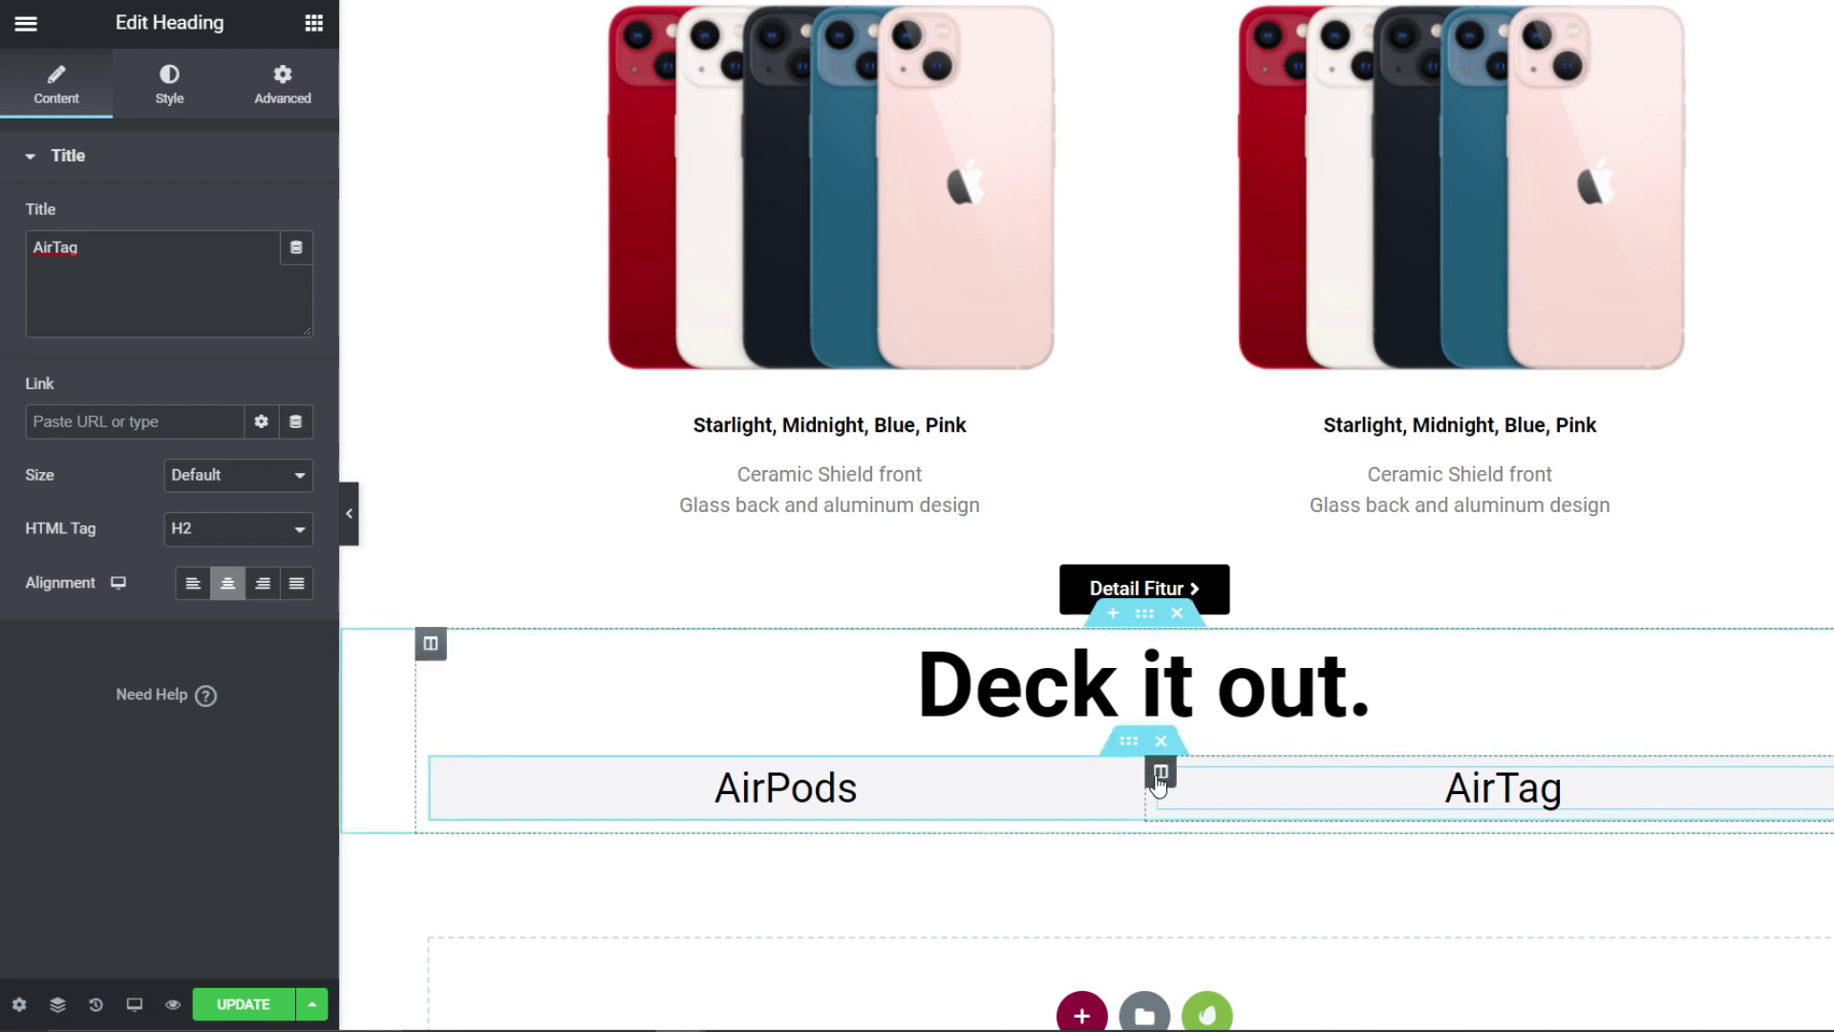
# Step: Set a 5 px margin on all sides of the AirTag column and of the AirPods column
pyautogui.click(1161, 771)
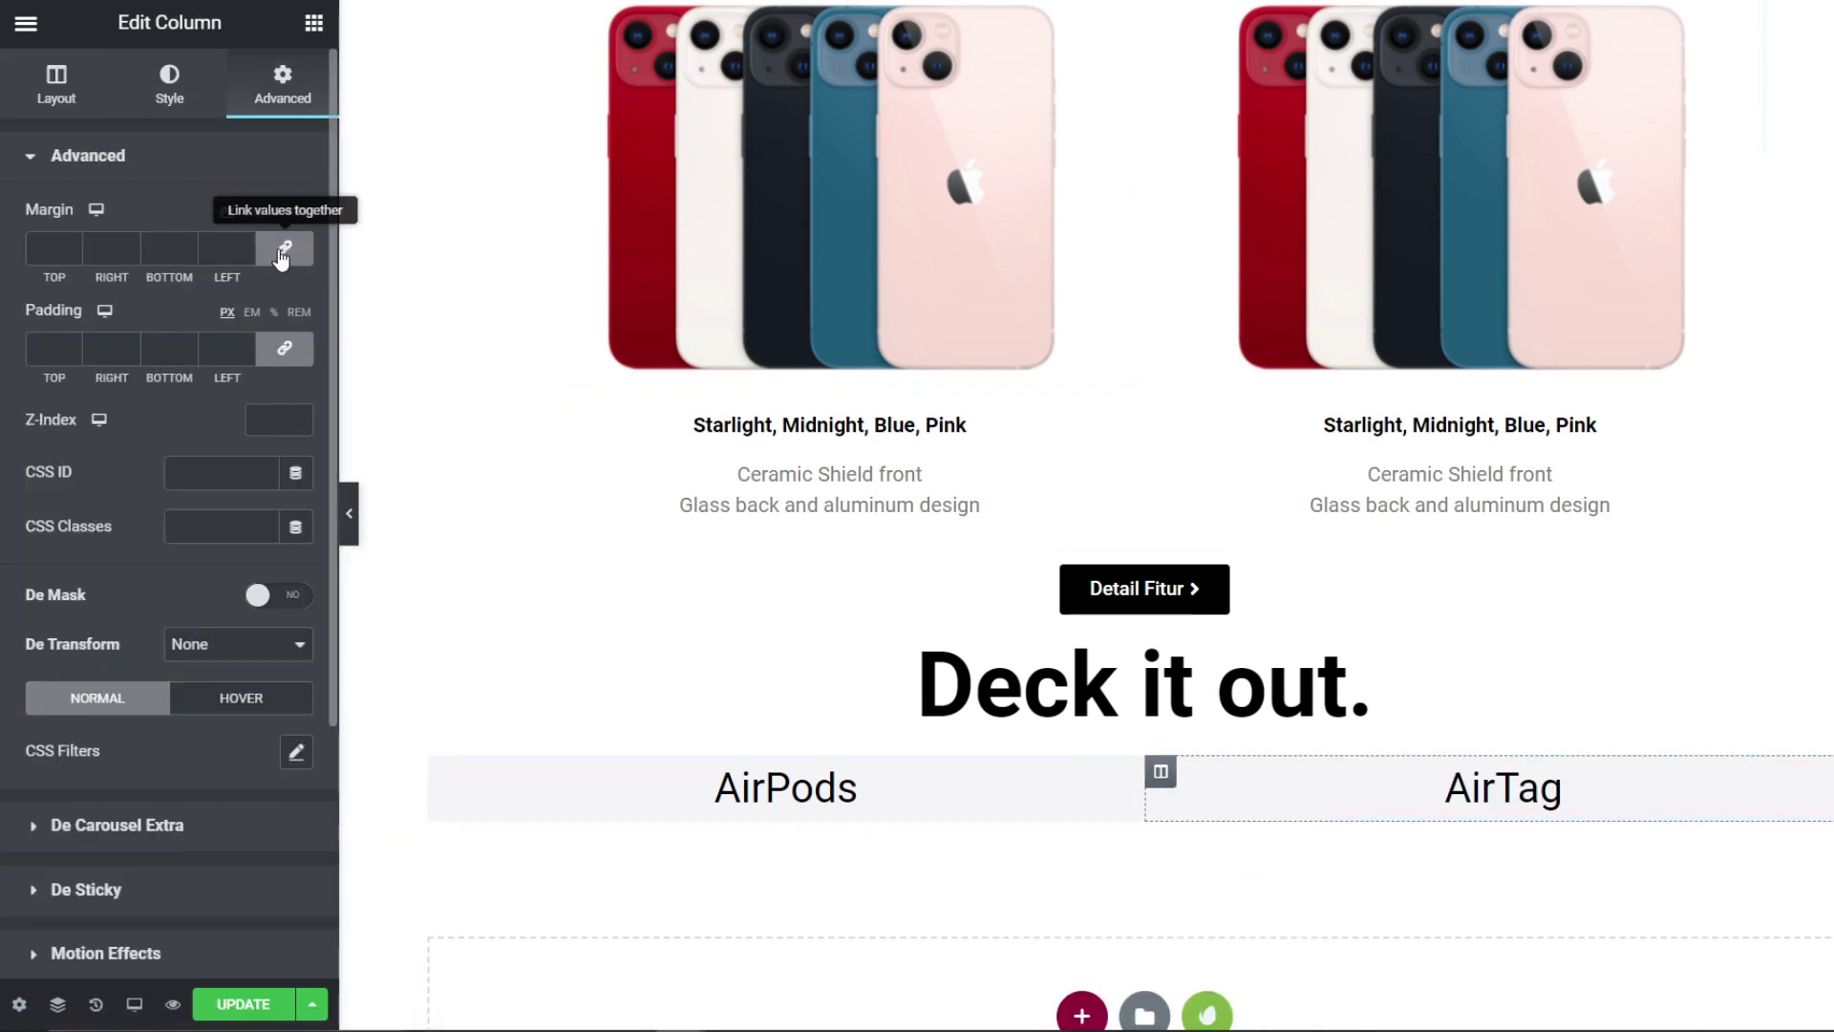
pyautogui.click(244, 244)
pyautogui.click(244, 245)
pyautogui.click(244, 245)
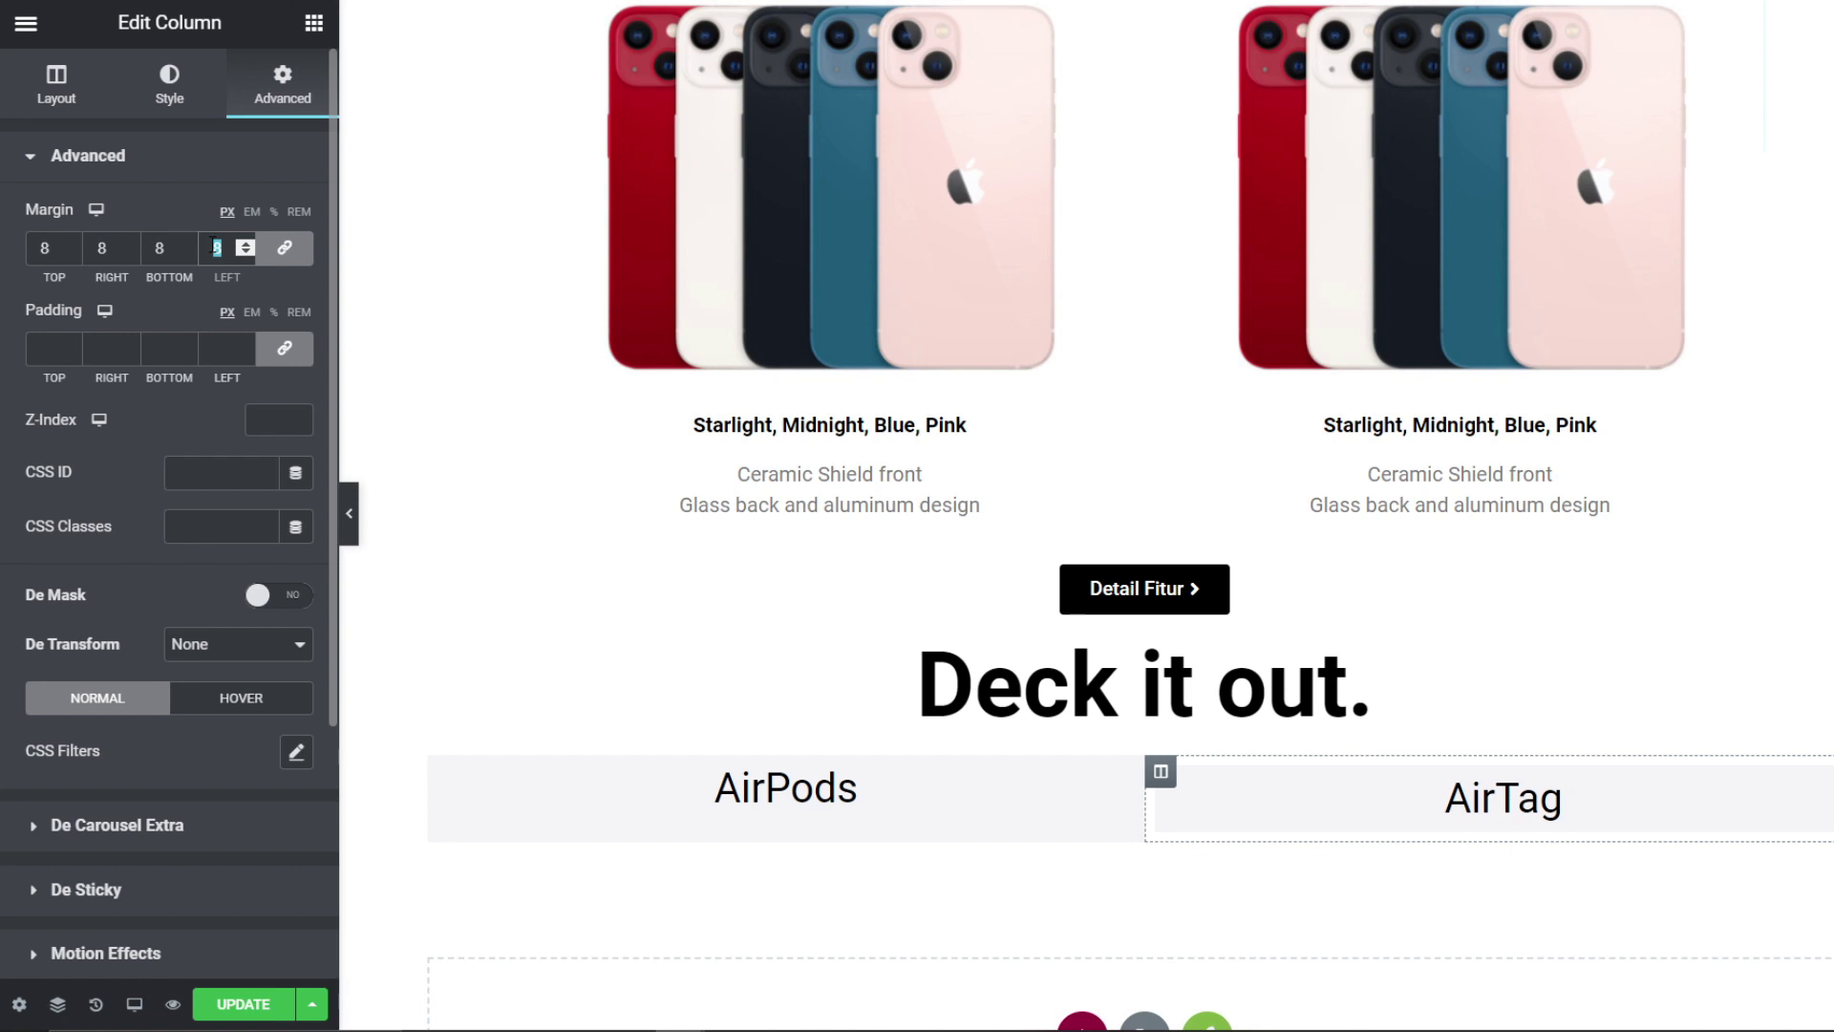
pyautogui.write('5')
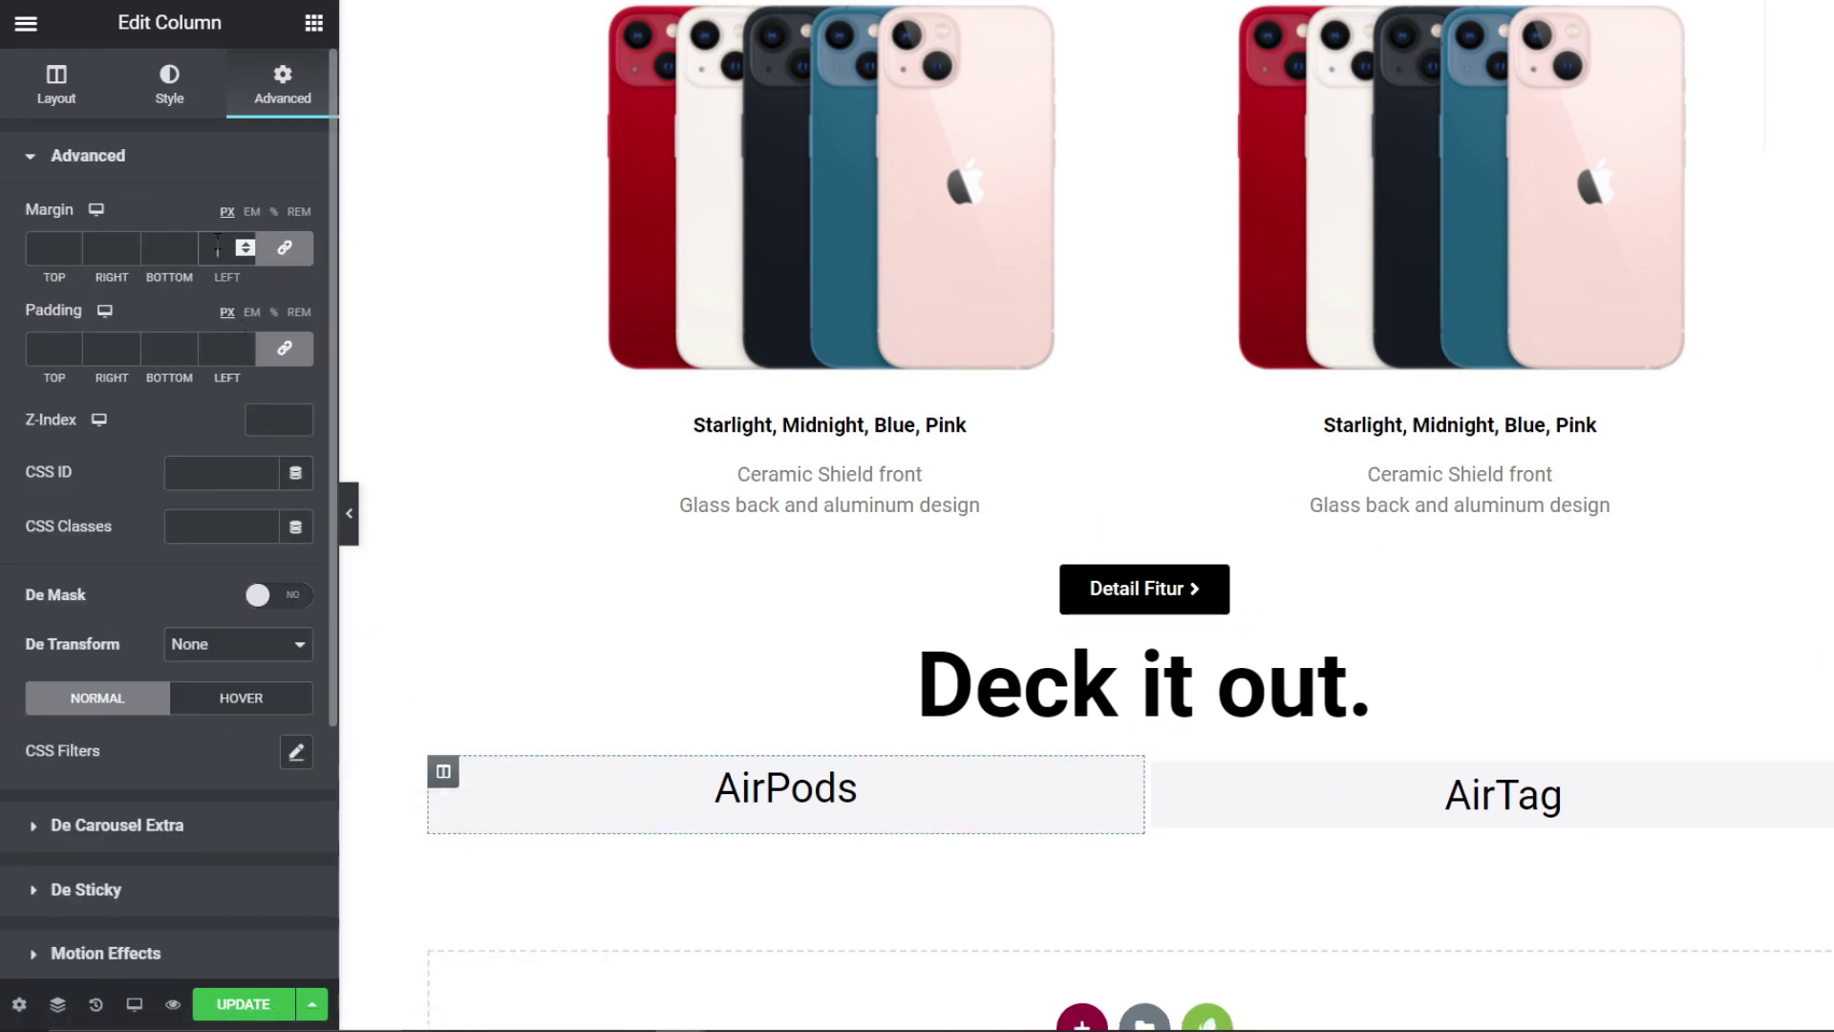
pyautogui.click(214, 251)
pyautogui.write('5')
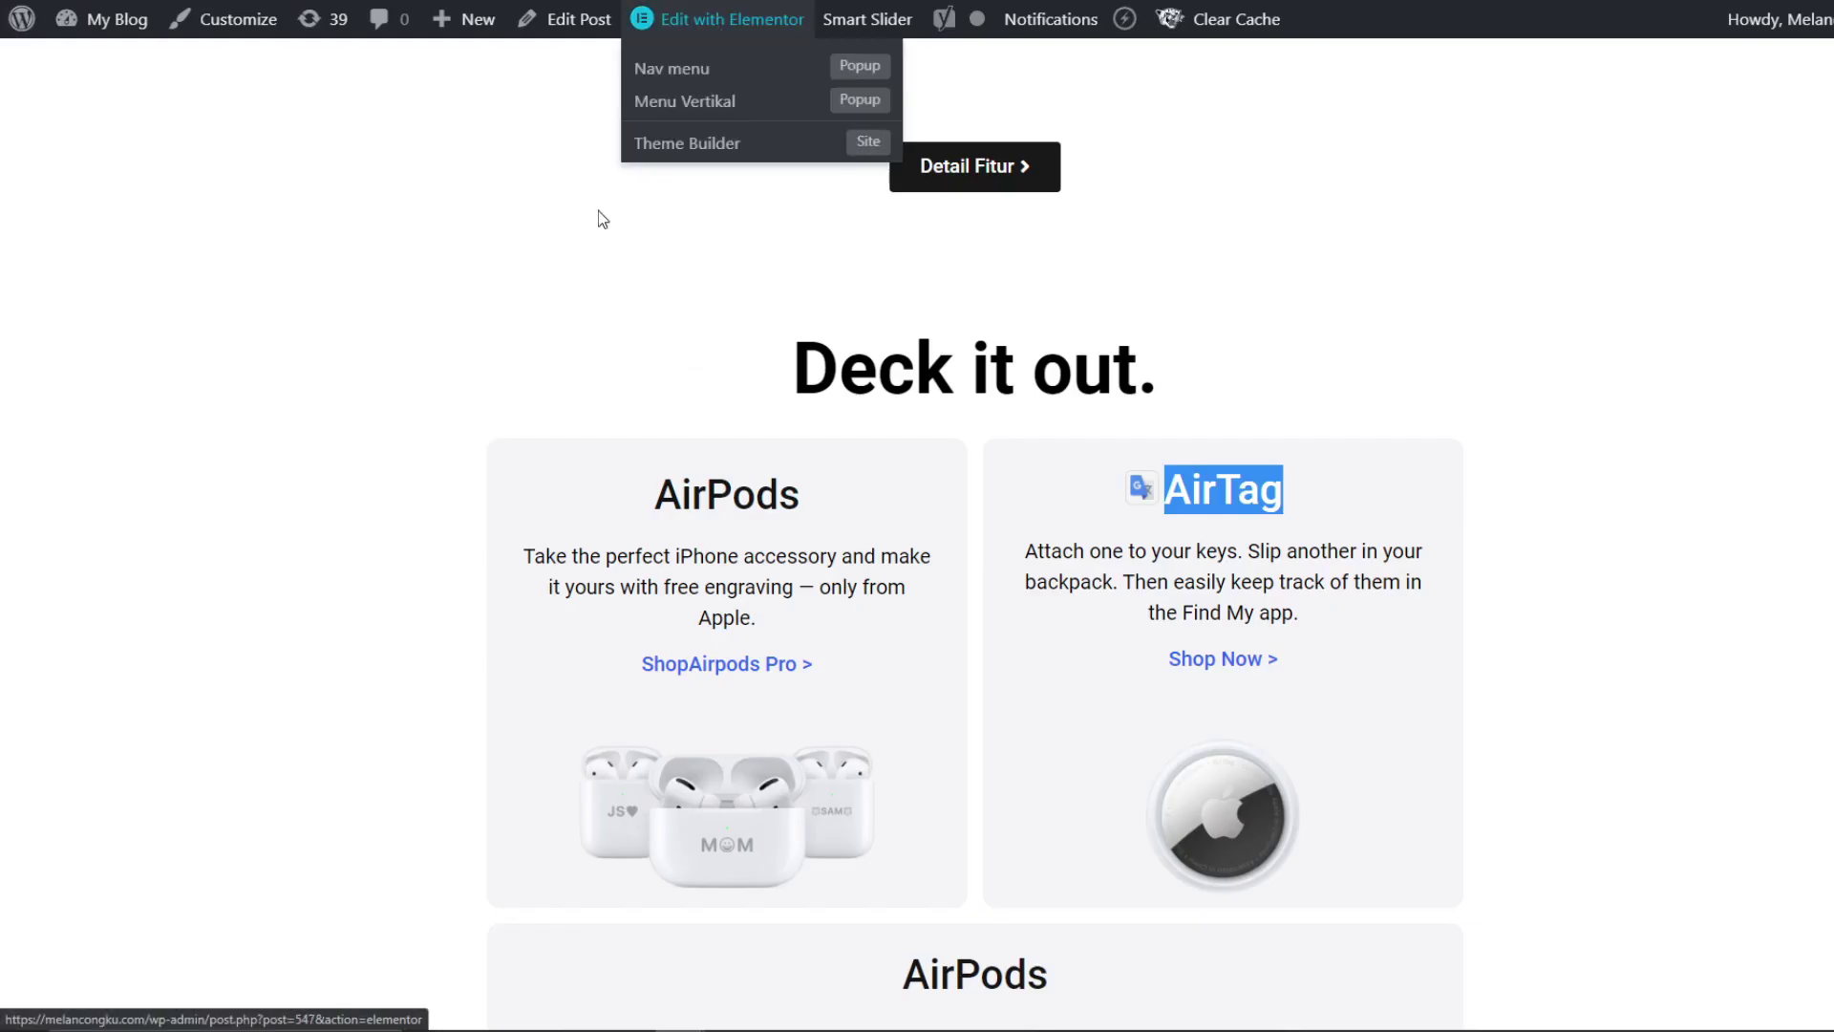
# Step: Add a text widget under the AirPods heading, containing the reference page's AirPods description and "ShopAirpods Pro >" line, centre-aligned
pyautogui.moveTo(838, 666); pyautogui.dragTo(517, 546)
pyautogui.hotkey('ctrl', 'c')
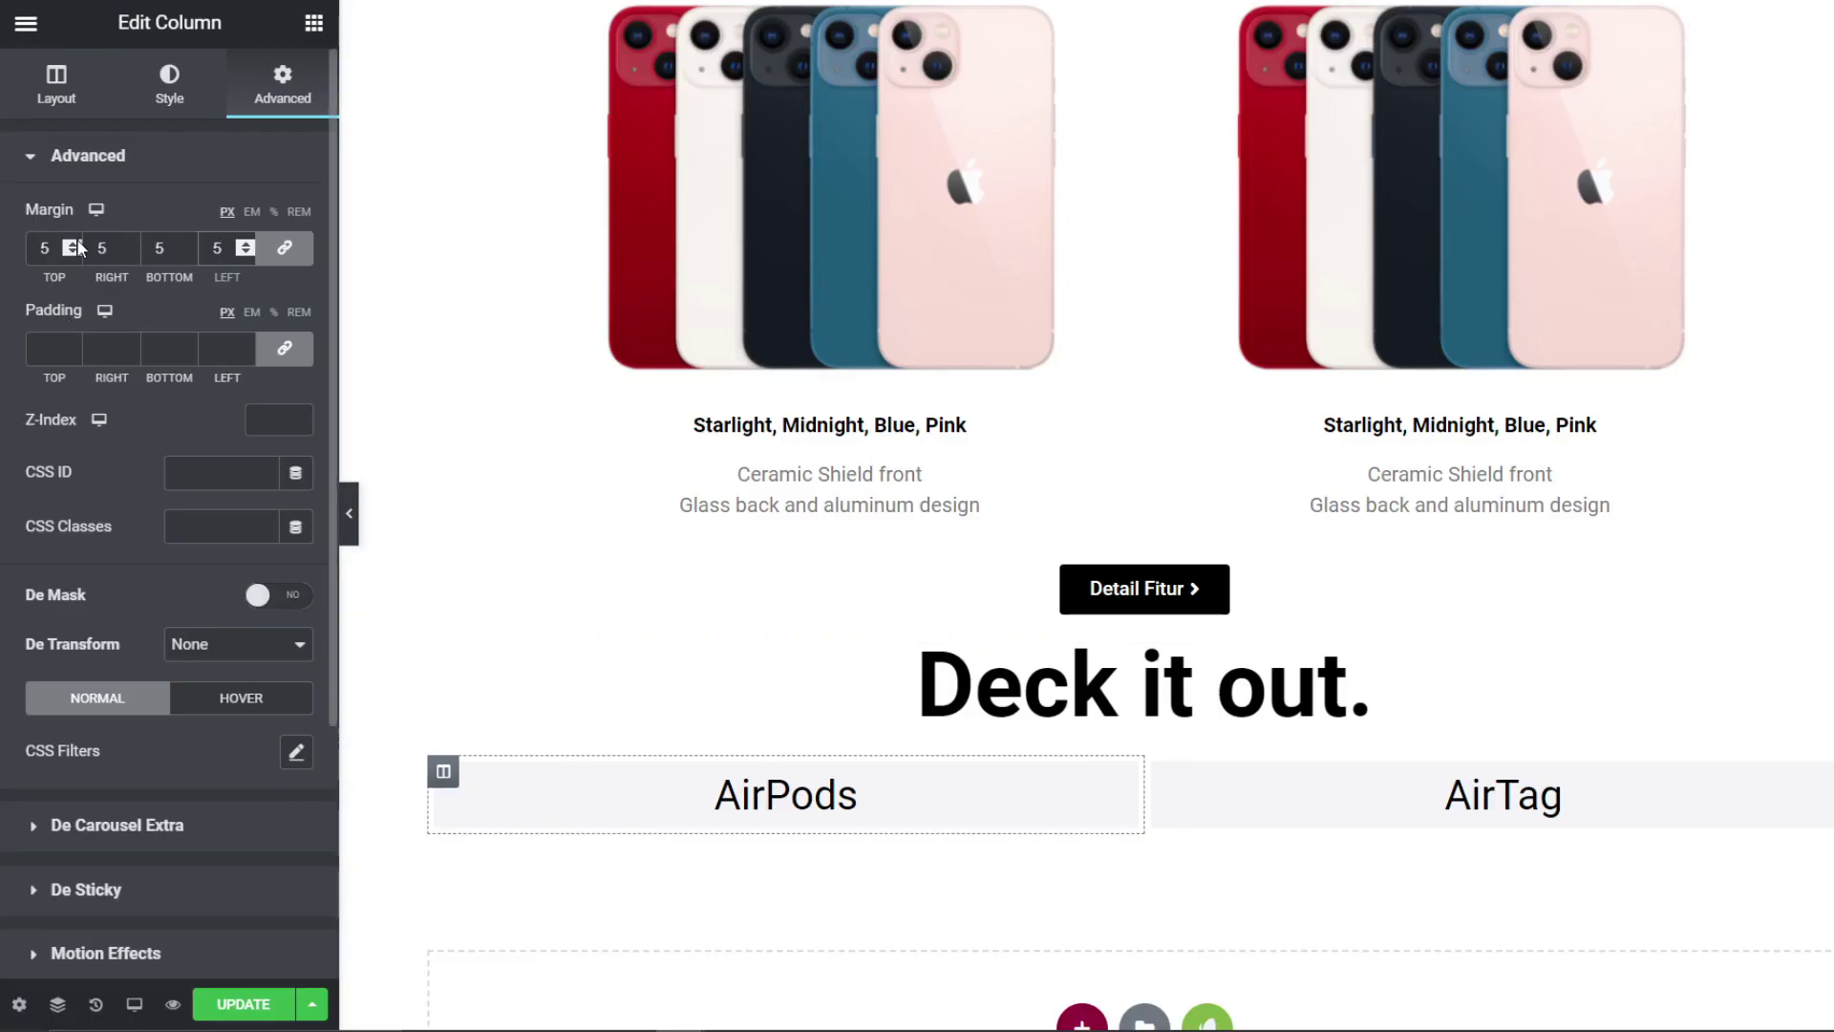
pyautogui.click(313, 23)
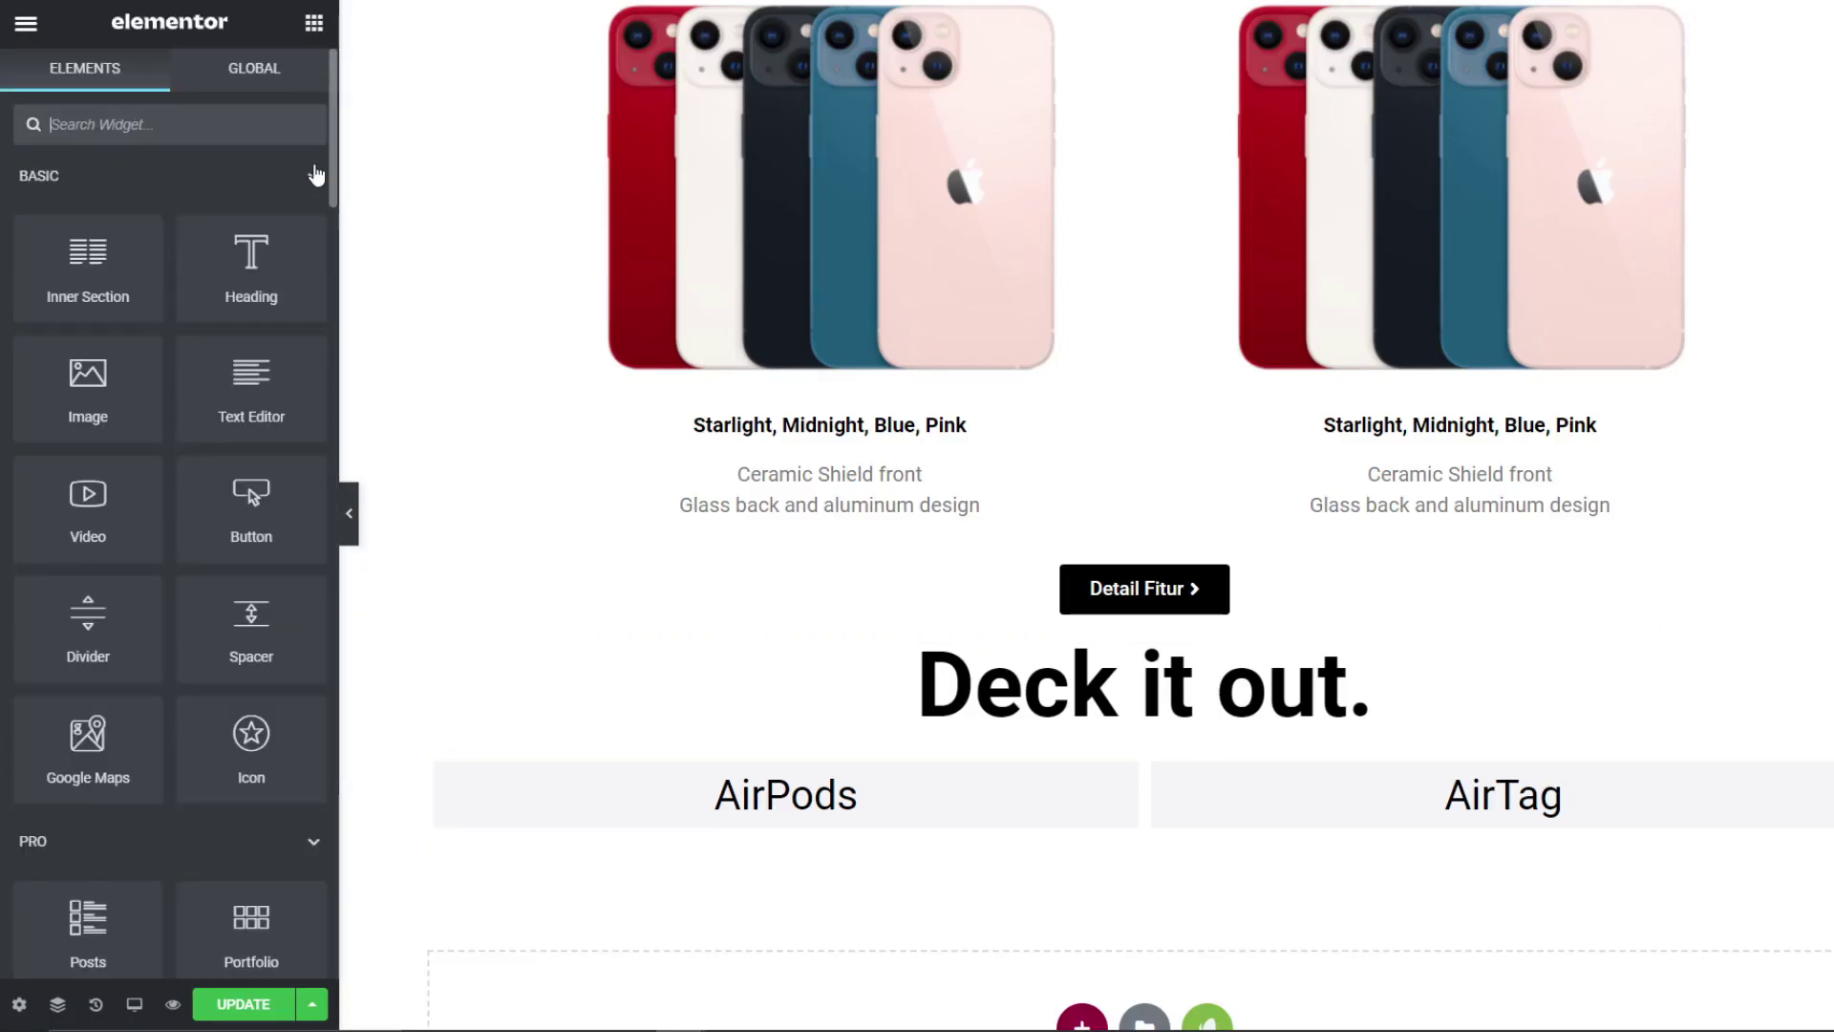
pyautogui.moveTo(256, 391); pyautogui.dragTo(765, 817)
pyautogui.hotkey('ctrl', 'a')
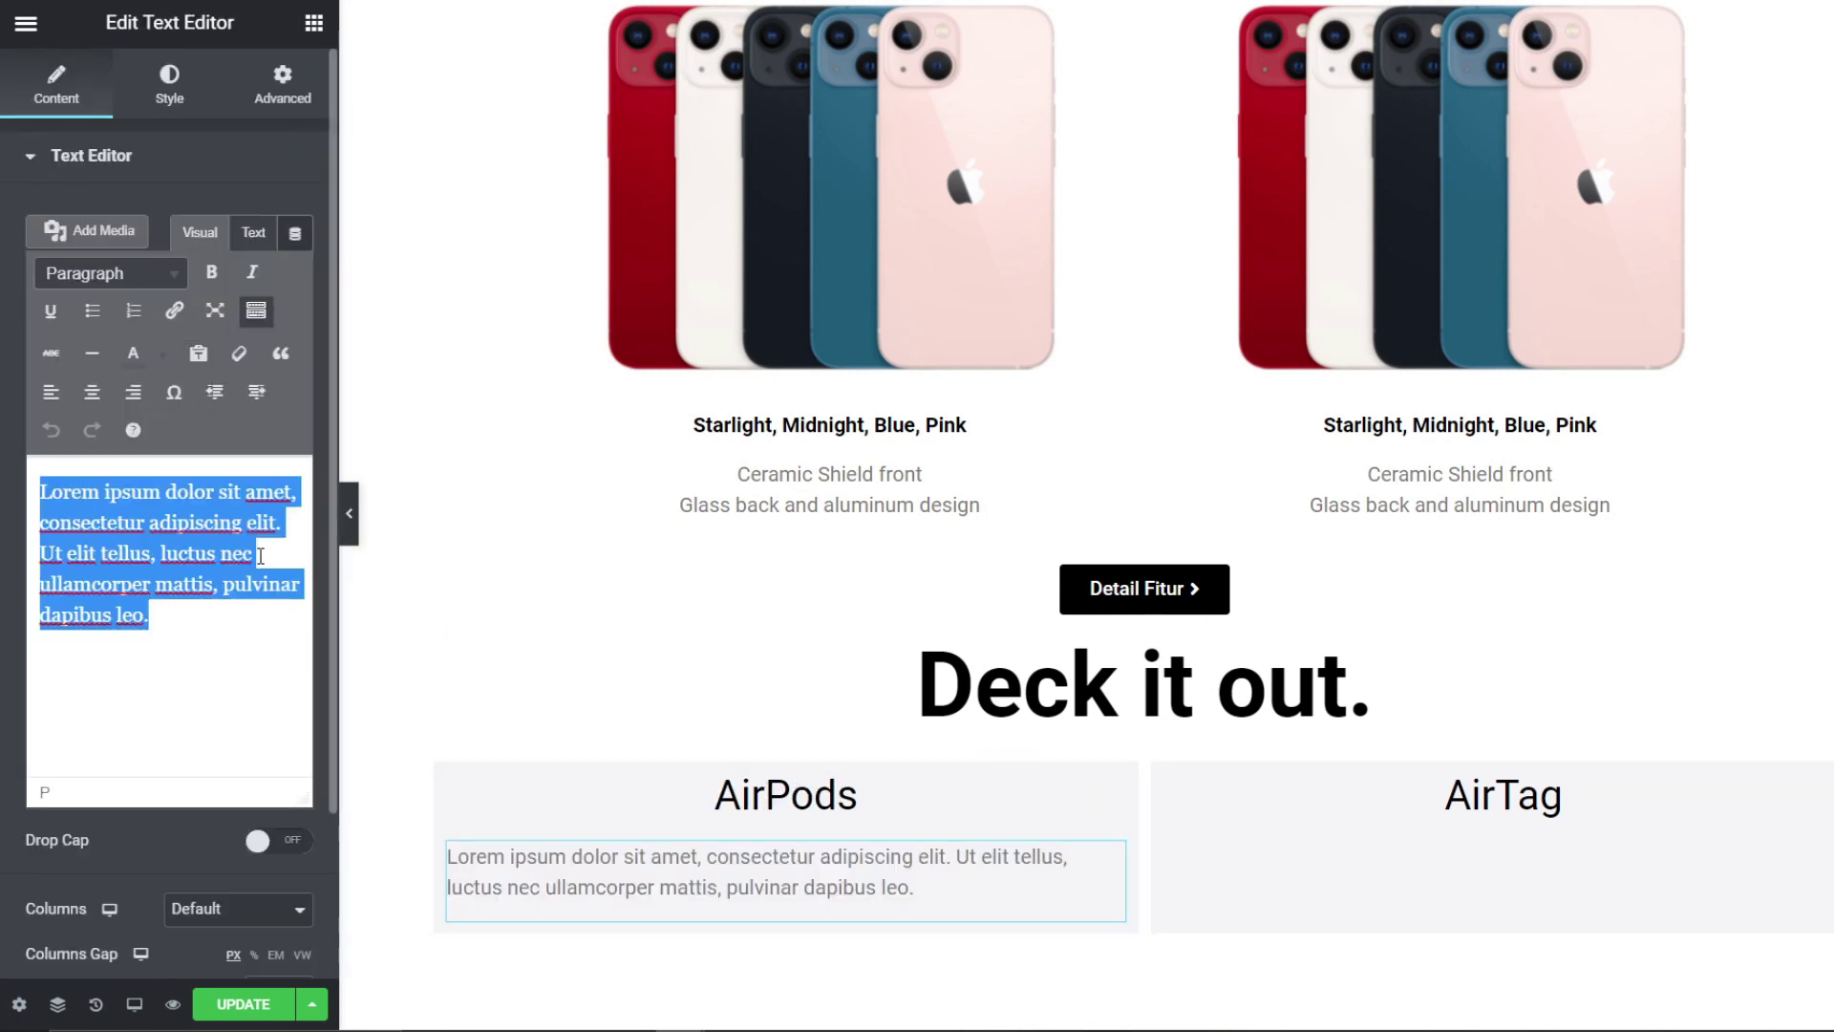
pyautogui.hotkey('ctrl', 'v')
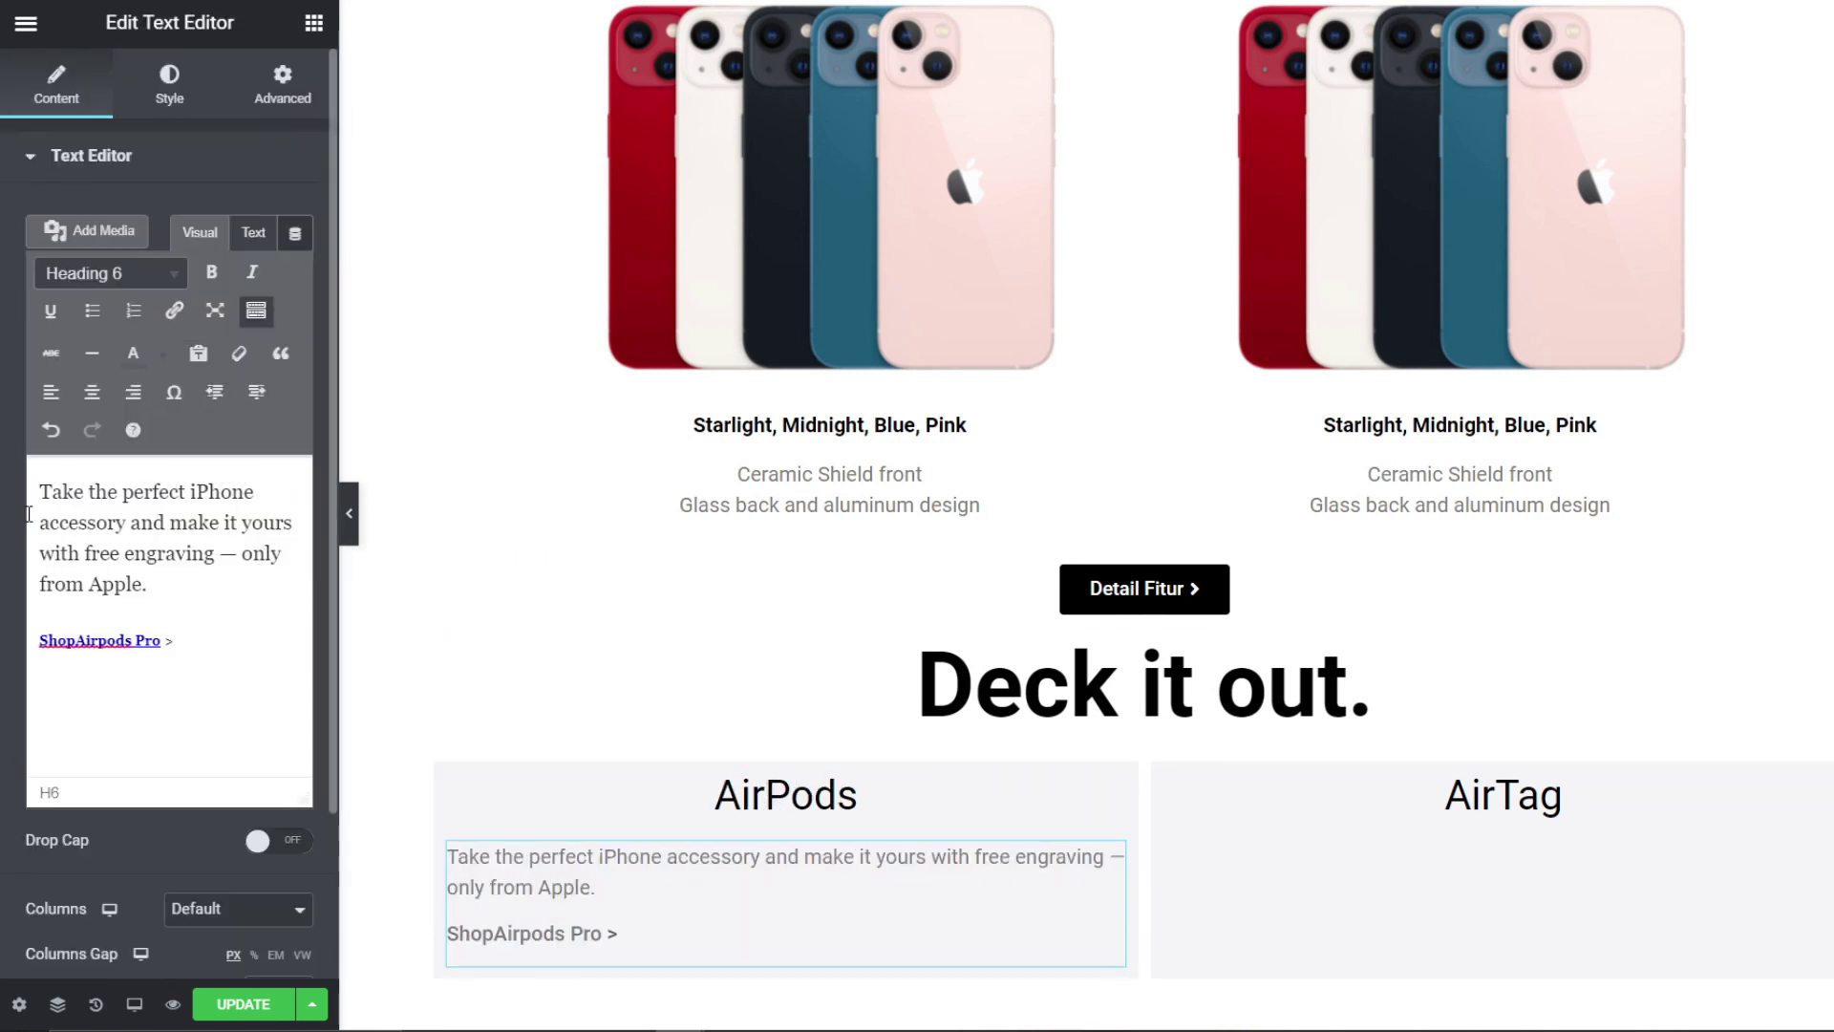
pyautogui.moveTo(176, 641); pyautogui.dragTo(40, 485)
pyautogui.click(90, 394)
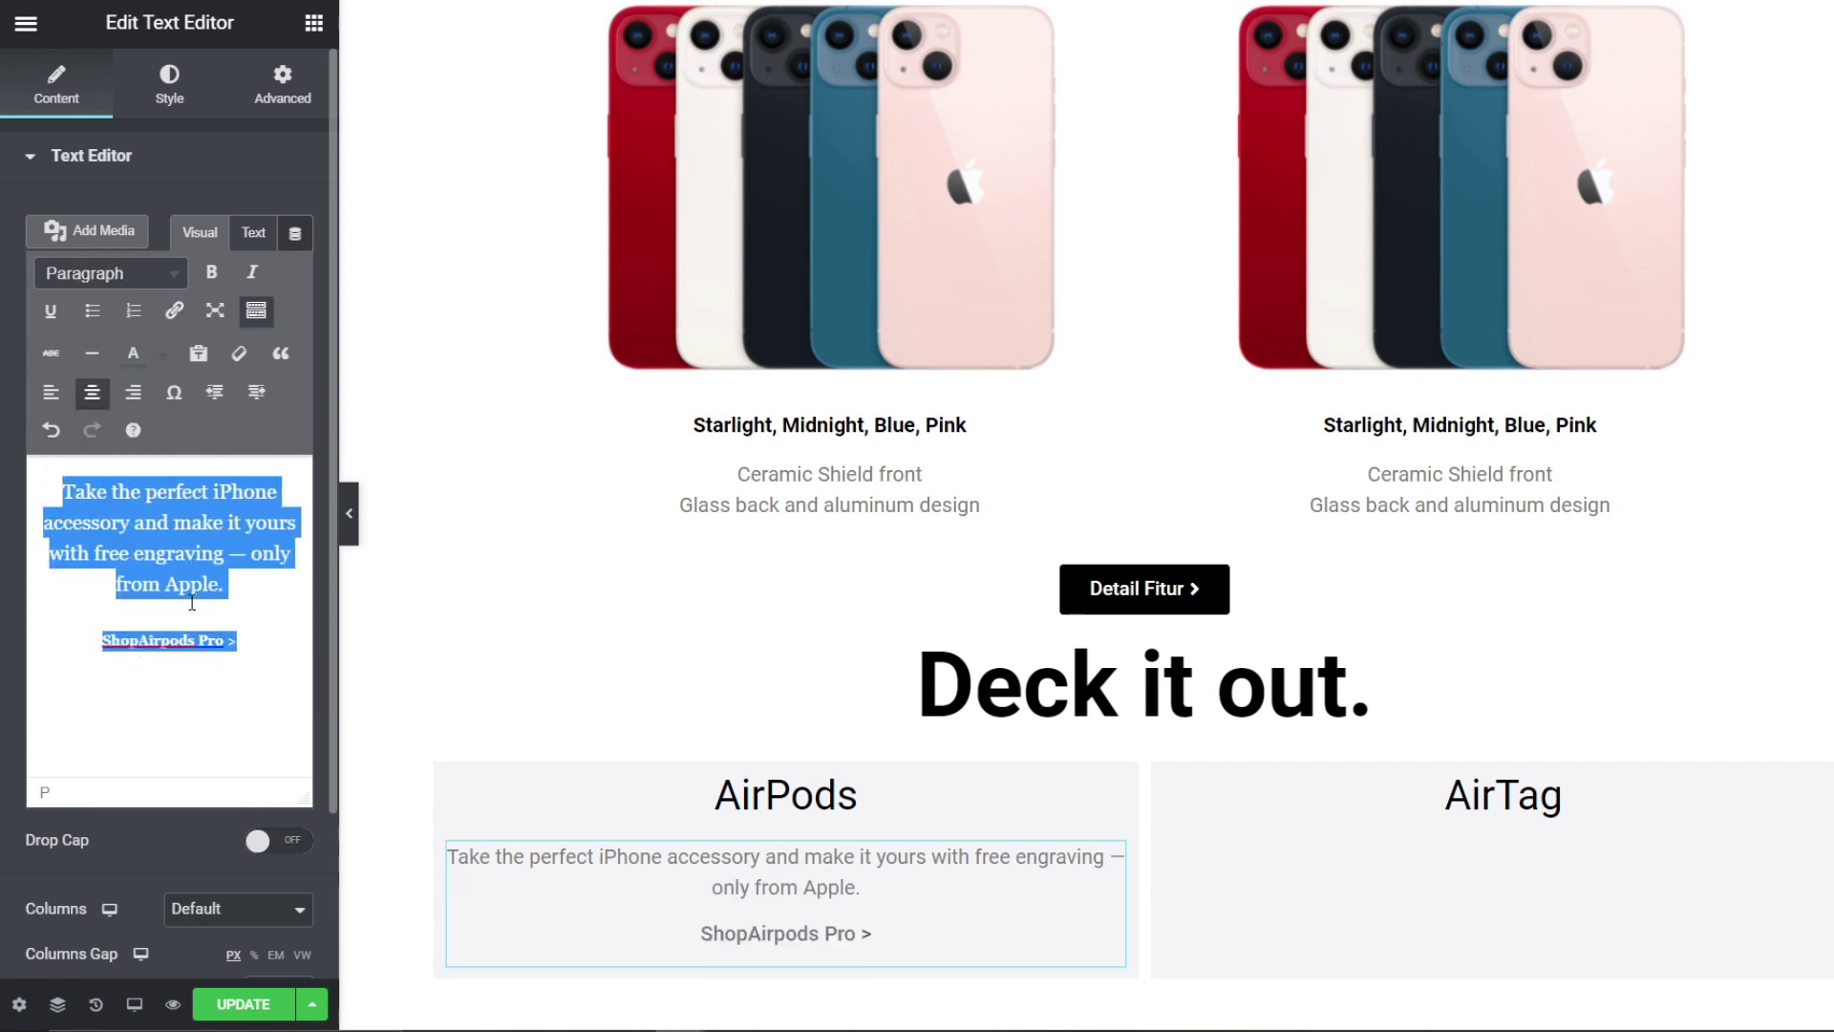
# Step: Switch the "ShopAirpods Pro >" line to Paragraph format and colour it blue
pyautogui.click(256, 636)
pyautogui.click(84, 635)
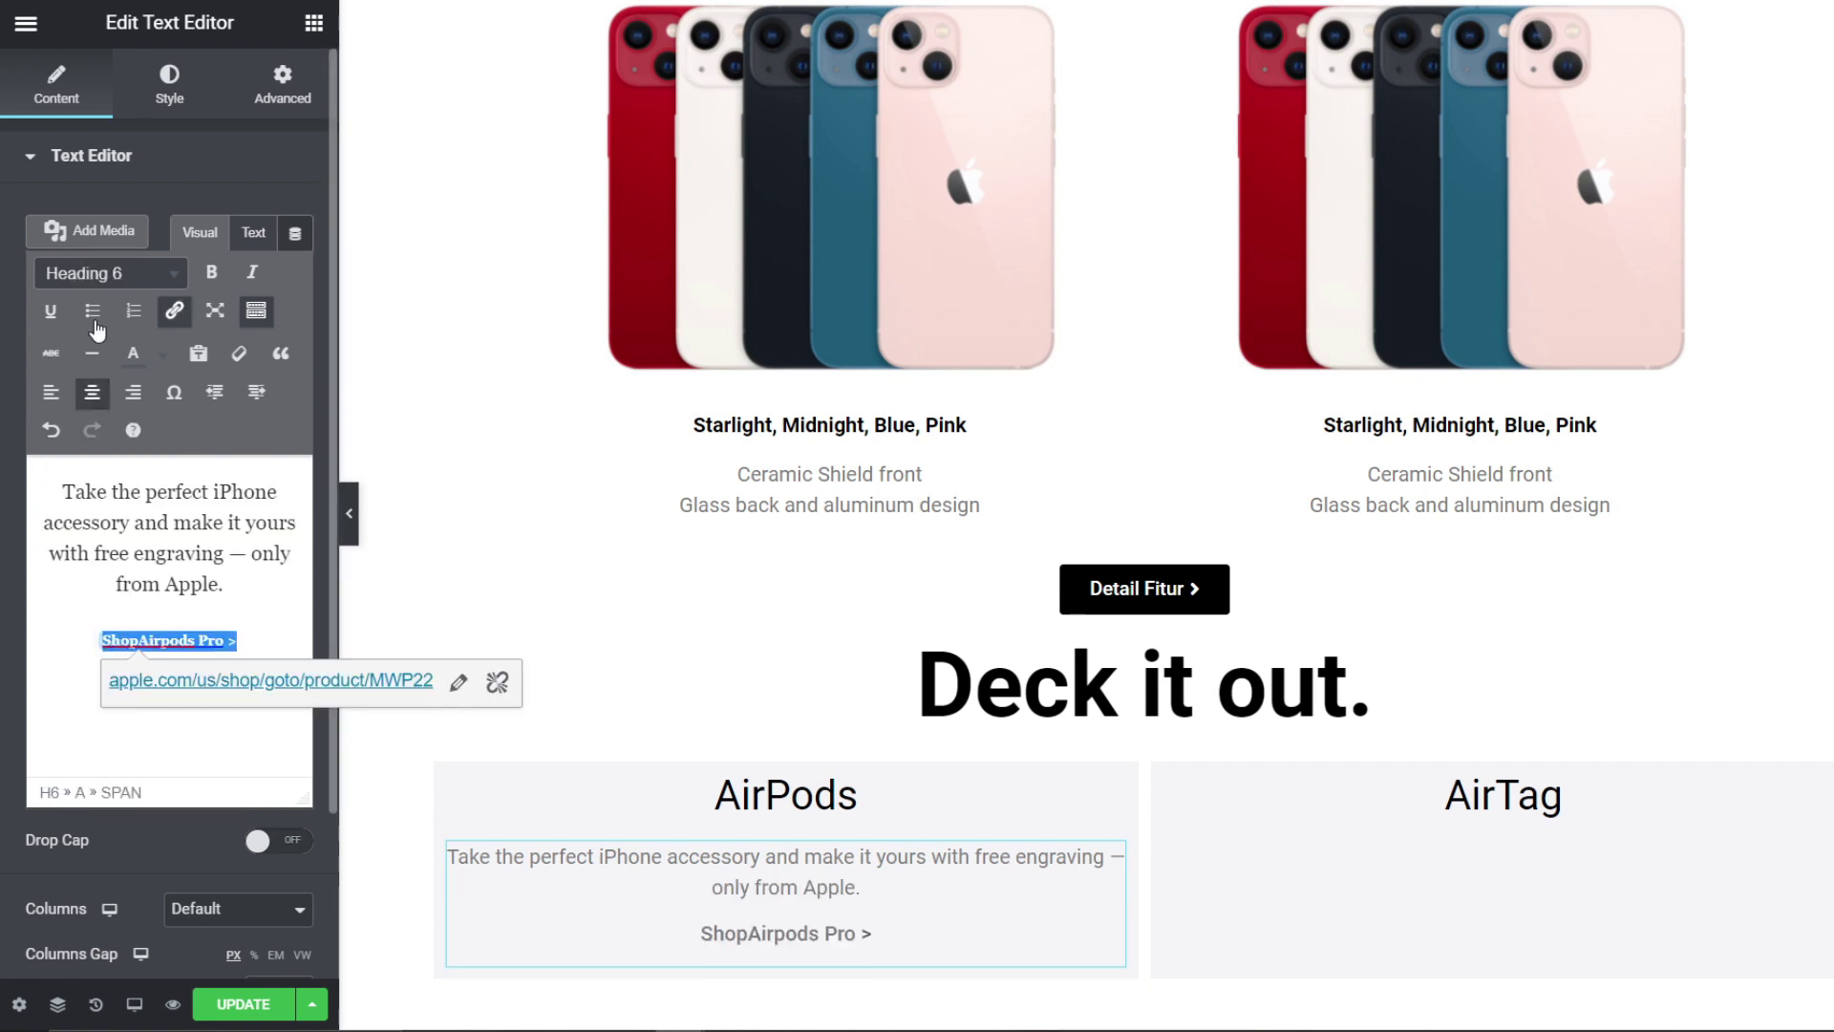
pyautogui.click(115, 274)
pyautogui.click(143, 307)
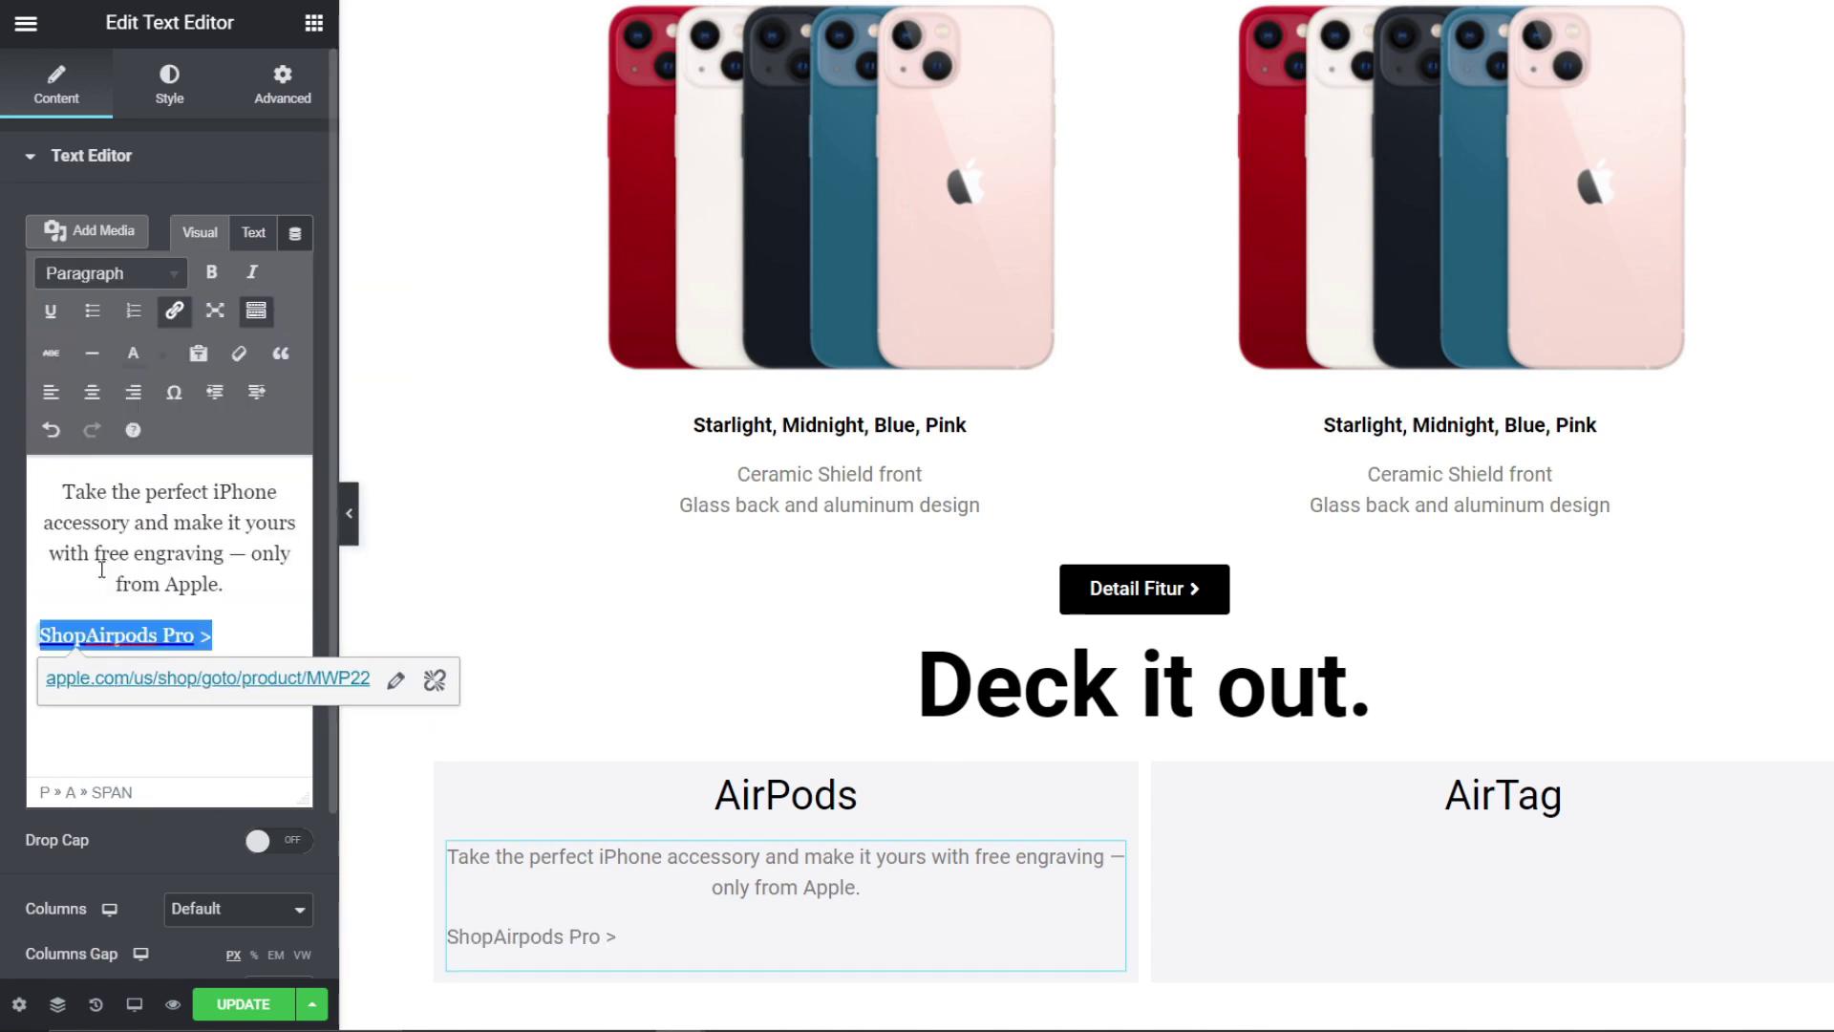
pyautogui.click(163, 353)
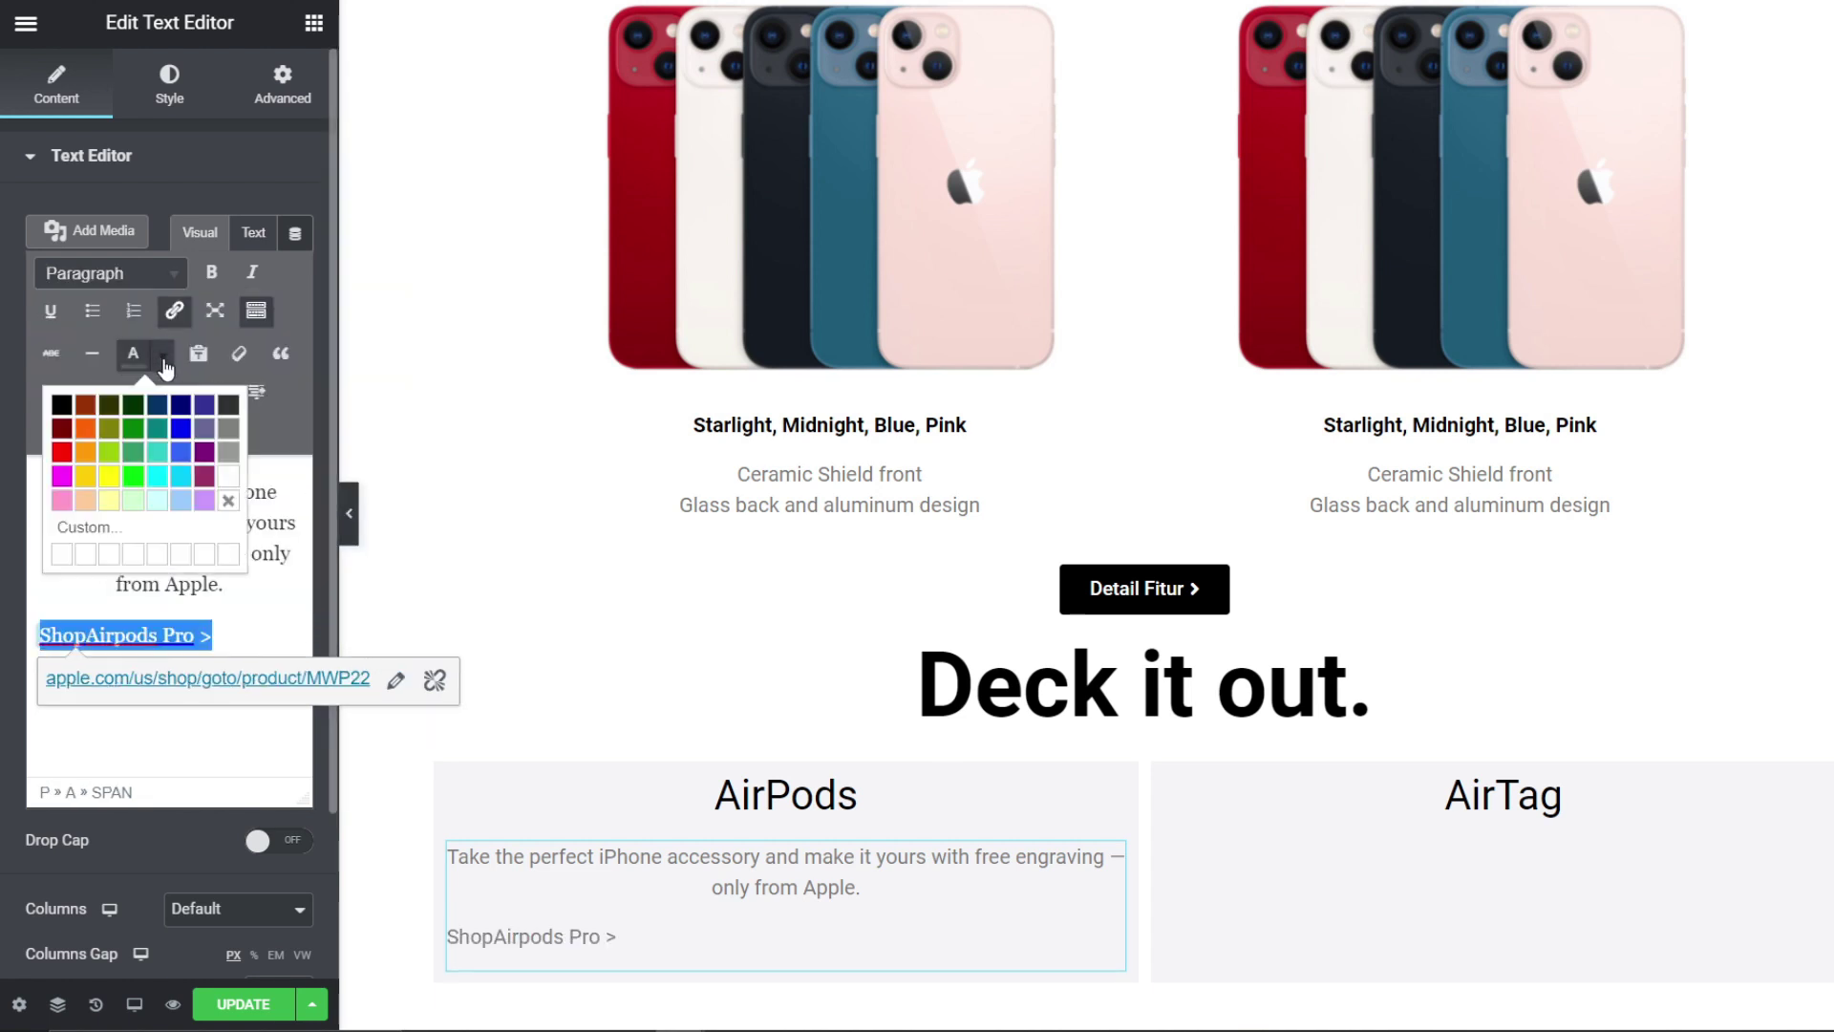
pyautogui.click(185, 451)
pyautogui.click(229, 573)
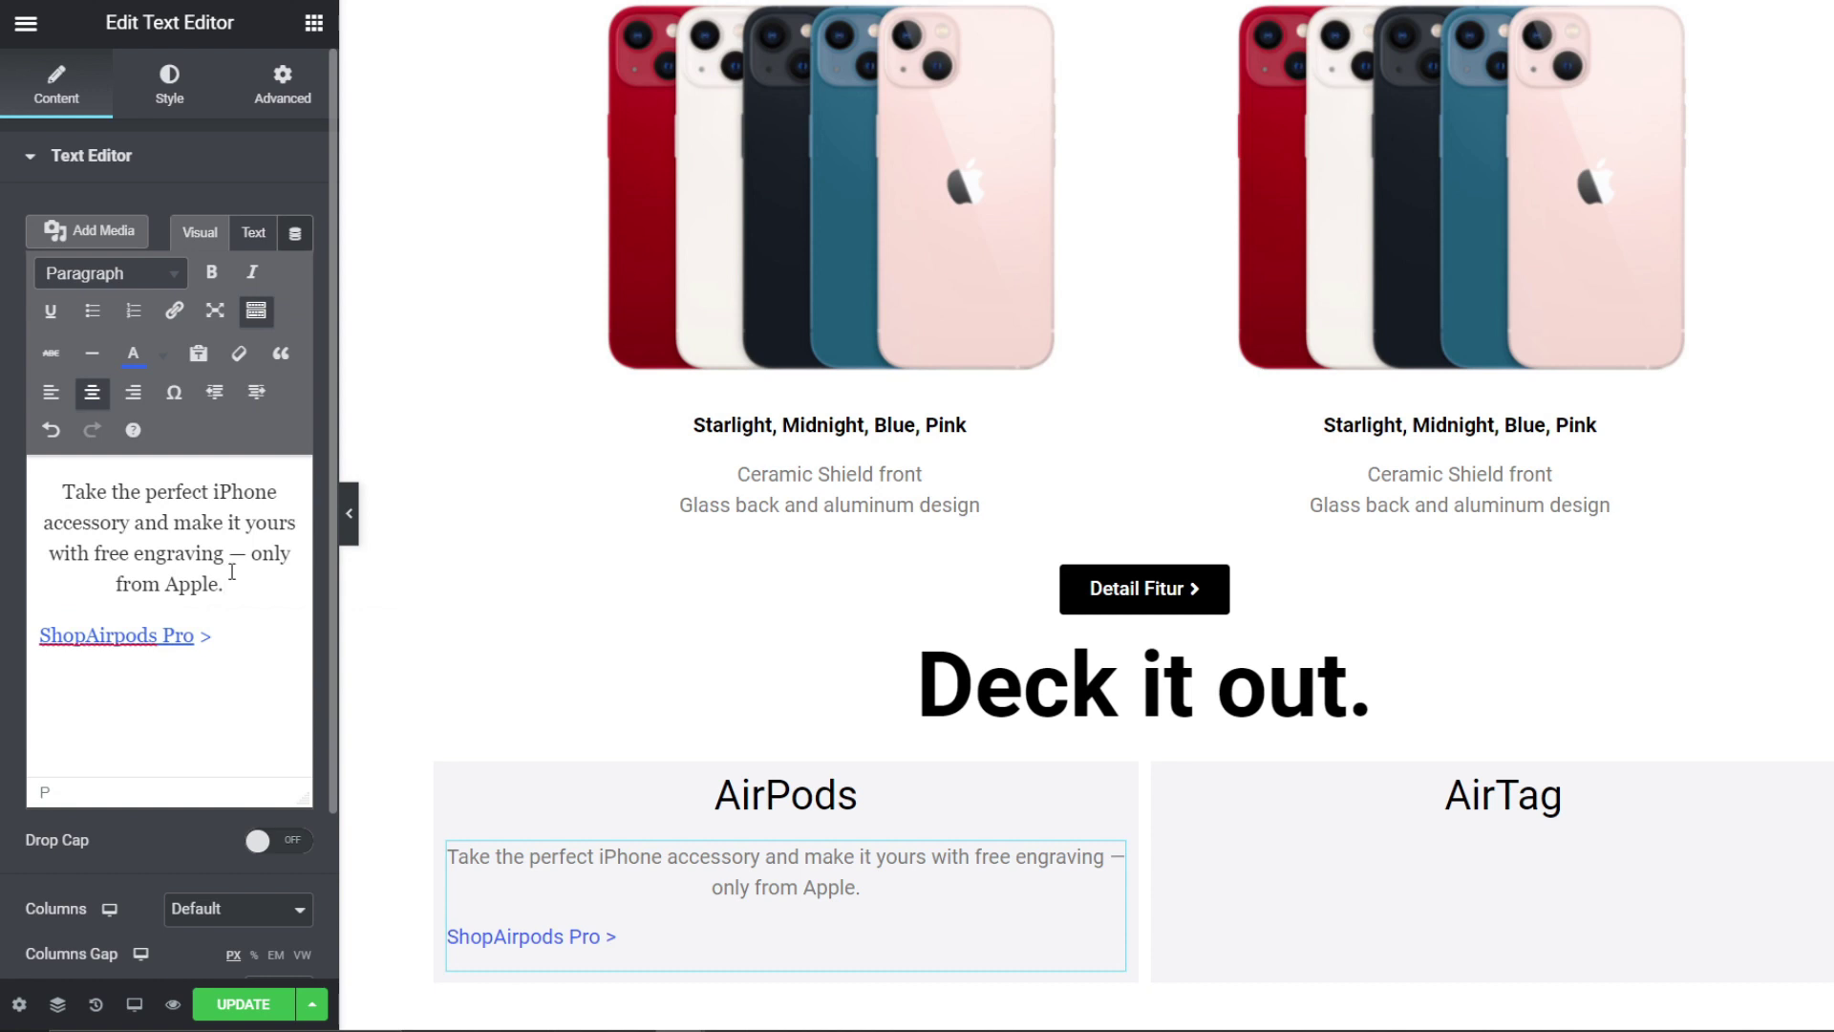
# Step: Change the AirPods text widget's text colour to a darker grey and centre-align all of its lines
pyautogui.click(169, 84)
pyautogui.click(294, 275)
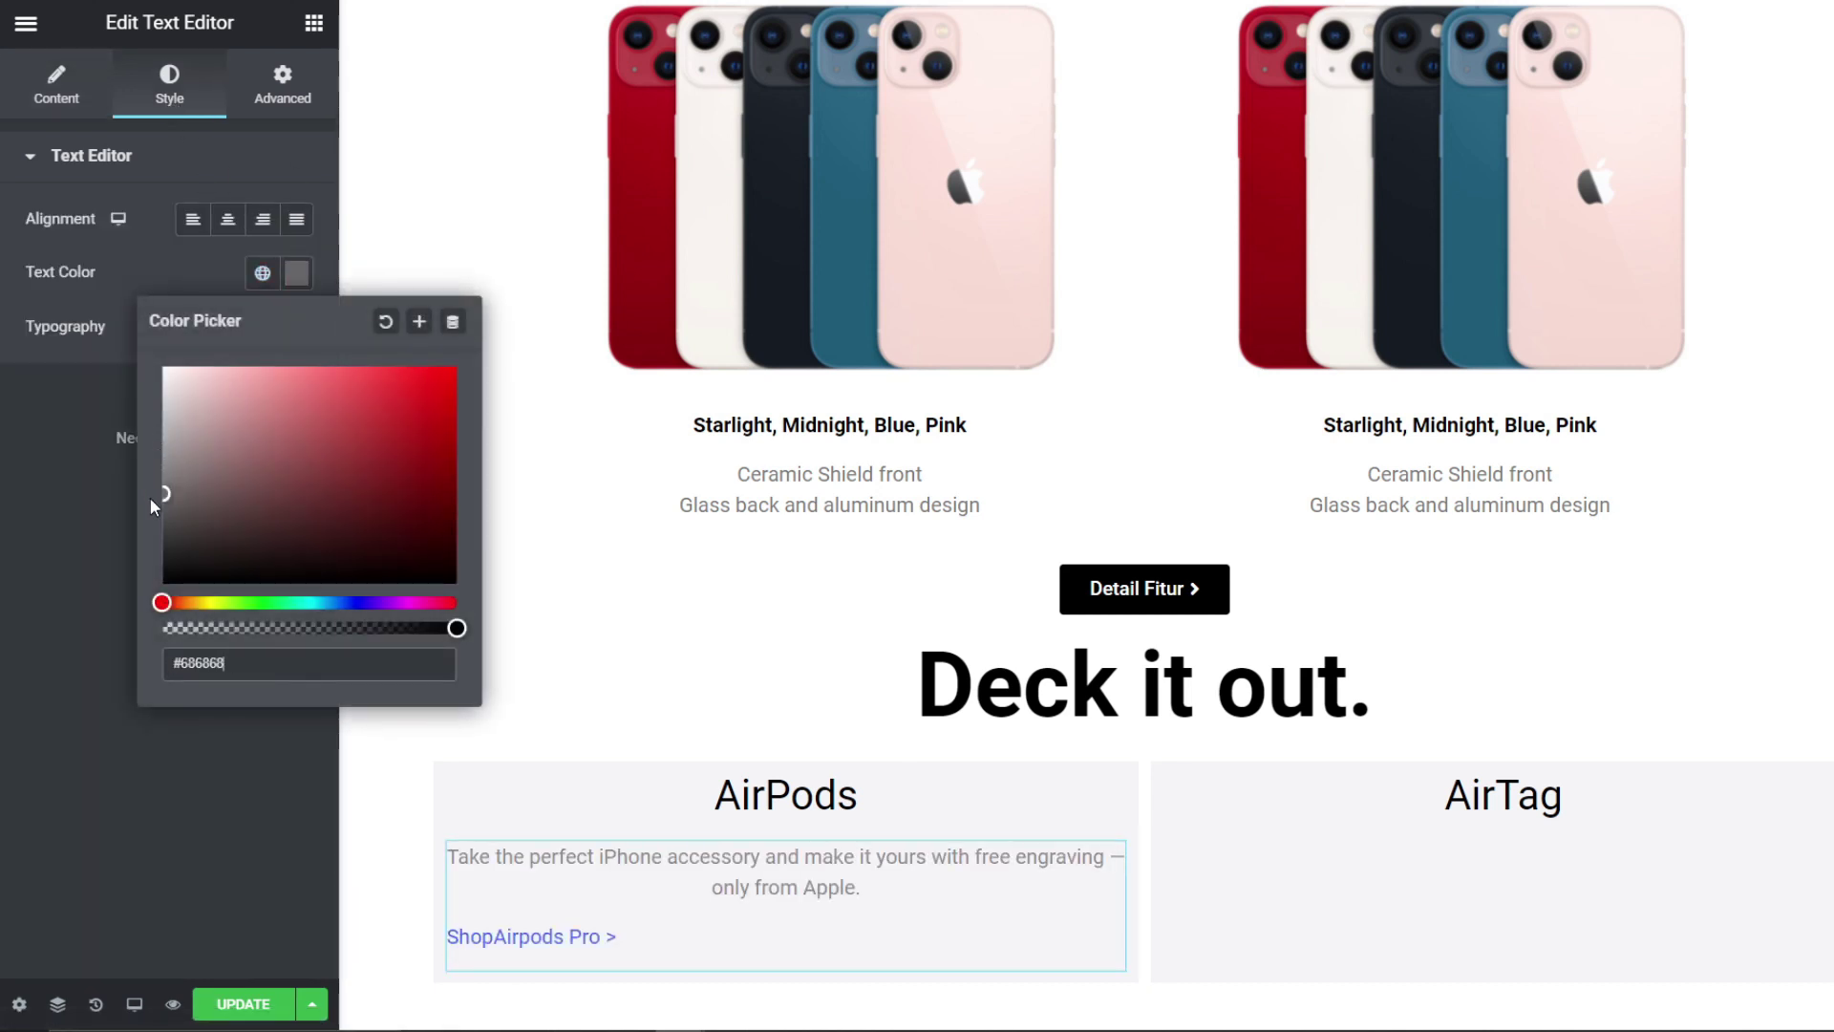
pyautogui.click(69, 88)
pyautogui.click(240, 616)
pyautogui.hotkey('ctrl', 'a')
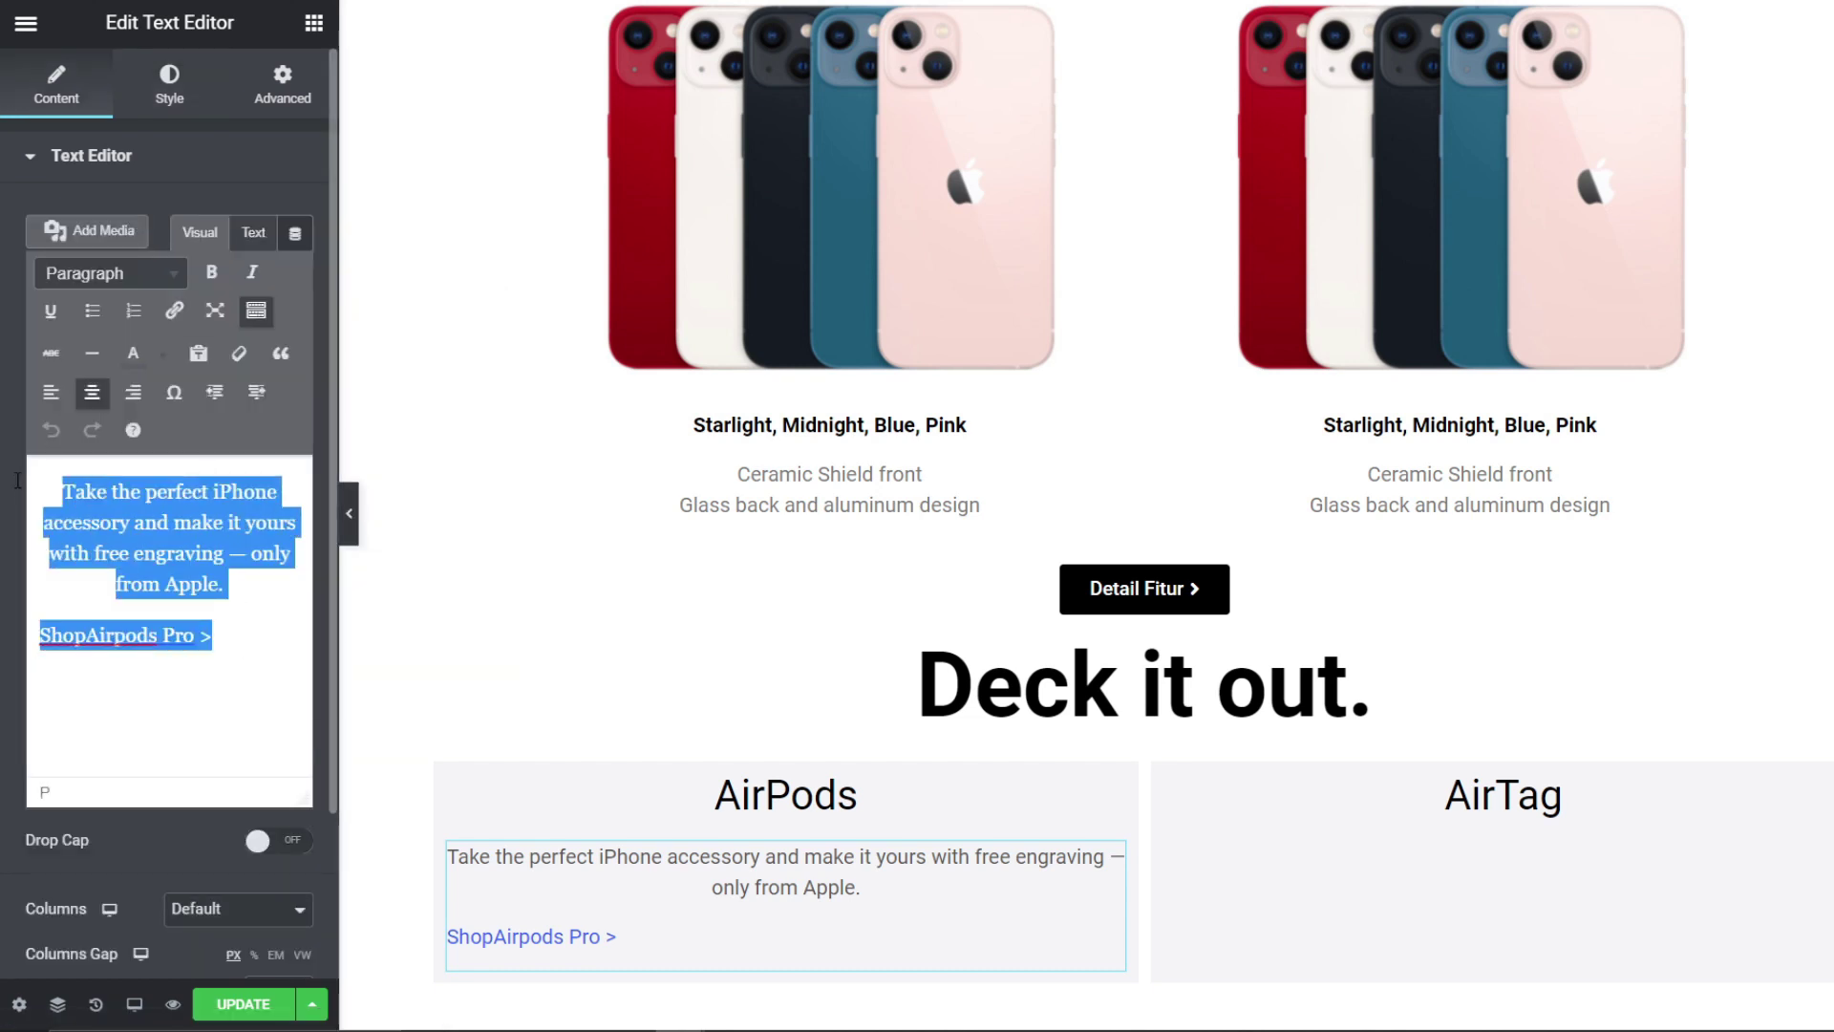
pyautogui.click(91, 391)
pyautogui.click(95, 393)
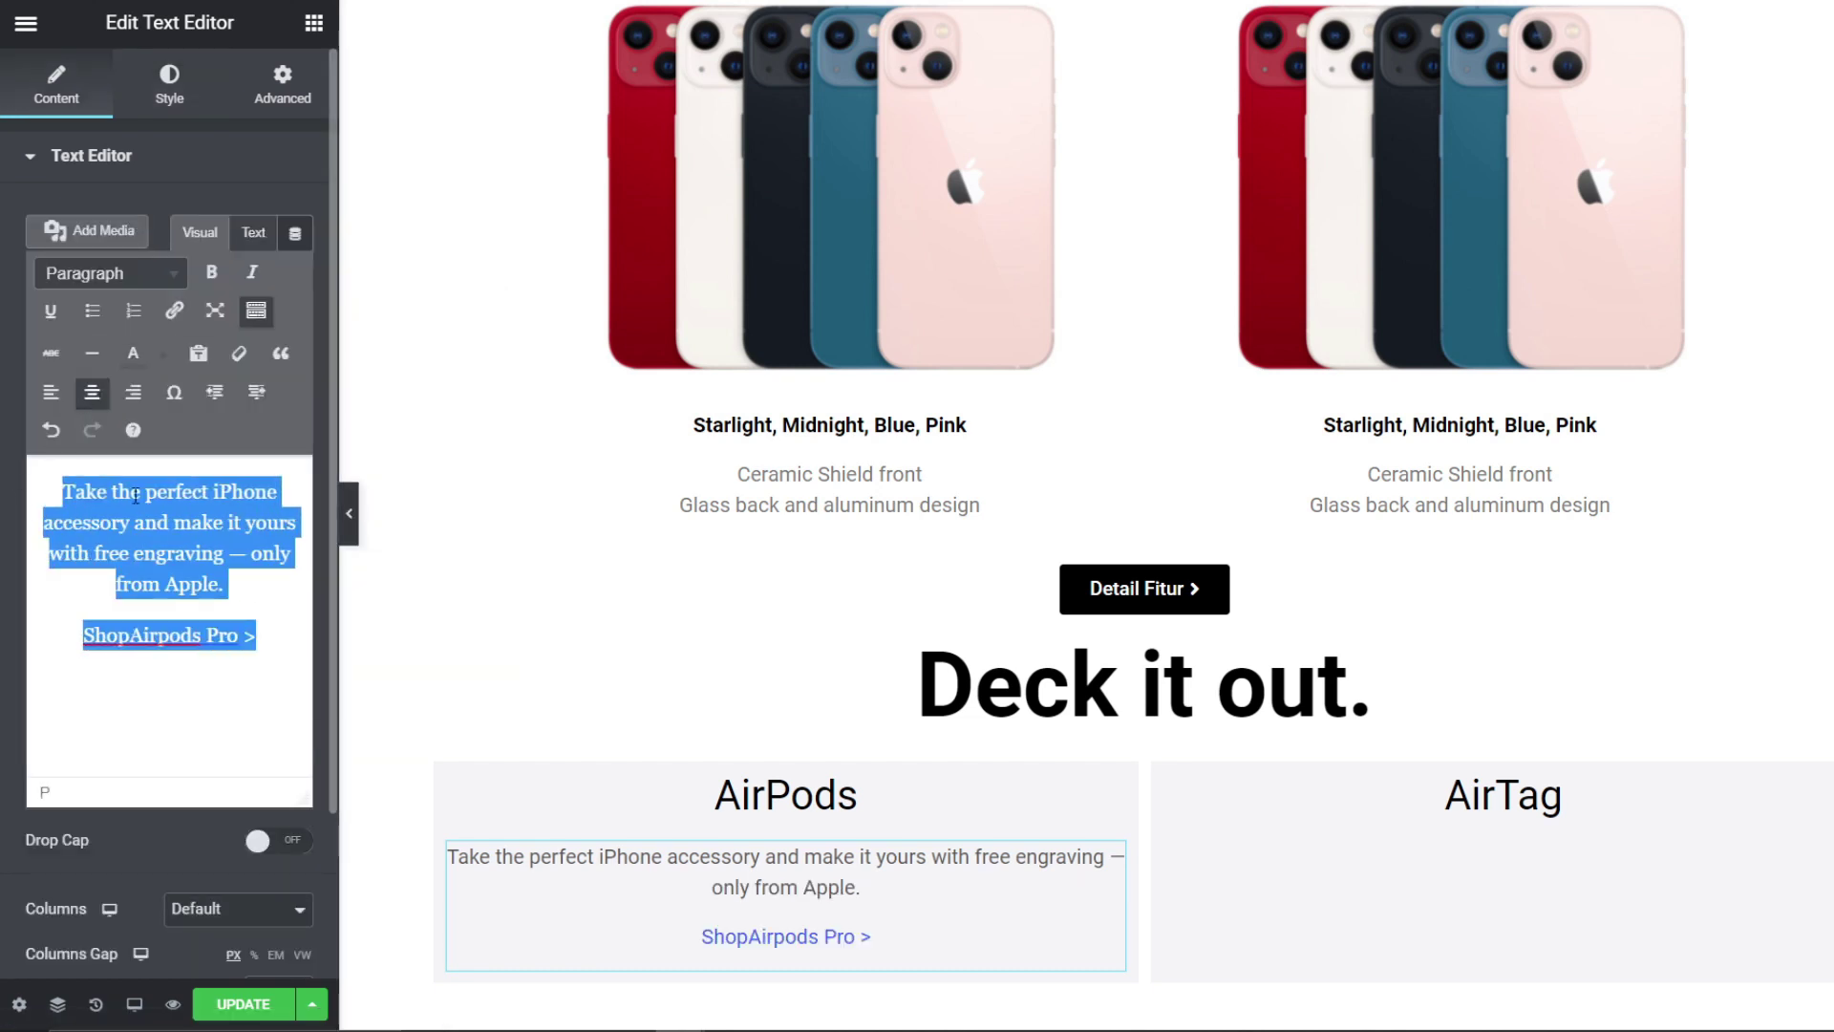
# Step: Format the "ShopAirpods Pro >" line as Heading 6
pyautogui.click(202, 740)
pyautogui.click(278, 620)
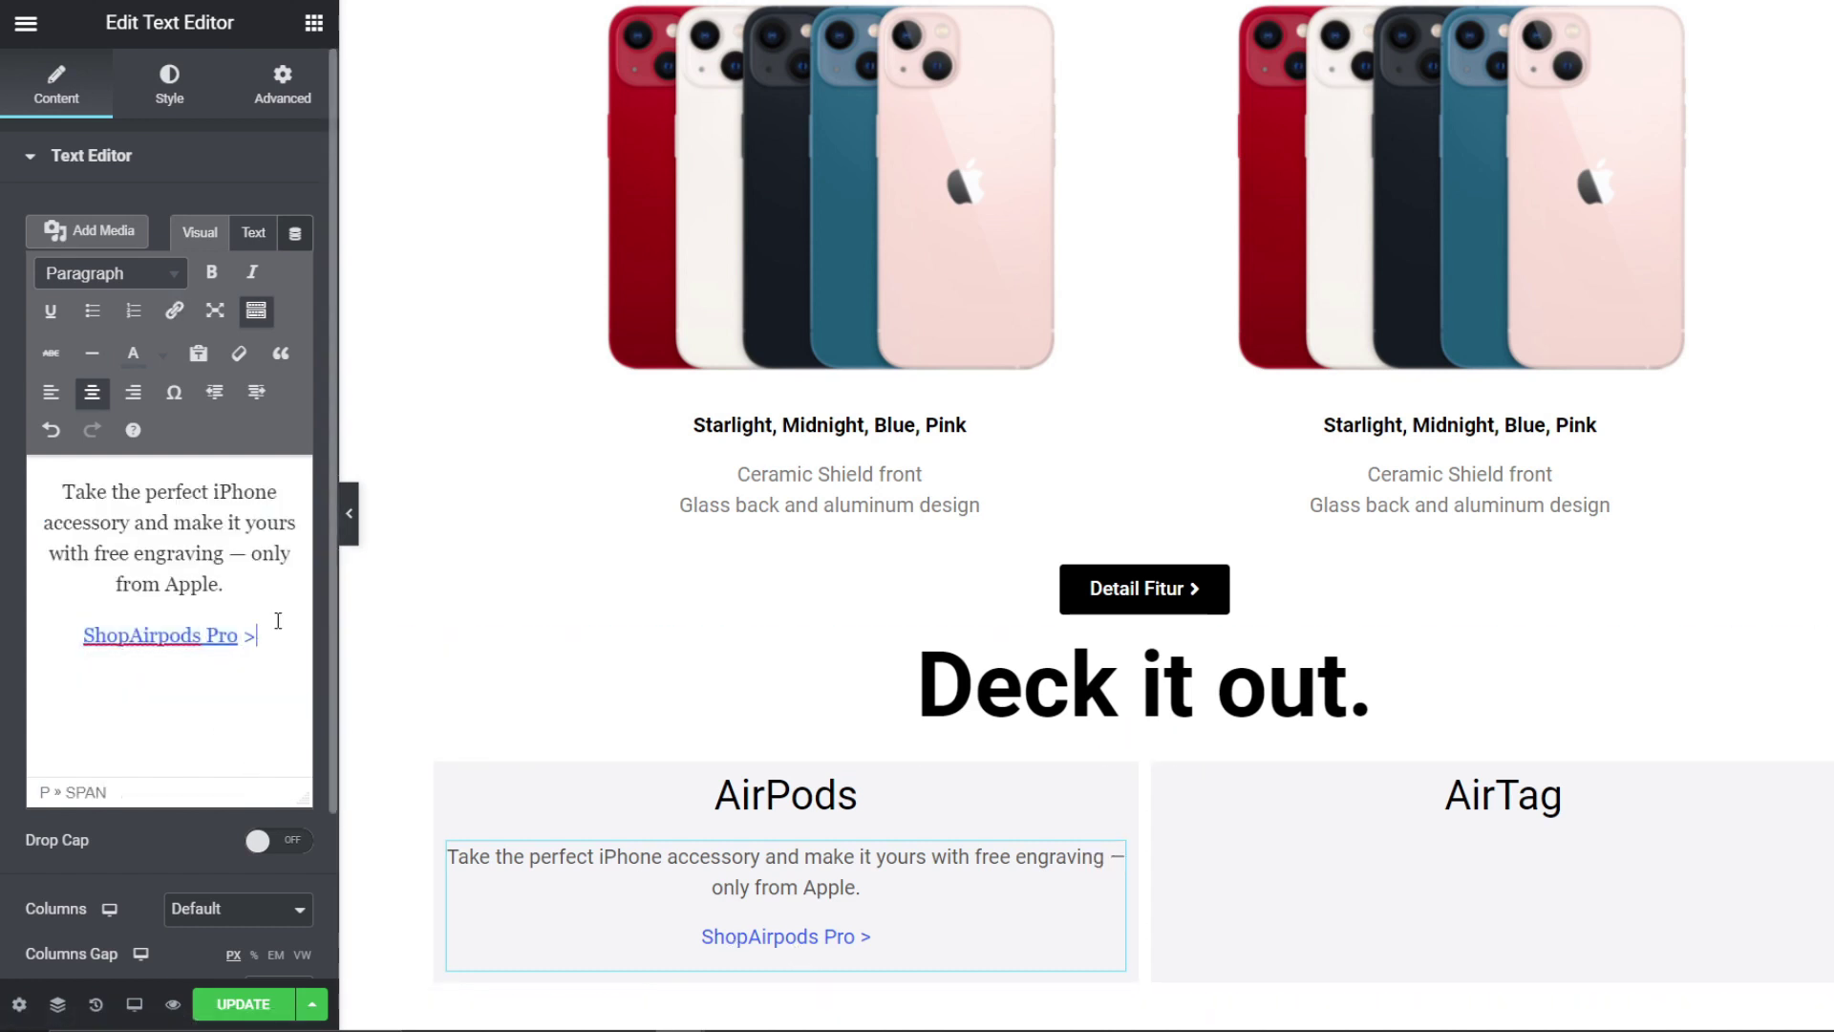
pyautogui.moveTo(264, 635); pyautogui.dragTo(112, 637)
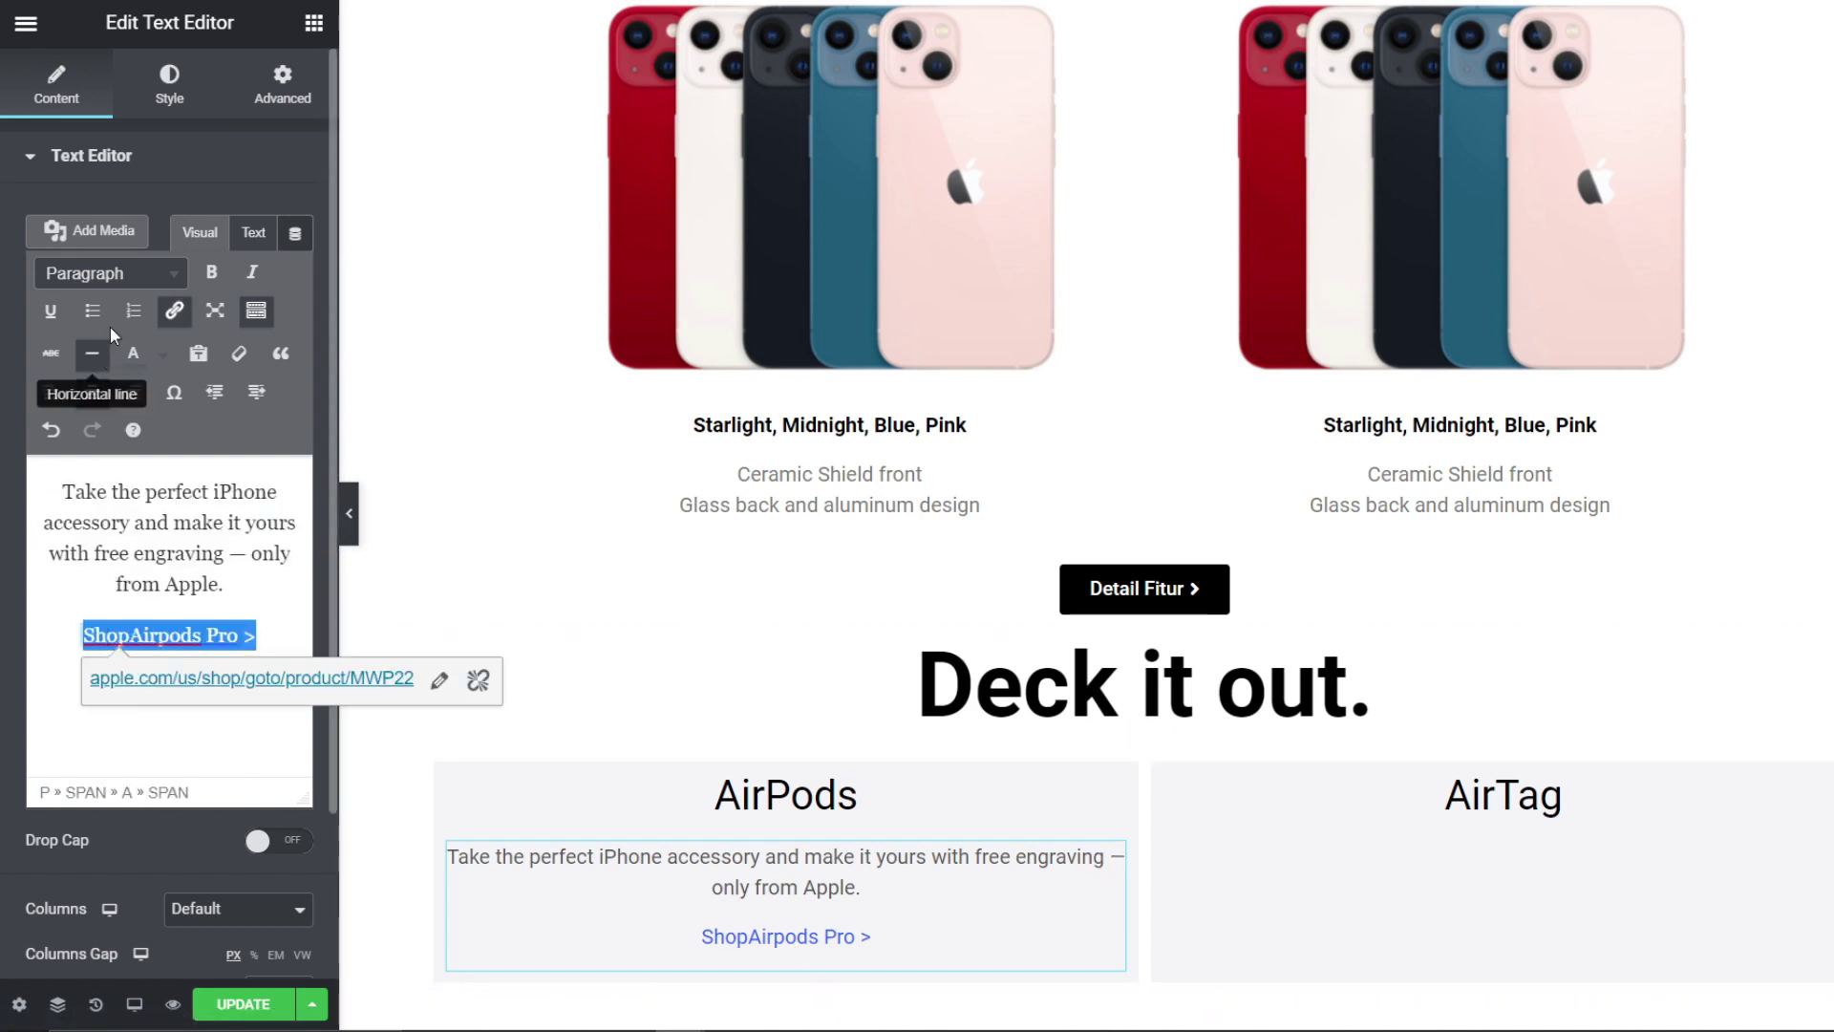
pyautogui.click(110, 273)
pyautogui.click(114, 575)
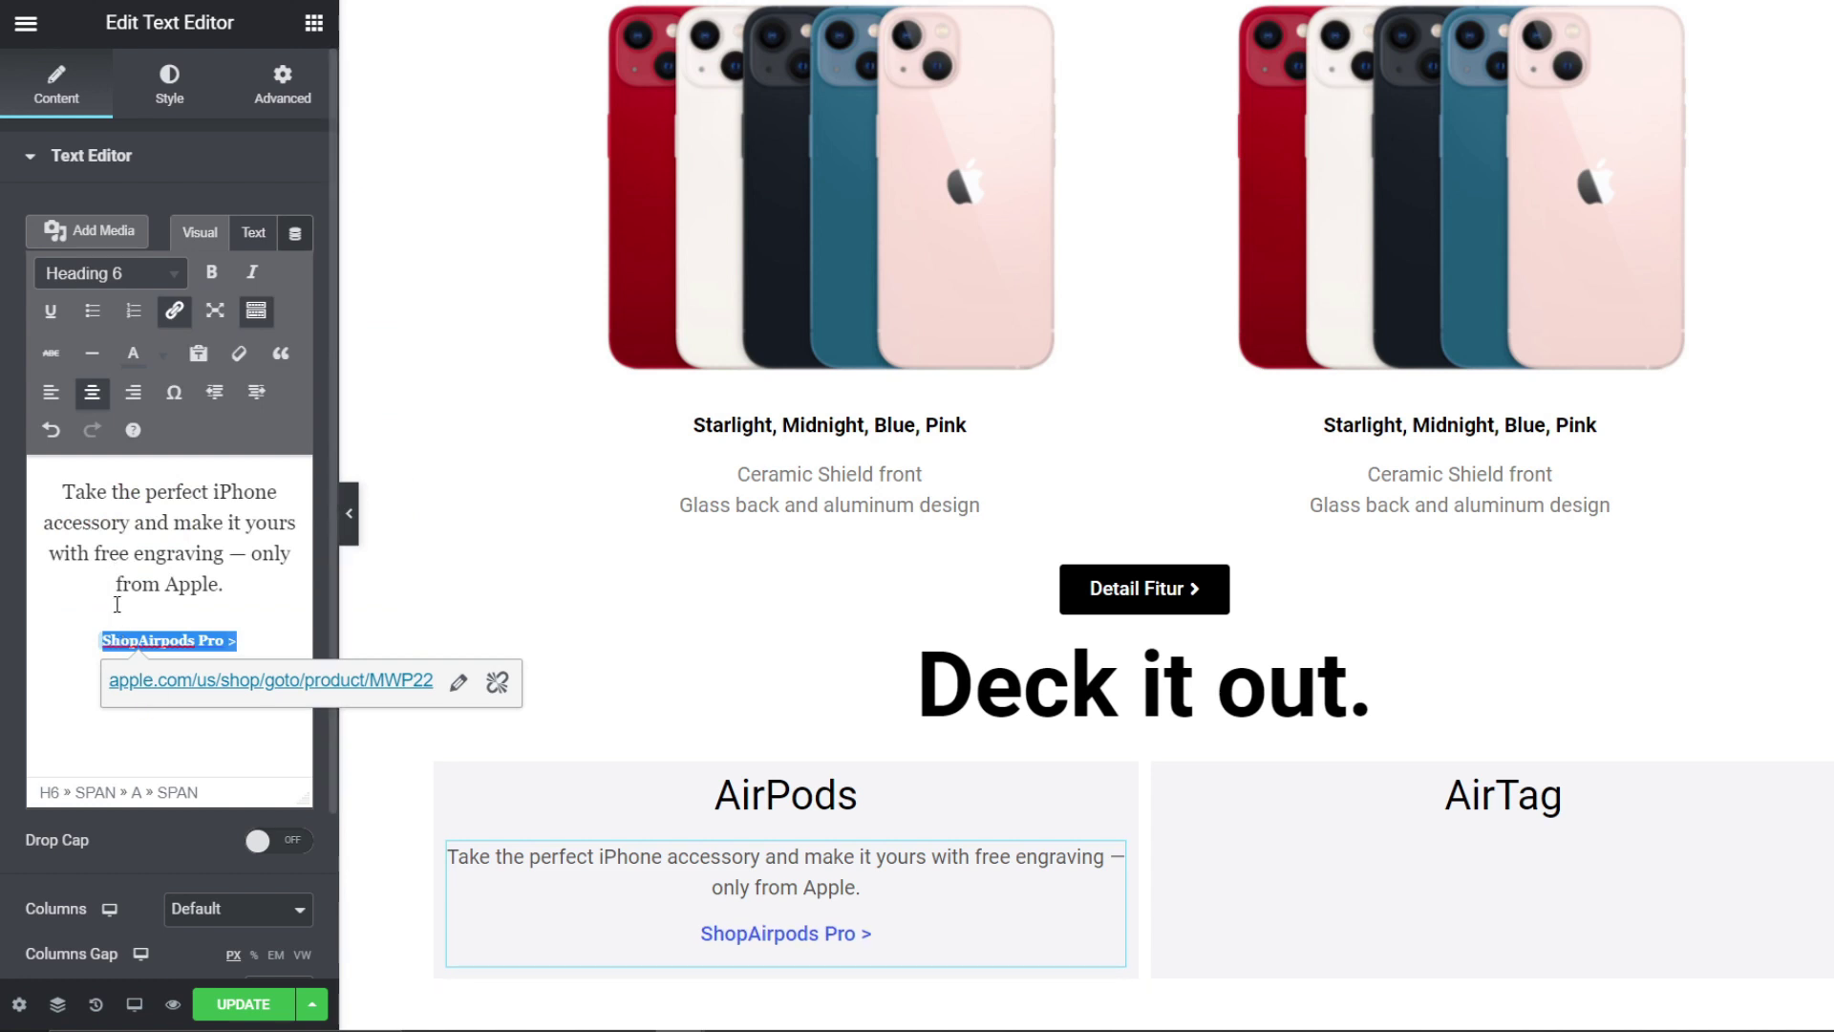
# Step: Duplicate the AirPods text widget and move the copy under the AirTag heading
pyautogui.scroll(-3, 557, 675)
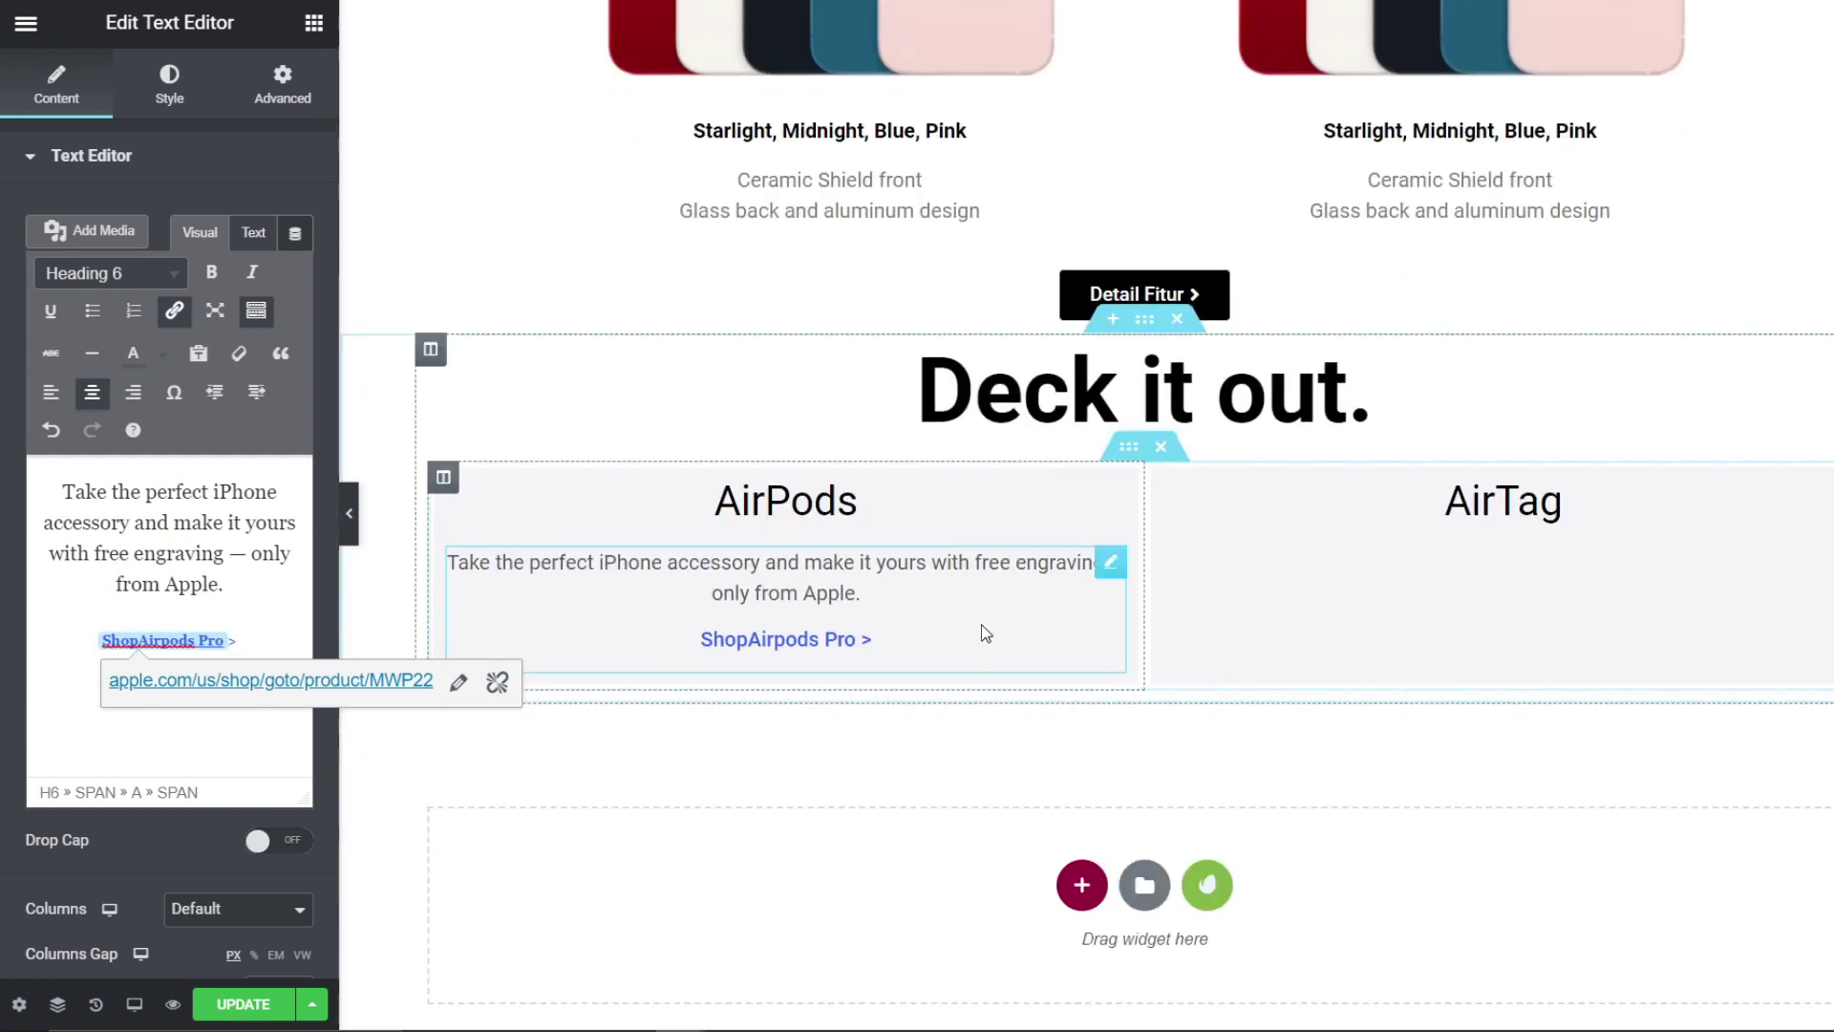
pyautogui.rightClick(983, 616)
pyautogui.click(1025, 675)
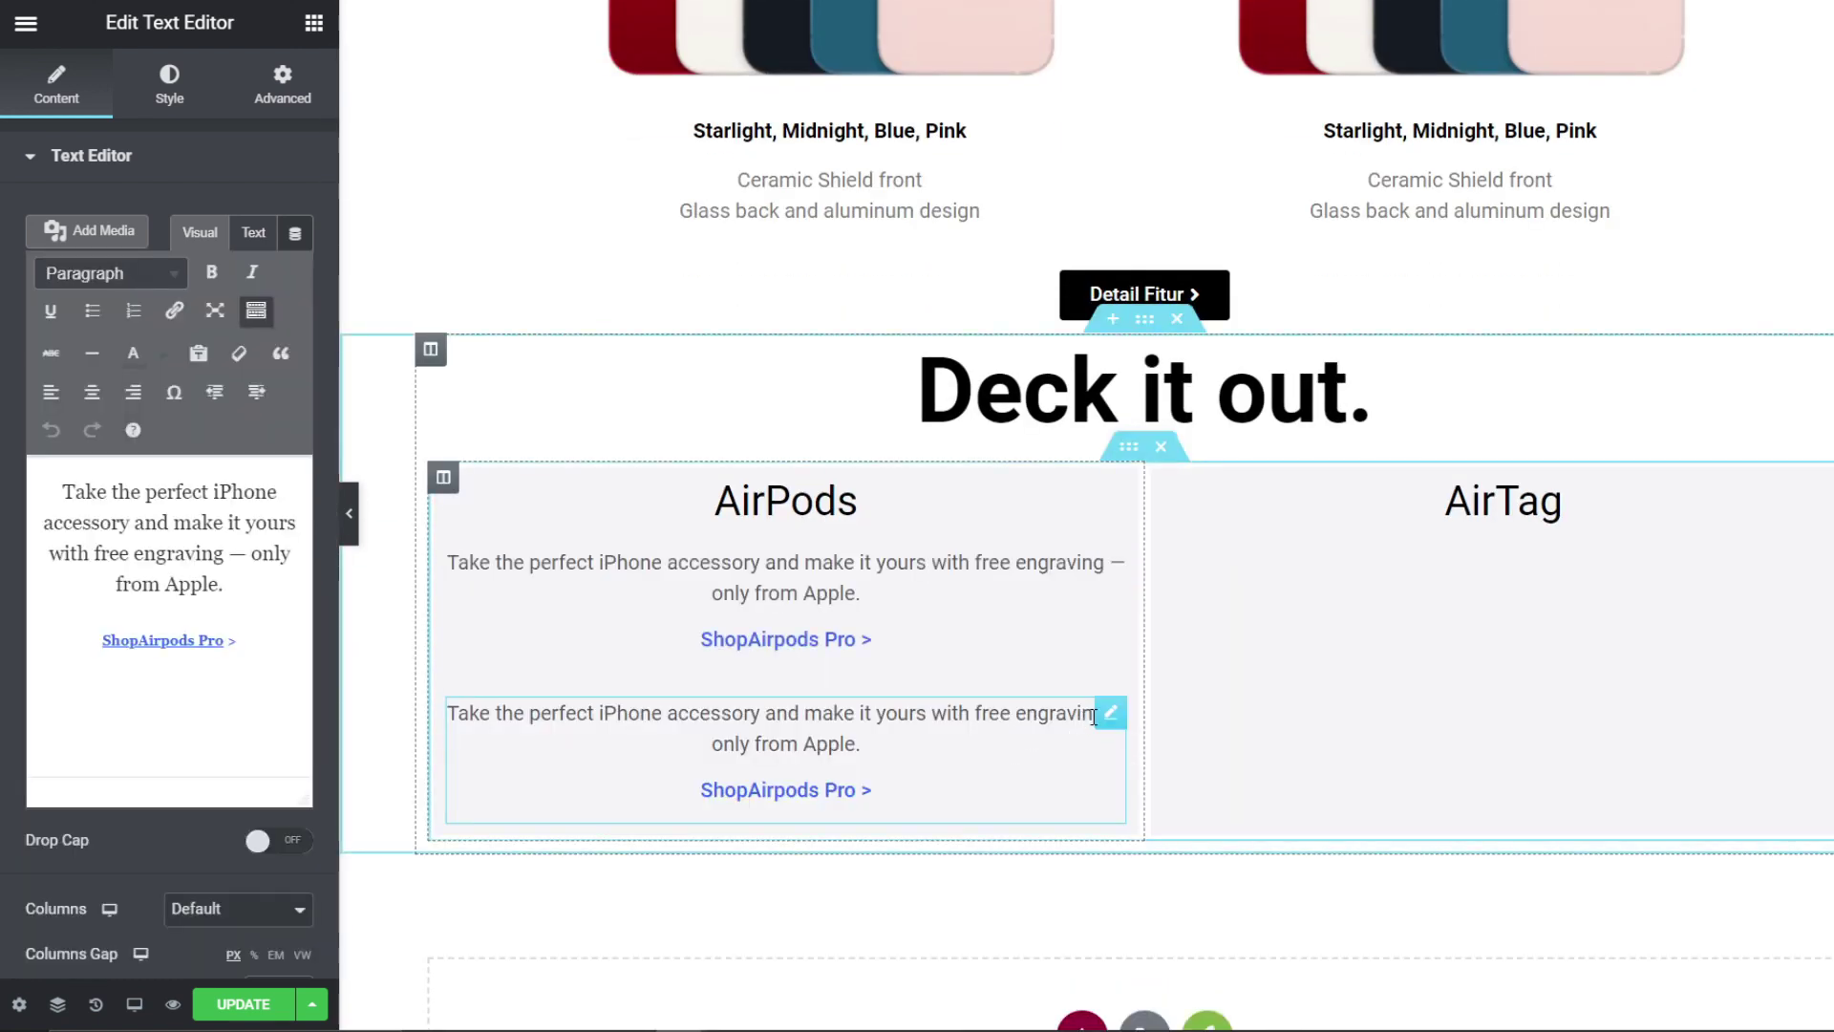
pyautogui.moveTo(1119, 712); pyautogui.dragTo(1379, 593)
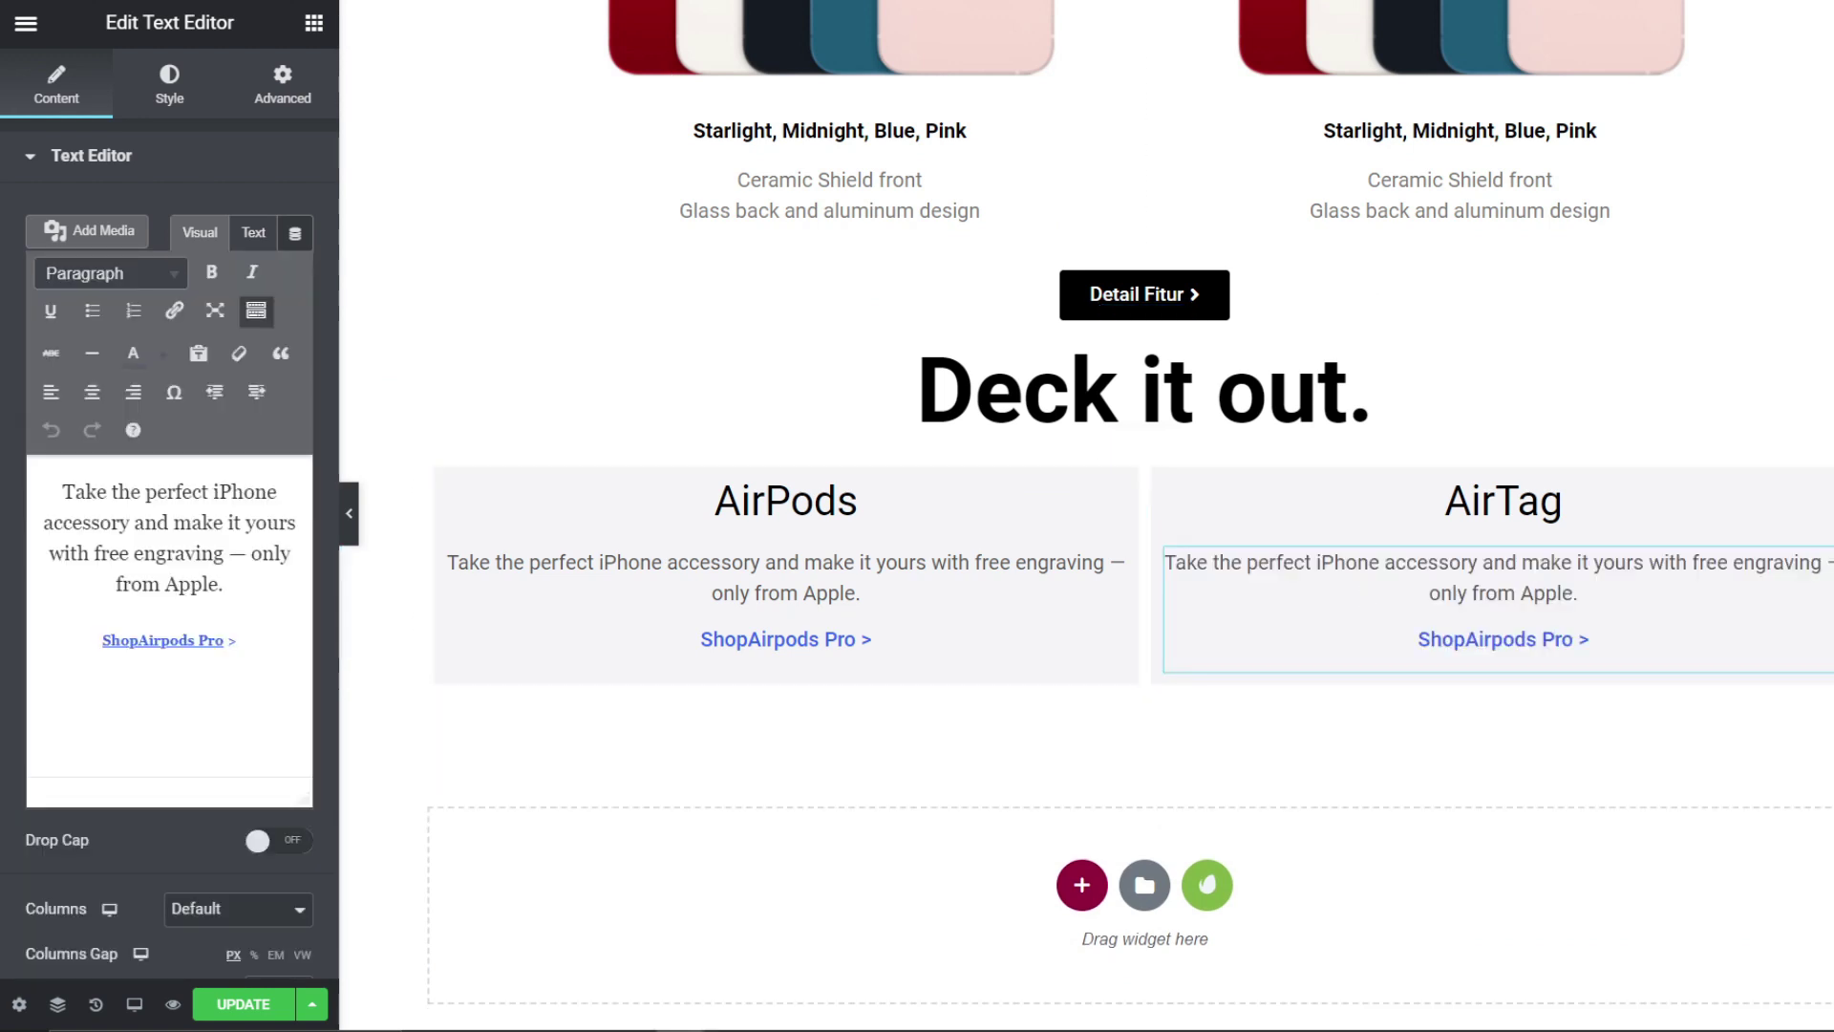
# Step: Add an image widget below the AirPods text and insert the AirPods picture from the media library
pyautogui.click(313, 28)
pyautogui.scroll(-2, 164, 398)
pyautogui.moveTo(88, 253); pyautogui.dragTo(696, 668)
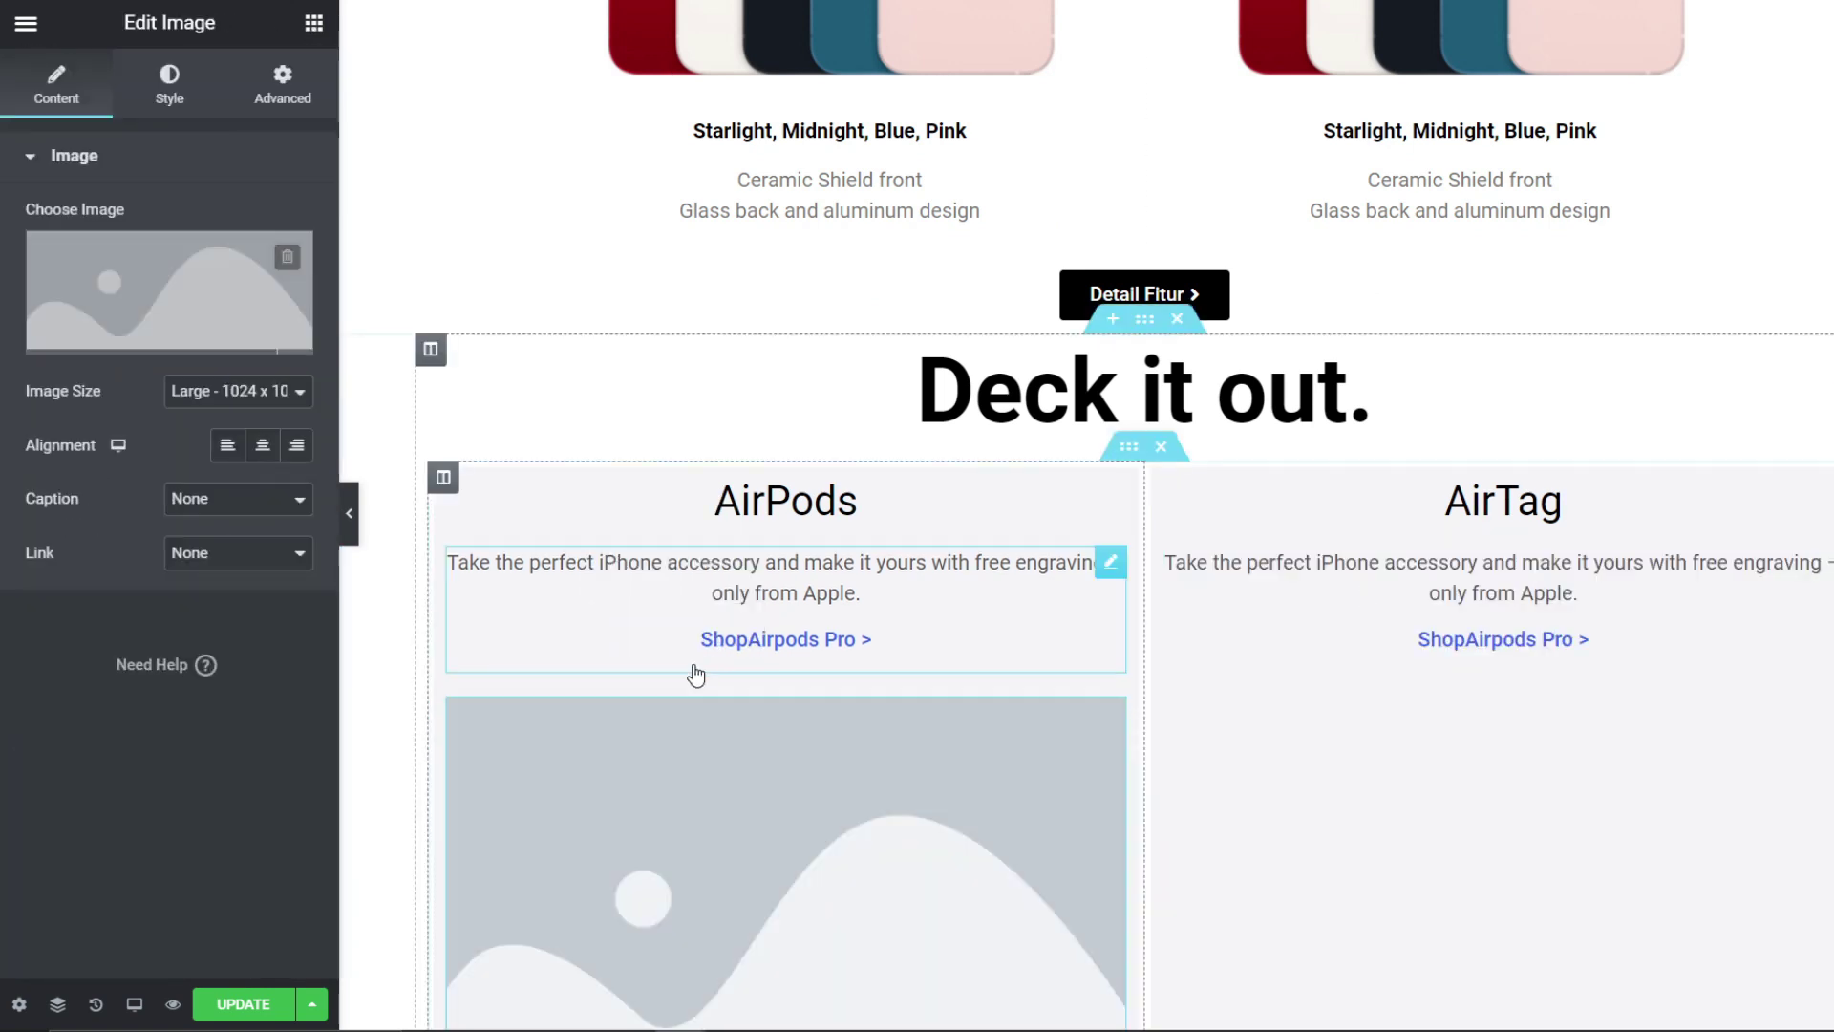
pyautogui.click(180, 295)
pyautogui.click(504, 512)
pyautogui.click(1808, 954)
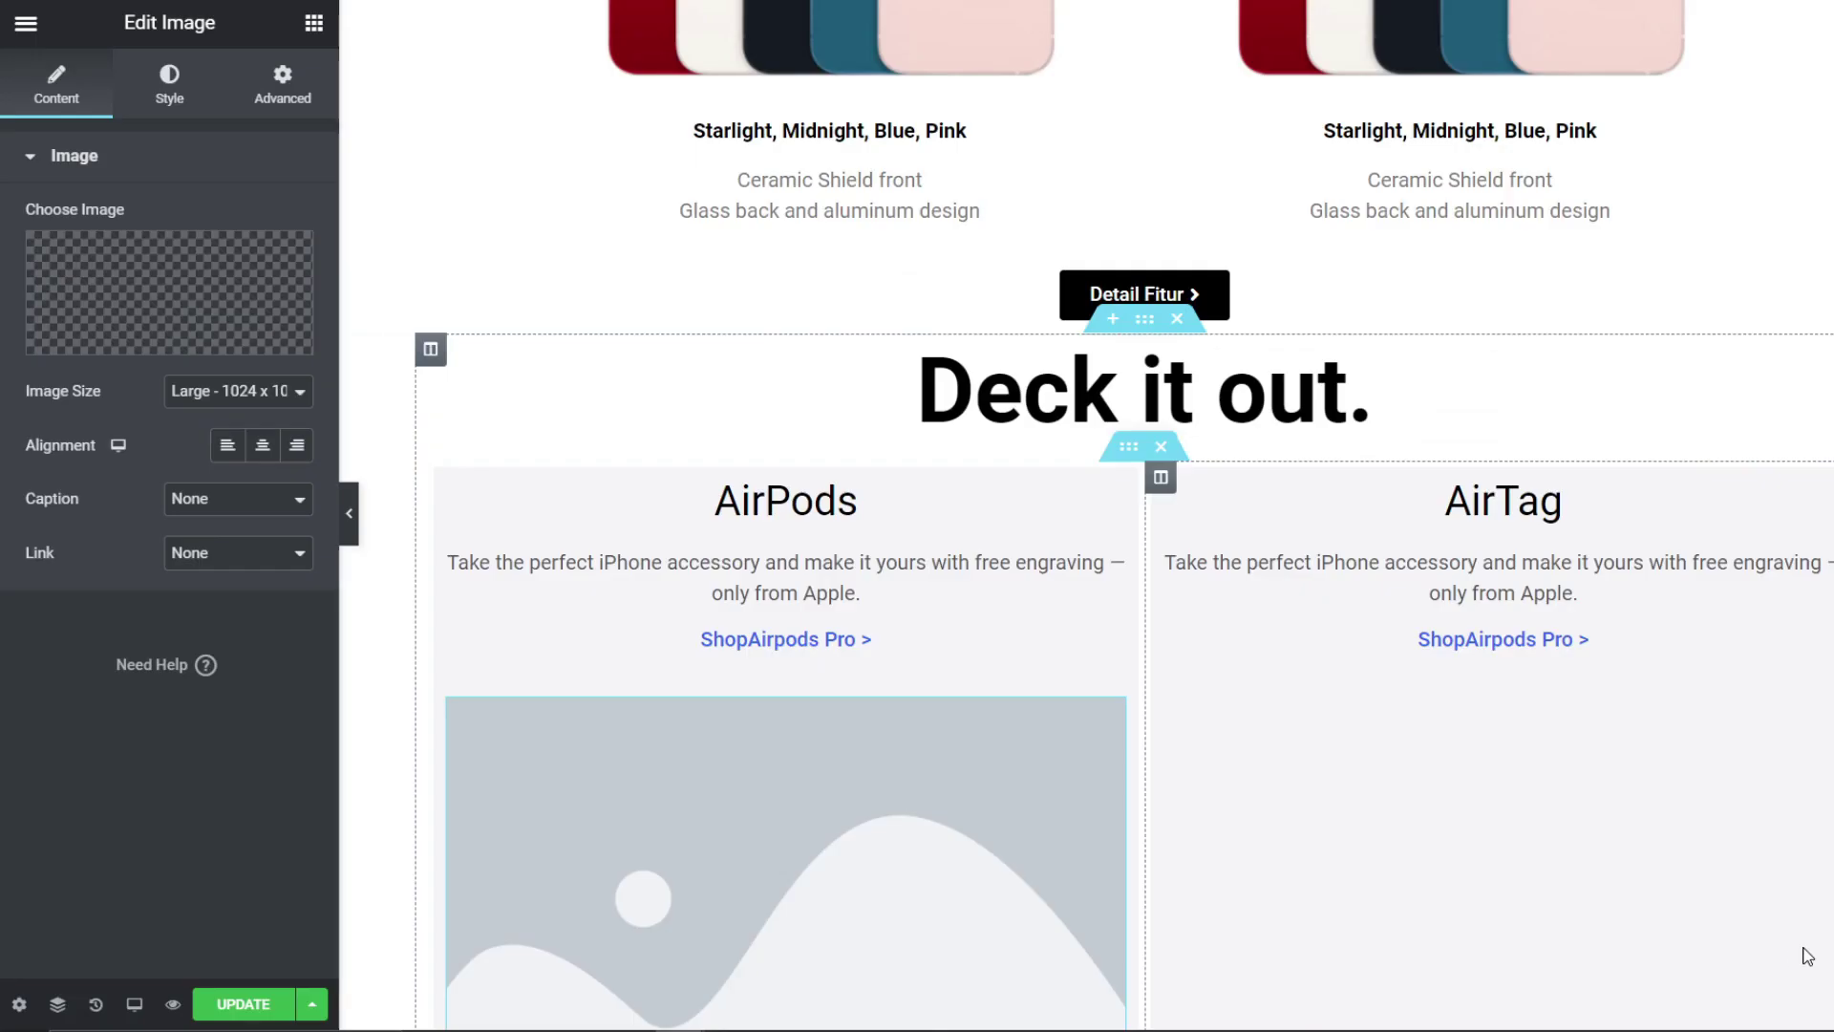
# Step: Duplicate the AirPods image, move the copy below the AirTag text and replace it with accessories_2__c4zg701flzcm_large.jpg
pyautogui.rightClick(982, 504)
pyautogui.click(998, 562)
pyautogui.moveTo(1108, 462); pyautogui.dragTo(1480, 535)
pyautogui.click(277, 339)
pyautogui.click(704, 511)
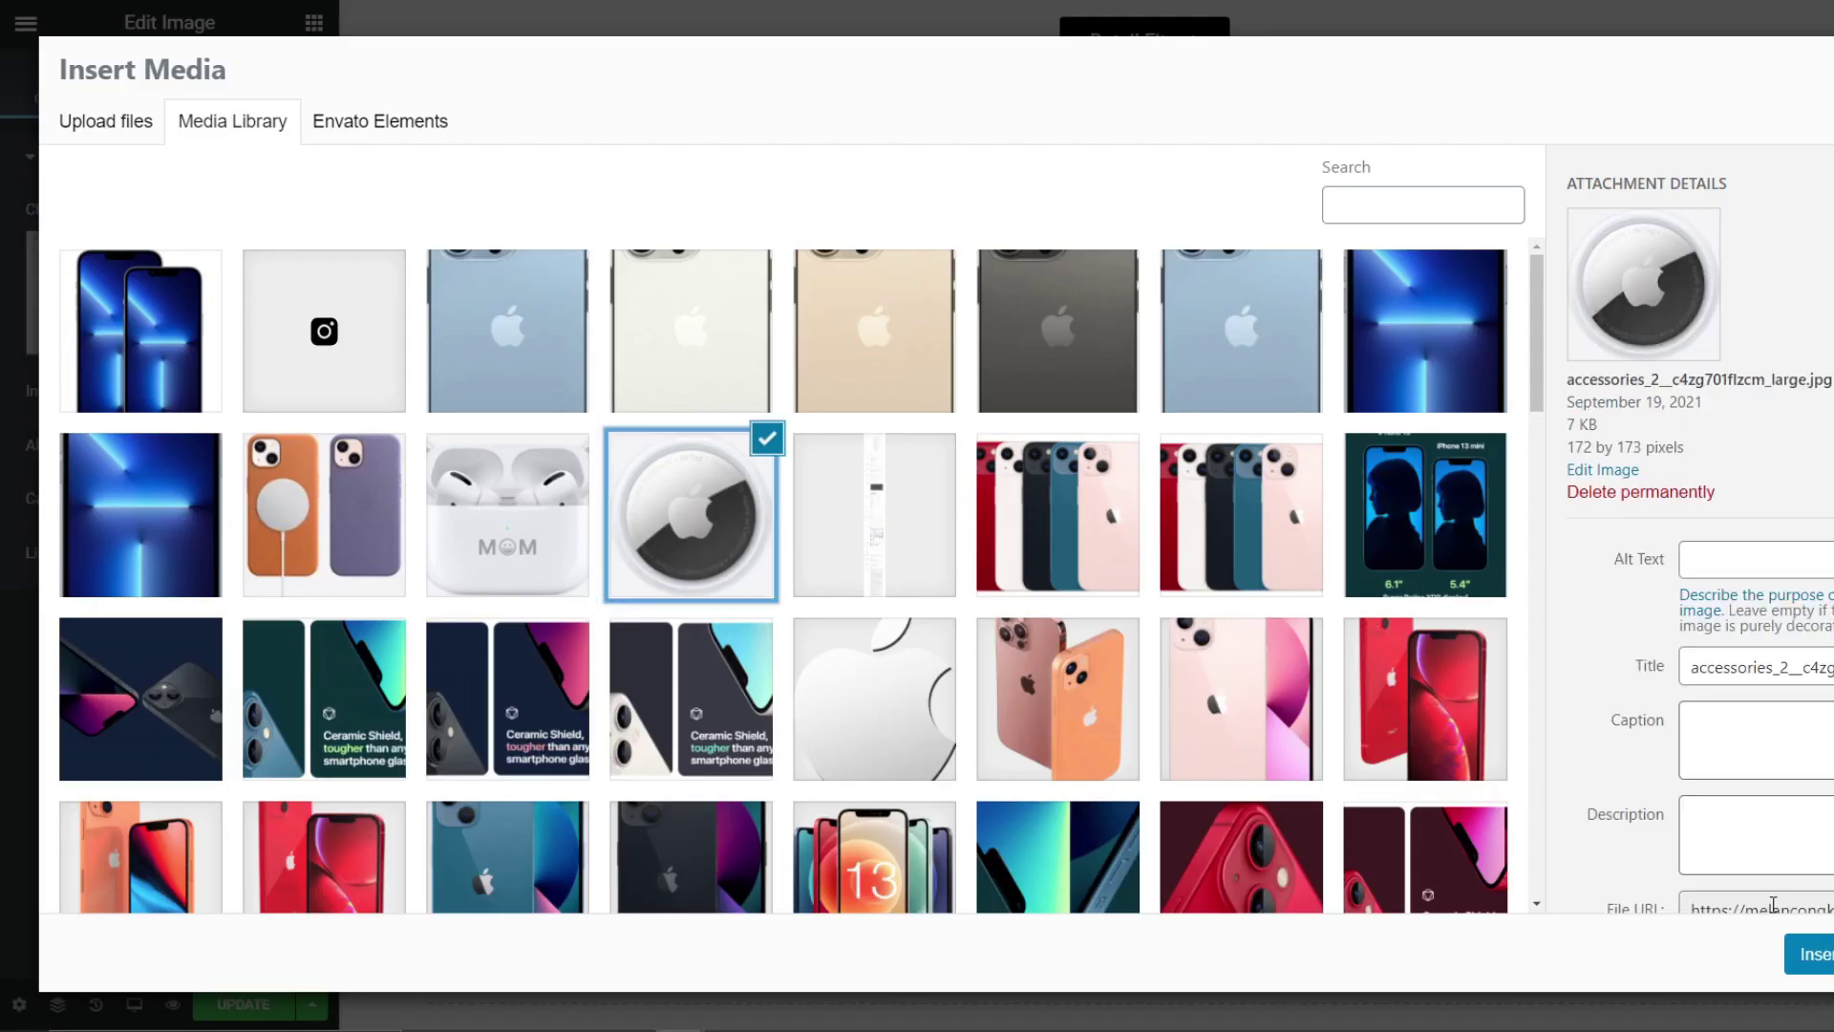
pyautogui.click(1808, 955)
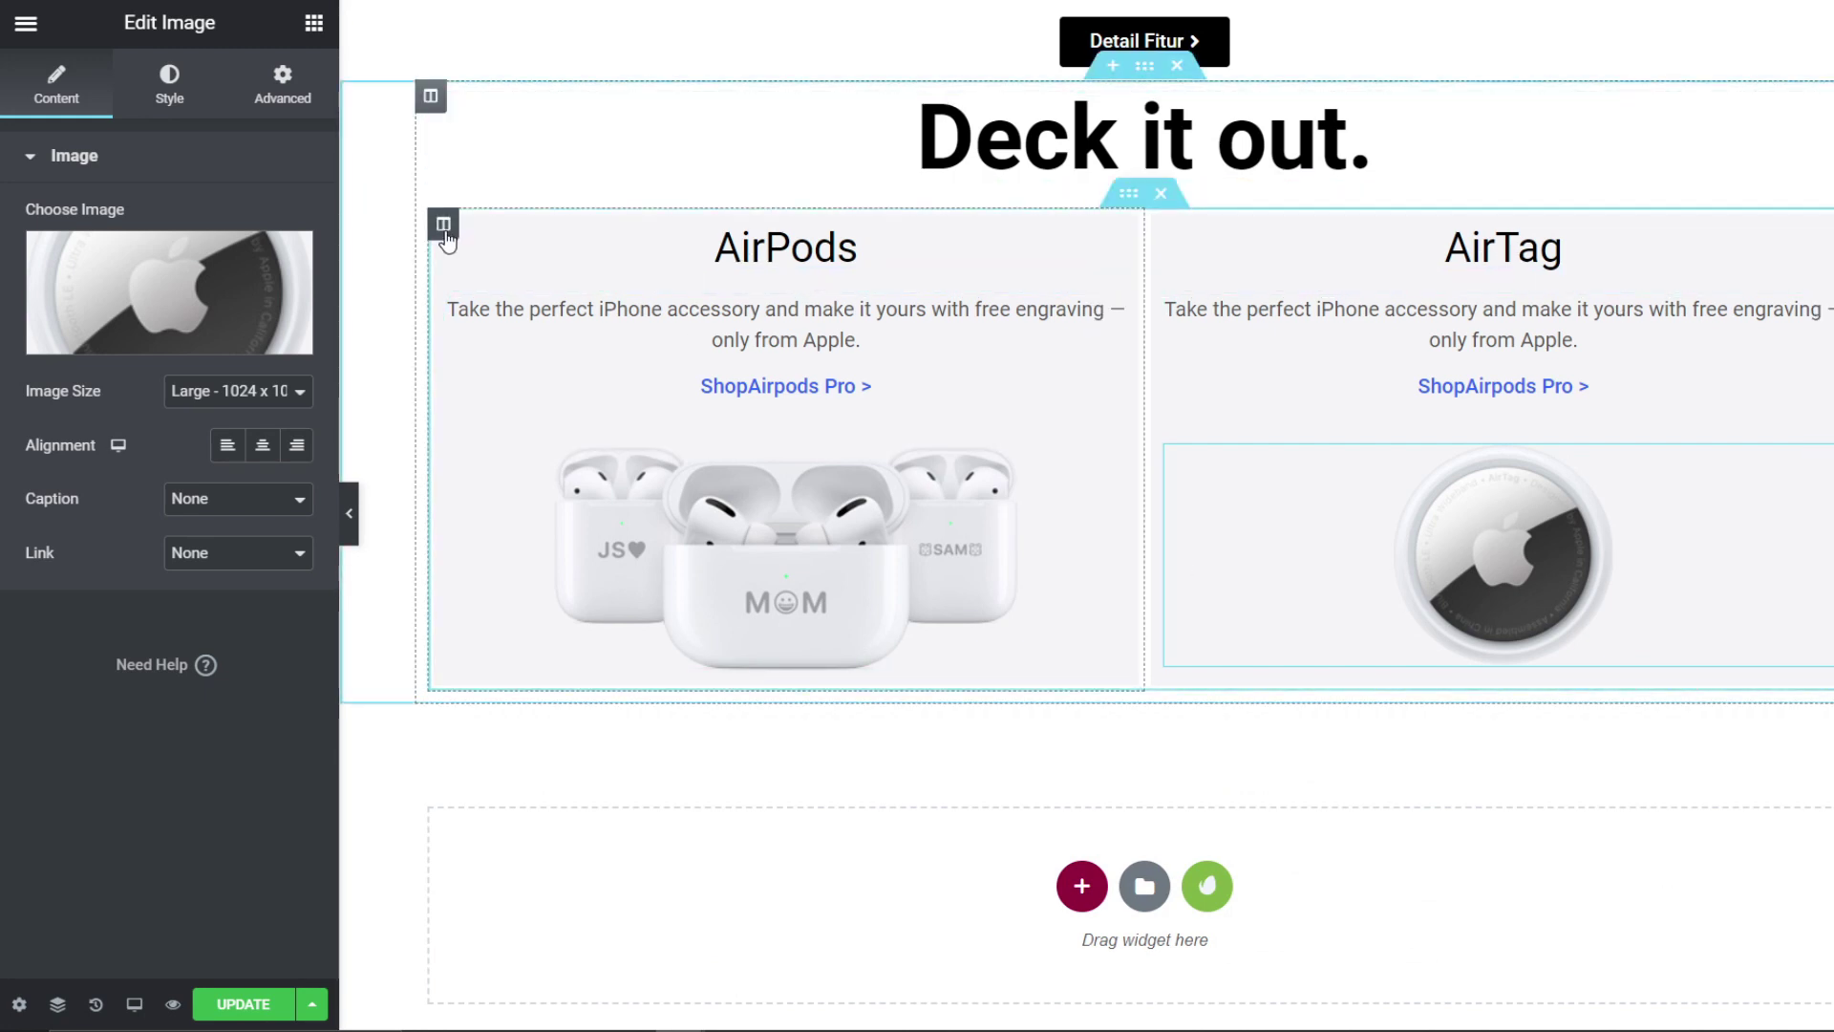
# Step: Set 12 px padding on all sides of the AirPods column and of the AirTag column
pyautogui.click(443, 225)
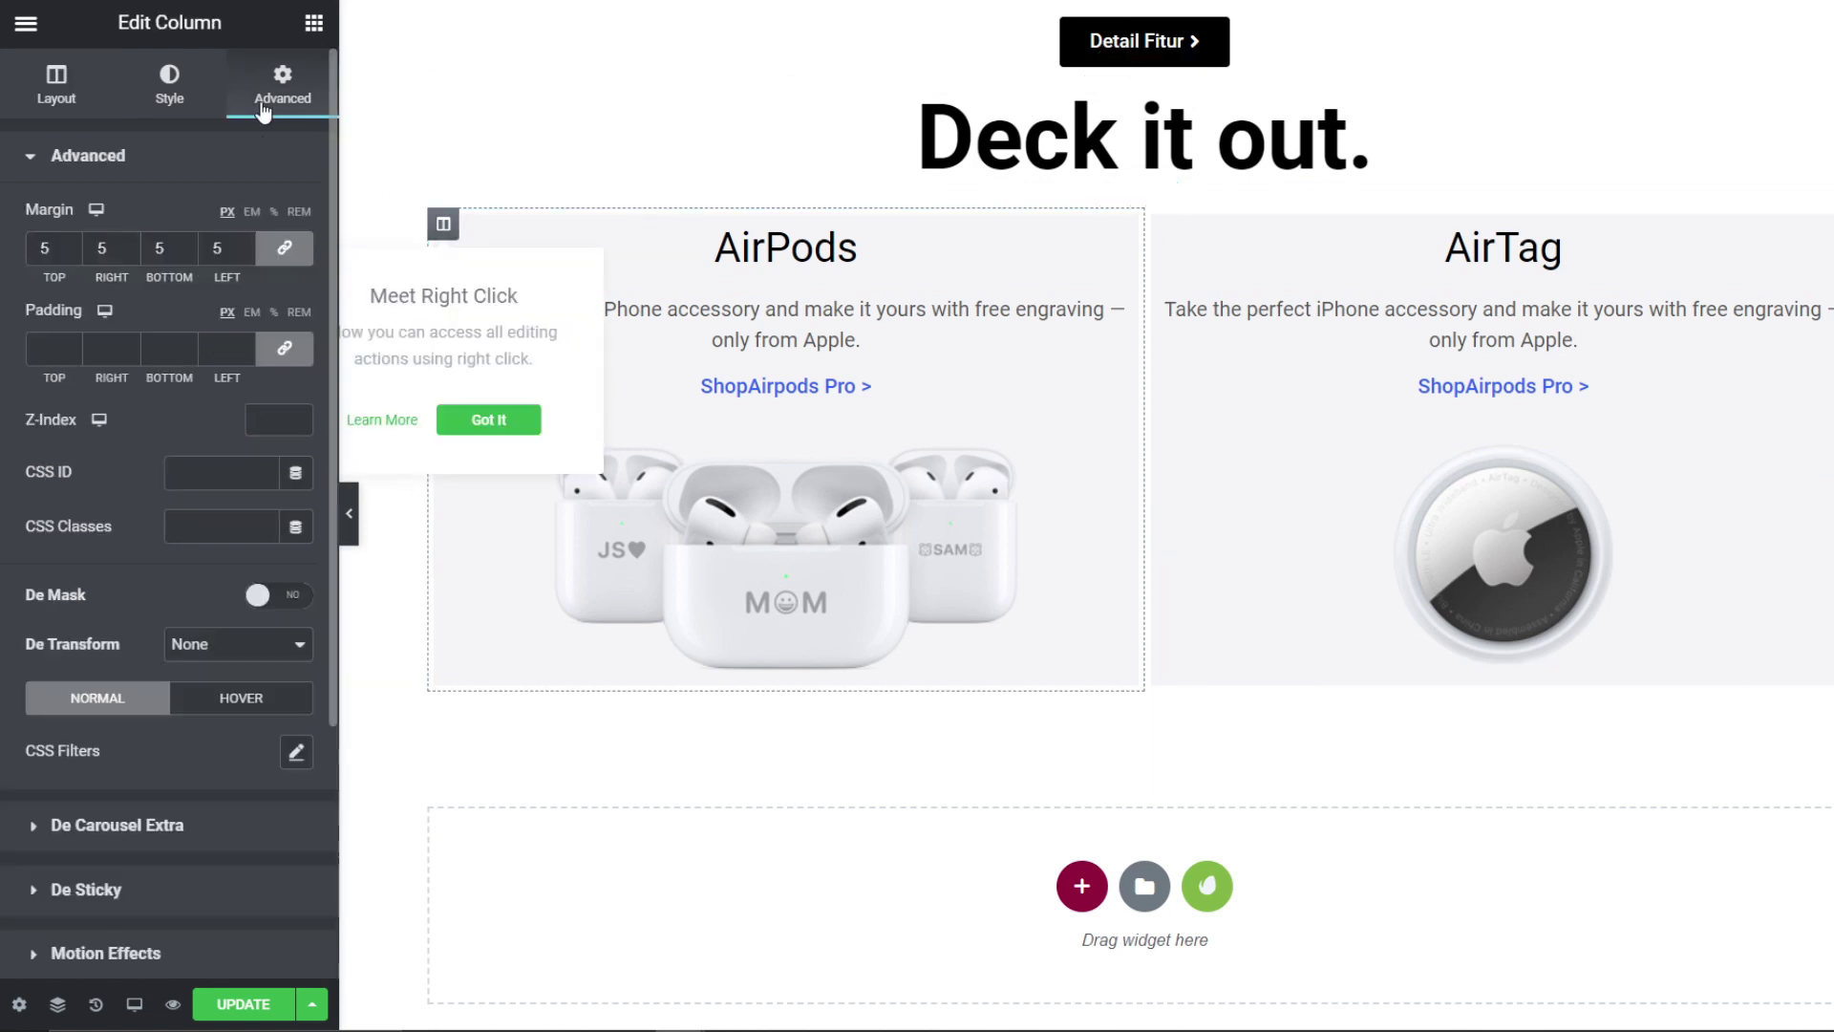
pyautogui.click(245, 346)
pyautogui.click(245, 346)
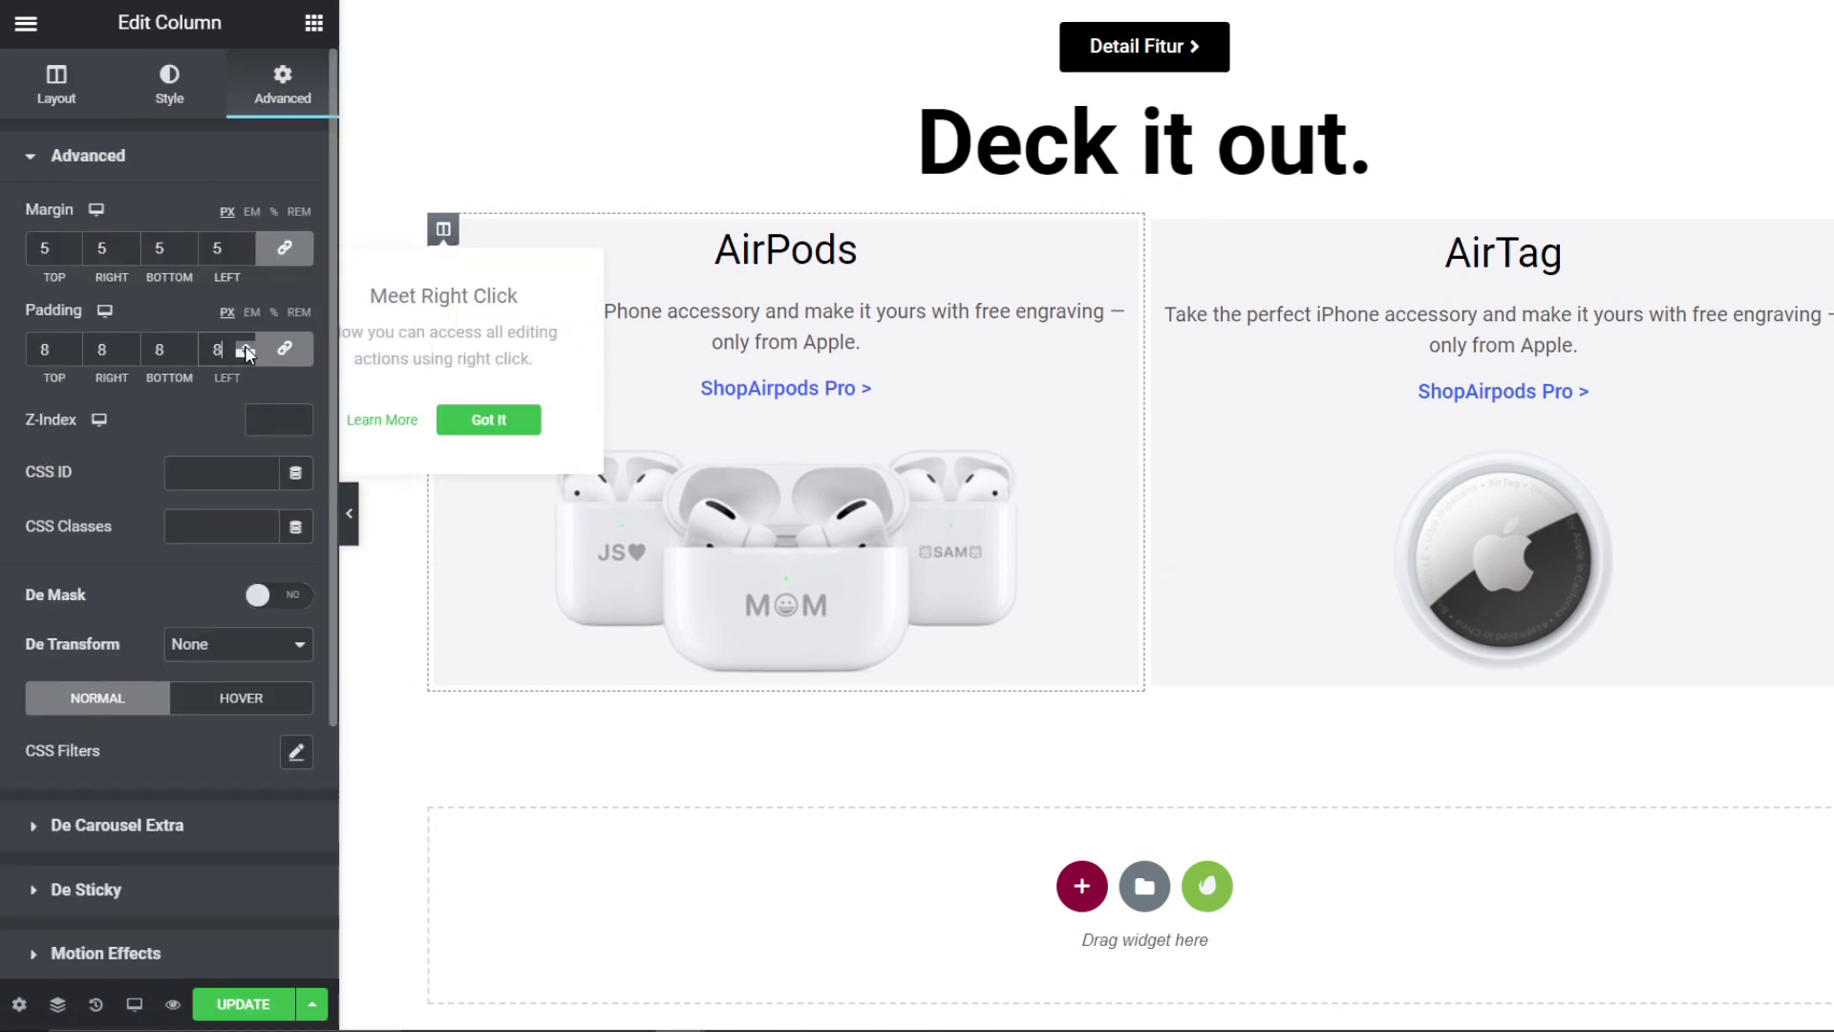
pyautogui.click(244, 346)
pyautogui.click(244, 346)
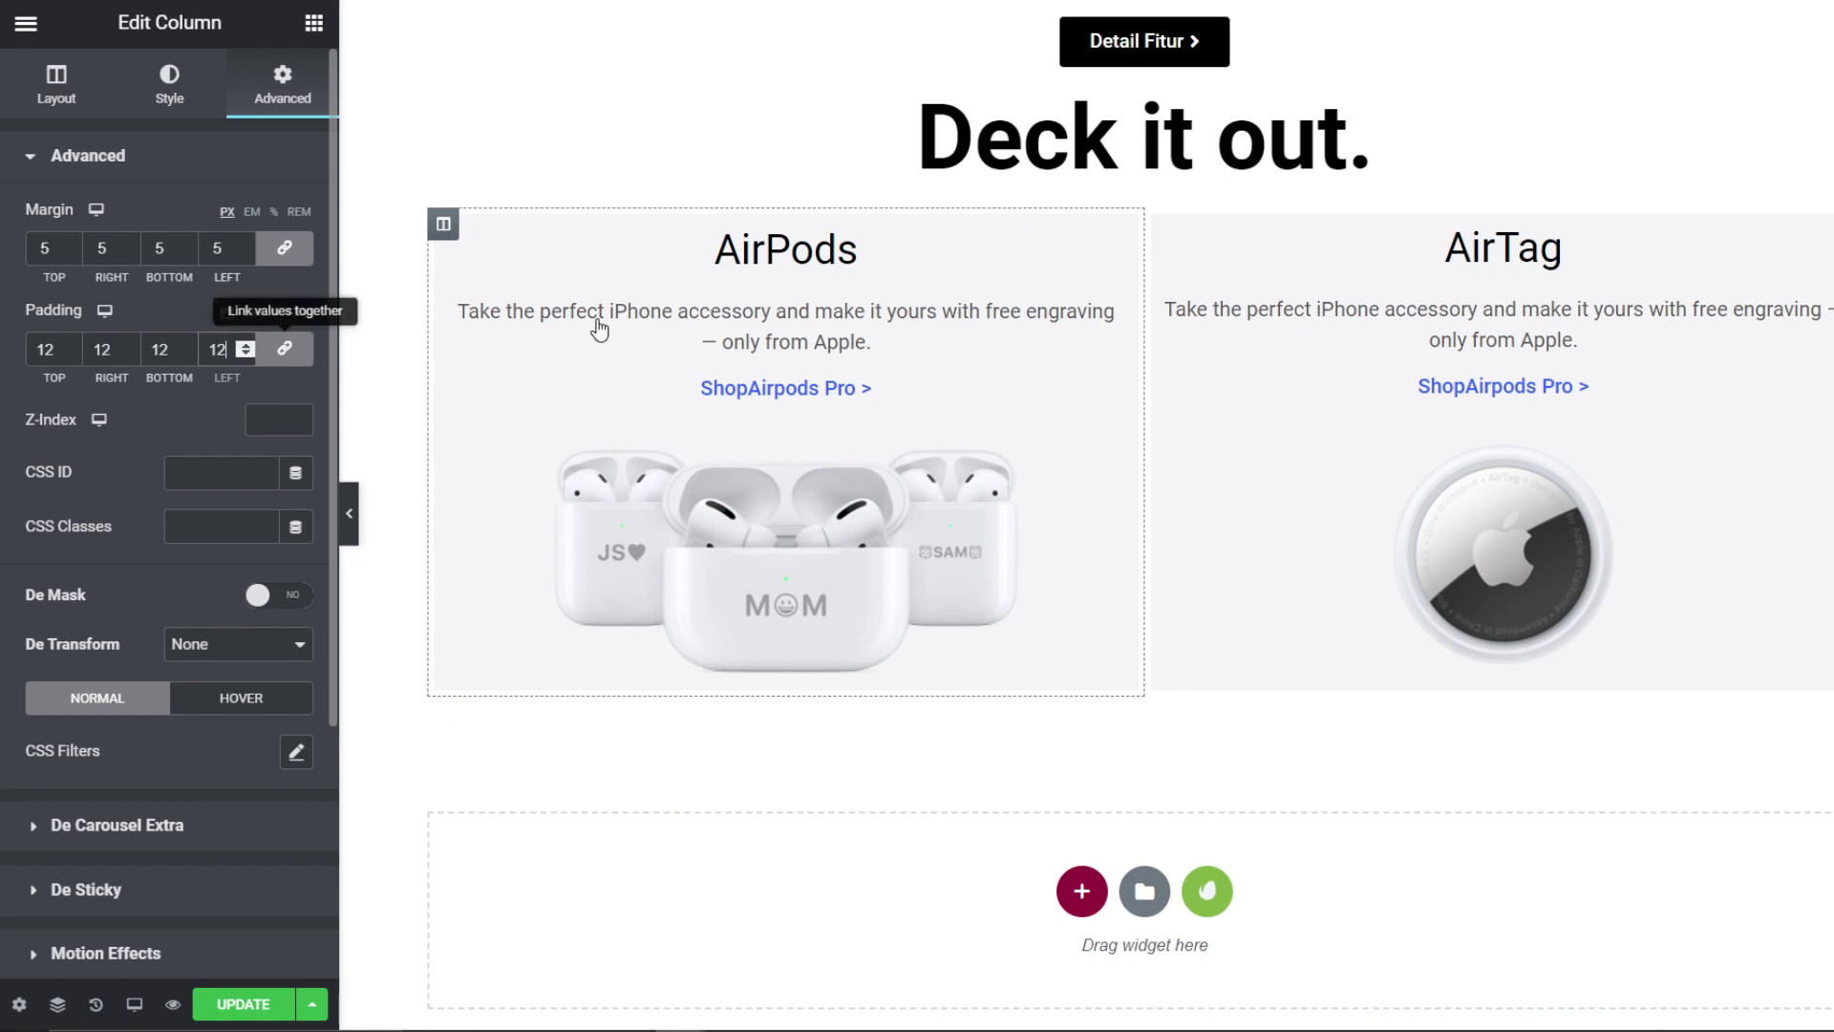
pyautogui.hotkey('ctrl', 'z')
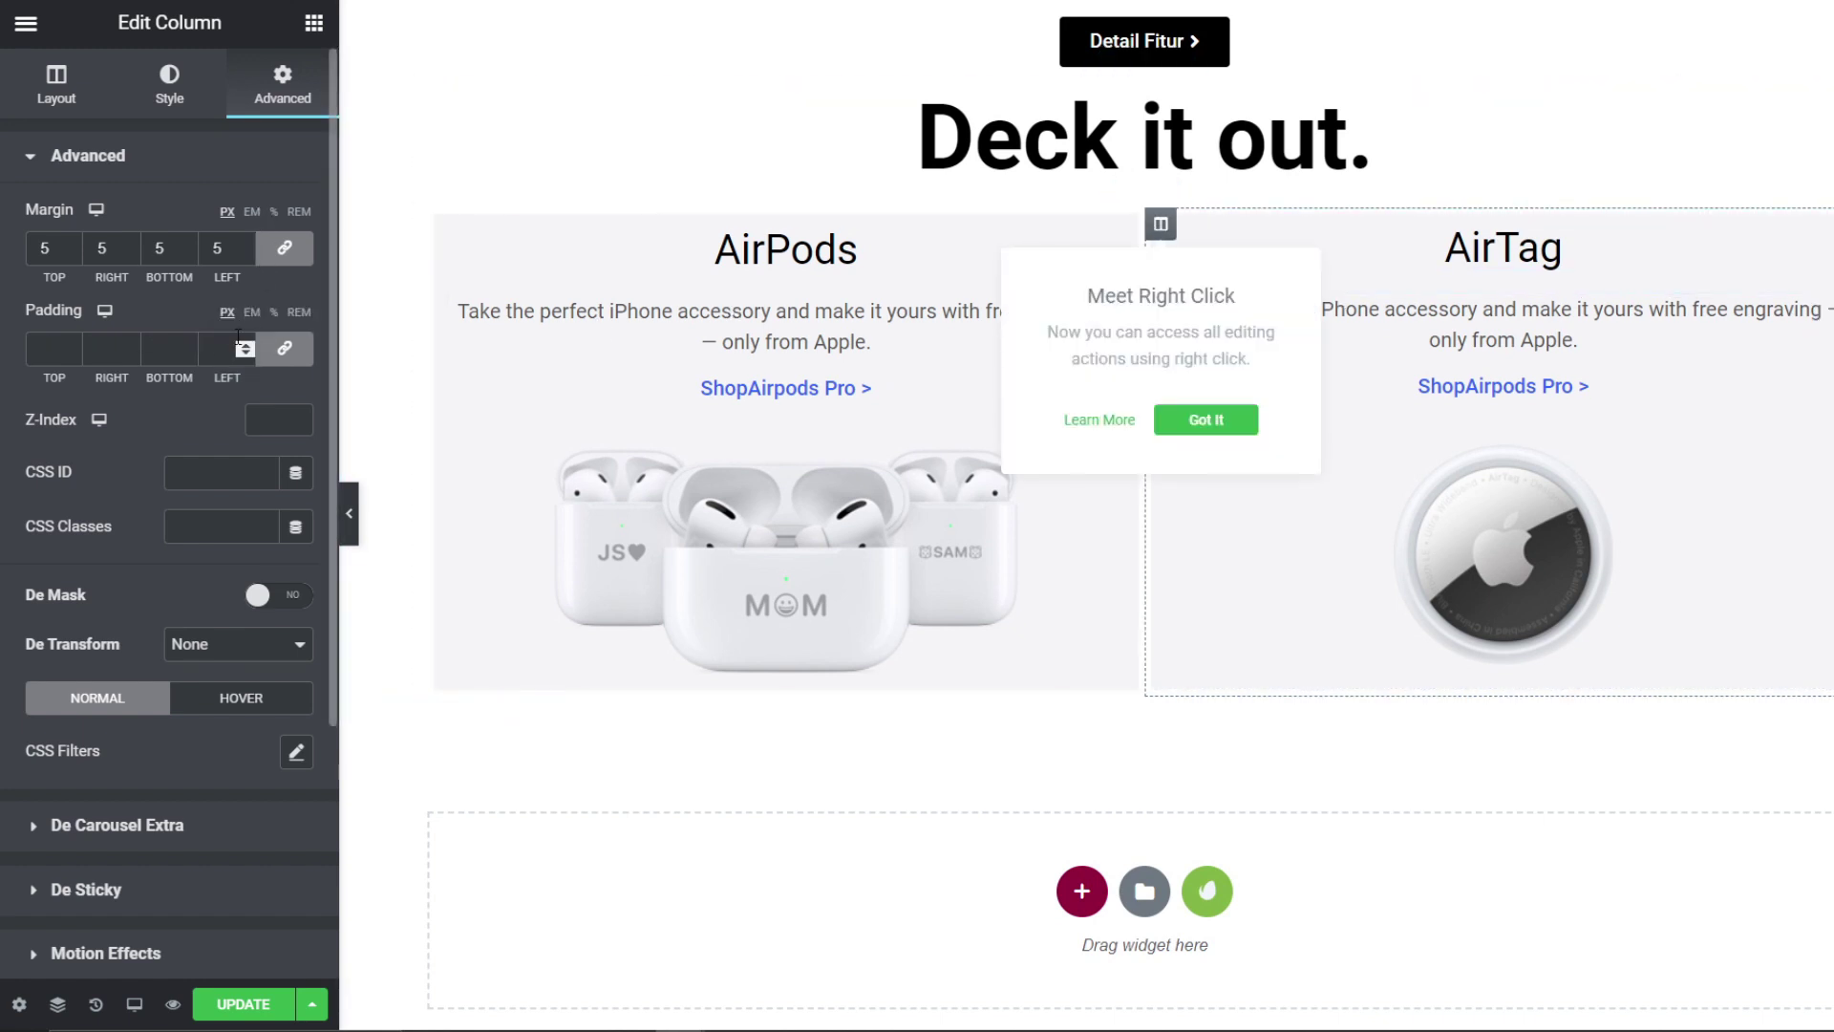
pyautogui.hotkey('ctrl', 'shift', 'z')
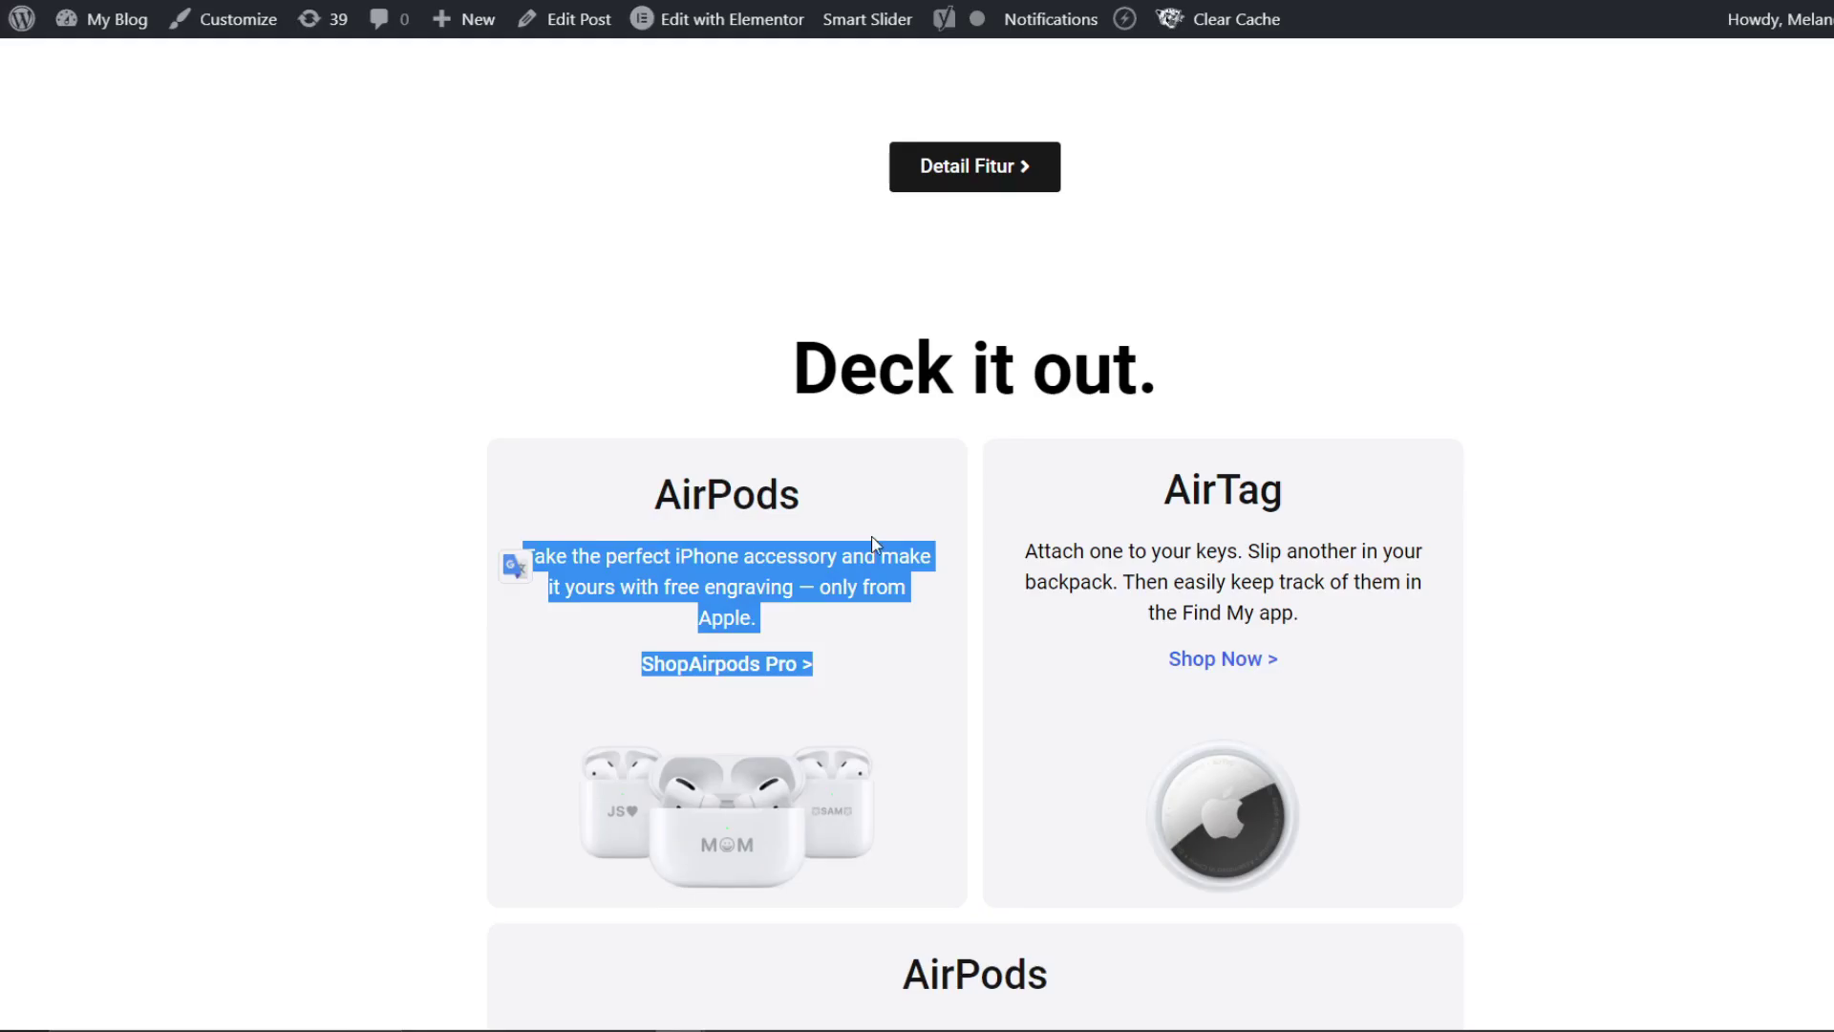
pyautogui.scroll(-4, 647, 578)
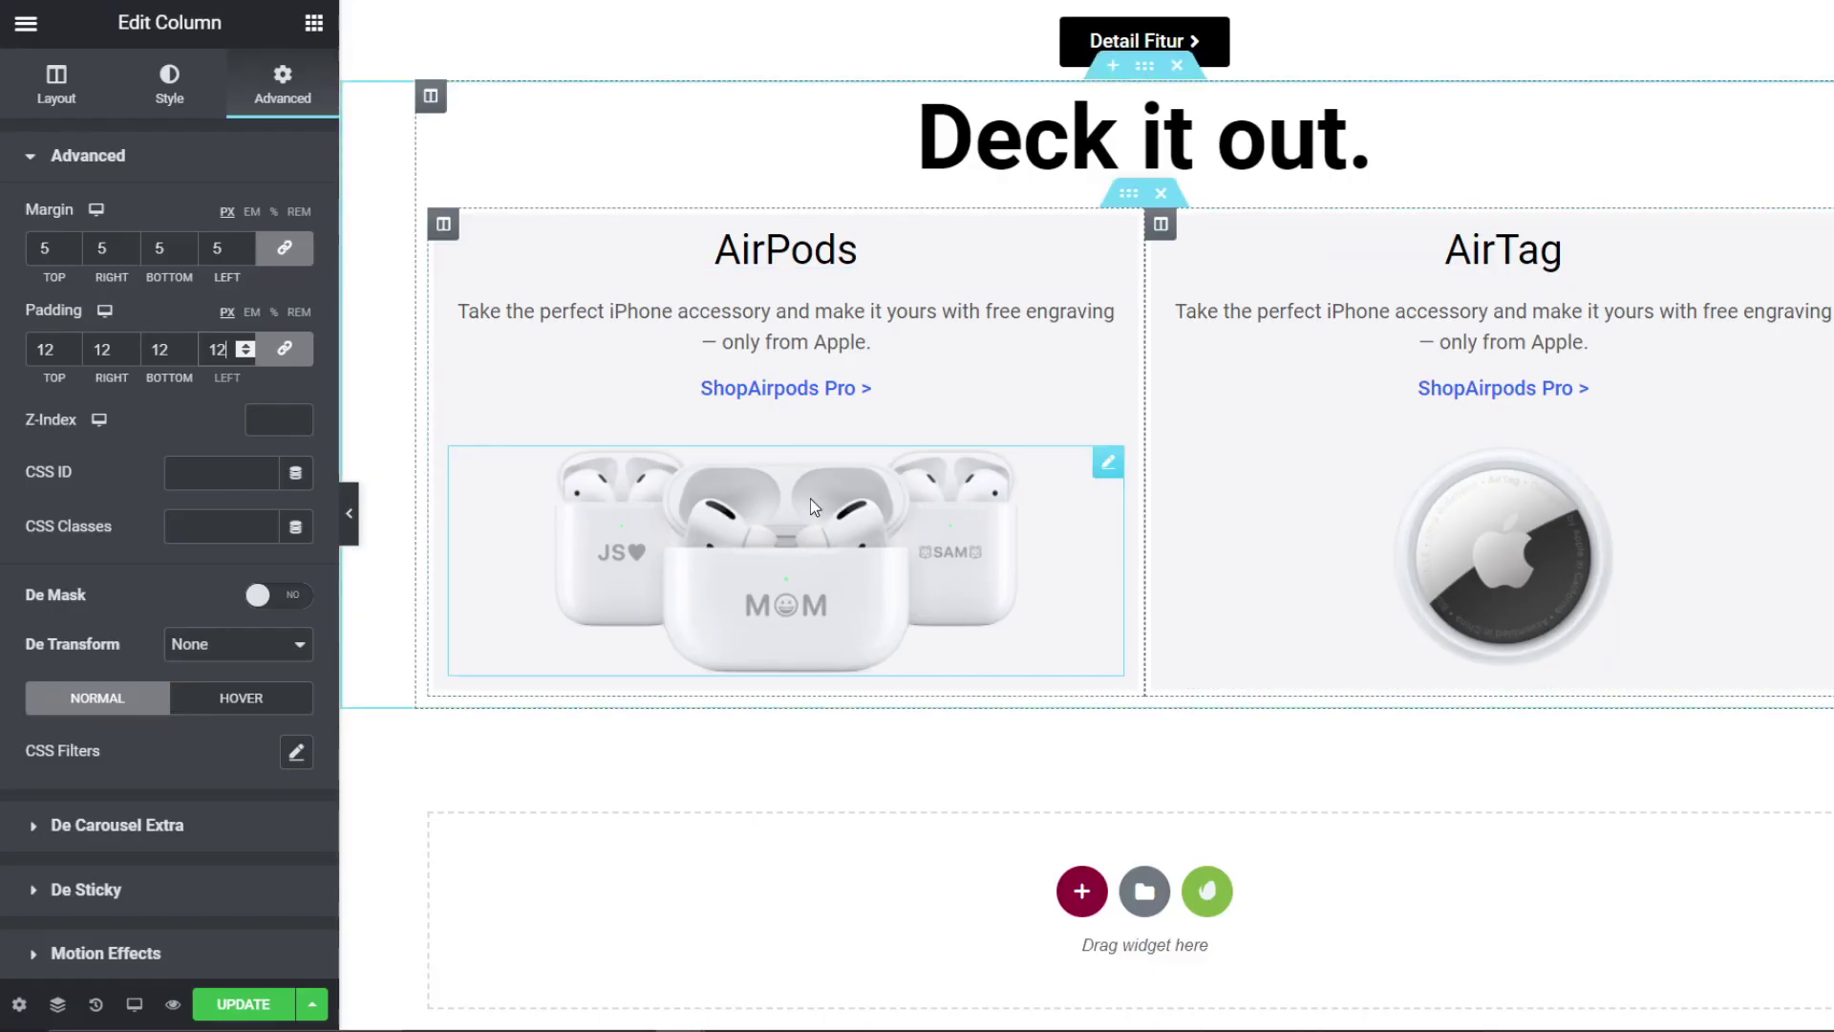
# Step: Add an inner section below the AirPods and AirTag cards and delete one of its columns to leave a single full-width column
pyautogui.click(314, 26)
pyautogui.moveTo(97, 275); pyautogui.dragTo(1029, 741)
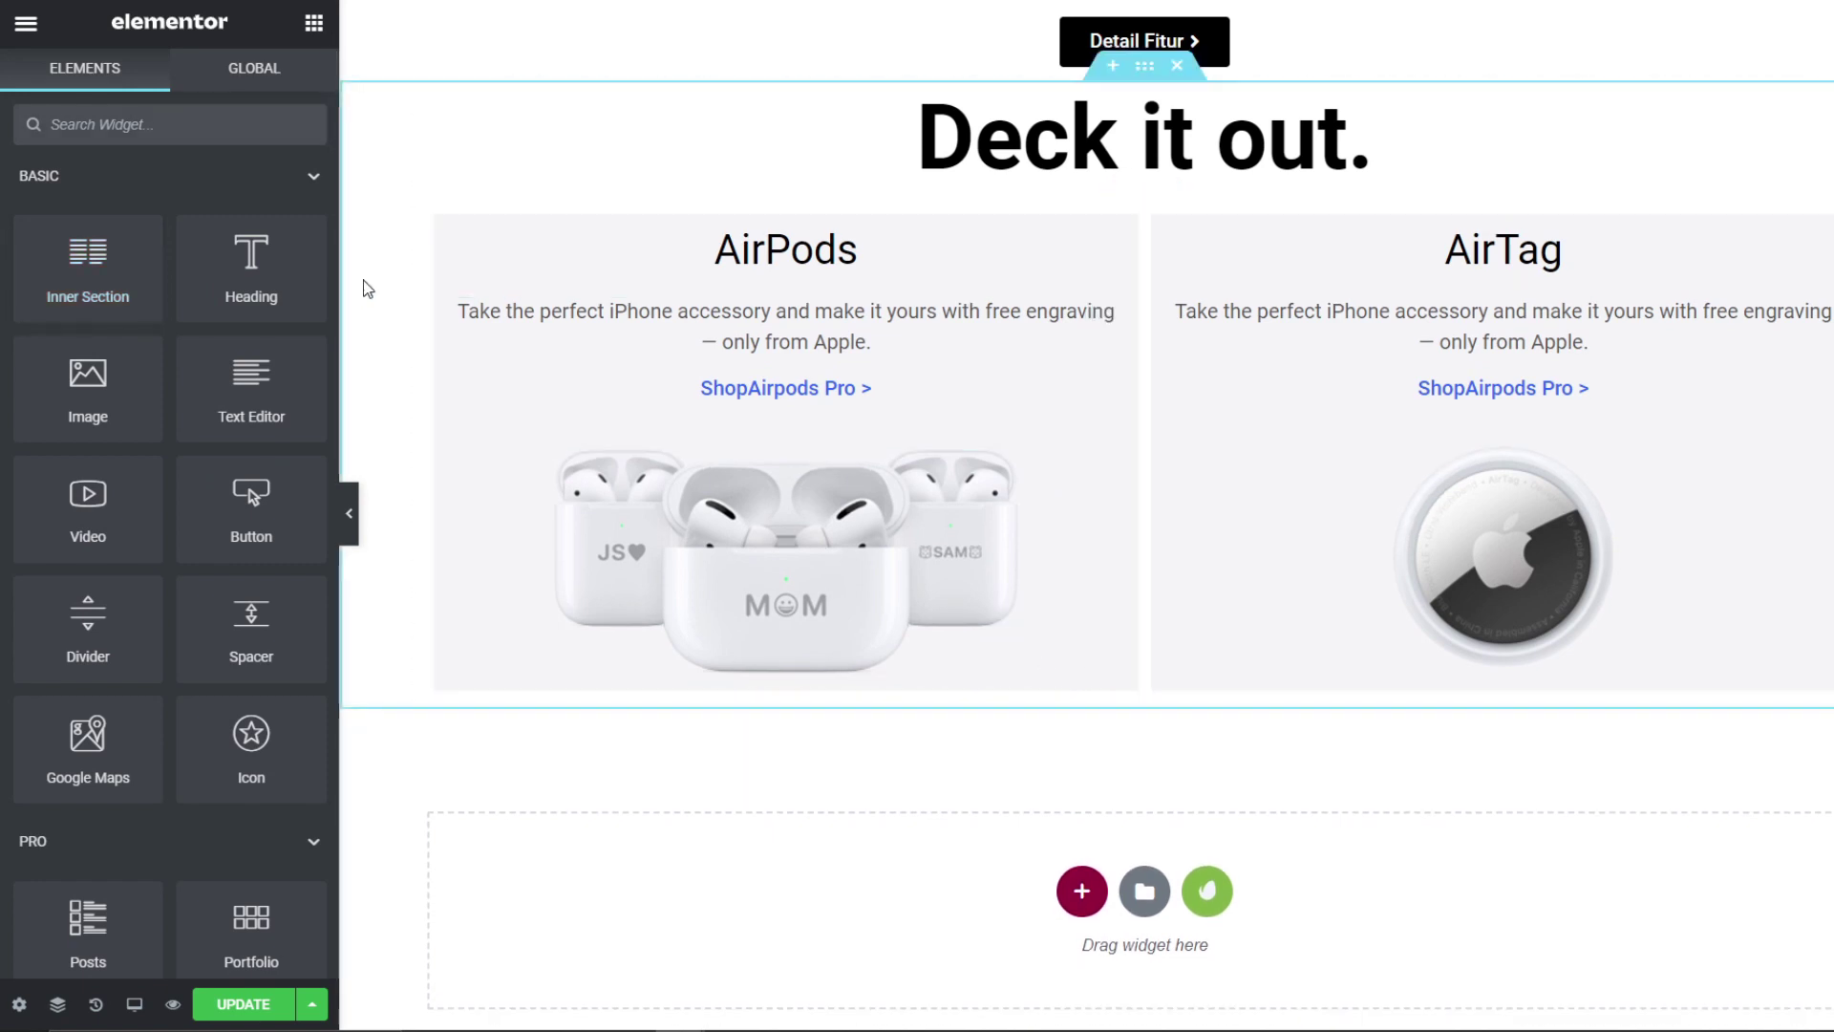
pyautogui.moveTo(87, 230); pyautogui.dragTo(1121, 694)
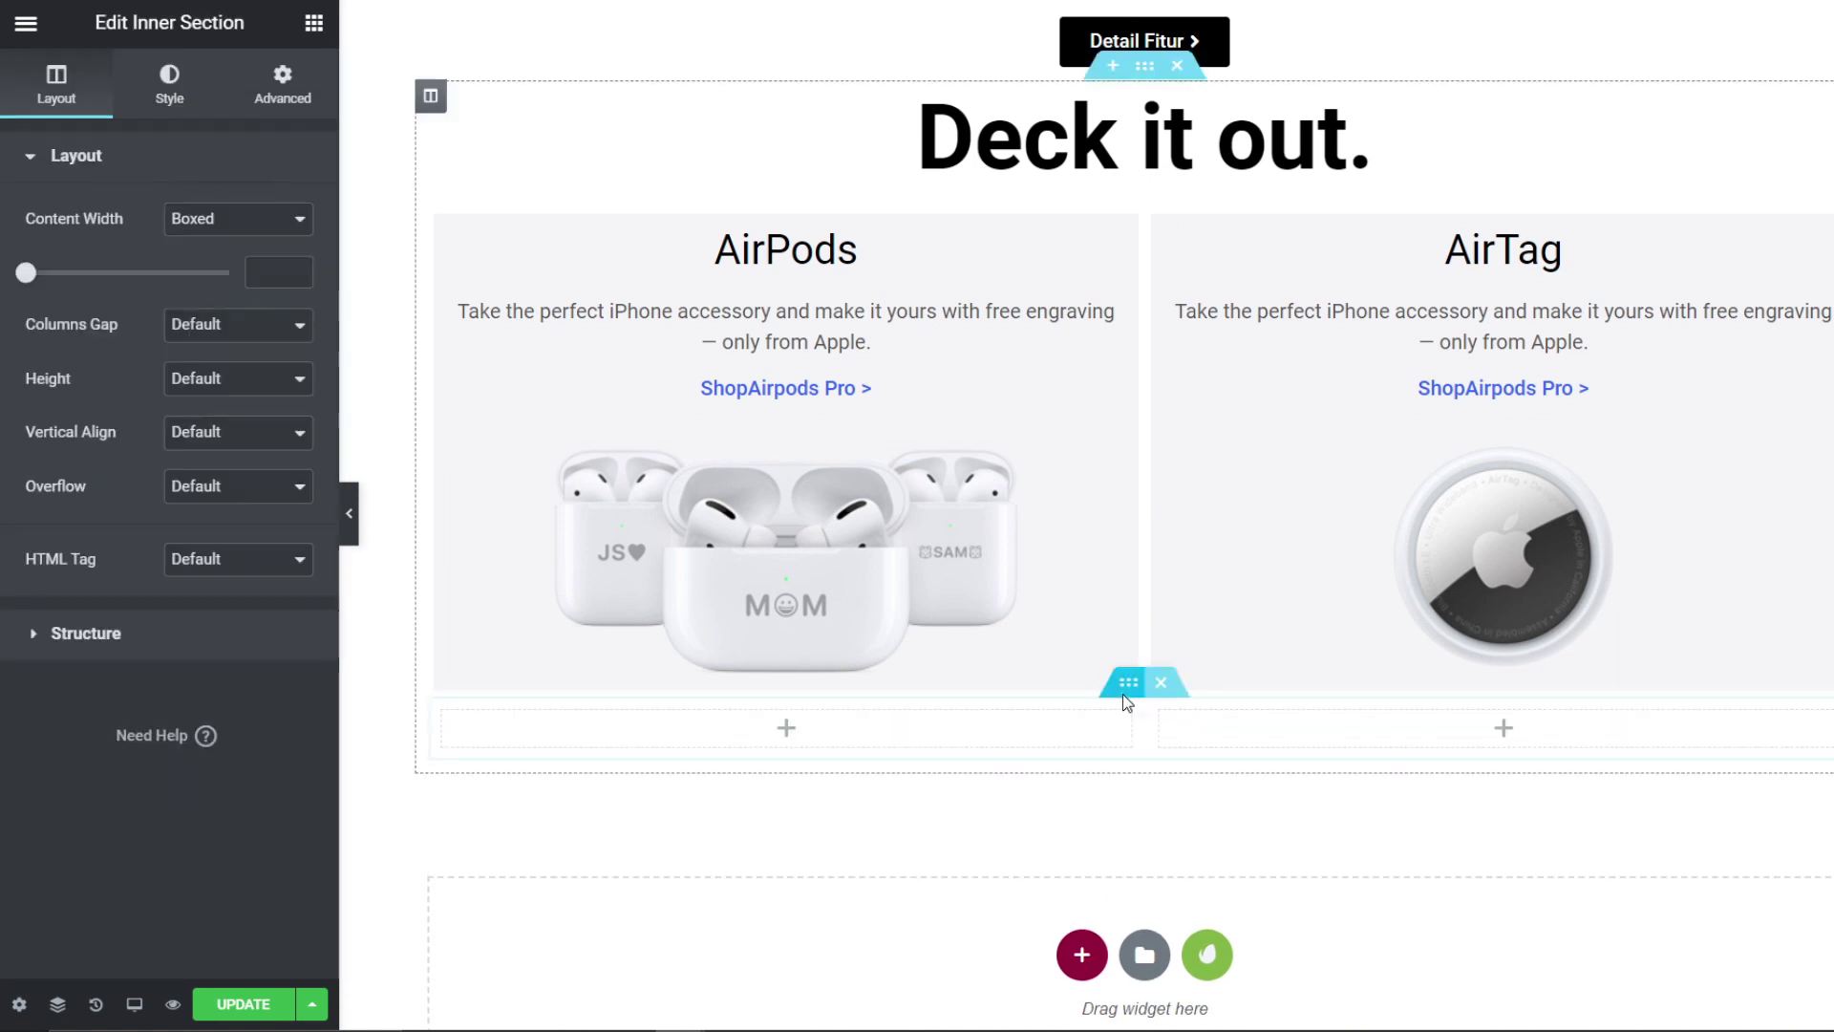
pyautogui.rightClick(1164, 722)
pyautogui.click(1241, 1003)
pyautogui.scroll(-1, 1232, 956)
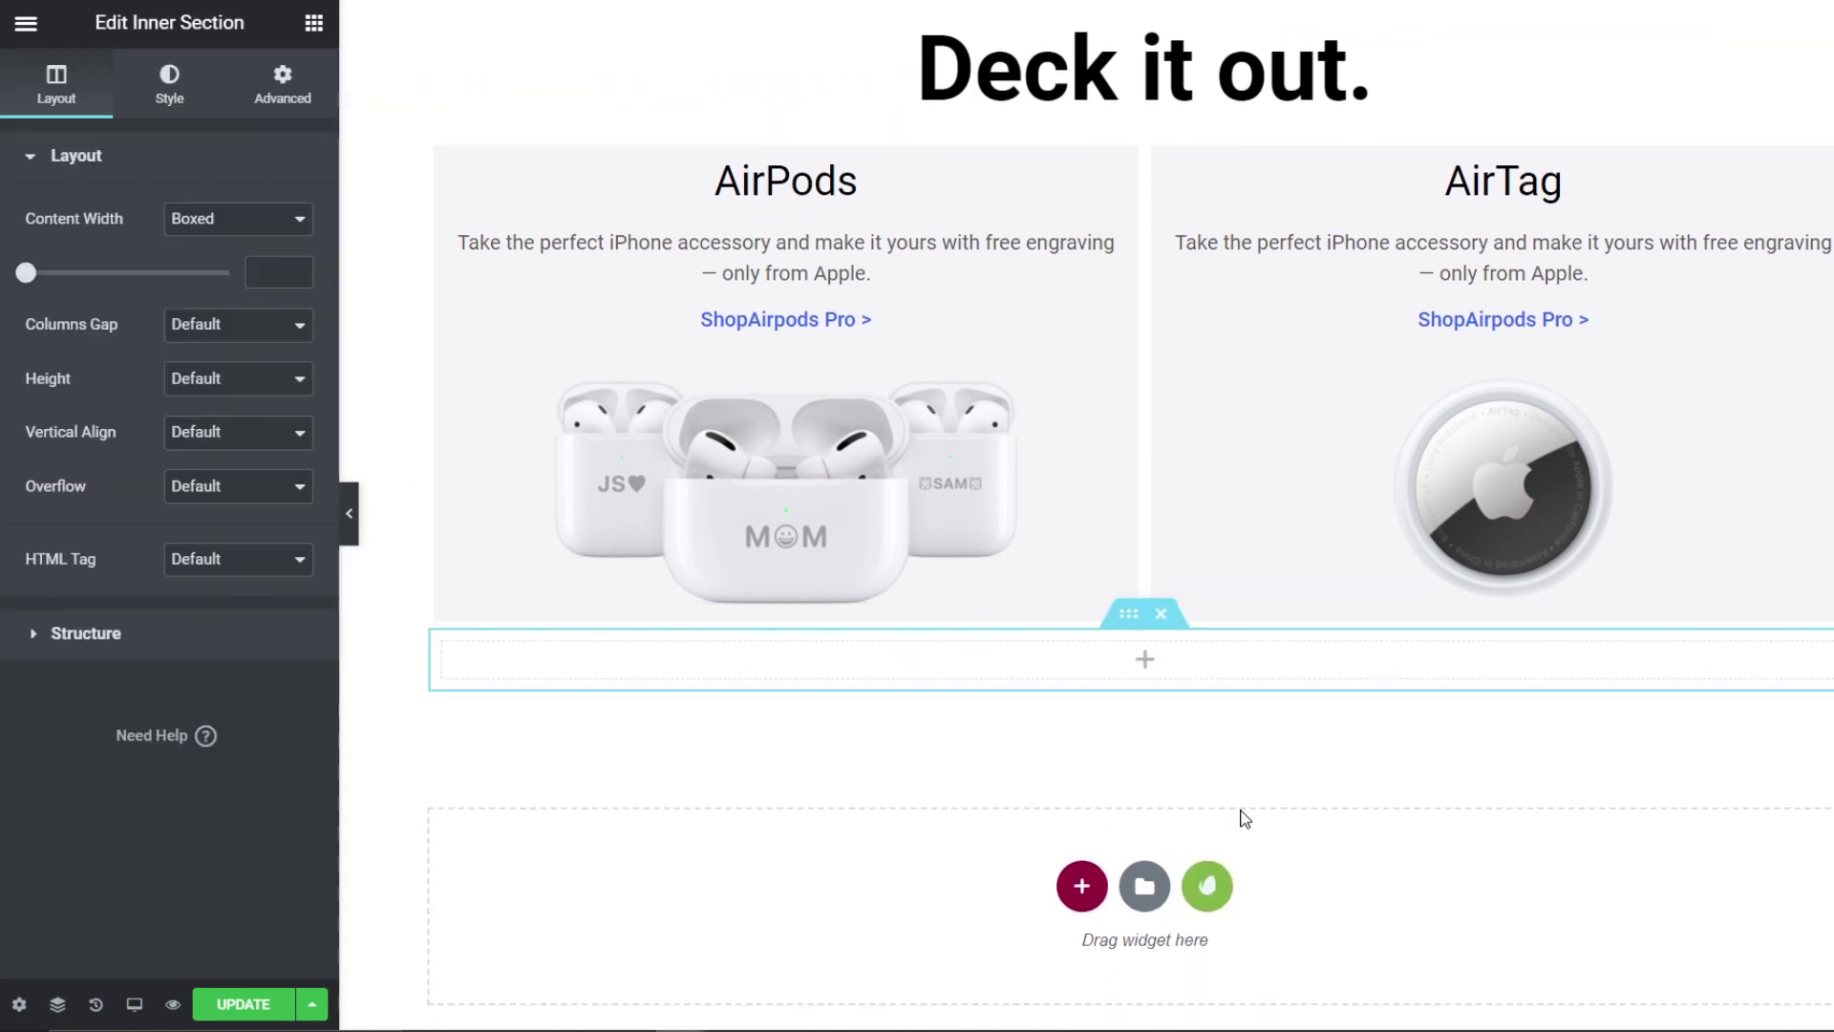
# Step: Copy the AirPods column and paste its style onto the new full-width column
pyautogui.rightClick(443, 153)
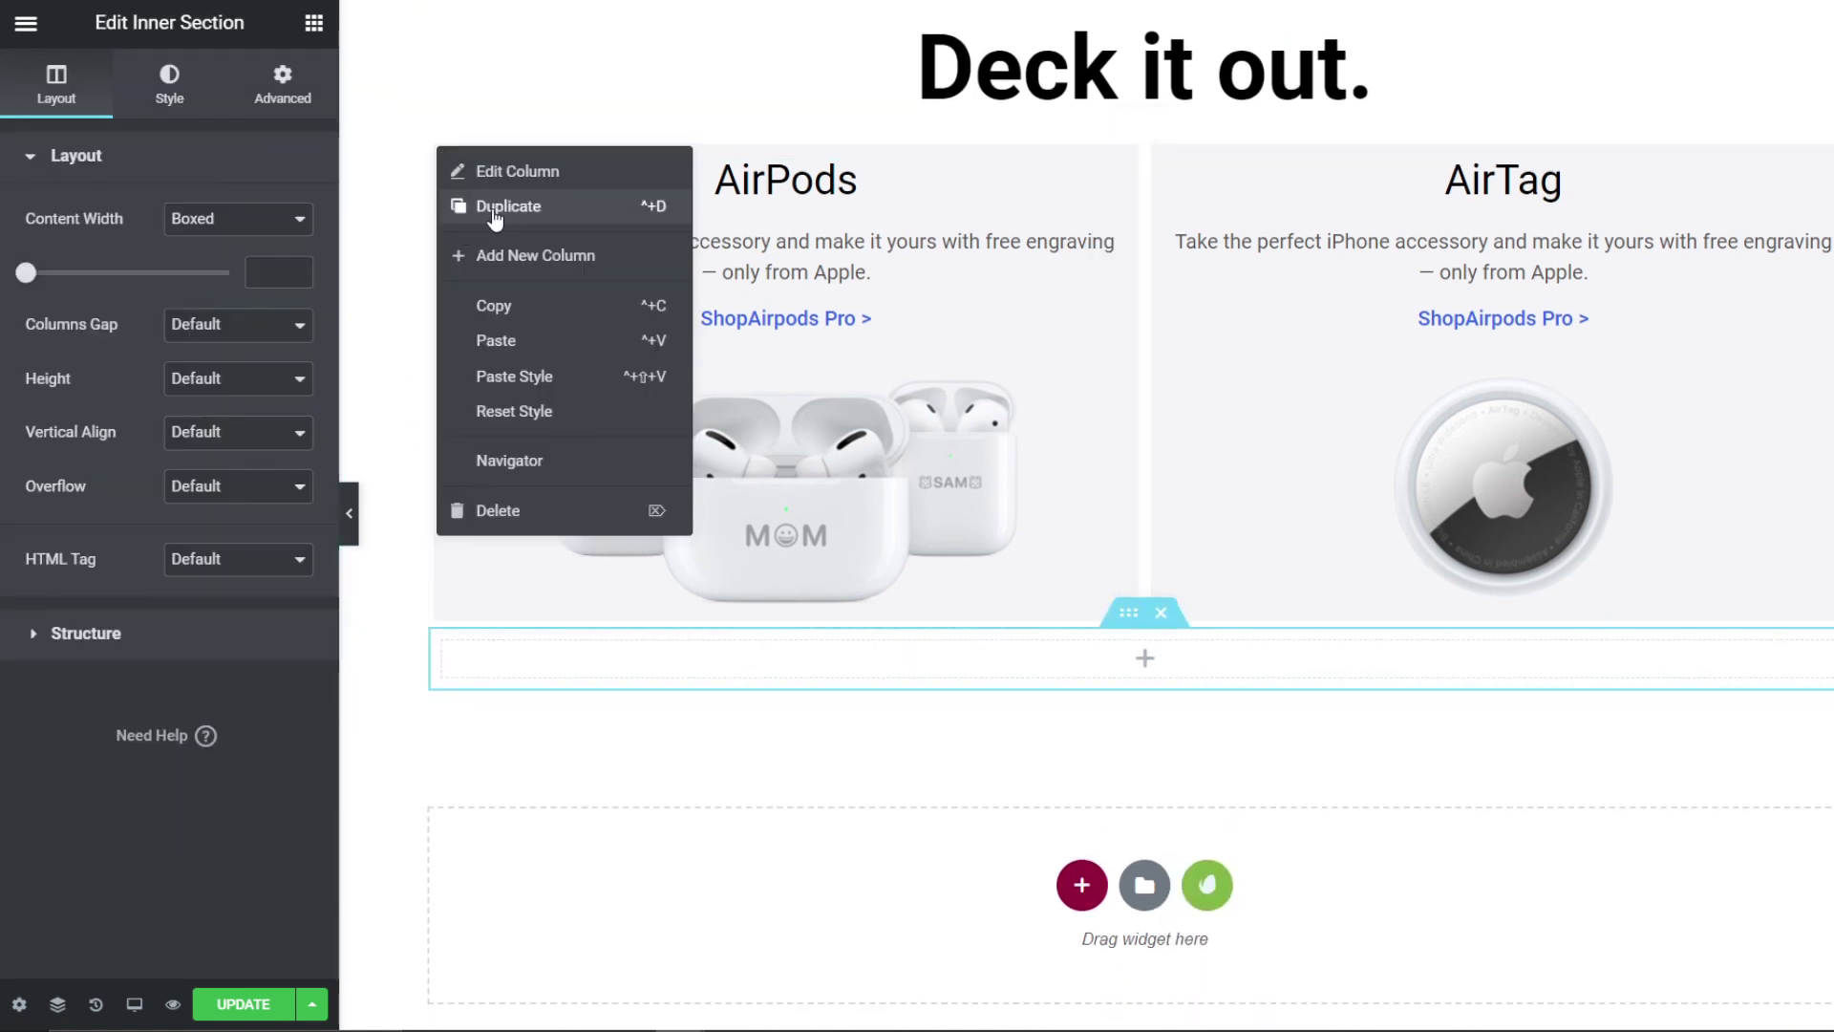
pyautogui.click(494, 305)
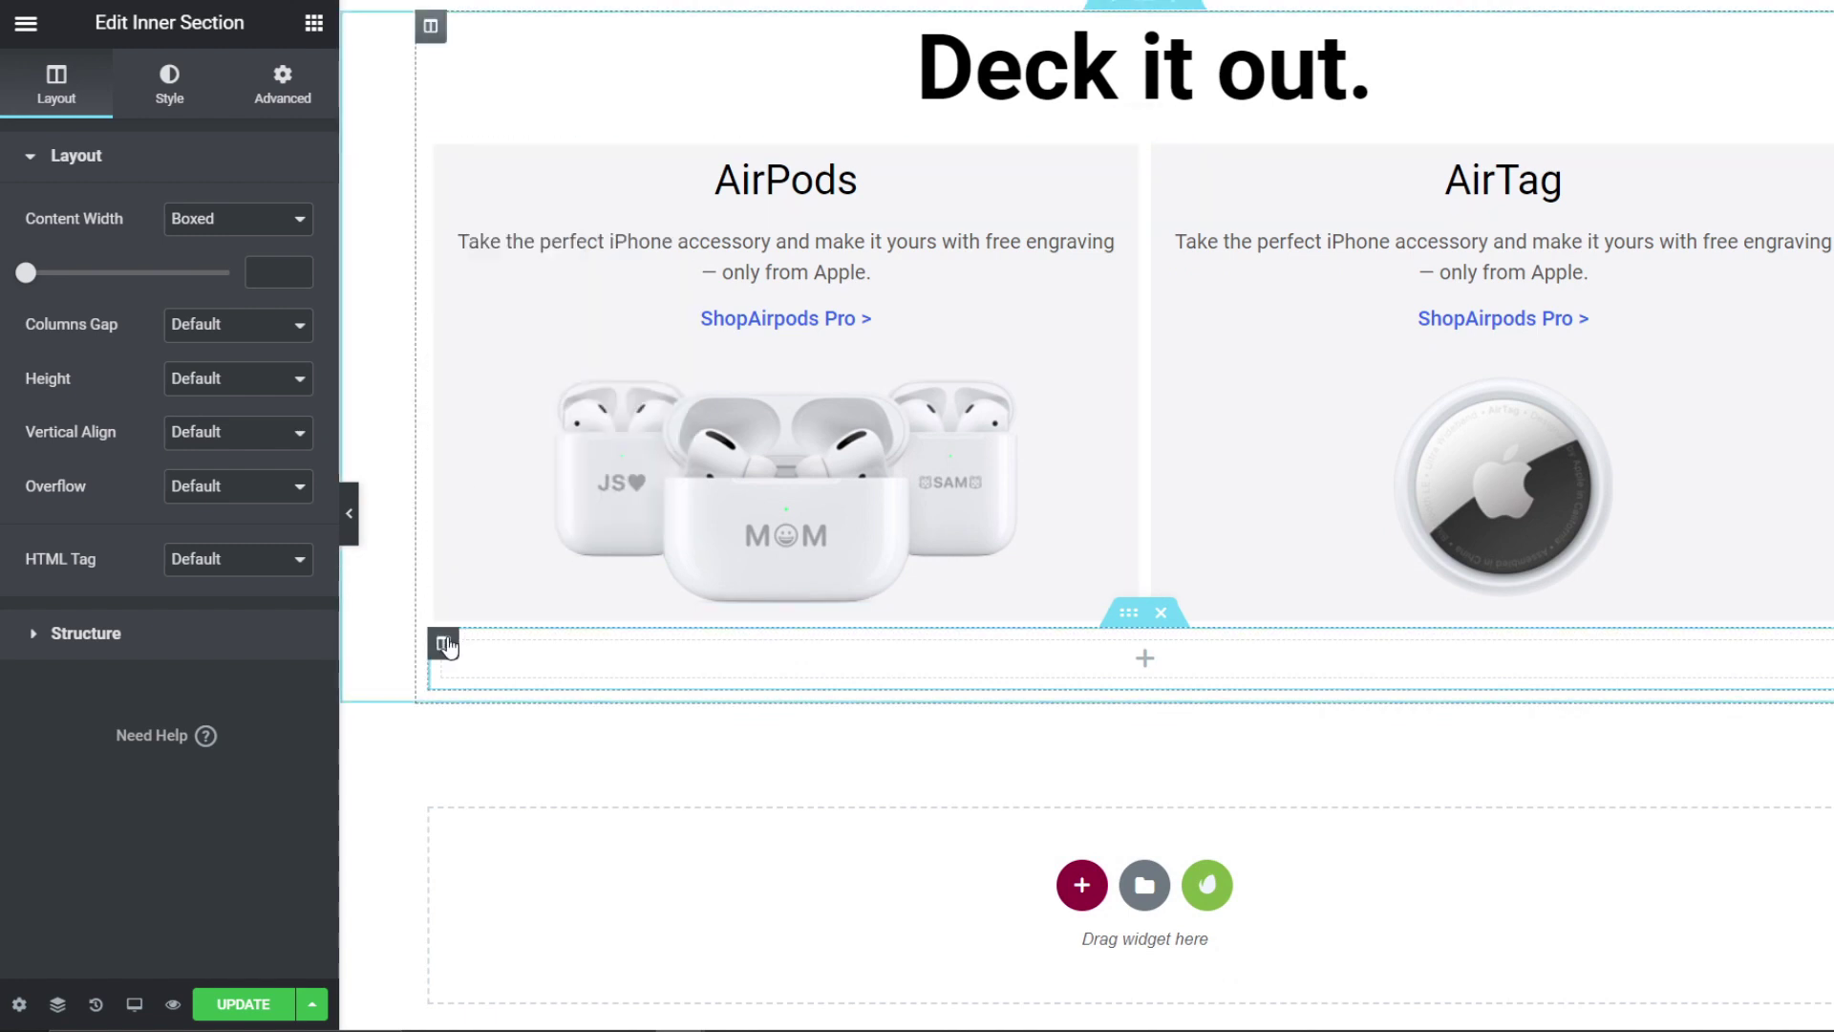
pyautogui.rightClick(446, 647)
pyautogui.click(532, 869)
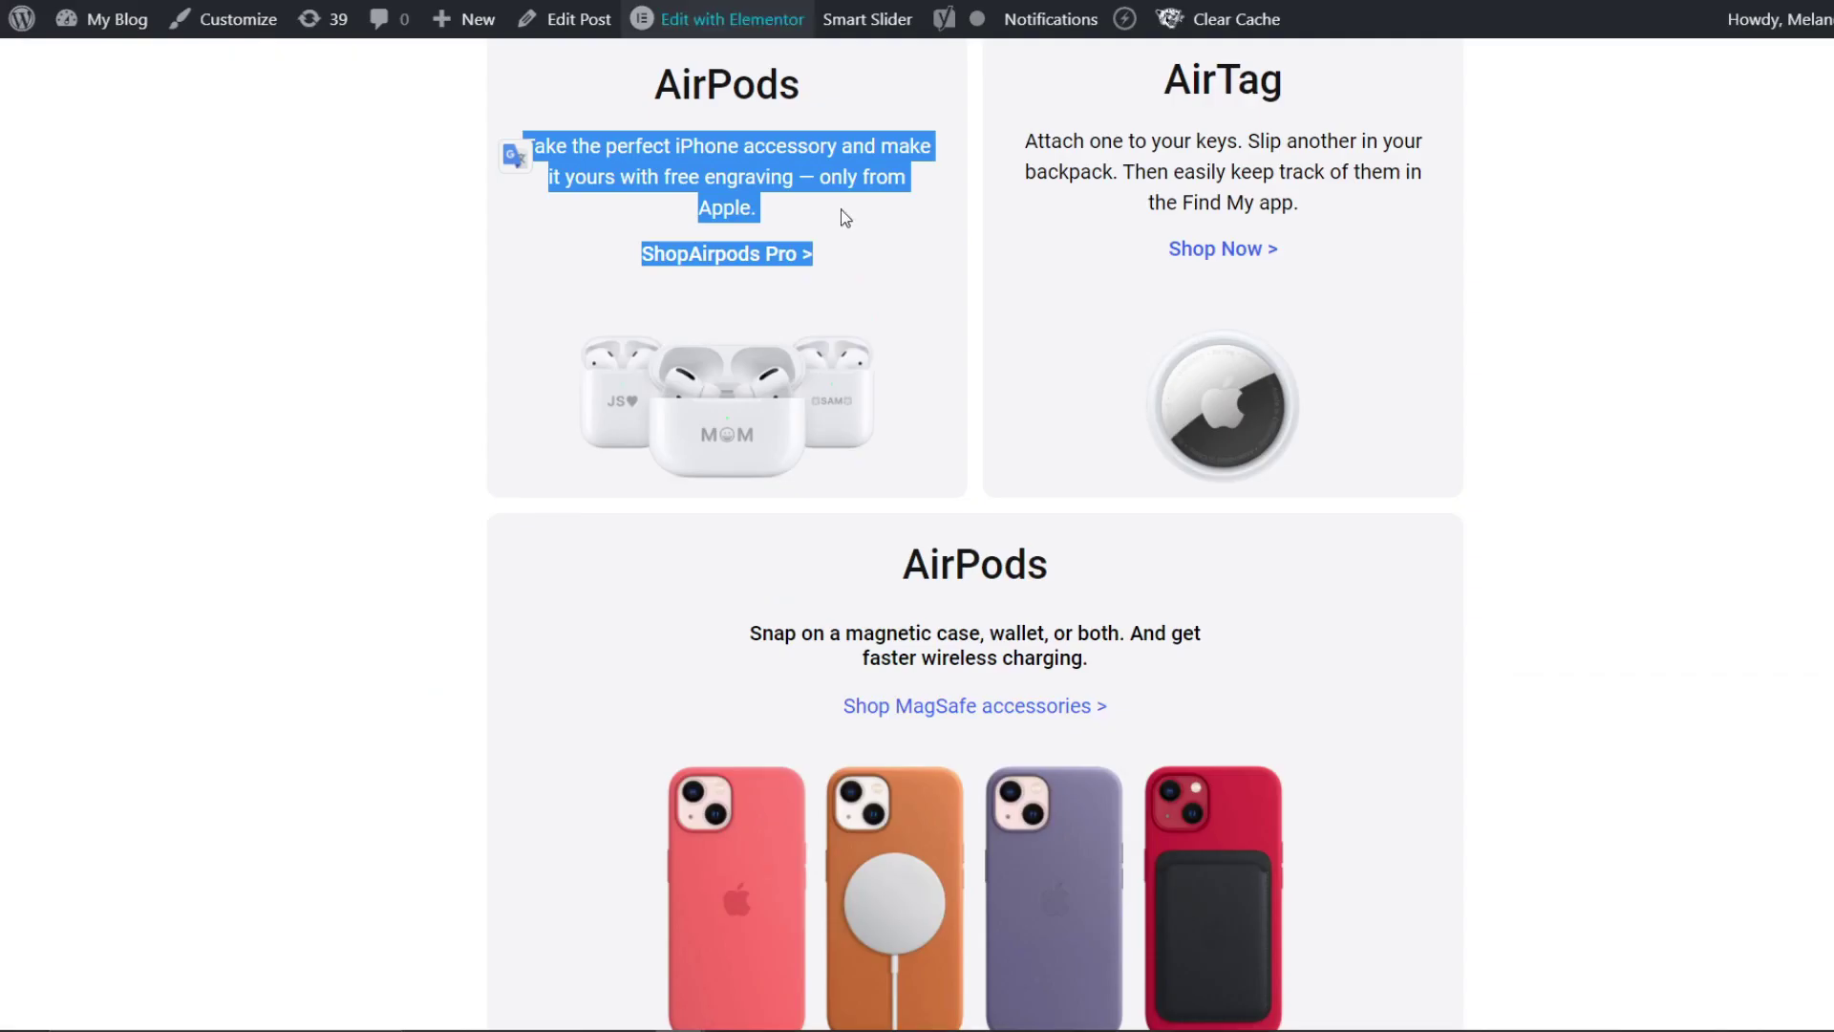
# Step: On the reference page, copy the full-width card's "Snap on a magnetic case, wallet, or both" text together with its "Shop MagSafe accessories >" link
pyautogui.scroll(-2, 952, 342)
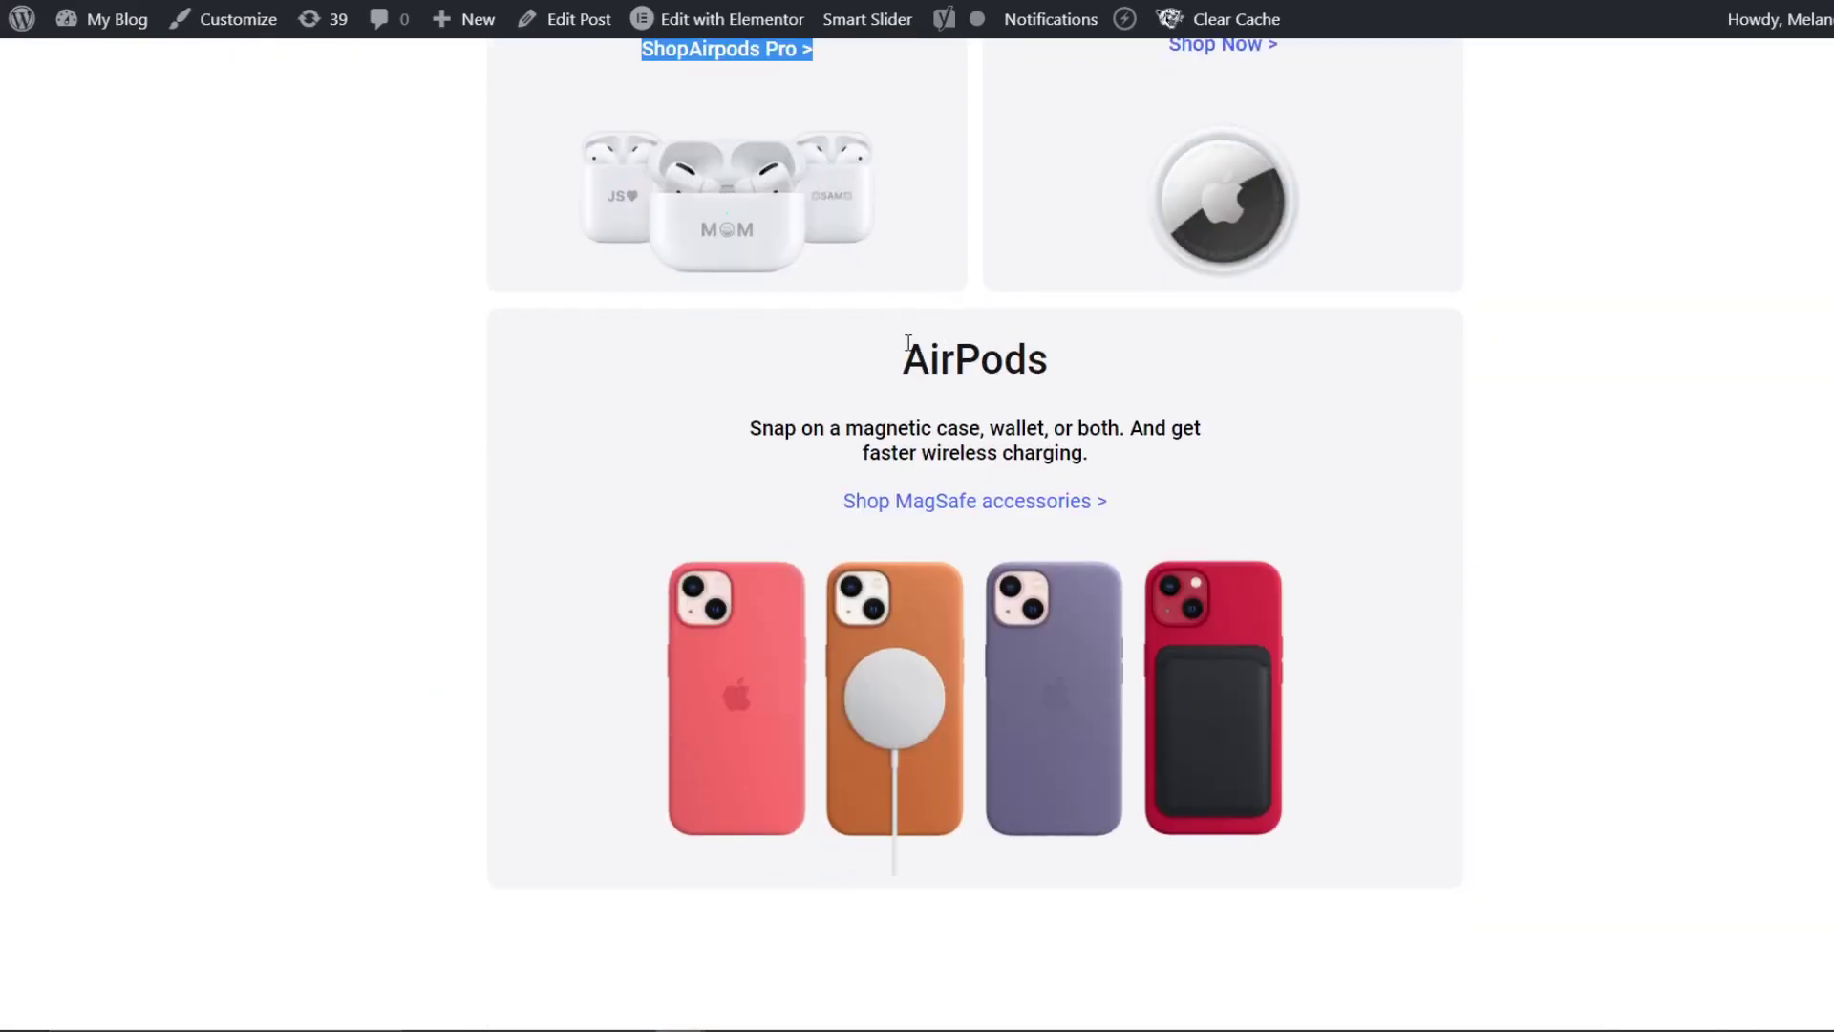
pyautogui.scroll(4, 915, 418)
pyautogui.scroll(-5, 921, 438)
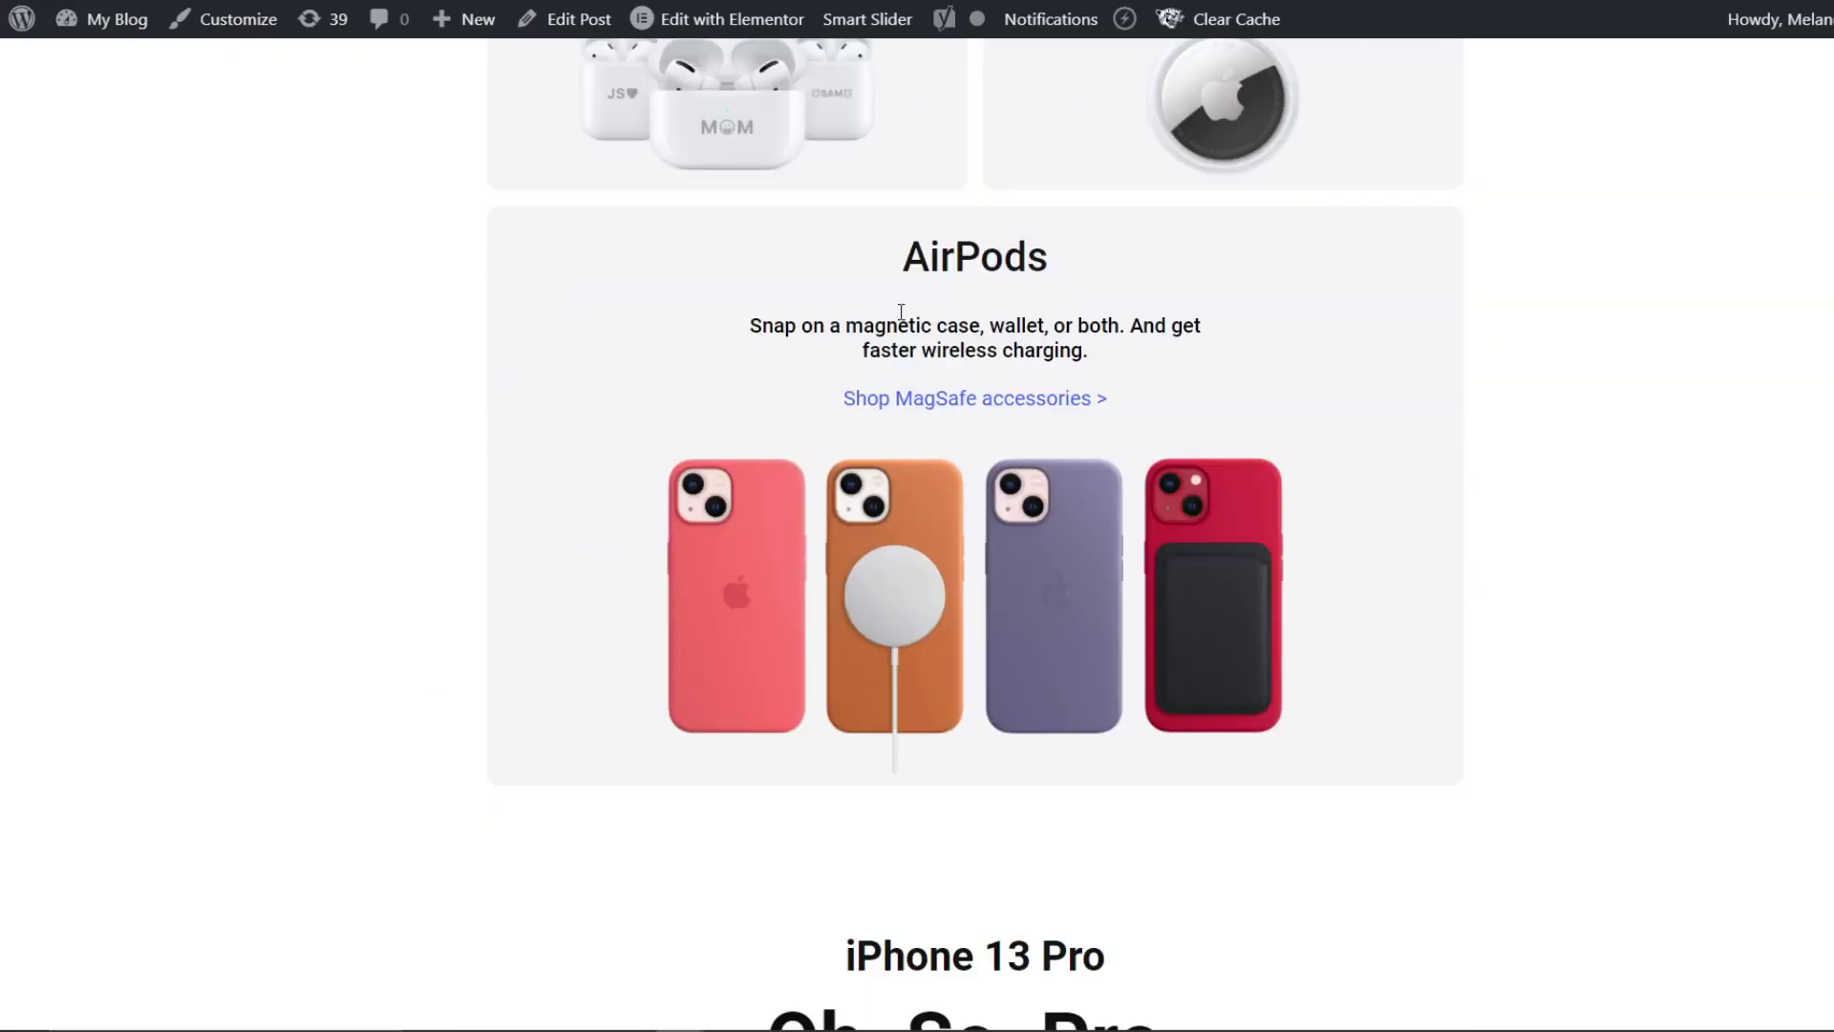
pyautogui.scroll(-1, 892, 254)
pyautogui.scroll(2, 955, 392)
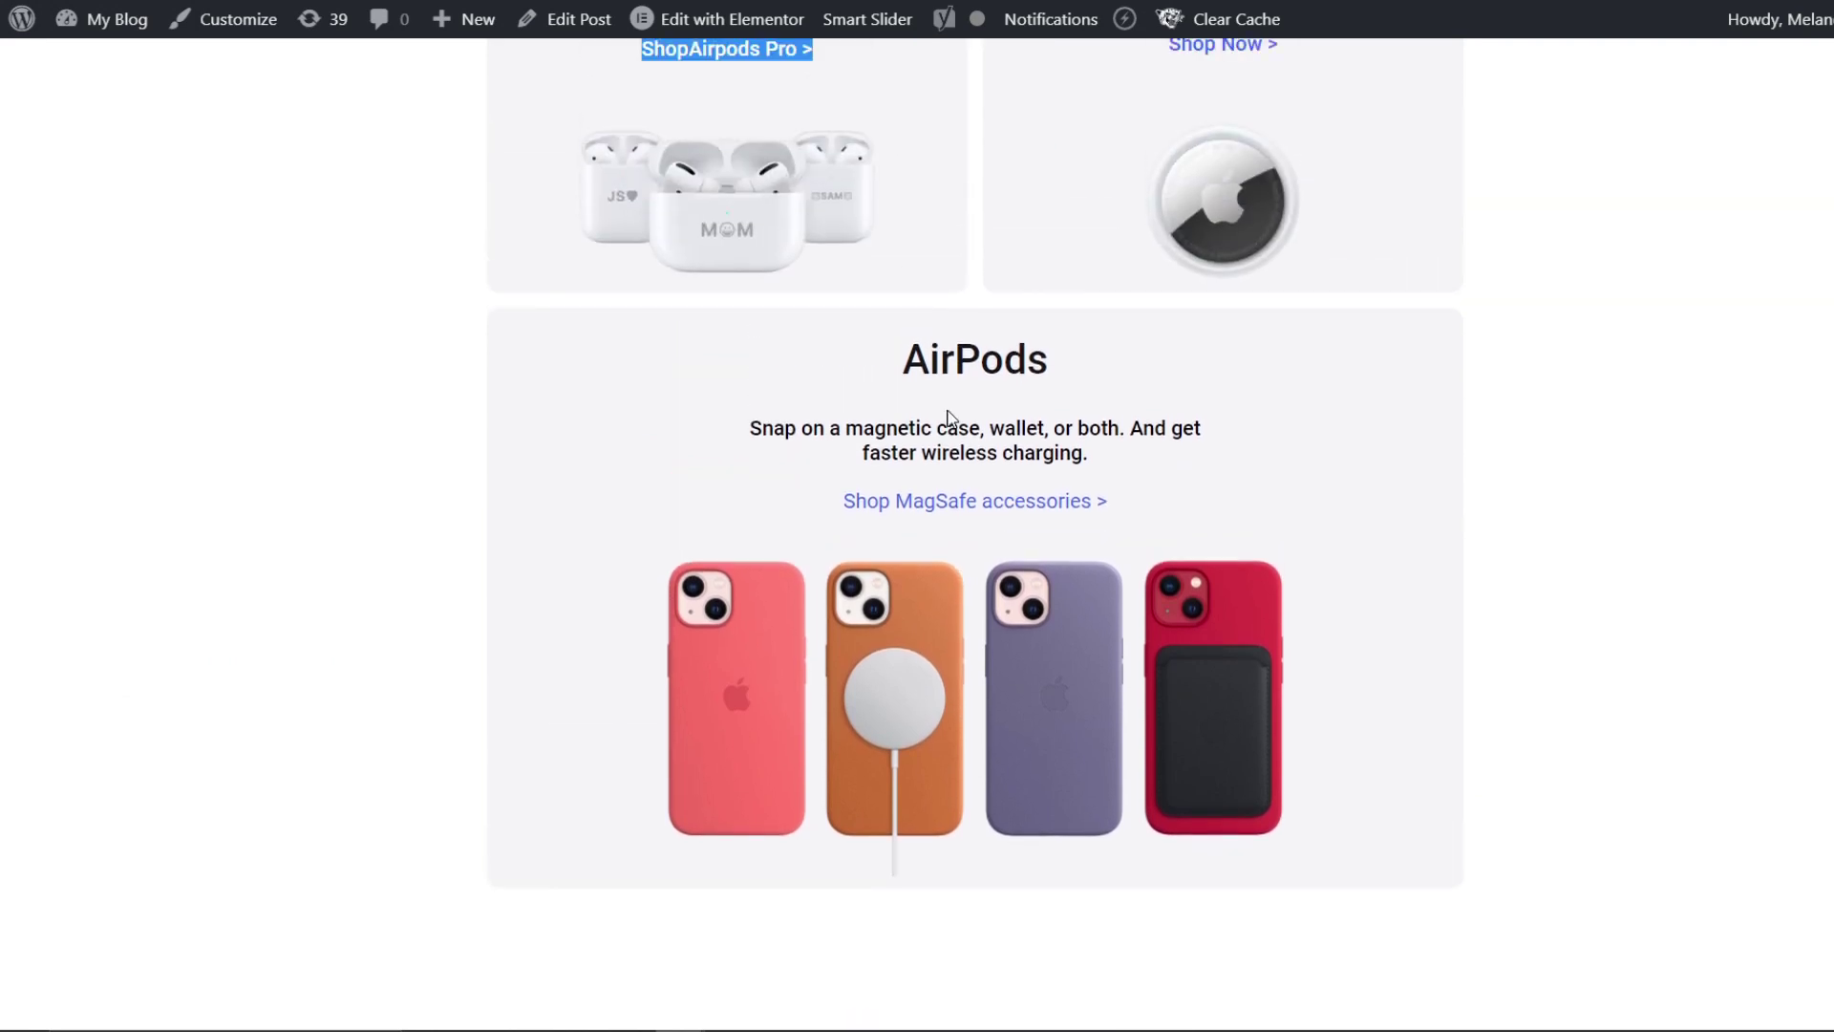
pyautogui.moveTo(904, 350); pyautogui.dragTo(955, 427)
pyautogui.click(1369, 477)
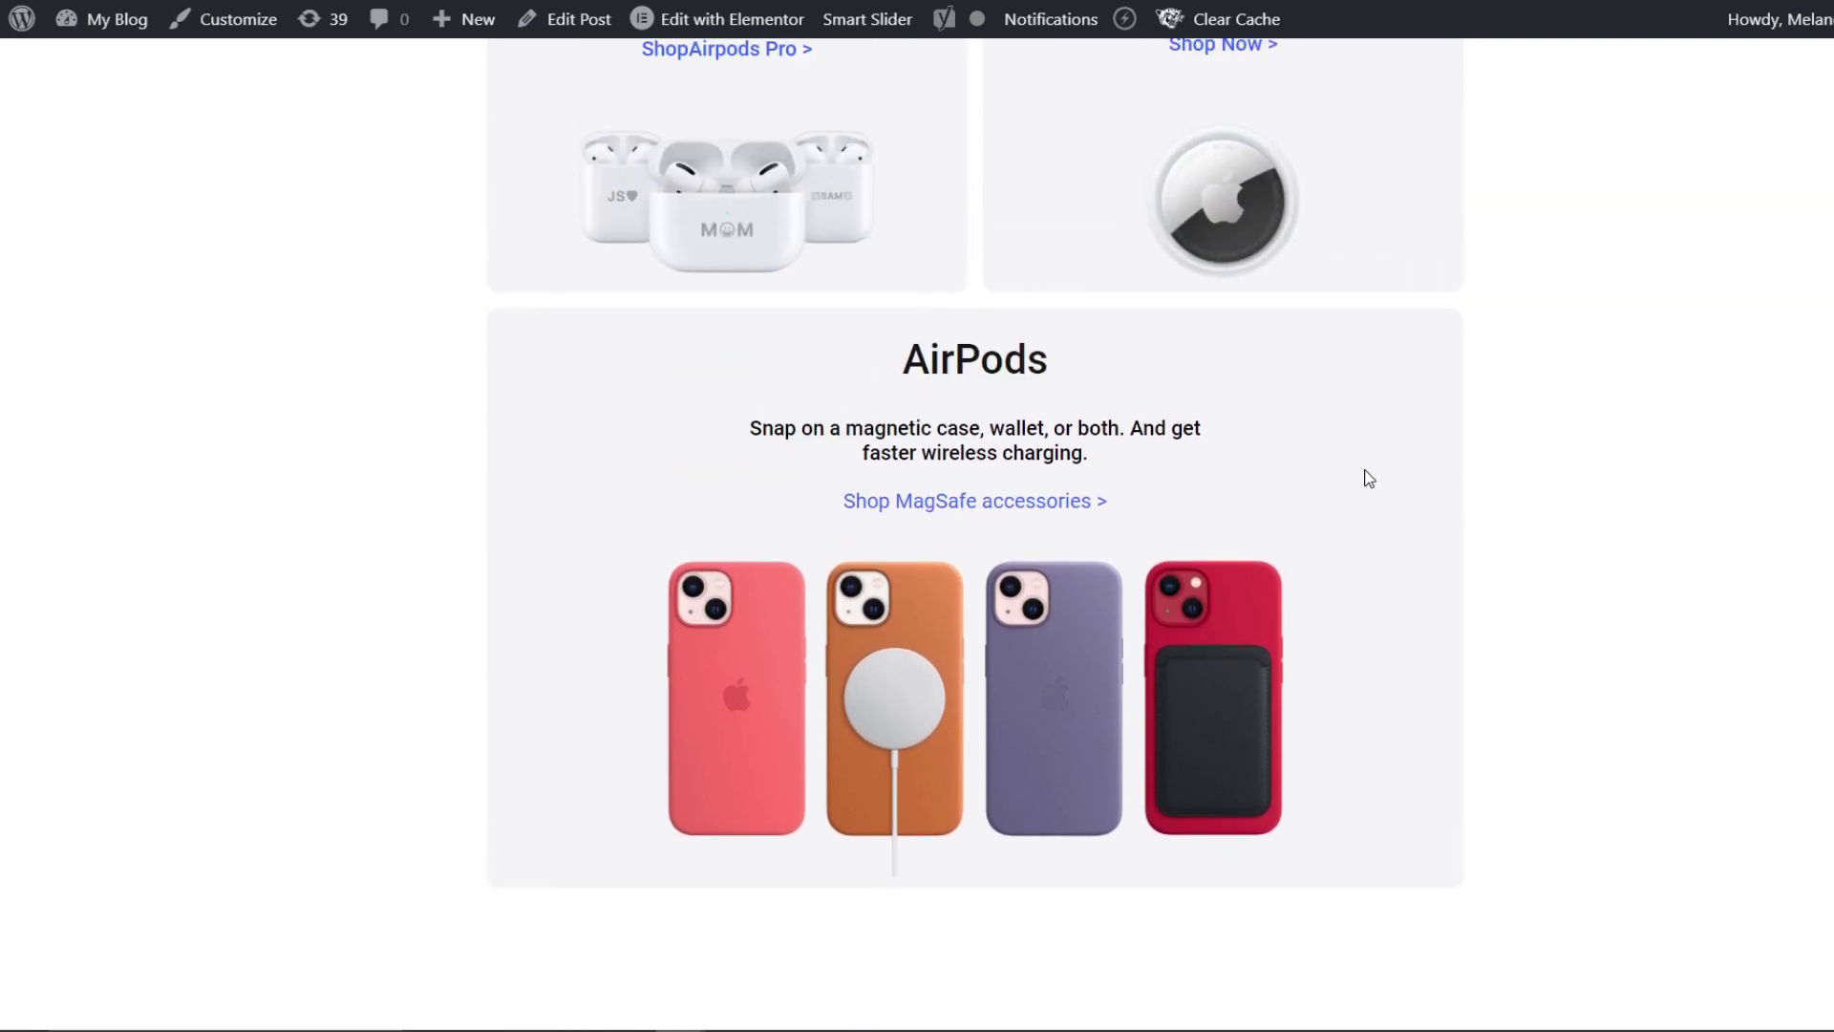
pyautogui.scroll(2, 1139, 492)
pyautogui.scroll(-1, 1073, 512)
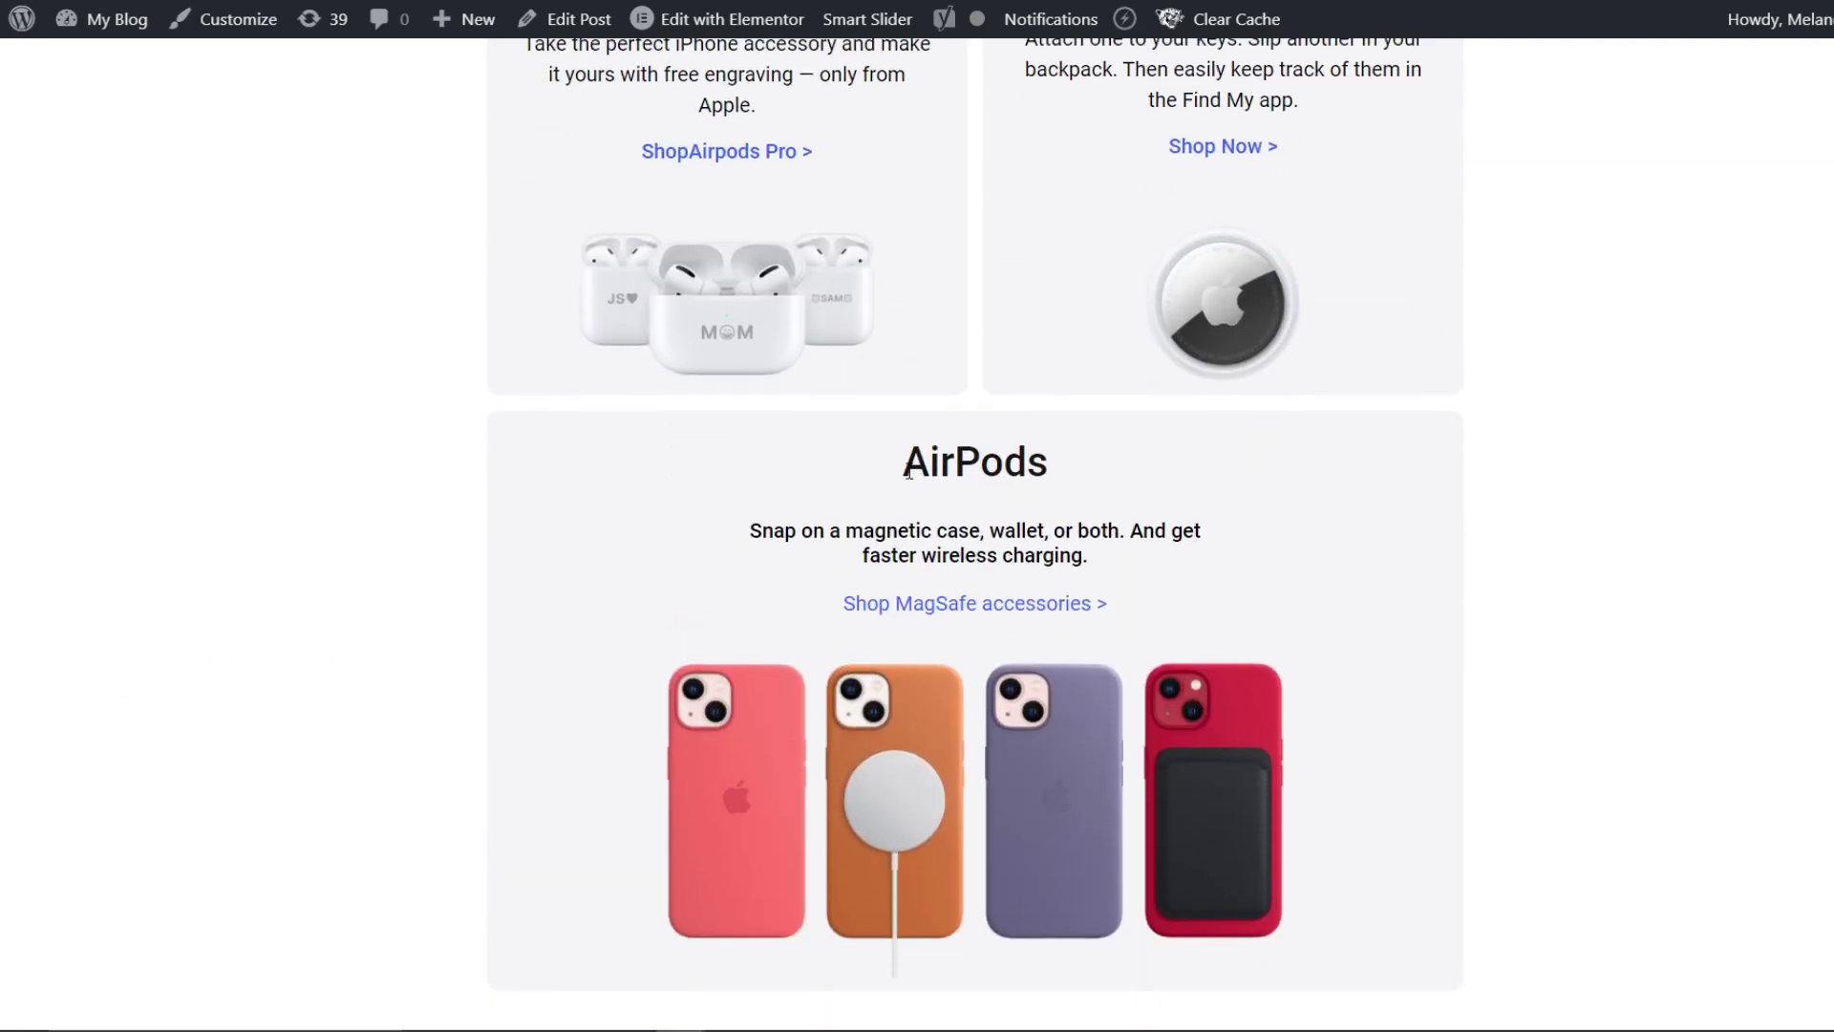
pyautogui.moveTo(750, 523); pyautogui.dragTo(1162, 639)
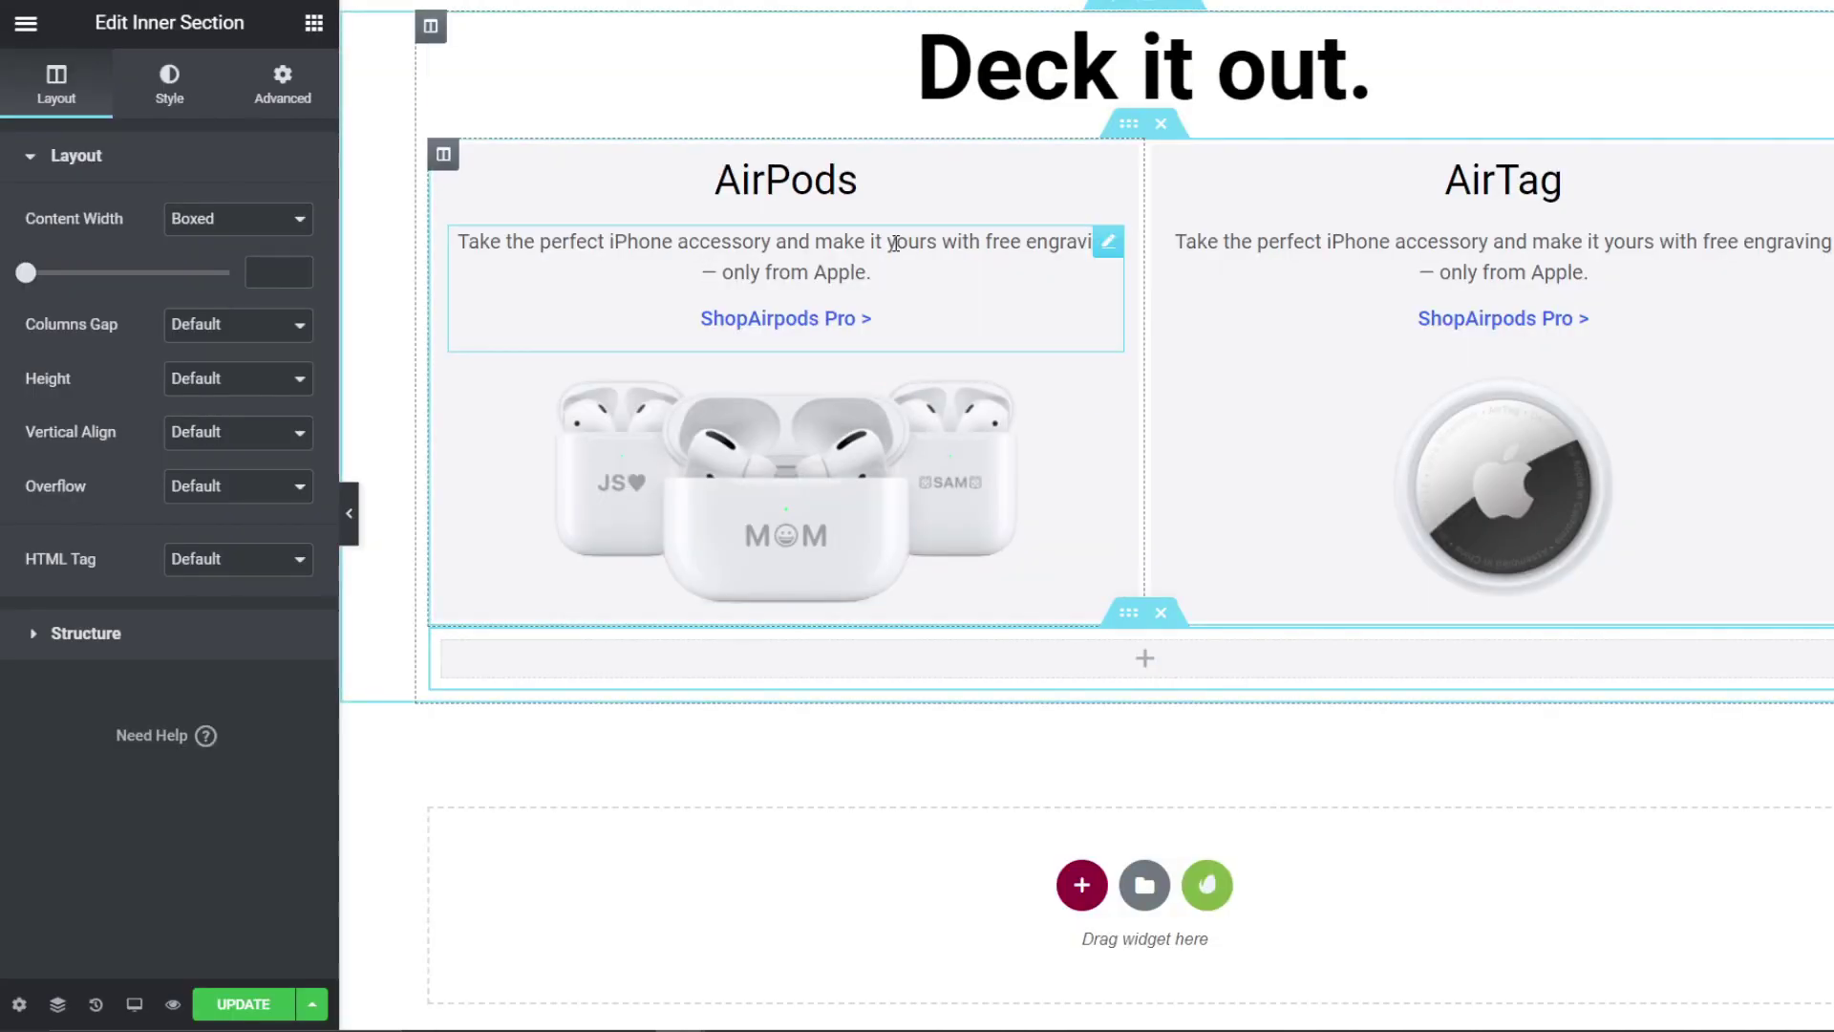
# Step: Duplicate the AirPods text and heading widgets and move the copies into the full-width column, with the heading above the text
pyautogui.rightClick(894, 245)
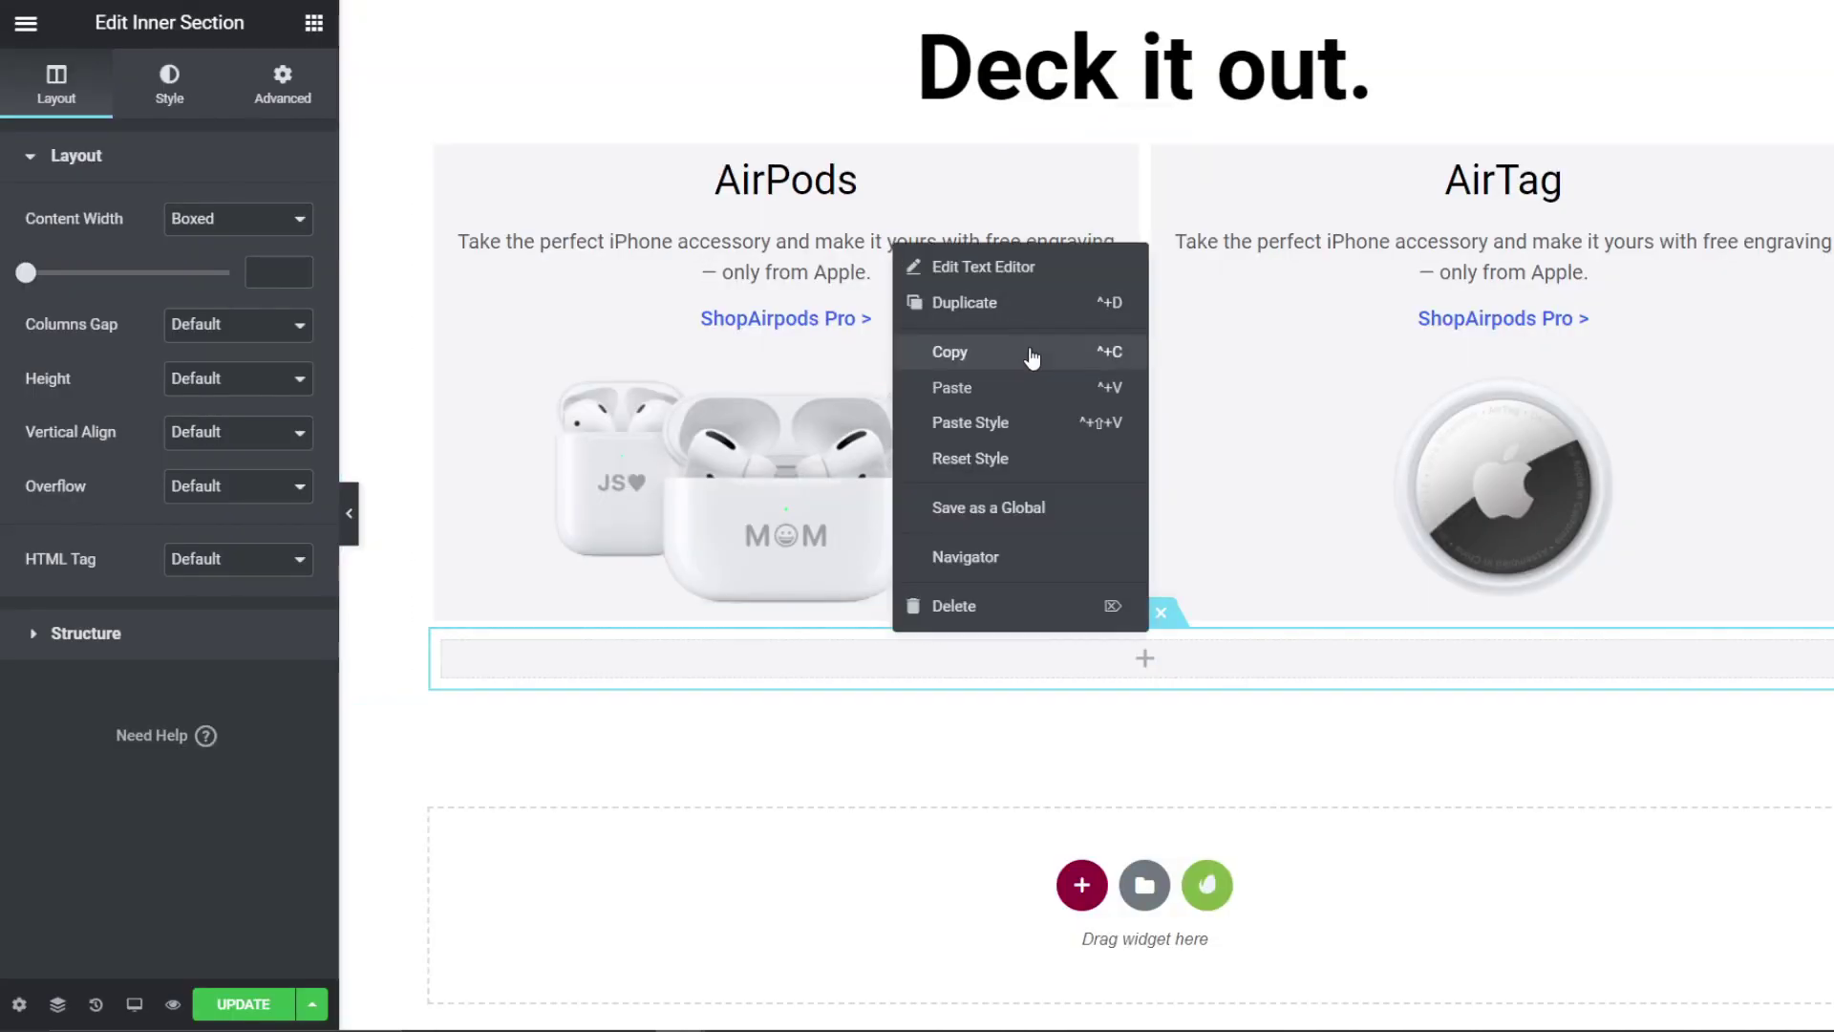
pyautogui.click(1025, 316)
pyautogui.moveTo(1106, 395); pyautogui.dragTo(1108, 680)
pyautogui.rightClick(1111, 184)
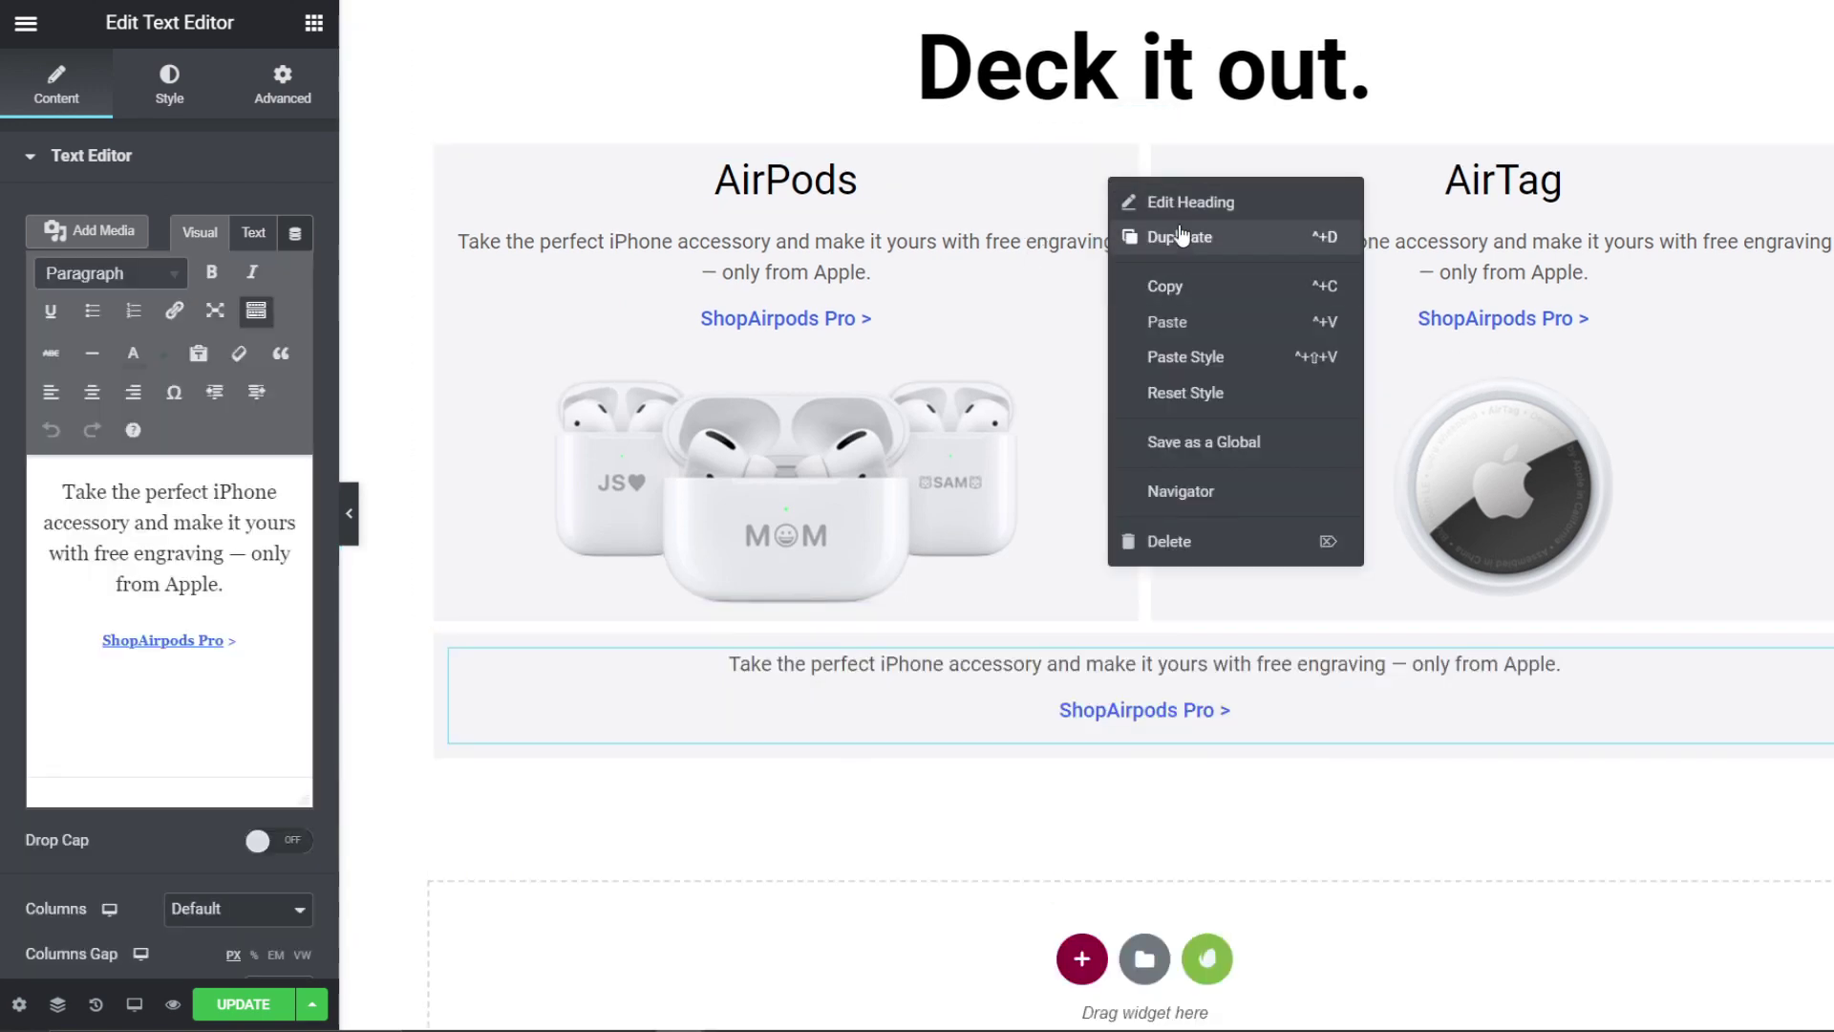
pyautogui.click(1187, 246)
pyautogui.moveTo(1076, 260); pyautogui.dragTo(1147, 682)
# Step: Replace the full-width column's text with the copied MagSafe text and link, and center all of it
pyautogui.click(1146, 729)
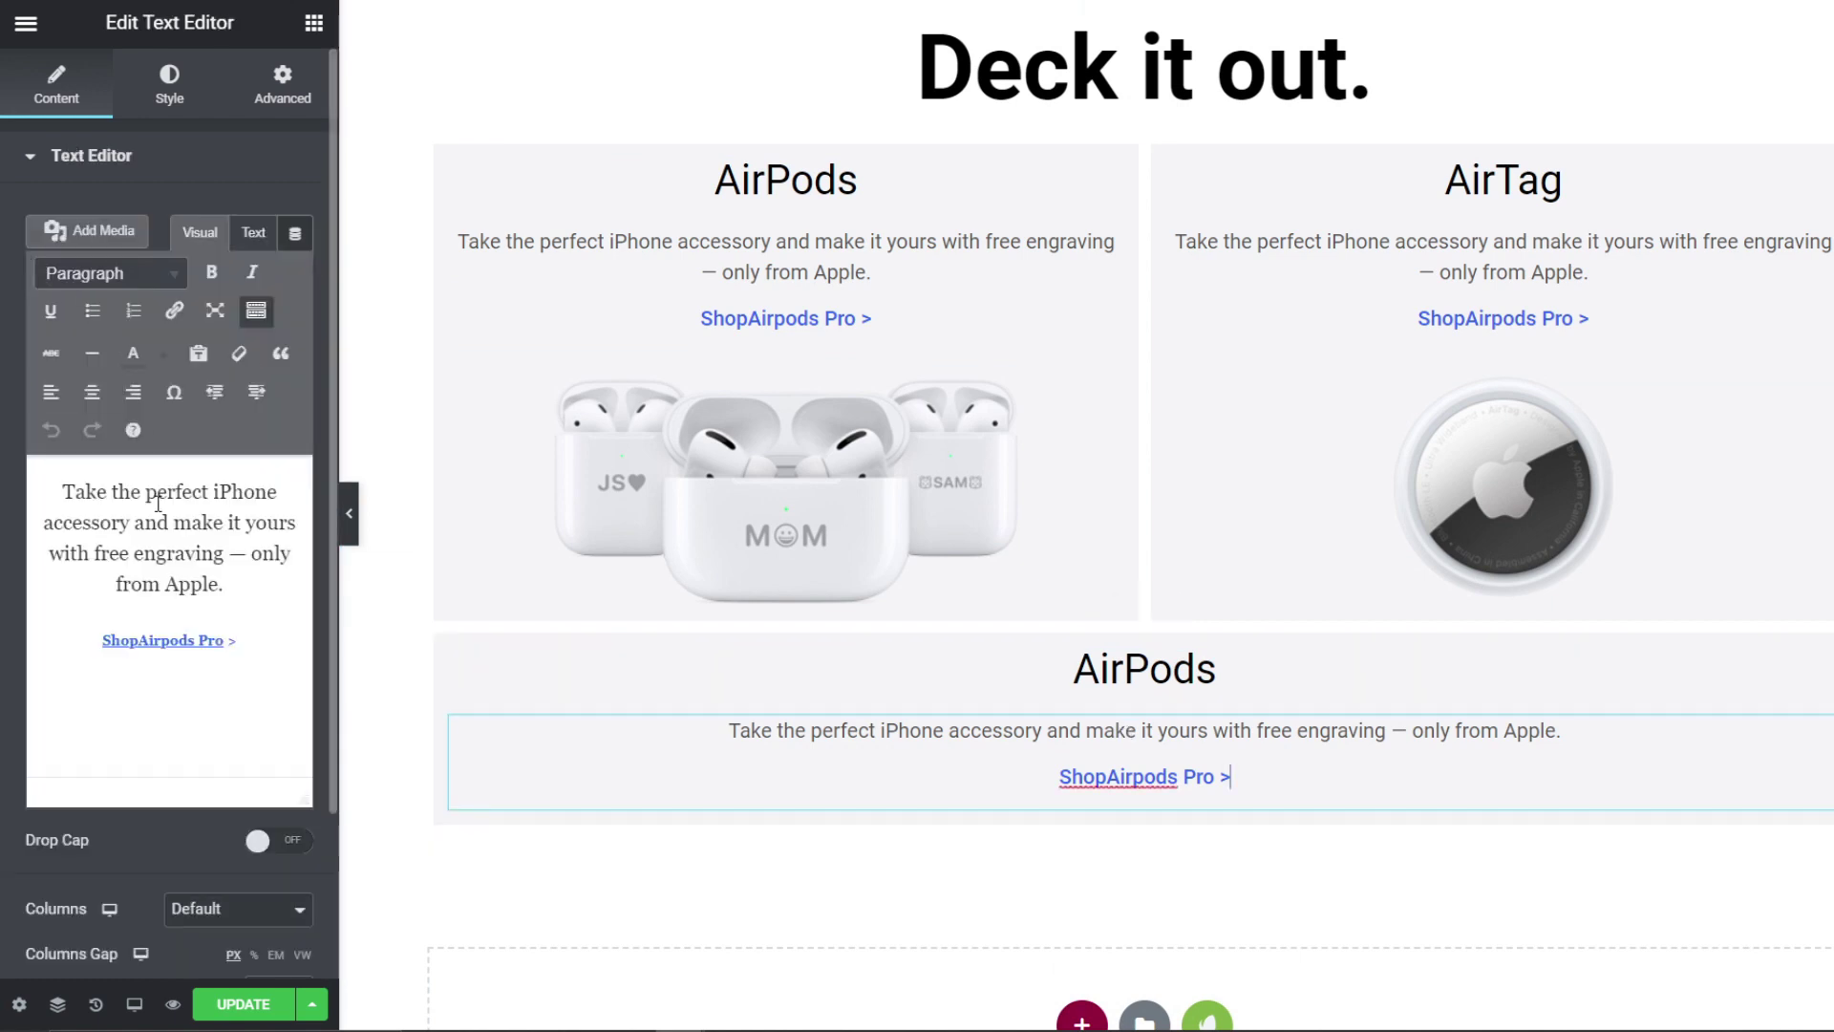
pyautogui.hotkey('ctrl', 'a')
pyautogui.hotkey('ctrl', 'v')
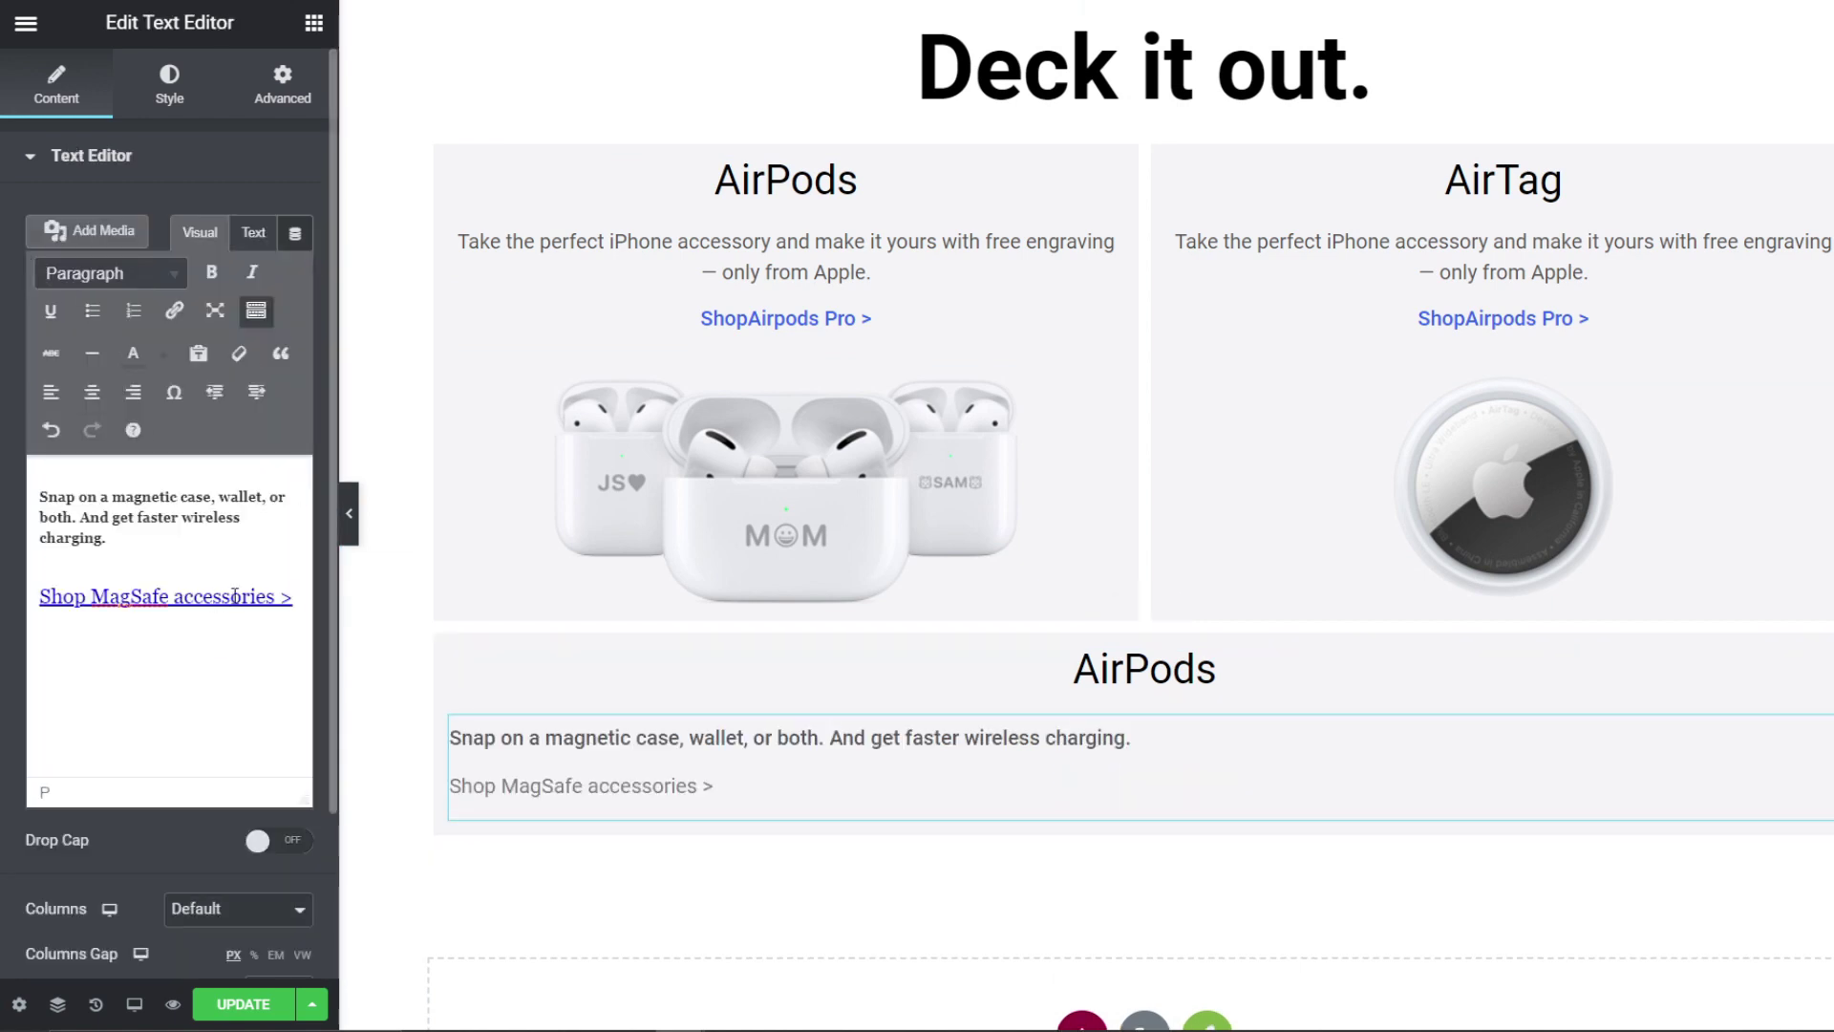
pyautogui.moveTo(300, 604); pyautogui.dragTo(3, 493)
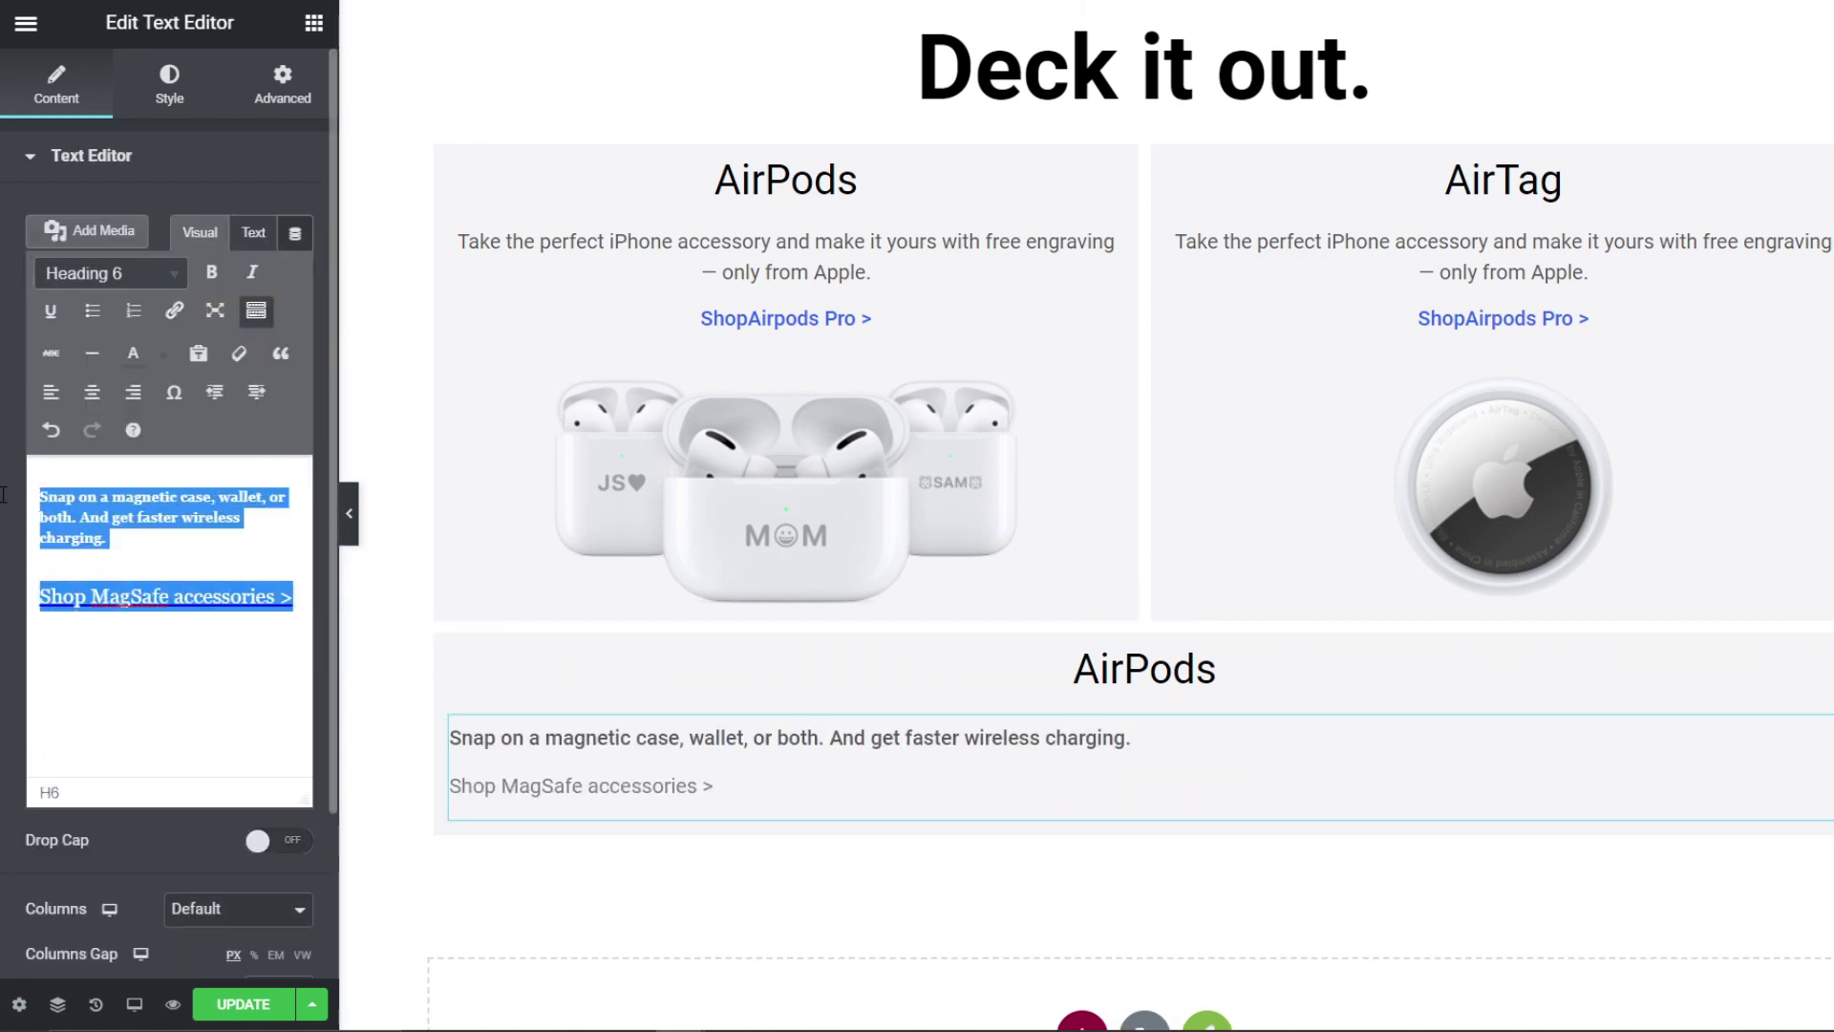
pyautogui.click(103, 393)
# Step: Set the text color of the "Shop MagSafe accessories >" link to blue and compare it with the reference page
pyautogui.click(69, 594)
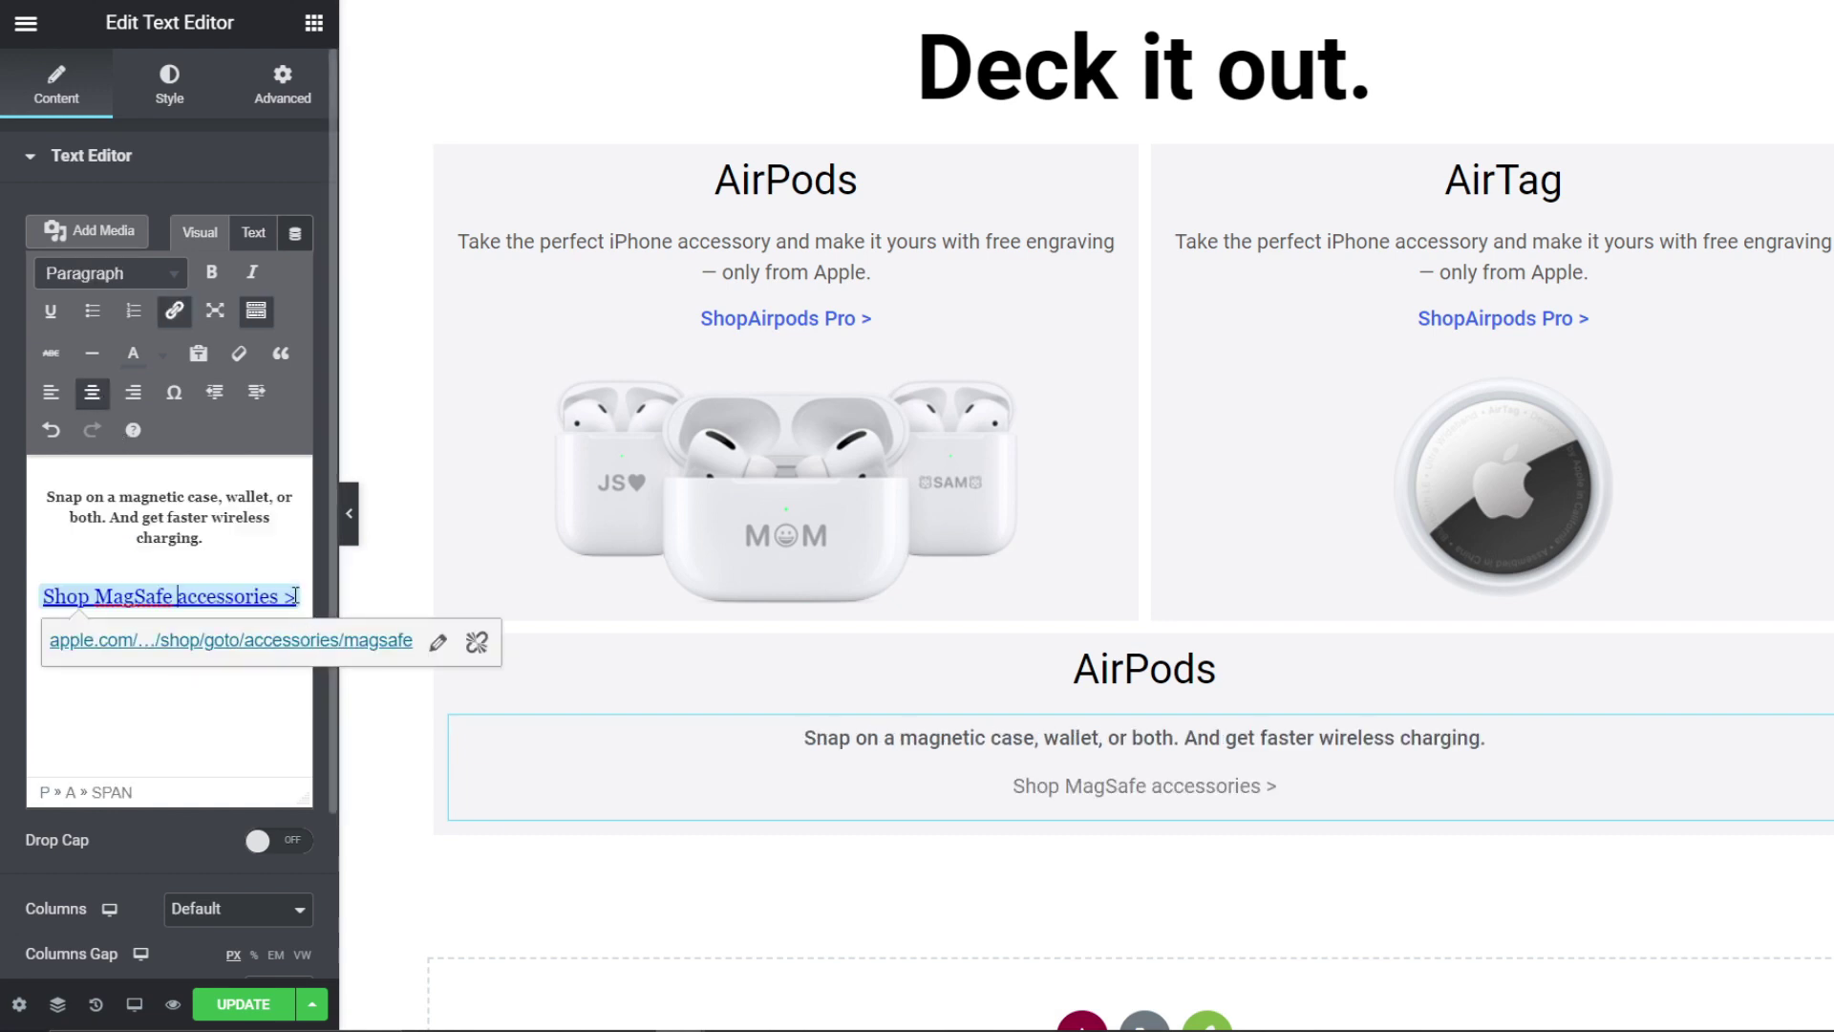
pyautogui.click(163, 355)
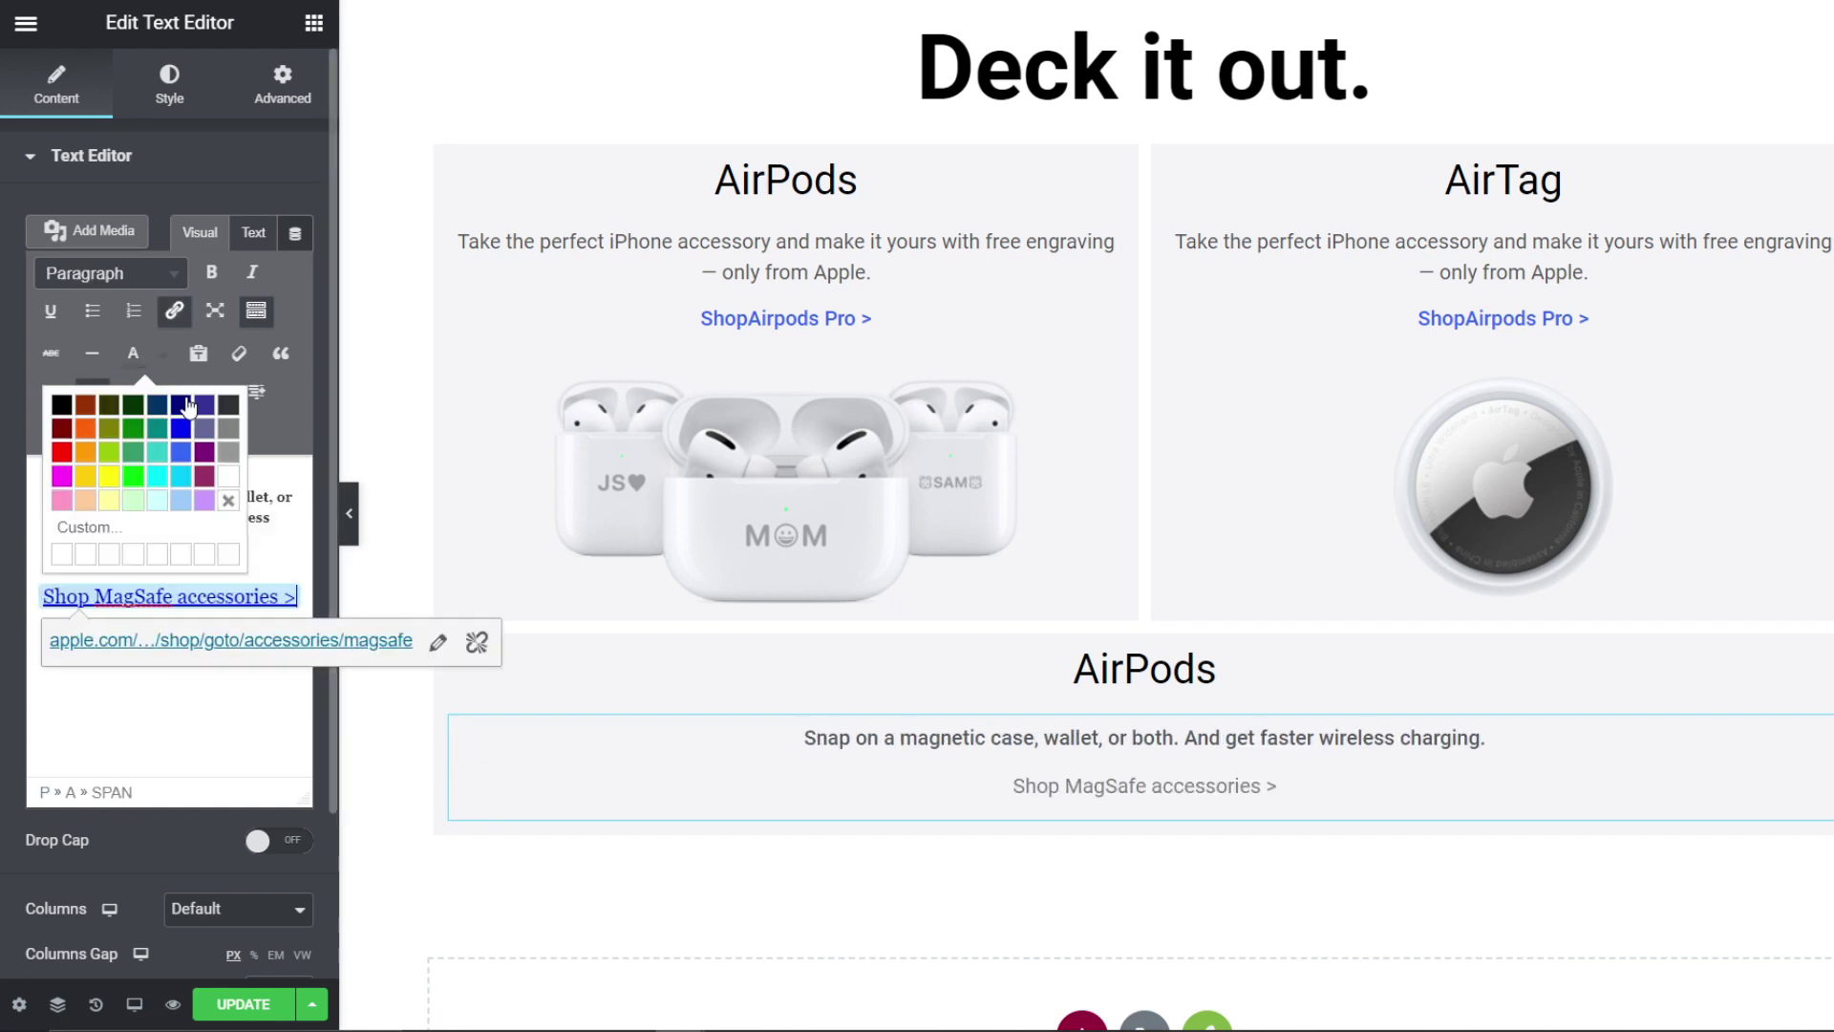
pyautogui.click(181, 456)
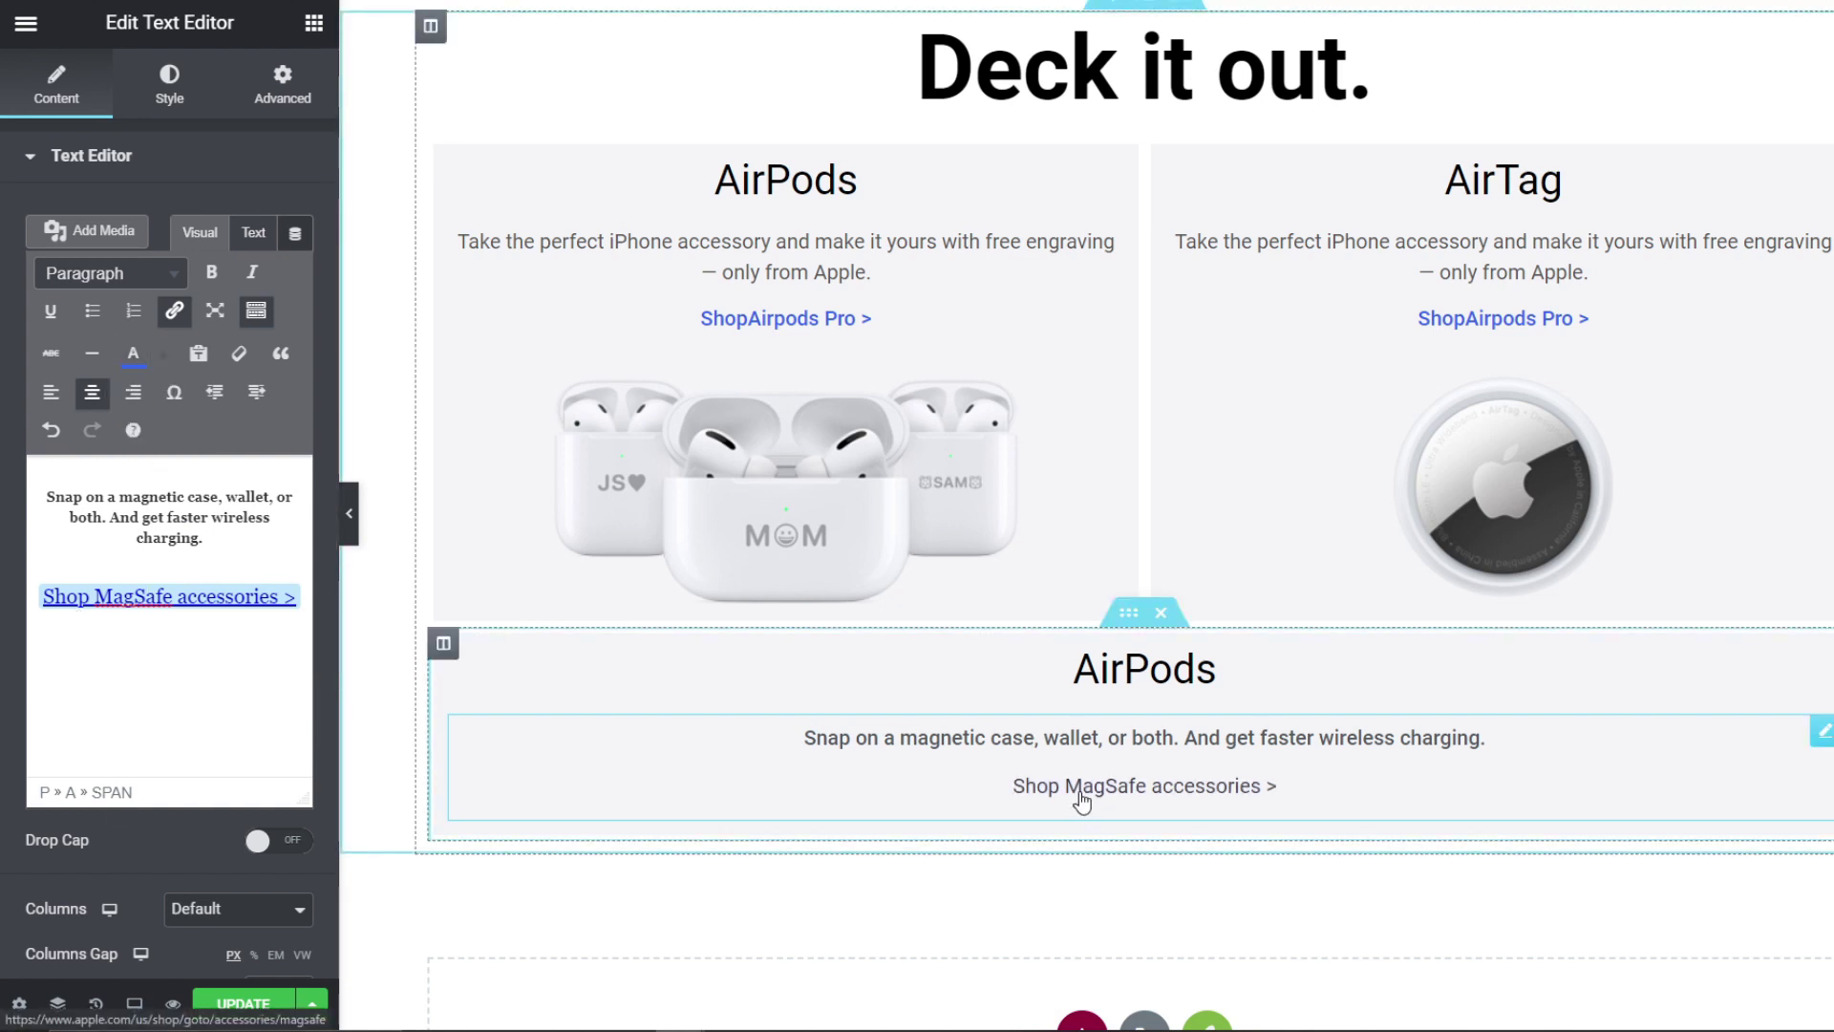
pyautogui.click(273, 597)
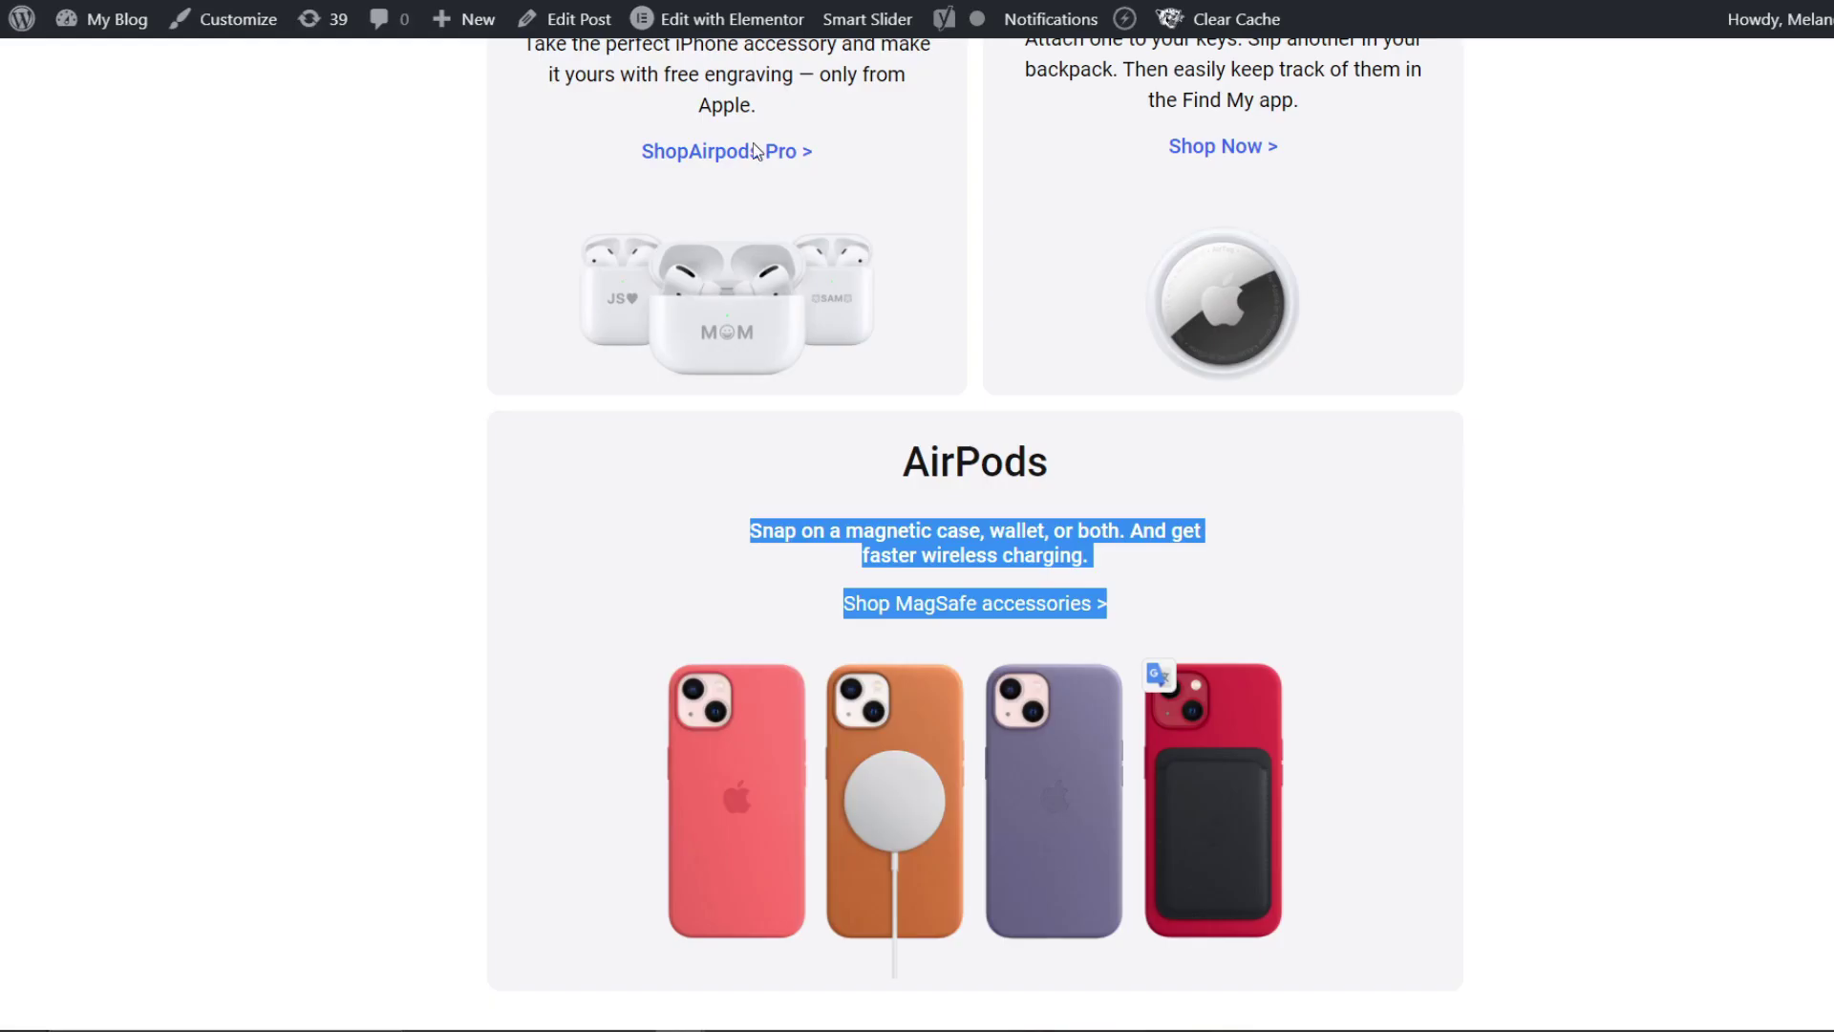
pyautogui.scroll(-2, 974, 573)
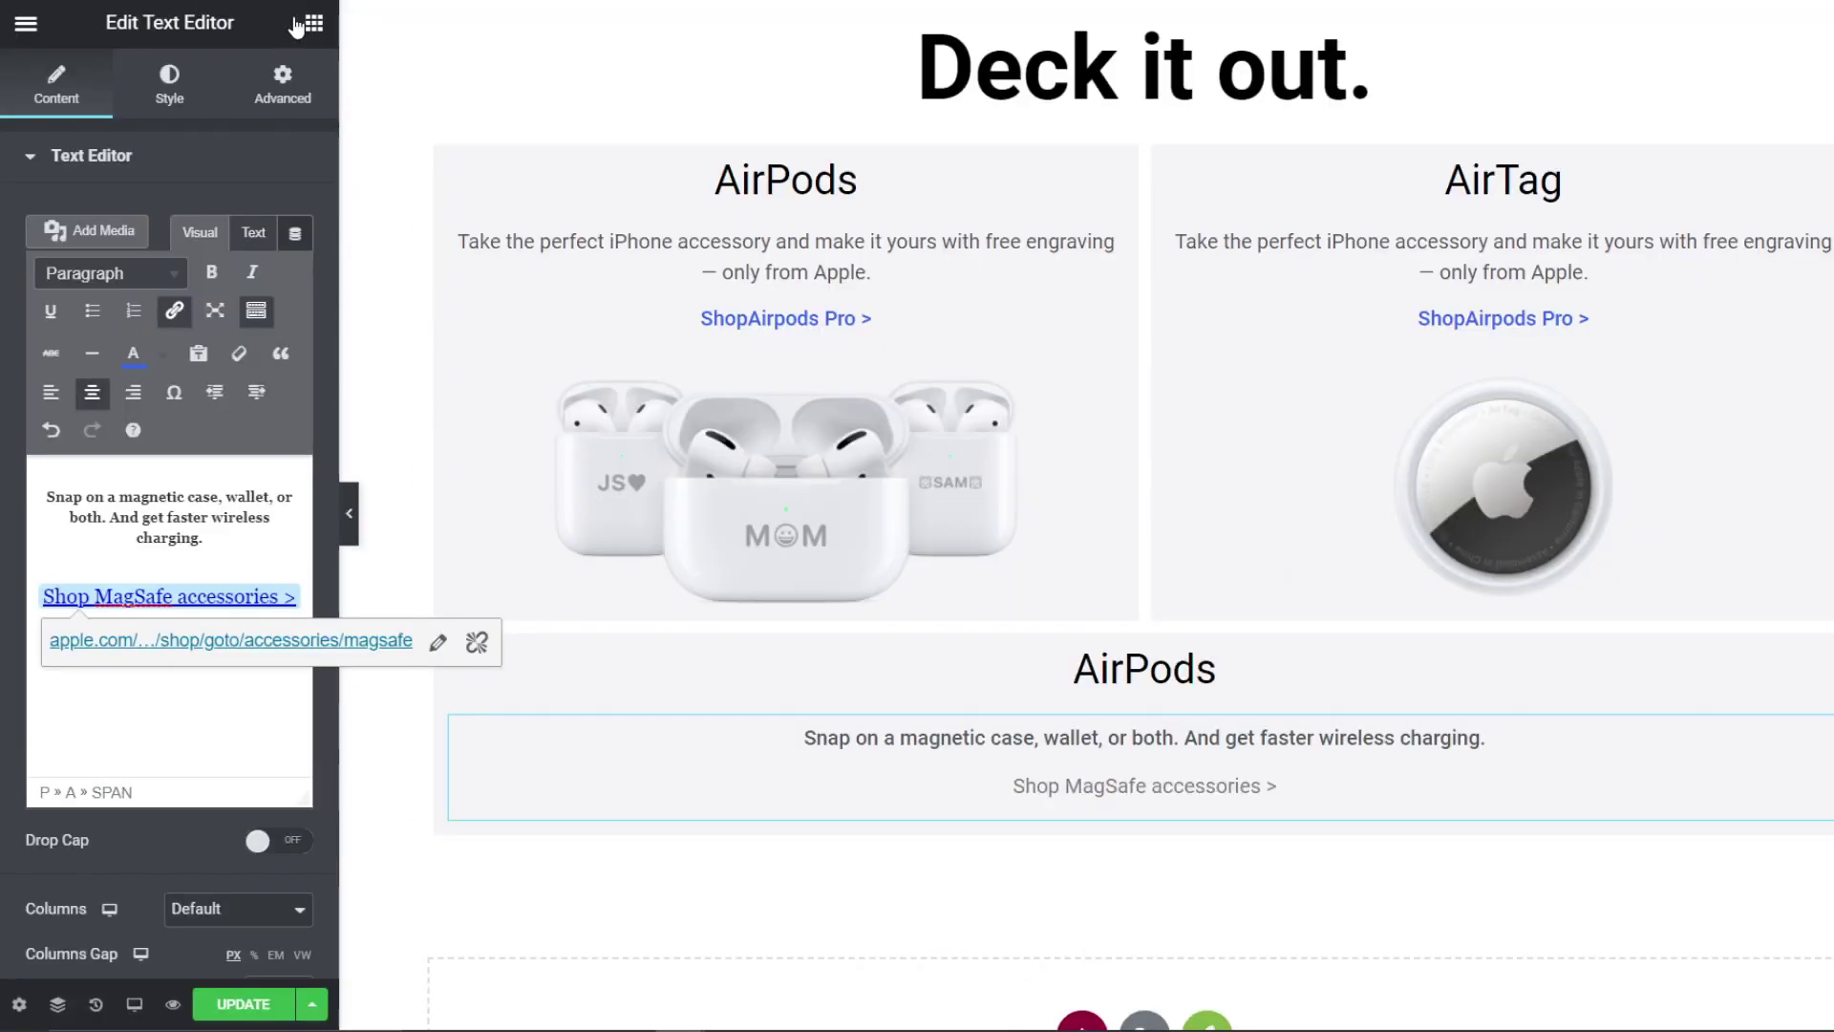
# Step: Add an image widget below the MagSafe text and insert accessories_3__dossupop3u2q_large.jpg from the media library
pyautogui.click(312, 22)
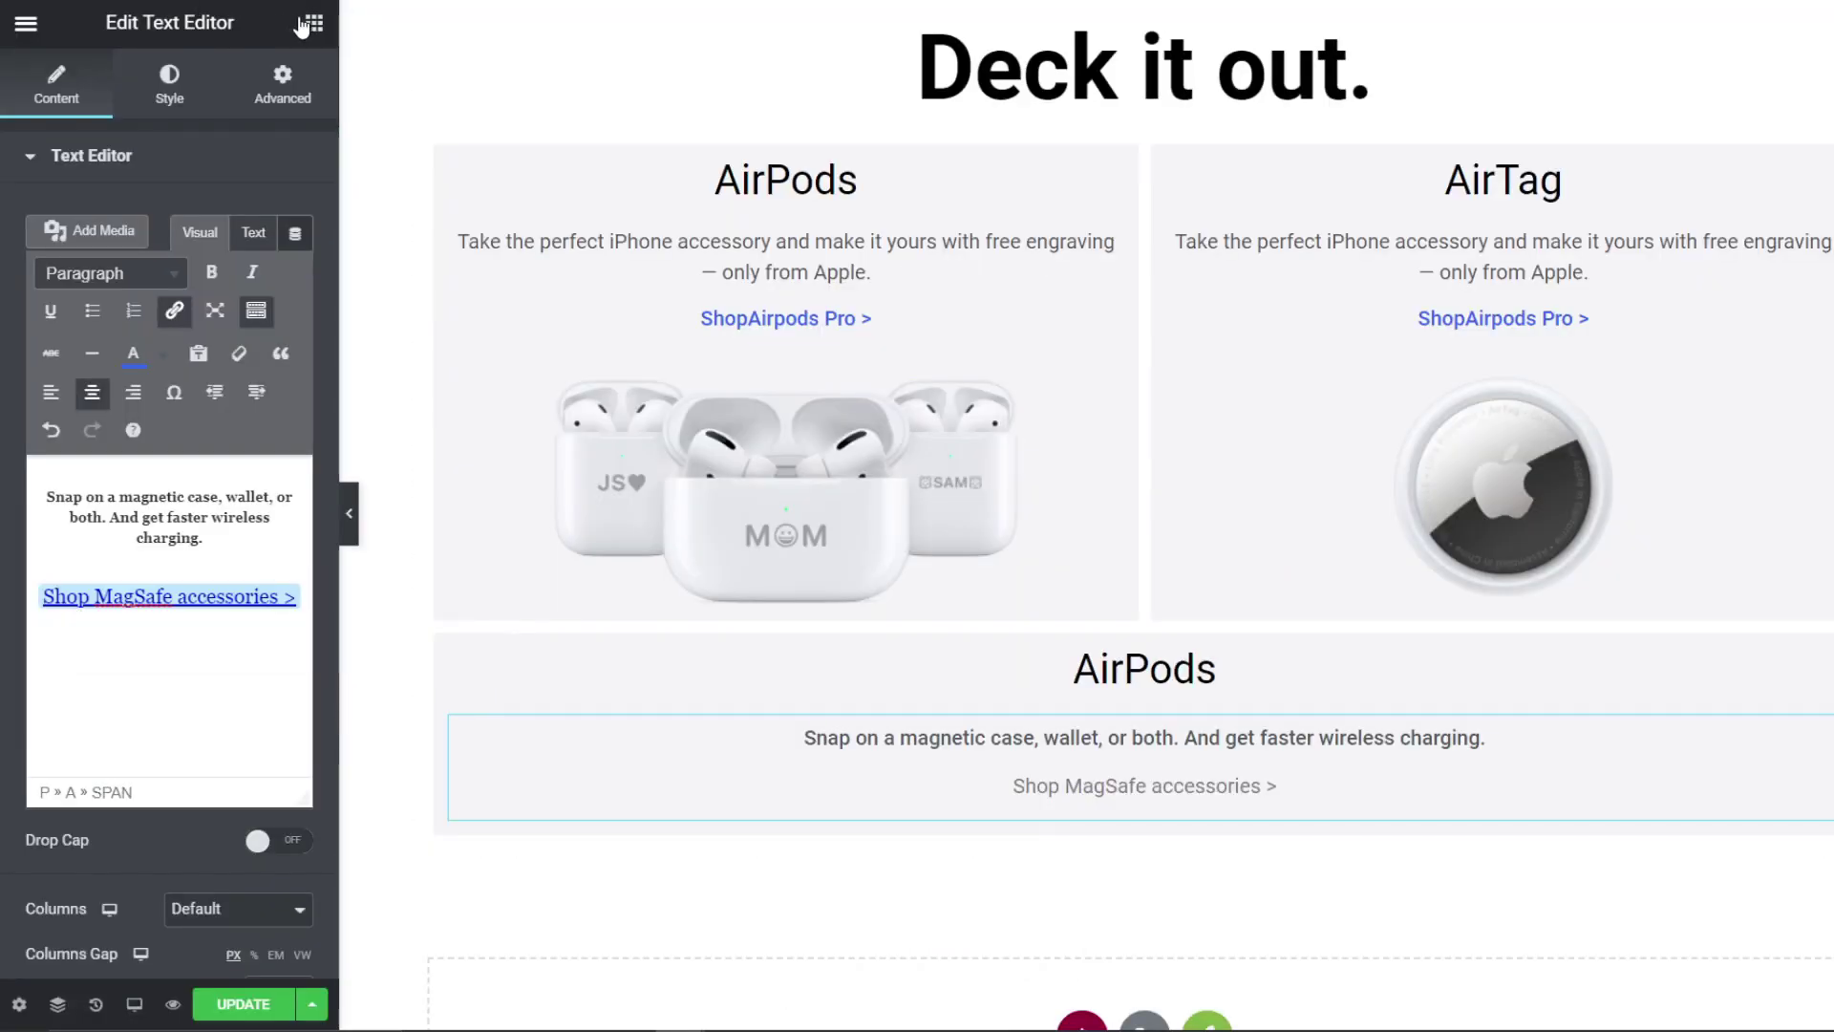
pyautogui.moveTo(89, 369); pyautogui.dragTo(1126, 821)
pyautogui.click(199, 316)
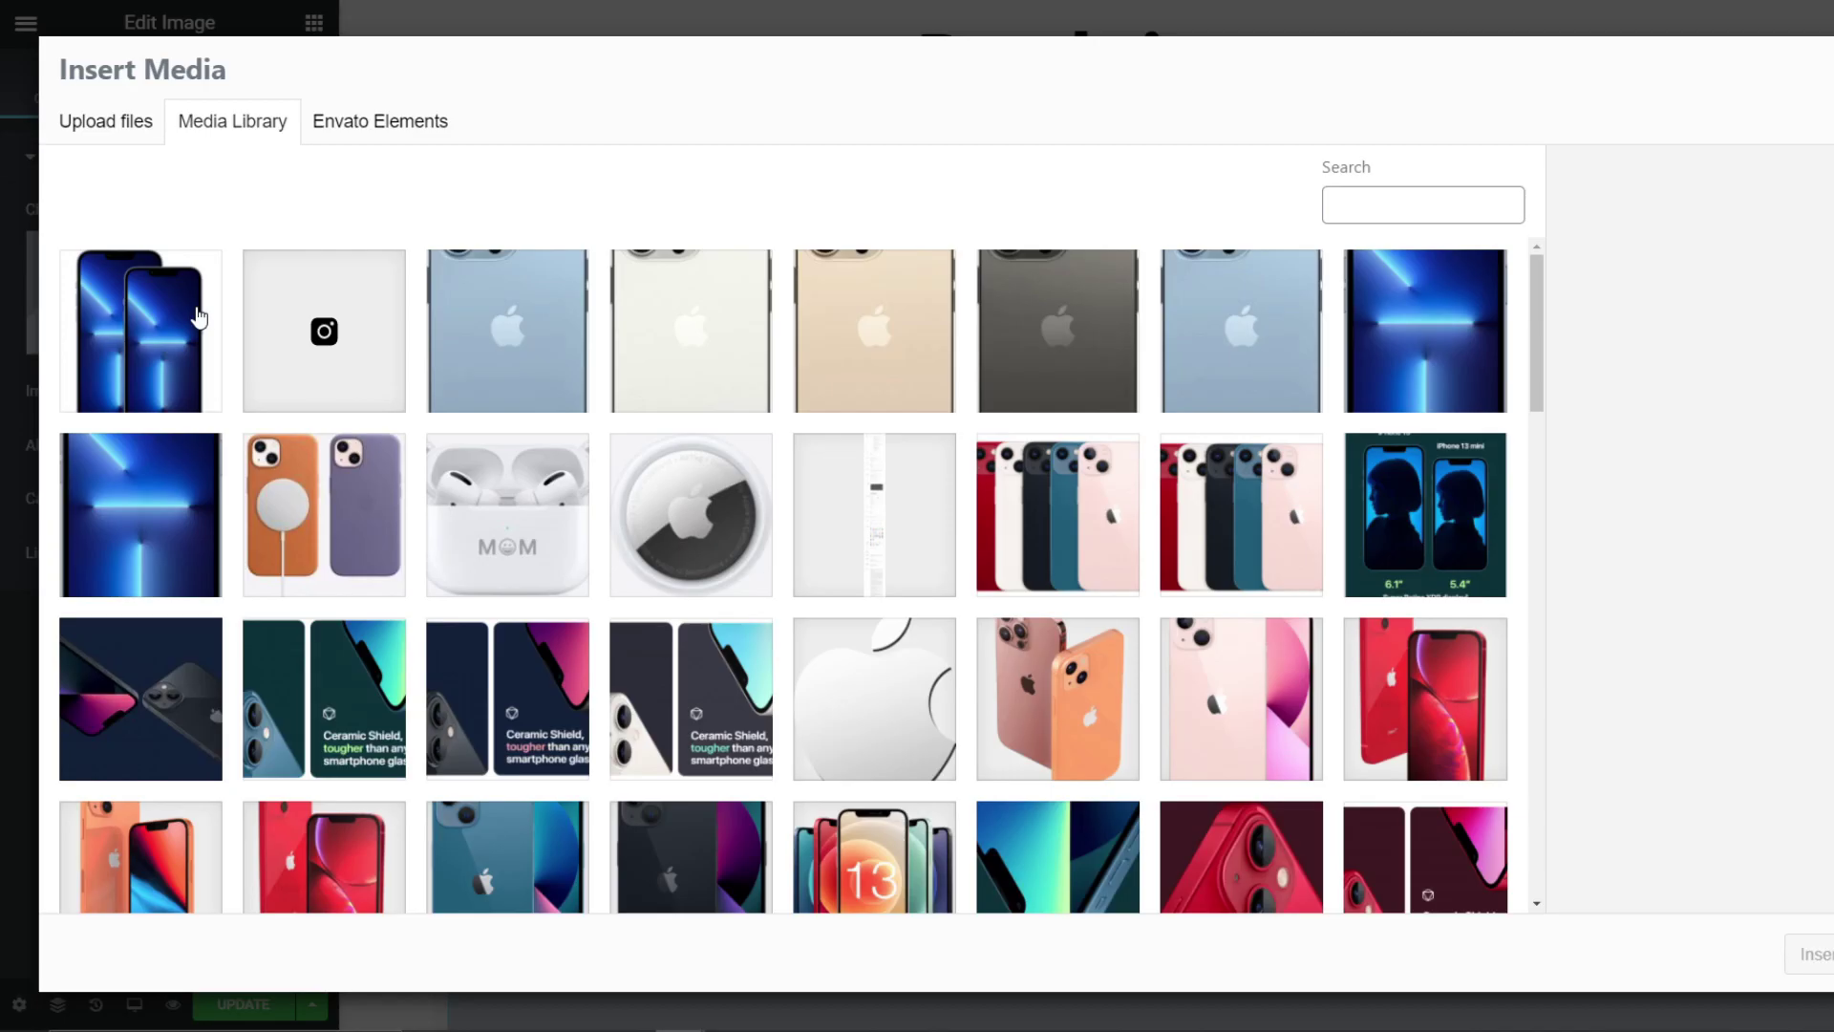
pyautogui.scroll(-2, 686, 655)
pyautogui.scroll(-4, 1149, 589)
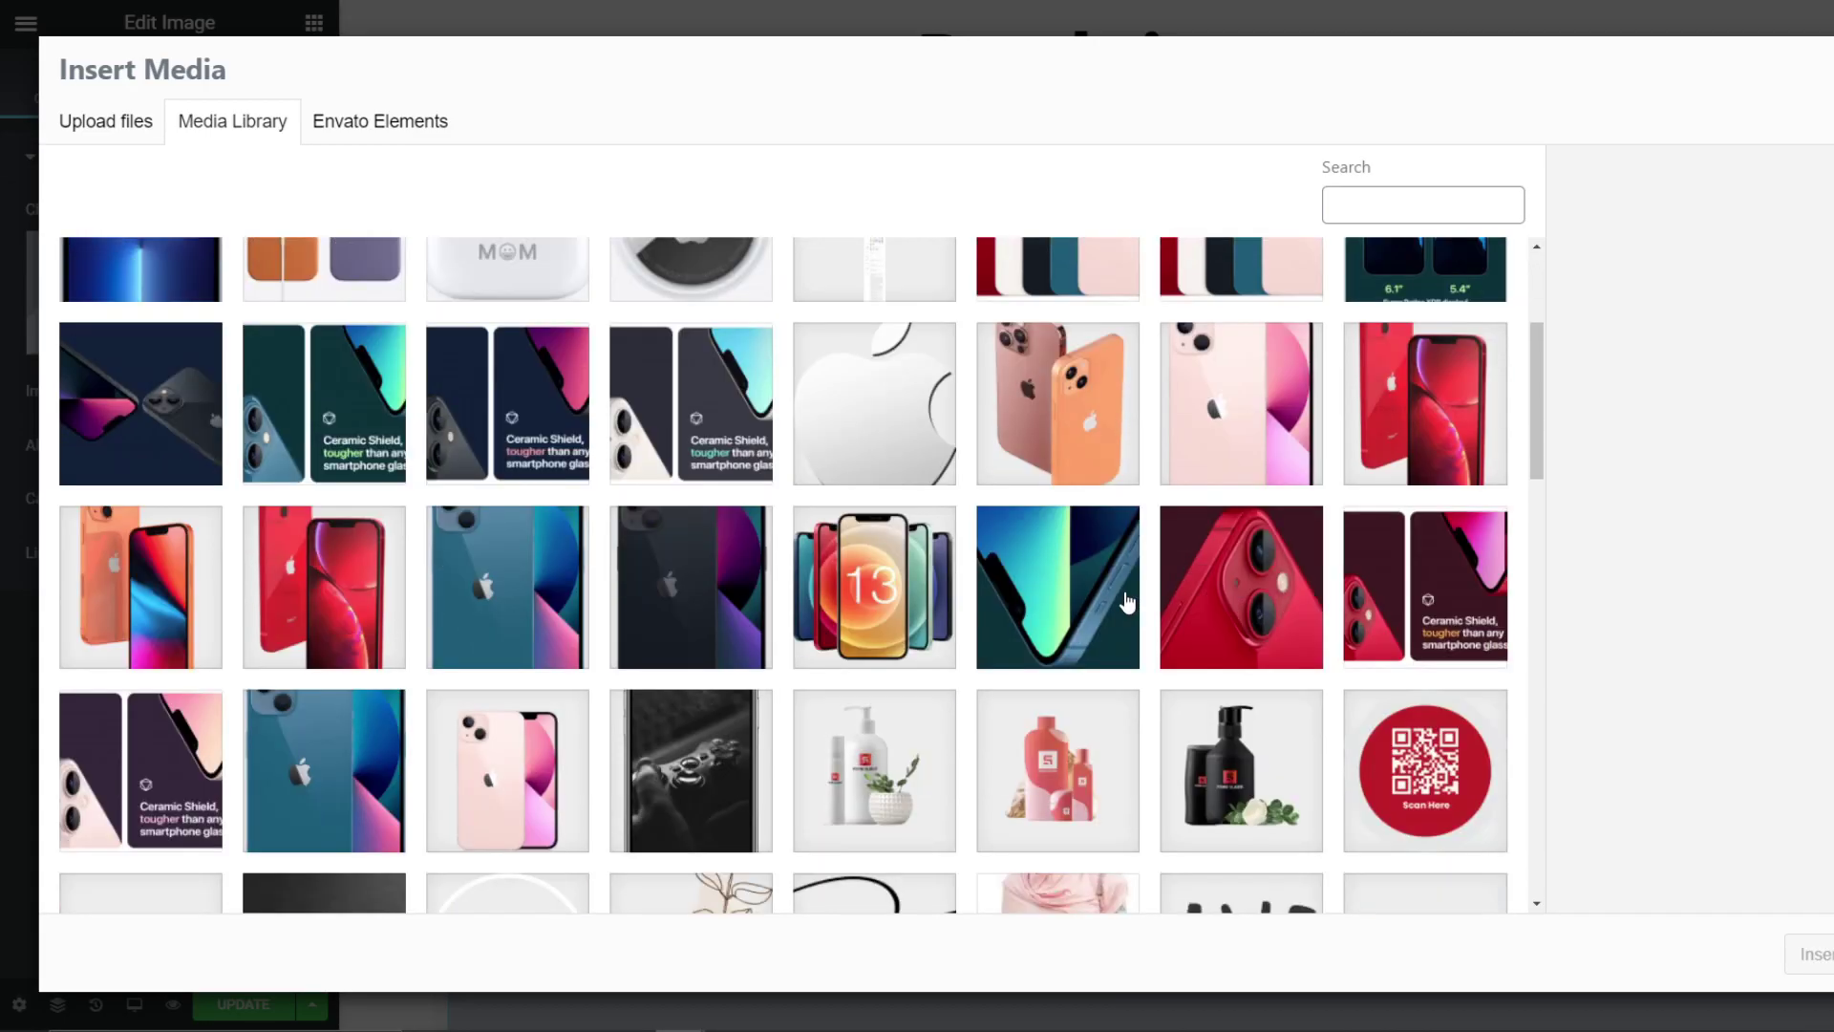
pyautogui.scroll(6, 667, 573)
pyautogui.click(355, 497)
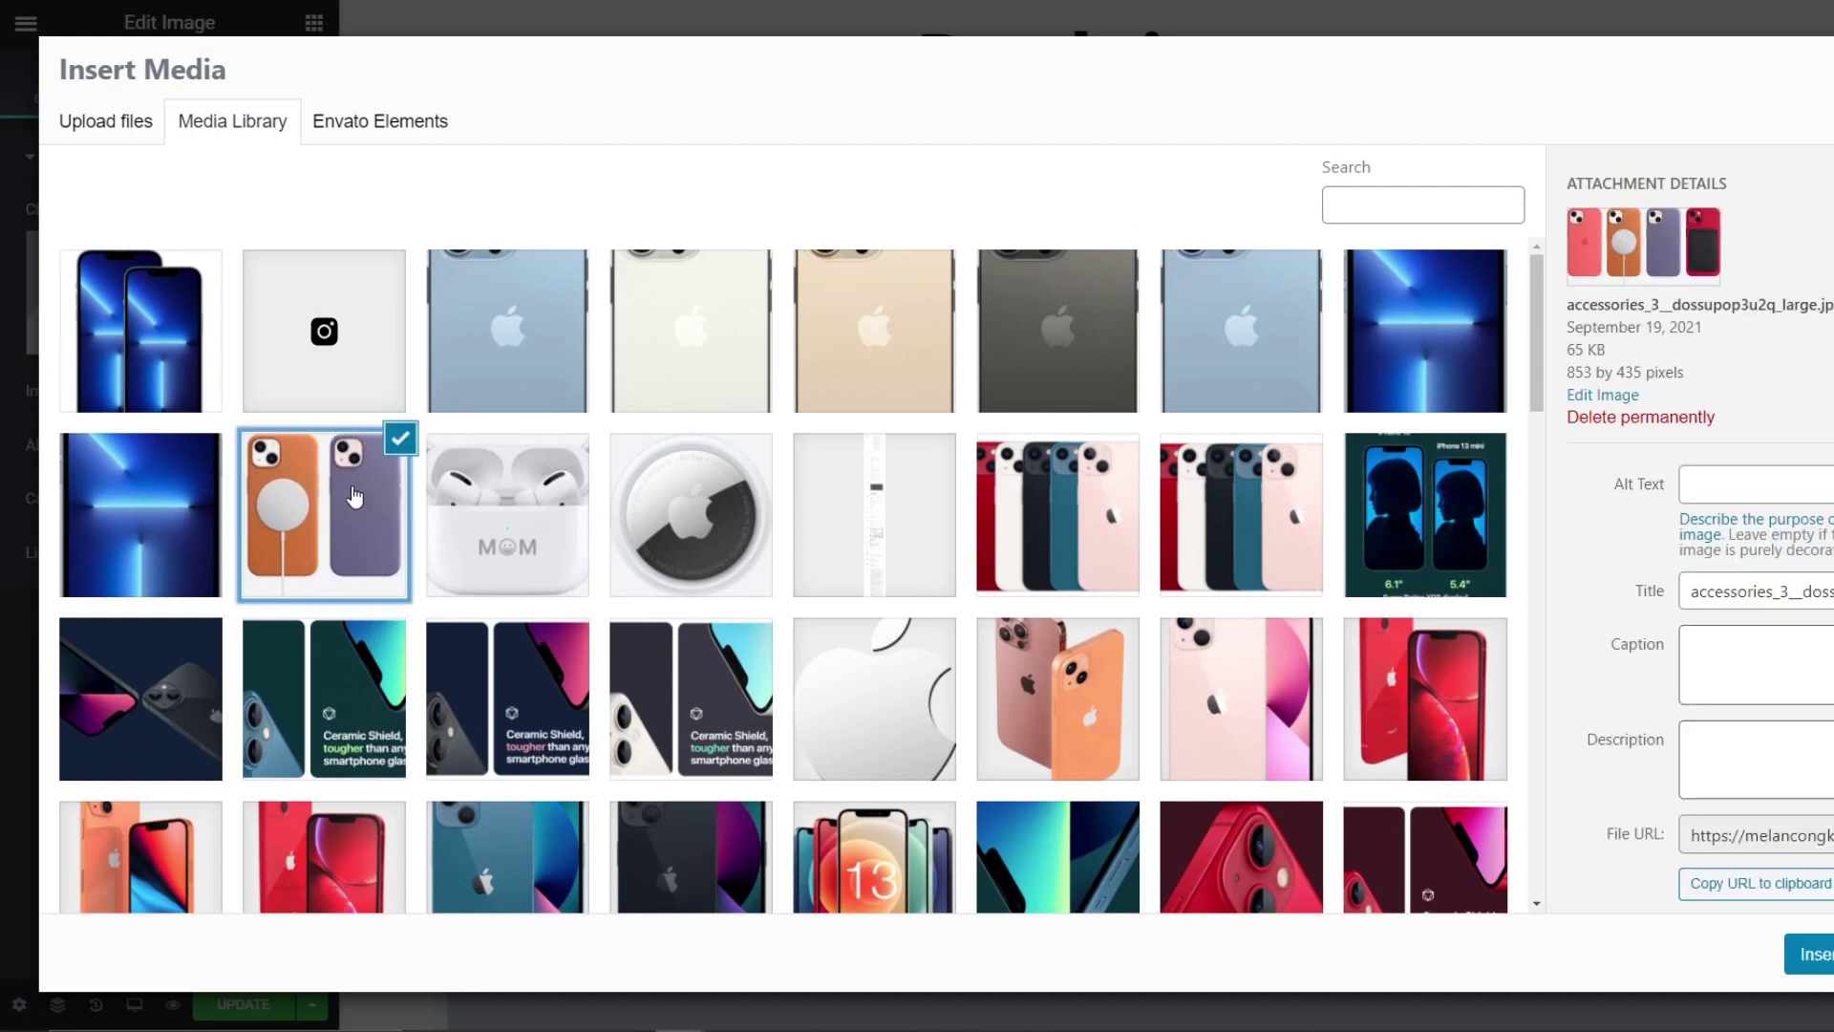
pyautogui.click(1808, 953)
pyautogui.scroll(-5, 1174, 688)
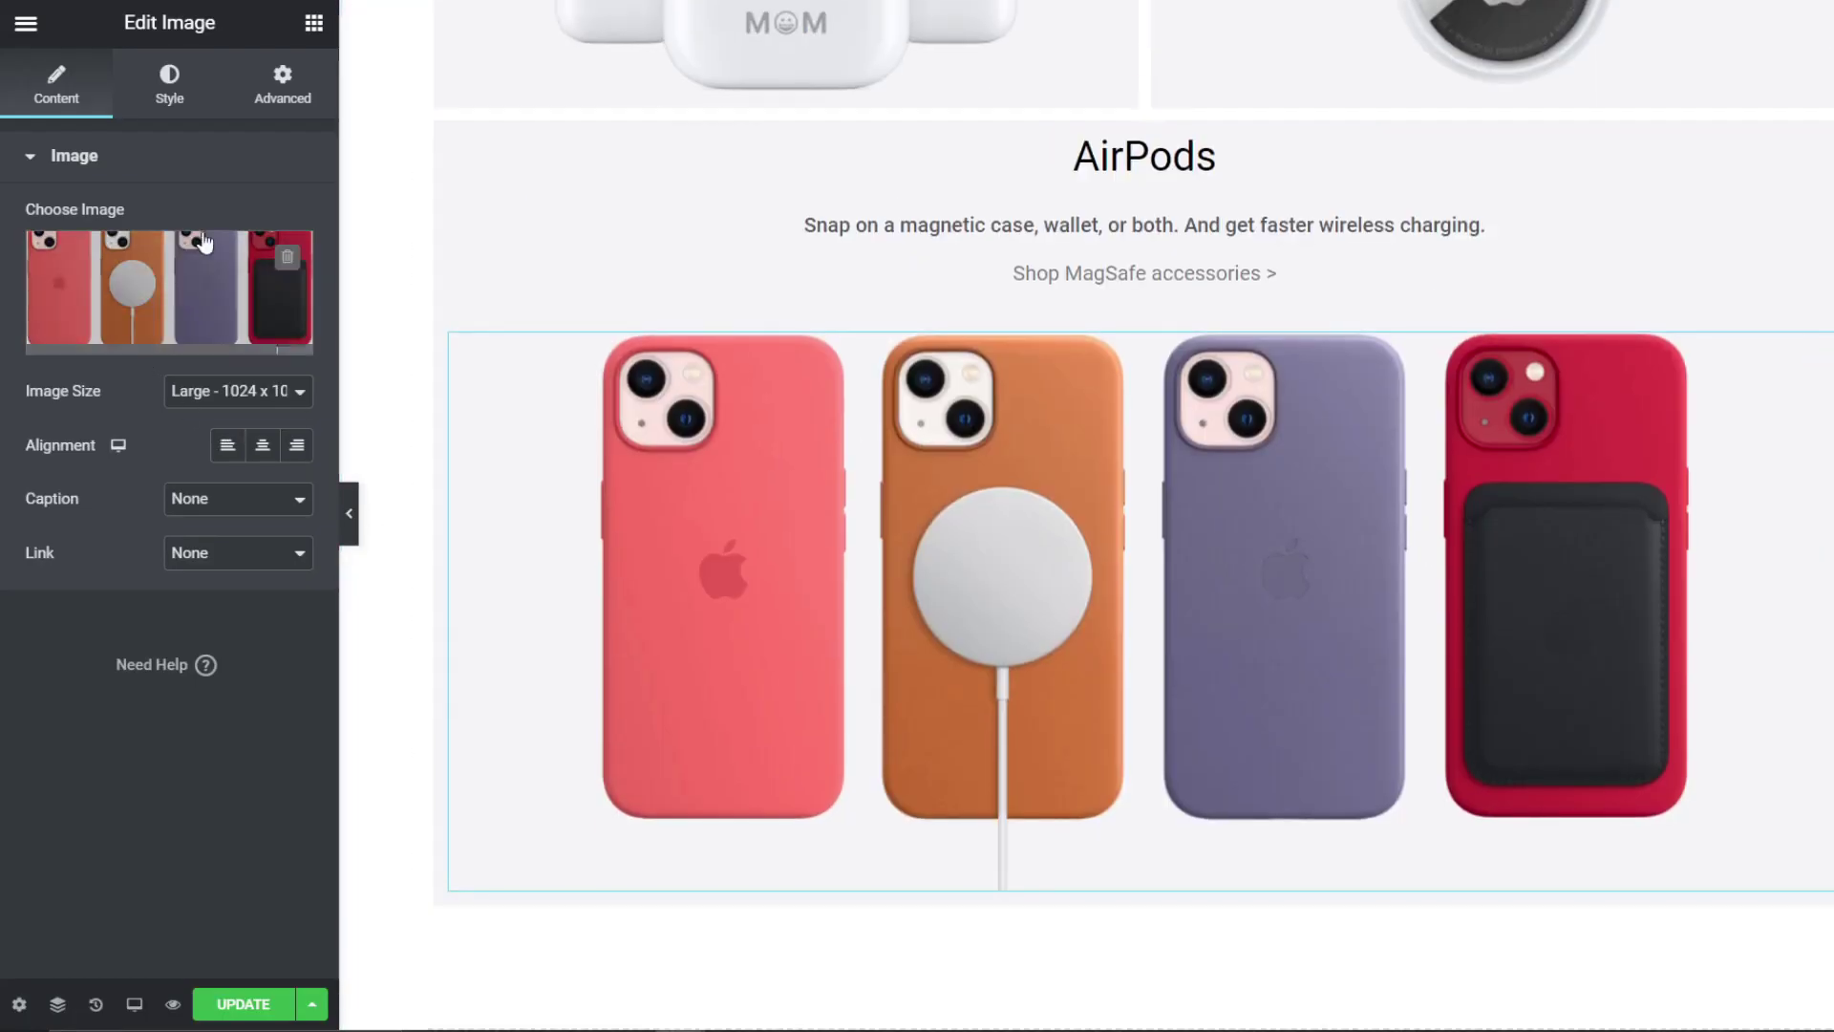
# Step: Set a 10 px border radius on all corners of the upper AirPods column
pyautogui.scroll(7, 978, 548)
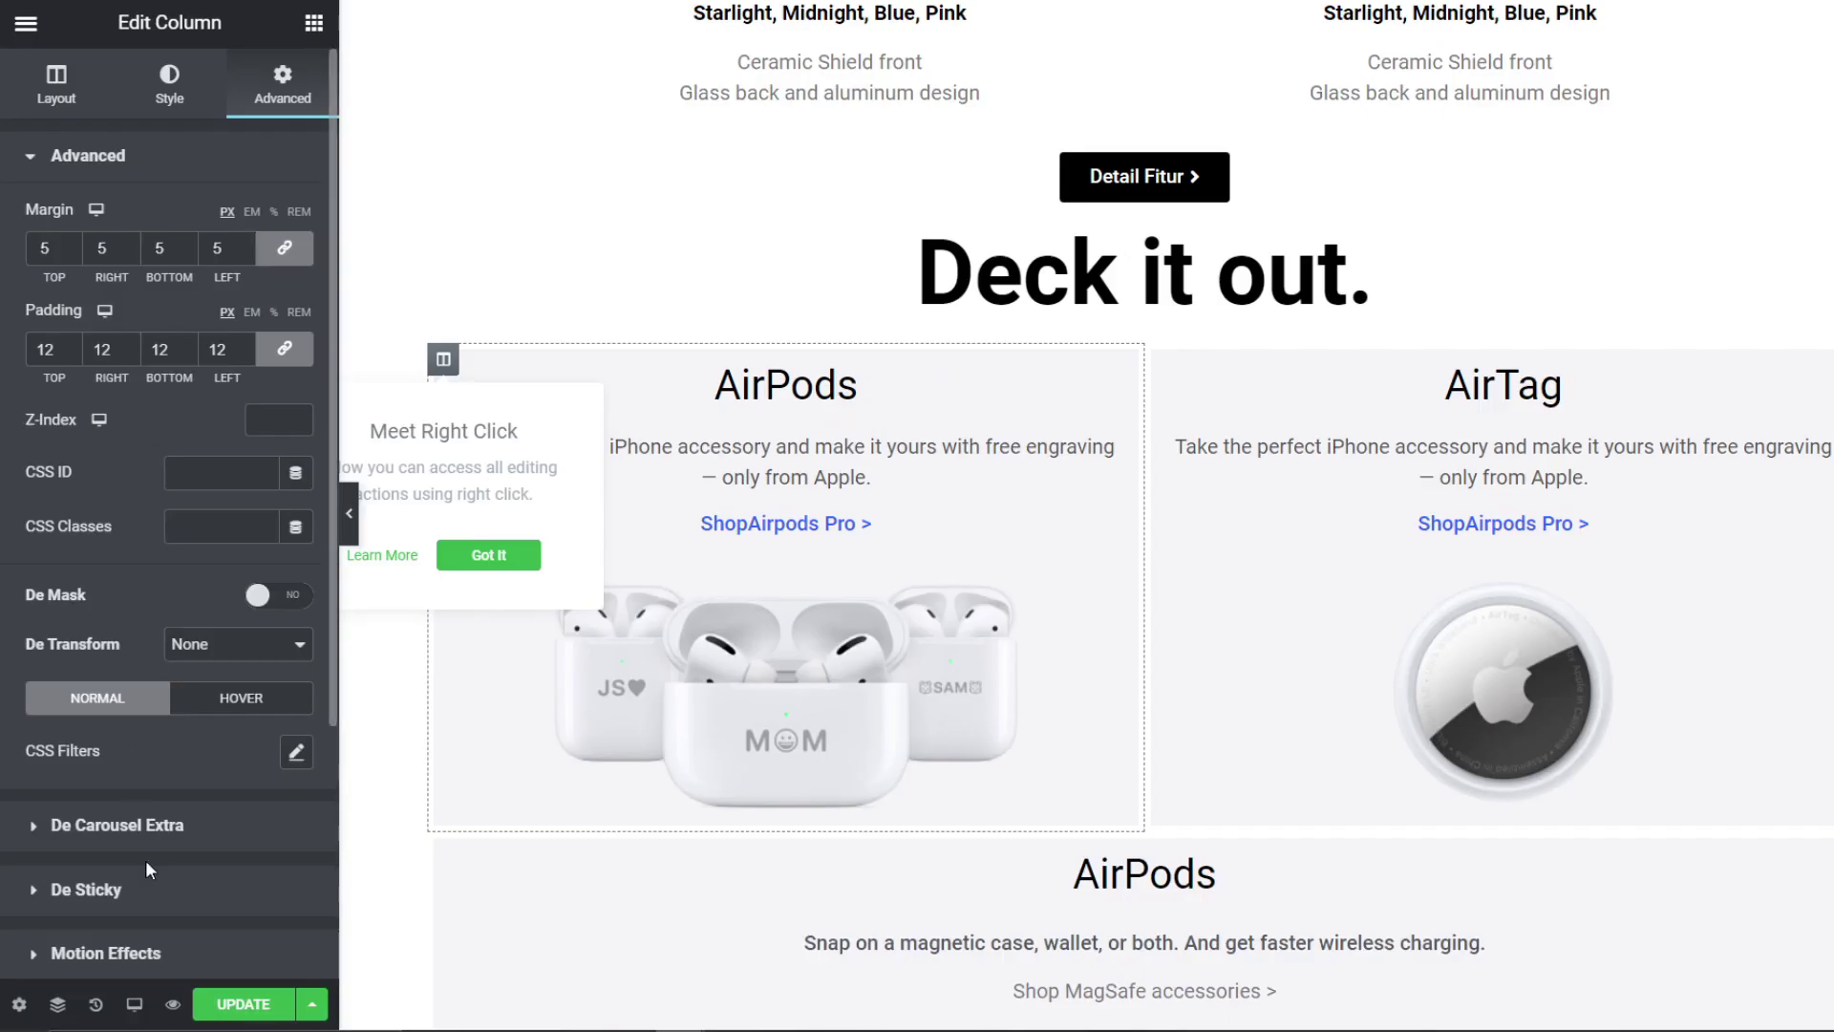
pyautogui.scroll(-4, 148, 878)
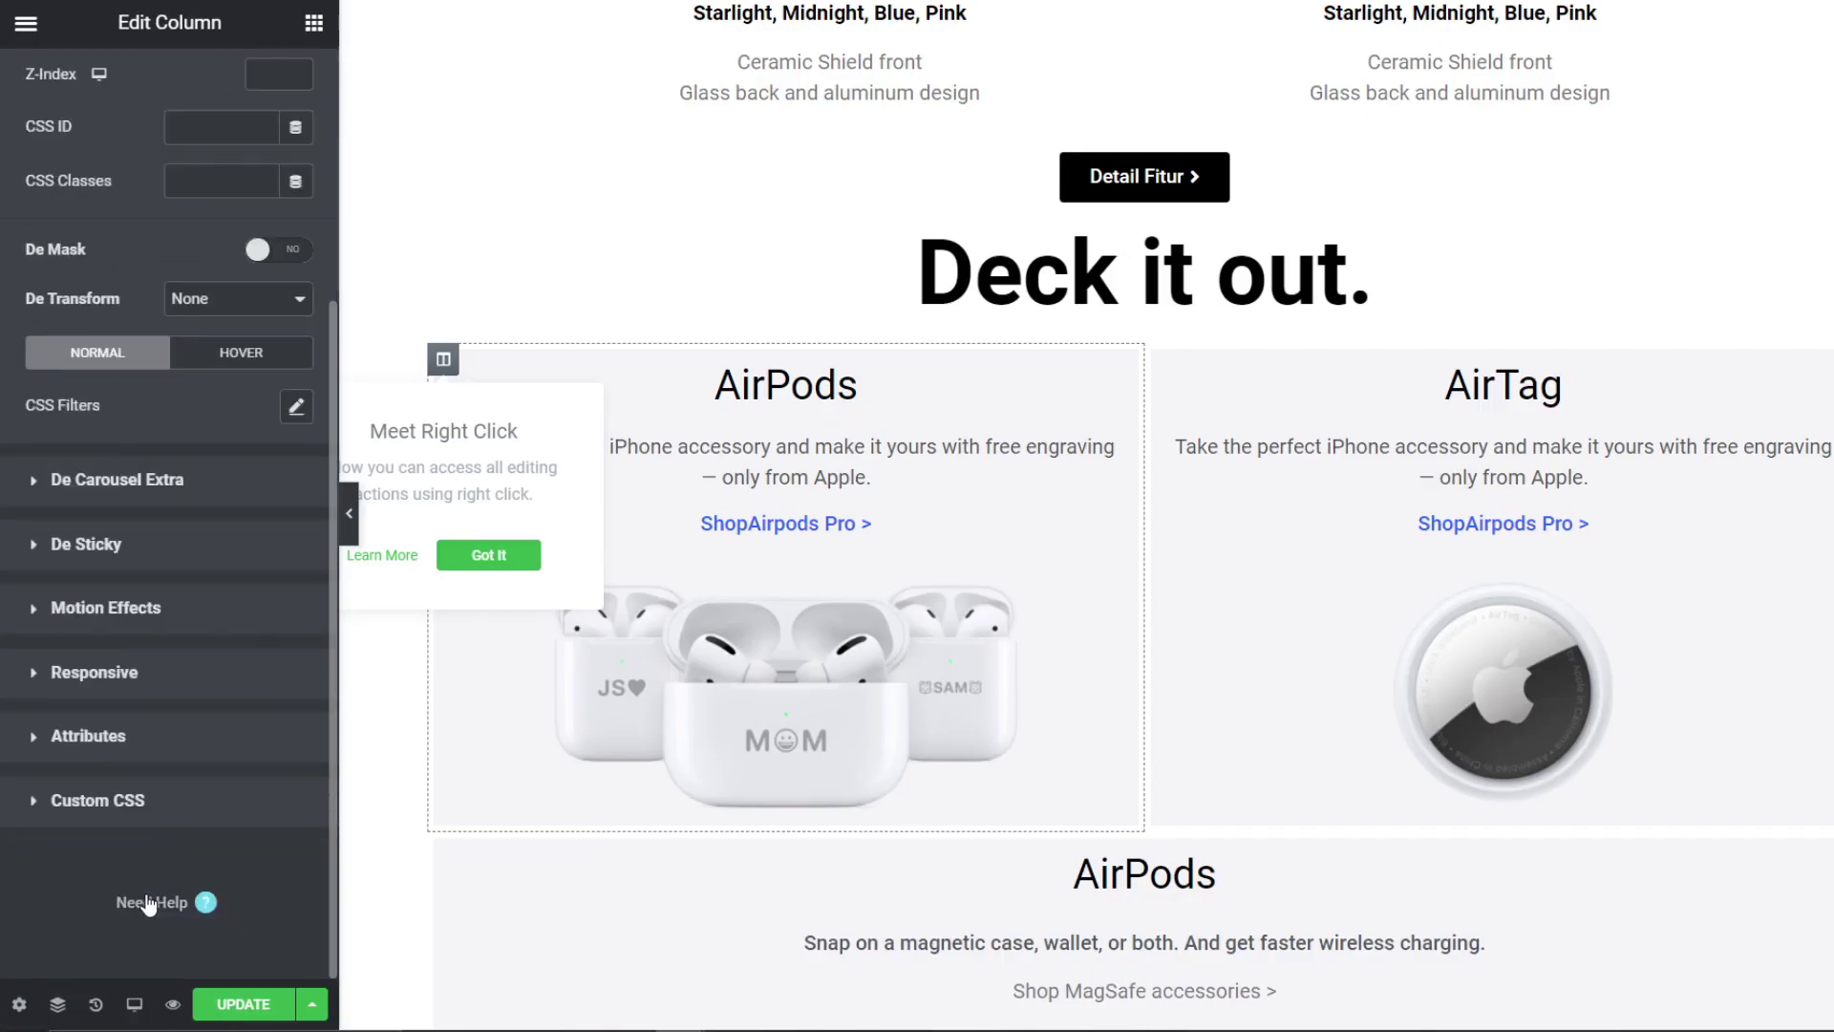
pyautogui.scroll(4, 152, 182)
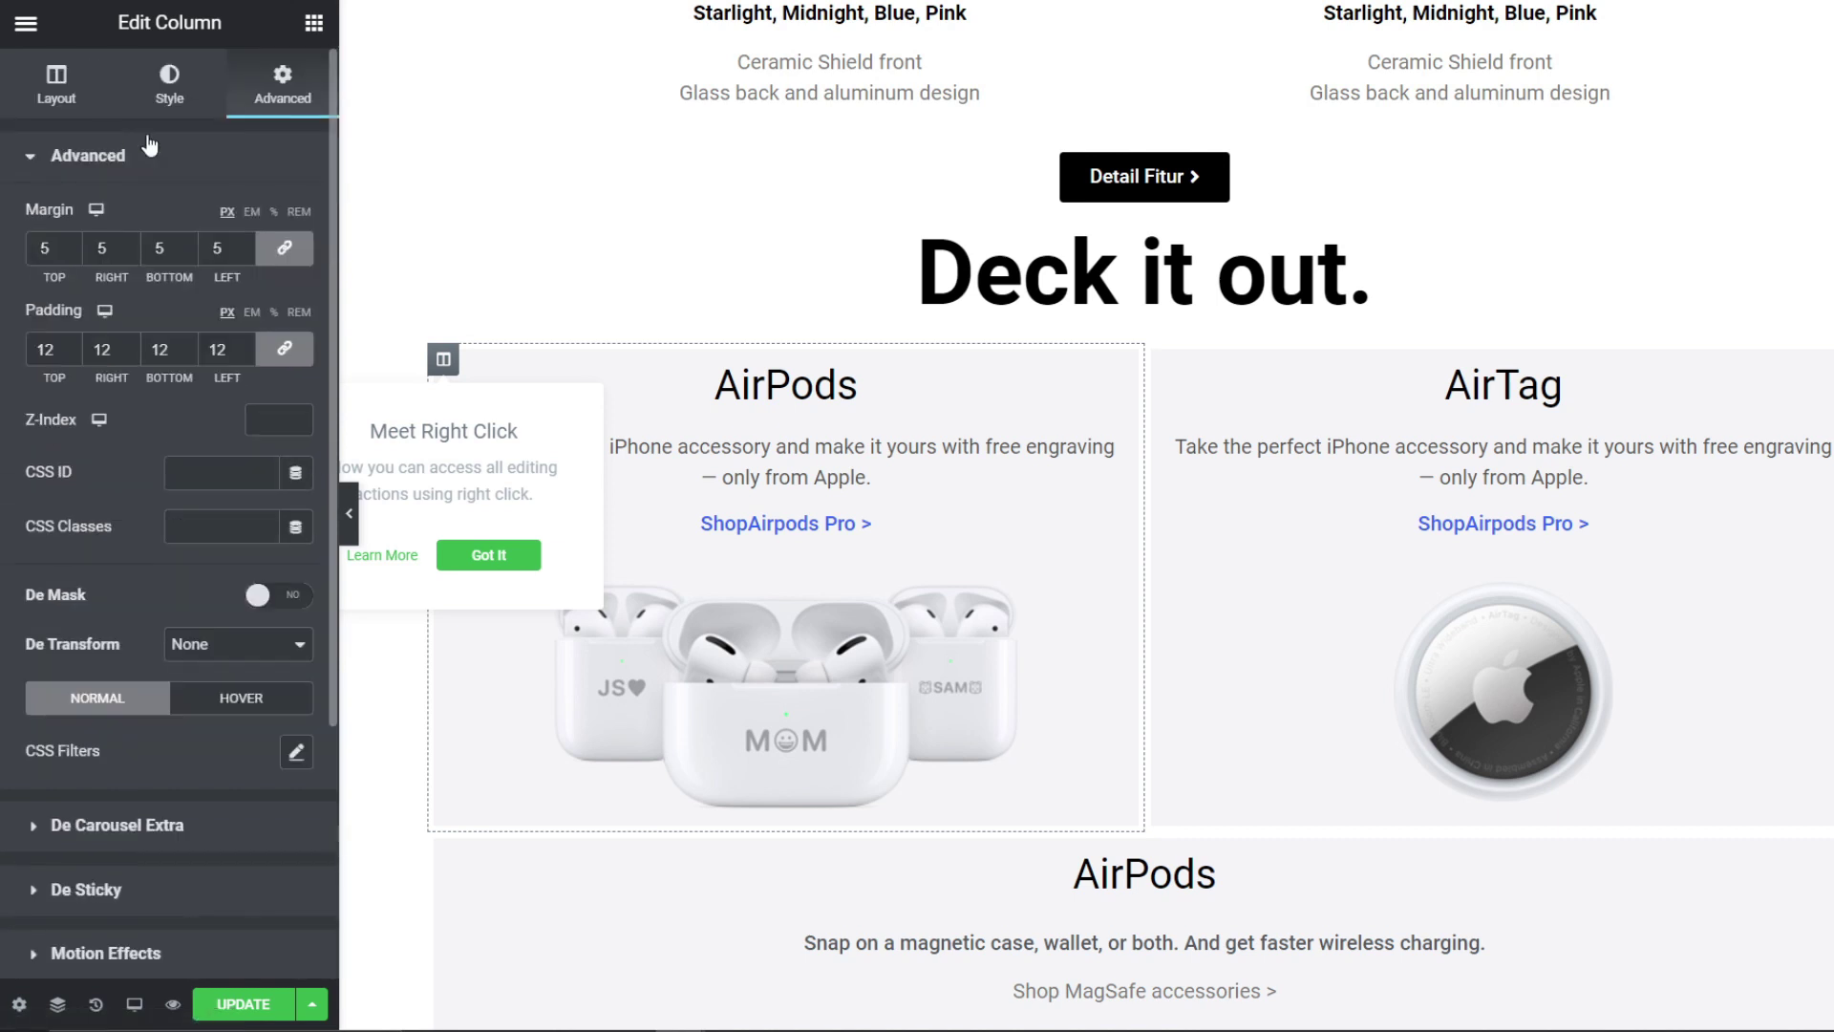
pyautogui.click(178, 93)
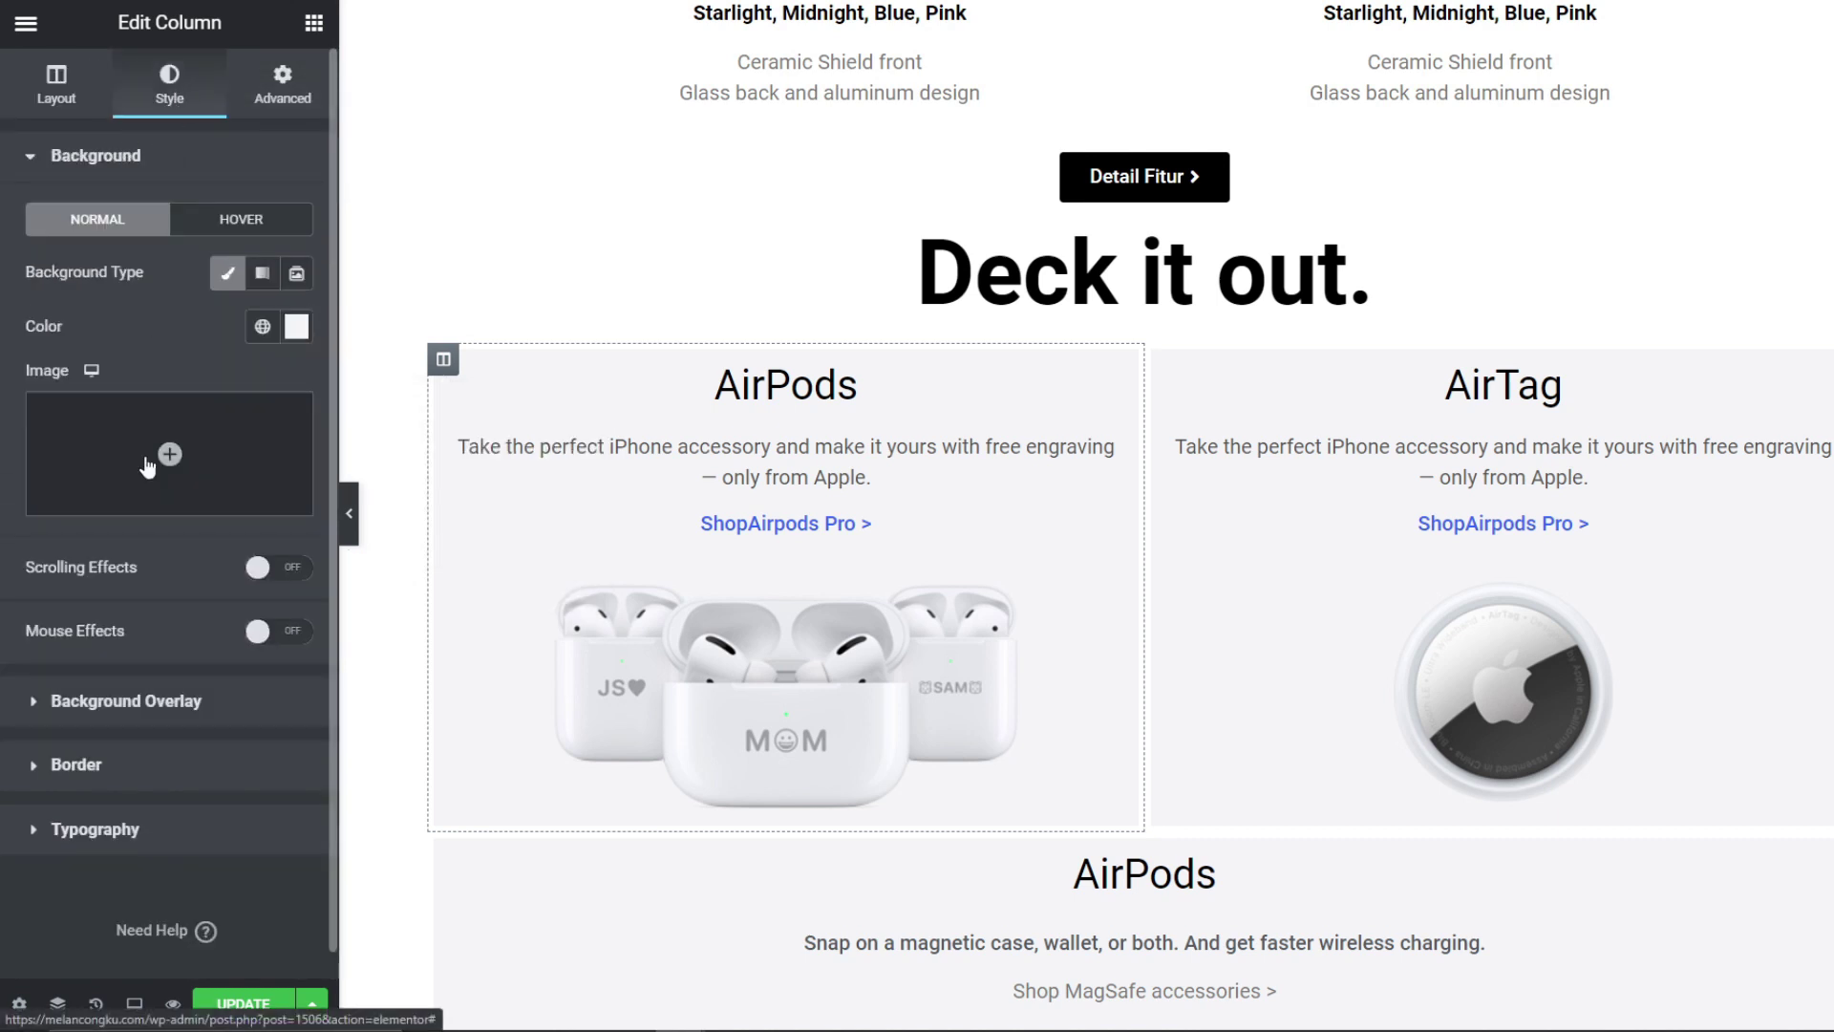
pyautogui.click(184, 761)
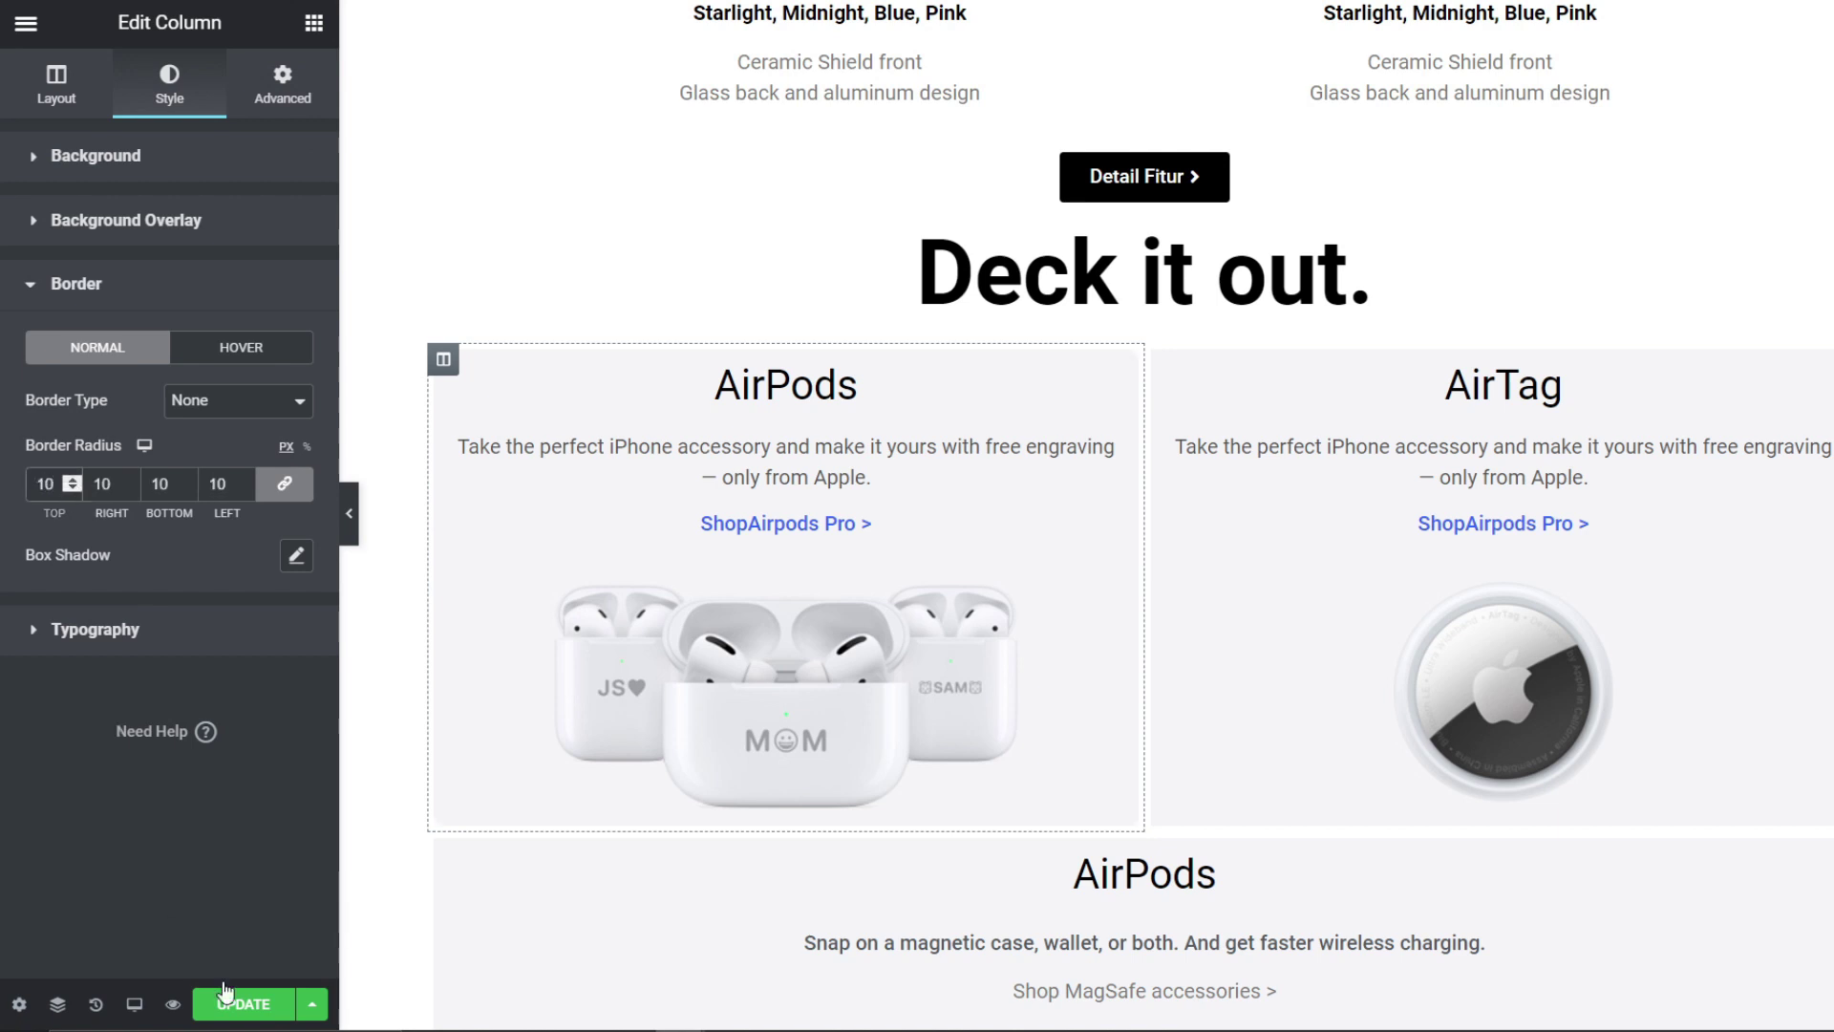
# Step: Round the AirTag column's corners with a linked border radius on all four corners, like the AirPods column
pyautogui.click(1087, 393)
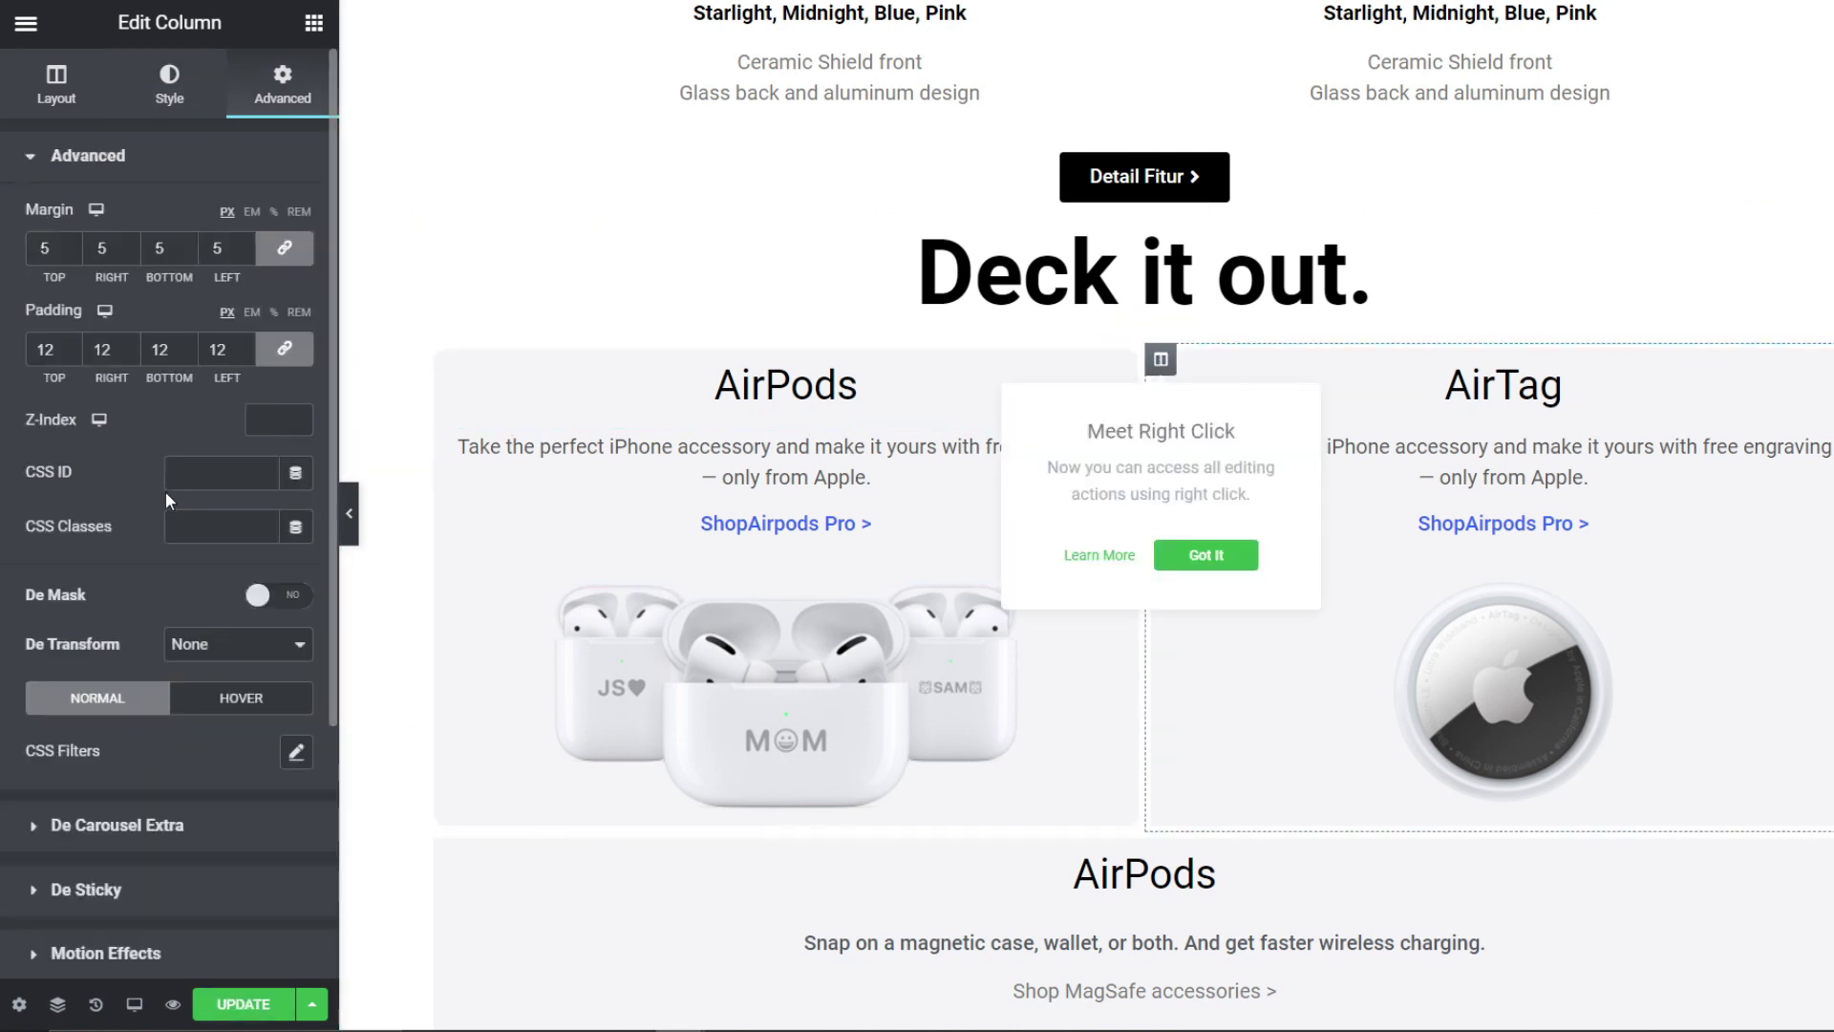
pyautogui.click(145, 103)
pyautogui.click(111, 743)
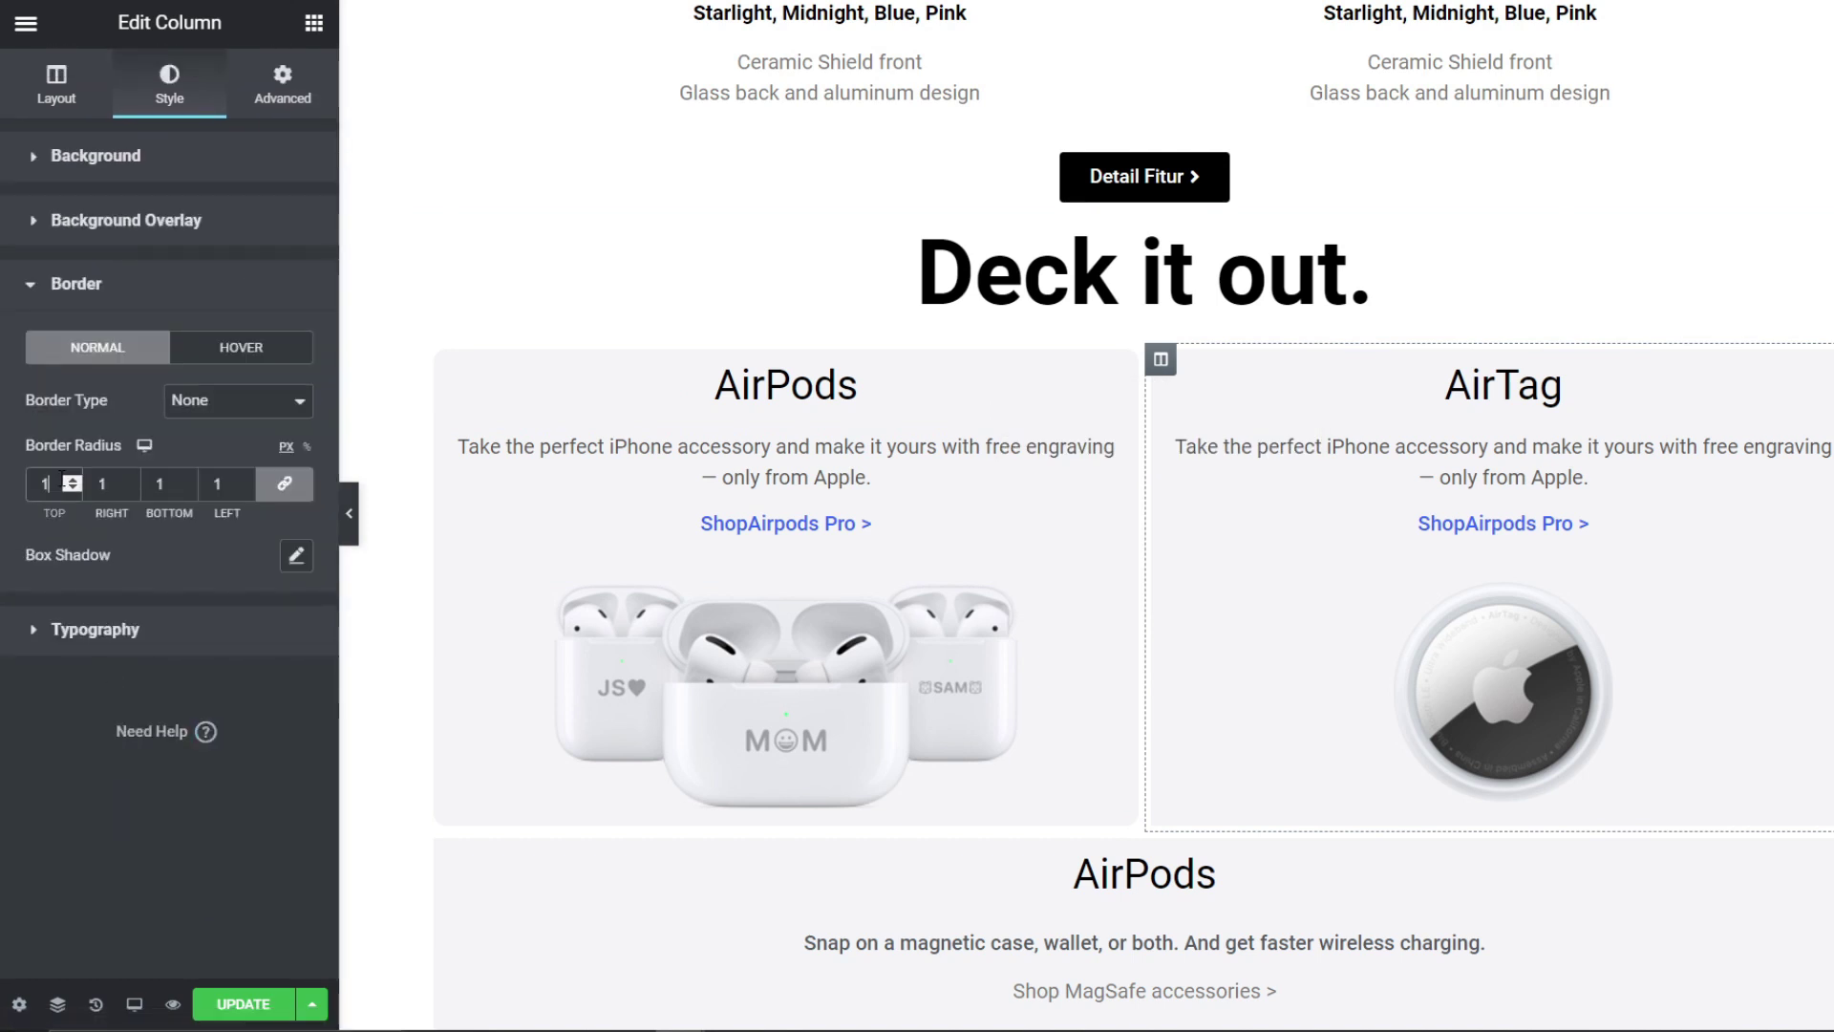
# Step: Set a linked 10 px border radius on all four corners of the full-width MagSafe column
pyautogui.click(440, 850)
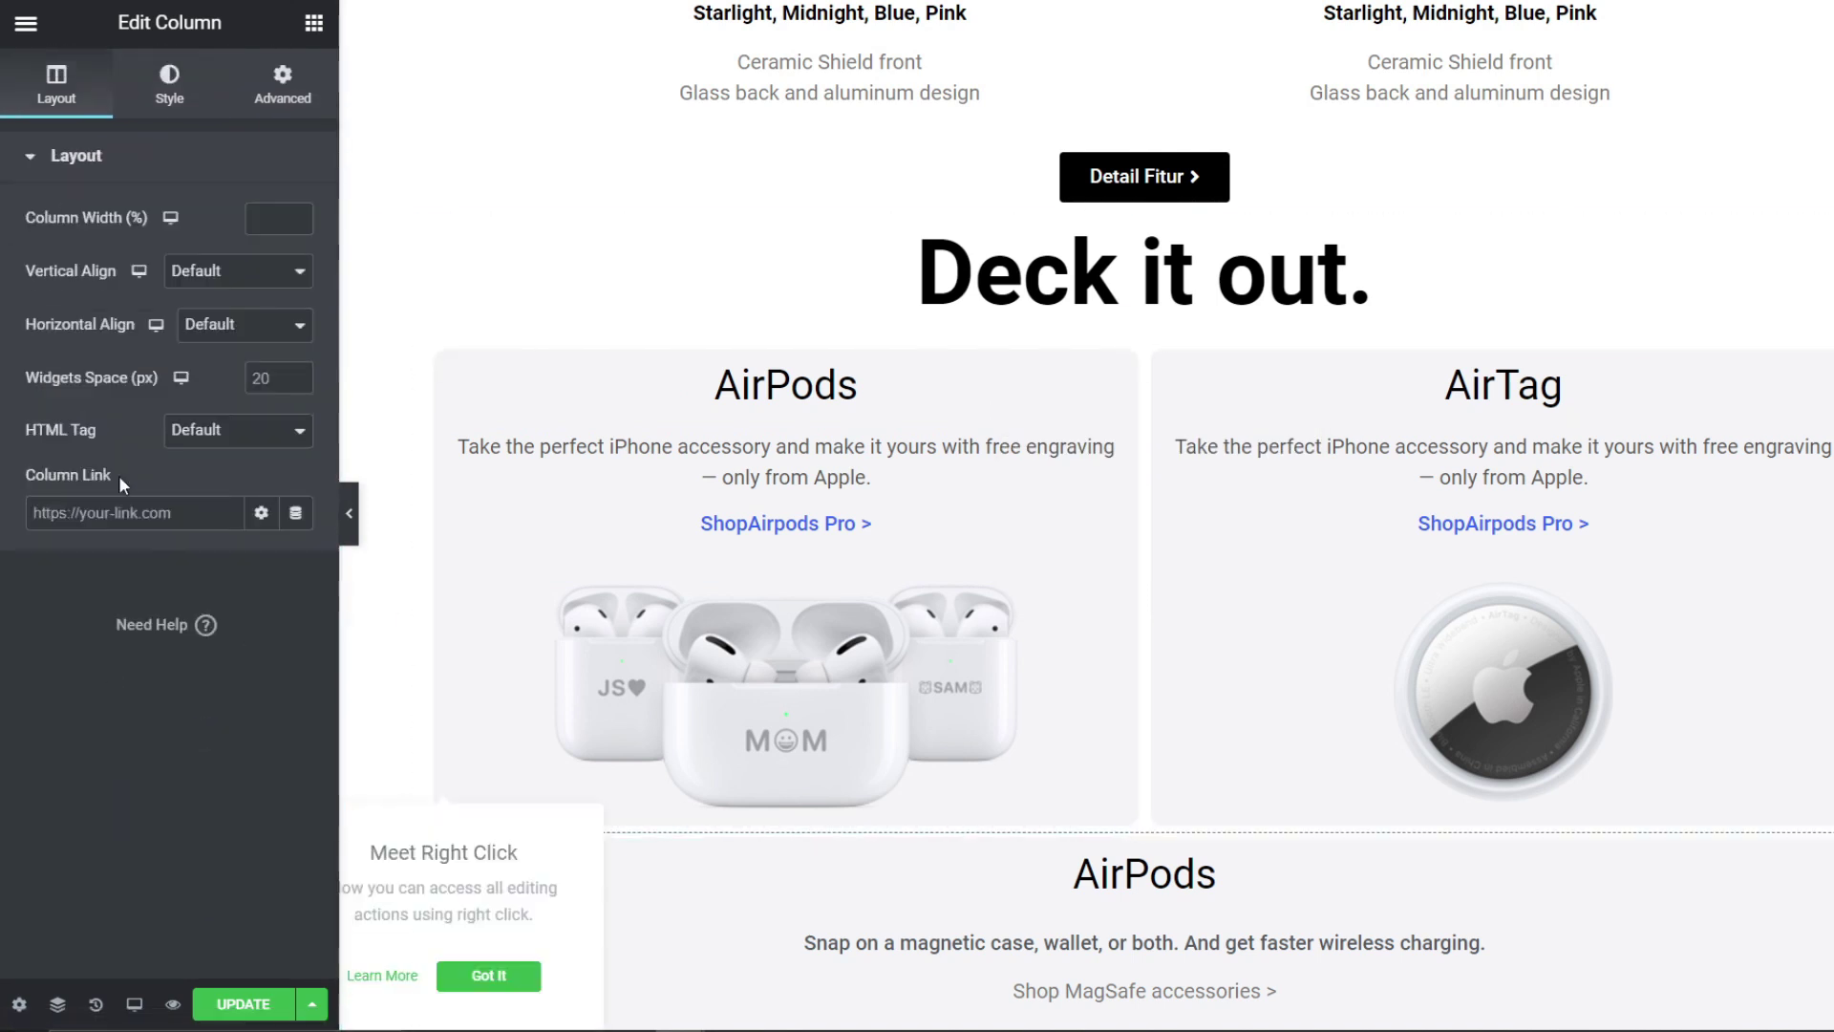
pyautogui.click(166, 107)
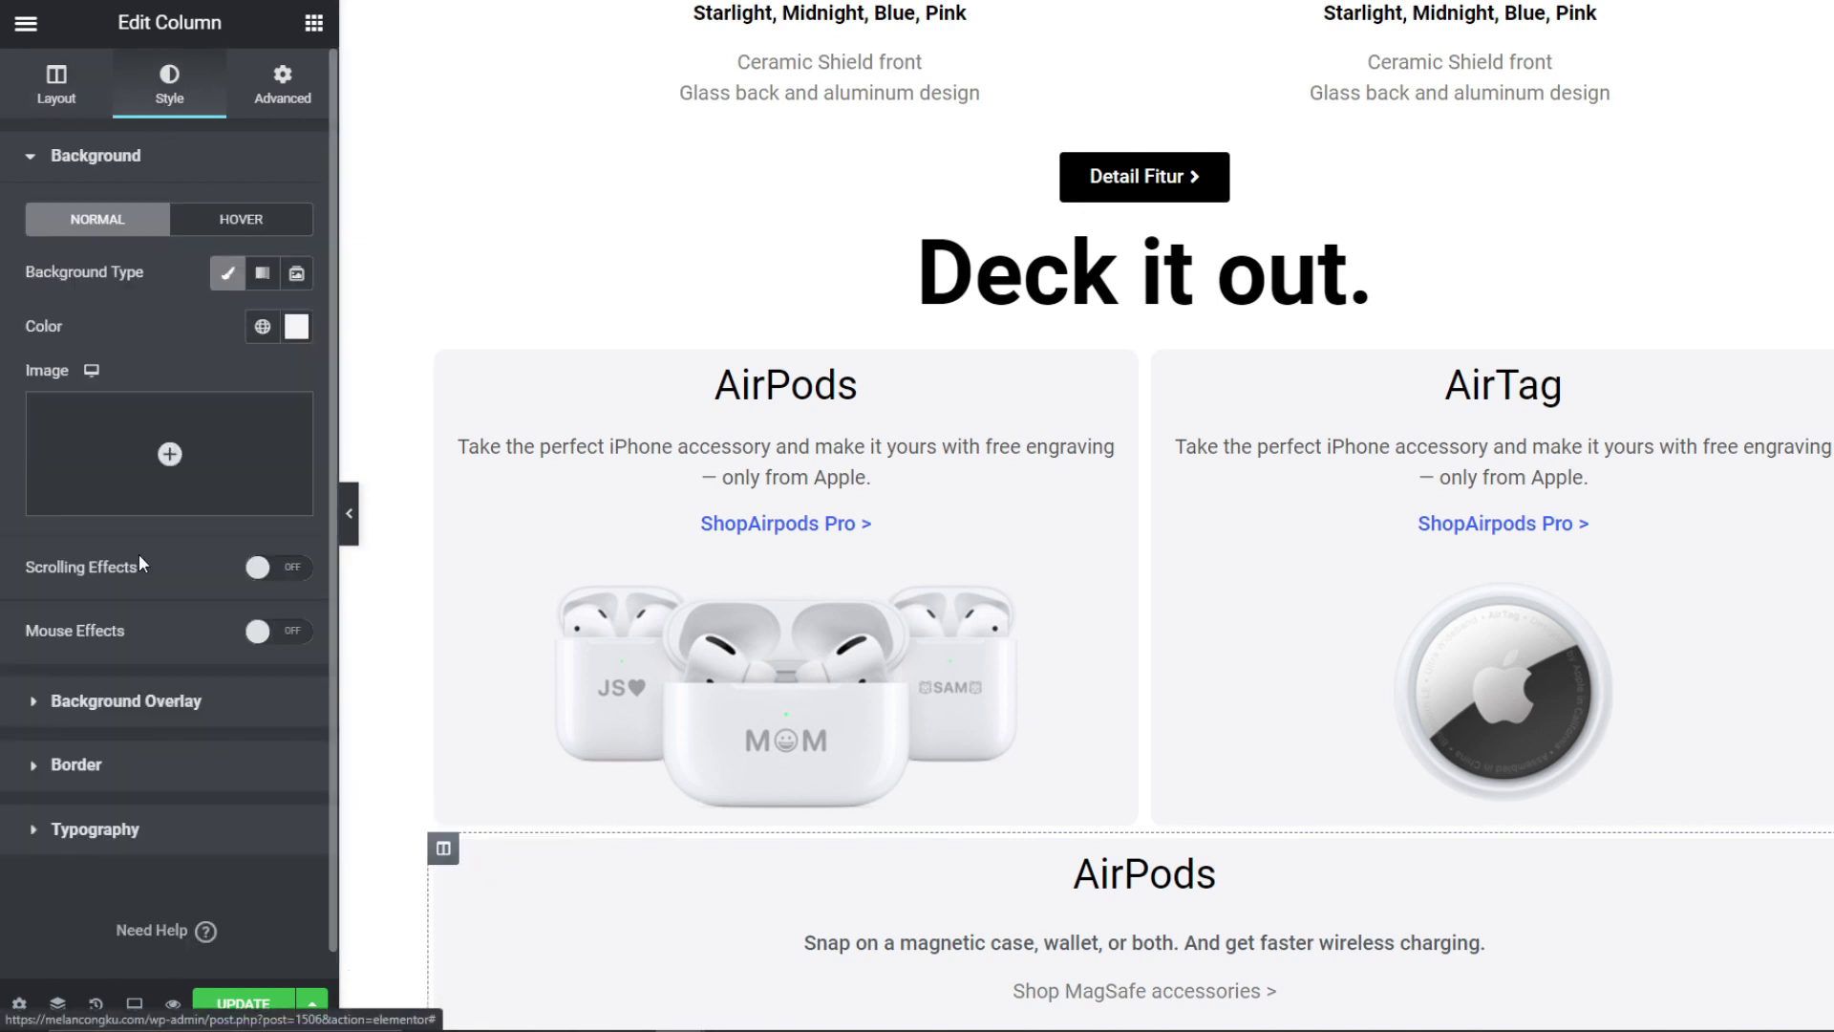
pyautogui.click(141, 769)
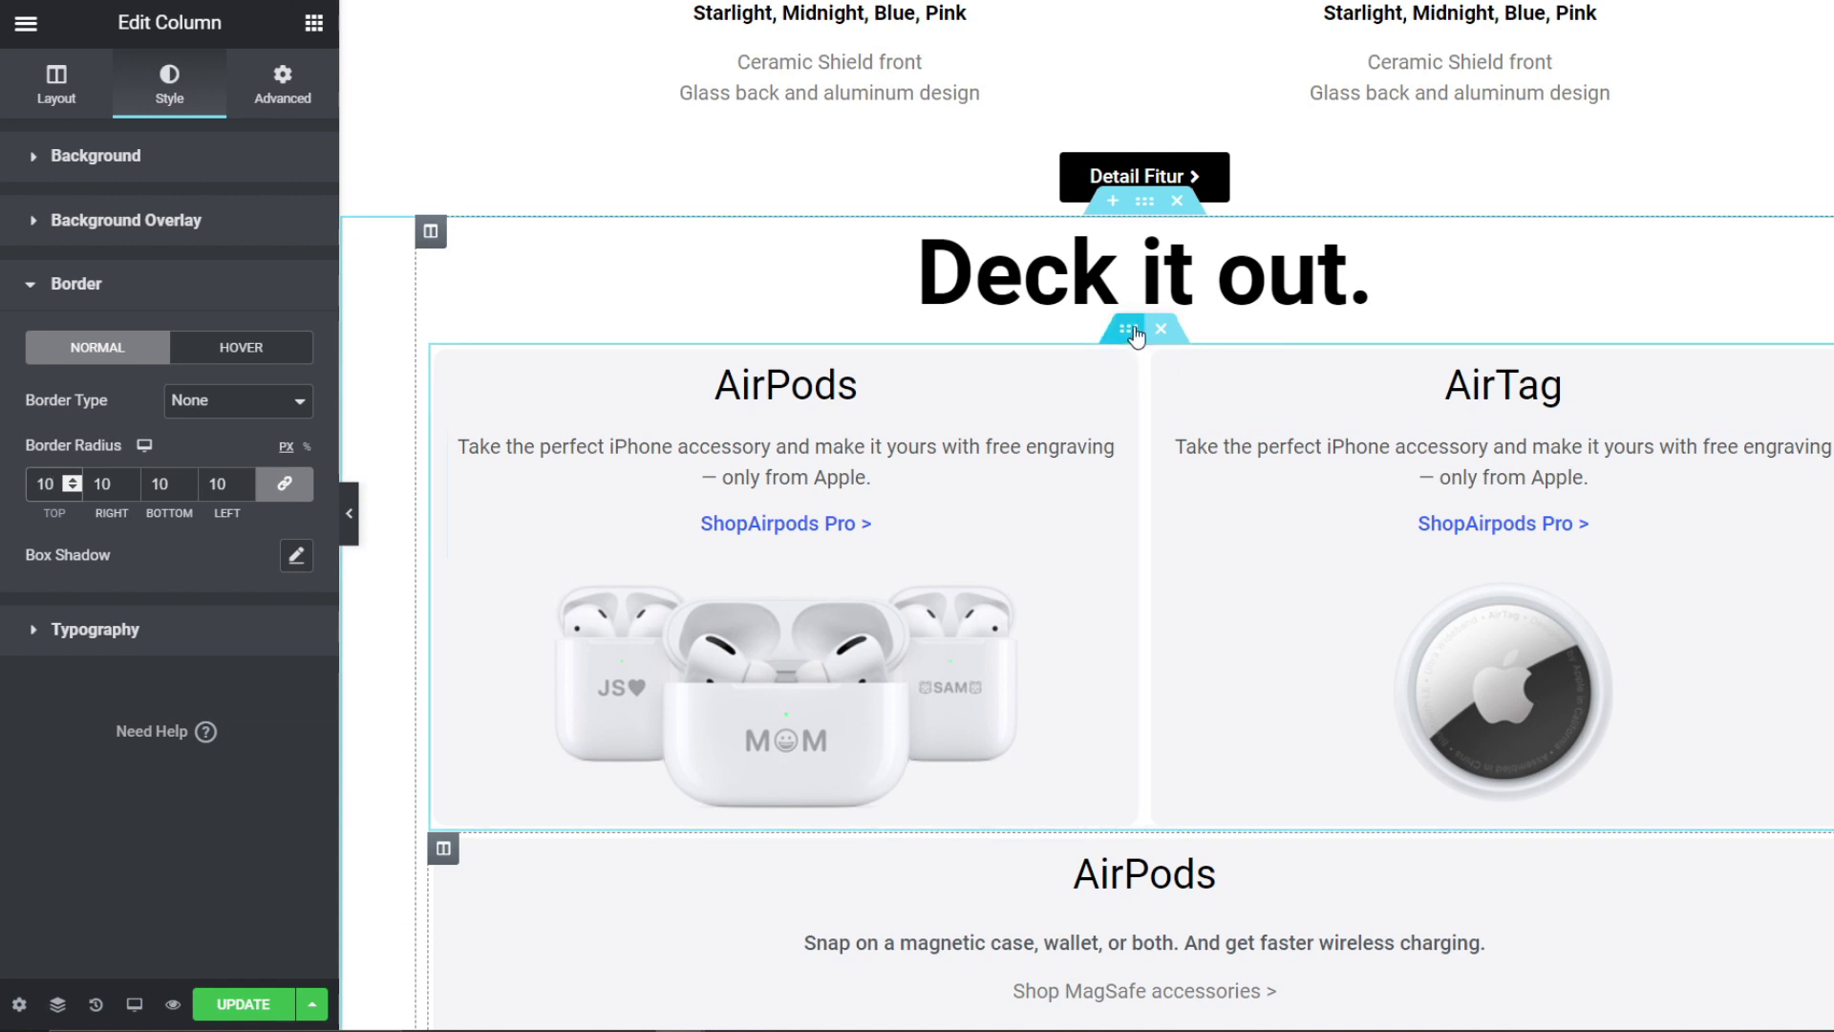
# Step: Set the boxed content width of the "Deck it out." section to 860
pyautogui.moveTo(1127, 332); pyautogui.dragTo(1148, 209)
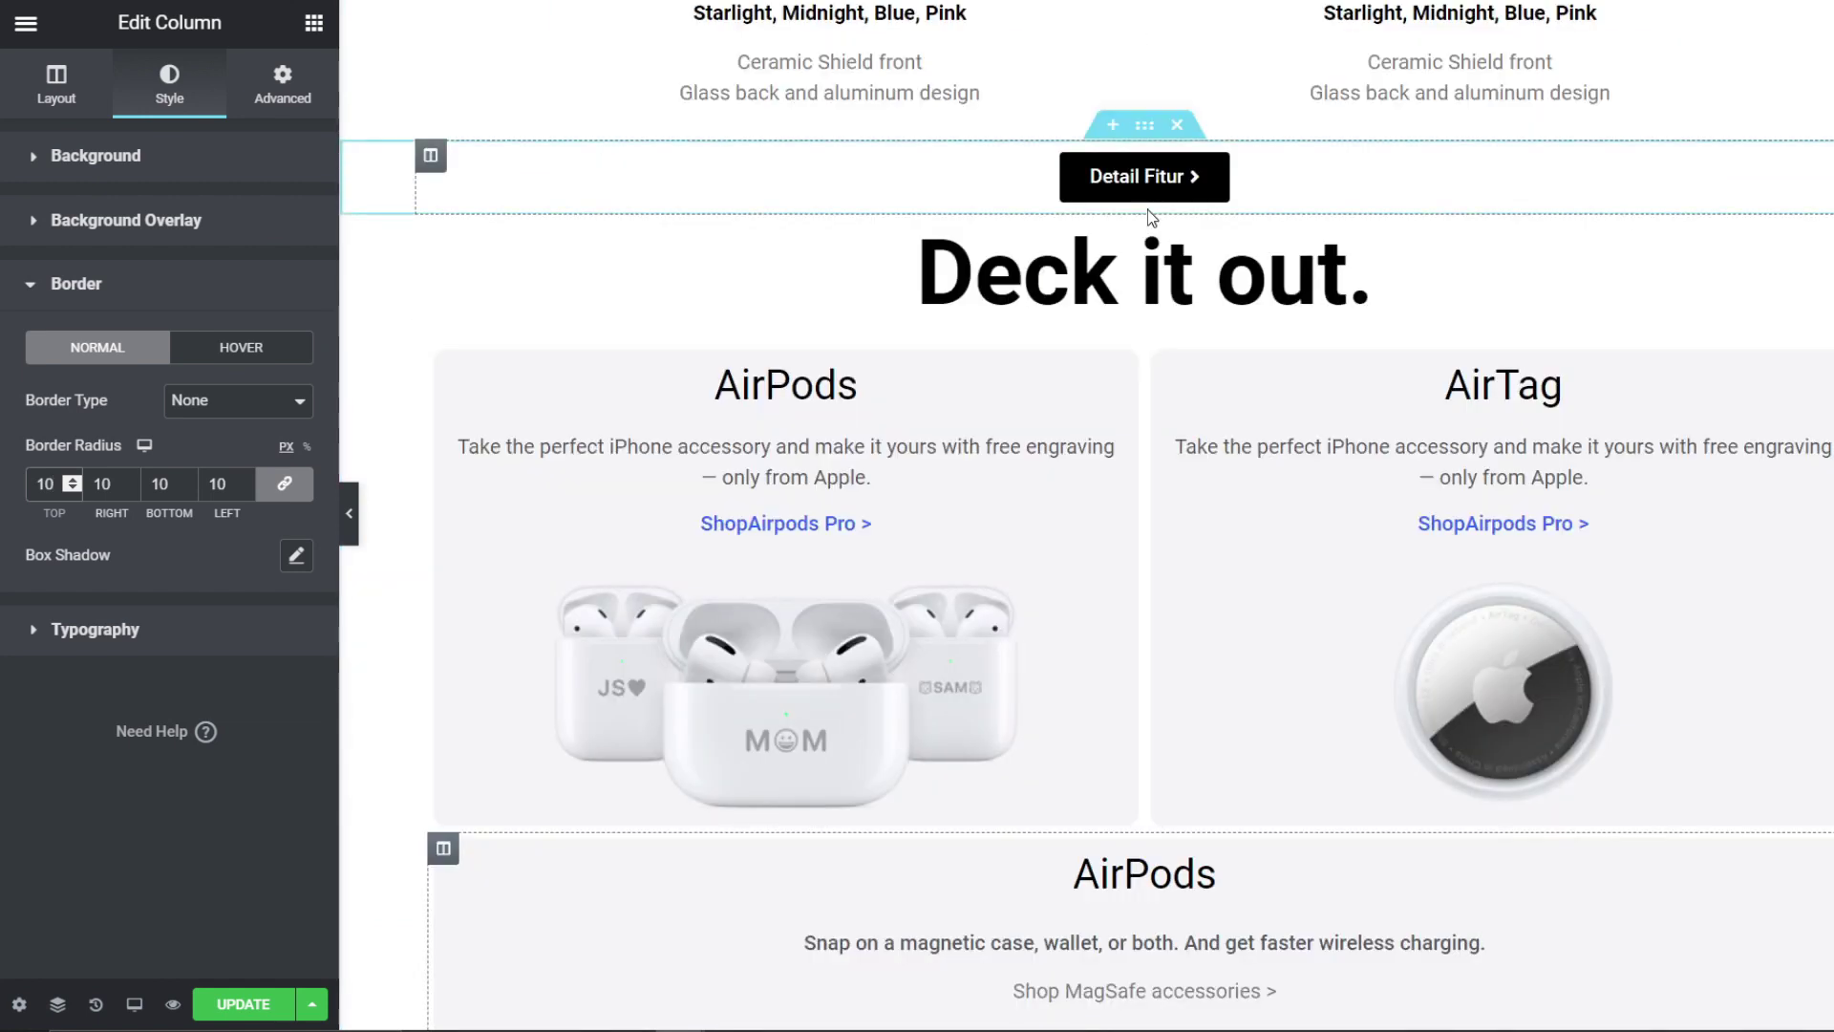
pyautogui.scroll(-4, 1177, 628)
pyautogui.scroll(2, 1179, 606)
pyautogui.scroll(6, 1179, 606)
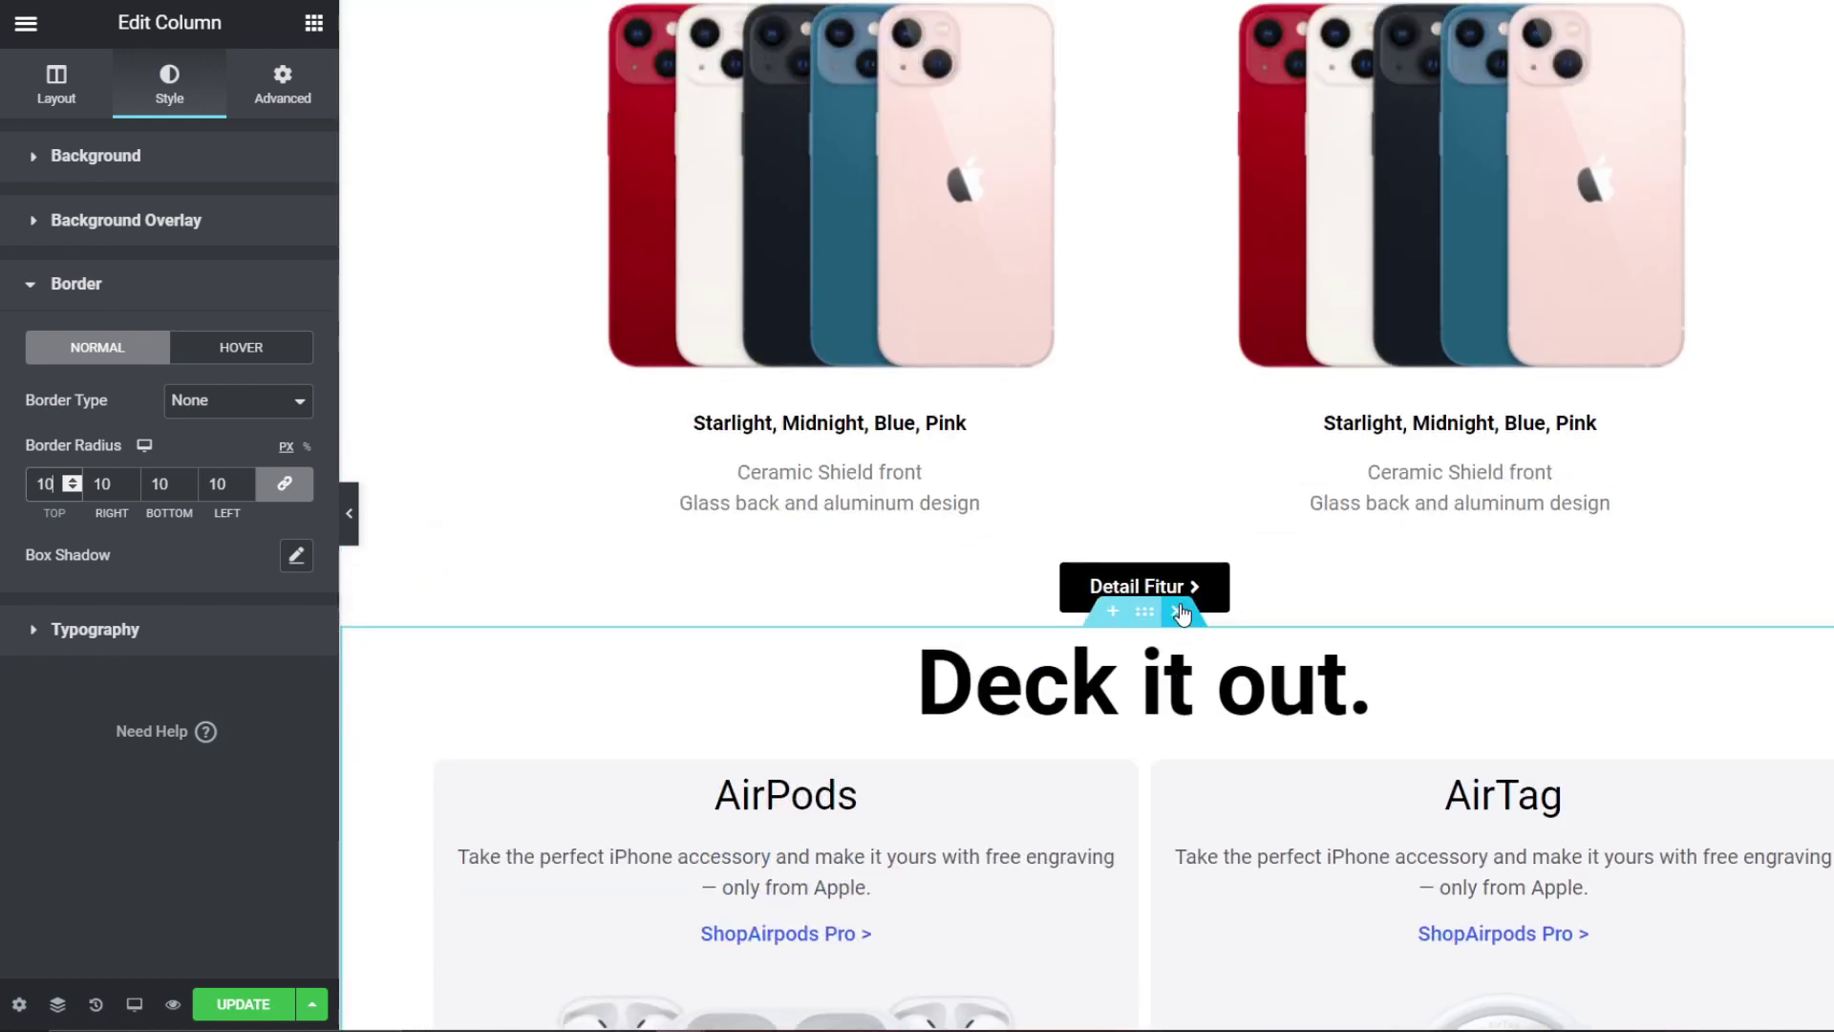
pyautogui.click(1151, 621)
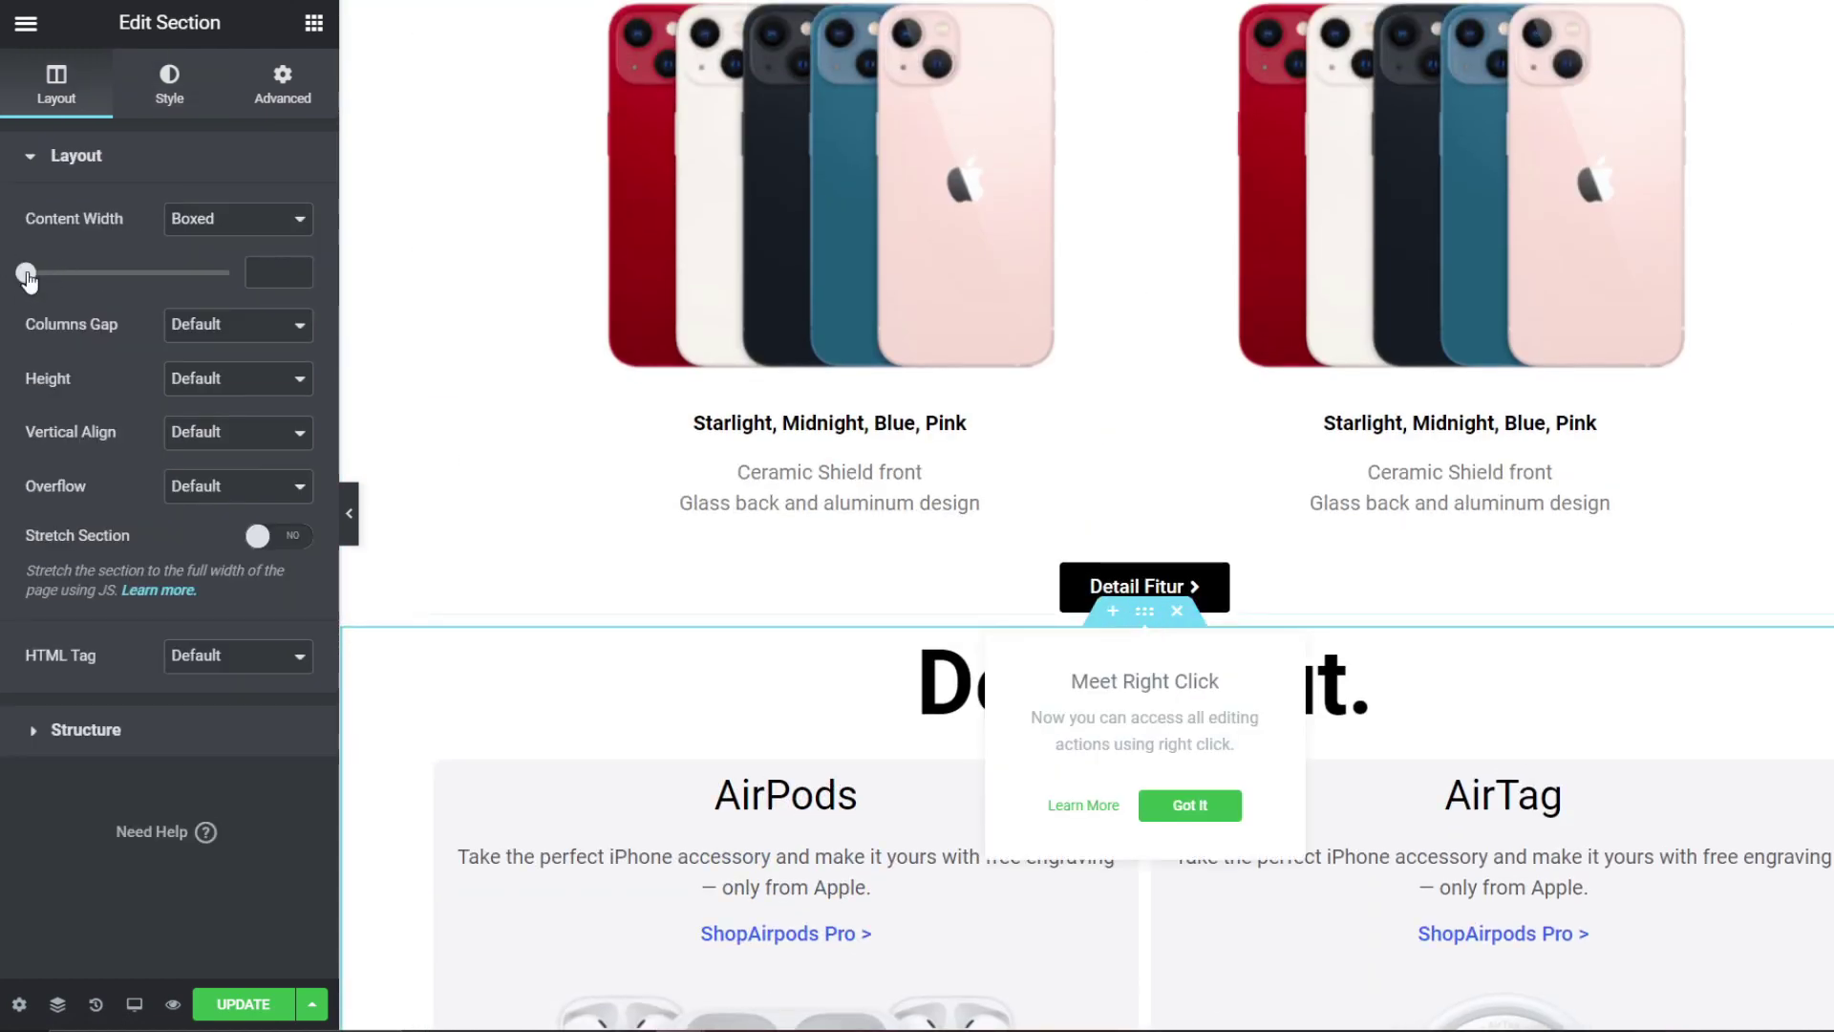
pyautogui.moveTo(33, 277); pyautogui.dragTo(93, 274)
pyautogui.scroll(-5, 1463, 581)
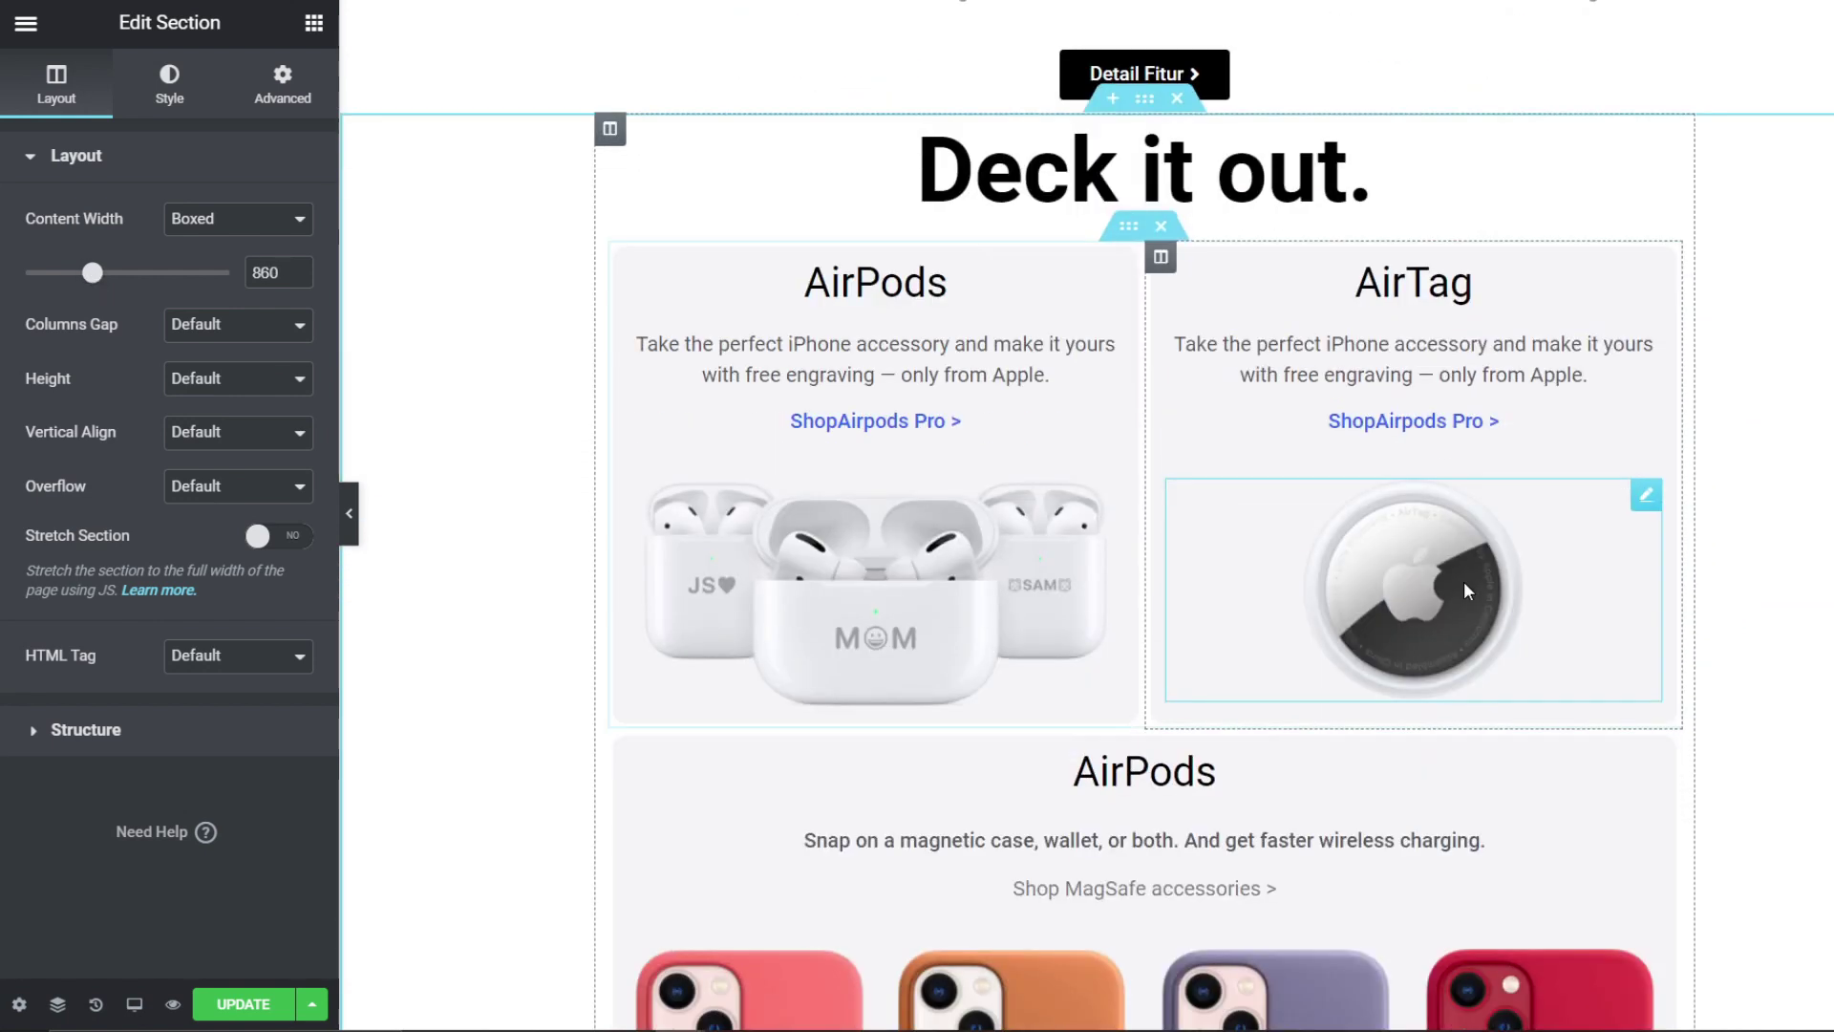
# Step: Reduce the AirPods image's width in its card and set the AirTag image's width to 36%
pyautogui.click(889, 602)
pyautogui.click(172, 100)
pyautogui.moveTo(19, 253); pyautogui.dragTo(175, 296)
pyautogui.click(1414, 582)
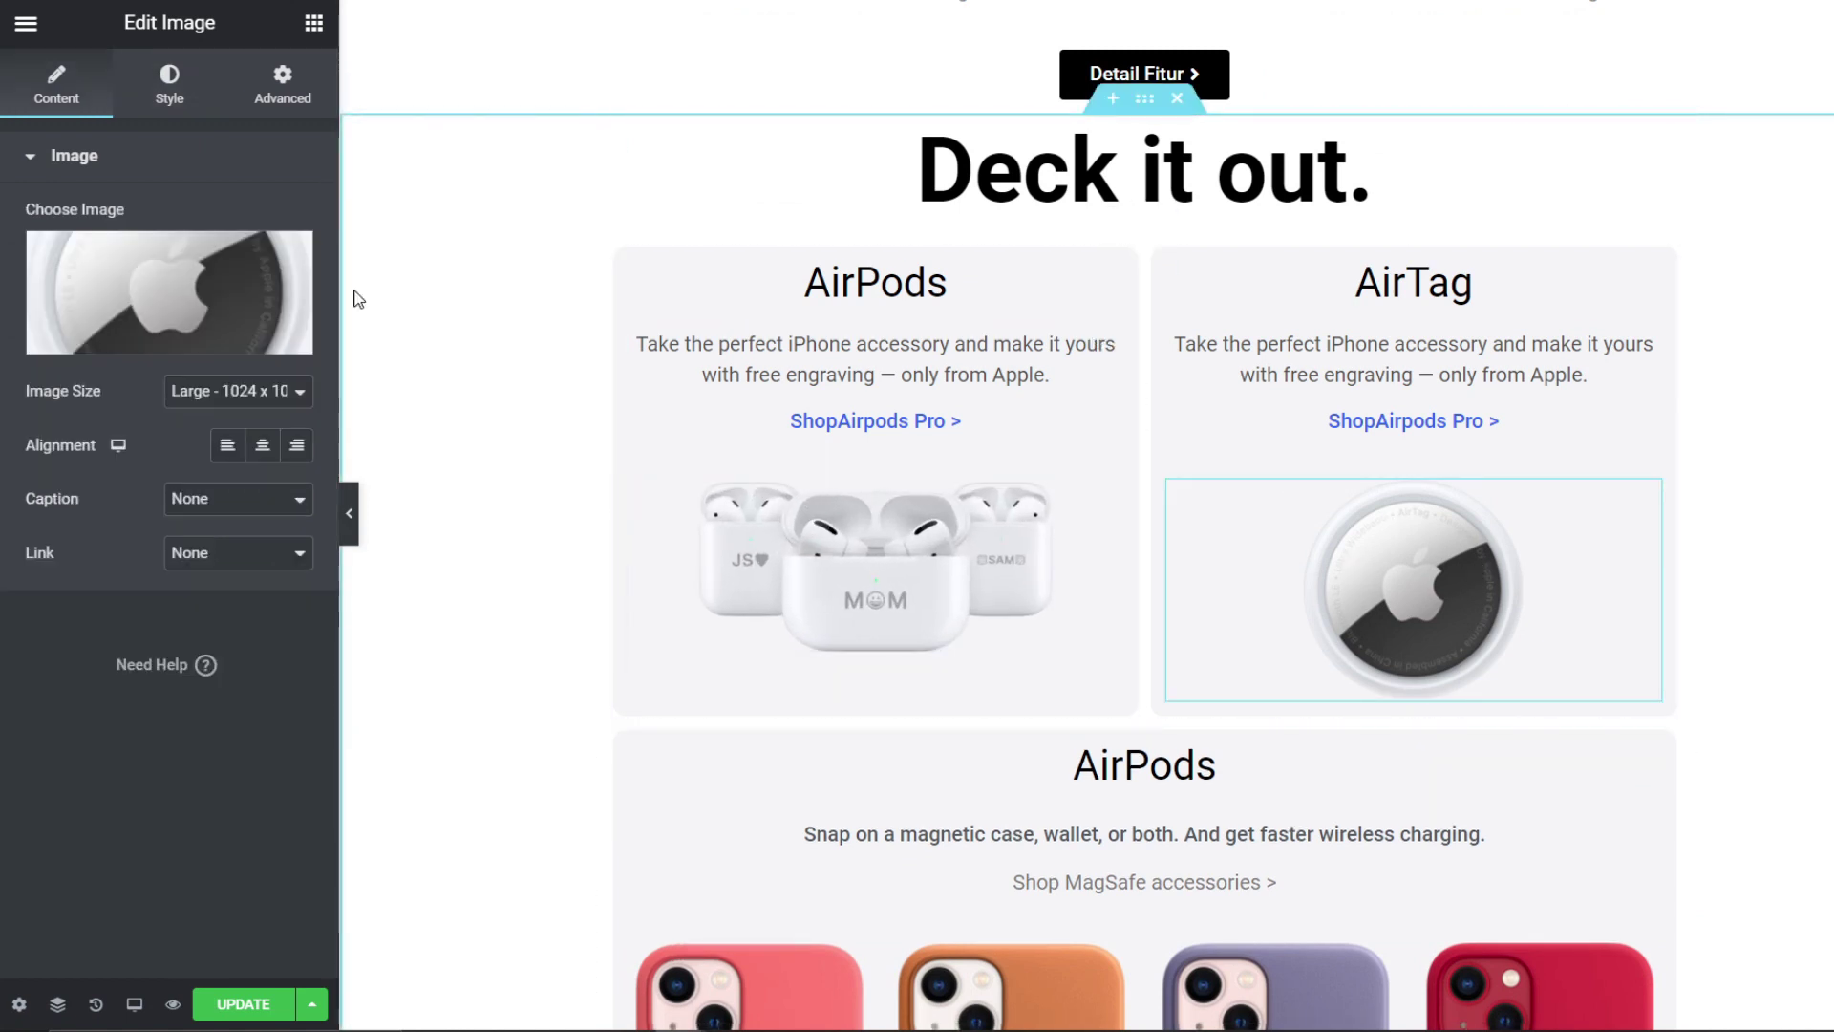
pyautogui.click(181, 90)
pyautogui.moveTo(26, 248); pyautogui.dragTo(101, 279)
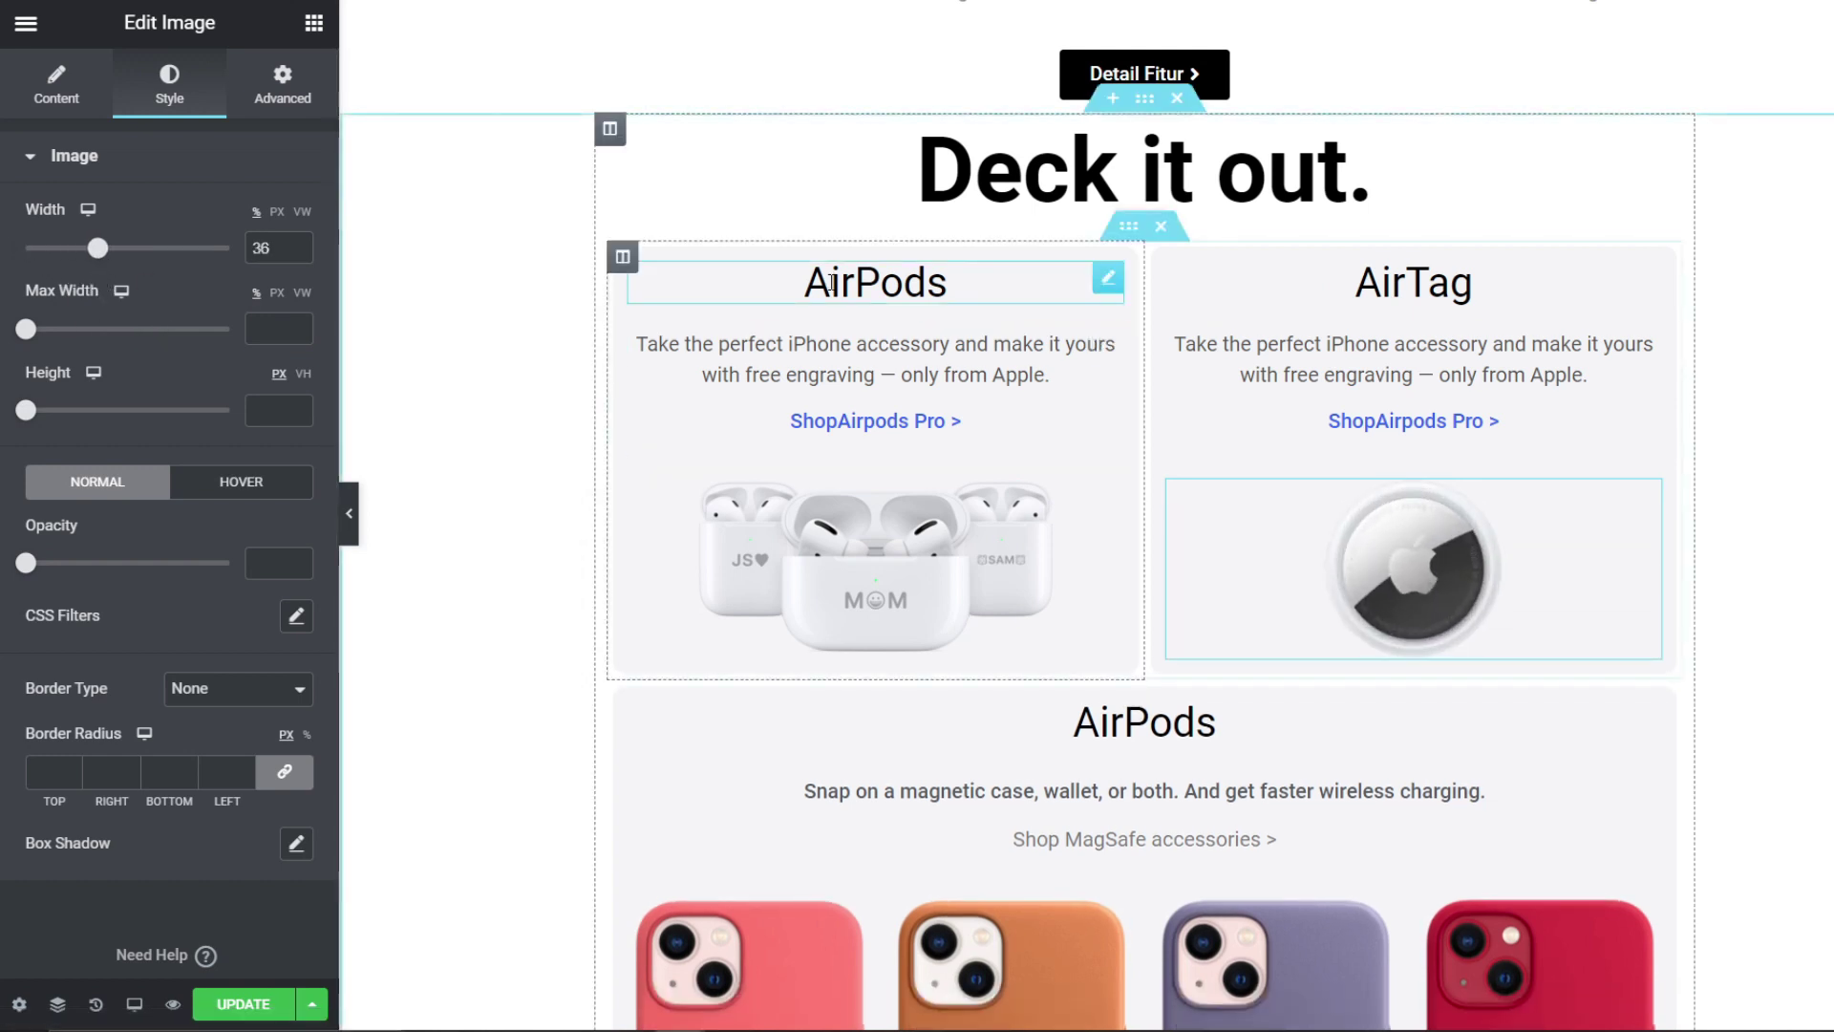
# Step: Unlink the upper AirPods heading's padding and set only its top padding to 11 px
pyautogui.click(972, 286)
pyautogui.click(282, 86)
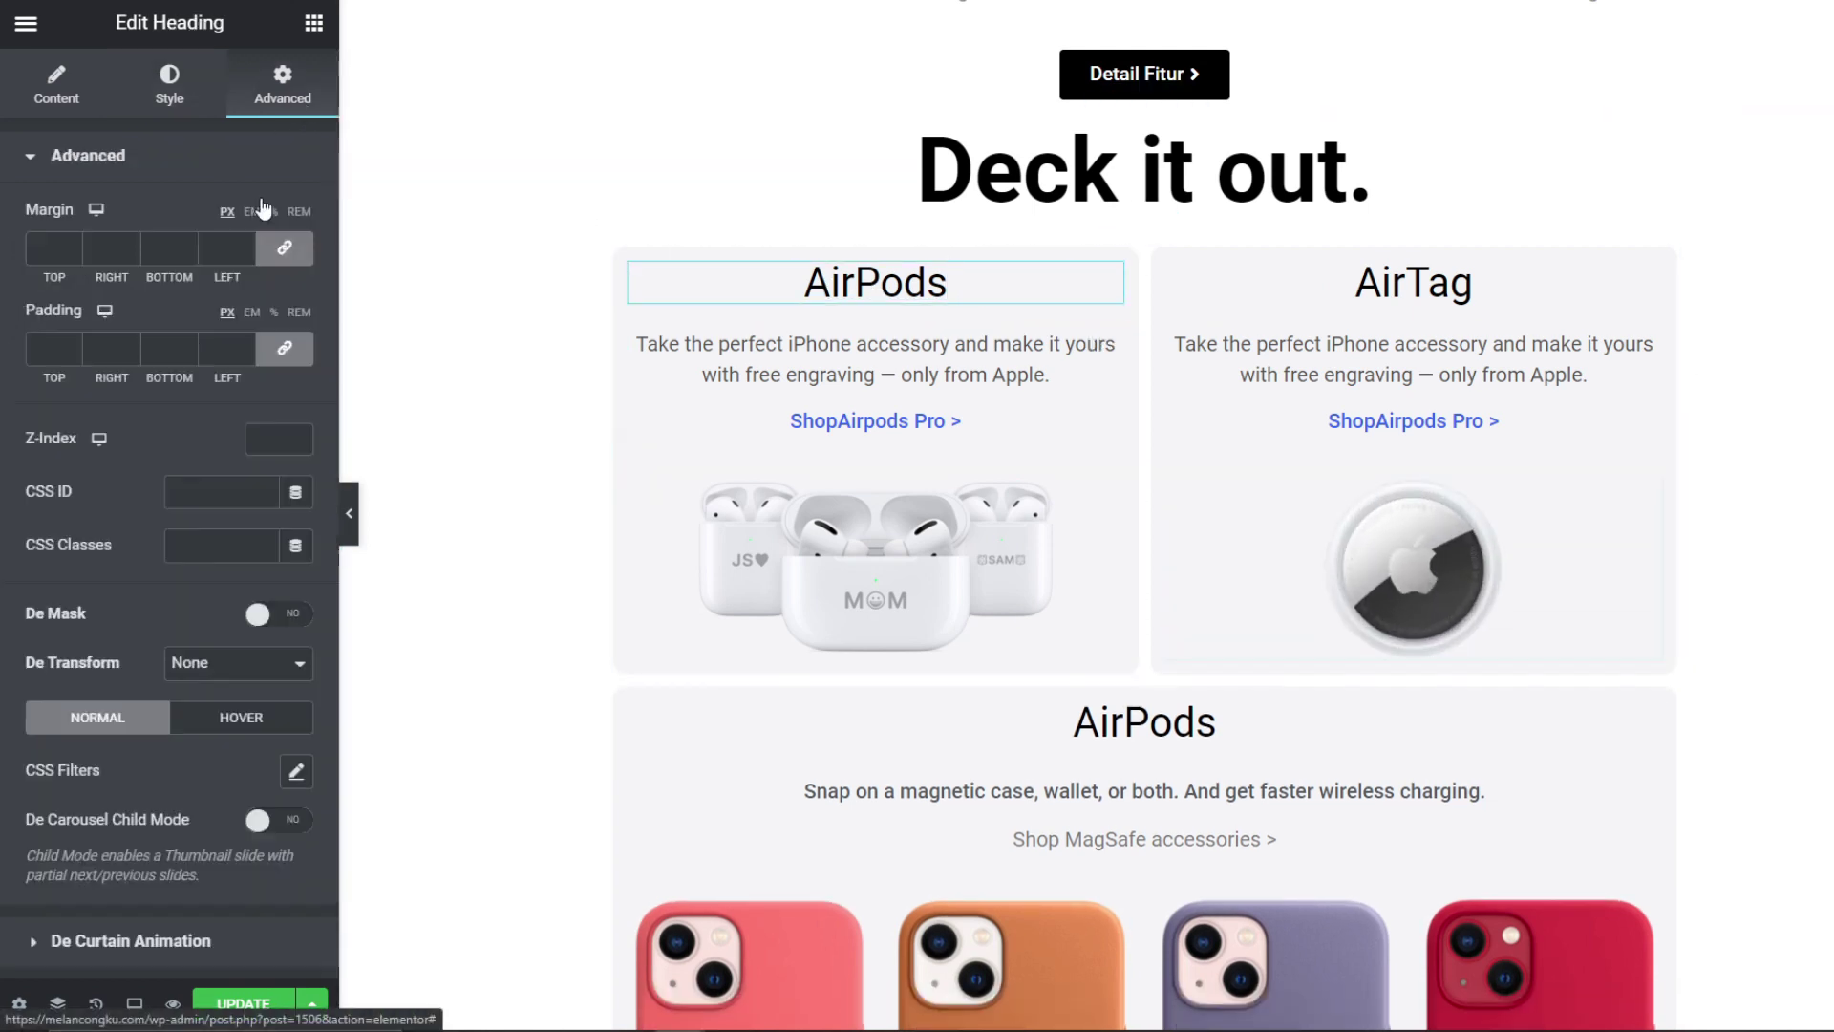
pyautogui.click(285, 250)
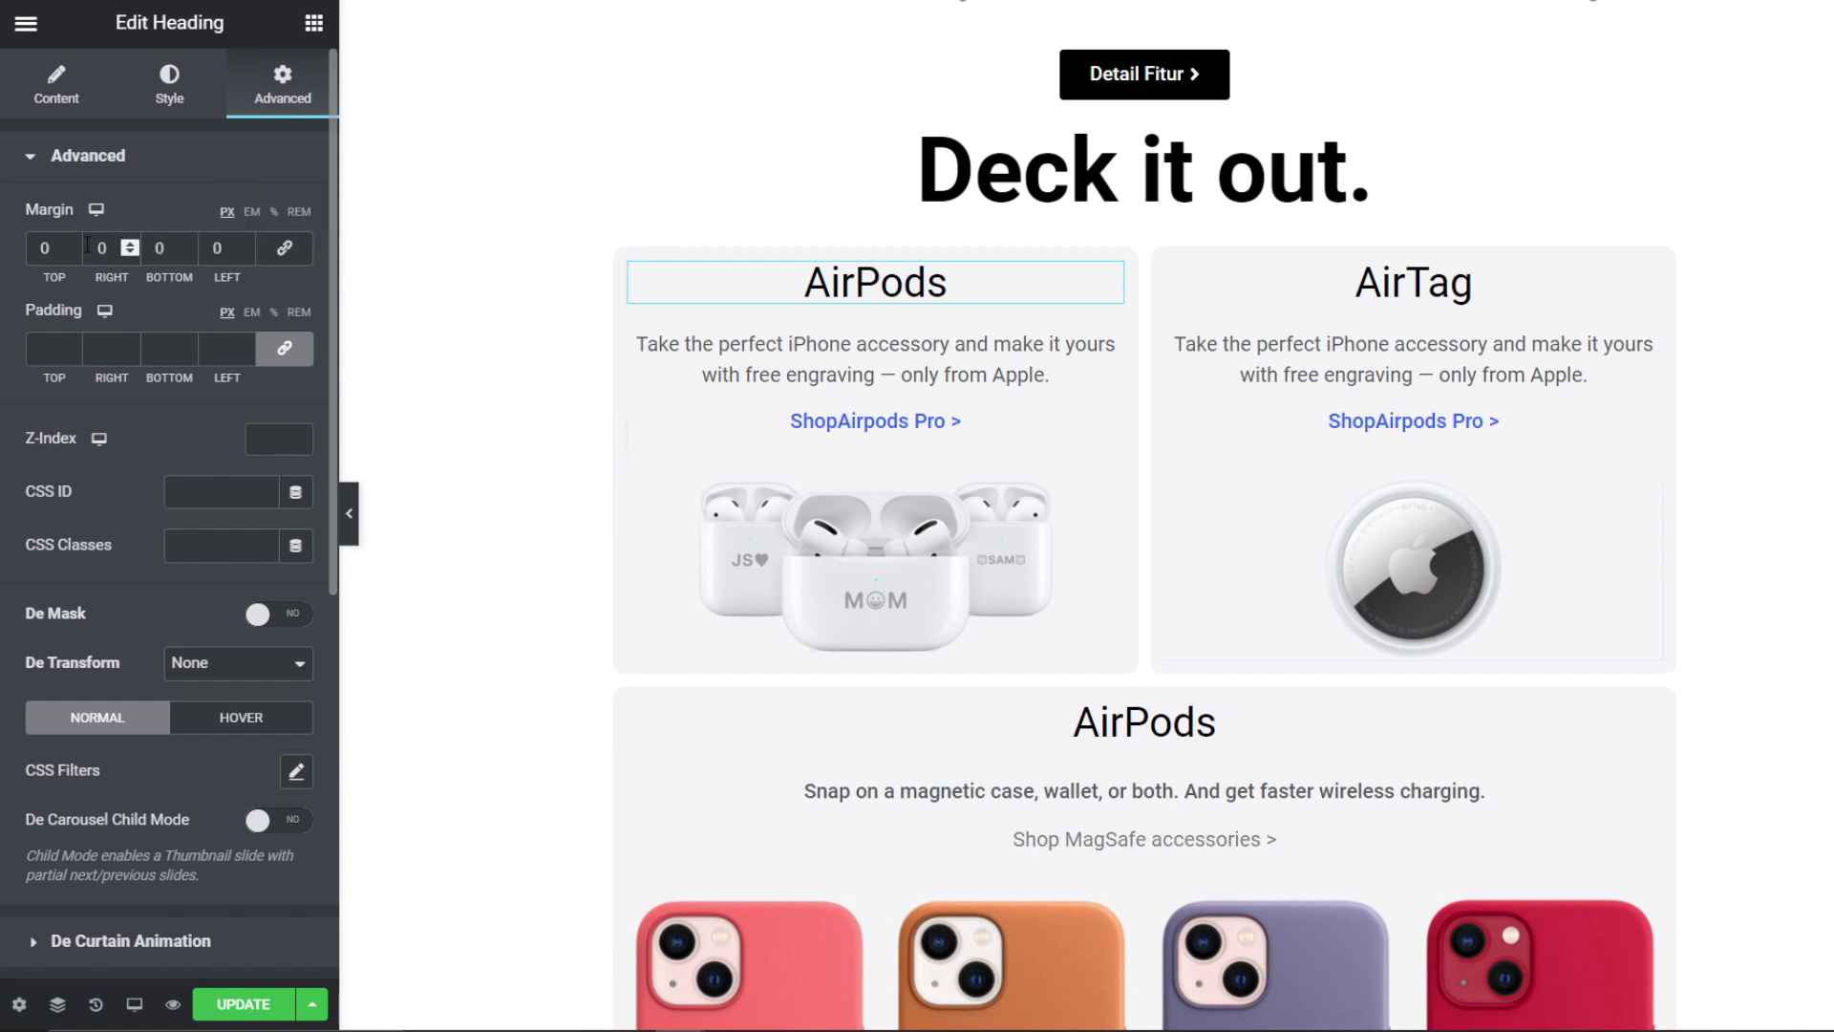
pyautogui.click(284, 349)
pyautogui.moveTo(74, 346); pyautogui.dragTo(76, 346)
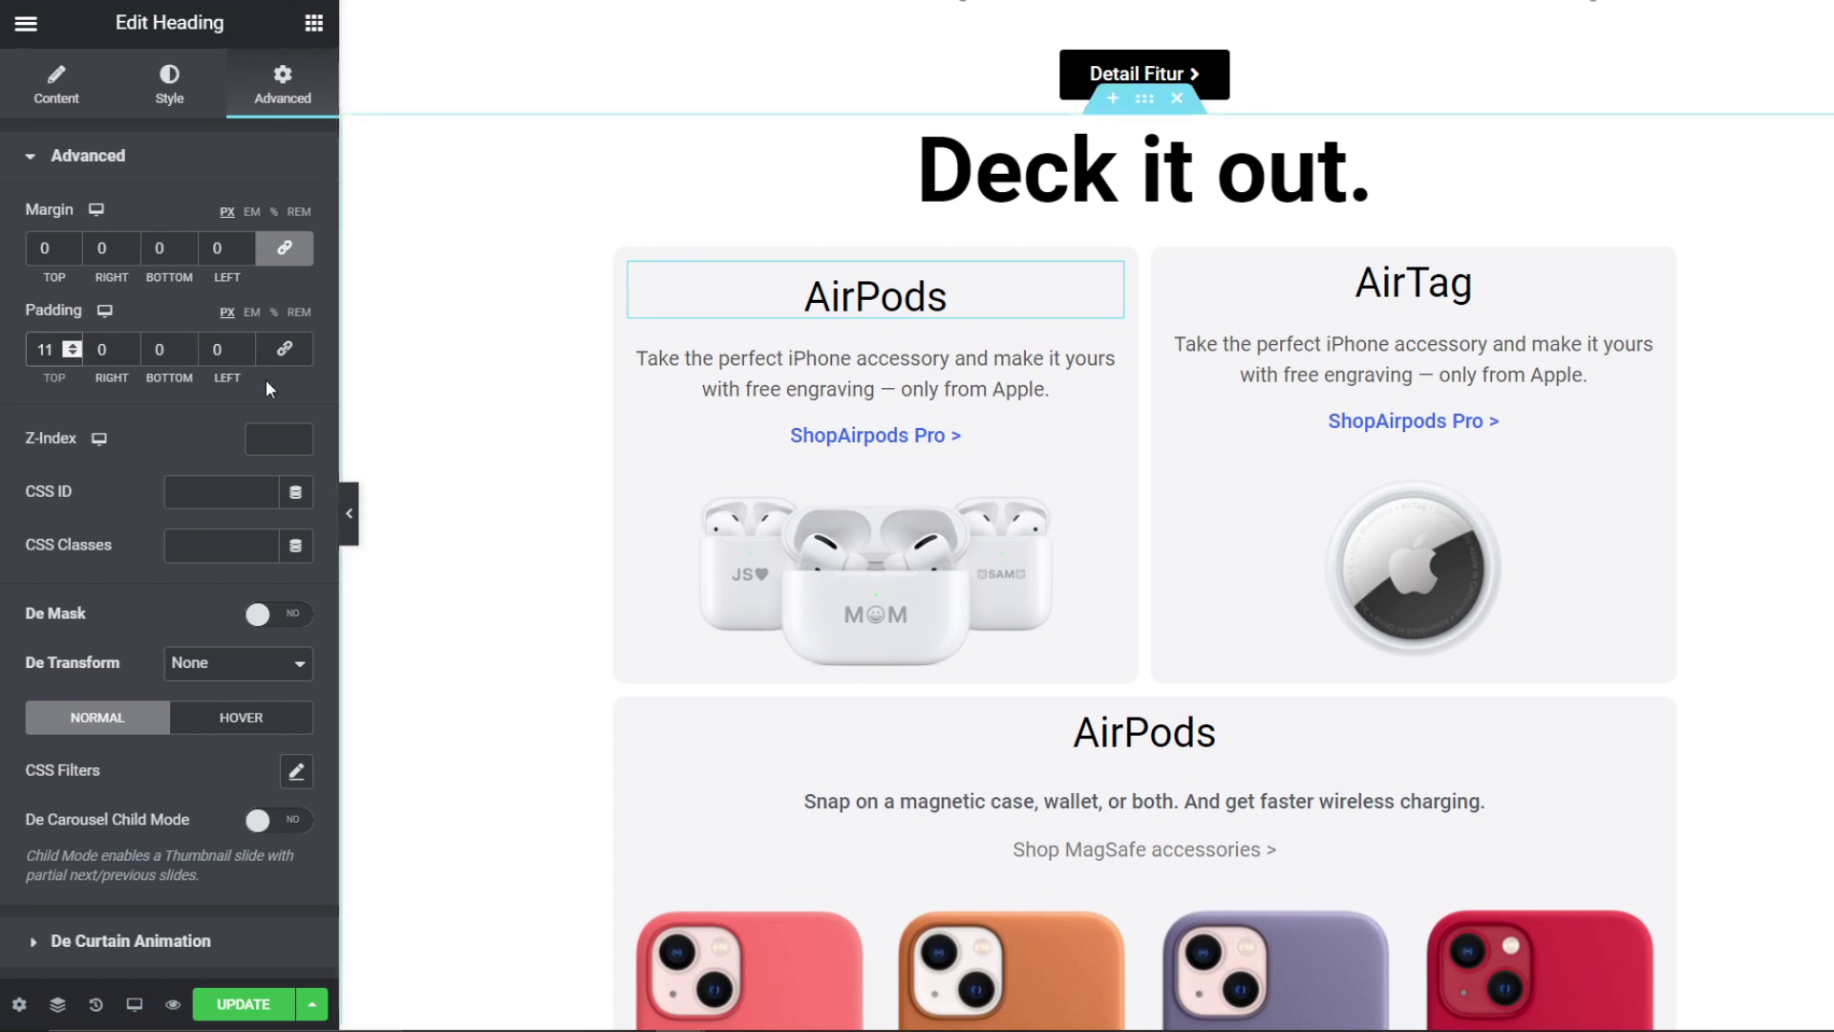
# Step: Copy the upper AirPods heading's style onto the AirTag heading and the MagSafe card's heading
pyautogui.rightClick(993, 285)
pyautogui.click(1059, 389)
pyautogui.rightClick(1352, 295)
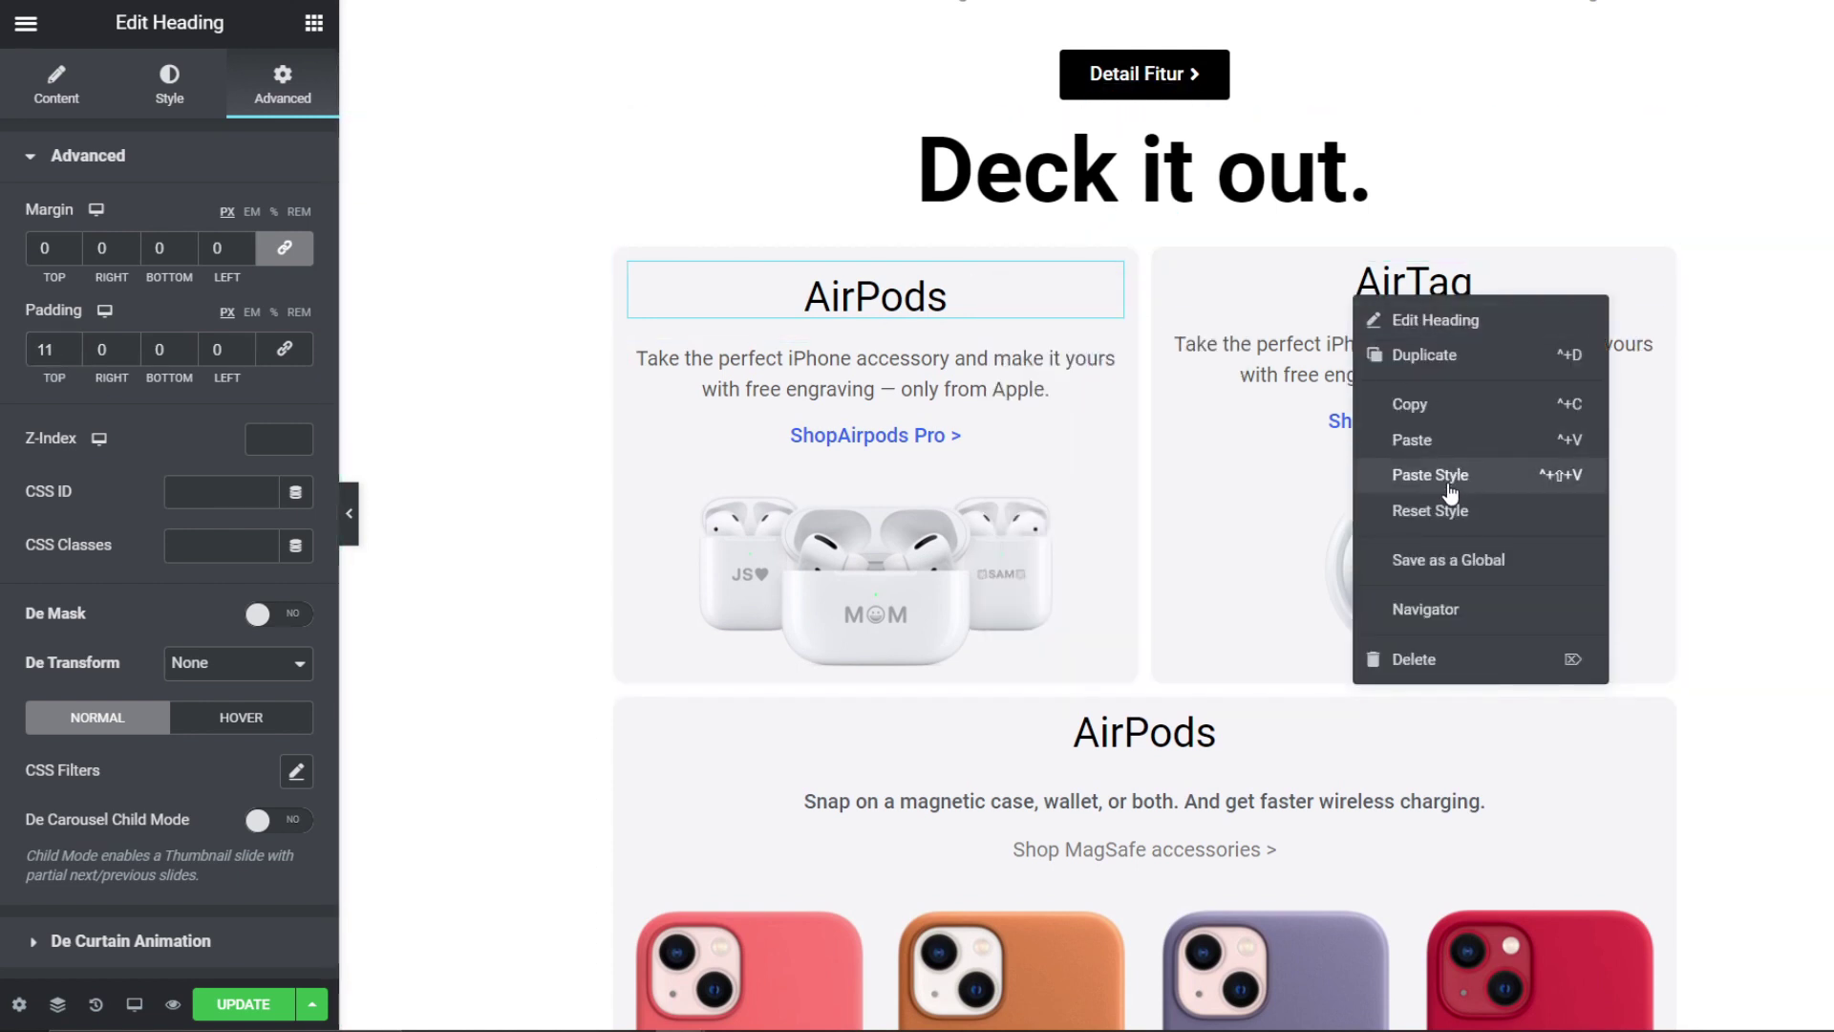
pyautogui.click(1461, 475)
pyautogui.rightClick(1240, 642)
pyautogui.click(1360, 823)
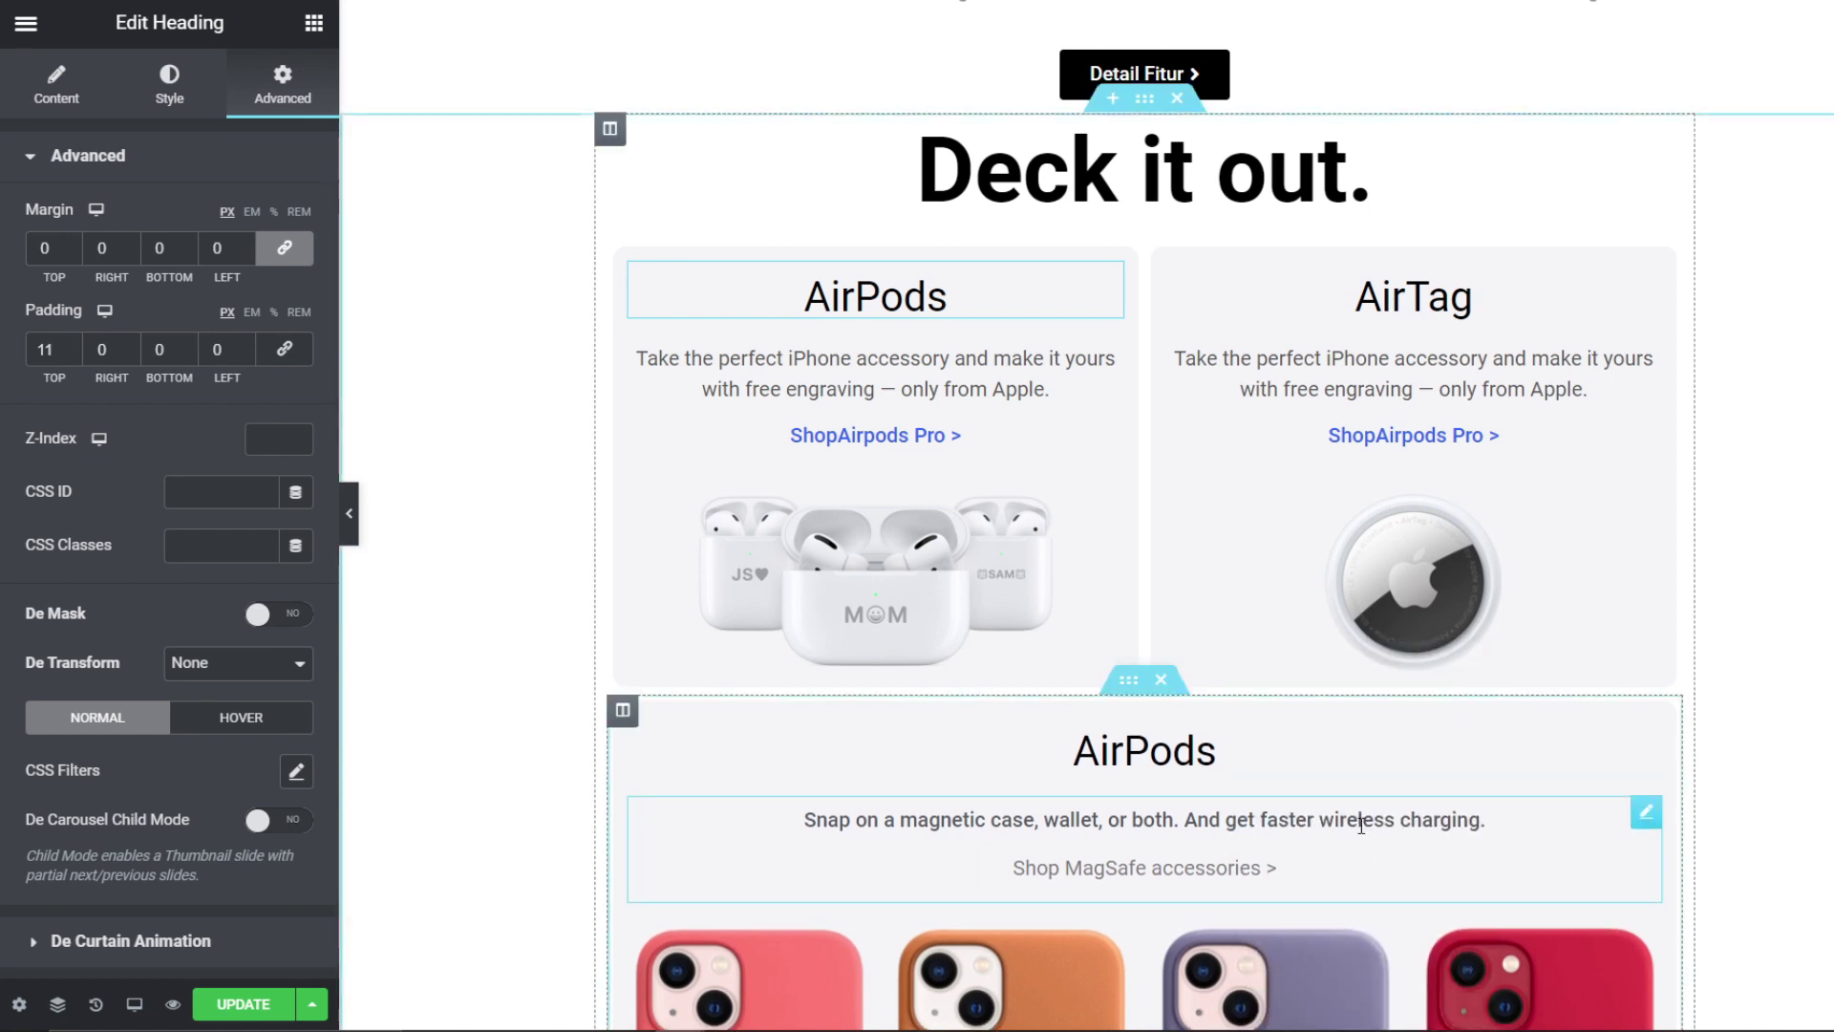
# Step: Set the width of the phone cases image in the MagSafe card to 43%
pyautogui.scroll(-5, 1360, 826)
pyautogui.click(1261, 697)
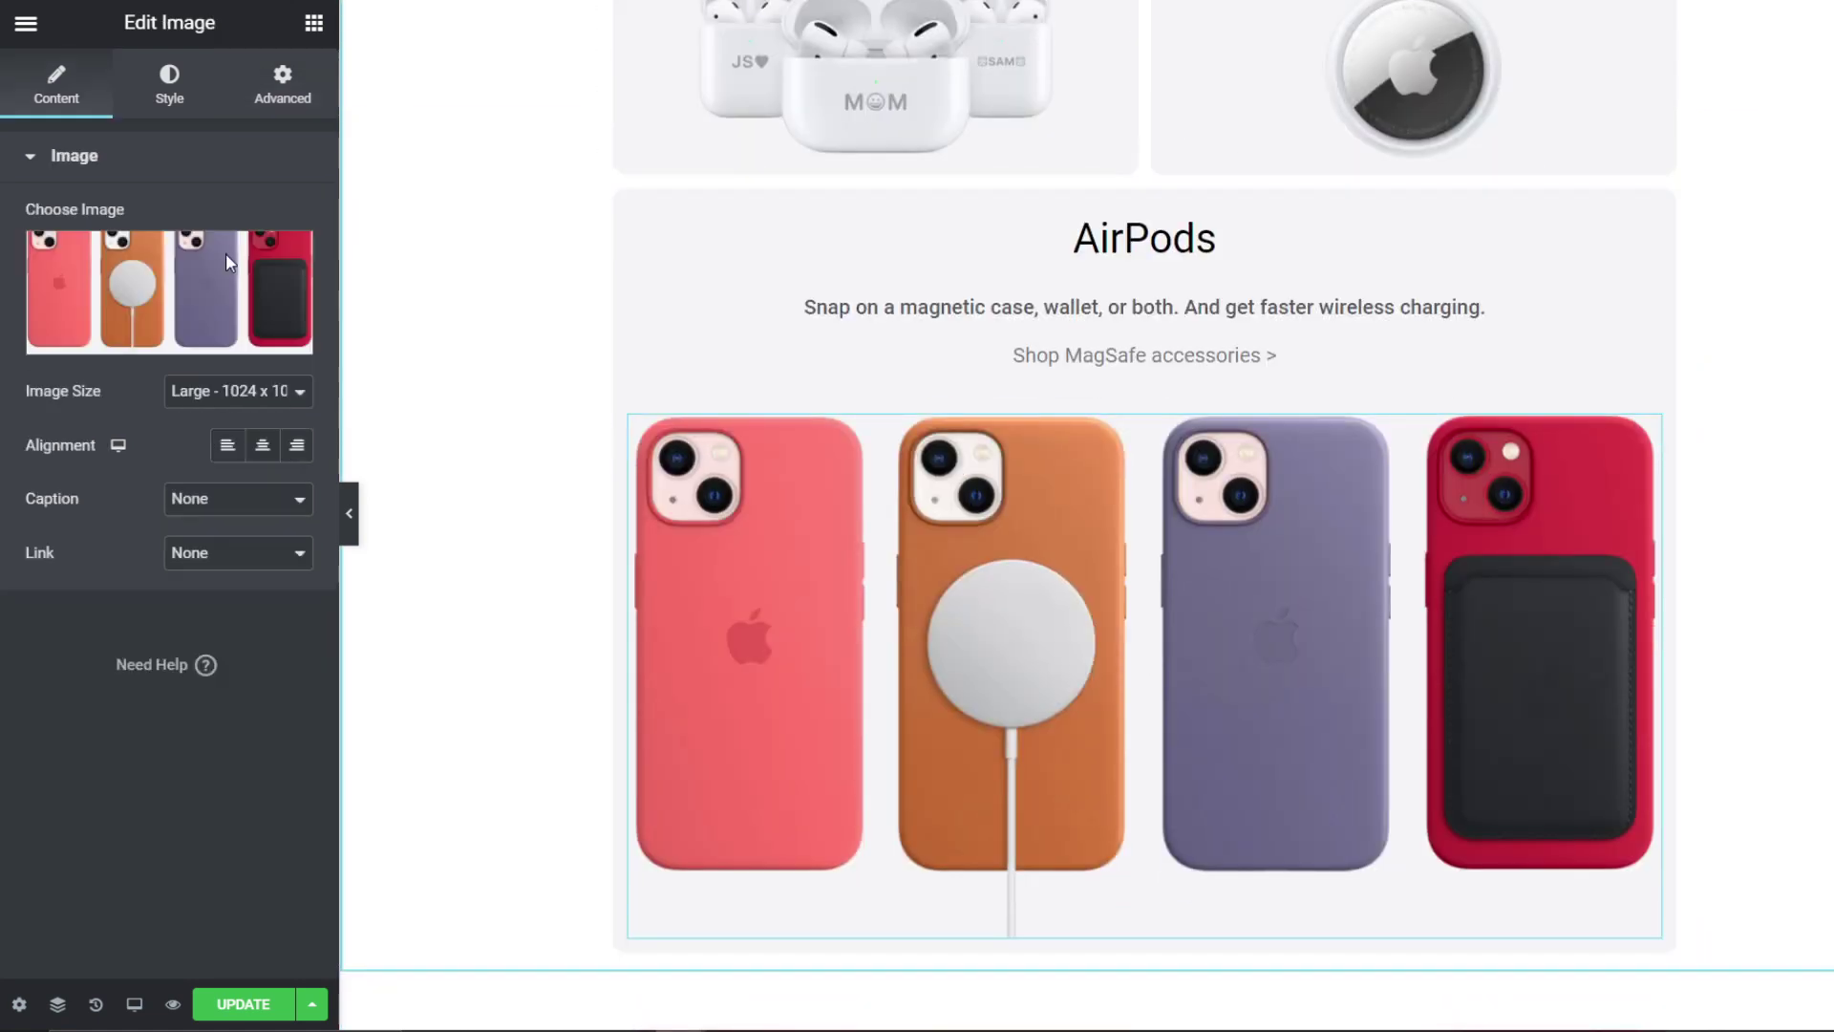
pyautogui.click(161, 93)
pyautogui.click(30, 248)
pyautogui.moveTo(58, 269); pyautogui.dragTo(112, 257)
pyautogui.scroll(3, 1363, 529)
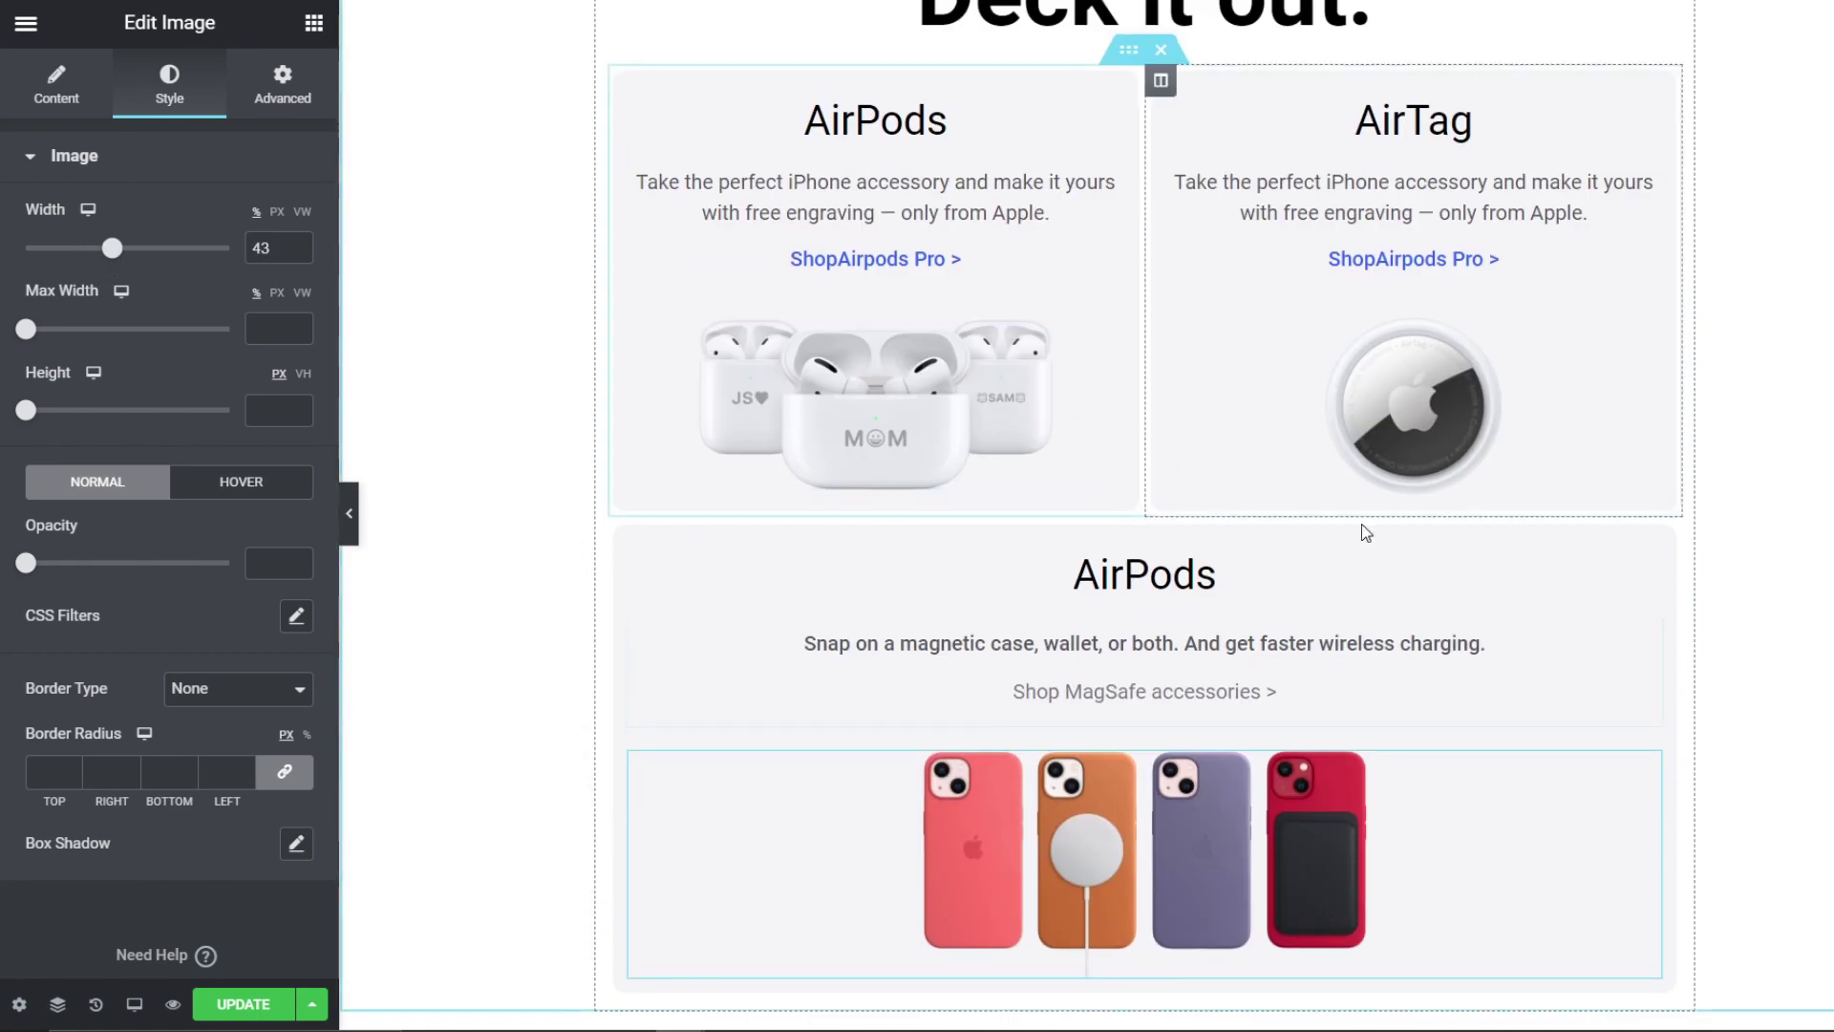
pyautogui.scroll(-2, 1369, 493)
pyautogui.scroll(-1, 1369, 493)
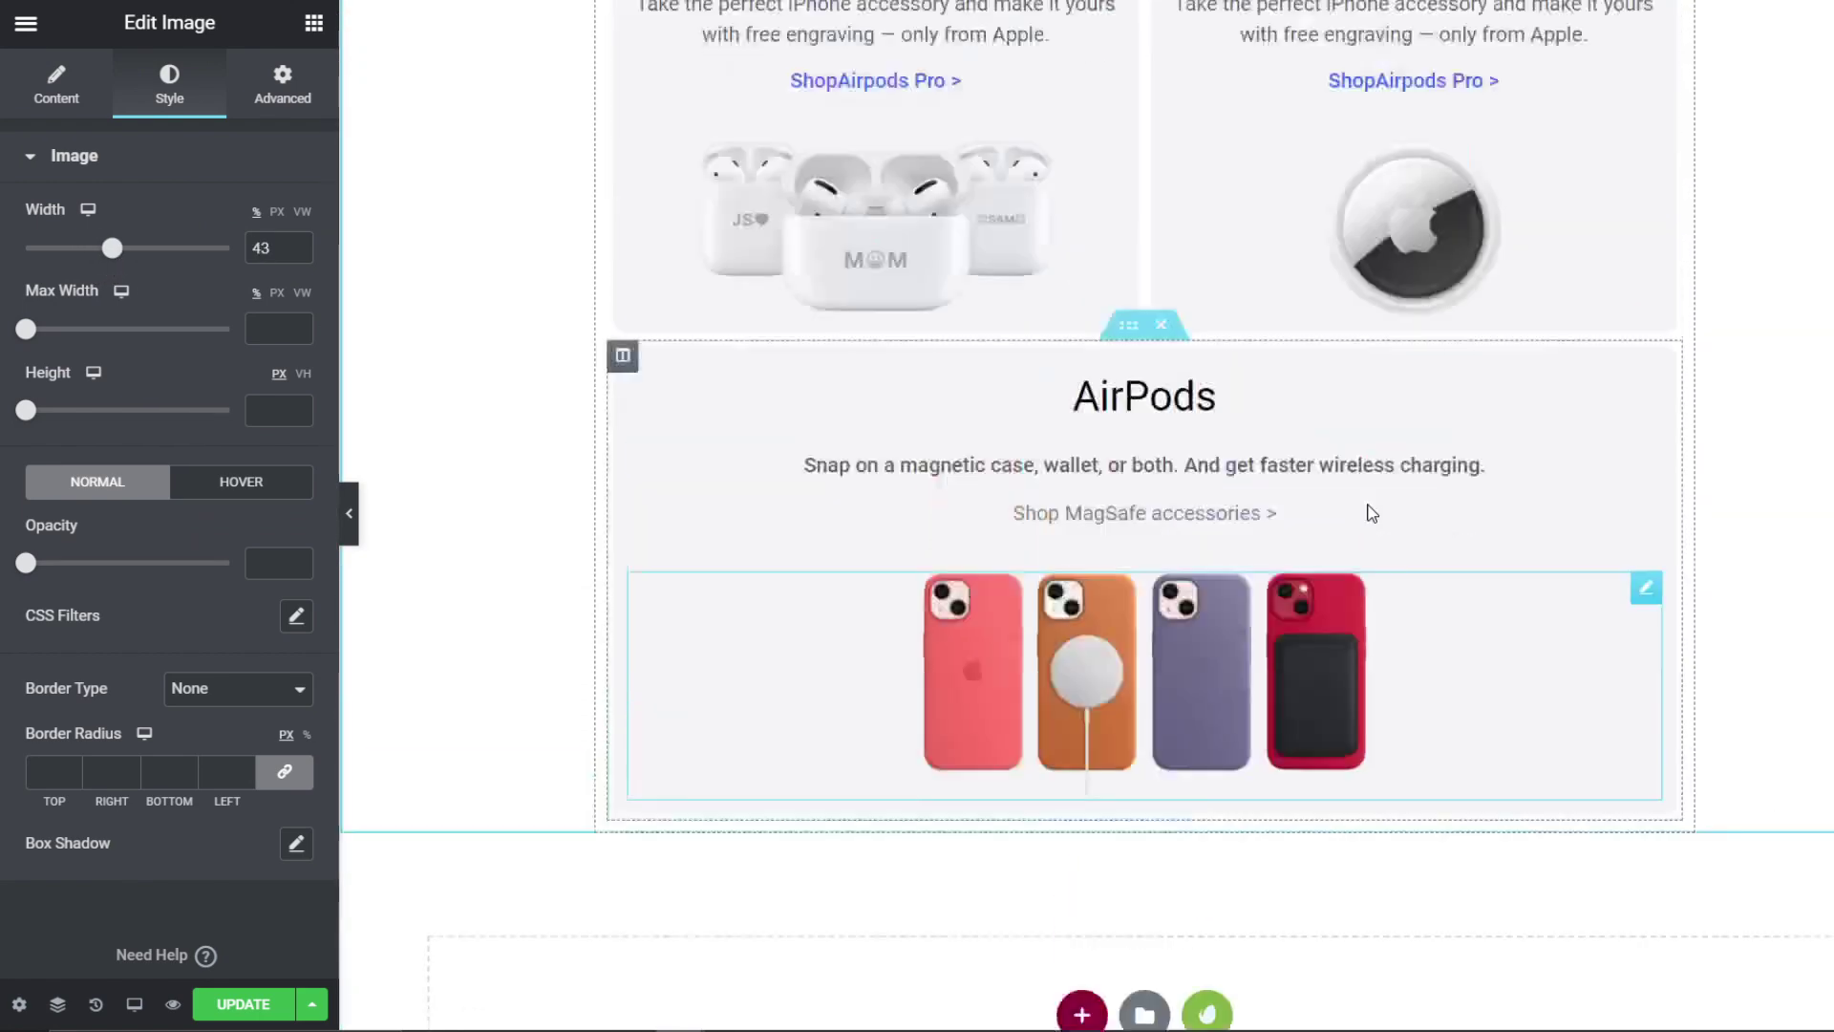
# Step: Switch to the reference page and examine its accessories cards and the iPhone 13 Pro section below them
pyautogui.scroll(1, 1371, 511)
pyautogui.scroll(-2, 1366, 512)
pyautogui.scroll(4, 1361, 512)
pyautogui.scroll(10, 1360, 512)
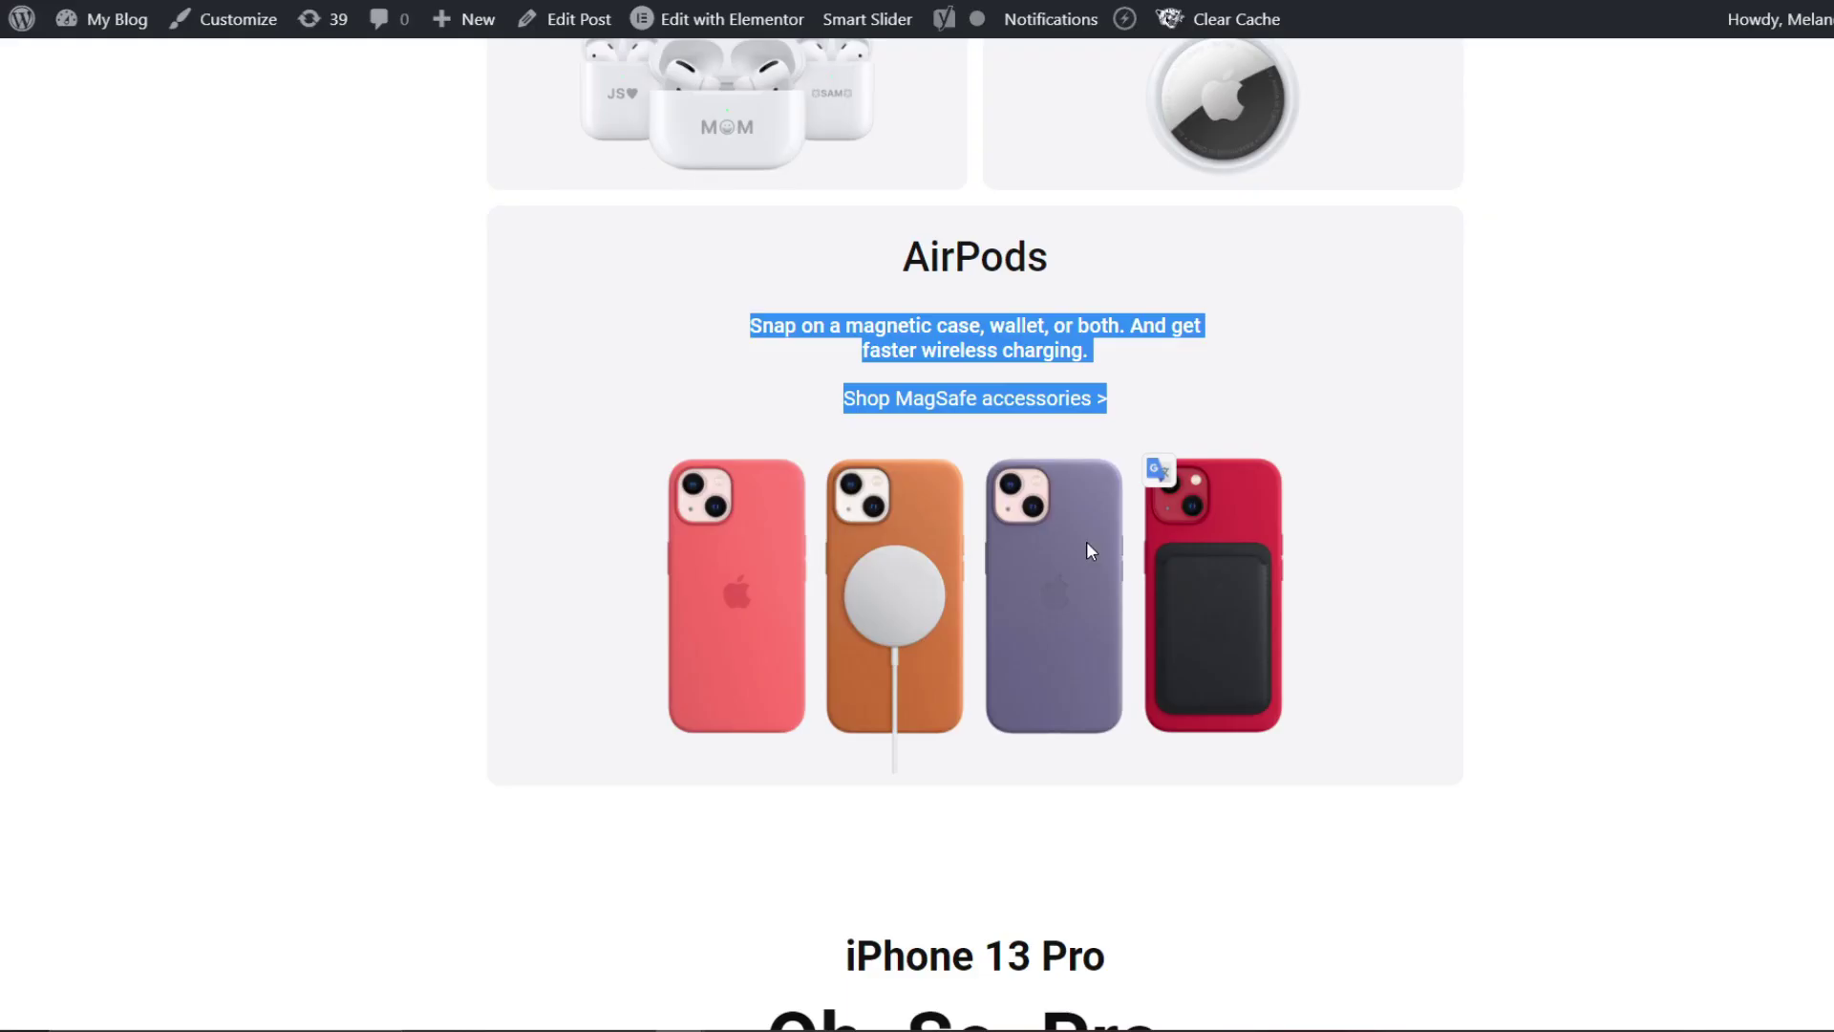
pyautogui.scroll(-8, 1086, 545)
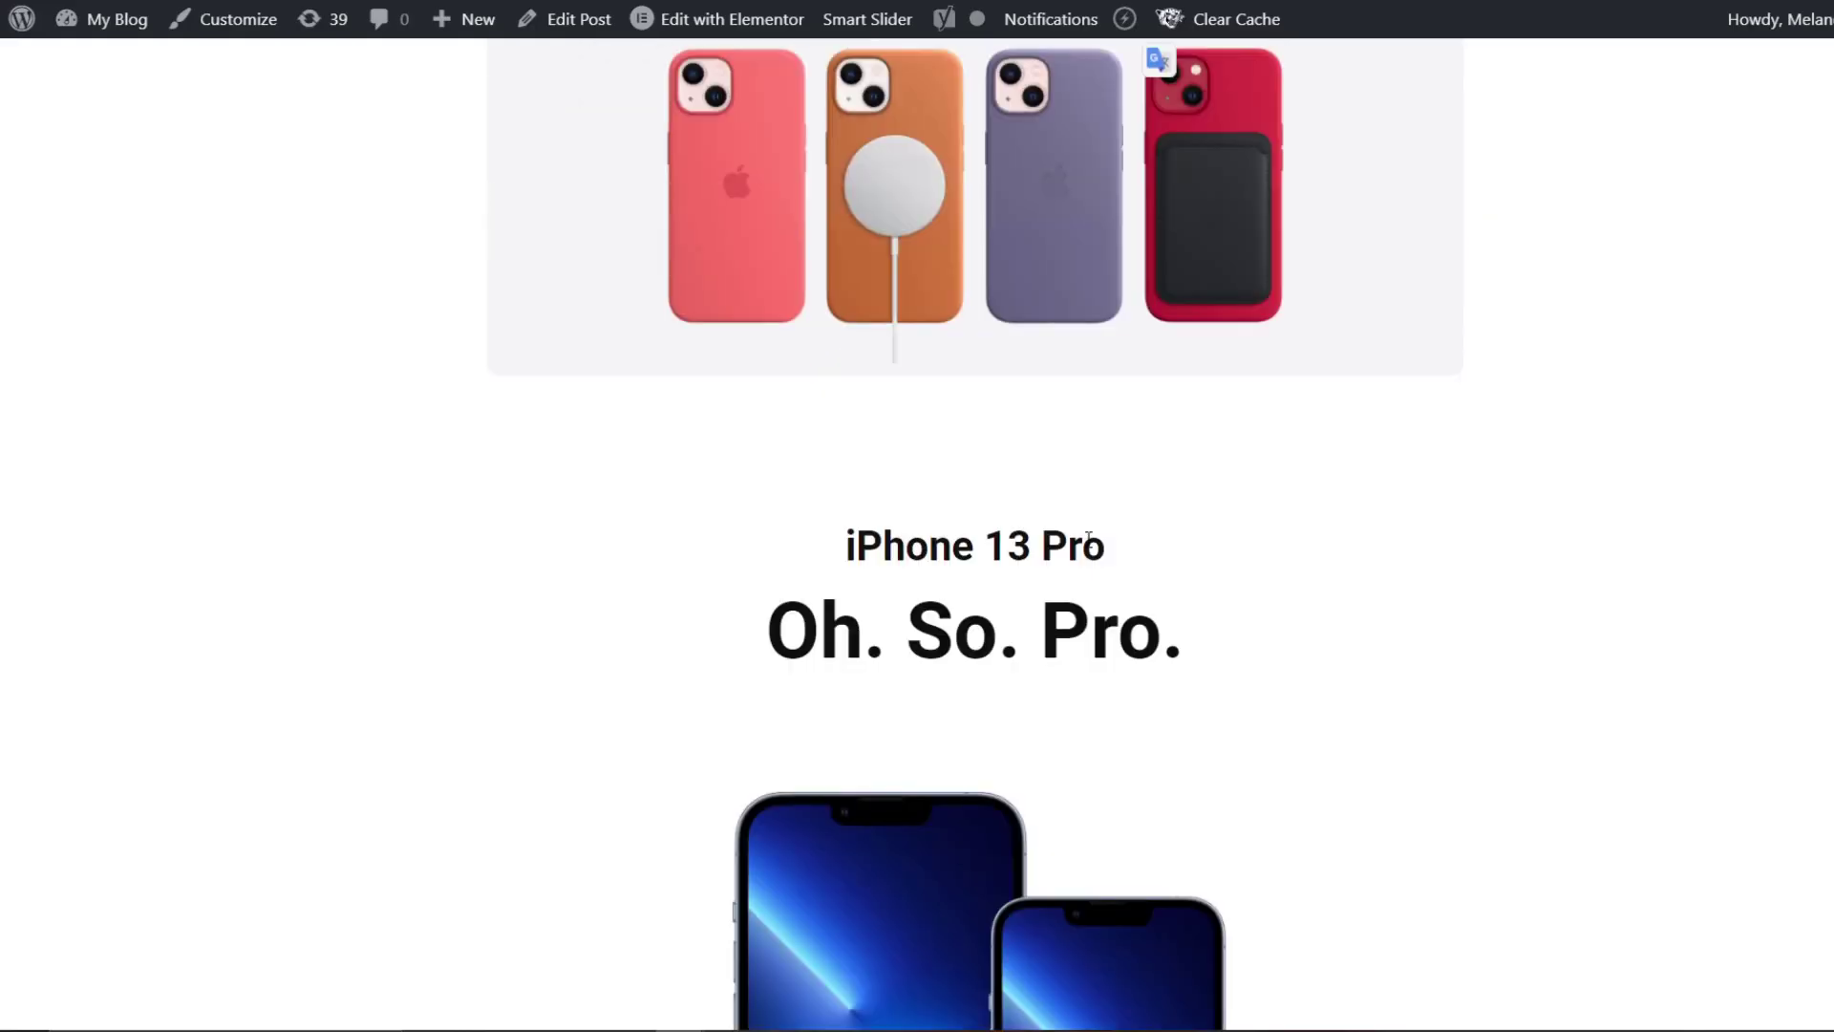
pyautogui.scroll(4, 1089, 545)
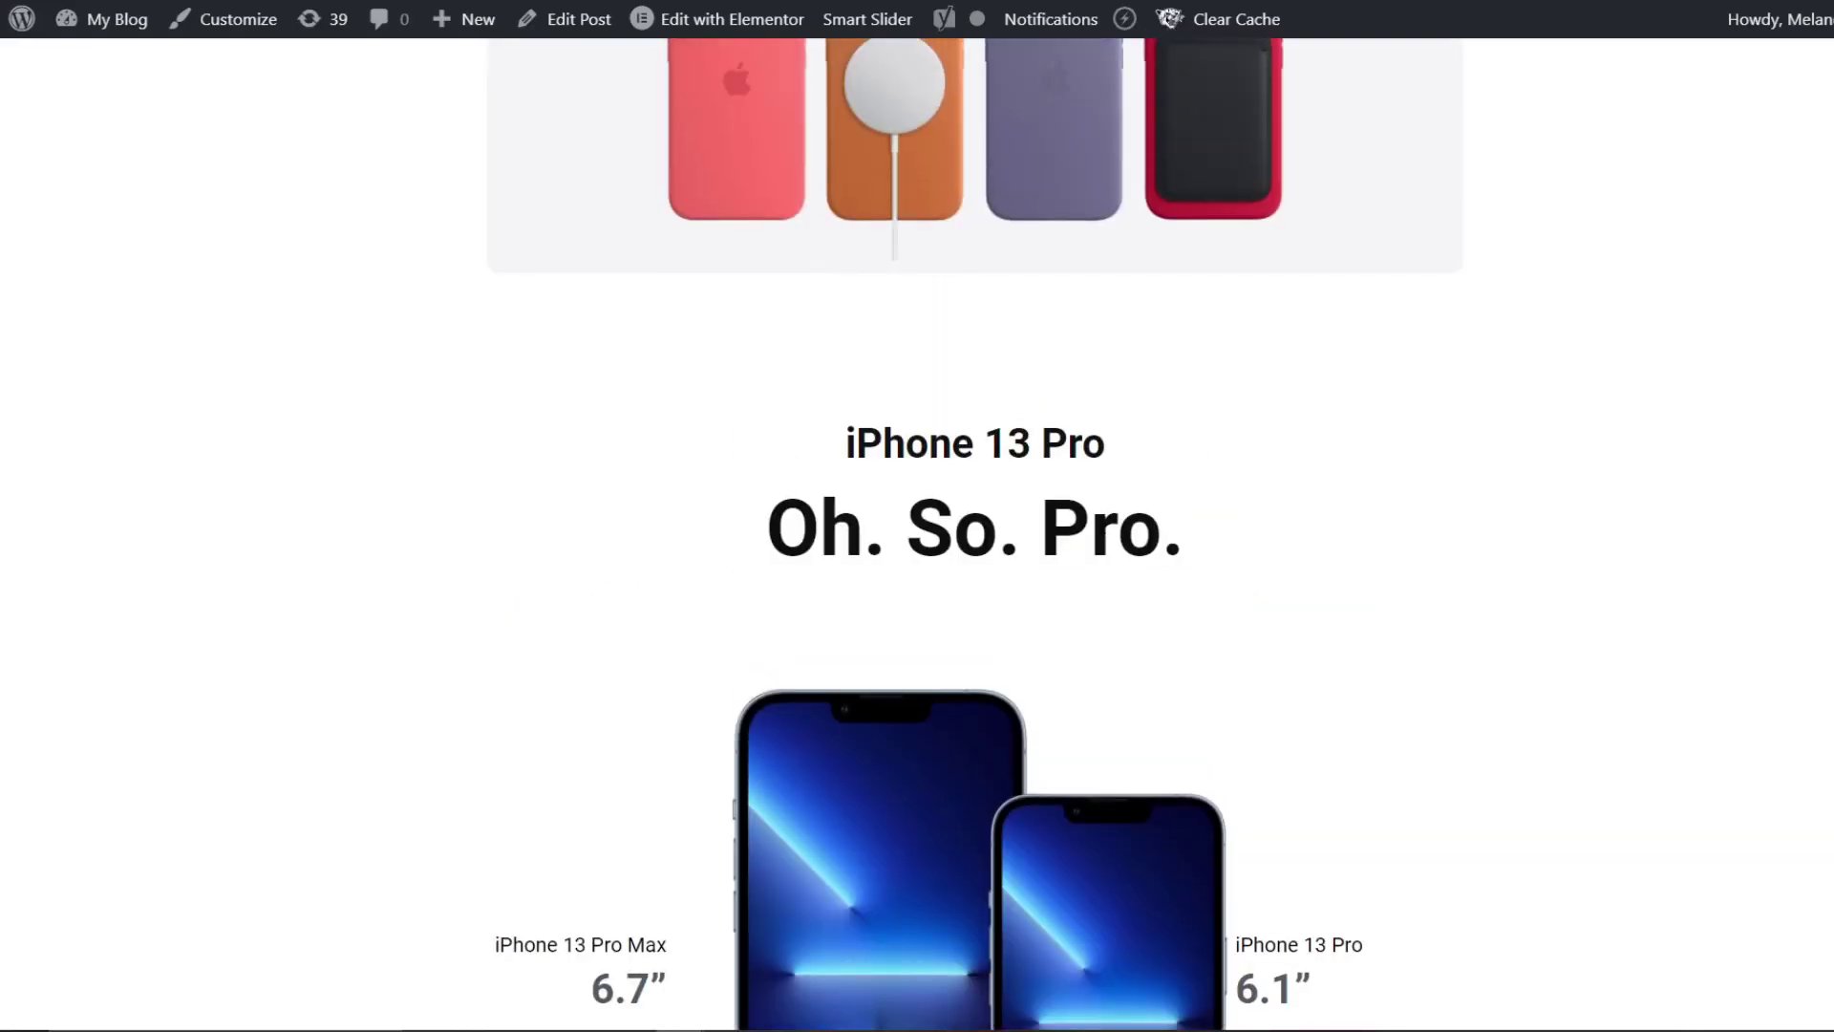
pyautogui.scroll(-9, 1099, 533)
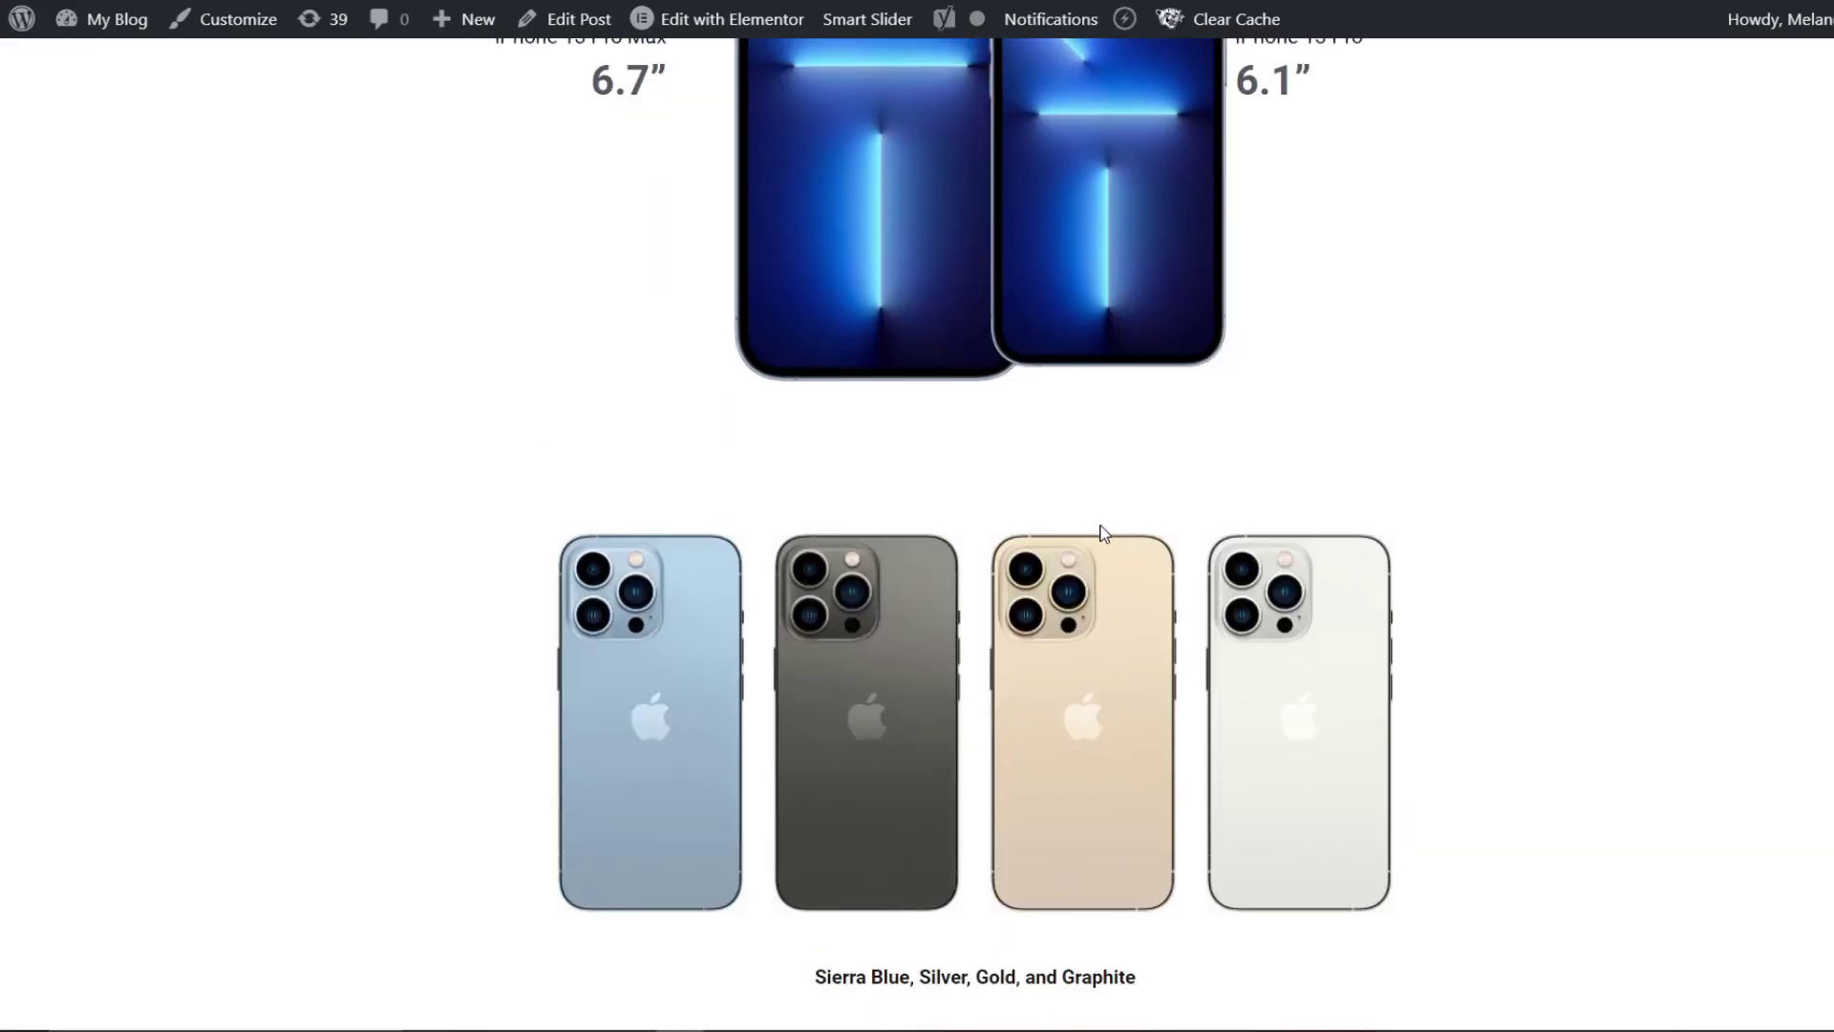
pyautogui.scroll(2, 1098, 533)
pyautogui.scroll(6, 1098, 533)
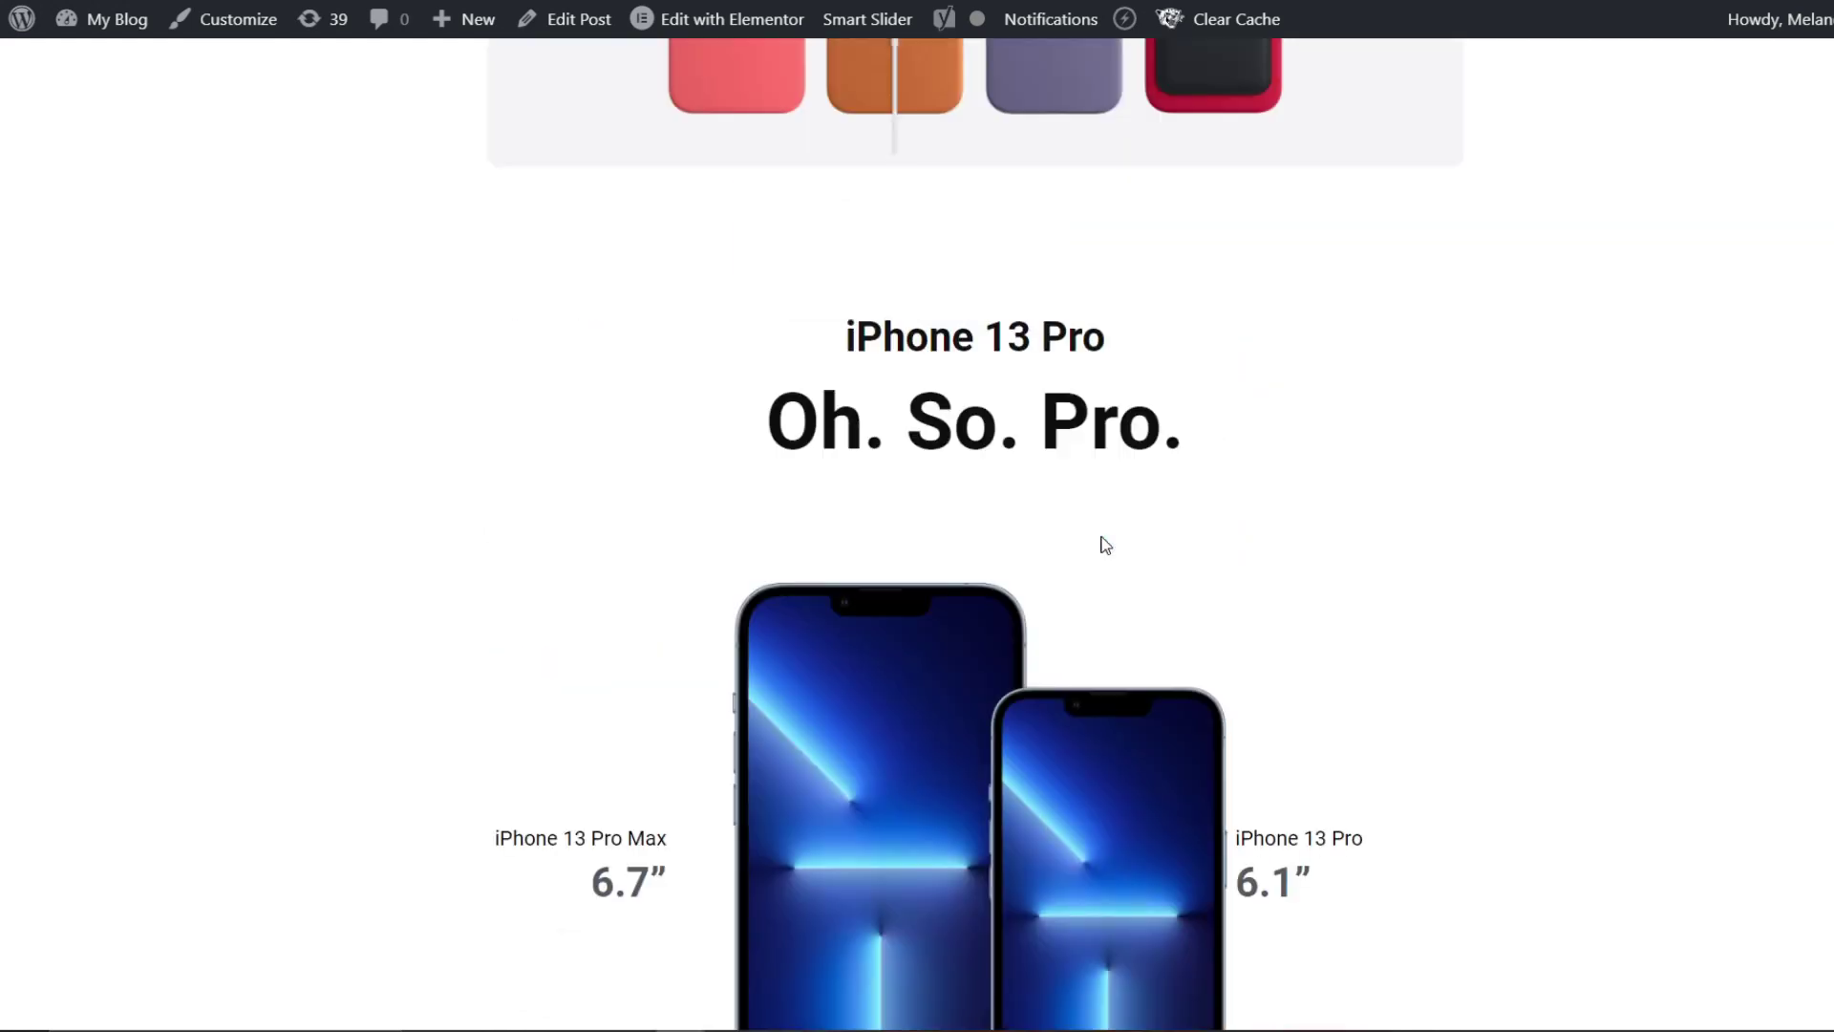
pyautogui.scroll(-5, 1098, 535)
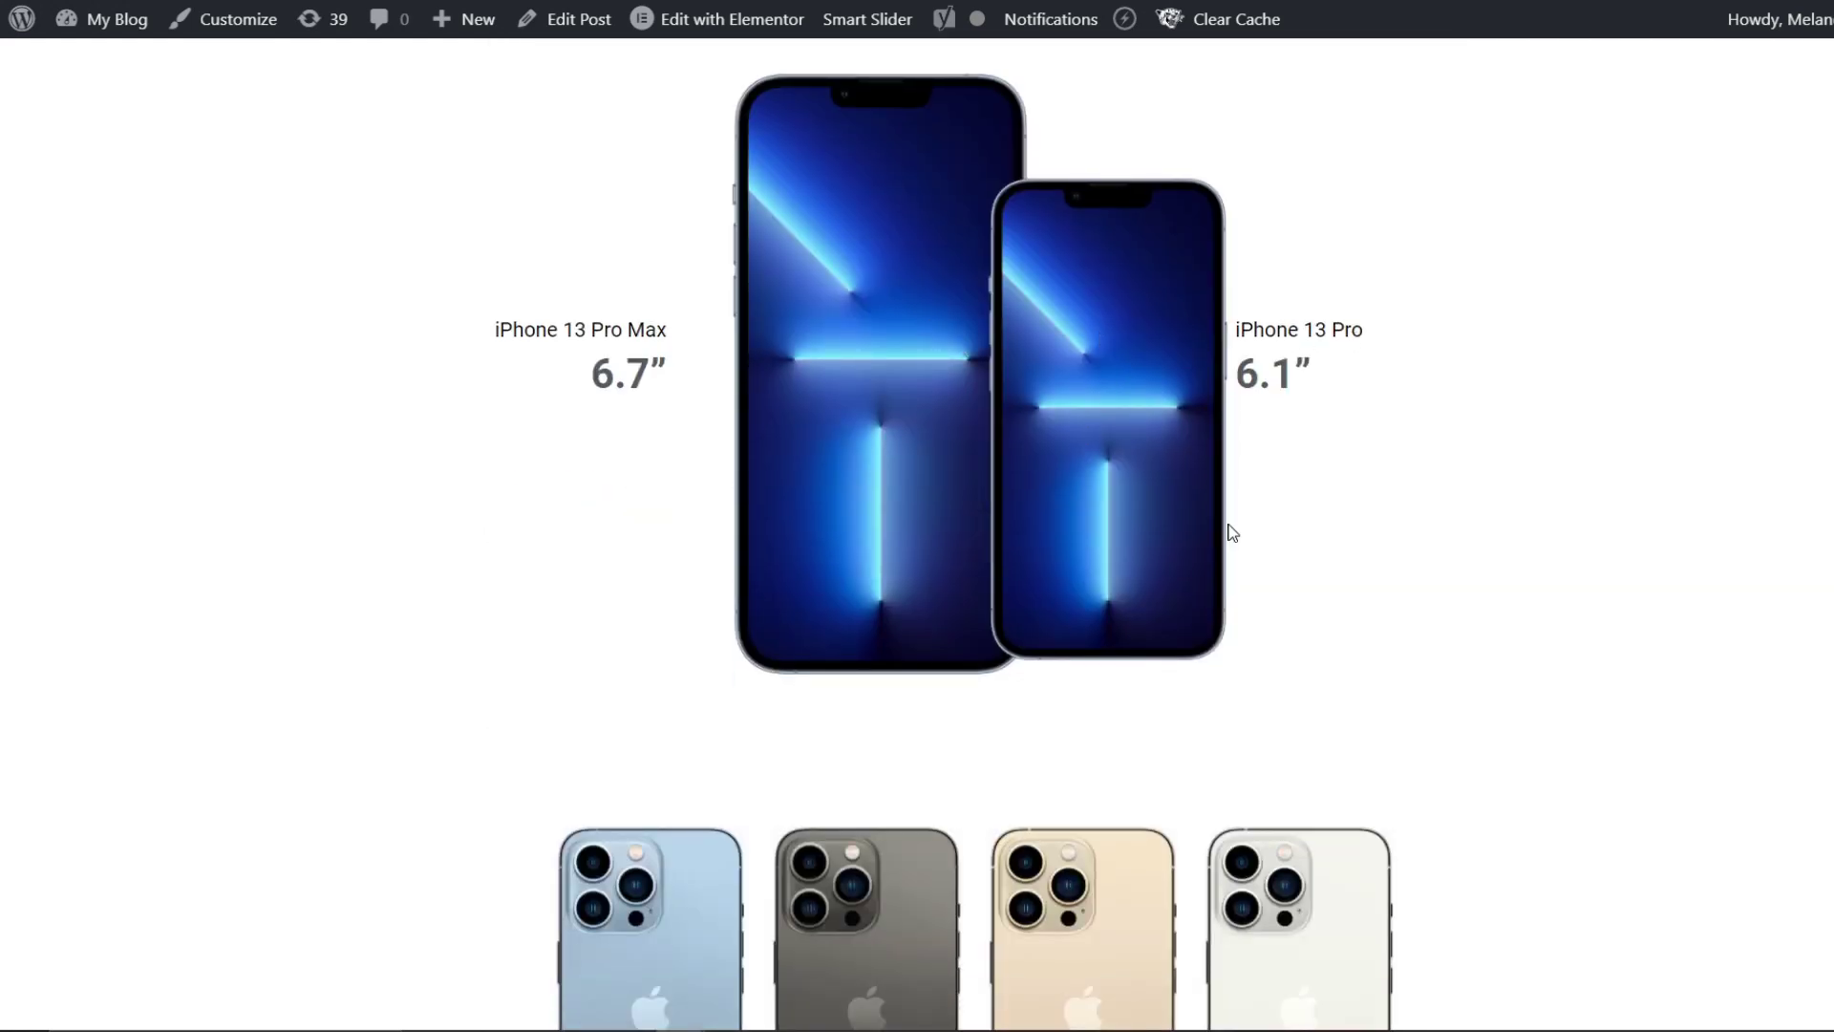
pyautogui.scroll(-5, 1227, 544)
pyautogui.scroll(15, 1216, 569)
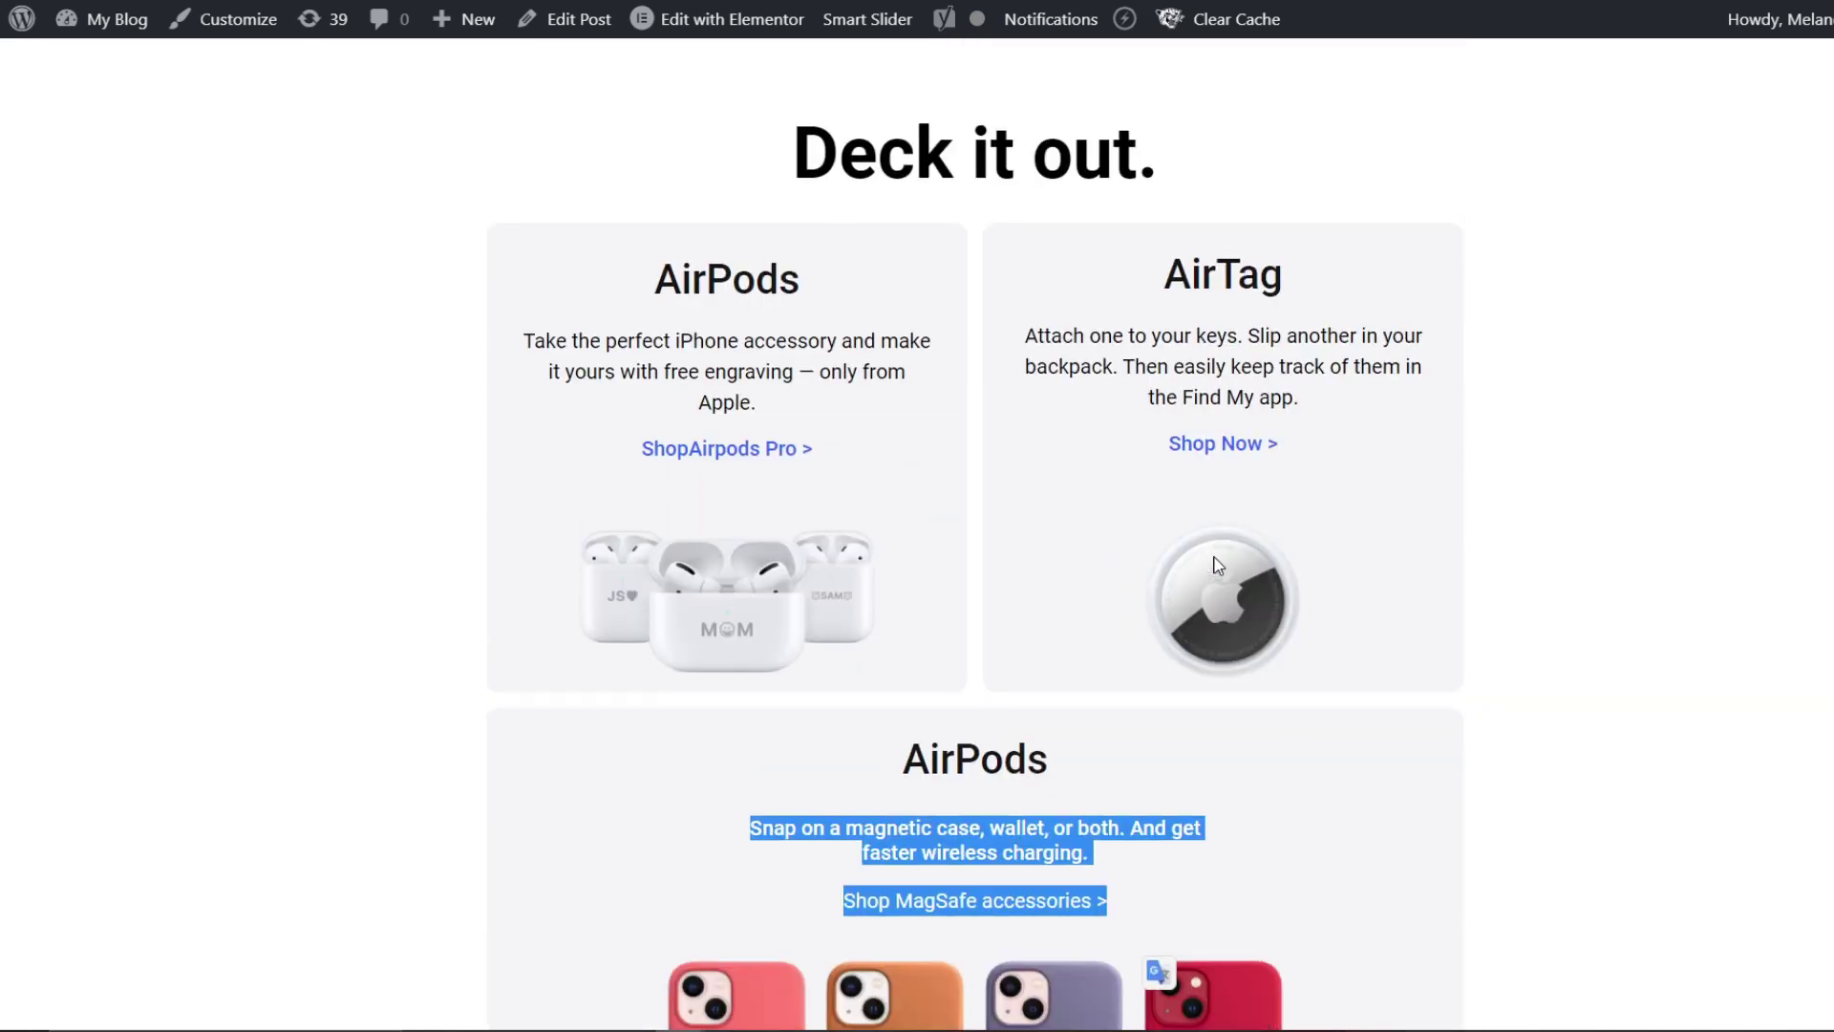
pyautogui.scroll(-8, 1216, 565)
# Step: Return to the Elementor editor and add a single-column section below the accessories section
pyautogui.click(1376, 802)
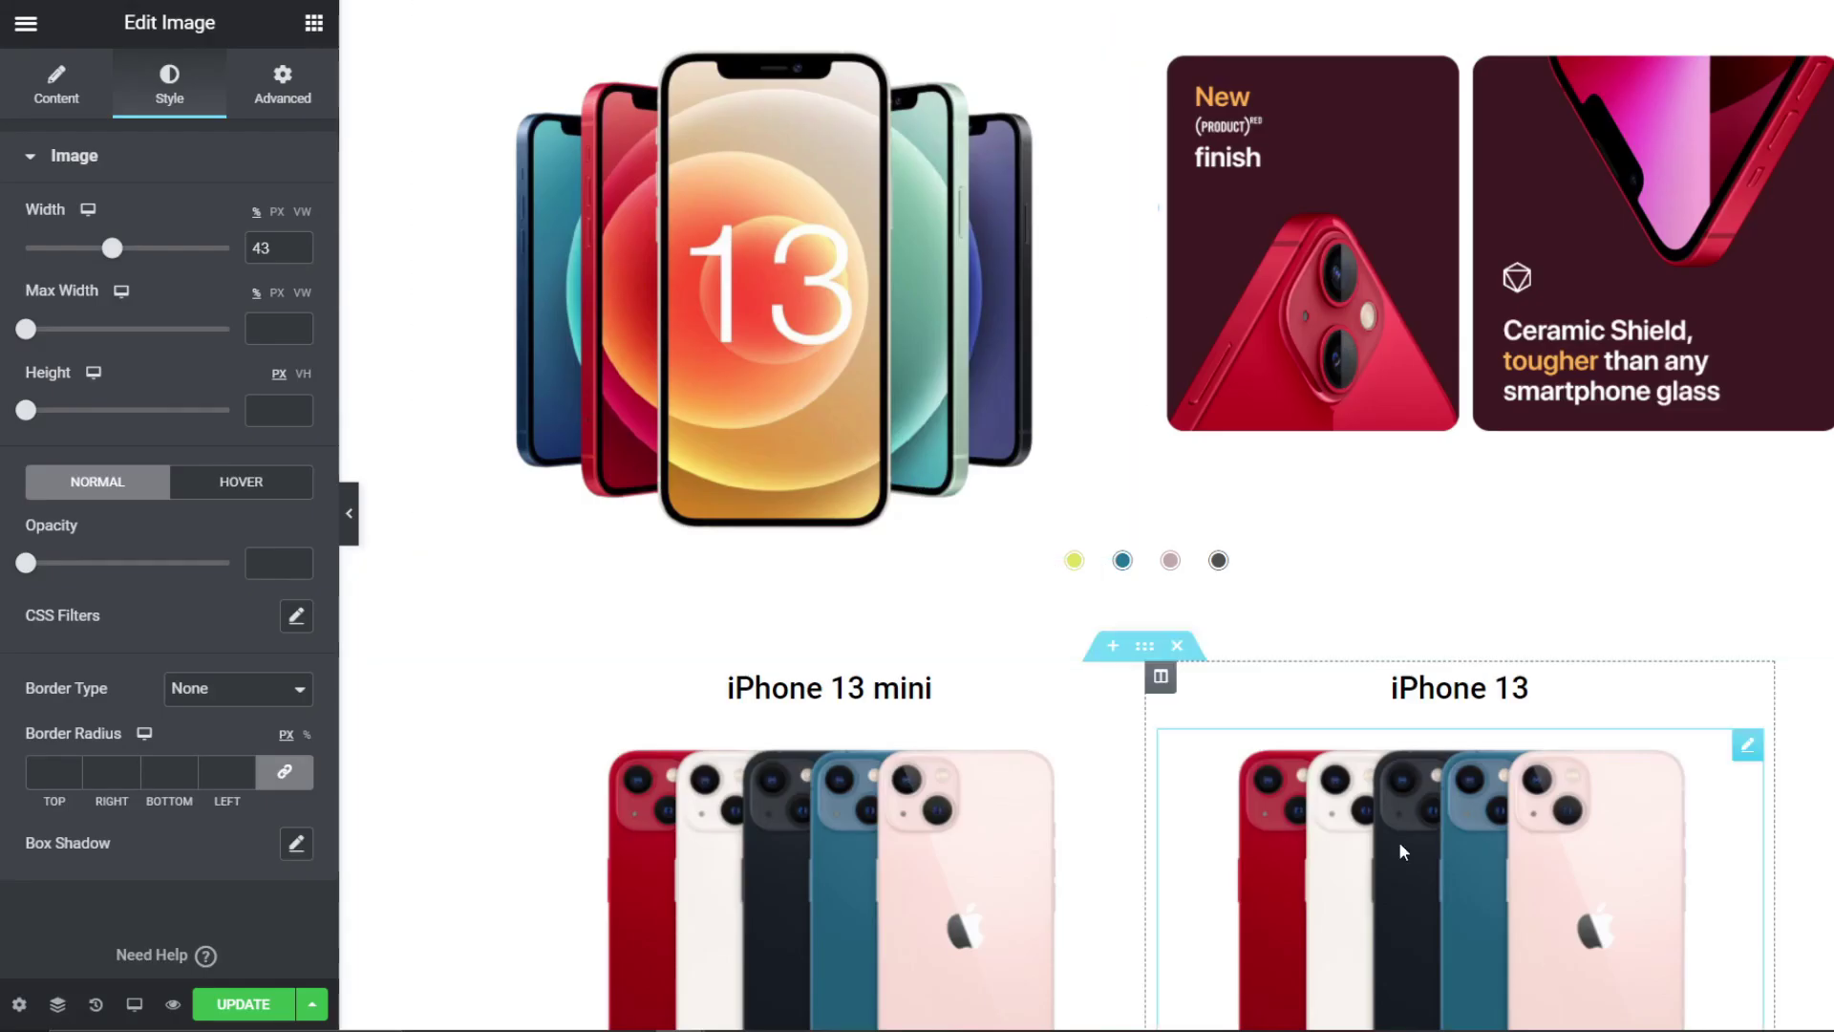
pyautogui.scroll(-10, 1398, 841)
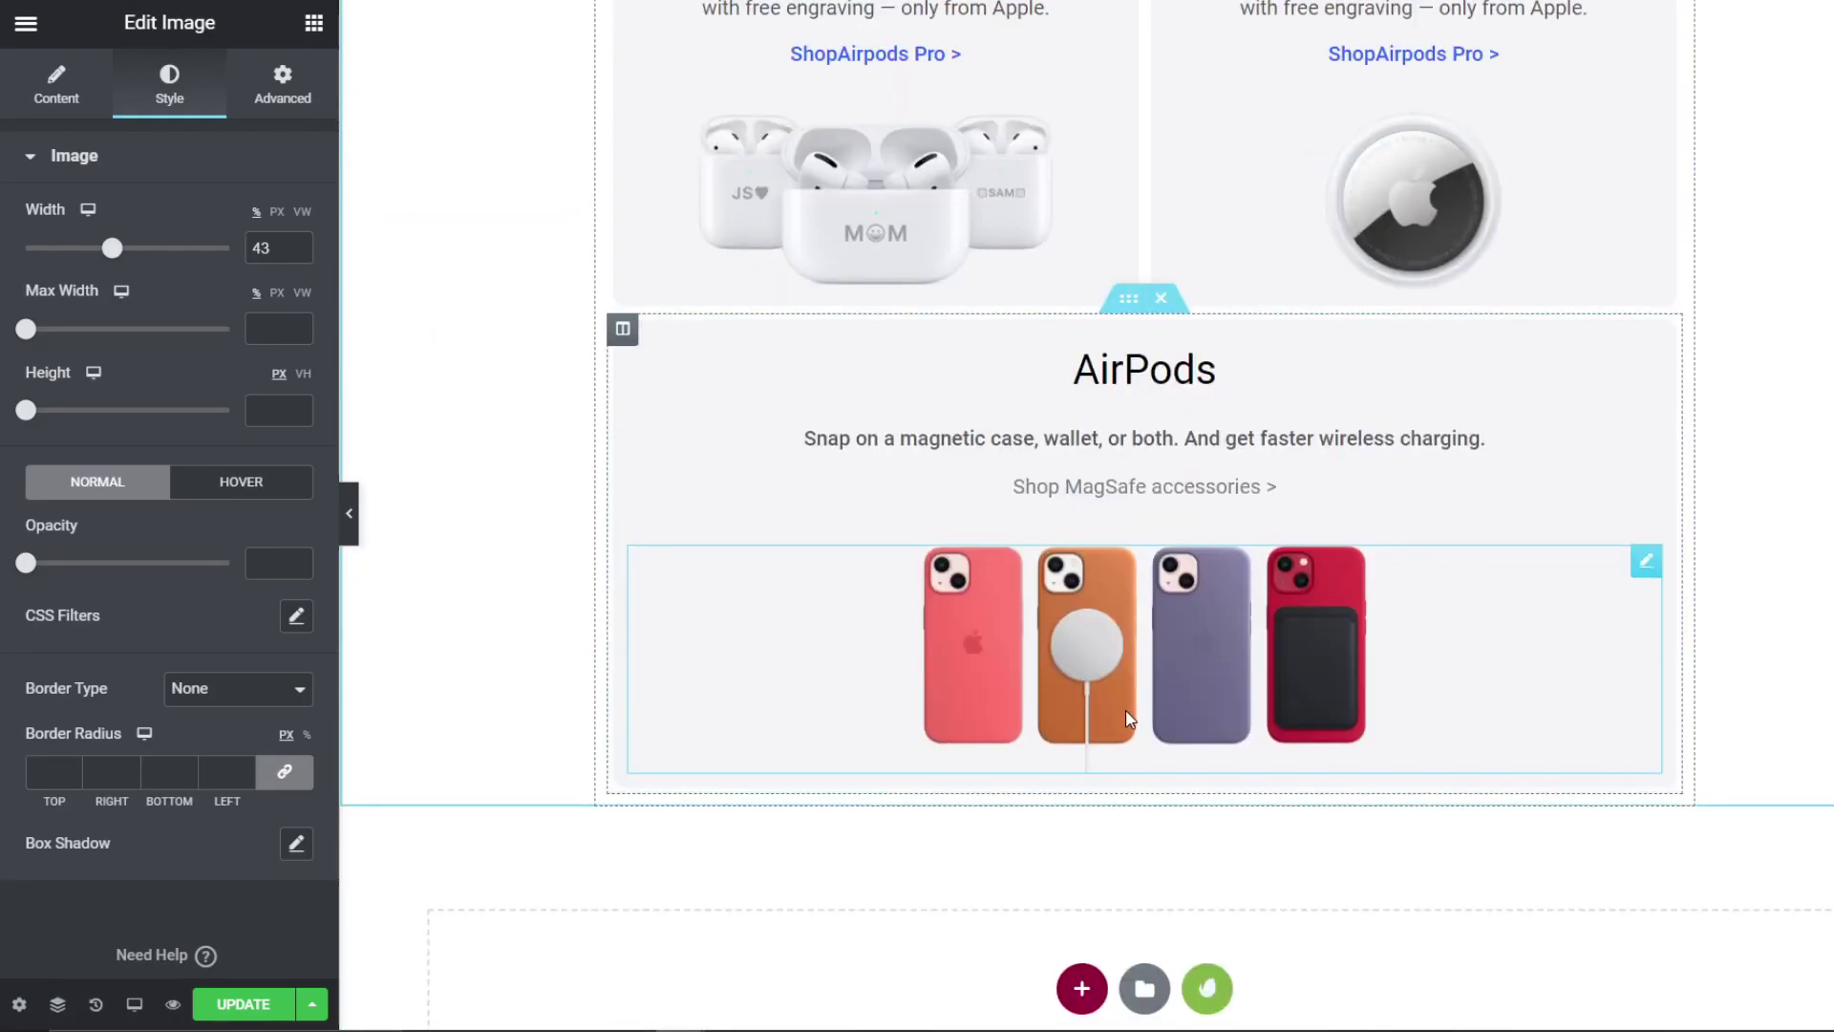
pyautogui.click(1076, 881)
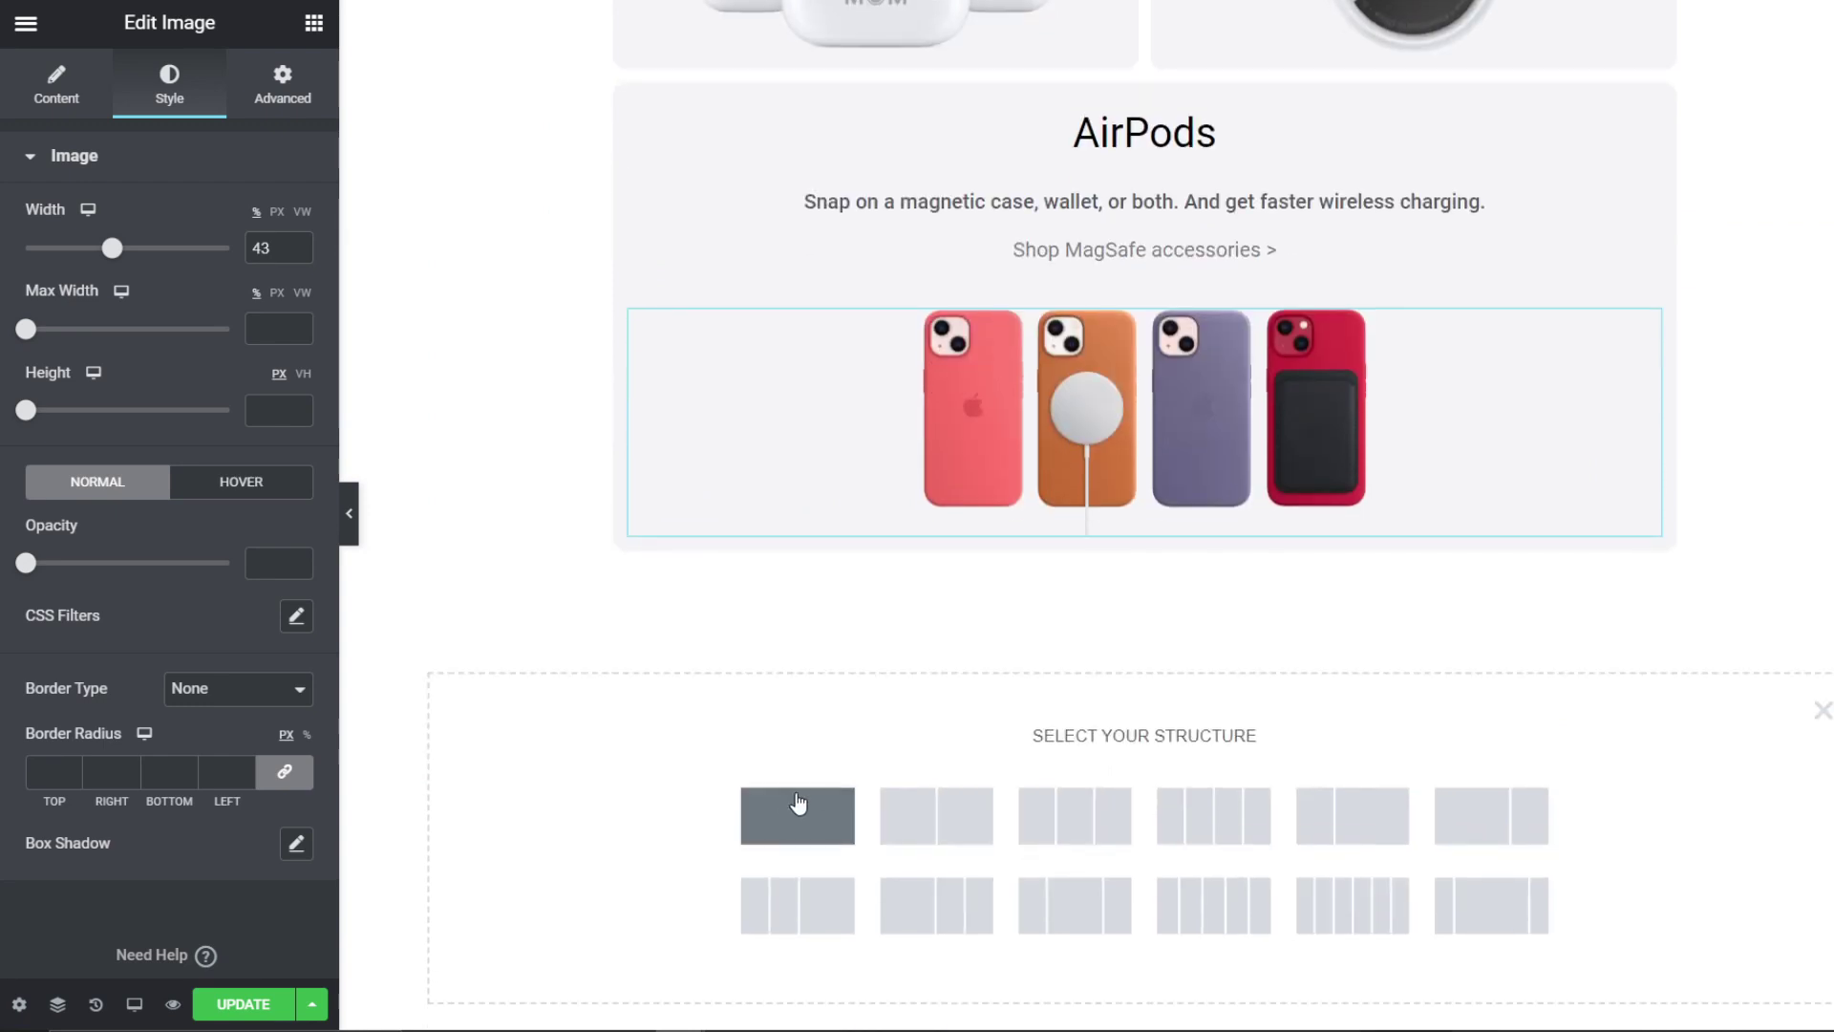
pyautogui.click(791, 808)
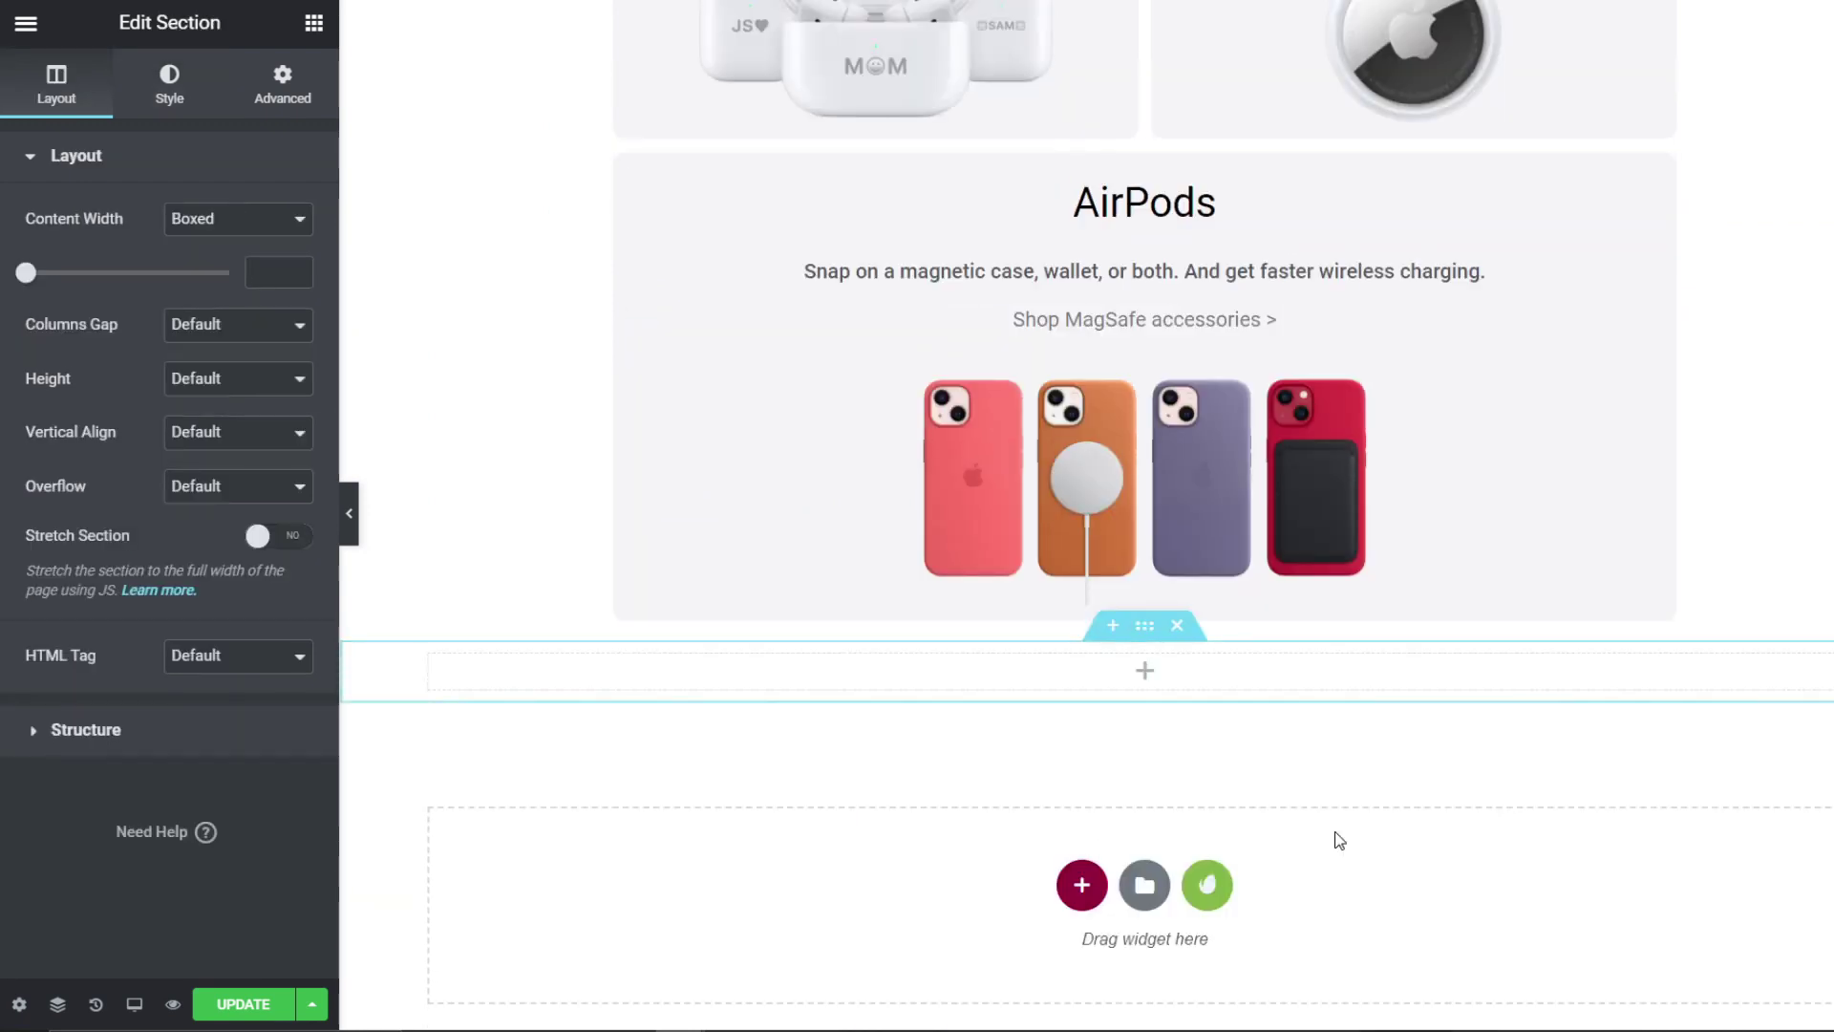
# Step: Add a heading widget to the new section with the title "iPhone 13 Pro" copied from the reference page
pyautogui.click(313, 22)
pyautogui.moveTo(246, 260); pyautogui.dragTo(816, 680)
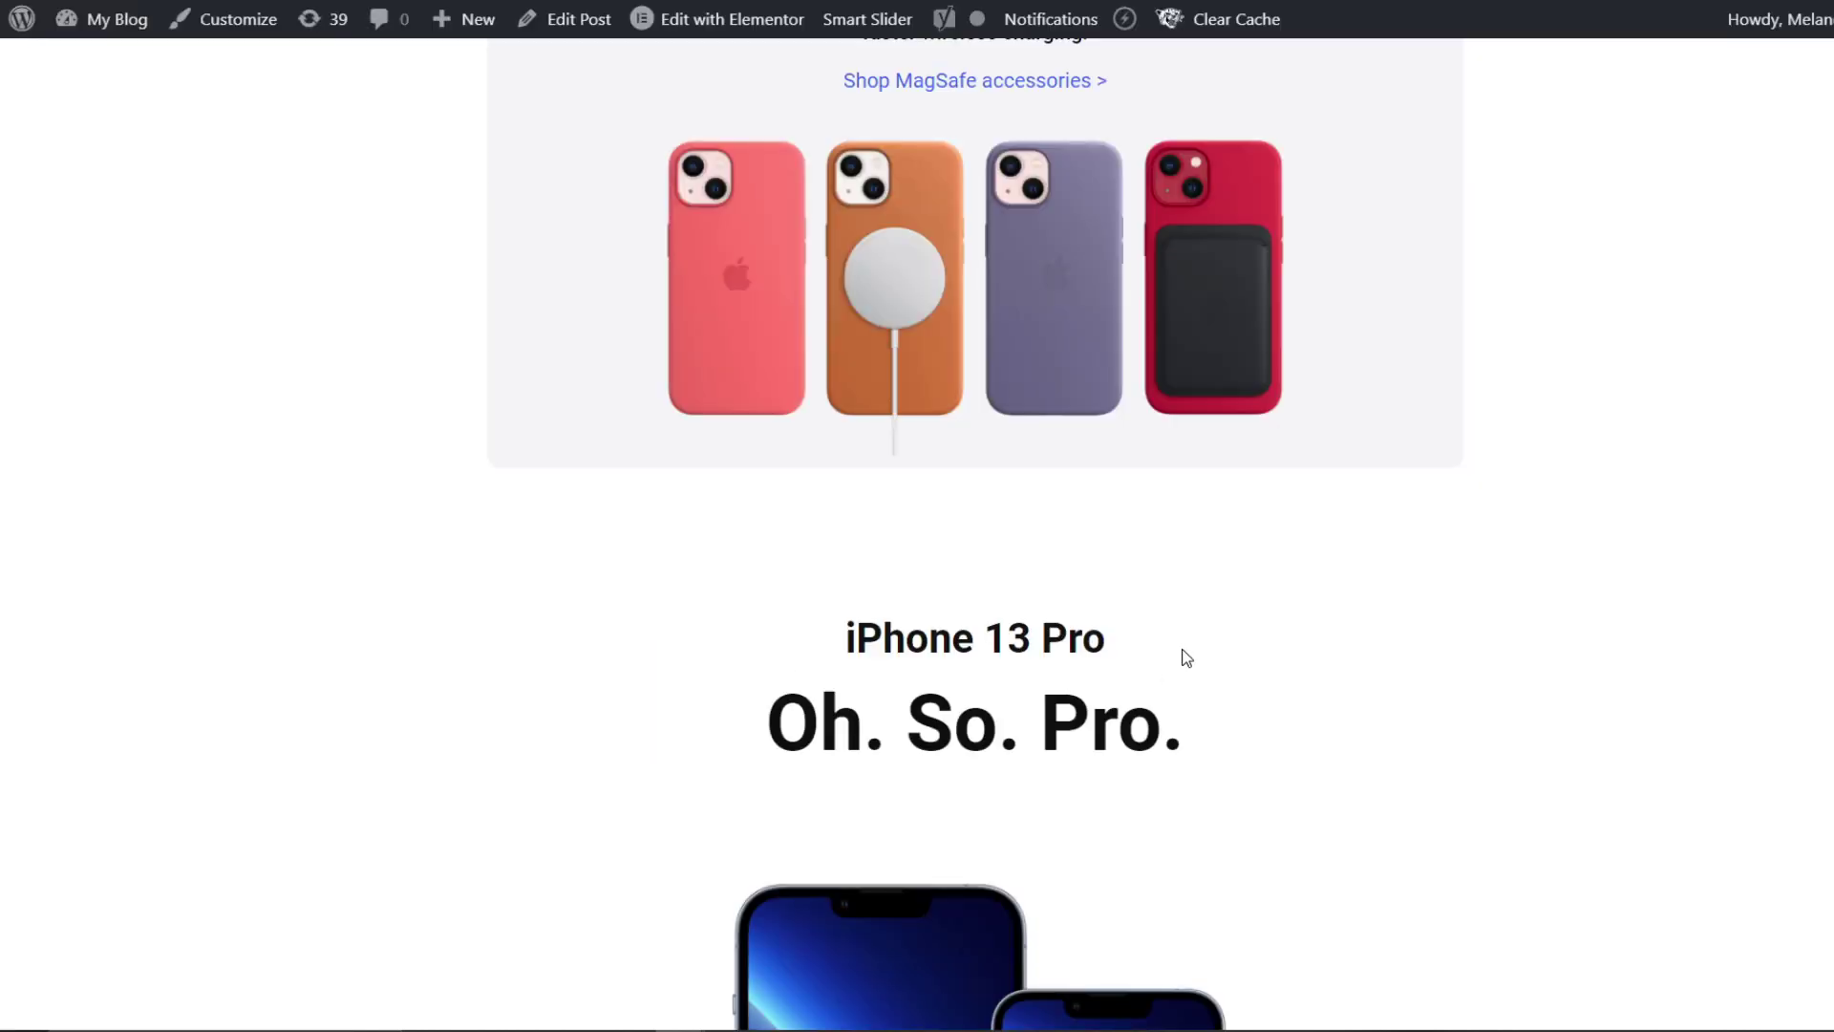
pyautogui.moveTo(1184, 657); pyautogui.dragTo(813, 638)
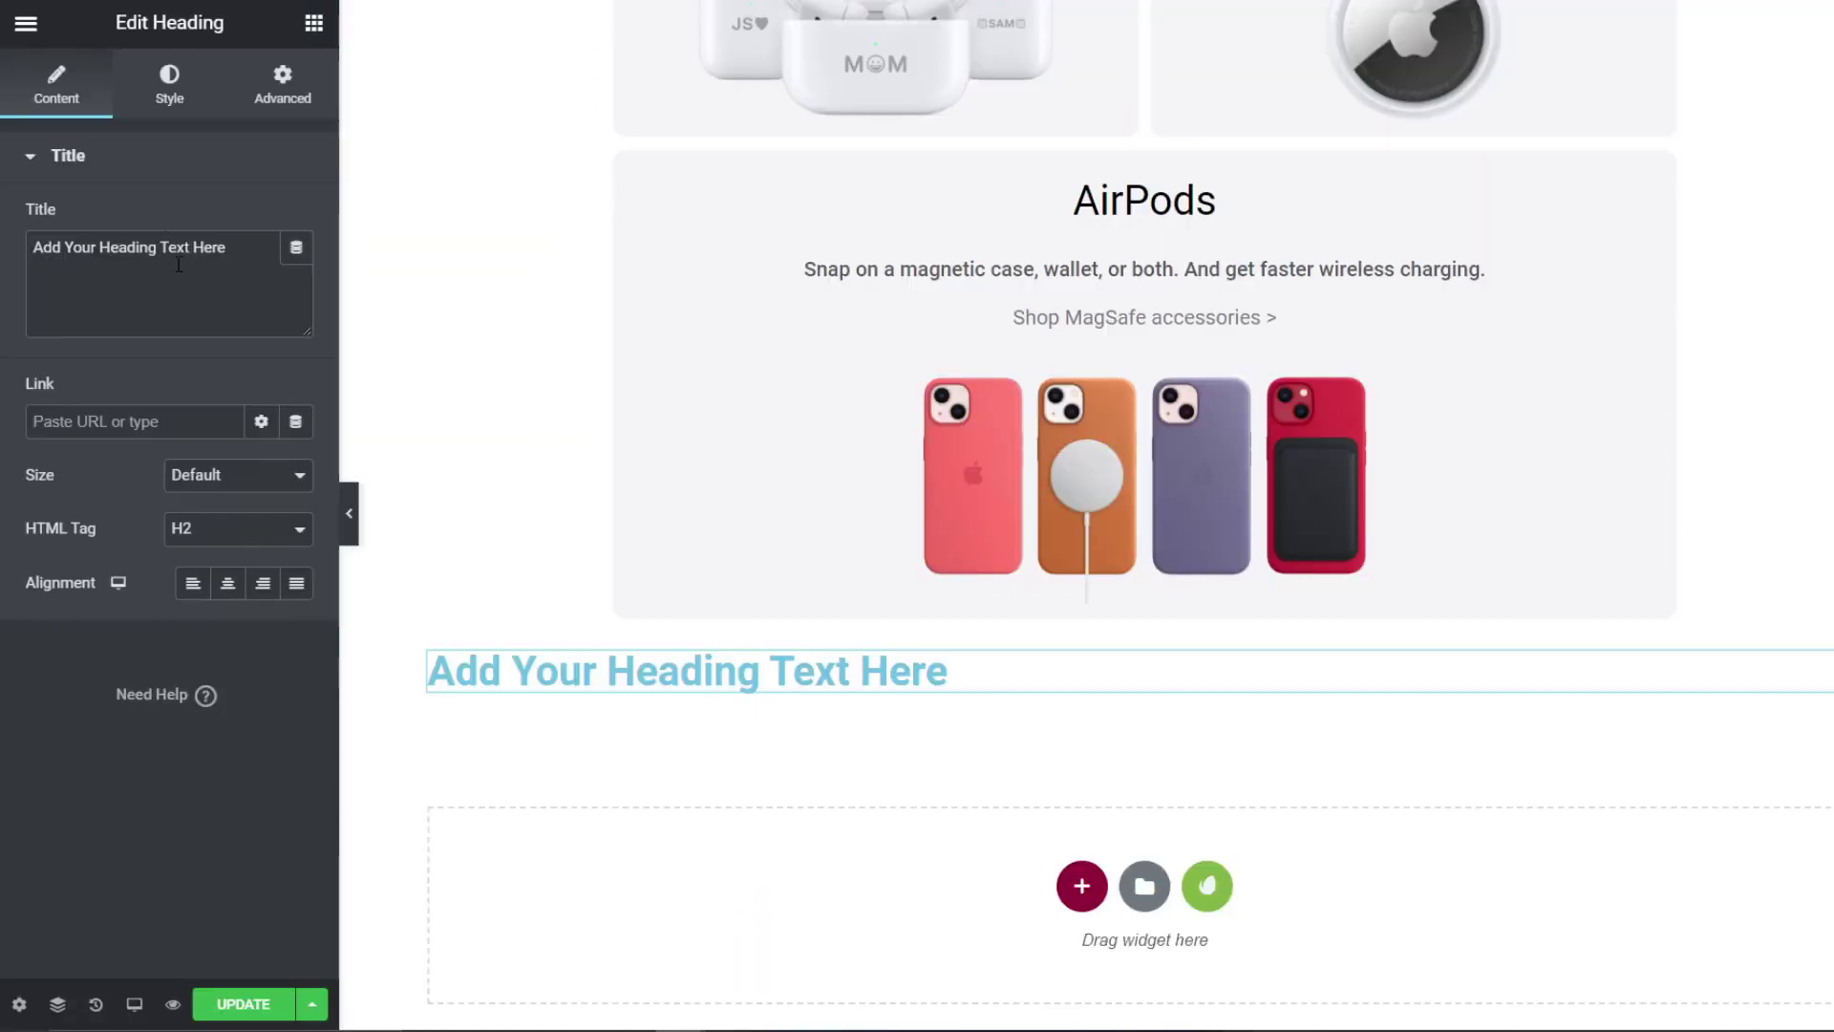
pyautogui.hotkey('ctrl', 'a')
pyautogui.hotkey('ctrl', 'v')
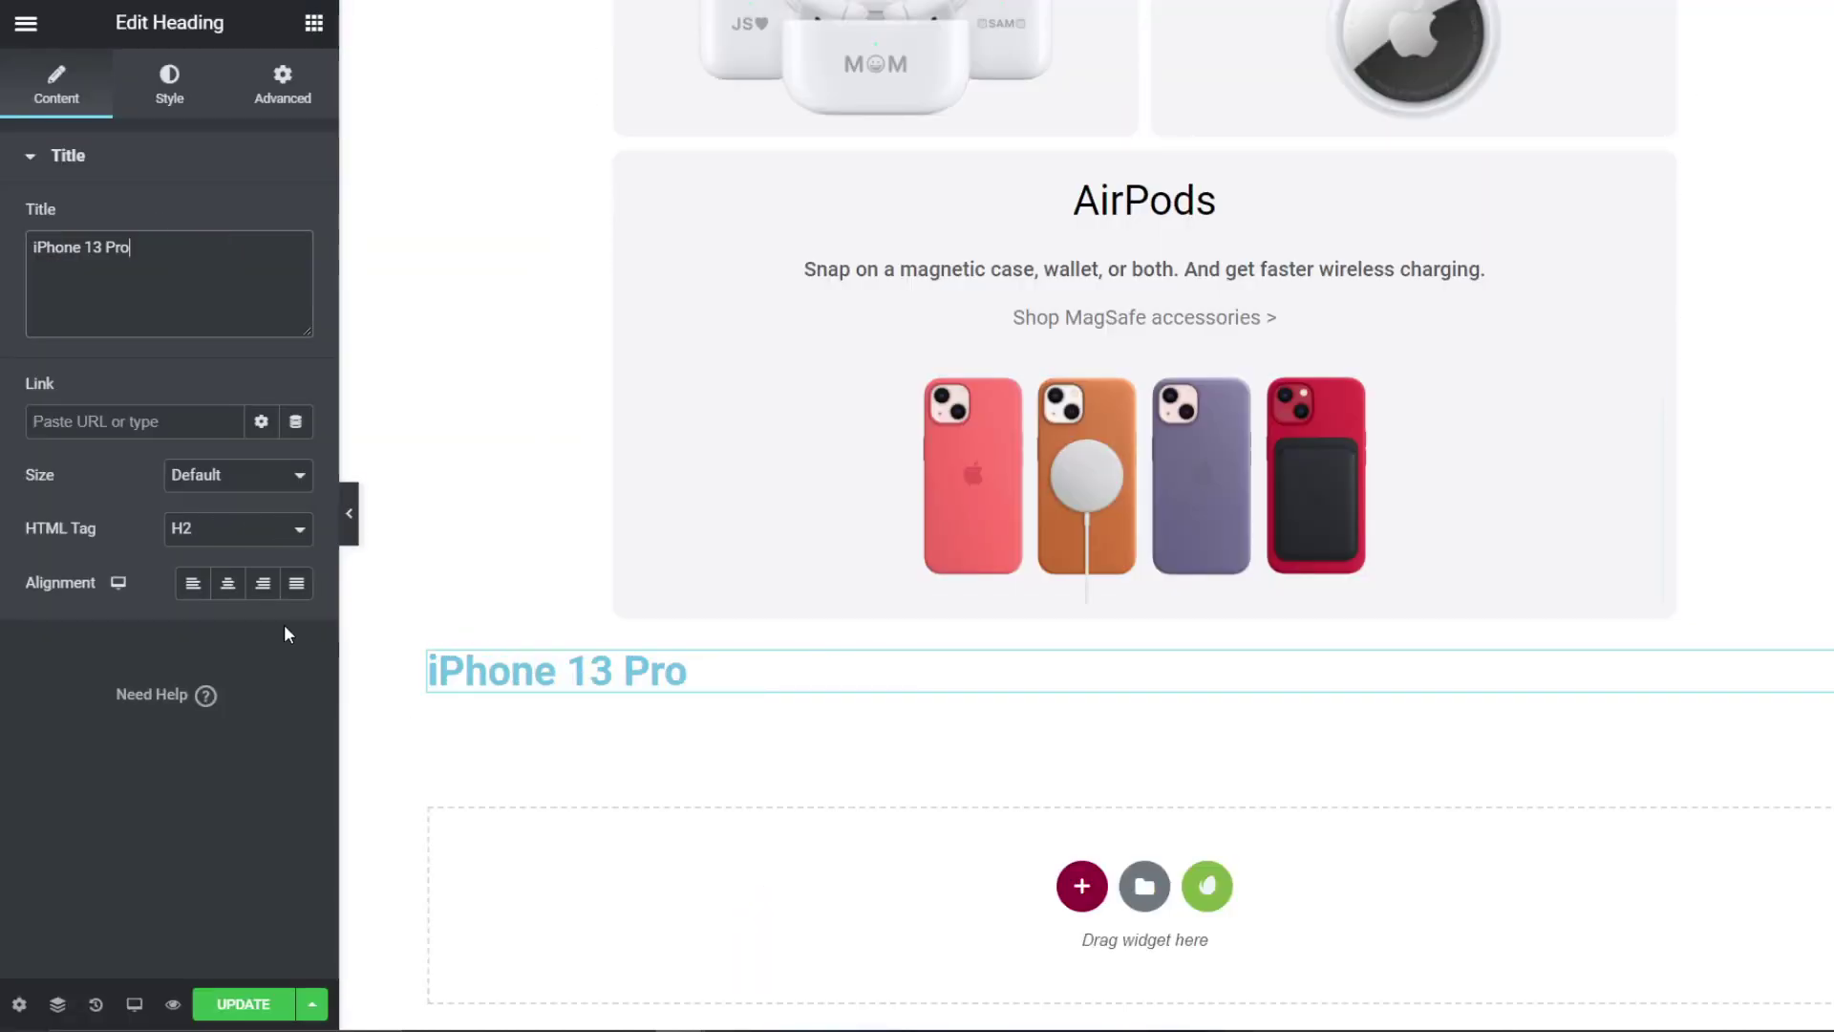
# Step: Center the "iPhone 13 Pro" heading and set its text color to black (#000000)
pyautogui.click(227, 583)
pyautogui.click(152, 78)
pyautogui.click(296, 219)
pyautogui.click(220, 395)
pyautogui.moveTo(194, 437); pyautogui.dragTo(149, 545)
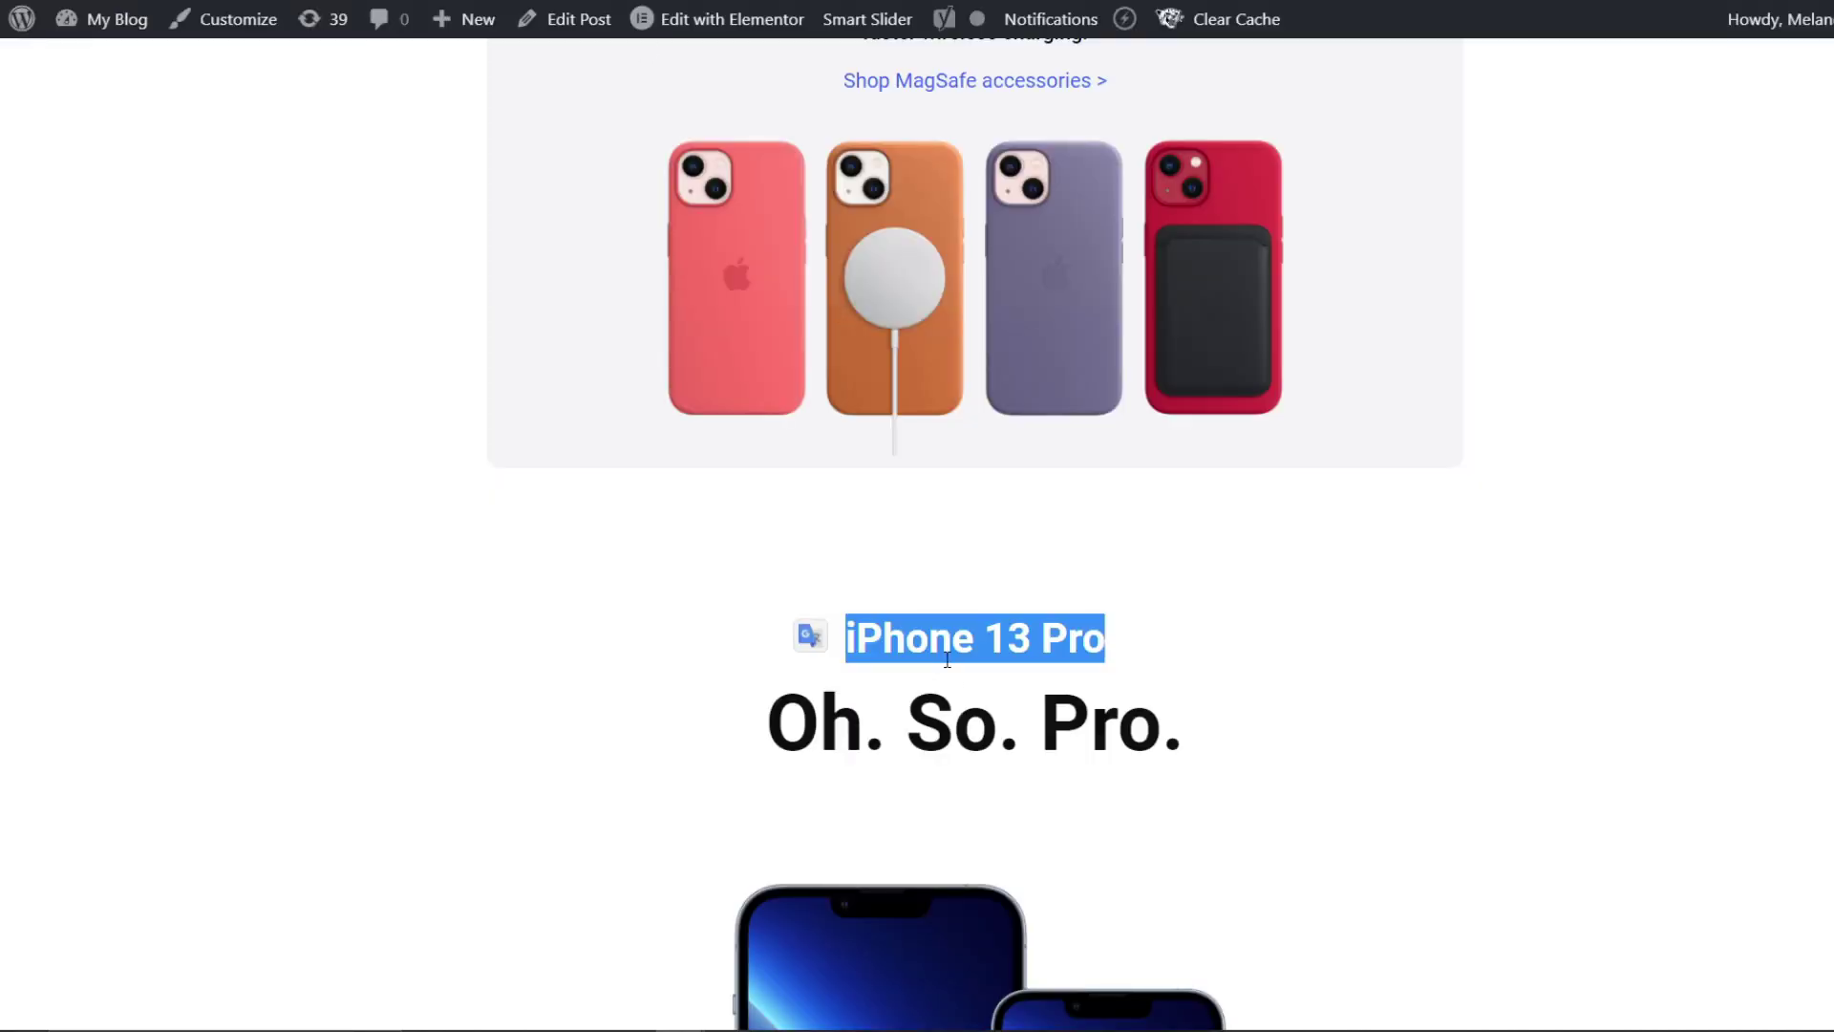
# Step: Duplicate the "iPhone 13 Pro" heading and replace the copy's title with "Oh. So. Pro." copied from the reference page
pyautogui.click(1301, 740)
pyautogui.moveTo(1305, 740); pyautogui.dragTo(678, 731)
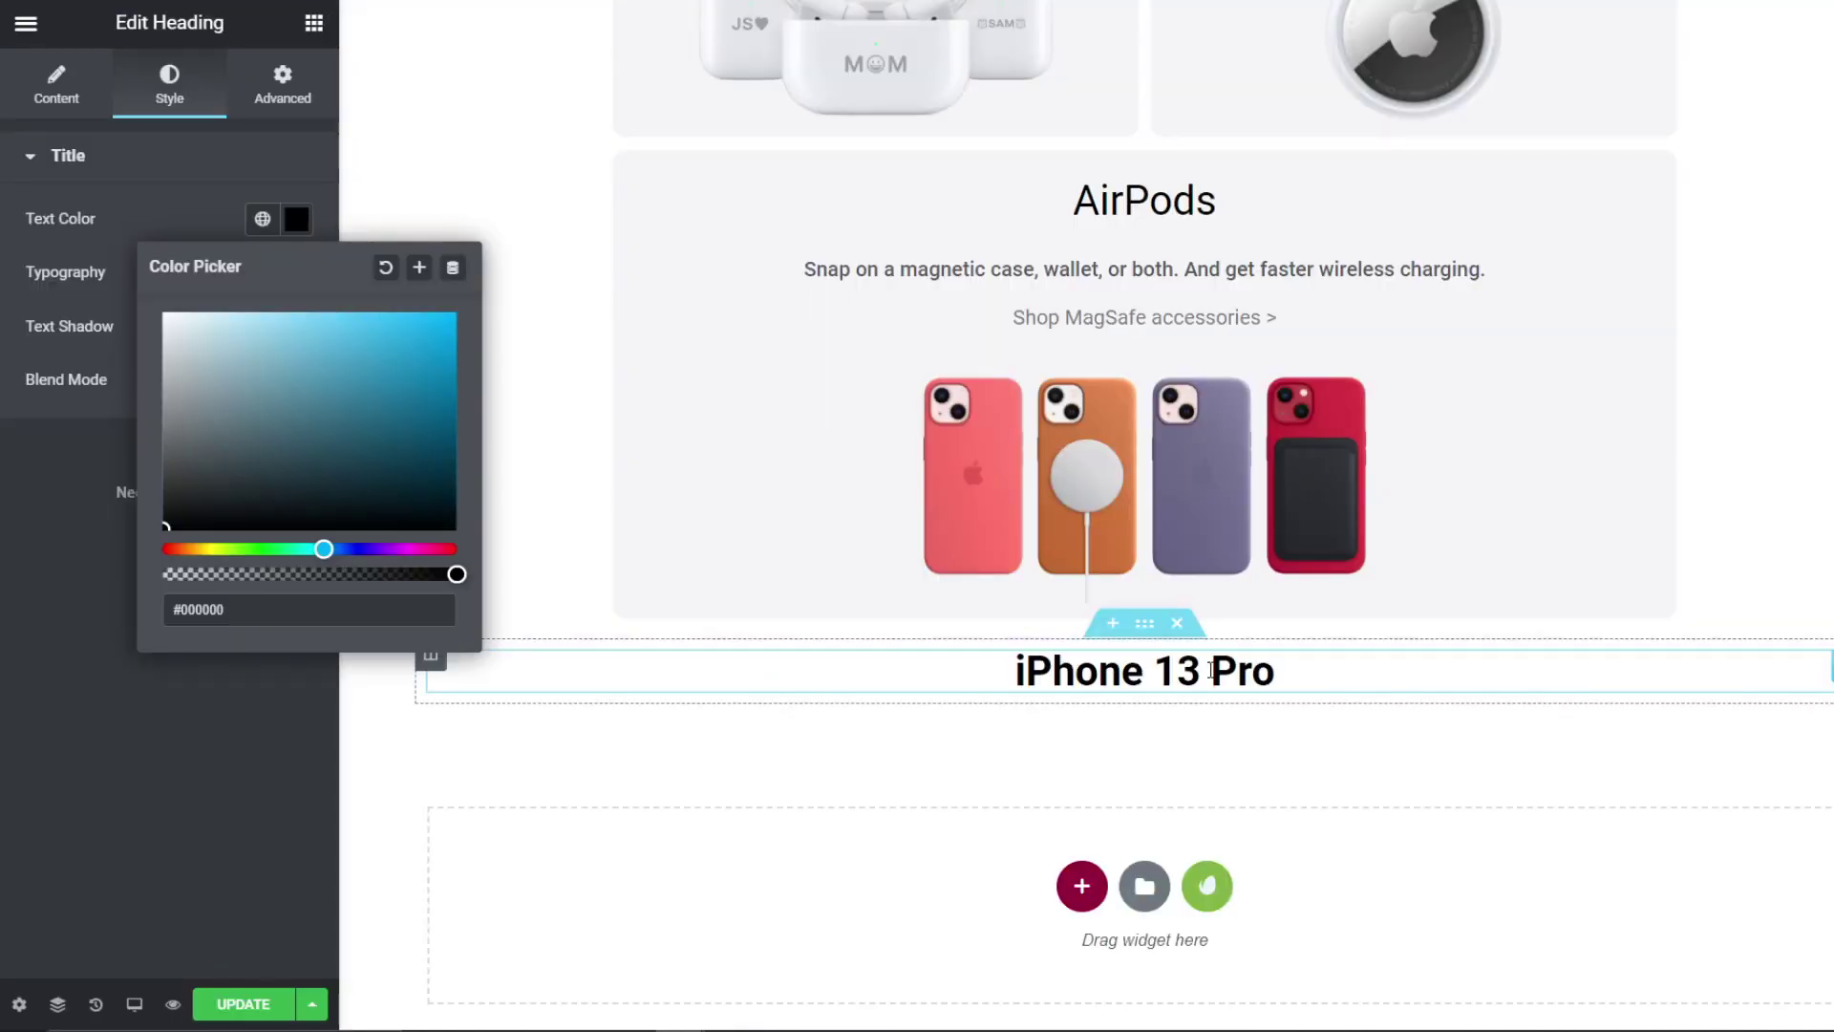
pyautogui.rightClick(1211, 646)
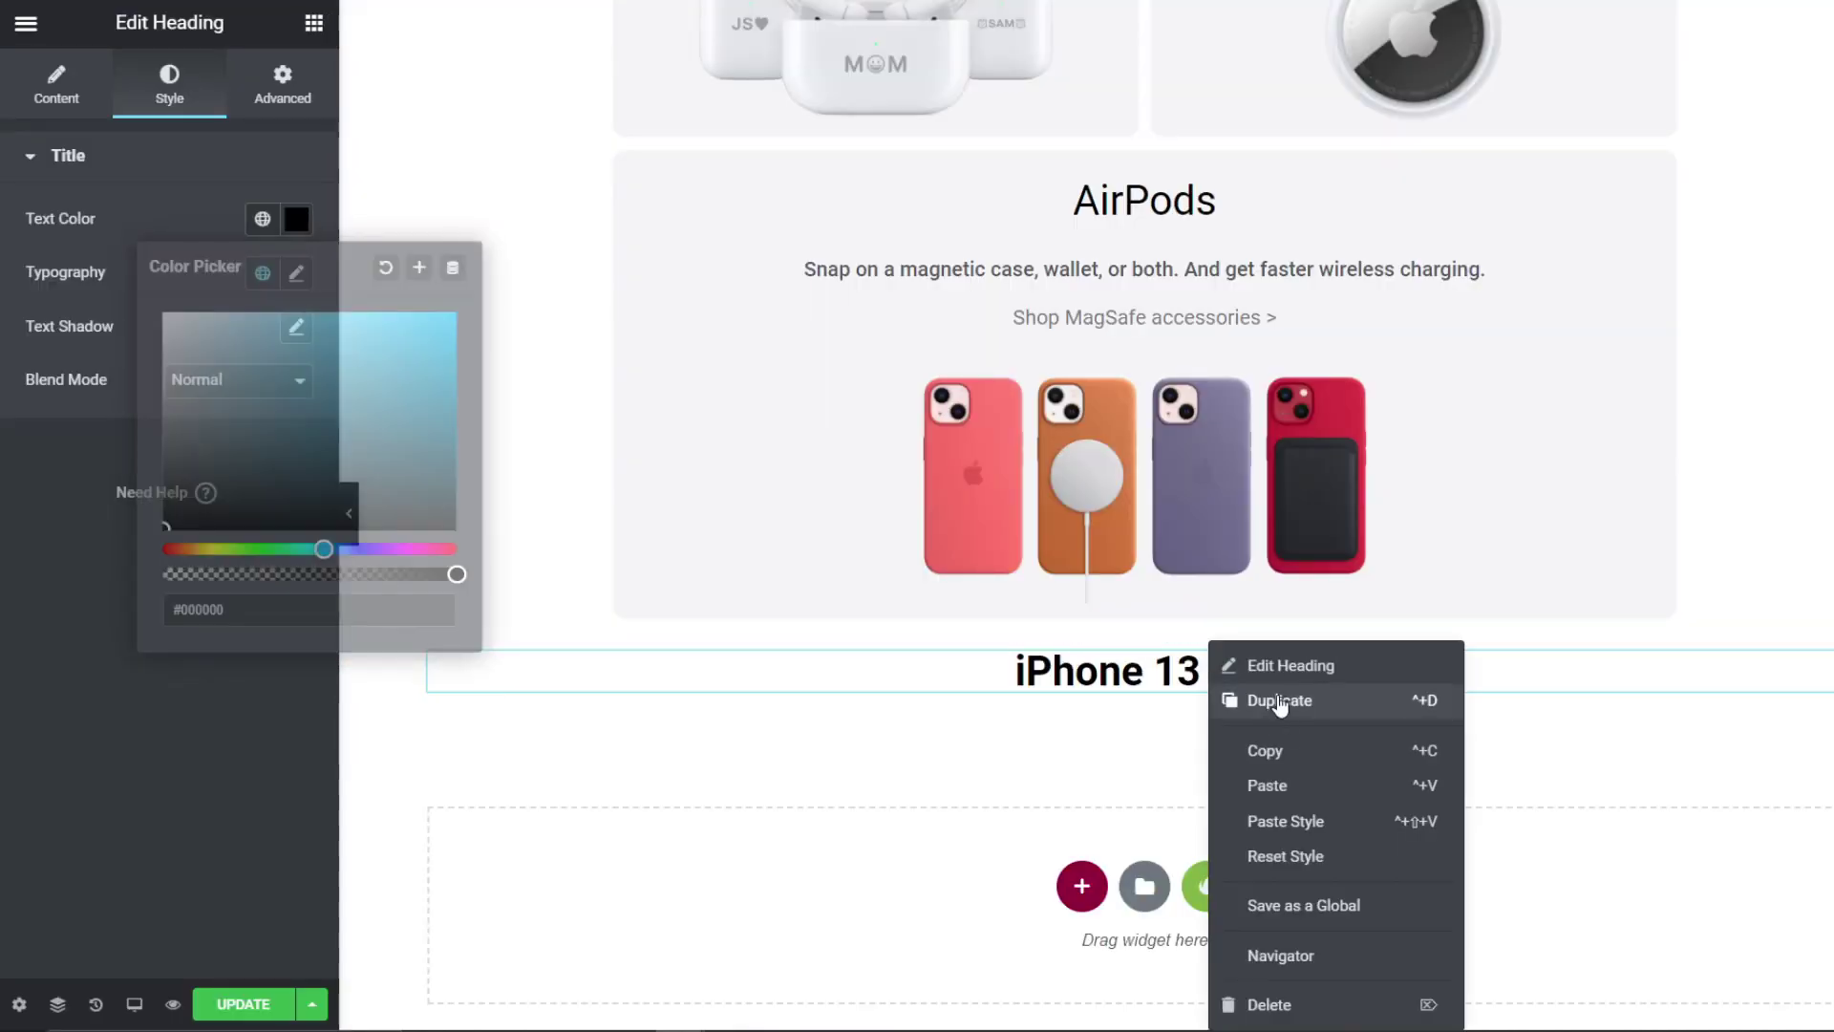
pyautogui.click(1280, 702)
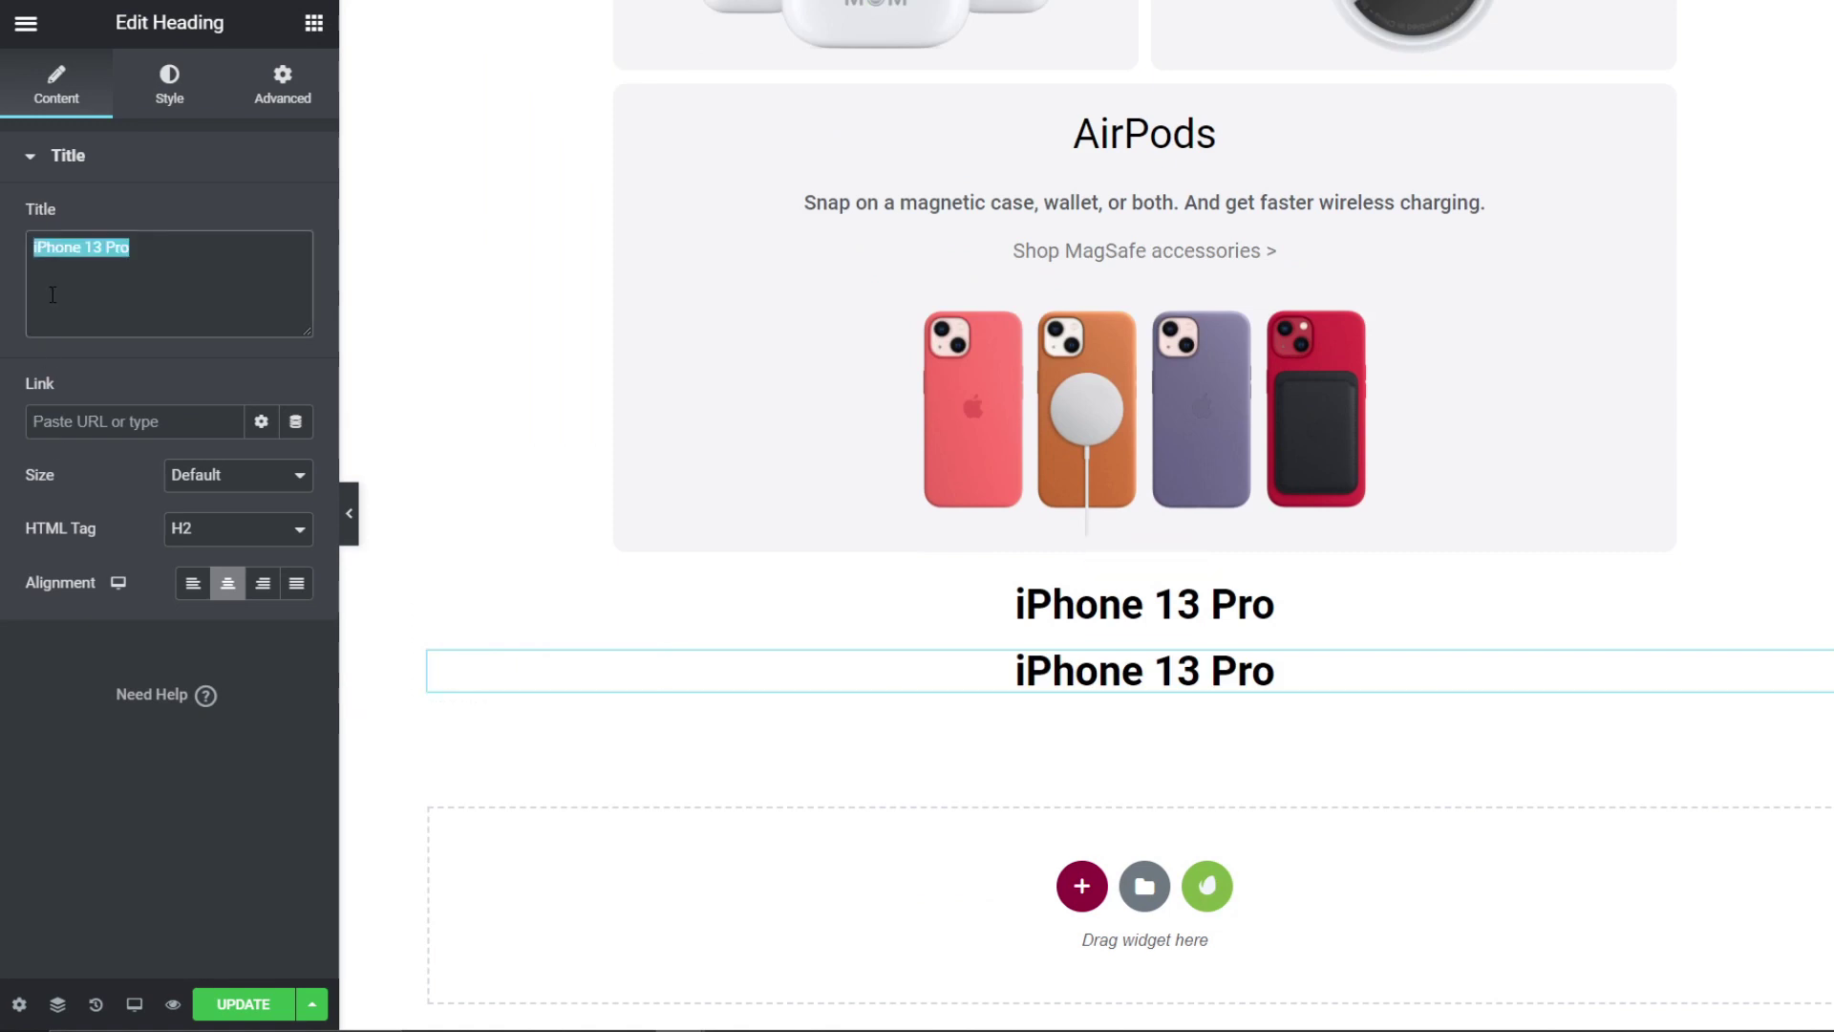
pyautogui.hotkey('ctrl', 'v')
# Step: Set the "Oh. So. Pro." heading's font size to 72 px
pyautogui.click(169, 86)
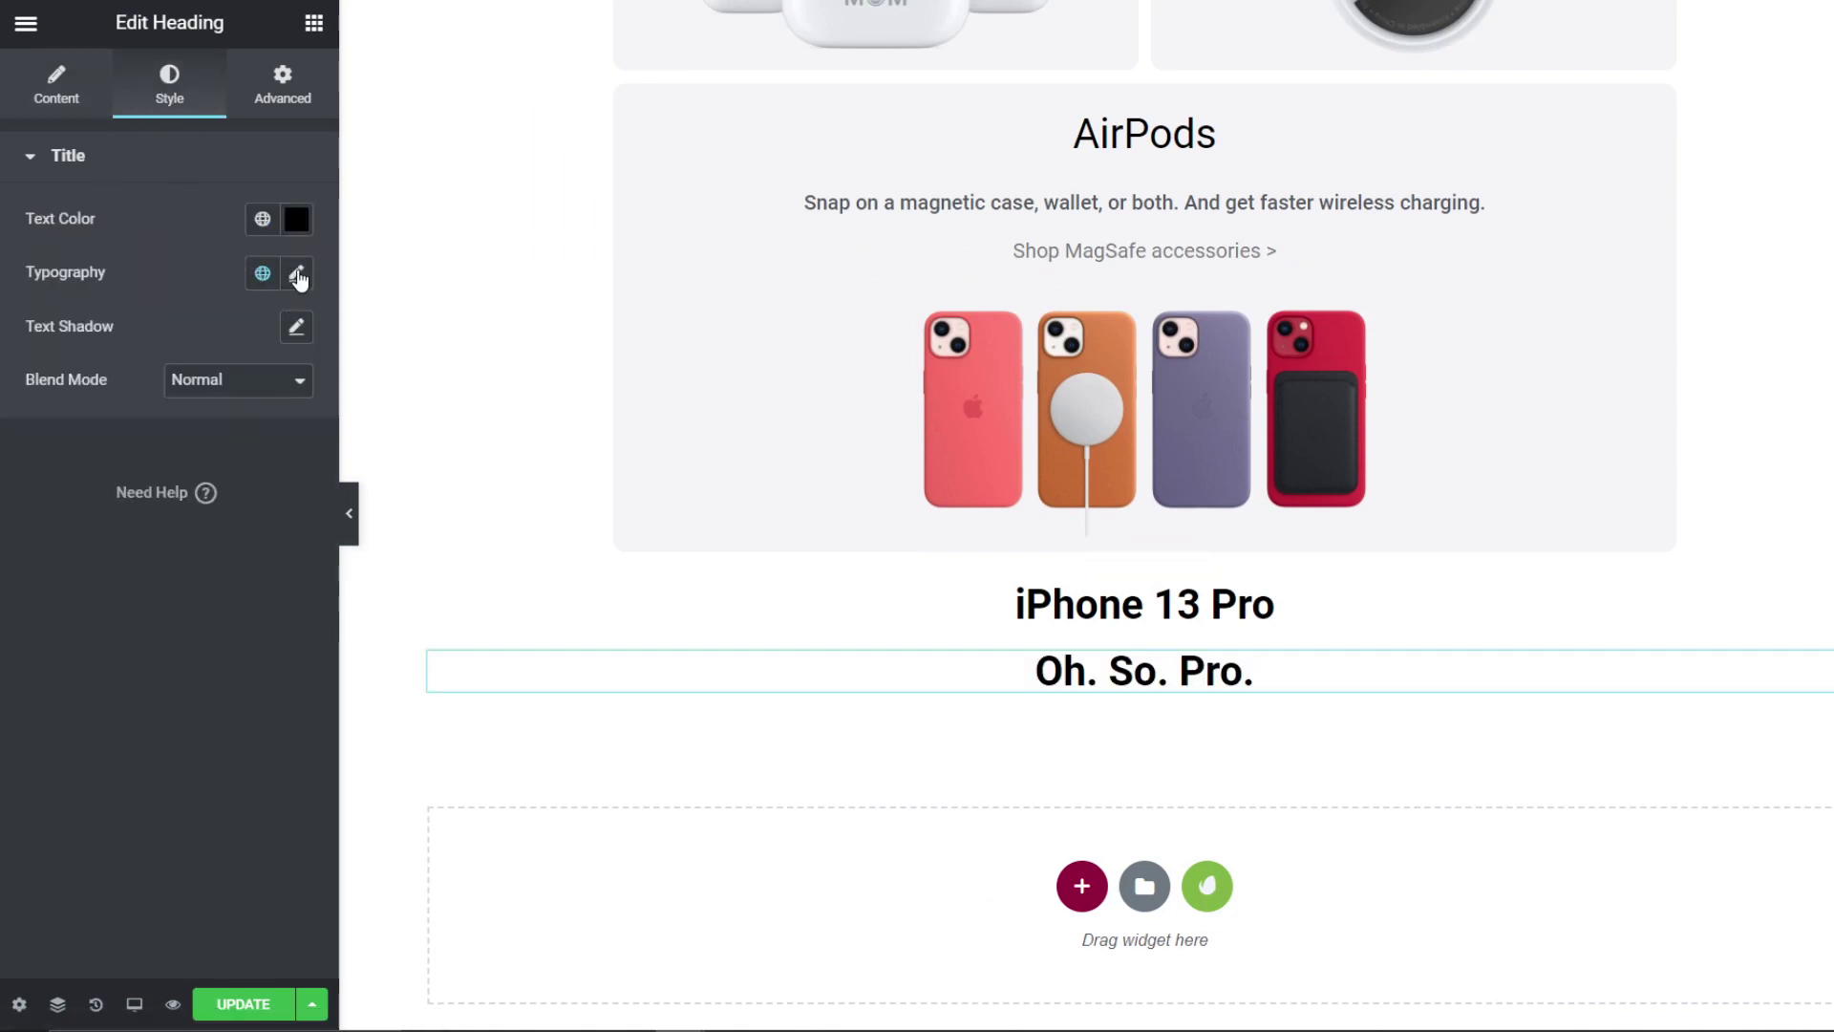
pyautogui.click(297, 274)
pyautogui.moveTo(48, 478); pyautogui.dragTo(108, 489)
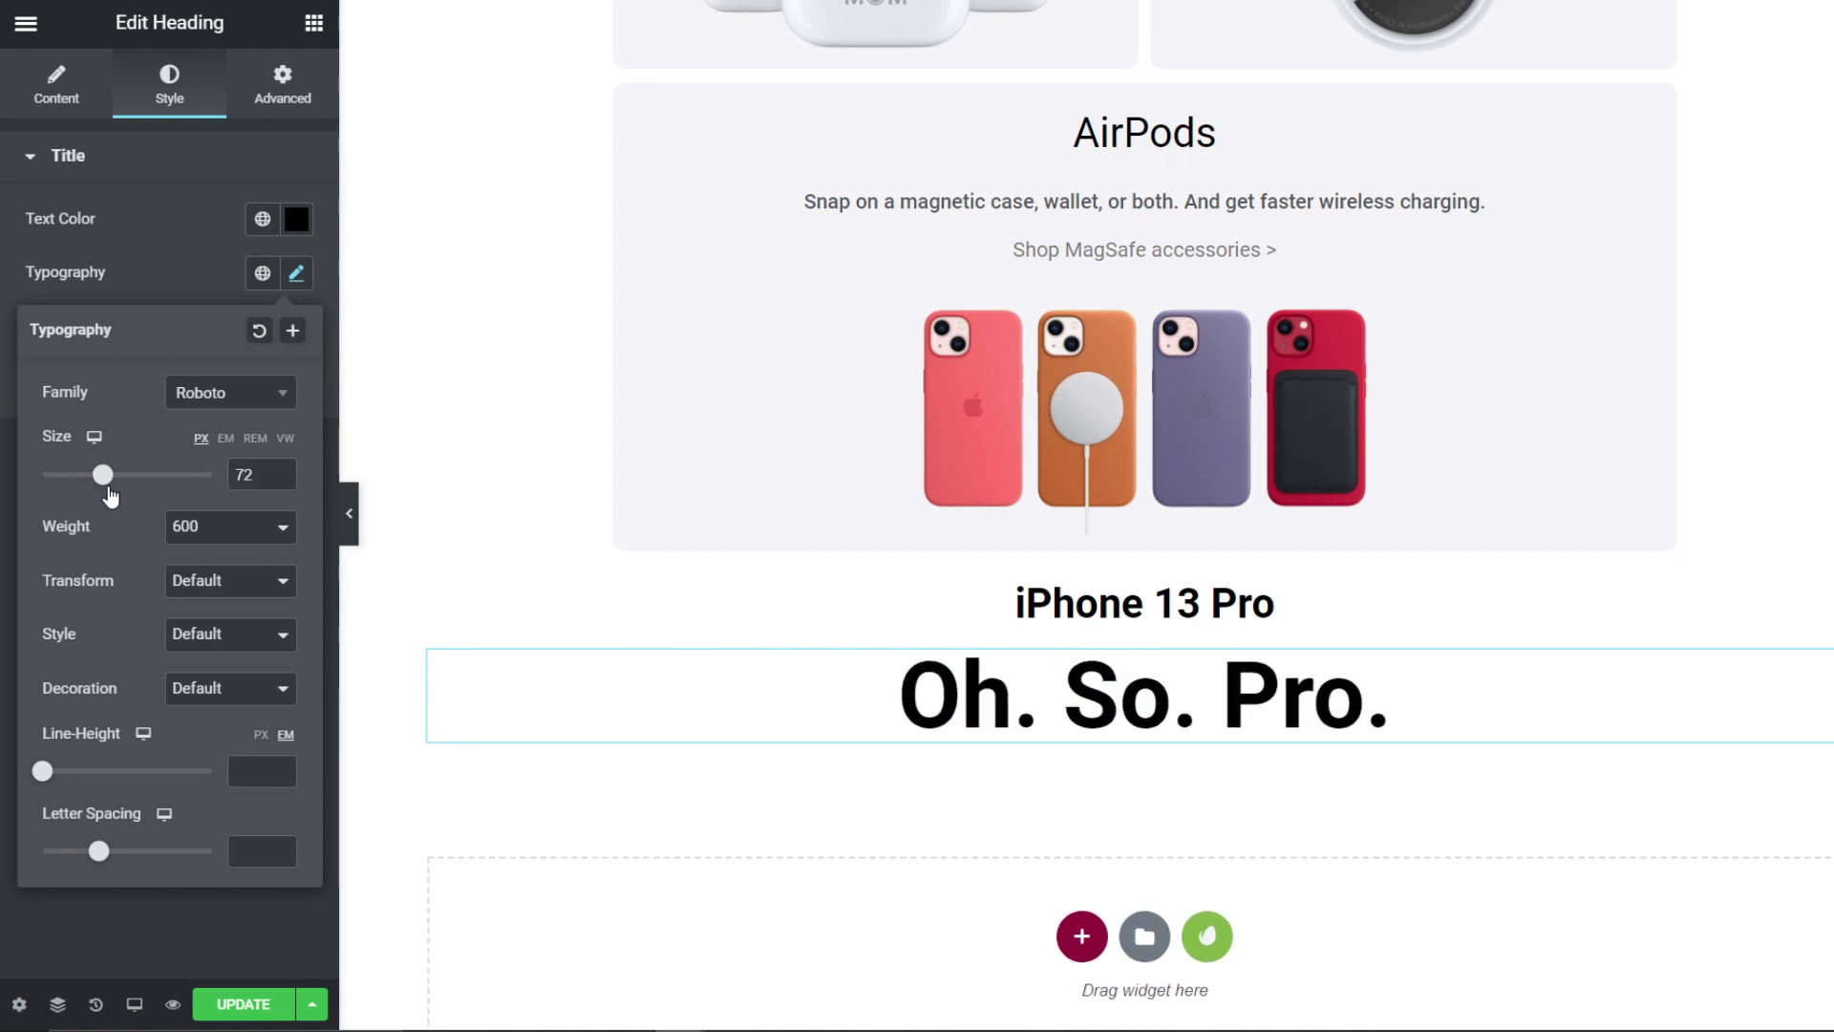
# Step: Give the section holding the two iPhone 13 Pro headings a minimum height of 264 px
pyautogui.click(479, 567)
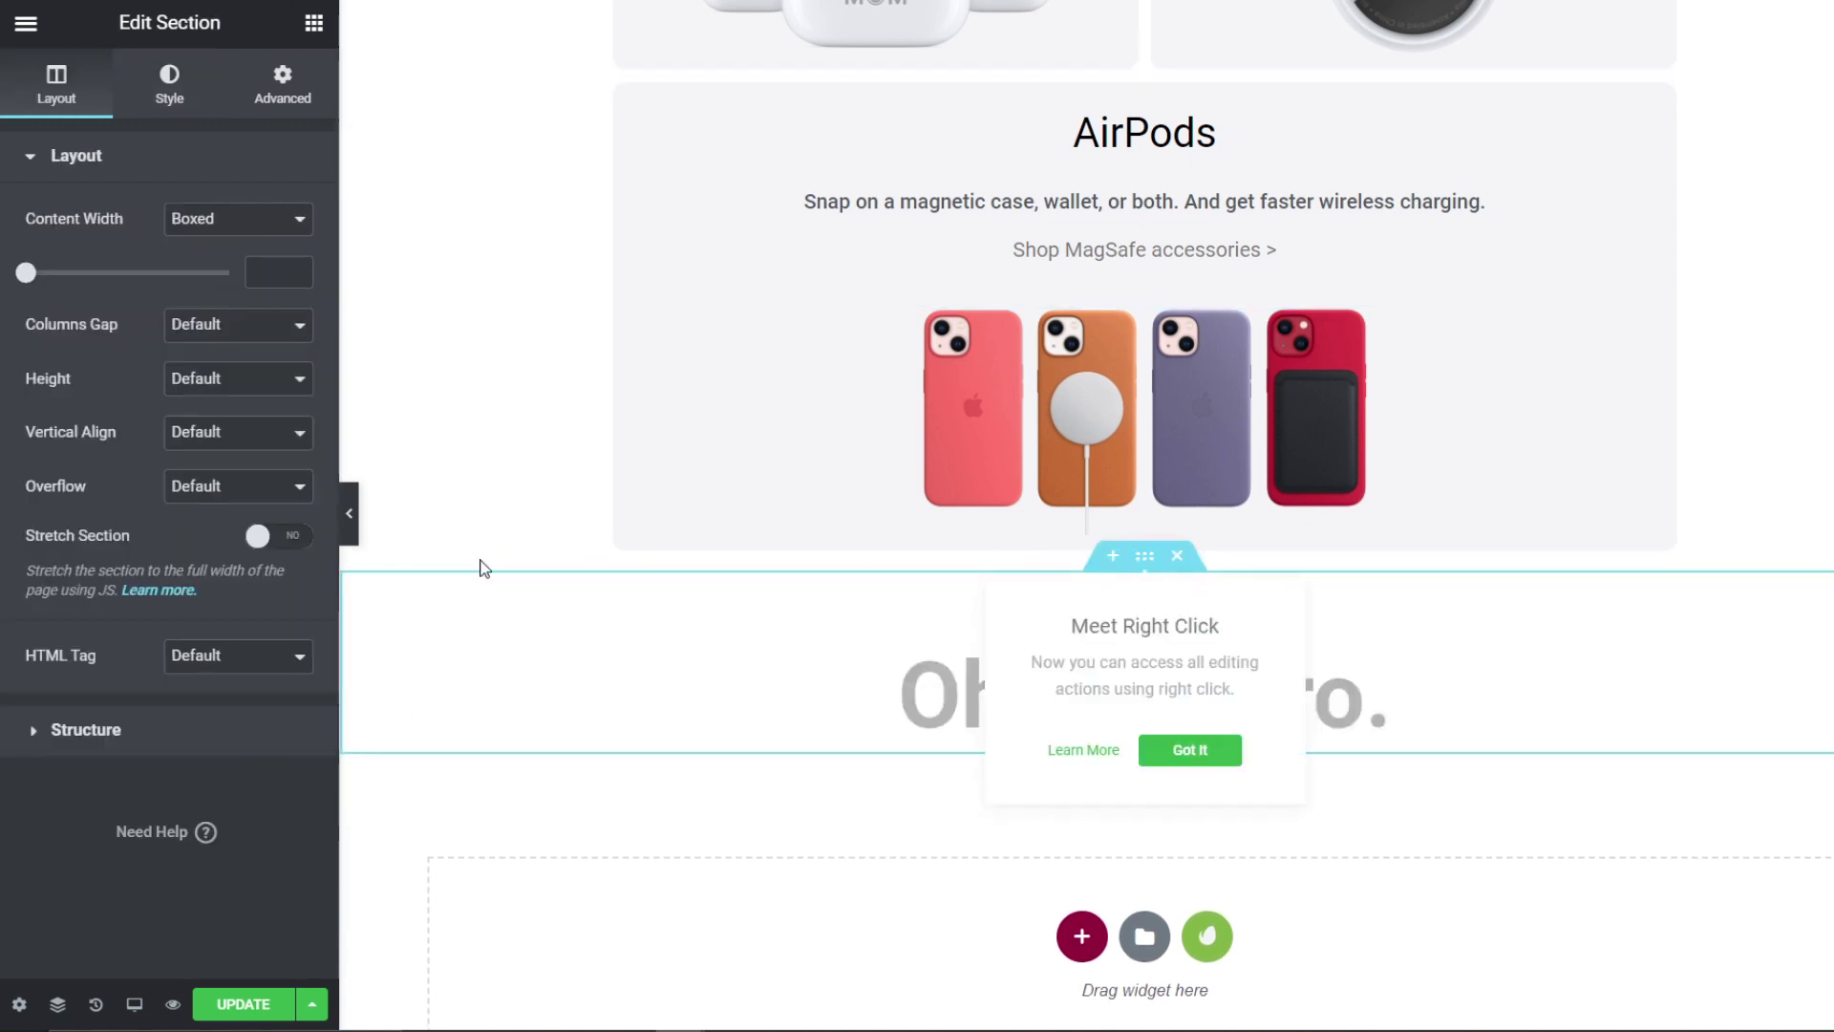
pyautogui.click(202, 378)
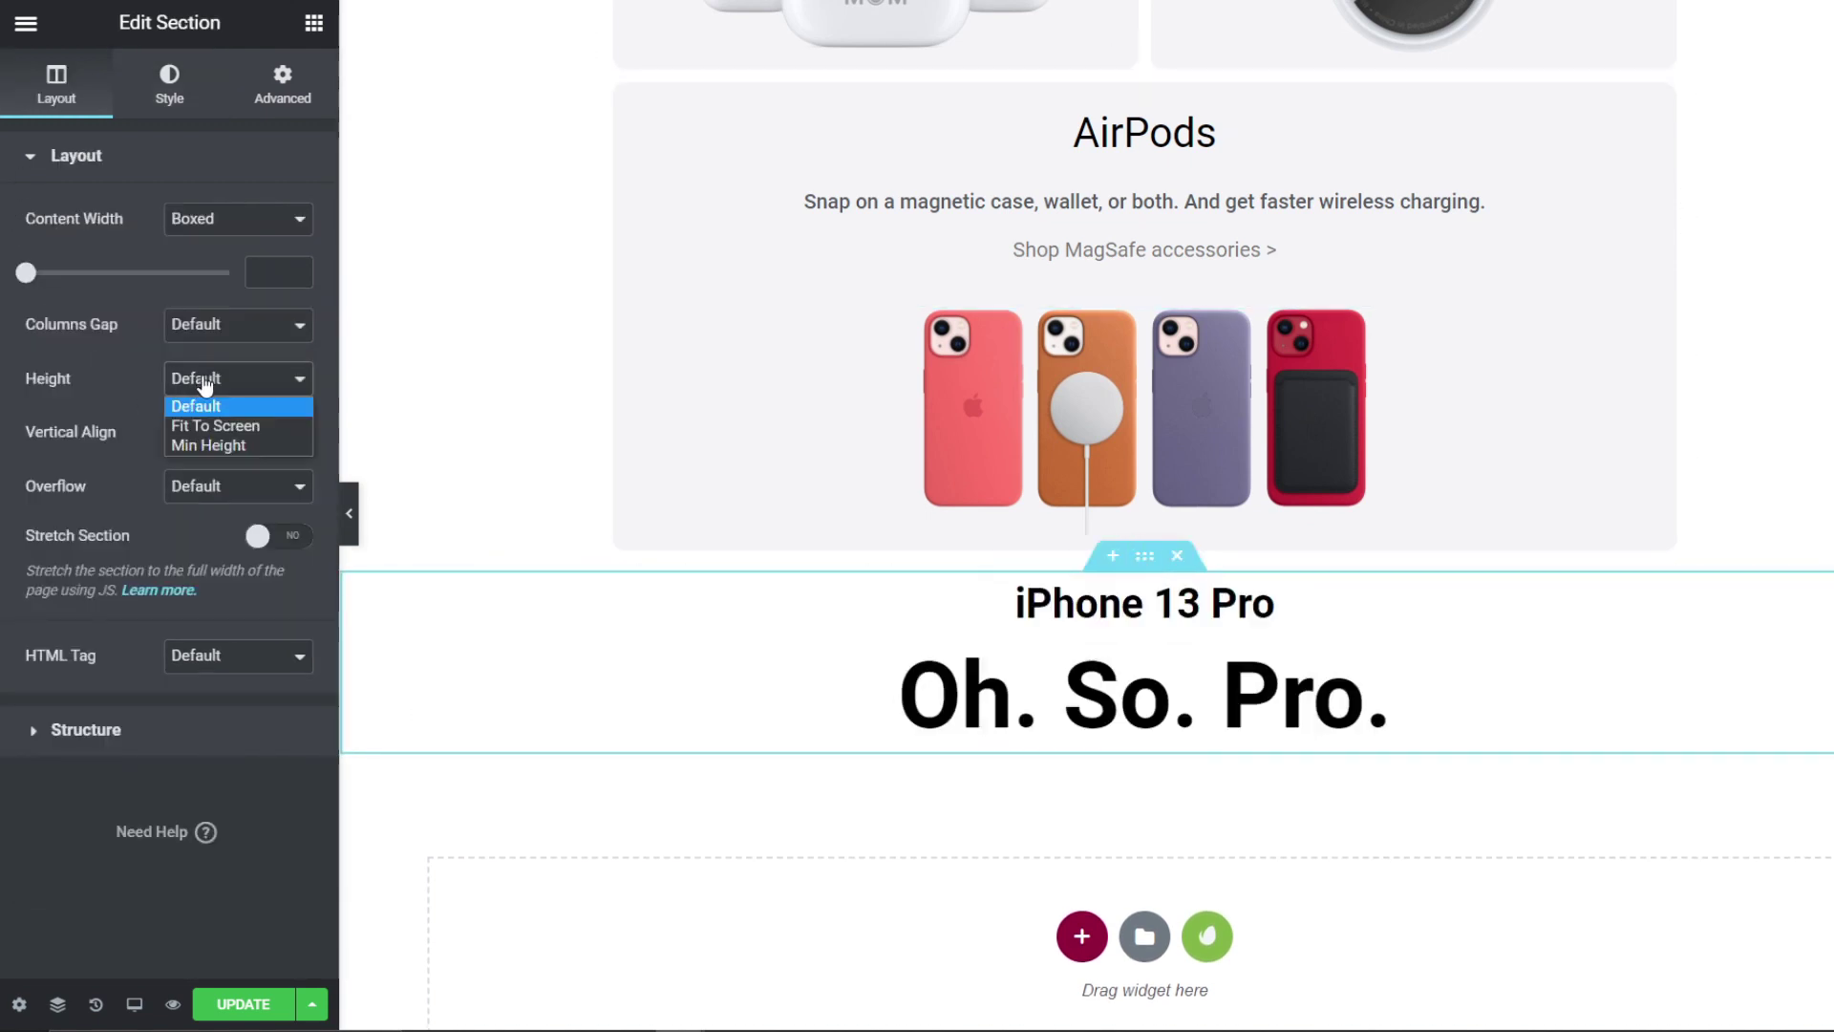
pyautogui.click(225, 448)
pyautogui.moveTo(78, 470); pyautogui.dragTo(59, 470)
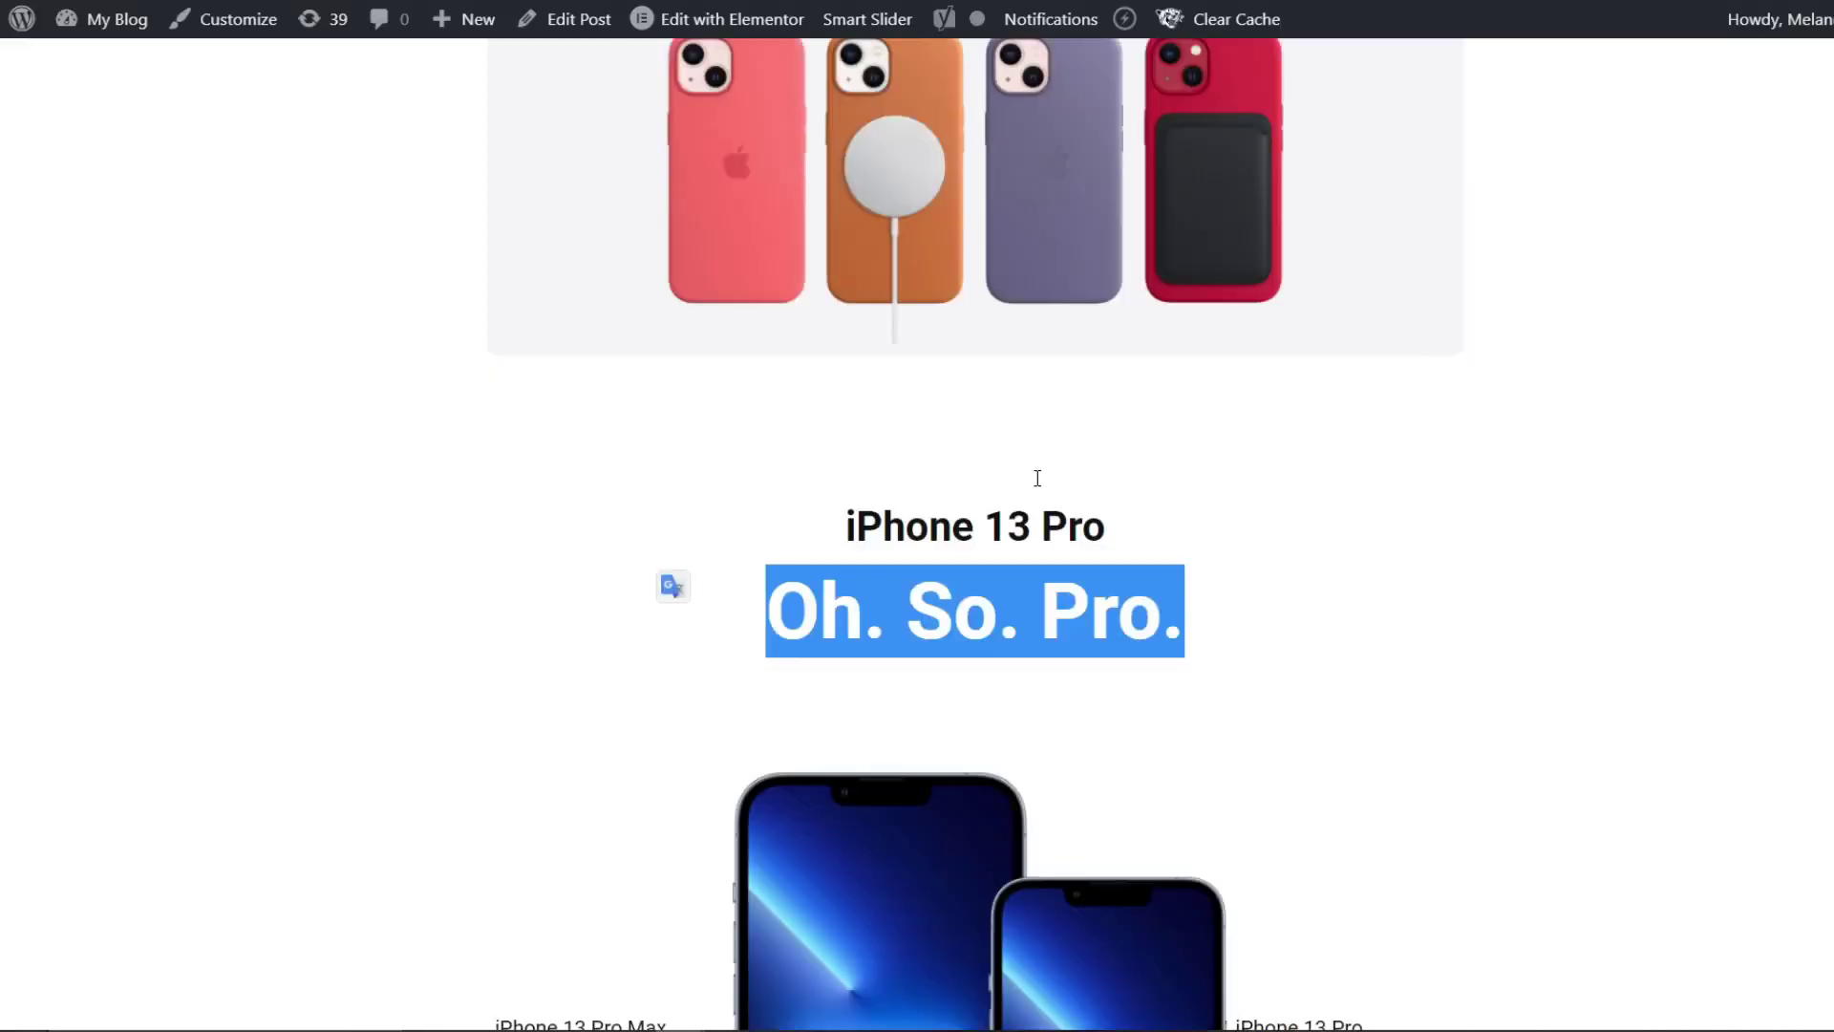
# Step: Check the phone images on the reference page and add a section with four equal columns below the "Oh. So. Pro." heading
pyautogui.scroll(-4, 1037, 478)
pyautogui.click(1342, 435)
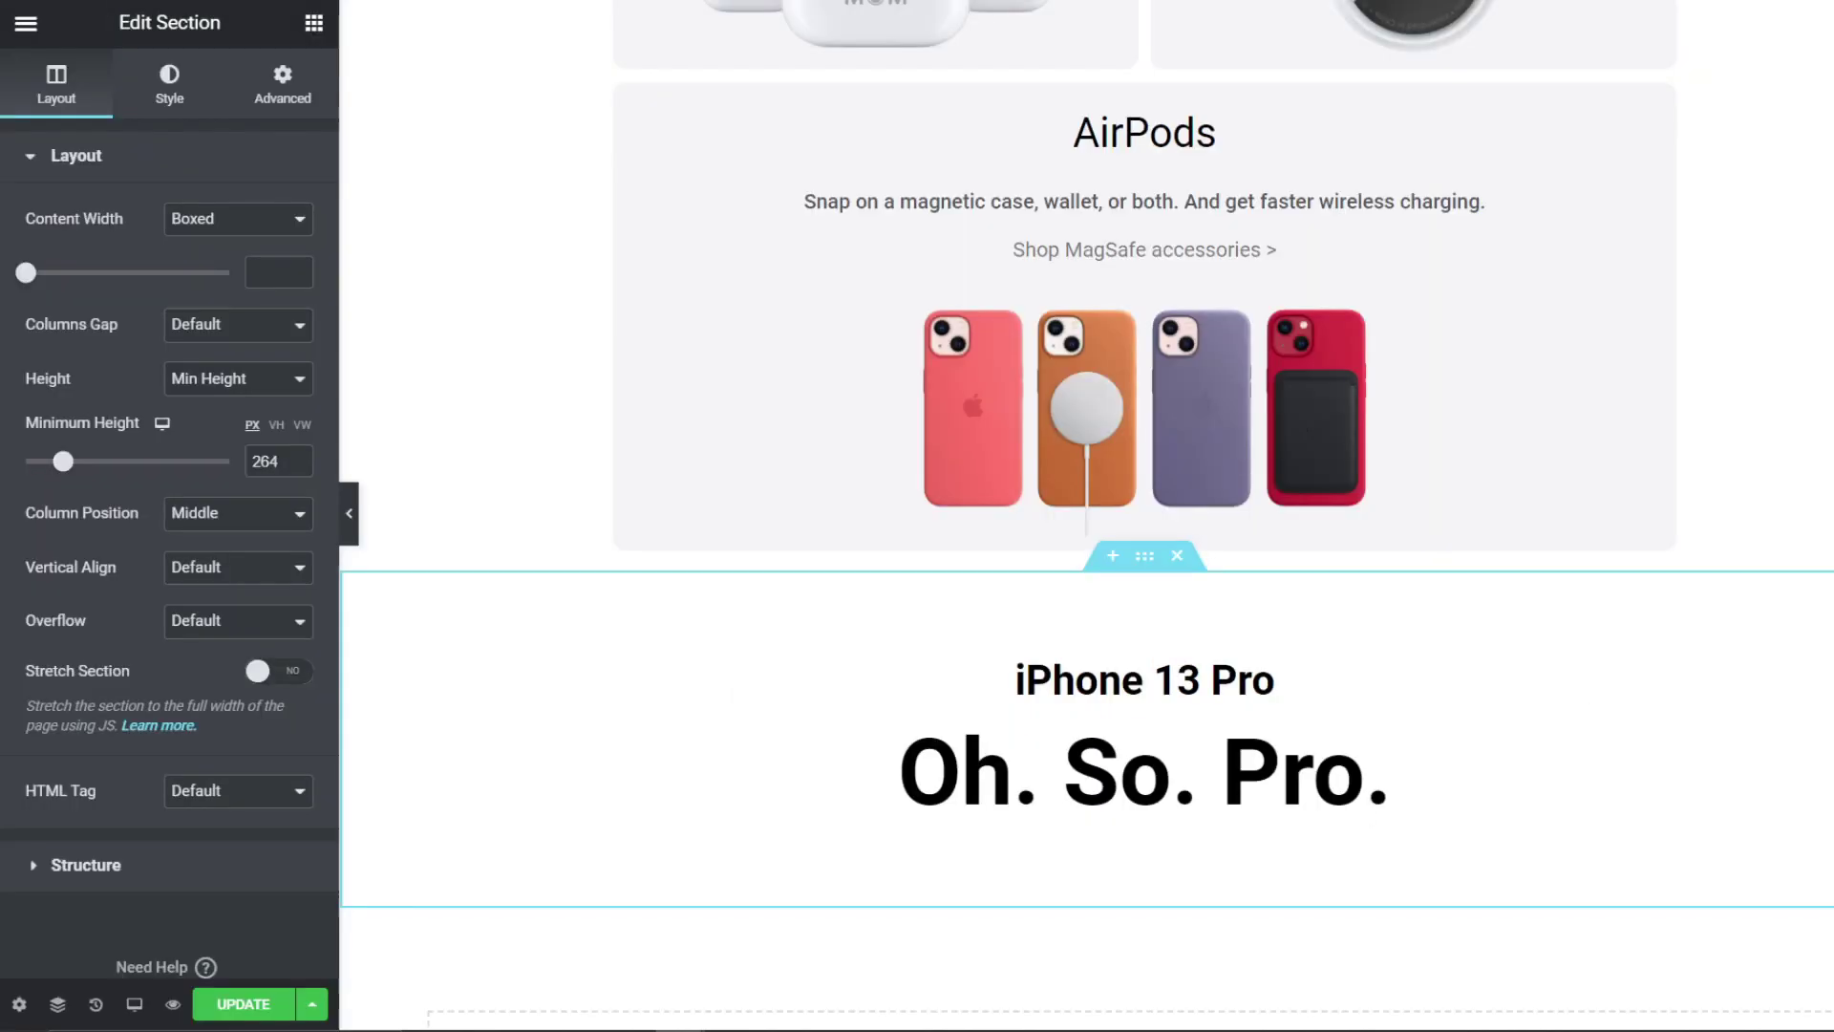
pyautogui.scroll(-2, 1085, 791)
pyautogui.scroll(-1, 1181, 817)
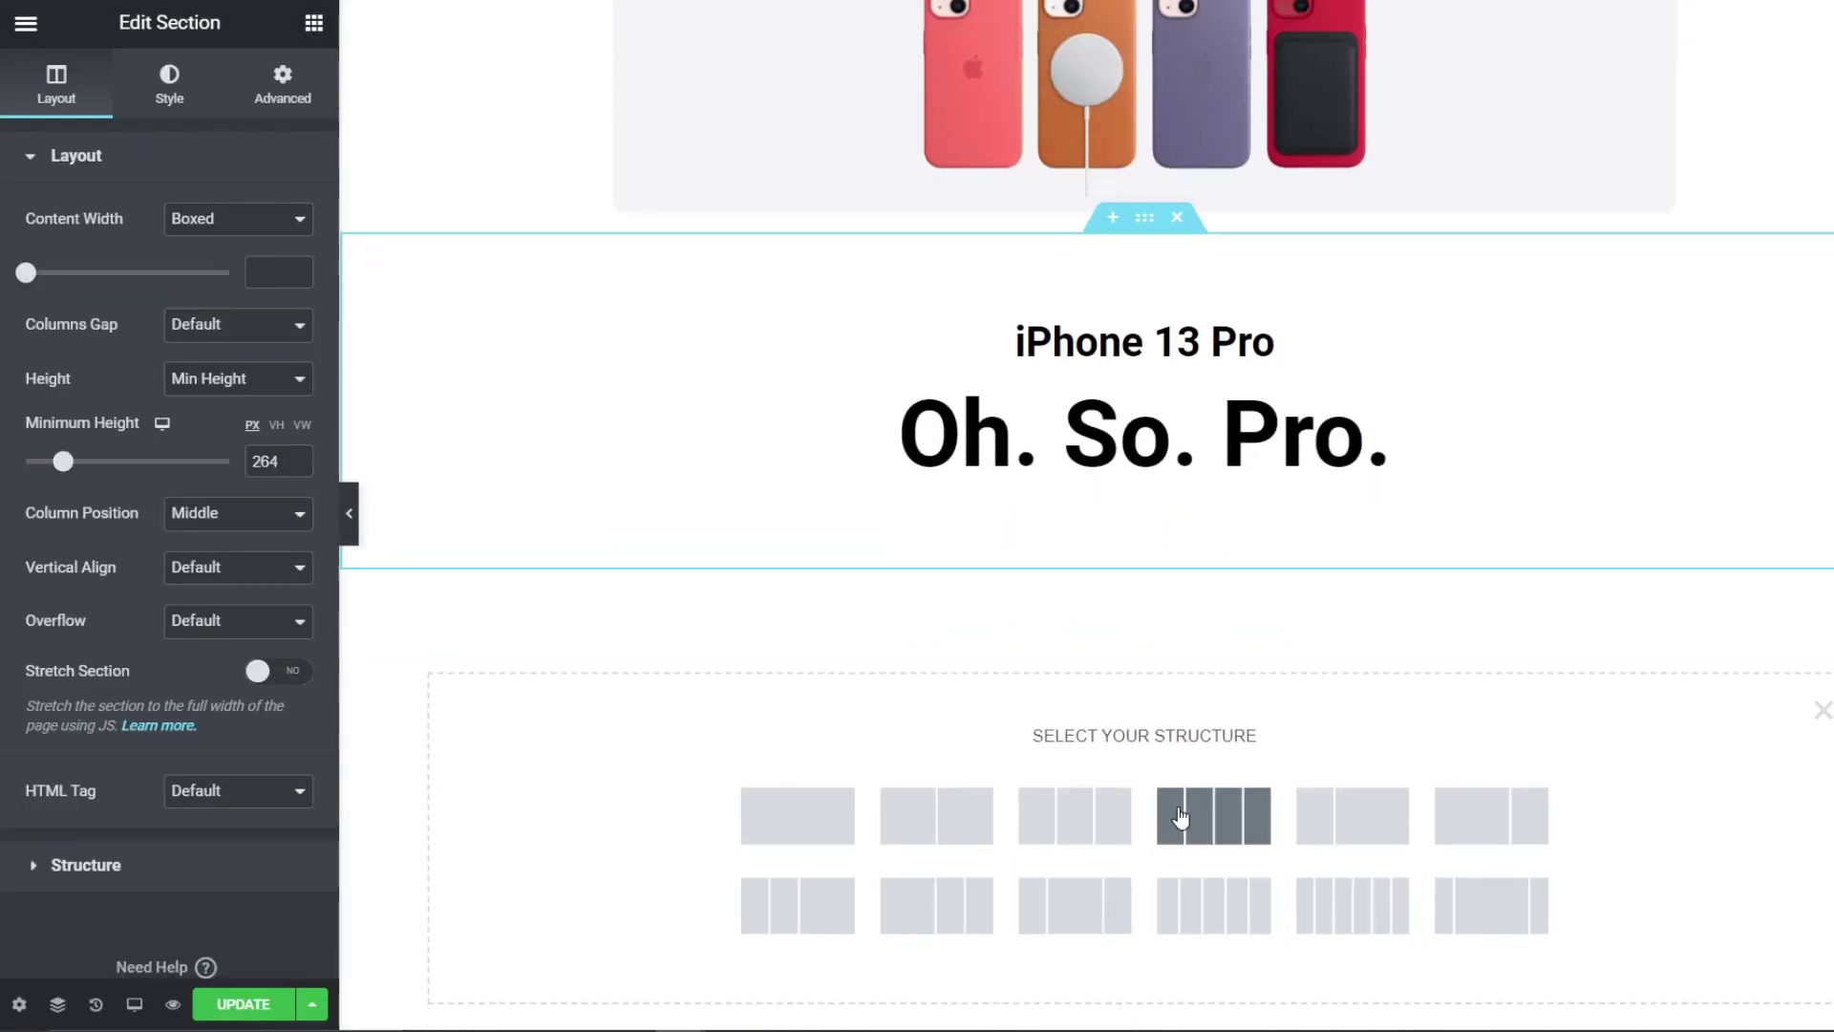
pyautogui.click(1222, 819)
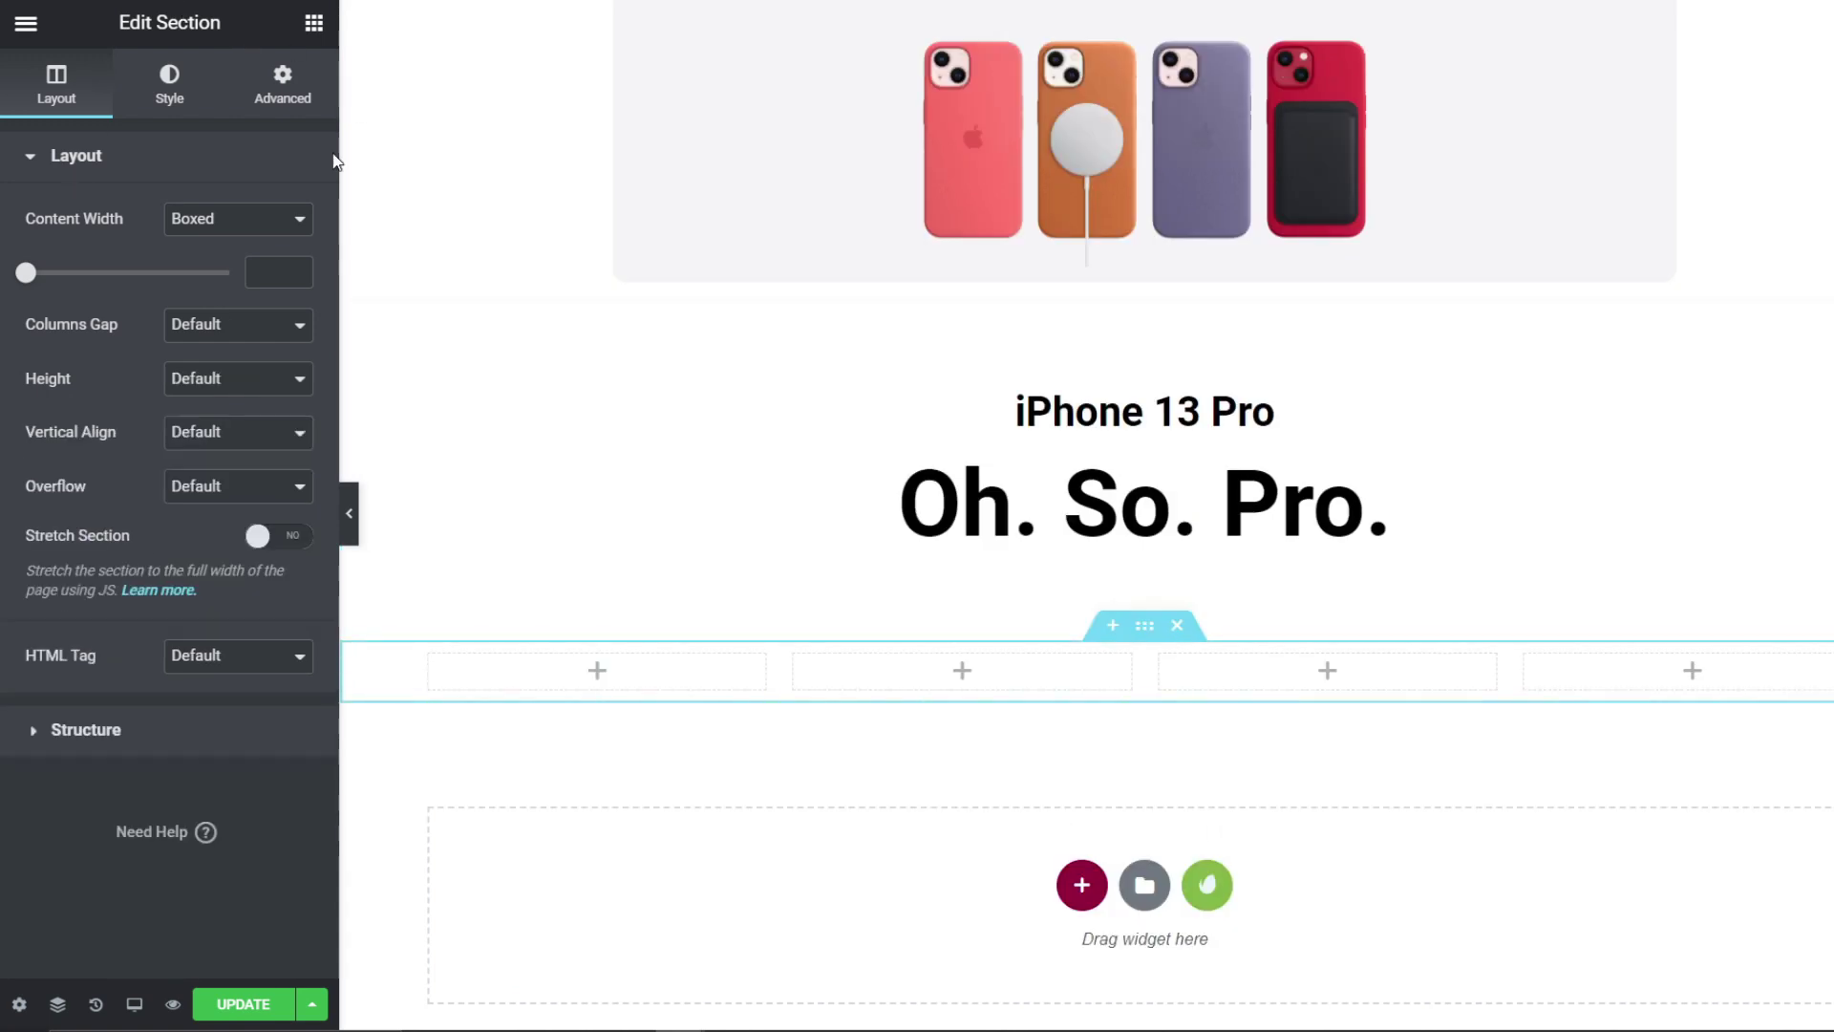
# Step: Add an image widget to the second column and insert the single blue iPhone picture design_display_pro_max from the media library
pyautogui.click(313, 22)
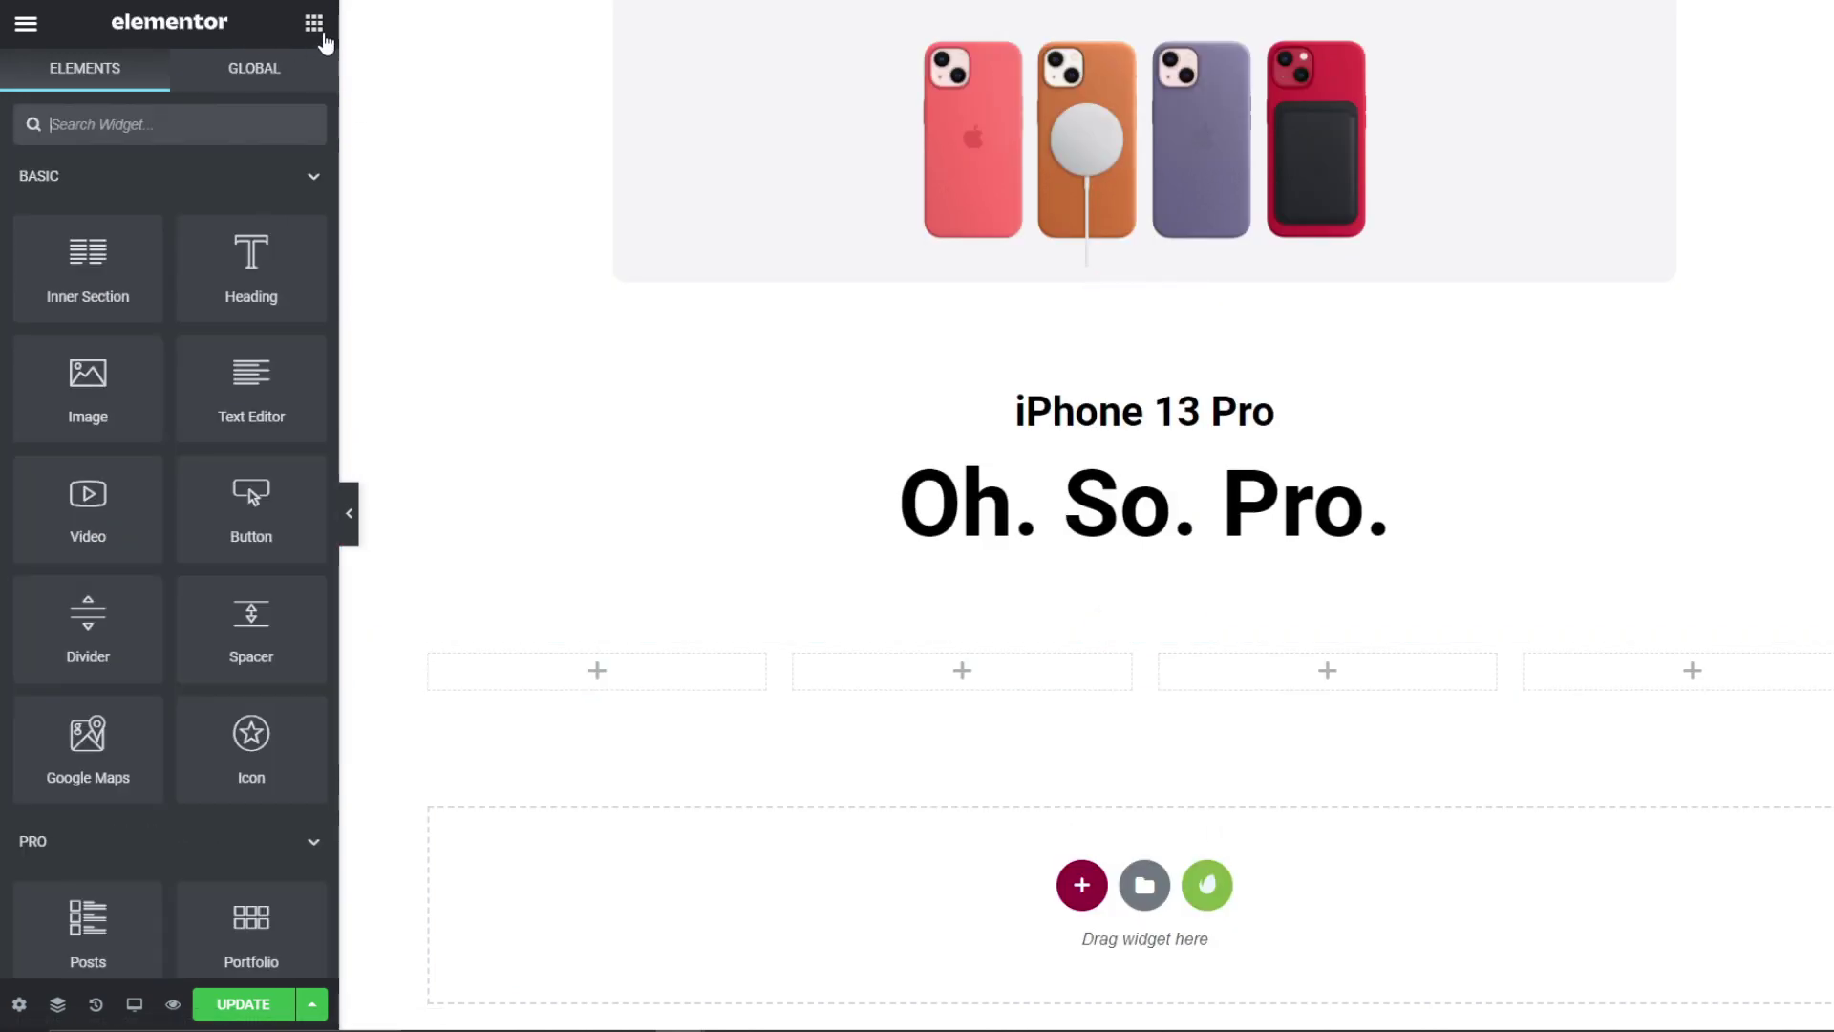
pyautogui.moveTo(118, 397); pyautogui.dragTo(1016, 675)
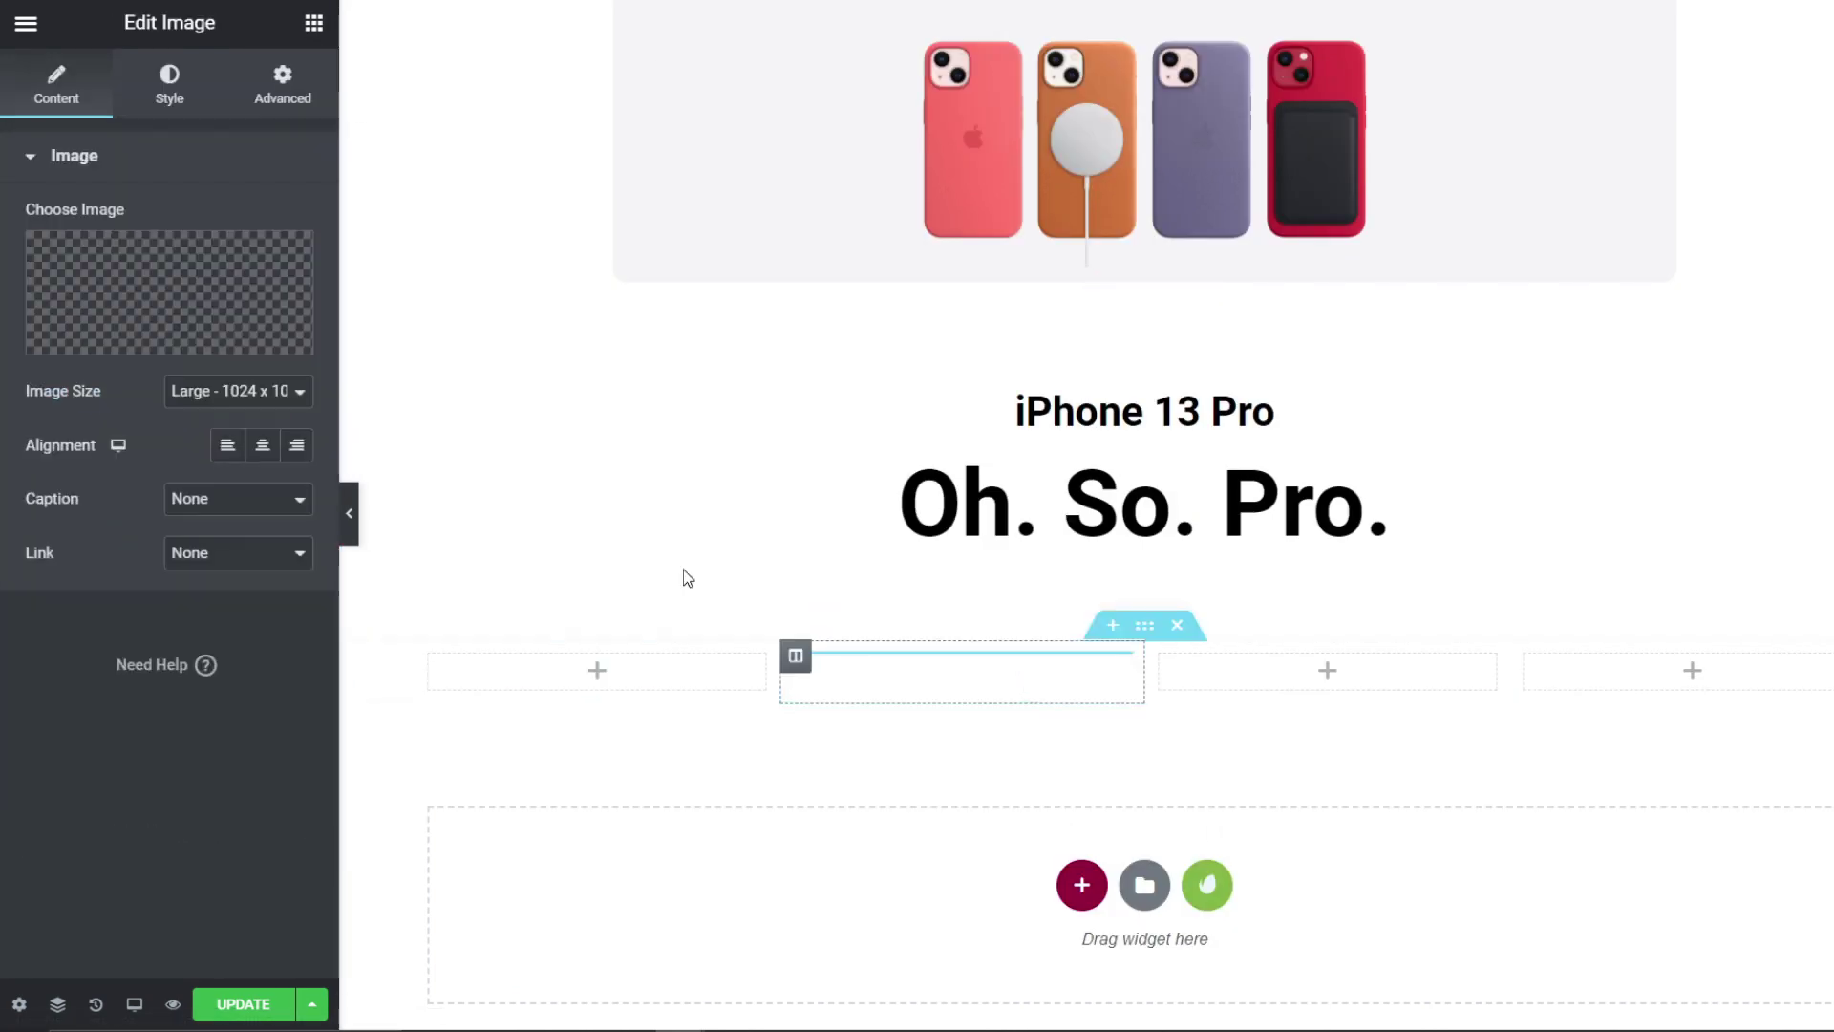
pyautogui.click(234, 244)
pyautogui.click(167, 346)
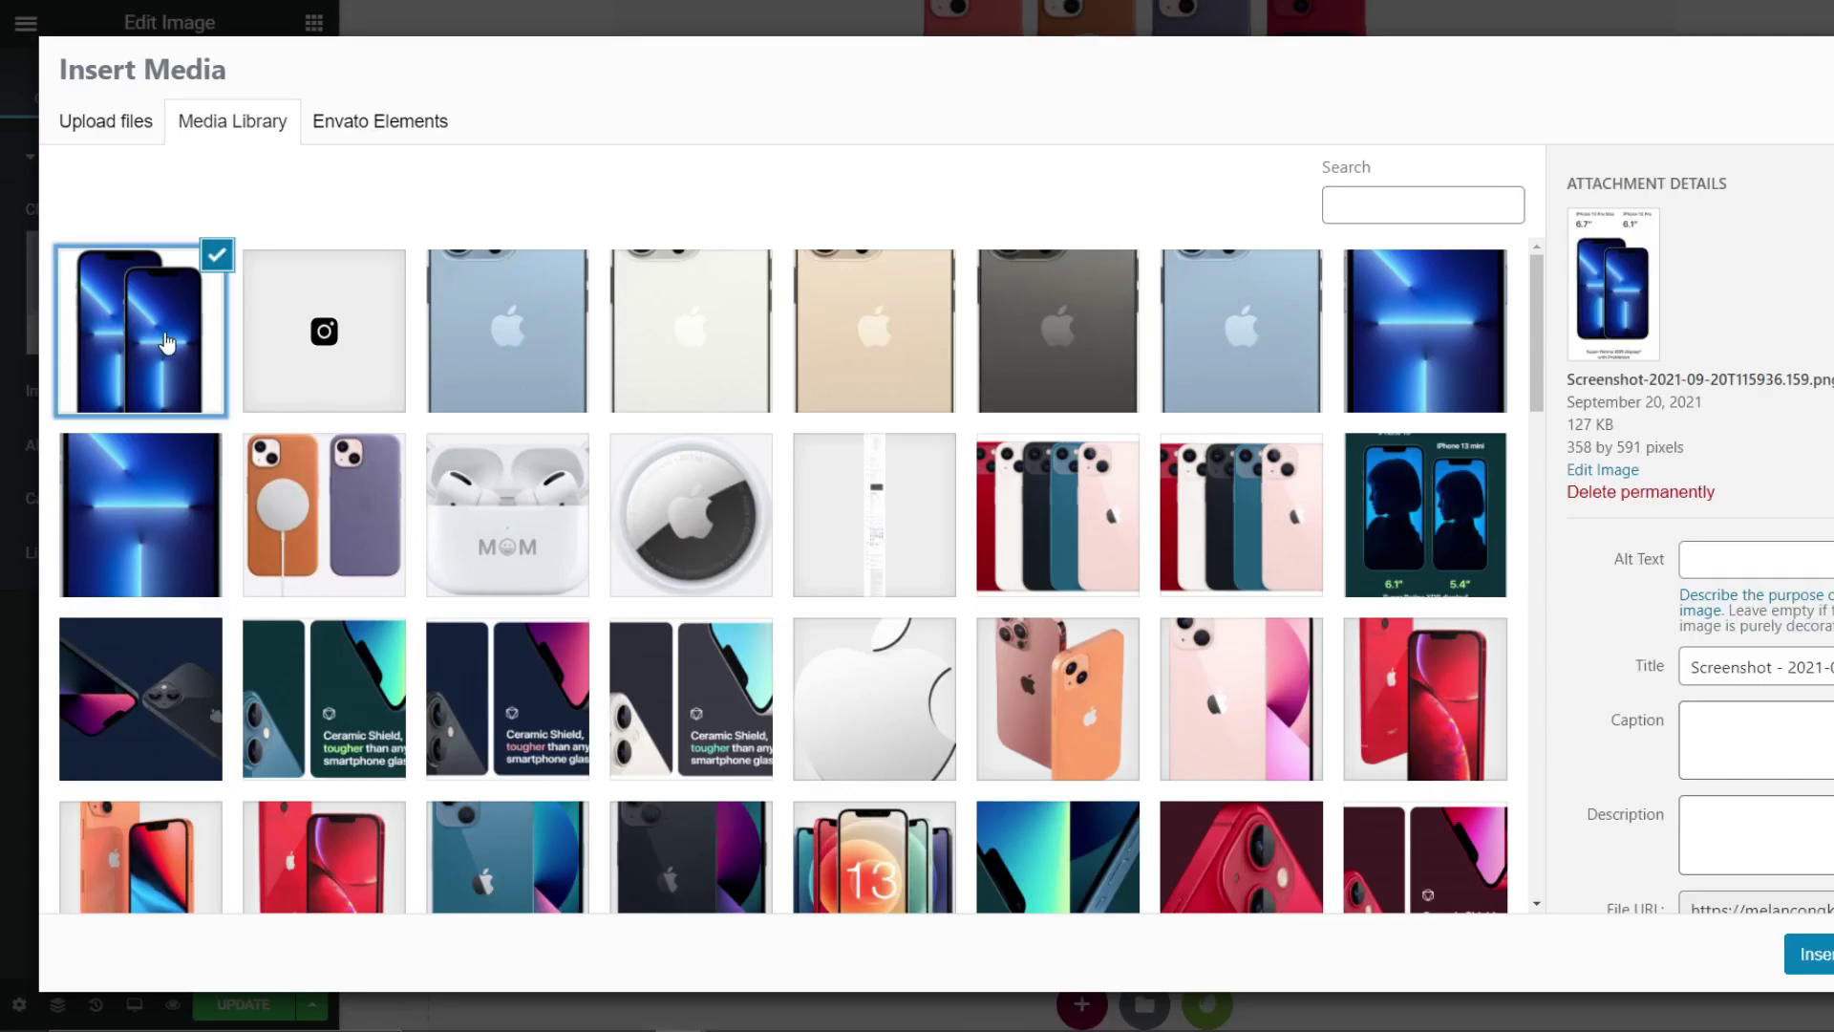
pyautogui.click(153, 513)
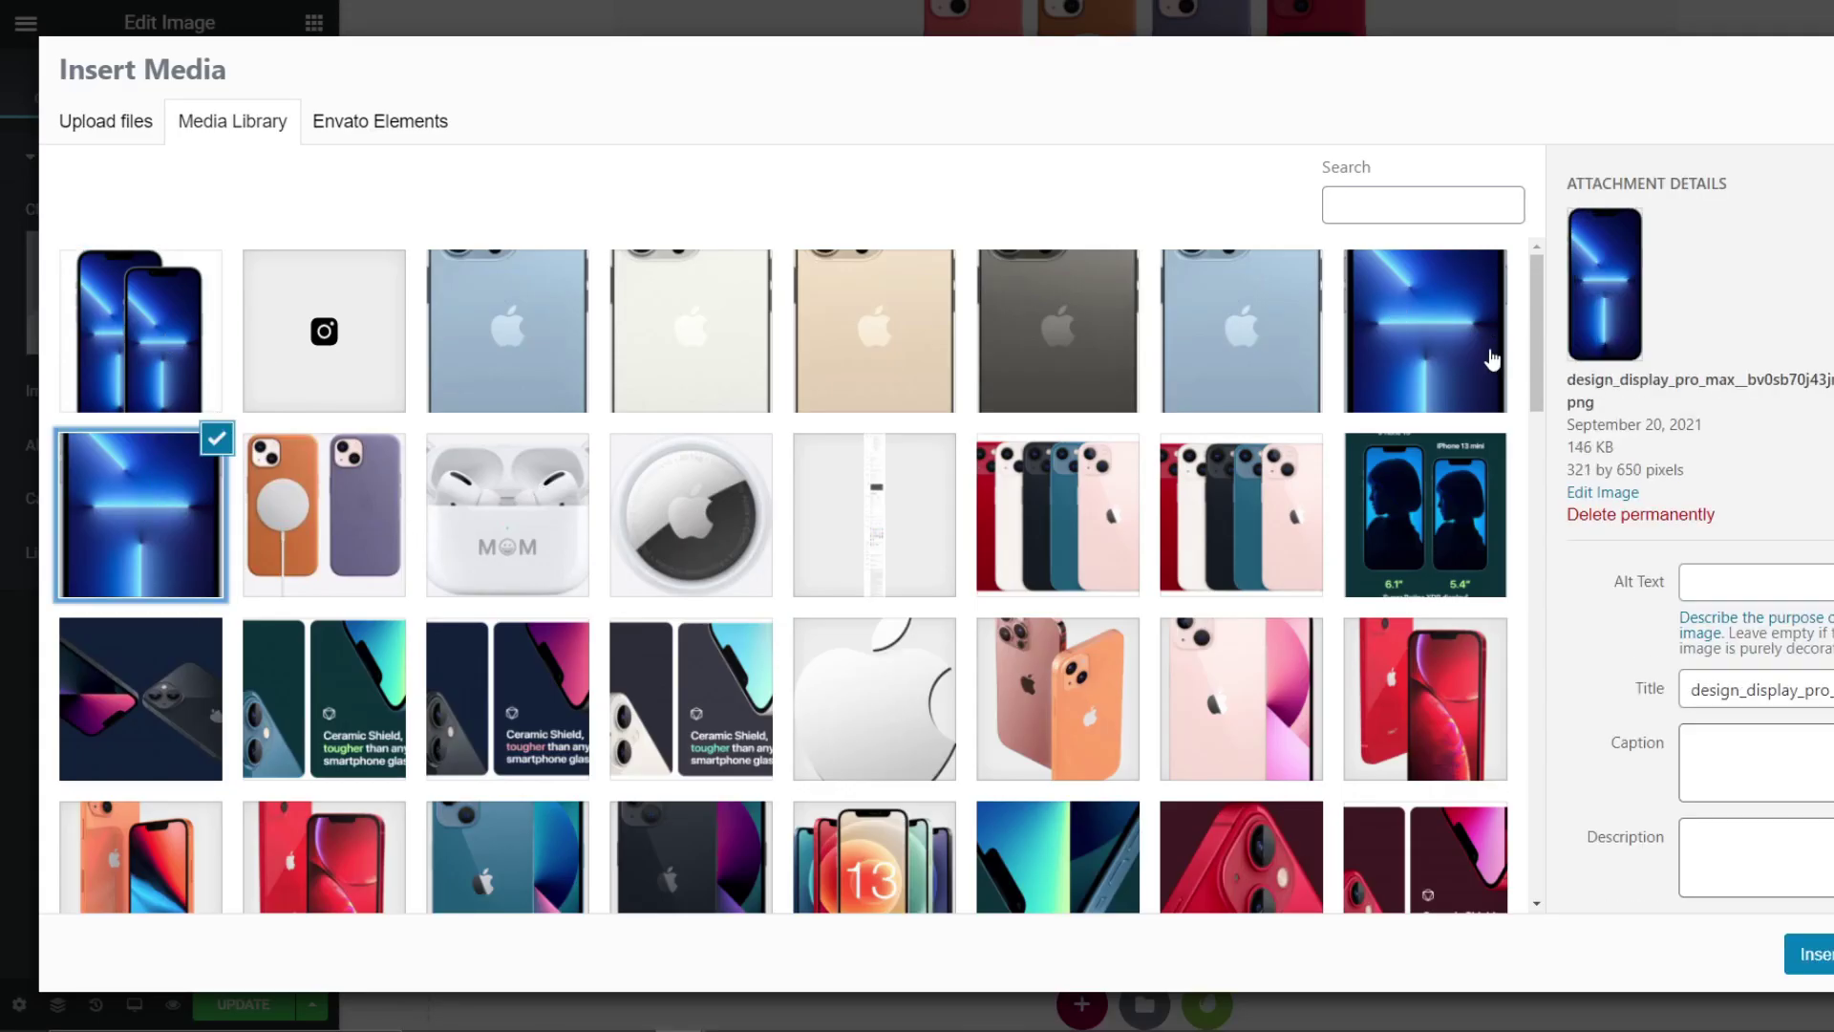
pyautogui.click(1808, 954)
# Step: Duplicate the phone image and move the copy into the third column
pyautogui.scroll(-4, 1171, 856)
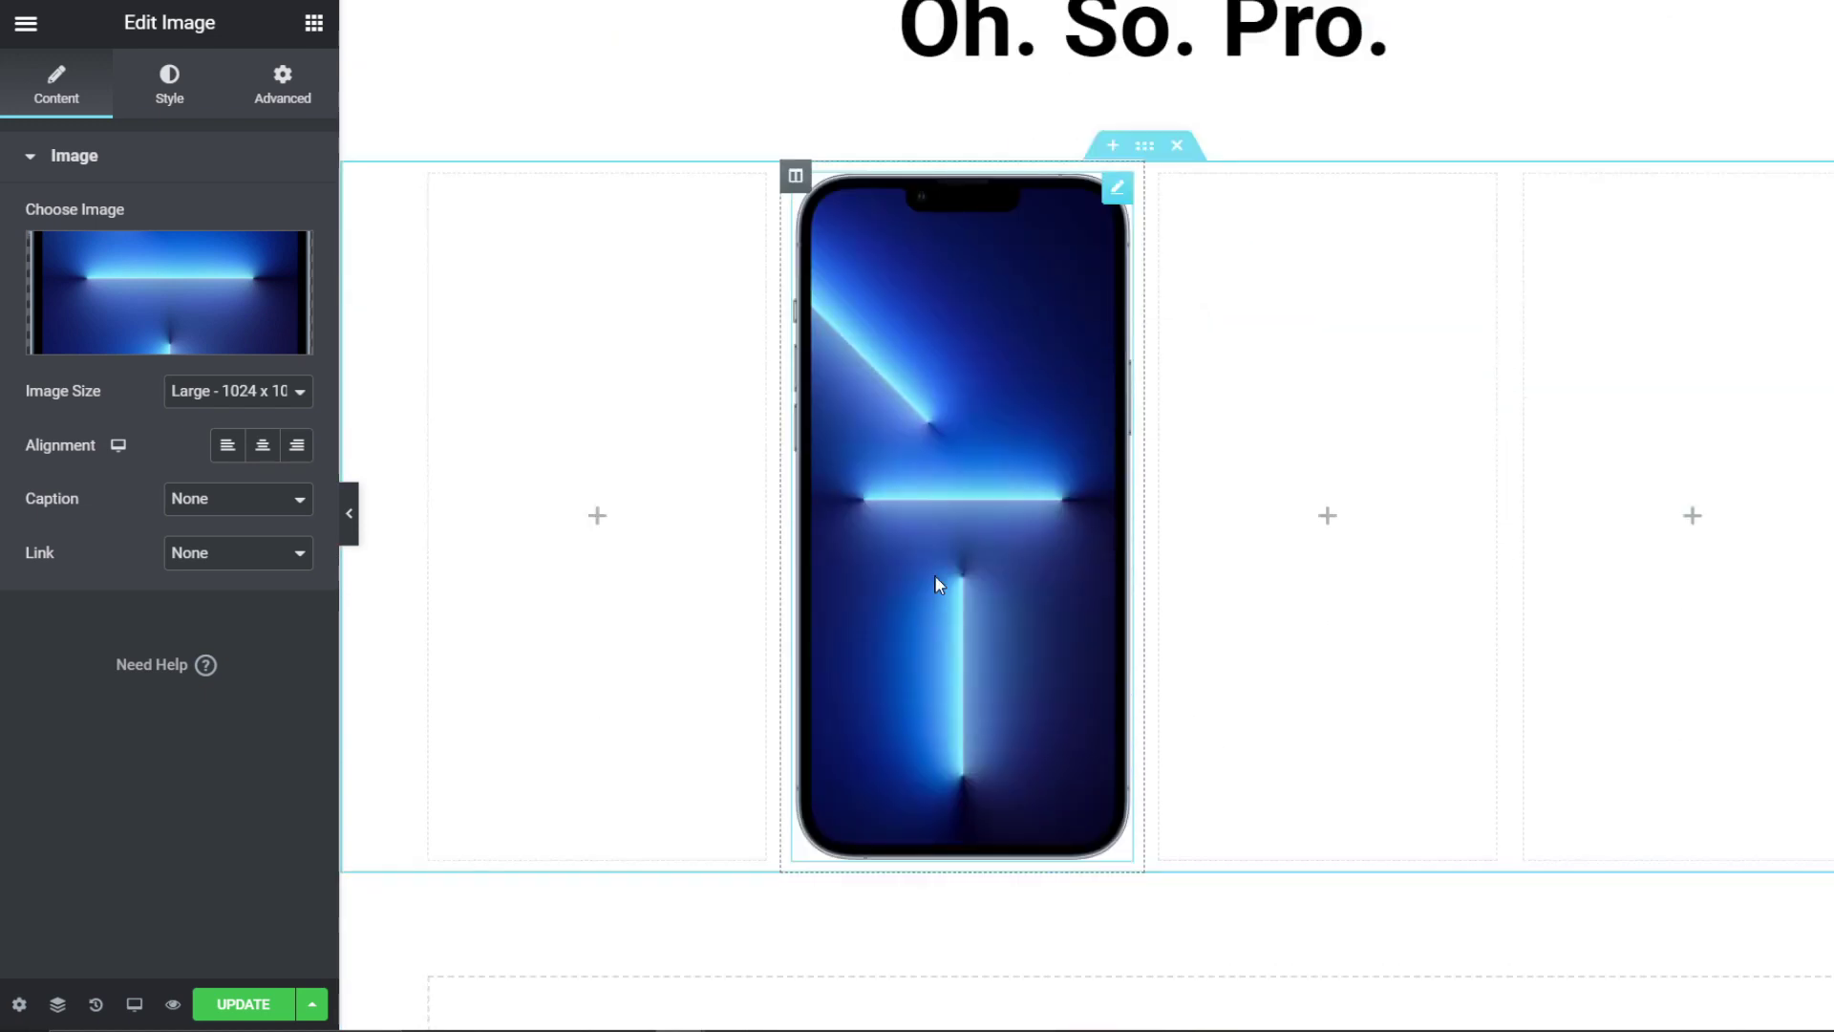
pyautogui.rightClick(934, 575)
pyautogui.click(1012, 638)
pyautogui.moveTo(1054, 926); pyautogui.dragTo(1339, 436)
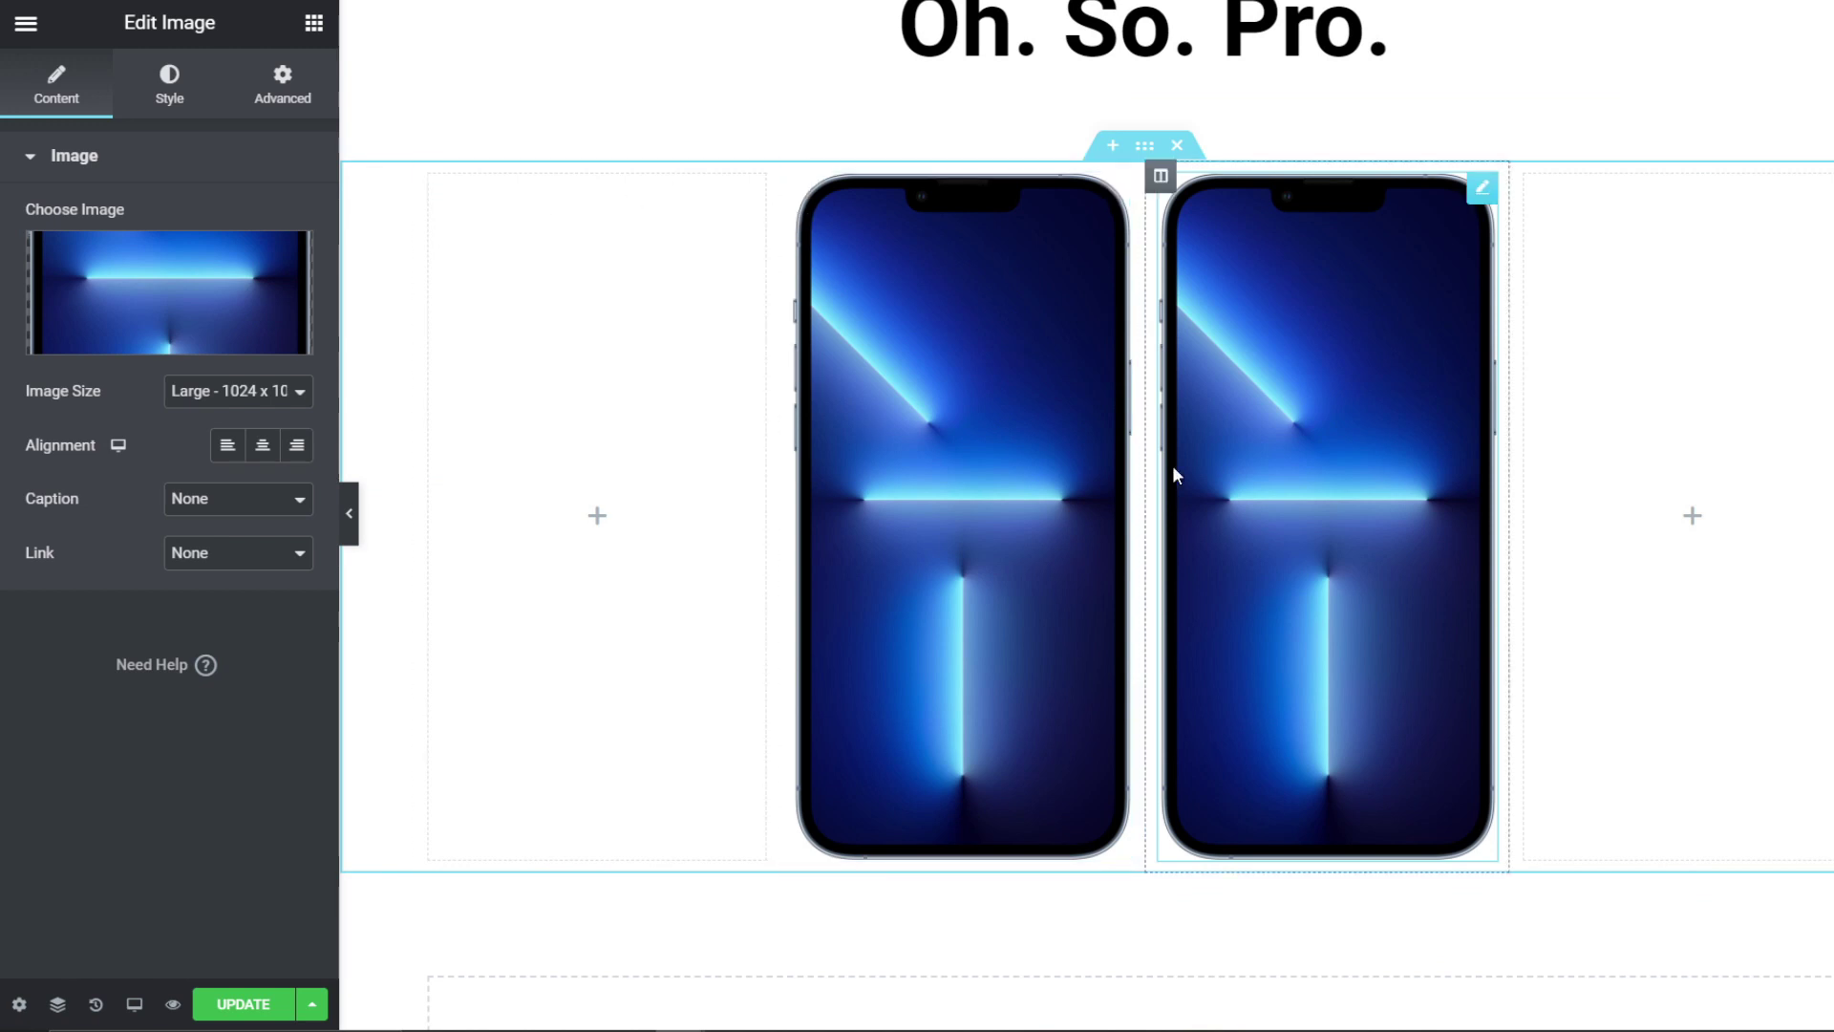
# Step: Widen the second column at the third column's expense and set the larger phone image's width to 46%
pyautogui.moveTo(1146, 392); pyautogui.dragTo(1344, 409)
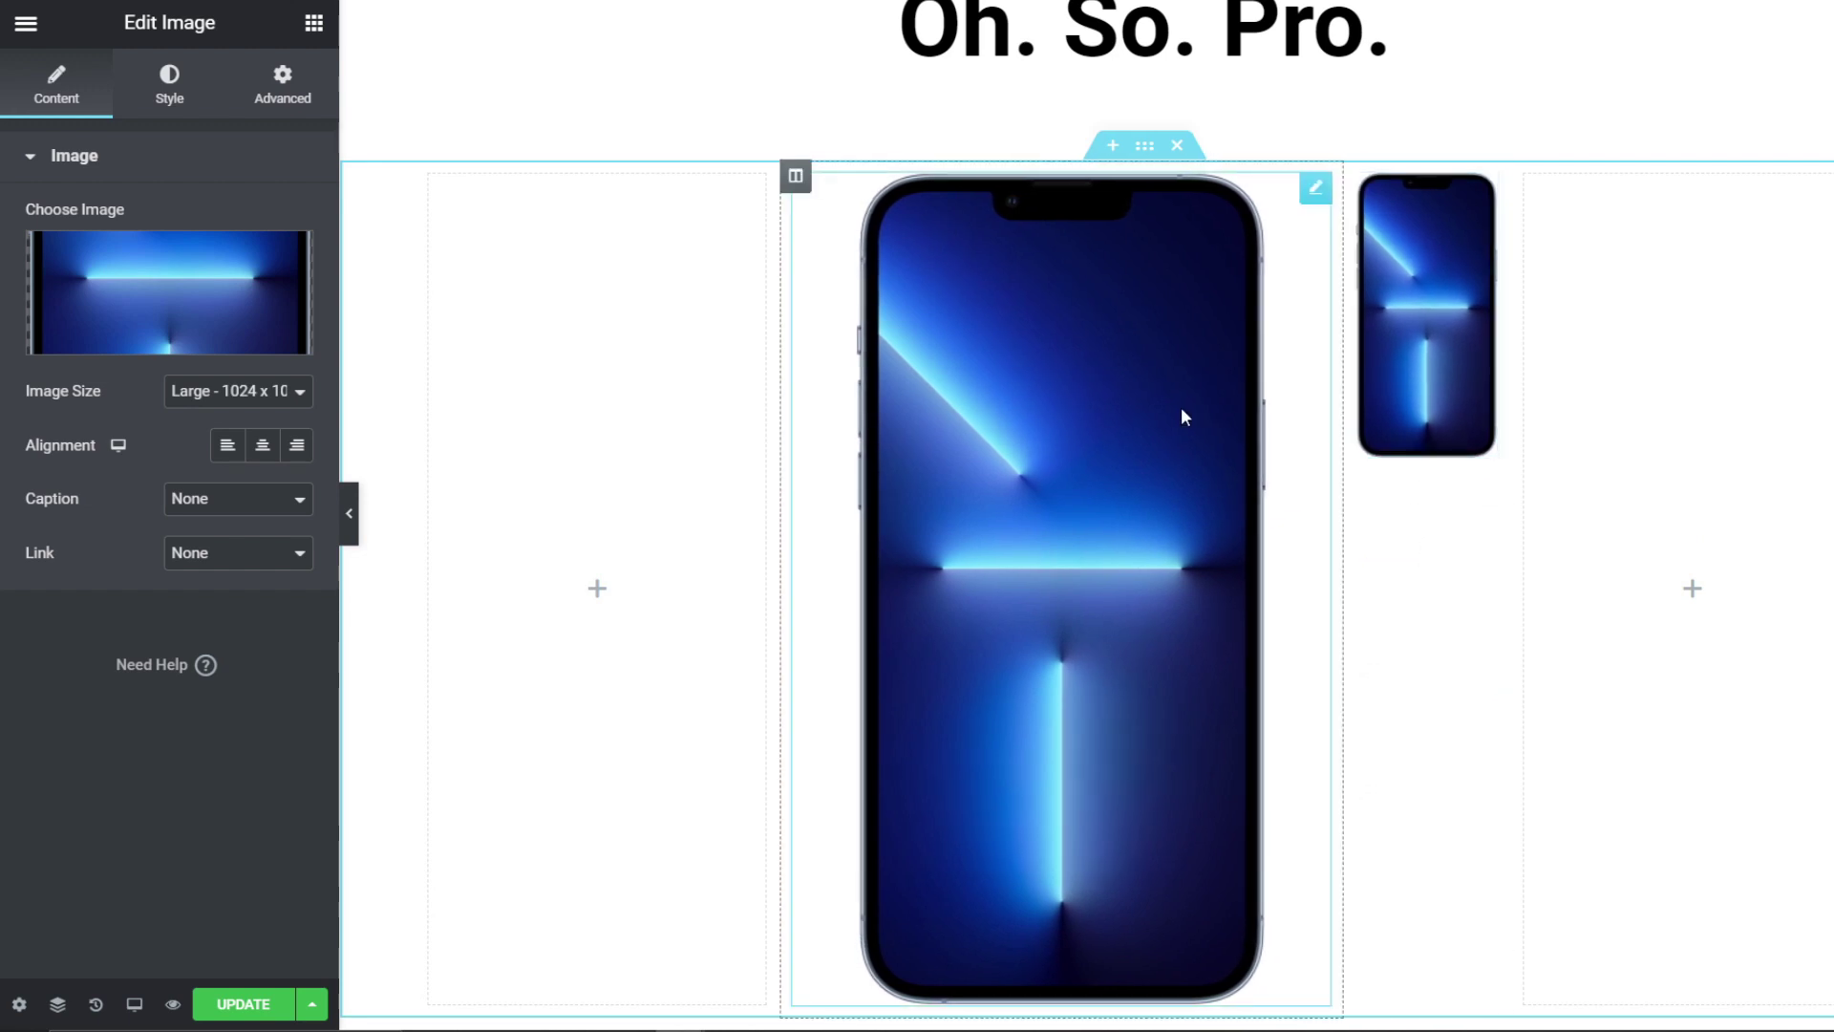
pyautogui.click(155, 96)
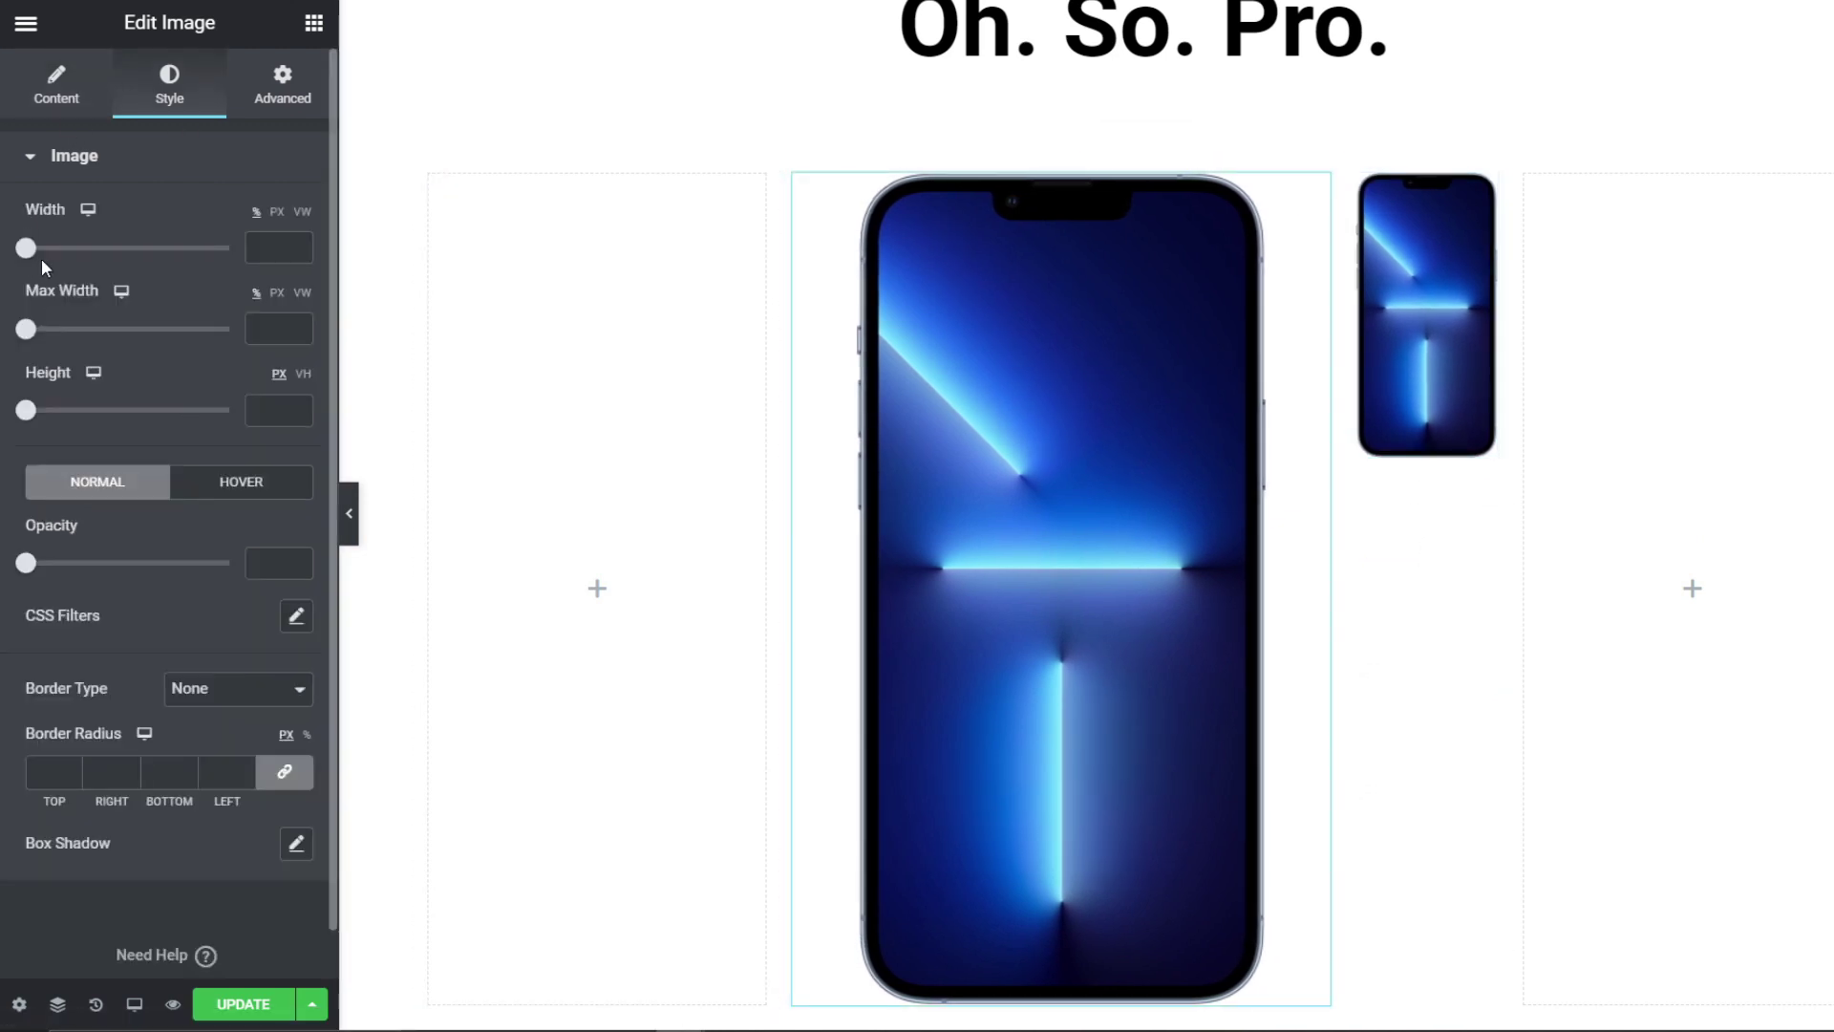
pyautogui.moveTo(52, 250); pyautogui.dragTo(118, 249)
pyautogui.moveTo(1342, 383); pyautogui.dragTo(1347, 392)
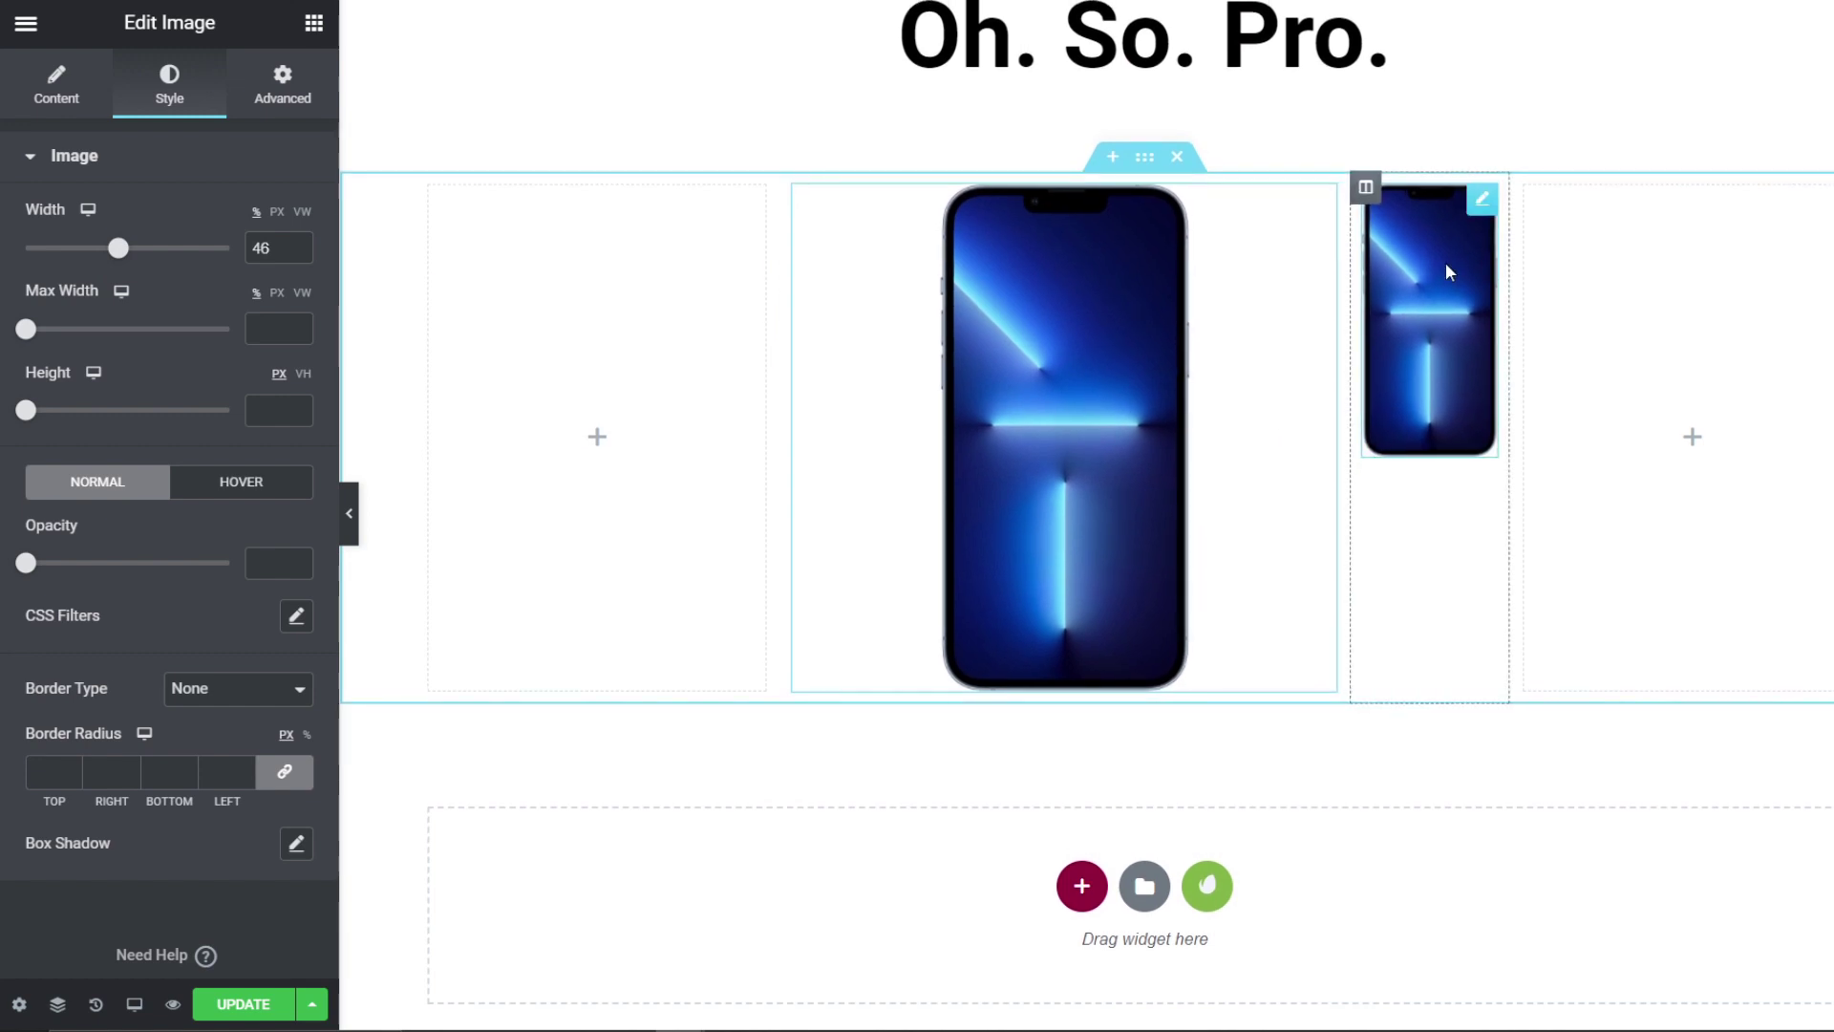
# Step: Set the smaller phone image to Full Width (100%) with Absolute position and move it so it overlaps the larger phone's right side
pyautogui.click(1446, 267)
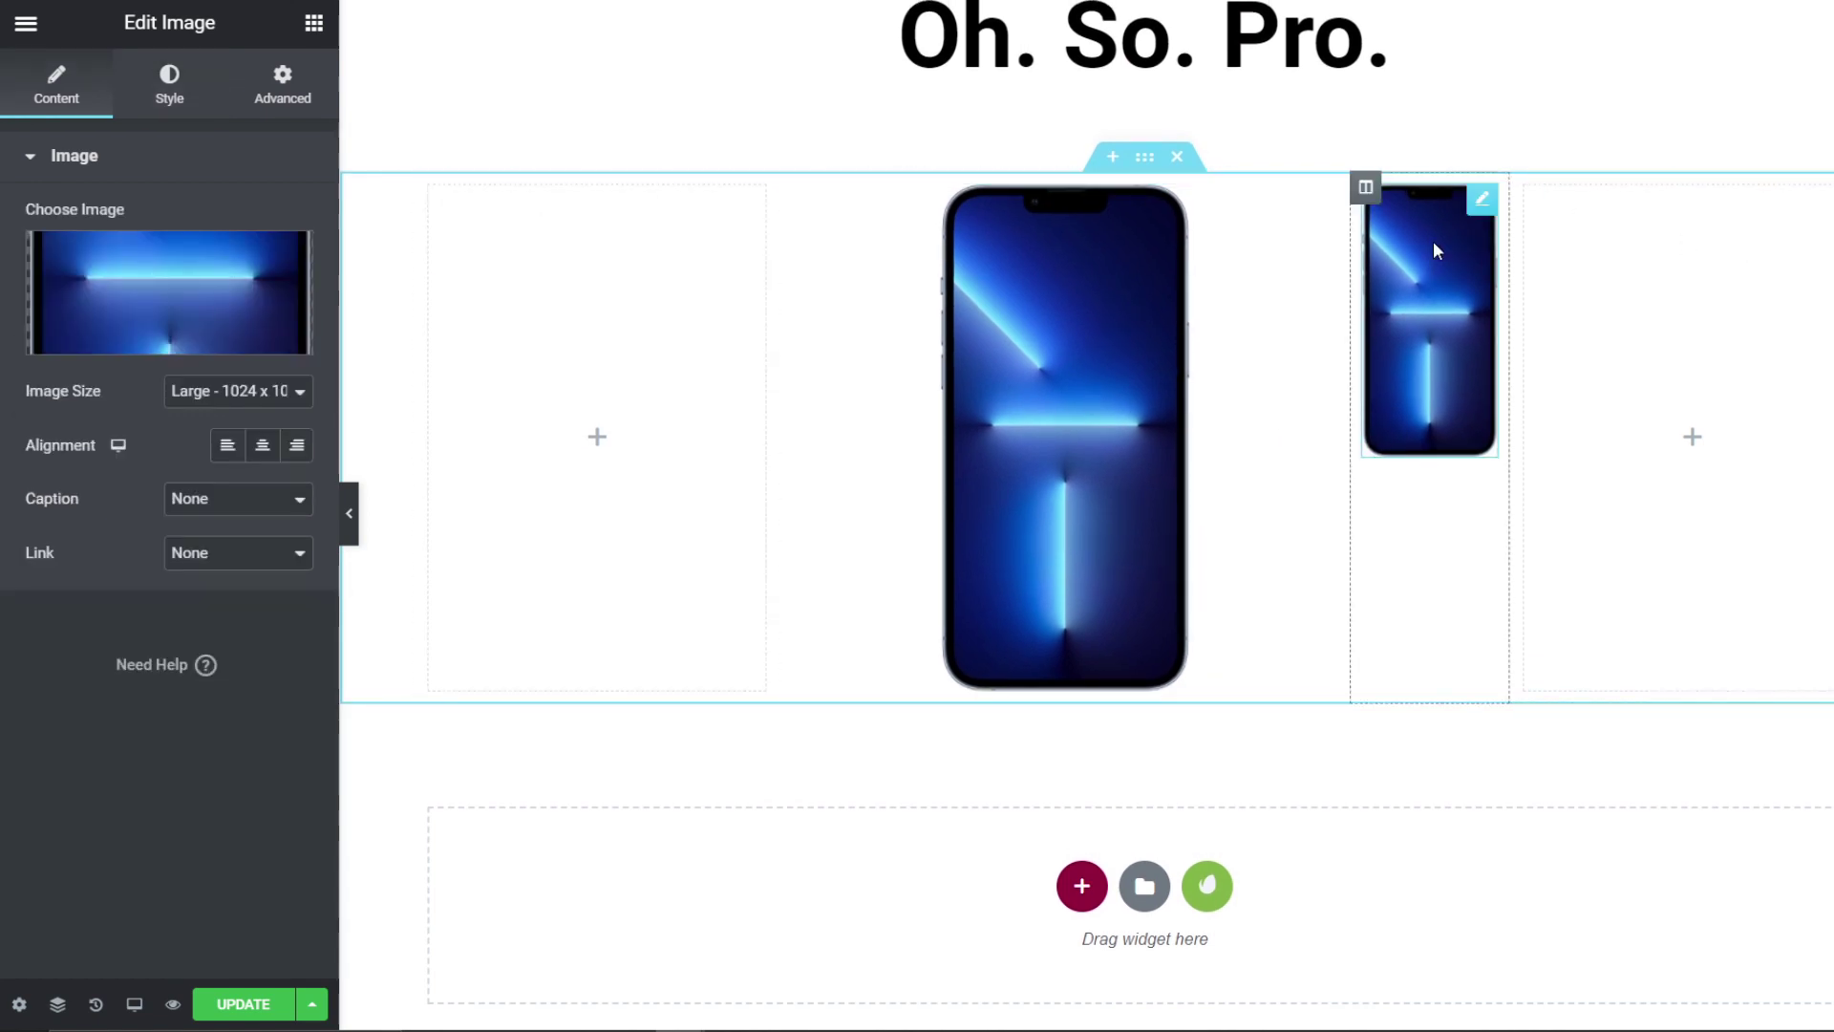
pyautogui.click(299, 115)
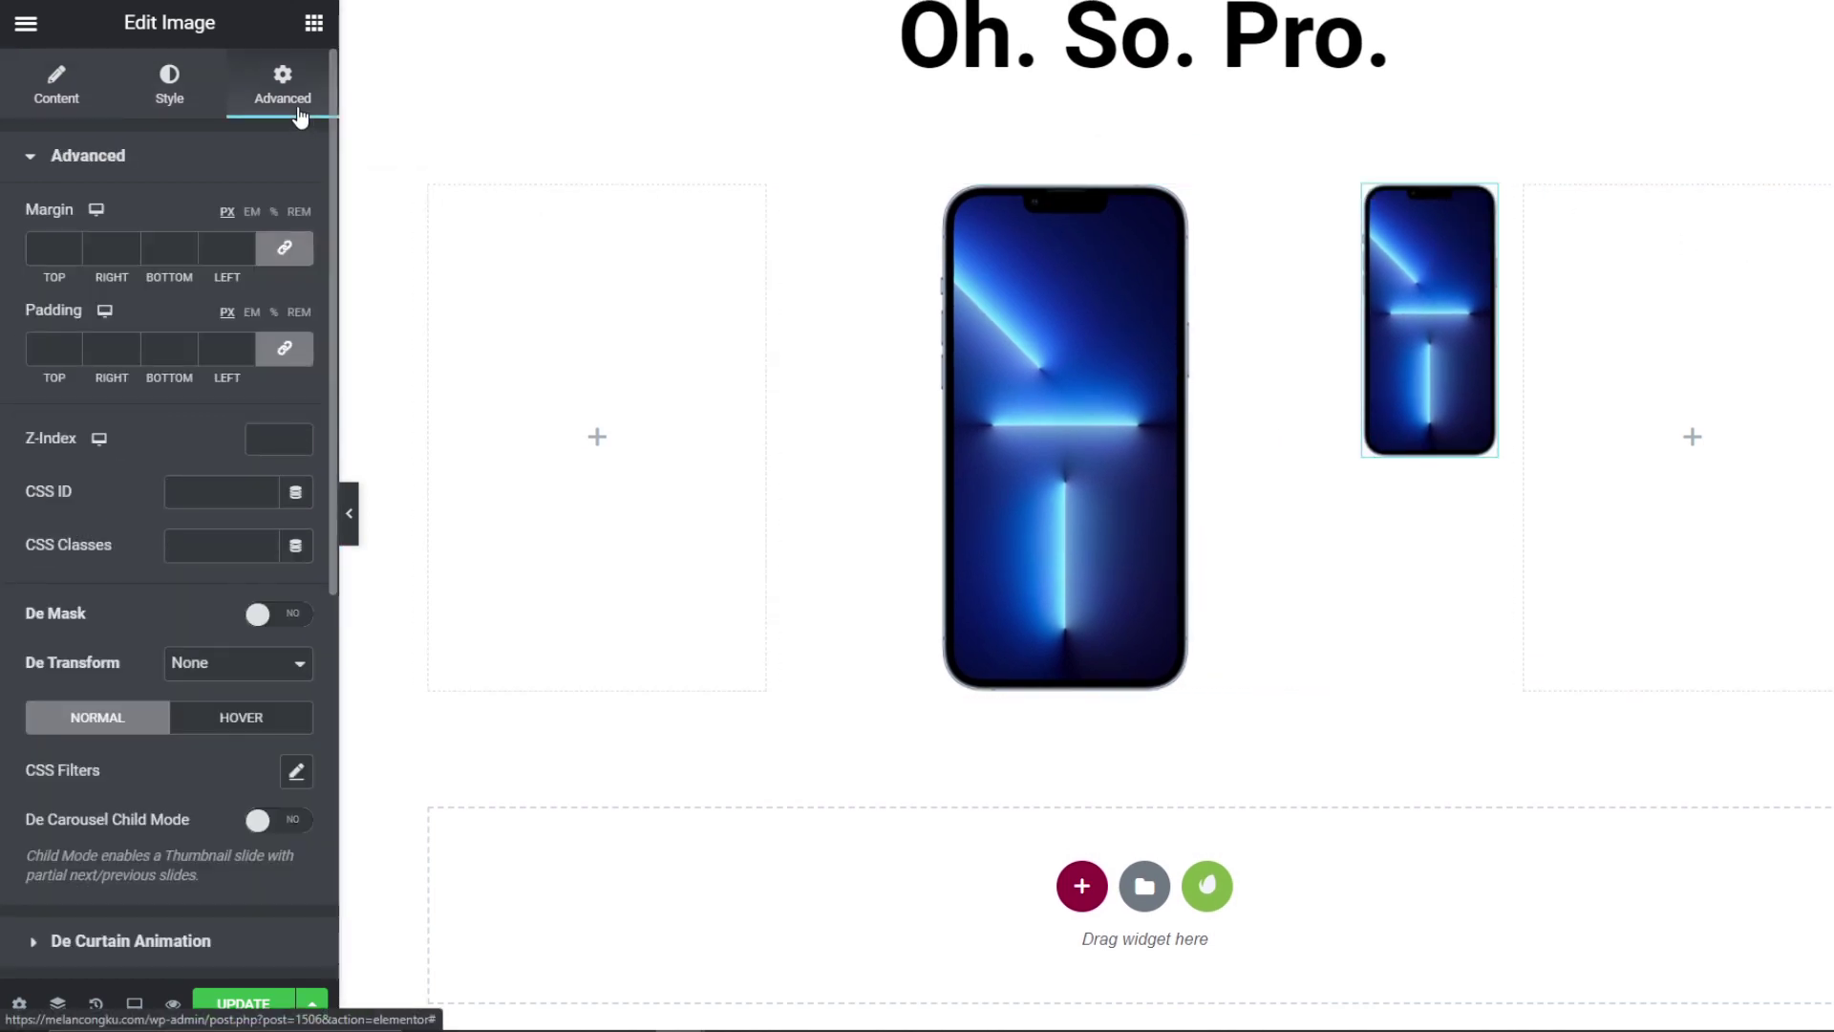
pyautogui.scroll(-5, 185, 716)
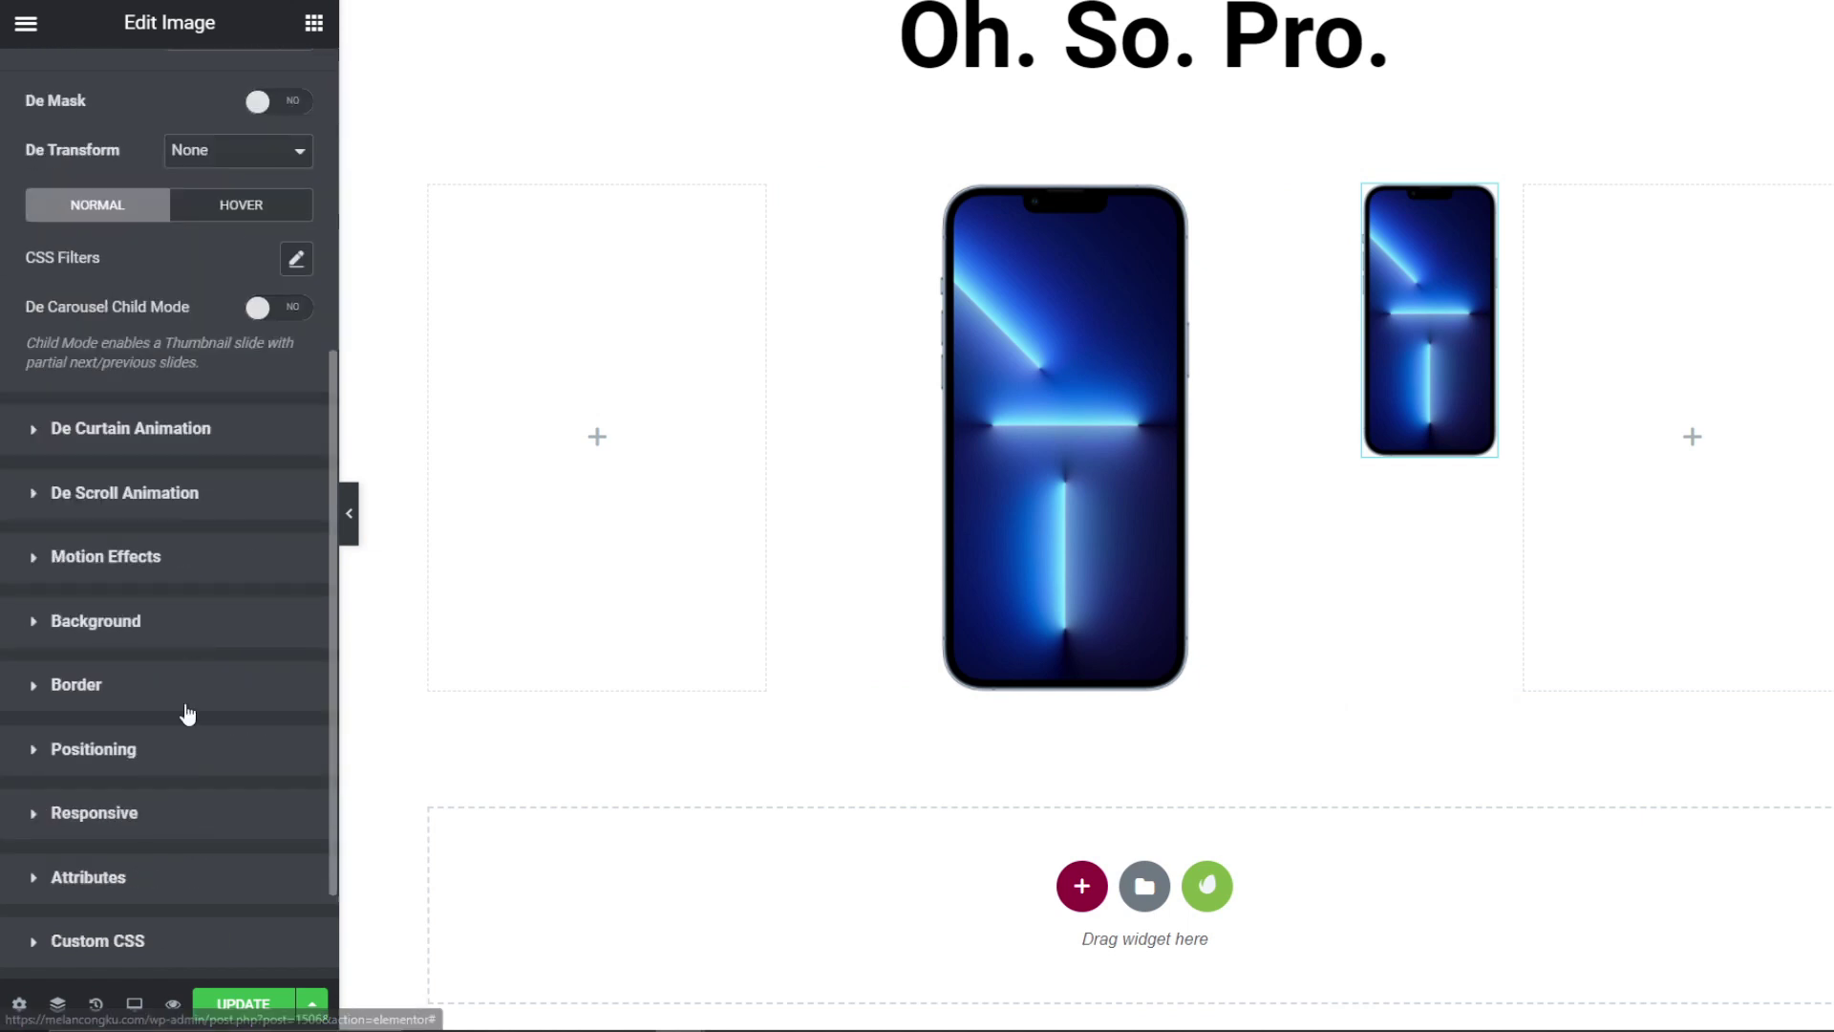
pyautogui.click(174, 764)
pyautogui.click(220, 608)
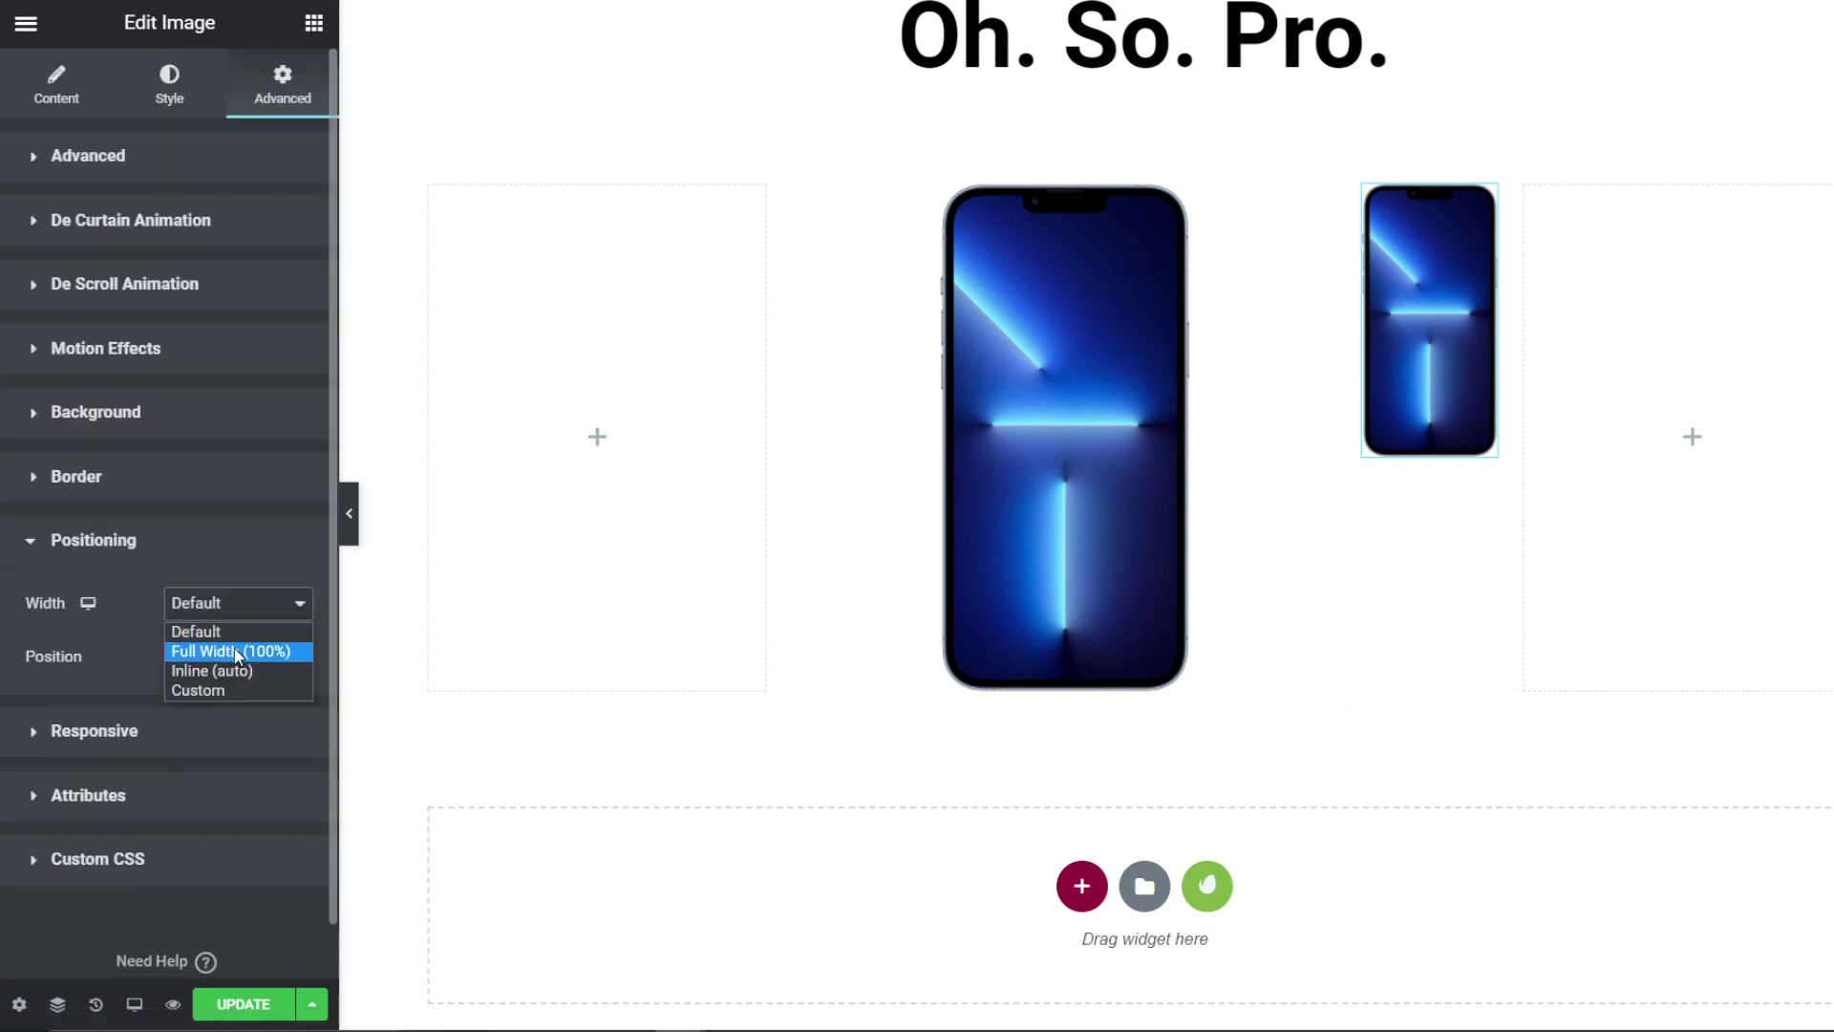
pyautogui.click(233, 649)
pyautogui.click(214, 709)
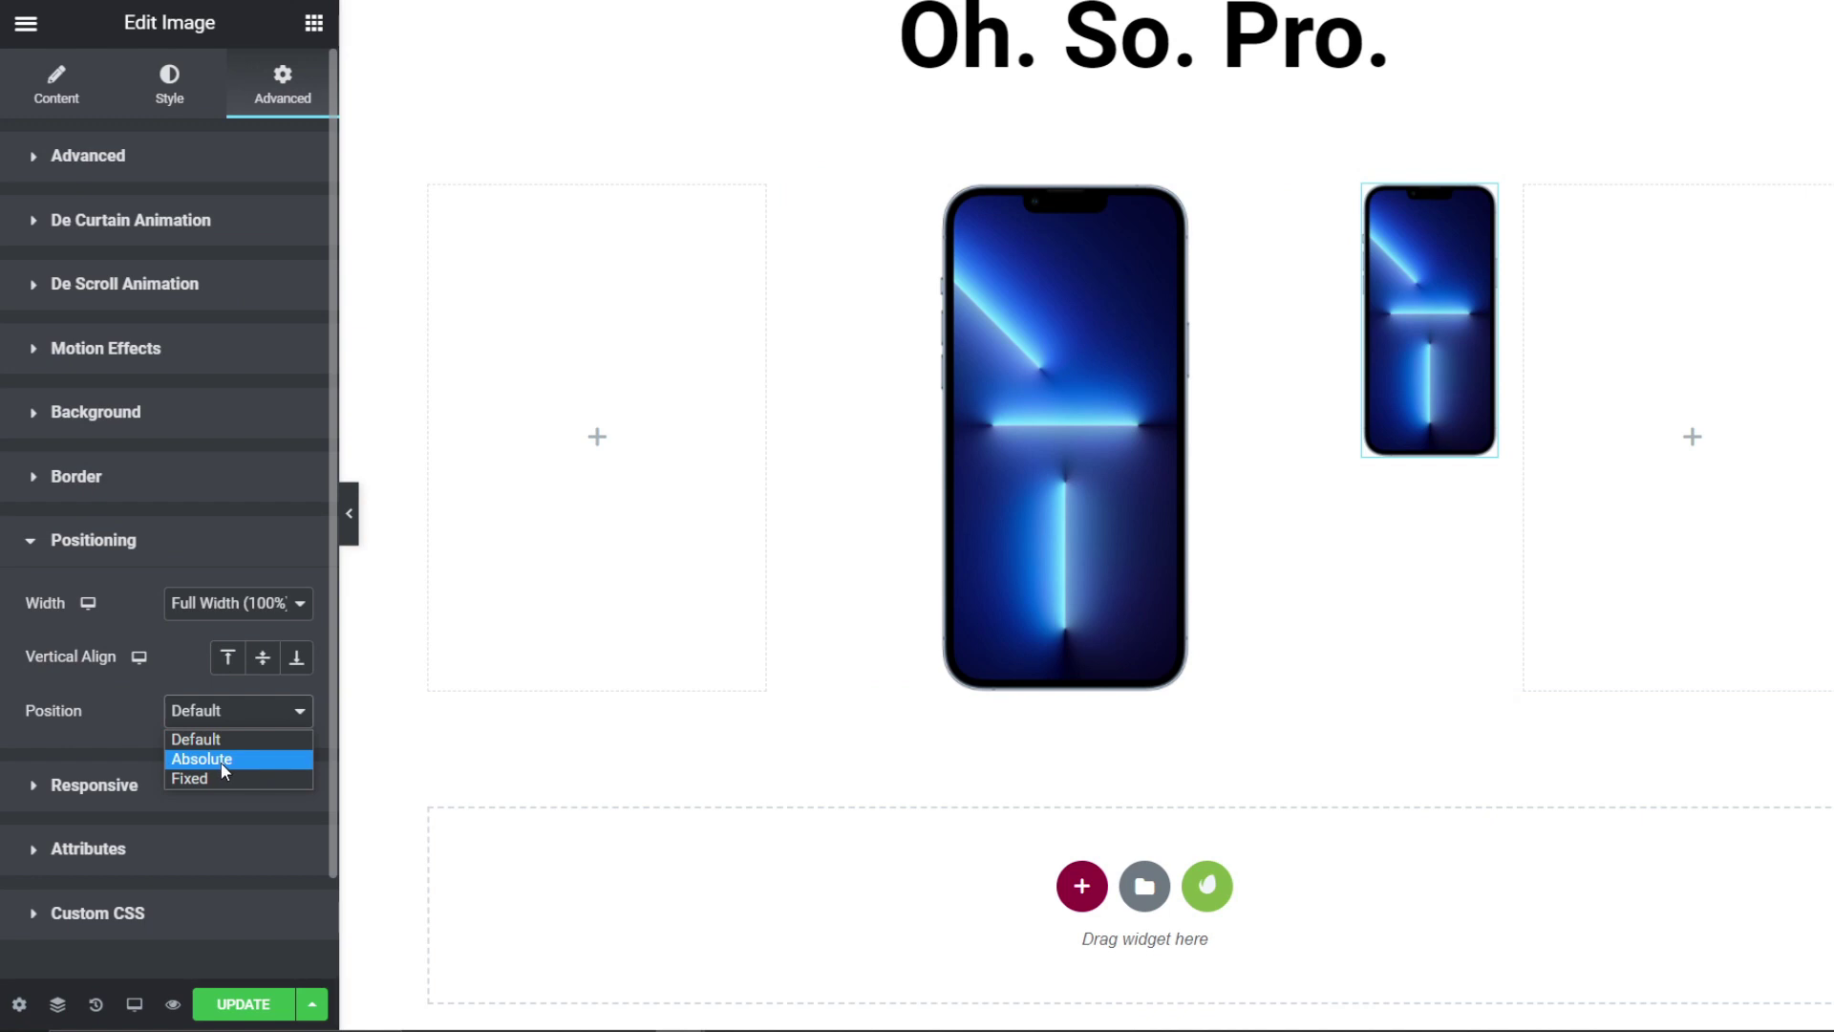
pyautogui.click(220, 762)
pyautogui.moveTo(1408, 302); pyautogui.dragTo(1143, 385)
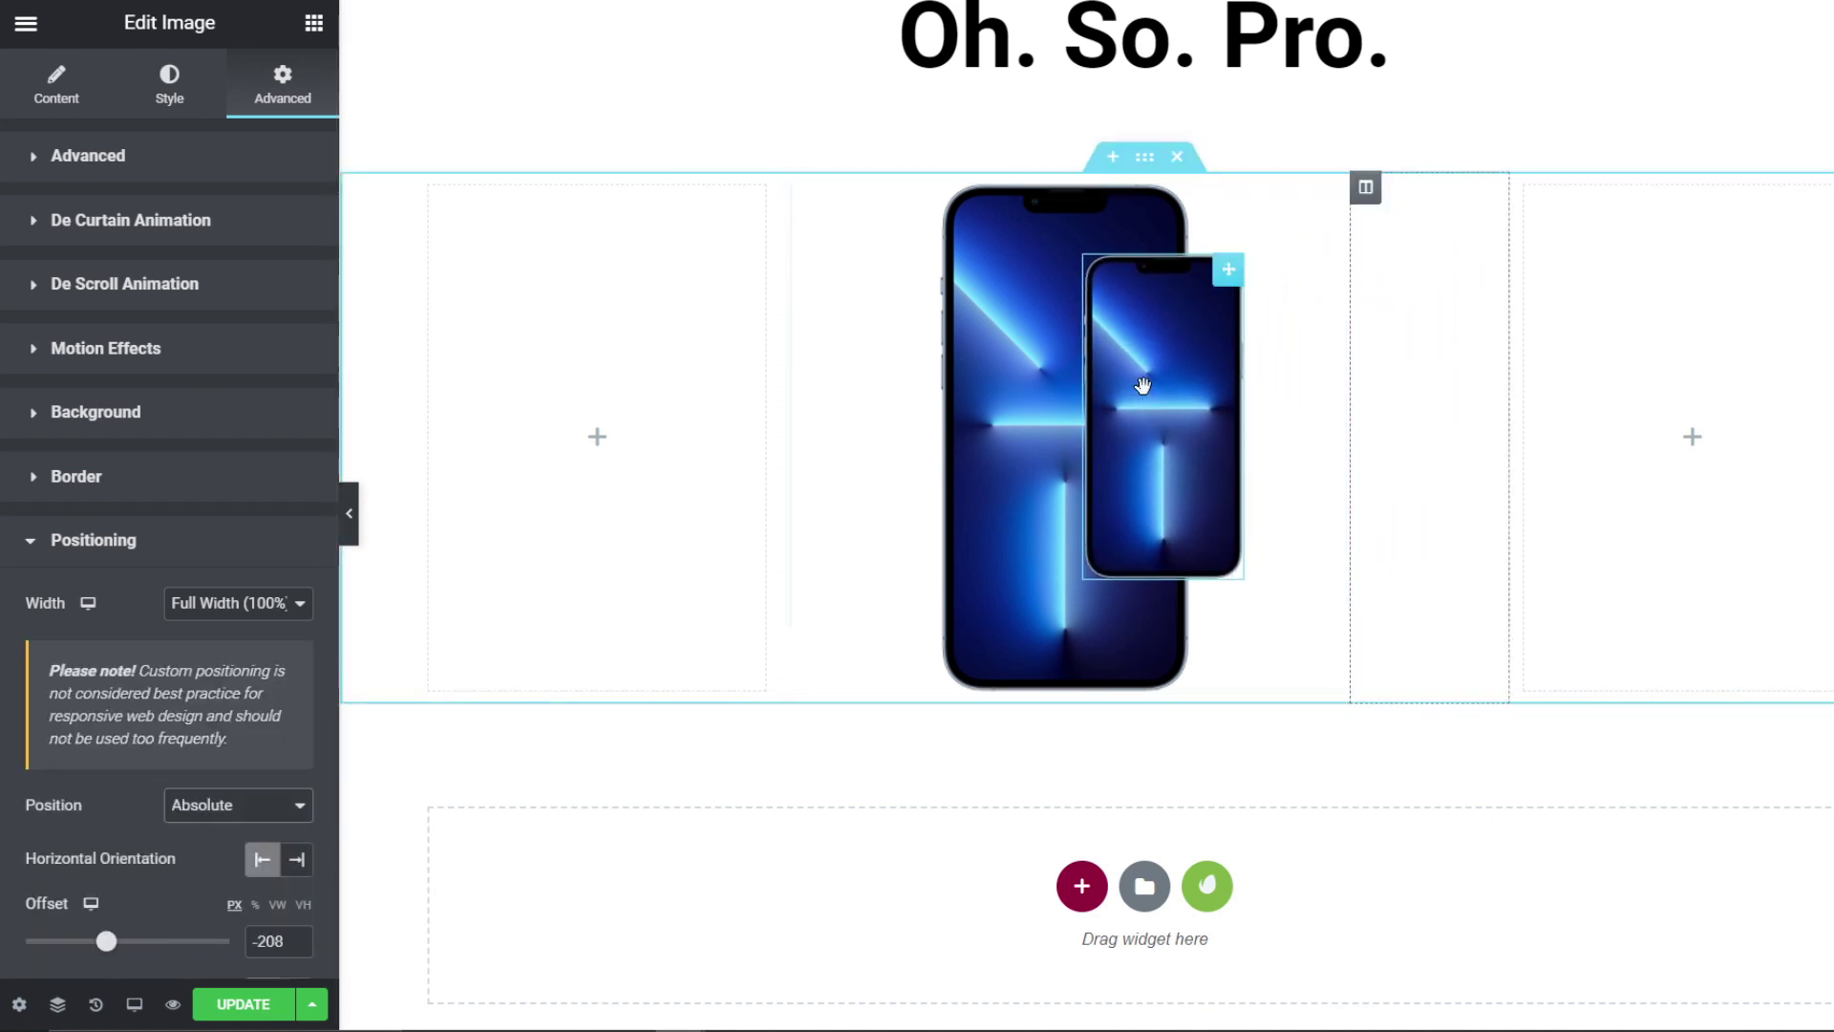
# Step: Set the smaller phone image's width to 100% and widen the third column until both phones align at their lower edges
pyautogui.click(177, 105)
pyautogui.moveTo(29, 249); pyautogui.dragTo(234, 250)
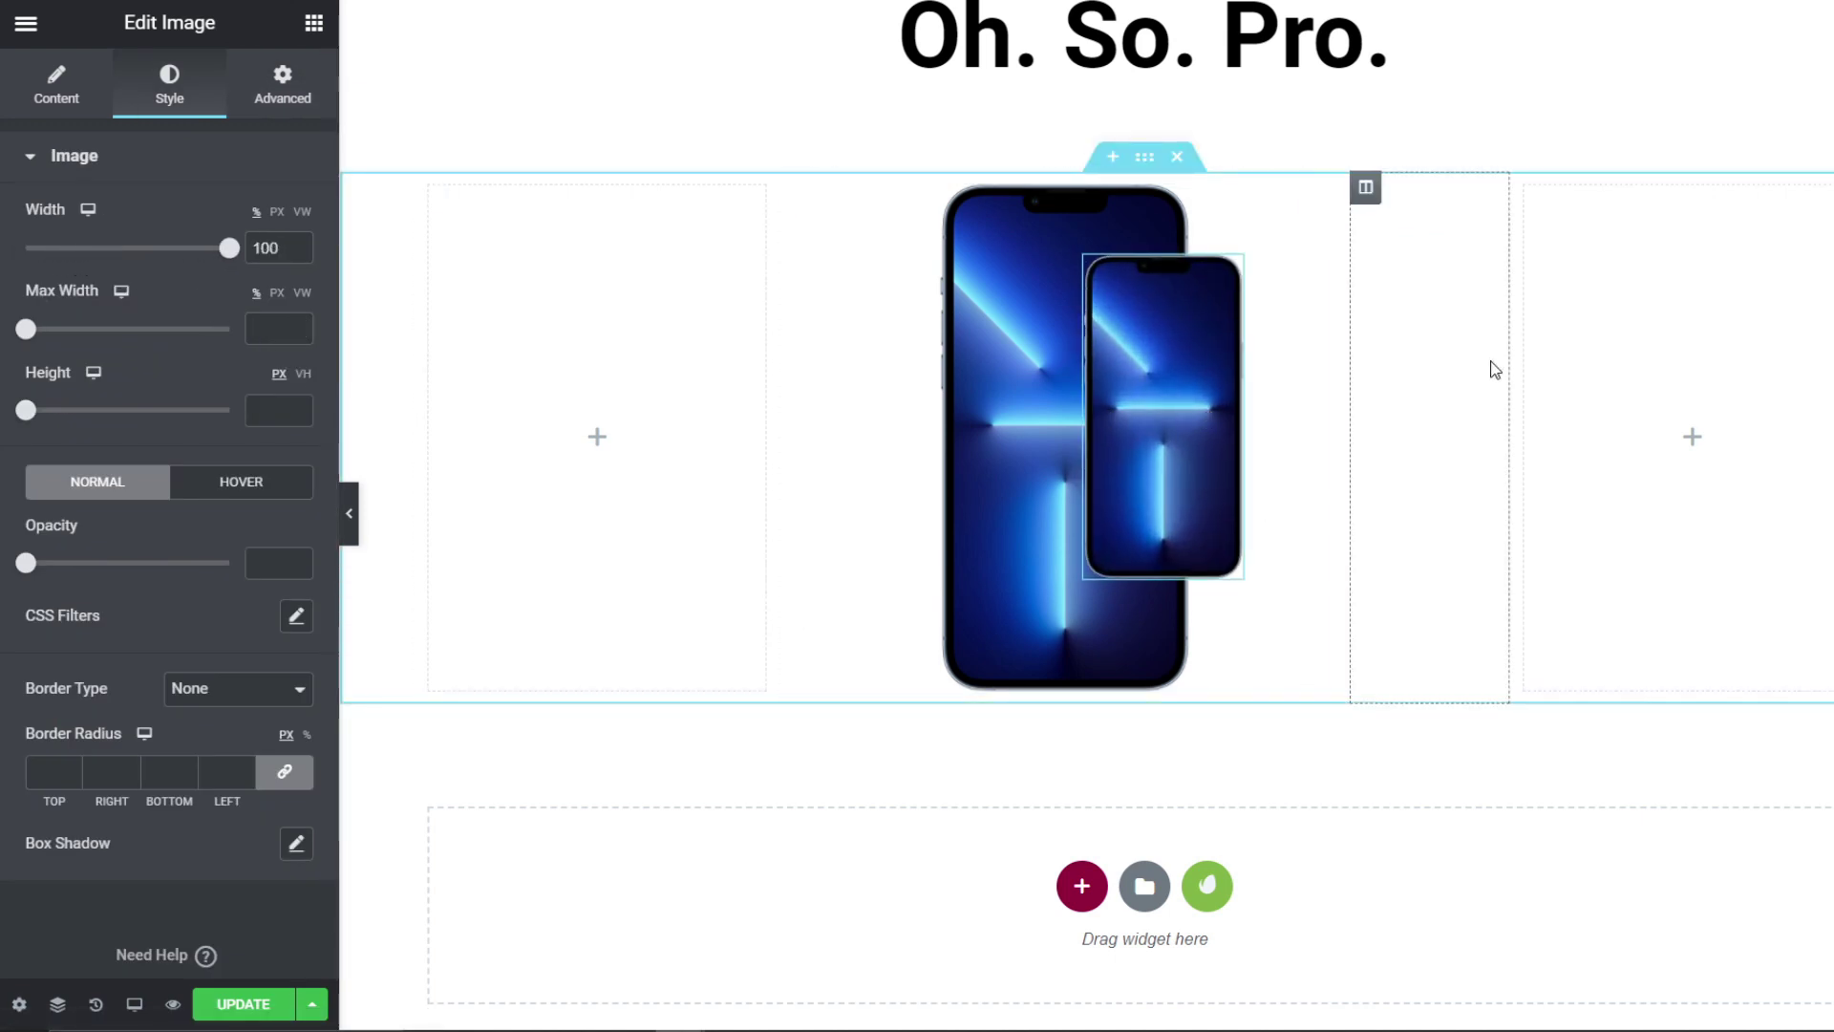
pyautogui.moveTo(1511, 371); pyautogui.dragTo(1571, 371)
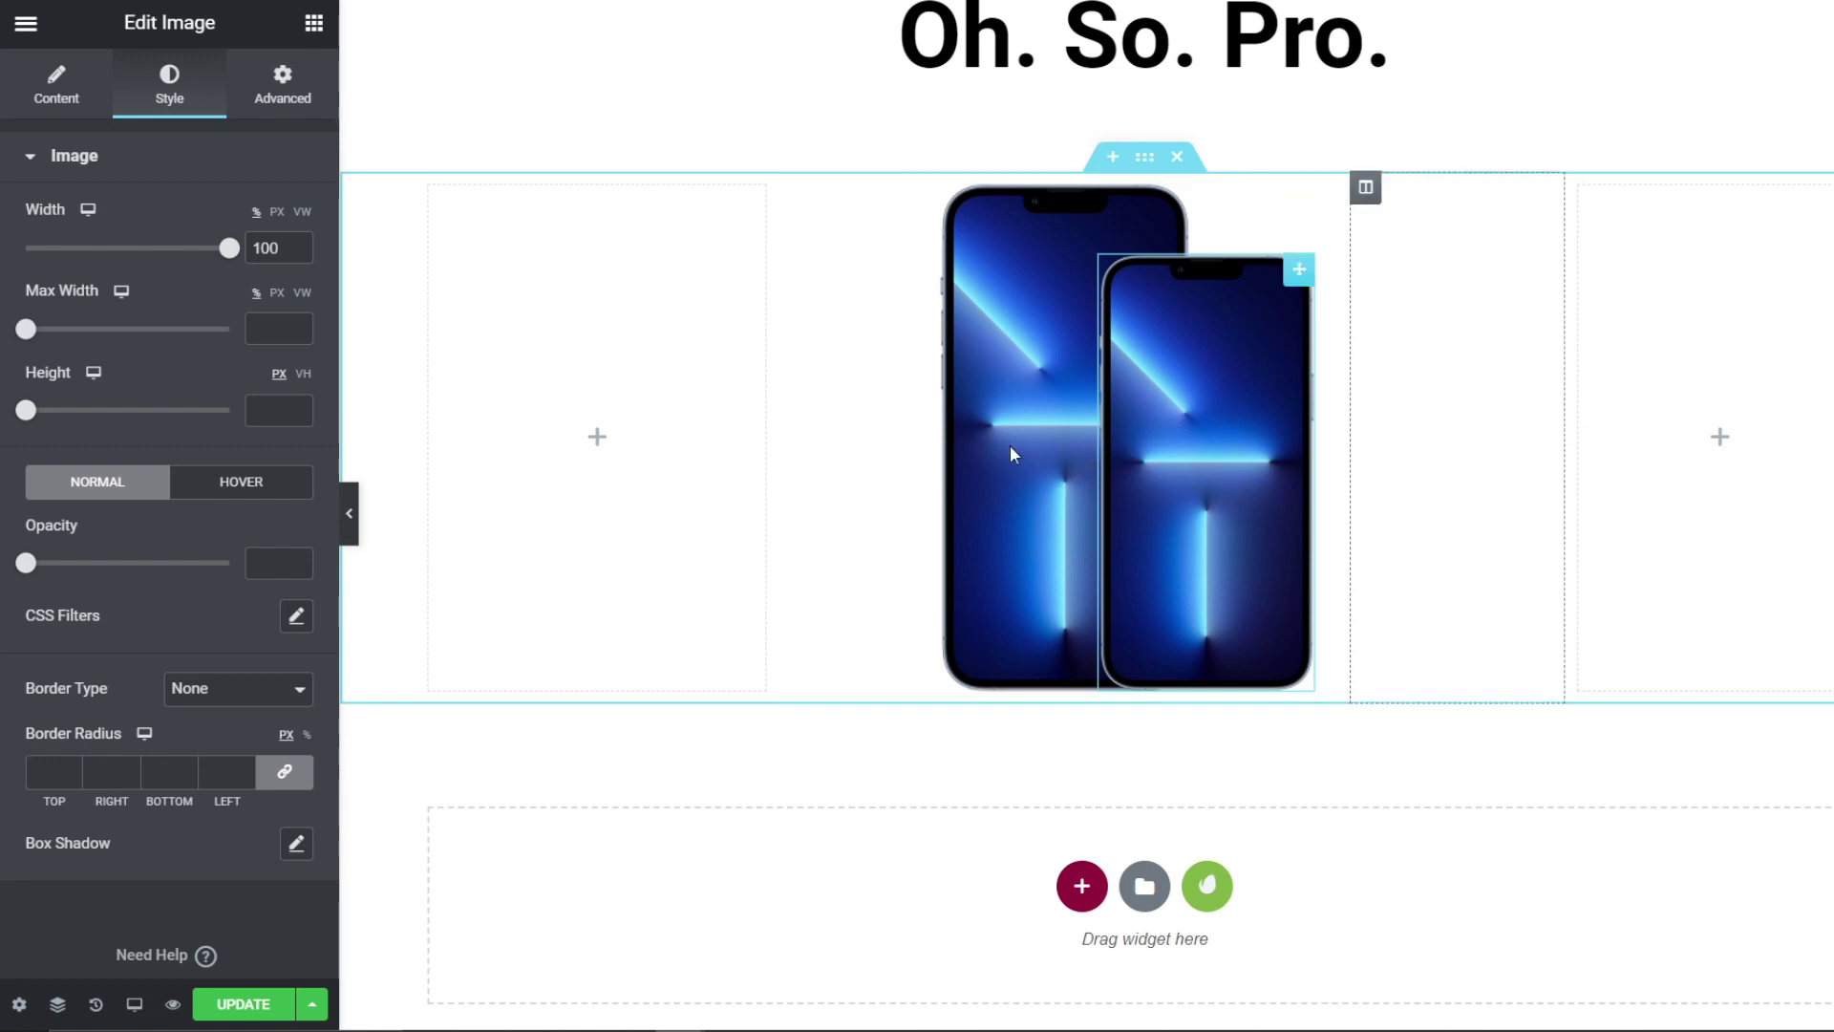
# Step: Turn on scrolling effects for the smaller phone image and apply a horizontal scroll To Left at speed 4, testing it on the page
pyautogui.click(280, 88)
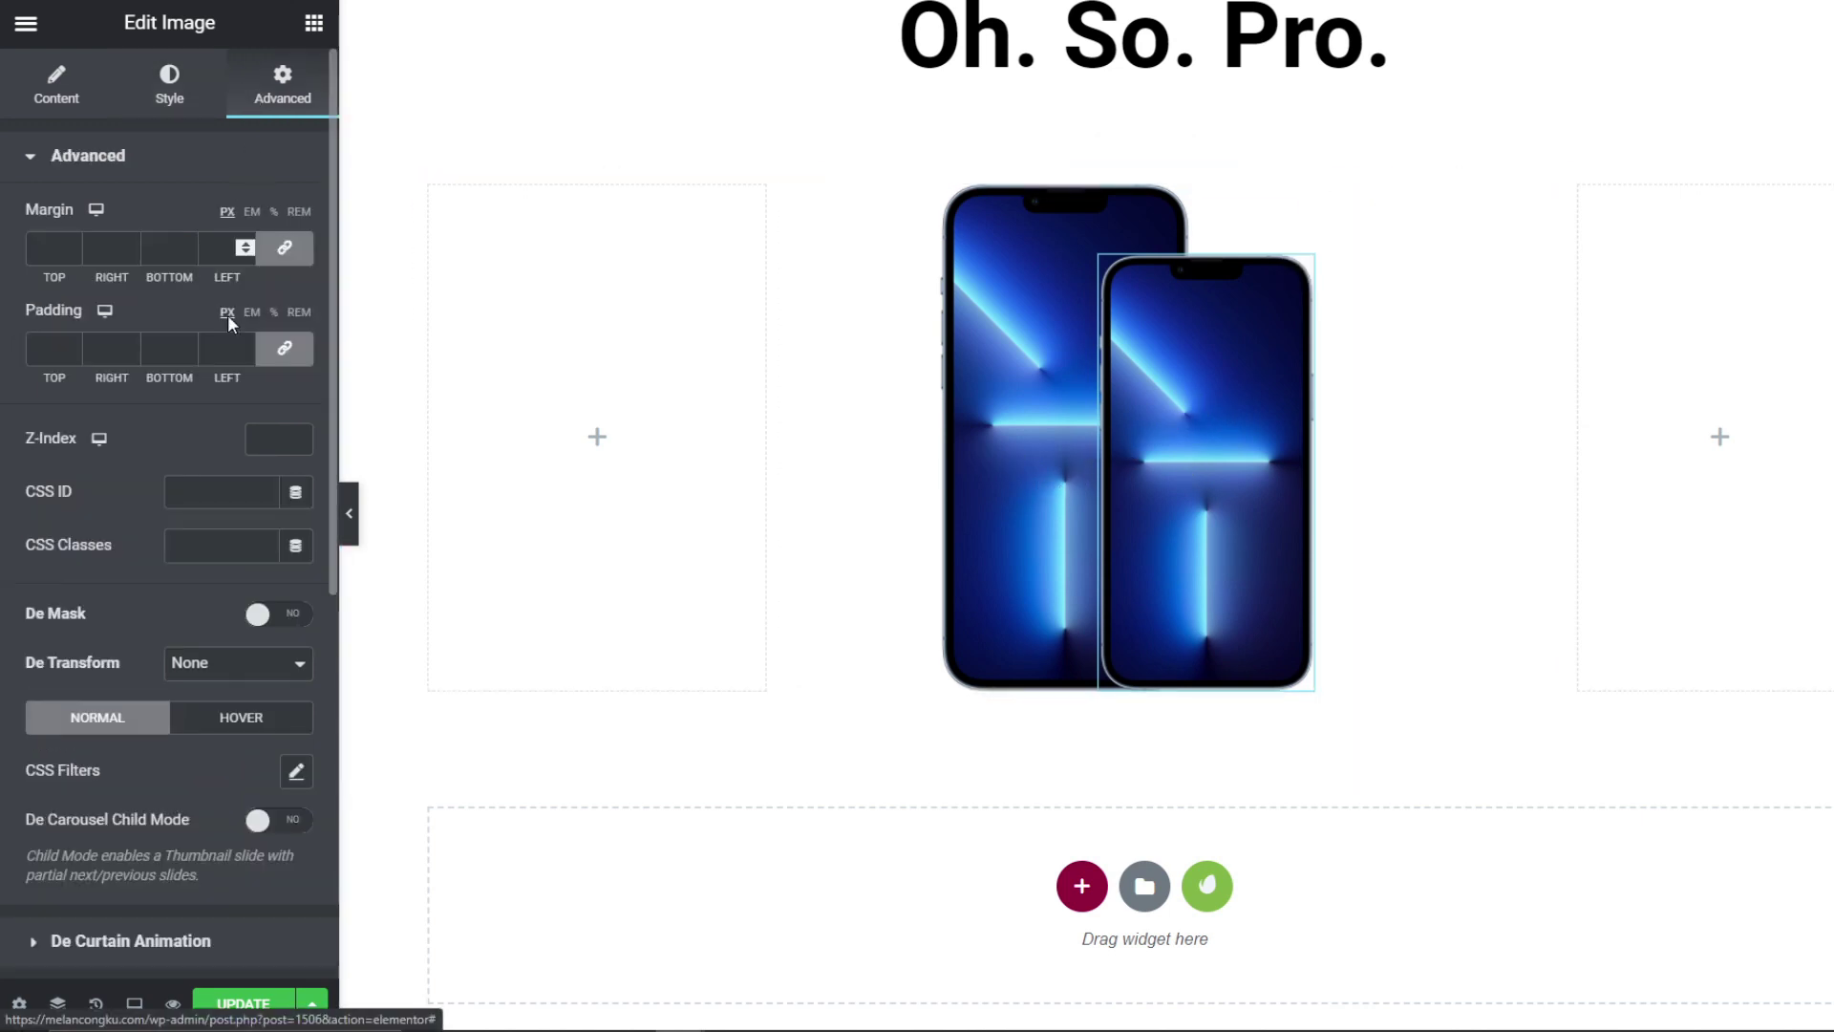
pyautogui.scroll(-4, 150, 755)
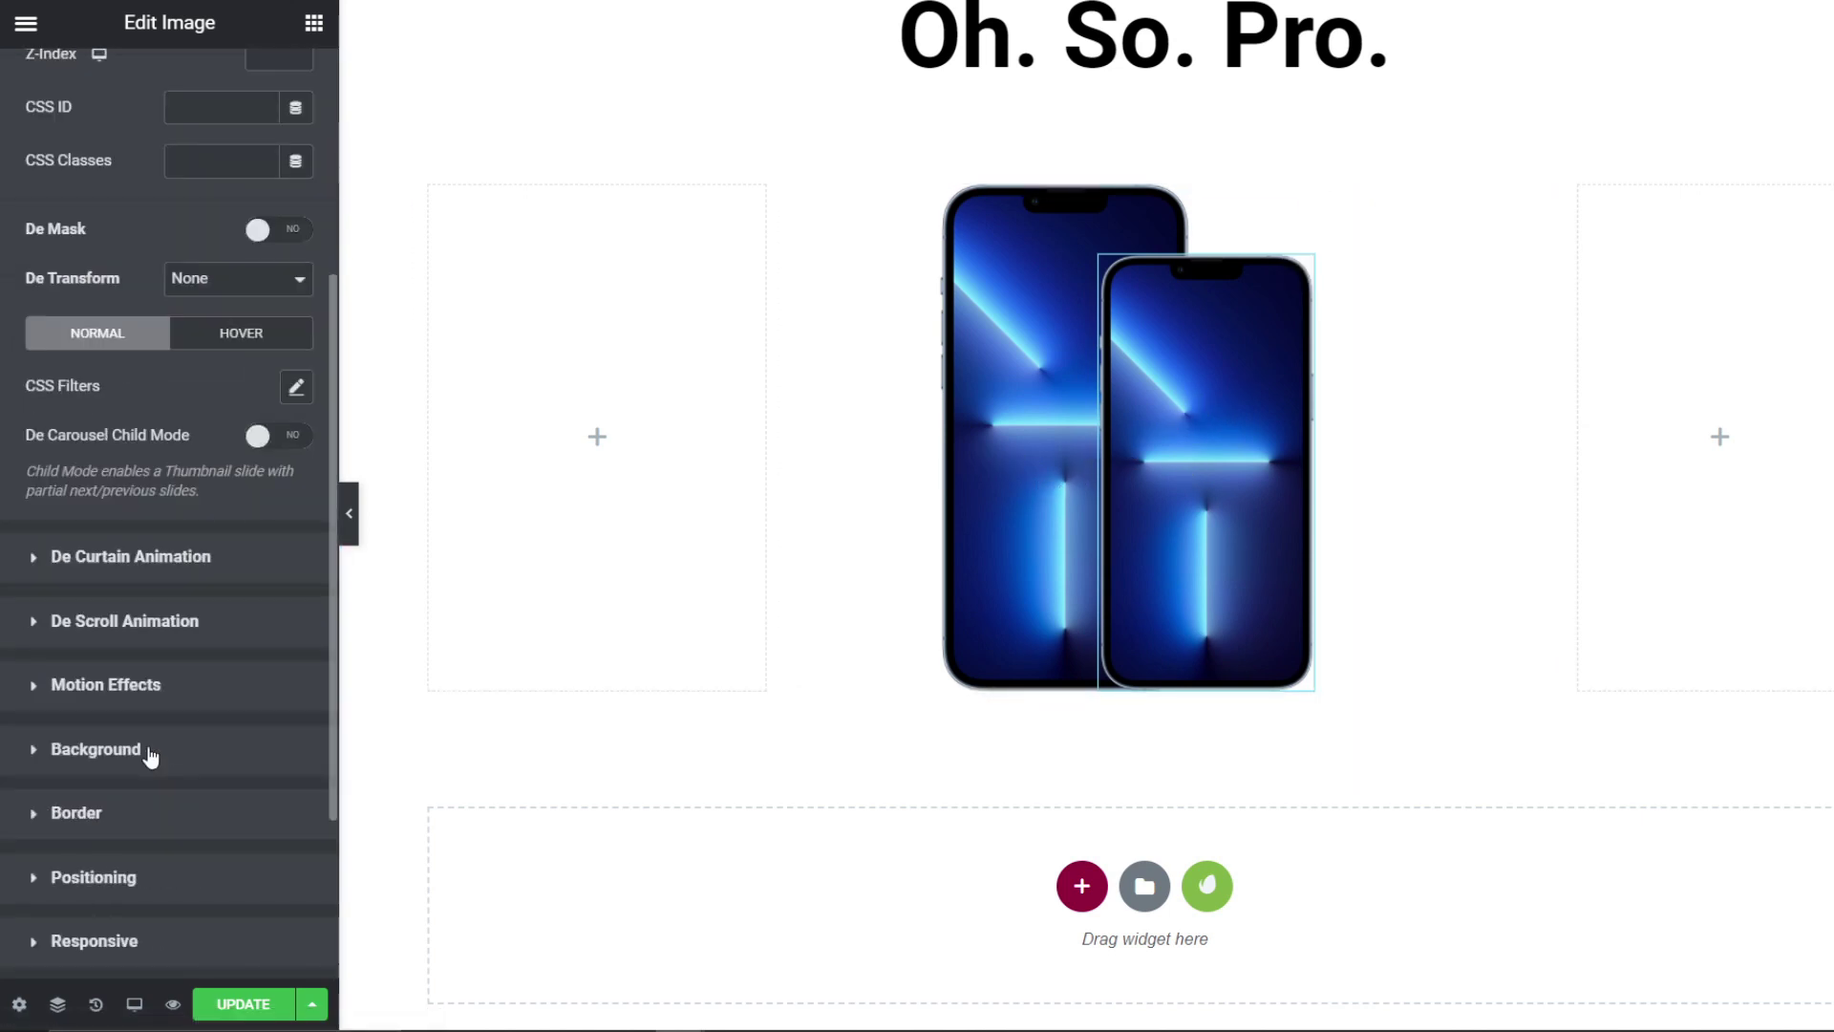
pyautogui.click(130, 887)
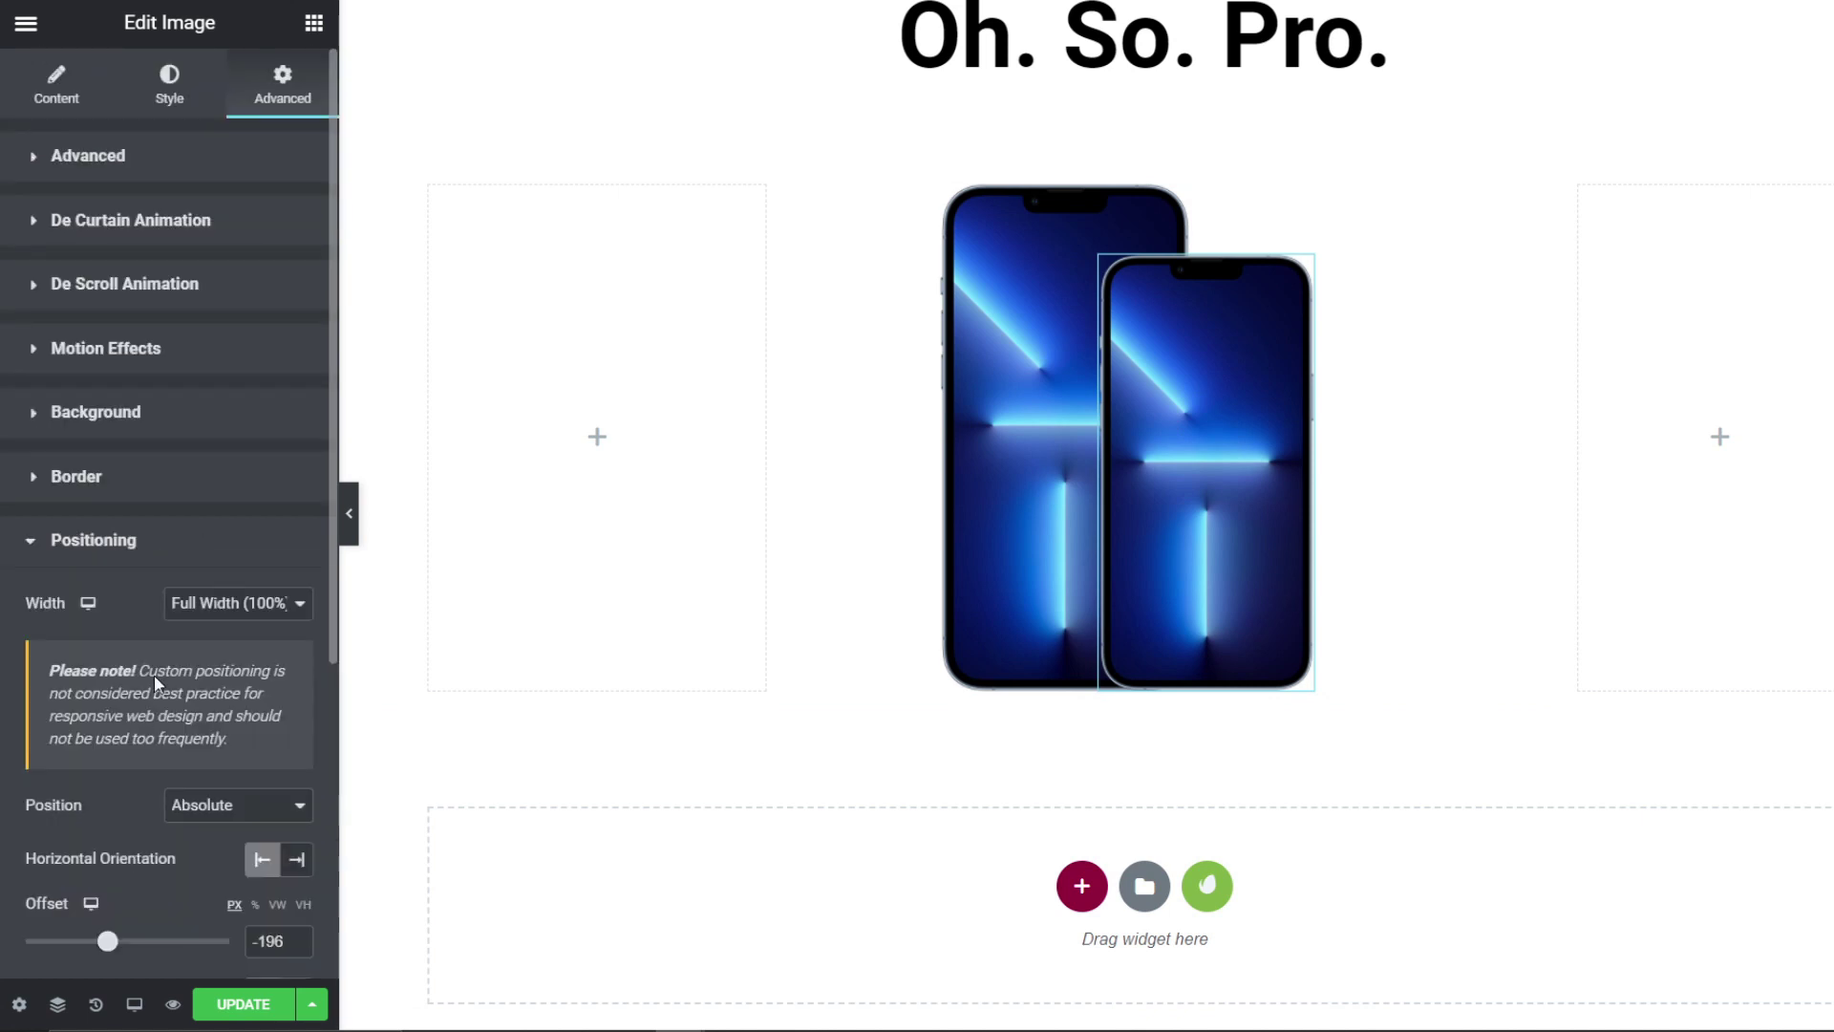
pyautogui.click(127, 350)
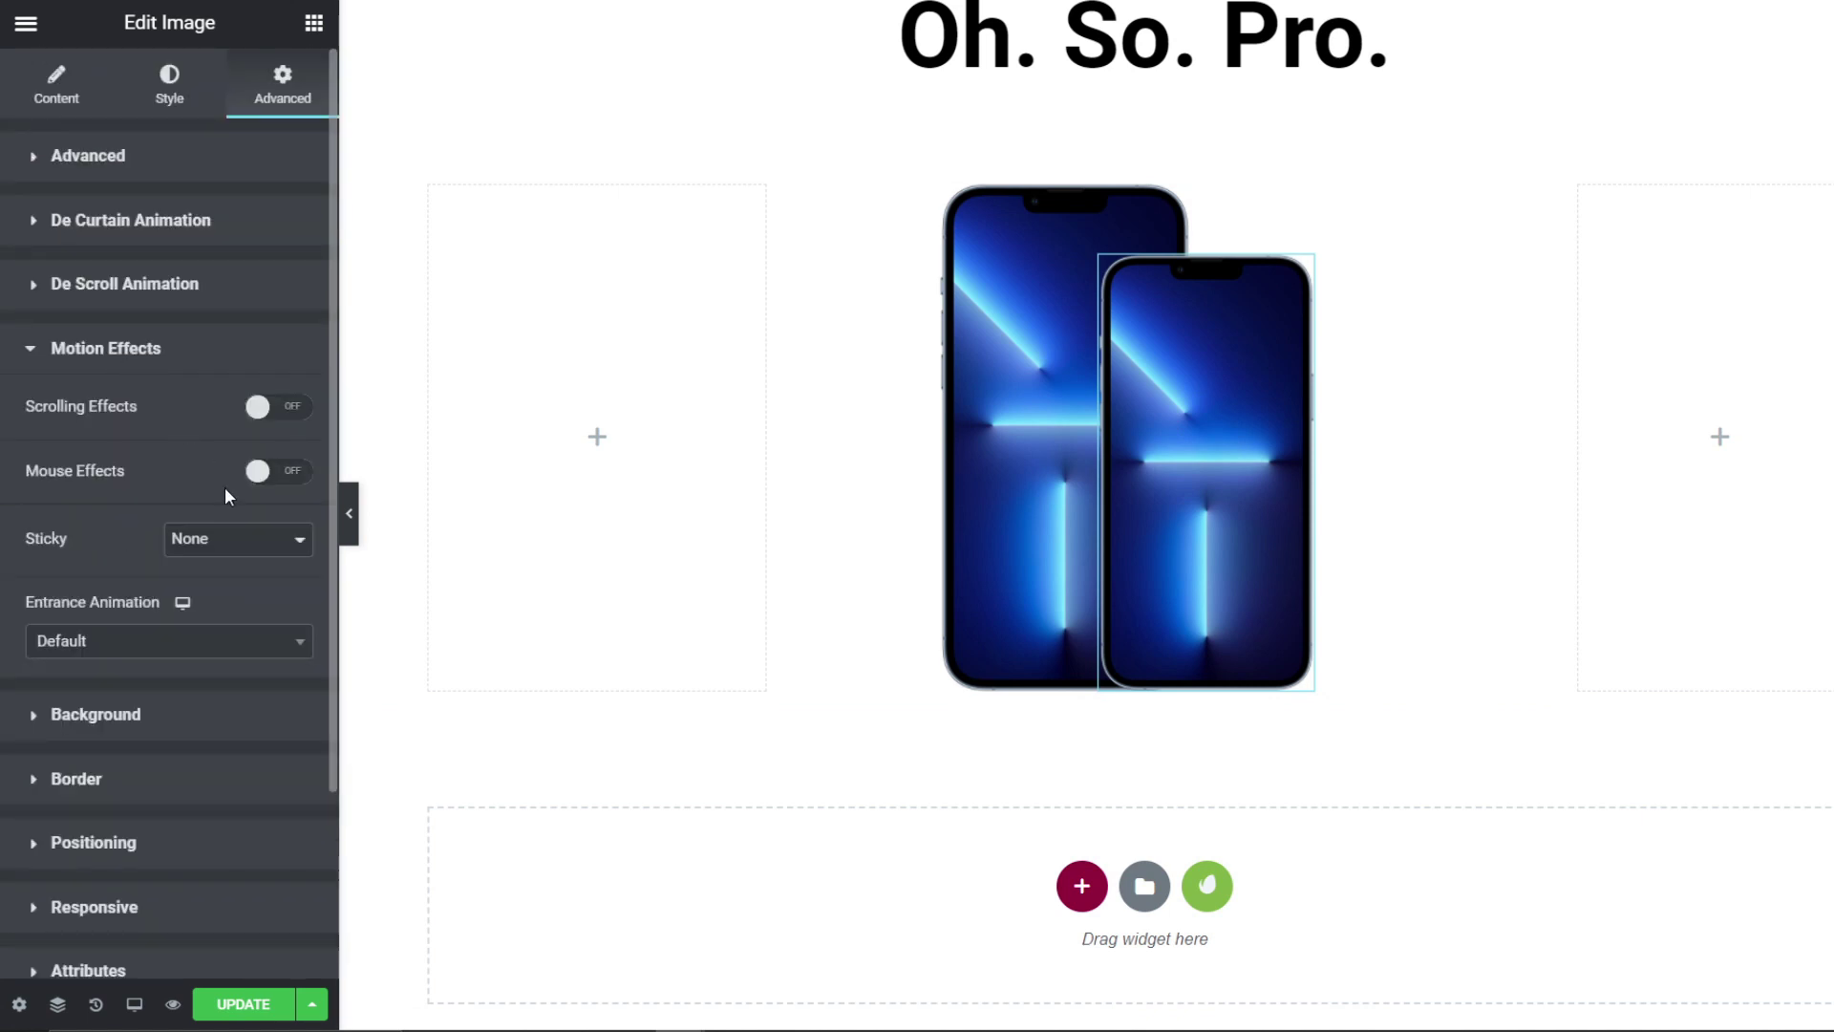
pyautogui.click(290, 409)
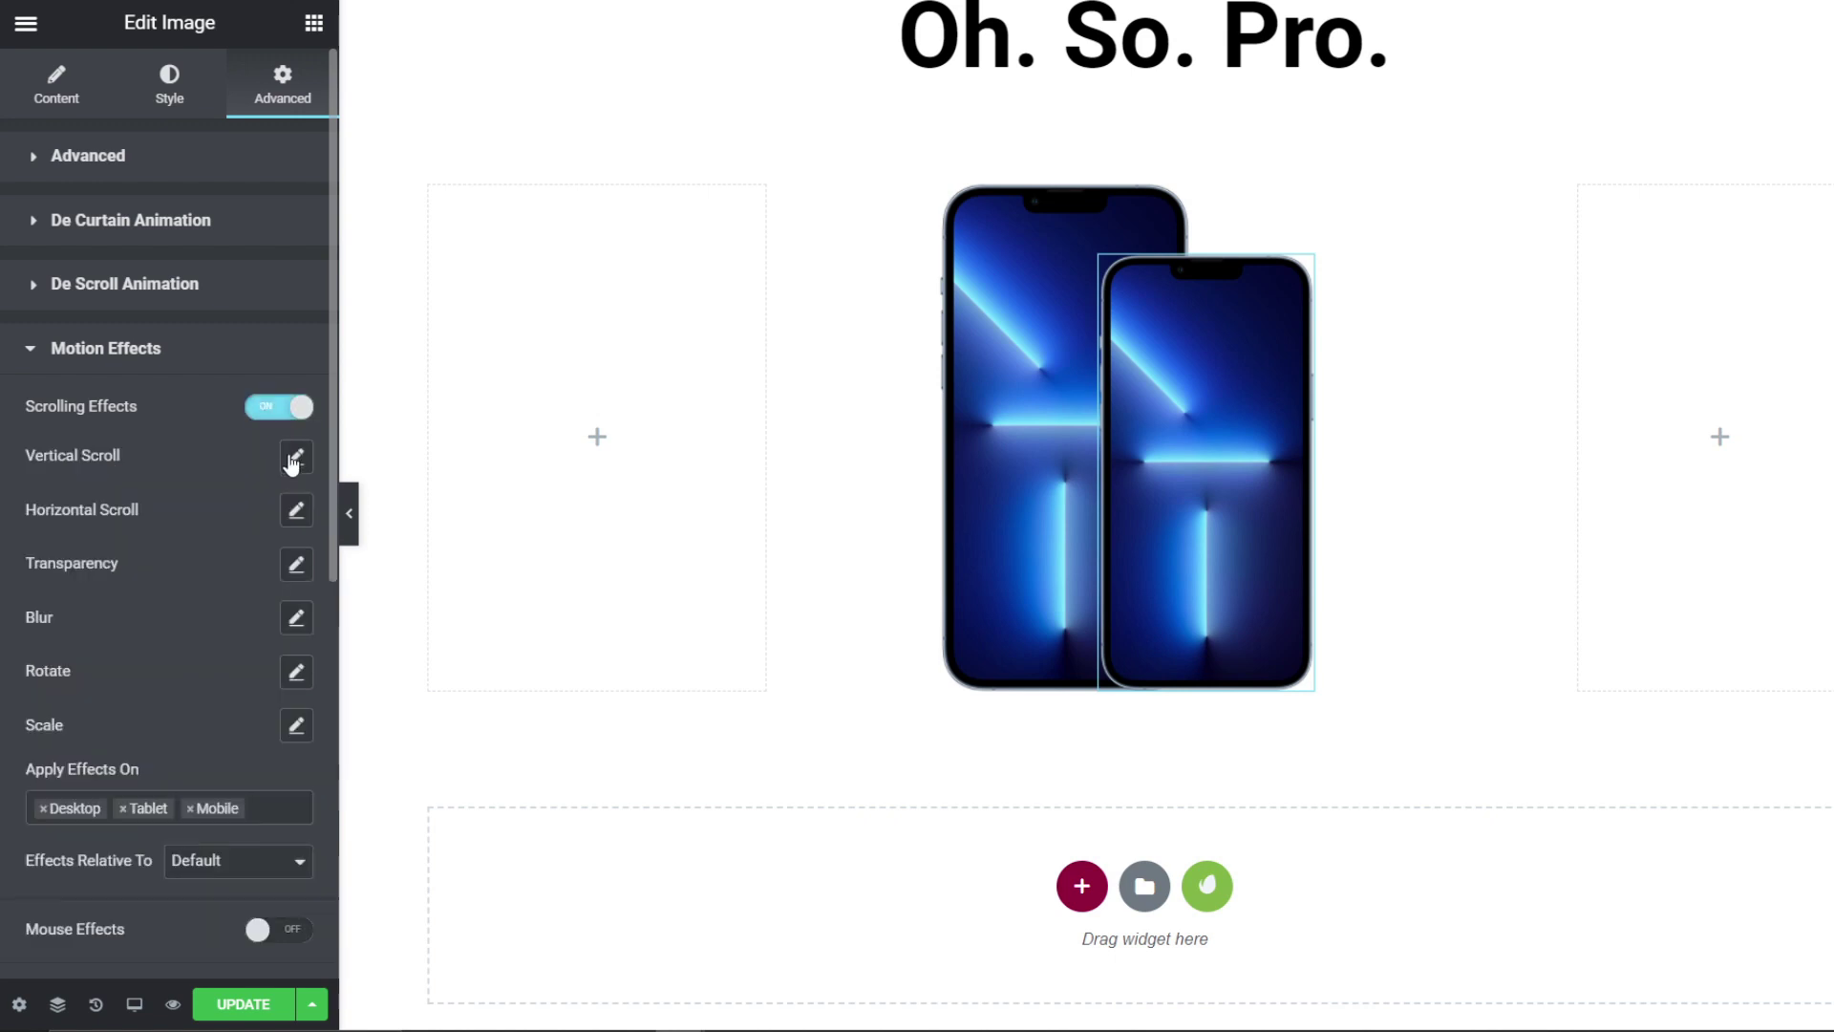
pyautogui.click(296, 511)
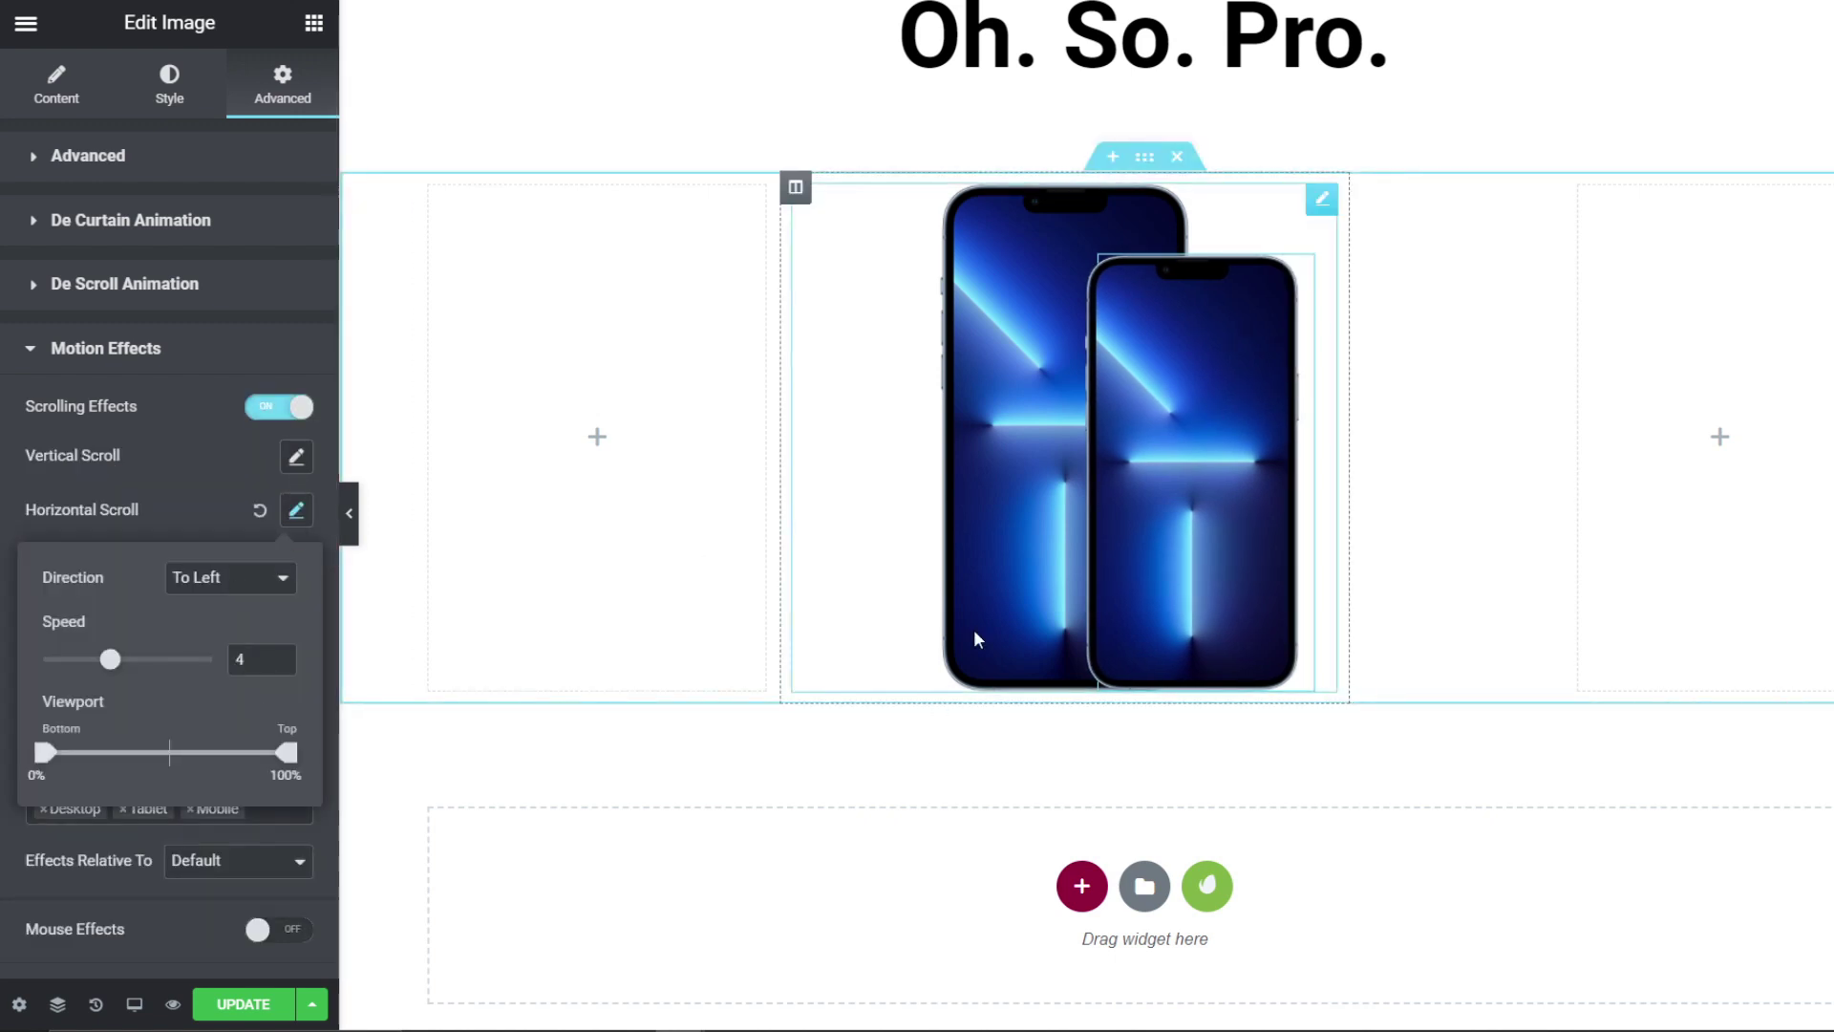
pyautogui.scroll(3, 974, 630)
pyautogui.scroll(-2, 973, 629)
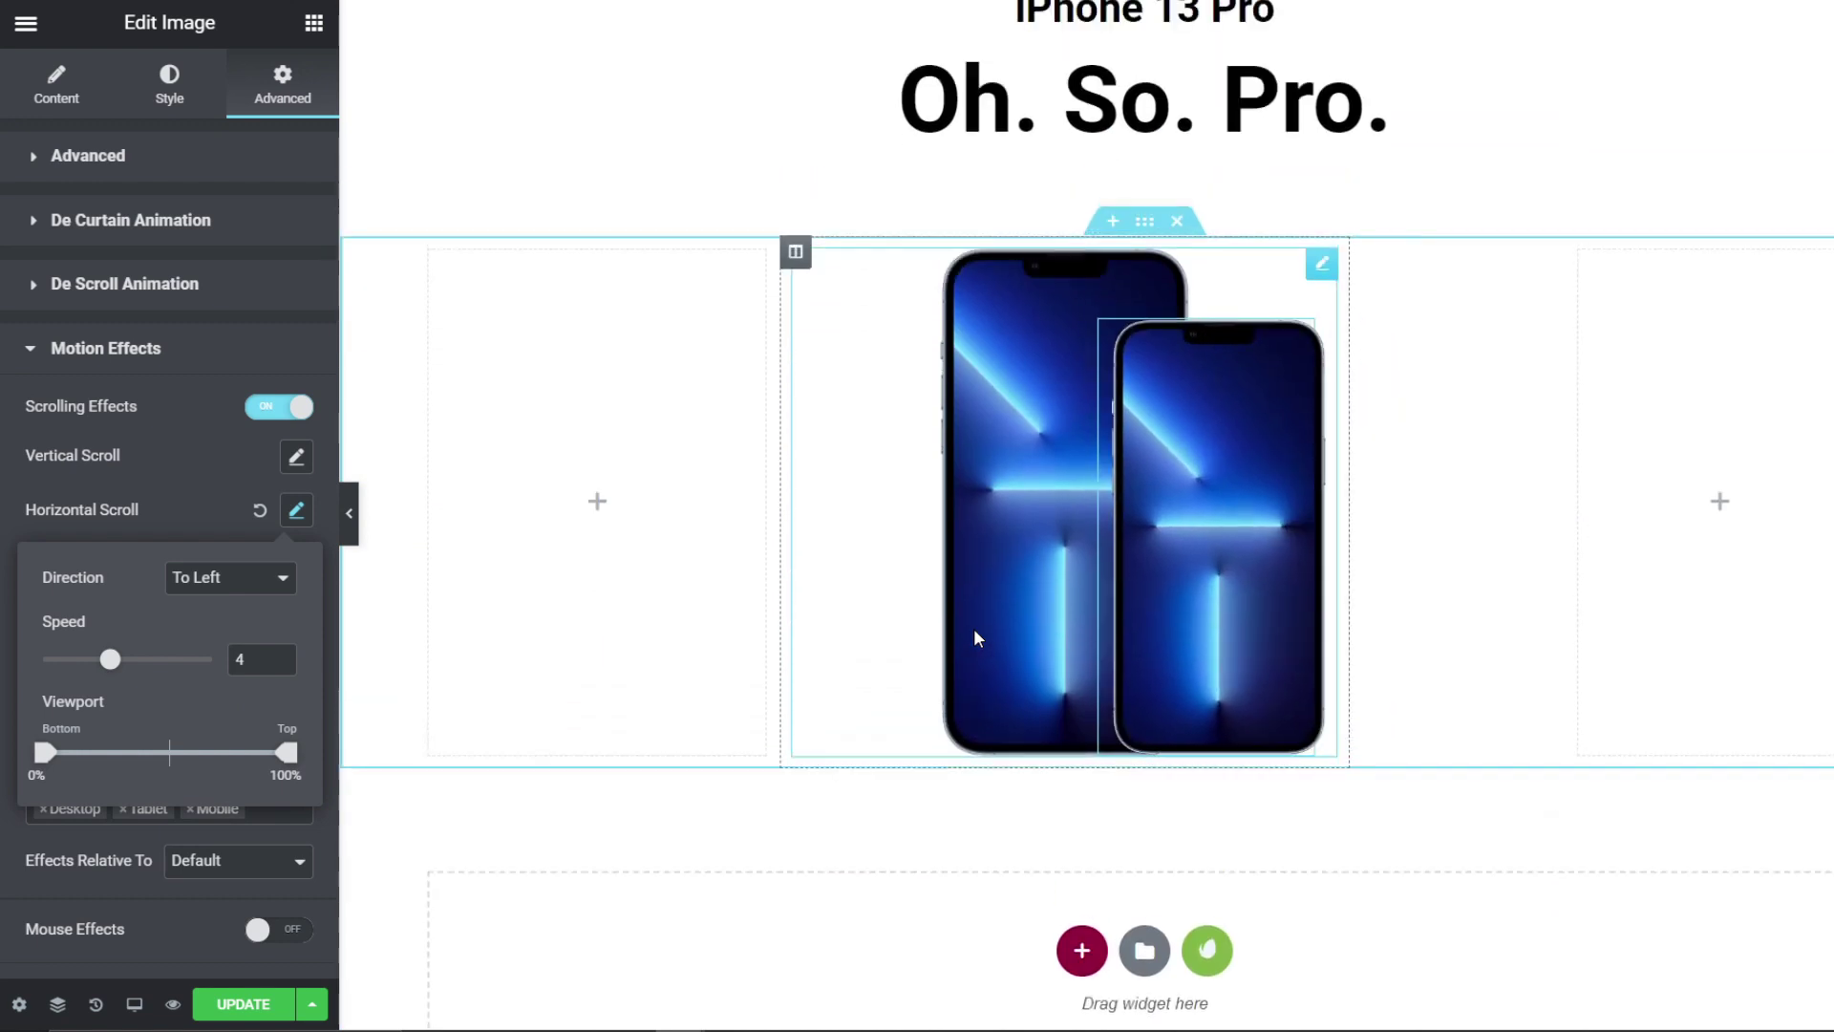
# Step: Limit the smaller phone image's horizontal scroll viewport to 36%–57% and test the motion on the page
pyautogui.scroll(5, 973, 630)
pyautogui.scroll(-1, 974, 629)
pyautogui.scroll(2, 973, 629)
pyautogui.scroll(-7, 973, 629)
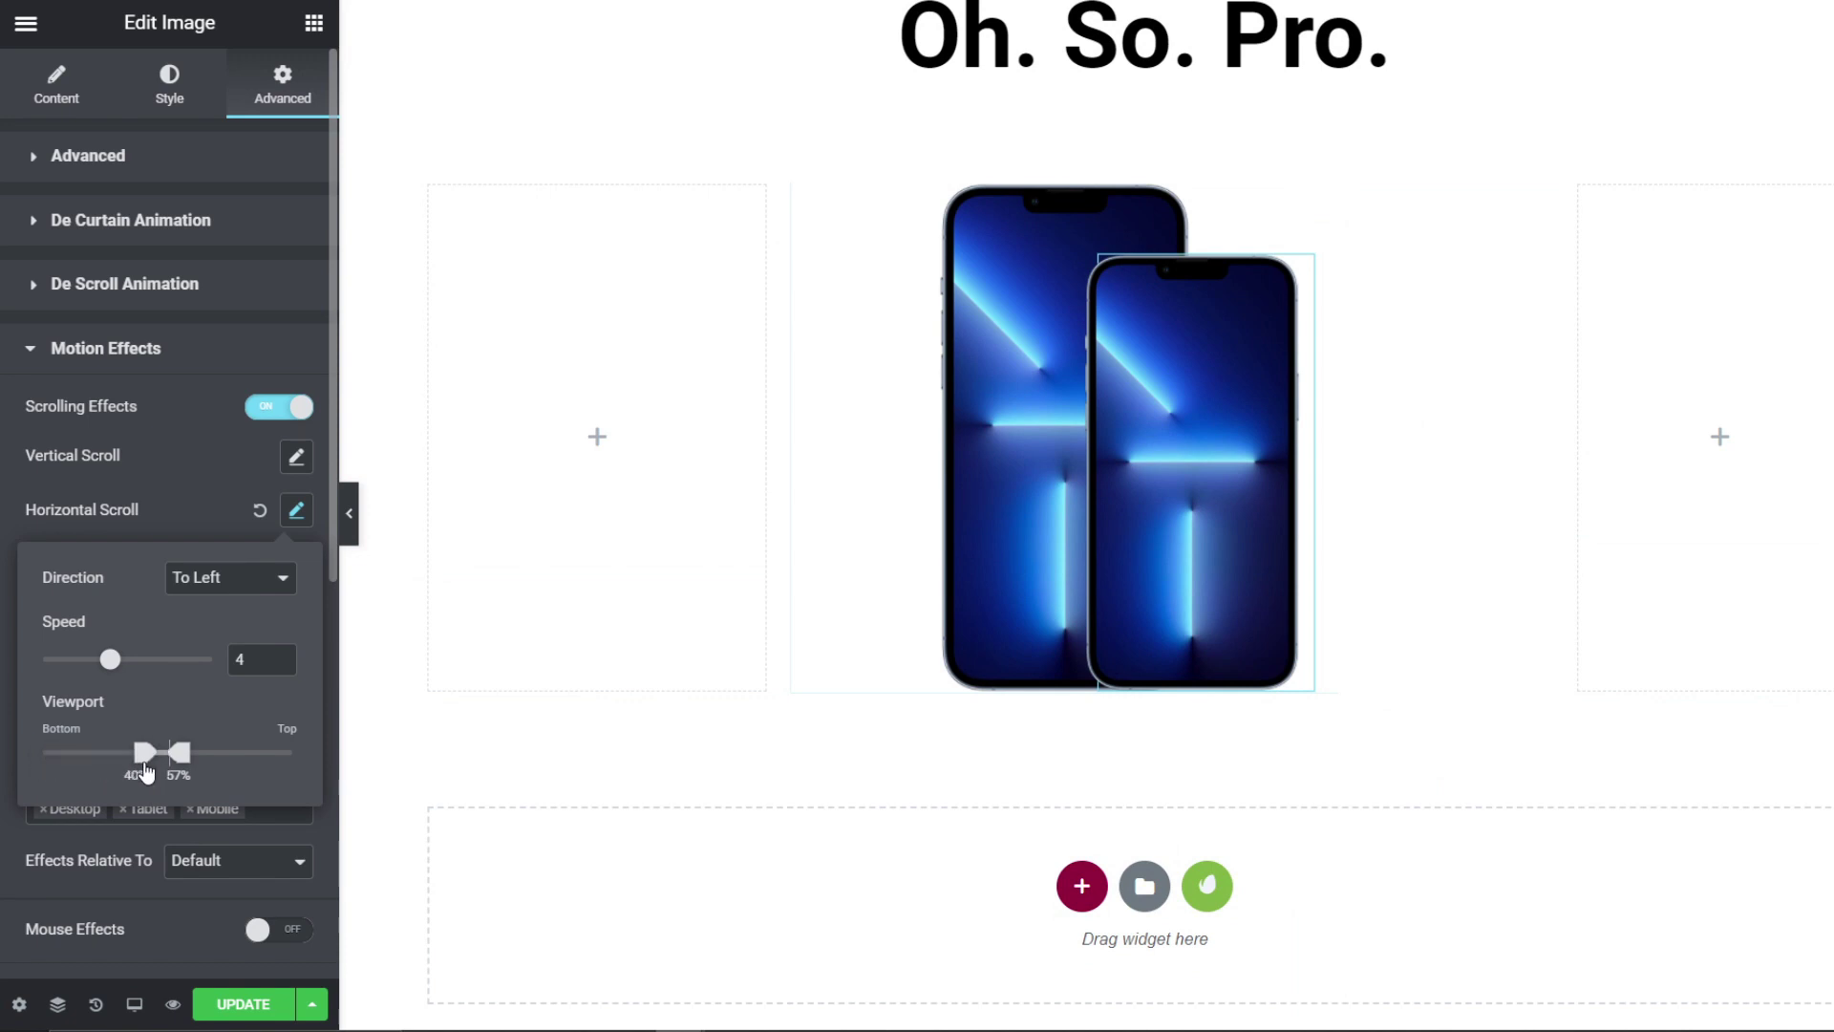
pyautogui.scroll(1, 1161, 561)
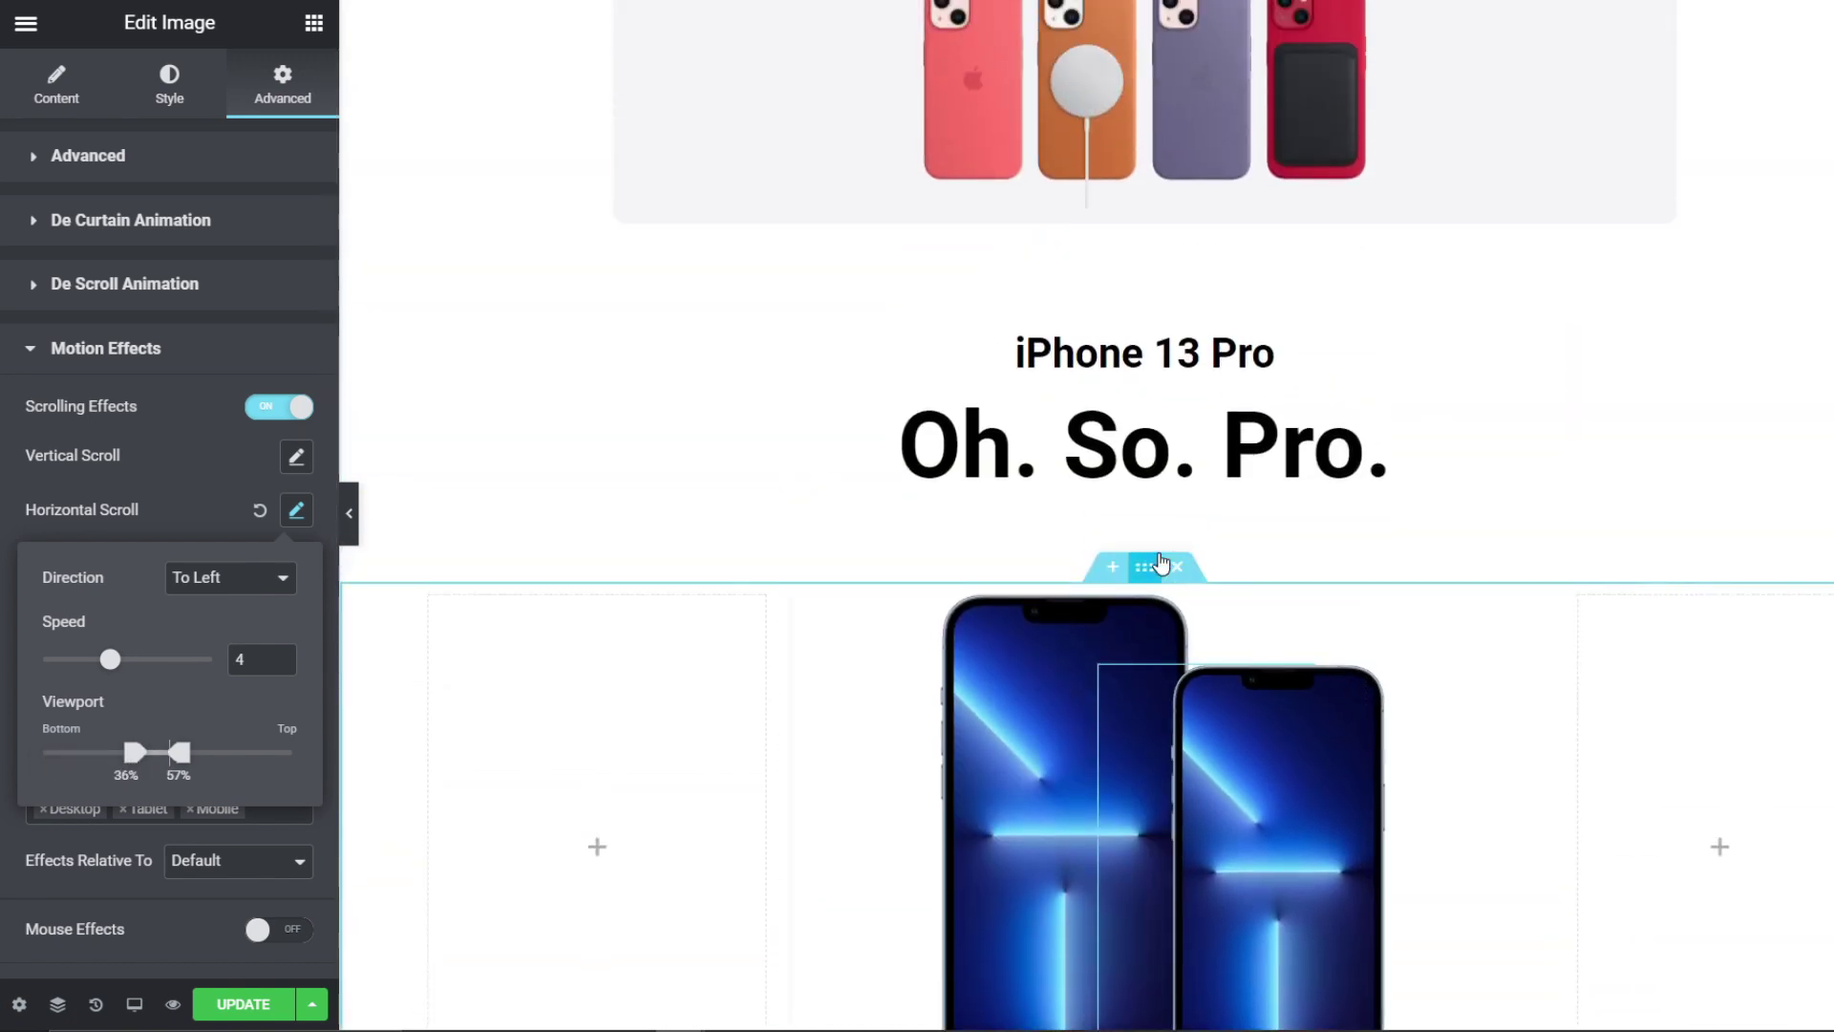
pyautogui.scroll(-4, 1161, 561)
pyautogui.scroll(3, 1161, 561)
pyautogui.scroll(2, 1161, 561)
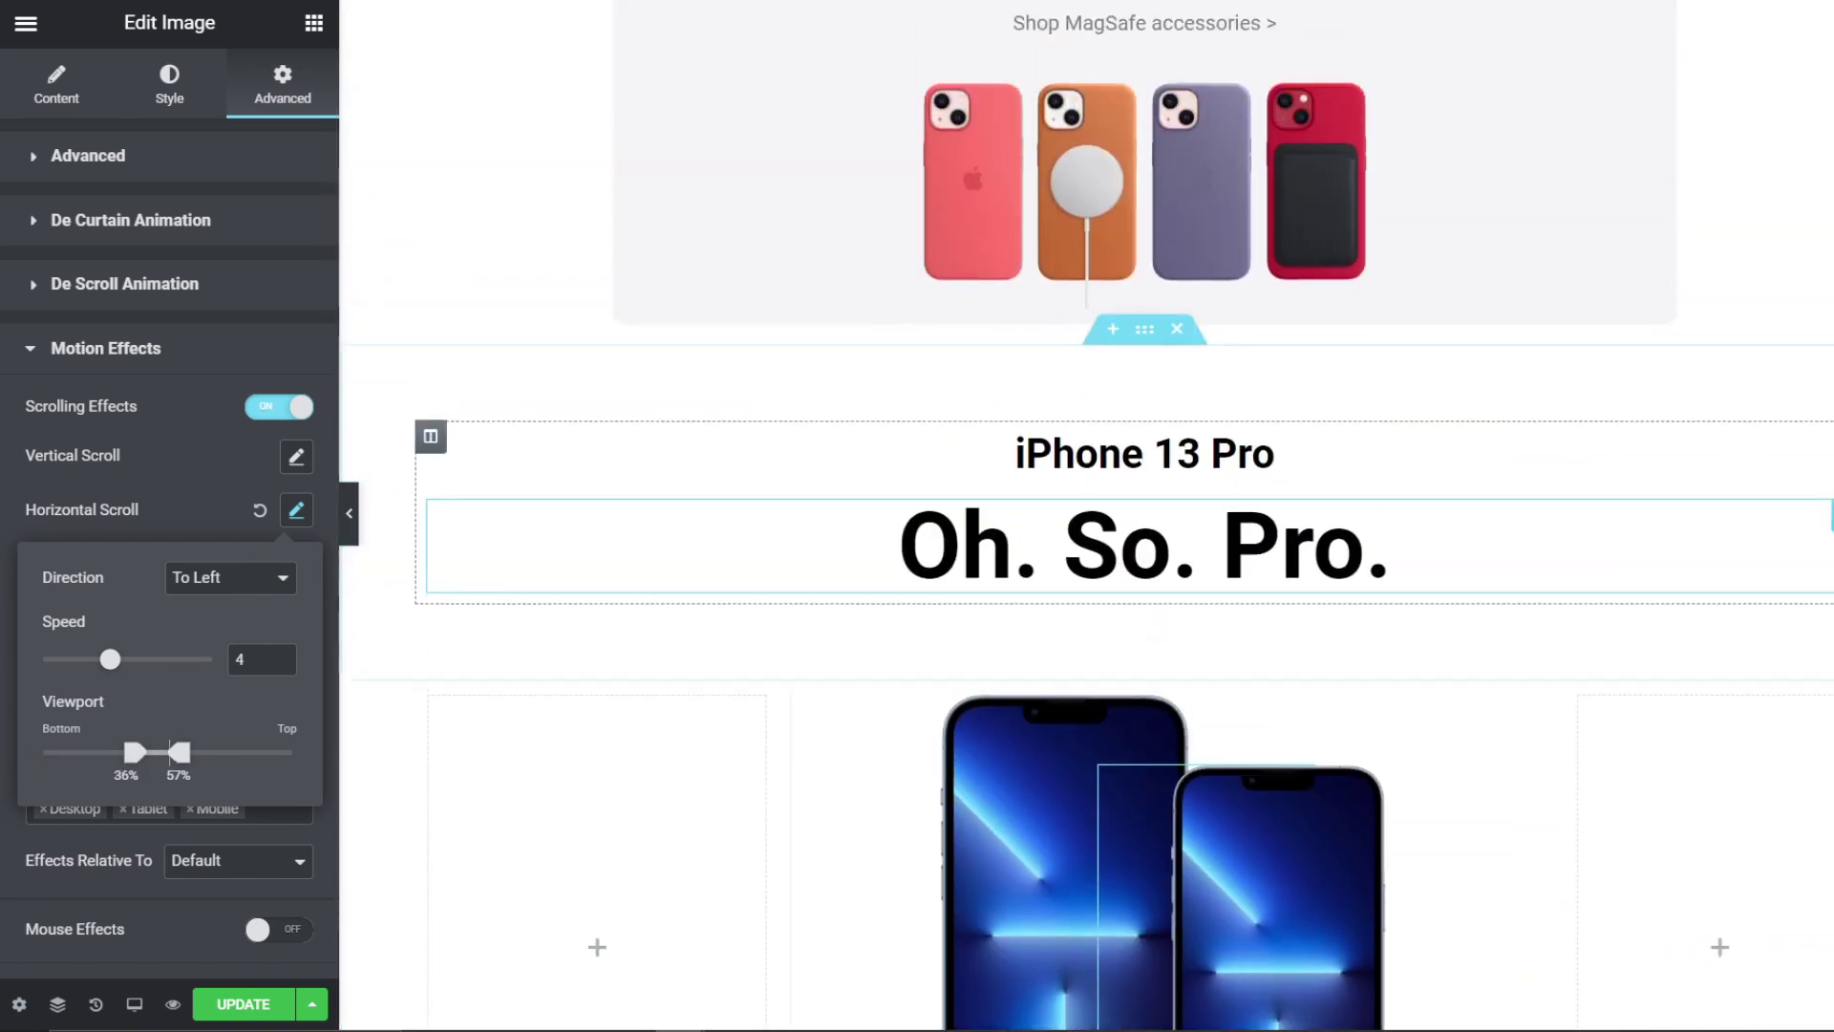
pyautogui.scroll(-3, 1162, 561)
# Step: Turn on scrolling effects for the larger phone image and apply a horizontal scroll To Right
pyautogui.click(1012, 514)
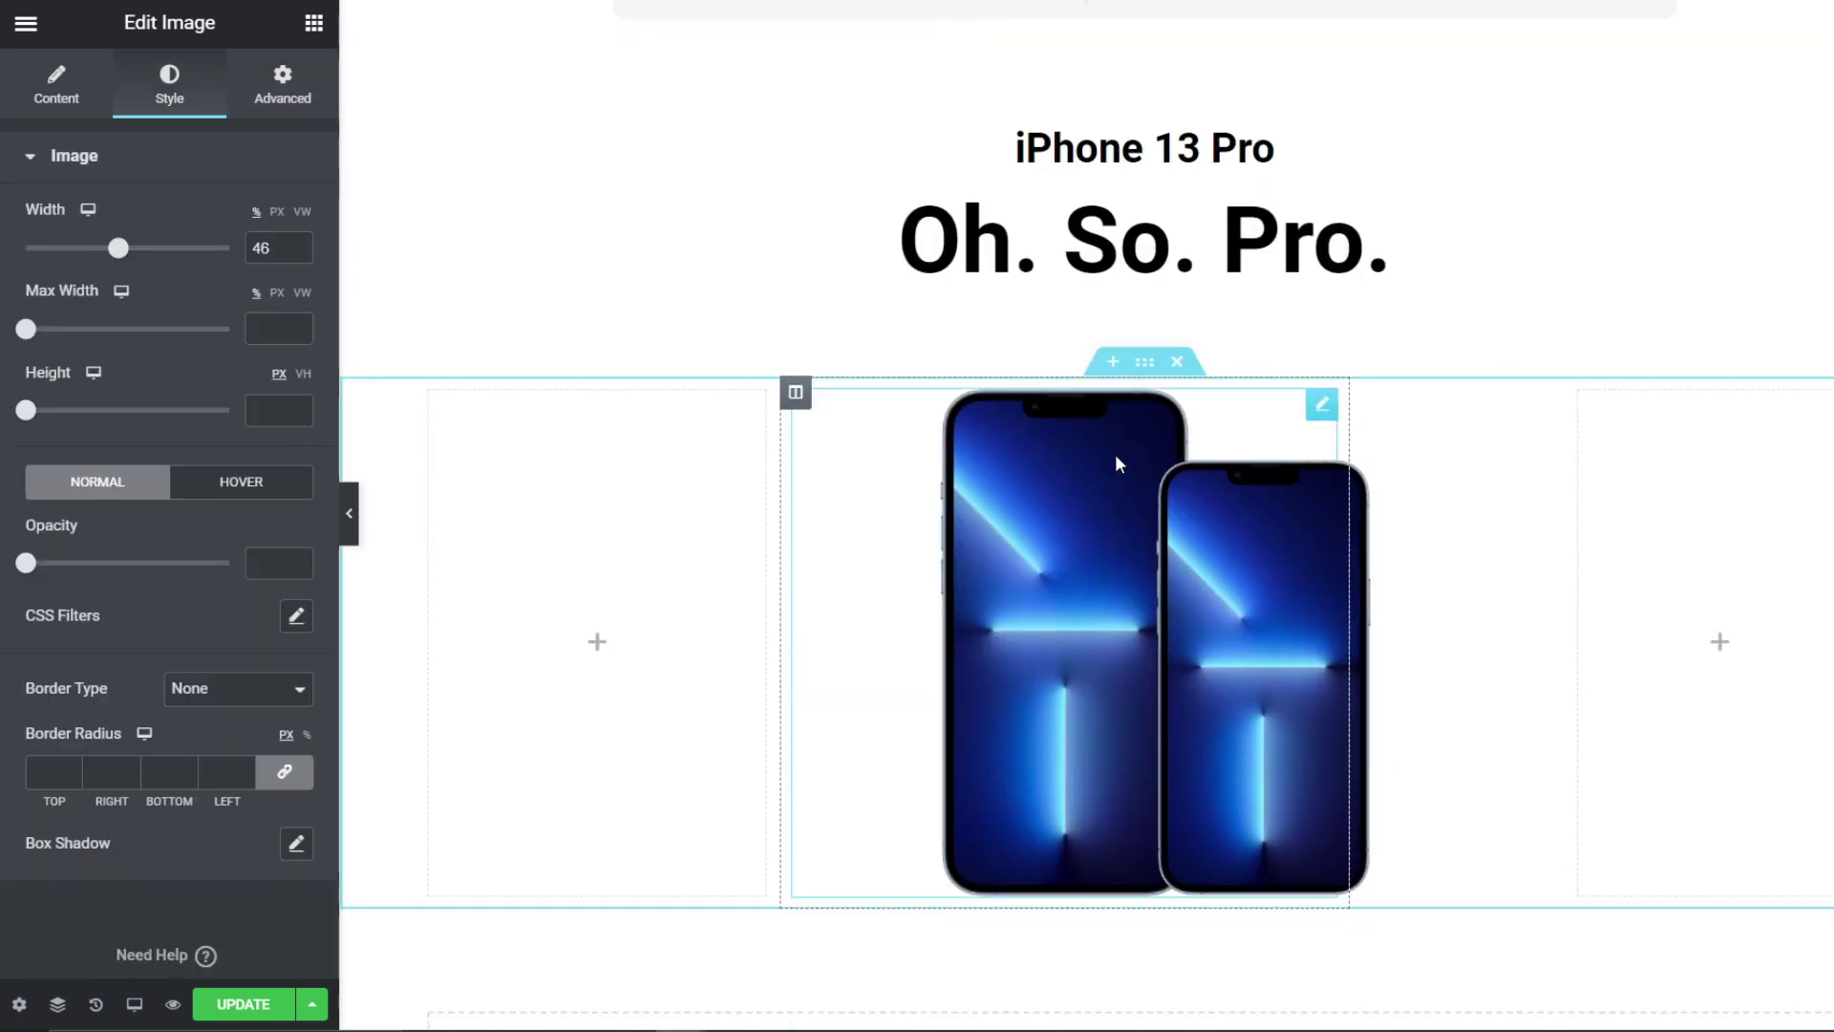
pyautogui.click(1319, 406)
pyautogui.click(283, 86)
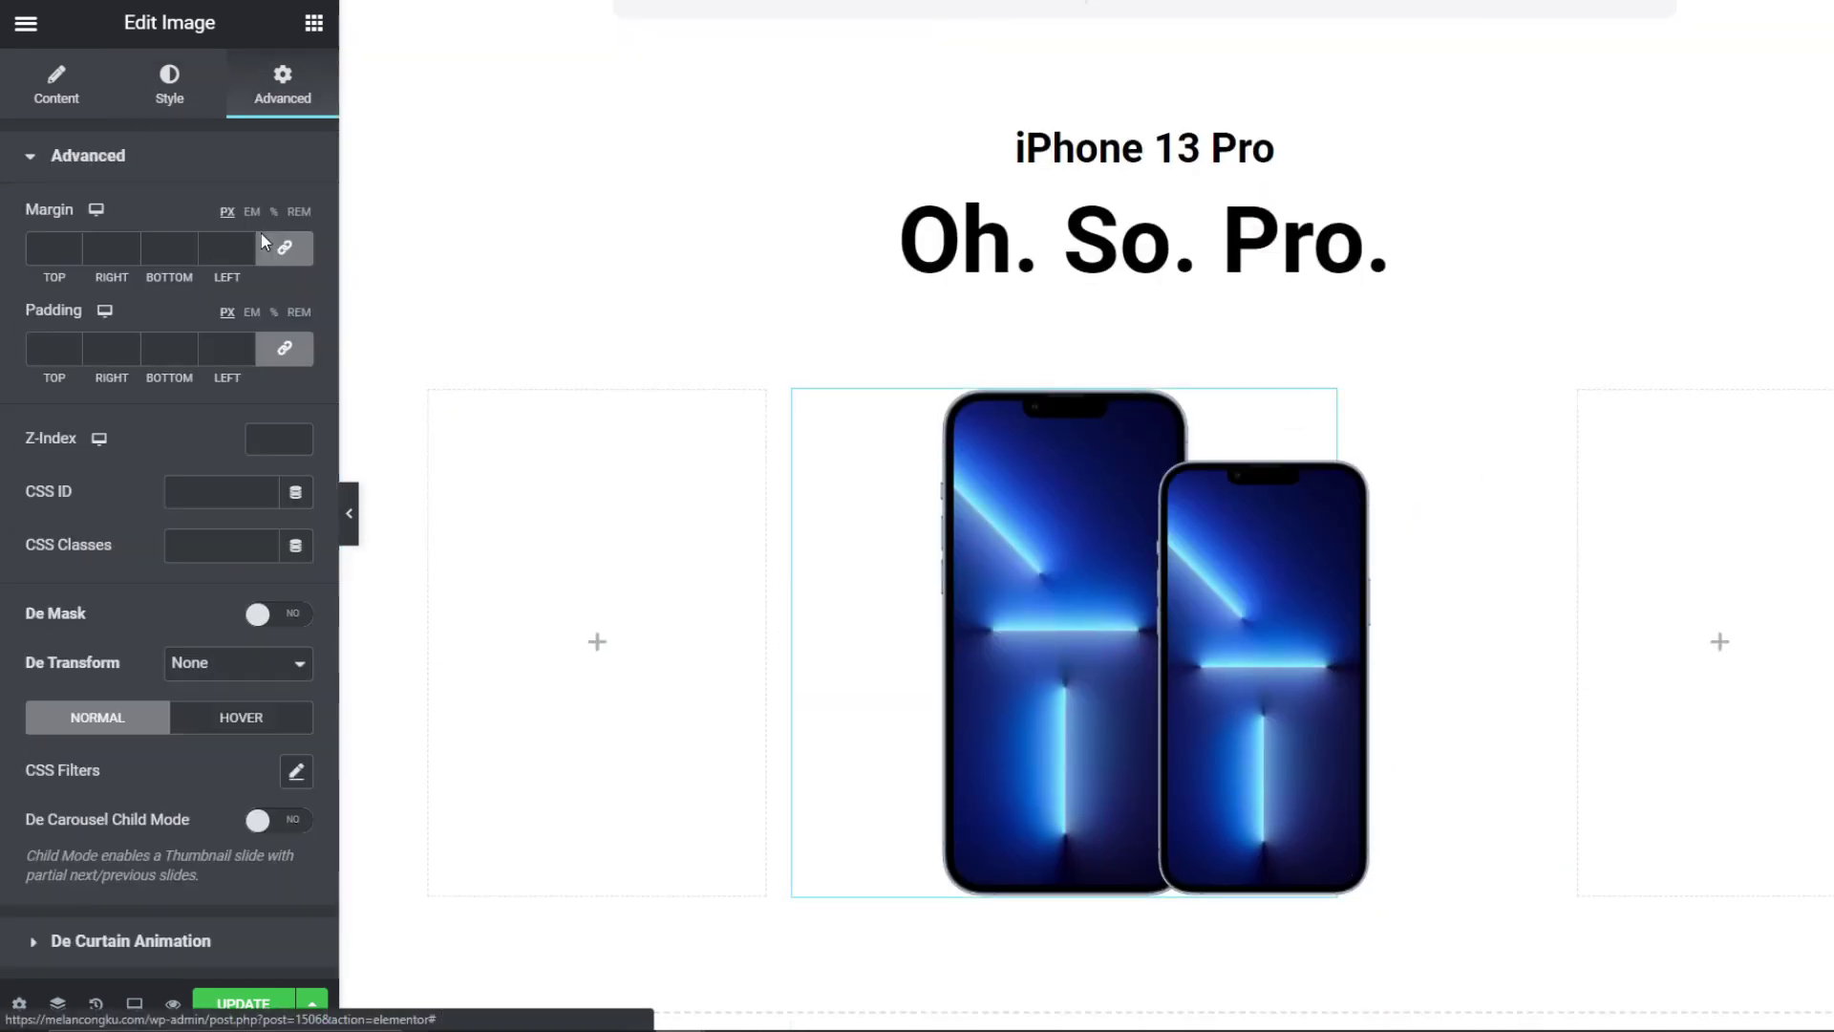
pyautogui.scroll(-5, 181, 515)
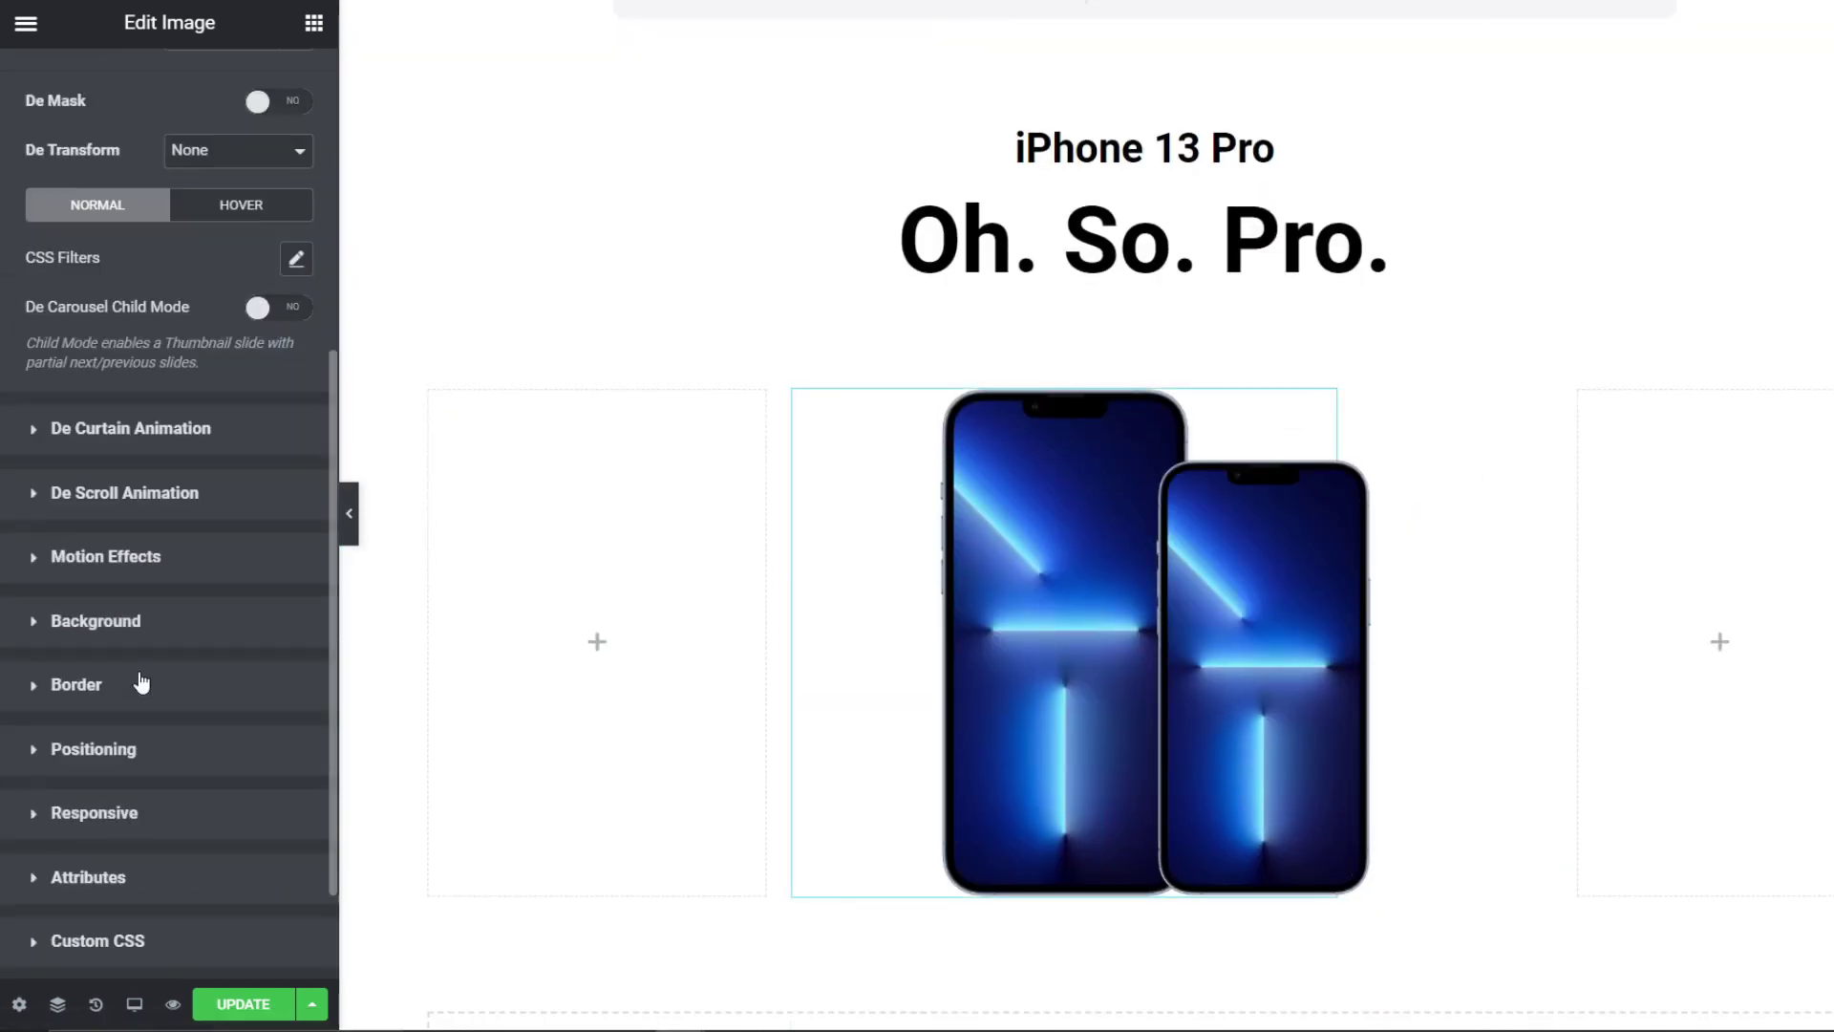
pyautogui.click(169, 566)
pyautogui.click(292, 408)
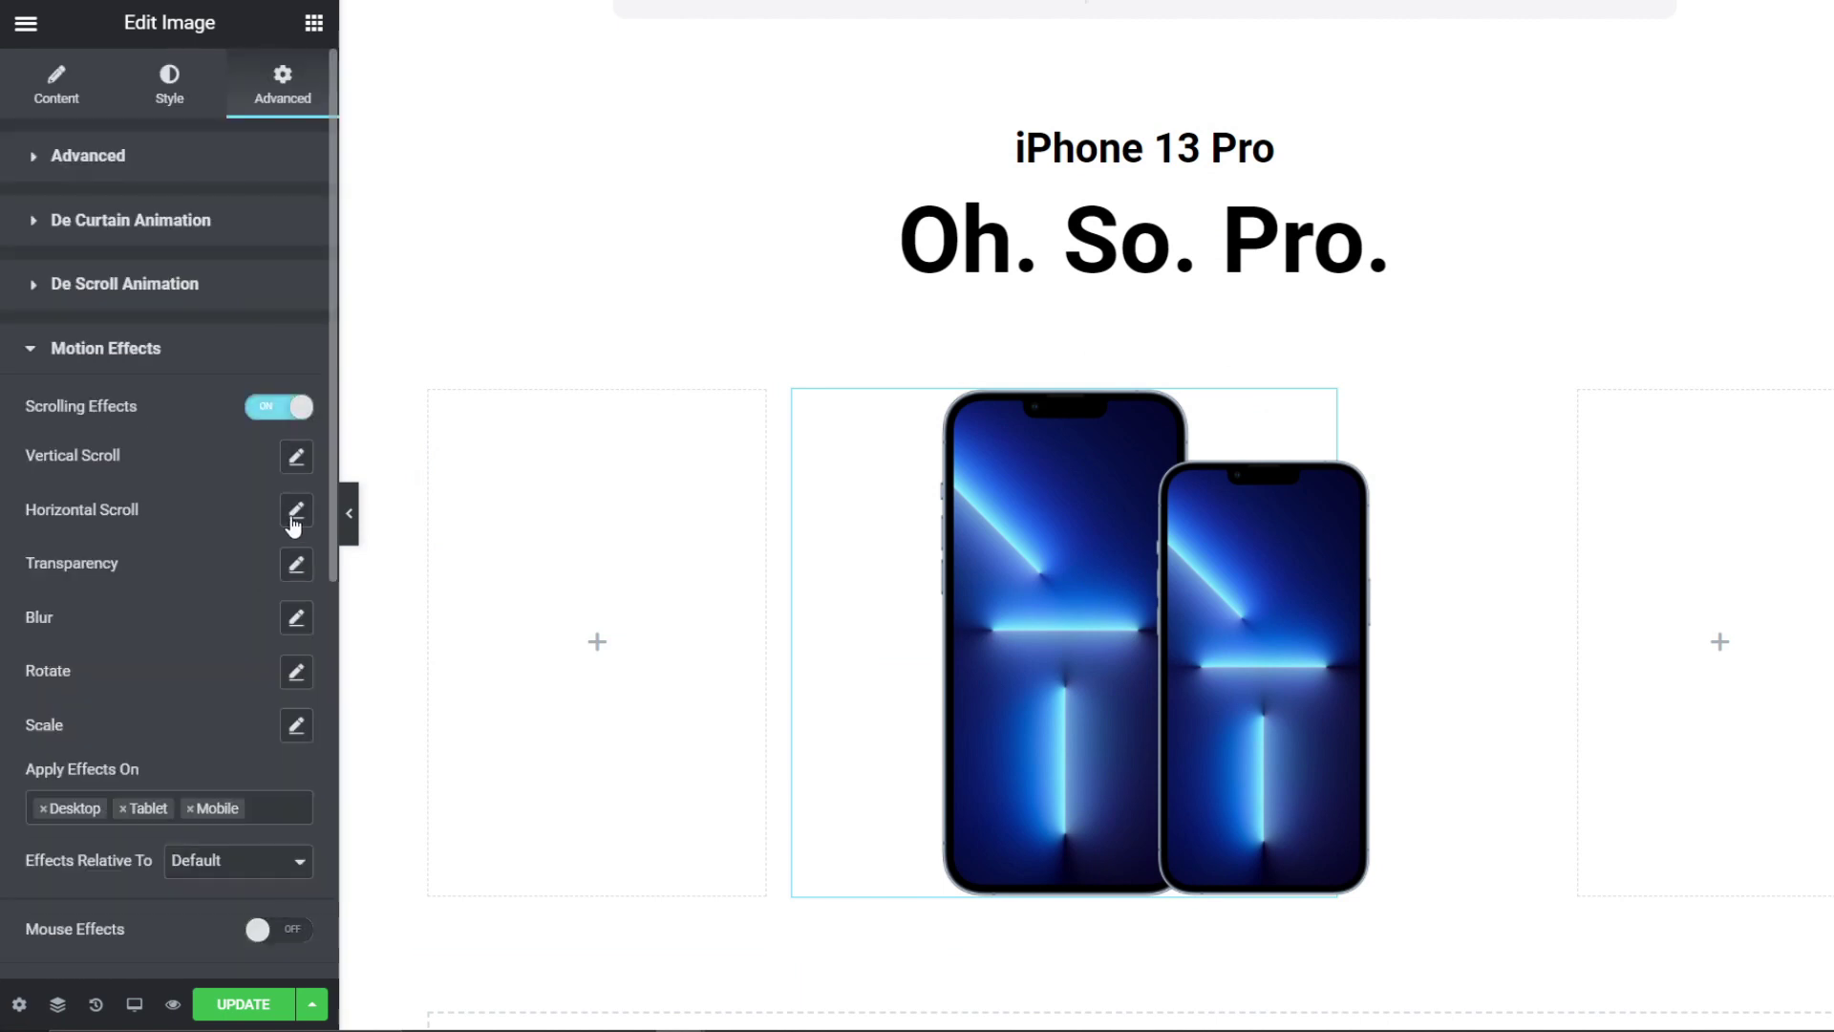
pyautogui.click(296, 513)
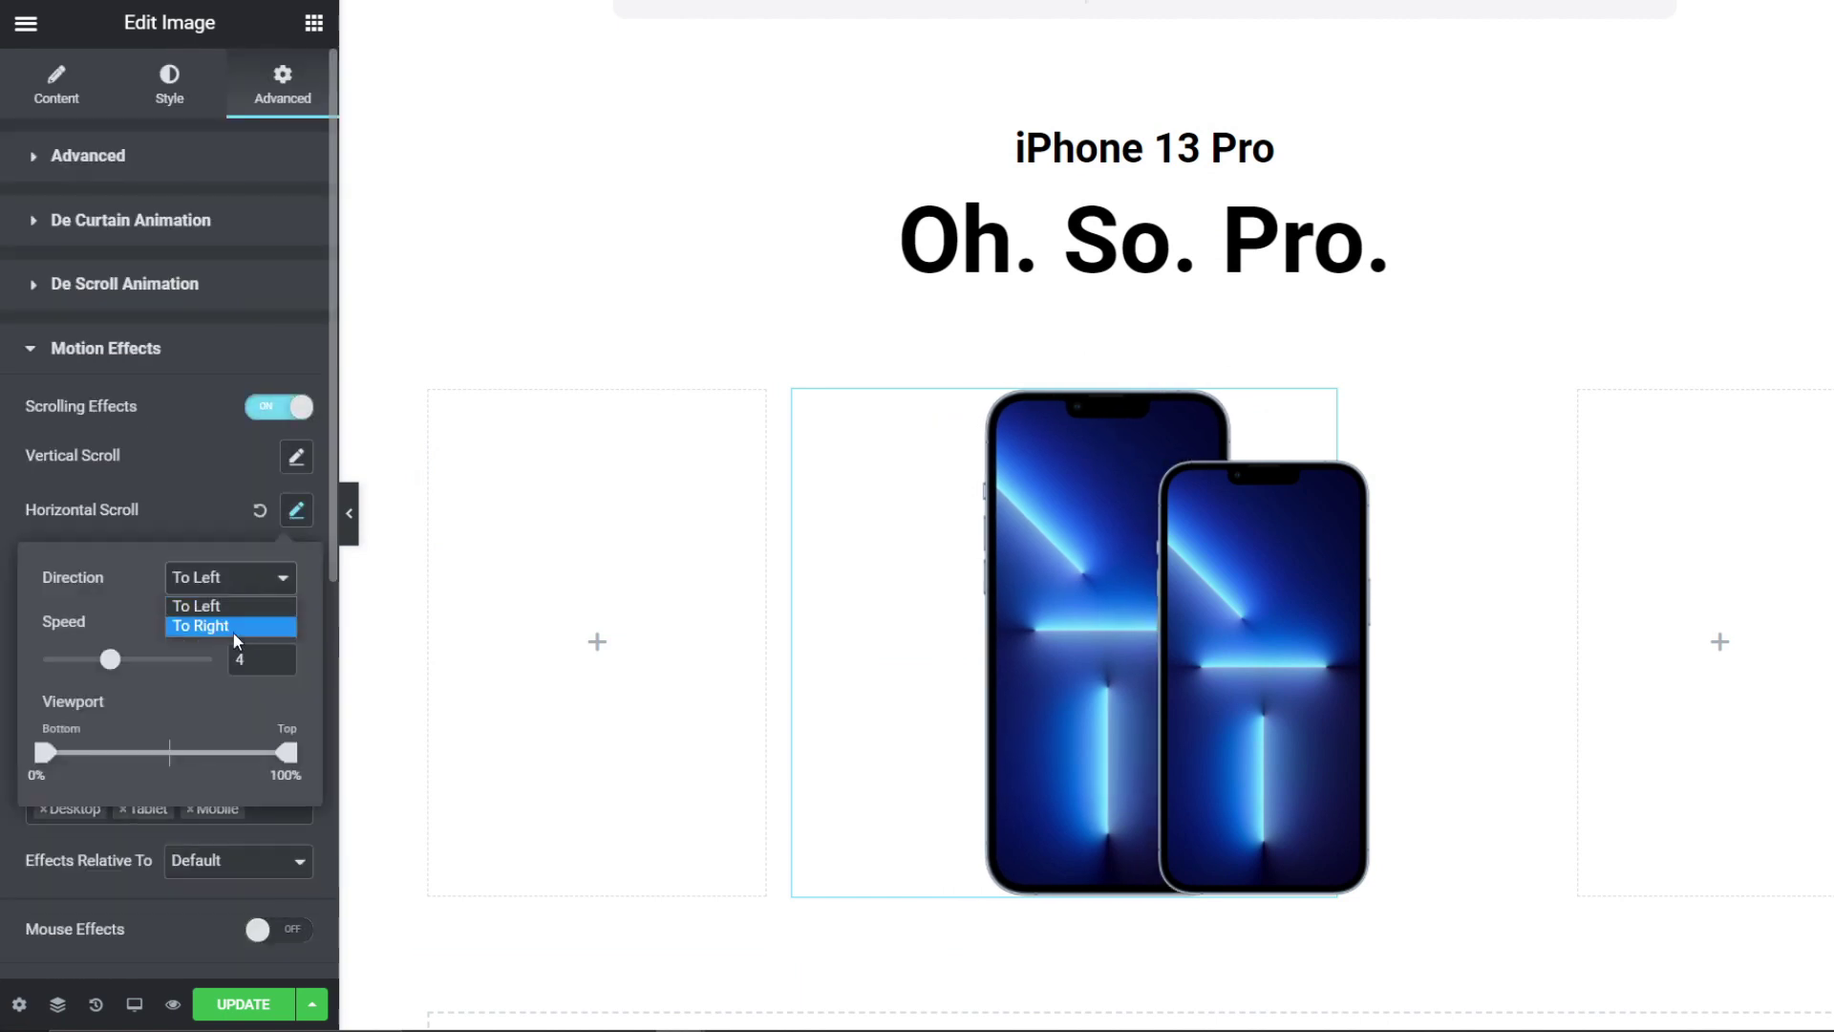
pyautogui.click(234, 630)
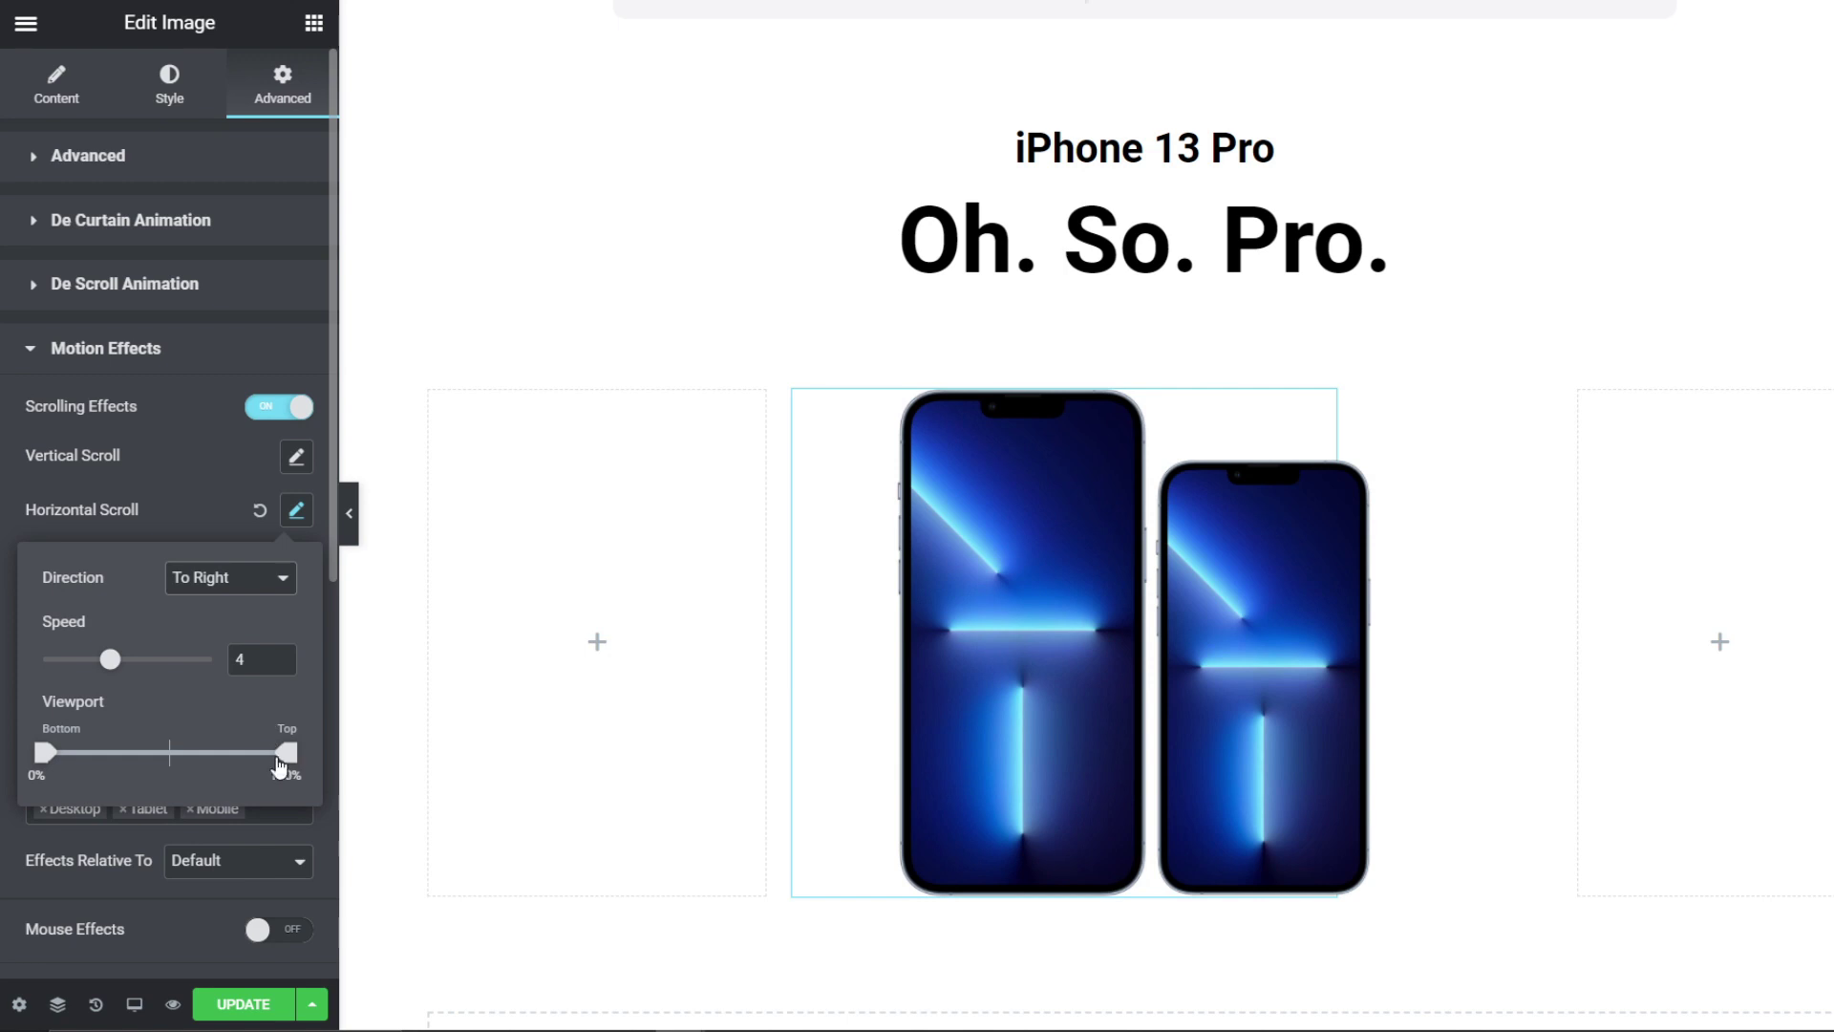
# Step: Limit the larger phone image's horizontal scroll viewport to 43%–59% and test how both phones move
pyautogui.moveTo(90, 759); pyautogui.dragTo(151, 755)
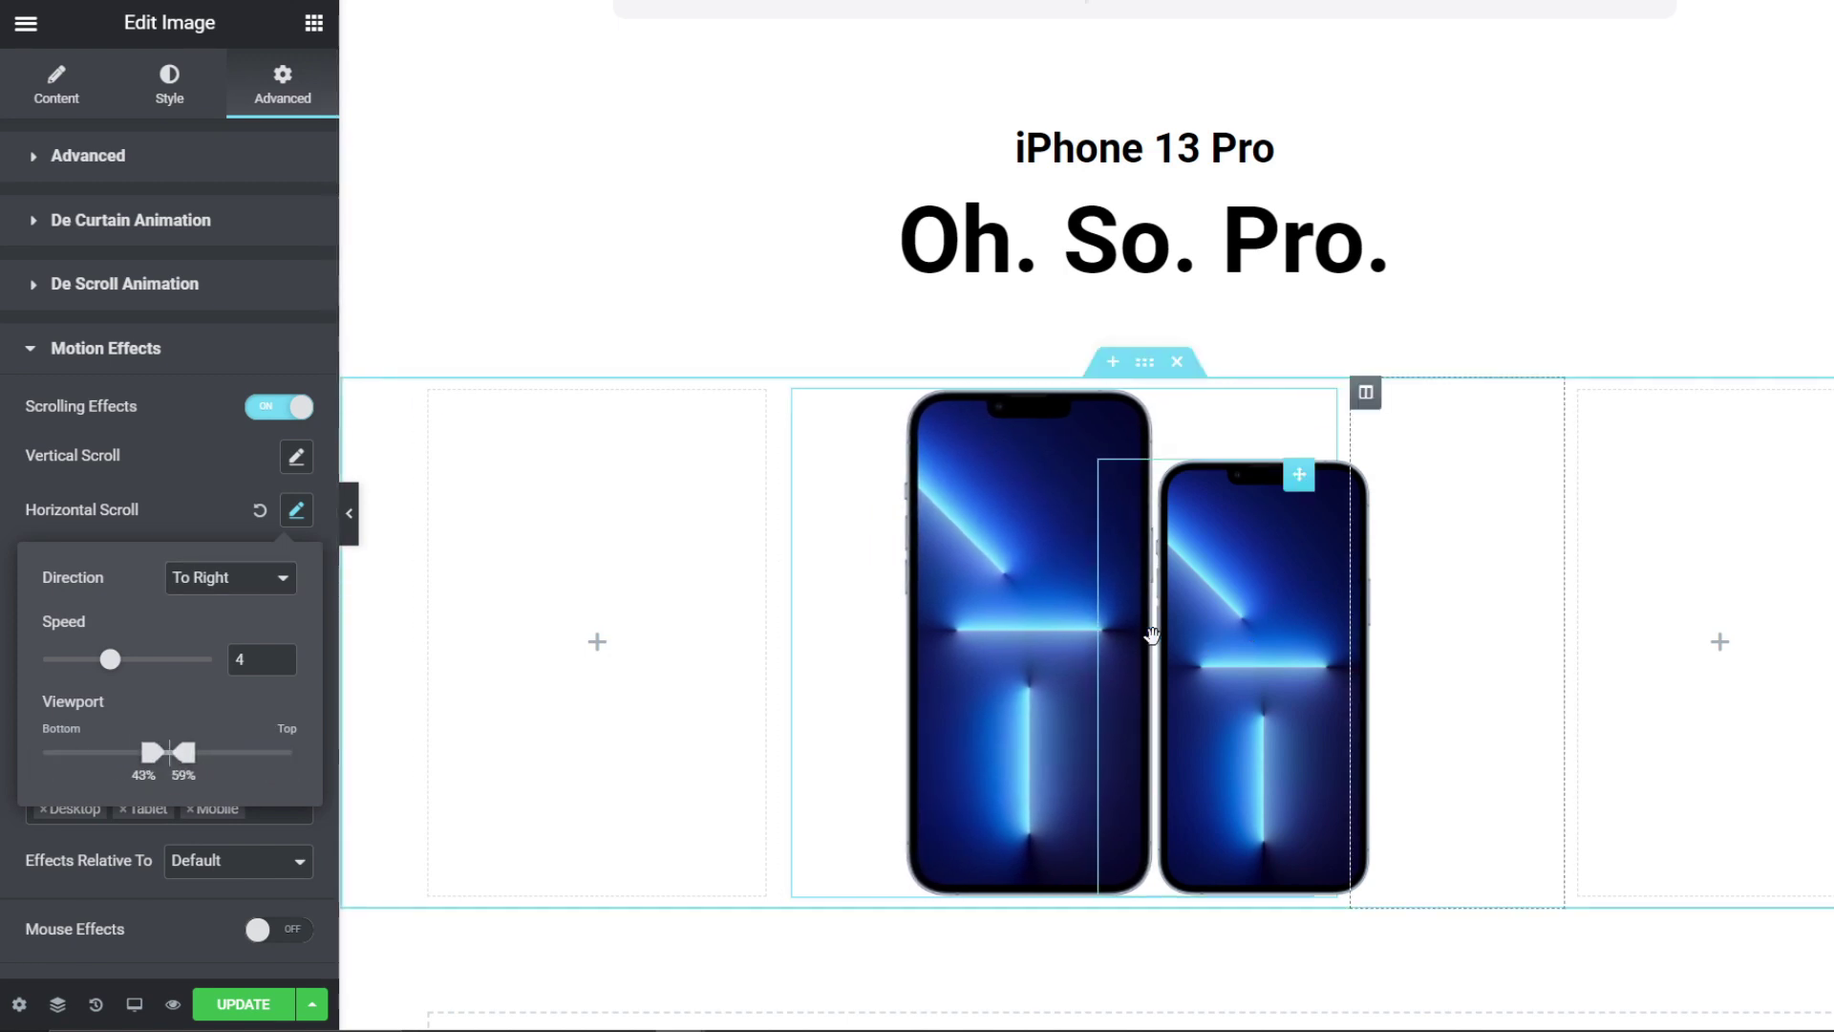
pyautogui.scroll(-2, 1152, 635)
pyautogui.scroll(3, 1152, 635)
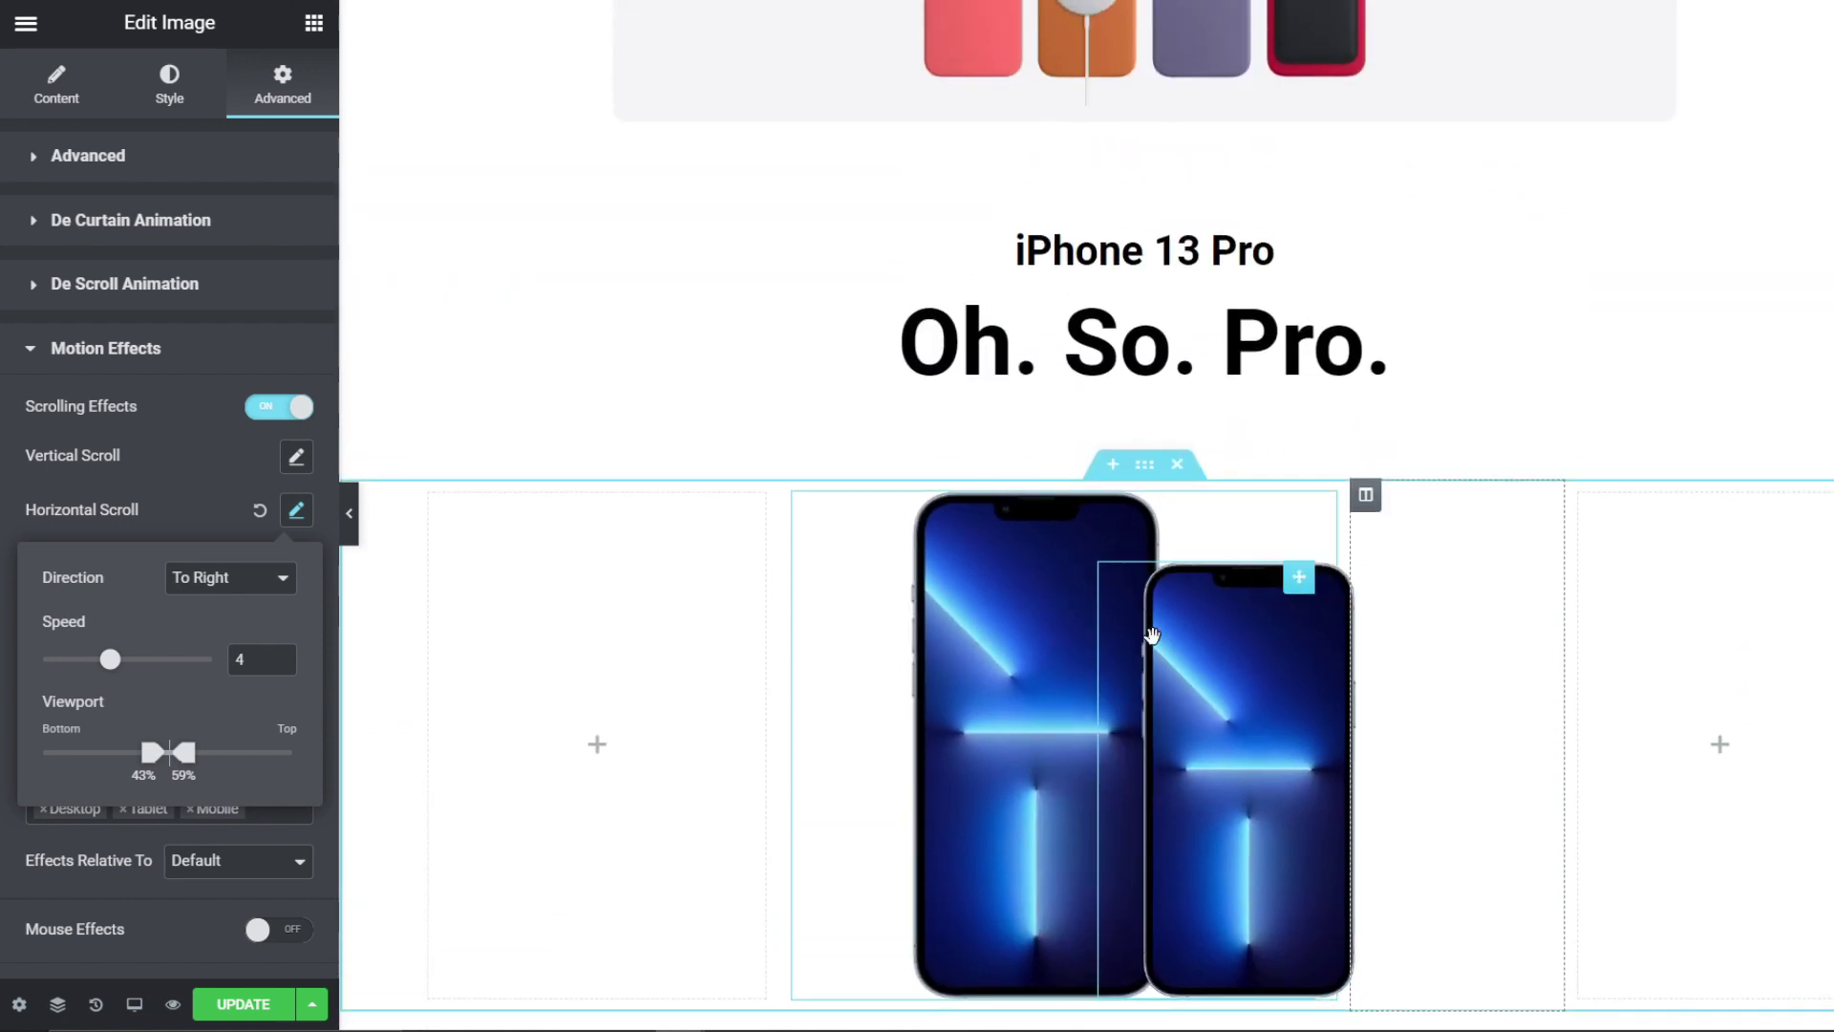
pyautogui.scroll(-3, 1152, 635)
pyautogui.scroll(2, 1152, 635)
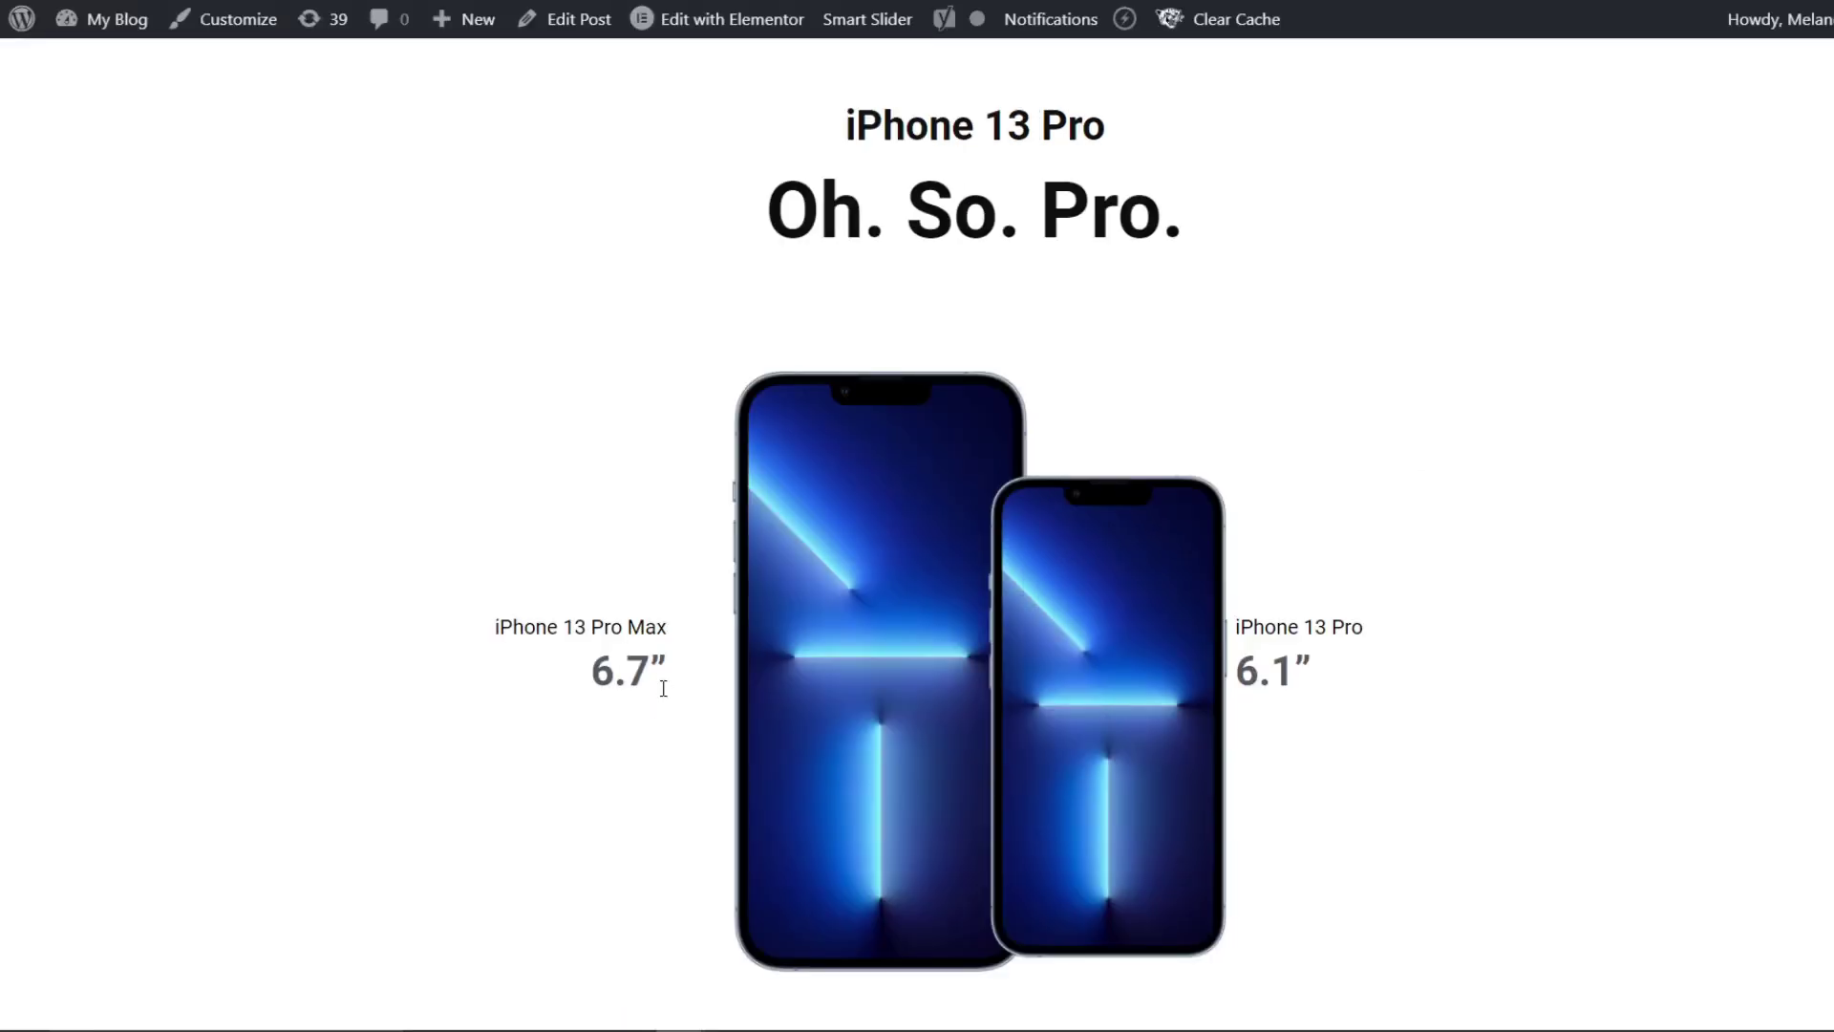
# Step: Copy the "iPhone 13 Pro Max 6.7”" label from the reference page into a new Text Editor widget in the first column
pyautogui.moveTo(662, 687); pyautogui.dragTo(426, 600)
pyautogui.hotkey('ctrl', 'c')
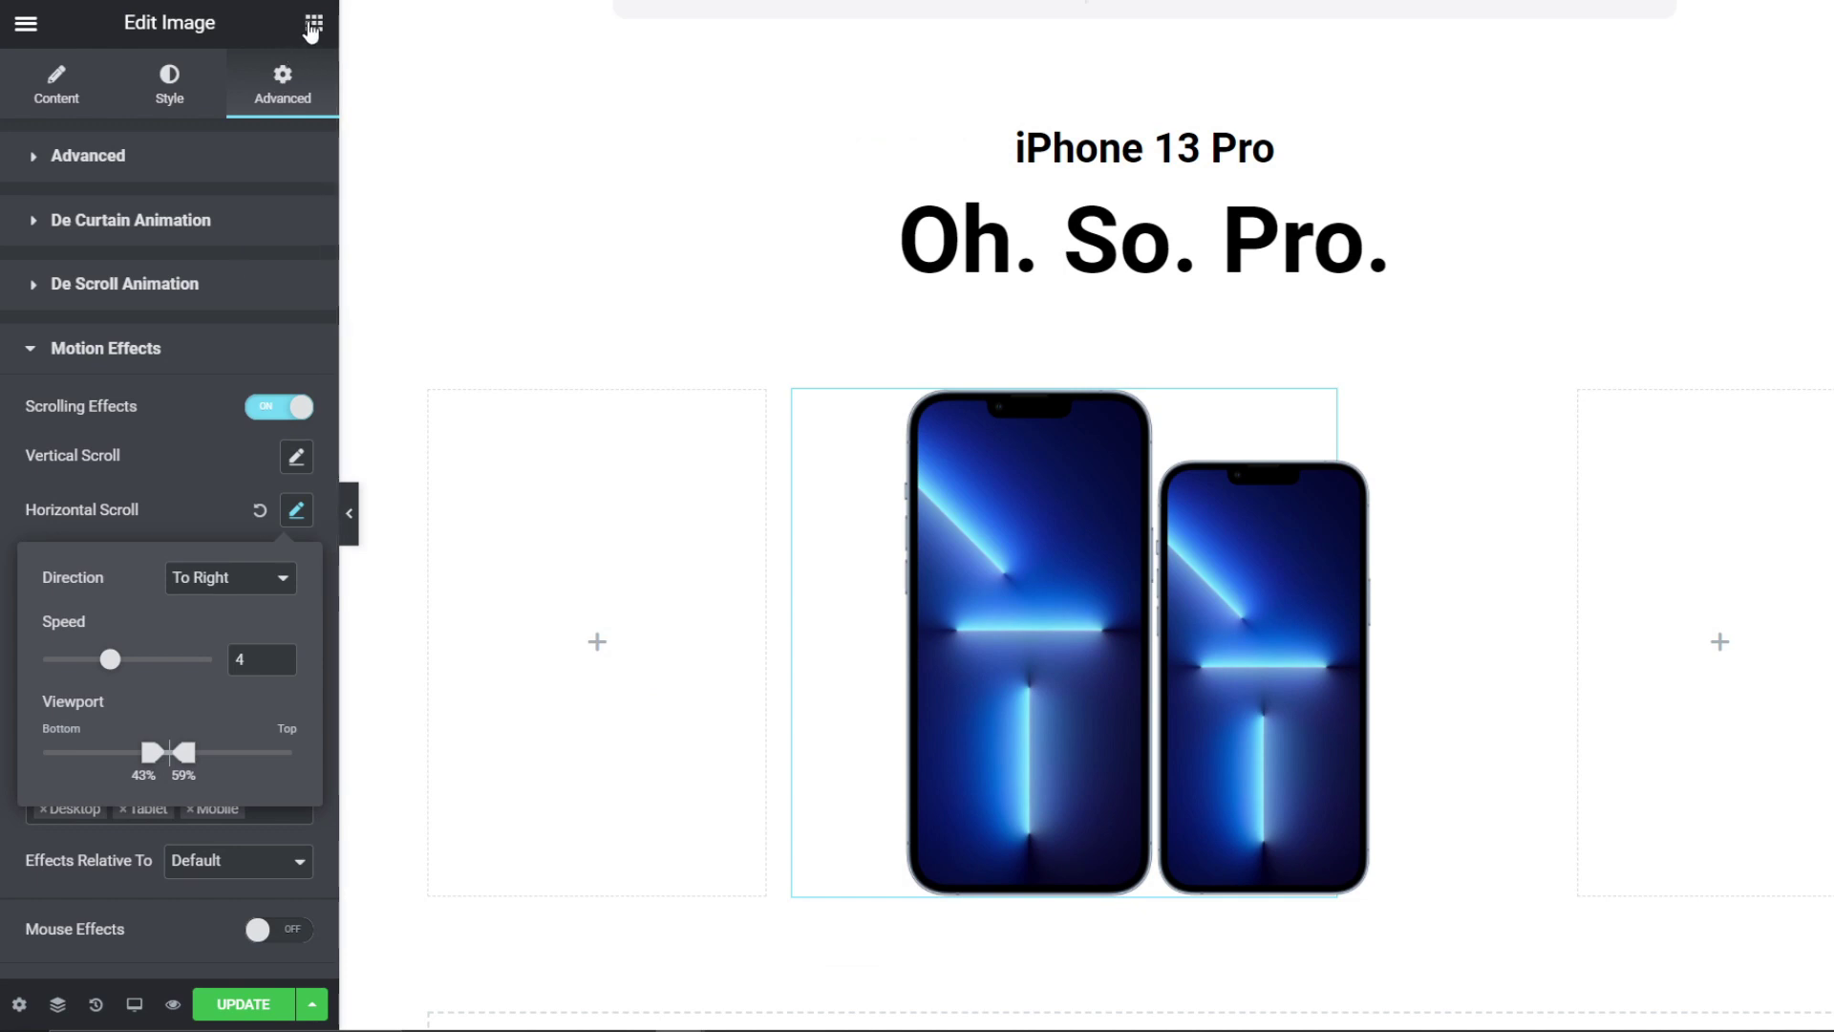
pyautogui.click(313, 25)
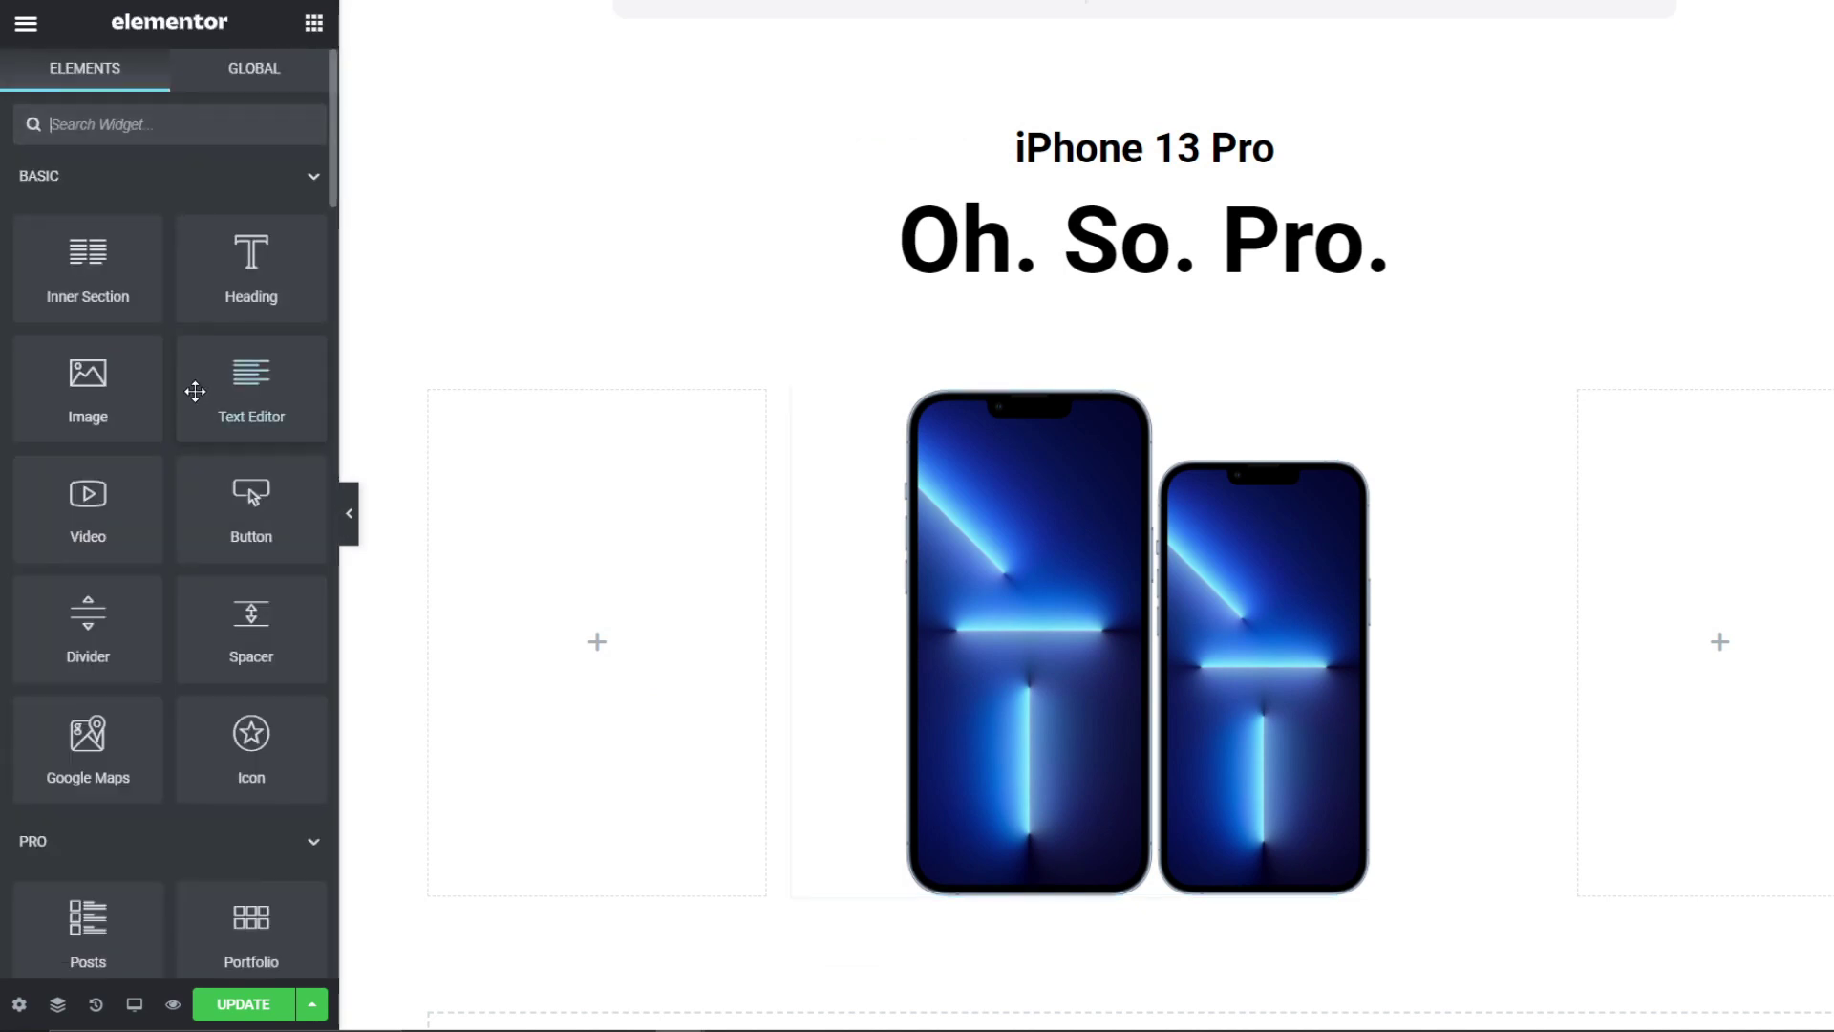
pyautogui.moveTo(249, 372); pyautogui.dragTo(611, 602)
pyautogui.click(200, 232)
pyautogui.click(173, 391)
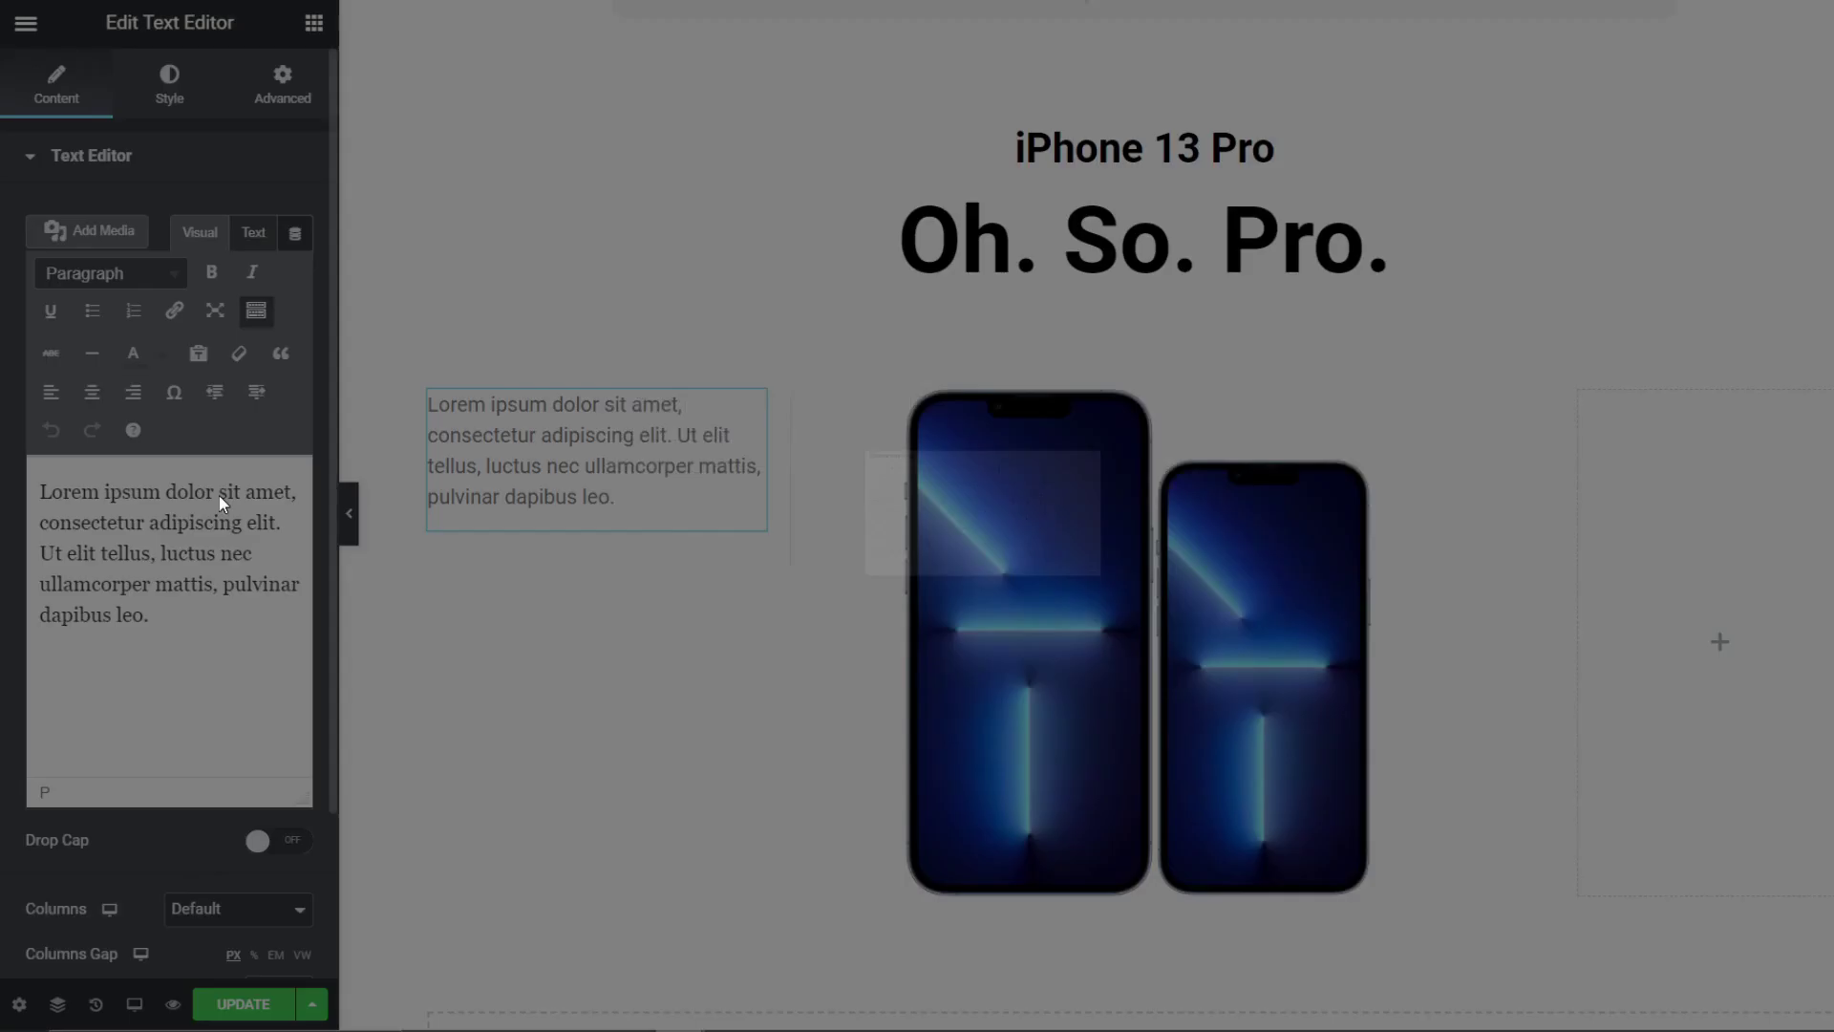
pyautogui.click(1446, 277)
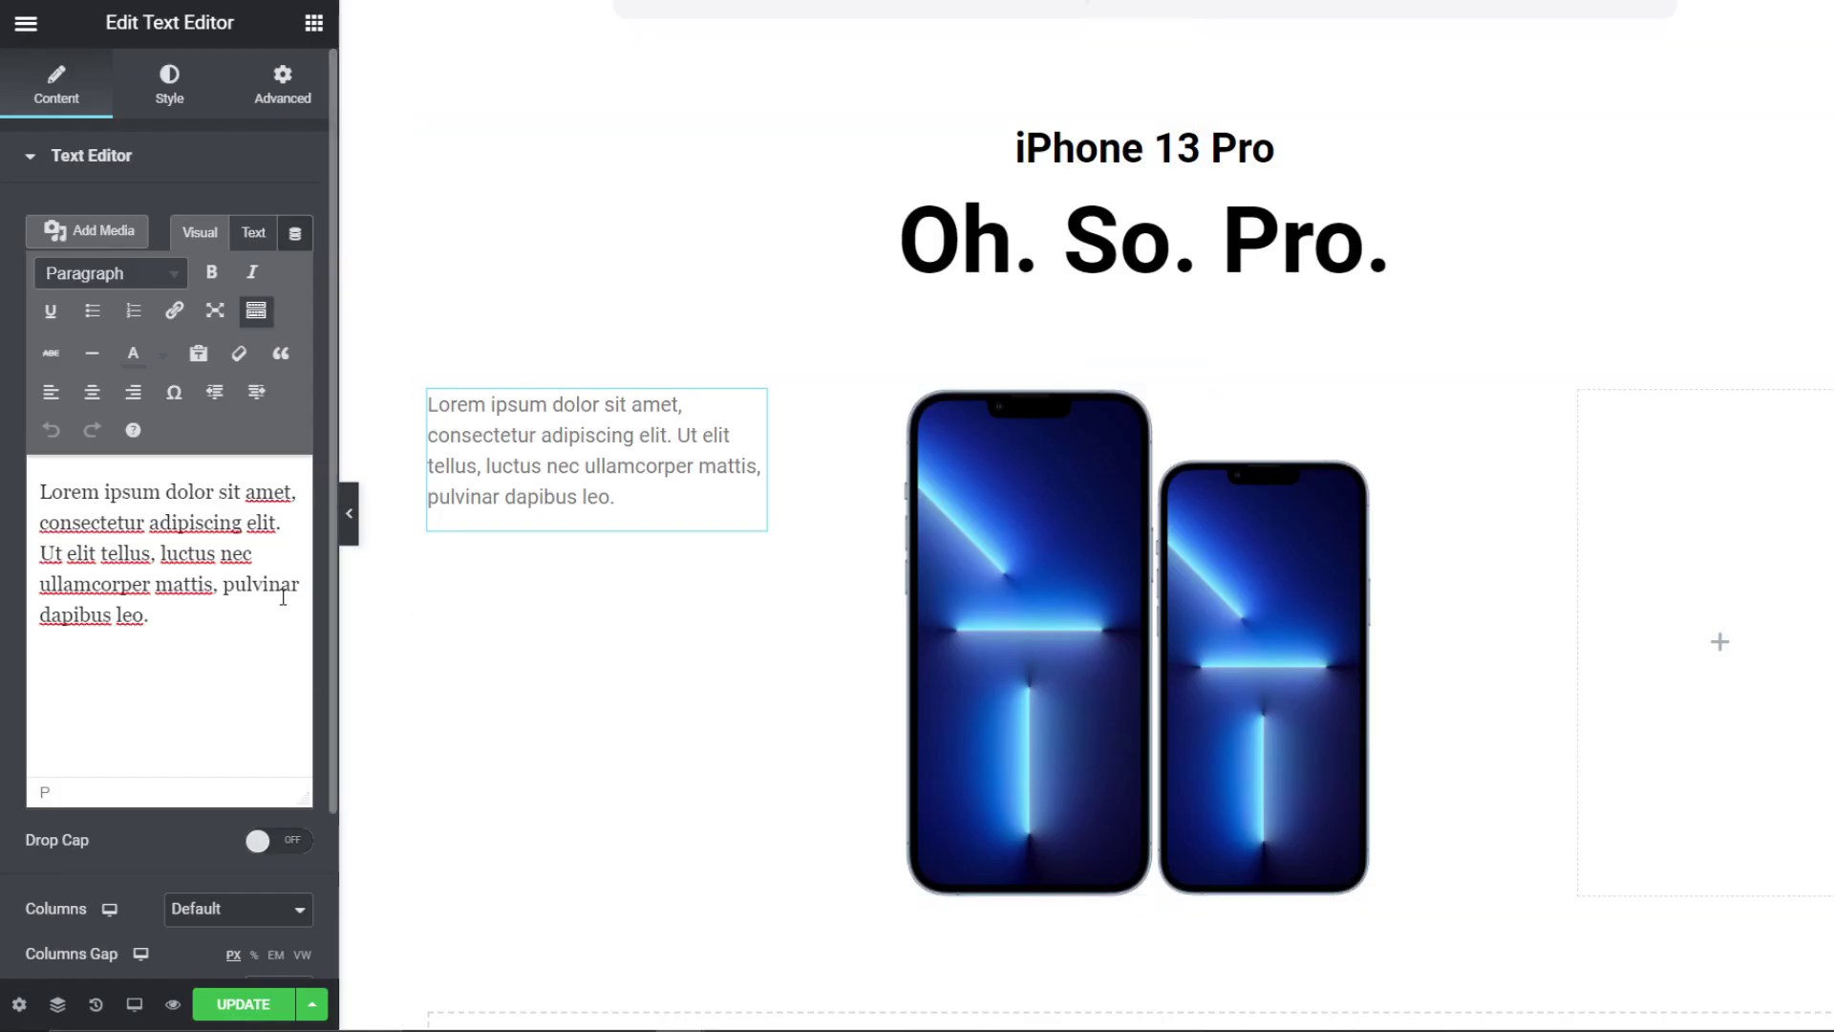
pyautogui.hotkey('ctrl', 'a')
pyautogui.hotkey('ctrl', 'v')
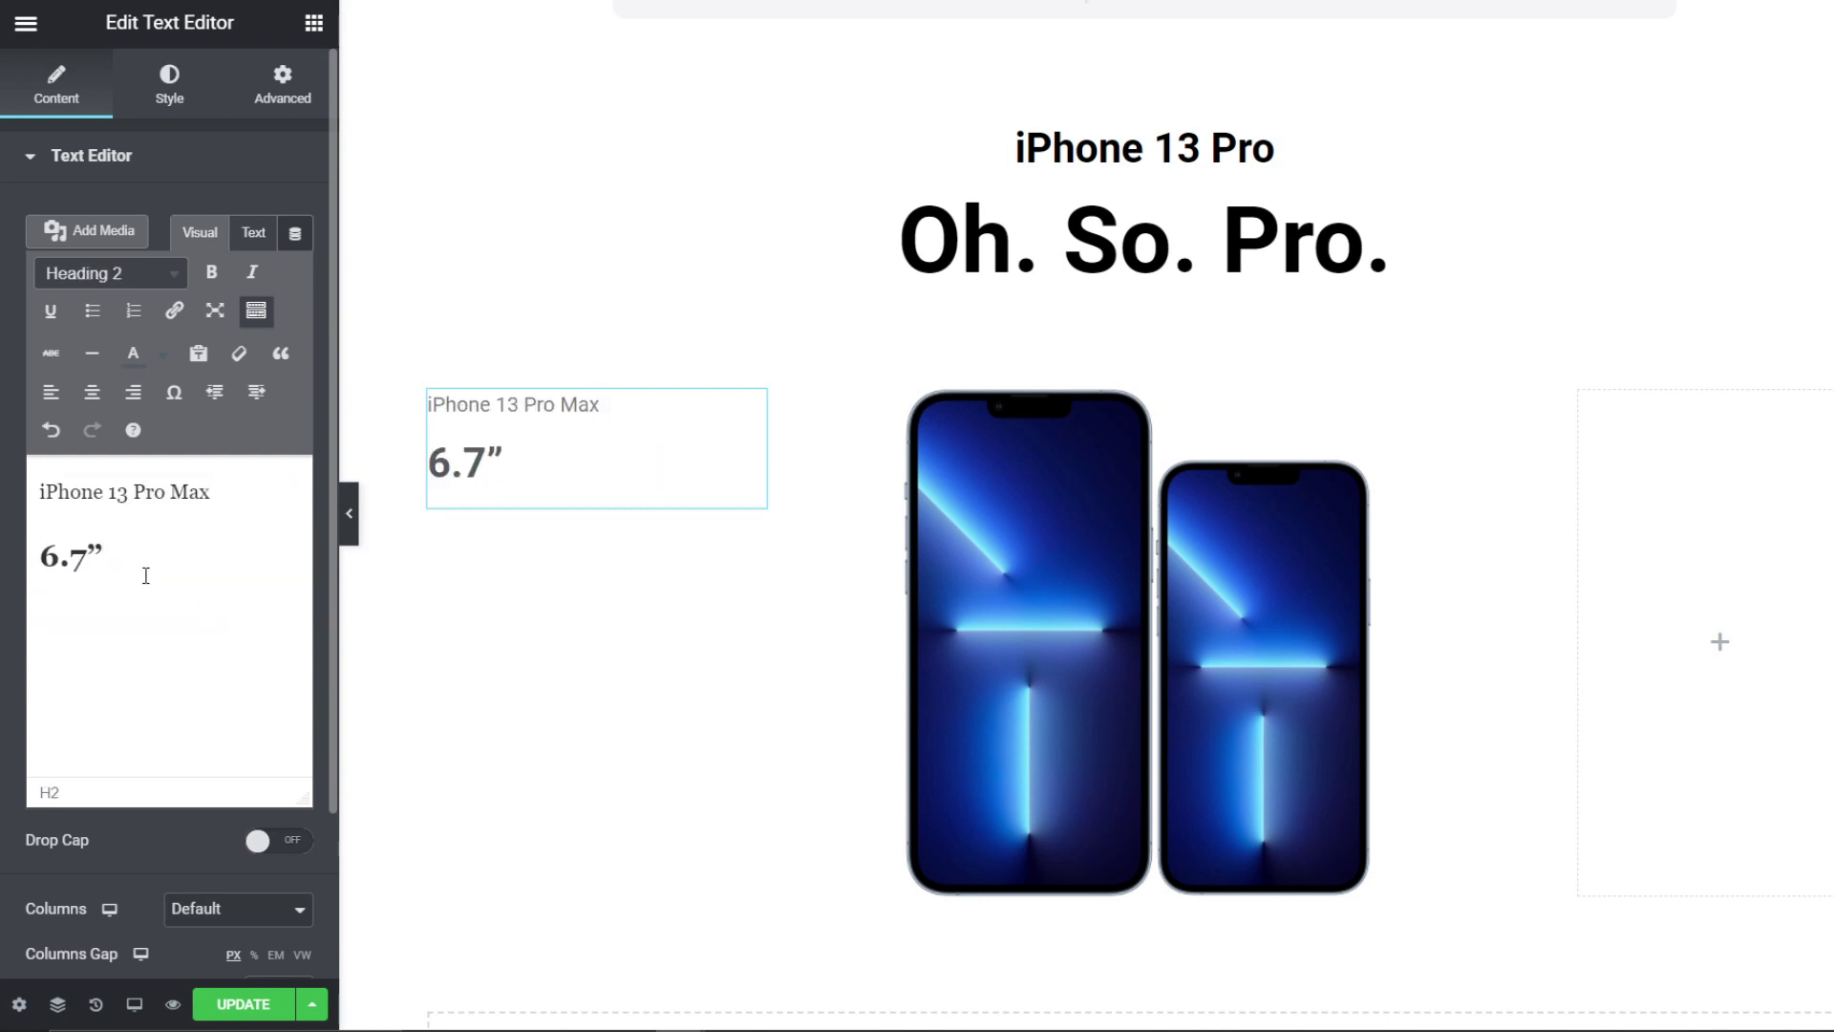
# Step: Right-align the iPhone 13 Pro Max label and set the first column's vertical alignment to Middle
pyautogui.click(134, 392)
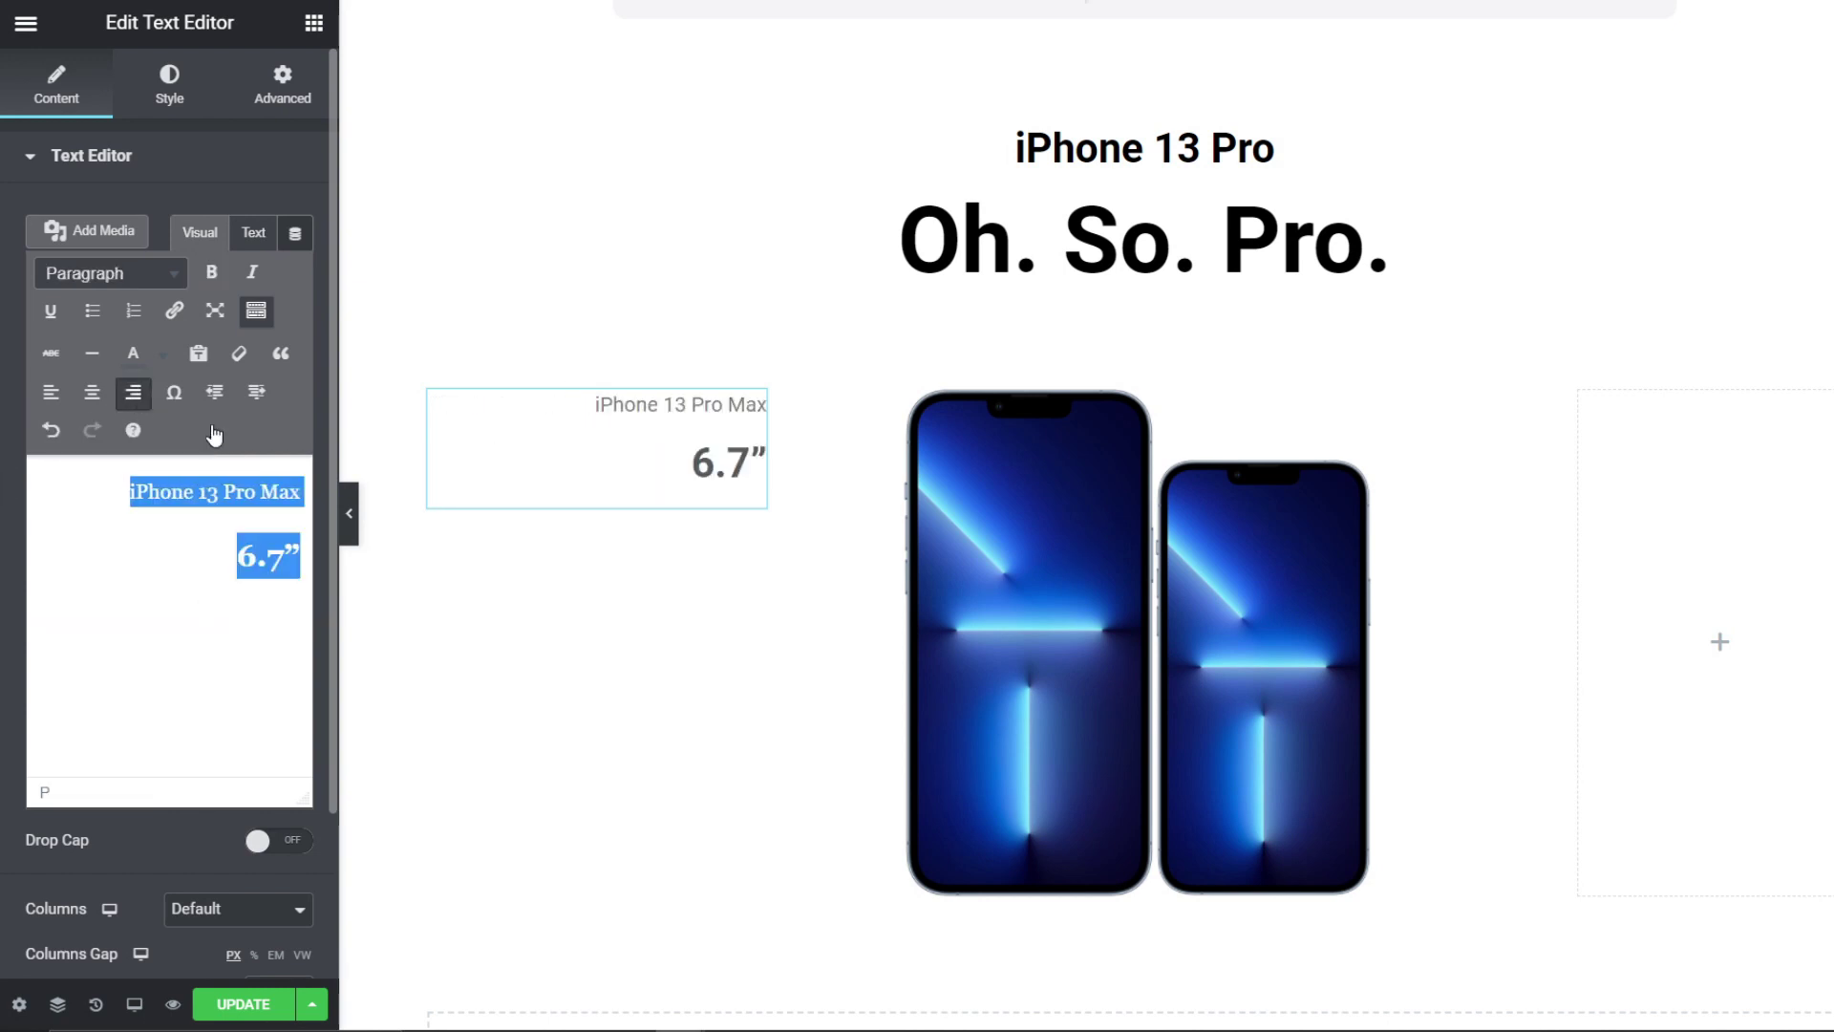
pyautogui.click(430, 391)
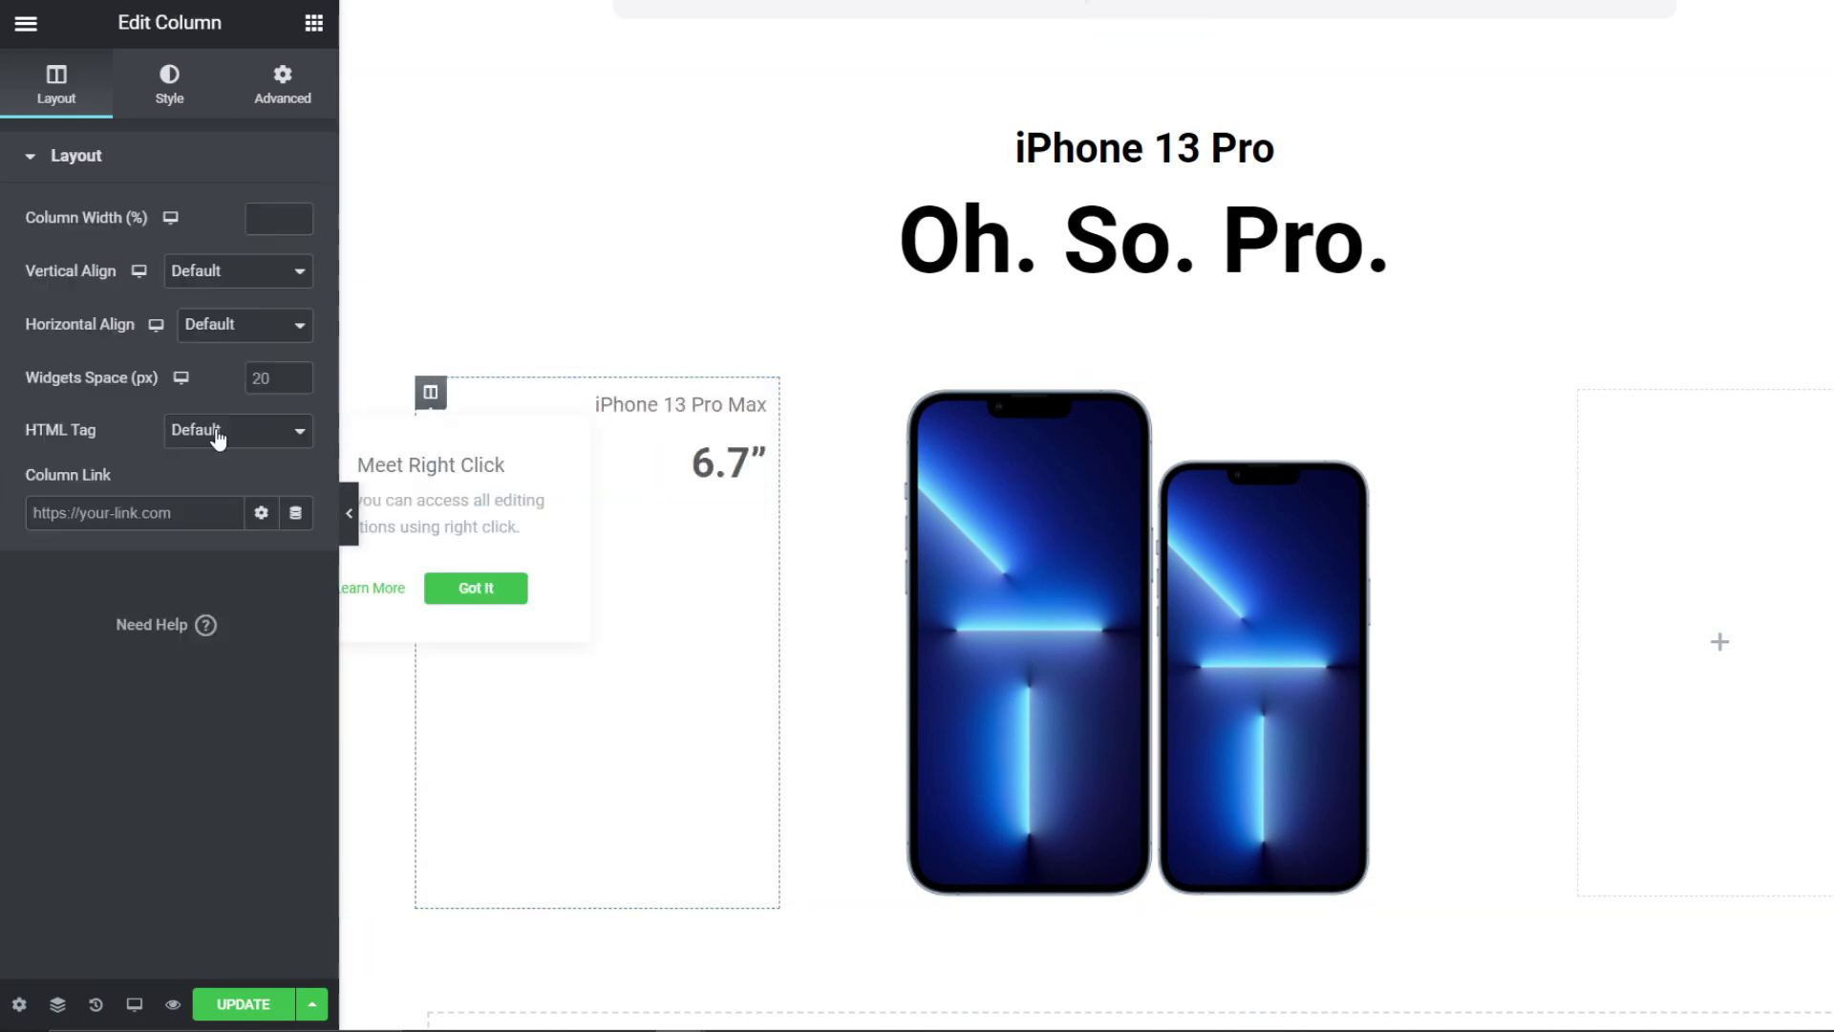
pyautogui.click(234, 282)
pyautogui.click(237, 344)
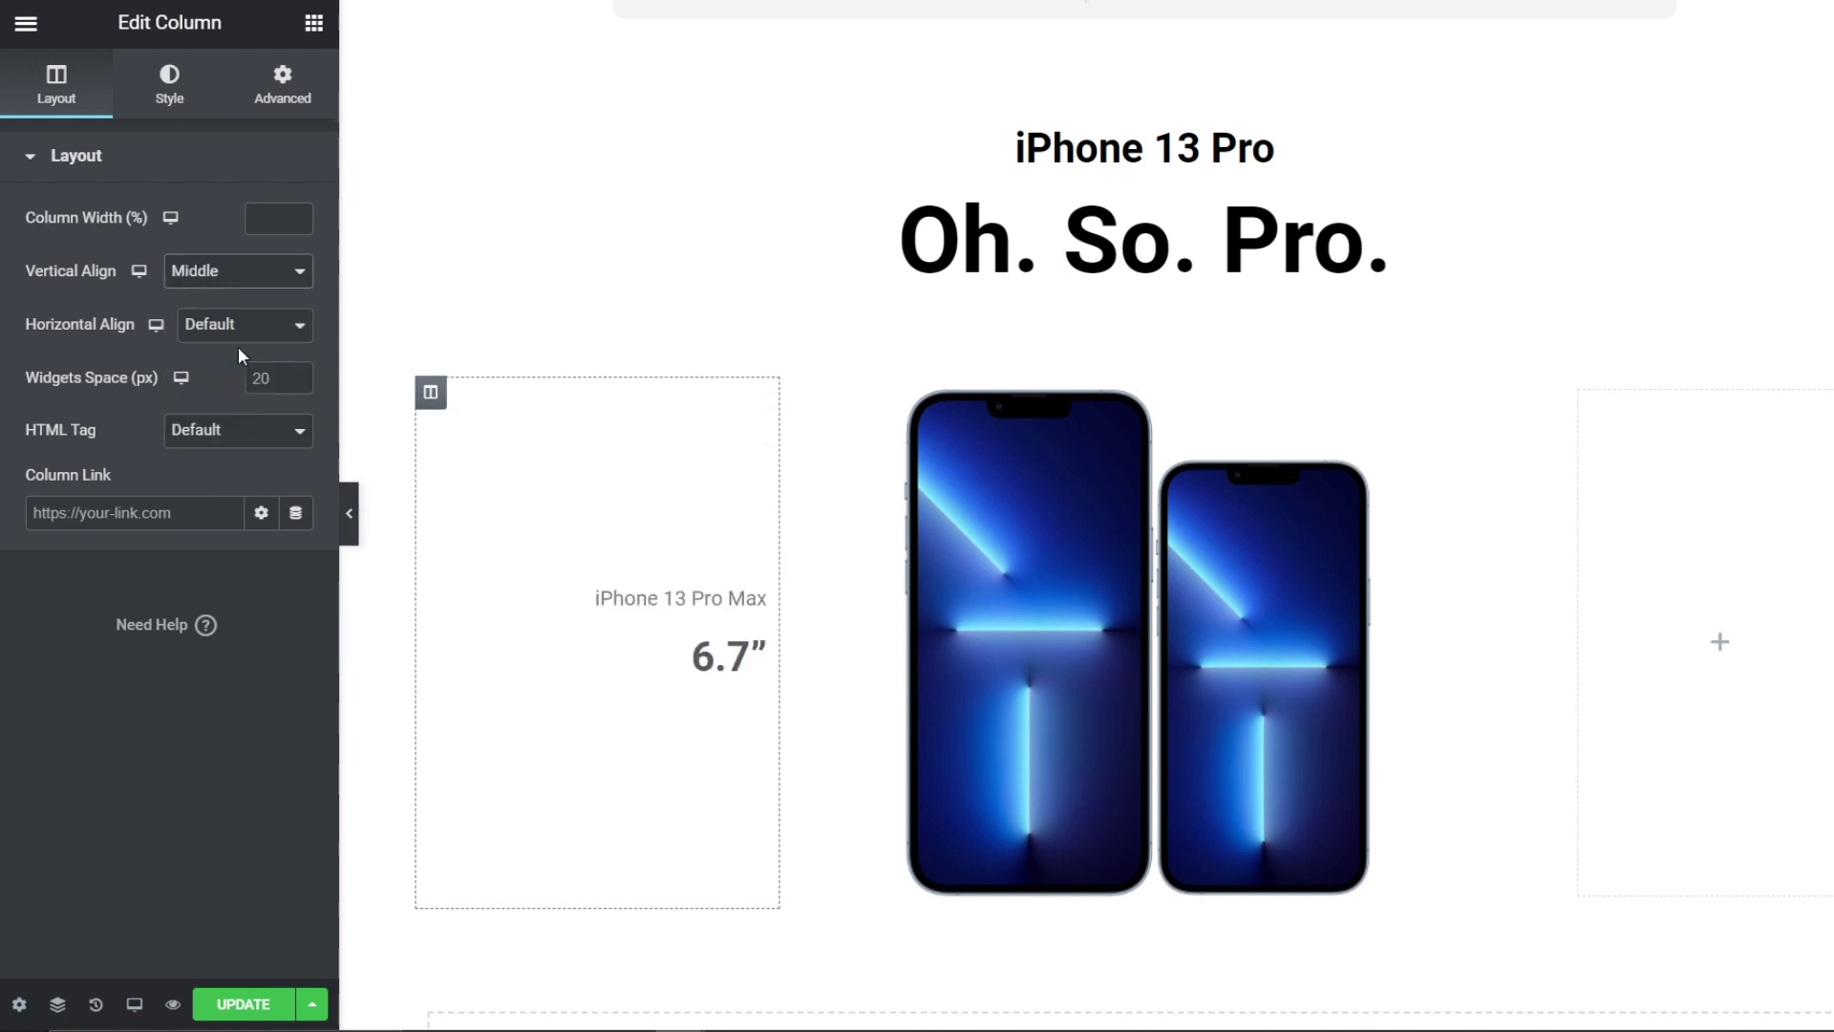
# Step: Narrow the first column in favour of the second and move the smaller phone image closer to the larger one
pyautogui.moveTo(773, 626); pyautogui.dragTo(885, 655)
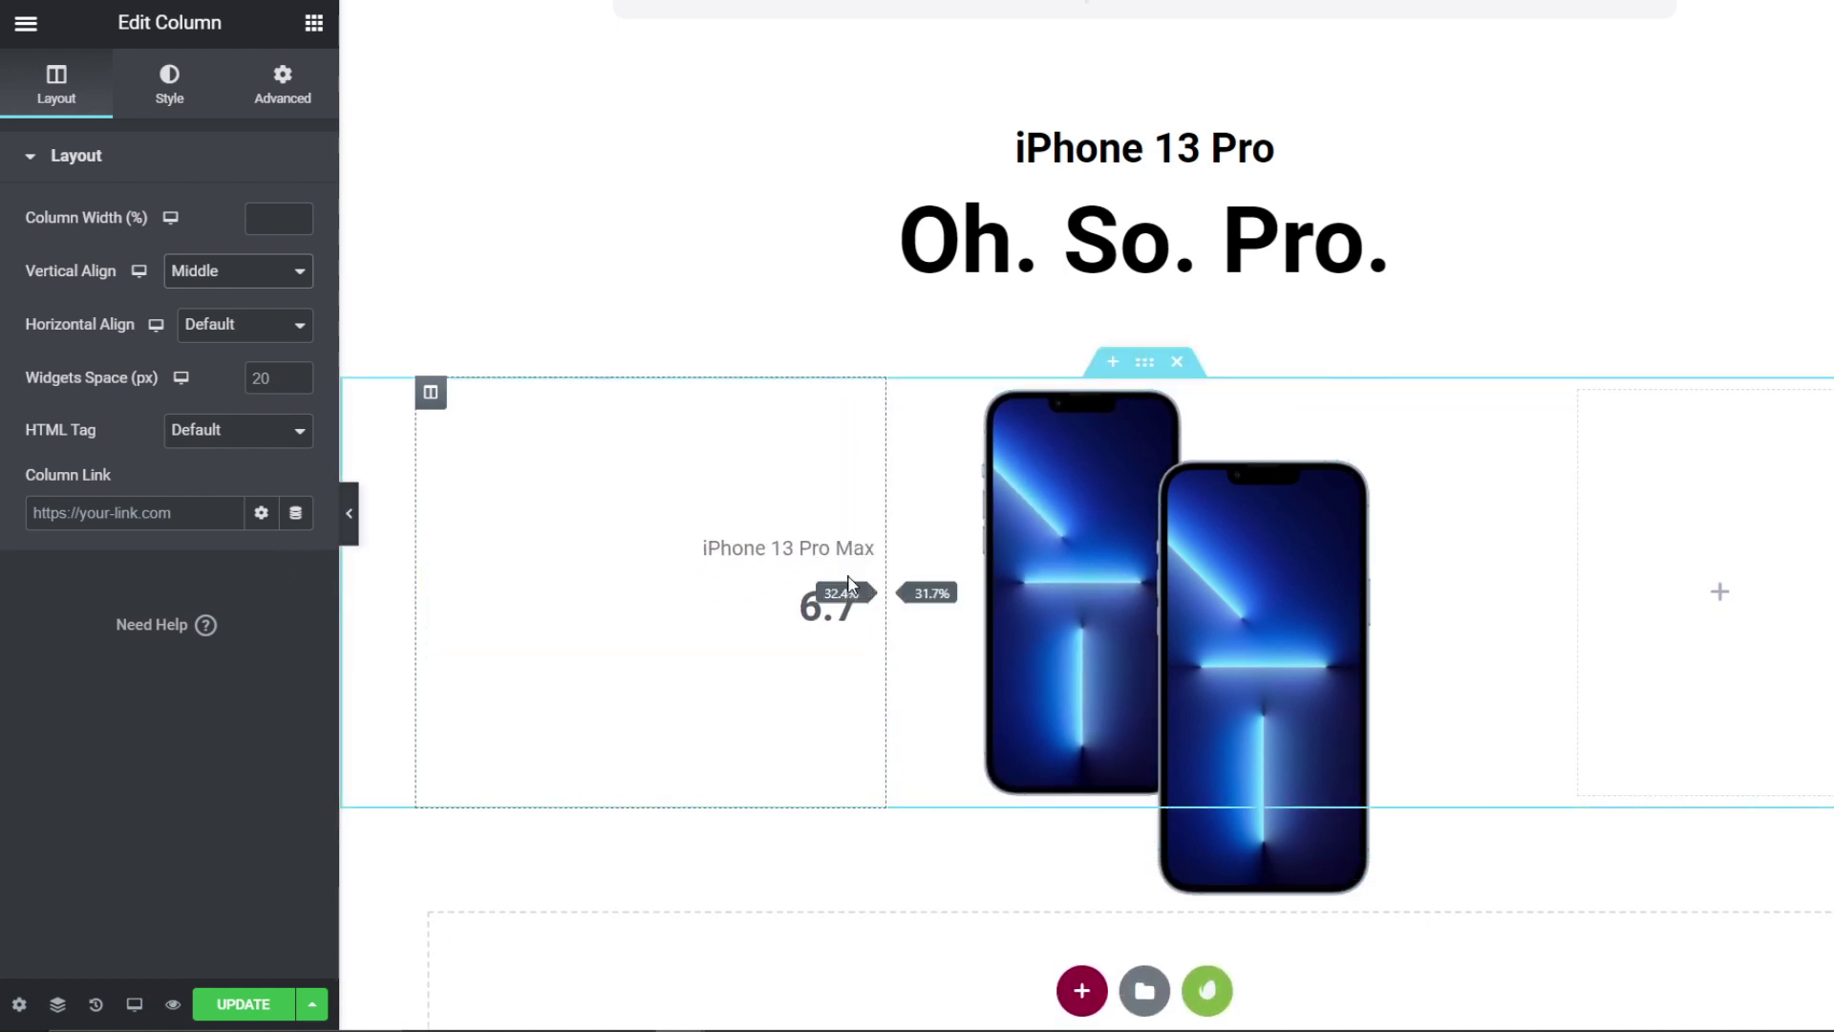
pyautogui.moveTo(789, 579); pyautogui.dragTo(723, 582)
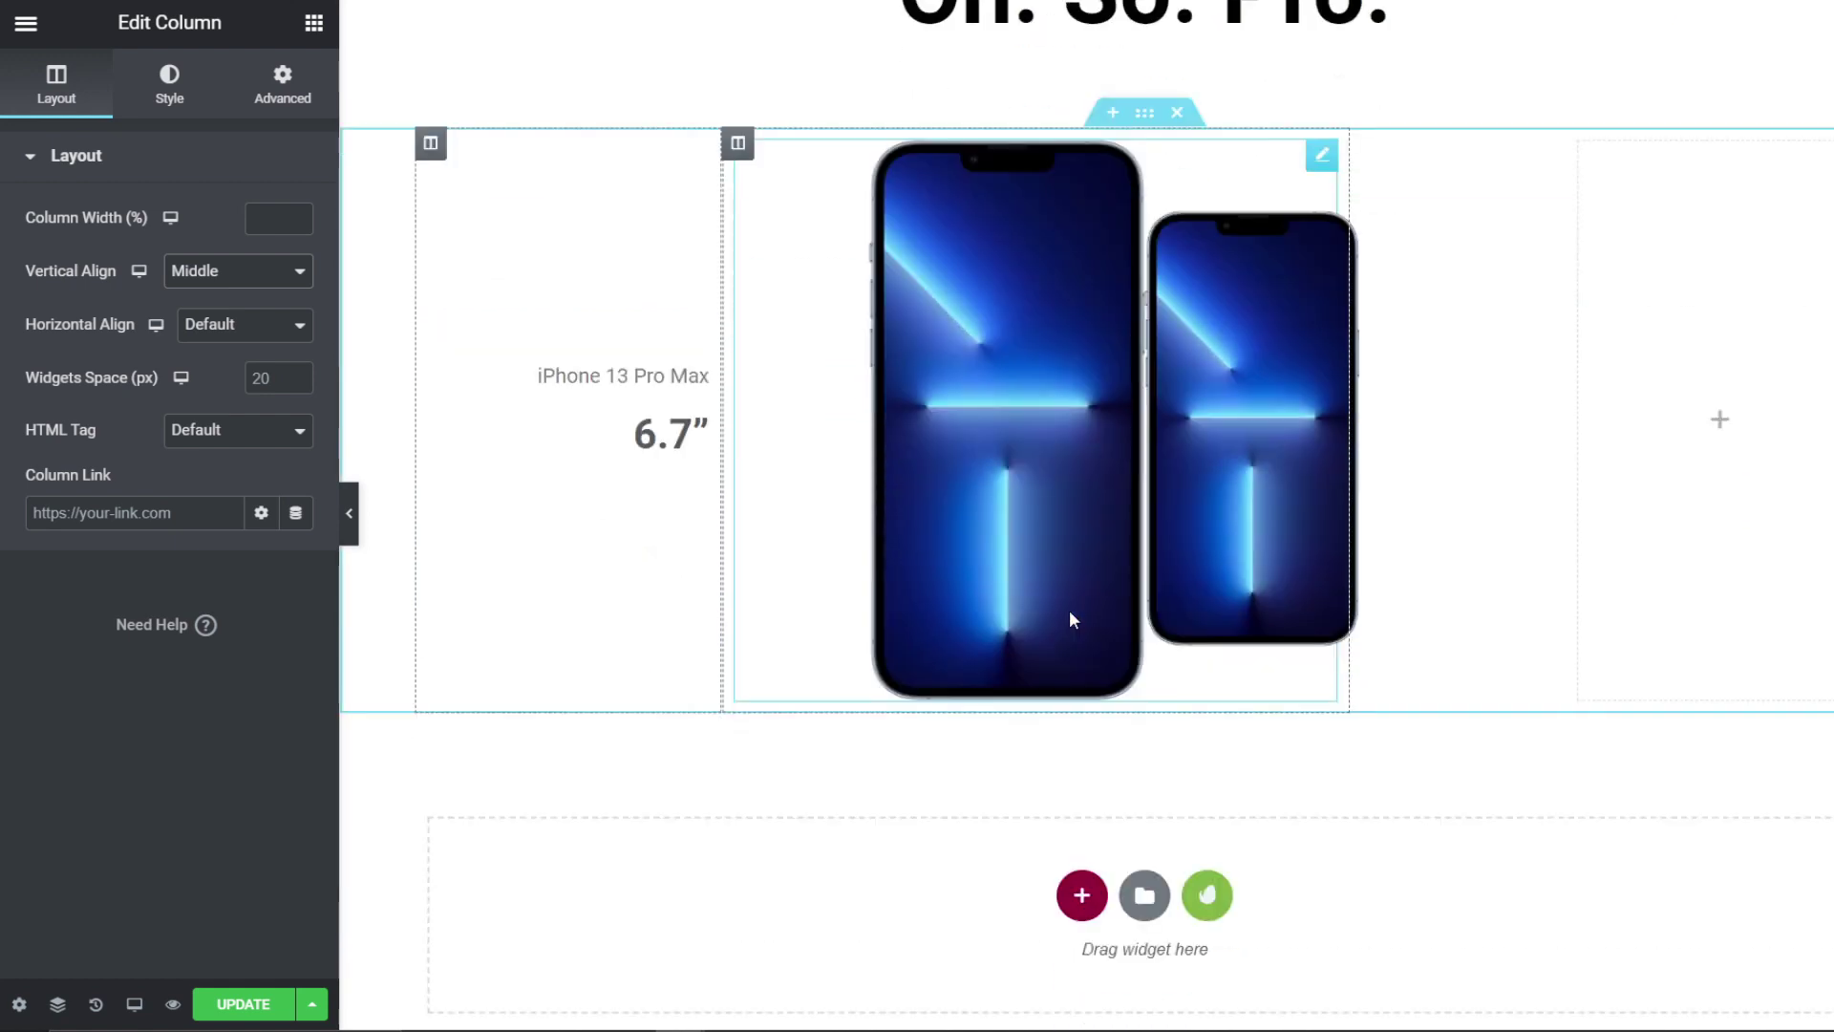
pyautogui.scroll(3, 1072, 619)
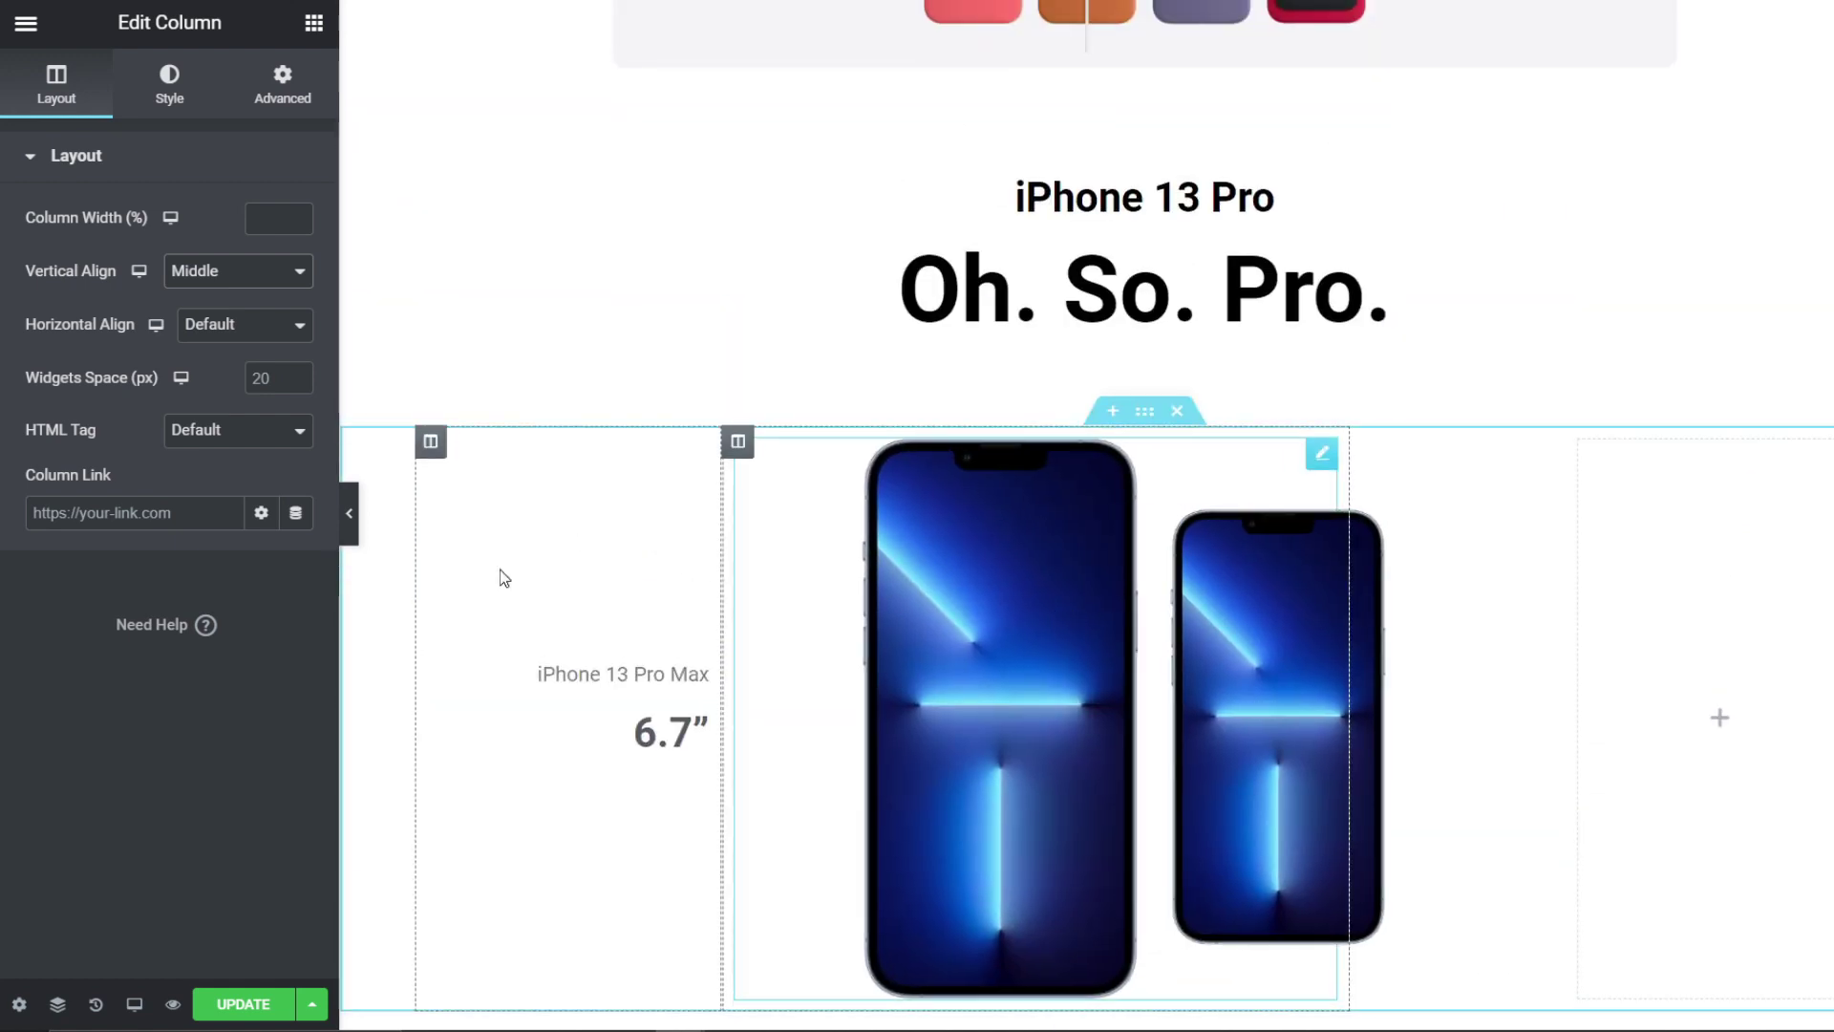
pyautogui.moveTo(1218, 603); pyautogui.dragTo(1165, 604)
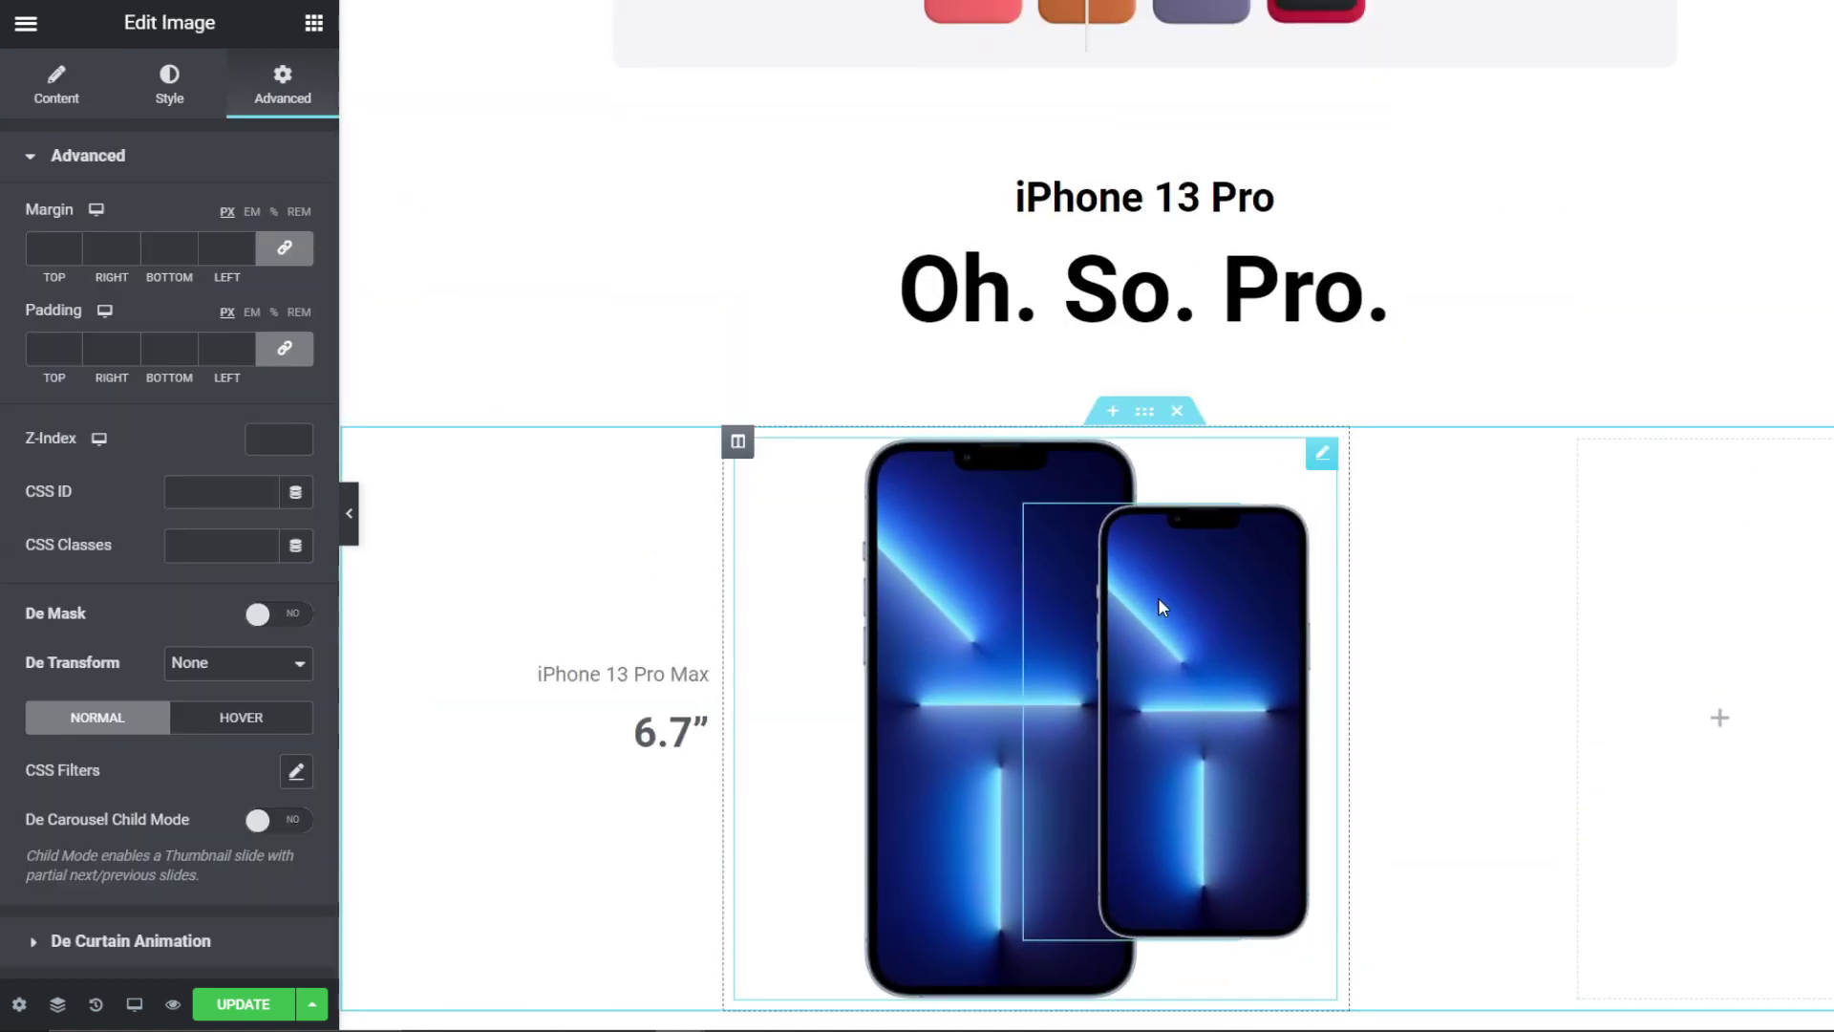
# Step: Right-align the larger phone image and resize the second and third columns to 40.2% and 17.5%
pyautogui.click(61, 97)
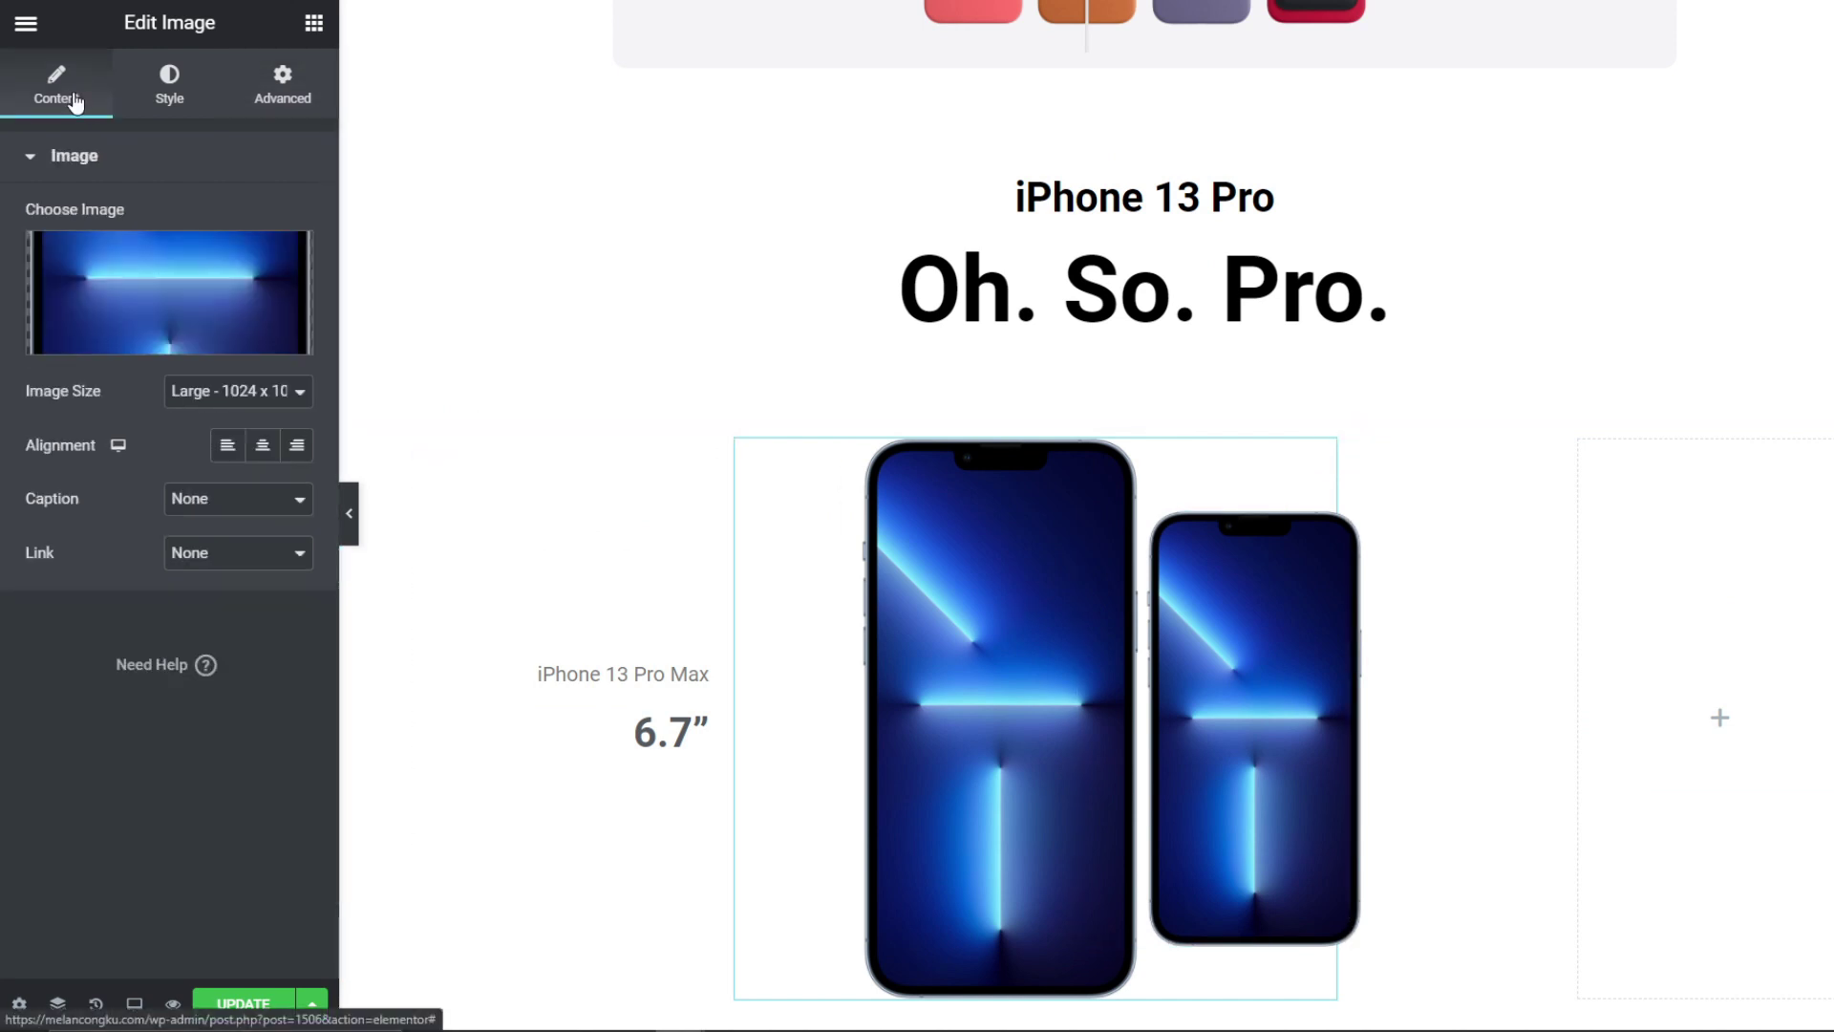
pyautogui.click(296, 445)
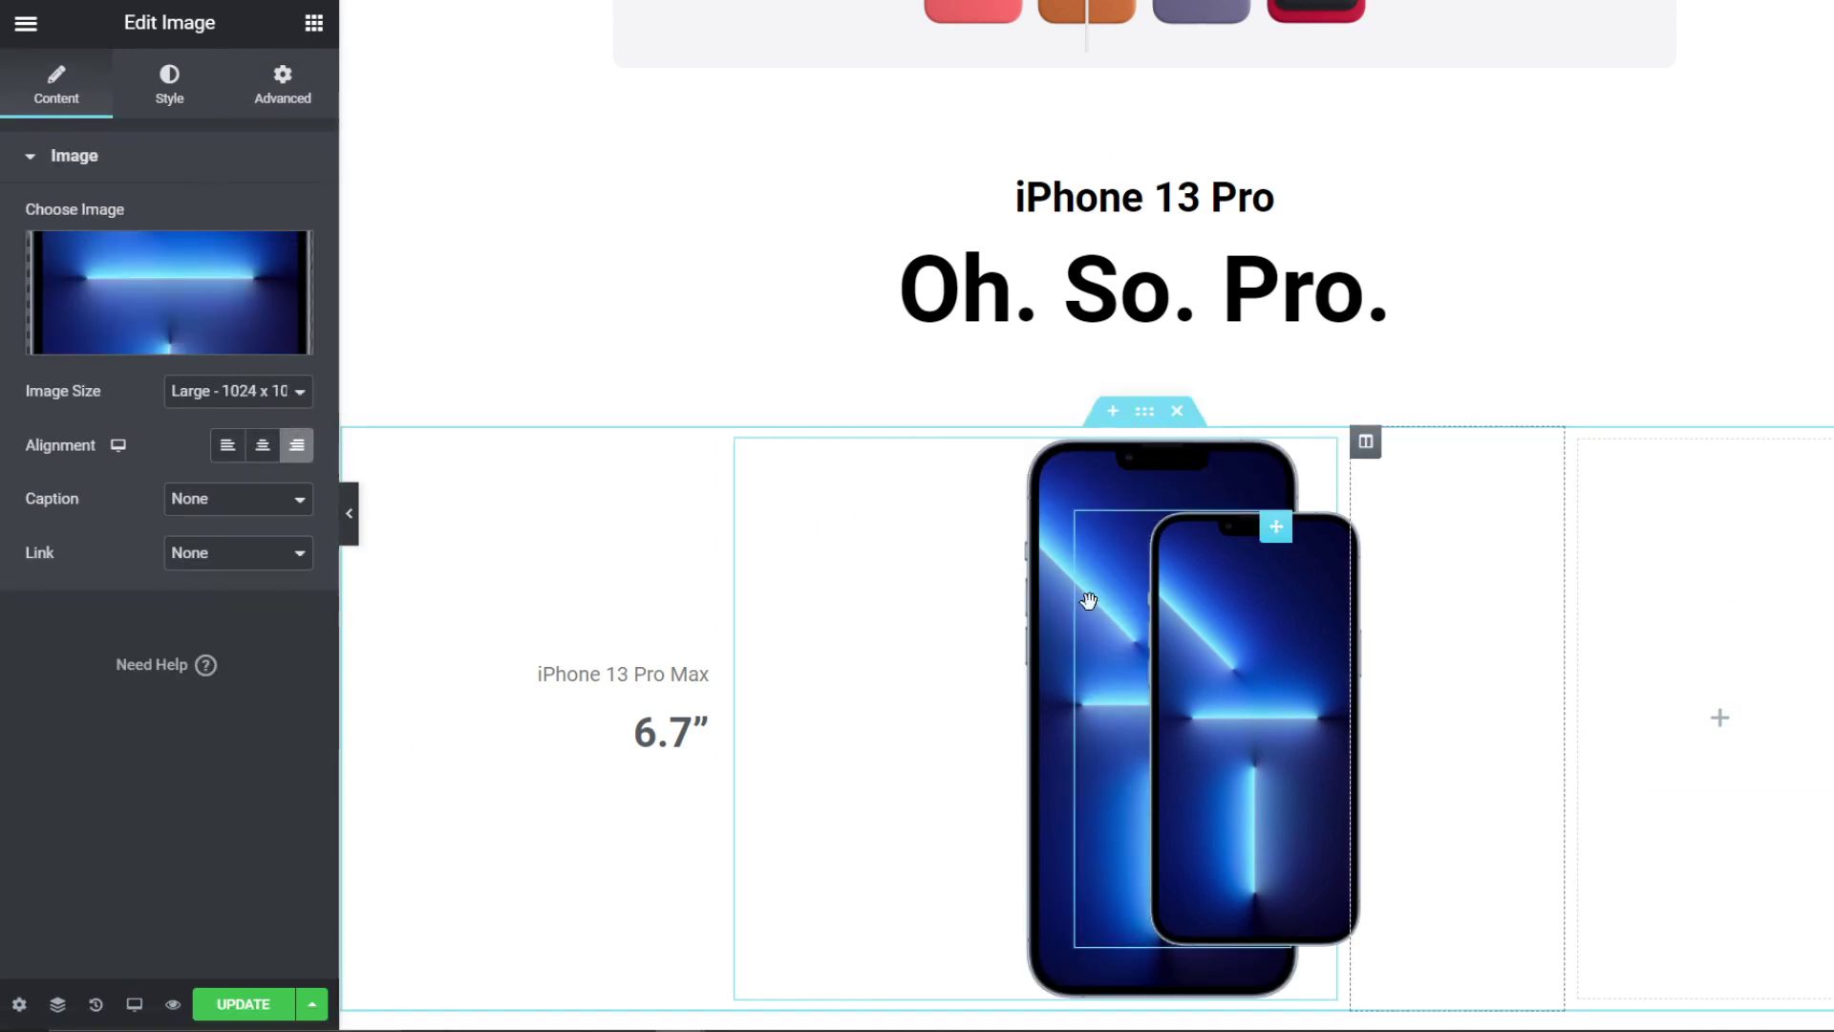
pyautogui.moveTo(1355, 502); pyautogui.dragTo(1314, 503)
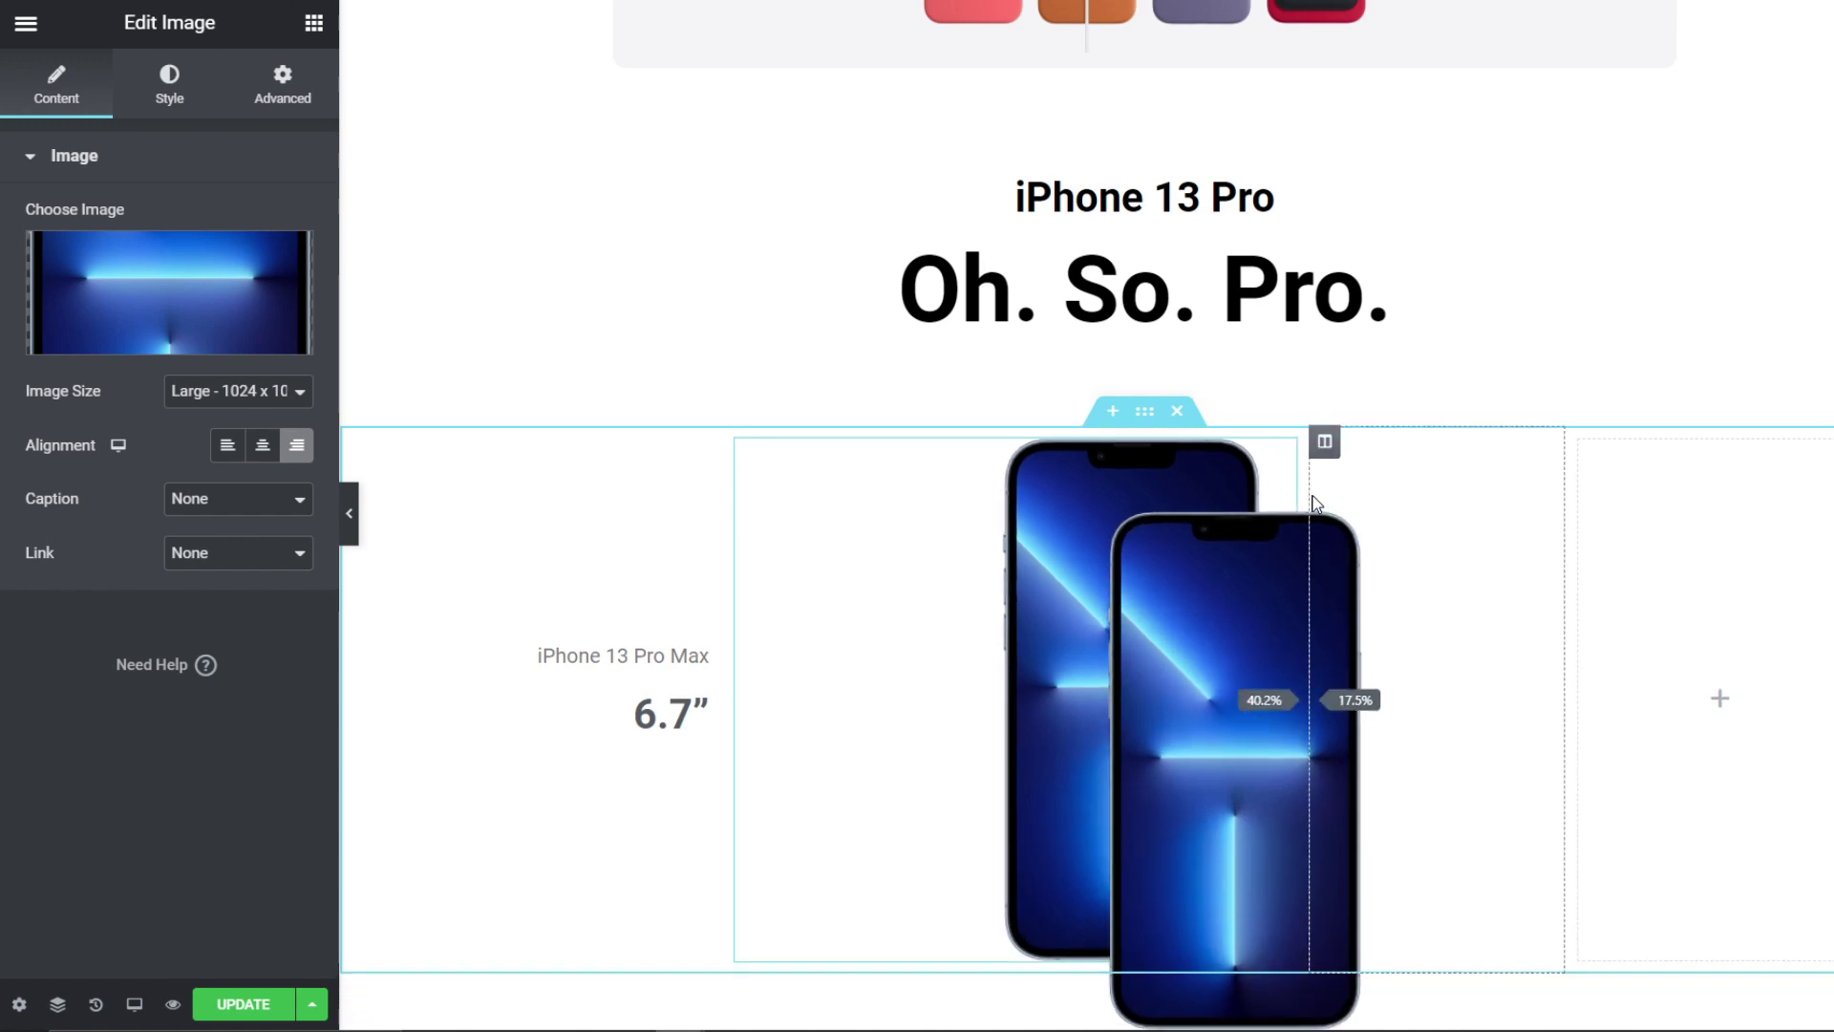
# Step: Set the smaller phone image's width to 78% and widen the first column to 22.5%
pyautogui.click(1327, 566)
pyautogui.click(169, 87)
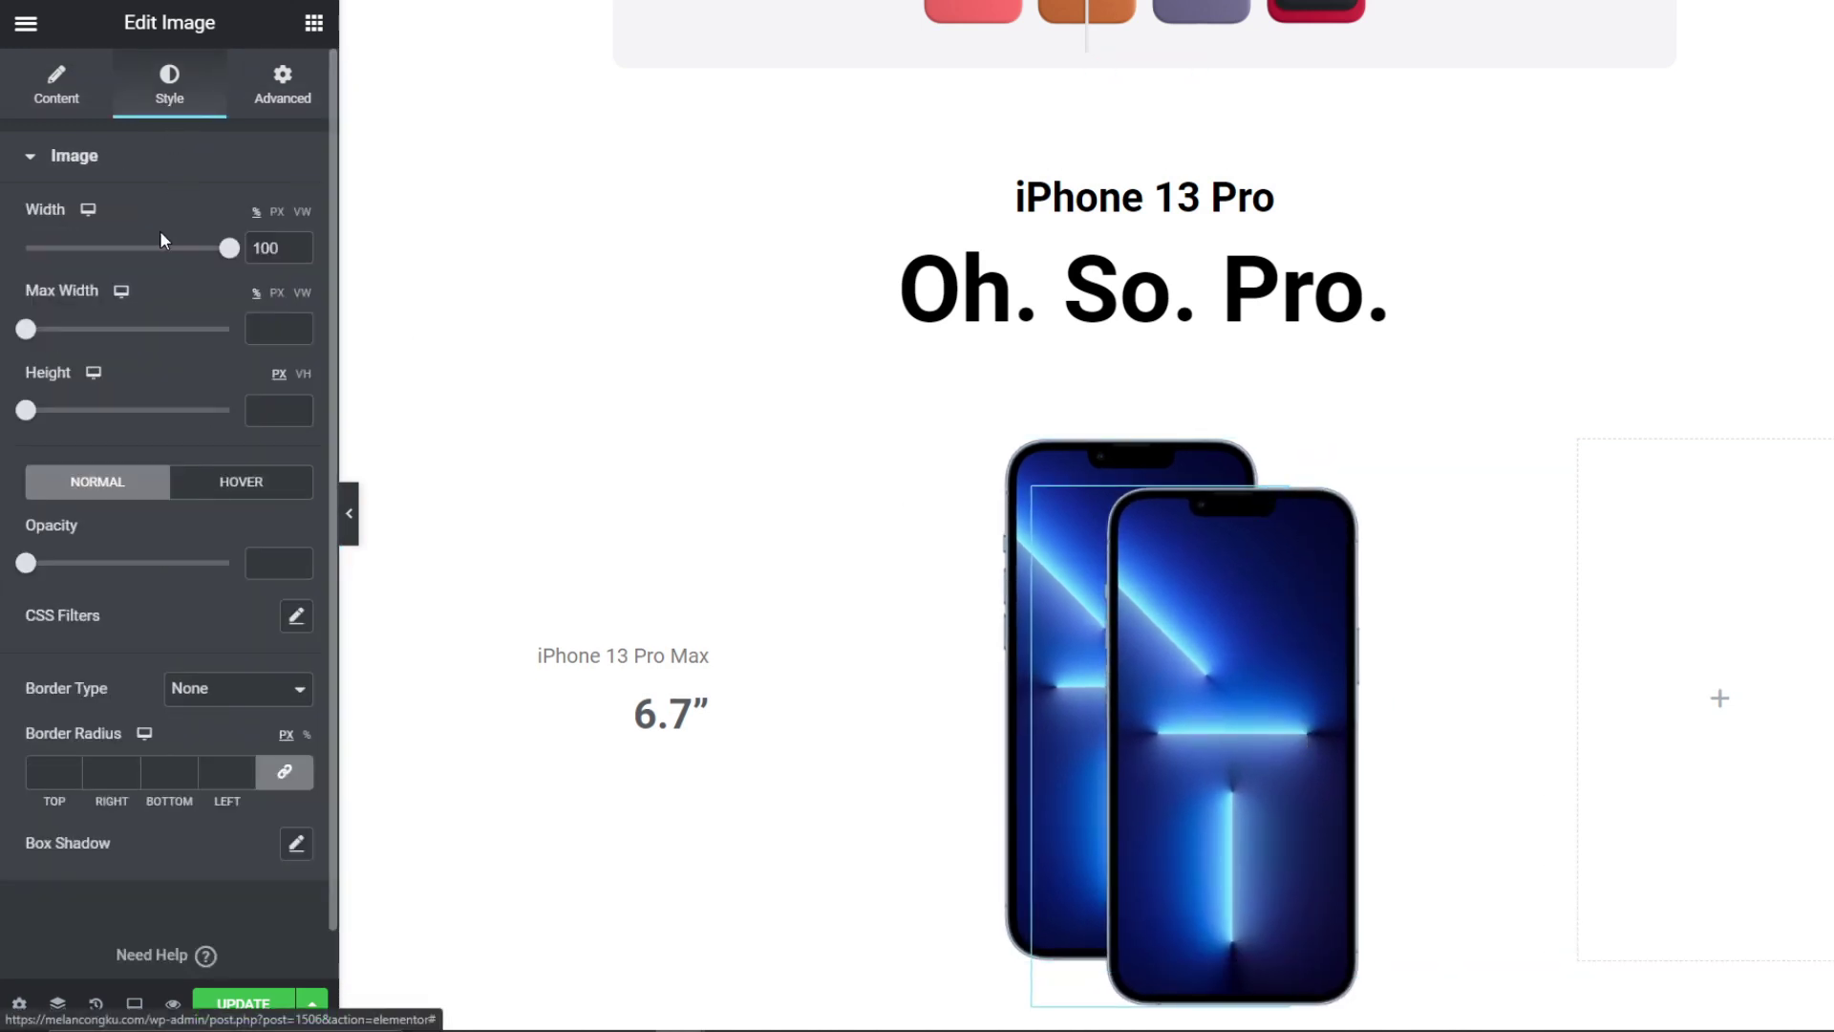
pyautogui.moveTo(227, 250); pyautogui.dragTo(185, 250)
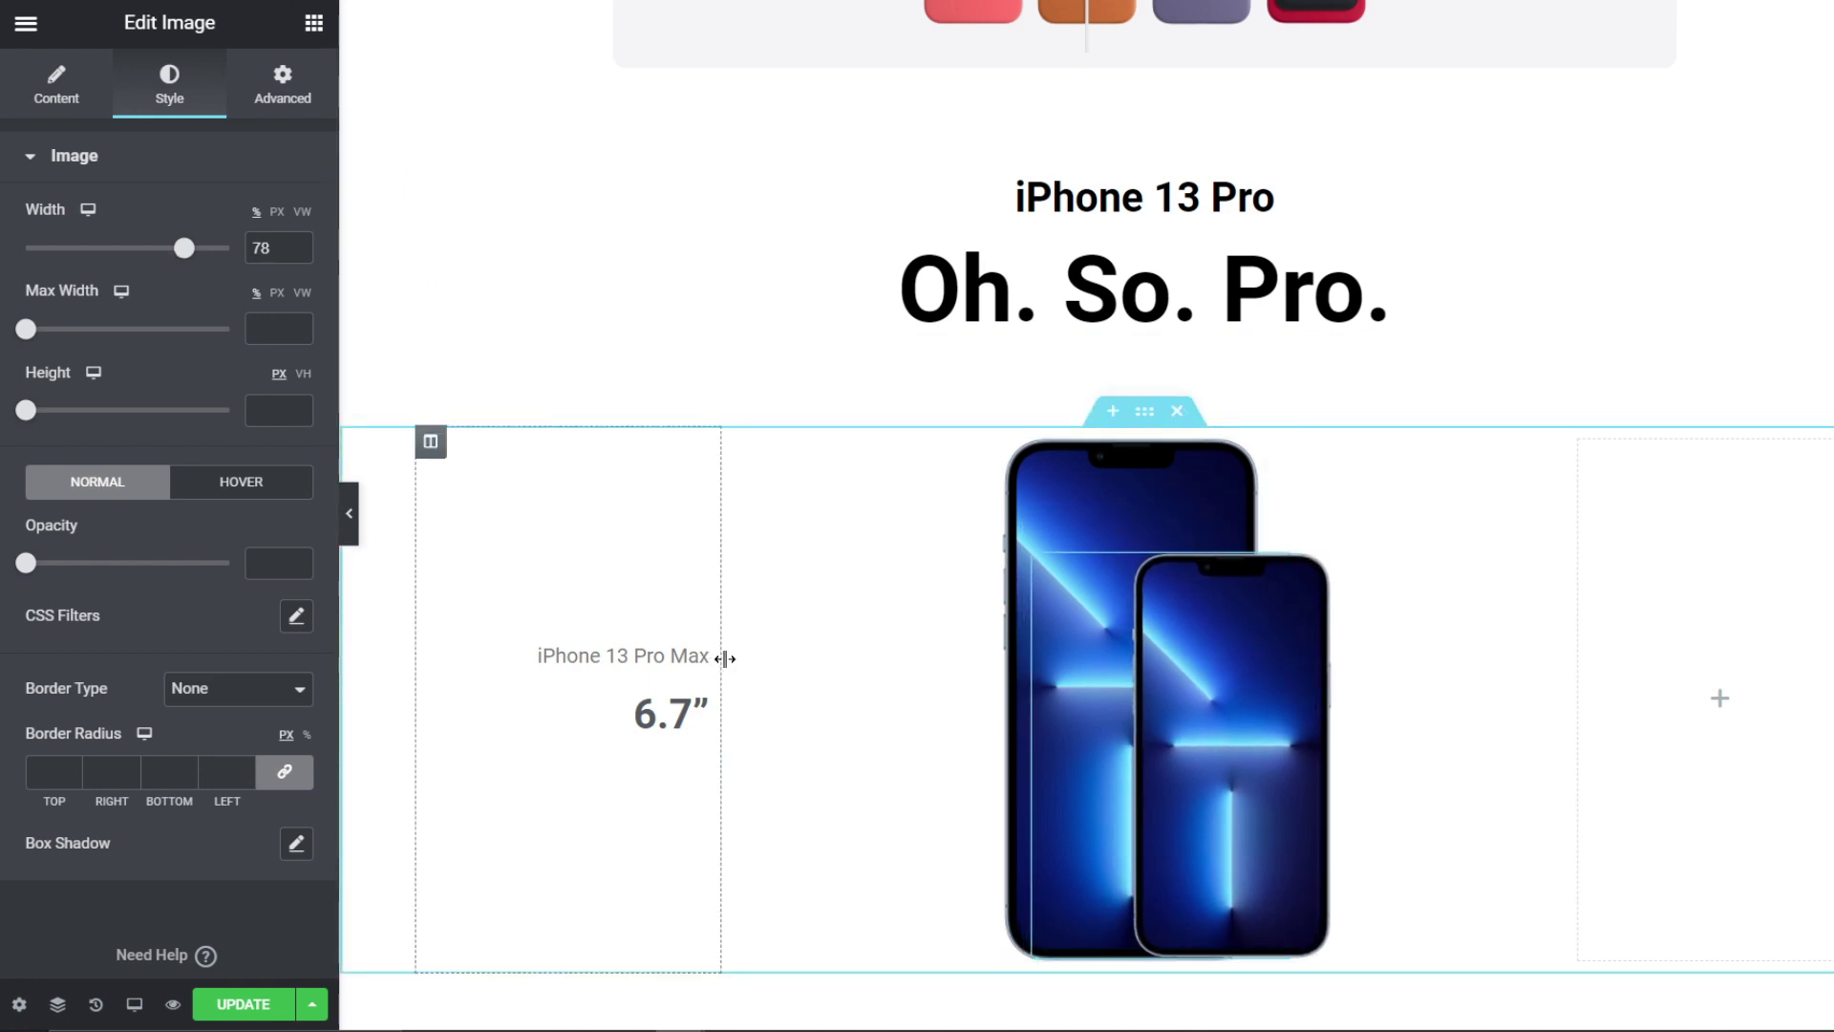
pyautogui.moveTo(732, 659); pyautogui.dragTo(749, 671)
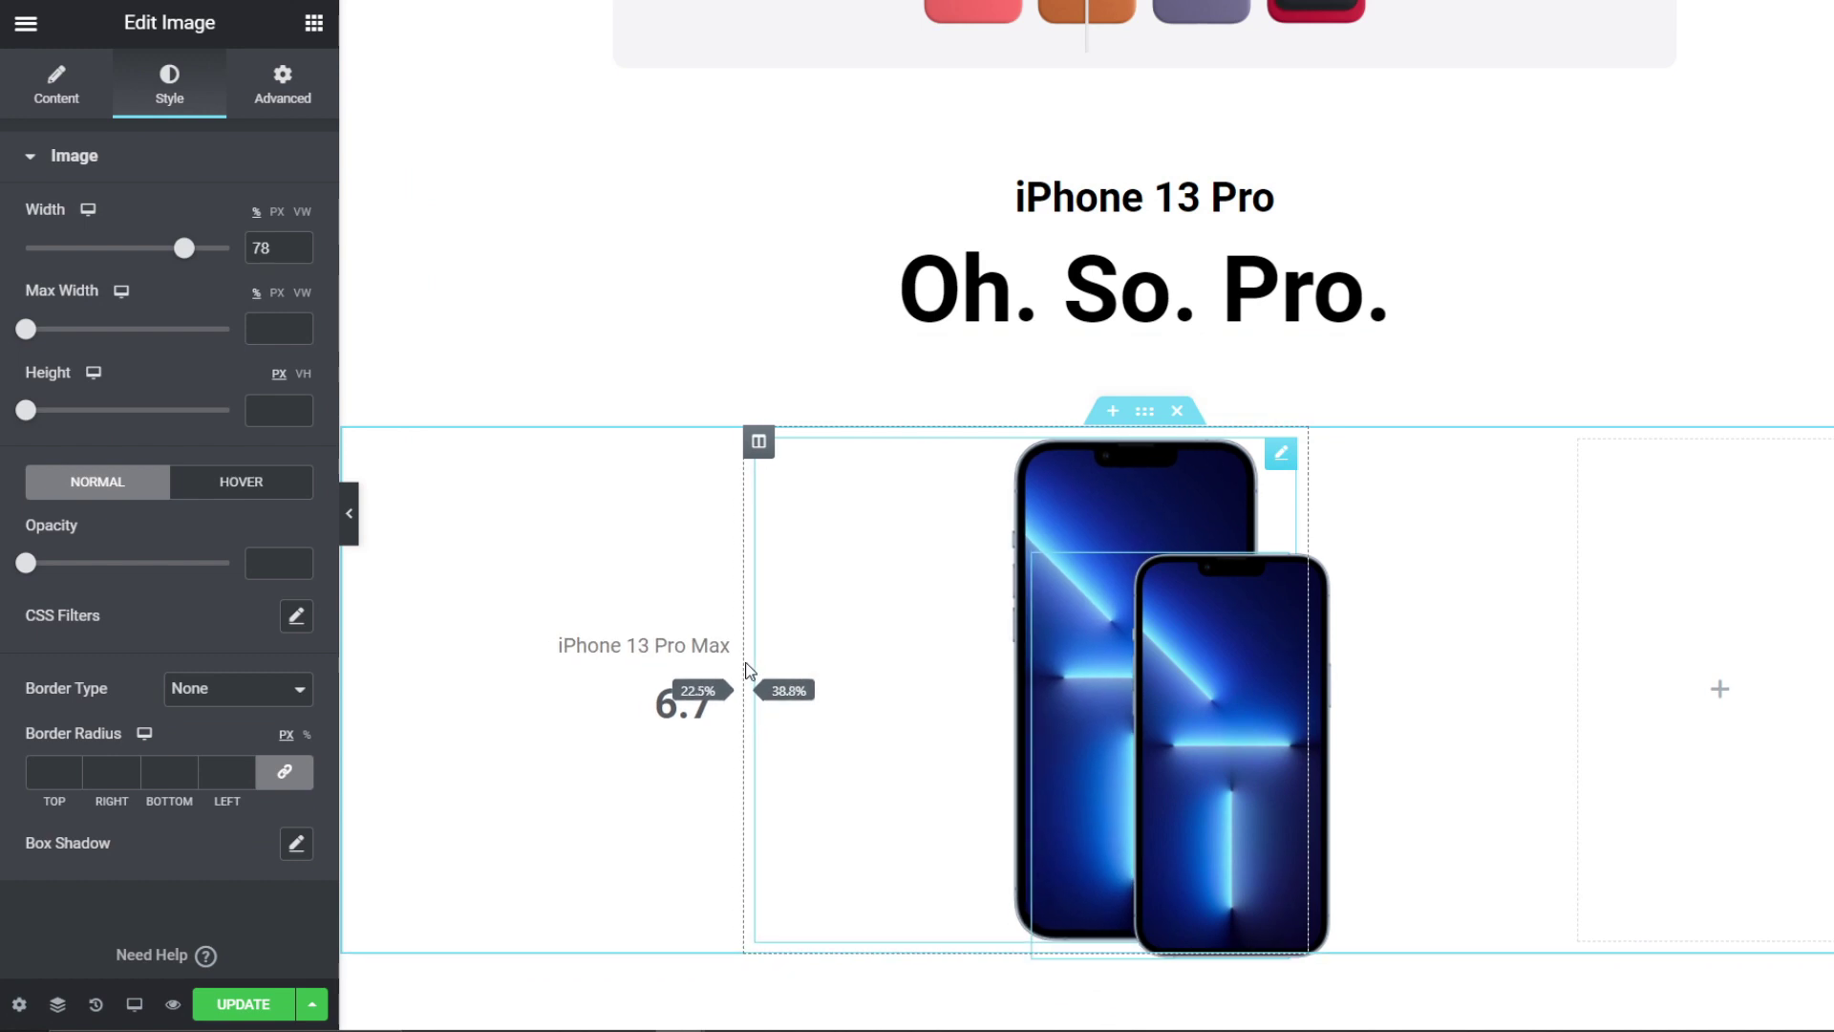
# Step: Compare the section's layout without the editing panel against the phones and labels on the reference page
pyautogui.click(939, 560)
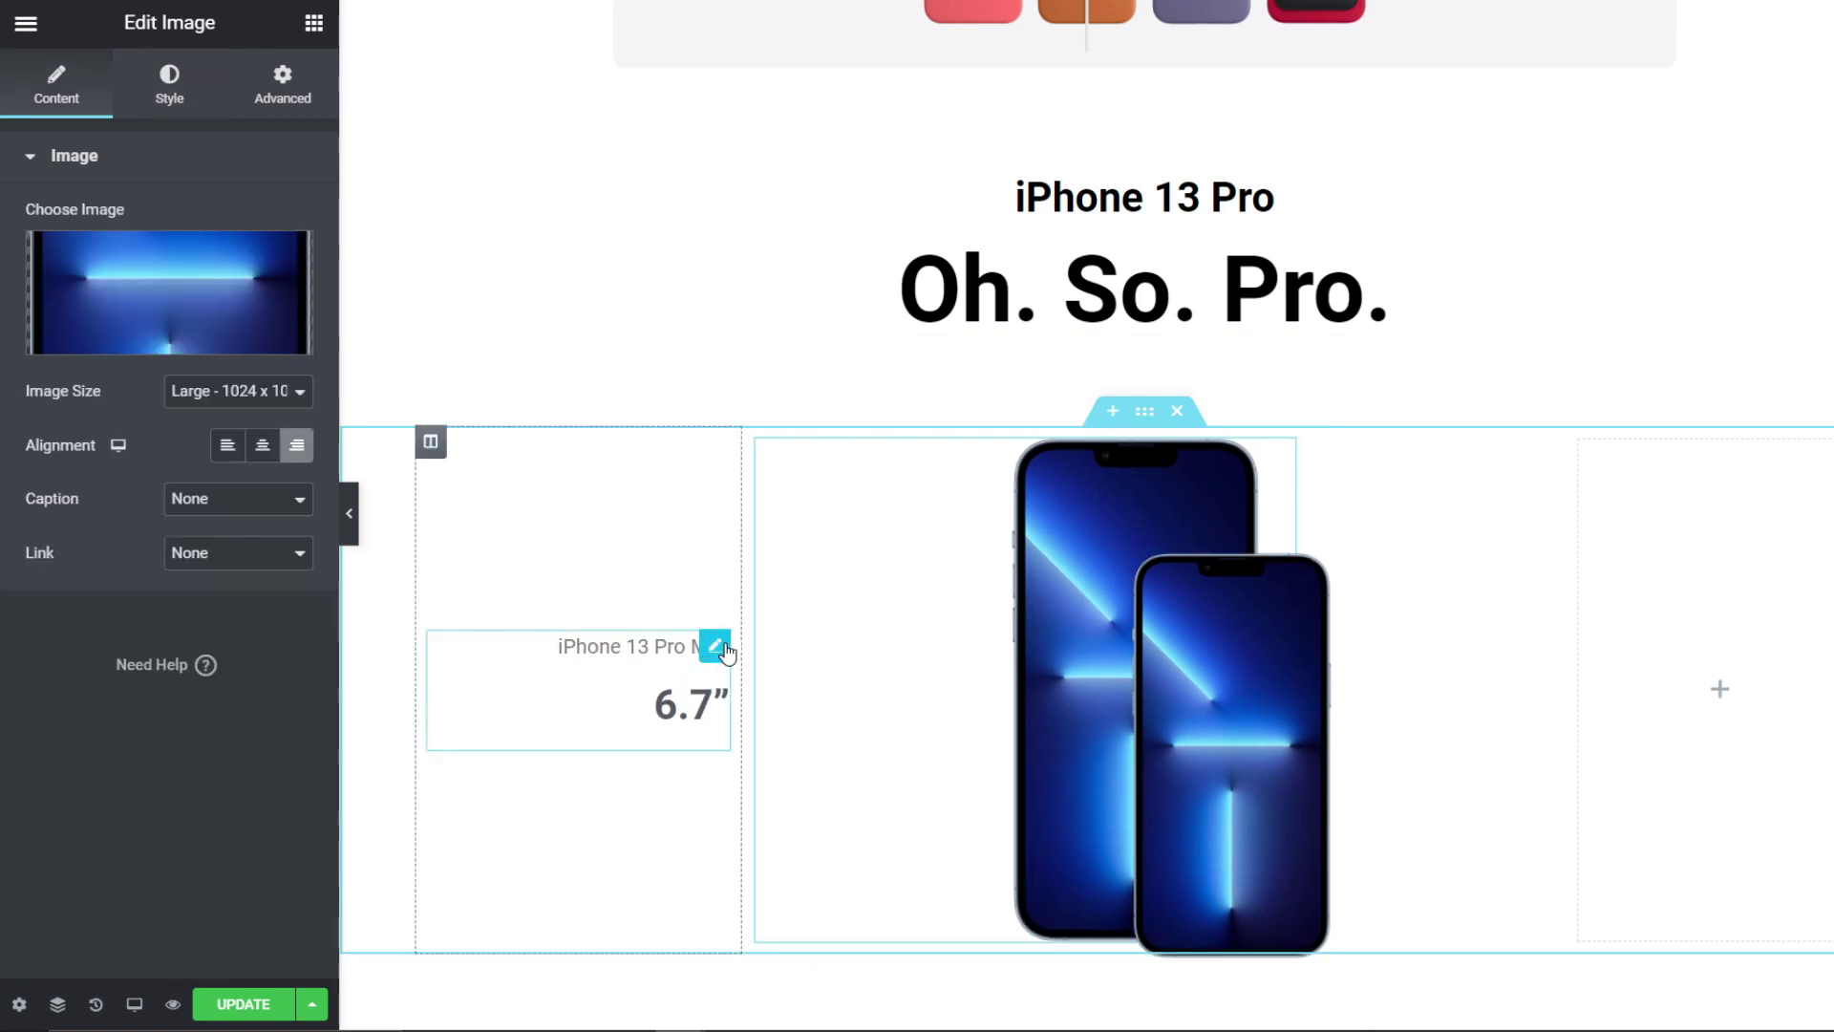
pyautogui.click(355, 518)
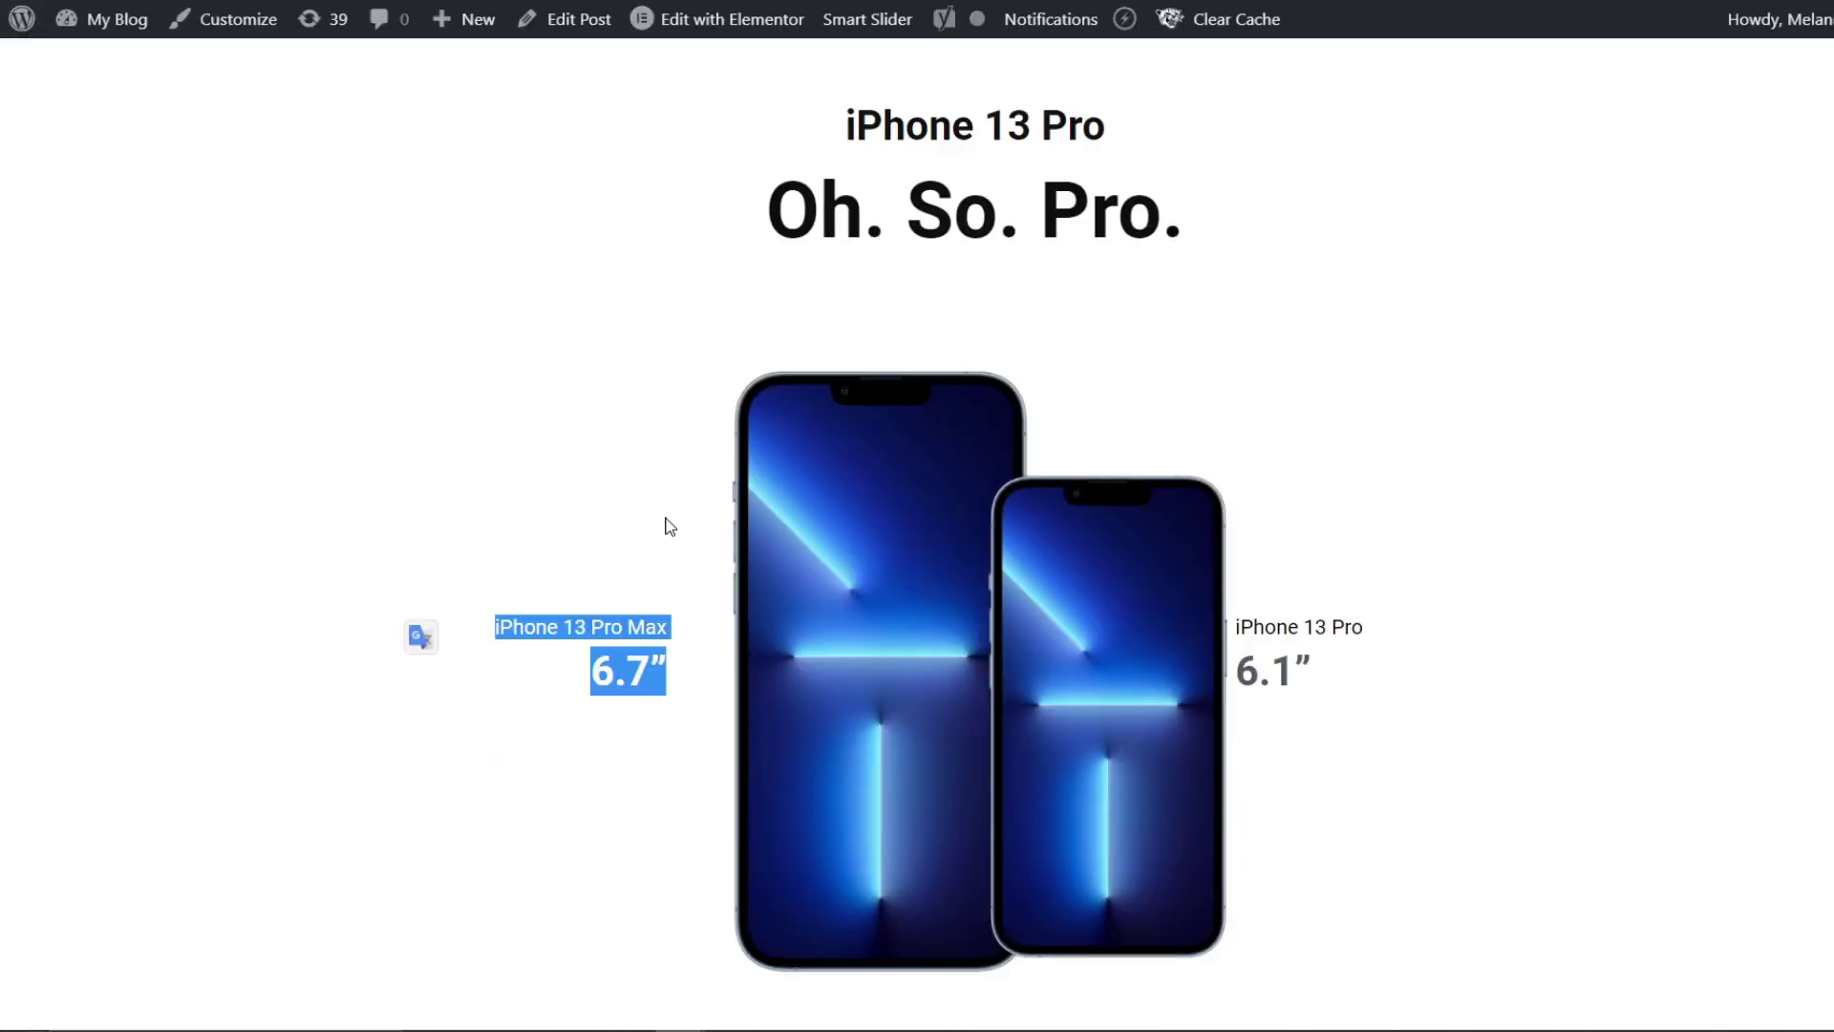
pyautogui.scroll(-1, 667, 523)
pyautogui.click(649, 568)
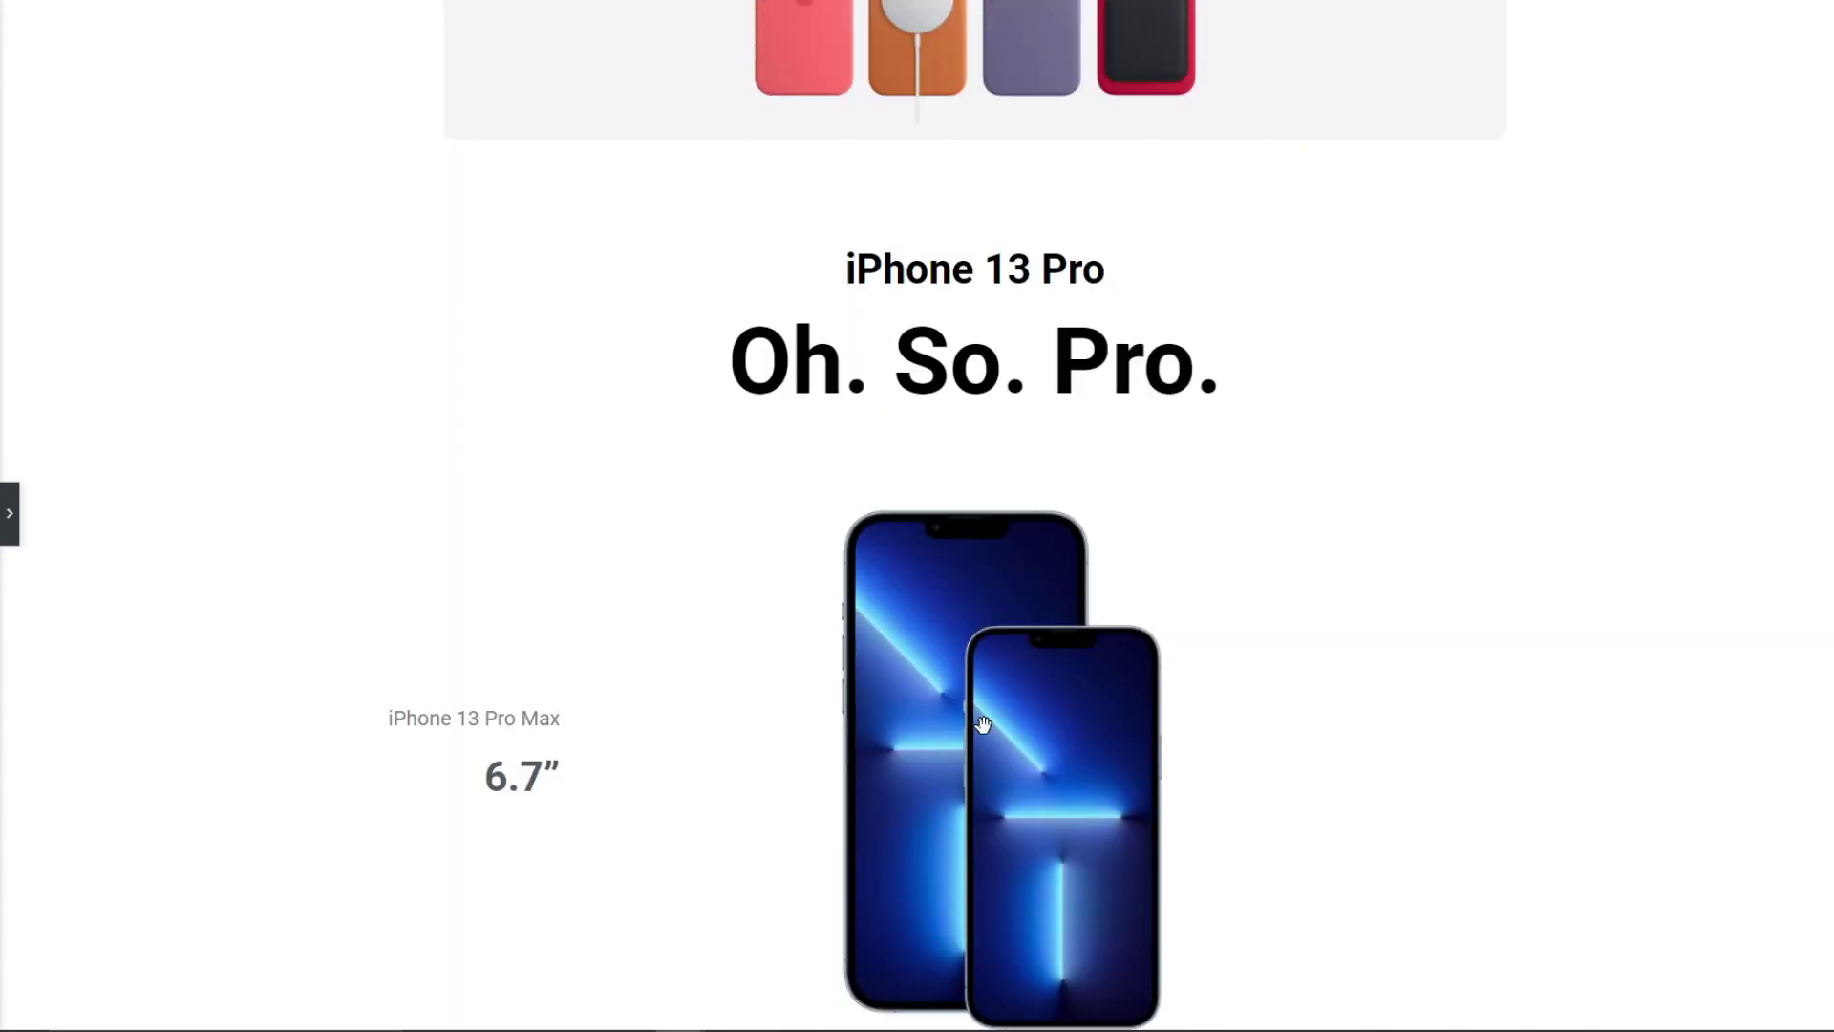
pyautogui.click(1220, 553)
# Step: Examine how the two phone images overlap and move horizontally while the iPhone 13 Pro section scrolls
pyautogui.scroll(-2, 1141, 560)
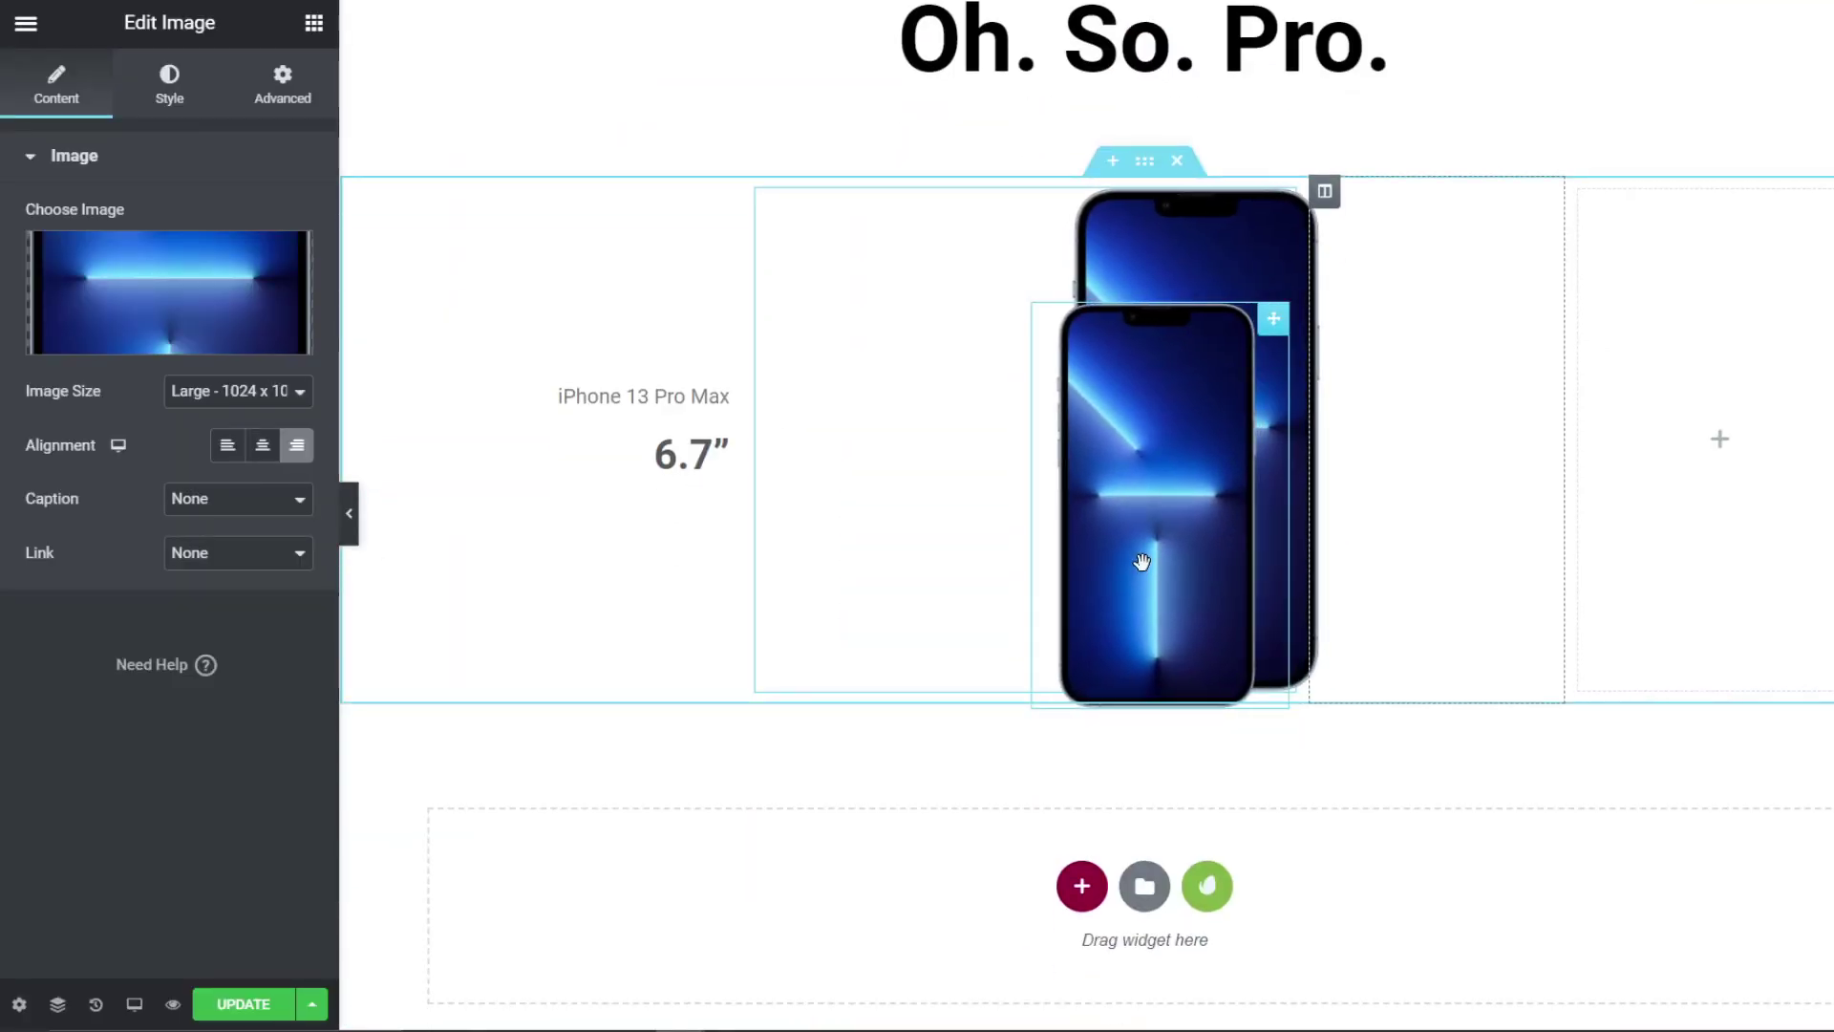
pyautogui.scroll(5, 1143, 562)
pyautogui.scroll(-5, 1161, 573)
pyautogui.scroll(4, 1171, 580)
pyautogui.scroll(-4, 1173, 582)
pyautogui.scroll(4, 1175, 589)
pyautogui.scroll(-4, 1280, 578)
pyautogui.scroll(3, 1265, 561)
pyautogui.scroll(-3, 1273, 577)
pyautogui.scroll(4, 1583, 533)
pyautogui.scroll(-3, 845, 537)
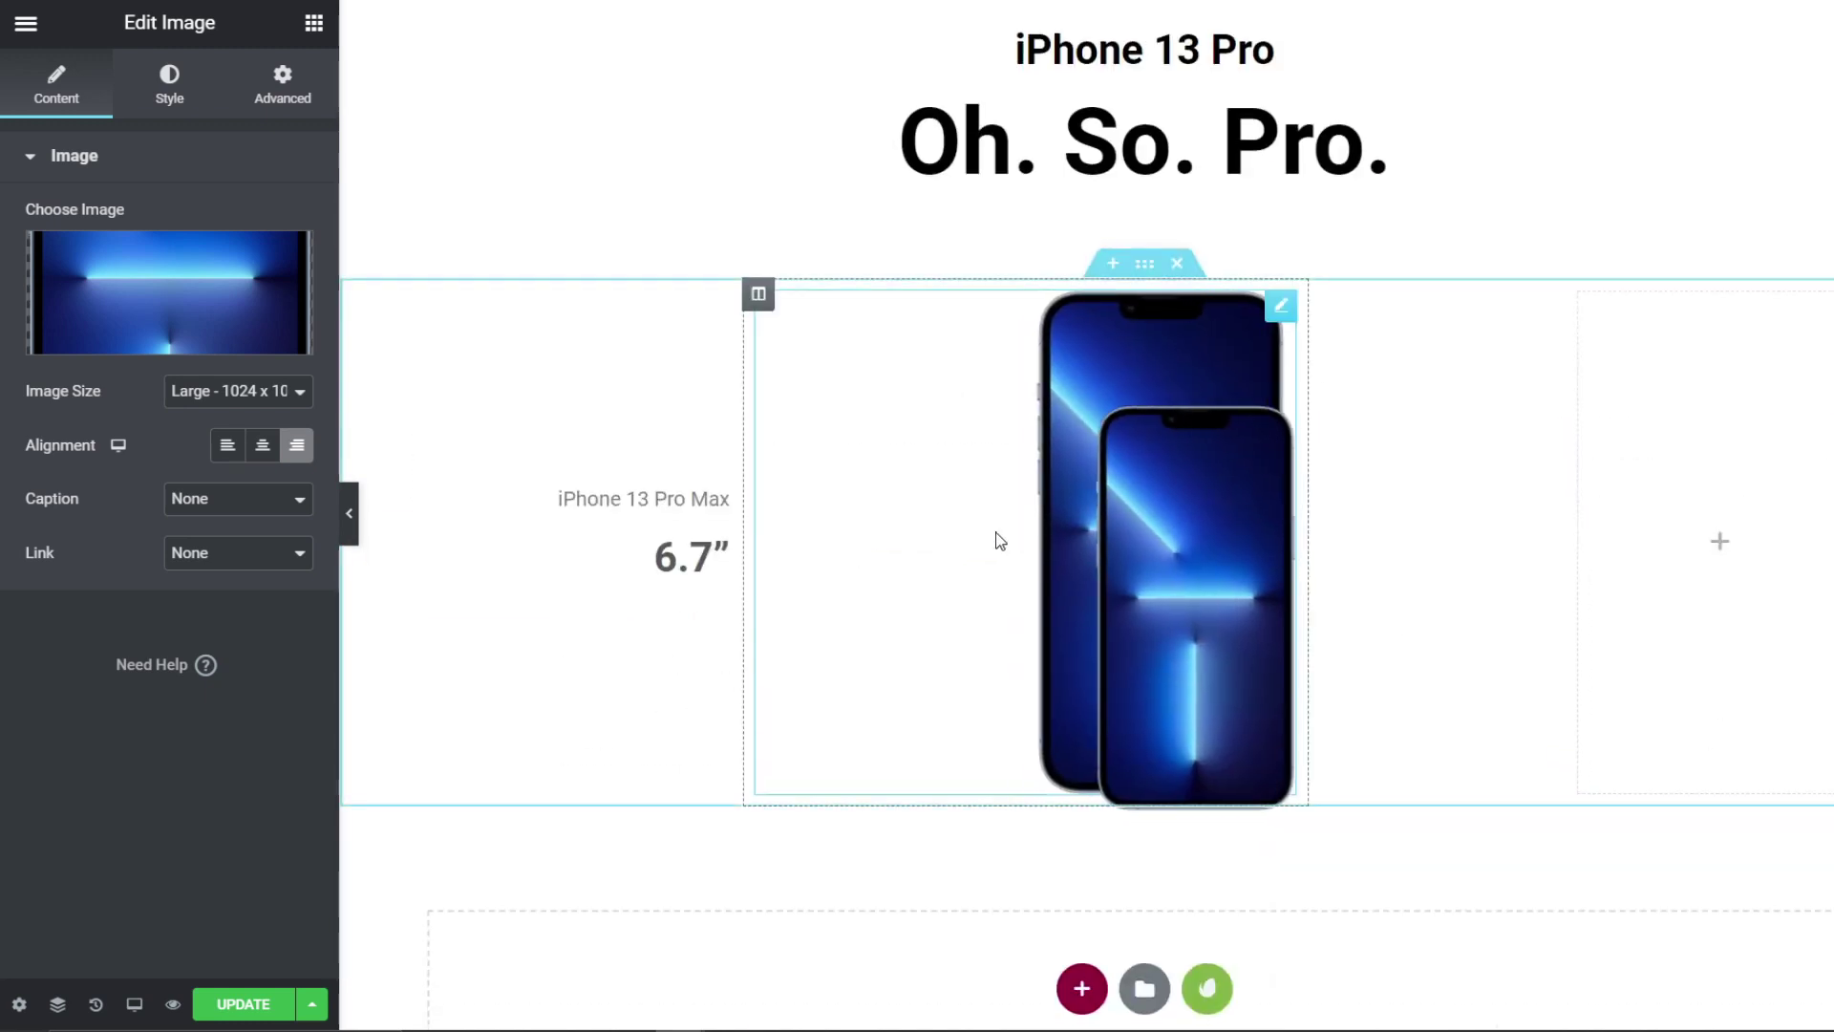
# Step: Left-align the larger phone image and set its positioning width to Full Width (100%)
pyautogui.click(227, 445)
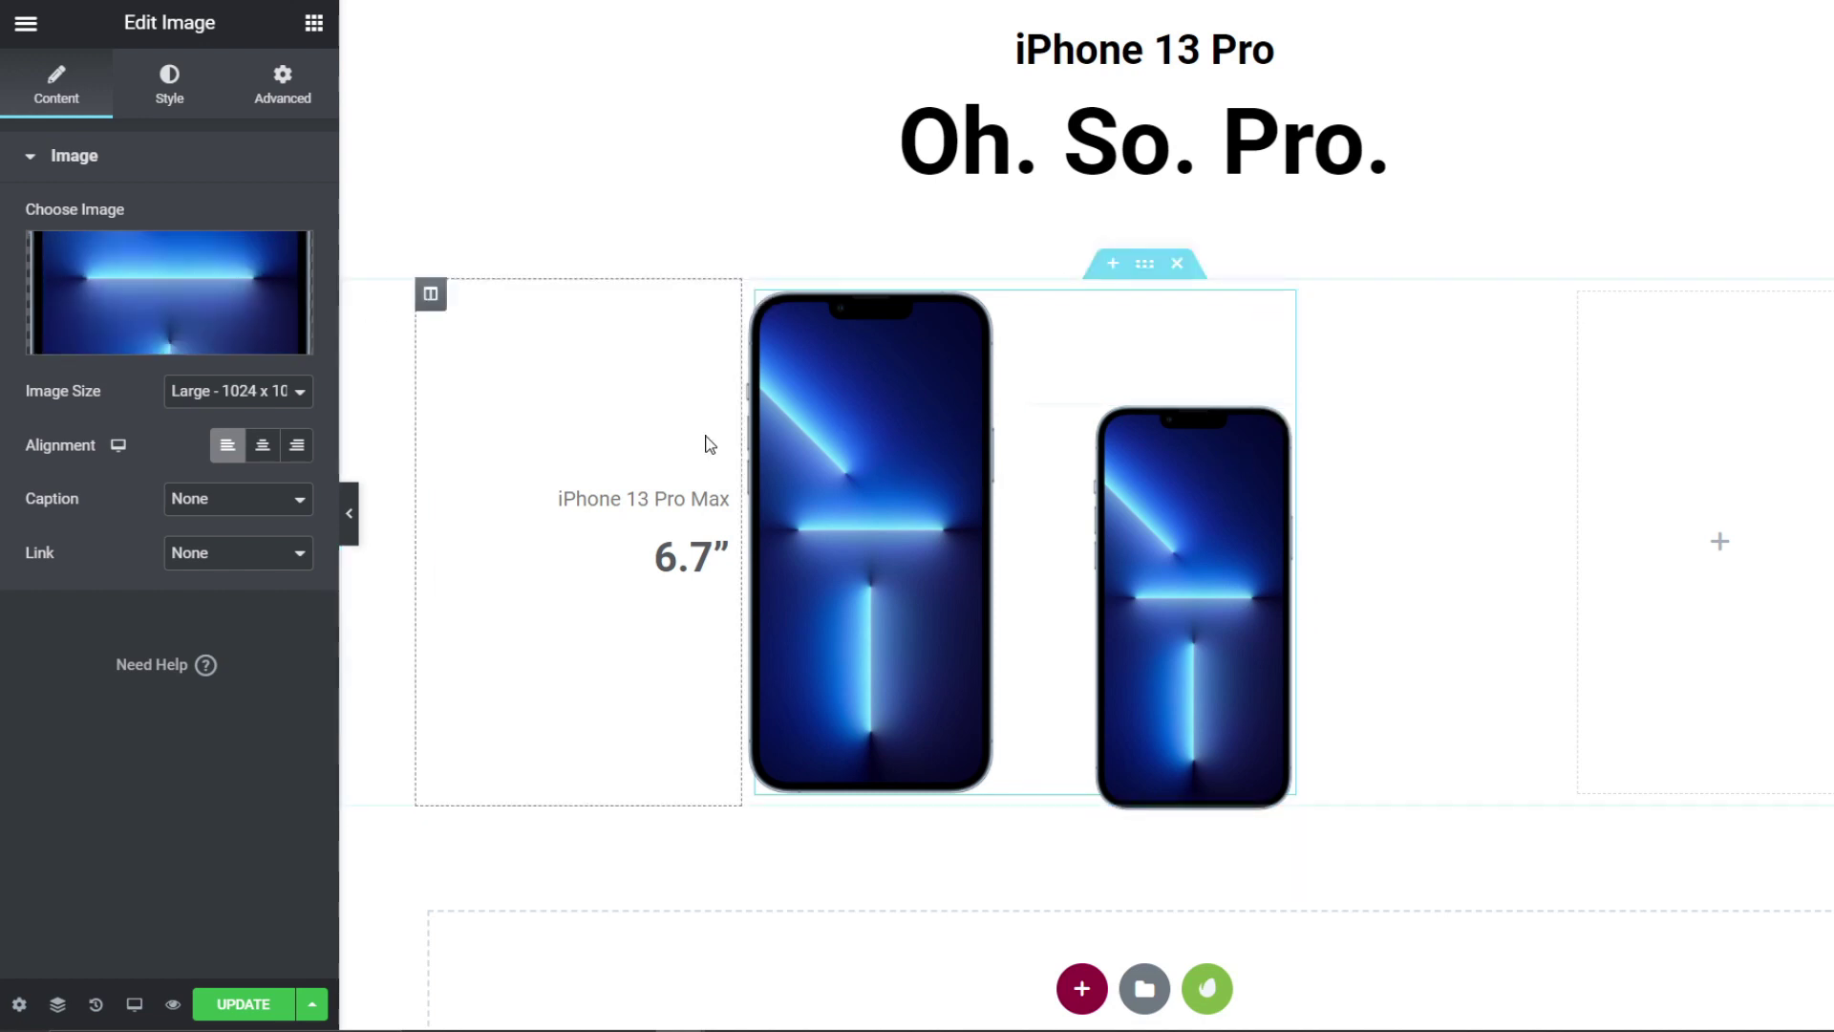
pyautogui.click(181, 105)
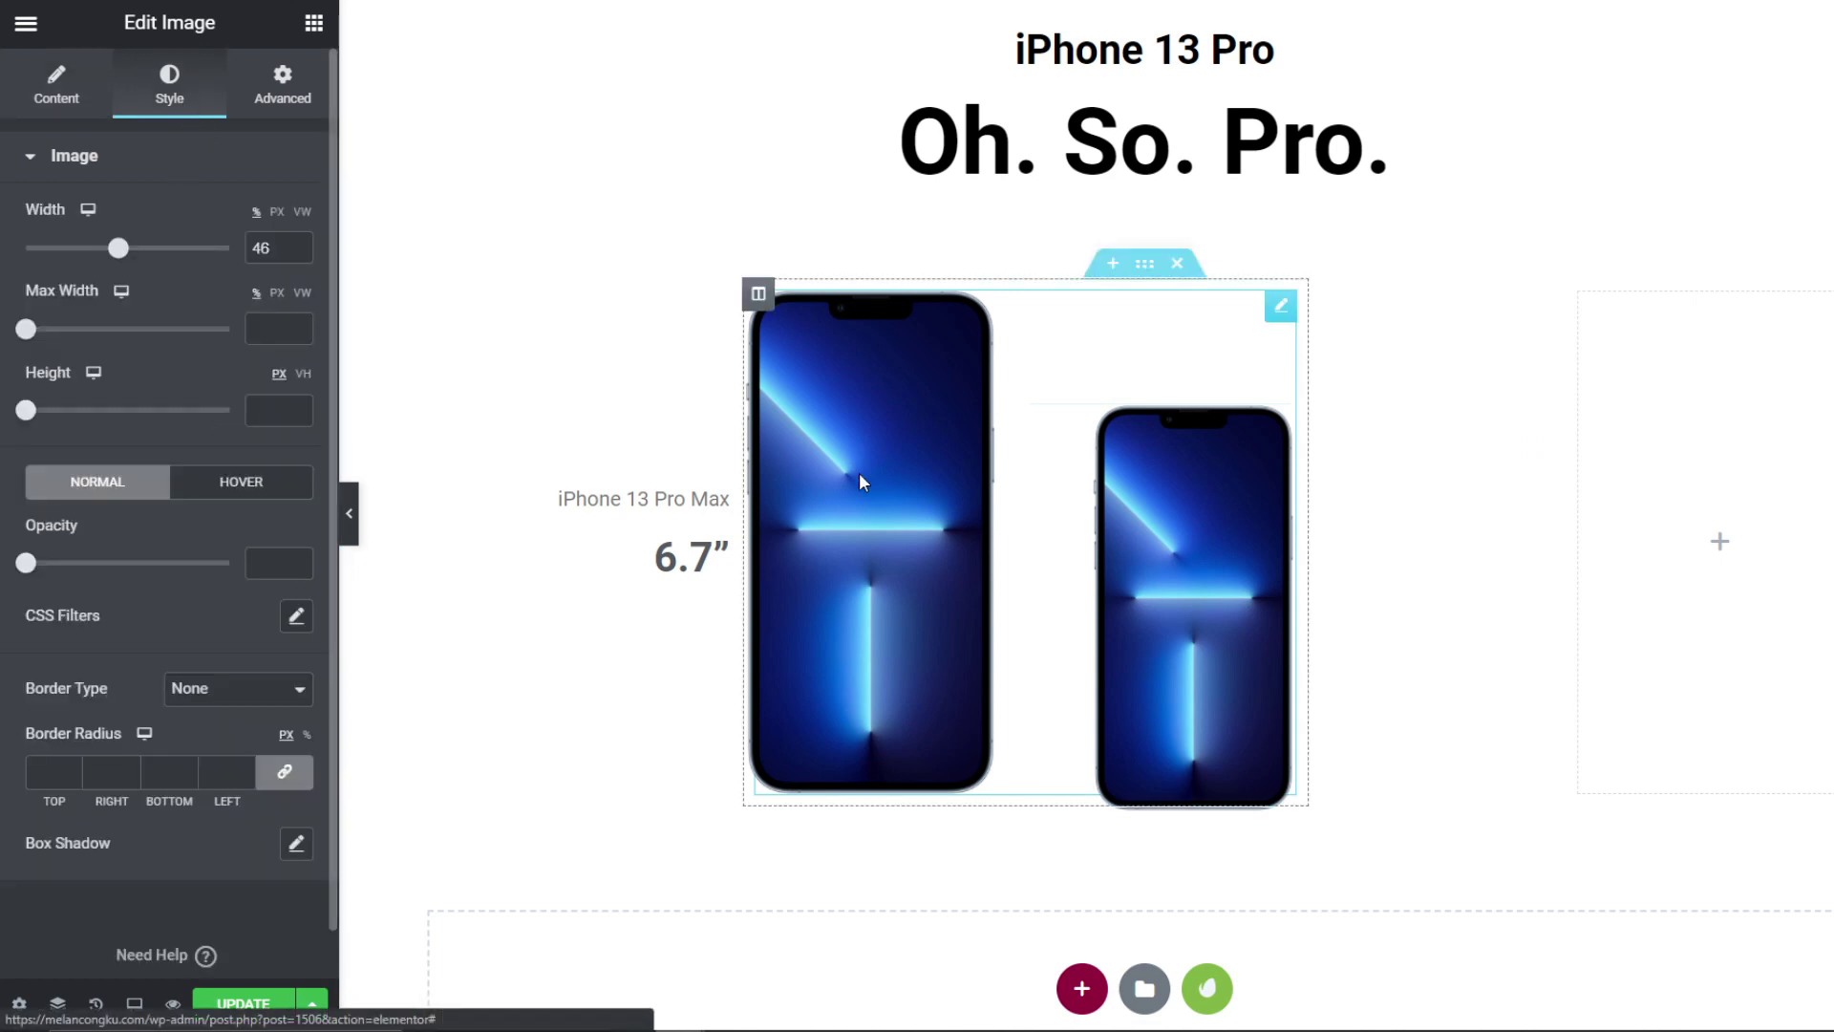
pyautogui.click(287, 107)
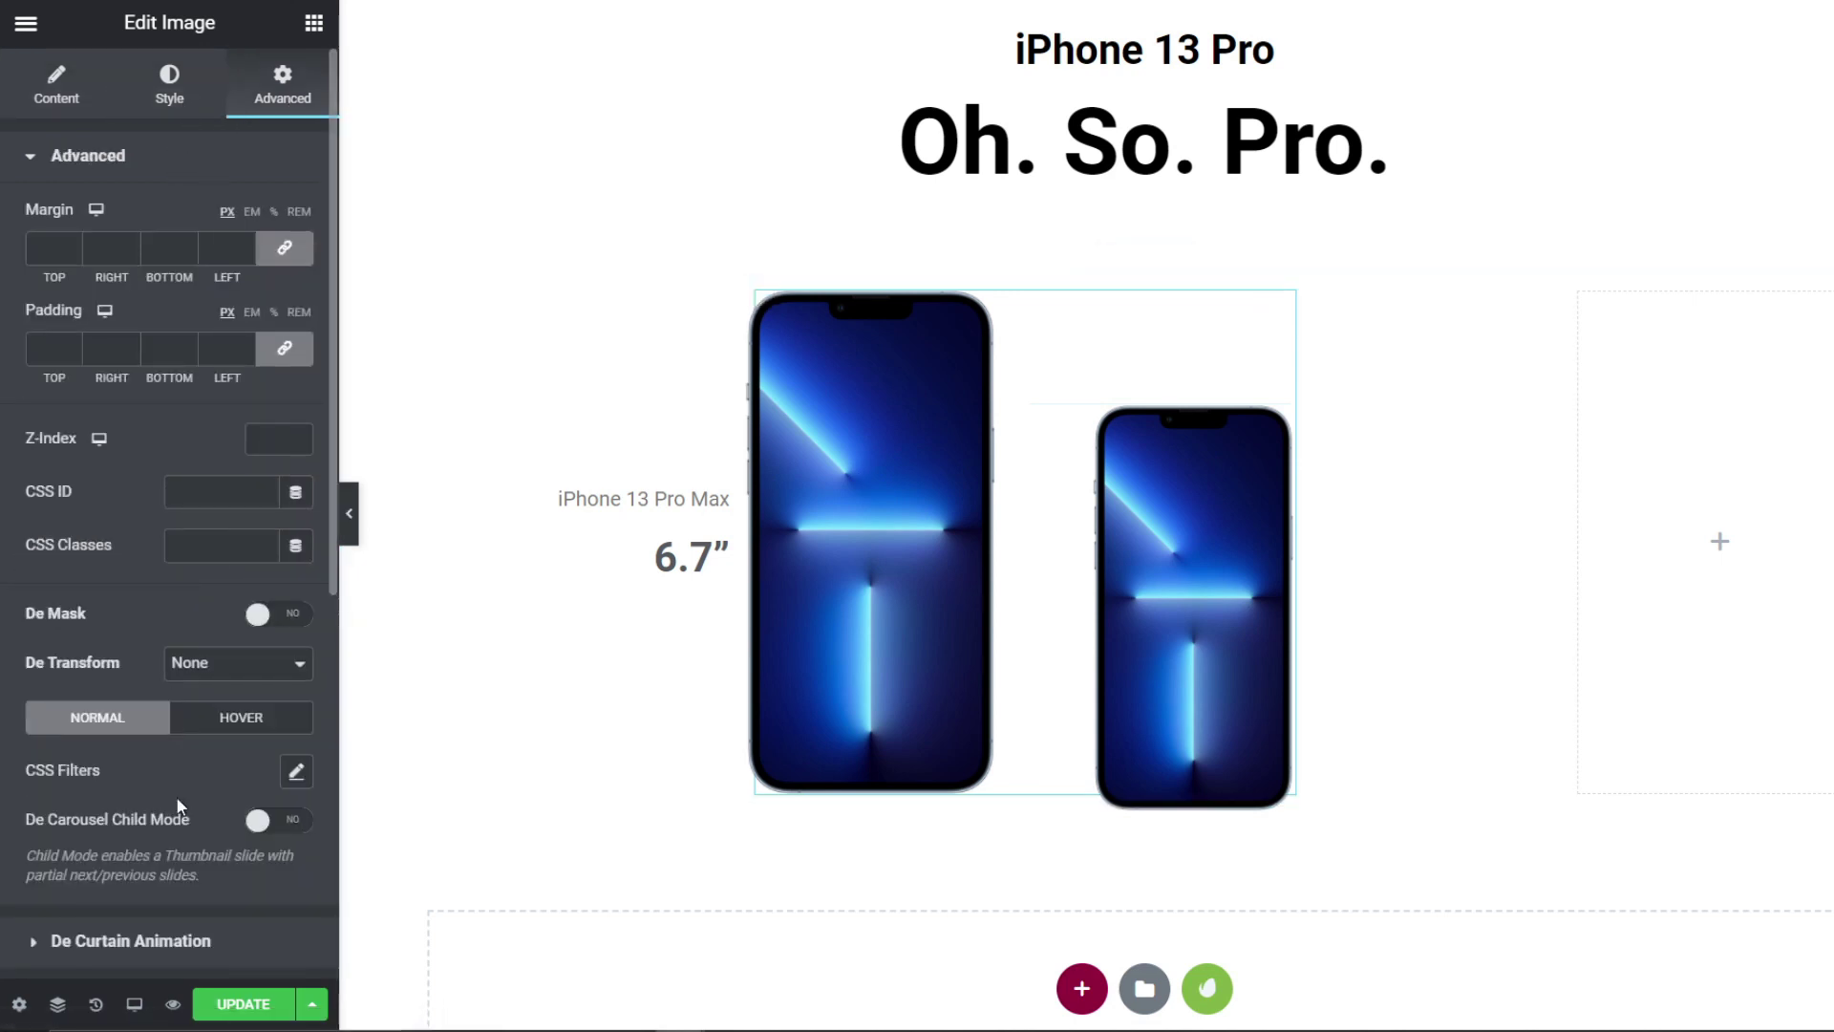
pyautogui.scroll(-4, 168, 769)
pyautogui.click(170, 879)
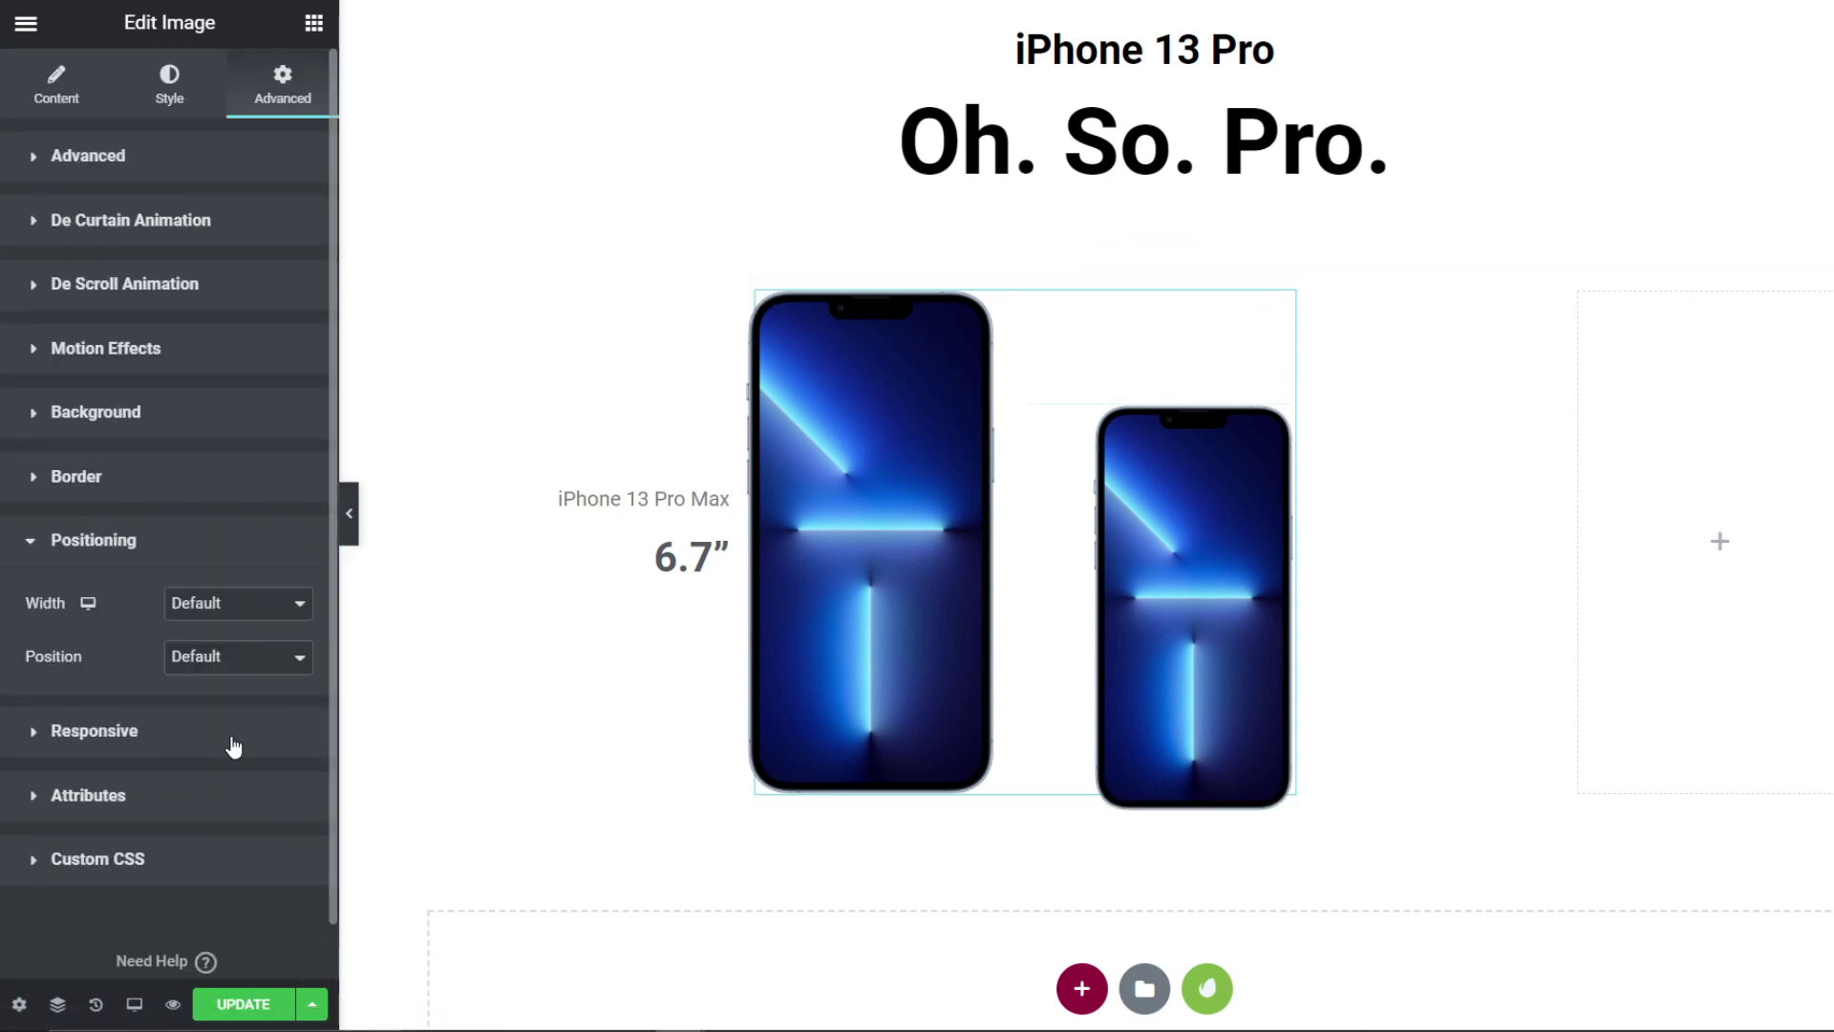
pyautogui.click(265, 615)
pyautogui.click(256, 653)
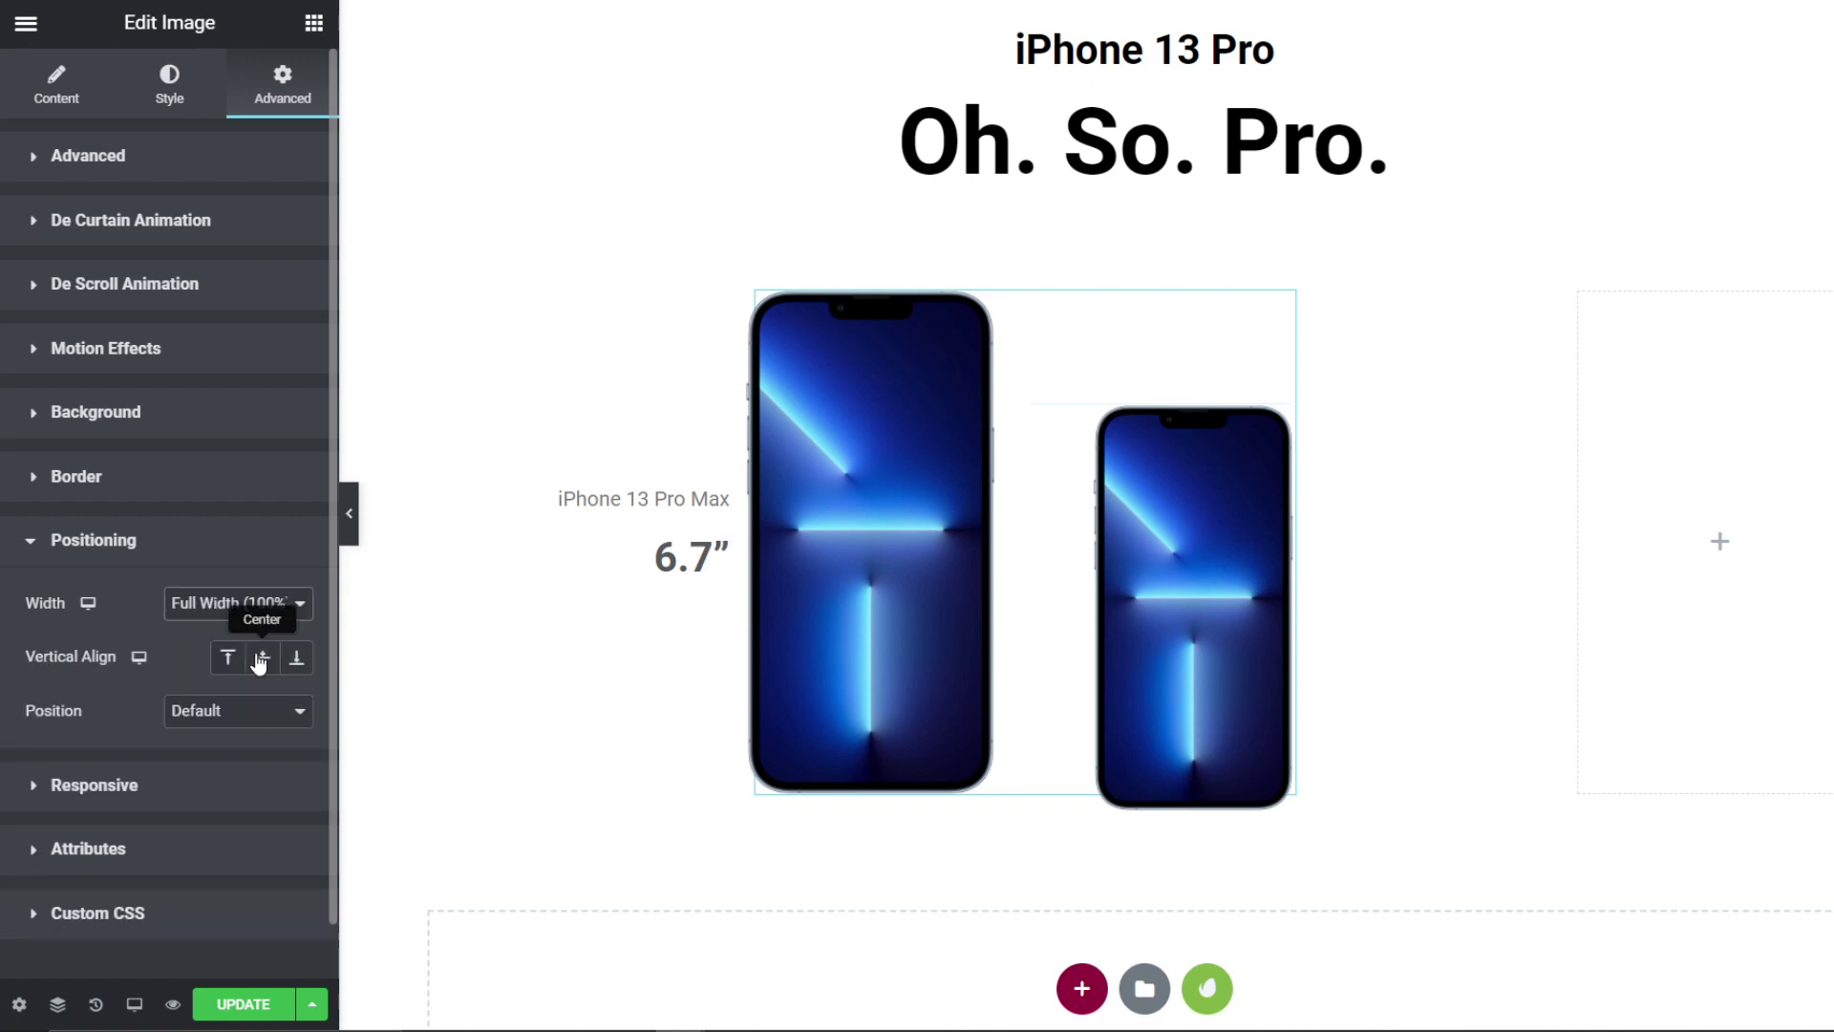
# Step: Try absolute and fixed positioning on the larger phone image, and return its position to Default
pyautogui.click(239, 712)
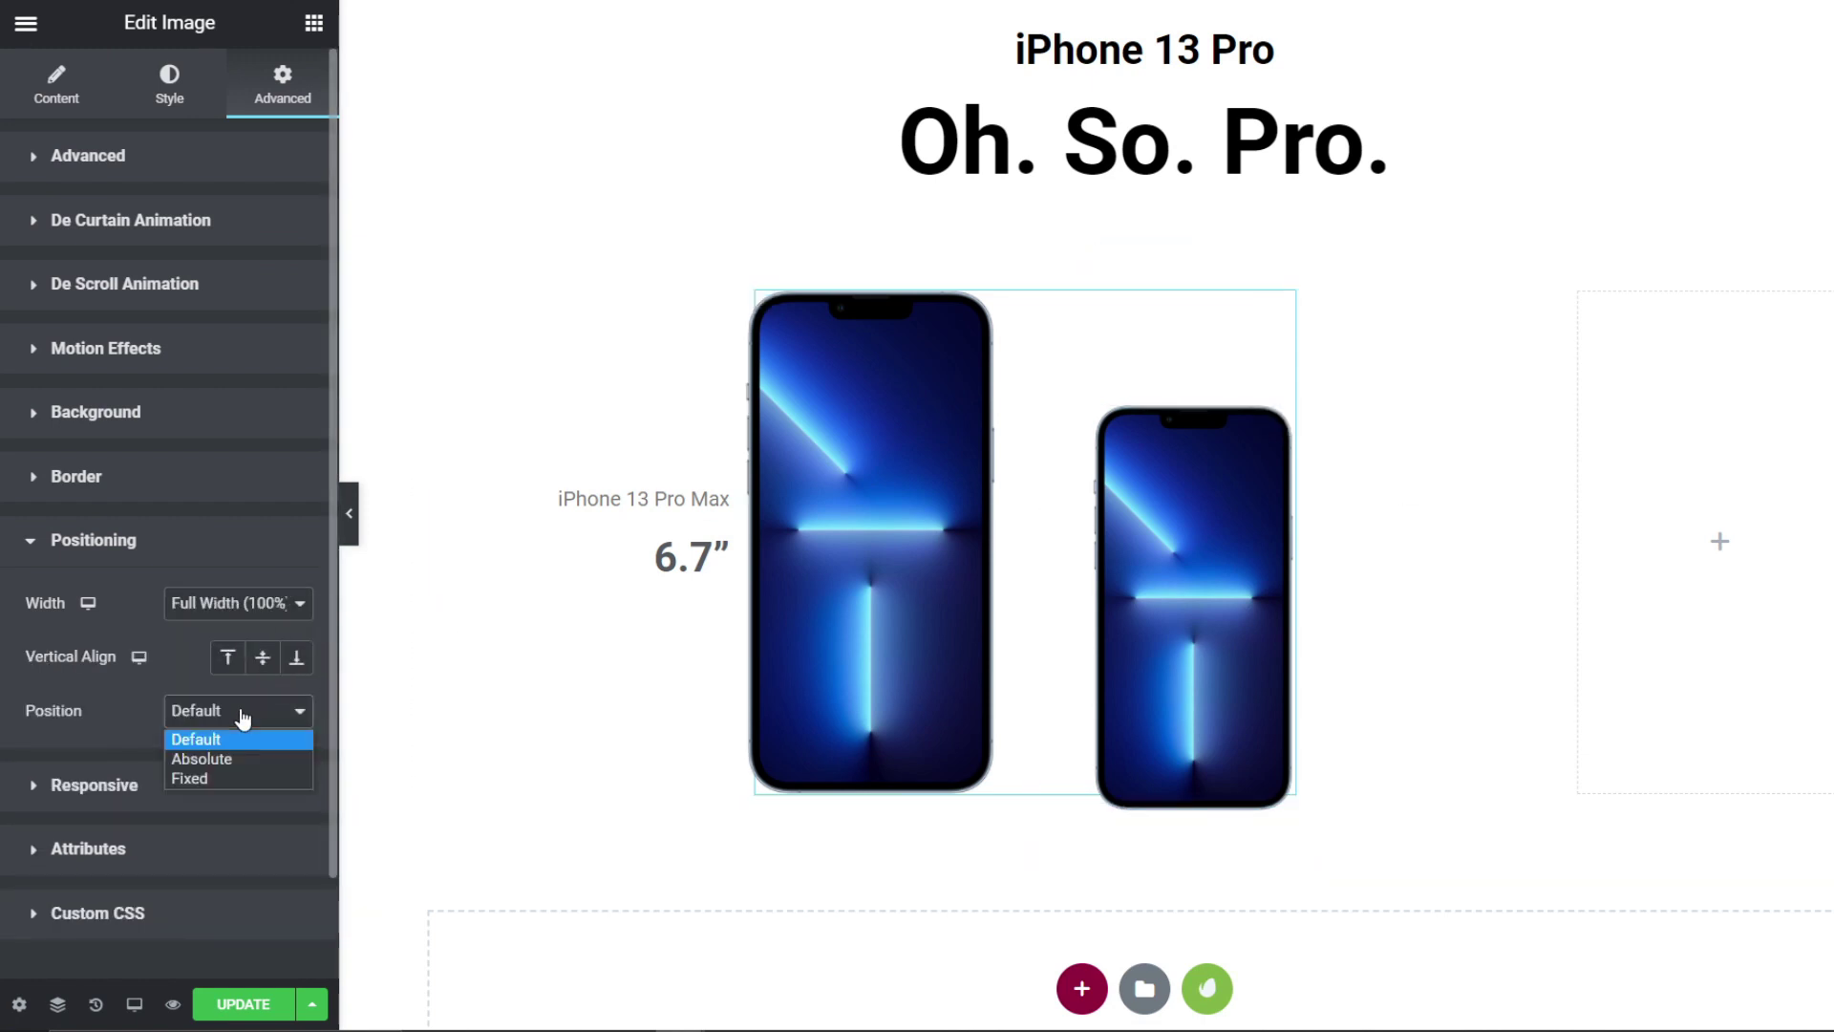
pyautogui.click(241, 741)
pyautogui.click(238, 719)
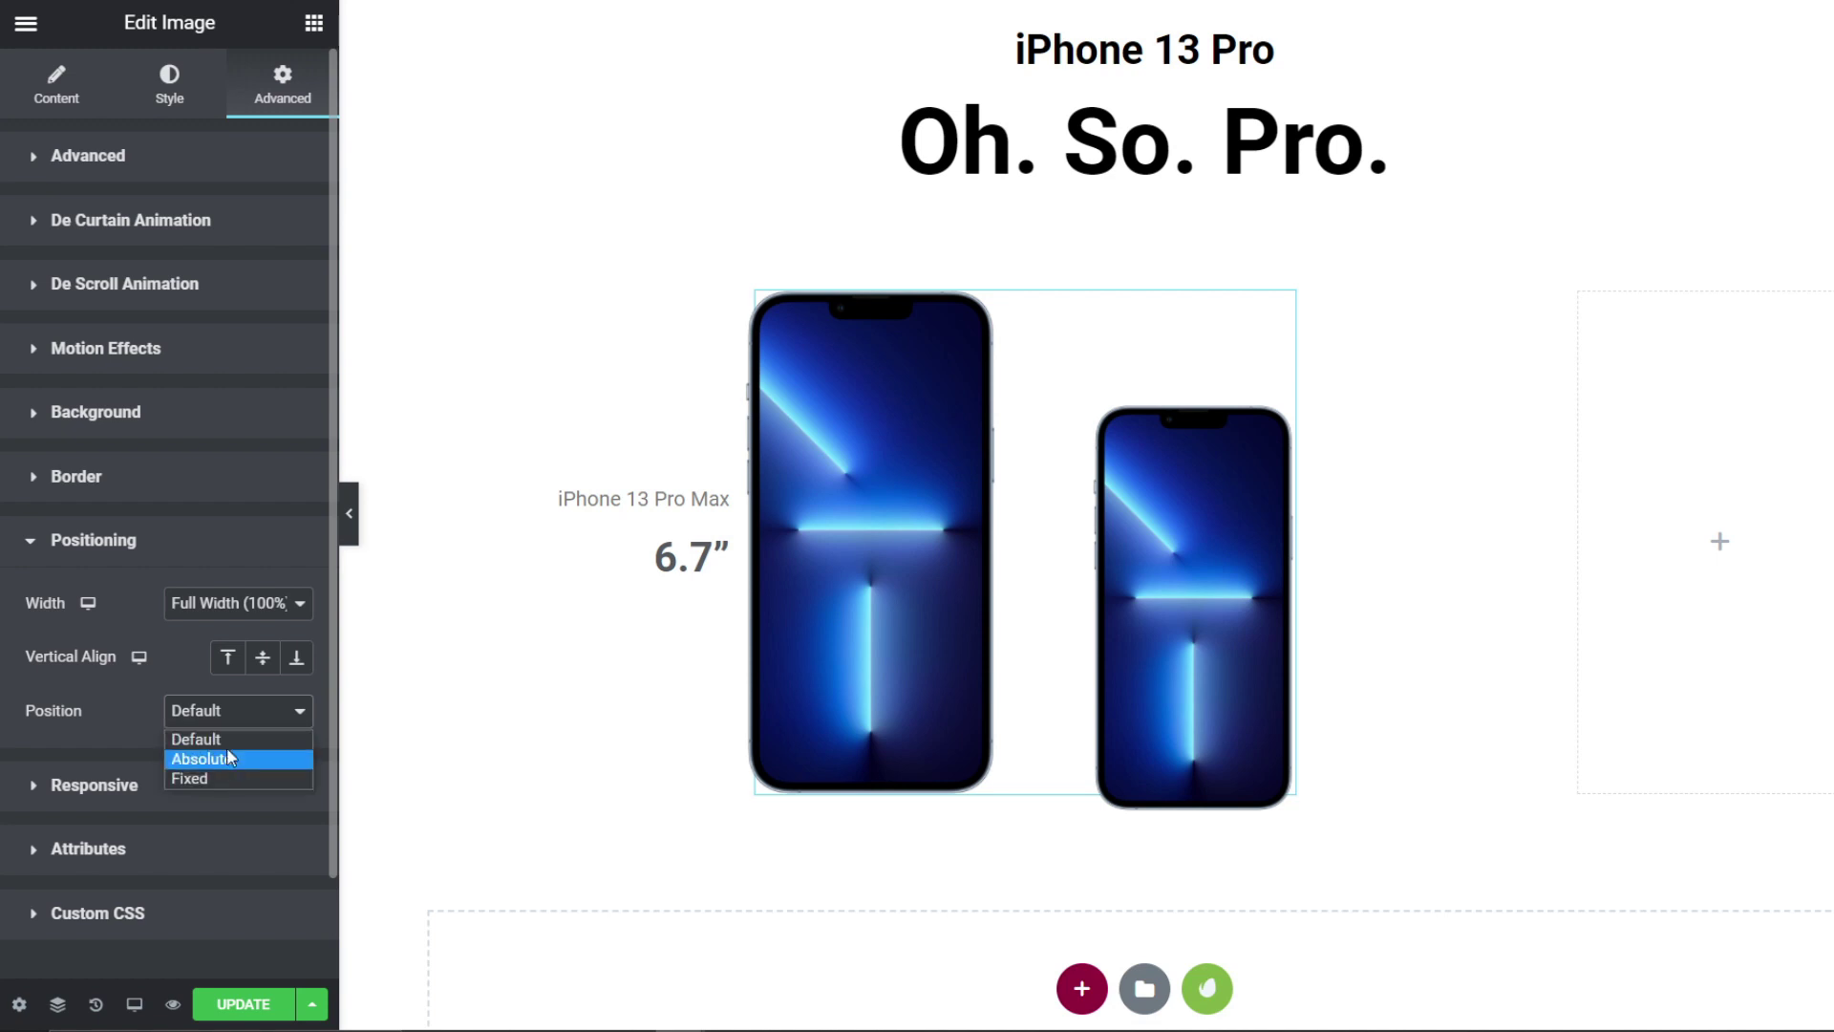
pyautogui.click(253, 711)
pyautogui.click(170, 716)
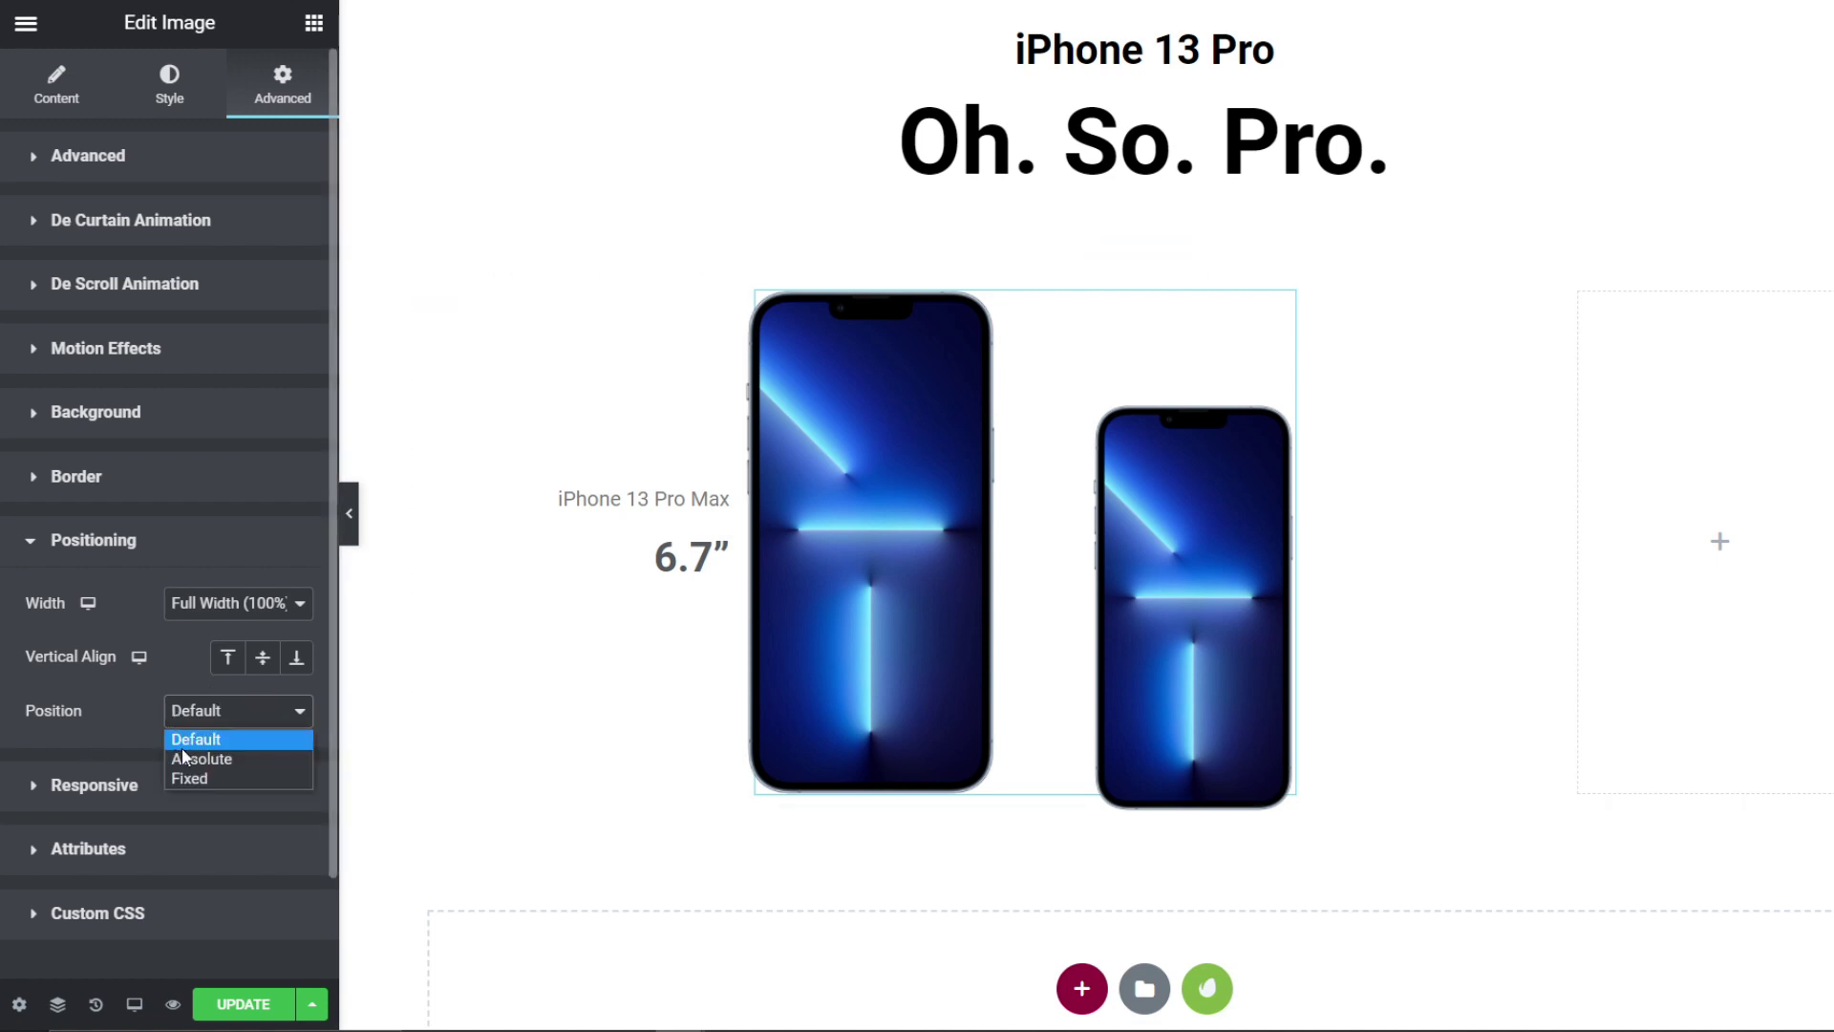
pyautogui.click(182, 755)
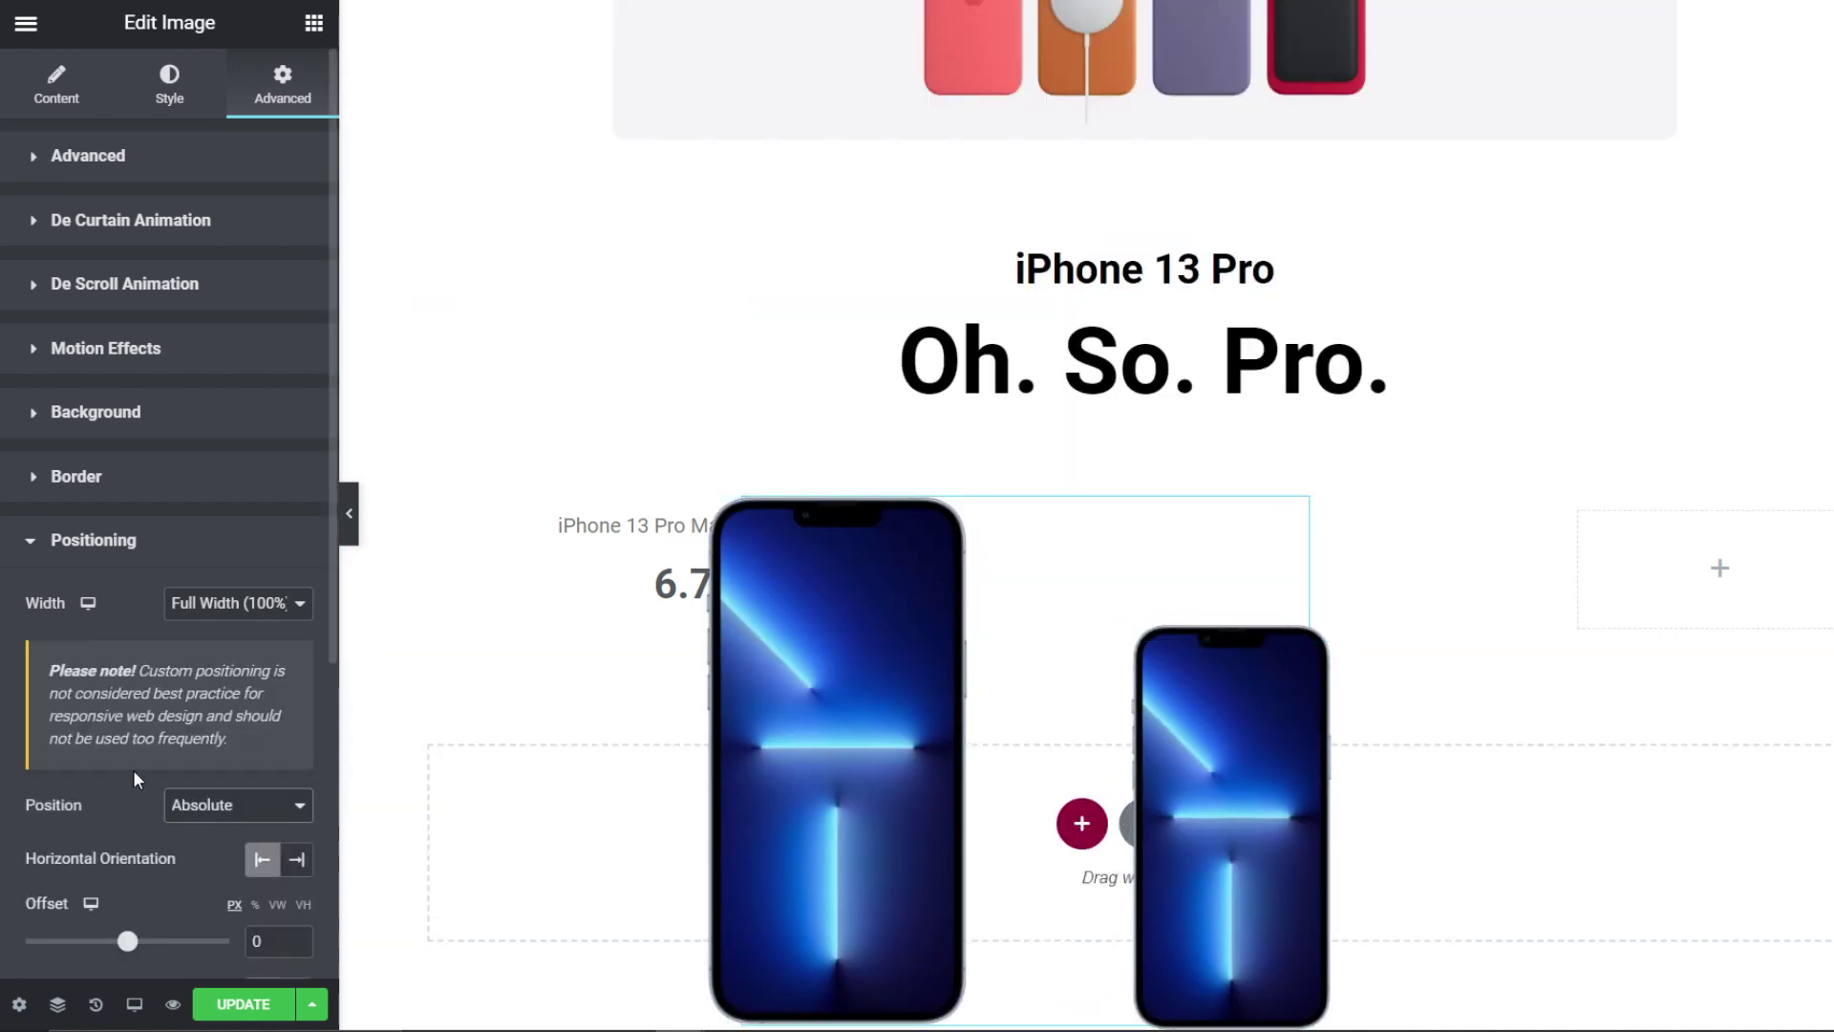
pyautogui.click(239, 805)
pyautogui.click(220, 864)
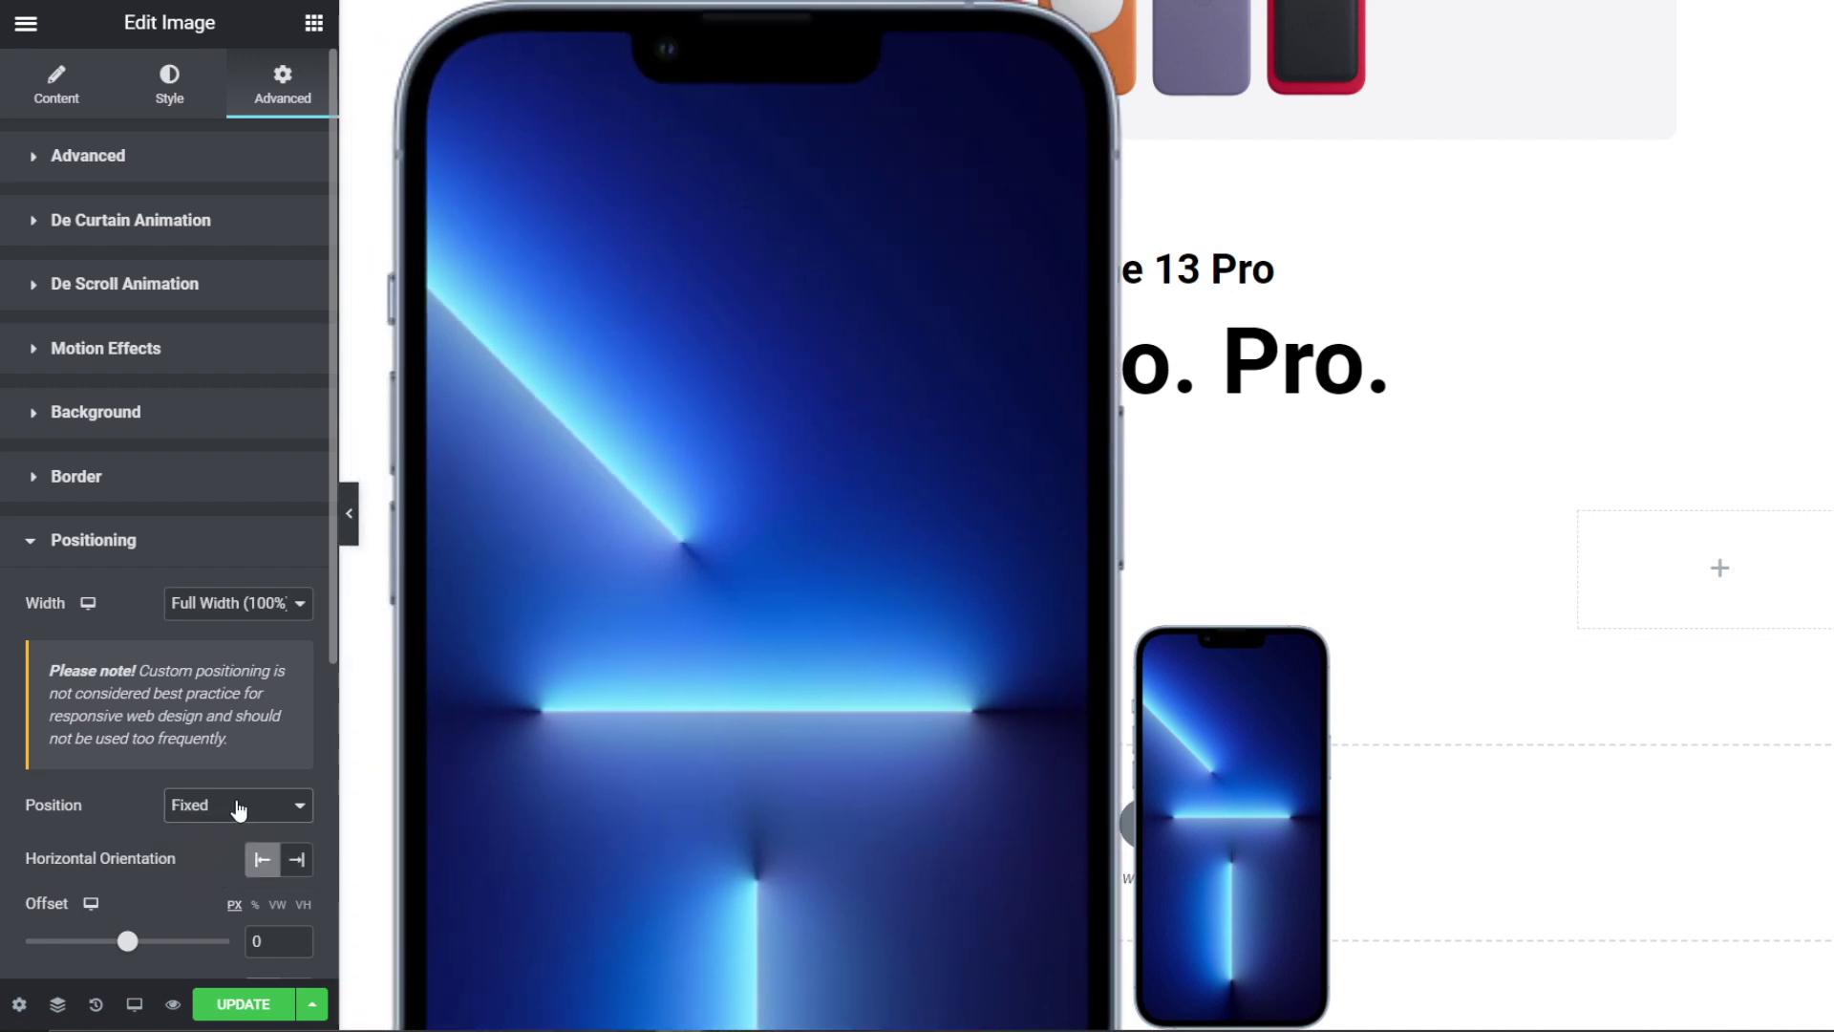
pyautogui.click(196, 832)
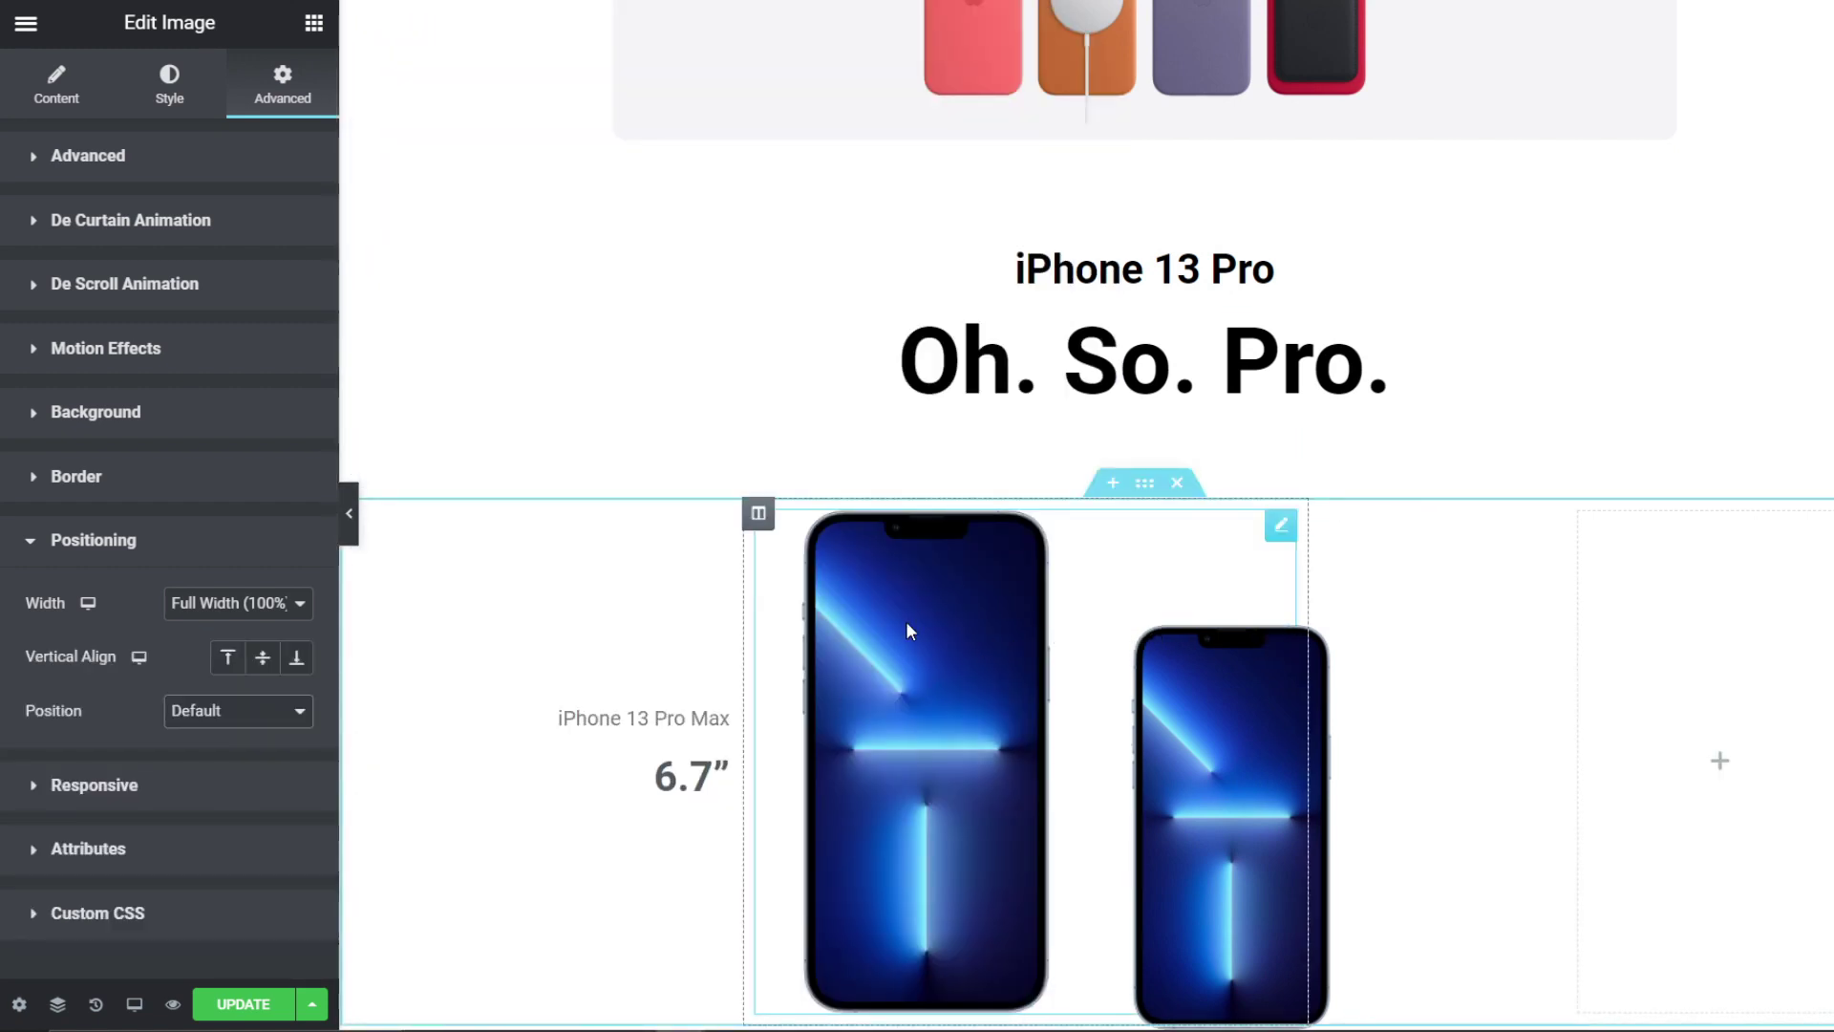
# Step: Center the larger phone image in its column and widen the first column, narrowing the larger phone's column
pyautogui.click(182, 90)
pyautogui.click(67, 81)
pyautogui.click(297, 447)
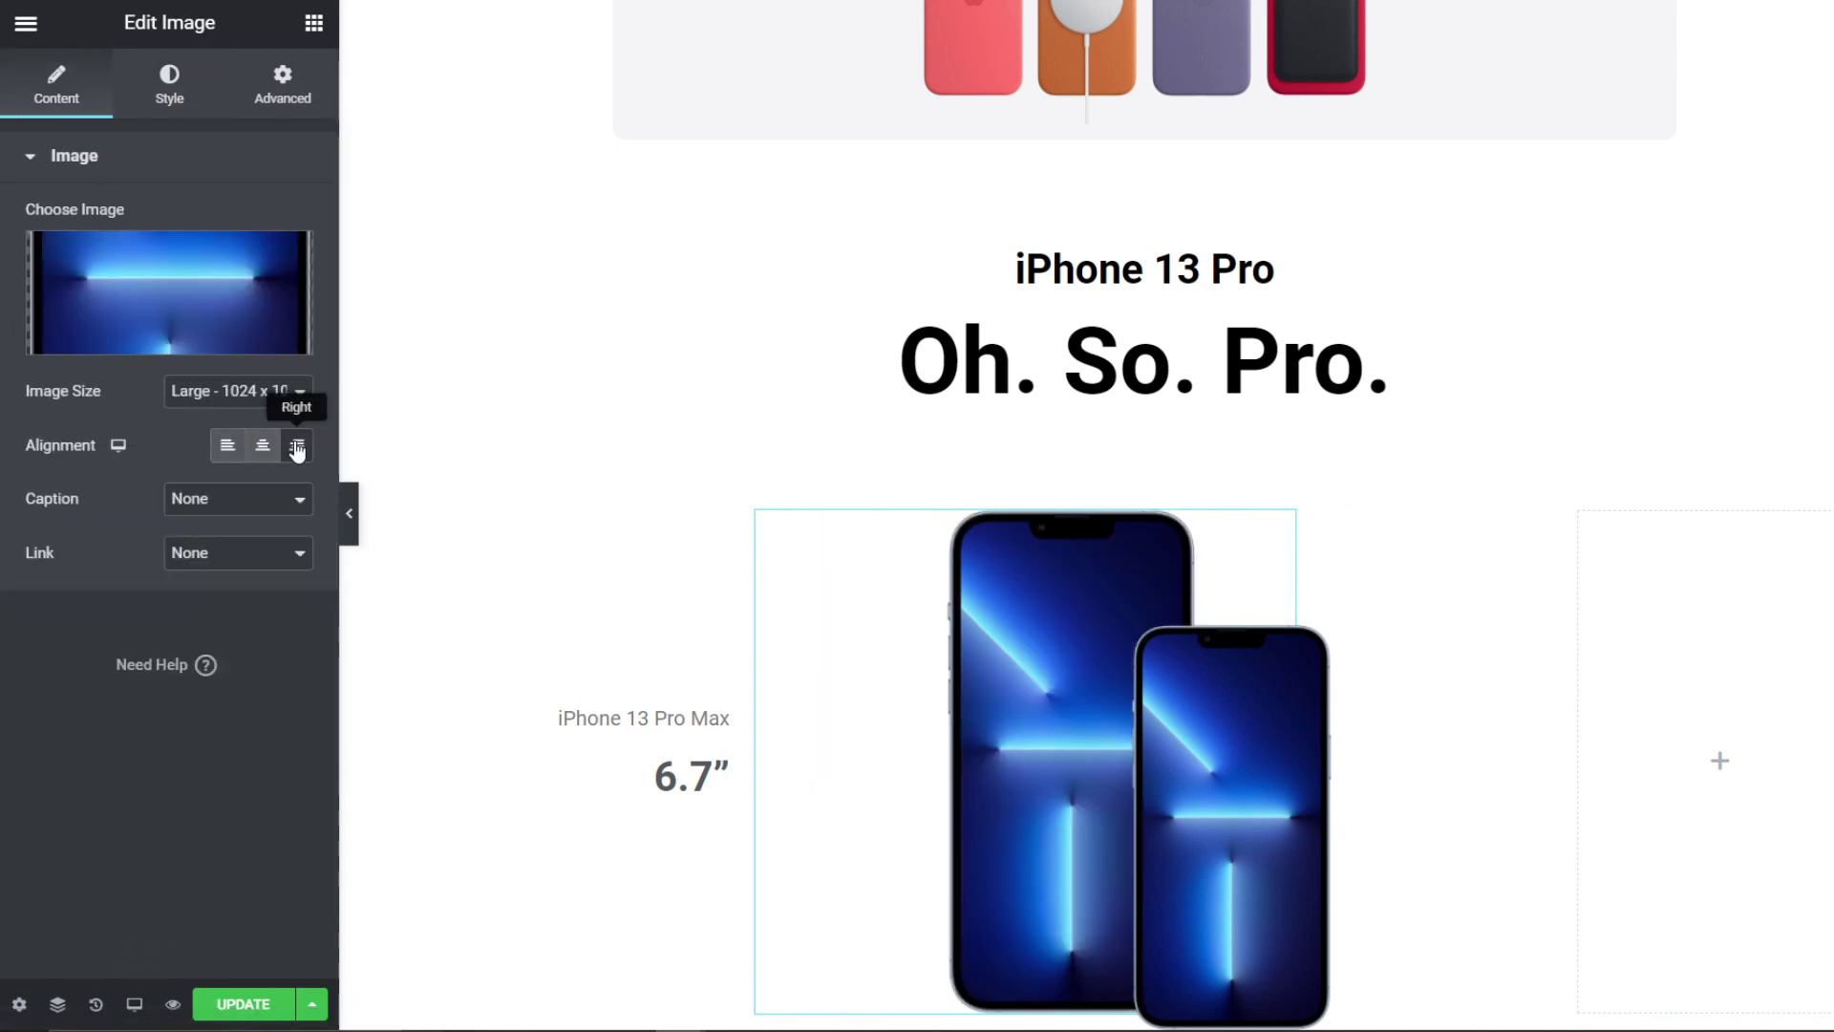
pyautogui.scroll(-3, 586, 449)
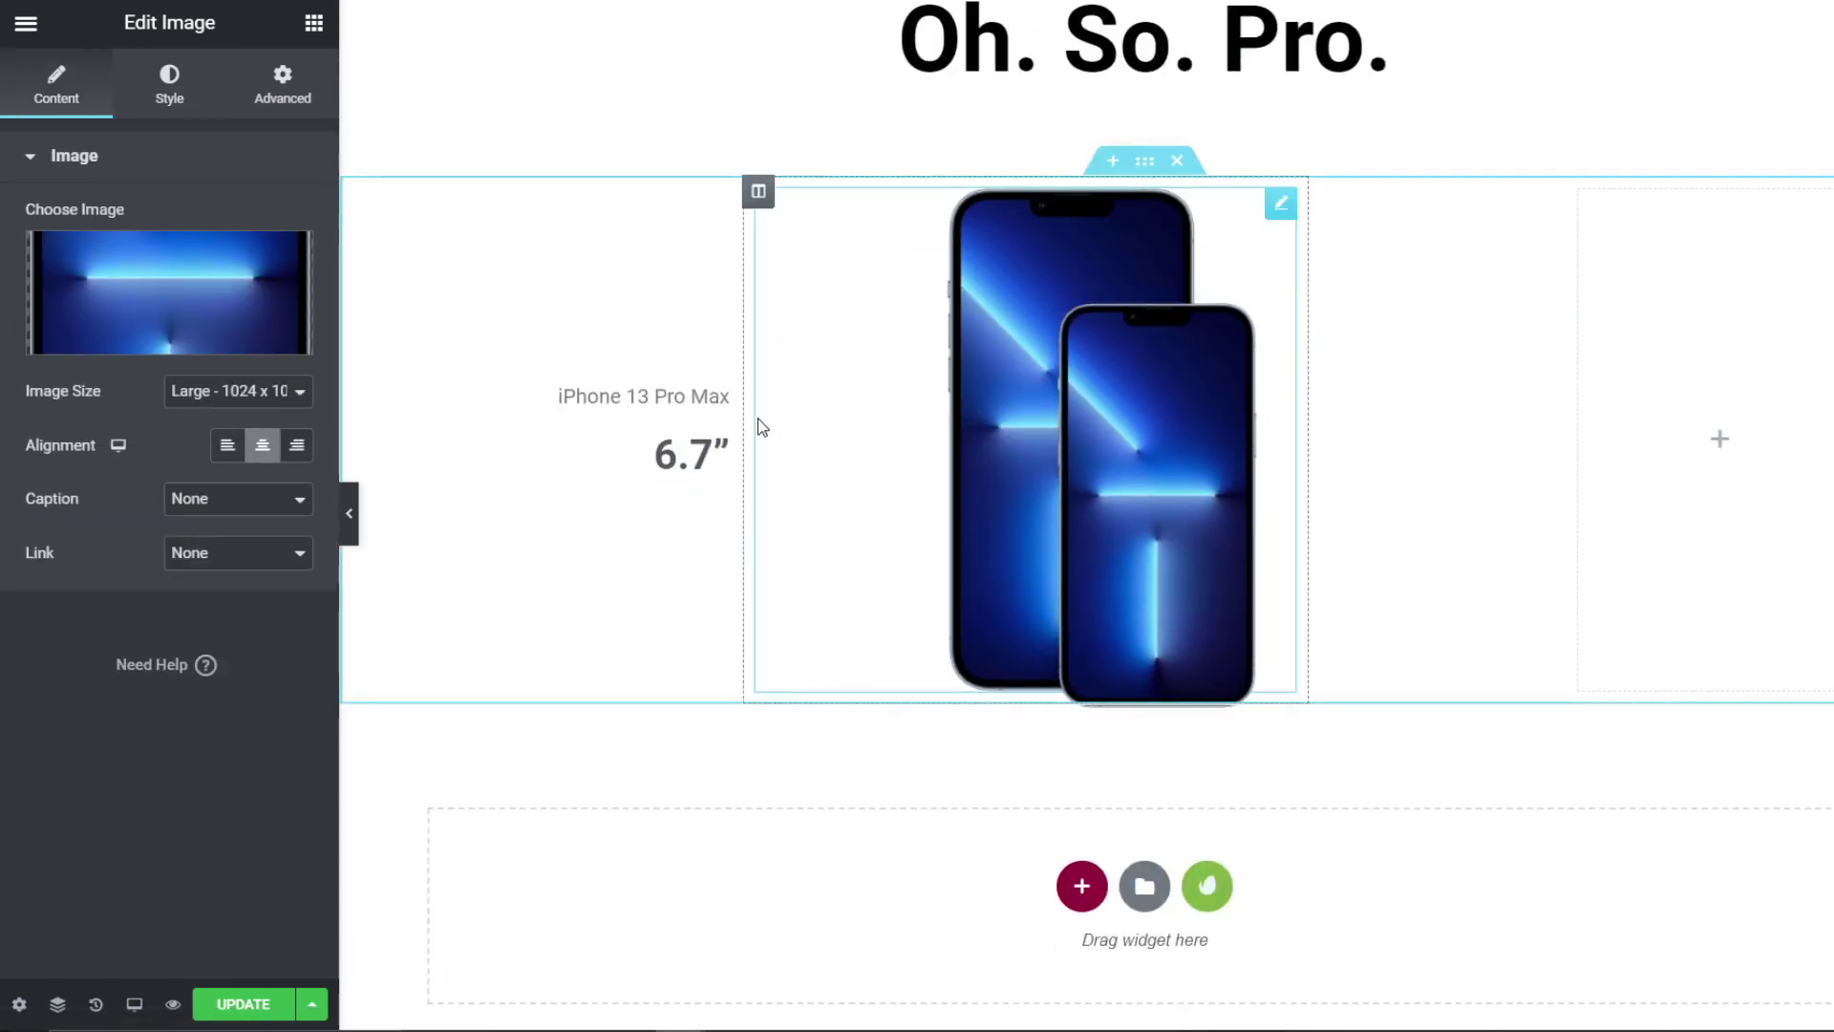
pyautogui.moveTo(743, 413); pyautogui.dragTo(976, 509)
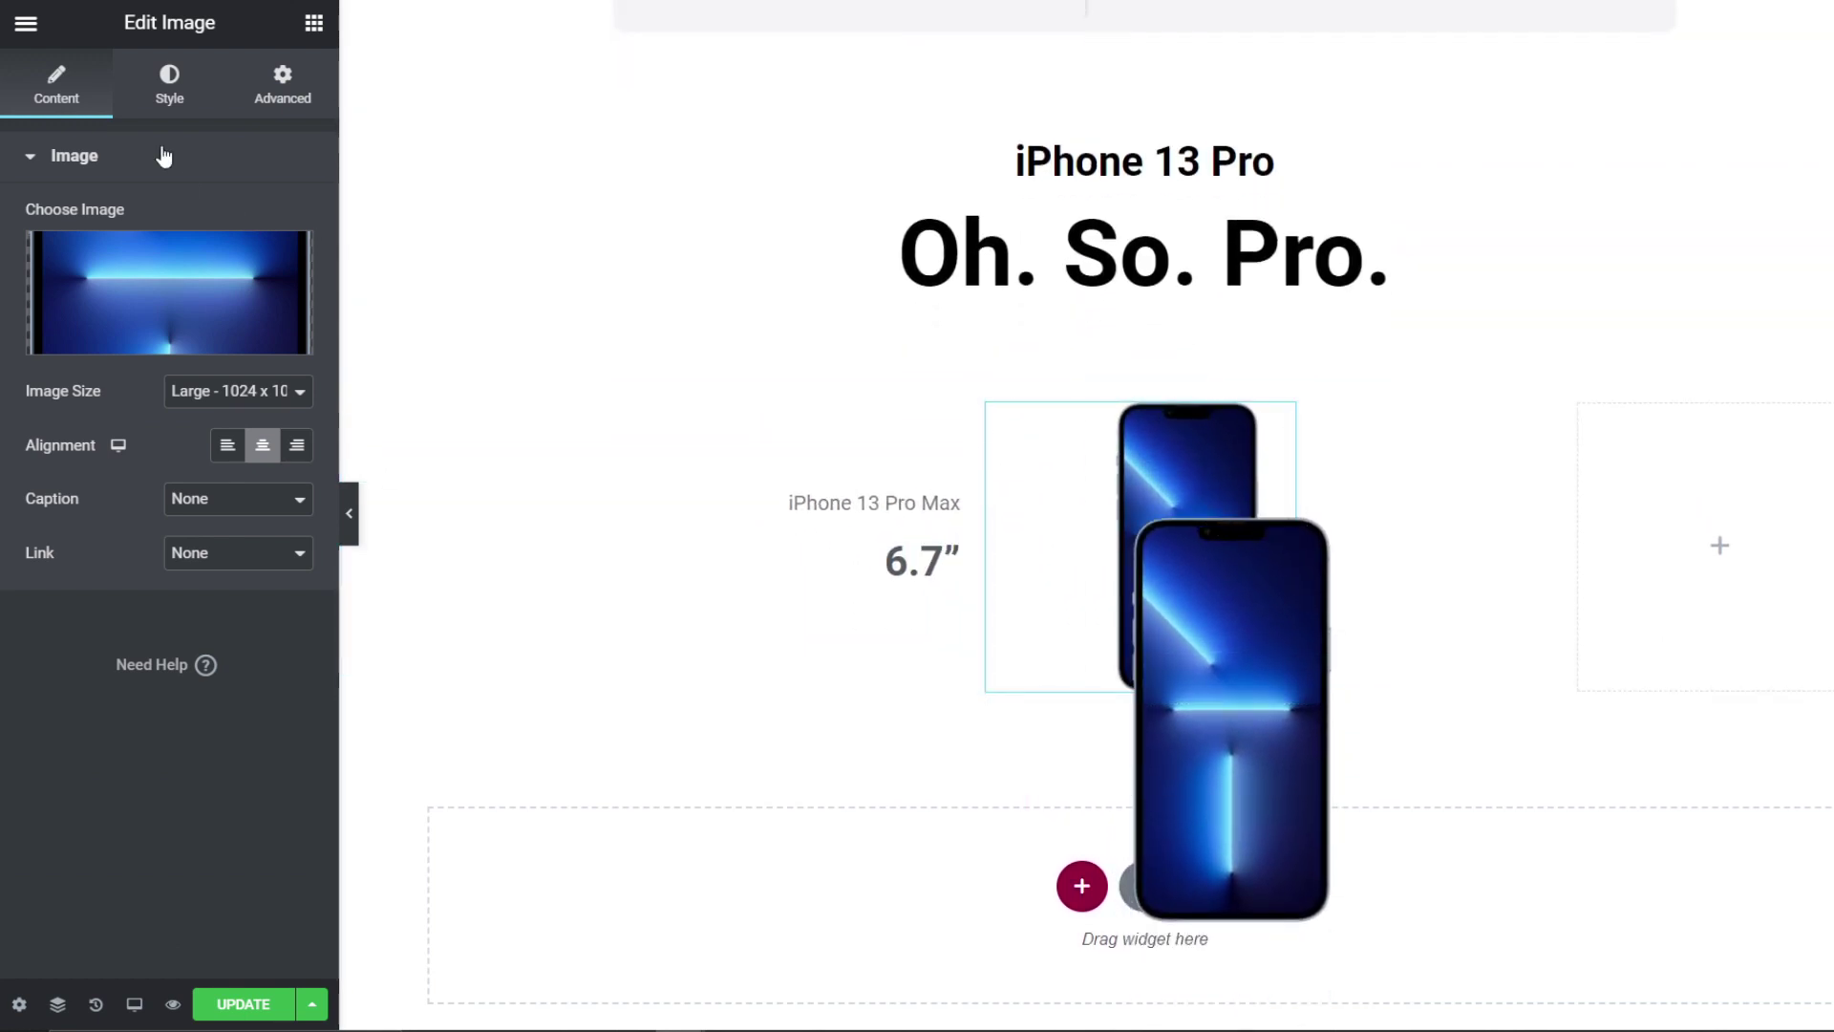
# Step: Set the larger phone image's width to 82% and align it left
pyautogui.click(169, 84)
pyautogui.moveTo(116, 250); pyautogui.dragTo(193, 251)
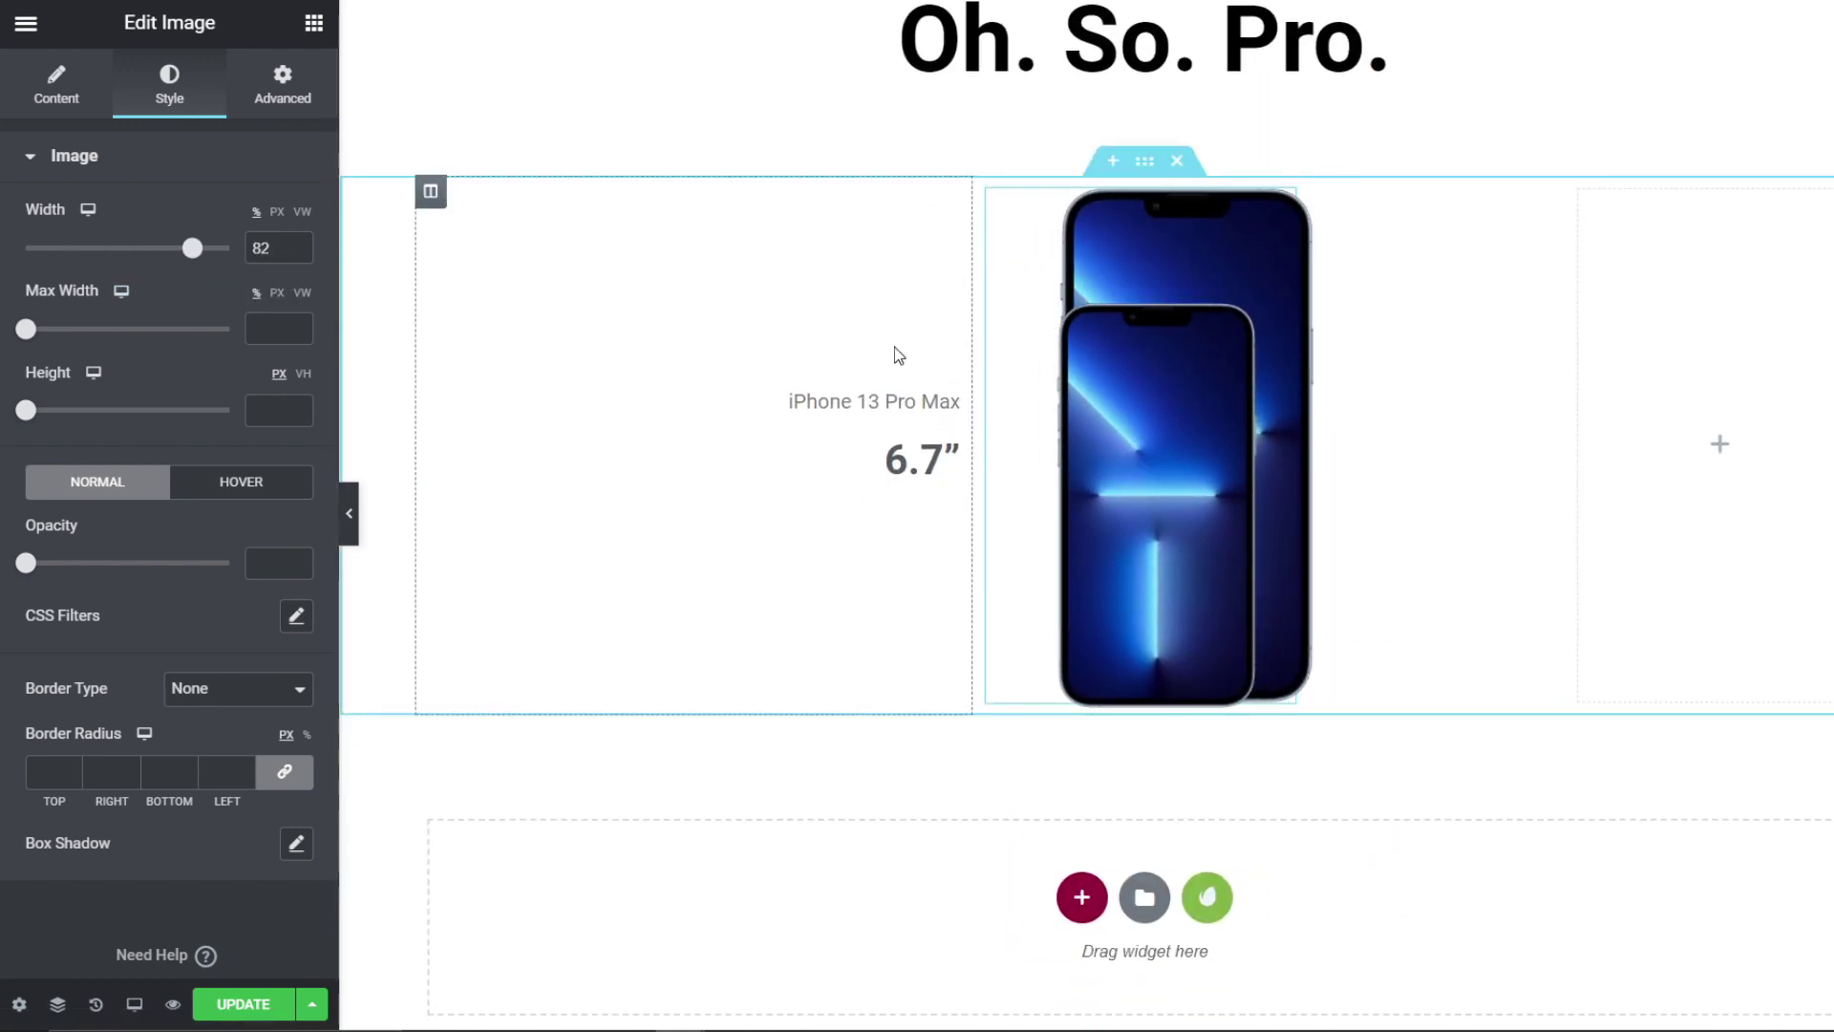
pyautogui.click(59, 84)
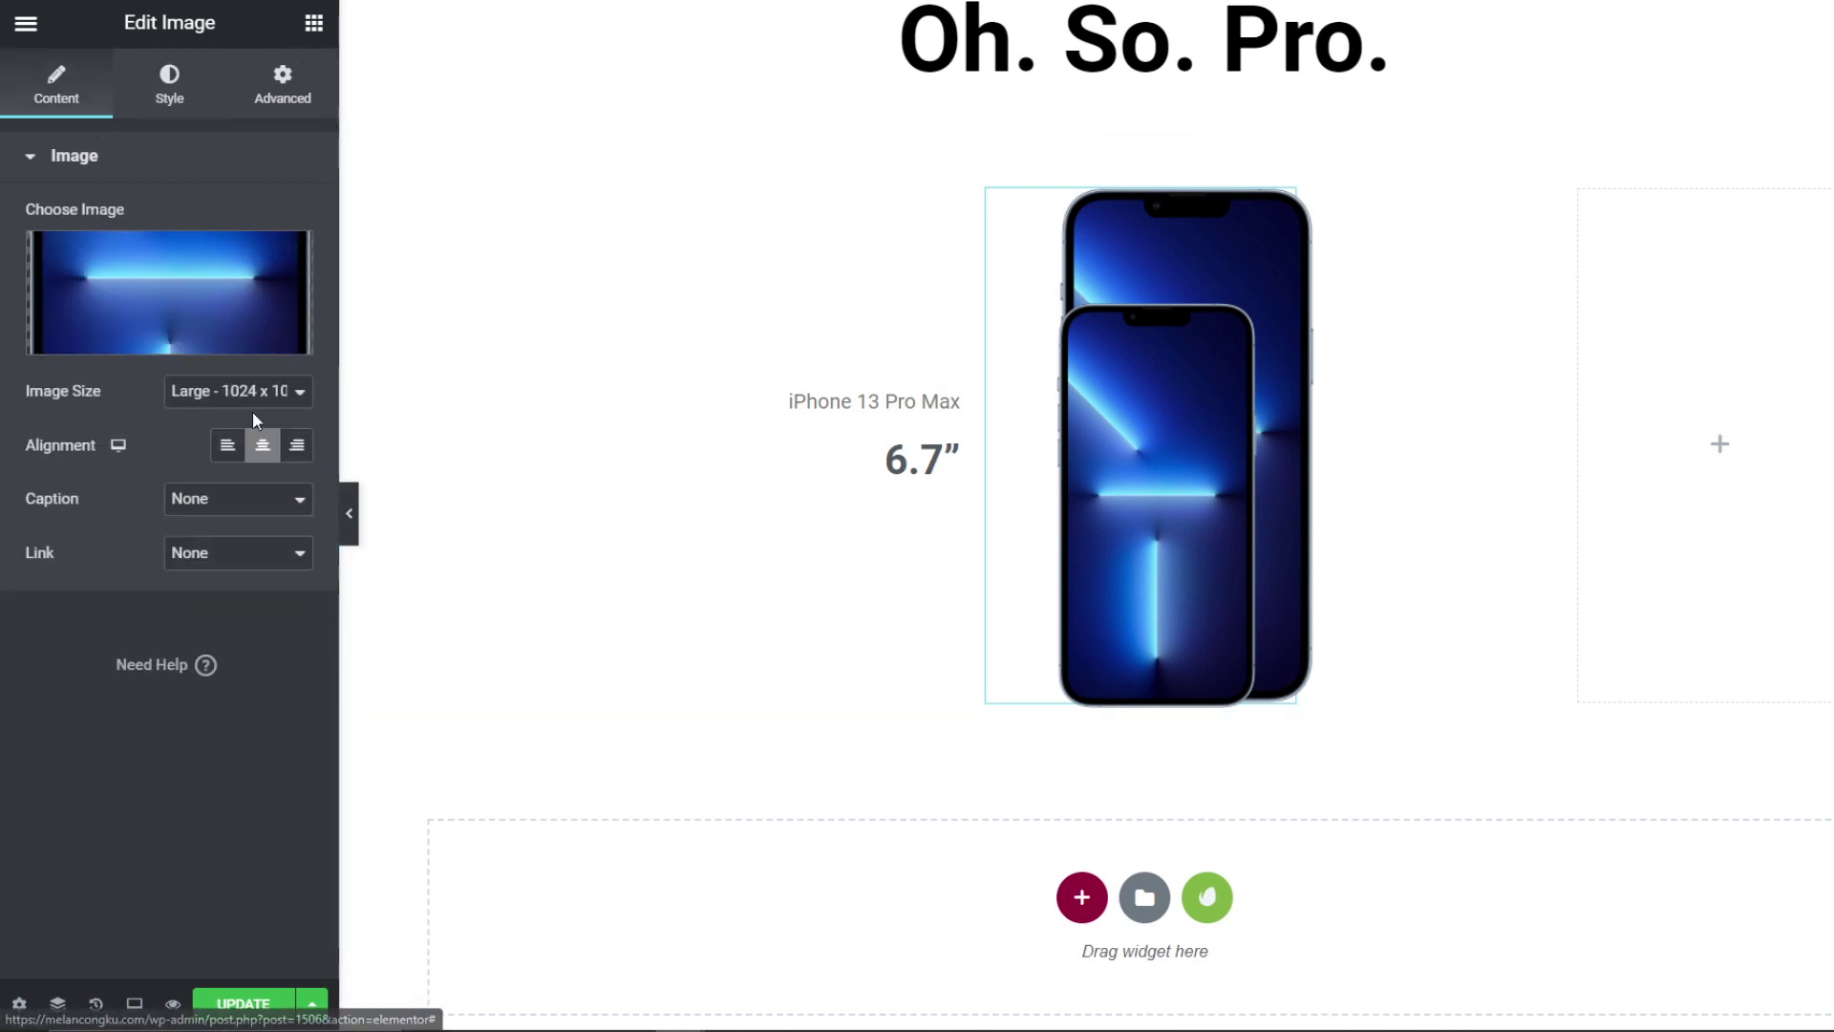
pyautogui.click(241, 454)
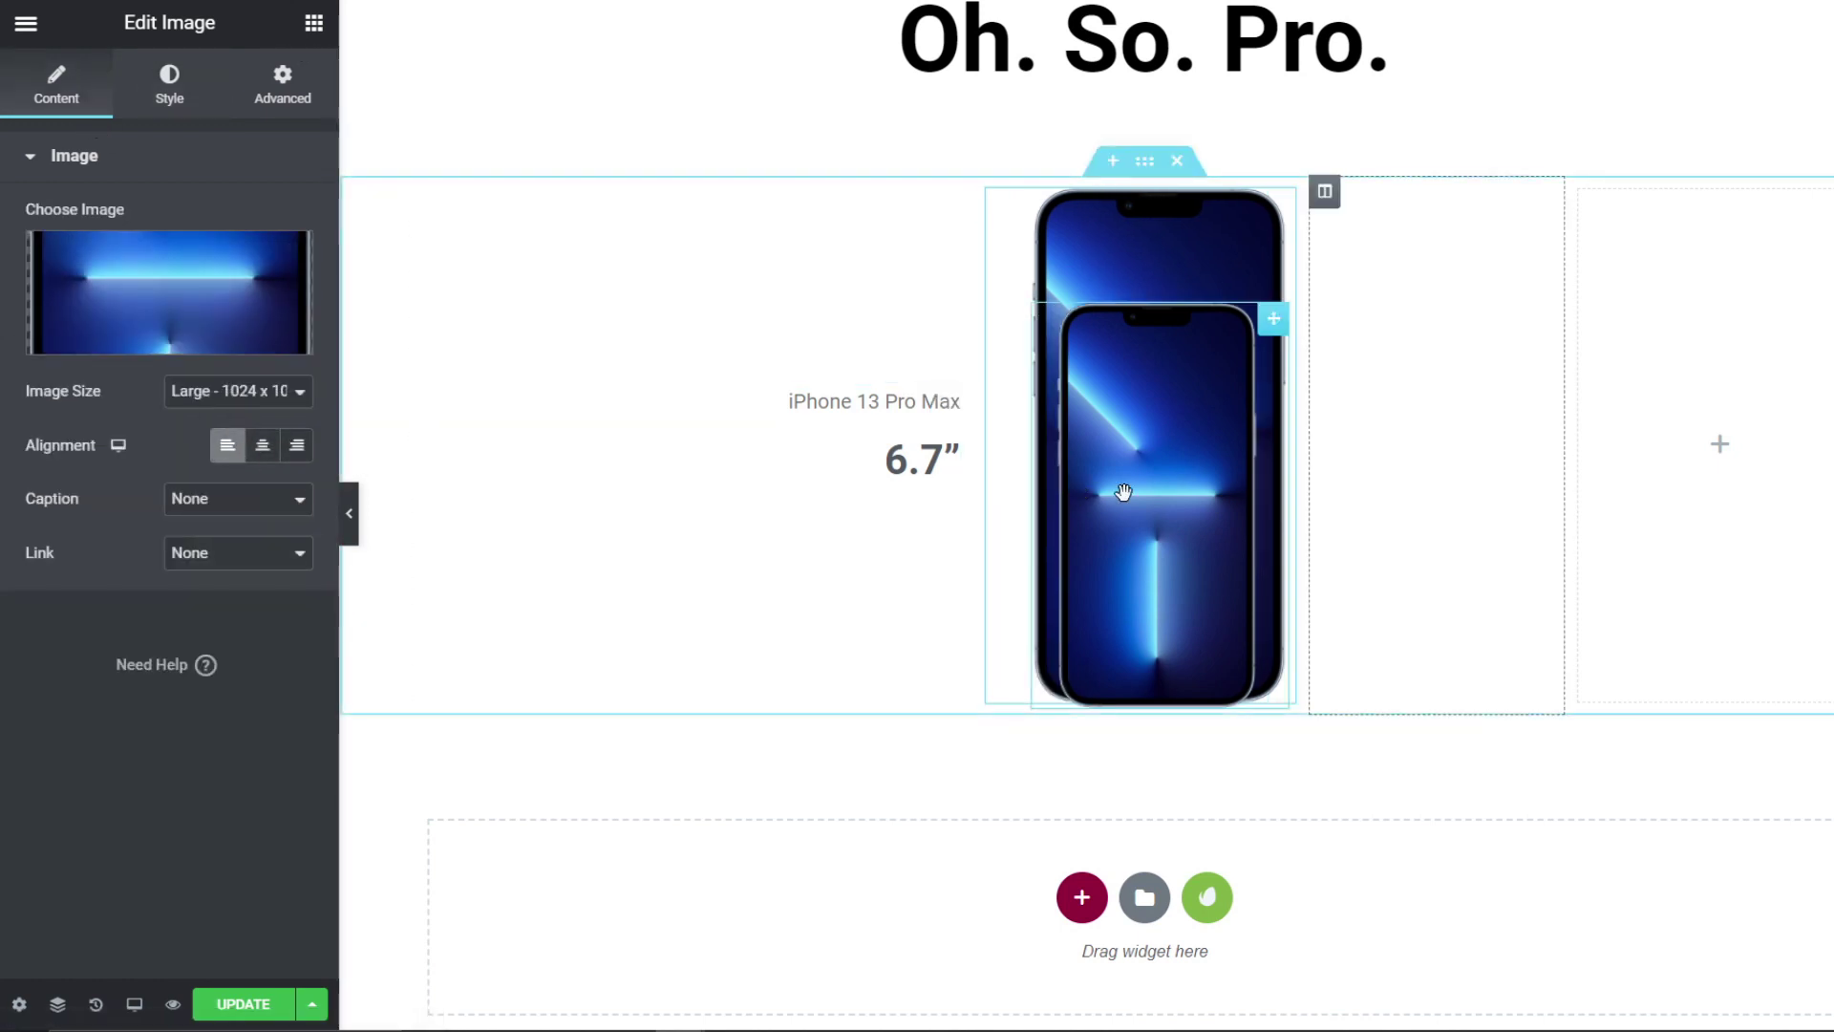
# Step: Shift the smaller phone image right and up over the larger phone, and set its width to 90%
pyautogui.click(1228, 433)
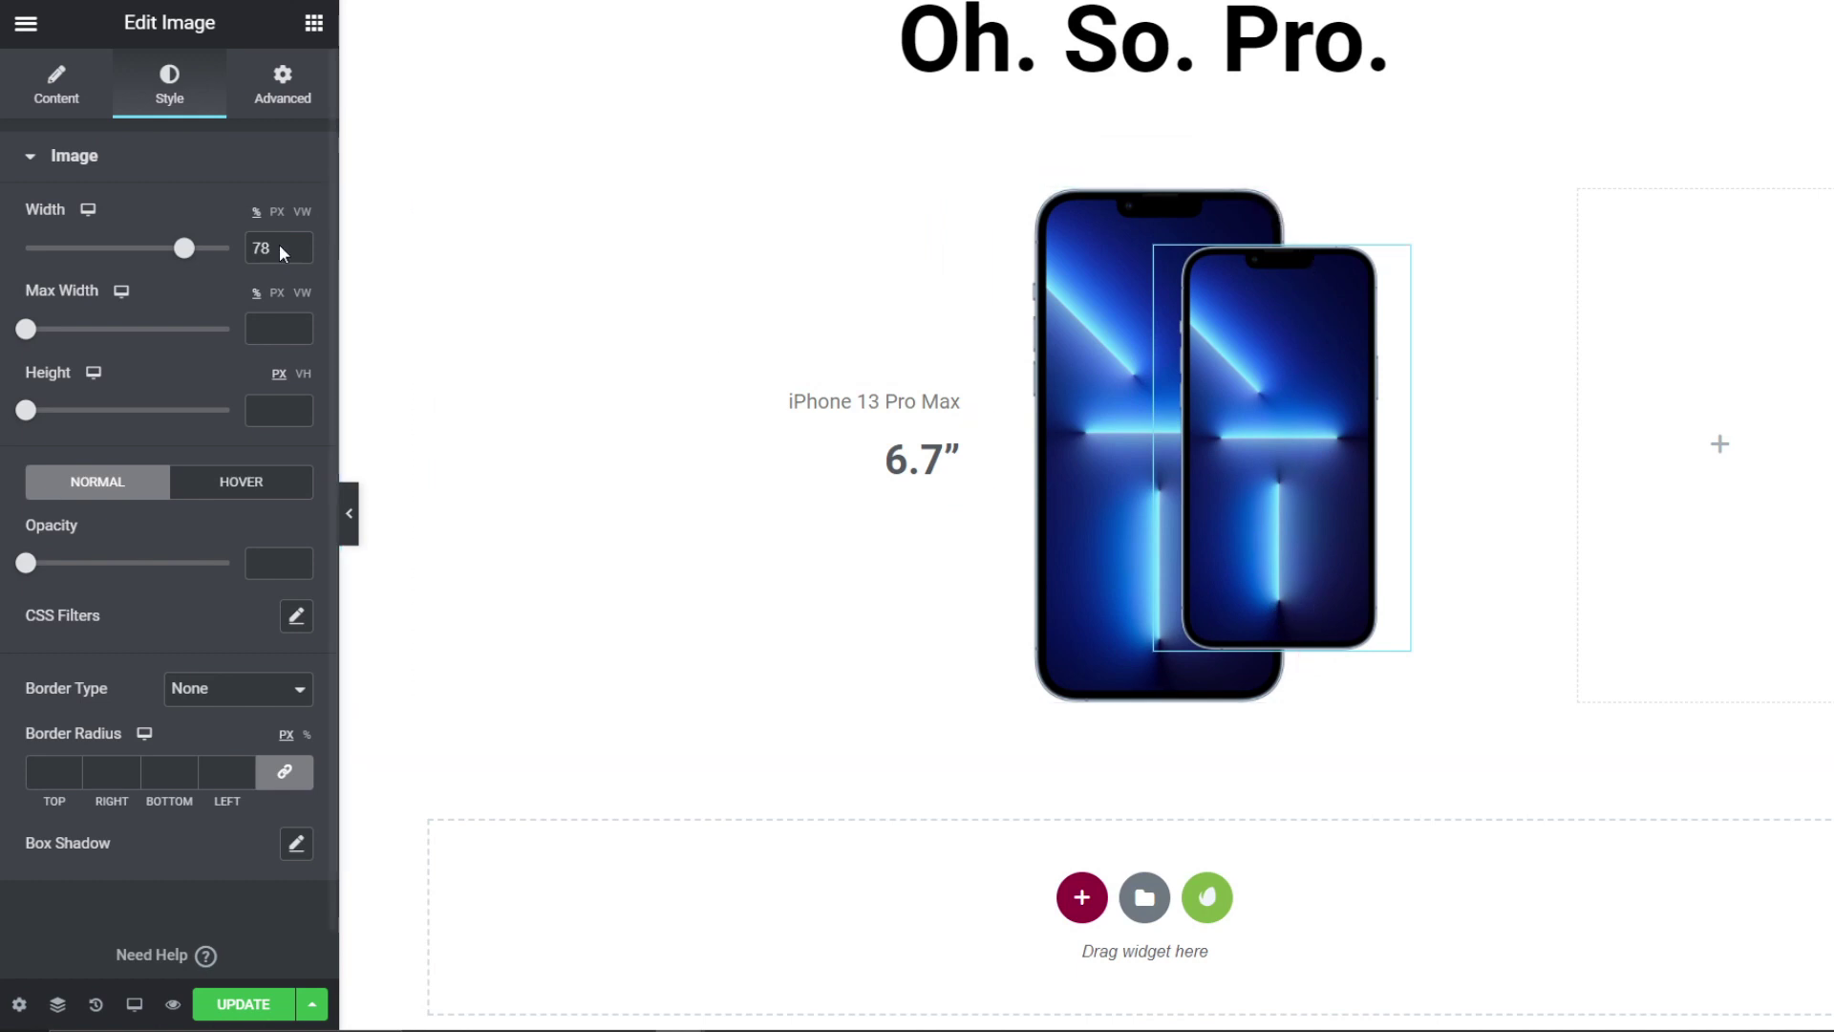
pyautogui.moveTo(184, 248); pyautogui.dragTo(212, 262)
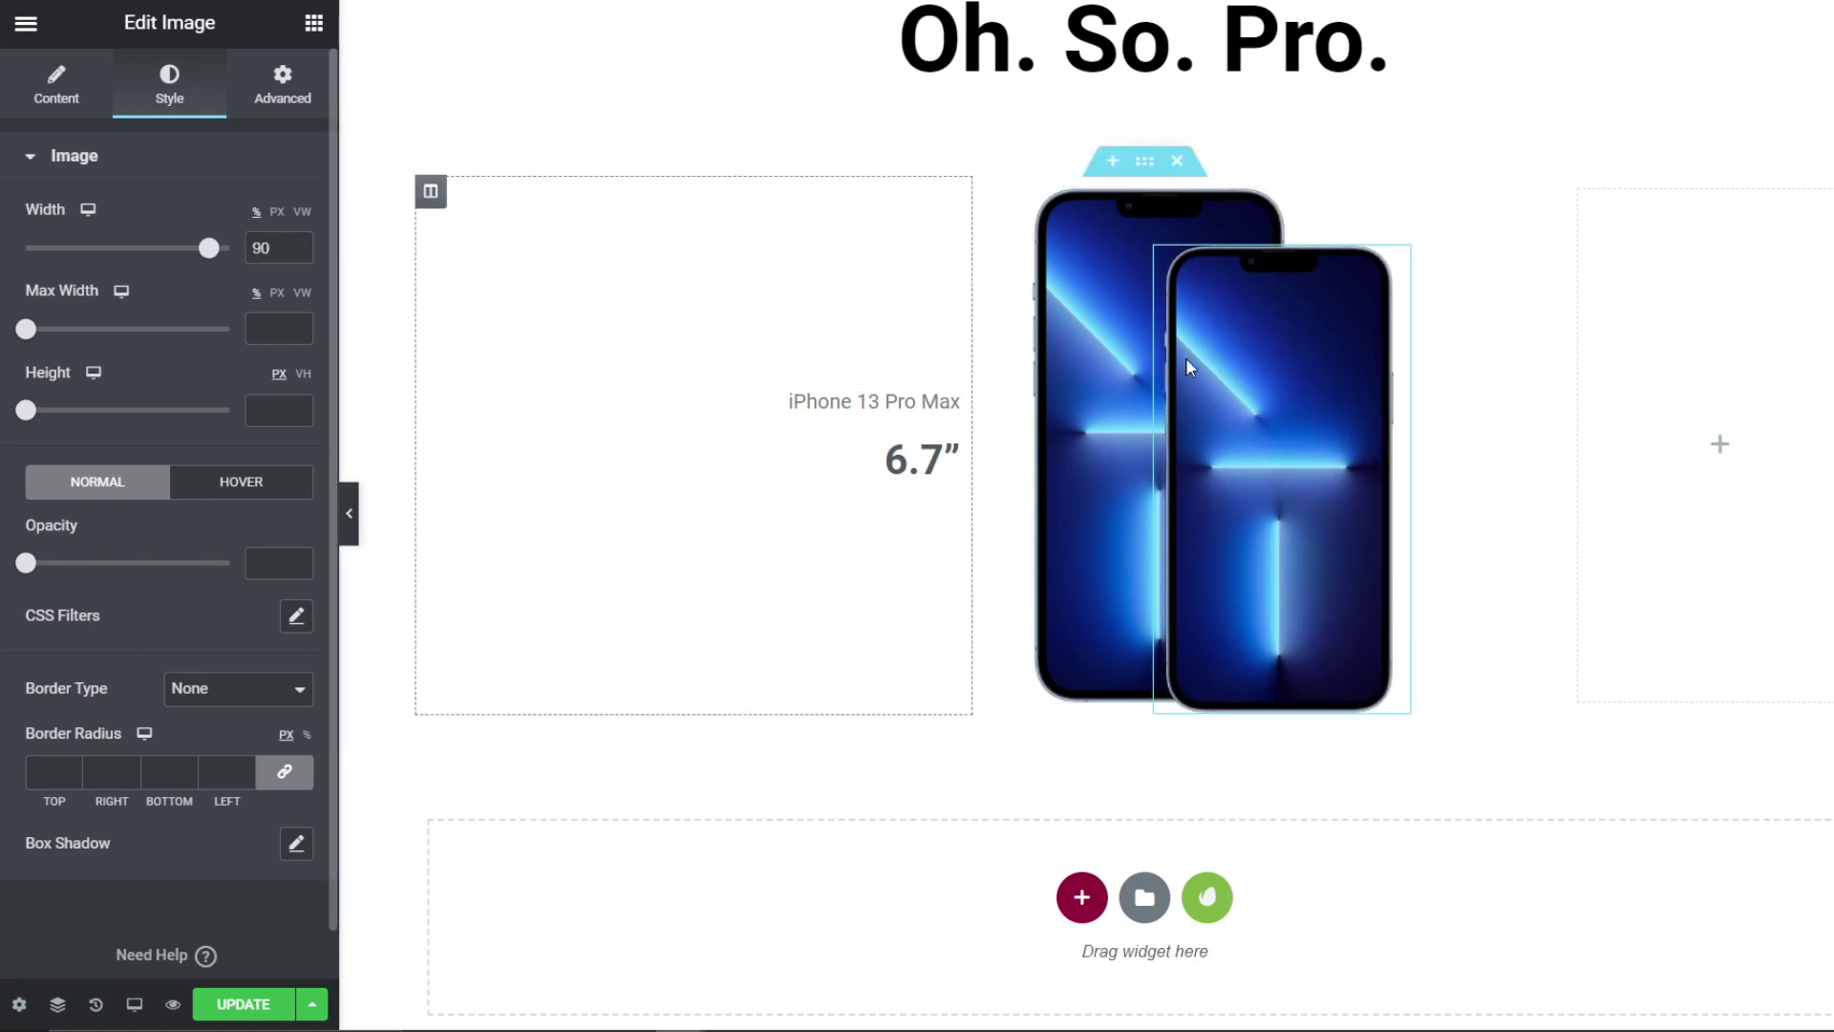
# Step: Duplicate the iPhone 13 Pro Max label into the empty last column and set that column's vertical alignment to Middle
pyautogui.rightClick(831, 393)
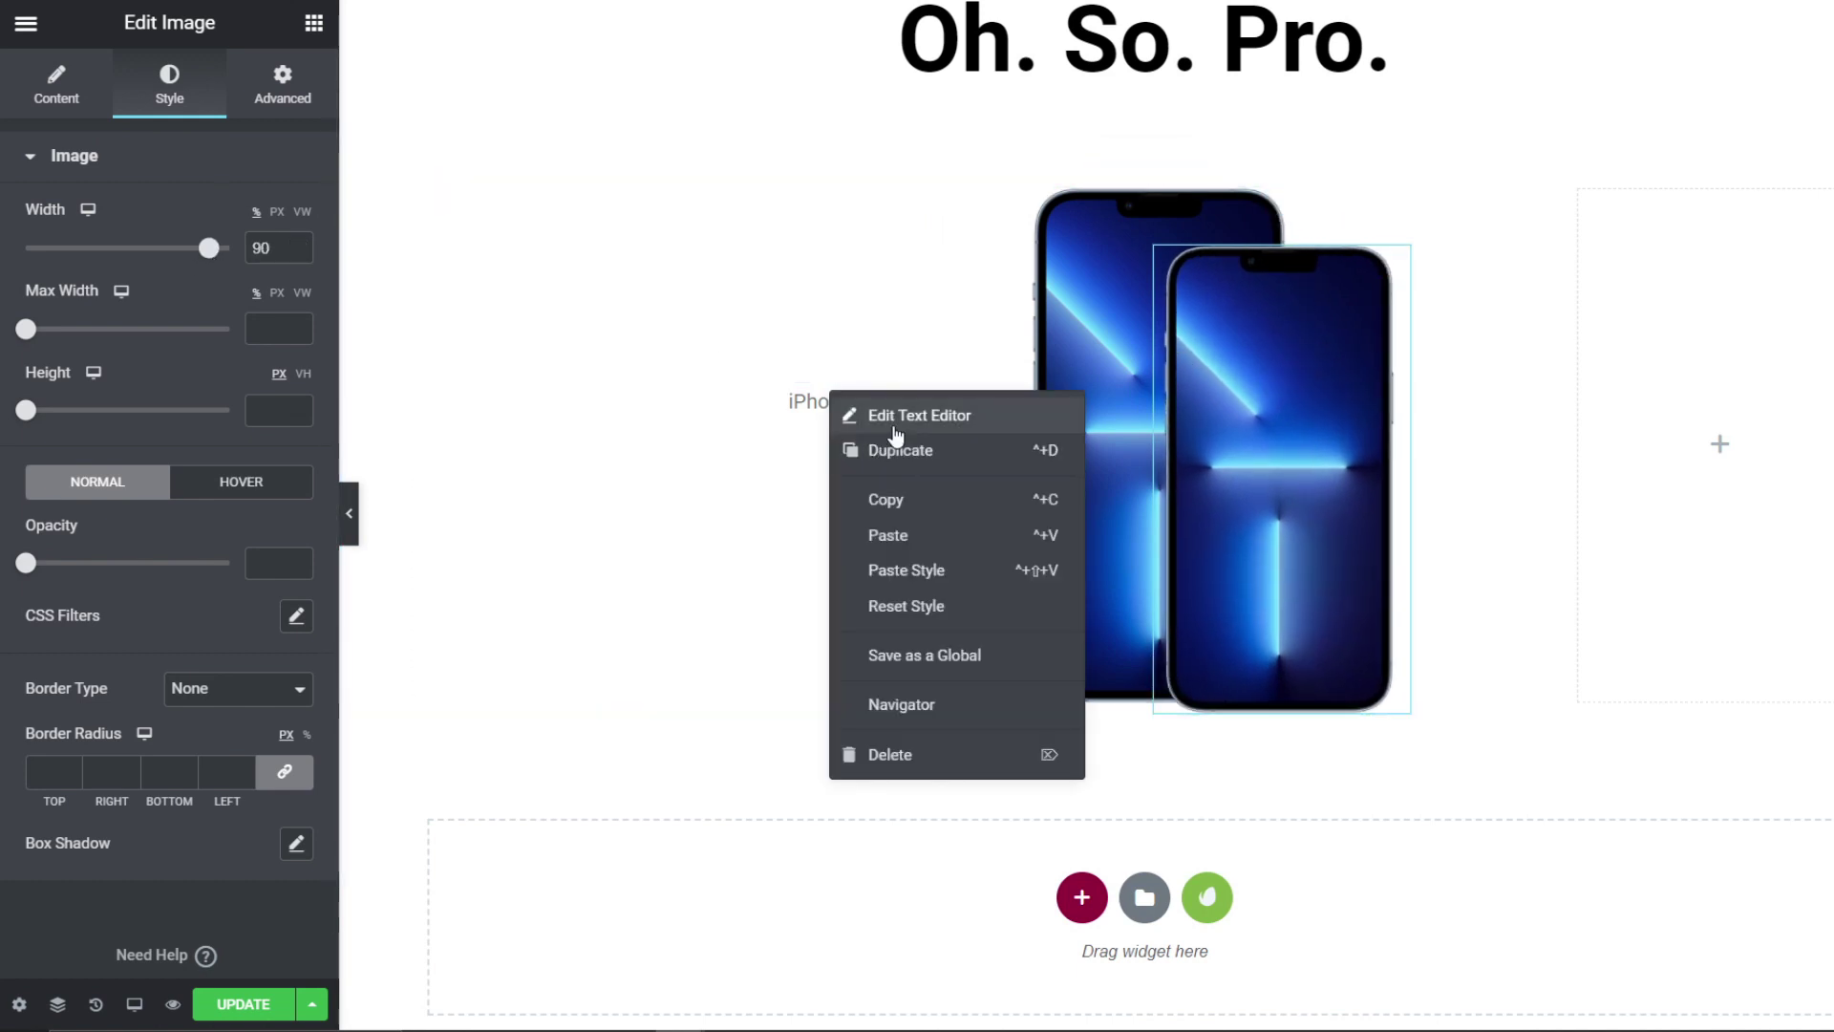
pyautogui.click(849, 447)
pyautogui.moveTo(941, 484); pyautogui.dragTo(1514, 441)
pyautogui.click(1524, 196)
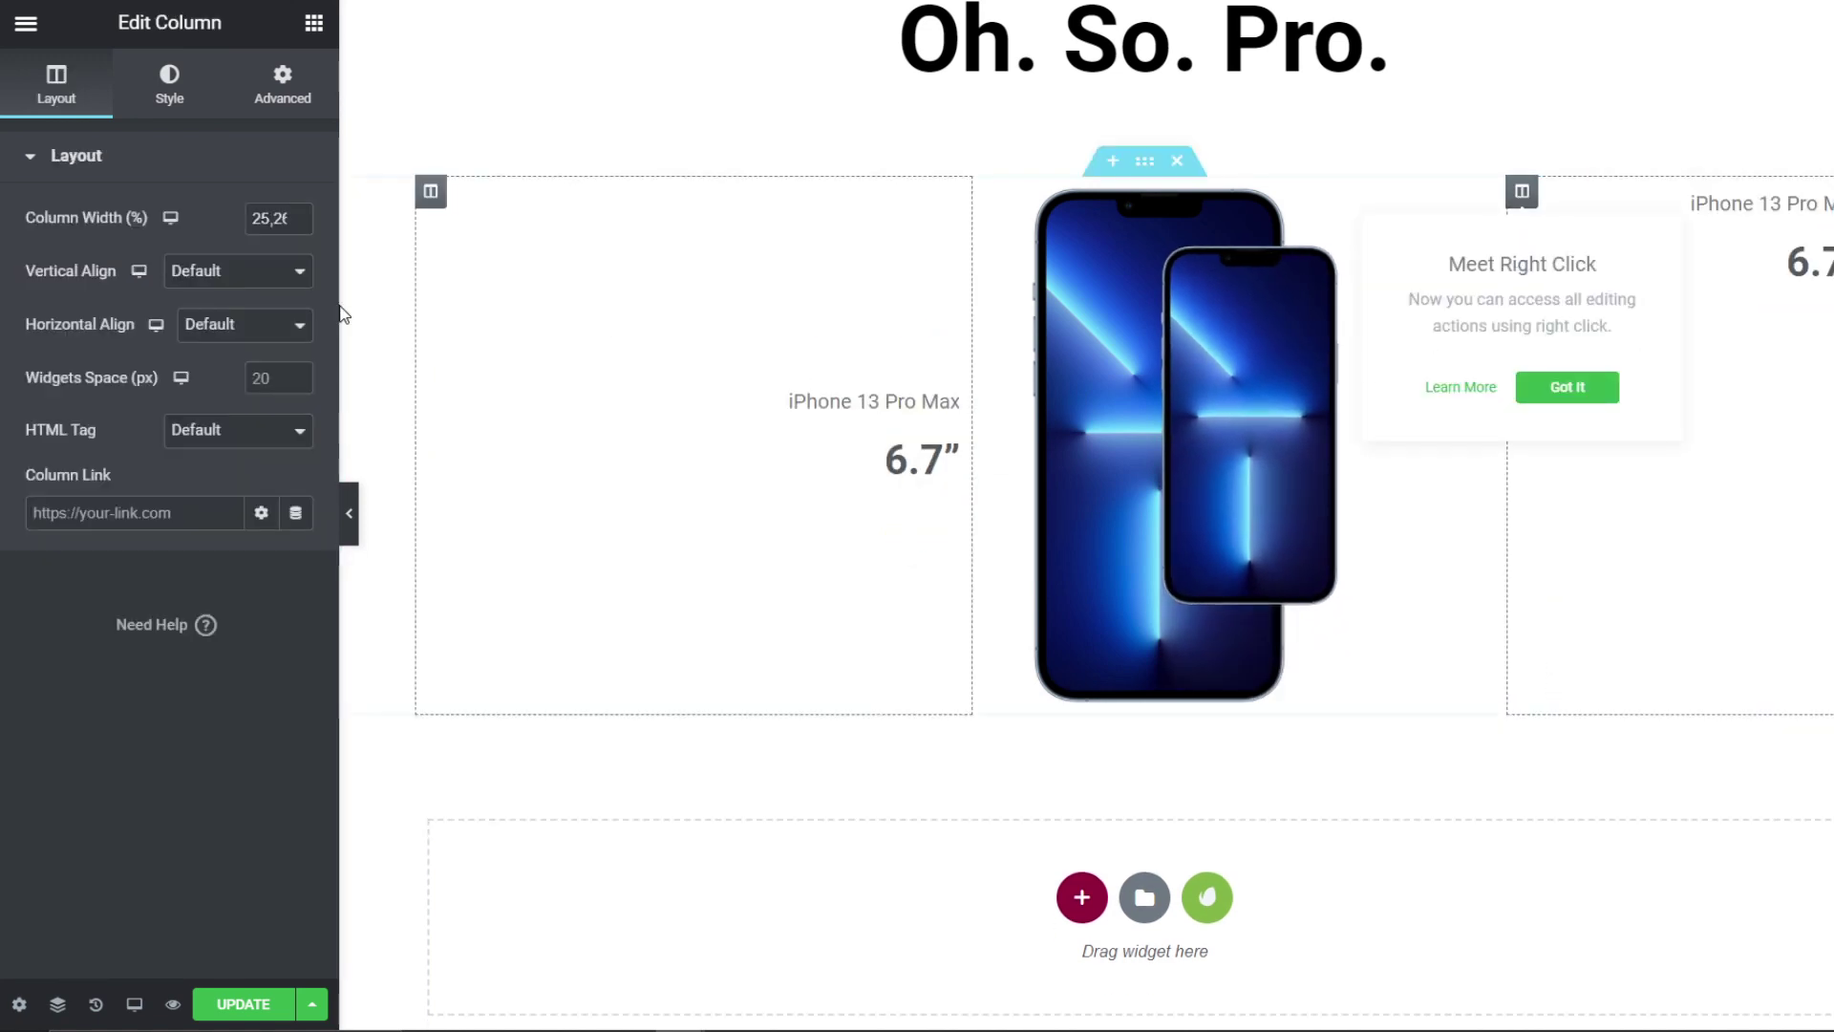
pyautogui.click(260, 270)
pyautogui.click(238, 336)
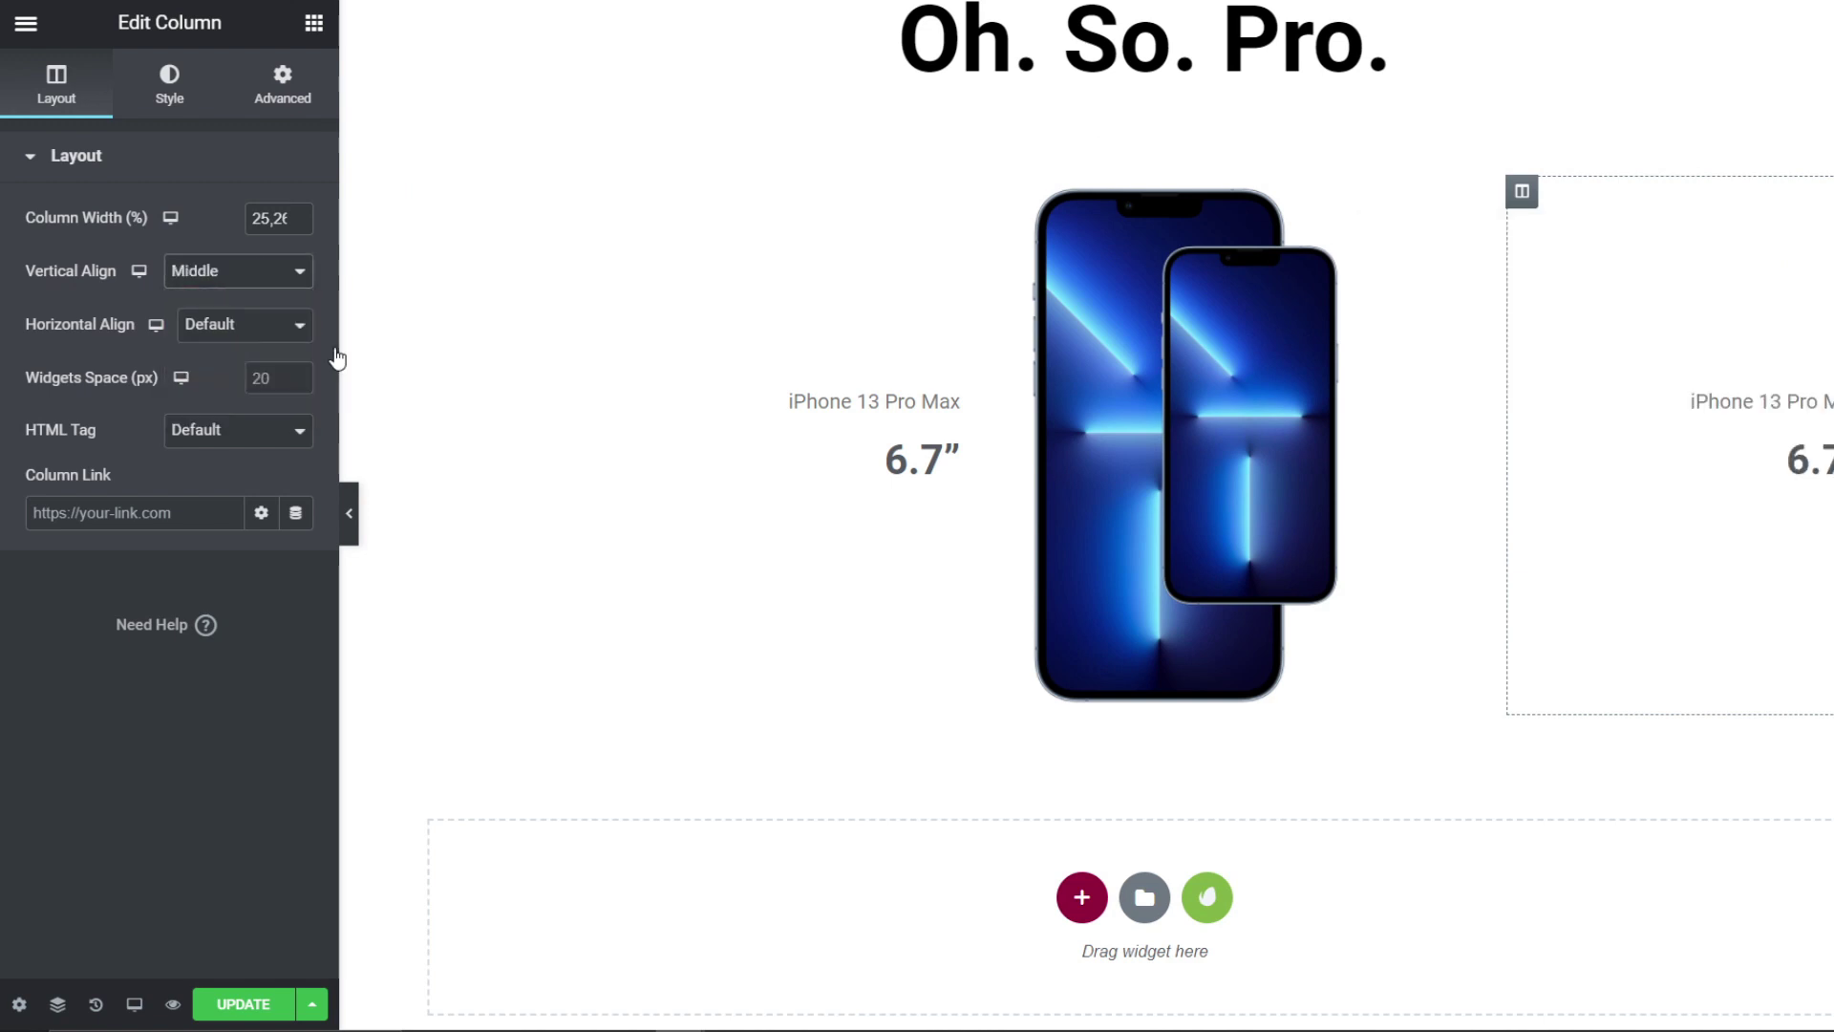
# Step: Left-align all the text of the duplicated label in the last column
pyautogui.click(1703, 475)
pyautogui.click(178, 555)
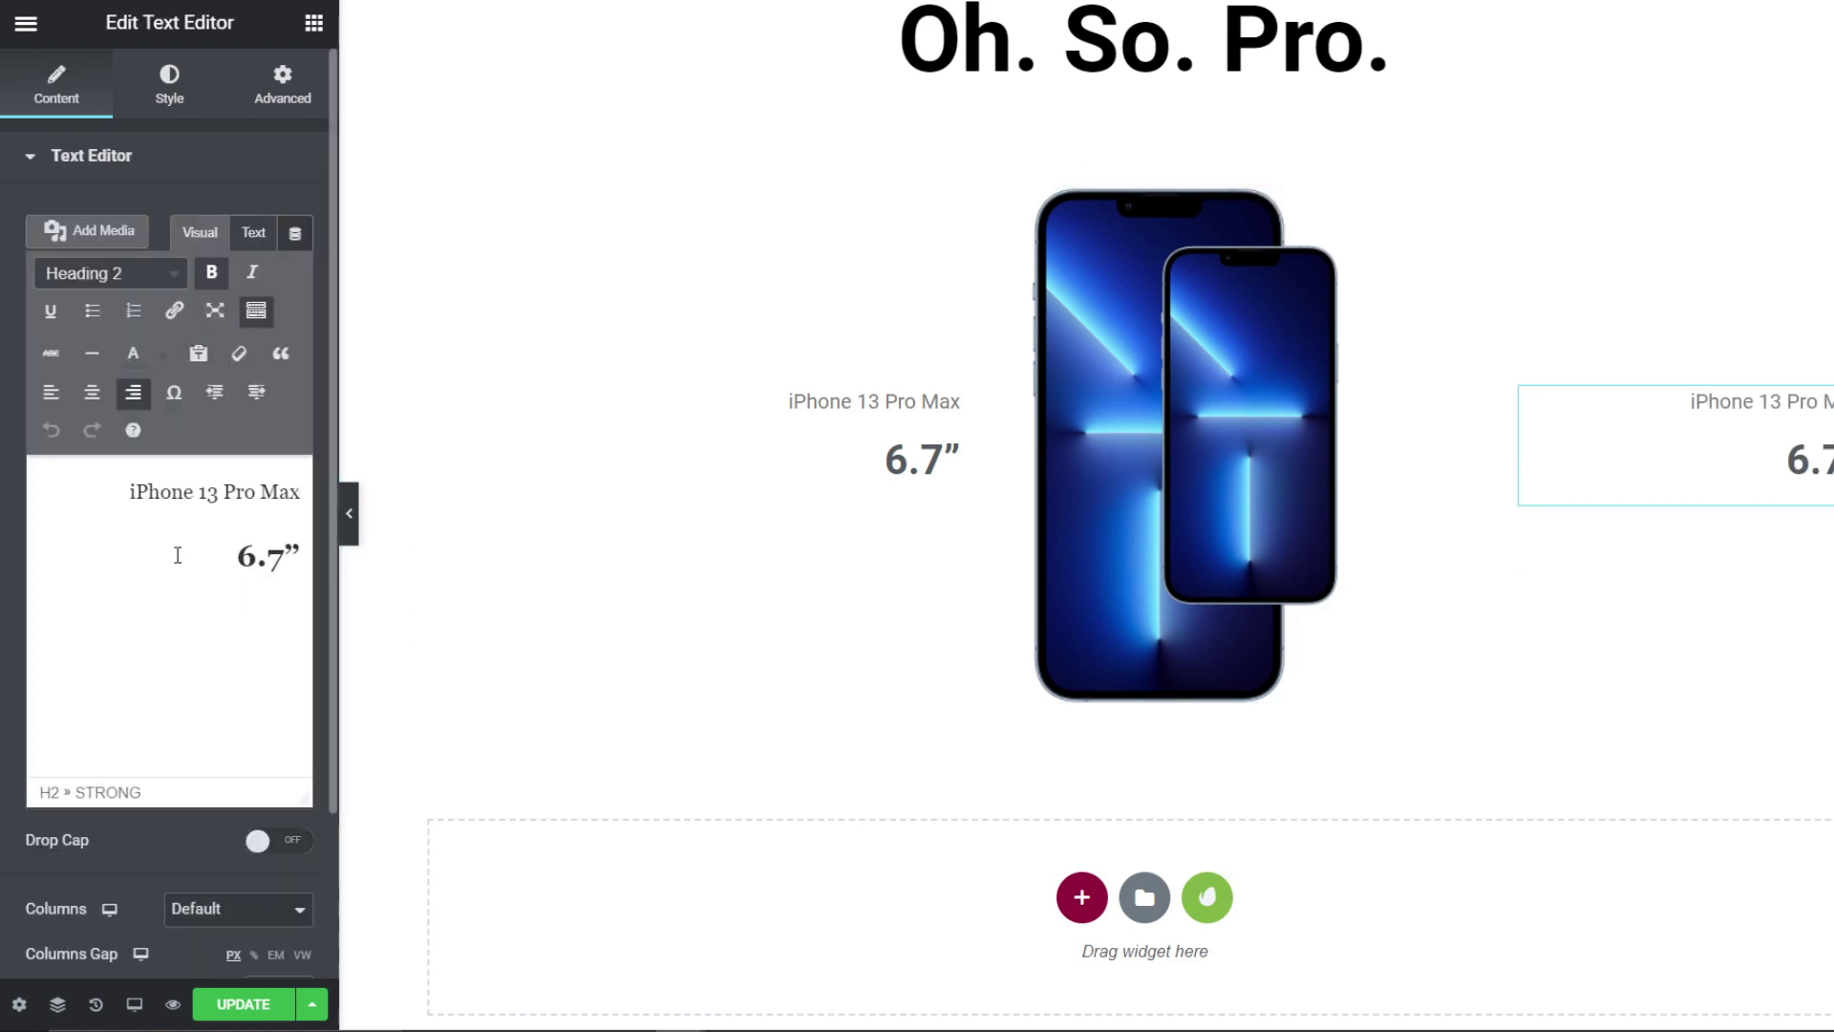
pyautogui.hotkey('ctrl', 'a')
pyautogui.click(51, 390)
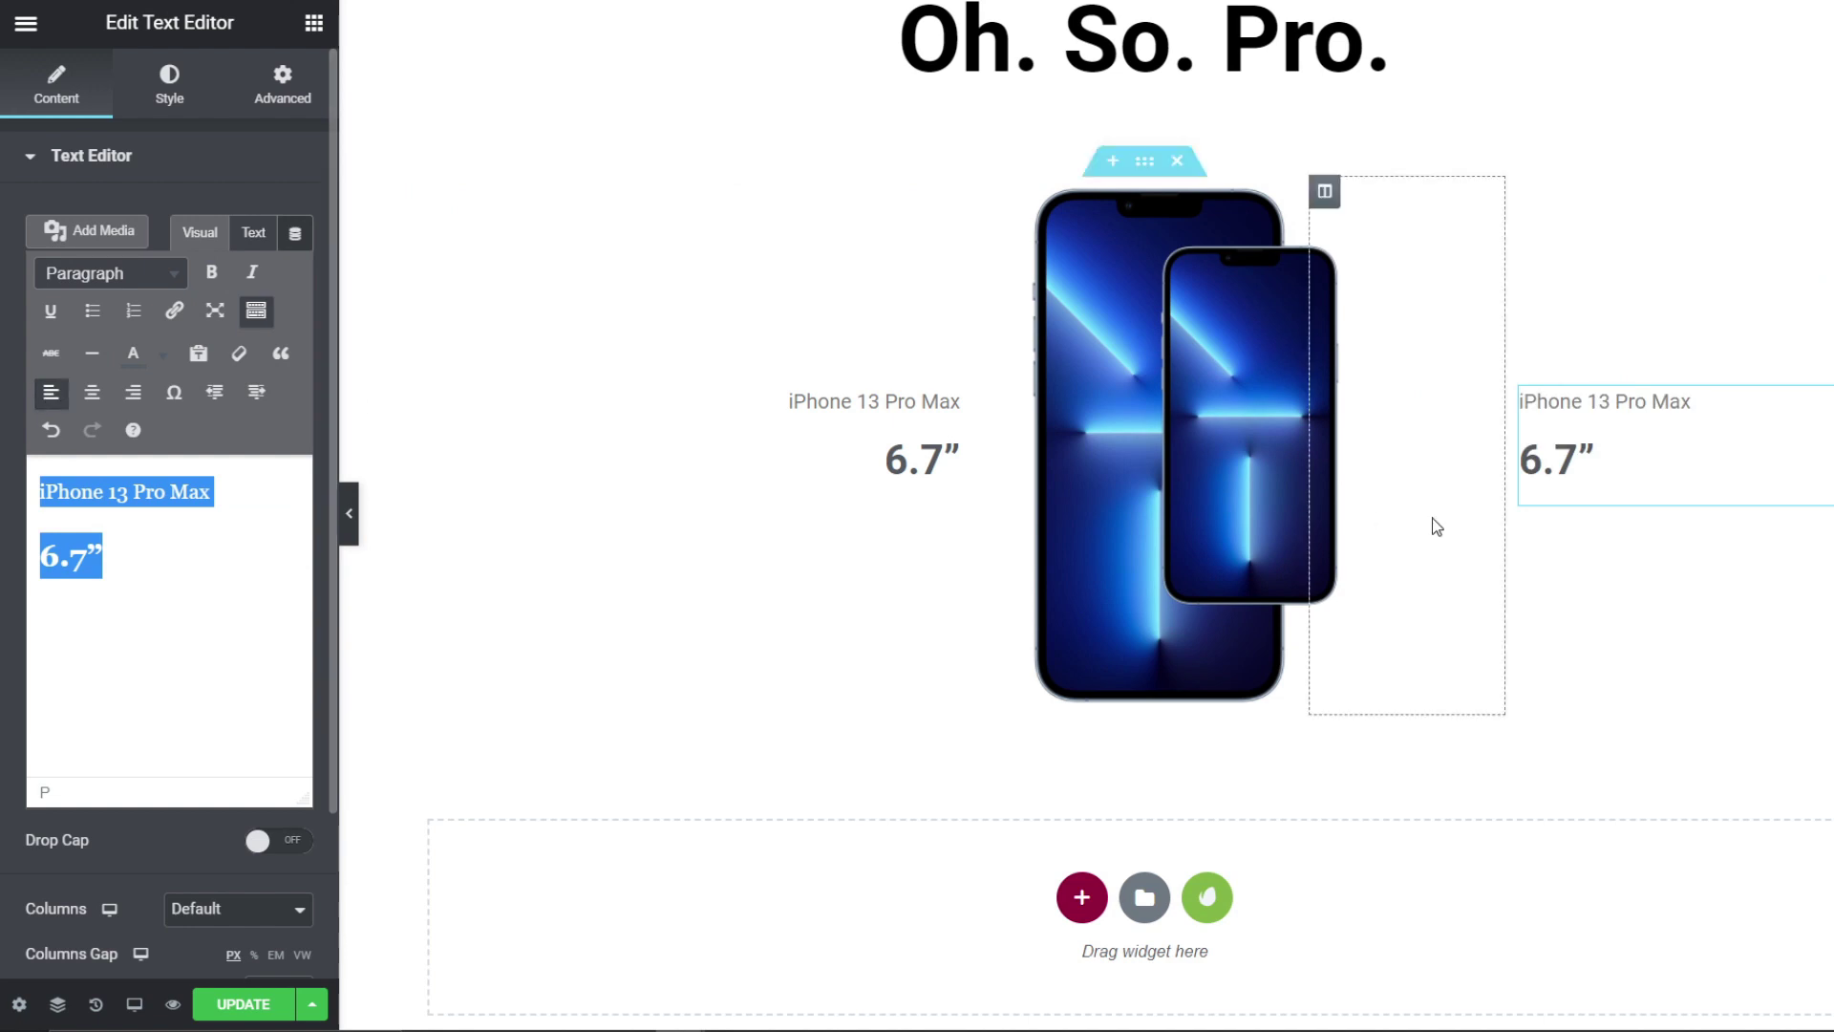
# Step: Resize the third column beside the phones and set the smaller phone image's width and max width to 100%
pyautogui.moveTo(1505, 452); pyautogui.dragTo(1362, 451)
pyautogui.click(1224, 330)
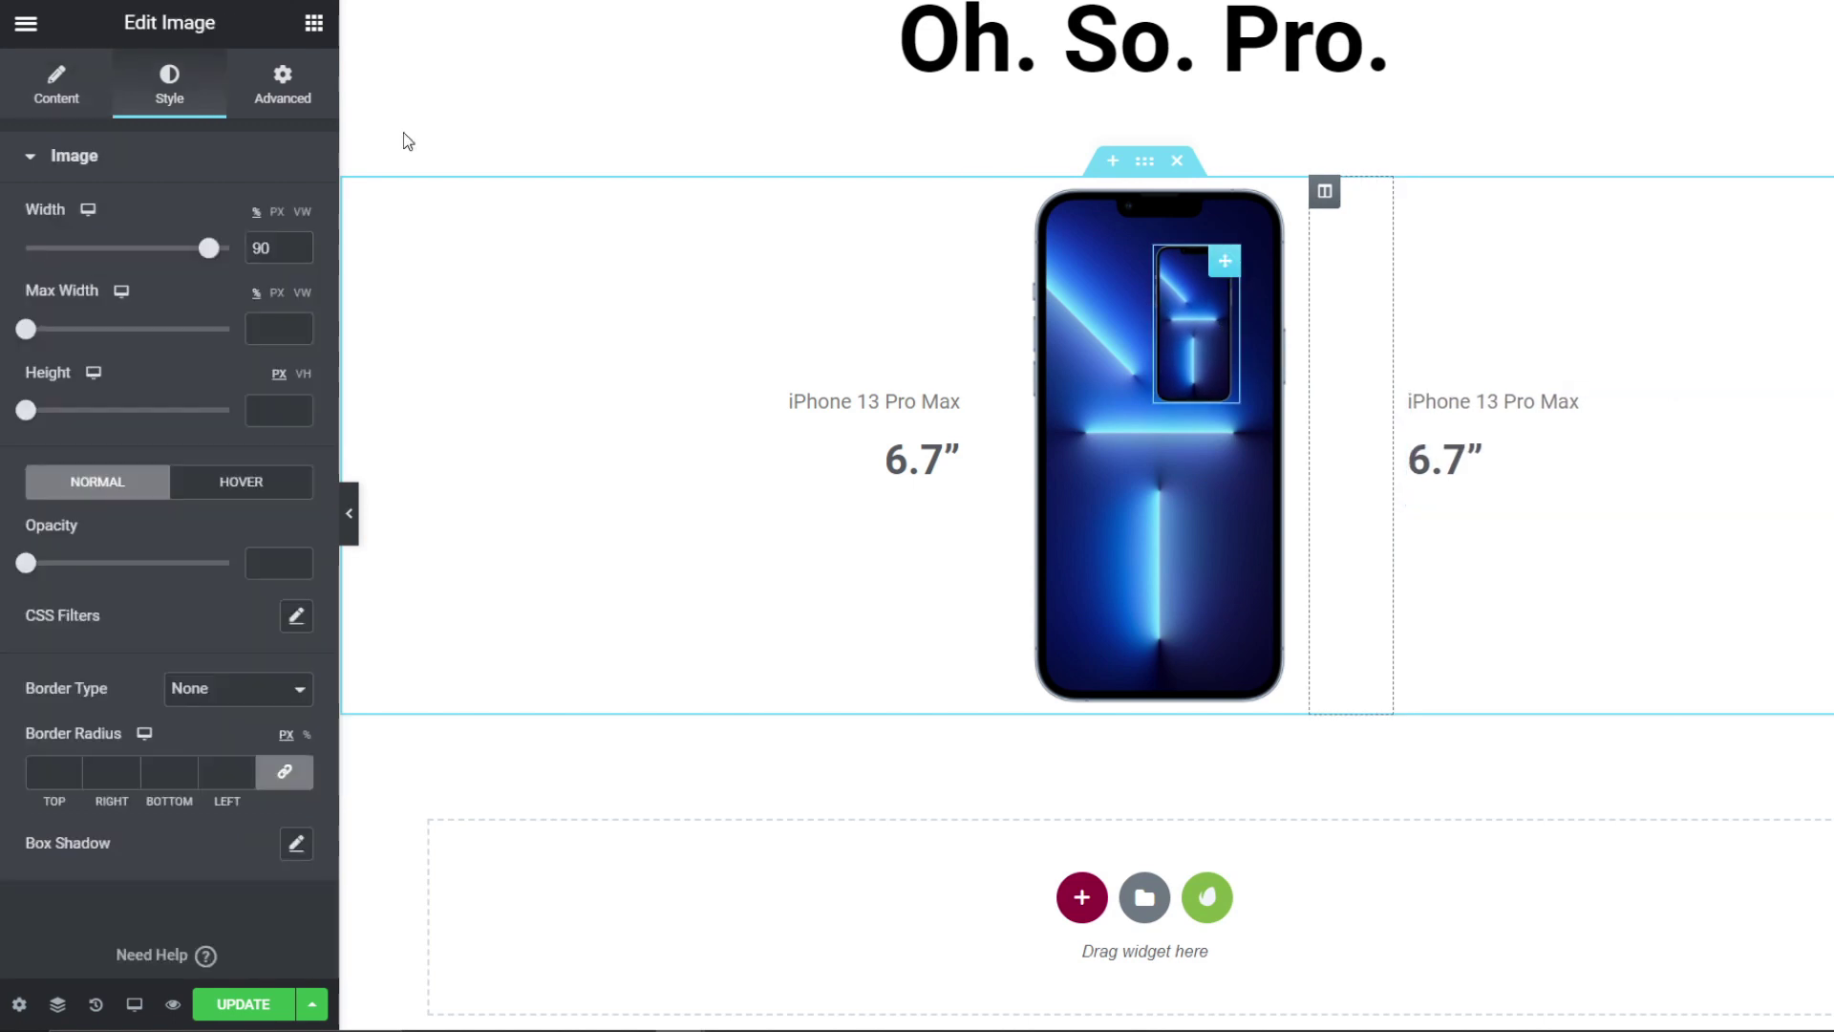
pyautogui.moveTo(214, 248); pyautogui.dragTo(232, 249)
pyautogui.moveTo(26, 329); pyautogui.dragTo(231, 331)
pyautogui.moveTo(1395, 414); pyautogui.dragTo(1528, 460)
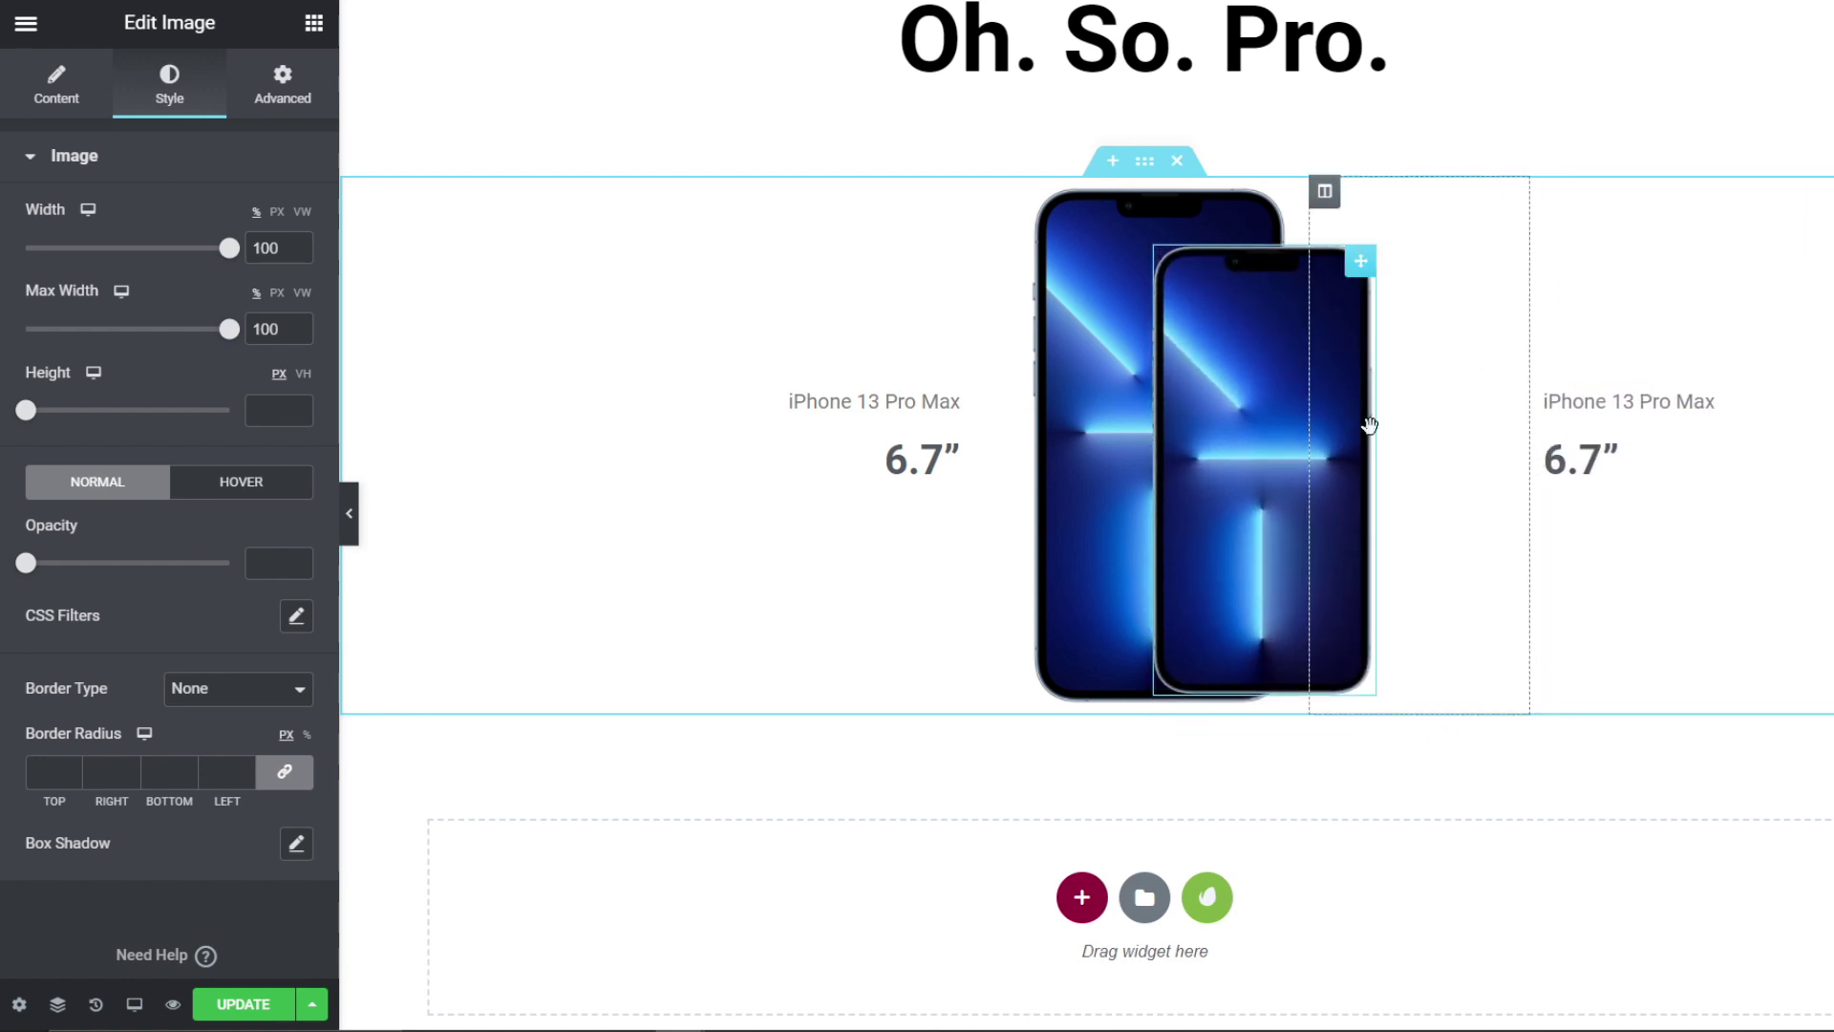
# Step: Reposition the smaller phone image to the right so it only slightly overlaps the larger phone's right edge
pyautogui.click(1649, 452)
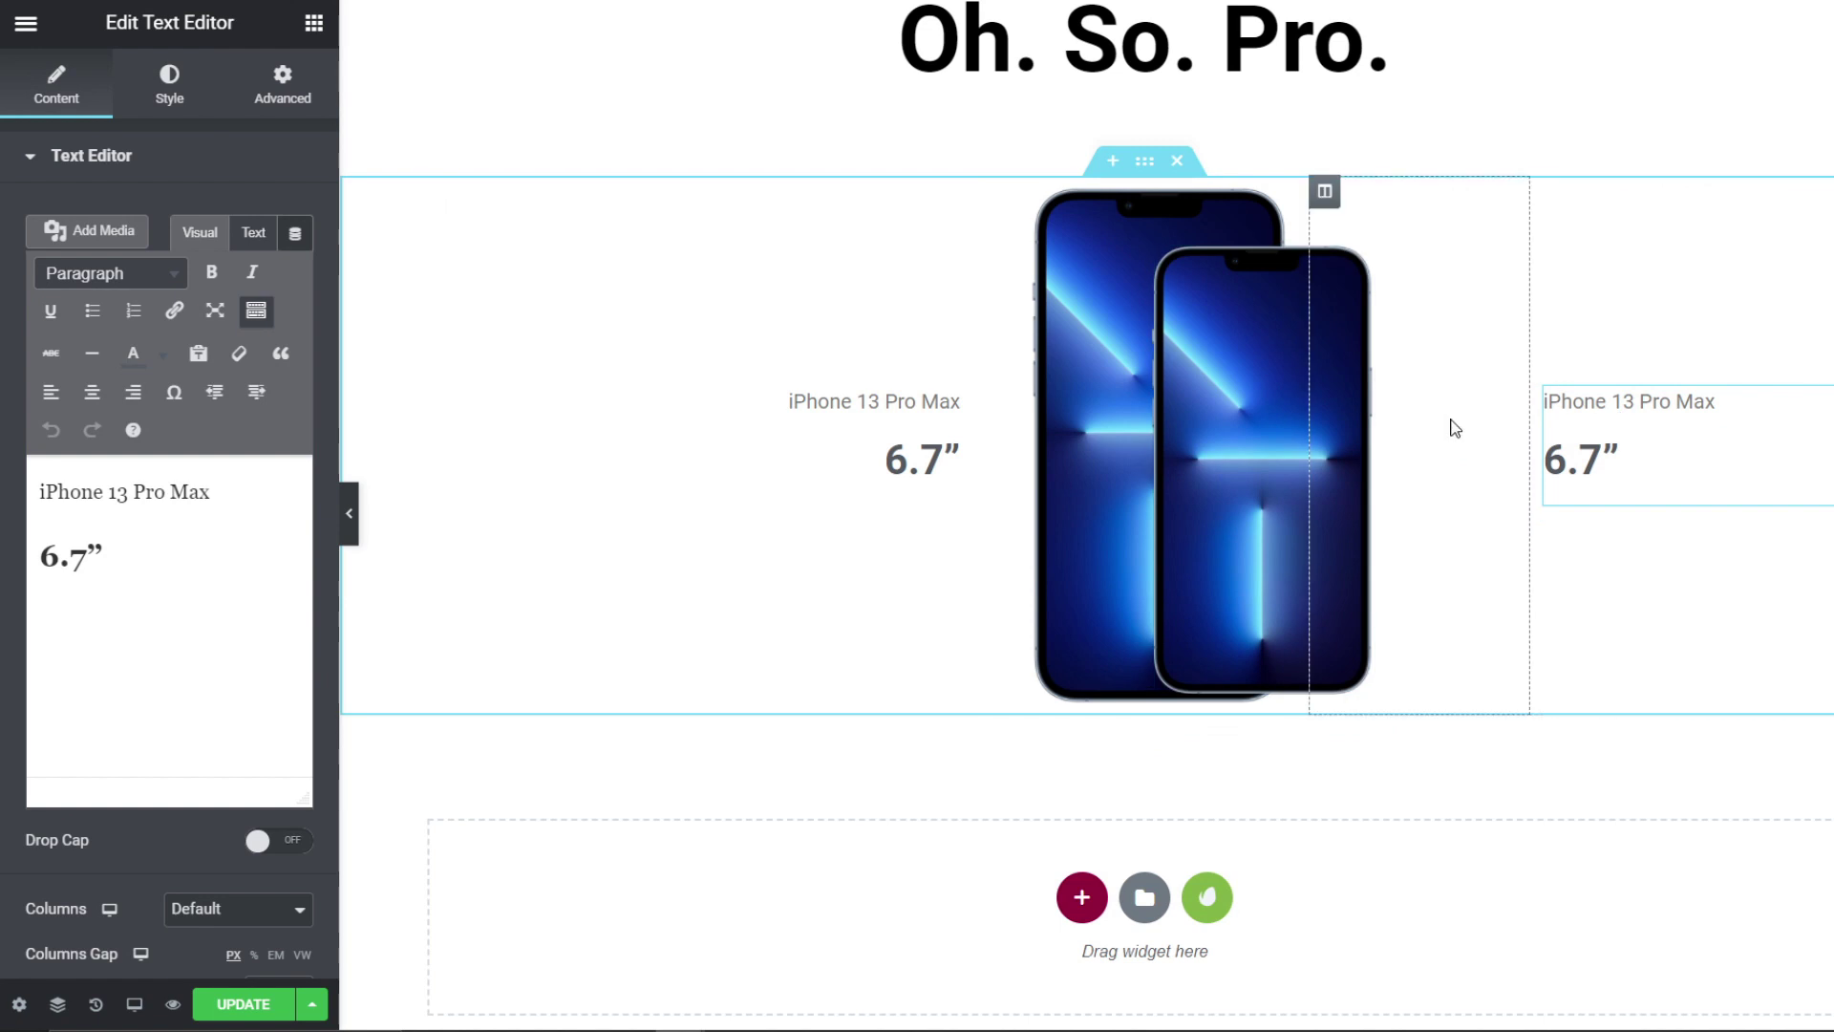
pyautogui.moveTo(1322, 356); pyautogui.dragTo(1425, 375)
pyautogui.scroll(5, 1373, 371)
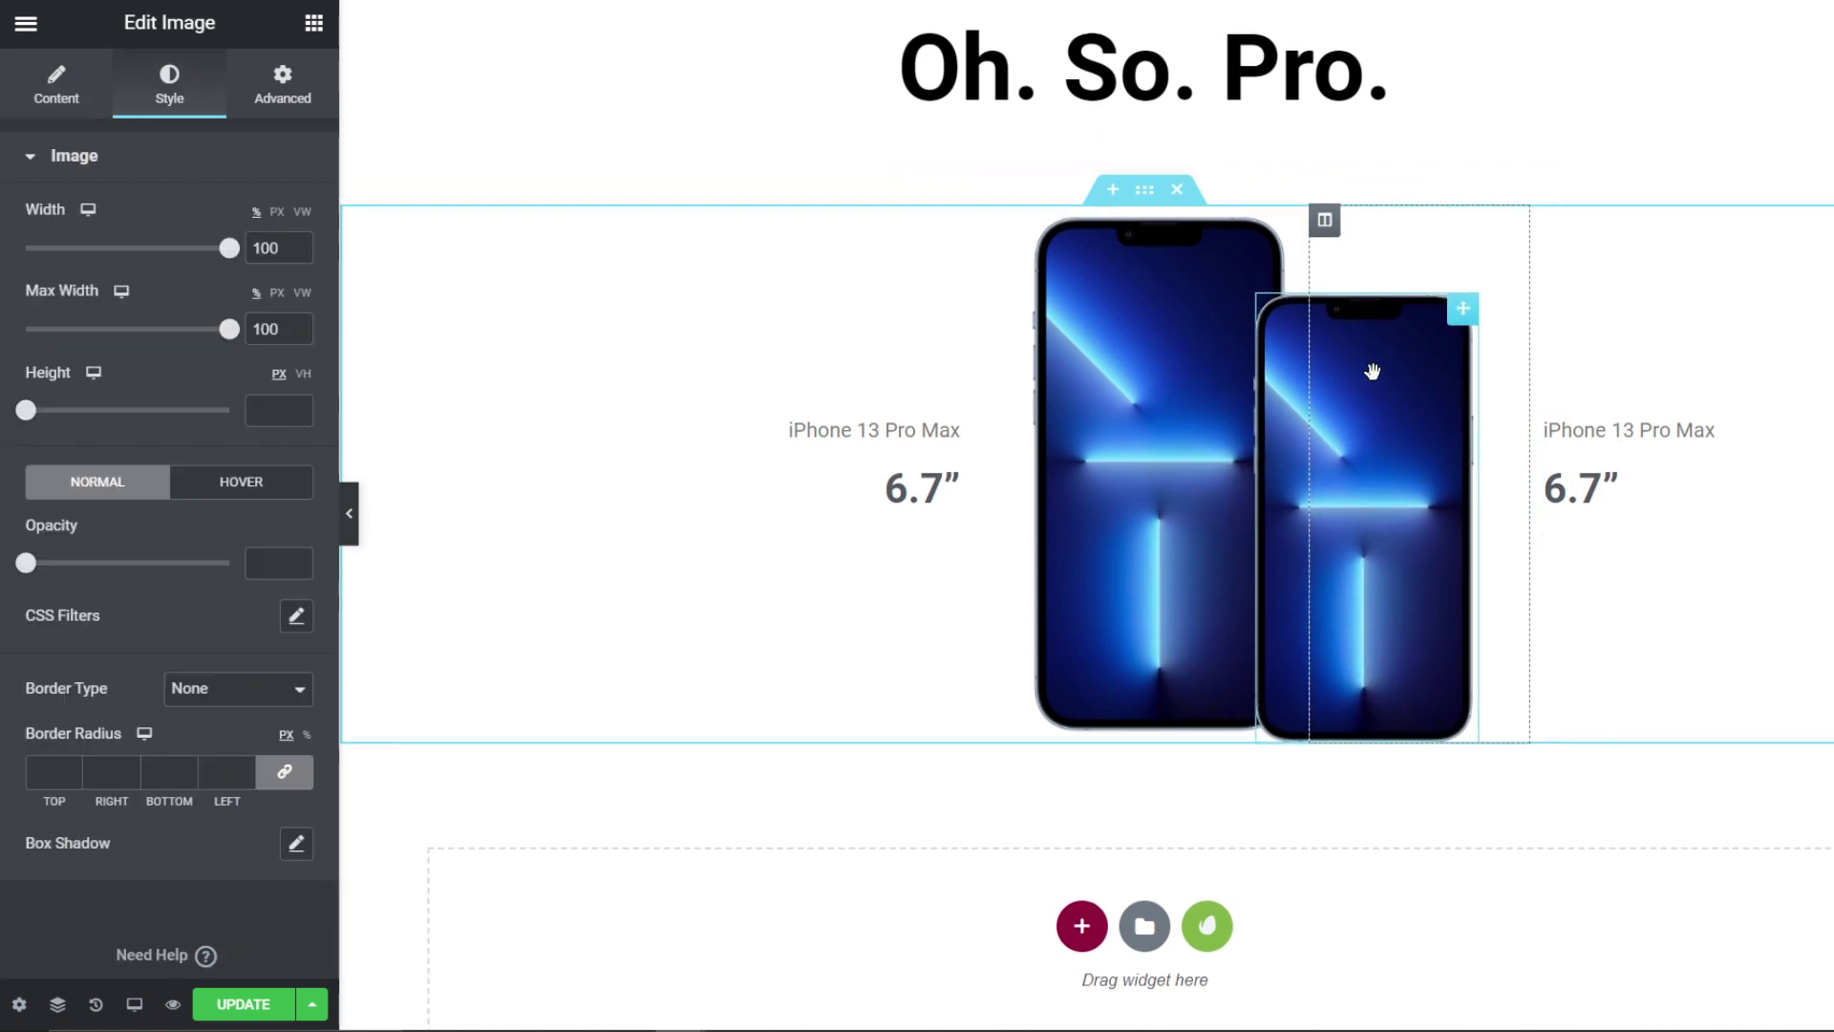
pyautogui.scroll(-5, 1375, 378)
pyautogui.moveTo(1373, 371); pyautogui.dragTo(1298, 374)
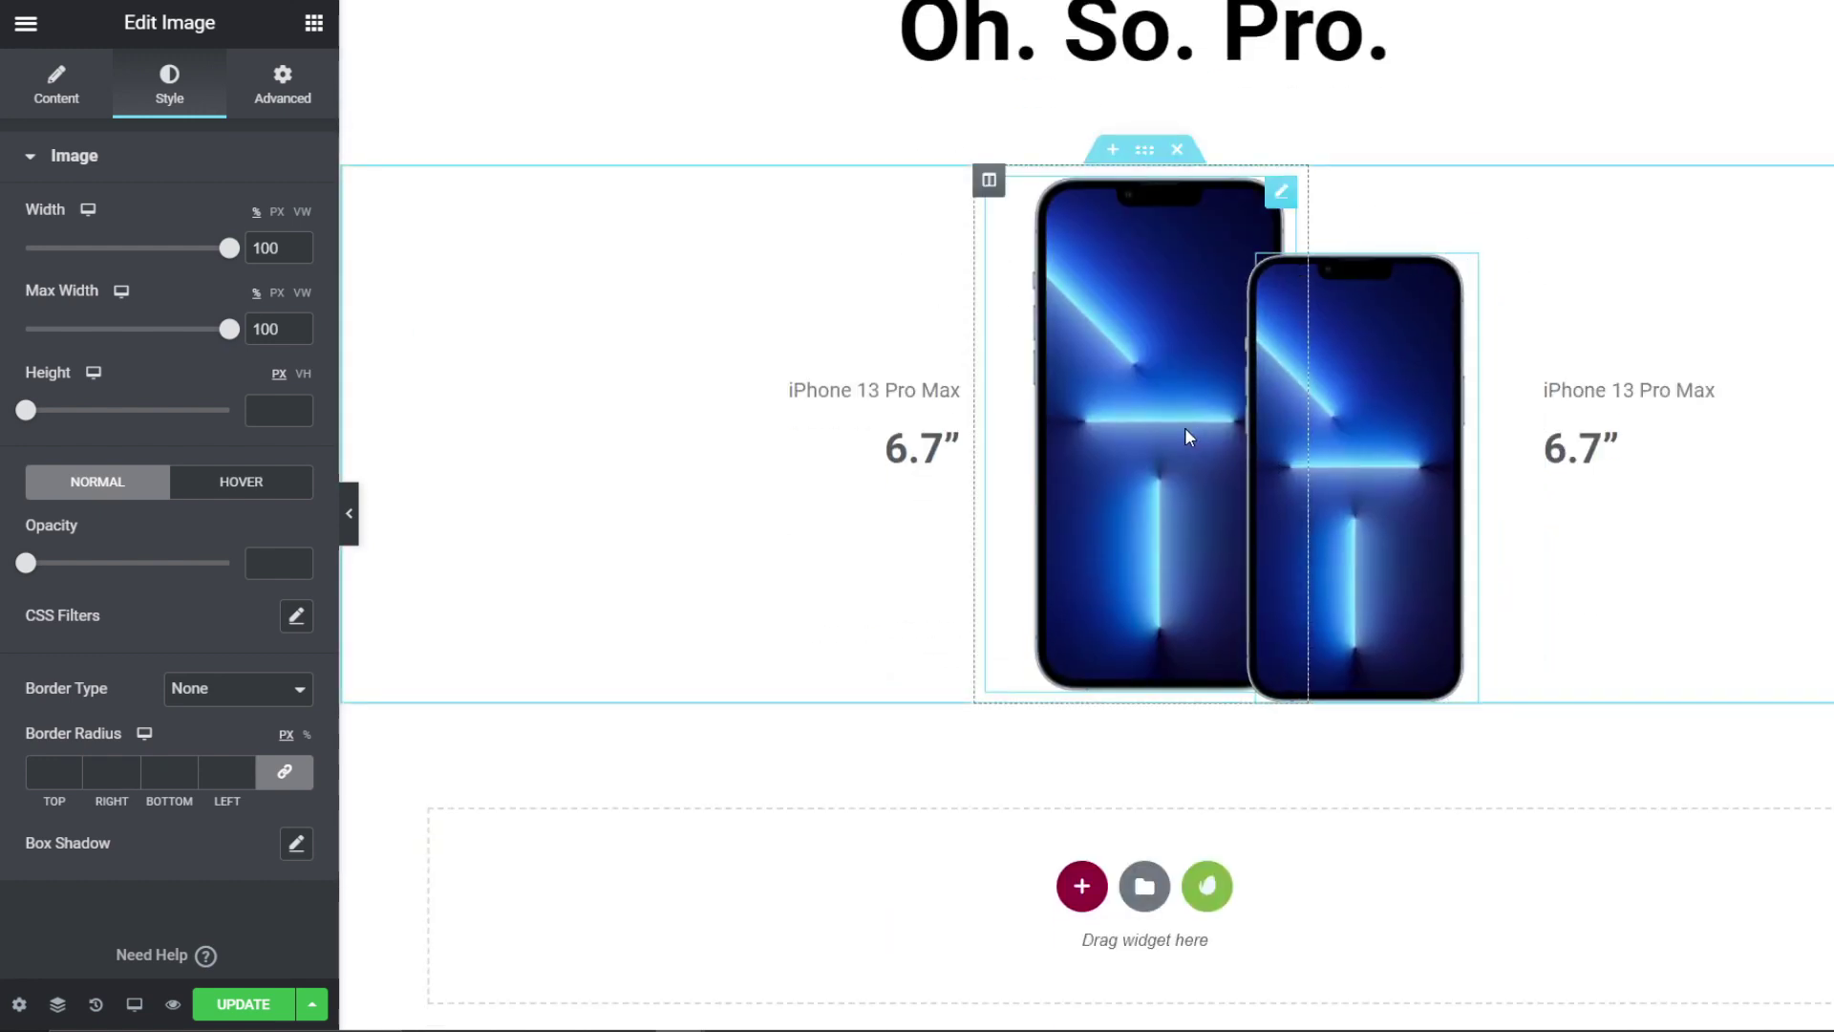
# Step: Open the larger phone image's horizontal scroll effect and examine how the phone moves as the section scrolls
pyautogui.click(1185, 436)
pyautogui.click(170, 86)
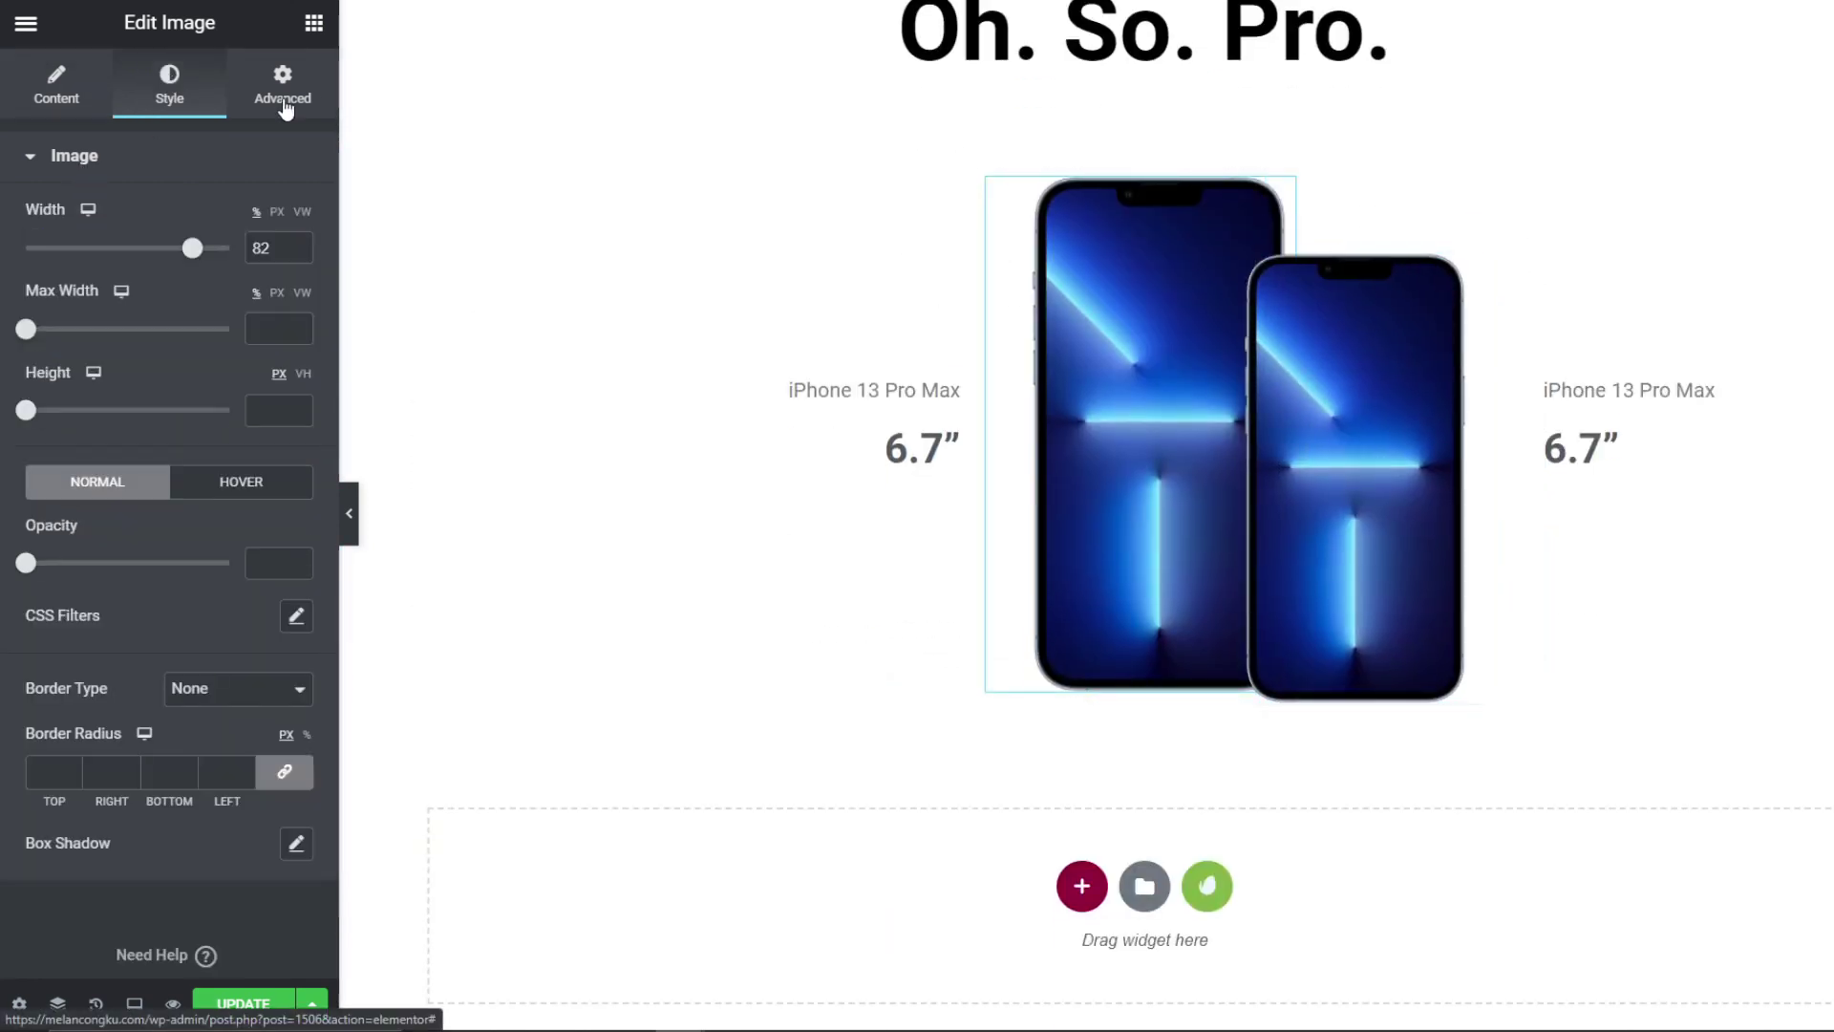
pyautogui.click(283, 90)
pyautogui.scroll(-5, 225, 639)
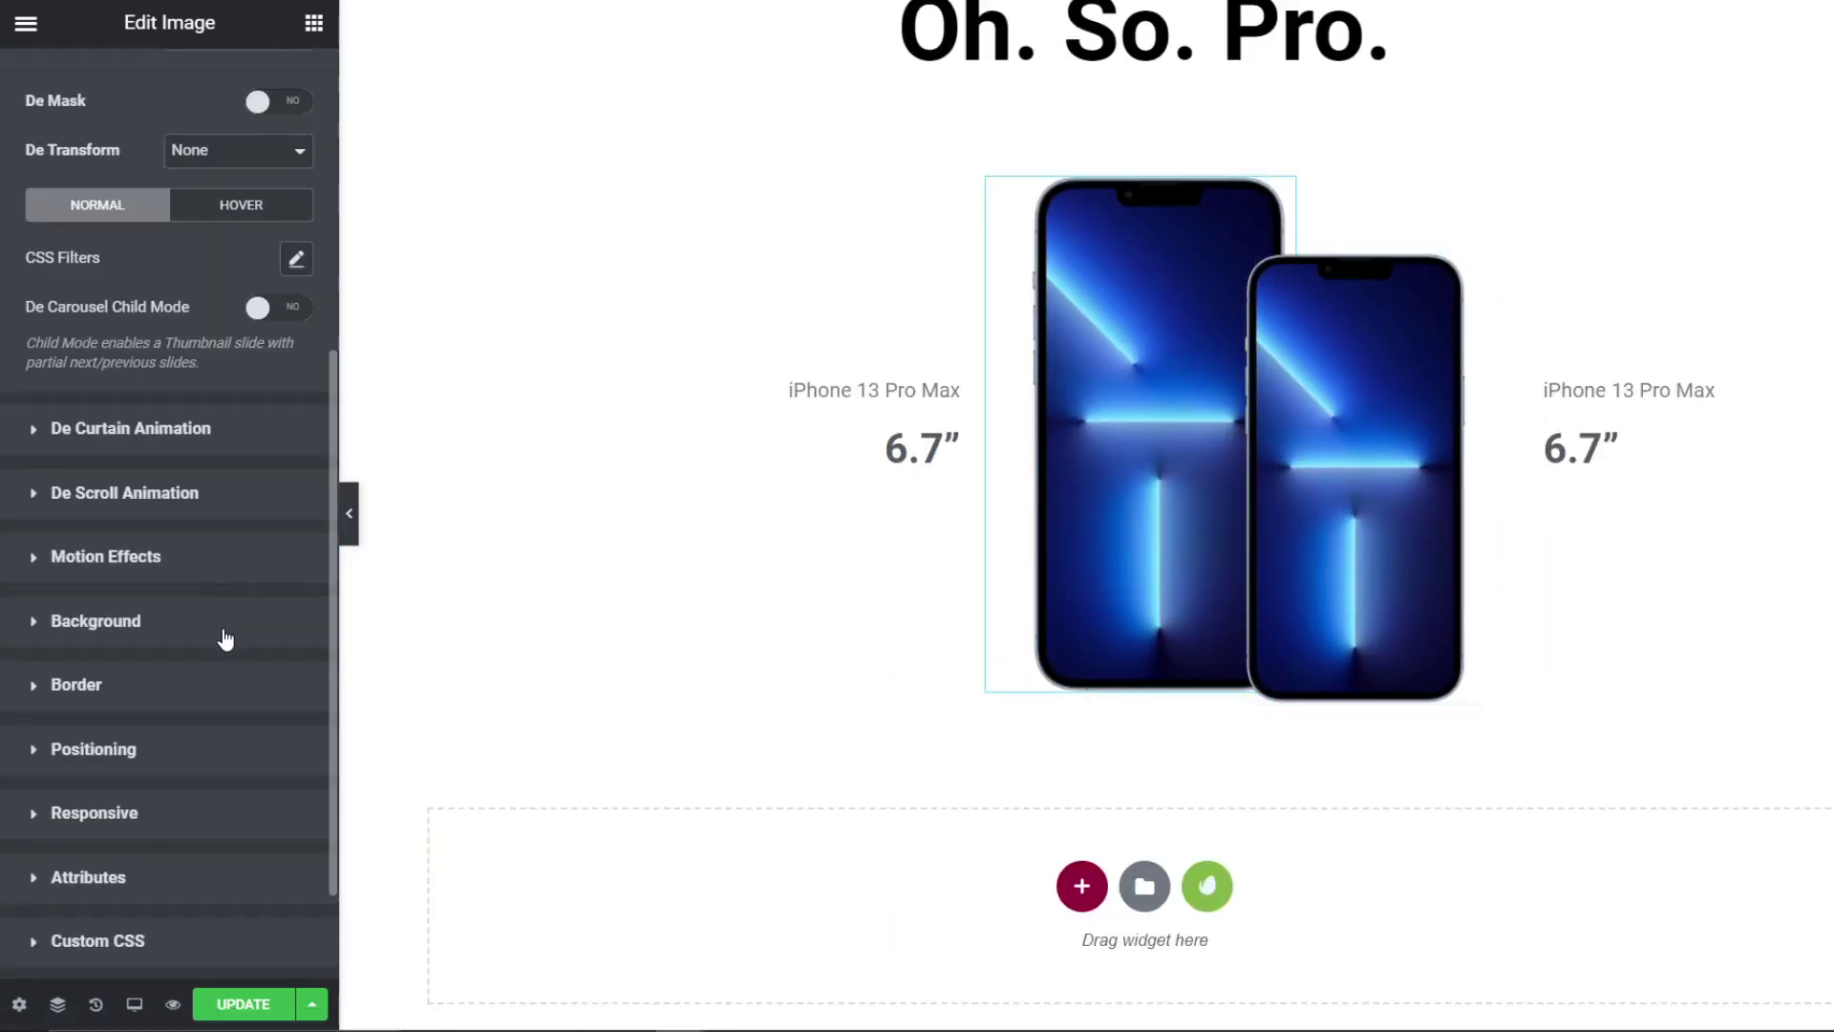
pyautogui.click(203, 562)
pyautogui.click(296, 509)
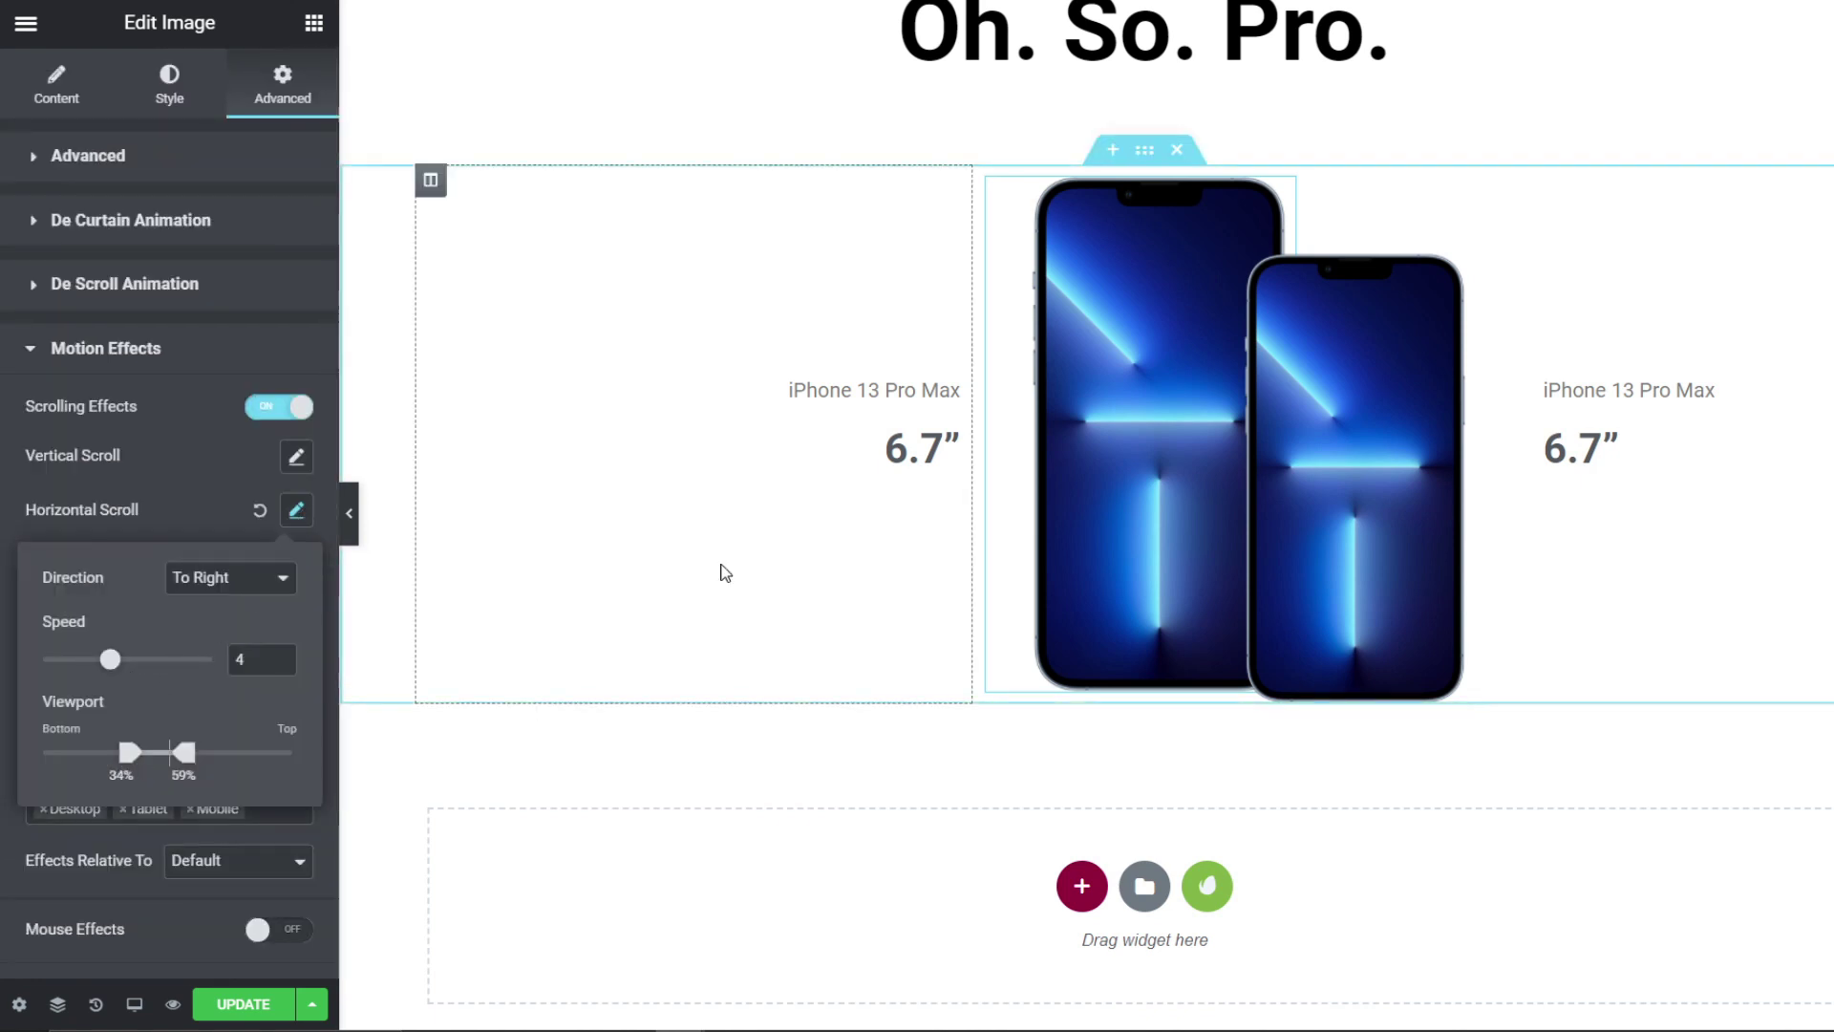
pyautogui.scroll(5, 807, 536)
pyautogui.scroll(-5, 815, 535)
pyautogui.scroll(3, 1008, 561)
pyautogui.scroll(-3, 1008, 561)
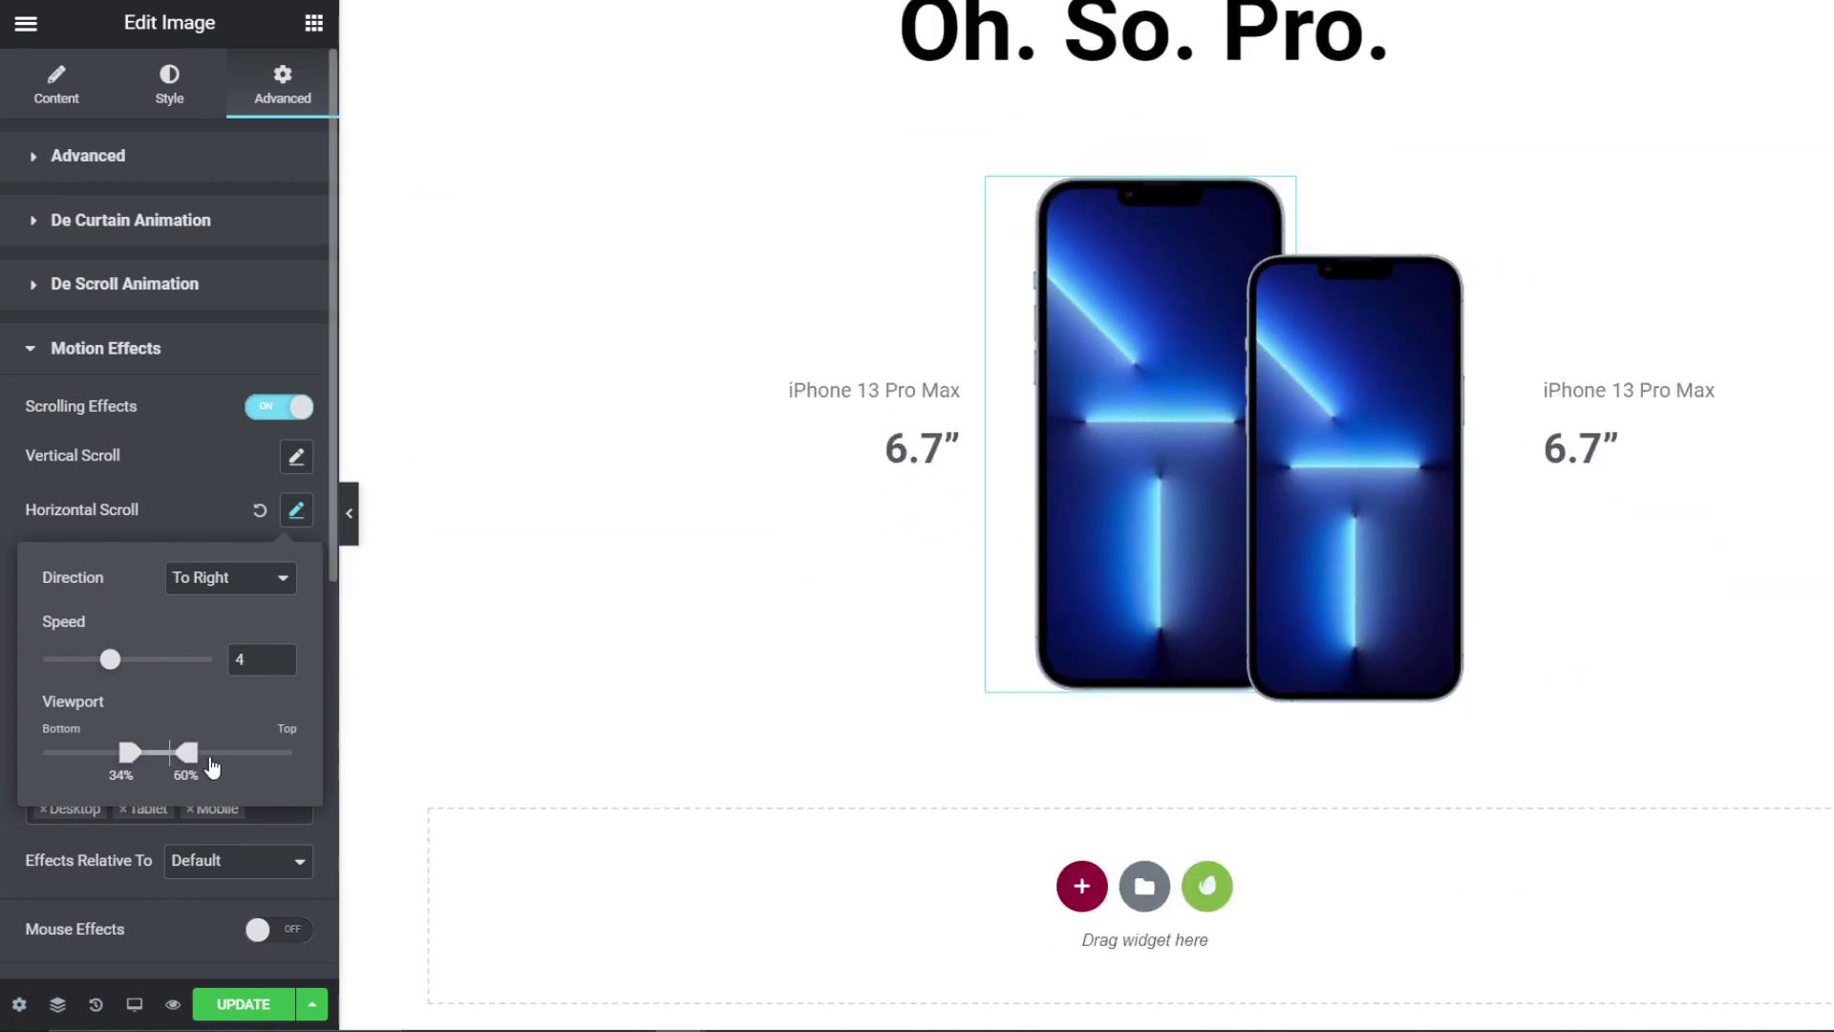
# Step: Set the upper viewport limit of the larger phone's horizontal scroll to 67% and test the movement
pyautogui.moveTo(212, 766); pyautogui.dragTo(229, 766)
pyautogui.scroll(3, 1138, 557)
pyautogui.scroll(-3, 1139, 557)
pyautogui.scroll(4, 1139, 556)
pyautogui.scroll(-4, 1139, 557)
pyautogui.scroll(4, 1139, 557)
pyautogui.scroll(4, 1139, 557)
pyautogui.scroll(-5, 1138, 556)
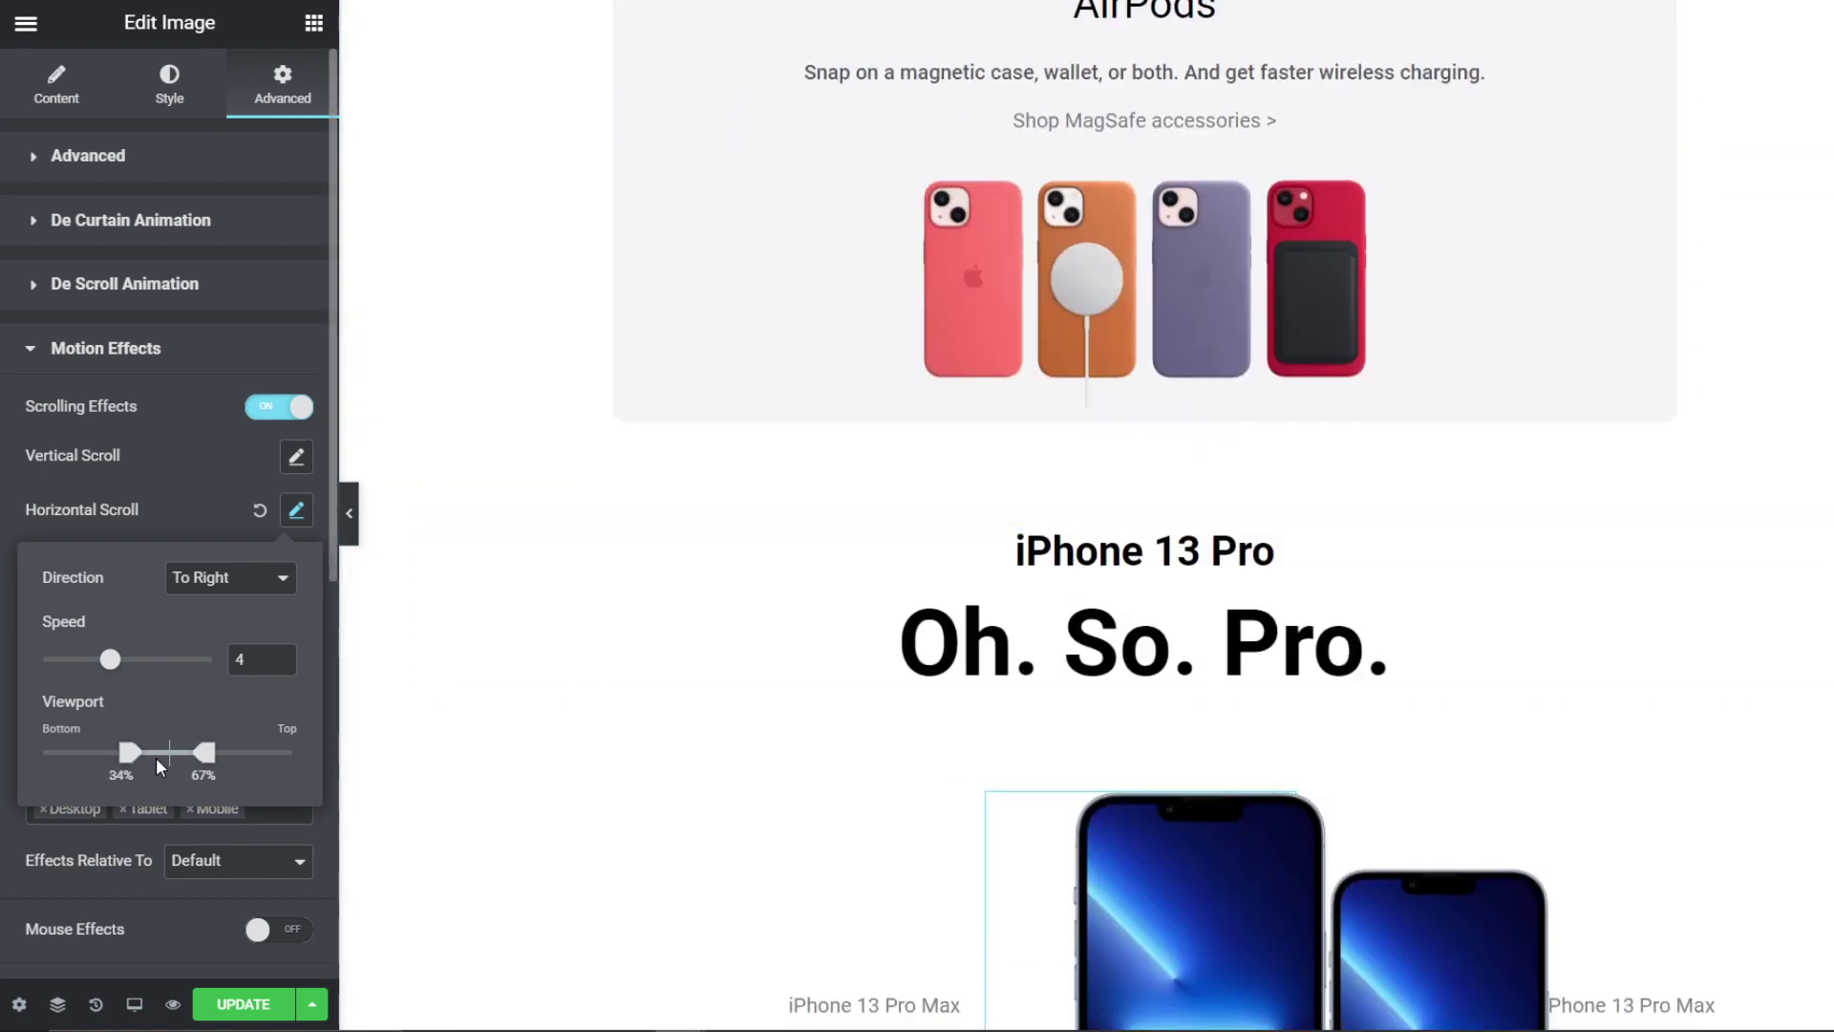
# Step: Raise the lower viewport limit of the larger phone's horizontal scroll and test the movement while scrolling
pyautogui.moveTo(141, 753); pyautogui.dragTo(172, 756)
pyautogui.scroll(-6, 1184, 691)
pyautogui.scroll(2, 1185, 690)
pyautogui.scroll(-3, 1185, 690)
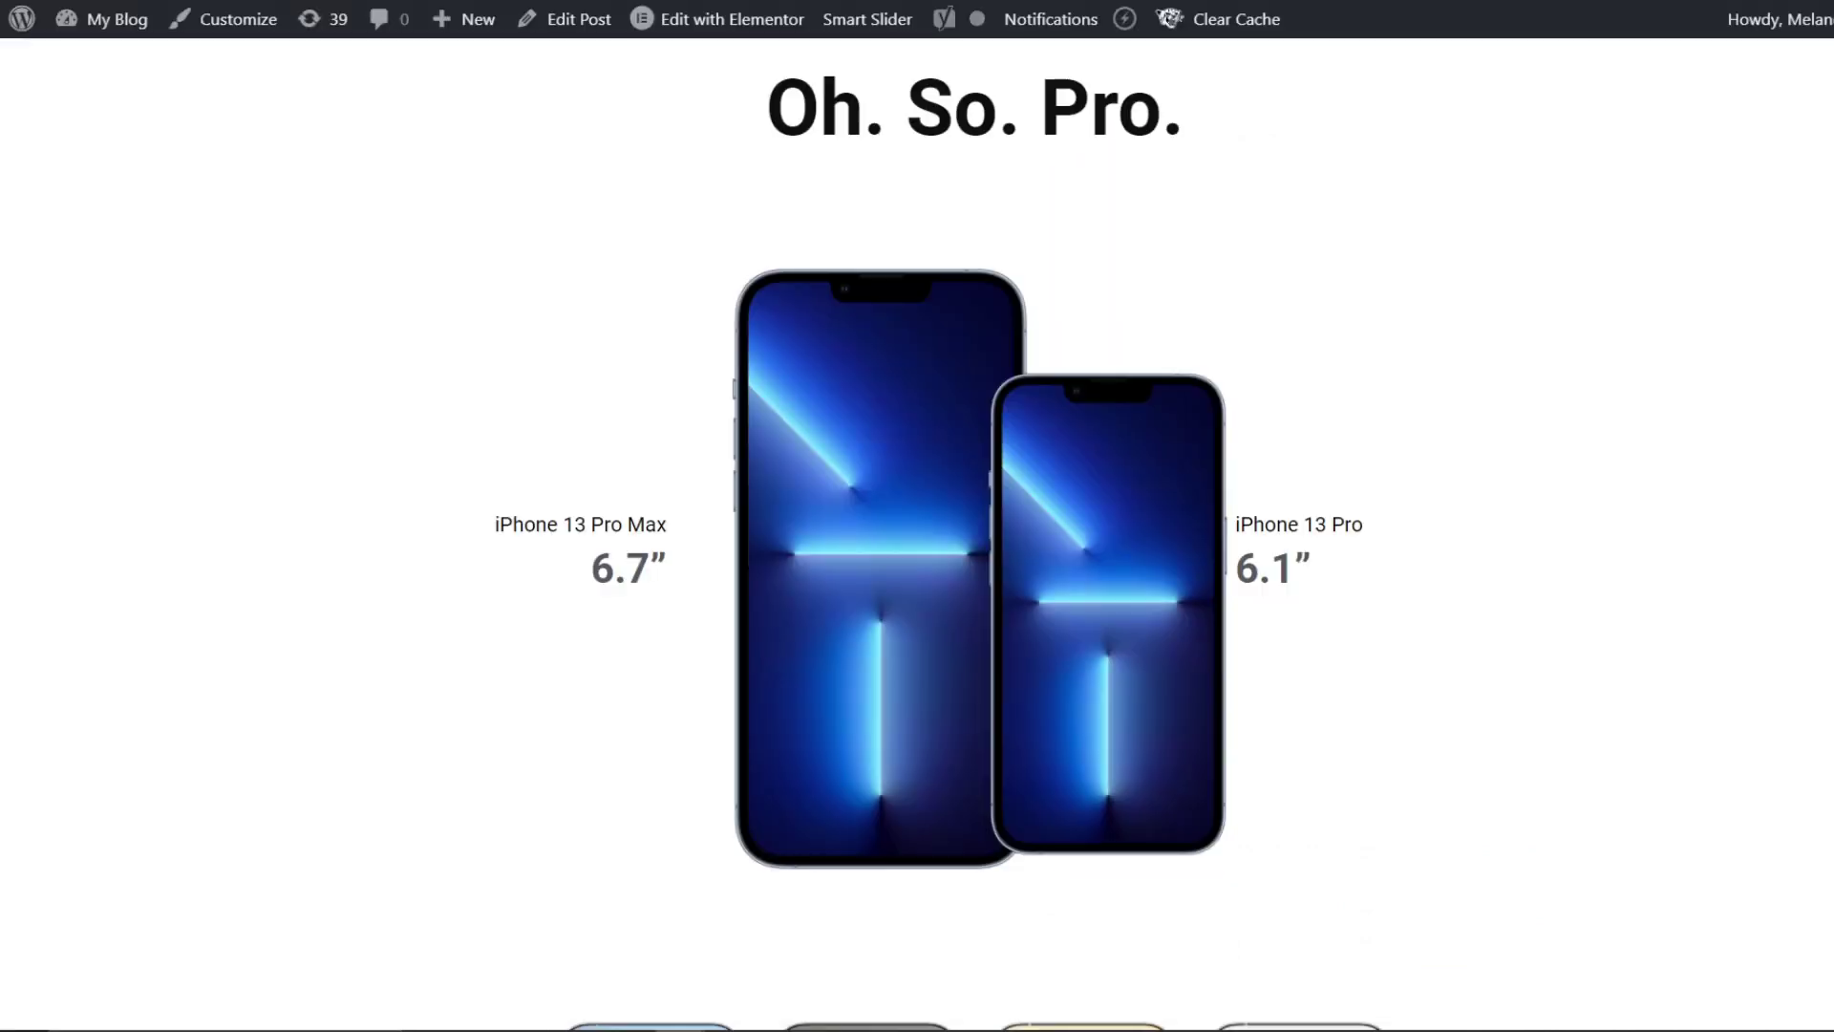
# Step: Copy the caption "Sierra Blue, Silver, Gold, and Graphite" below the four phone finishes on the reference page
pyautogui.scroll(-2, 810, 403)
pyautogui.scroll(-5, 813, 403)
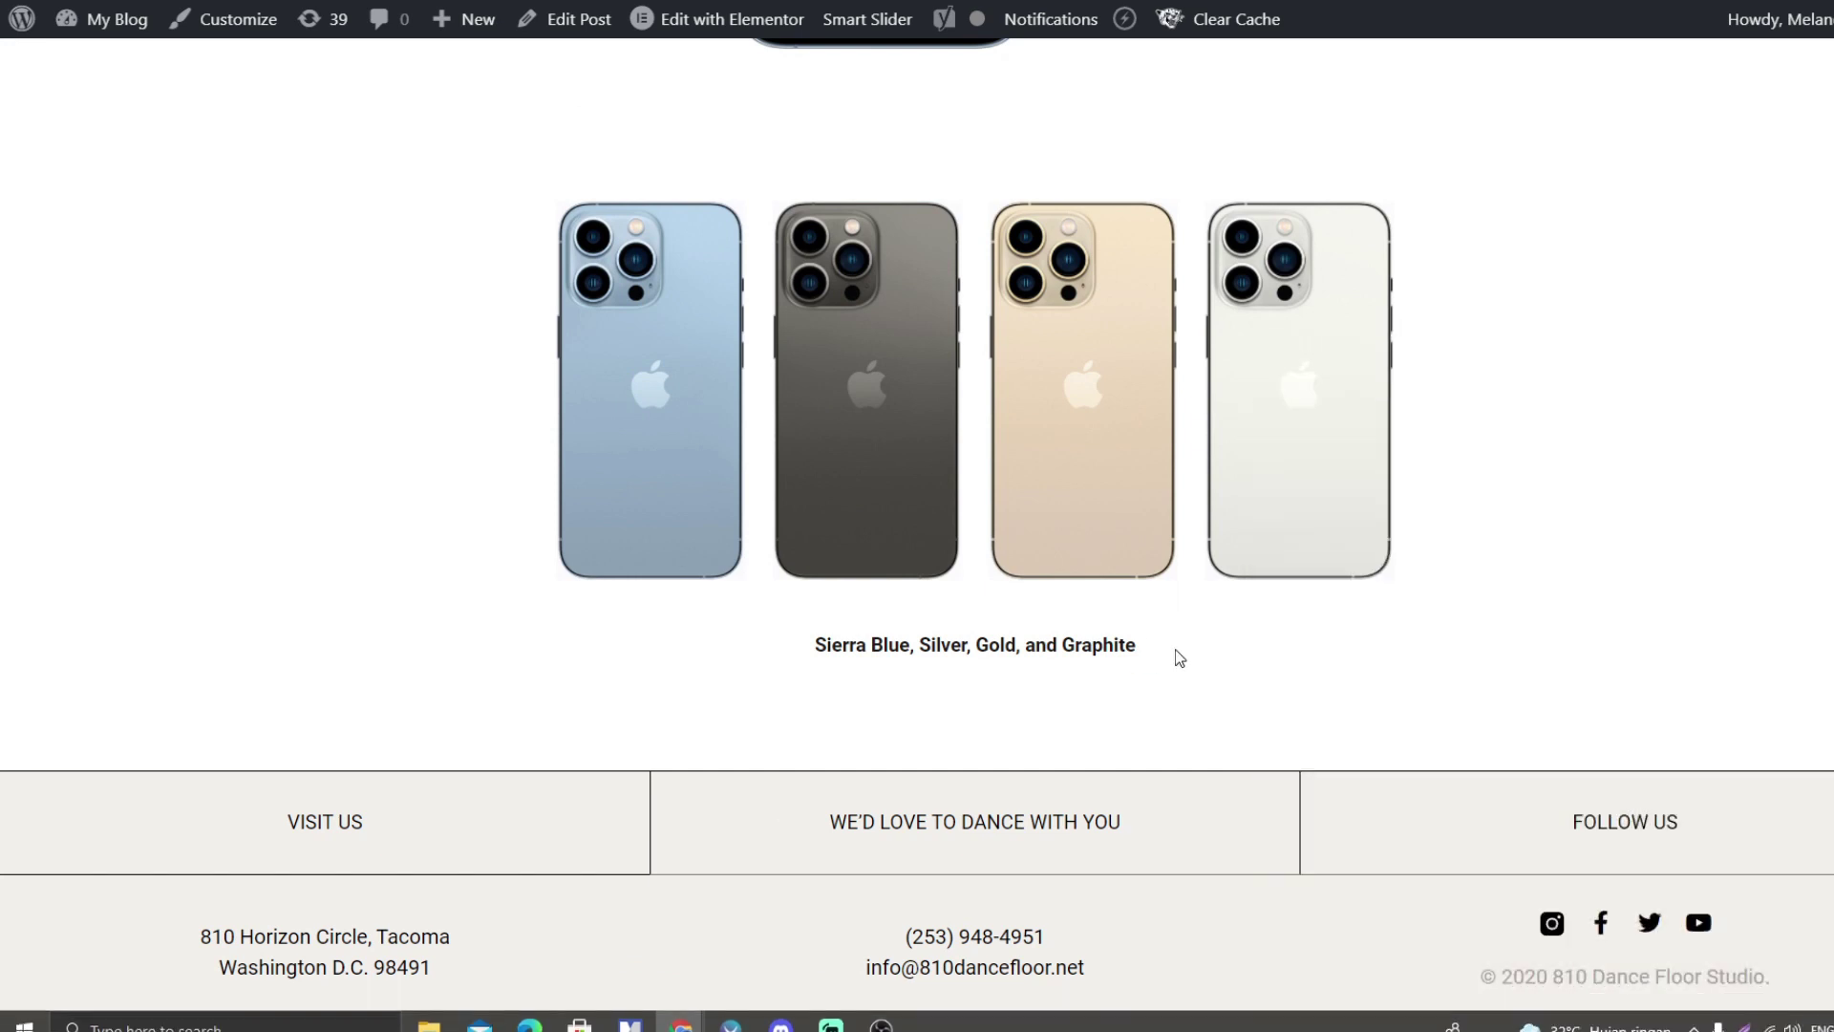
pyautogui.moveTo(1180, 657); pyautogui.dragTo(789, 665)
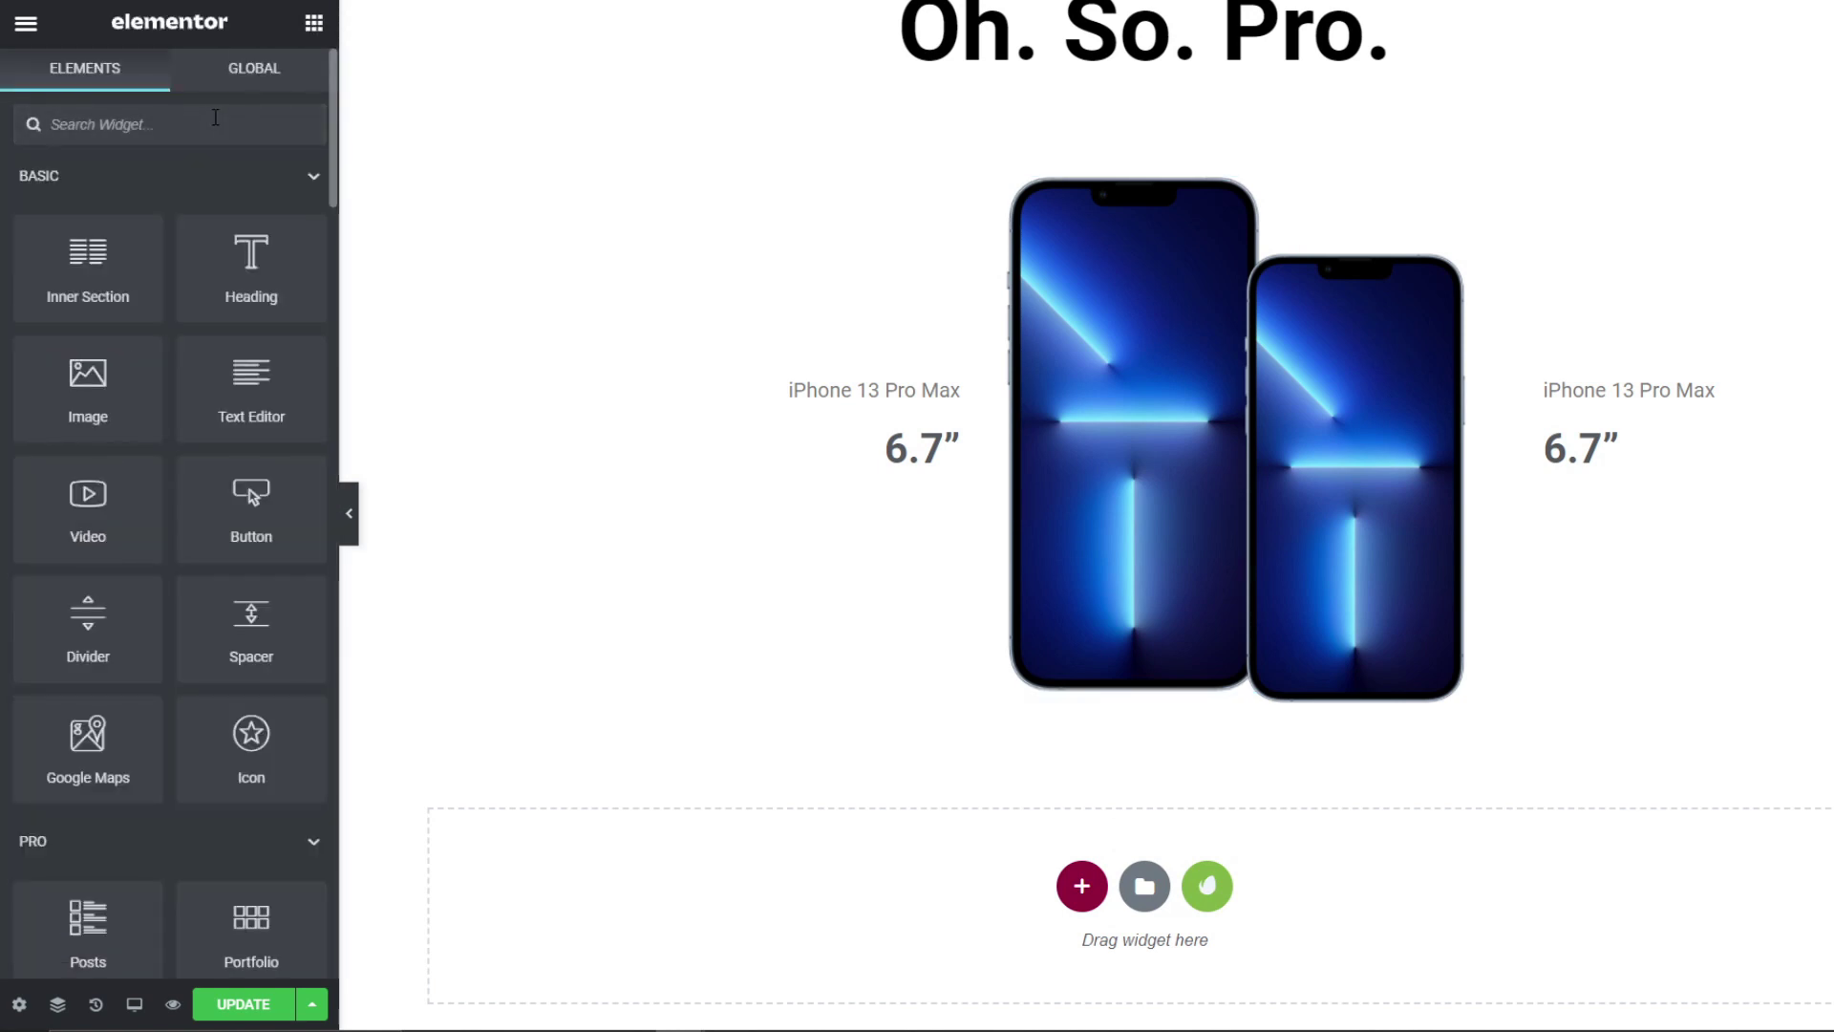
# Step: Add a new section with four equal columns below the overlapping phones in the Elementor editor
pyautogui.write('ima')
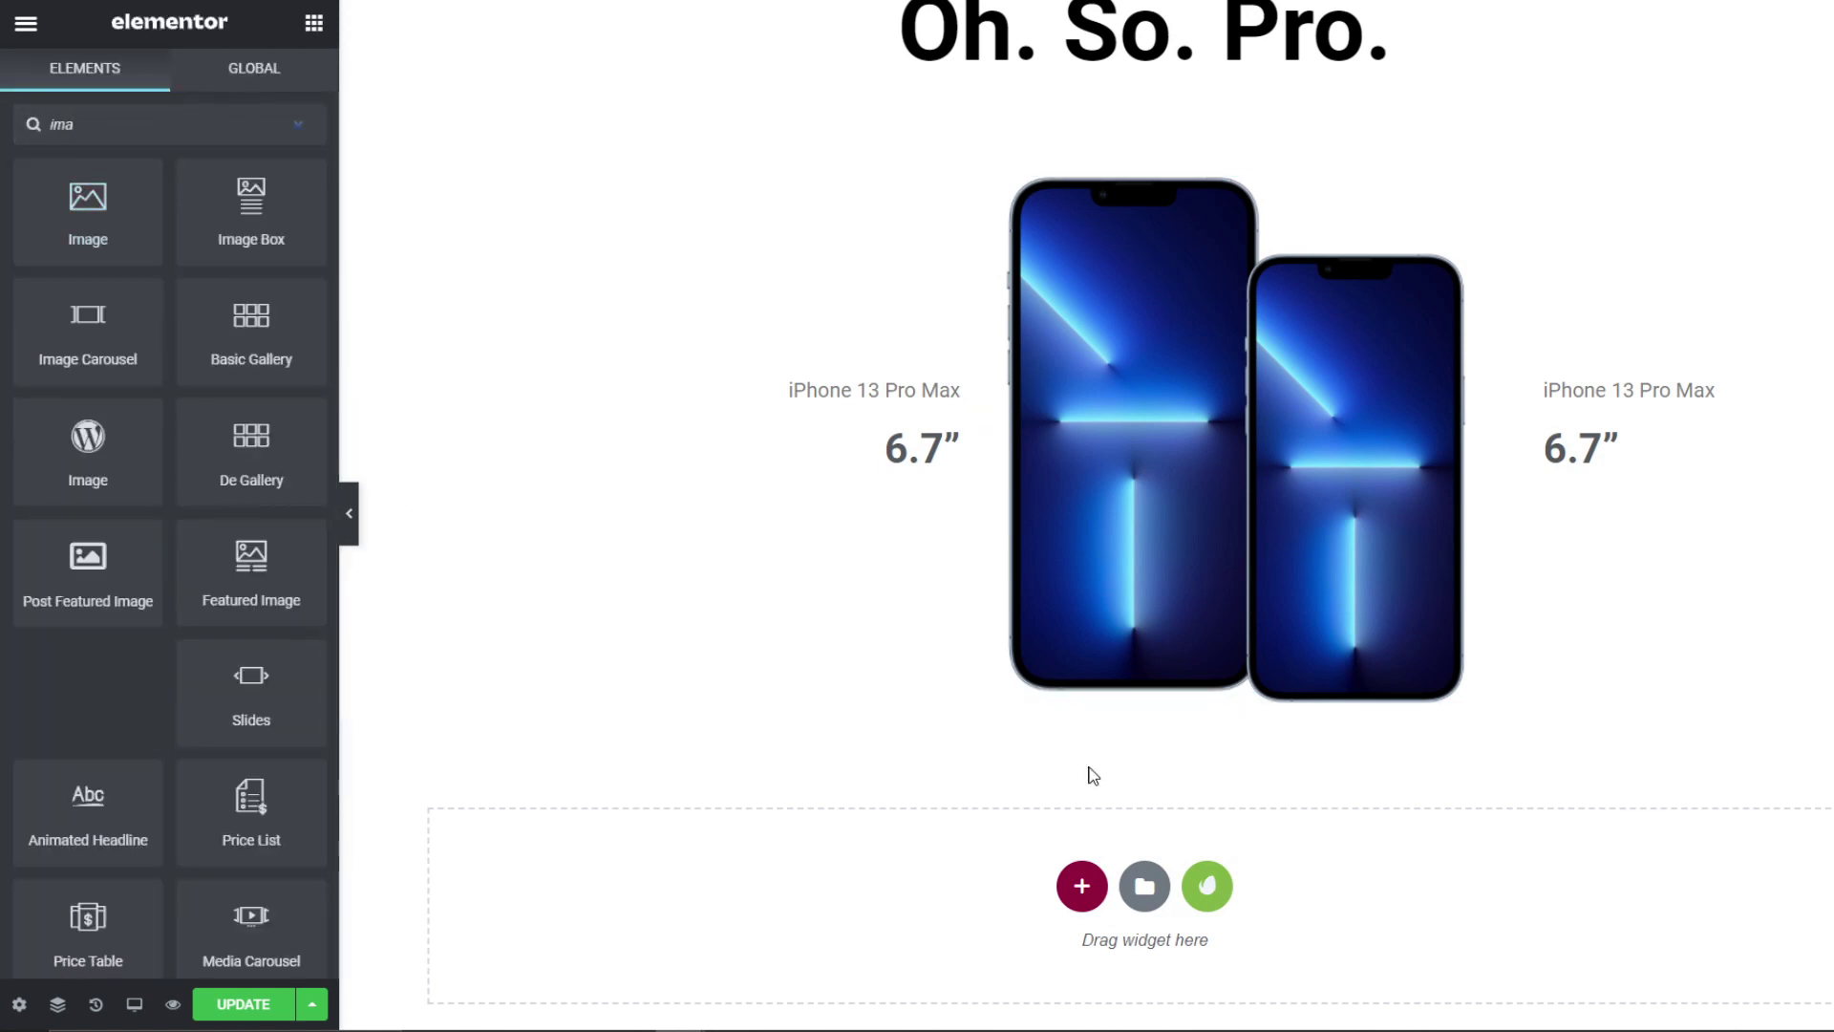
pyautogui.click(1082, 885)
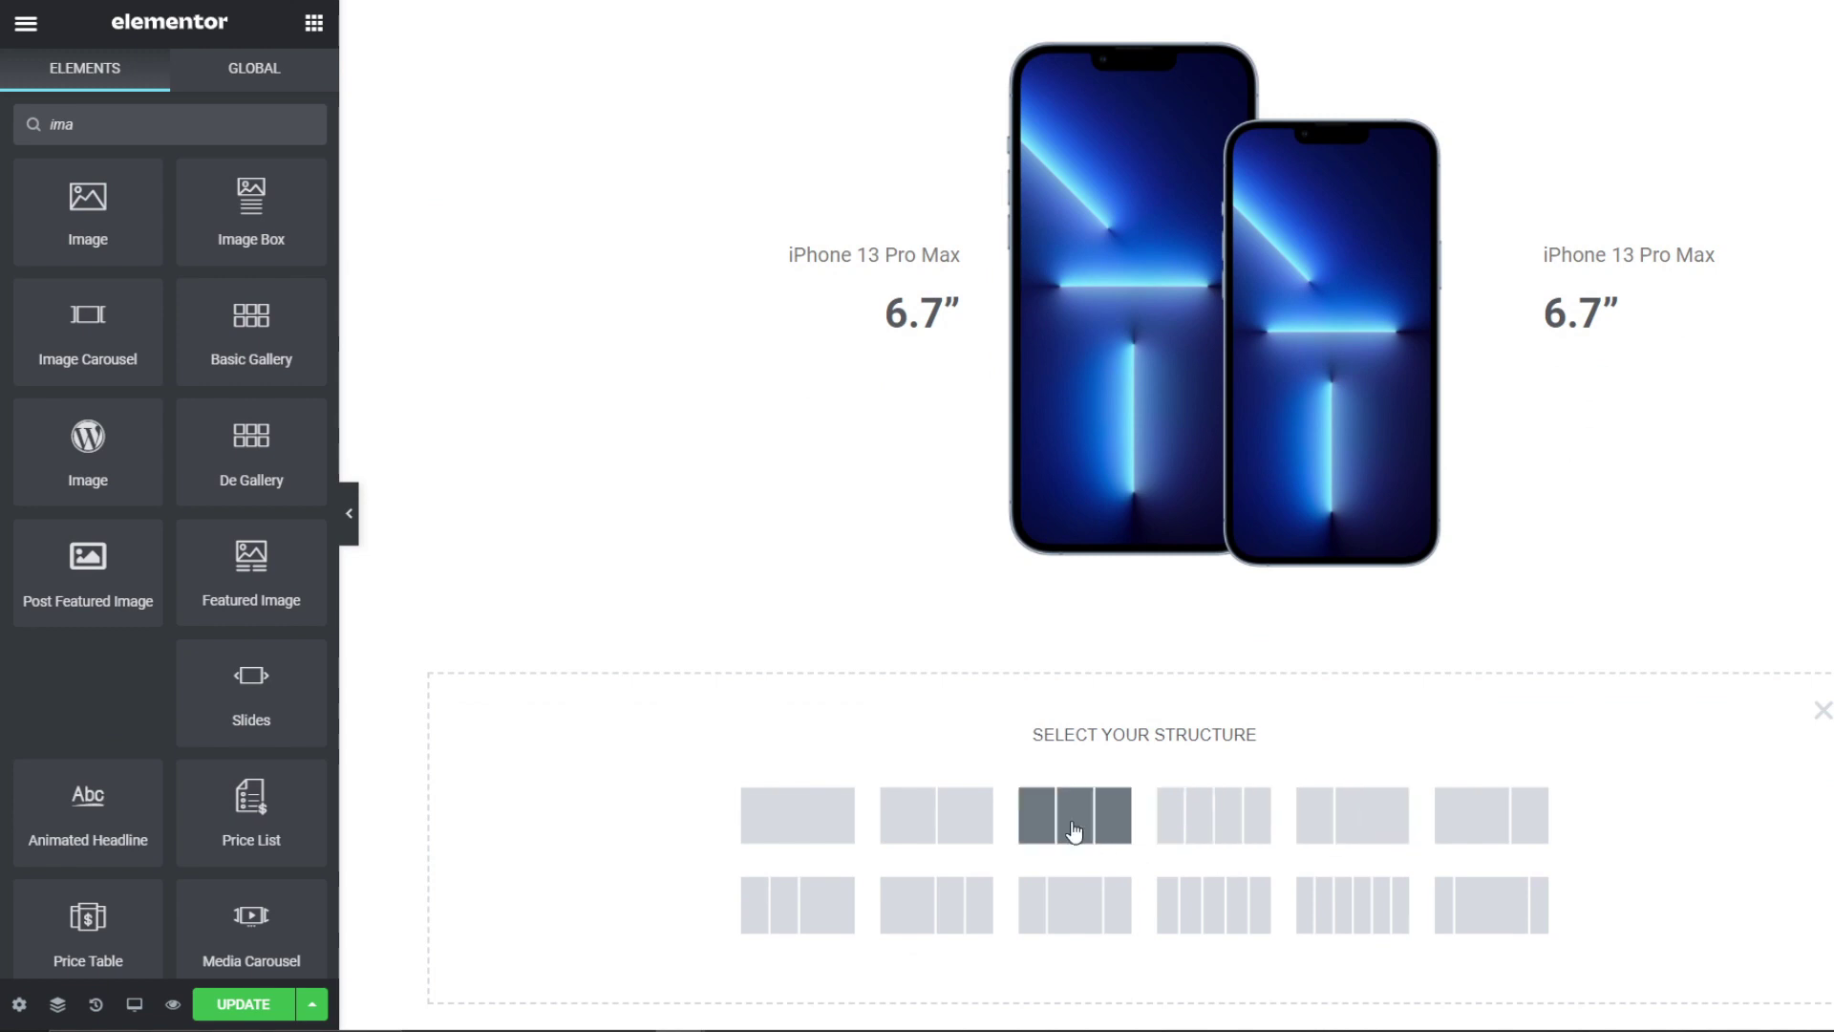
pyautogui.click(1223, 827)
# Step: Place an Image widget in the first column showing the Sierra Blue phone back at Full image size
pyautogui.click(314, 24)
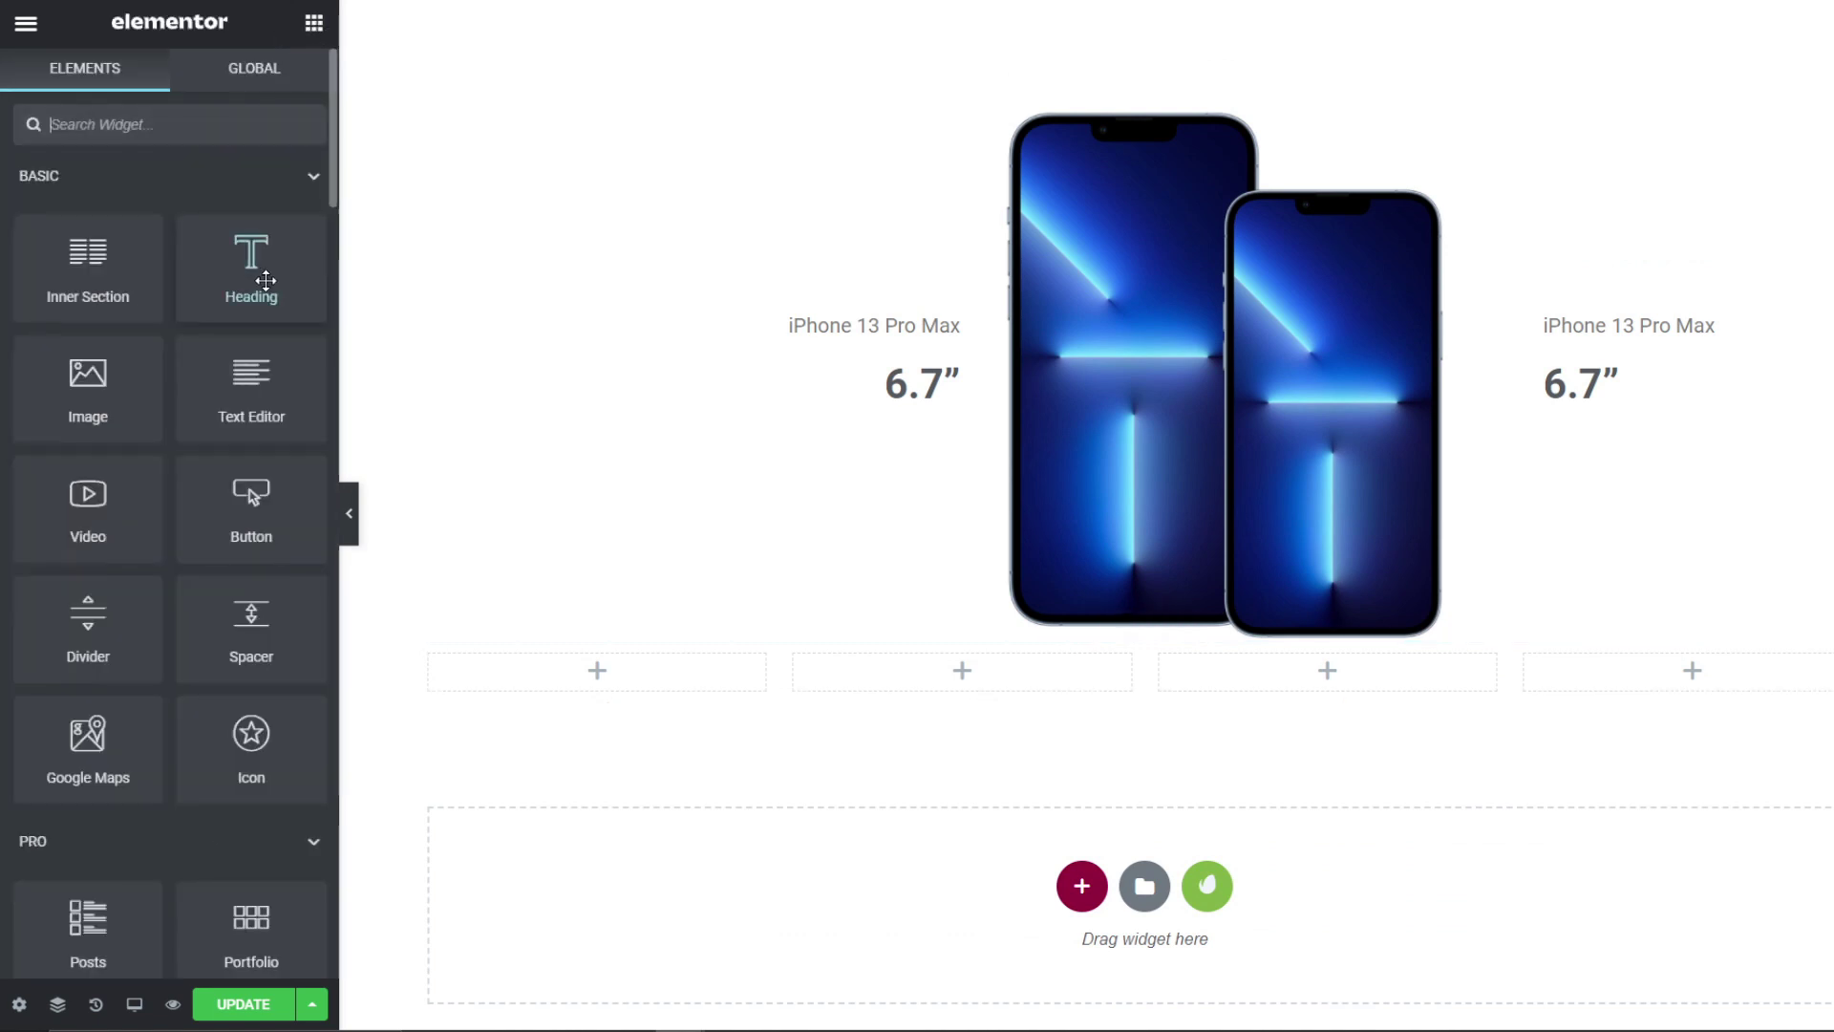
pyautogui.moveTo(88, 382); pyautogui.dragTo(621, 678)
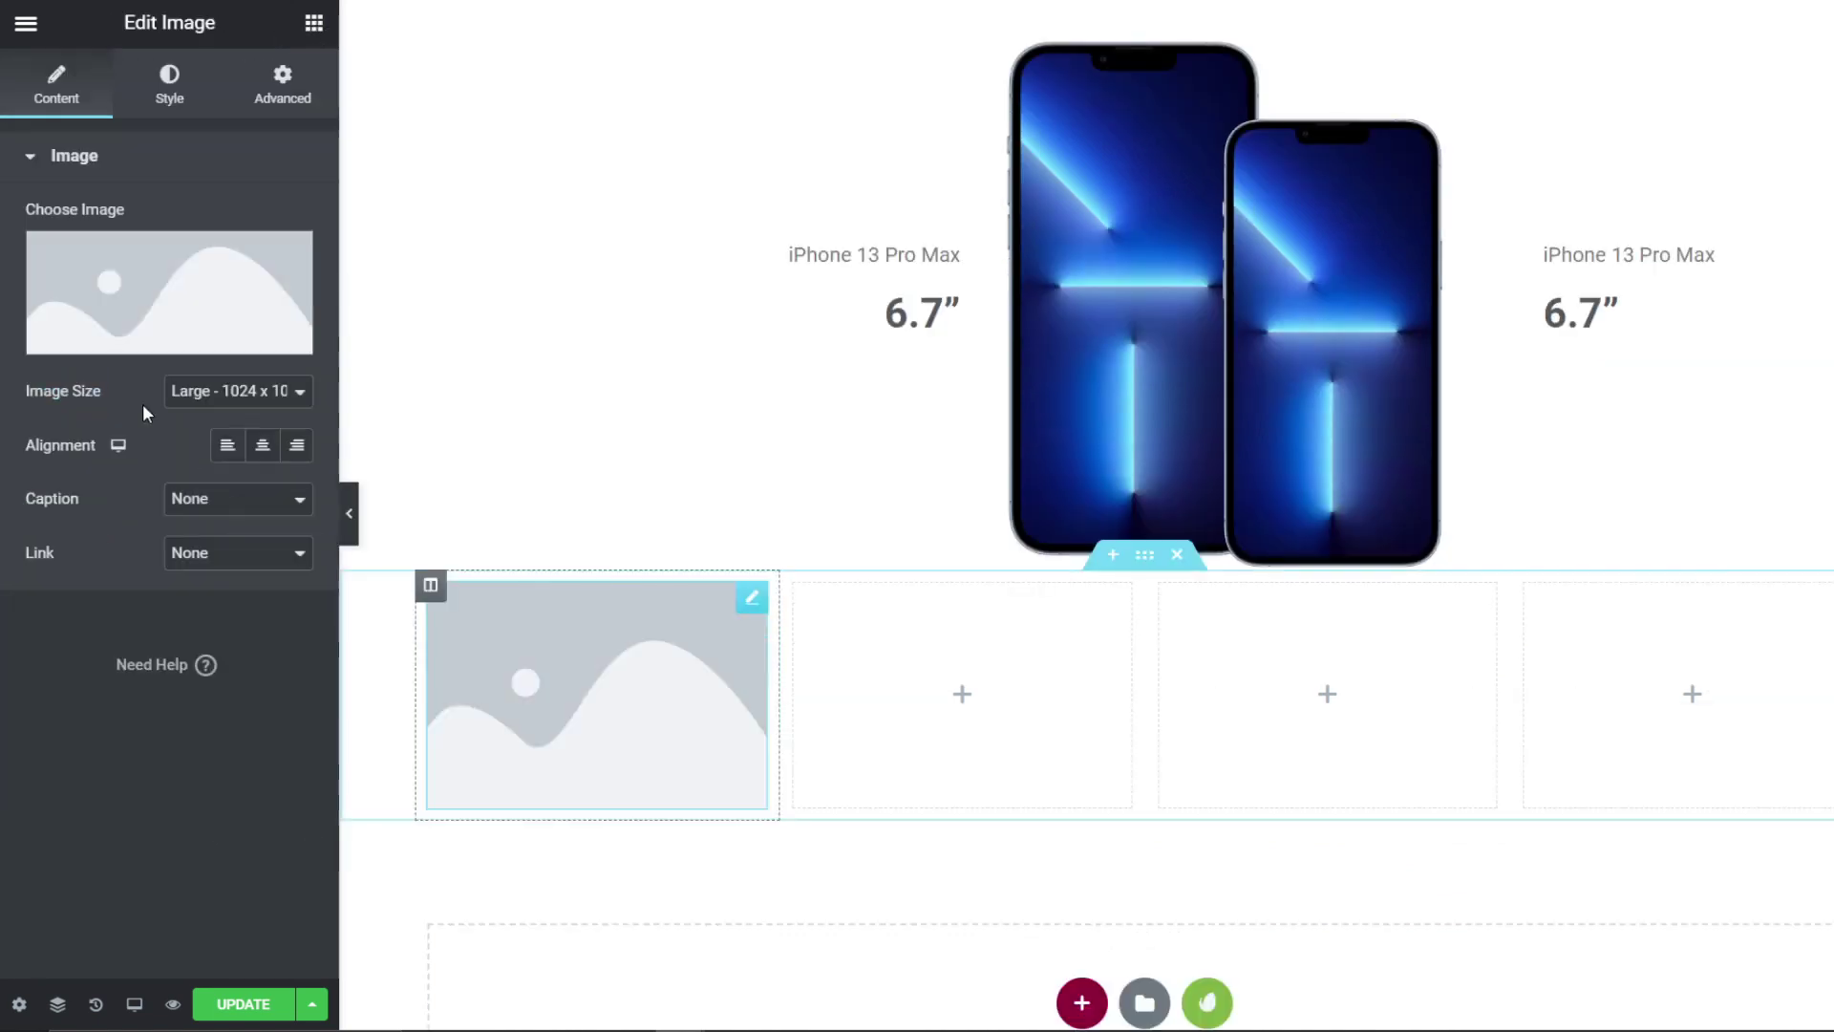
pyautogui.click(167, 293)
pyautogui.click(491, 344)
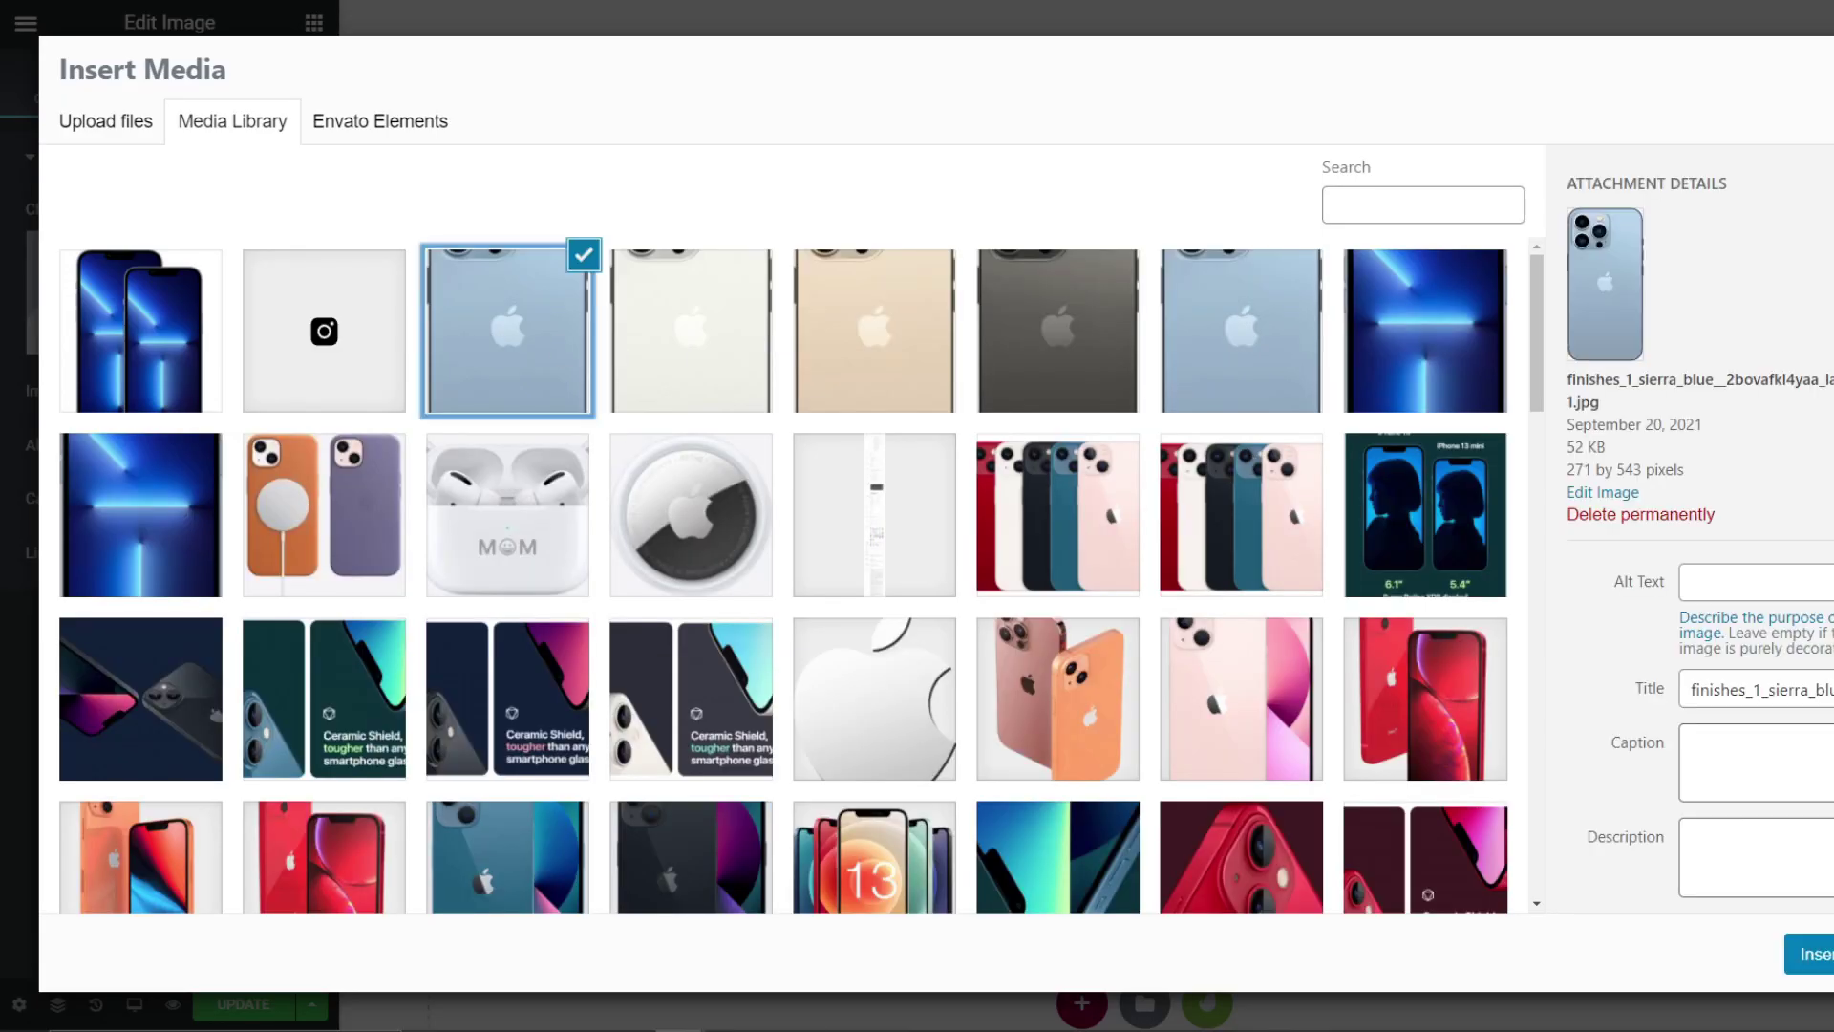
pyautogui.click(1814, 955)
pyautogui.scroll(-5, 836, 822)
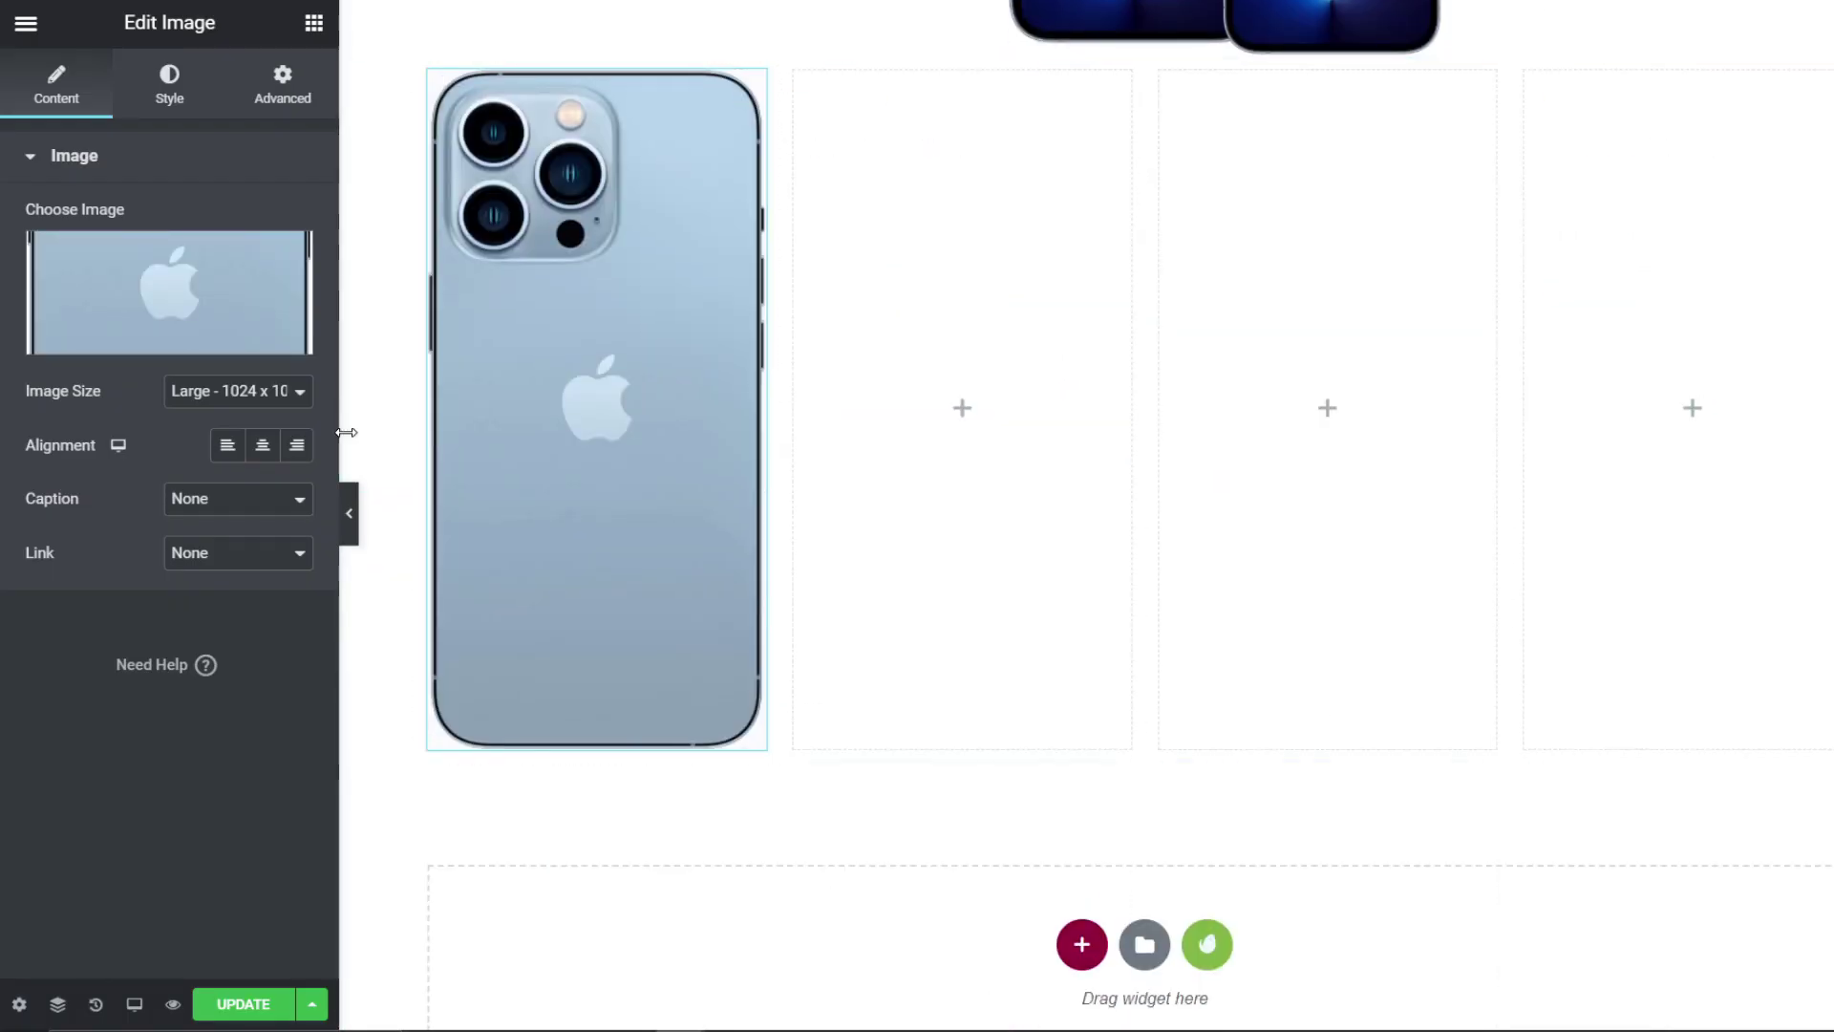
pyautogui.click(269, 404)
pyautogui.click(233, 531)
# Step: Duplicate the Sierra Blue image and move the copies so each of the other three columns holds one
pyautogui.rightClick(576, 306)
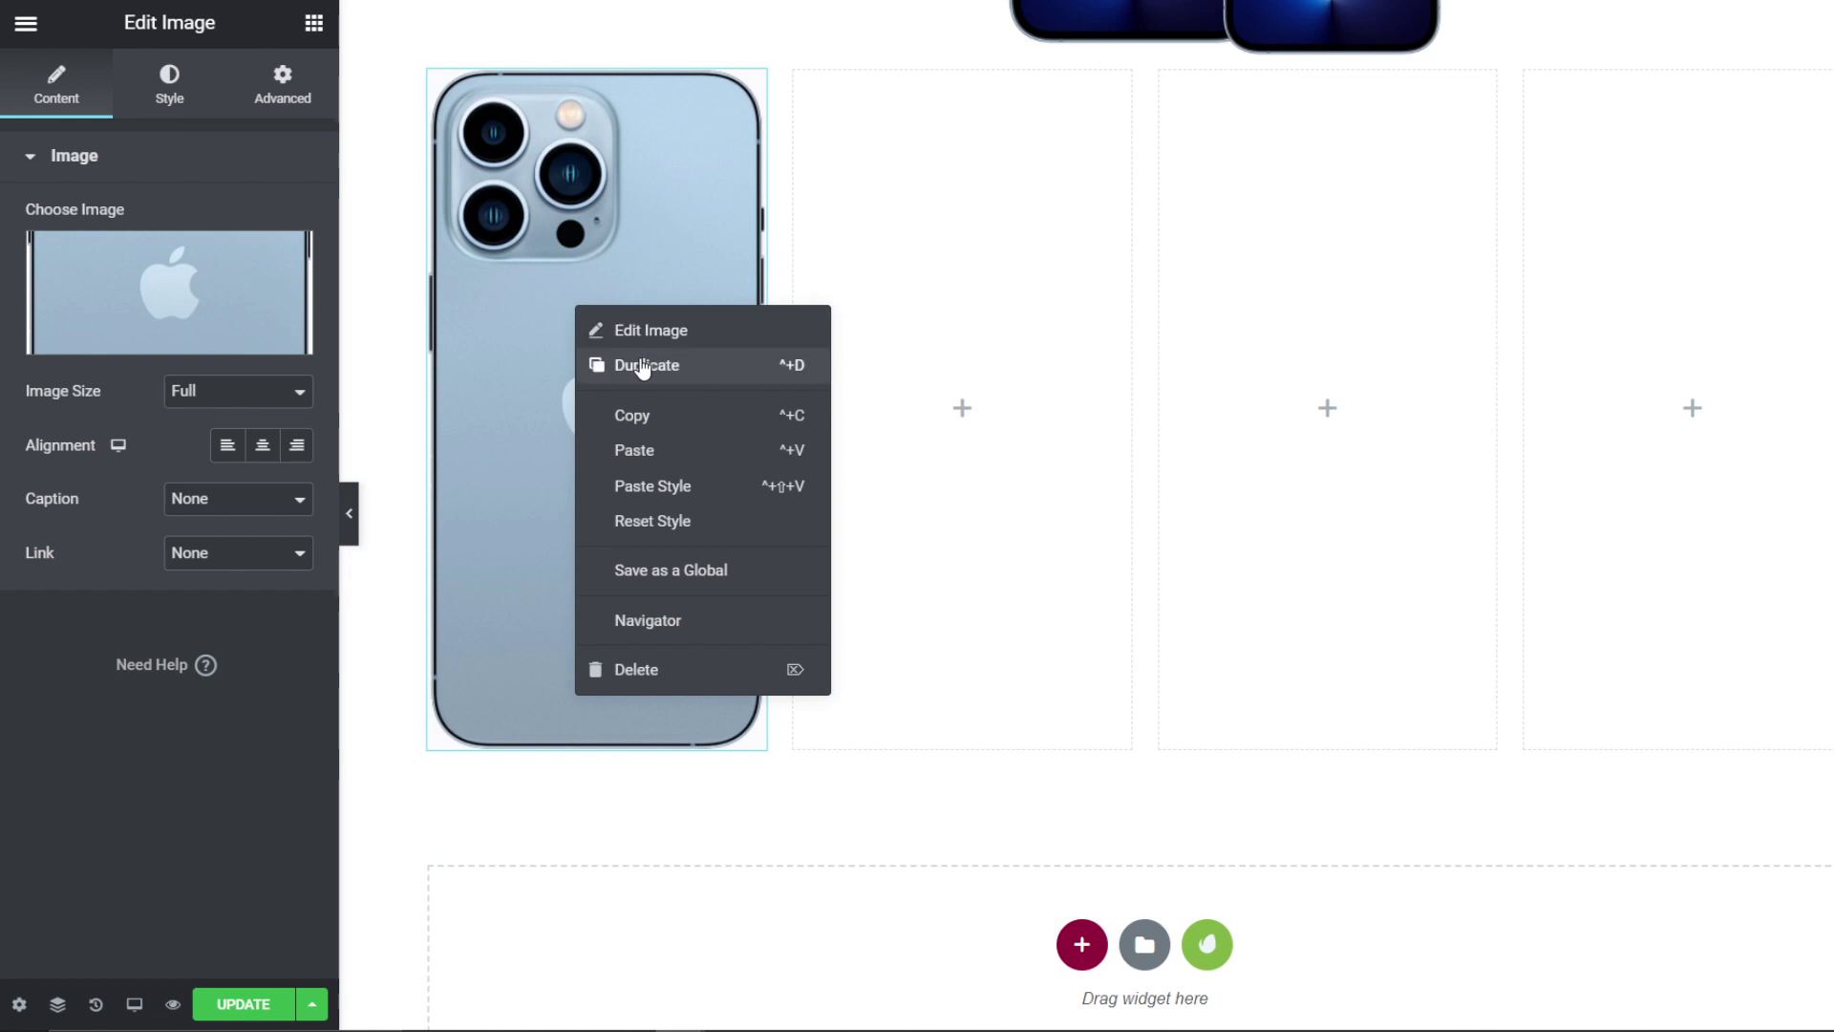
pyautogui.click(632, 361)
pyautogui.rightClick(627, 356)
pyautogui.moveTo(751, 791); pyautogui.dragTo(991, 618)
pyautogui.rightClick(1031, 452)
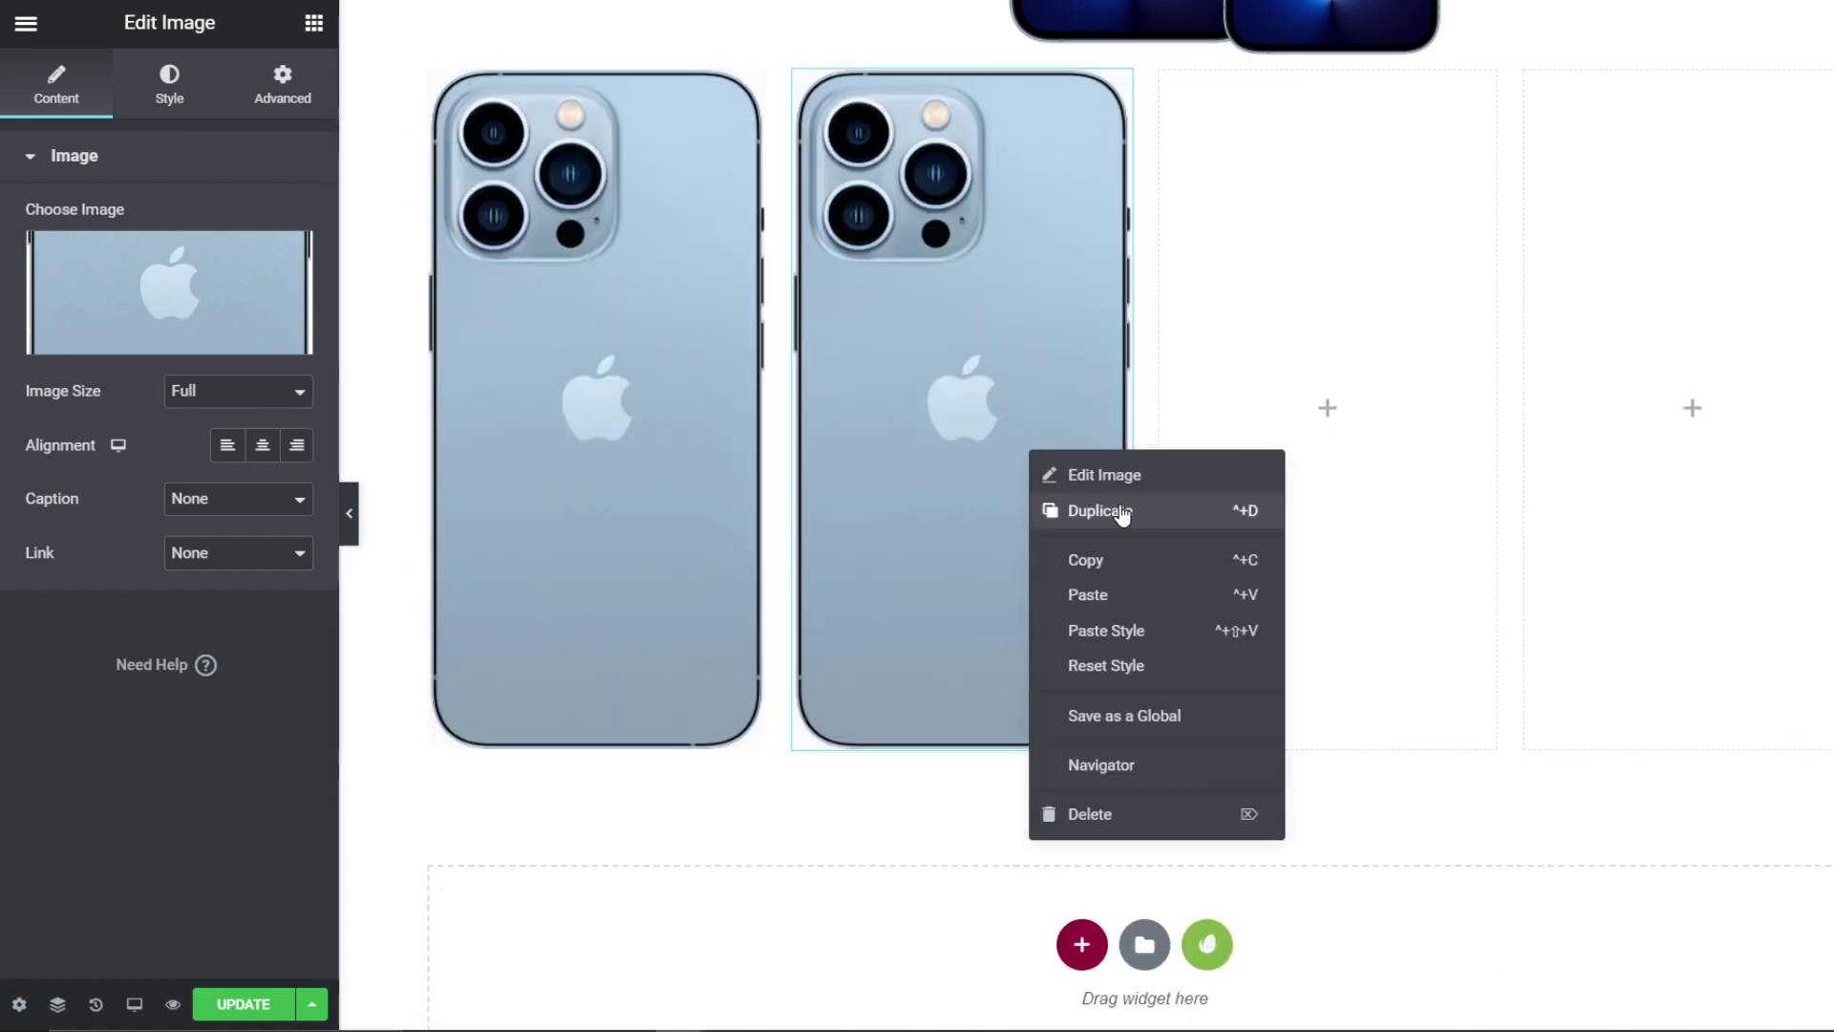
pyautogui.click(1098, 511)
pyautogui.moveTo(1101, 817); pyautogui.dragTo(1327, 560)
pyautogui.rightClick(1346, 354)
pyautogui.click(1402, 411)
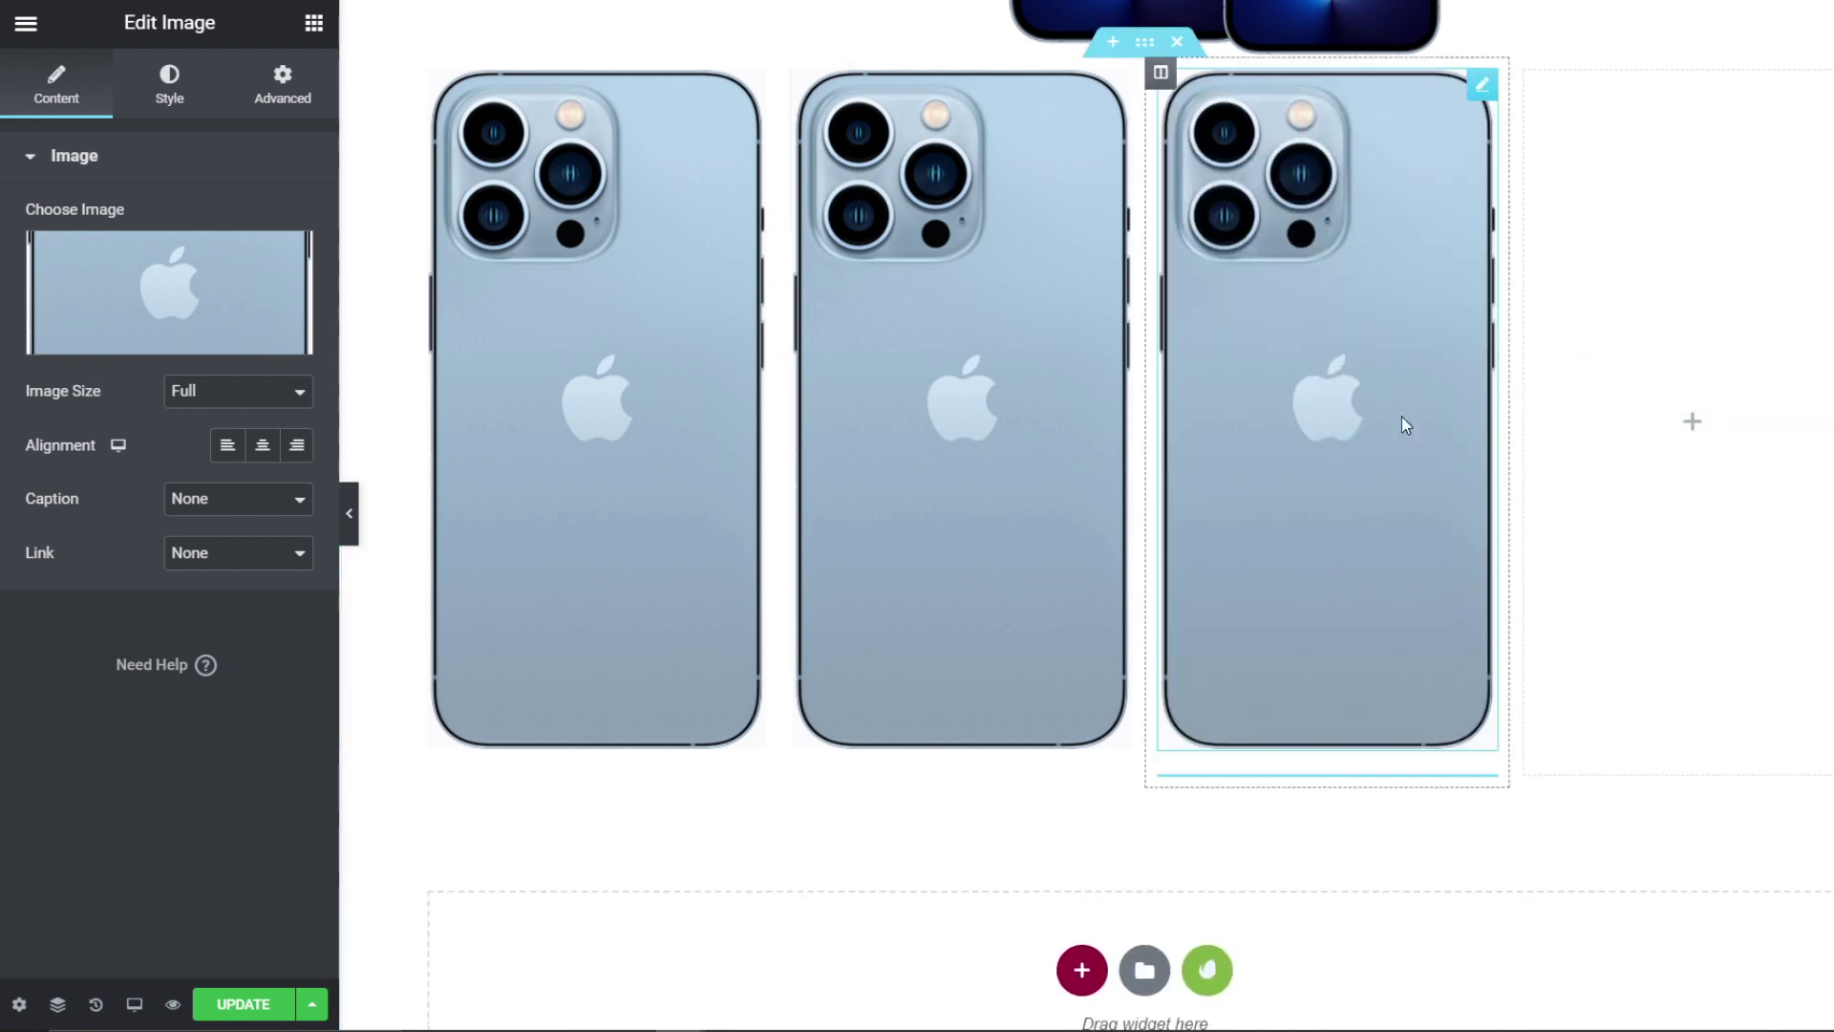
pyautogui.moveTo(1492, 795); pyautogui.dragTo(1680, 419)
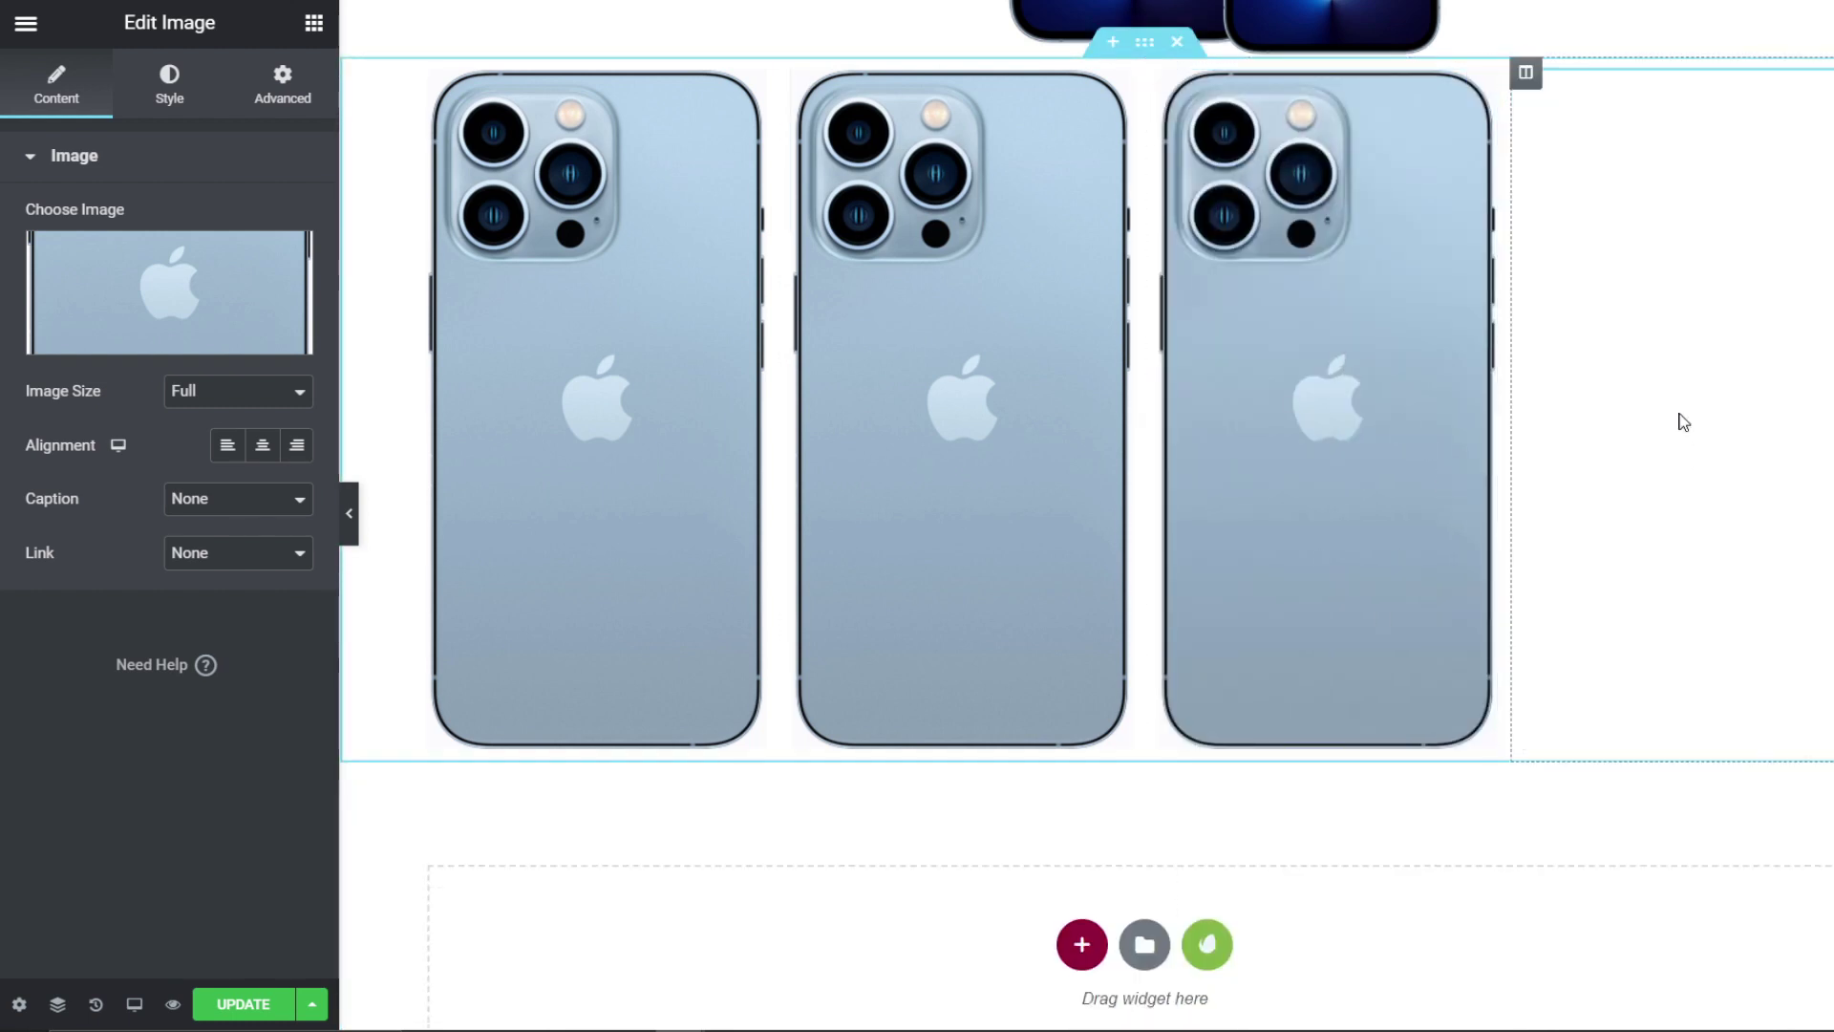
# Step: Replace the second column's image with the silver phone finish
pyautogui.click(159, 297)
pyautogui.click(642, 346)
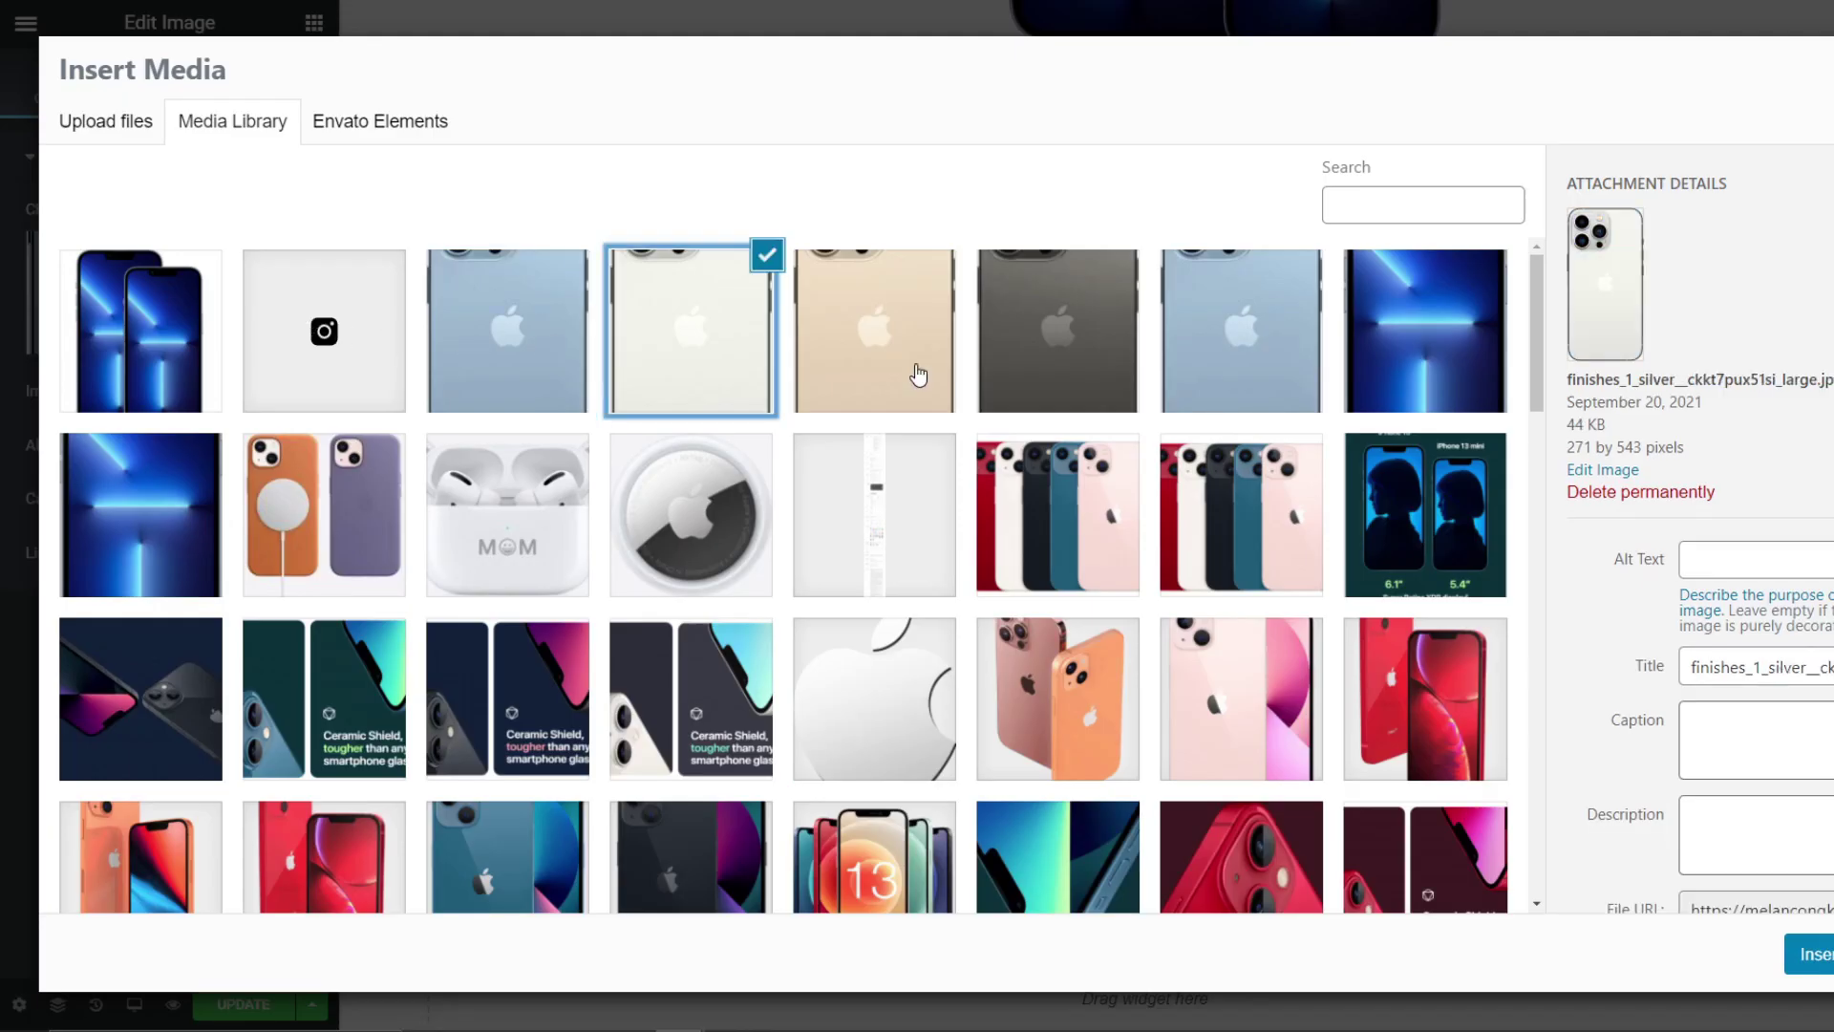
pyautogui.click(1818, 958)
# Step: Replace the third column's image with the silver finish and the fourth column's image with the graphite finish
pyautogui.click(1240, 500)
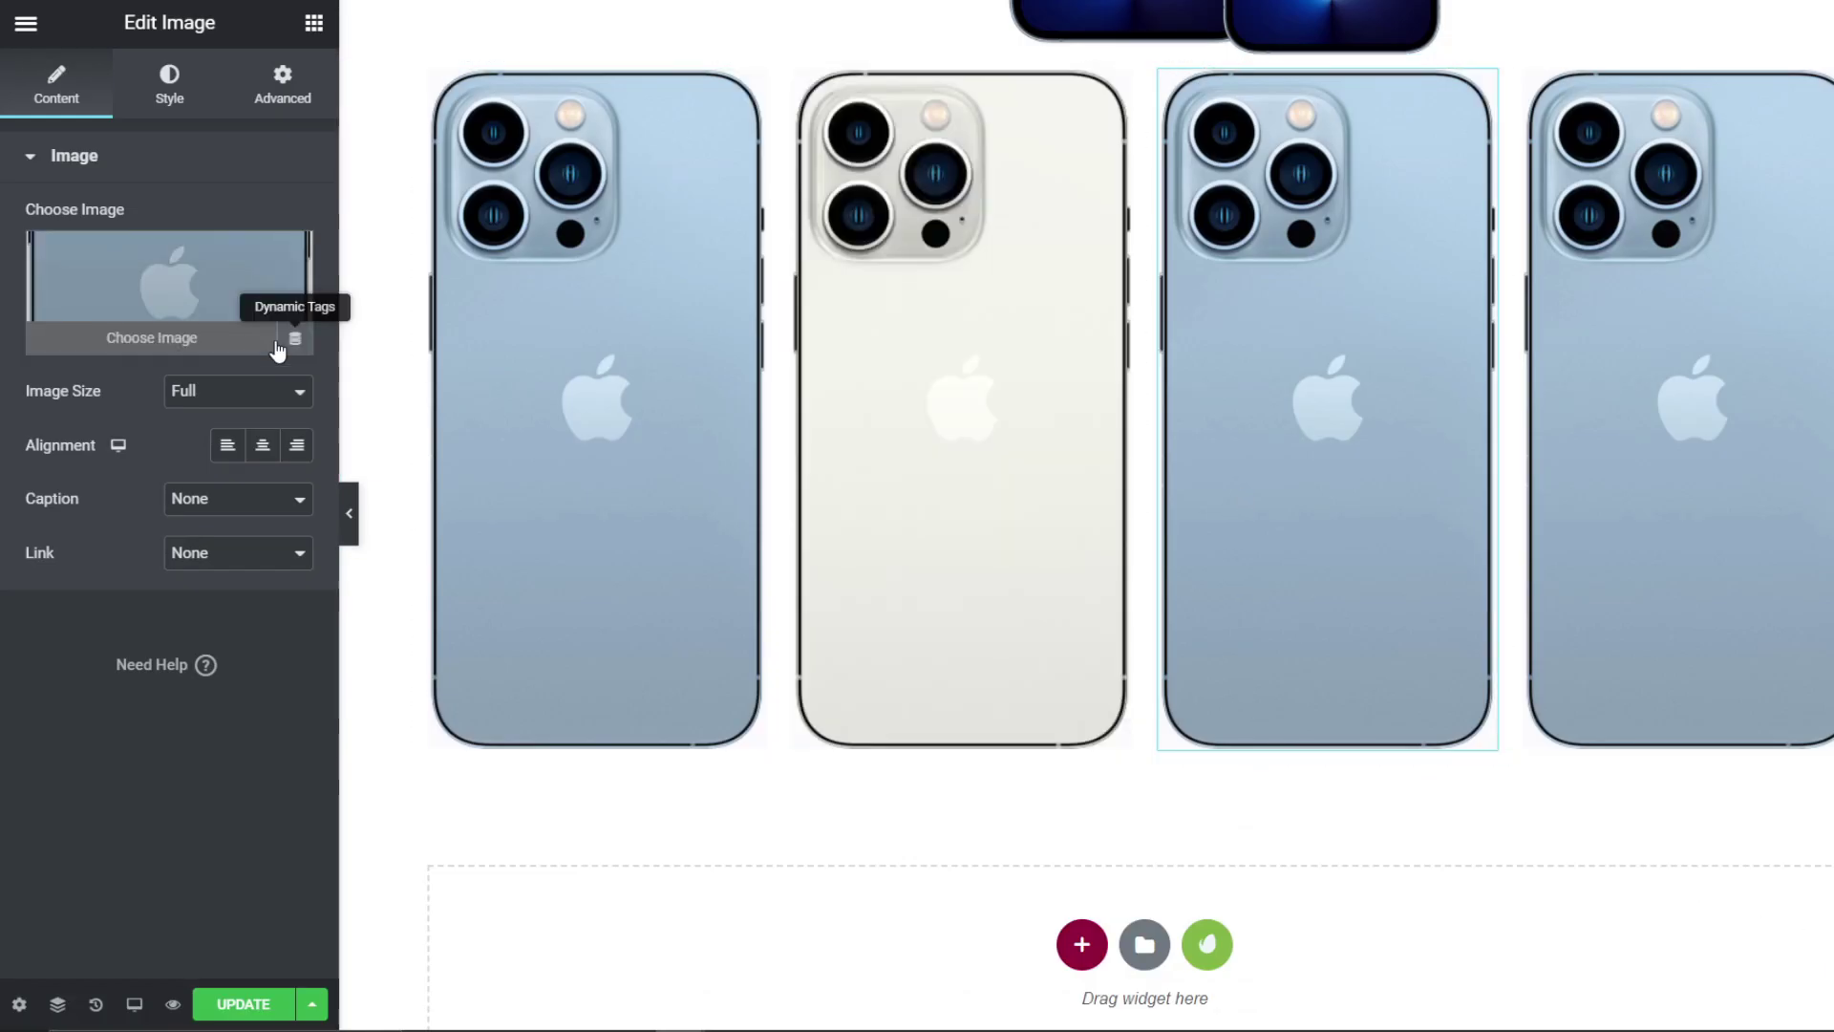
pyautogui.click(296, 310)
pyautogui.click(727, 312)
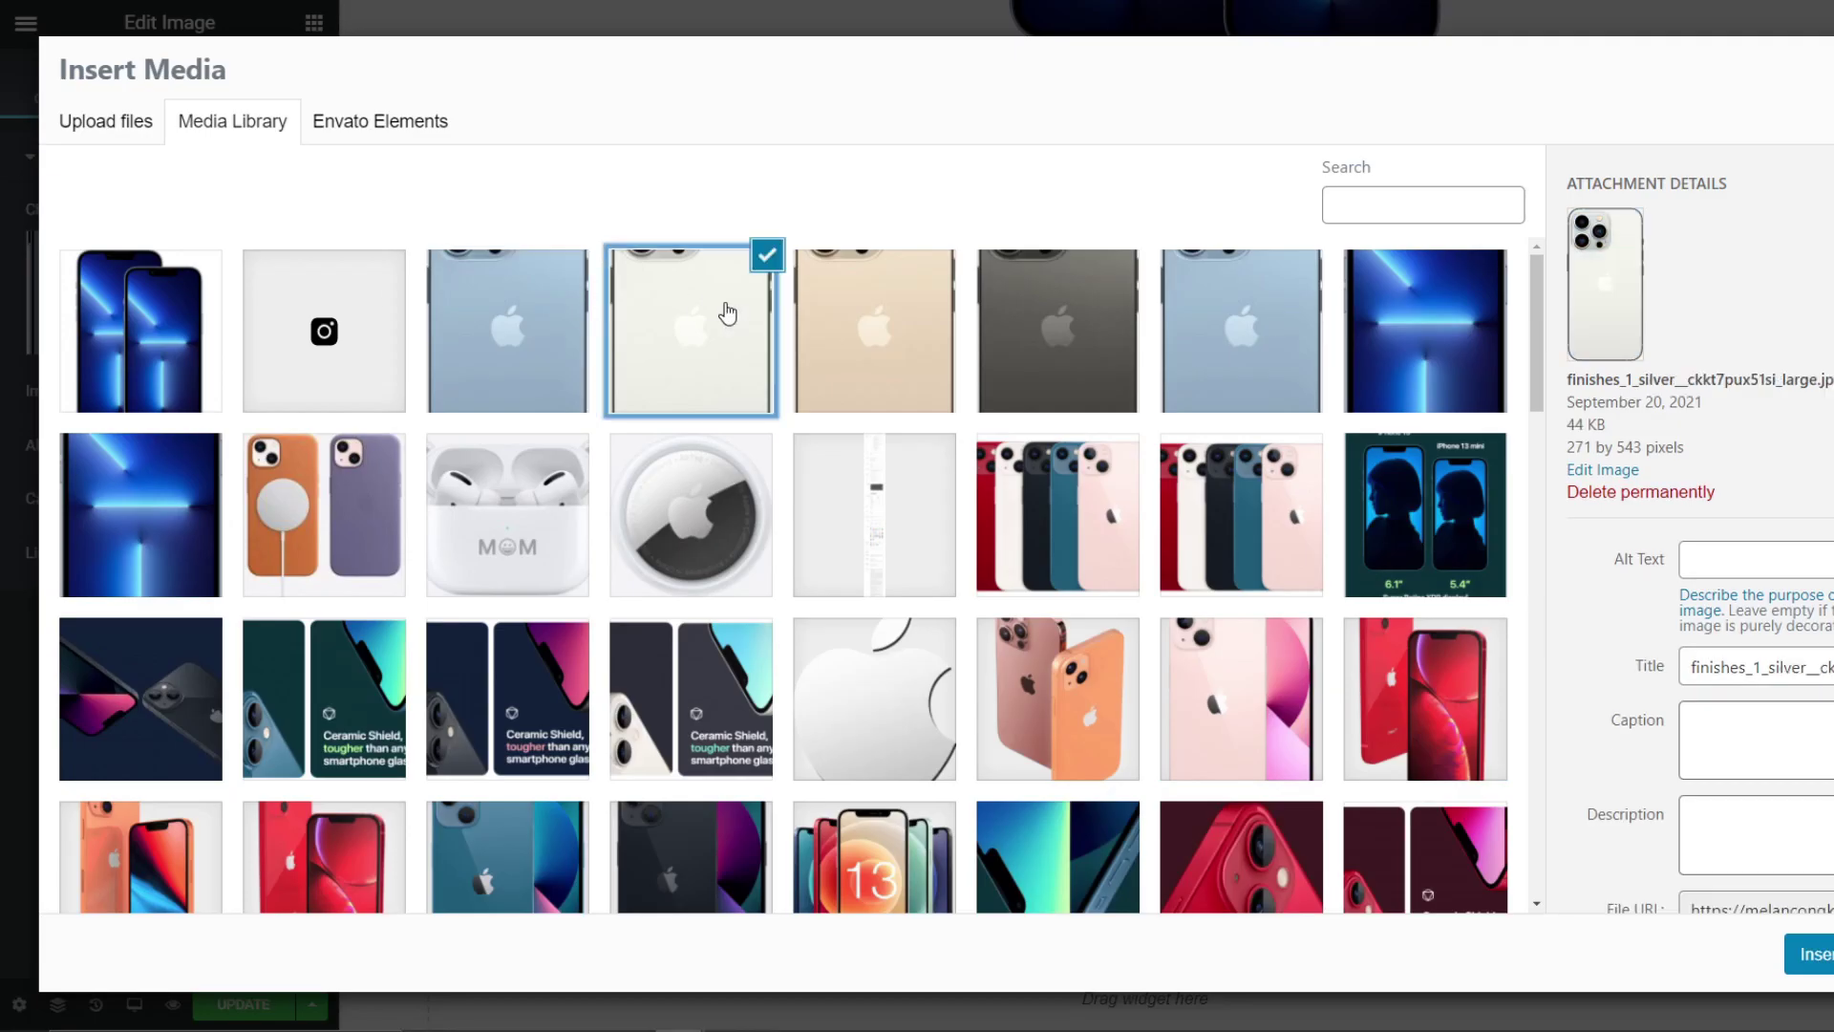
pyautogui.click(1818, 976)
pyautogui.click(440, 420)
pyautogui.click(229, 335)
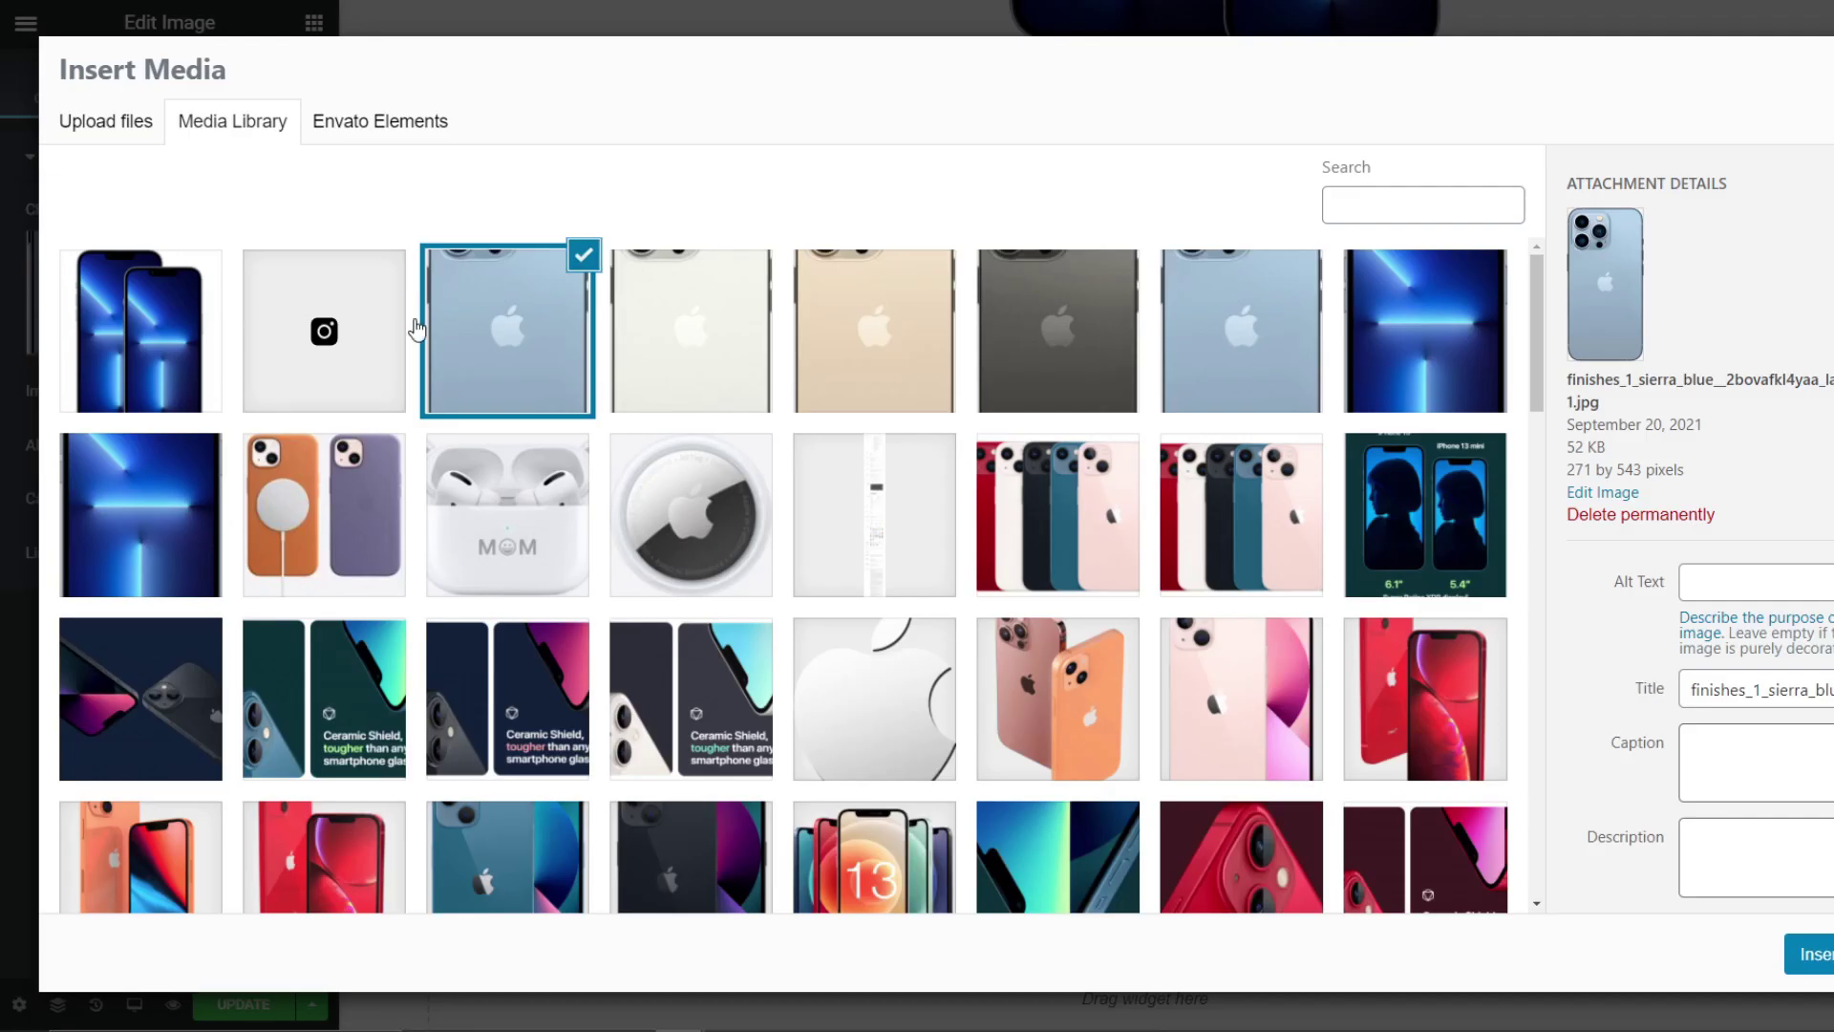
pyautogui.click(1052, 325)
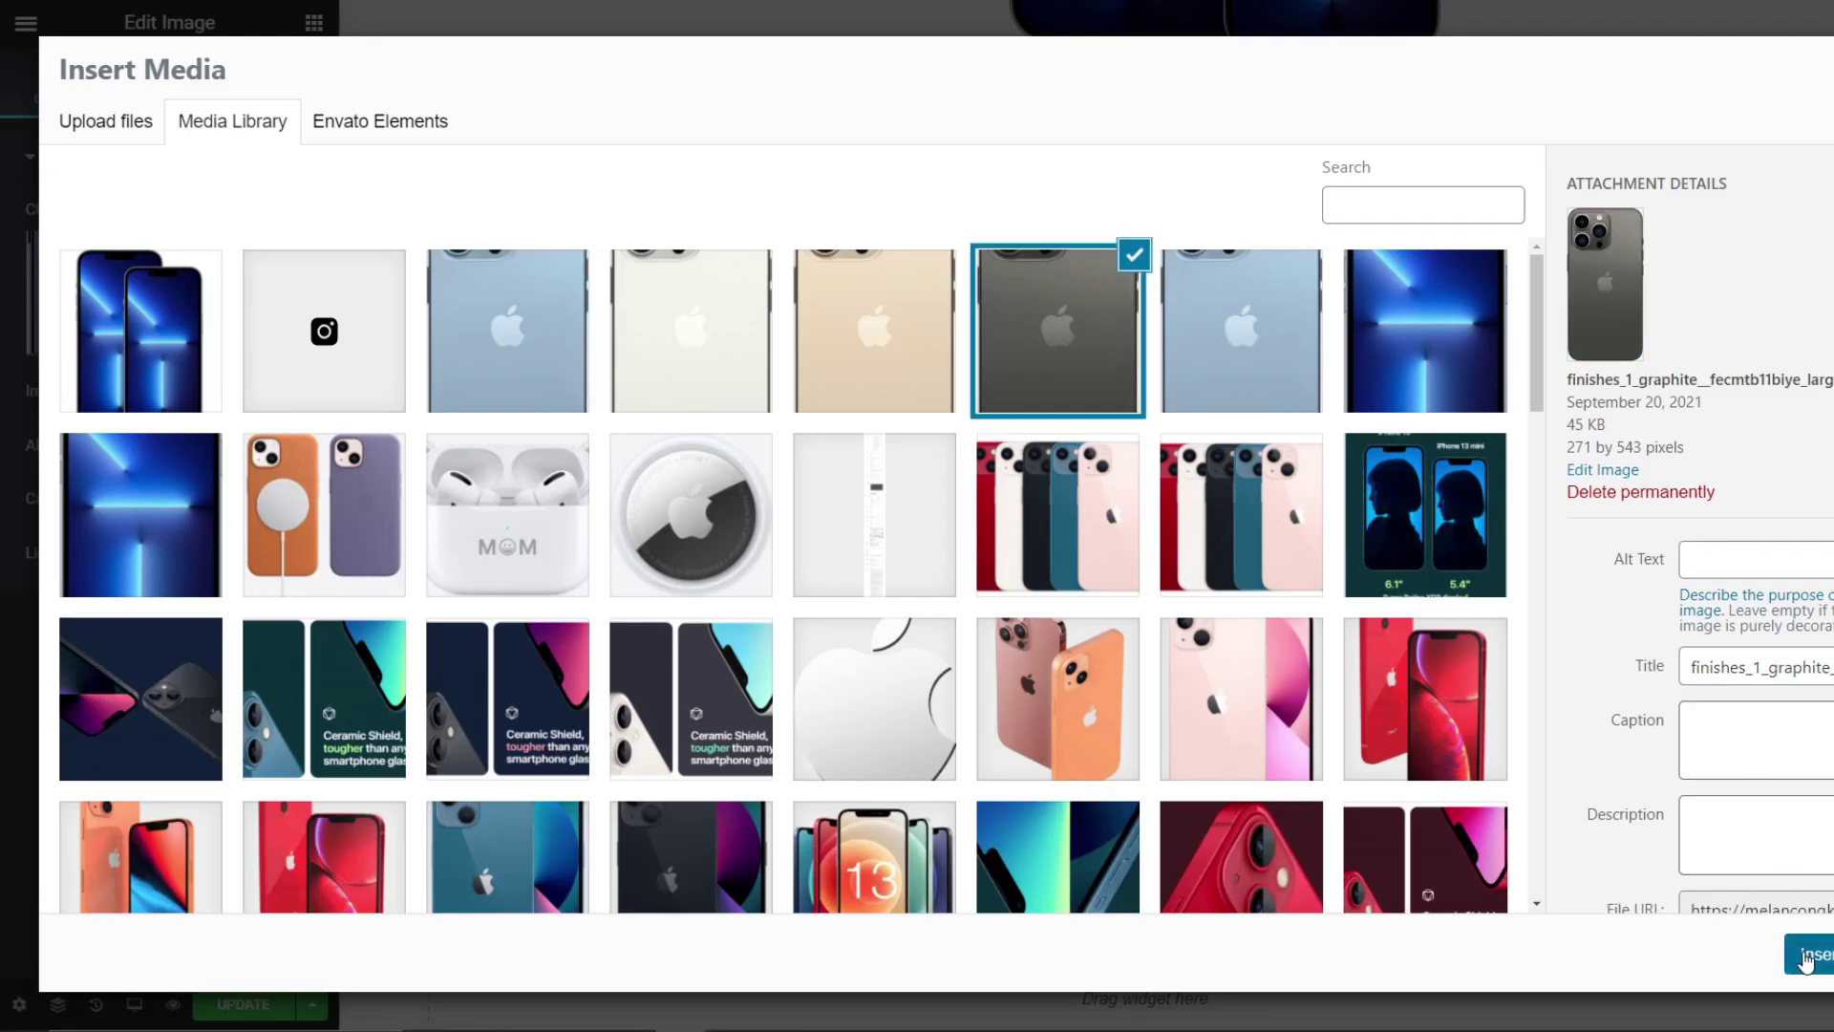
pyautogui.click(1806, 960)
# Step: Replace the second column's image with the gold phone finish from the media library
pyautogui.click(1028, 352)
pyautogui.click(268, 329)
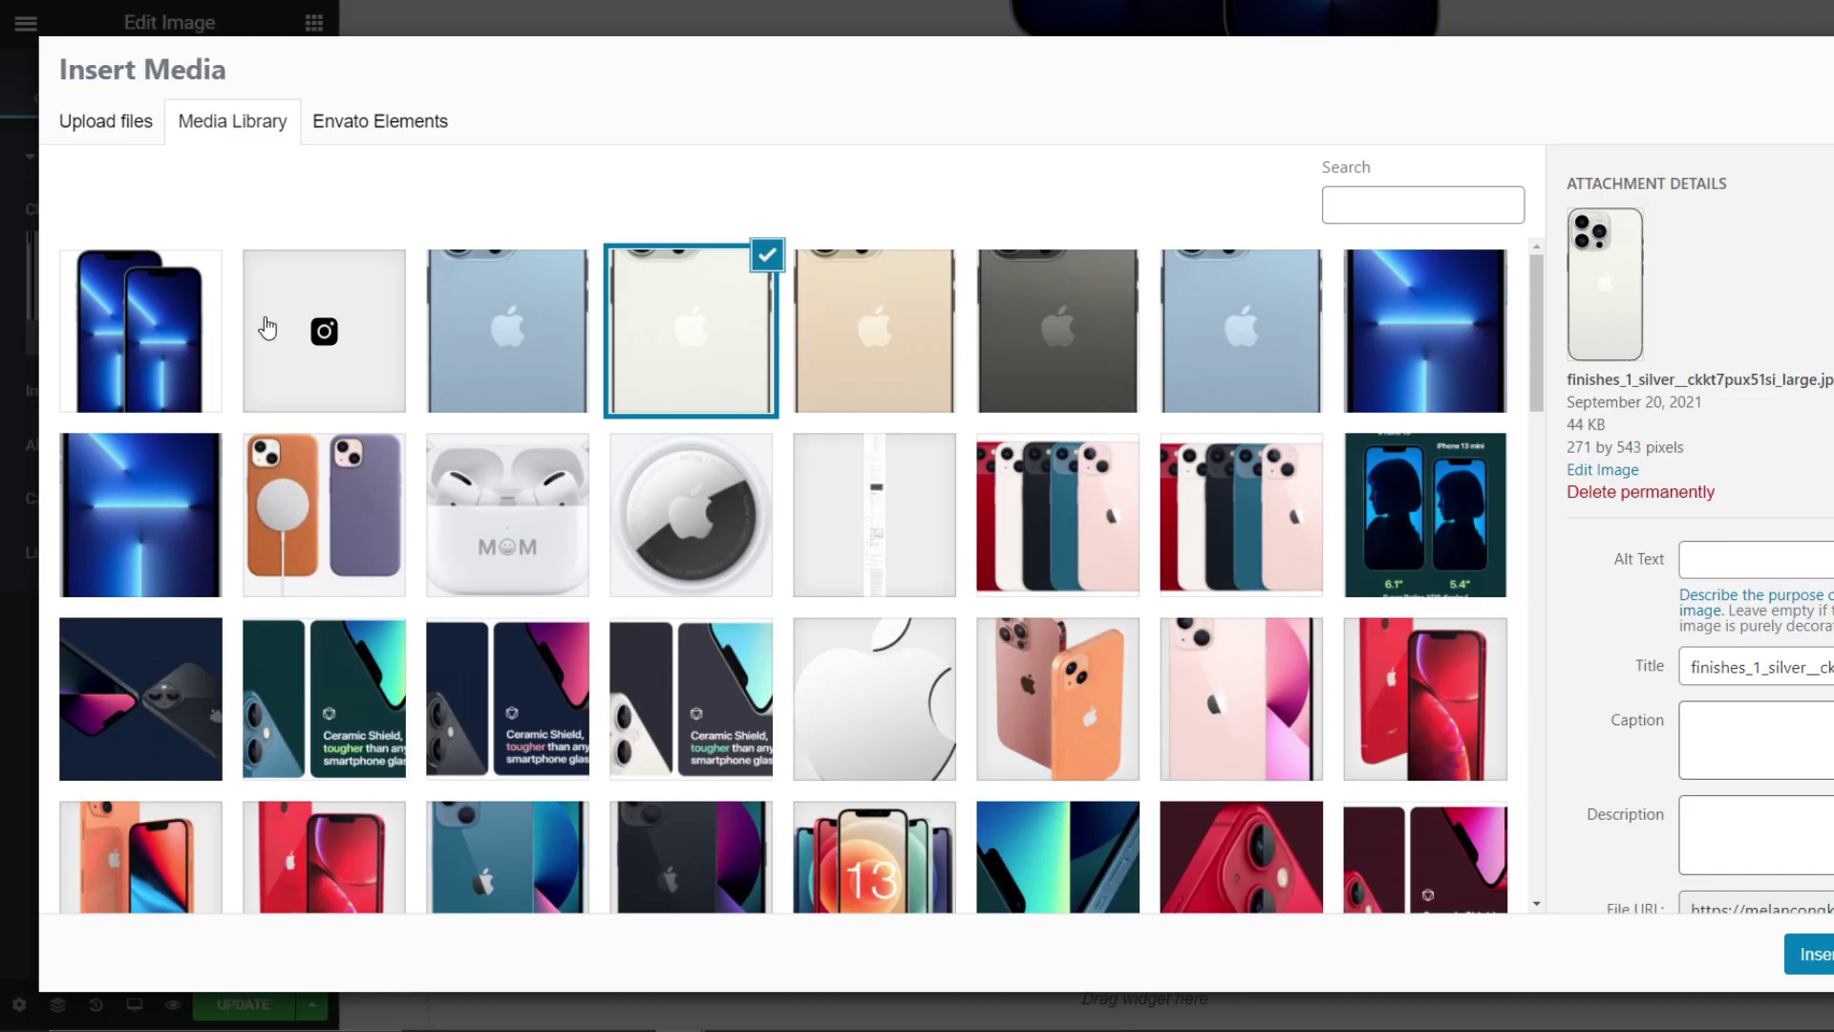
pyautogui.click(878, 325)
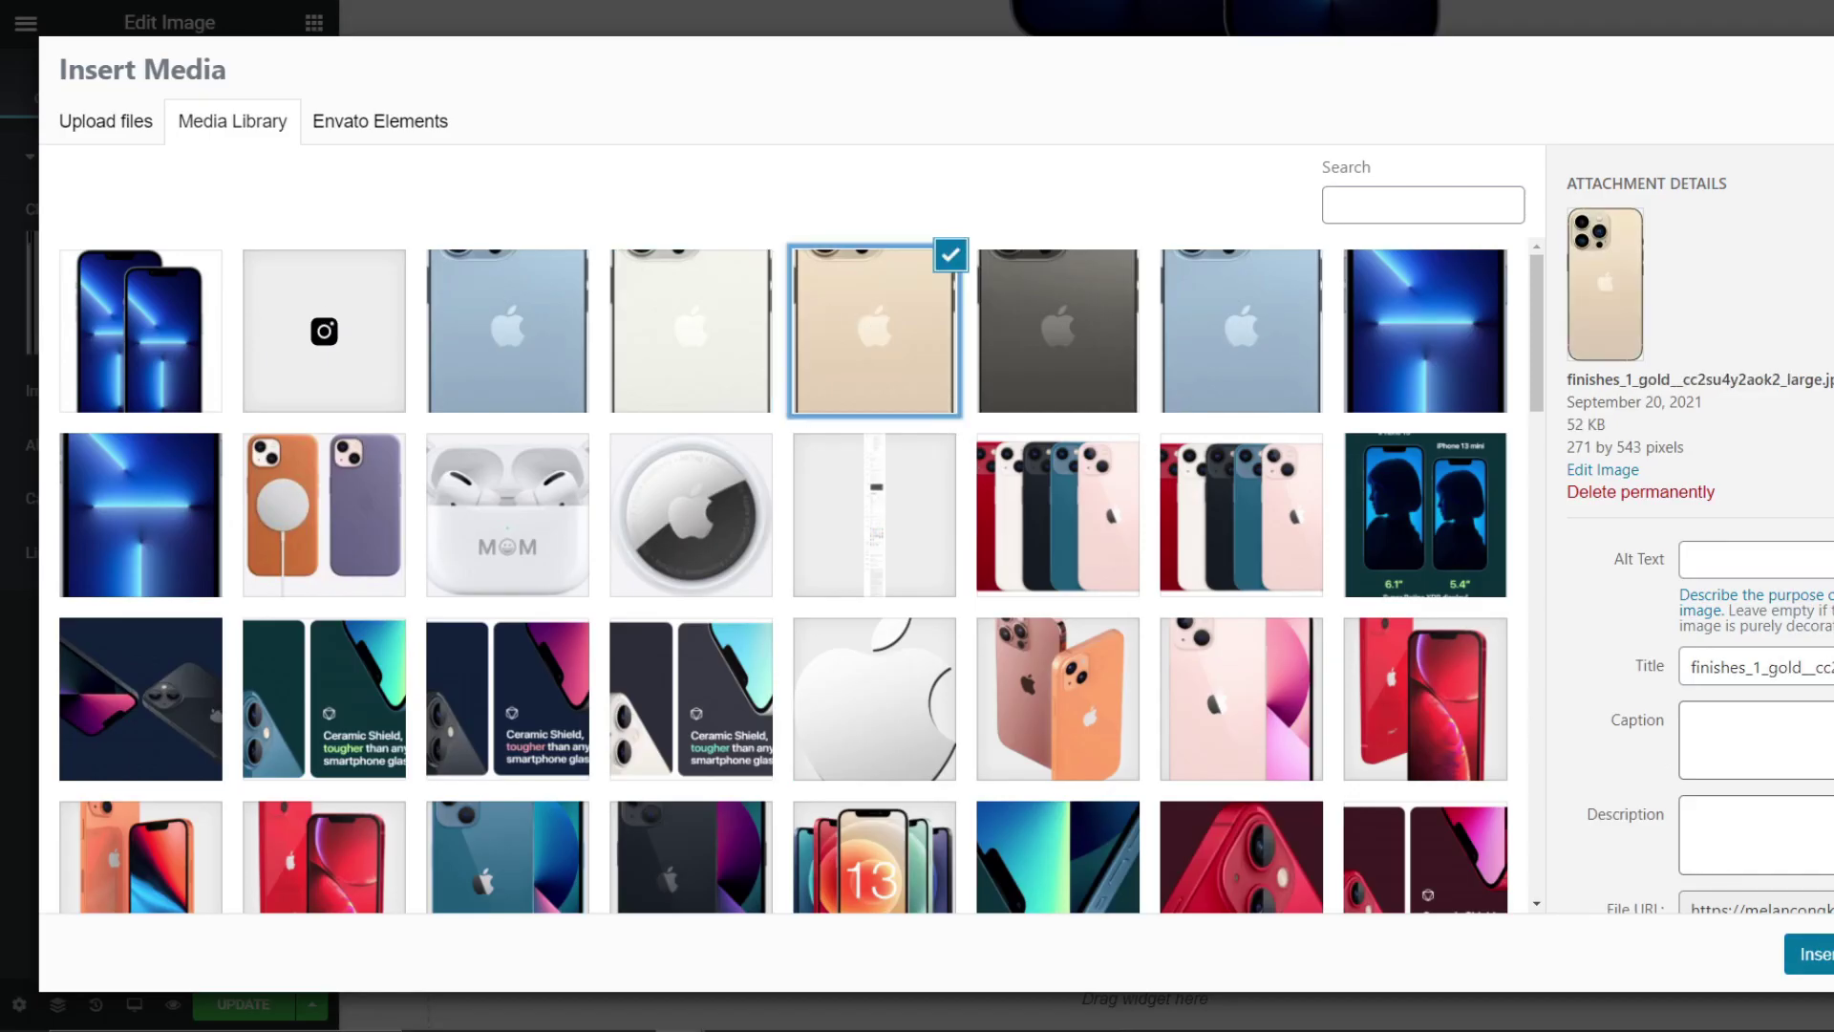
pyautogui.click(1805, 953)
pyautogui.scroll(2, 962, 442)
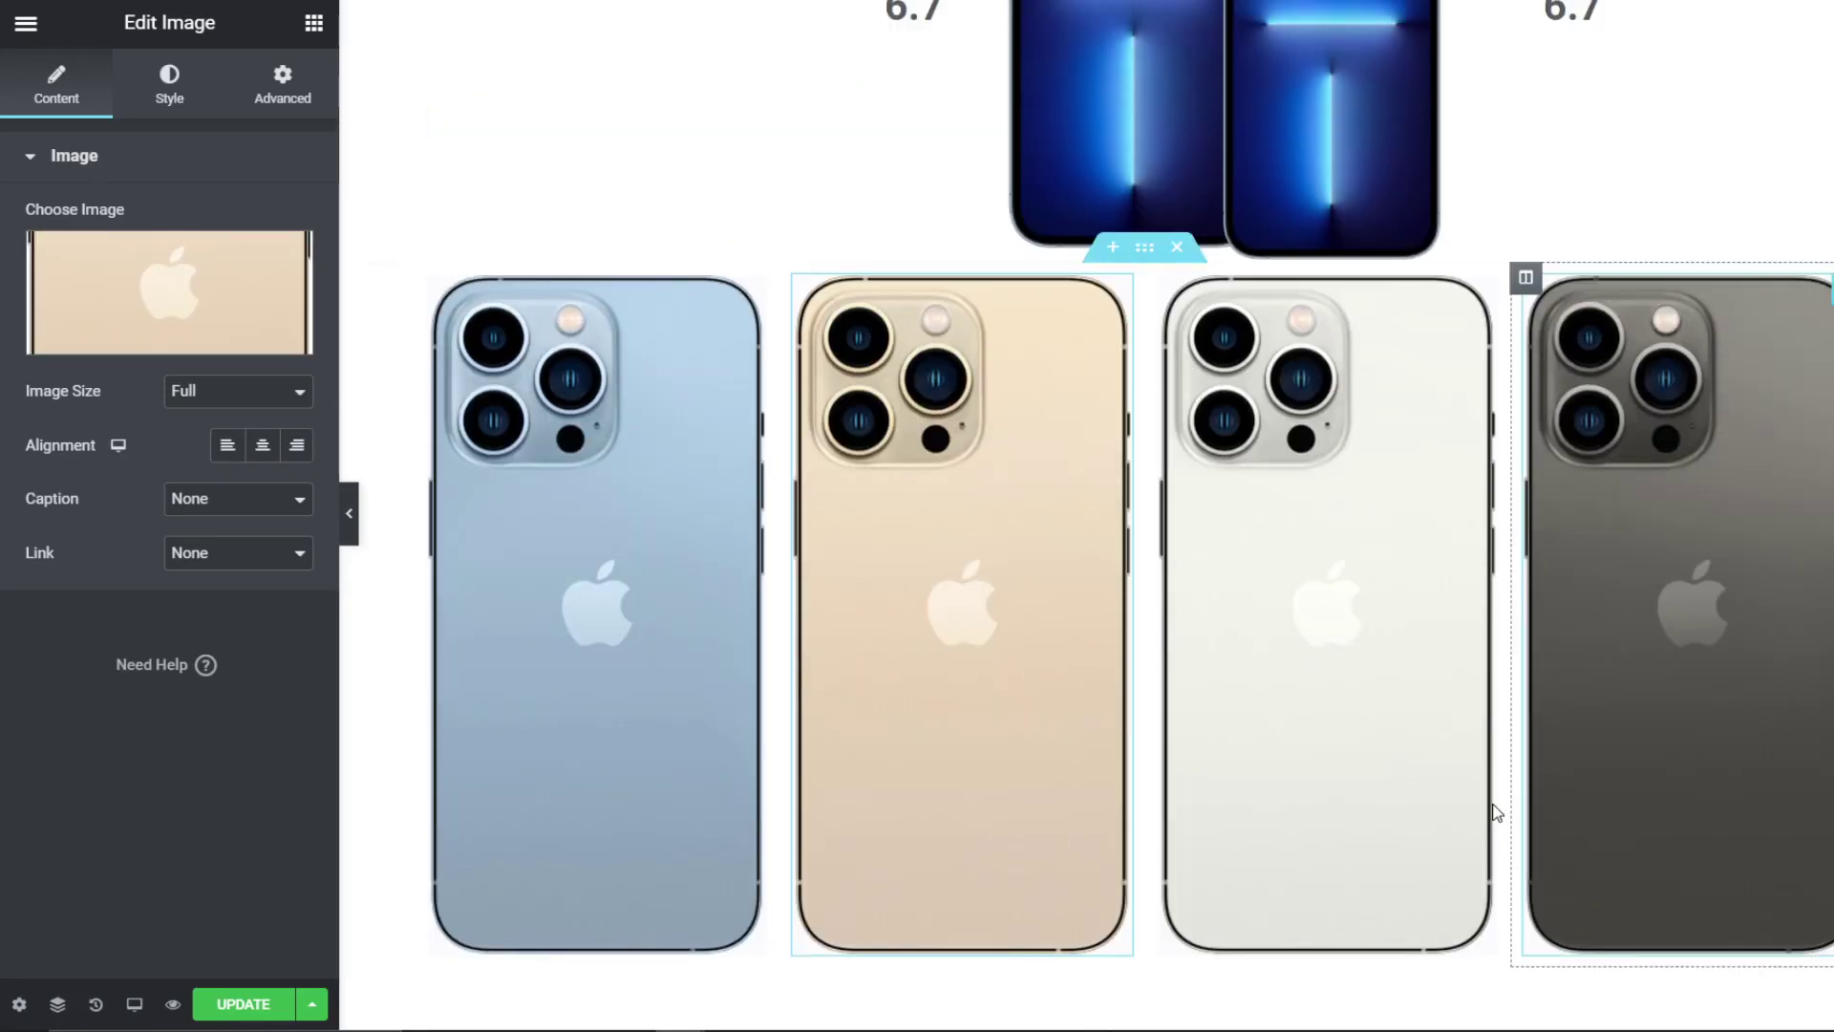
# Step: Set the phone finishes section's boxed content width to 659 and increase the section's height
pyautogui.click(1144, 249)
pyautogui.moveTo(24, 277); pyautogui.dragTo(54, 273)
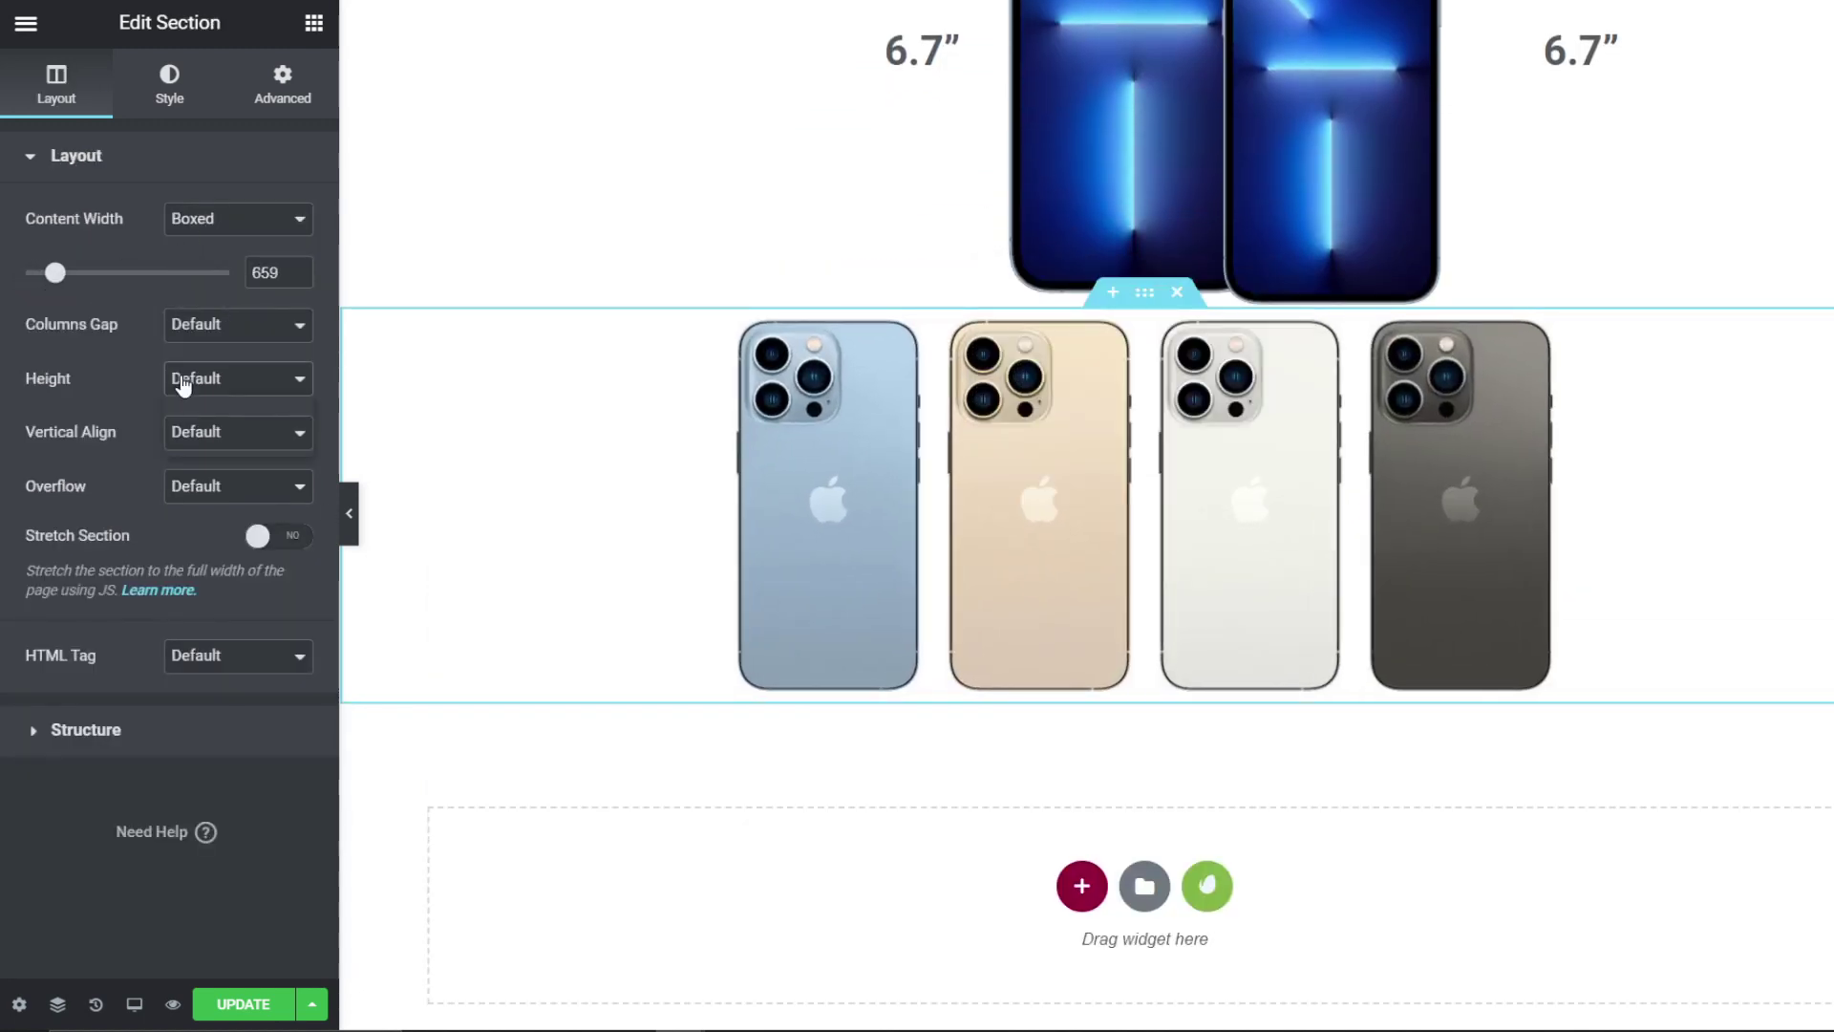
pyautogui.click(208, 445)
pyautogui.moveTo(98, 461); pyautogui.dragTo(100, 460)
pyautogui.click(313, 23)
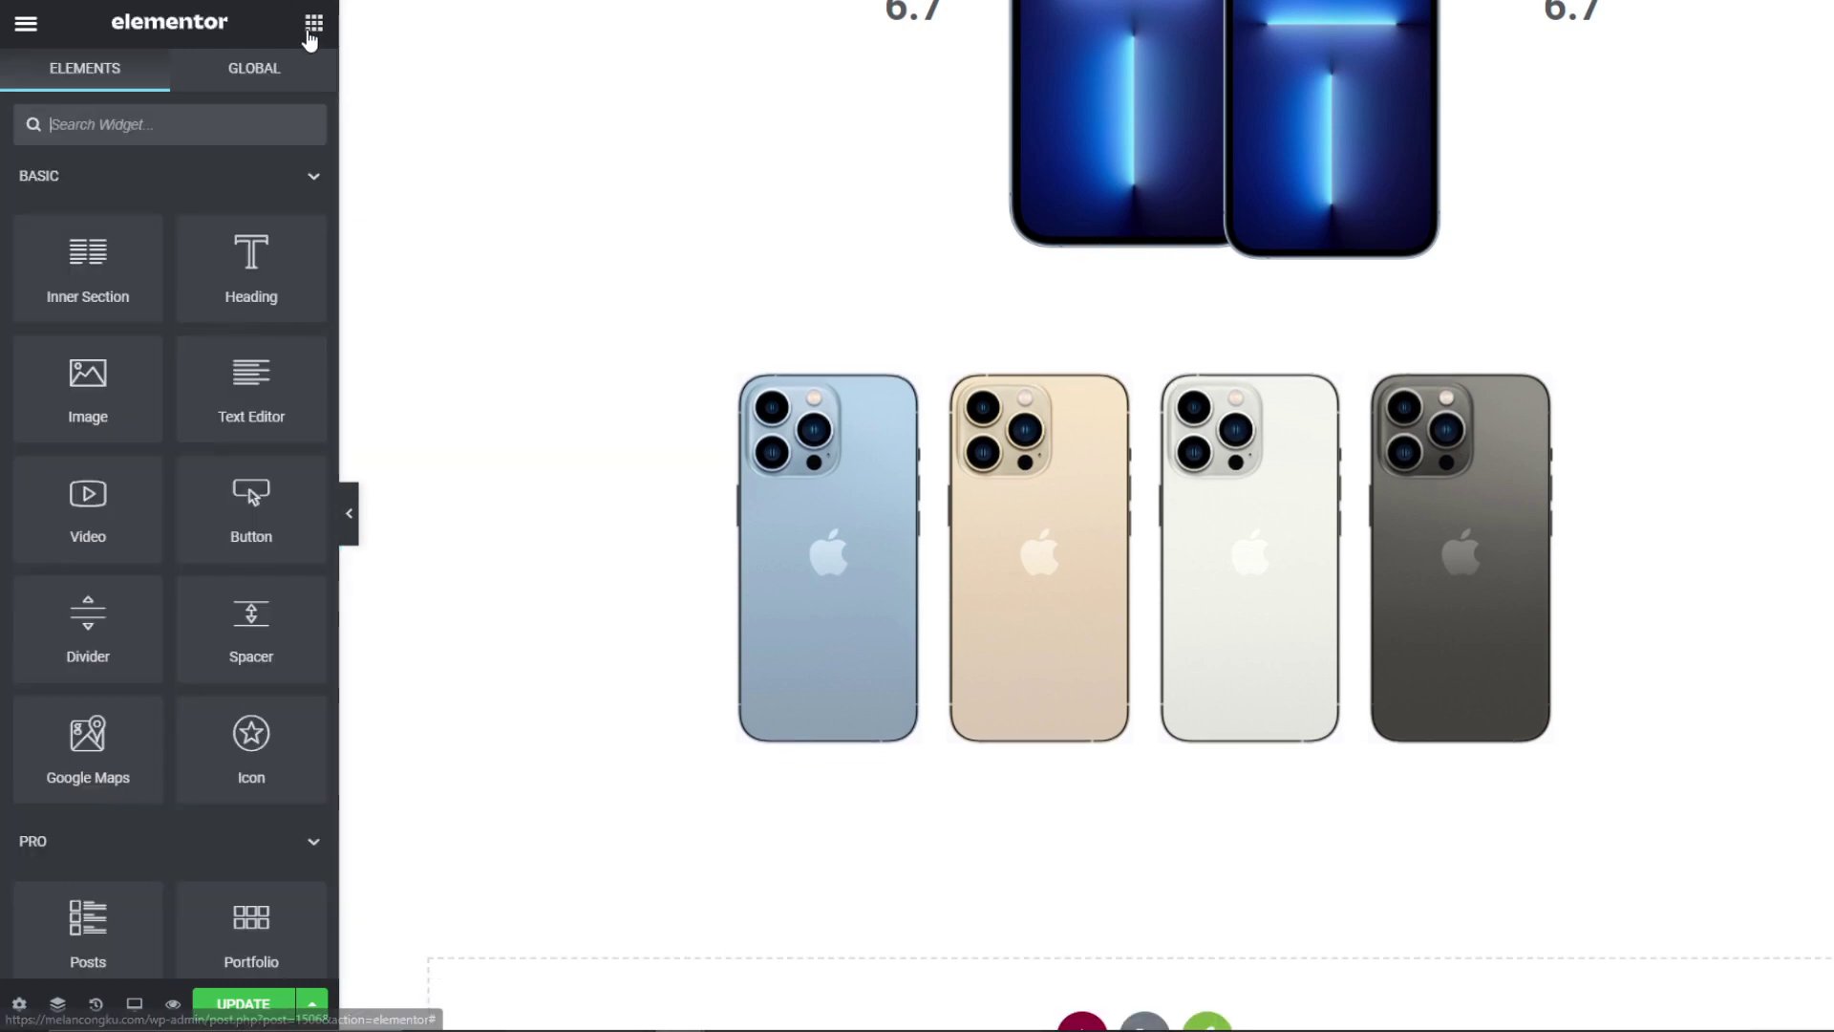
pyautogui.moveTo(256, 274); pyautogui.dragTo(1085, 741)
pyautogui.scroll(-2, 843, 813)
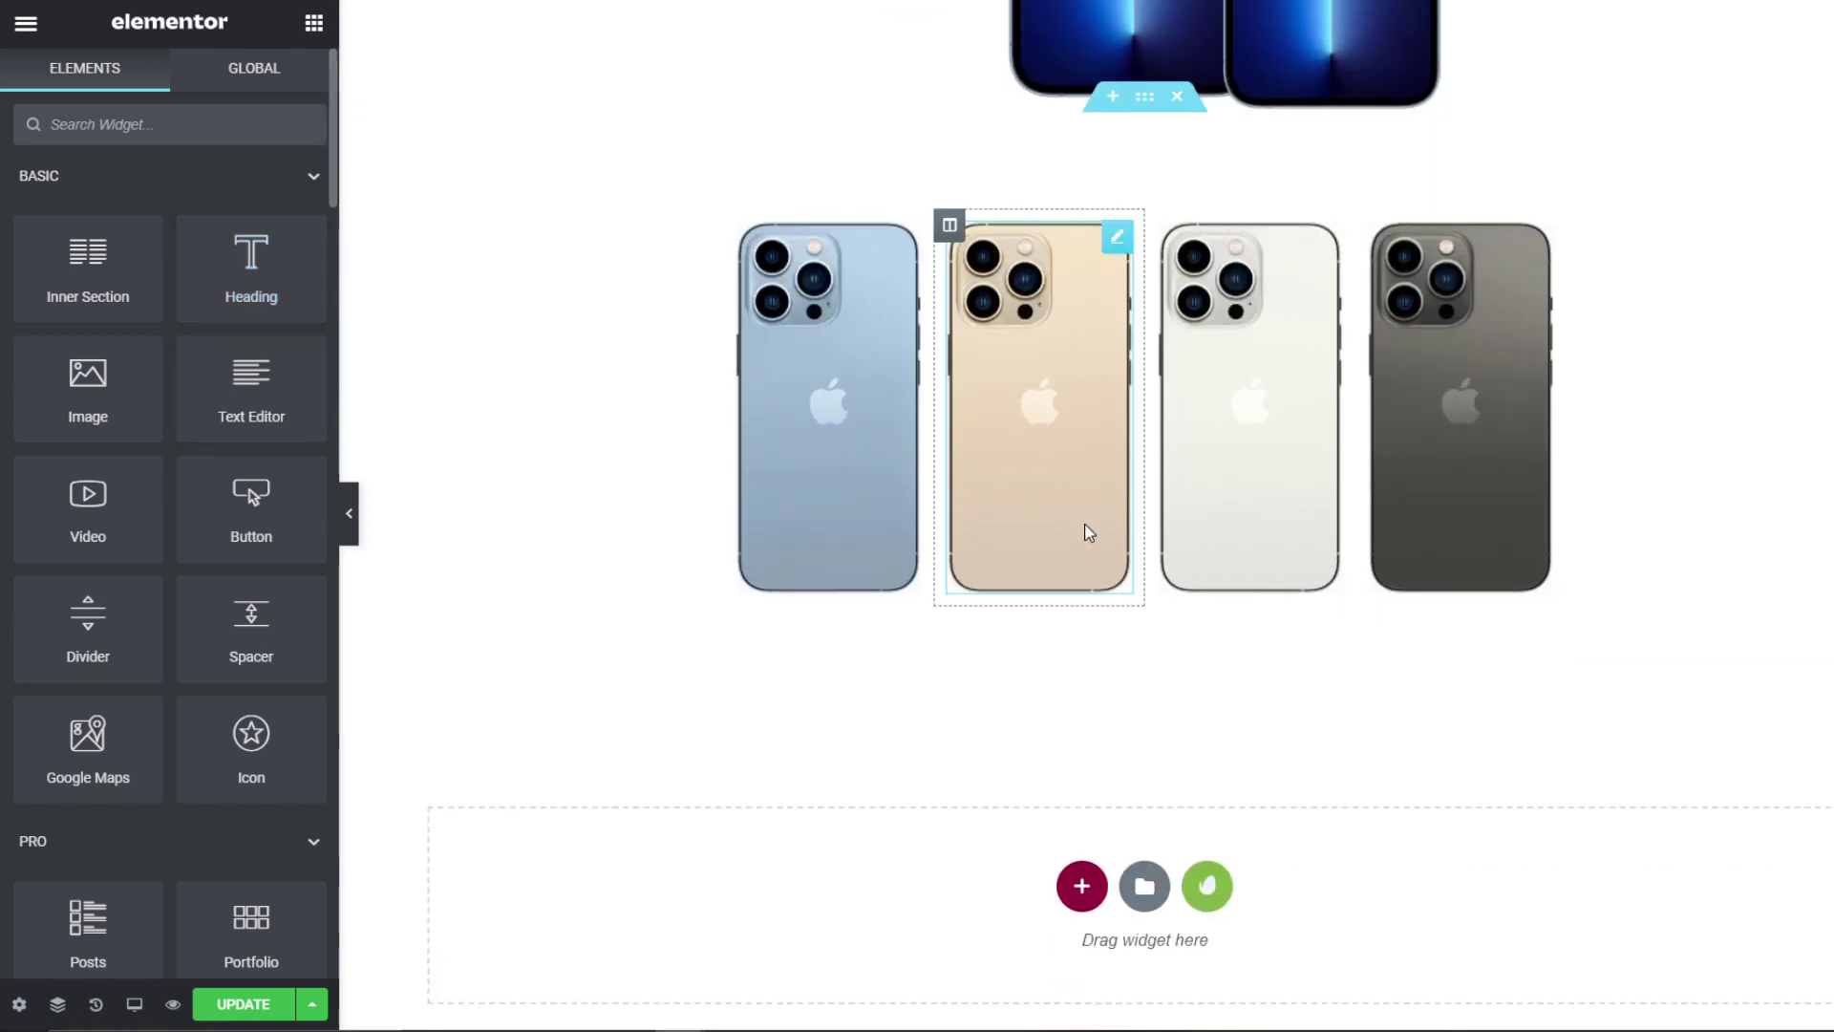
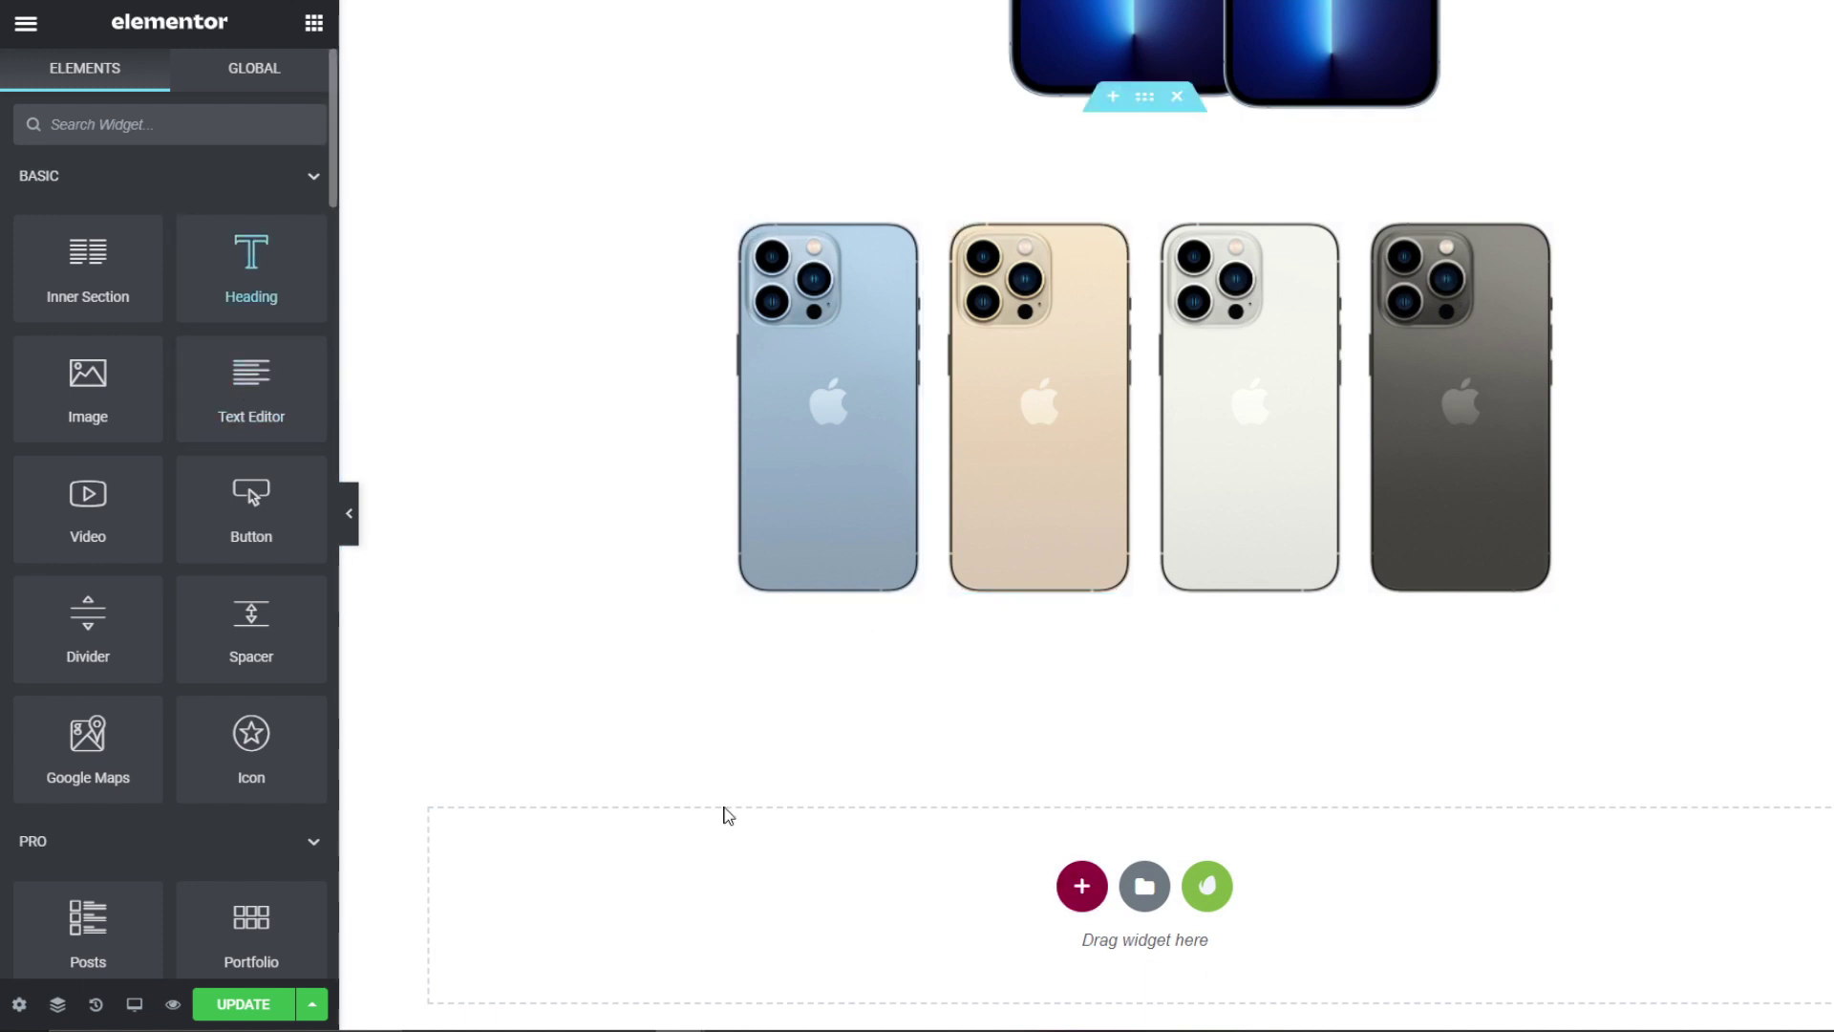
# Step: Add a one-column section below the phone finishes with a centered heading reading "Sierra Blue, Silver, Gold, and Graphite"
pyautogui.click(1081, 885)
pyautogui.click(803, 956)
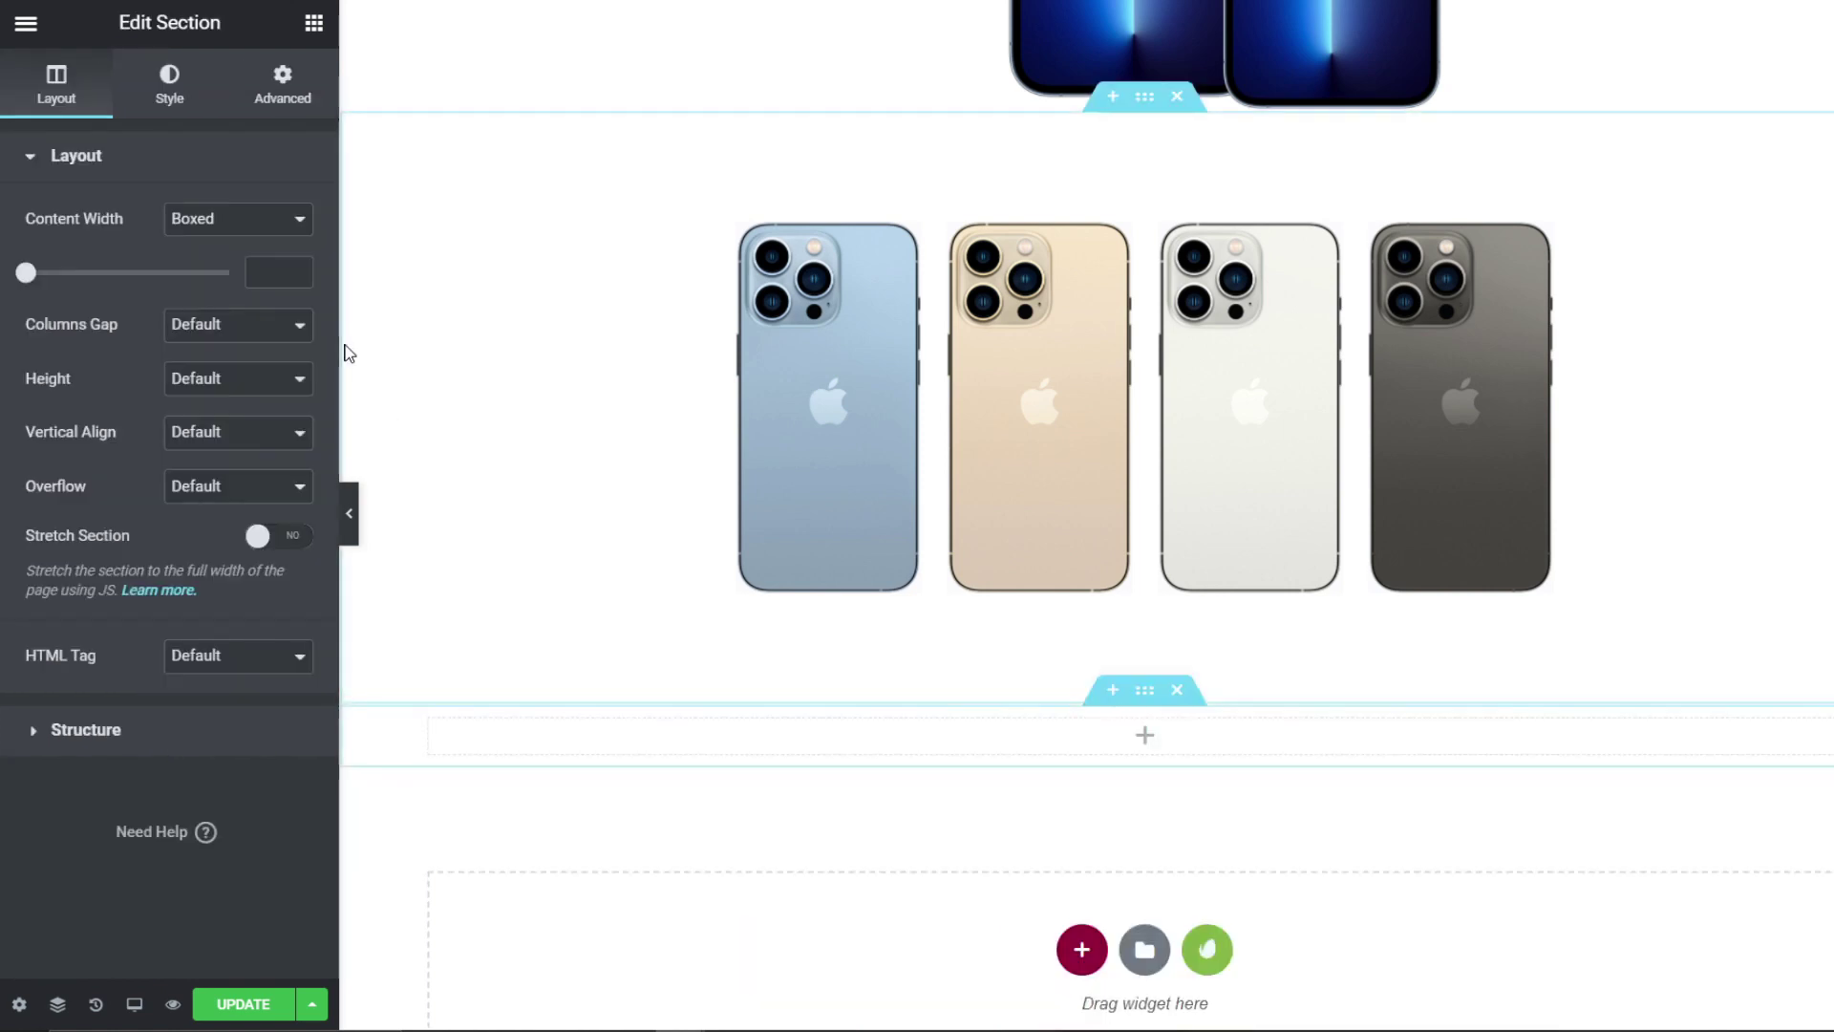
pyautogui.click(285, 79)
pyautogui.click(313, 23)
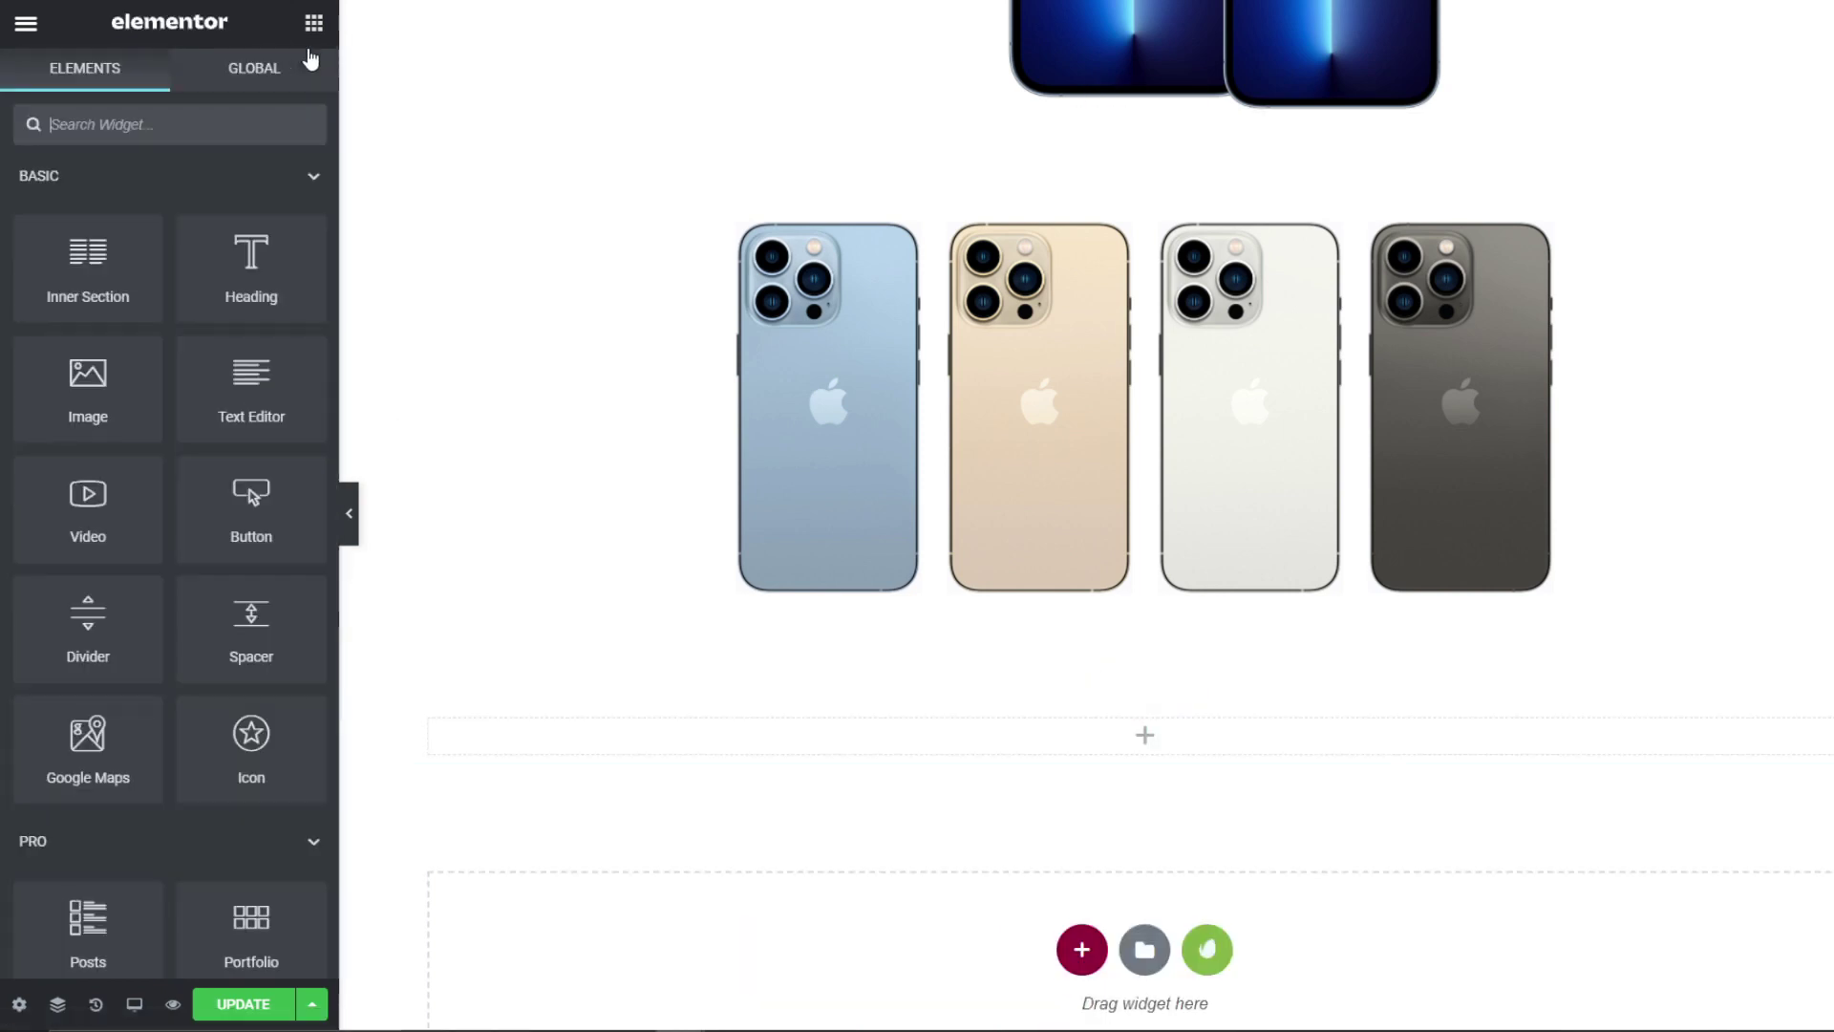
pyautogui.moveTo(256, 269); pyautogui.dragTo(1024, 749)
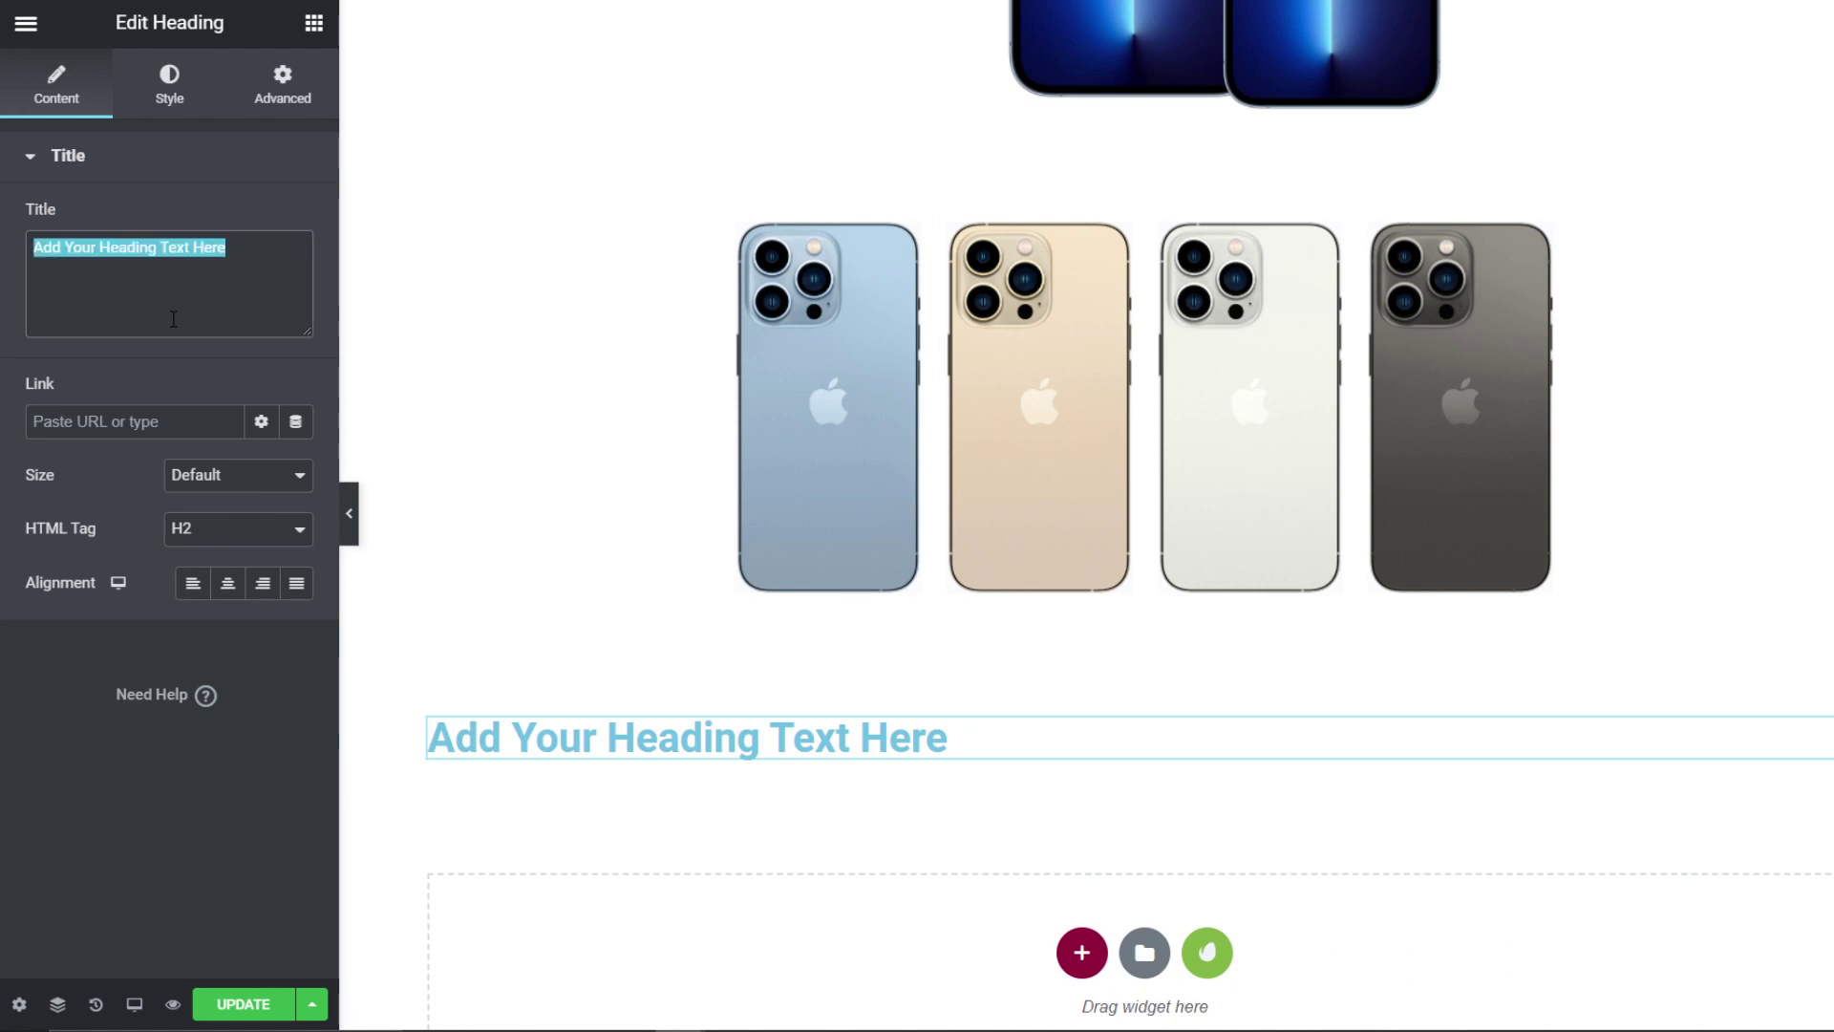
pyautogui.write('Sierra Blue, Silver, Gold, and Graphite')
pyautogui.click(230, 583)
# Step: Style the finishes heading with a dark gray text color and a 19 px font size
pyautogui.click(169, 82)
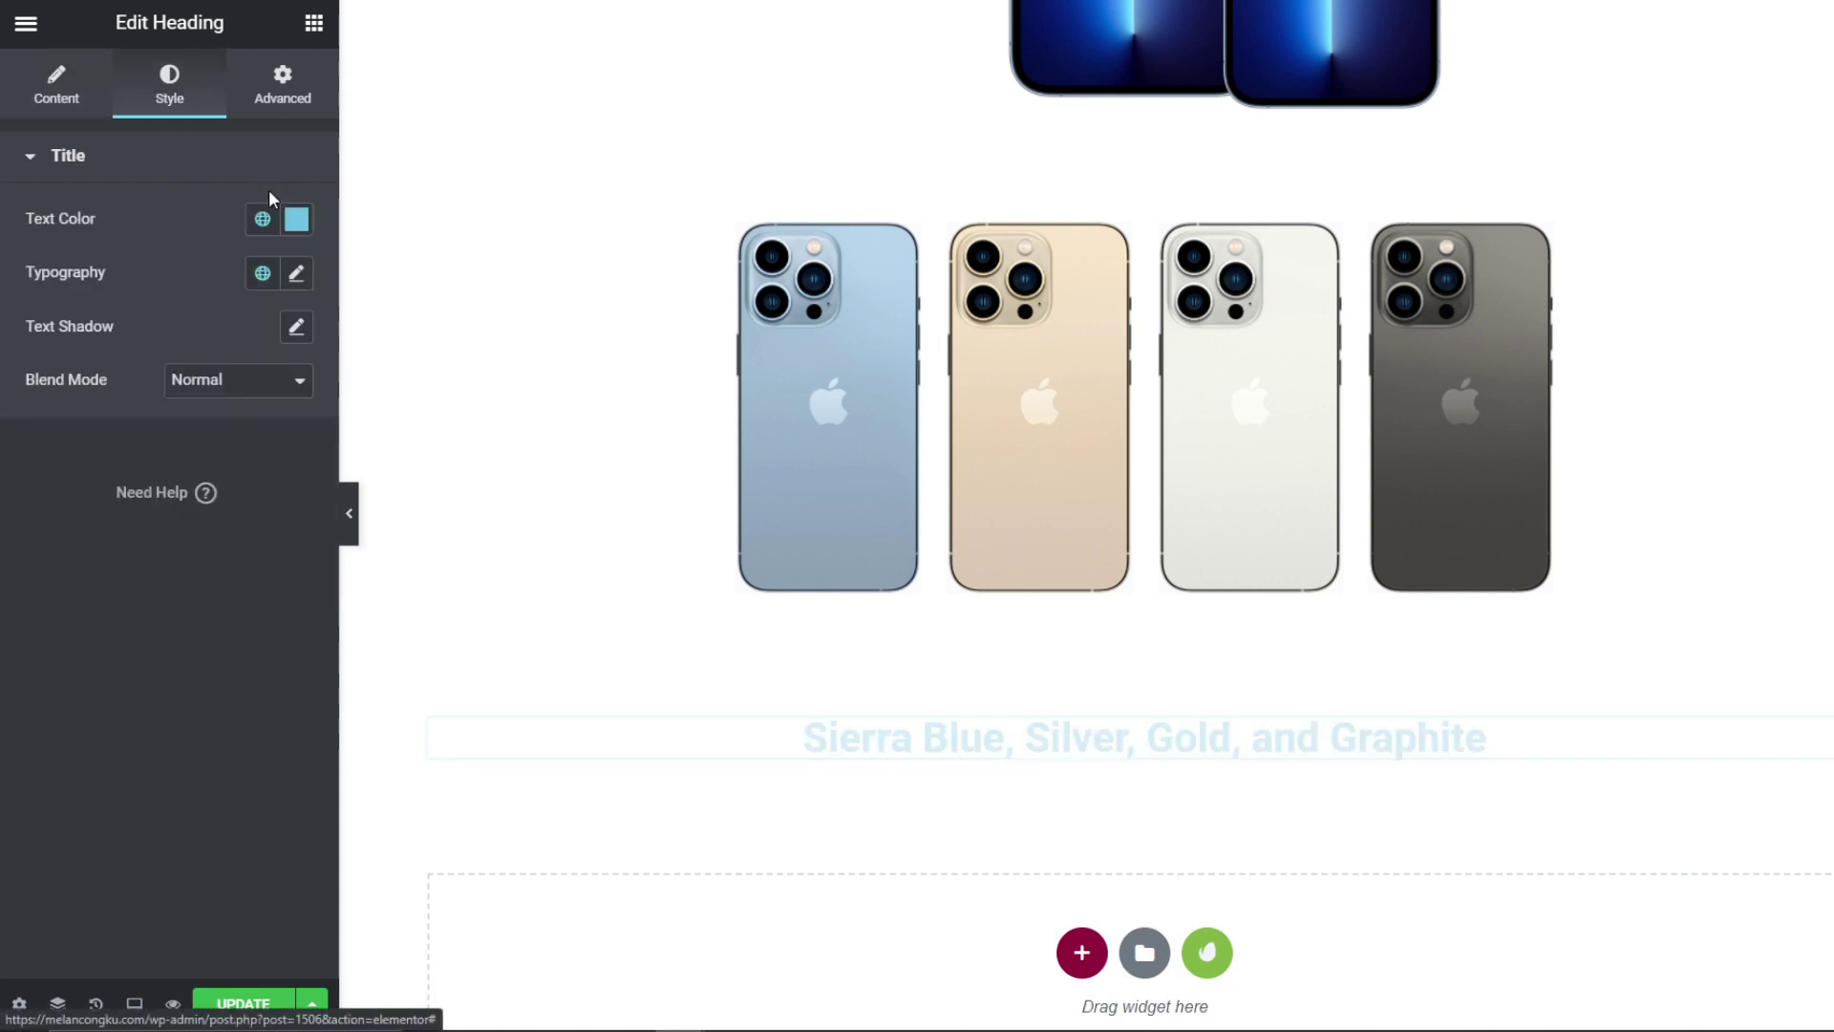
pyautogui.click(296, 218)
pyautogui.moveTo(175, 421); pyautogui.dragTo(176, 453)
pyautogui.click(234, 168)
pyautogui.click(234, 168)
pyautogui.click(296, 273)
pyautogui.moveTo(43, 474); pyautogui.dragTo(65, 485)
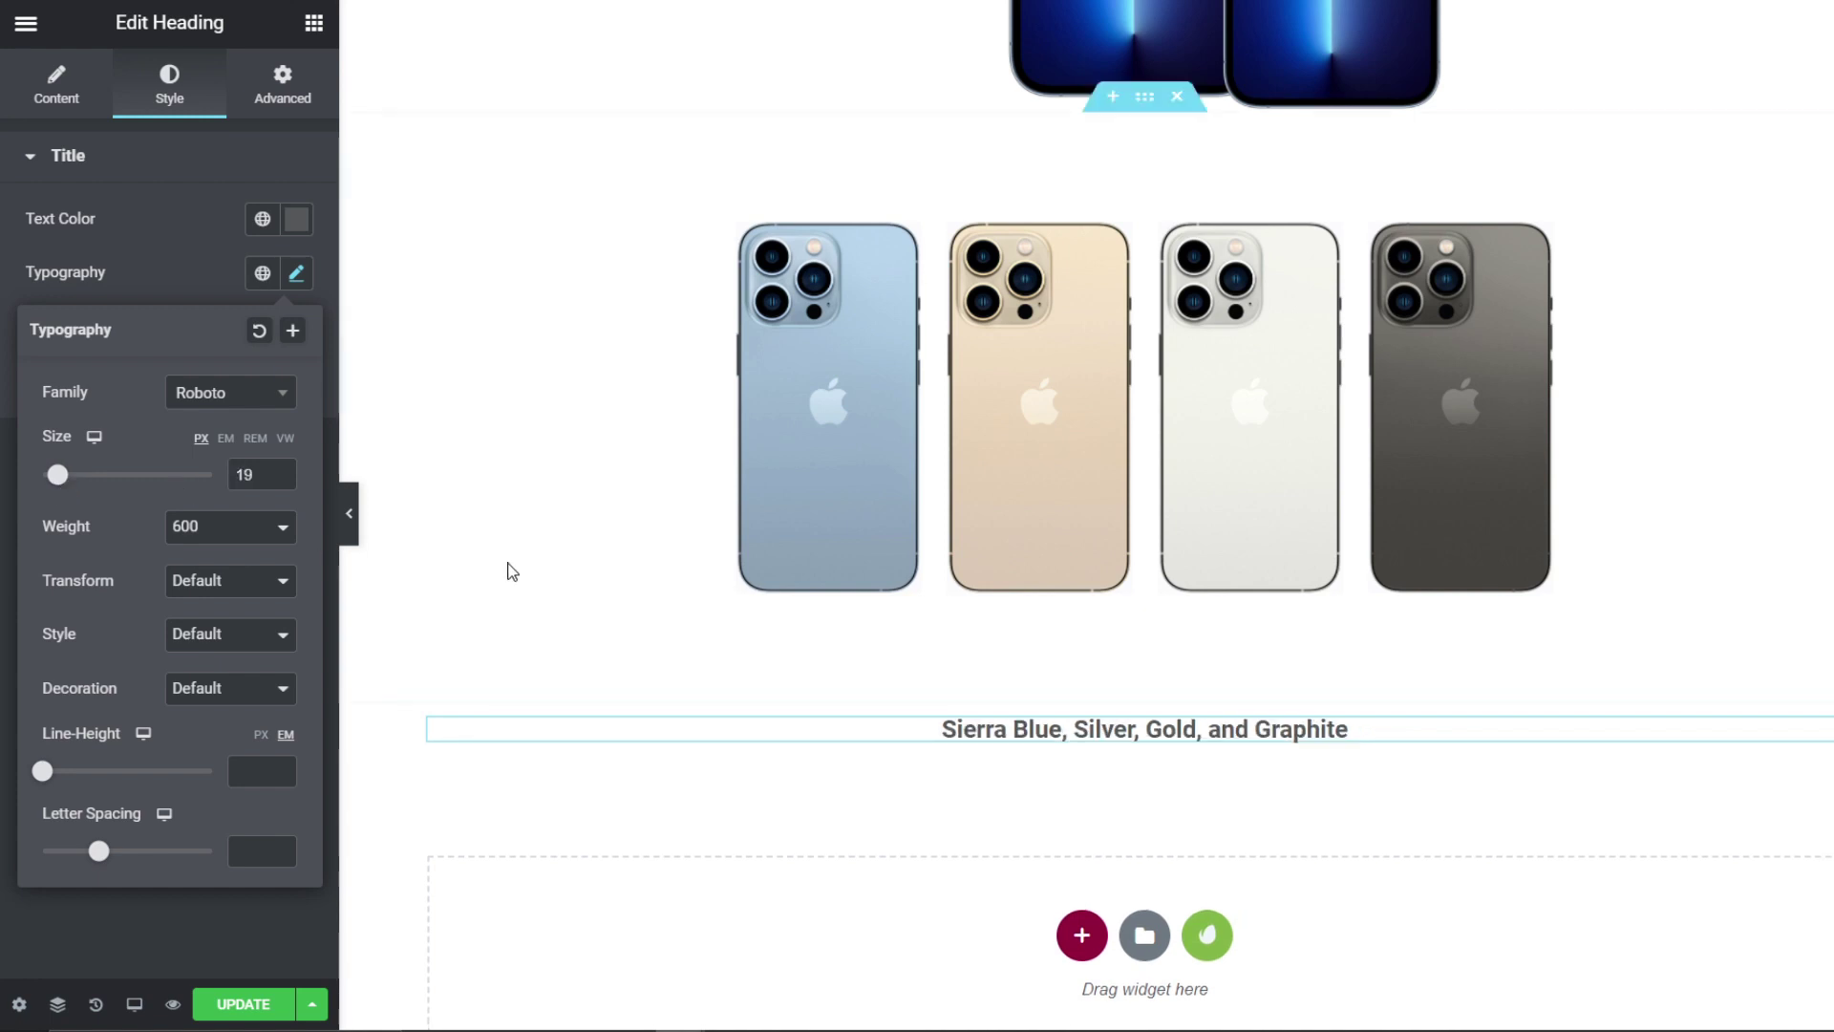
# Step: Add a one-column section below the finishes caption heading and place a two-column inner section inside it
pyautogui.click(350, 513)
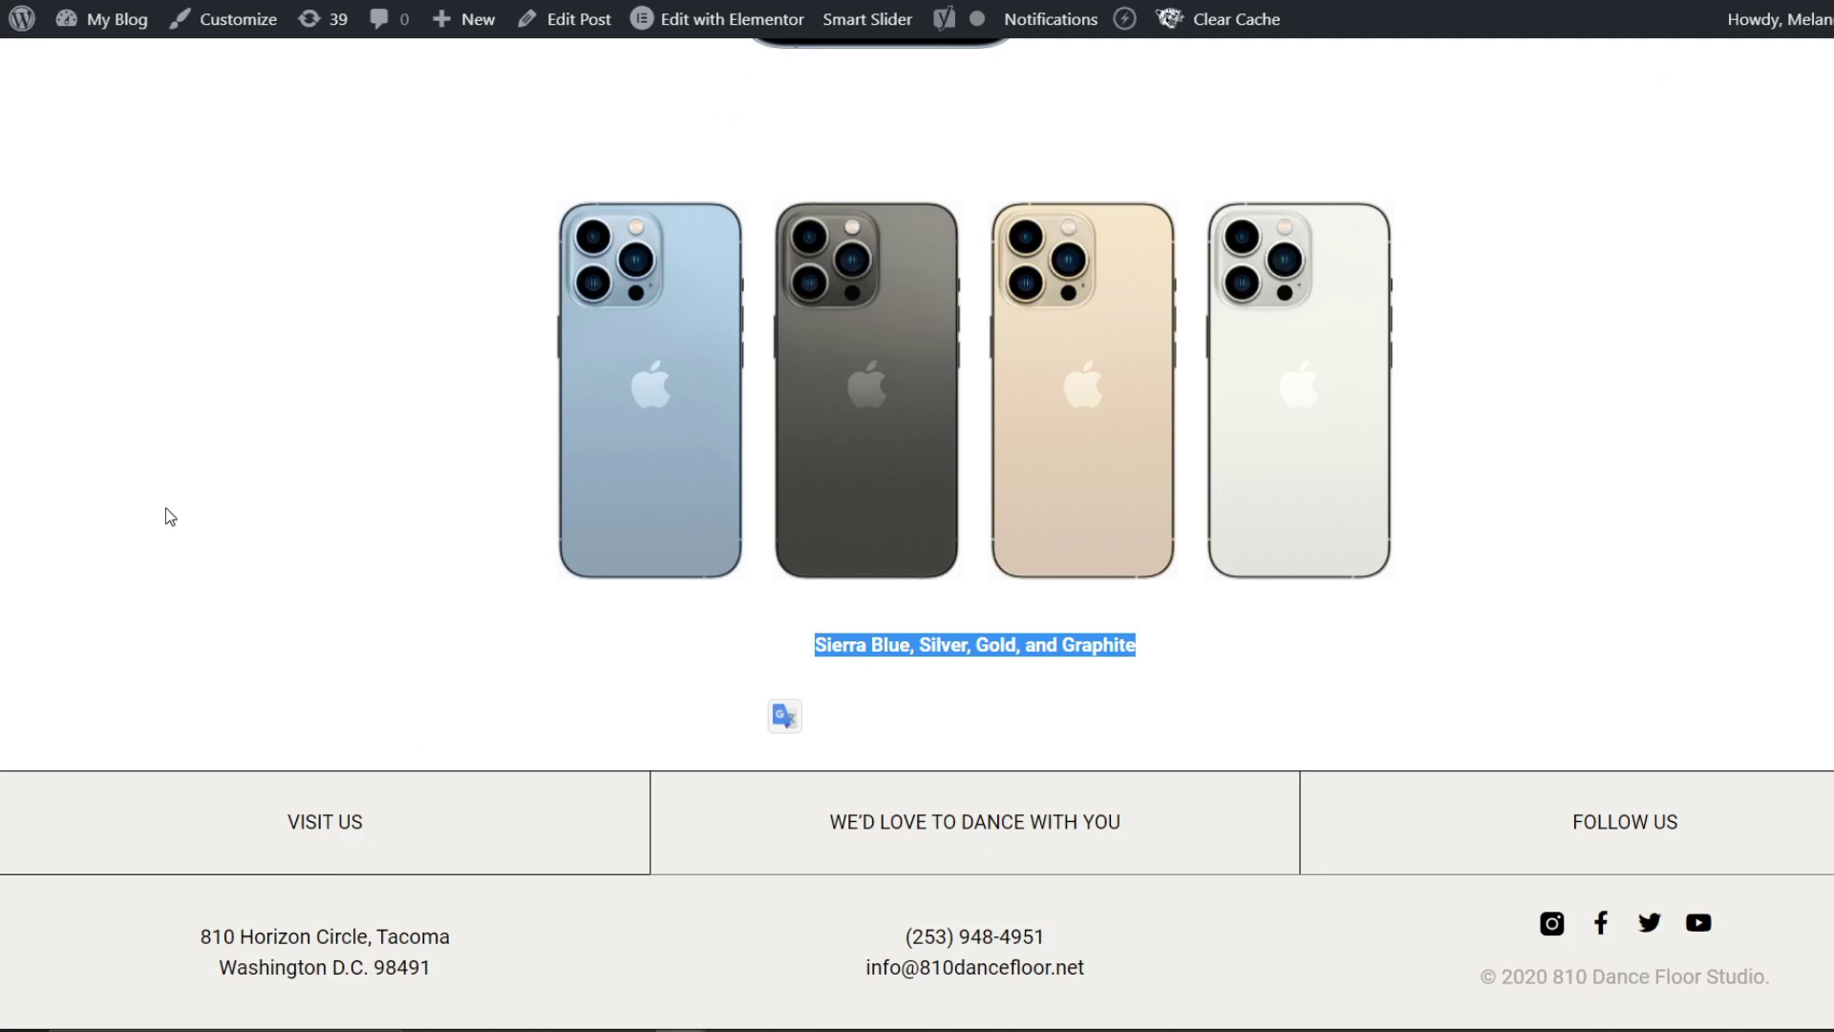
pyautogui.scroll(1, 2, 567)
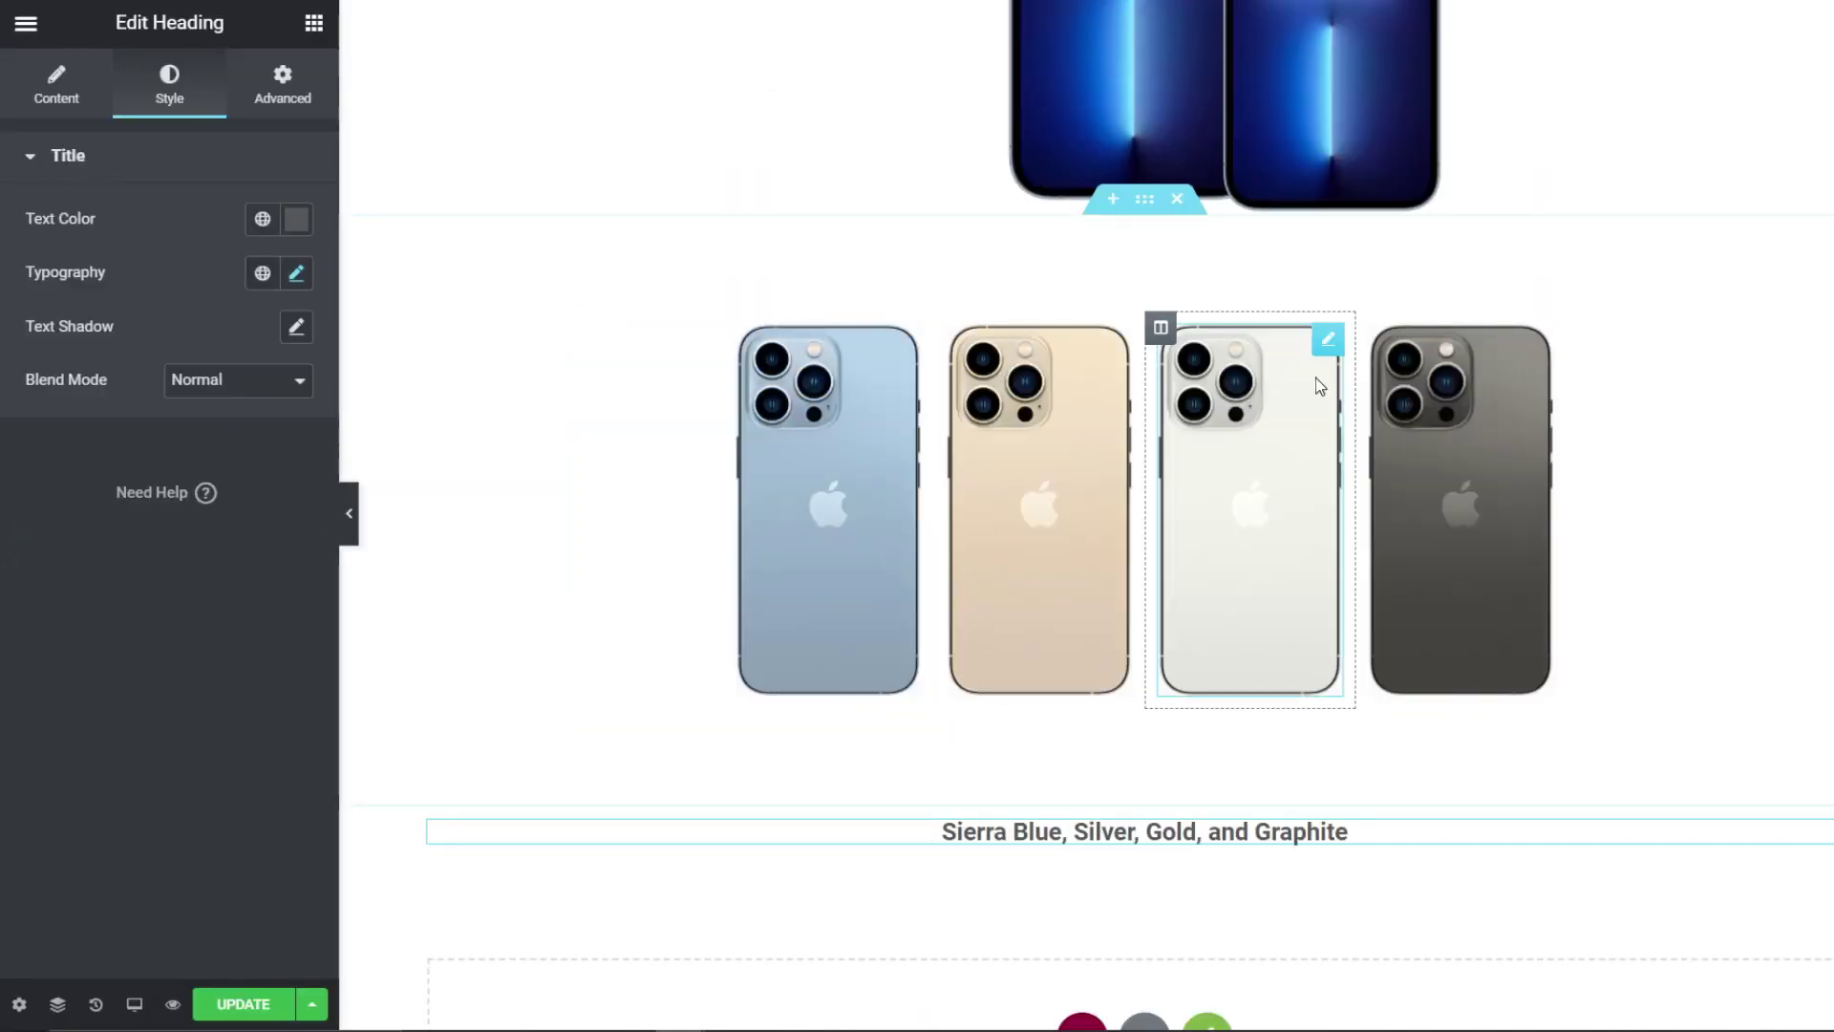
pyautogui.scroll(-2, 1119, 822)
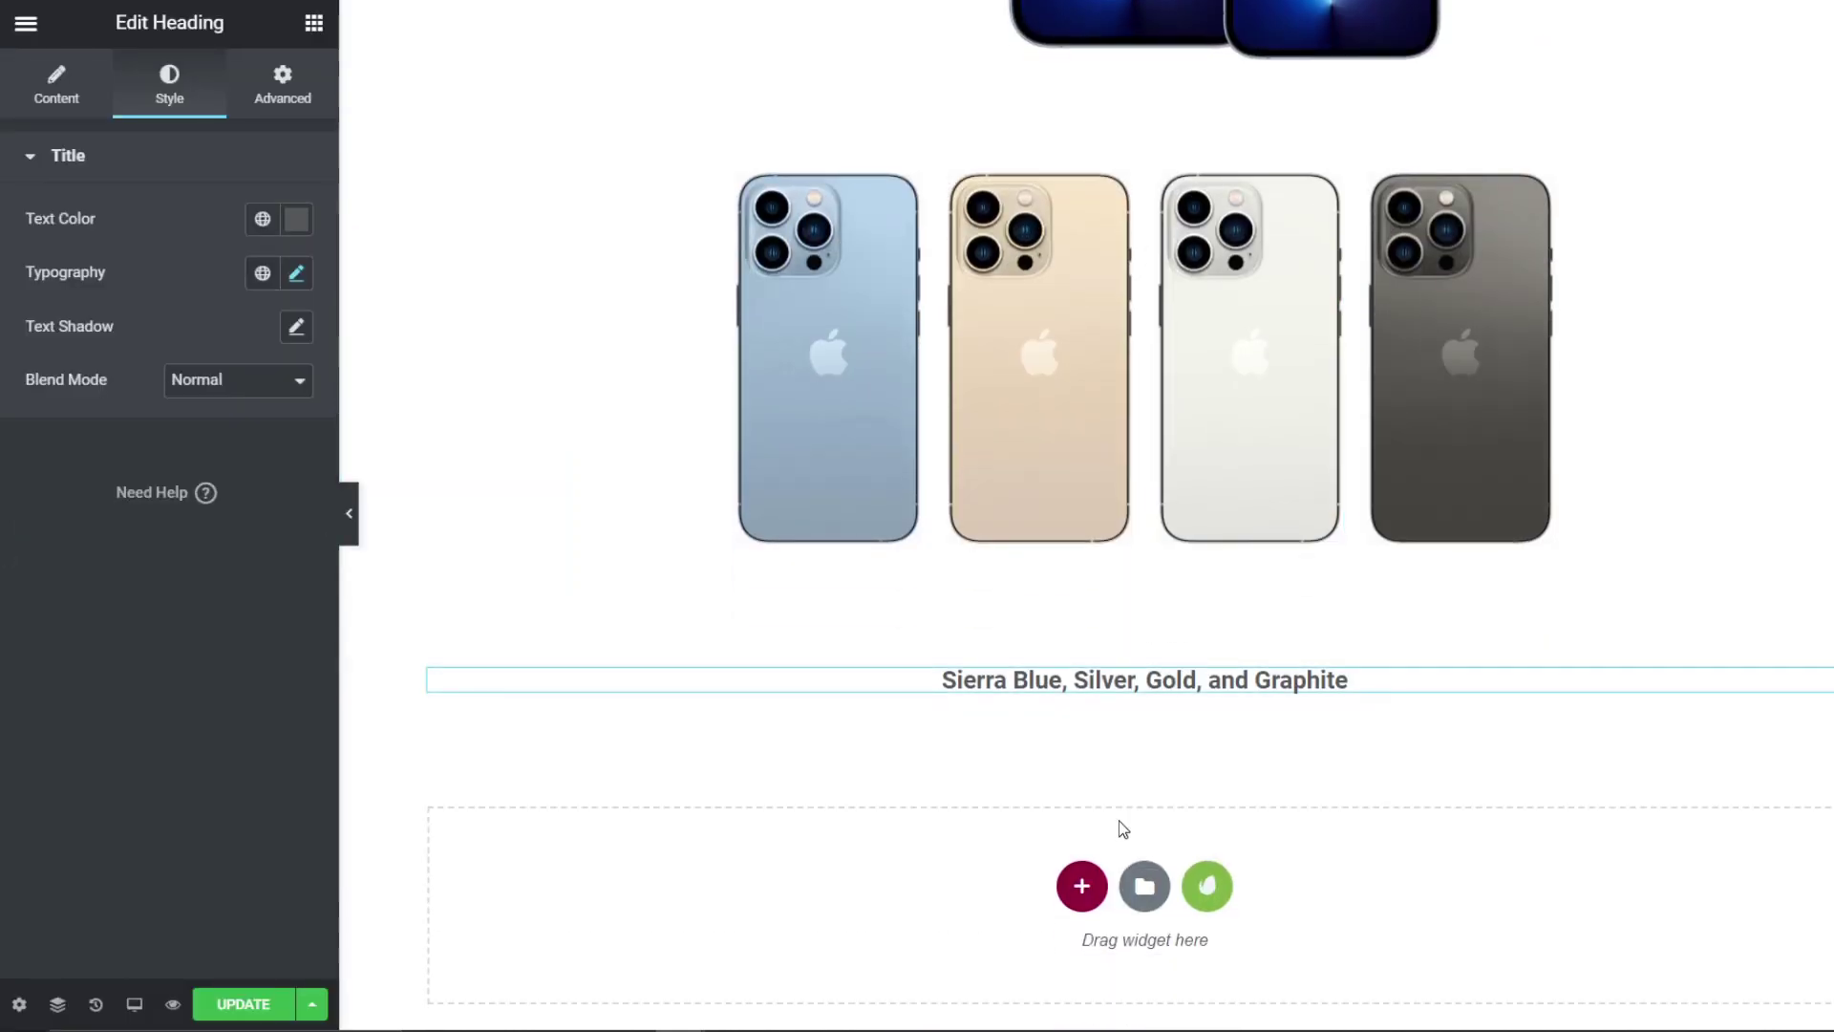
pyautogui.click(1087, 893)
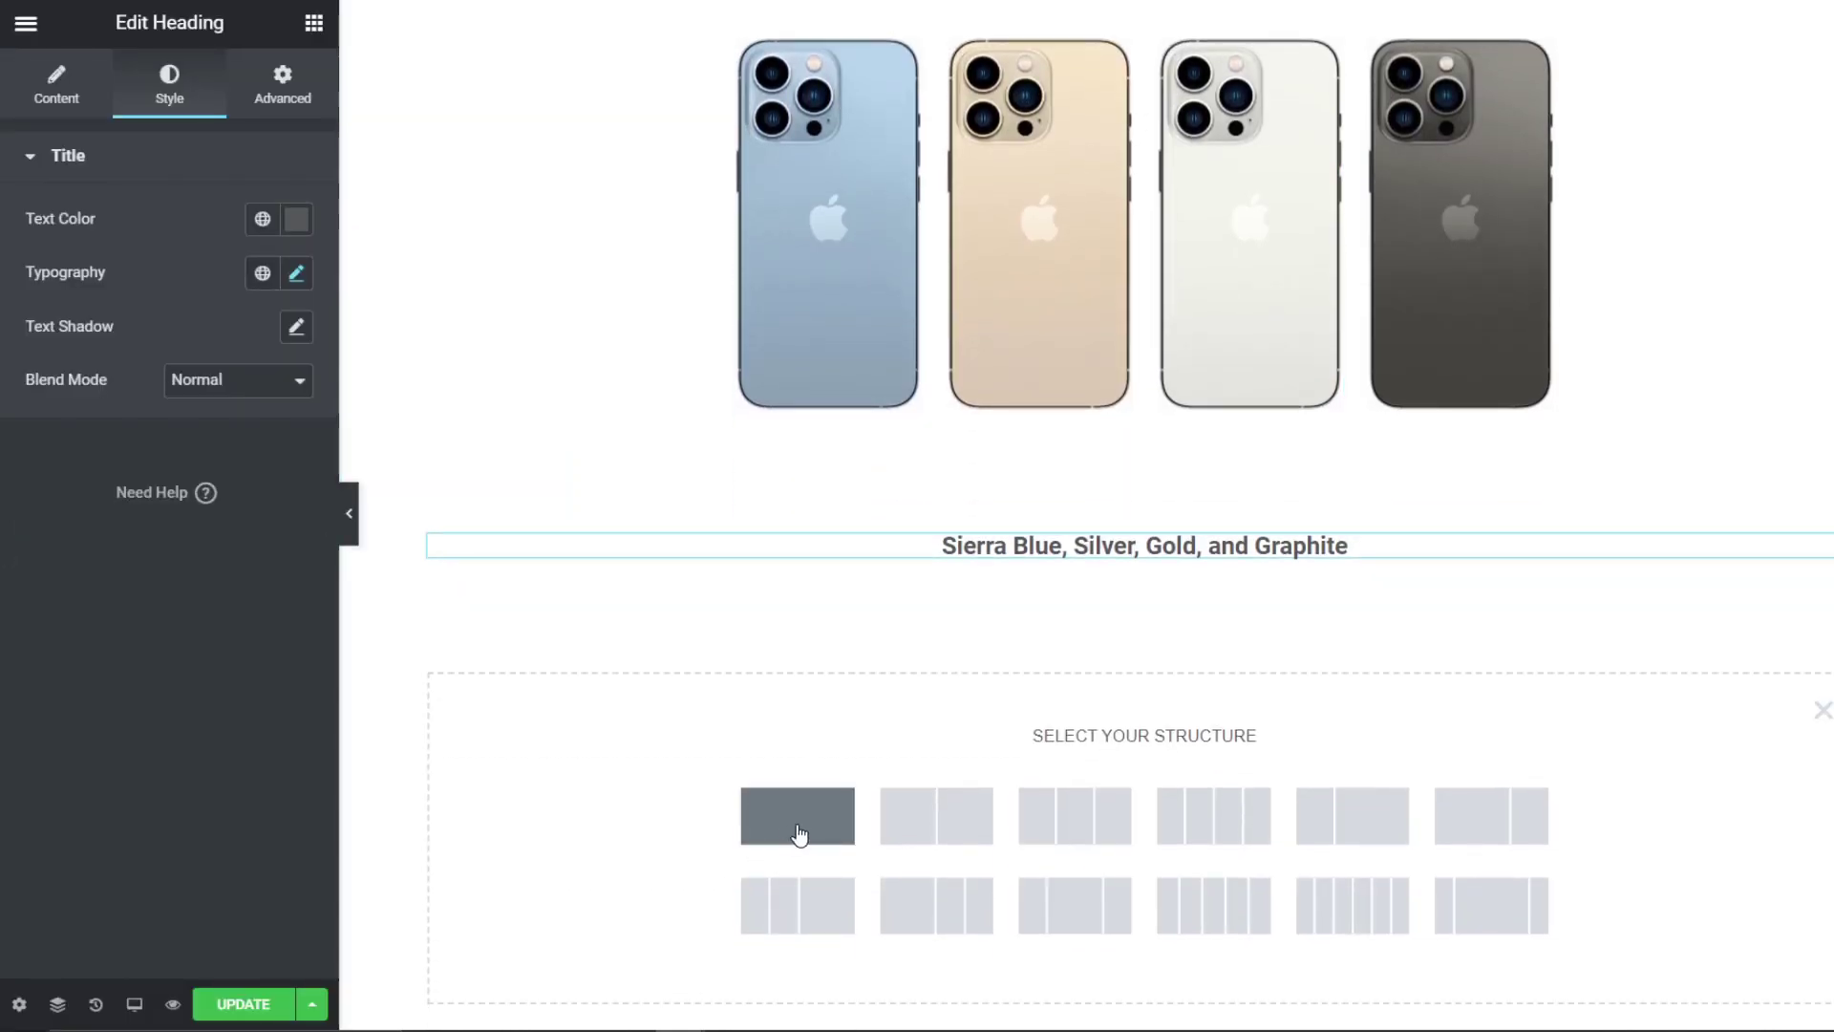
pyautogui.click(797, 831)
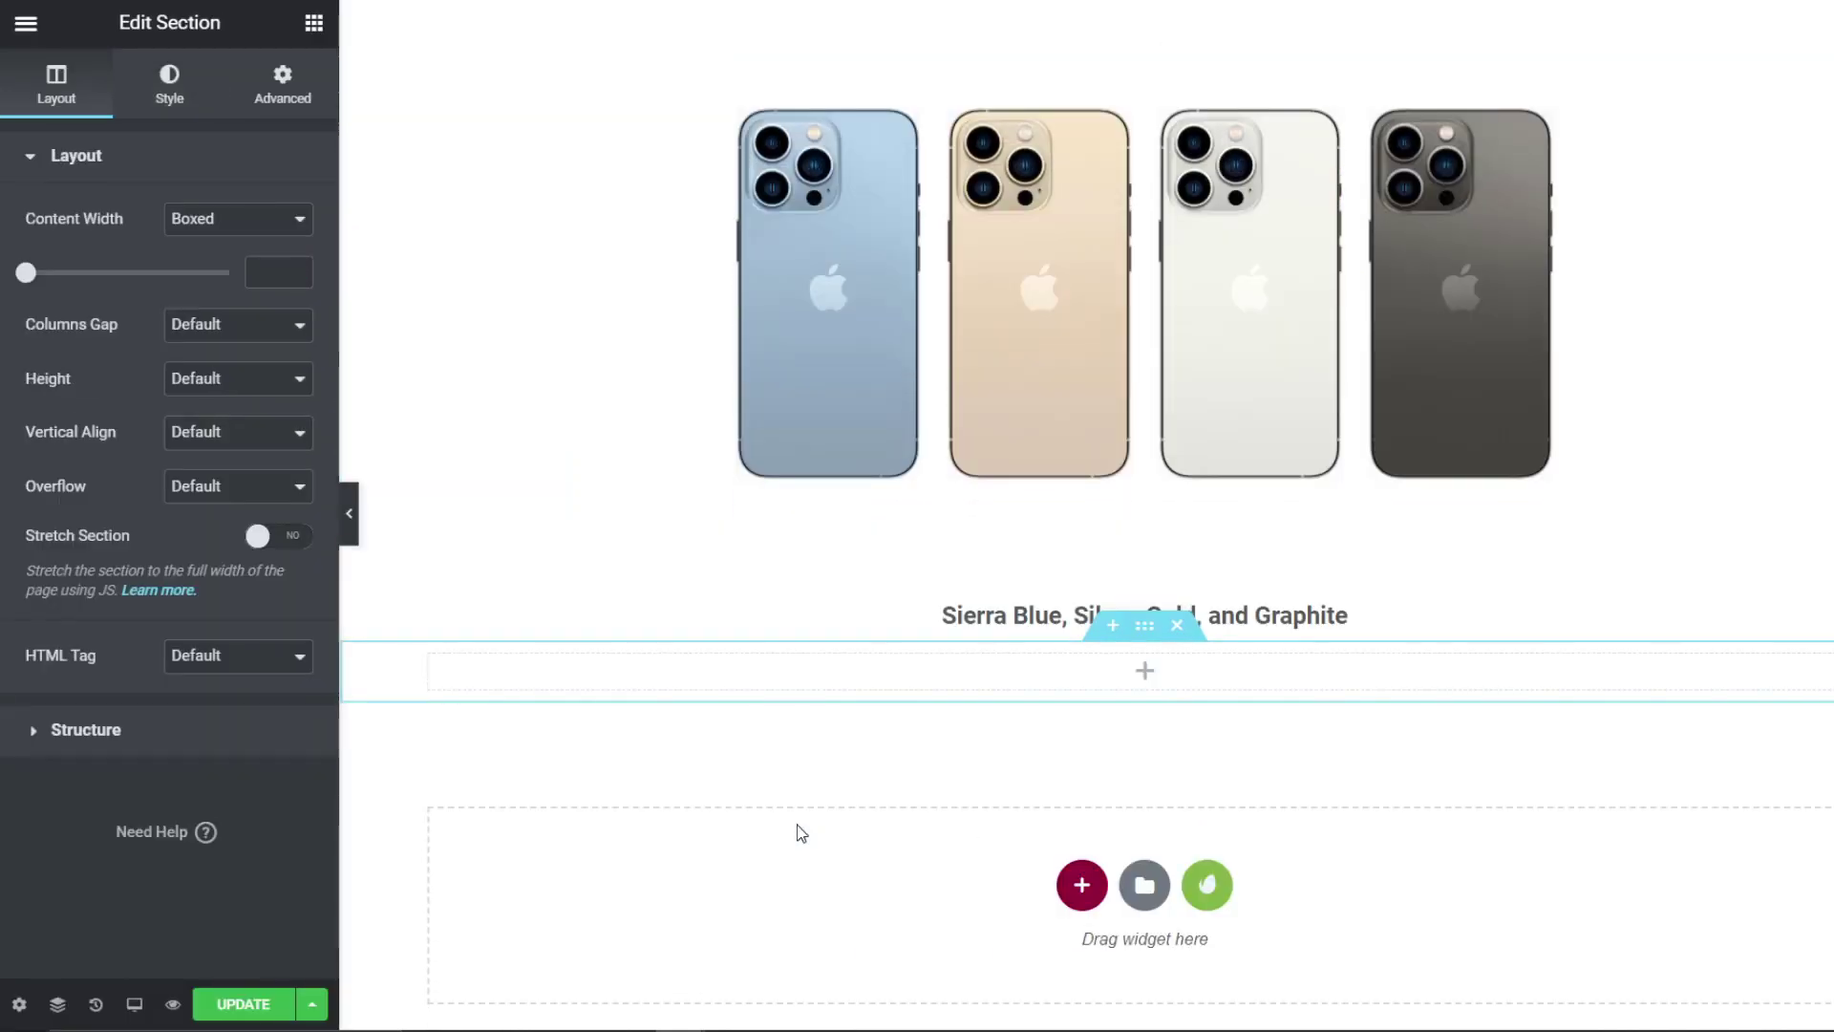
pyautogui.click(315, 24)
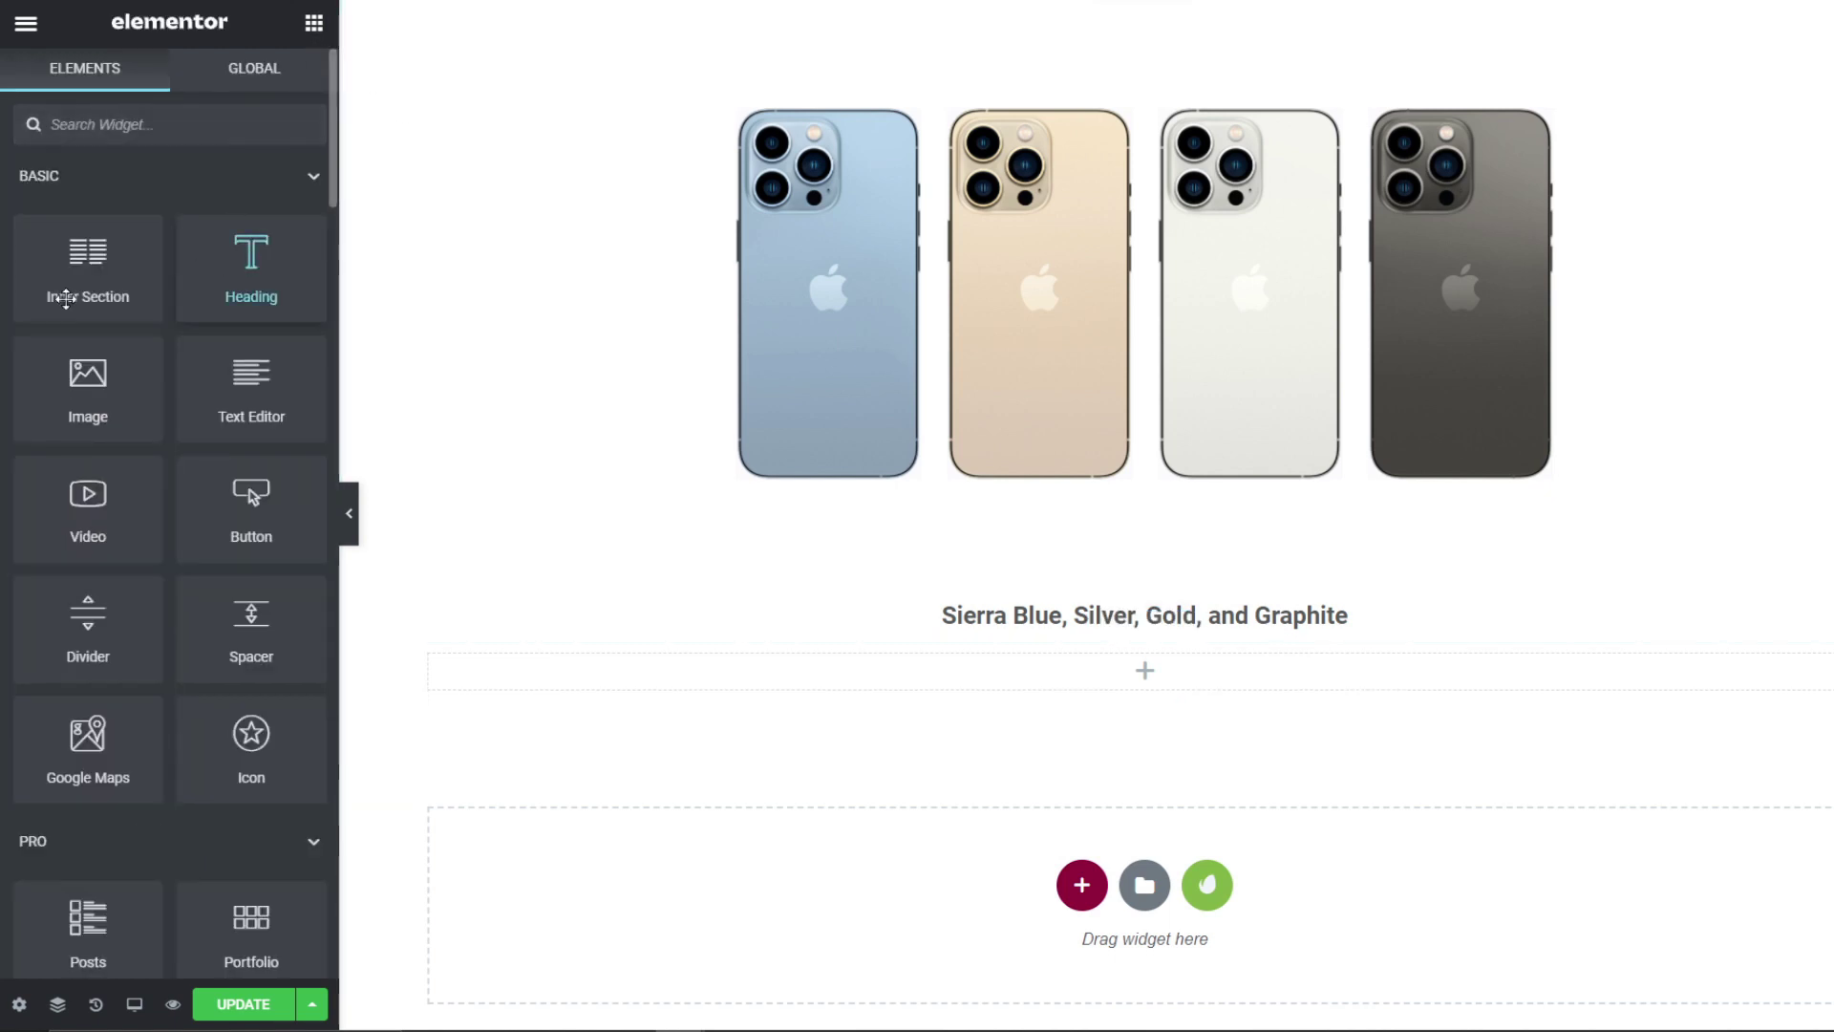
pyautogui.moveTo(71, 269); pyautogui.dragTo(1089, 659)
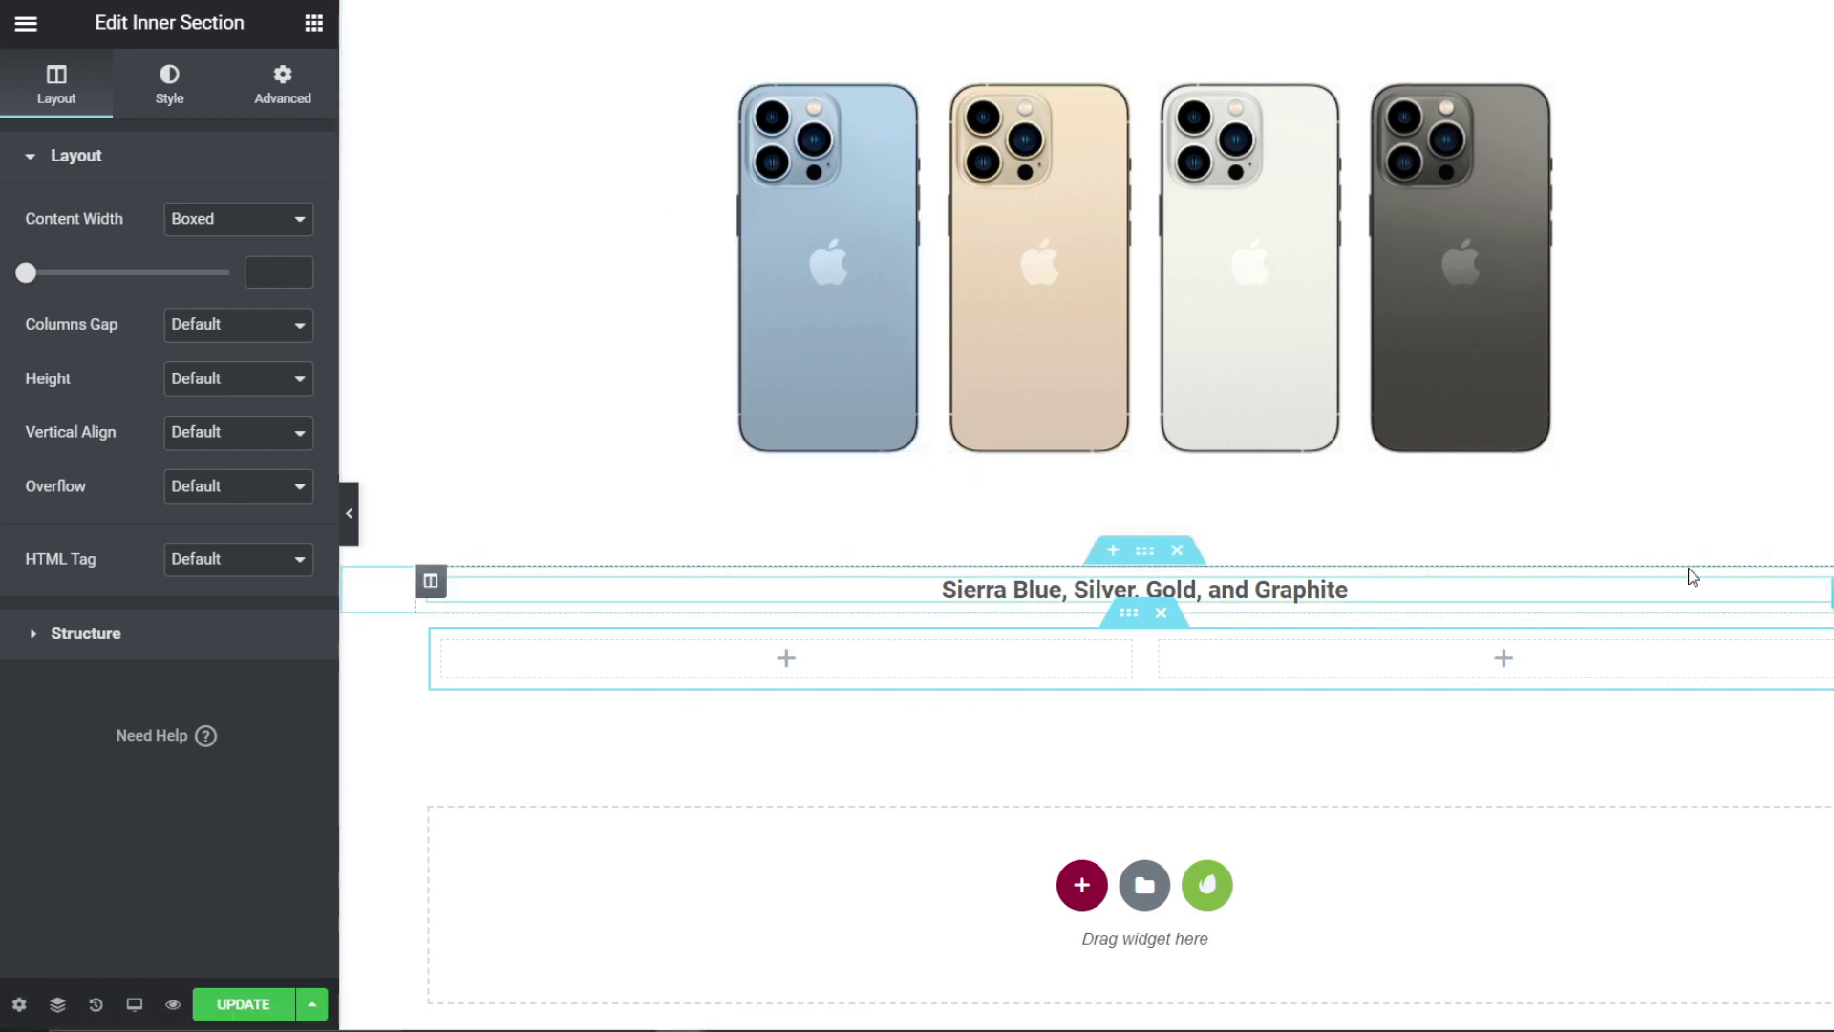
# Step: Move the caption heading below the new inner section and paste a copy of the blue phone's column between its empty columns
pyautogui.moveTo(1318, 590); pyautogui.dragTo(1264, 711)
pyautogui.moveTo(738, 48); pyautogui.dragTo(768, 112)
pyautogui.rightClick(738, 153)
pyautogui.click(790, 302)
pyautogui.scroll(-1, 789, 301)
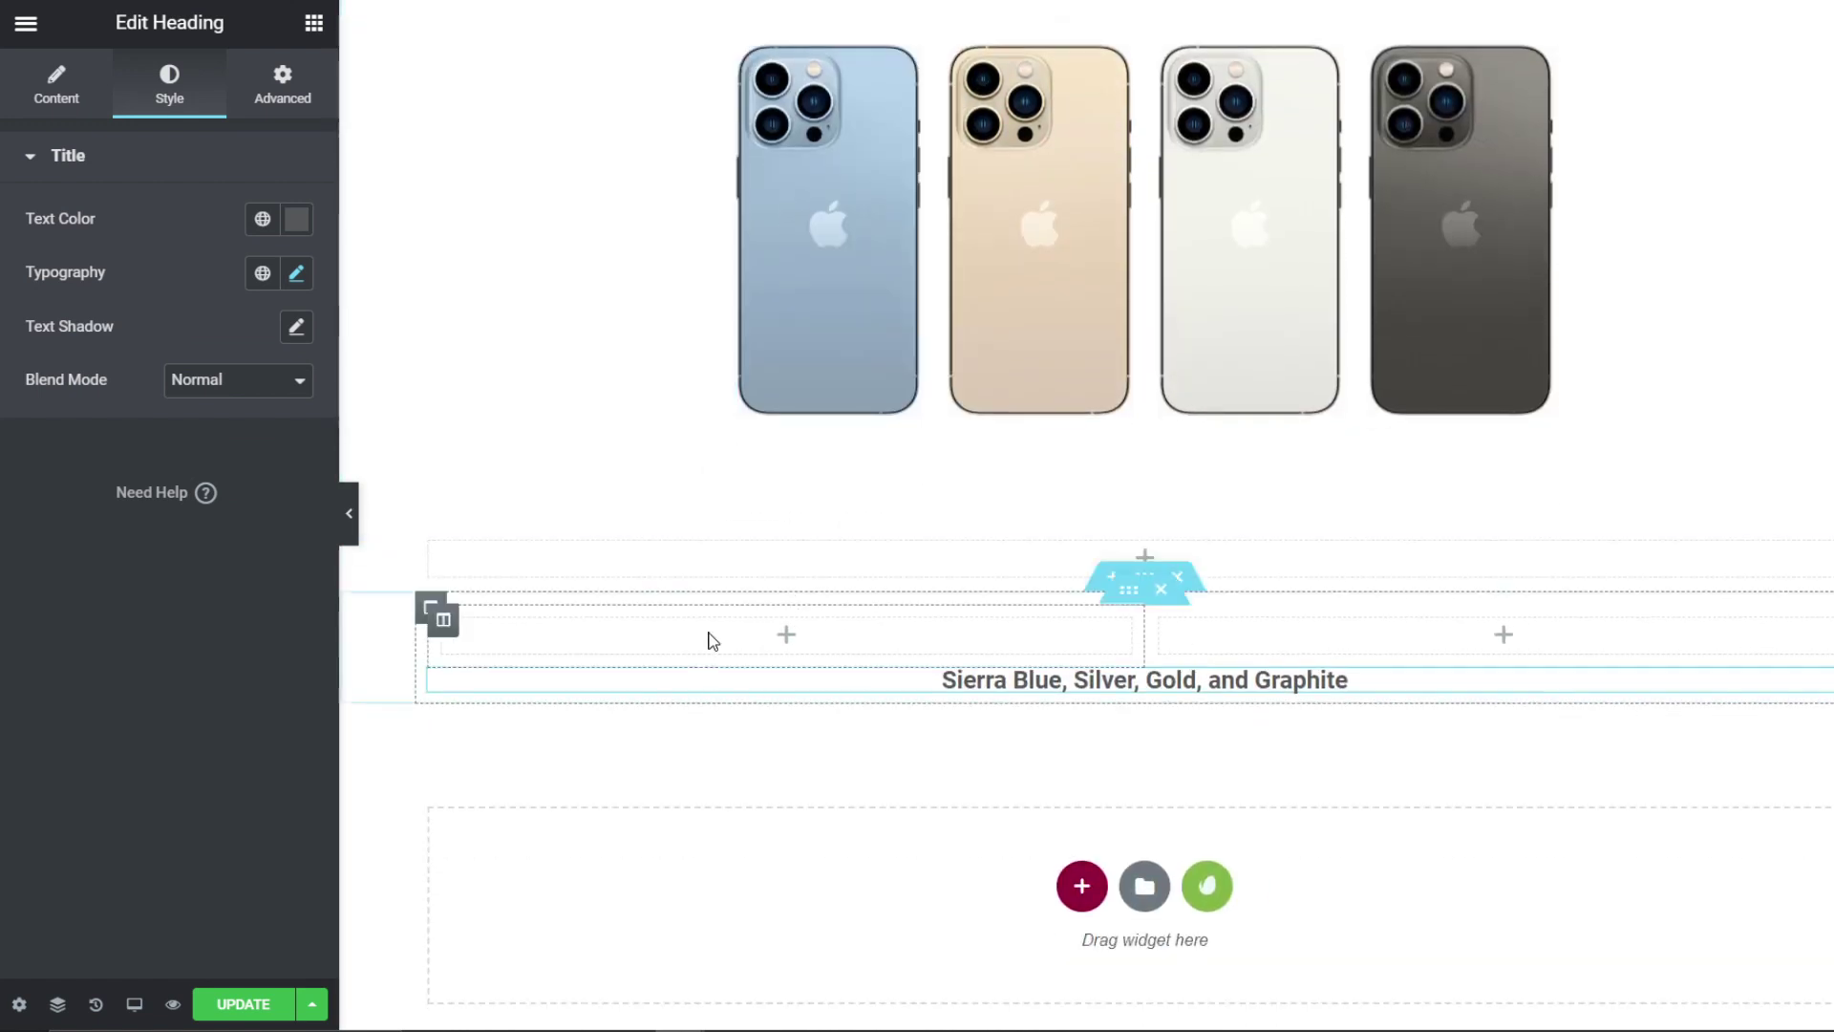
pyautogui.rightClick(454, 638)
pyautogui.click(544, 817)
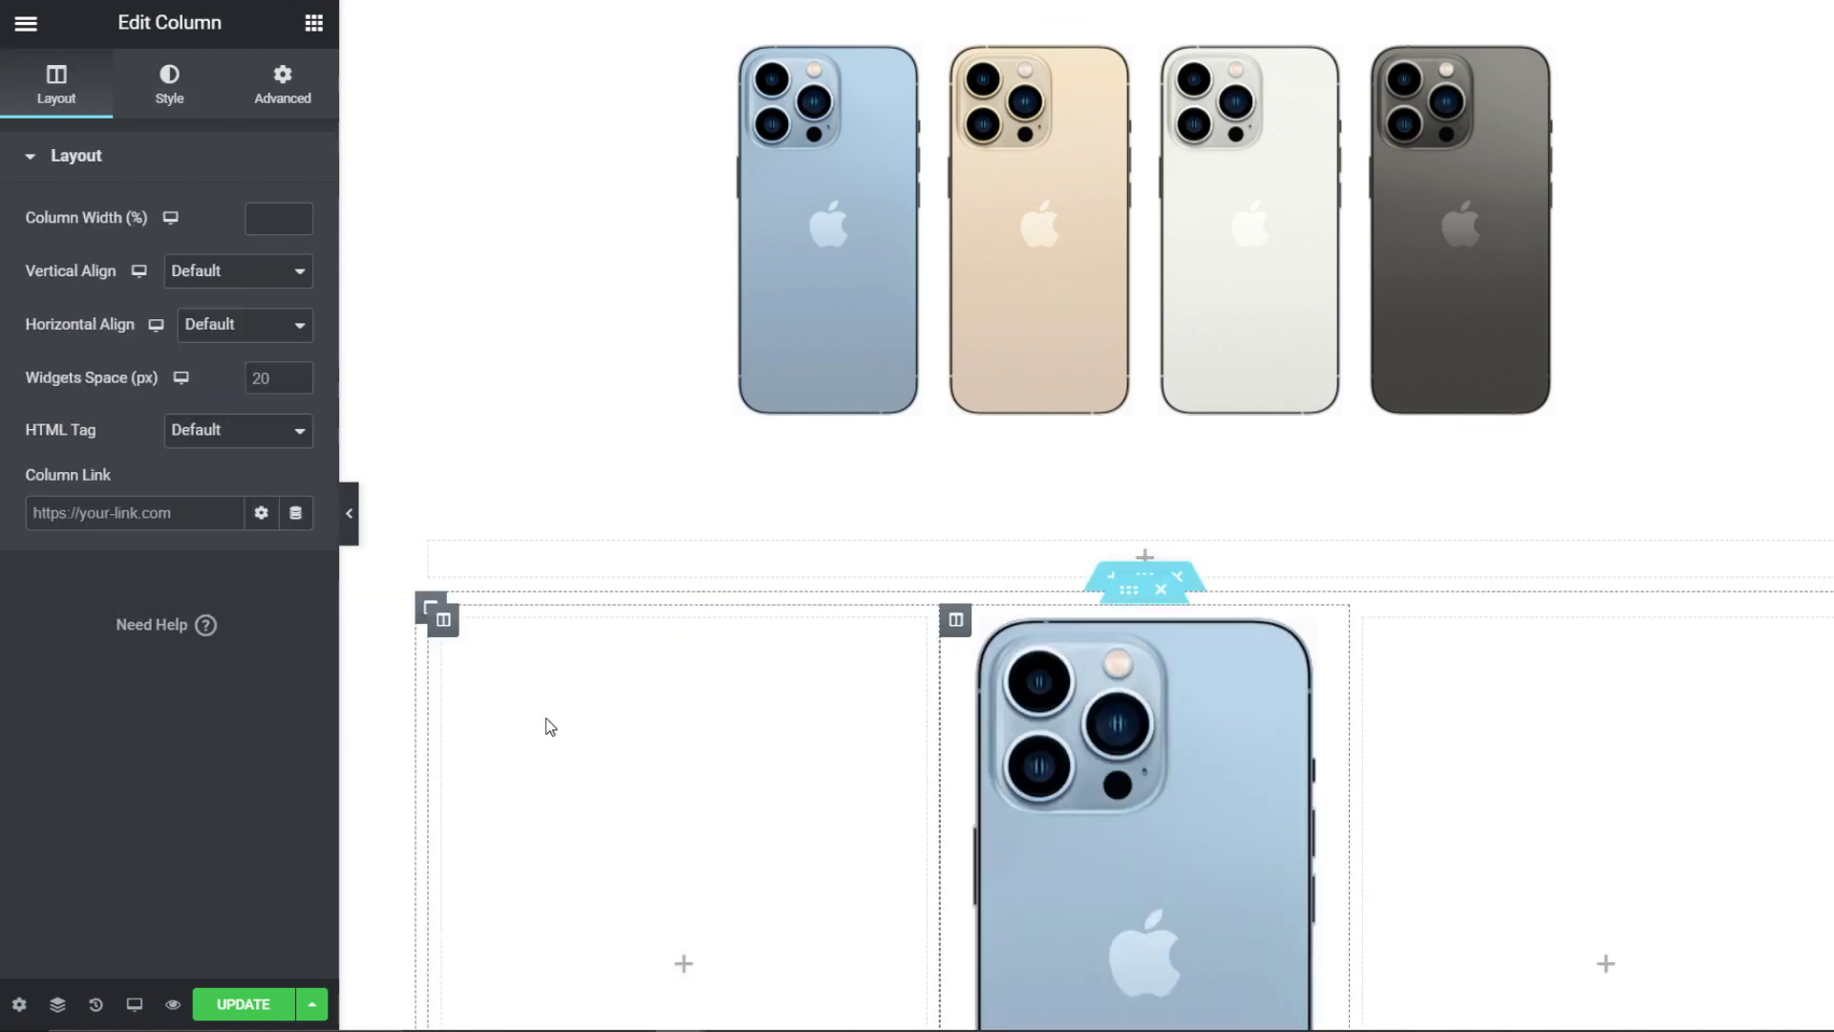
pyautogui.scroll(-2, 982, 760)
pyautogui.scroll(2, 1190, 570)
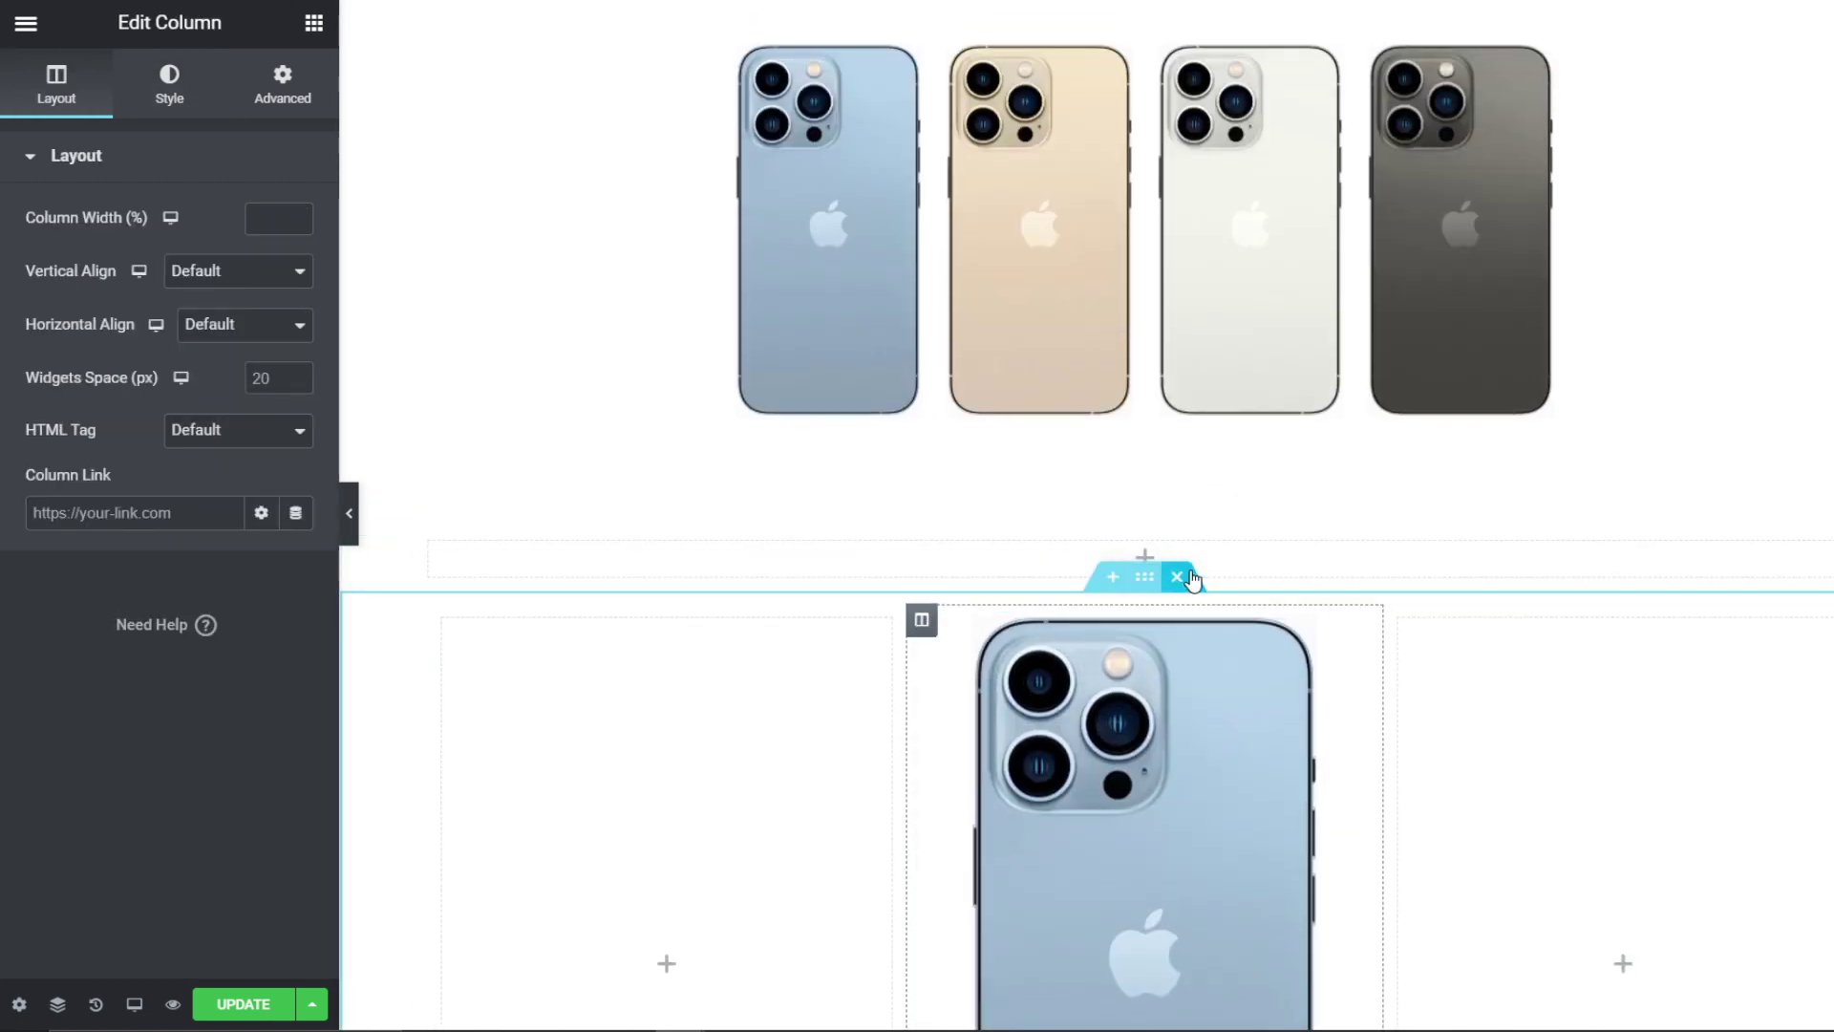
# Step: Copy the gold phone image into the inner section's last column and the graphite phone image into its first column
pyautogui.rightClick(986, 65)
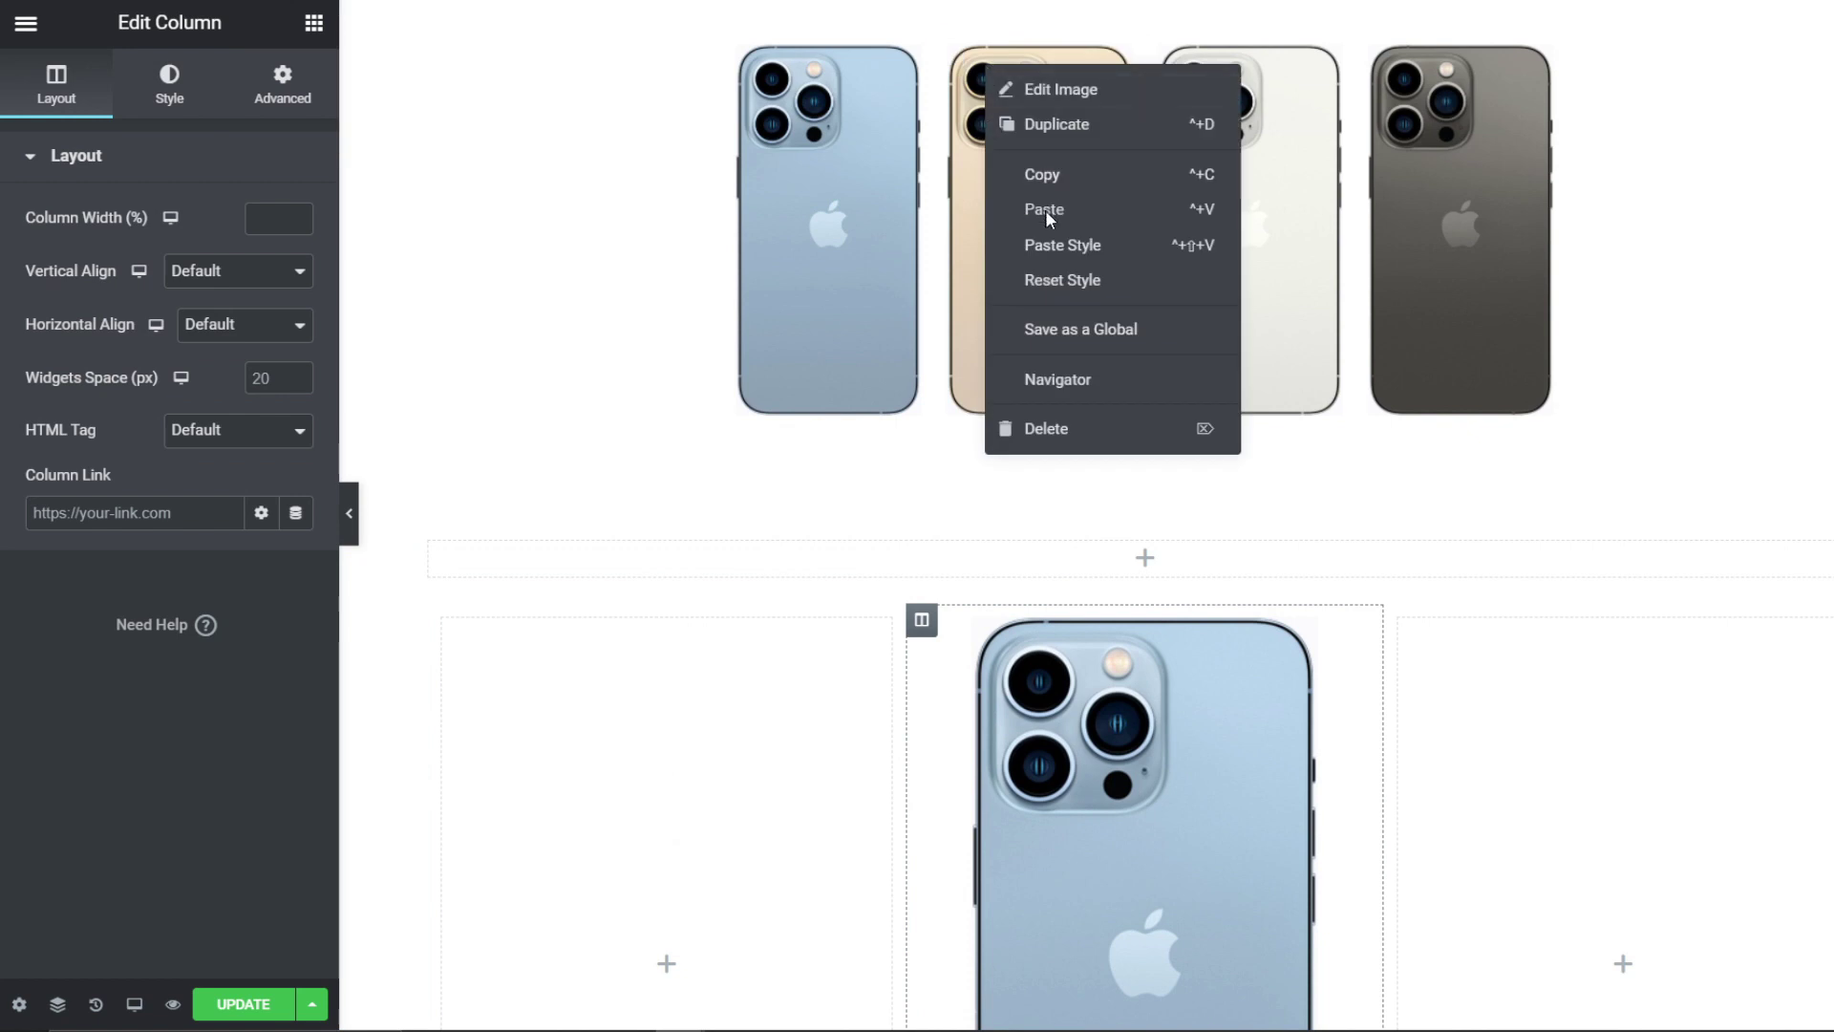
pyautogui.click(1041, 174)
pyautogui.rightClick(1630, 847)
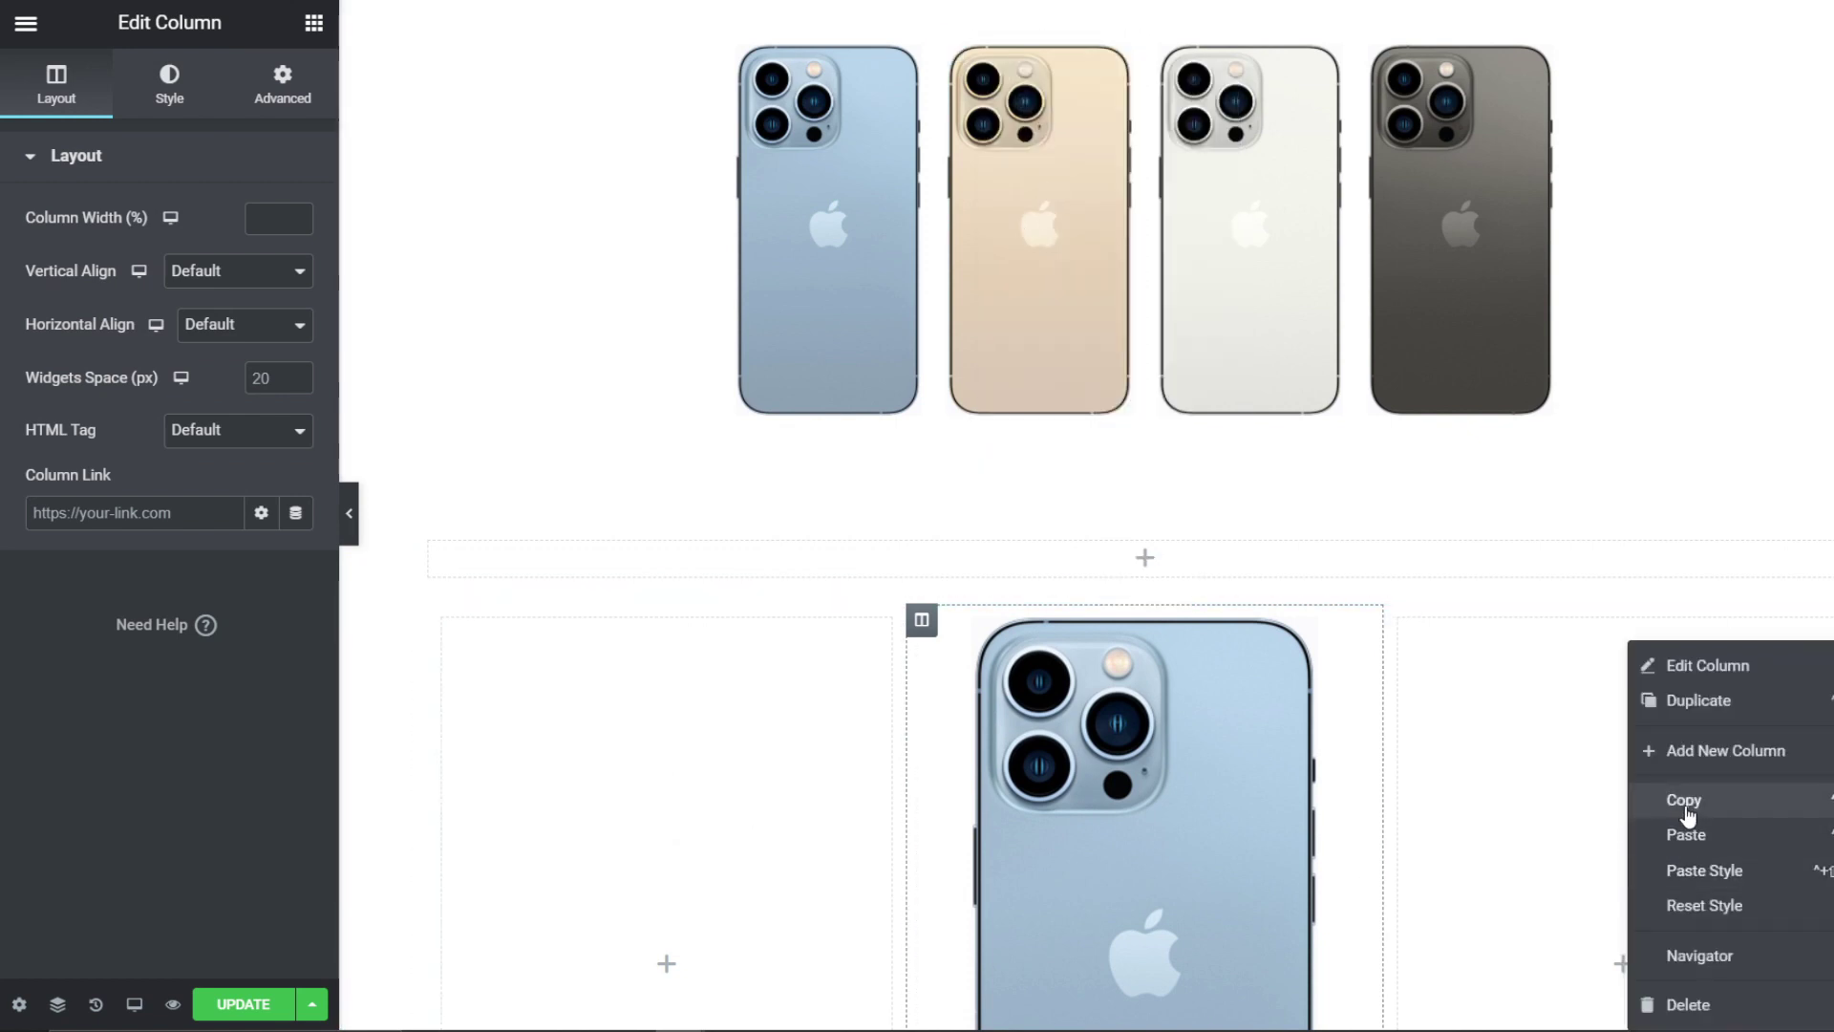
pyautogui.click(1685, 833)
pyautogui.rightClick(1413, 302)
pyautogui.click(1475, 406)
pyautogui.rightClick(780, 643)
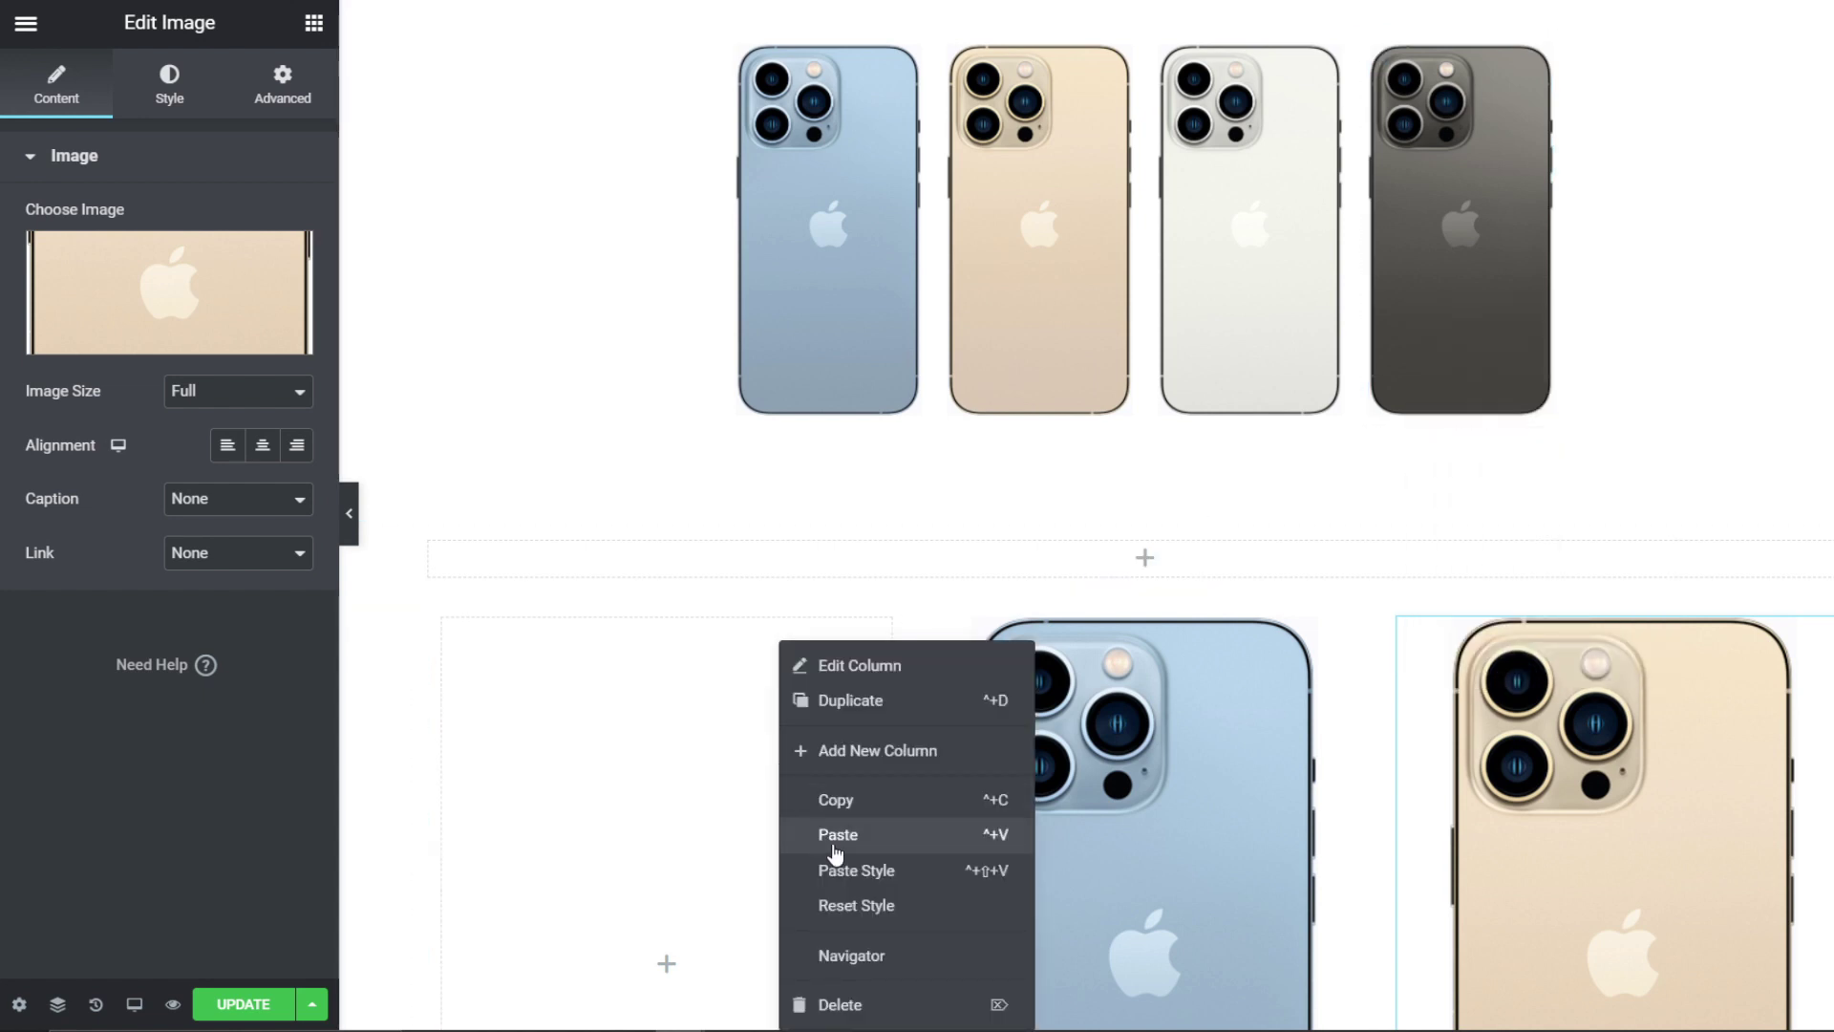
pyautogui.click(835, 848)
# Step: Duplicate the inner section's gold phone column and paste a copy of the silver phone image into the duplicate
pyautogui.scroll(-3, 868, 777)
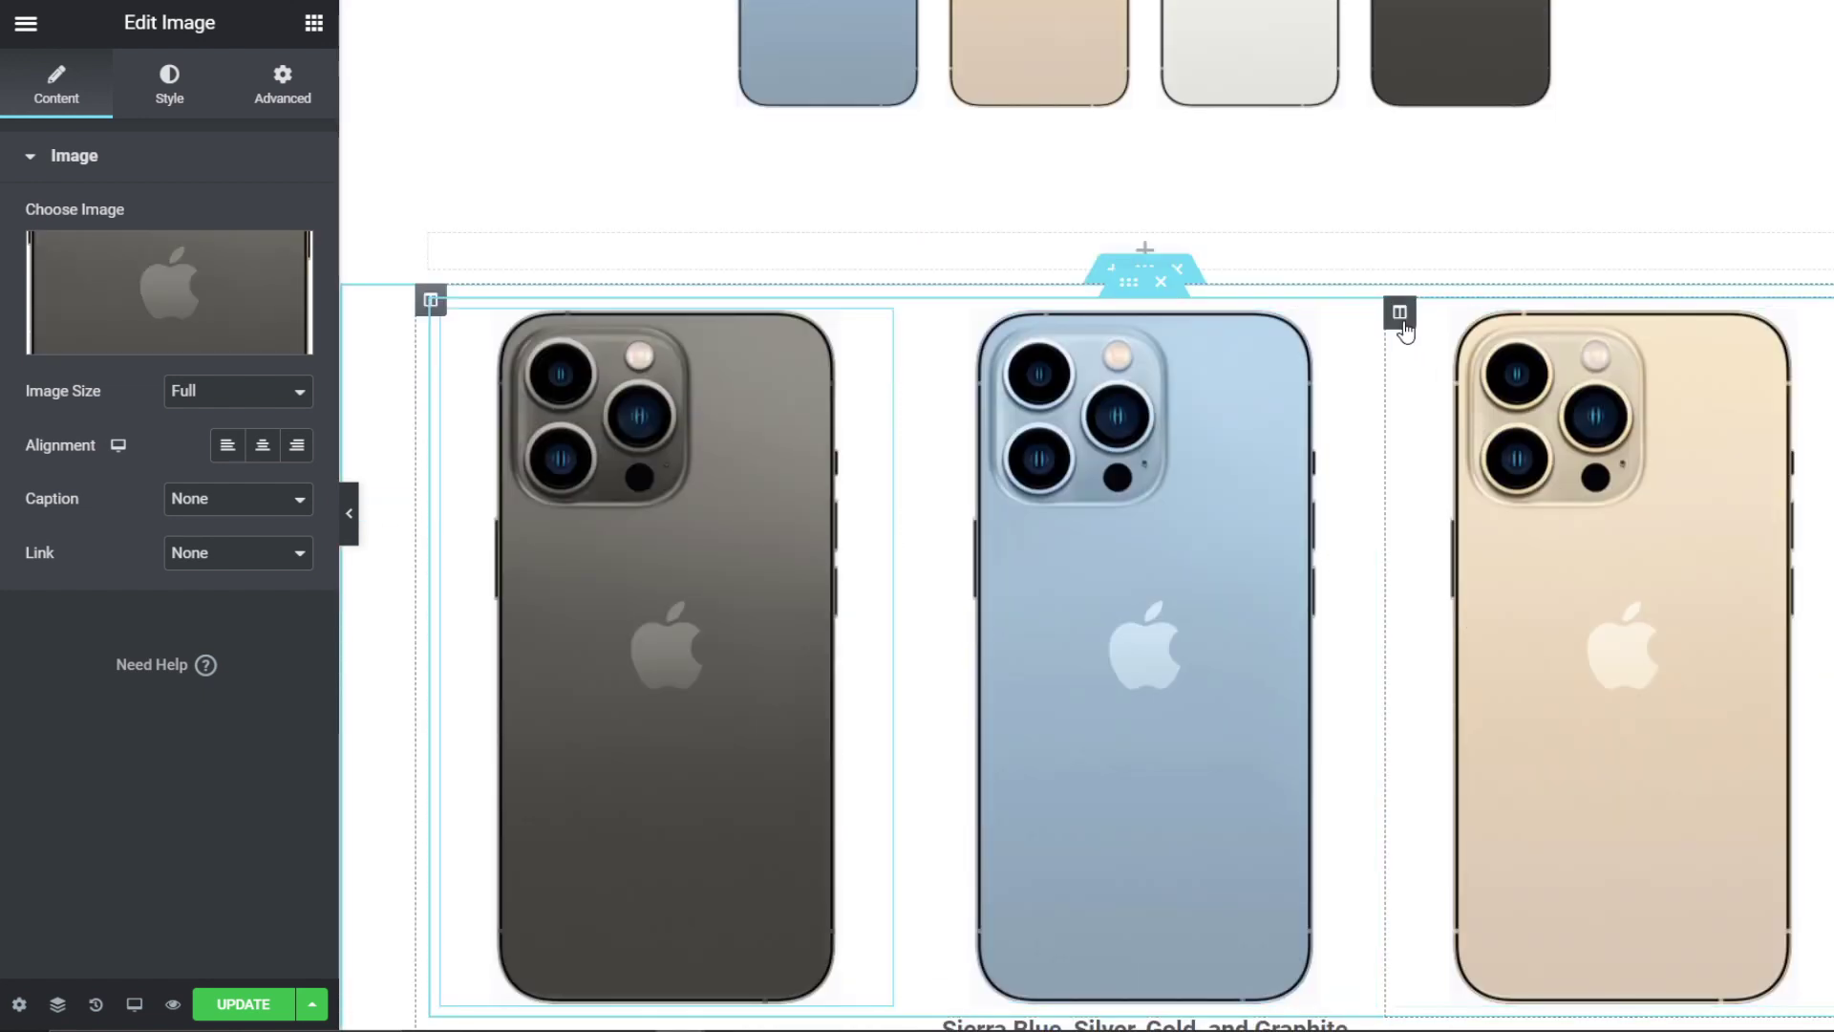
pyautogui.rightClick(1404, 322)
pyautogui.click(1442, 387)
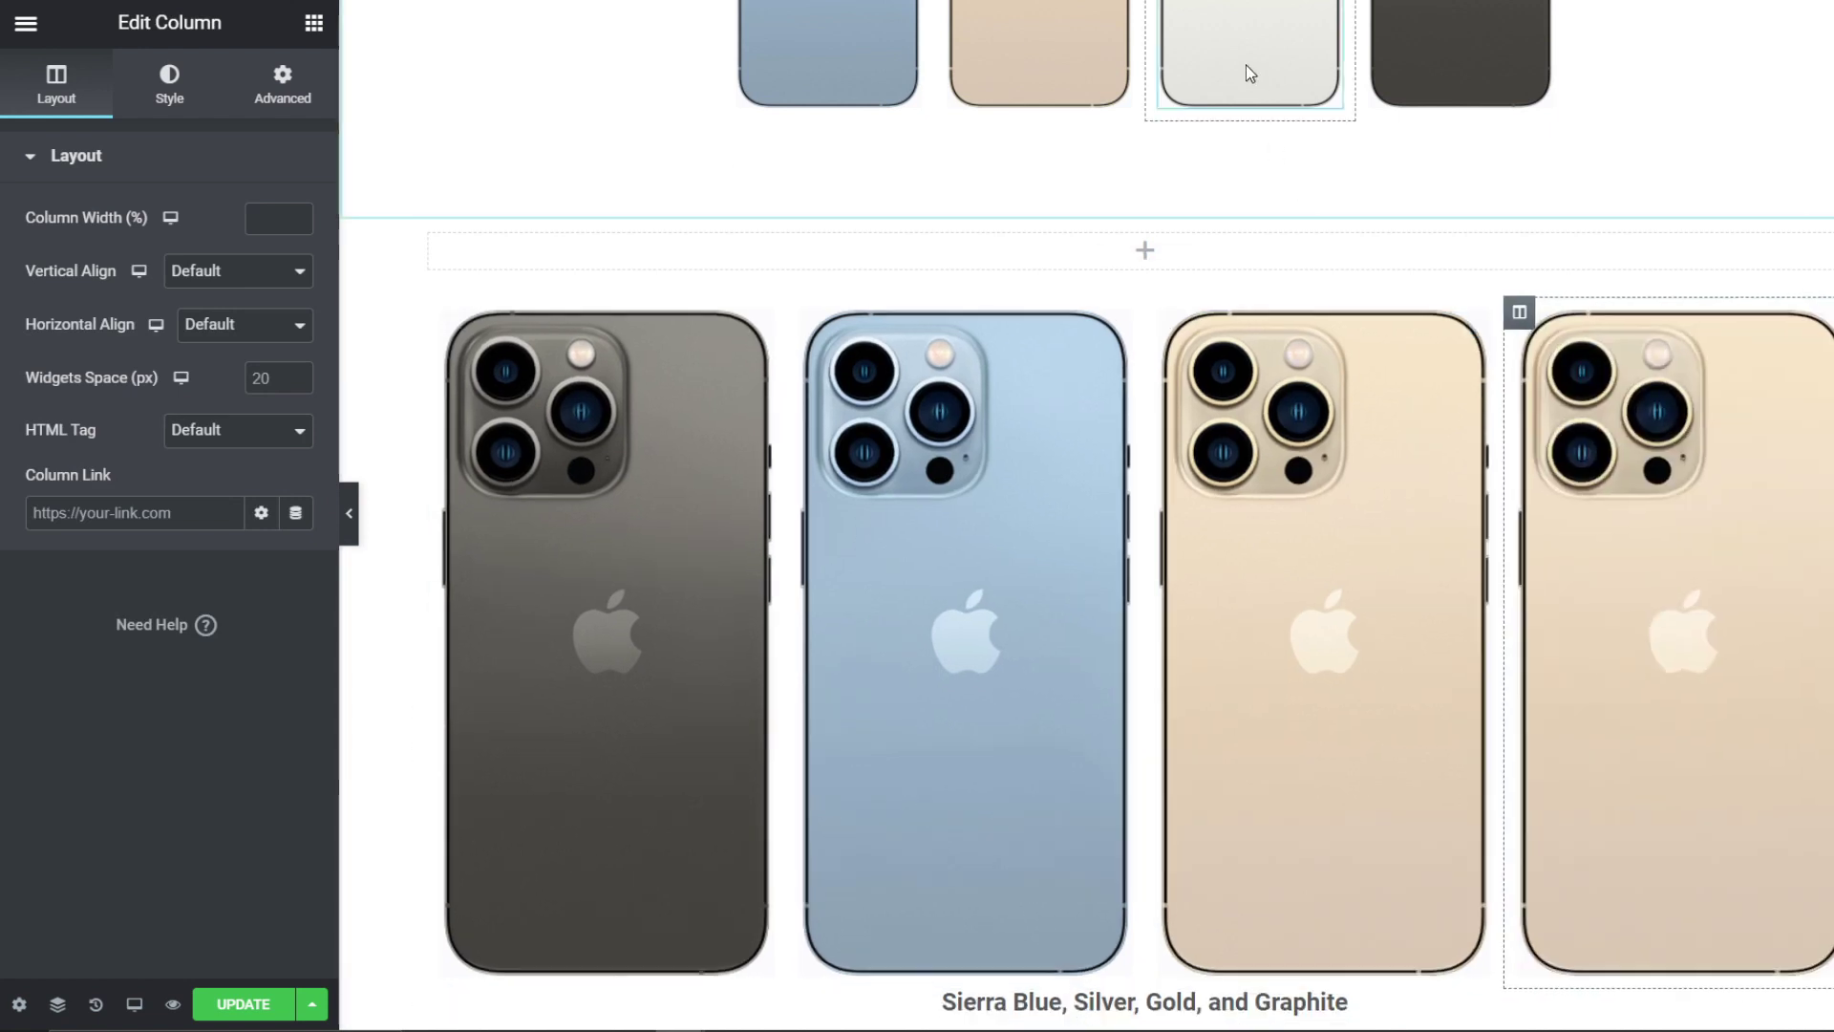
pyautogui.rightClick(1245, 65)
pyautogui.click(1304, 171)
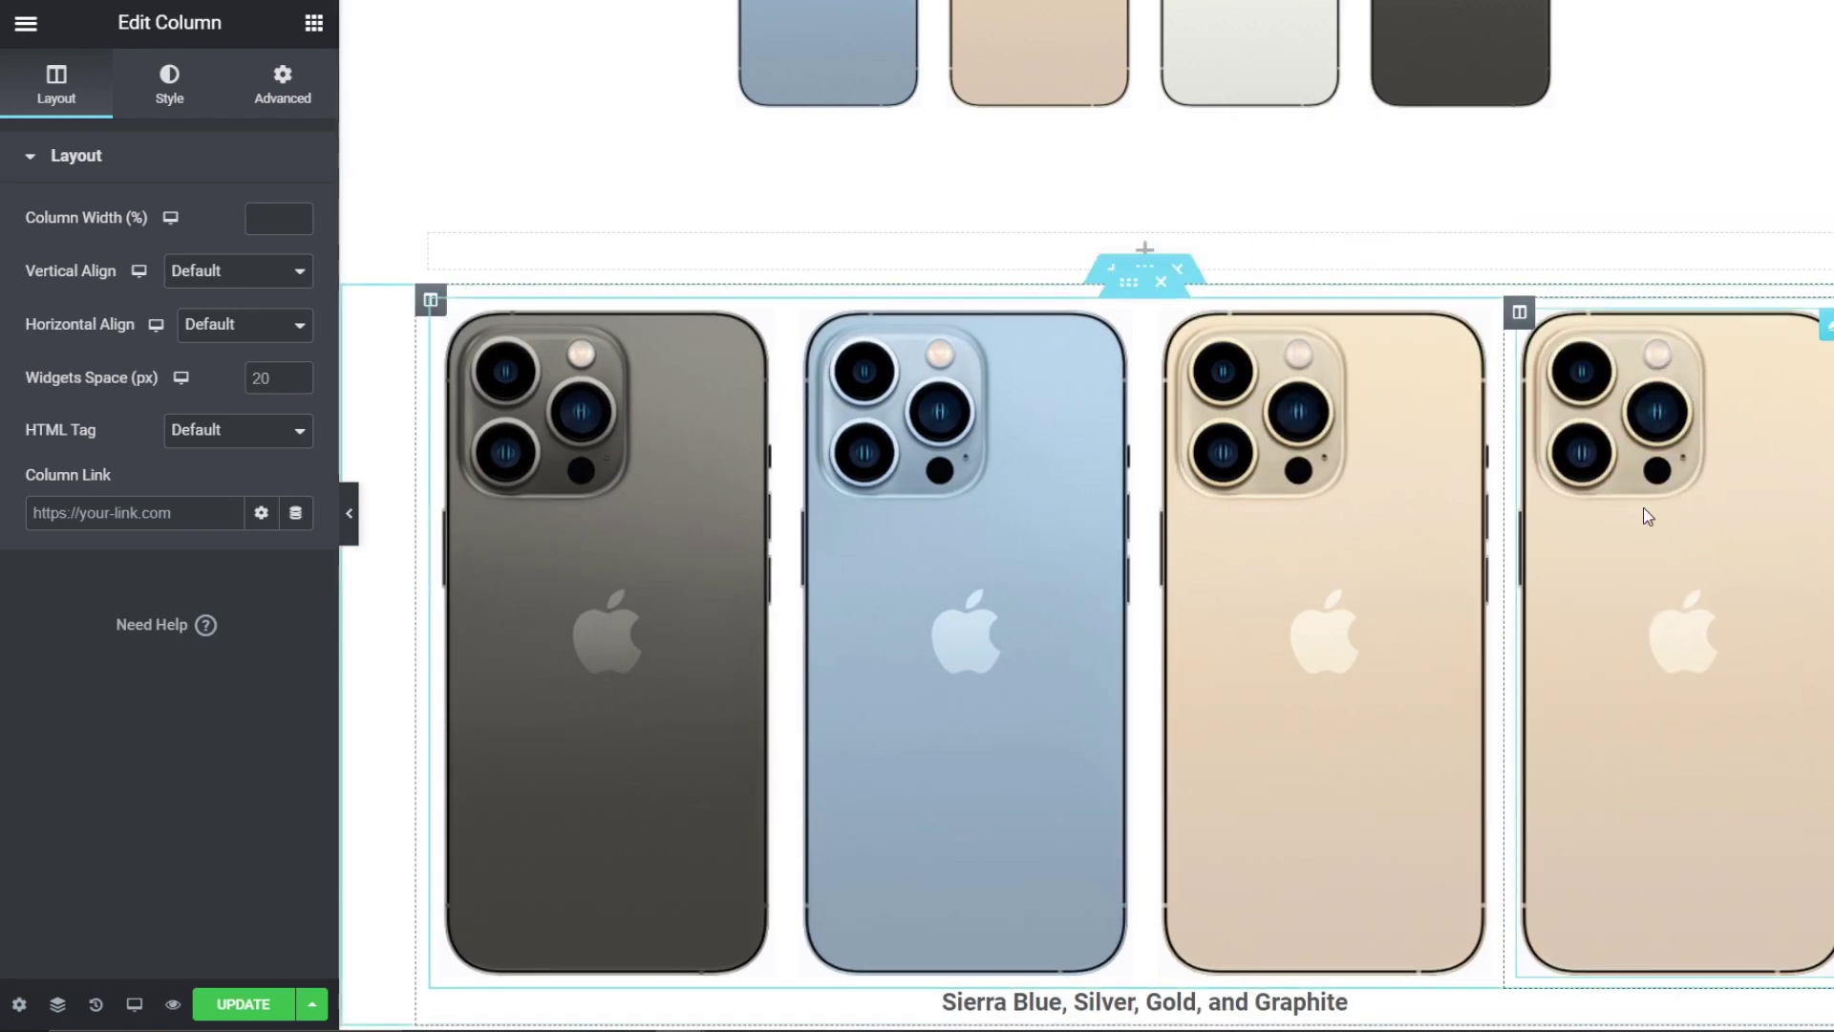
pyautogui.rightClick(1645, 509)
pyautogui.click(1703, 687)
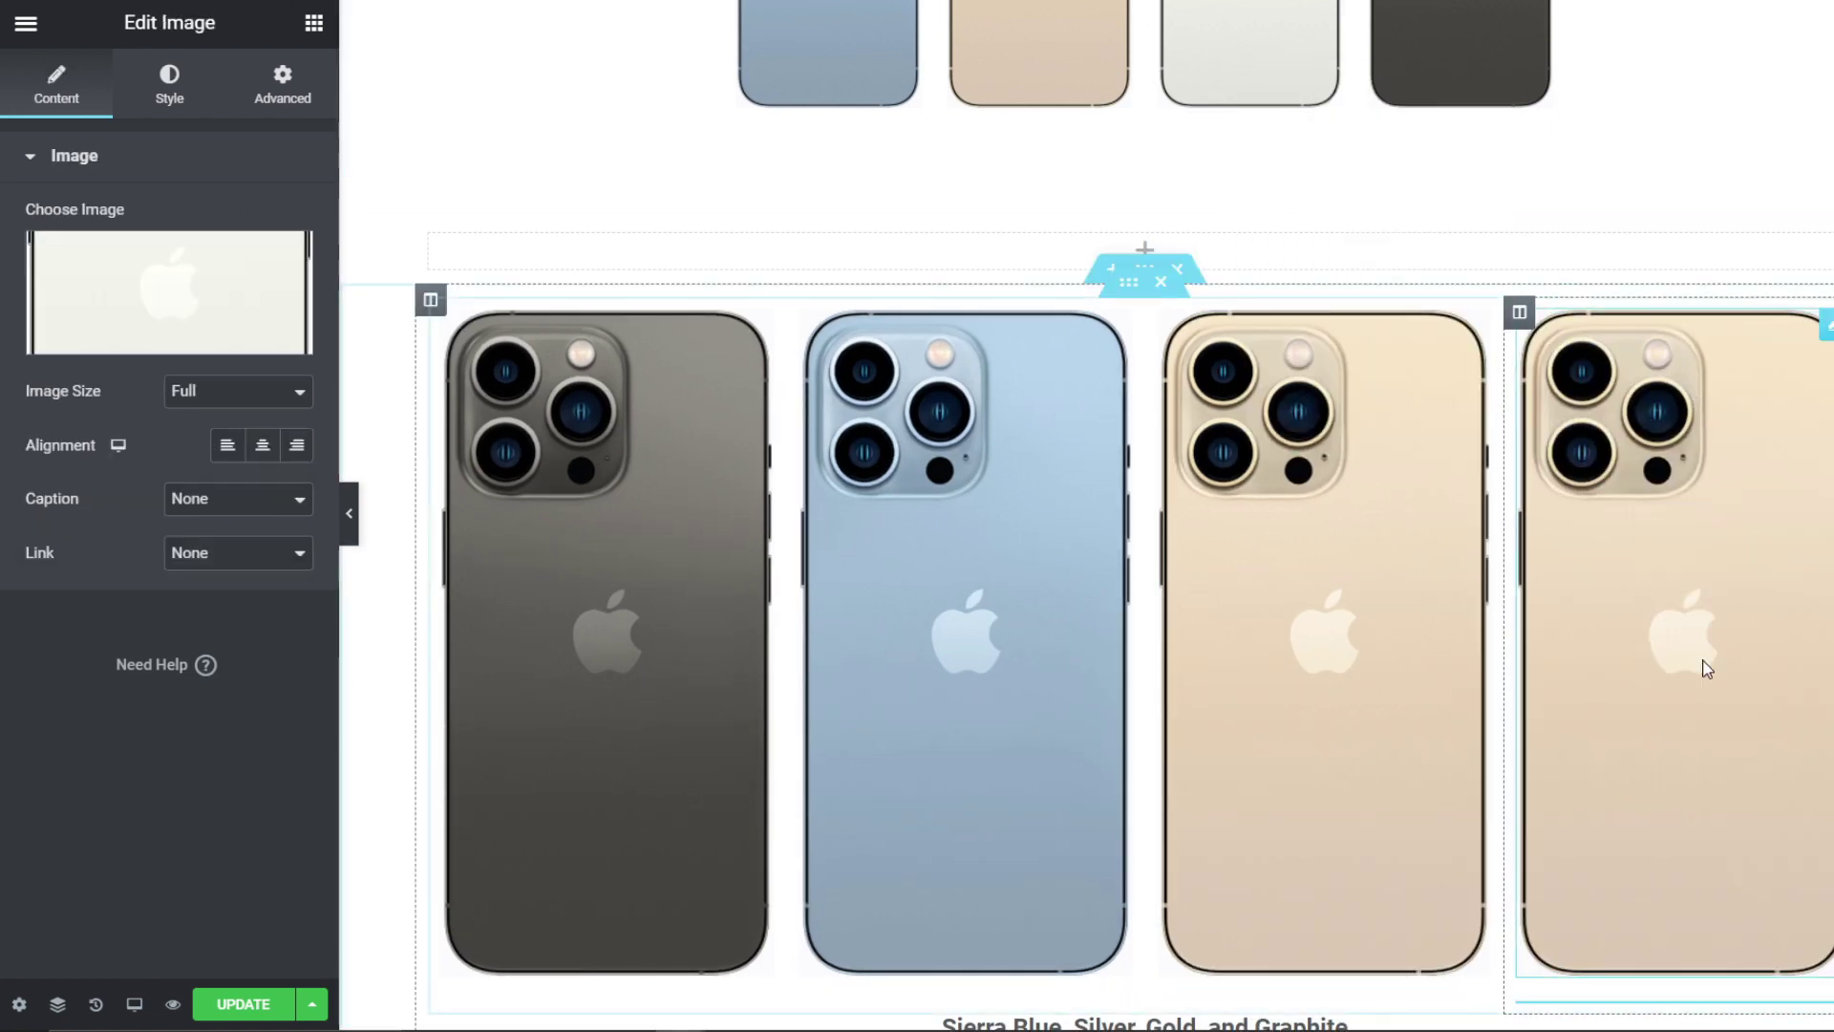
# Step: Delete the original phone finishes section and set the inner section's boxed content width to 666
pyautogui.scroll(6, 1595, 639)
pyautogui.click(1177, 226)
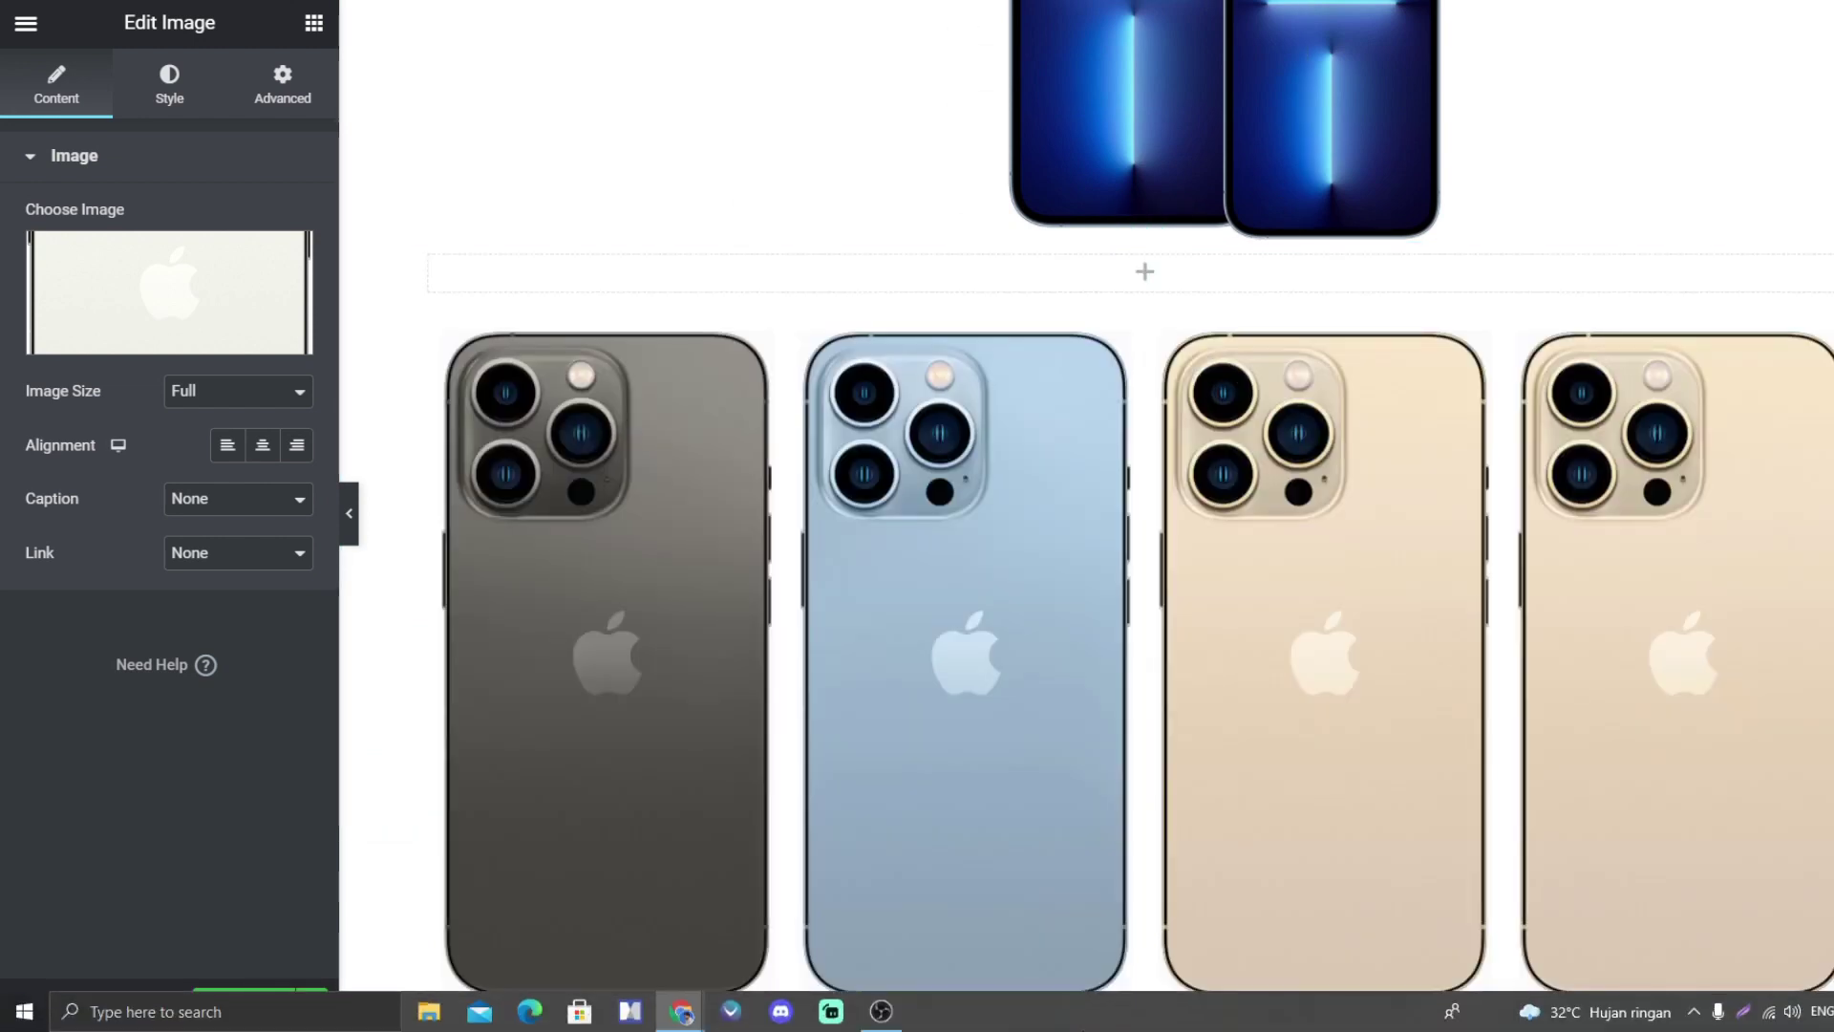
pyautogui.click(1130, 315)
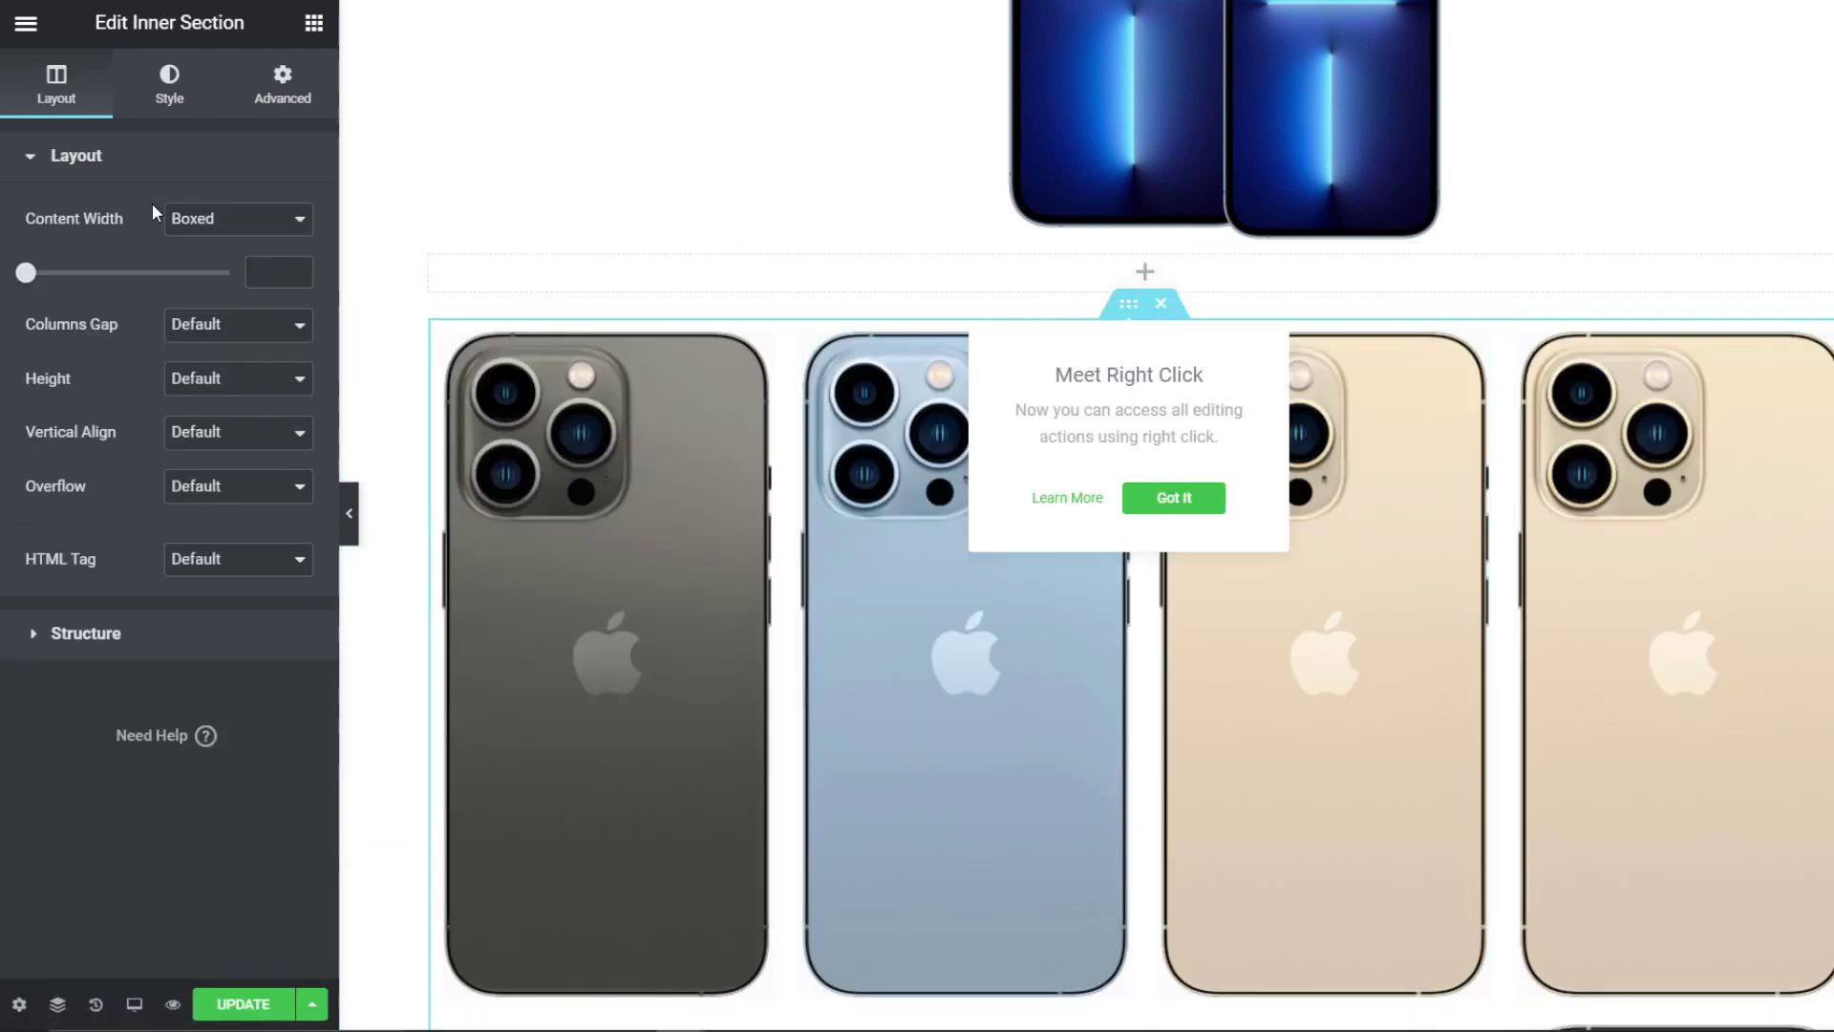
pyautogui.moveTo(32, 278); pyautogui.dragTo(65, 277)
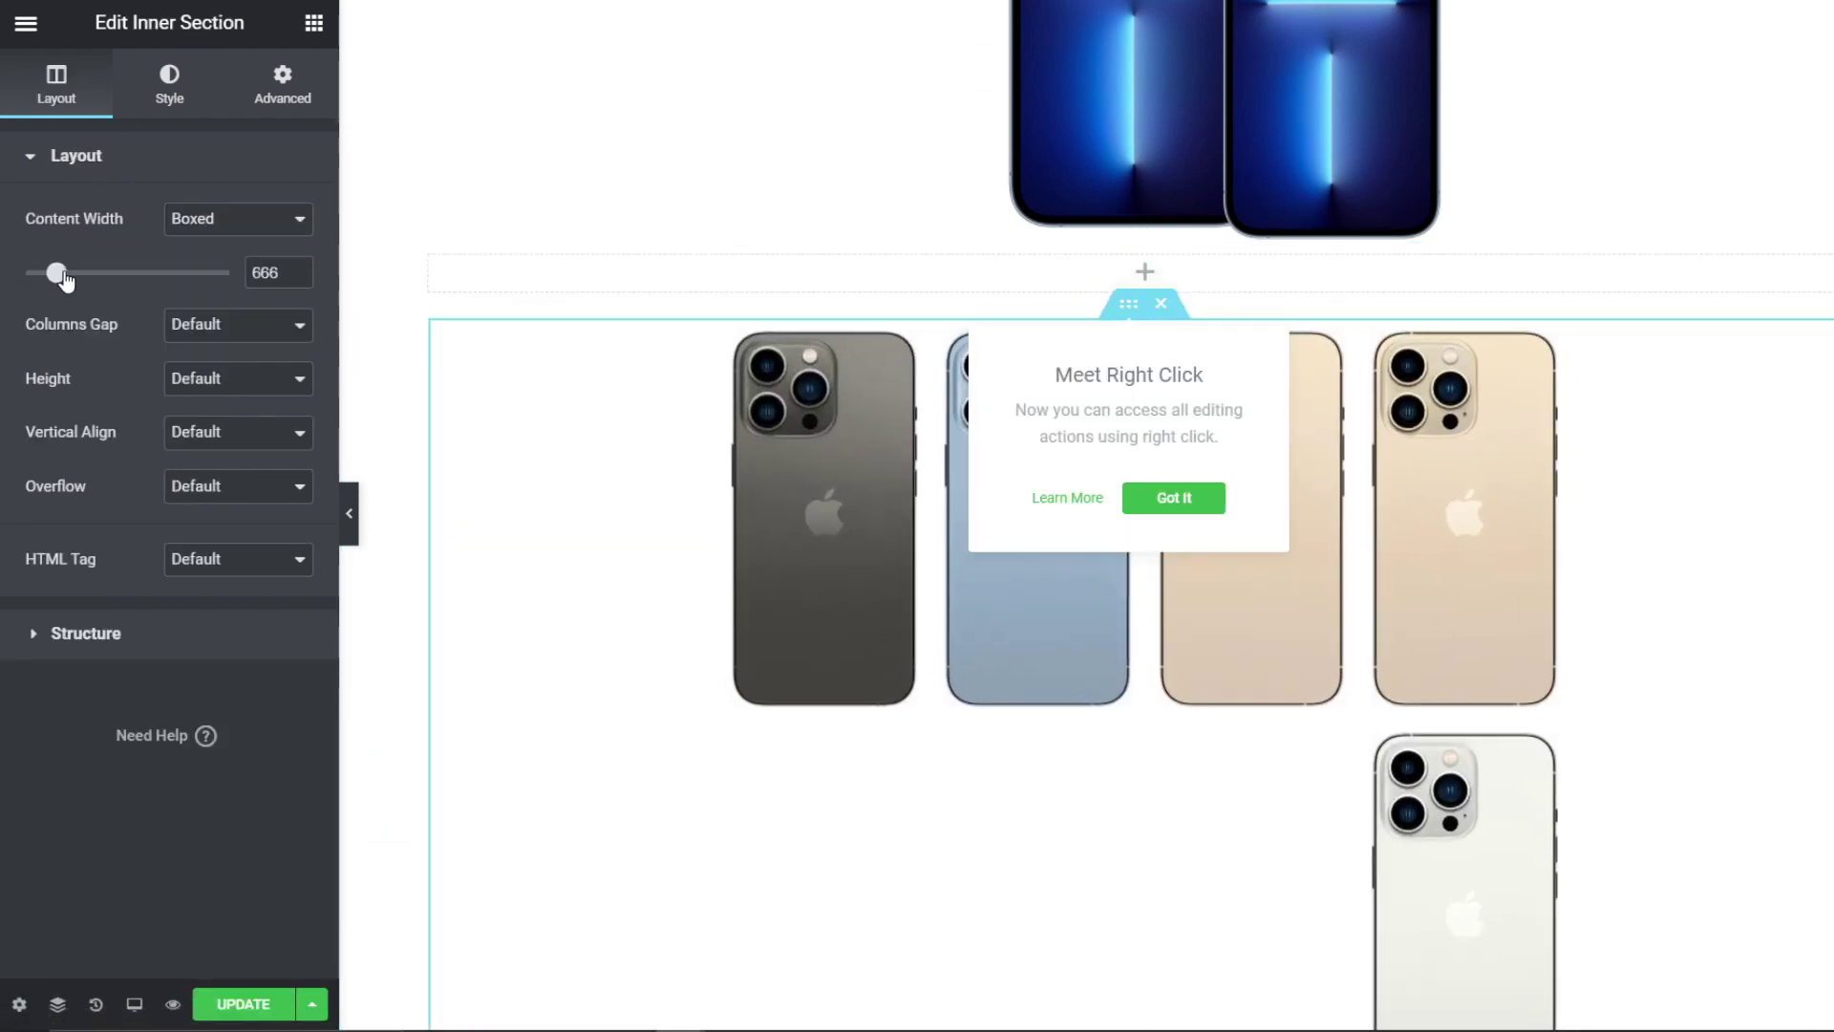
# Step: Delete the extra gold phone image from the fourth column and set the caption heading's padding to 10 px on all sides
pyautogui.rightClick(1443, 466)
pyautogui.click(1554, 821)
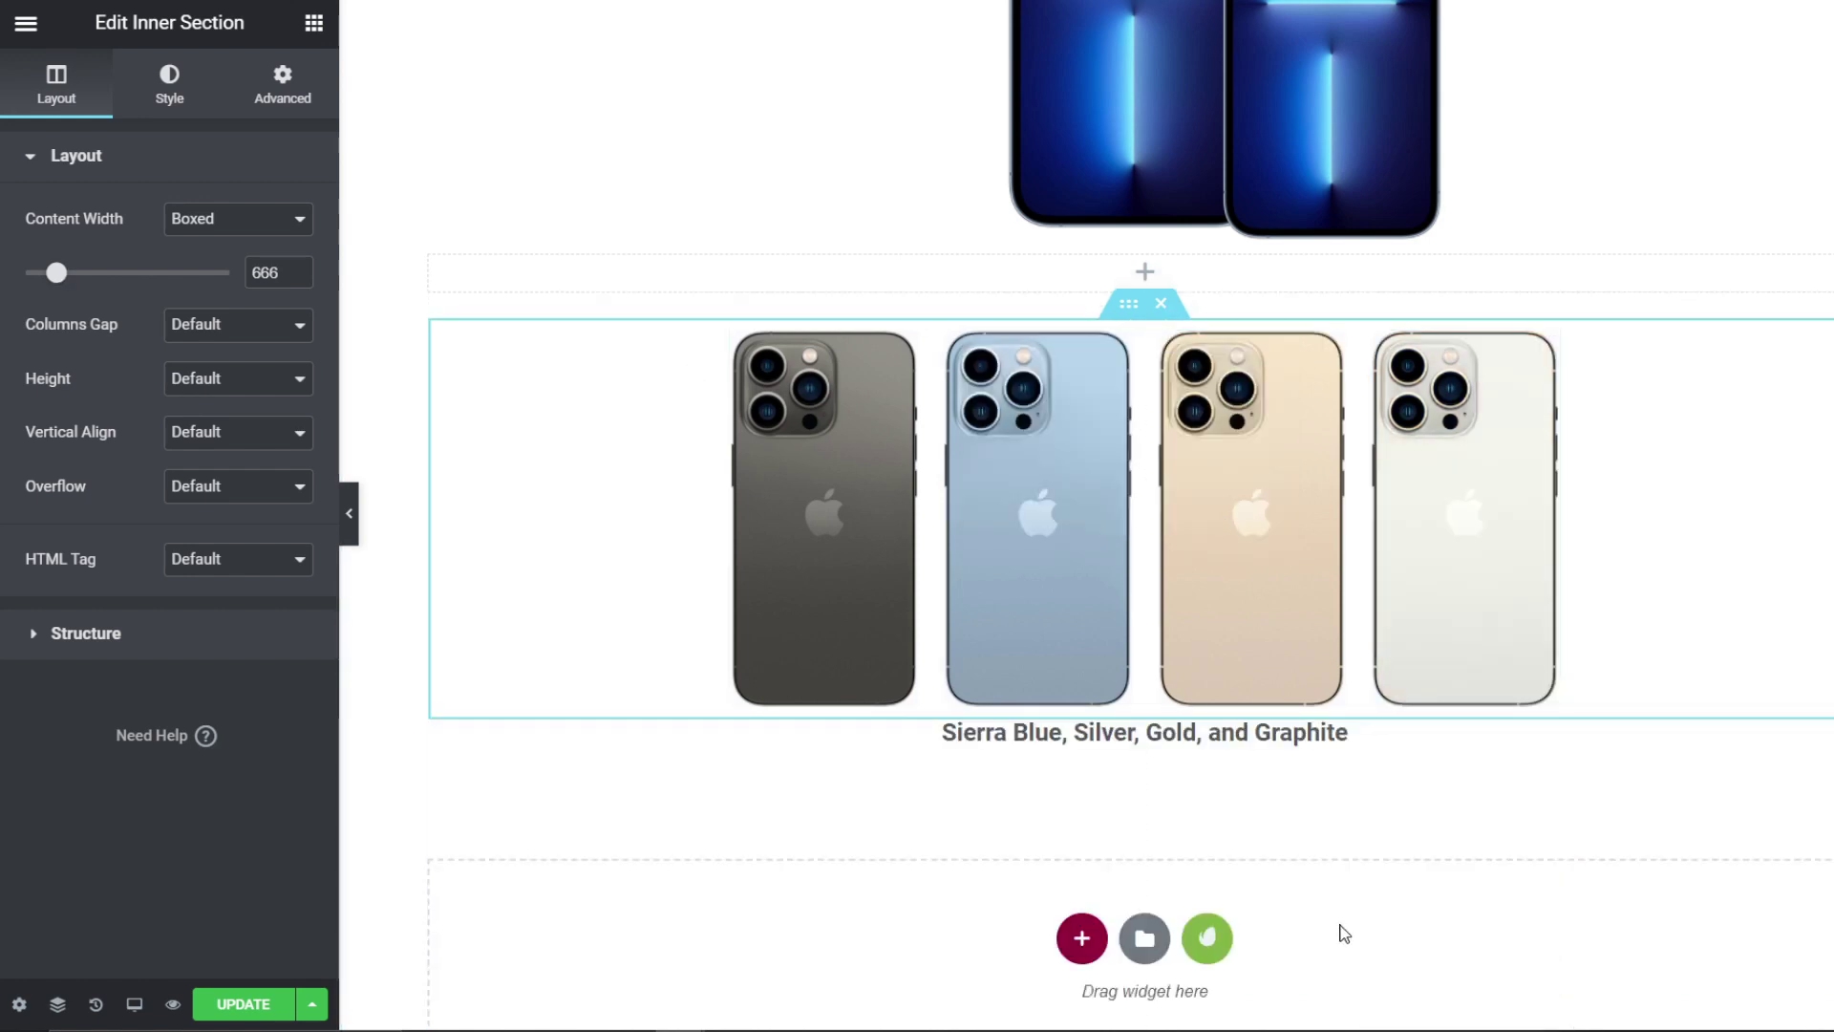
pyautogui.click(955, 741)
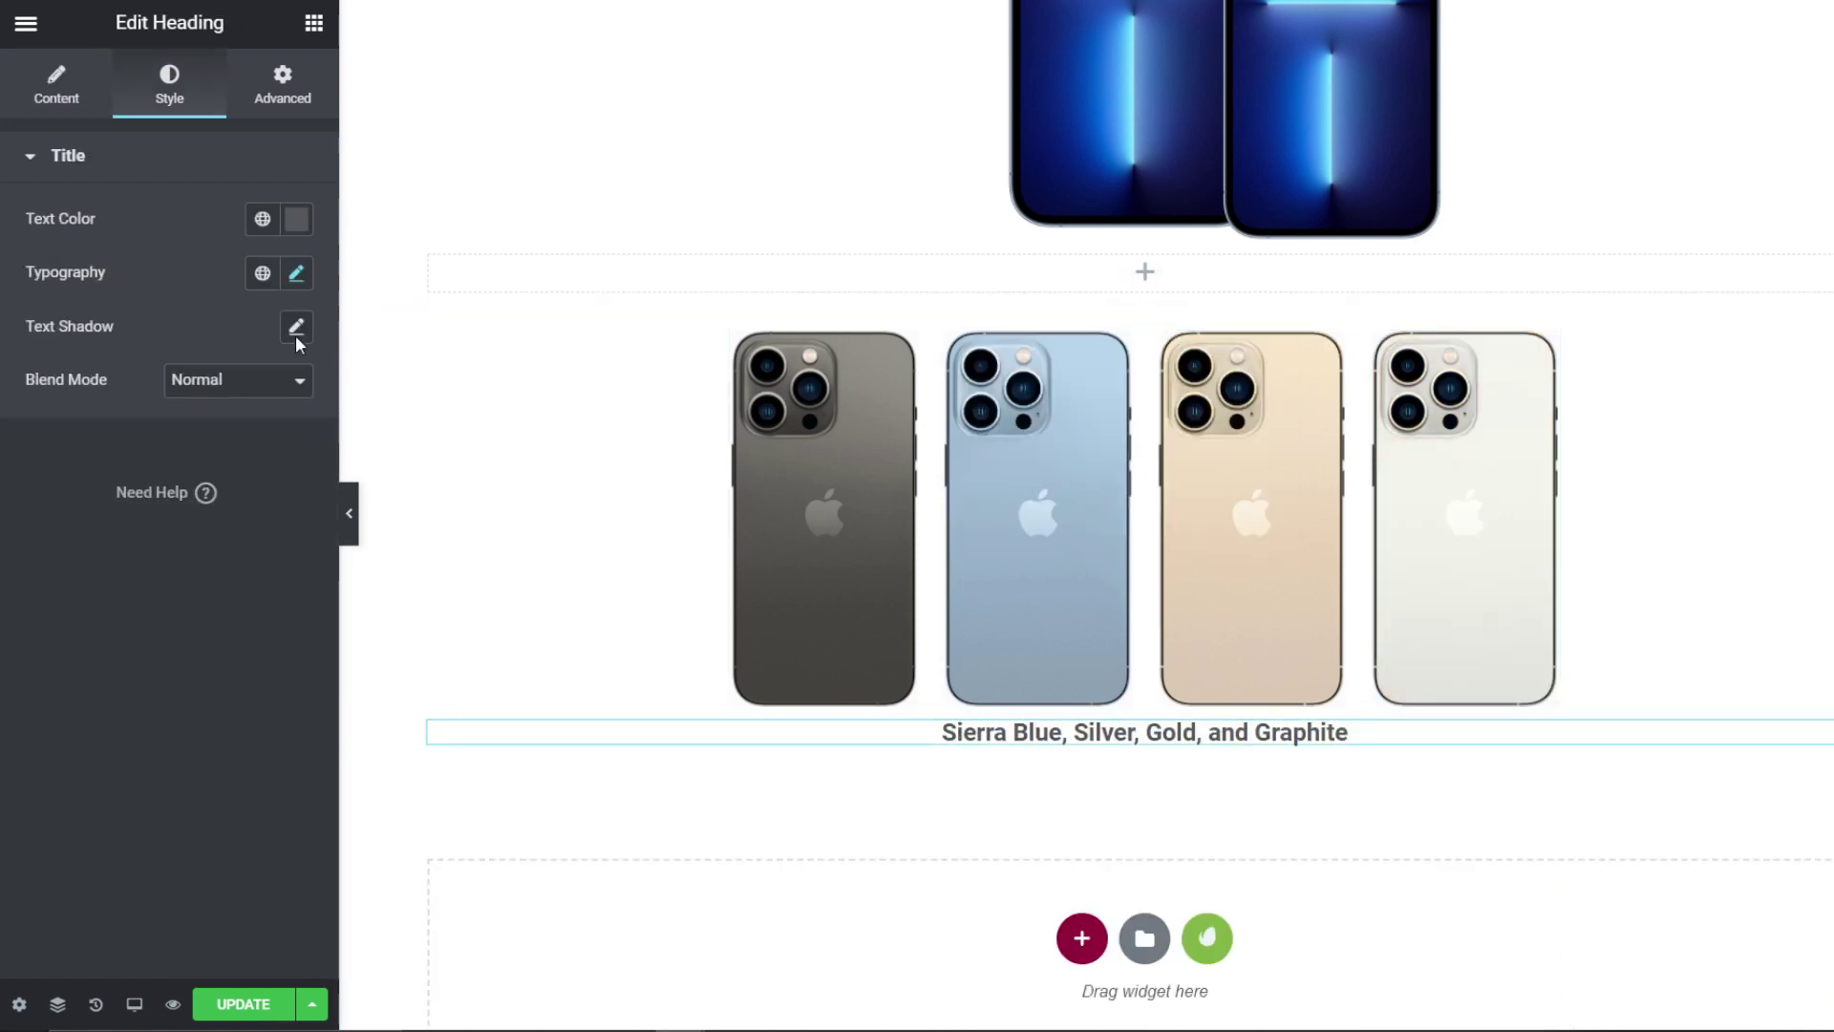
pyautogui.click(256, 110)
pyautogui.click(241, 346)
pyautogui.write('10')
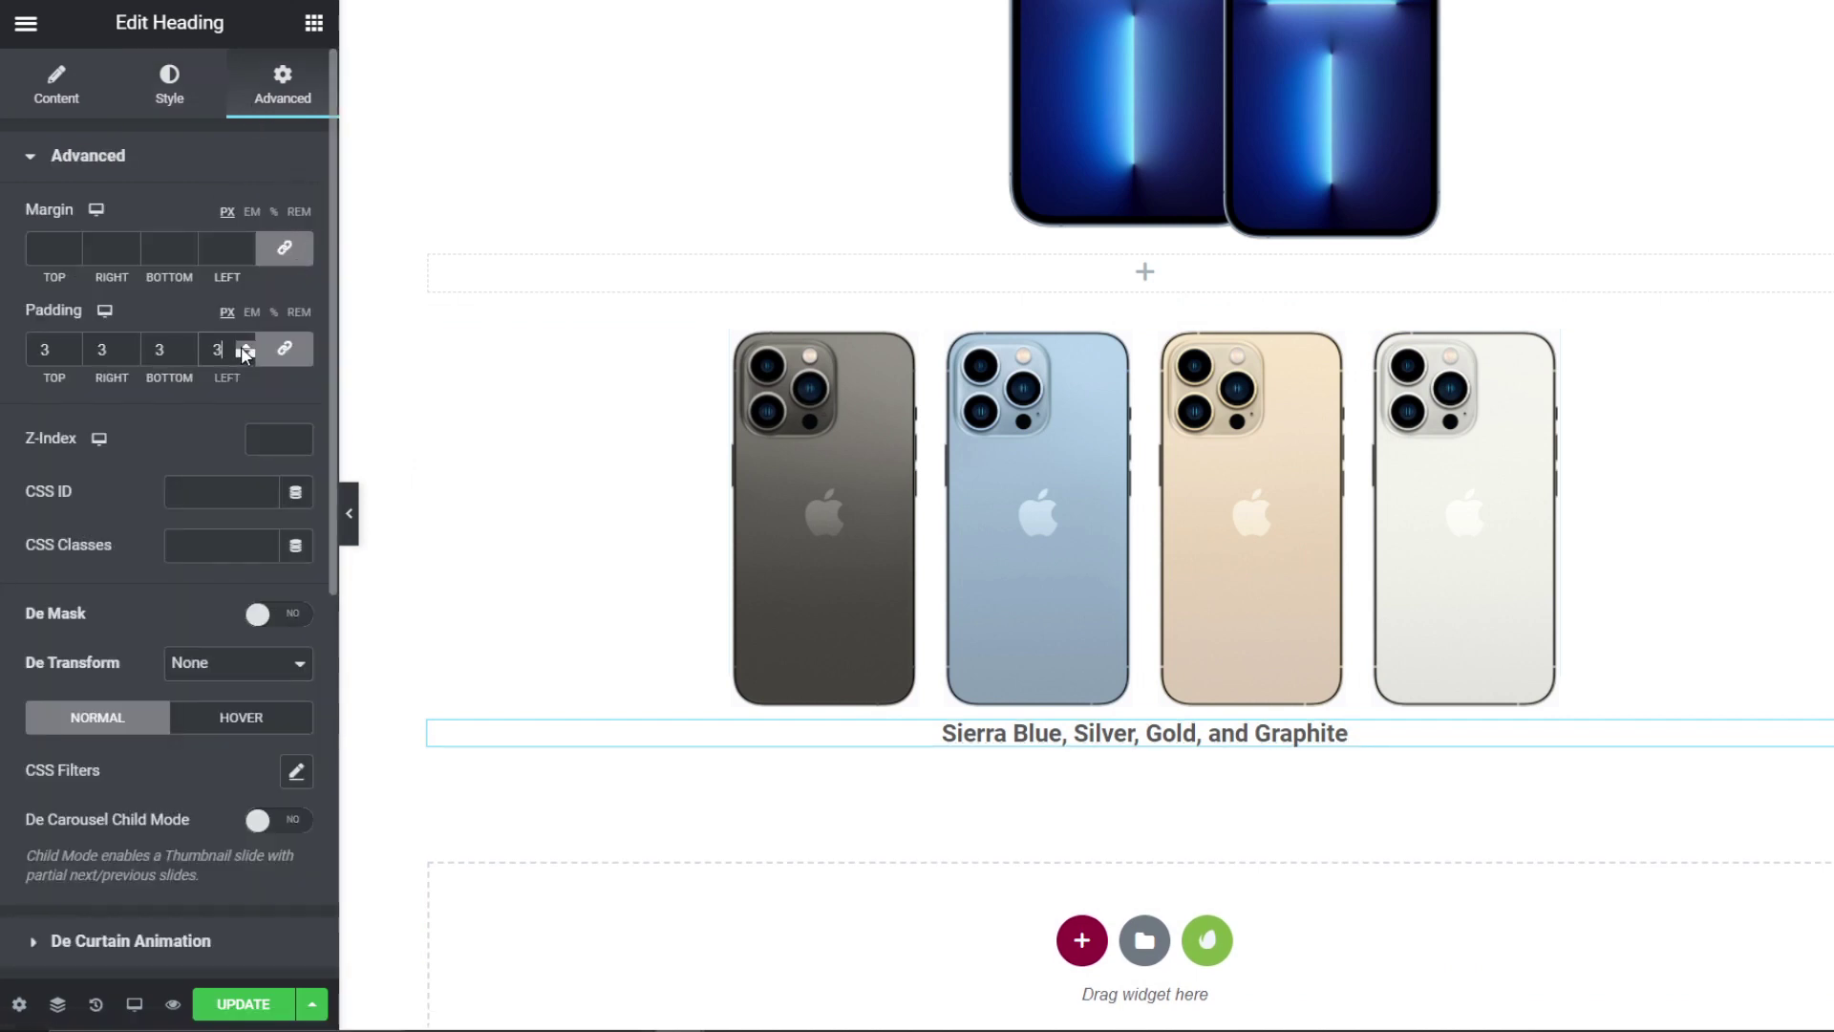
# Step: Examine the page layout from the iPhone 13 hero section down to the phone finishes row and its caption
pyautogui.click(349, 513)
pyautogui.scroll(10, 1367, 634)
pyautogui.scroll(-7, 1366, 635)
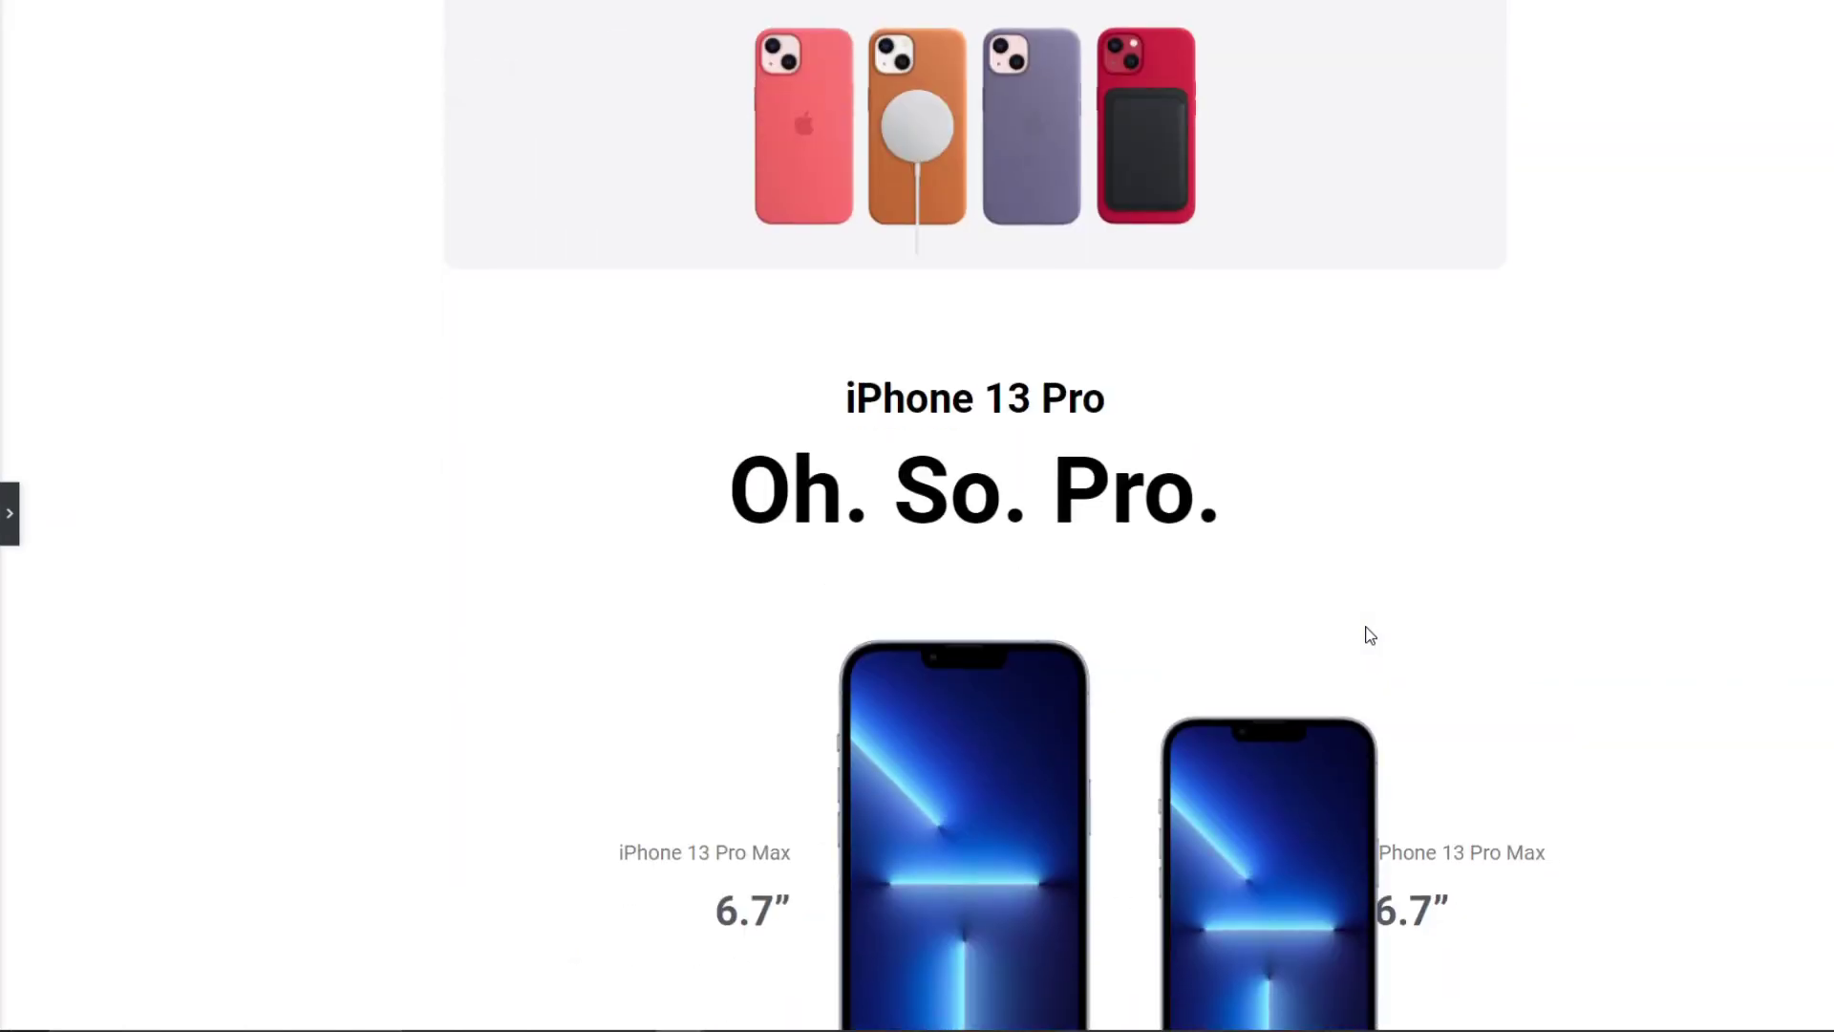
pyautogui.scroll(8, 1369, 643)
pyautogui.scroll(15, 1360, 661)
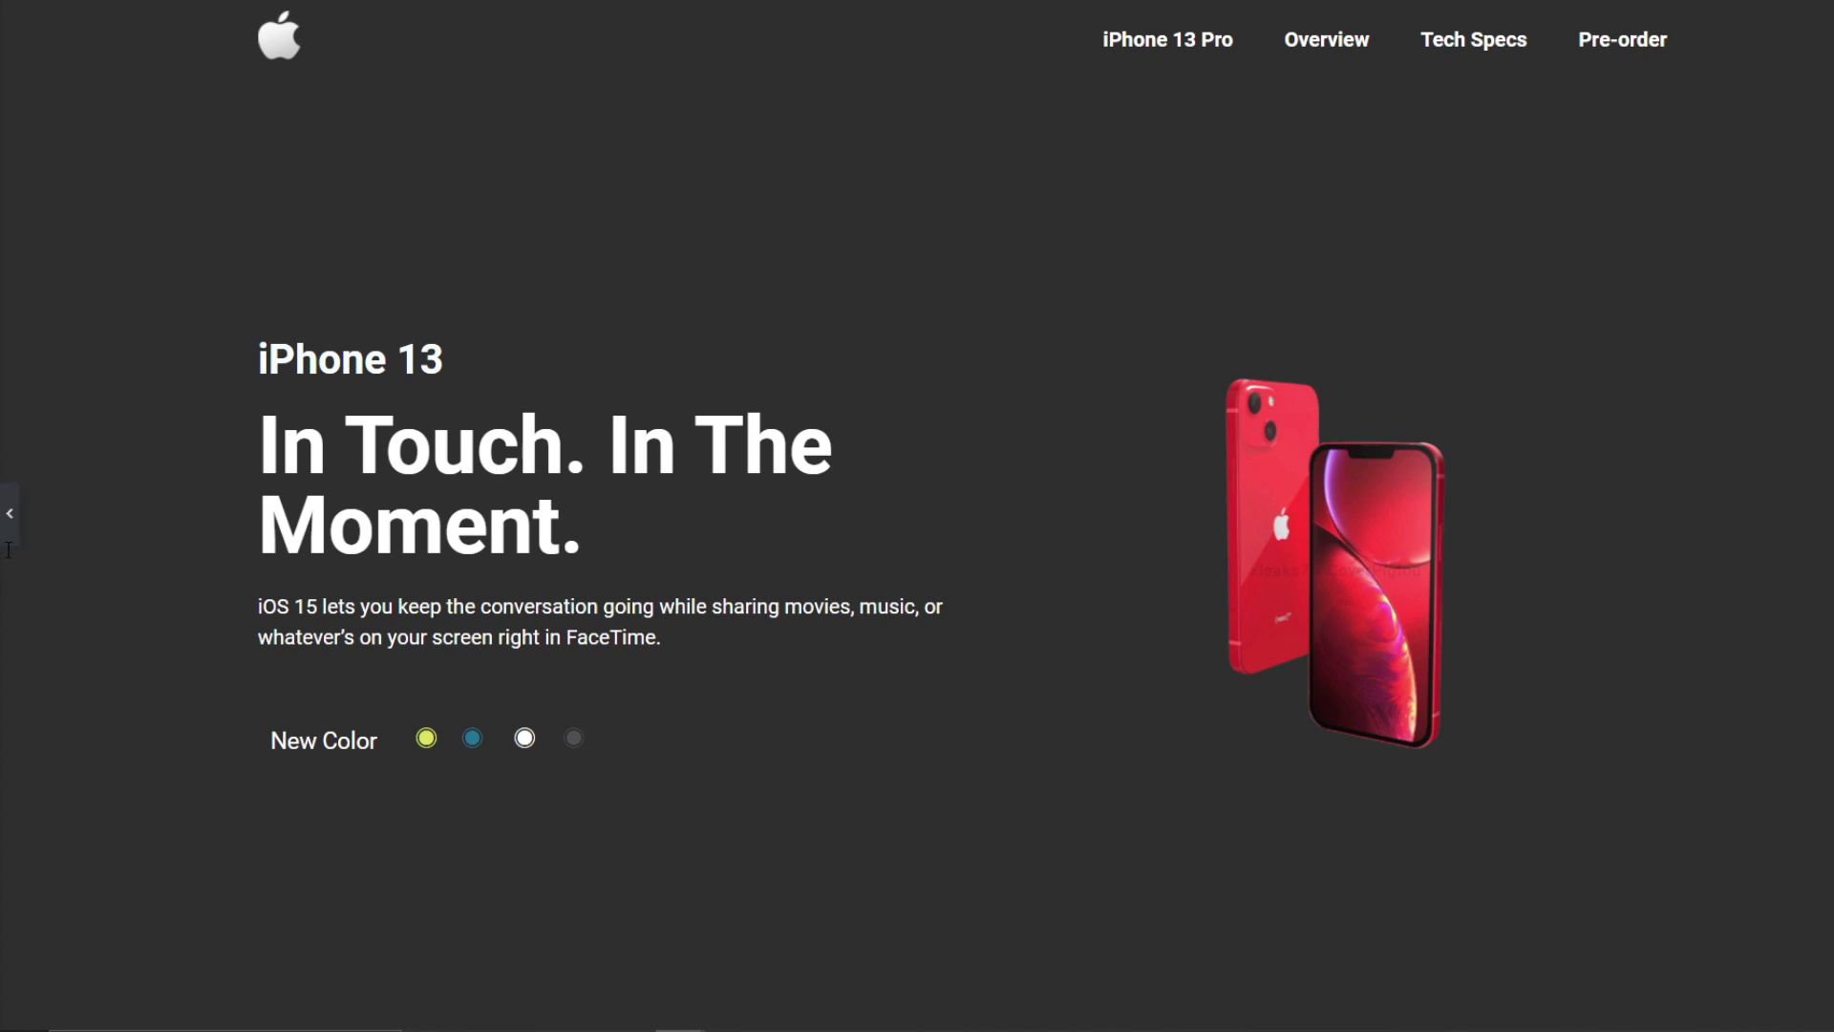
pyautogui.click(10, 516)
pyautogui.scroll(-5, 978, 666)
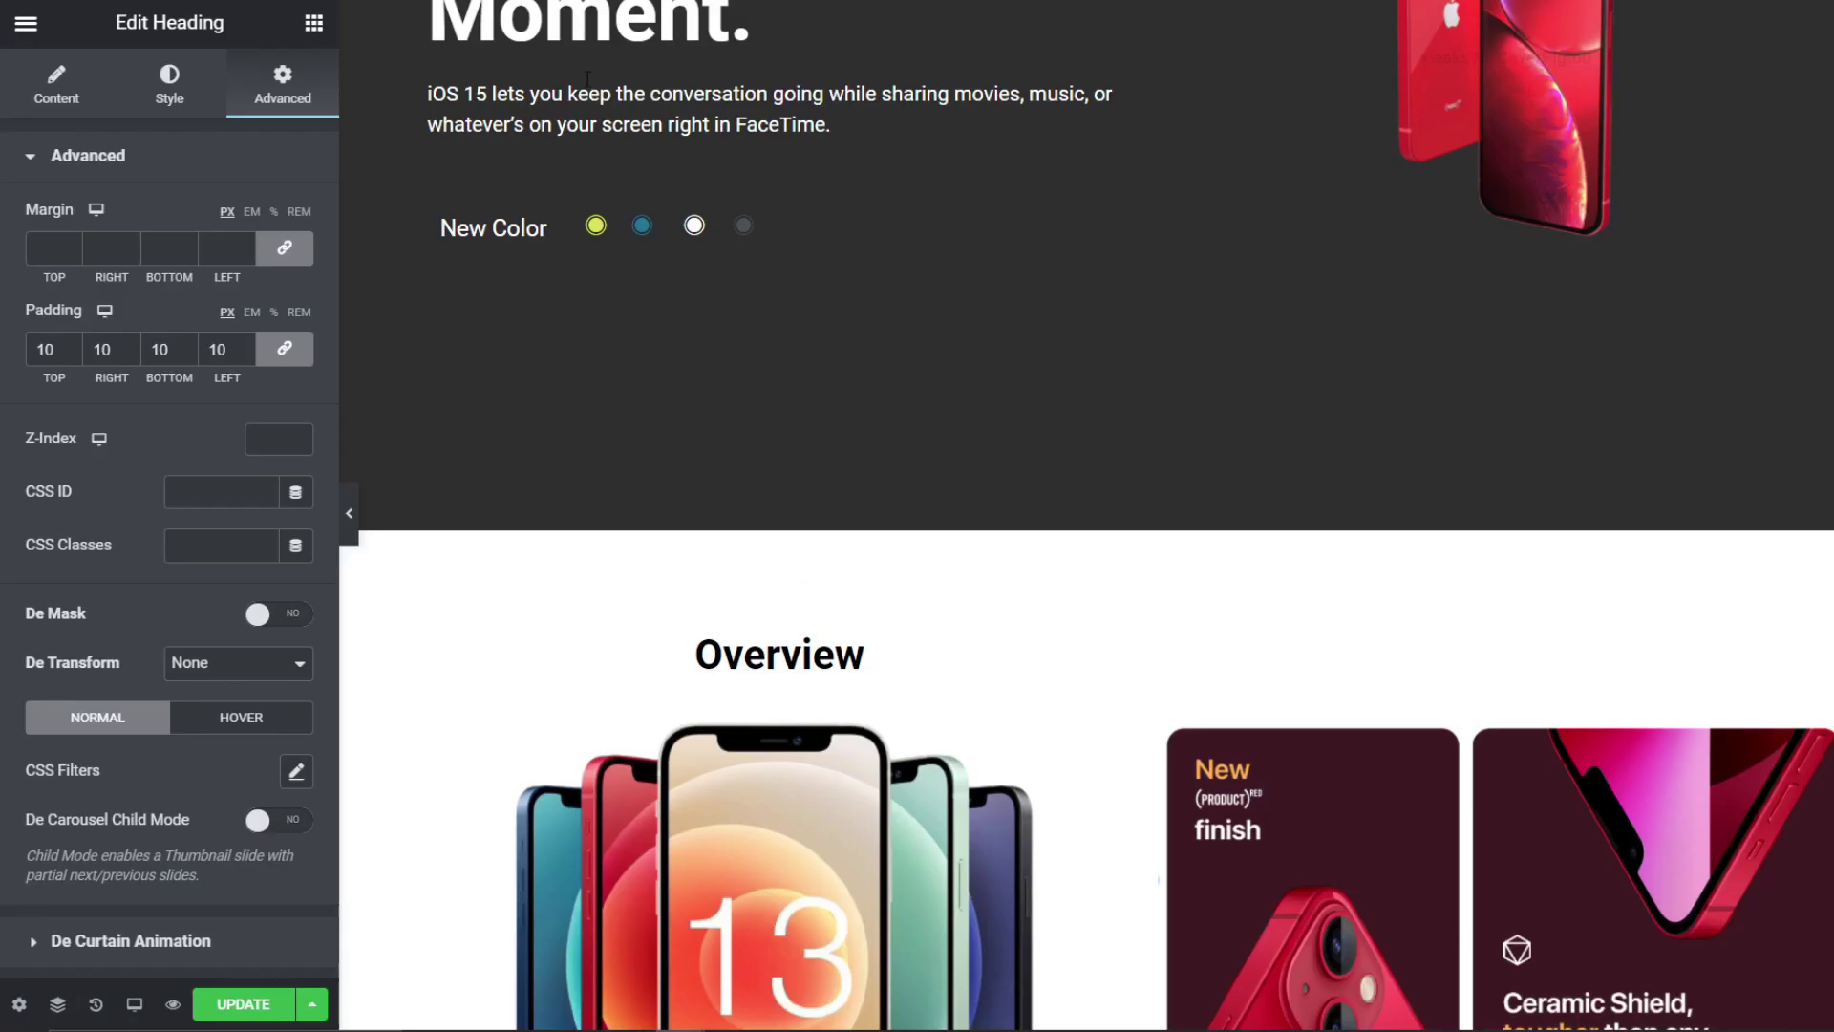
pyautogui.scroll(-15, 1036, 750)
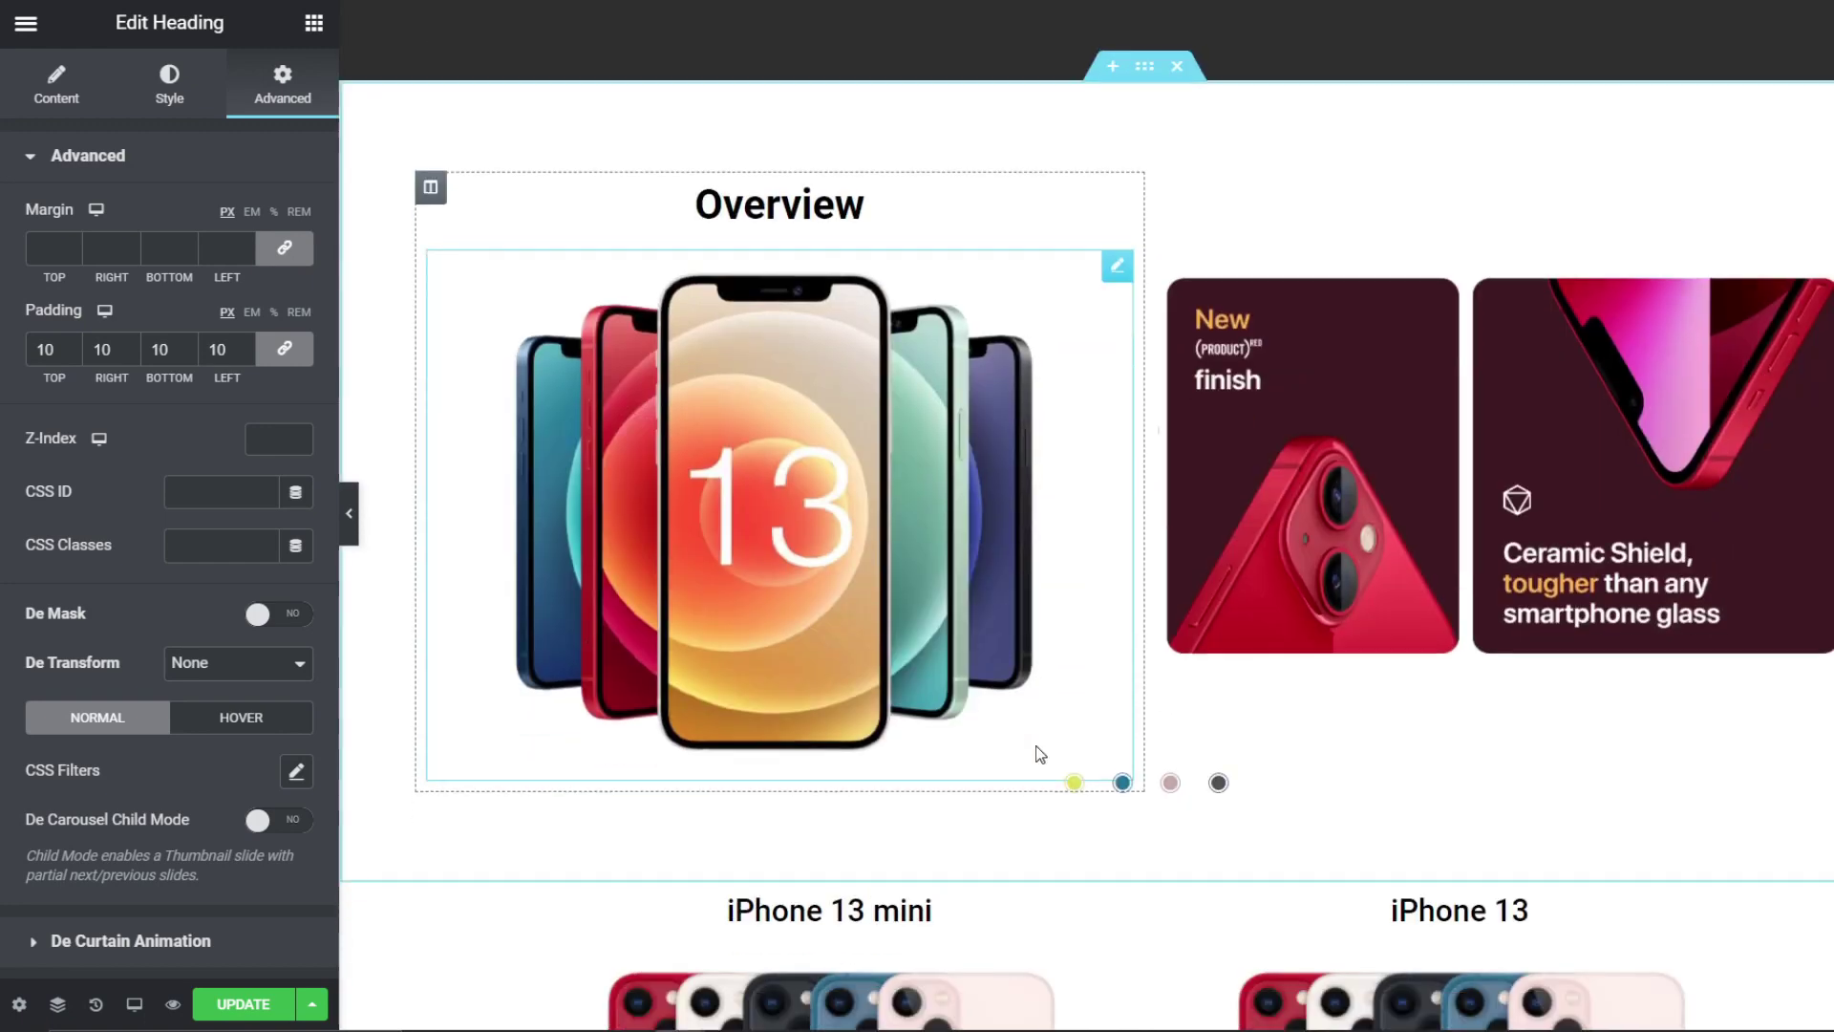
pyautogui.scroll(-10, 1049, 851)
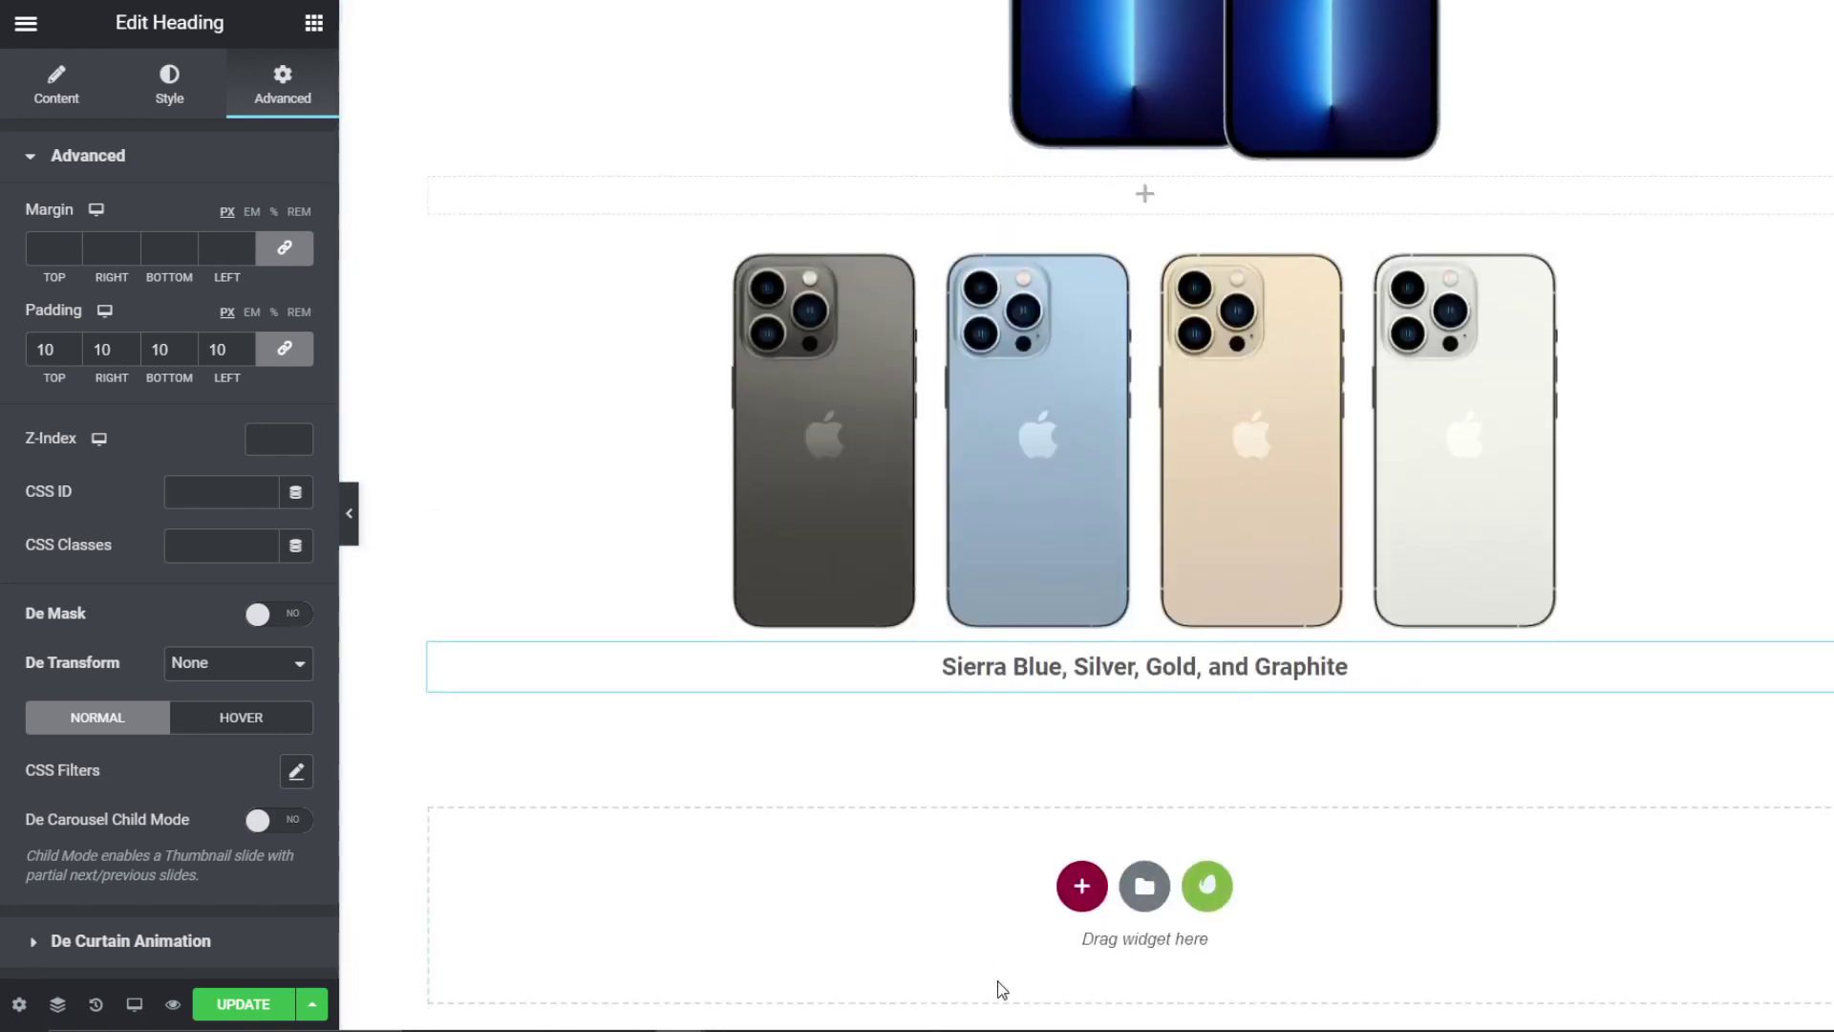
# Step: Insert the three-column "Visit Us / We'd Love to Dance With You / Follow Us" block from the template library's Footer category below the caption
pyautogui.click(1146, 887)
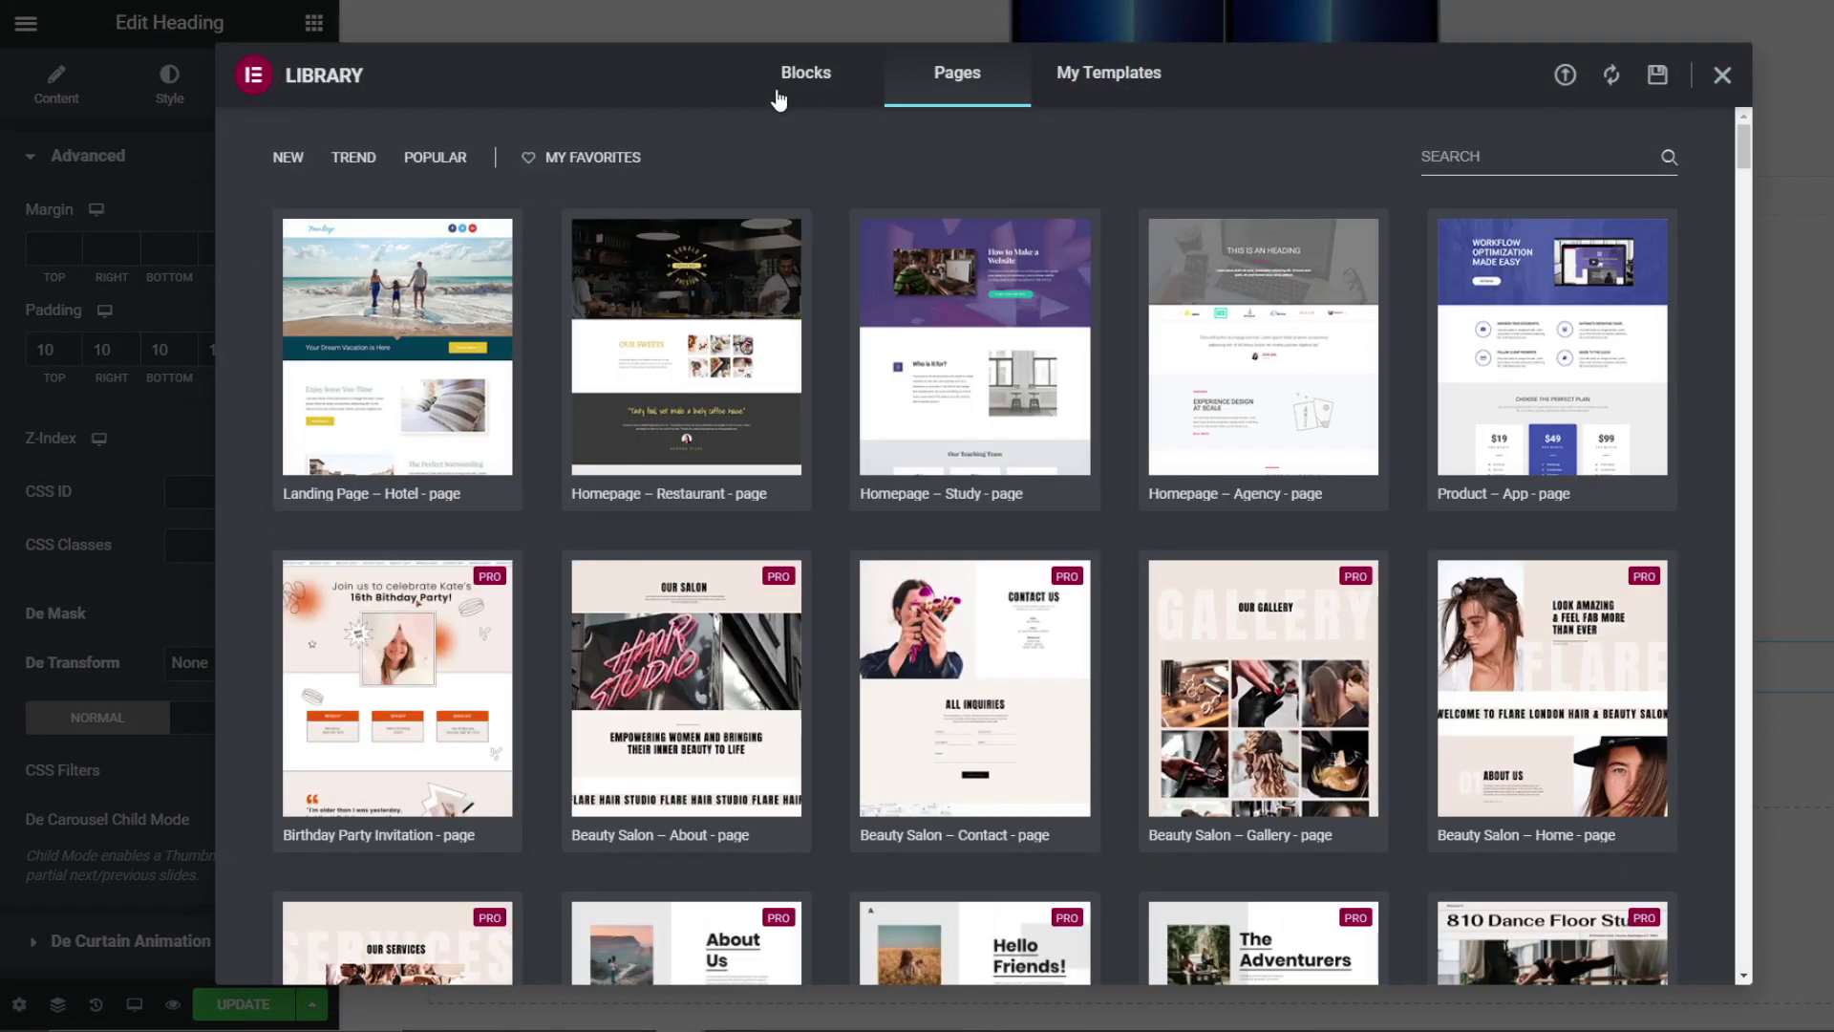
pyautogui.click(781, 86)
pyautogui.click(348, 162)
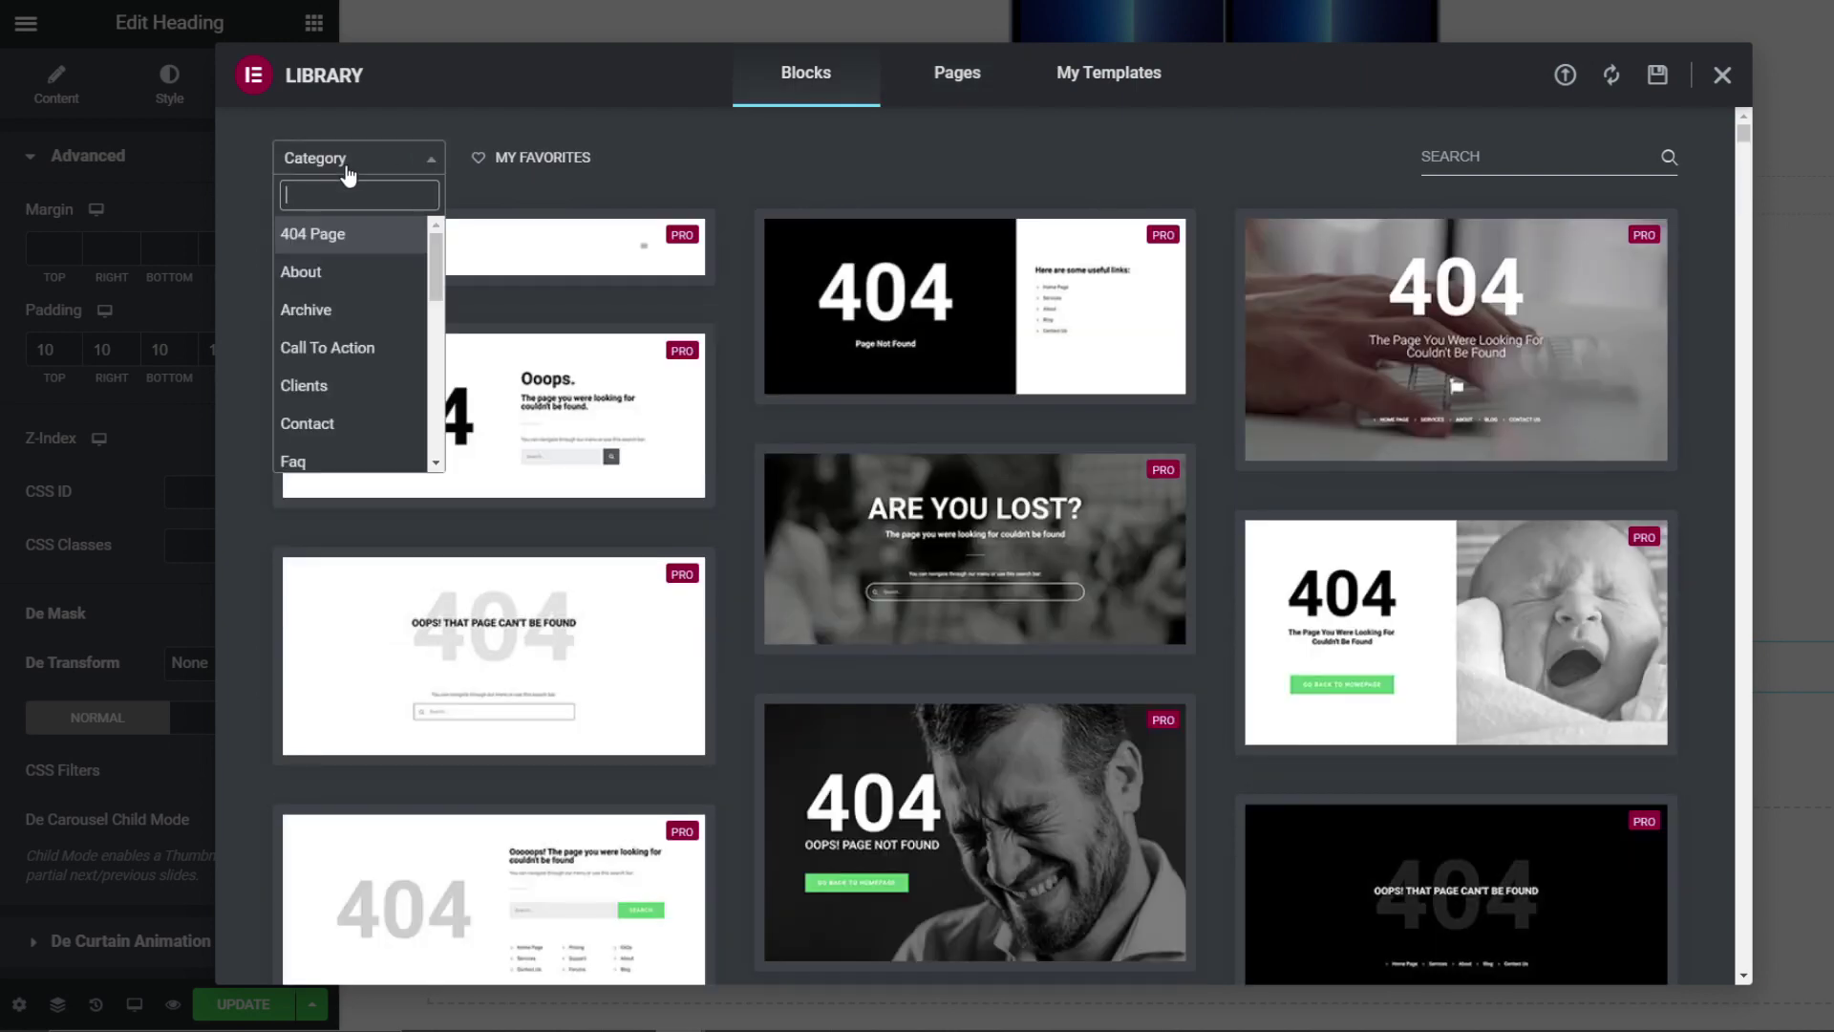
pyautogui.write('foote')
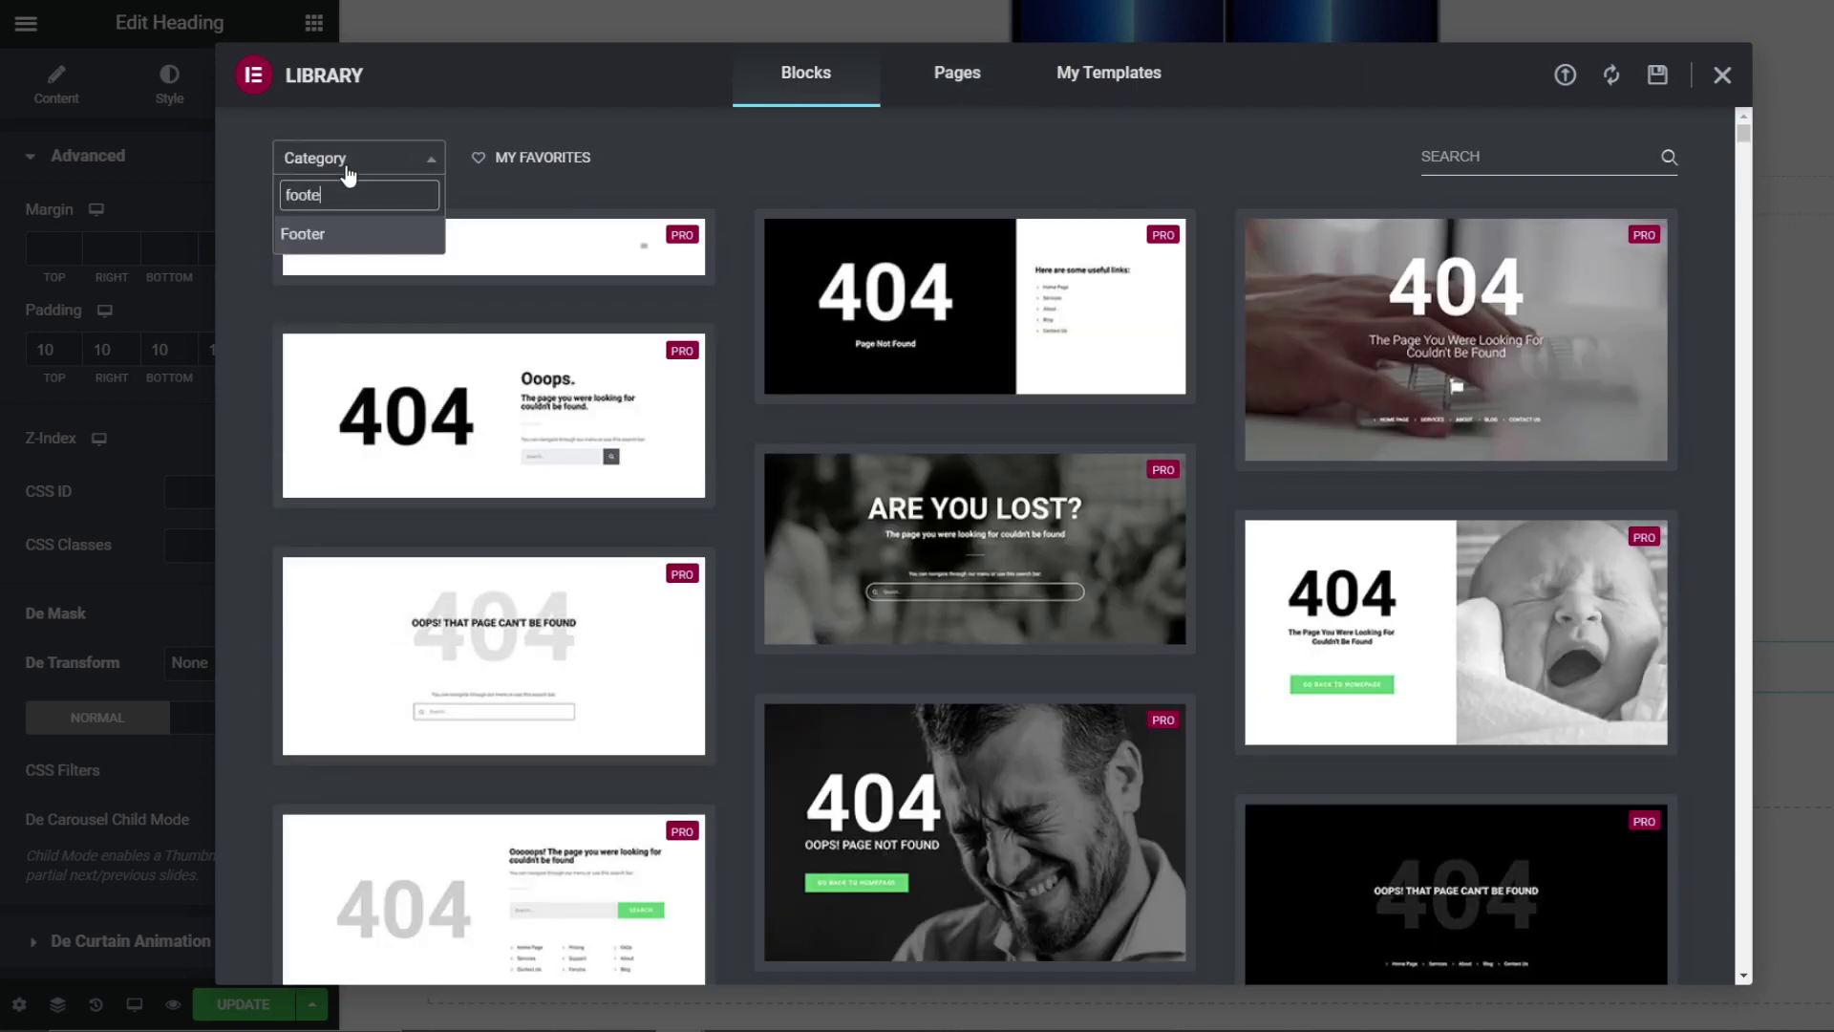
pyautogui.click(368, 235)
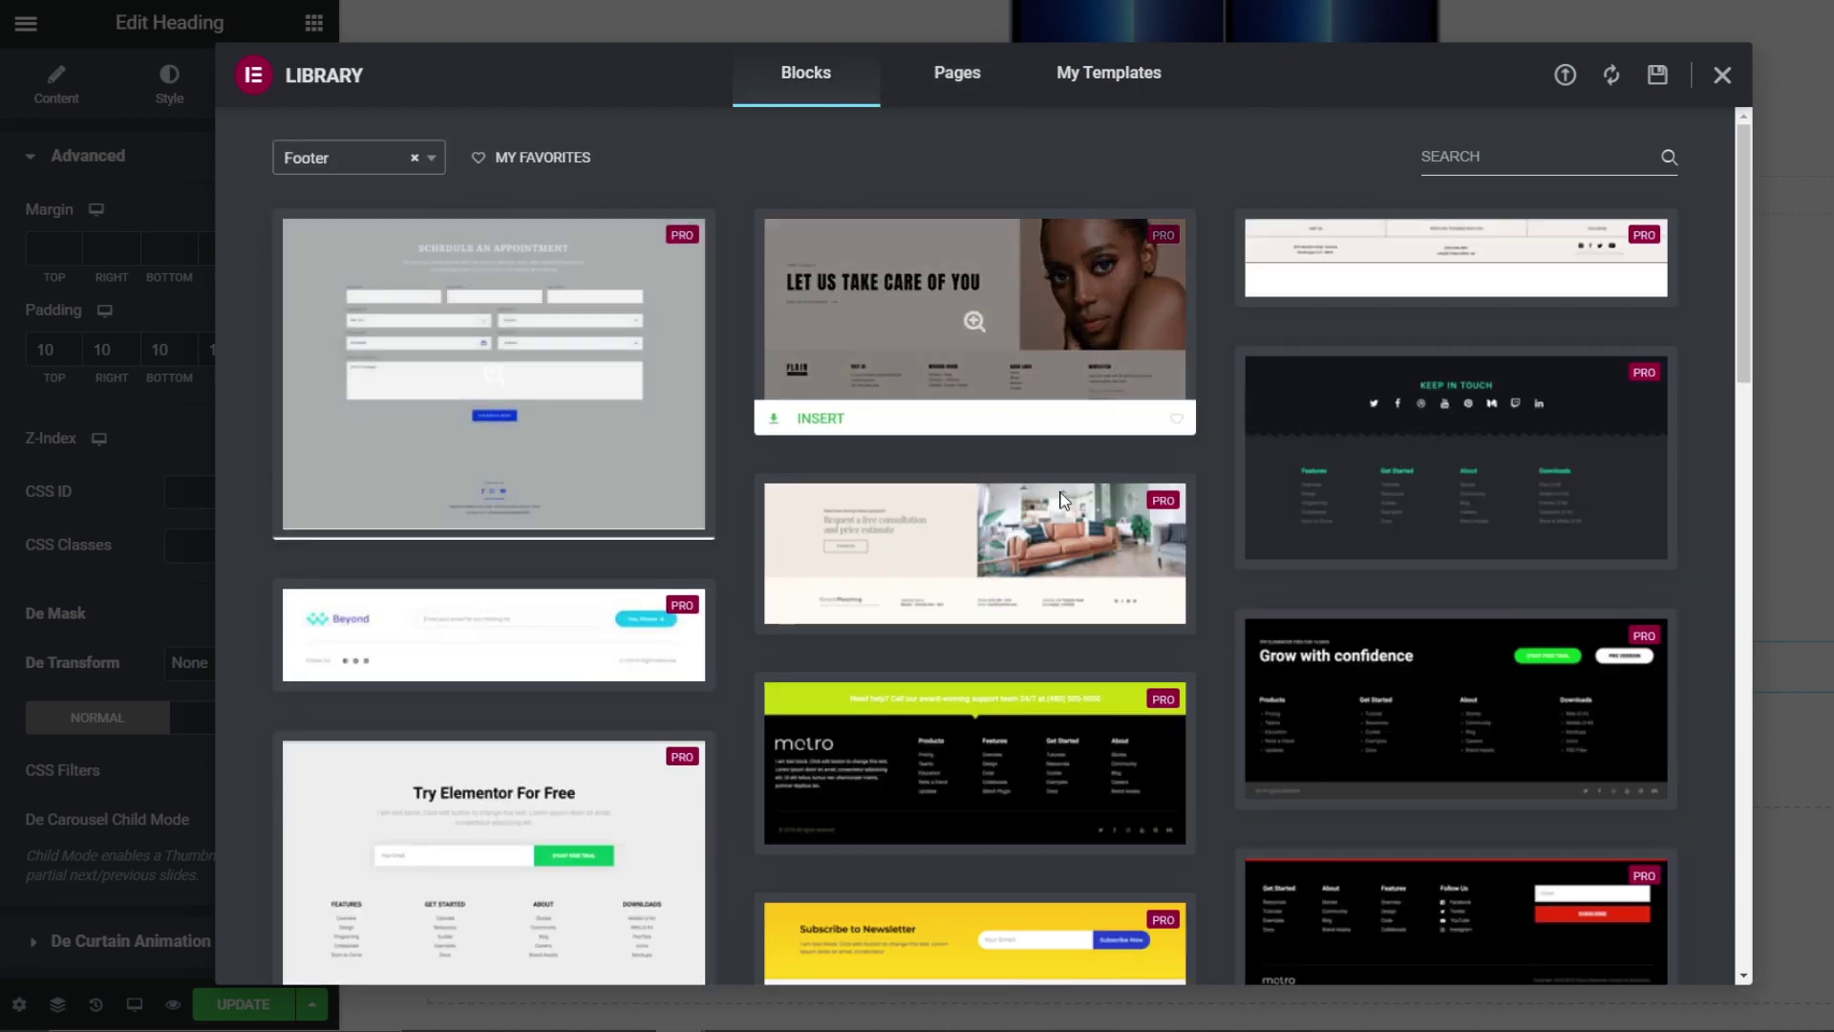
pyautogui.click(1299, 289)
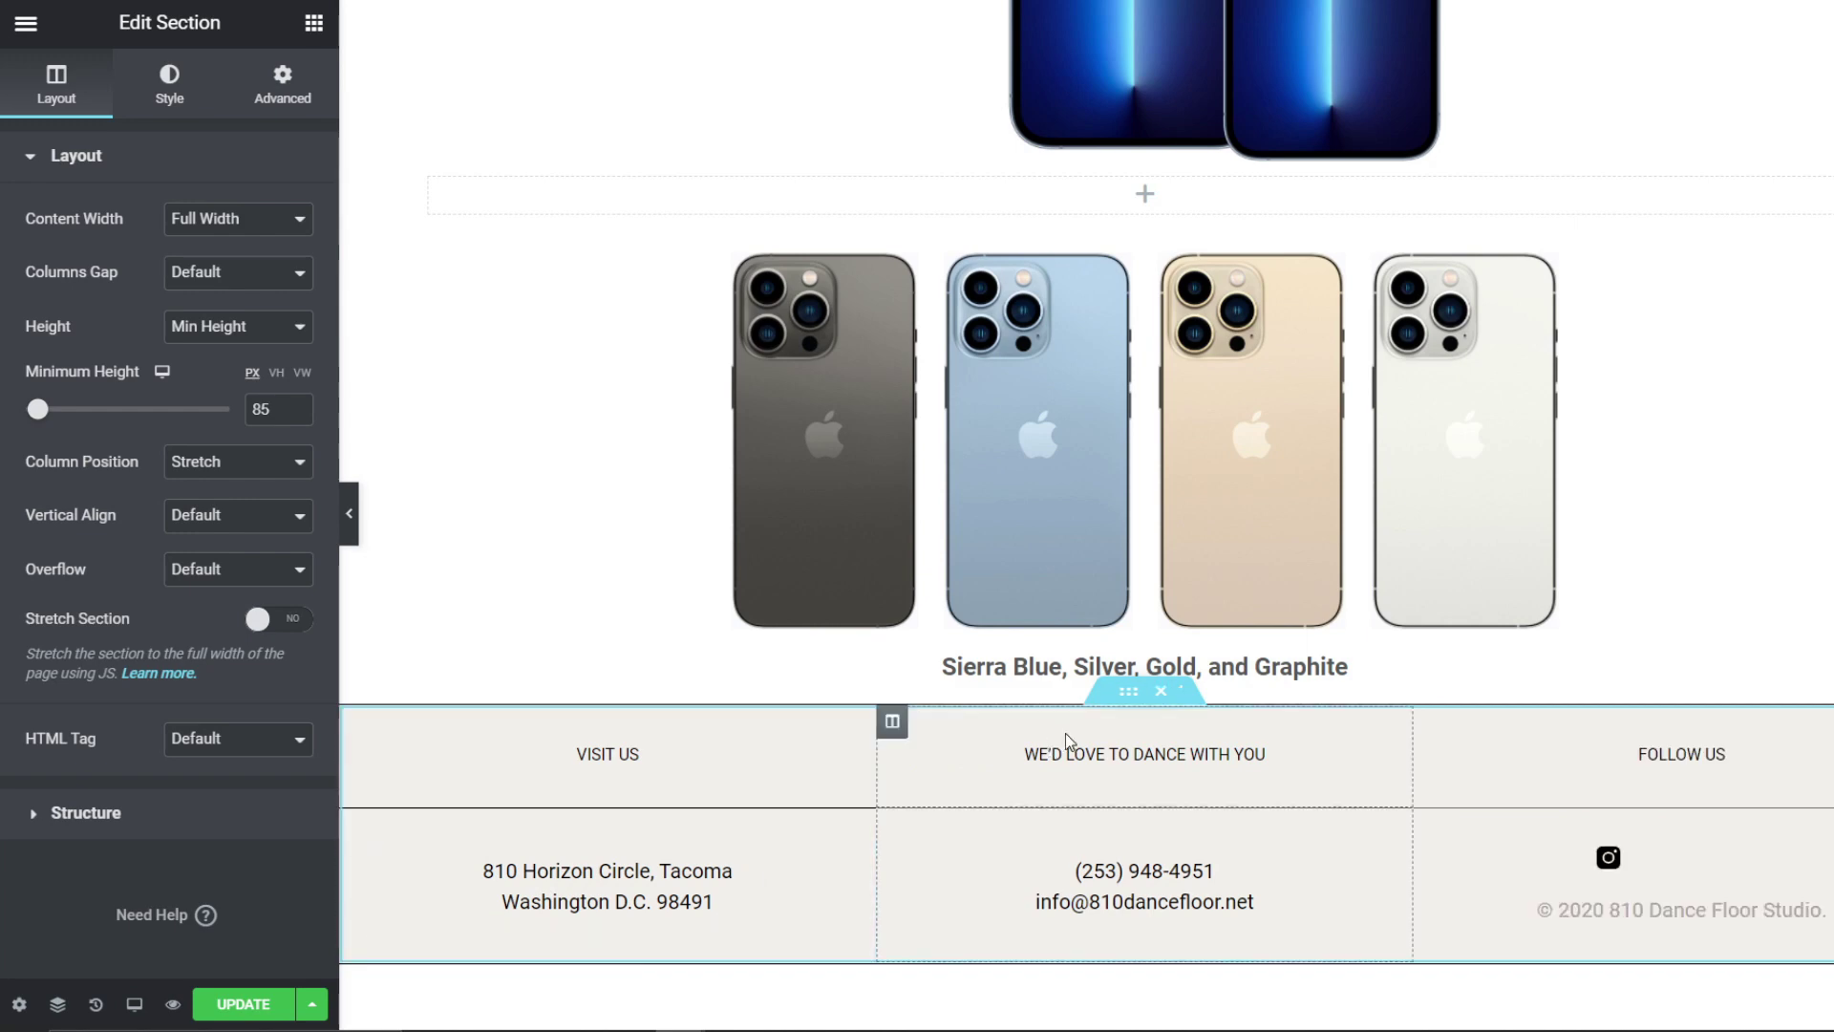
pyautogui.scroll(5, 1066, 733)
pyautogui.scroll(10, 1067, 731)
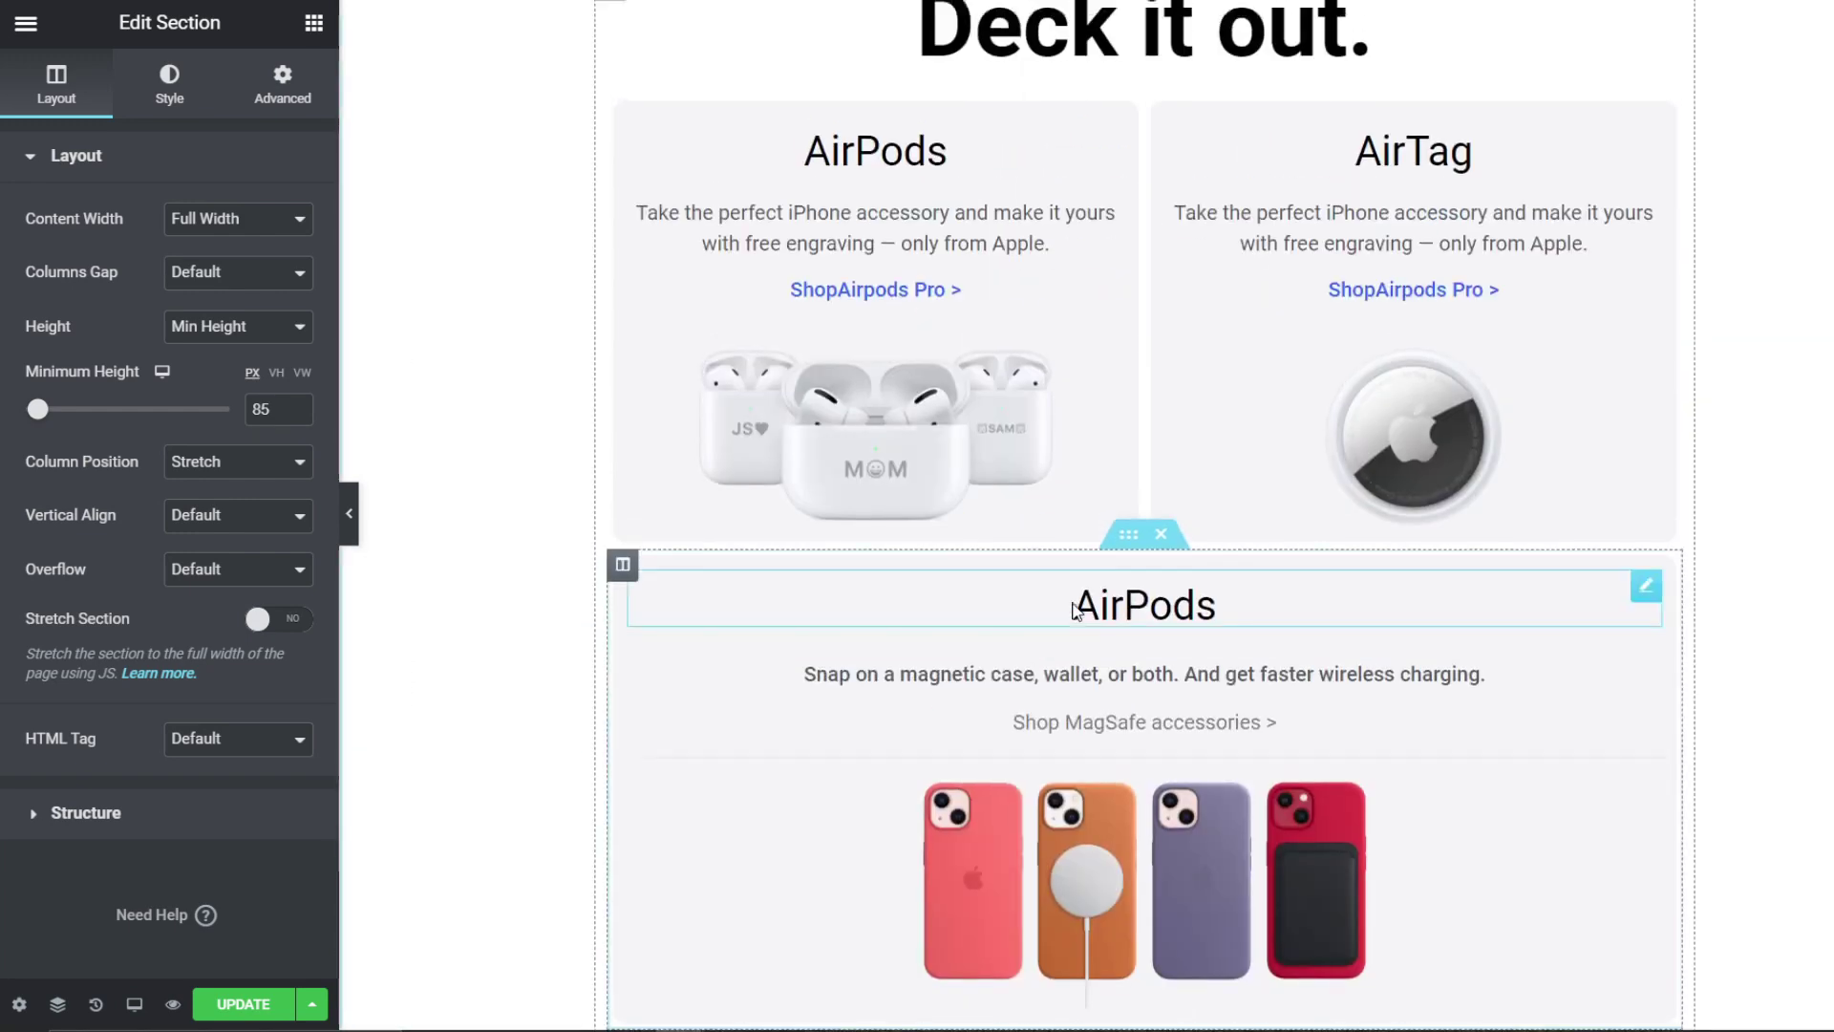
pyautogui.scroll(-12, 1074, 611)
pyautogui.scroll(6, 1074, 611)
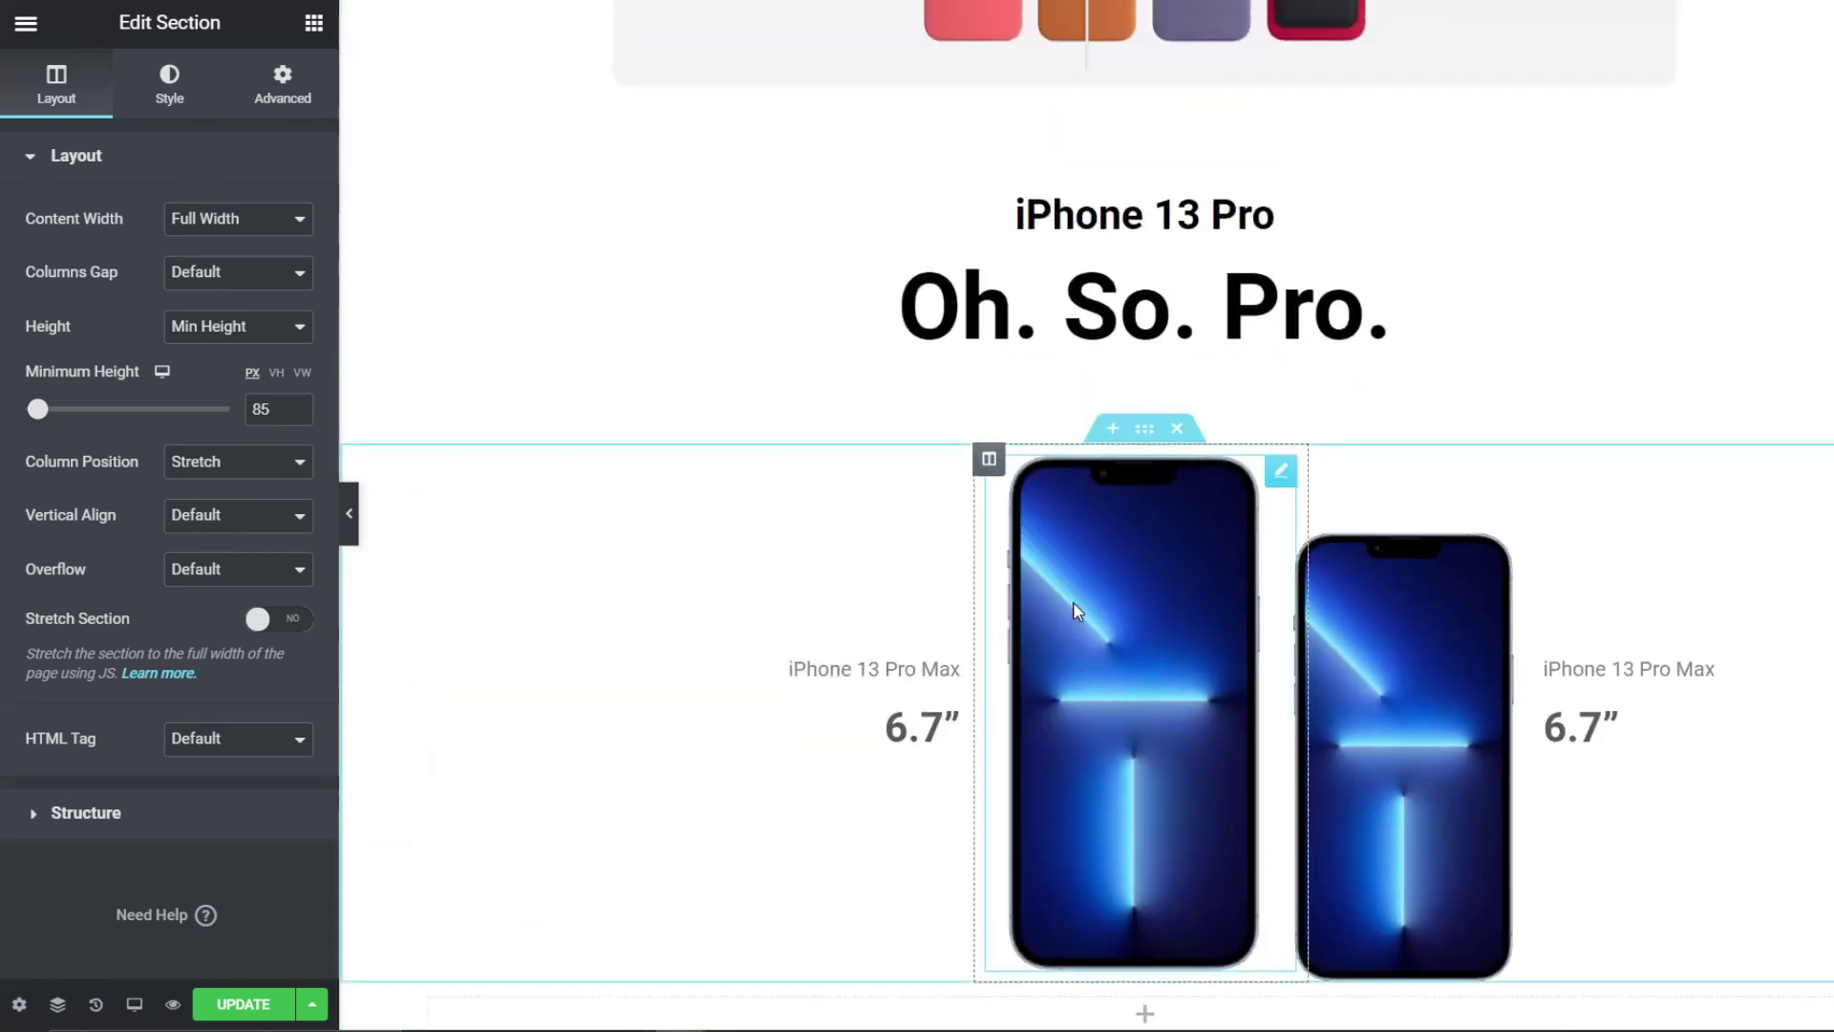
# Step: Add an HTML widget beneath the red phone image in the iPhone 13 hero section
pyautogui.scroll(-5, 1075, 611)
pyautogui.scroll(15, 1077, 611)
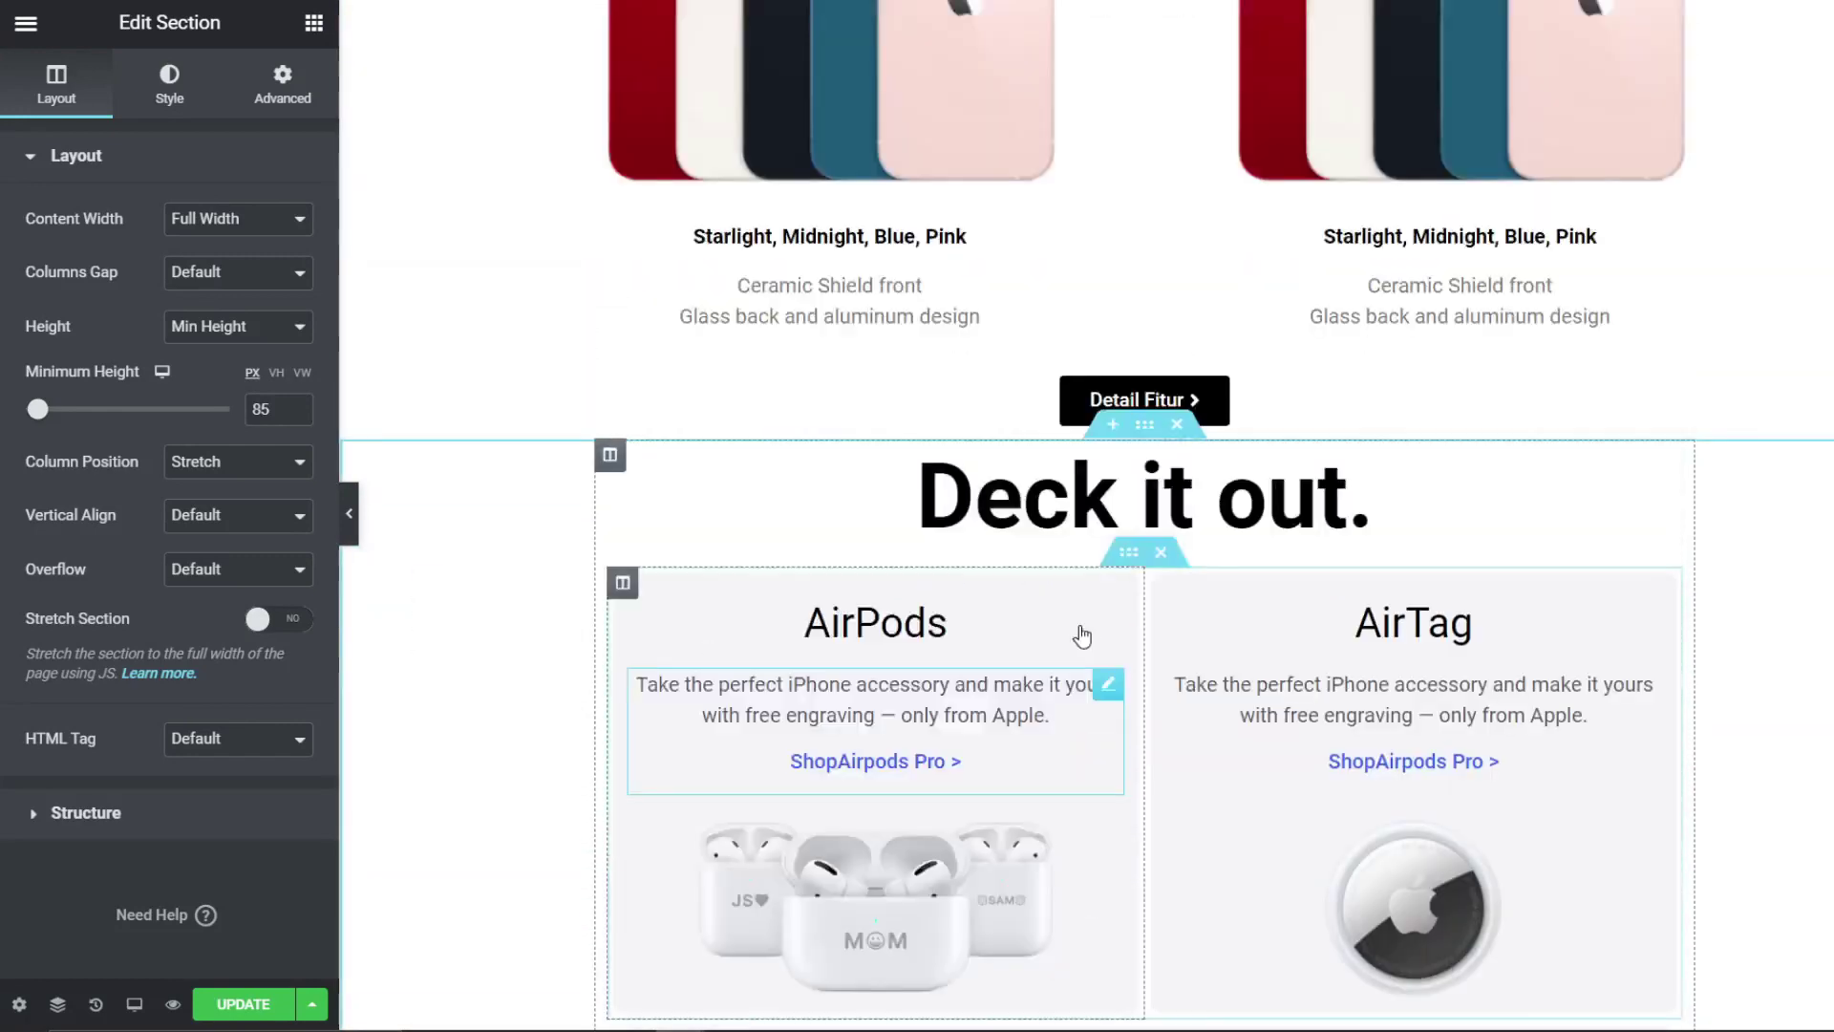
pyautogui.scroll(5, 1081, 626)
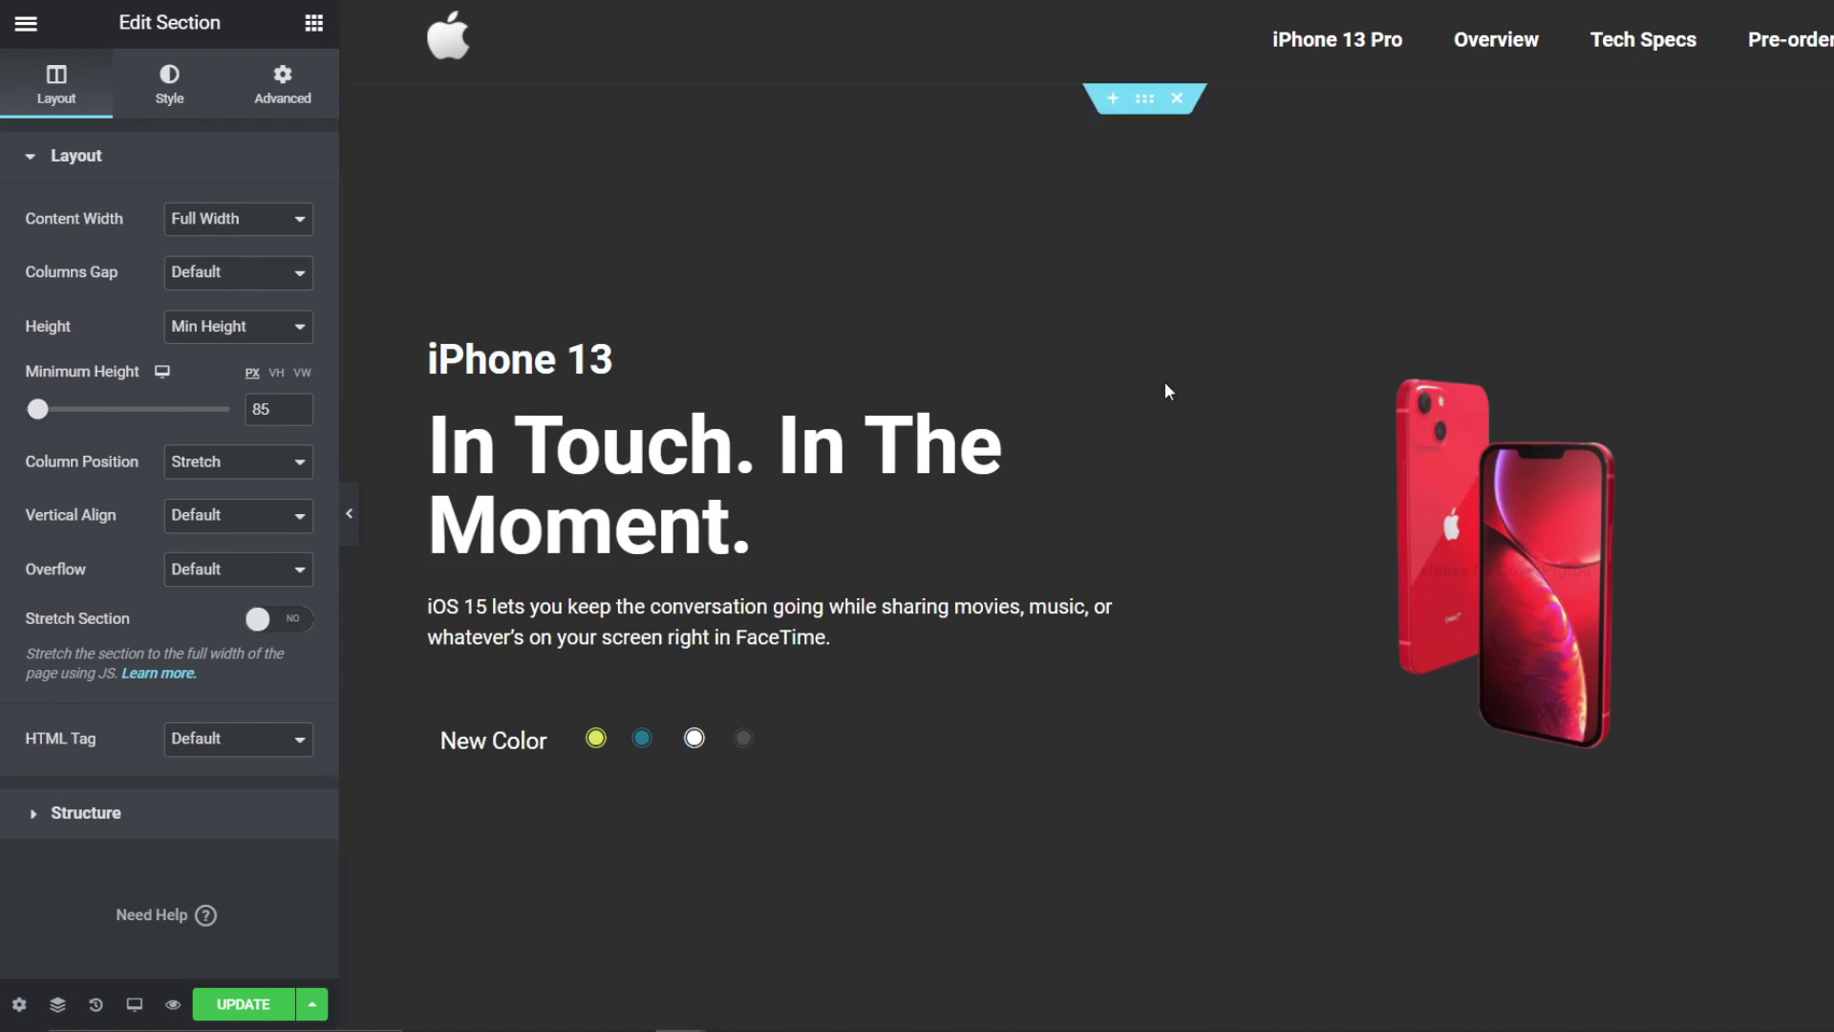
pyautogui.click(313, 22)
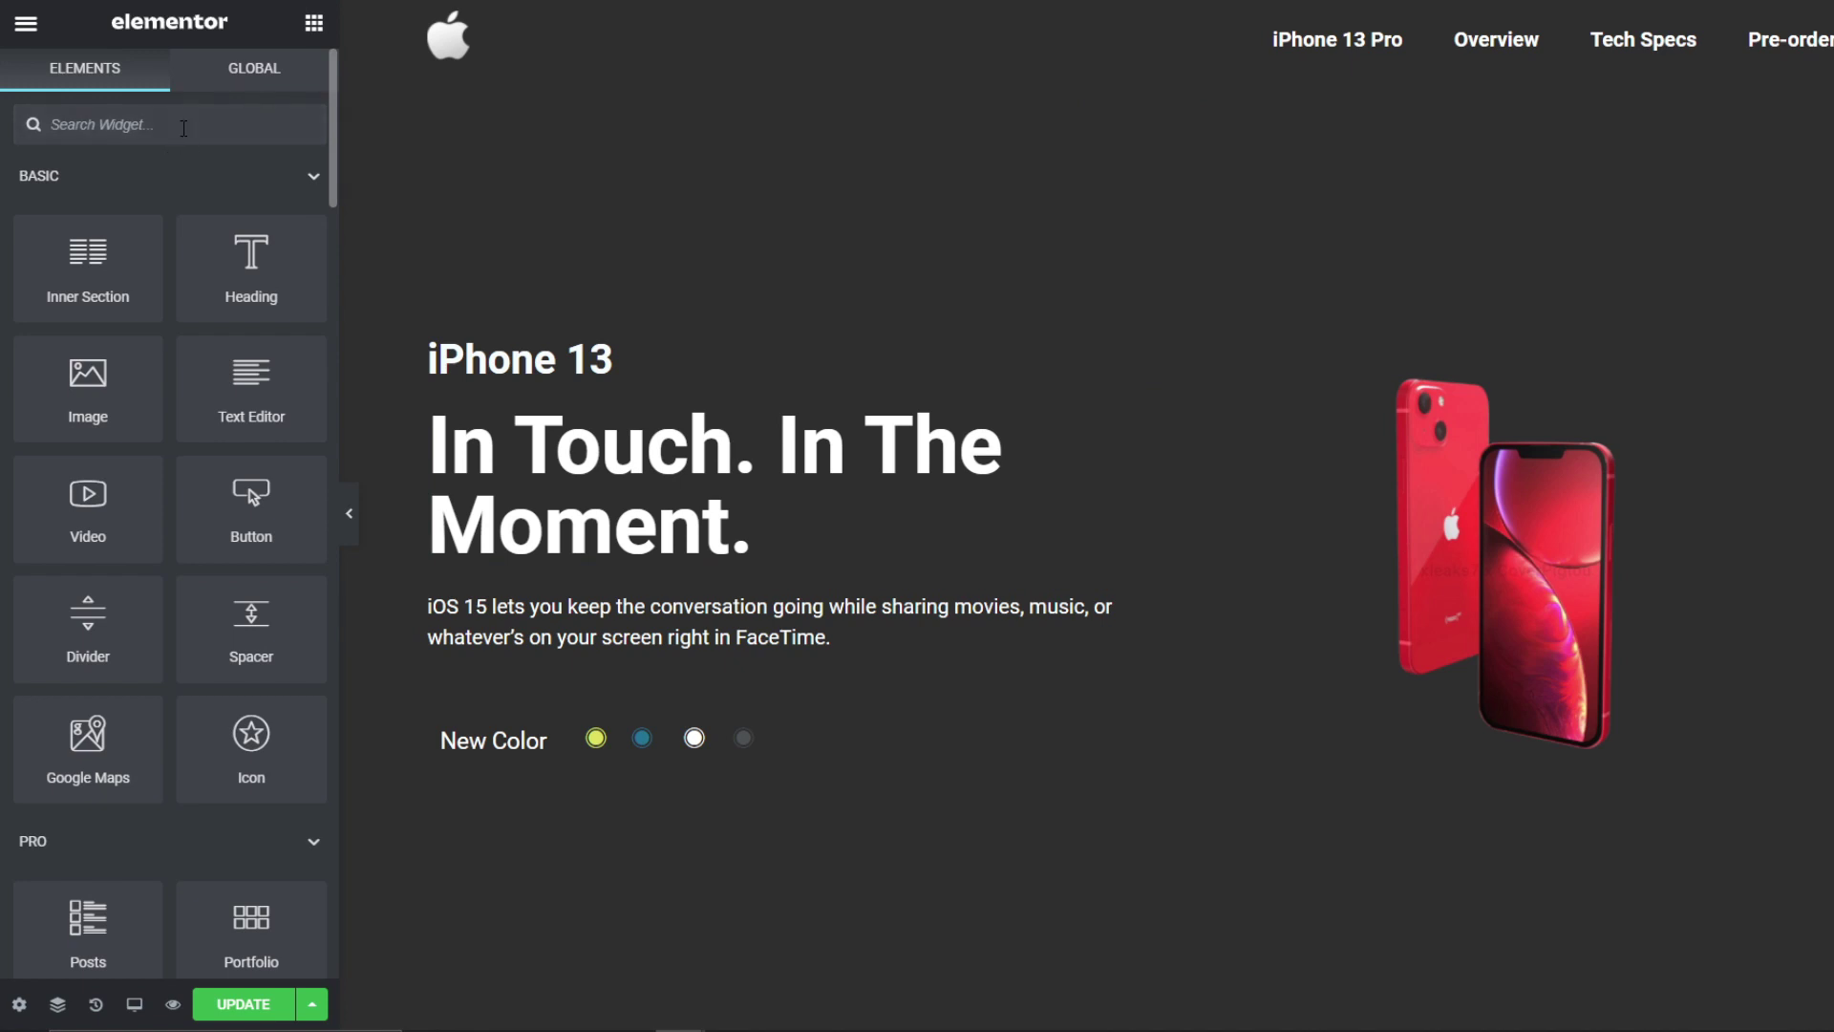
pyautogui.click(183, 127)
pyautogui.write('html')
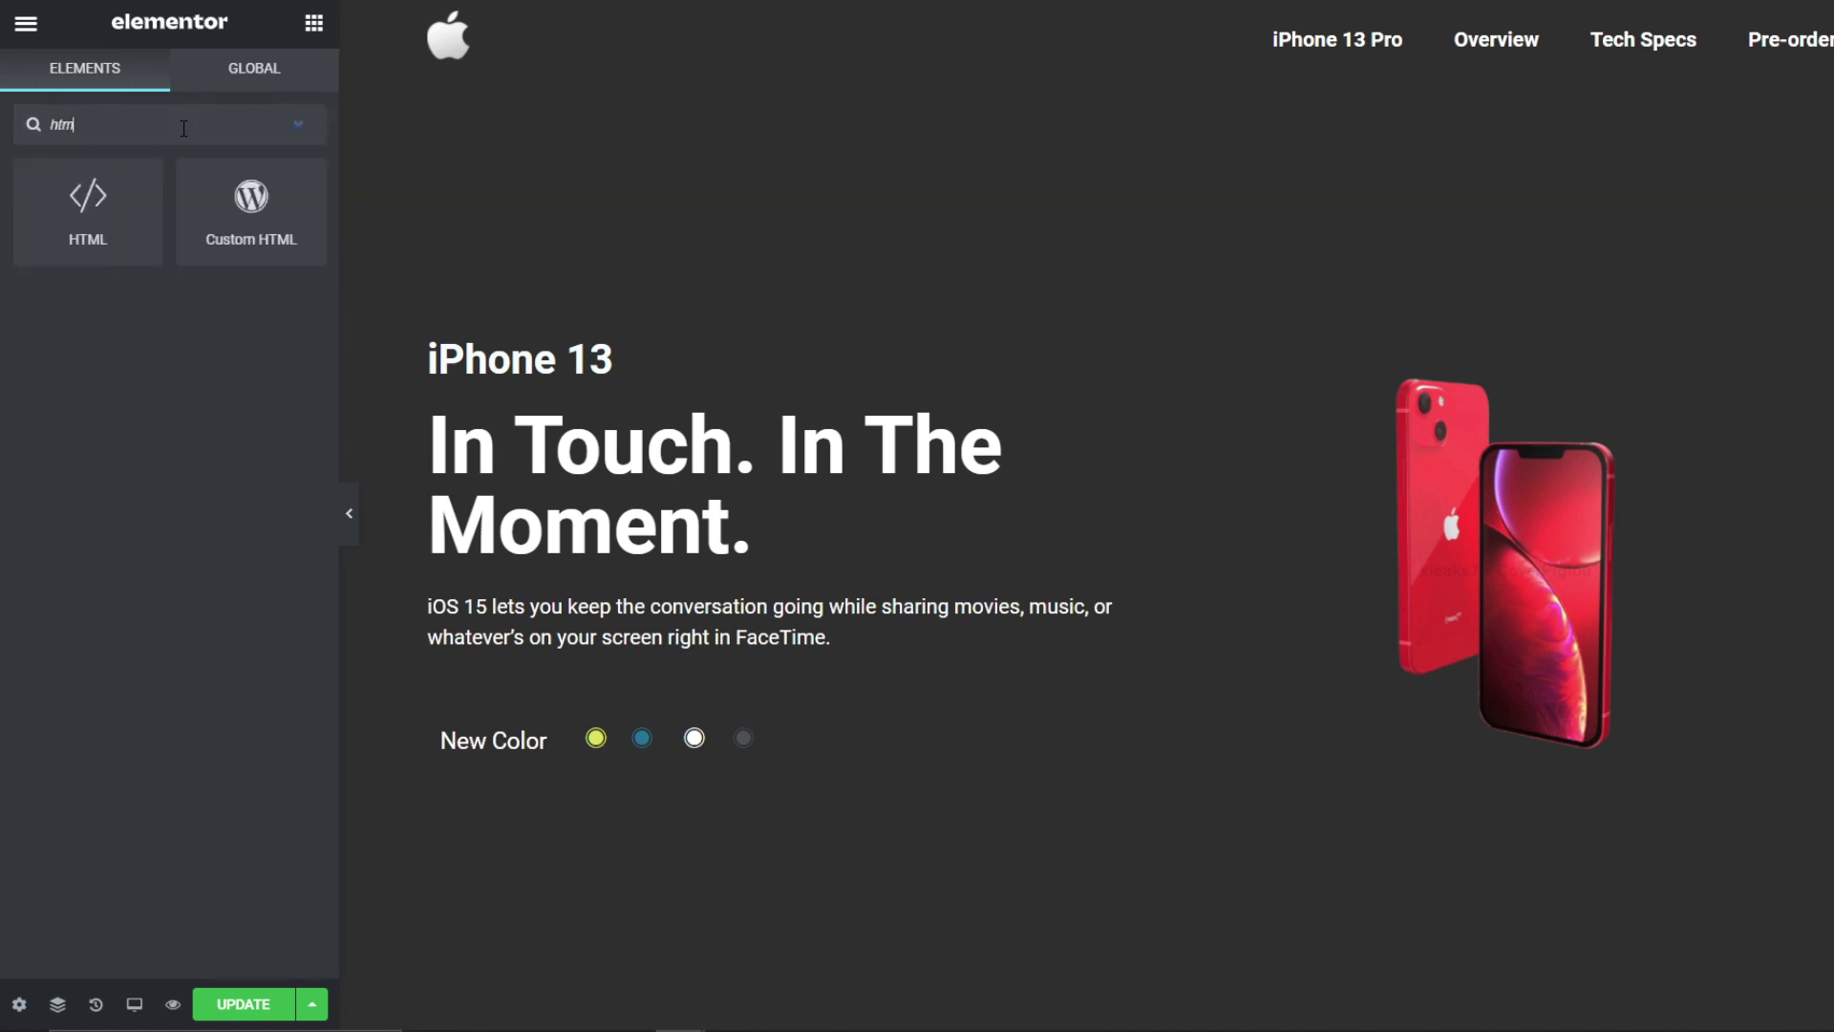
pyautogui.scroll(-2, 1291, 400)
pyautogui.moveTo(88, 210); pyautogui.dragTo(1526, 447)
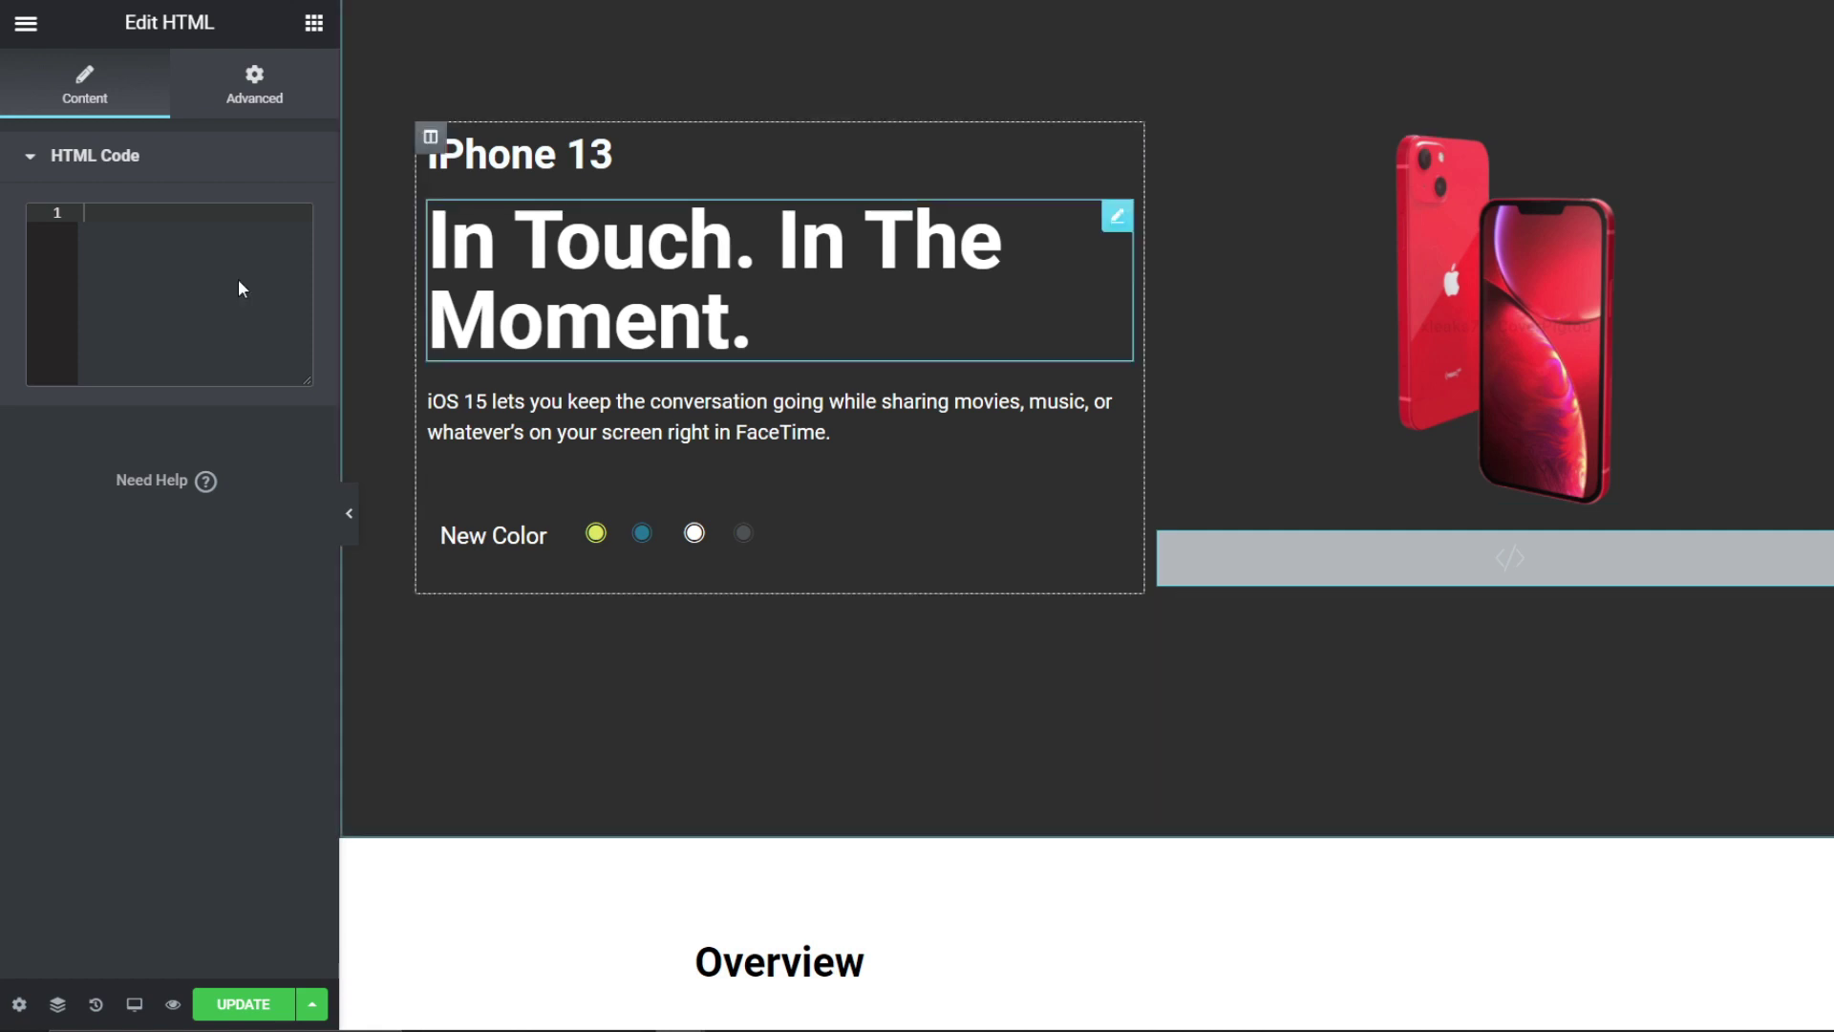
# Step: Enter a jQuery 3.6.0 script in the HTML widget that, on data-dd clicks, sets the .iphone img src to dd and the .iphone-section background-color to bColor
pyautogui.write('<script src="https://code.jquery.com/jquery-3.6.0.min.js"></script> <script type="text/javascript"> var $ = jQuery;     $(document).ready(function(){     $(\'[data-dd]\').on(\'click\', function(){         var dd = $(this).attr(\'data-dd\')         var bColor = $(this).attr(\'data-color\')         $(\'.iphone img\').attr(\'src\', jim ).attr(\'srcset\', \'\')         $(".iphone-section").css("background-color", bColor);     })     })')
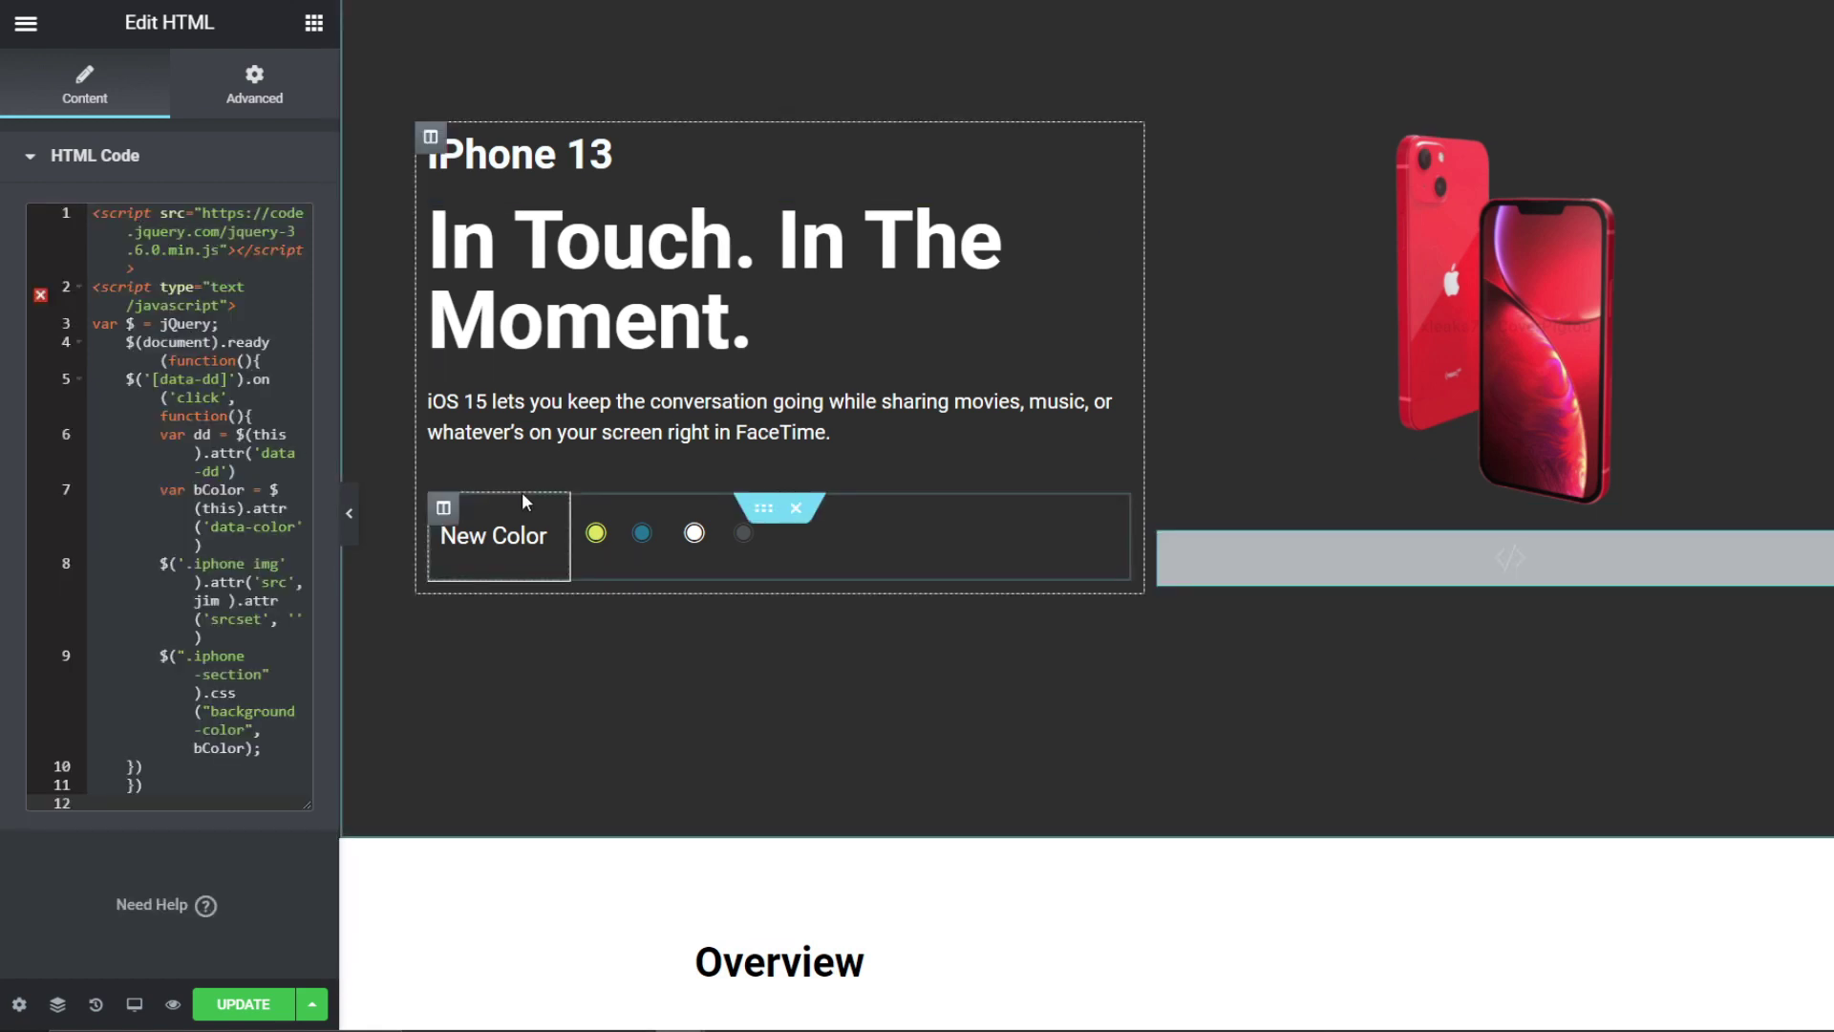
pyautogui.moveTo(358, 675); pyautogui.dragTo(834, 718)
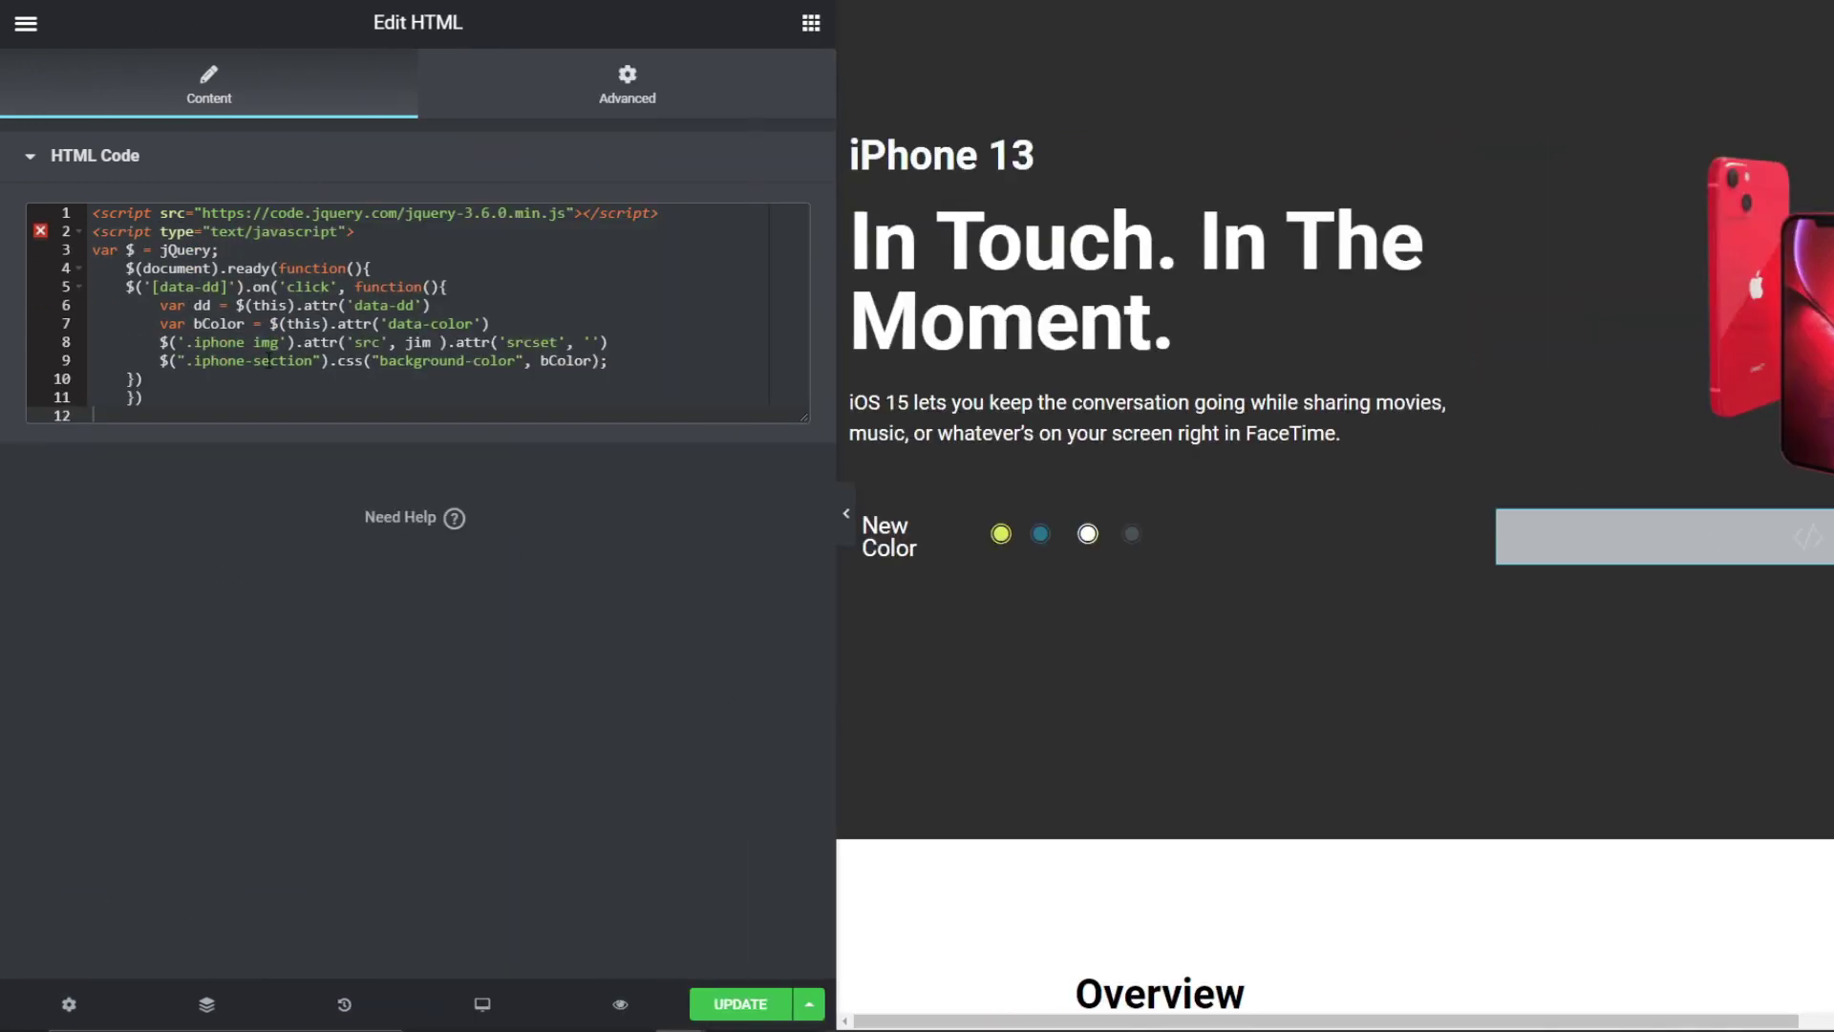
pyautogui.write('</script>')
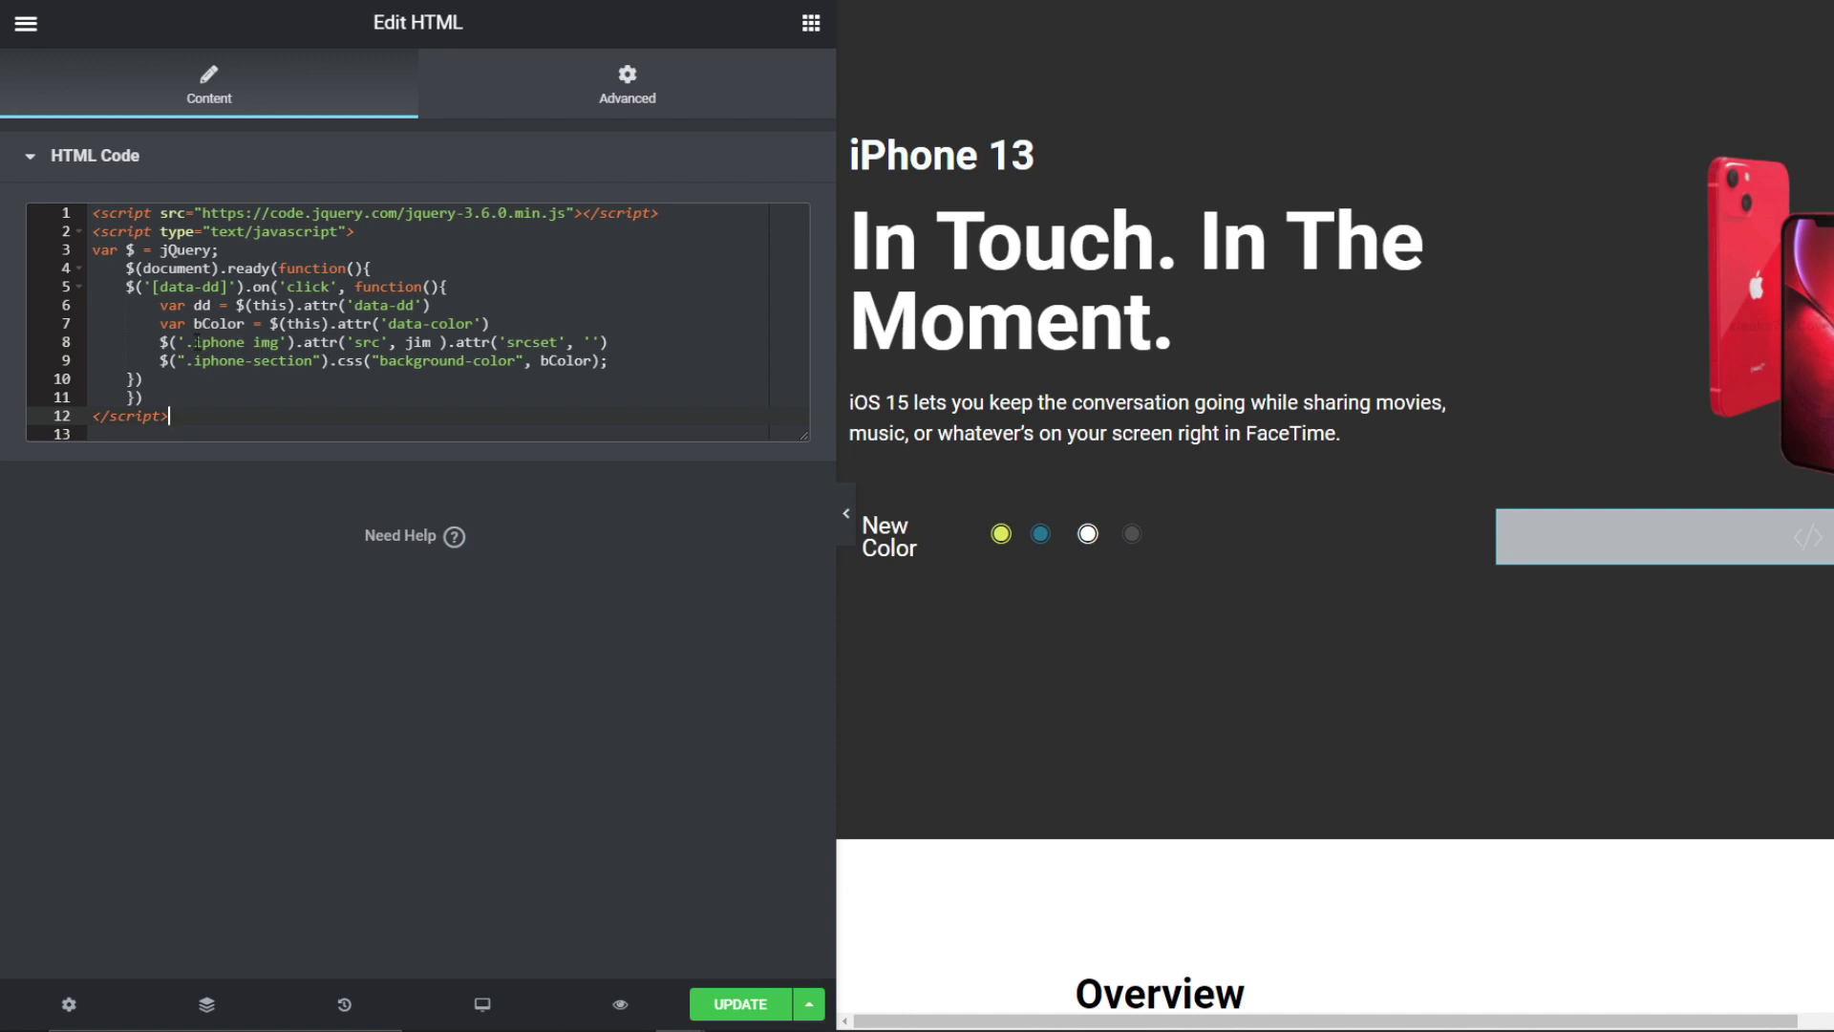
pyautogui.click(237, 342)
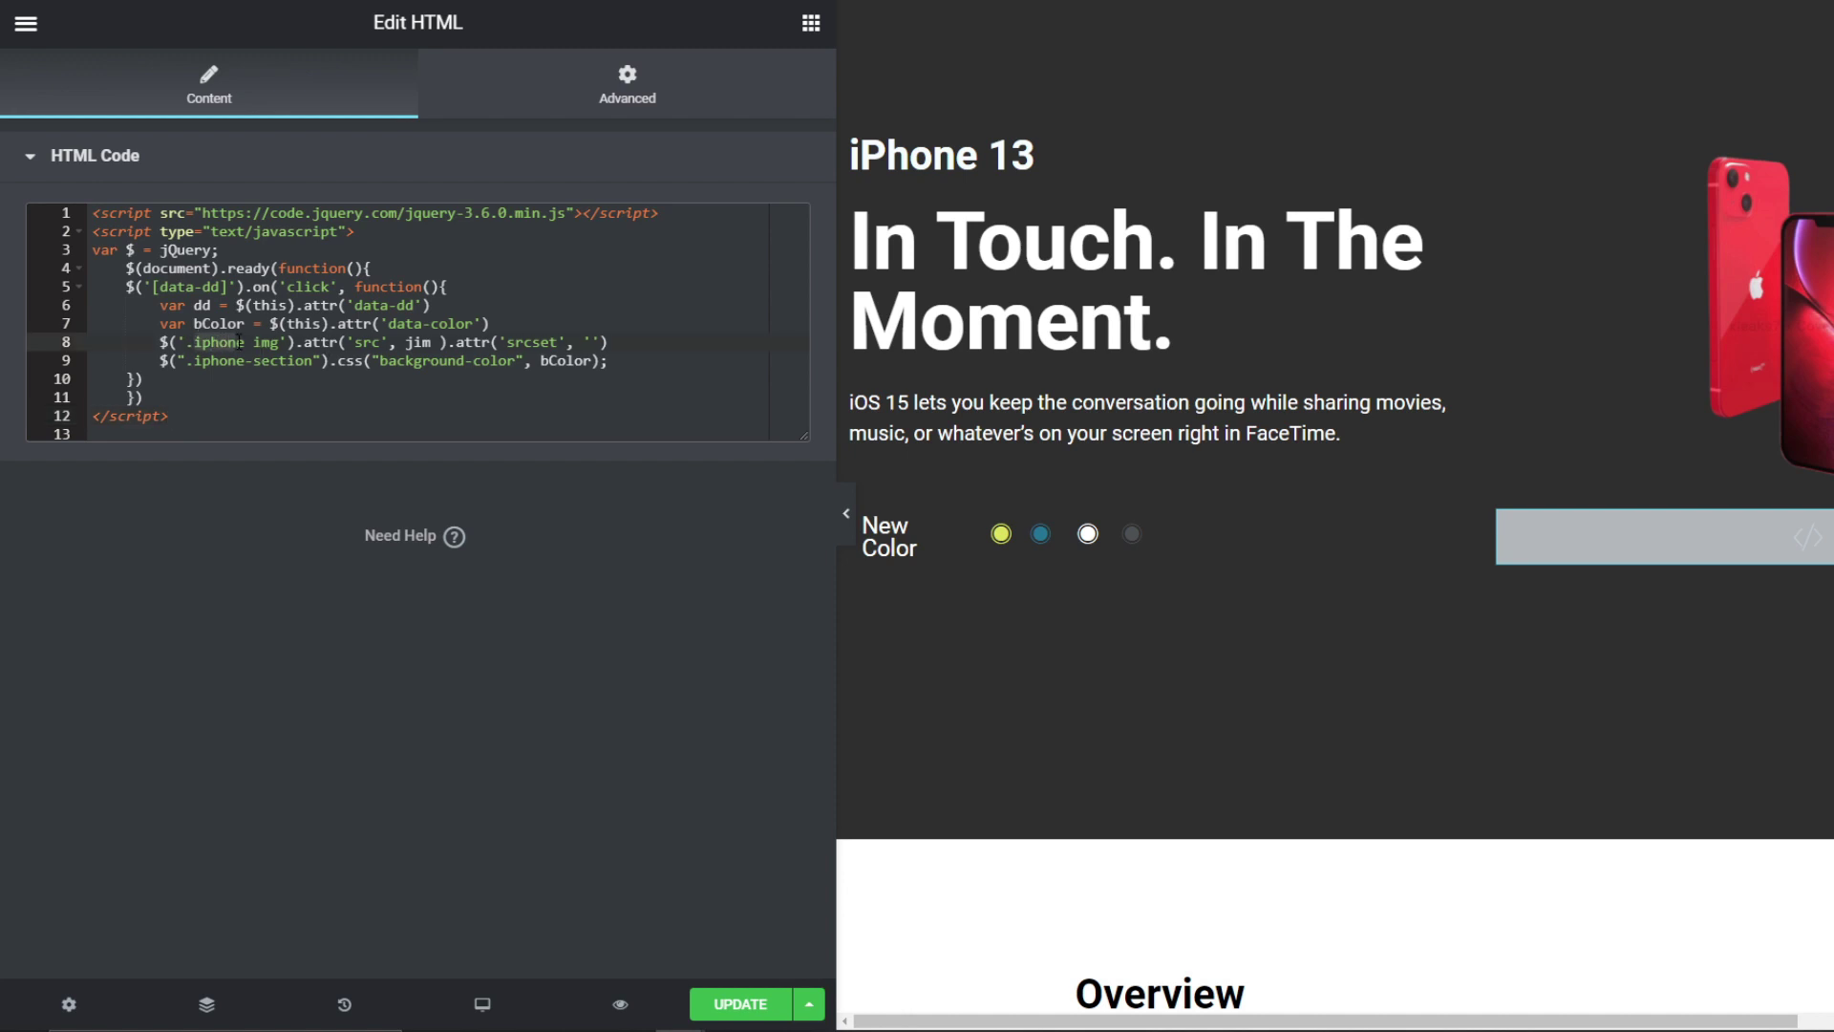
pyautogui.write('dd')
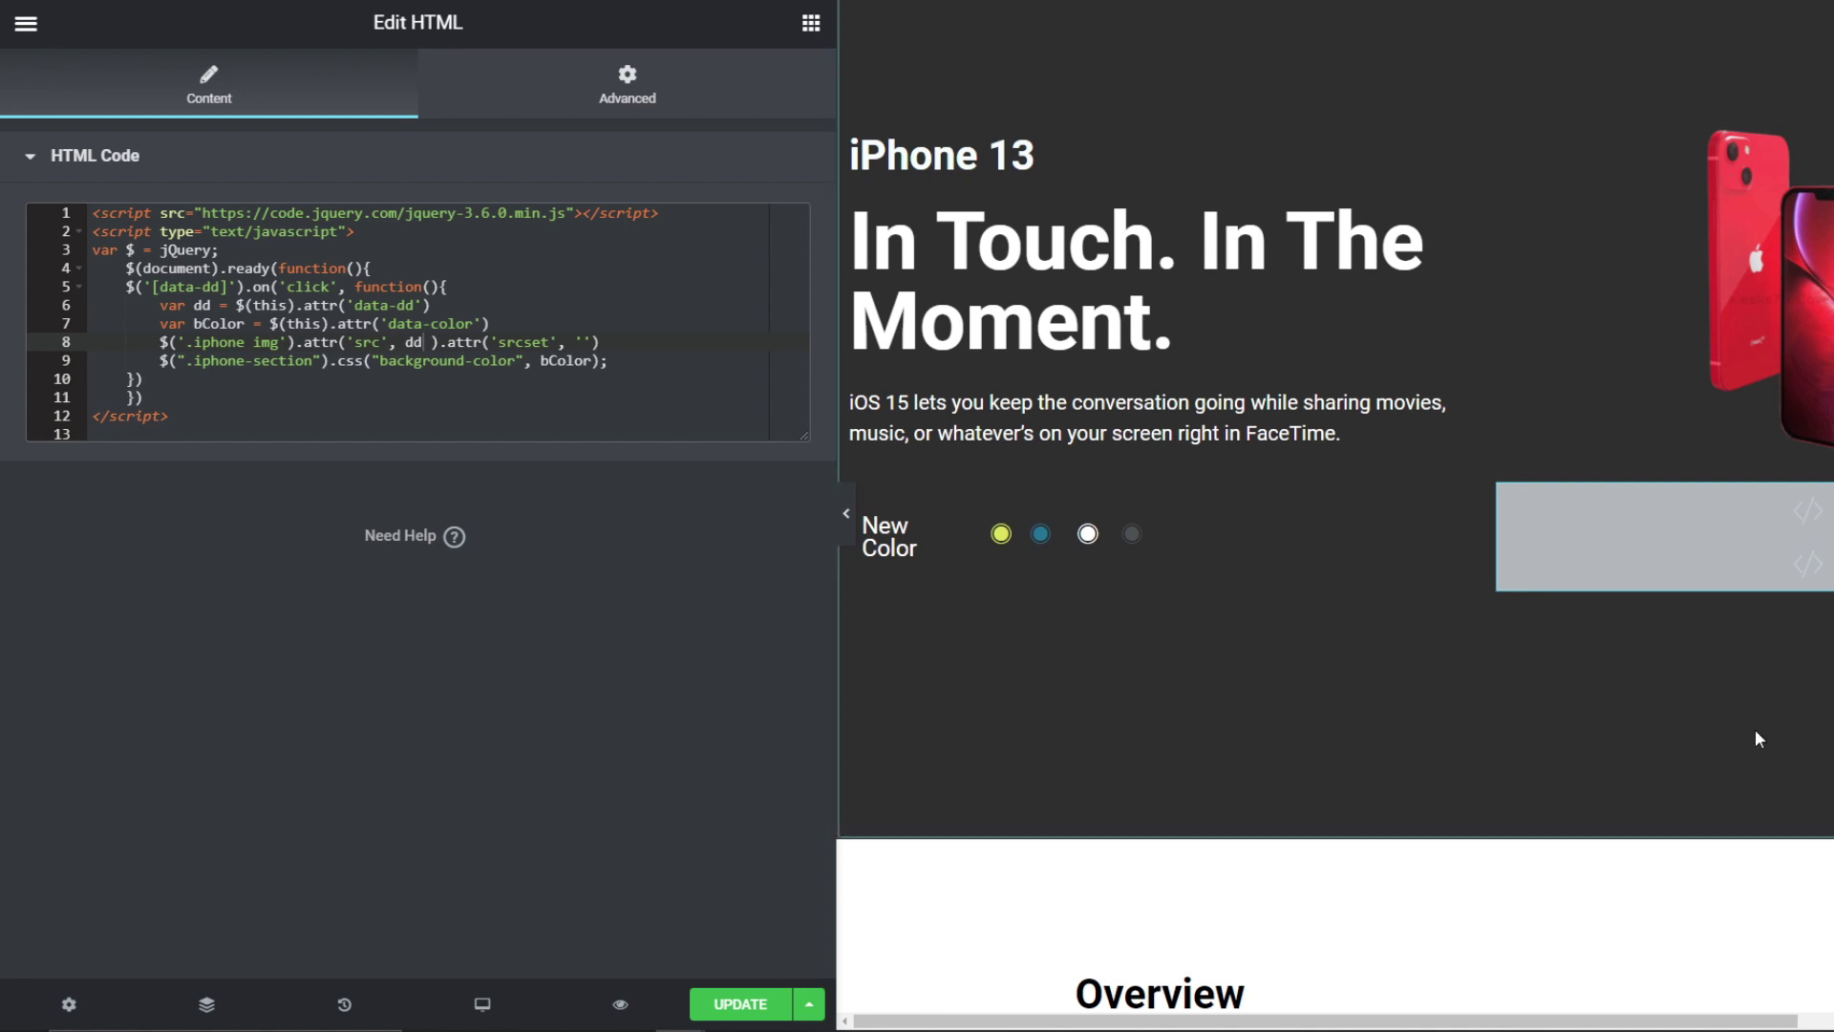
pyautogui.click(845, 516)
pyautogui.click(12, 516)
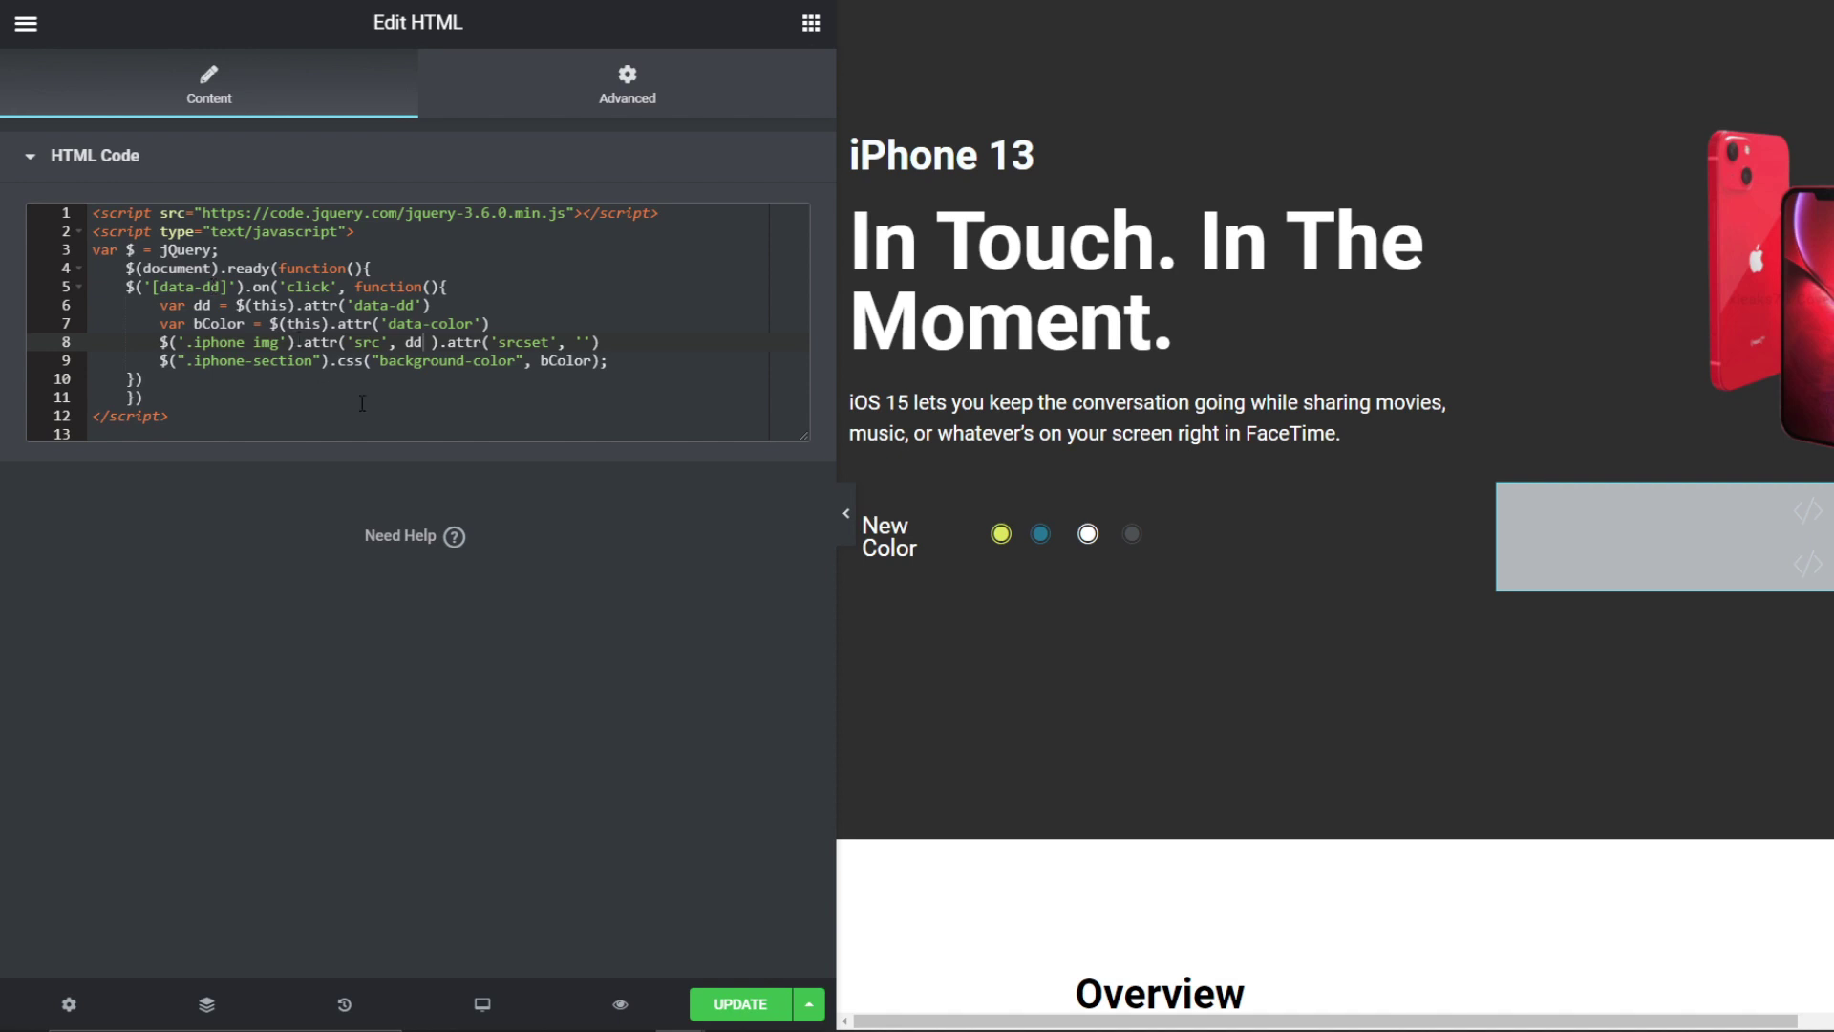
pyautogui.moveTo(835, 373); pyautogui.dragTo(281, 332)
pyautogui.moveTo(379, 368); pyautogui.dragTo(412, 371)
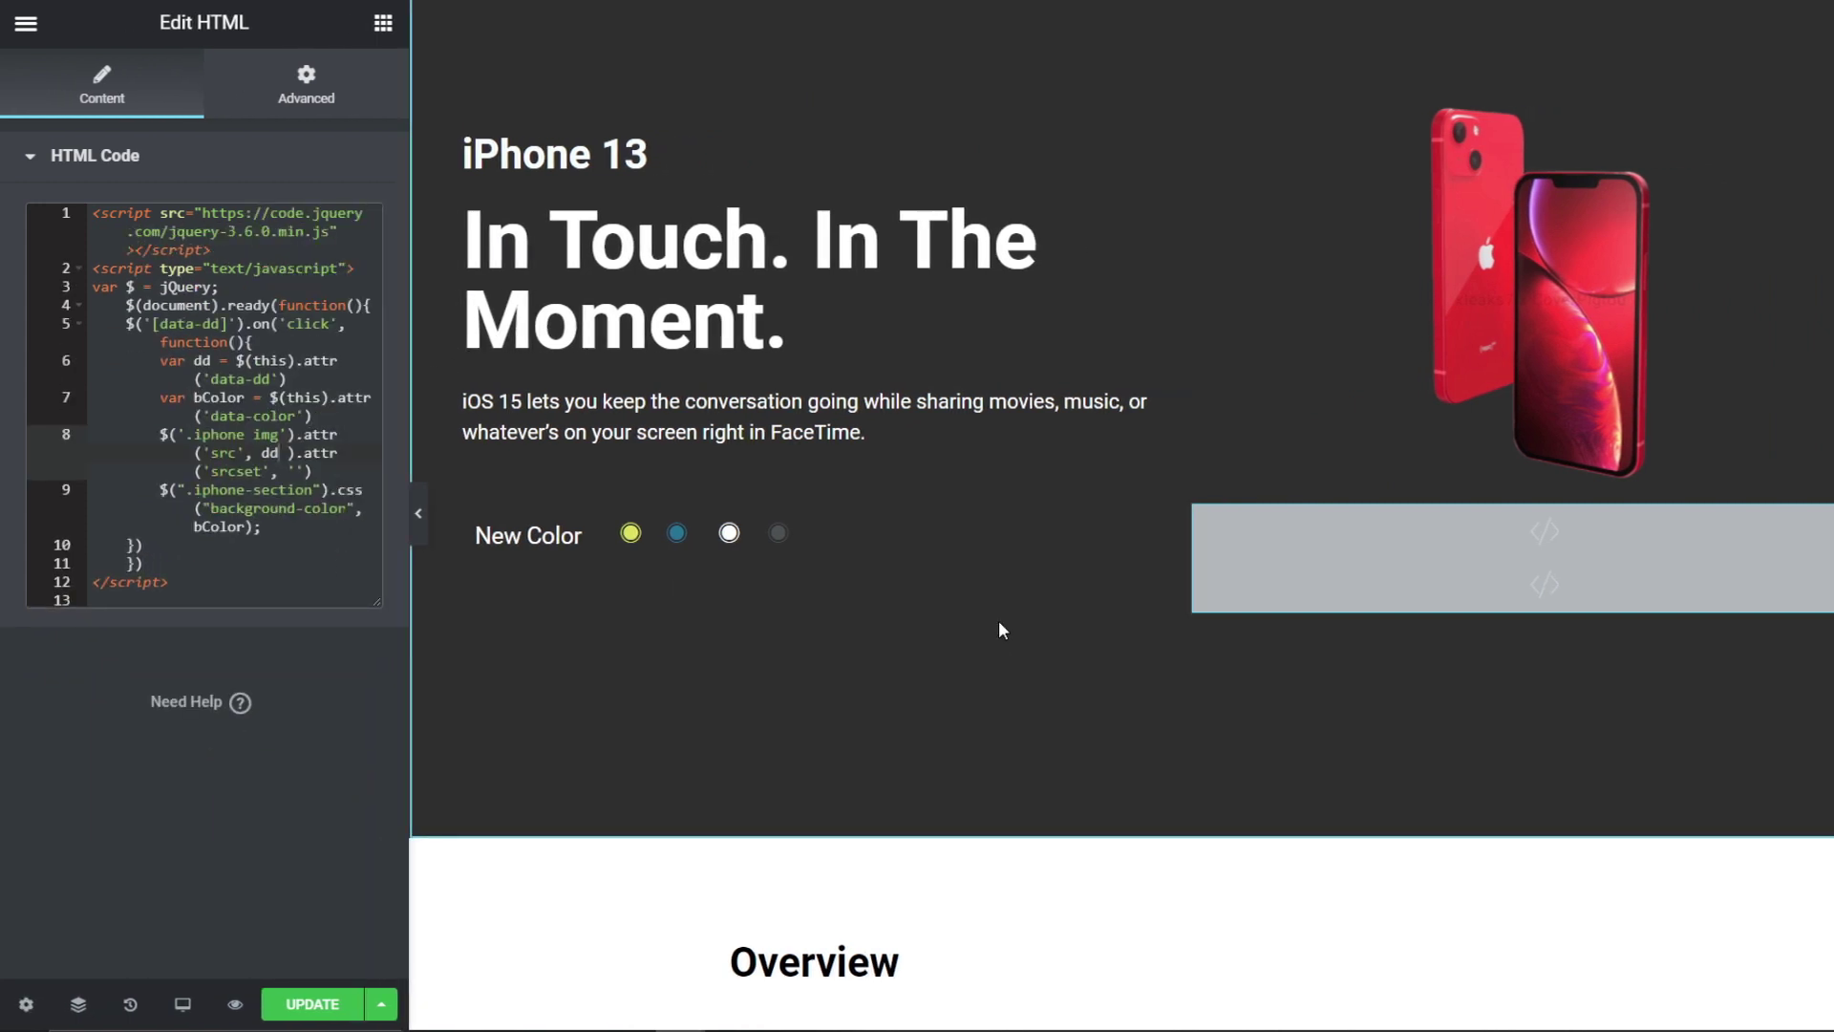
# Step: Assign the CSS class "iphone" used in the script's image selector to the hero's red phone image
pyautogui.click(1476, 310)
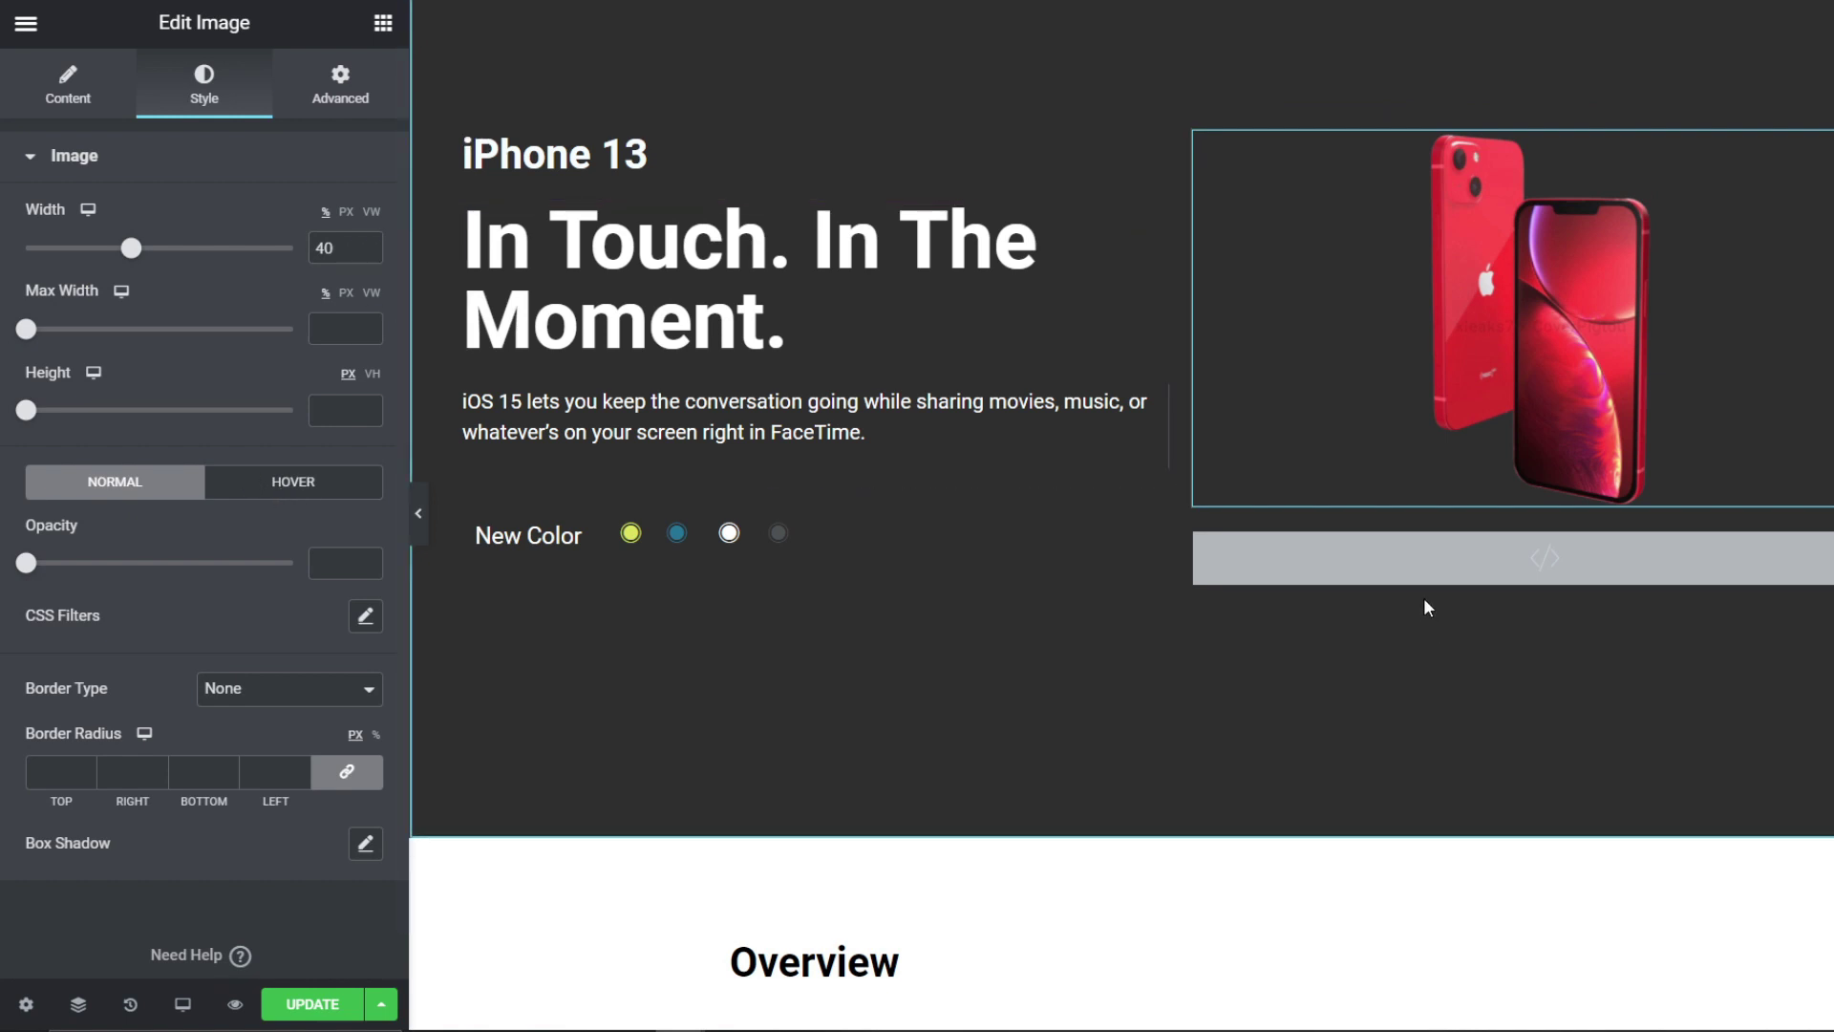
pyautogui.click(1419, 573)
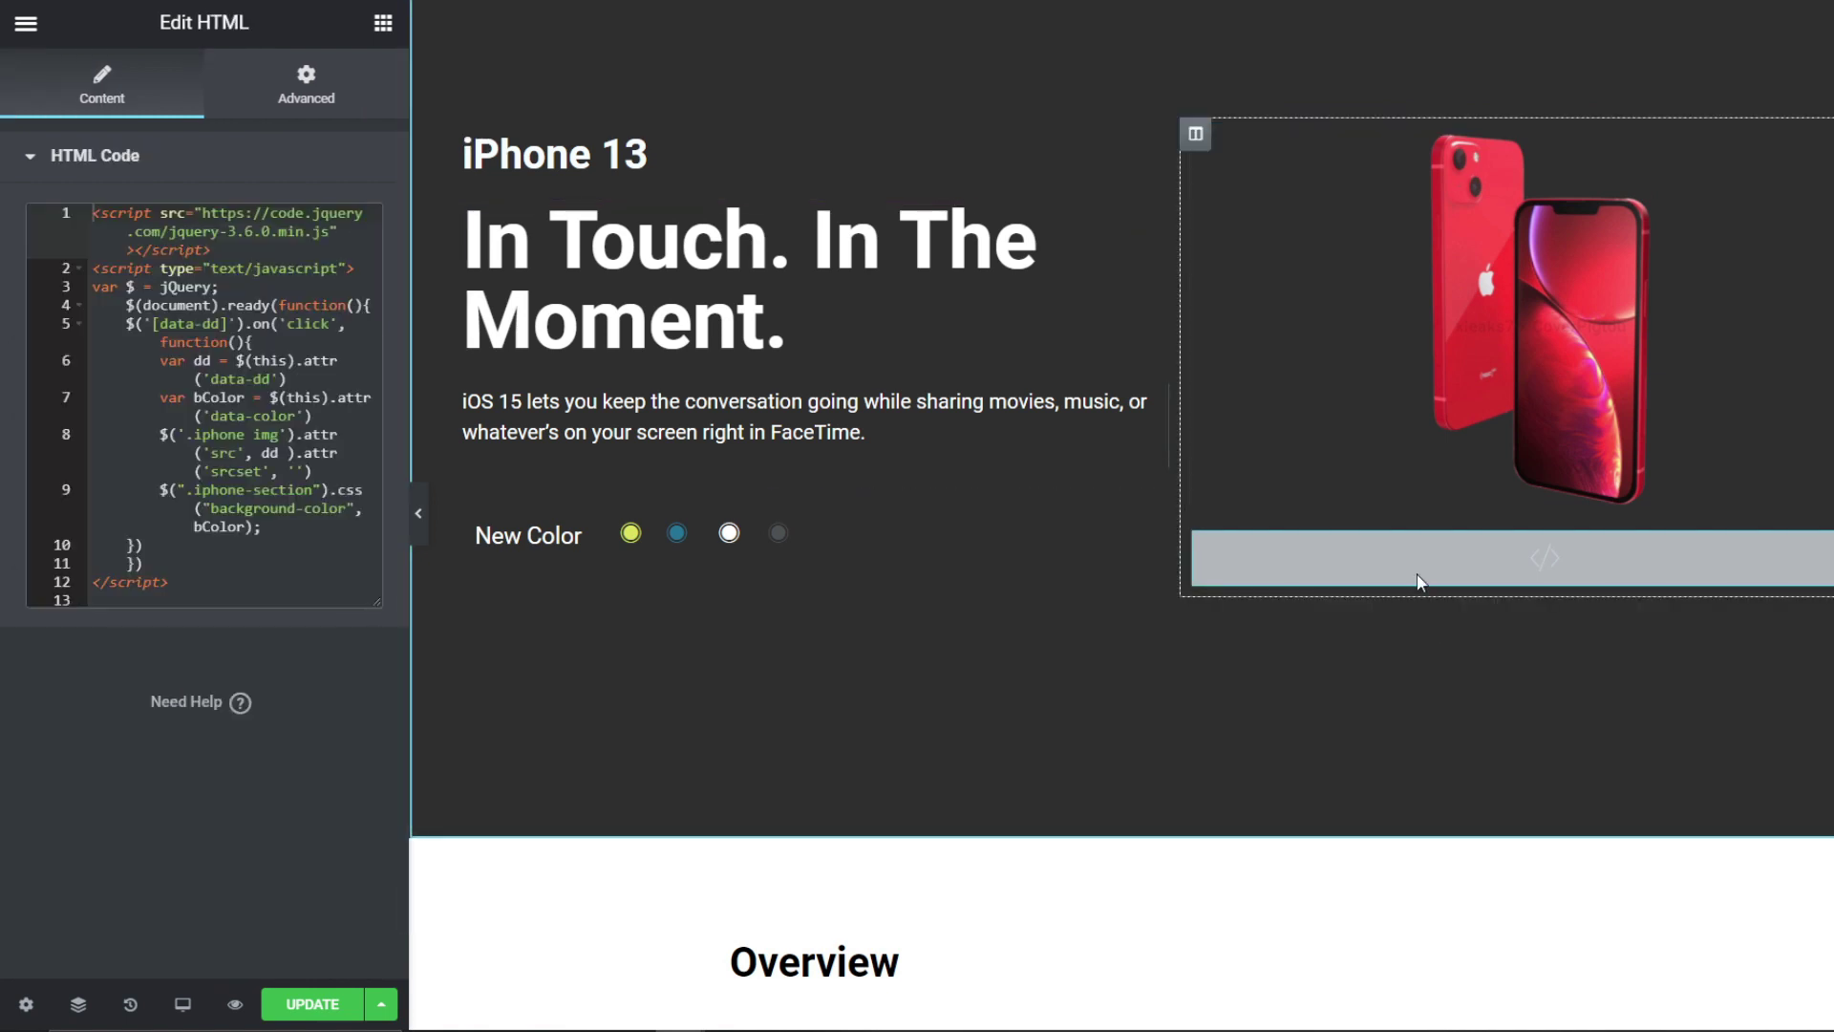
pyautogui.click(231, 472)
pyautogui.doubleClick(219, 437)
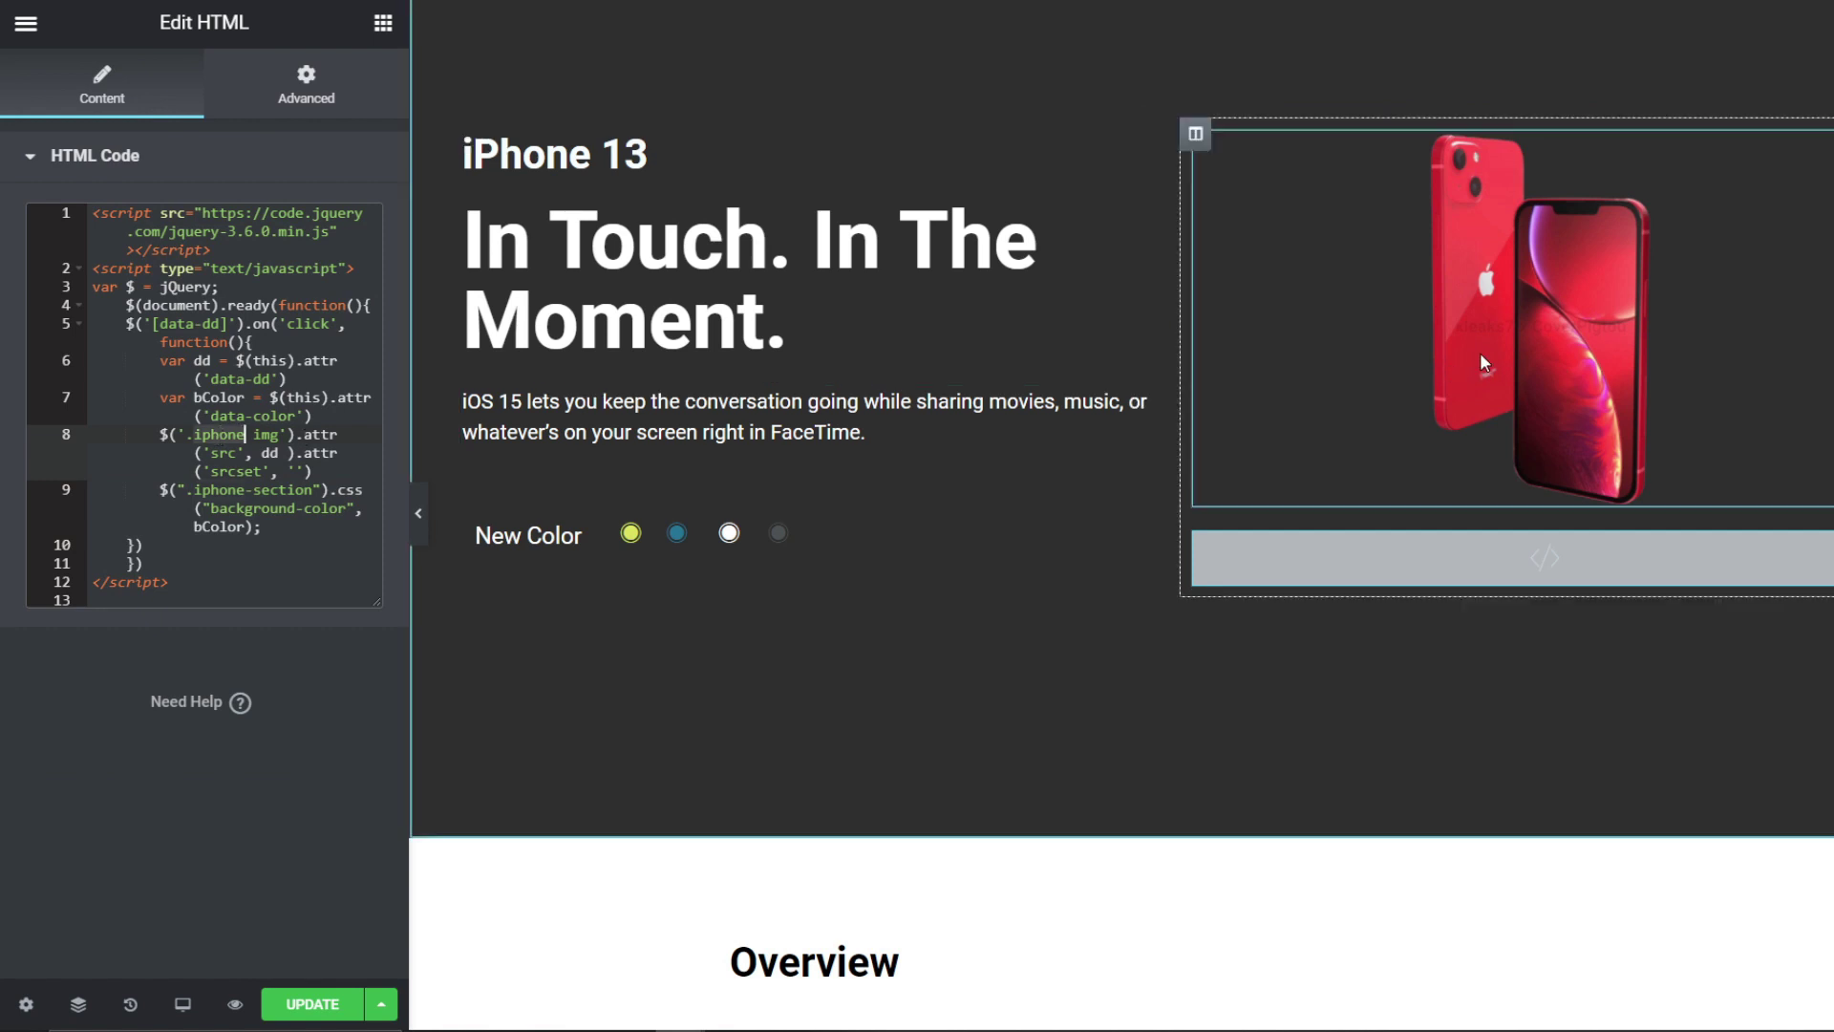
pyautogui.click(1480, 352)
pyautogui.click(330, 107)
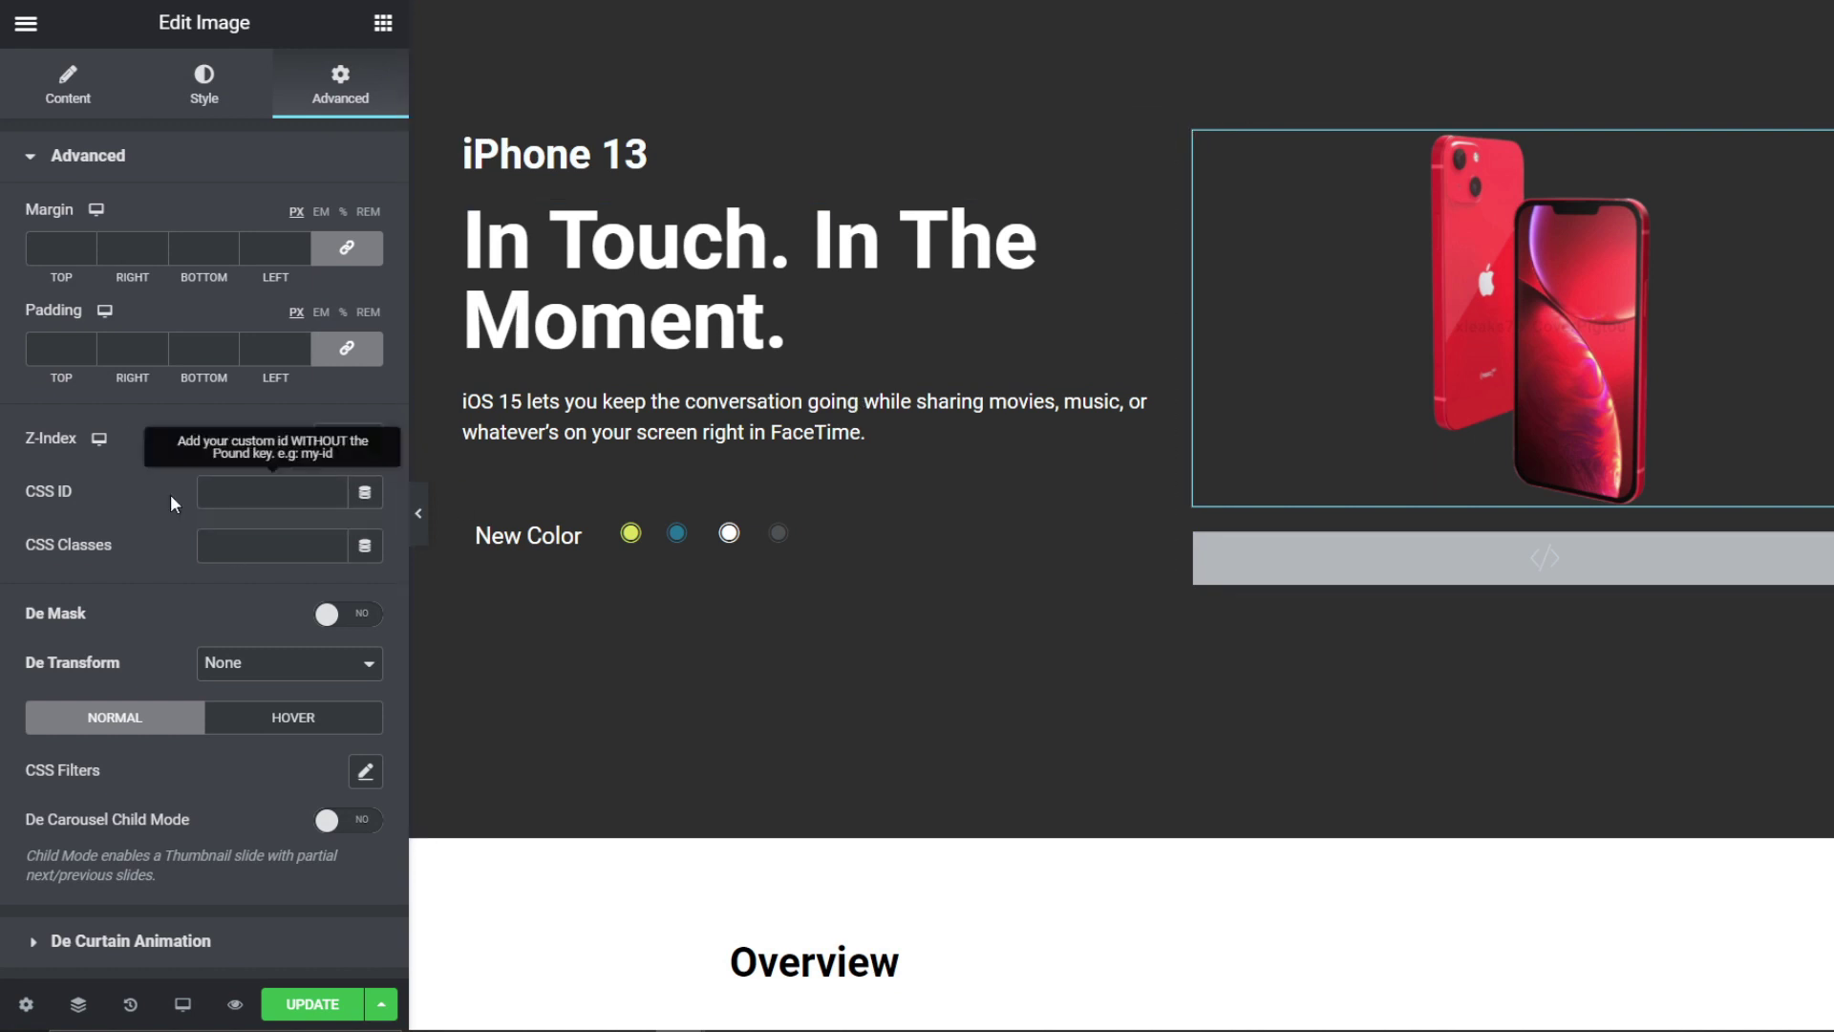
pyautogui.click(238, 549)
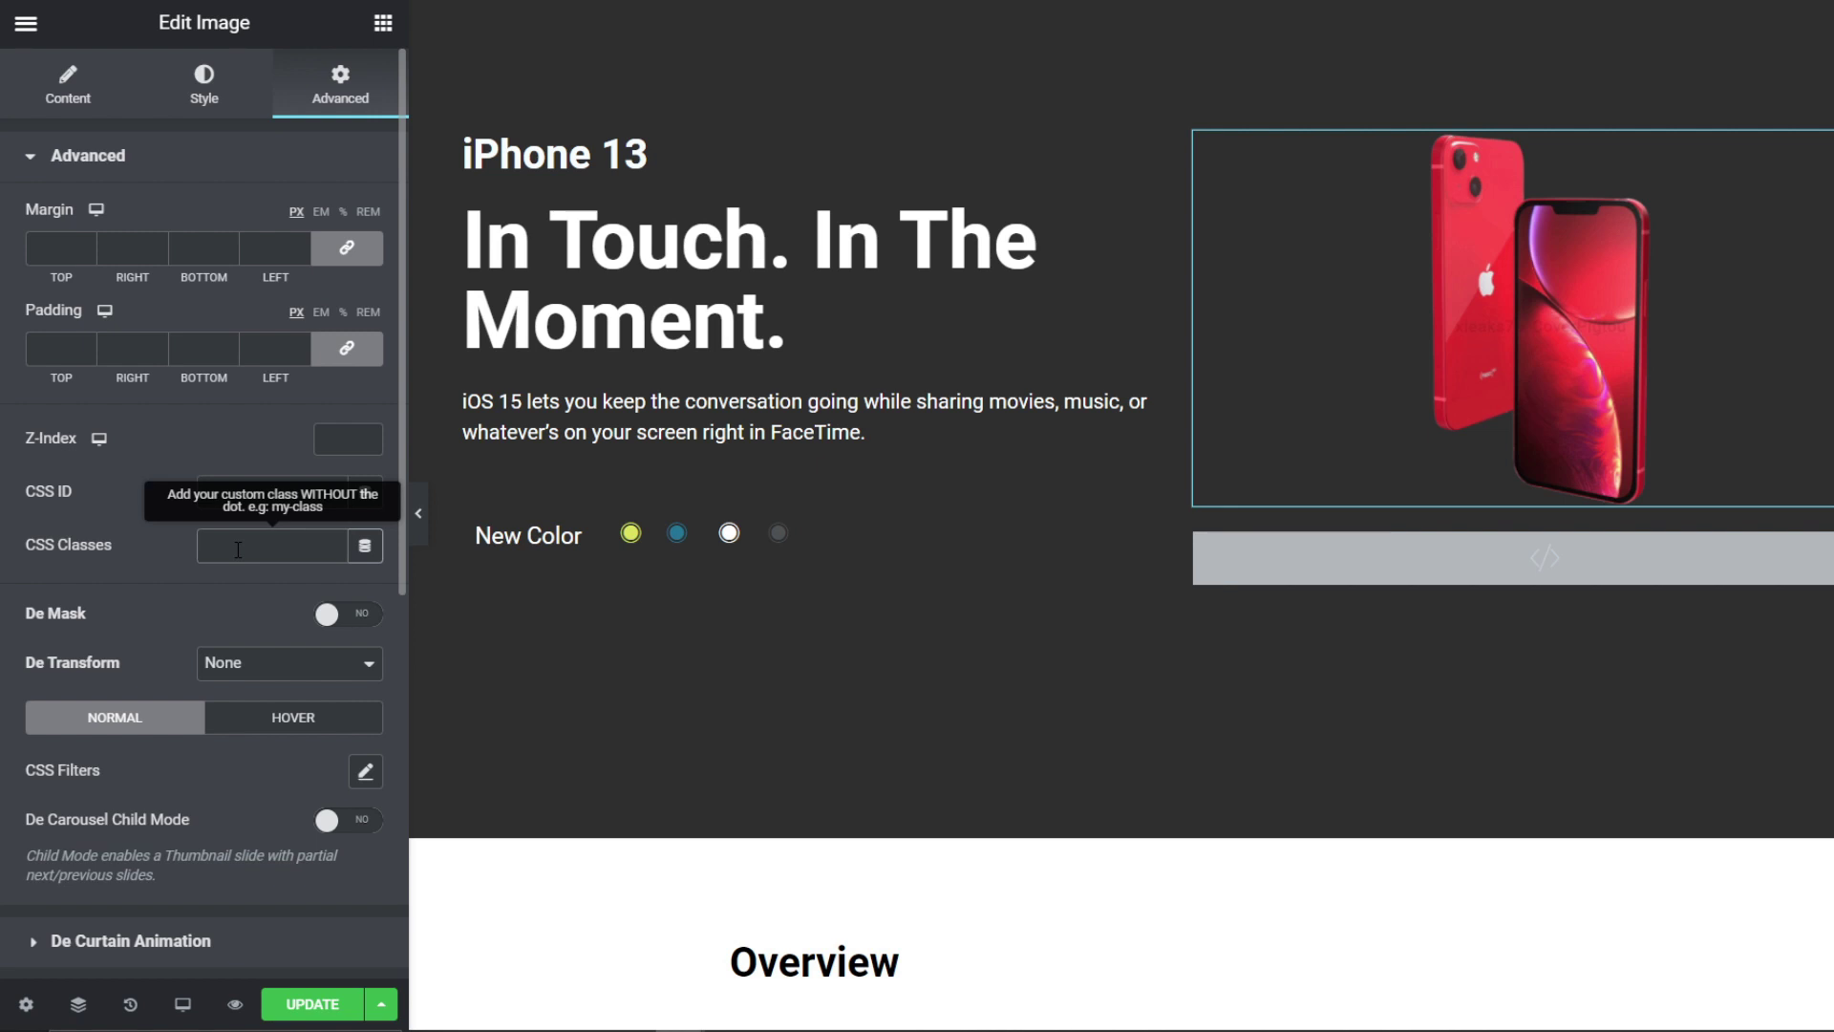
pyautogui.write('iphone')
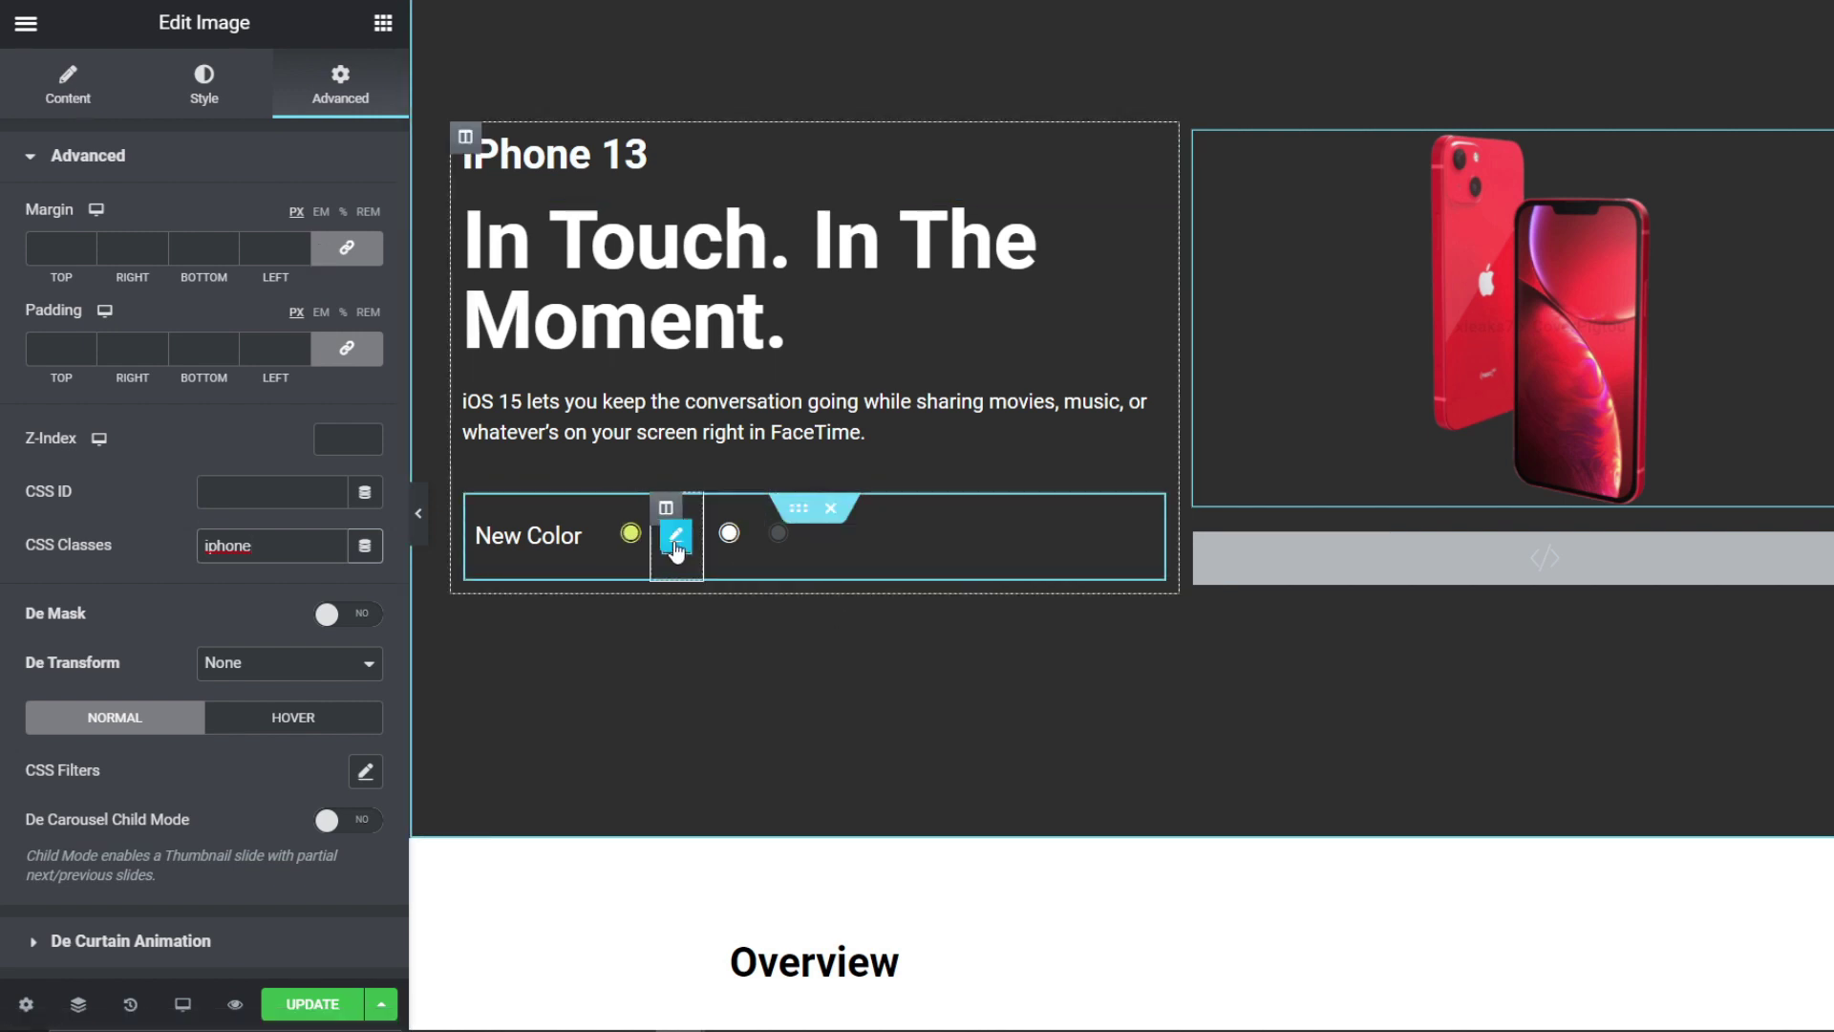
# Step: Start a custom attribute "data-dd|" on the yellow New Color icon, matching the attribute selector in the script
pyautogui.click(1389, 560)
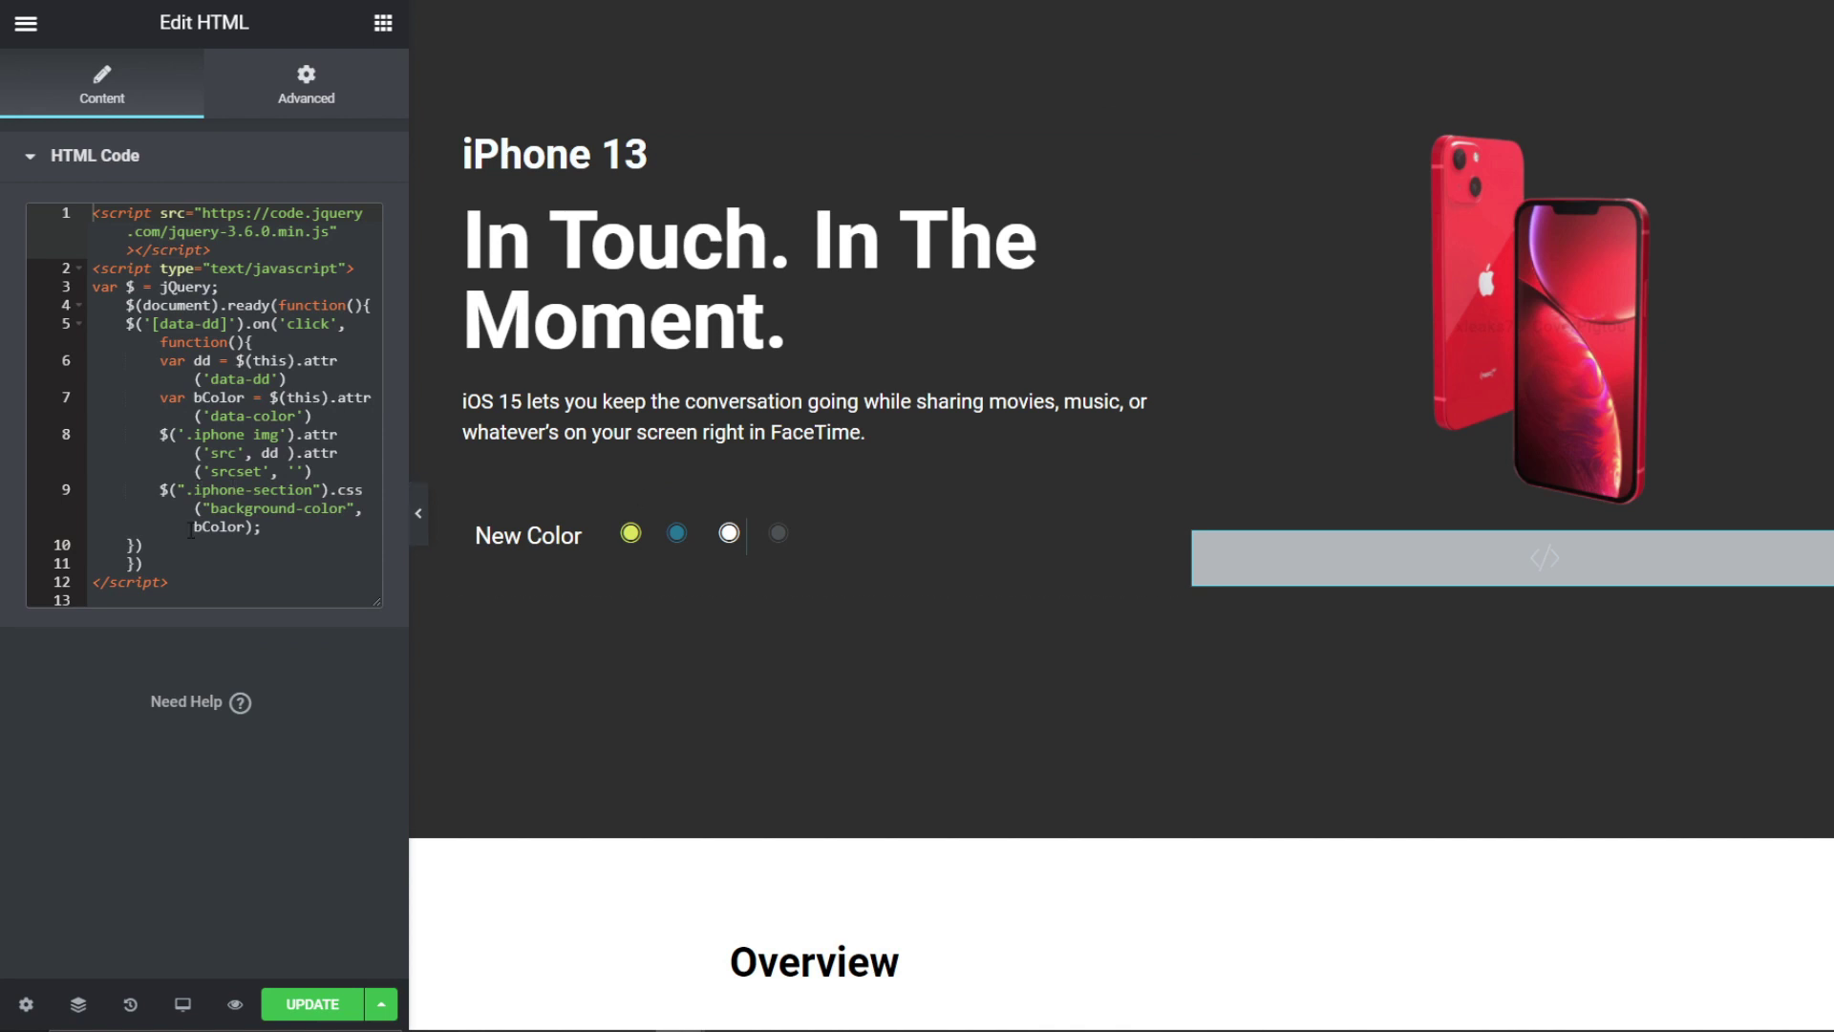
pyautogui.click(635, 540)
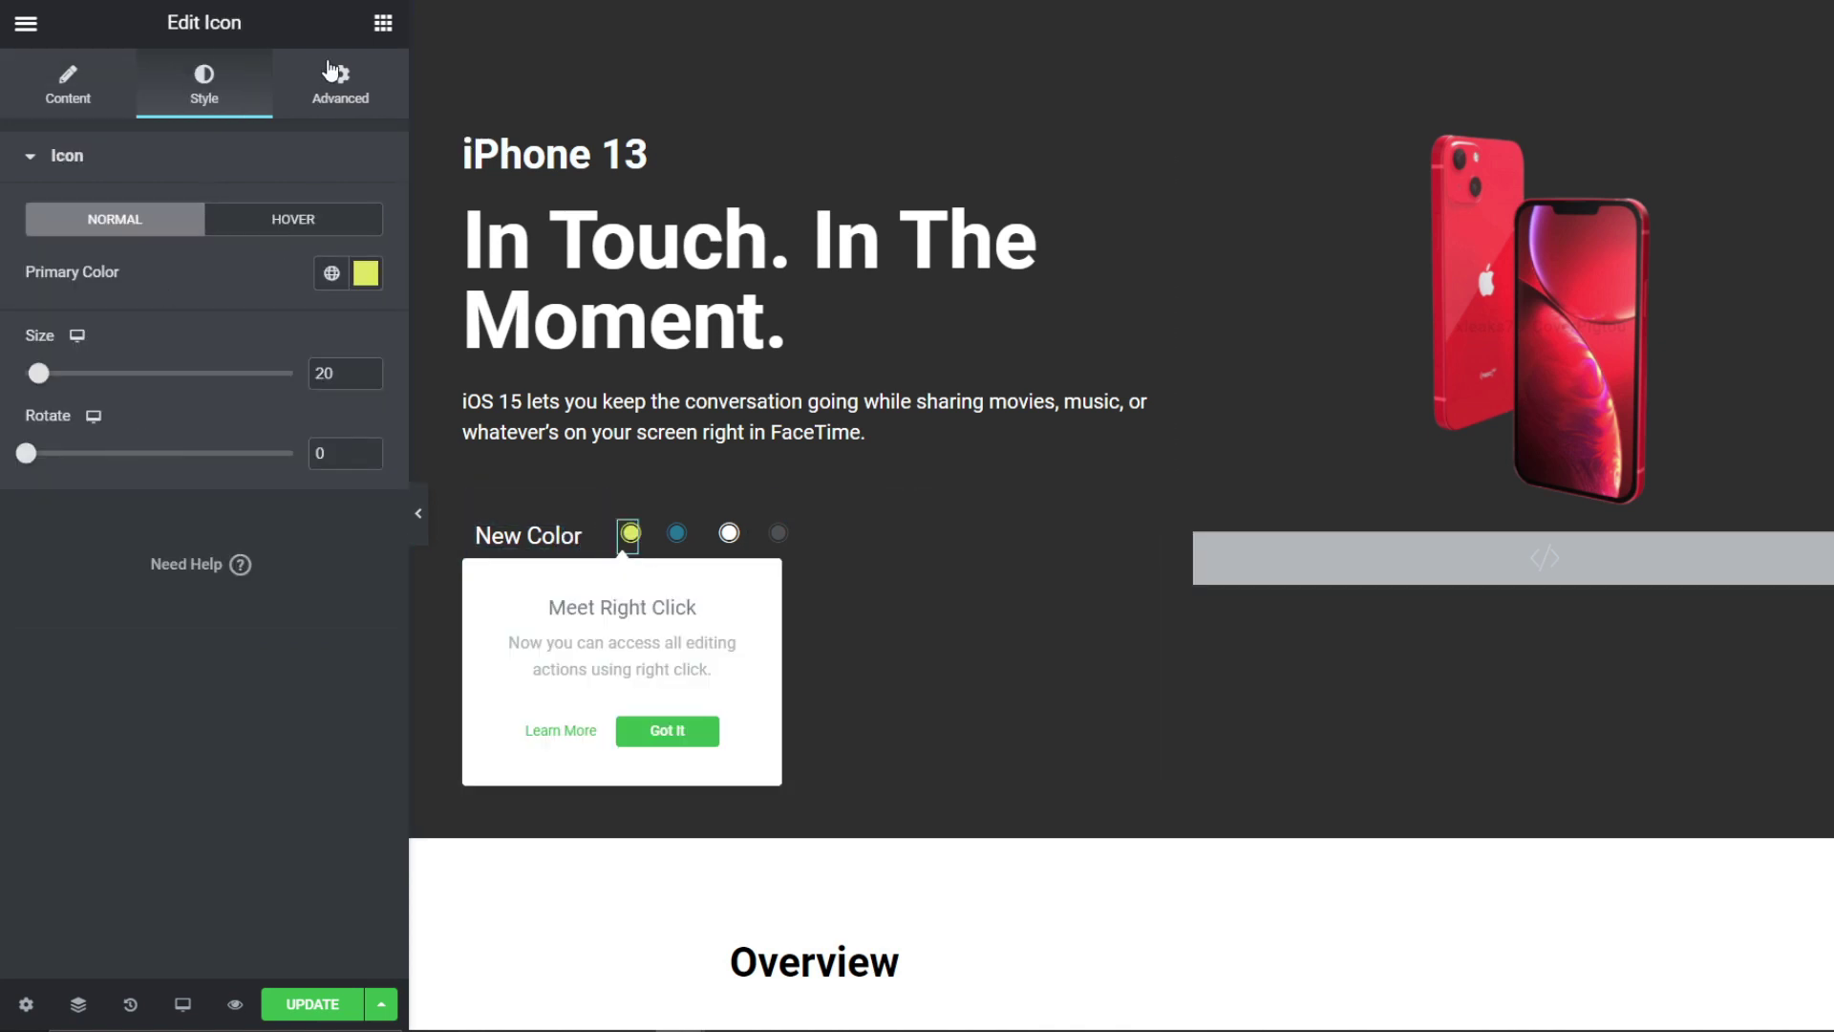
pyautogui.click(334, 96)
pyautogui.scroll(-8, 181, 573)
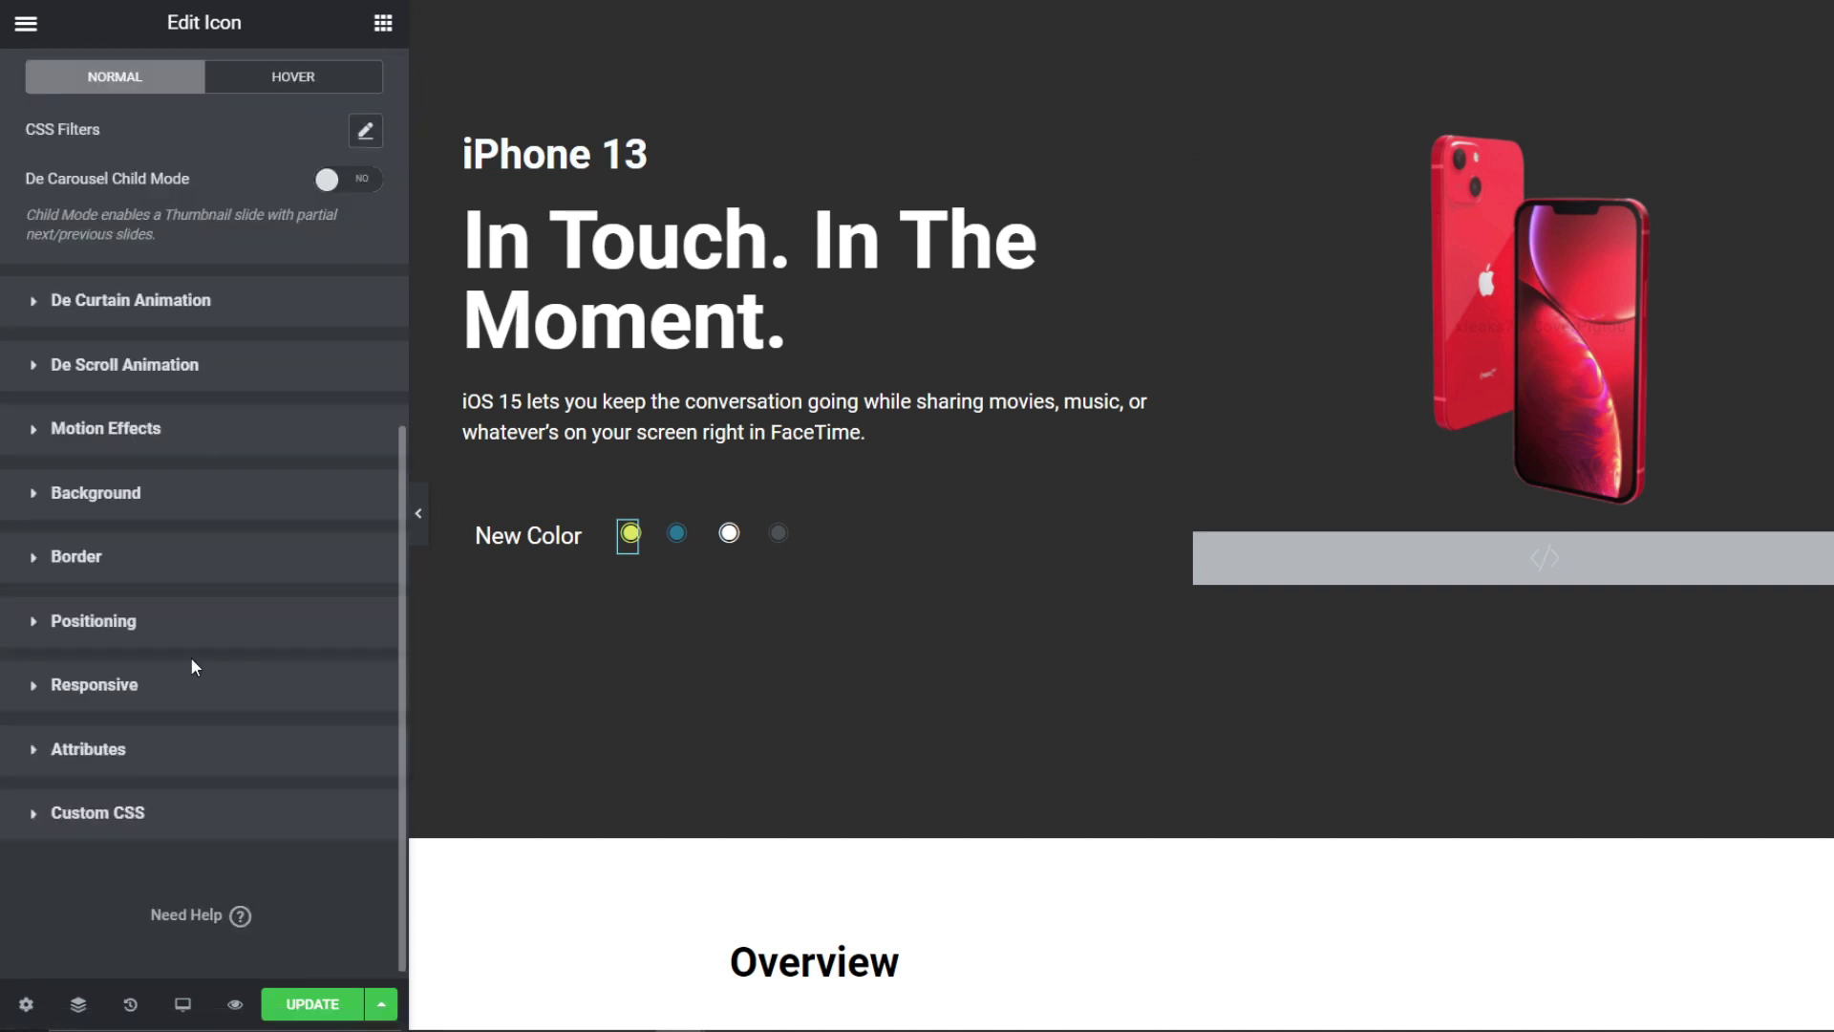
pyautogui.click(164, 755)
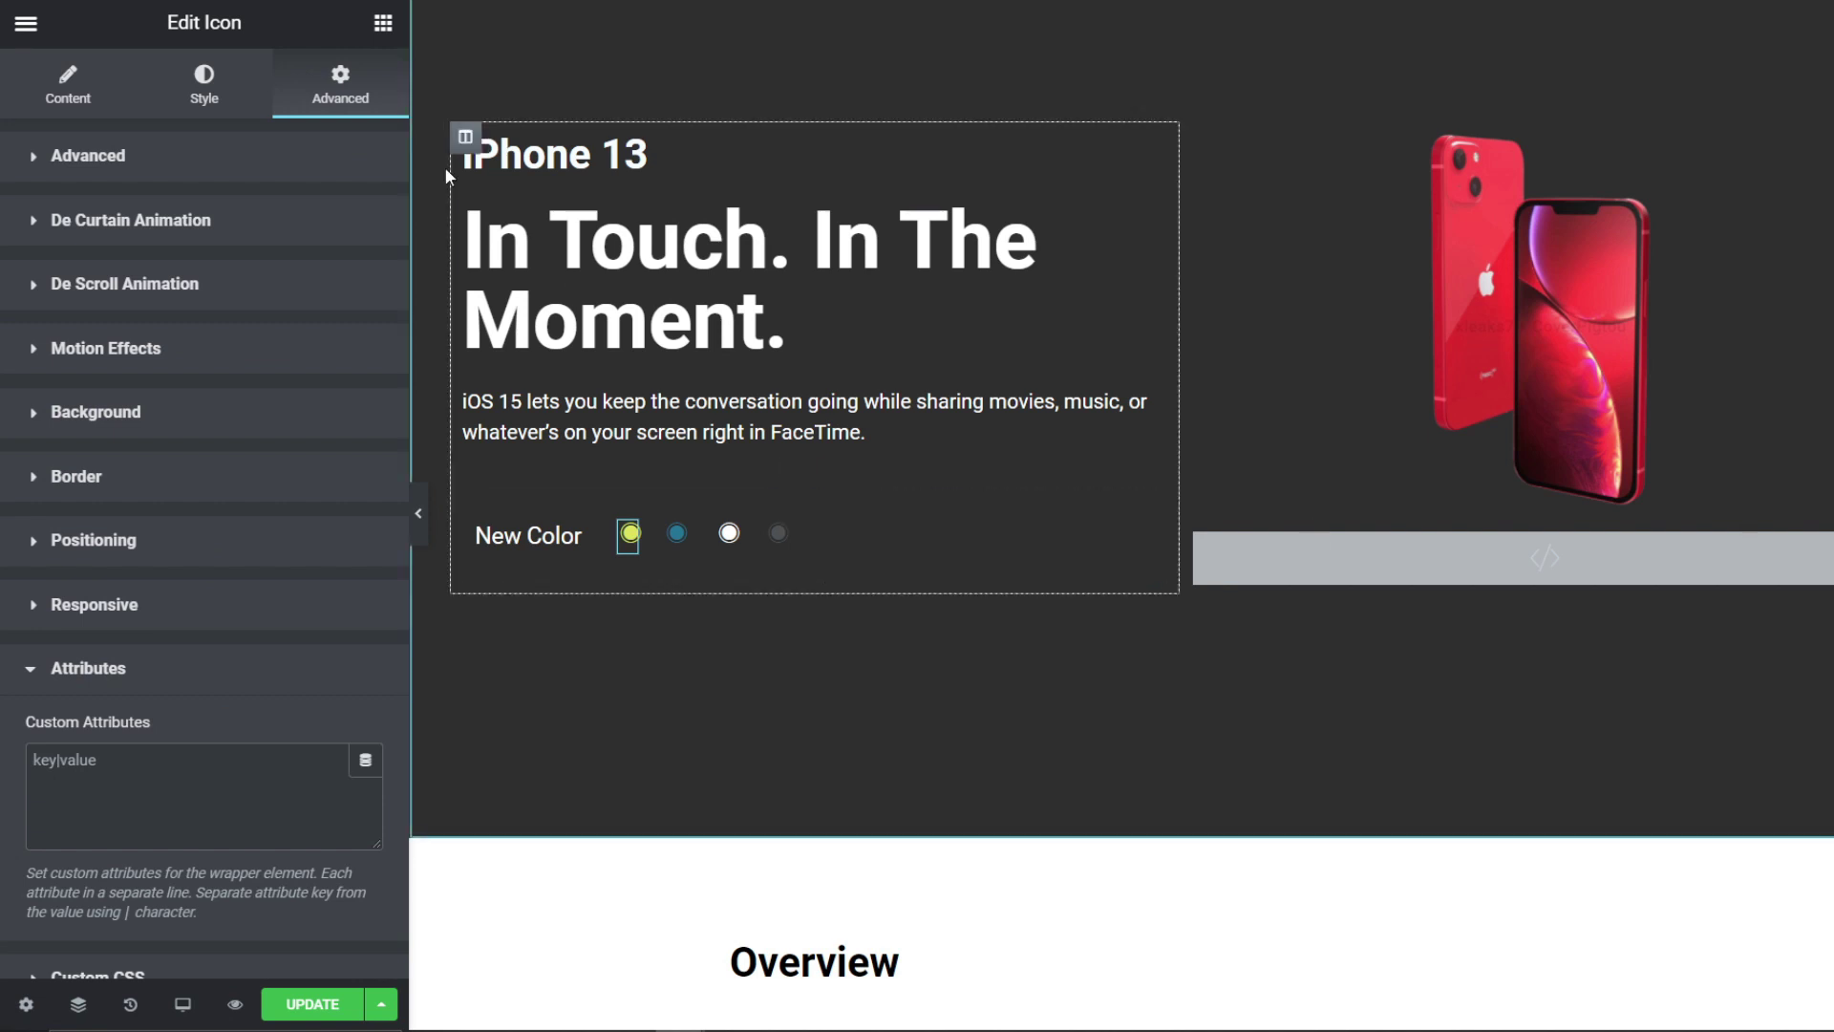
pyautogui.click(1449, 578)
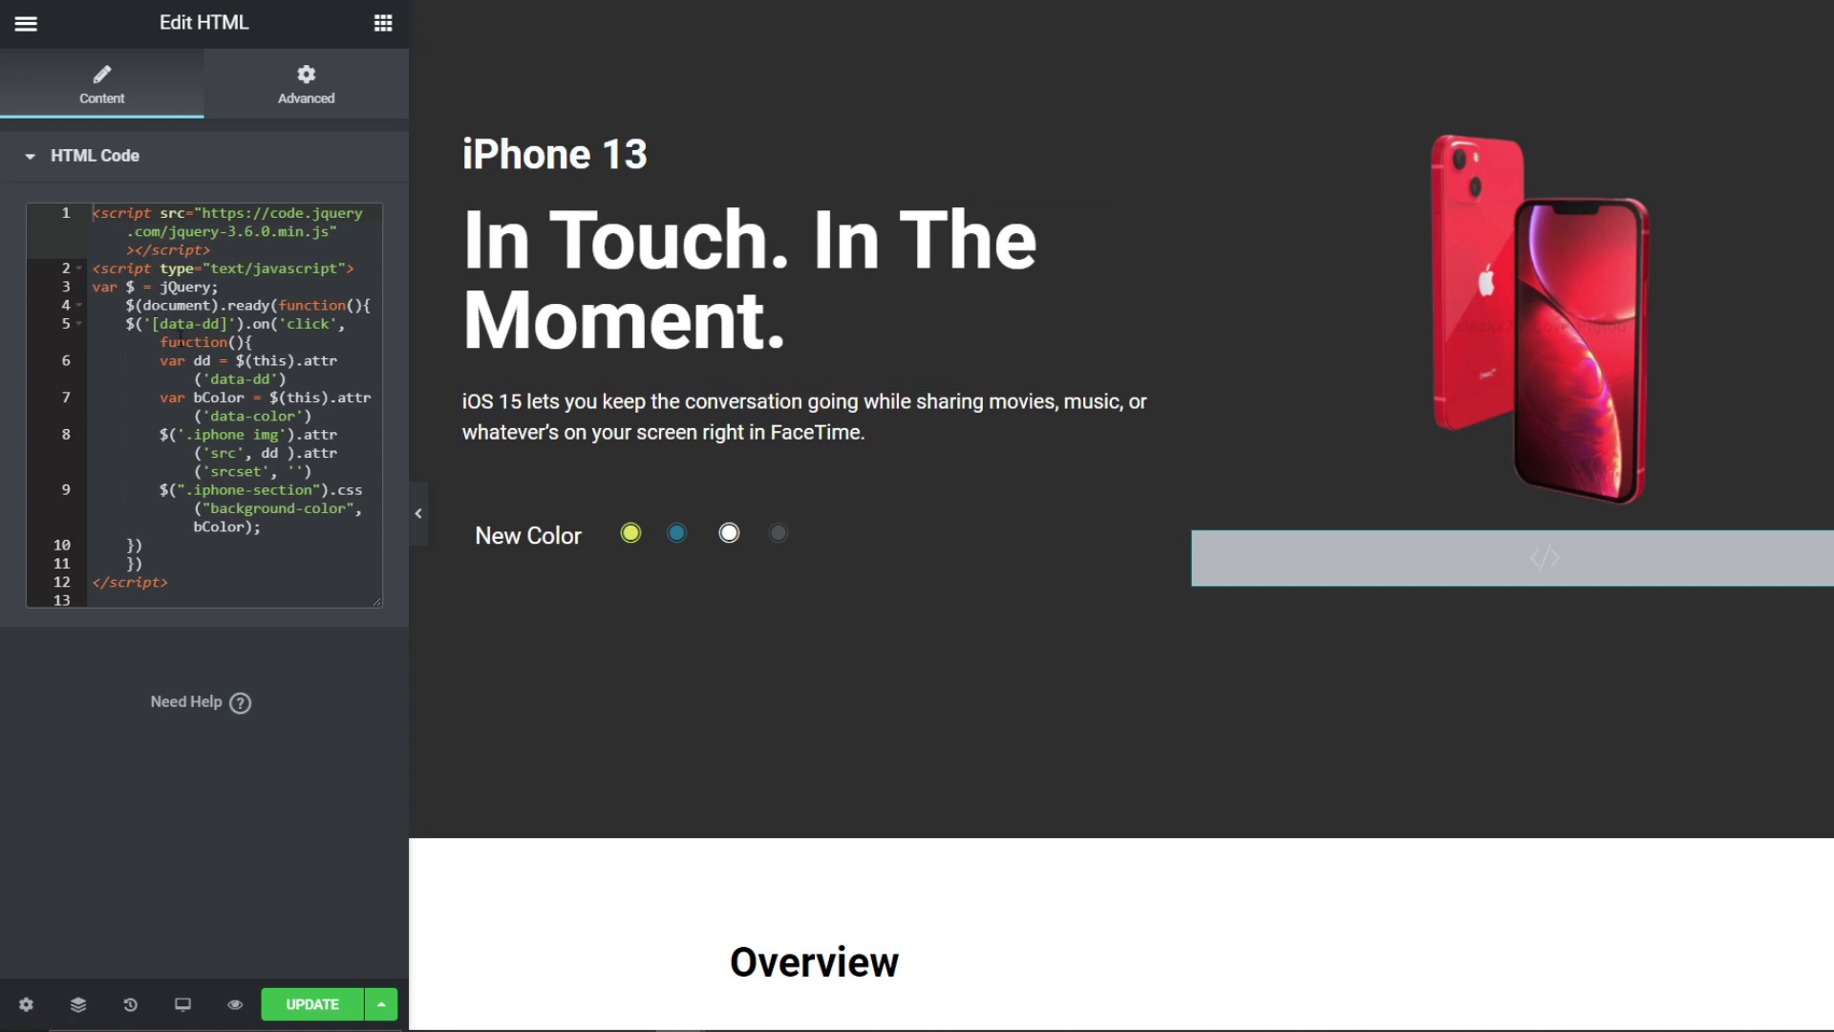
pyautogui.moveTo(223, 323); pyautogui.dragTo(160, 324)
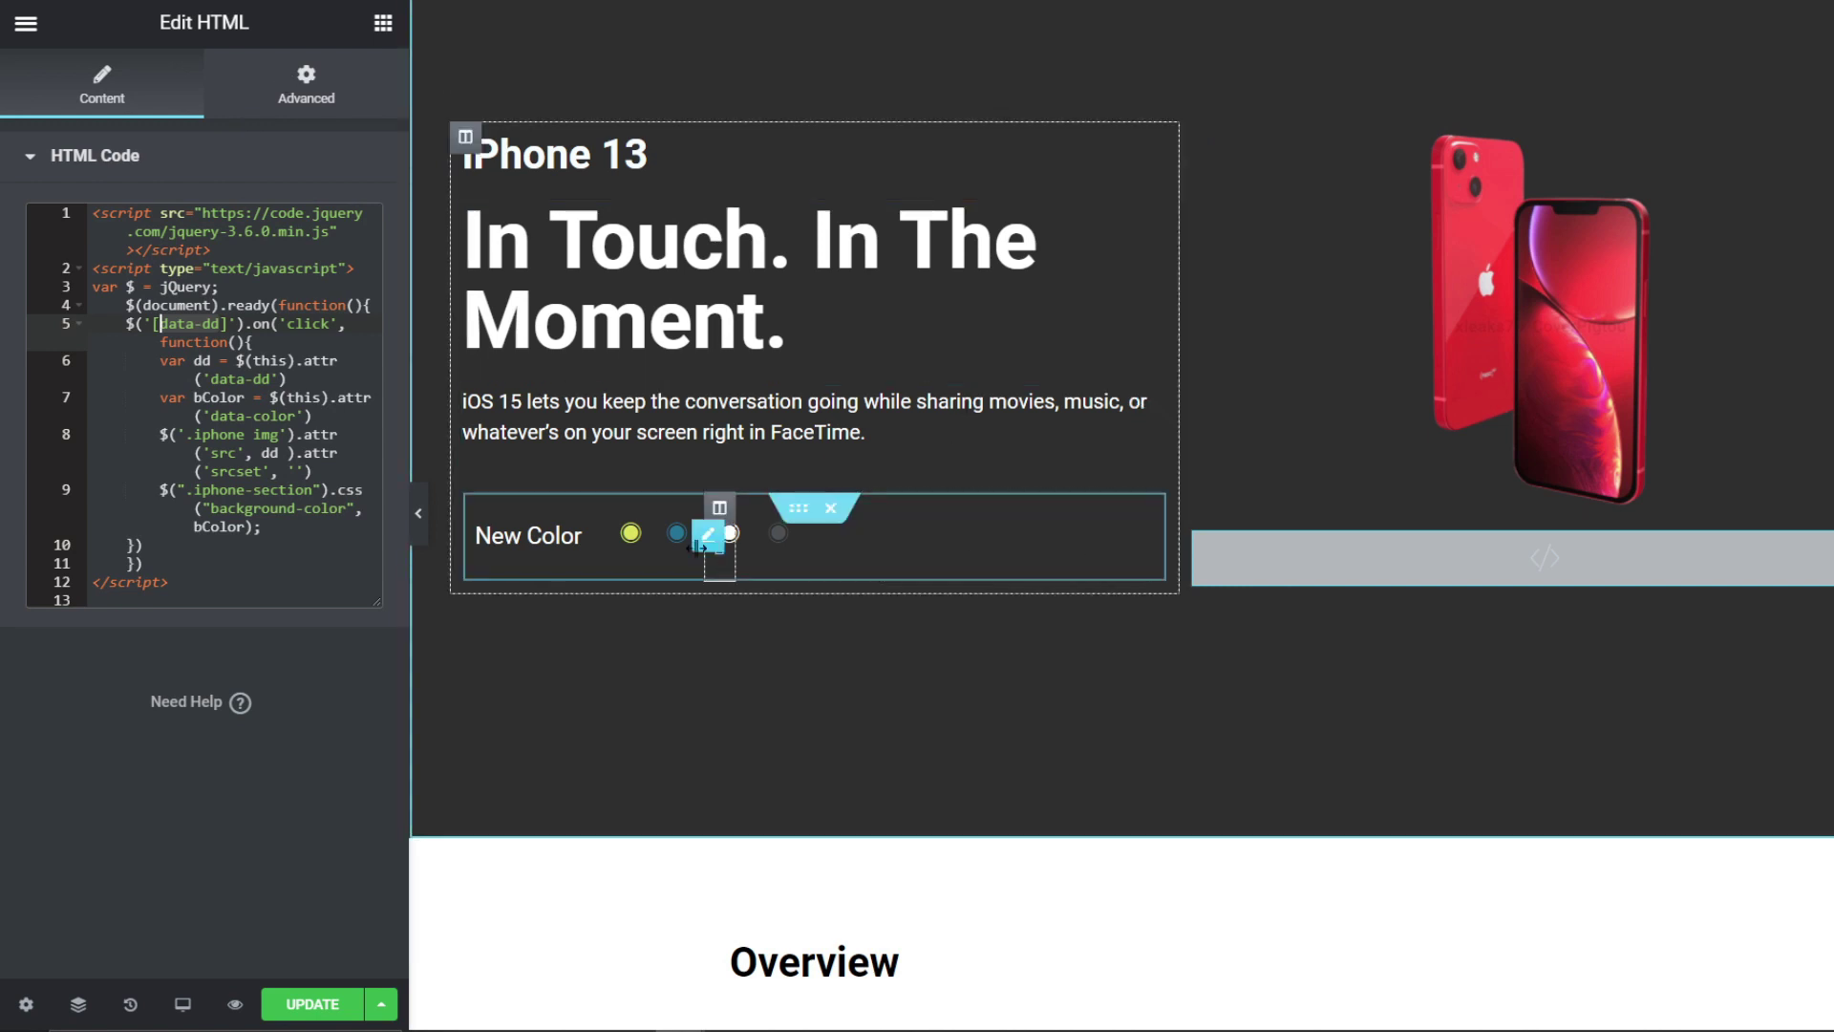
pyautogui.click(631, 544)
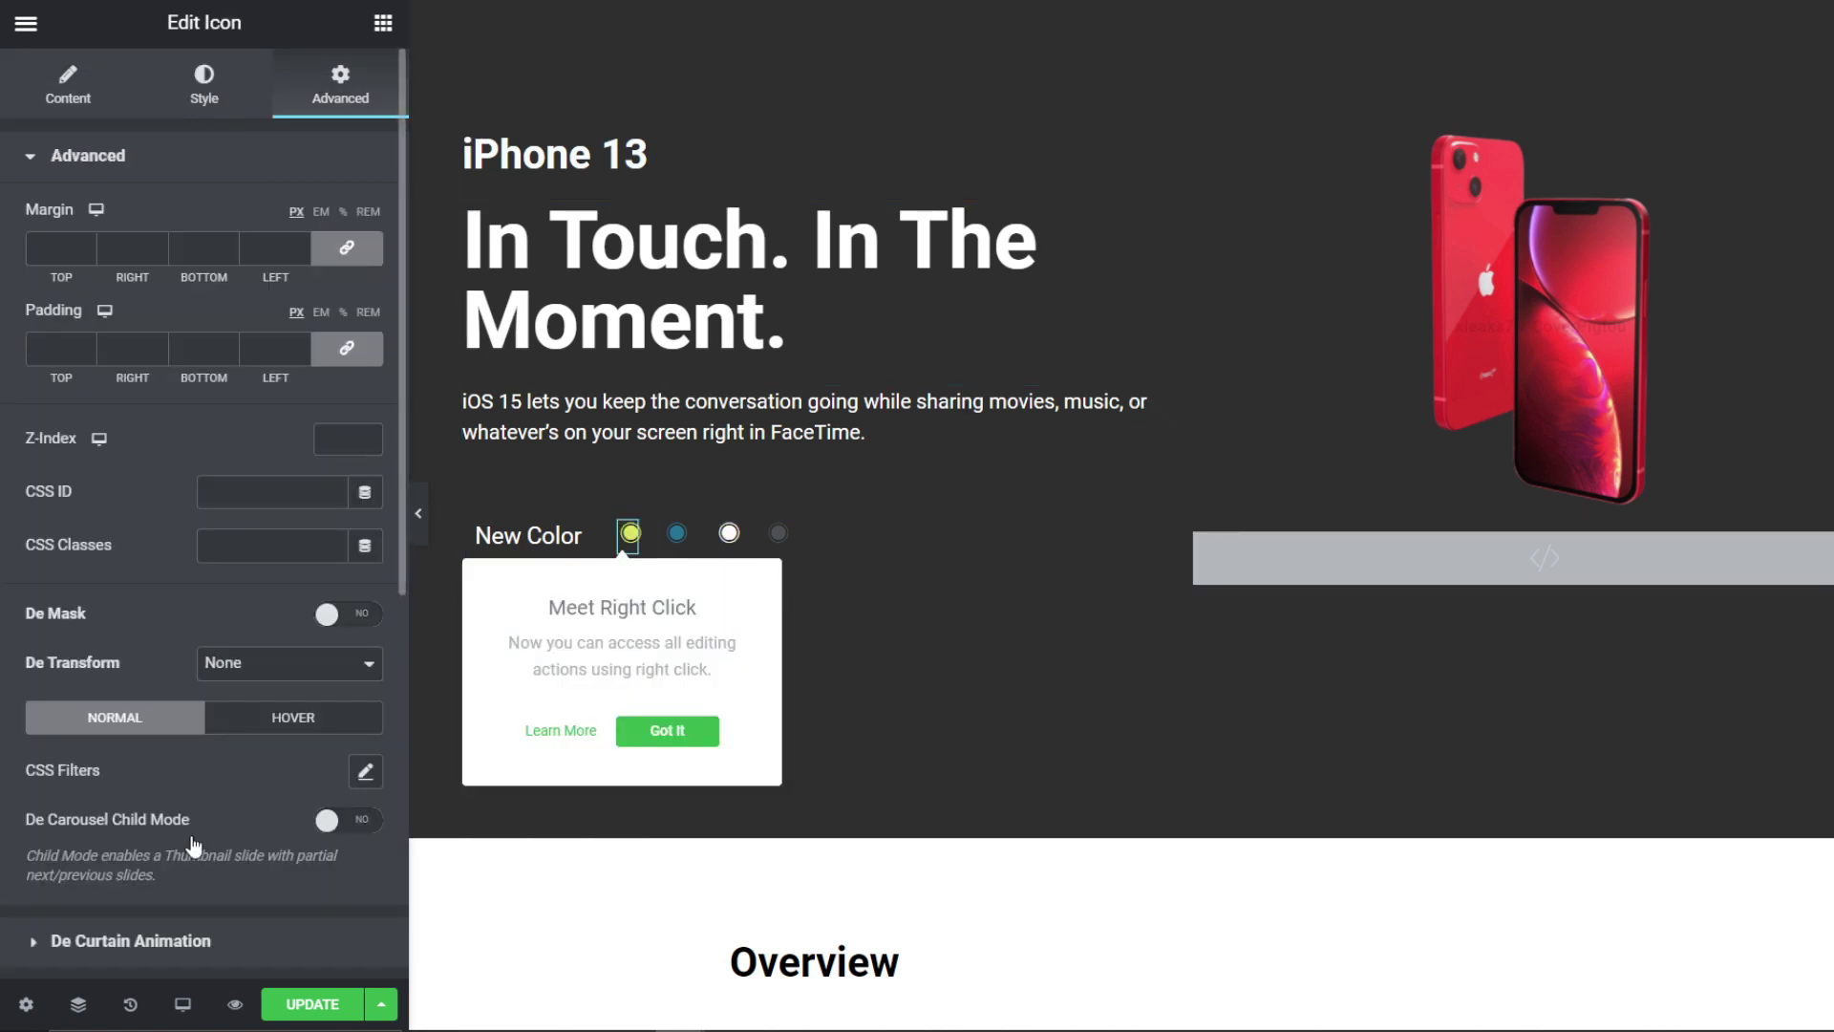
pyautogui.scroll(-5, 186, 850)
pyautogui.click(178, 879)
pyautogui.click(123, 771)
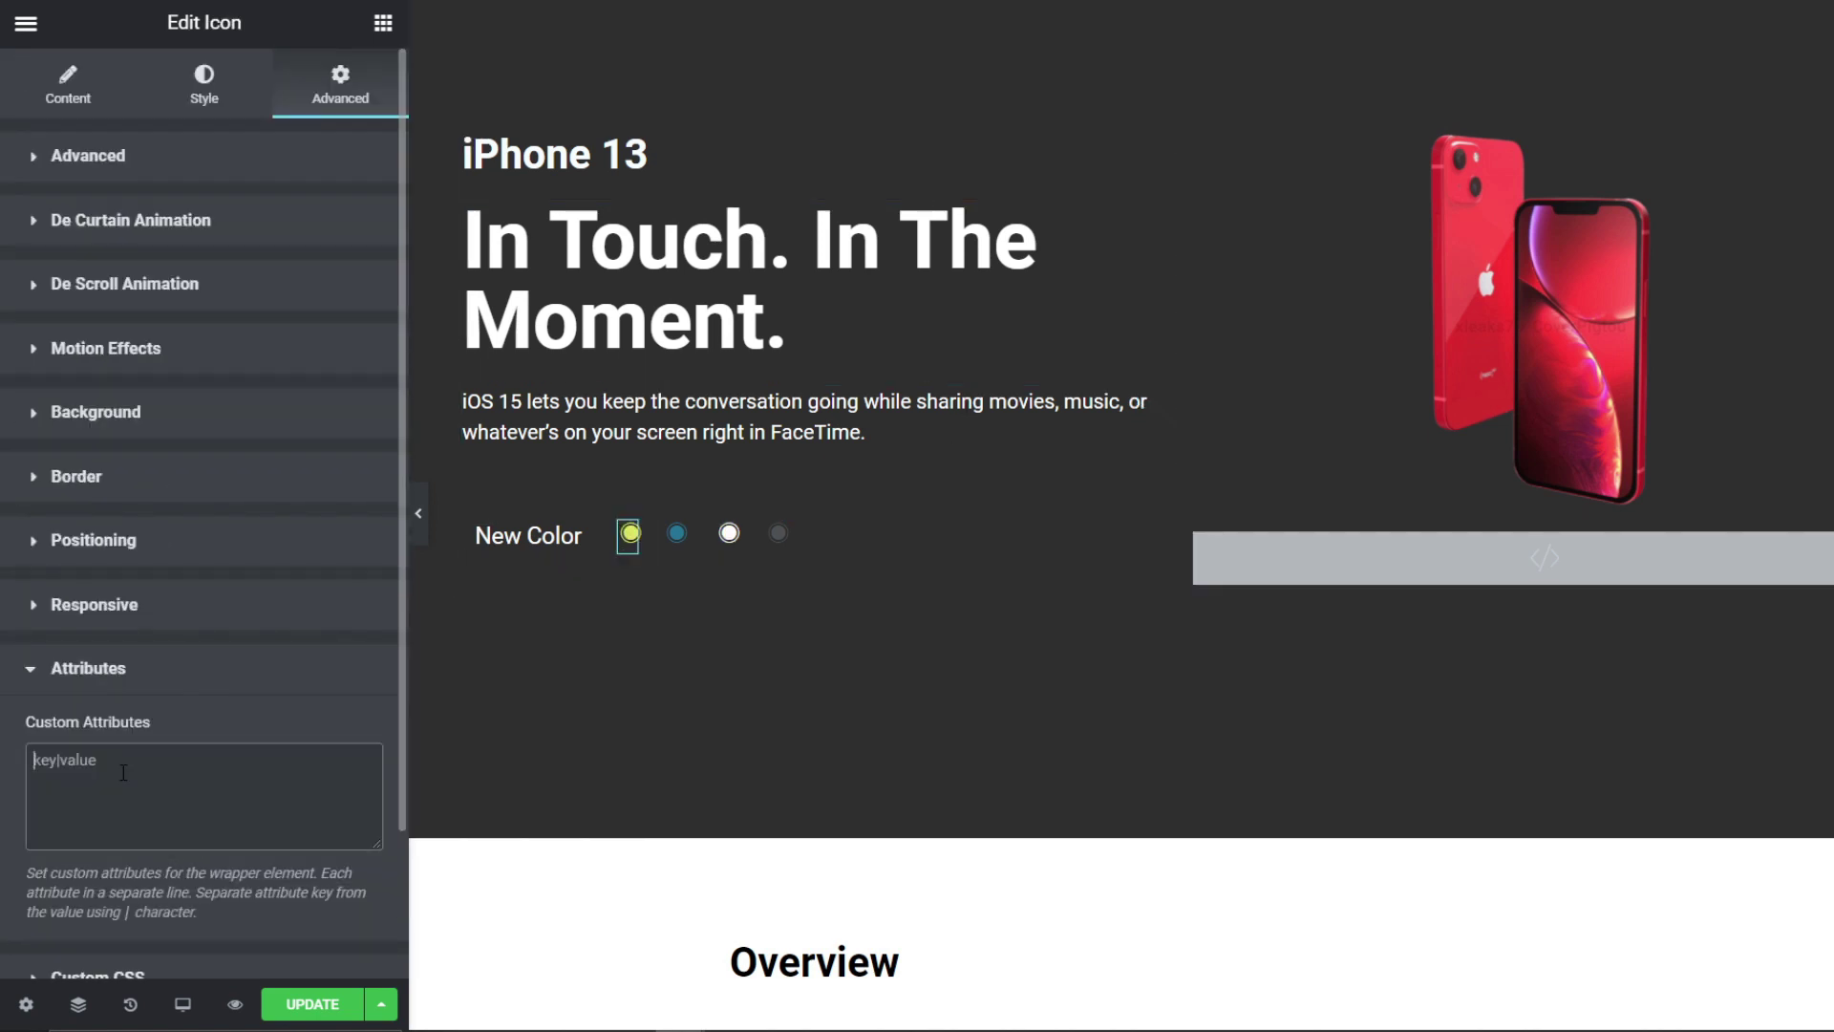
pyautogui.write('data-dd|')
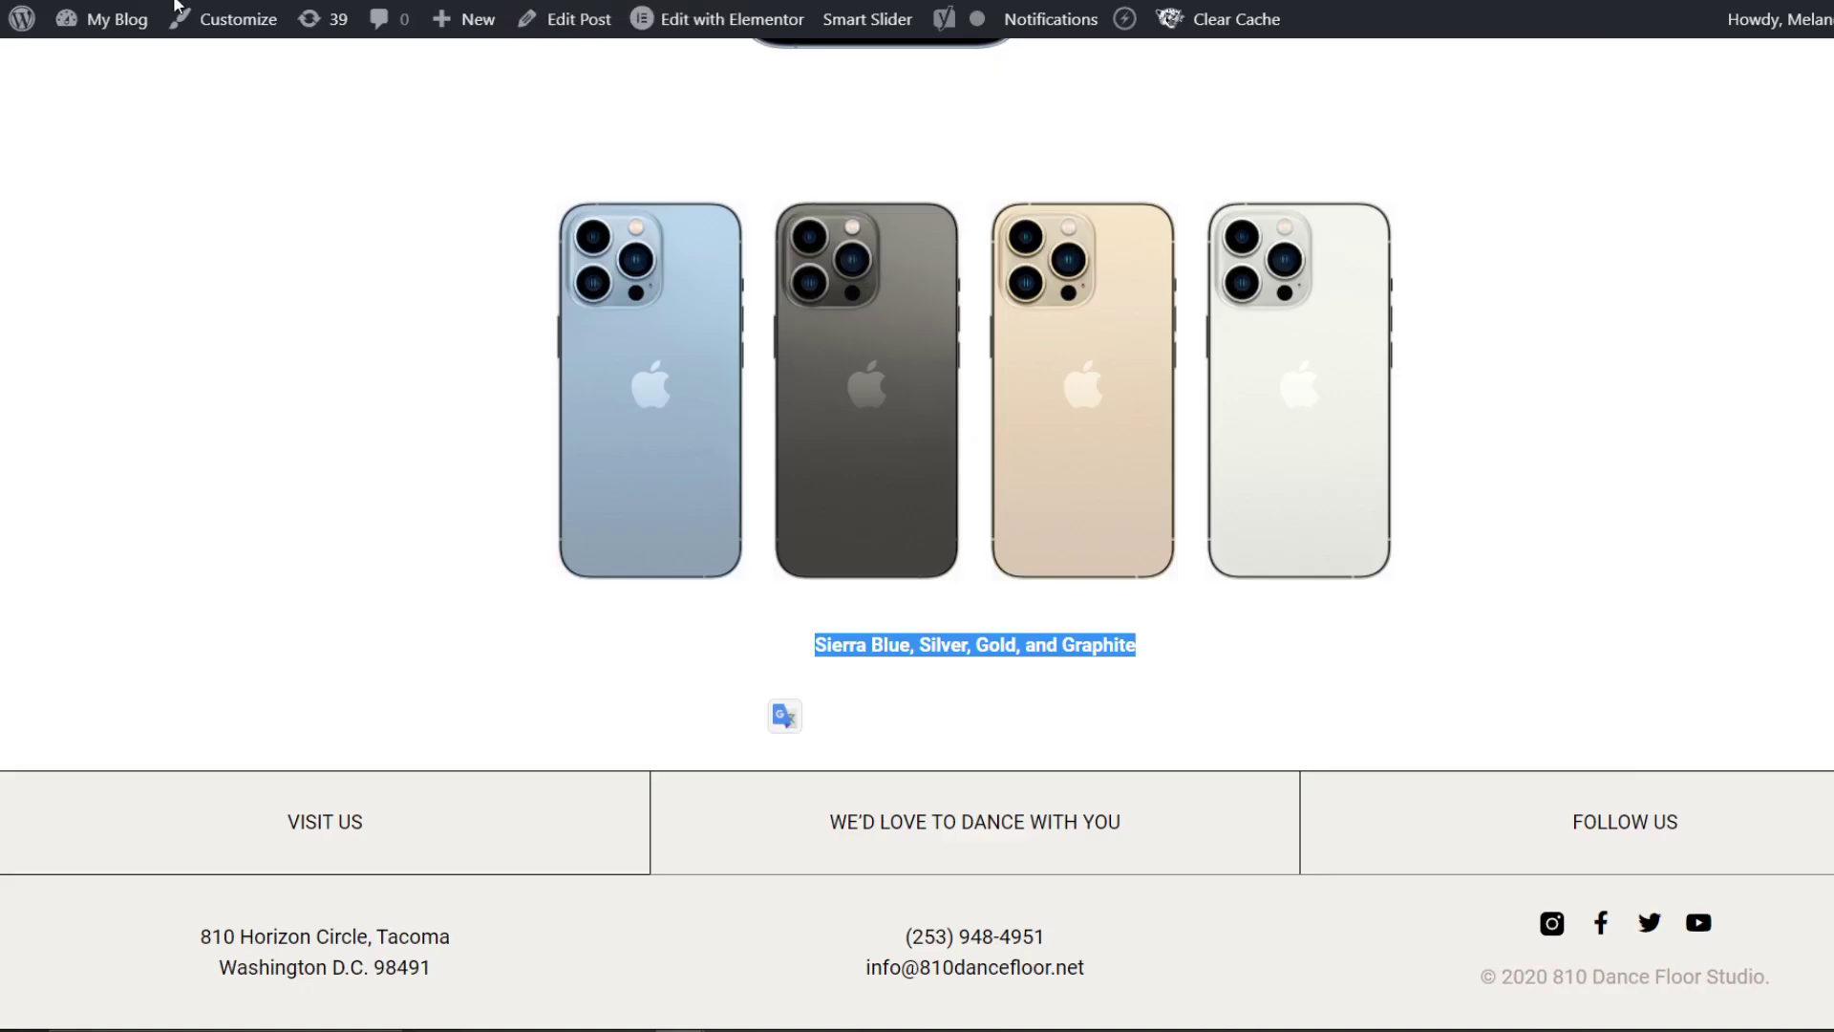
# Step: Append the media library file URL of Desain_tanpa_judul__29_-removebg-preview.png to the yellow icon's data-dd attribute and update the page
pyautogui.moveTo(105, 11)
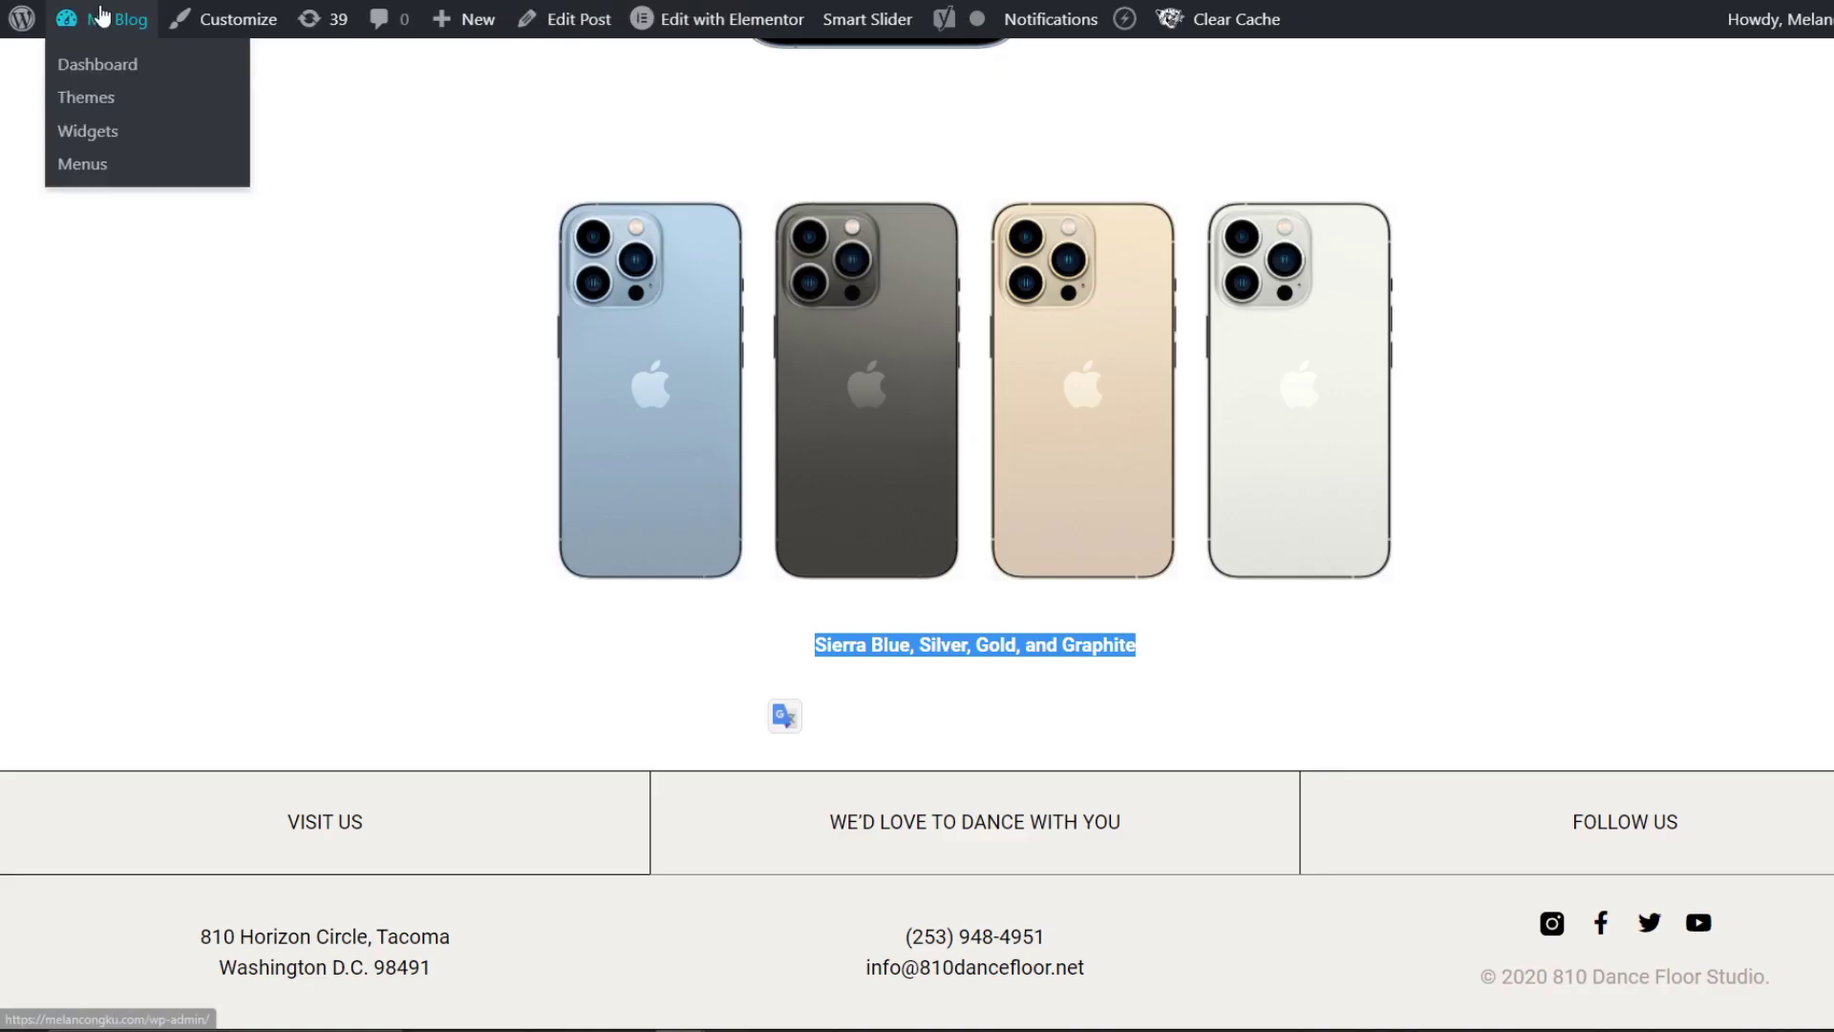
pyautogui.click(90, 62)
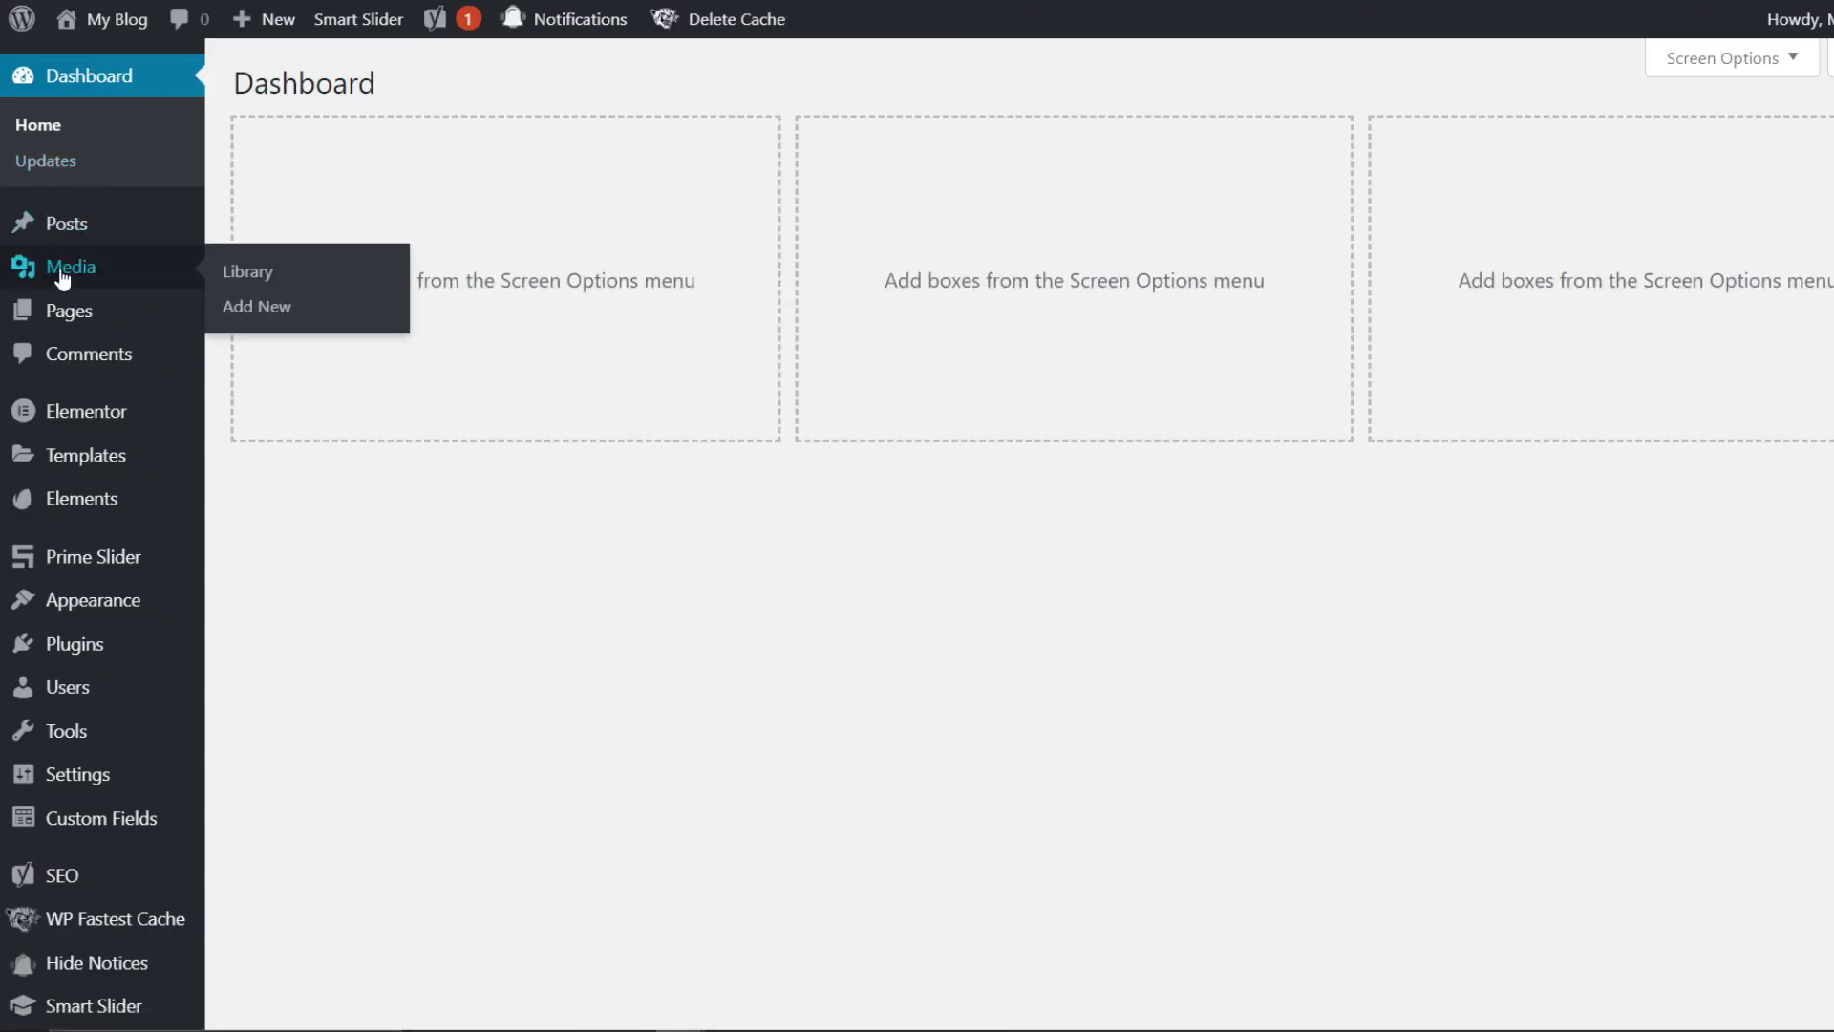
pyautogui.click(77, 264)
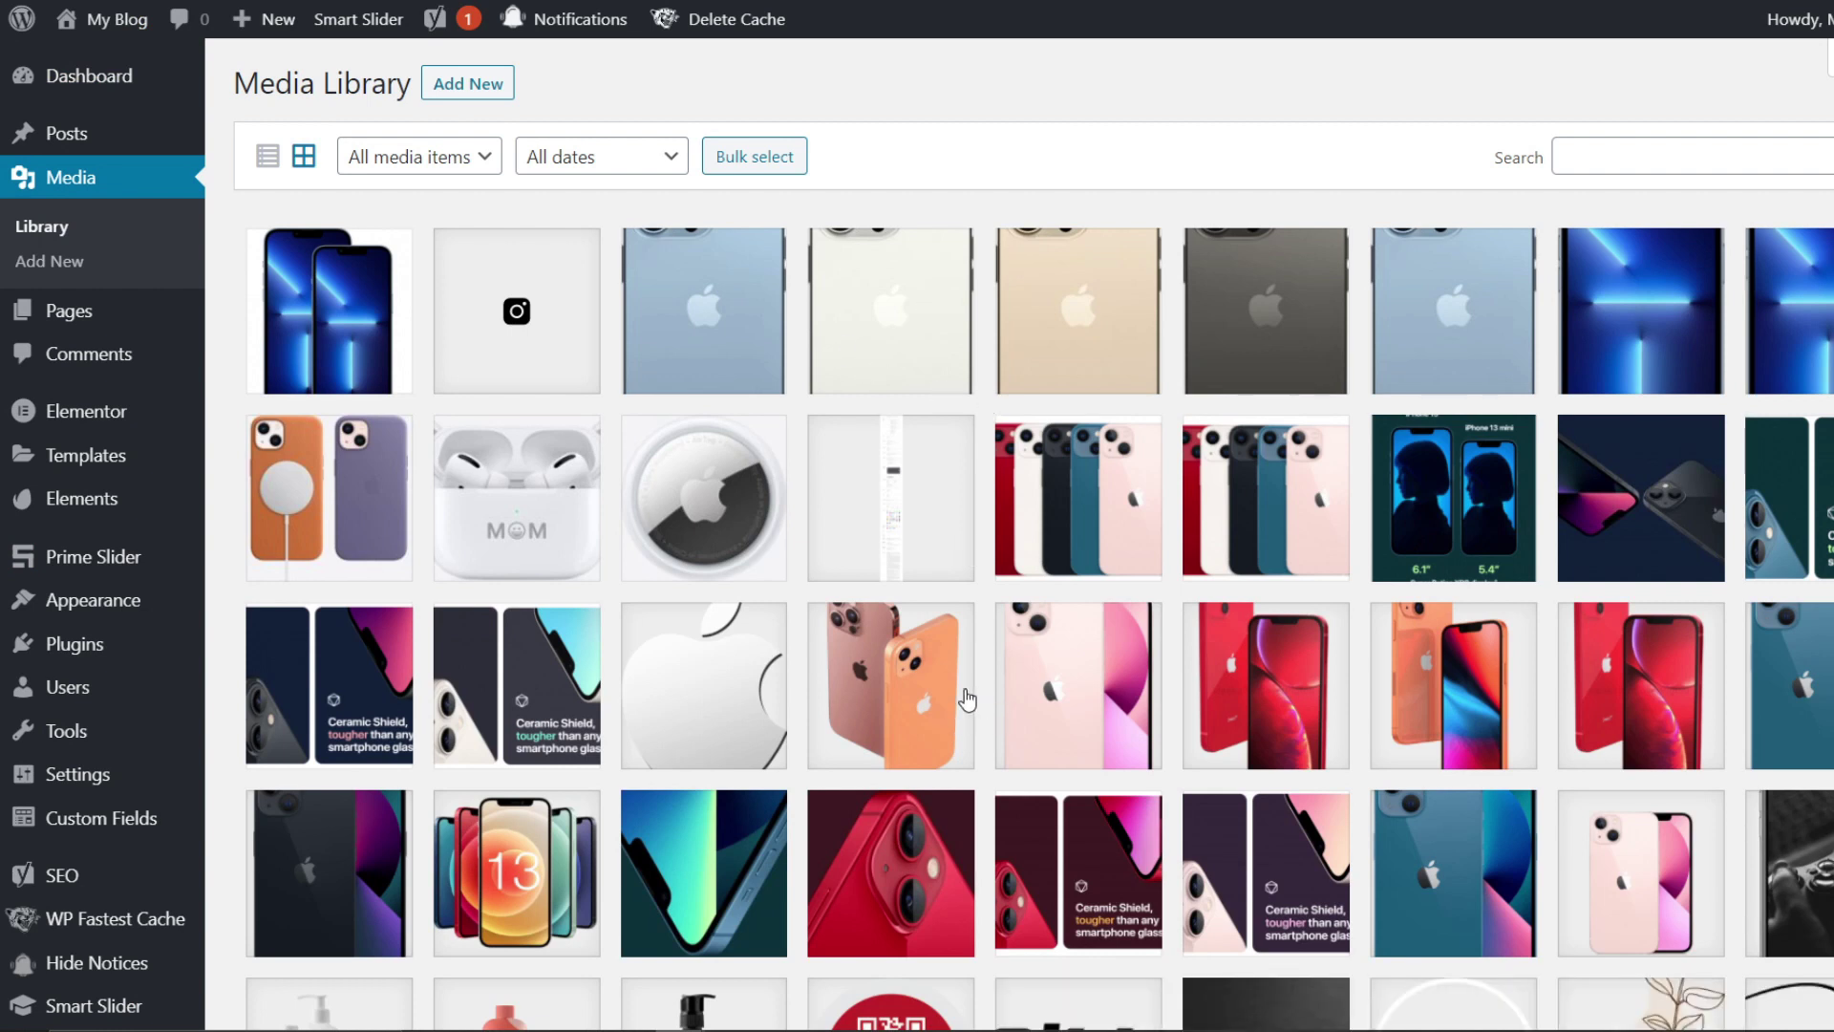
pyautogui.click(898, 697)
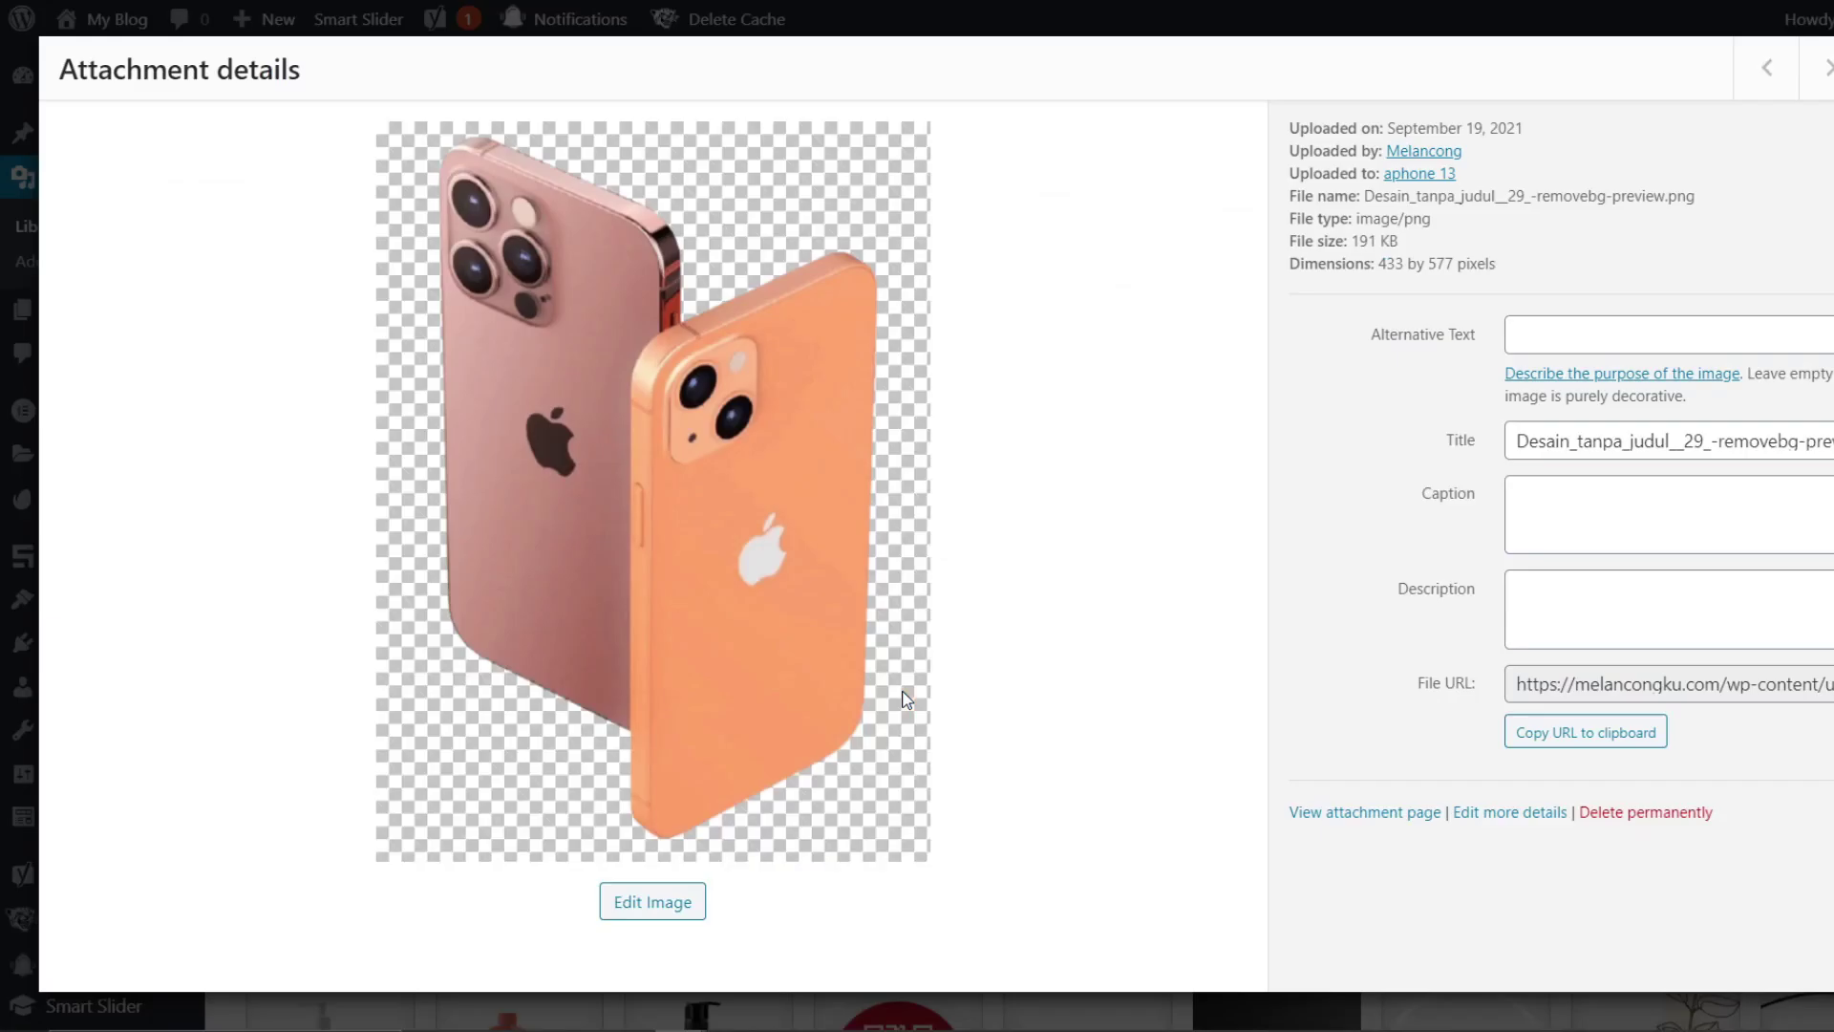
pyautogui.click(1561, 737)
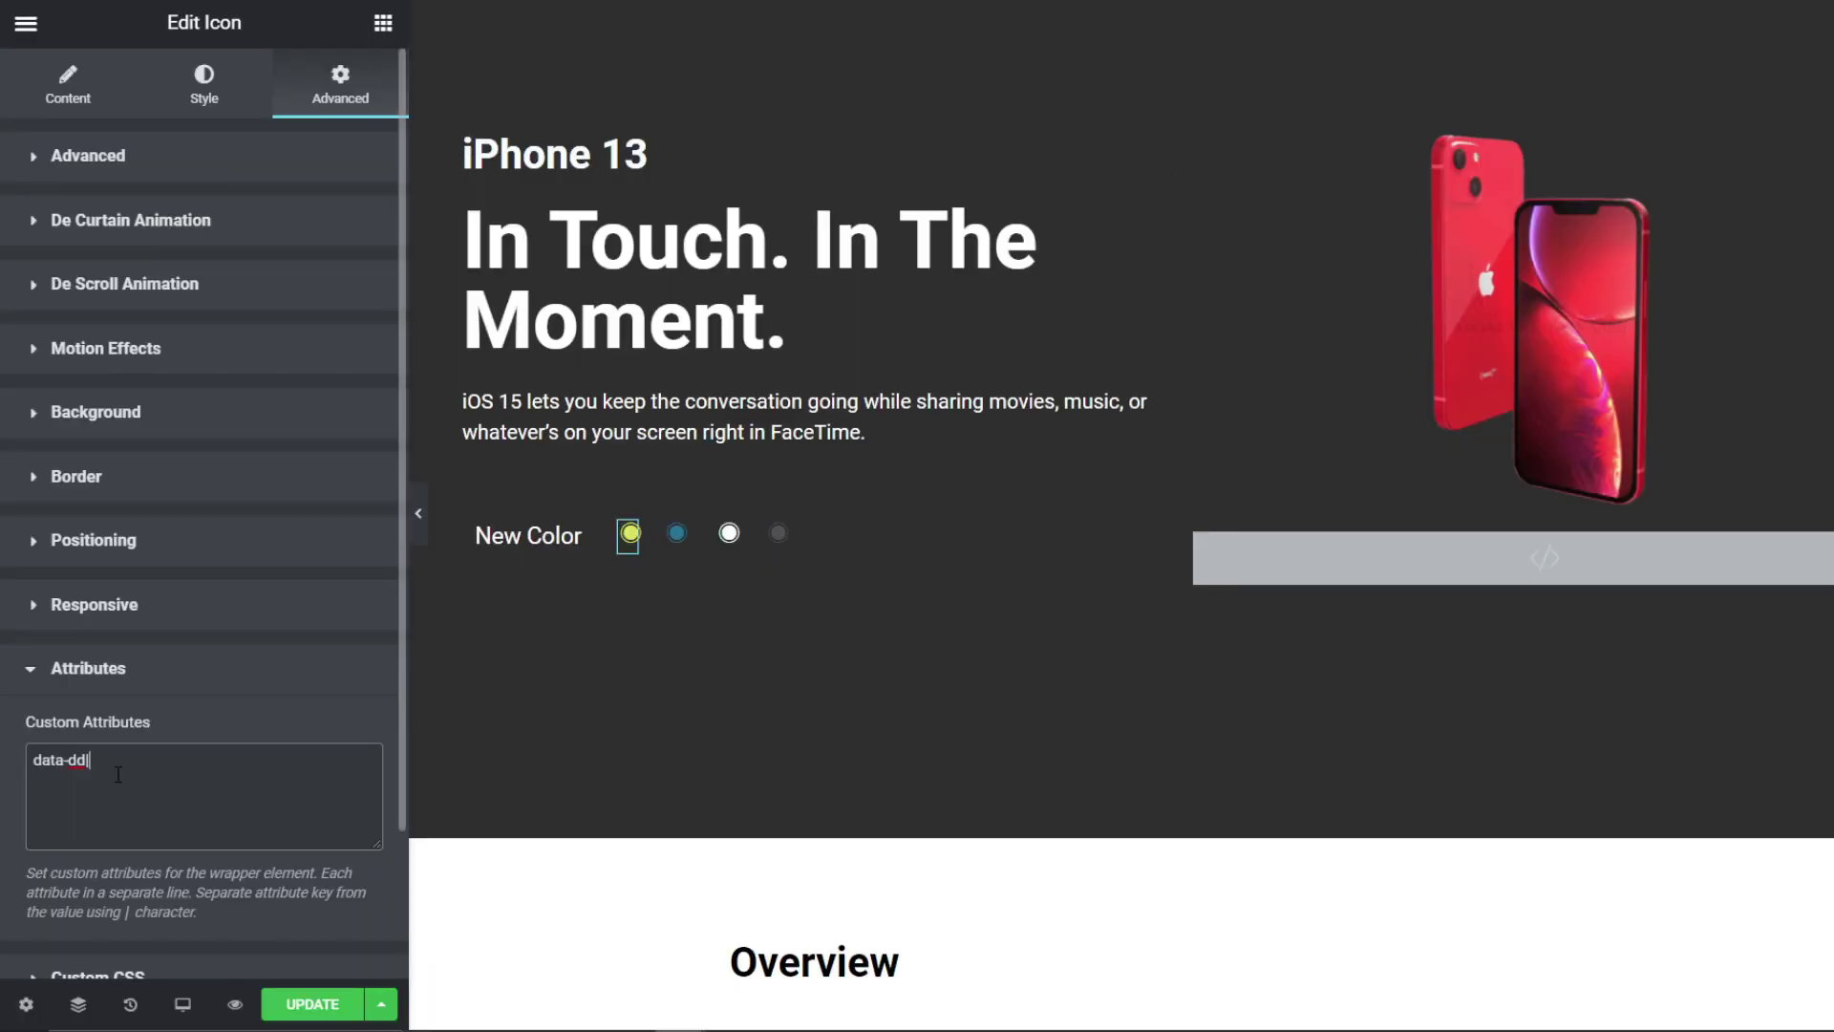
pyautogui.hotkey('ctrl', 'v')
pyautogui.click(315, 1005)
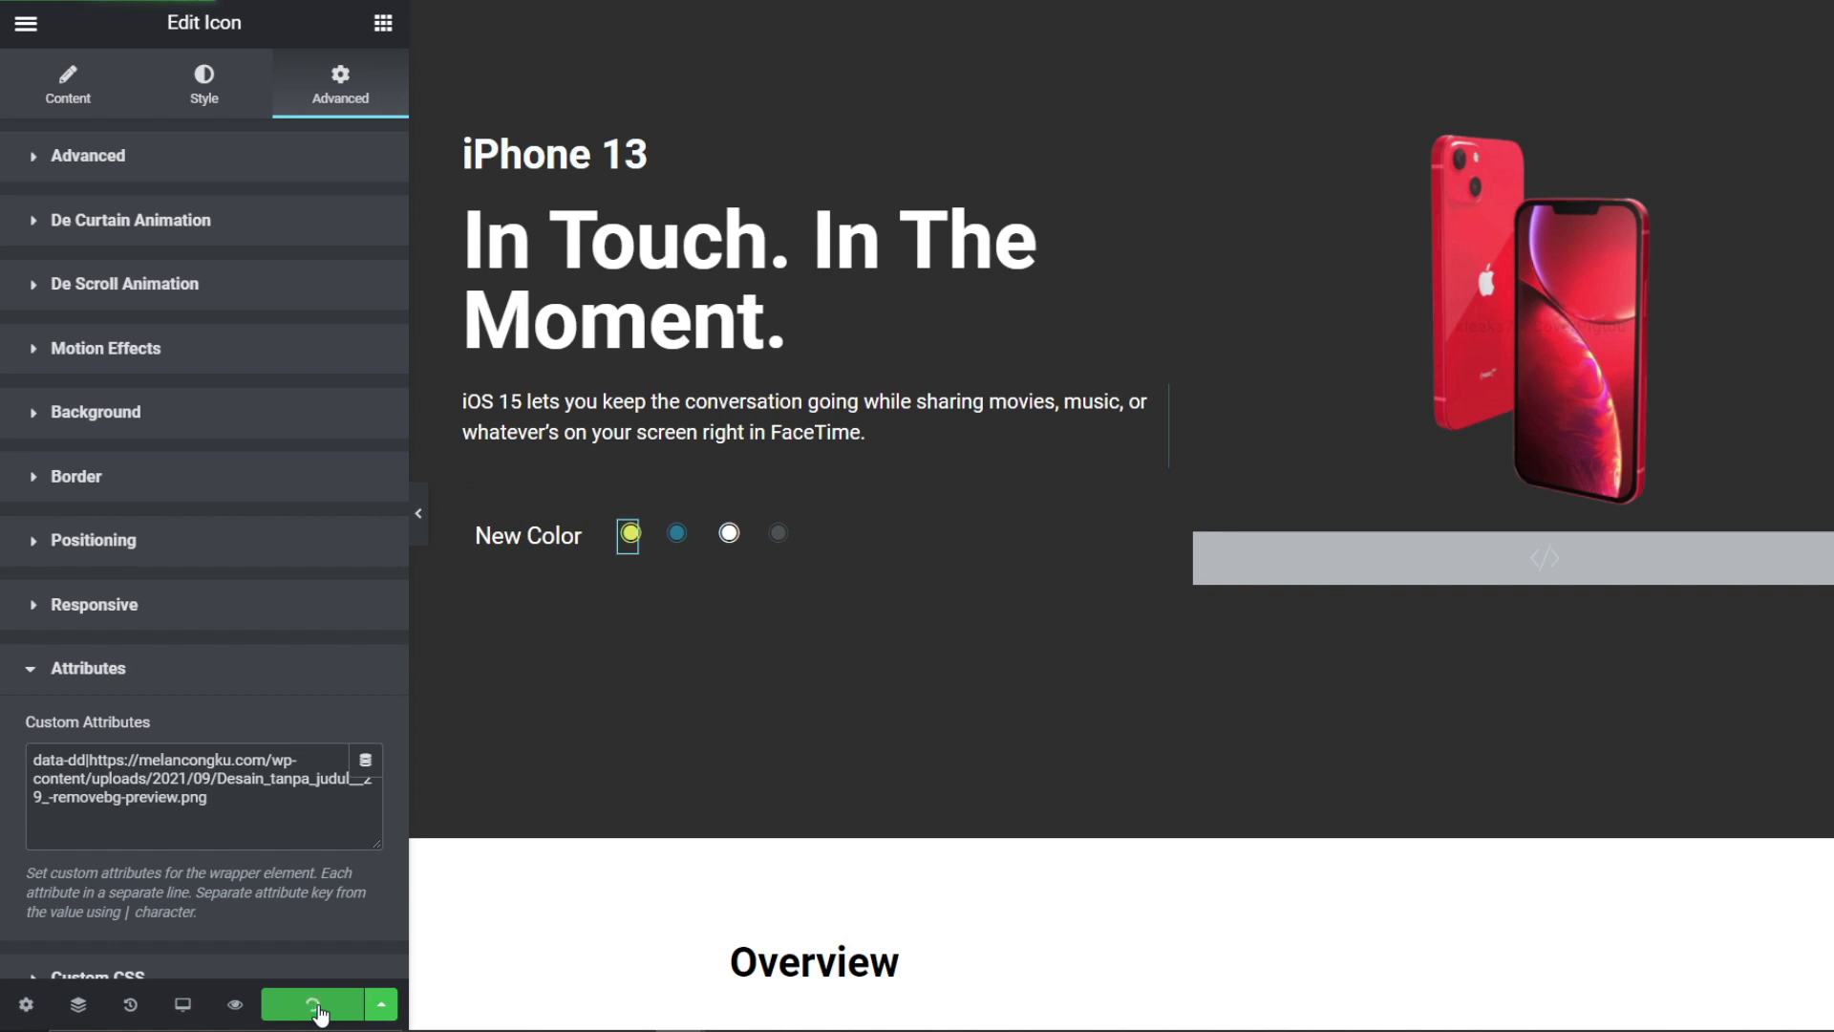
# Step: Copy the yellow icon's data-dd custom attribute with its image URL into the blue icon's custom attributes
pyautogui.click(235, 1004)
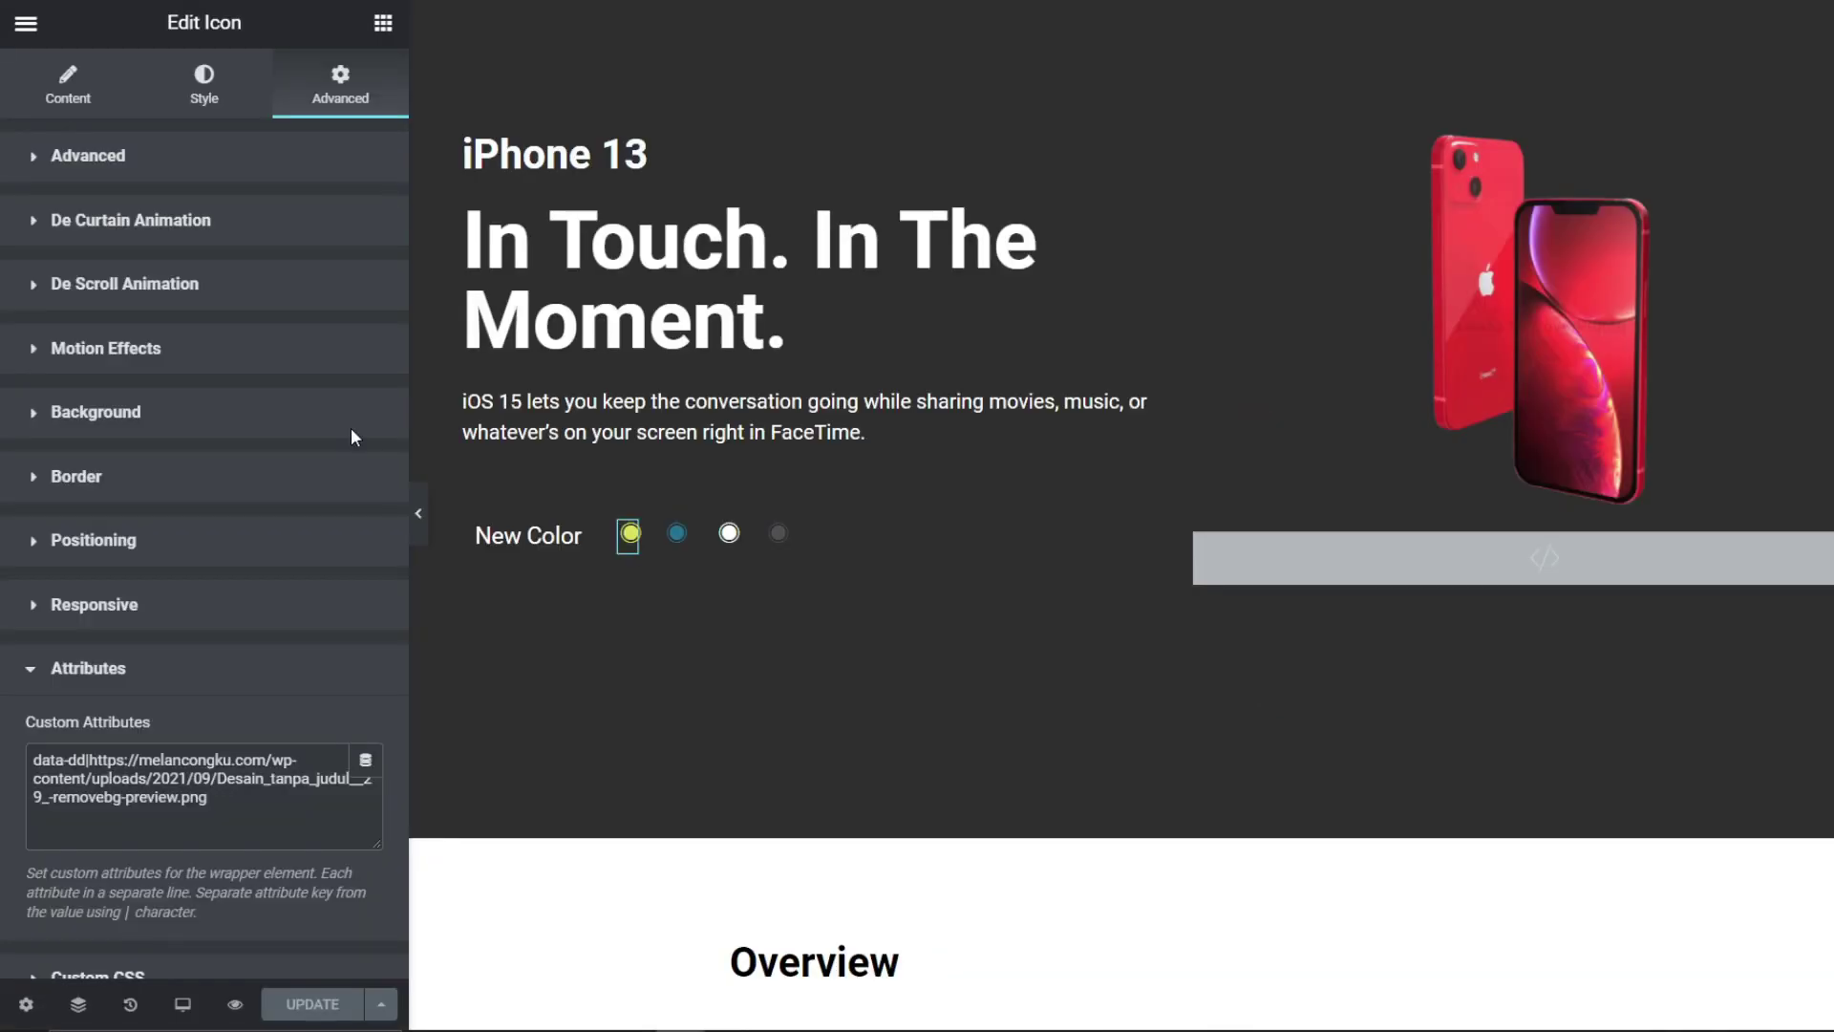
pyautogui.moveTo(271, 848); pyautogui.dragTo(3, 754)
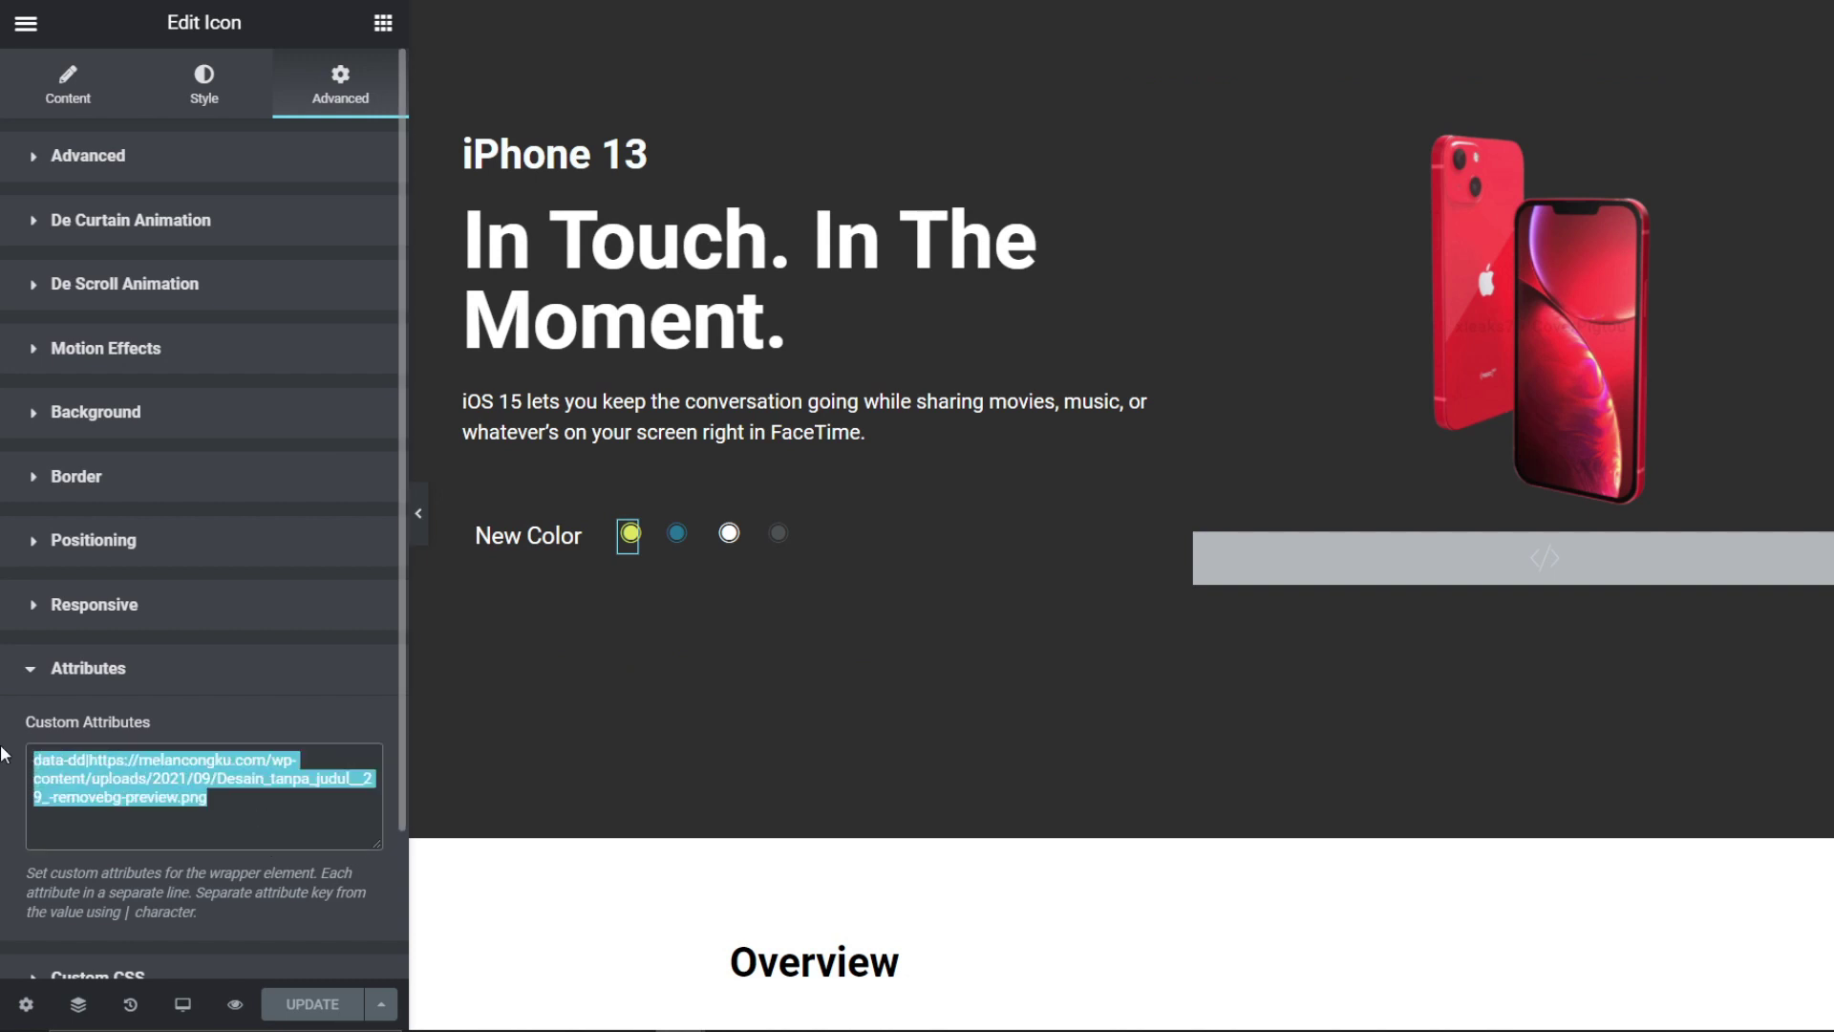
pyautogui.click(680, 548)
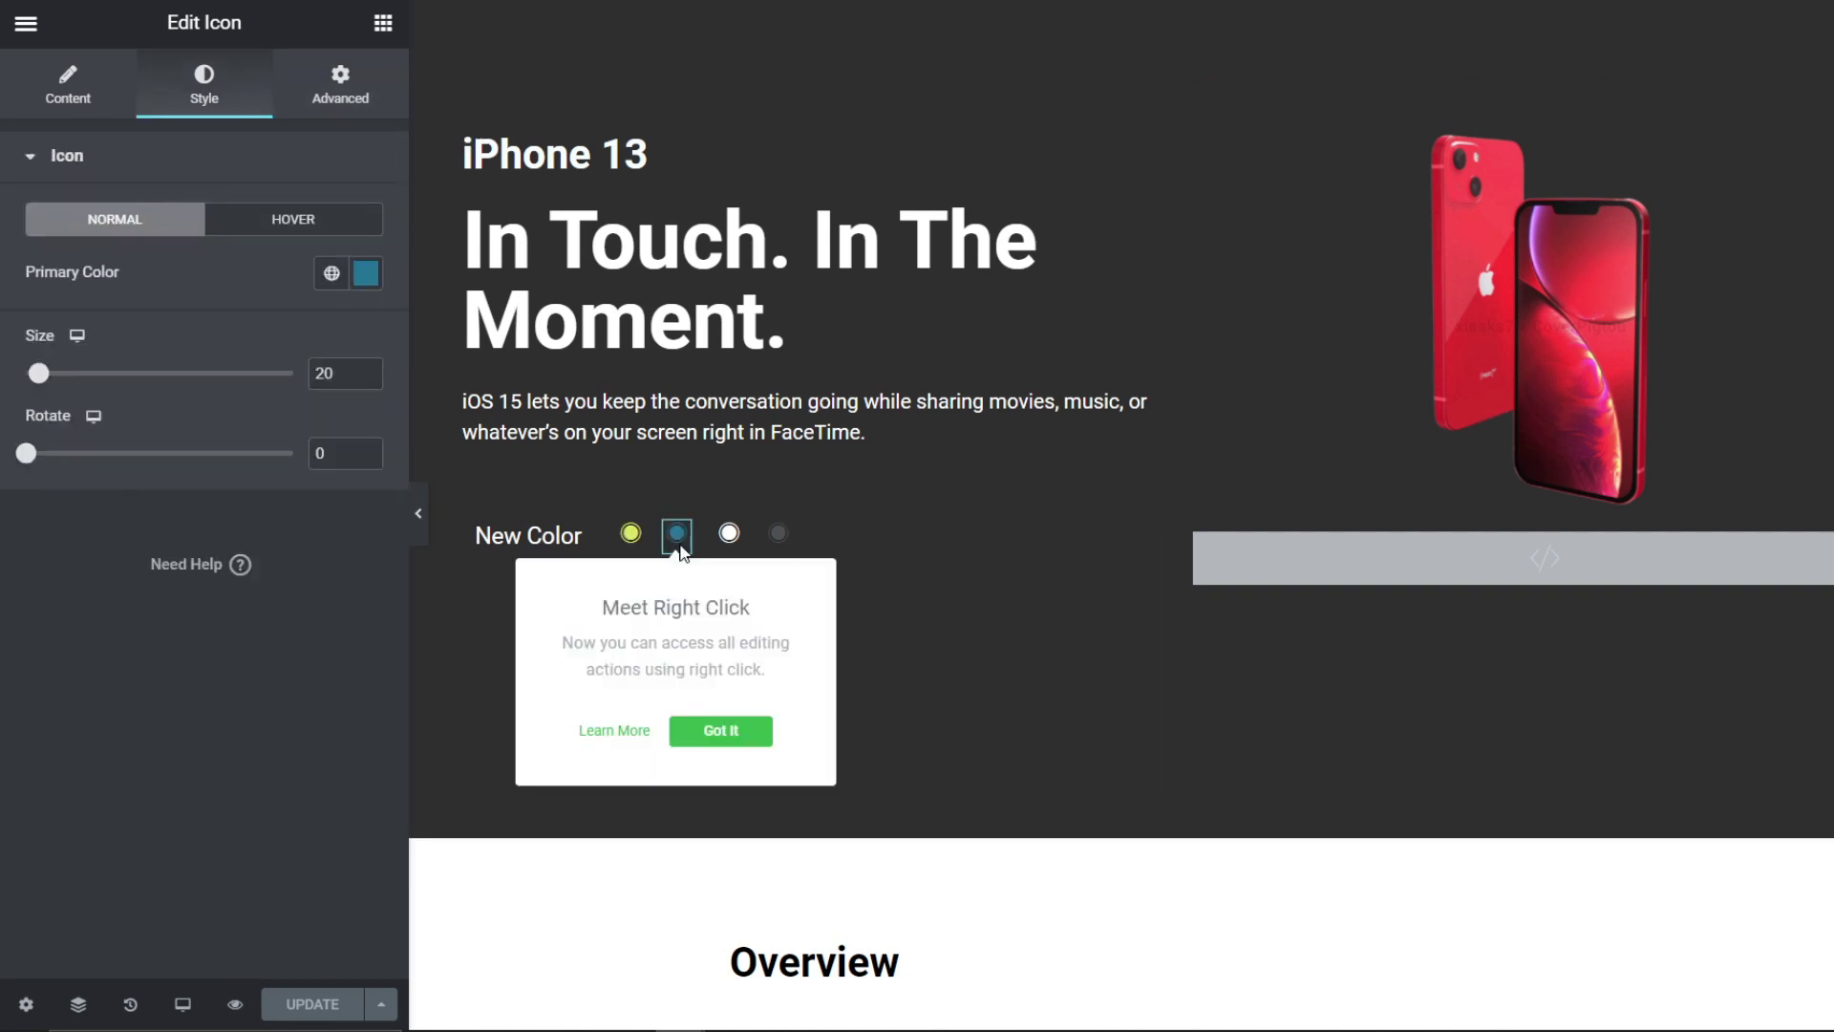
pyautogui.click(340, 86)
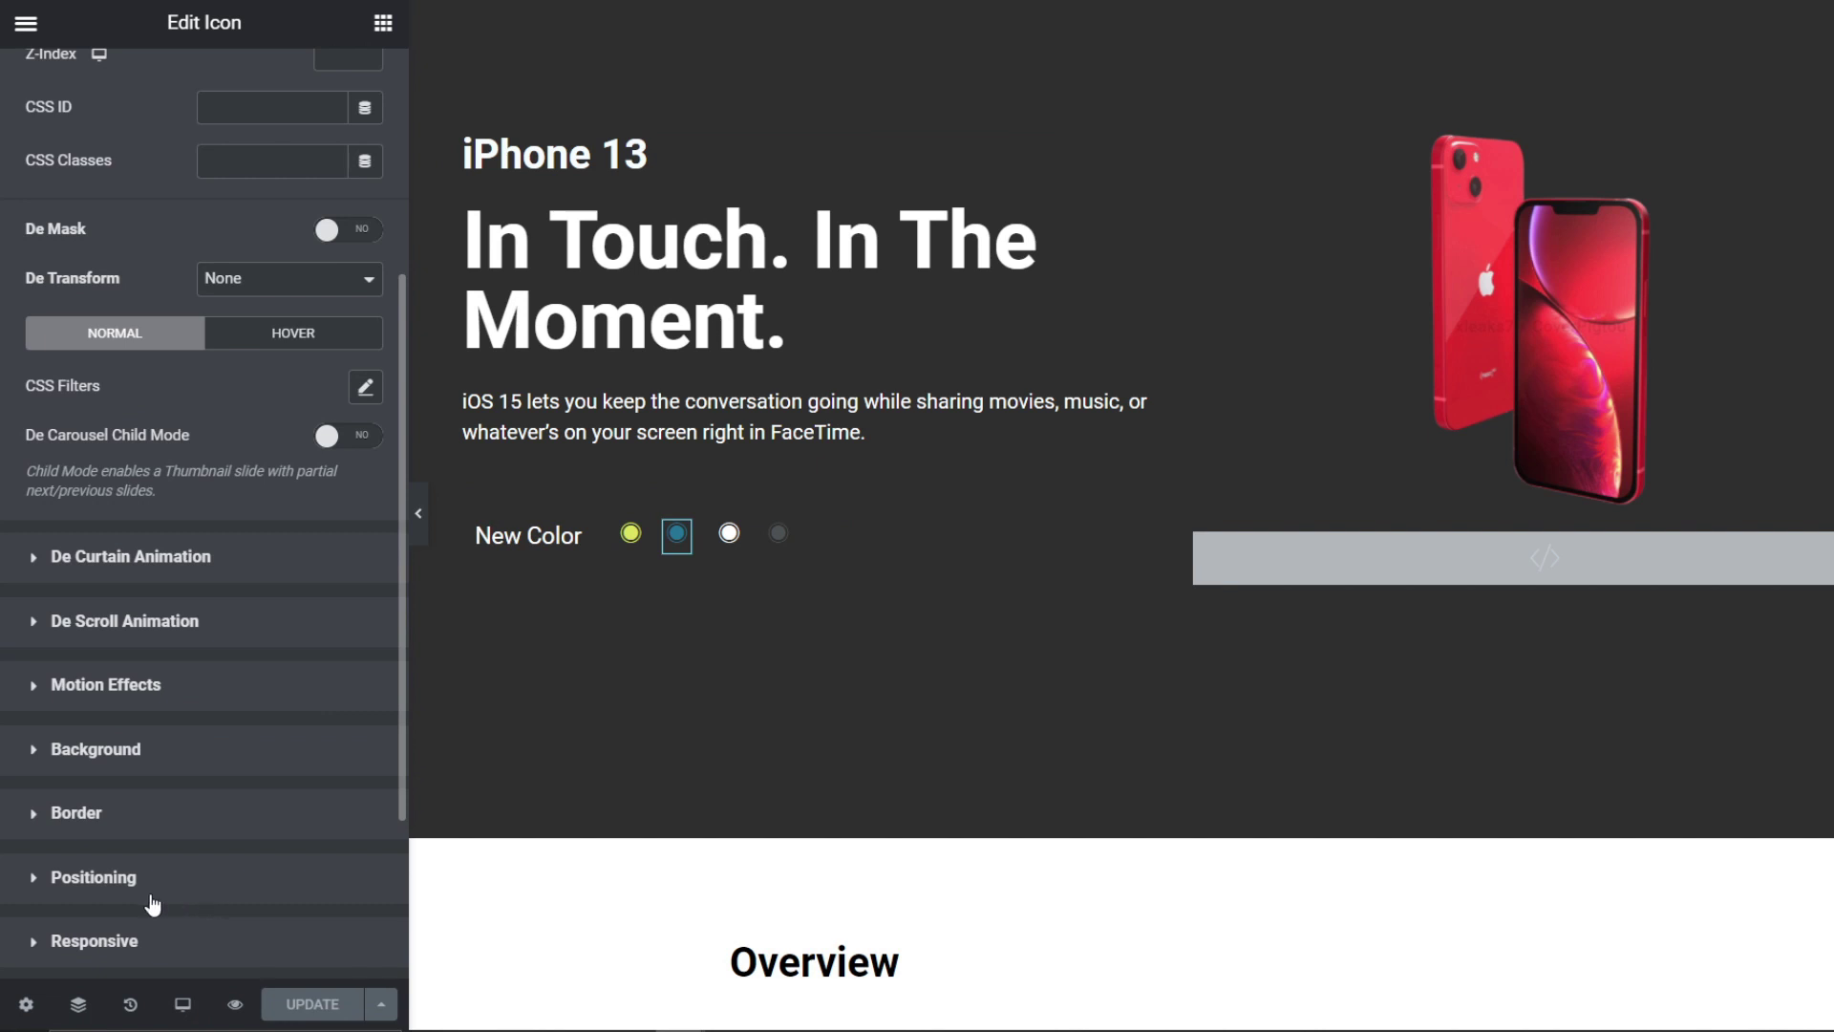
pyautogui.scroll(-3, 151, 893)
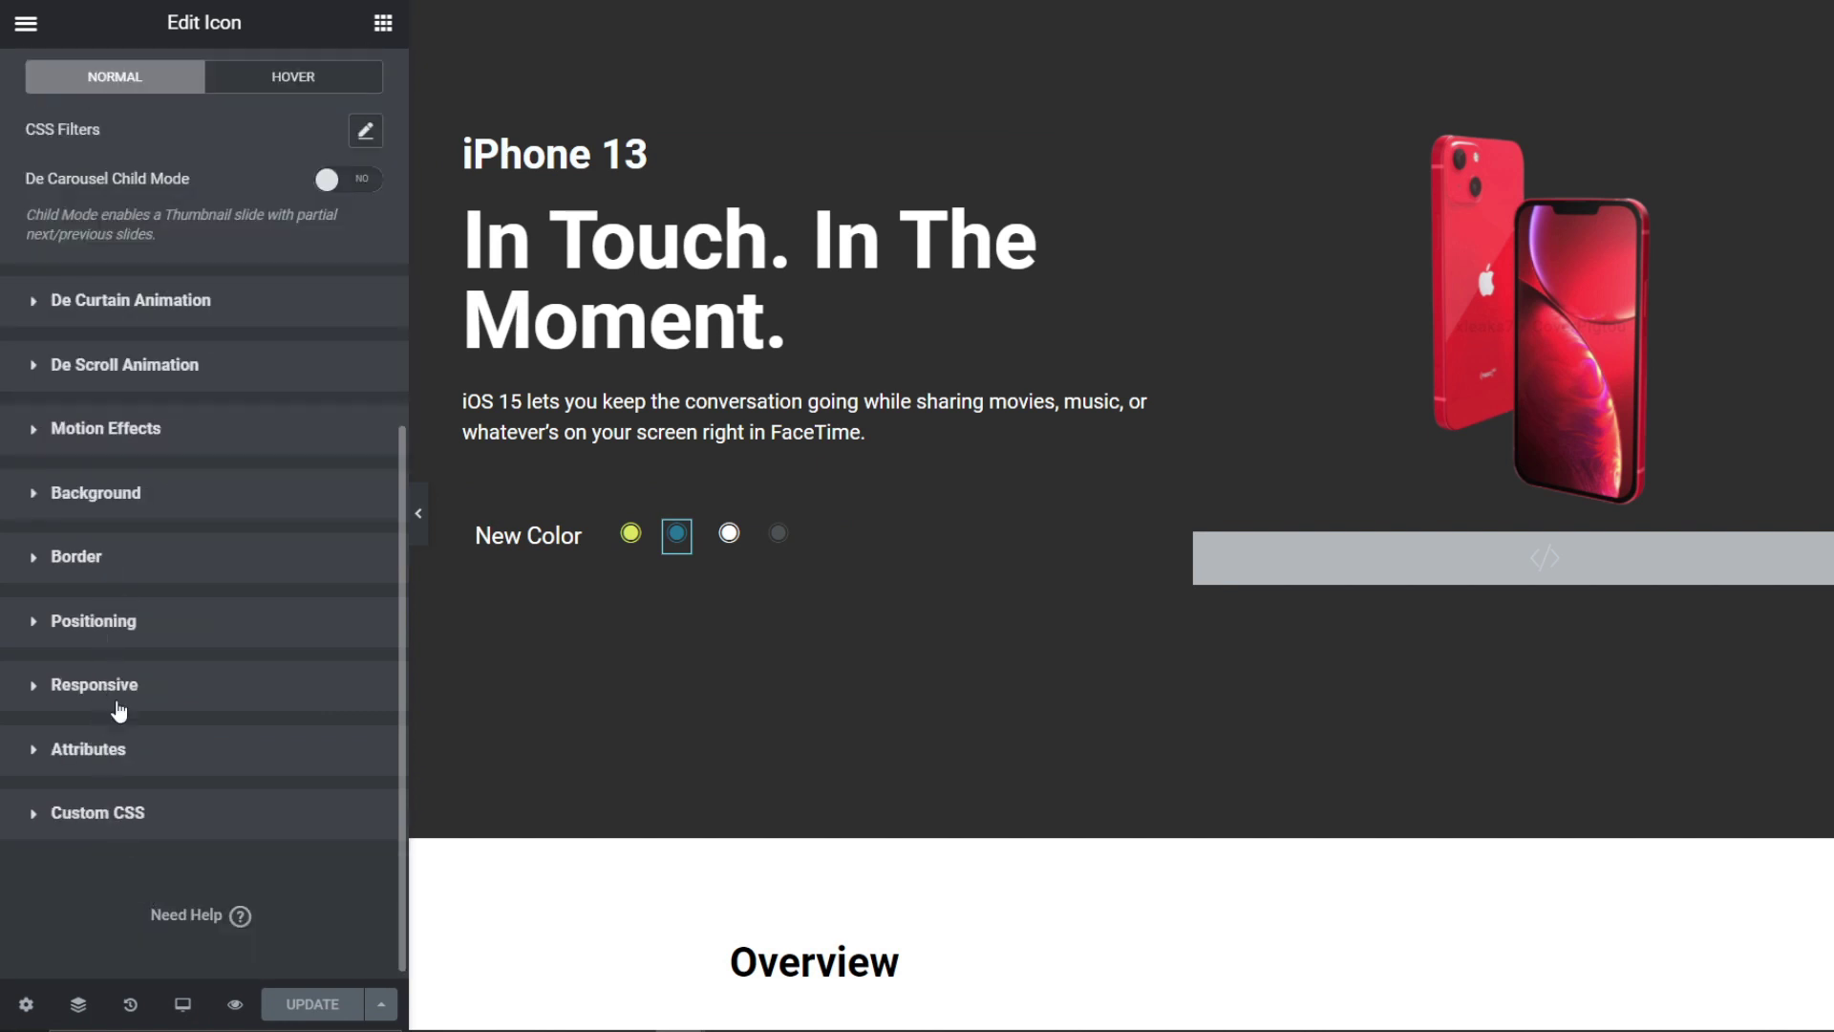
pyautogui.click(122, 752)
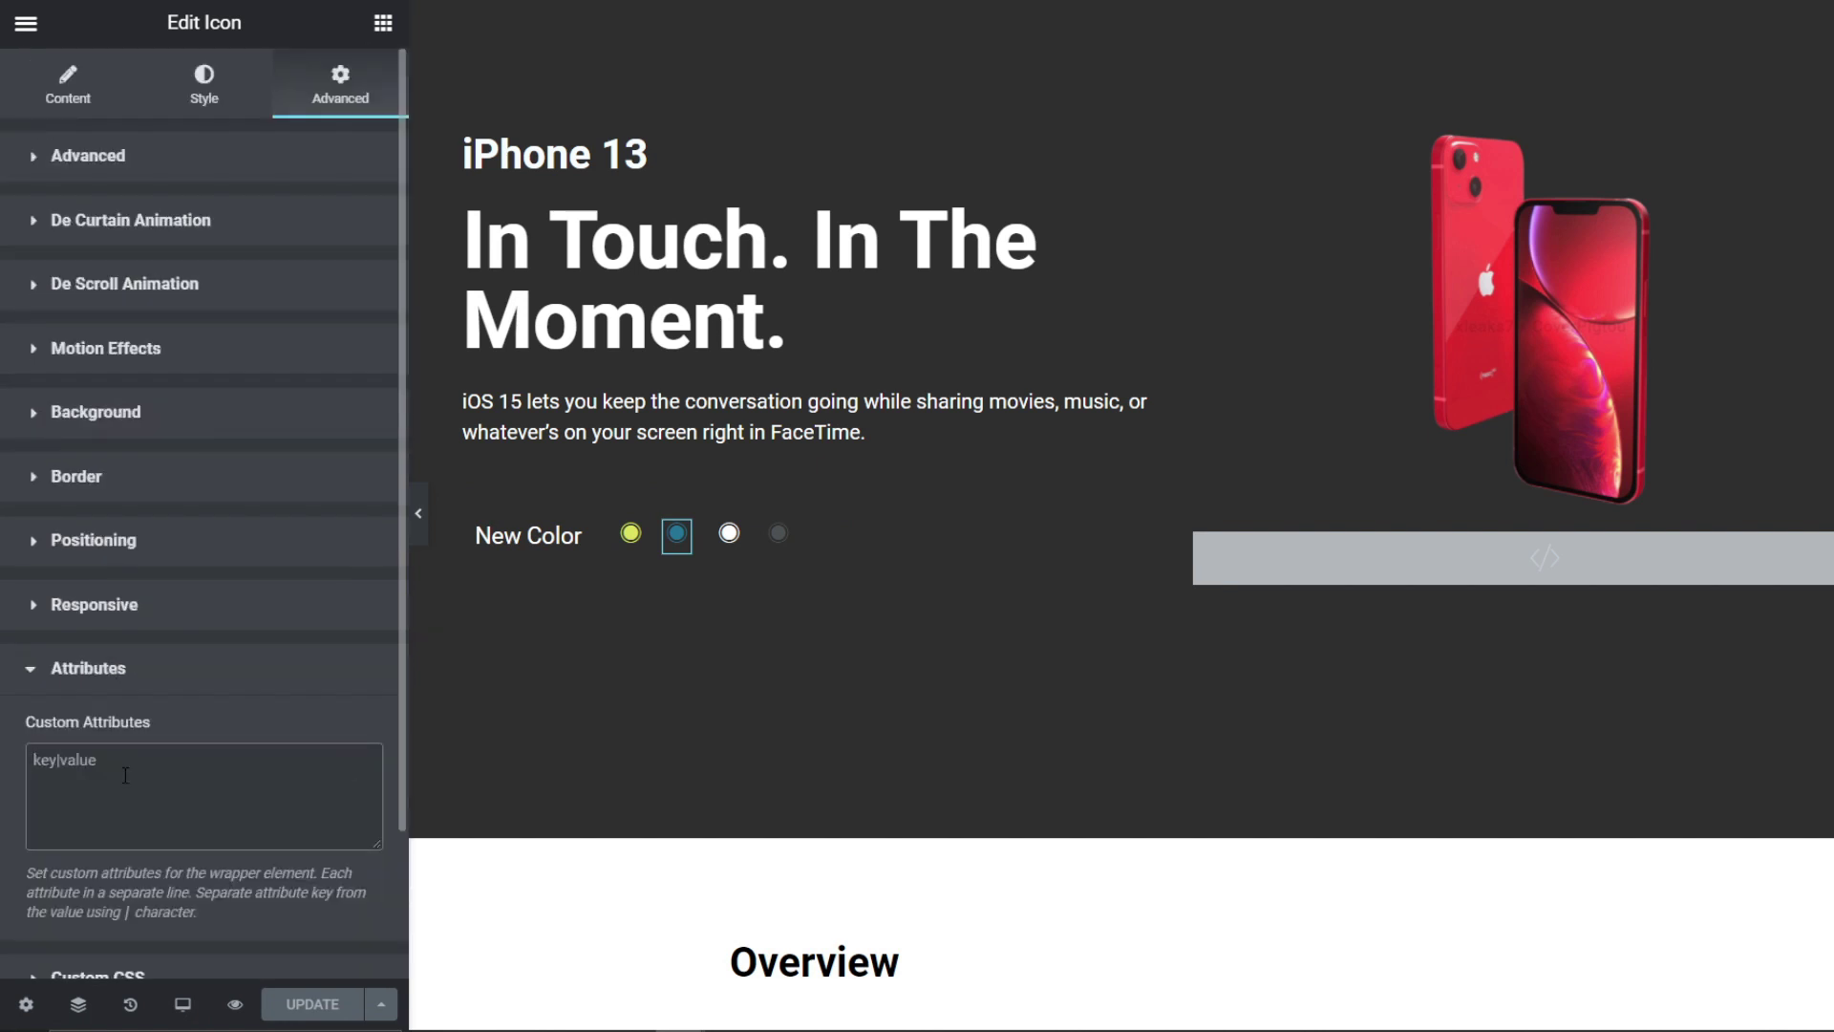
pyautogui.hotkey('ctrl', 'v')
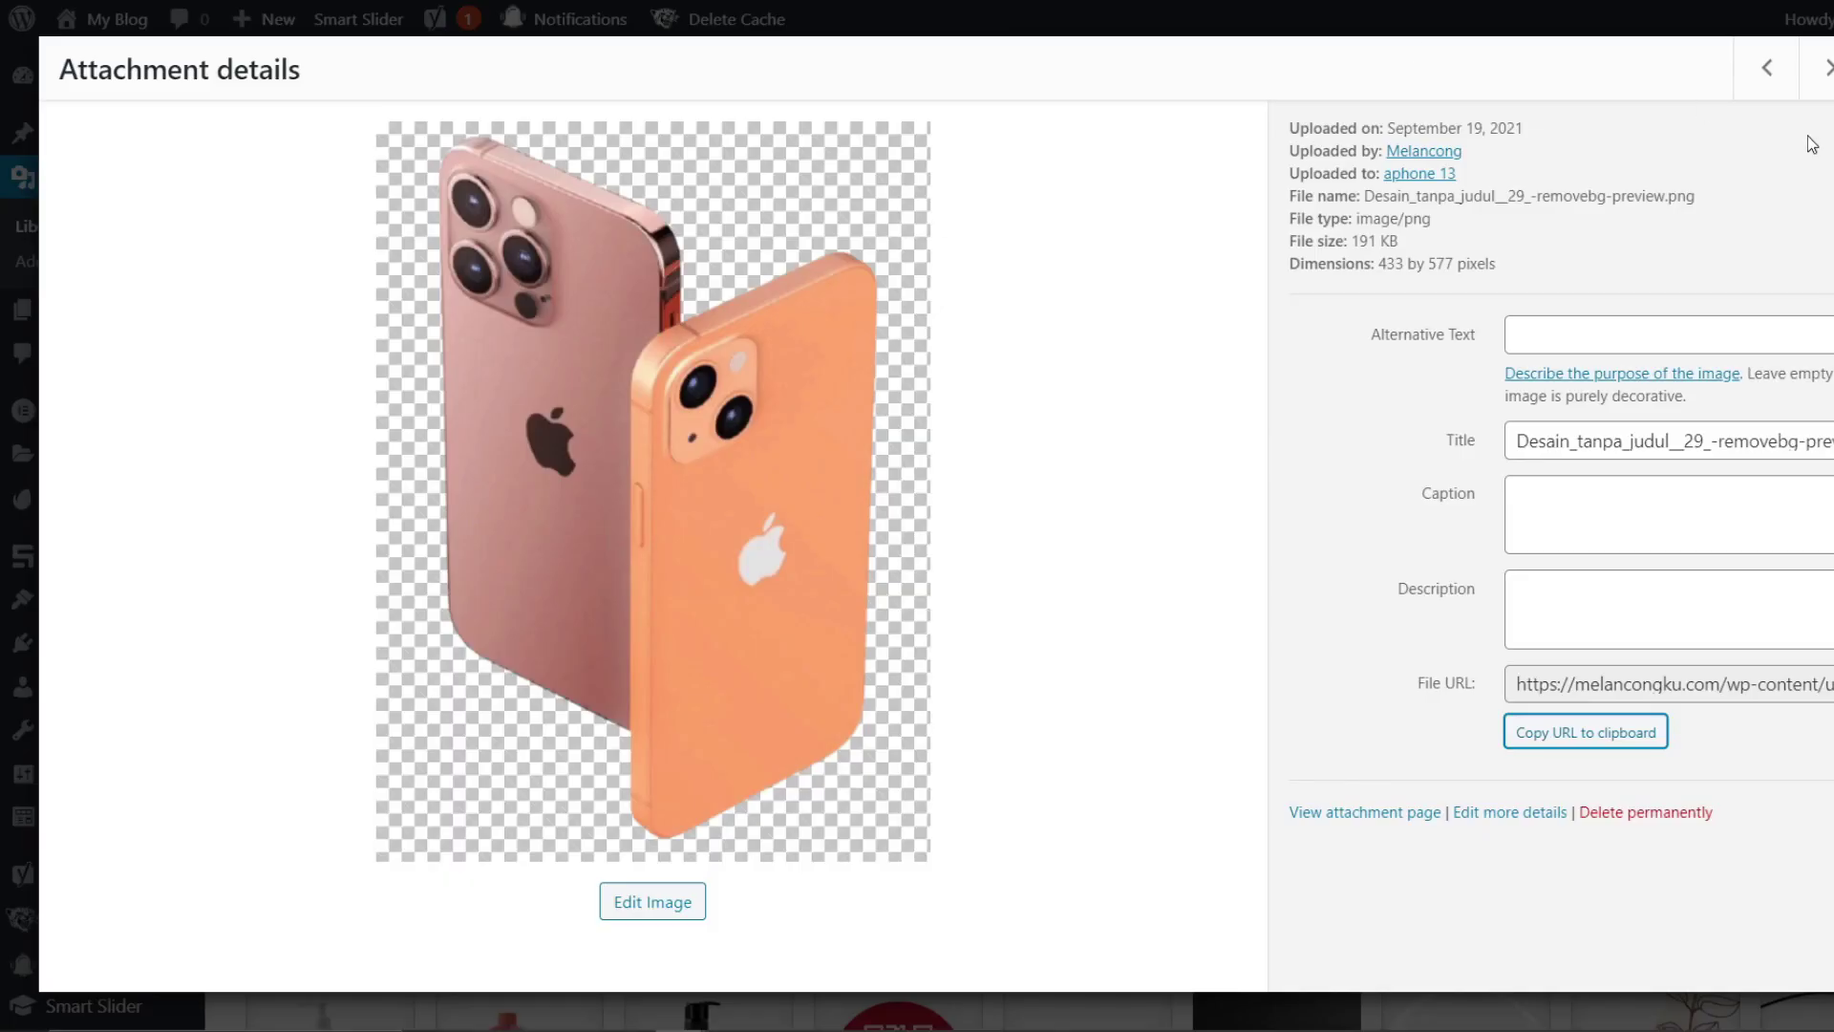
# Step: Replace the URL in the blue icon's data-dd attribute with the blue iPhone image's media library URL, update the page and test the blue swatch
pyautogui.press('Escape')
pyautogui.scroll(-1, 1318, 449)
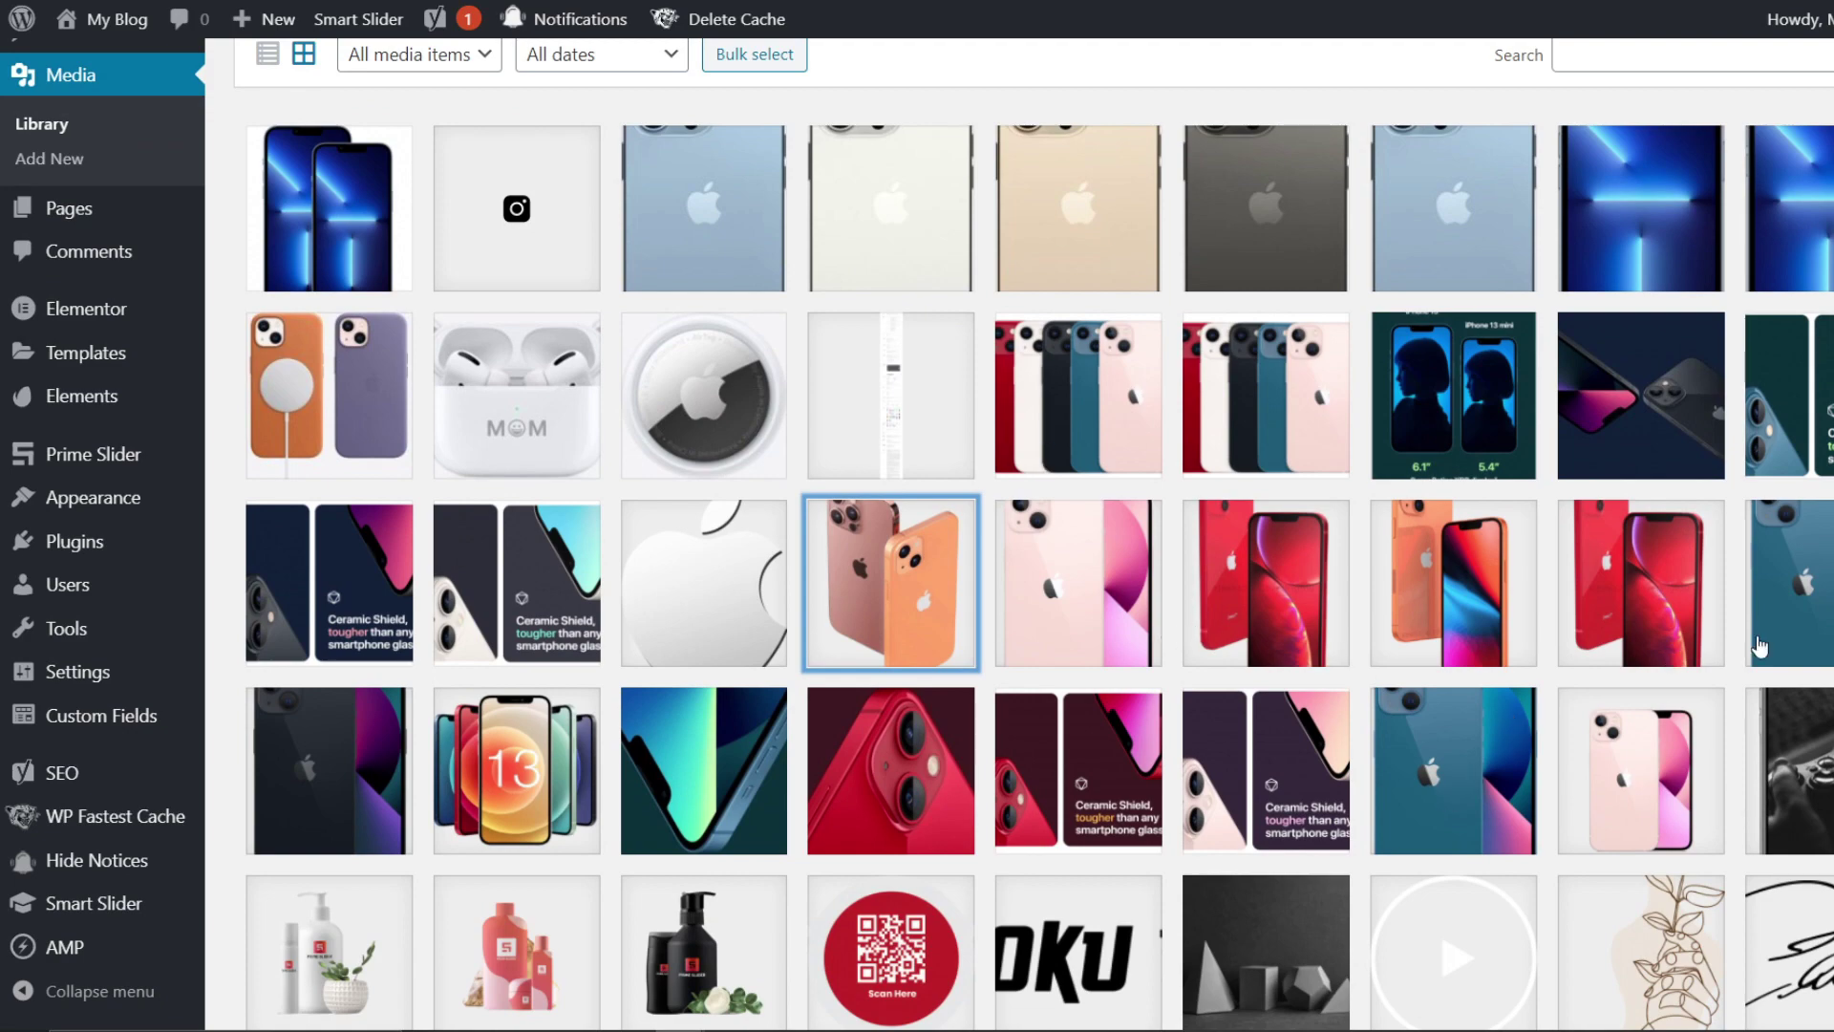
pyautogui.click(1787, 583)
pyautogui.click(1549, 731)
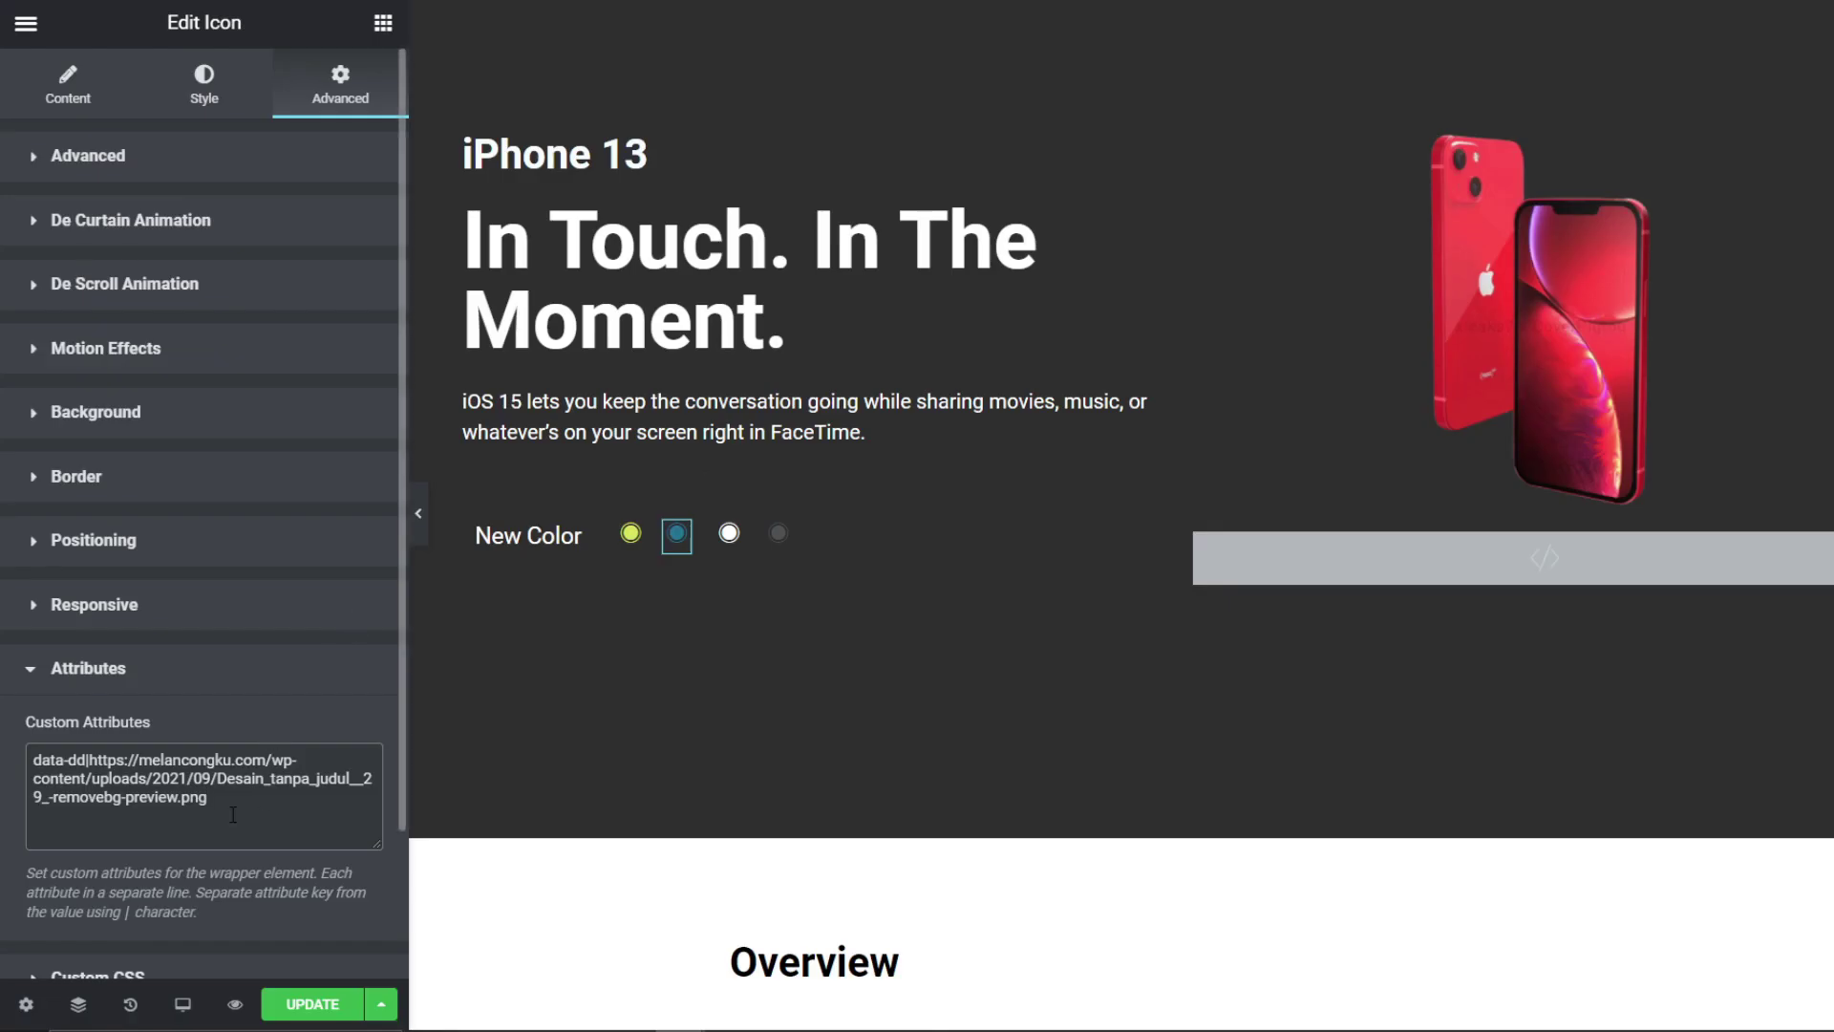
pyautogui.moveTo(207, 797); pyautogui.dragTo(90, 764)
pyautogui.hotkey('ctrl', 'v')
pyautogui.click(296, 1003)
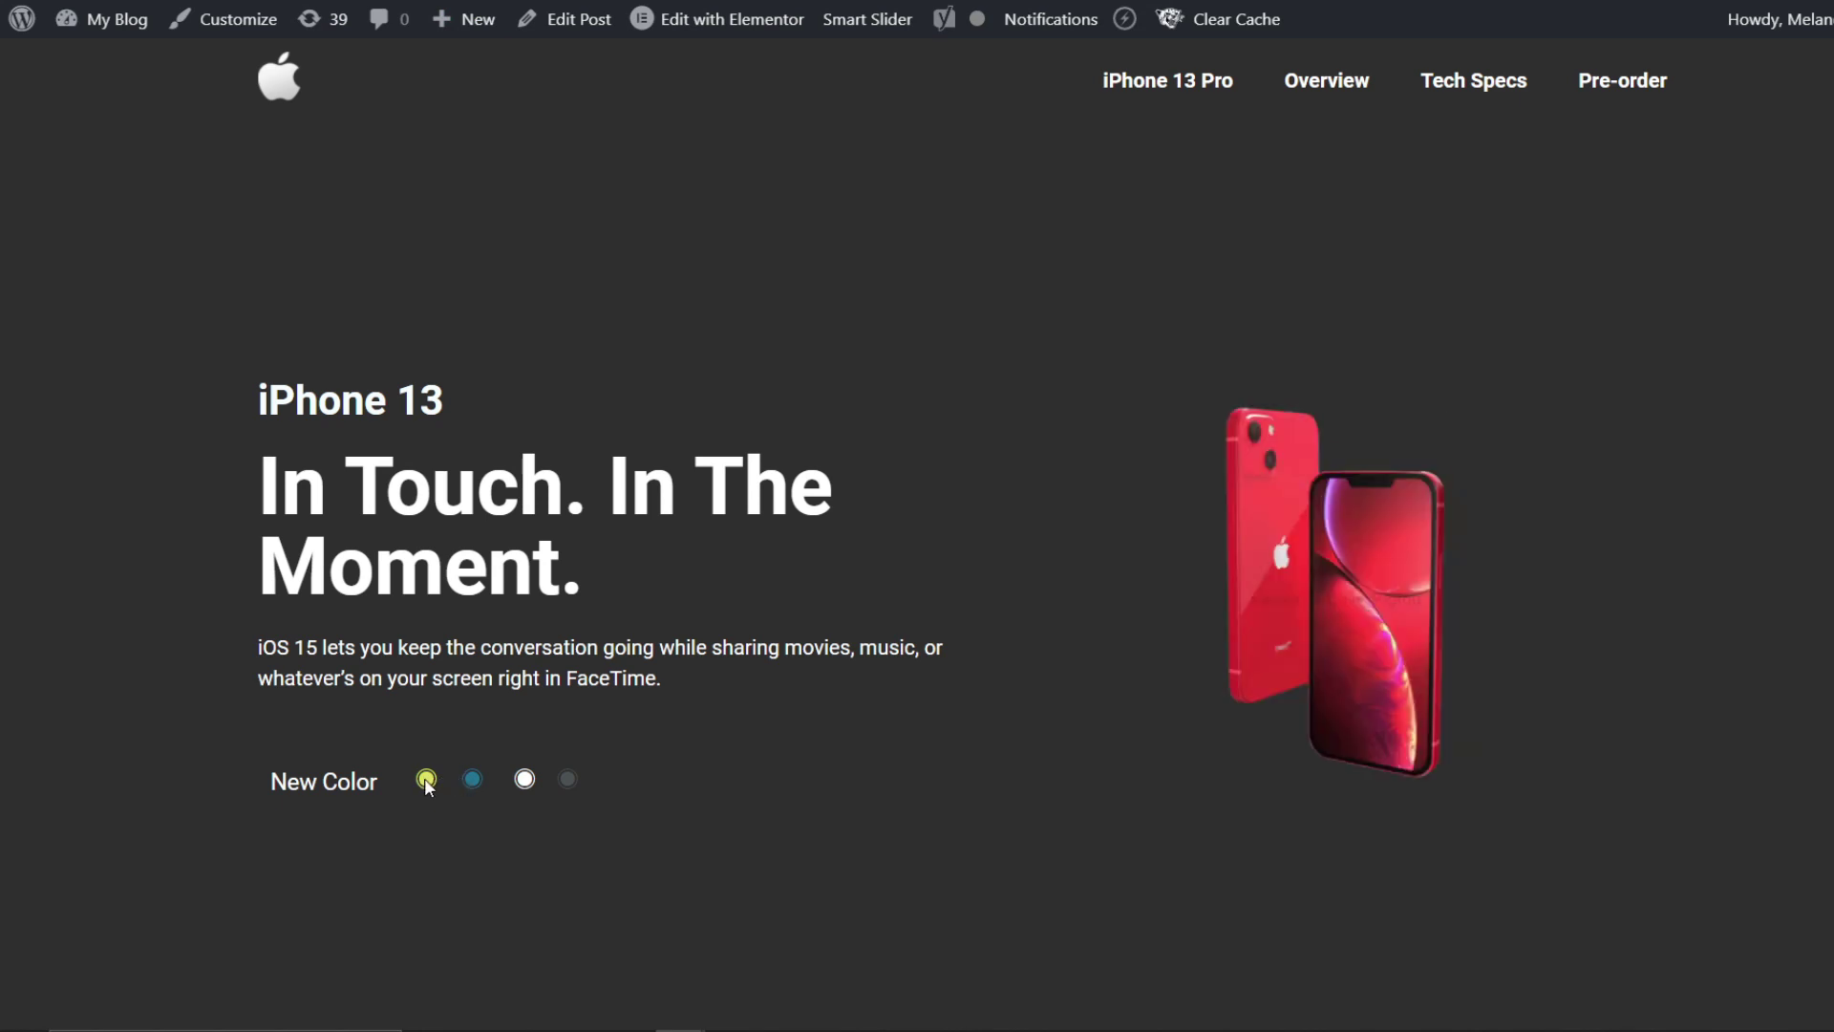
pyautogui.click(472, 781)
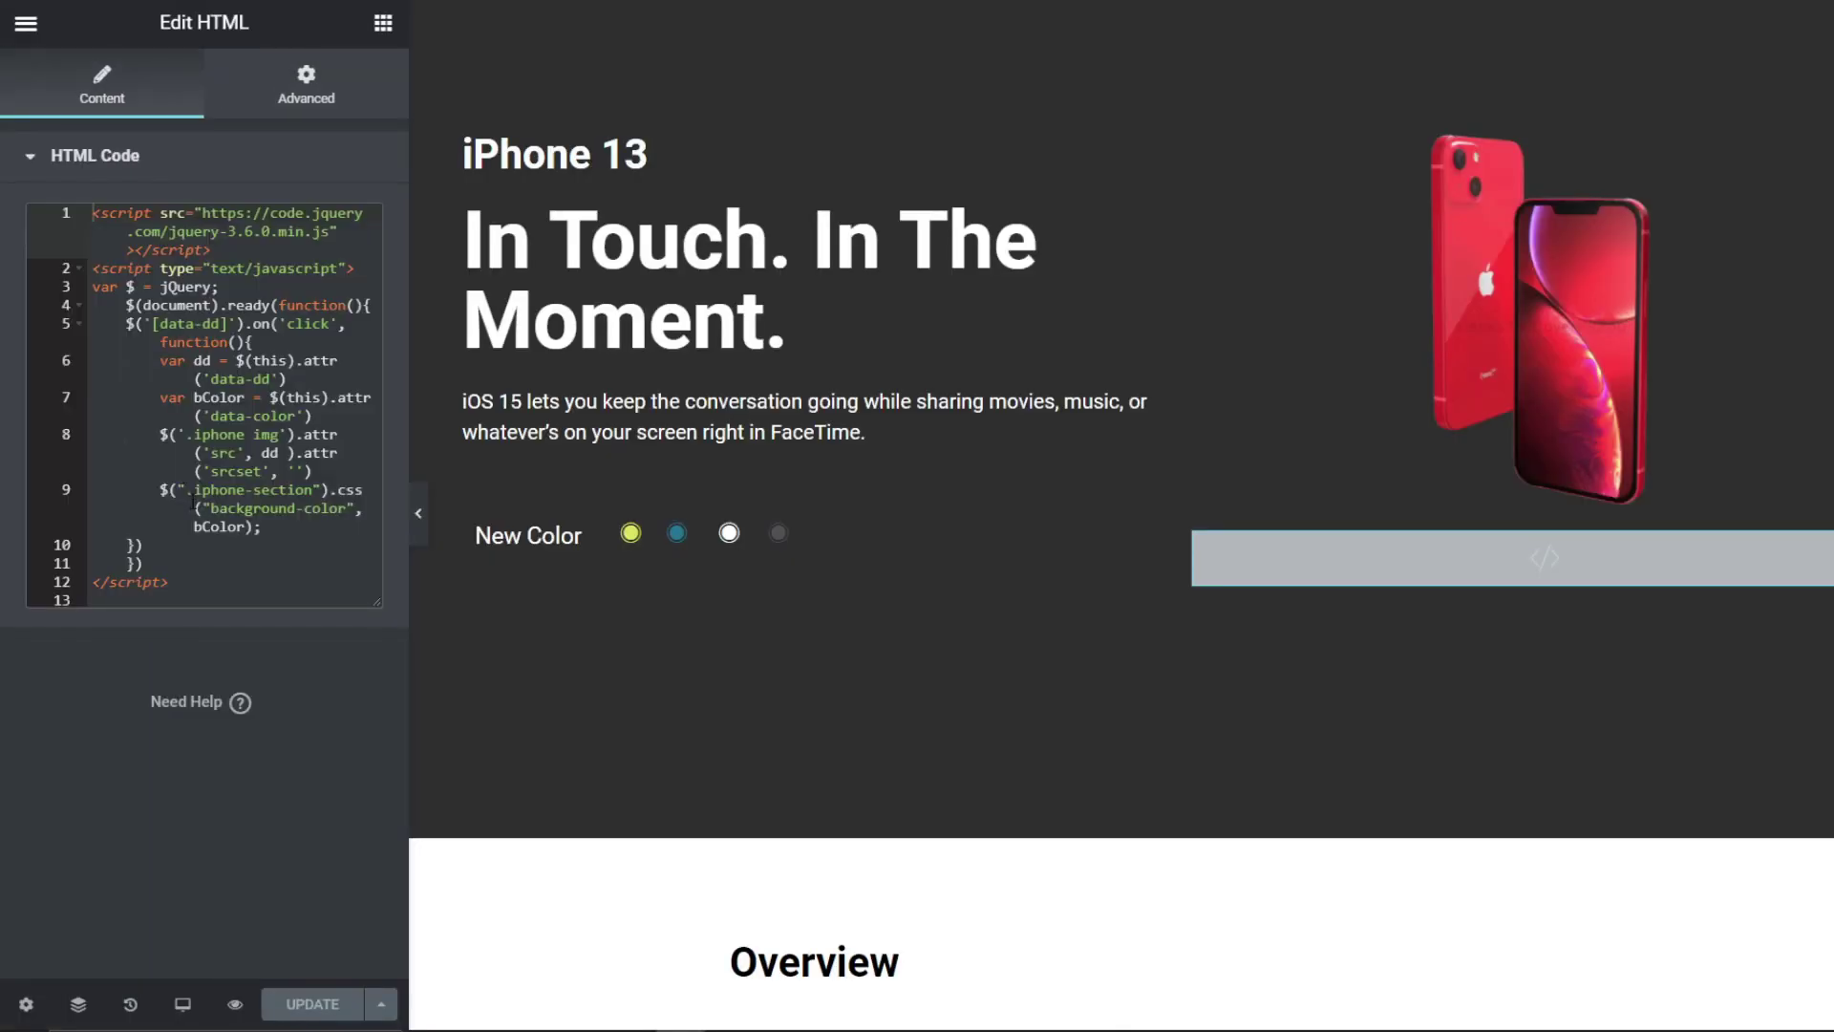
# Step: Copy the class name iphone-section from the HTML script and set it as the hero section's CSS class
pyautogui.moveTo(187, 488); pyautogui.dragTo(305, 490)
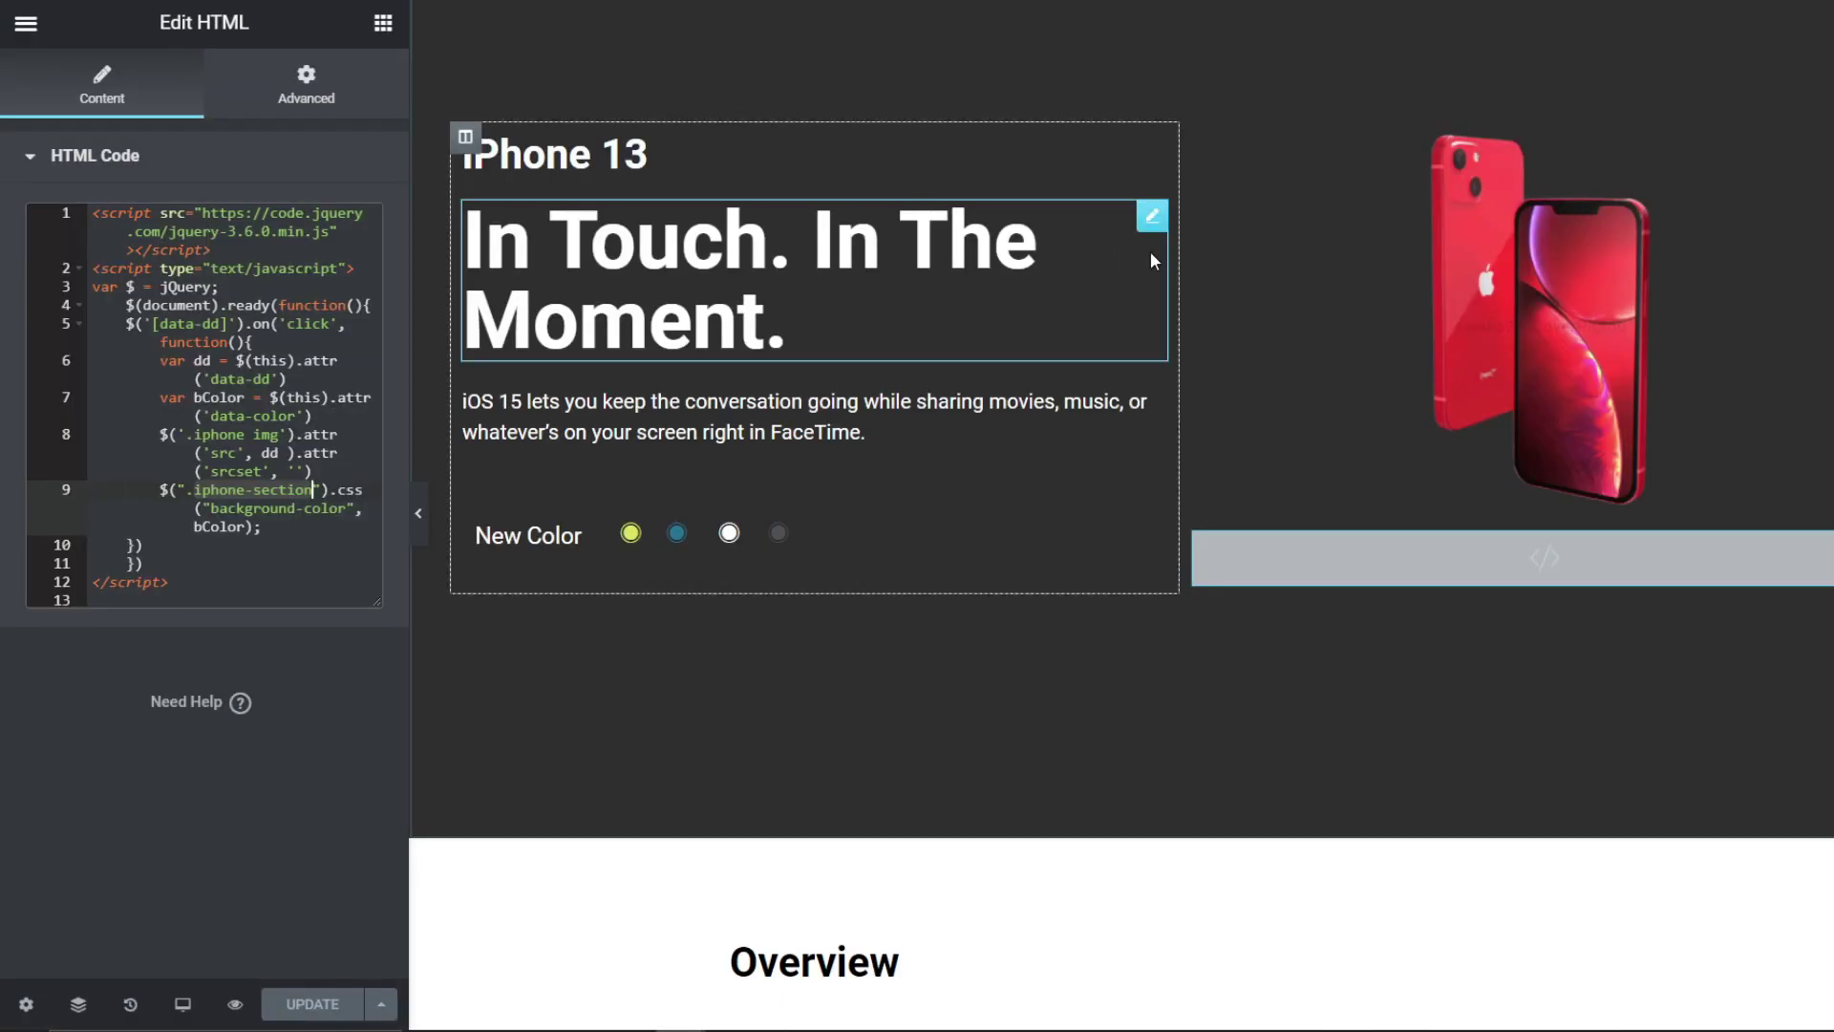
pyautogui.scroll(3, 1272, 400)
pyautogui.scroll(-1, 1192, 128)
pyautogui.click(1179, 101)
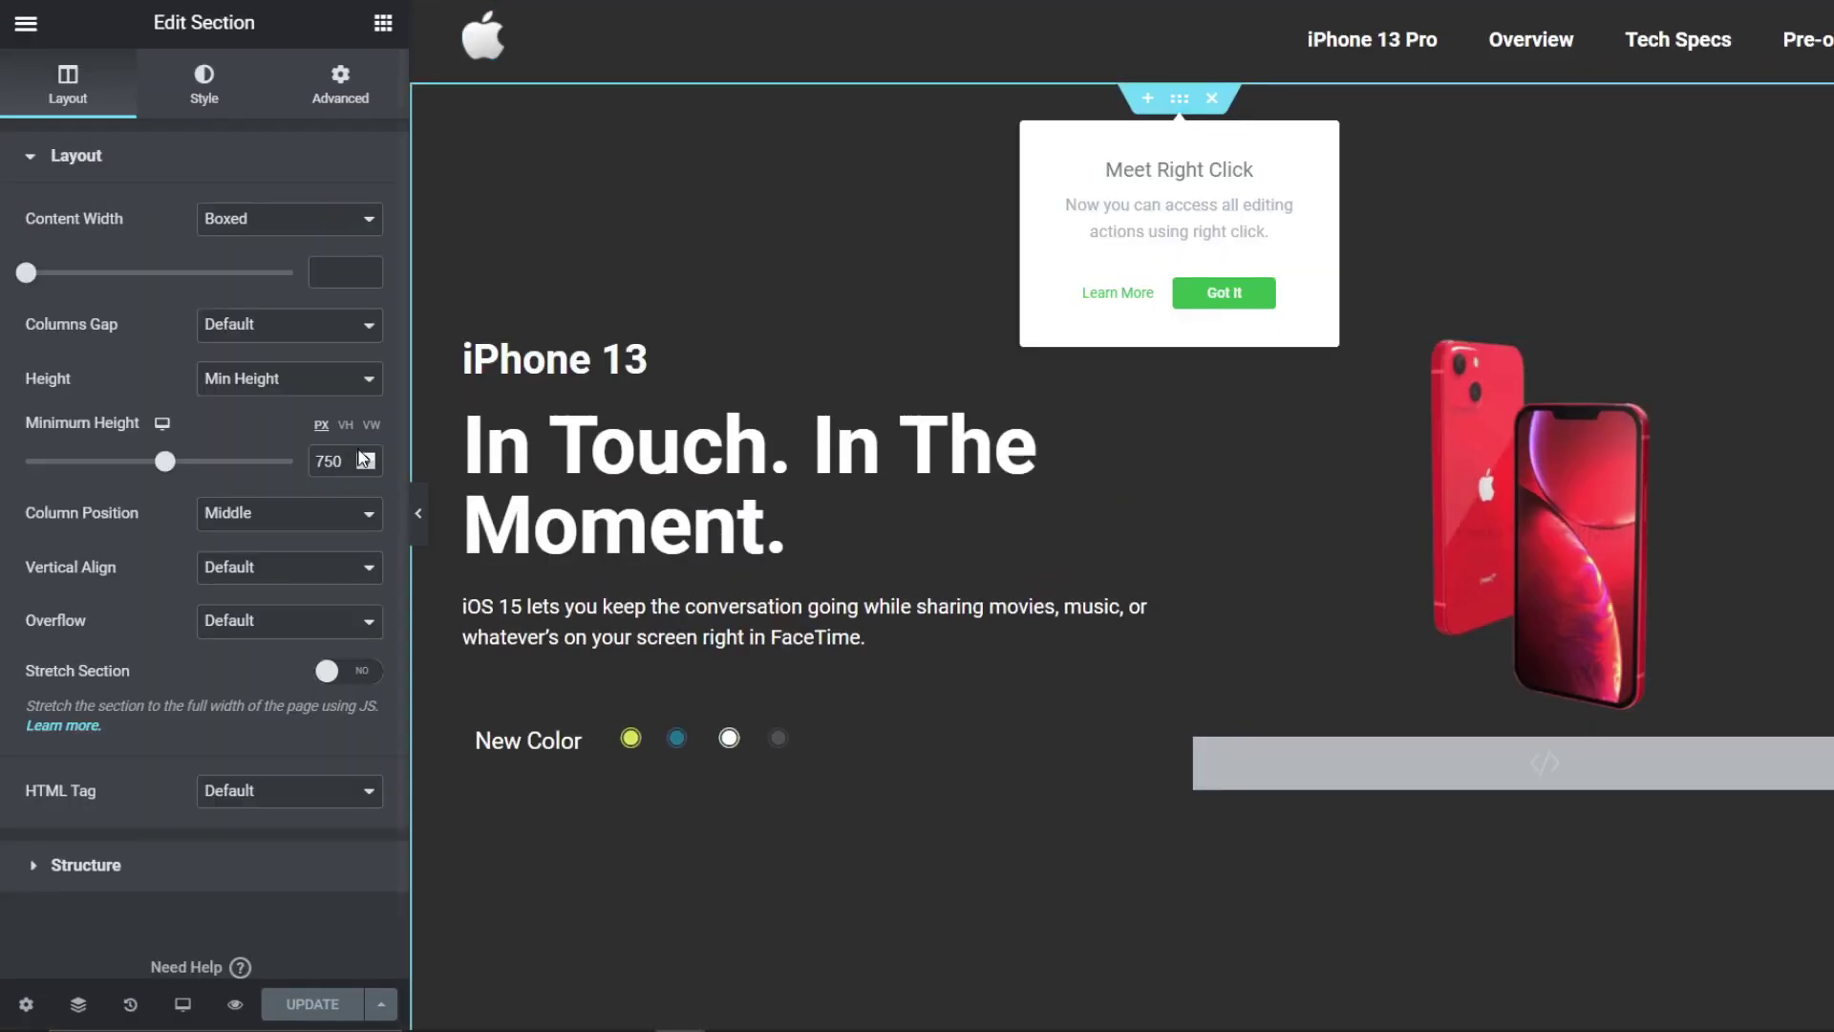
pyautogui.click(340, 86)
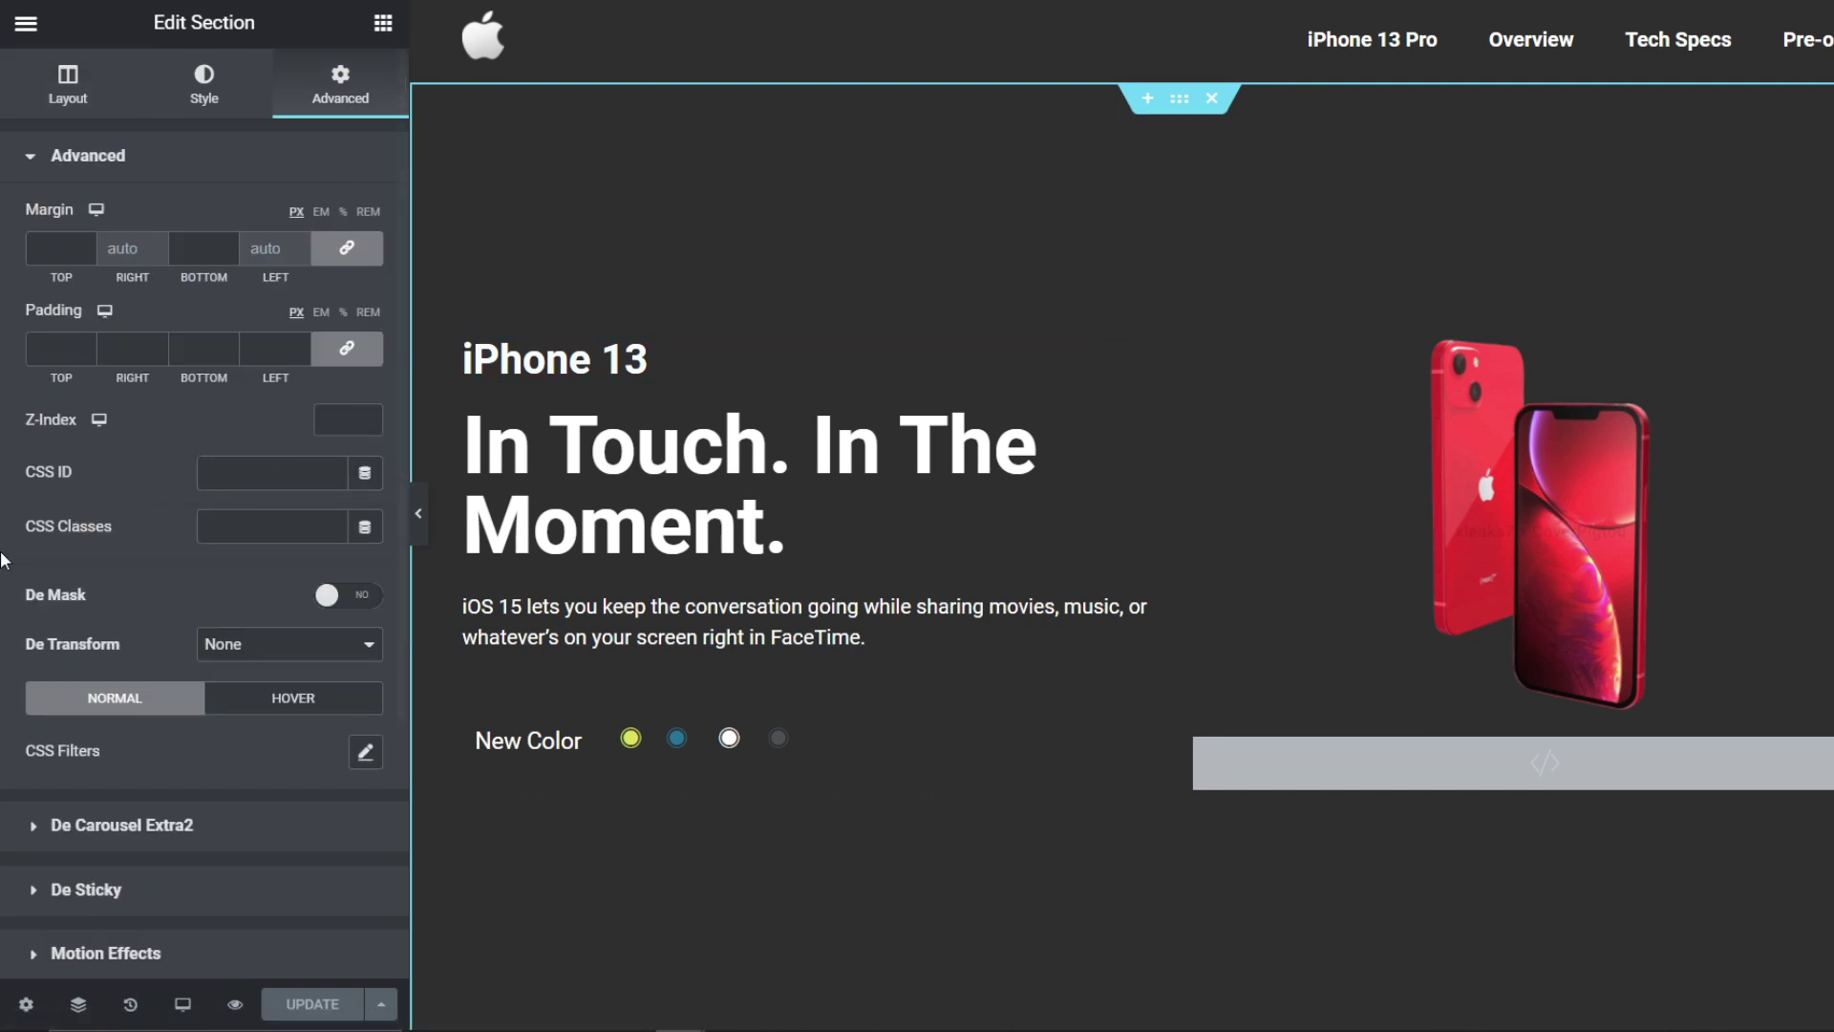
pyautogui.click(240, 534)
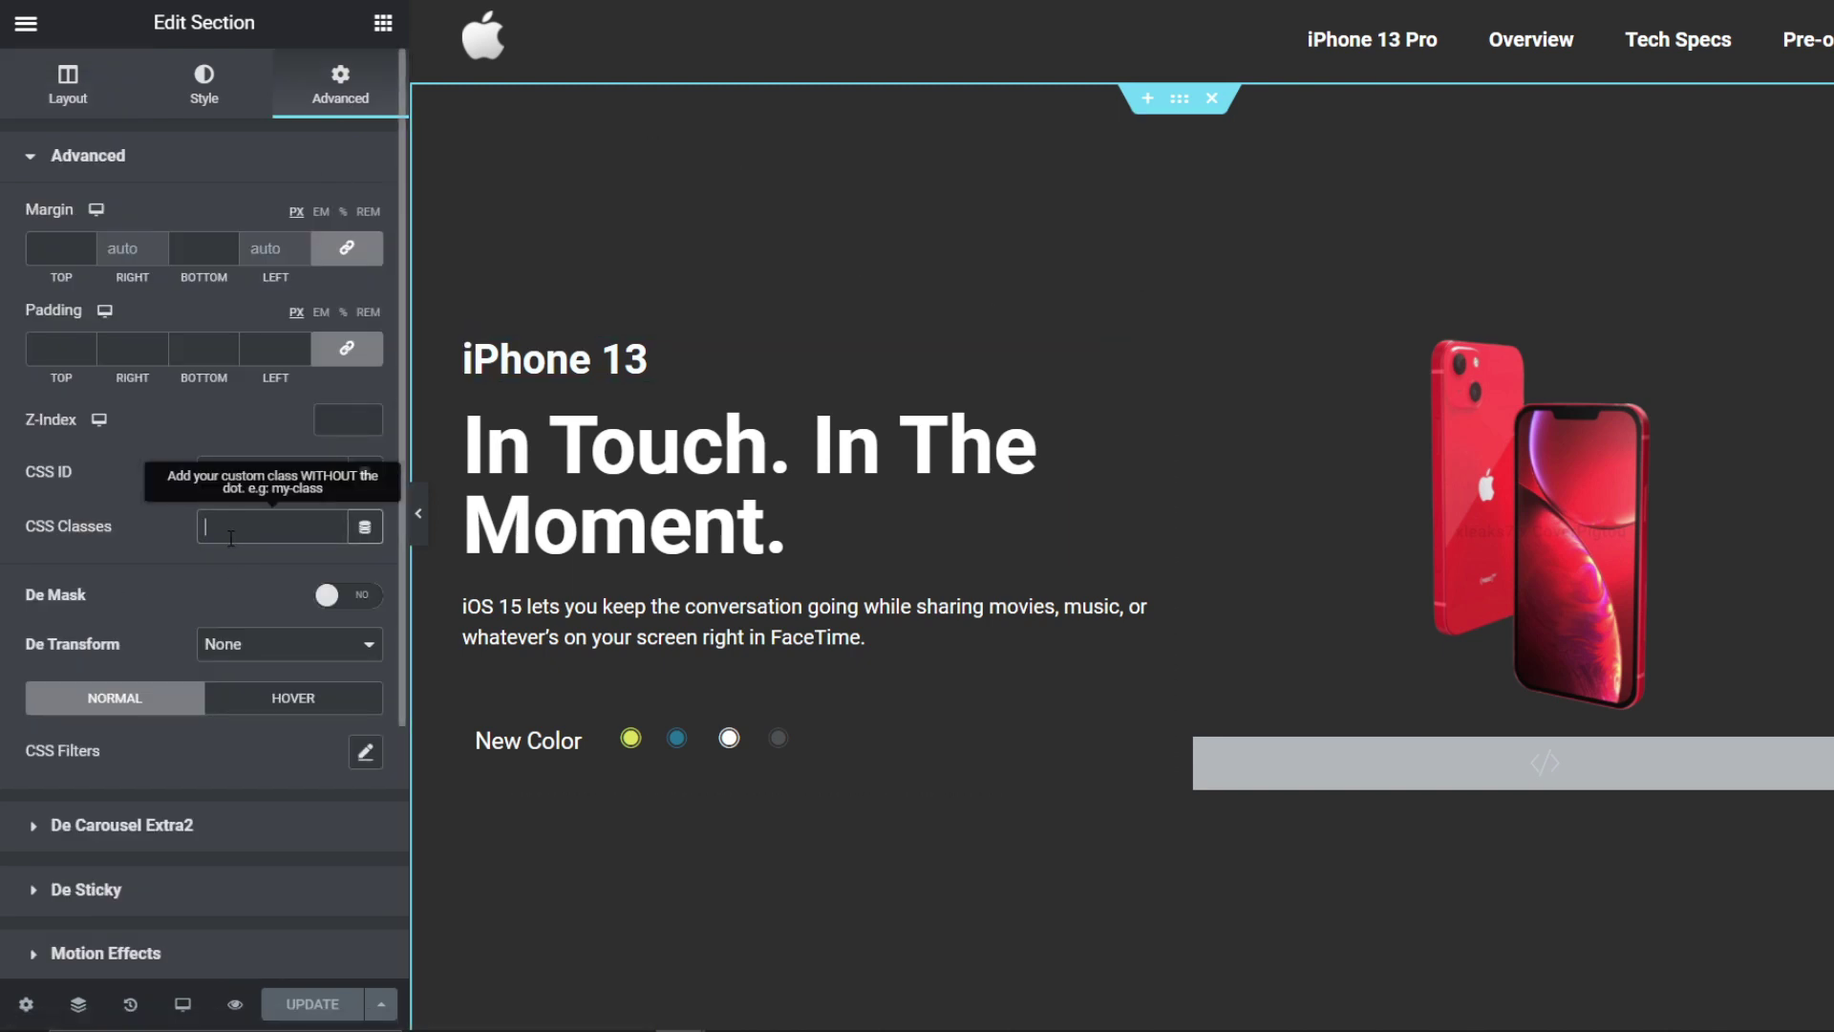
pyautogui.hotkey('ctrl', 'v')
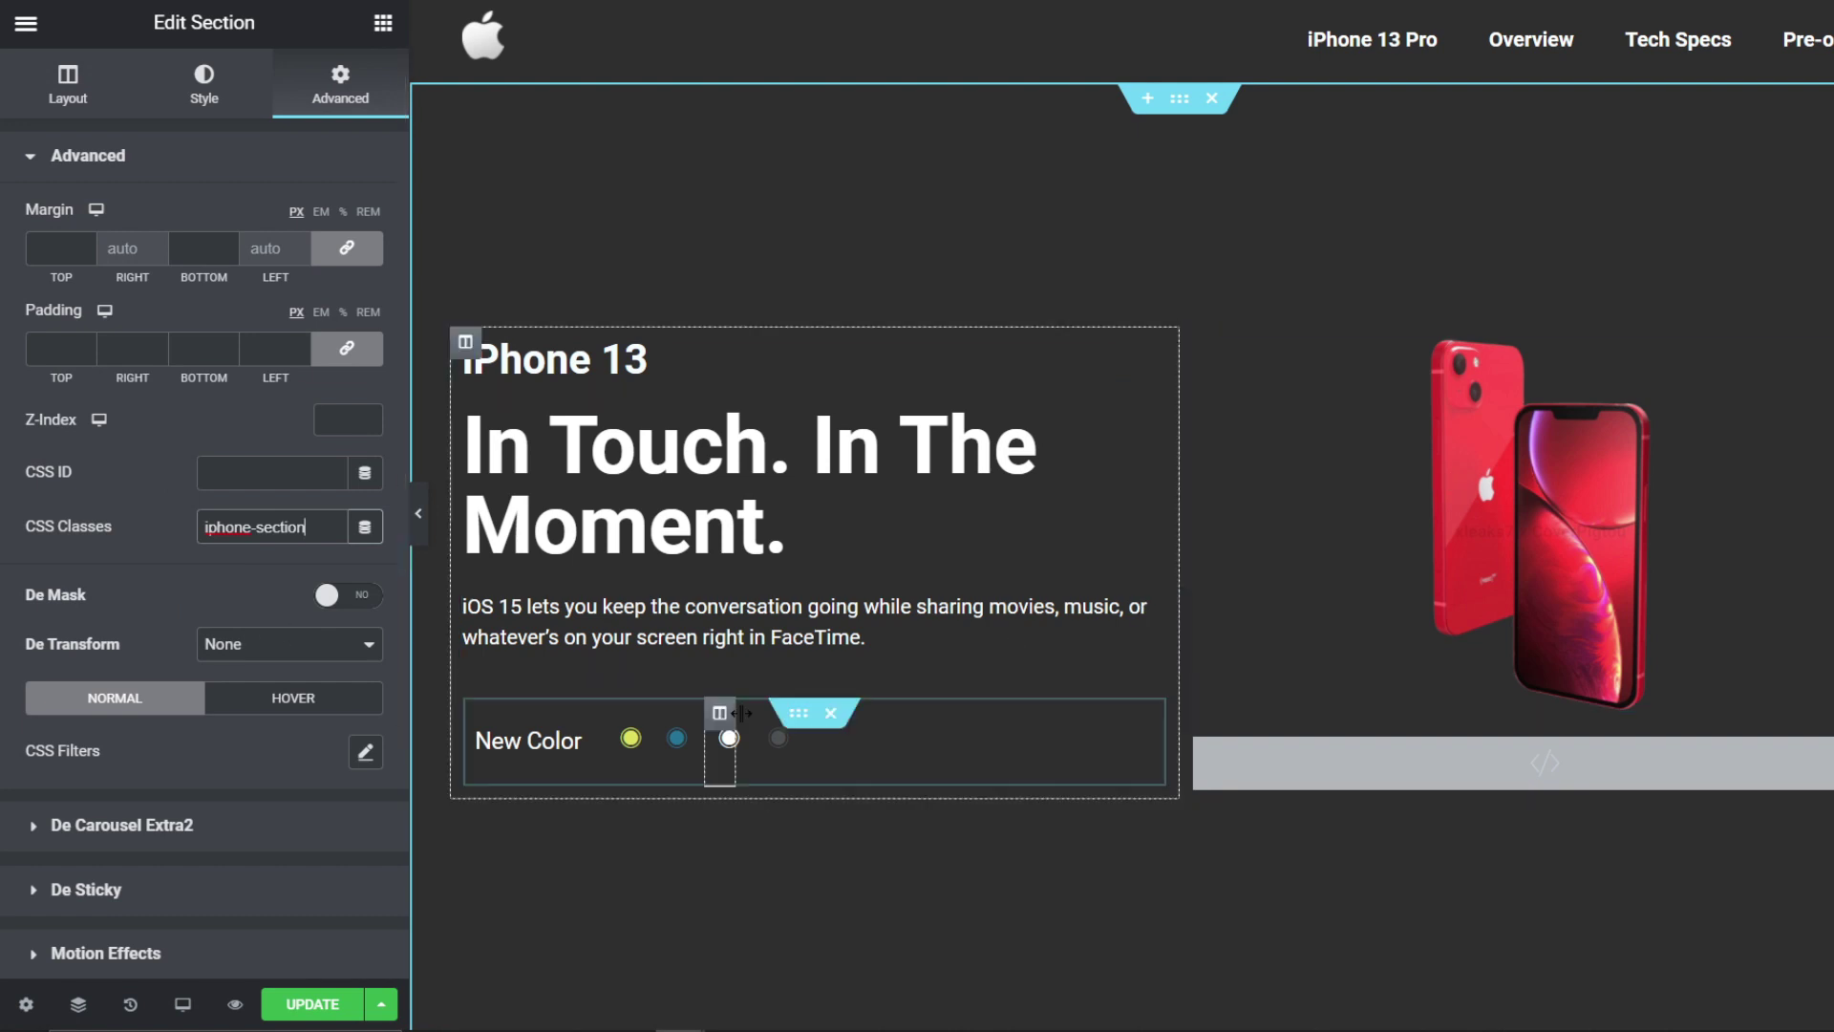
# Step: Add a data-color| line to the yellow icon's custom attributes, checking the attribute name against the HTML widget's script
pyautogui.click(630, 751)
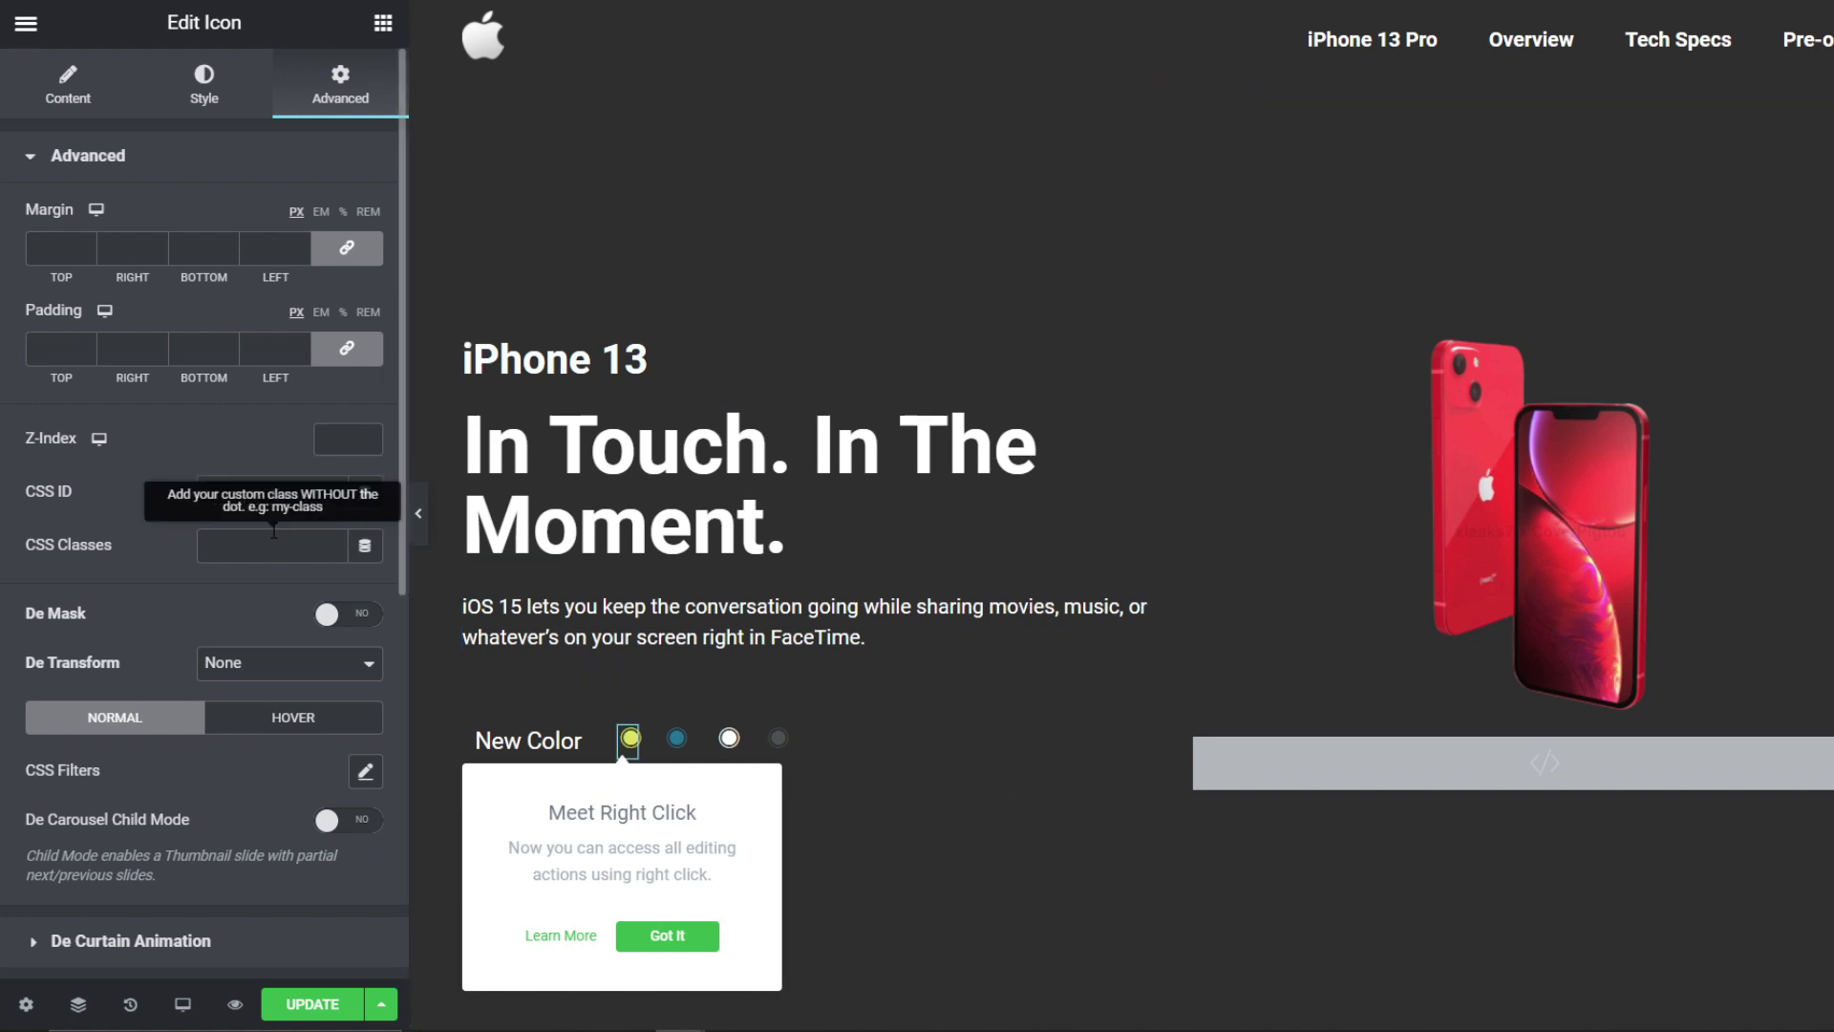
pyautogui.scroll(-6, 225, 811)
pyautogui.click(86, 736)
pyautogui.click(249, 813)
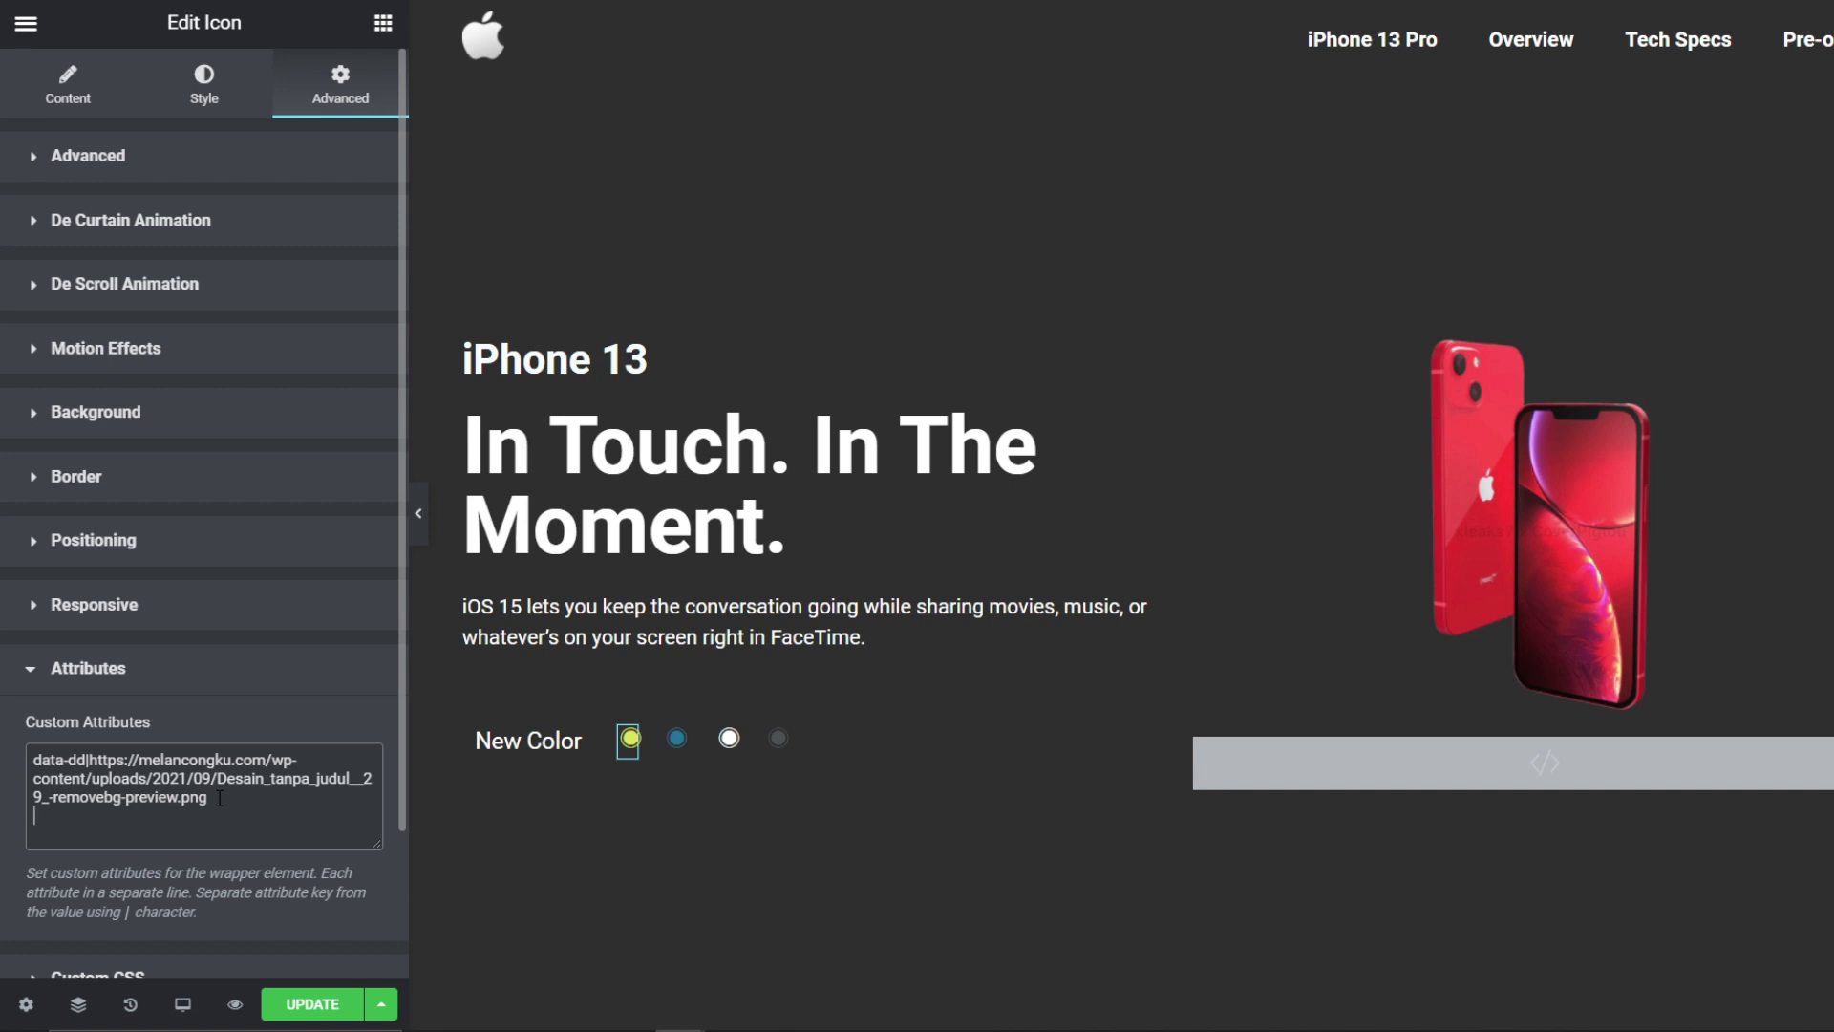
pyautogui.press('Return')
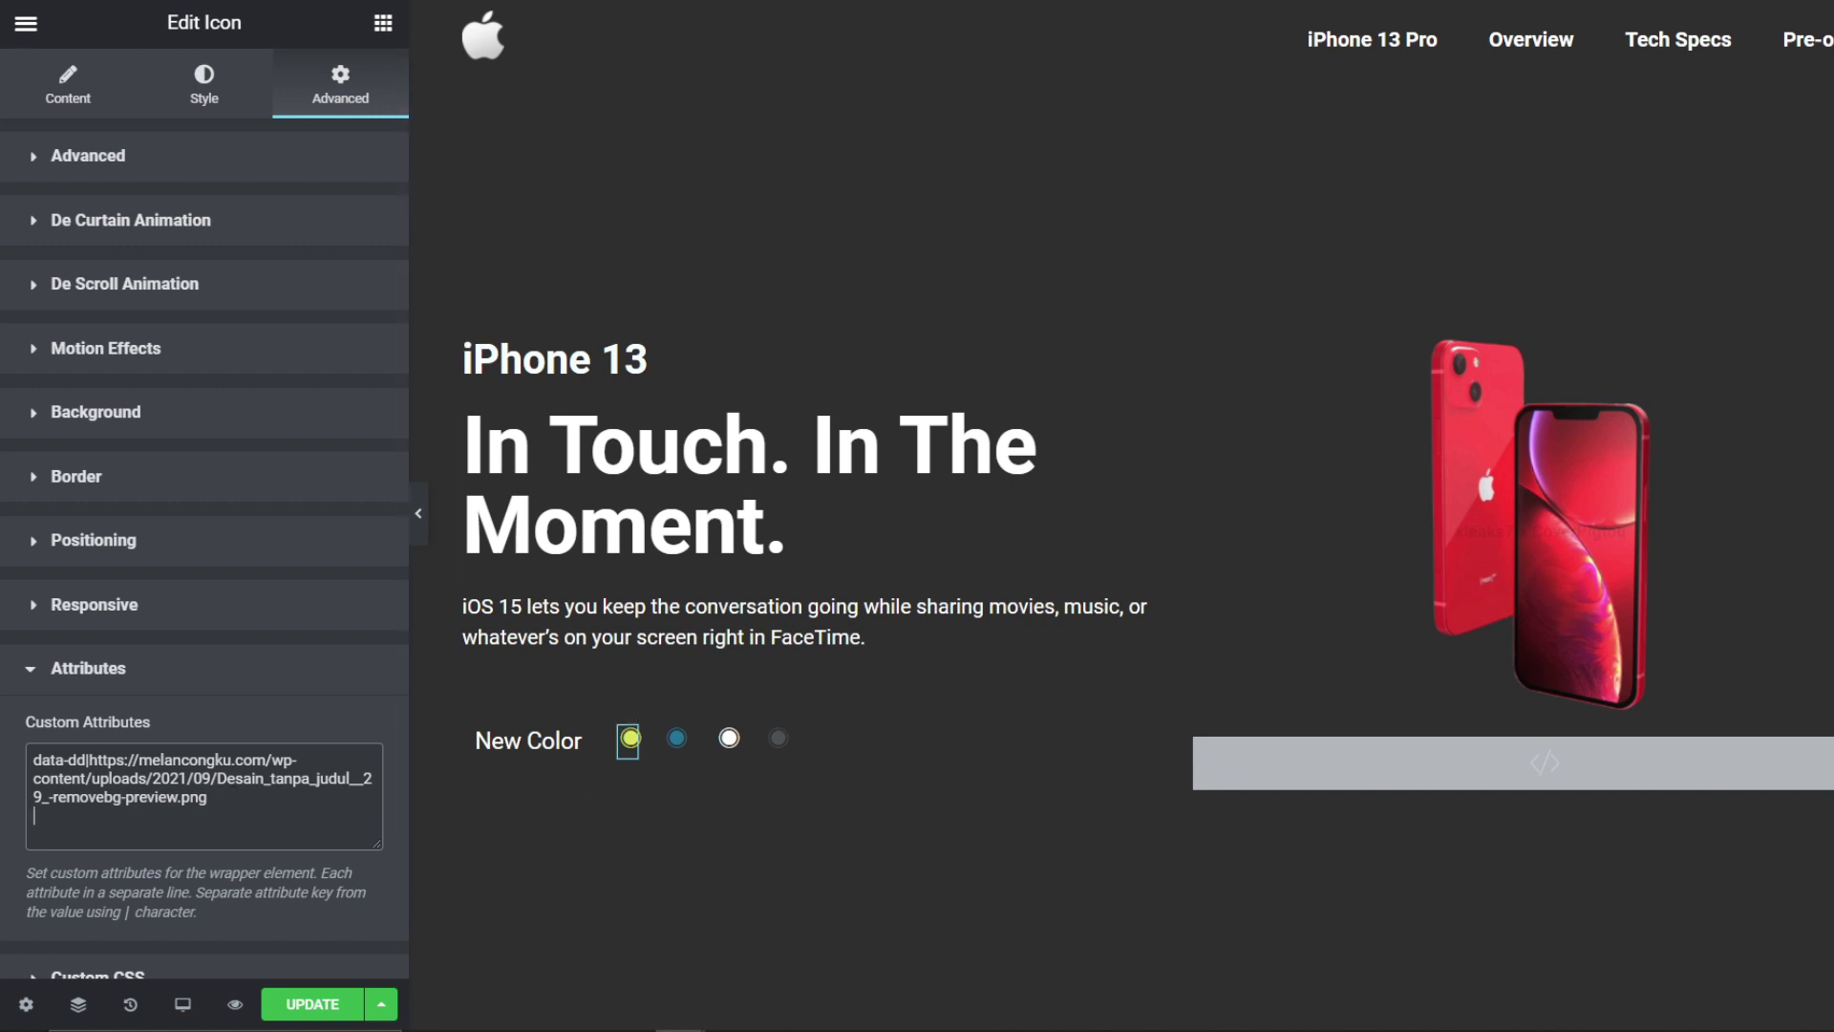
pyautogui.click(178, 826)
pyautogui.write('data-color|')
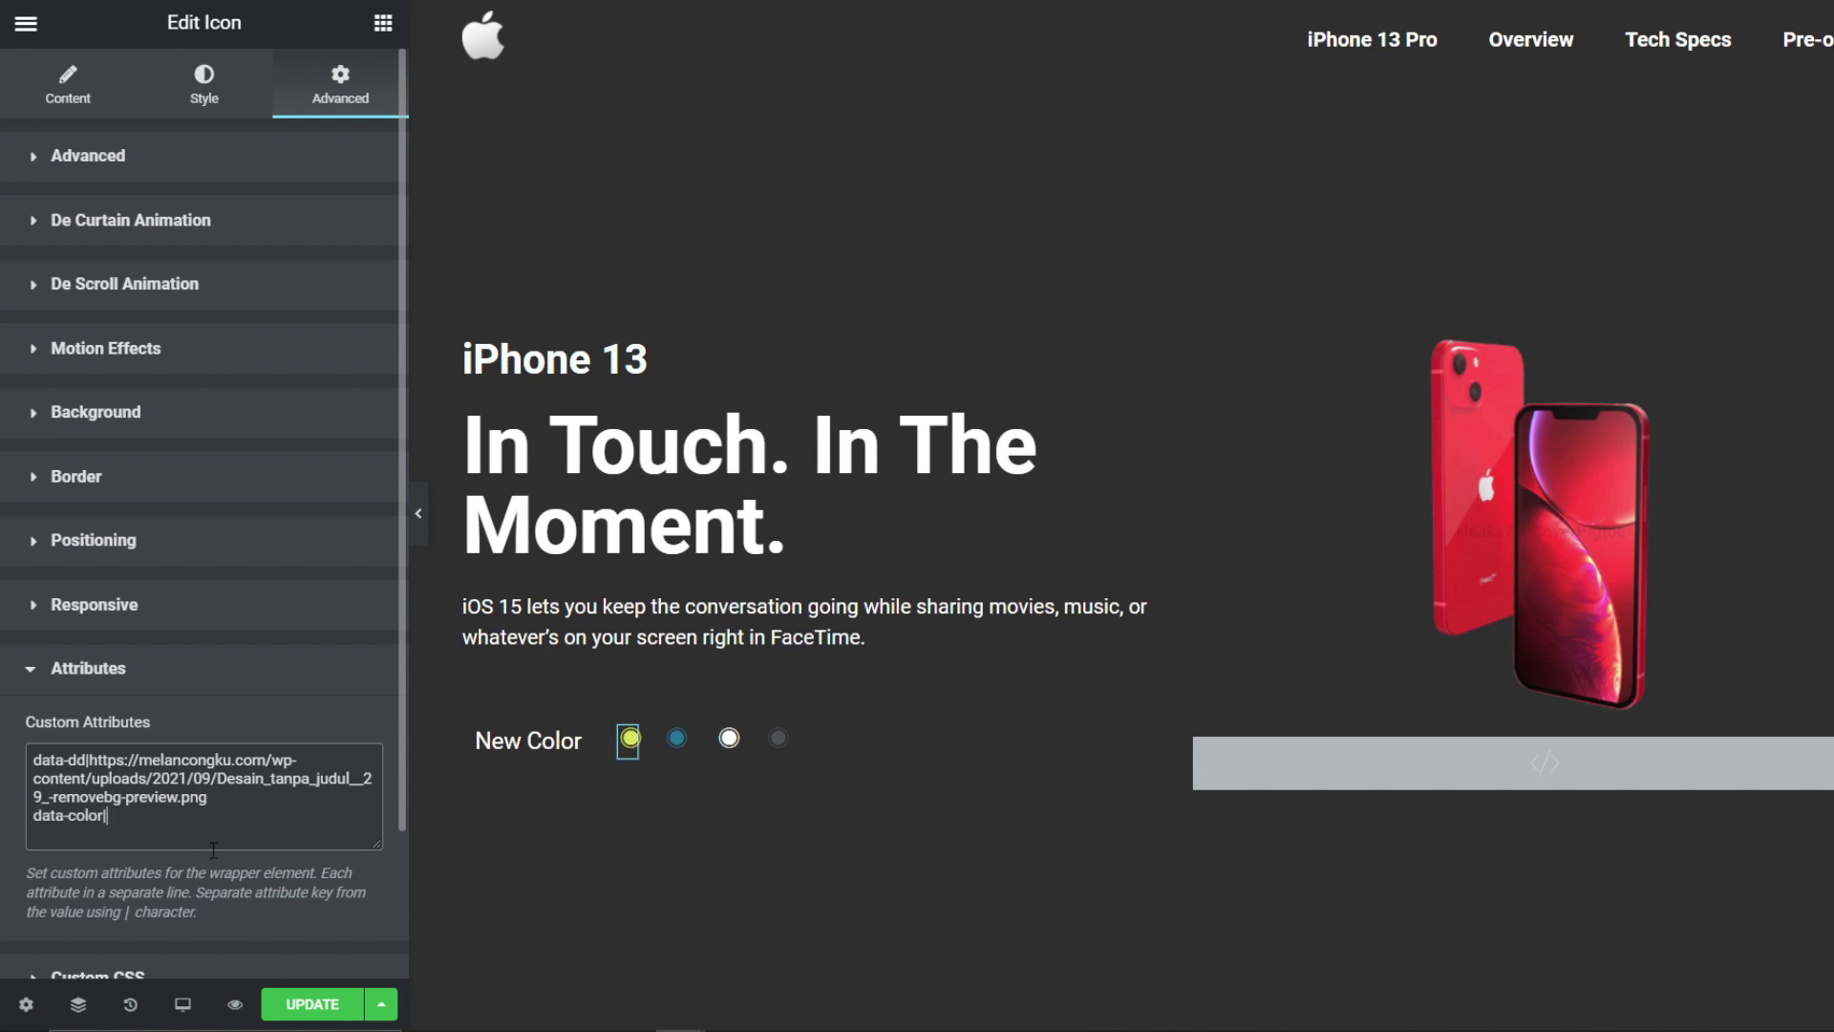
pyautogui.click(1420, 760)
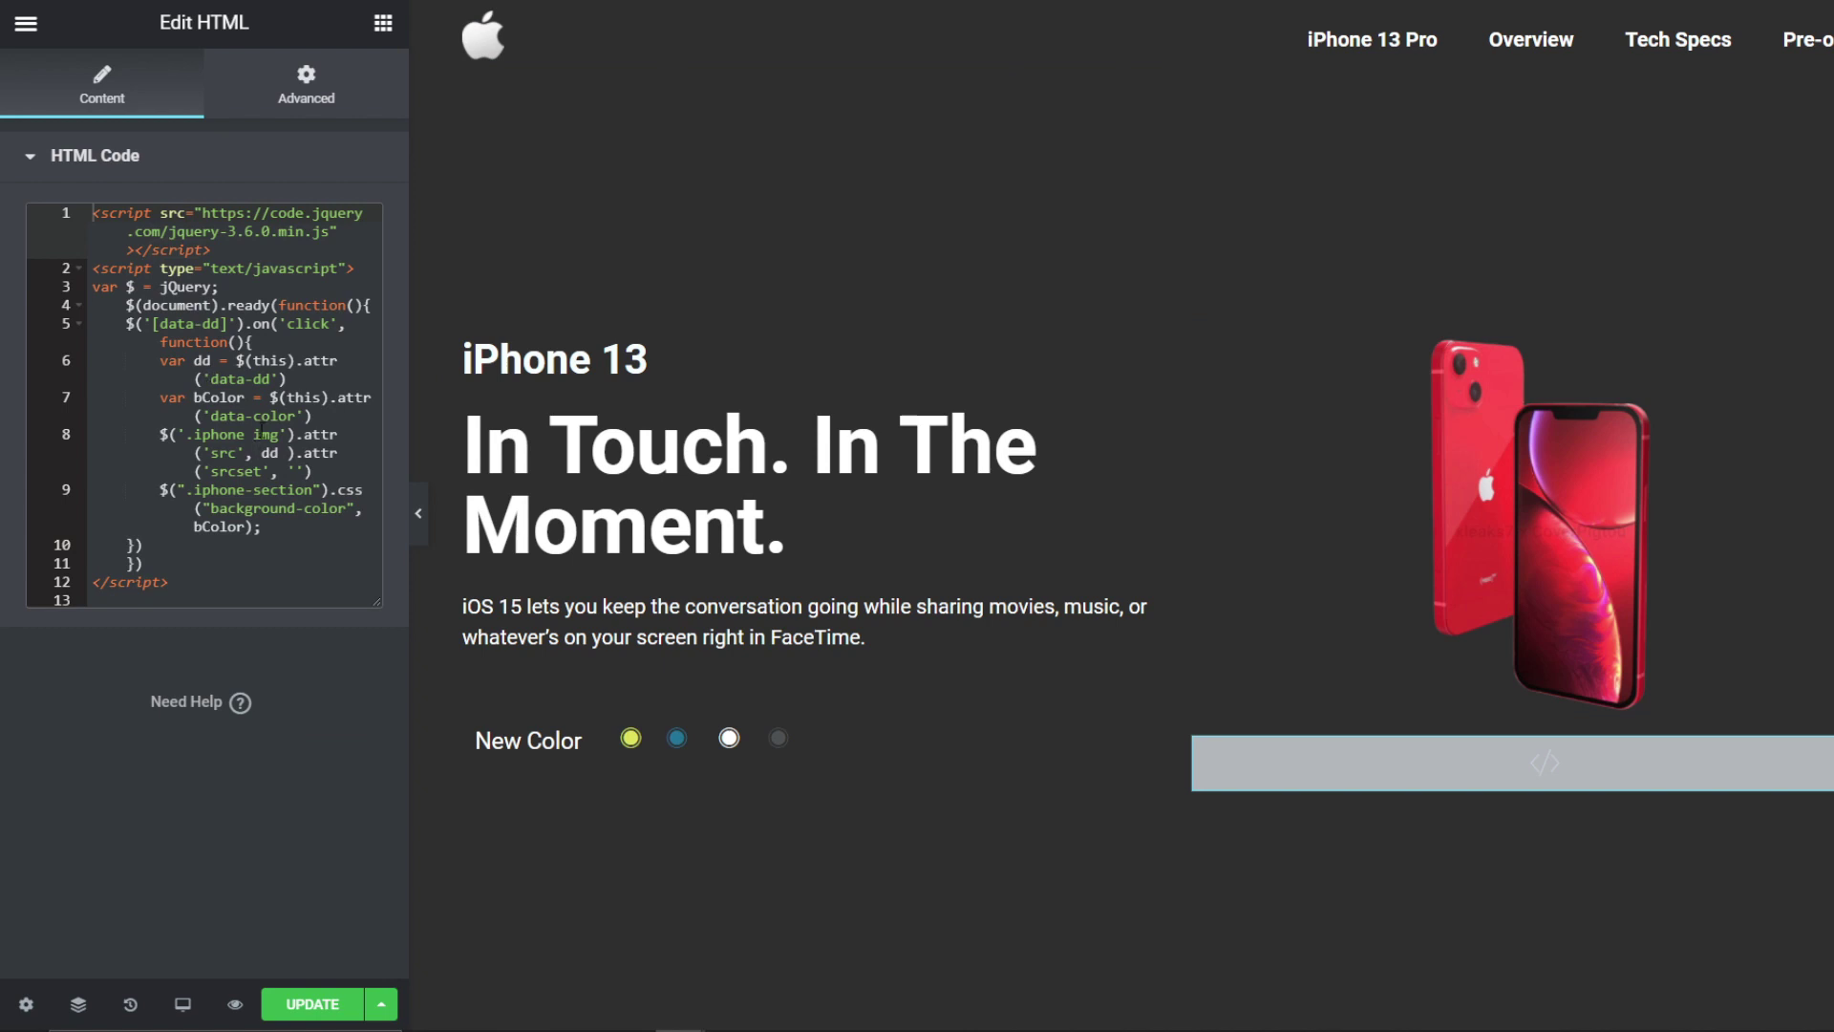
pyautogui.moveTo(208, 416); pyautogui.dragTo(298, 416)
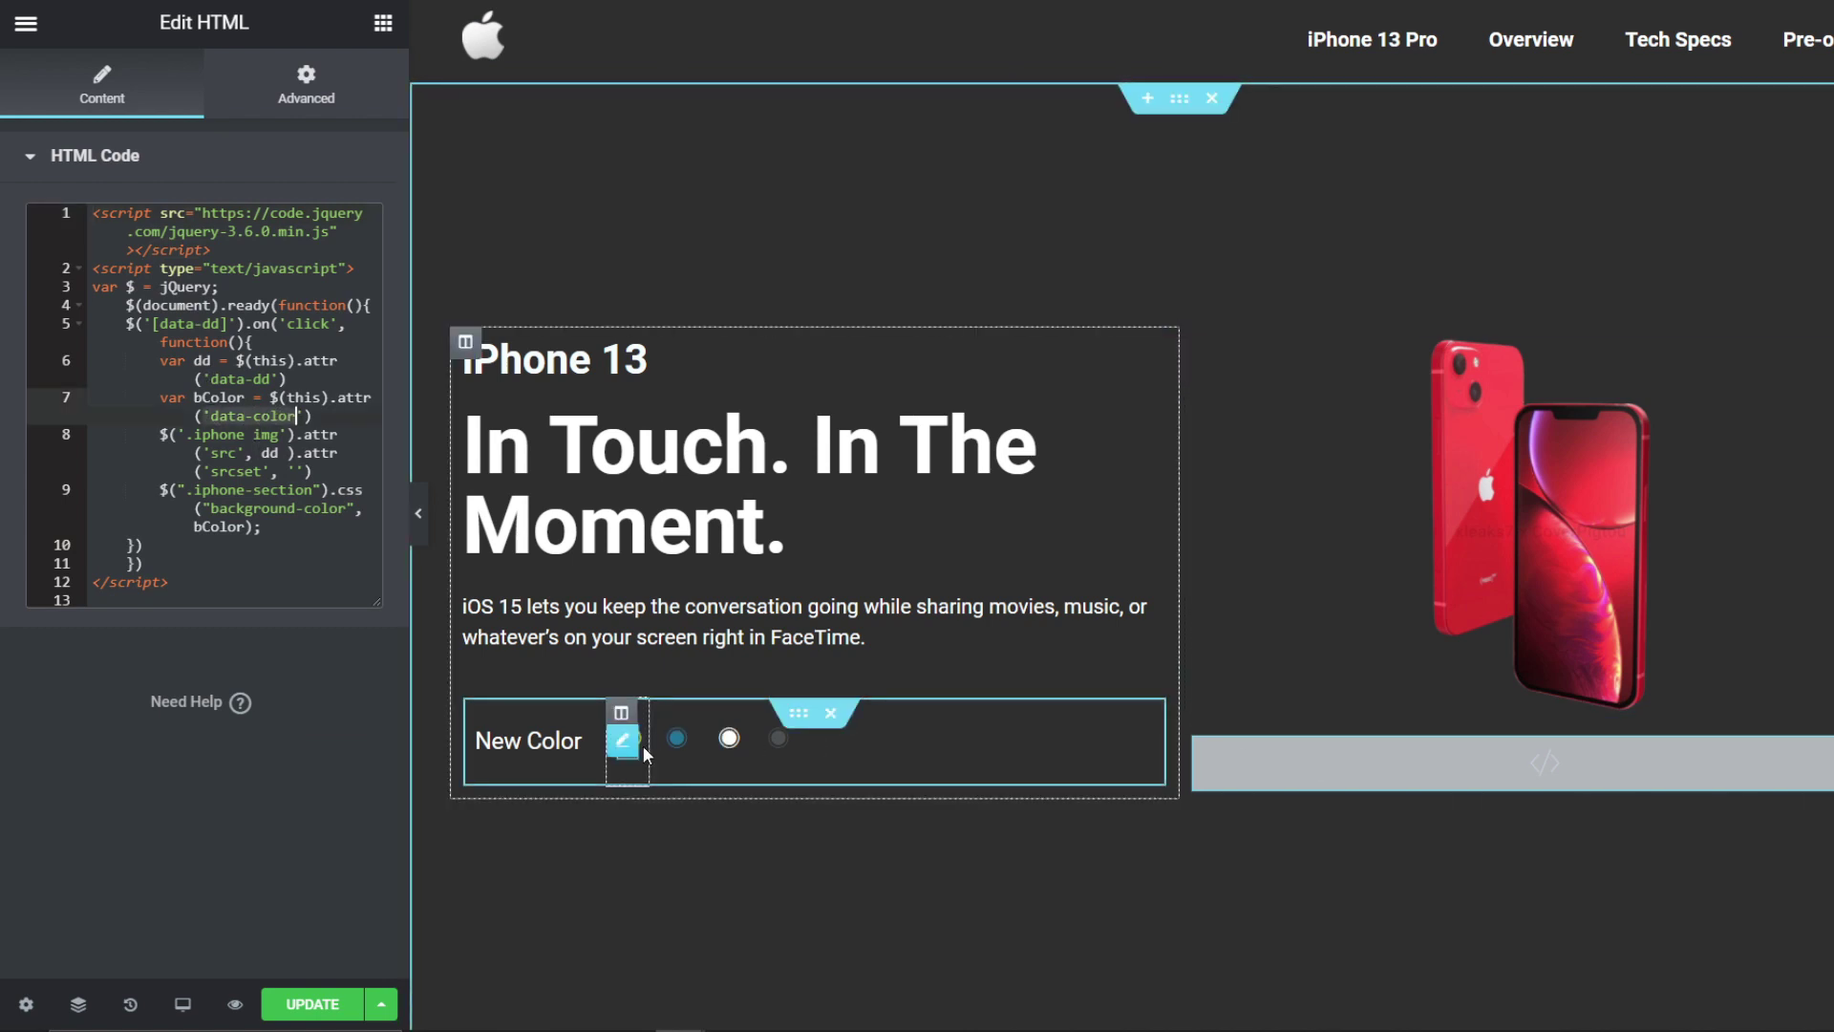
pyautogui.click(636, 742)
pyautogui.scroll(-6, 239, 783)
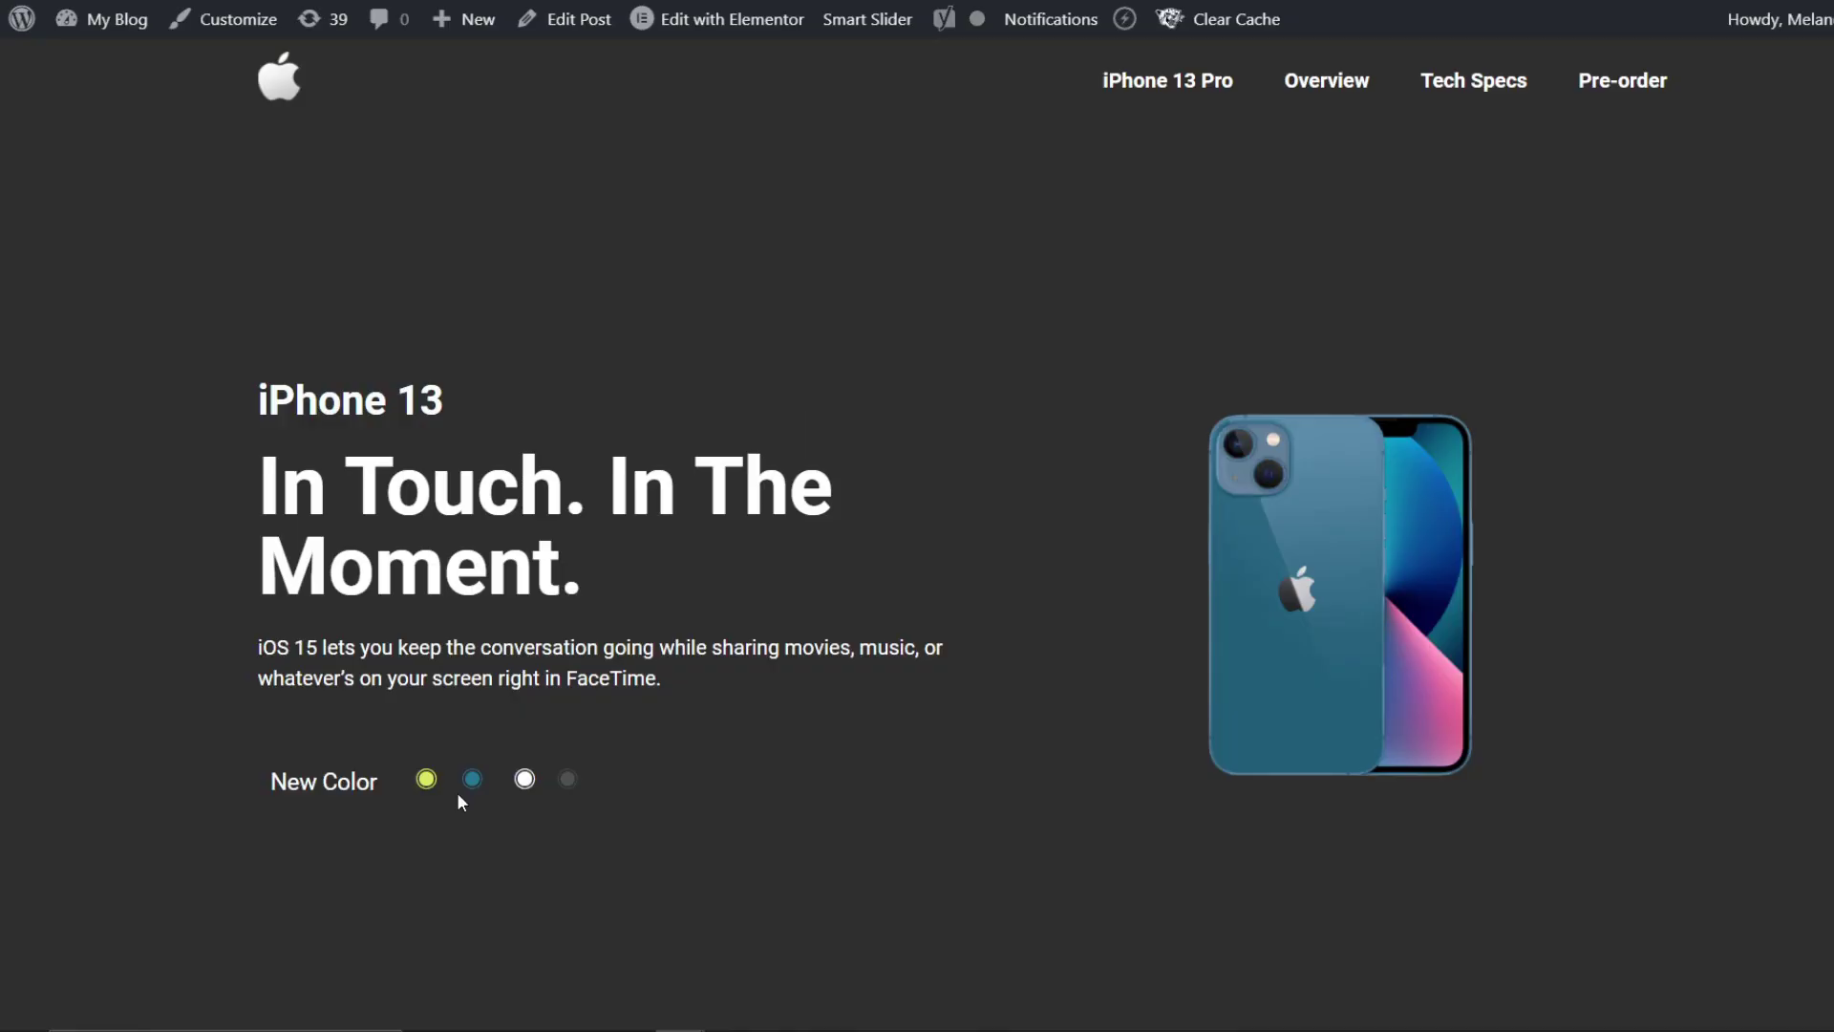
# Step: Show the yellow swatch's phone on the live page and sample #c2897c from it as the inspected hero section's background colour
pyautogui.click(428, 778)
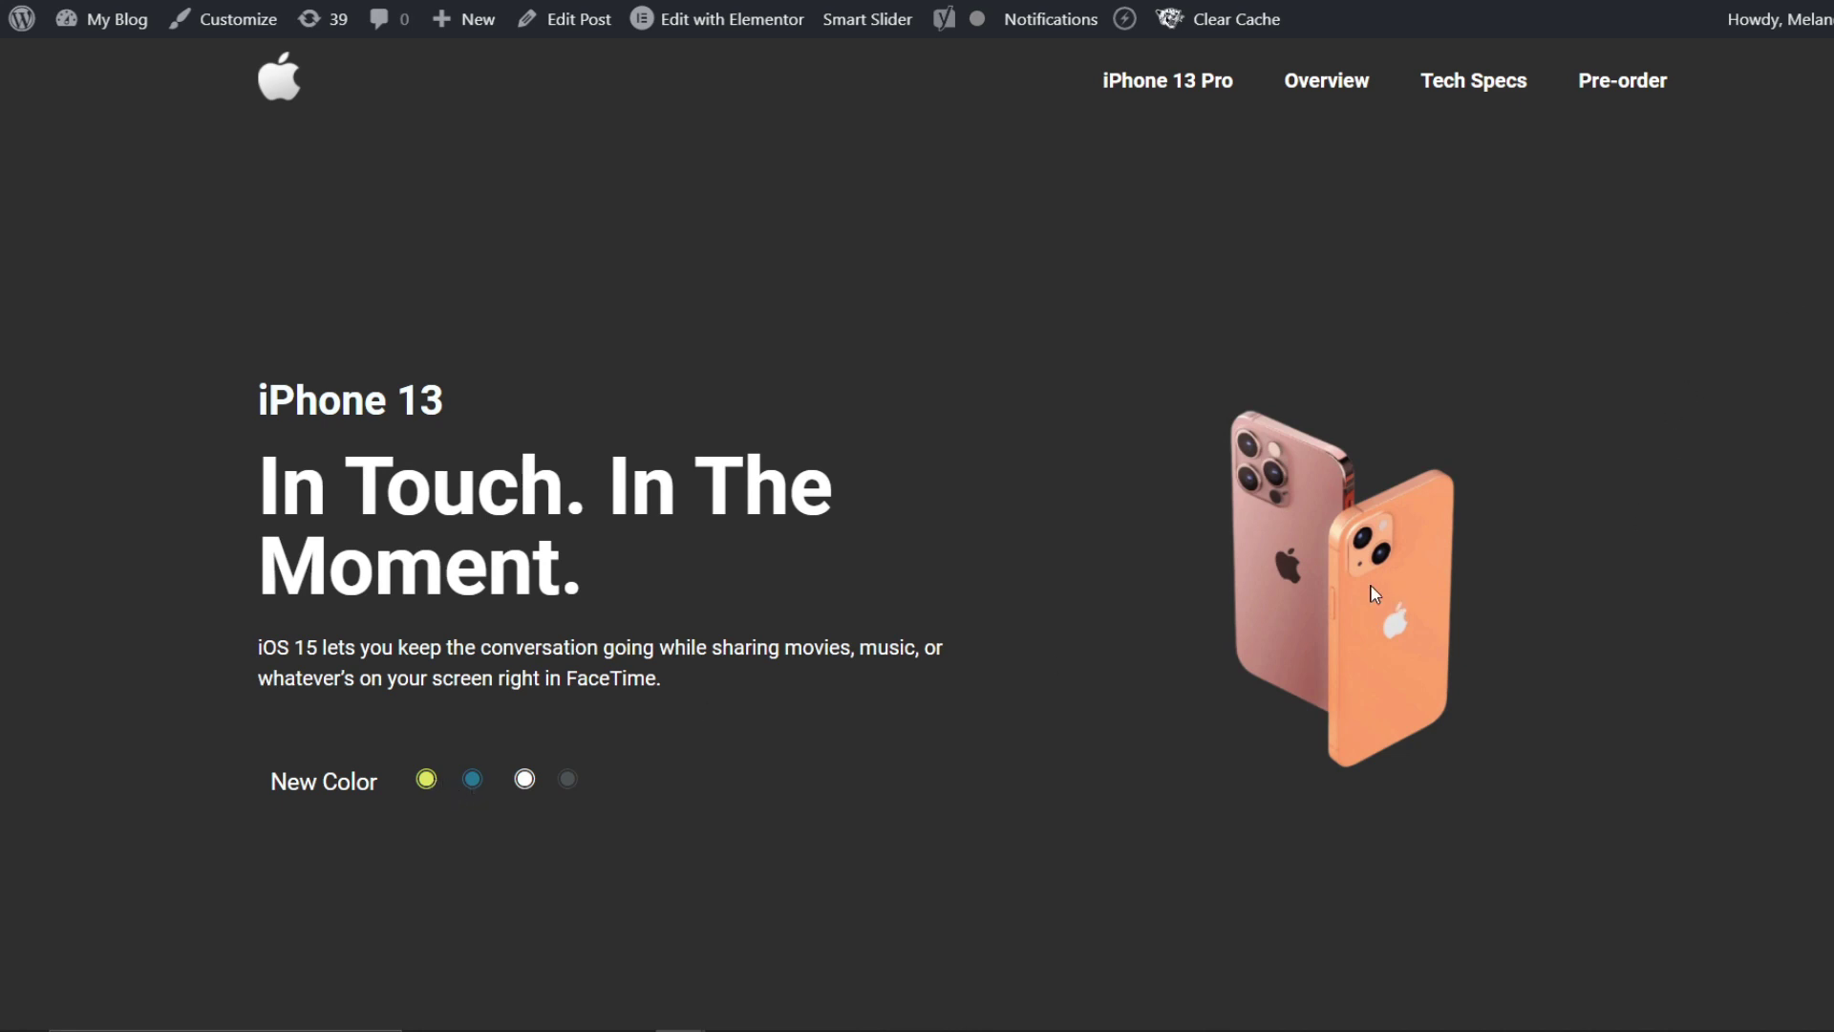
pyautogui.rightClick(1591, 289)
pyautogui.click(1740, 621)
pyautogui.click(1600, 8)
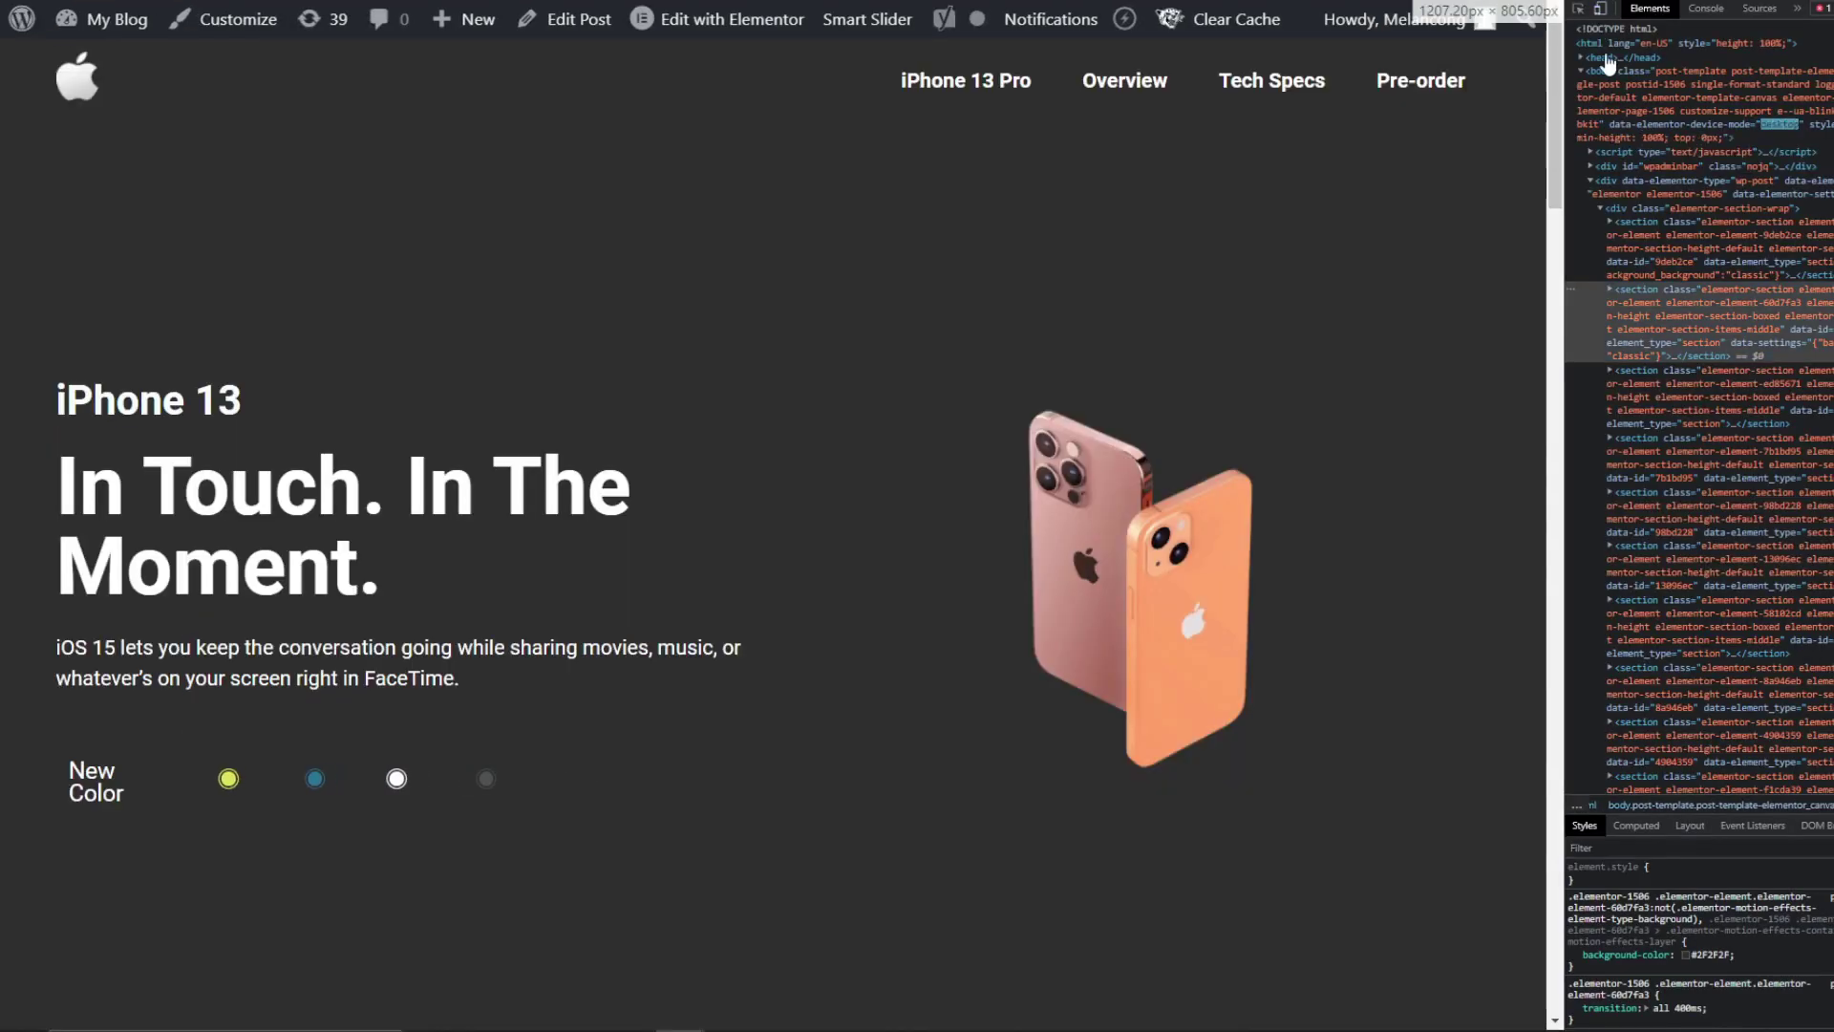
pyautogui.scroll(-5, 1576, 582)
pyautogui.scroll(-2, 1695, 955)
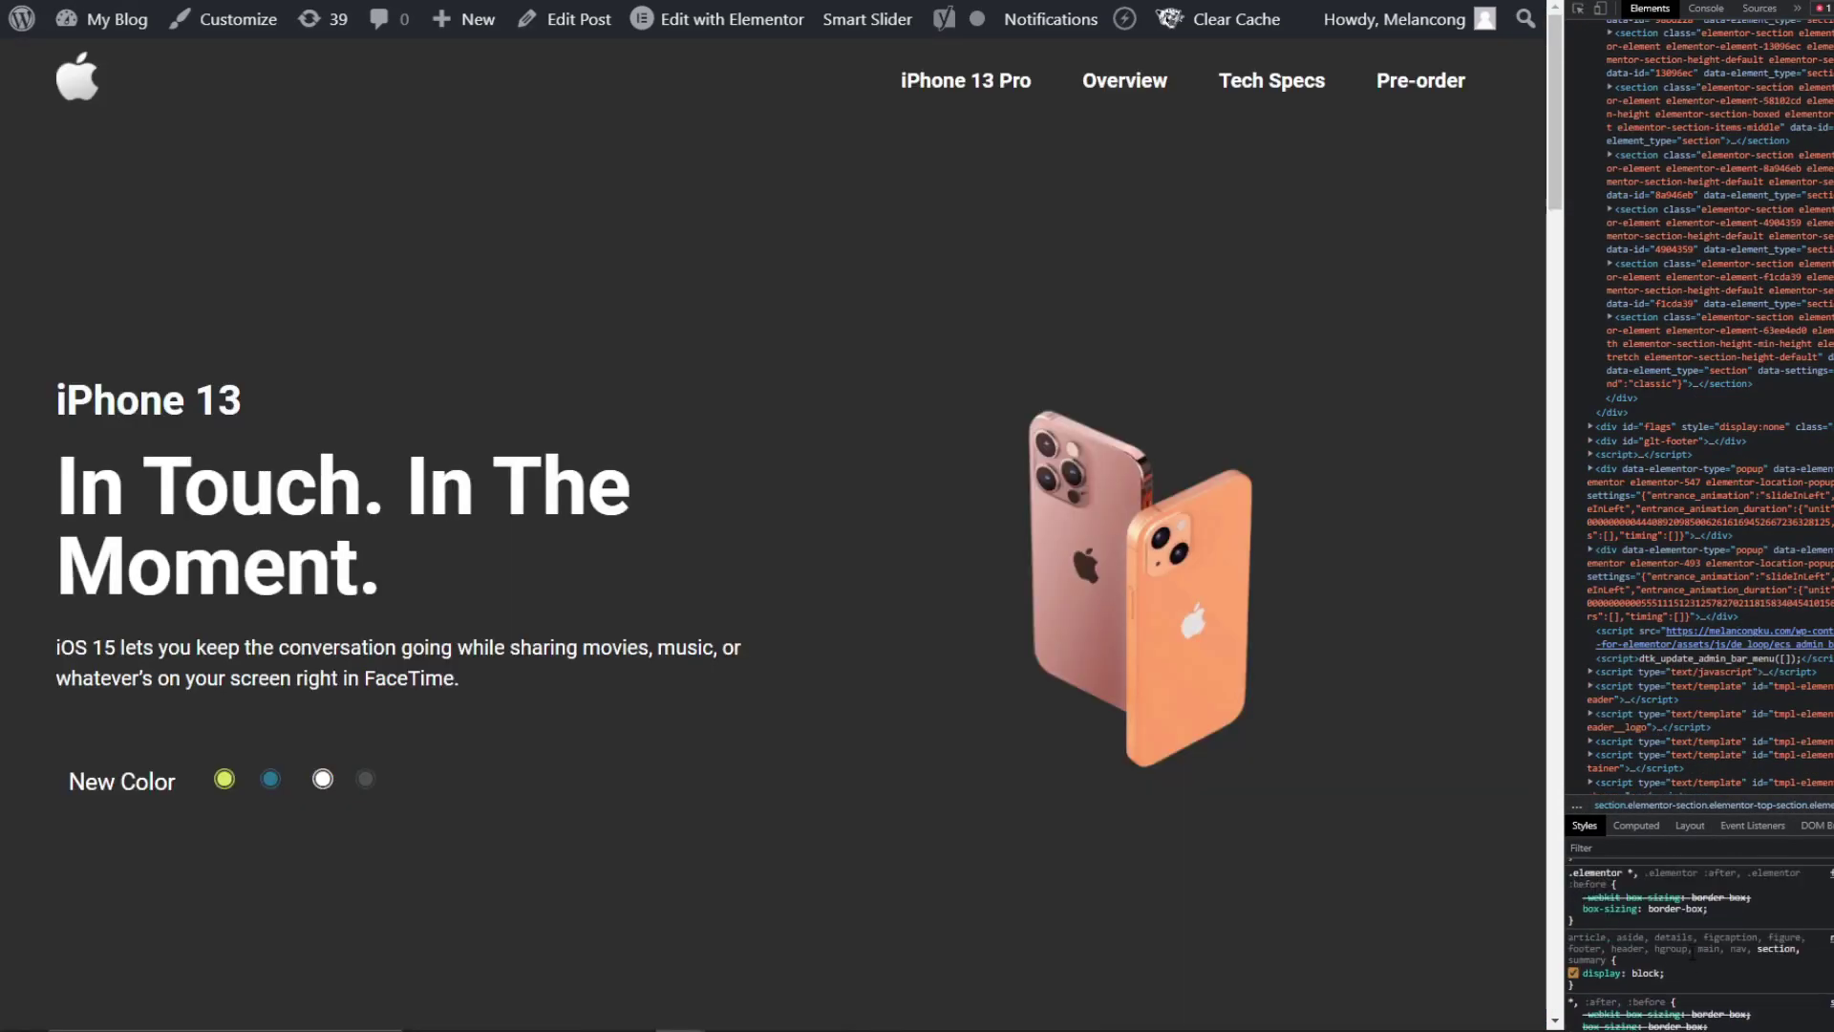
pyautogui.scroll(1, 1694, 960)
pyautogui.click(1685, 954)
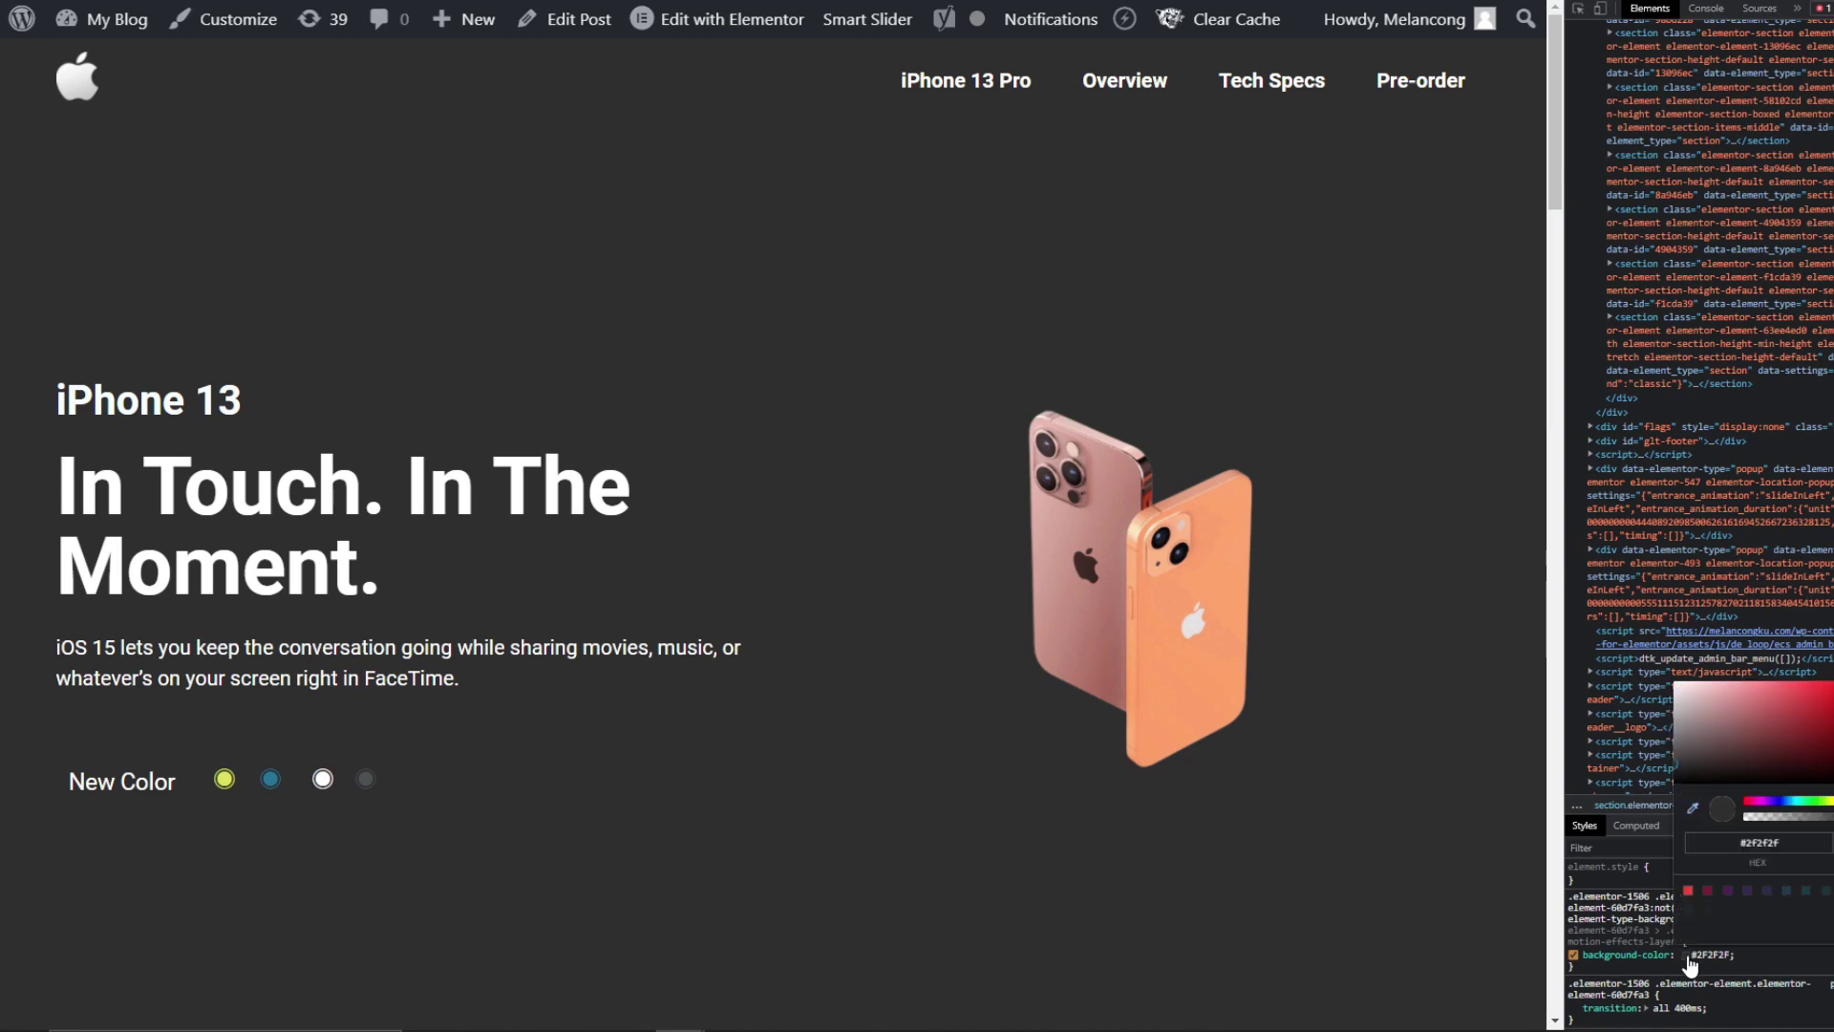
pyautogui.click(1693, 808)
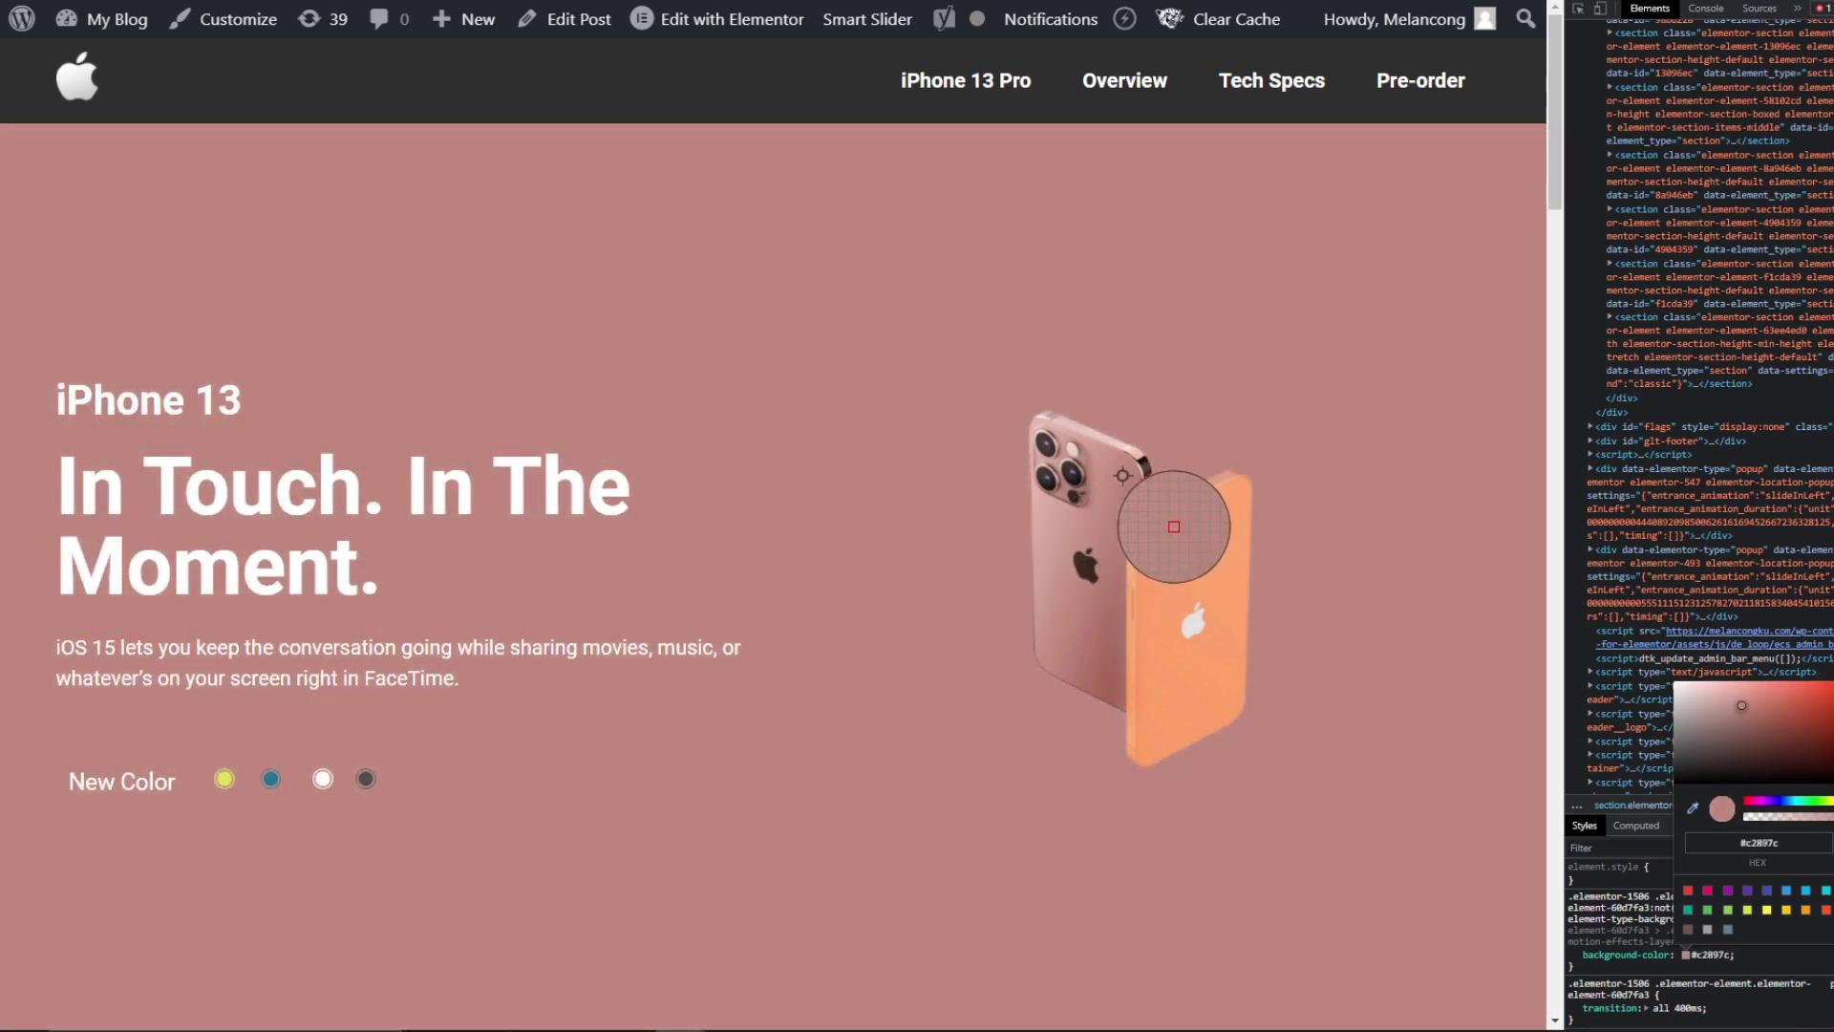
pyautogui.click(1174, 526)
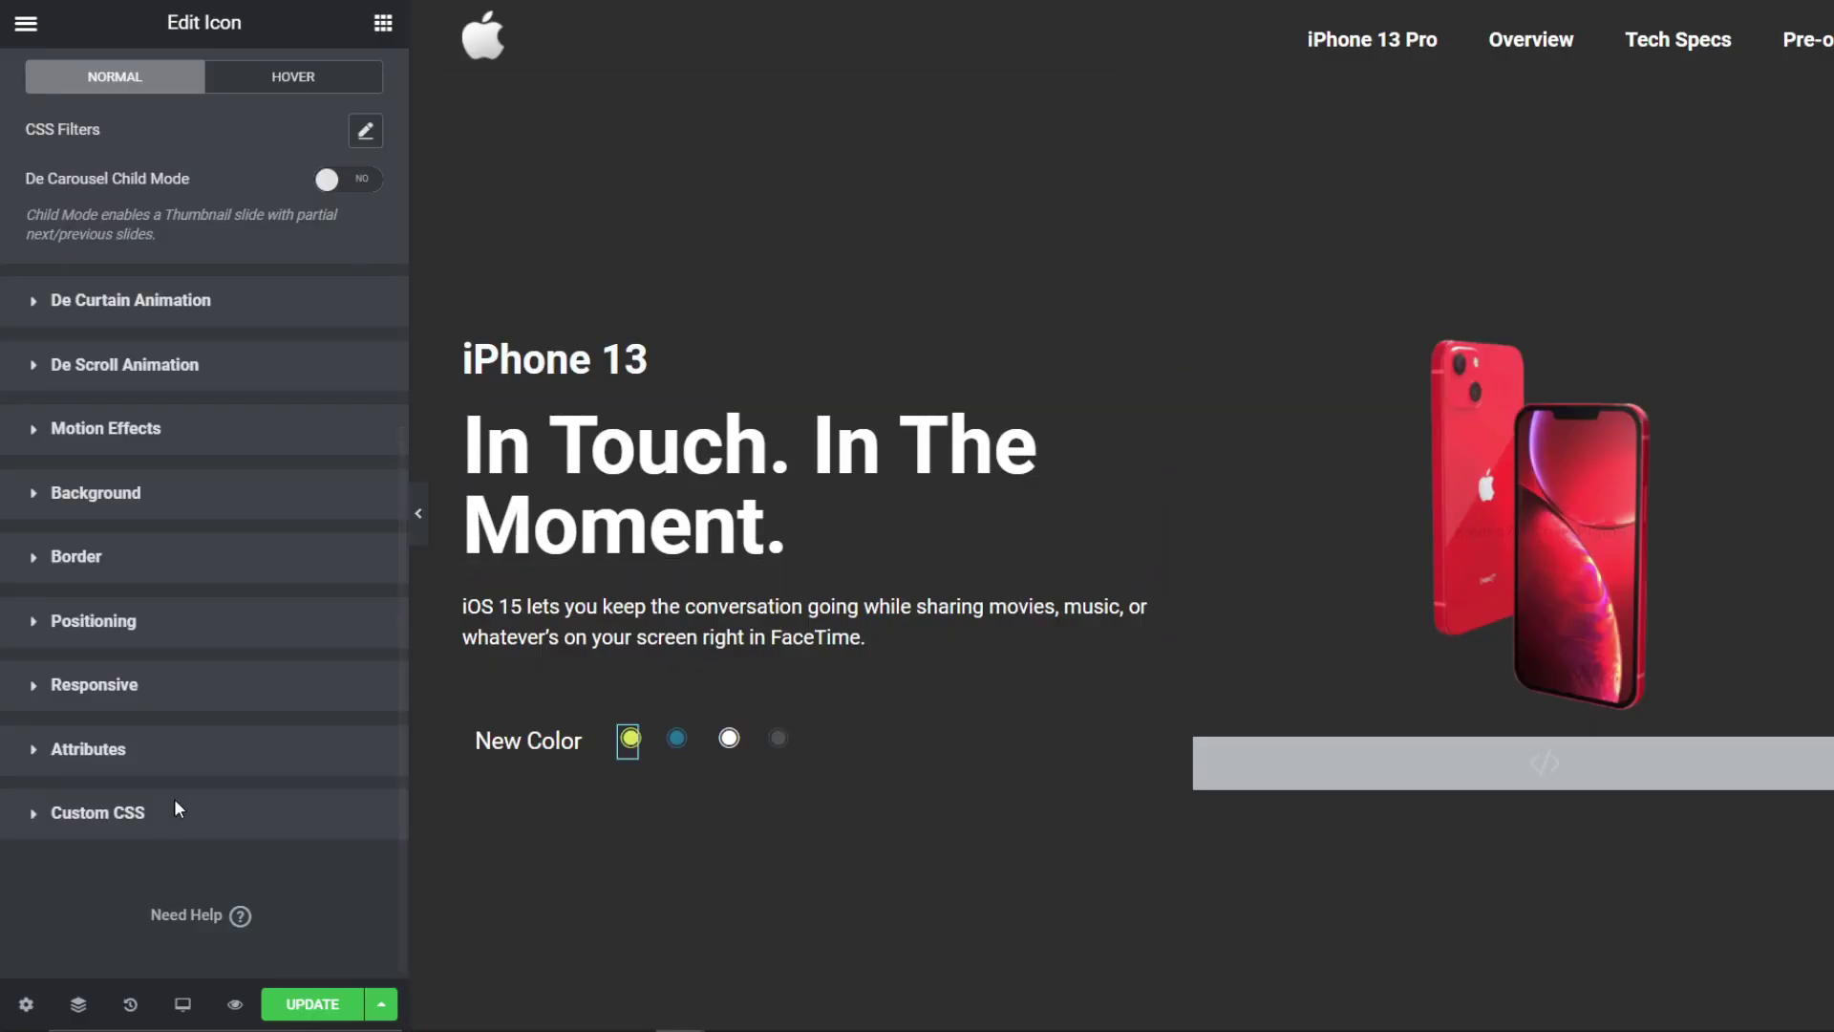
# Step: Complete the yellow icon's data-color attribute with the value #c2897c and update the page
pyautogui.click(168, 754)
pyautogui.click(141, 821)
pyautogui.hotkey('ctrl', 'v')
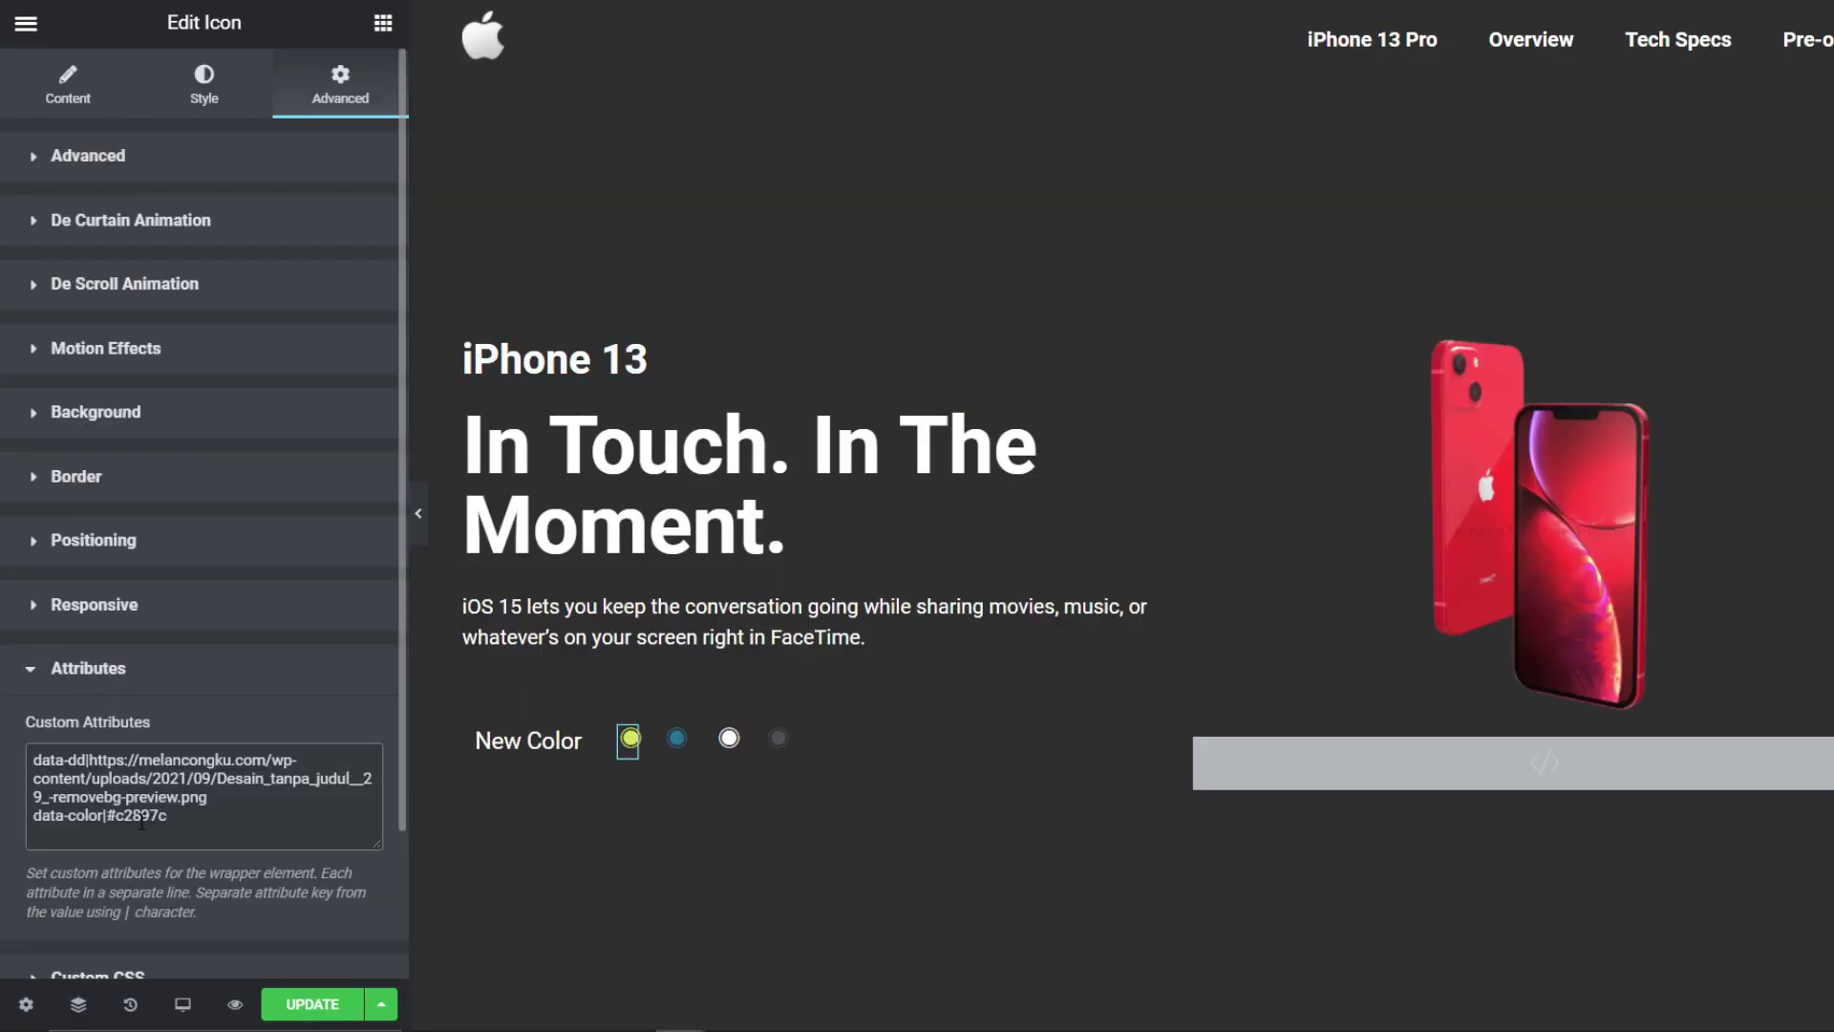
pyautogui.click(311, 1003)
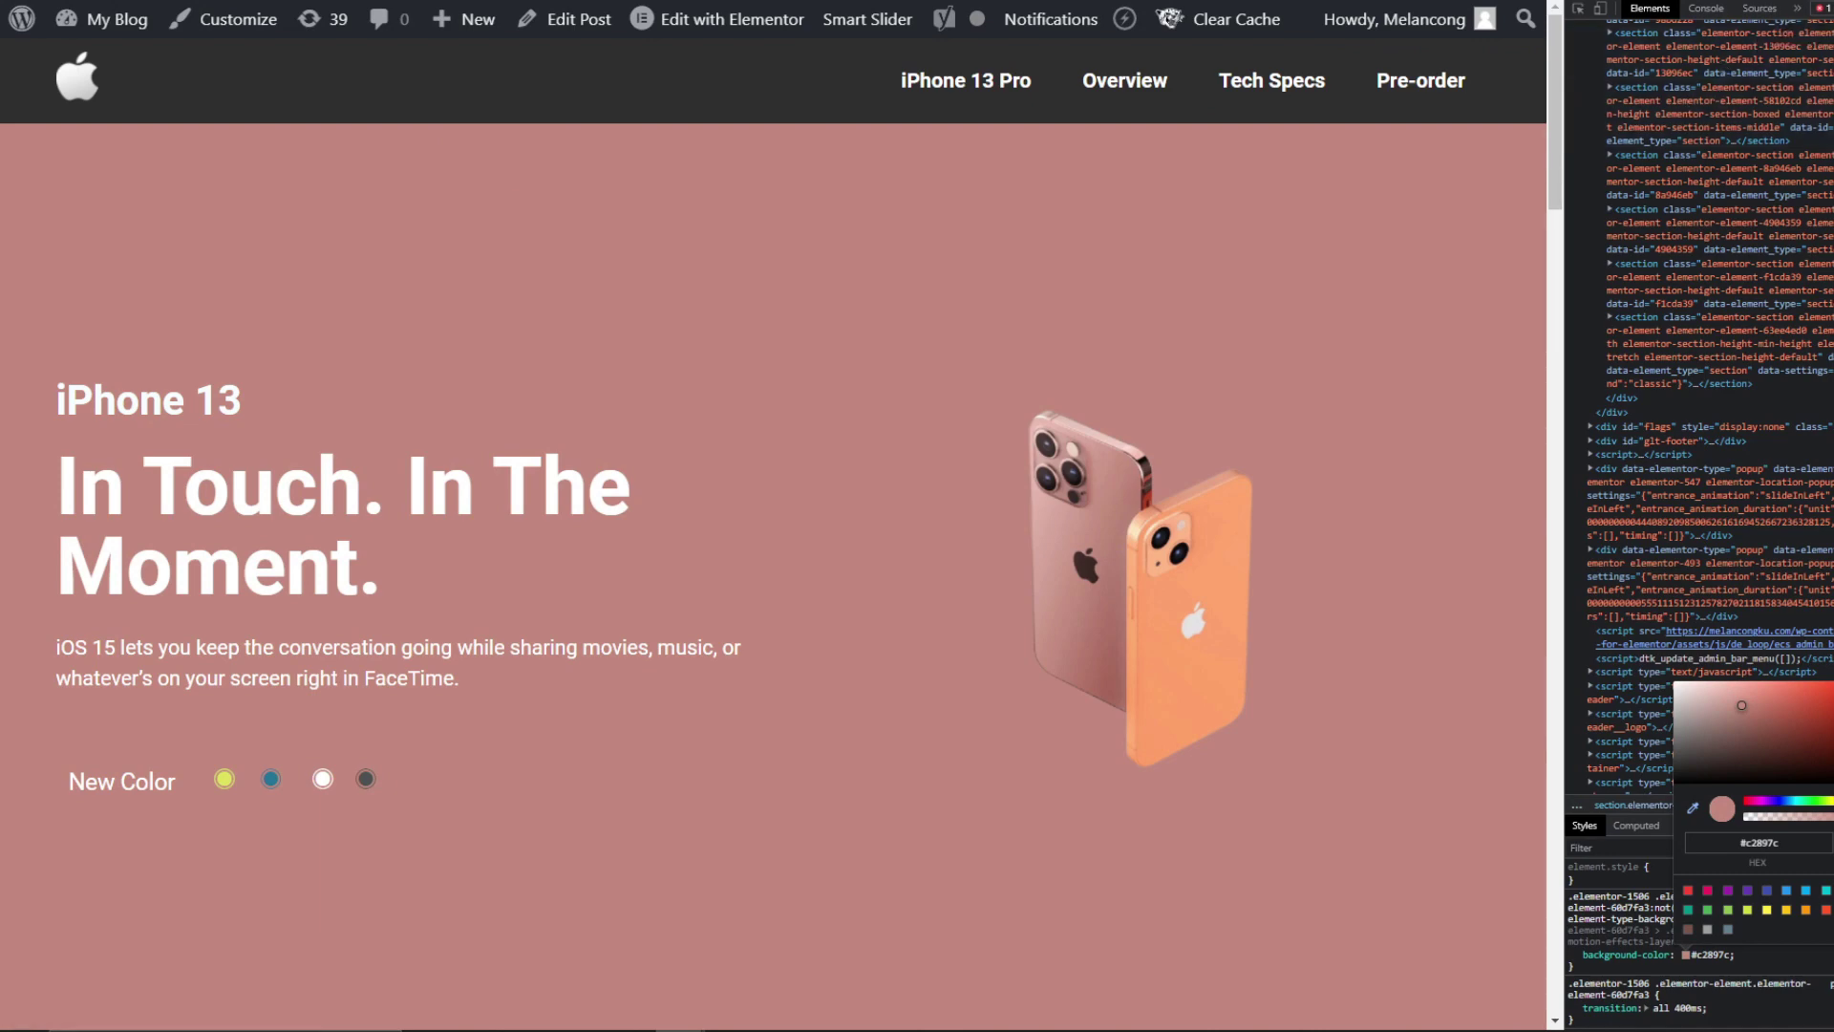
# Step: Close the inspector, reload the live page and test the yellow swatch's image and background change
pyautogui.press('F12')
pyautogui.press('F5')
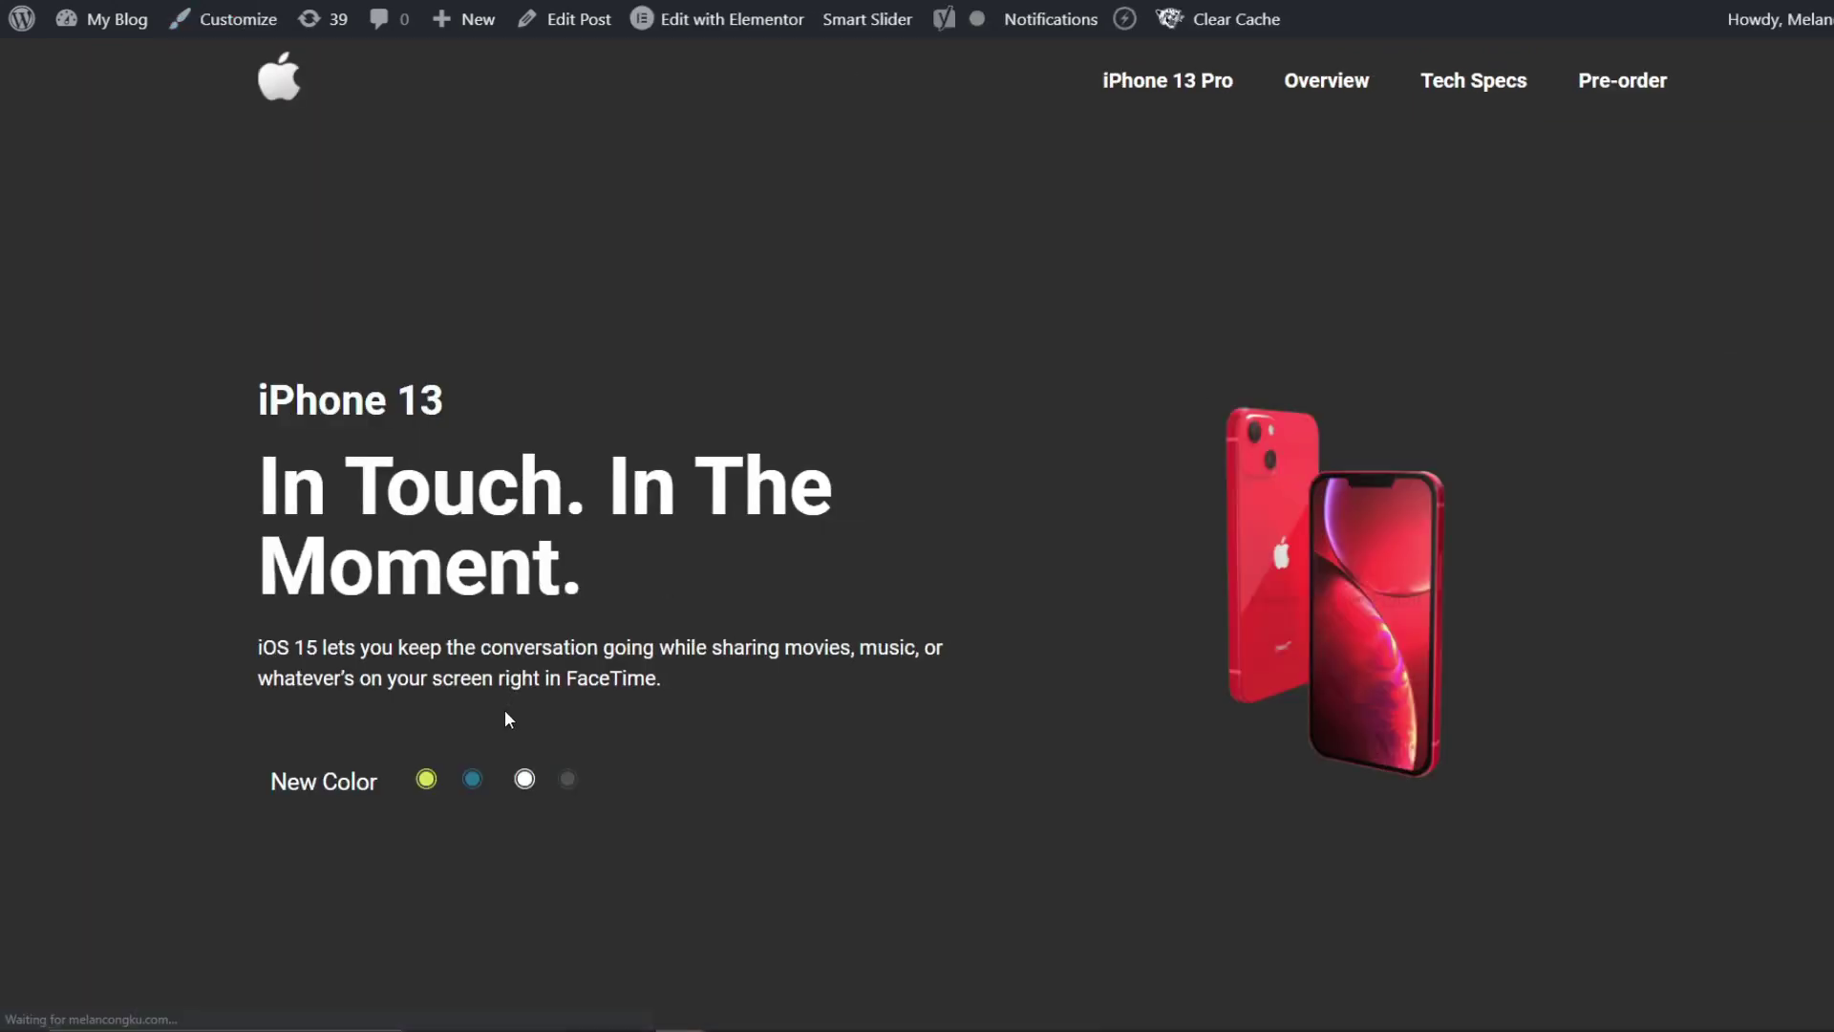
pyautogui.click(425, 780)
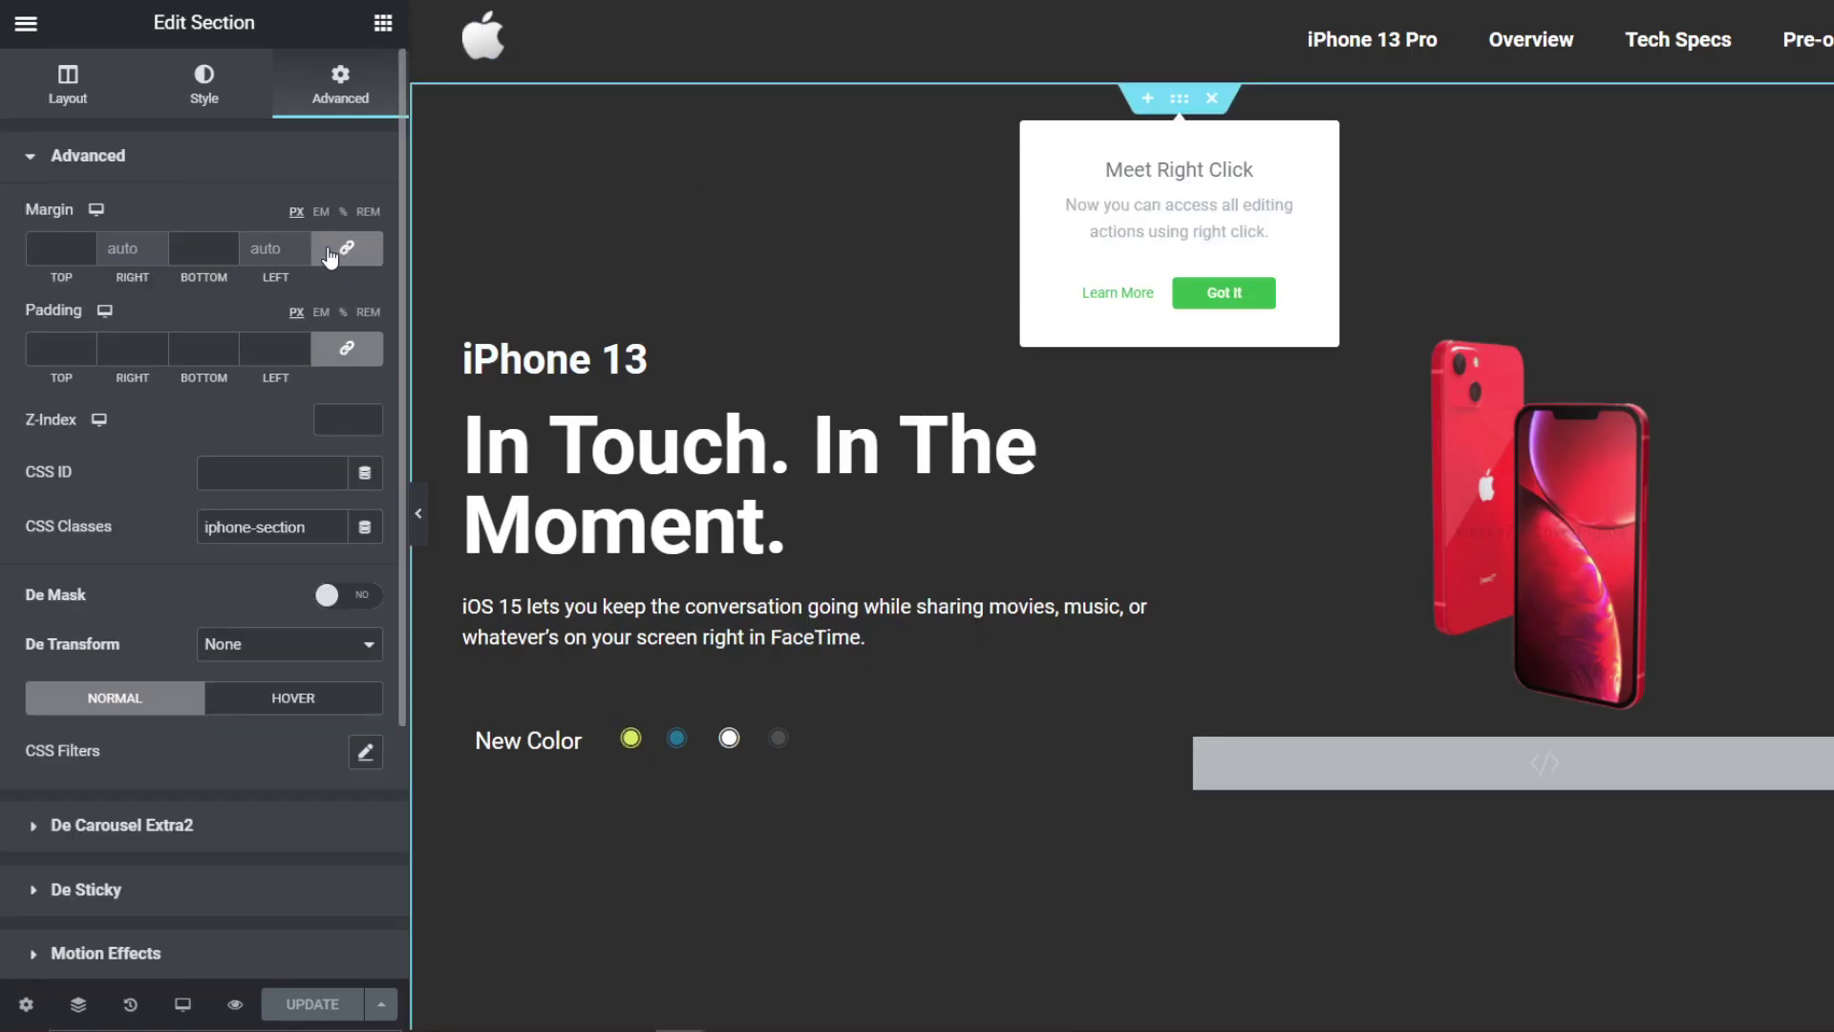
# Step: Apply the hero section's iphone-section CSS class to the header section as well and update the page
pyautogui.moveTo(308, 526); pyautogui.dragTo(121, 547)
pyautogui.hotkey('ctrl', 'c')
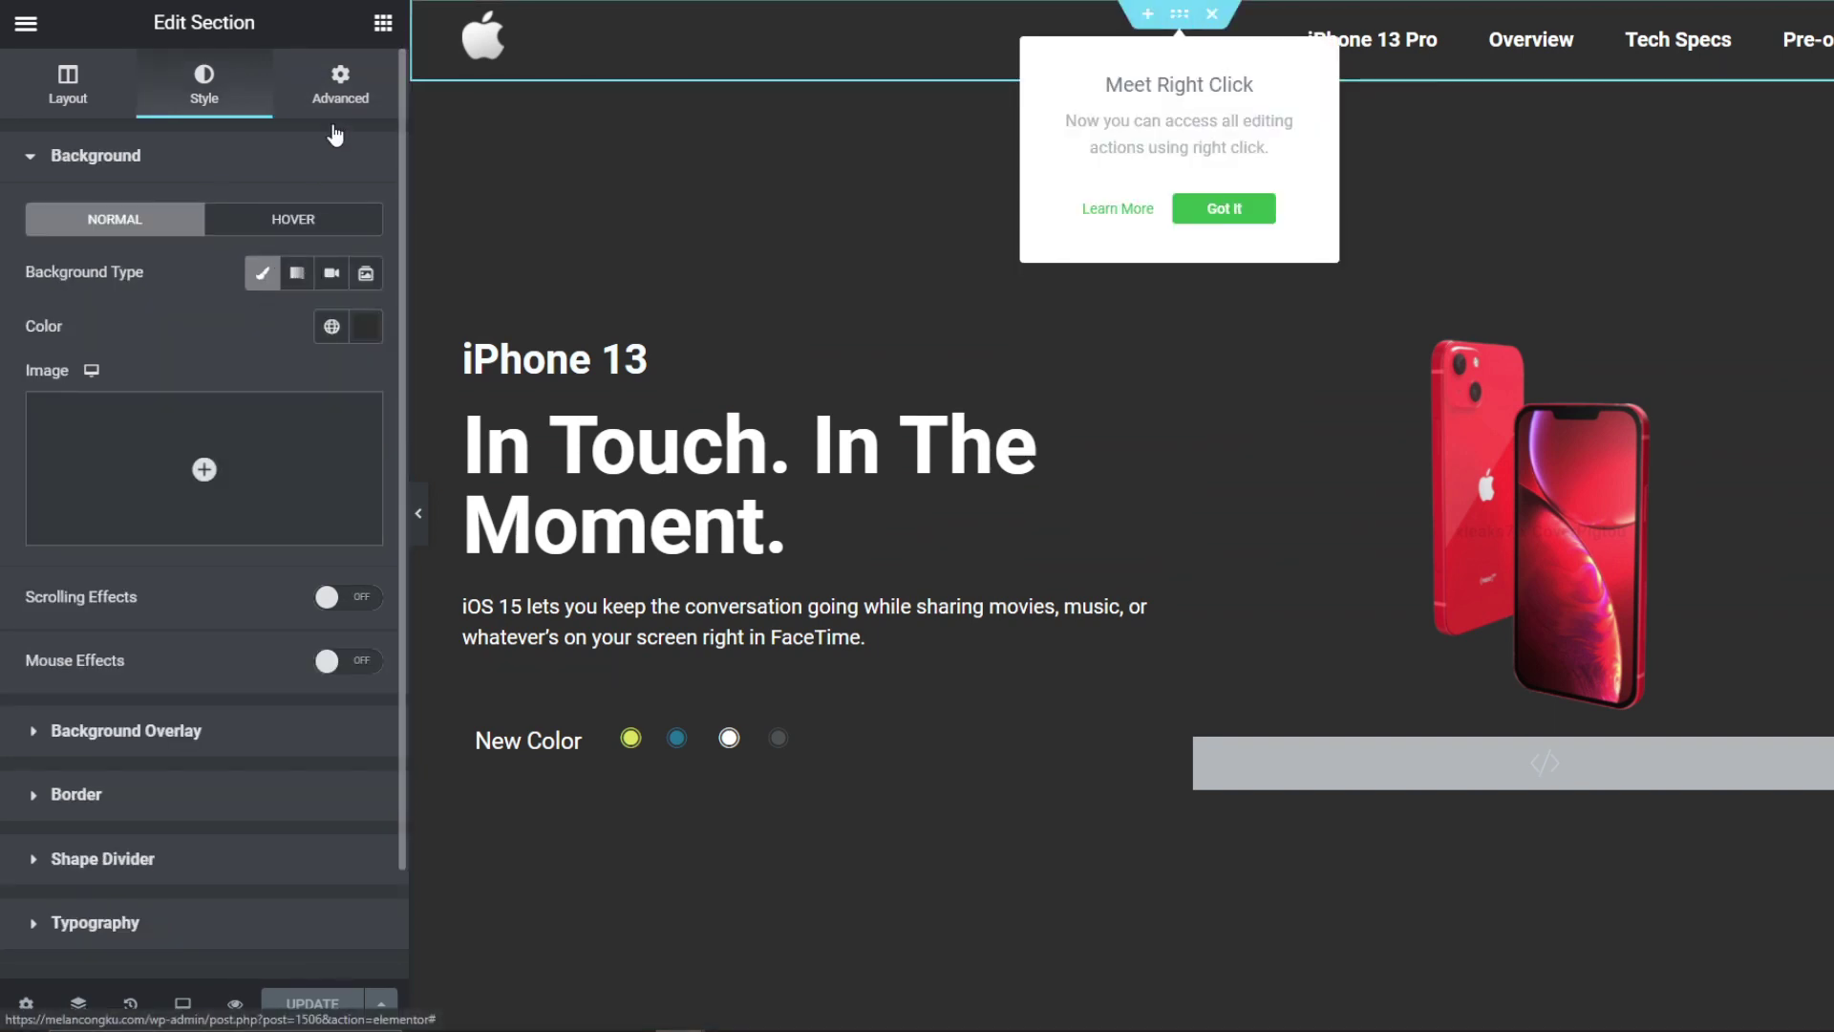
pyautogui.click(336, 95)
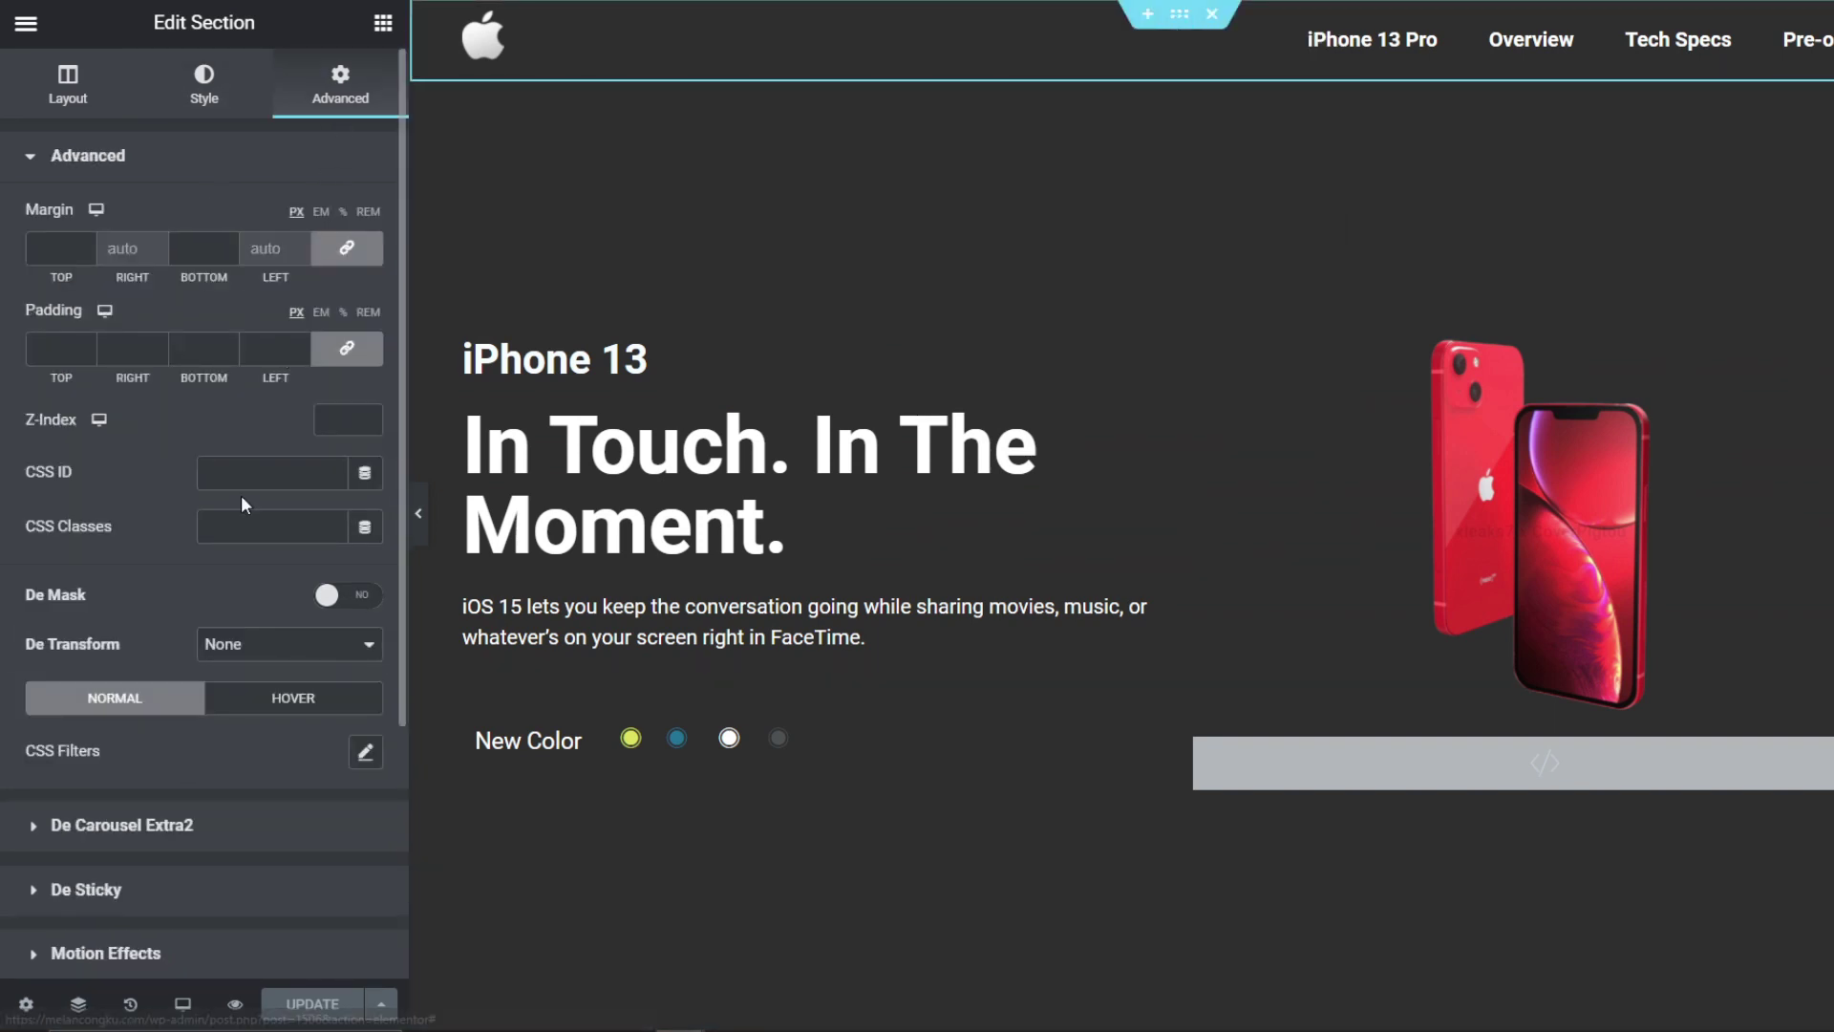
pyautogui.click(244, 528)
pyautogui.hotkey('ctrl', 'v')
pyautogui.click(313, 1003)
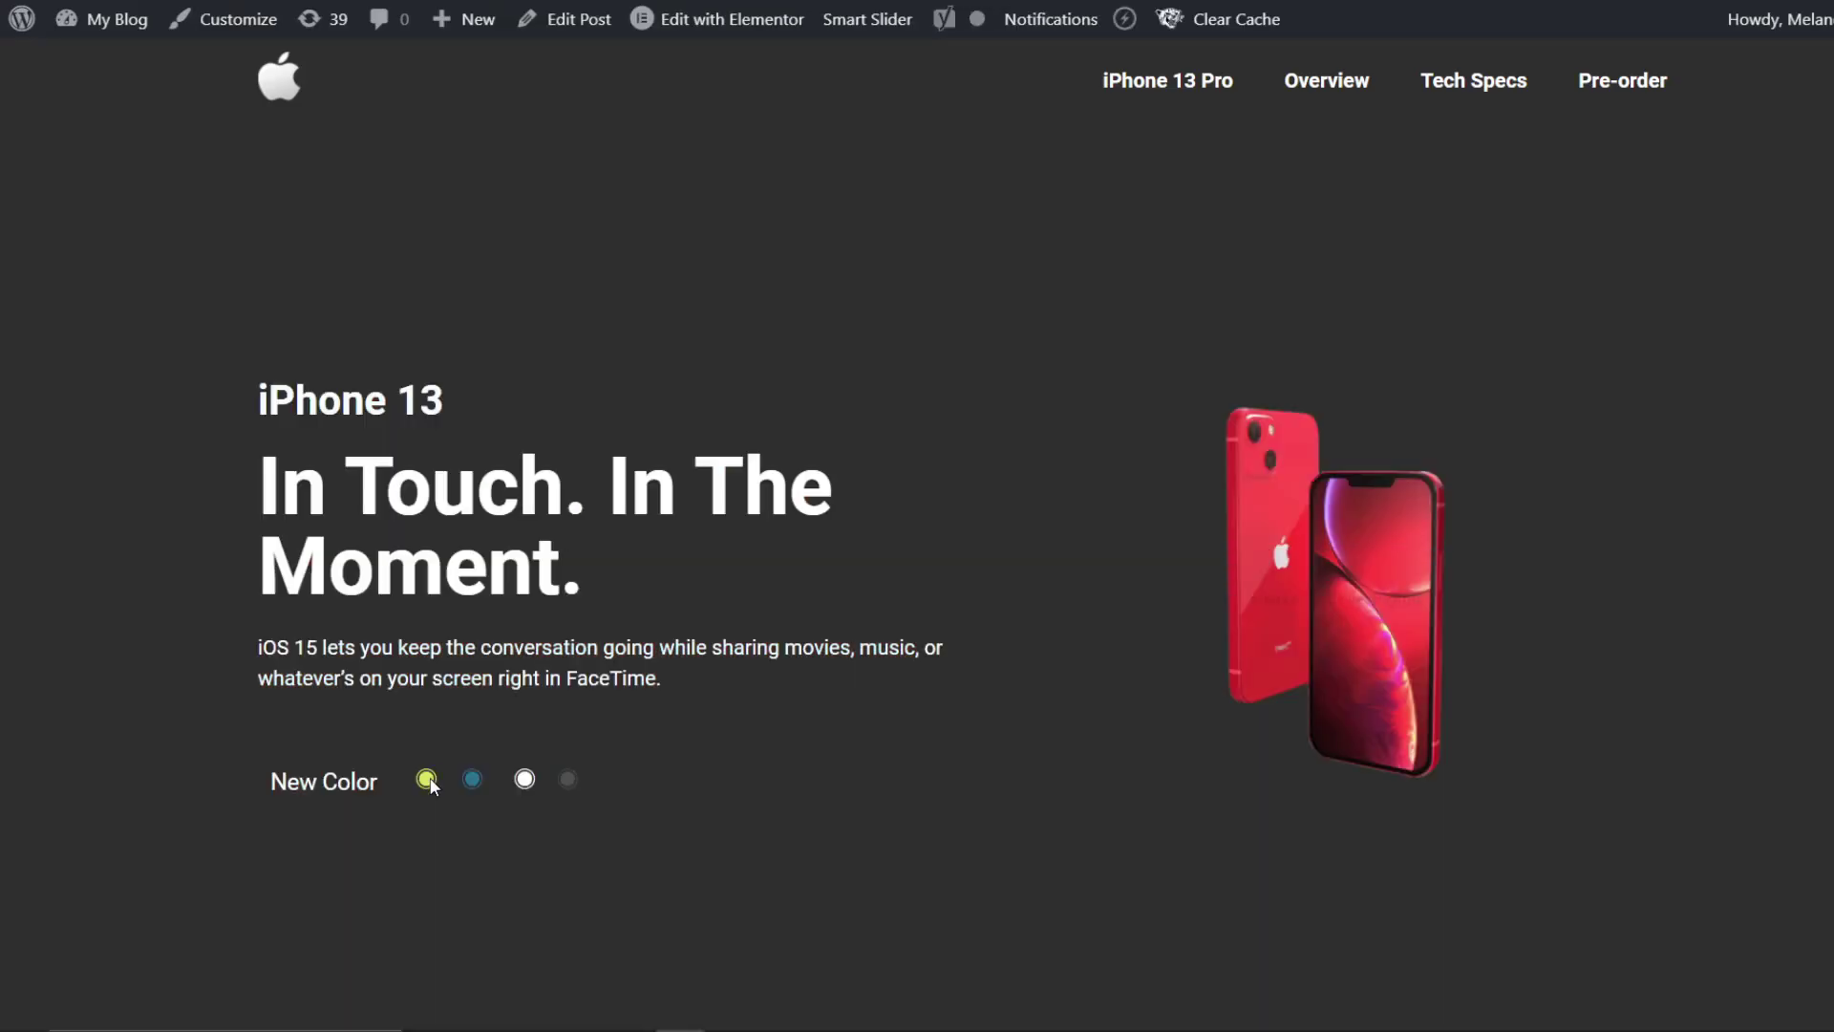
# Step: Test the yellow and blue swatches on the live page, checking the header and hero backgrounds
pyautogui.click(428, 778)
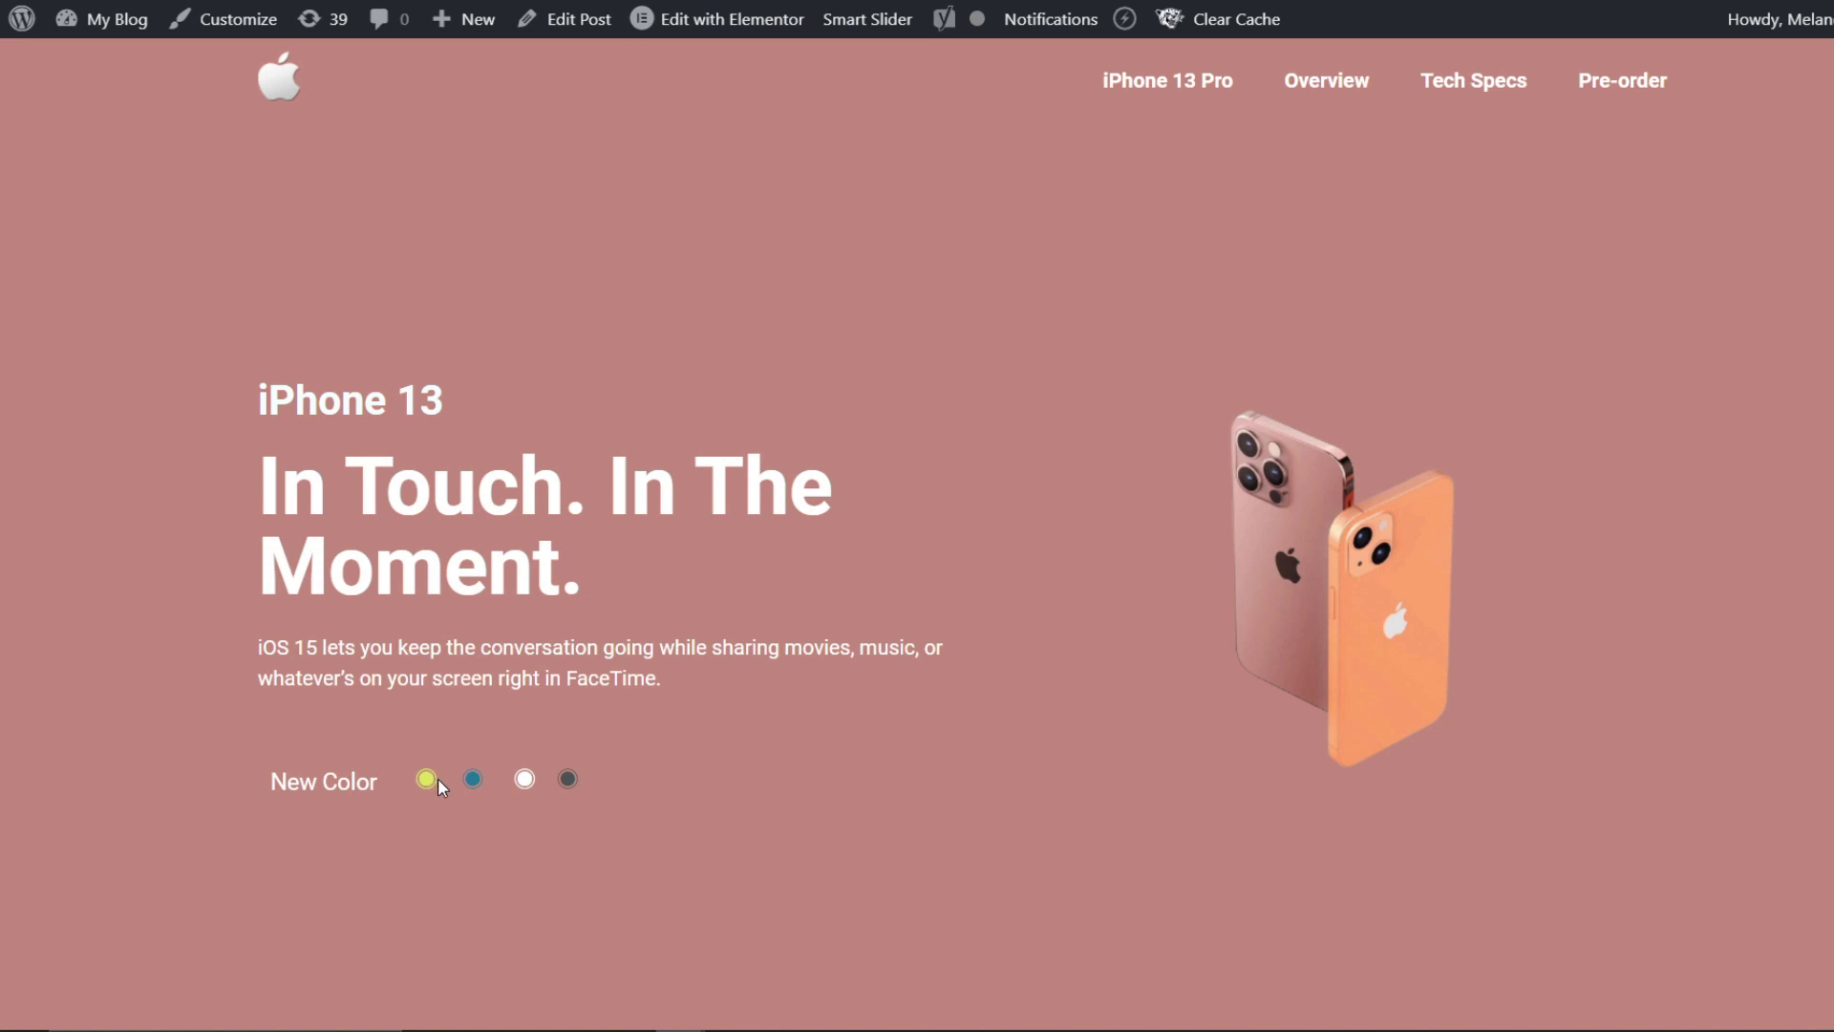
pyautogui.click(472, 779)
pyautogui.click(429, 781)
pyautogui.click(470, 781)
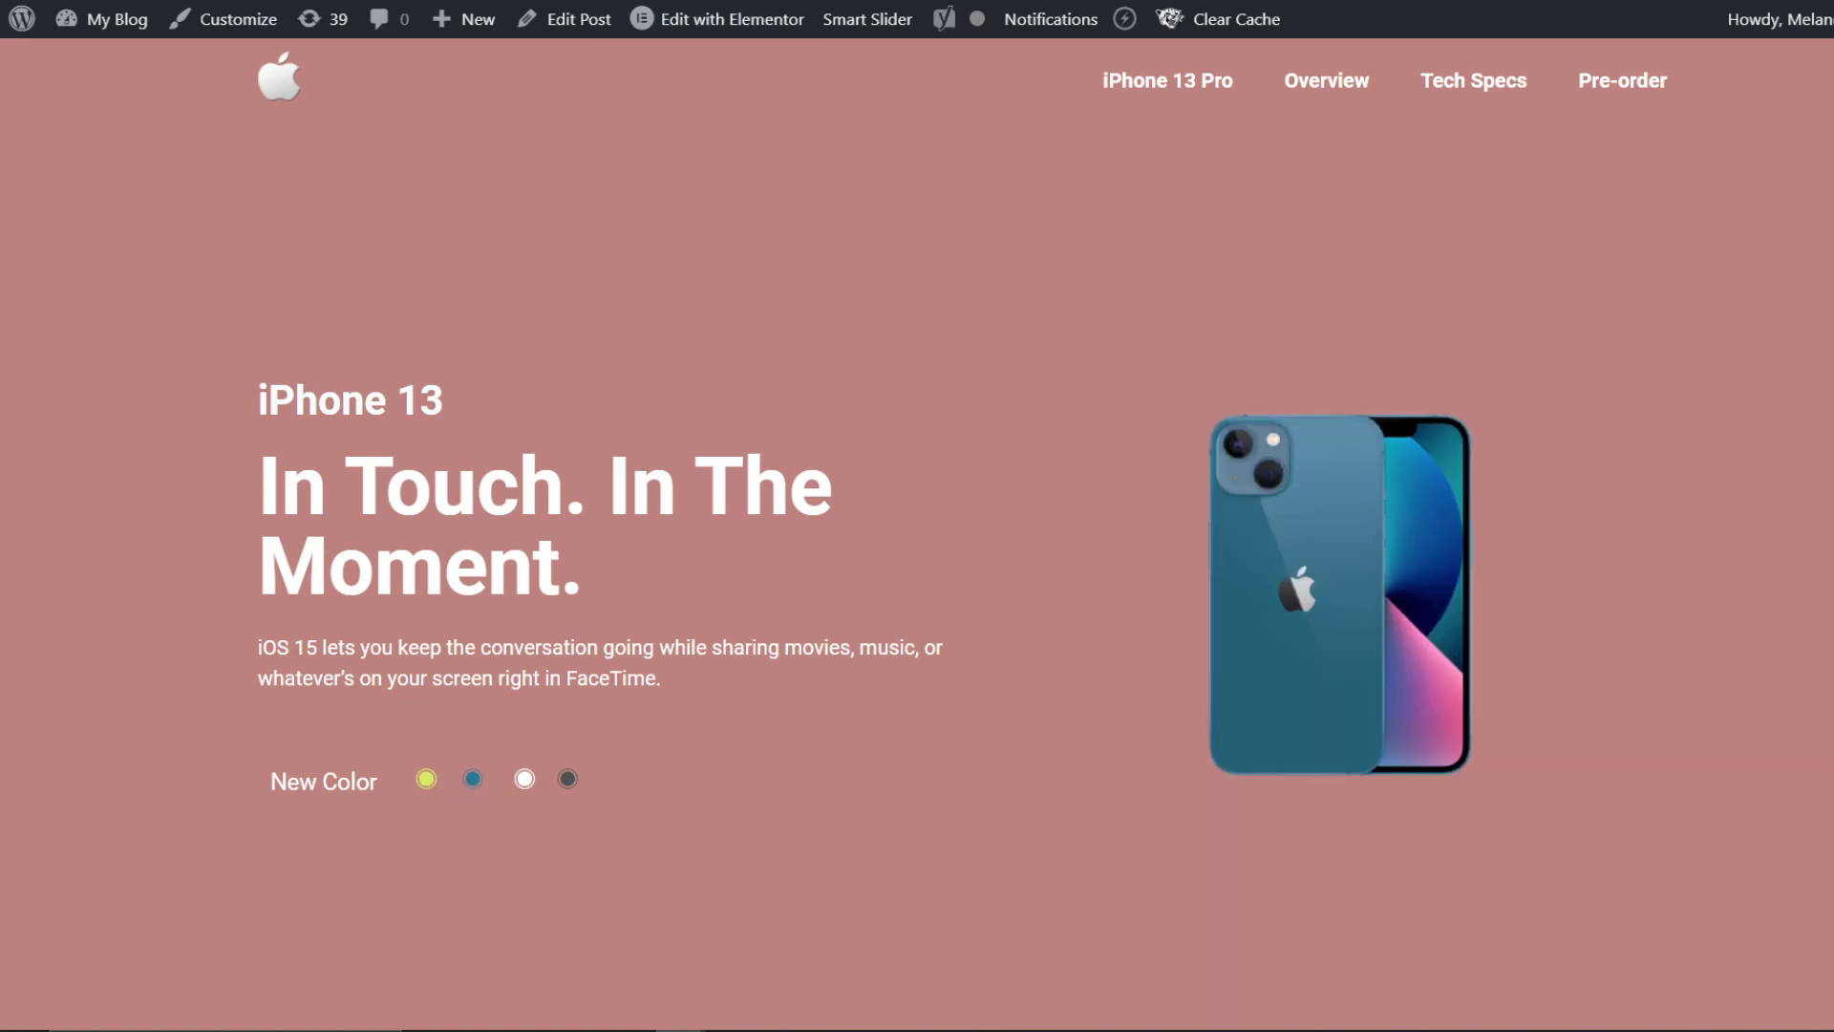
# Step: Inspect the live page, sample #094e9e from the blue phone's screen, and close the inspector
pyautogui.rightClick(1511, 369)
pyautogui.click(1647, 707)
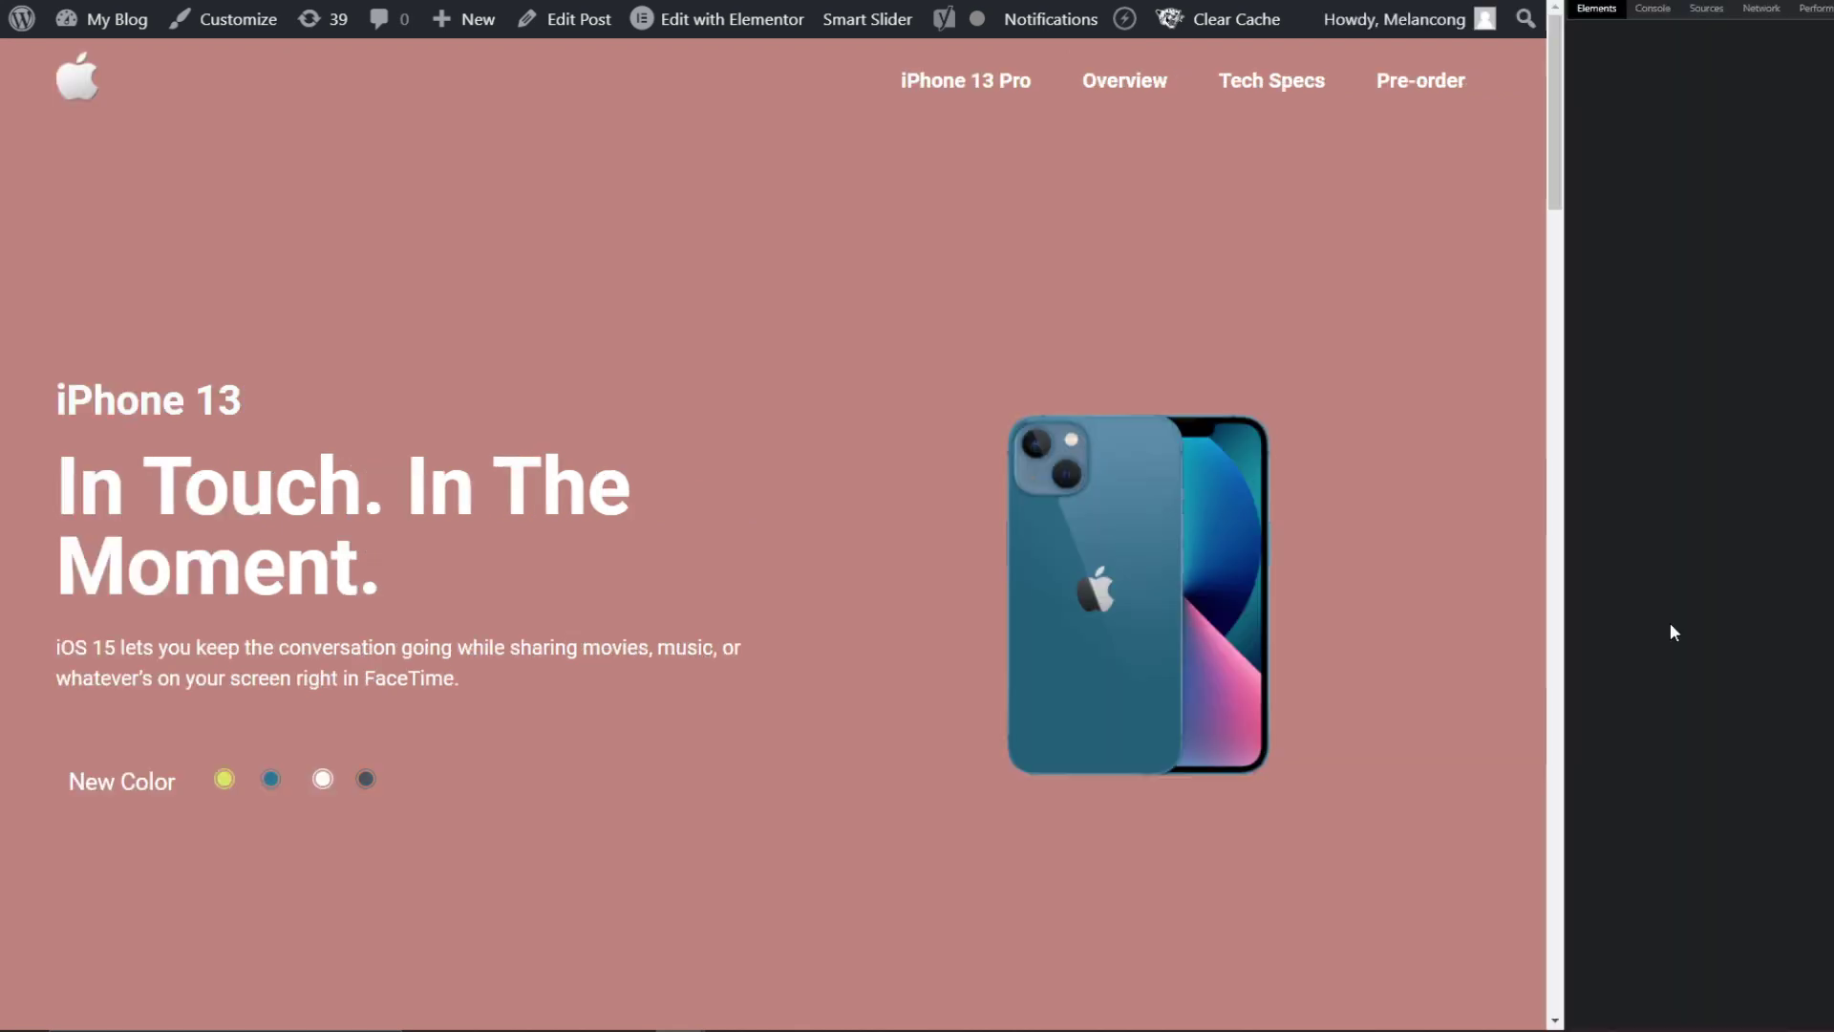
pyautogui.scroll(-5, 1700, 946)
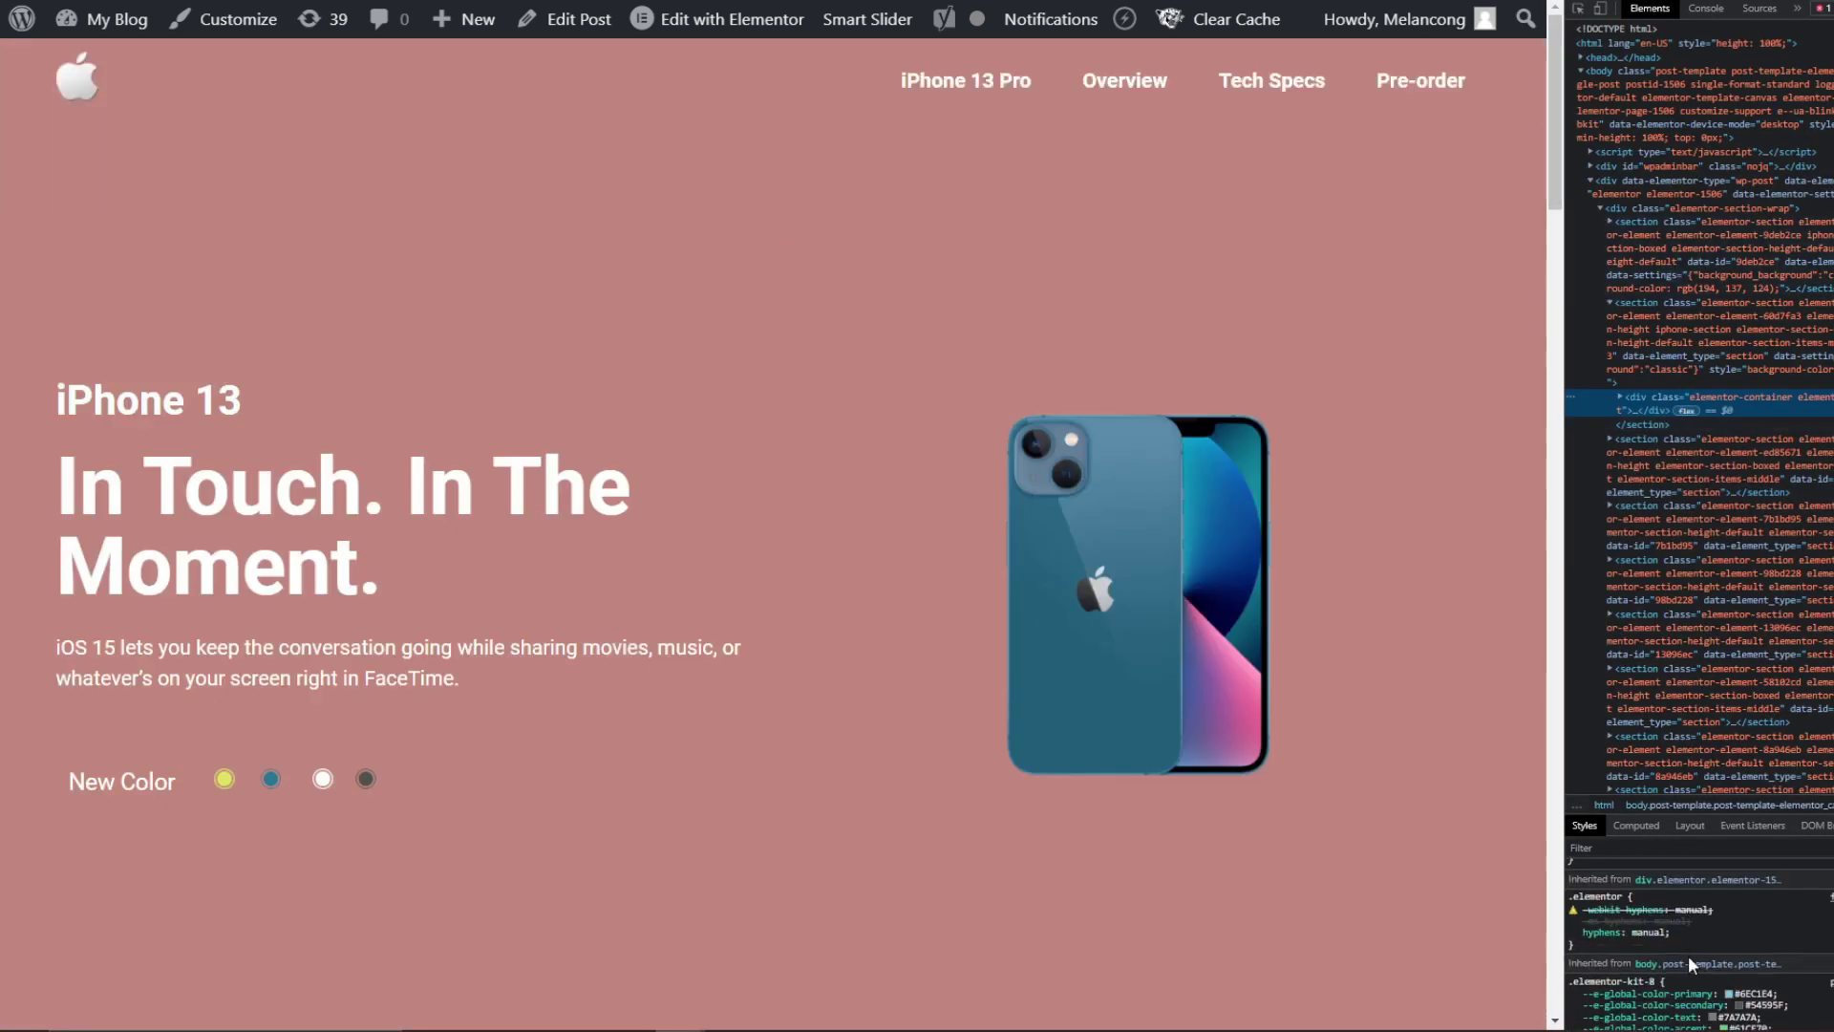
pyautogui.click(1729, 994)
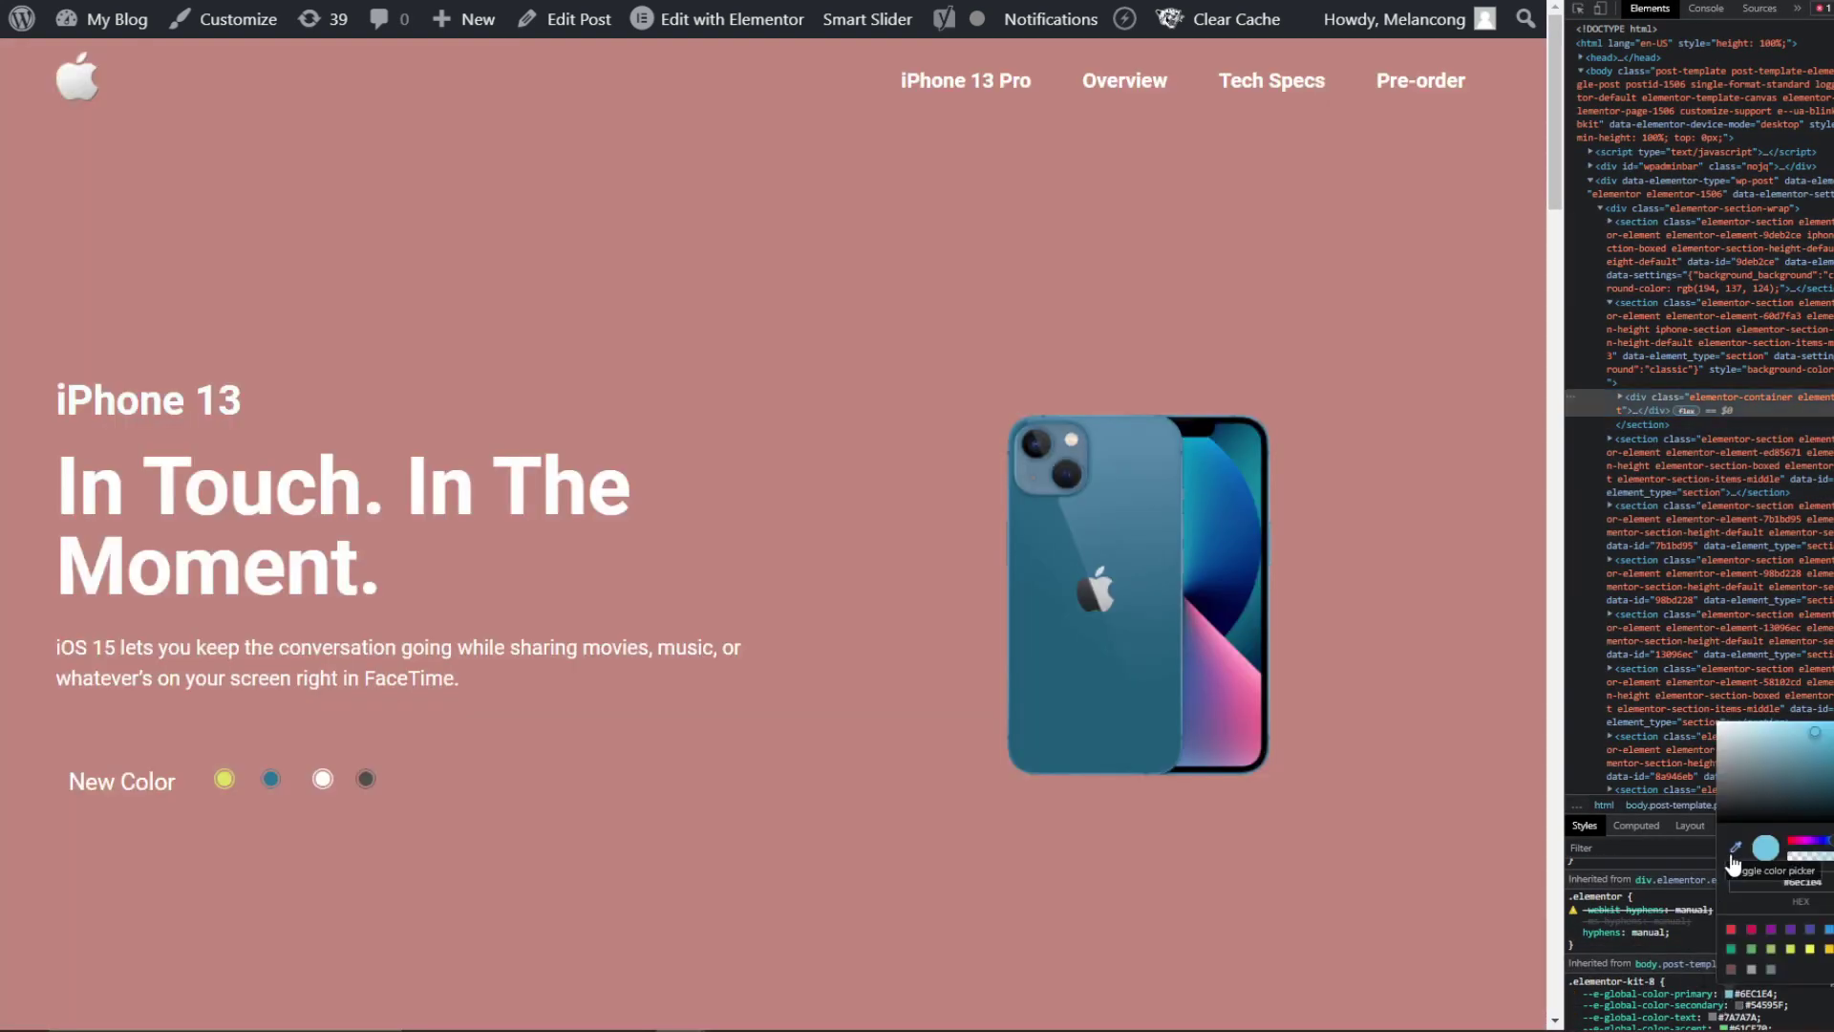
pyautogui.click(1252, 535)
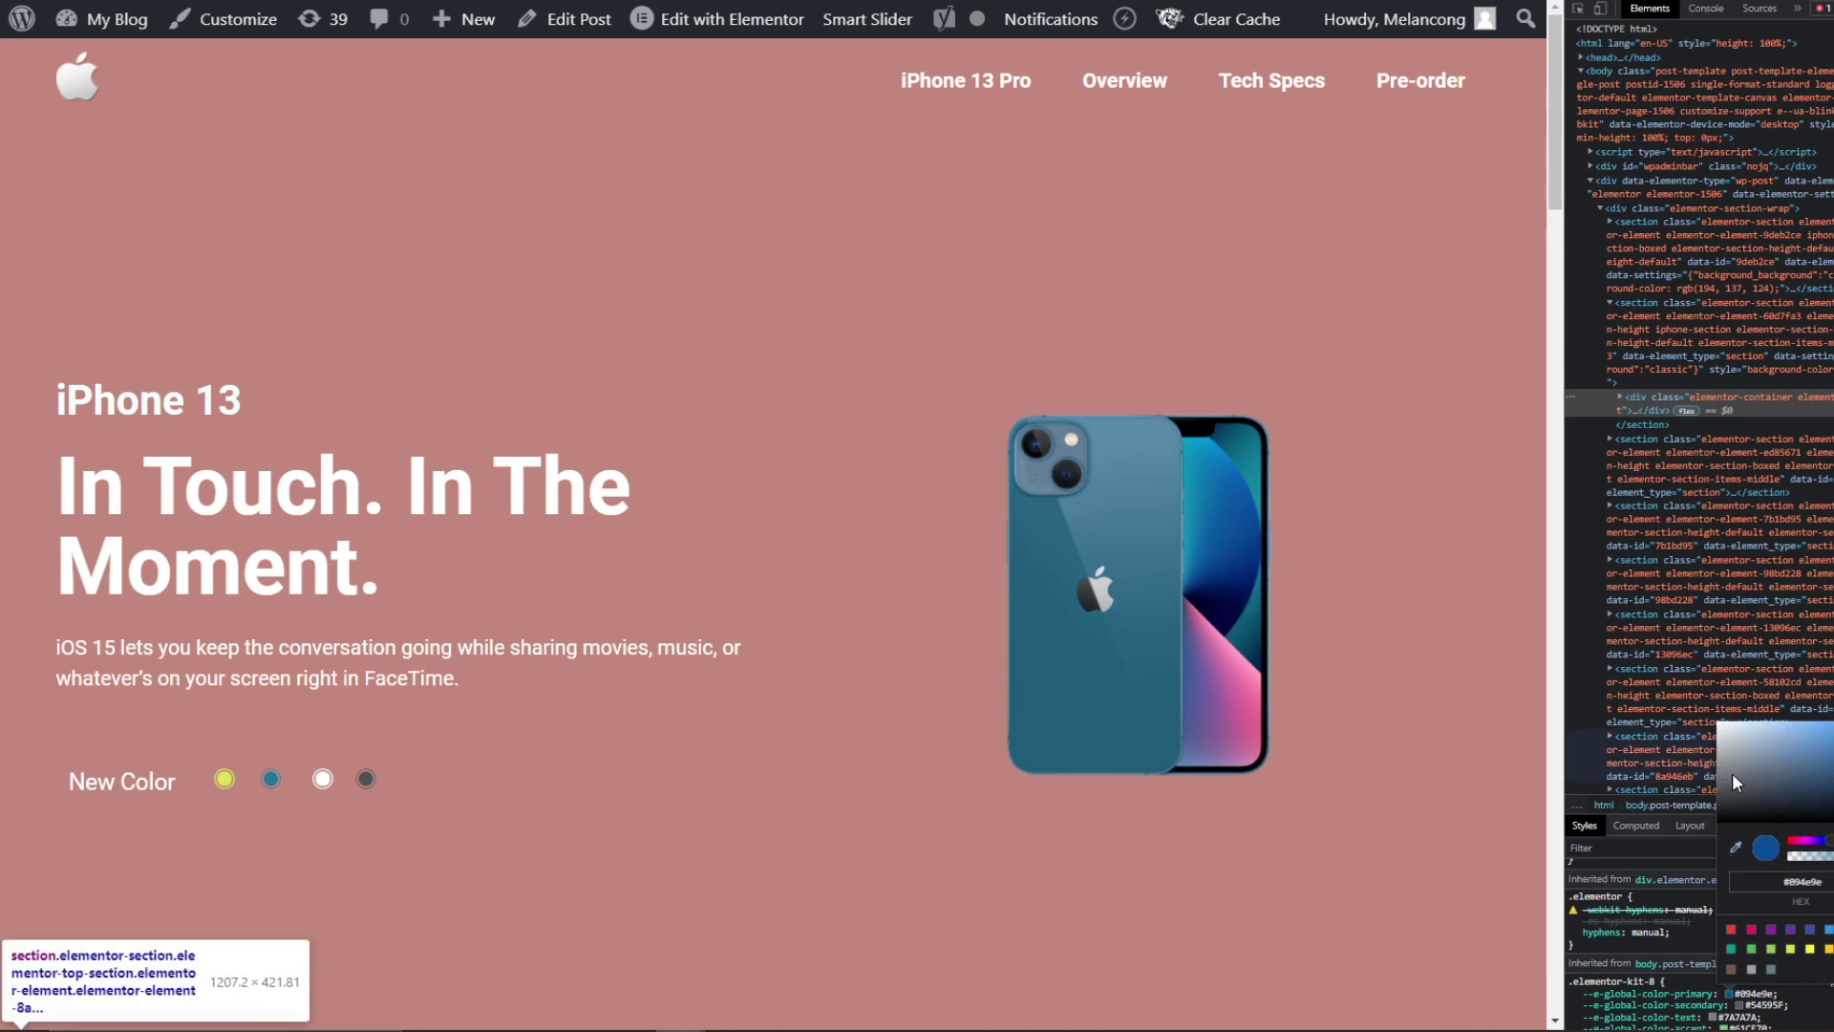
pyautogui.press('F12')
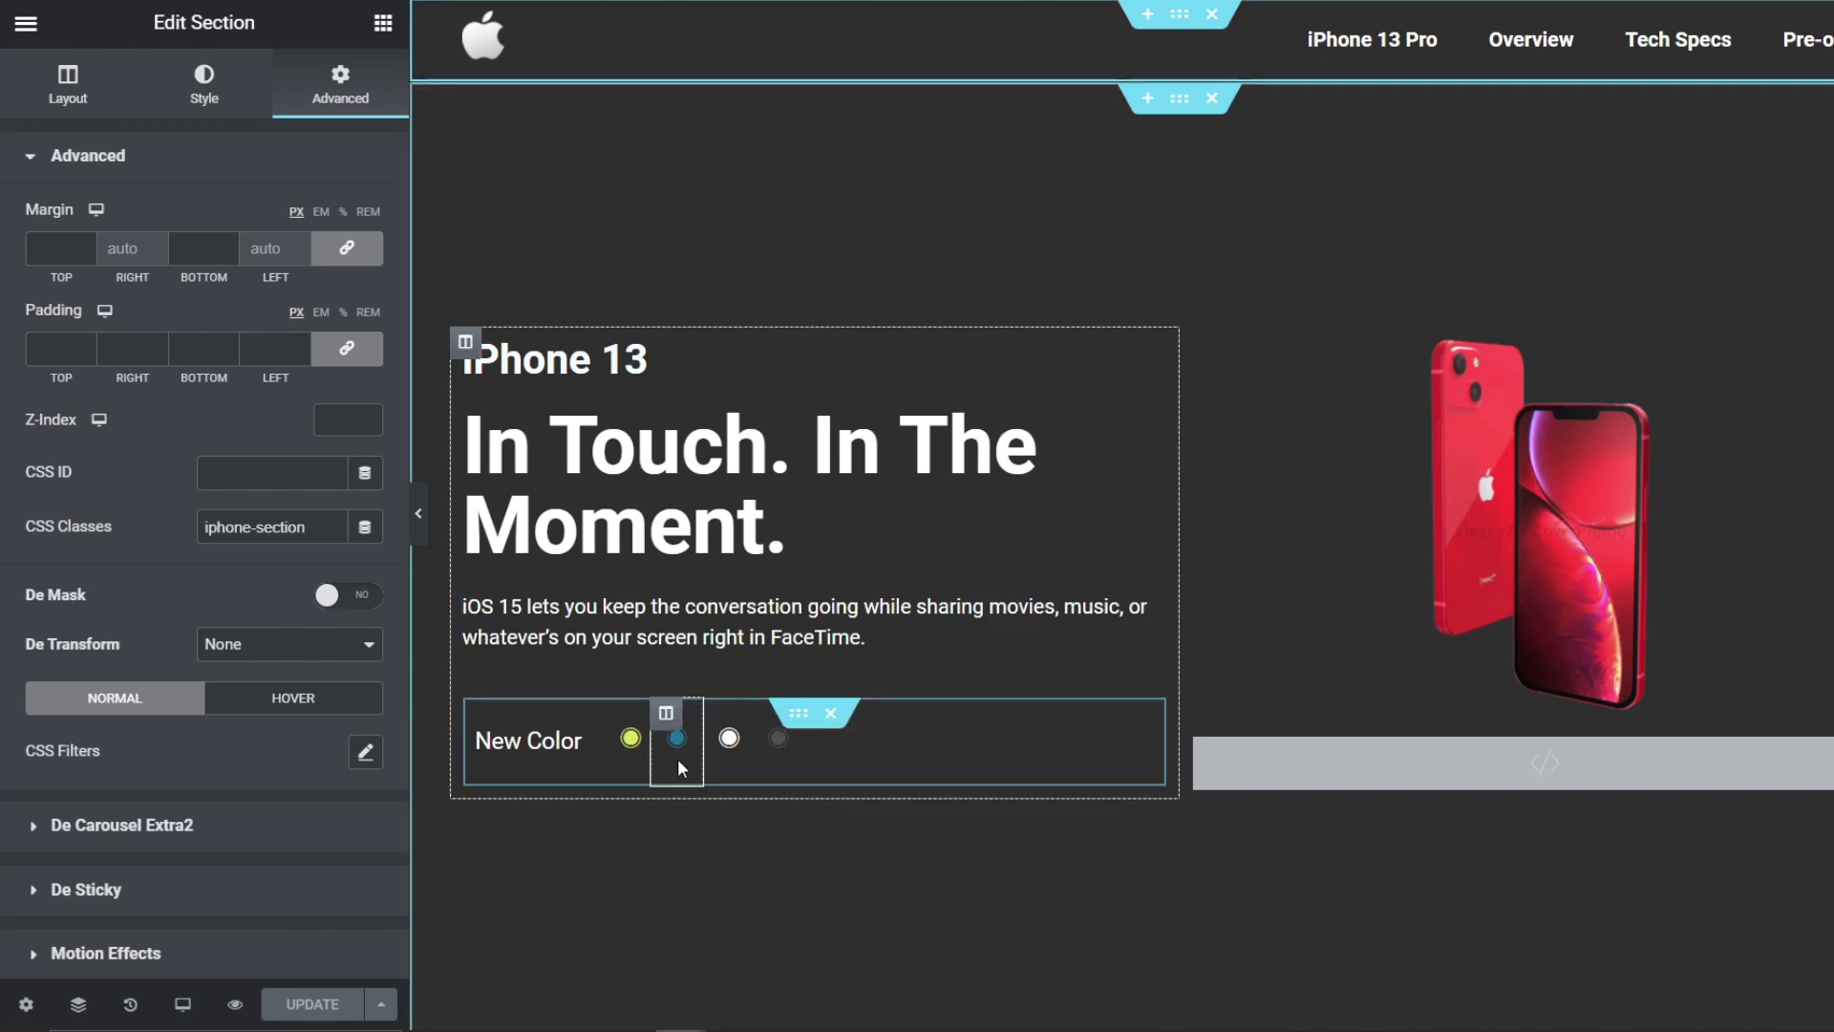
# Step: Add the line data-color|#094e9e to the blue icon's custom attributes and update the page
pyautogui.click(677, 753)
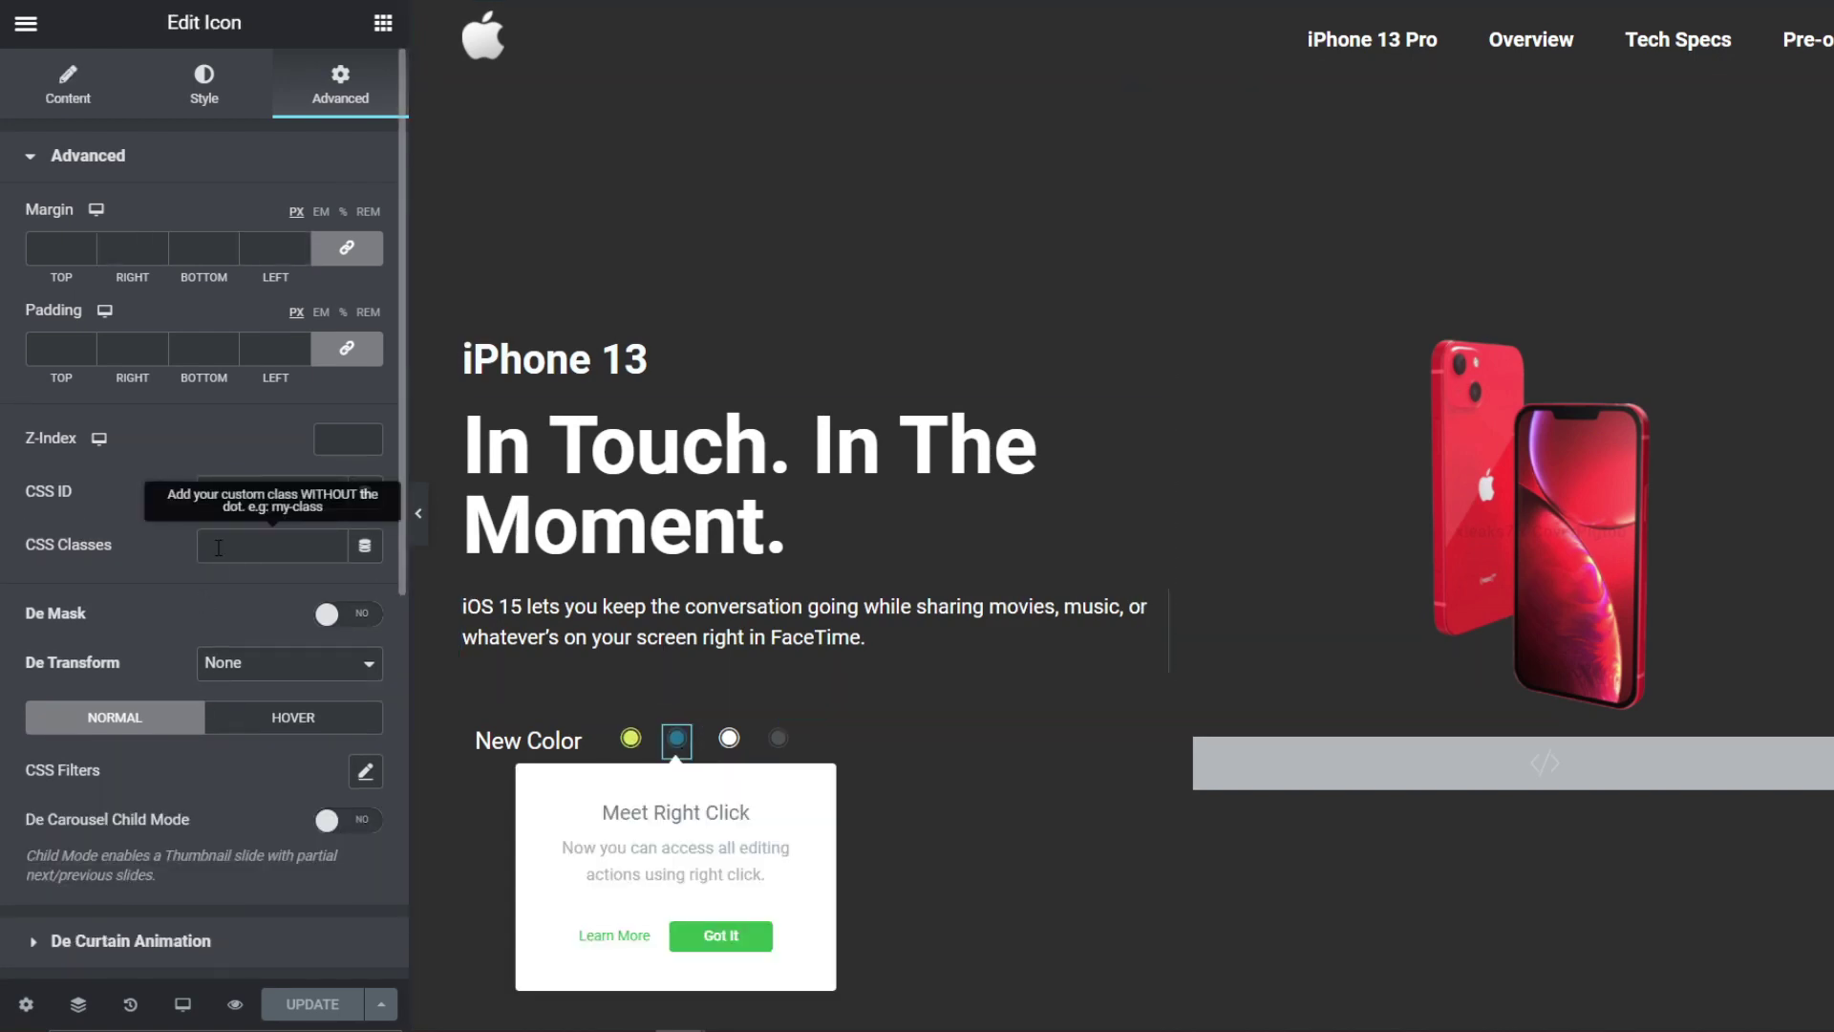
pyautogui.scroll(-4, 218, 628)
pyautogui.click(212, 938)
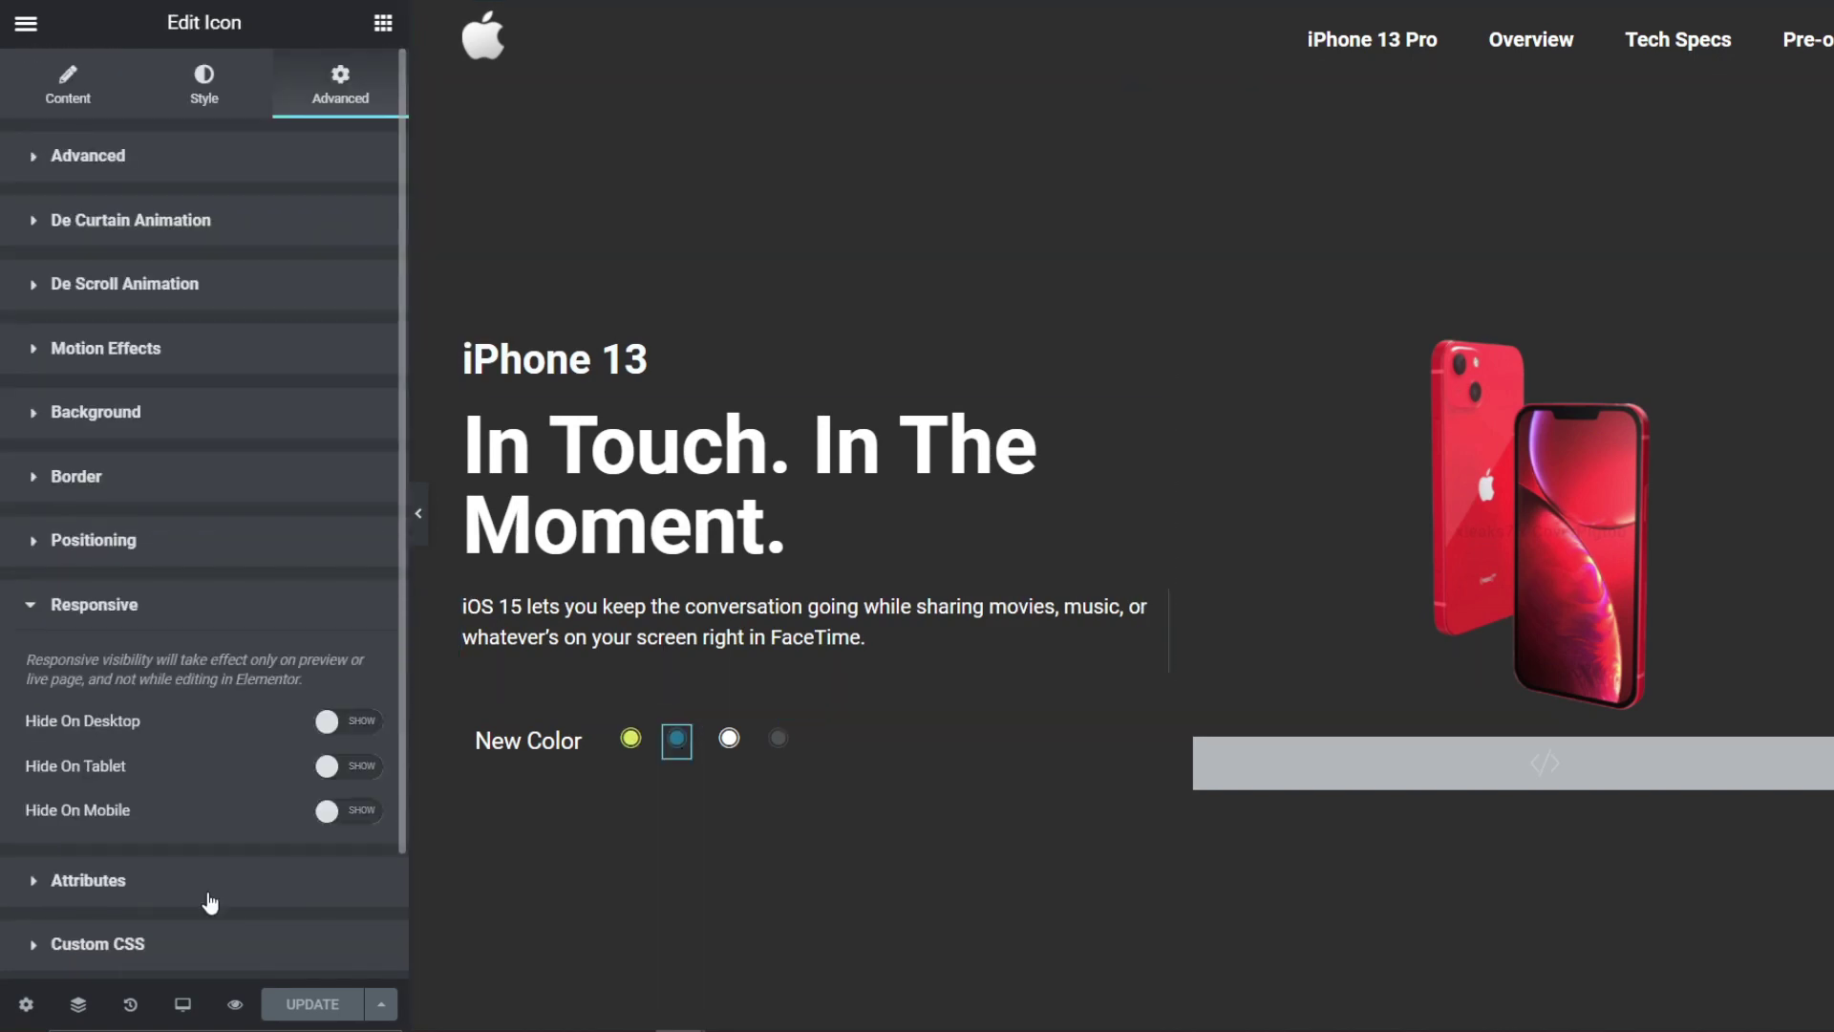
pyautogui.click(198, 891)
pyautogui.click(232, 807)
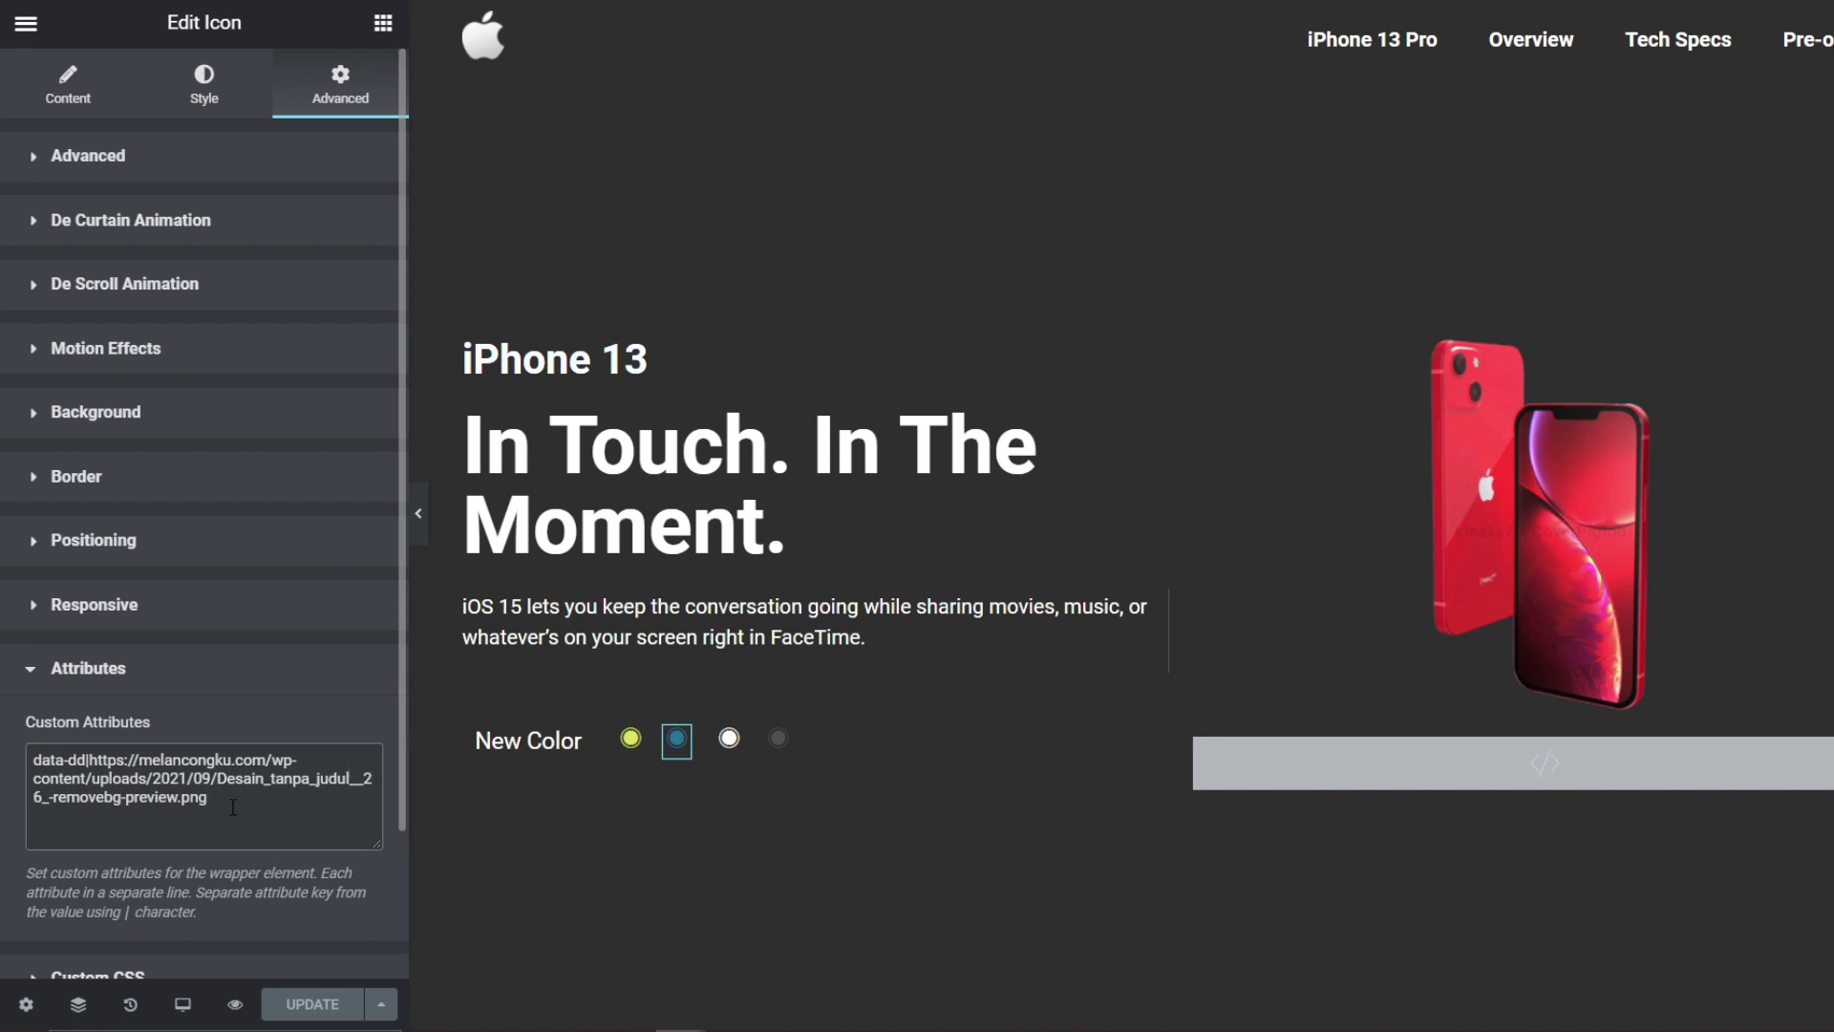
pyautogui.press('Return')
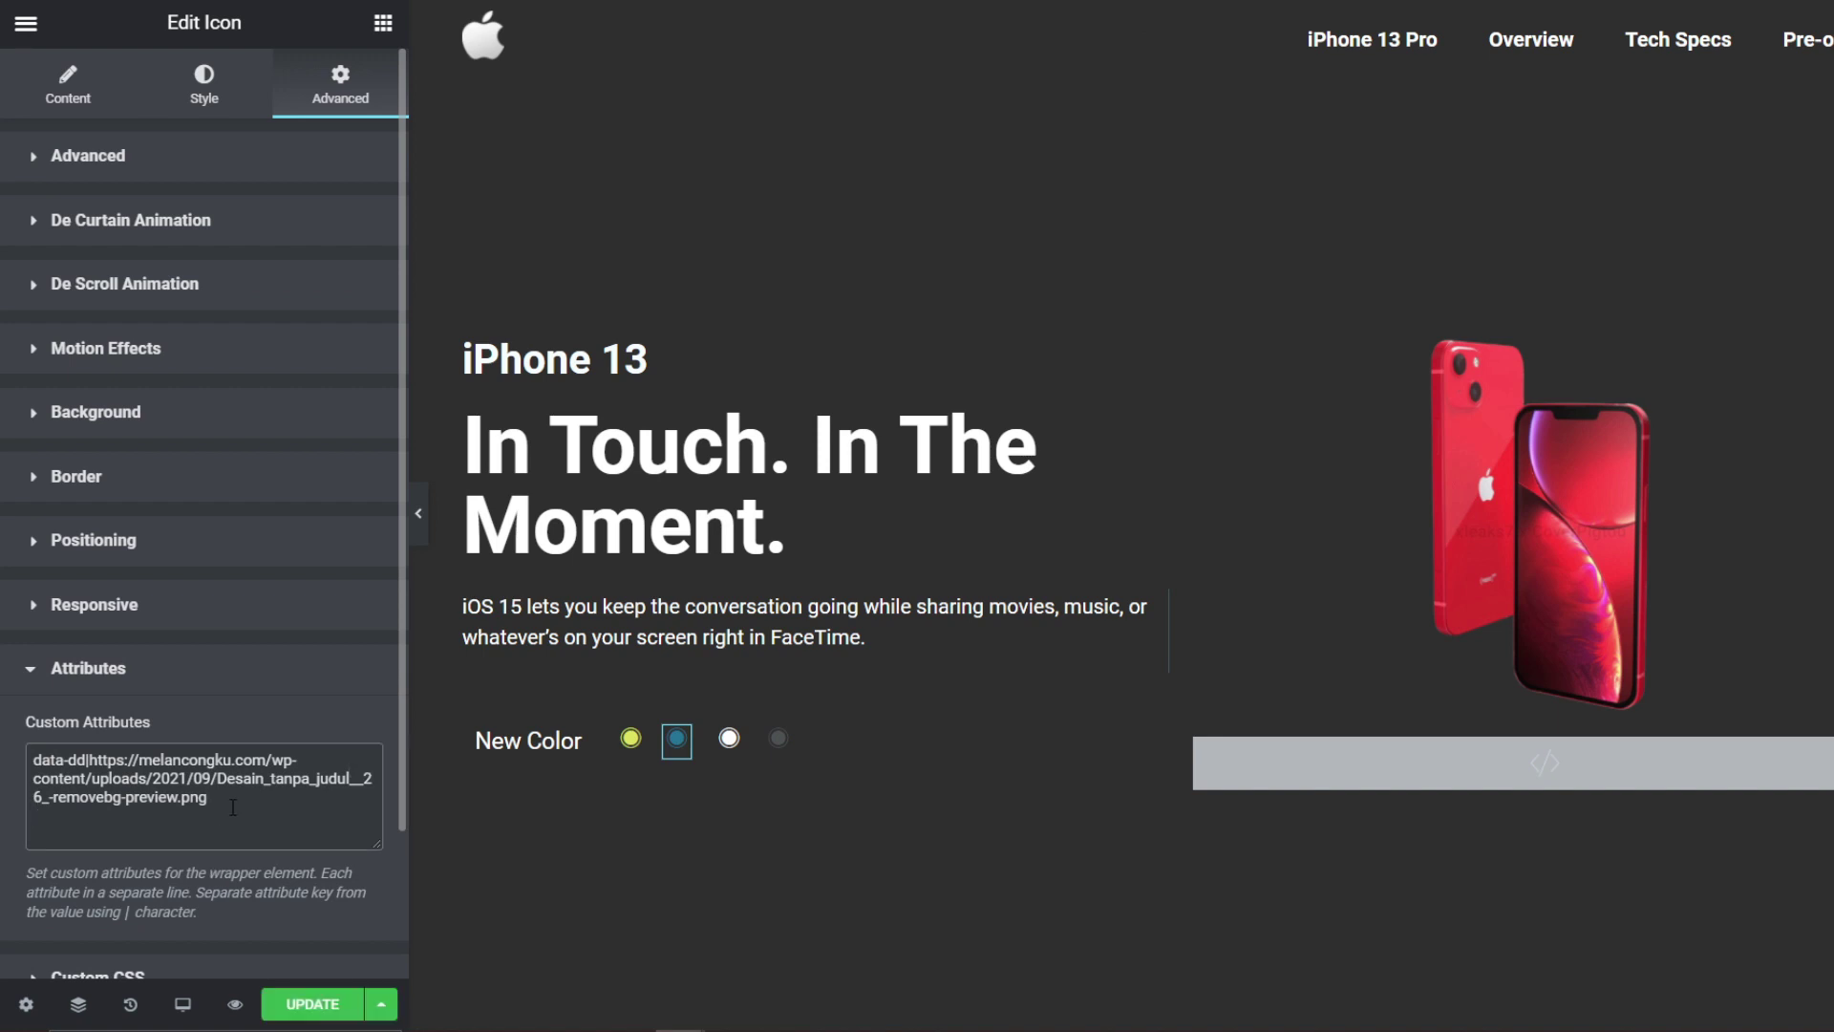
pyautogui.write('#094e9e')
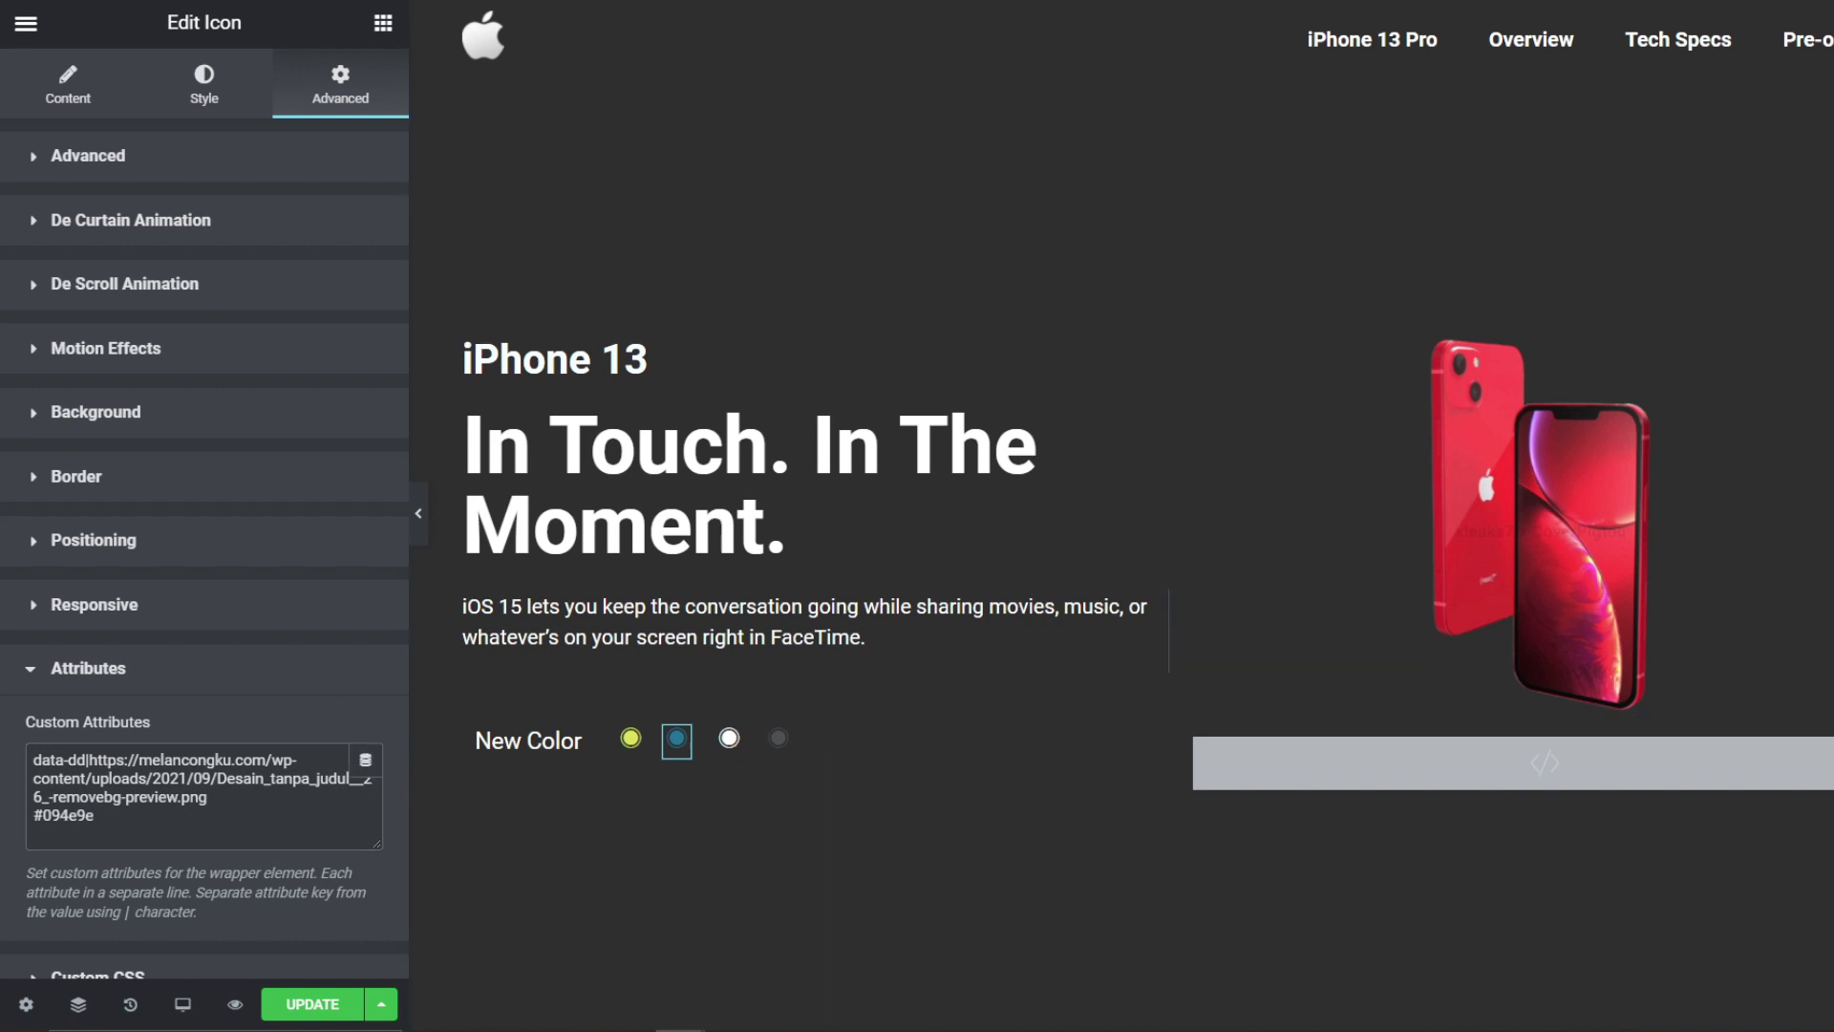
pyautogui.click(38, 823)
pyautogui.write('data-color|')
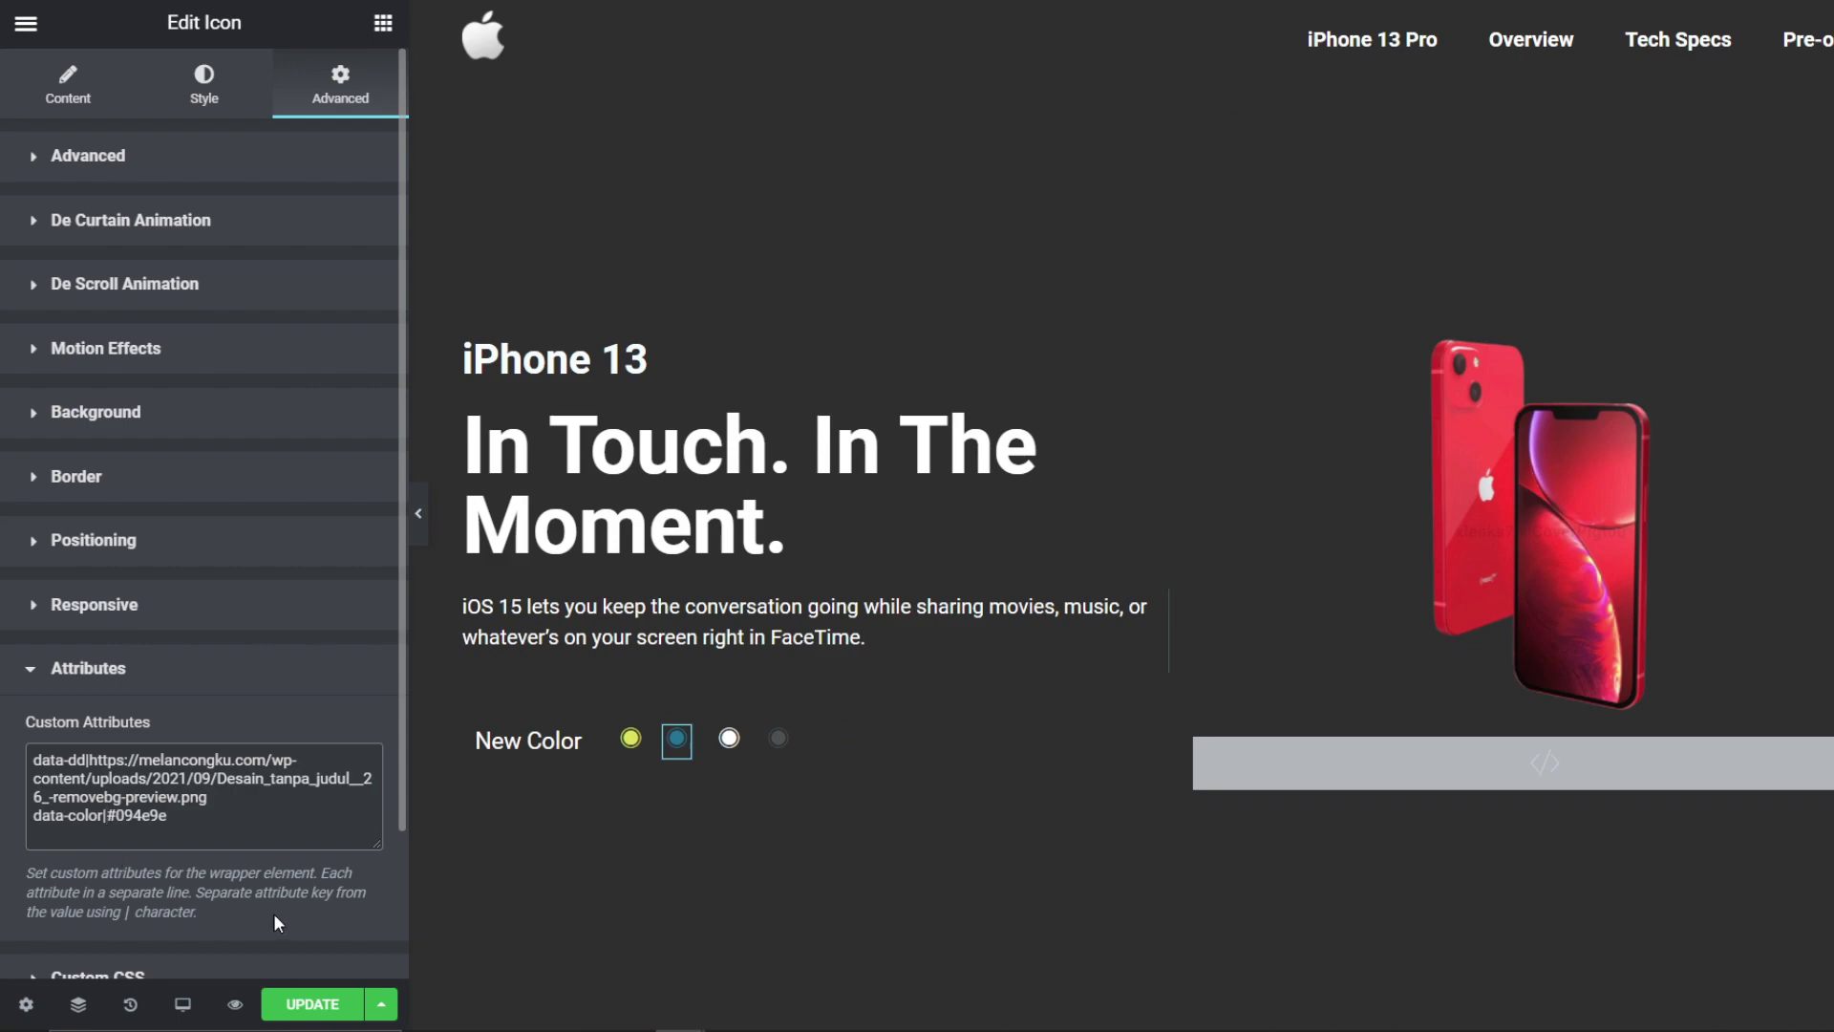
pyautogui.click(305, 1003)
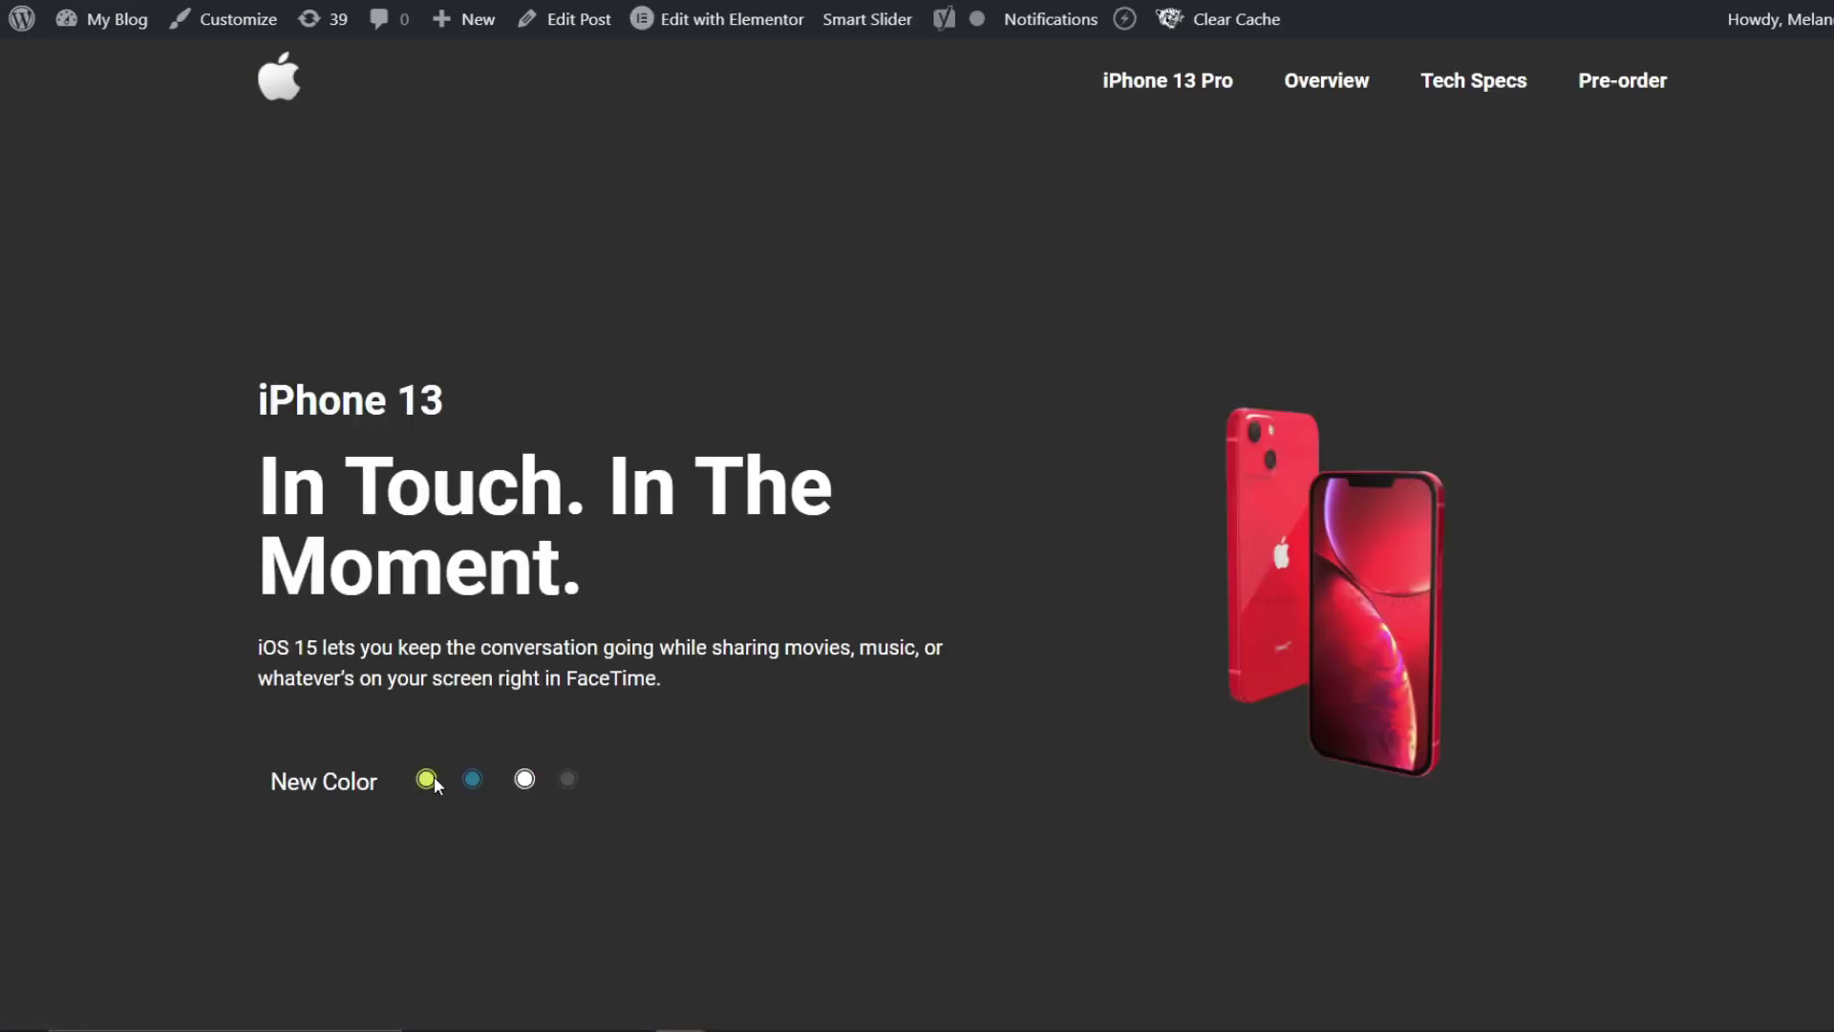
# Step: Test the yellow and blue swatches on the live page and look over the Overview section's swatches
pyautogui.click(427, 779)
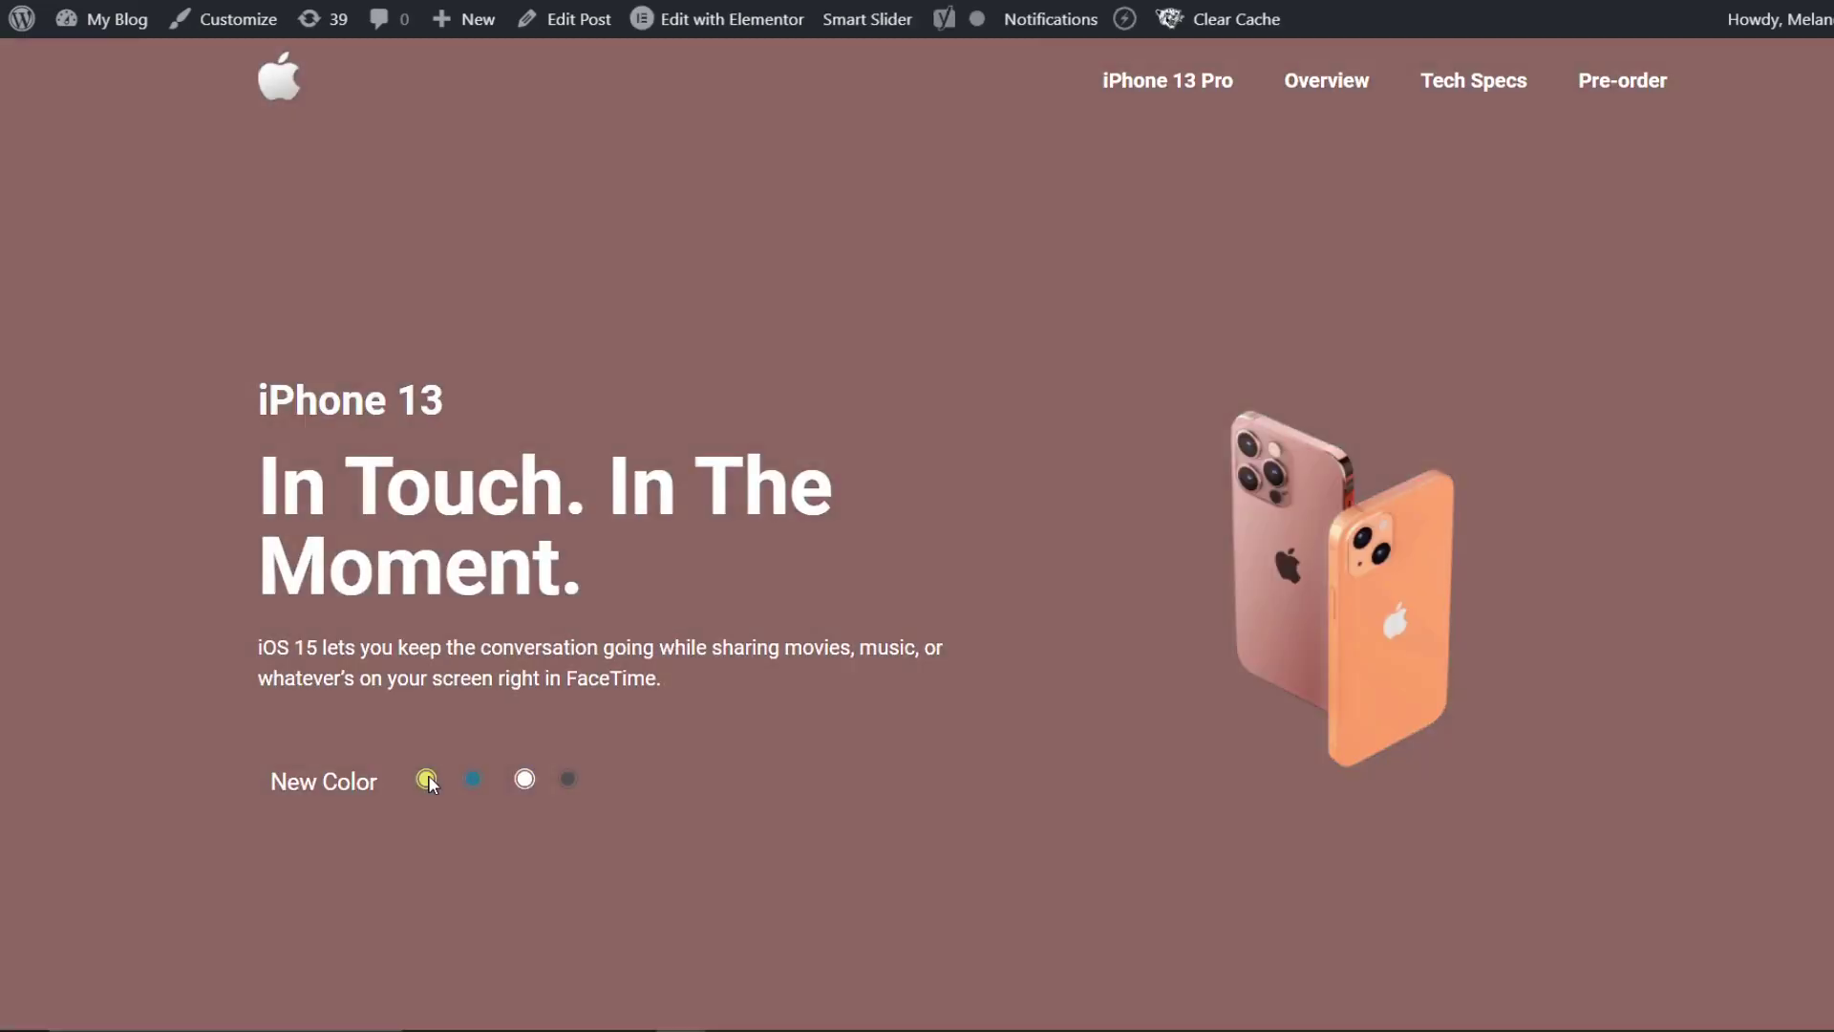
pyautogui.click(462, 776)
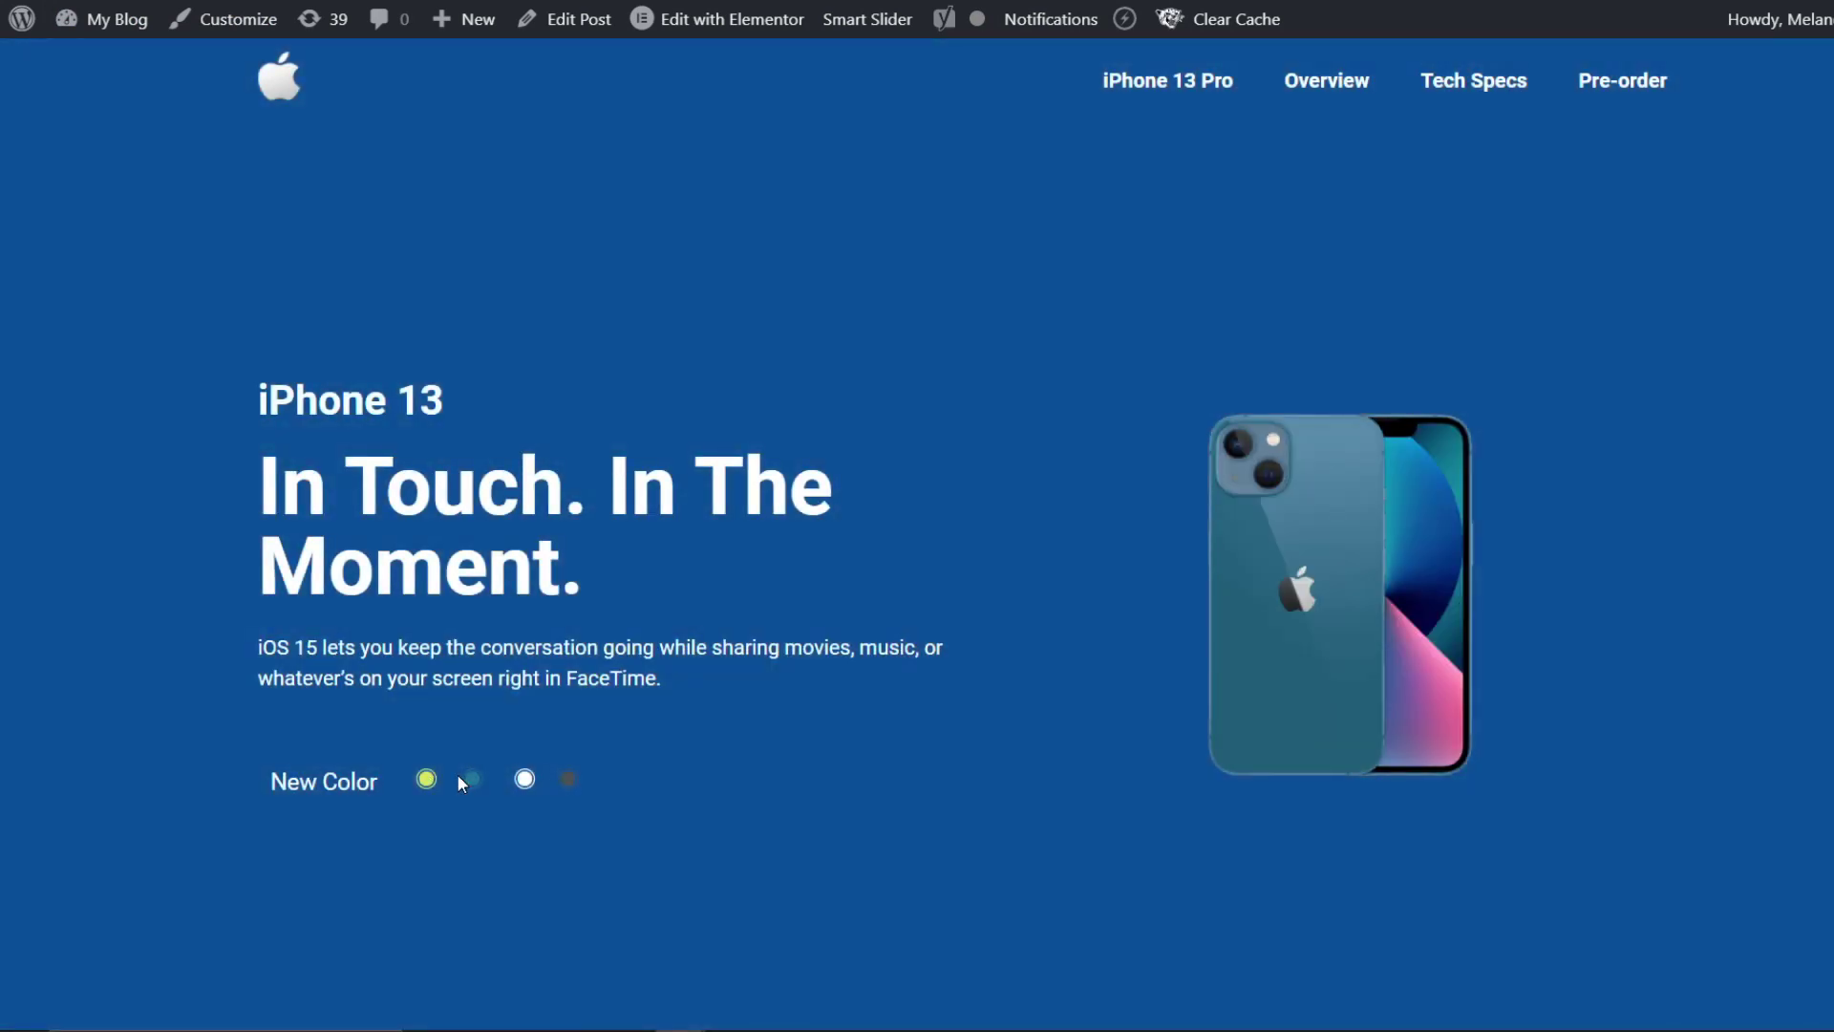
pyautogui.click(432, 779)
pyautogui.click(470, 778)
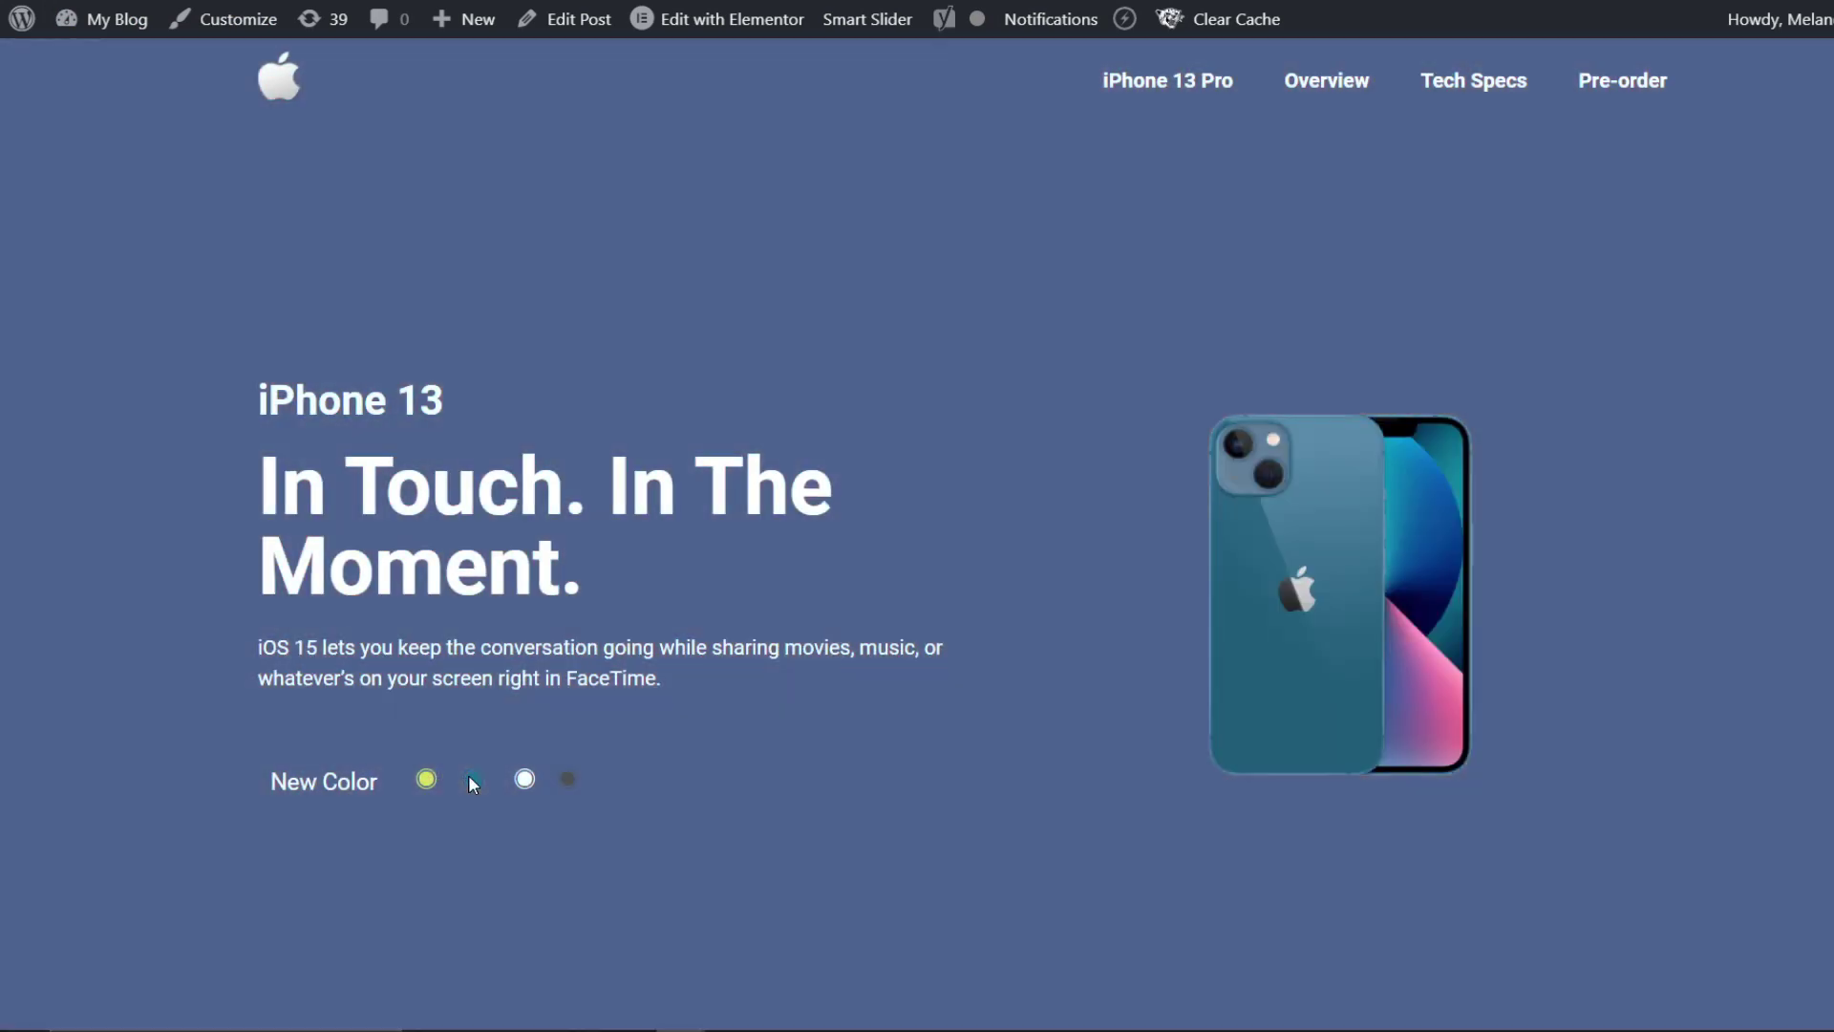
pyautogui.scroll(-10, 472, 776)
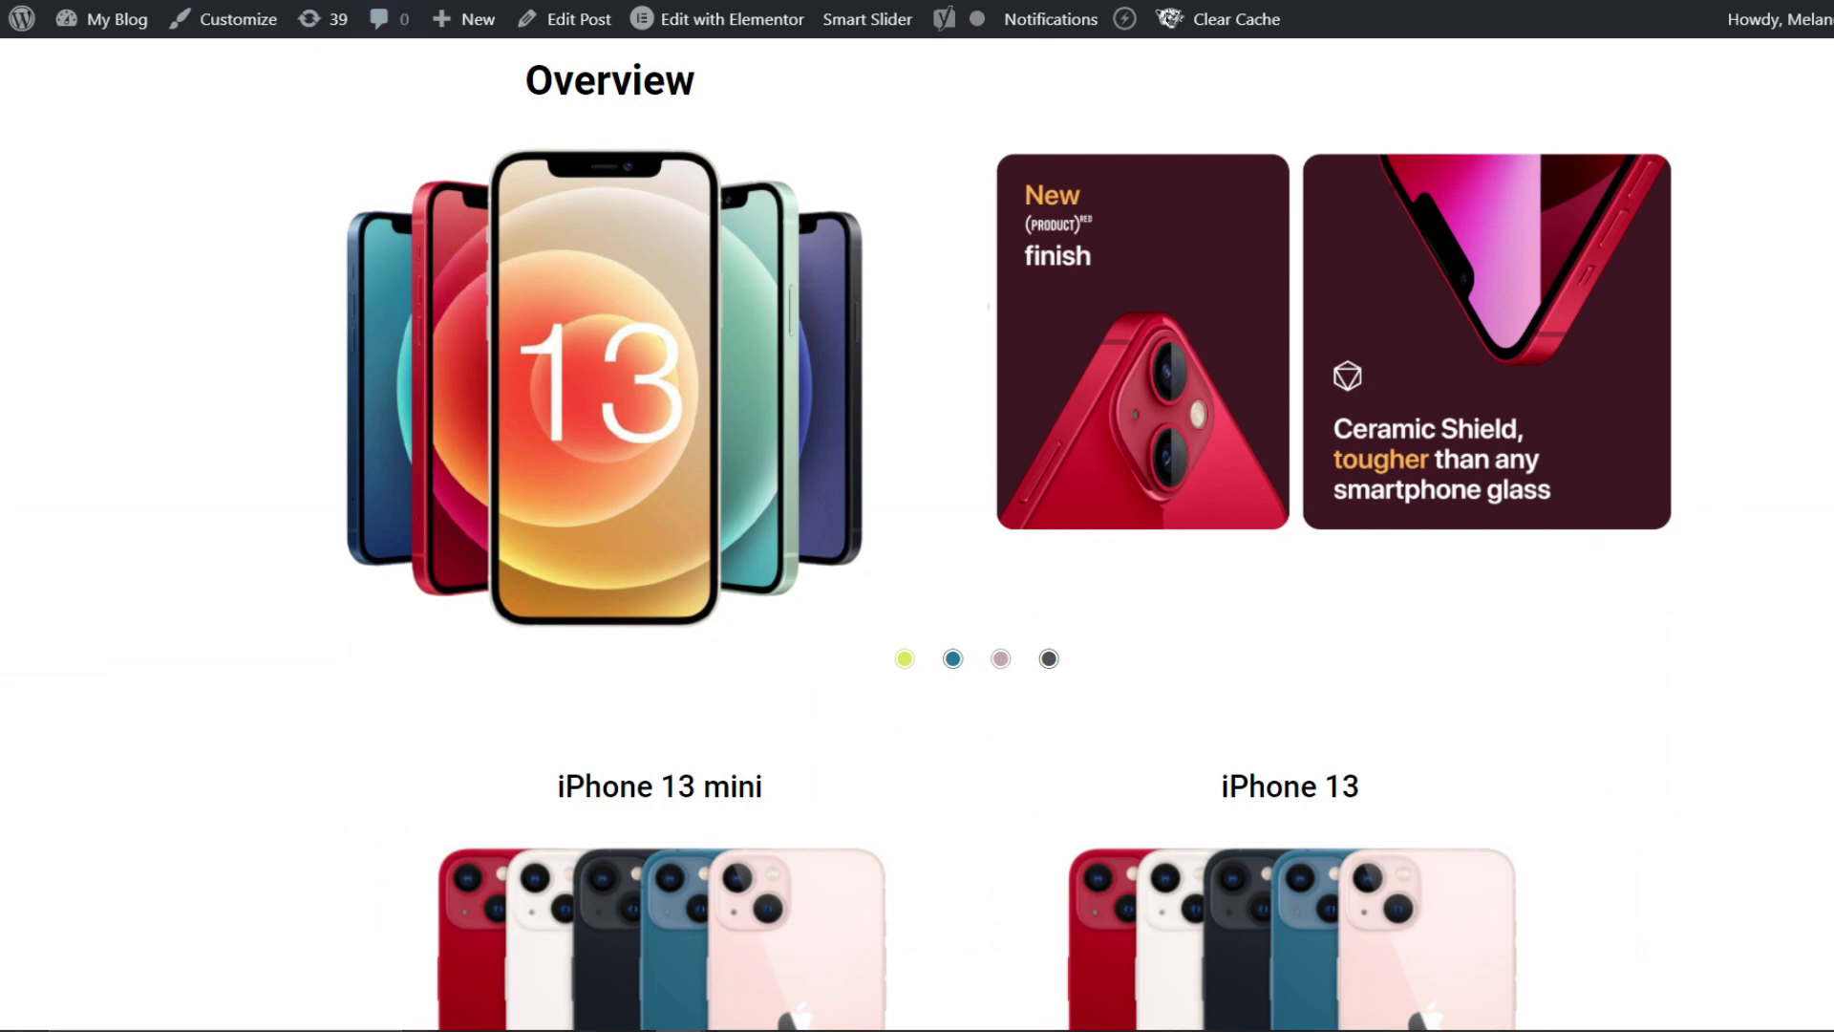
pyautogui.scroll(10, 1088, 382)
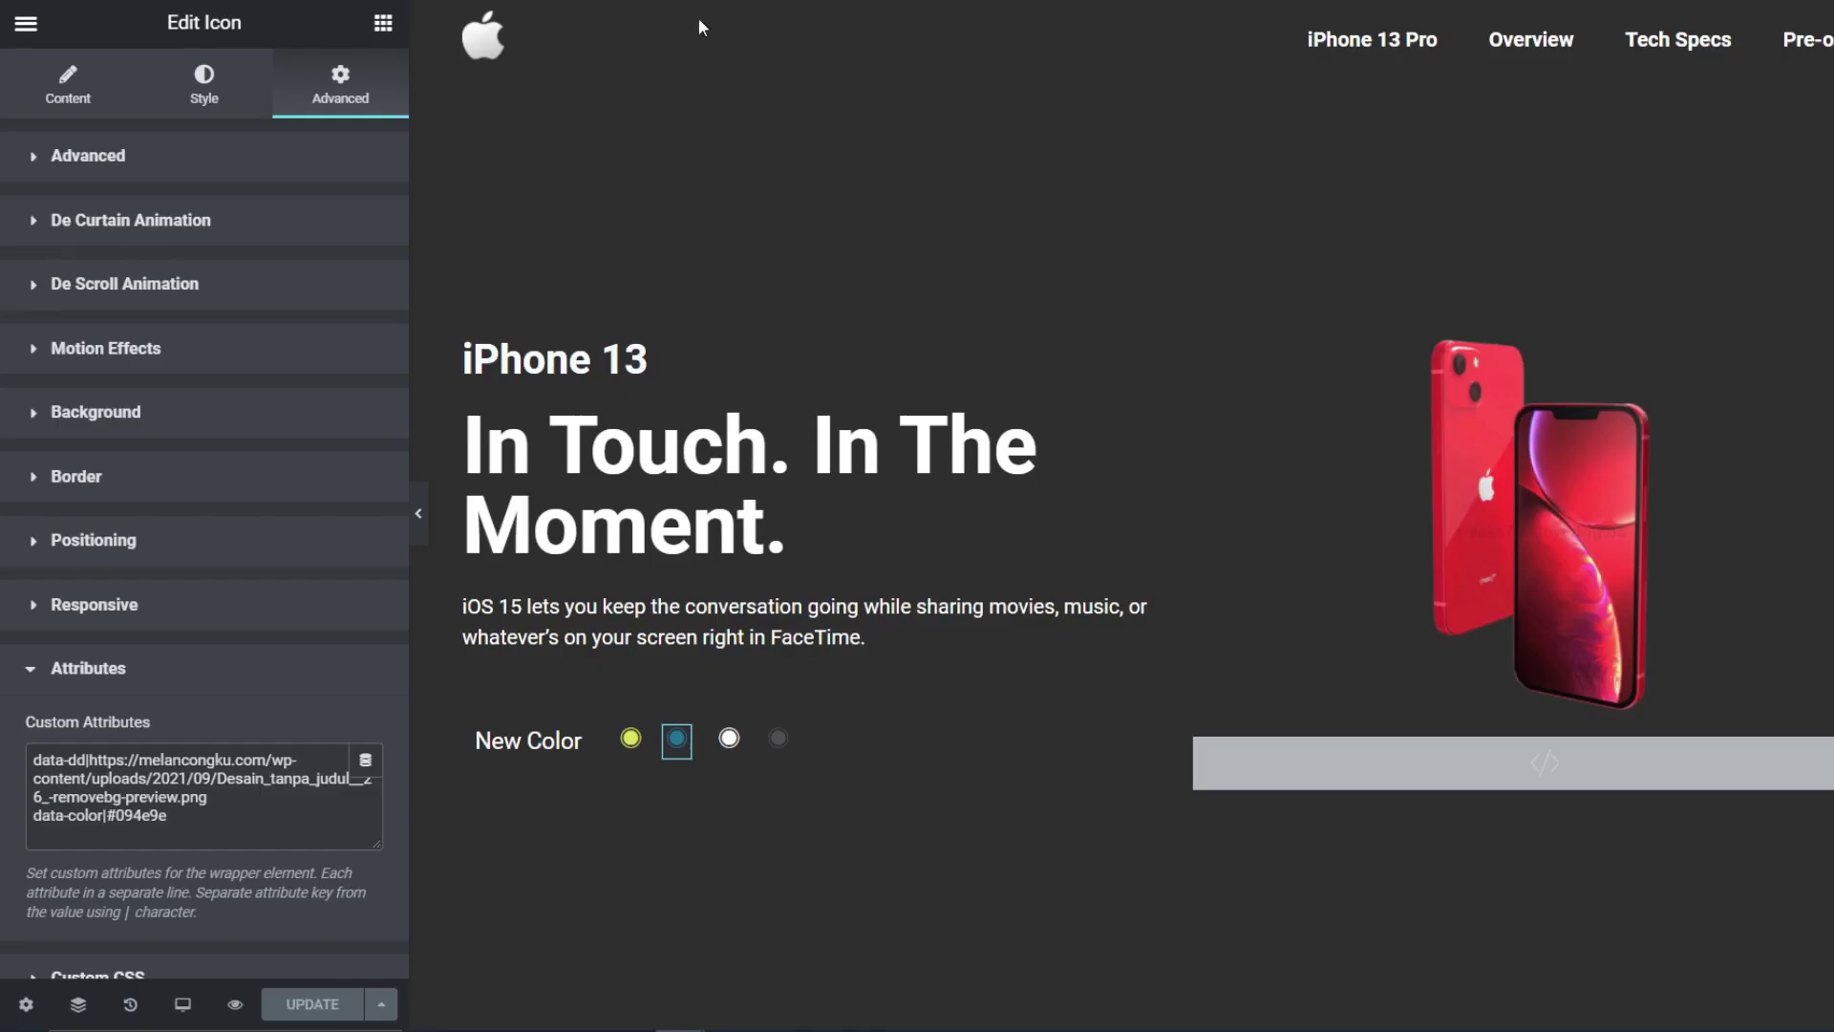
# Step: Duplicate the whole jQuery script below the existing one in the HTML widget, widening the editor for readability
pyautogui.scroll(-3, 1366, 798)
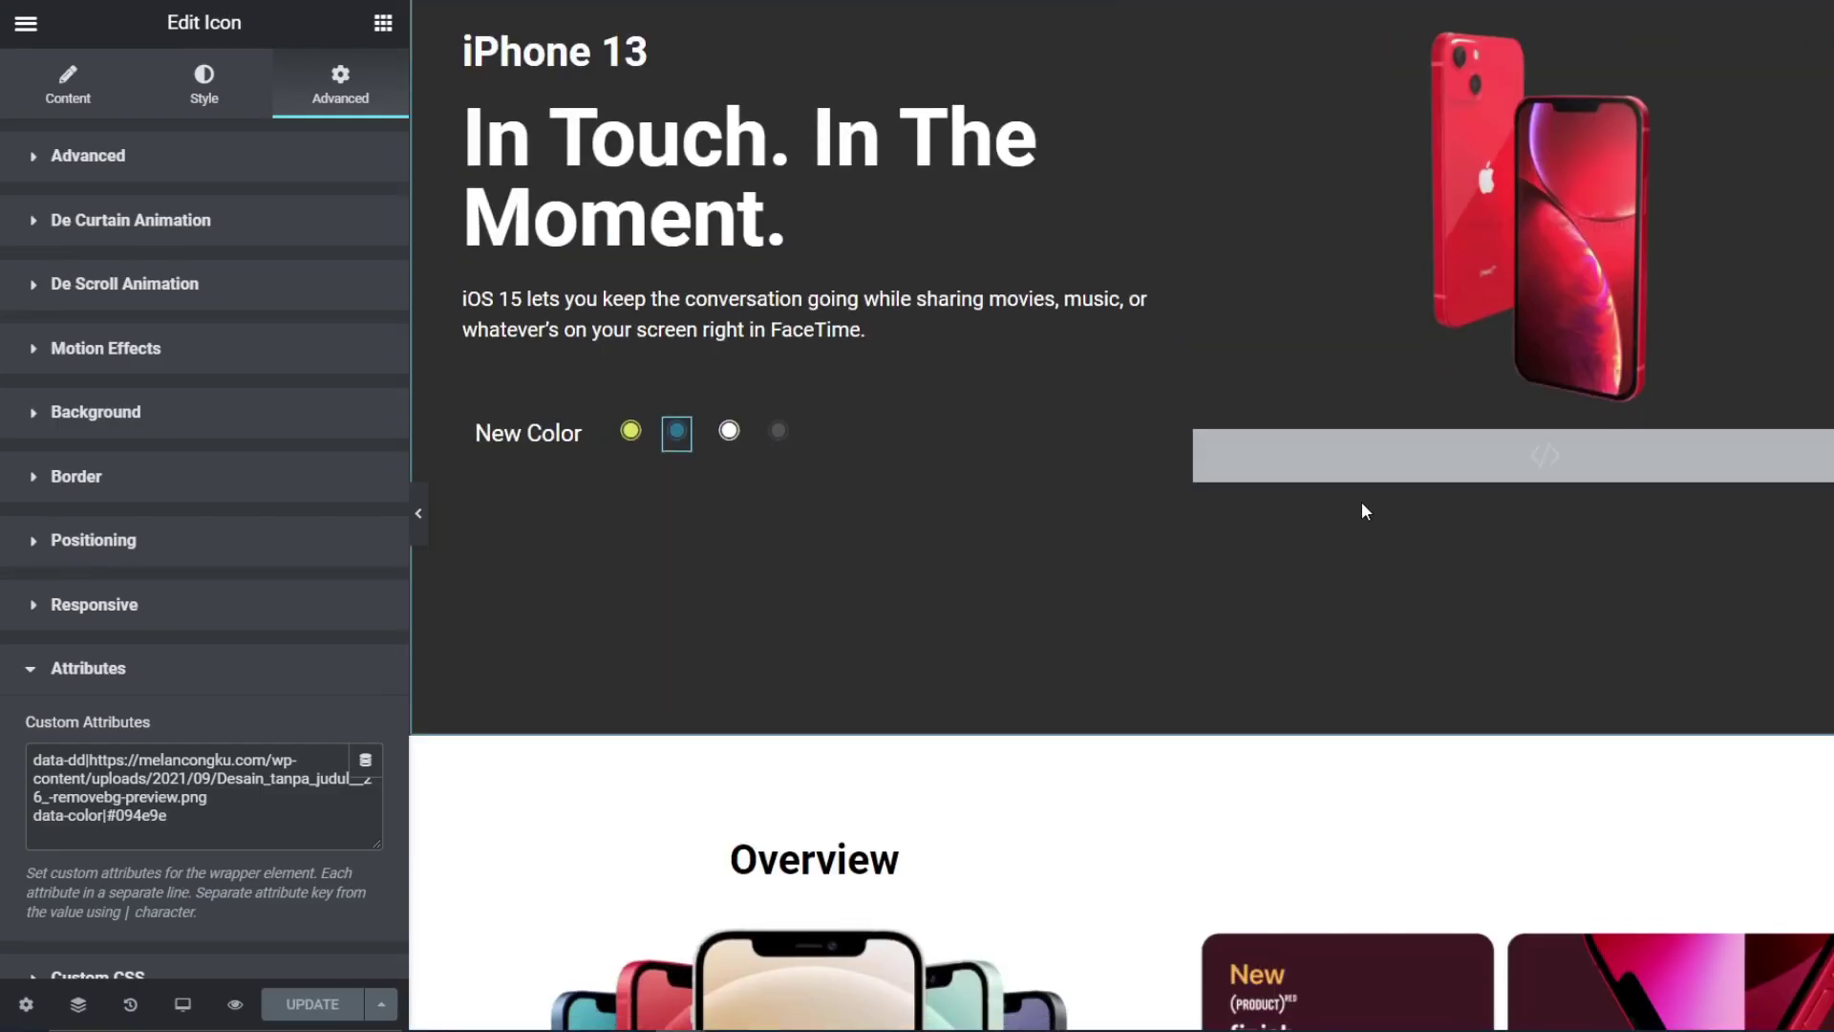
pyautogui.click(1439, 465)
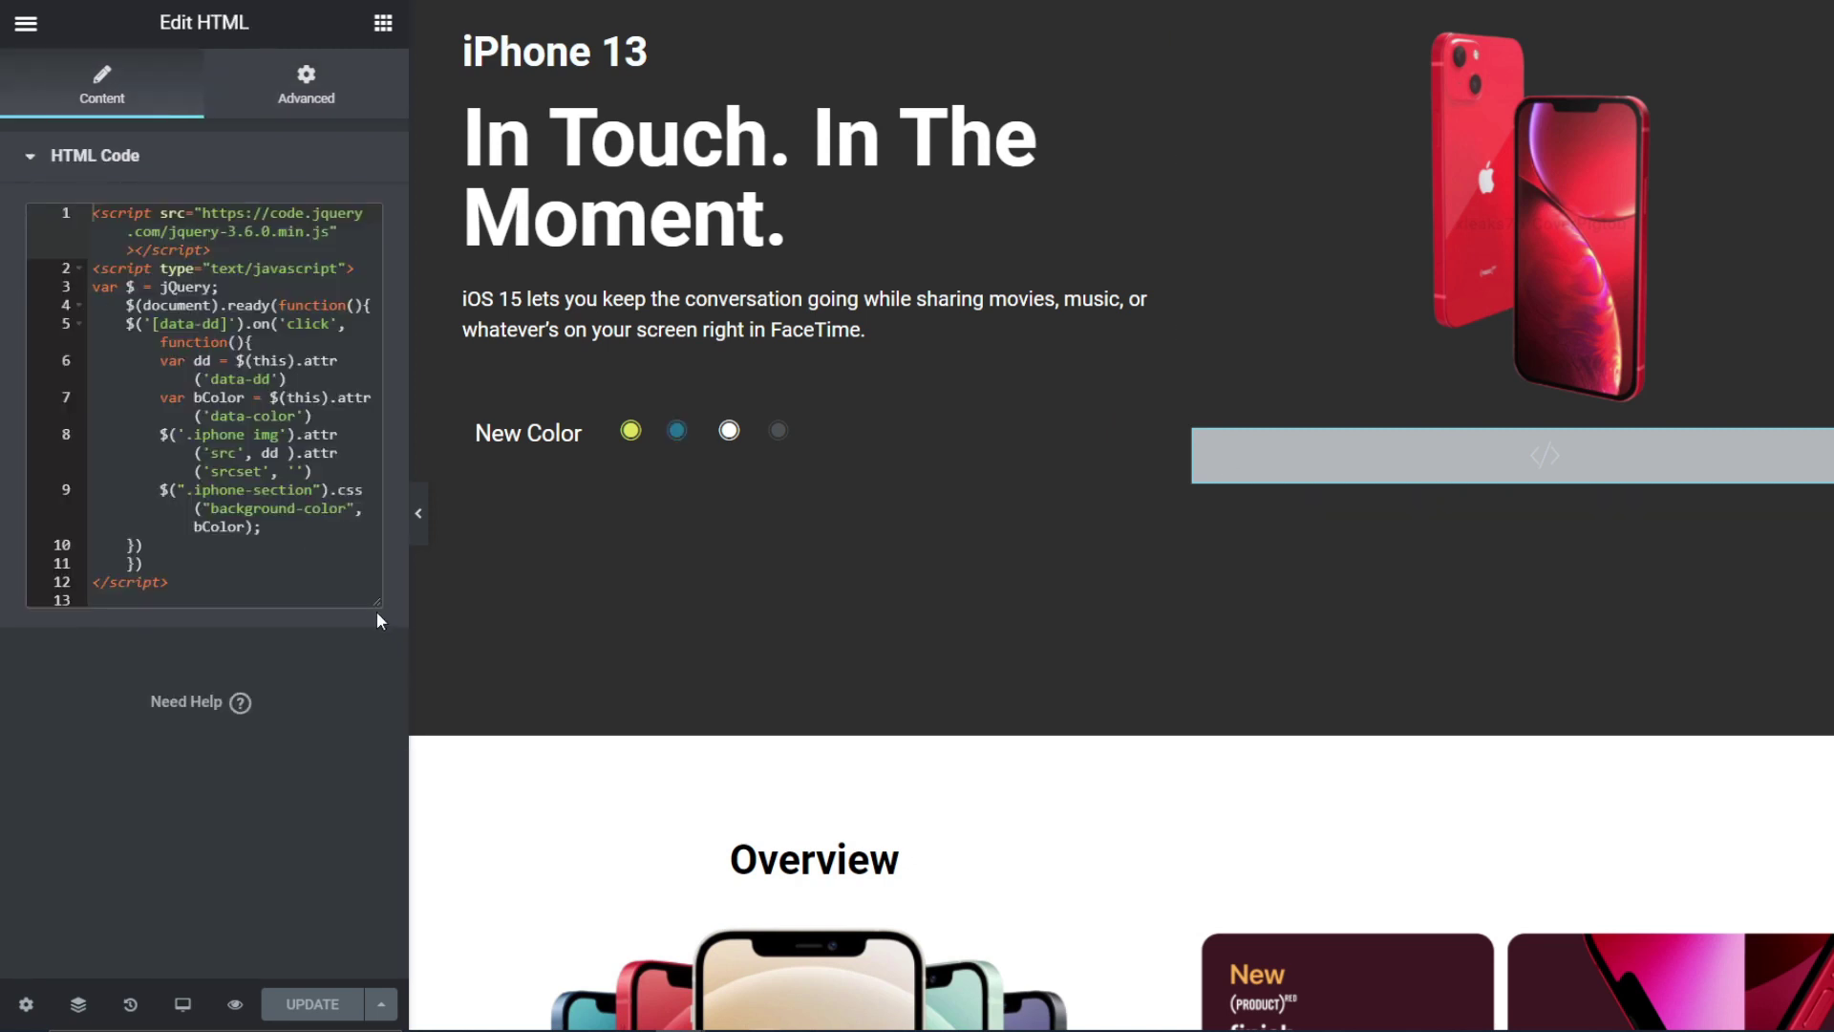
pyautogui.moveTo(409, 623); pyautogui.dragTo(611, 661)
pyautogui.moveTo(265, 439); pyautogui.dragTo(95, 214)
pyautogui.hotkey('ctrl', 'c')
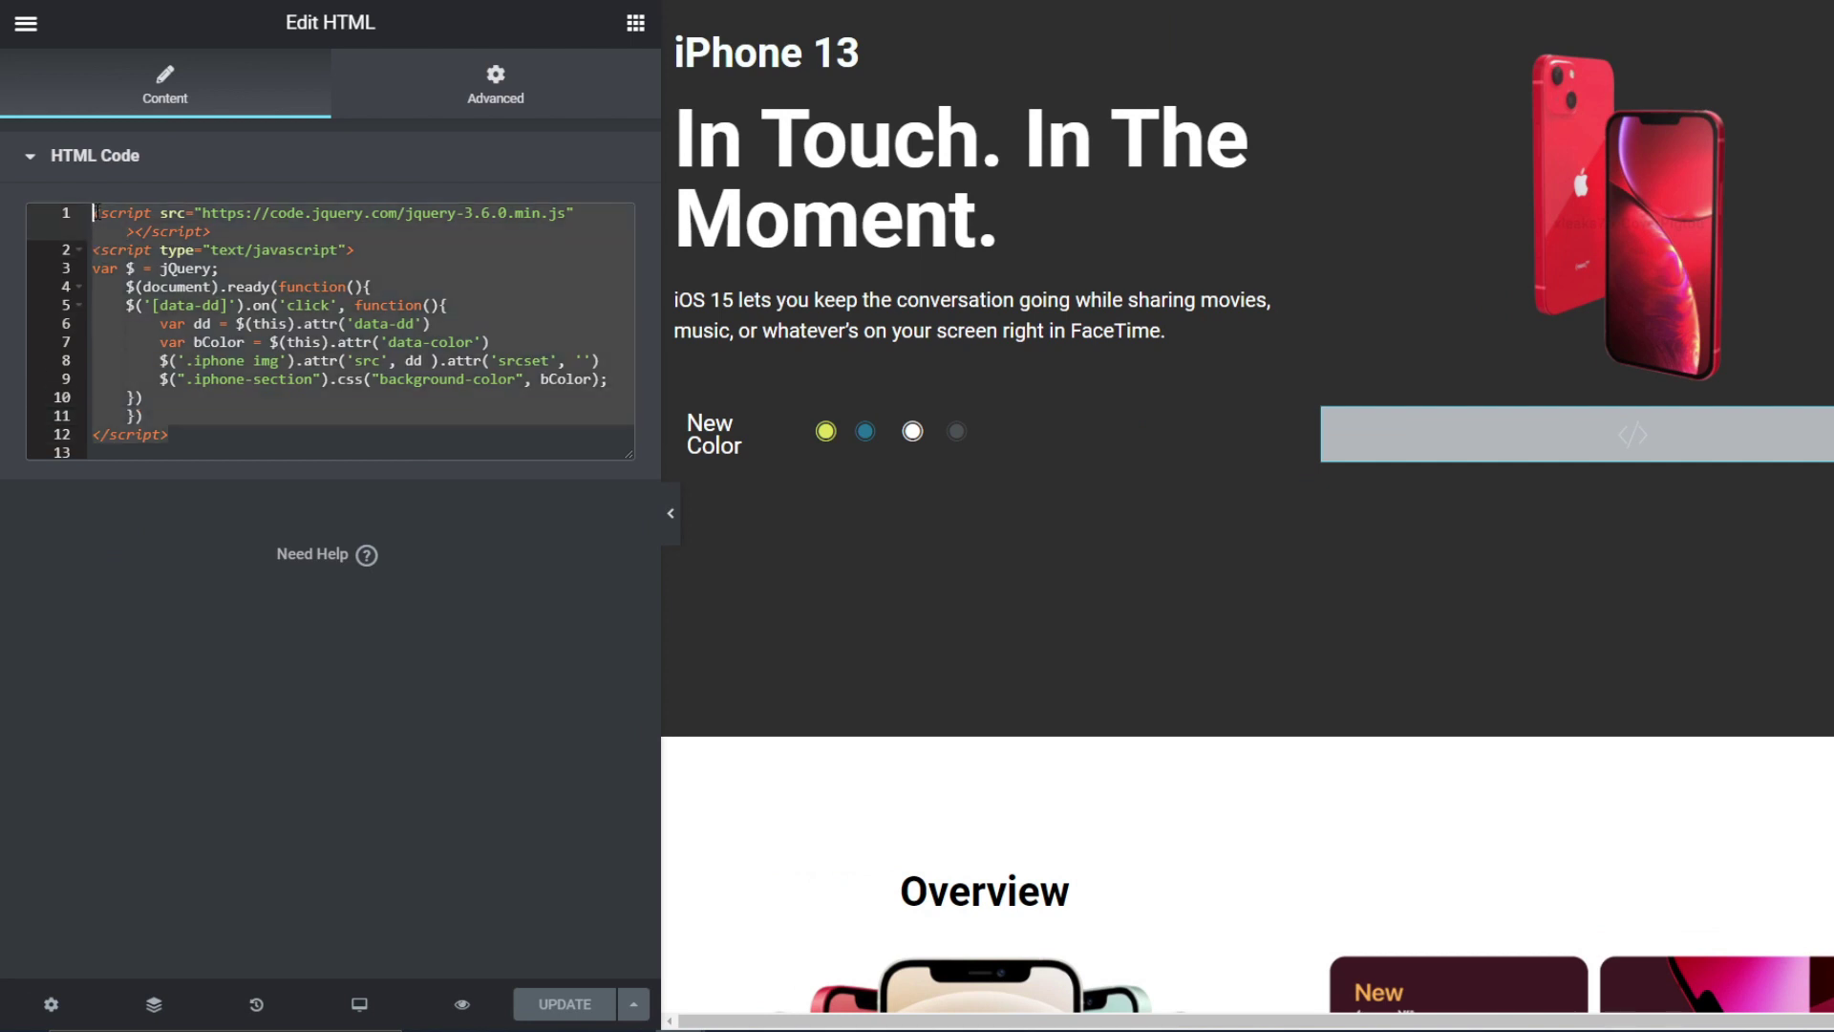
pyautogui.click(186, 440)
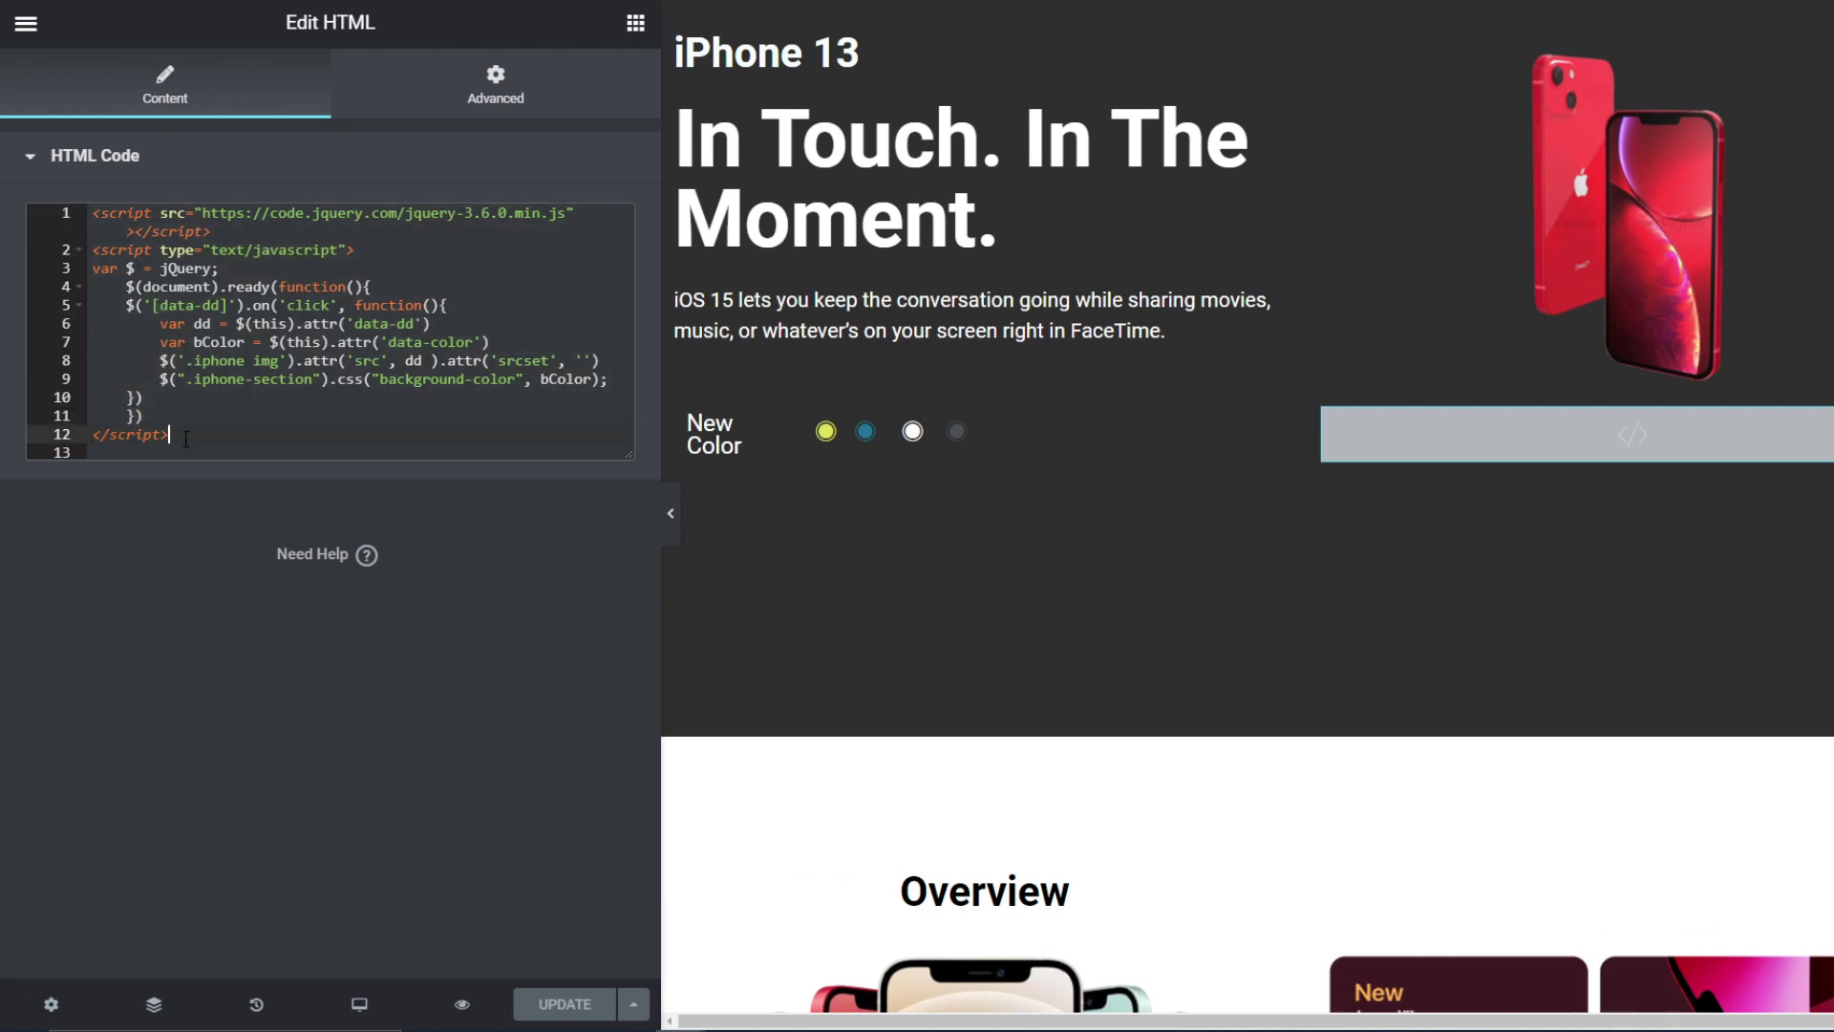
pyautogui.press('Return')
pyautogui.hotkey('ctrl', 'v')
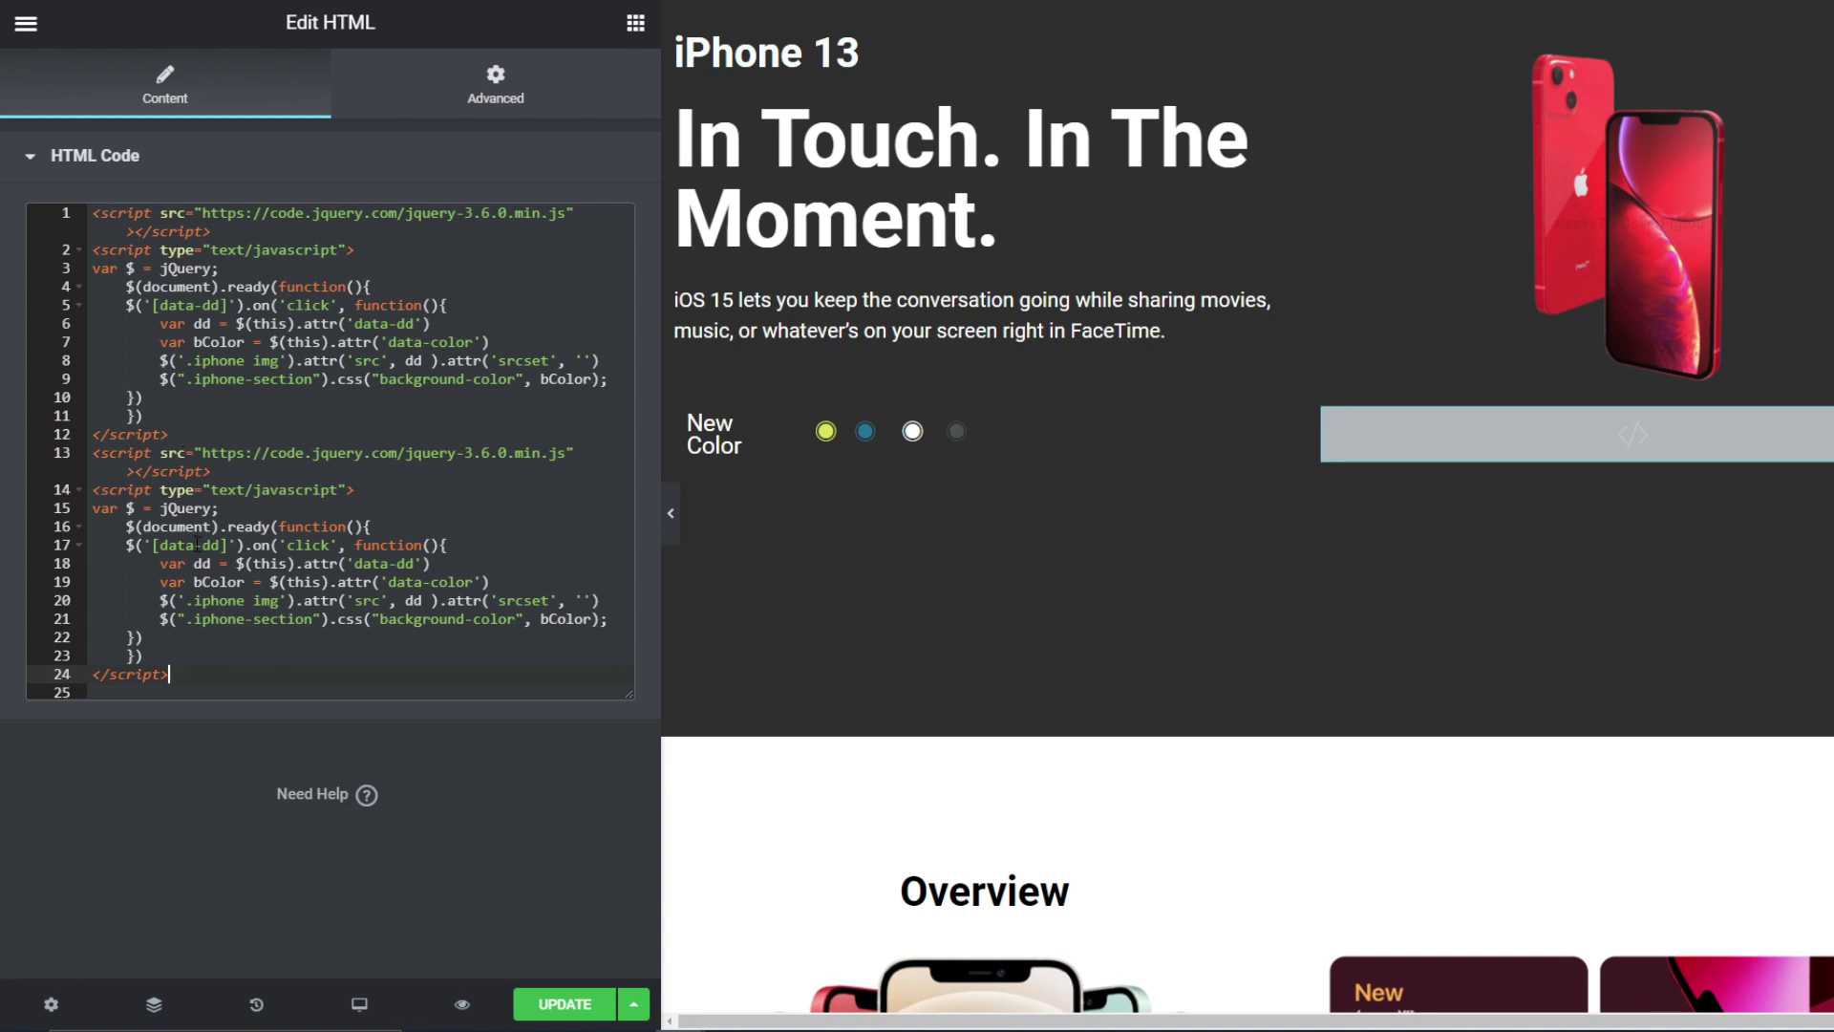
# Step: Examine the data-dd attribute, dd variable and .iphone class references in the duplicated script
pyautogui.moveTo(160, 545); pyautogui.dragTo(203, 544)
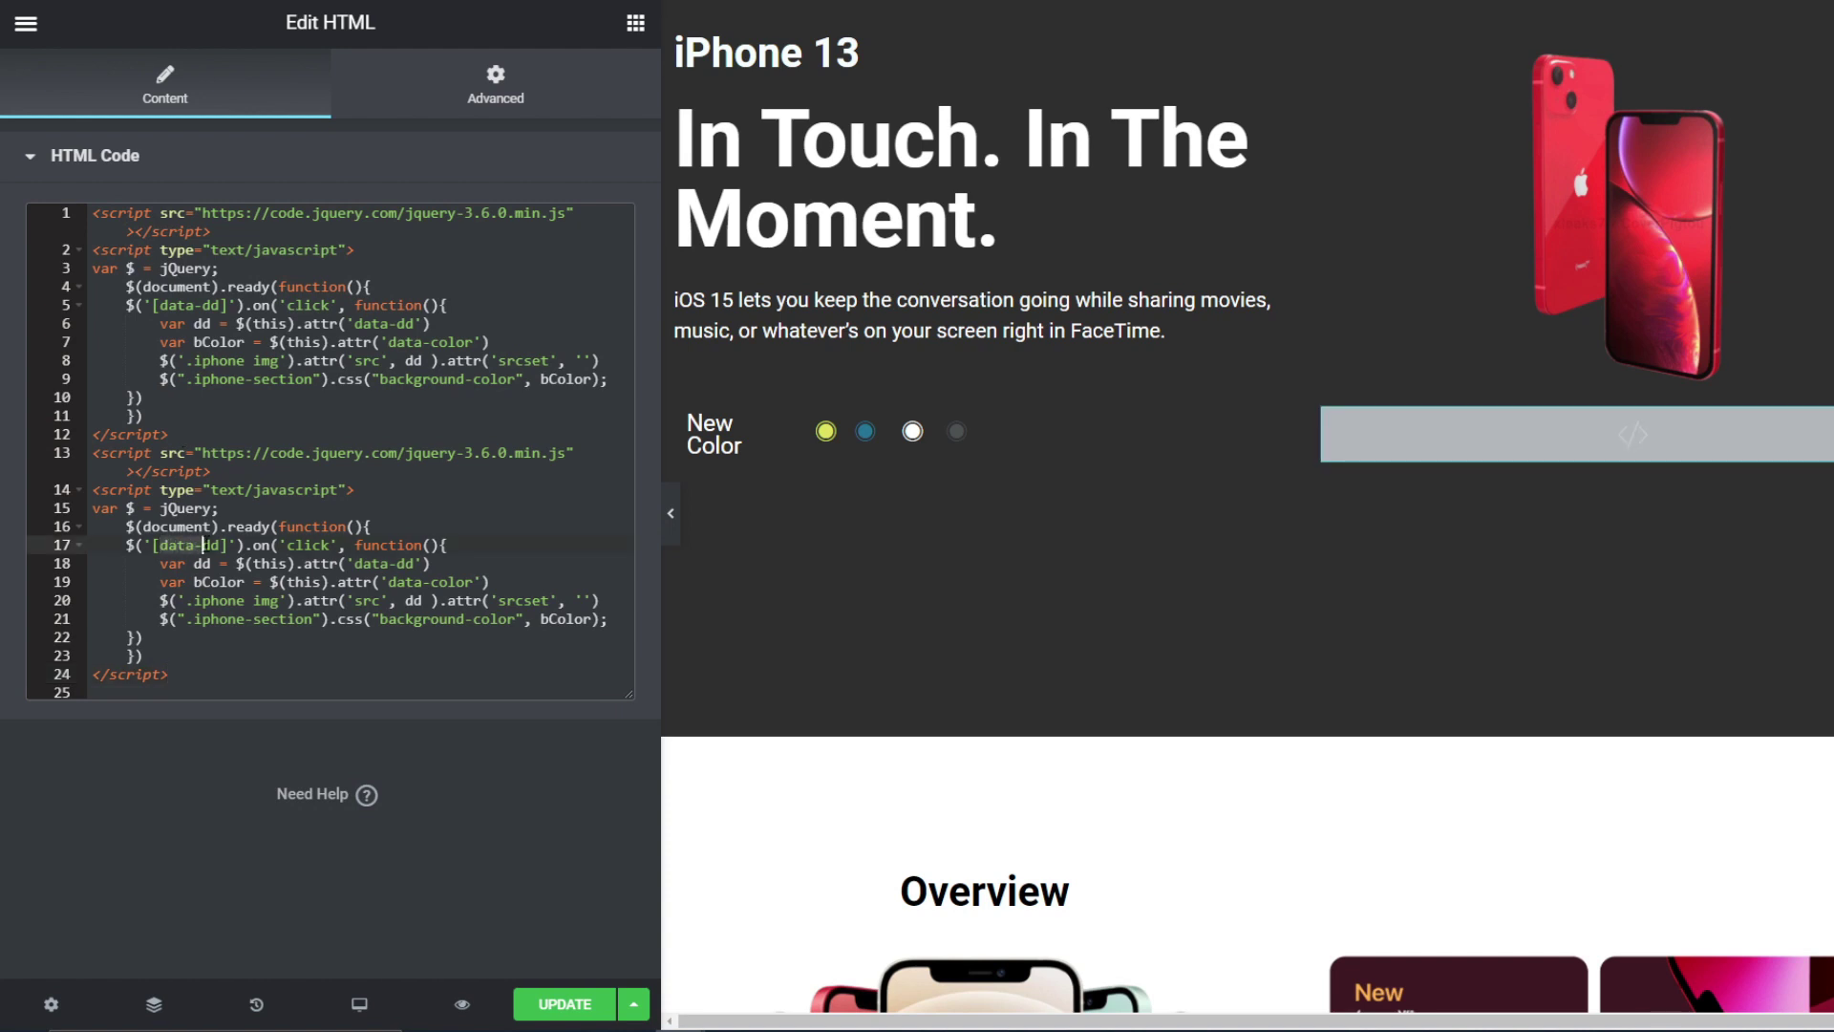
pyautogui.click(202, 544)
pyautogui.click(197, 564)
pyautogui.click(350, 565)
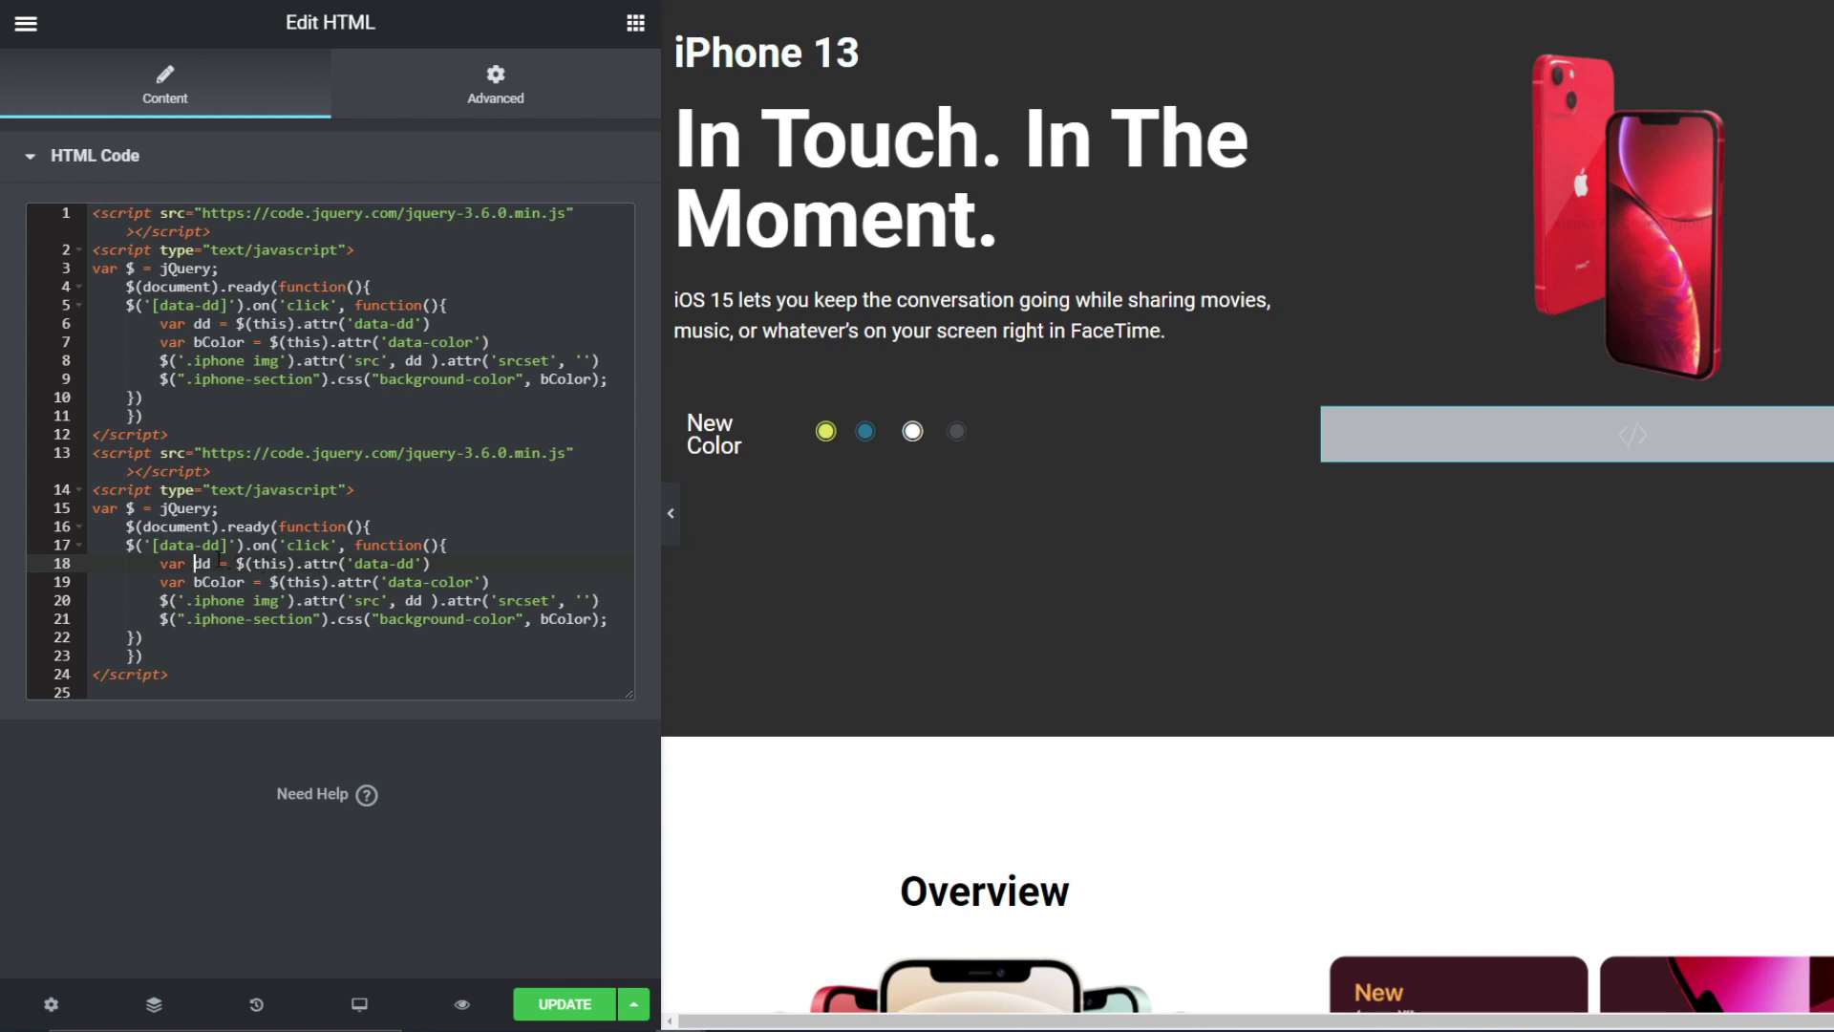
pyautogui.click(204, 545)
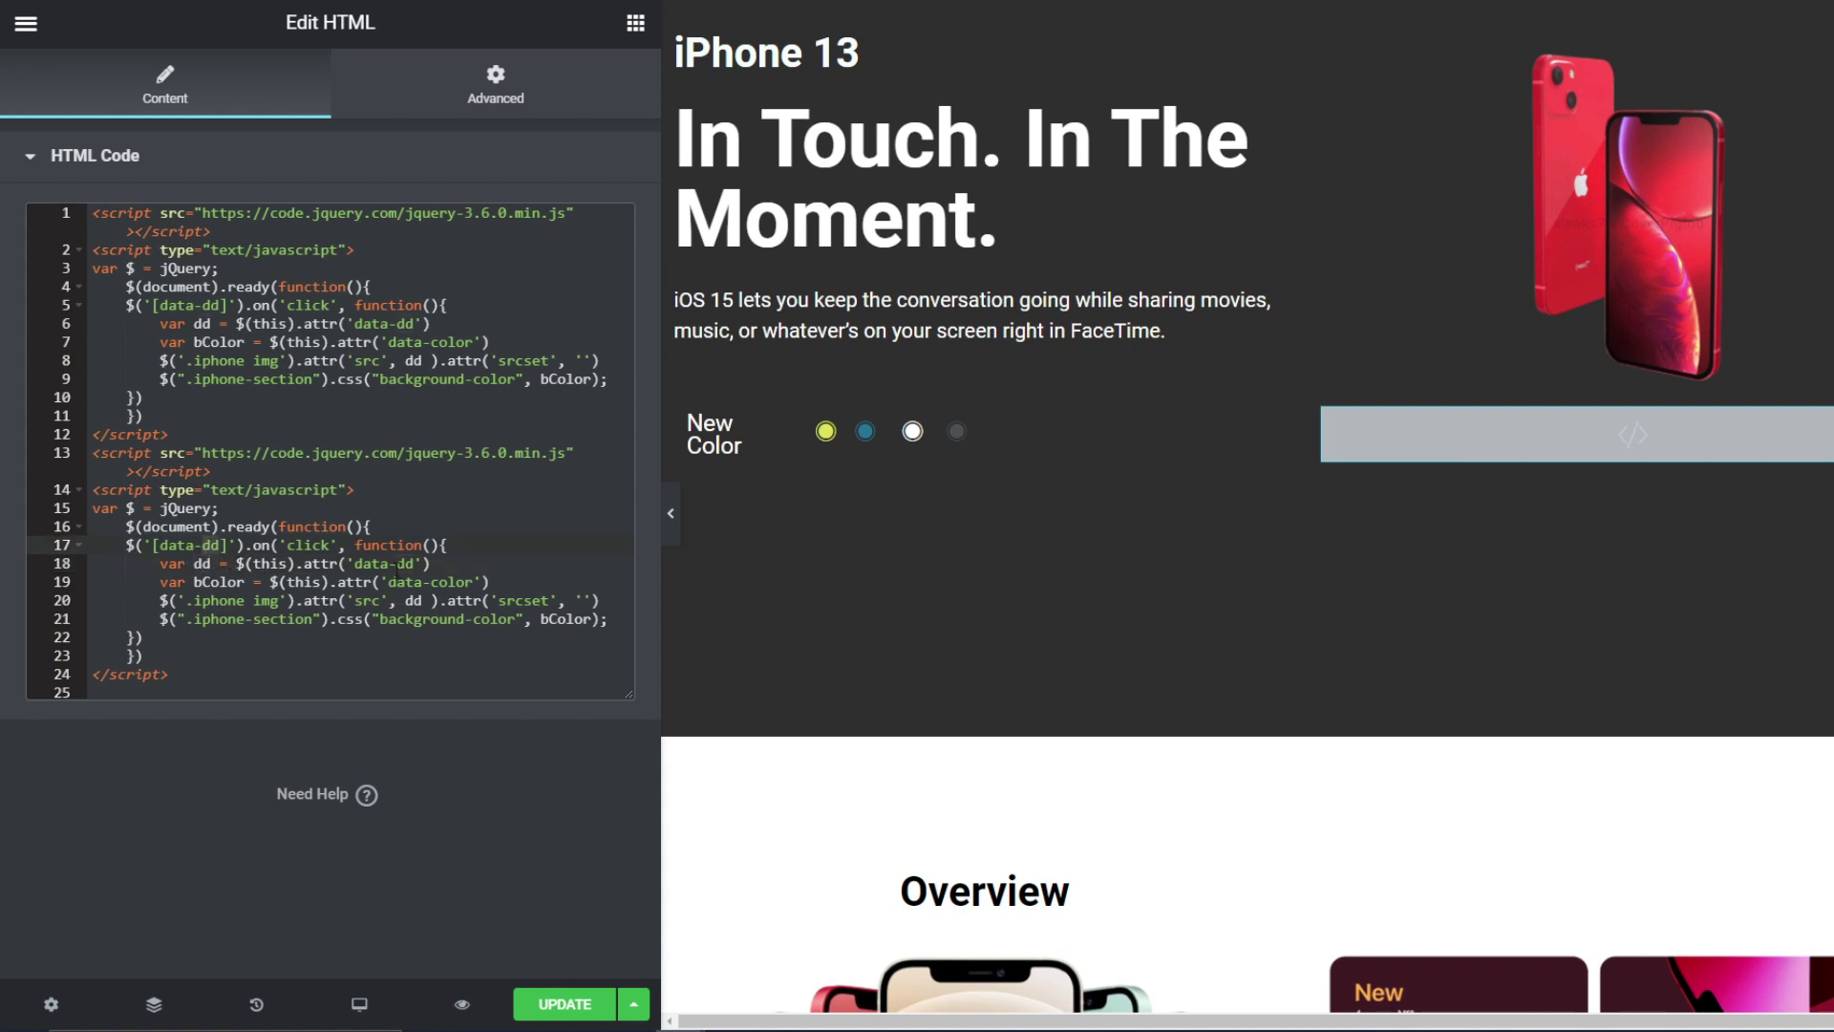
pyautogui.click(411, 564)
pyautogui.click(414, 601)
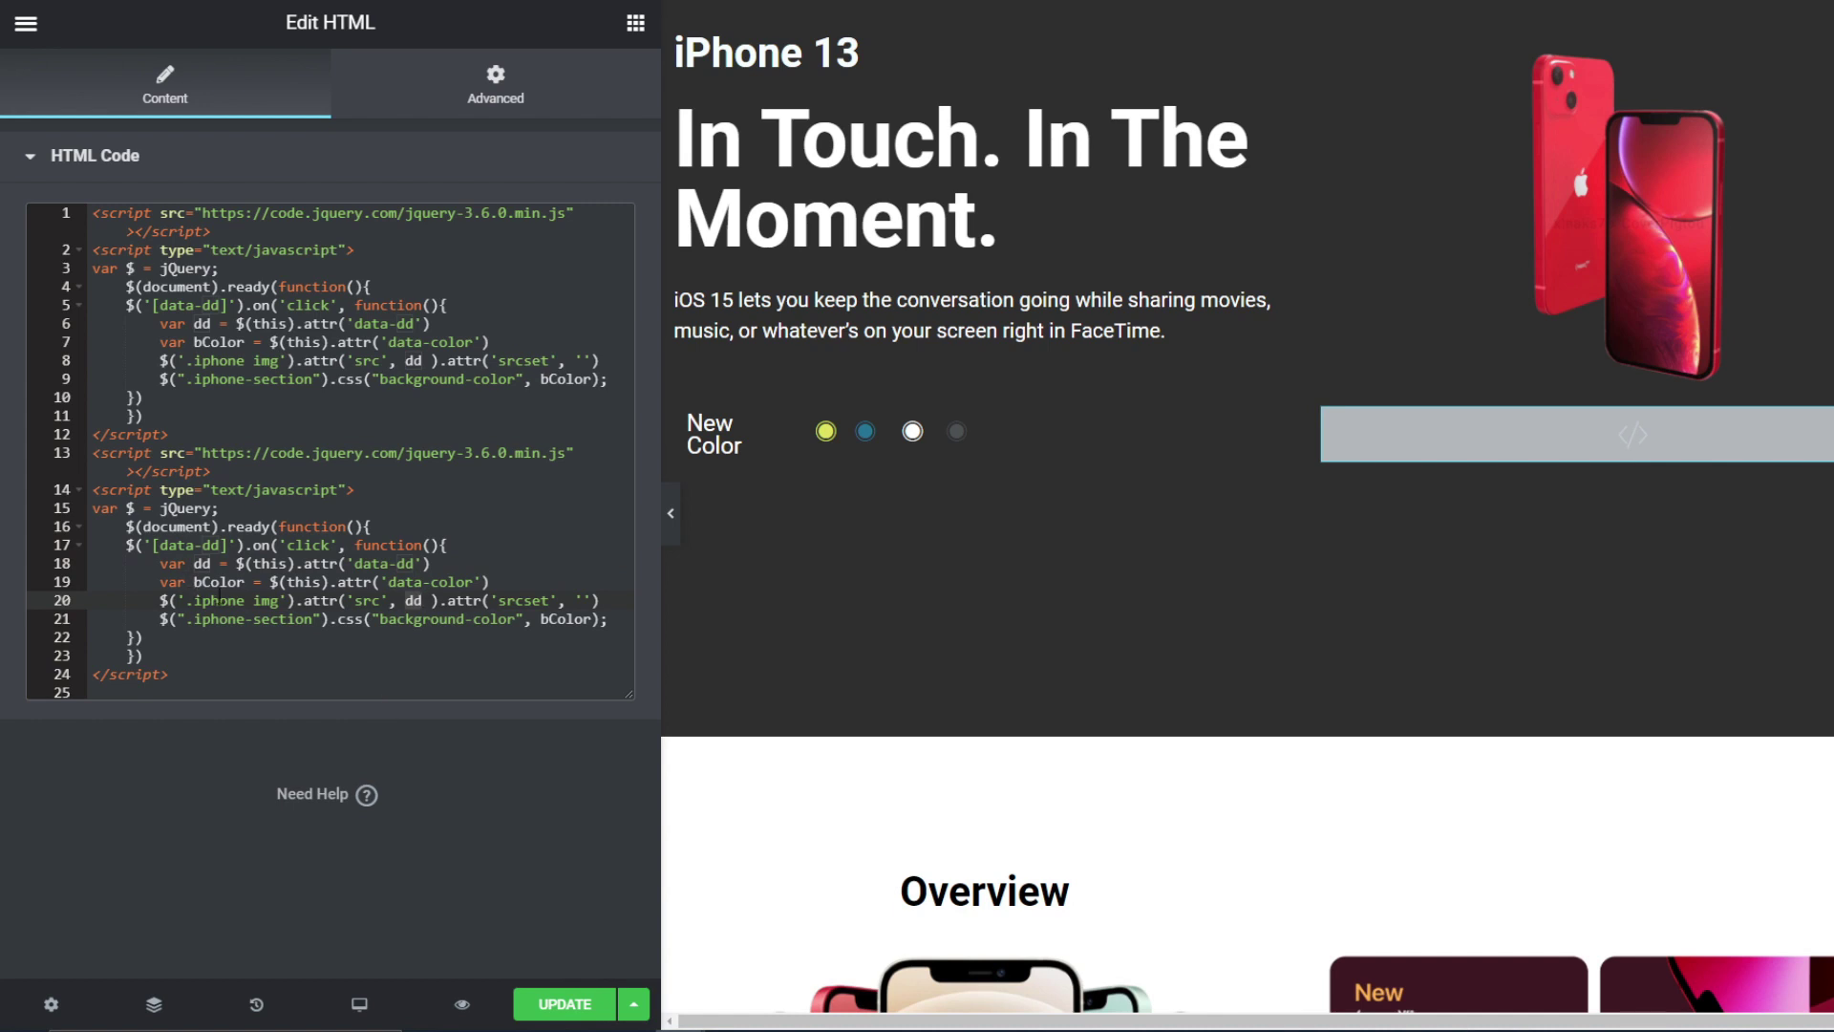
pyautogui.doubleClick(222, 600)
pyautogui.press('Down')
pyautogui.press('Up')
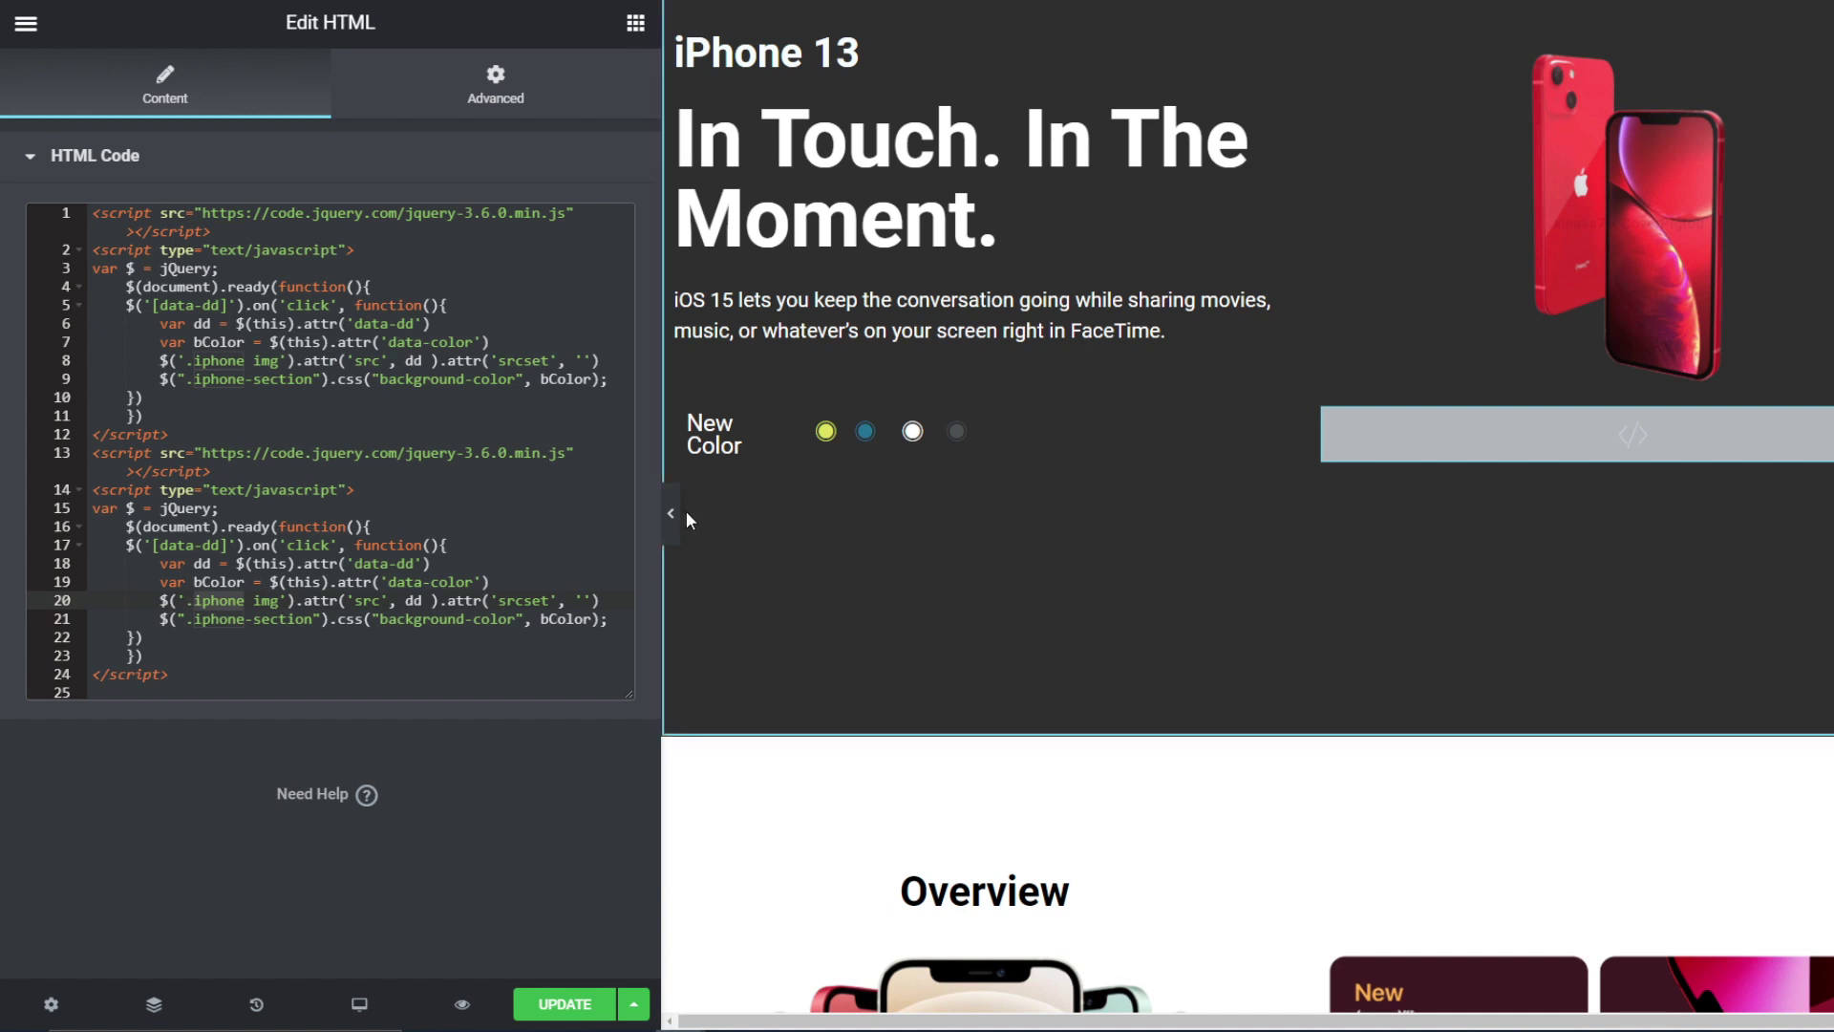
# Step: In the second script, change the click selector and the attribute it reads from data-dd to data-tip
pyautogui.hotkey('ctrl', 'shift', 'p')
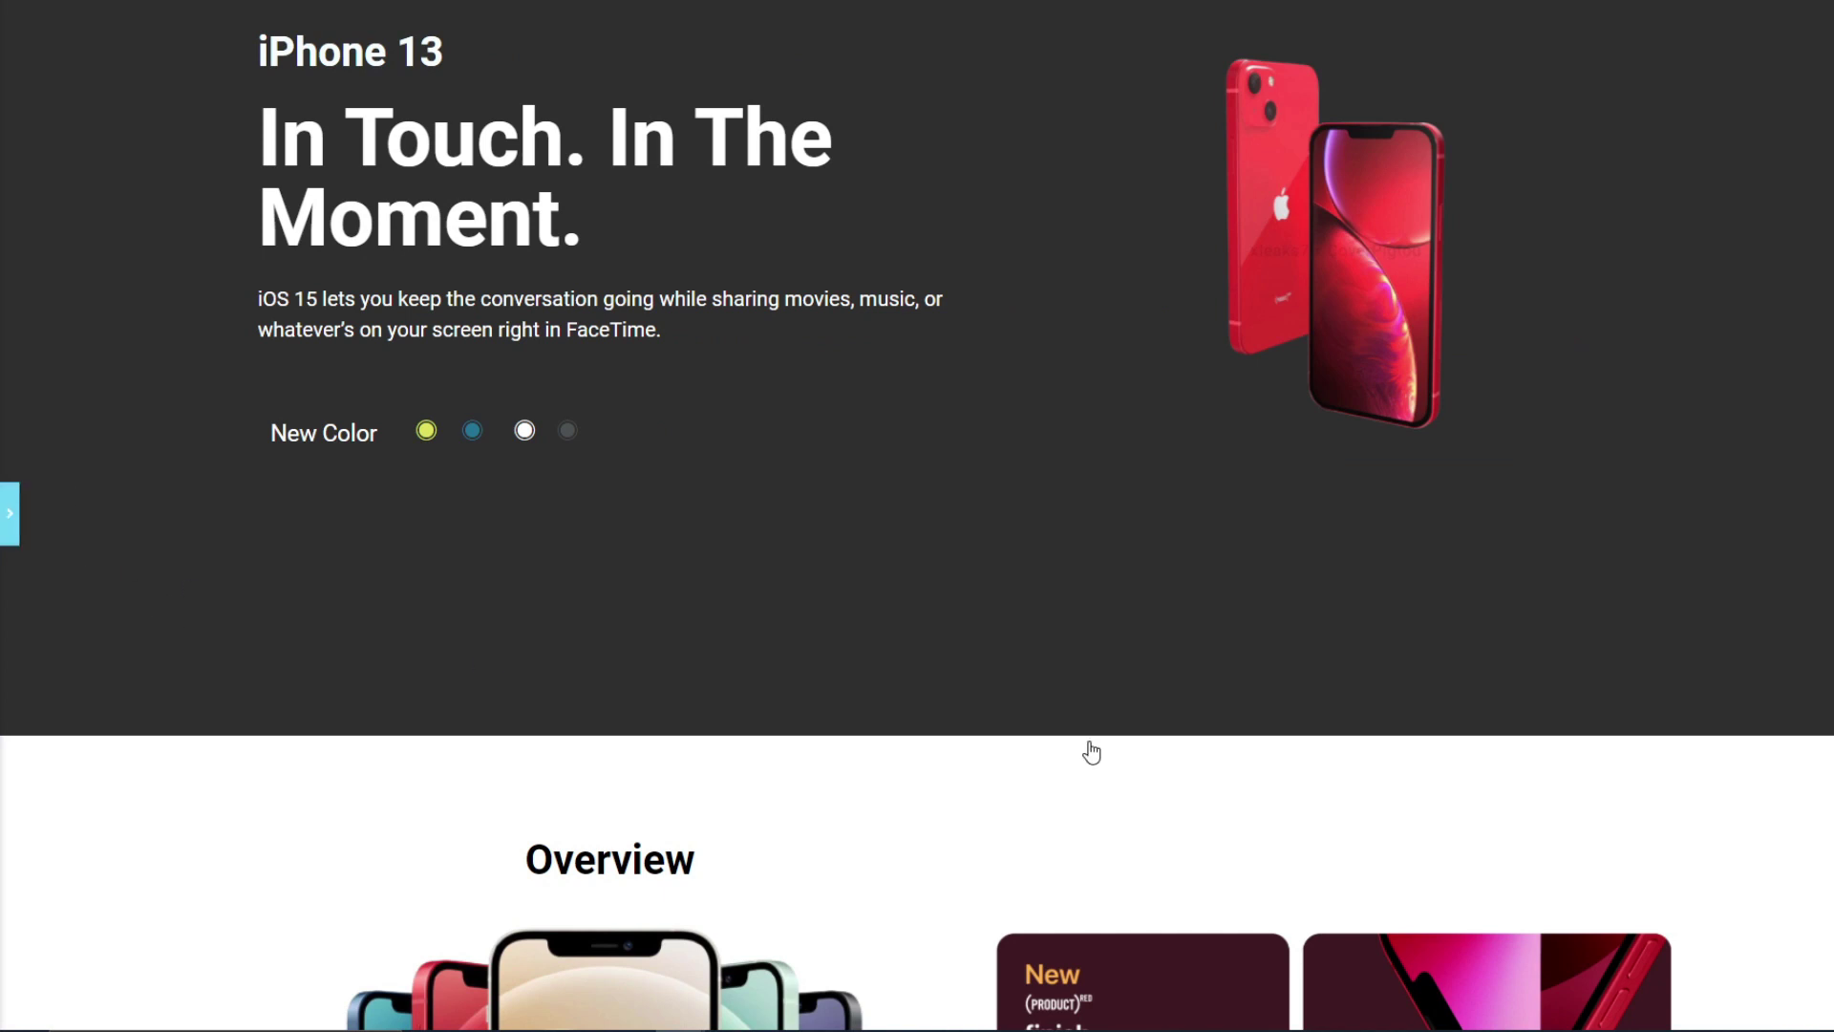
pyautogui.scroll(-5, 1089, 745)
pyautogui.hotkey('ctrl', 'shift', 'p')
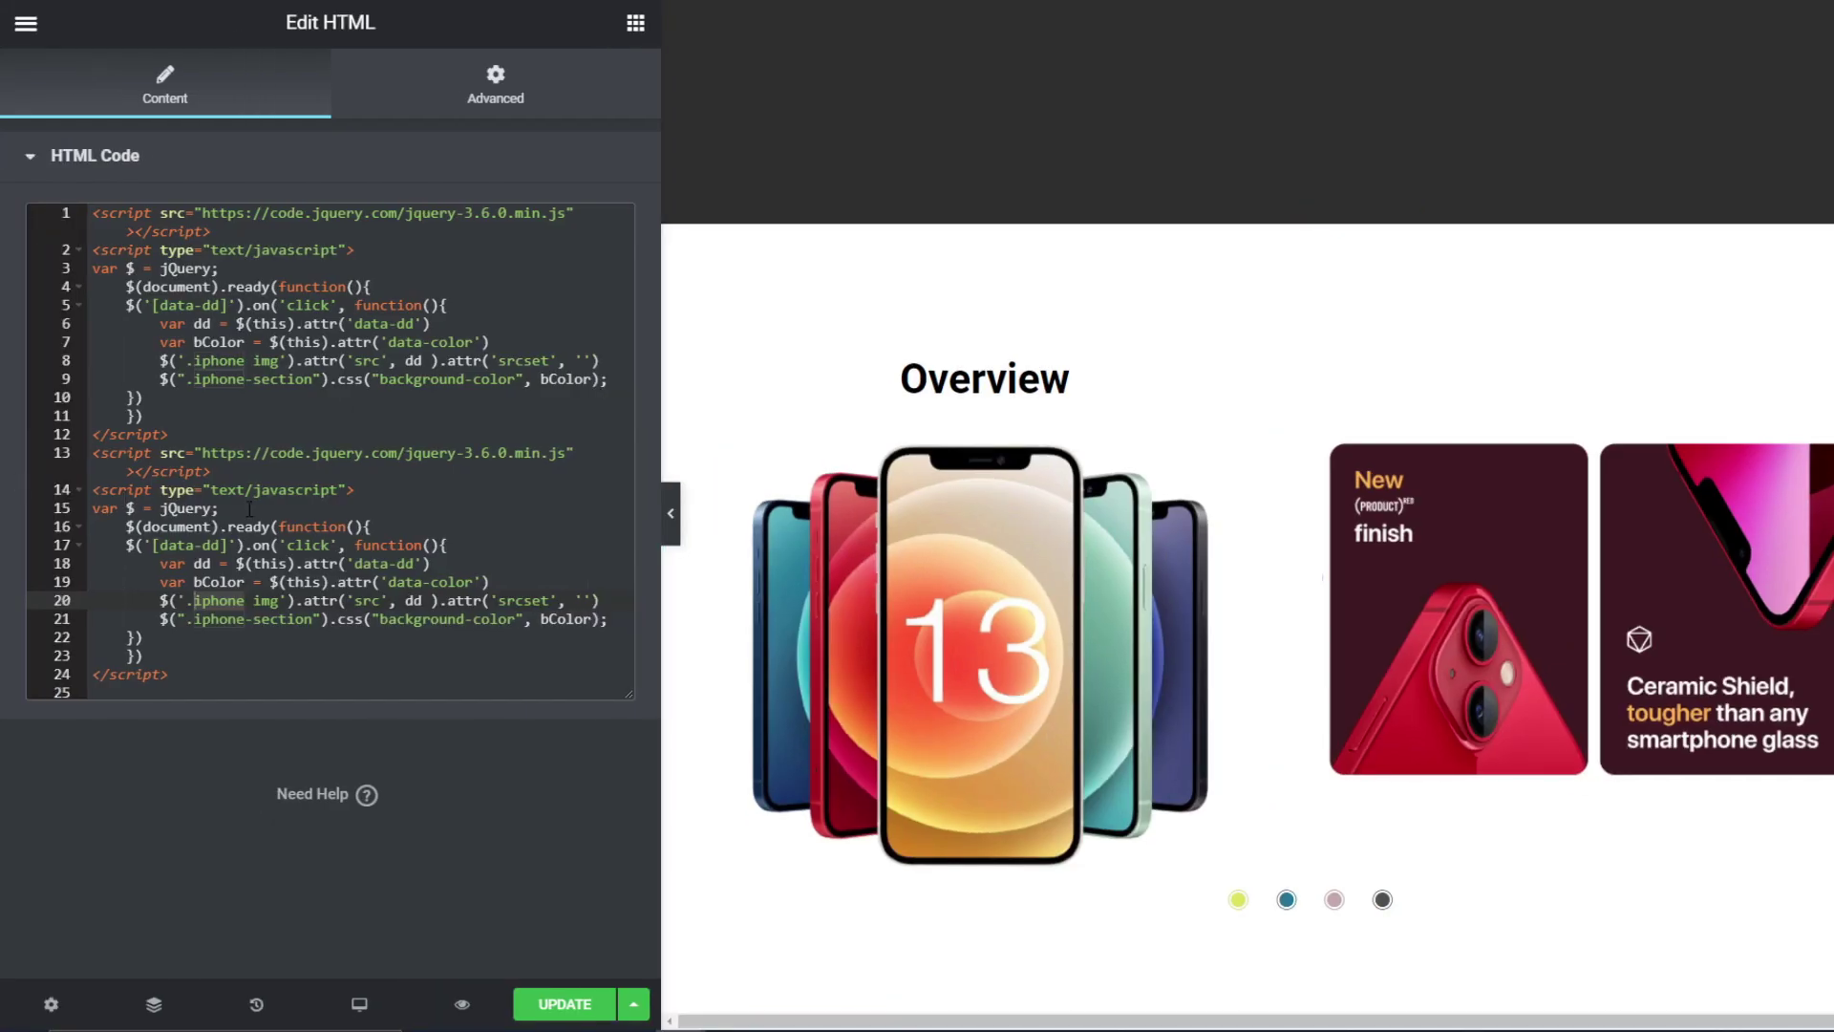
pyautogui.click(214, 545)
pyautogui.press('BackSpace')
pyautogui.press('BackSpace')
pyautogui.write('tip')
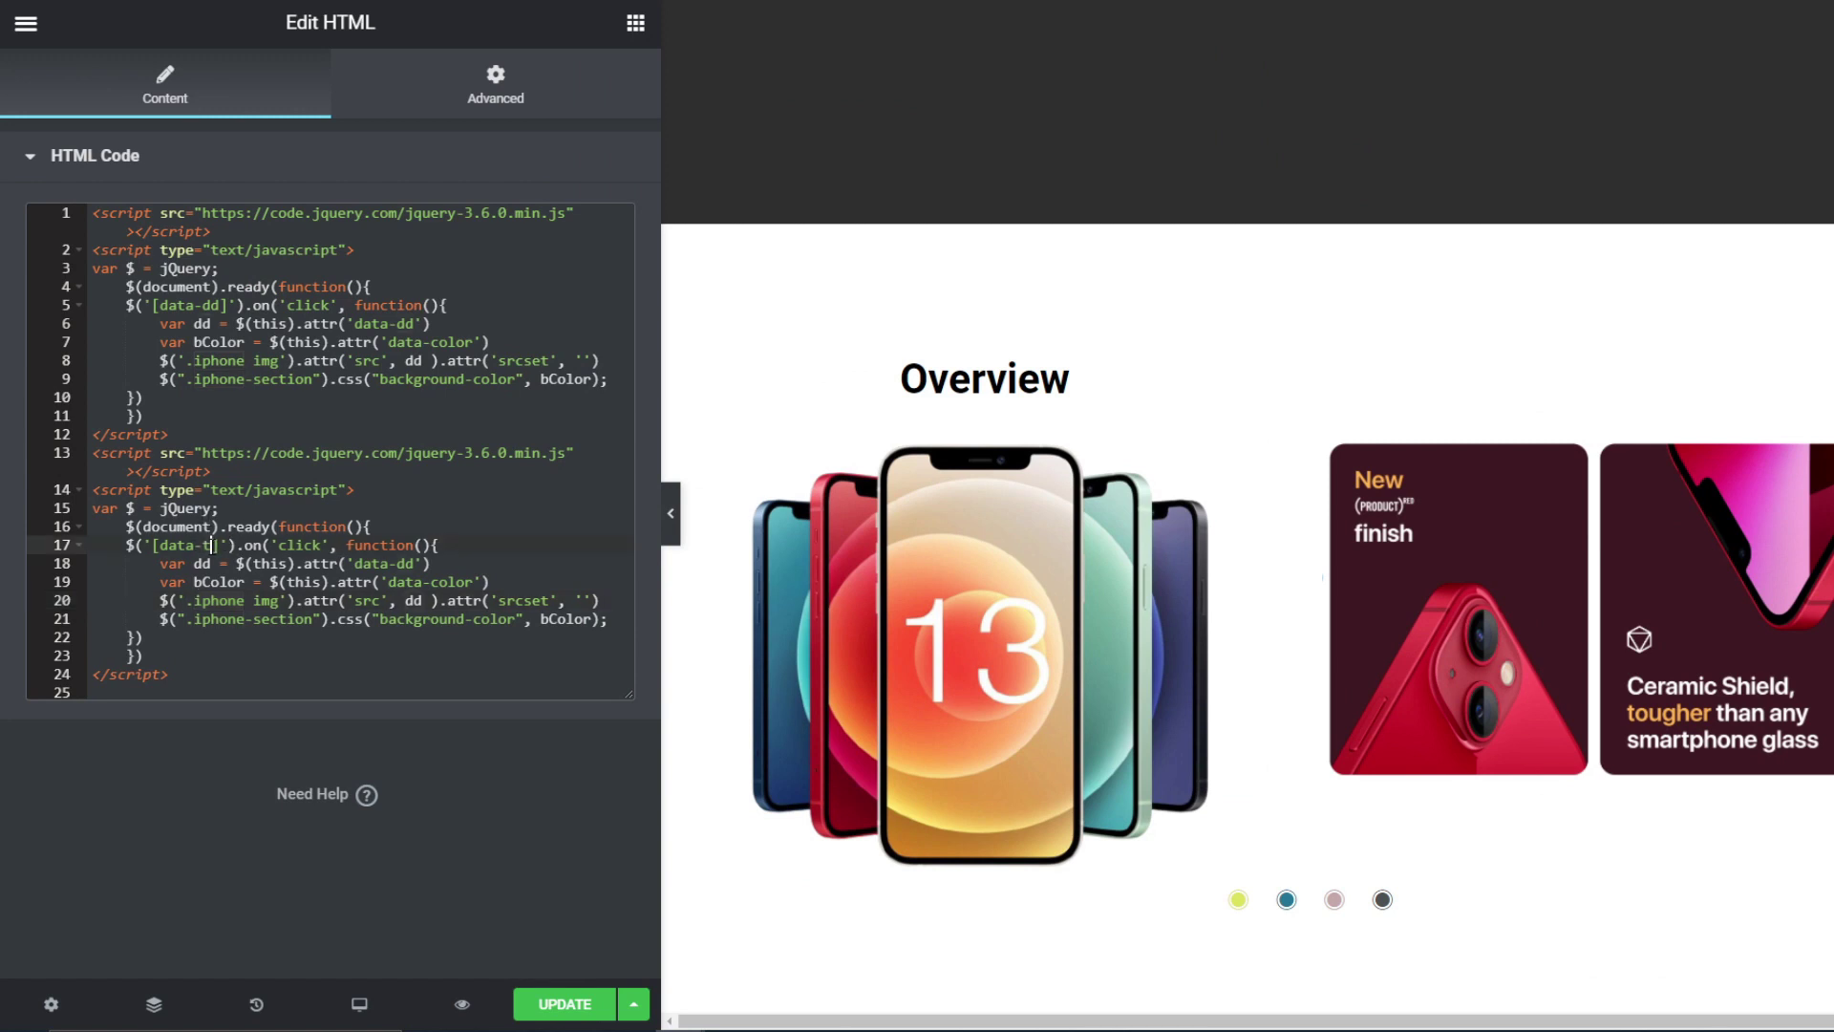
pyautogui.click(412, 563)
pyautogui.press('BackSpace')
pyautogui.press('BackSpace')
pyautogui.write('tip')
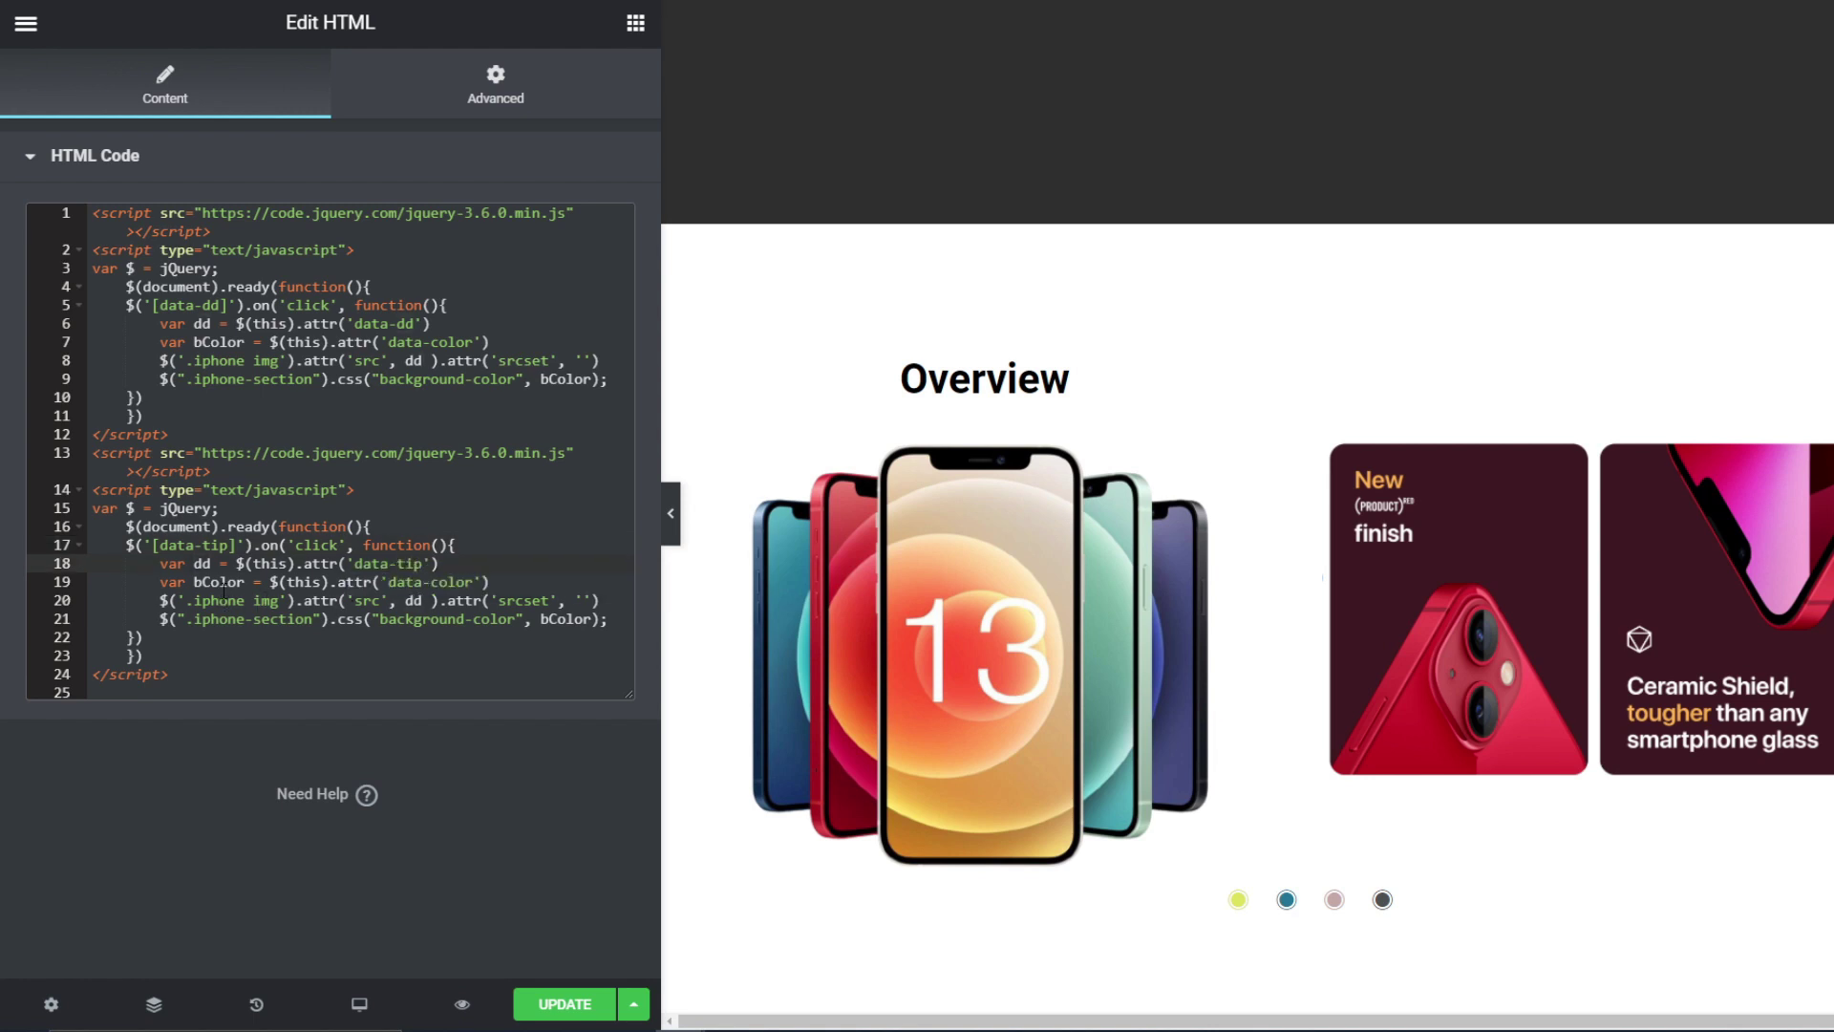
# Step: Rename the dd variable to tip in the second script's declaration and in its image src assignment
pyautogui.click(210, 563)
pyautogui.press('BackSpace')
pyautogui.press('BackSpace')
pyautogui.write('tip')
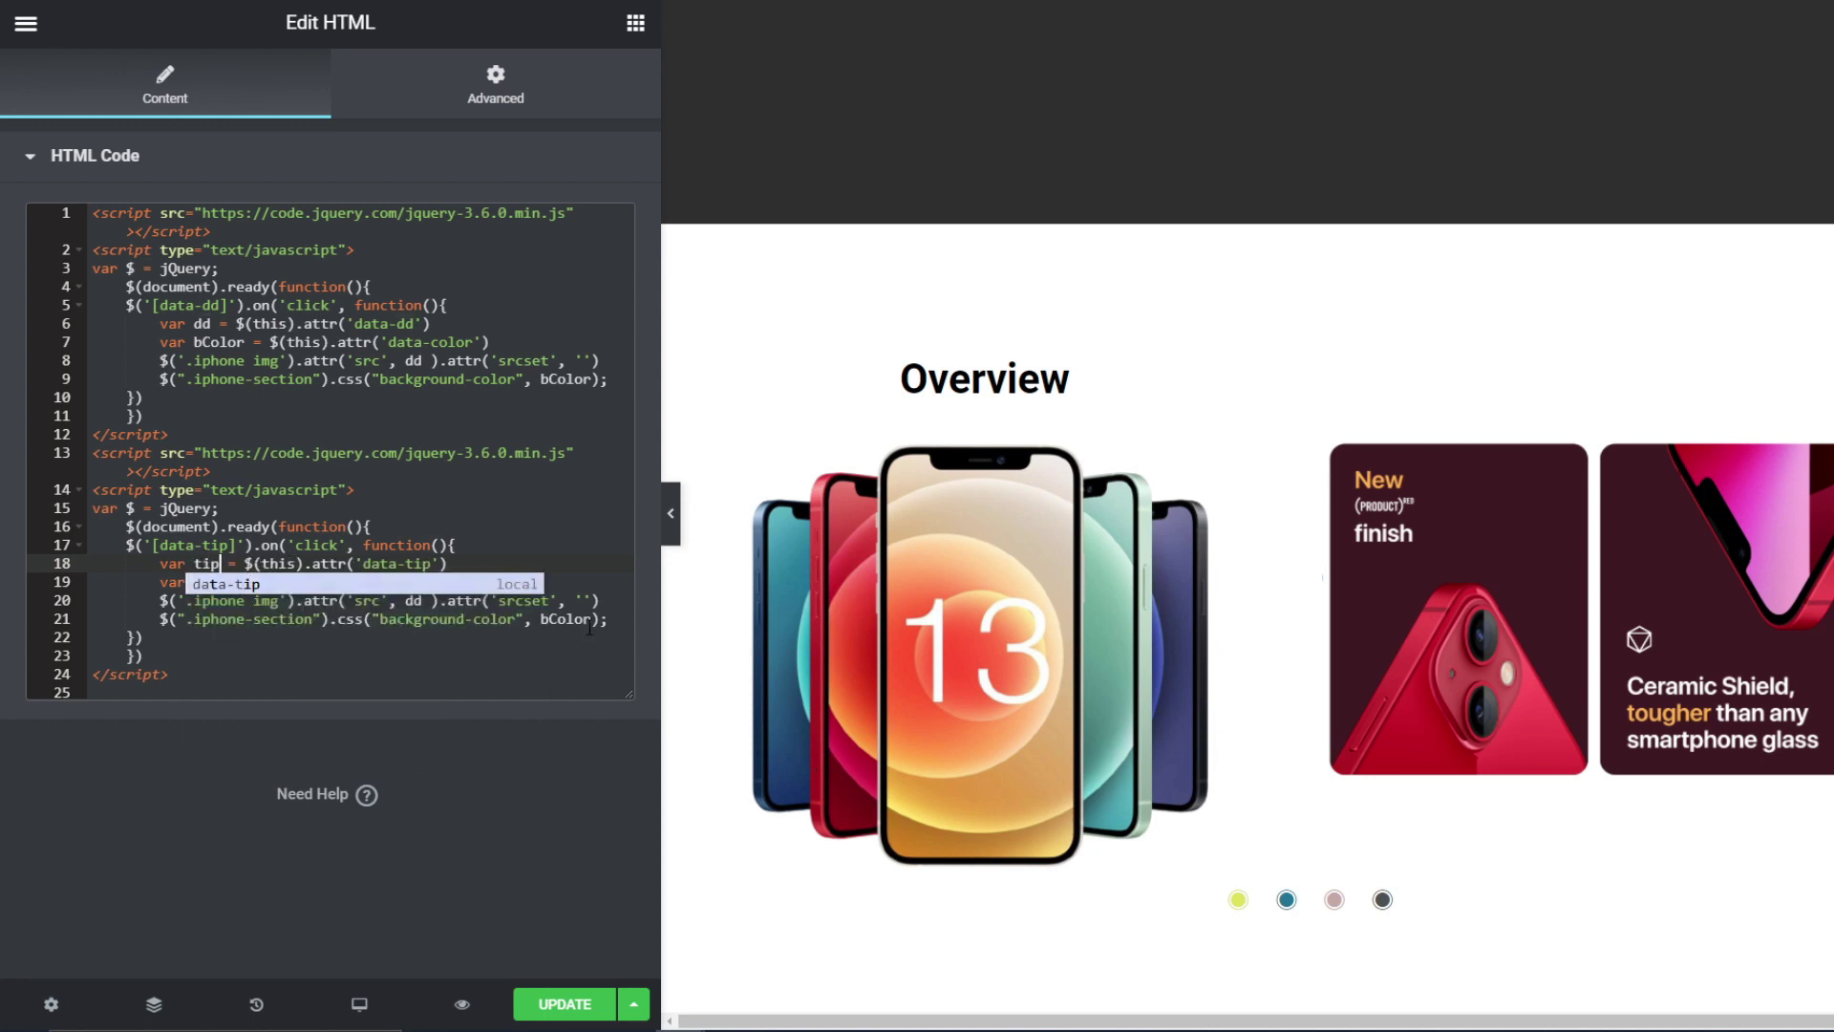
pyautogui.click(422, 600)
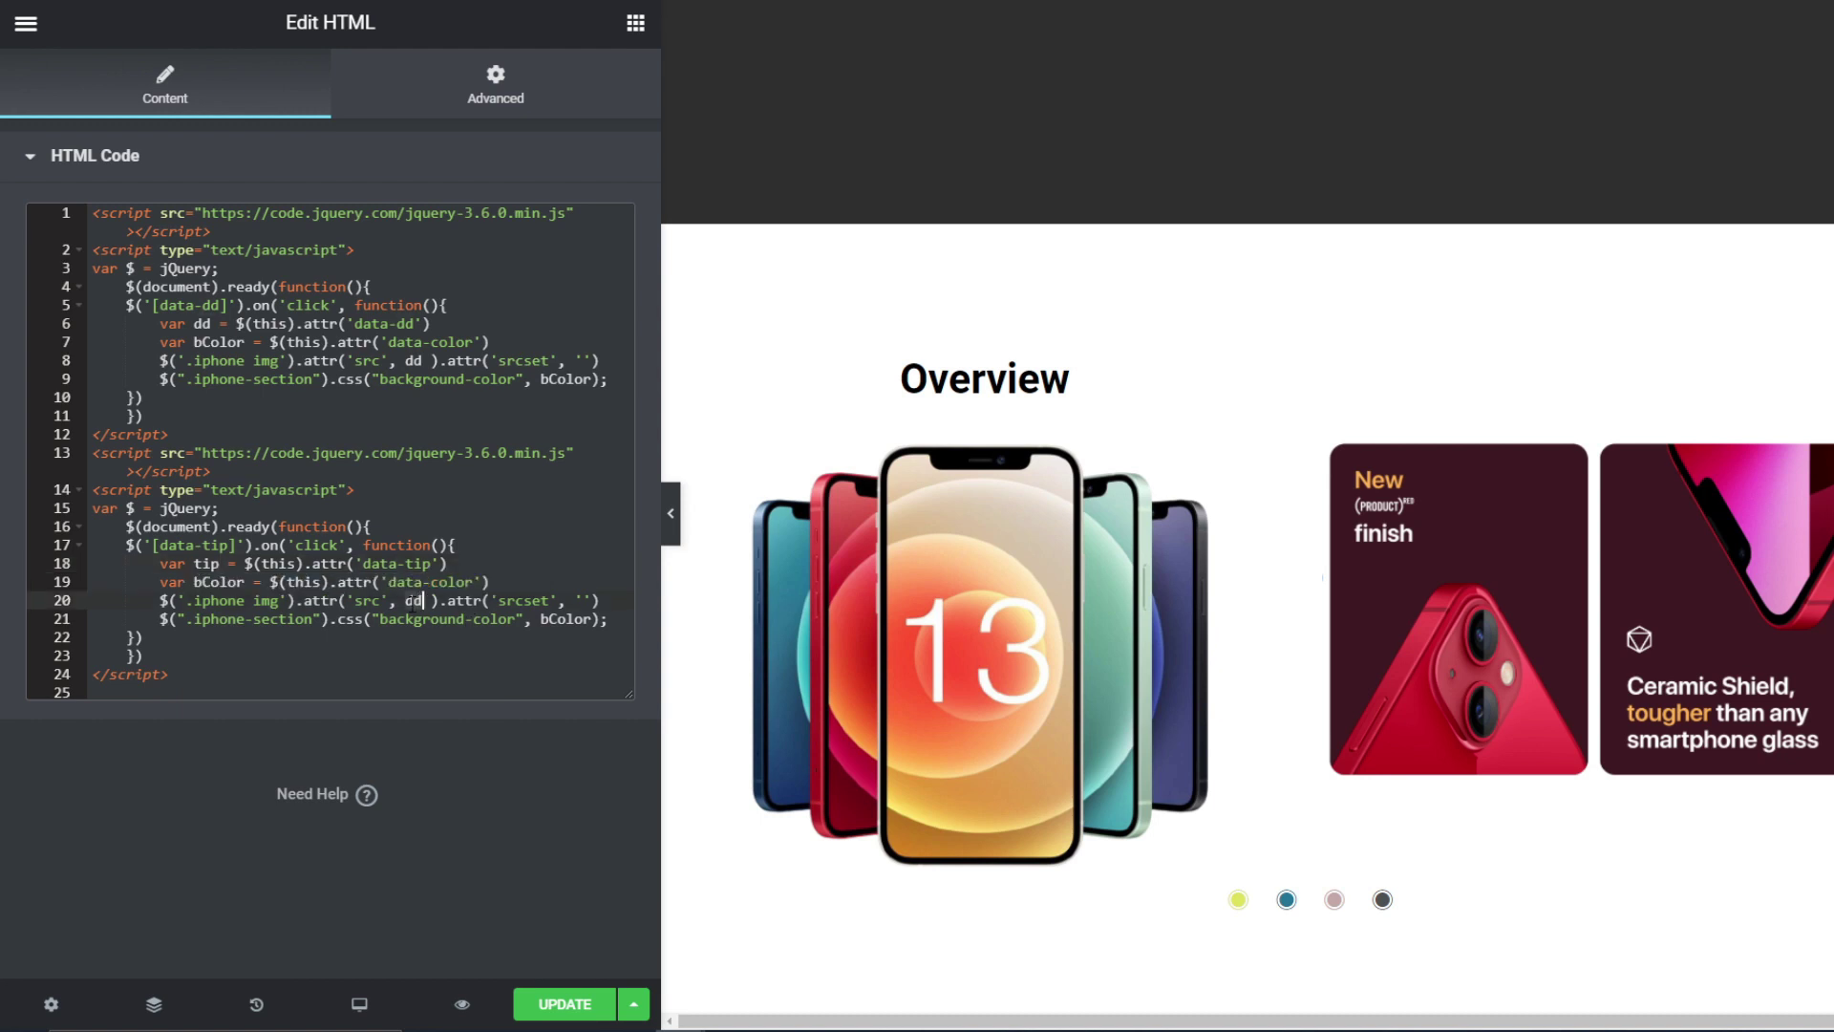
pyautogui.press('BackSpace')
pyautogui.press('BackSpace')
pyautogui.write('tip')
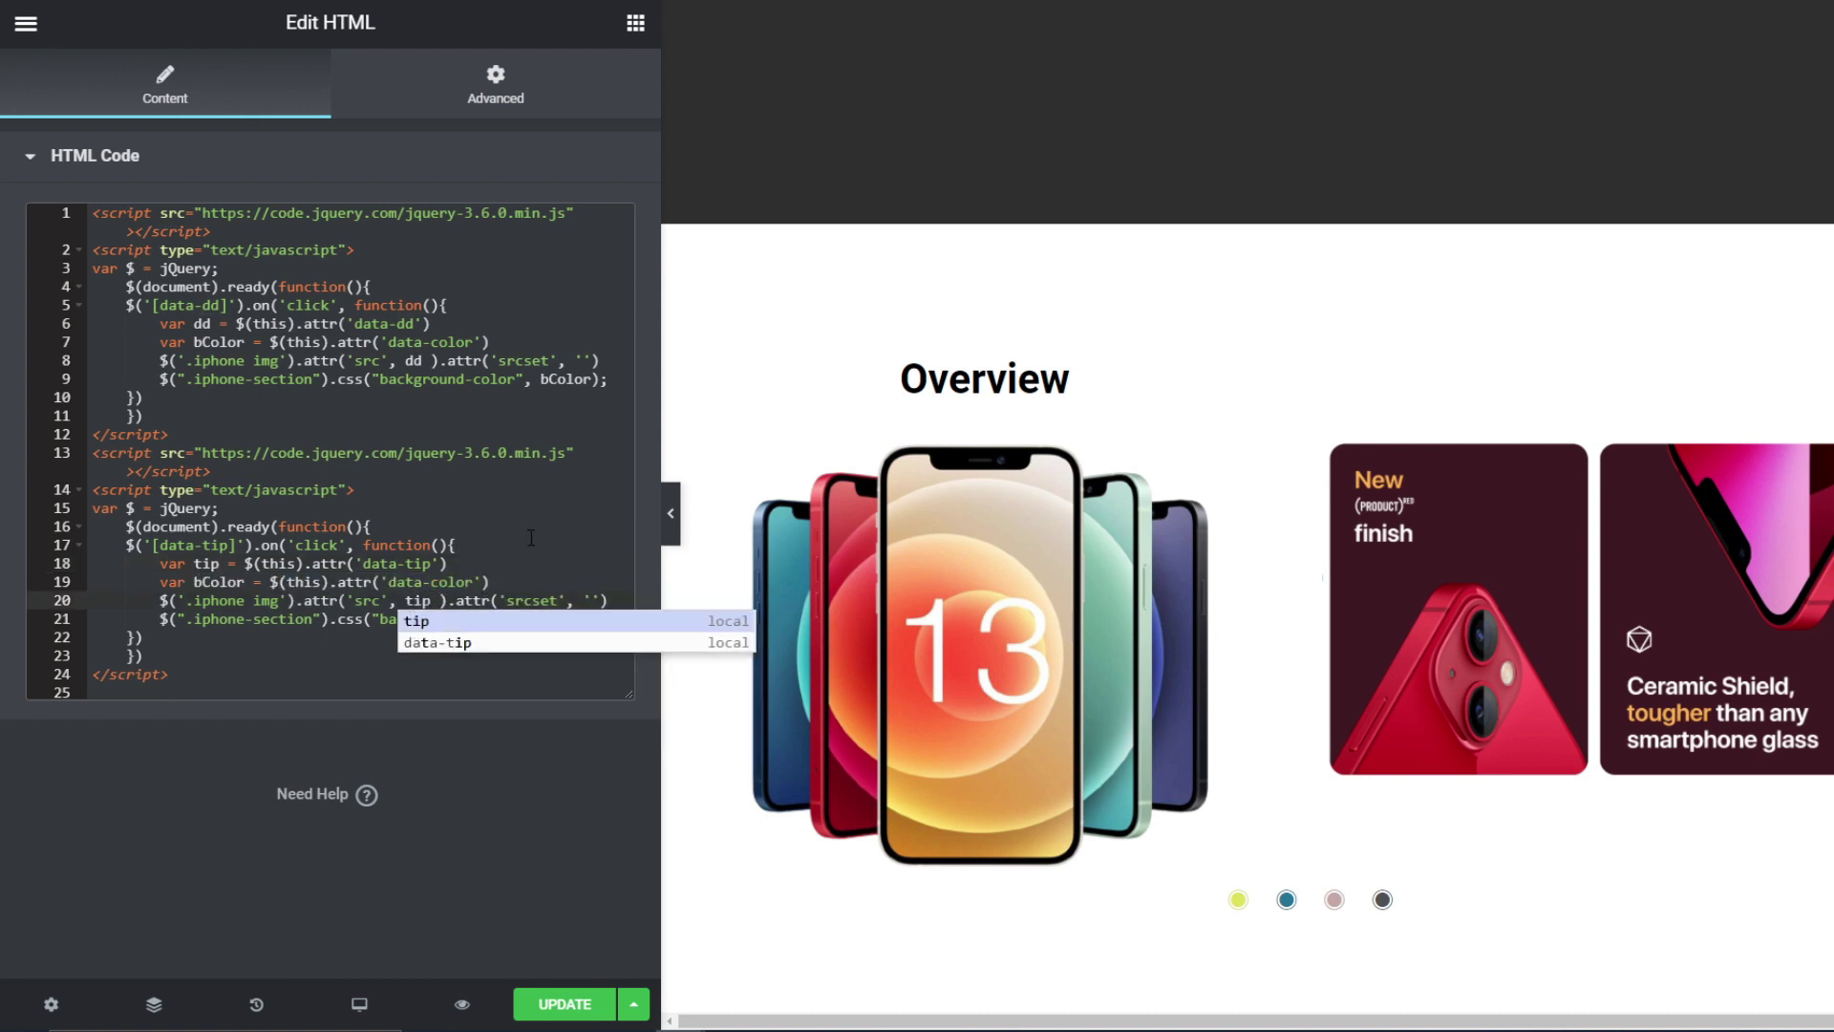
pyautogui.press('Escape')
pyautogui.press('Up')
pyautogui.press('Up')
pyautogui.press('Up')
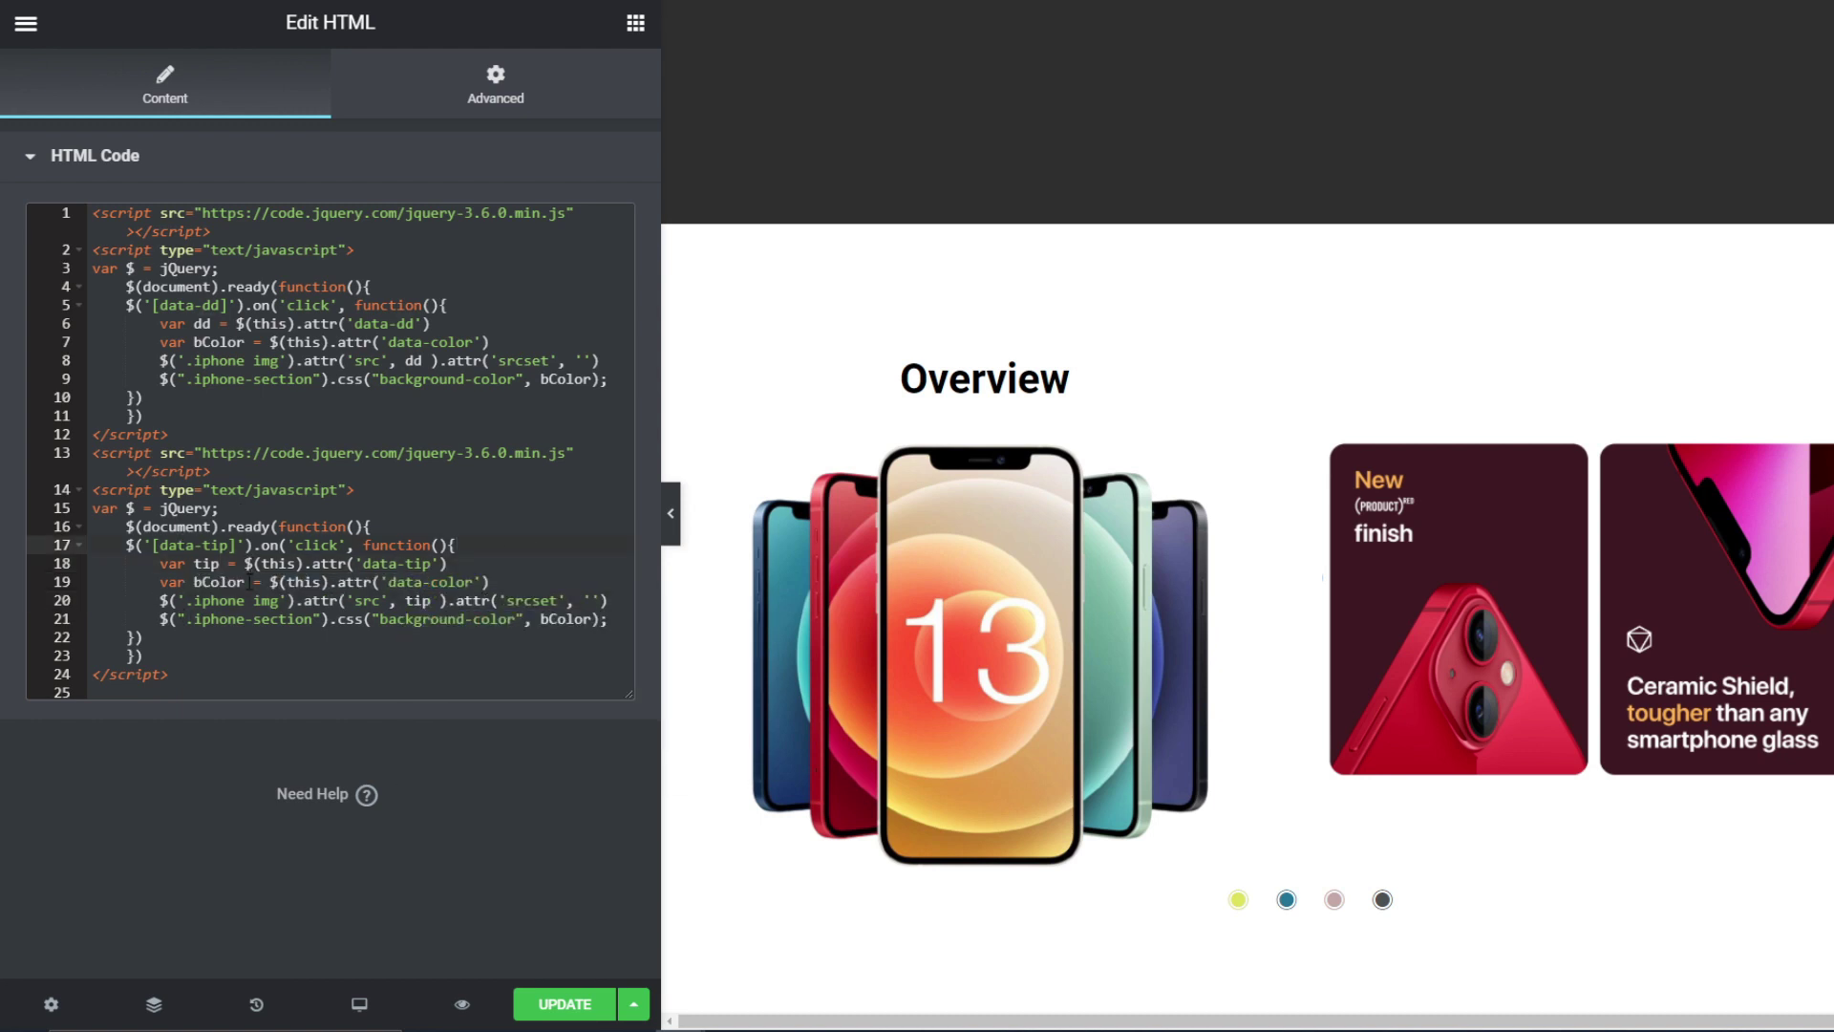
# Step: Replace the iphone class with qwe in the second script's image selector
pyautogui.click(224, 600)
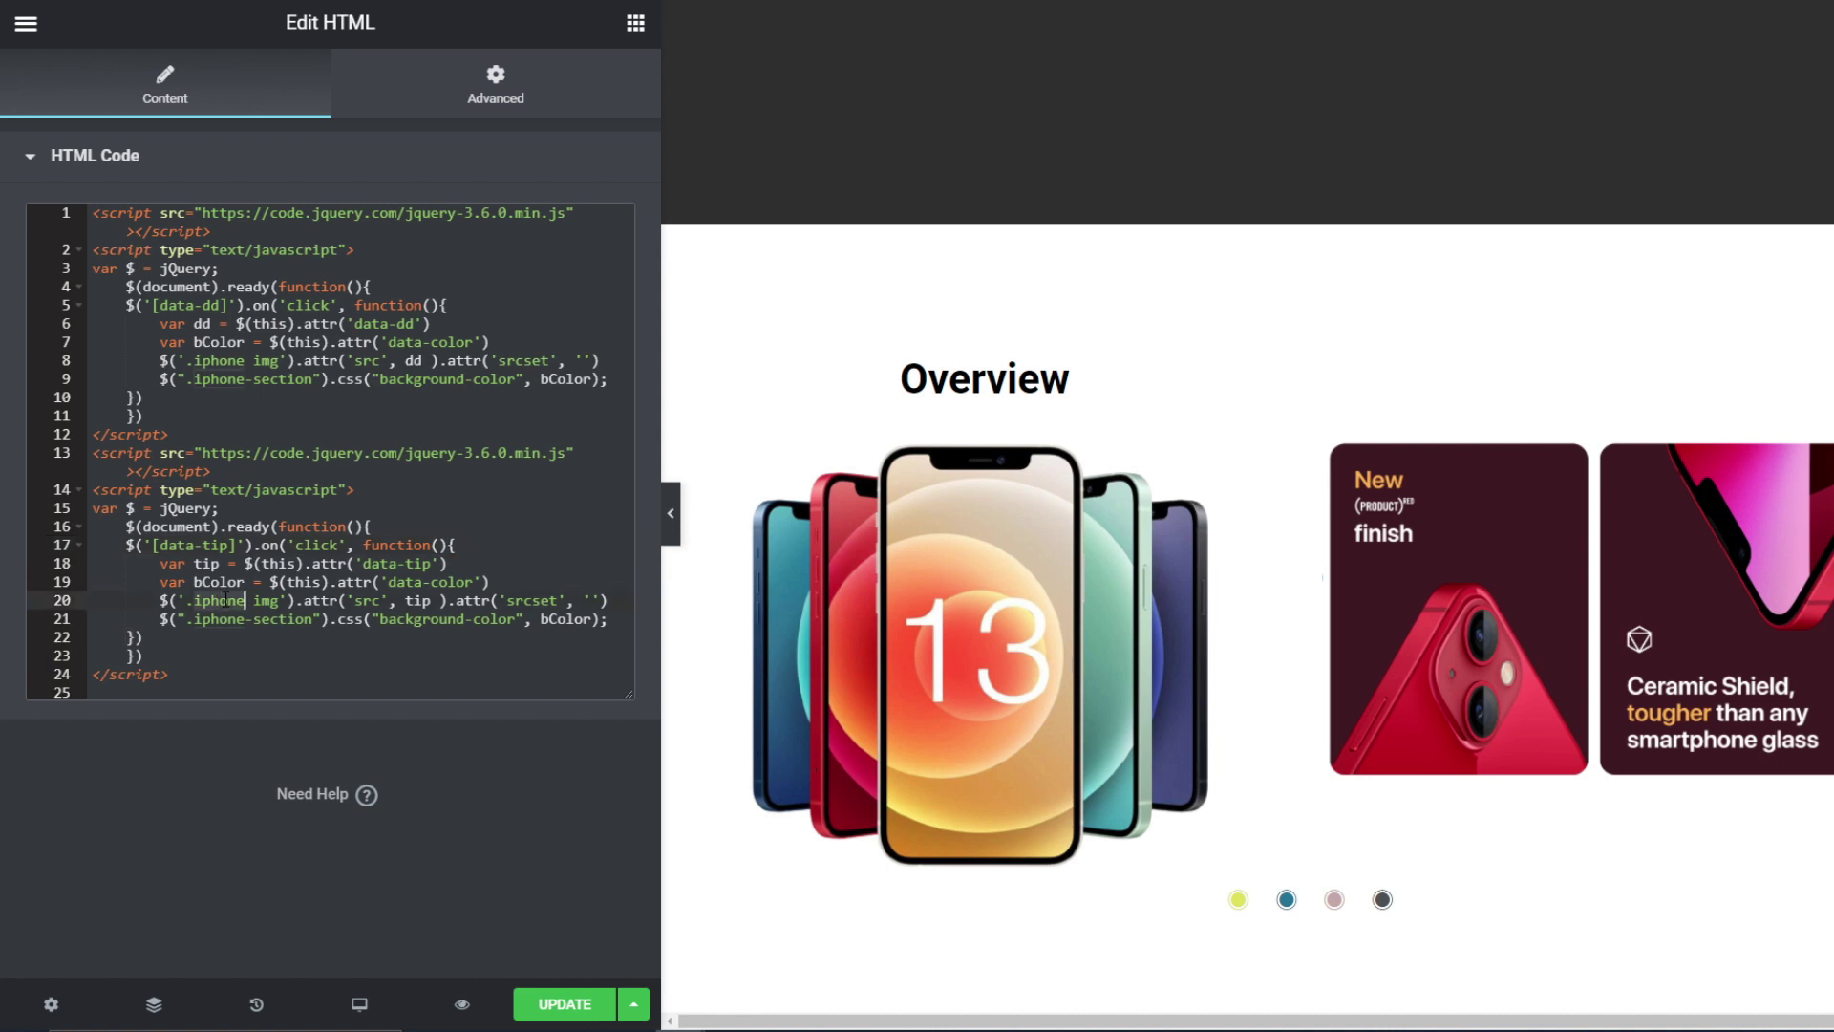
pyautogui.doubleClick(224, 599)
pyautogui.write('qwe')
pyautogui.doubleClick(225, 621)
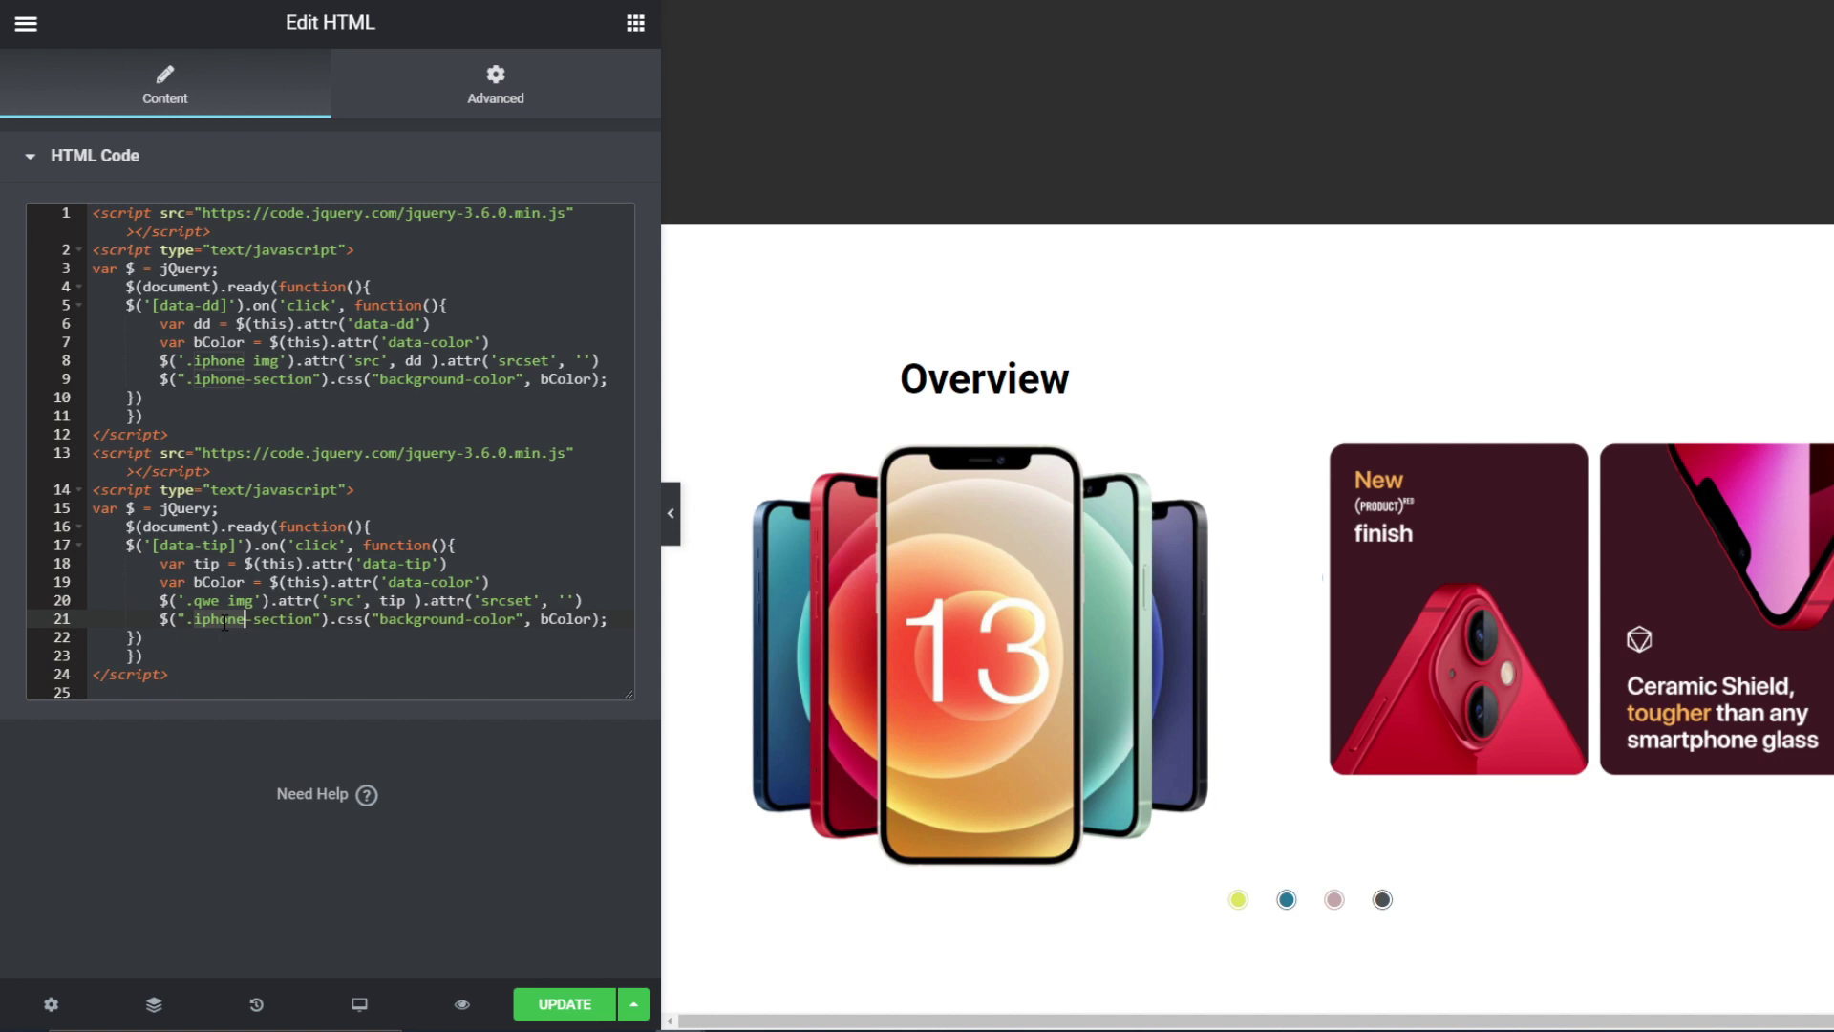
pyautogui.write('w')
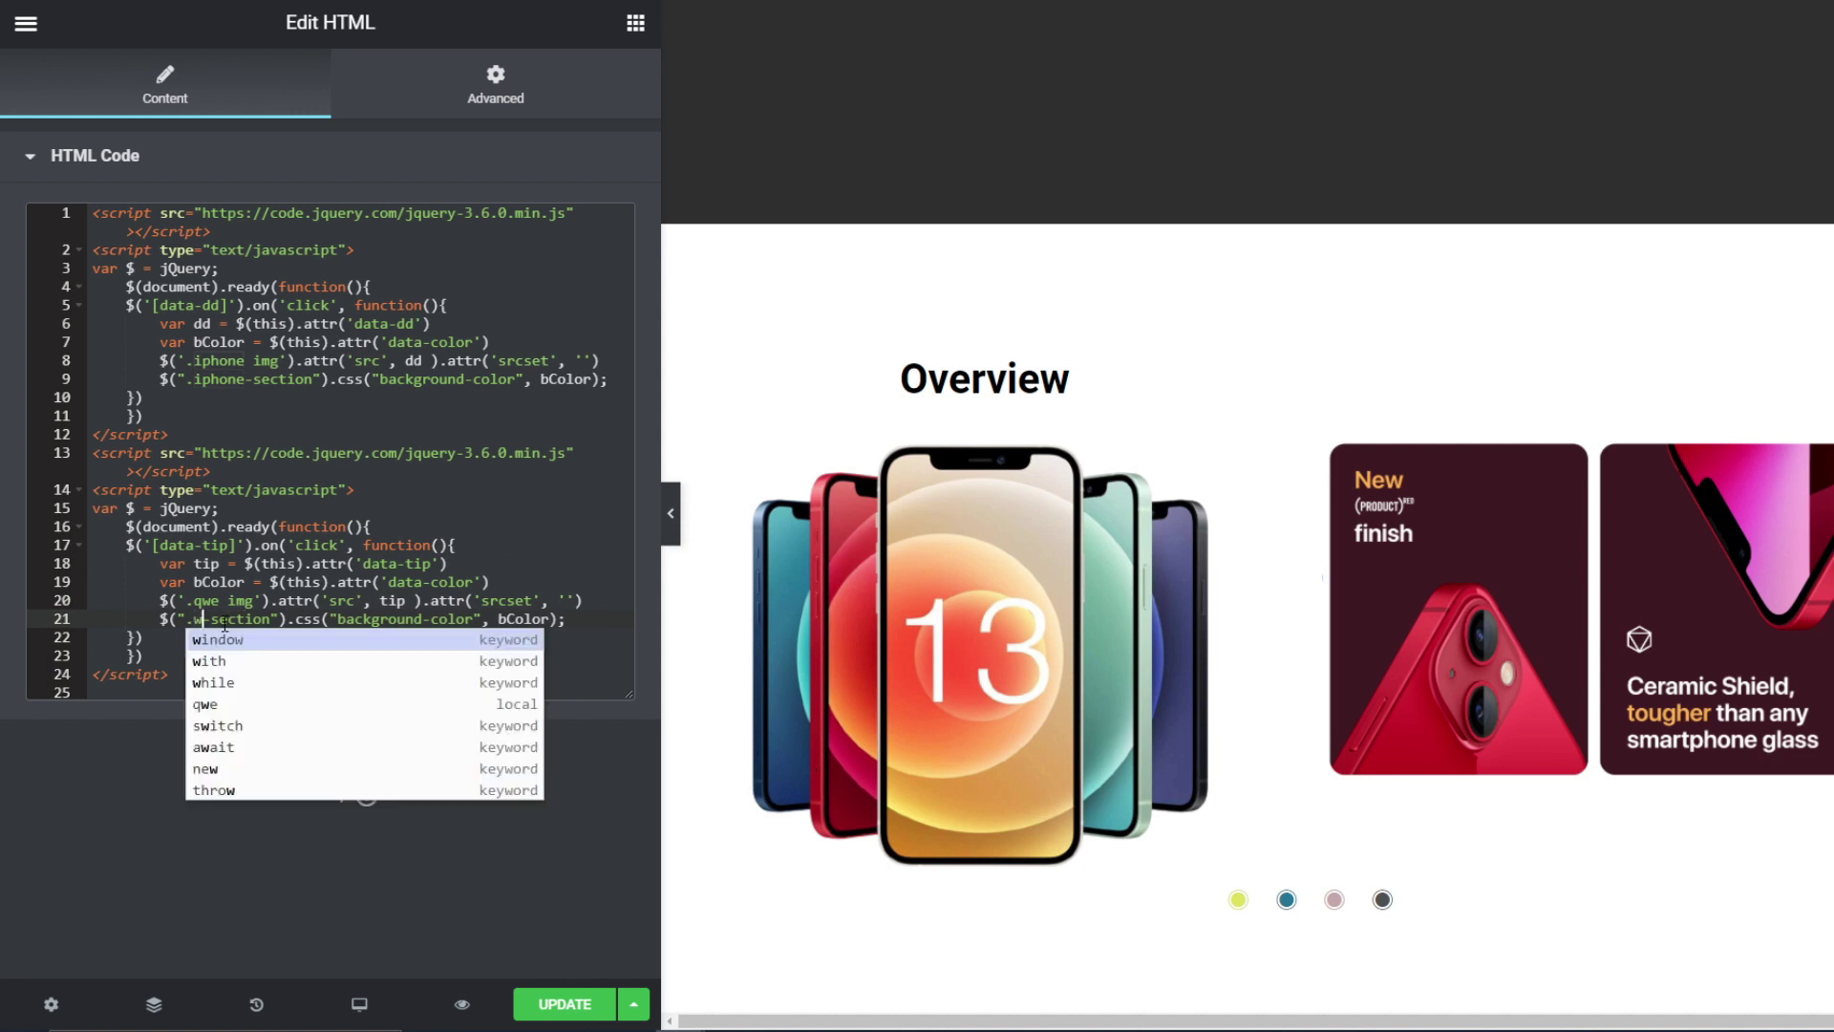
pyautogui.press('BackSpace')
pyautogui.hotkey('ctrl', 'z')
pyautogui.hotkey('ctrl', 'z')
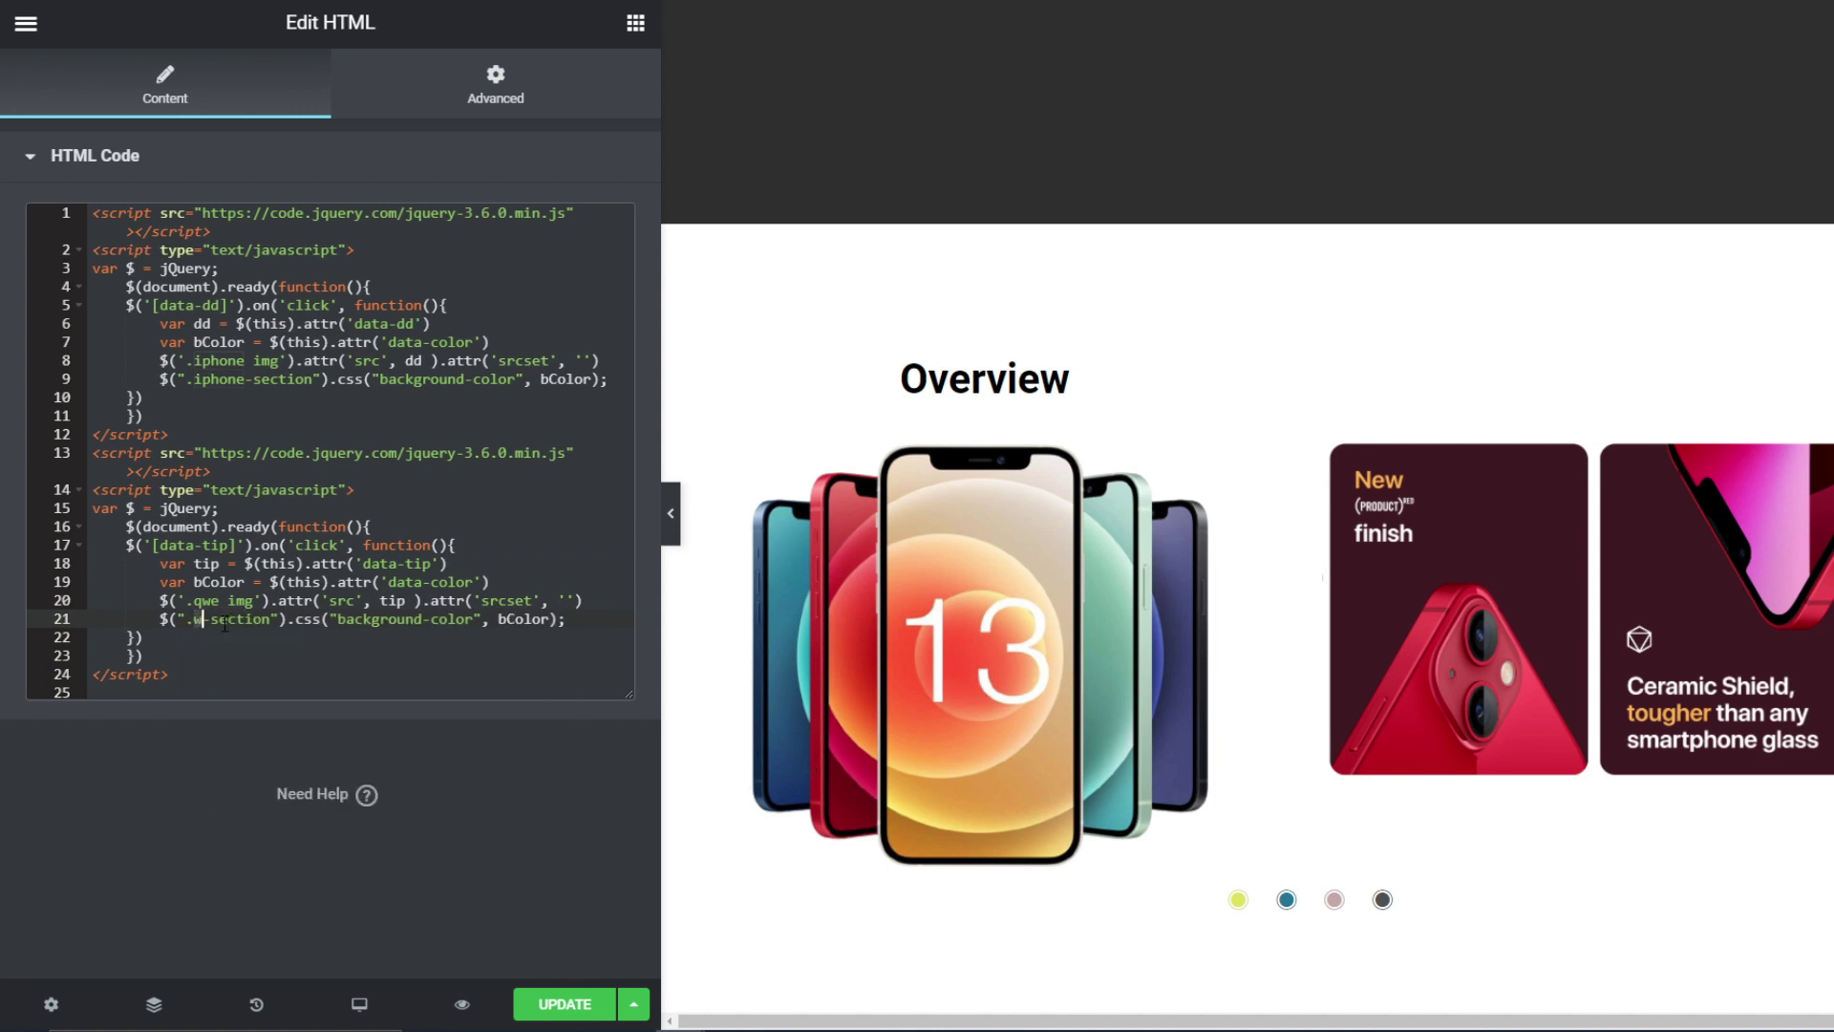
pyautogui.click(235, 643)
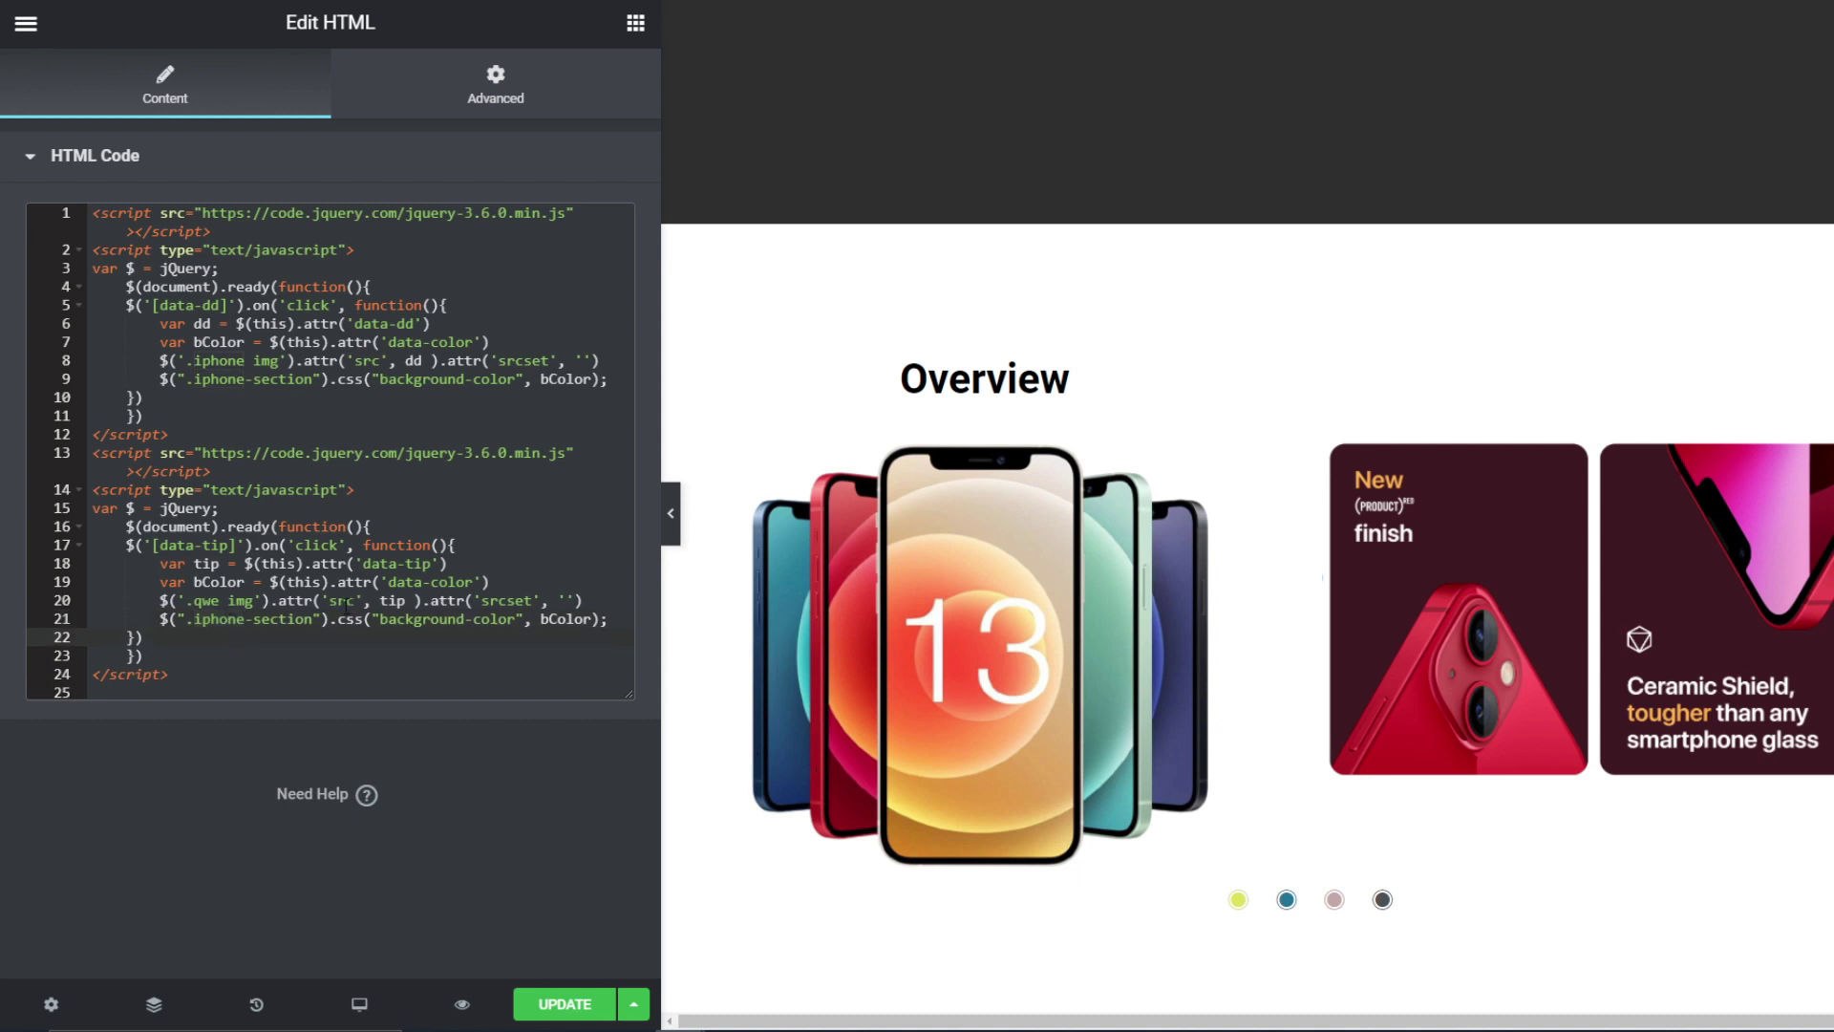
# Step: Assign the CSS class qwe to the Overview section's red Ceramic Shield image and view its image settings
pyautogui.click(200, 600)
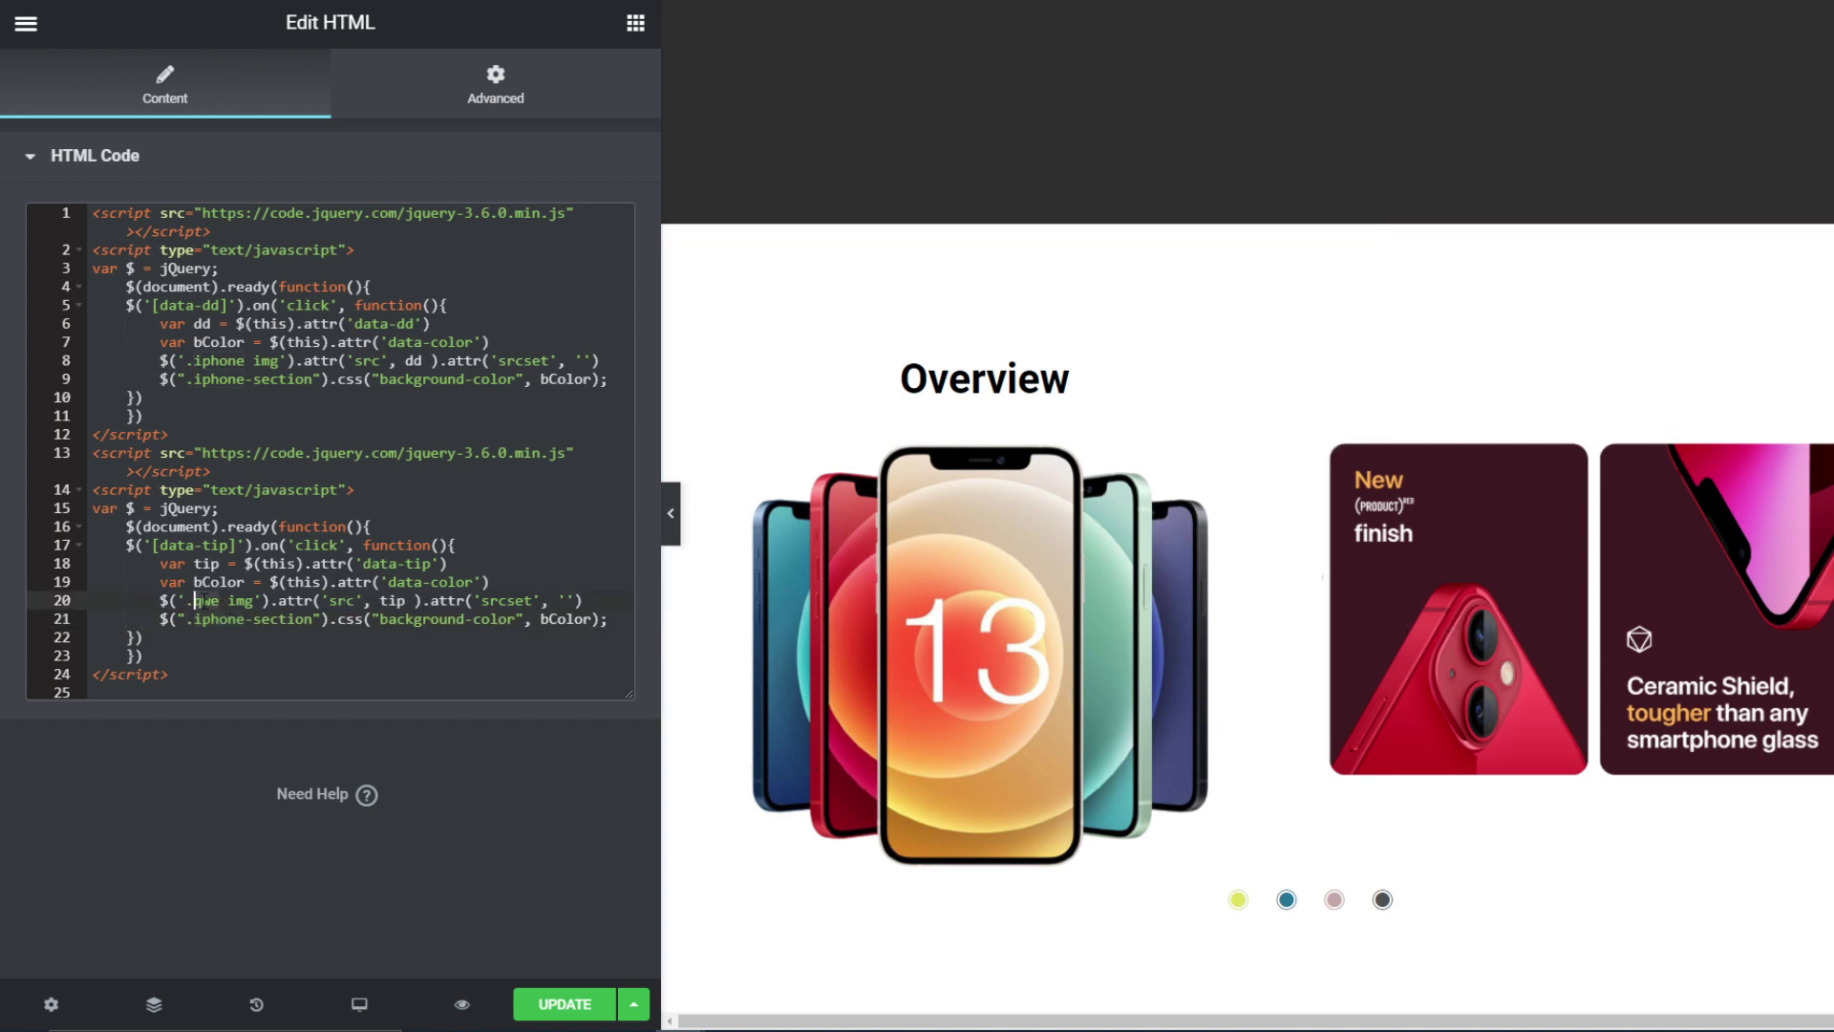
pyautogui.click(1408, 565)
pyautogui.click(528, 104)
pyautogui.click(376, 540)
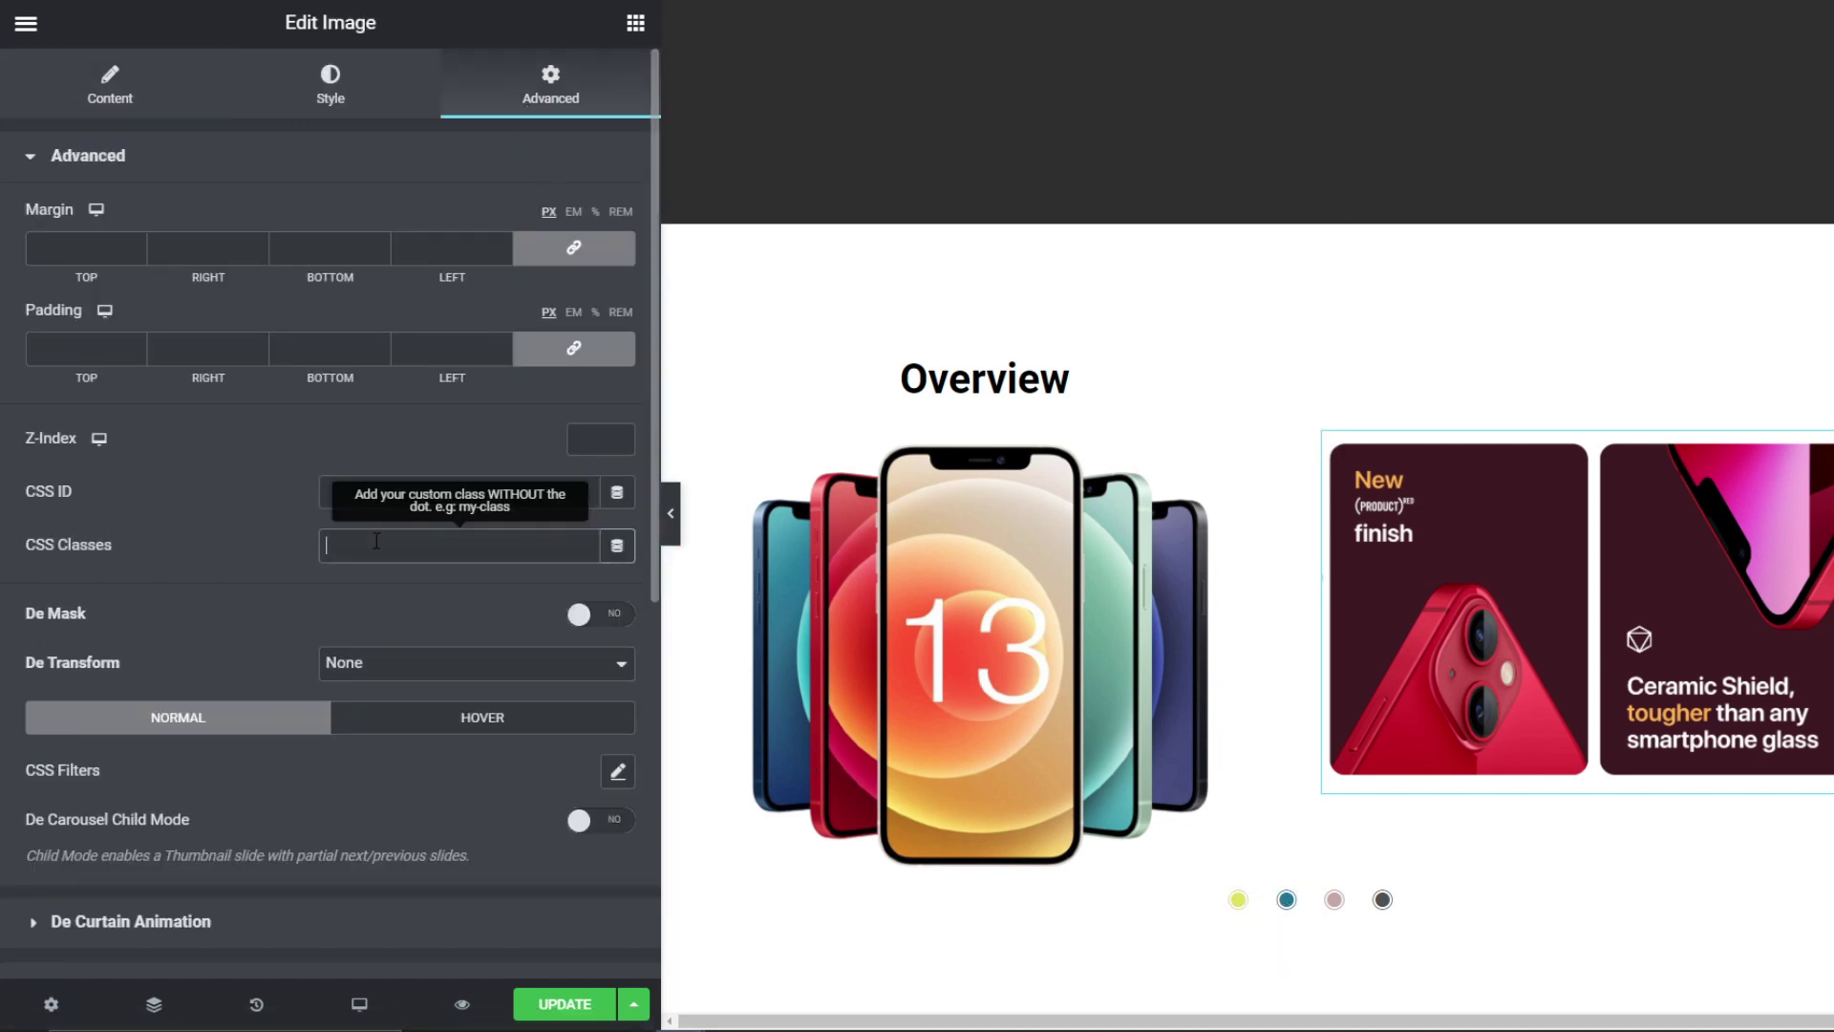
pyautogui.write('qwe')
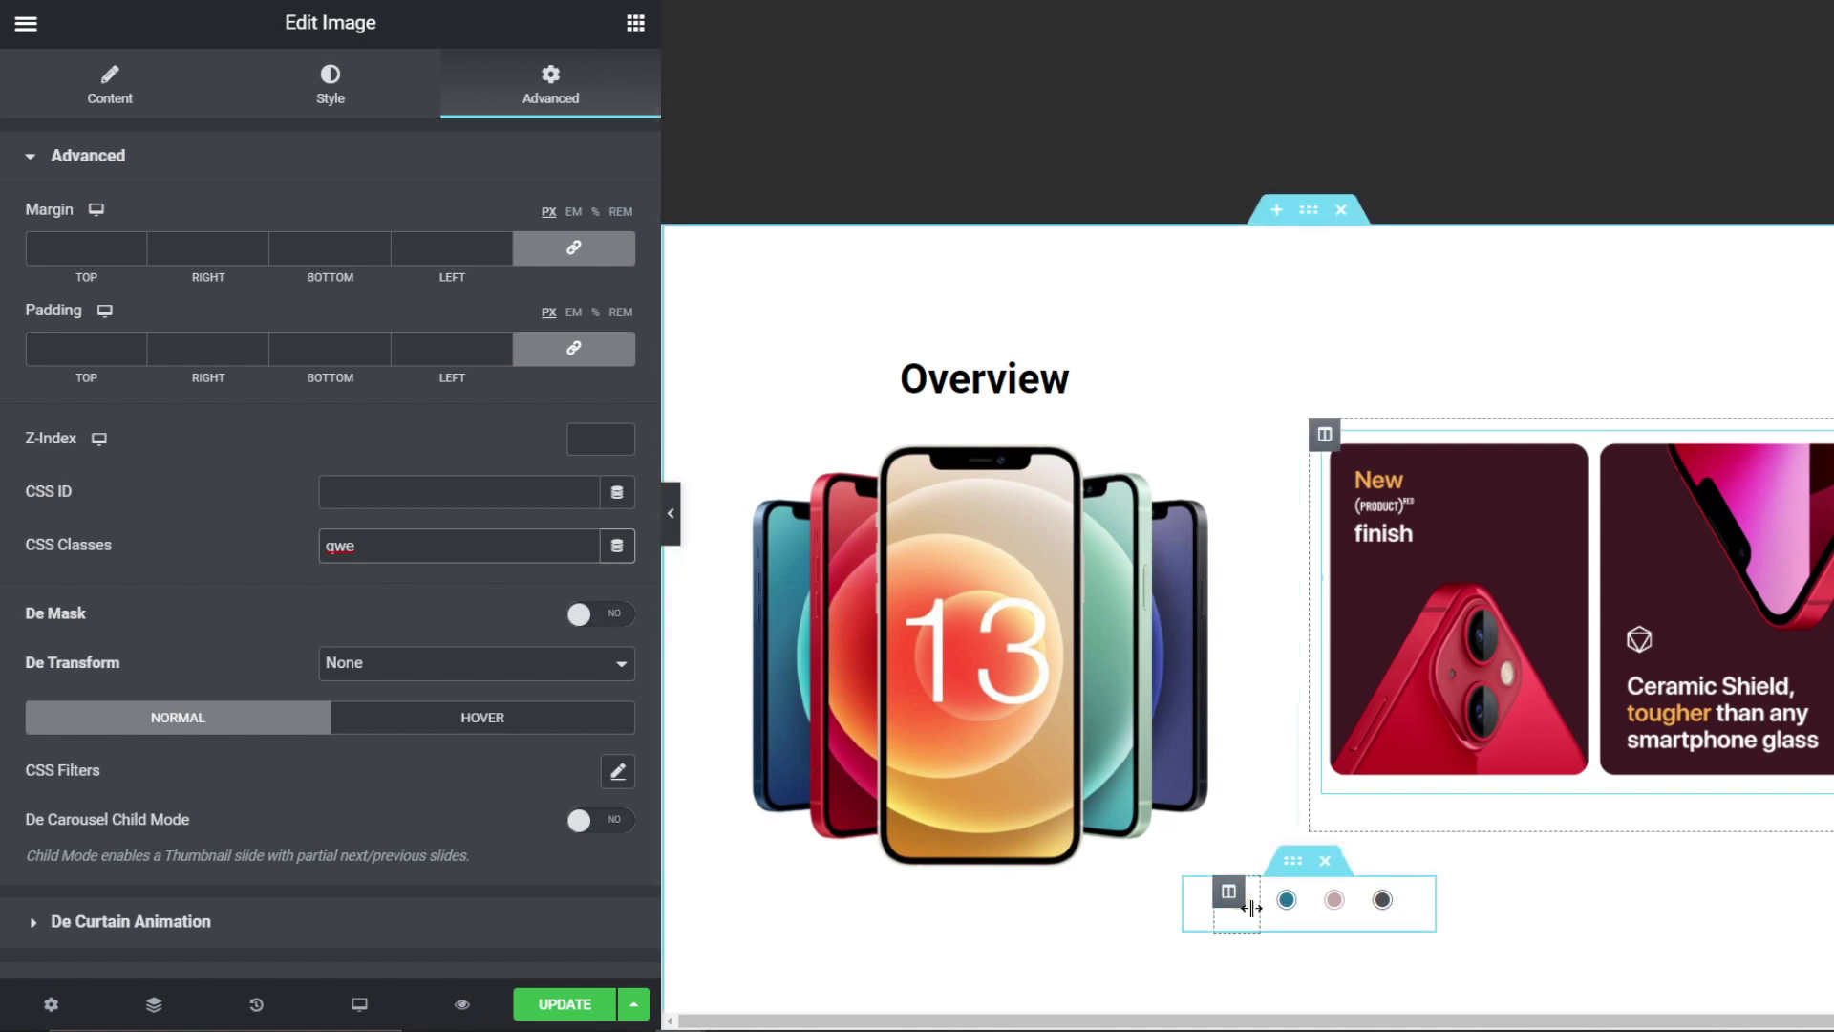
pyautogui.click(93, 95)
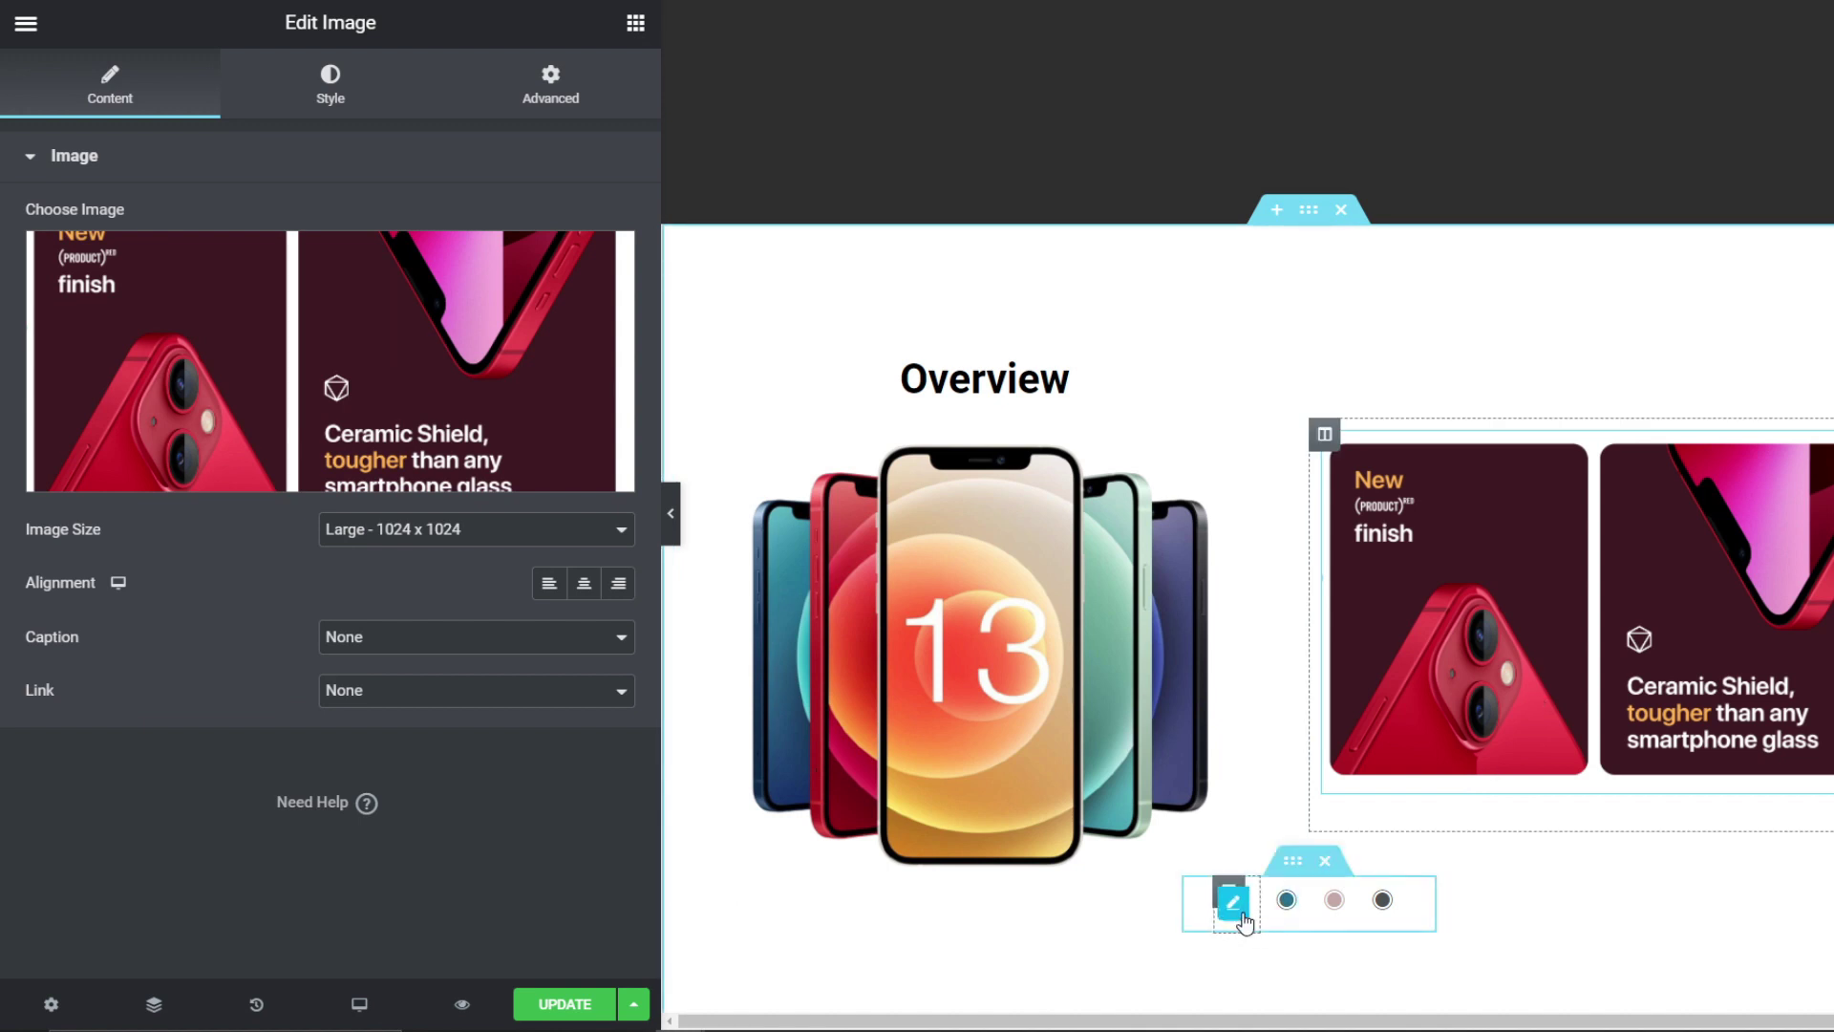
# Step: Check the data-tip attribute name in the HTML widget's second script for use on the yellow Overview icon
pyautogui.click(1238, 907)
pyautogui.click(524, 100)
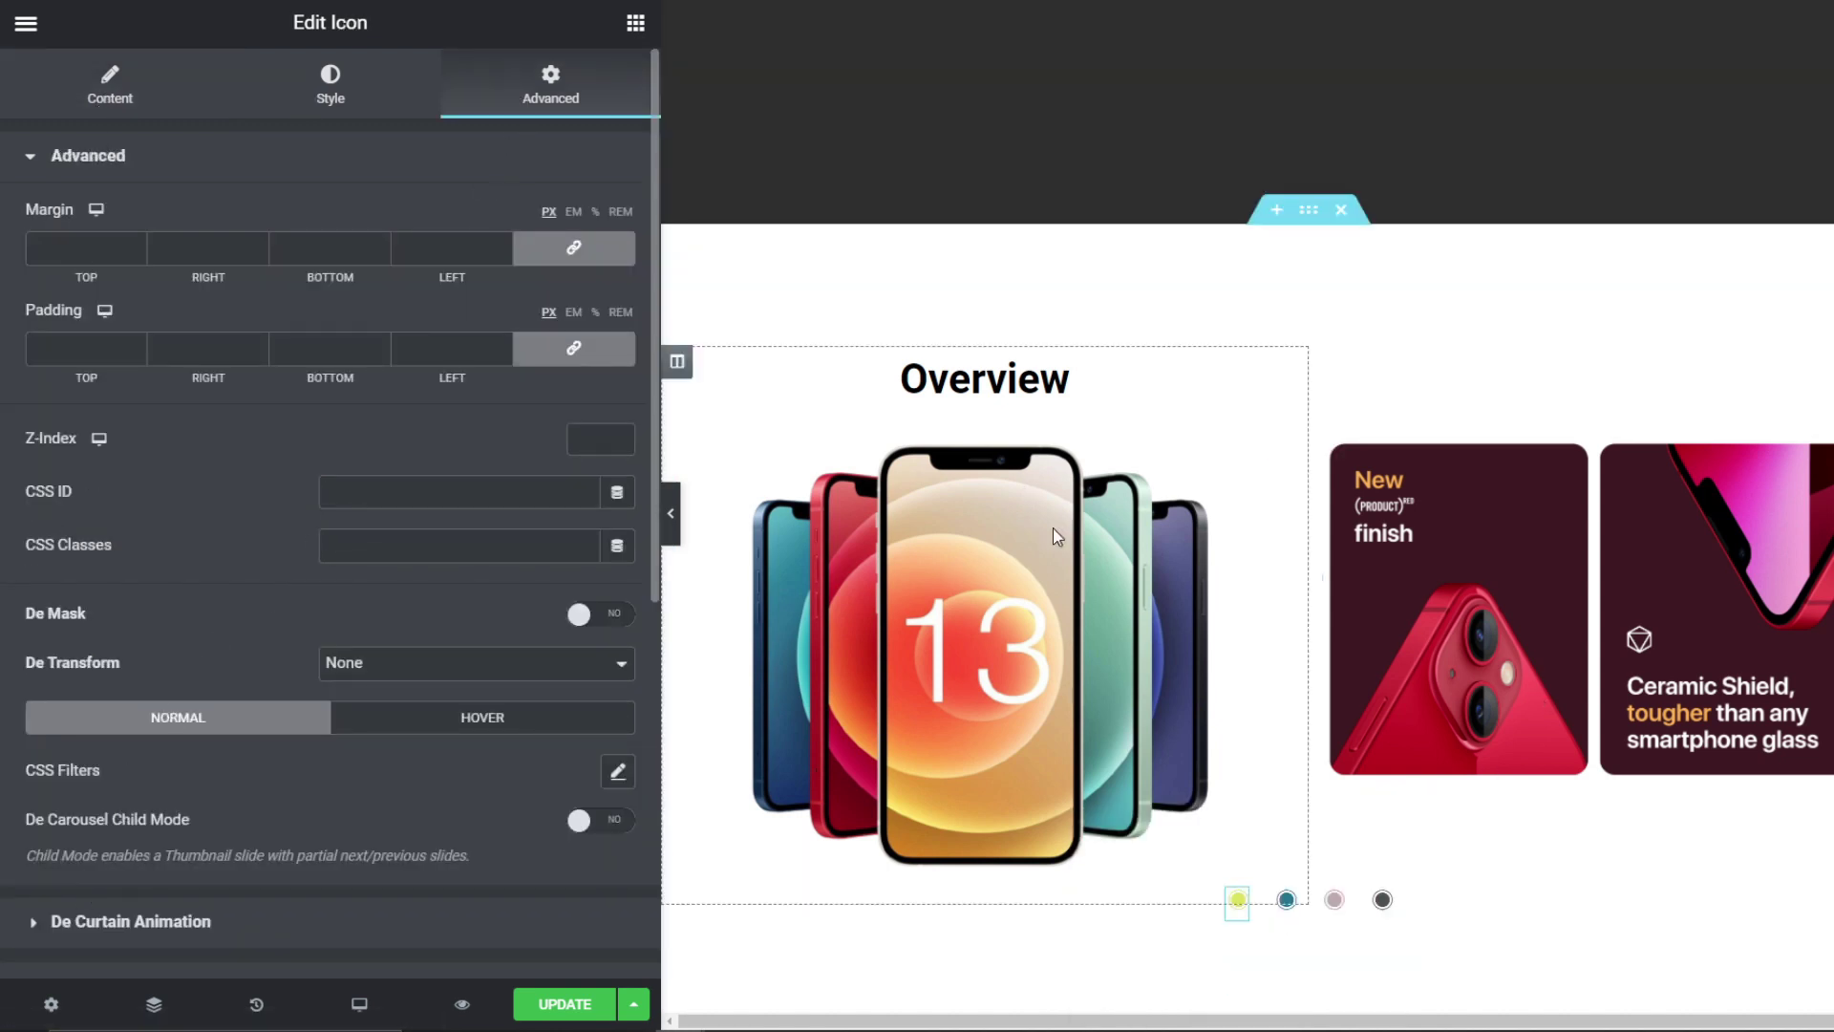
pyautogui.scroll(3, 1356, 692)
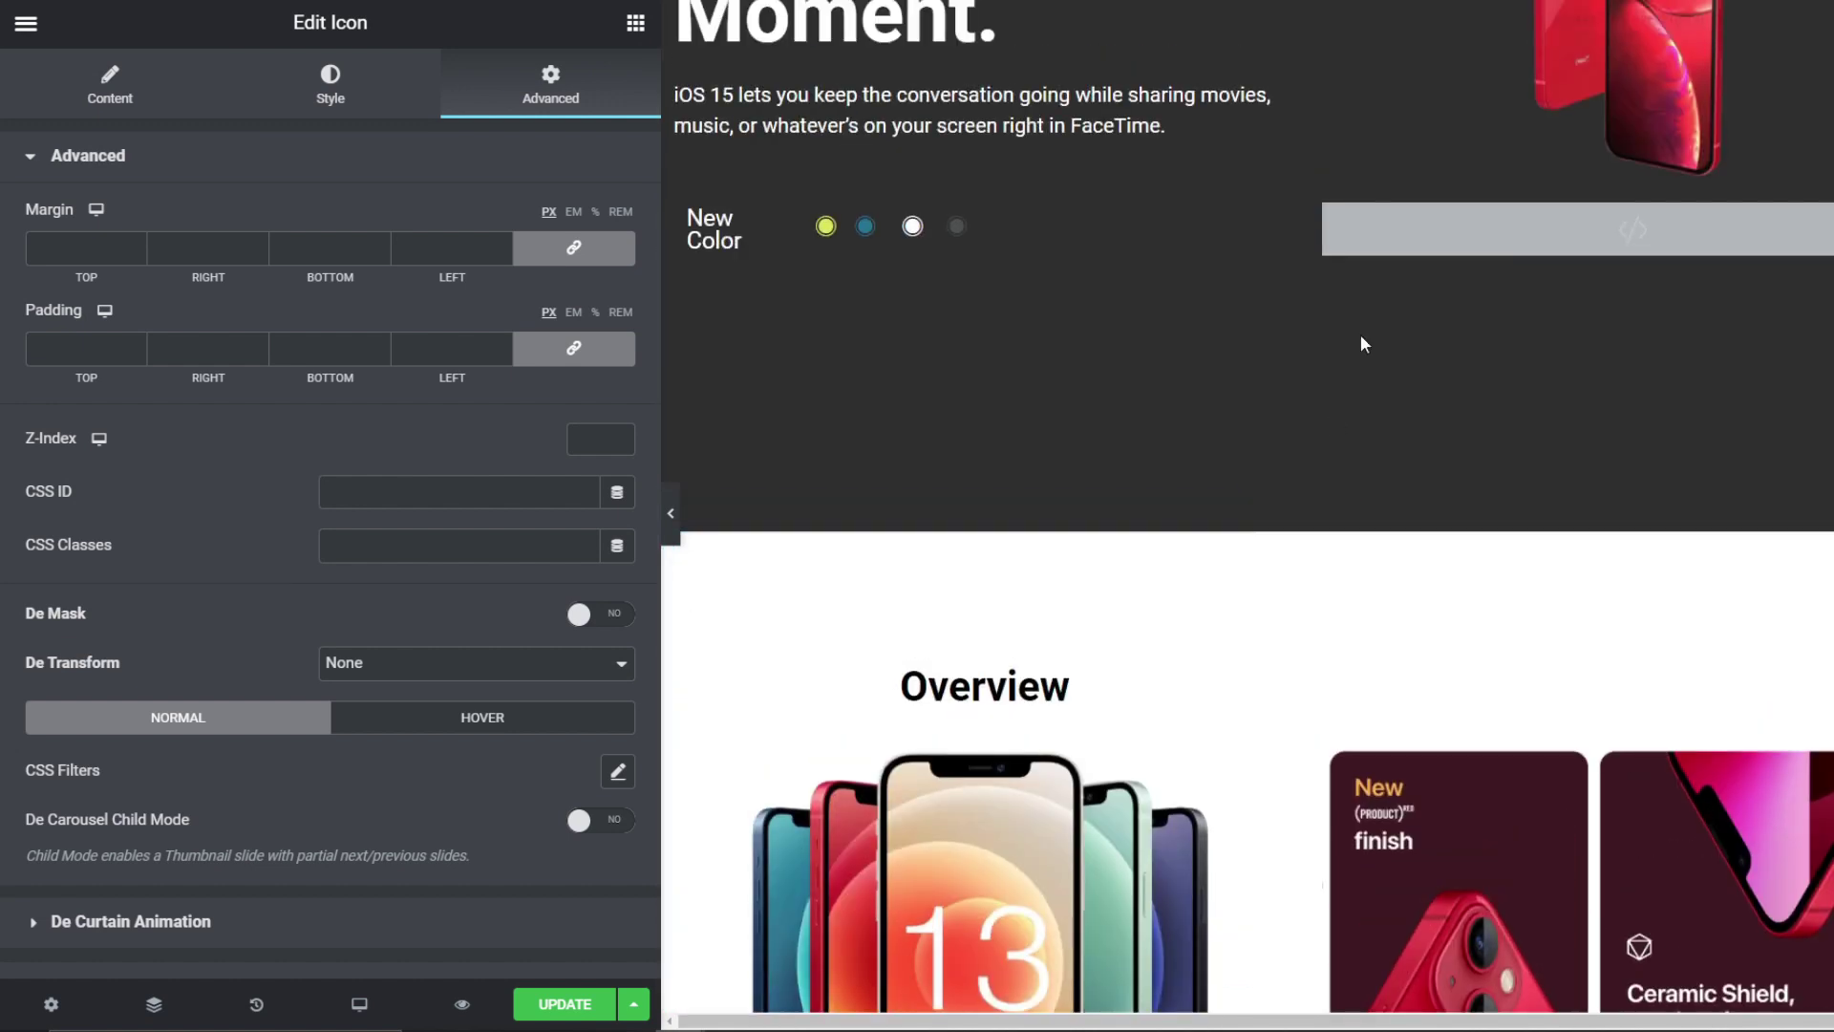
pyautogui.click(1380, 229)
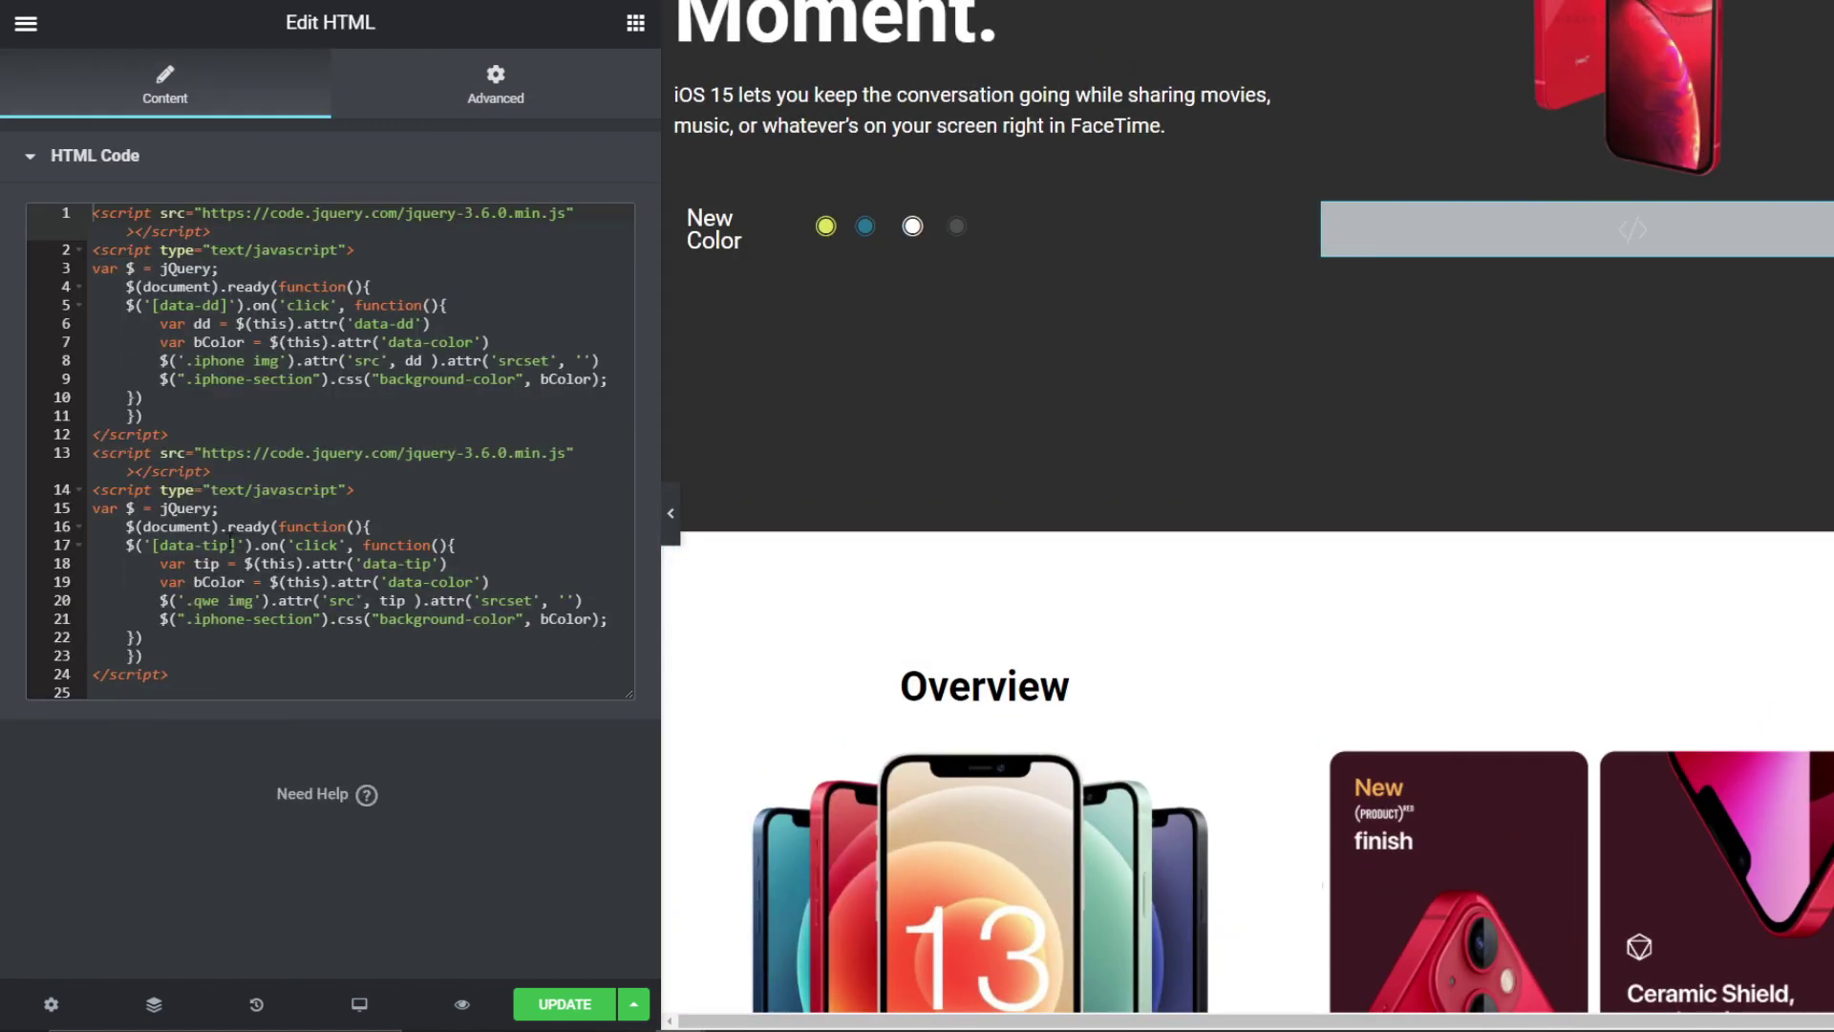
pyautogui.click(159, 544)
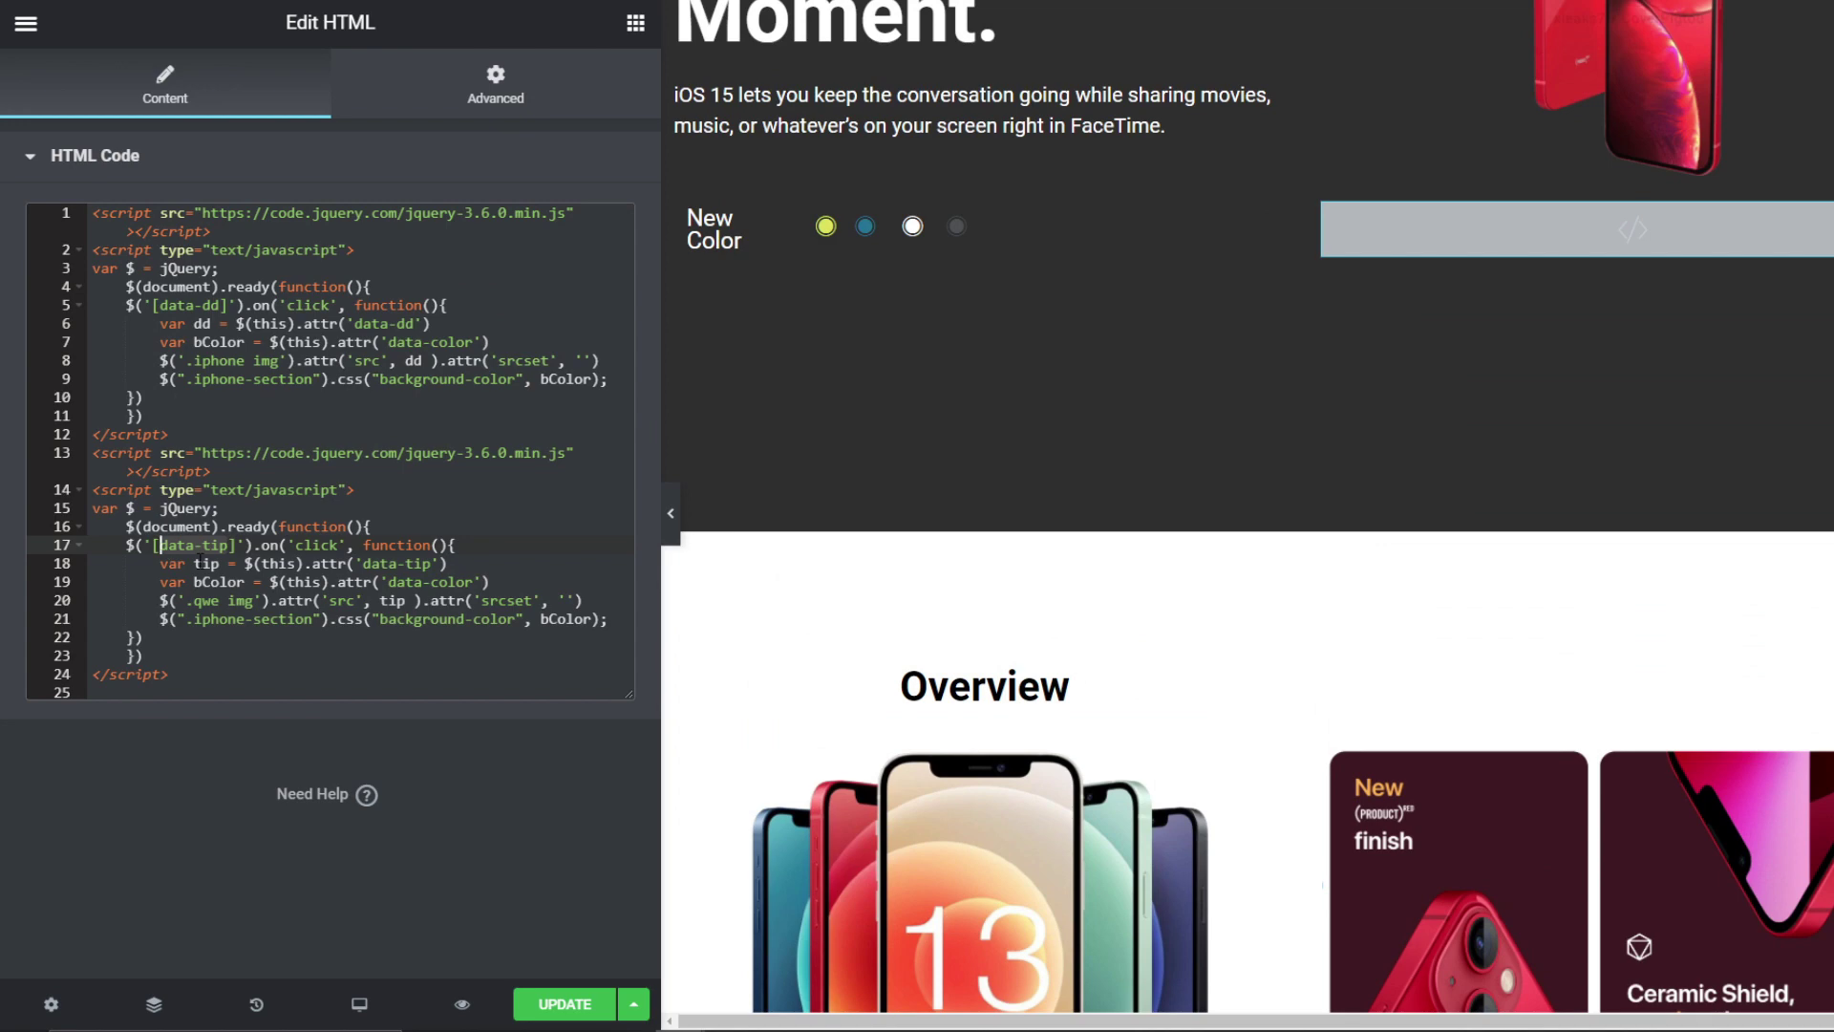
pyautogui.scroll(-4, 1296, 599)
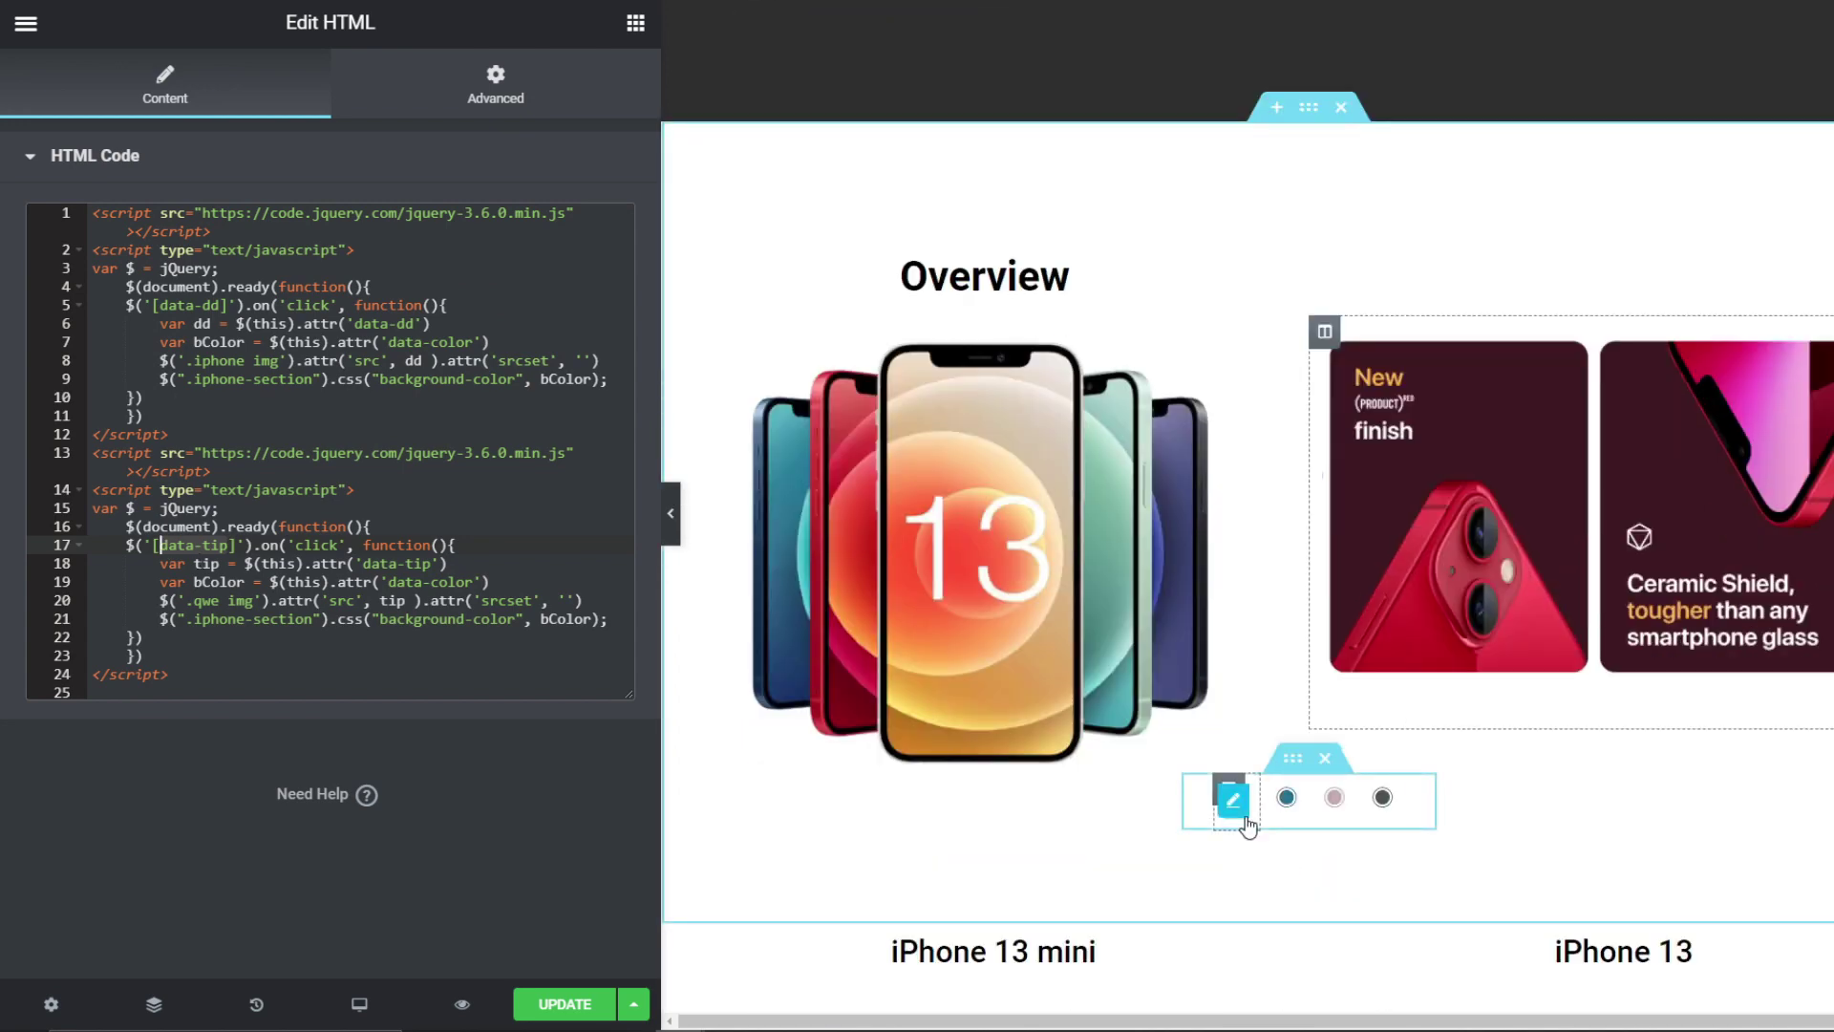
# Step: Give the yellow Overview icon a data-tip custom attribute holding the media library file URL of Screenshot-2021-09-19T000916.706.png, separated by a vertical bar
pyautogui.click(1238, 799)
pyautogui.scroll(-6, 313, 767)
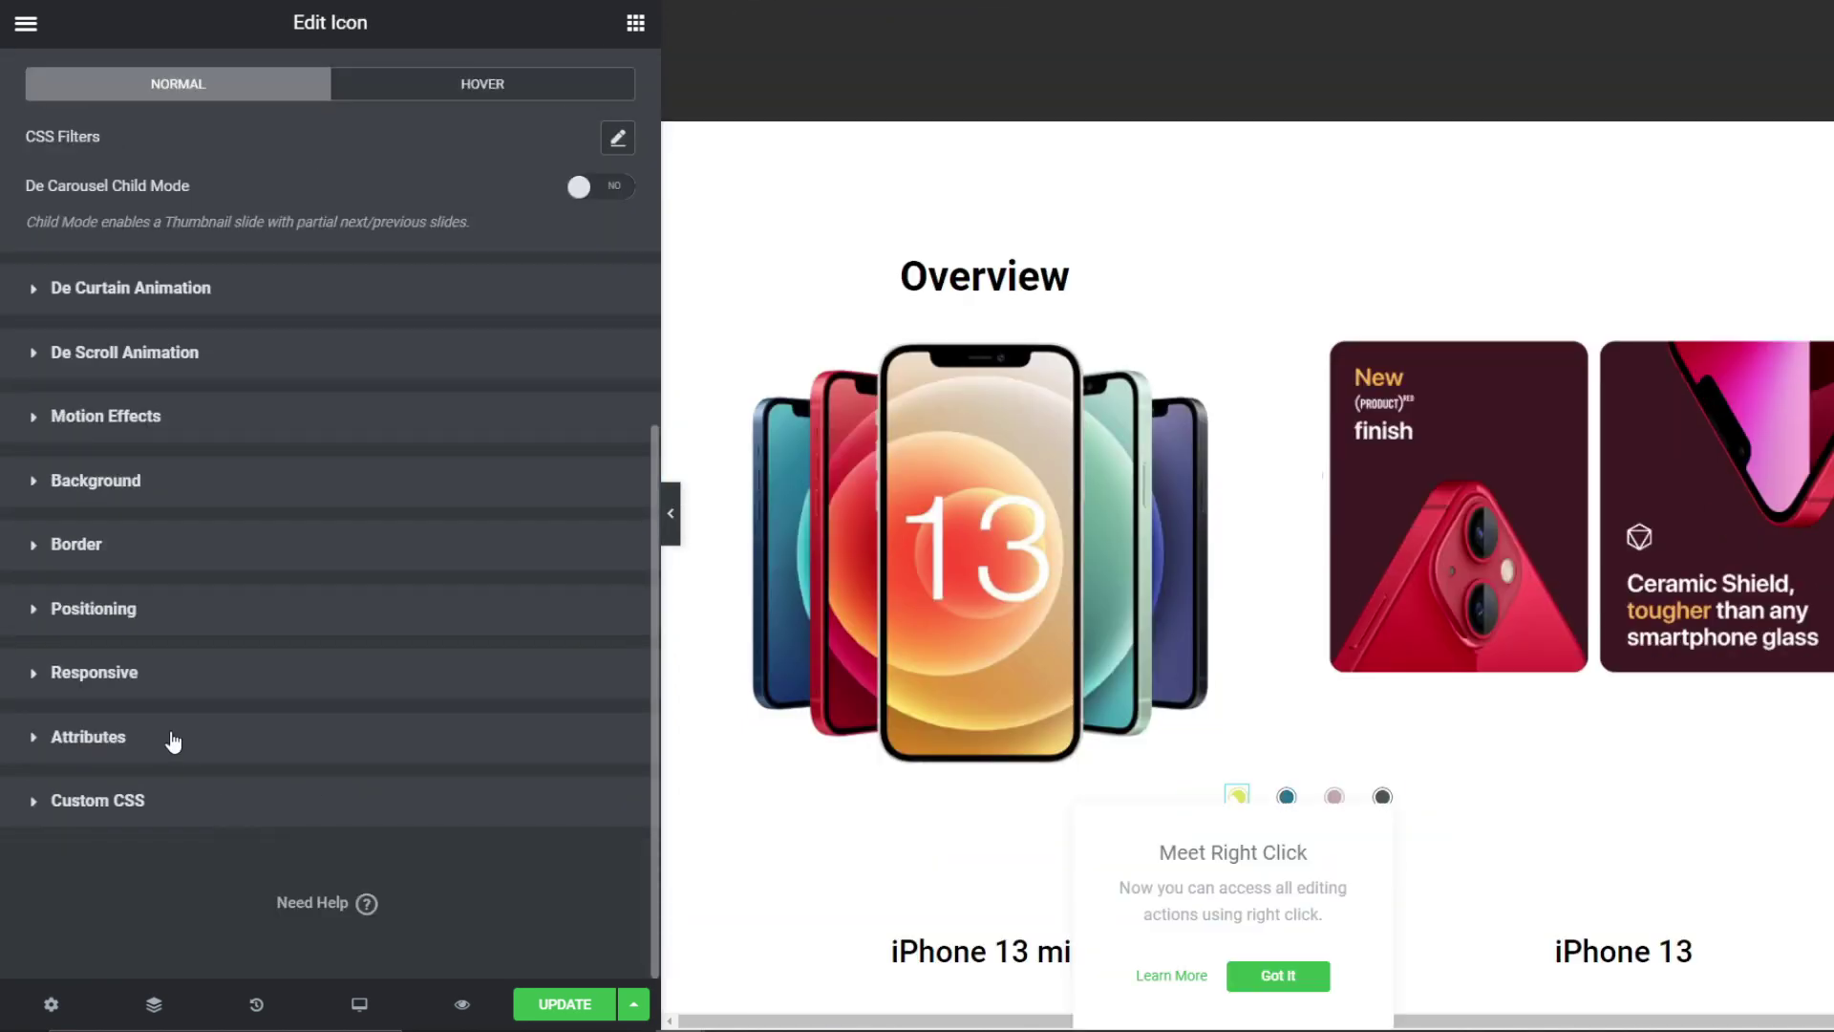
pyautogui.click(179, 741)
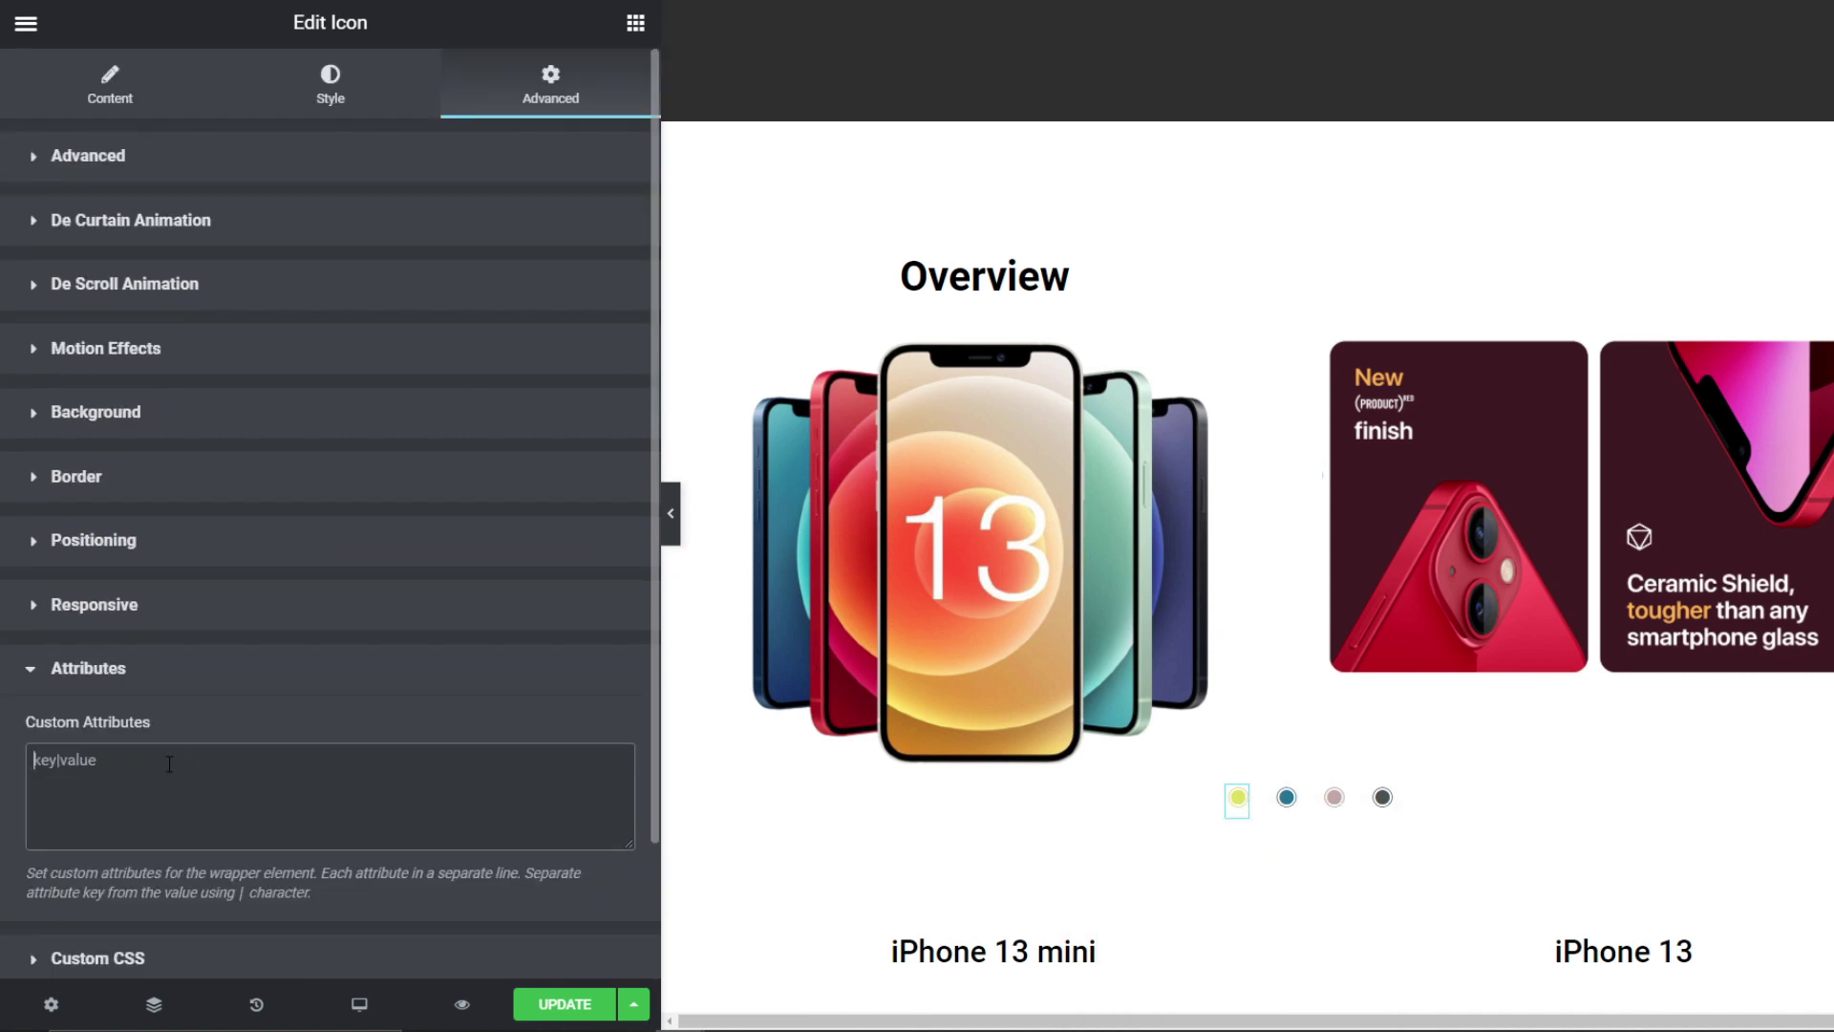
pyautogui.click(169, 764)
pyautogui.write('data-tip')
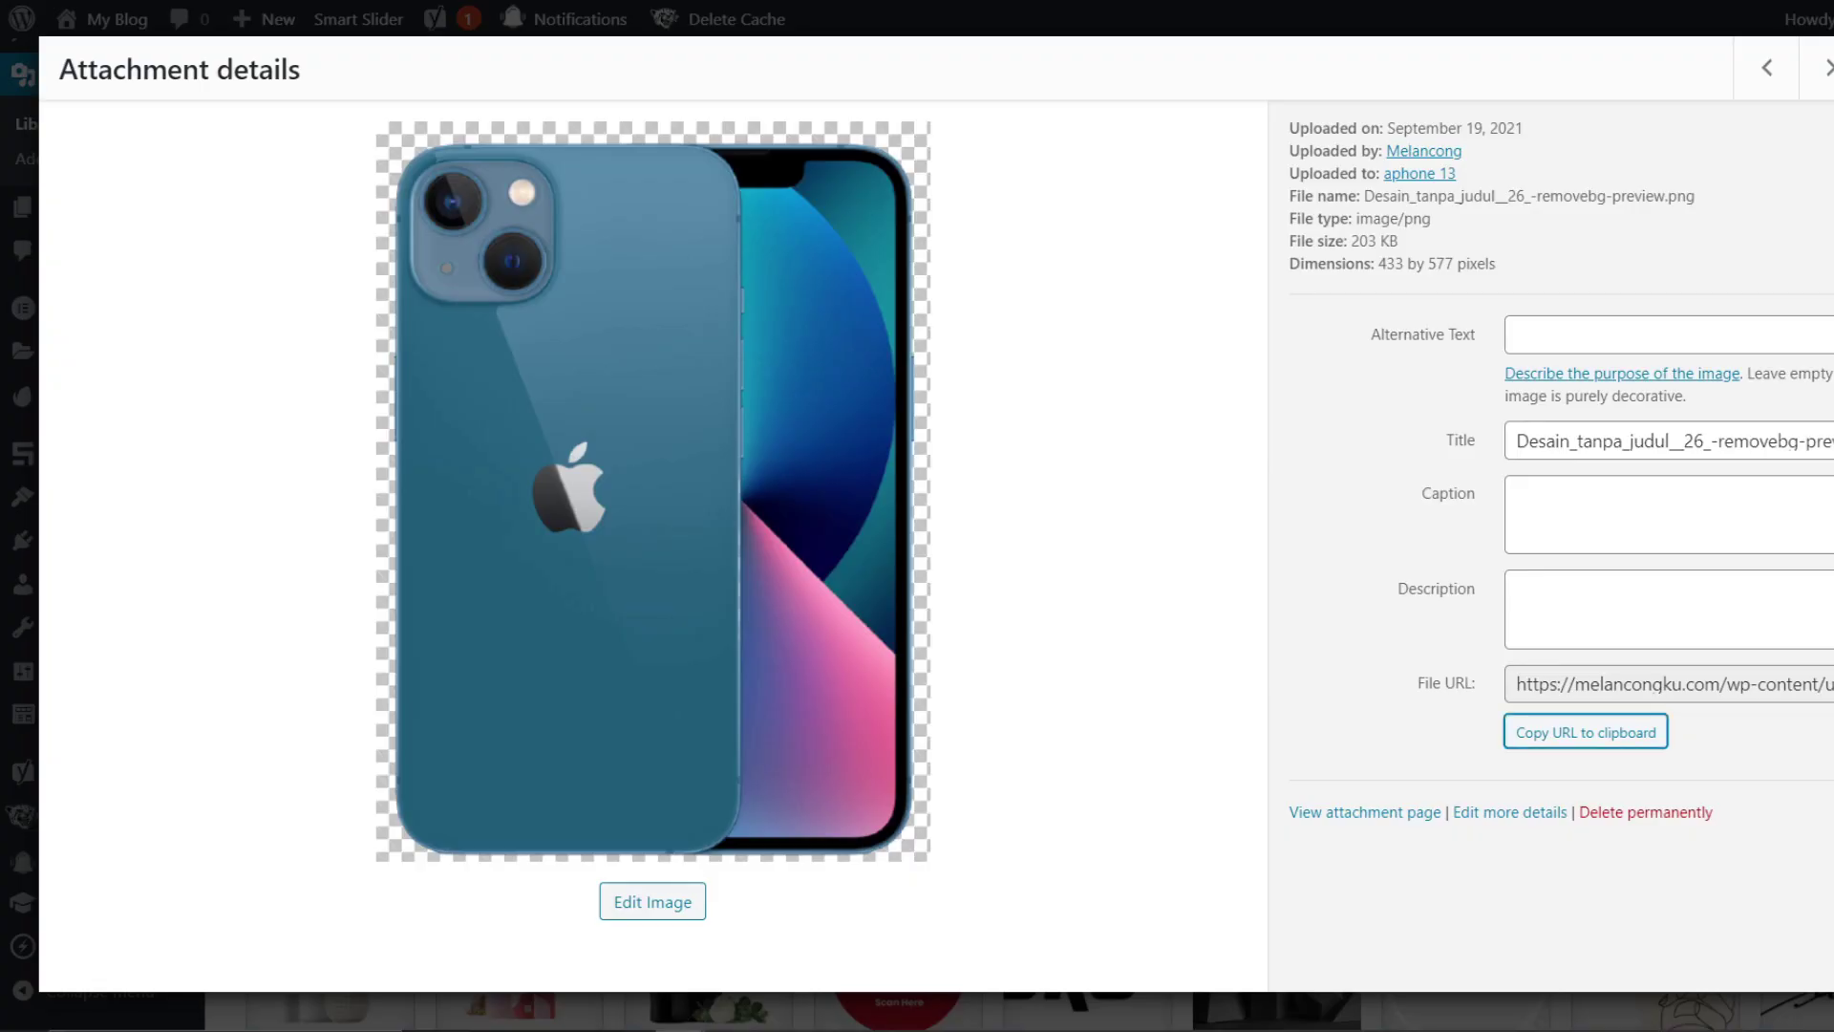
pyautogui.press('Escape')
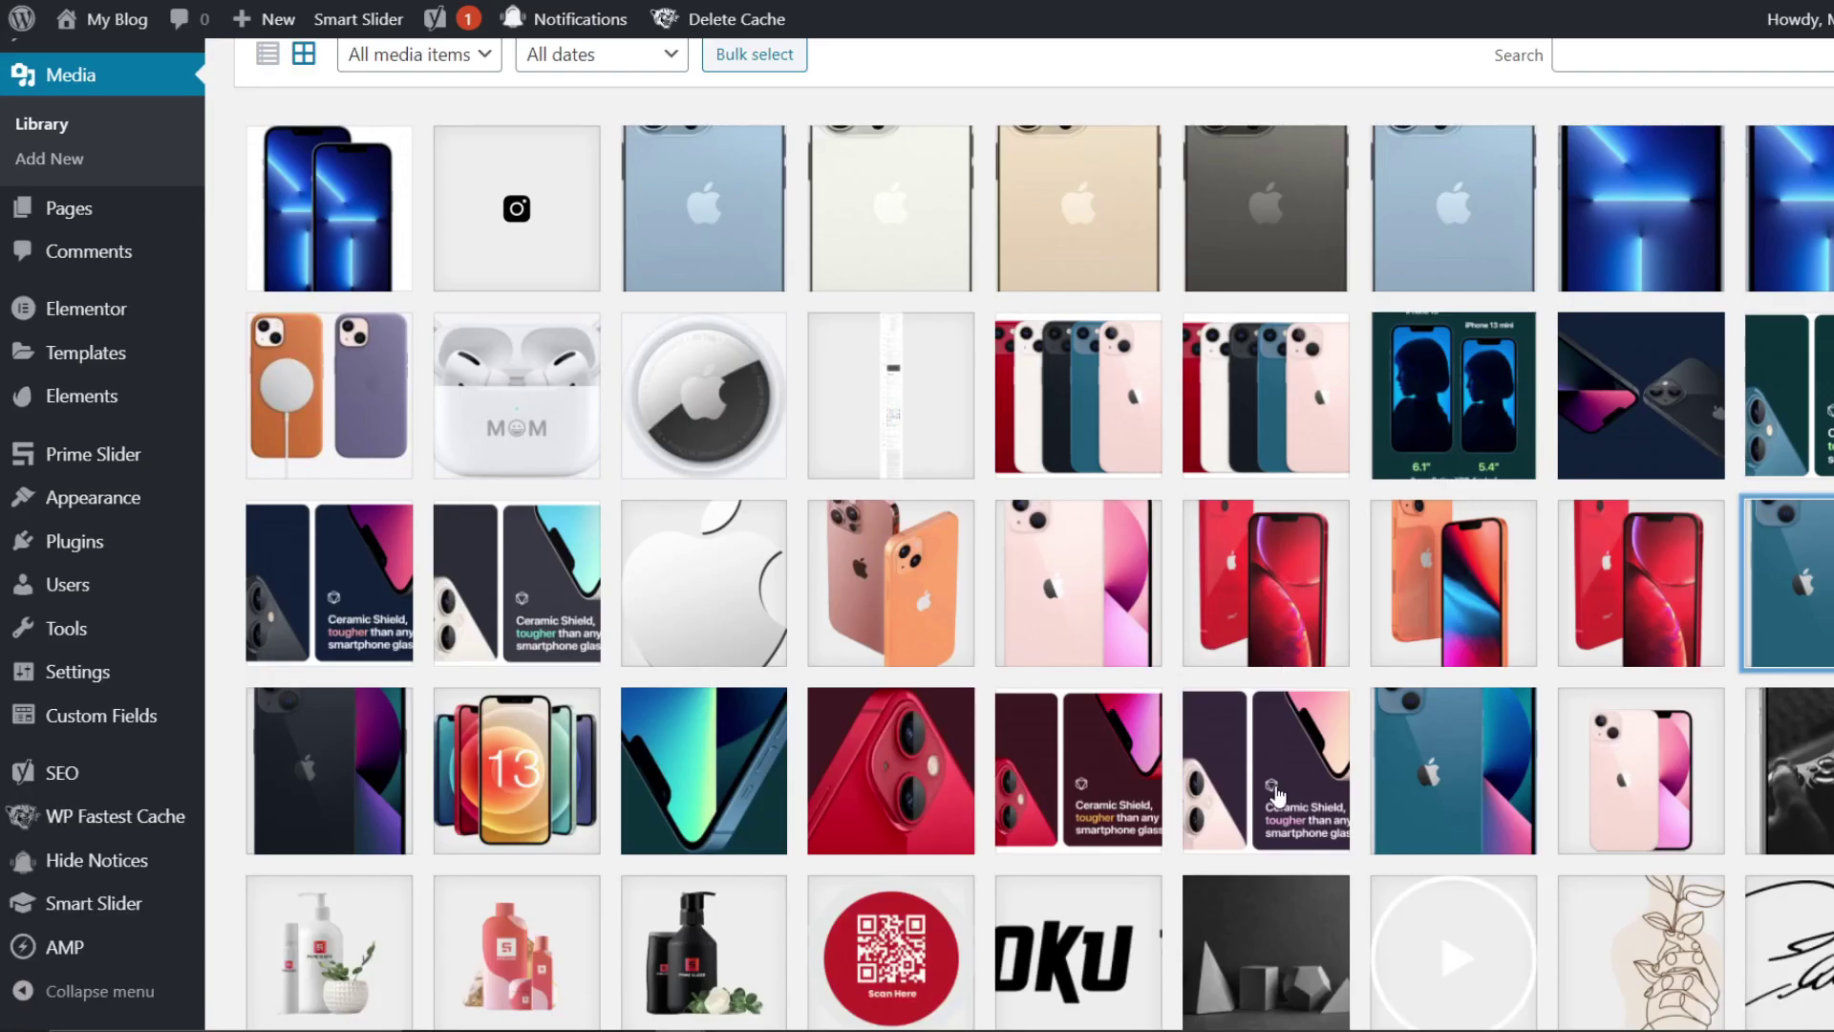
pyautogui.click(1089, 796)
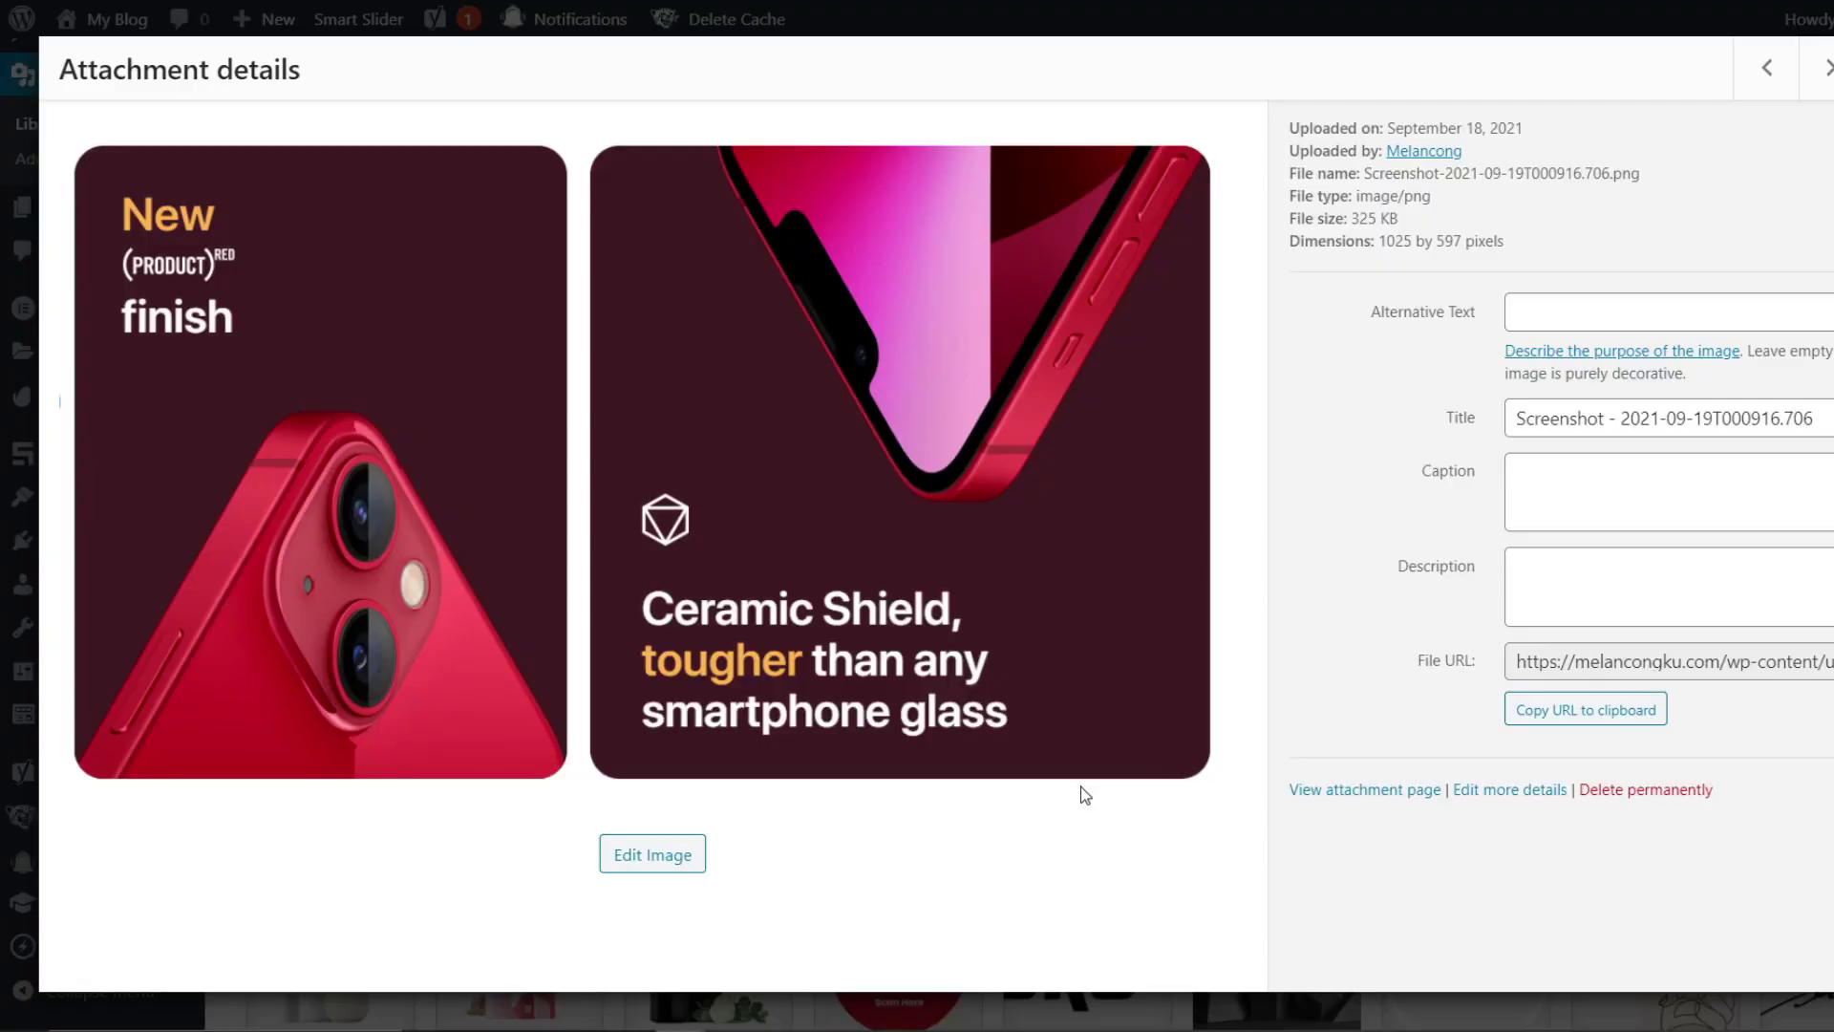
pyautogui.click(1571, 719)
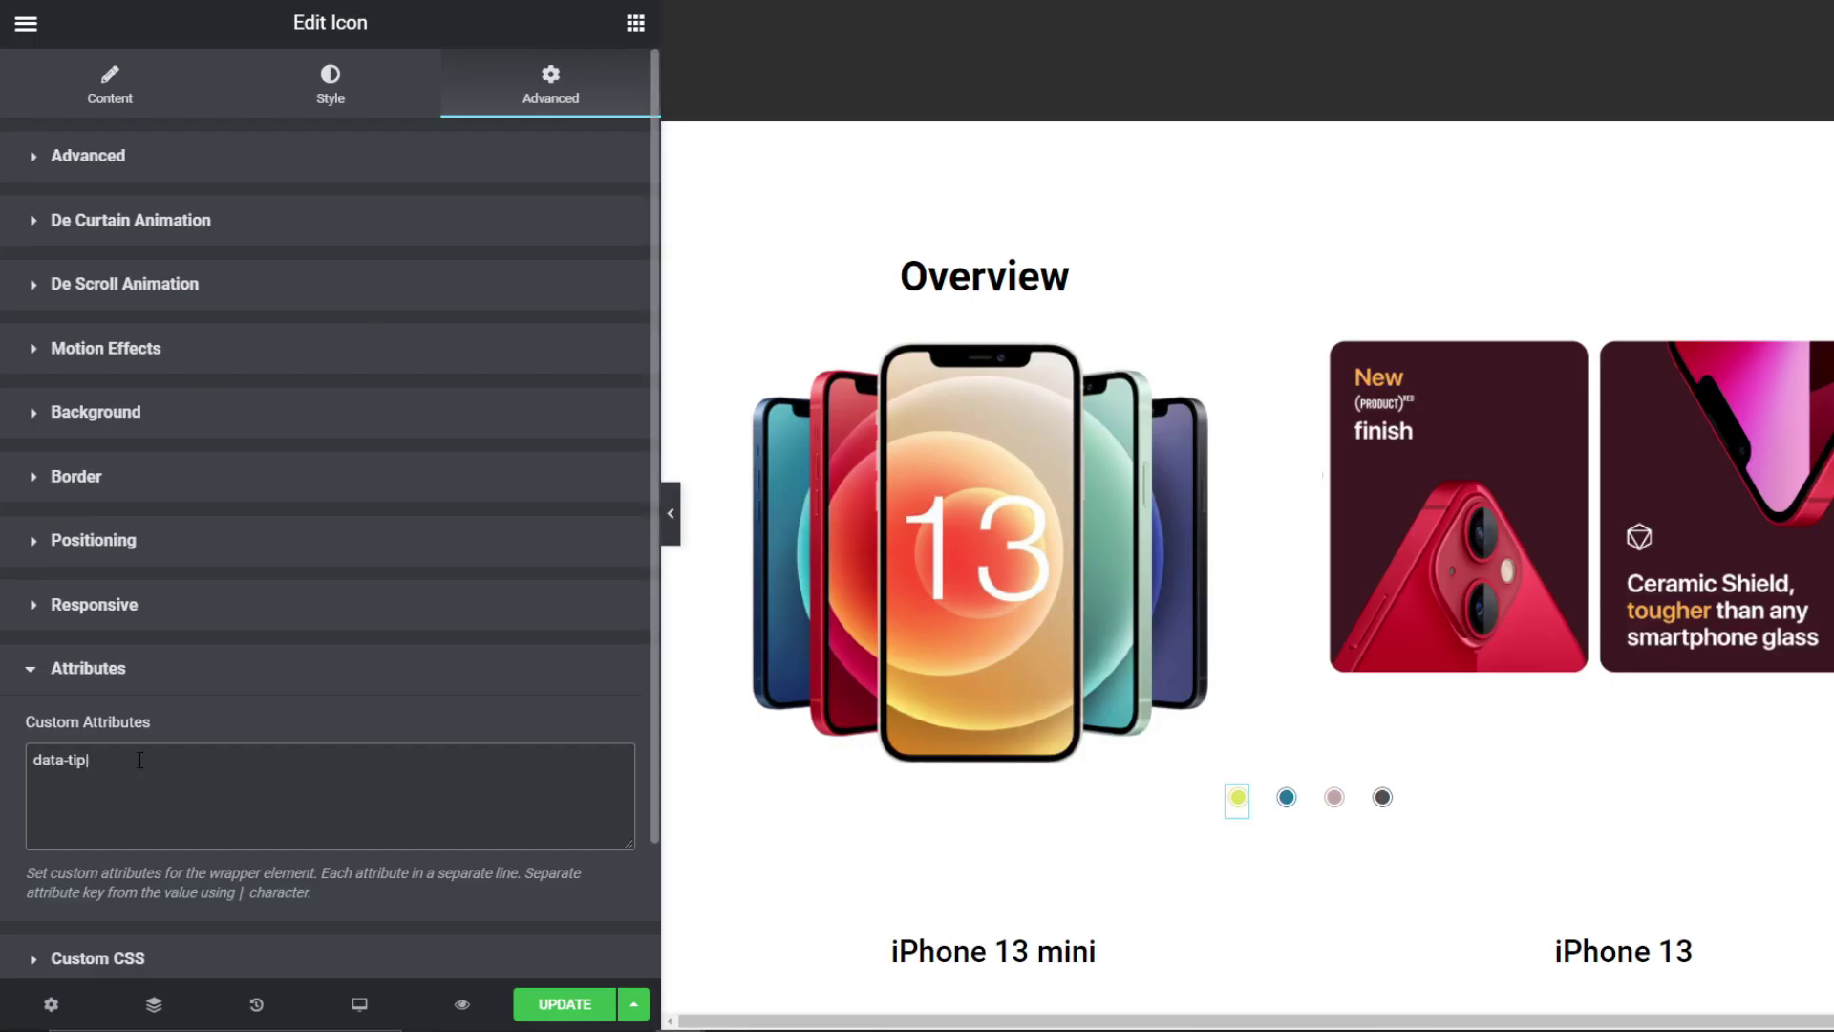
pyautogui.hotkey('ctrl', 'v')
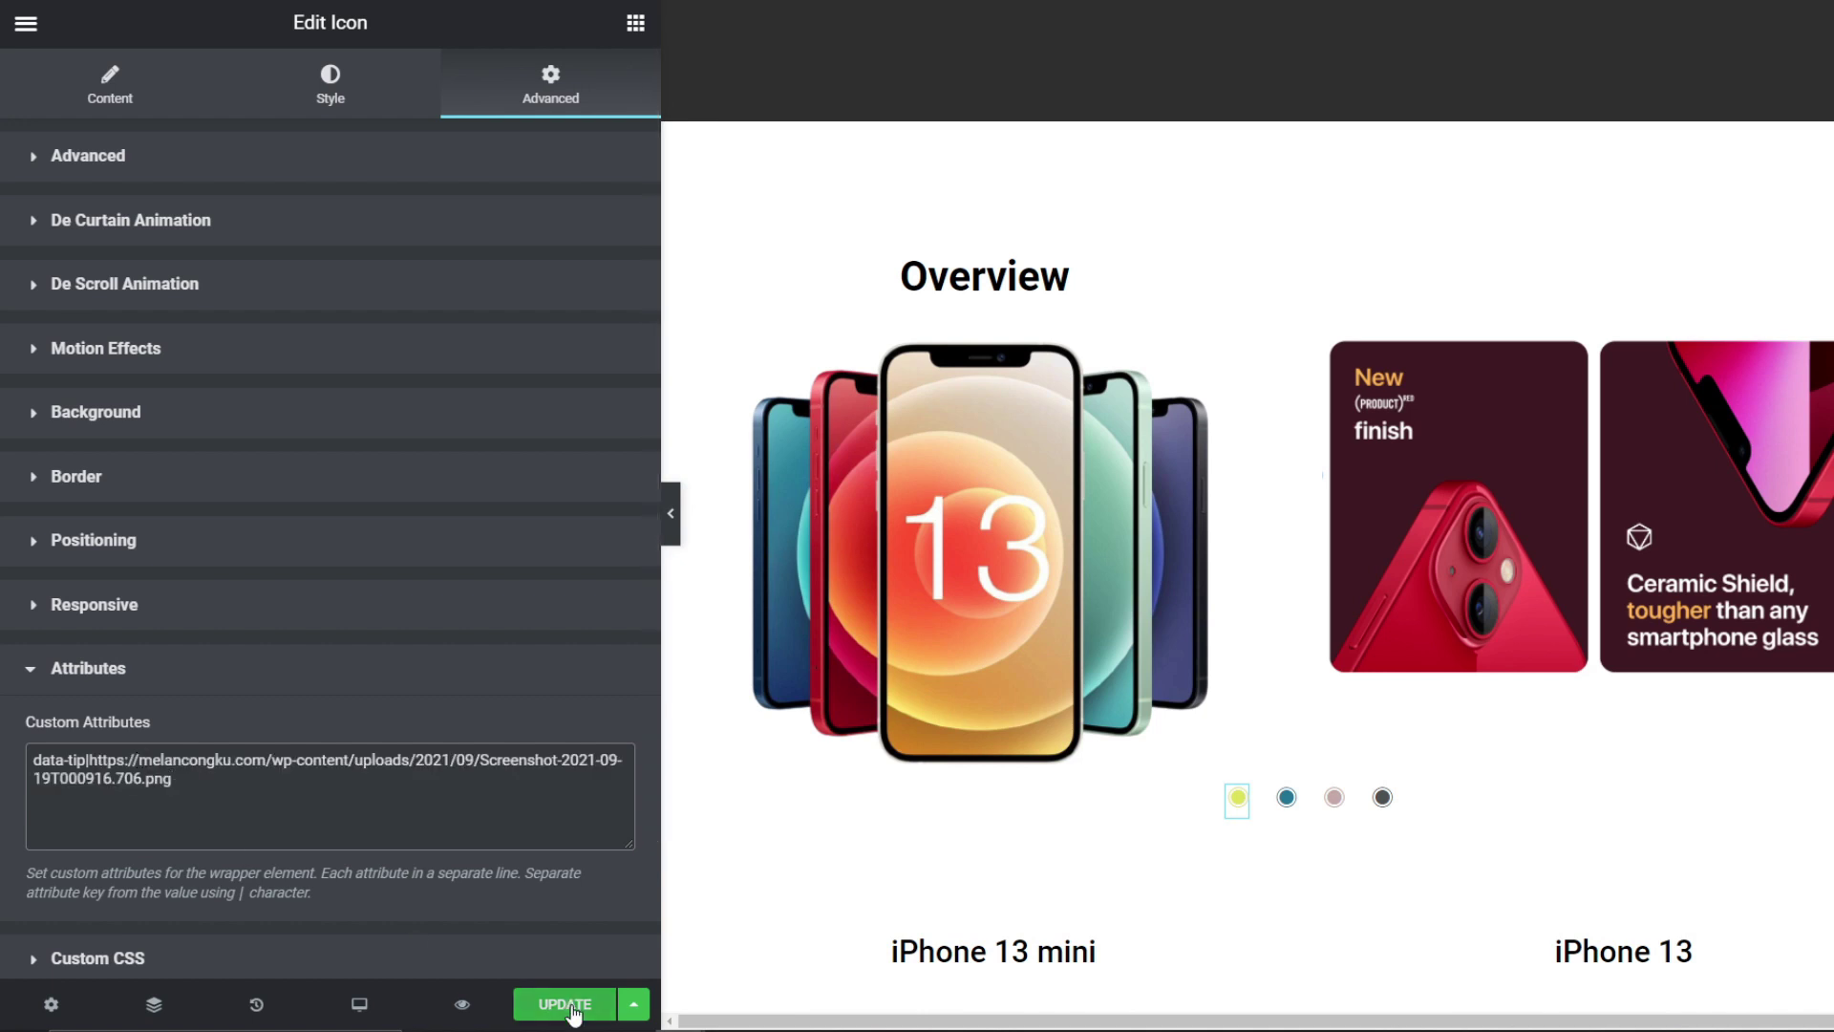
# Step: Copy the yellow icon's data-tip attribute line into the blue Overview icon's custom attributes
pyautogui.moveTo(174, 778); pyautogui.dragTo(16, 756)
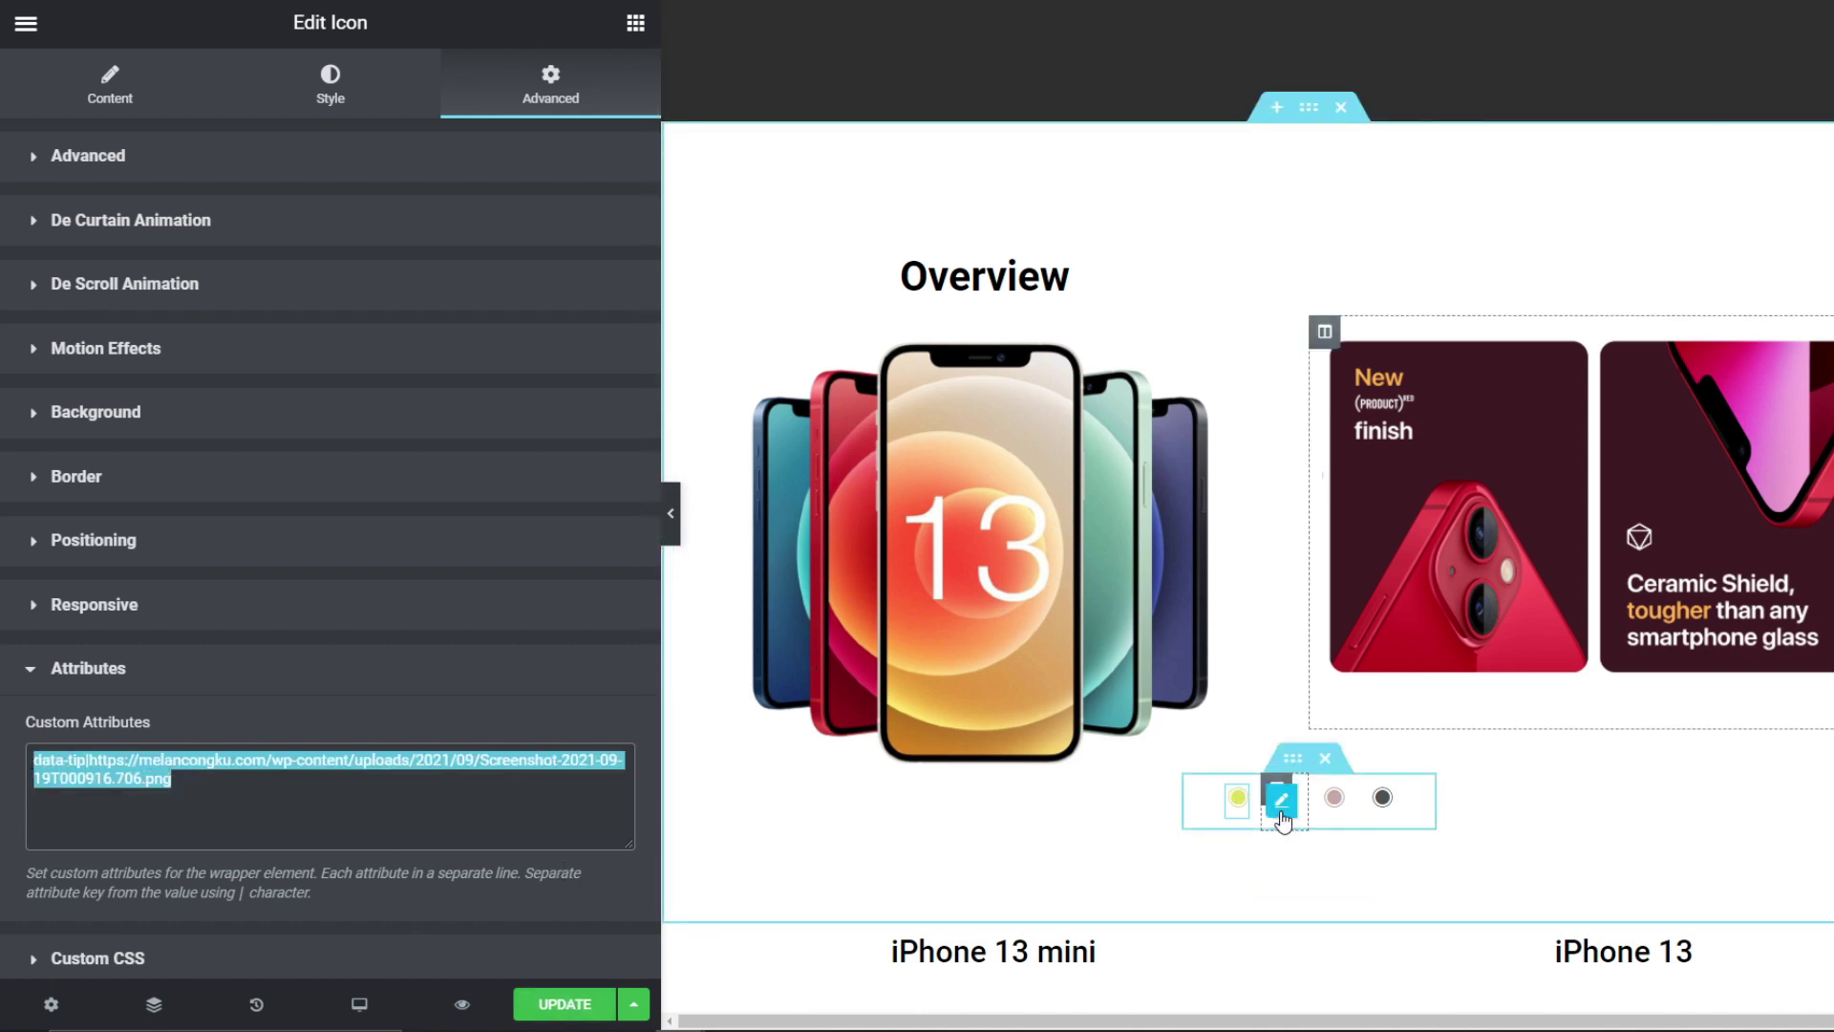
pyautogui.click(1281, 801)
pyautogui.click(552, 105)
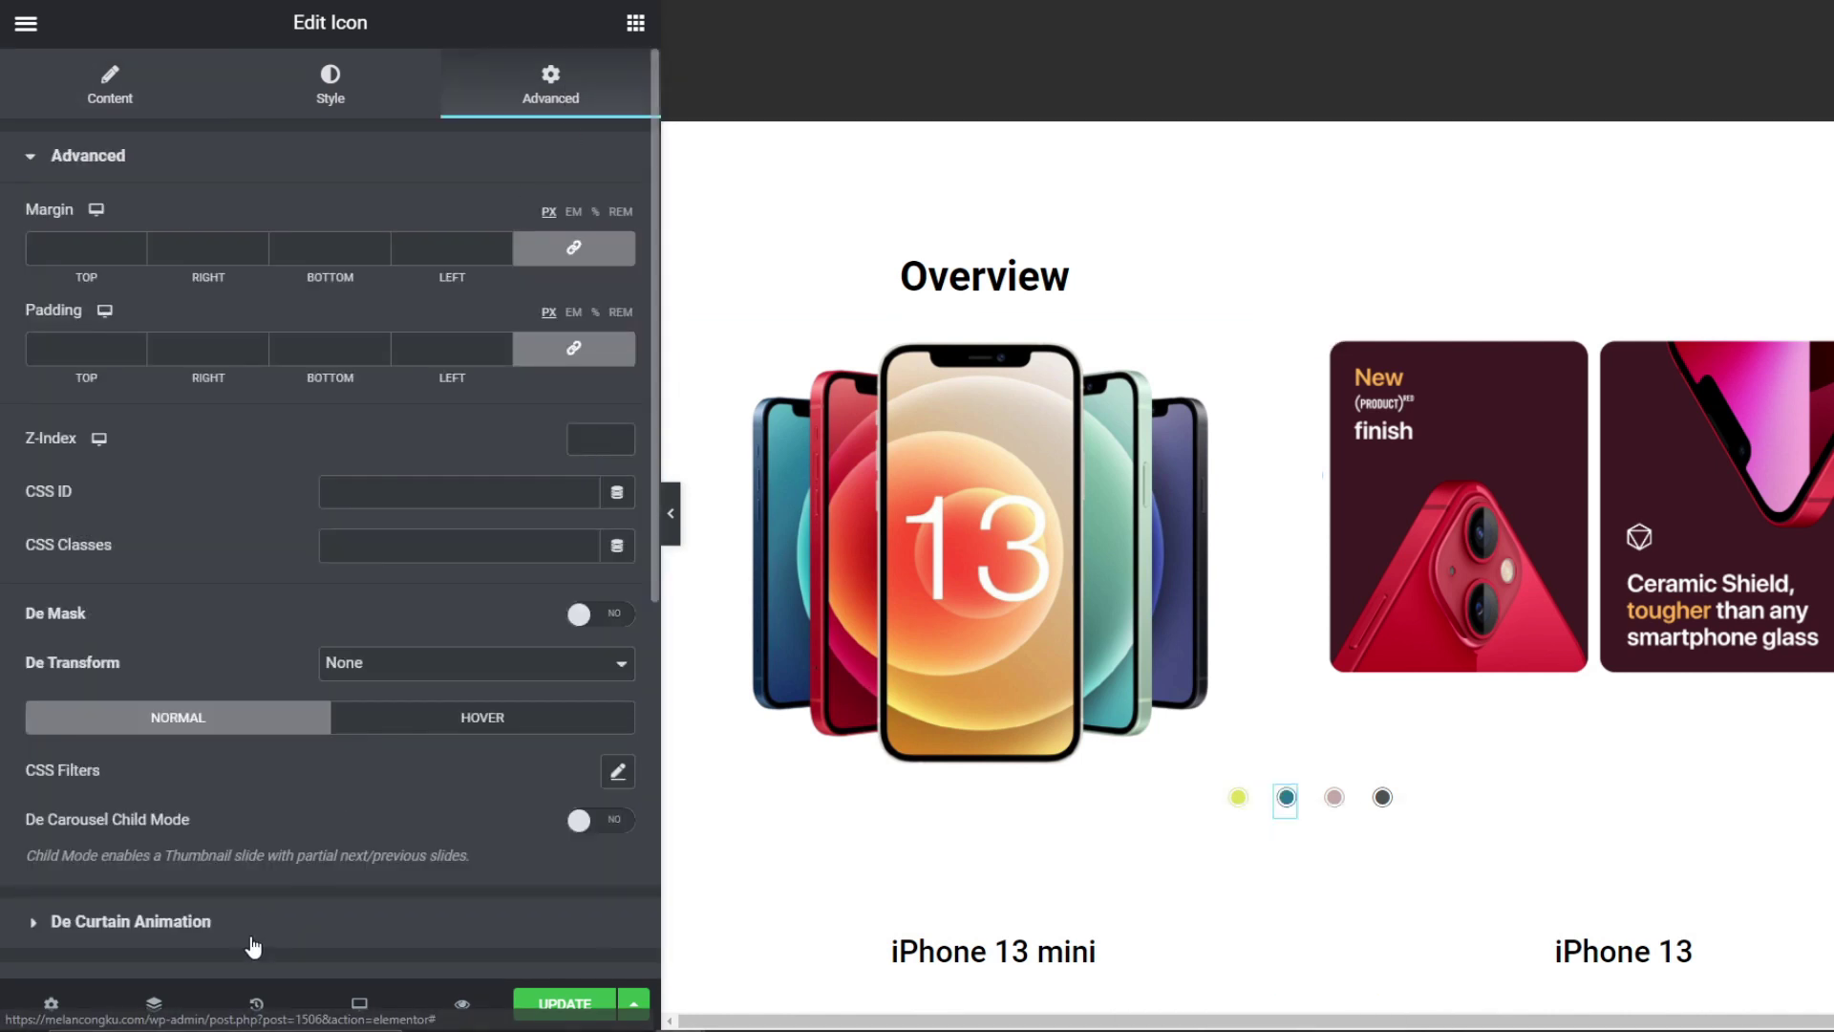
pyautogui.scroll(-4, 252, 946)
pyautogui.scroll(-3, 182, 864)
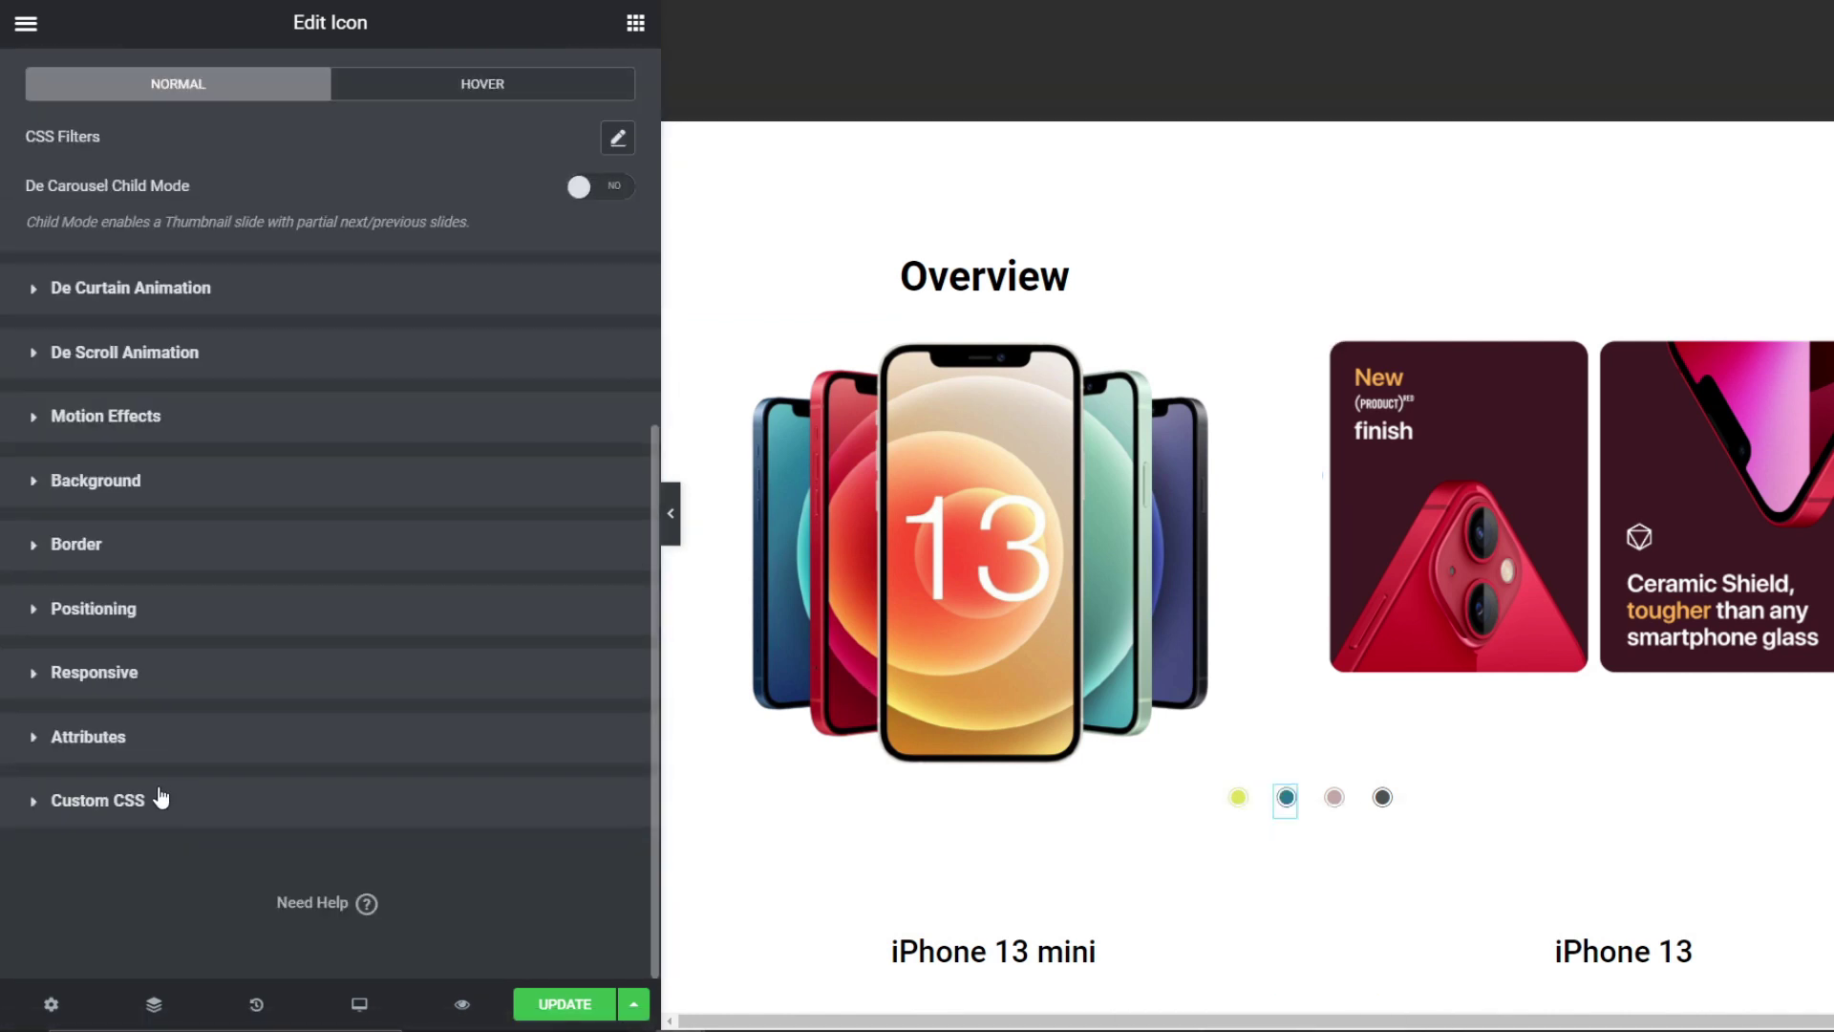
pyautogui.click(152, 736)
pyautogui.click(150, 764)
pyautogui.hotkey('ctrl', 'v')
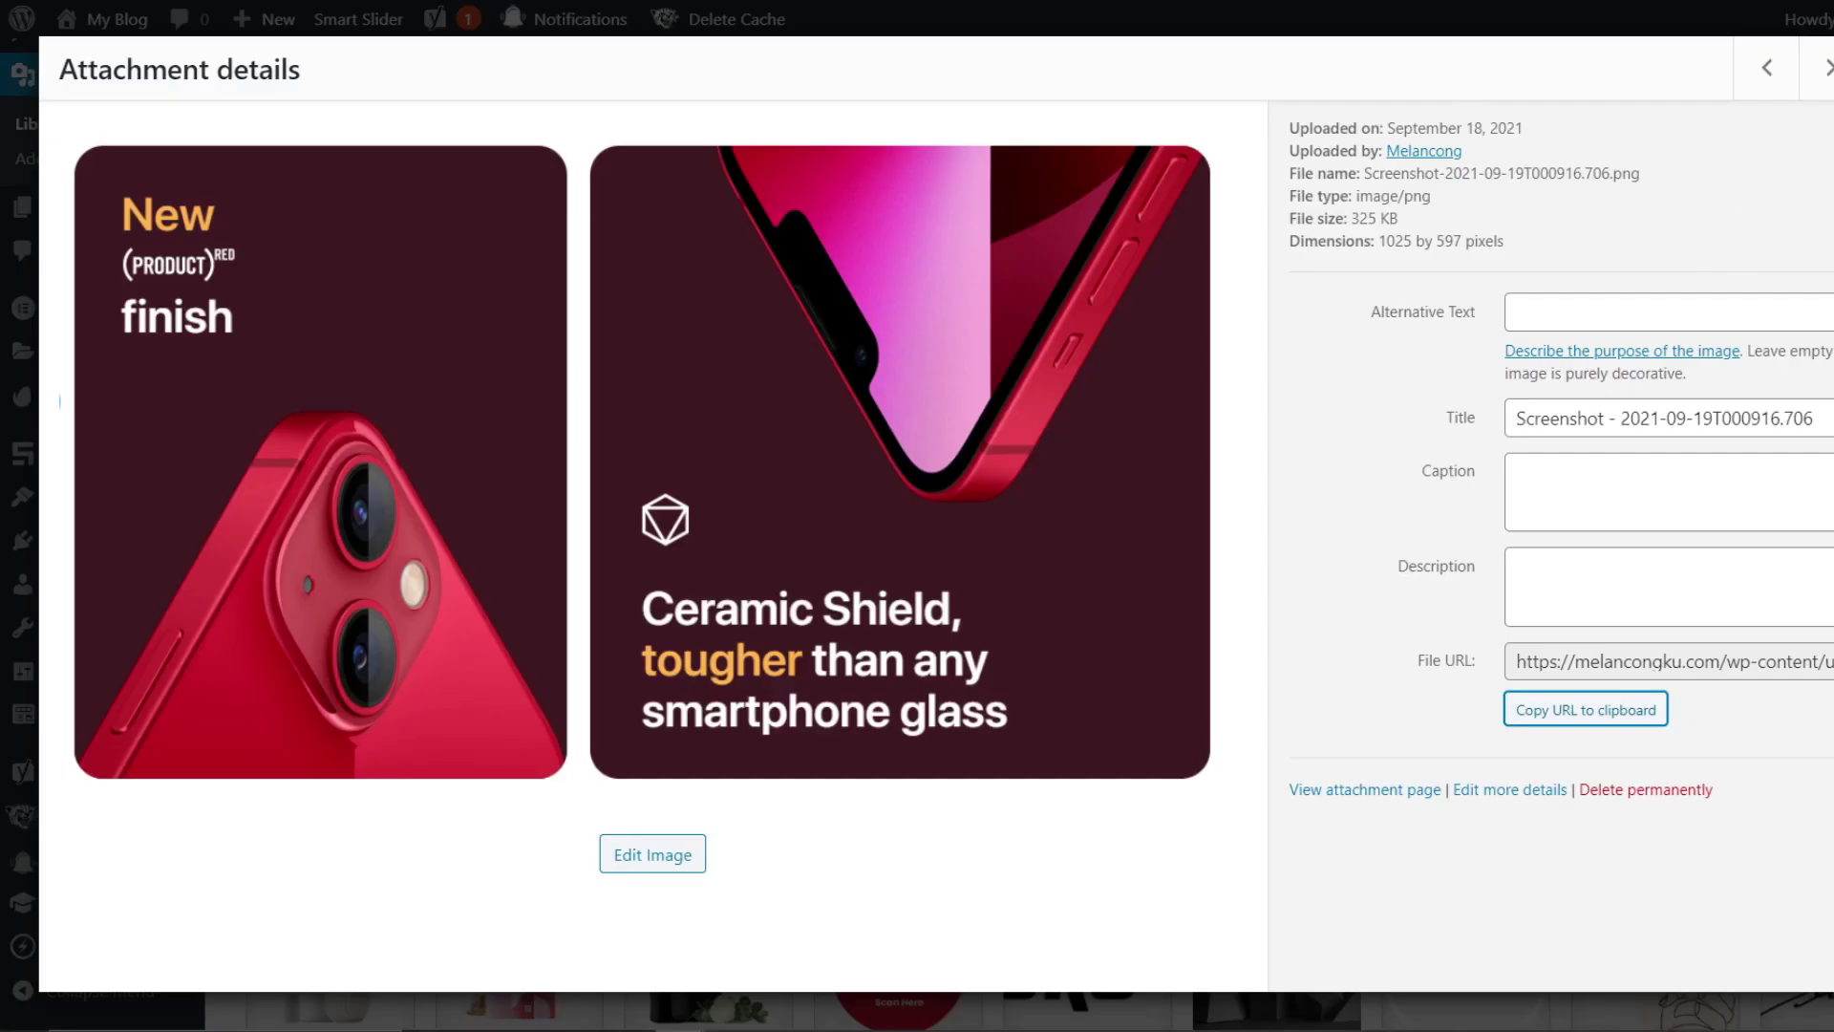
# Step: Replace the URL in the blue Overview icon's data-tip attribute with the media library file URL of Screenshot-2021-09-19T205112.402.png and update the page
pyautogui.press('Escape')
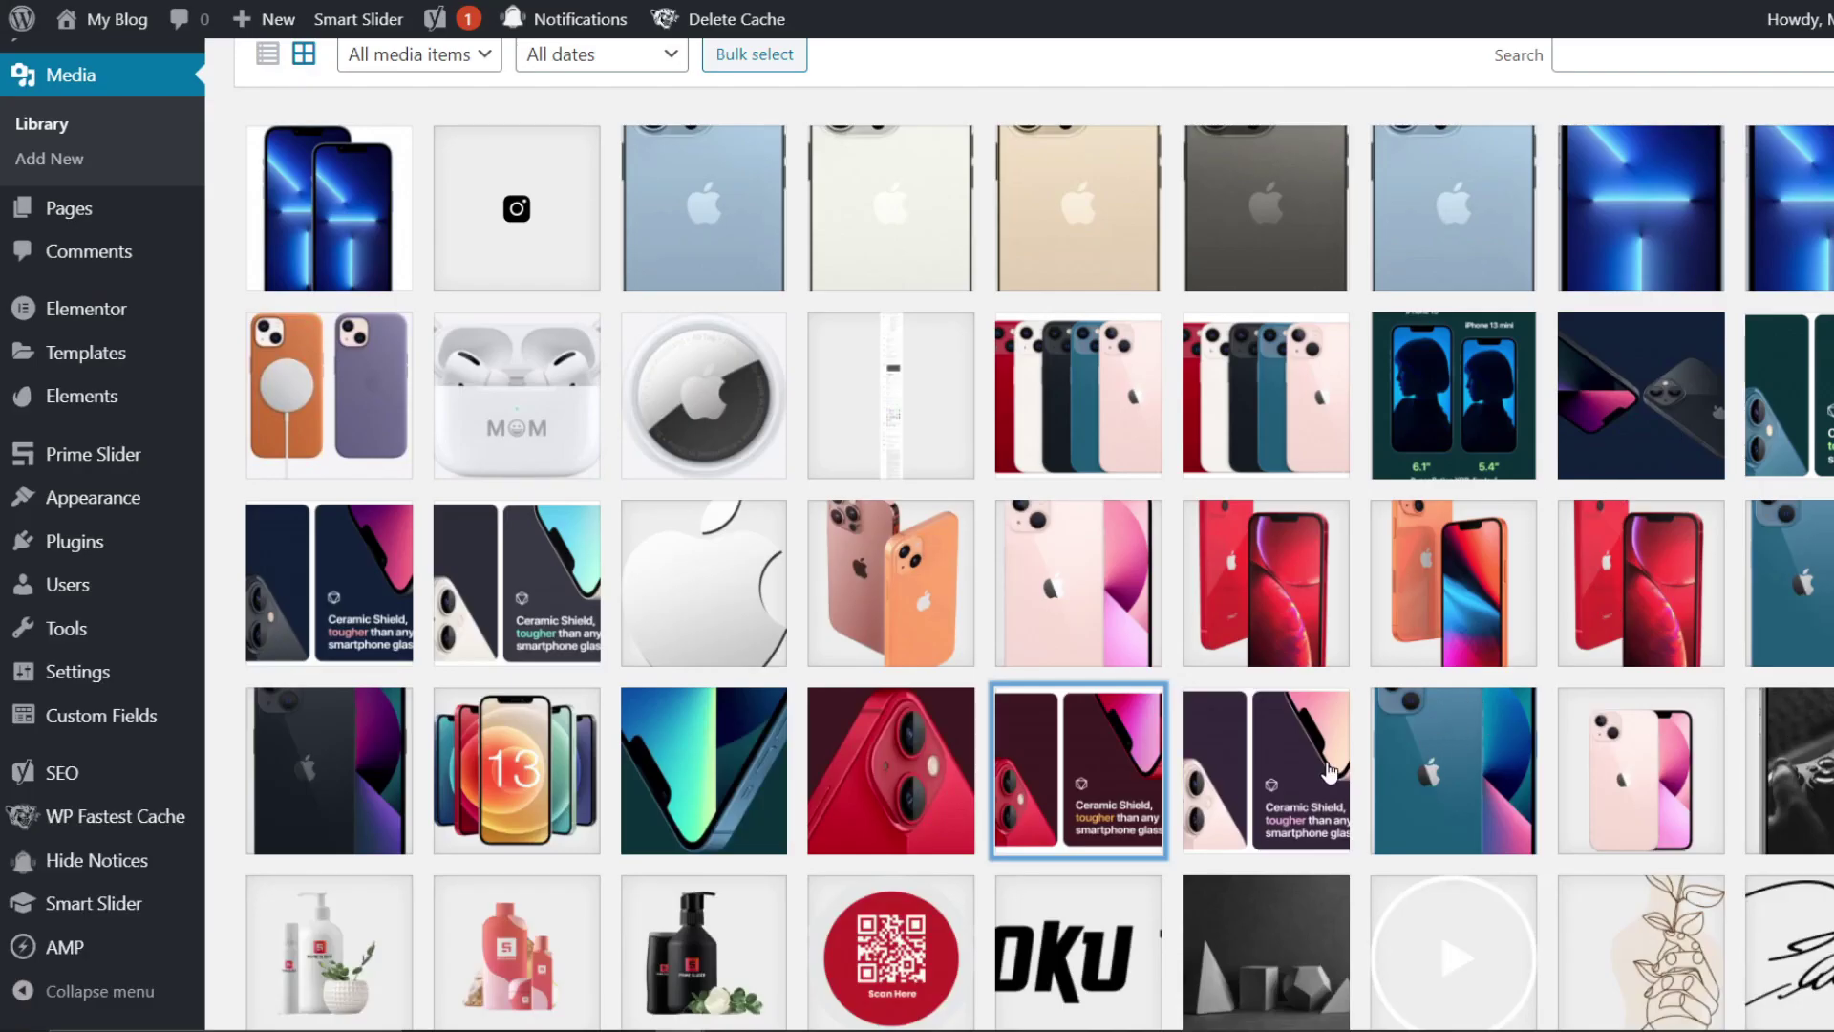
pyautogui.click(1817, 385)
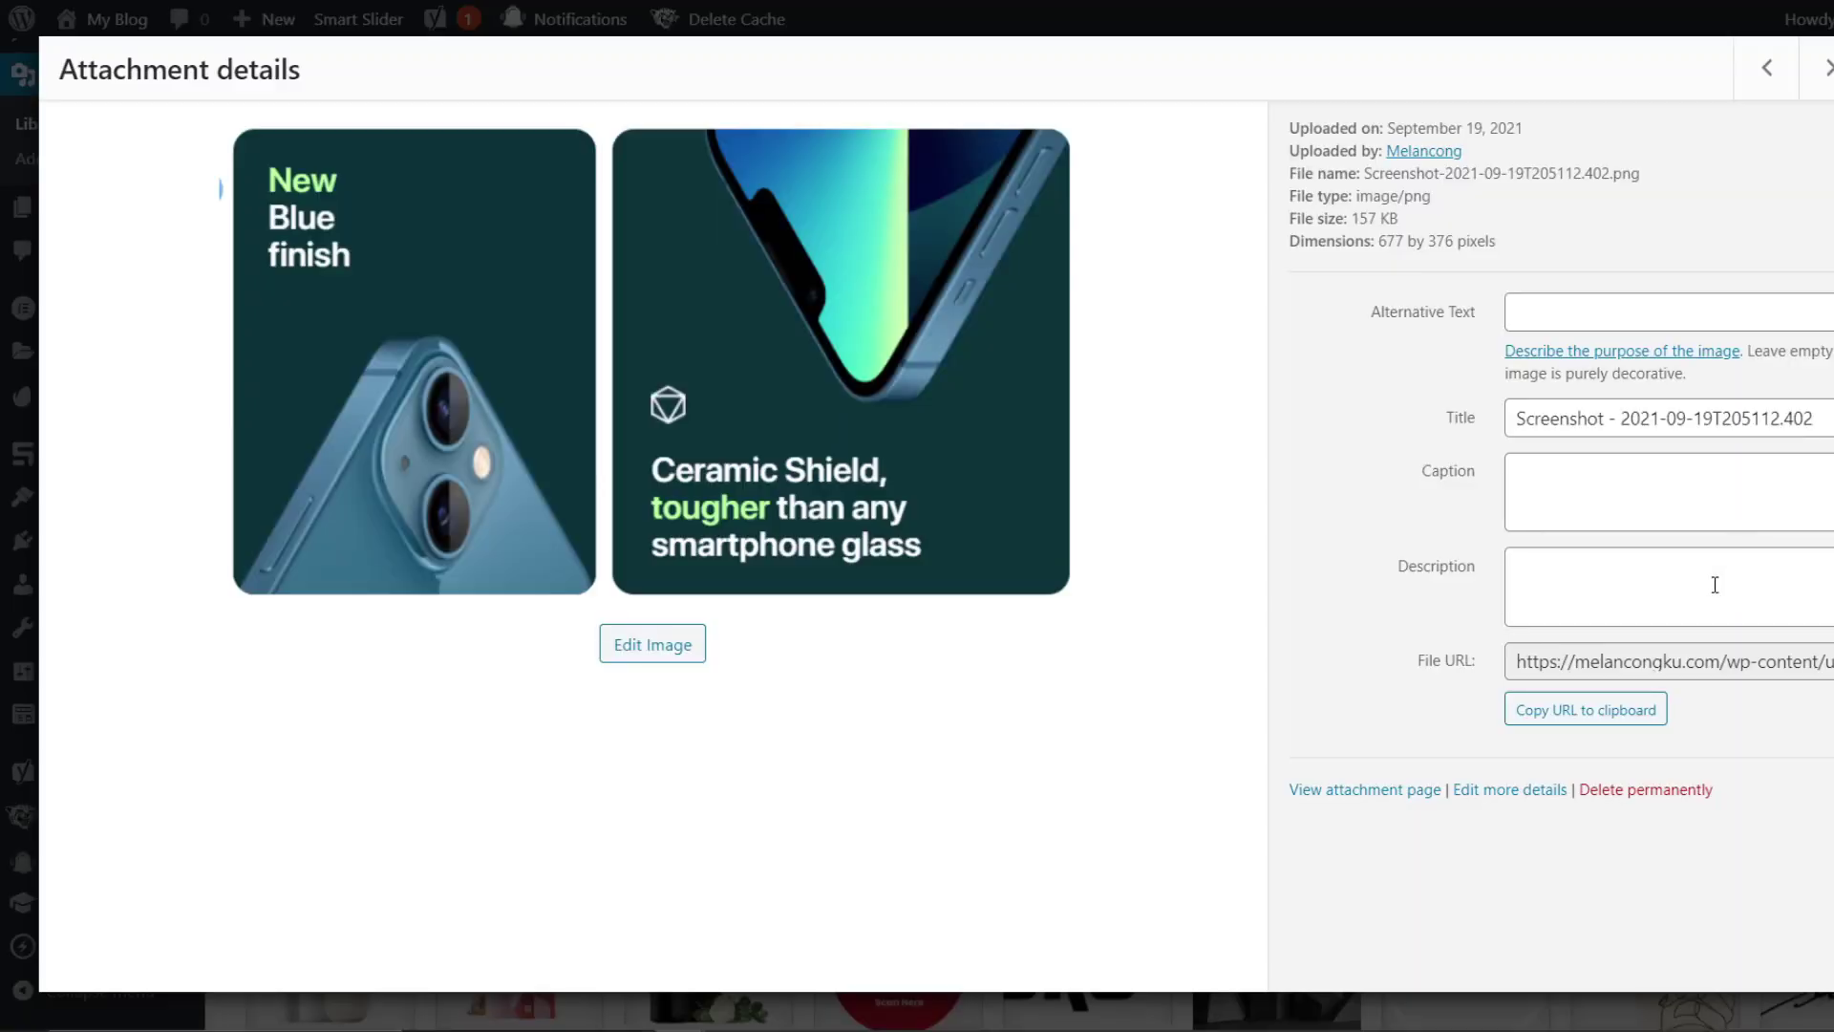
pyautogui.click(1543, 723)
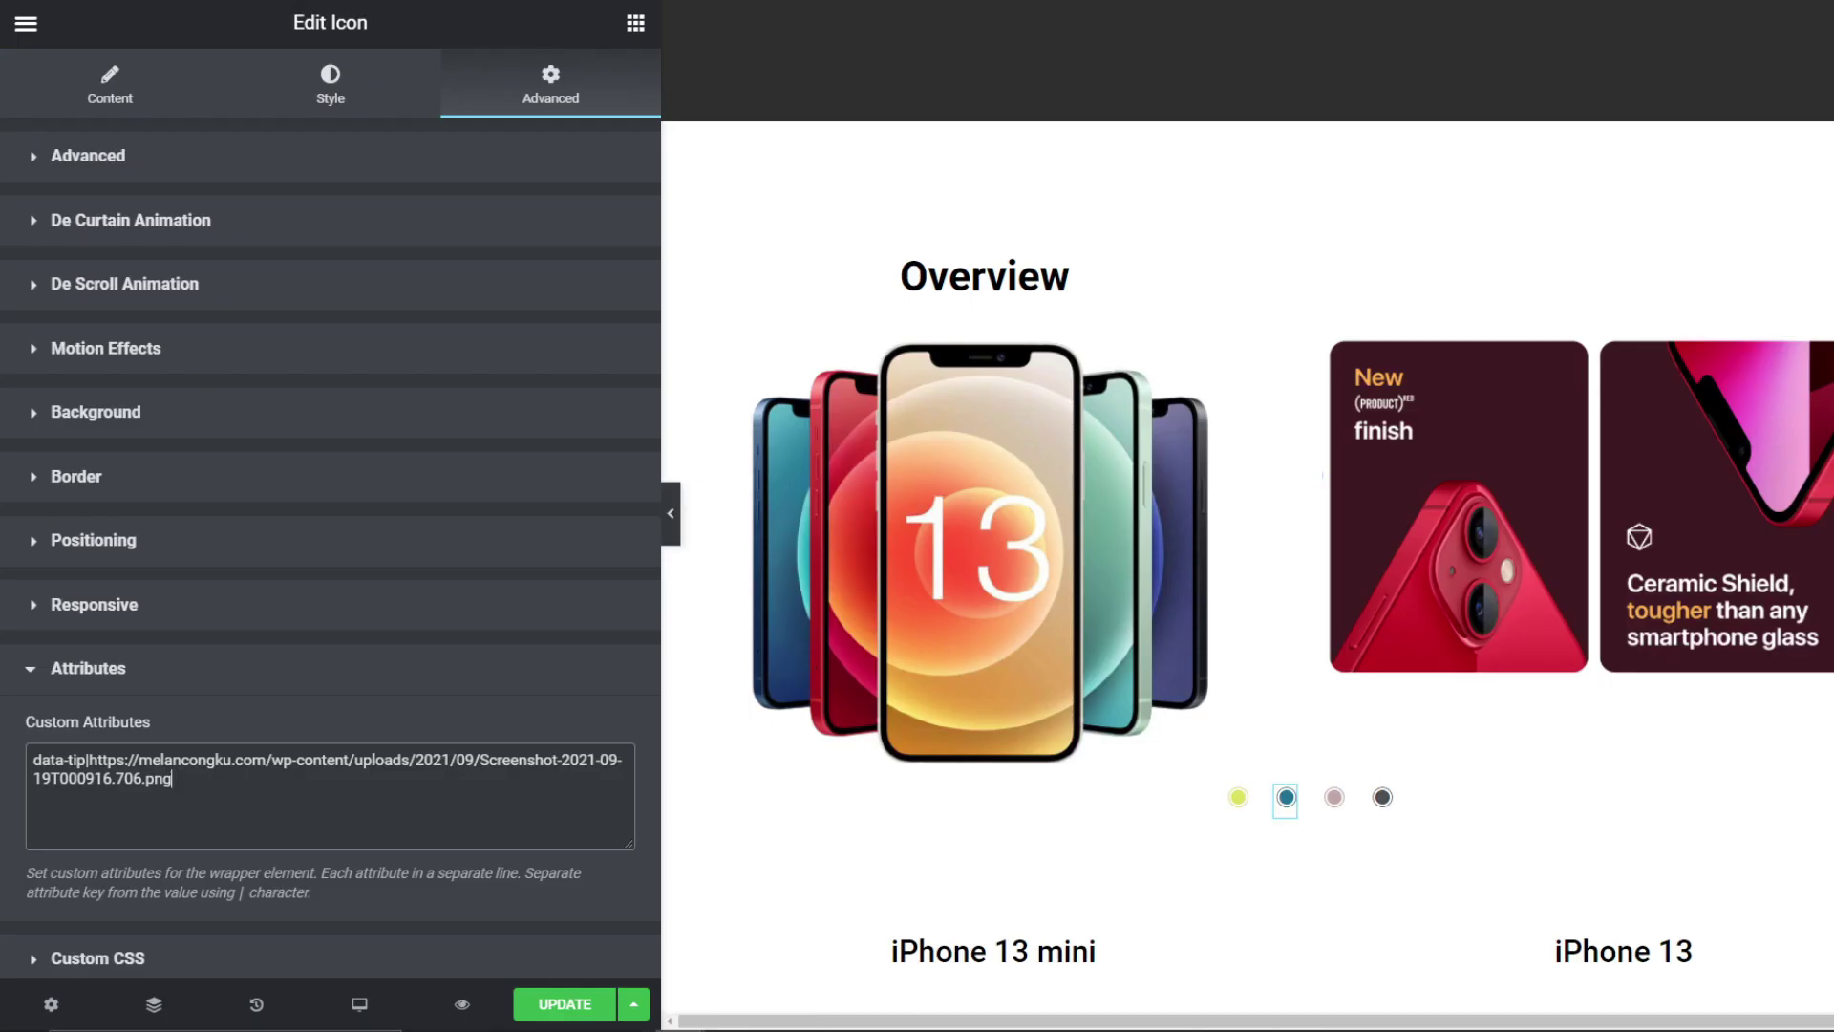
pyautogui.moveTo(172, 778); pyautogui.dragTo(87, 759)
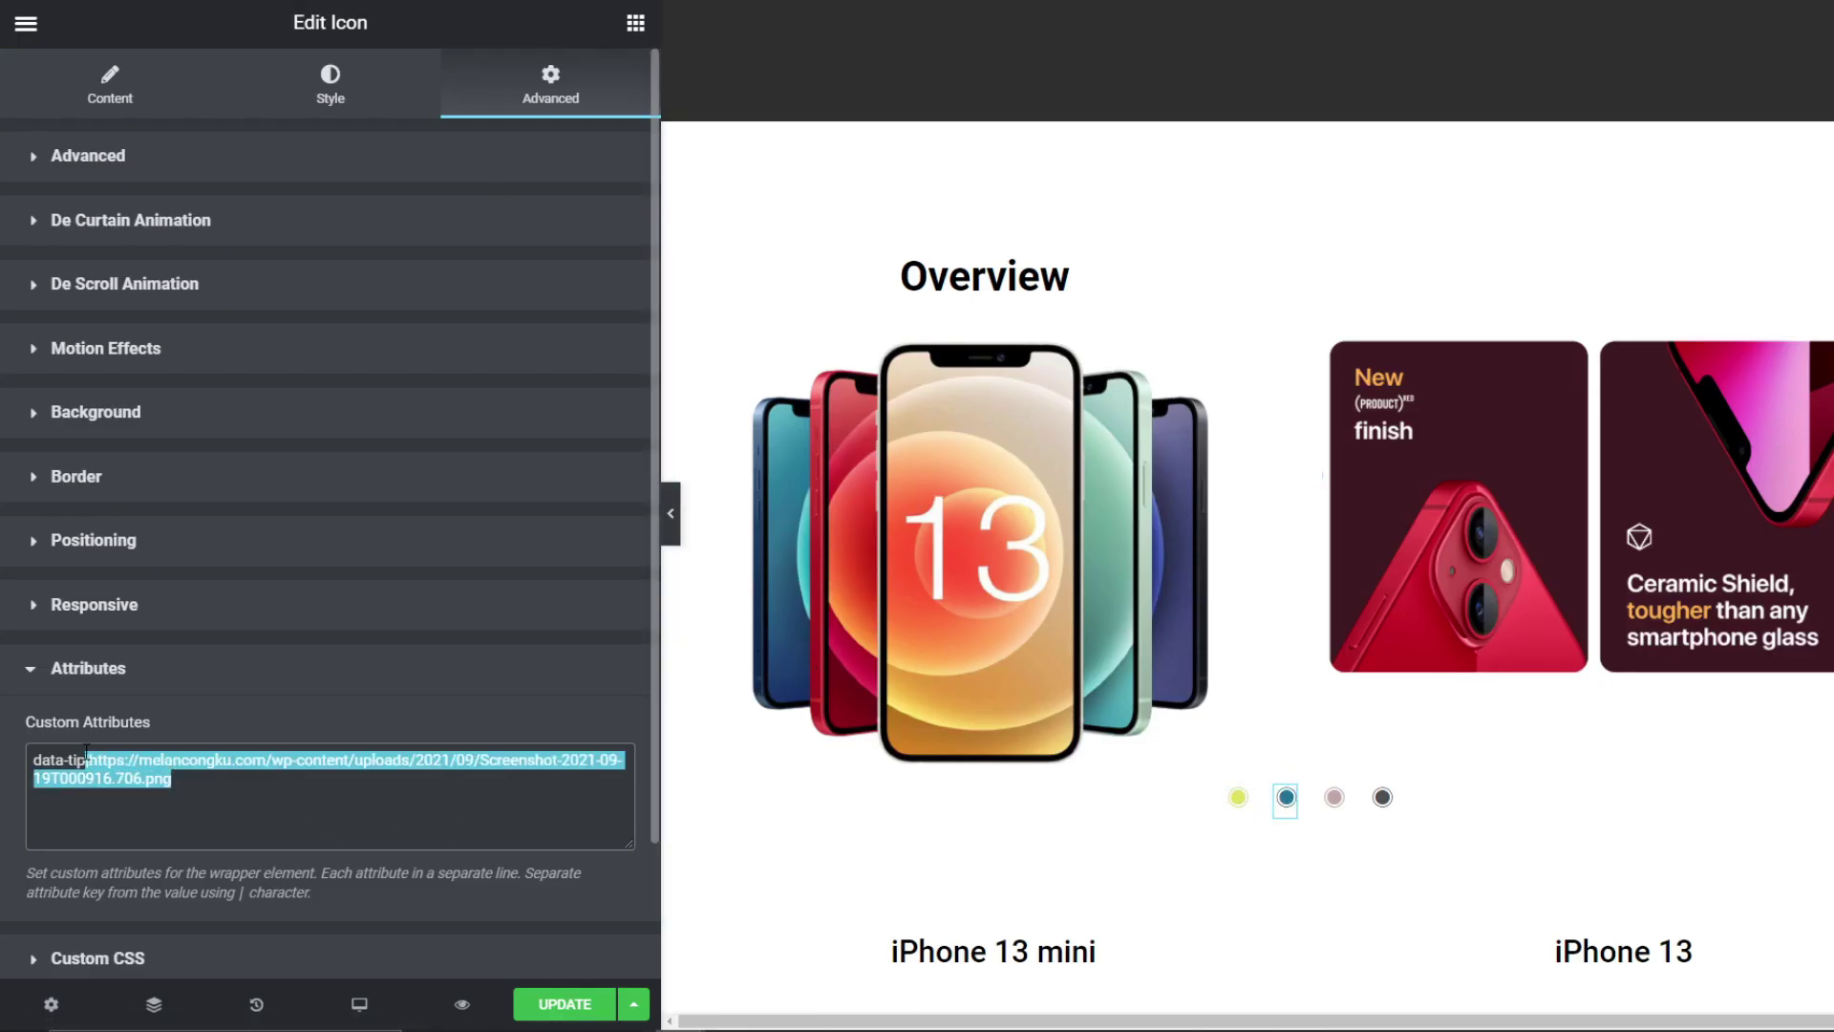
pyautogui.hotkey('ctrl', 'v')
pyautogui.click(535, 998)
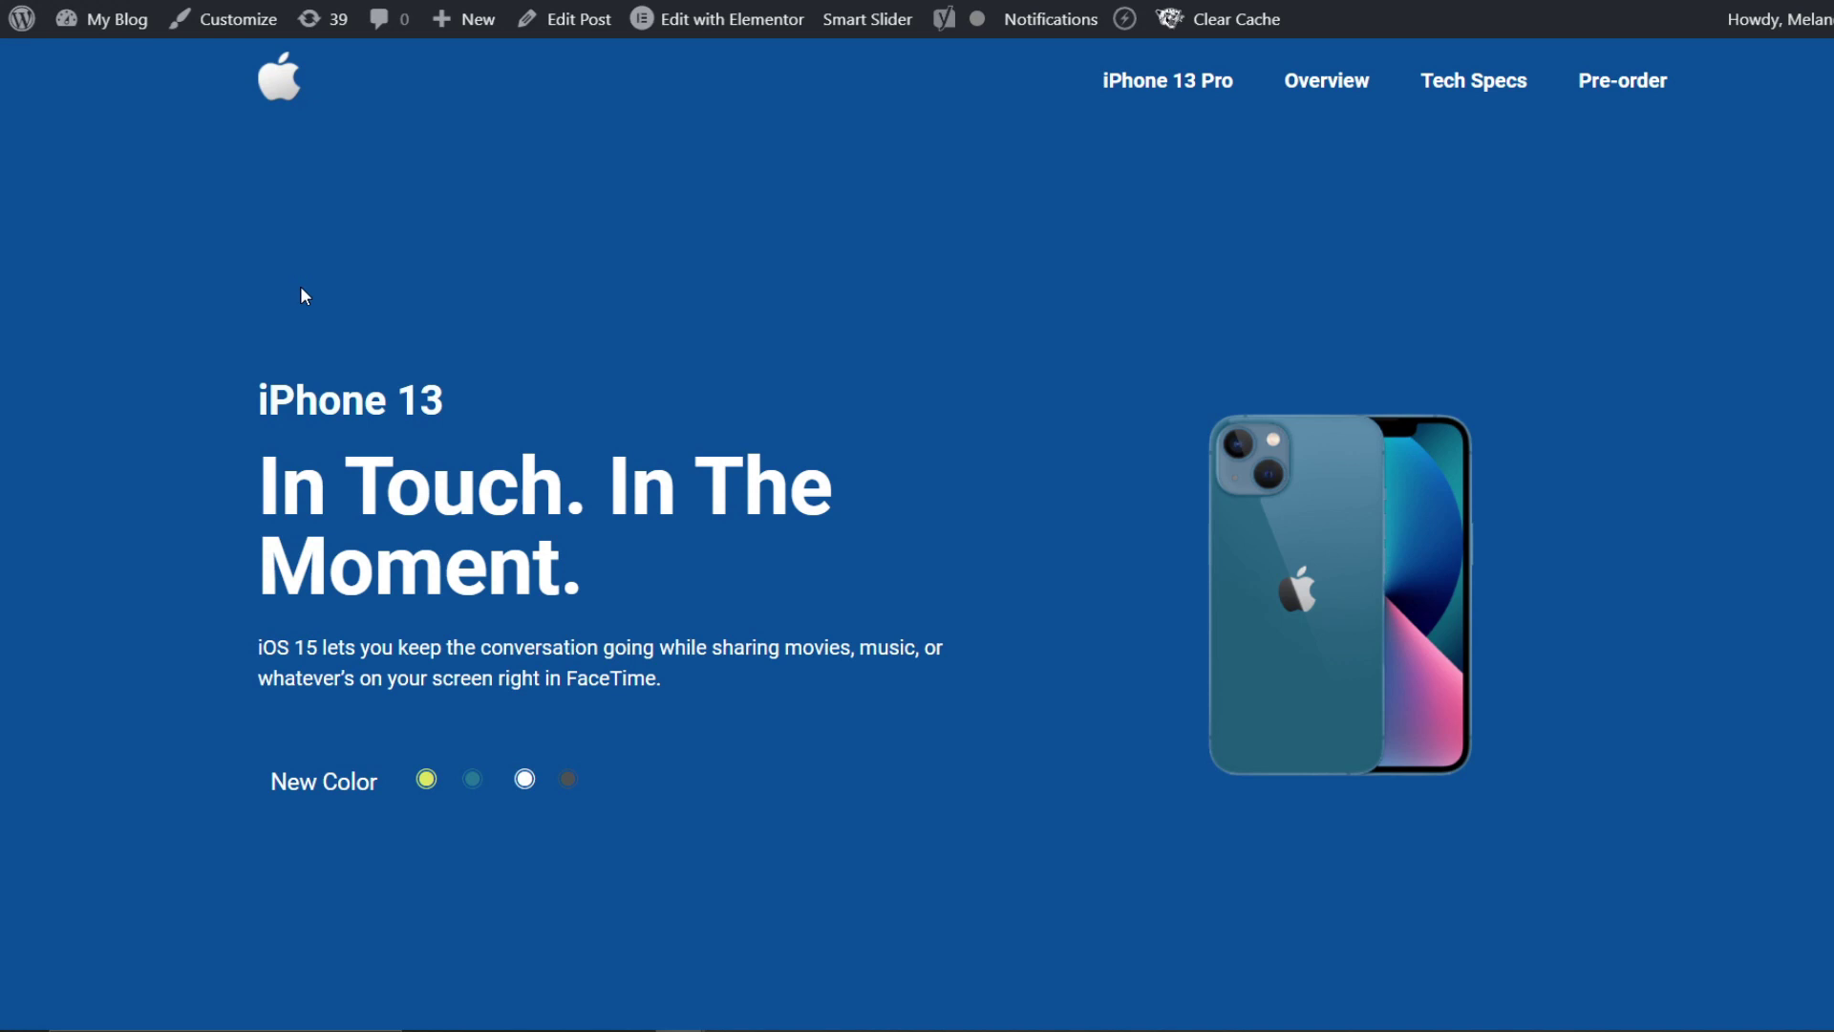
# Step: Test the hero's blue and yellow New Color swatches on the live iPhone 13 page
pyautogui.scroll(-4, 421, 569)
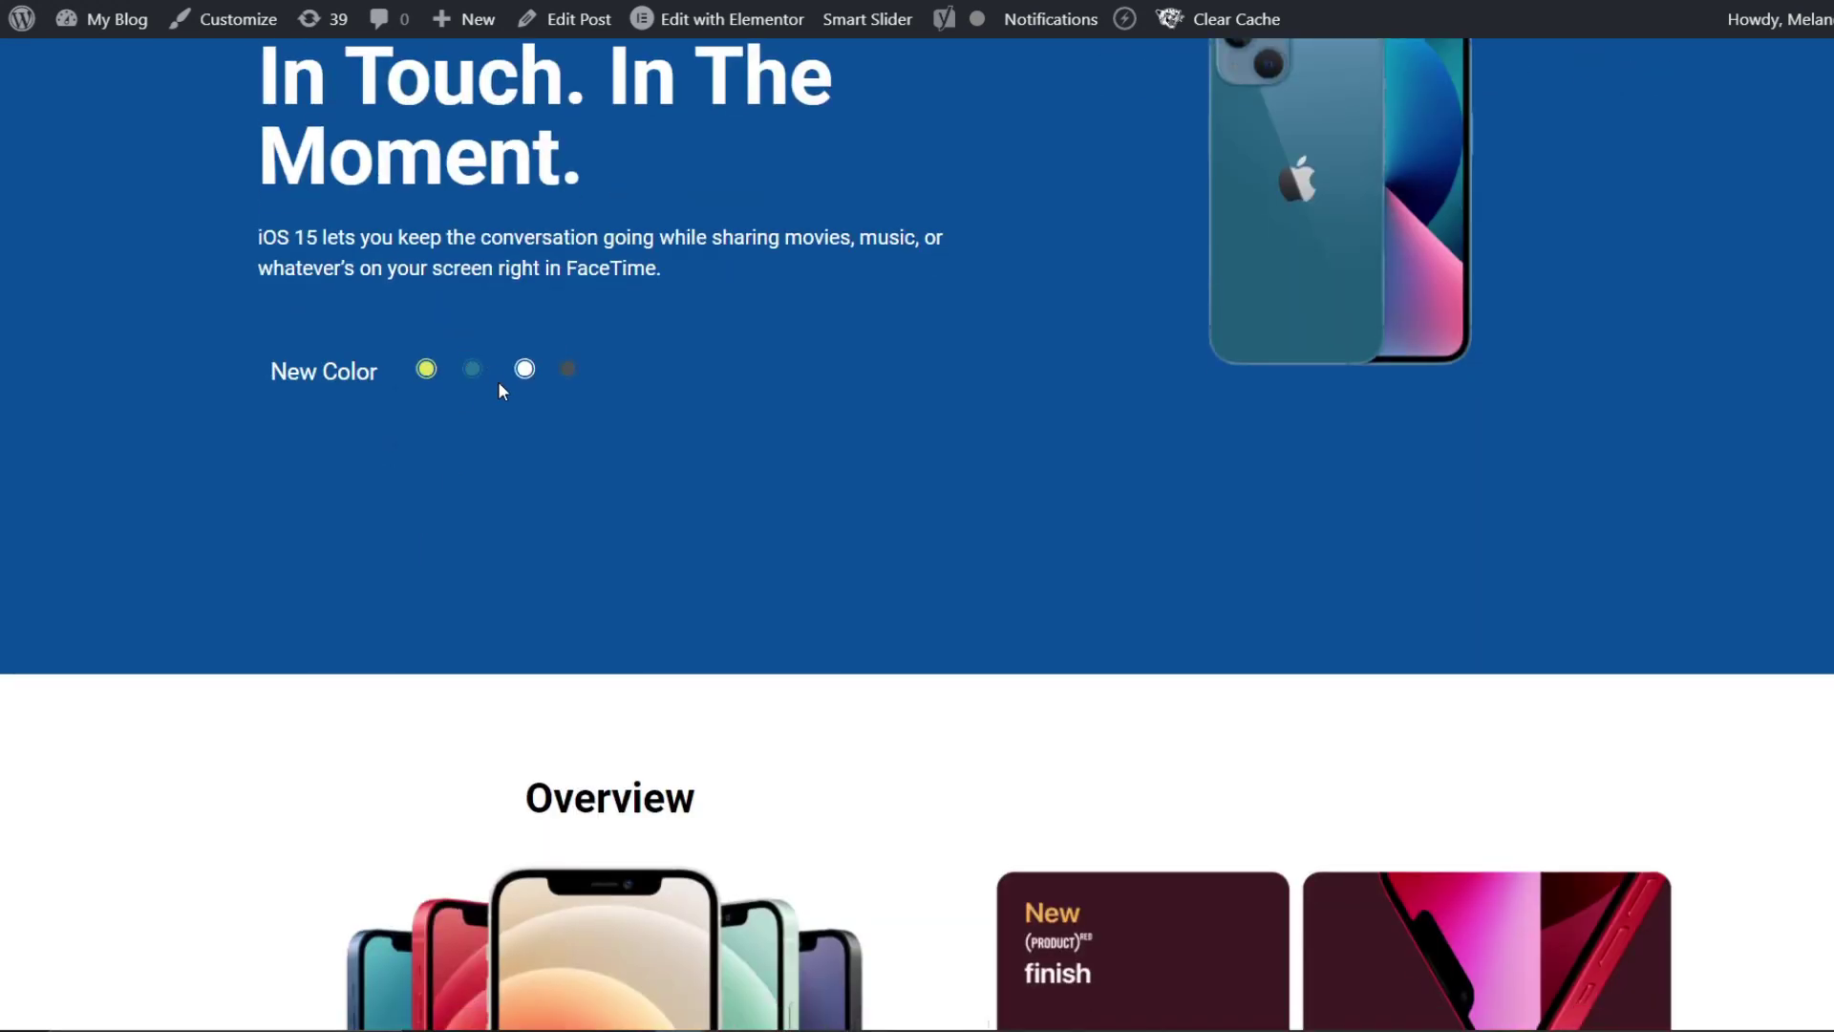
pyautogui.scroll(3, 666, 434)
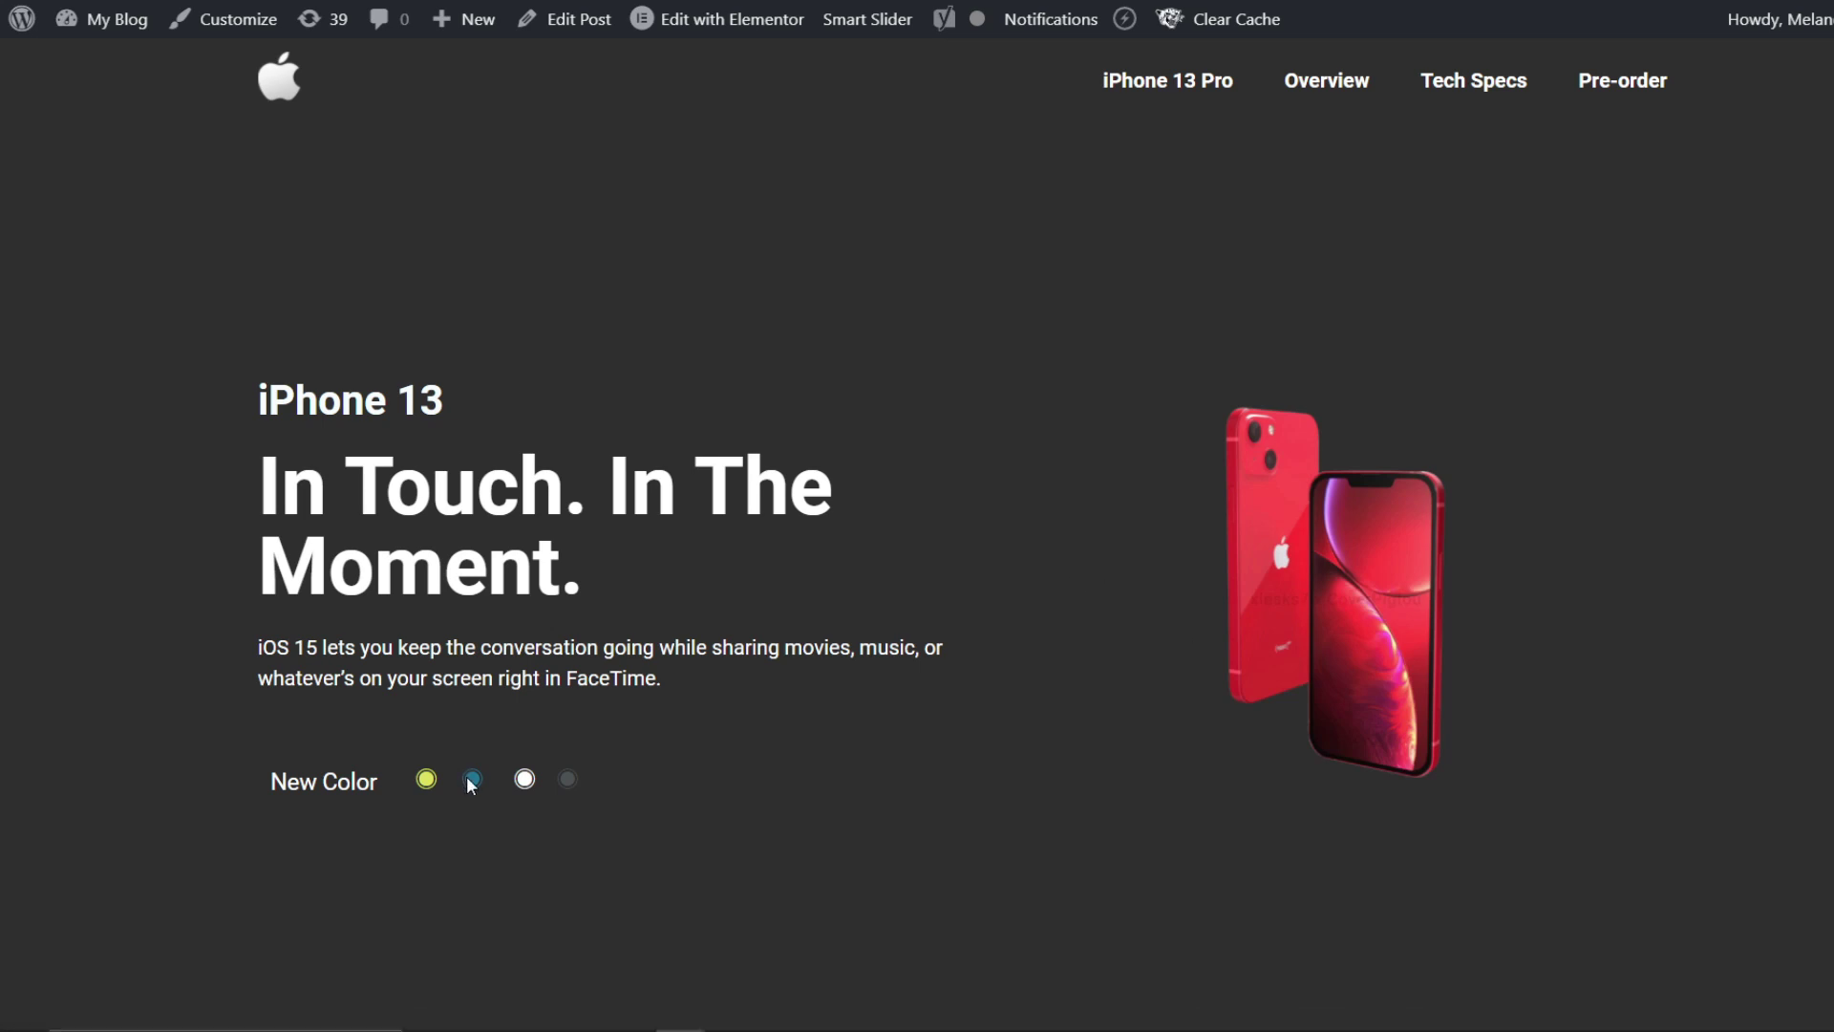
pyautogui.click(470, 785)
pyautogui.click(428, 783)
pyautogui.click(480, 786)
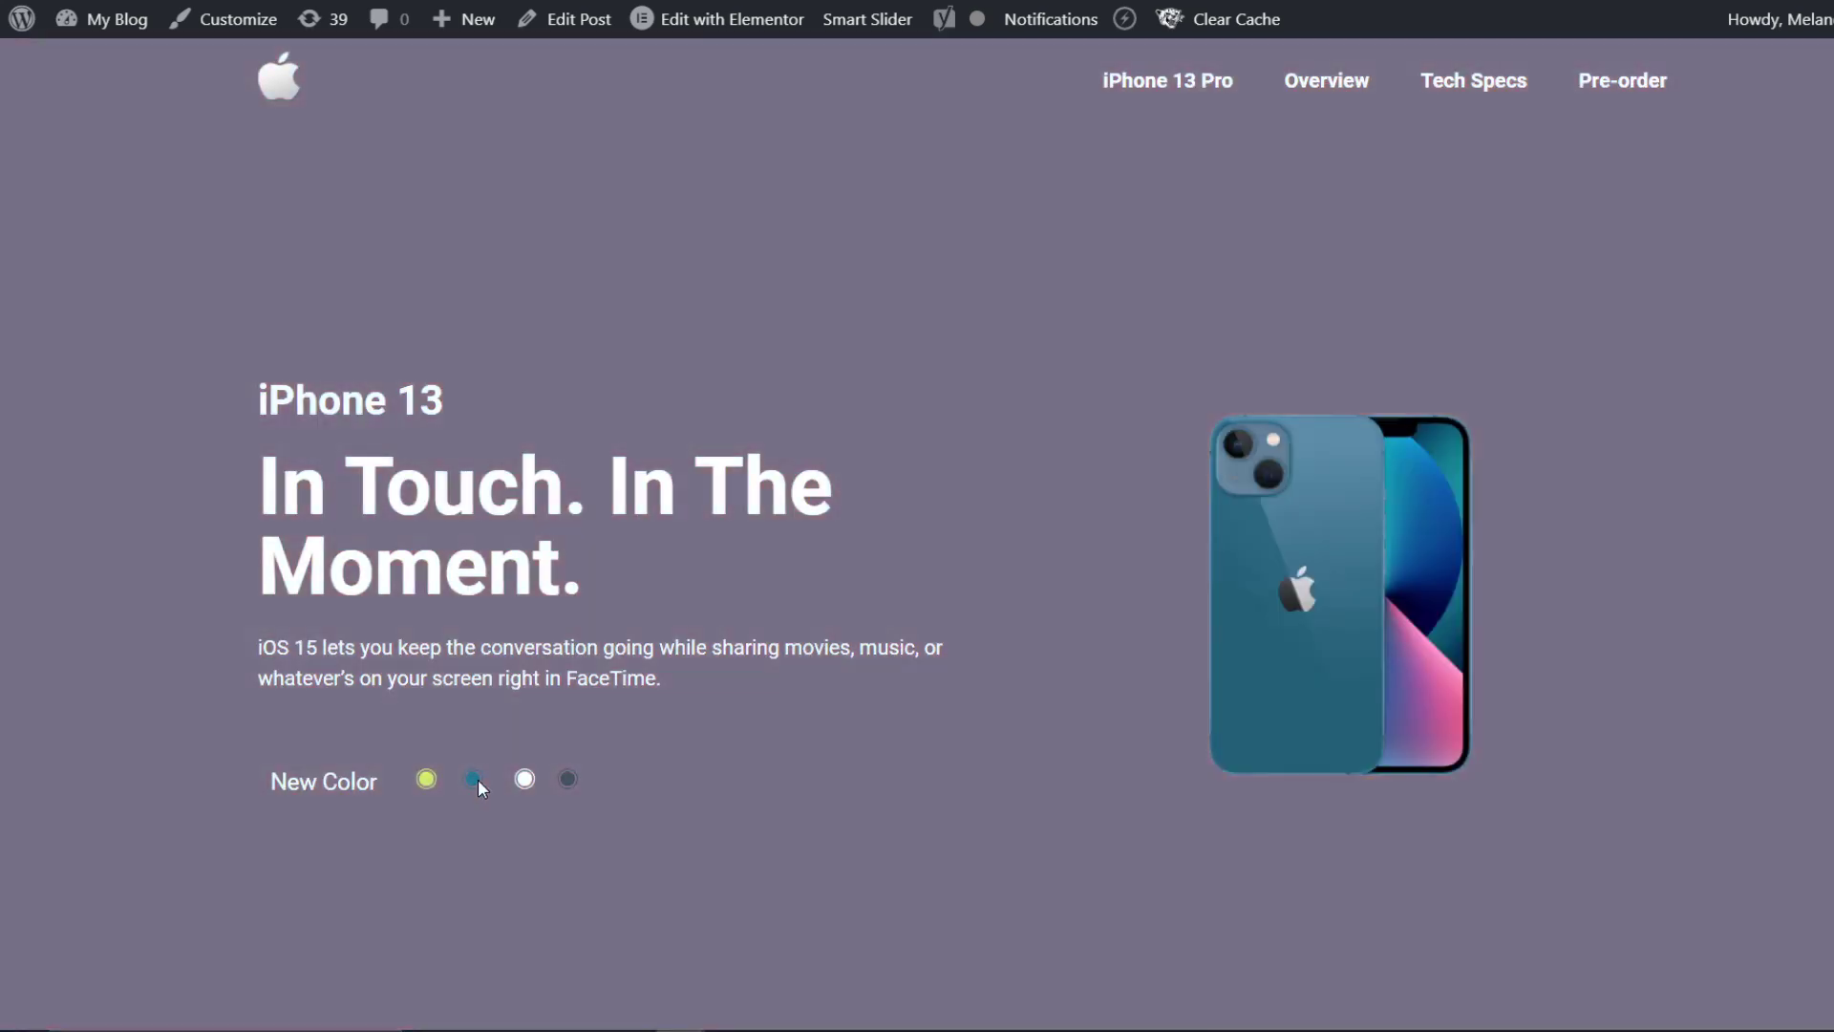
pyautogui.click(427, 778)
# Step: Test the Overview section's blue and yellow swatches on the live page to check the Ceramic Shield image switching
pyautogui.scroll(-10, 713, 736)
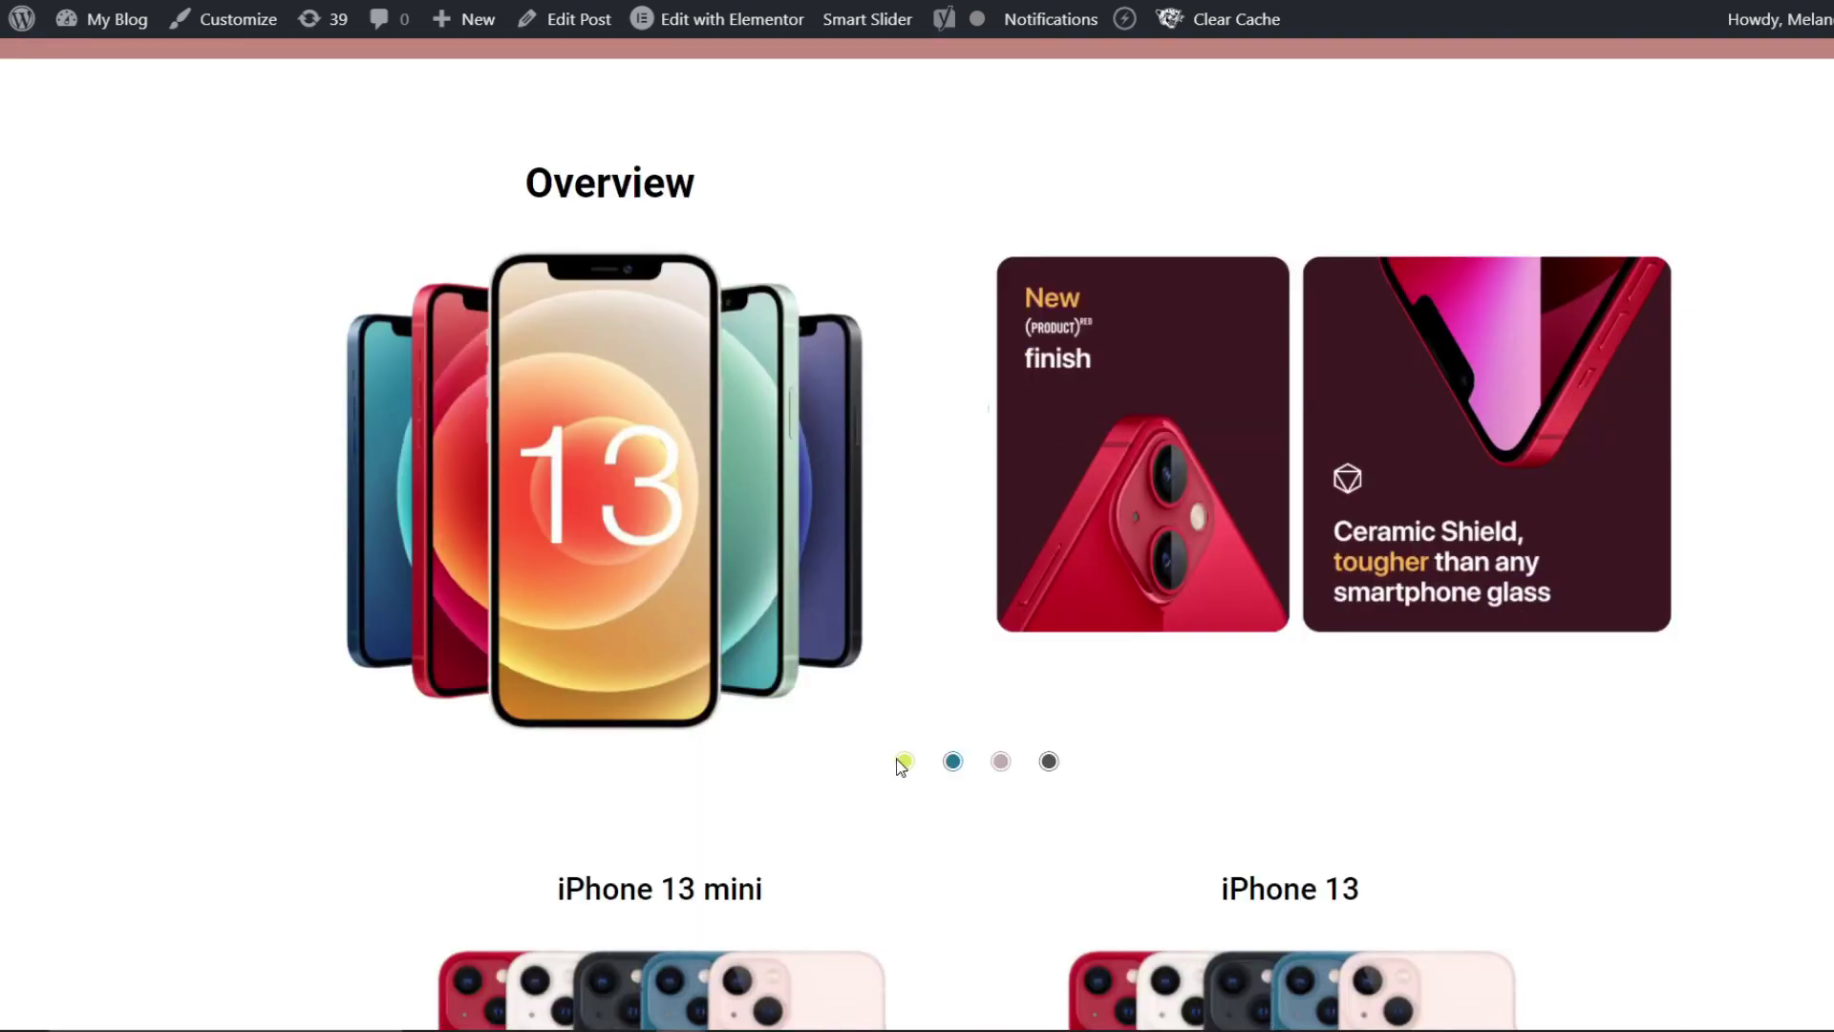
pyautogui.click(954, 764)
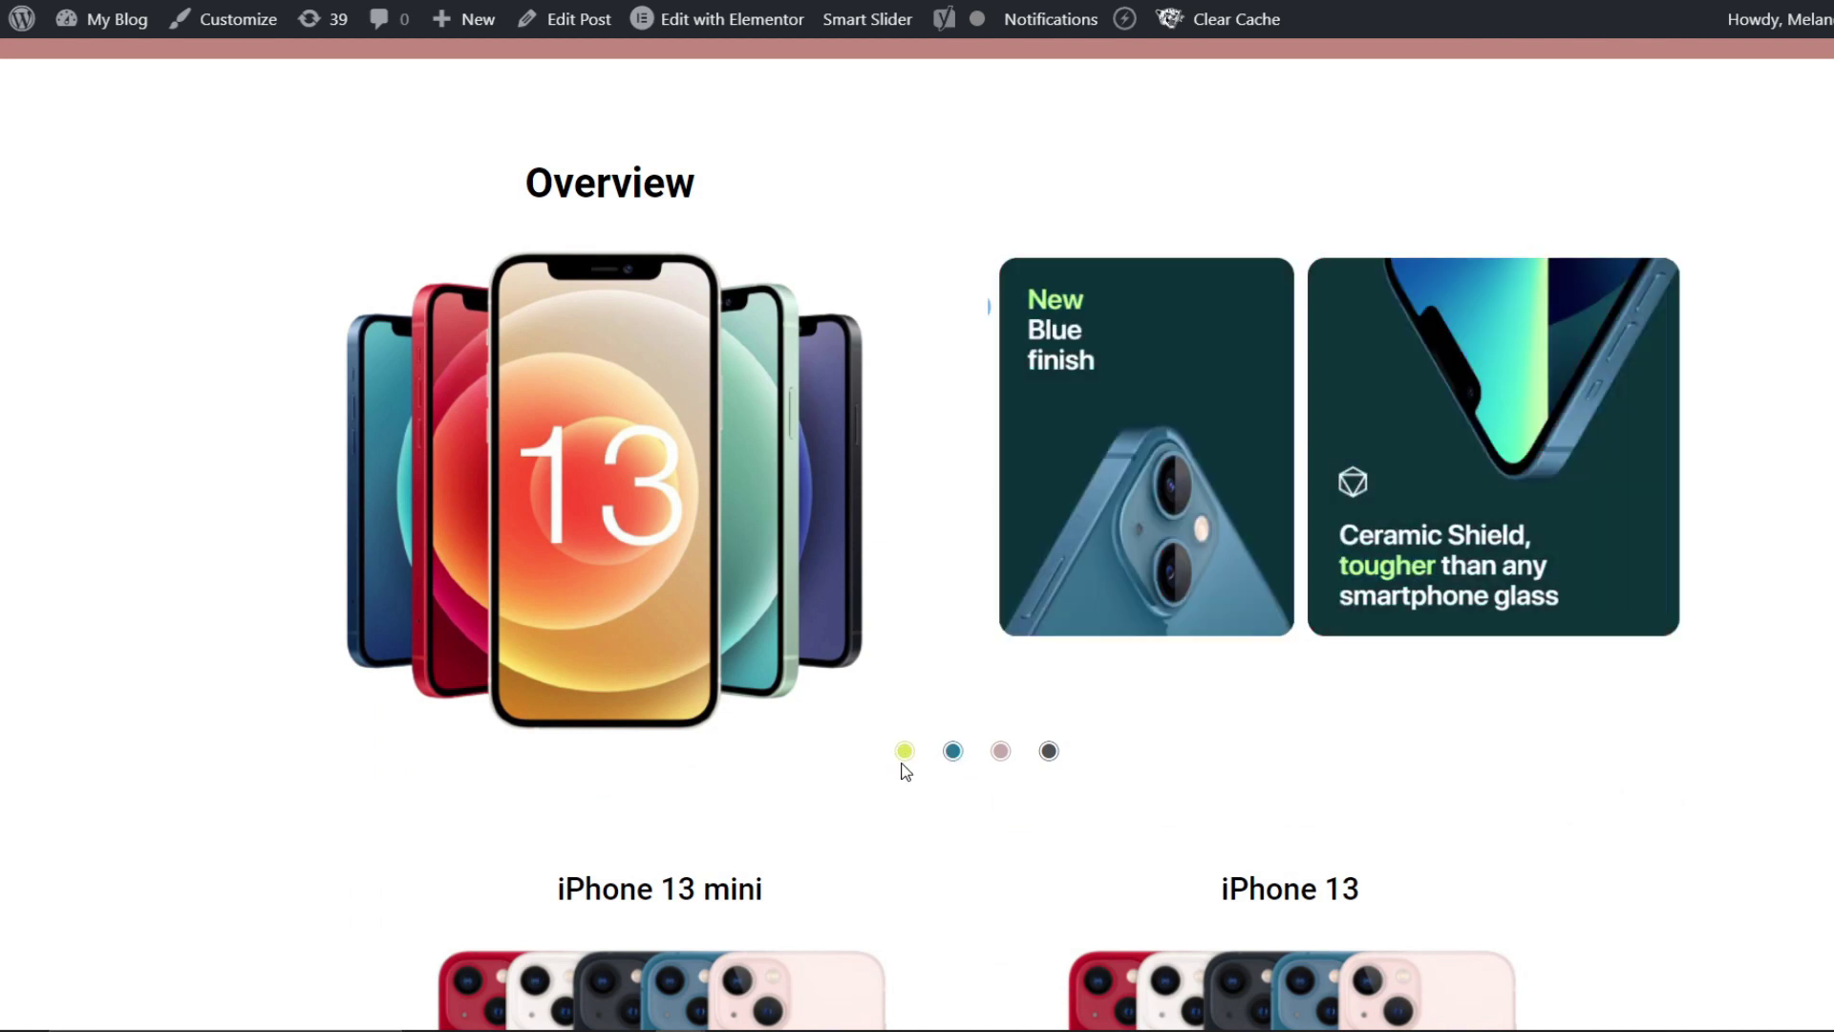
pyautogui.click(952, 754)
pyautogui.click(907, 754)
pyautogui.click(955, 762)
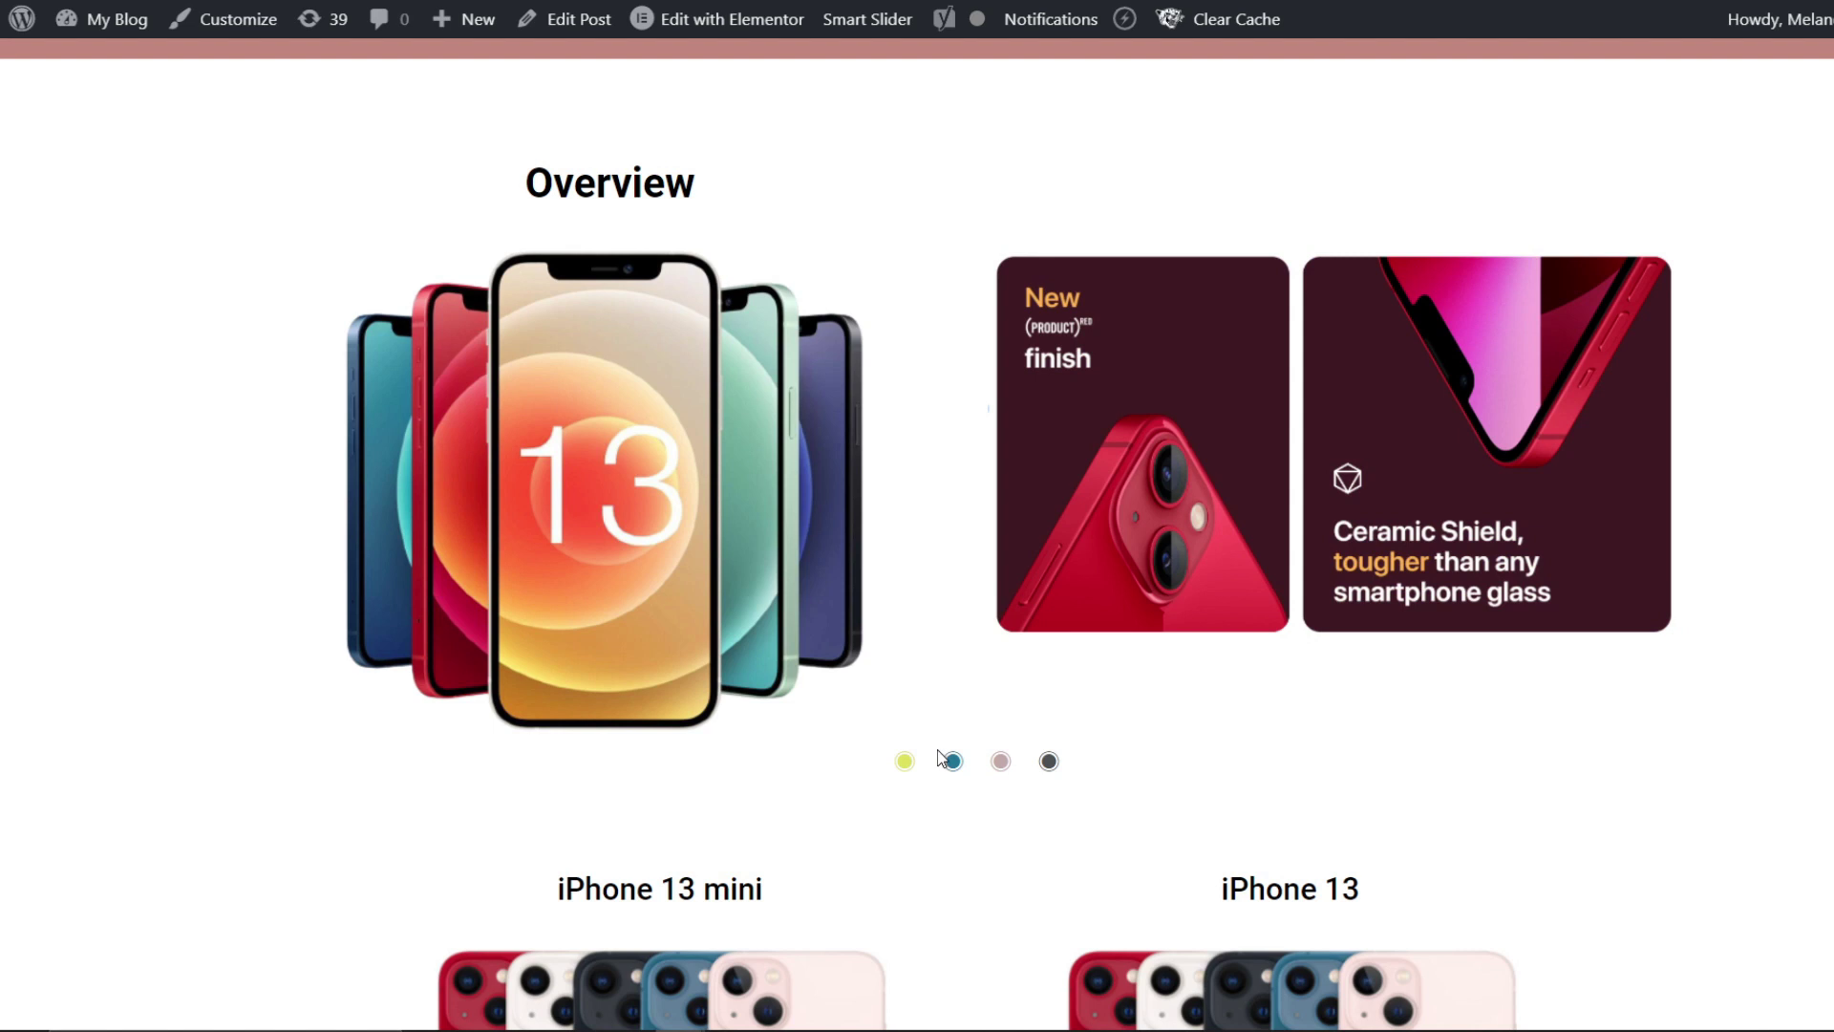
pyautogui.hotkey('ctrl', 't')
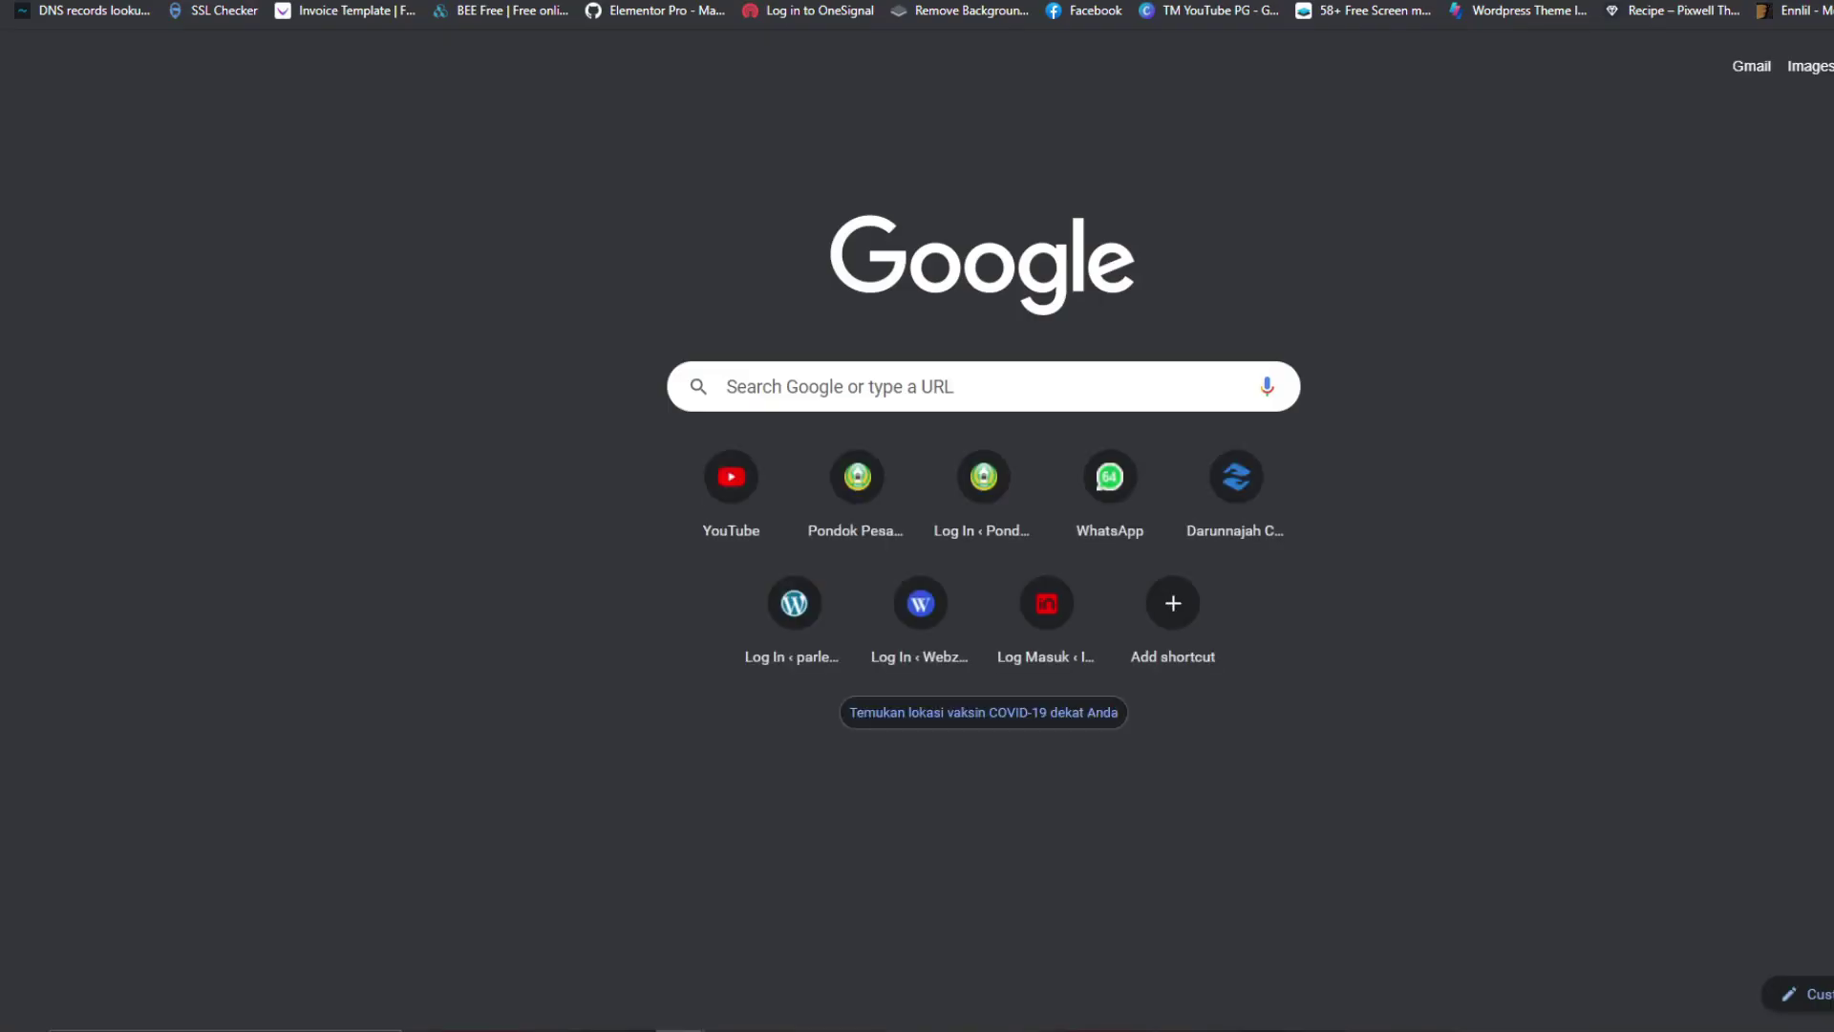
pyautogui.write('iphon')
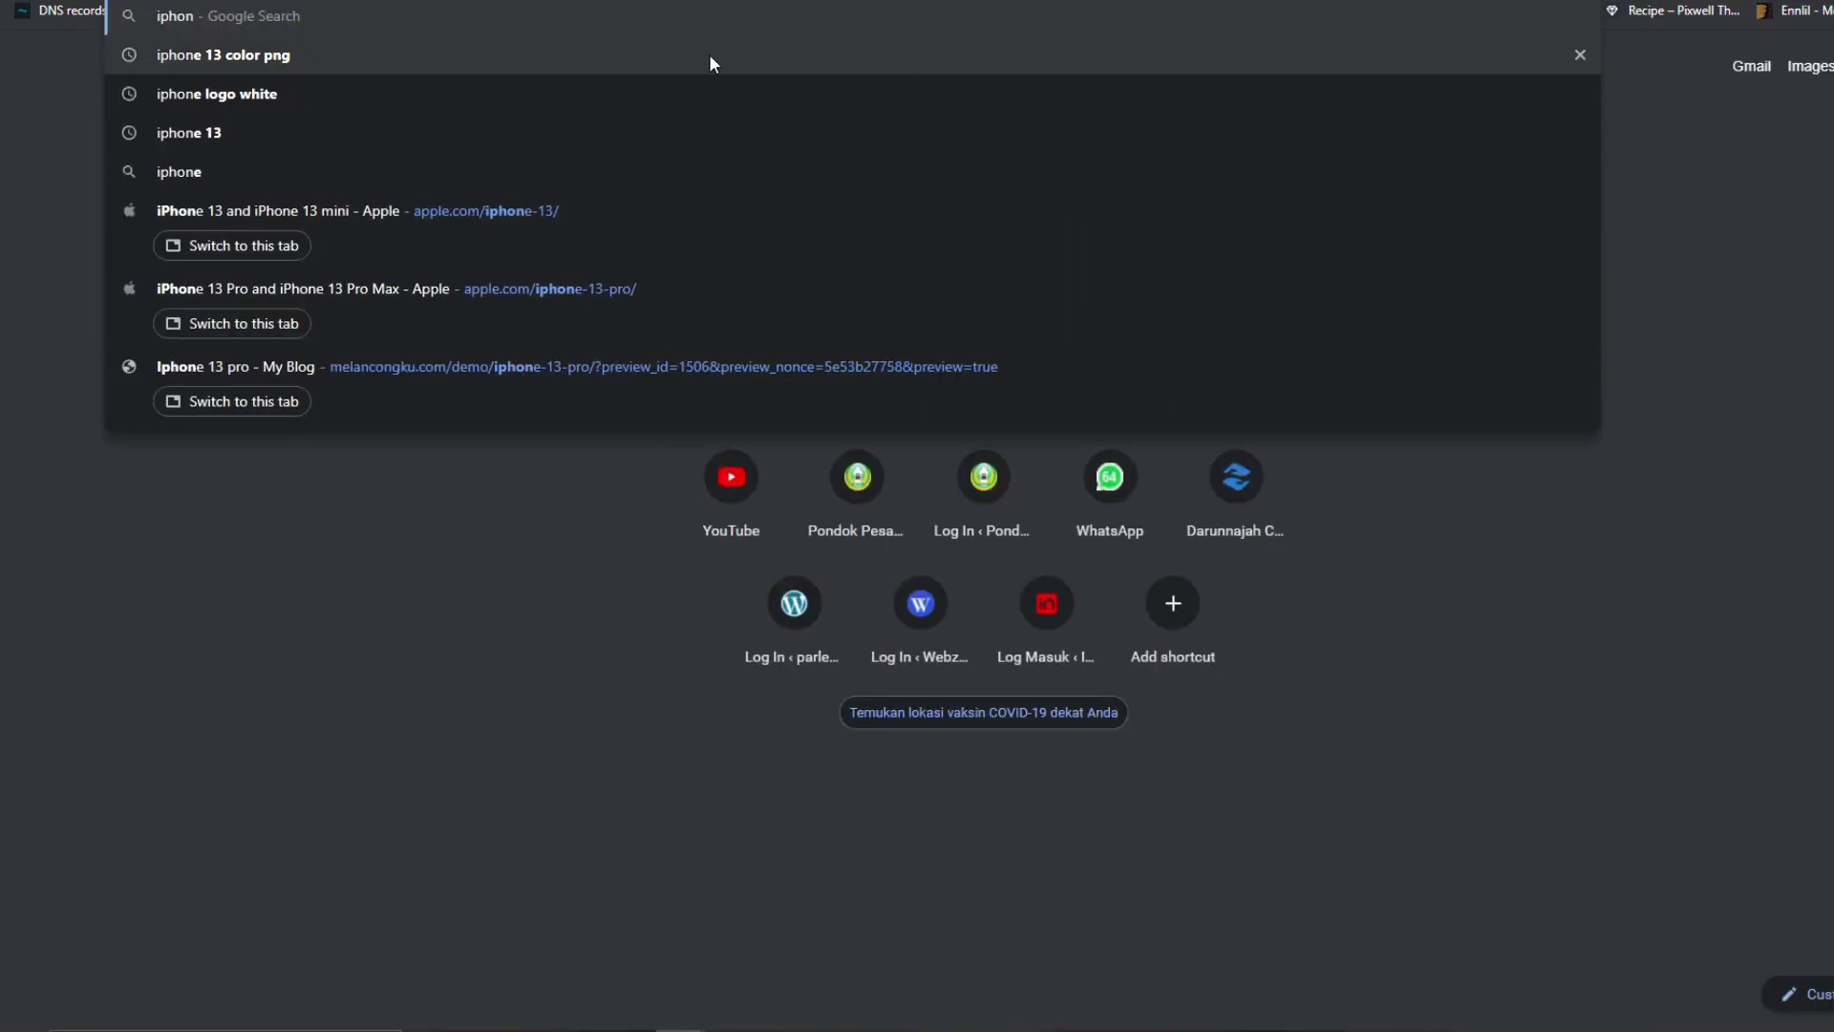
pyautogui.press('Escape')
pyautogui.hotkey('ctrl', 'w')
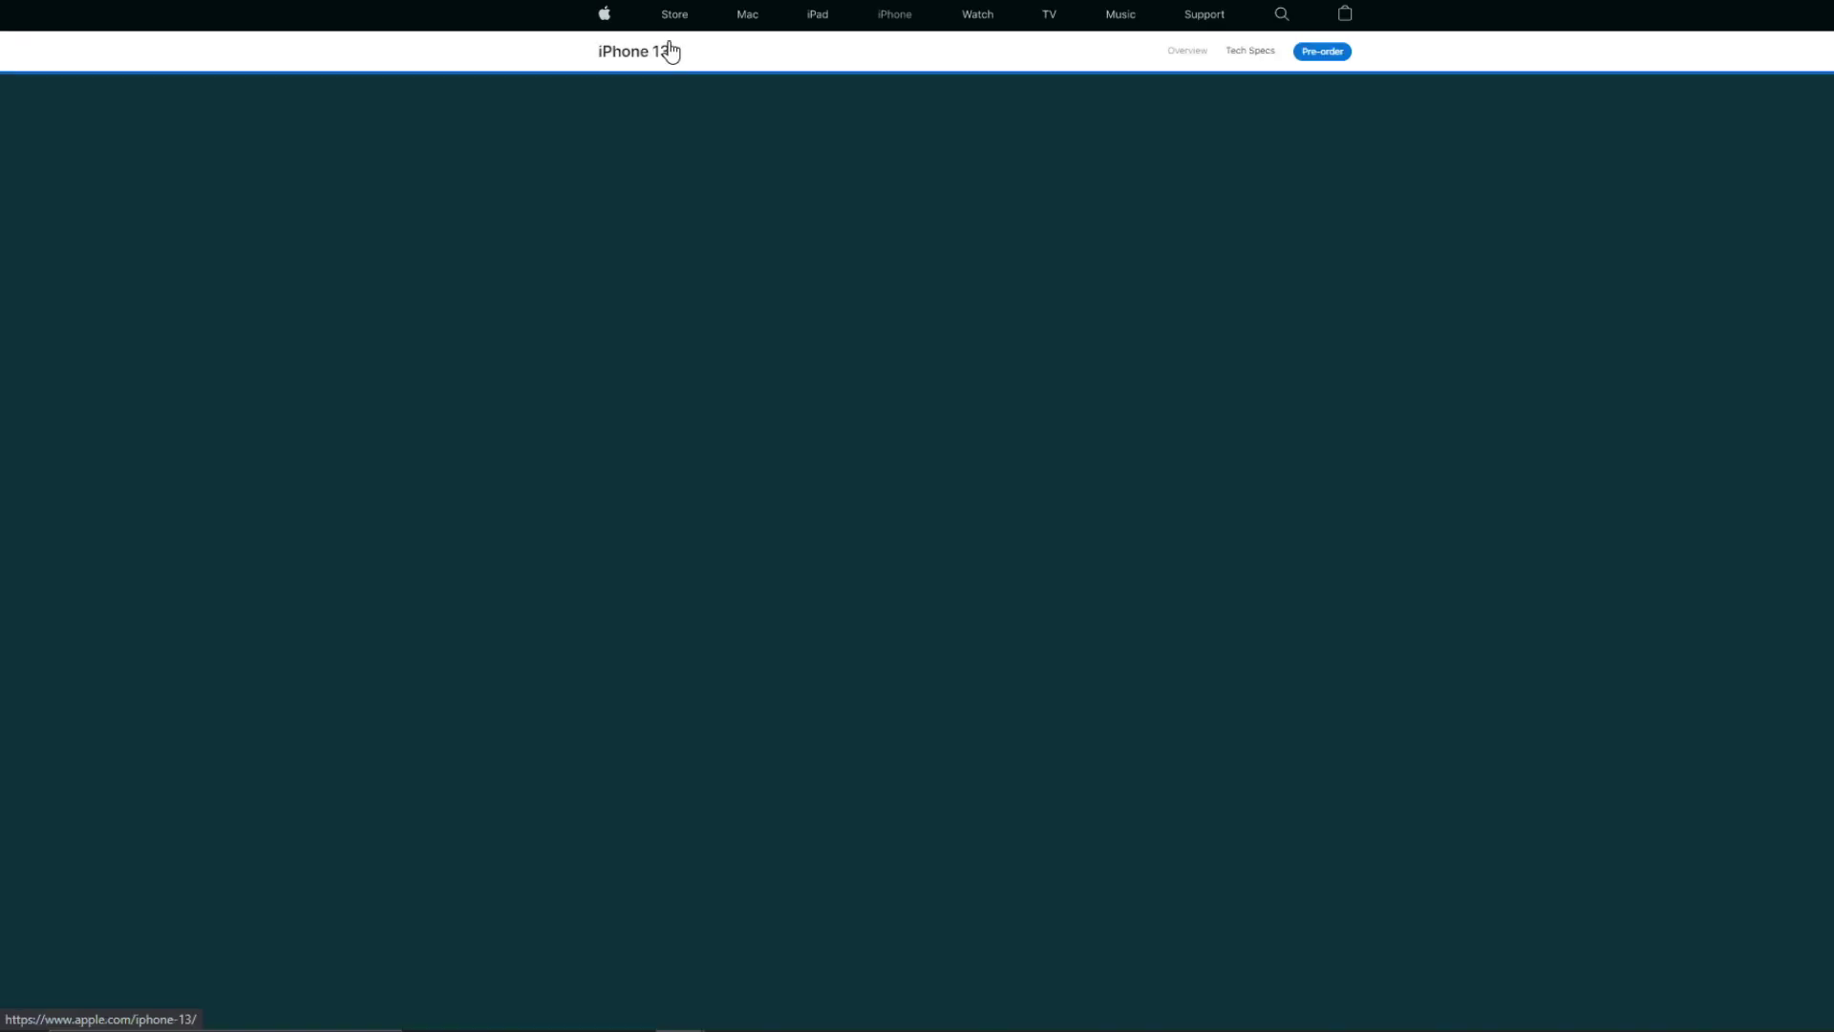
pyautogui.hotkey('ctrl', '+')
pyautogui.hotkey('ctrl', '+')
pyautogui.hotkey('ctrl', '+')
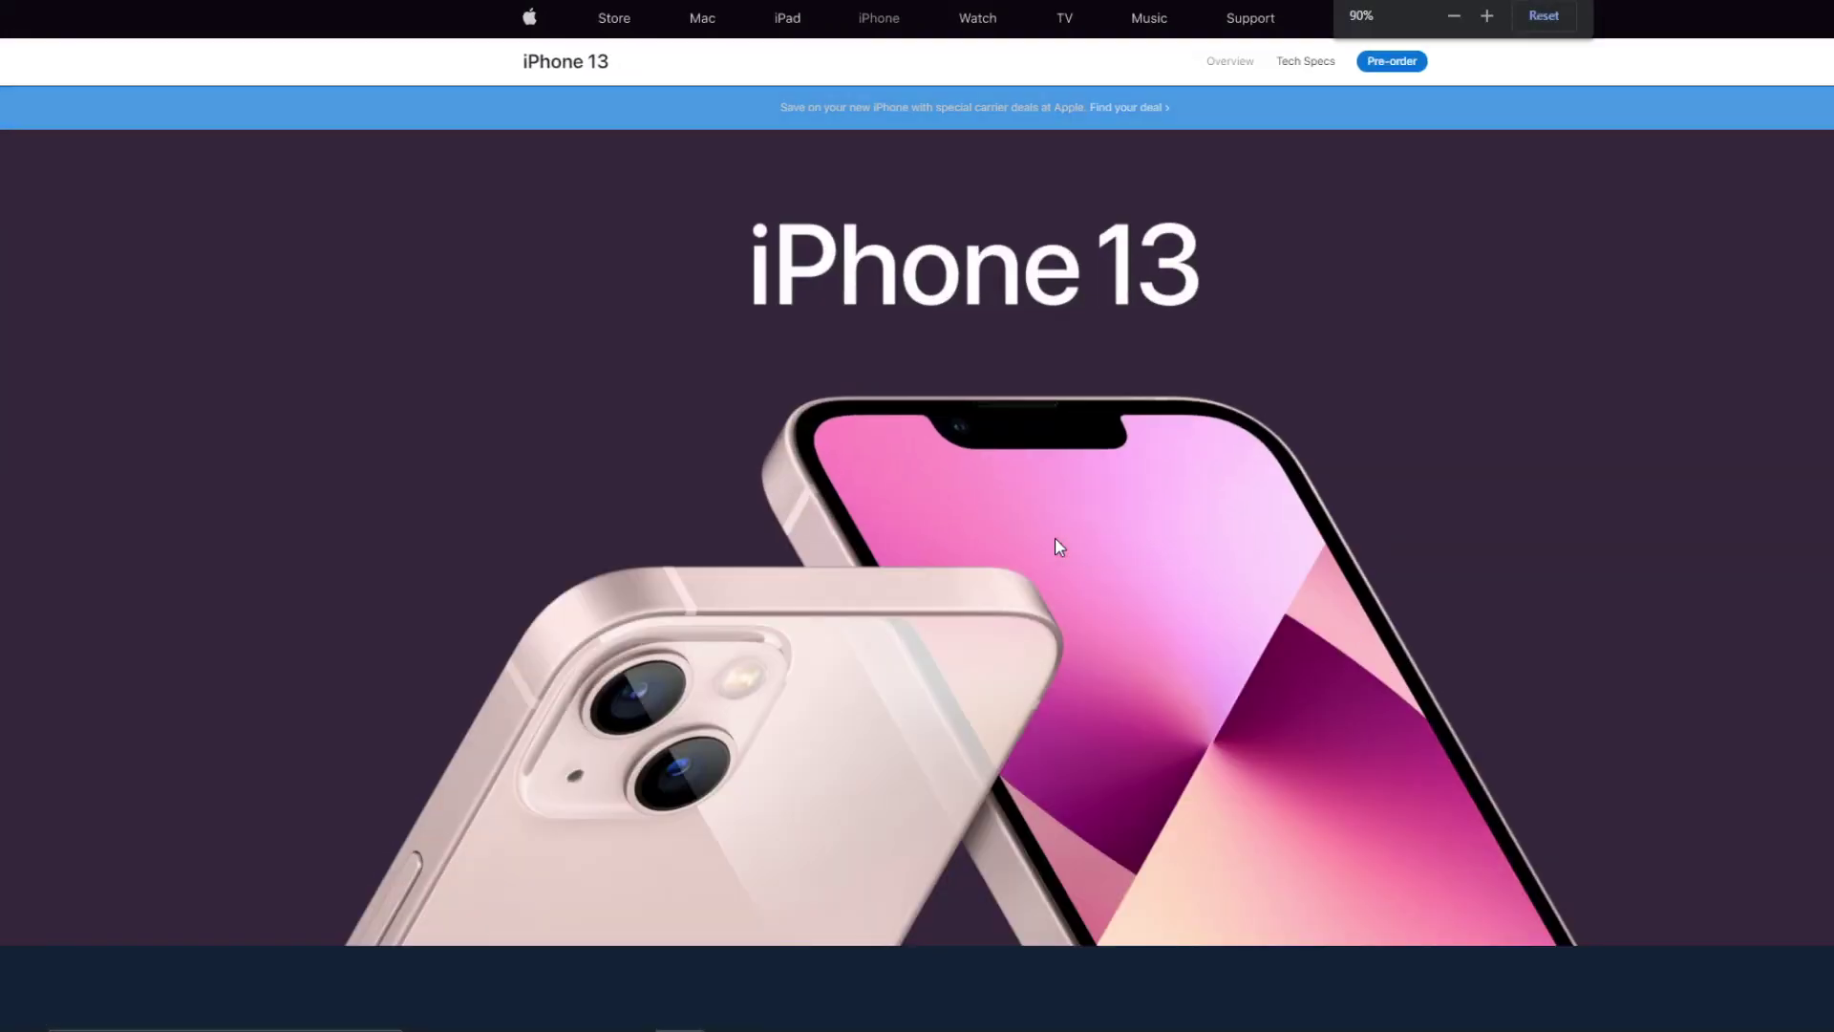
pyautogui.scroll(-10, 1054, 537)
pyautogui.scroll(-15, 1022, 688)
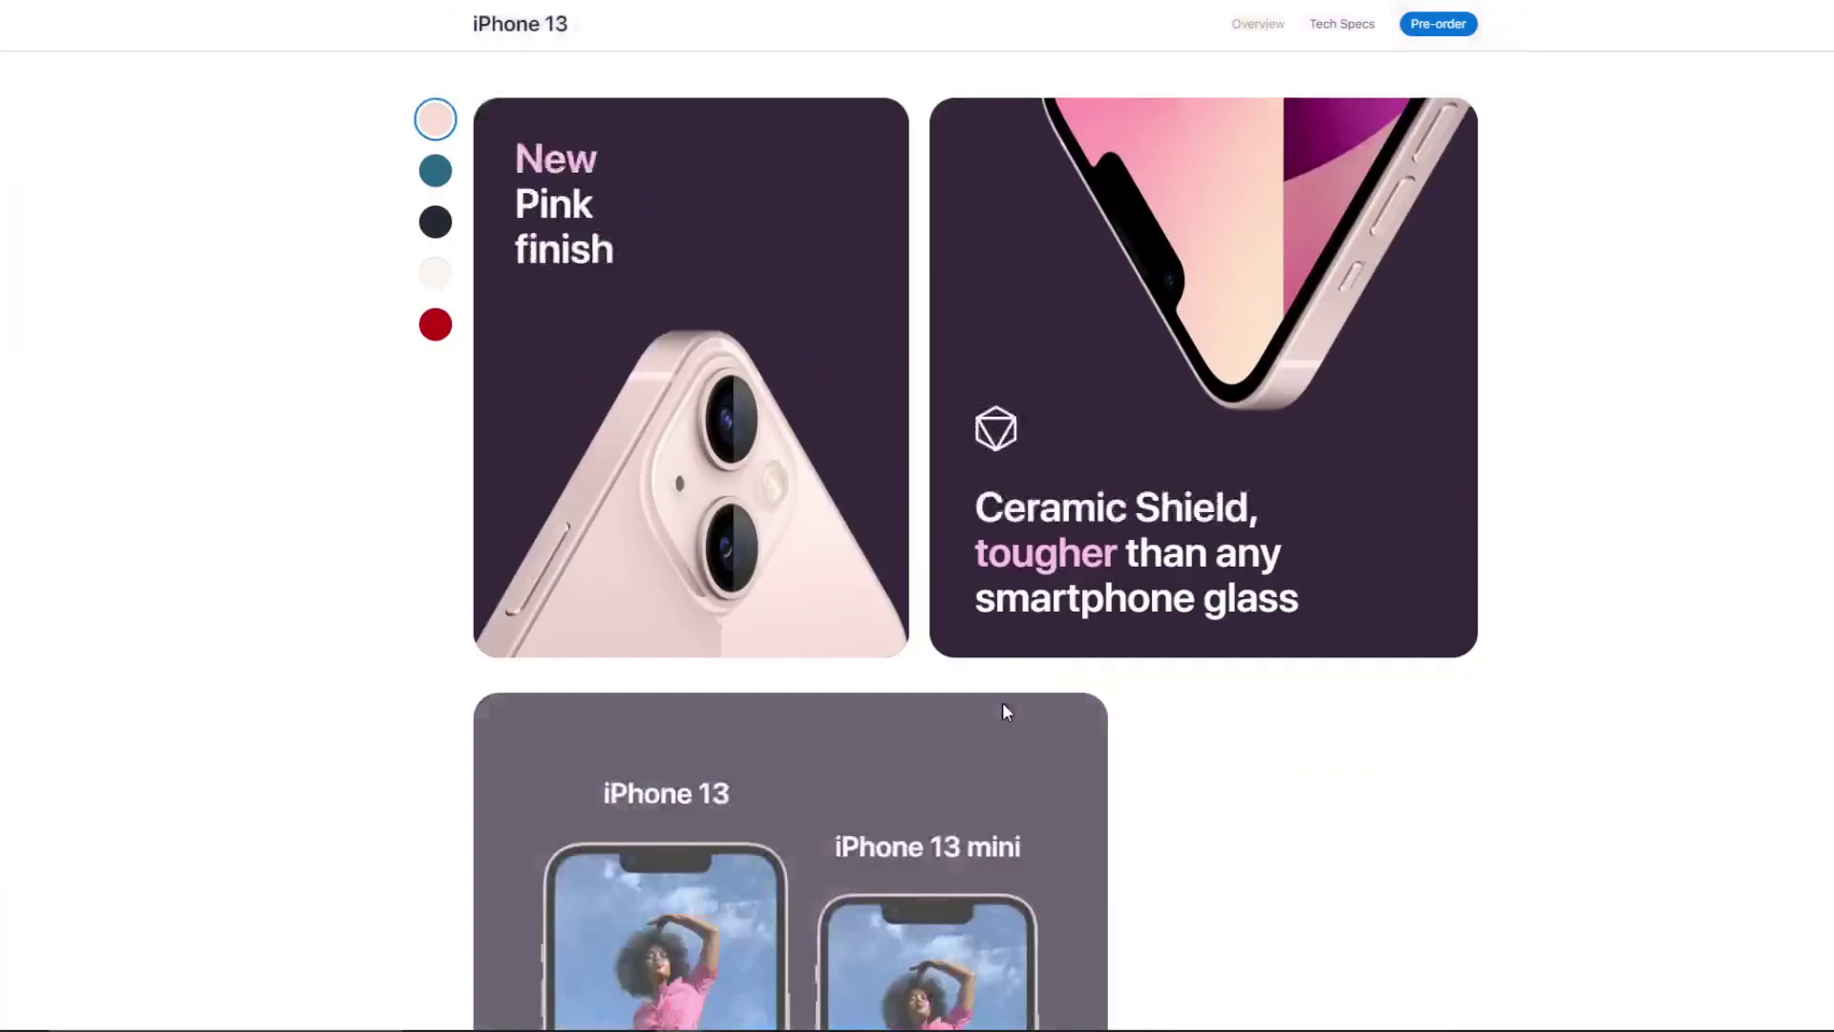
pyautogui.scroll(1, 1003, 708)
pyautogui.click(435, 291)
pyautogui.click(437, 247)
pyautogui.click(434, 392)
pyautogui.click(435, 341)
pyautogui.click(435, 240)
pyautogui.click(435, 189)
pyautogui.click(435, 239)
pyautogui.click(435, 291)
# Step: Compare how Apple's display-size, flat-edge and Ceramic Shield panels respond to the red, starlight, pink and blue swatches
pyautogui.scroll(-5, 845, 413)
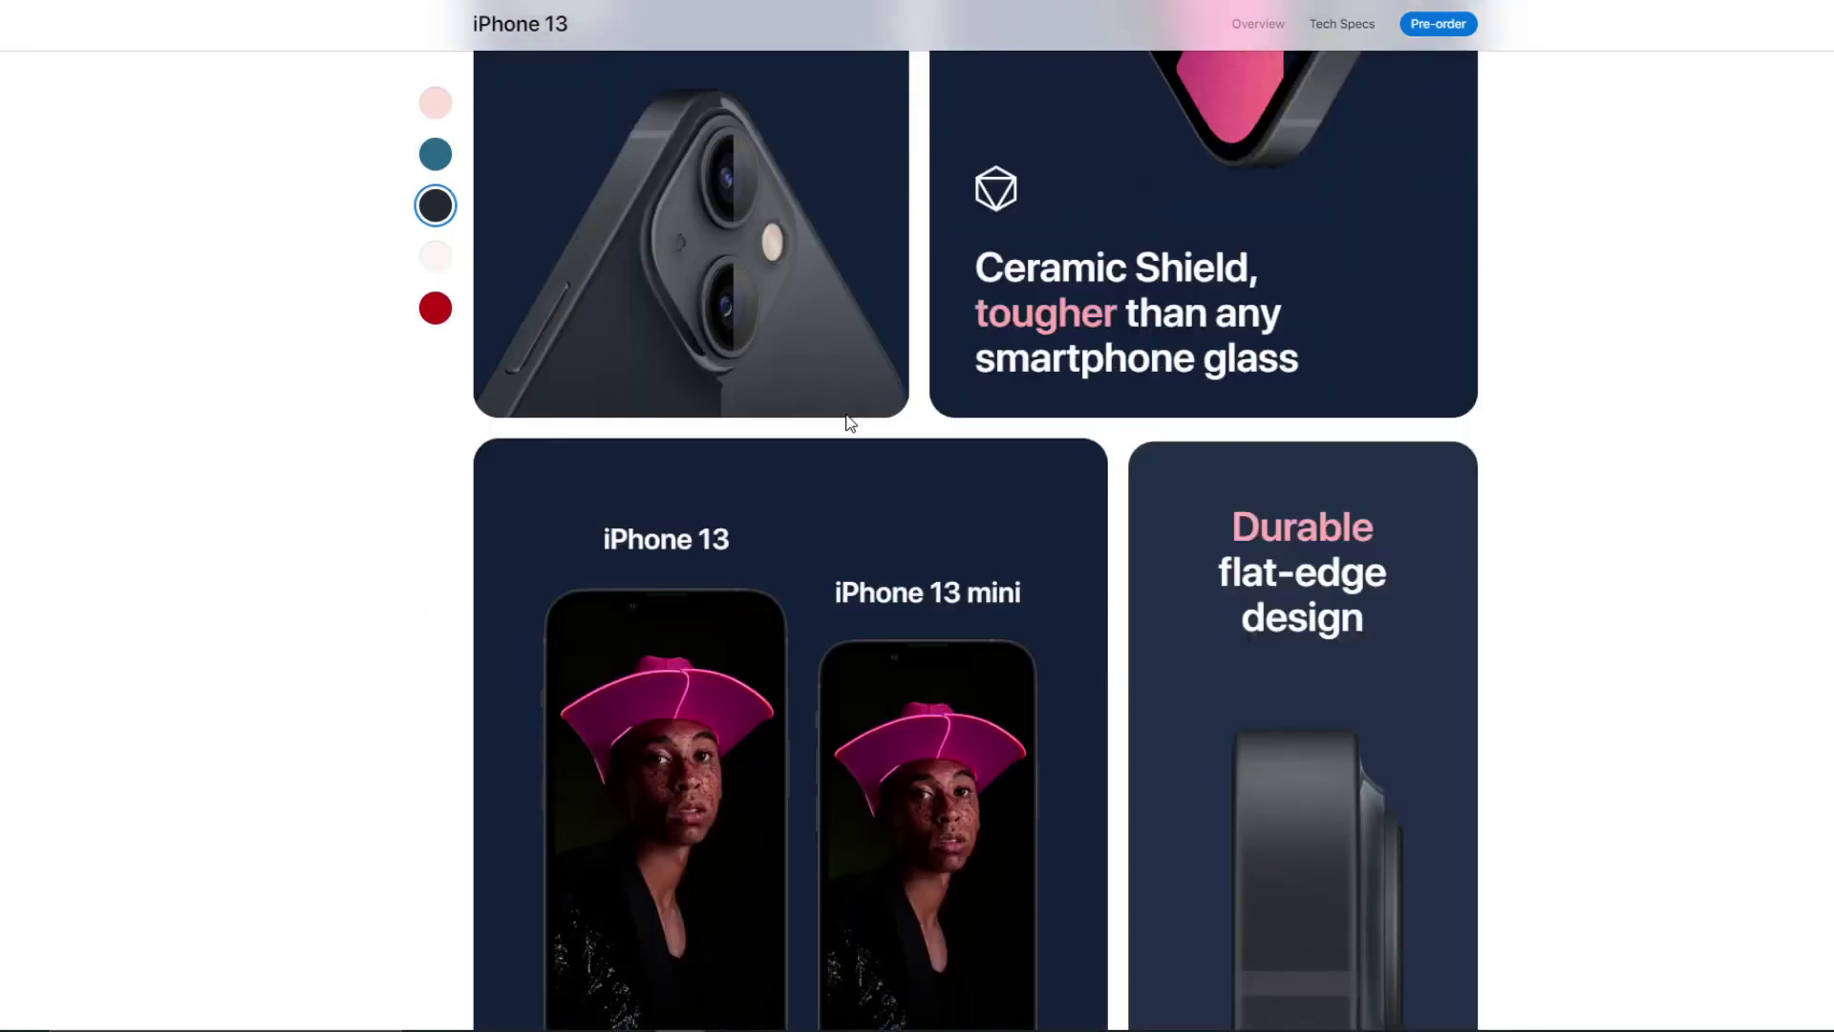
pyautogui.click(441, 315)
pyautogui.click(436, 256)
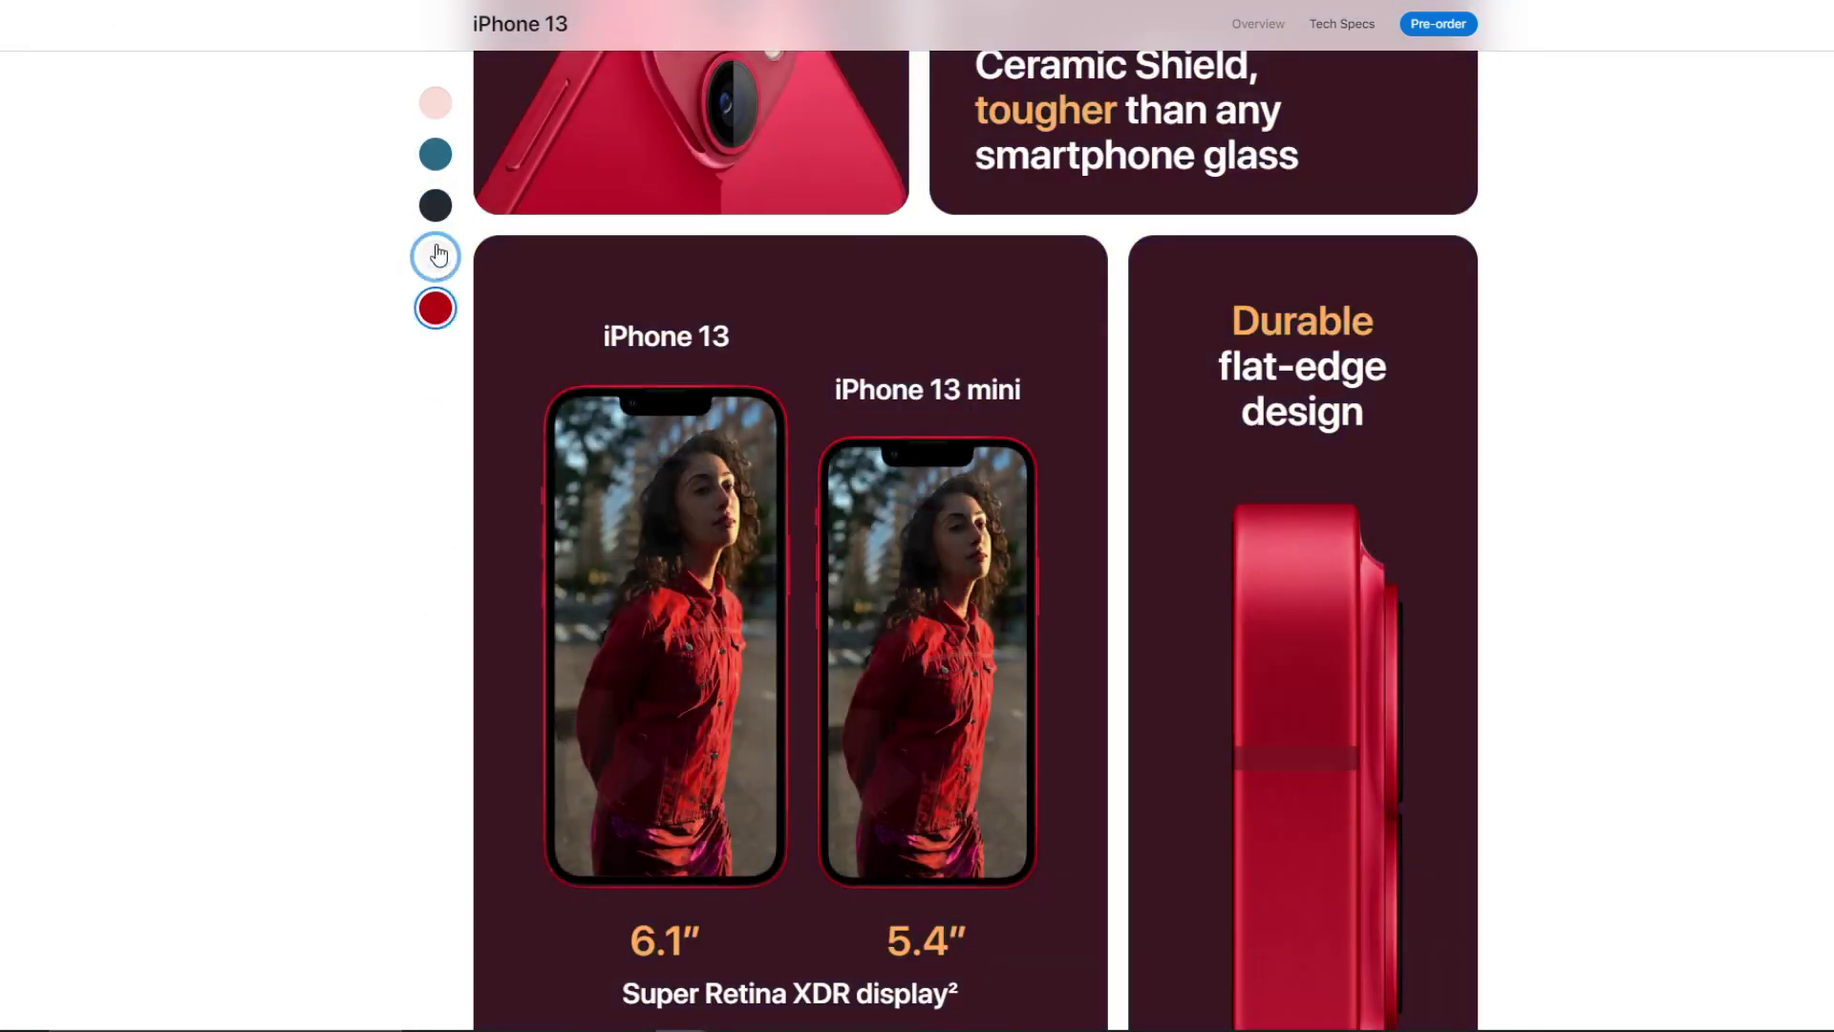
pyautogui.scroll(6, 587, 361)
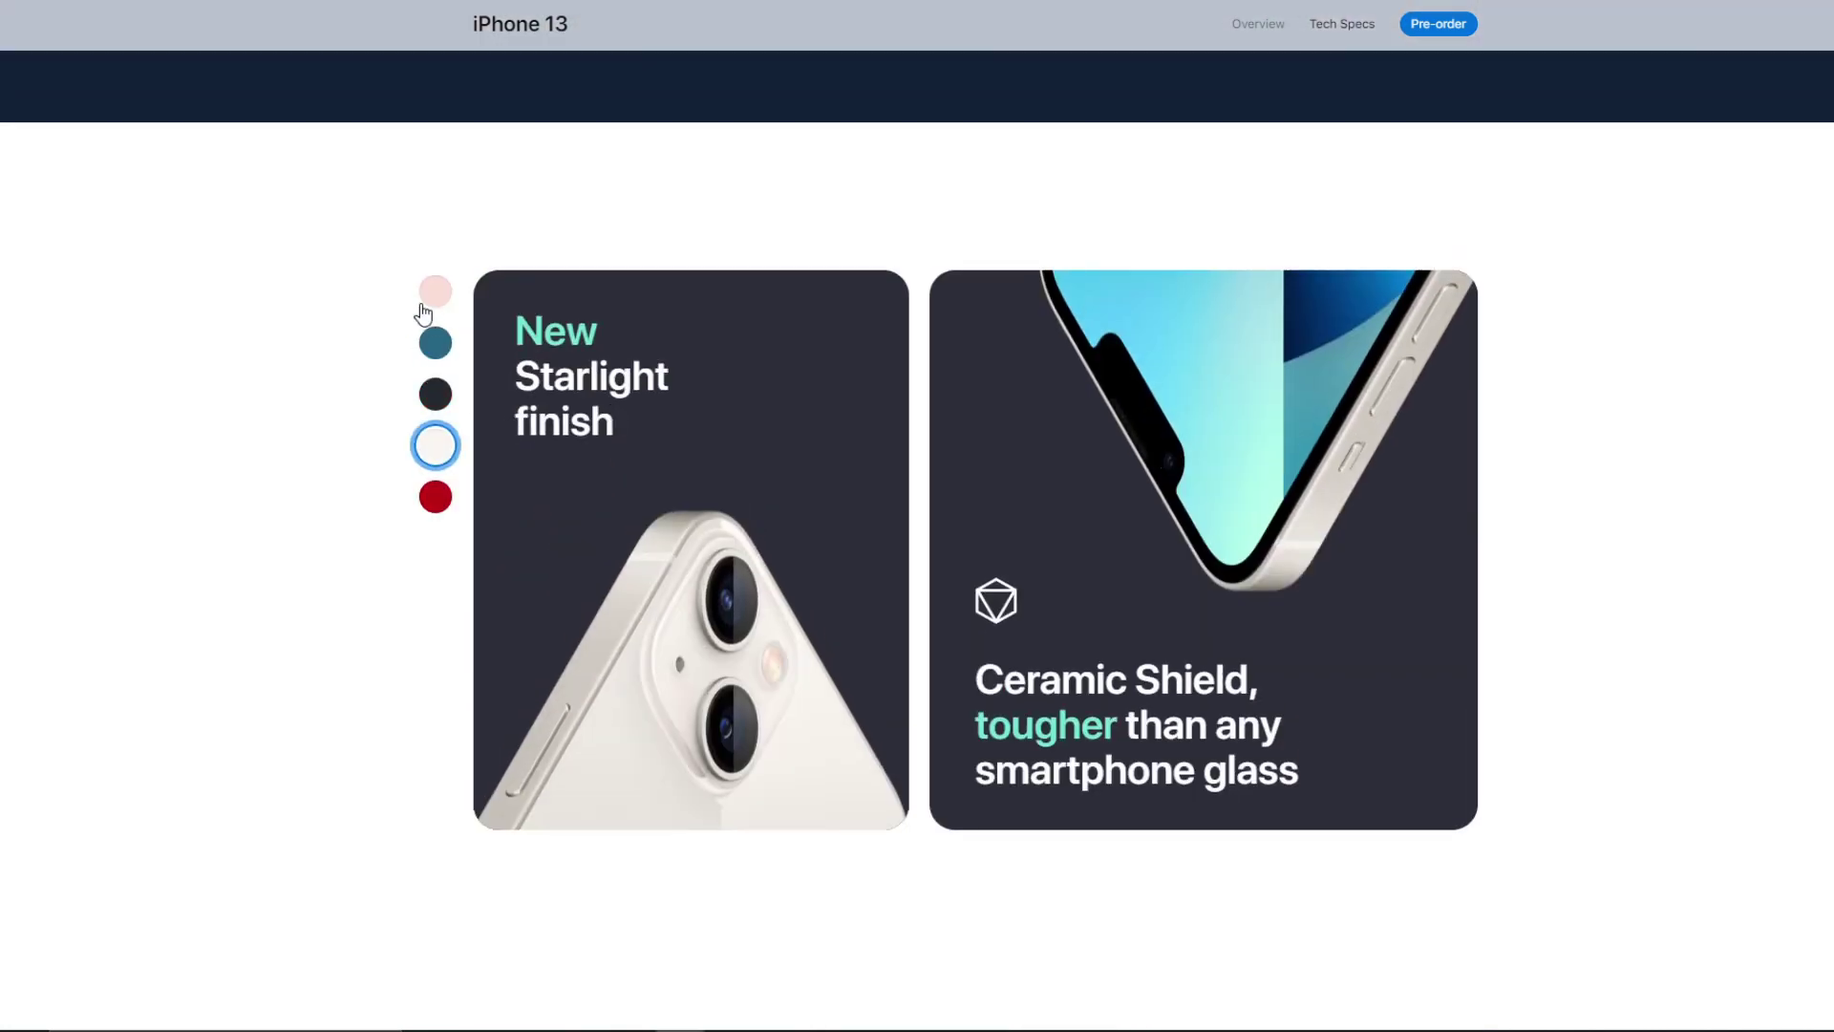
pyautogui.click(439, 291)
pyautogui.click(440, 346)
pyautogui.click(435, 291)
pyautogui.click(435, 346)
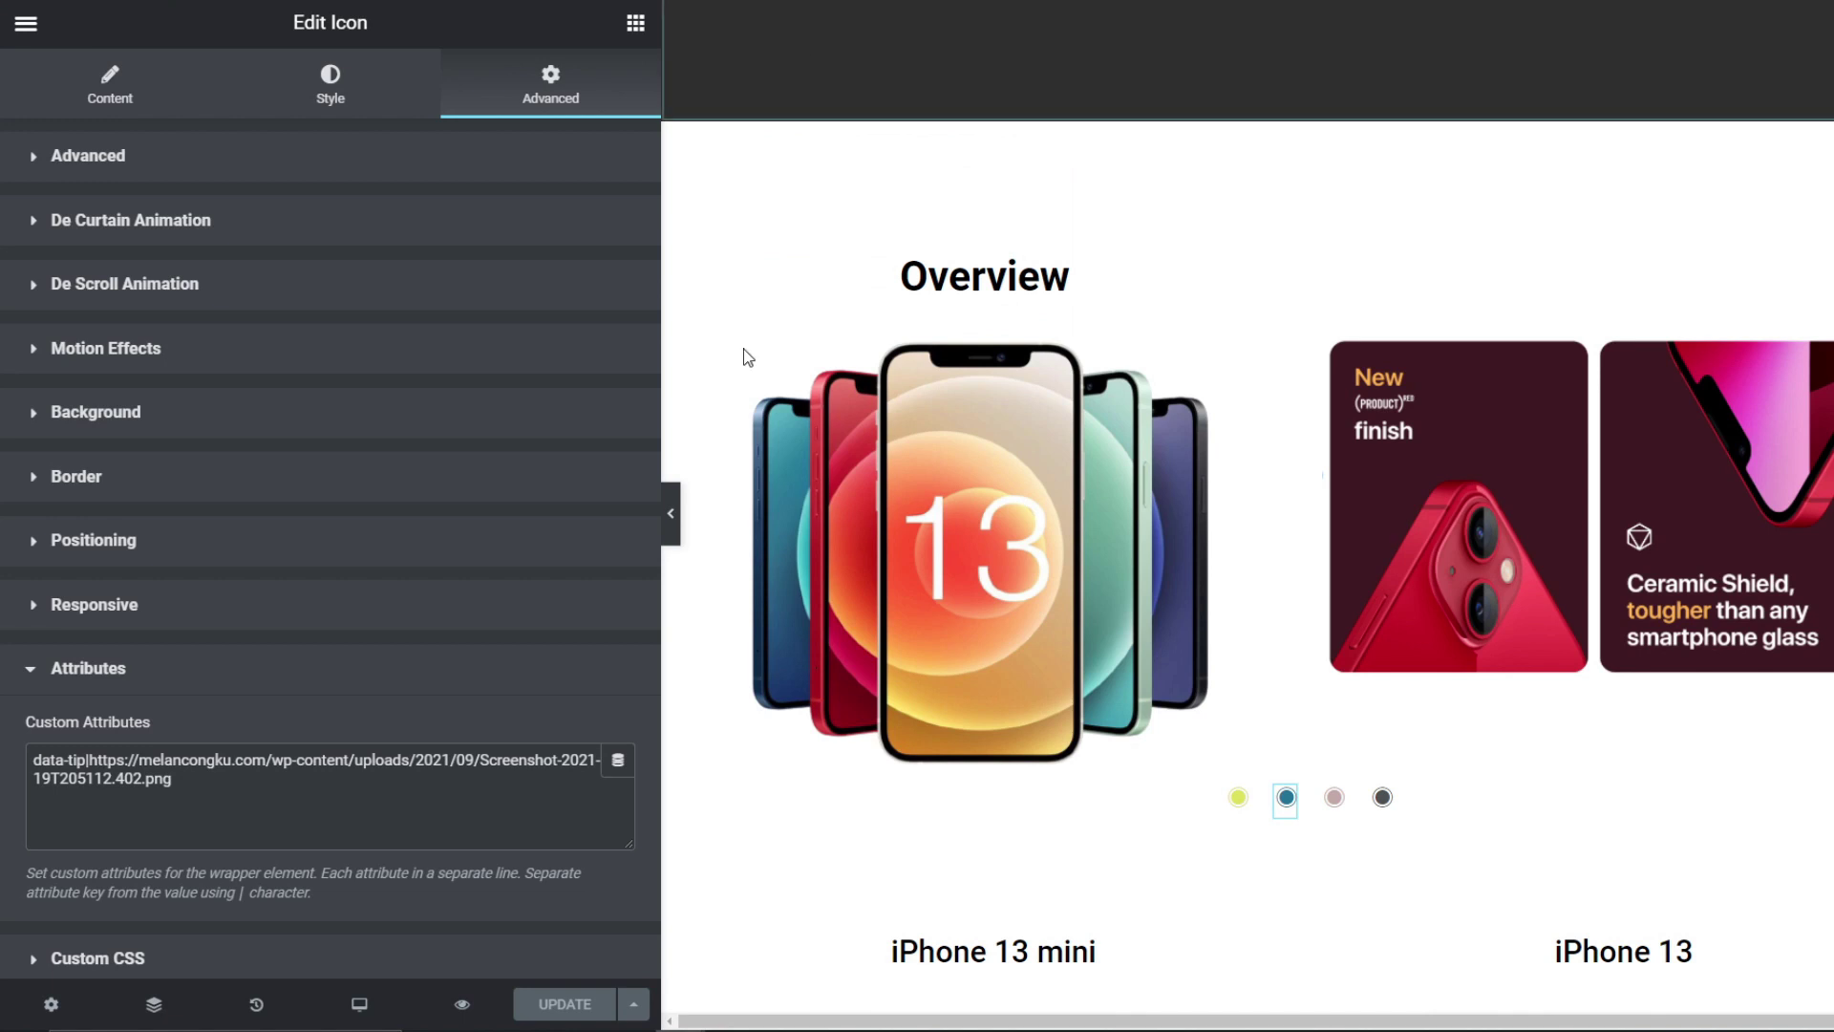
# Step: Review the HTML widget's two jQuery scripts and the blue Overview icon's custom attributes in the Elementor editor
pyautogui.scroll(5, 1418, 287)
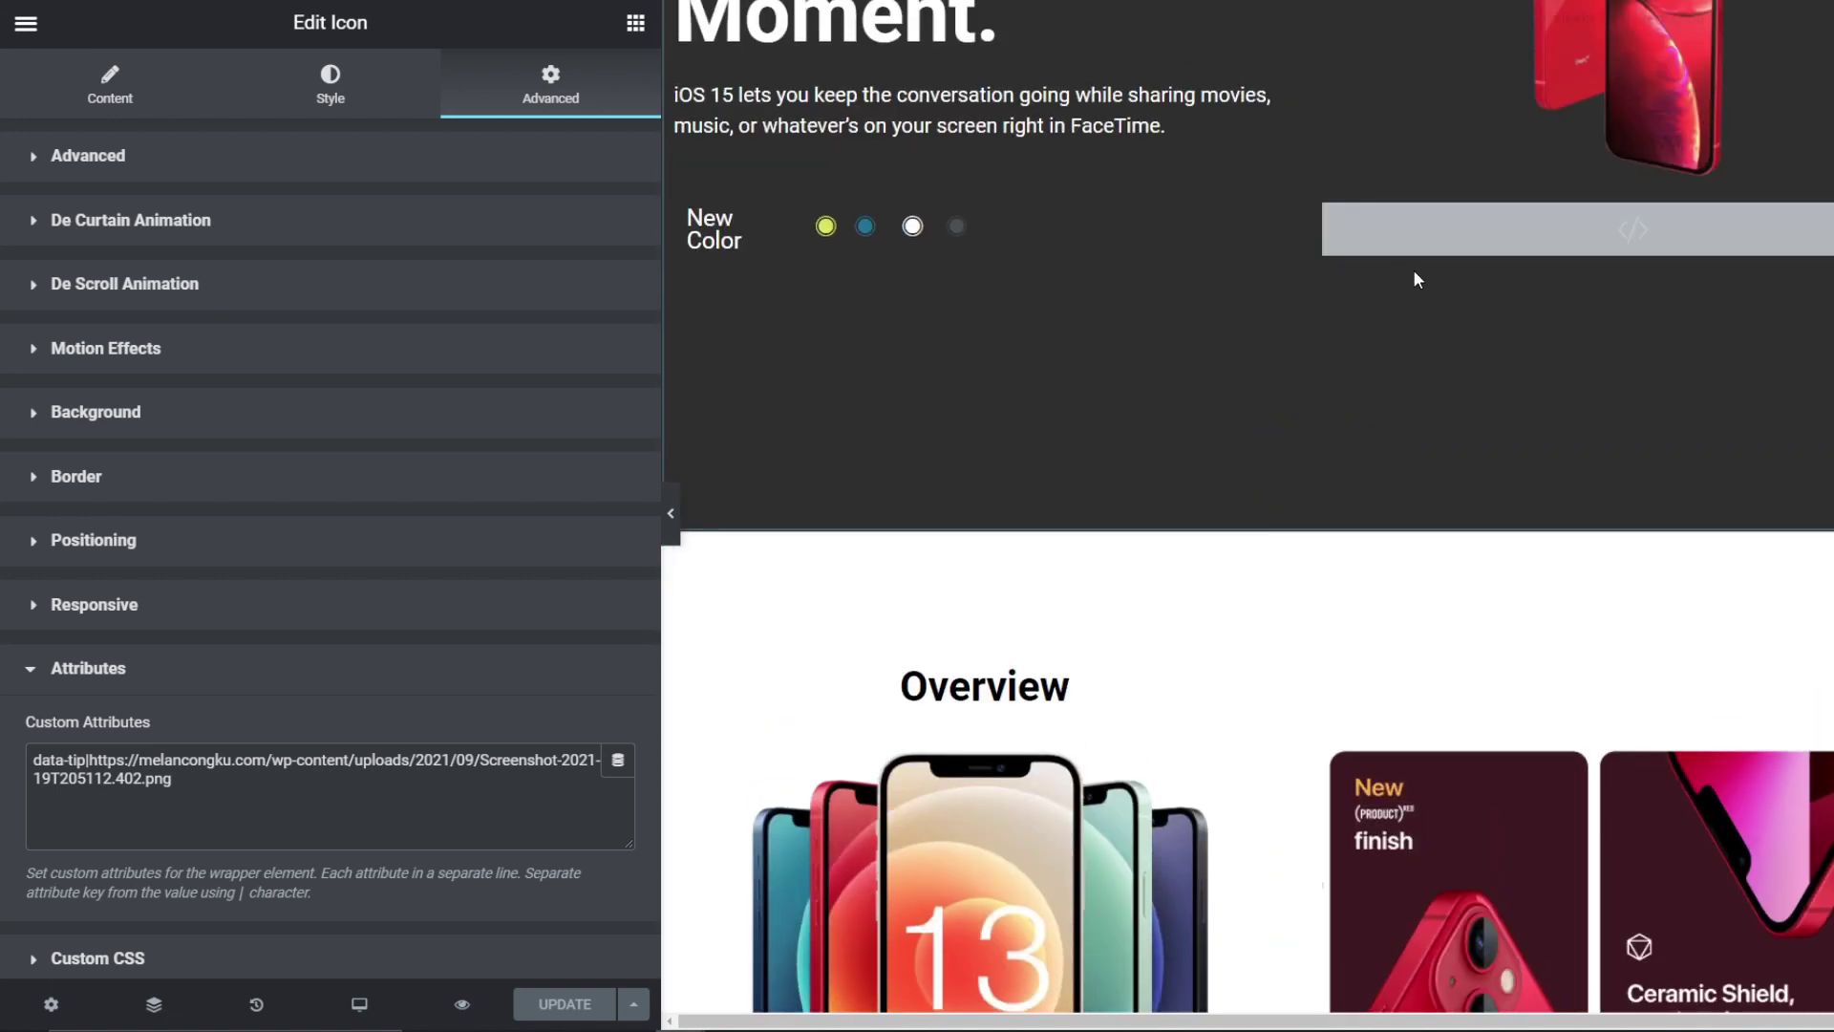
pyautogui.click(1406, 239)
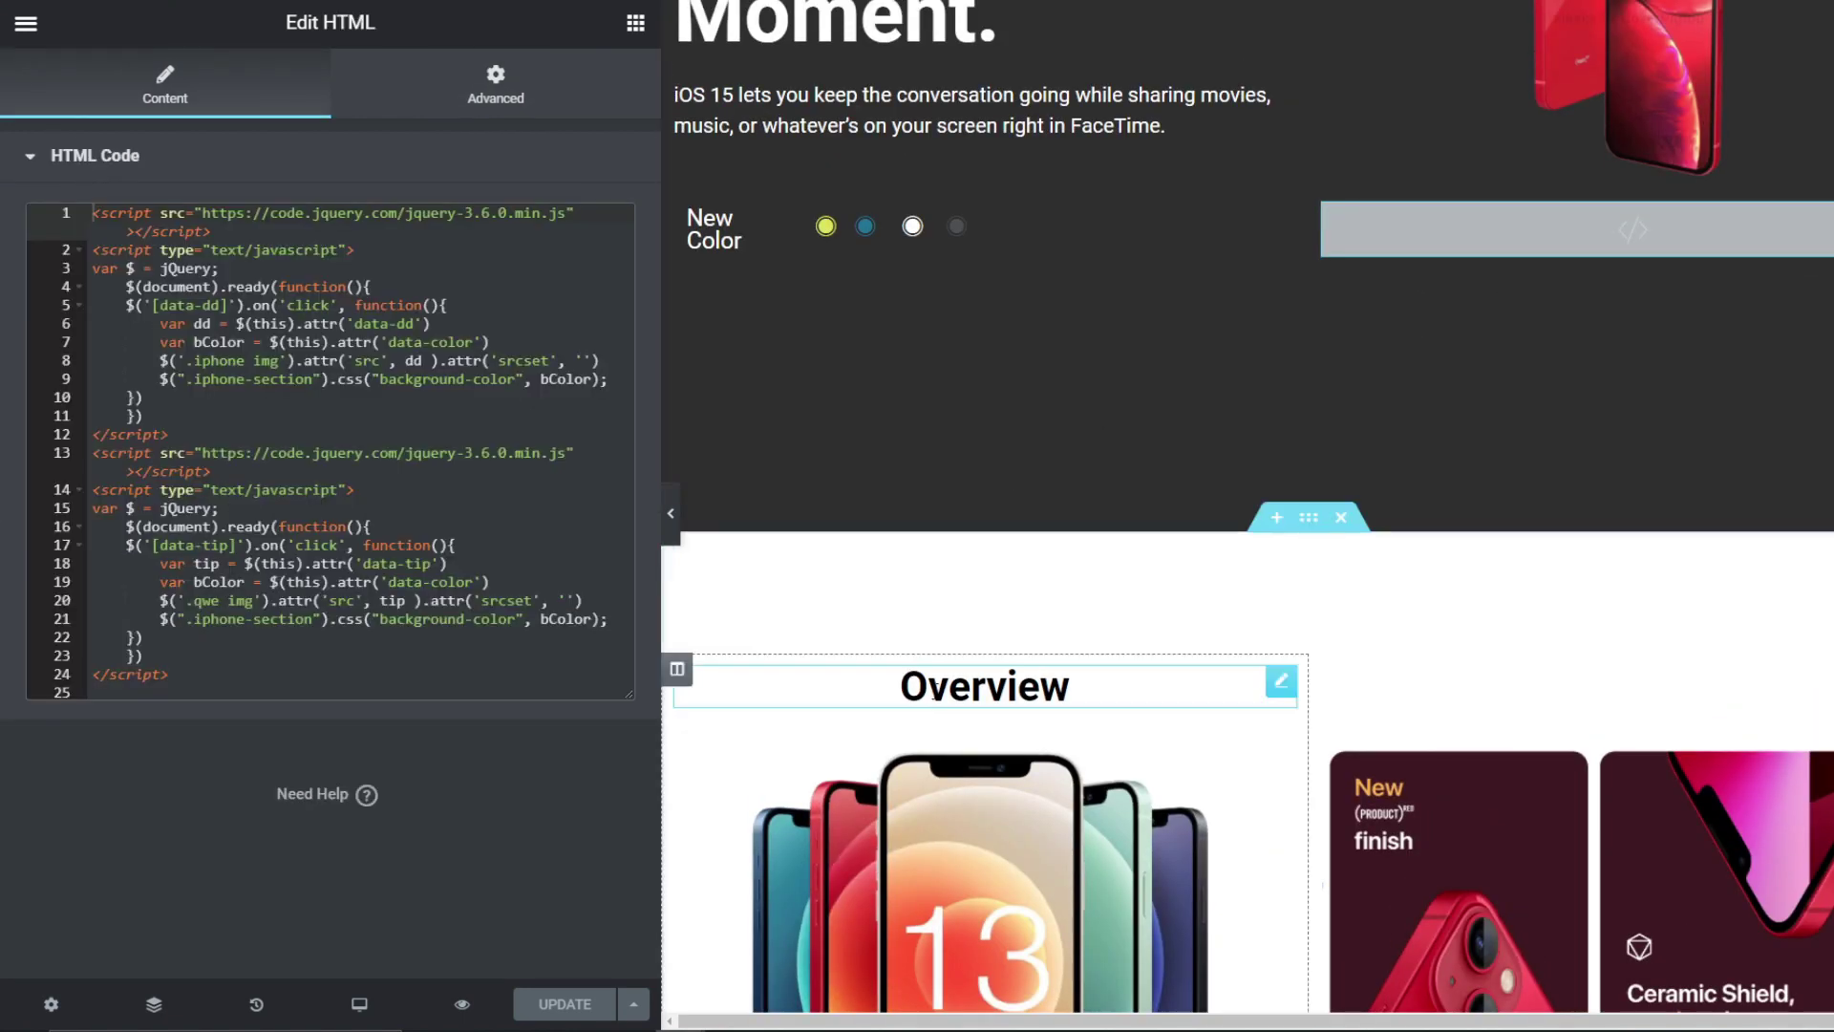
pyautogui.scroll(-1, 1082, 791)
pyautogui.scroll(-5, 1082, 791)
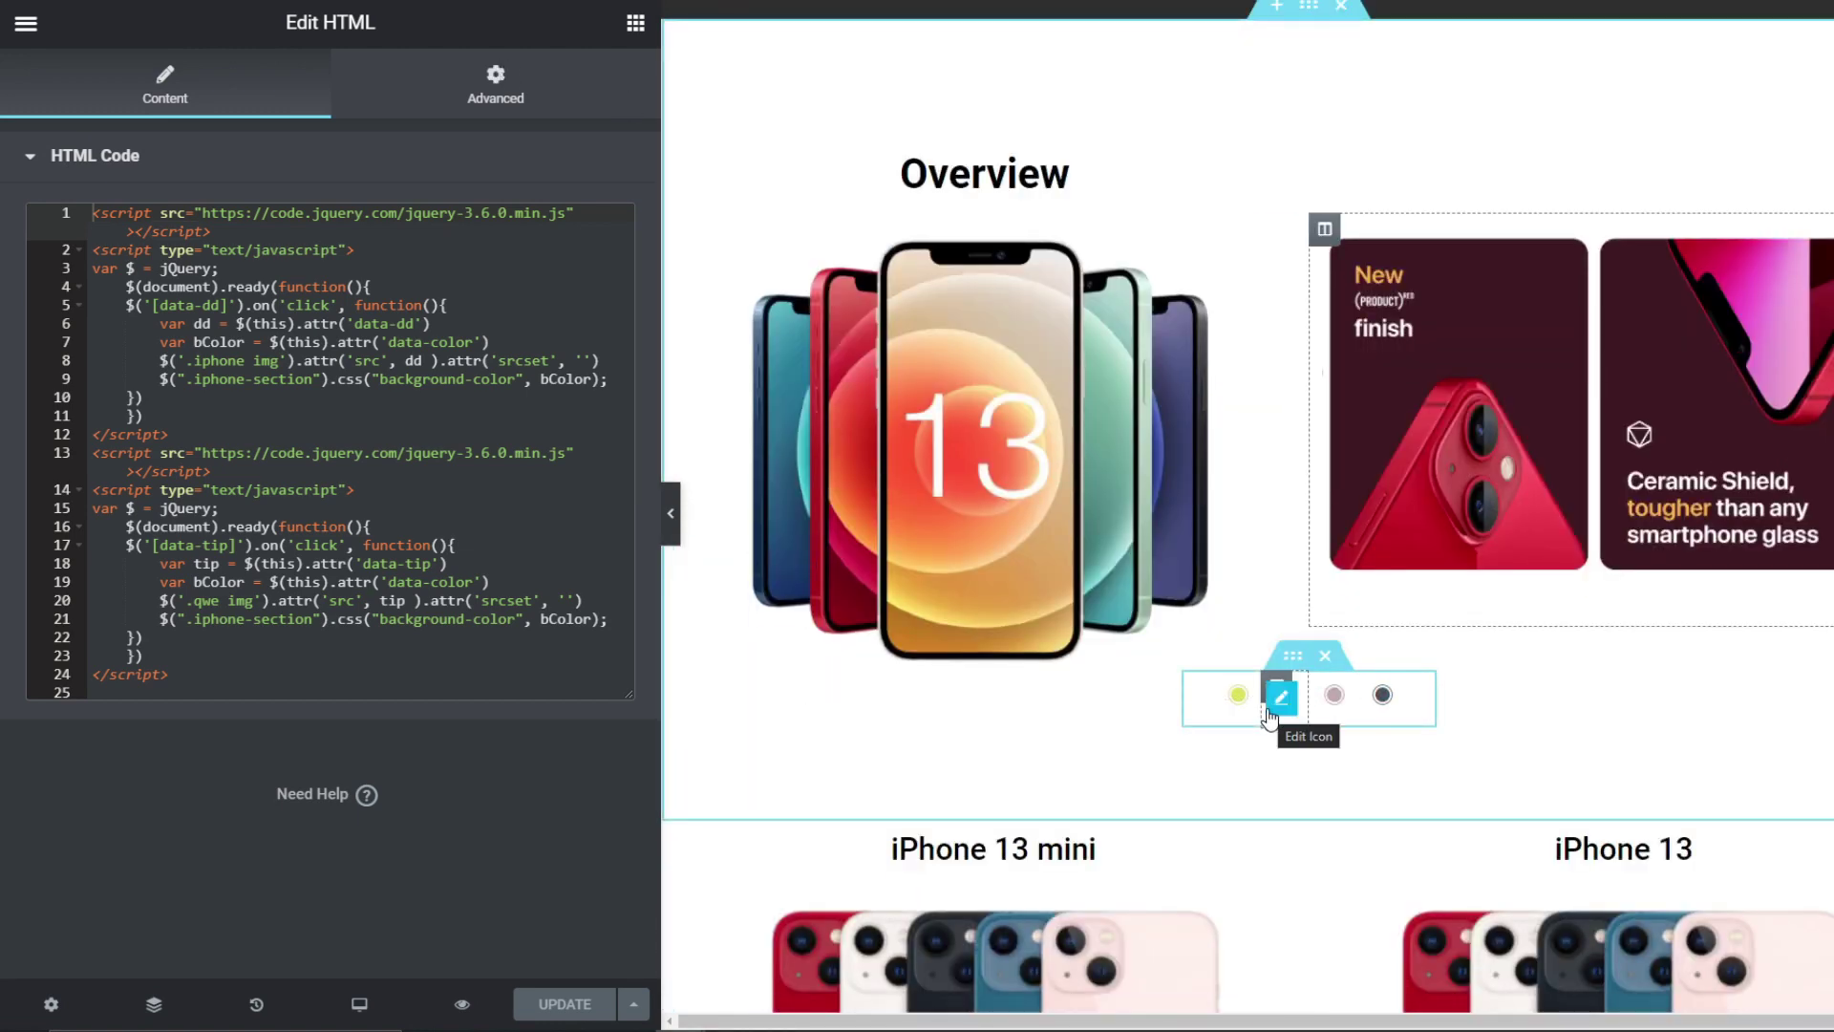
pyautogui.click(1273, 715)
pyautogui.scroll(-10, 226, 764)
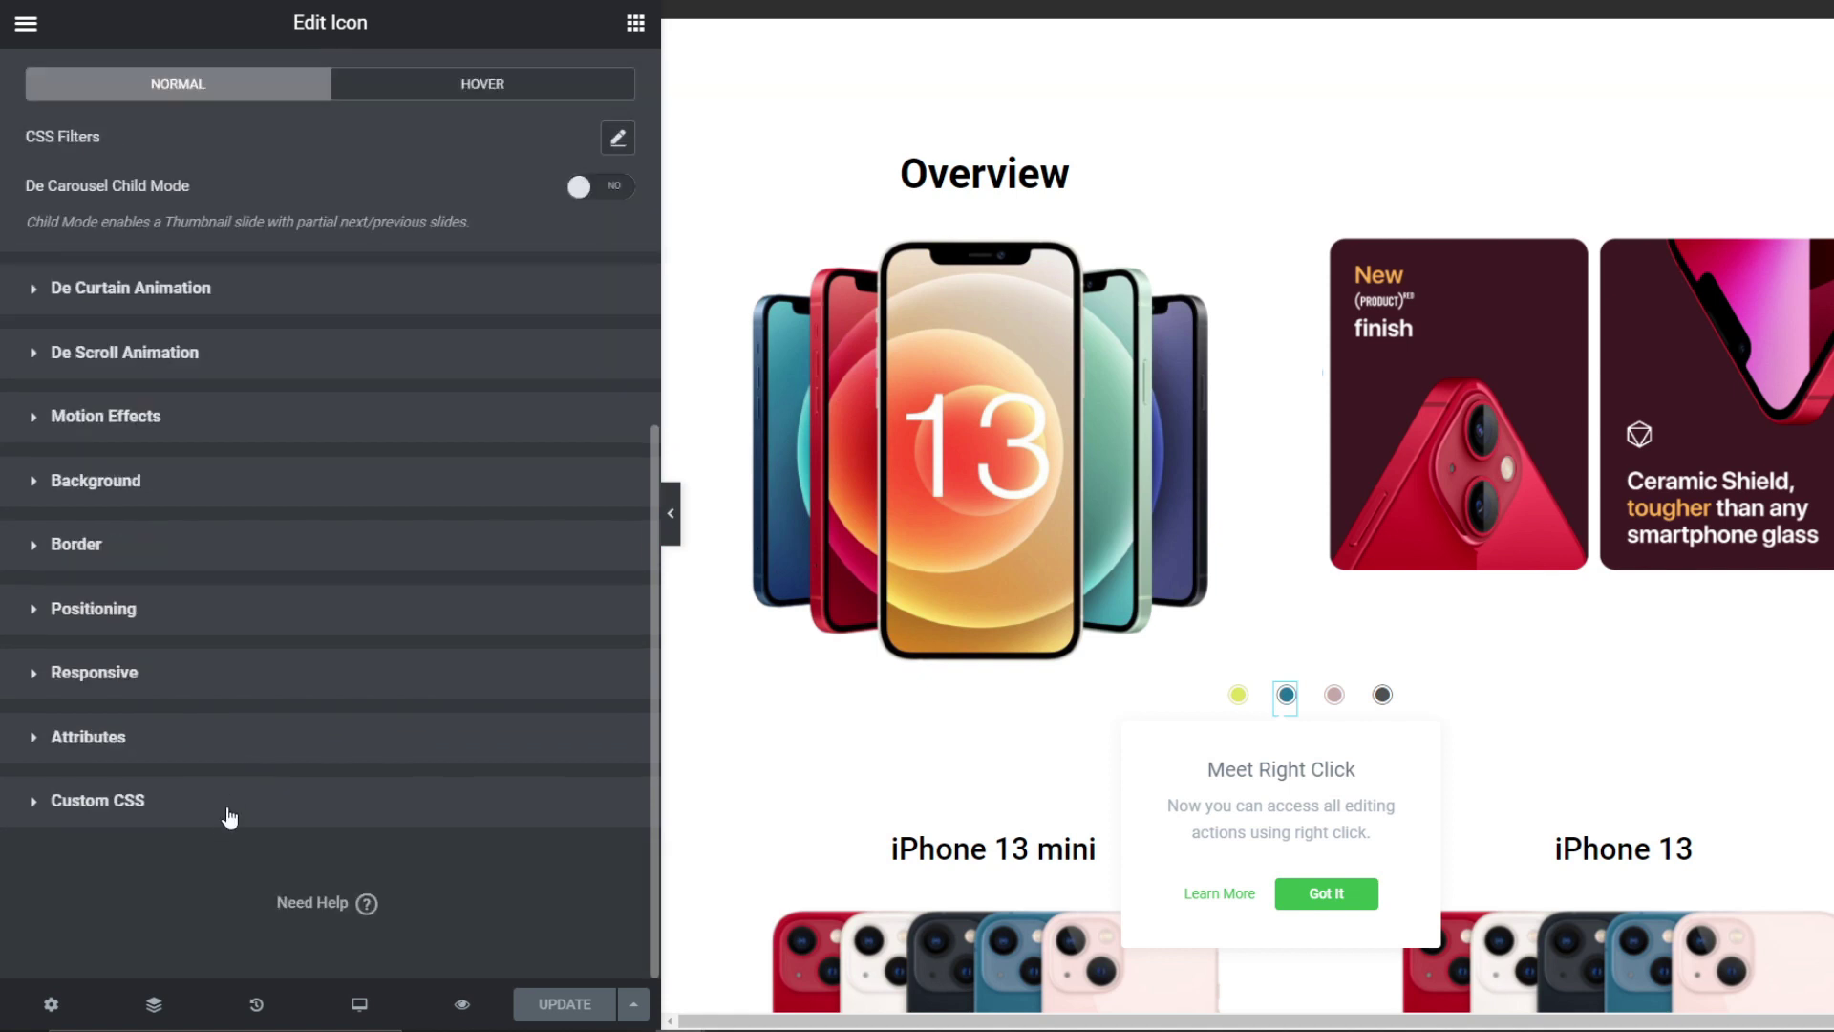
pyautogui.click(234, 748)
pyautogui.click(213, 797)
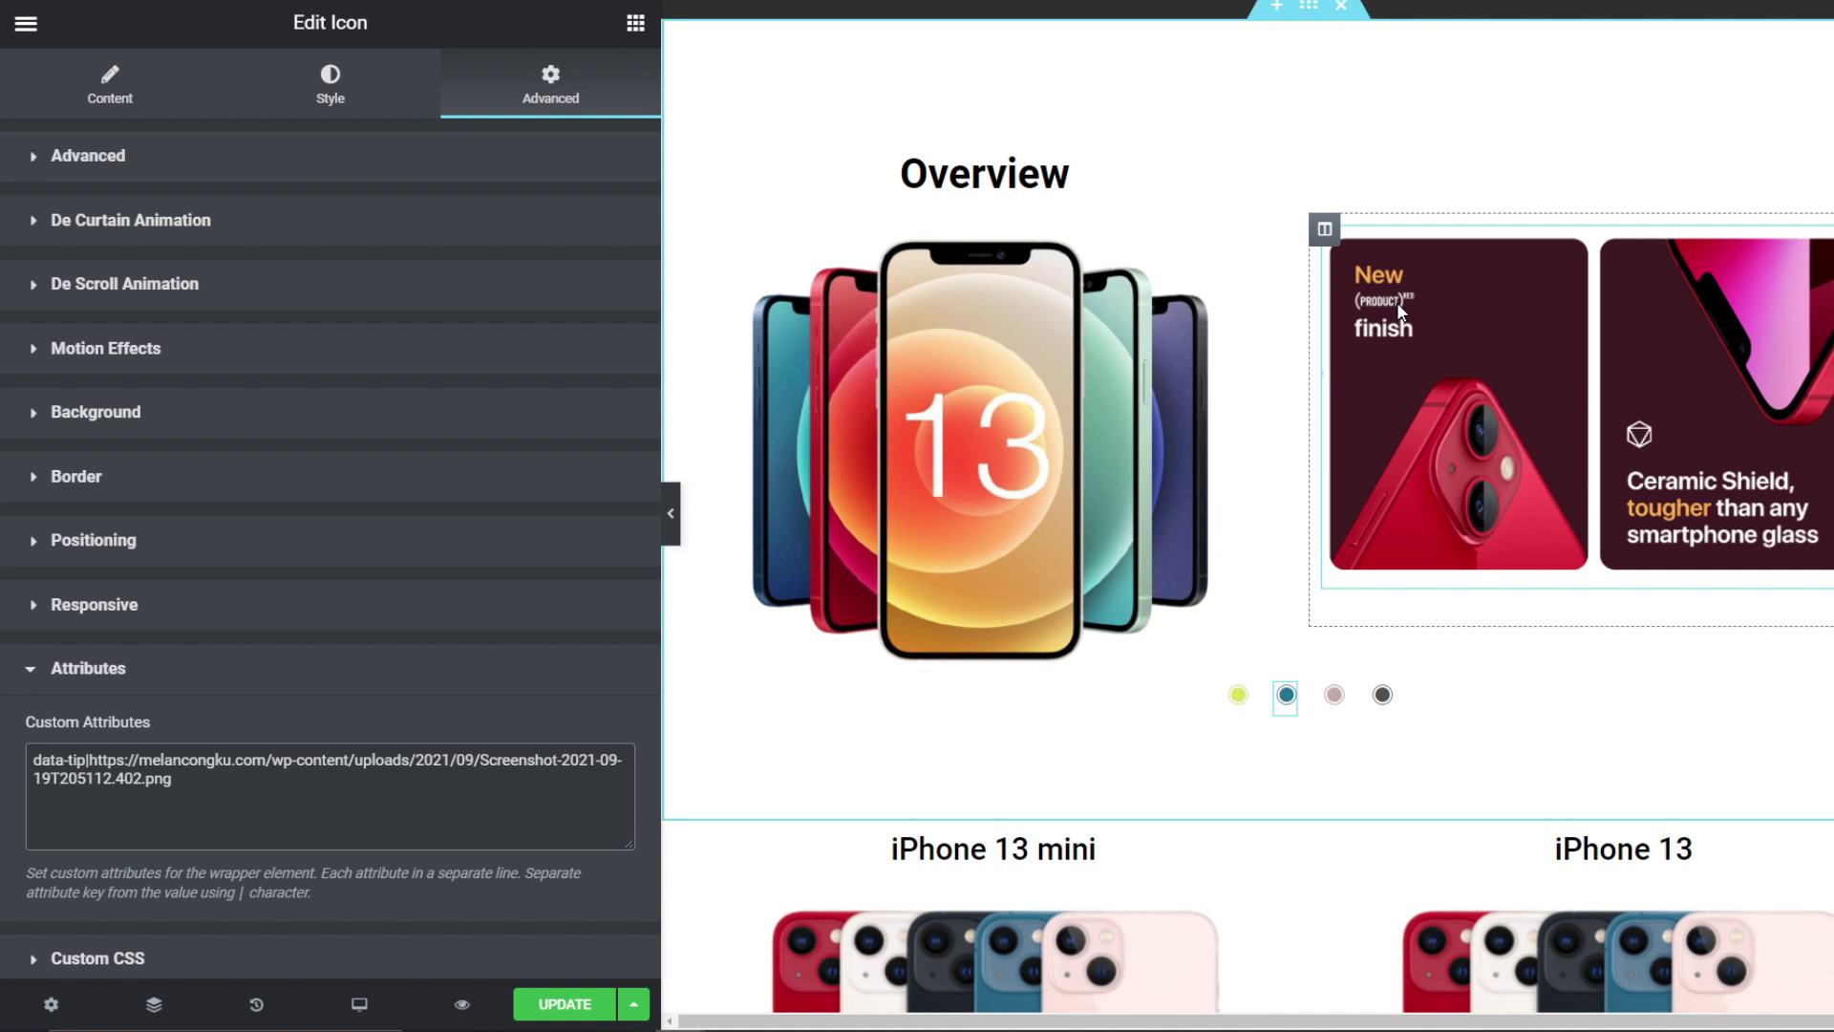
# Step: Open the custom attributes of the Overview heading
pyautogui.click(1041, 181)
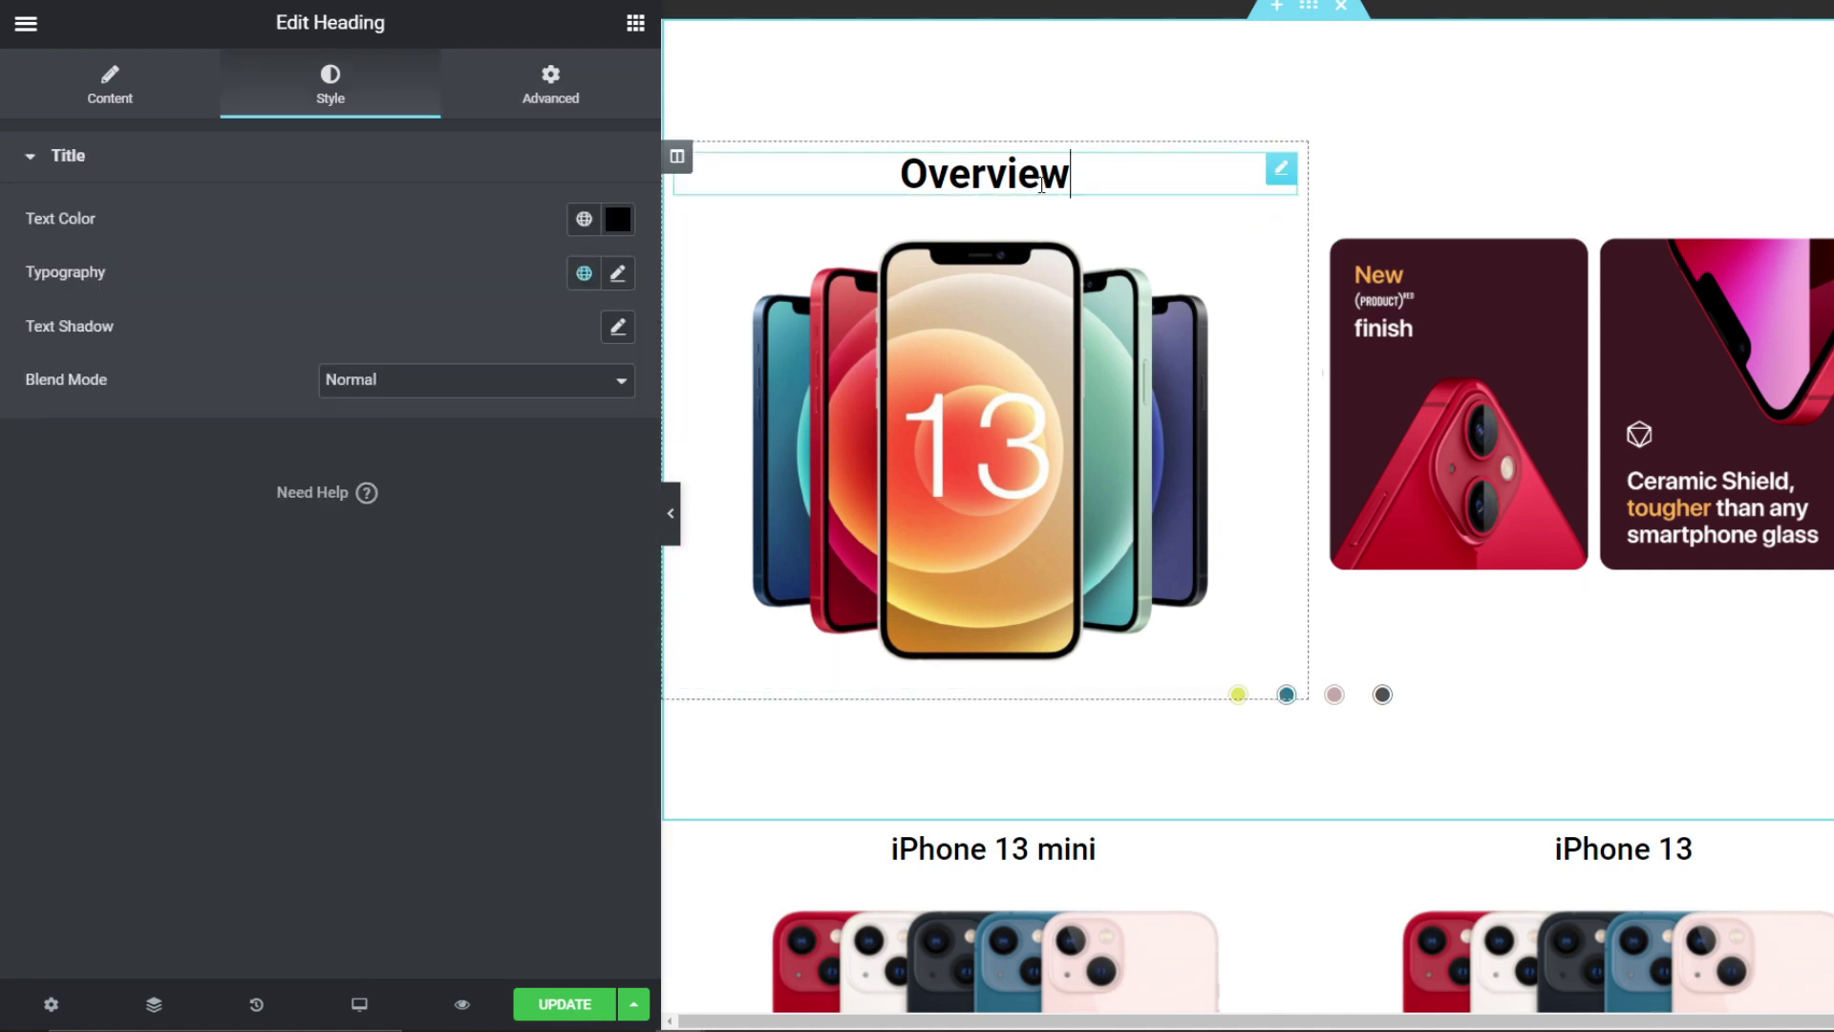
pyautogui.click(552, 86)
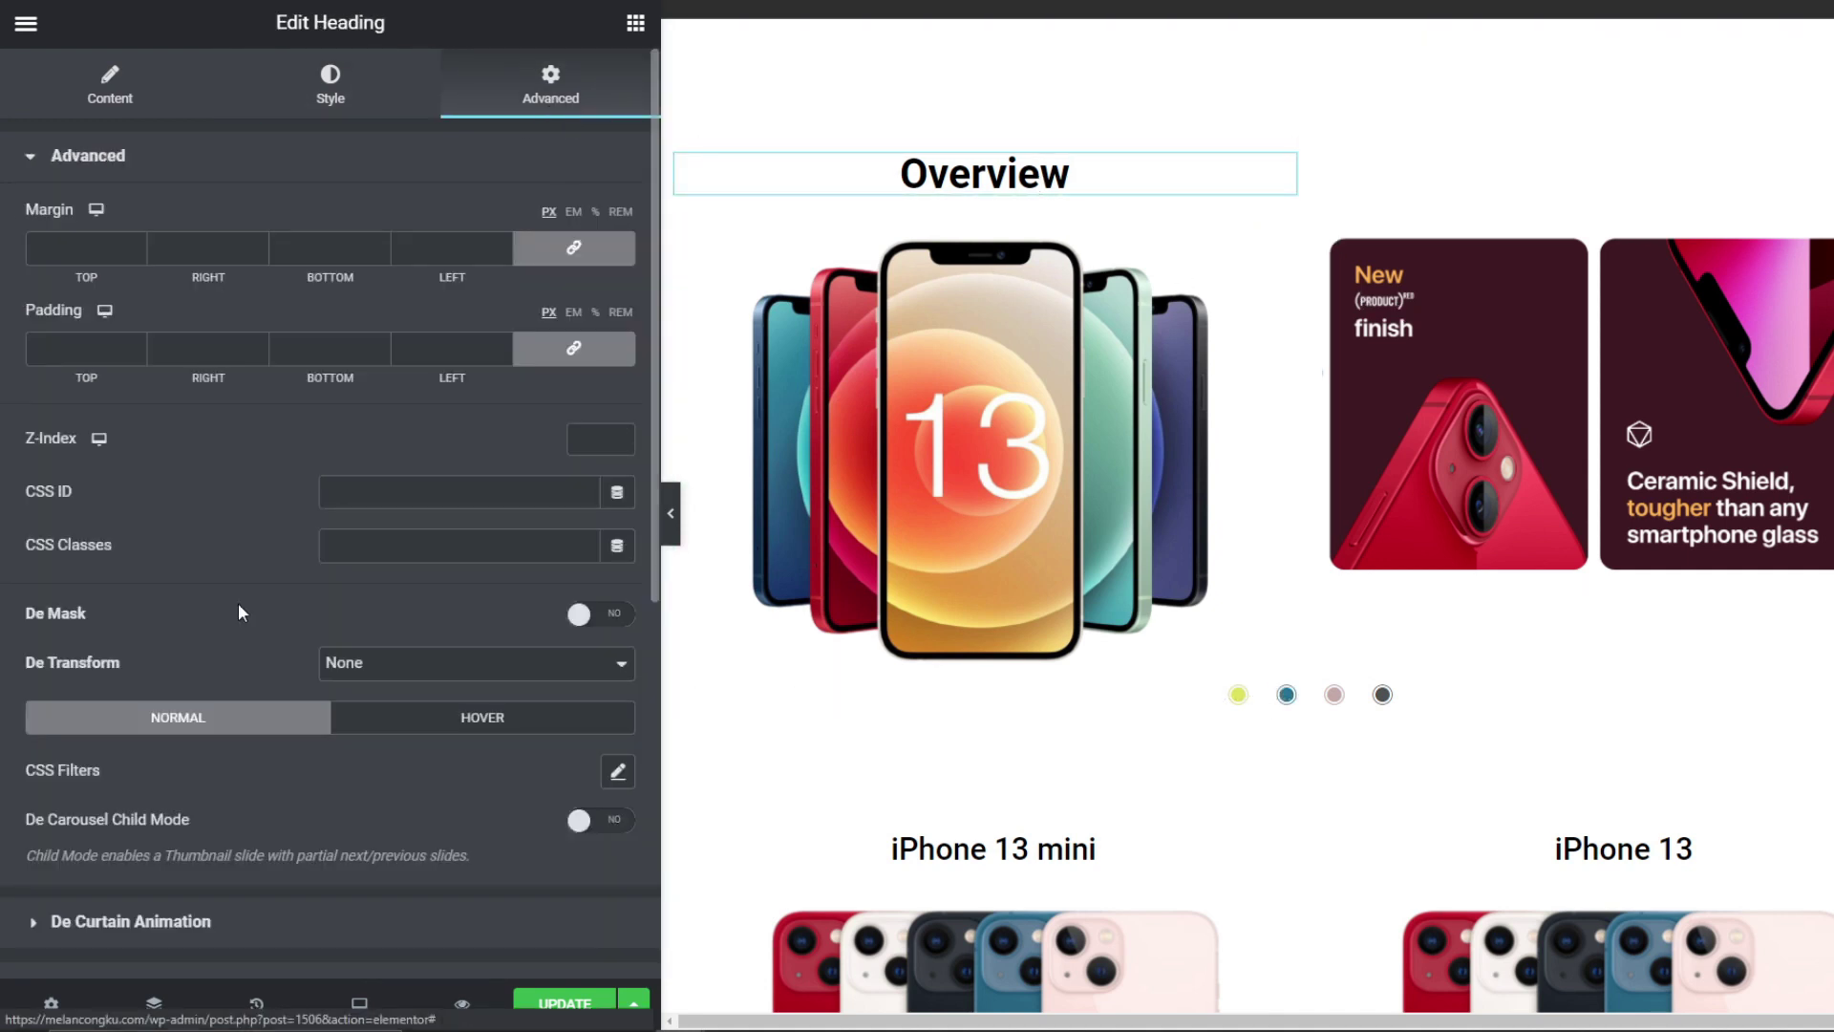
pyautogui.scroll(-6, 232, 862)
pyautogui.click(192, 747)
pyautogui.click(36, 756)
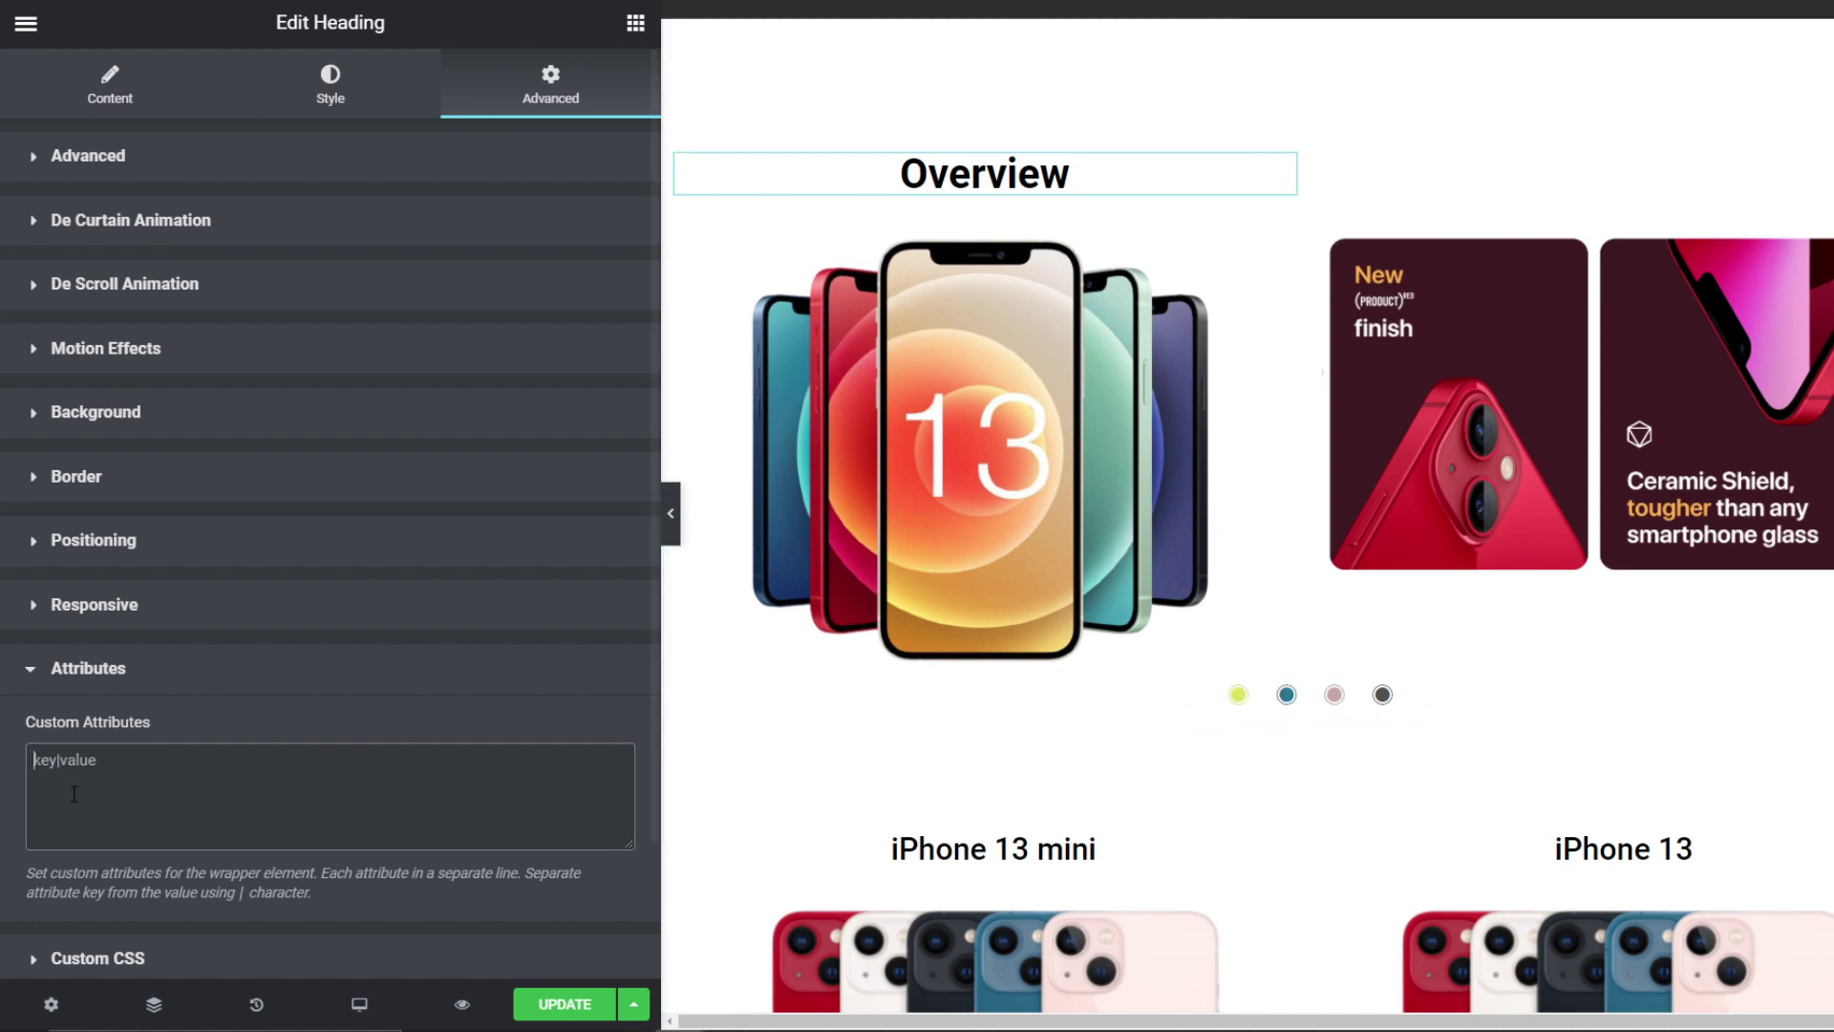
# Step: Narrow the editor panel to widen the canvas and look over the page from the hero to the footer
pyautogui.scroll(3, 1528, 287)
pyautogui.scroll(2, 1496, 205)
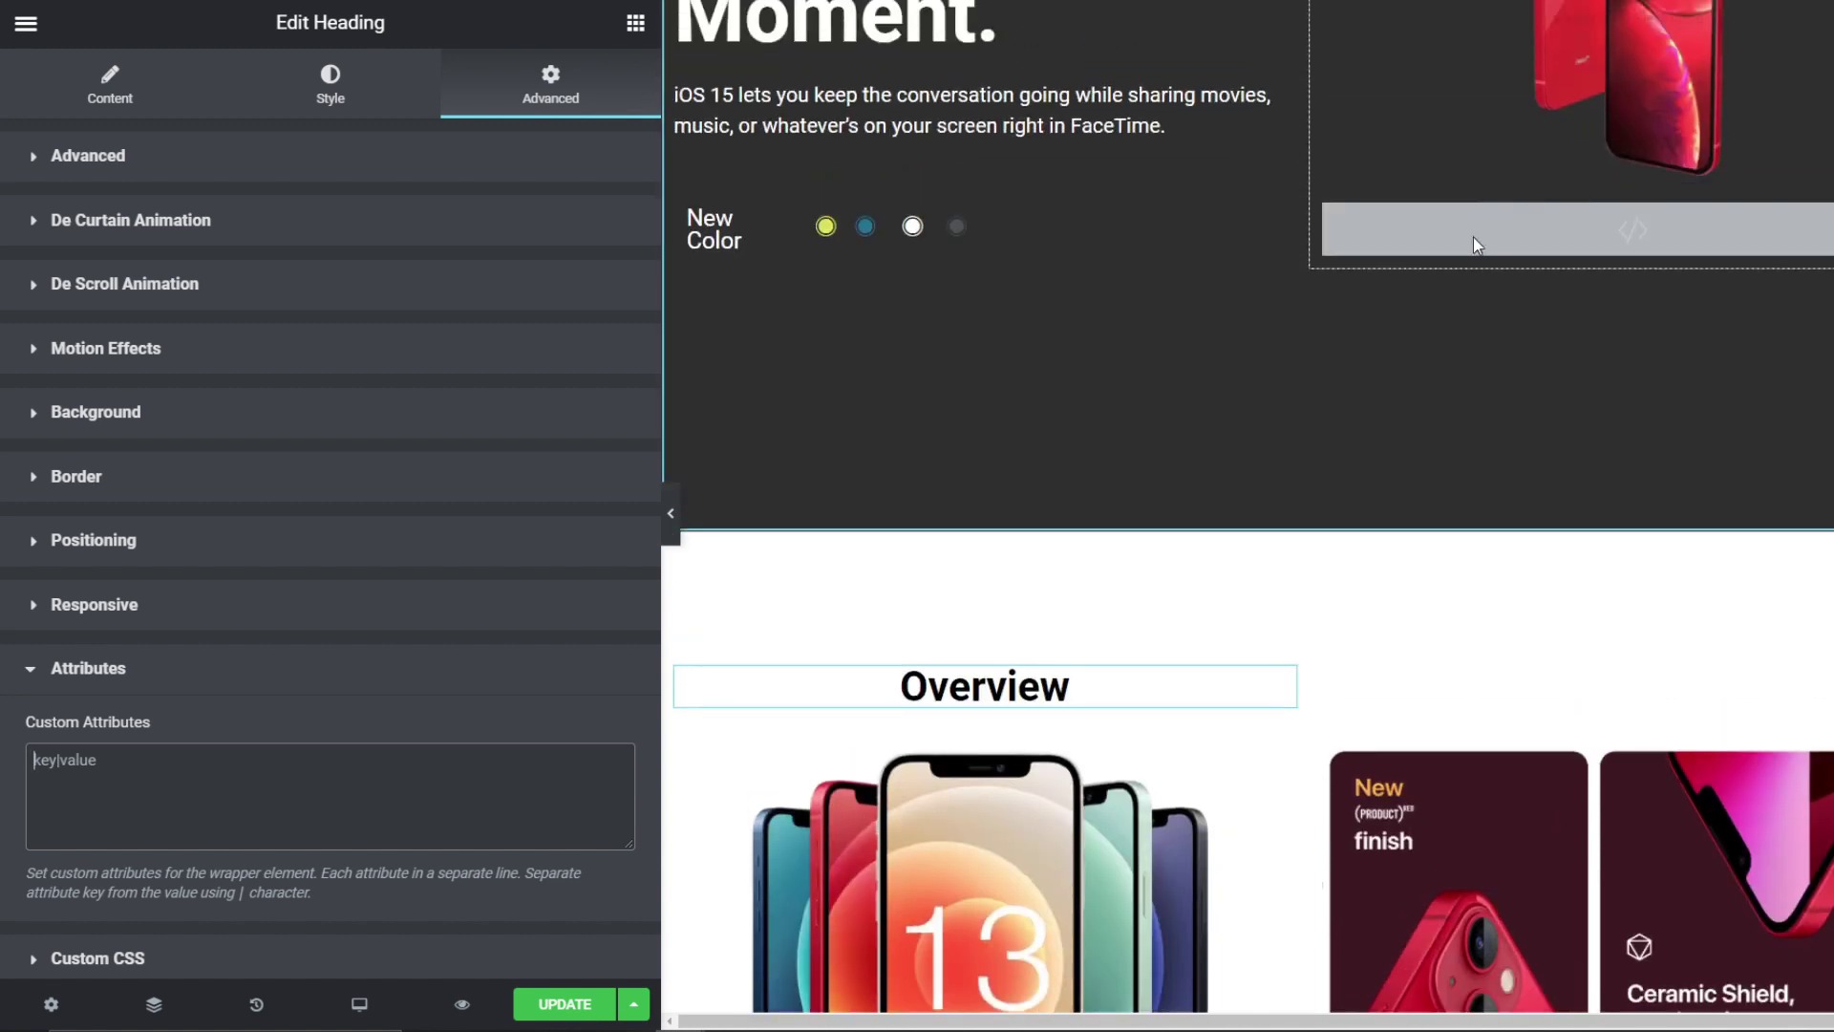
pyautogui.moveTo(663, 434); pyautogui.dragTo(428, 438)
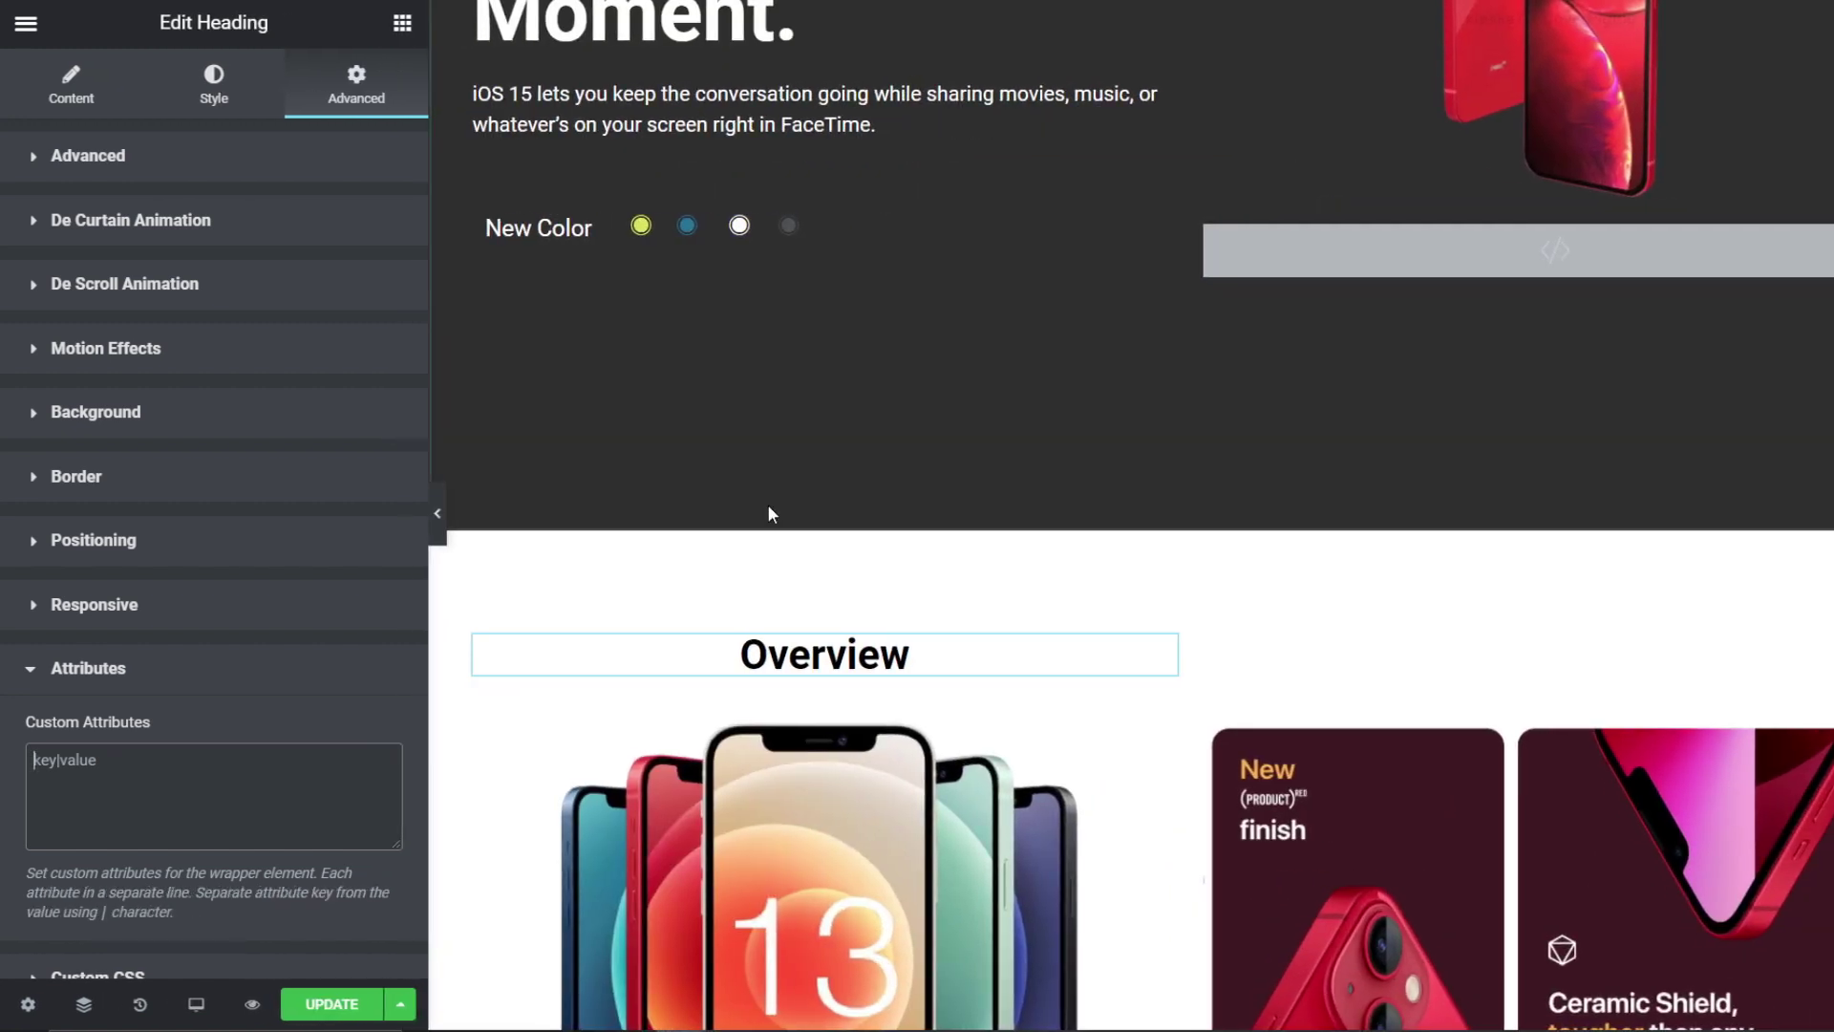
pyautogui.scroll(3, 745, 516)
pyautogui.scroll(2, 793, 511)
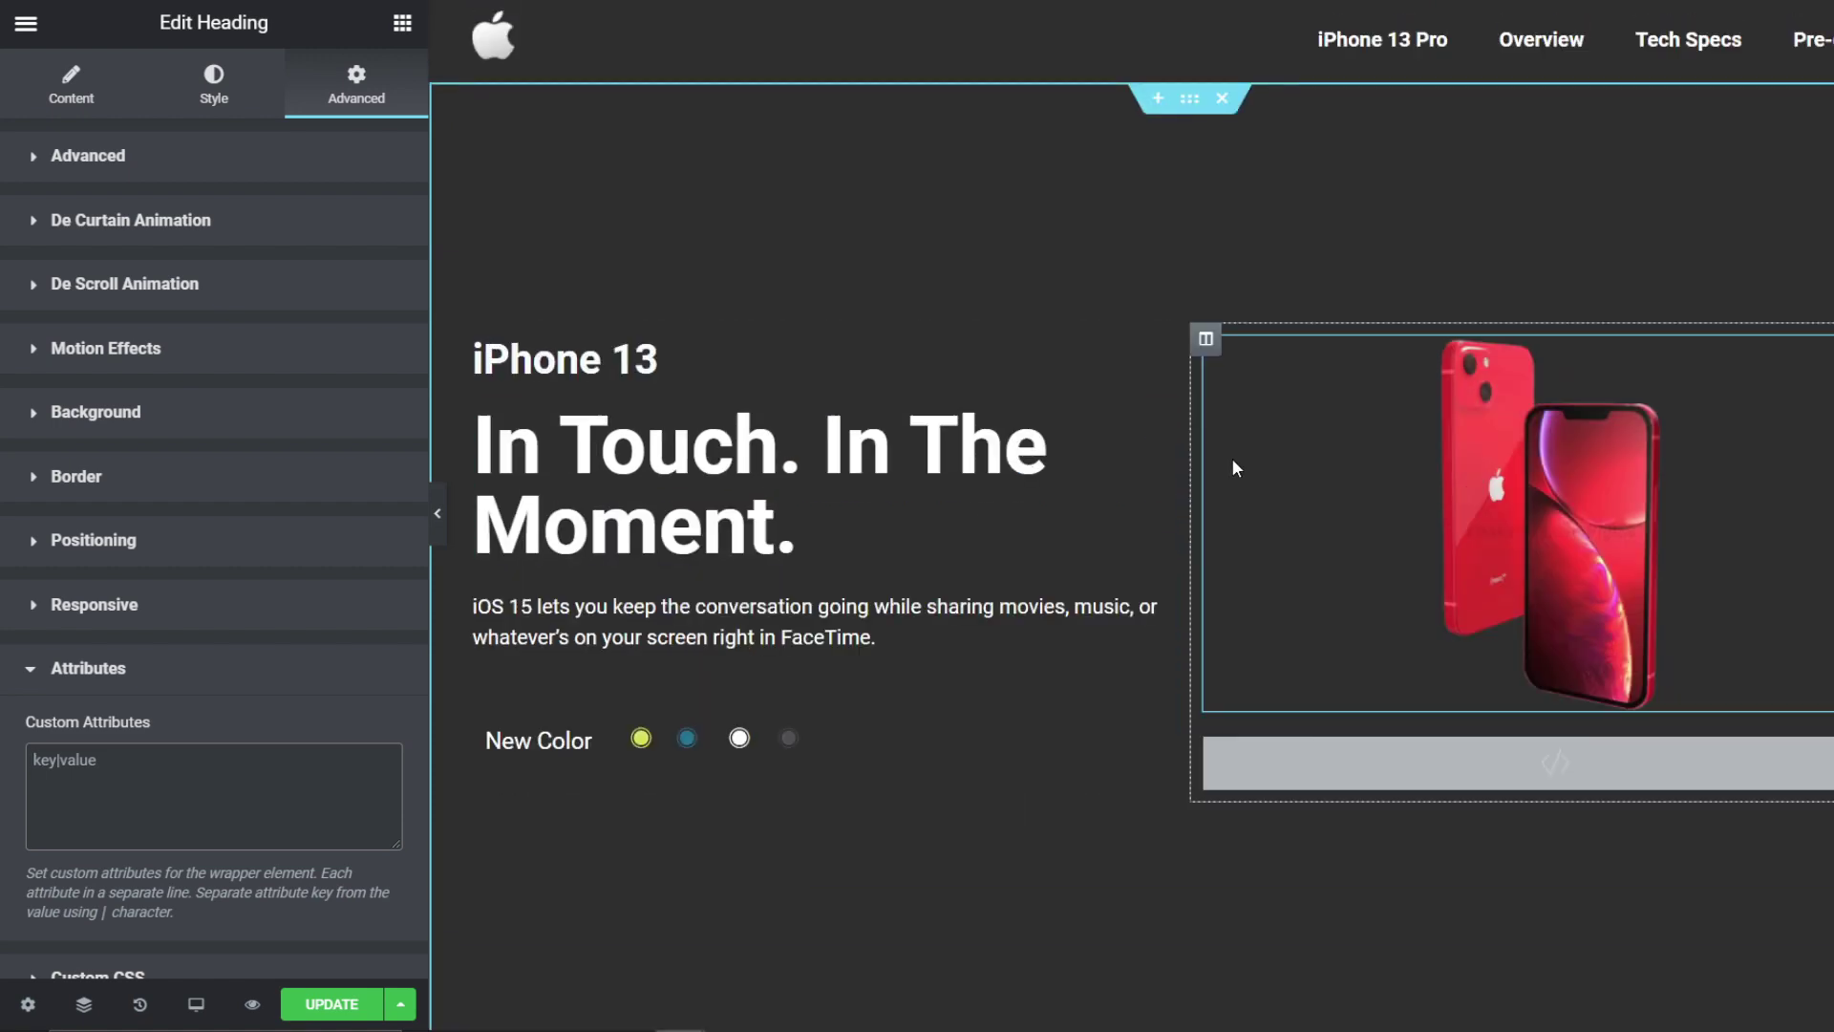
pyautogui.scroll(-2, 1230, 457)
pyautogui.scroll(-20, 1209, 405)
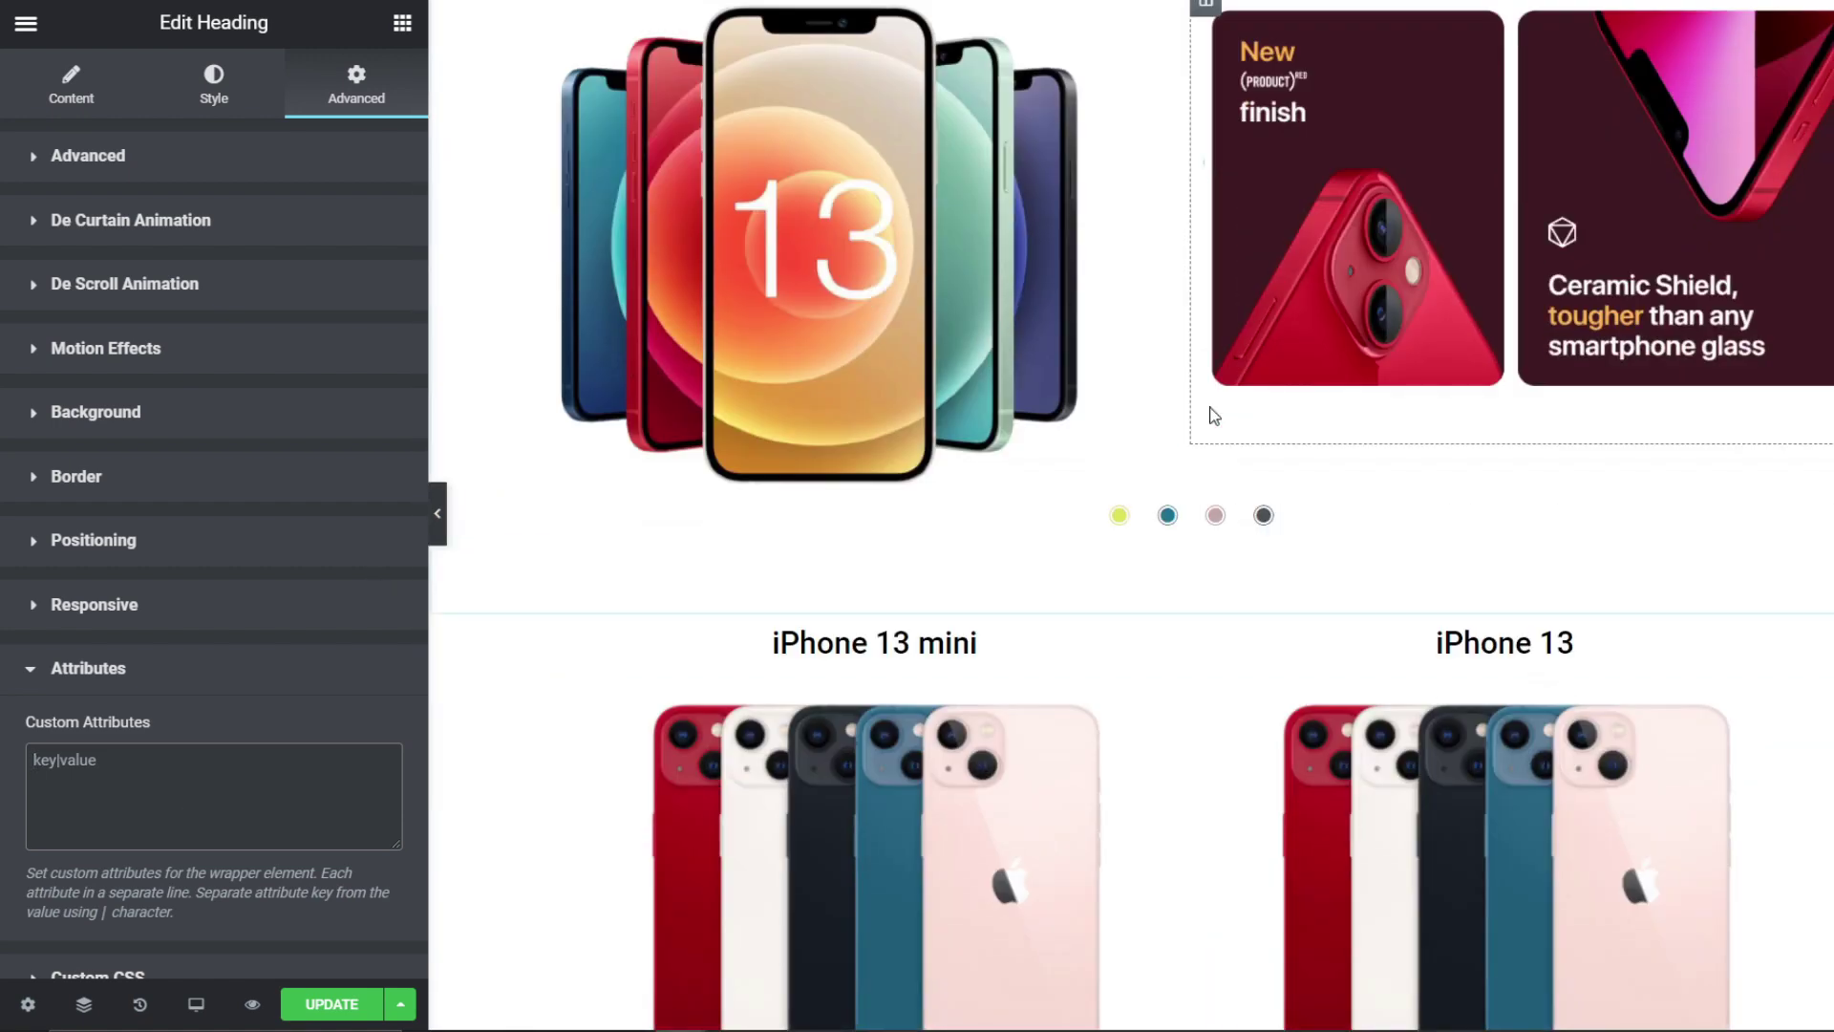
pyautogui.scroll(-20, 1221, 521)
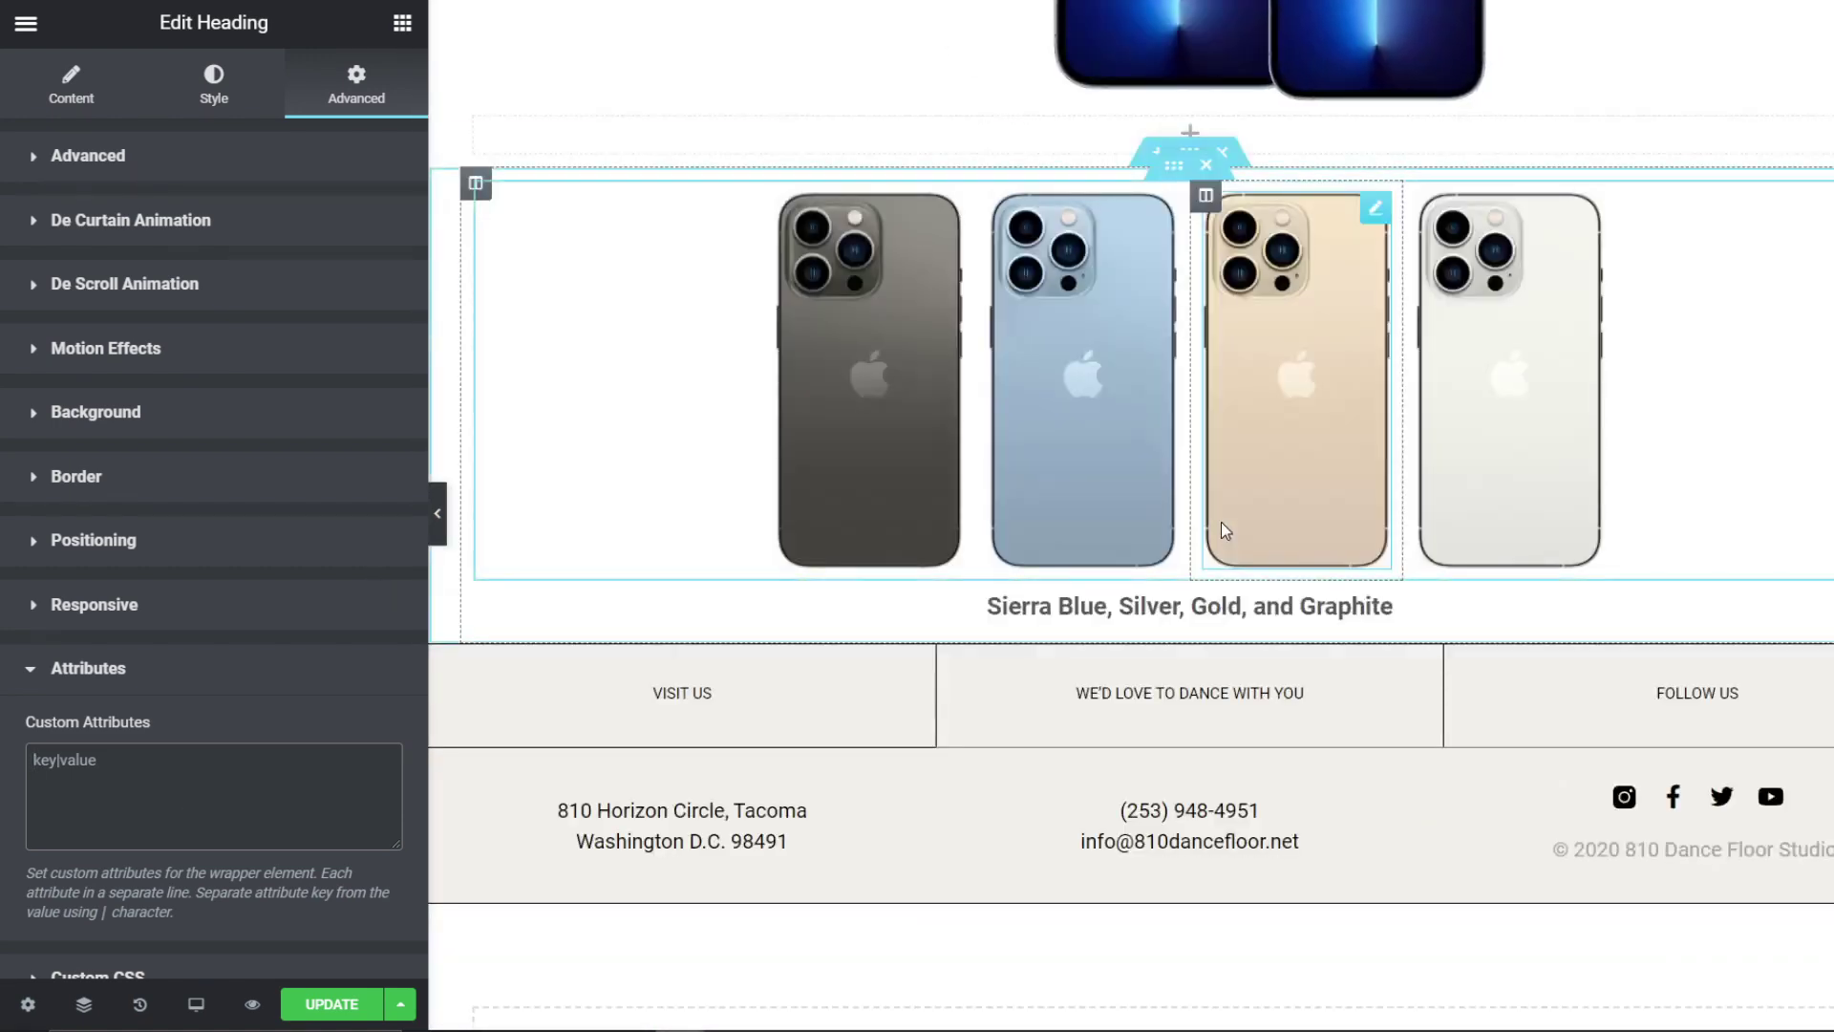
# Step: Switch the page's responsive preview to Mobile
pyautogui.scroll(5, 1220, 522)
pyautogui.scroll(15, 1220, 536)
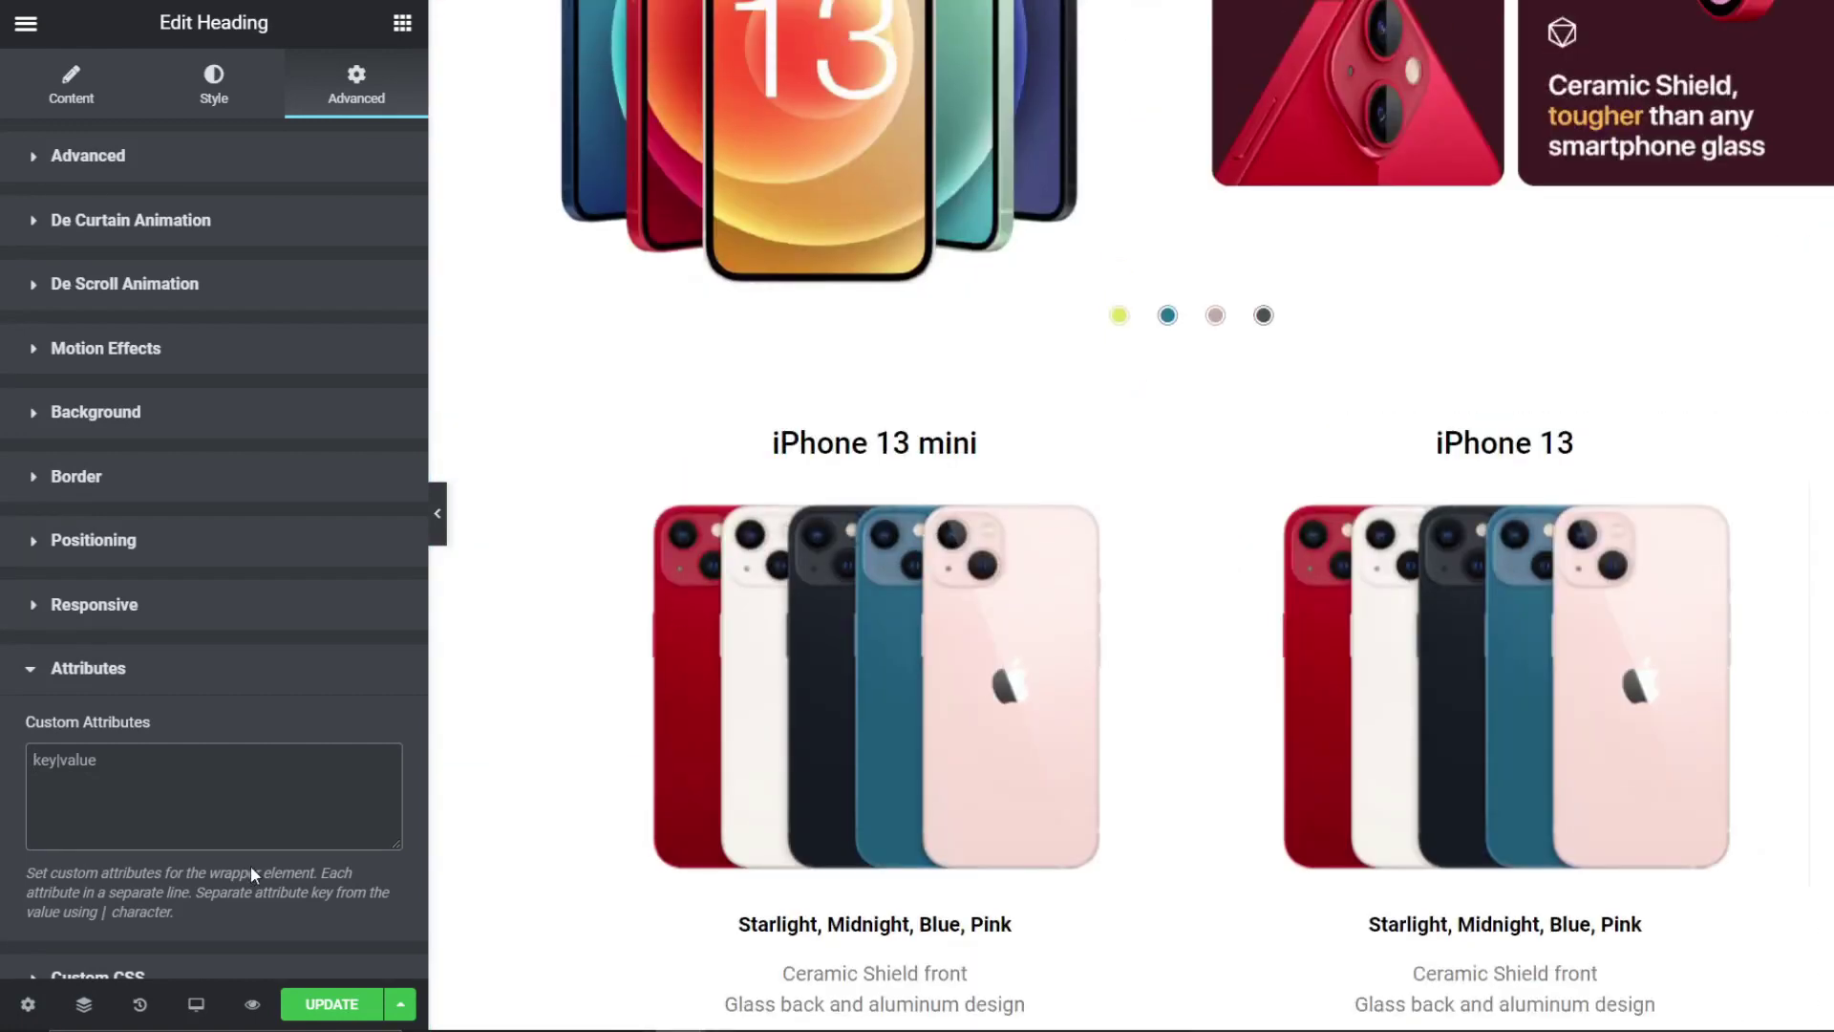
pyautogui.click(196, 1003)
pyautogui.click(190, 952)
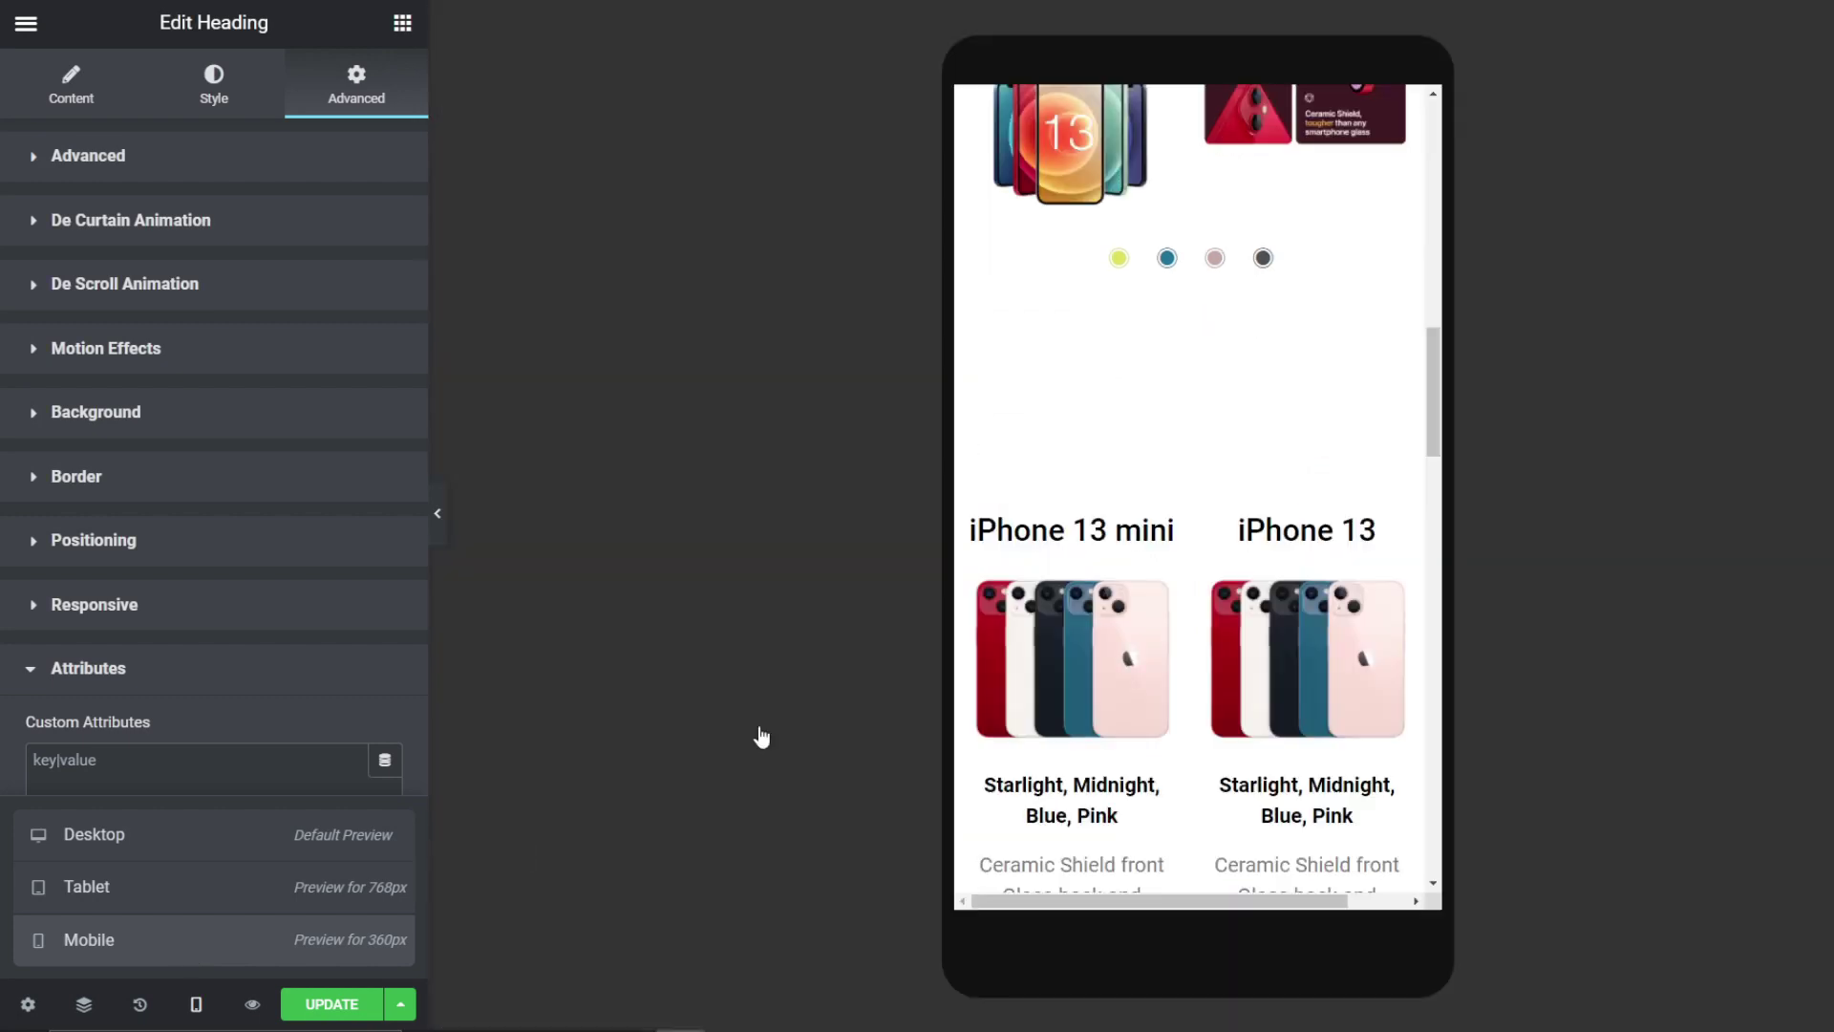
# Step: Set the mobile column widths in the header to 20% for the logo column and 80% for the menu column
pyautogui.scroll(7, 1231, 591)
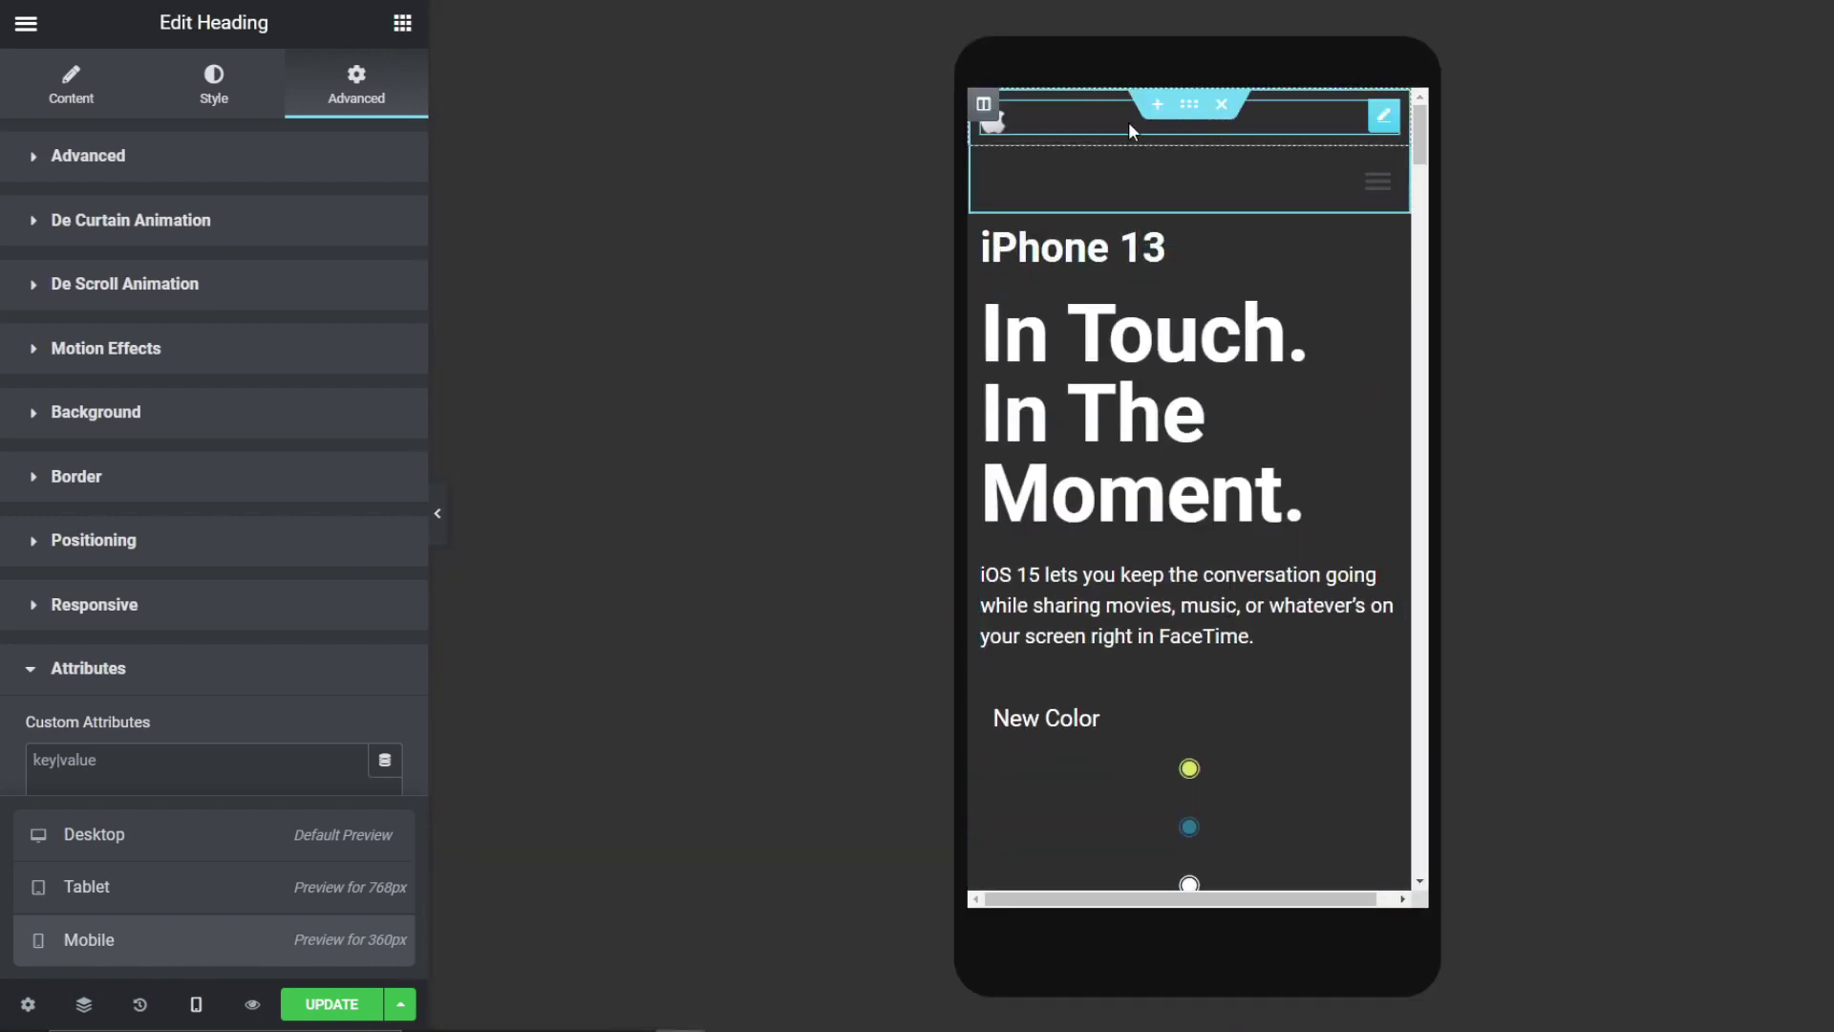
pyautogui.click(984, 103)
pyautogui.click(369, 223)
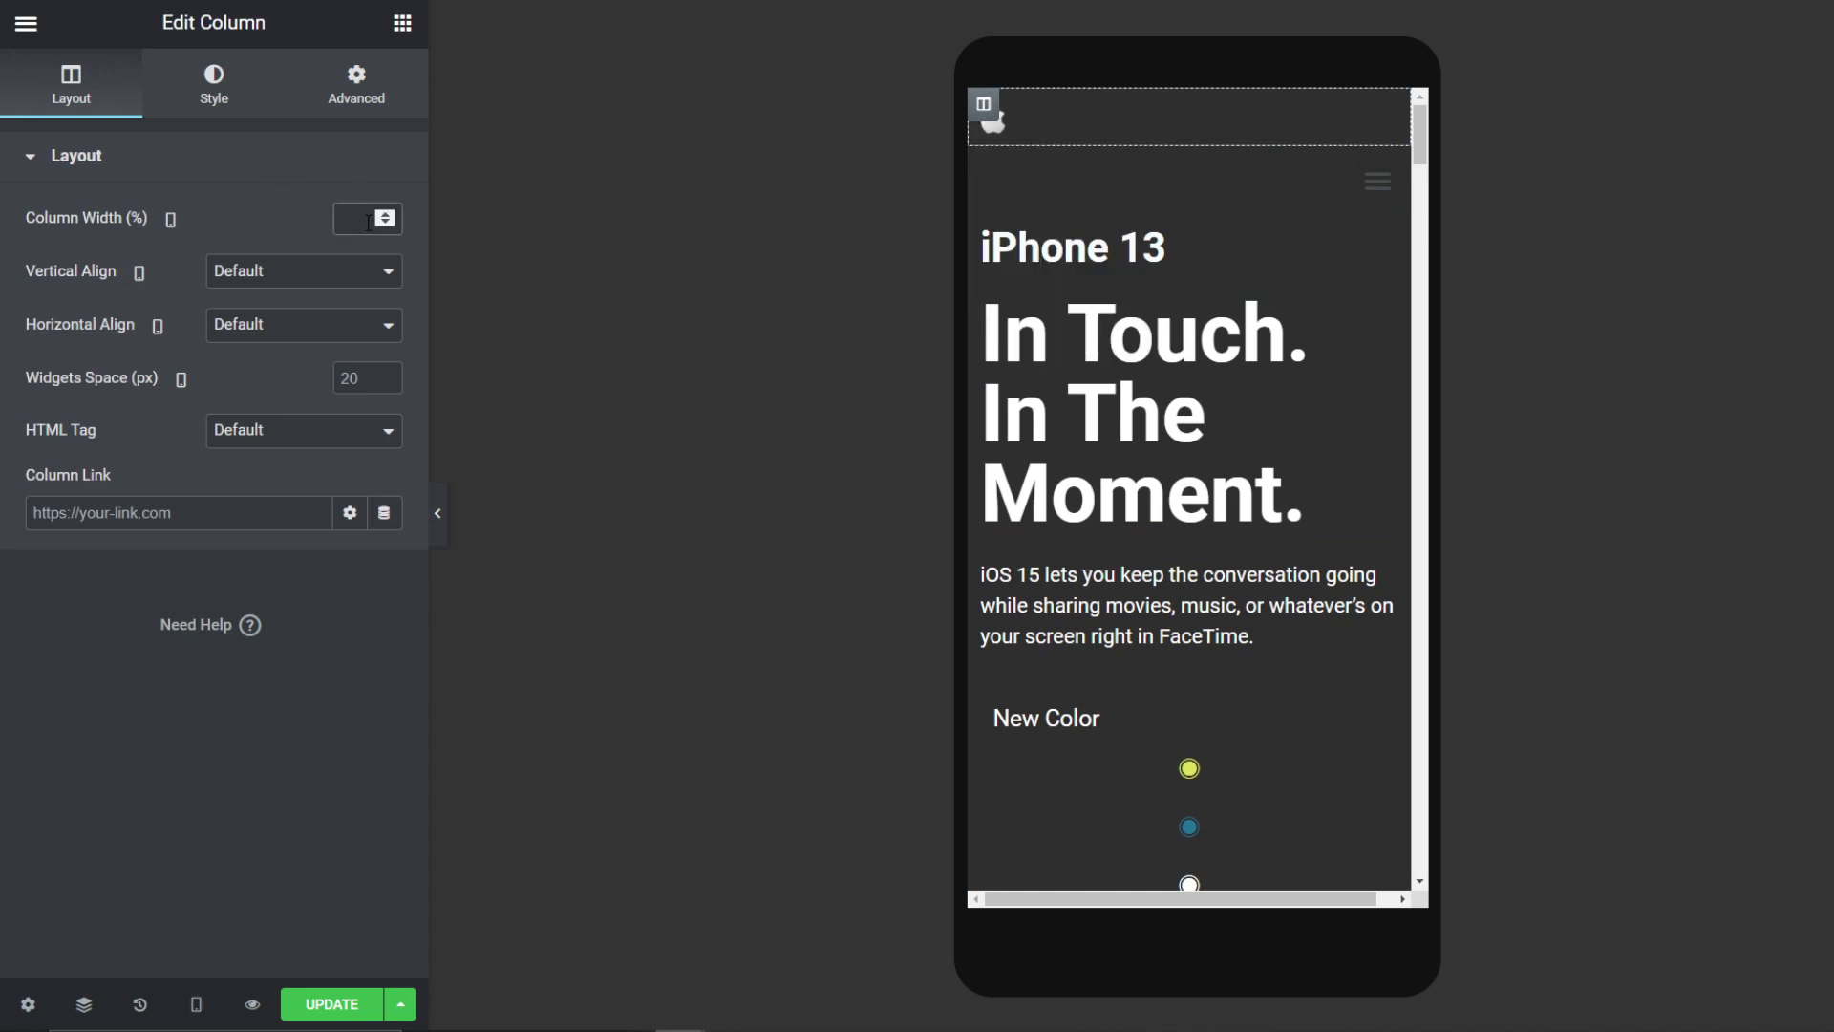
pyautogui.write('20')
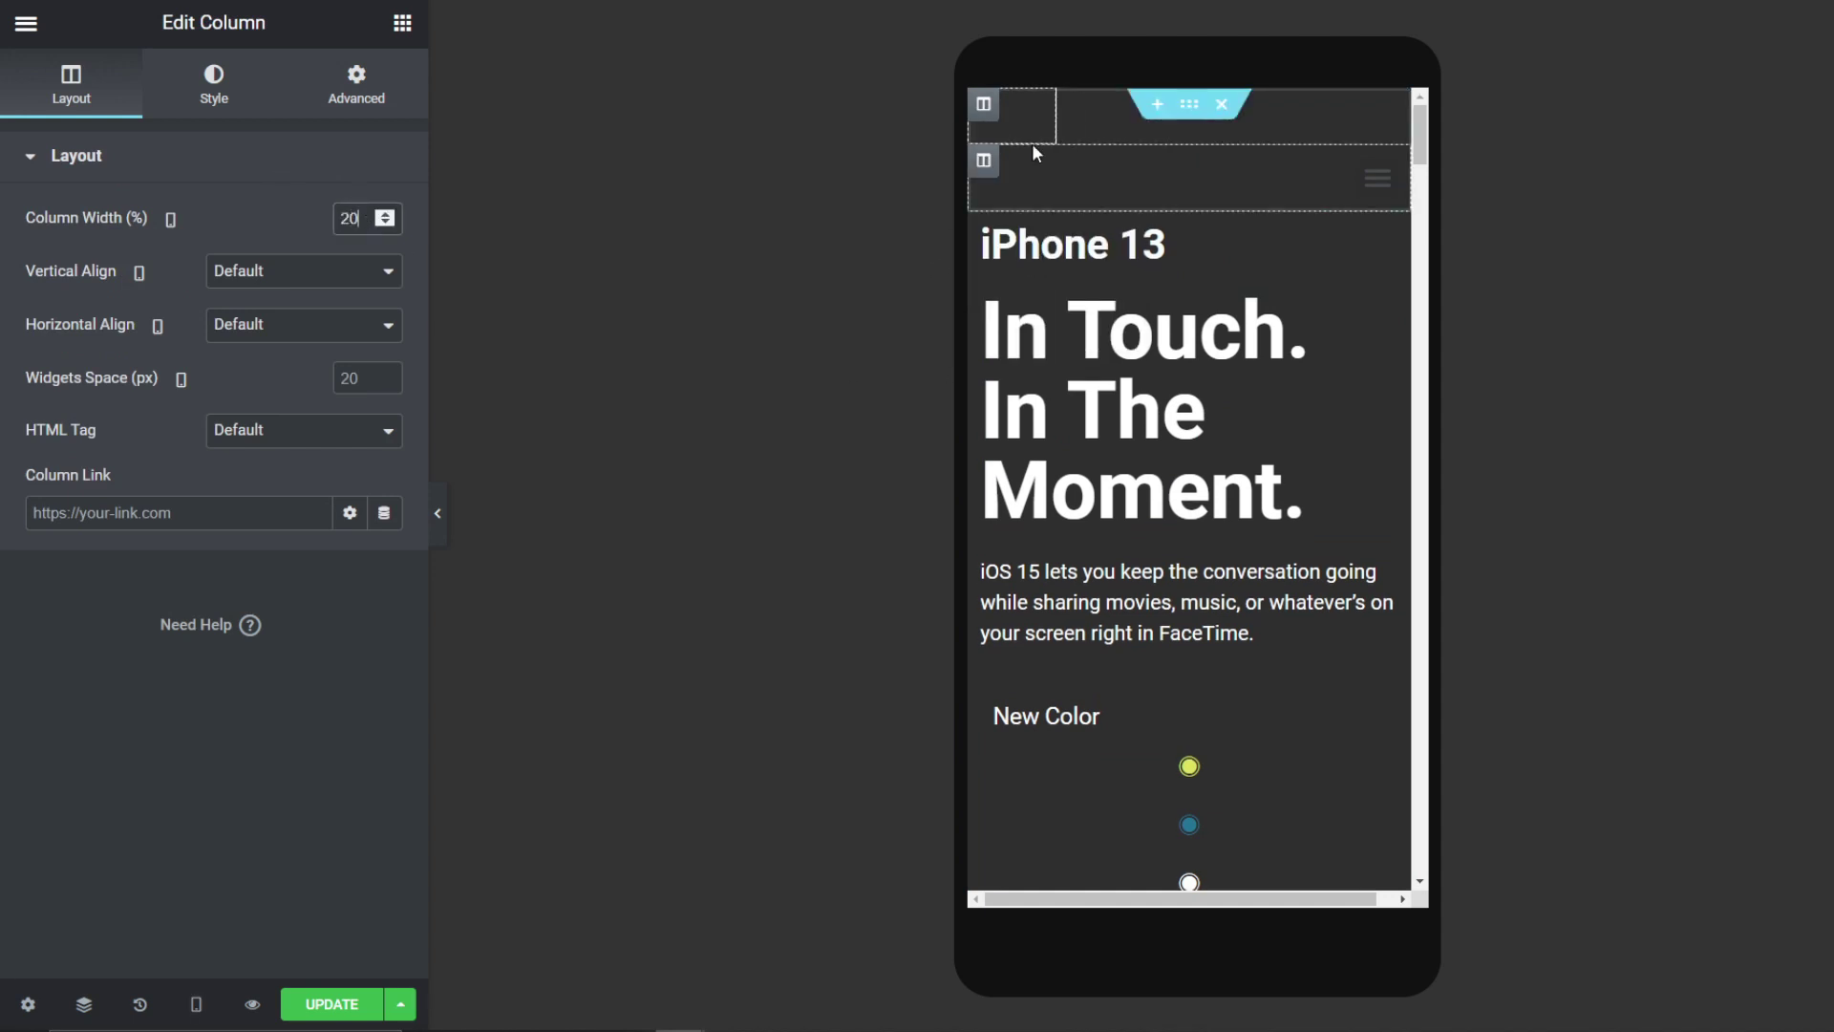
pyautogui.click(984, 163)
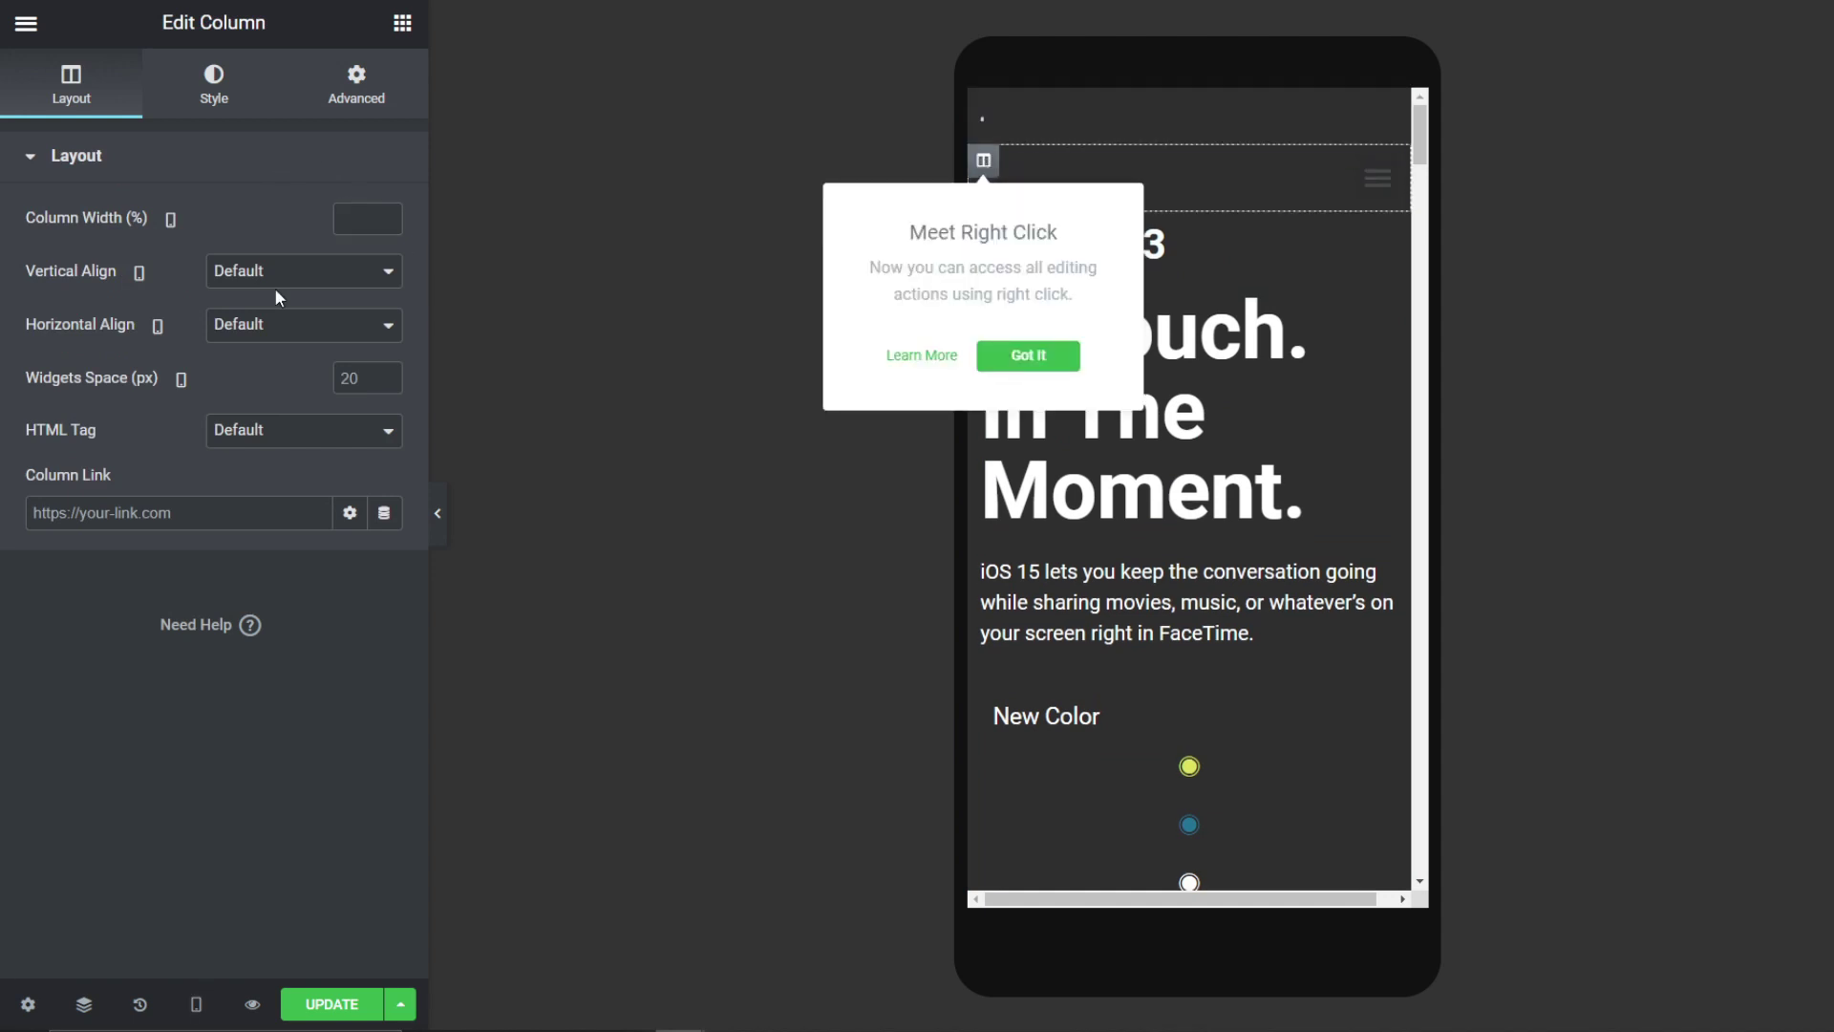
pyautogui.click(352, 216)
pyautogui.write('80')
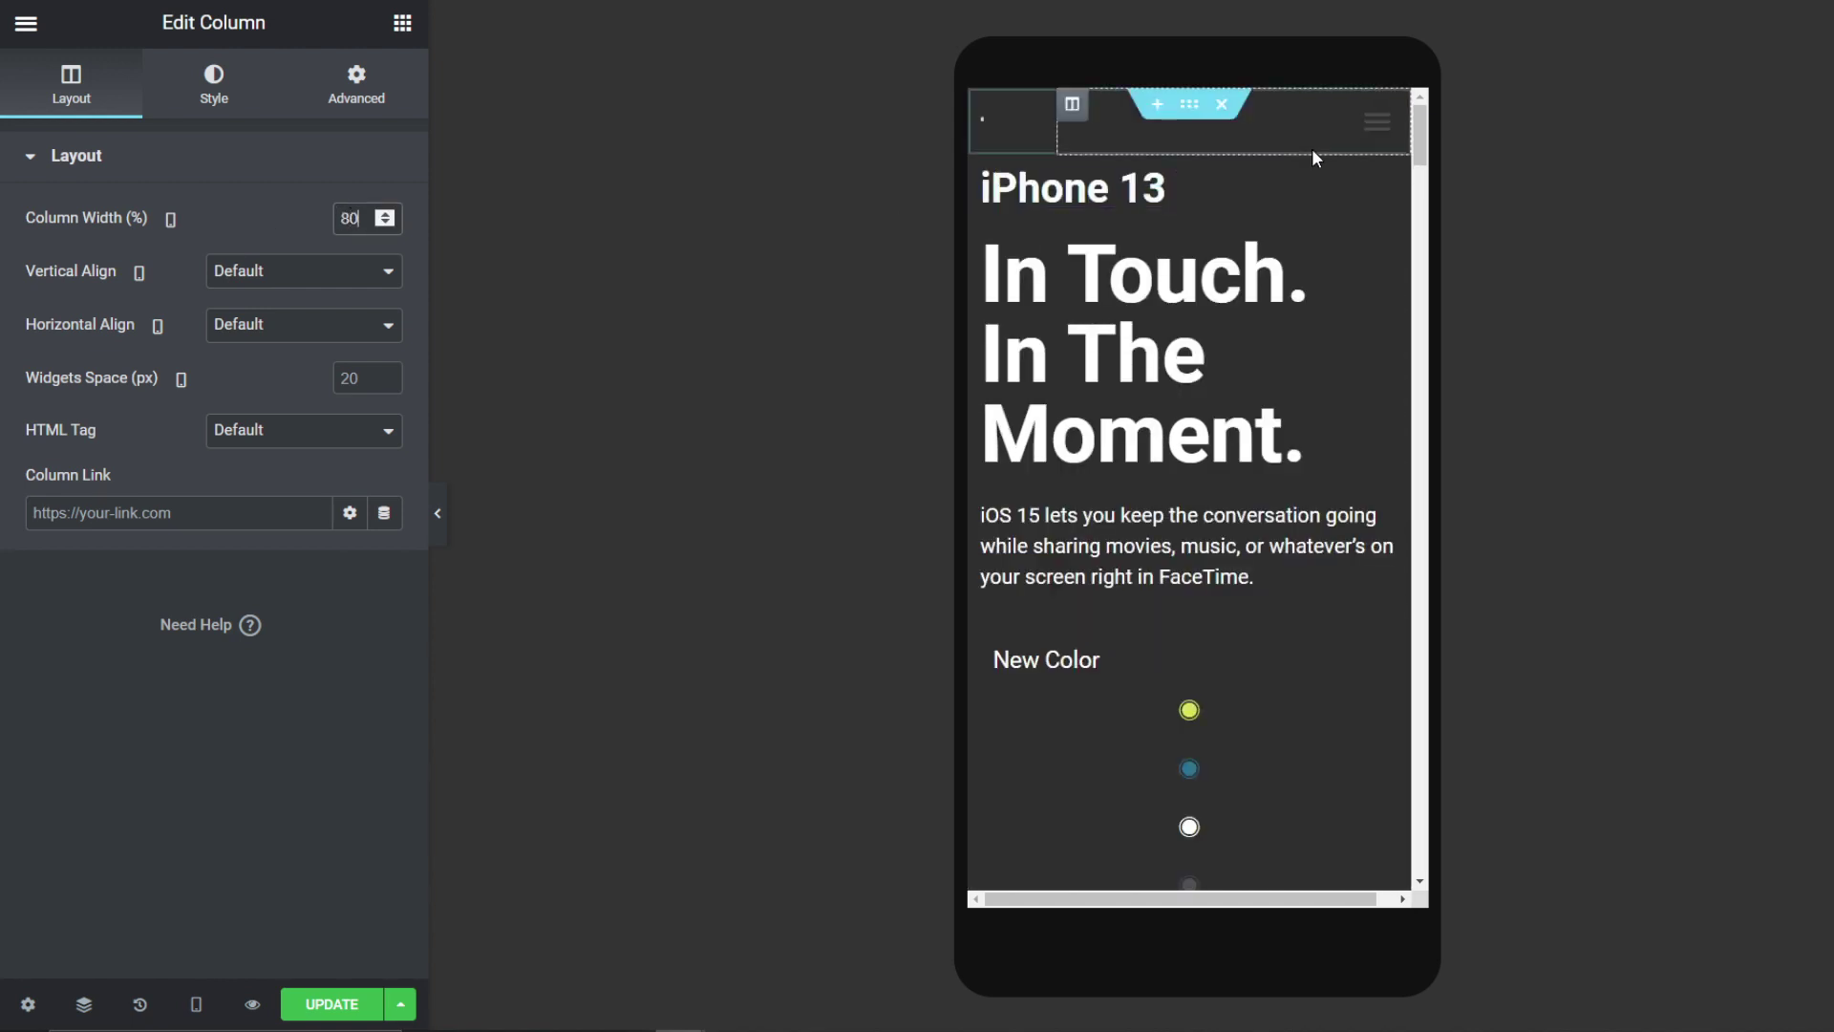
# Step: Style the nav menu's toggle button with colour #FFFFFF and a fully transparent background
pyautogui.moveTo(1372, 141)
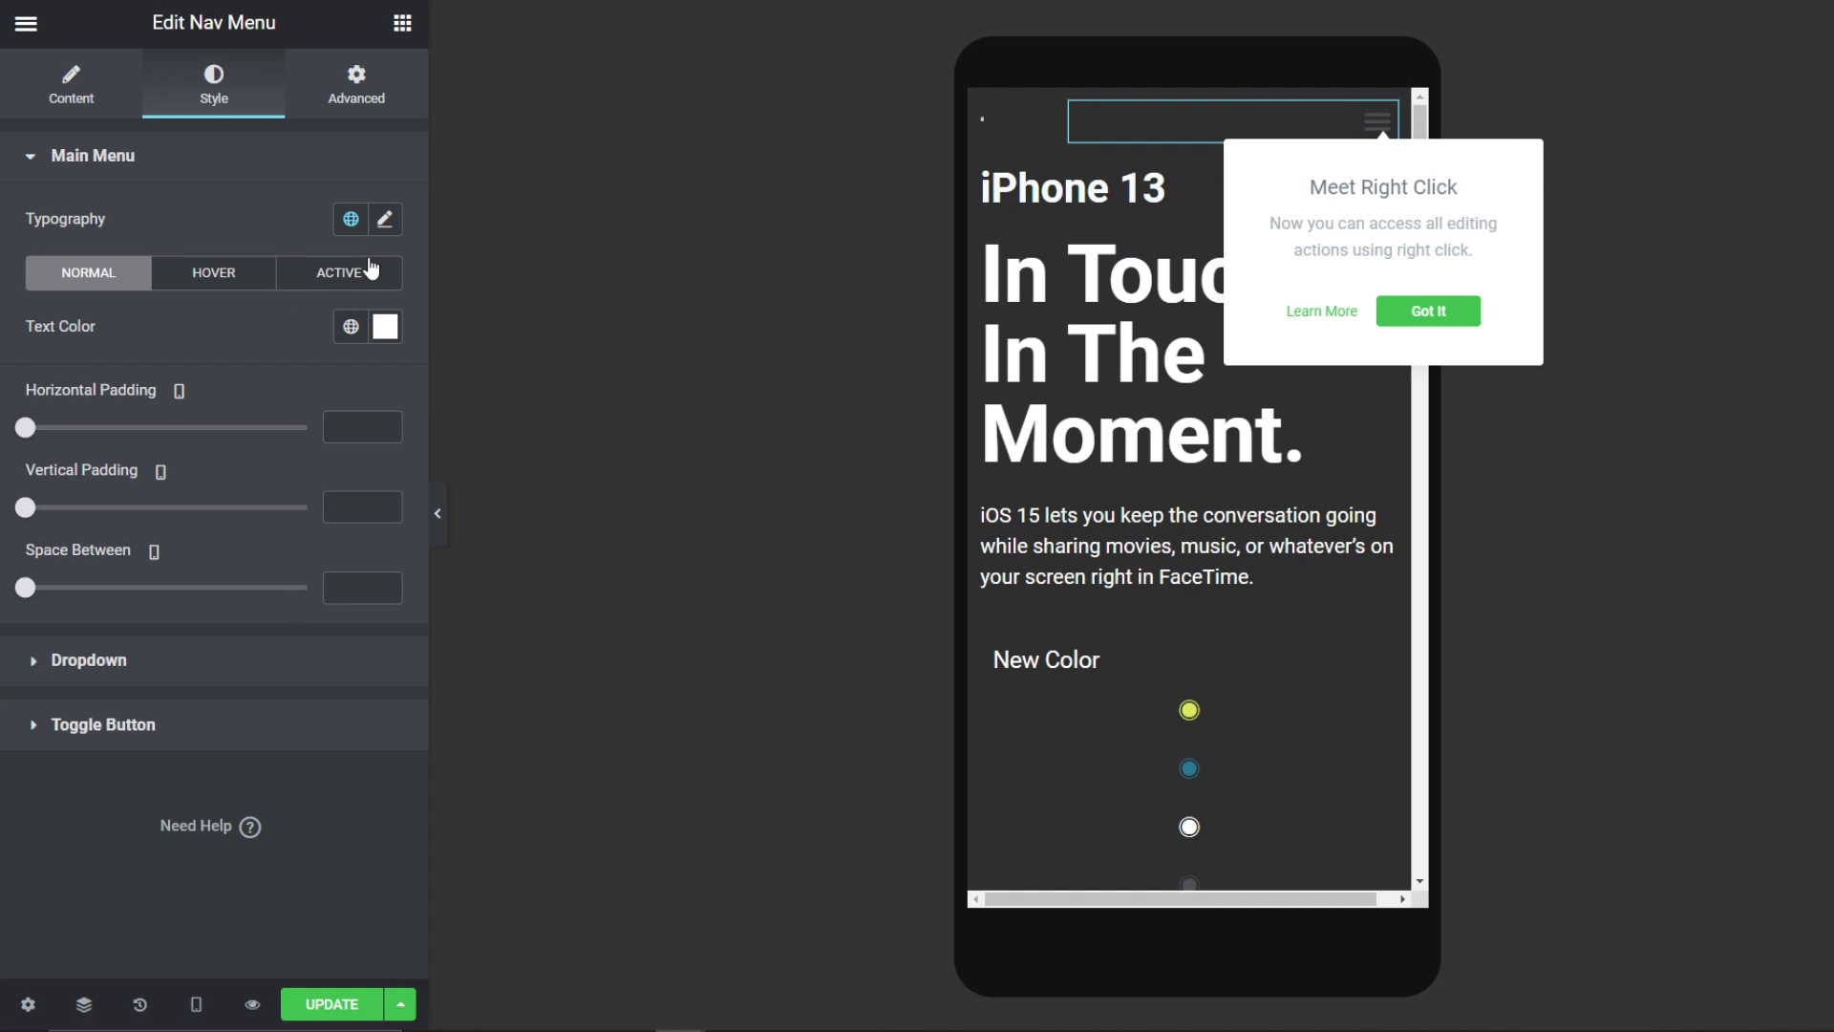
pyautogui.click(314, 711)
pyautogui.click(386, 409)
pyautogui.write('#FFFFFF')
pyautogui.click(236, 396)
pyautogui.click(386, 455)
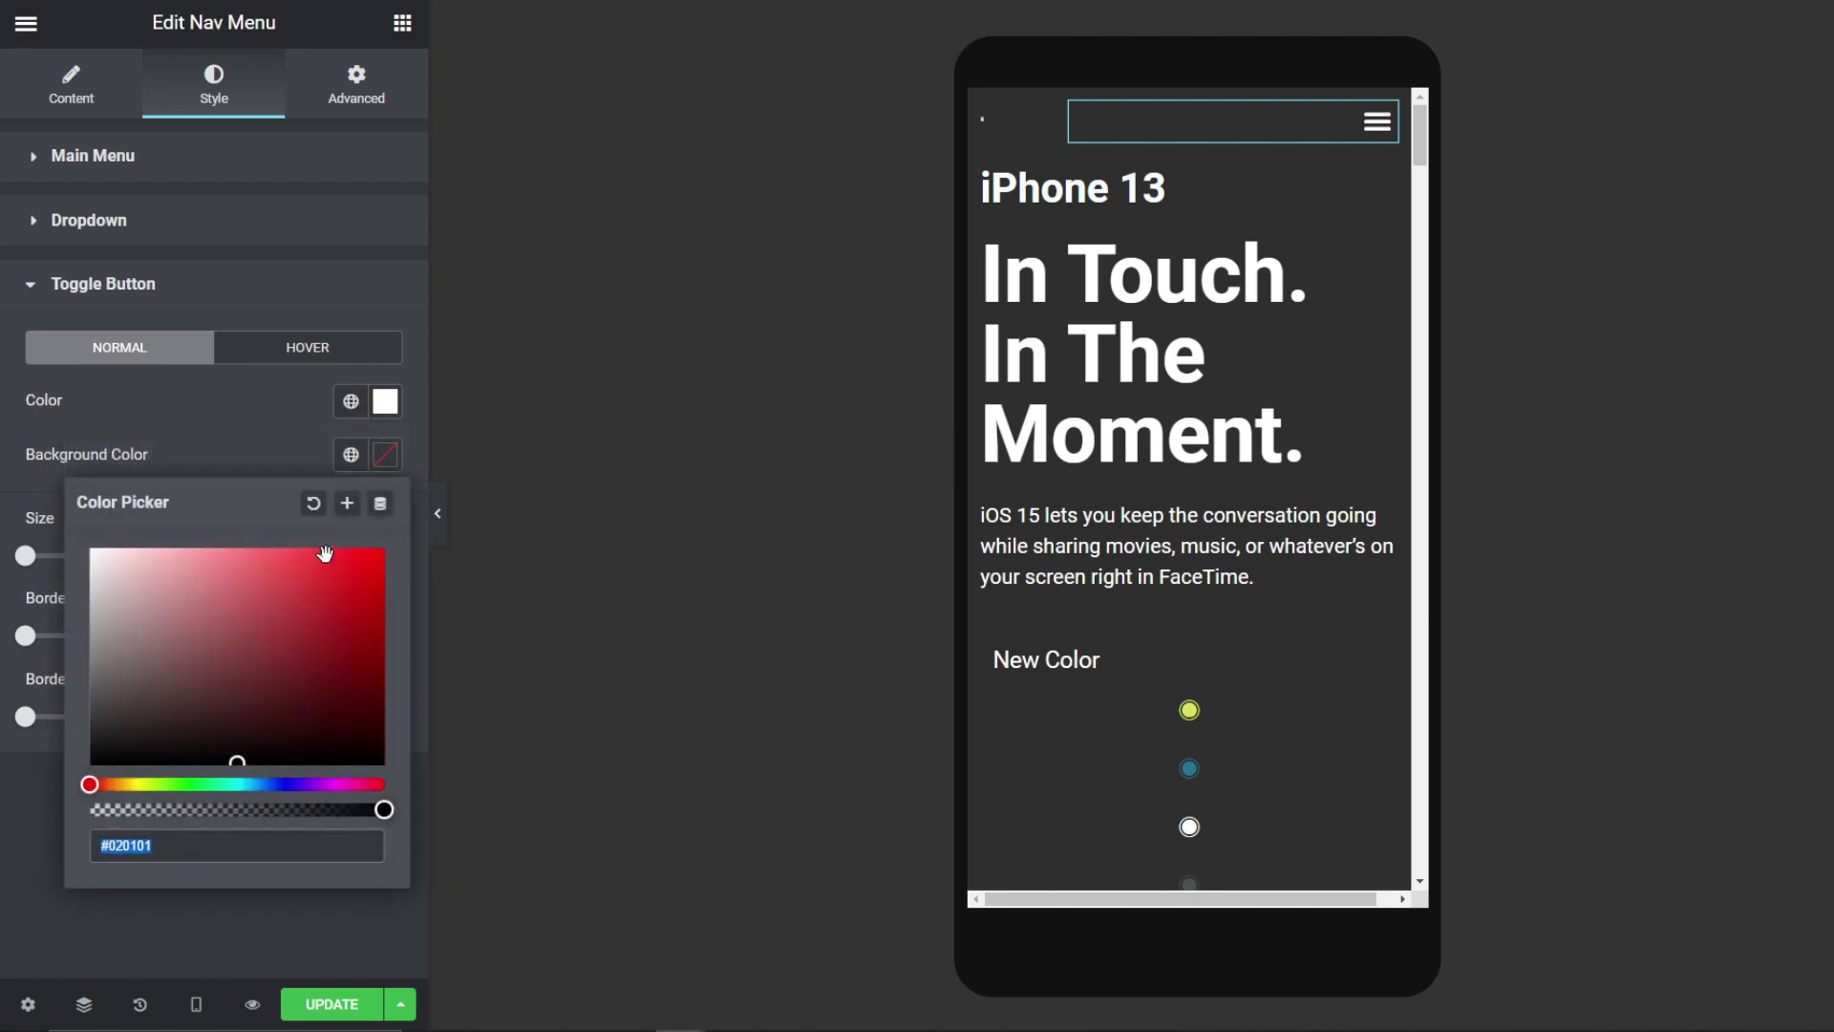
pyautogui.click(122, 587)
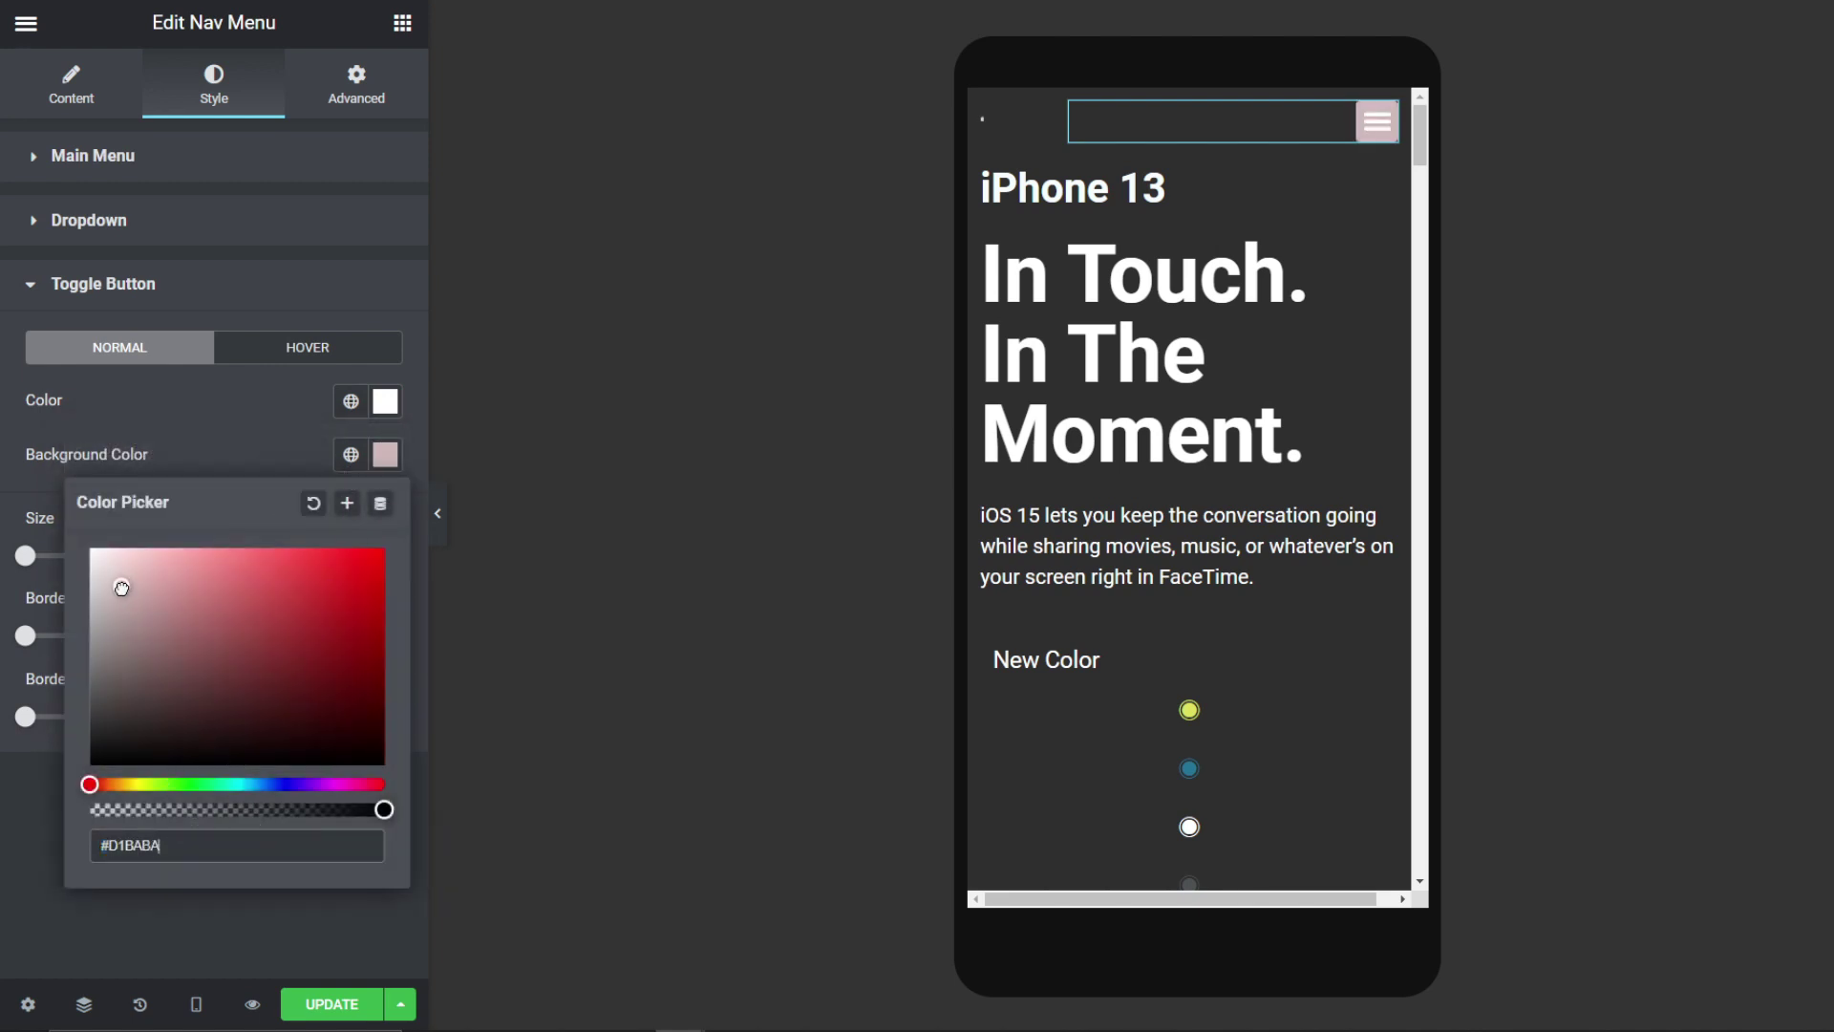
pyautogui.moveTo(198, 809); pyautogui.dragTo(25, 807)
# Step: Set the mobile width of the Apple logo image to 60%
pyautogui.click(986, 122)
pyautogui.moveTo(26, 256); pyautogui.dragTo(200, 274)
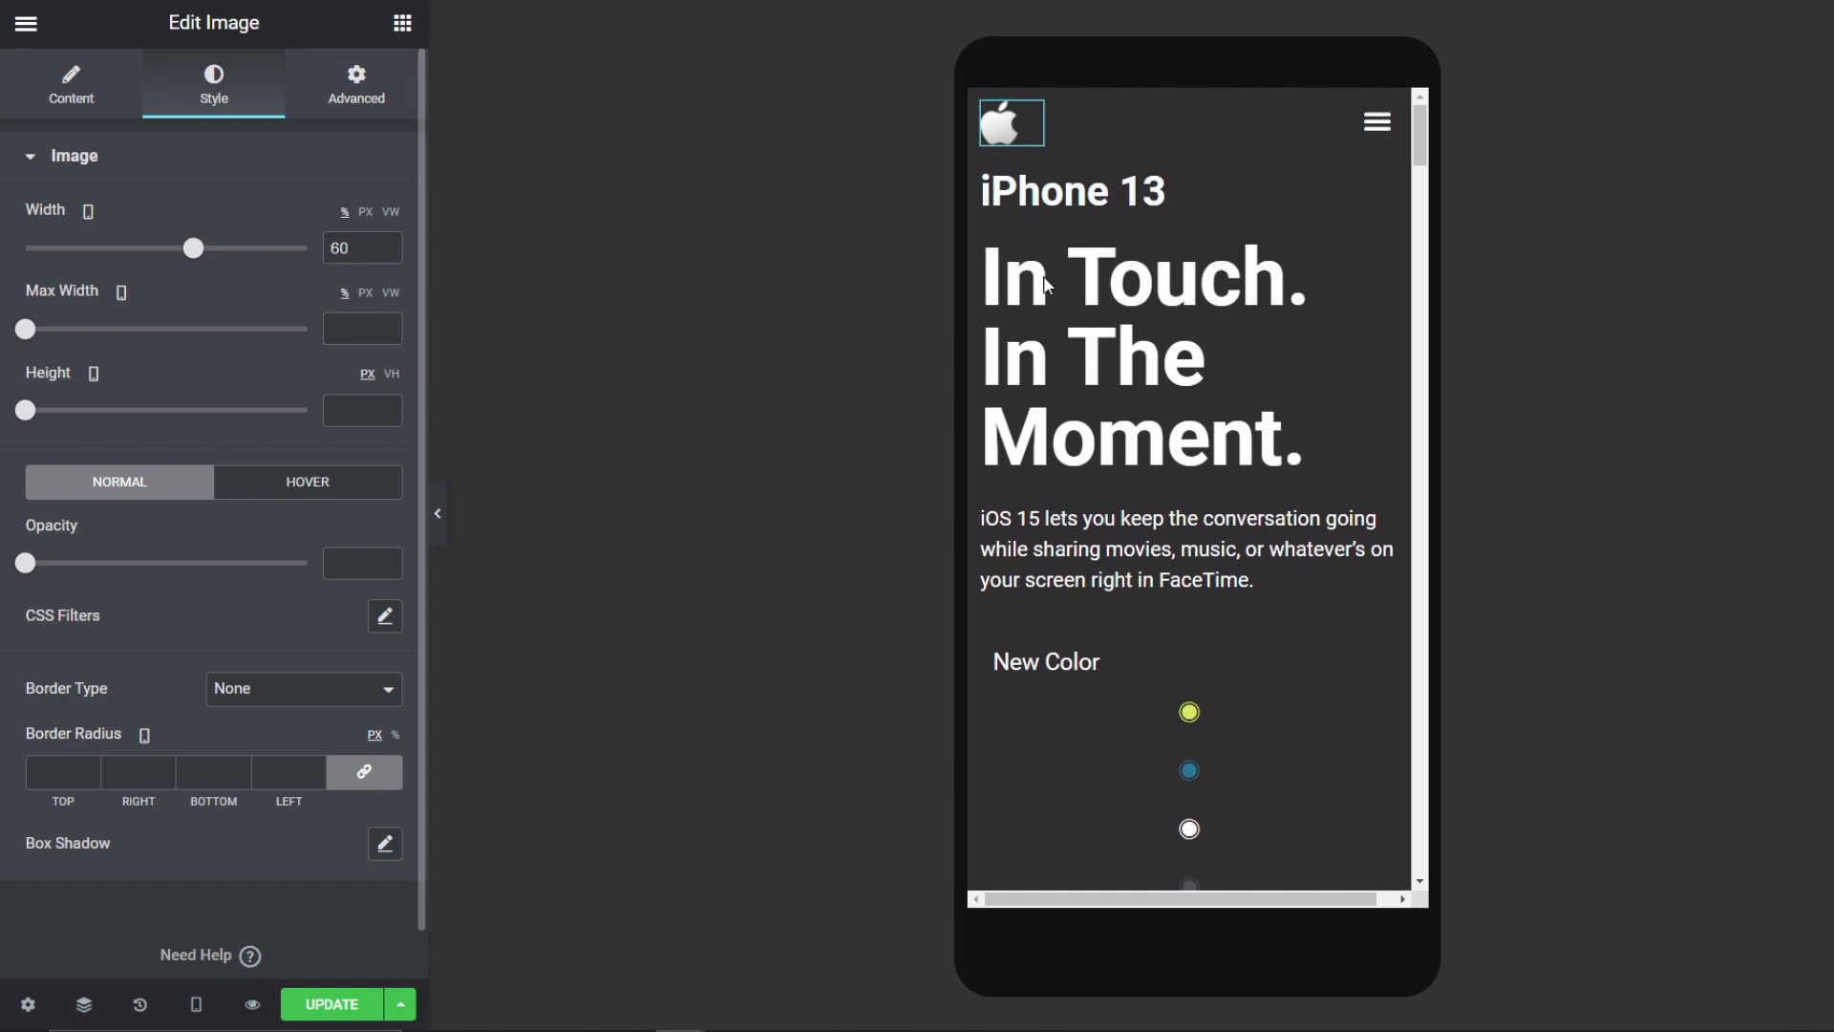
# Step: Set the "iPhone 13" hero heading's mobile font size to 19 px and its top padding to 7 px
pyautogui.click(1013, 191)
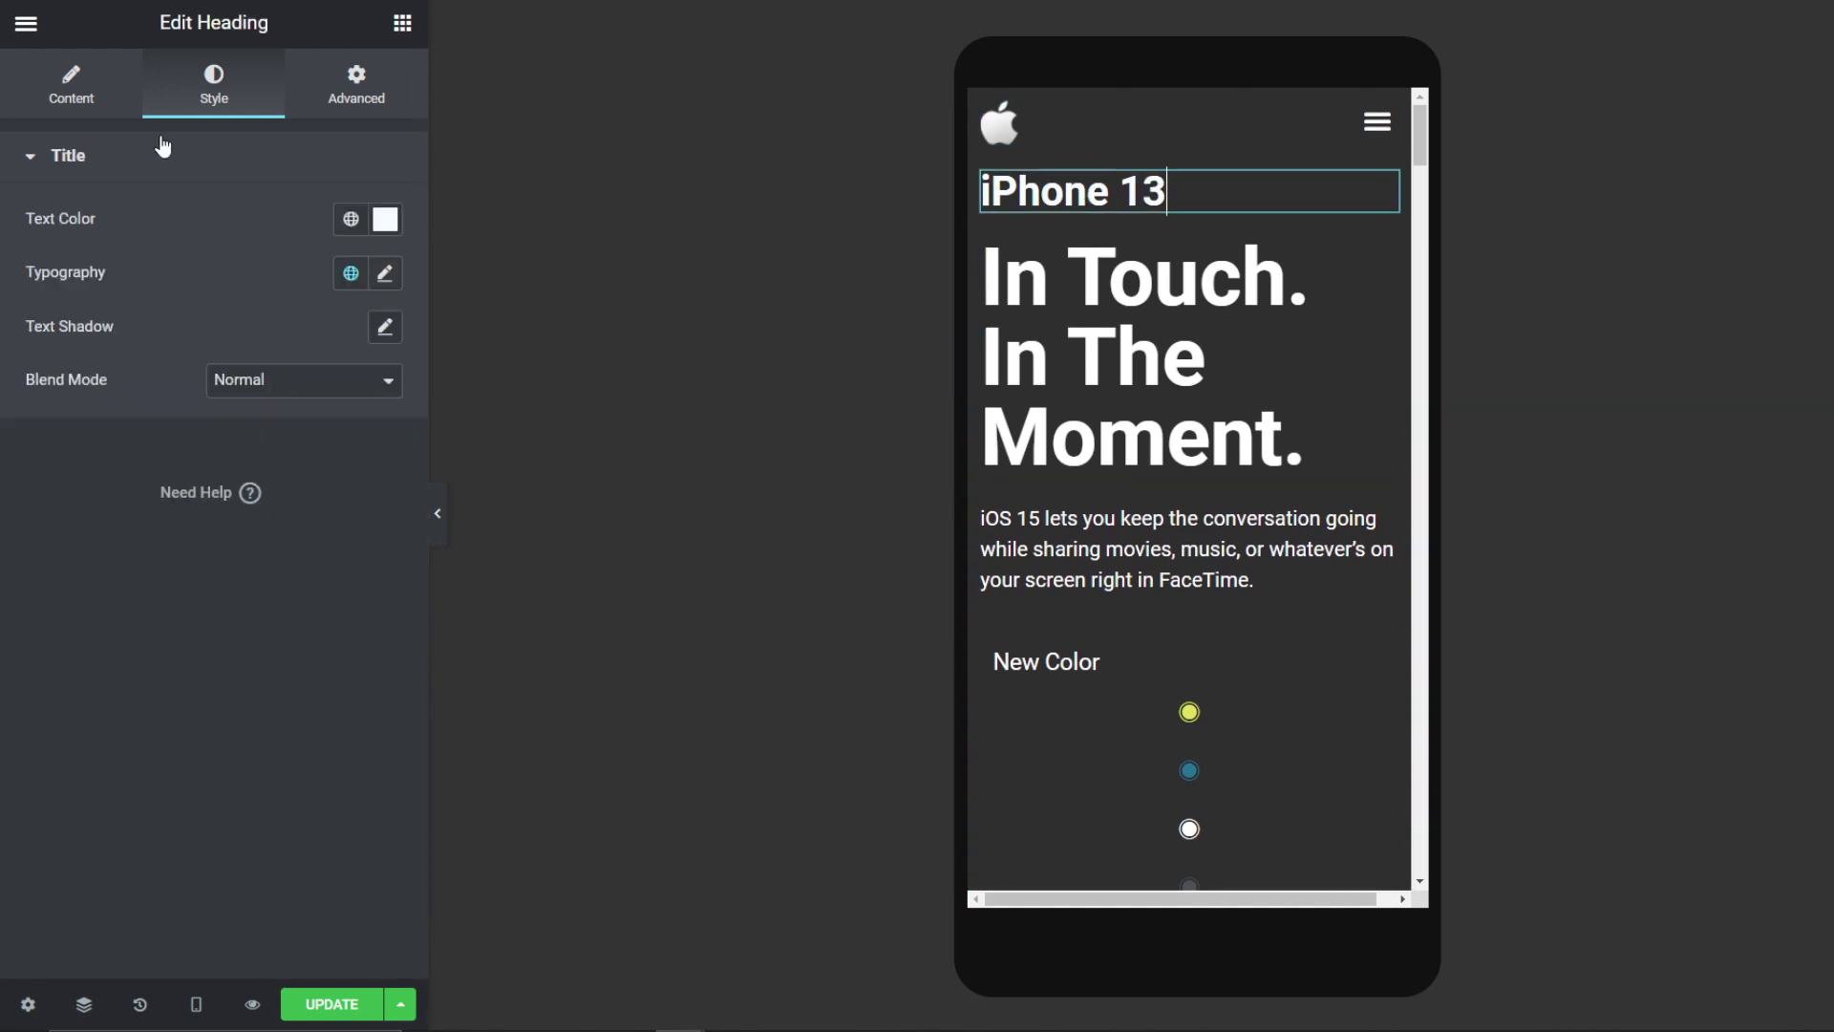
pyautogui.click(386, 276)
pyautogui.moveTo(51, 477); pyautogui.dragTo(69, 476)
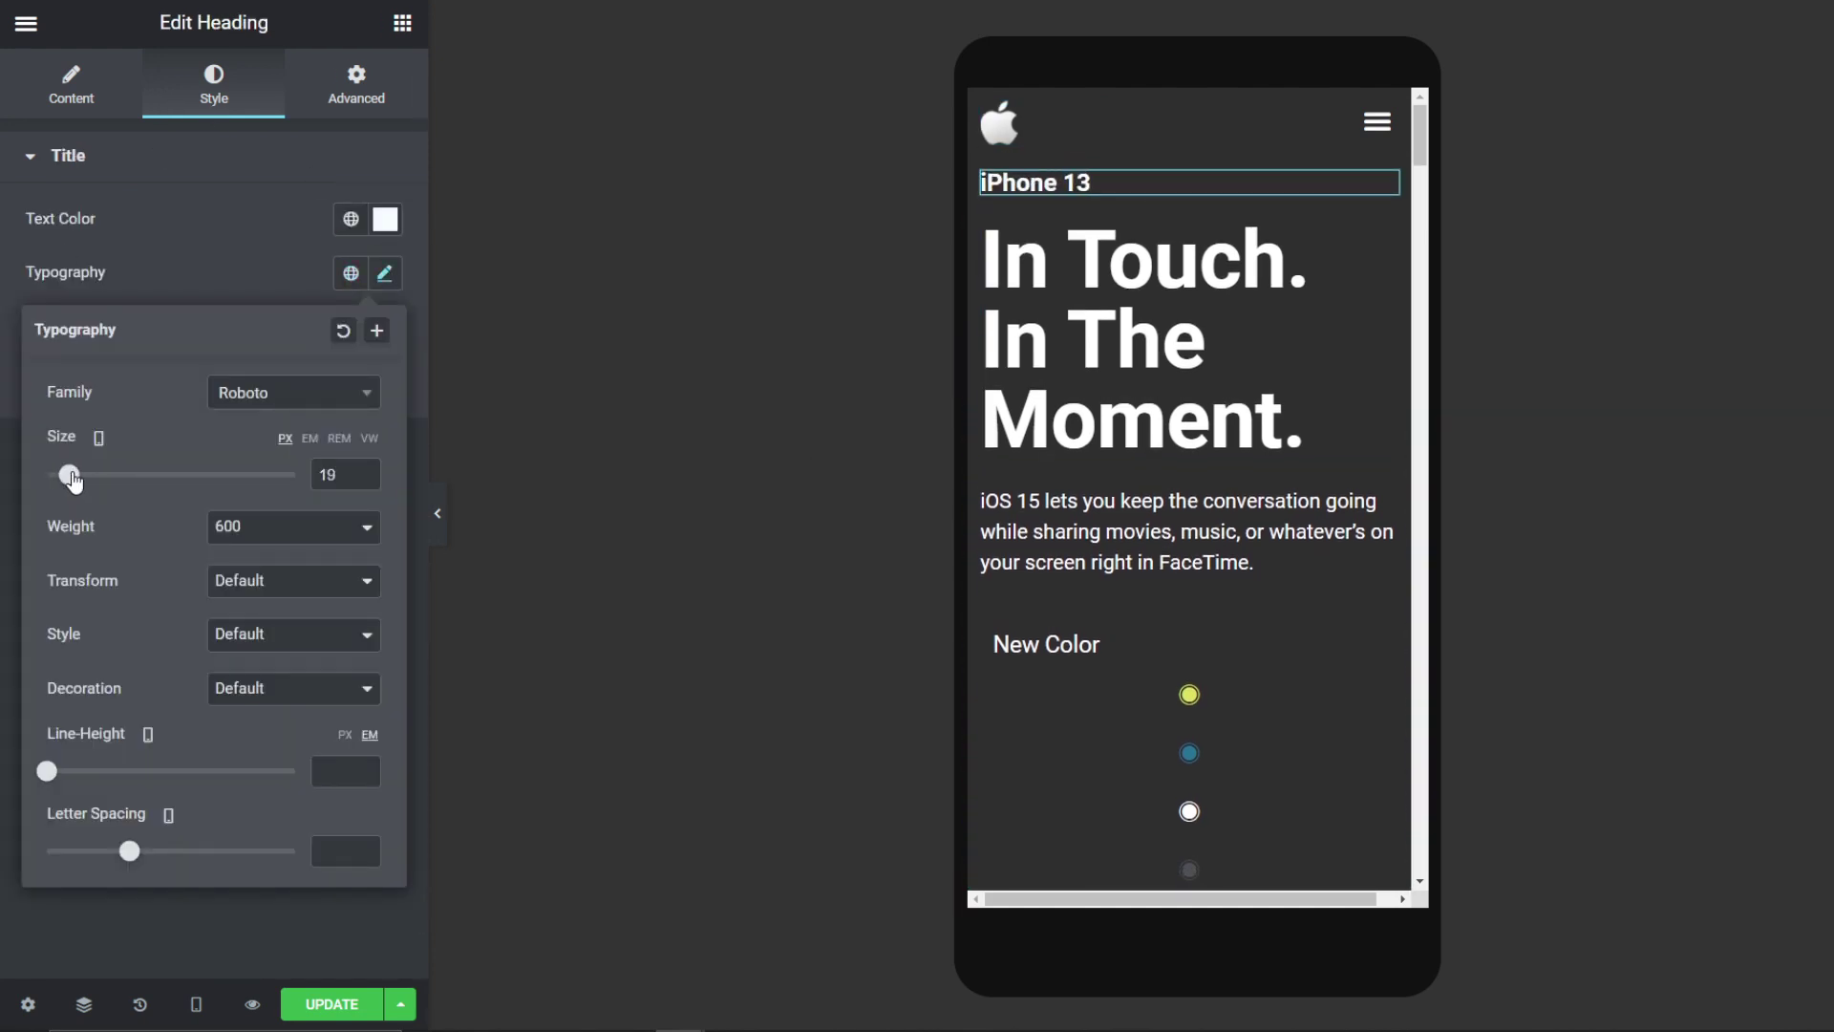
pyautogui.click(356, 86)
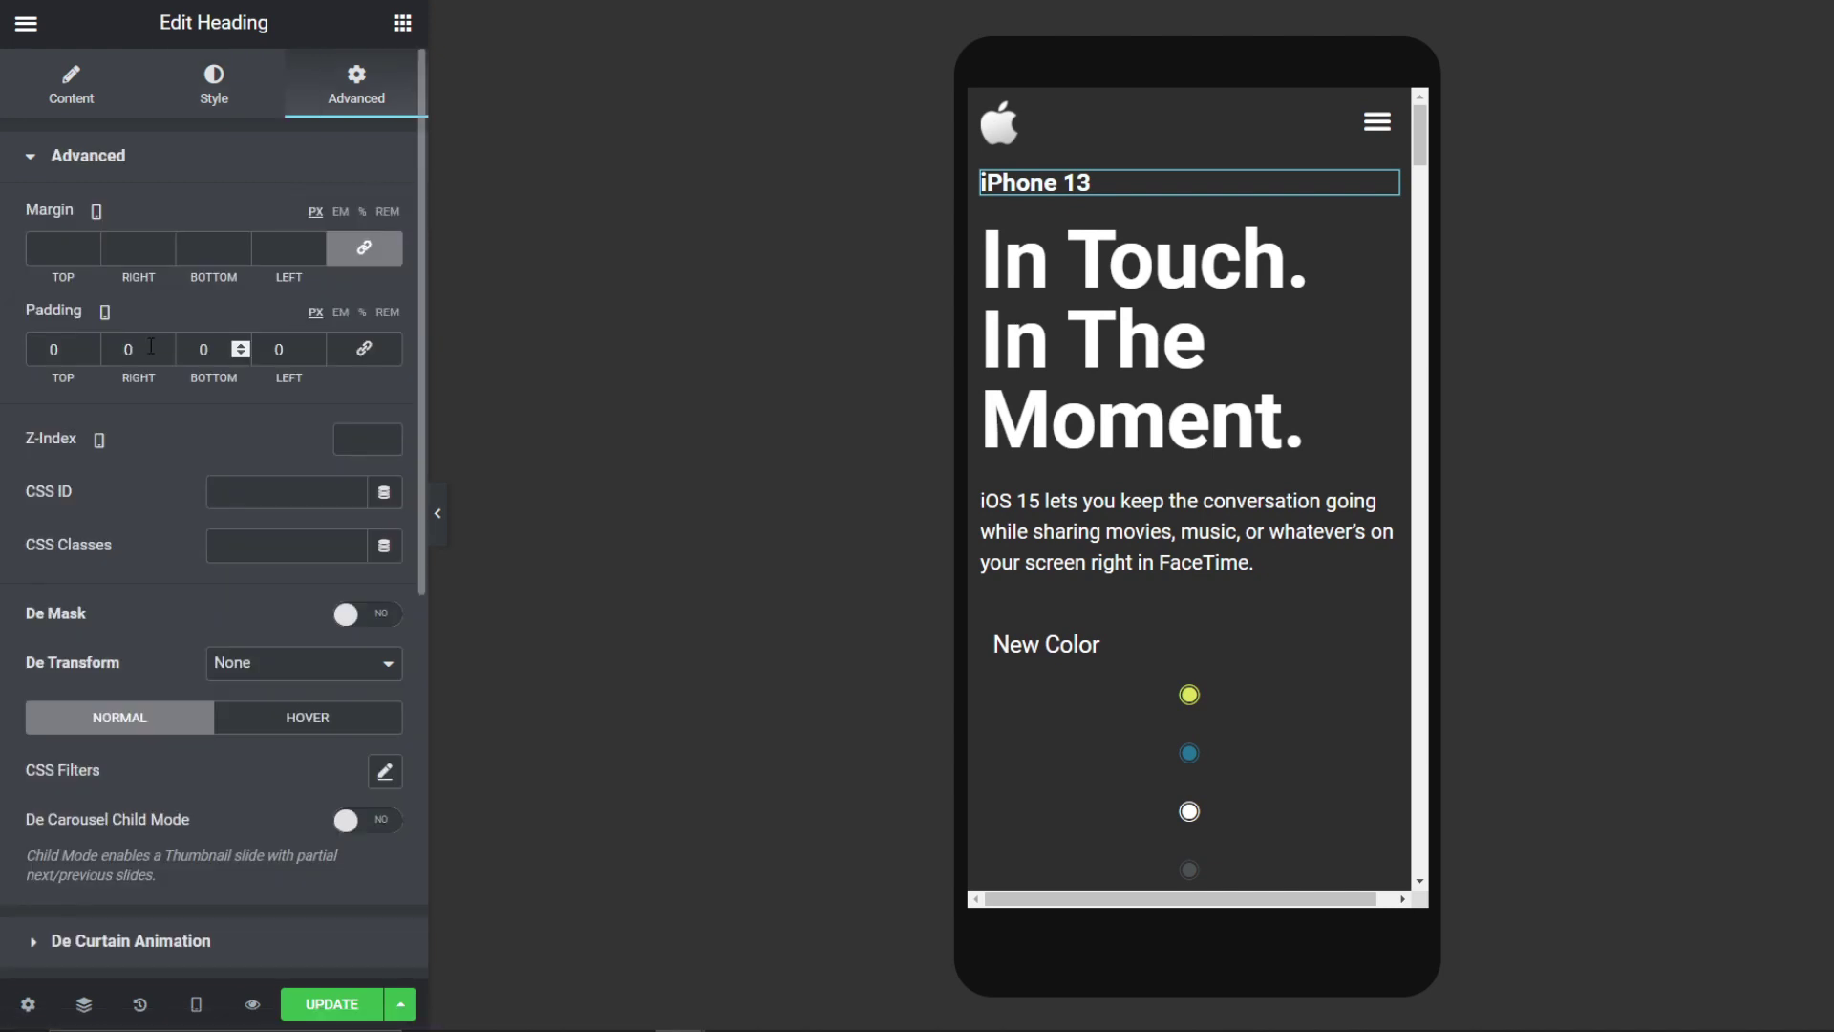
pyautogui.click(96, 343)
pyautogui.click(97, 344)
pyautogui.click(96, 344)
pyautogui.click(96, 344)
pyautogui.click(96, 344)
pyautogui.click(97, 344)
pyautogui.click(96, 344)
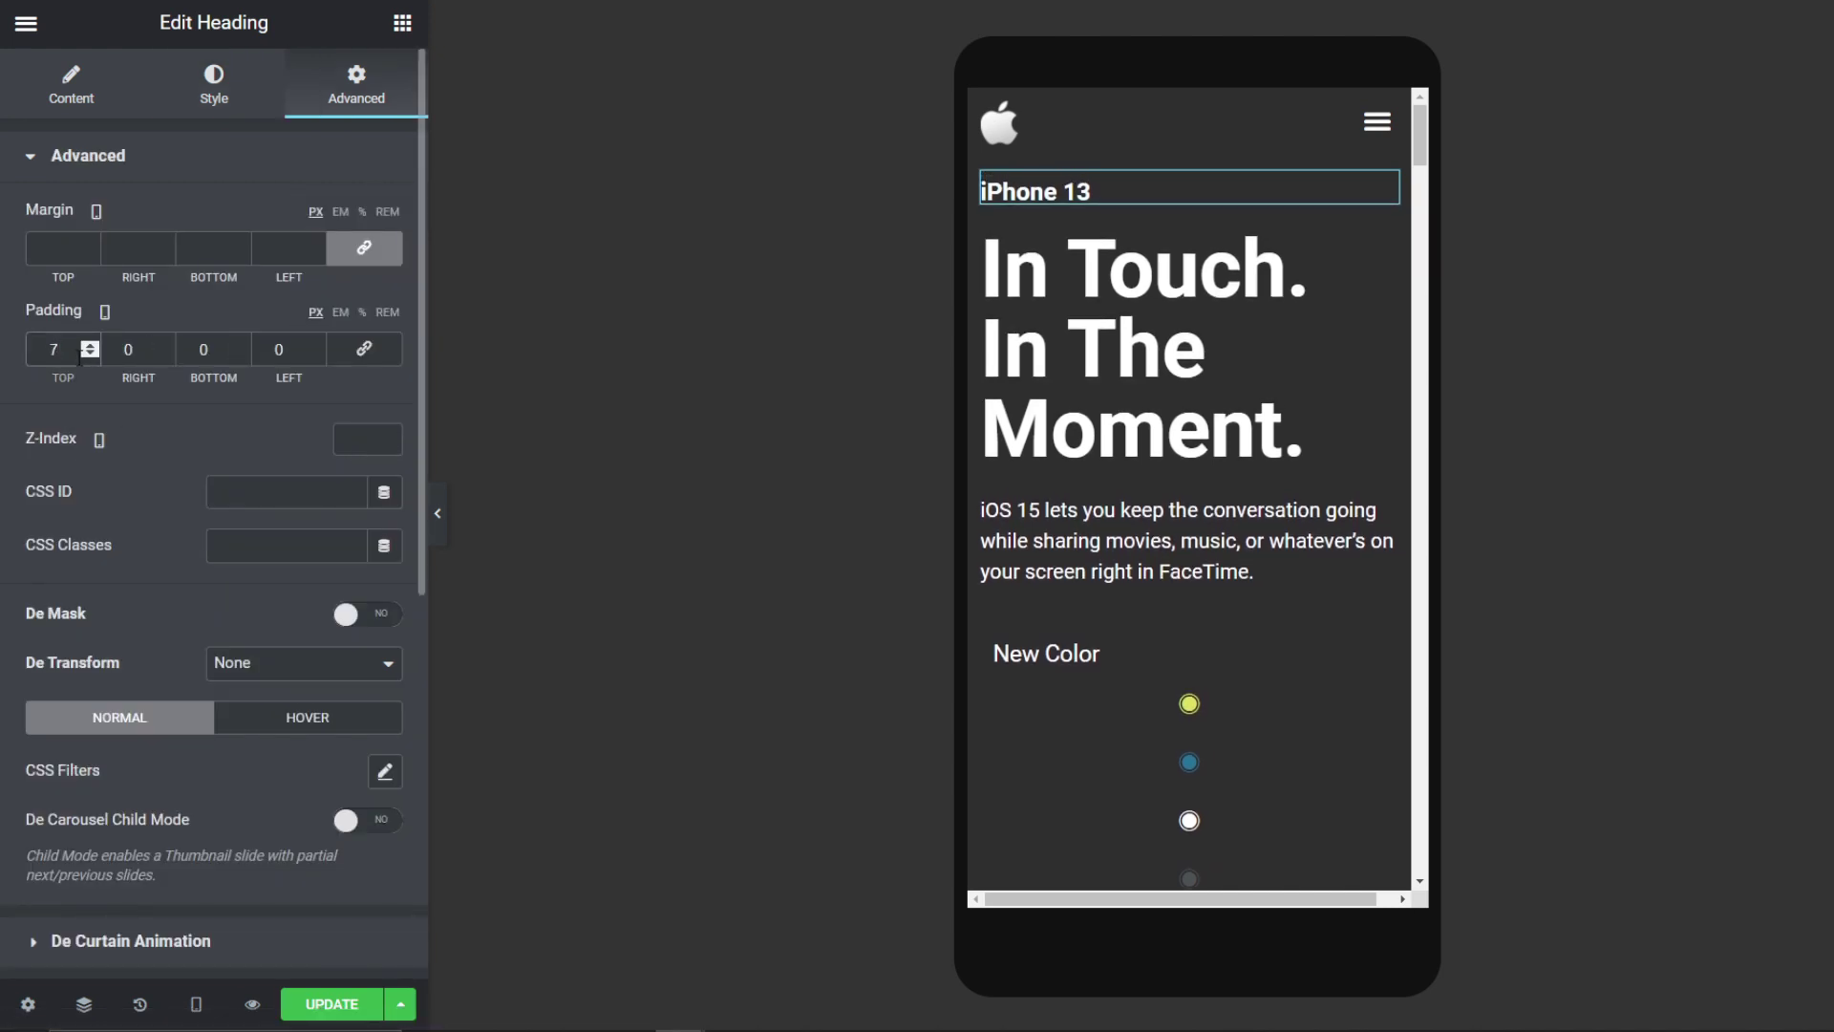
# Step: Reduce the mobile font size of "In Touch. In The Moment." until it fits on one line, and centre the heading
pyautogui.click(1098, 353)
pyautogui.click(214, 85)
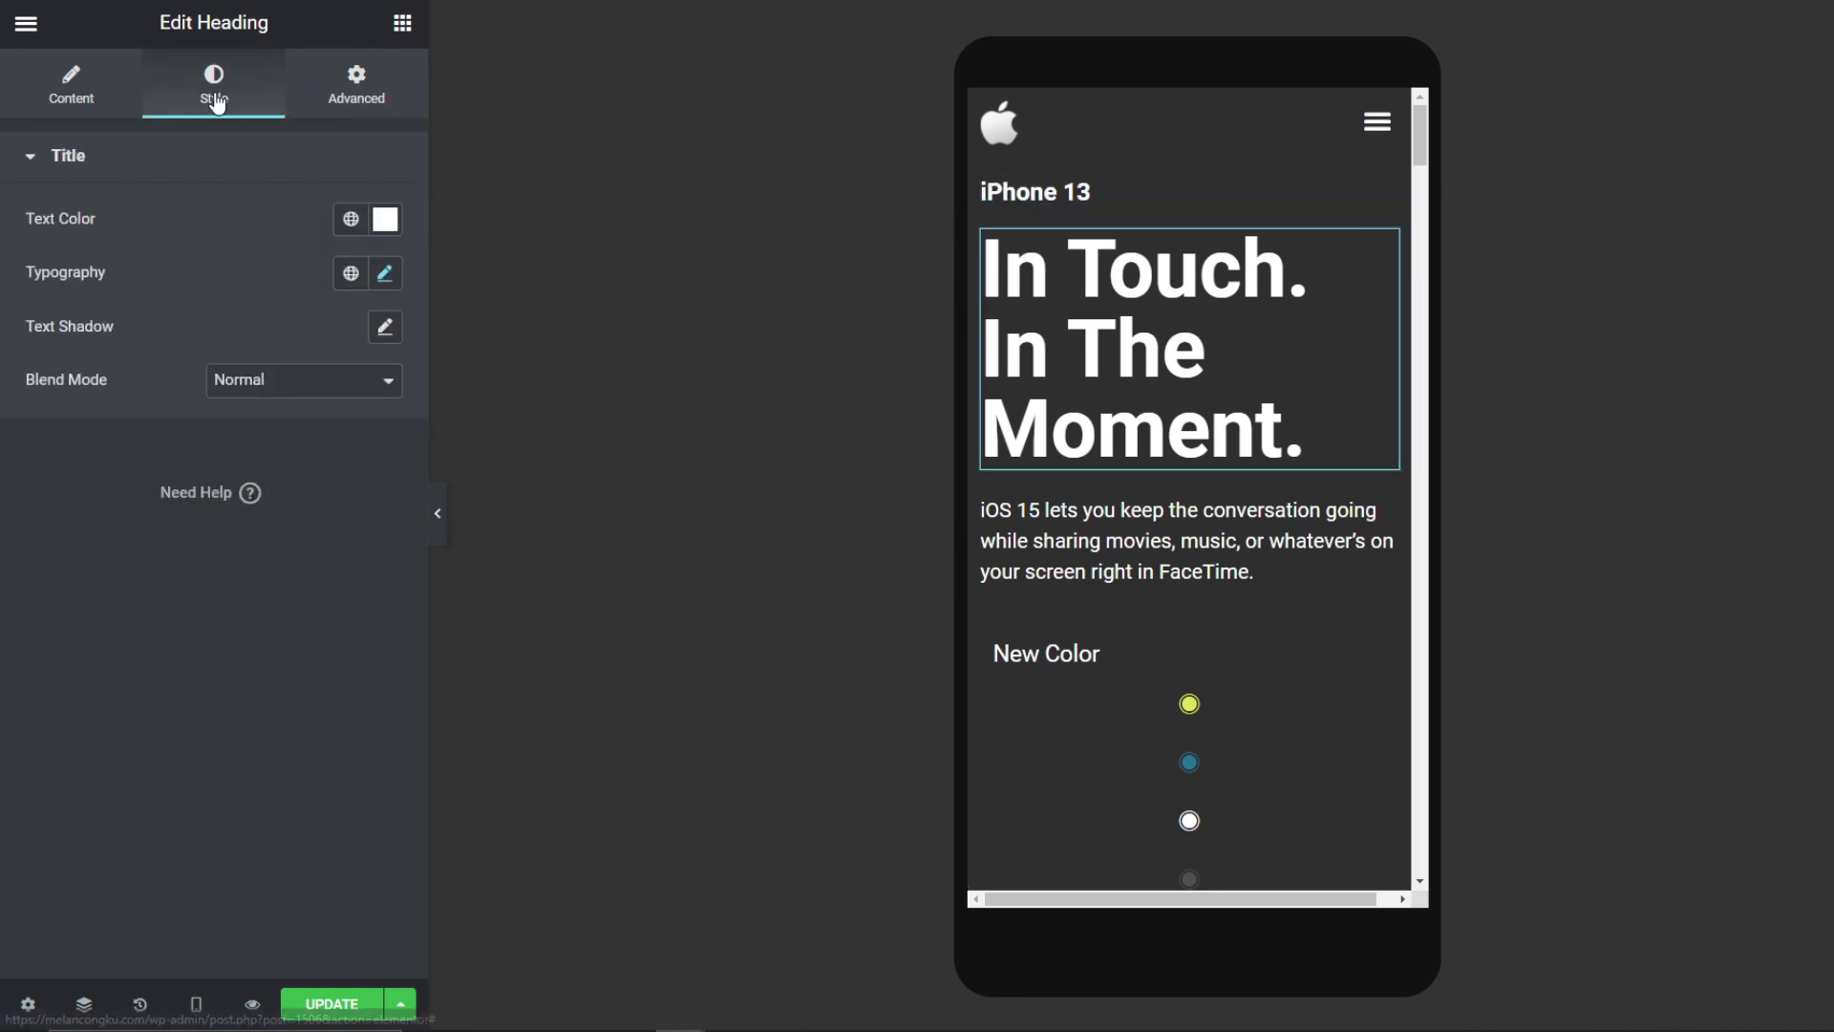
pyautogui.click(385, 273)
pyautogui.moveTo(48, 487); pyautogui.dragTo(81, 487)
pyautogui.click(72, 86)
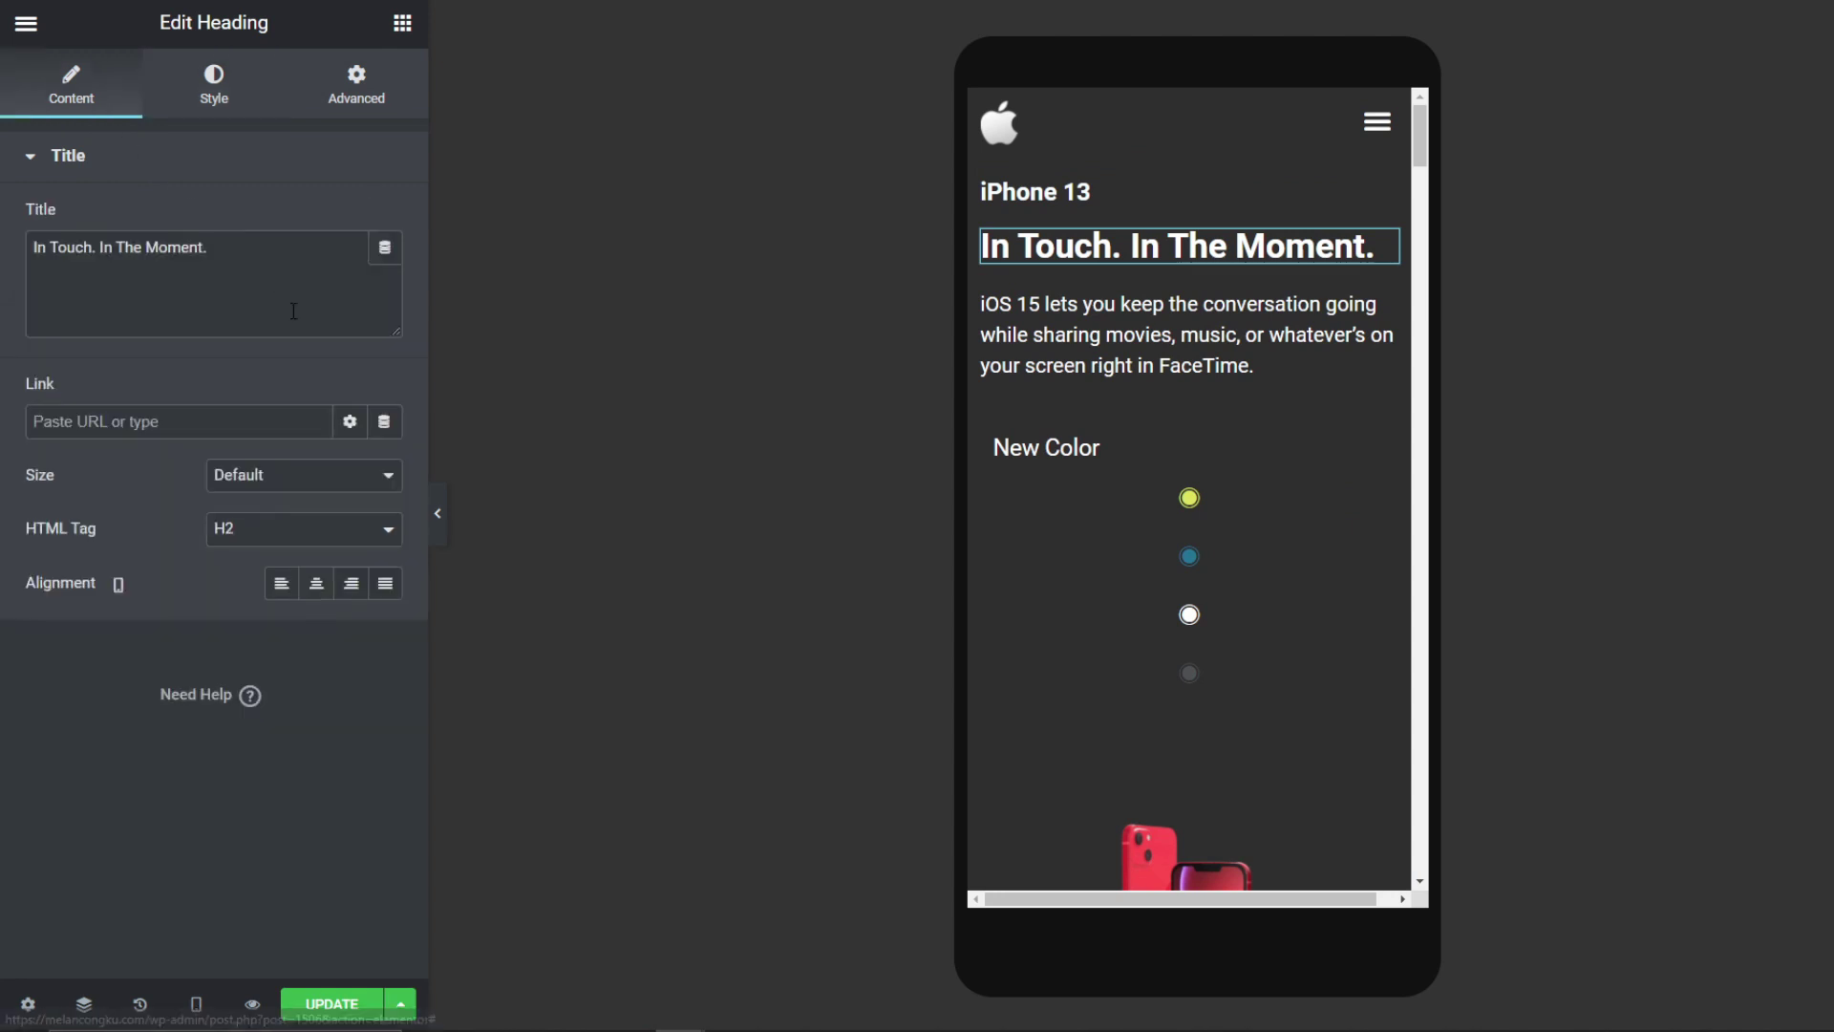
pyautogui.click(316, 583)
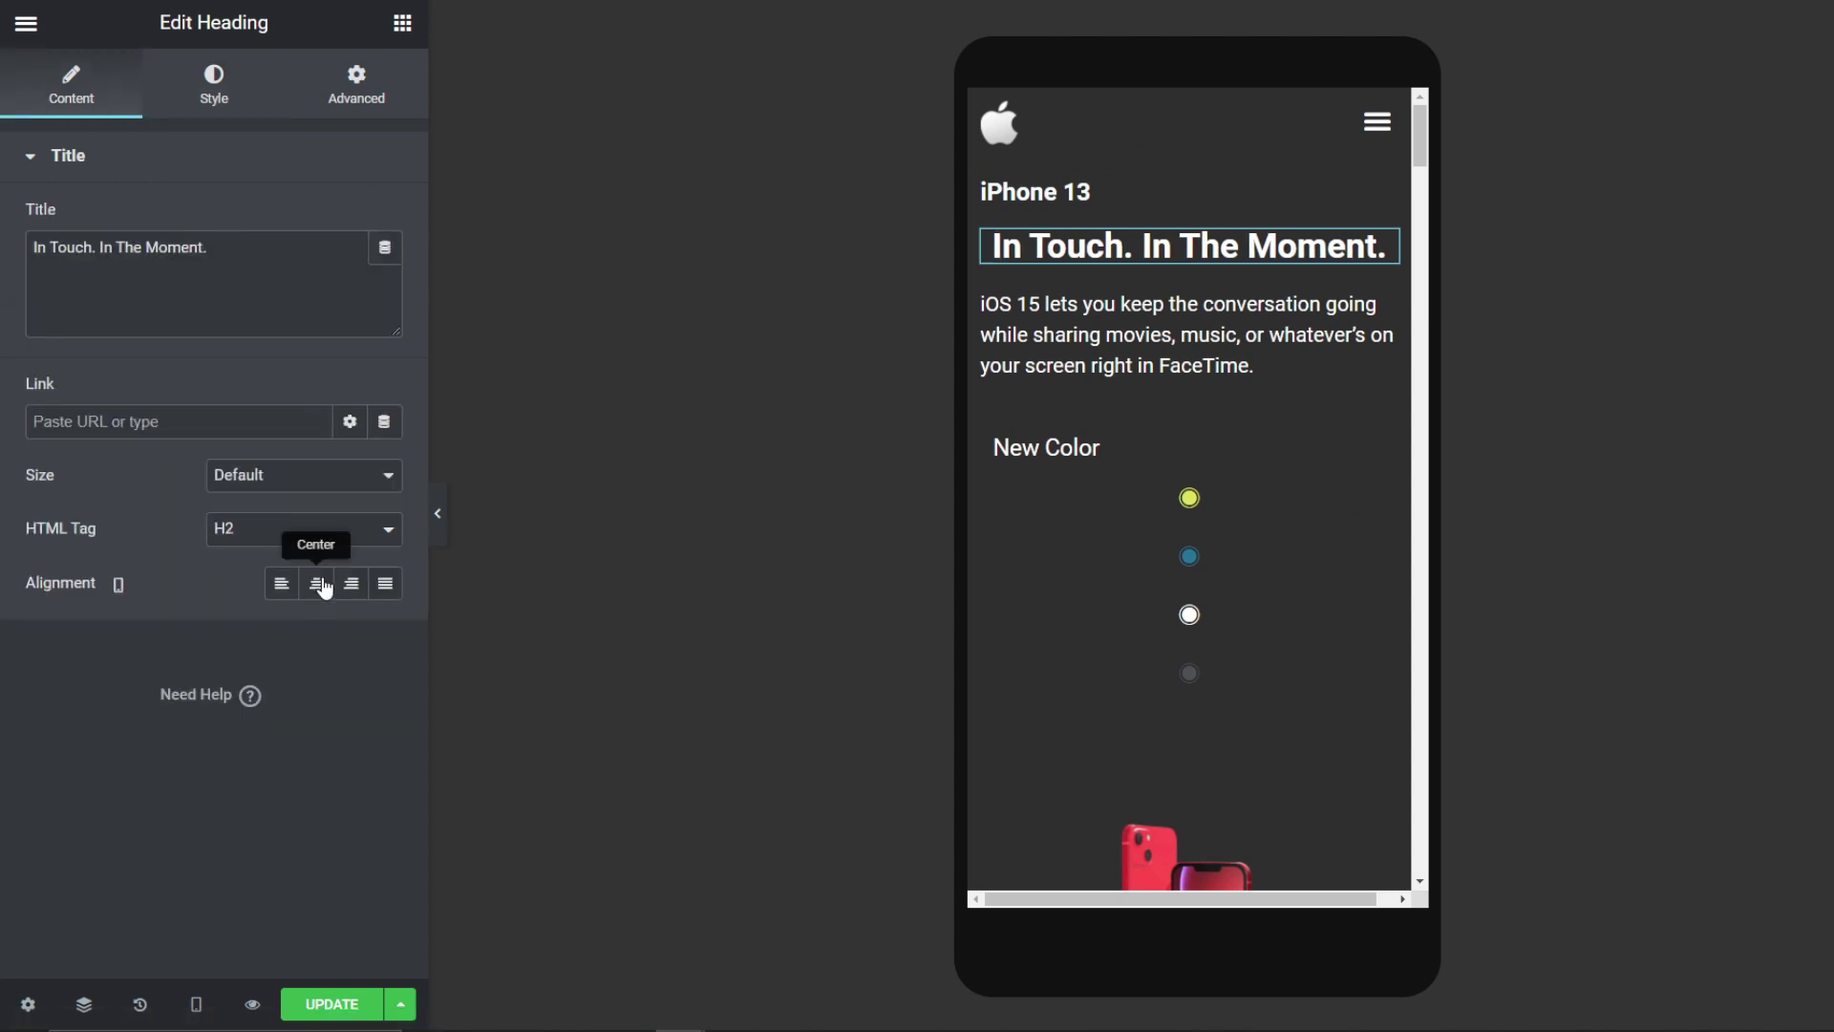
# Step: Hide the hero's iOS 15 paragraph on tablet and mobile
pyautogui.rightClick(1282, 312)
pyautogui.click(1356, 335)
pyautogui.click(356, 86)
pyautogui.scroll(-10, 301, 598)
pyautogui.click(240, 707)
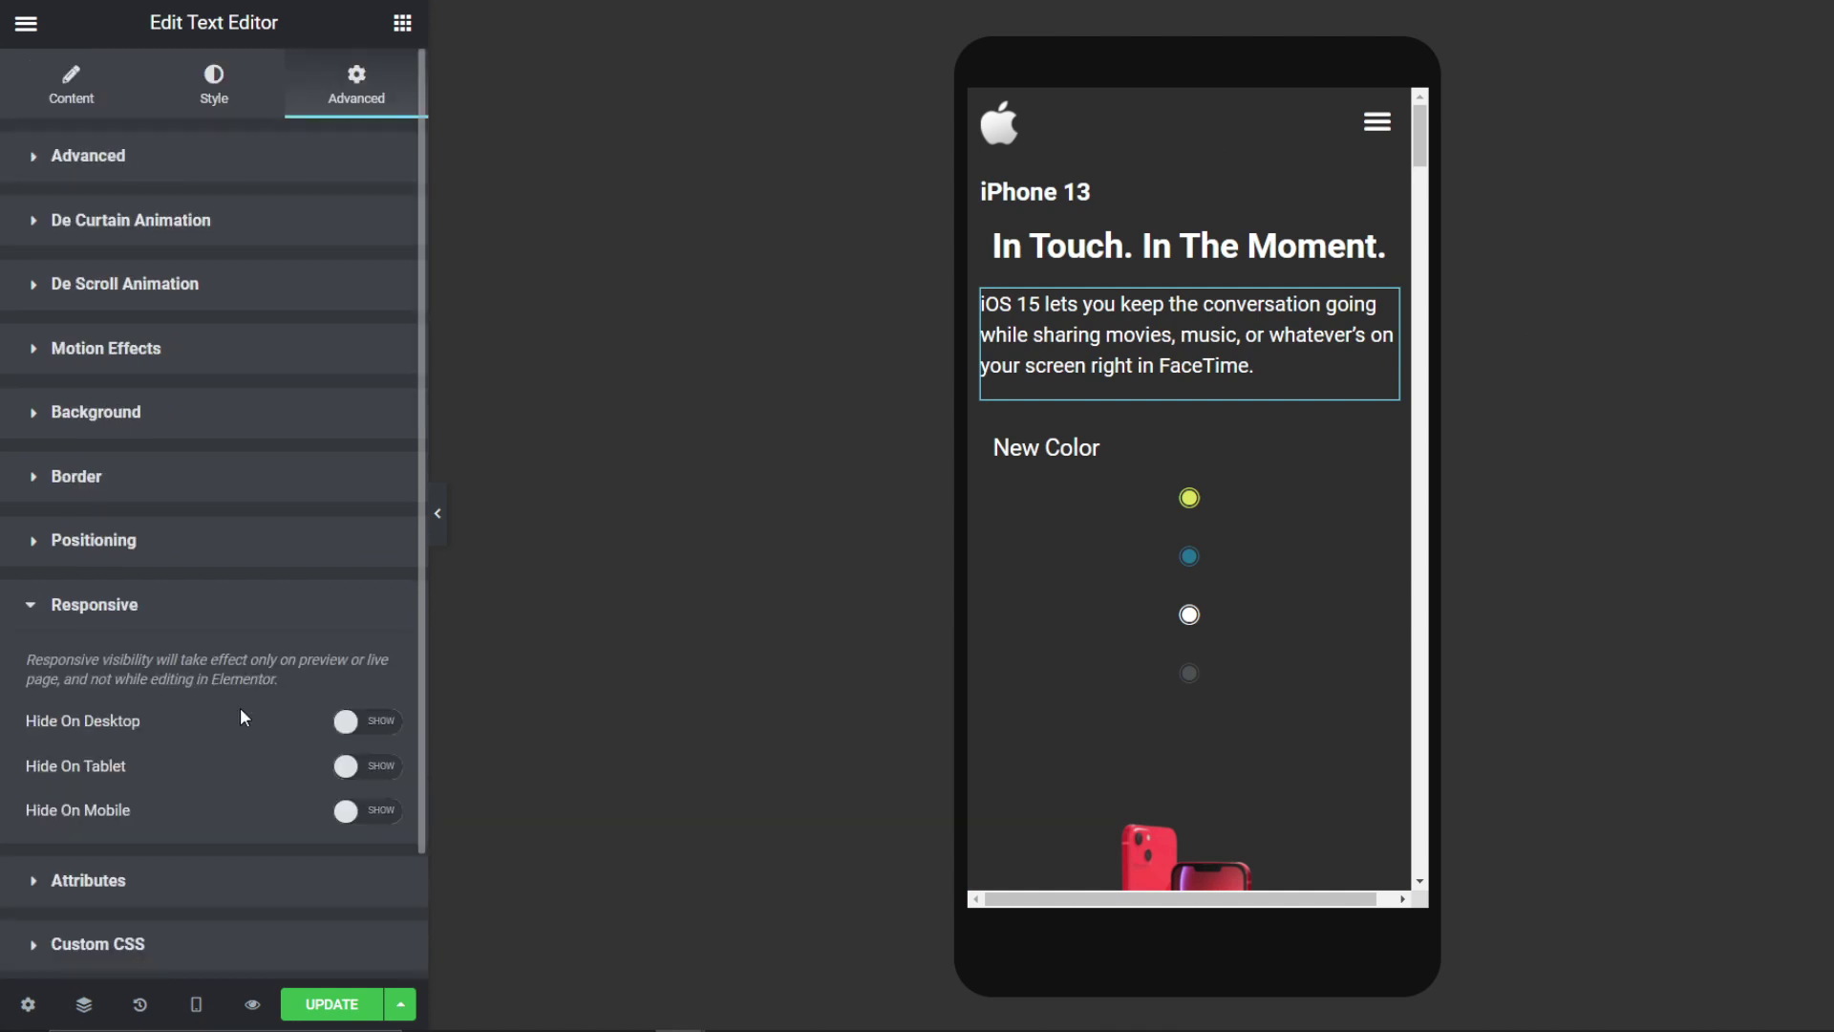
pyautogui.click(380, 768)
pyautogui.click(379, 811)
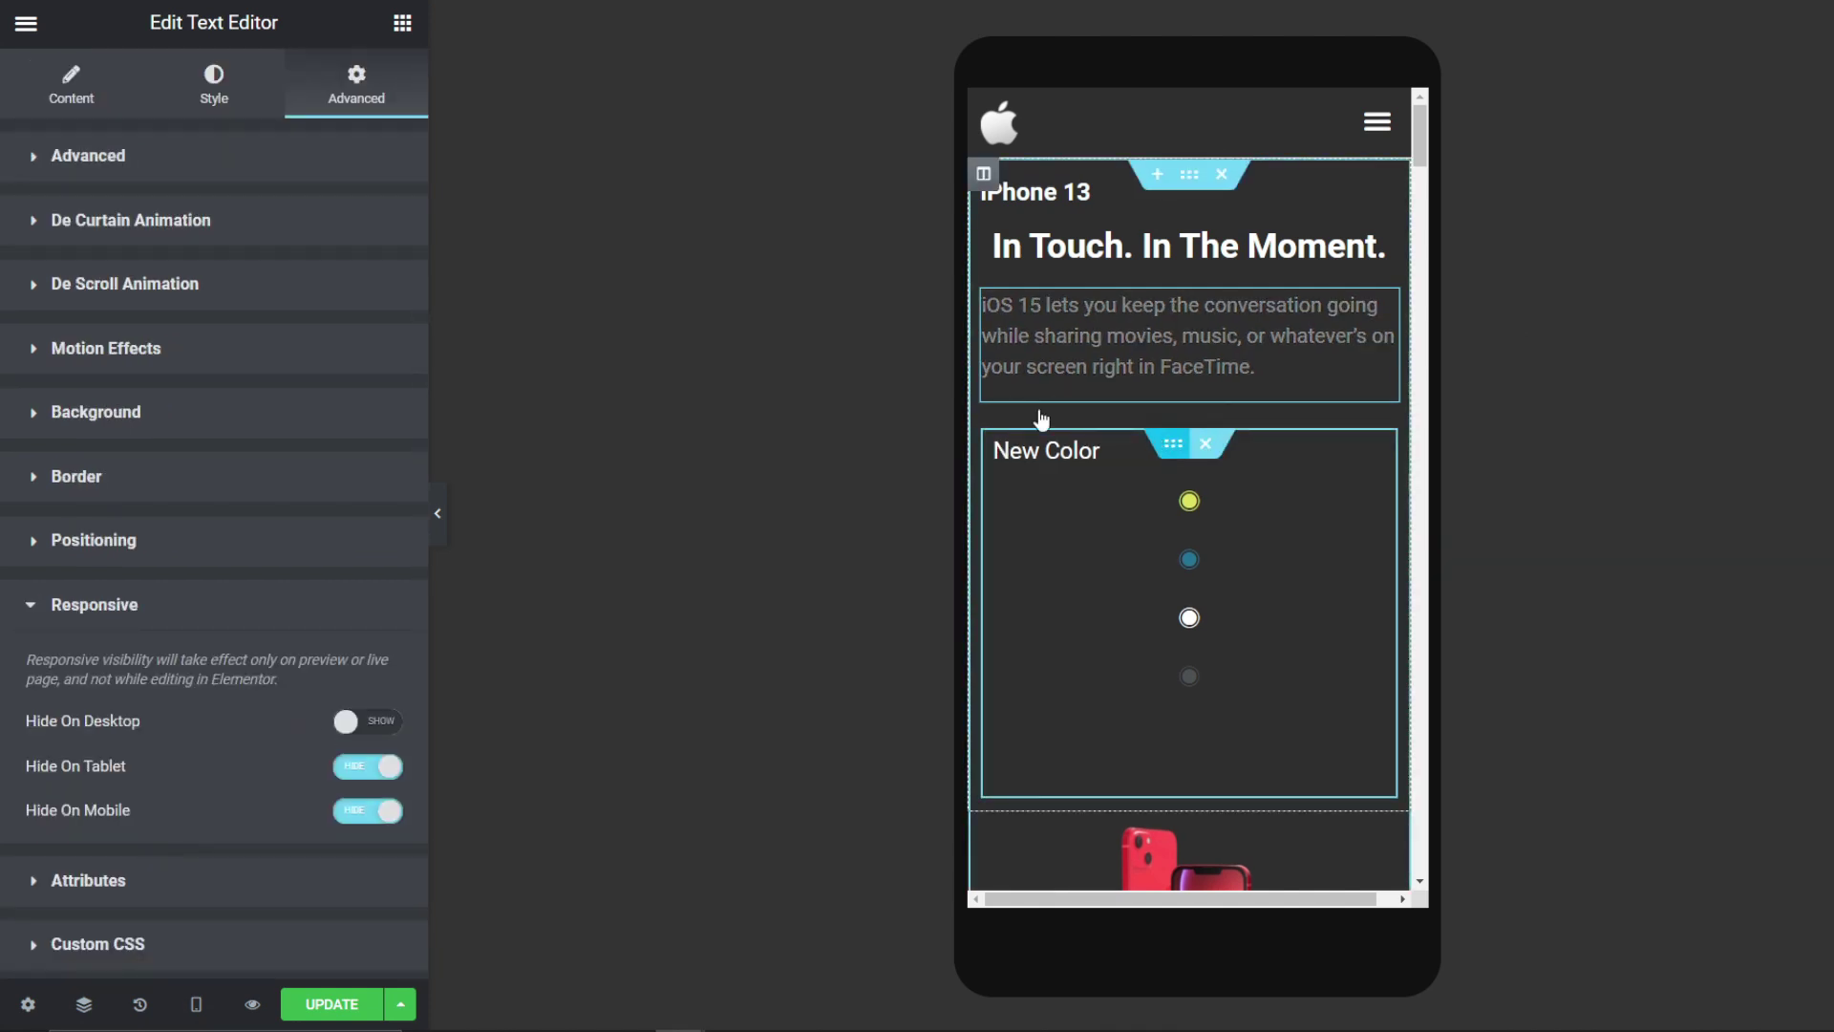
# Step: Hide the New Color inner section on tablet and mobile, and check the mobile preview
pyautogui.click(1172, 443)
pyautogui.click(85, 97)
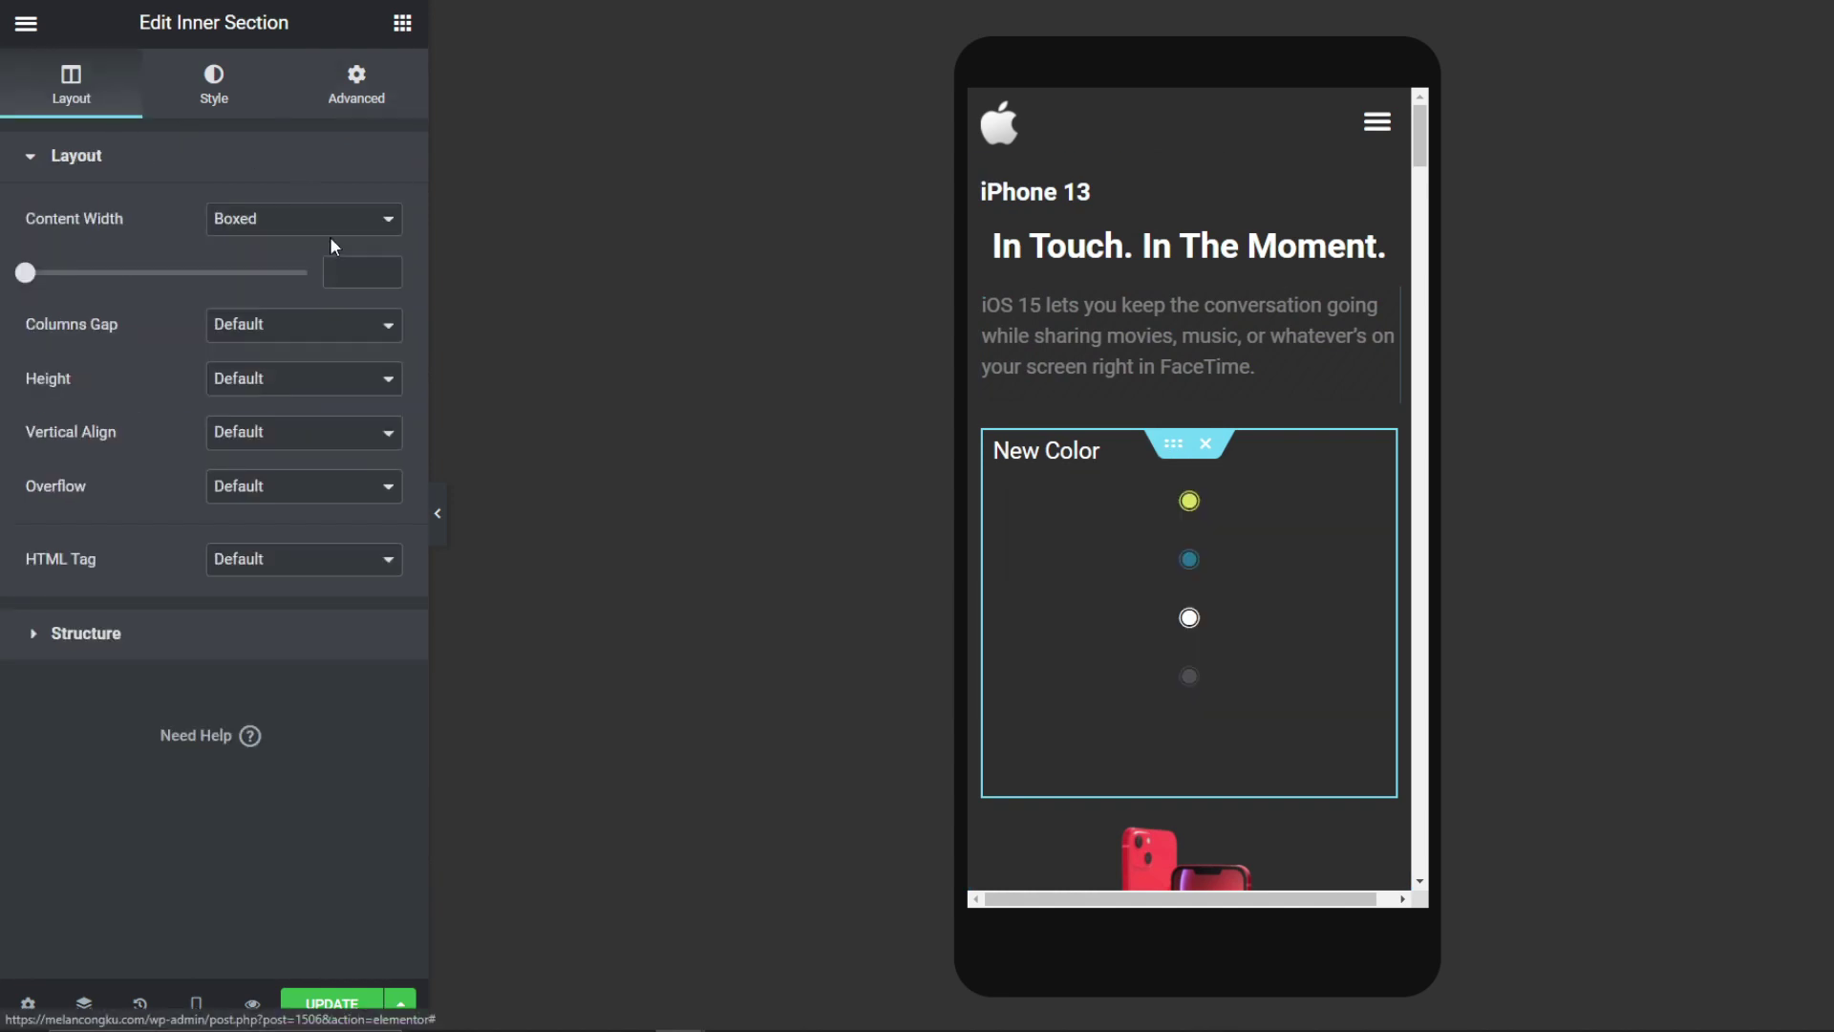
pyautogui.click(366, 105)
pyautogui.scroll(-4, 245, 611)
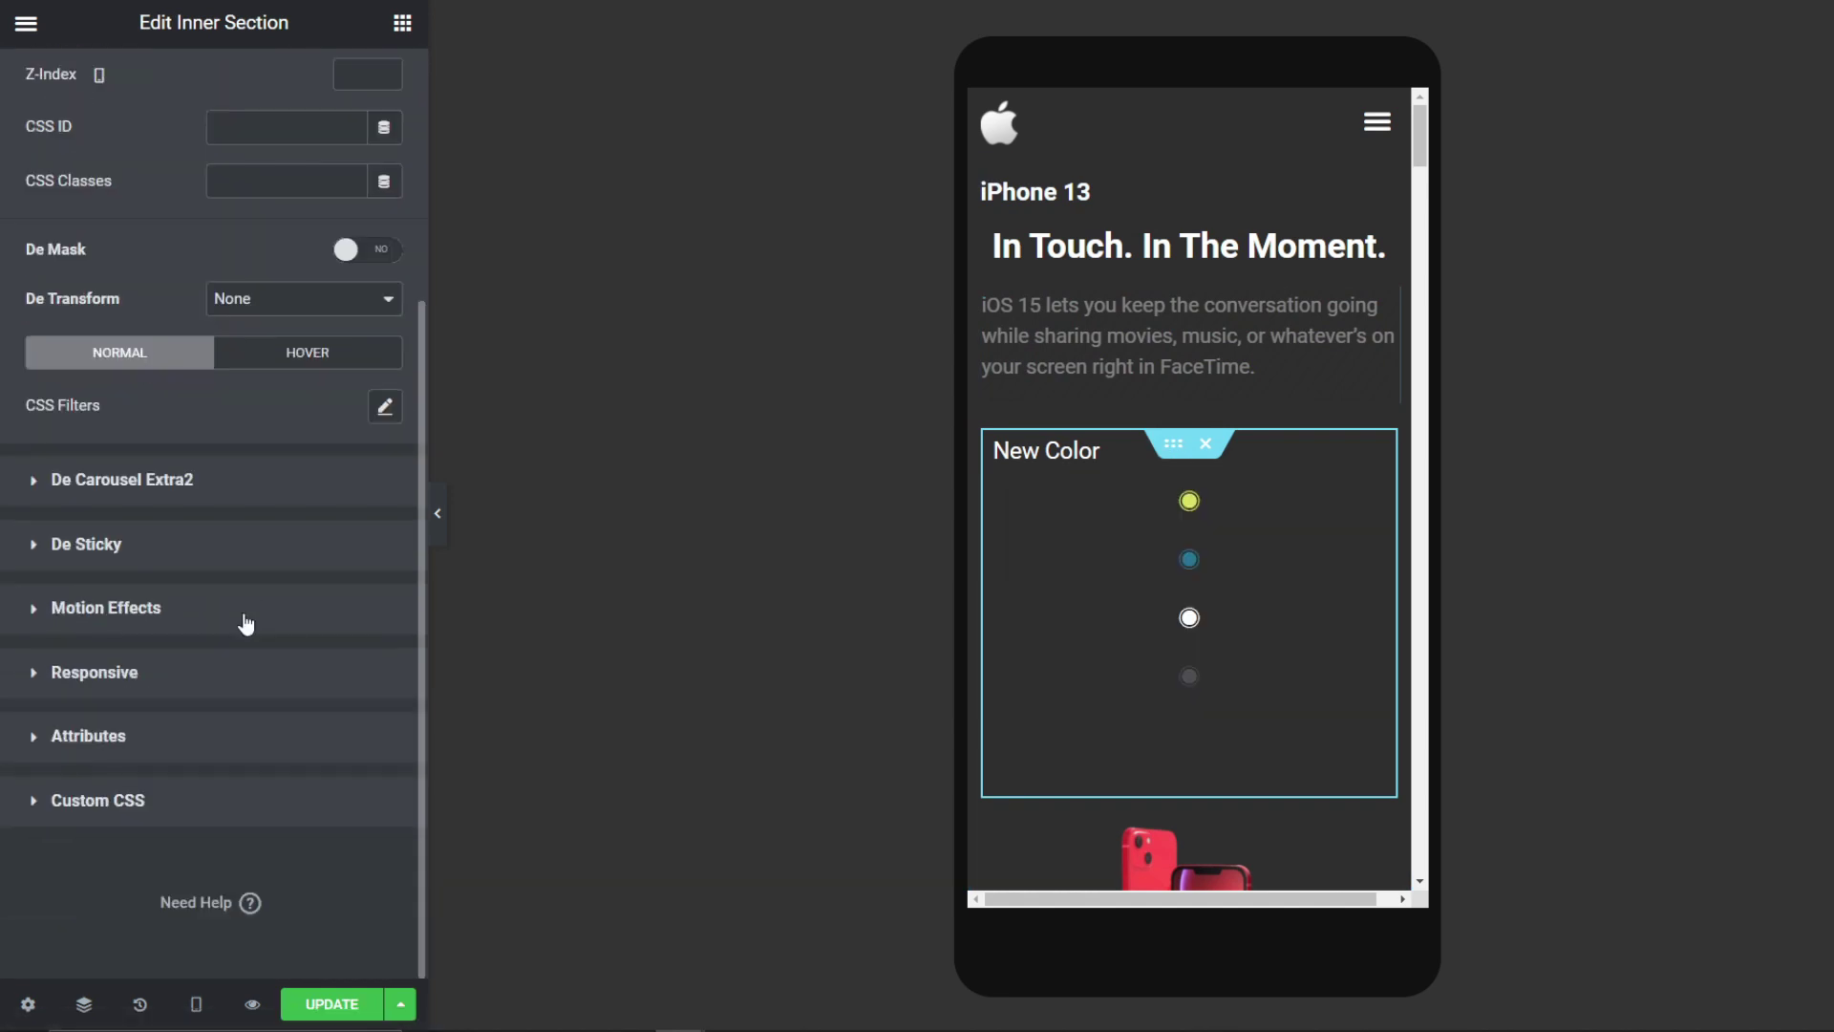
pyautogui.click(230, 672)
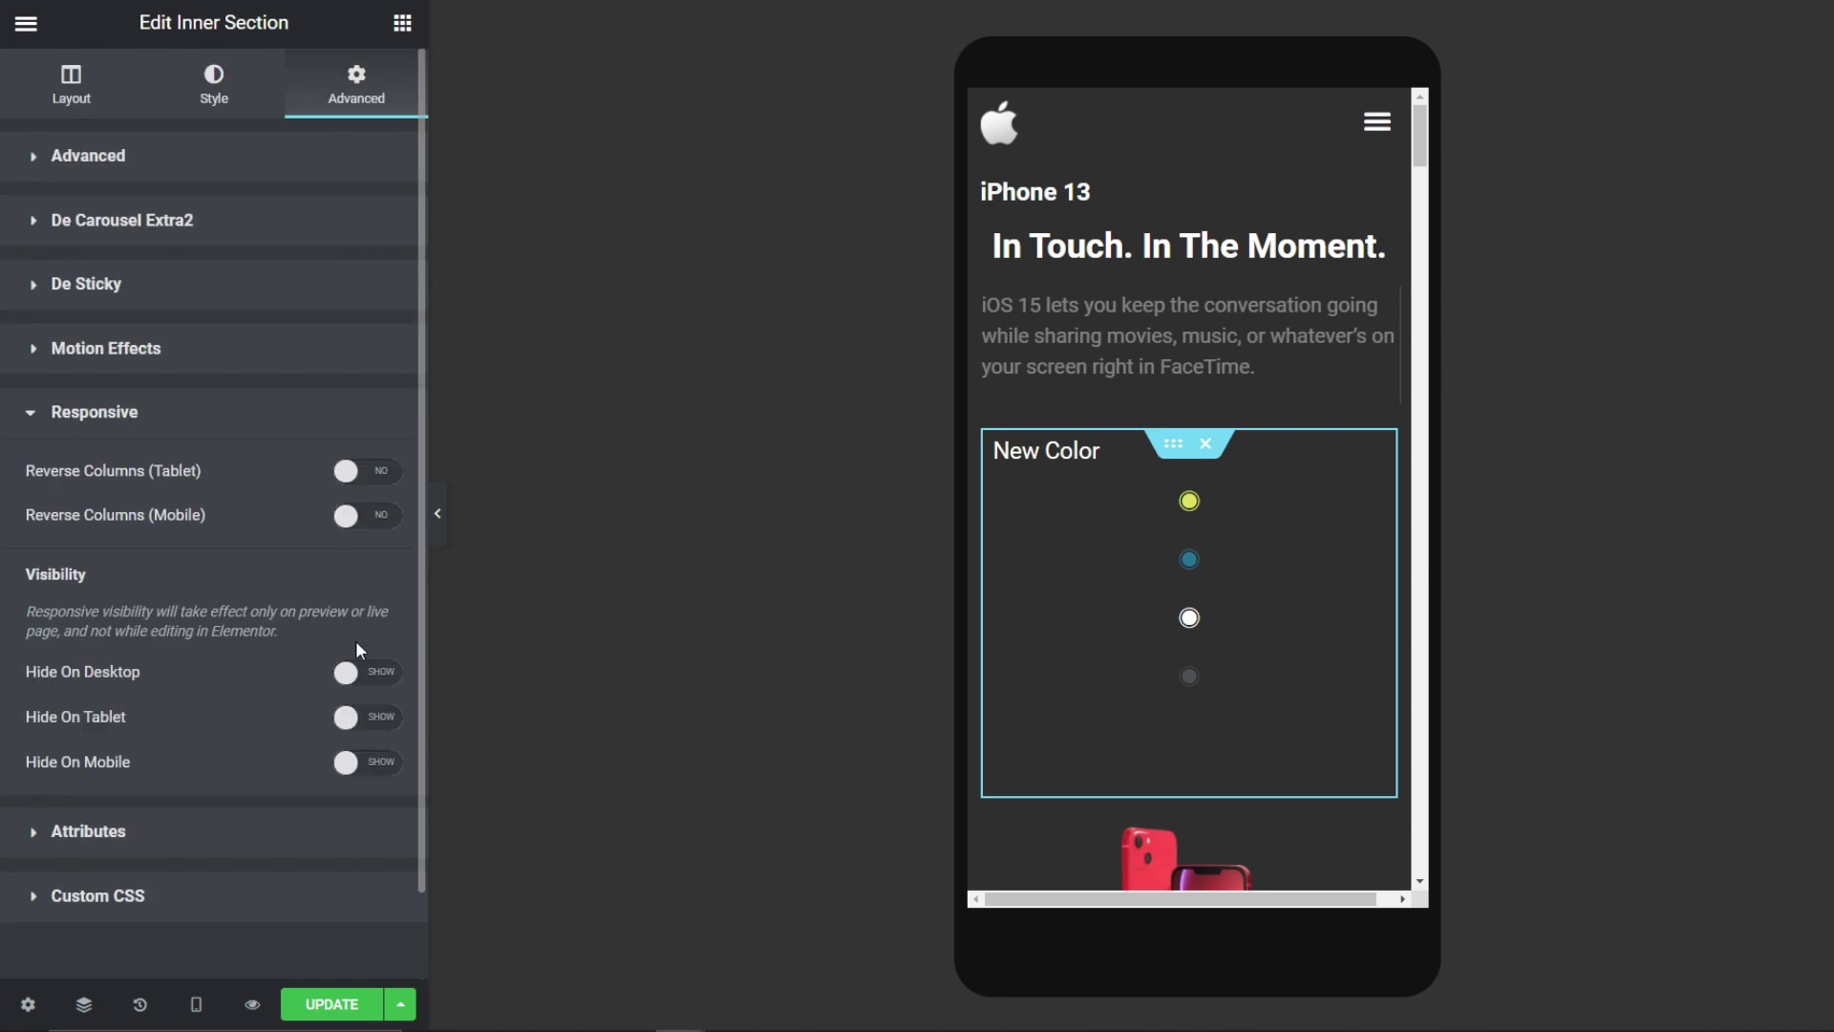
pyautogui.click(369, 718)
pyautogui.click(369, 761)
pyautogui.click(437, 513)
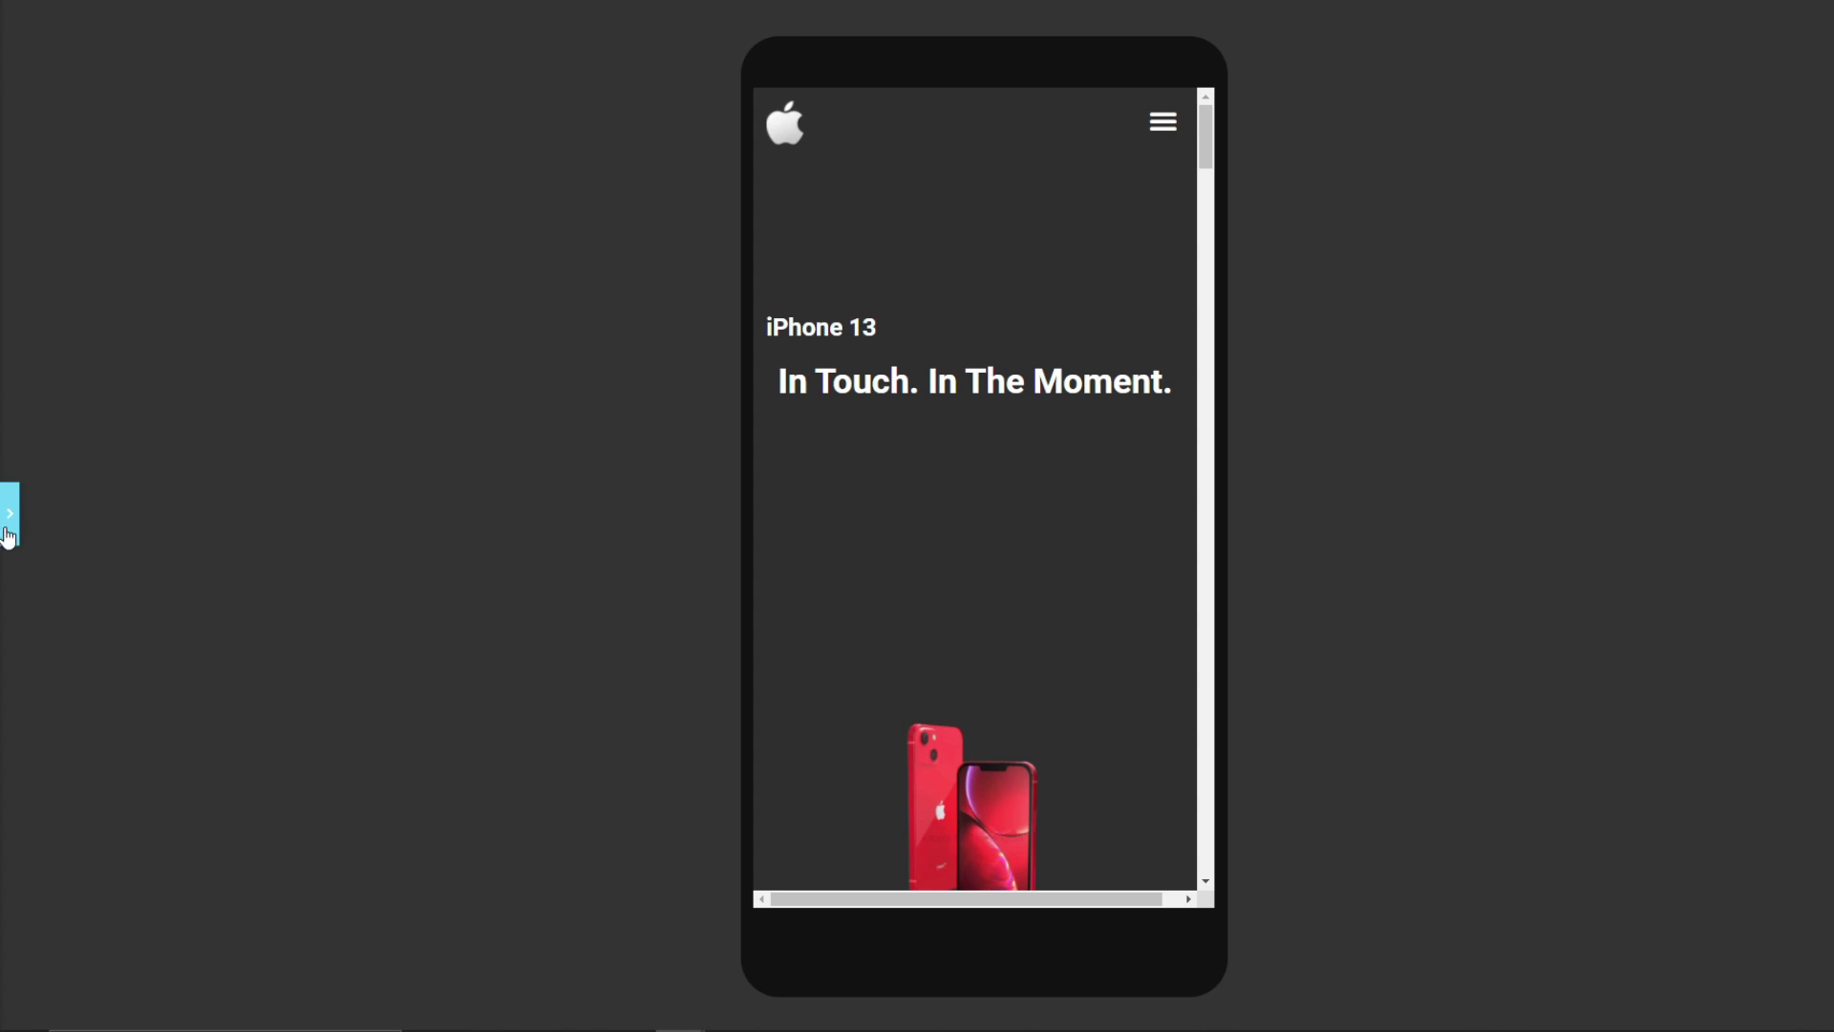
pyautogui.click(9, 534)
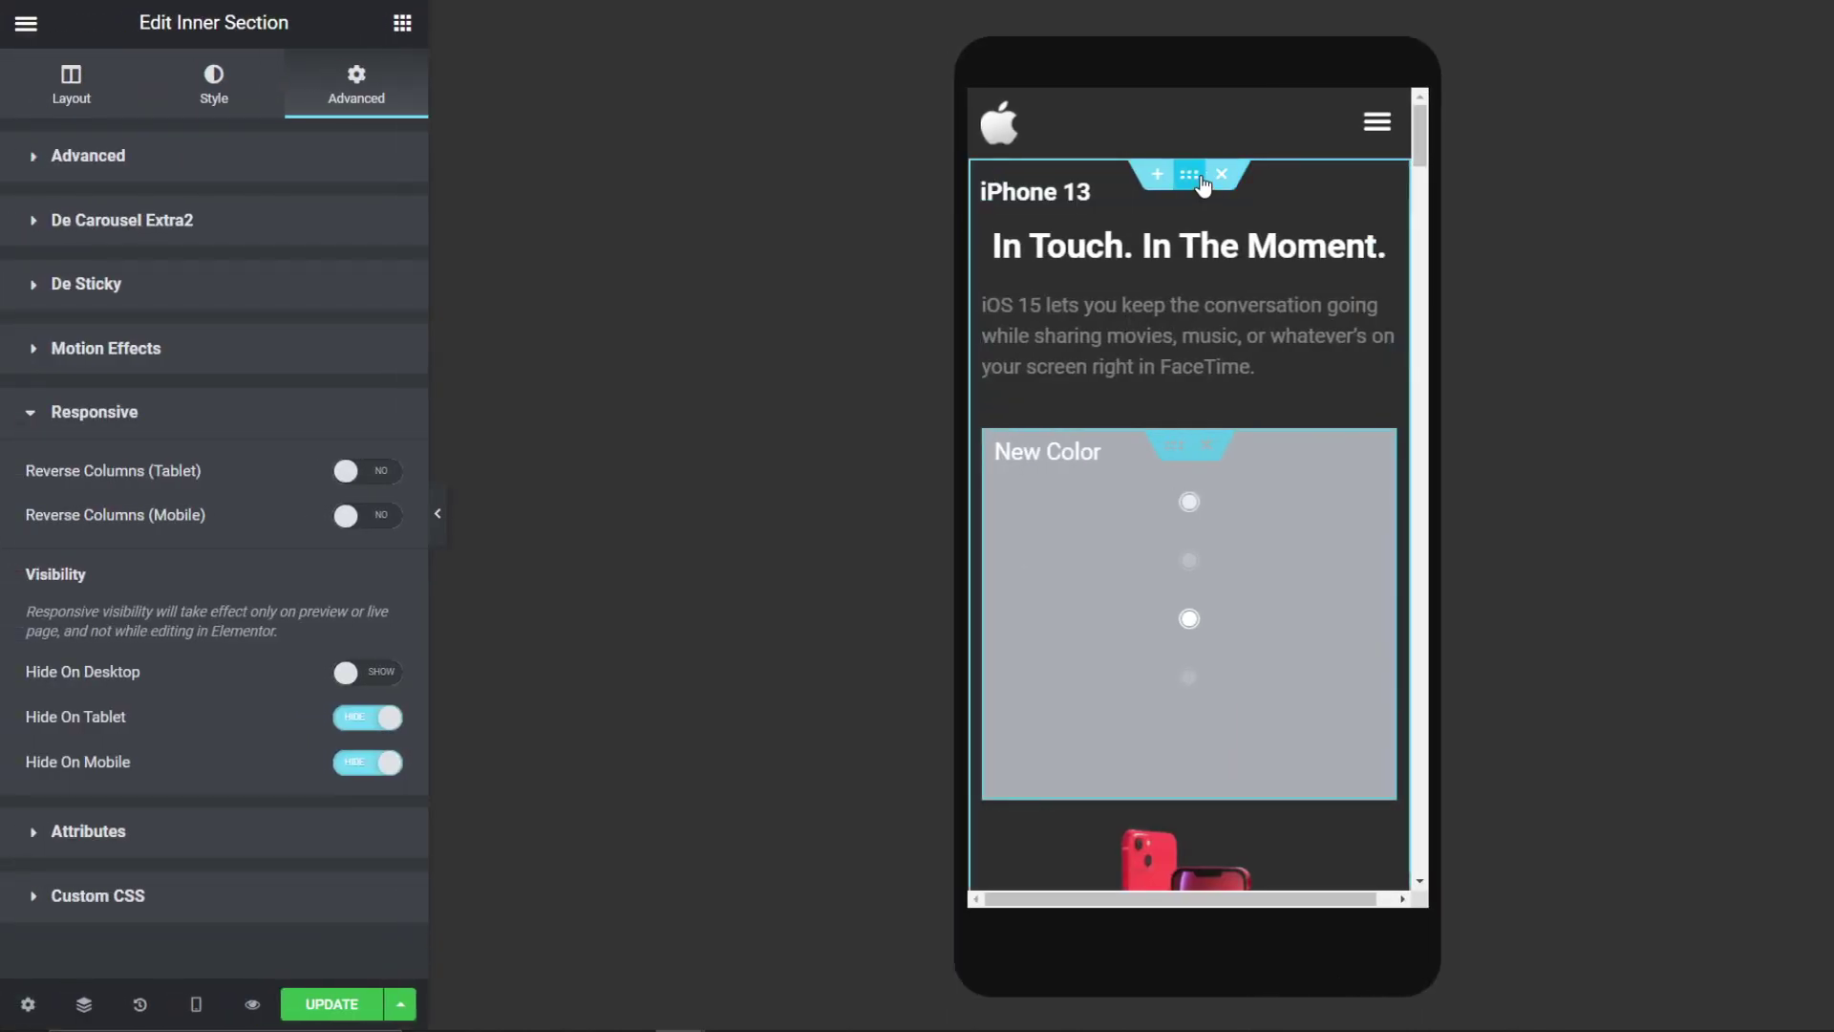
# Step: Set the hero section's minimum height on mobile to 0 px and check the resulting mobile layout
pyautogui.click(1189, 174)
pyautogui.click(70, 84)
pyautogui.moveTo(35, 466)
pyautogui.mouseDown()
pyautogui.moveTo(97, 477)
pyautogui.moveTo(7, 485)
pyautogui.mouseUp()
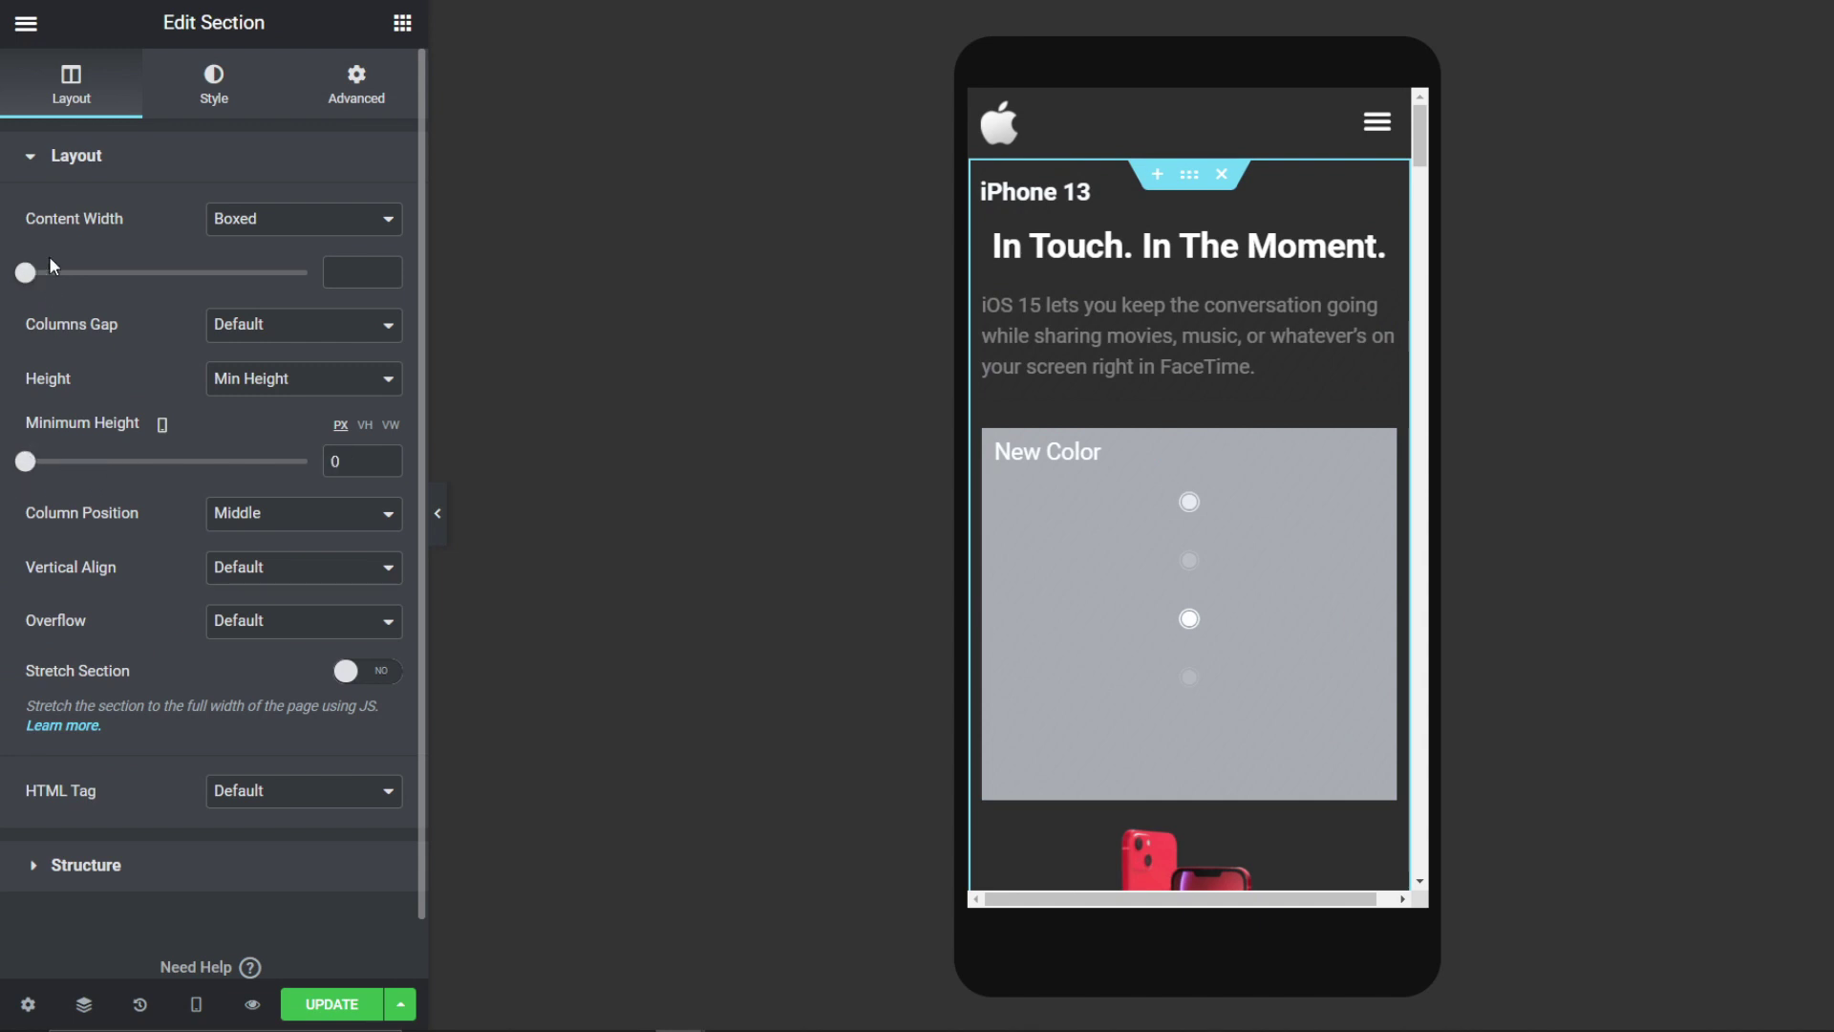
pyautogui.click(437, 515)
pyautogui.scroll(-5, 1055, 642)
pyautogui.scroll(5, 1057, 635)
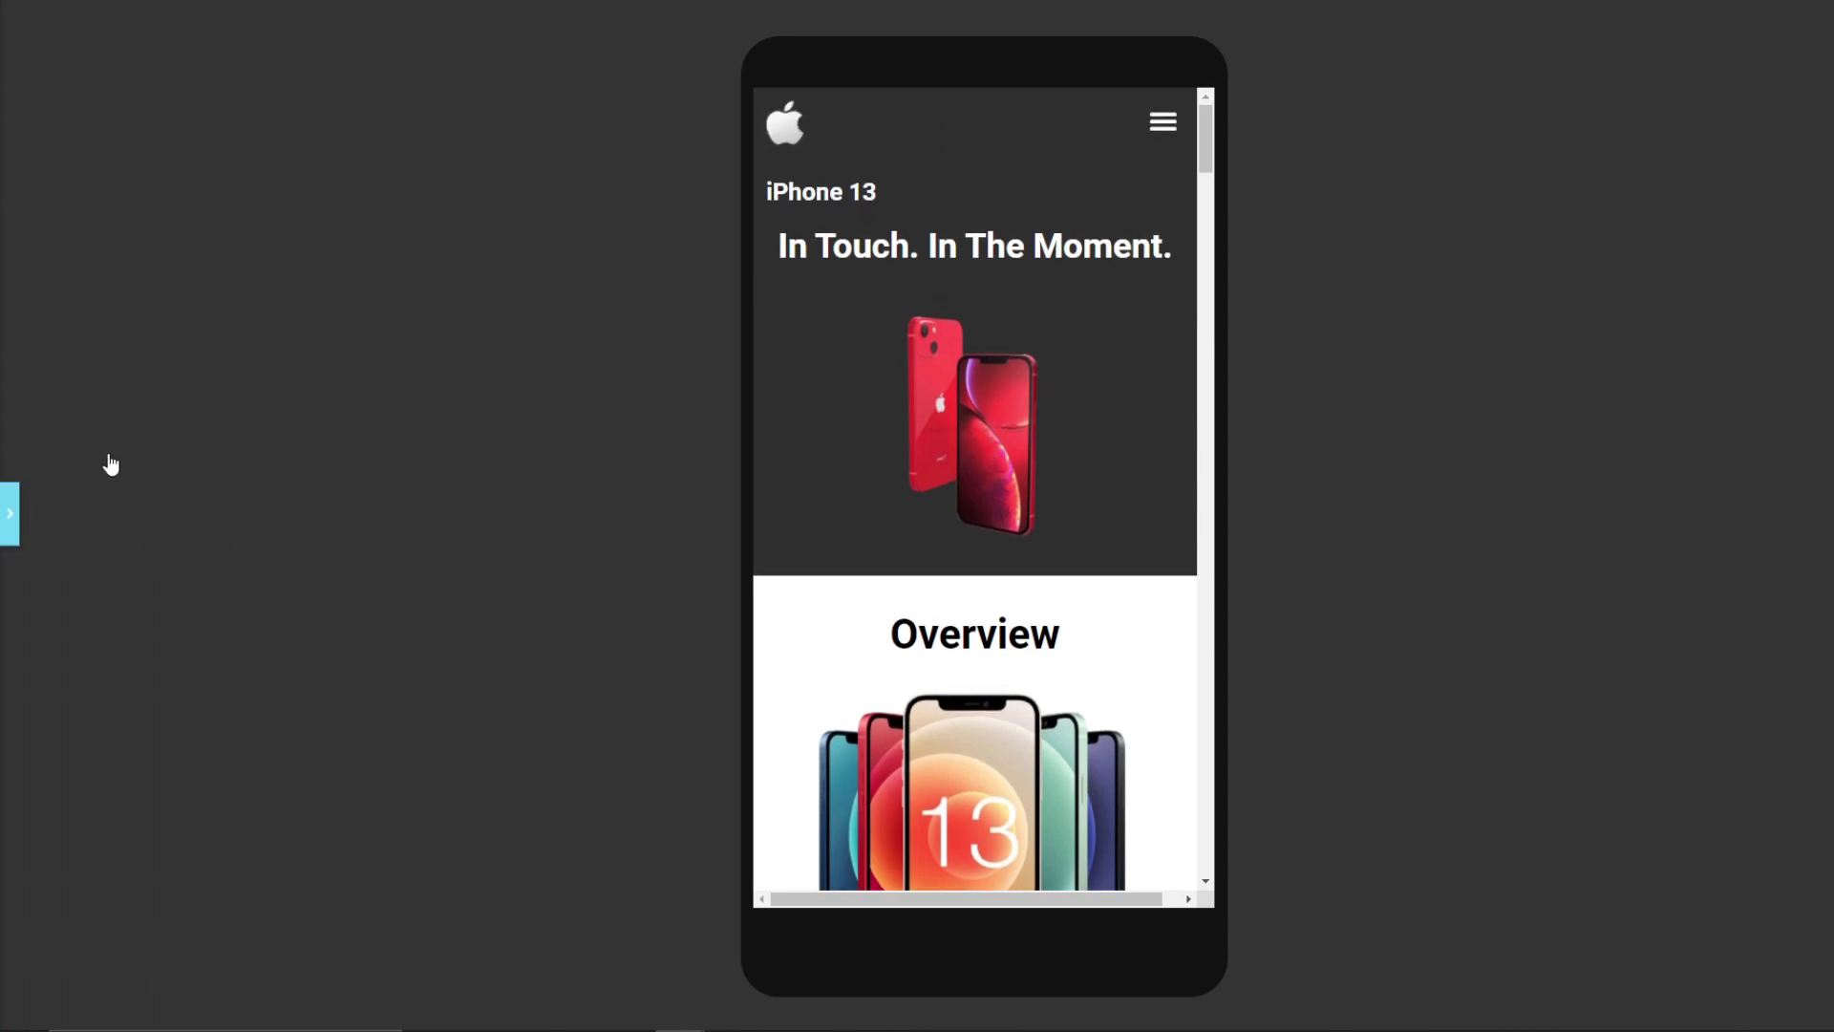
pyautogui.click(7, 516)
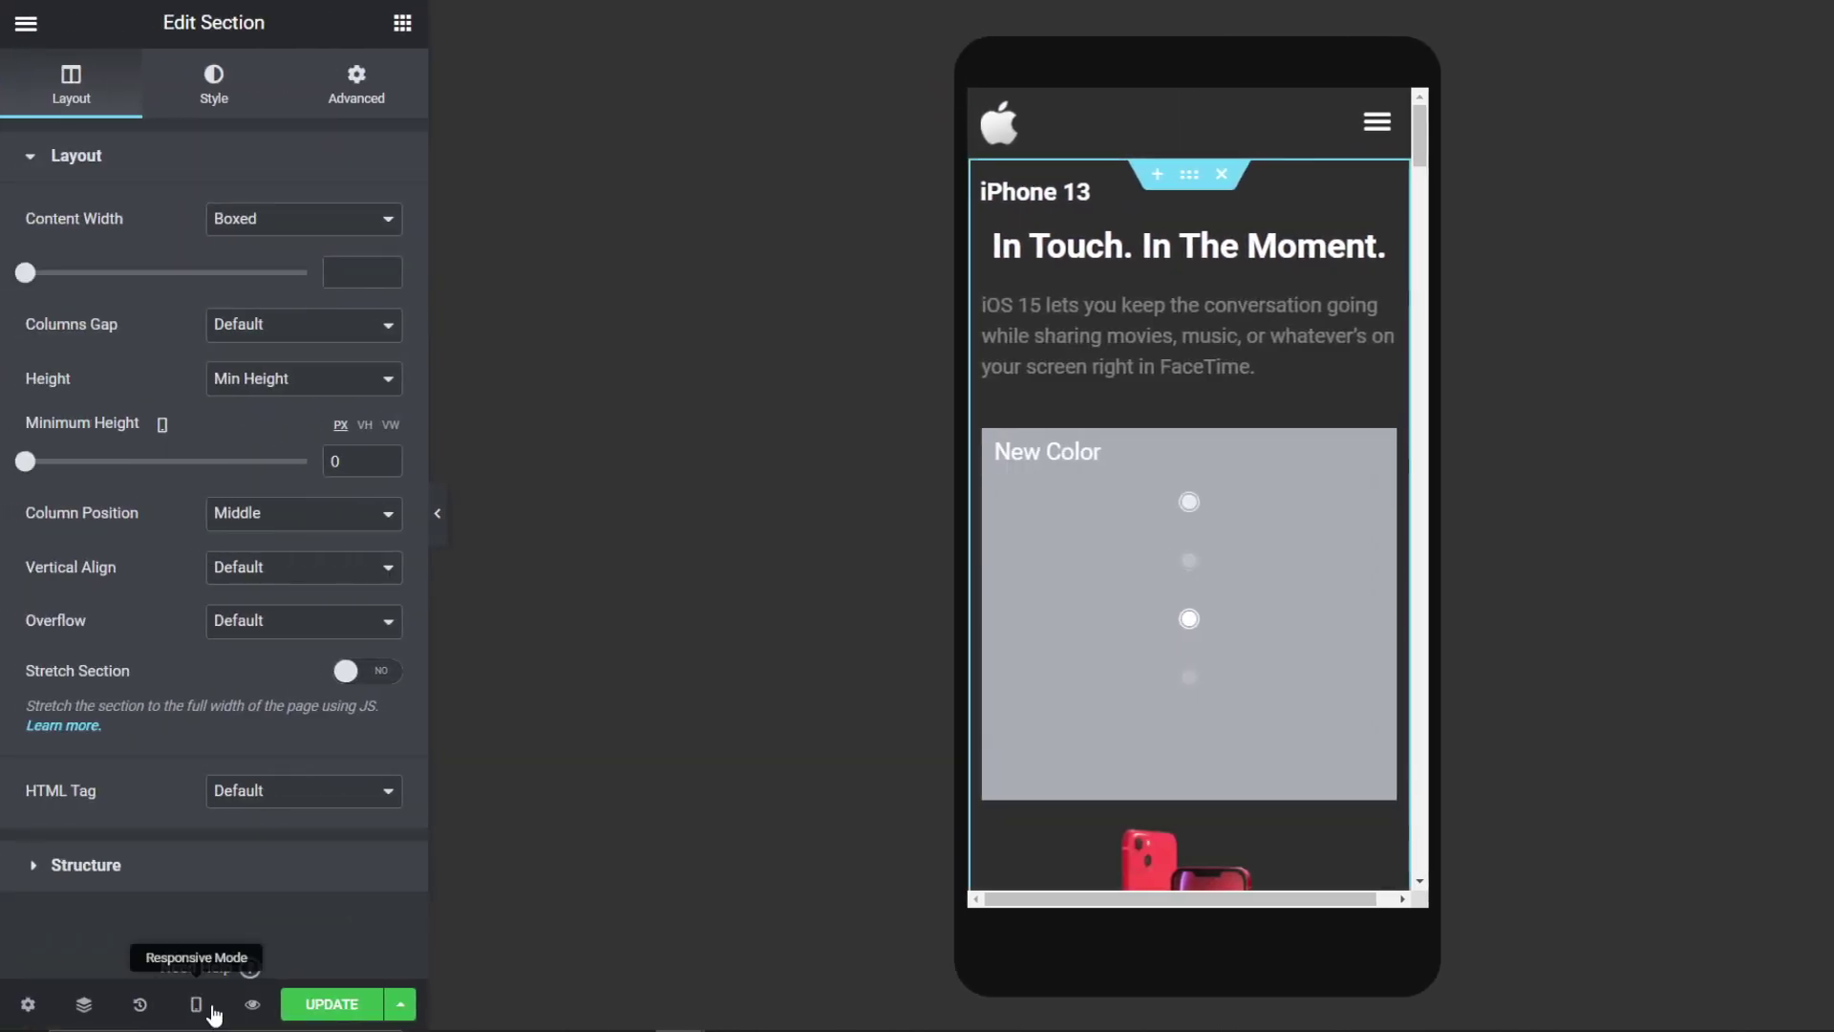
# Step: In the Desktop preview, duplicate the New Color inner section and move the copy below the HTML widget in the phone image column
pyautogui.click(197, 1007)
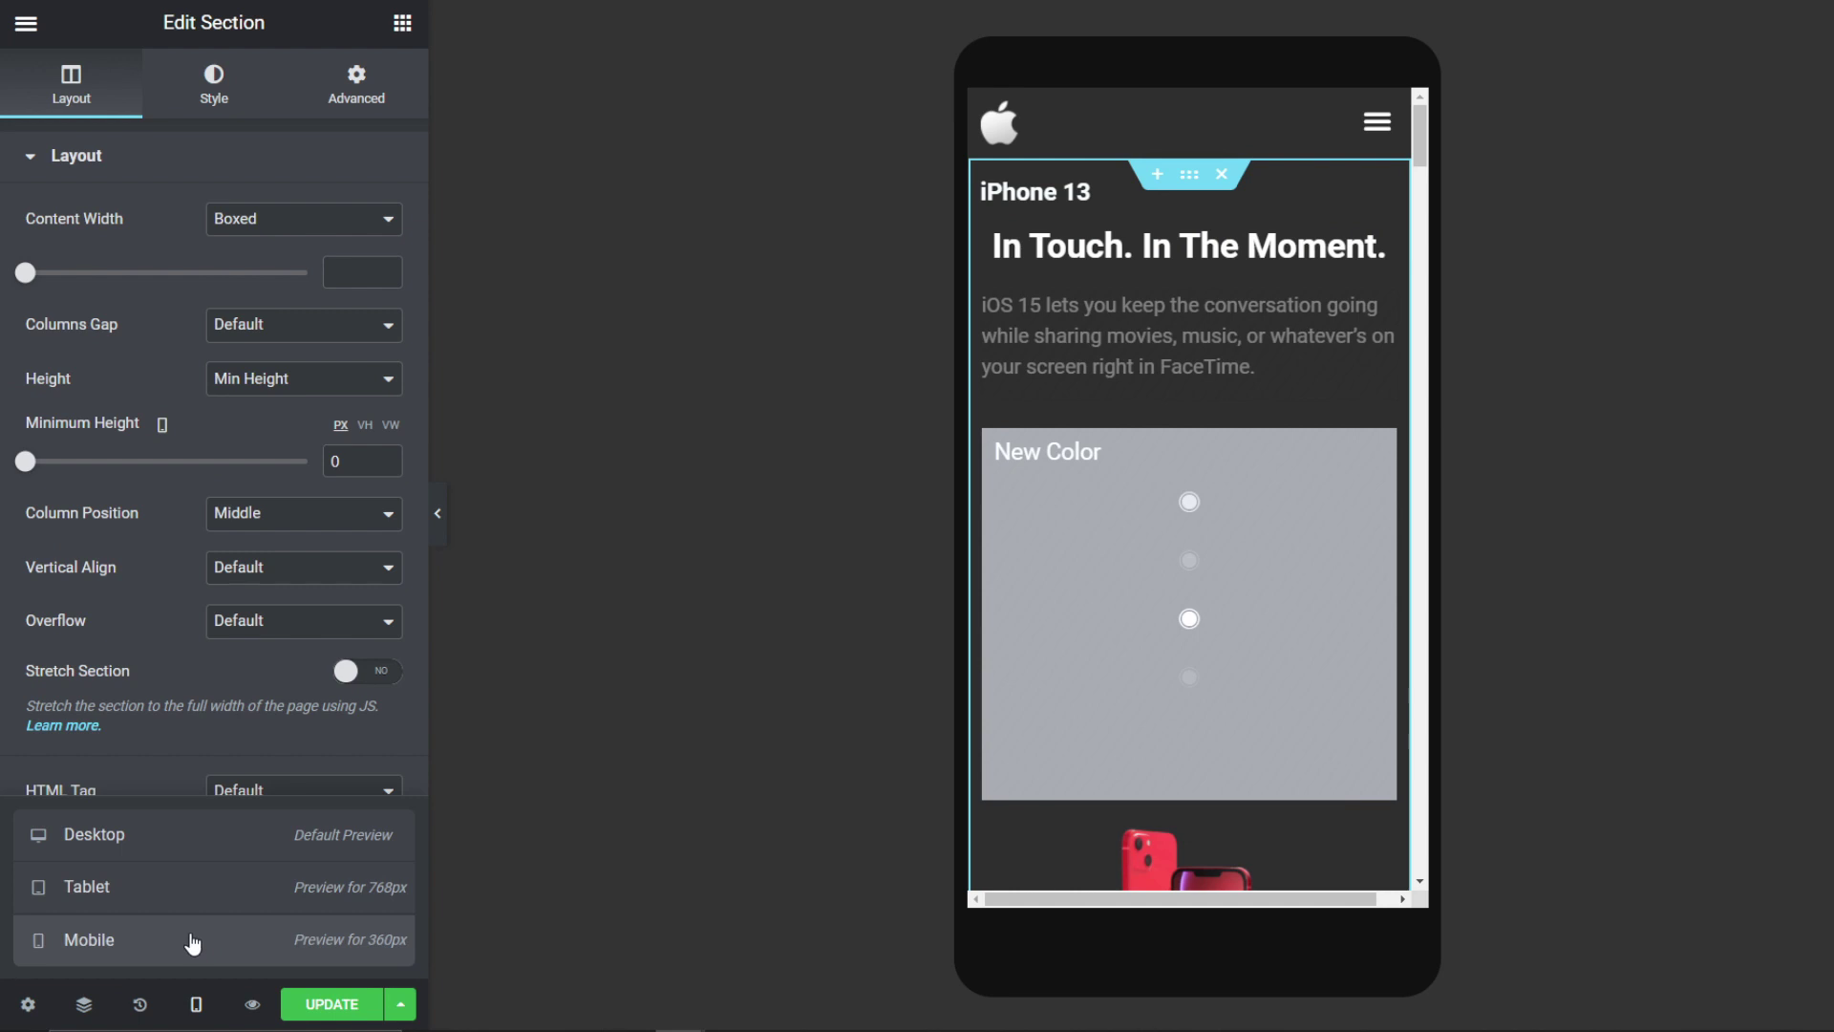
pyautogui.click(174, 839)
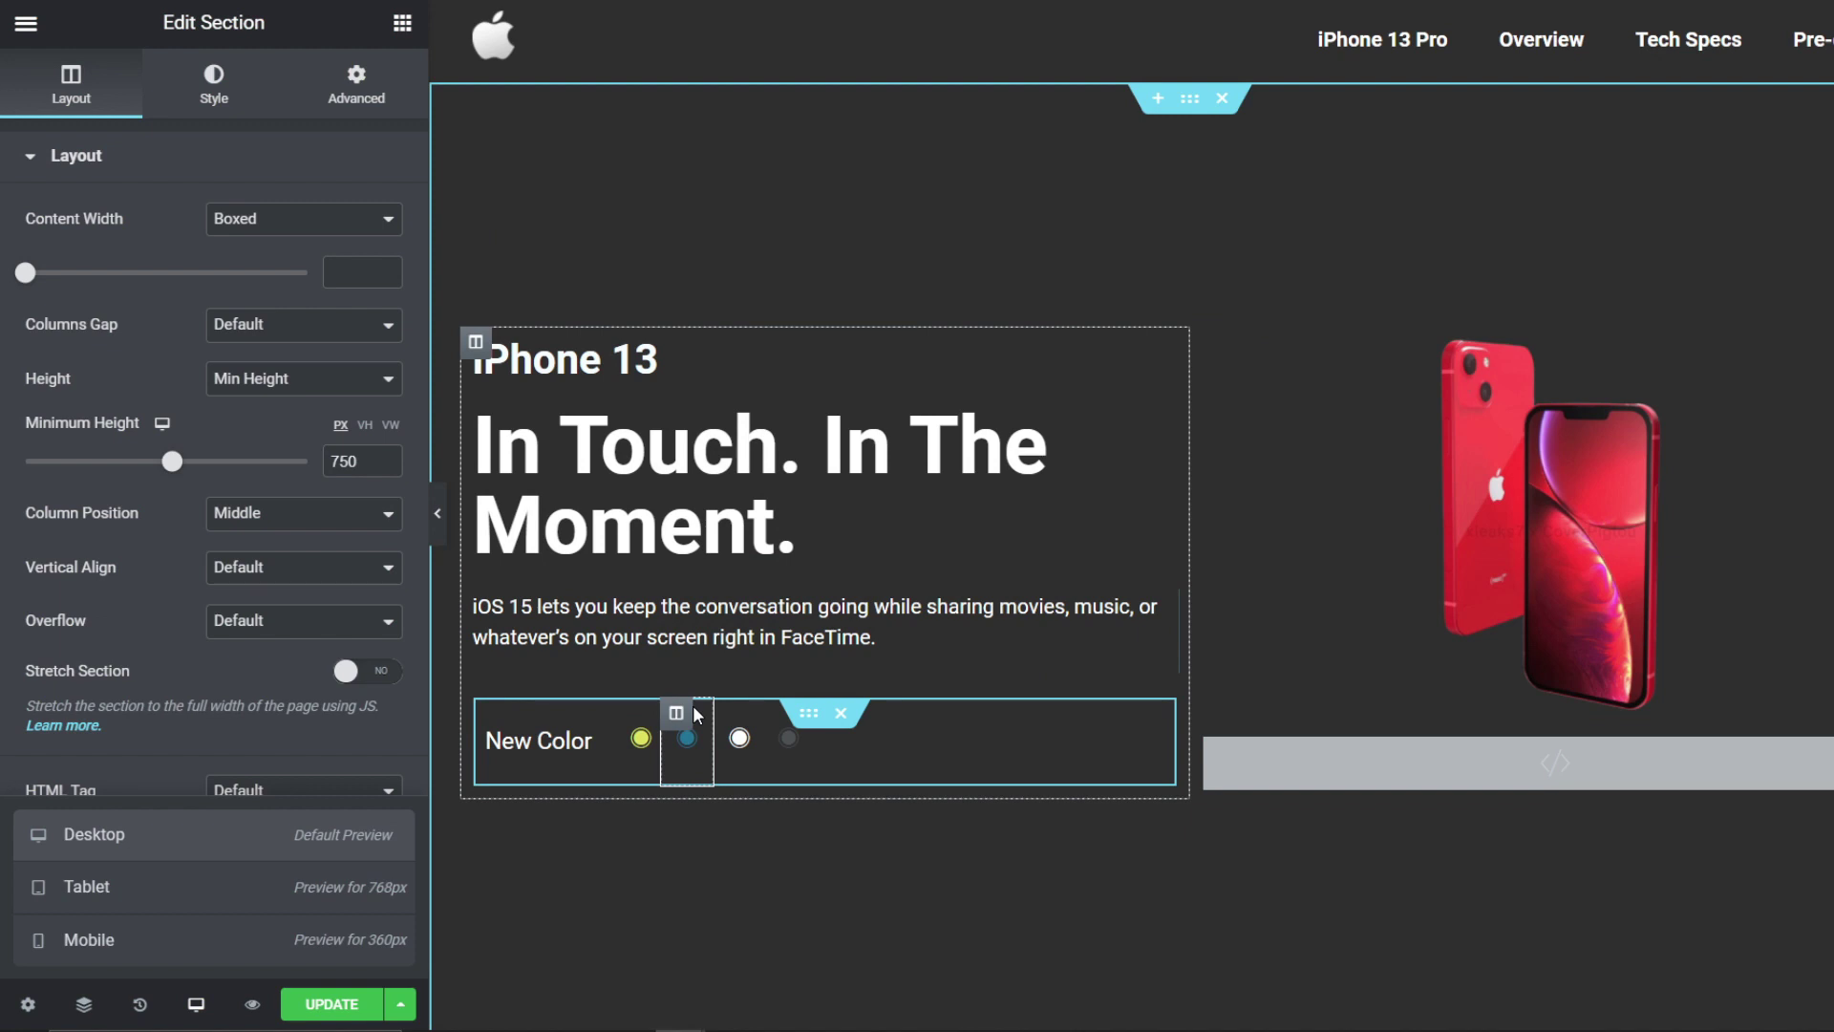
pyautogui.rightClick(798, 721)
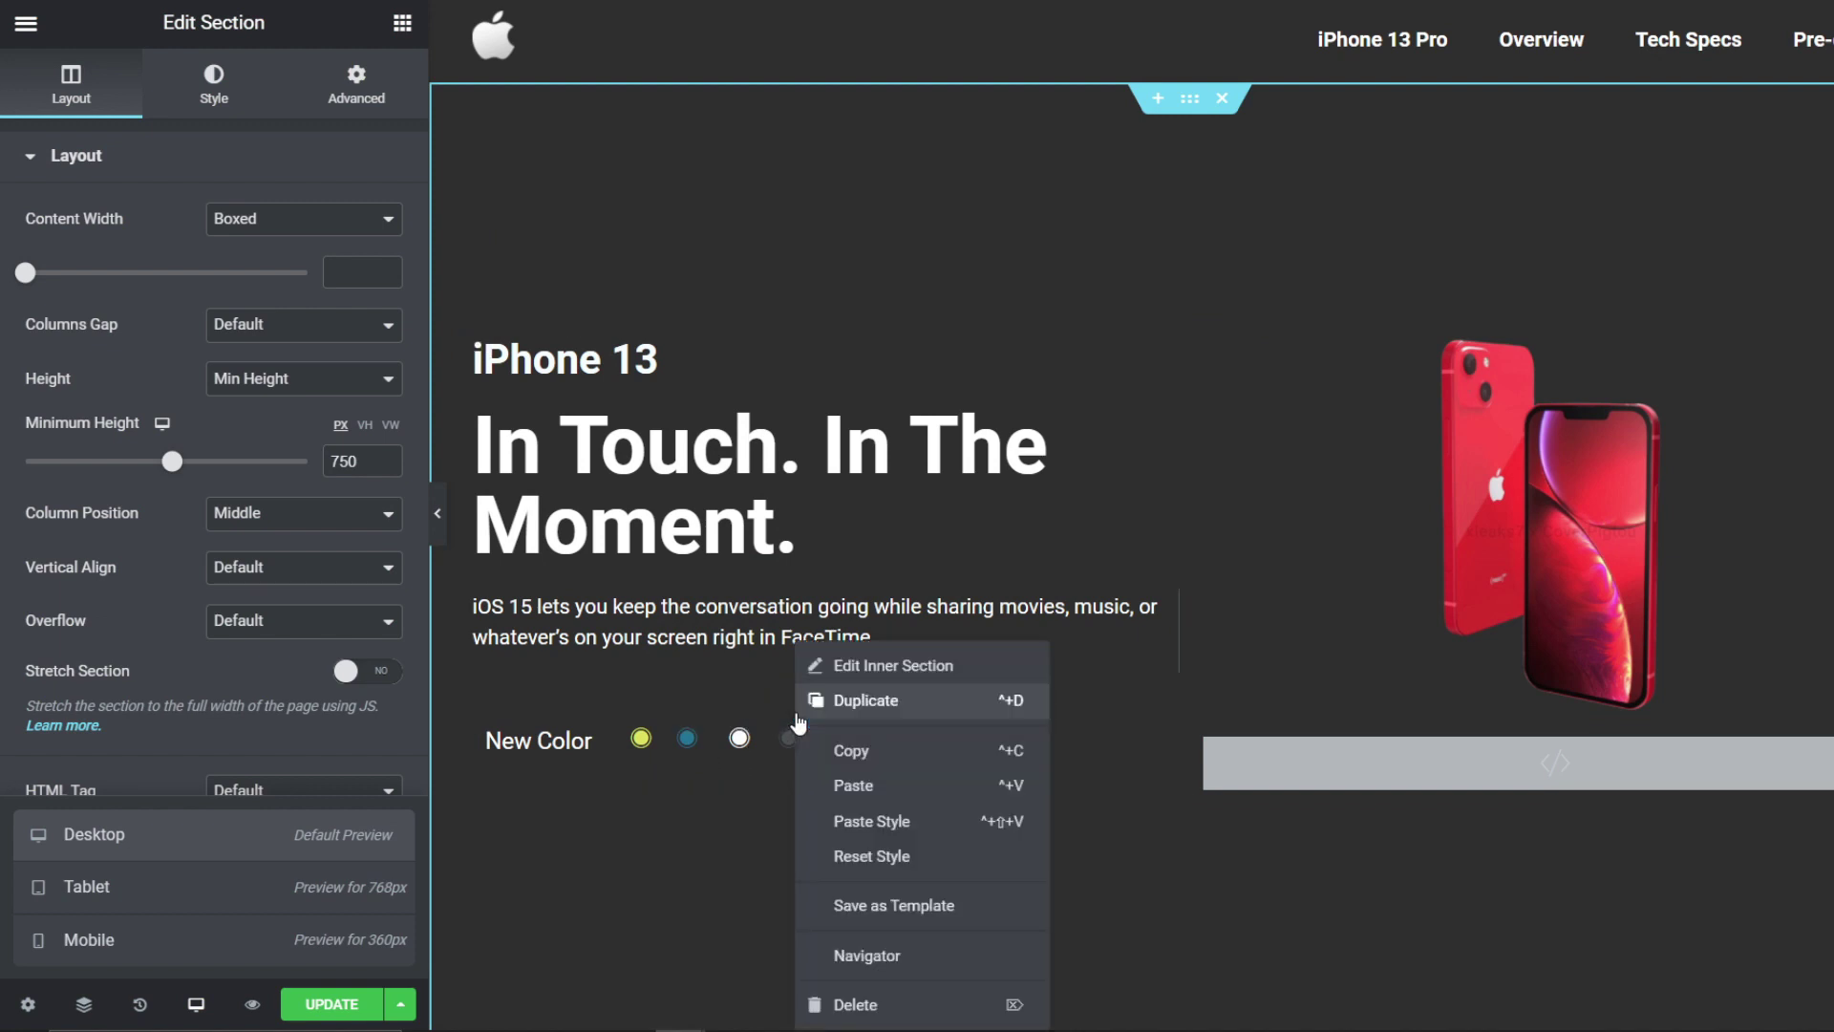
pyautogui.click(853, 703)
pyautogui.moveTo(807, 760); pyautogui.dragTo(1459, 736)
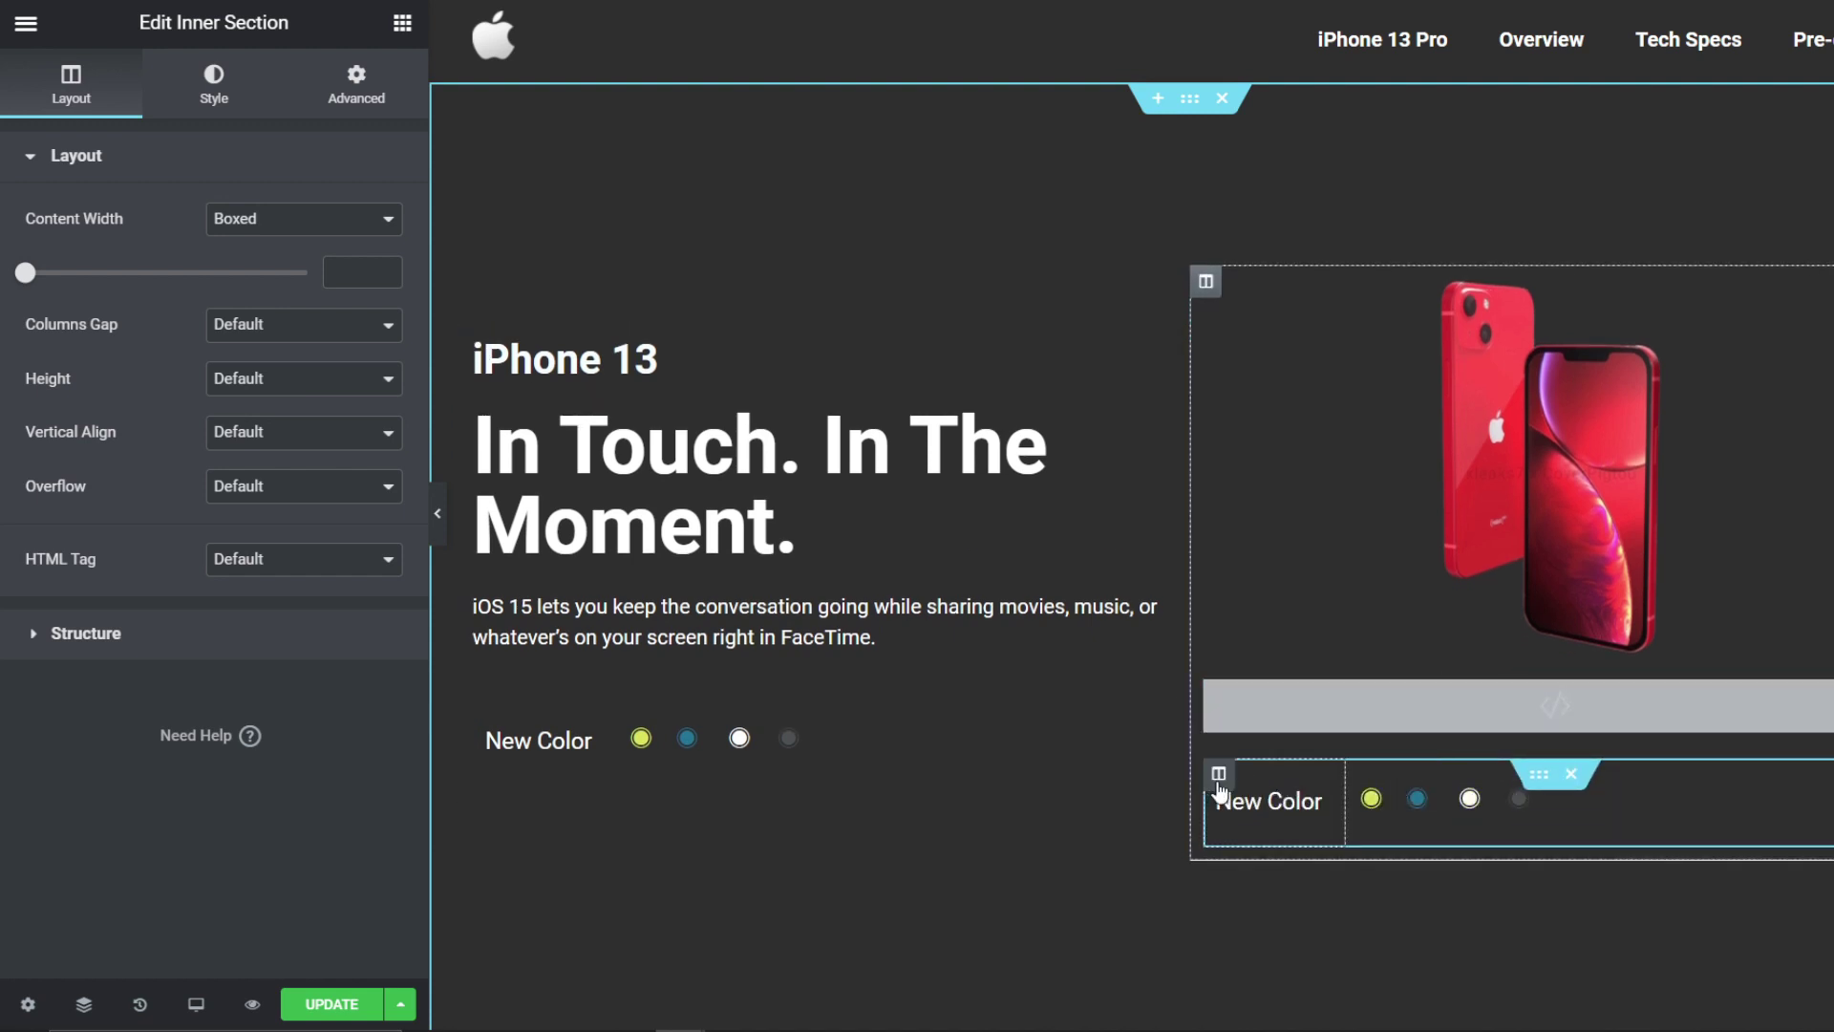
# Step: Delete the New Color heading column and the empty last column from the duplicated inner section, leaving the four swatches
pyautogui.rightClick(1214, 786)
pyautogui.click(1277, 1005)
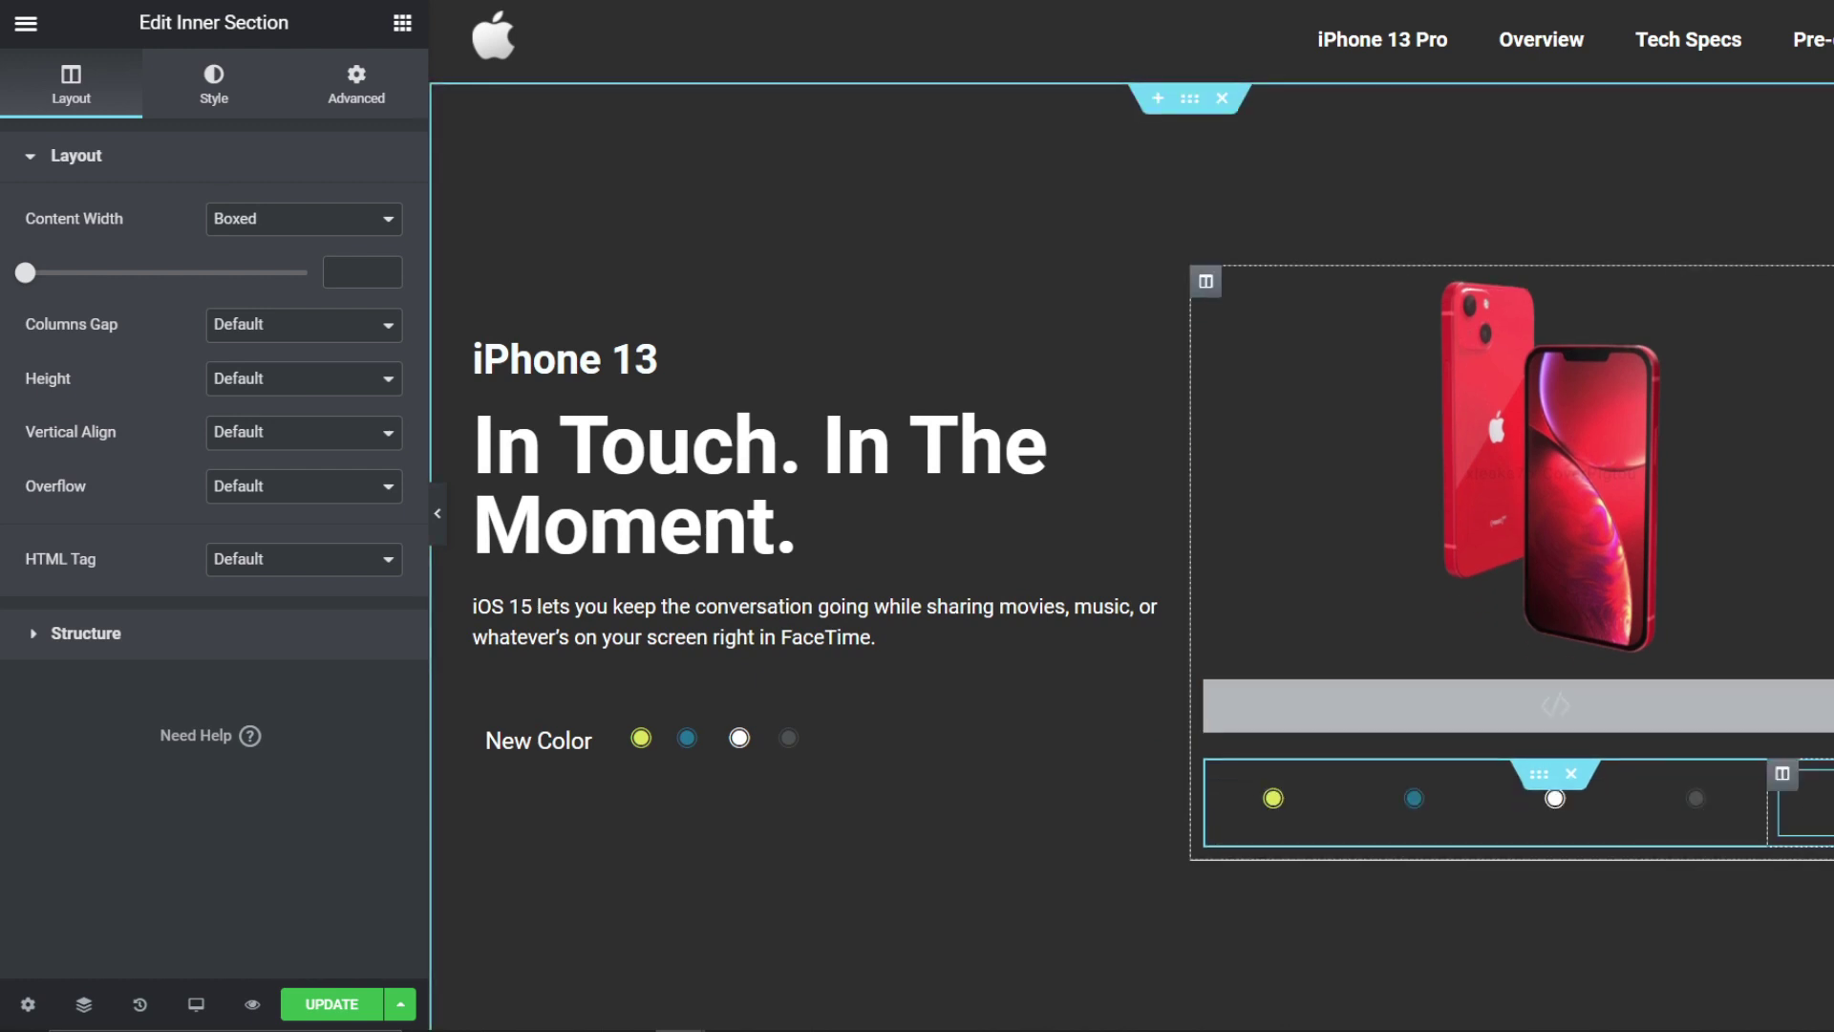
pyautogui.rightClick(1778, 778)
pyautogui.click(1772, 1004)
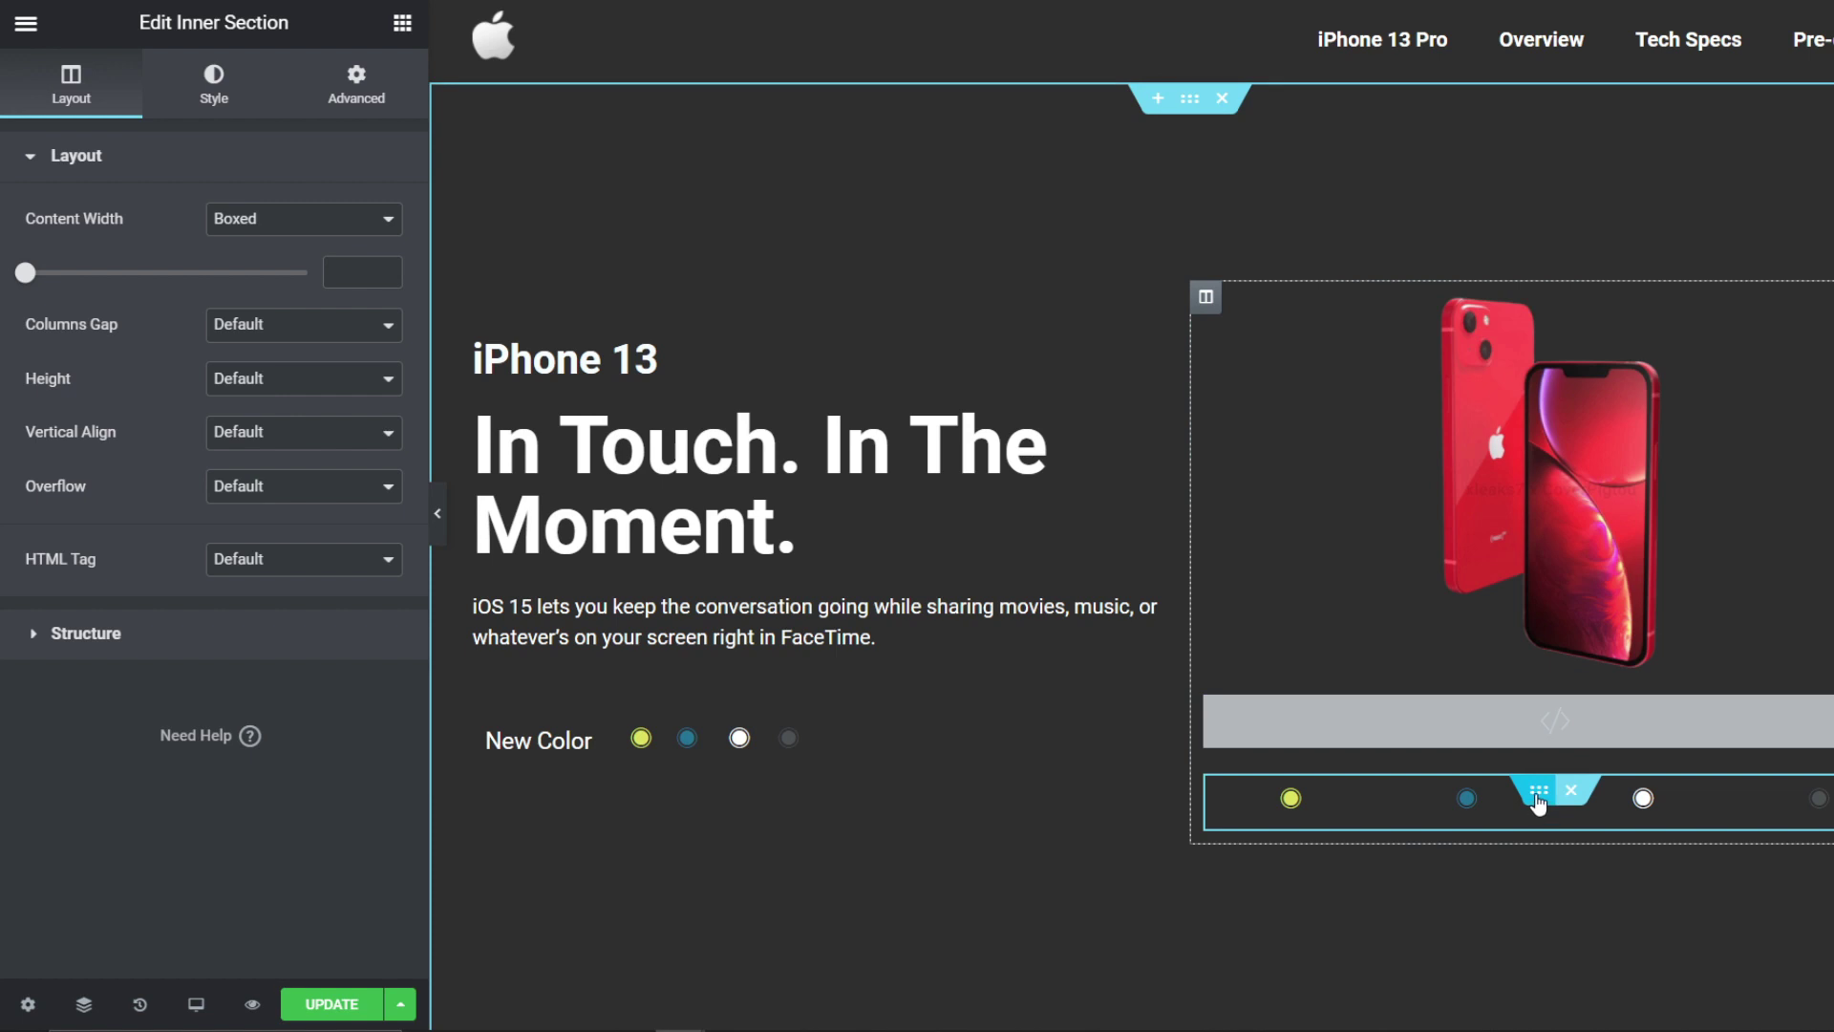
# Step: Add custom CSS to the duplicated swatch section: absolute position, left 0, bottom -10vh, width 200px, translateX(-50%), and left 50% below 767px
pyautogui.click(356, 84)
pyautogui.scroll(-4, 255, 814)
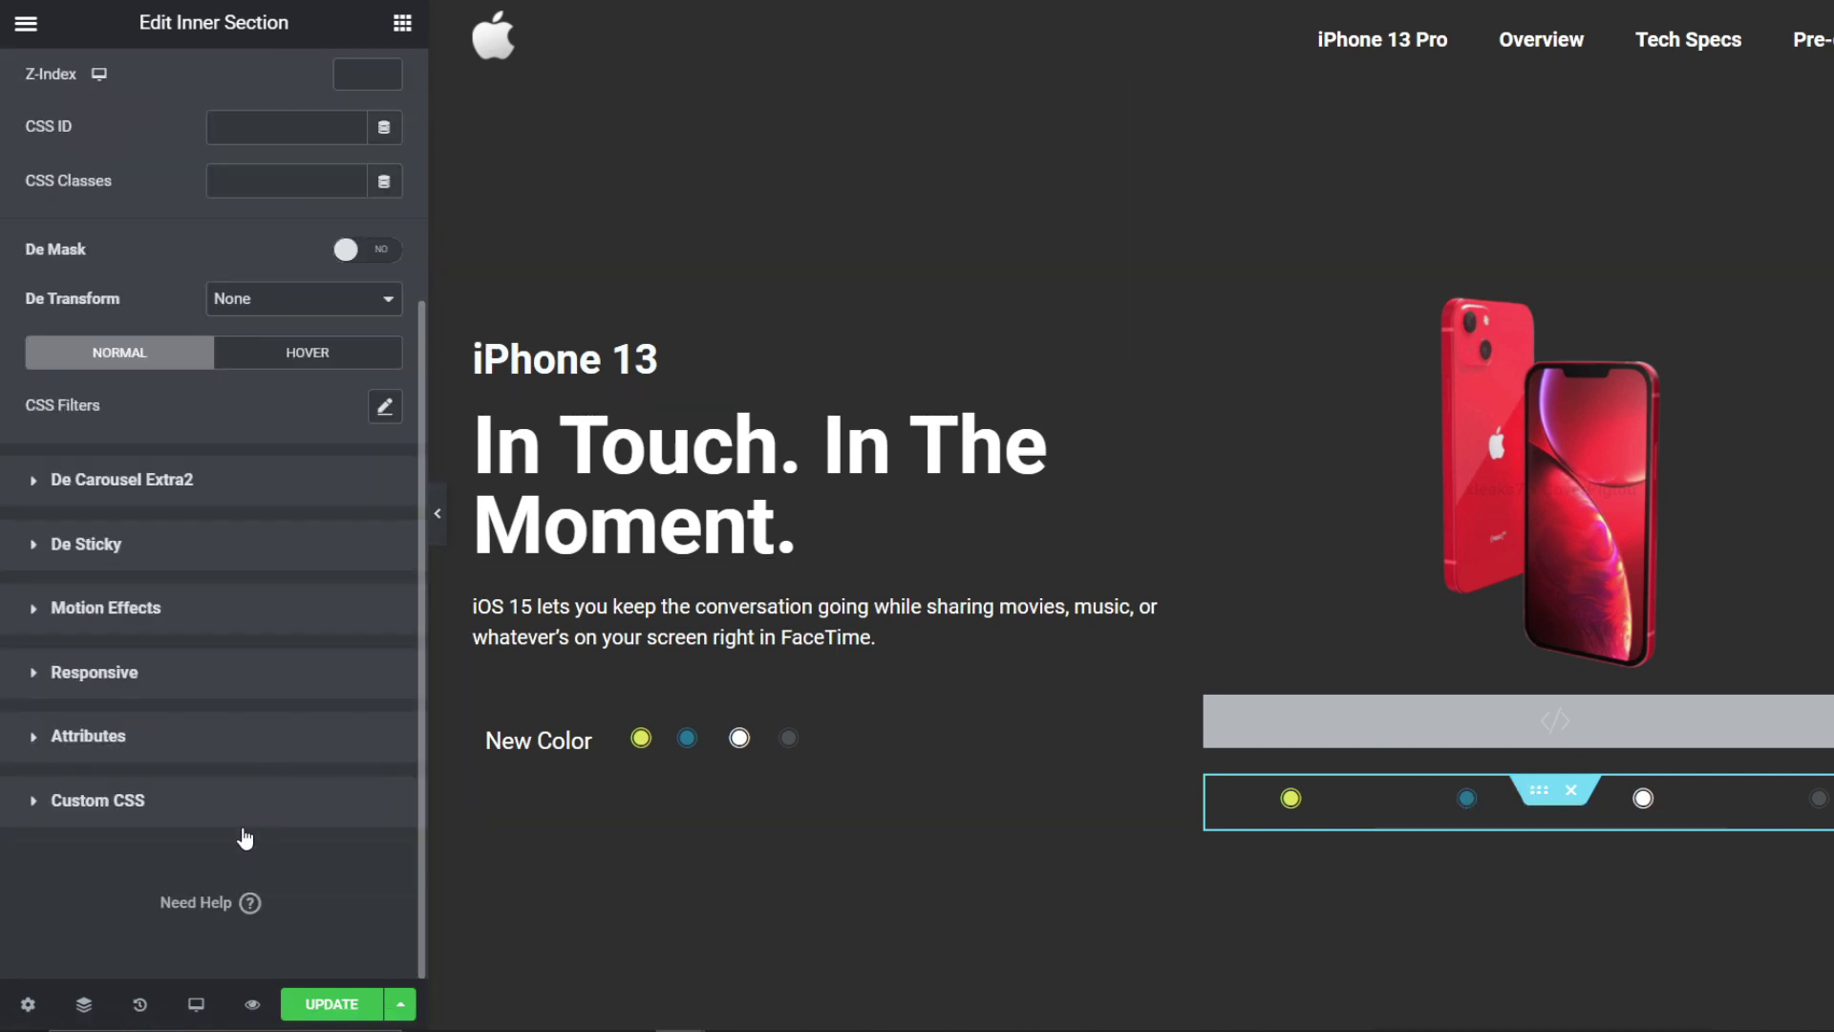
pyautogui.click(187, 808)
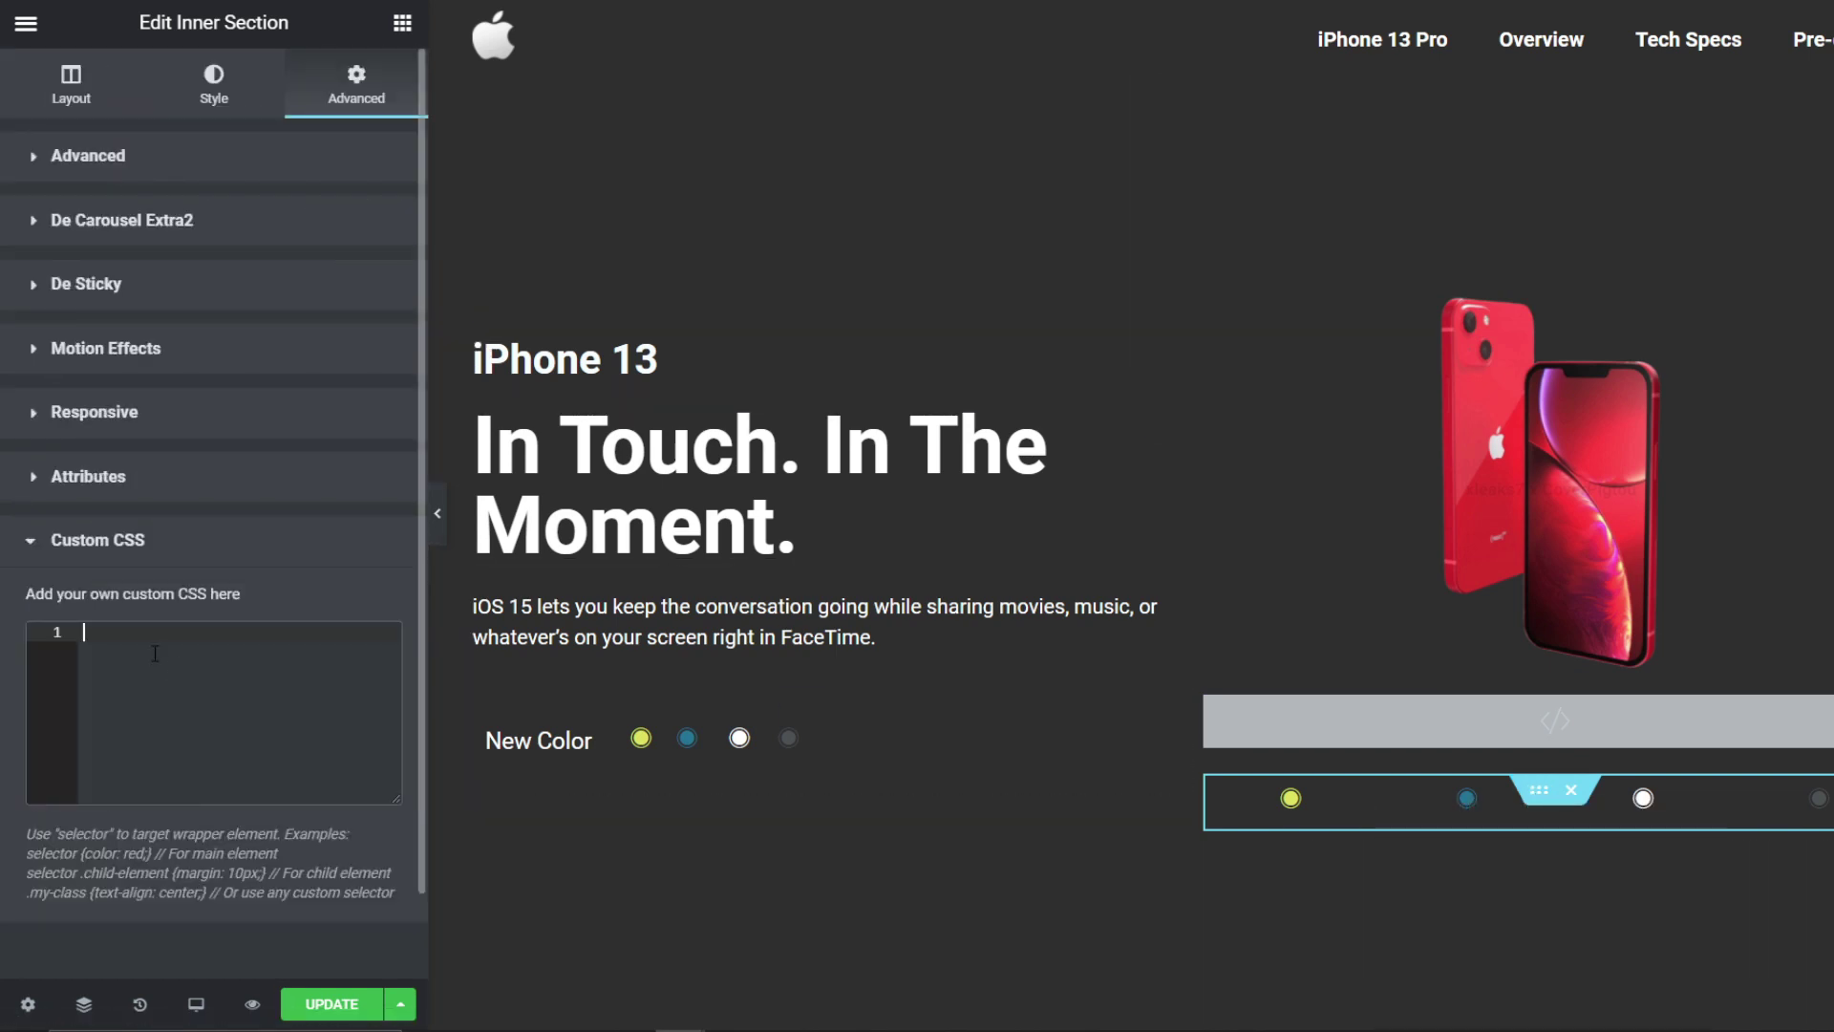
pyautogui.hotkey('ctrl', 'v')
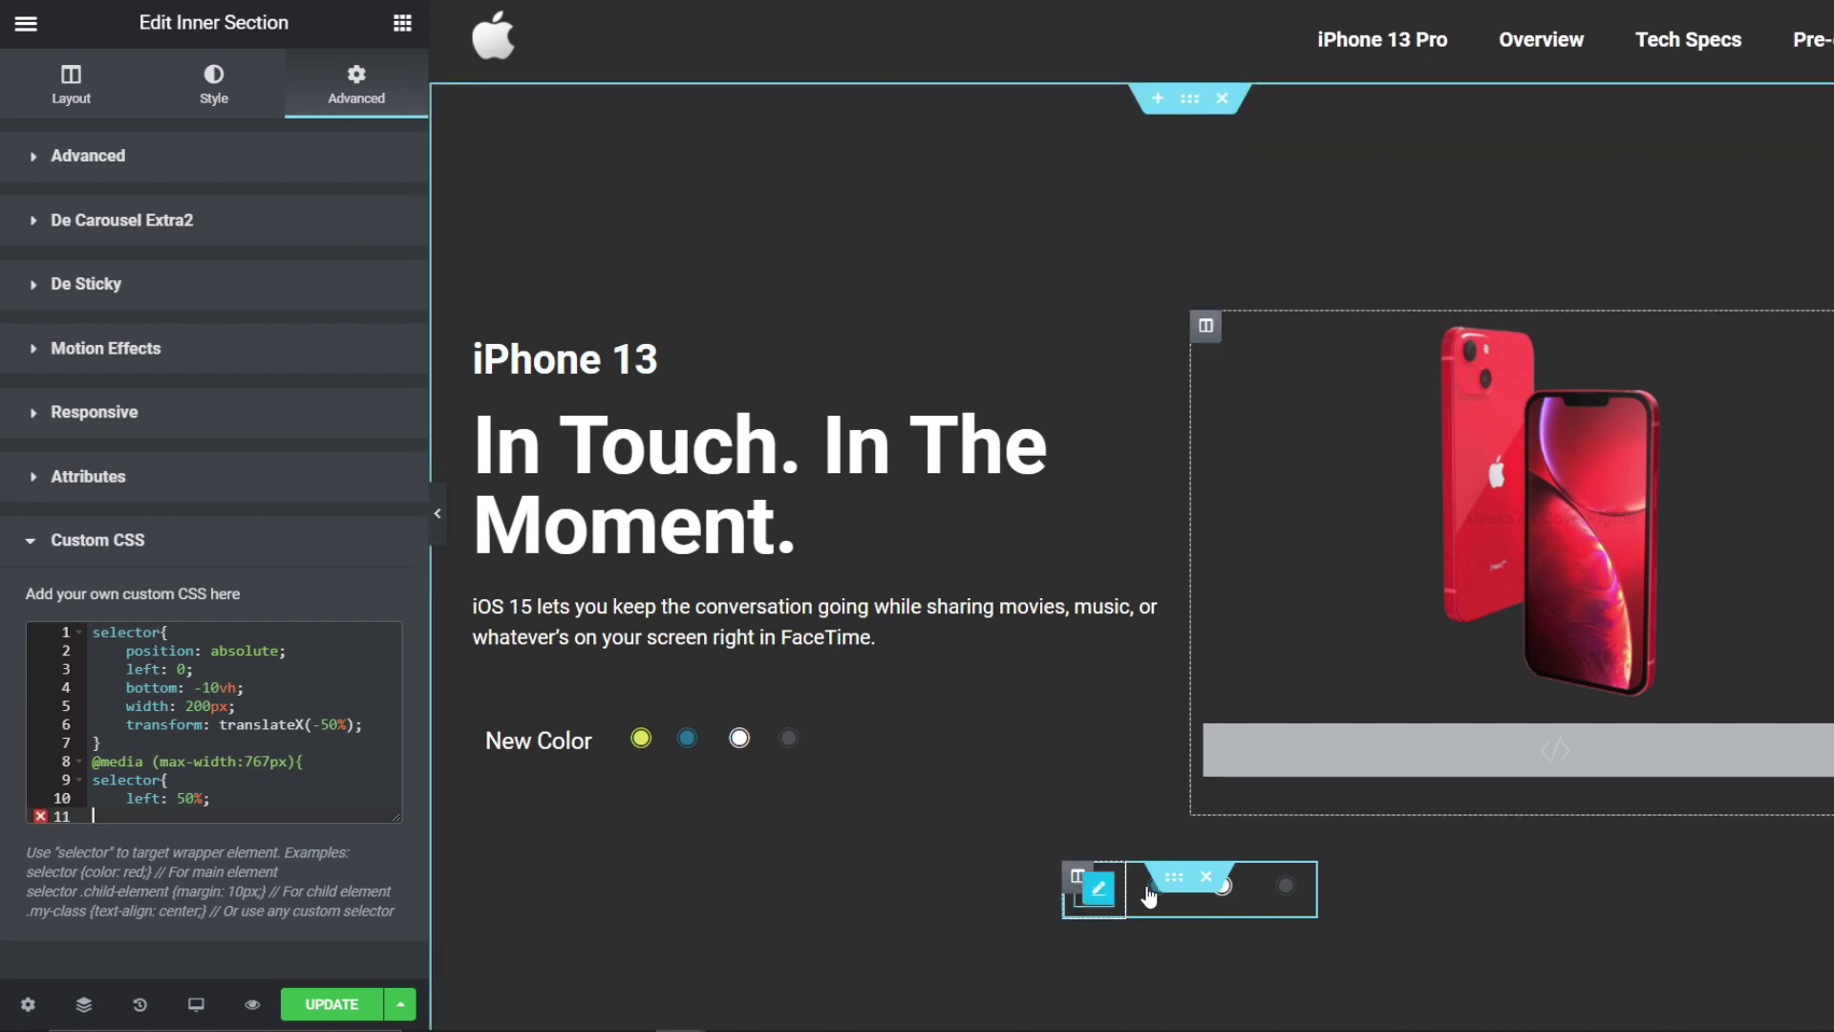
# Step: Hide the duplicated swatch section on desktop and make it visible on tablet and mobile
pyautogui.click(233, 427)
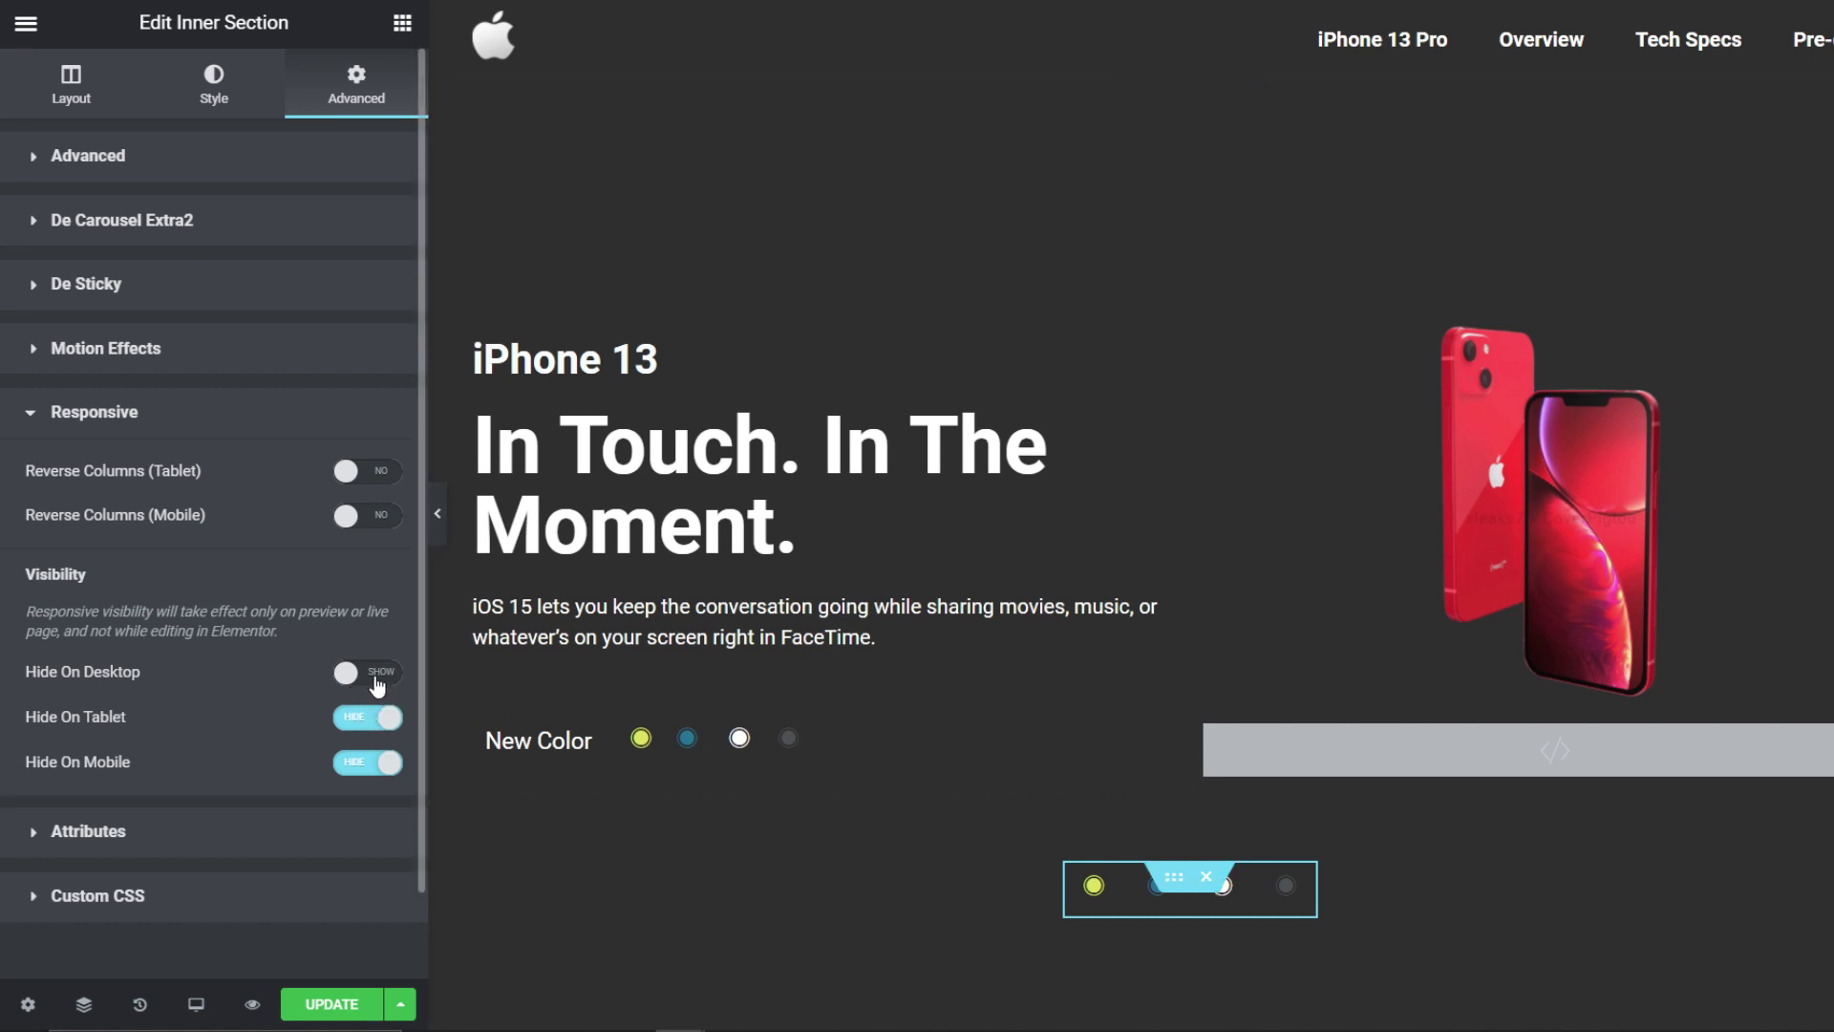
pyautogui.click(376, 674)
pyautogui.click(369, 718)
pyautogui.click(372, 761)
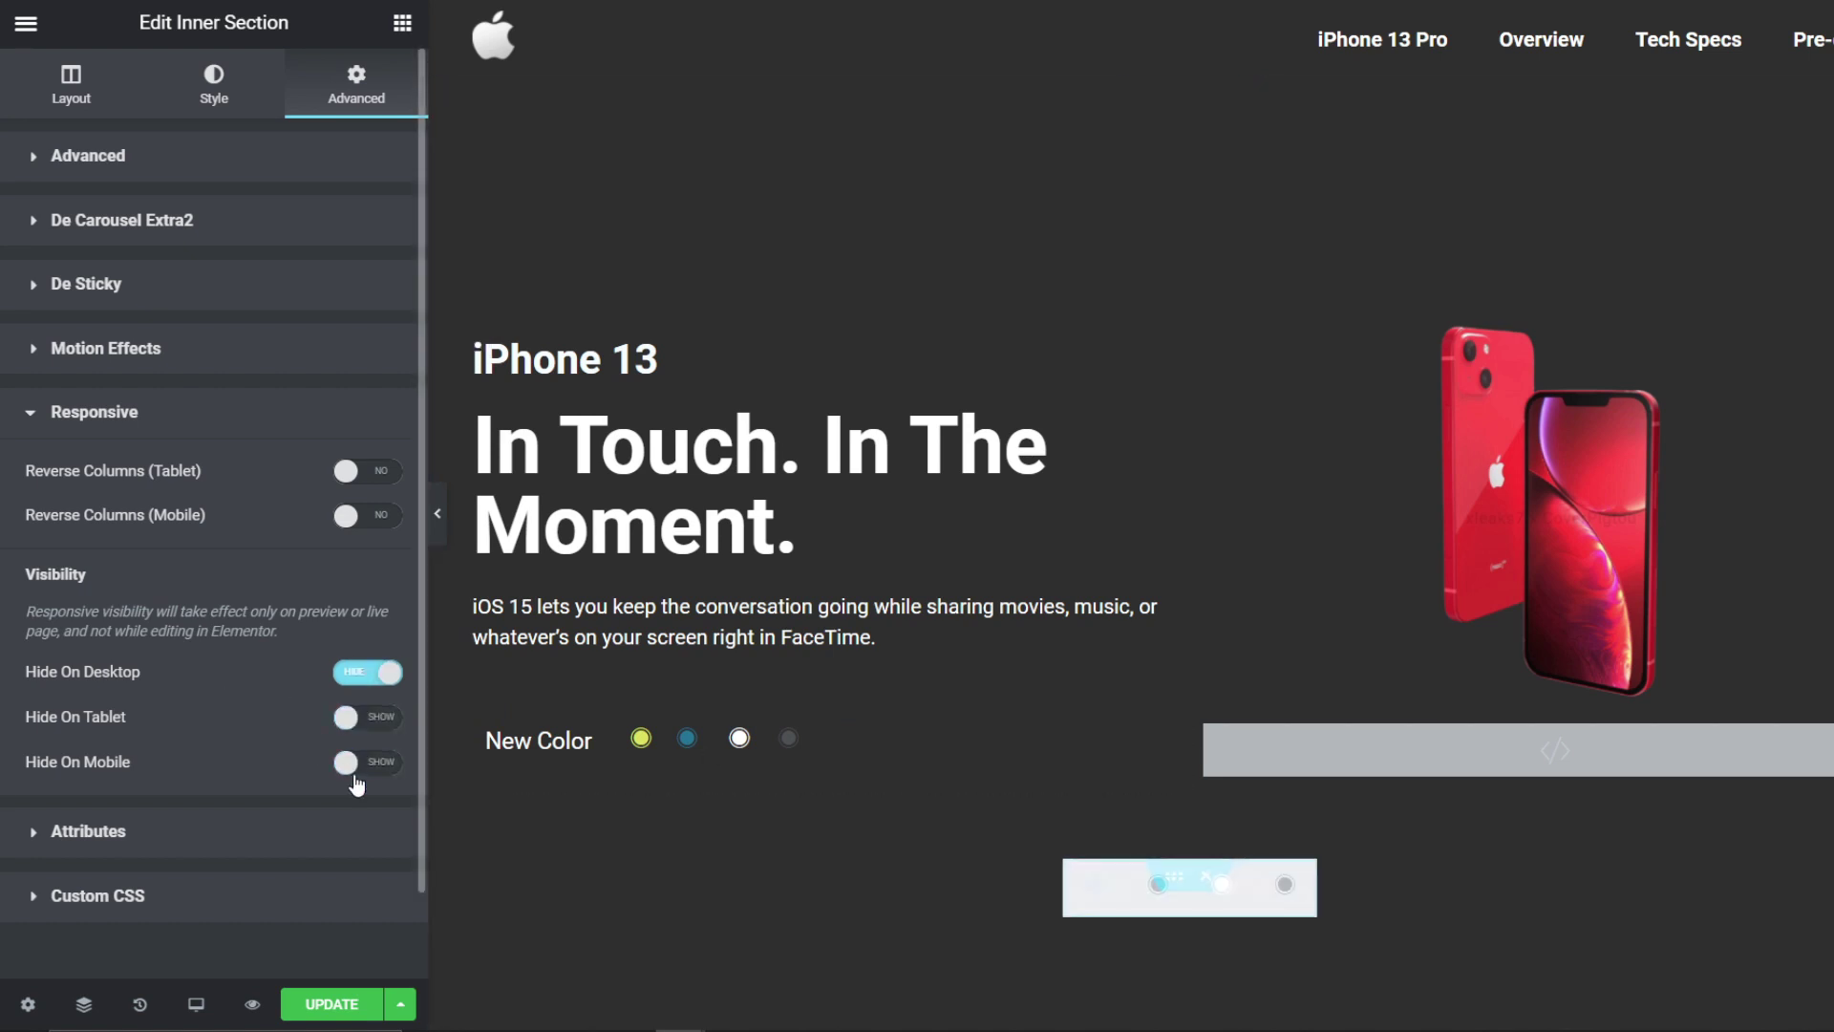
# Step: Switch to the mobile preview and check how the duplicated swatches sit in the hero without the editing controls
pyautogui.click(203, 1005)
pyautogui.click(173, 947)
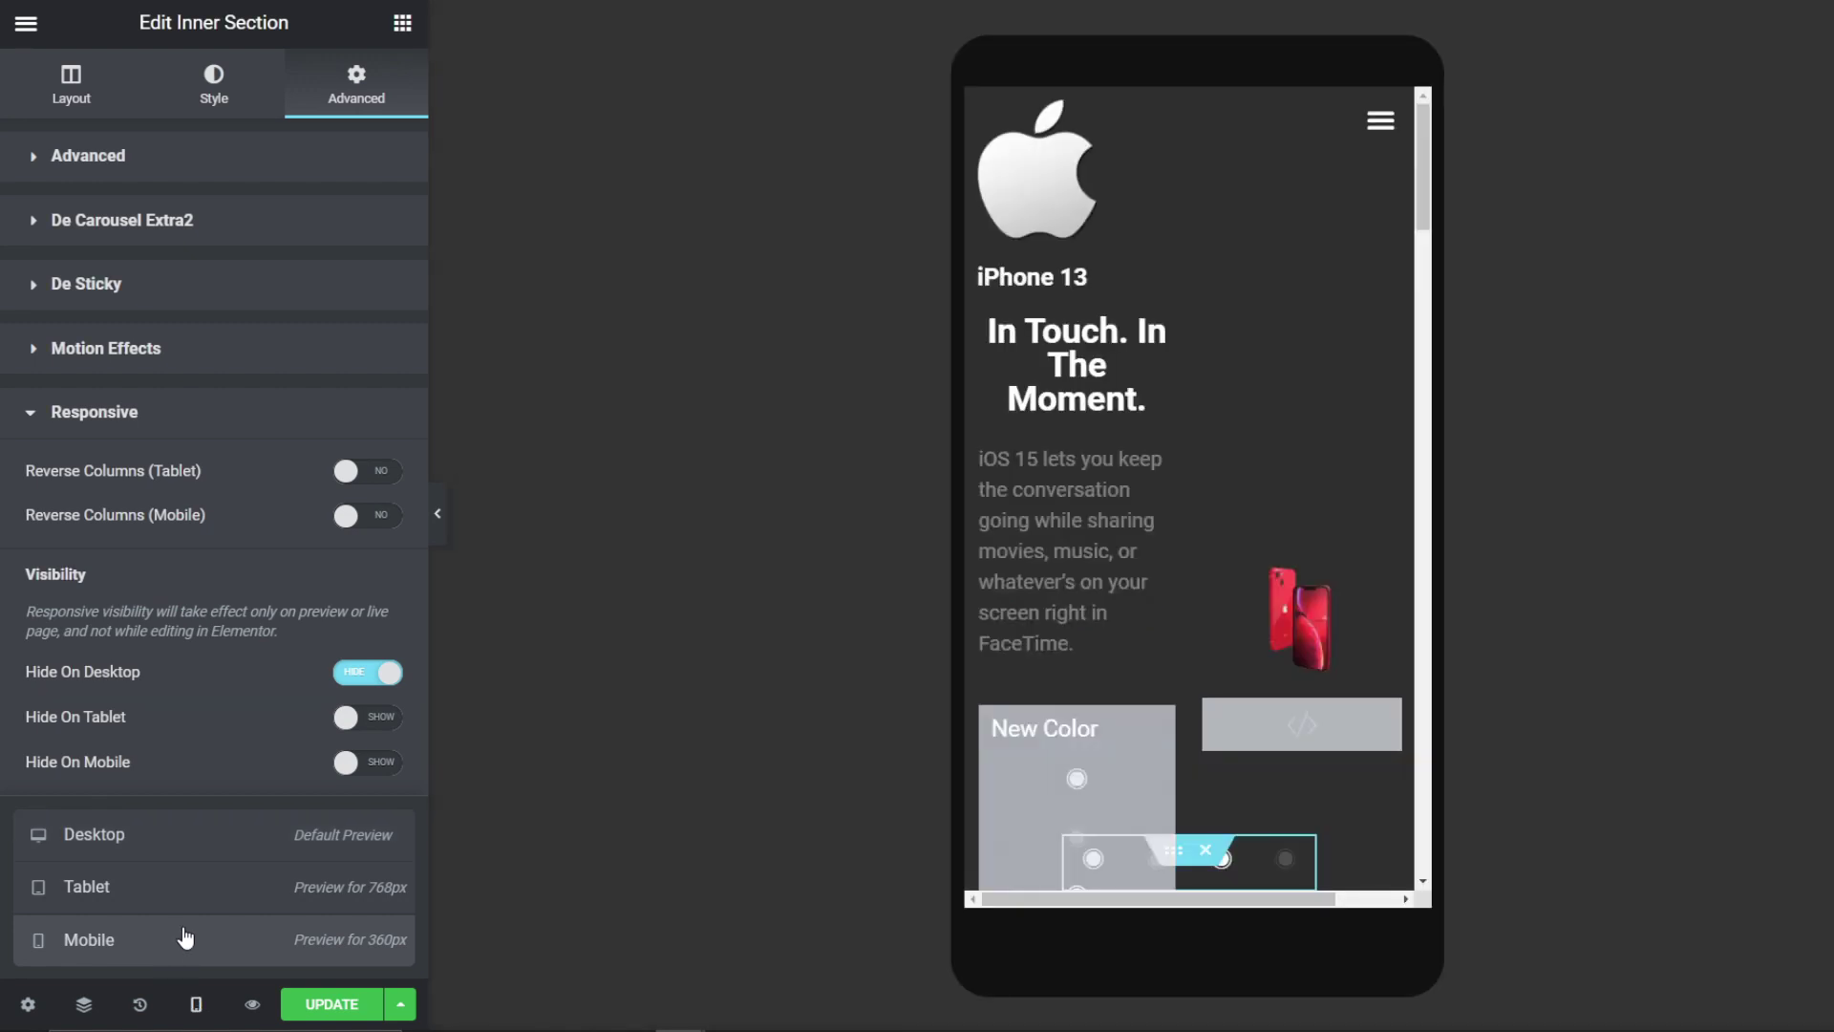
pyautogui.click(440, 515)
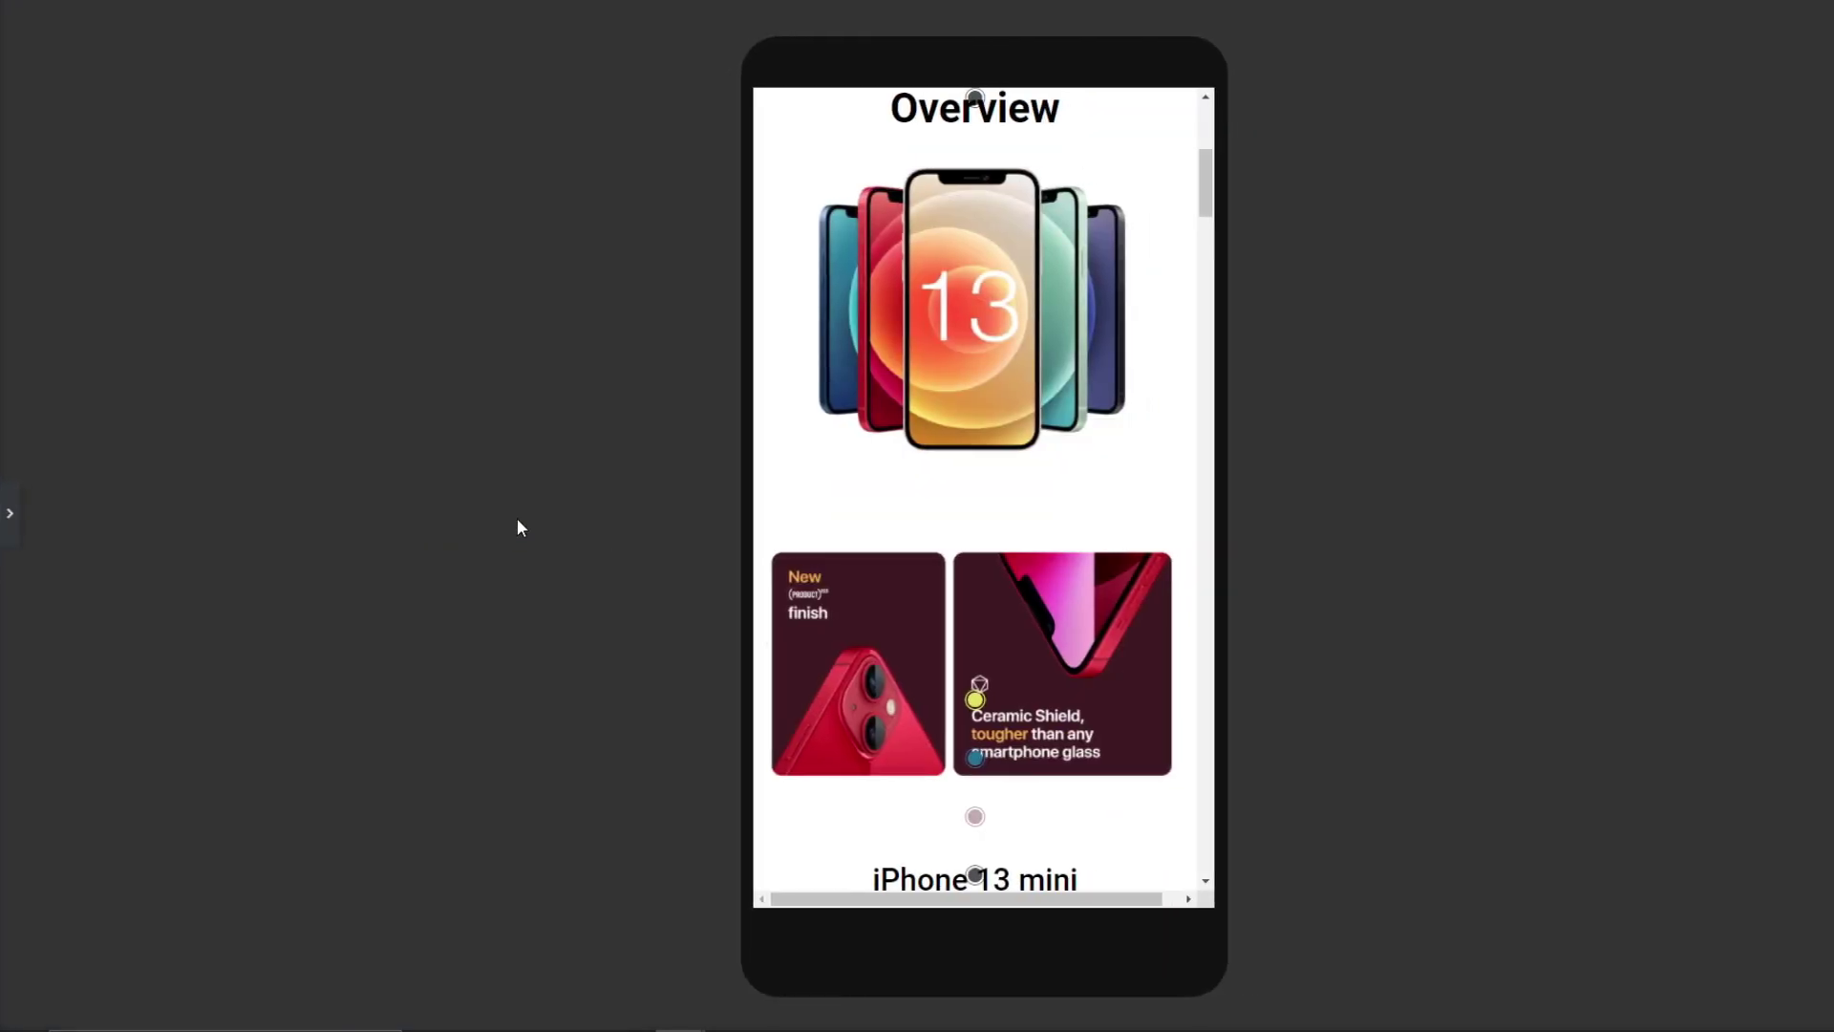
pyautogui.scroll(-8, 1036, 573)
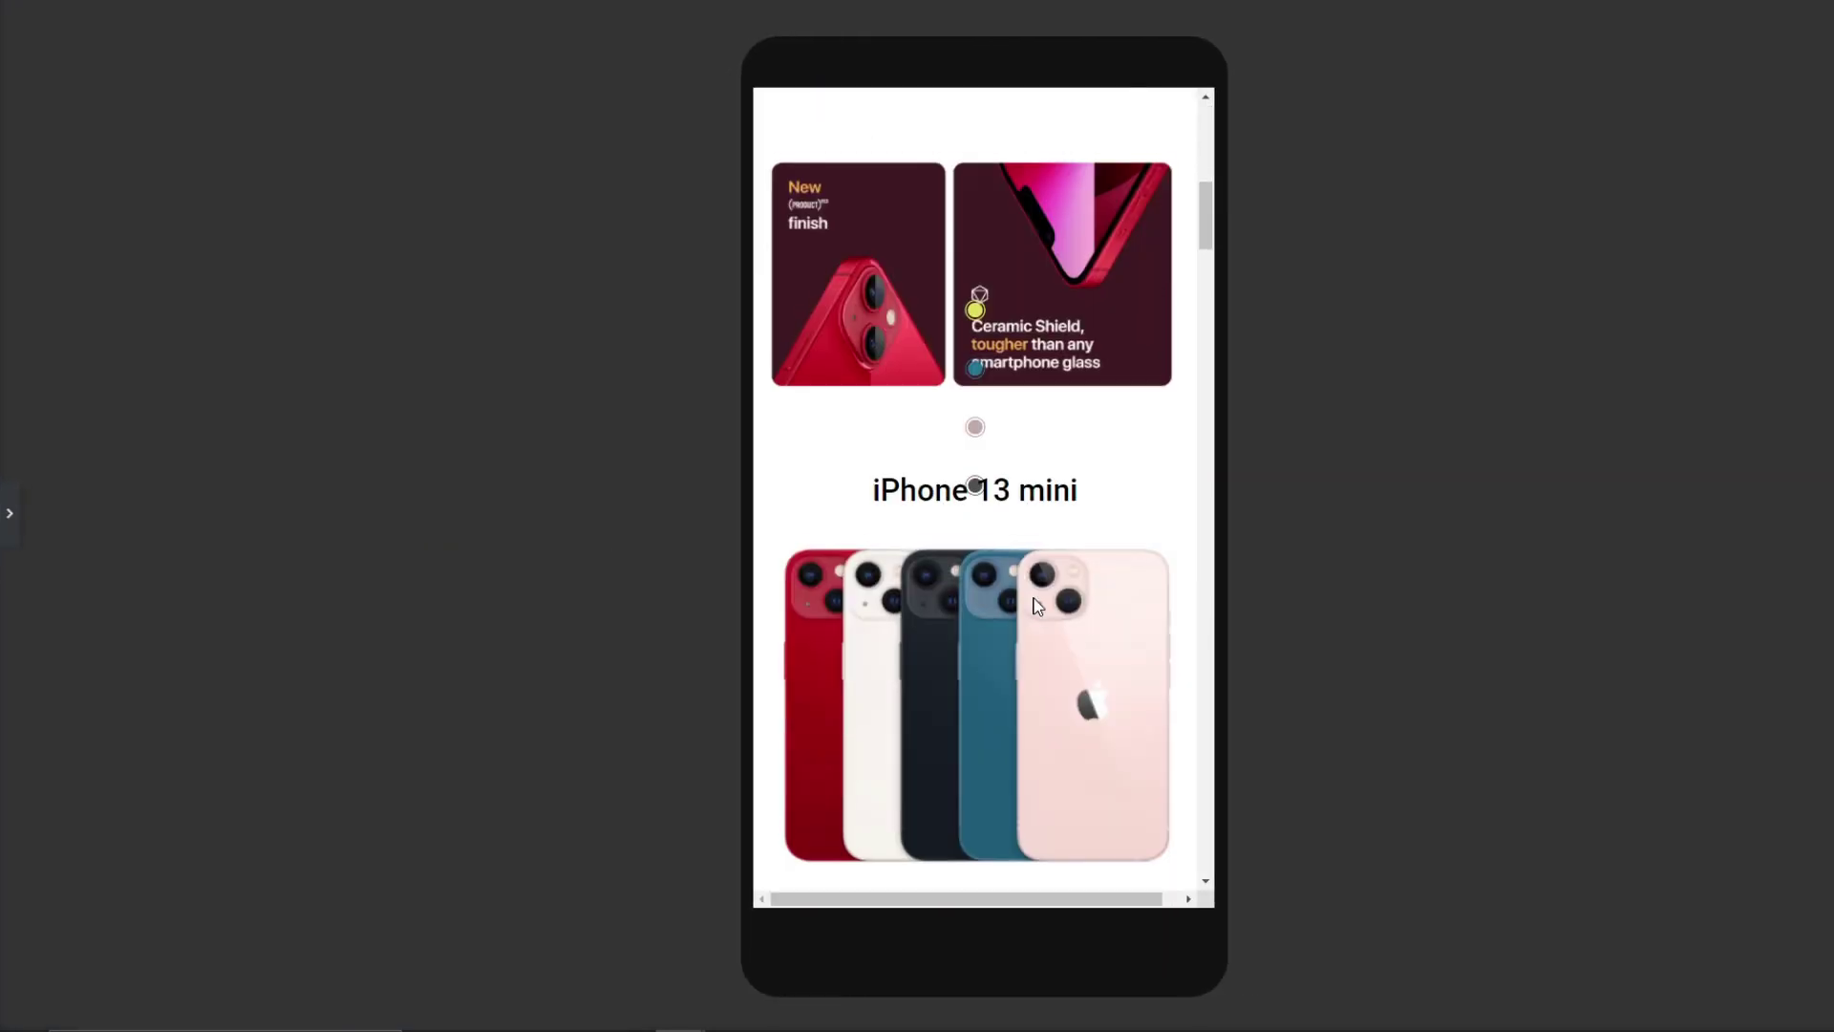
pyautogui.scroll(8, 1039, 610)
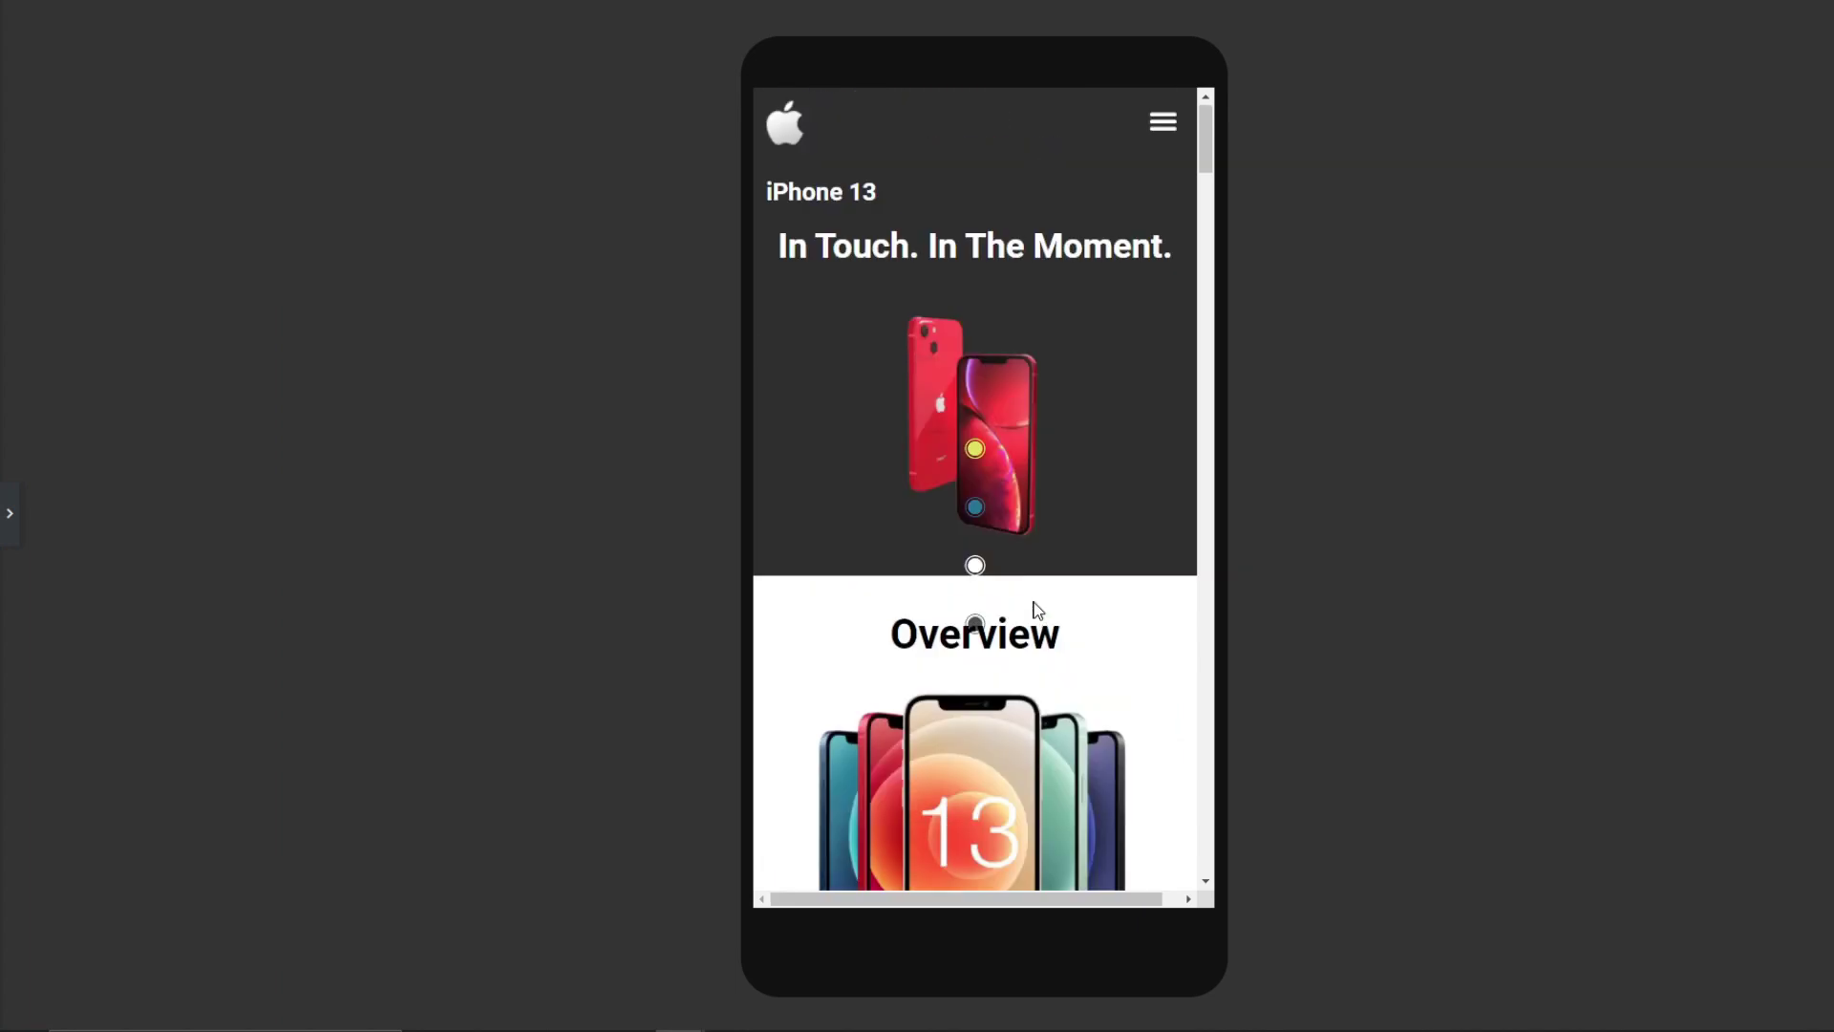
# Step: Set the mobile column width of the first three swatches below the hero phone image to 25% each
pyautogui.click(5, 516)
pyautogui.scroll(-4, 1175, 478)
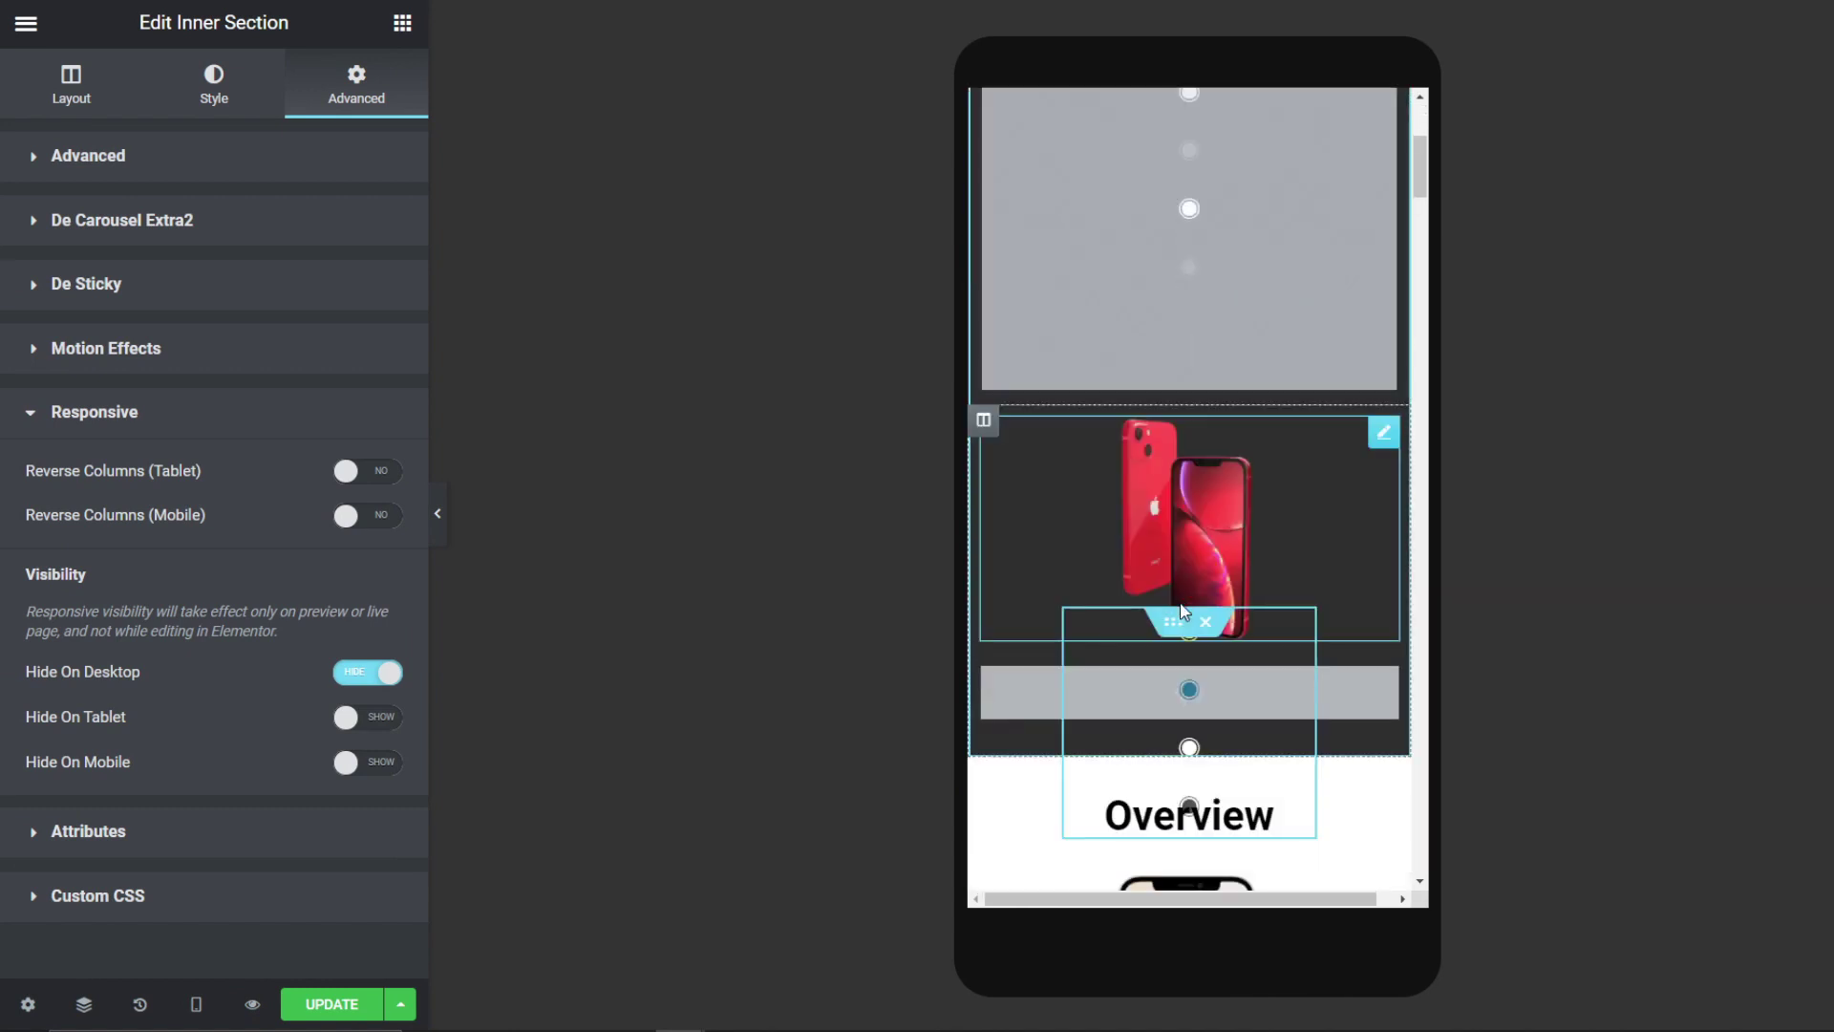
pyautogui.click(1077, 314)
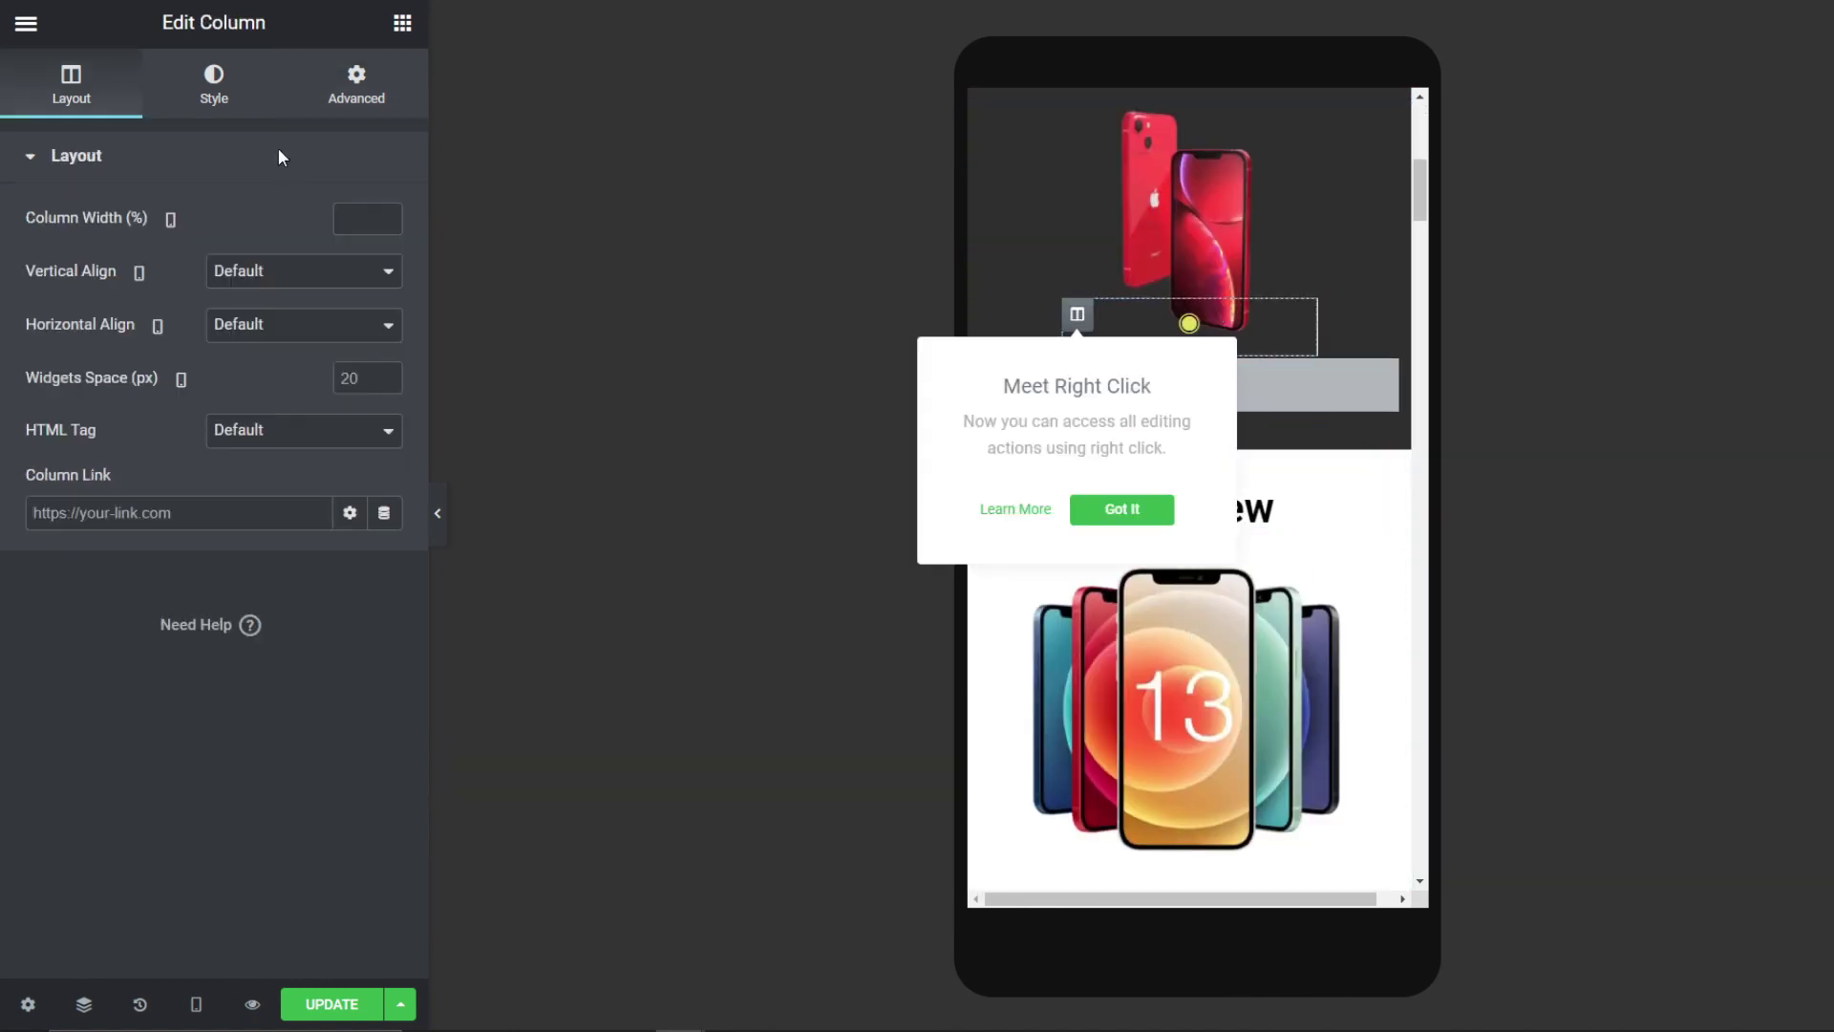
pyautogui.click(353, 218)
pyautogui.write('25')
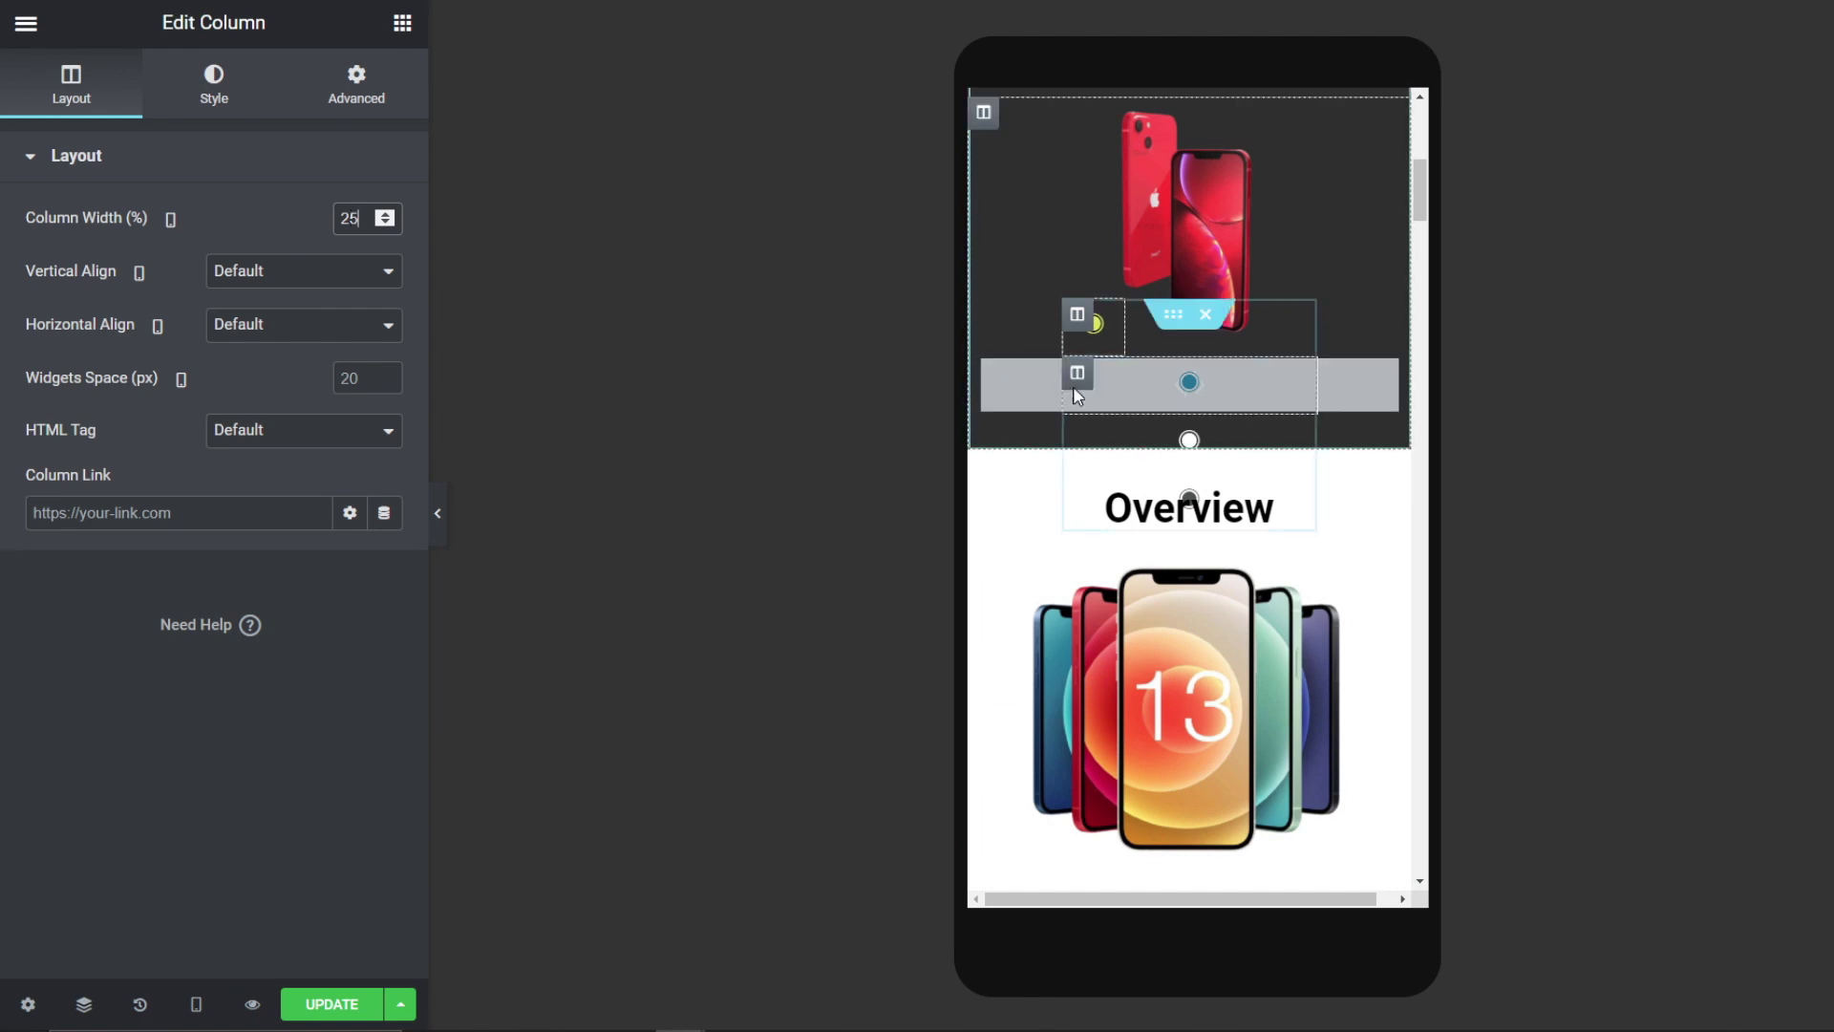
pyautogui.click(358, 218)
pyautogui.press('BackSpace')
pyautogui.press('BackSpace')
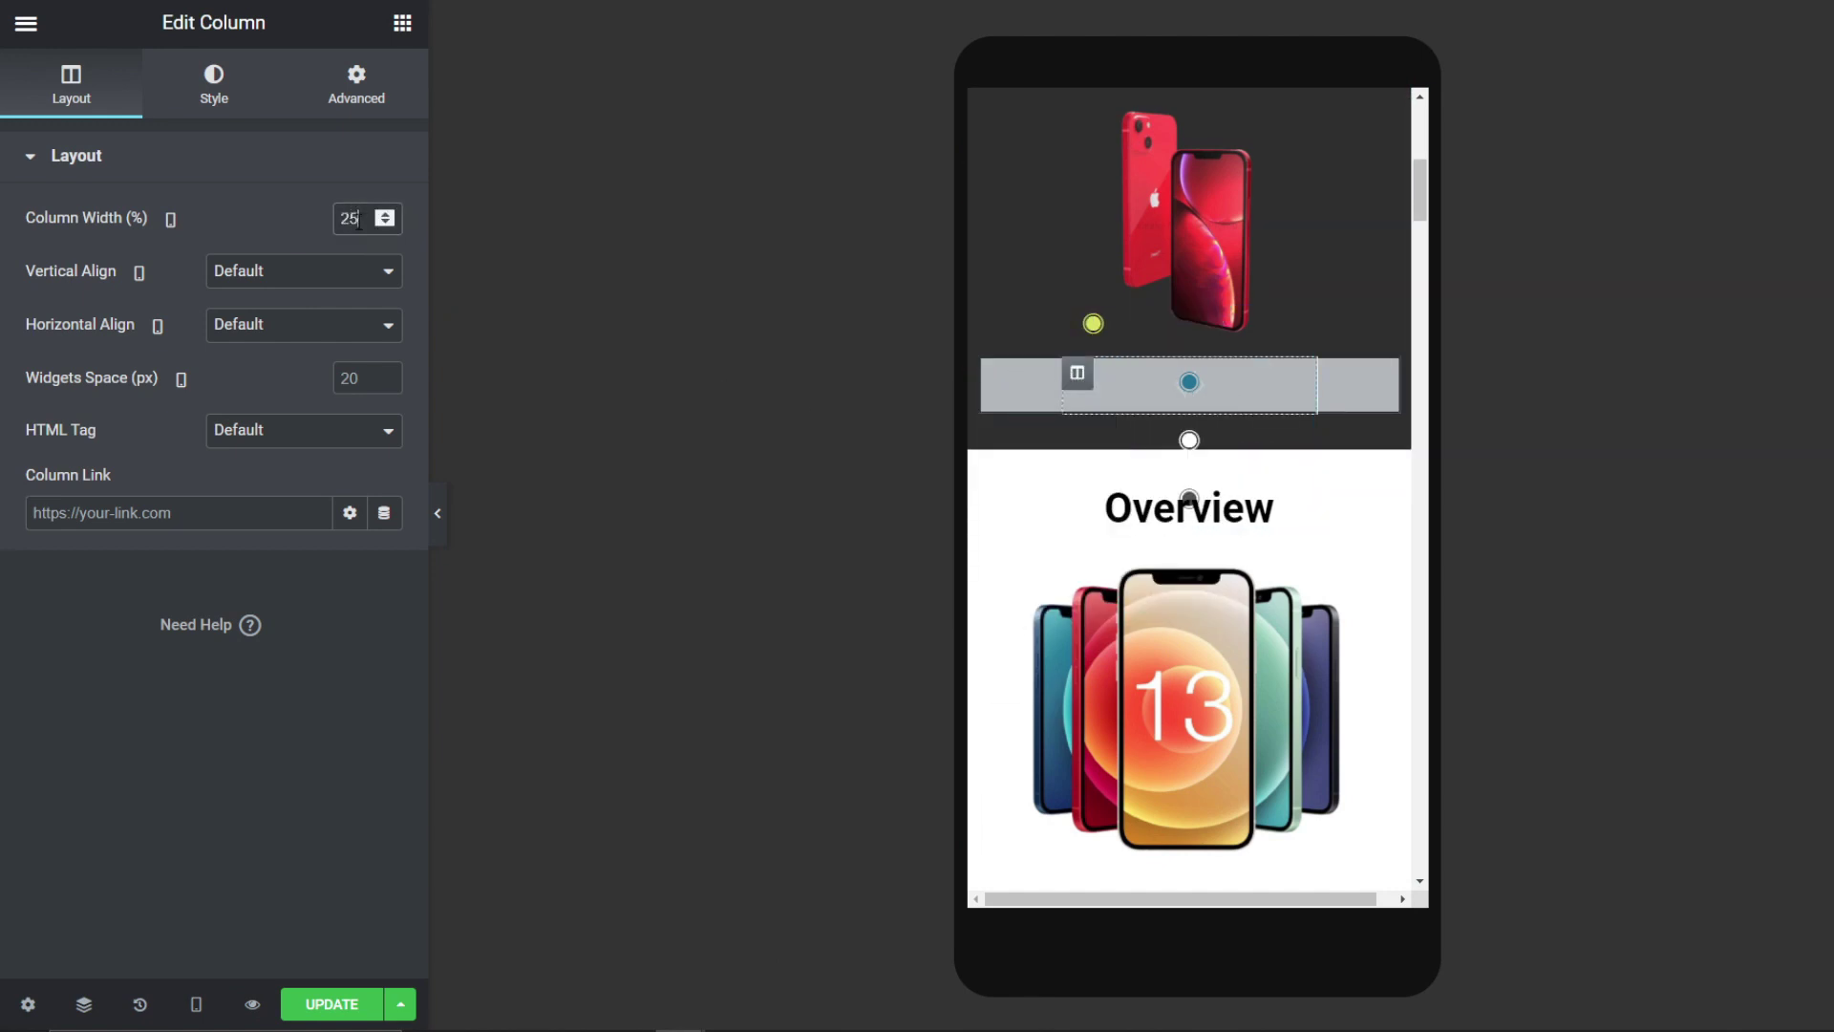
pyautogui.press('BackSpace')
pyautogui.press('BackSpace')
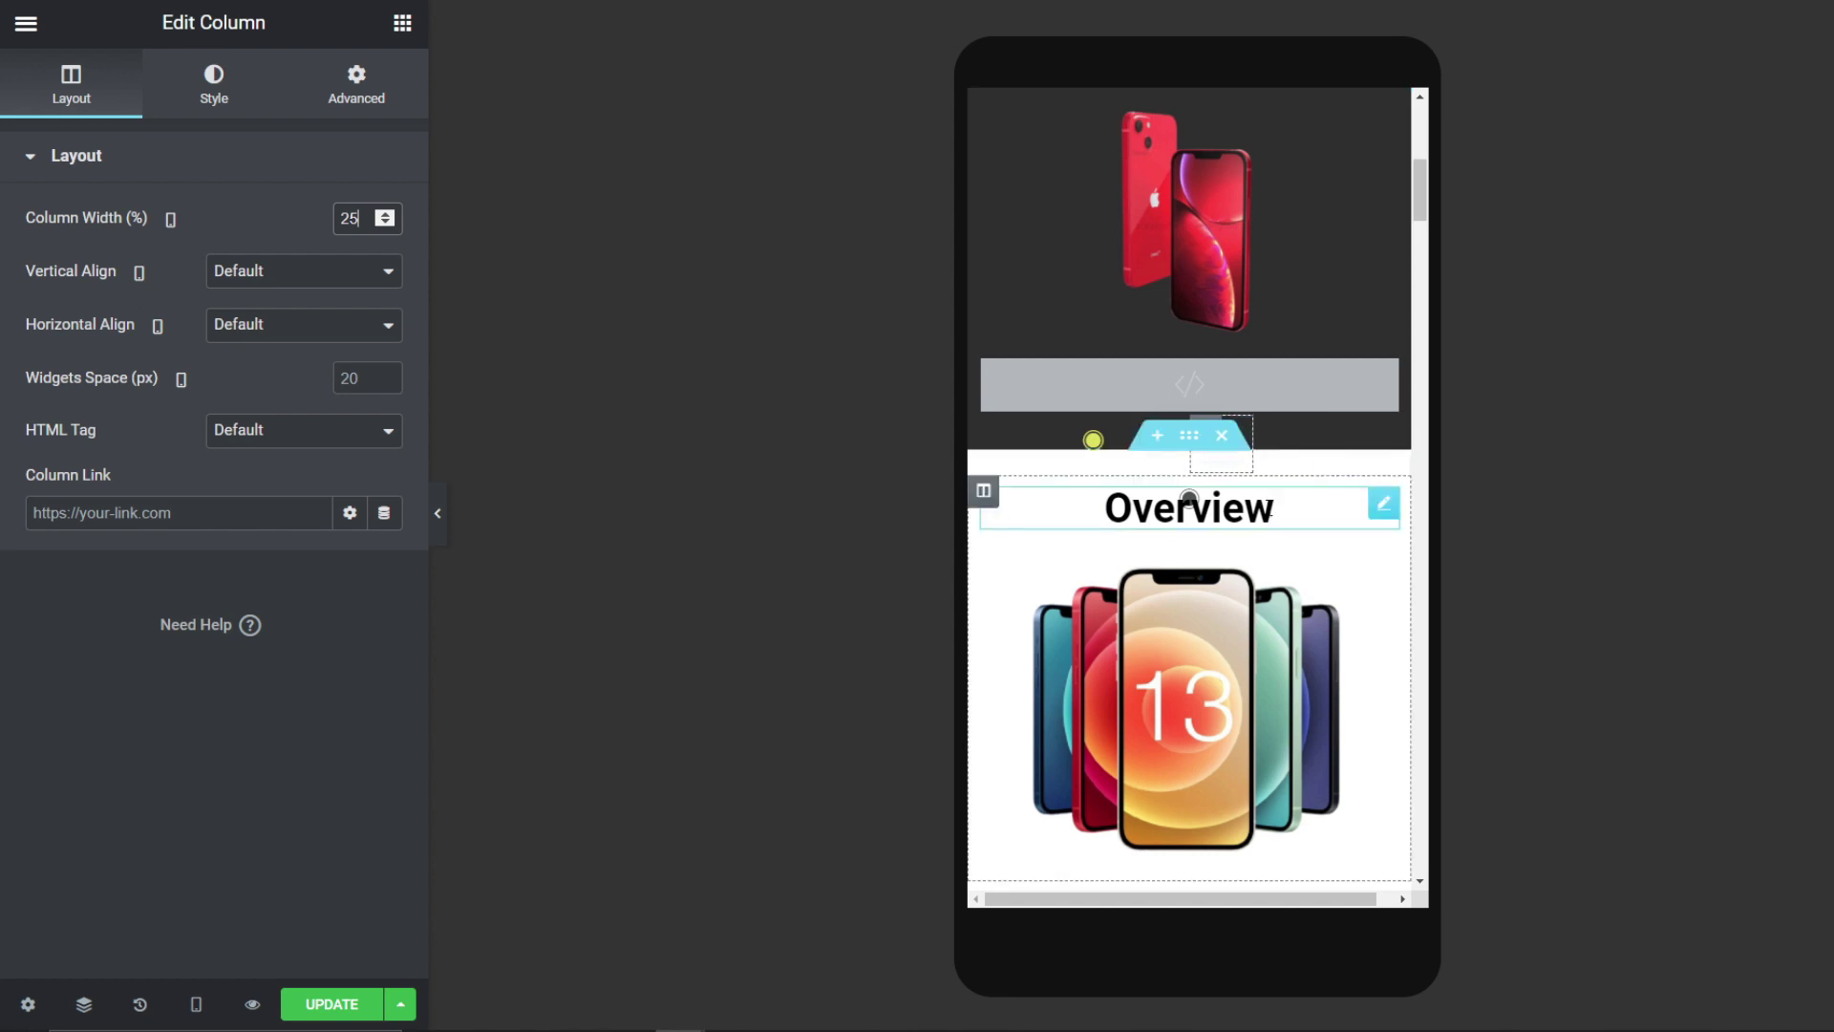
# Step: Set the mobile column width of the fourth swatch in the hero's duplicated inner section to 25%
pyautogui.click(362, 225)
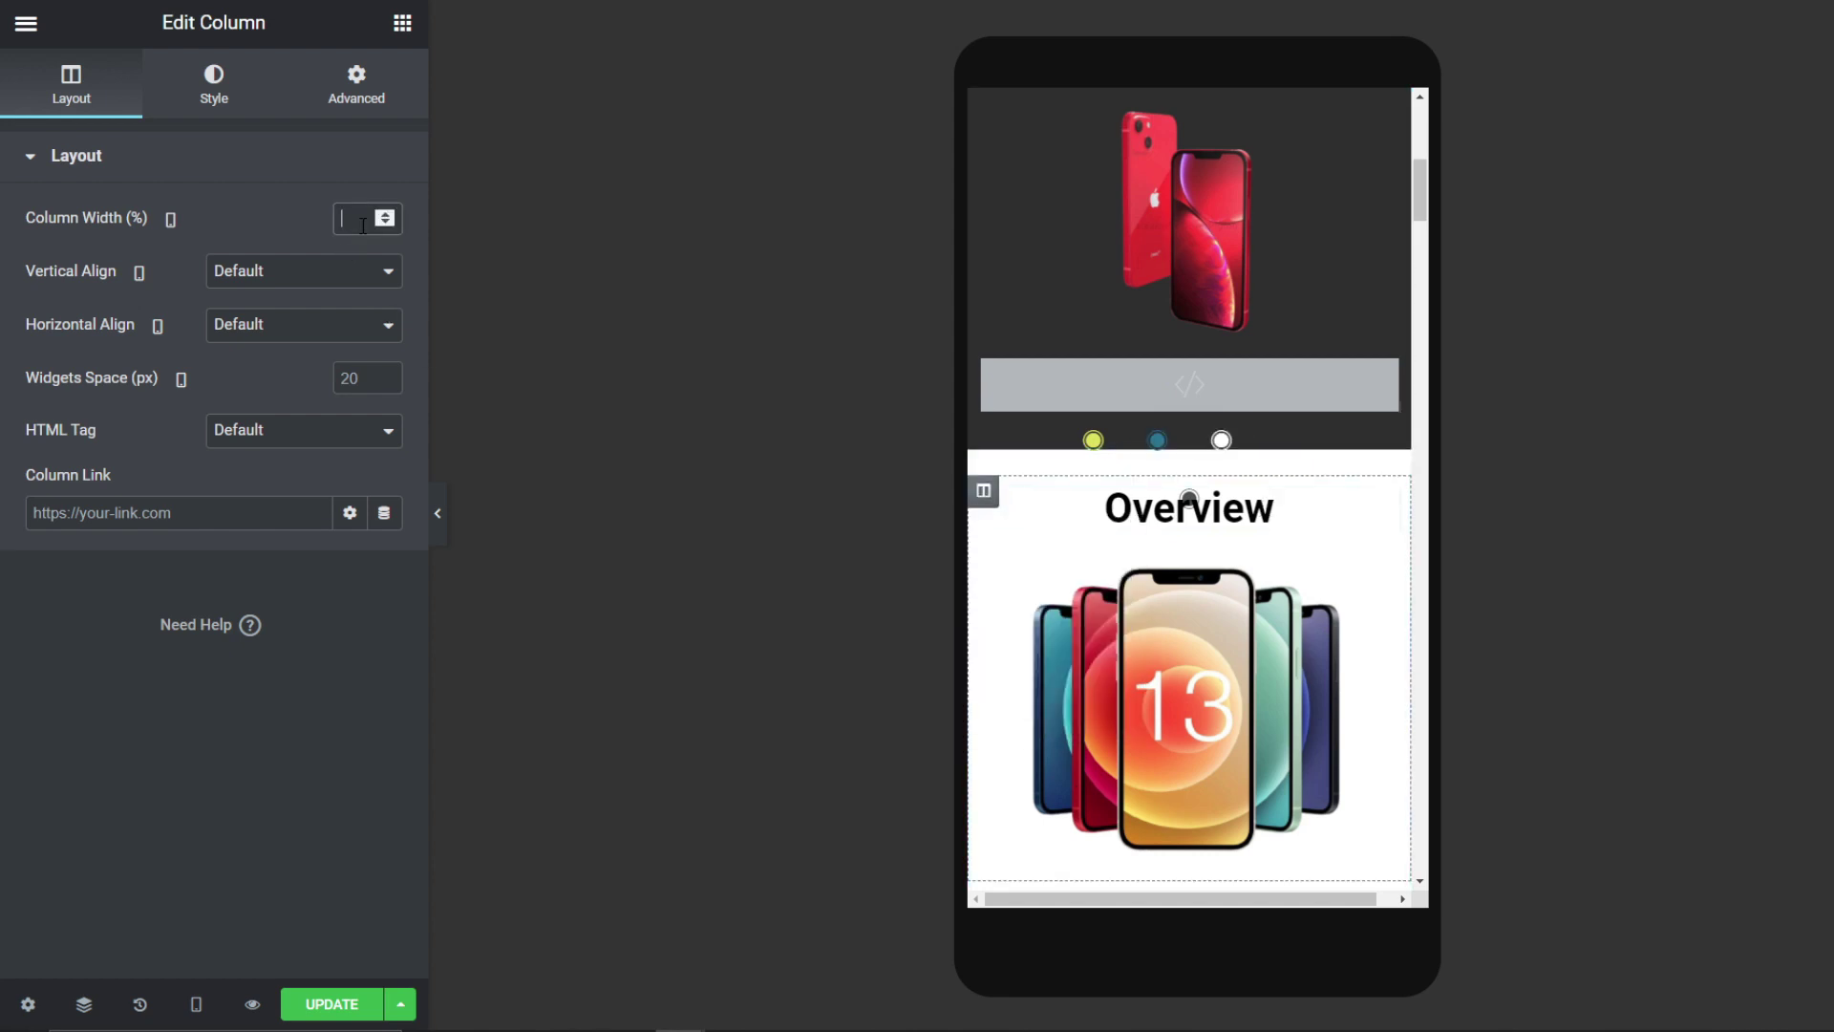
pyautogui.write('25')
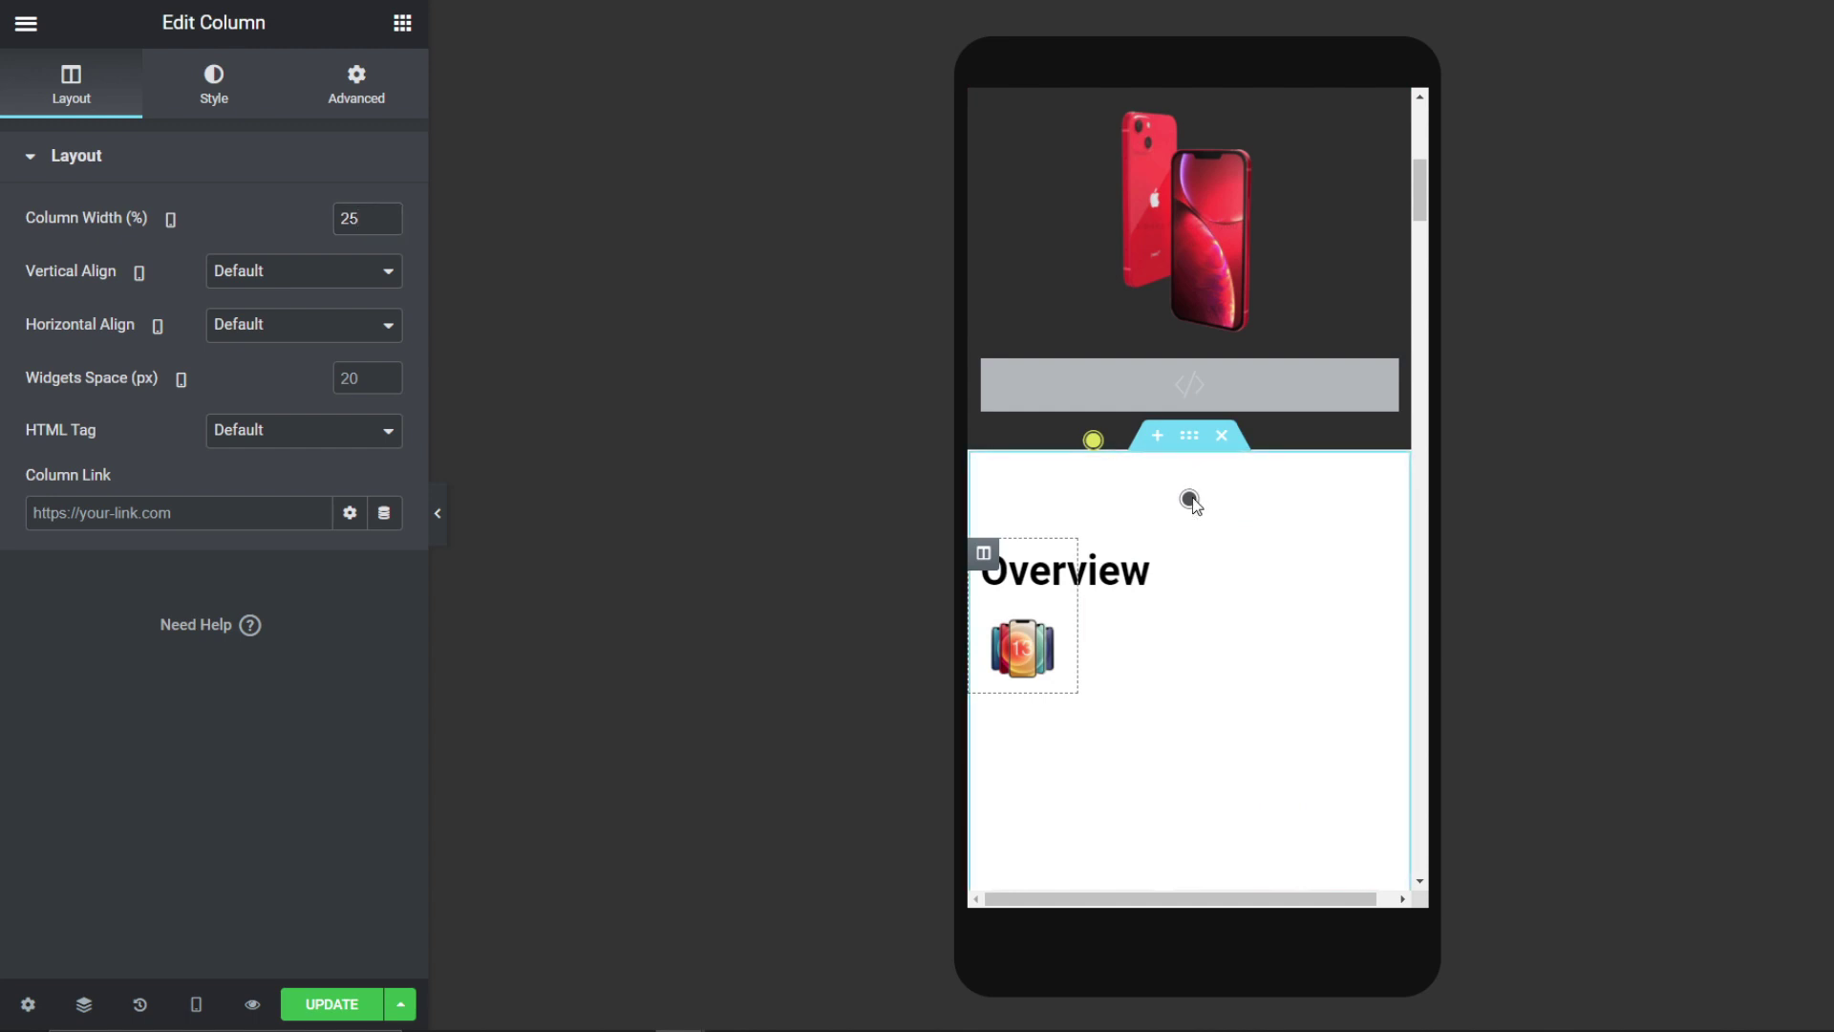
pyautogui.click(1165, 438)
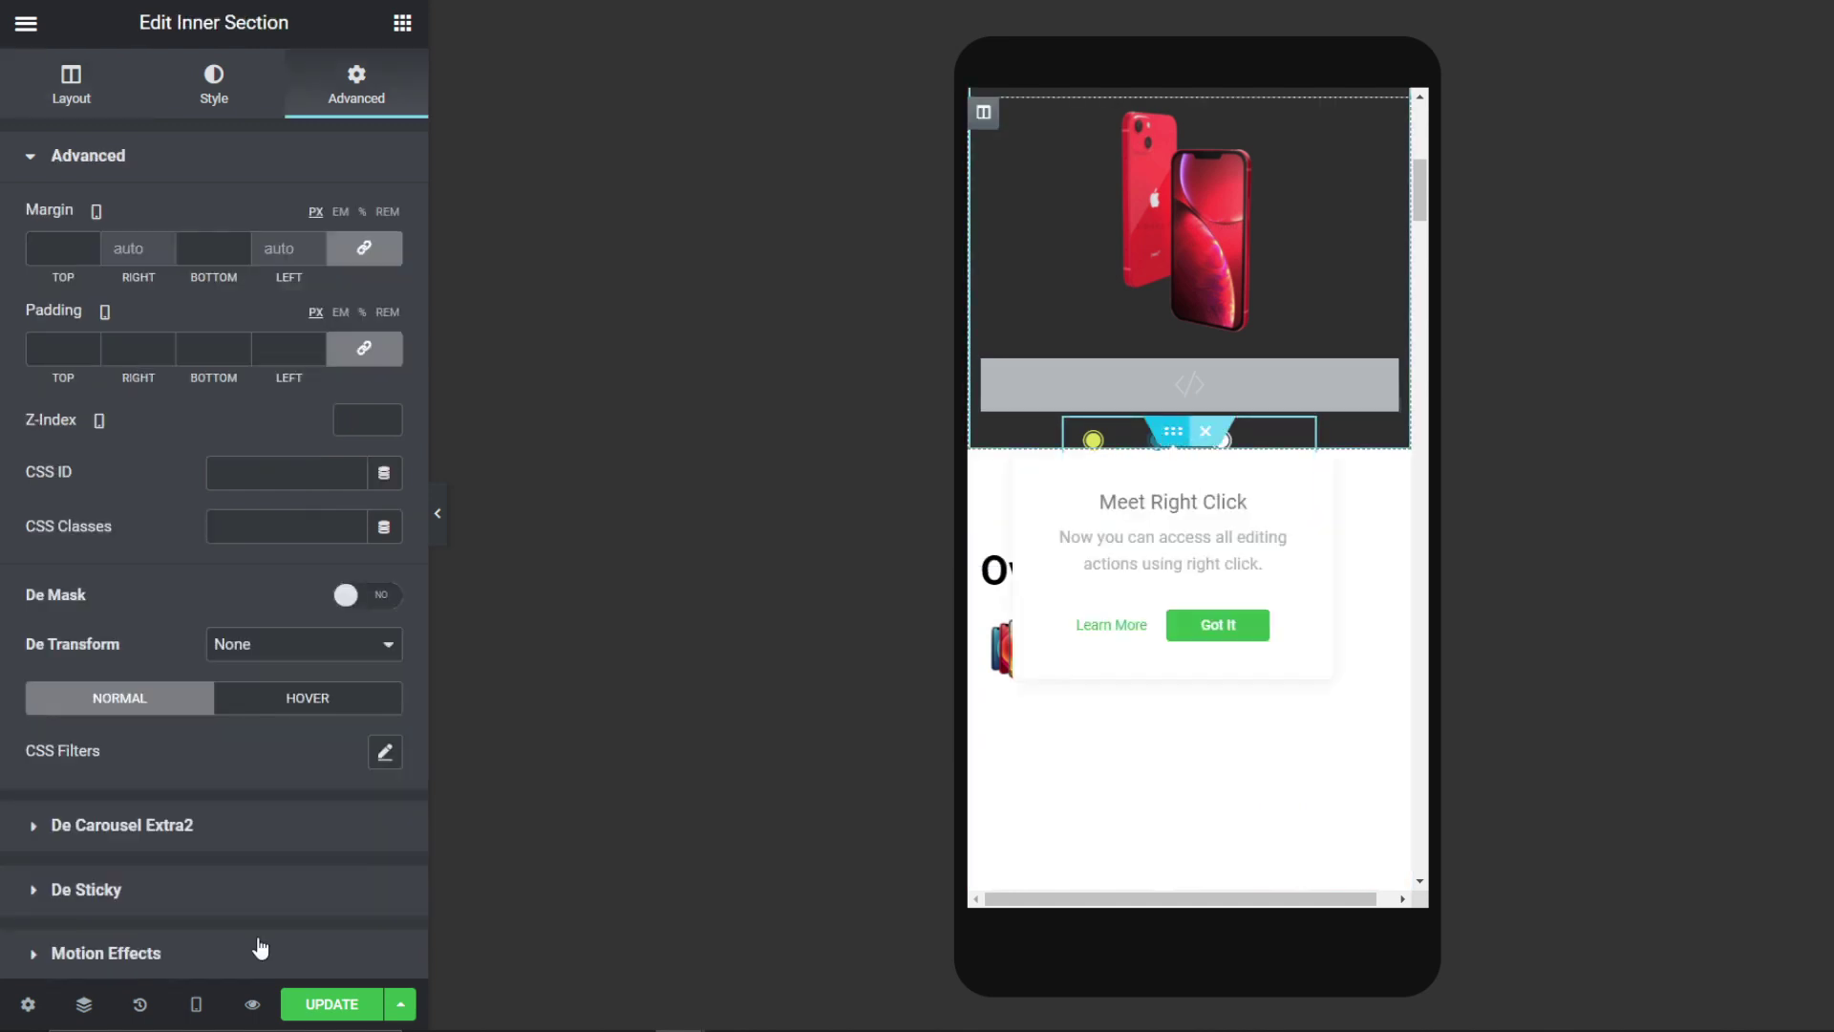
pyautogui.click(84, 1004)
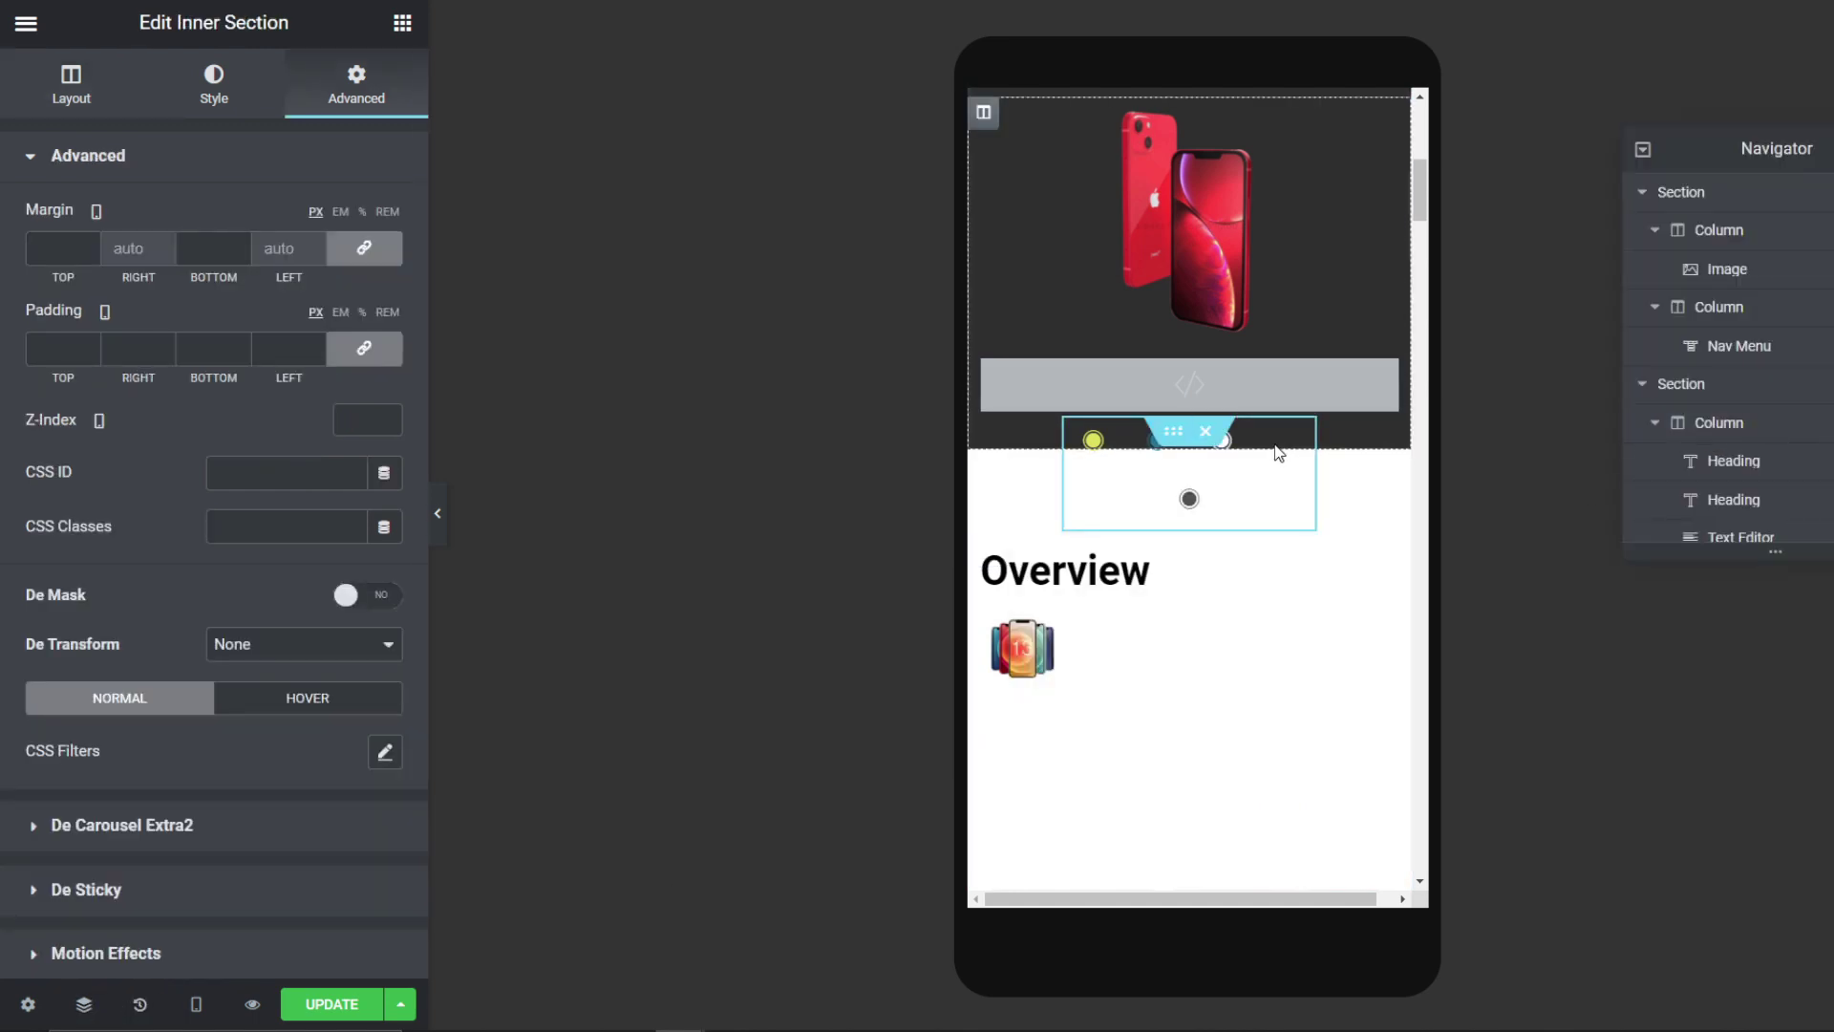
pyautogui.click(1184, 437)
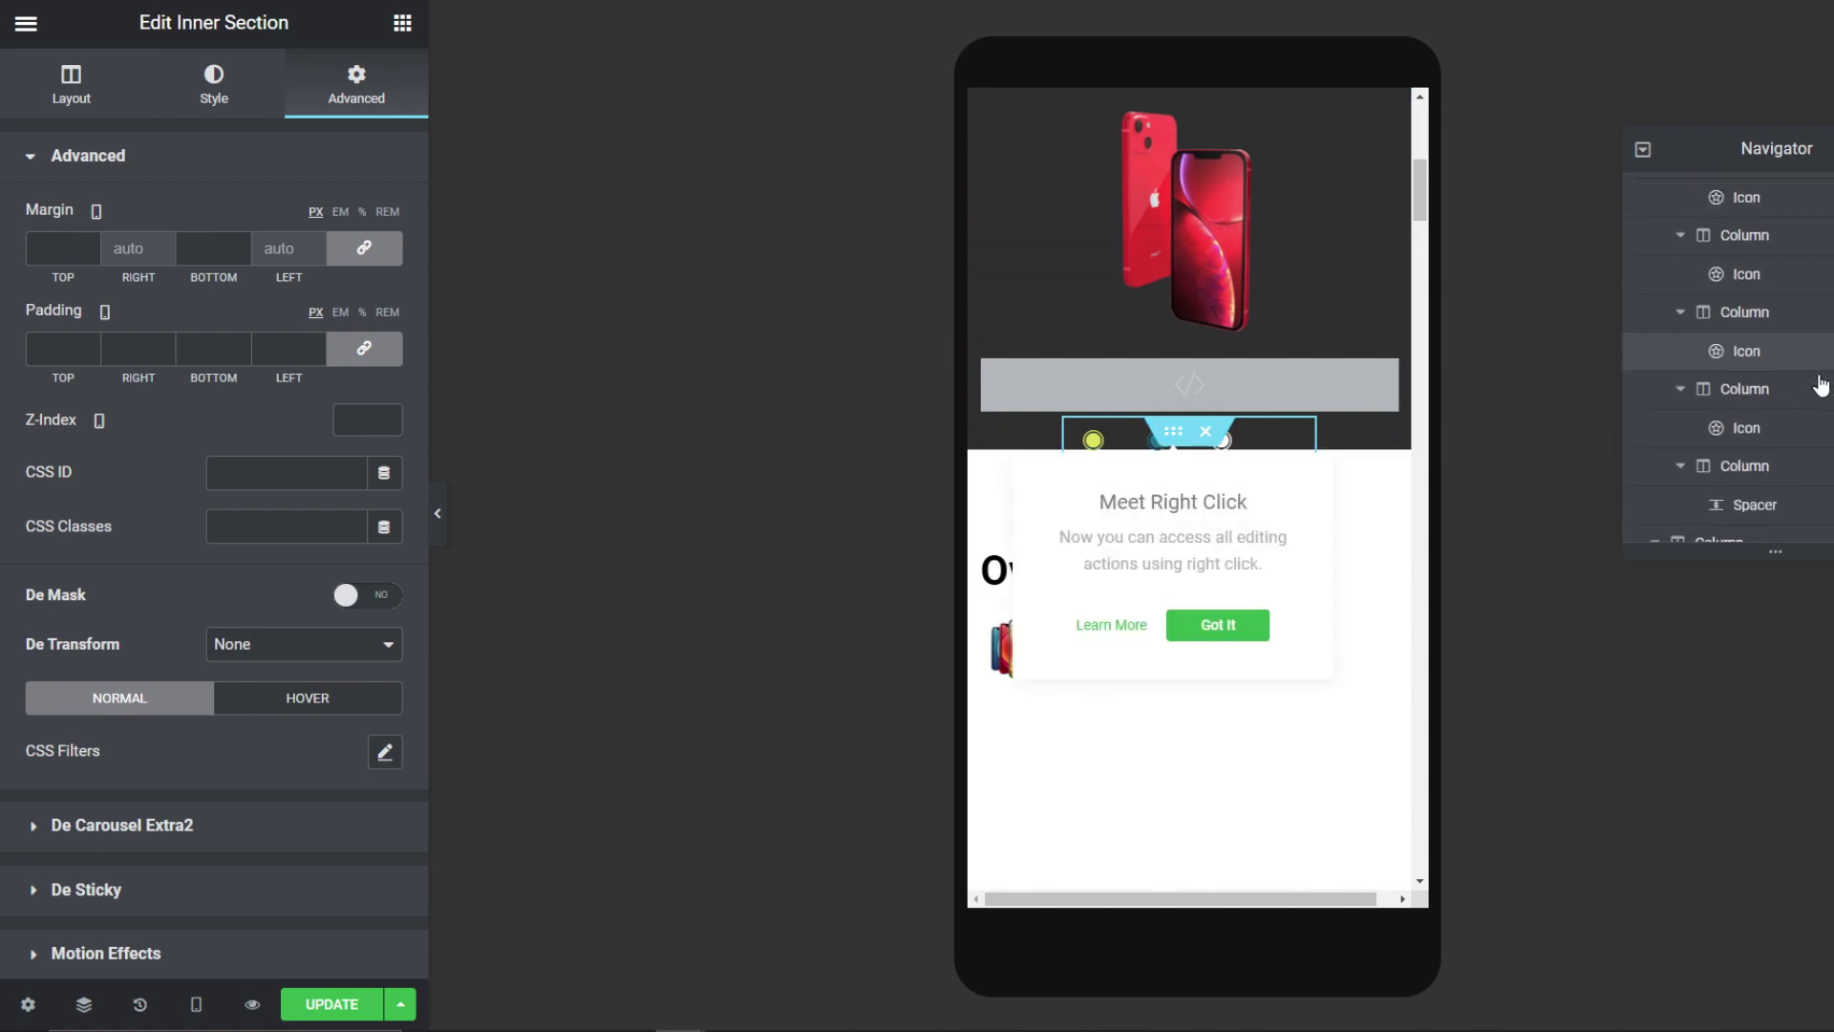
pyautogui.scroll(-1, 1762, 468)
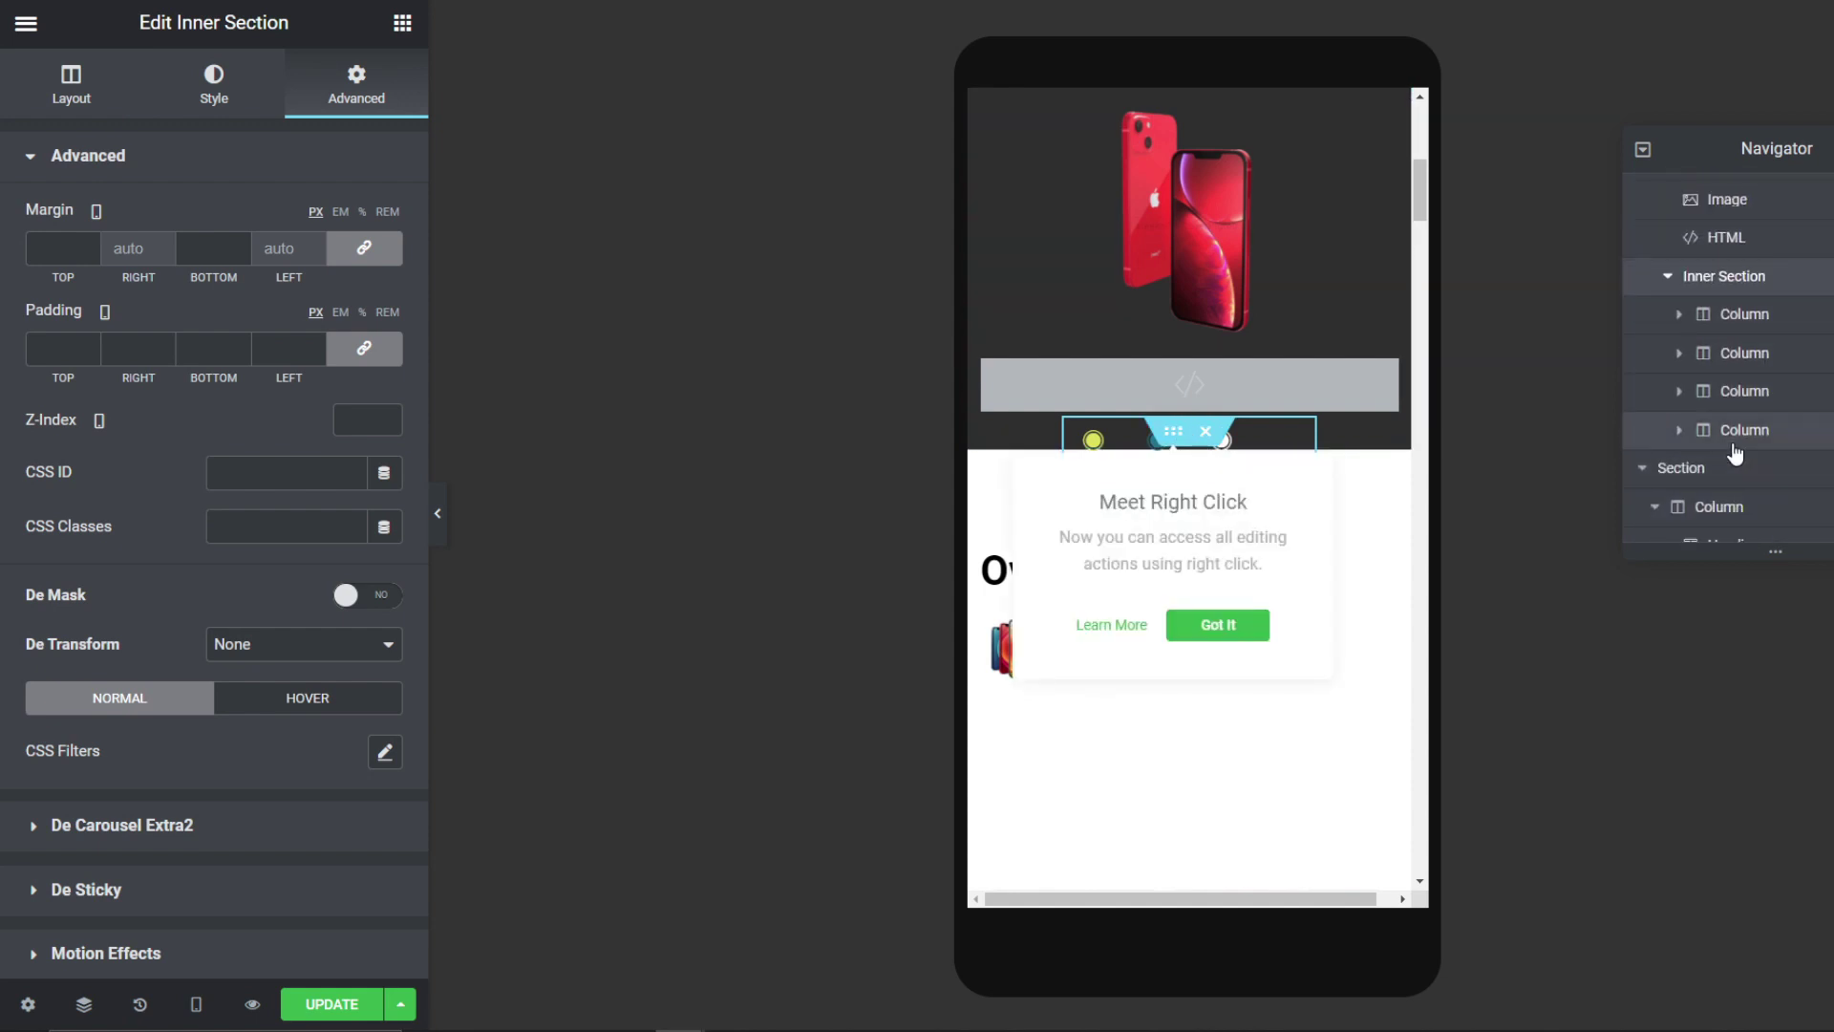
pyautogui.click(1744, 430)
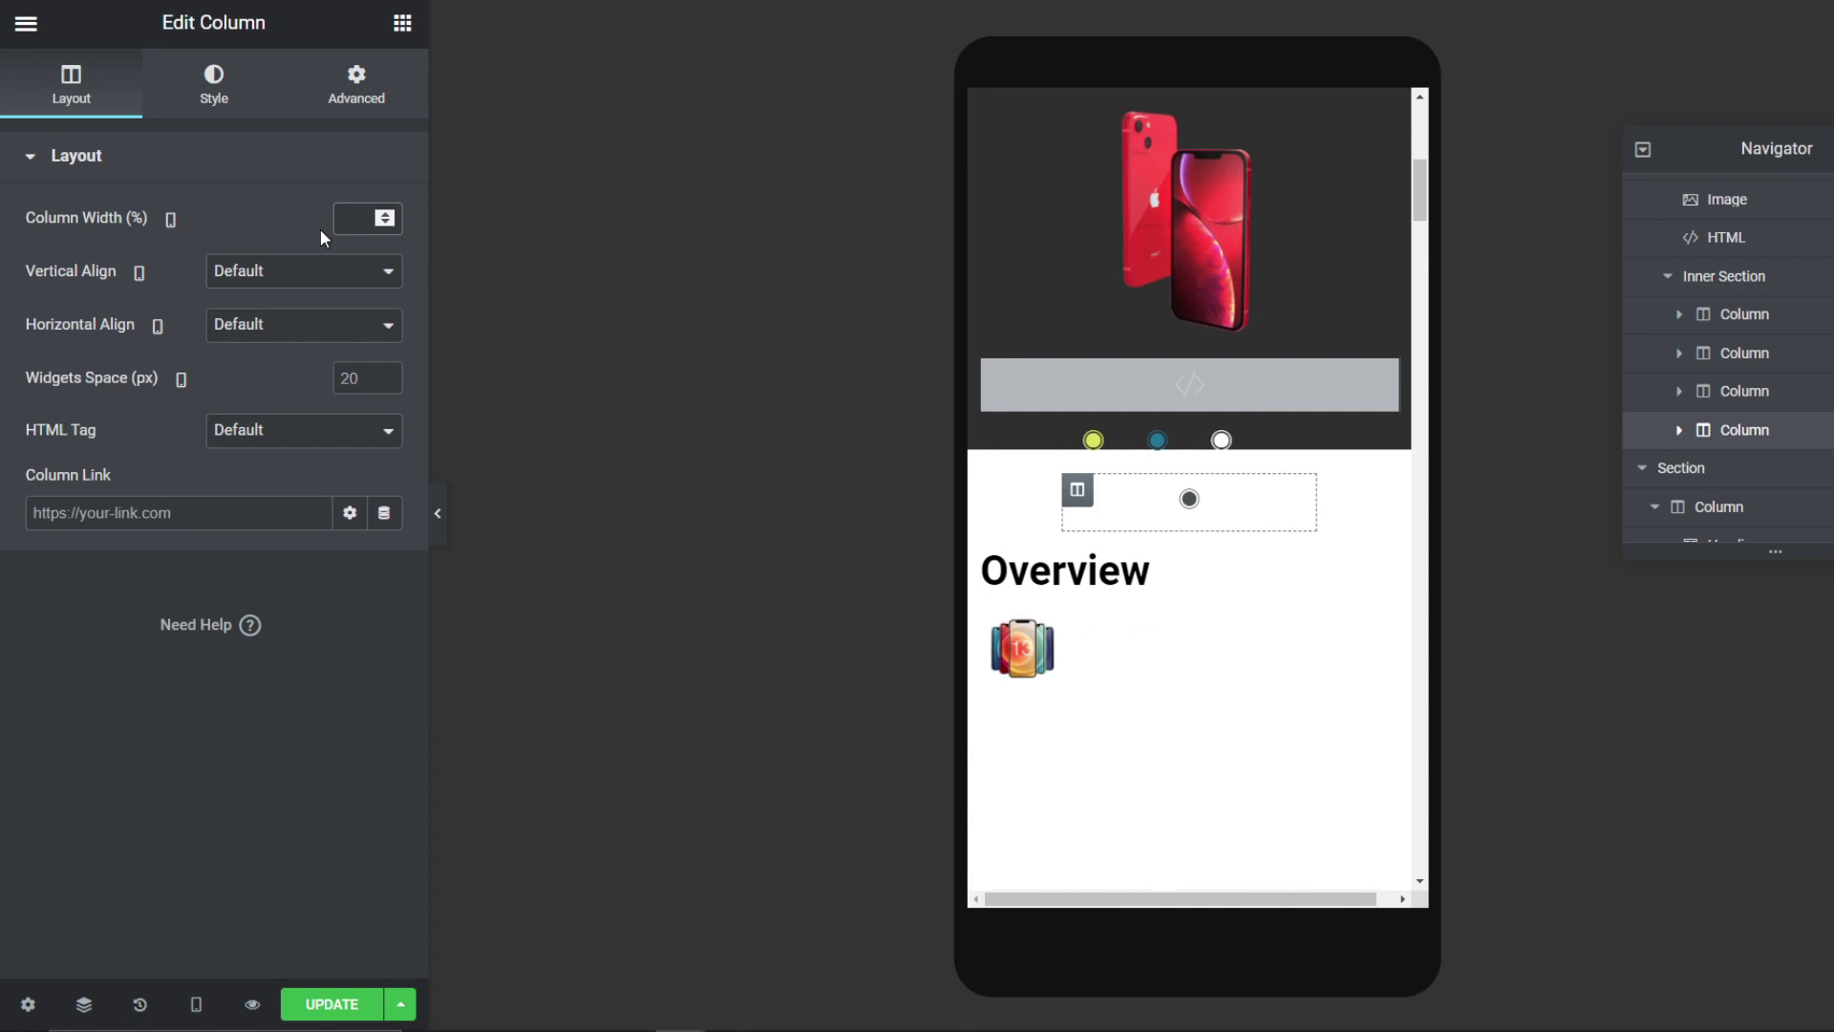
pyautogui.write('25')
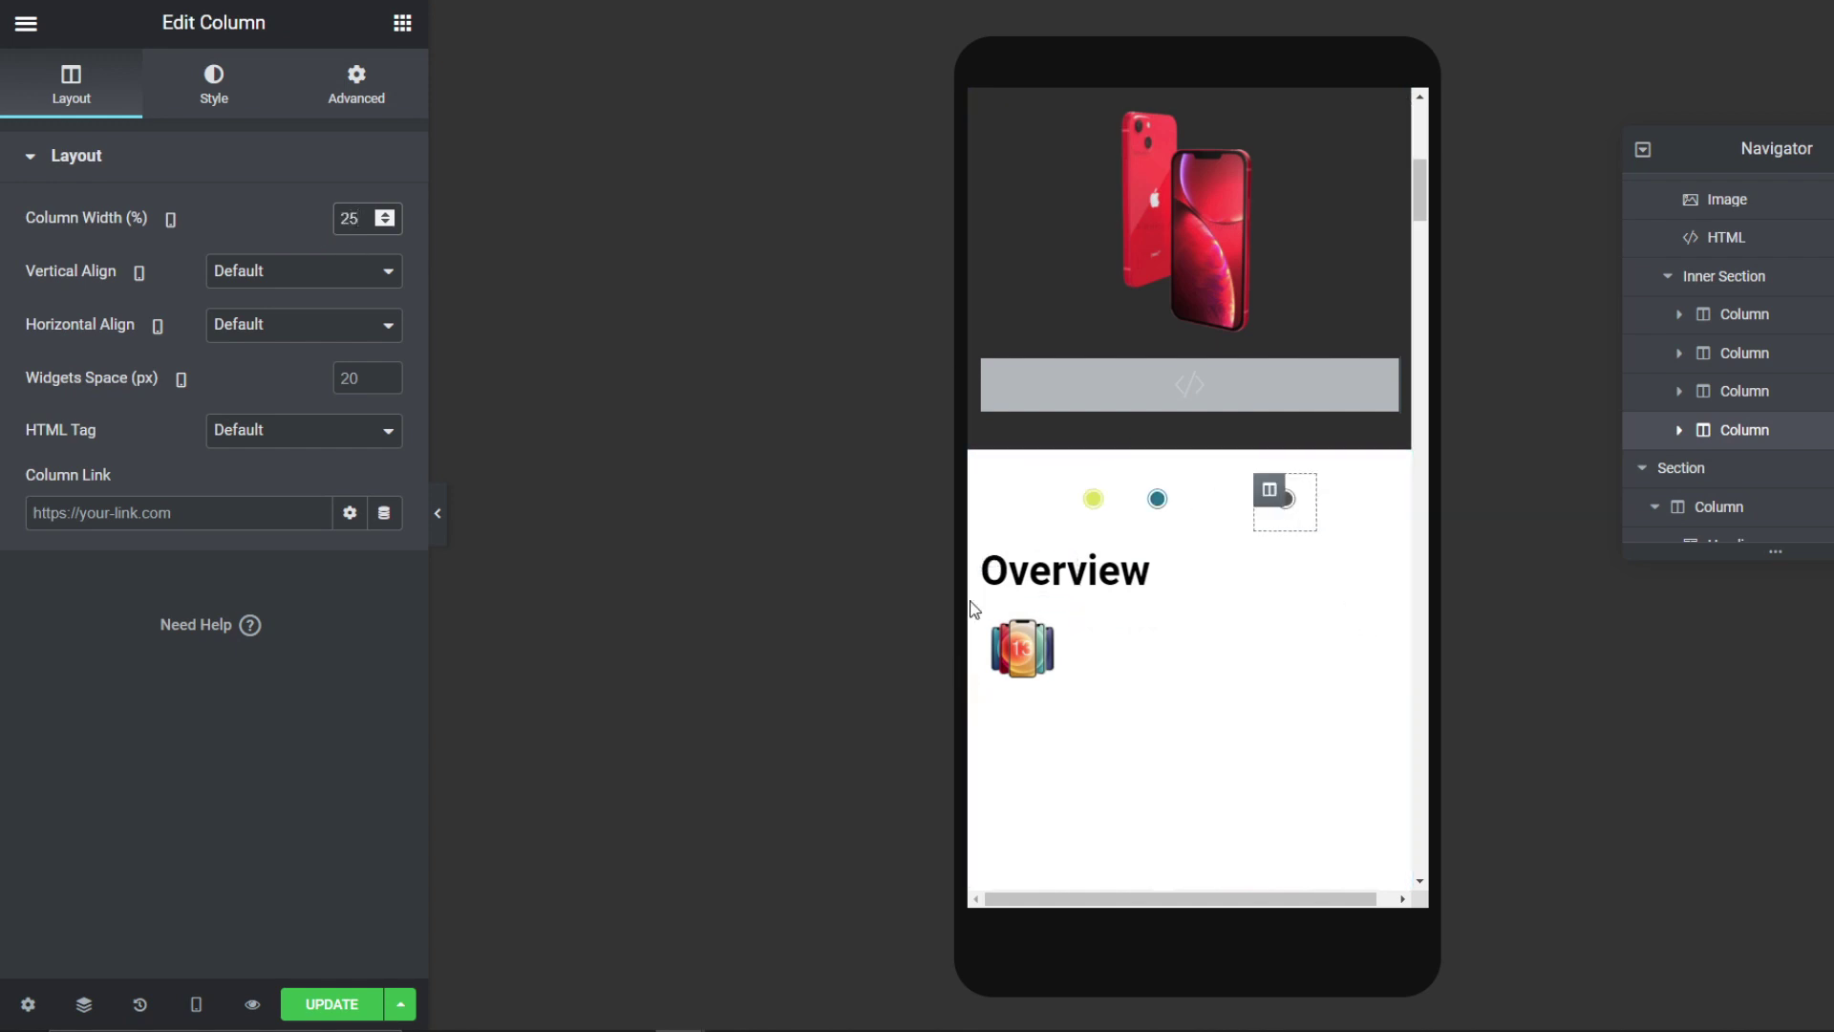
# Step: Clear the mobile column width of the column holding the Overview heading and phone image
pyautogui.click(983, 553)
pyautogui.doubleClick(370, 220)
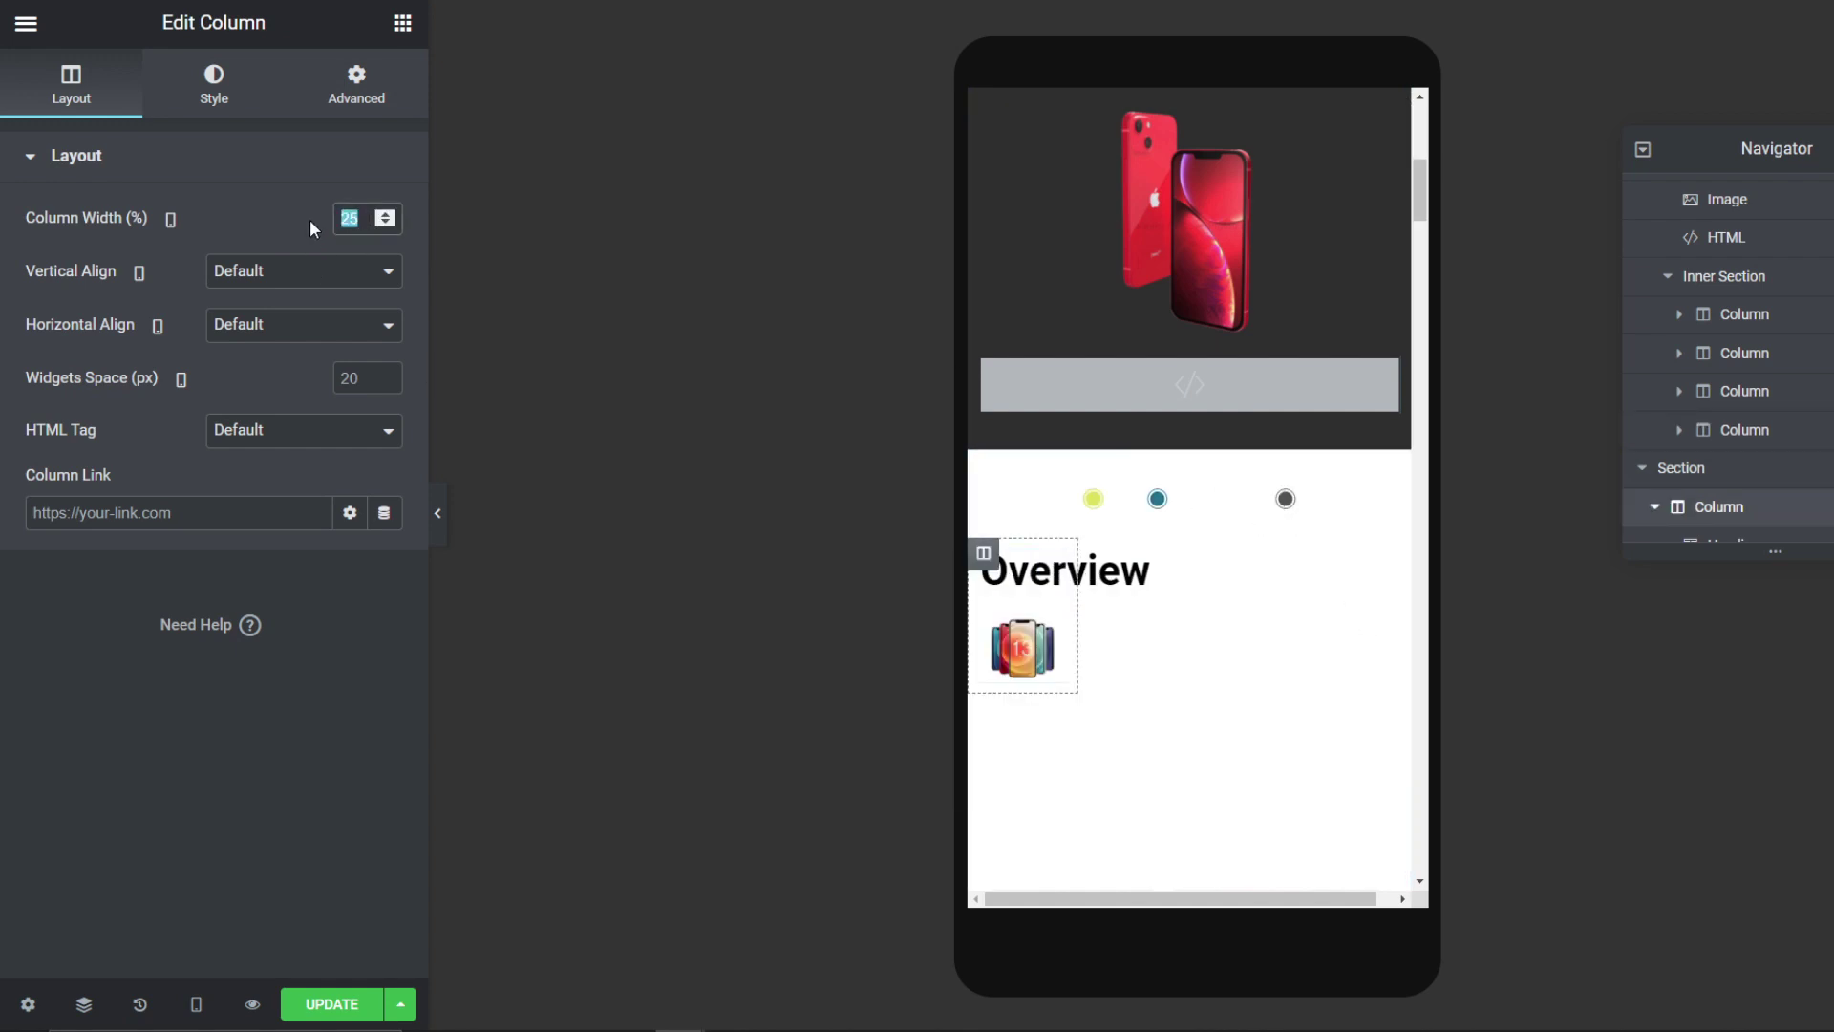
pyautogui.press('BackSpace')
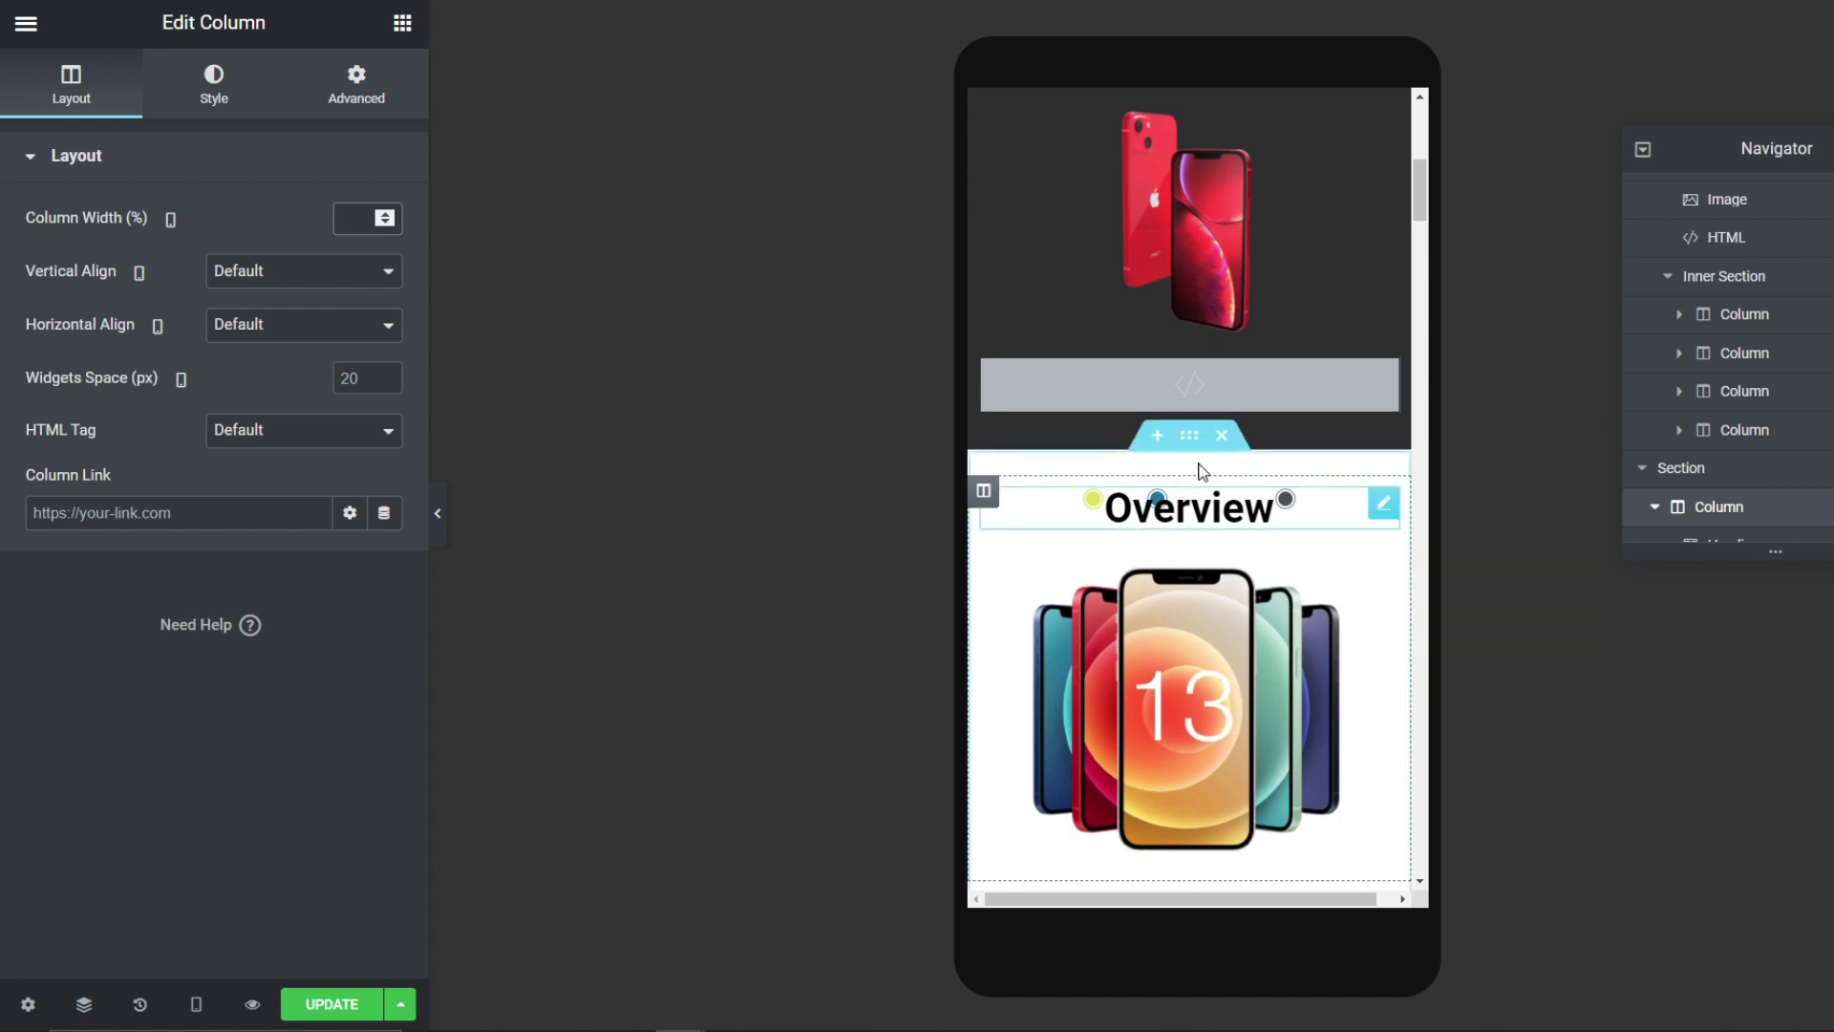
# Step: Set the hero section's minimum height on mobile to 568 px and check the resulting layout
pyautogui.click(439, 507)
pyautogui.scroll(10, 1122, 680)
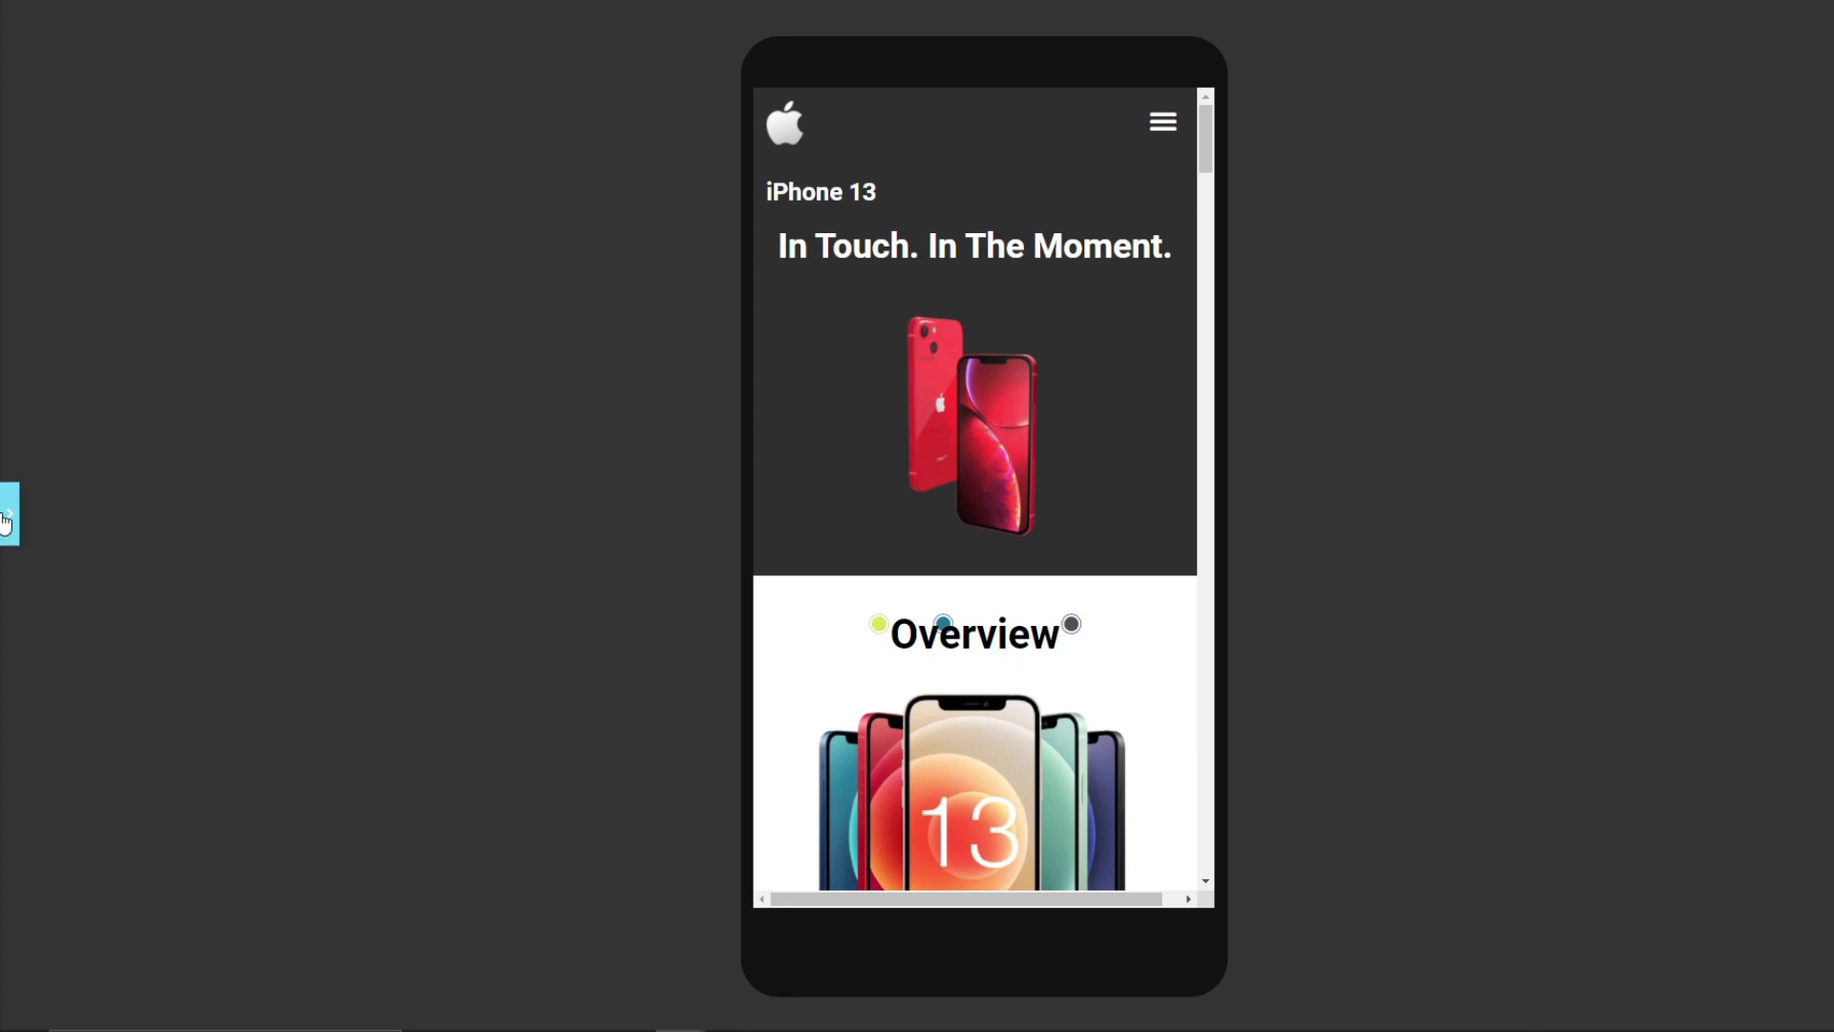
pyautogui.click(43, 535)
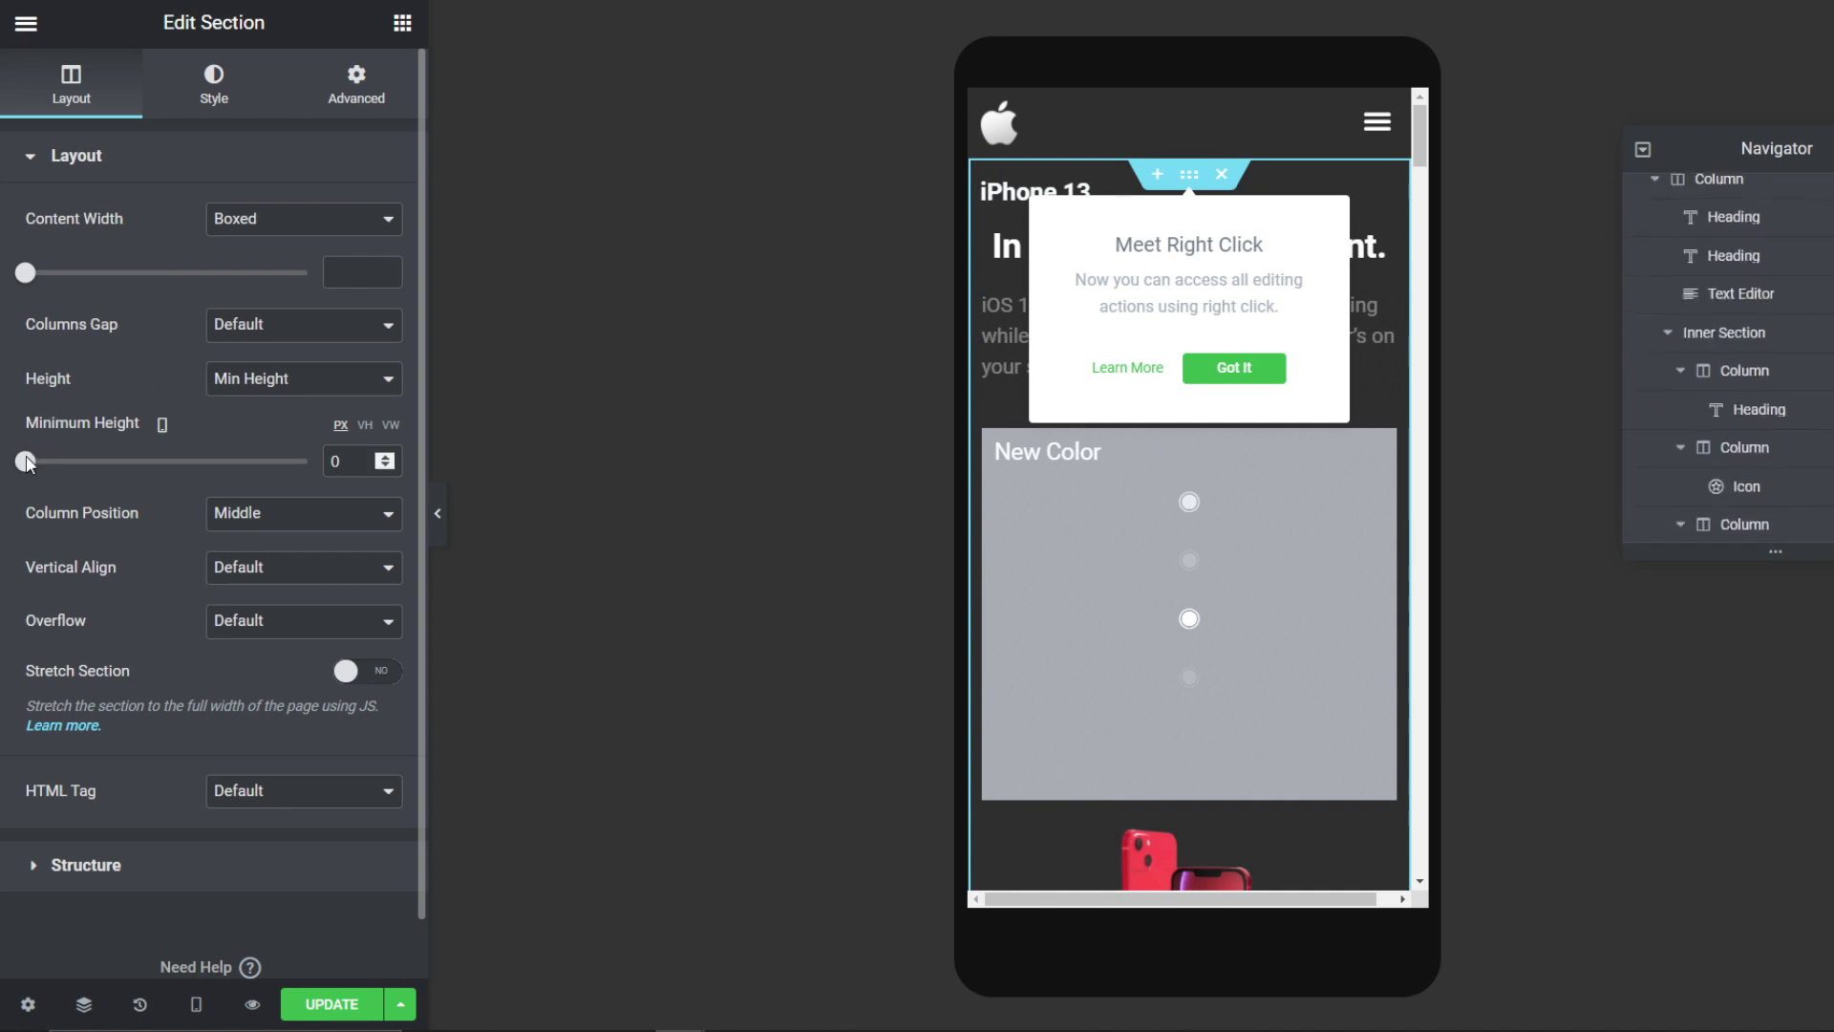
pyautogui.moveTo(24, 461); pyautogui.dragTo(243, 493)
pyautogui.click(439, 513)
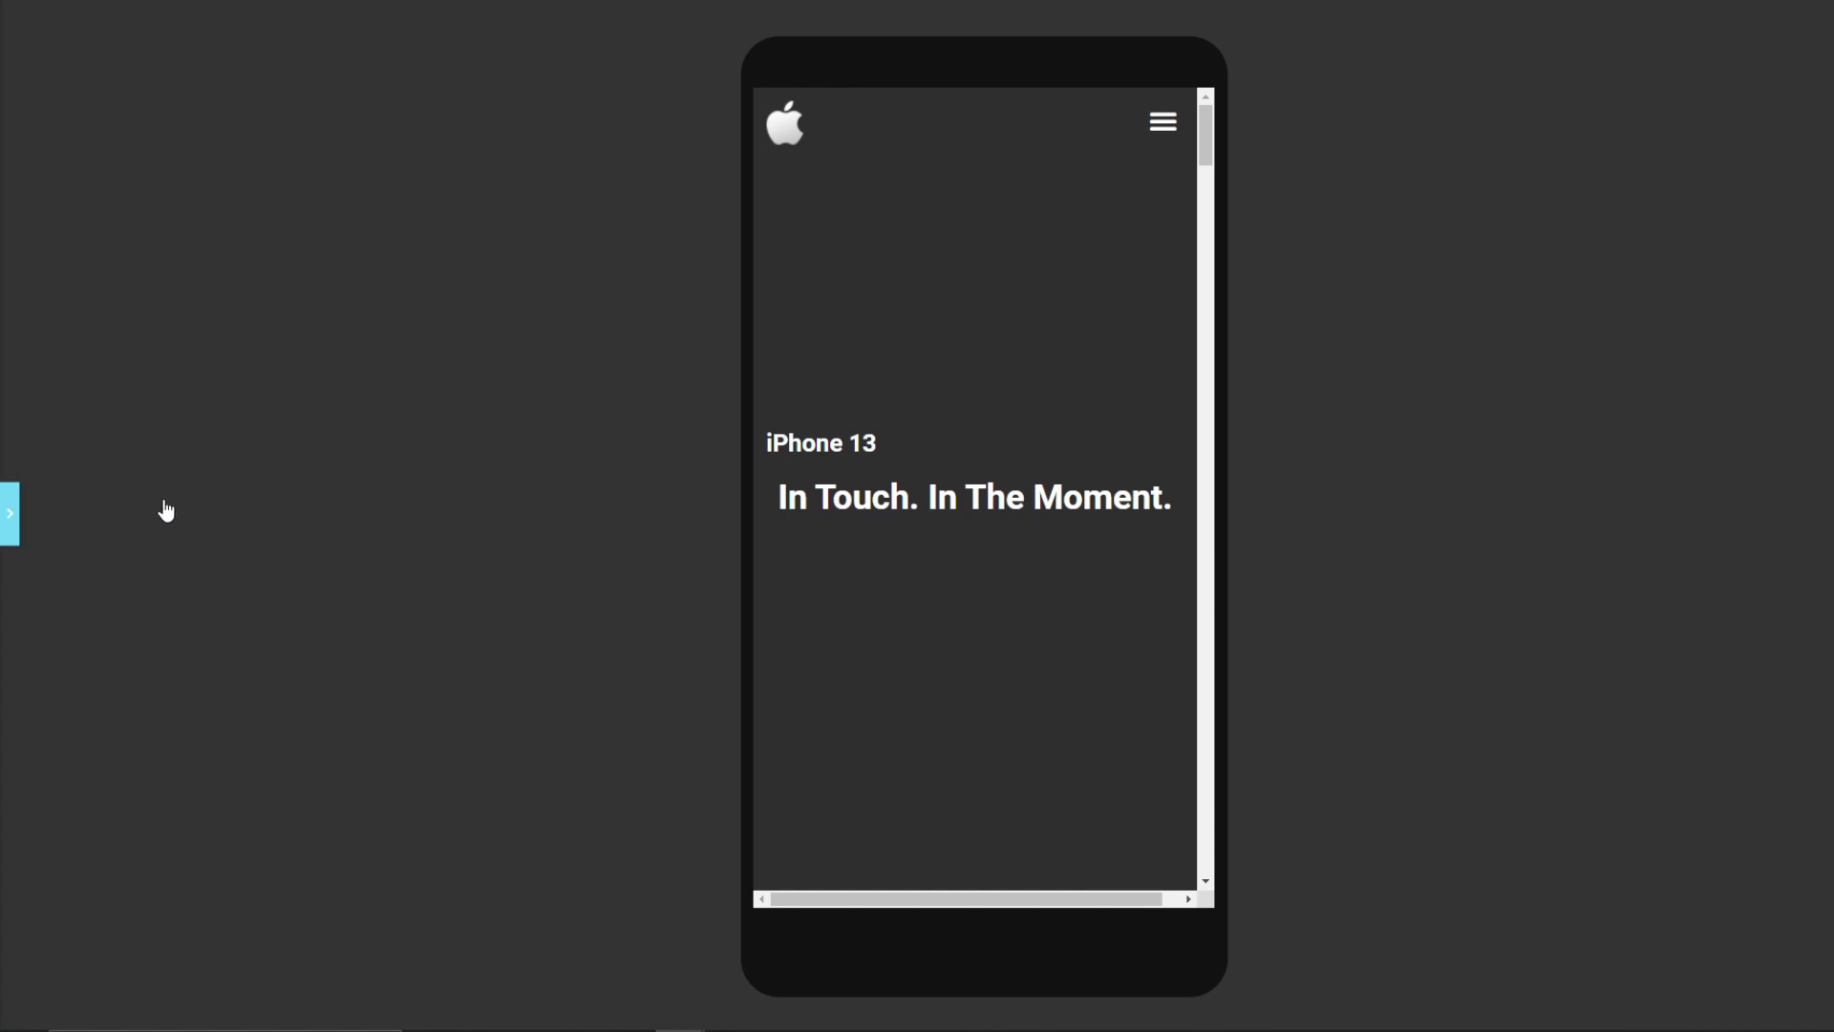
pyautogui.click(10, 513)
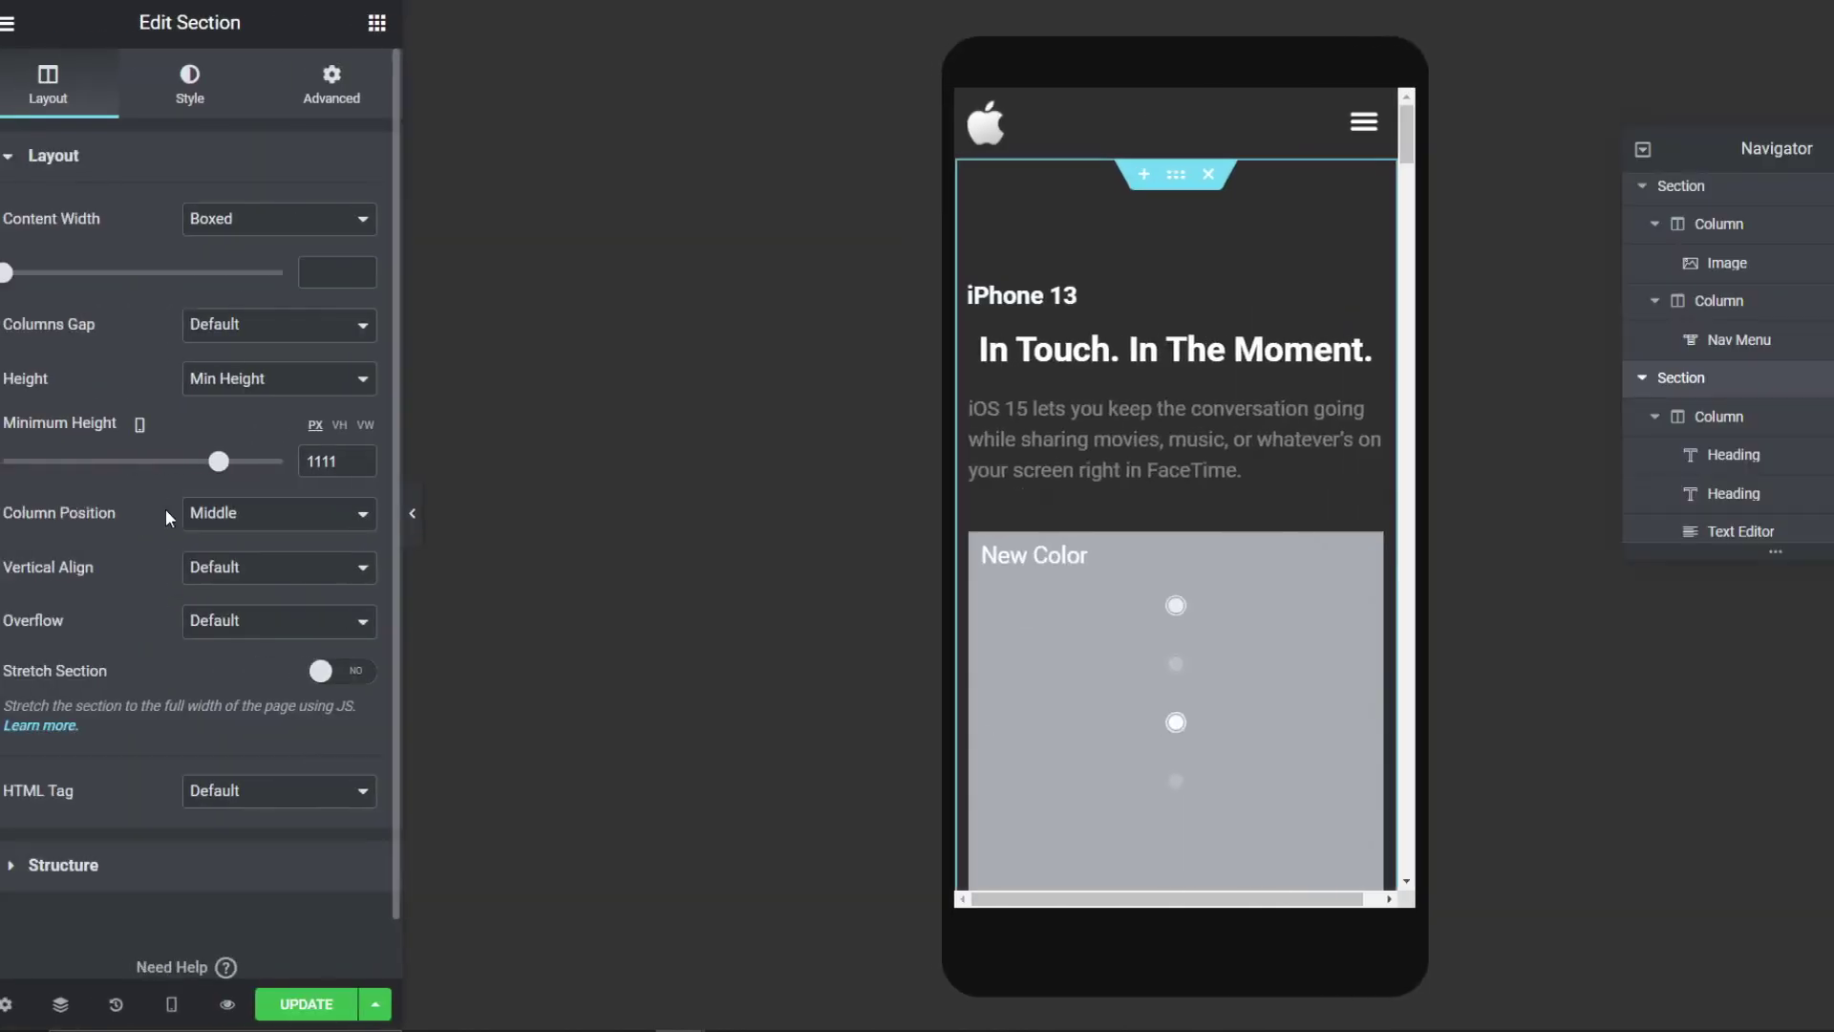
pyautogui.moveTo(238, 462); pyautogui.dragTo(153, 463)
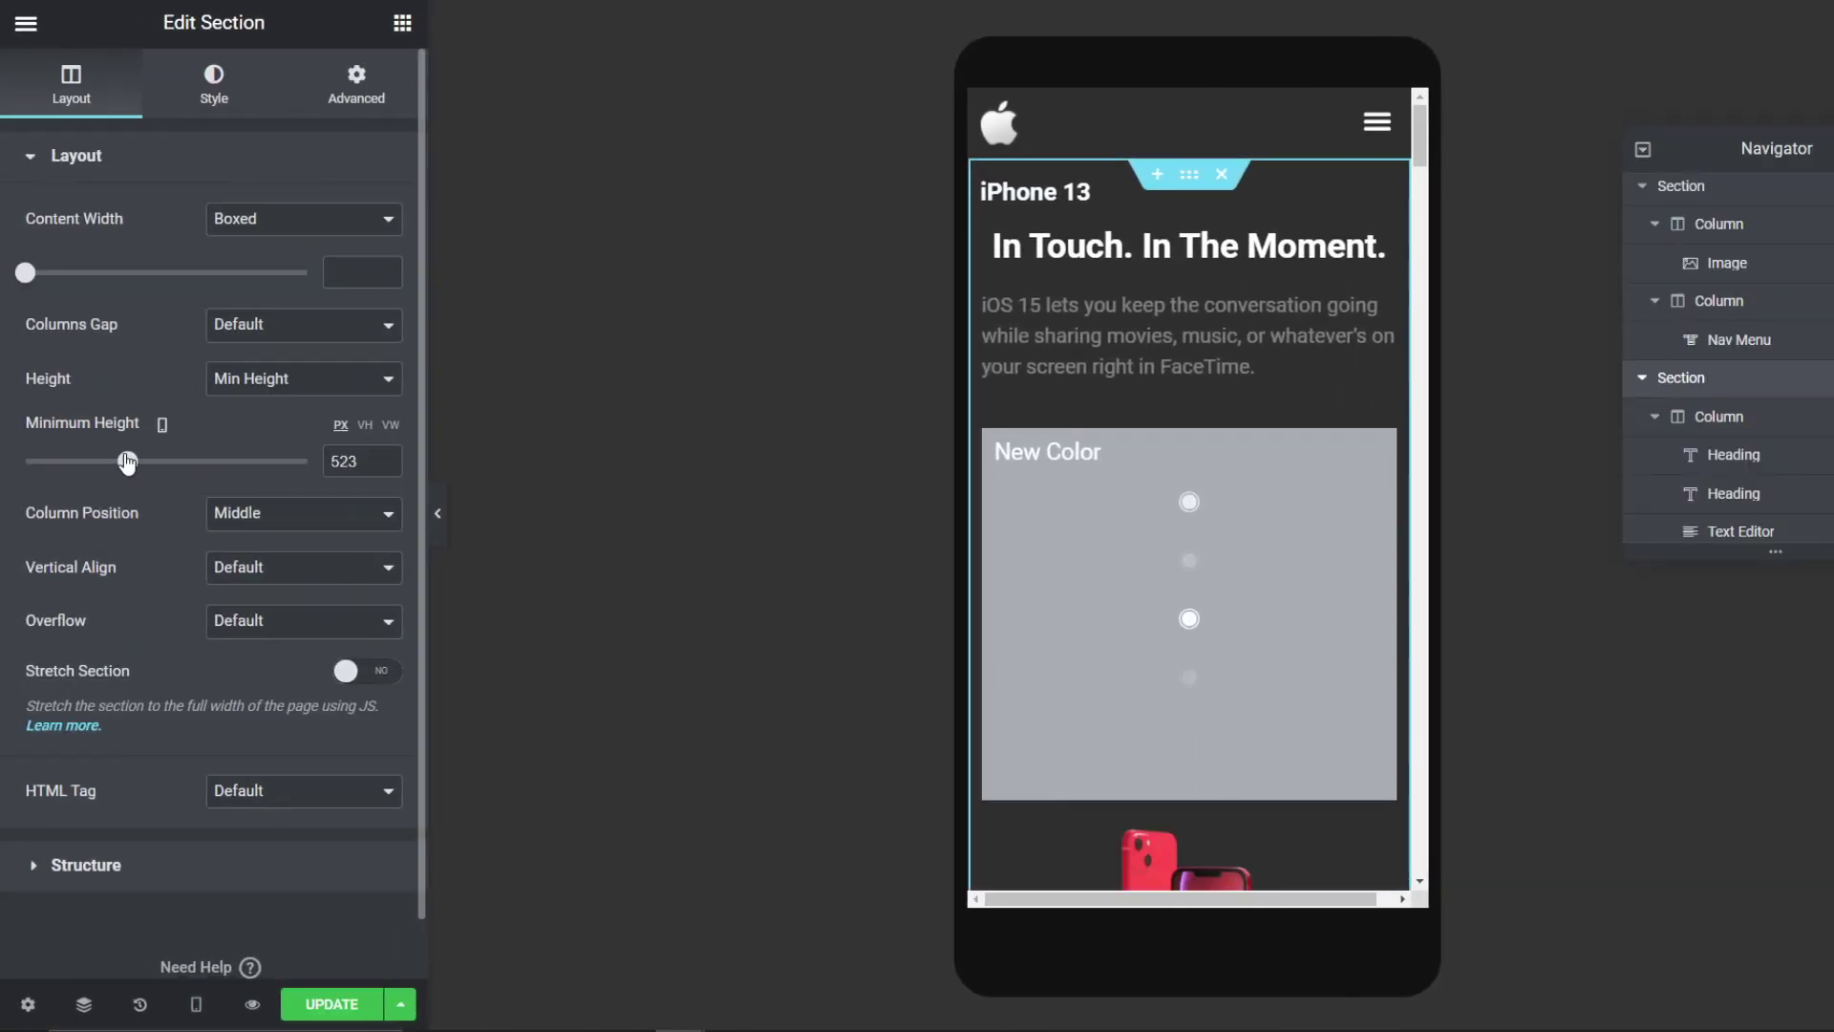
pyautogui.click(438, 513)
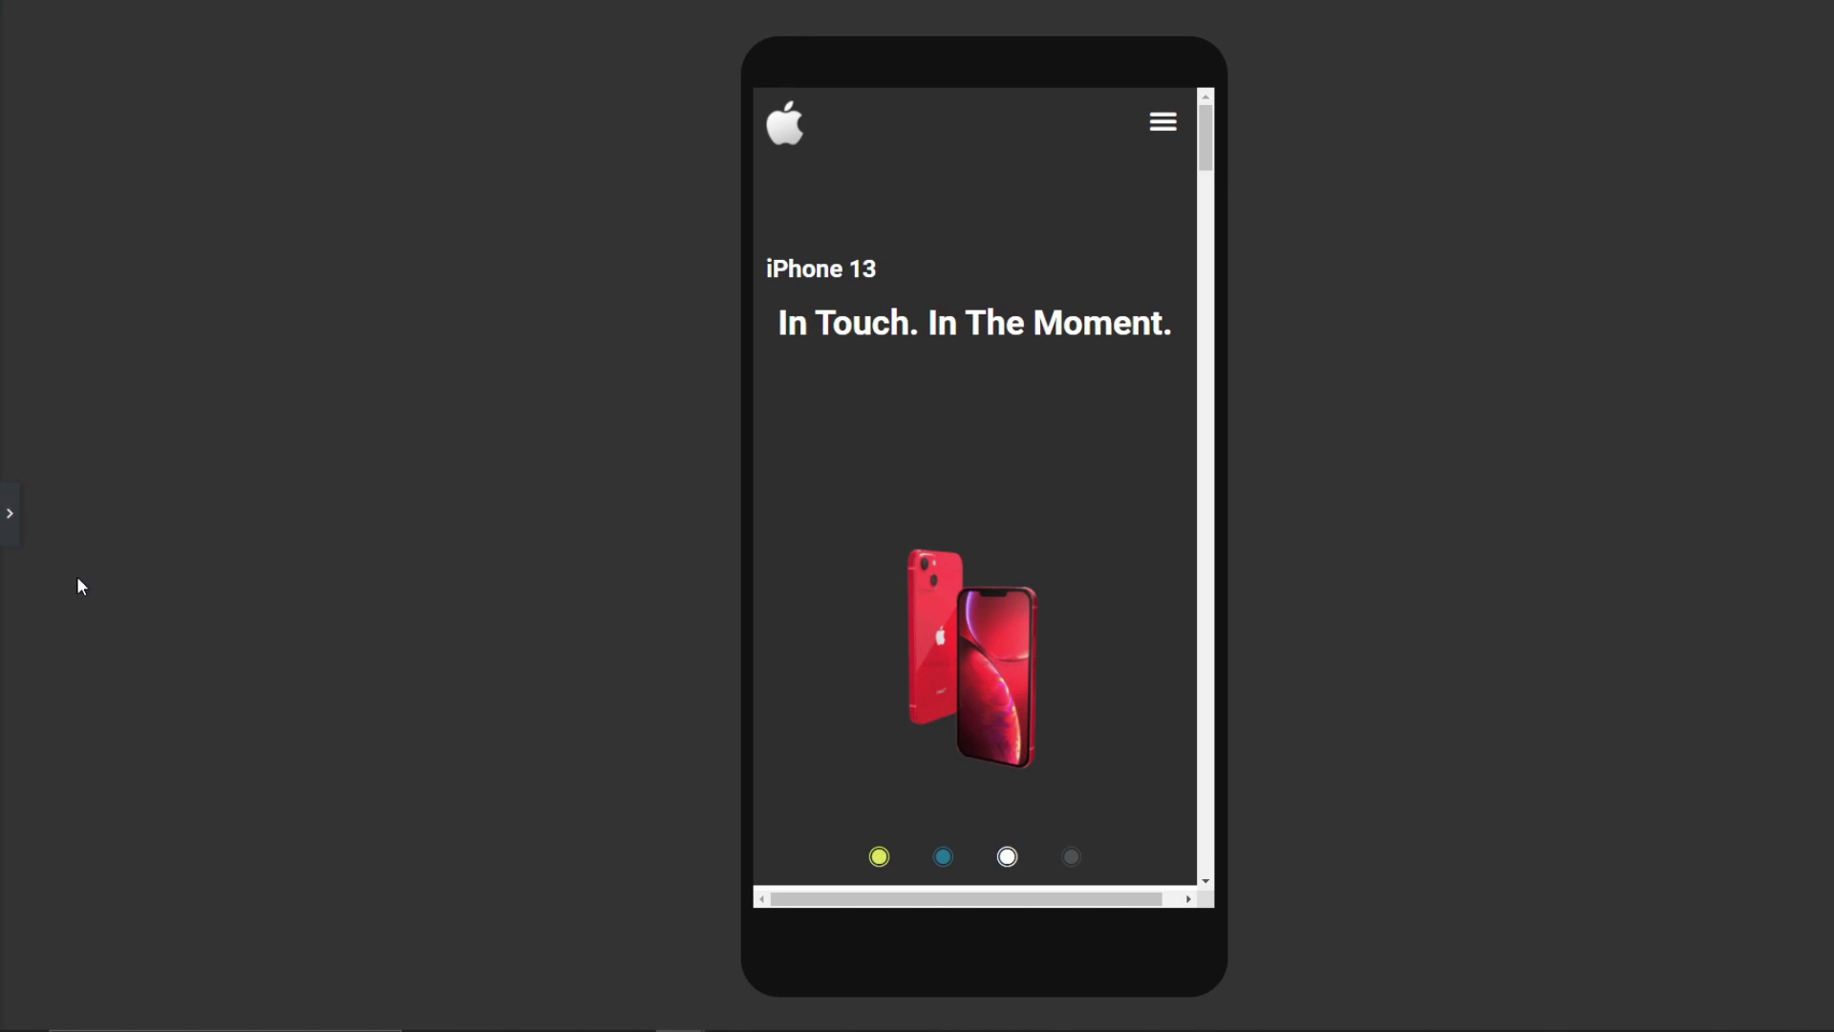
# Step: Set the mobile width of the first two swatch columns in the Overview section's inner section to 25% each
pyautogui.scroll(-10, 853, 613)
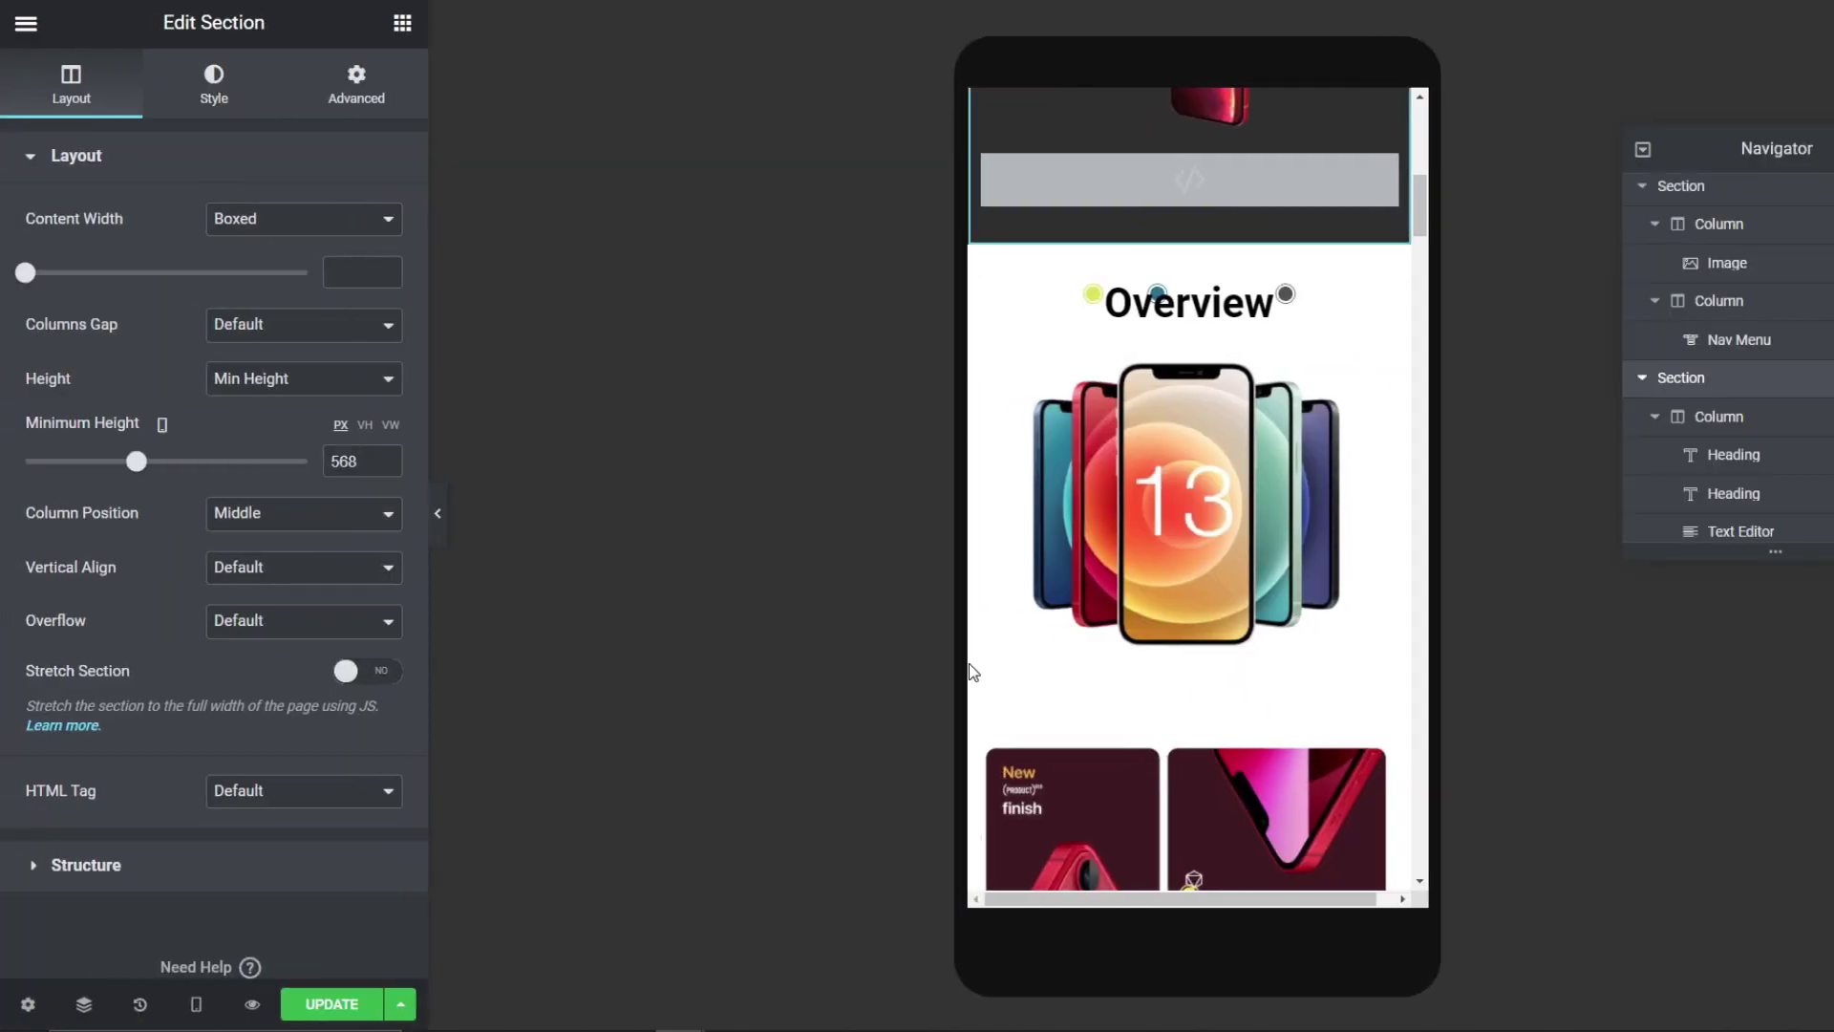
pyautogui.scroll(-5, 1079, 621)
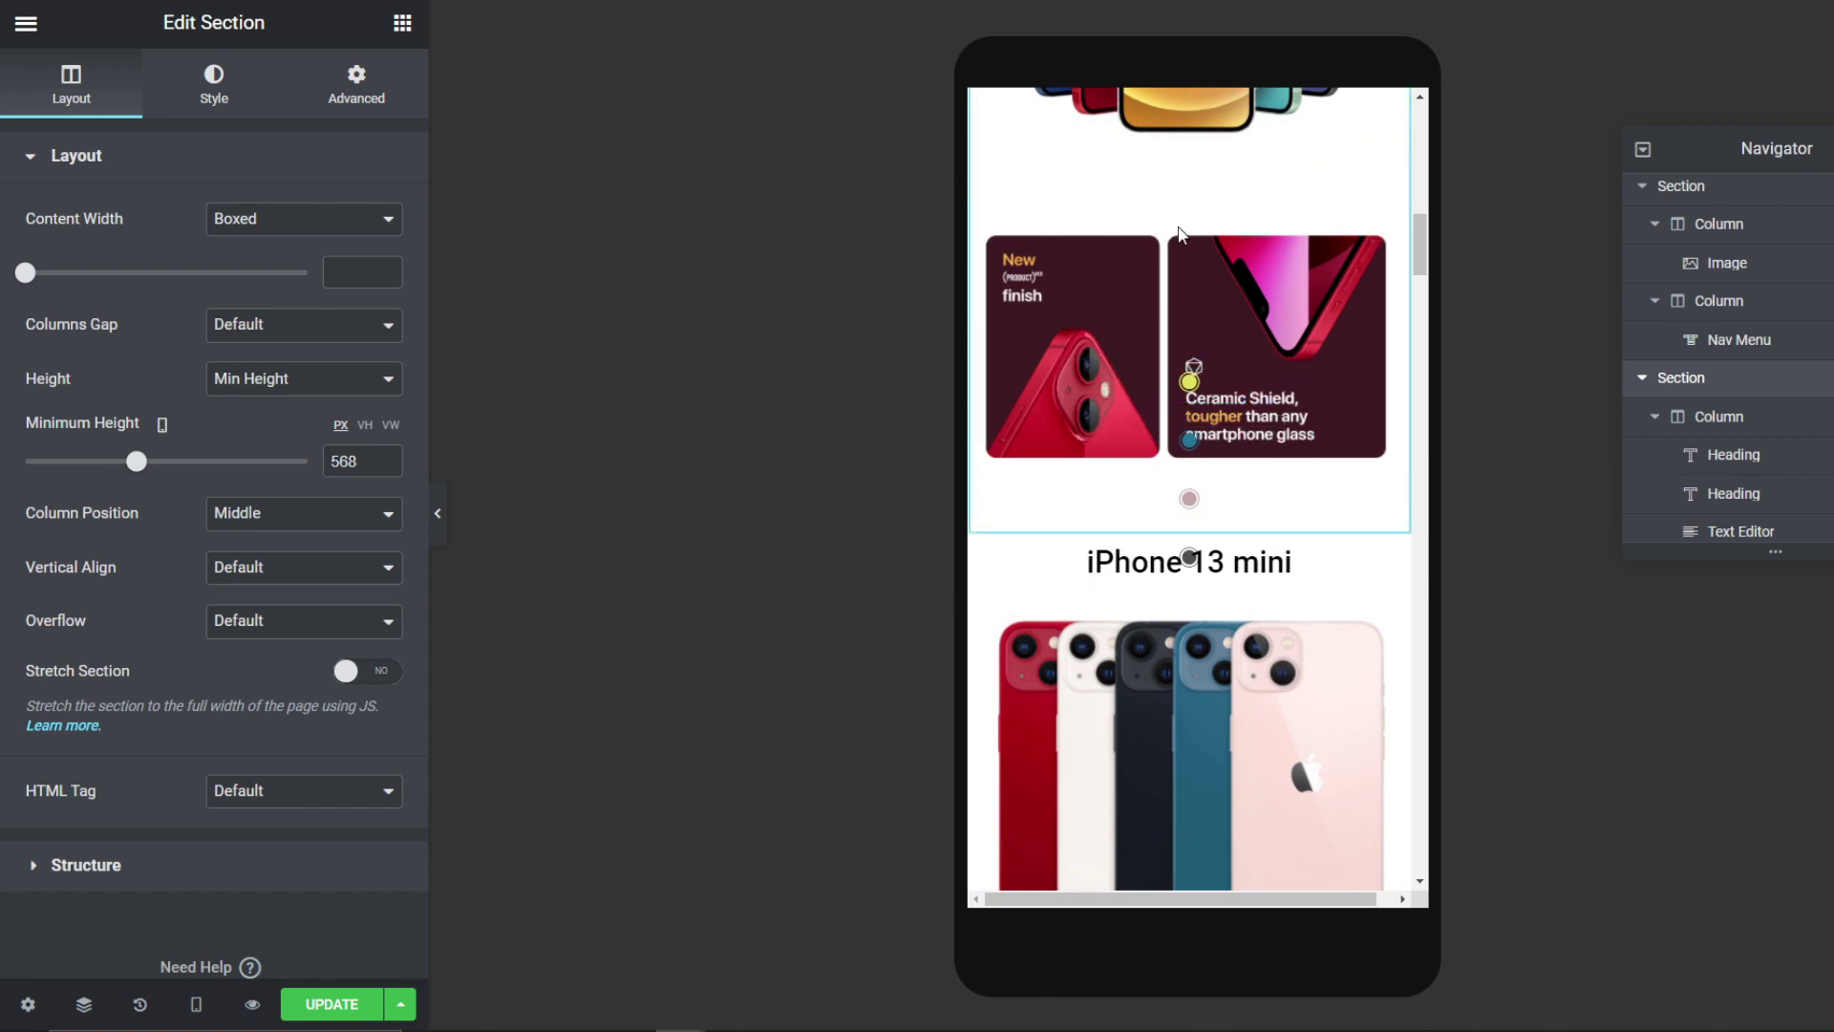
pyautogui.scroll(5, 1182, 215)
pyautogui.scroll(-3, 1176, 287)
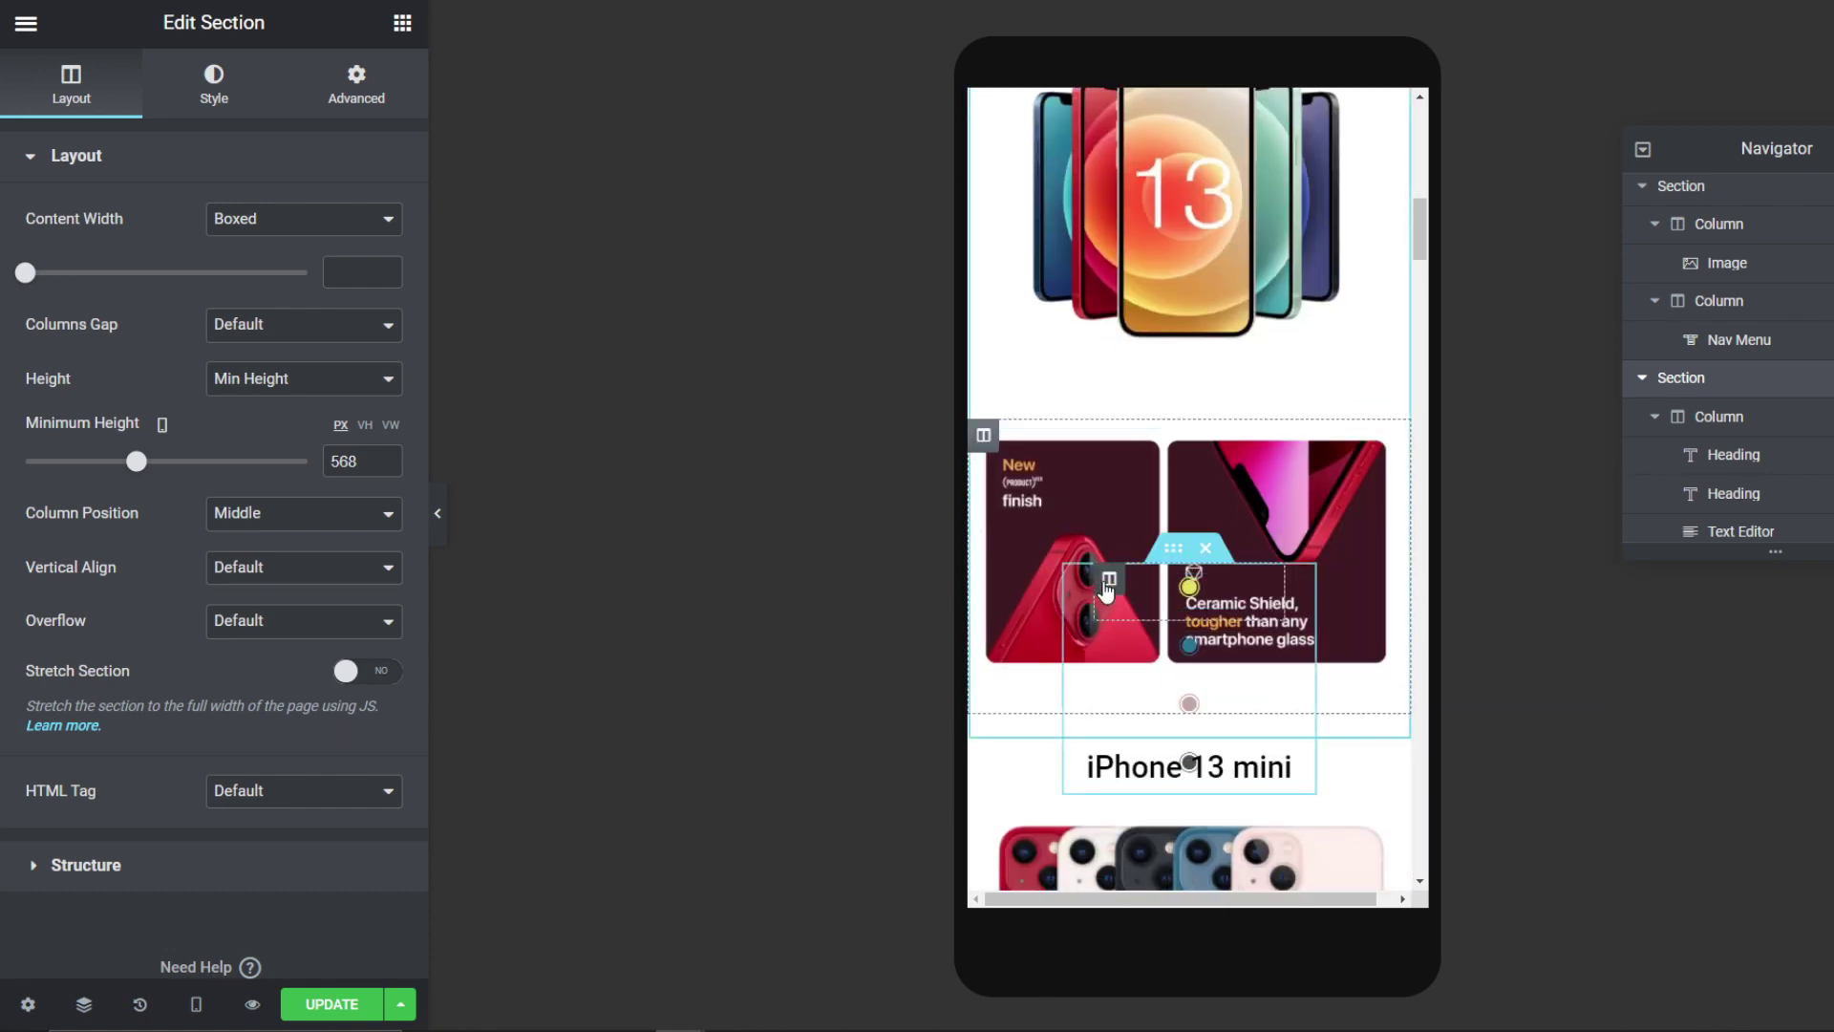
pyautogui.click(1109, 577)
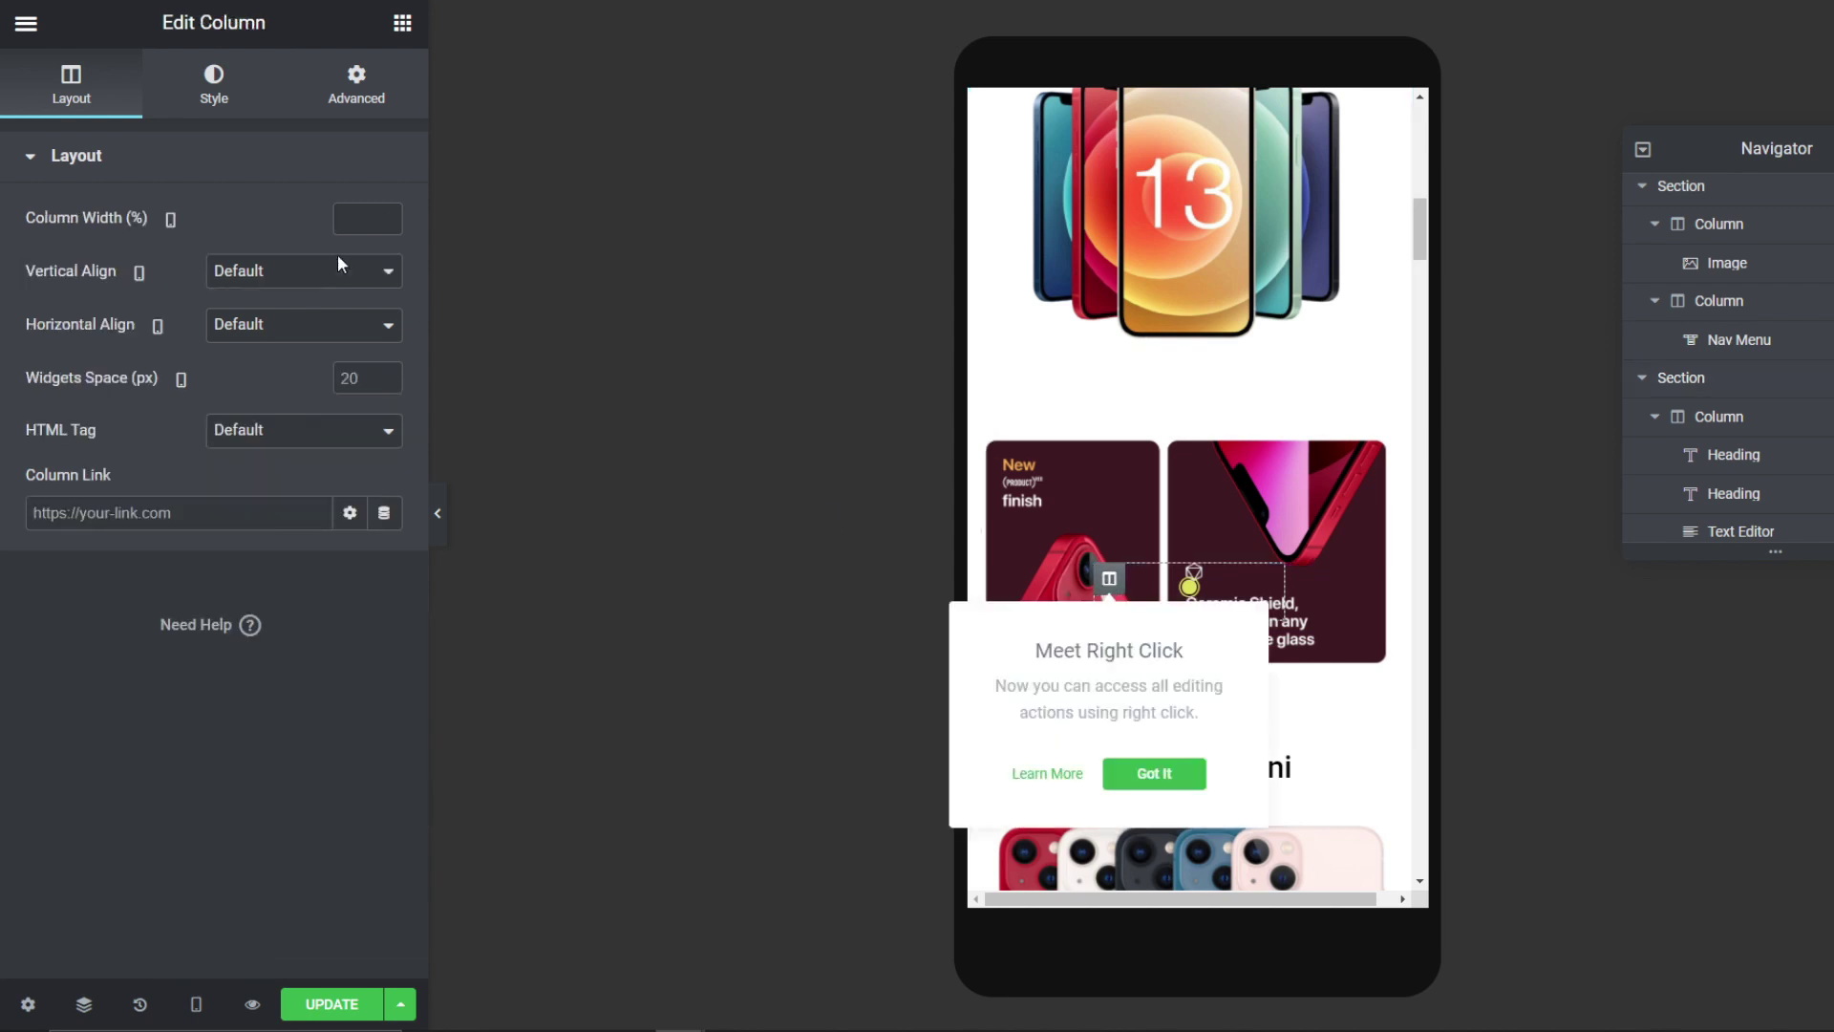
pyautogui.click(358, 218)
pyautogui.write('2')
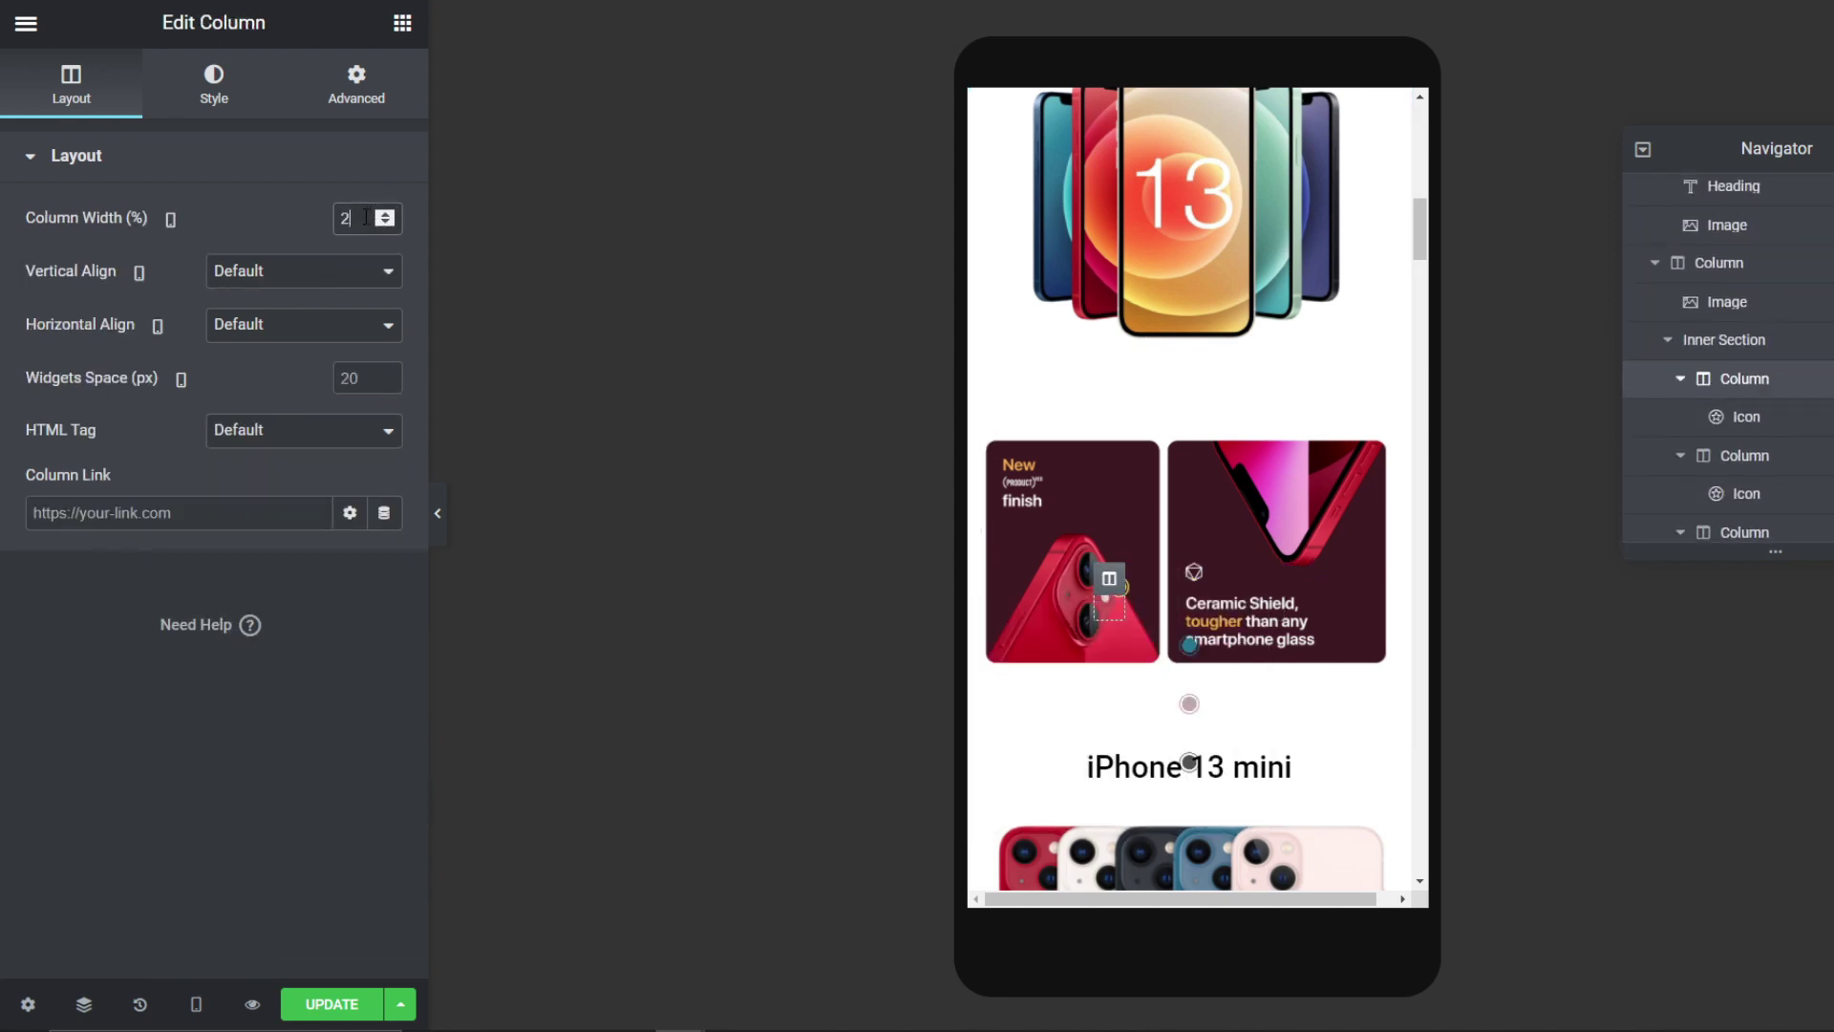
pyautogui.write('0')
pyautogui.press('BackSpace')
pyautogui.press('BackSpace')
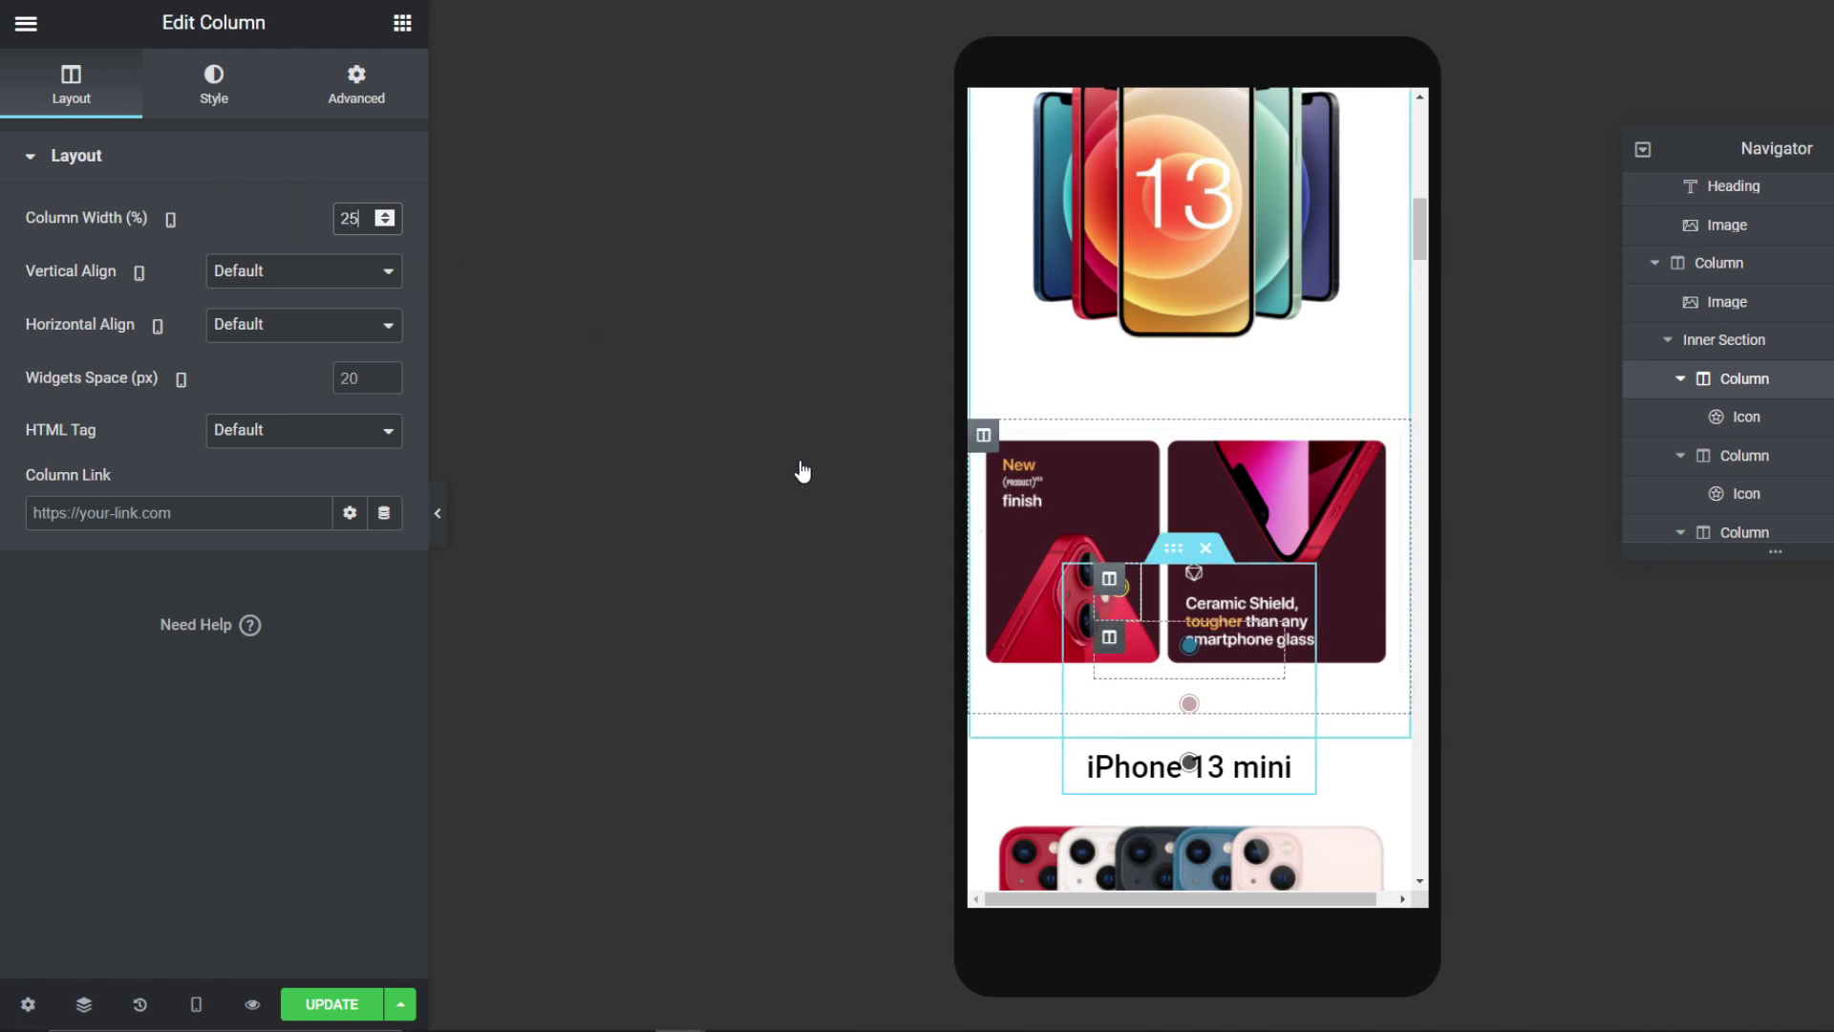
pyautogui.click(358, 227)
pyautogui.write('25')
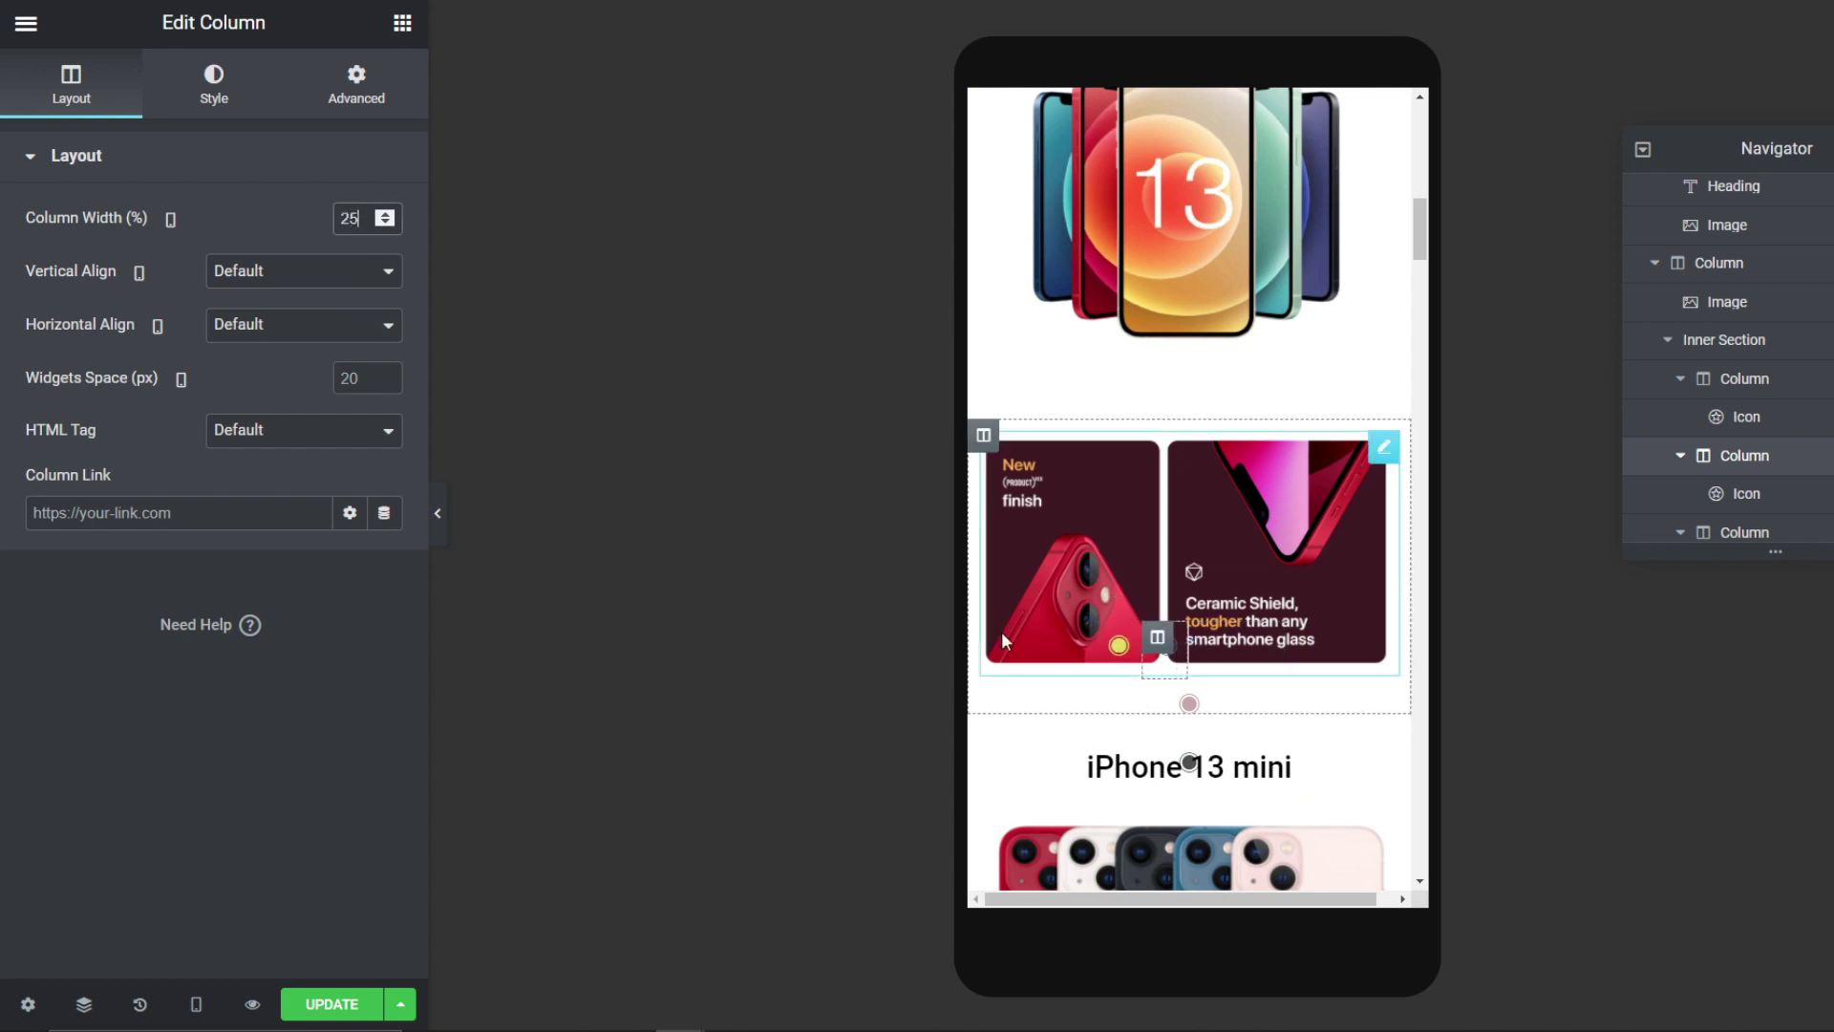
# Step: Set the mobile width of the third and fourth swatch columns in the Overview section's inner section to 25% each
pyautogui.click(358, 229)
pyautogui.press('BackSpace')
pyautogui.press('BackSpace')
pyautogui.click(358, 233)
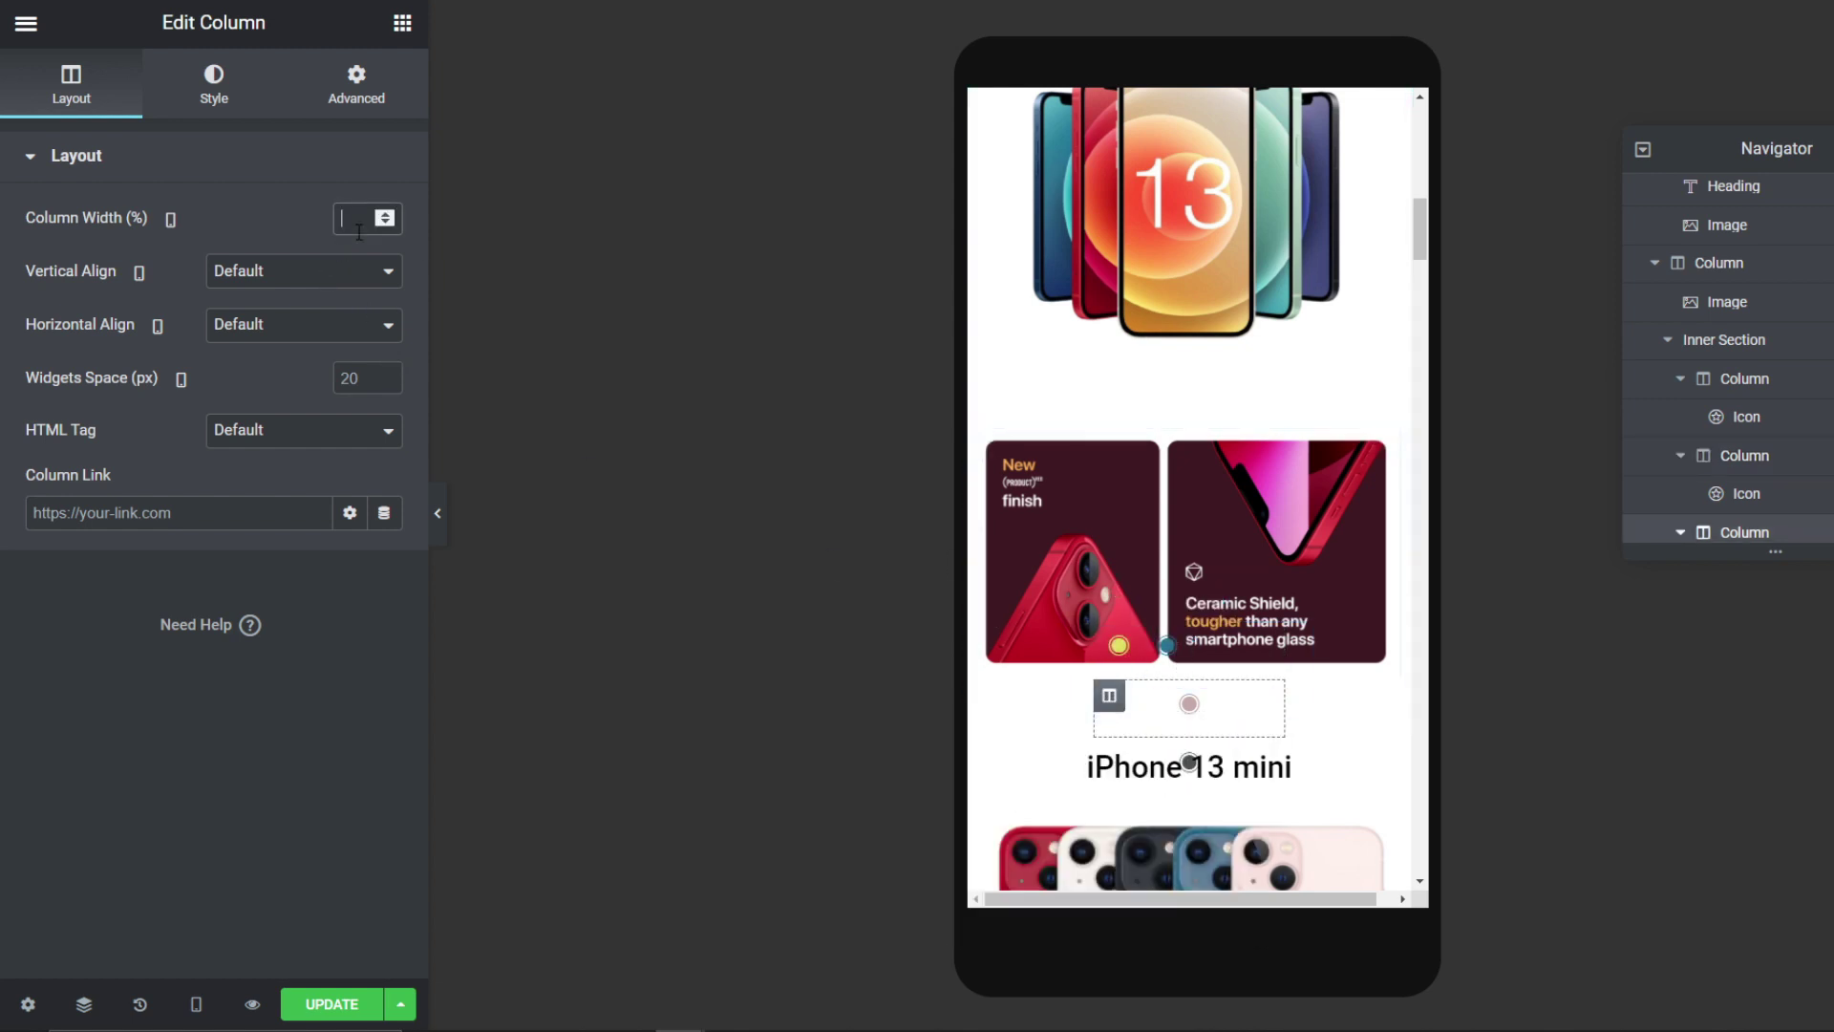
pyautogui.write('25')
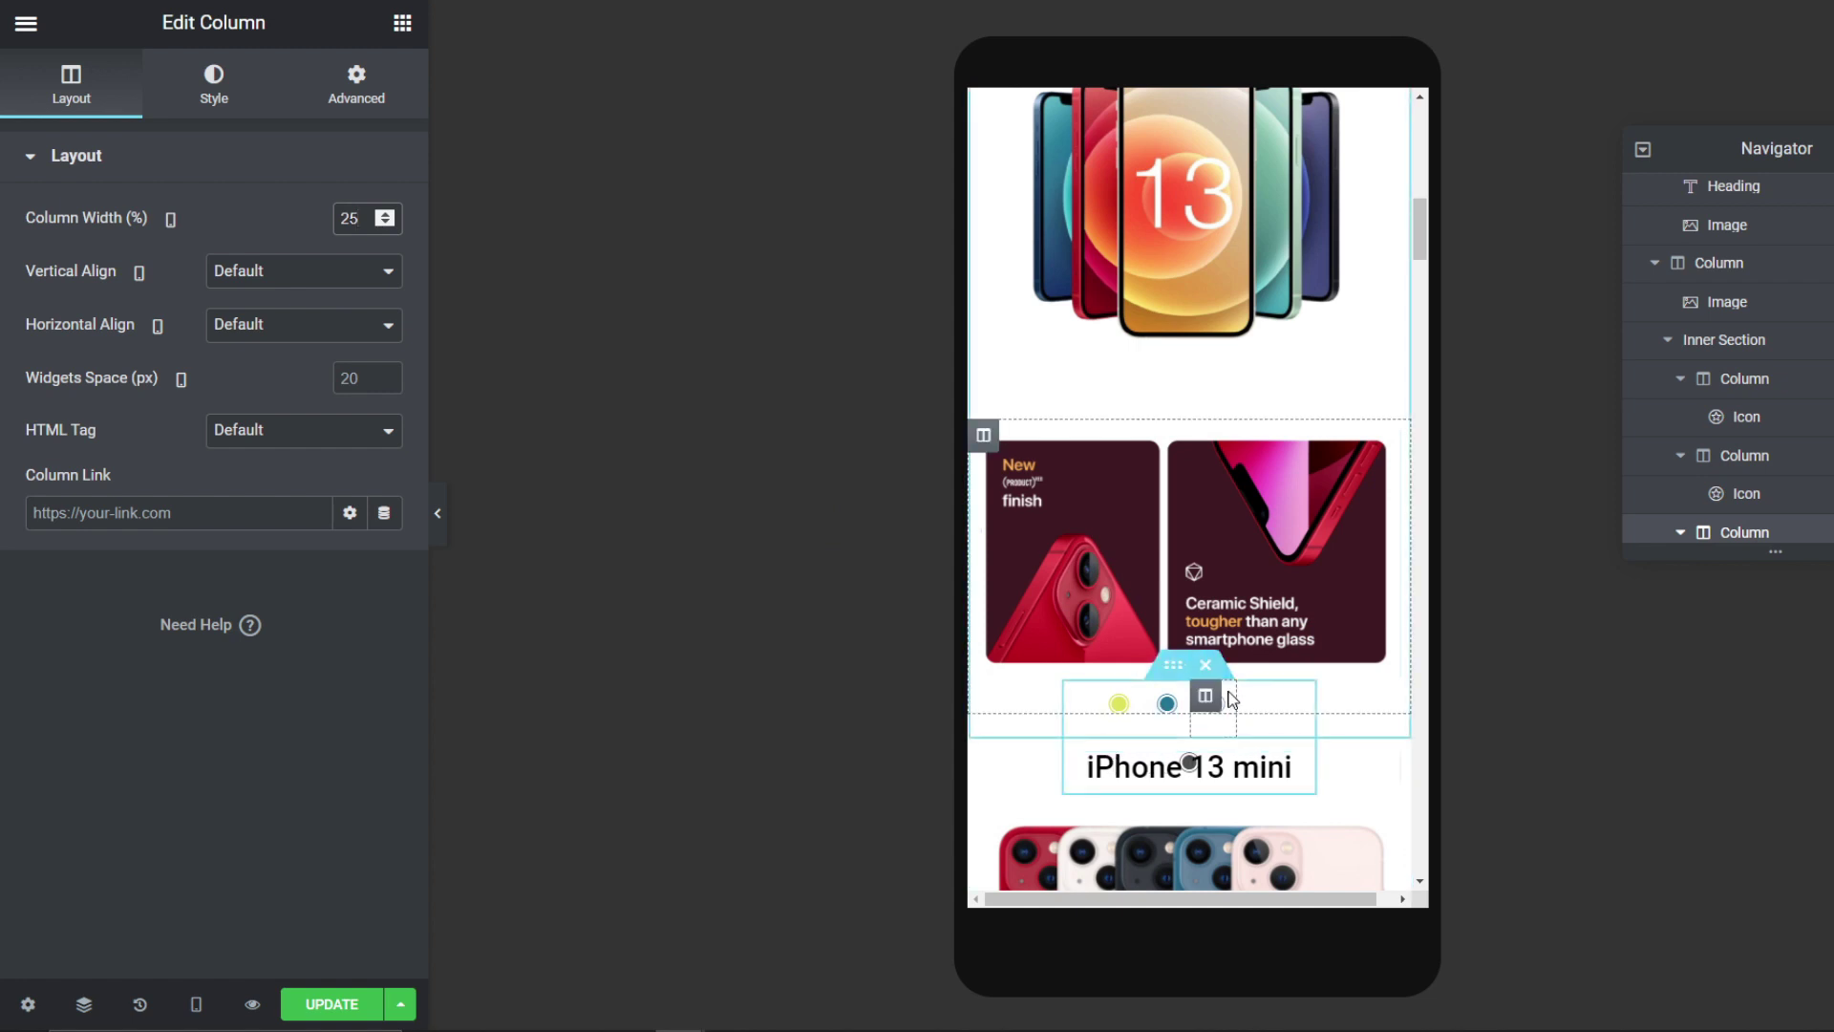
pyautogui.scroll(-2, 1699, 499)
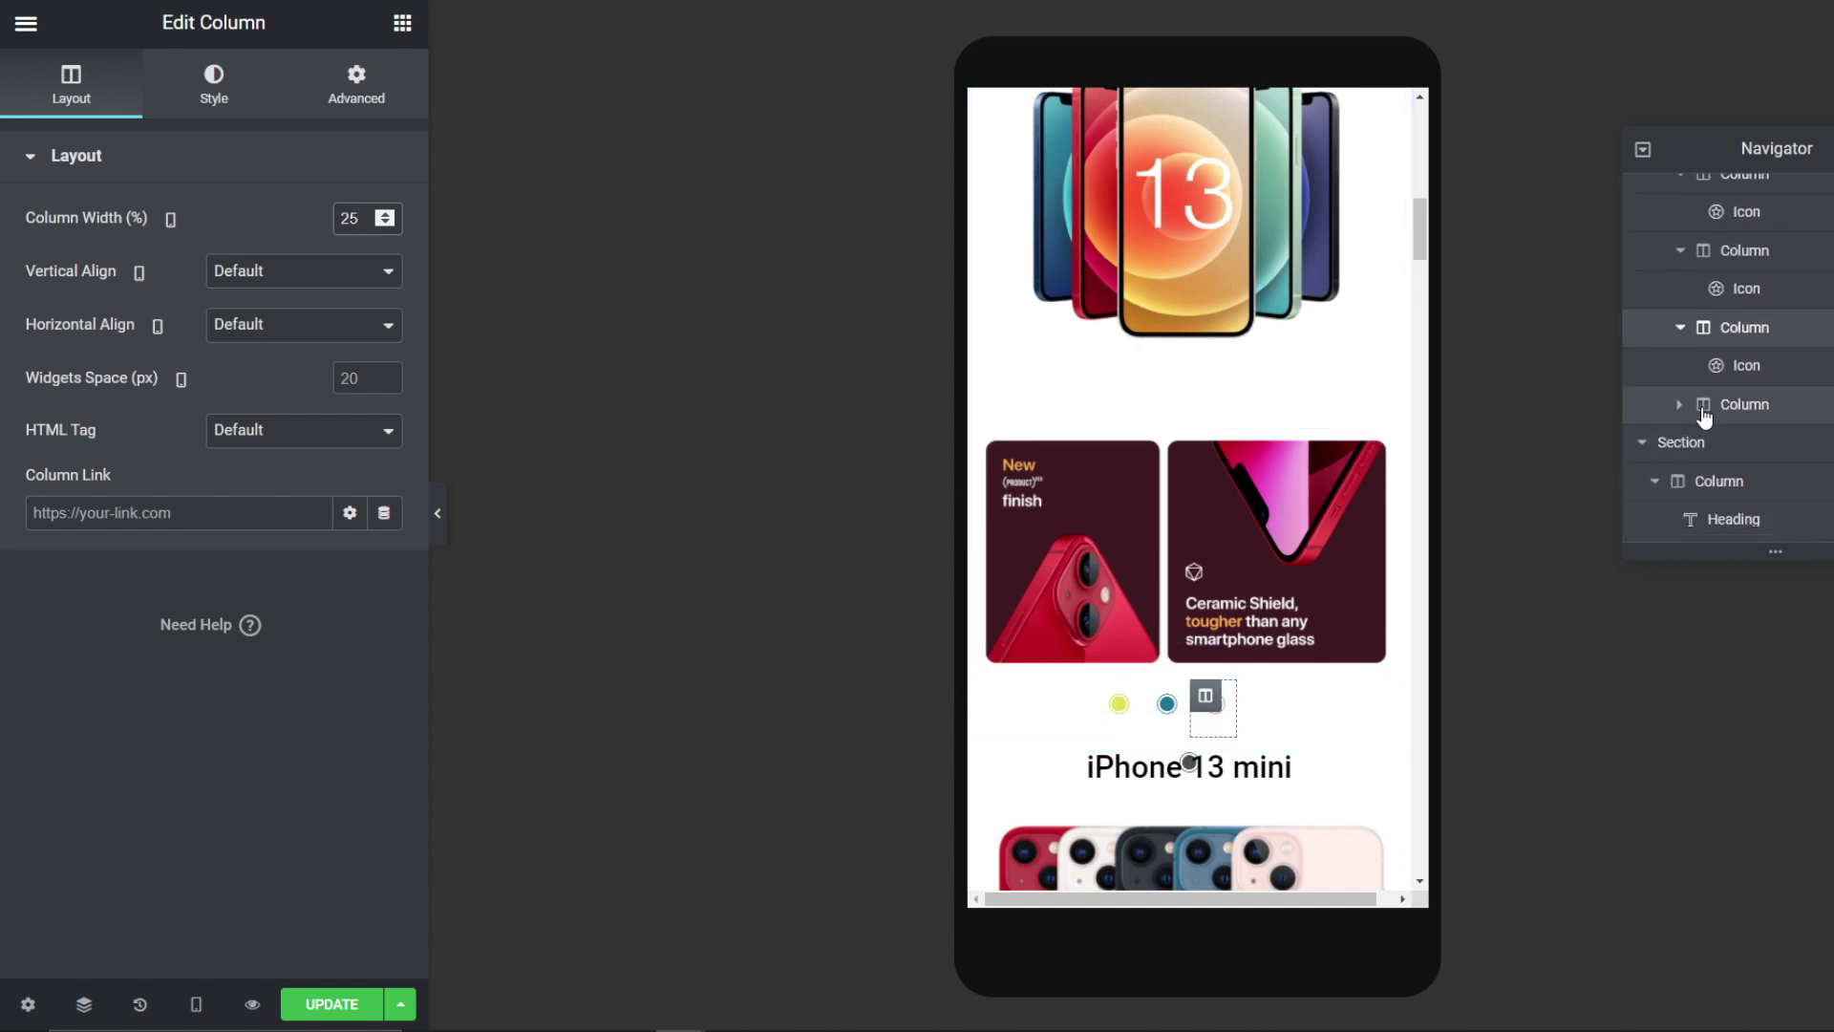
pyautogui.click(1707, 411)
pyautogui.write('25')
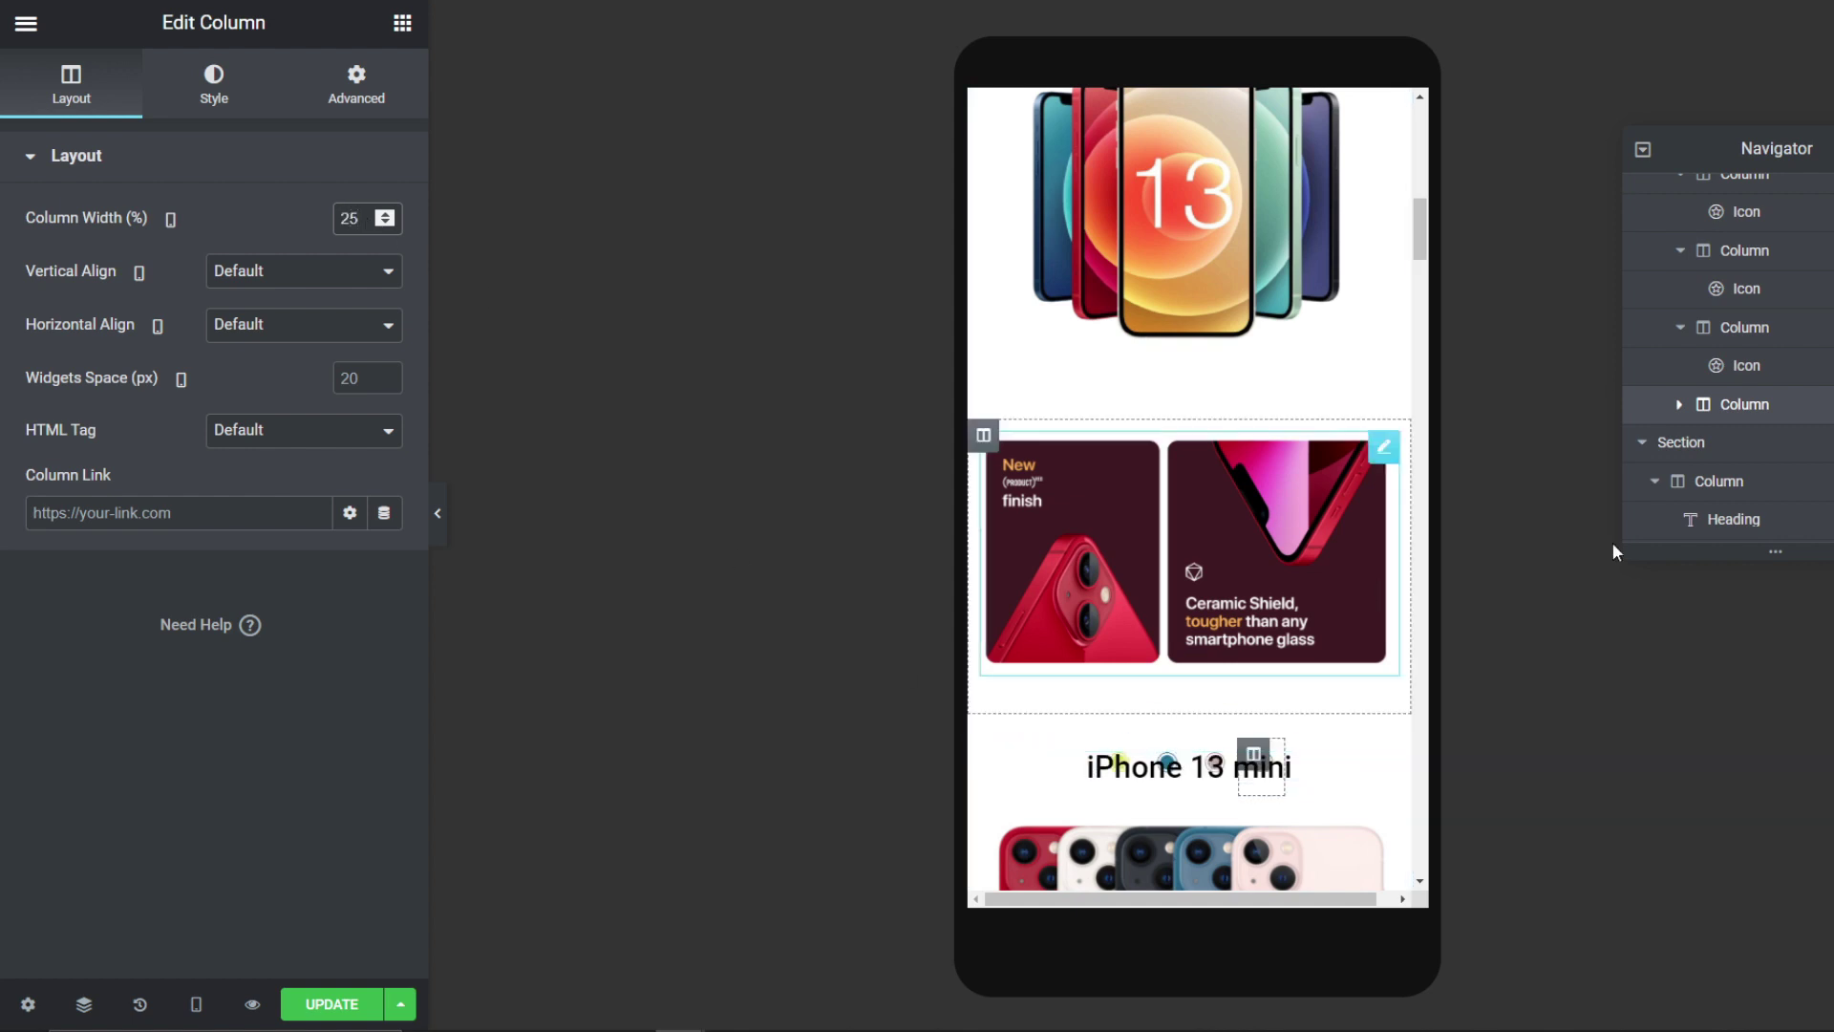
# Step: Examine in the mobile preview how the Overview swatch row sits against the iPhone 13 mini section below it
pyautogui.scroll(-5, 1736, 384)
pyautogui.scroll(1, 1710, 382)
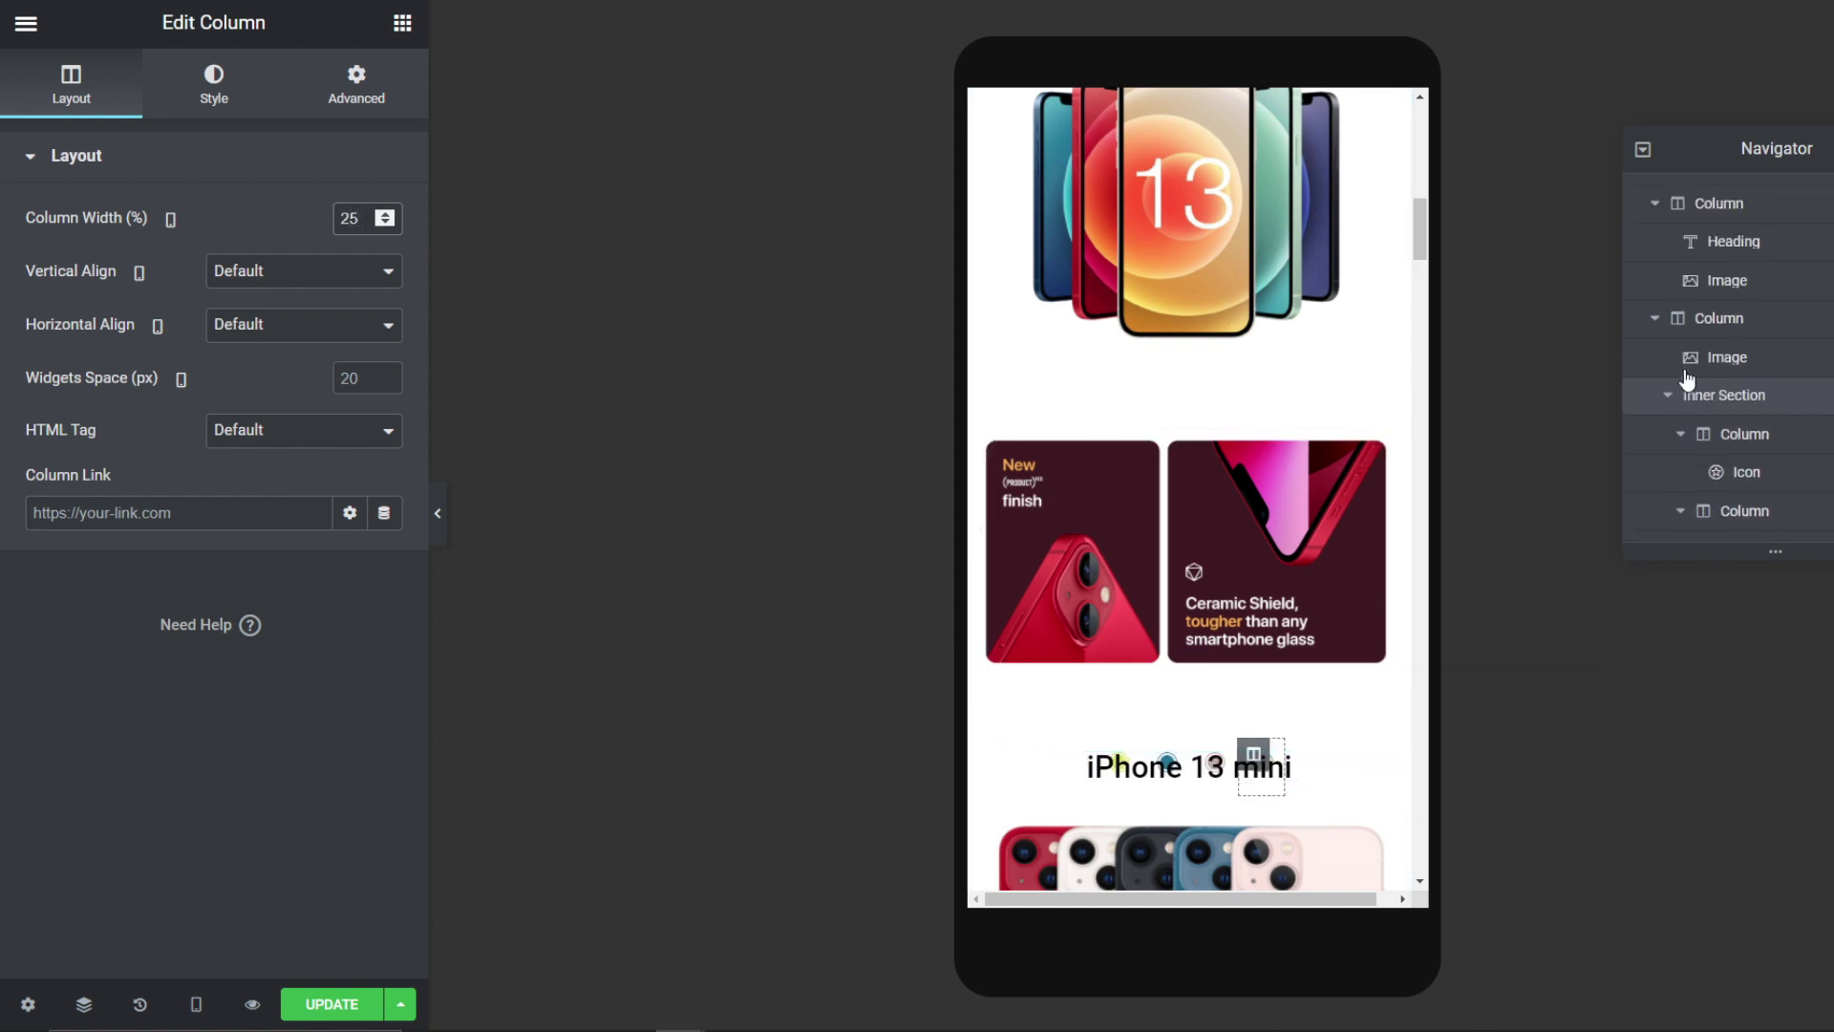
pyautogui.scroll(-1, 1710, 401)
pyautogui.scroll(3, 1705, 377)
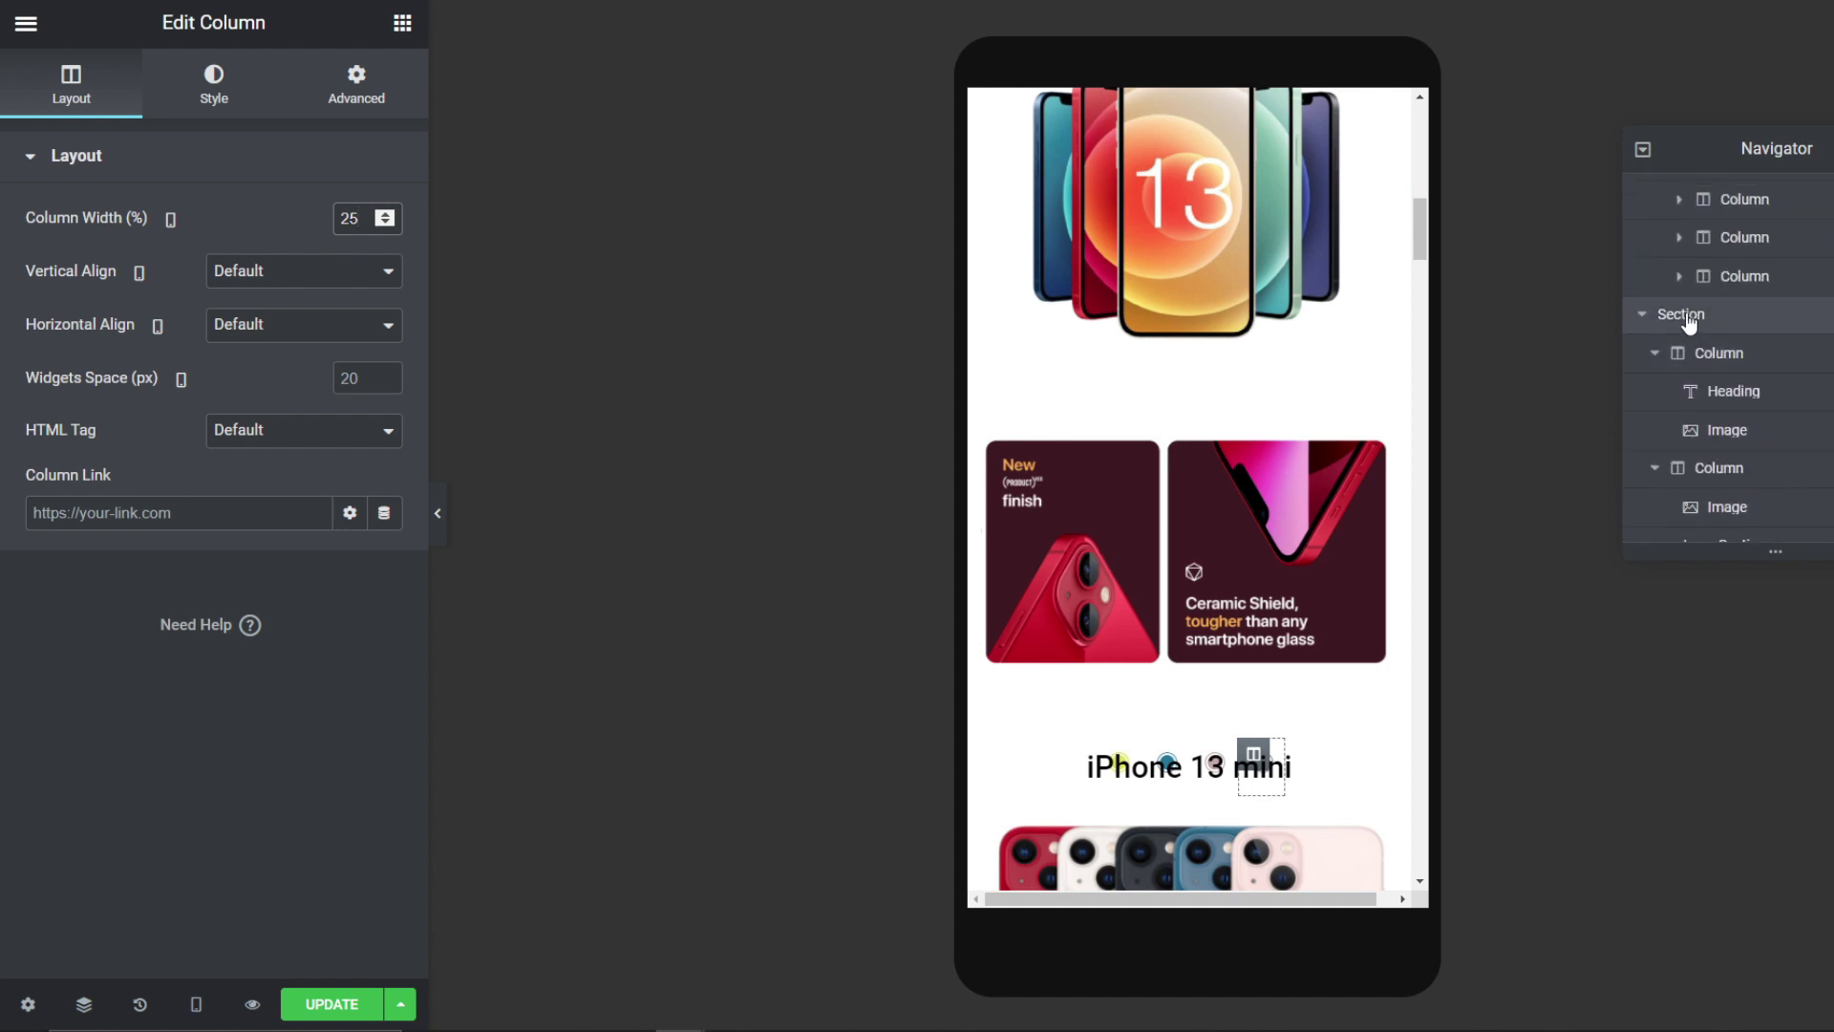
pyautogui.click(1686, 316)
pyautogui.scroll(-3, 1712, 392)
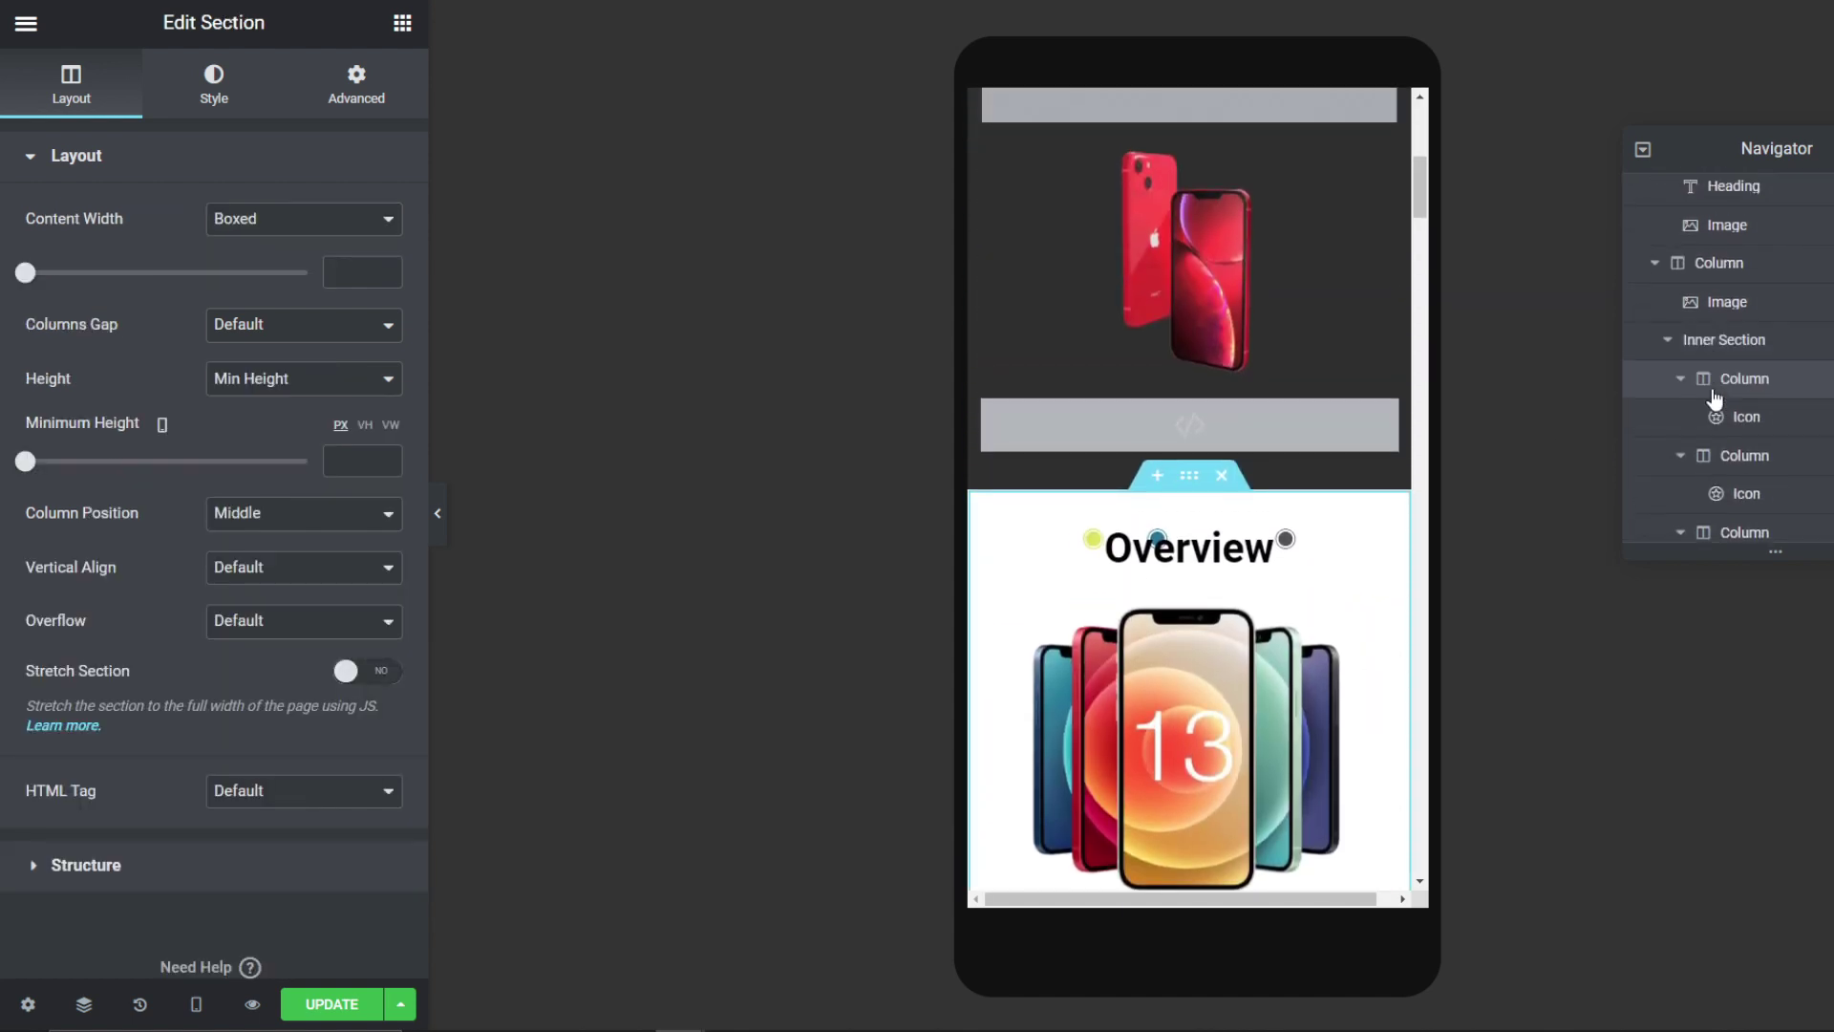
pyautogui.scroll(-3, 1714, 396)
pyautogui.click(1660, 442)
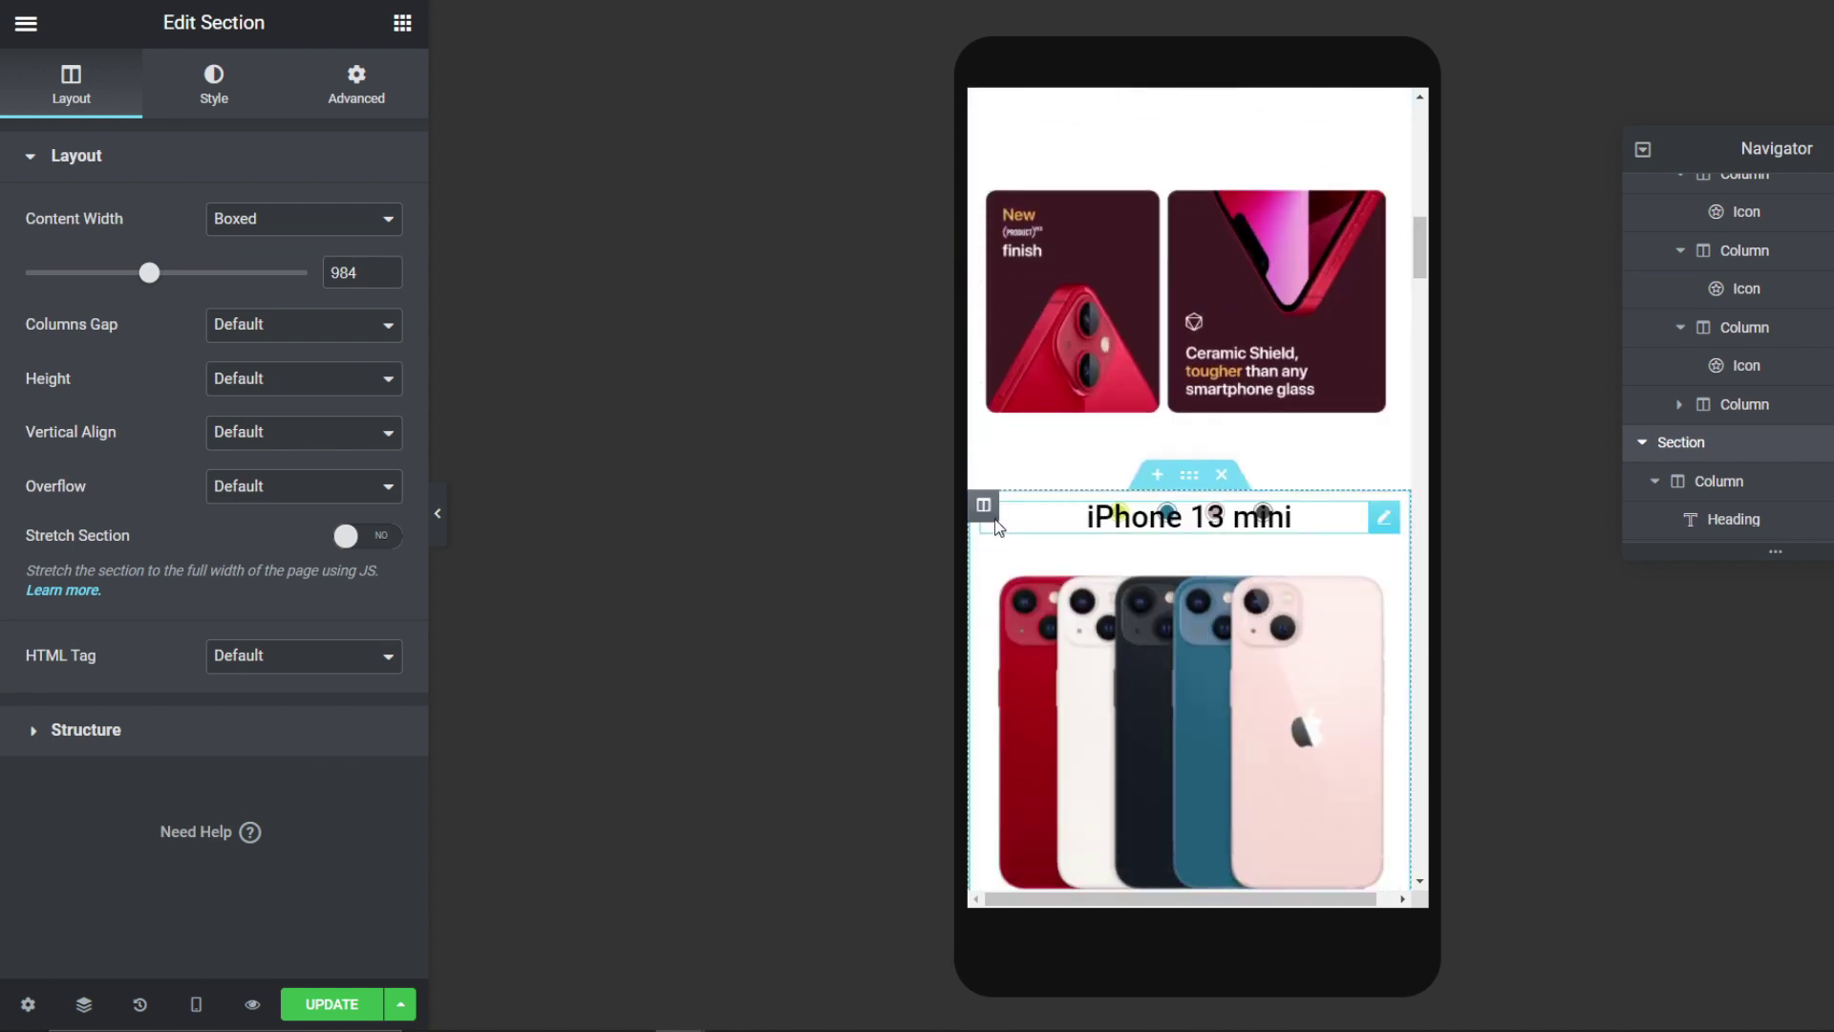
pyautogui.click(84, 1004)
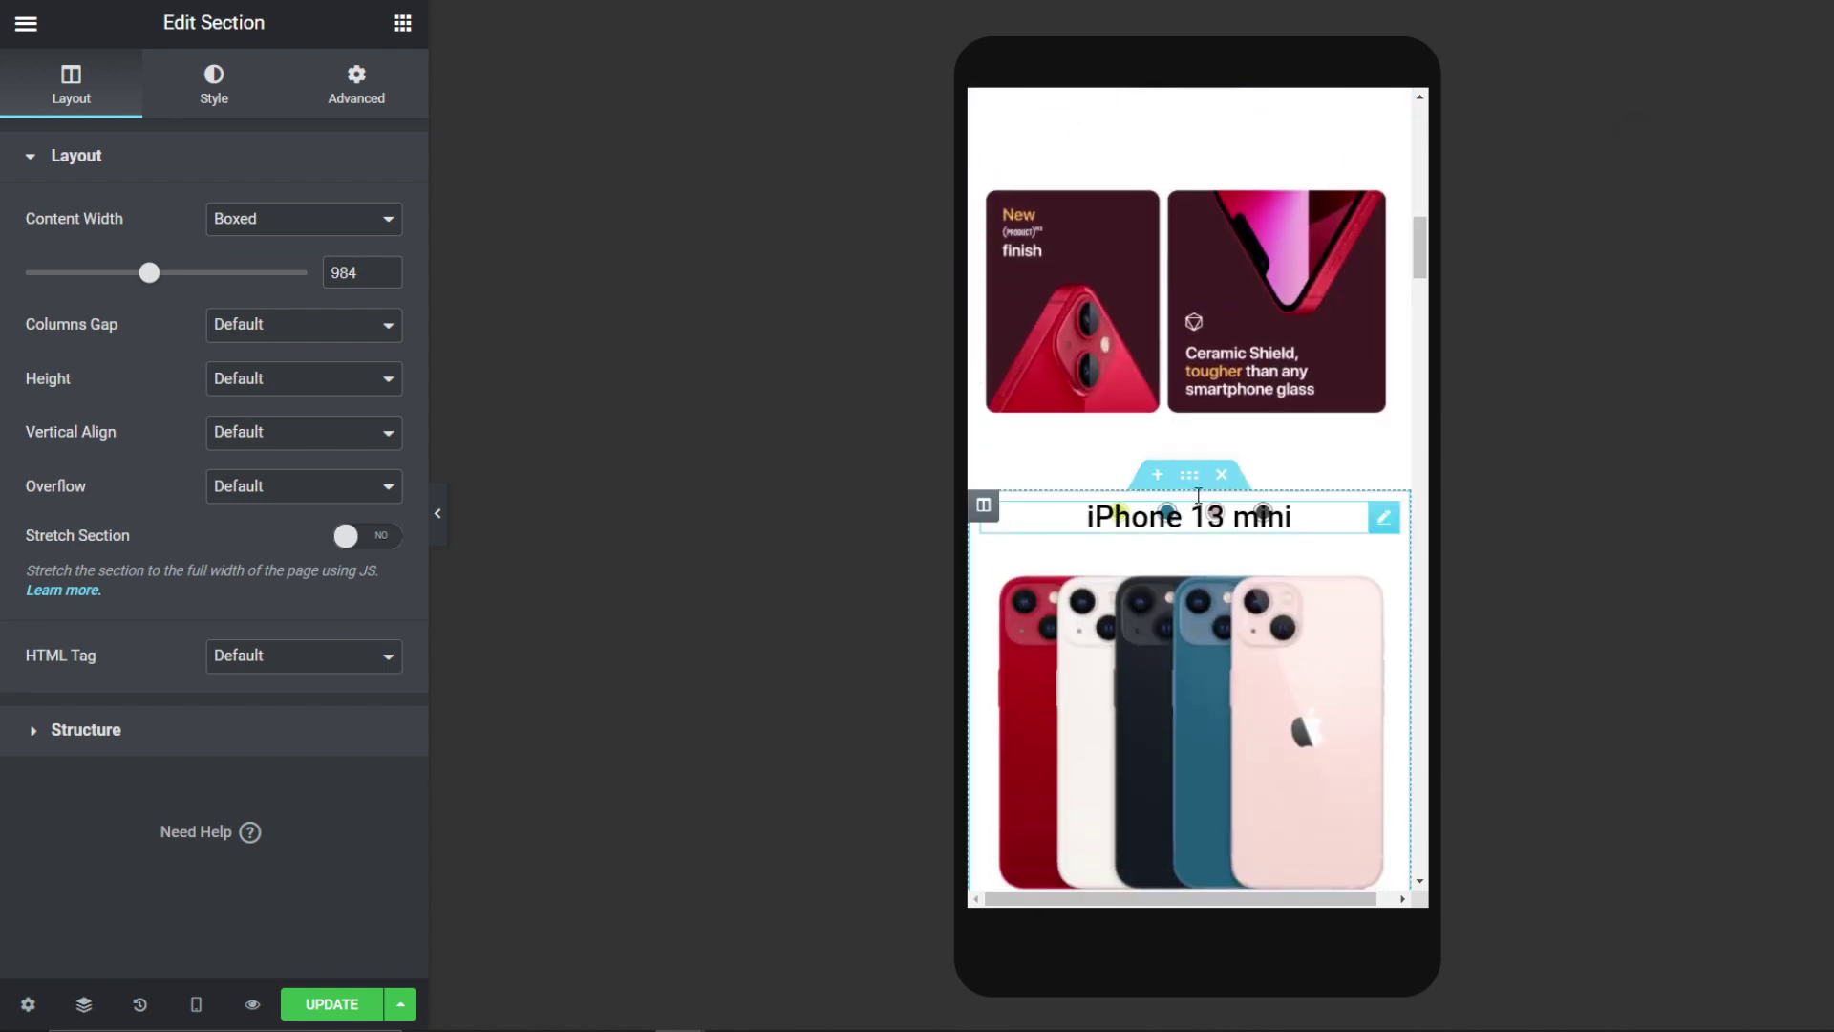
pyautogui.click(196, 1004)
pyautogui.click(96, 938)
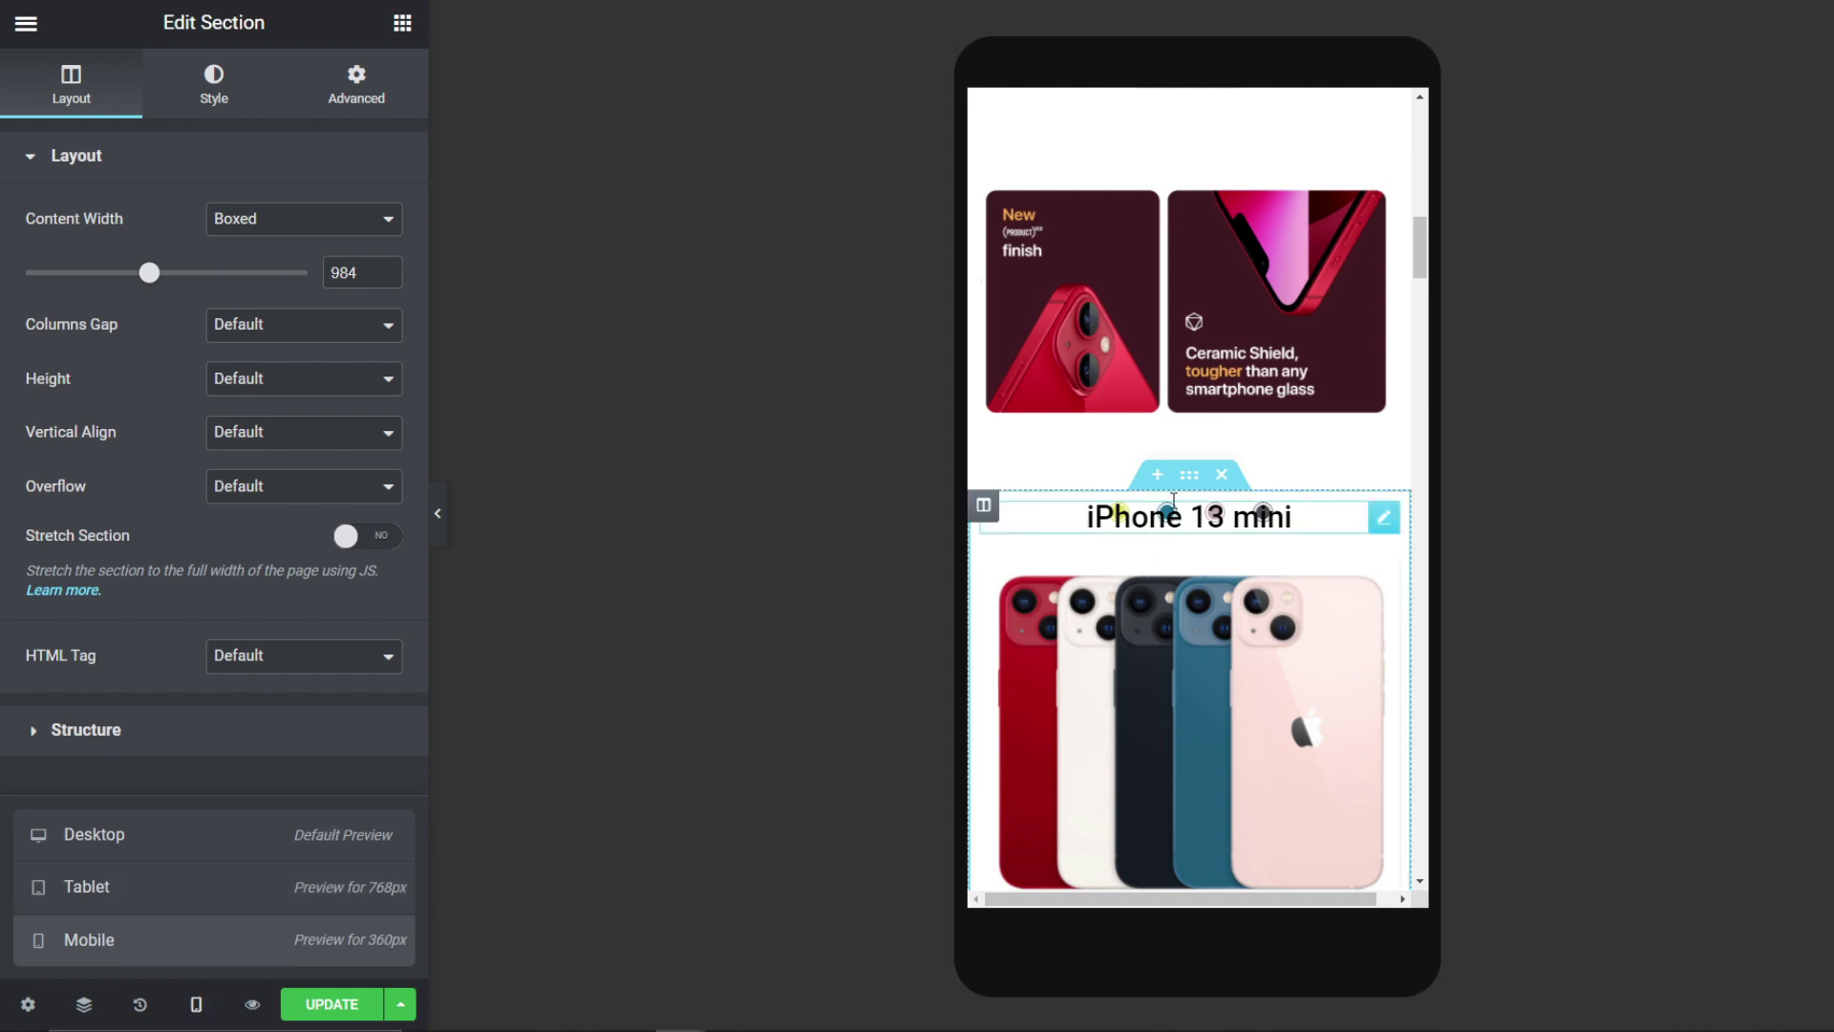
pyautogui.click(435, 515)
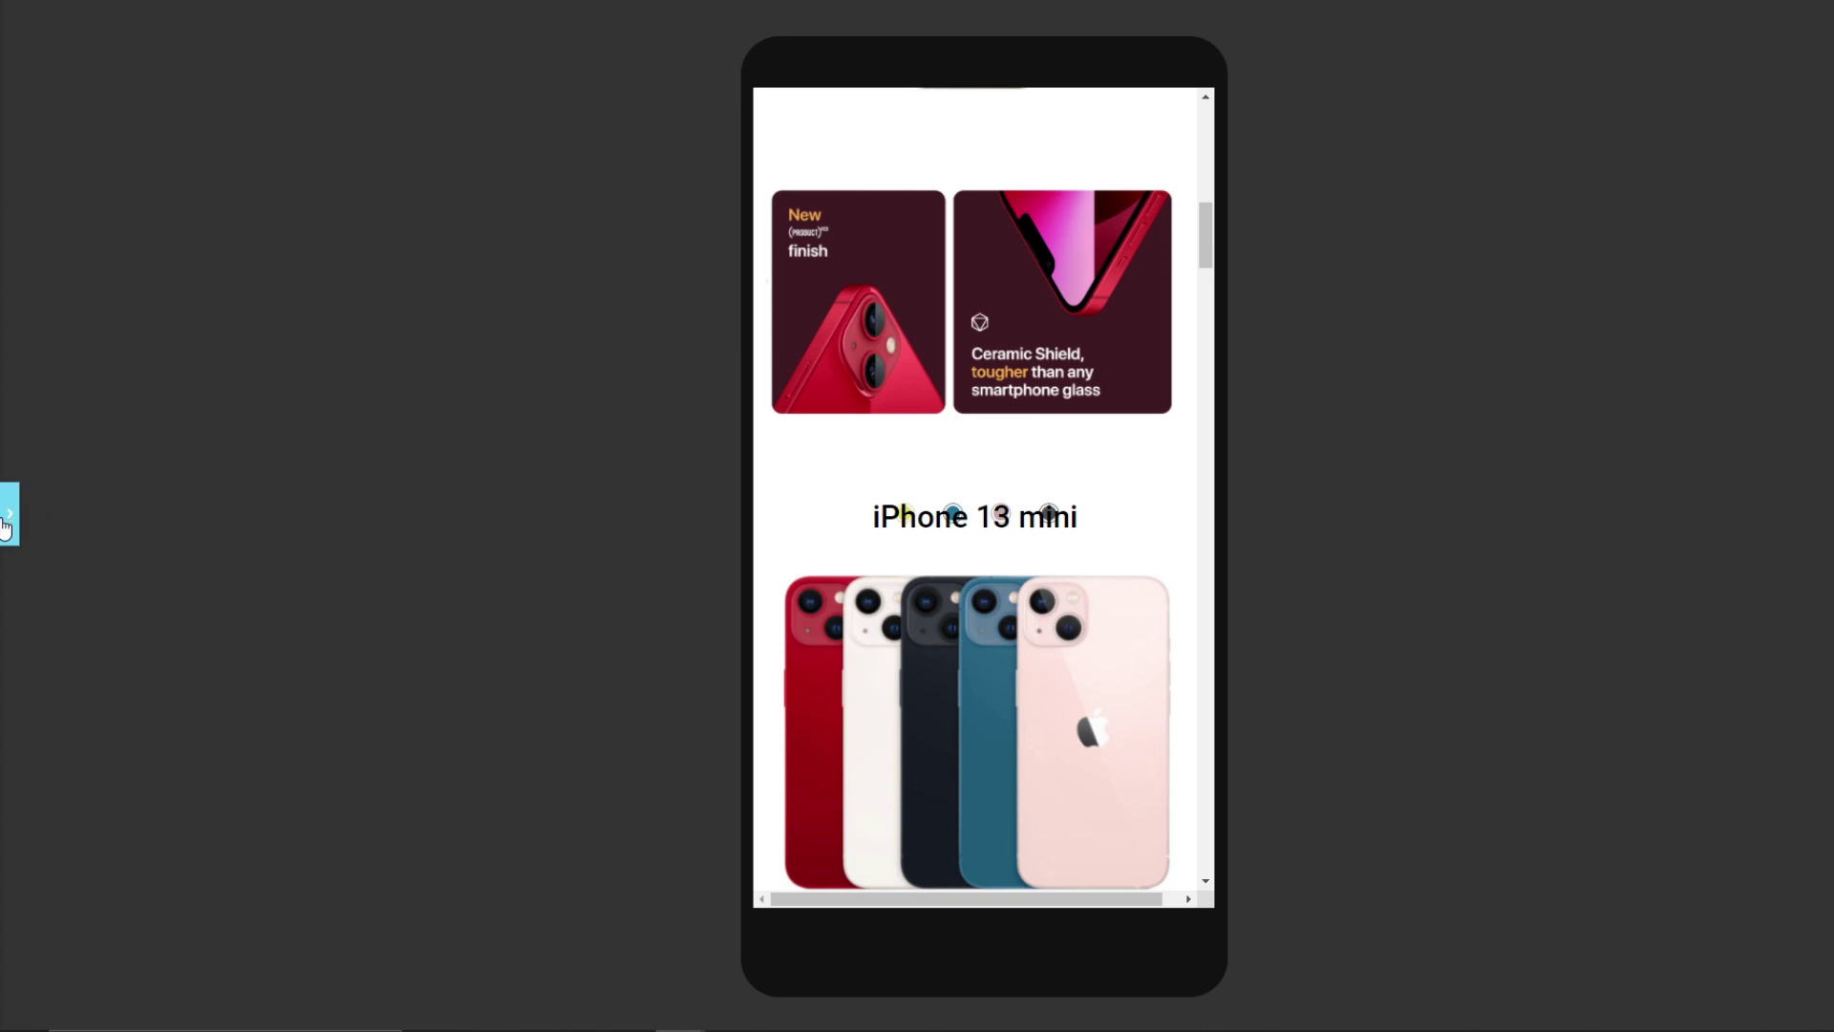
pyautogui.click(8, 521)
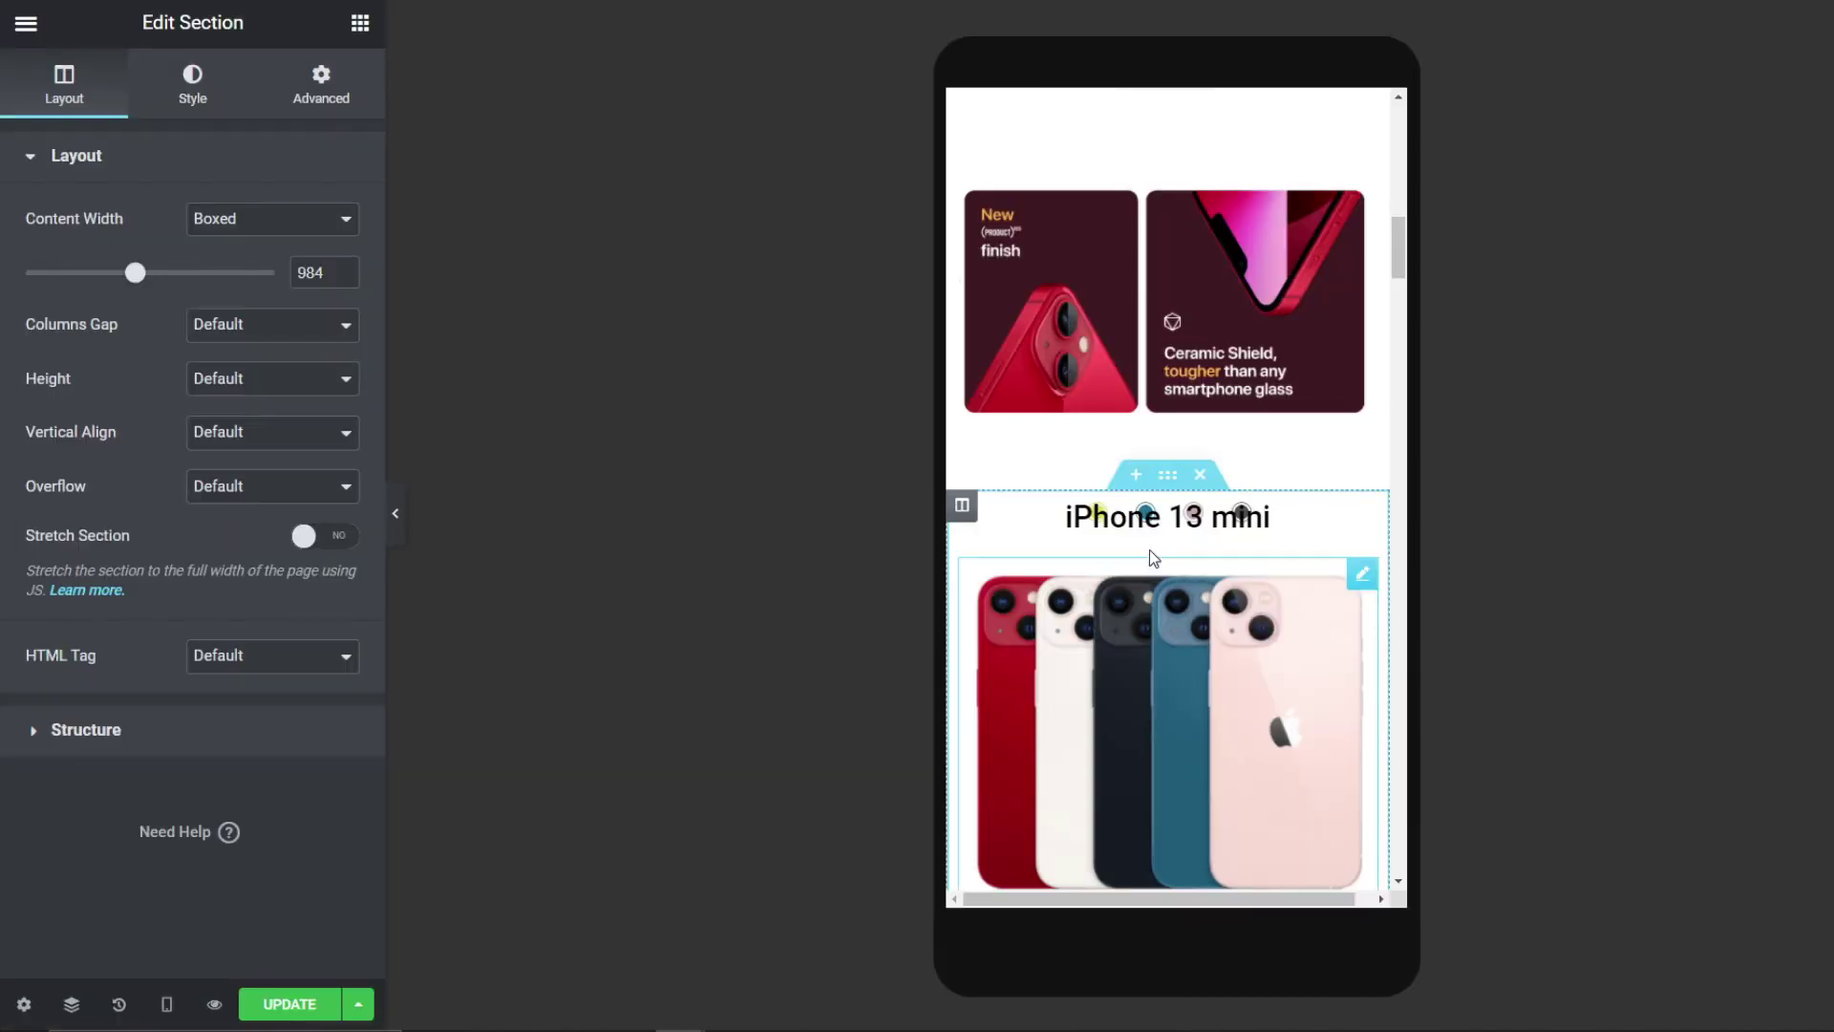
# Step: Unlink the iPhone 13 mini section's padding and margin values and raise its mobile top margin to 20 px
pyautogui.click(1178, 481)
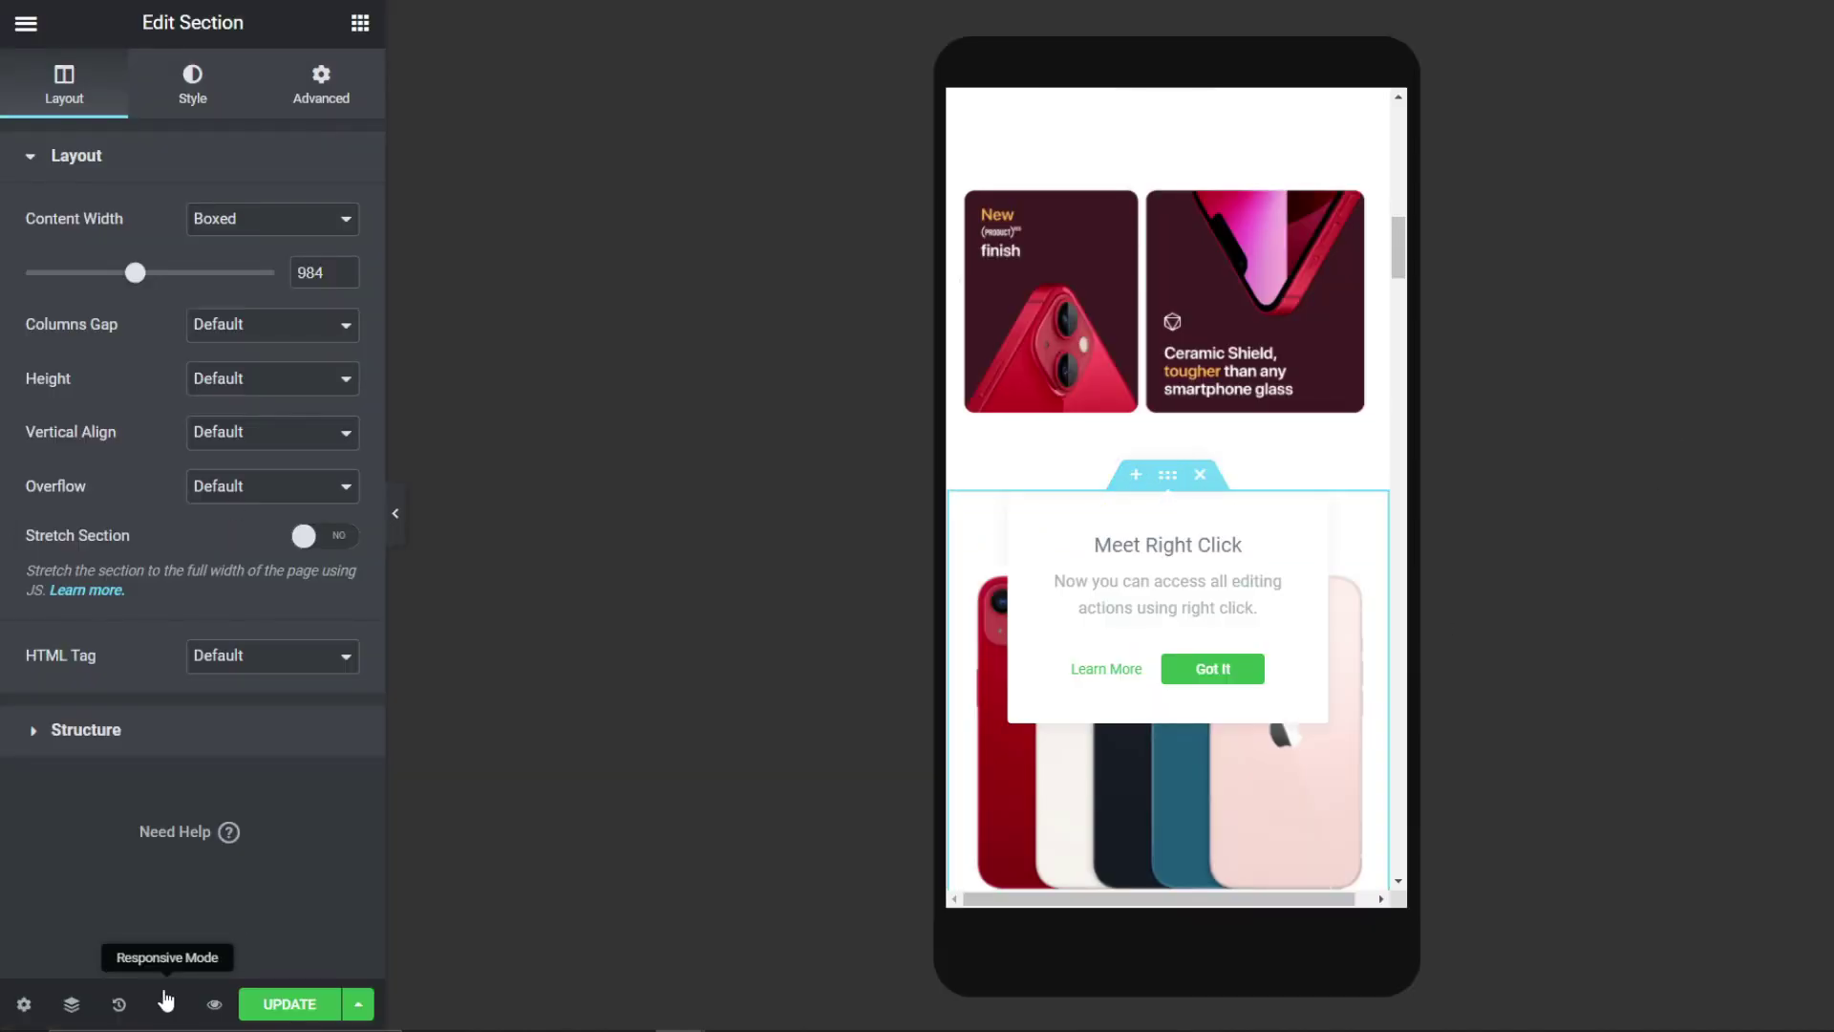
pyautogui.click(313, 97)
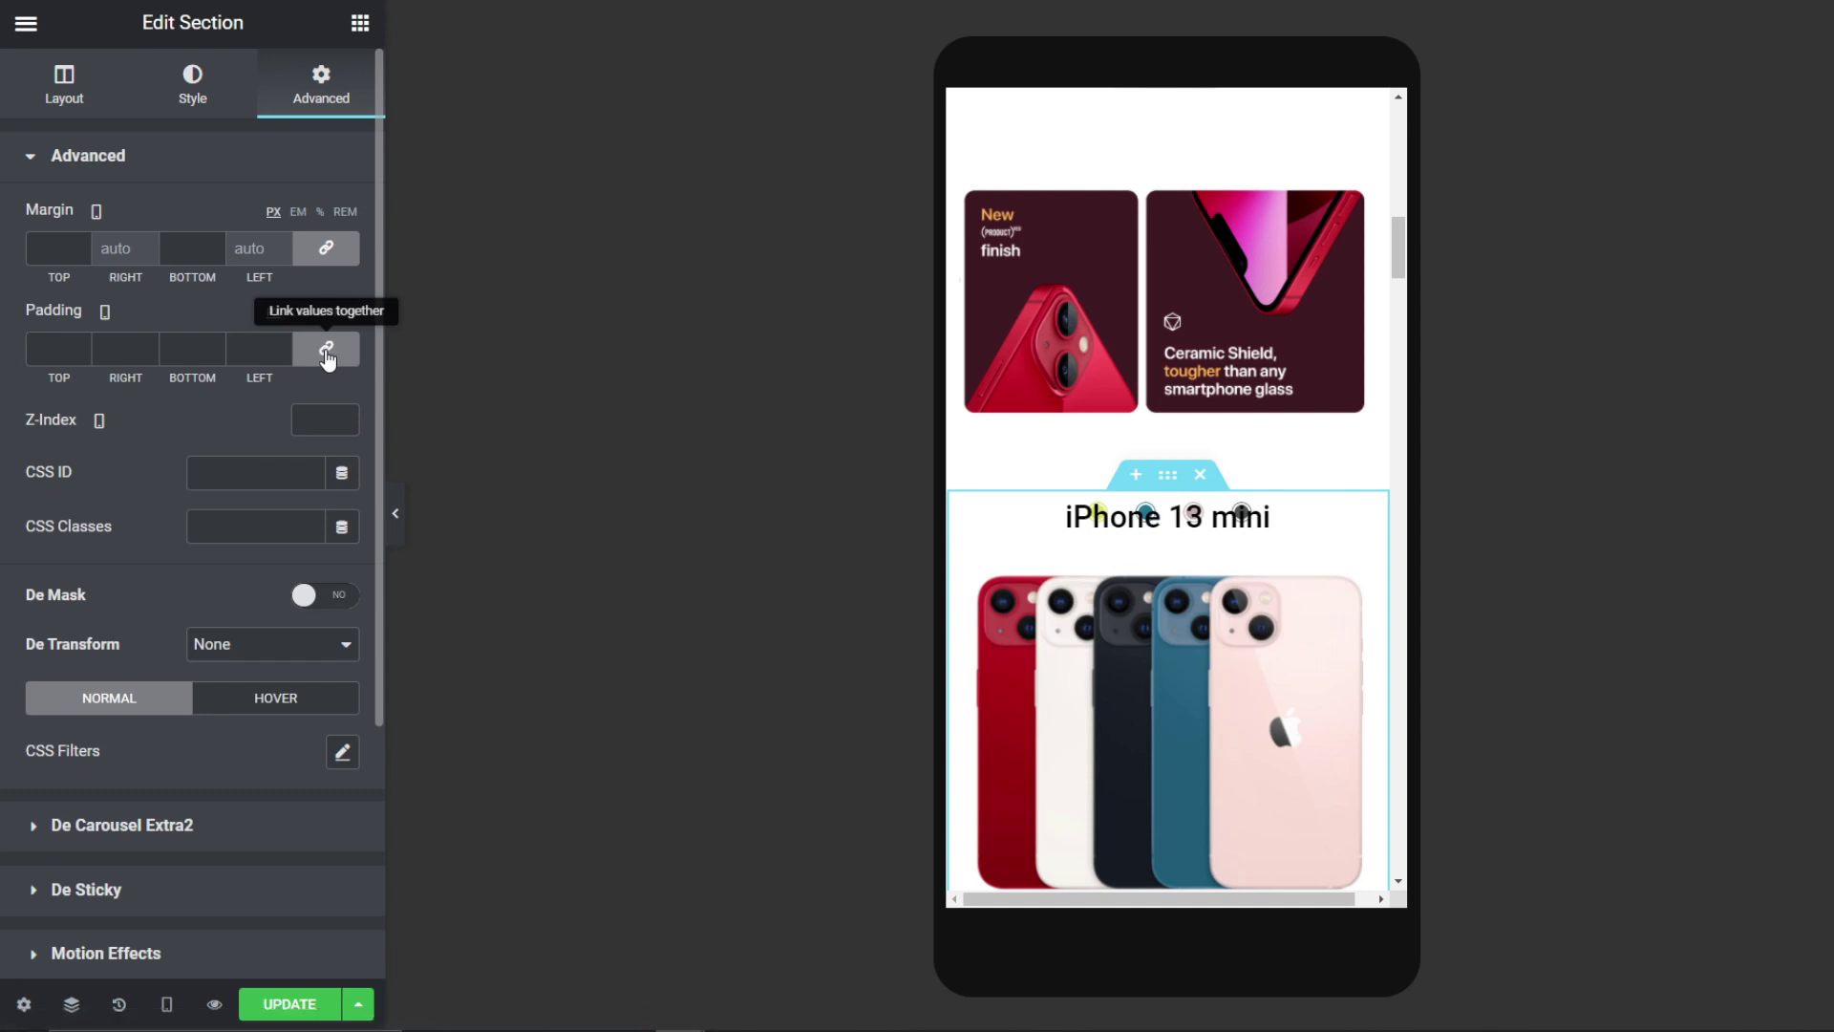
pyautogui.click(325, 352)
pyautogui.click(81, 246)
pyautogui.click(81, 246)
pyautogui.click(82, 246)
pyautogui.click(81, 246)
pyautogui.click(81, 245)
pyautogui.click(81, 245)
pyautogui.click(81, 245)
pyautogui.click(82, 246)
pyautogui.click(81, 246)
pyautogui.click(81, 246)
pyautogui.click(81, 245)
pyautogui.click(81, 245)
pyautogui.click(81, 245)
pyautogui.click(81, 246)
pyautogui.click(81, 245)
pyautogui.click(81, 246)
pyautogui.click(82, 246)
pyautogui.click(81, 245)
pyautogui.click(81, 245)
pyautogui.click(326, 248)
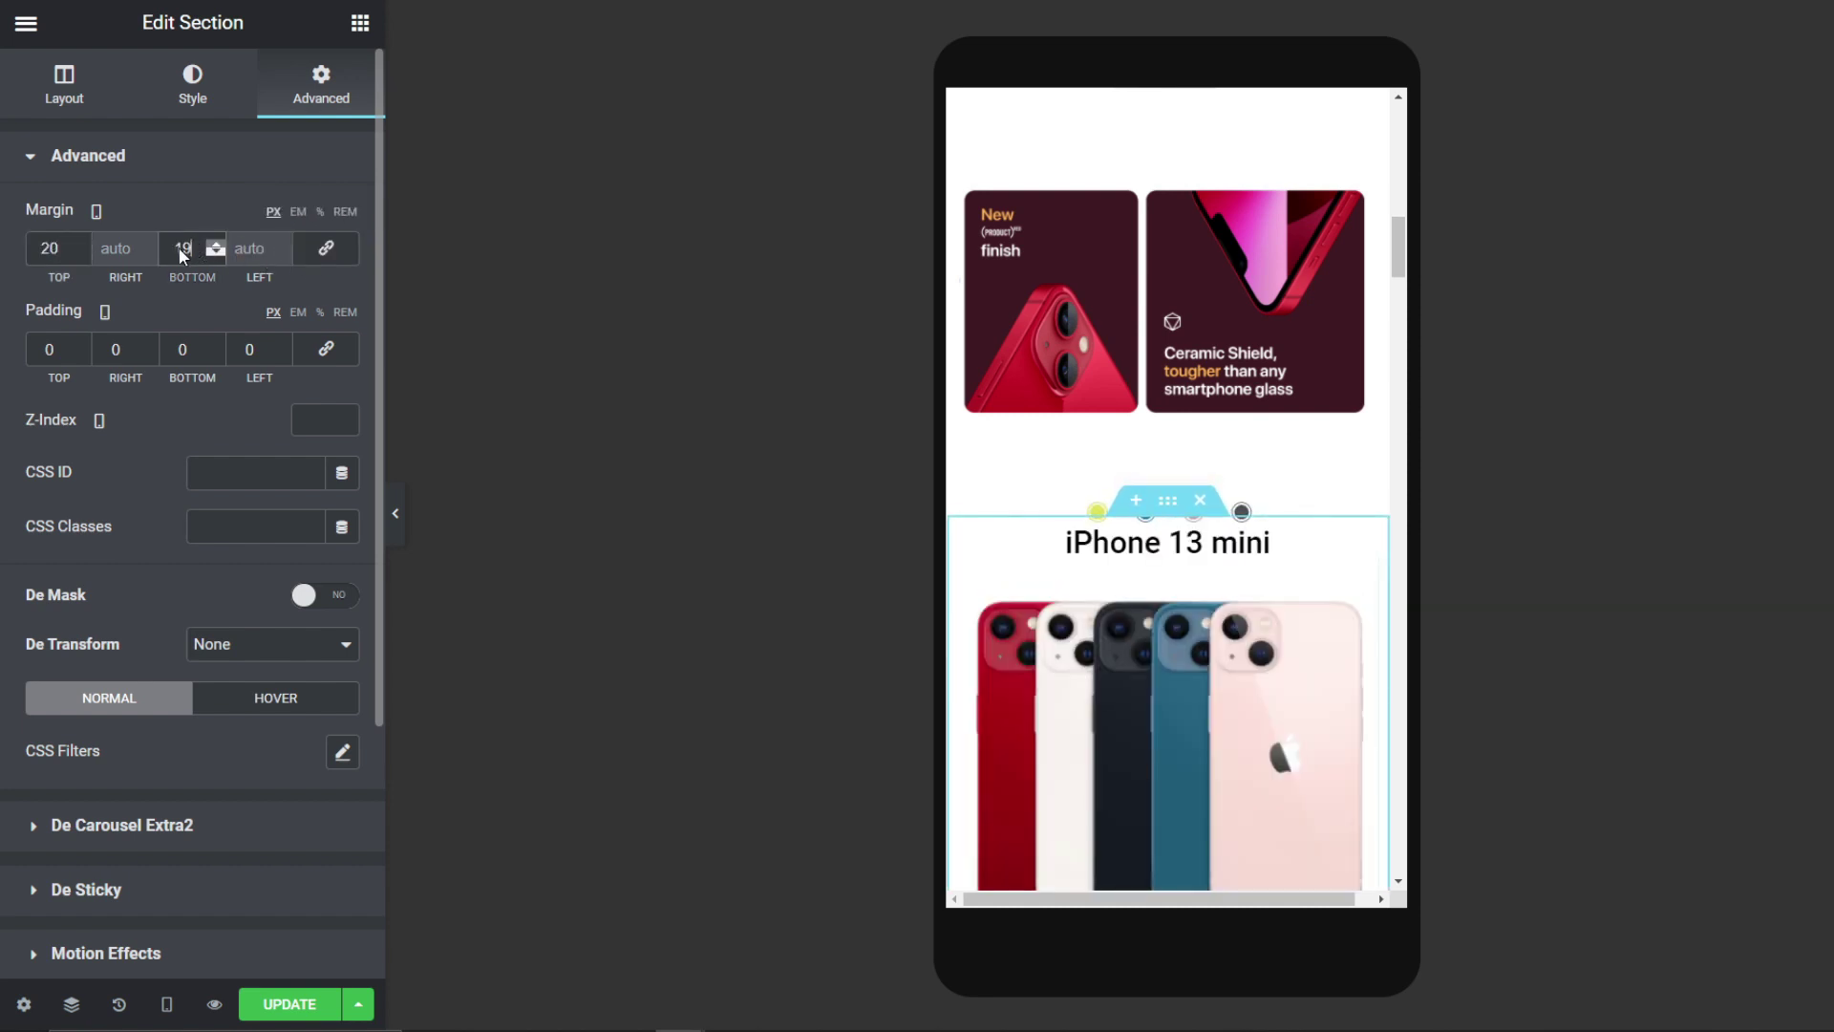
# Step: Set the iPhone 13 mini section's mobile bottom margin to 0 and its top margin to 30 px
pyautogui.press('BackSpace')
pyautogui.press('BackSpace')
pyautogui.write('0')
pyautogui.click(82, 247)
pyautogui.click(82, 247)
pyautogui.click(82, 246)
pyautogui.click(82, 246)
pyautogui.click(82, 246)
pyautogui.click(82, 246)
pyautogui.click(82, 247)
pyautogui.click(82, 246)
pyautogui.click(82, 247)
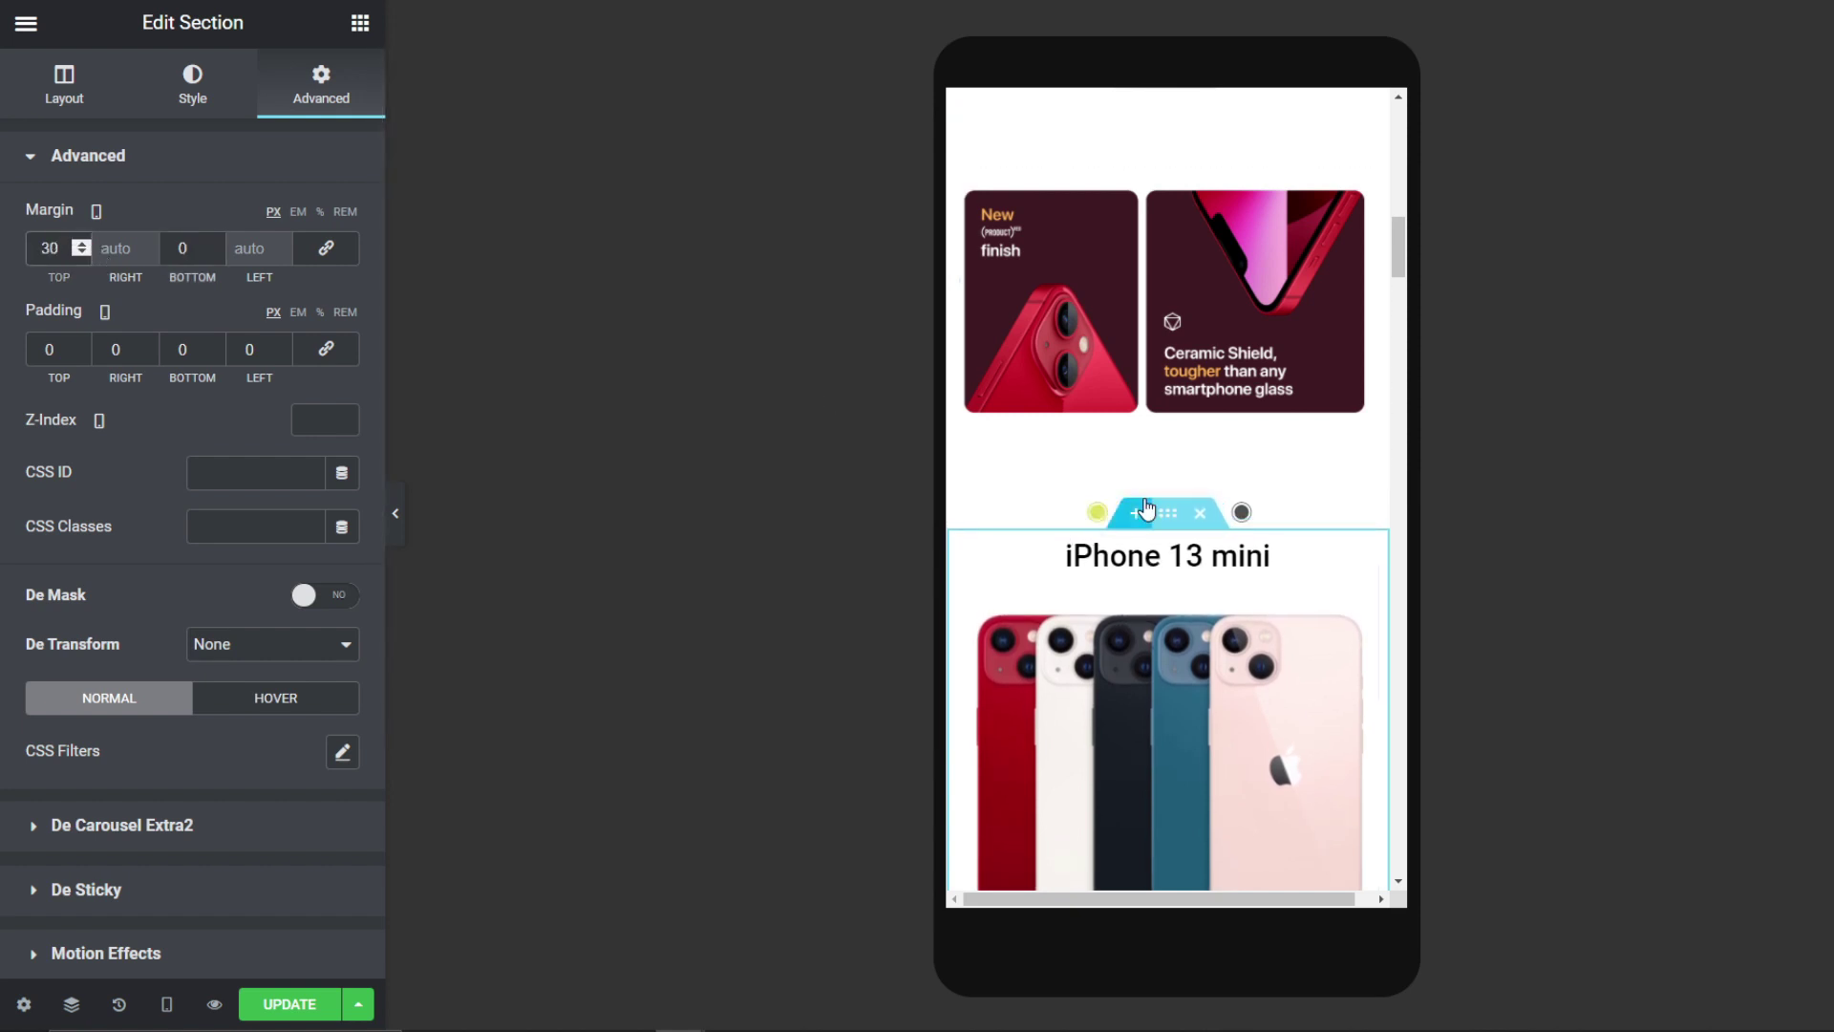
# Step: Try a mobile top margin of -10 px on the Overview swatch inner section, and clear its margin and padding values
pyautogui.click(967, 433)
pyautogui.click(1194, 663)
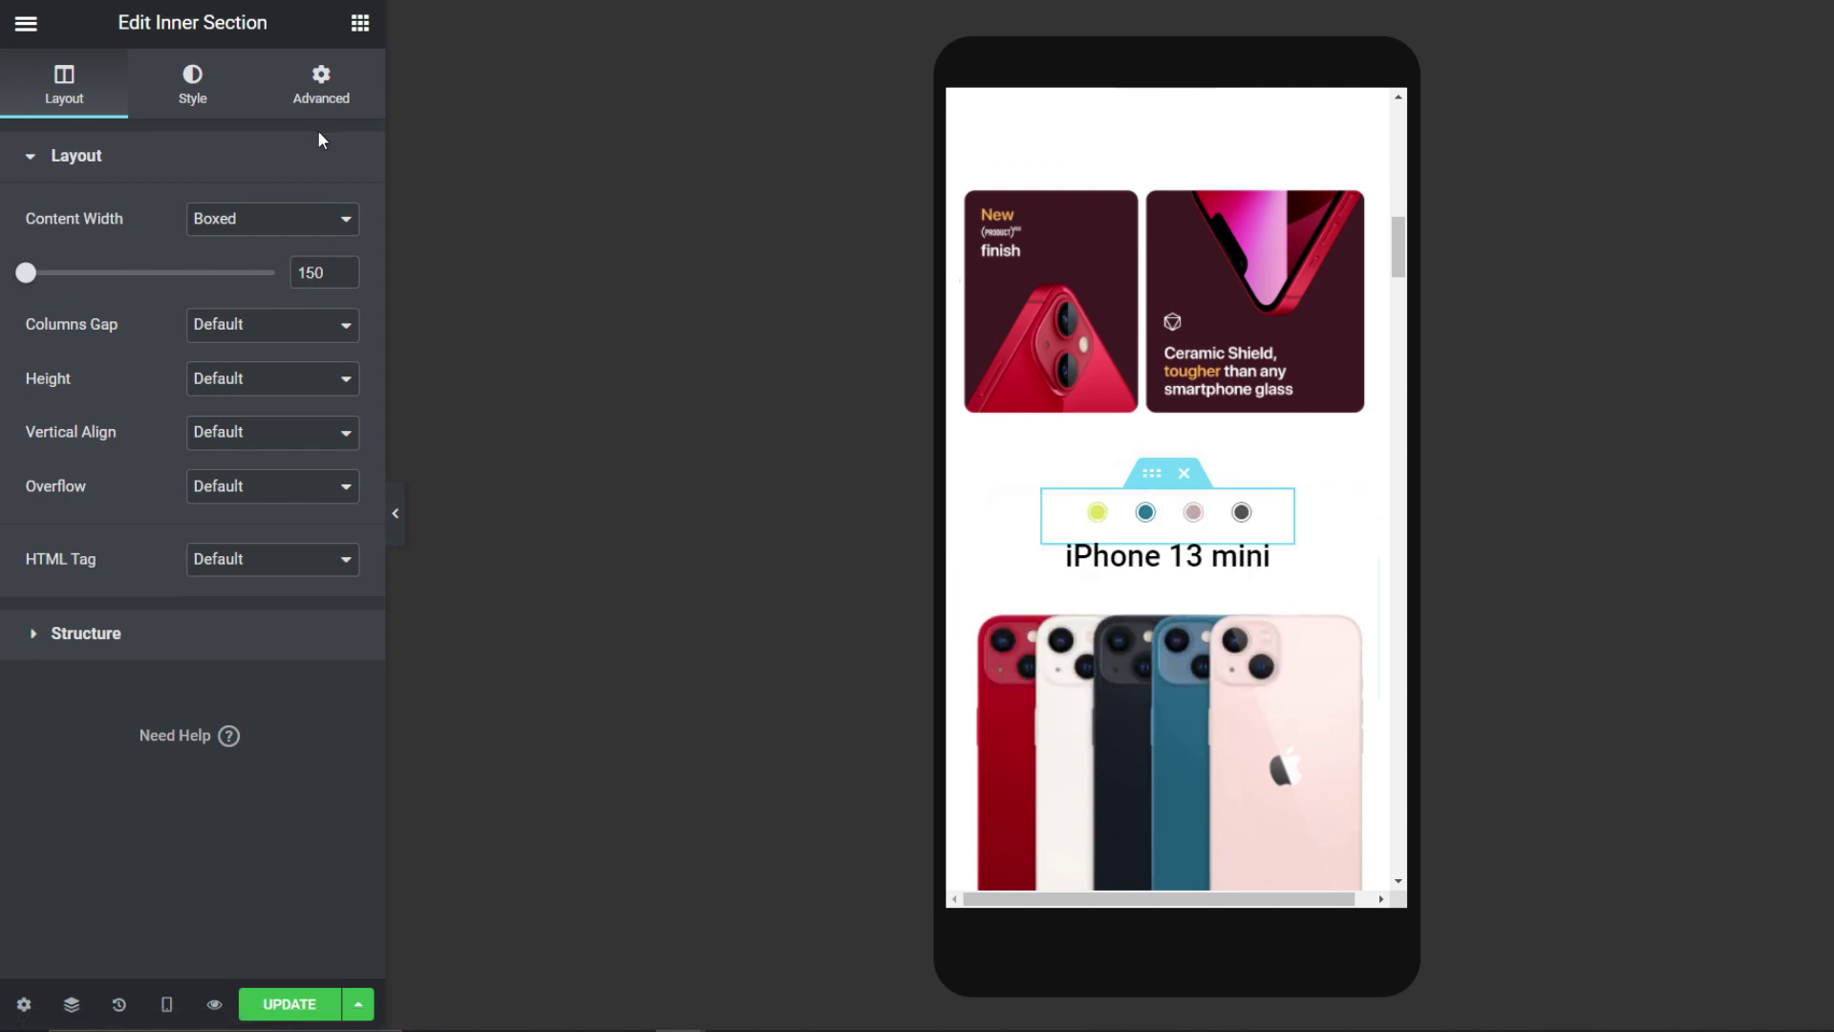
pyautogui.click(319, 105)
pyautogui.click(326, 349)
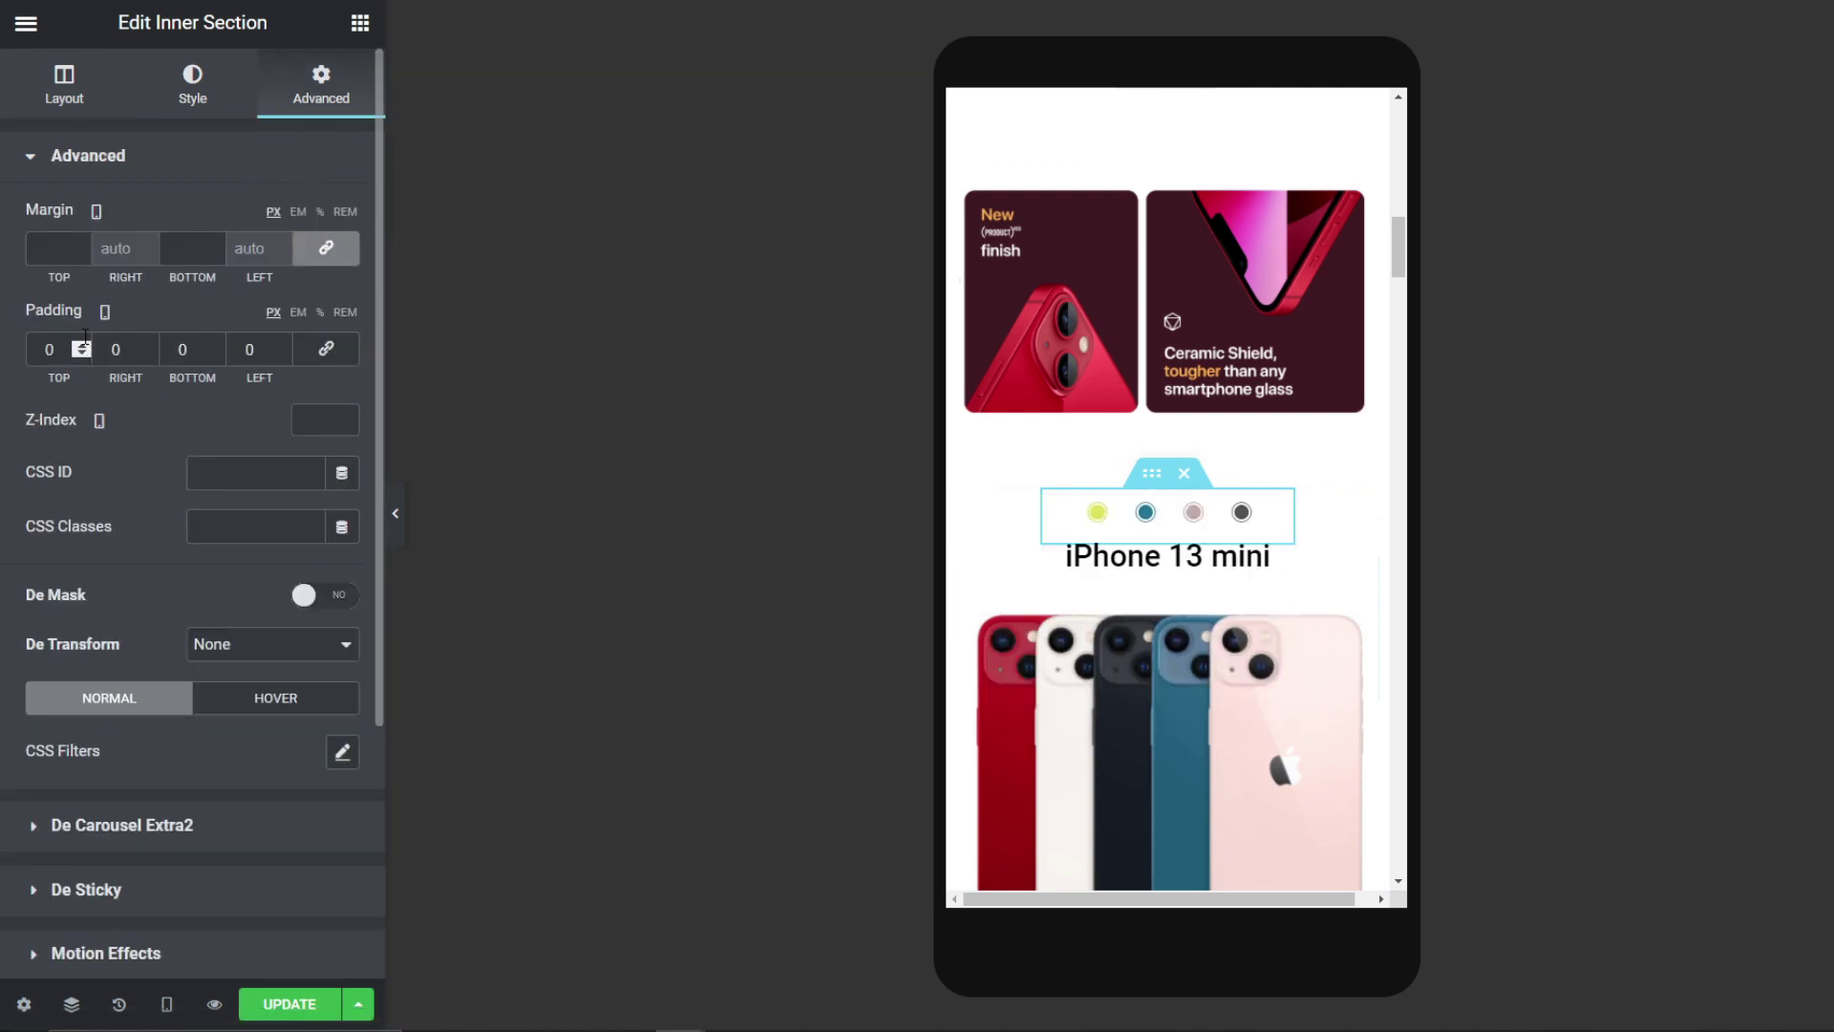
pyautogui.click(315, 250)
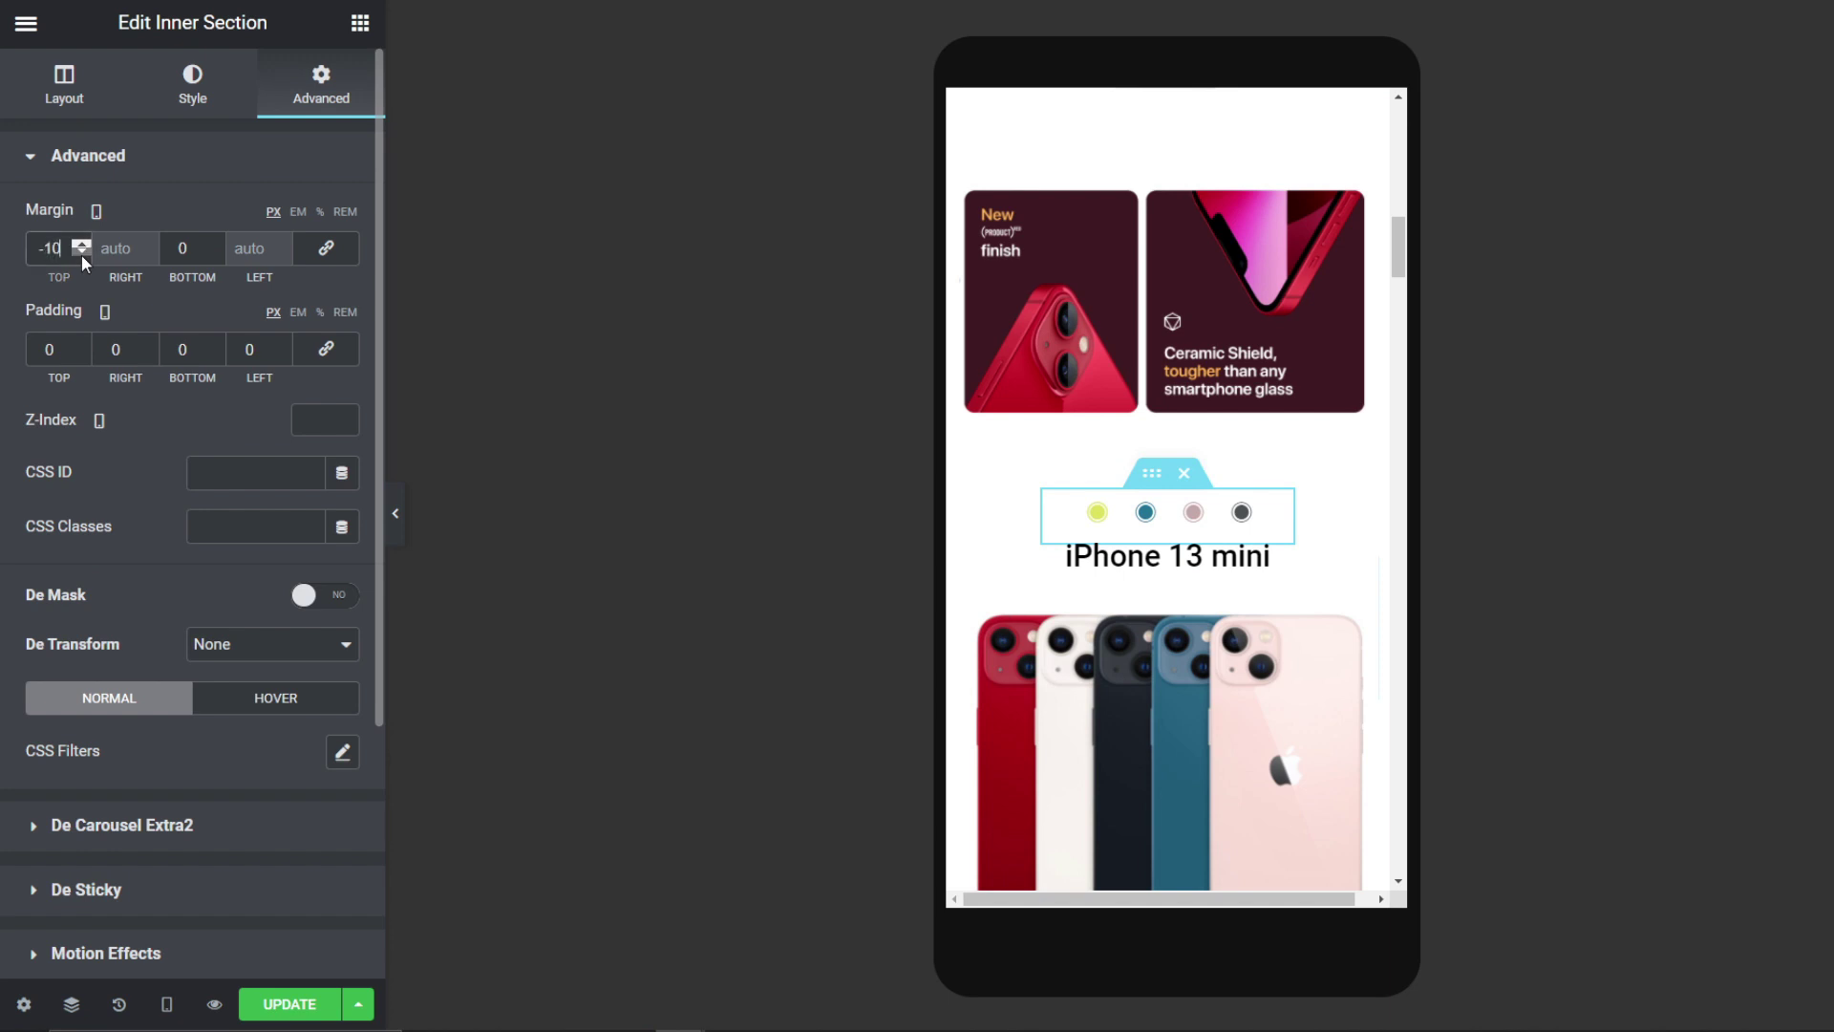
pyautogui.click(83, 250)
pyautogui.click(326, 349)
pyautogui.click(326, 248)
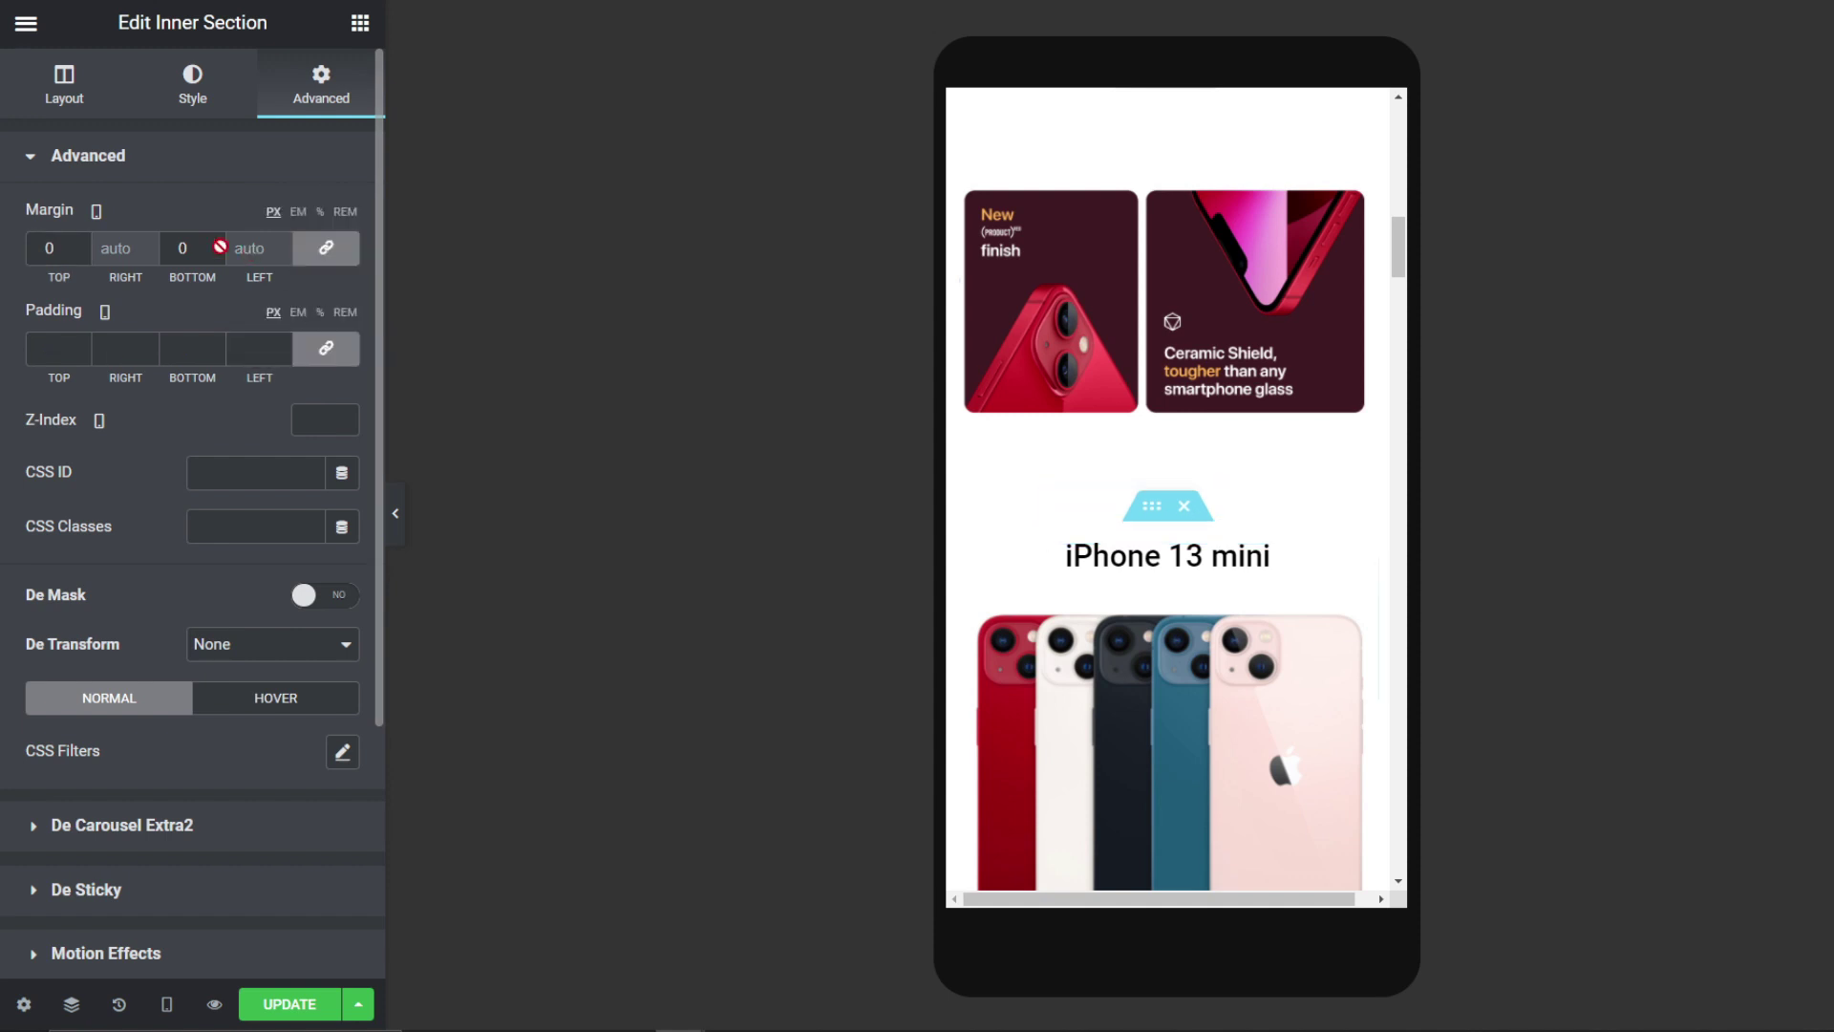
pyautogui.click(215, 242)
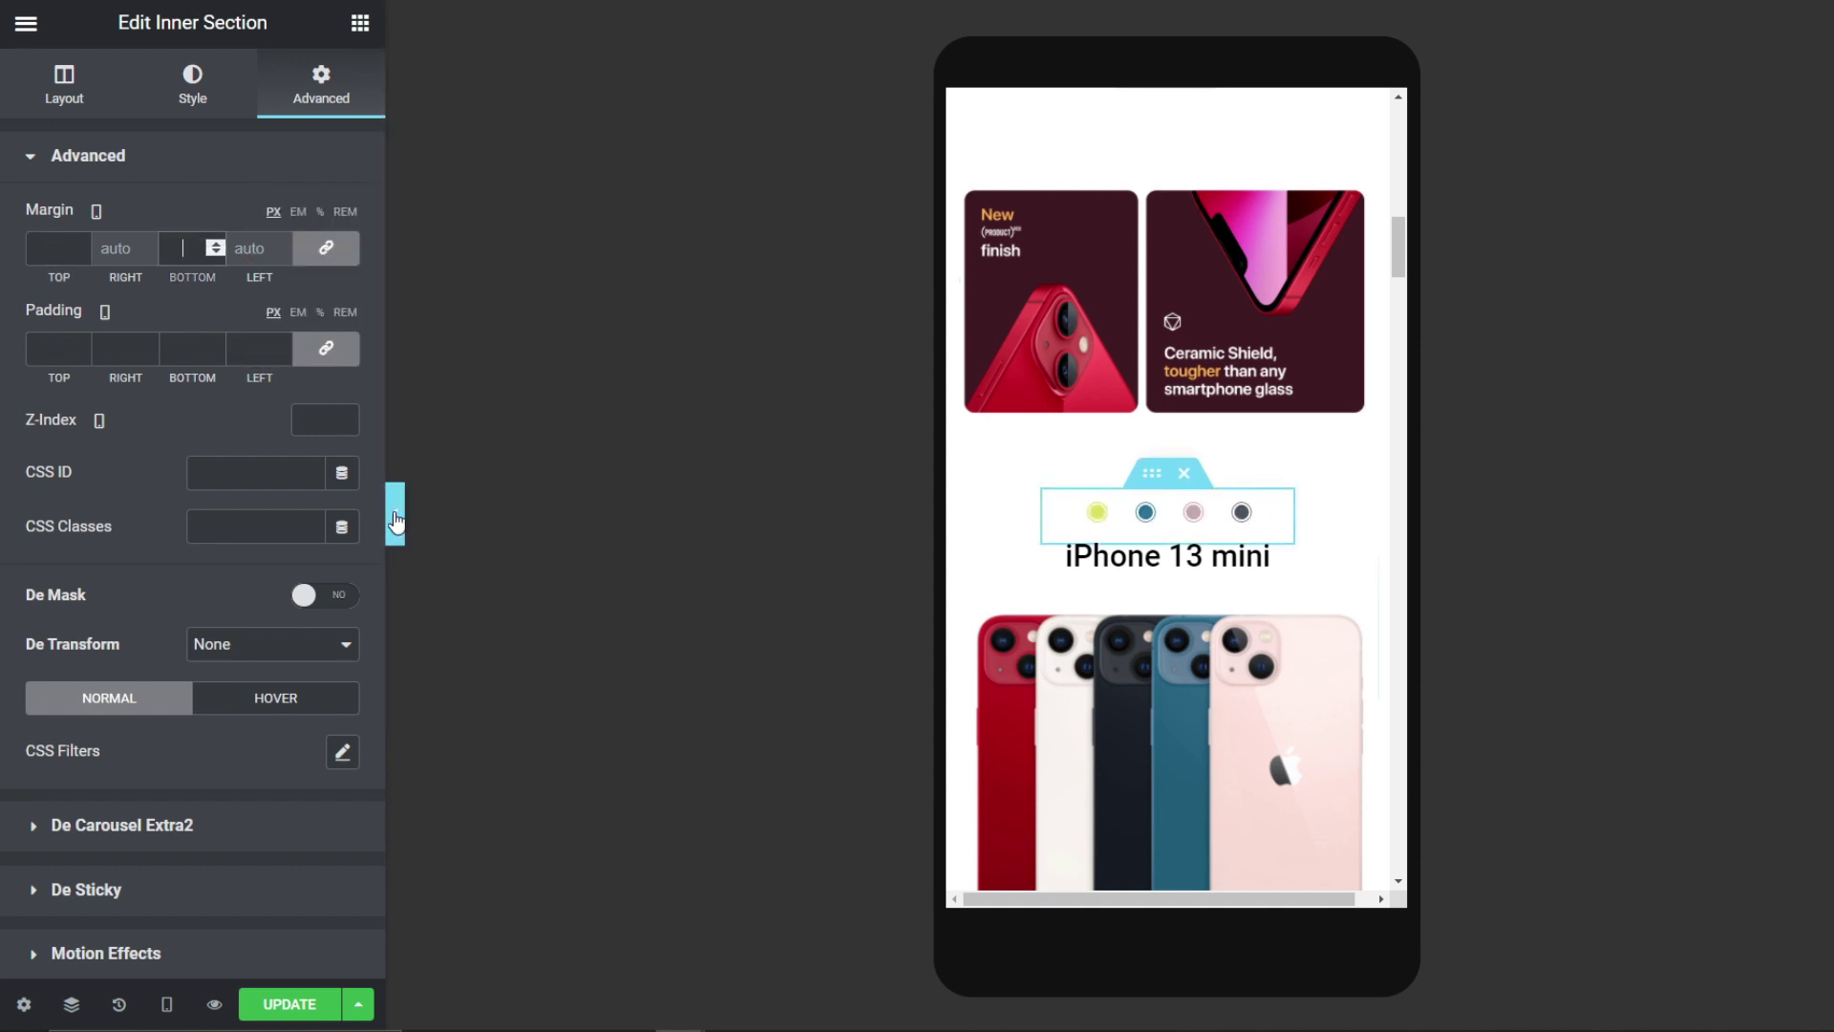
# Step: Set the mobile font size of the "Oh. So. Pro." heading to about 36 px
pyautogui.click(395, 513)
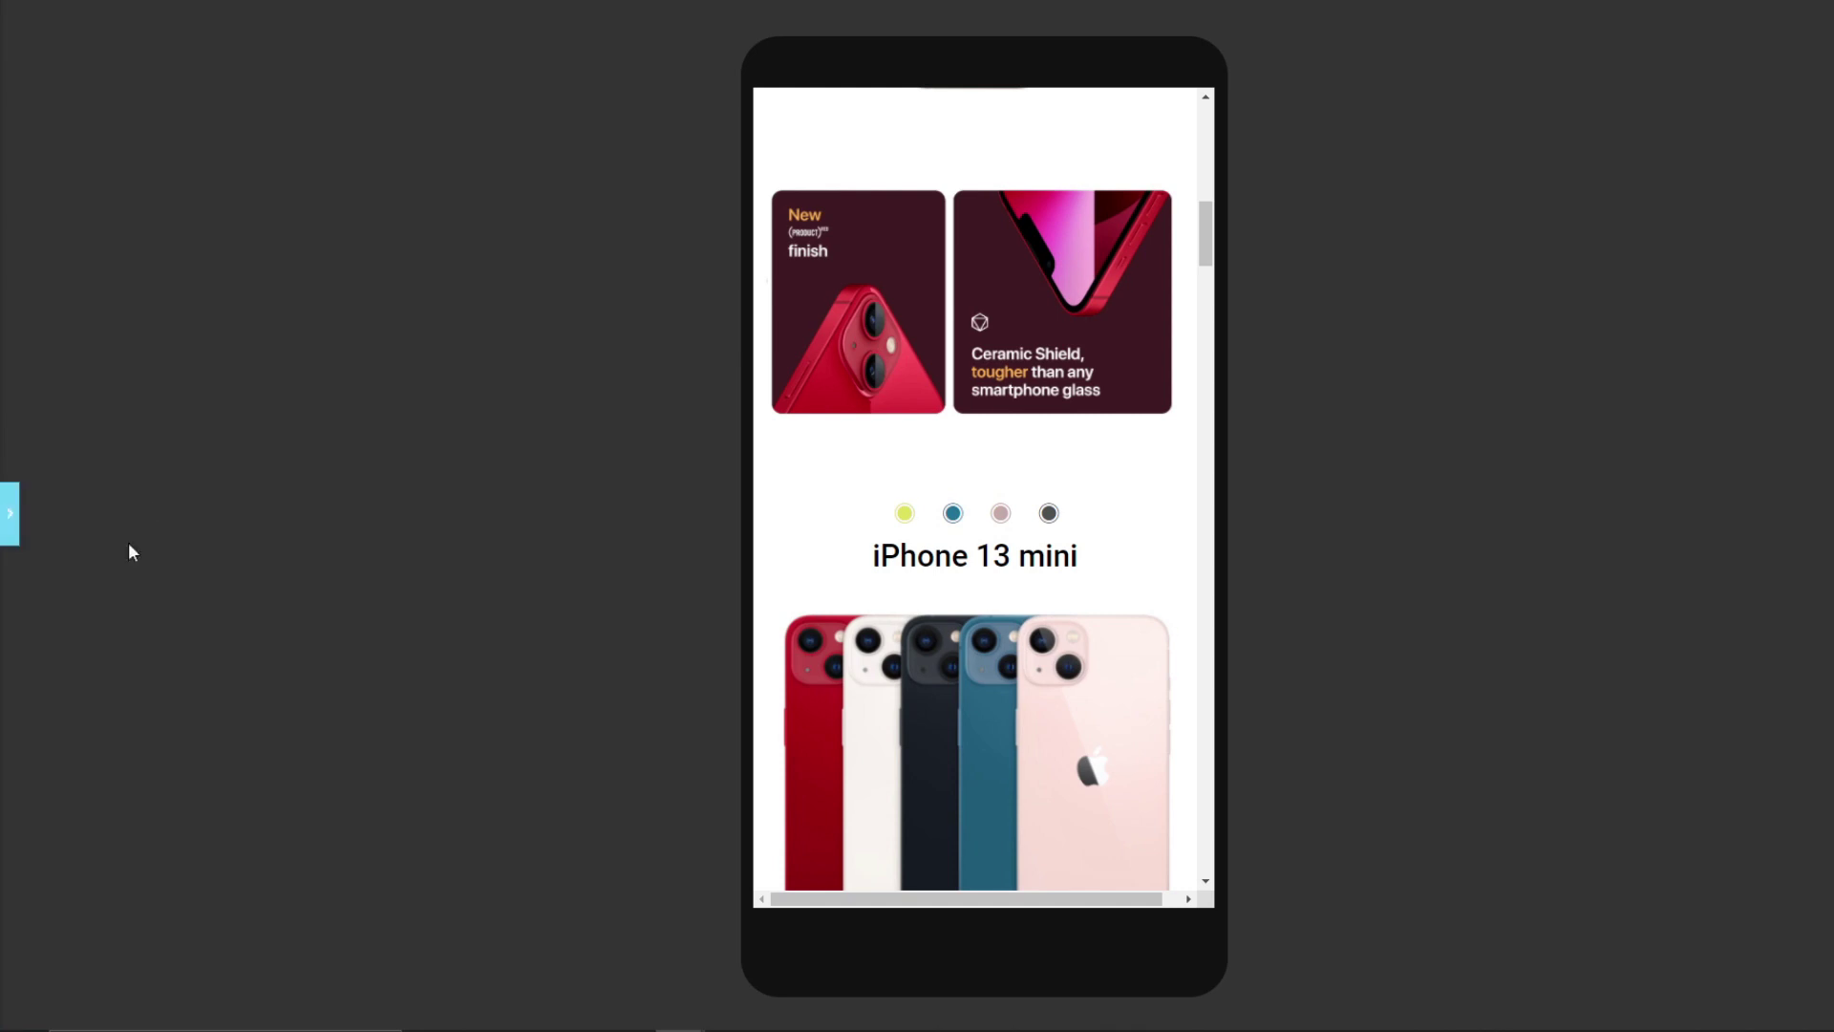
pyautogui.scroll(-15, 975, 573)
pyautogui.scroll(-15, 1005, 638)
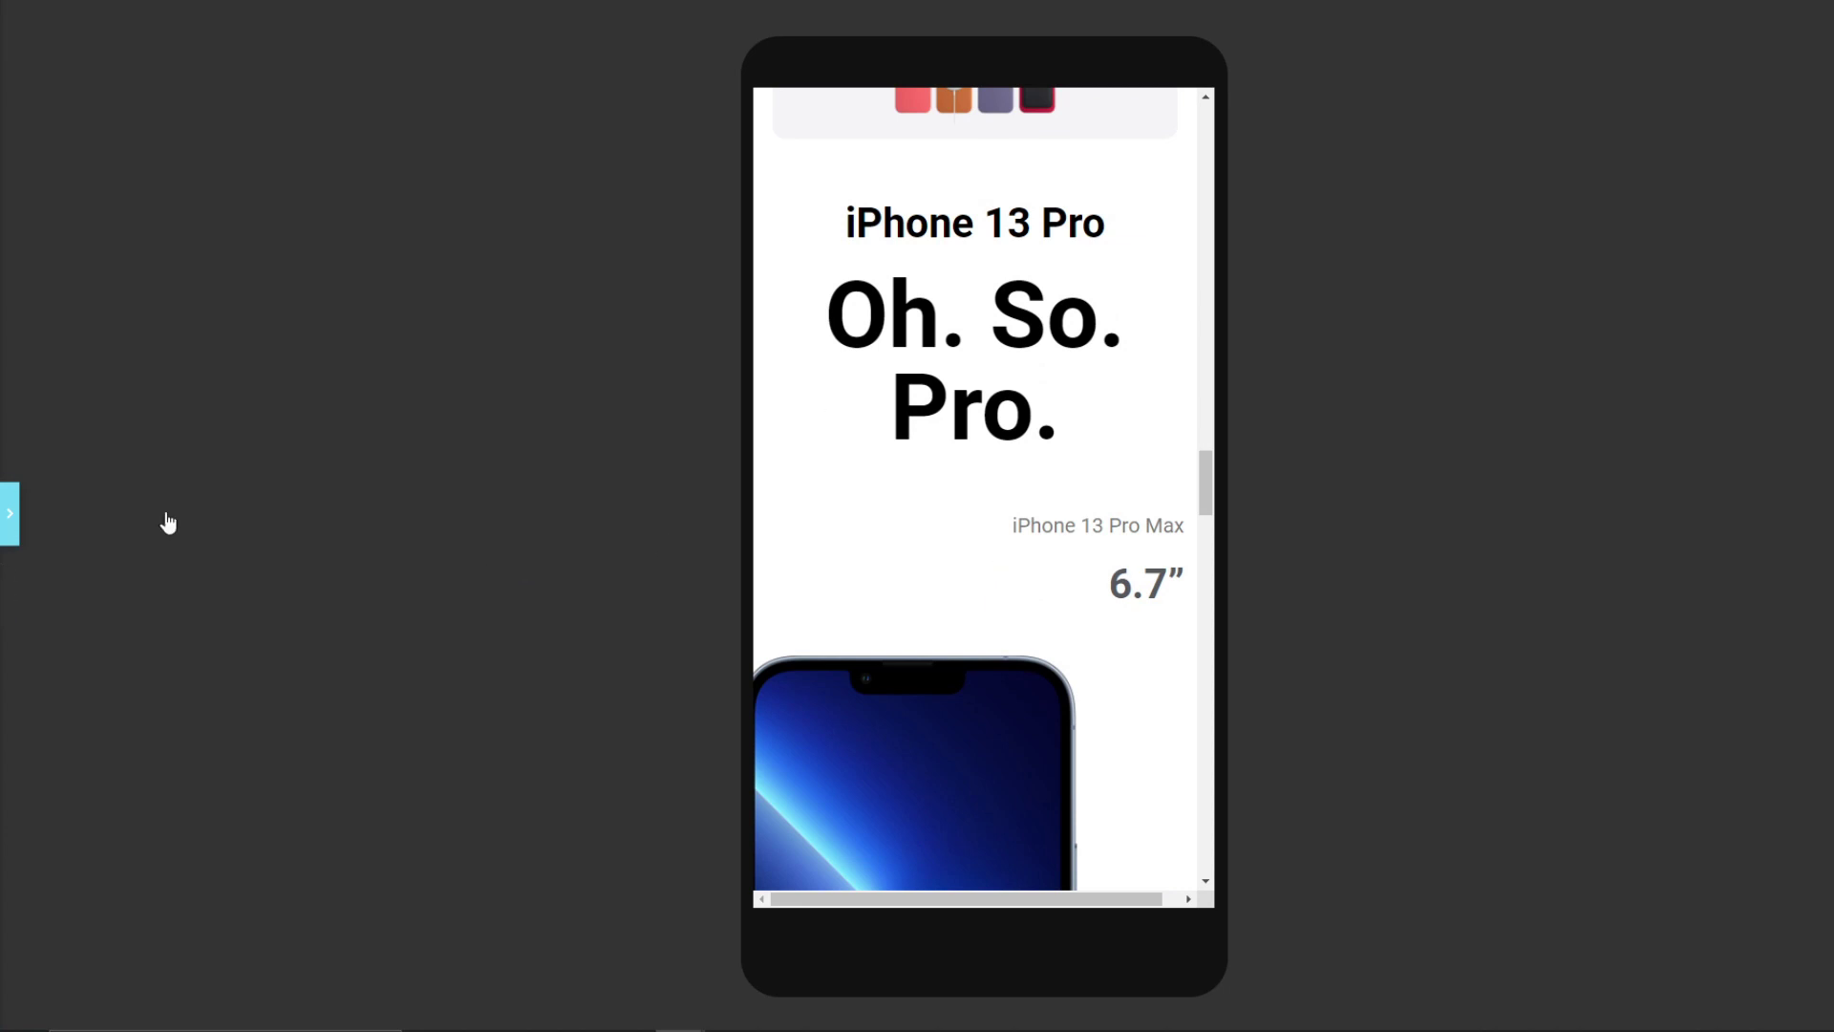
pyautogui.hotkey('ctrl', 'p')
pyautogui.scroll(4, 1215, 372)
pyautogui.scroll(-4, 1215, 371)
pyautogui.click(1215, 372)
pyautogui.click(342, 274)
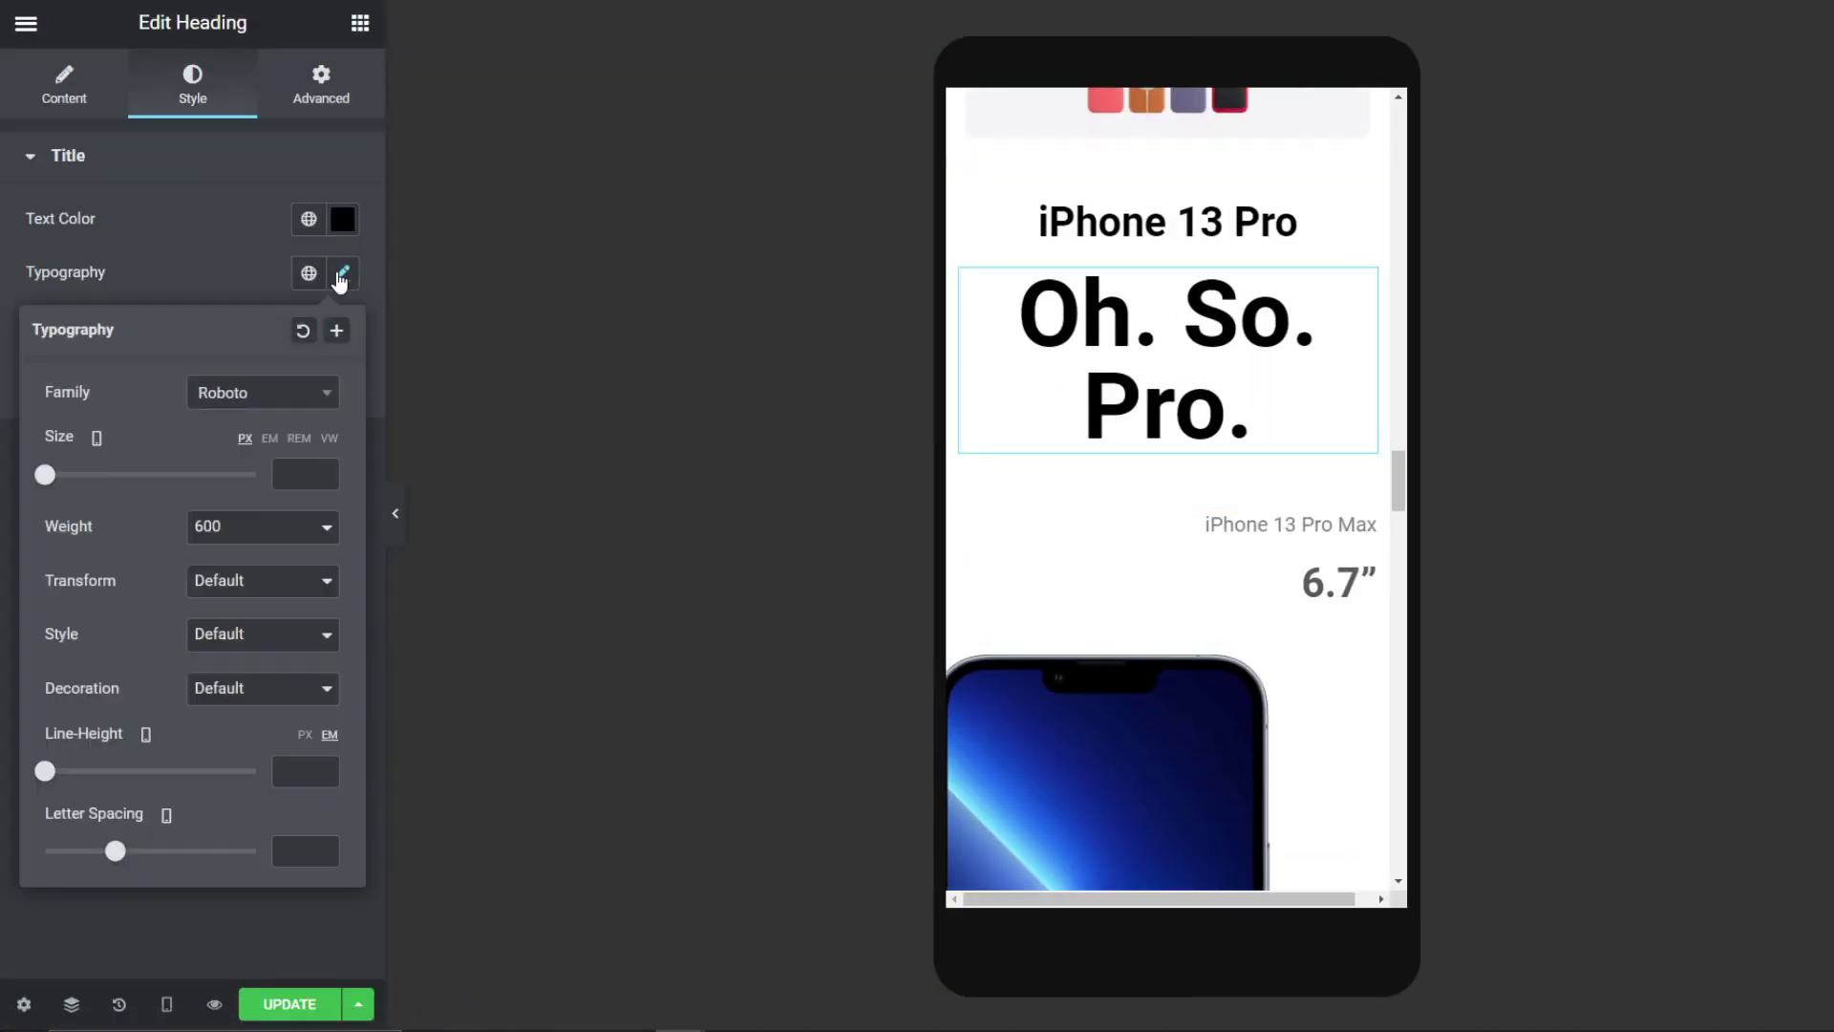
pyautogui.moveTo(53, 482); pyautogui.dragTo(81, 477)
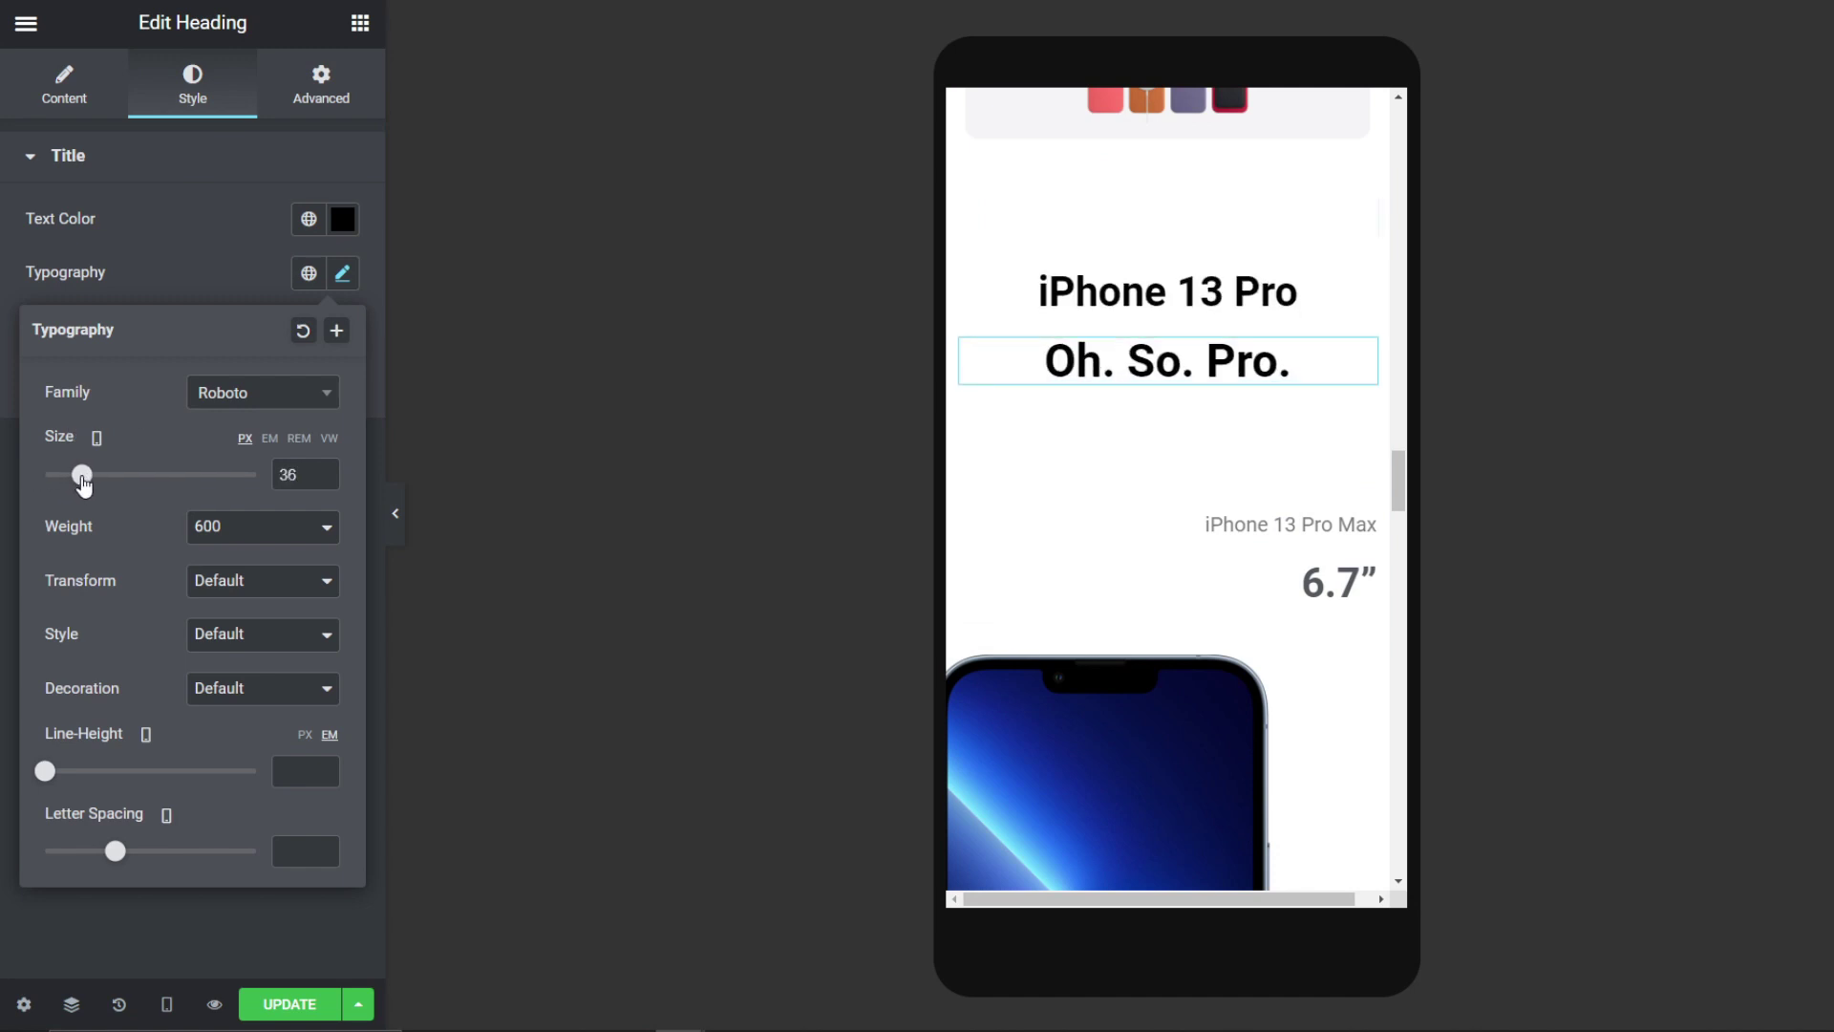
# Step: Set the mobile font size of the "iPhone 13 Pro" heading to about 20 px
pyautogui.click(1165, 307)
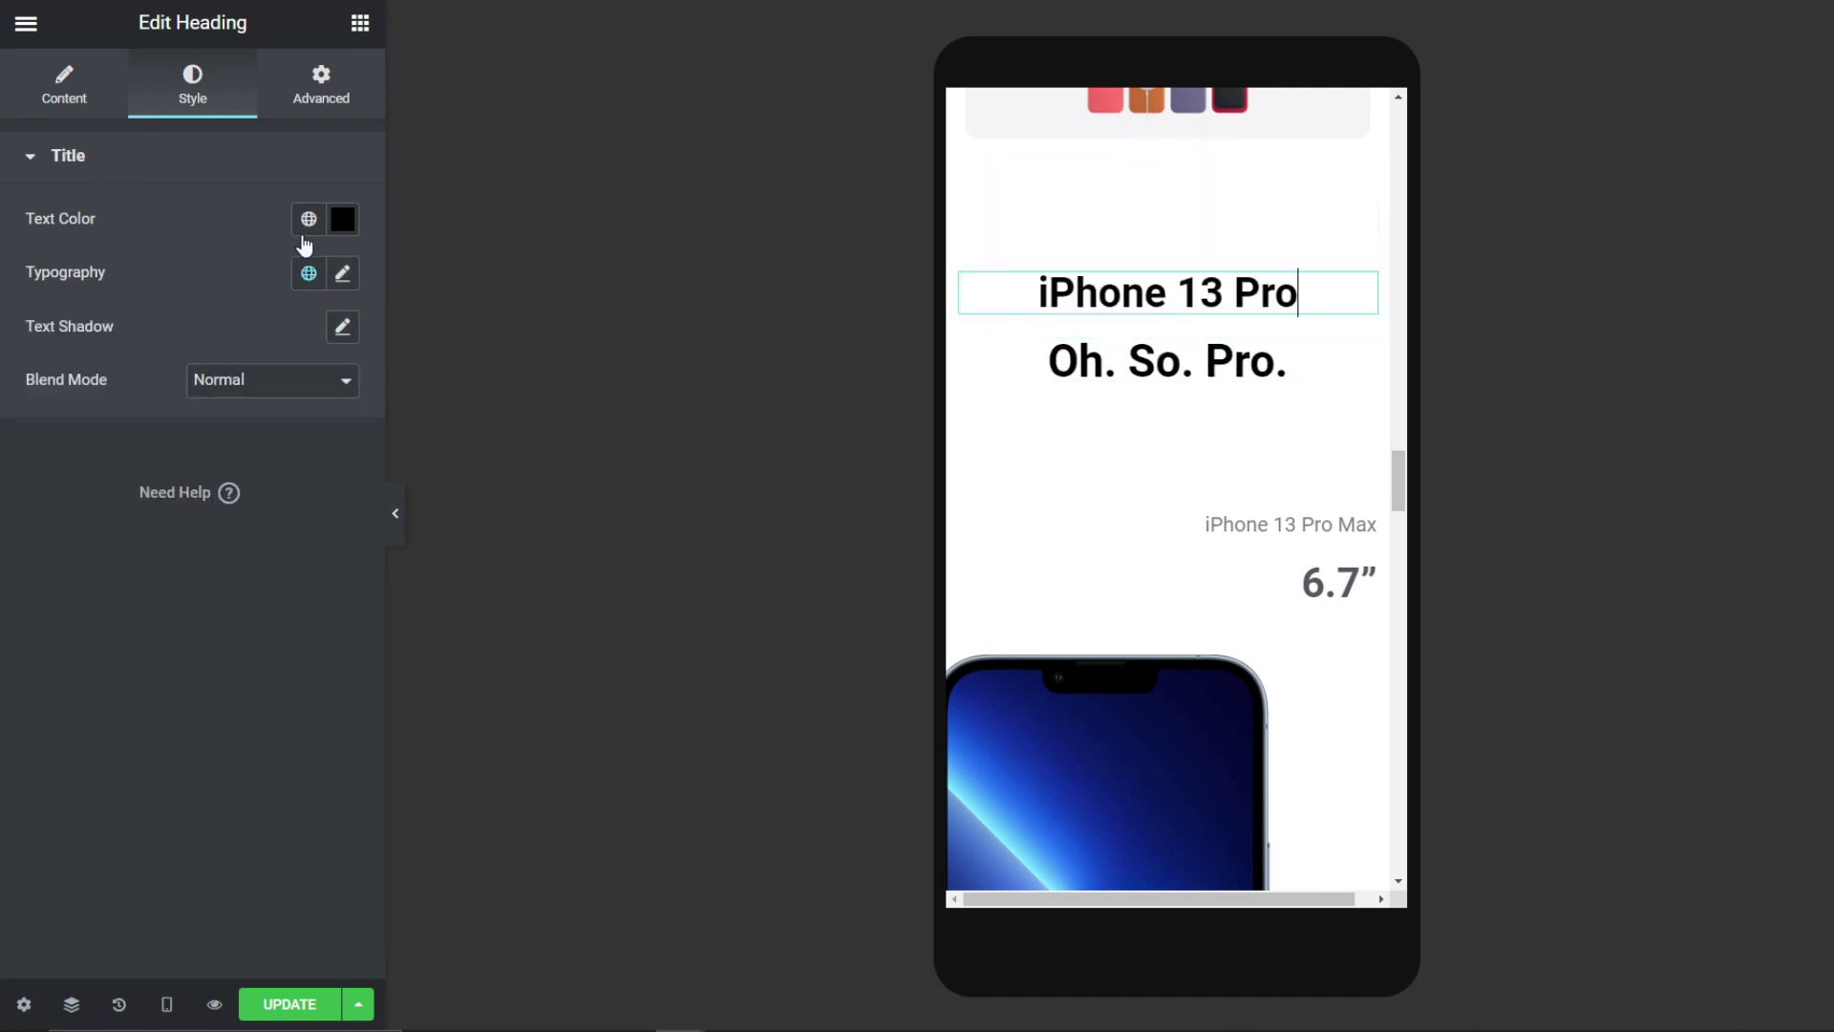
pyautogui.click(342, 273)
pyautogui.moveTo(59, 470); pyautogui.dragTo(66, 477)
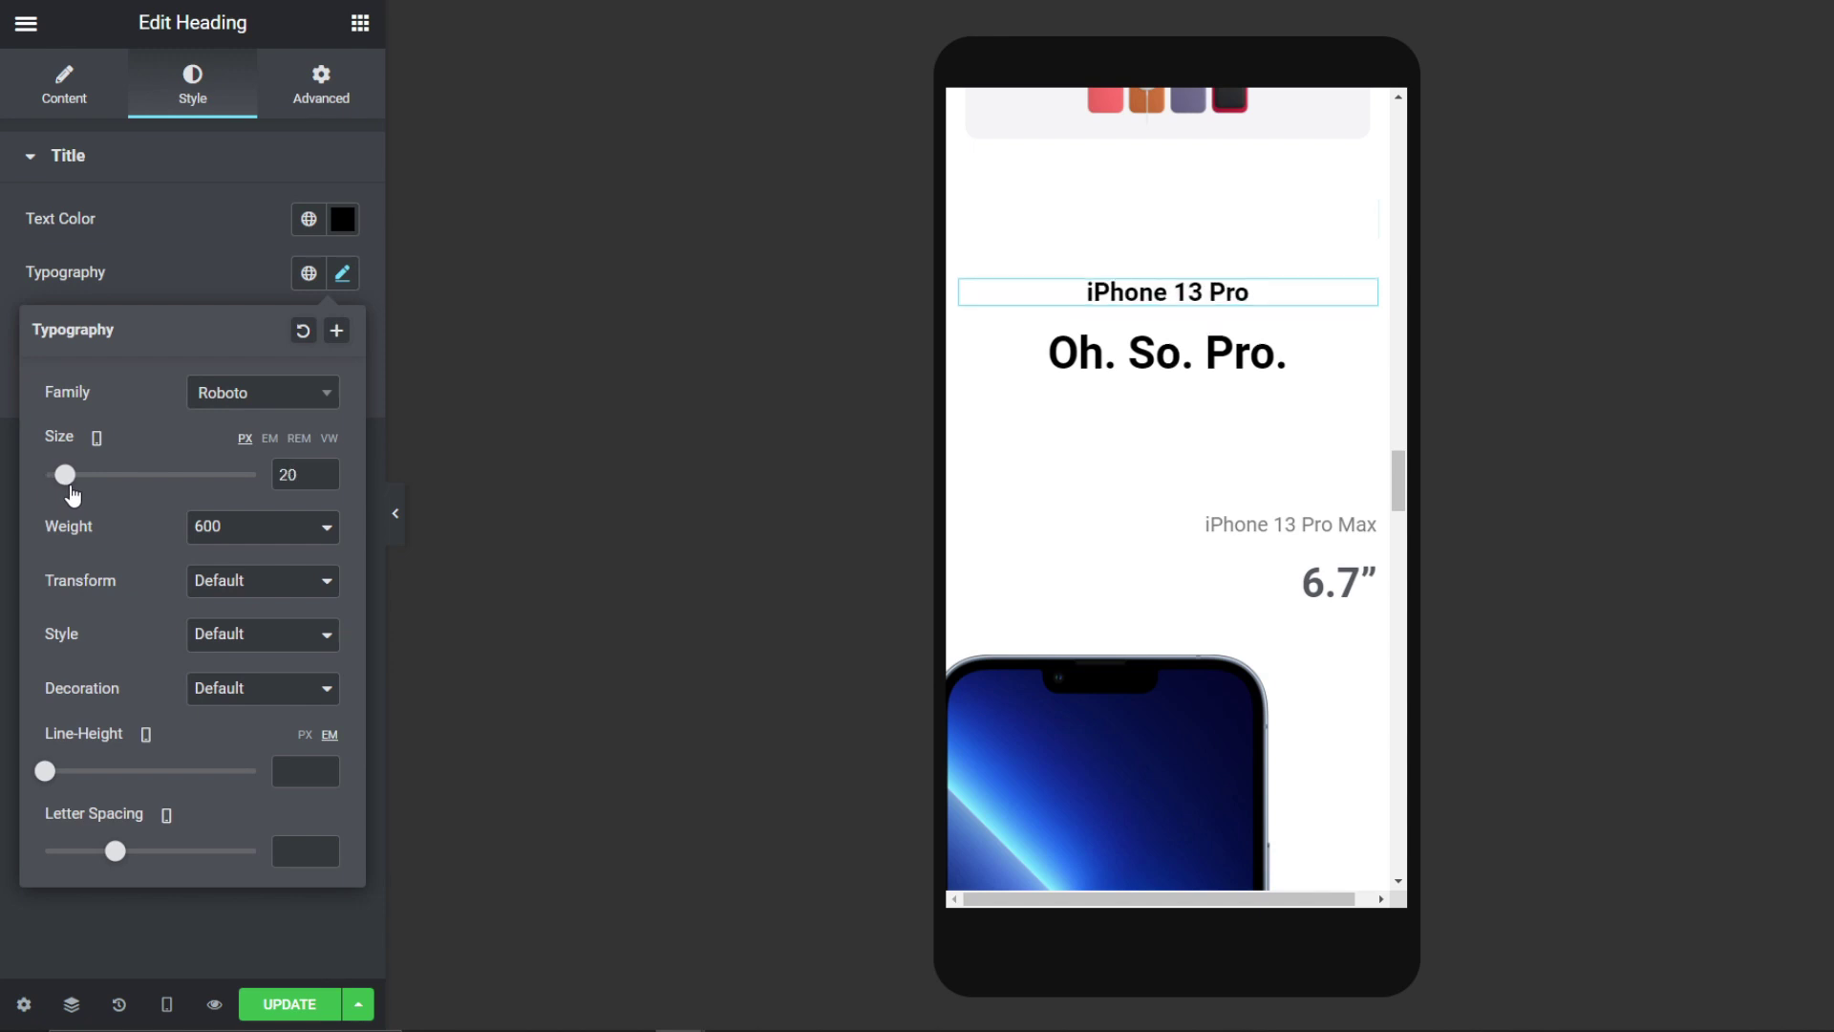
# Step: Hide the section with the iPhone 13 Pro Max size labels and blue phone images on tablet and mobile
pyautogui.click(1167, 482)
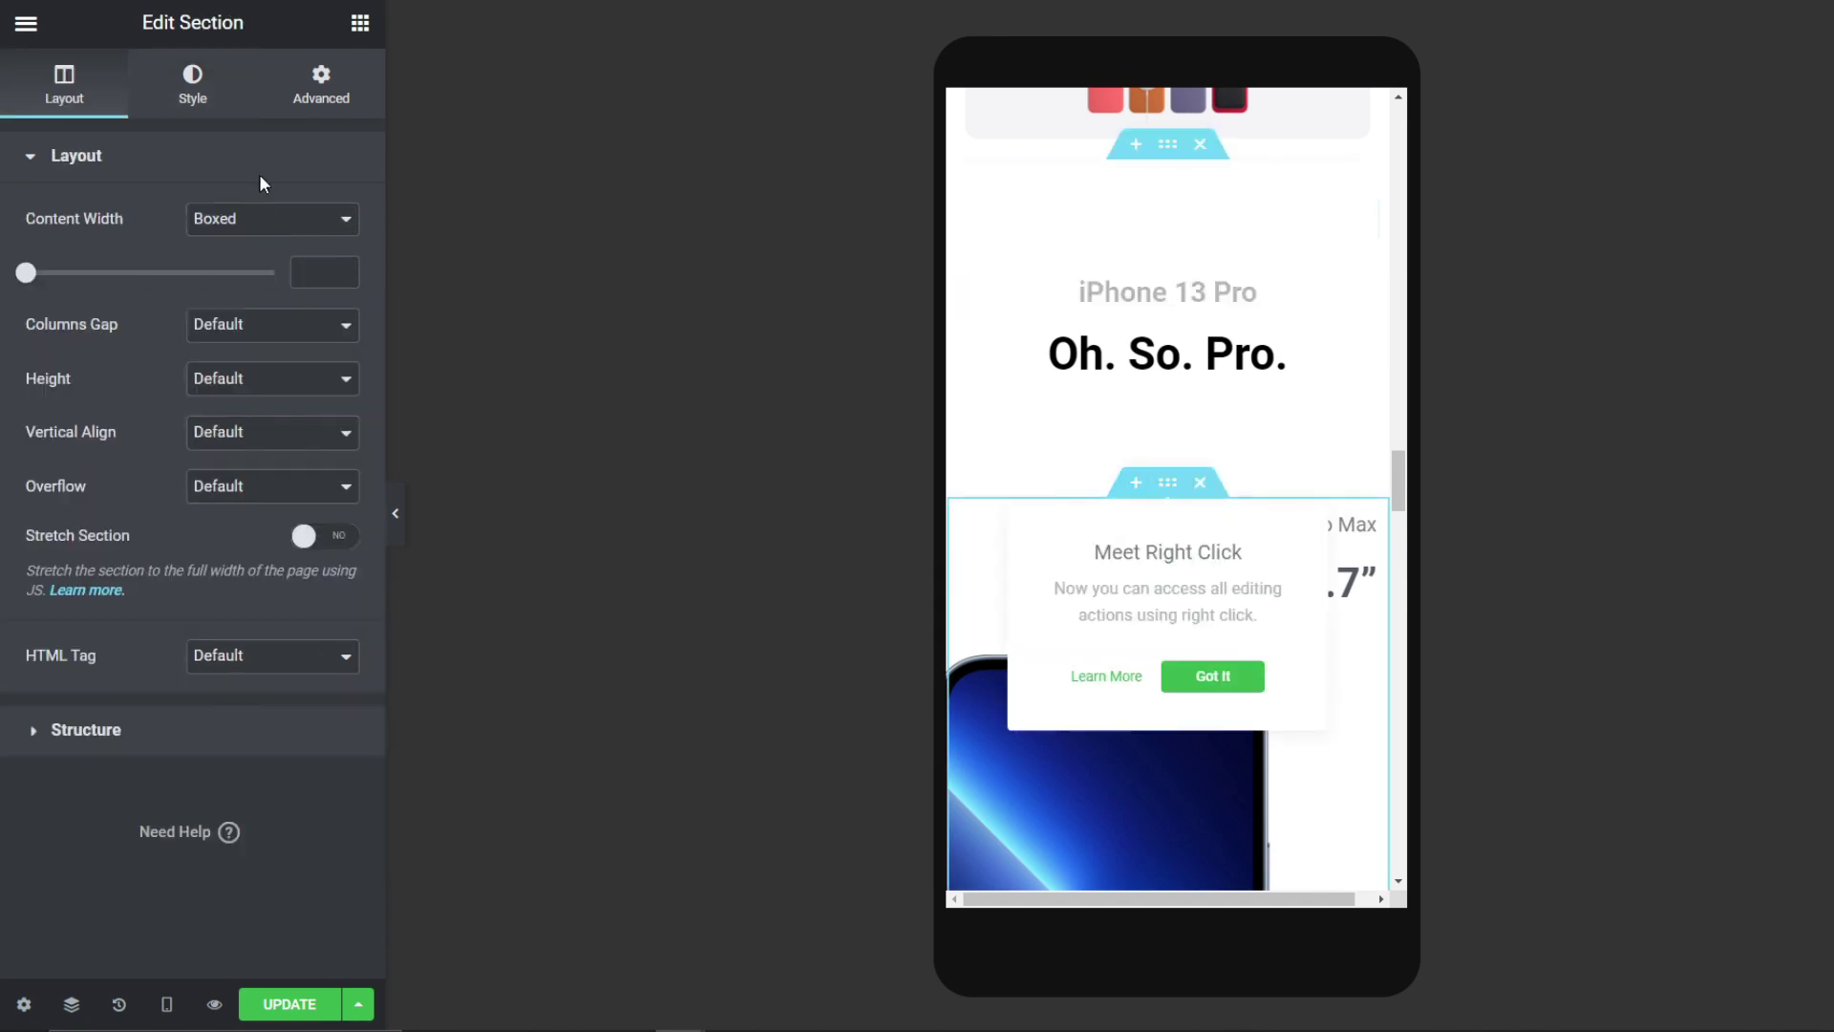
pyautogui.click(329, 91)
pyautogui.scroll(-3, 225, 704)
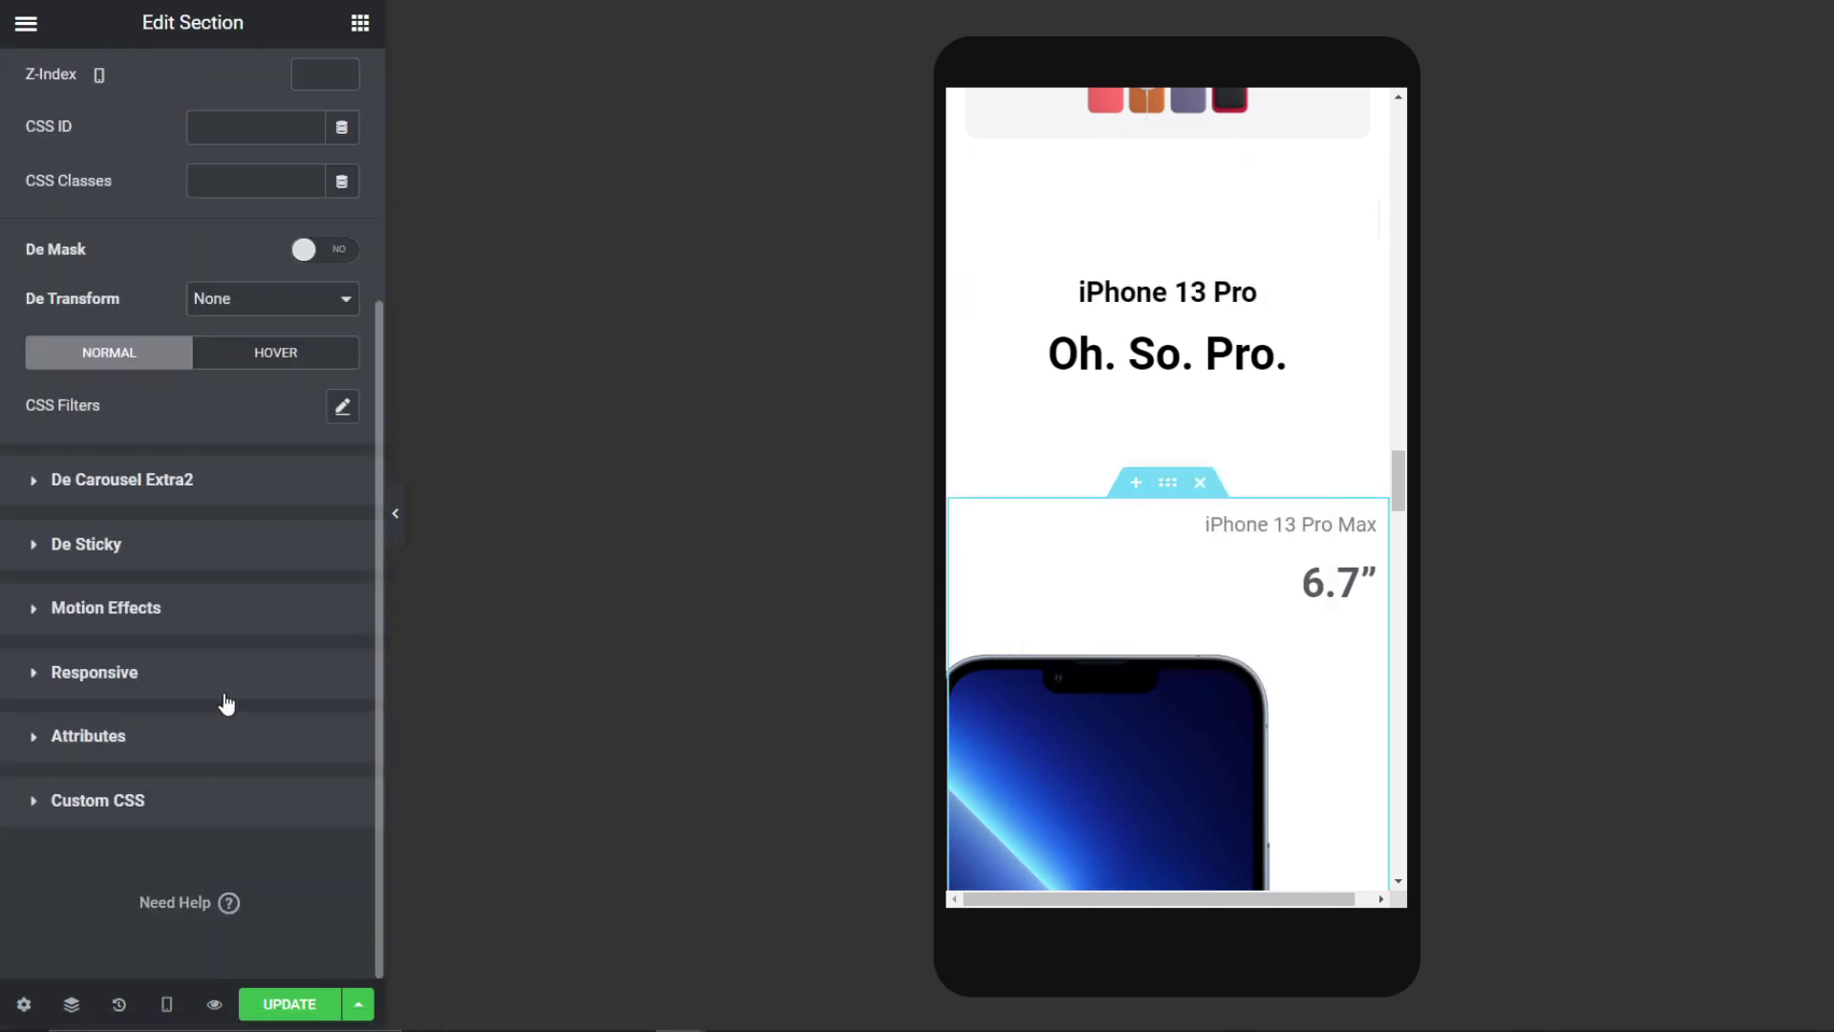
pyautogui.click(242, 692)
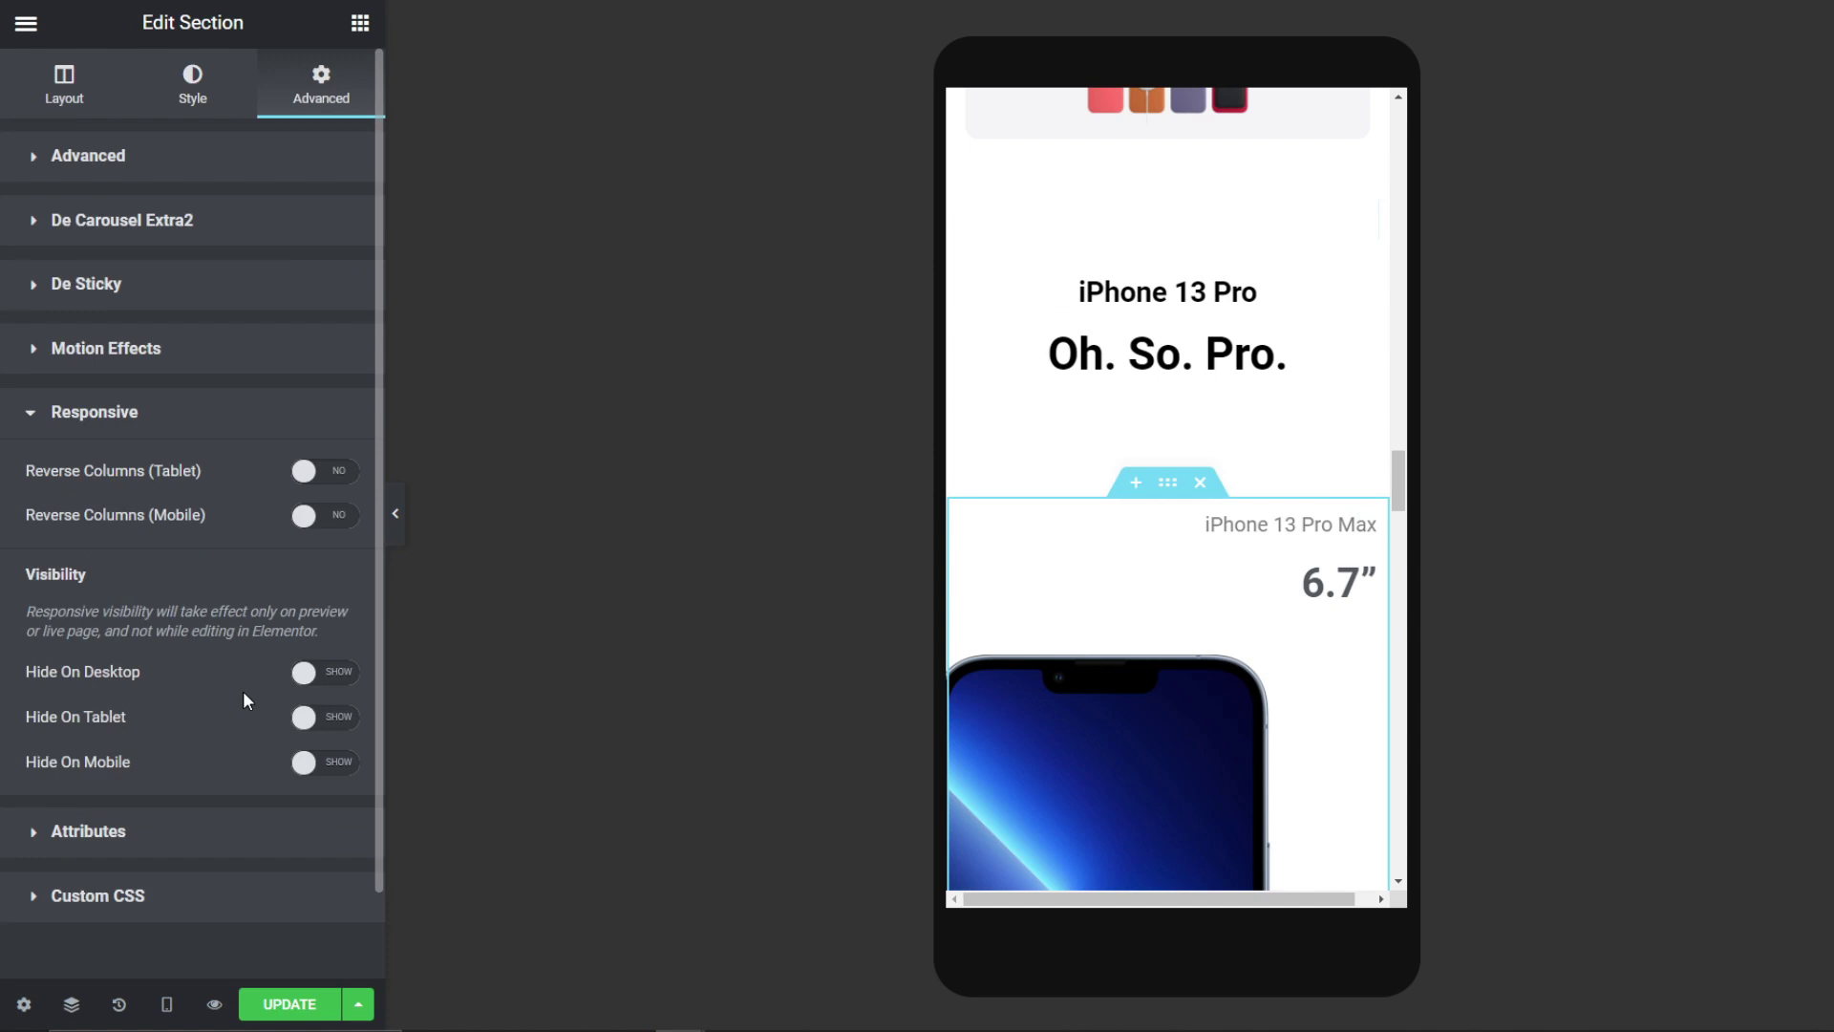
pyautogui.click(331, 724)
pyautogui.click(329, 764)
# Step: Check the row of four iPhone 13 Pro colour images in the mobile preview and in the desktop preview
pyautogui.scroll(-2, 1246, 598)
pyautogui.scroll(-10, 1137, 602)
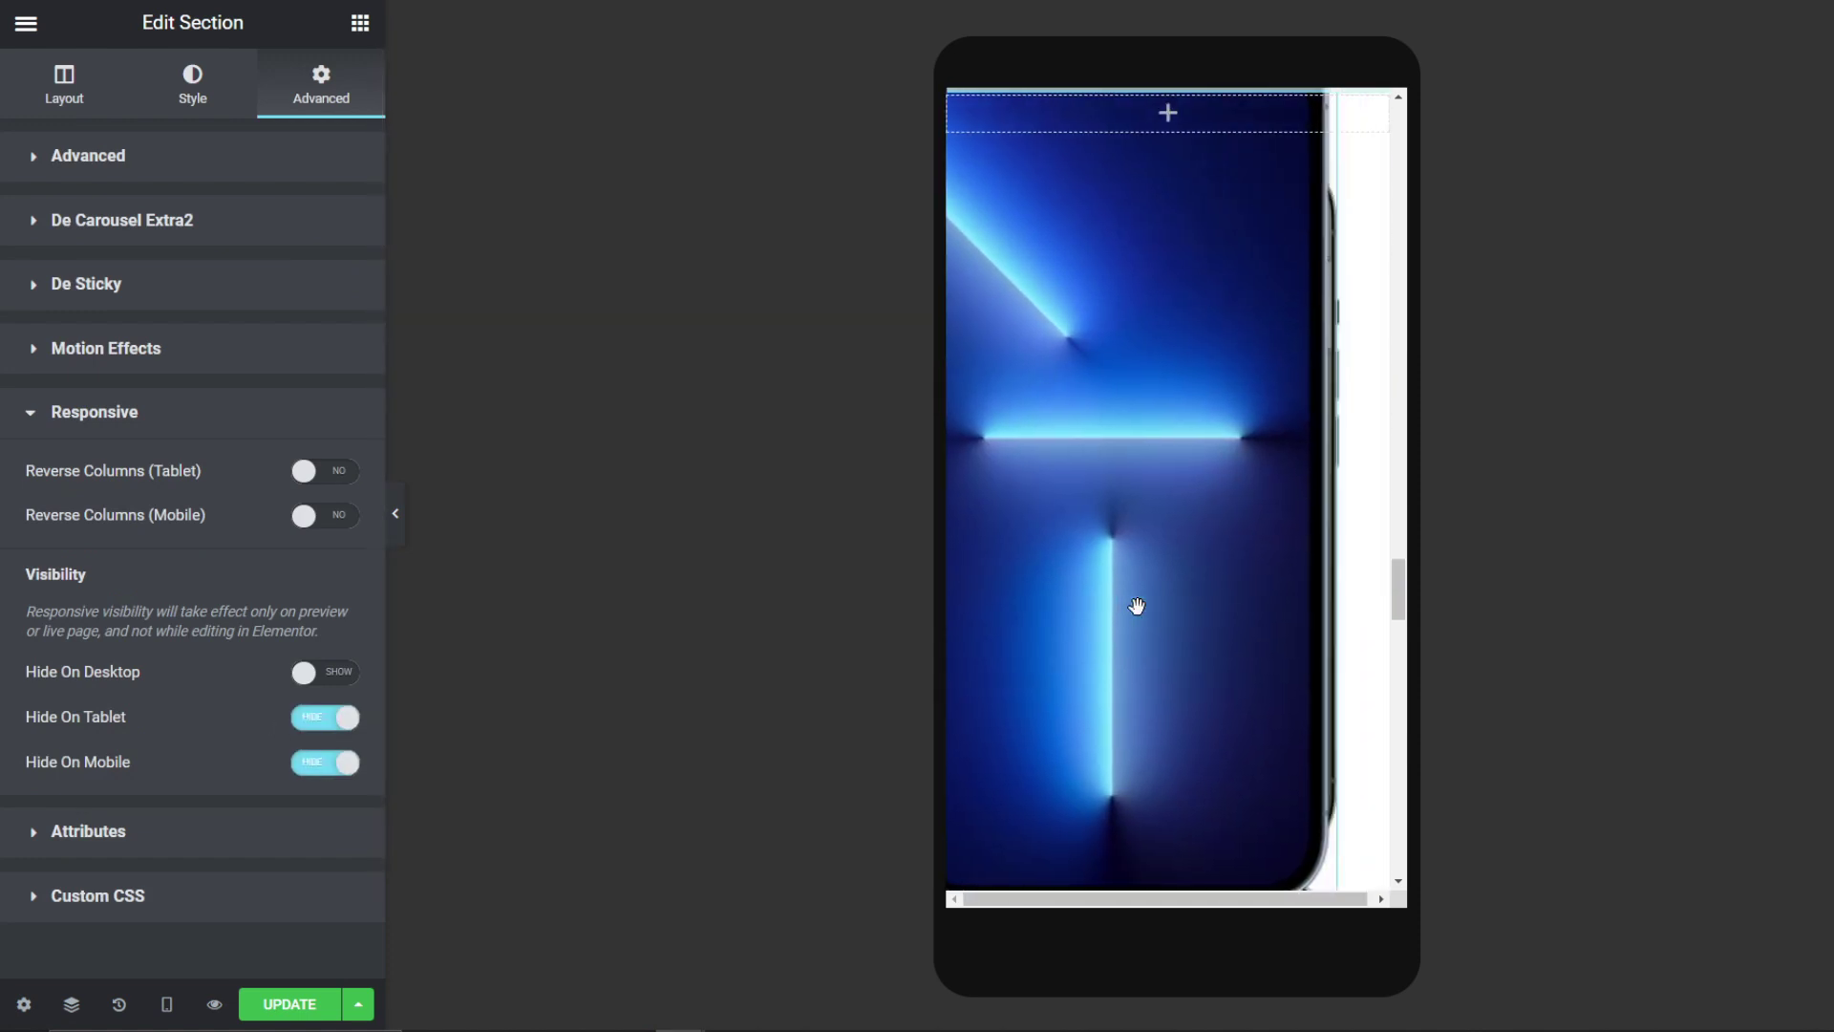
pyautogui.scroll(-10, 1151, 451)
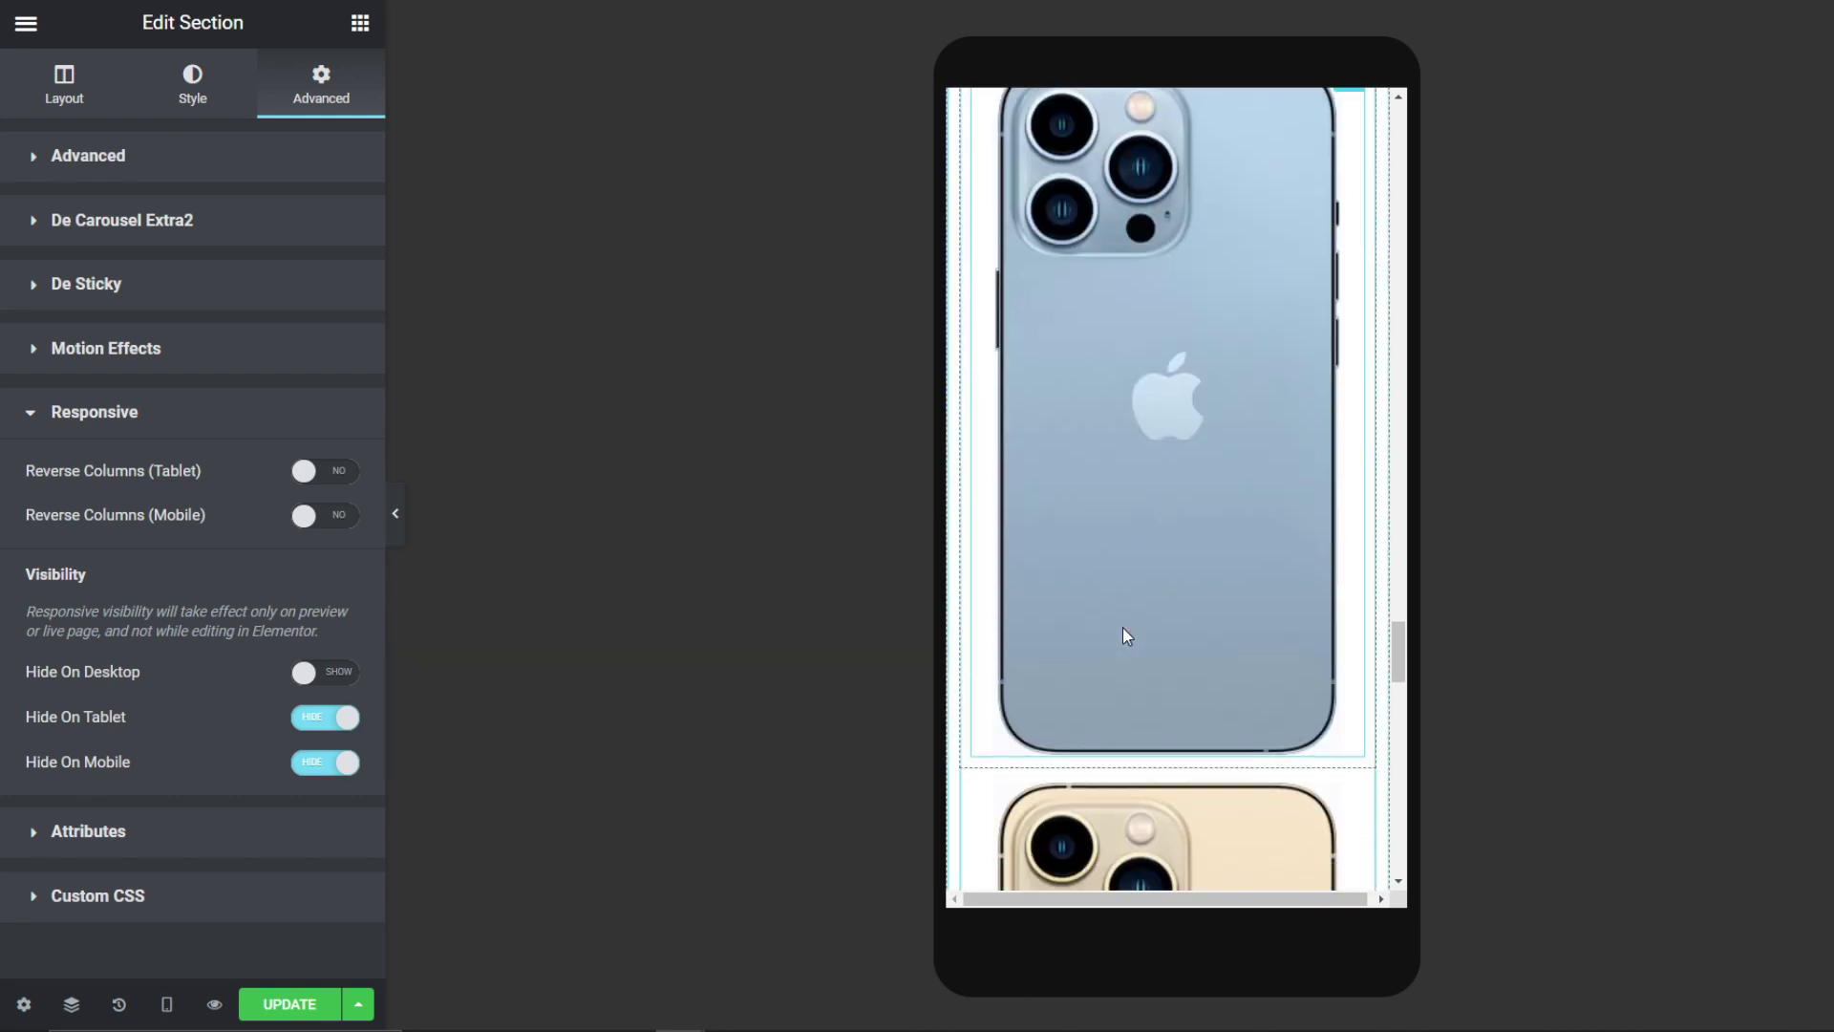
pyautogui.click(166, 1003)
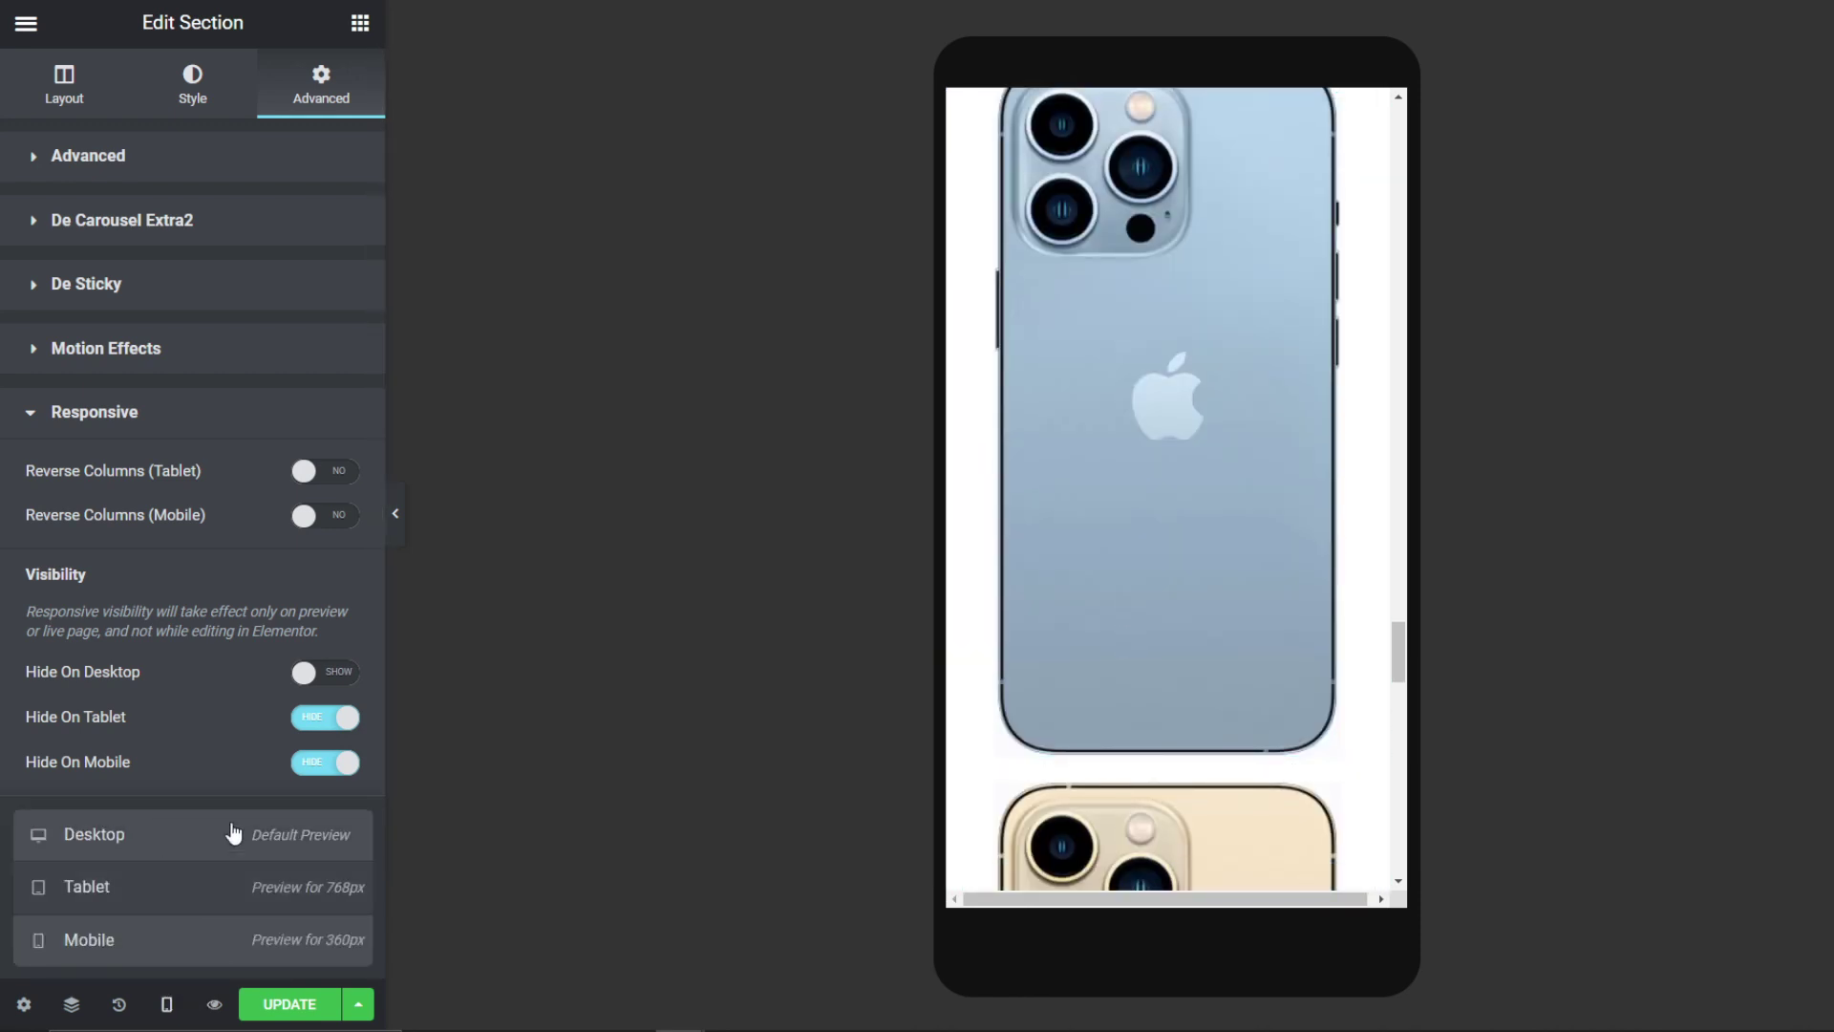
pyautogui.click(165, 838)
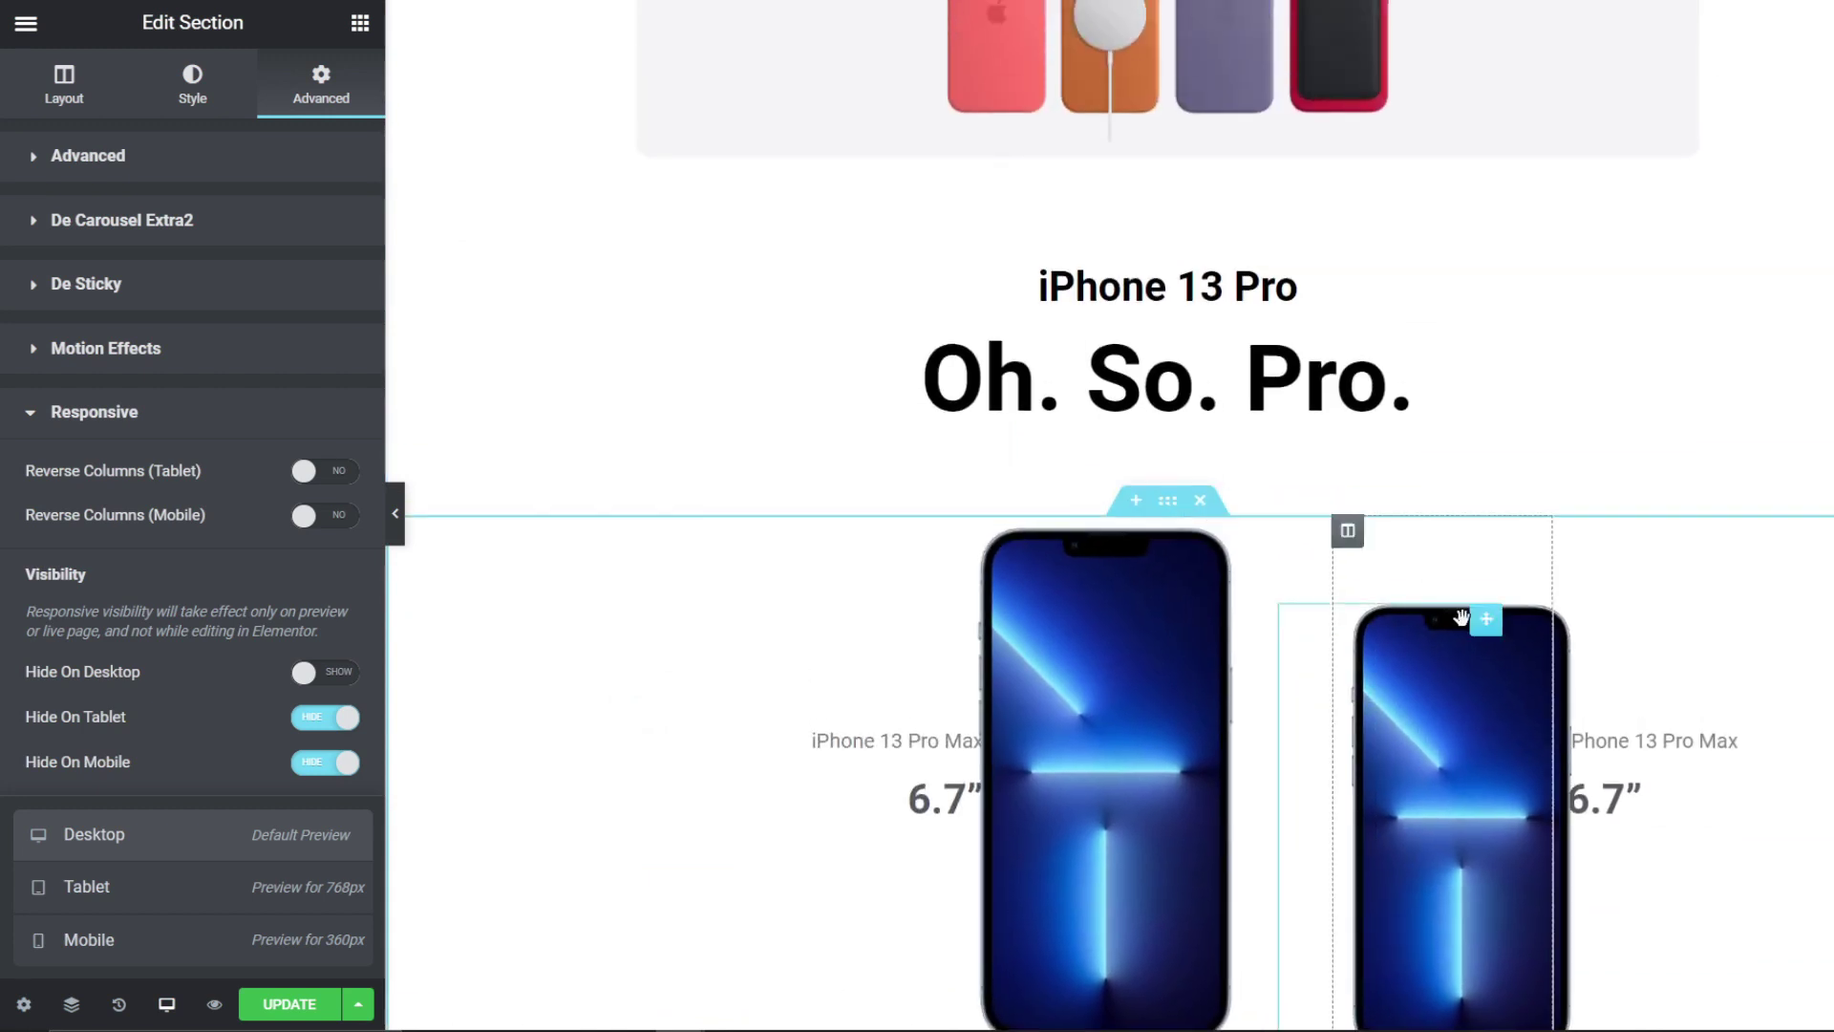
pyautogui.scroll(-8, 1490, 668)
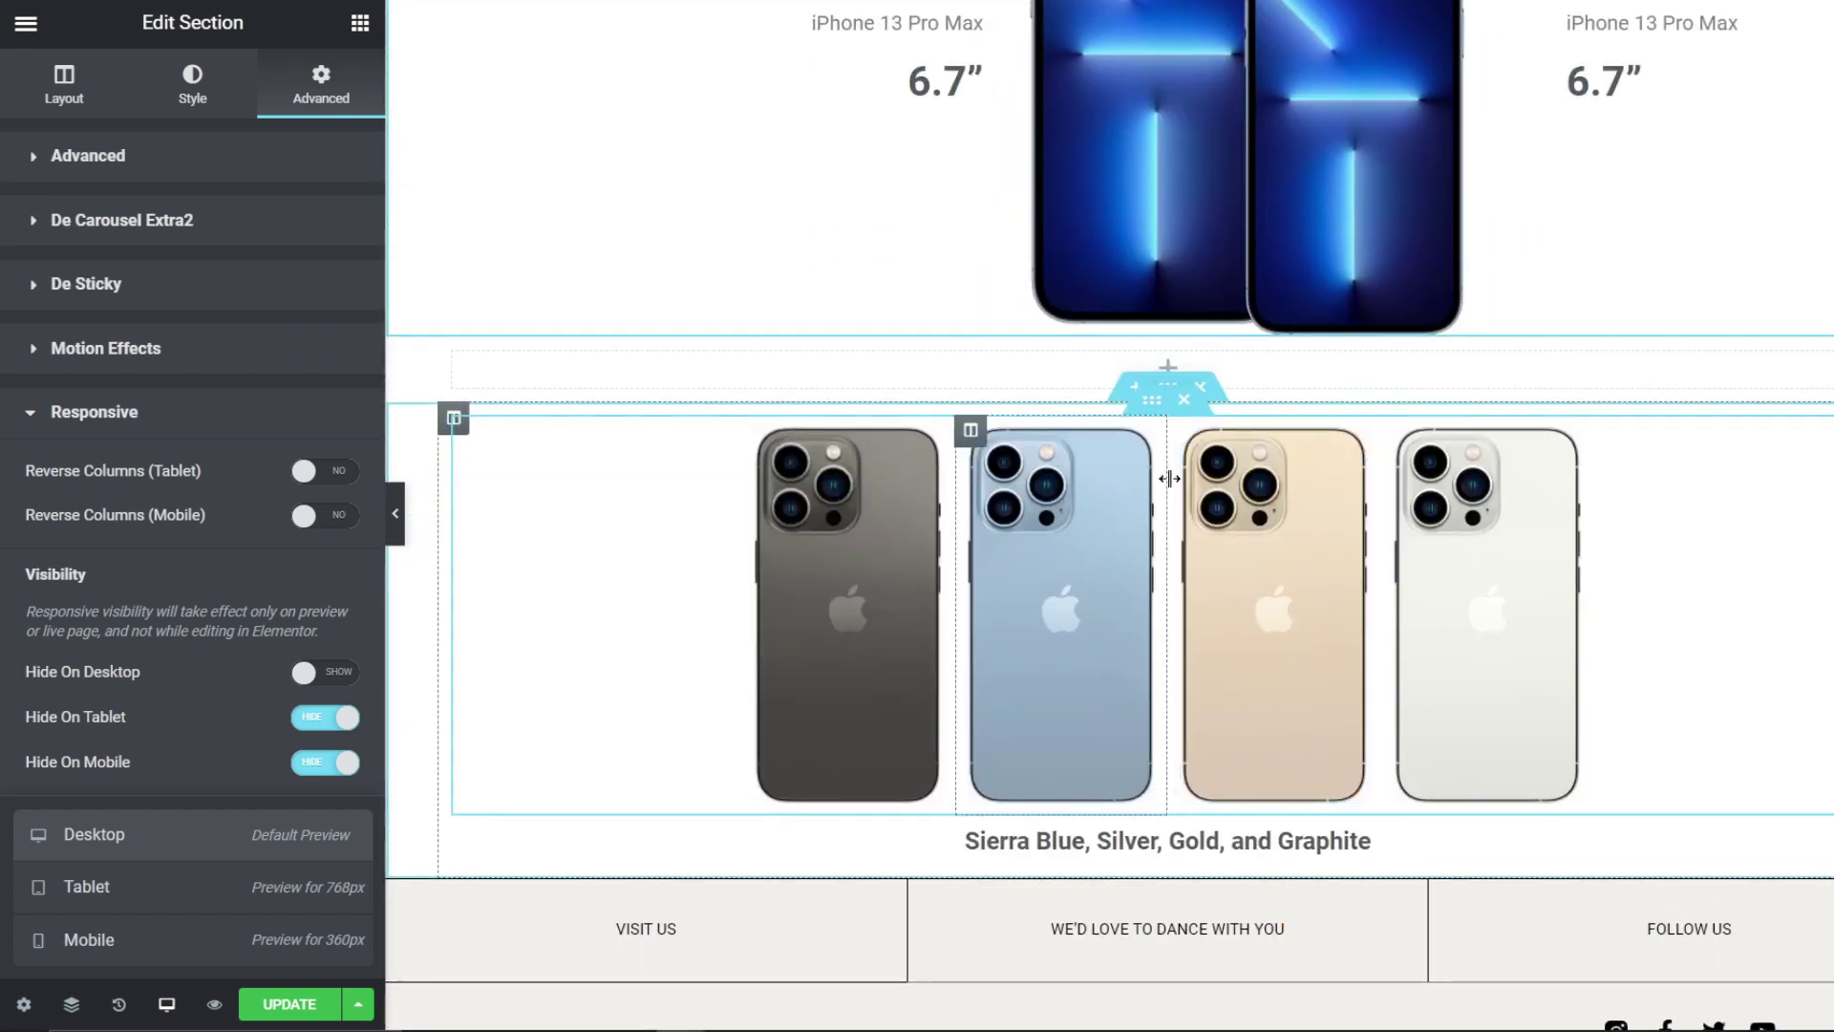
# Step: Add an image widget to the empty section above the four iPhone 13 Pro colour images and insert the combined blue iPhone 13 Pro picture
pyautogui.click(359, 23)
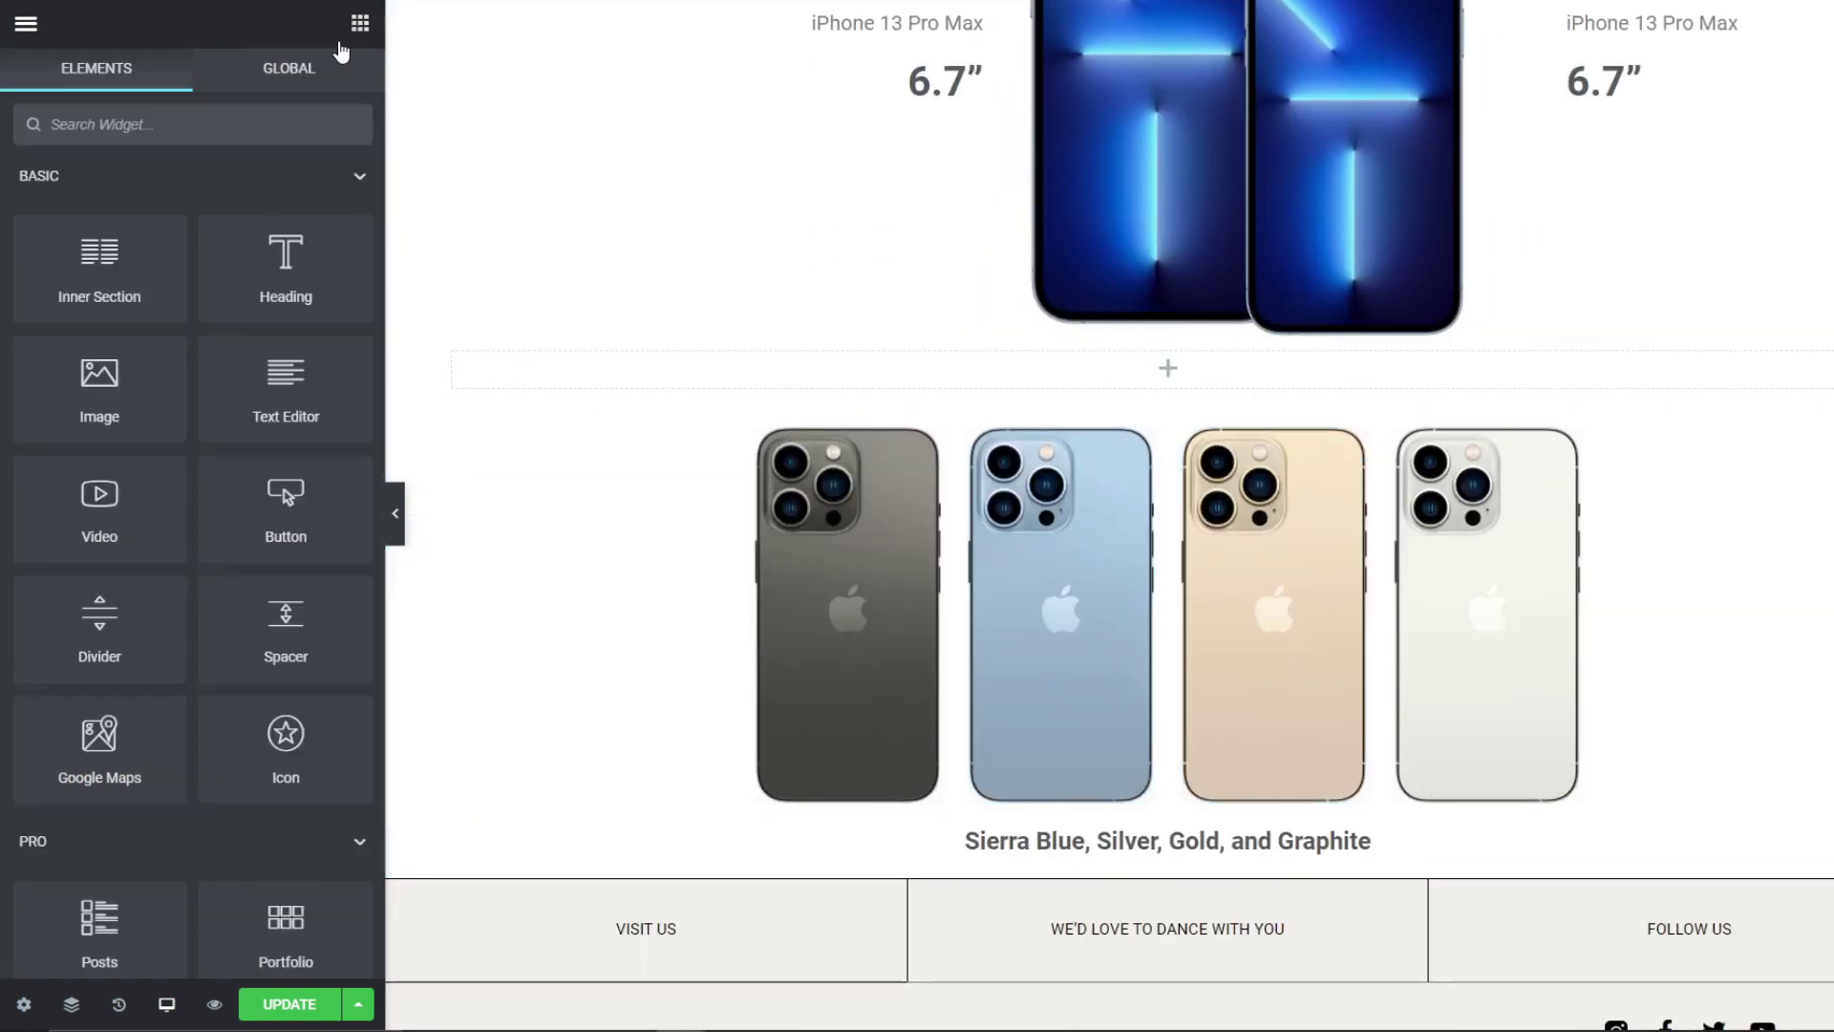
pyautogui.moveTo(89, 386); pyautogui.dragTo(1048, 375)
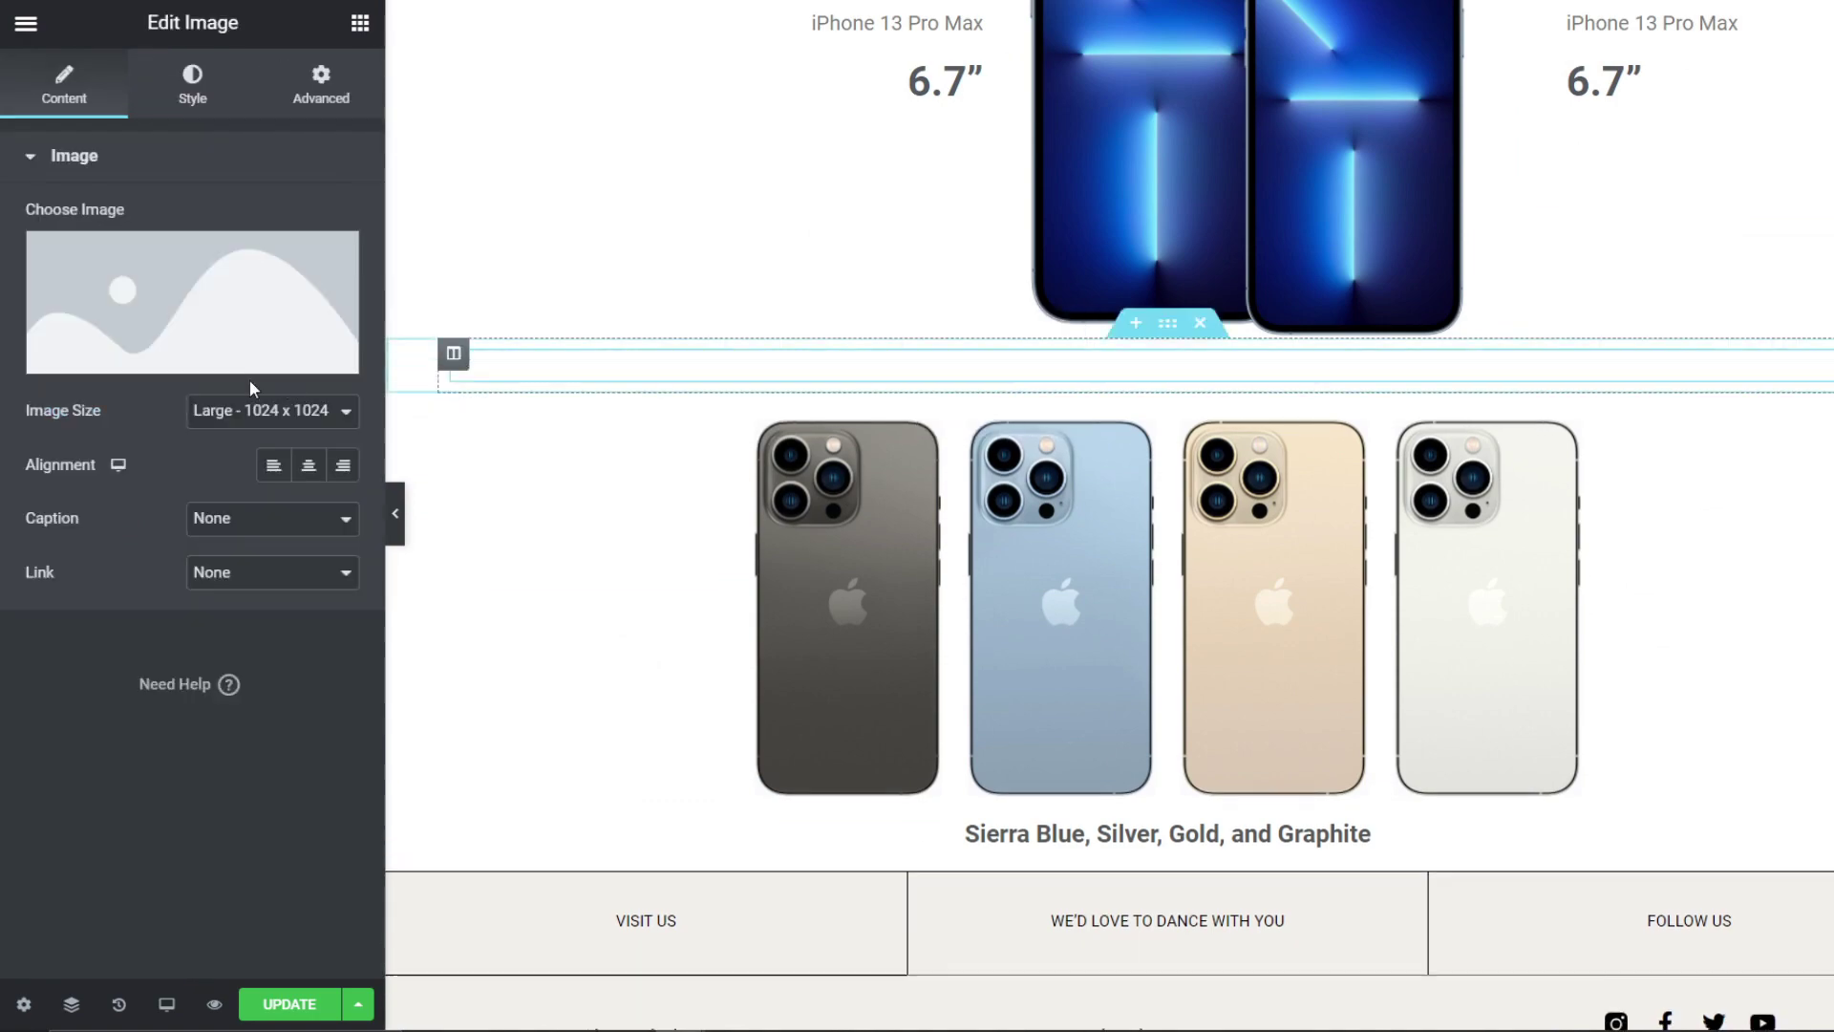
pyautogui.click(174, 346)
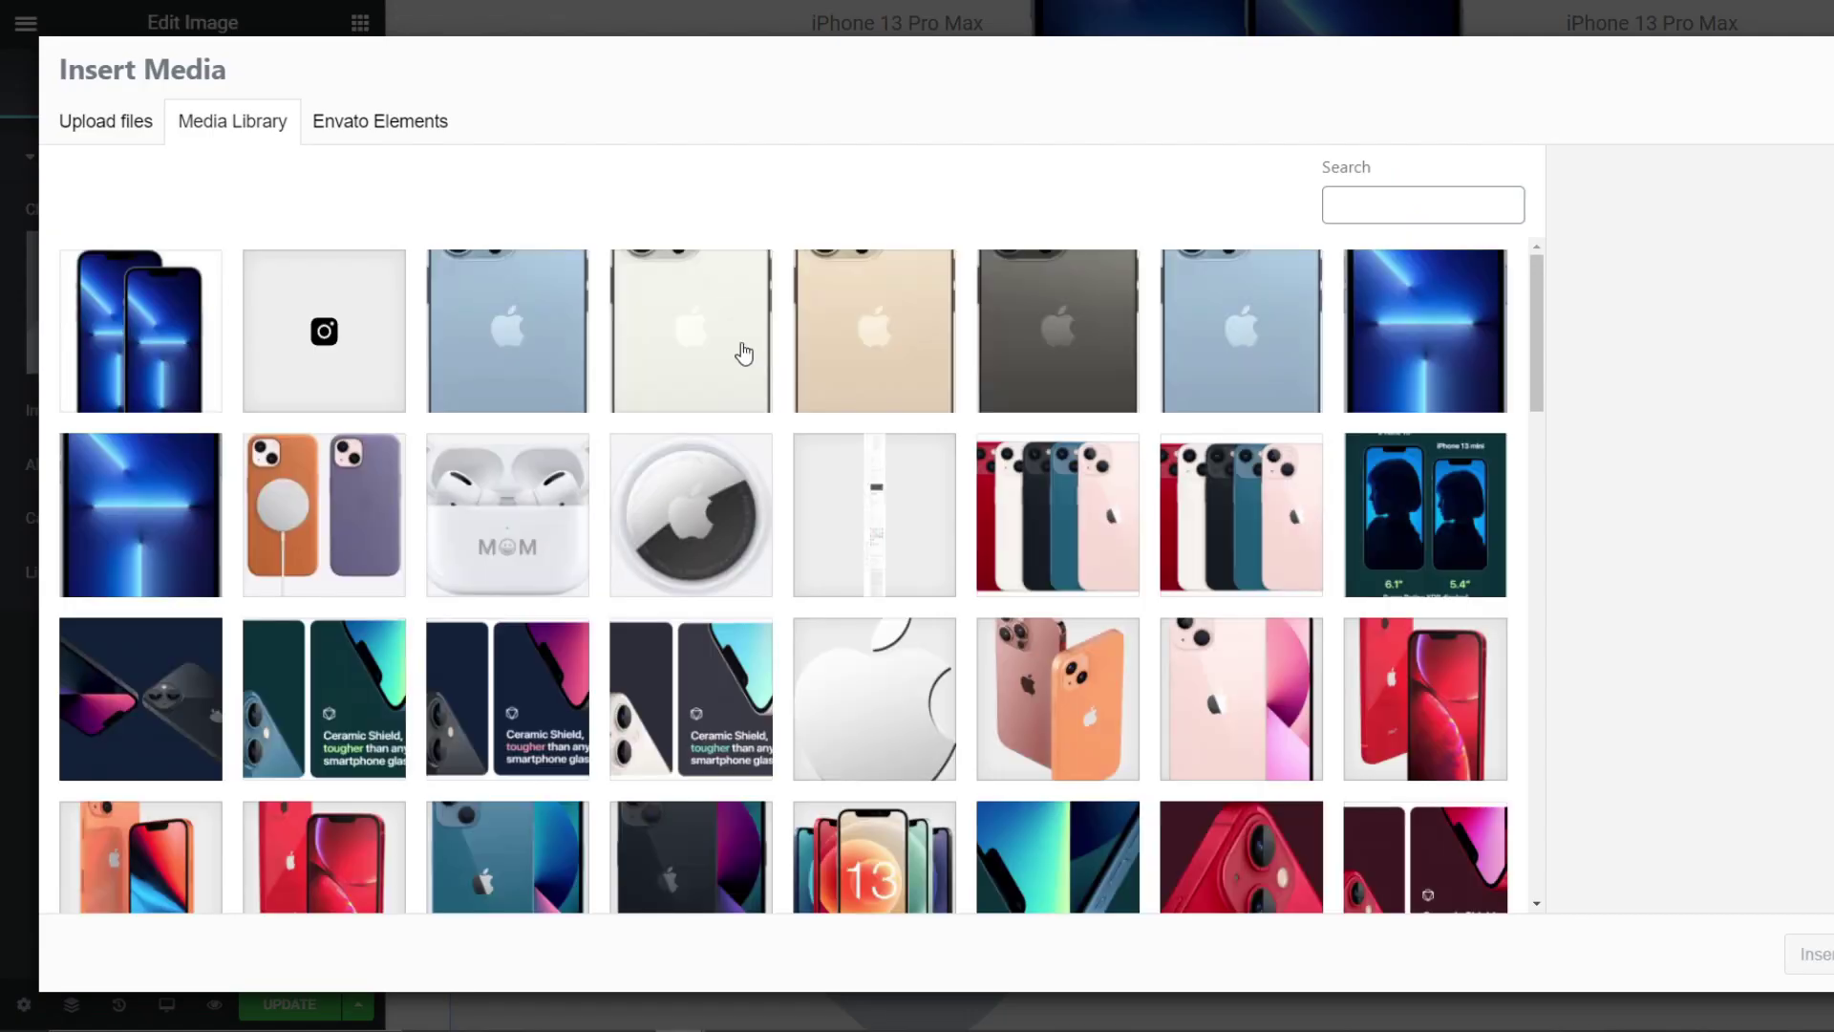
pyautogui.click(138, 344)
pyautogui.click(1812, 954)
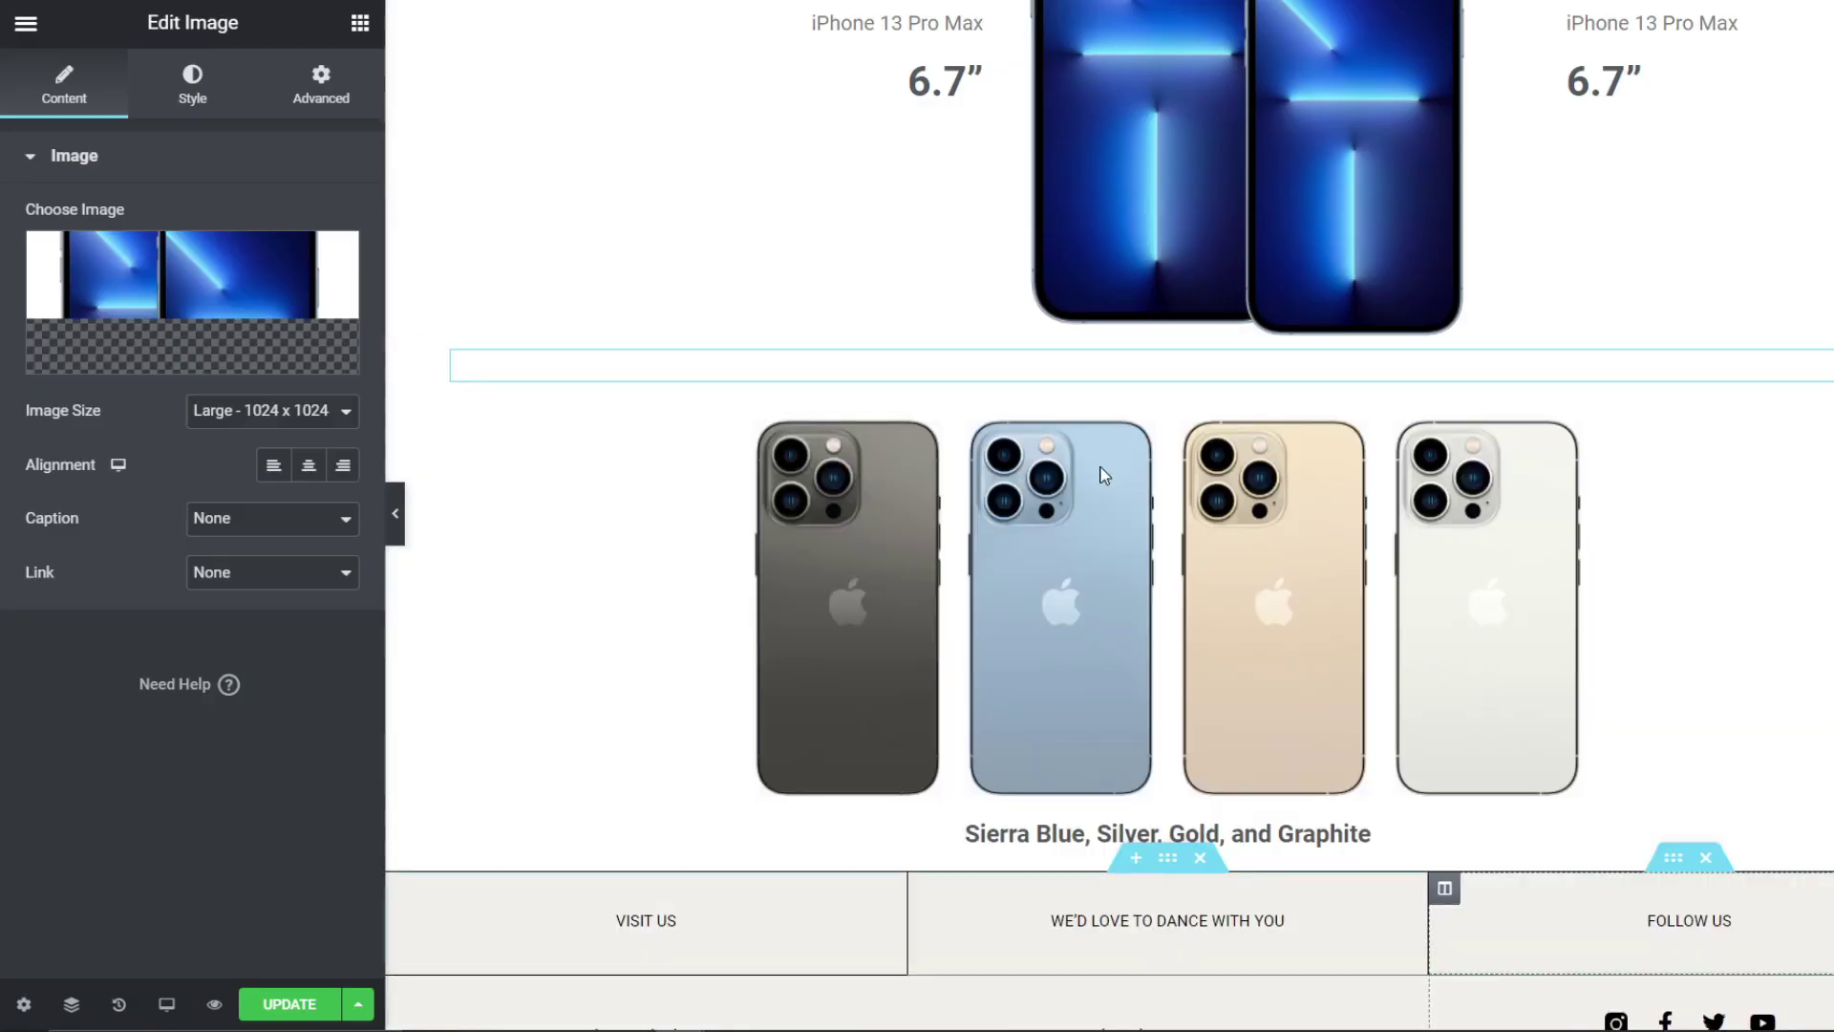
pyautogui.scroll(-1, 1242, 468)
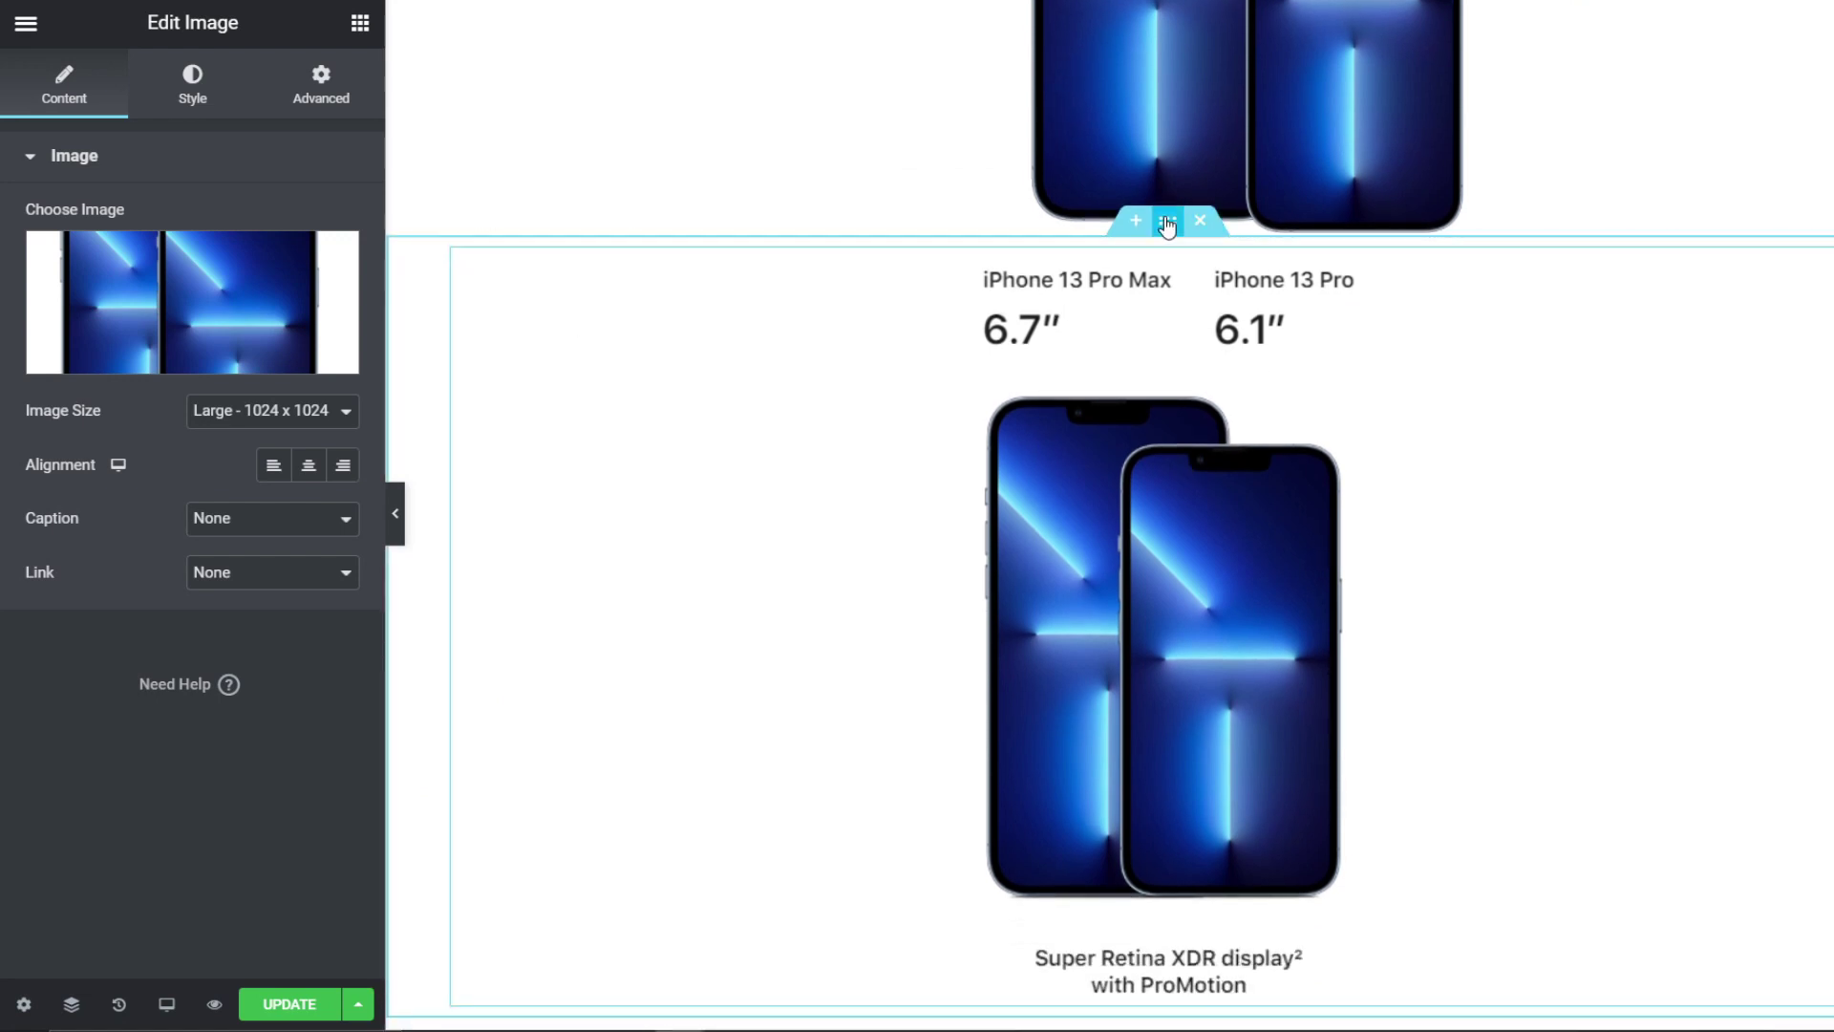
# Step: Hide the section containing the new combined iPhone 13 Pro picture on desktop
pyautogui.click(1166, 224)
pyautogui.scroll(-3, 266, 663)
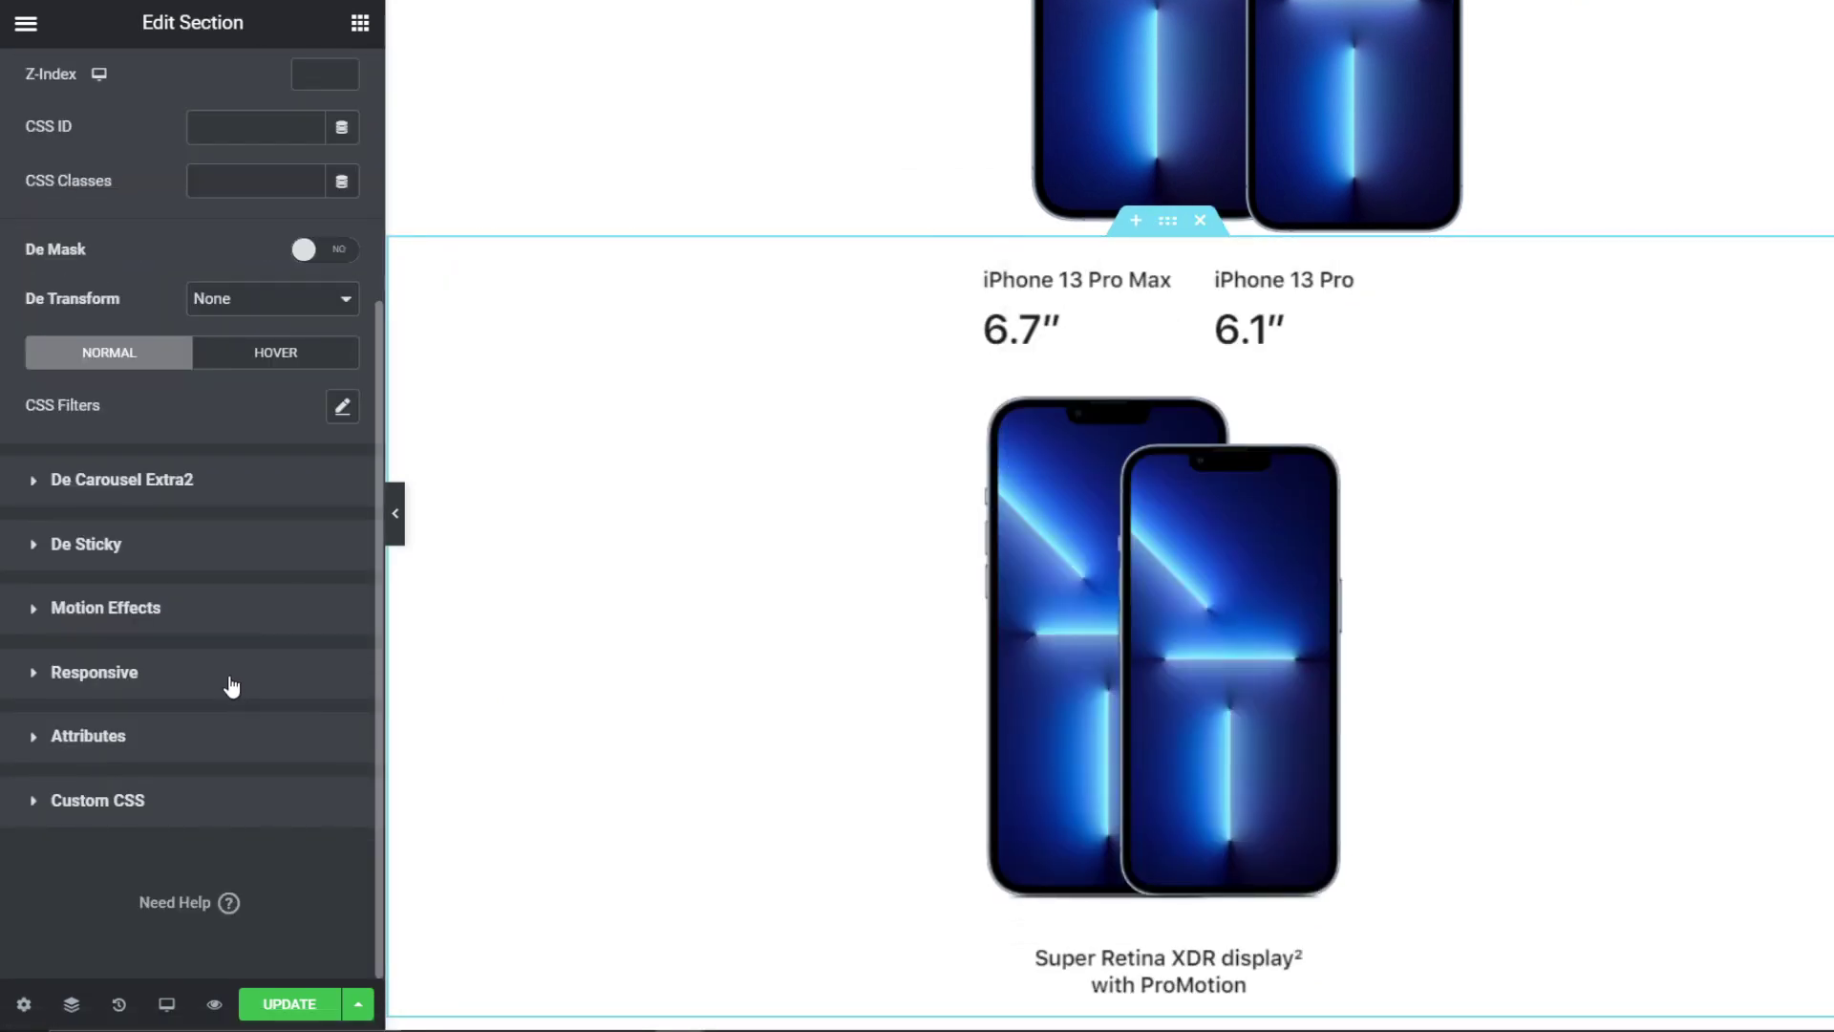
pyautogui.click(230, 680)
pyautogui.click(331, 676)
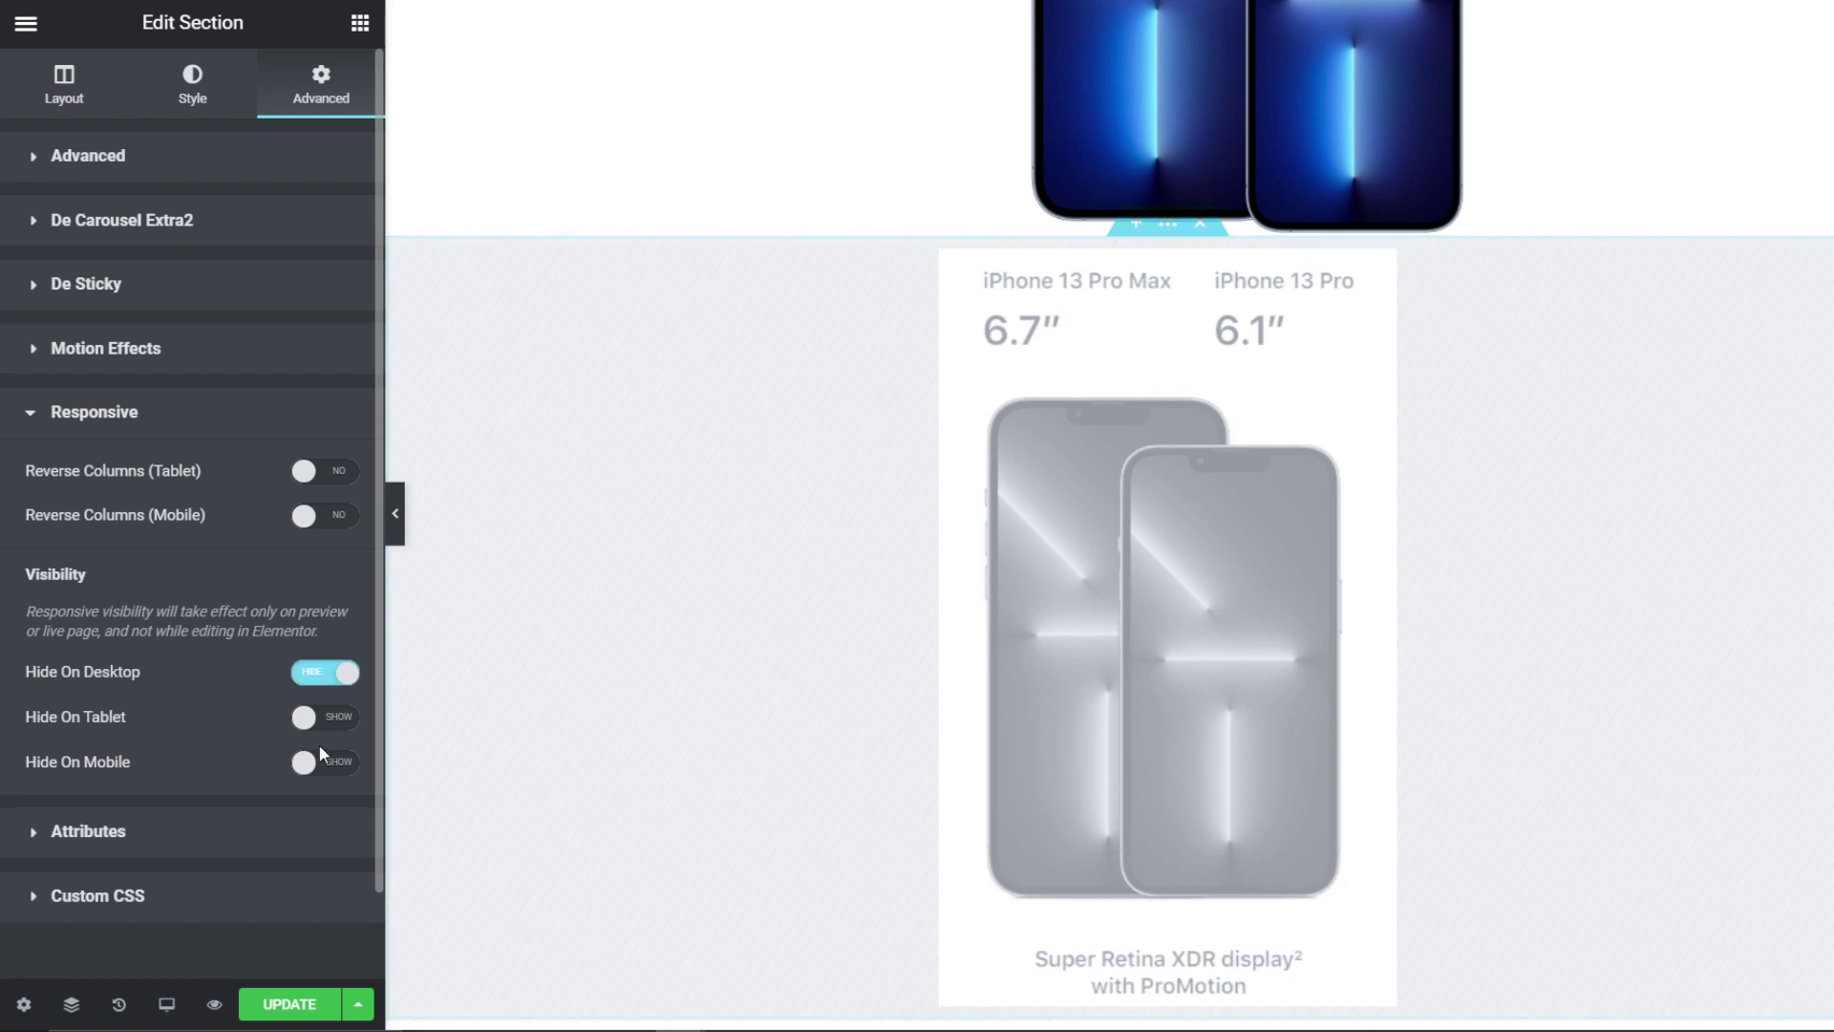
# Step: In the mobile preview, hide the oversized blue iPhone image overlapping the new section on tablet and mobile
pyautogui.moveTo(166, 1003)
pyautogui.click(165, 957)
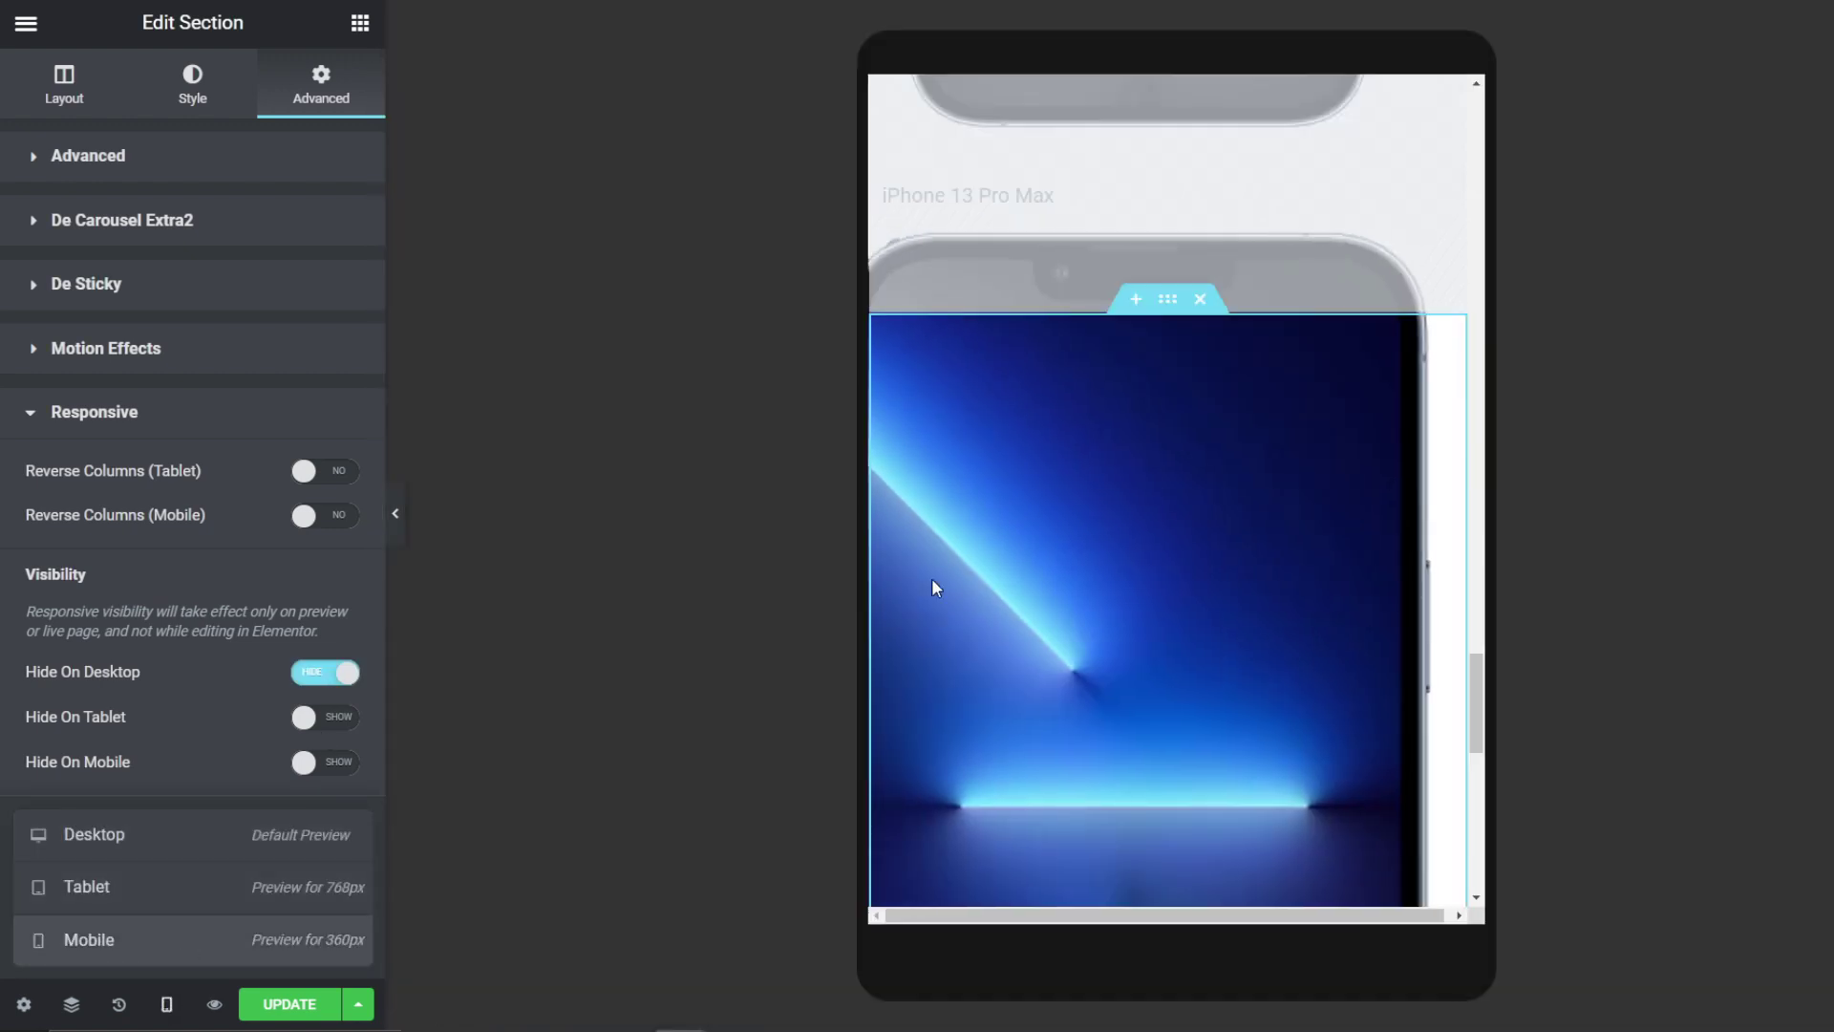
pyautogui.click(1173, 508)
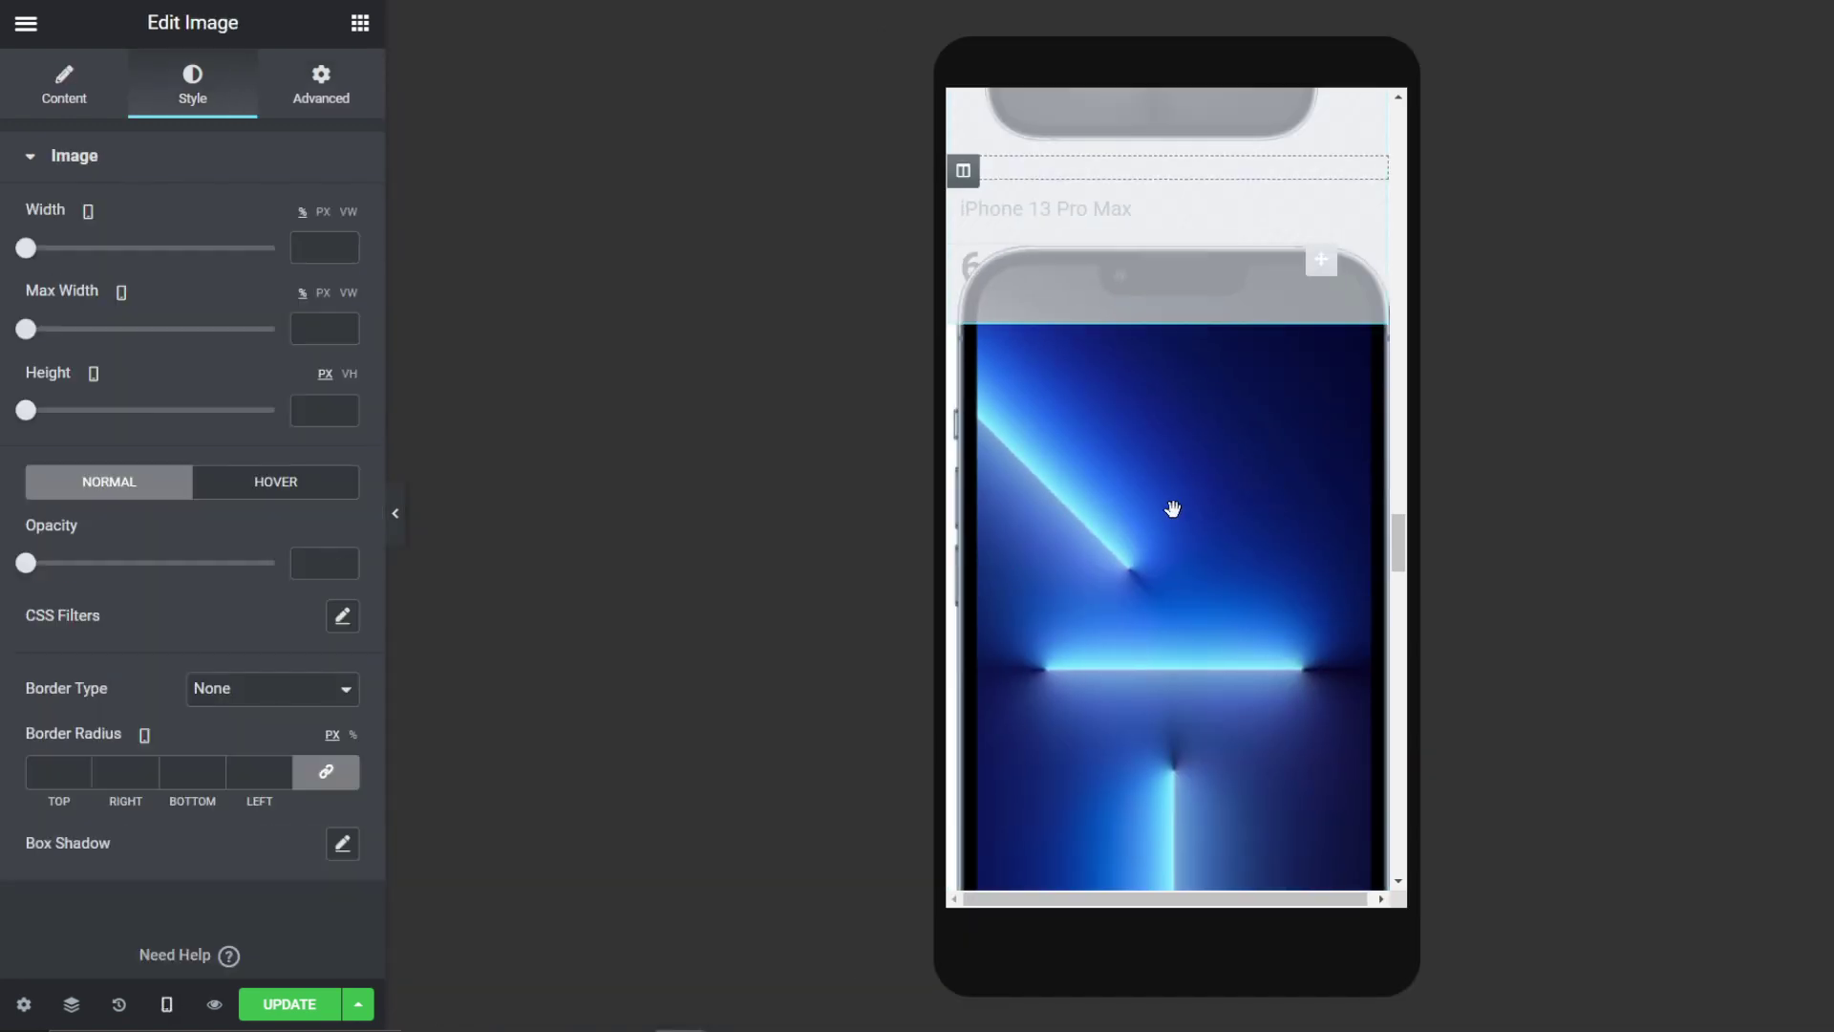
pyautogui.click(308, 107)
pyautogui.scroll(-4, 128, 951)
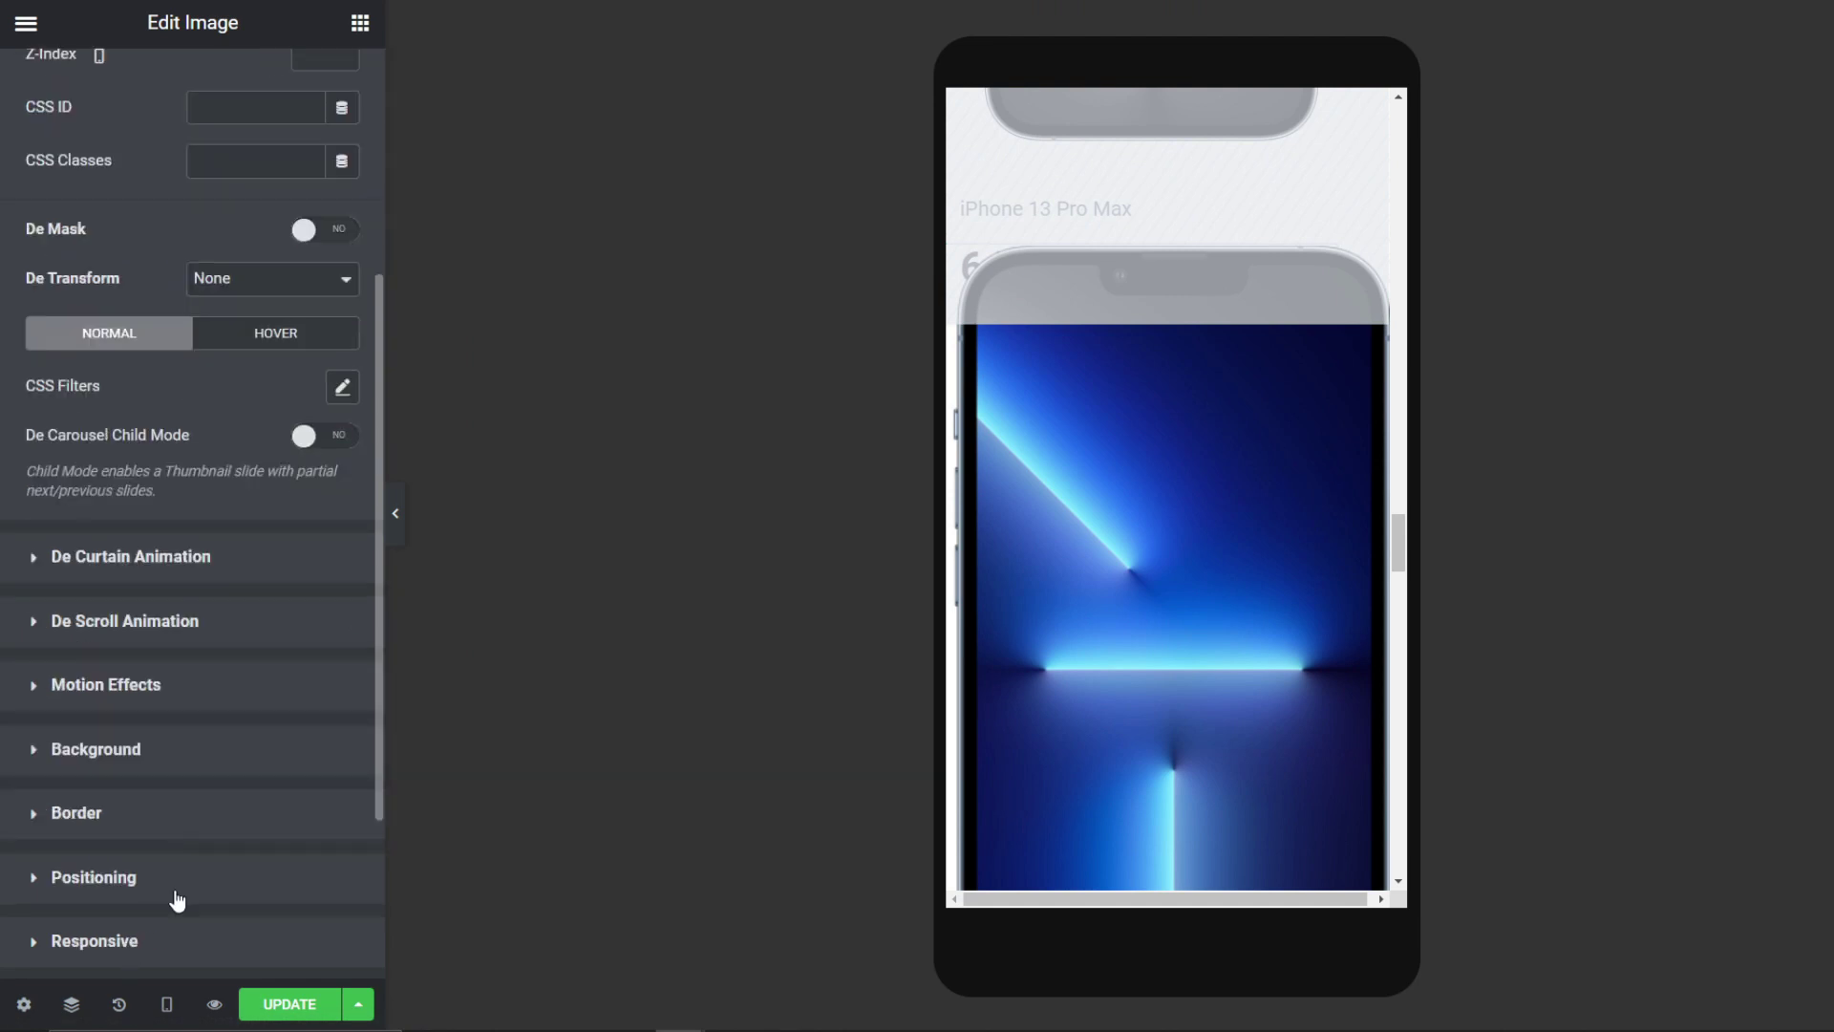
pyautogui.click(181, 936)
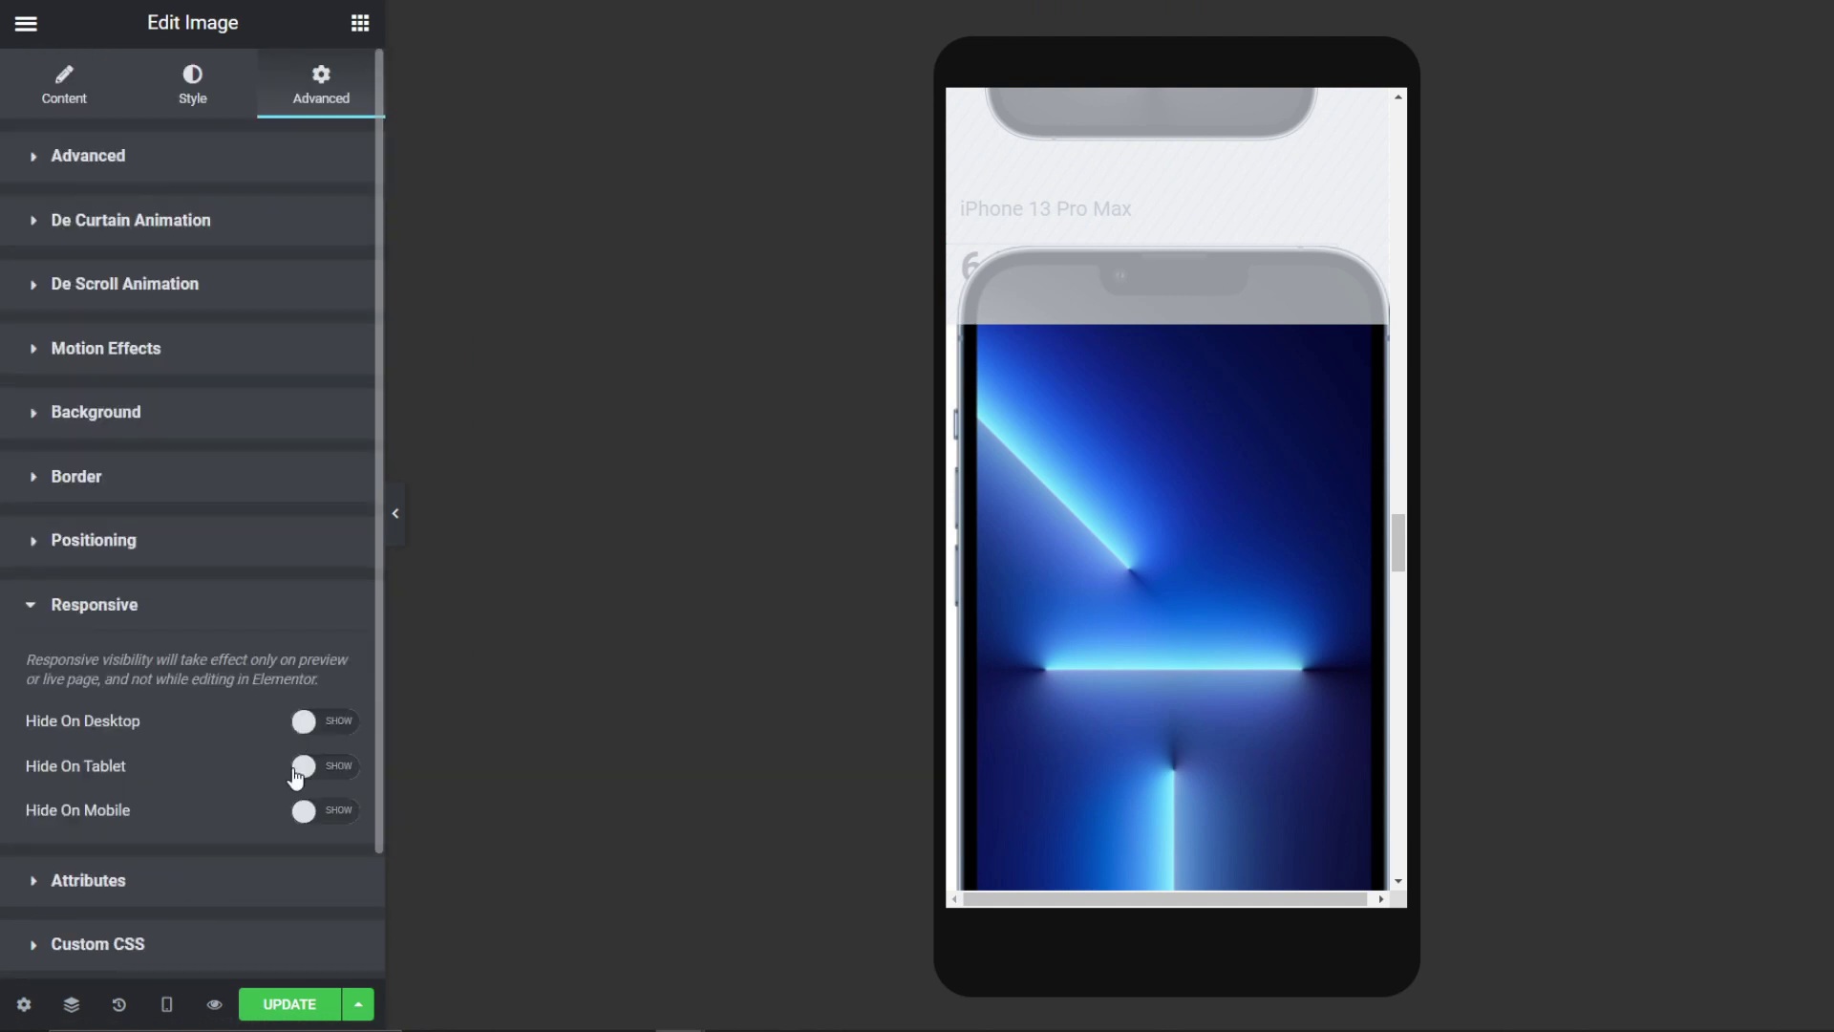
pyautogui.click(334, 810)
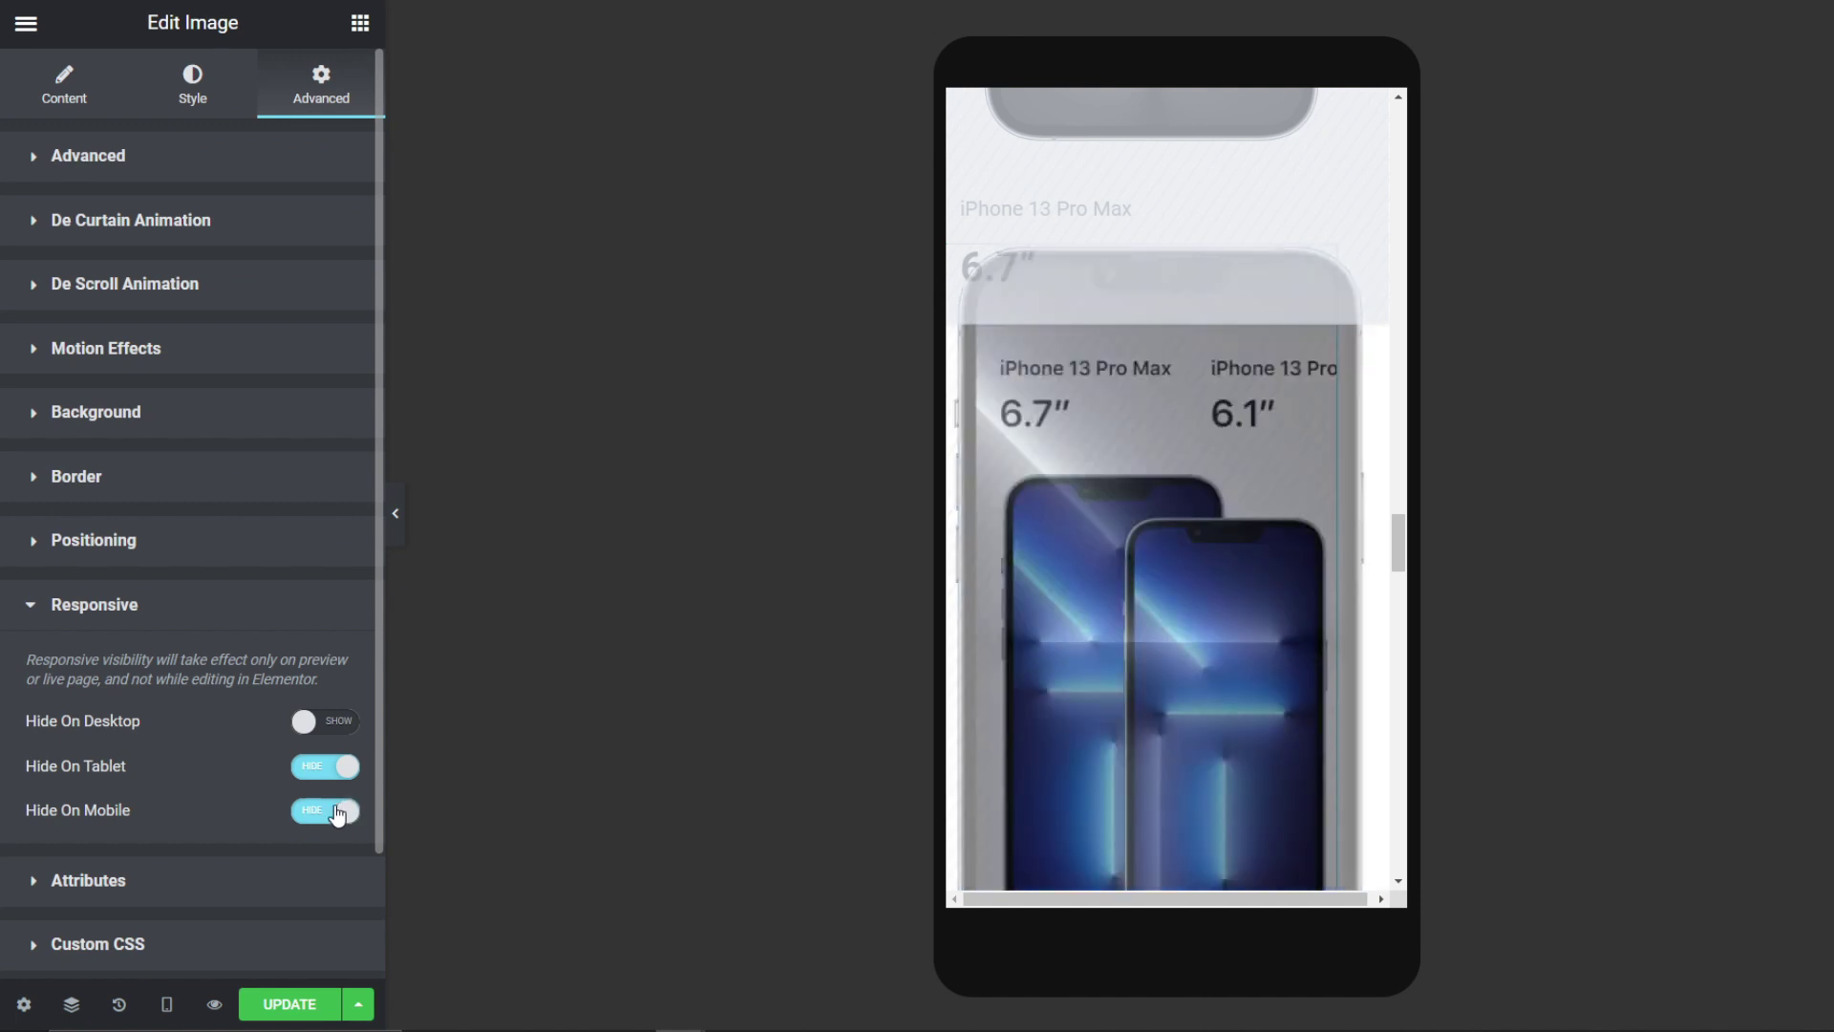
# Step: Set the mobile column width of the graphite and blue iPhone 13 Pro columns to 50%
pyautogui.click(394, 512)
pyautogui.scroll(-8, 885, 516)
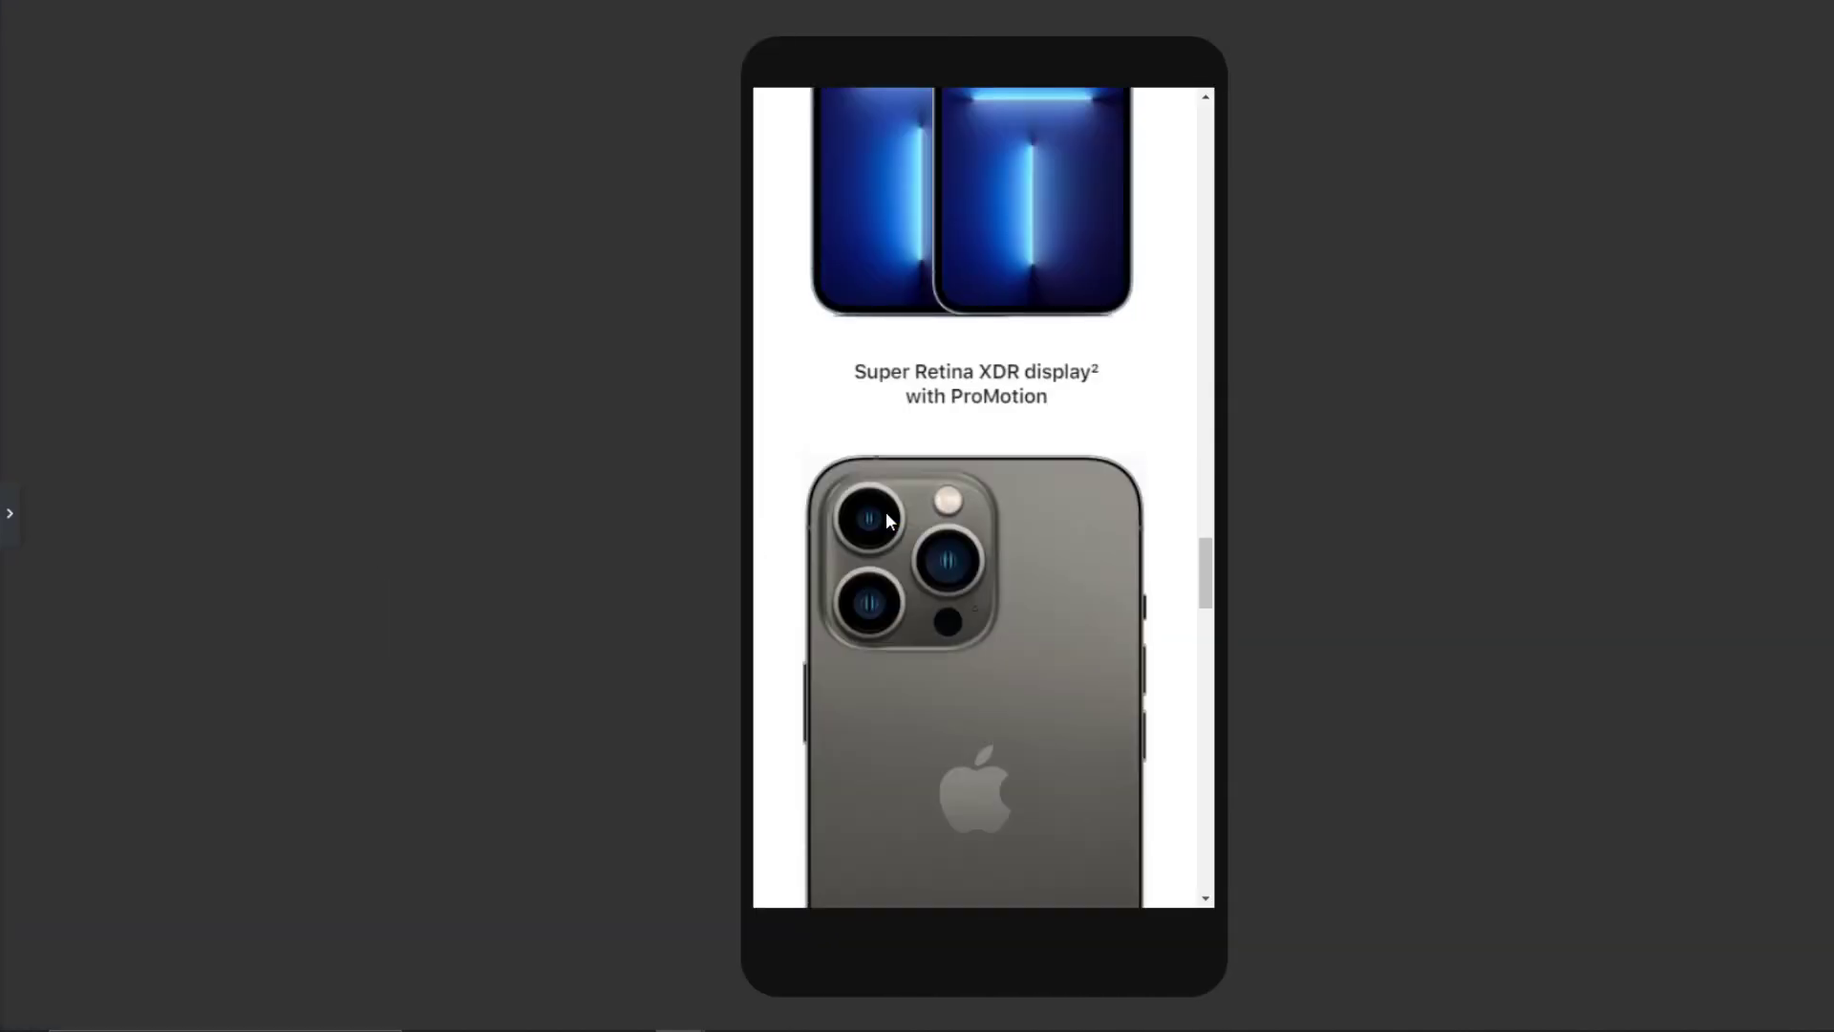
pyautogui.scroll(-4, 885, 519)
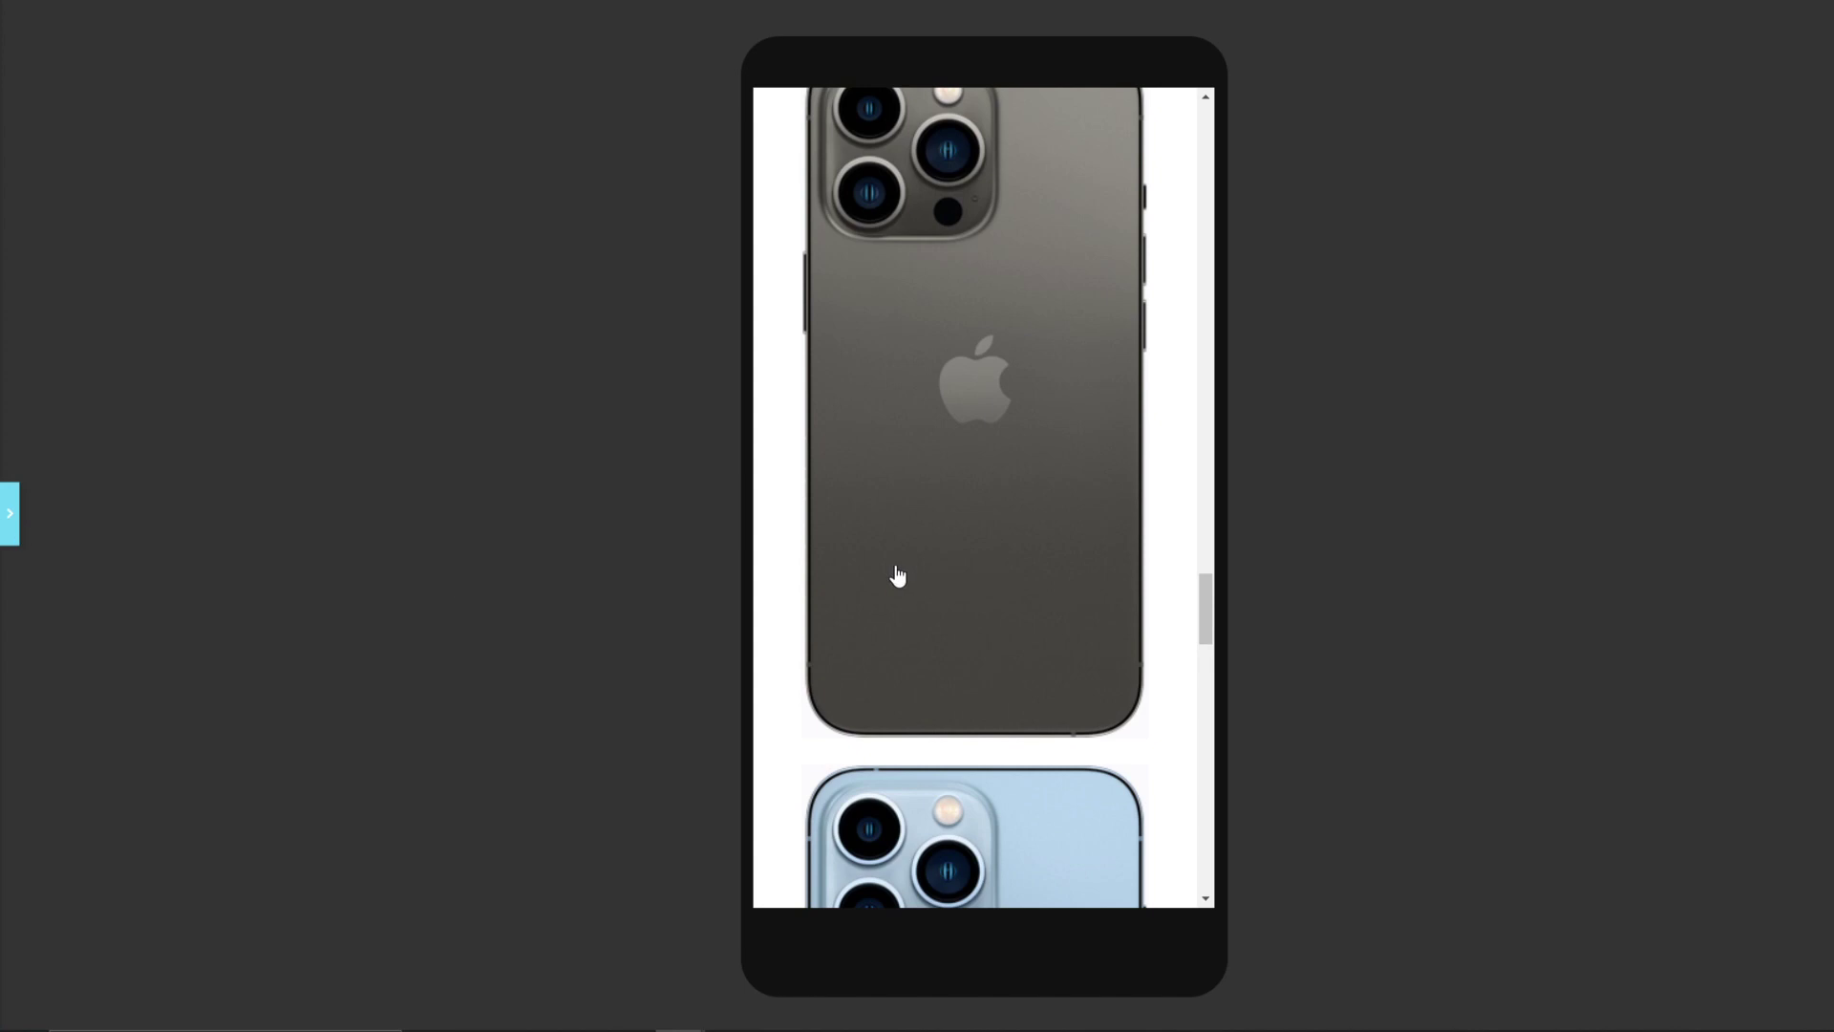
pyautogui.scroll(3, 898, 574)
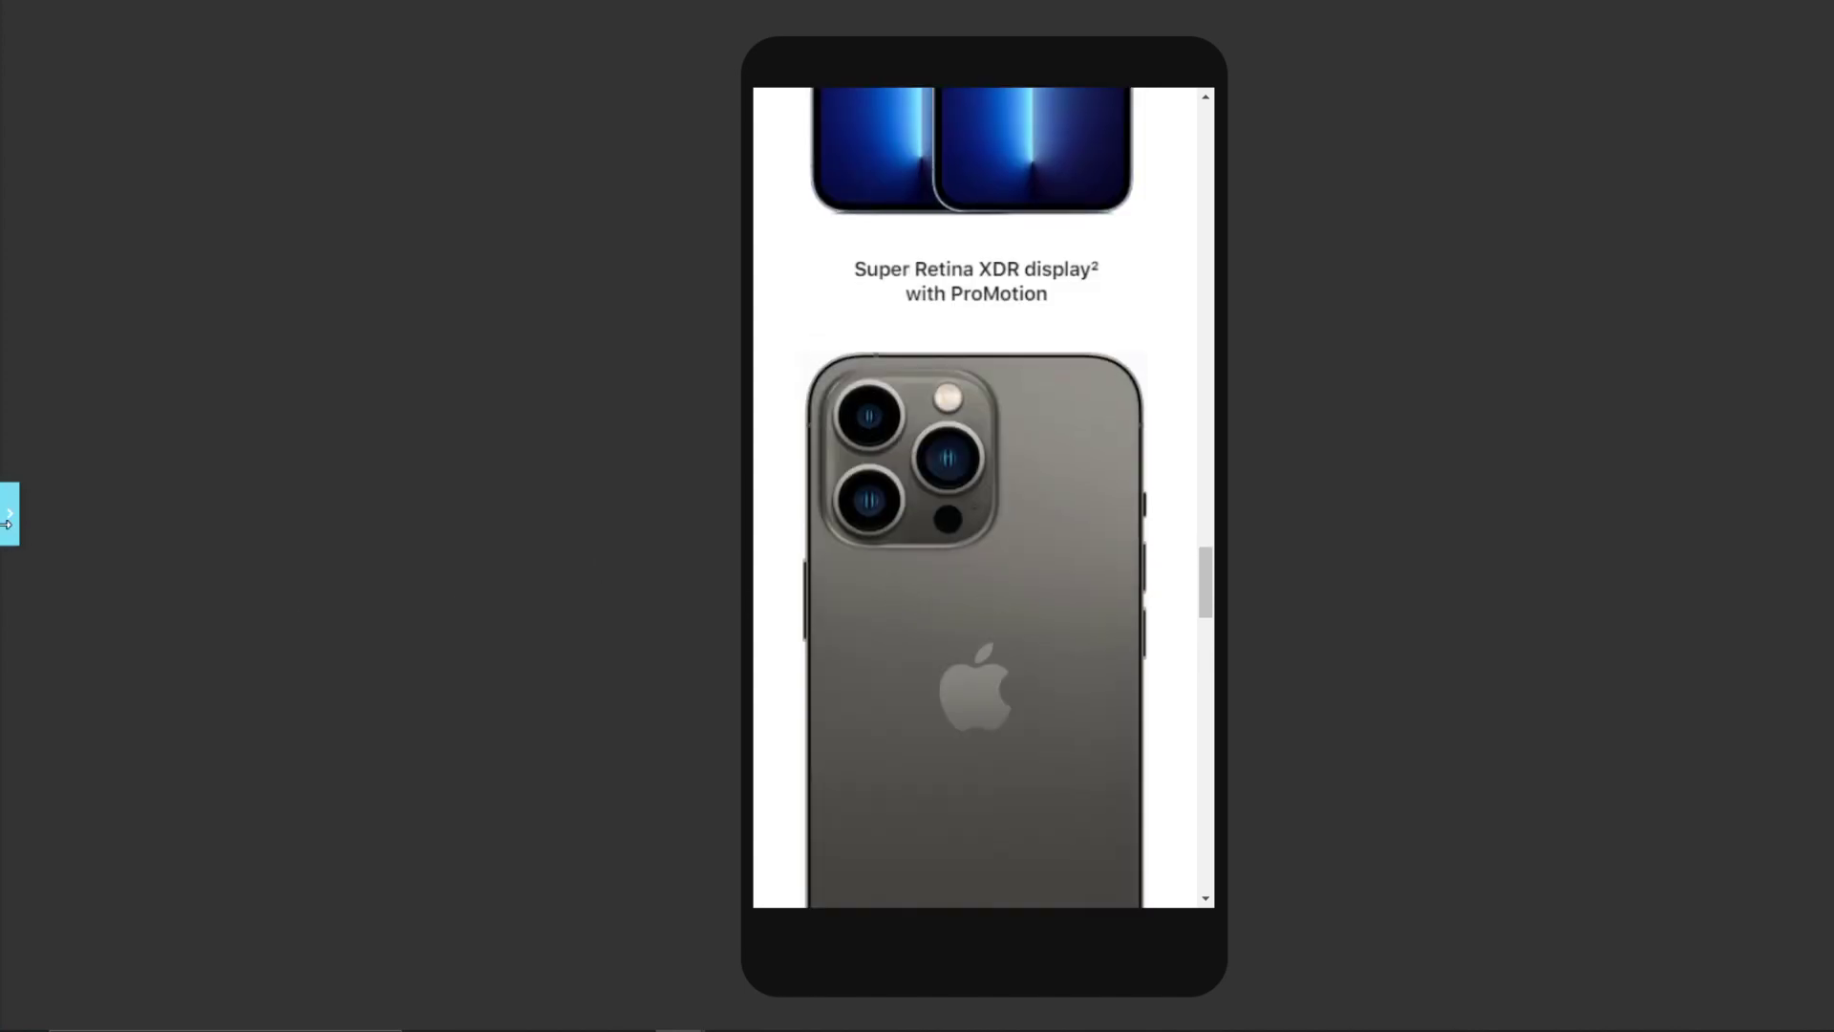
pyautogui.click(10, 516)
pyautogui.click(974, 354)
pyautogui.click(298, 216)
pyautogui.write('50')
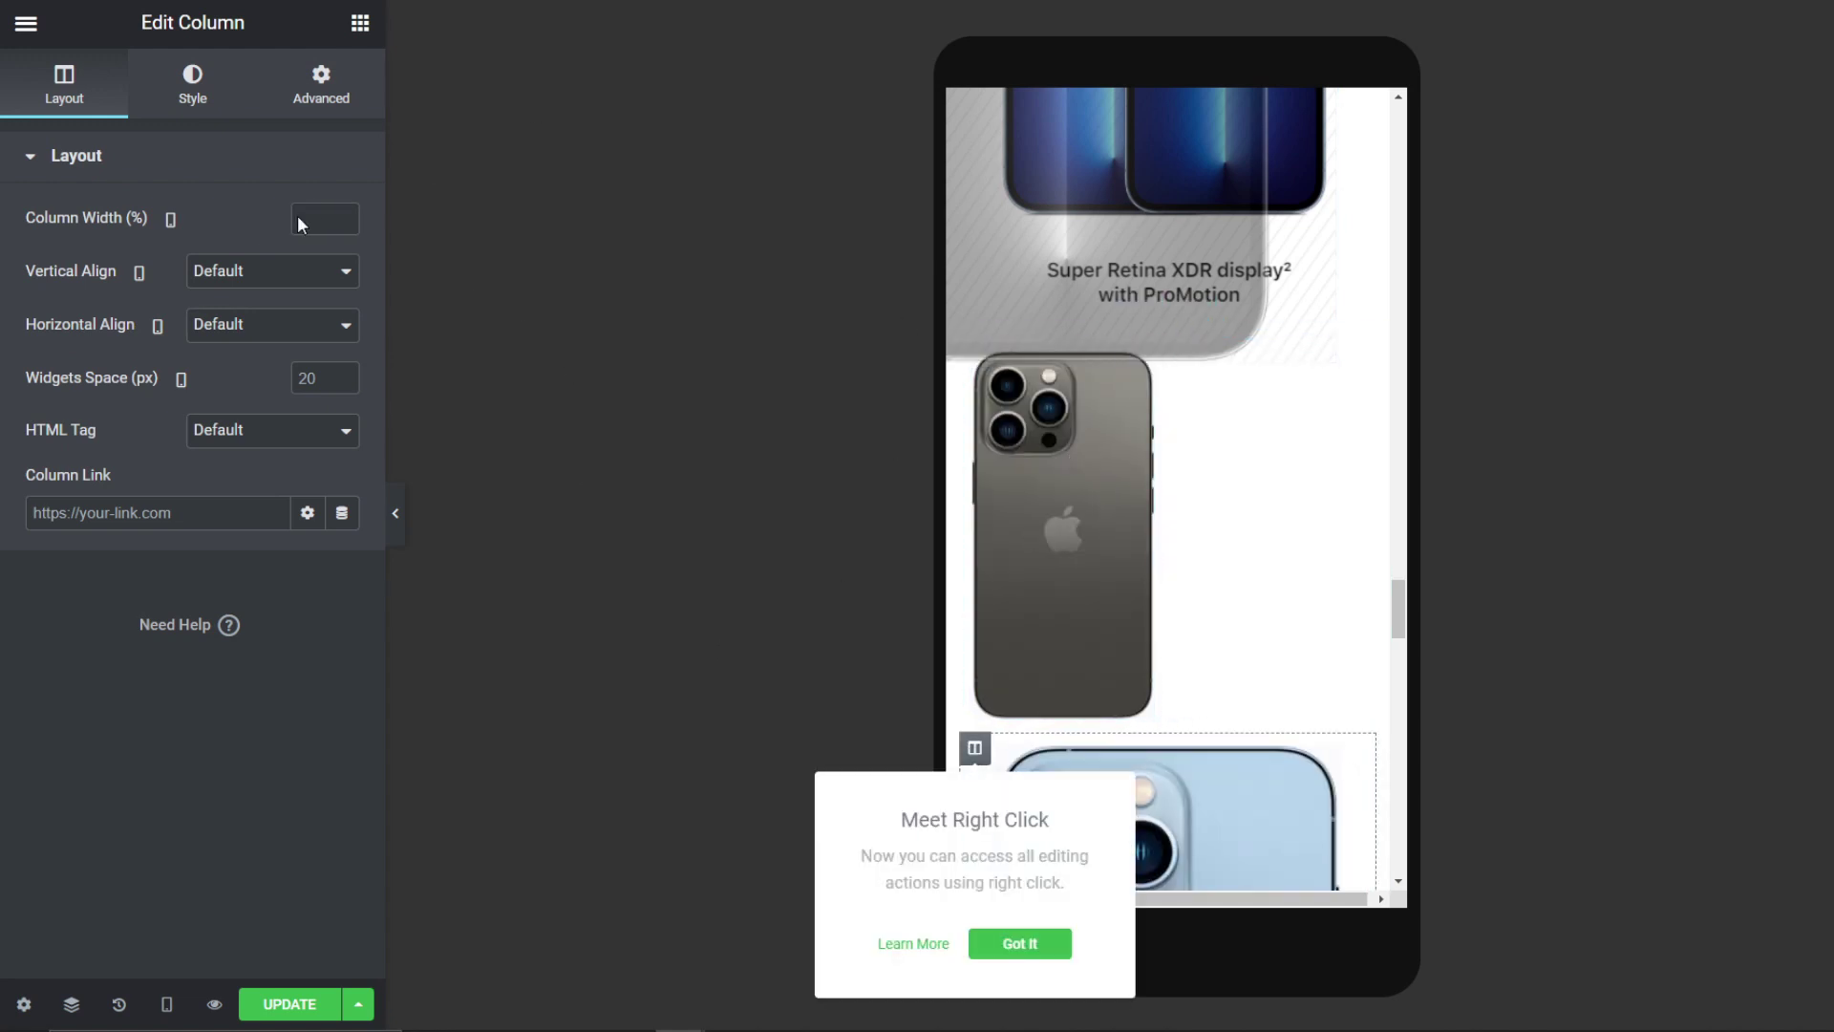
pyautogui.click(323, 213)
pyautogui.write('50')
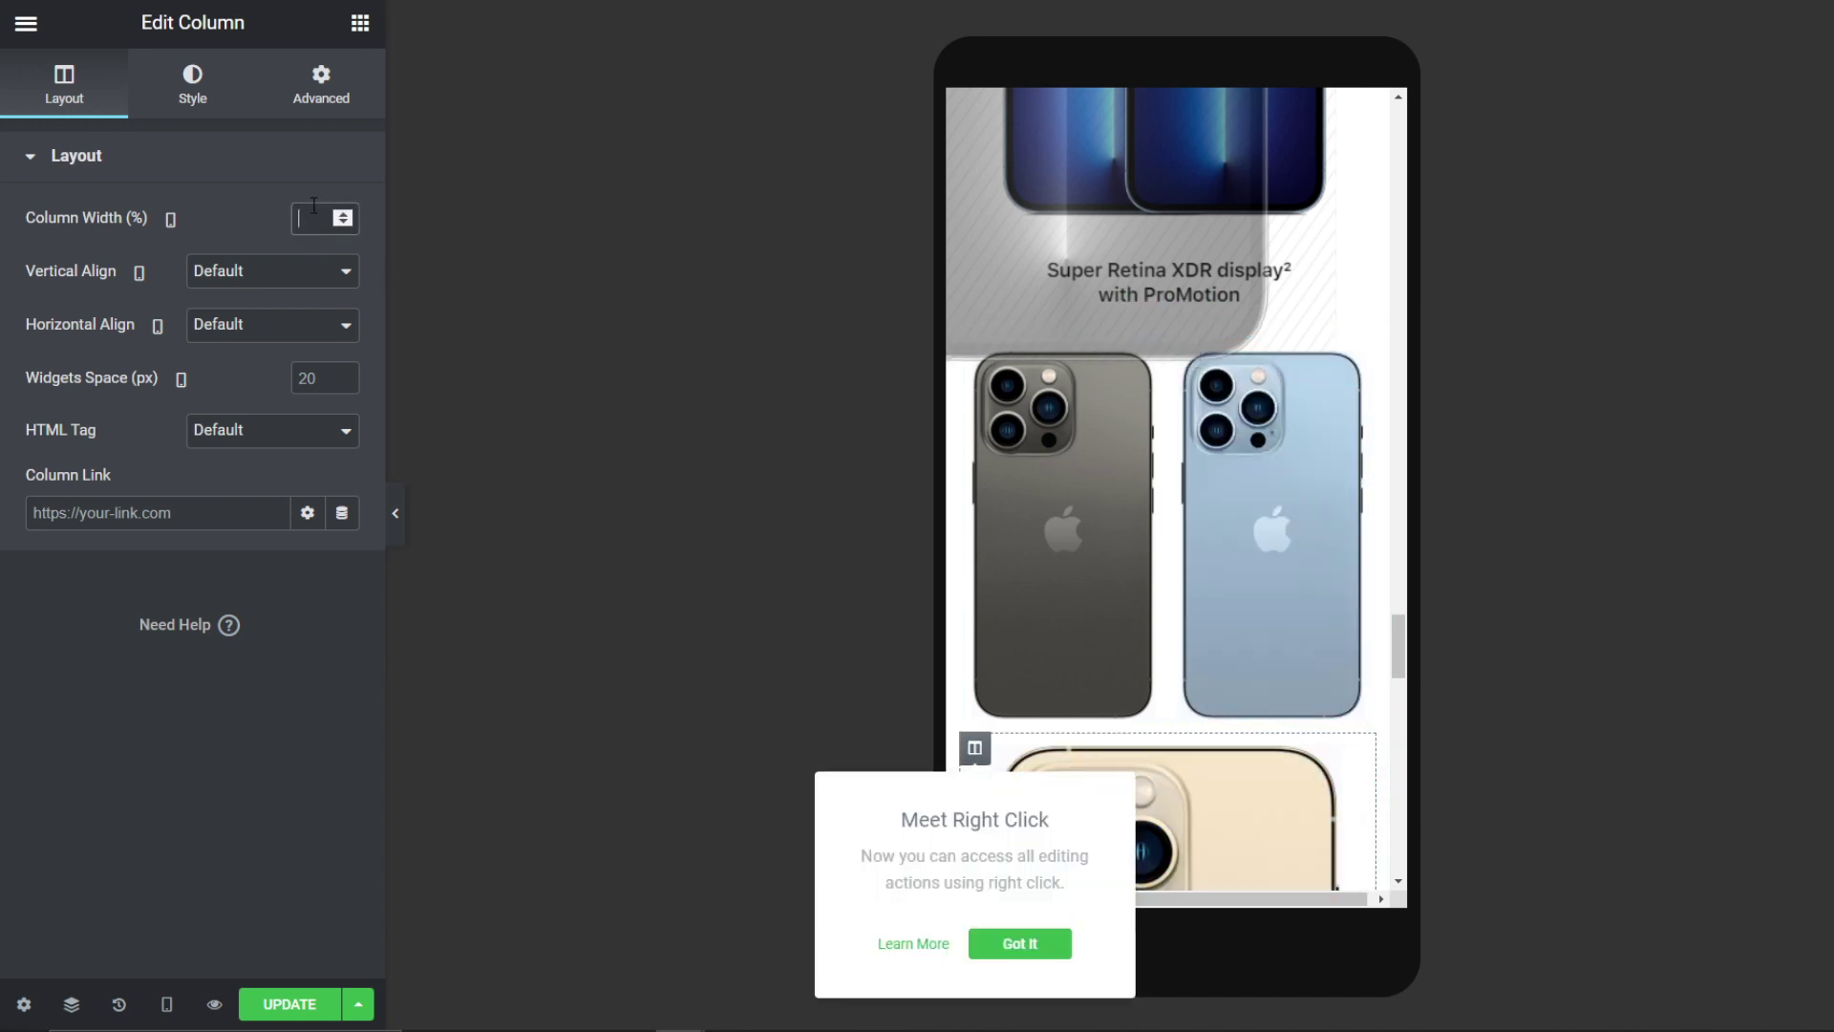
# Step: Set the mobile column width of the gold and silver iPhone 13 Pro columns to 50%
pyautogui.click(314, 220)
pyautogui.write('5')
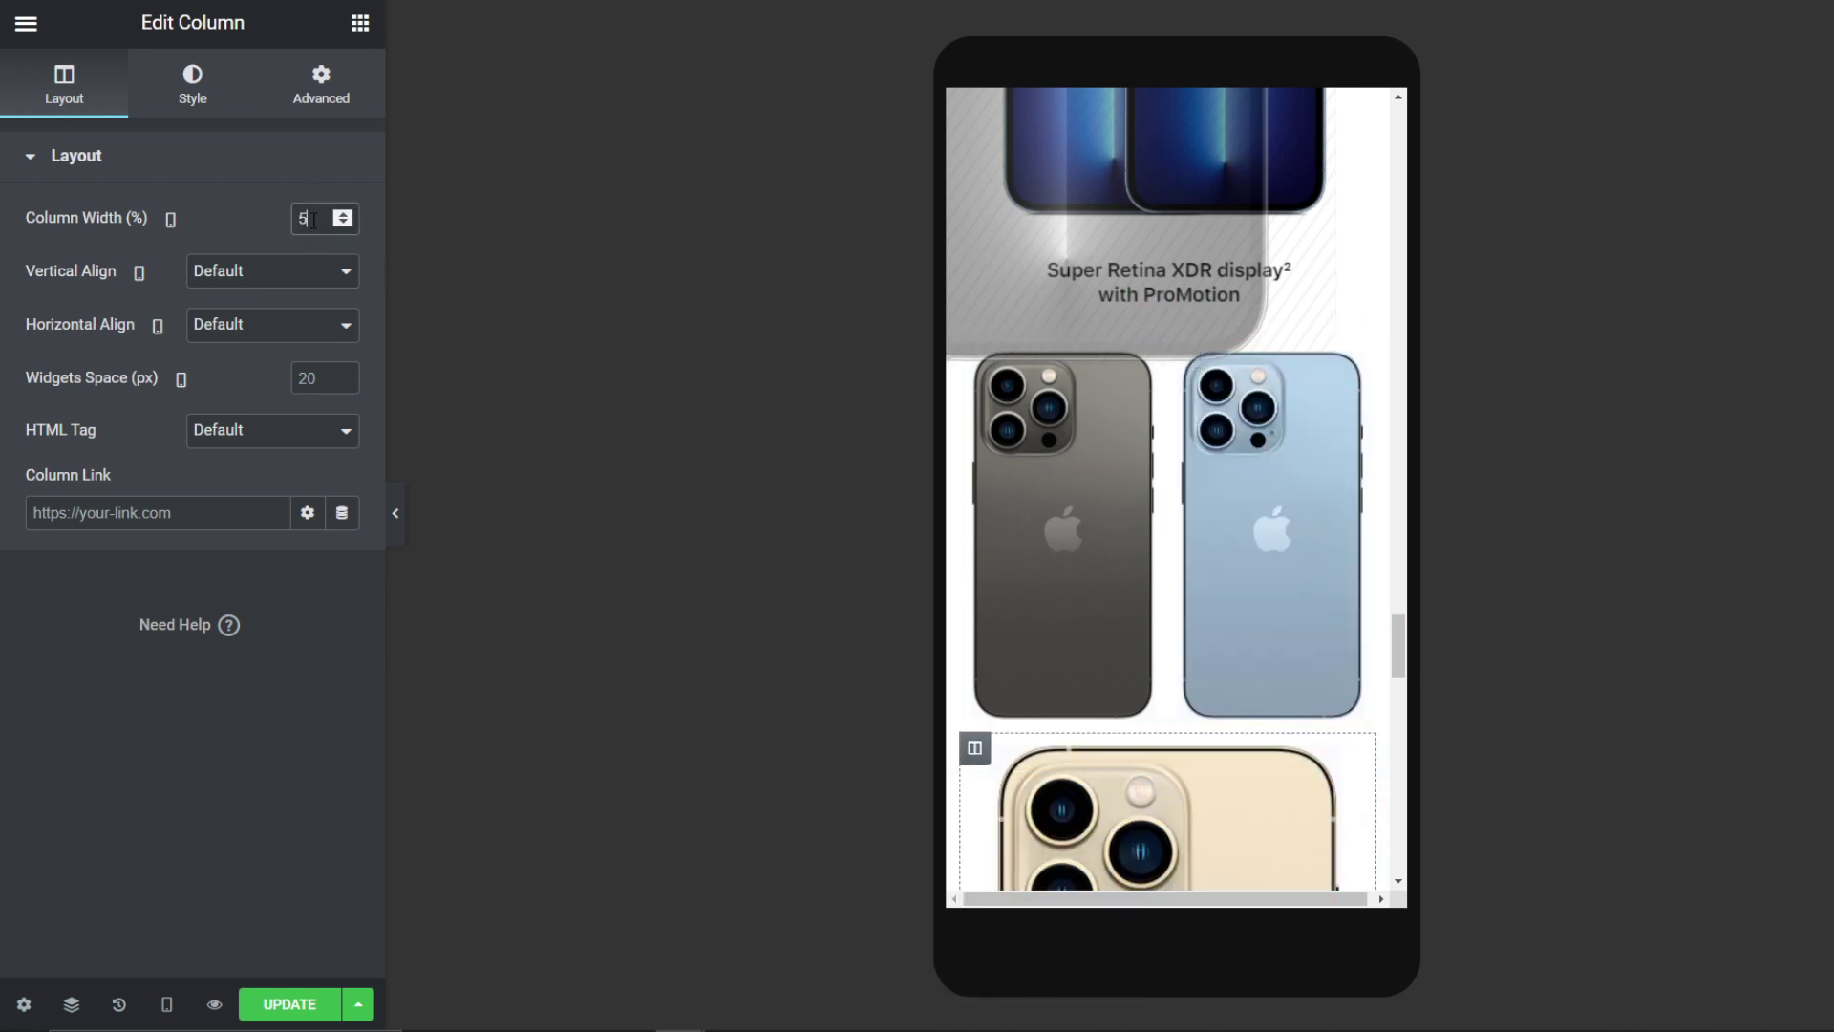
pyautogui.write('0')
pyautogui.scroll(-3, 989, 843)
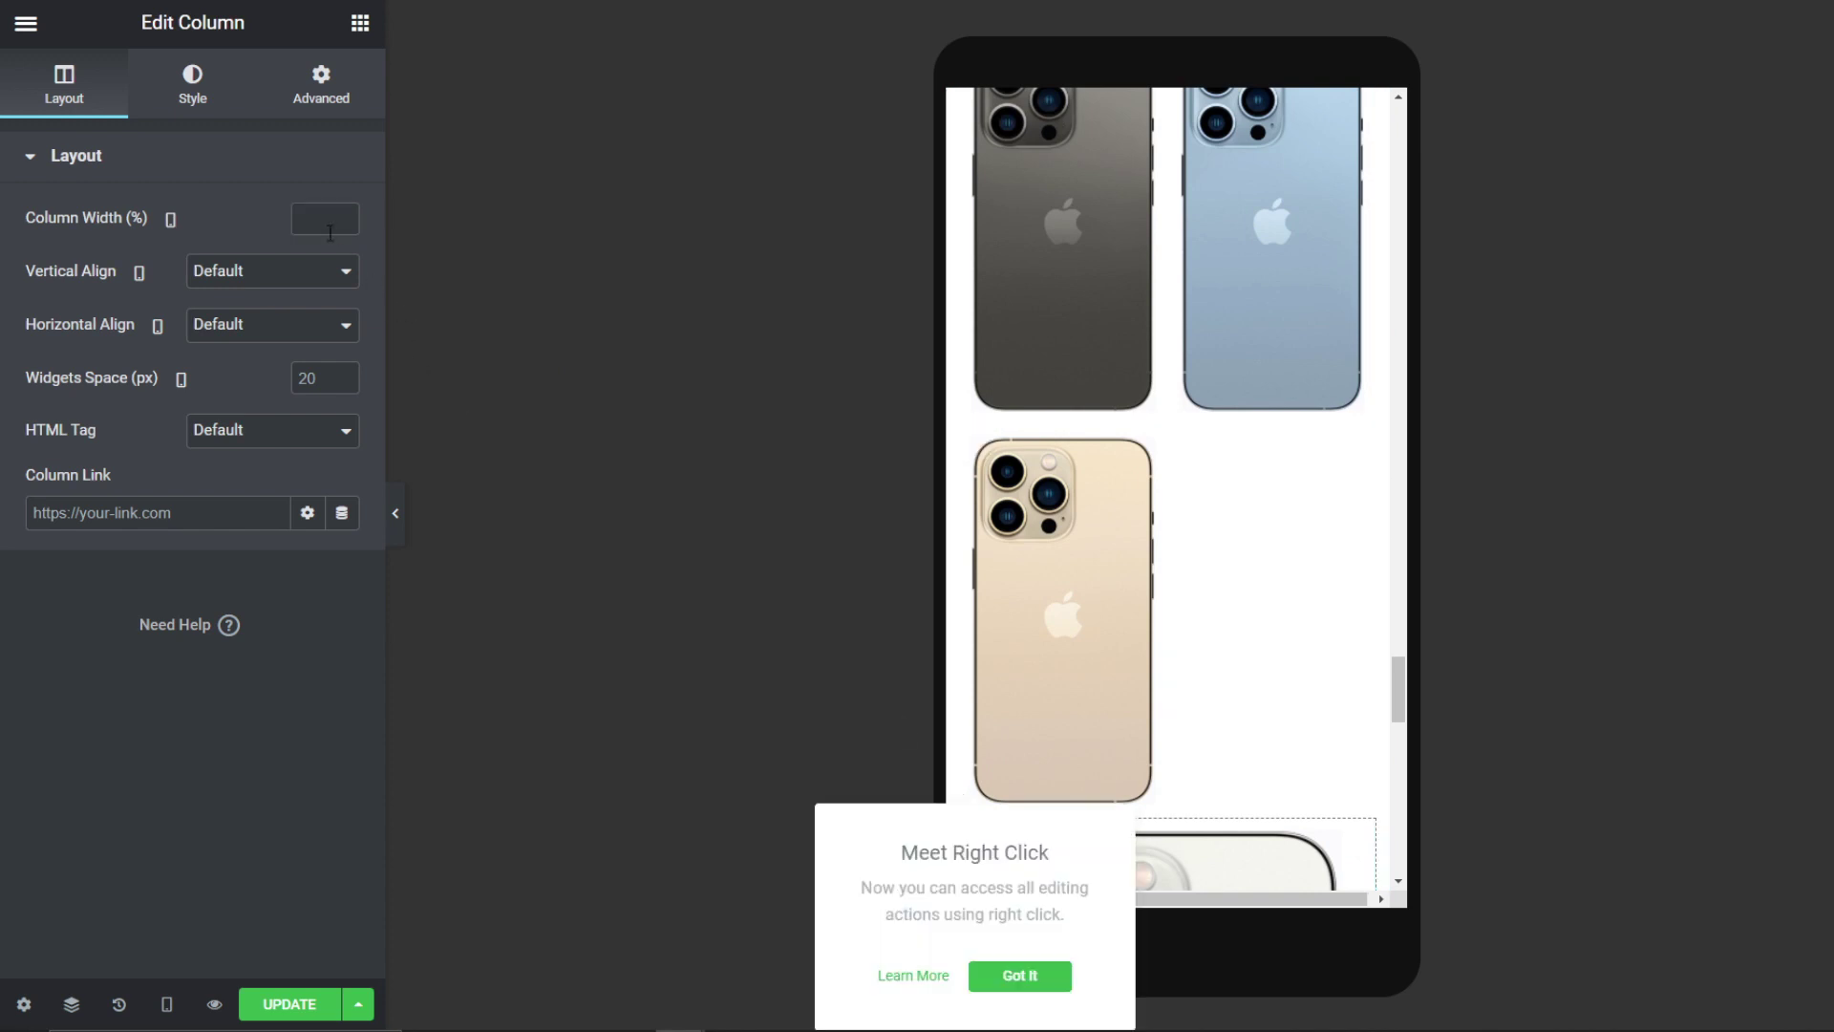
pyautogui.click(324, 226)
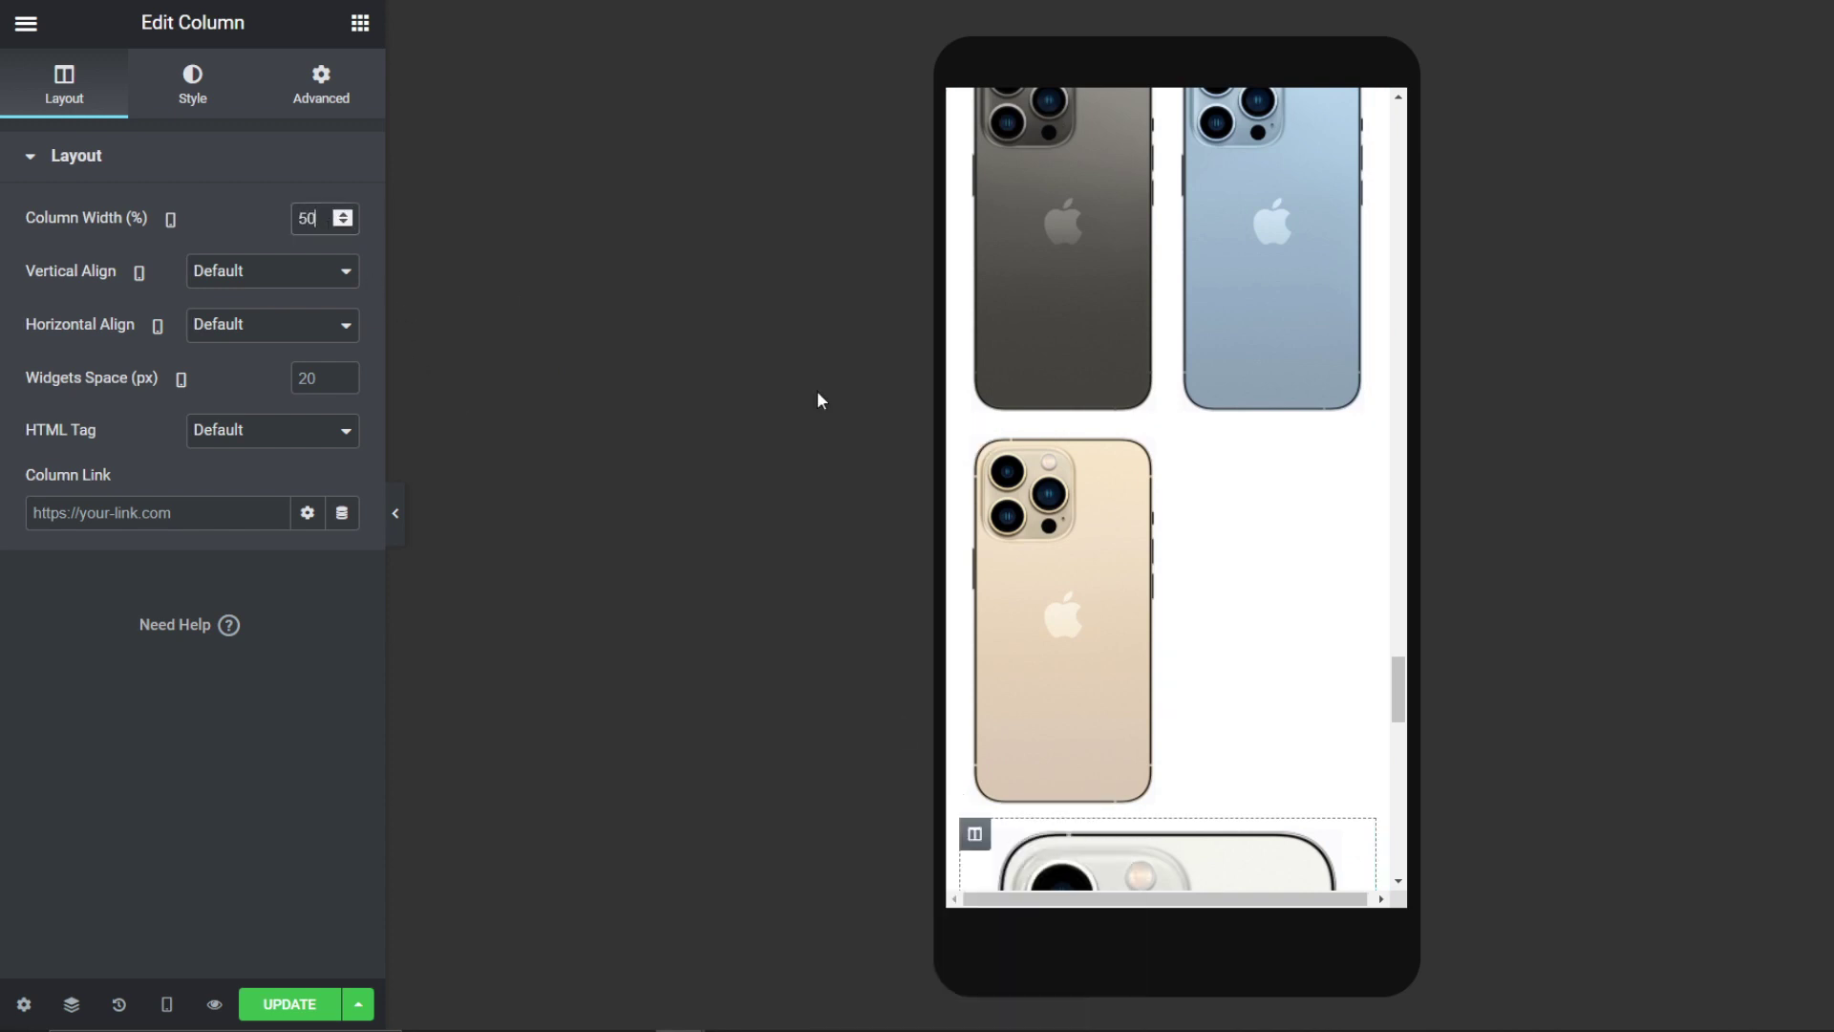
# Step: Return the page to the desktop preview and save the update
pyautogui.scroll(-10, 1091, 787)
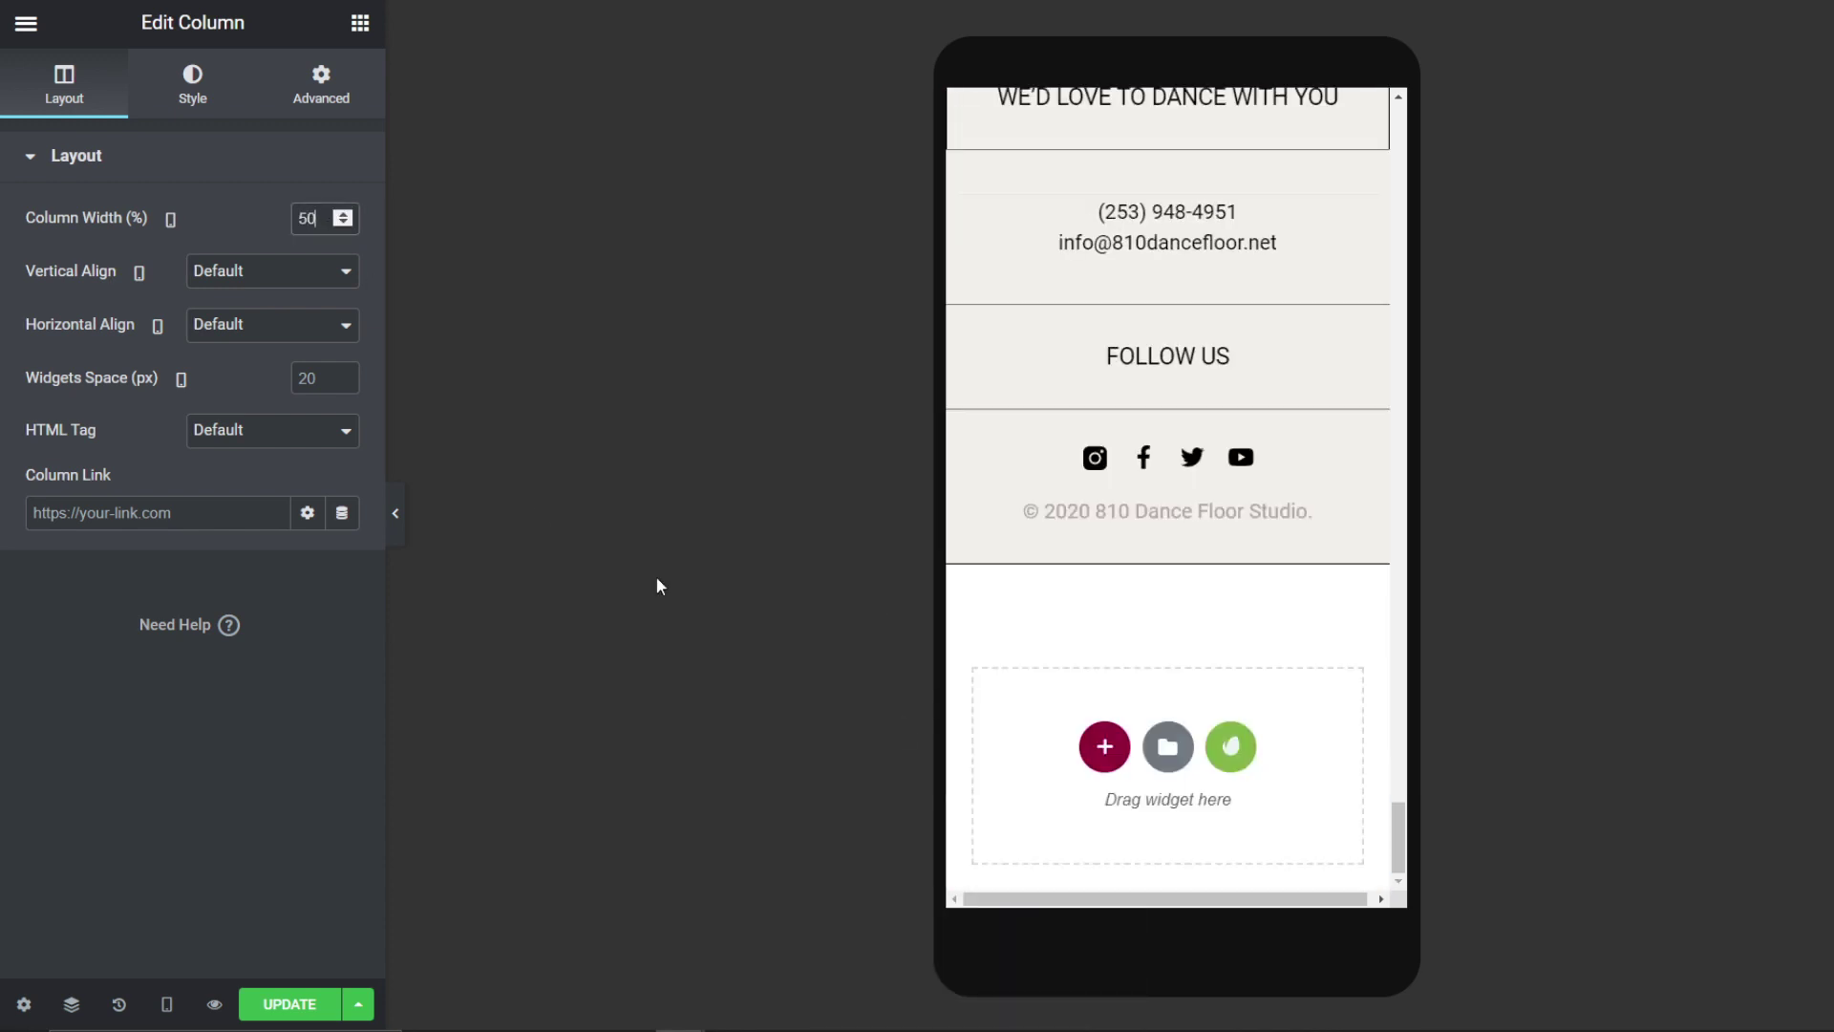
pyautogui.click(166, 1004)
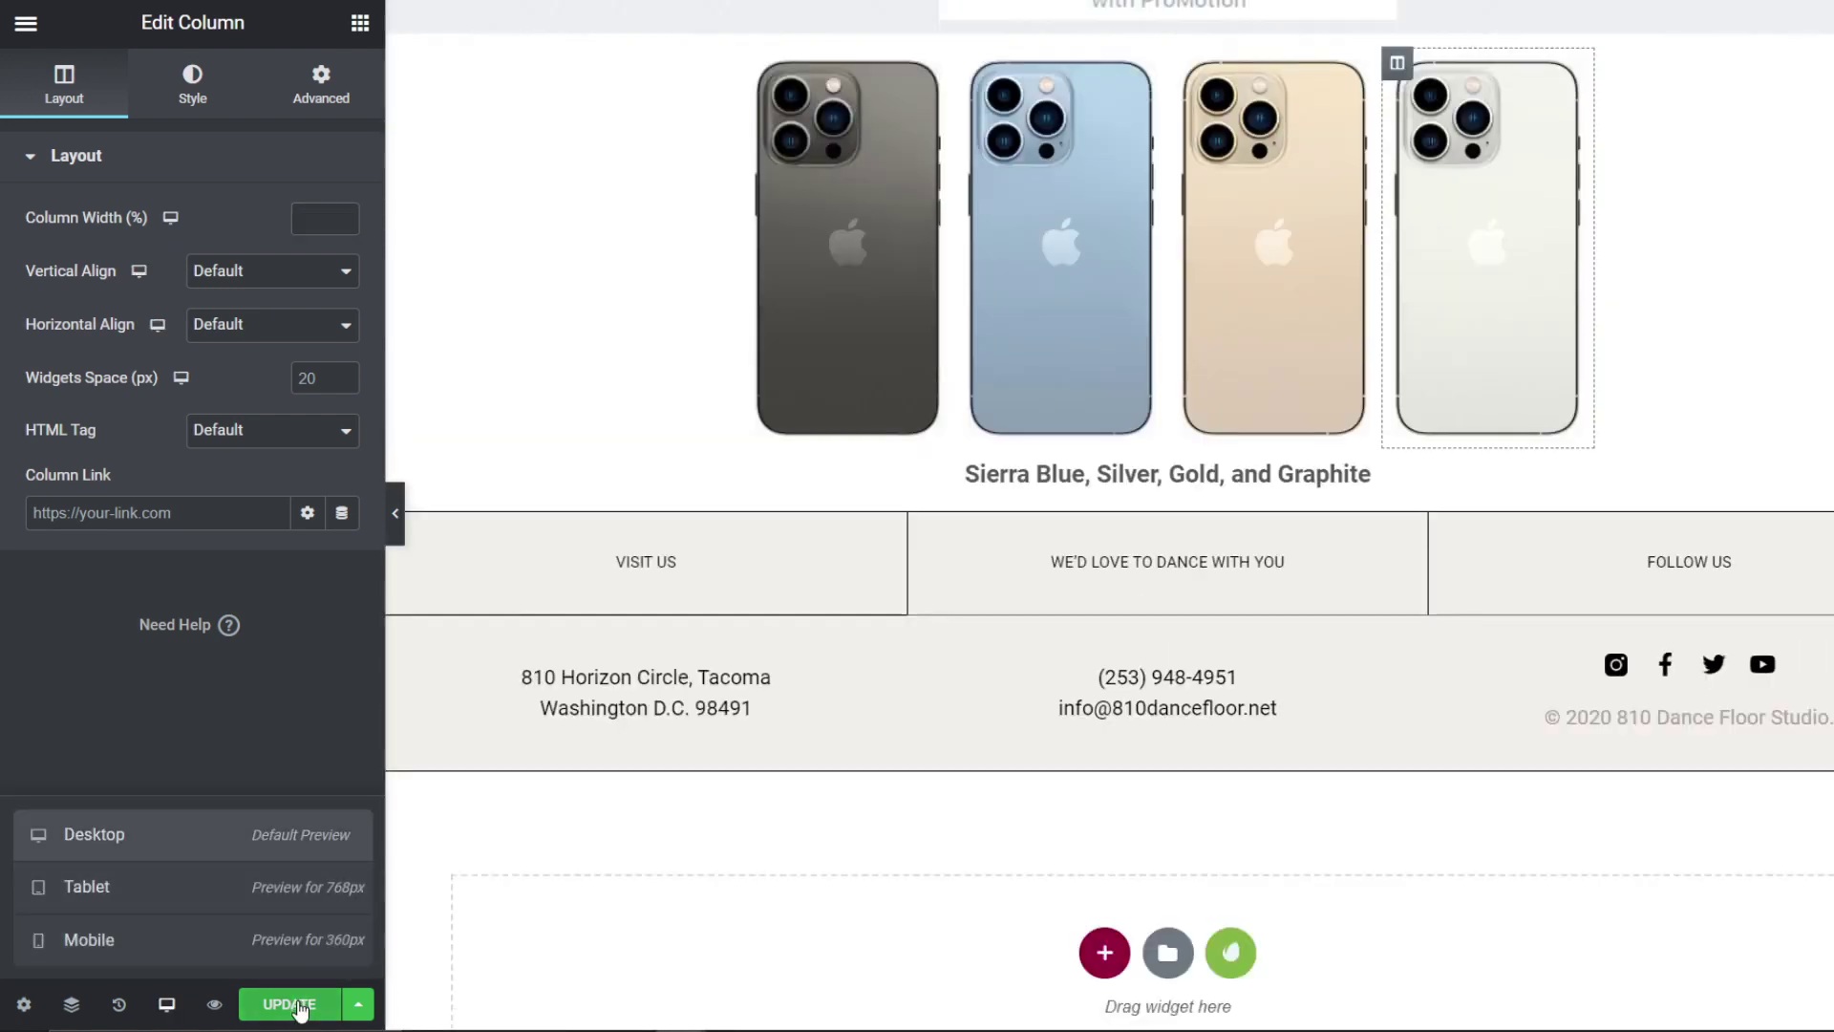
pyautogui.click(290, 1003)
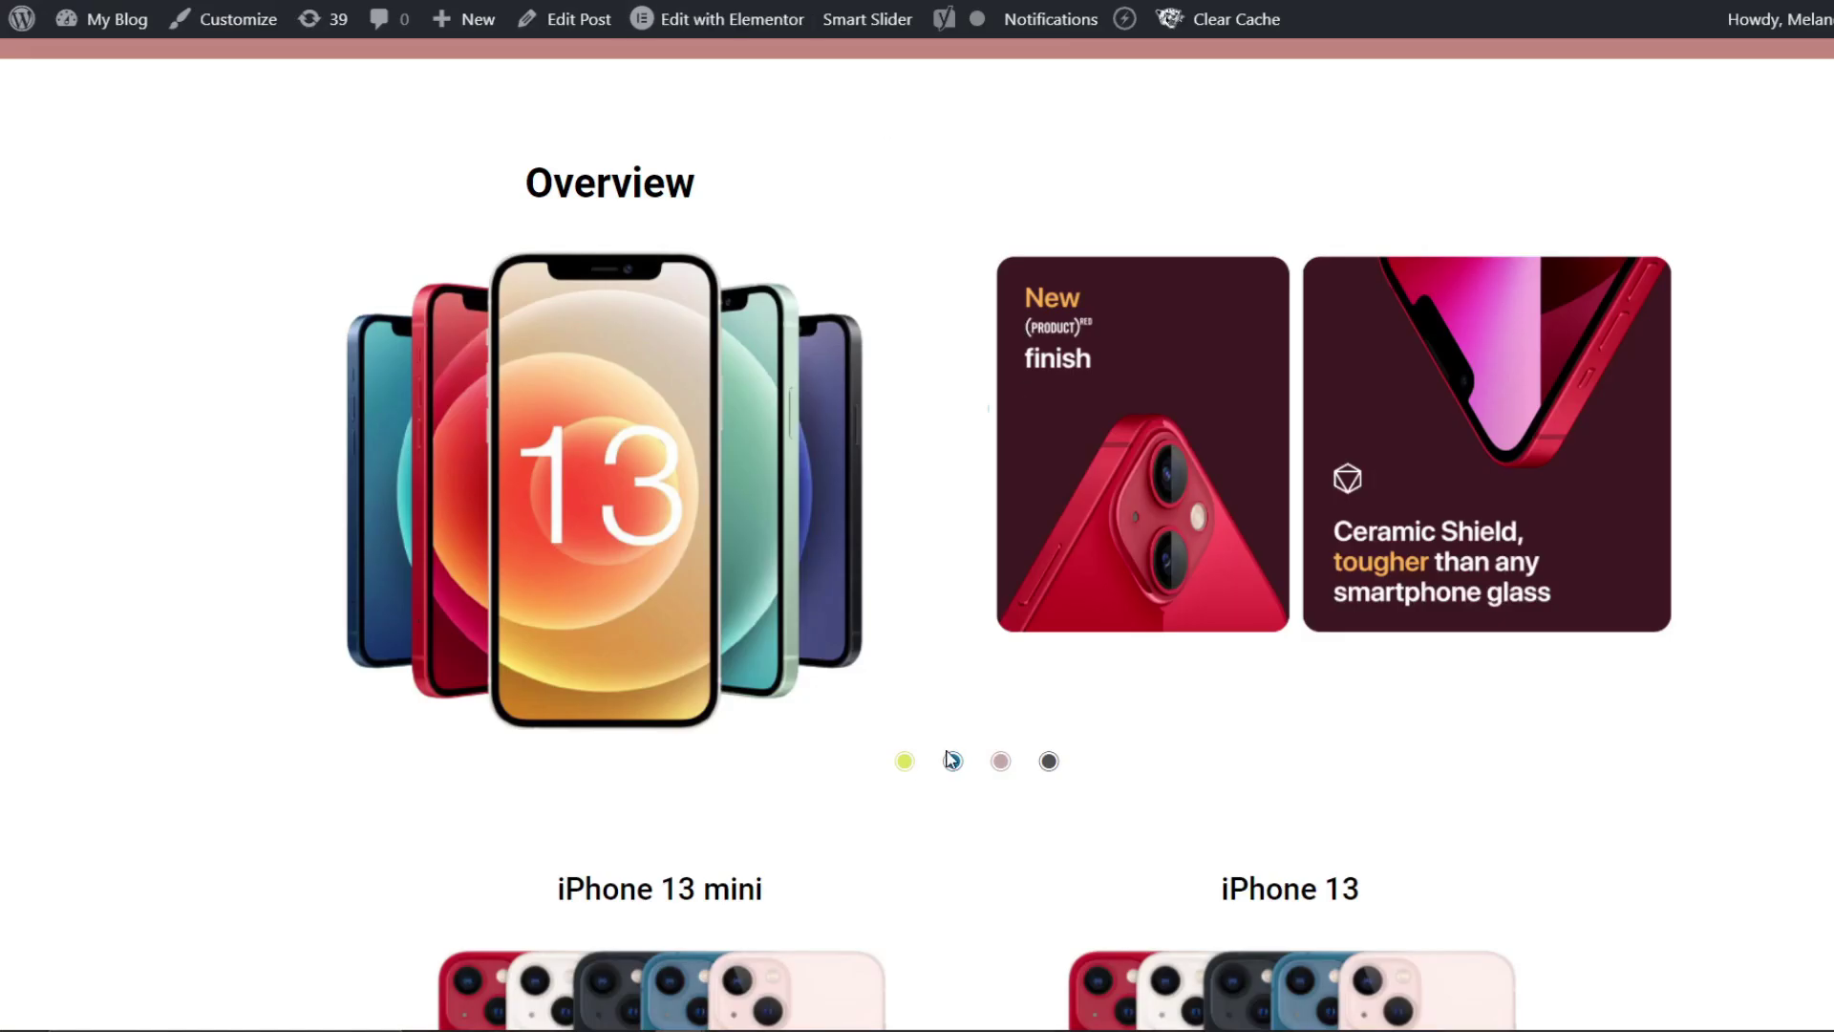
# Step: Test the hero and Overview colour swatches on the published page and compare the cards with the reference iPhone 13 page
pyautogui.click(952, 762)
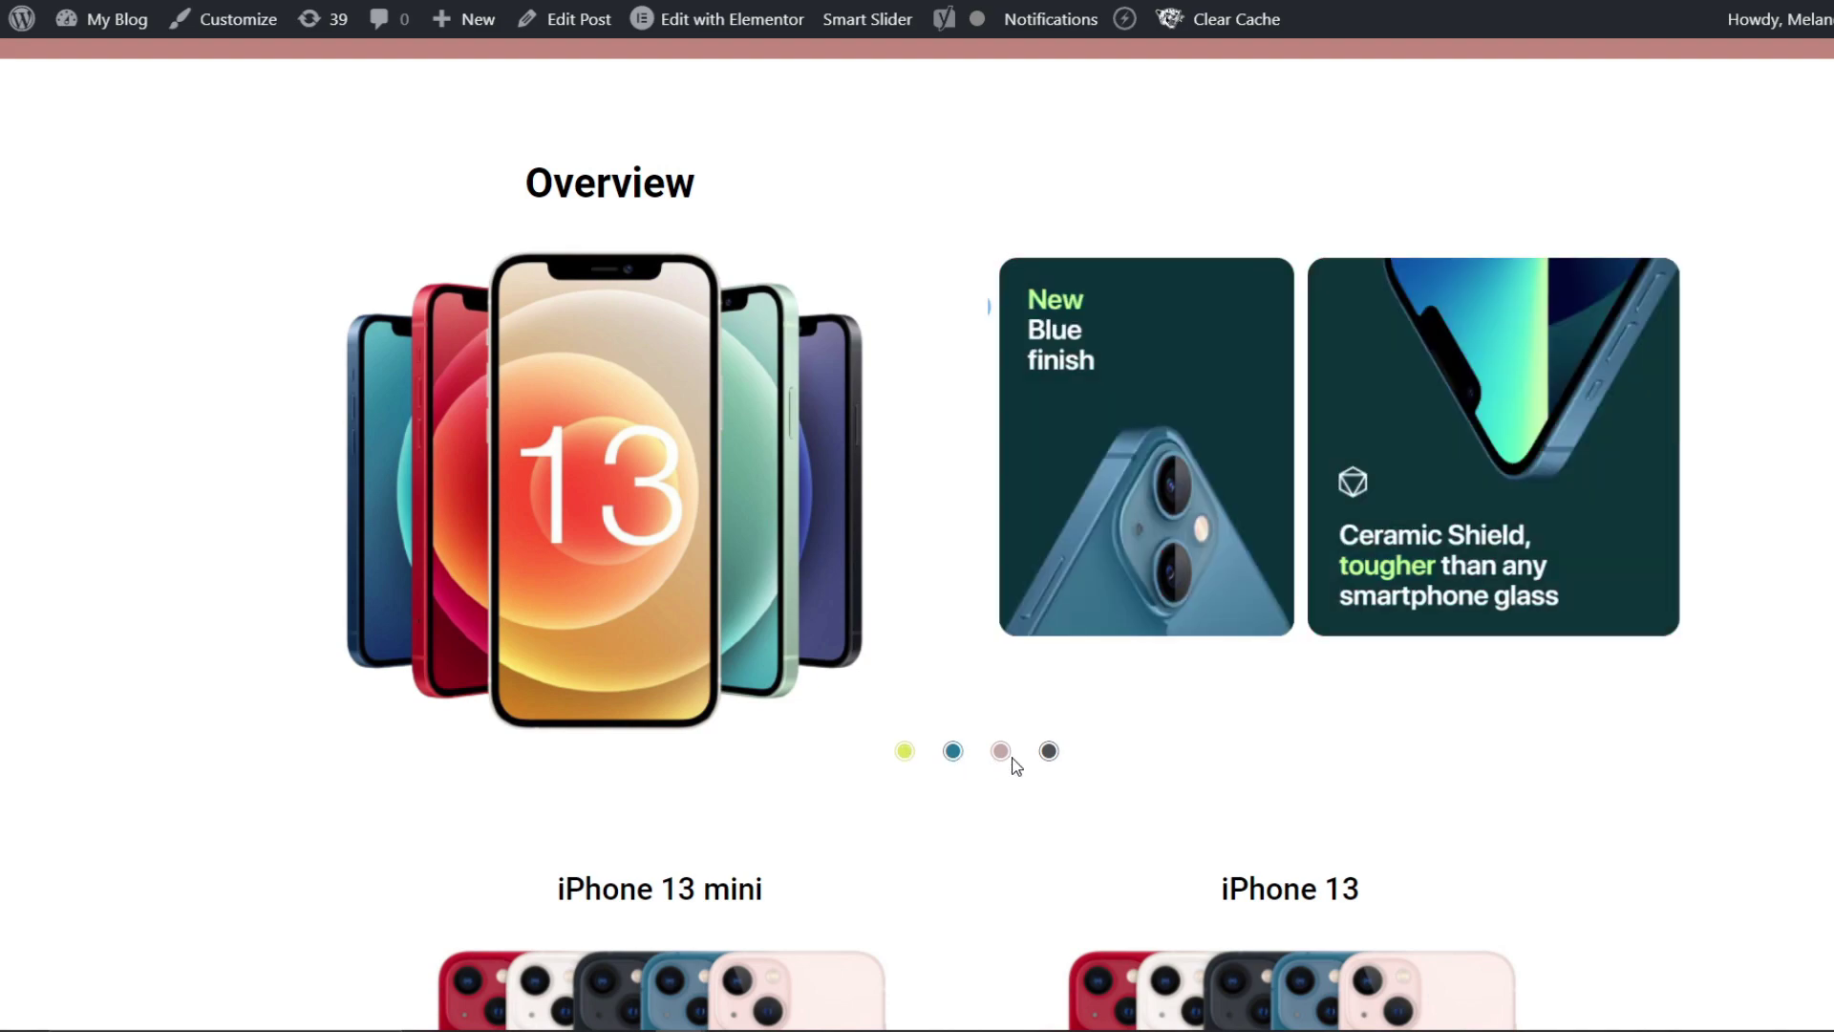
pyautogui.scroll(10, 1007, 757)
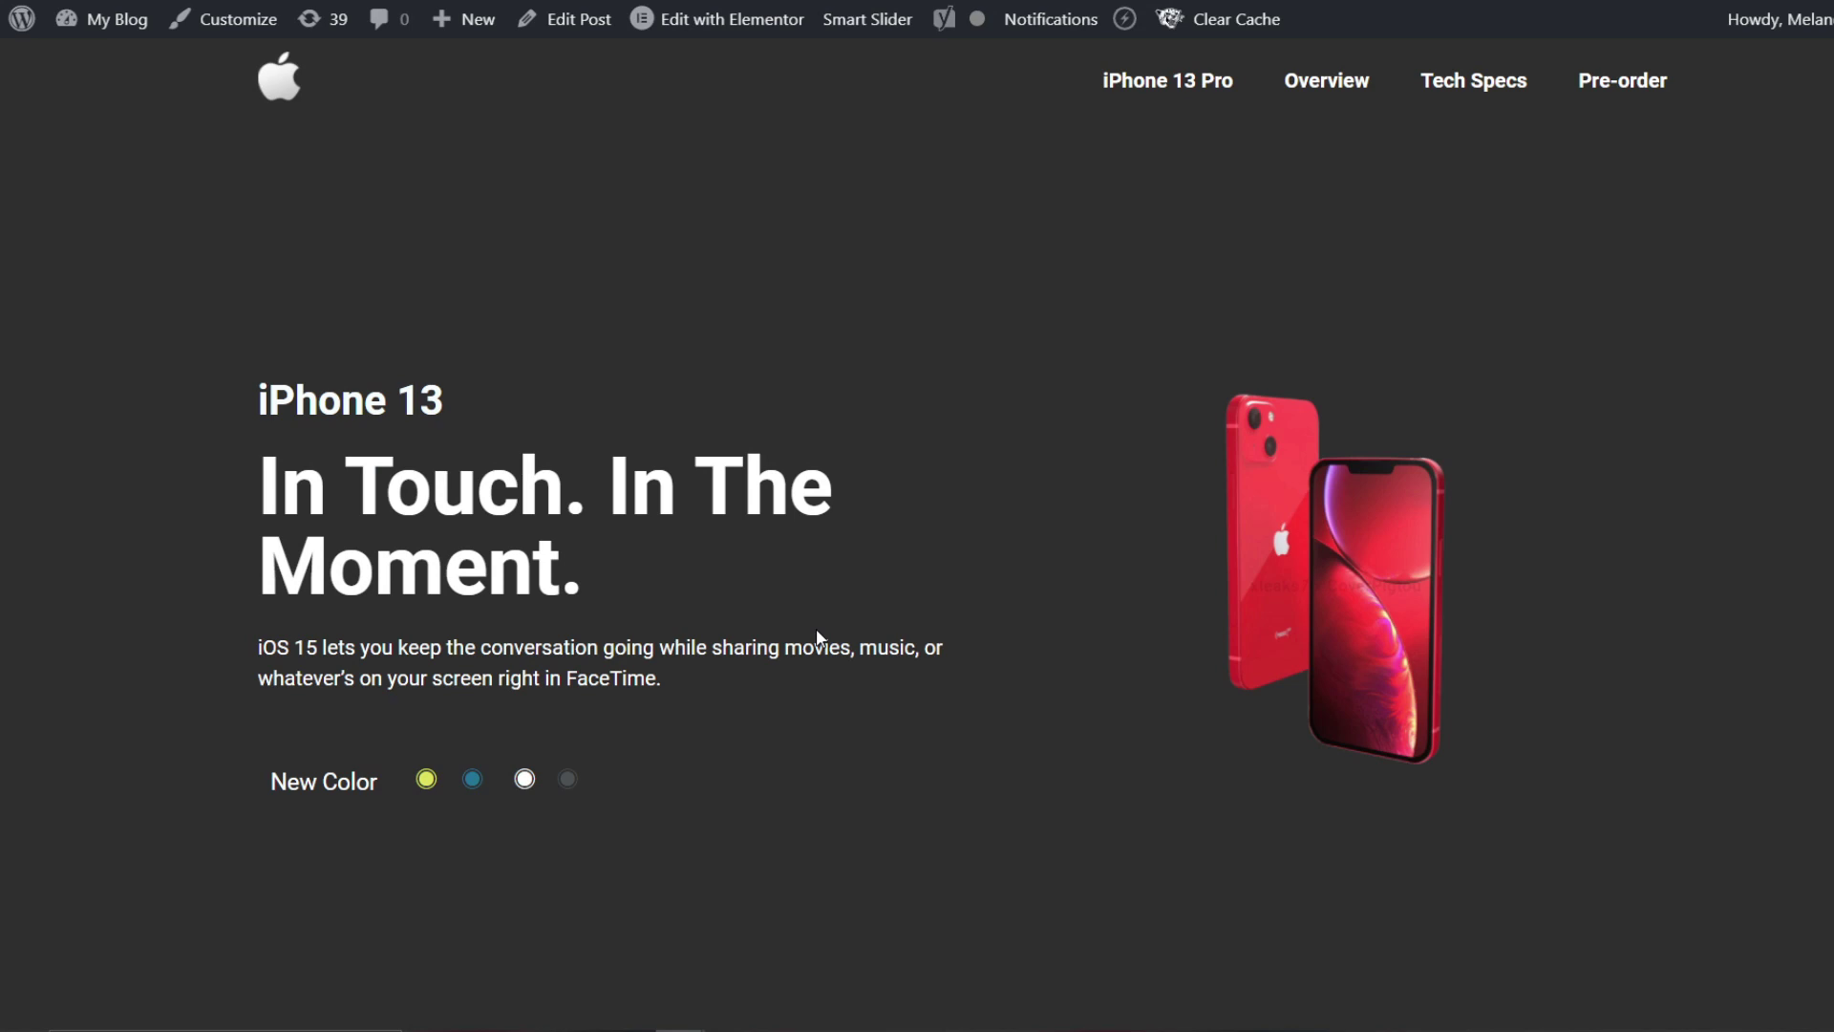
pyautogui.scroll(-6, 816, 637)
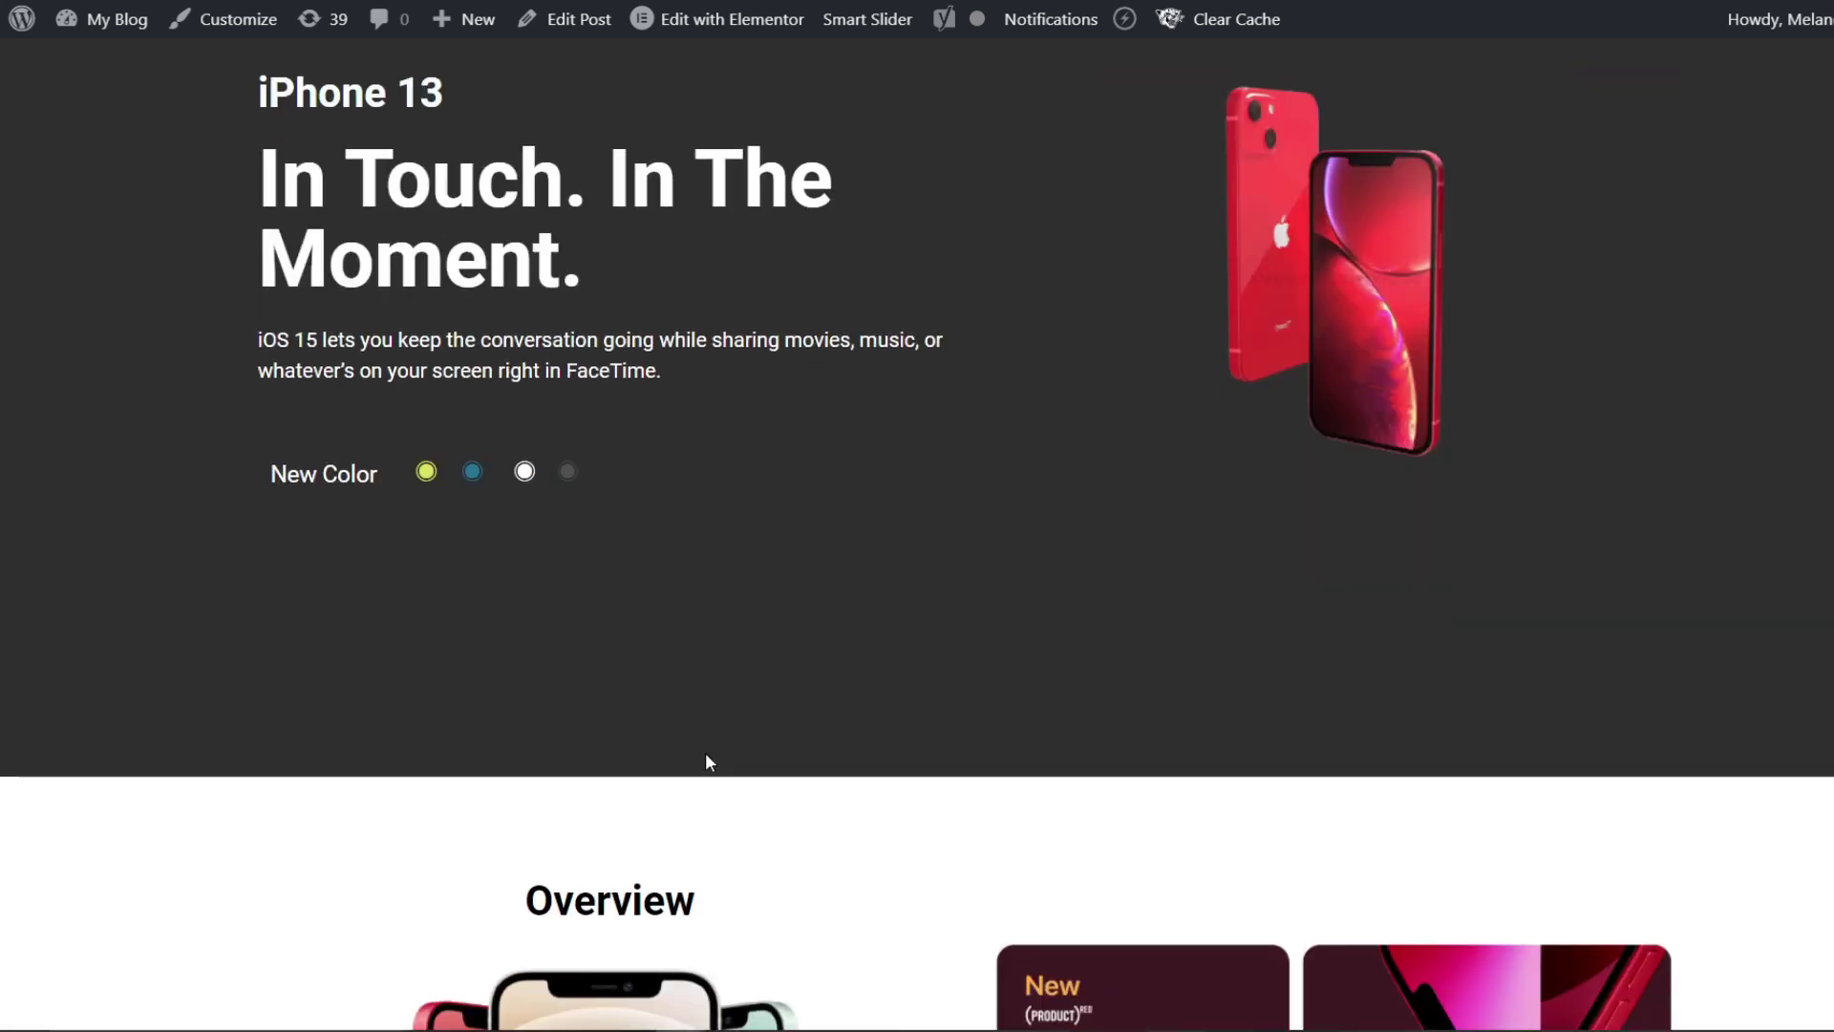
pyautogui.scroll(6, 764, 669)
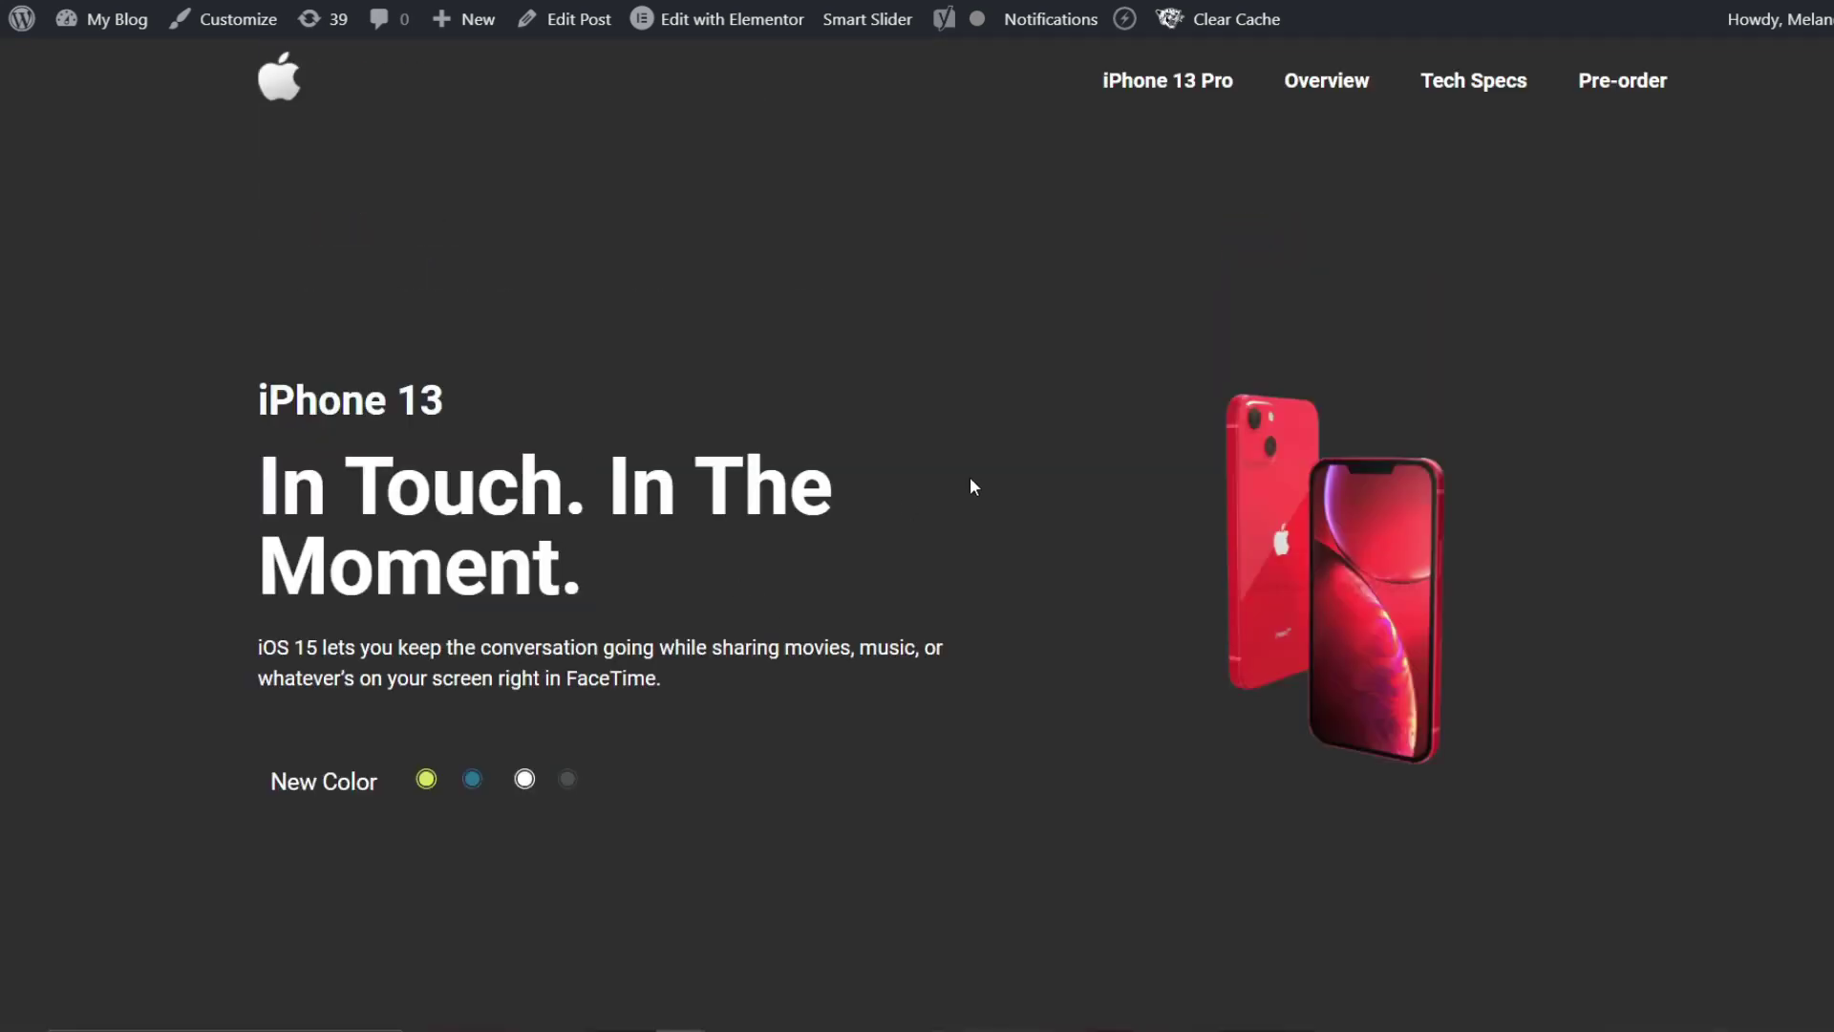
pyautogui.click(474, 778)
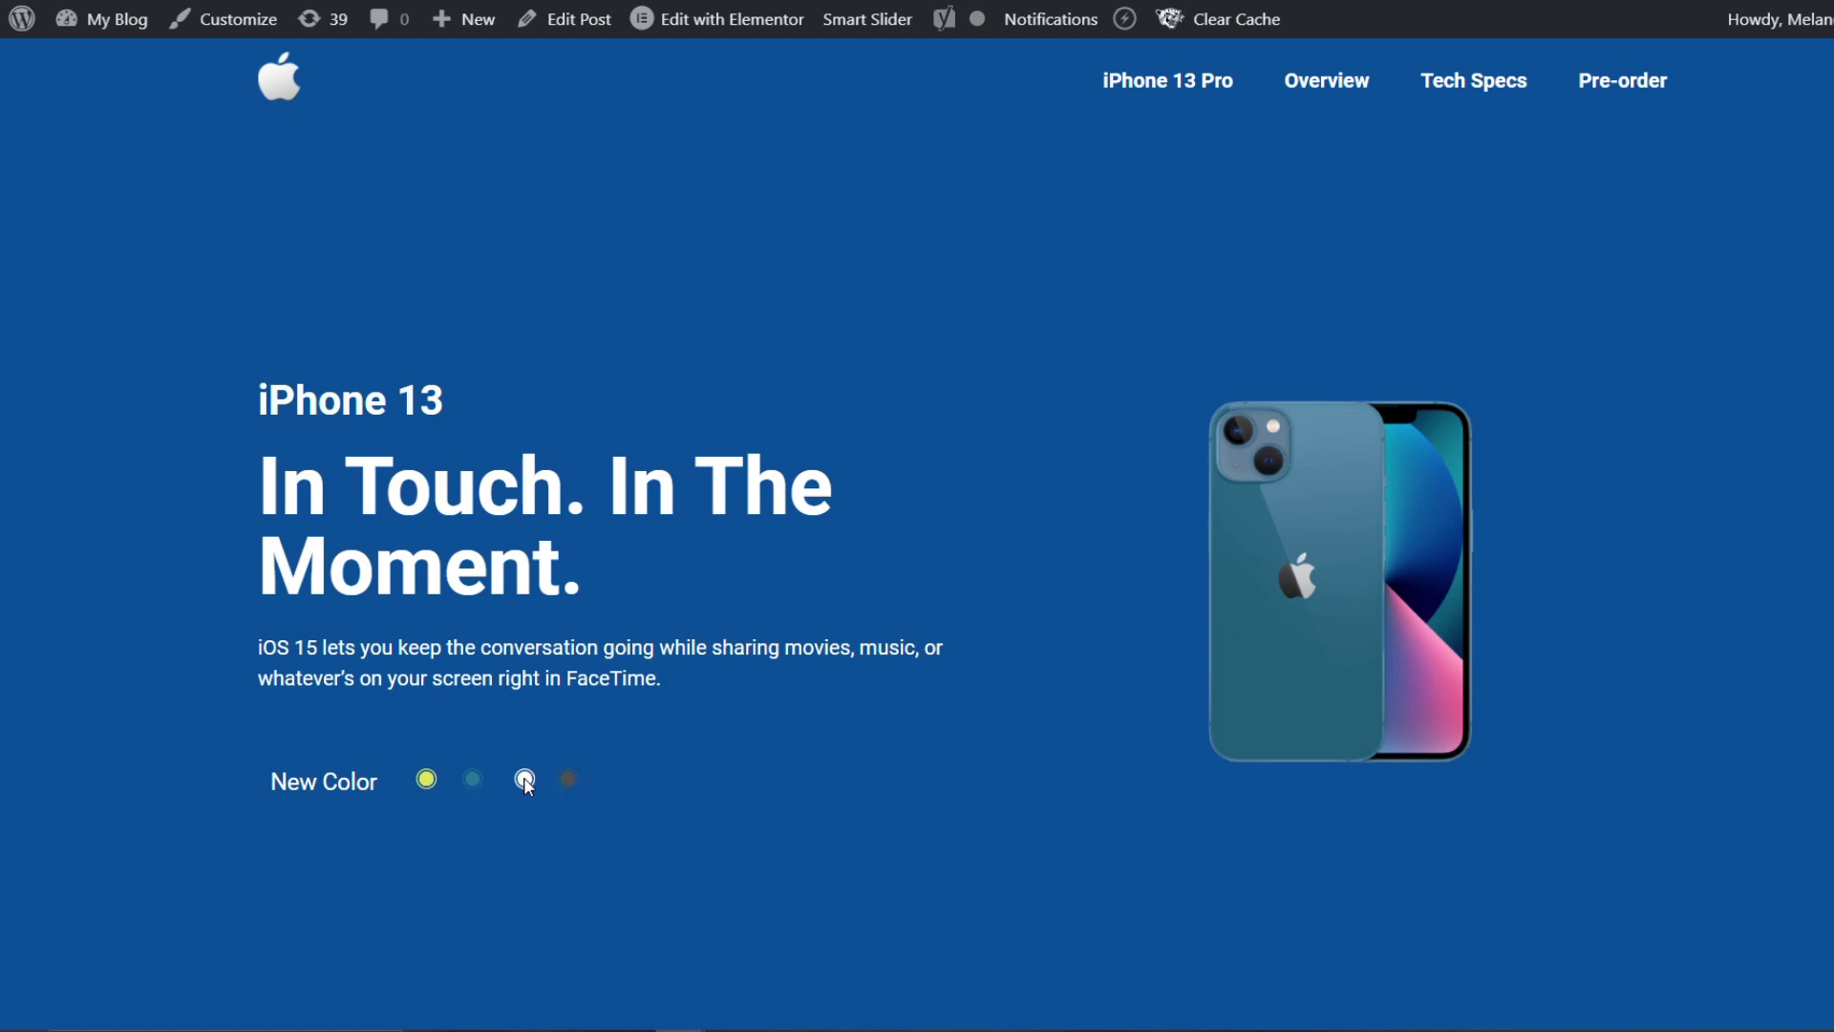
pyautogui.click(420, 778)
pyautogui.scroll(-10, 611, 822)
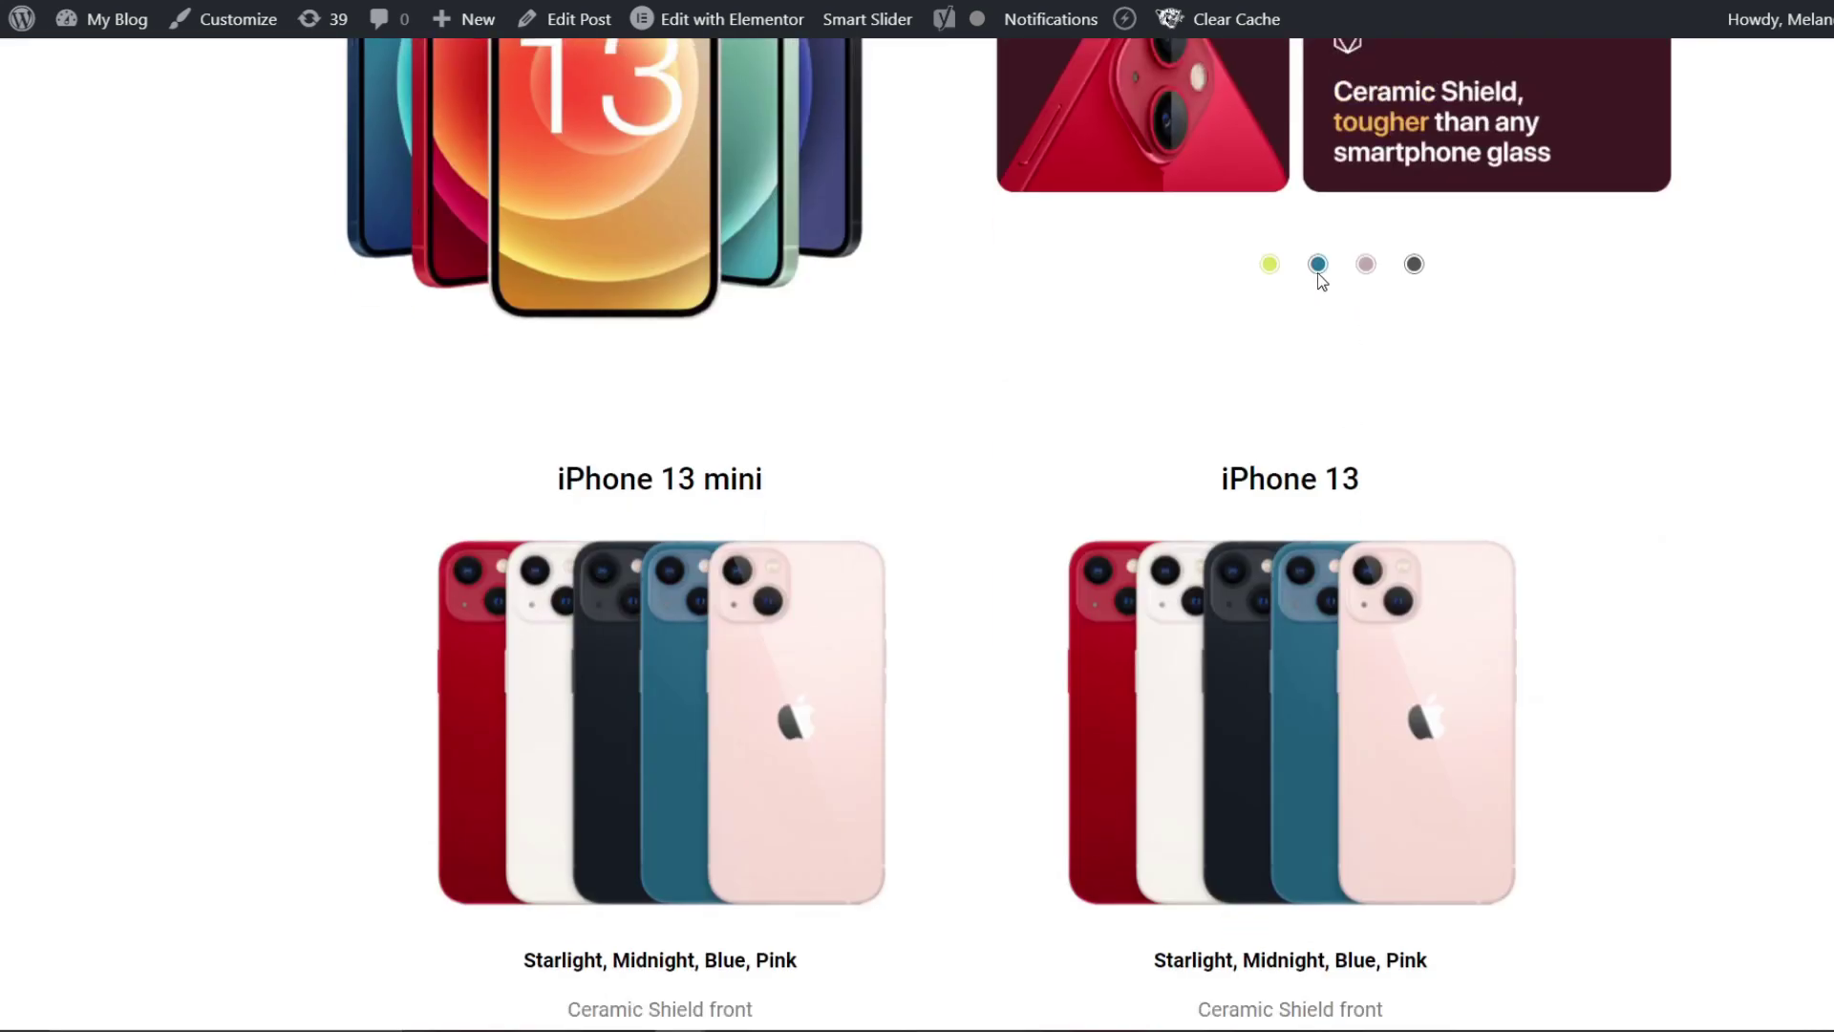
pyautogui.click(1317, 264)
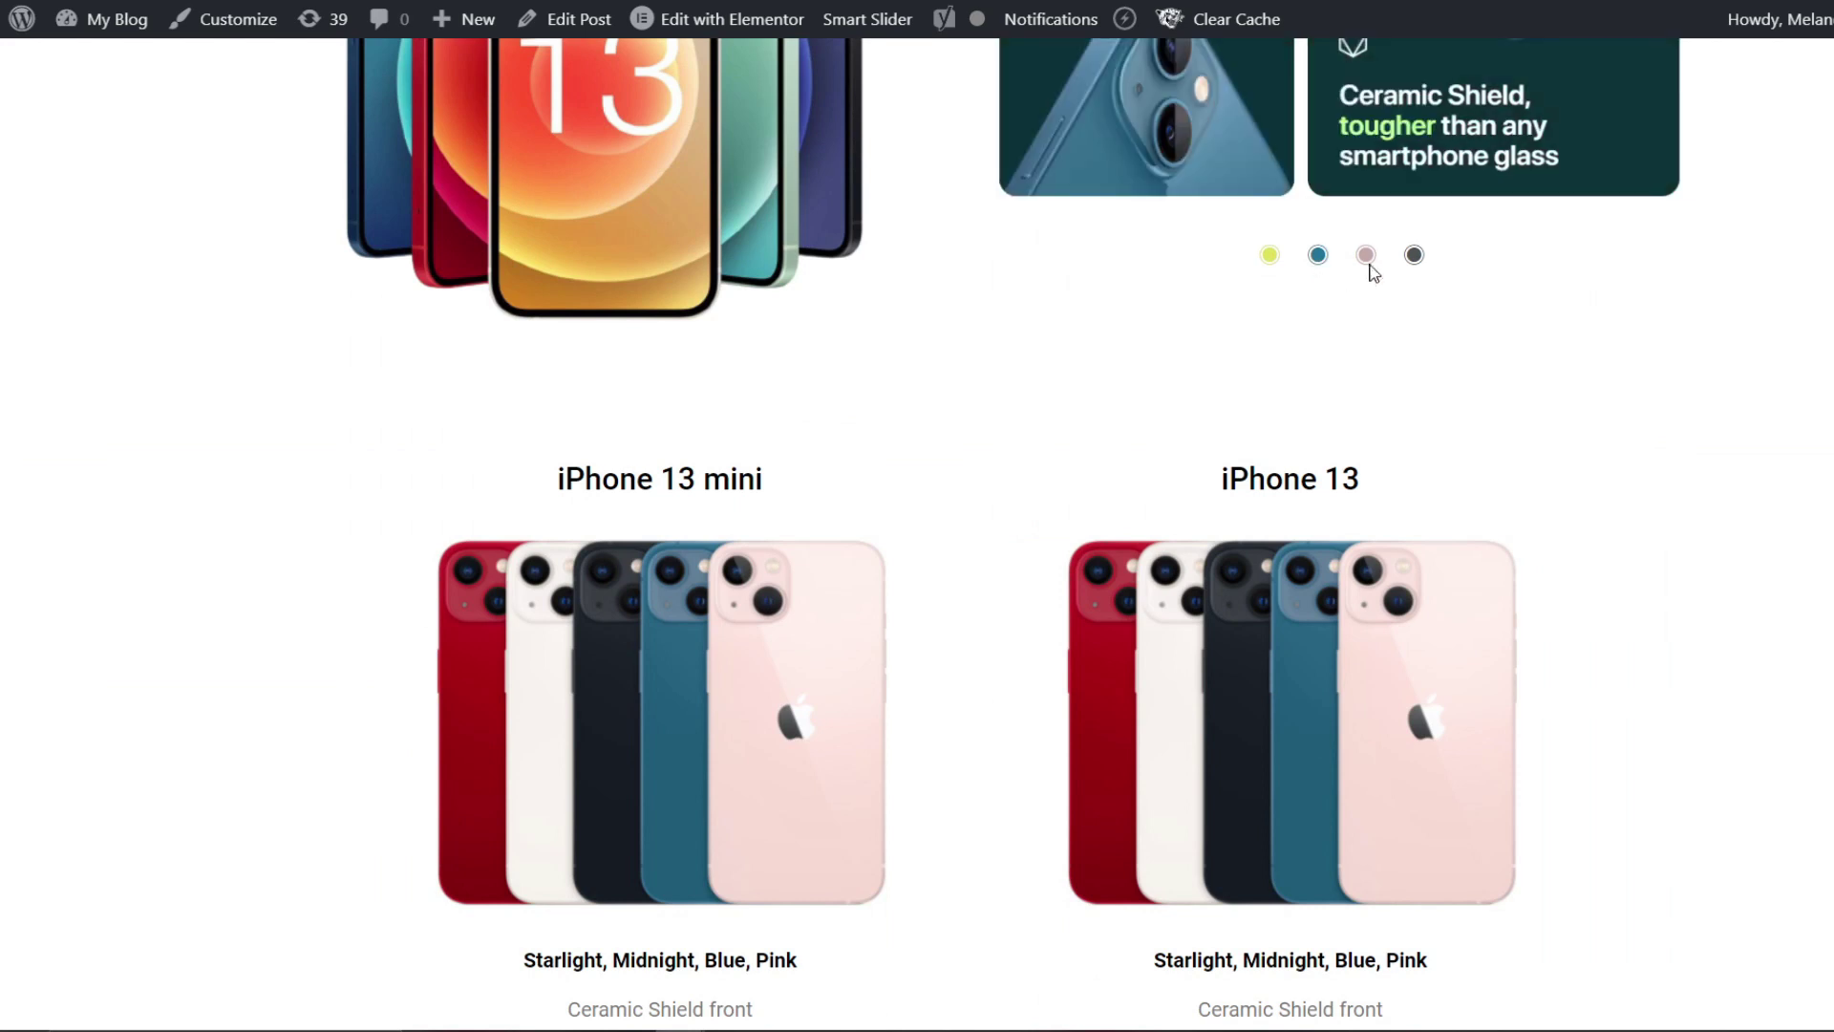
pyautogui.scroll(1, 1023, 471)
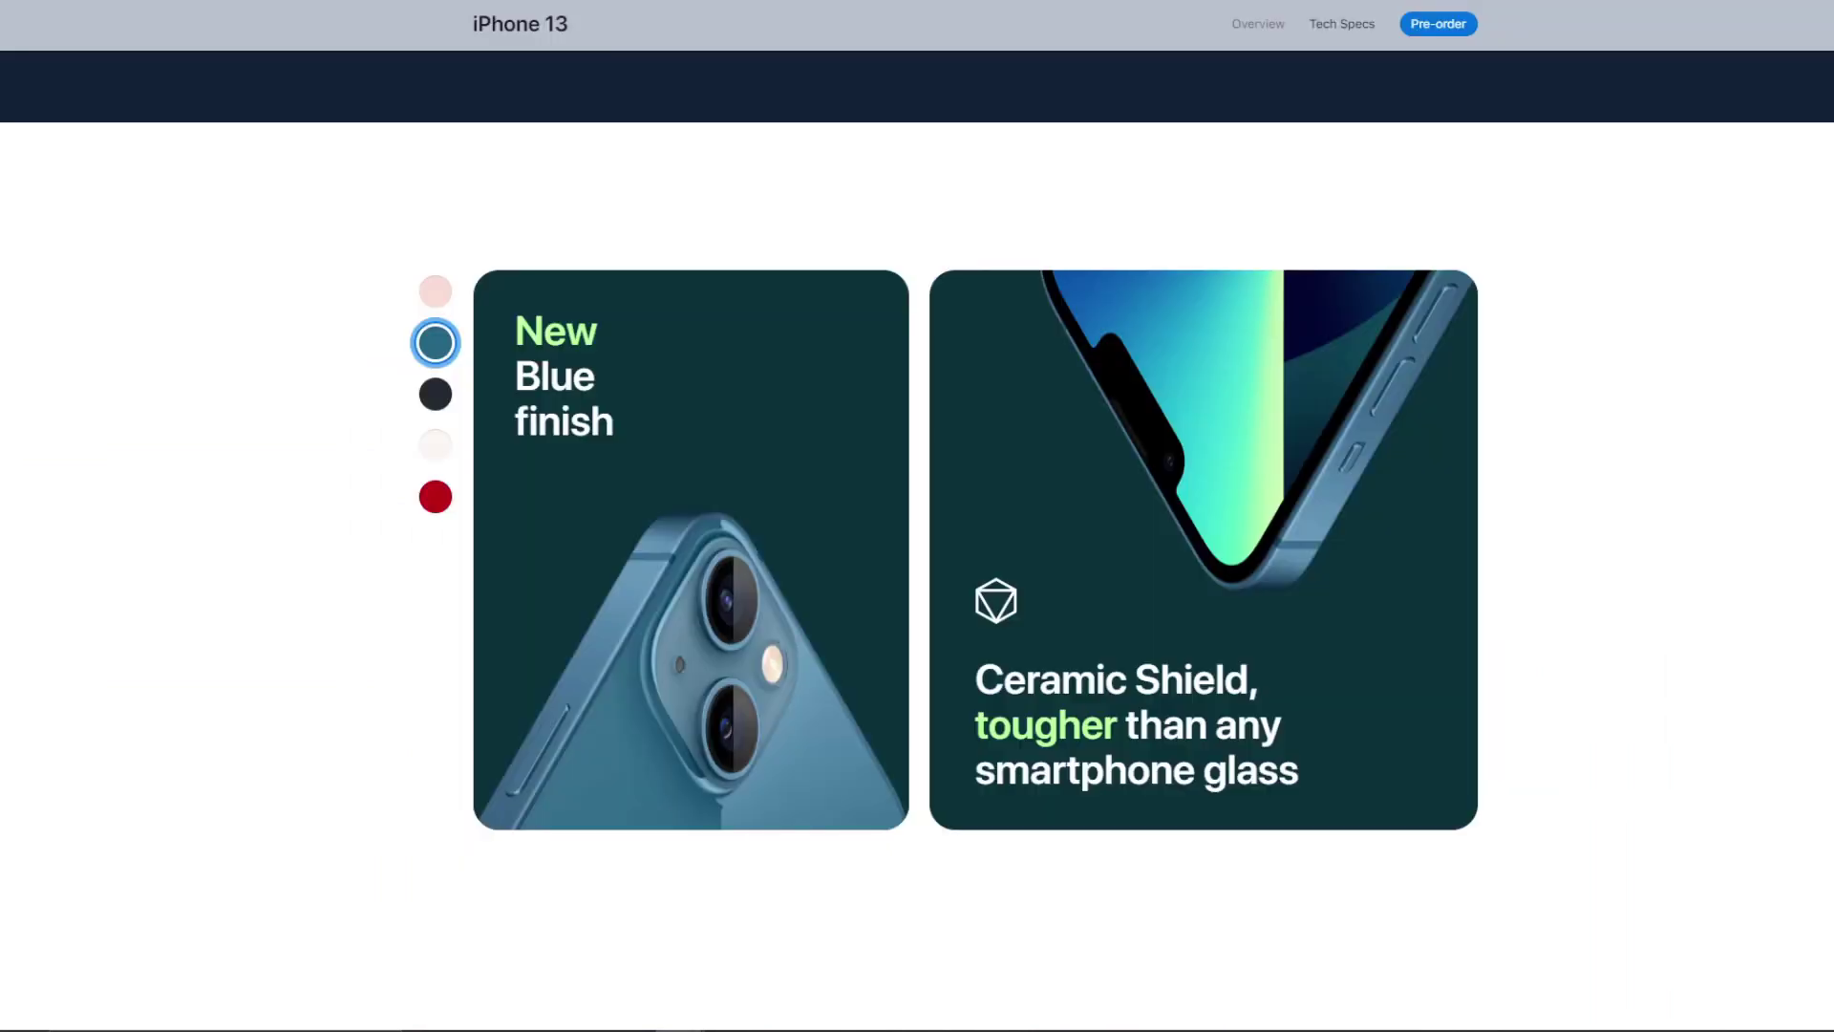
pyautogui.scroll(7, 884, 170)
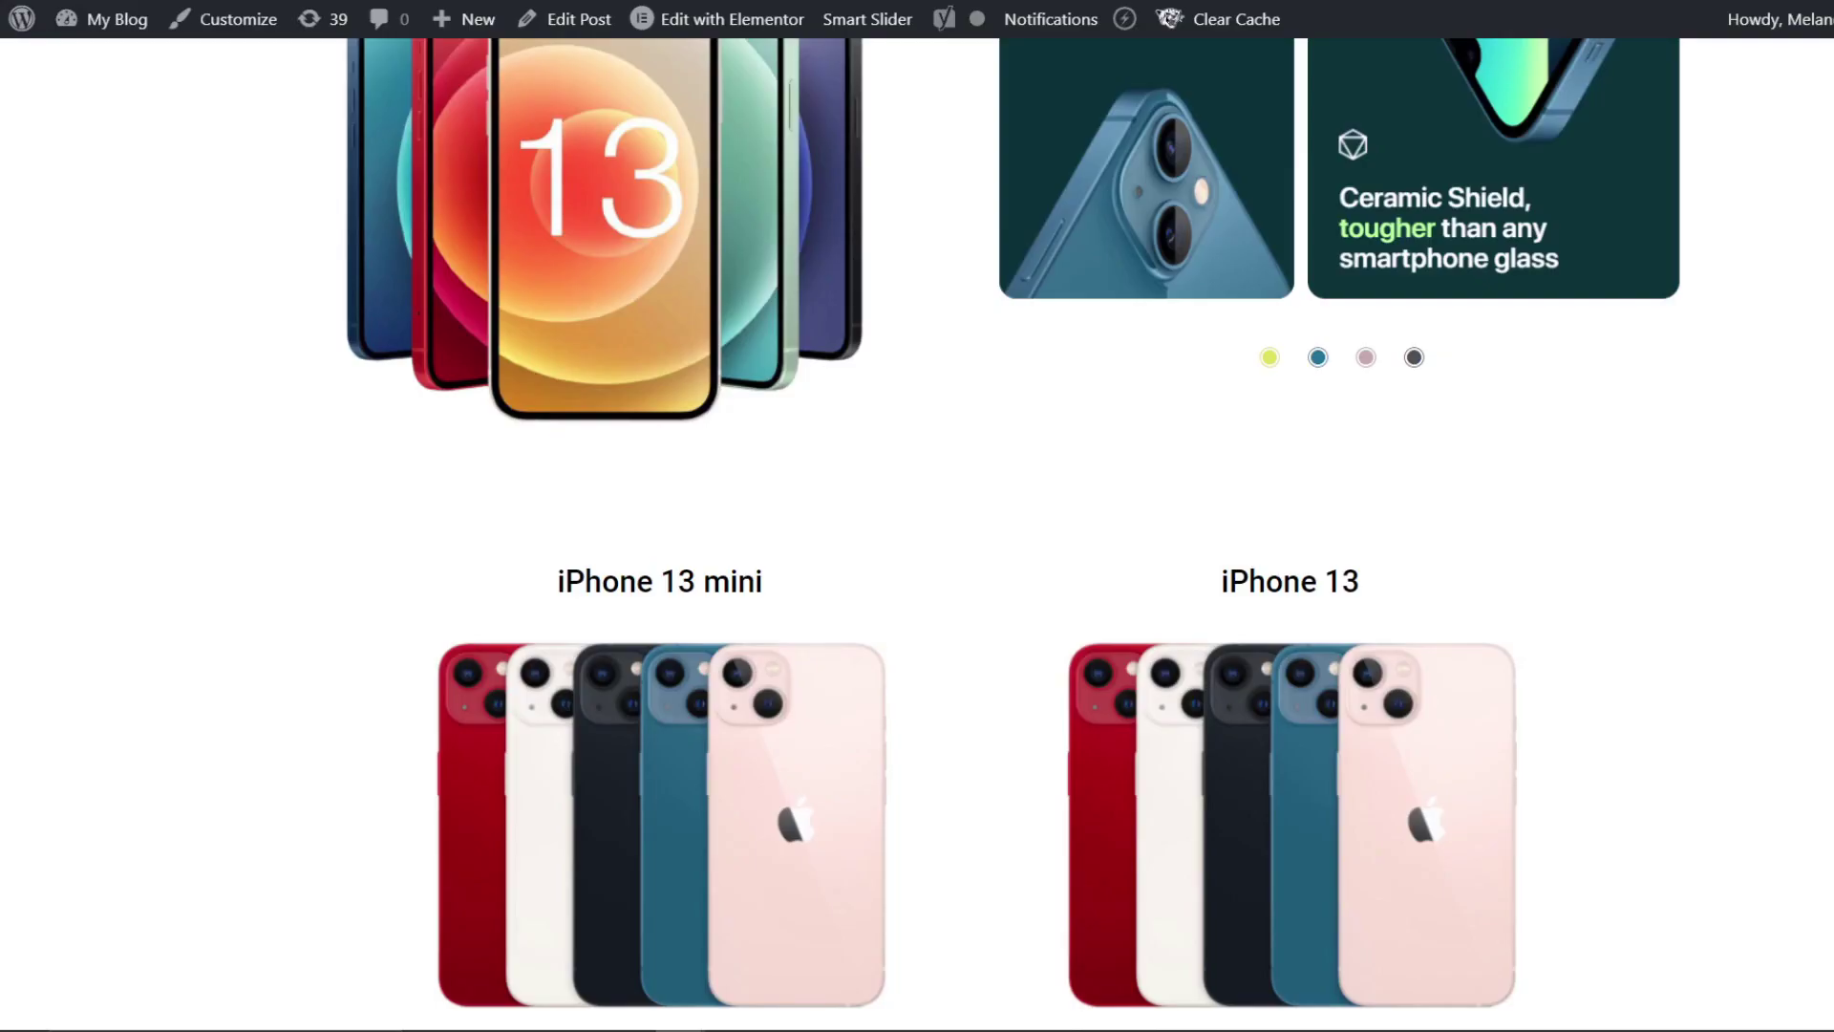
# Step: Go to the WordPress dashboard's posts list and view the published iPhone 13 post
pyautogui.hotkey('ctrl', 't')
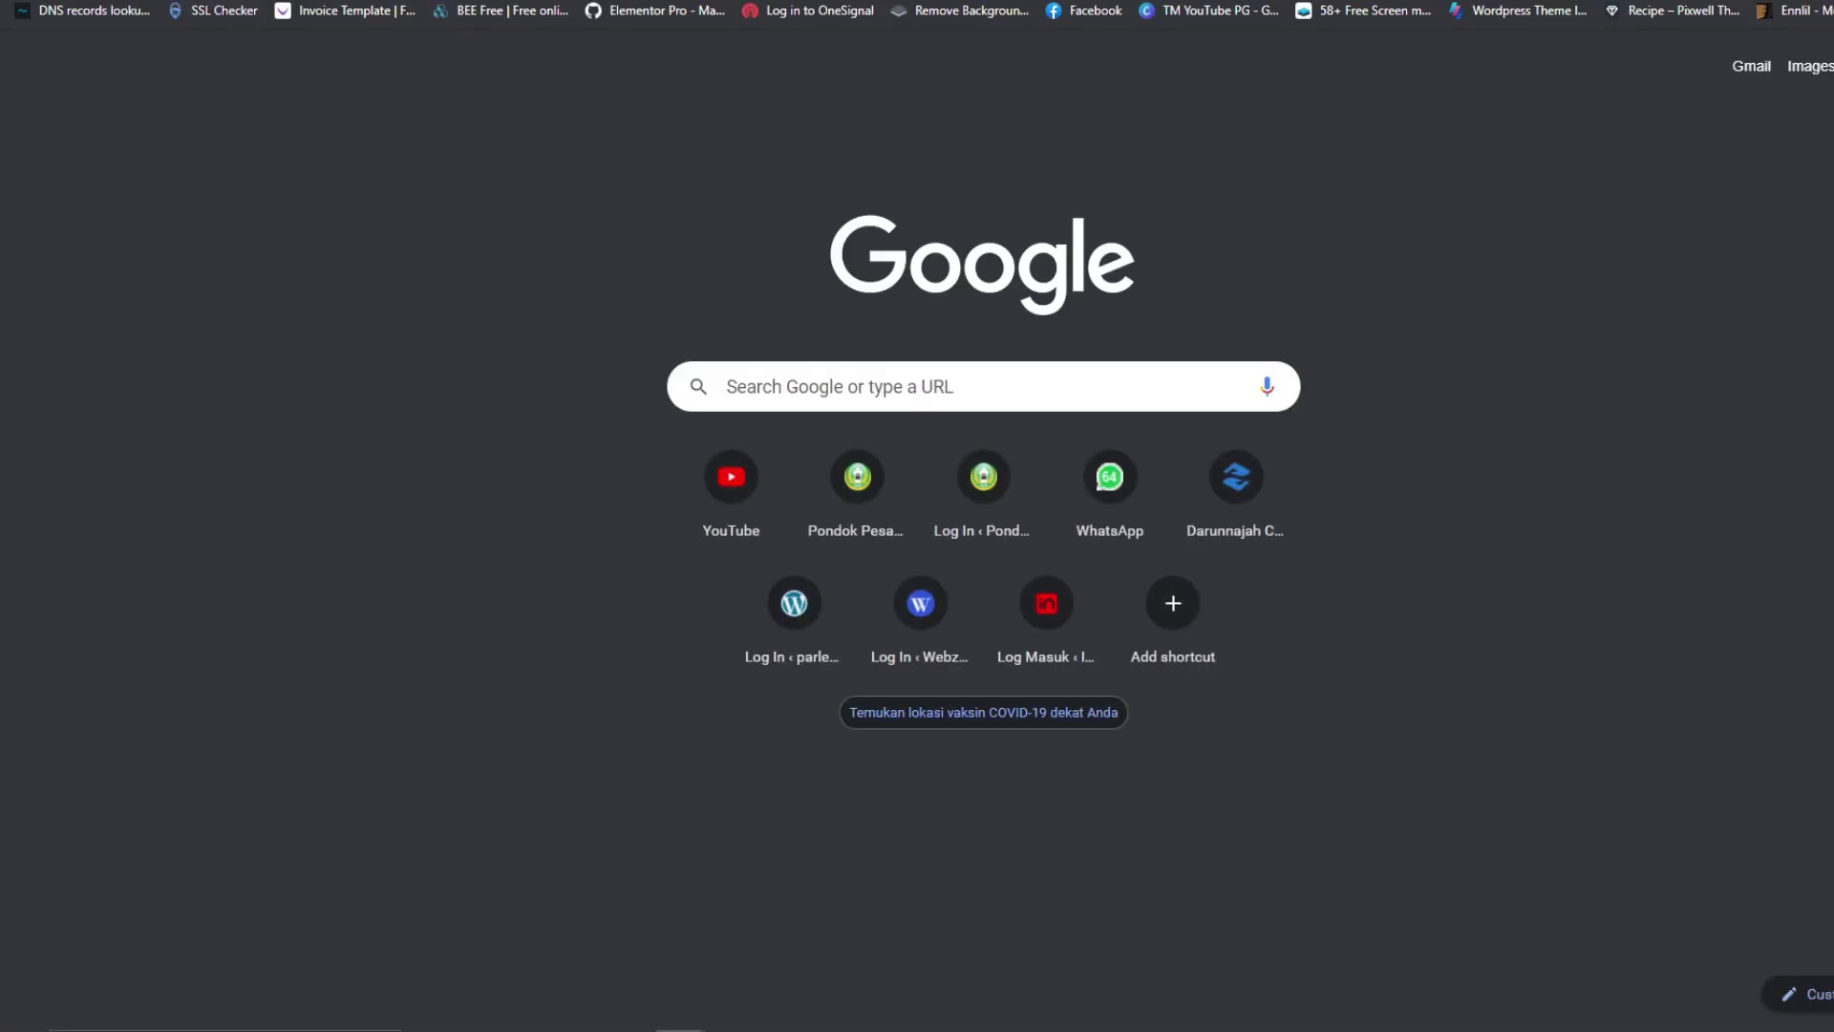
pyautogui.hotkey('ctrl', 'w')
pyautogui.moveTo(120, 14)
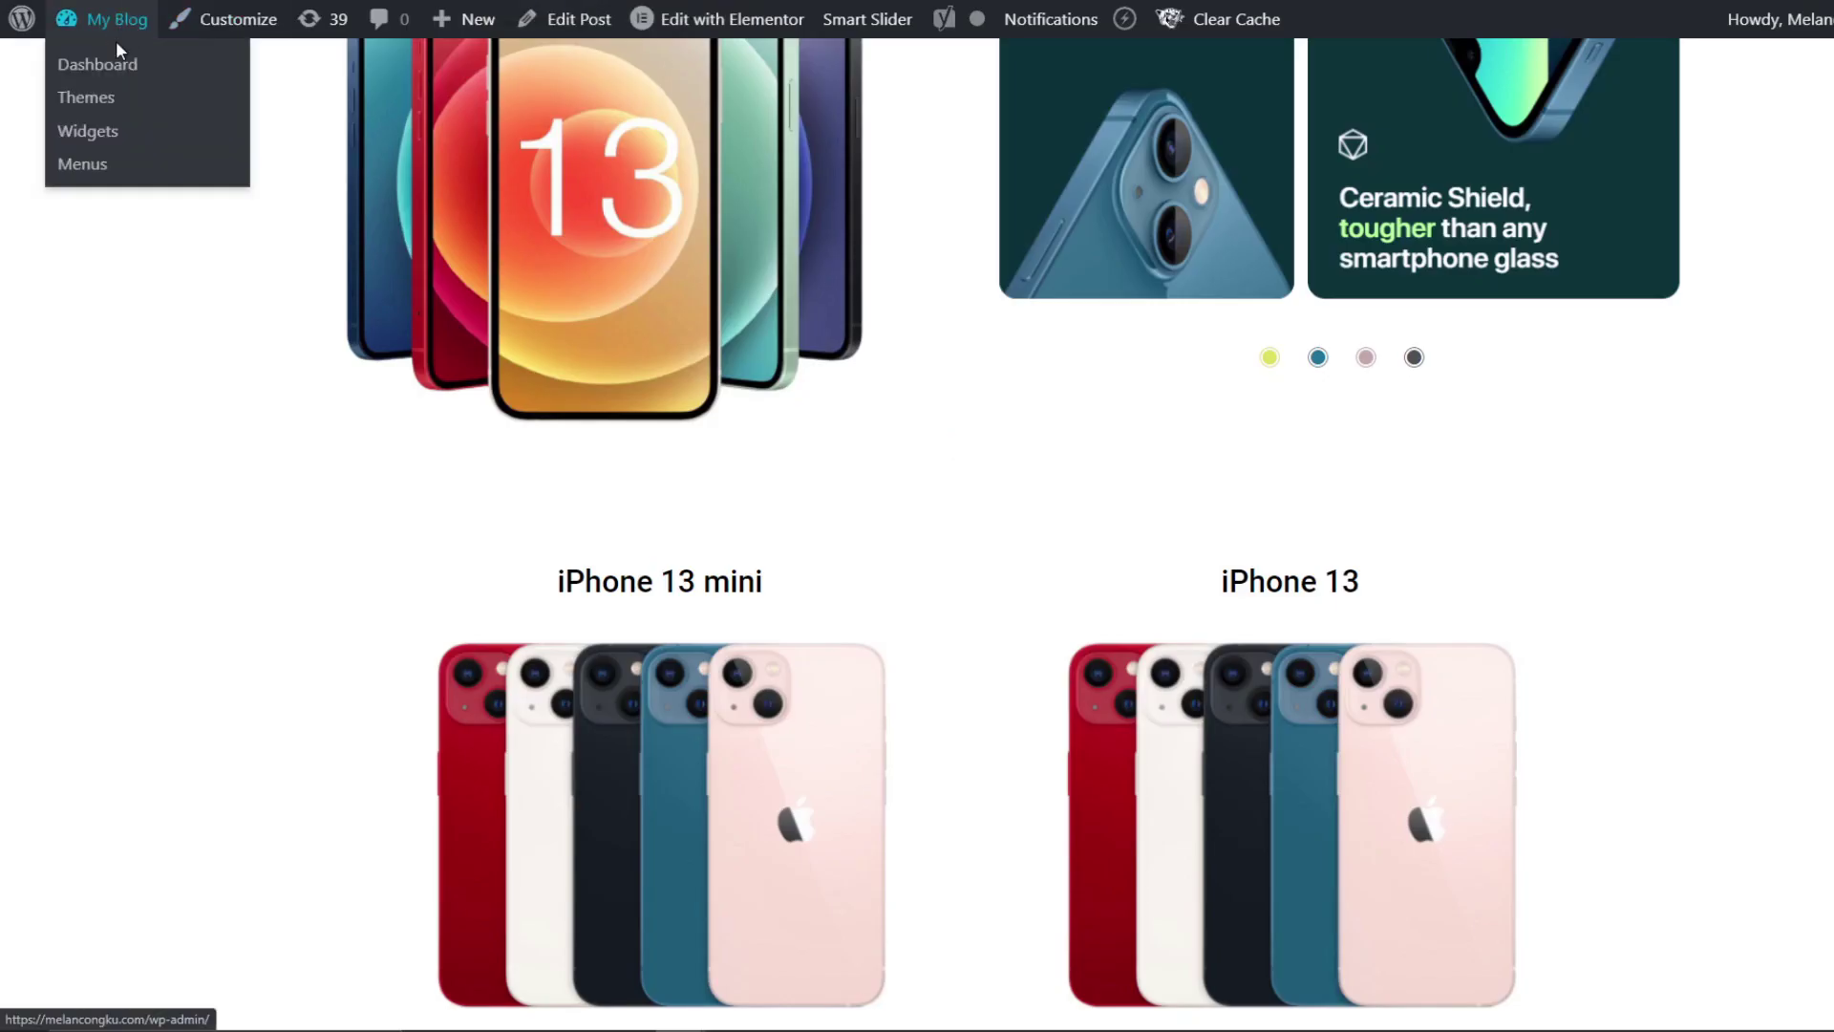
pyautogui.click(115, 61)
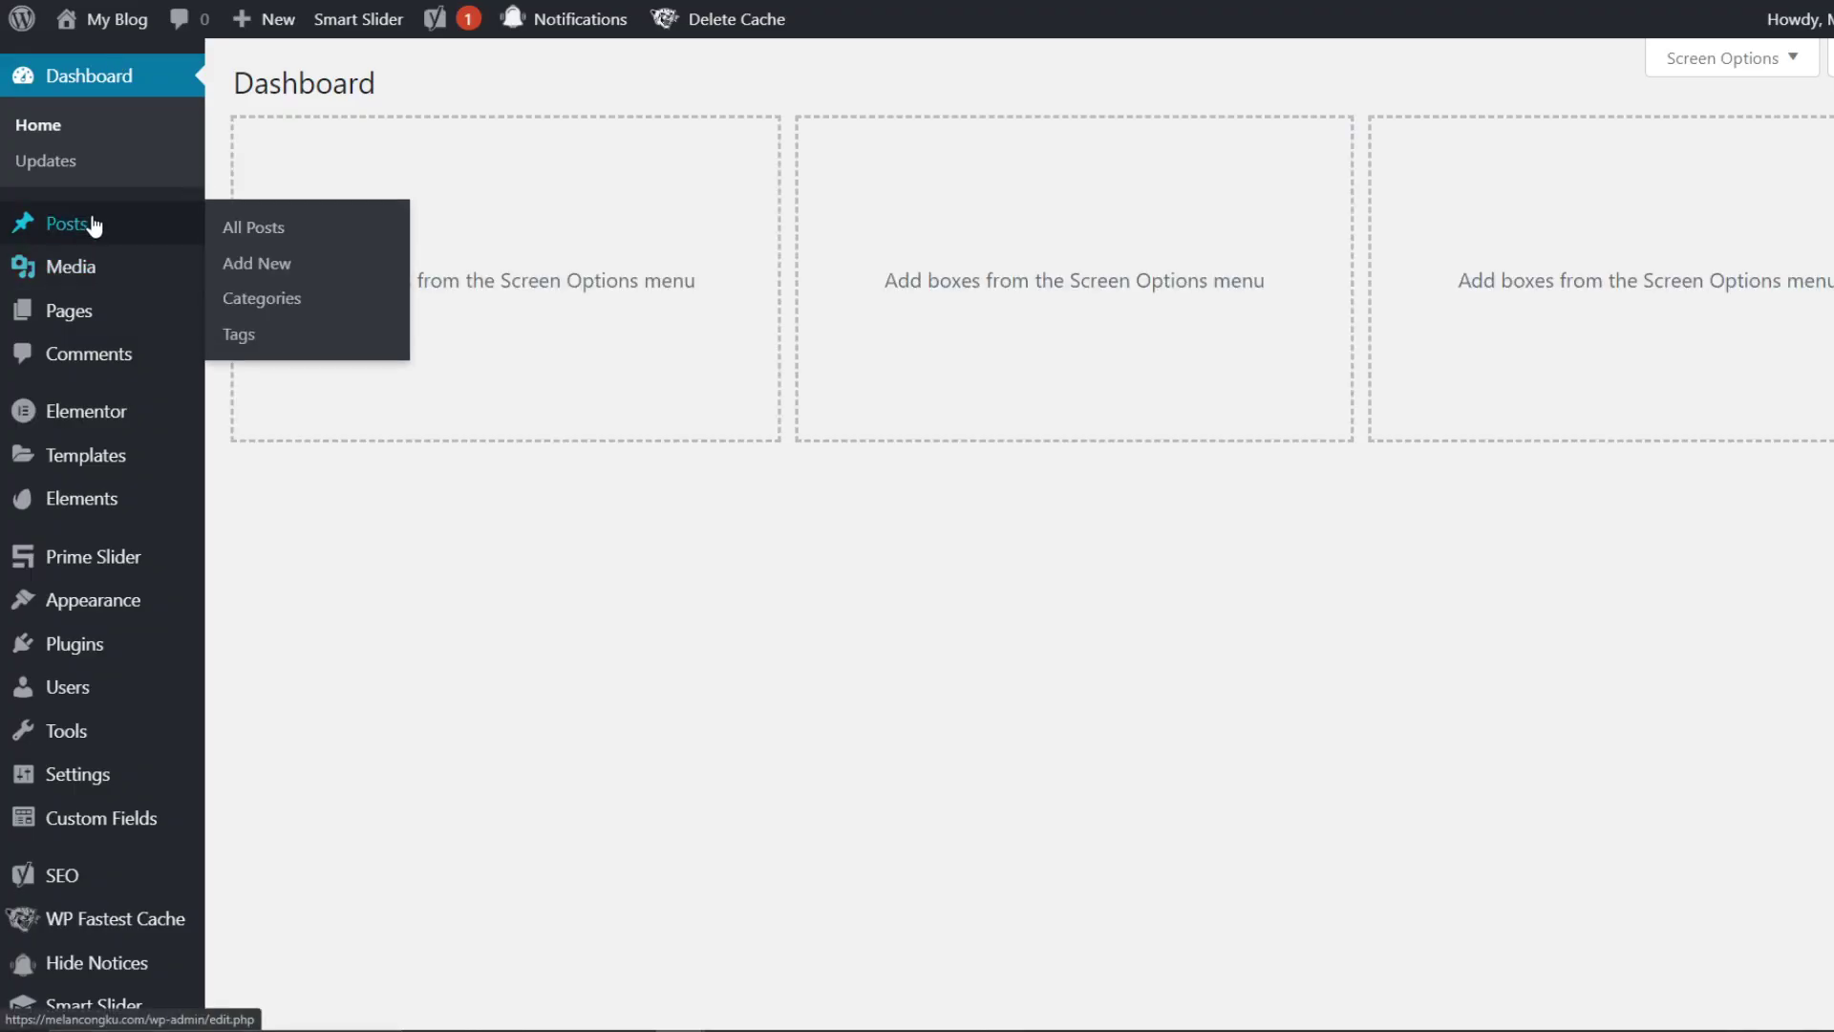
pyautogui.click(91, 227)
pyautogui.click(487, 406)
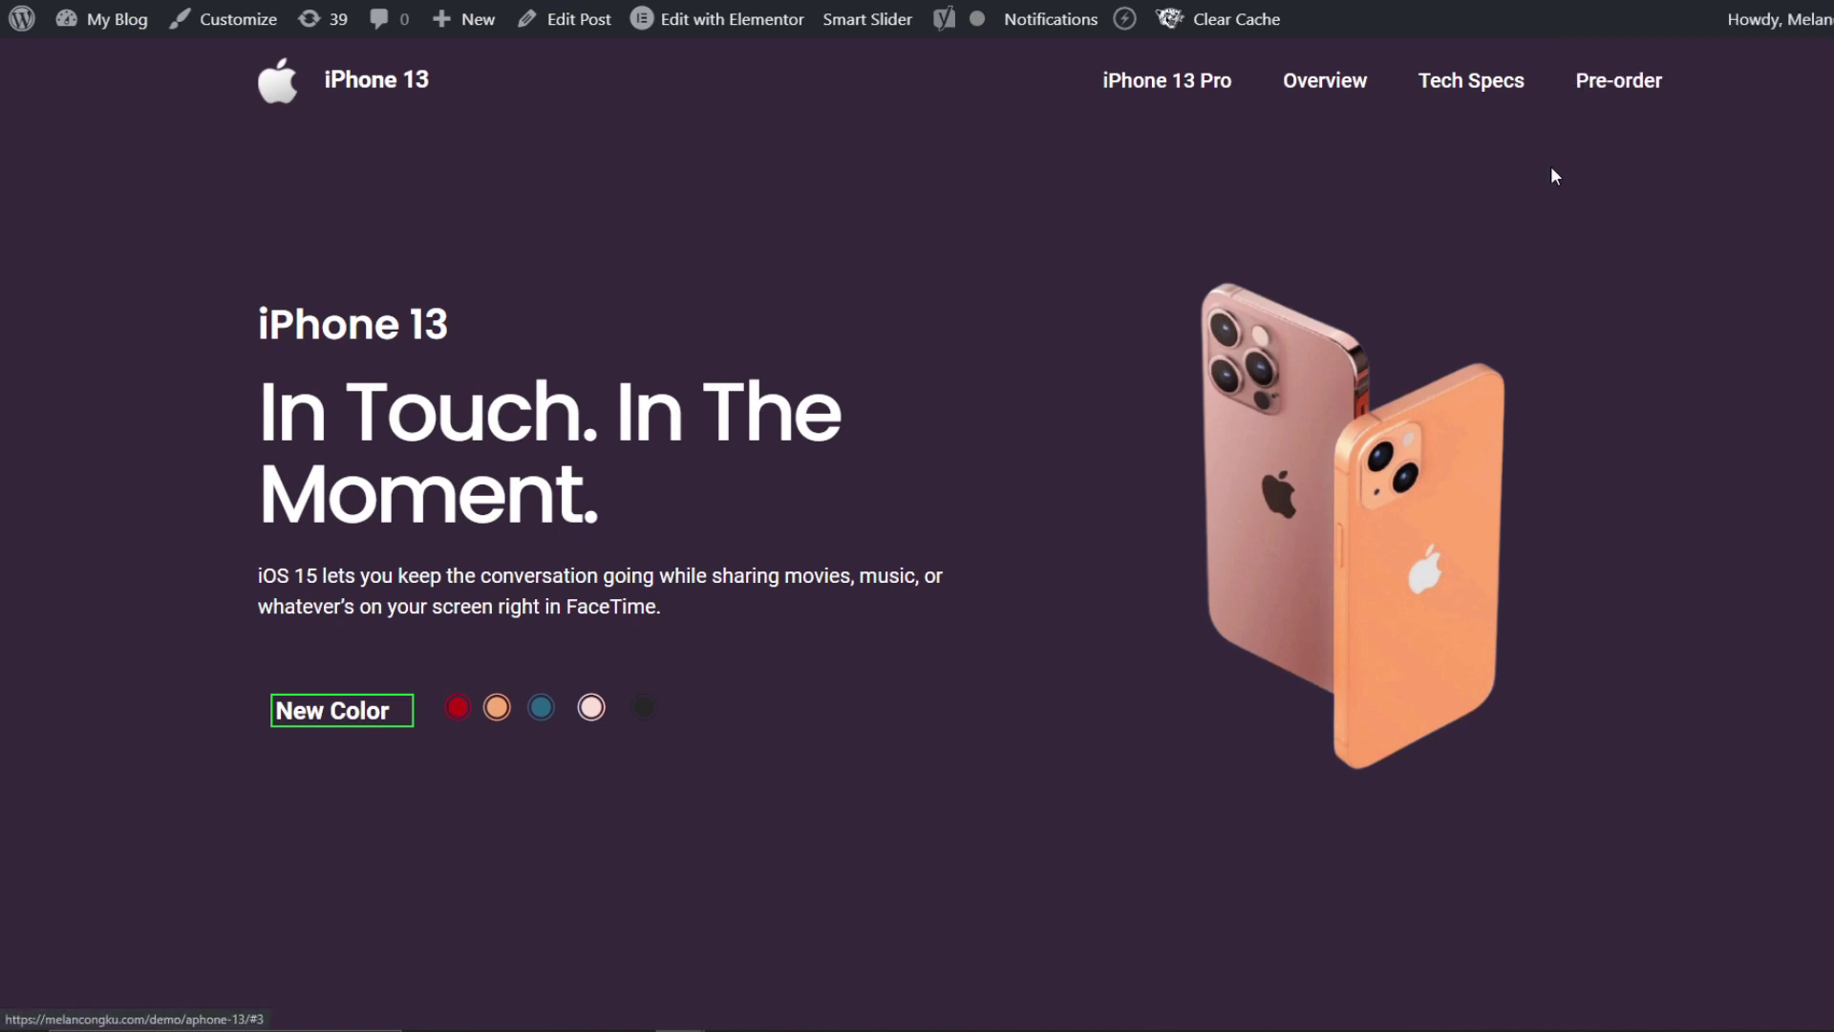
# Step: Log out of the WordPress account and return to the published iPhone 13 page as a visitor
pyautogui.moveTo(1791, 38)
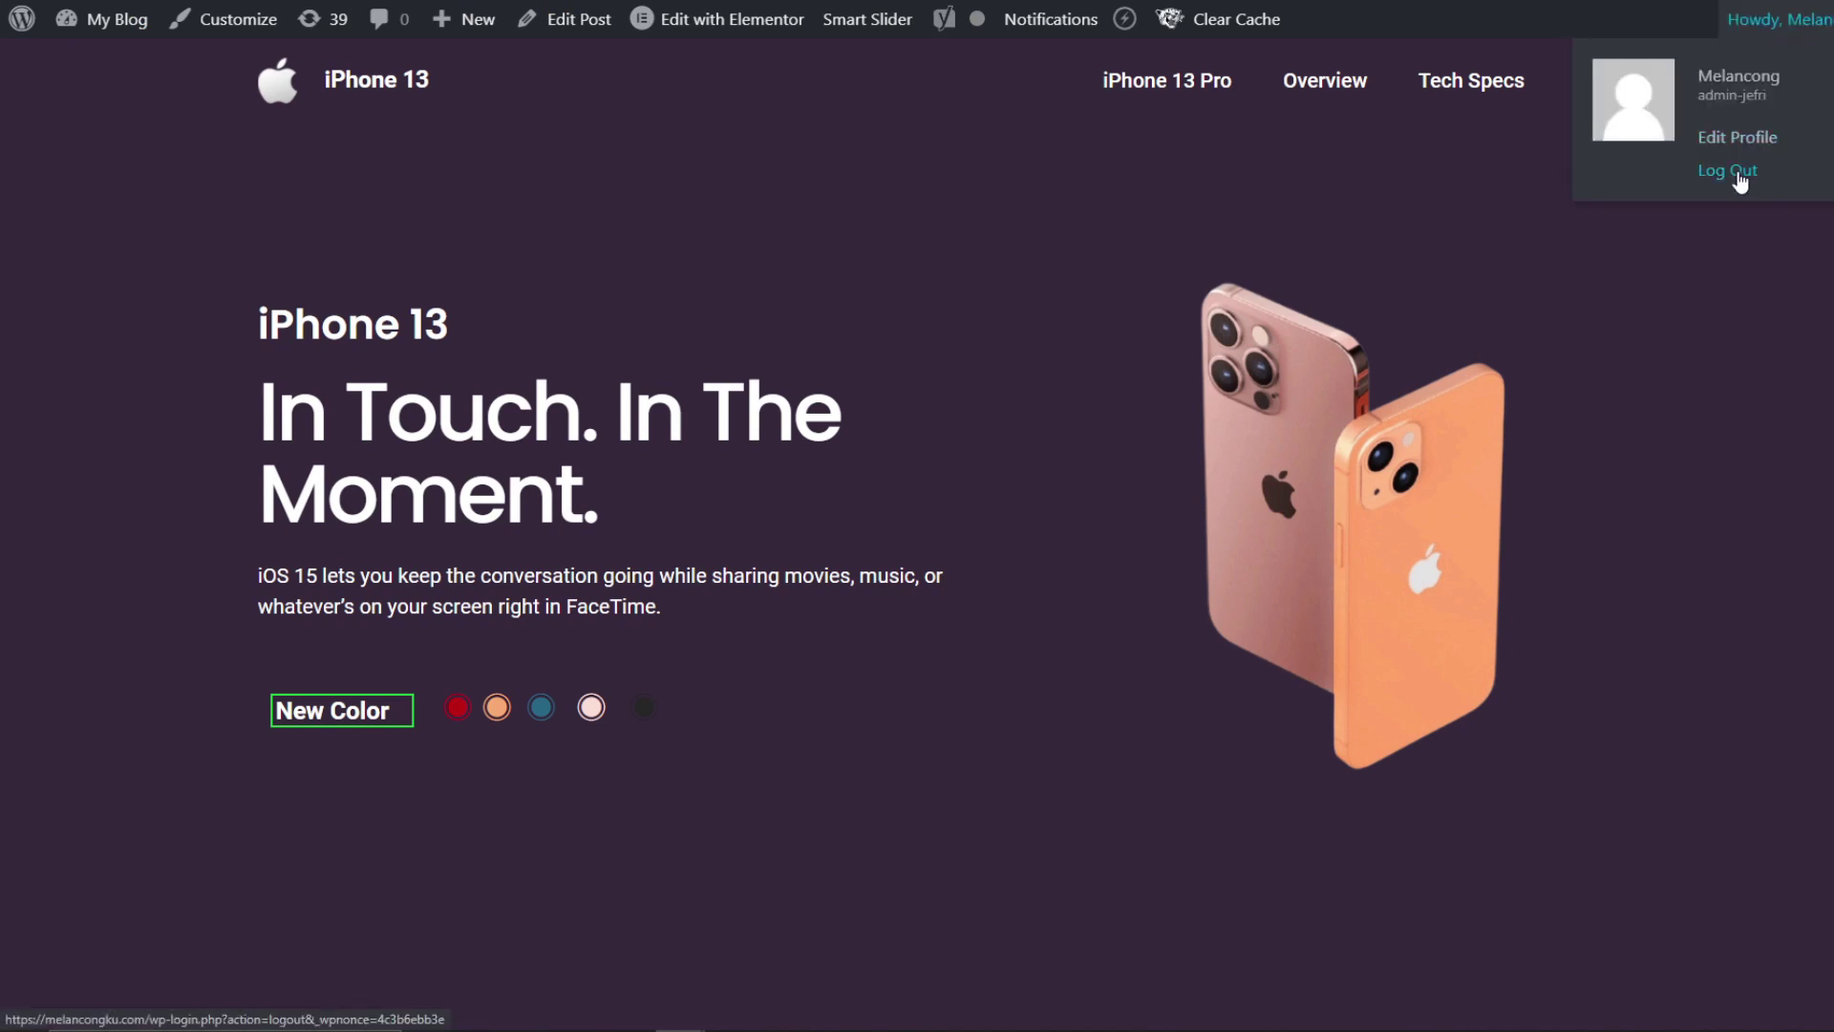
pyautogui.click(1748, 174)
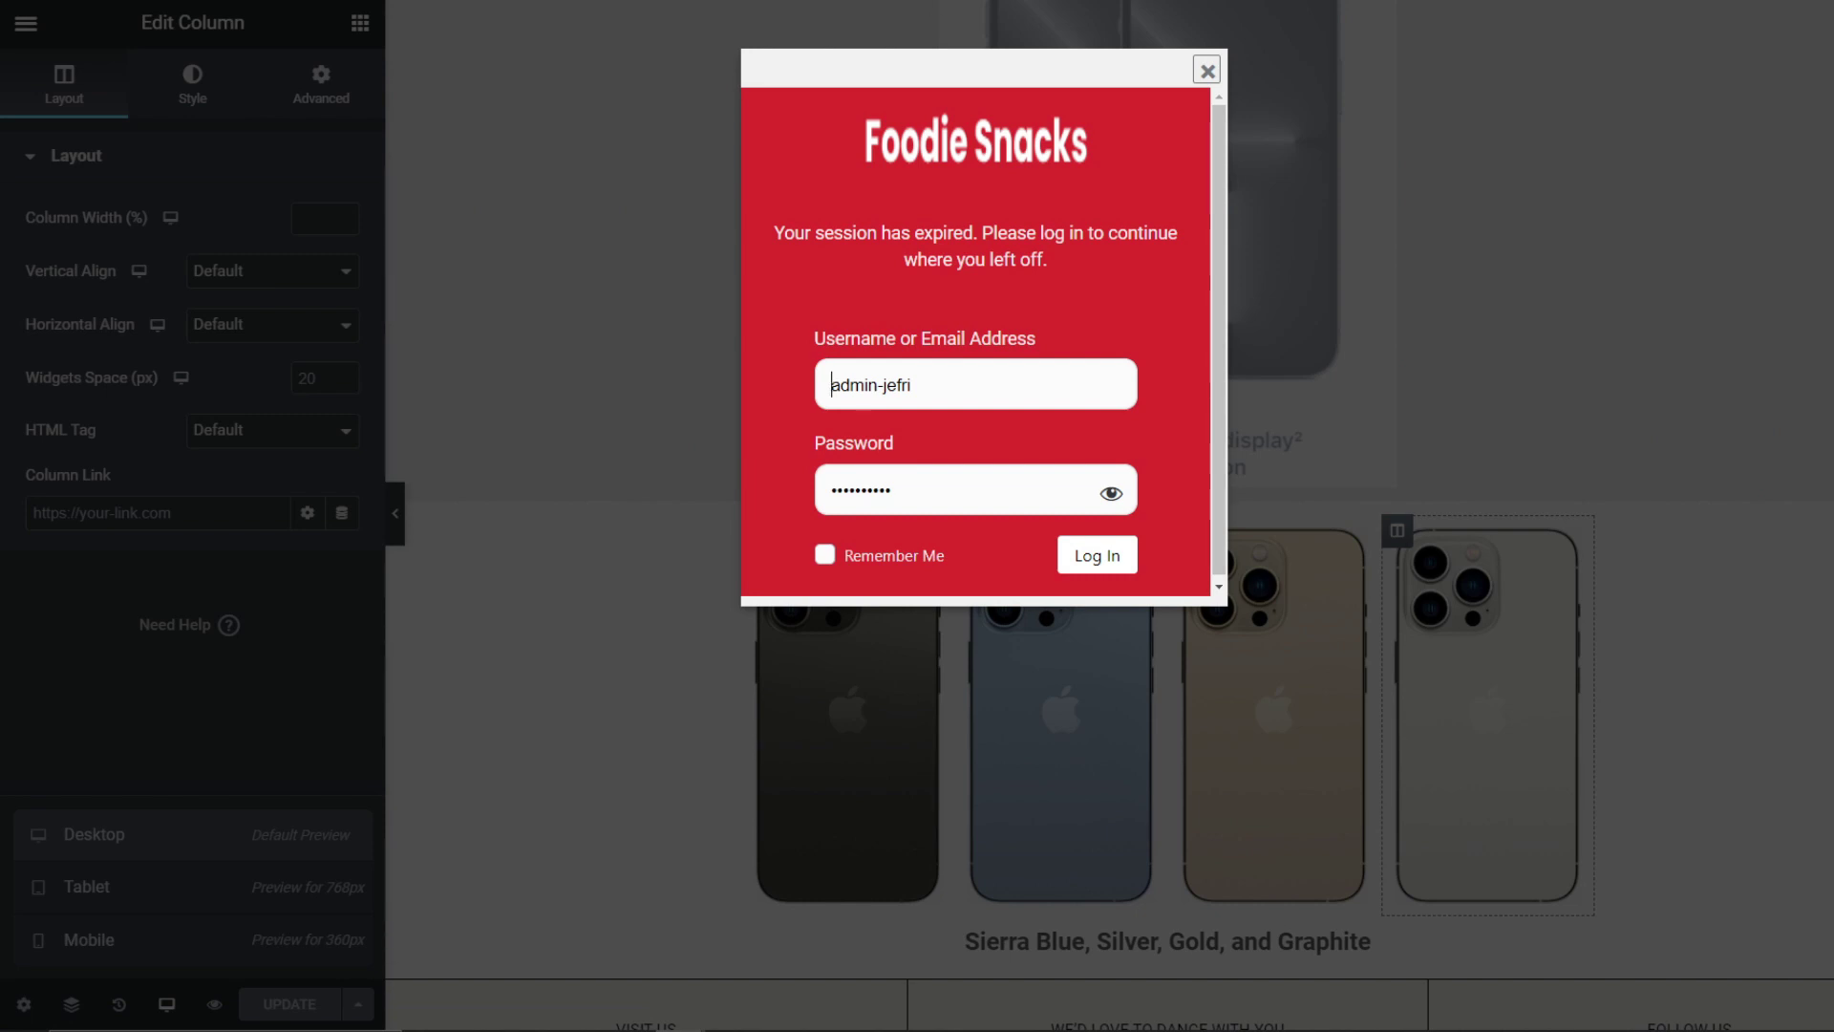
pyautogui.moveTo(1088, 984)
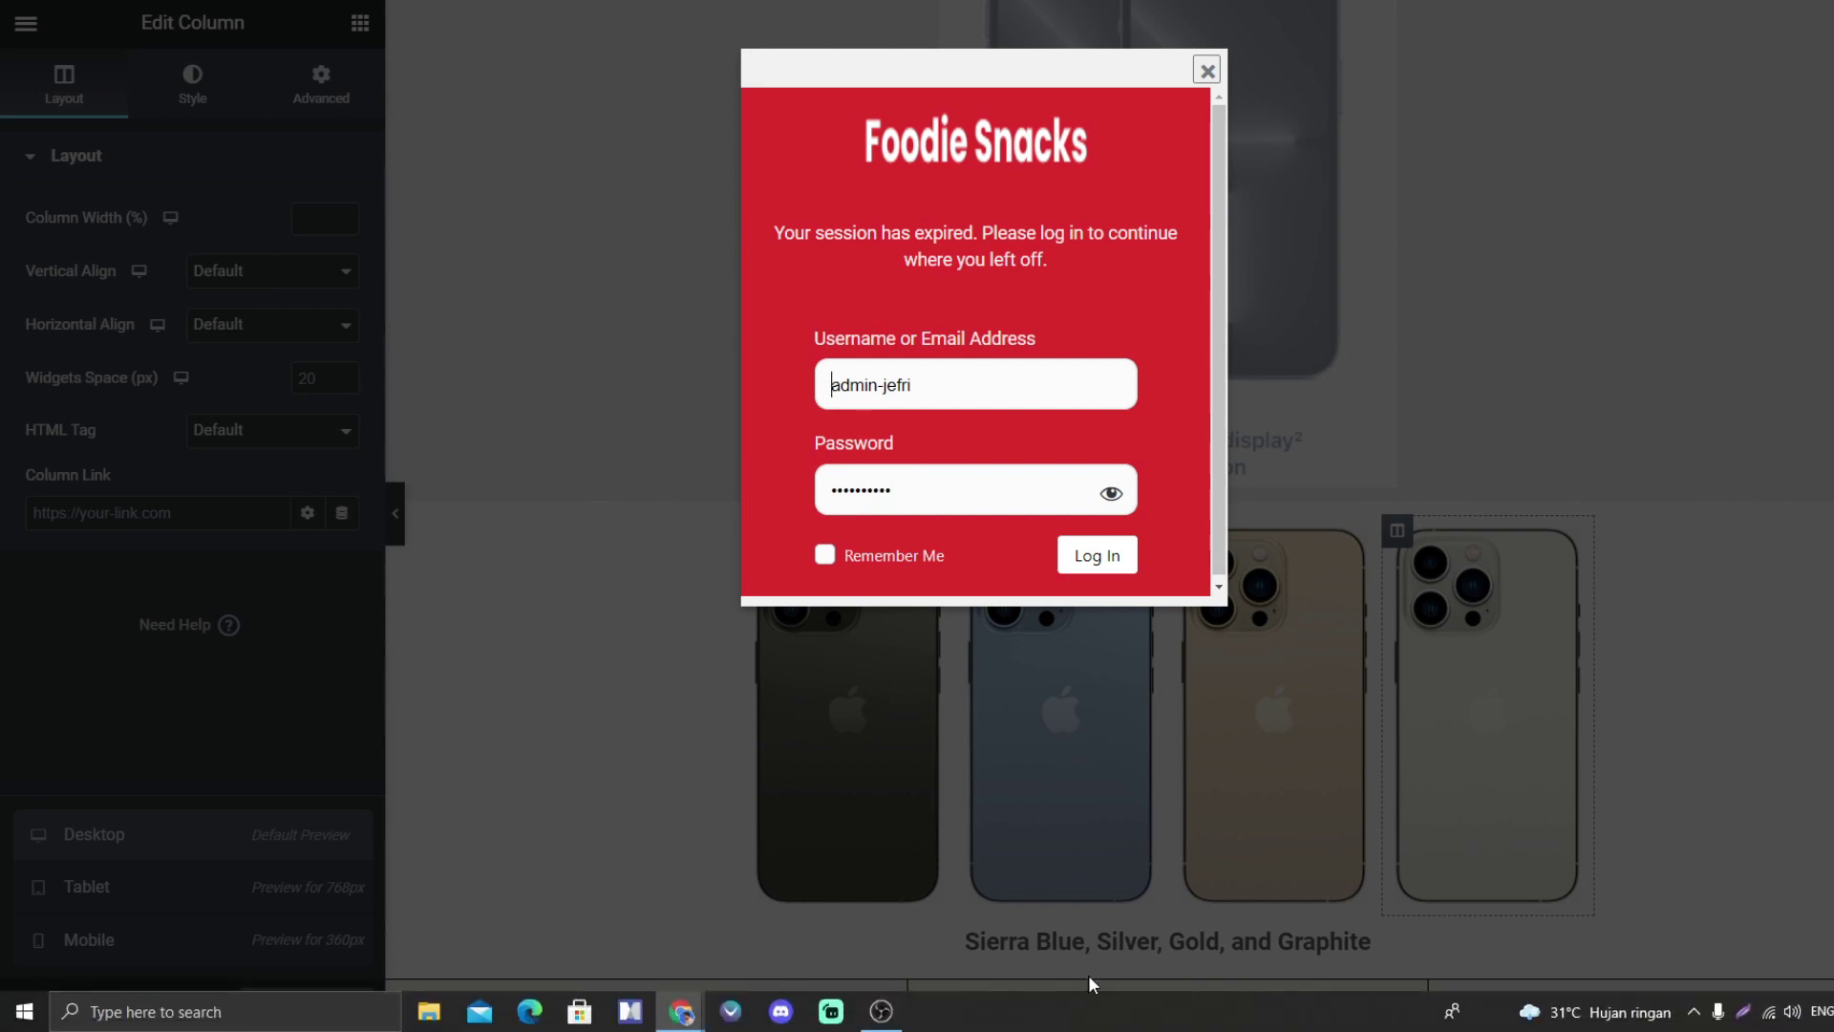
pyautogui.click(880, 1012)
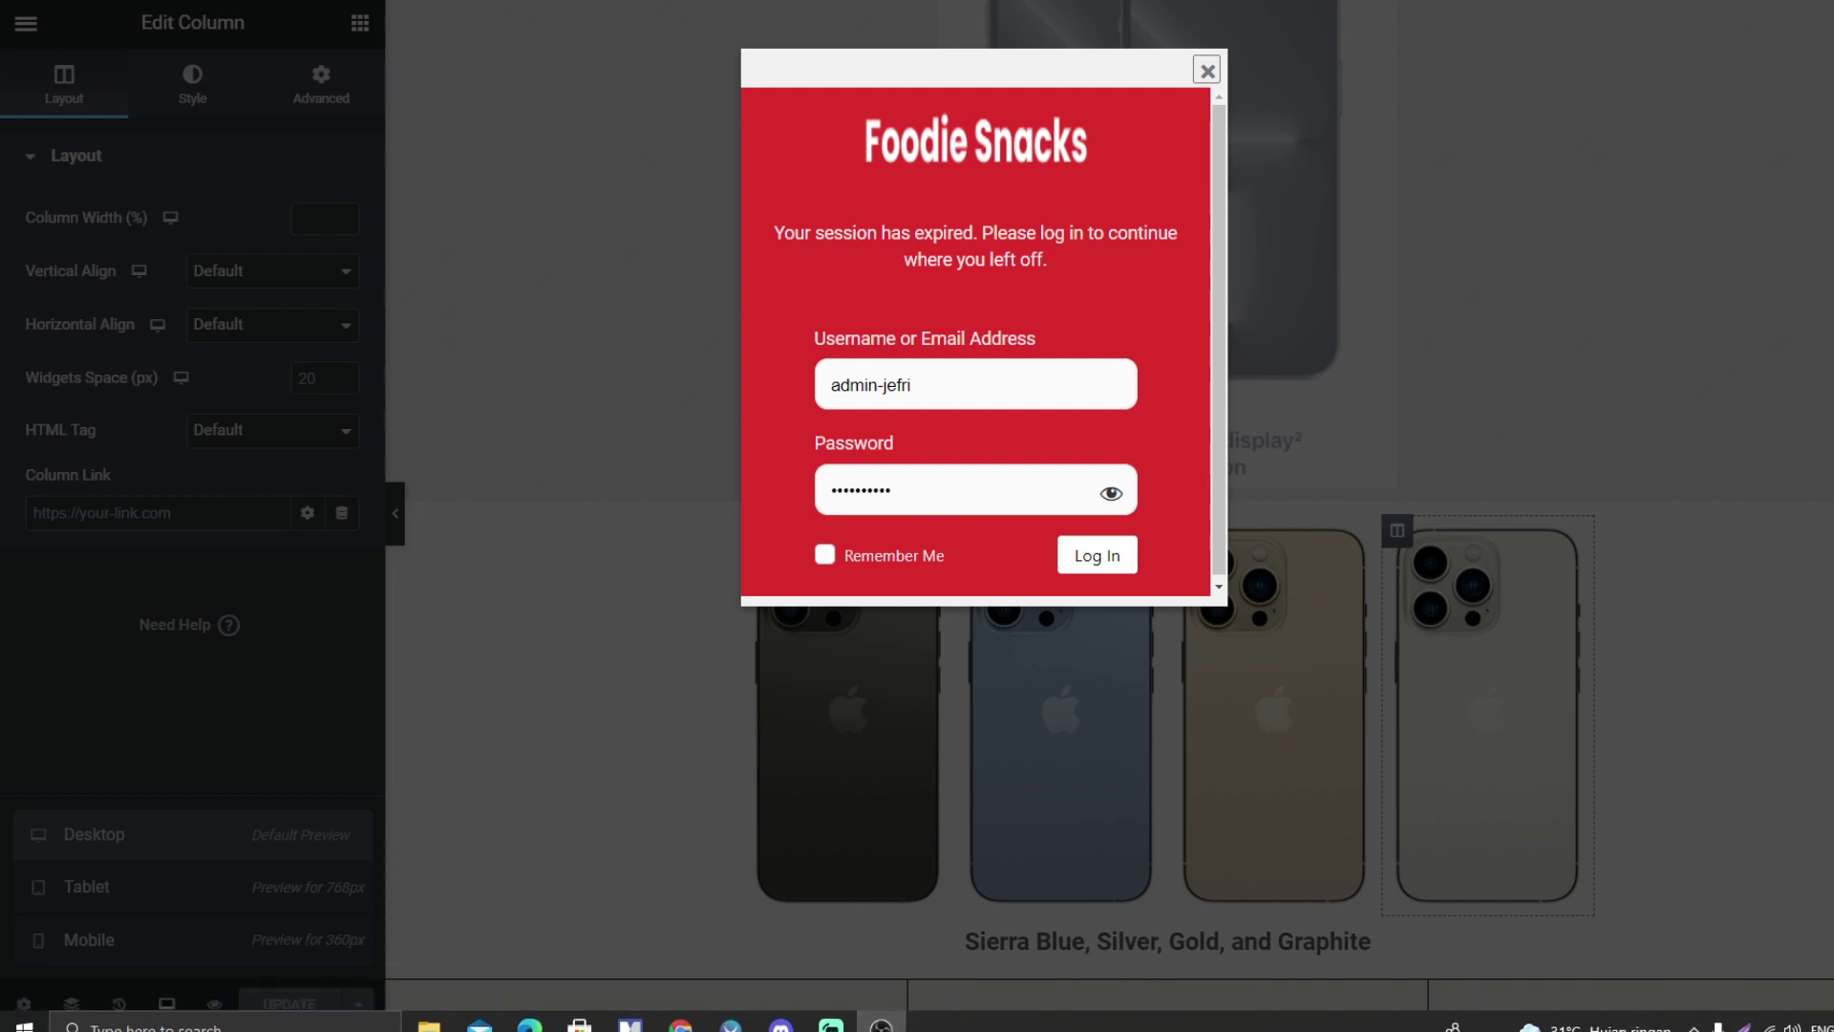
pyautogui.scroll(-3, 1125, 577)
pyautogui.scroll(3, 1125, 577)
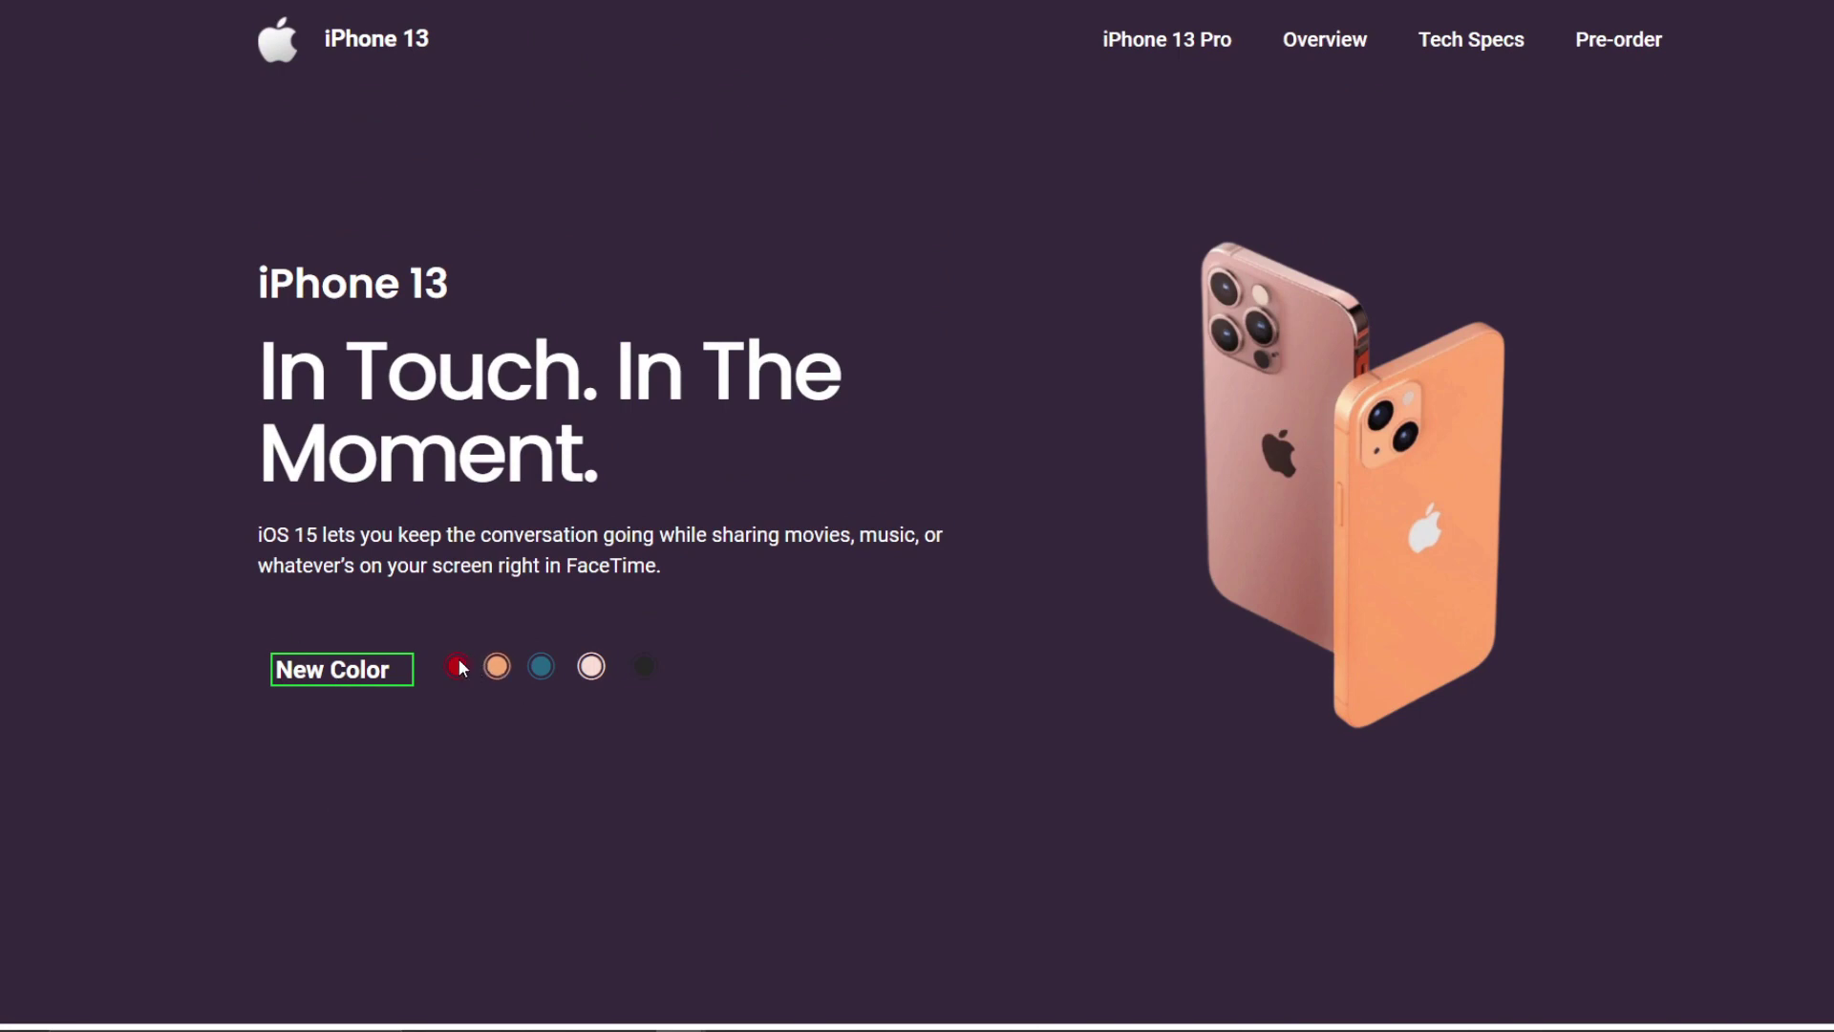
# Step: Test the hero's red, orange, blue, pink and black colour swatches on the published desktop page
pyautogui.click(460, 667)
pyautogui.click(497, 667)
pyautogui.click(541, 667)
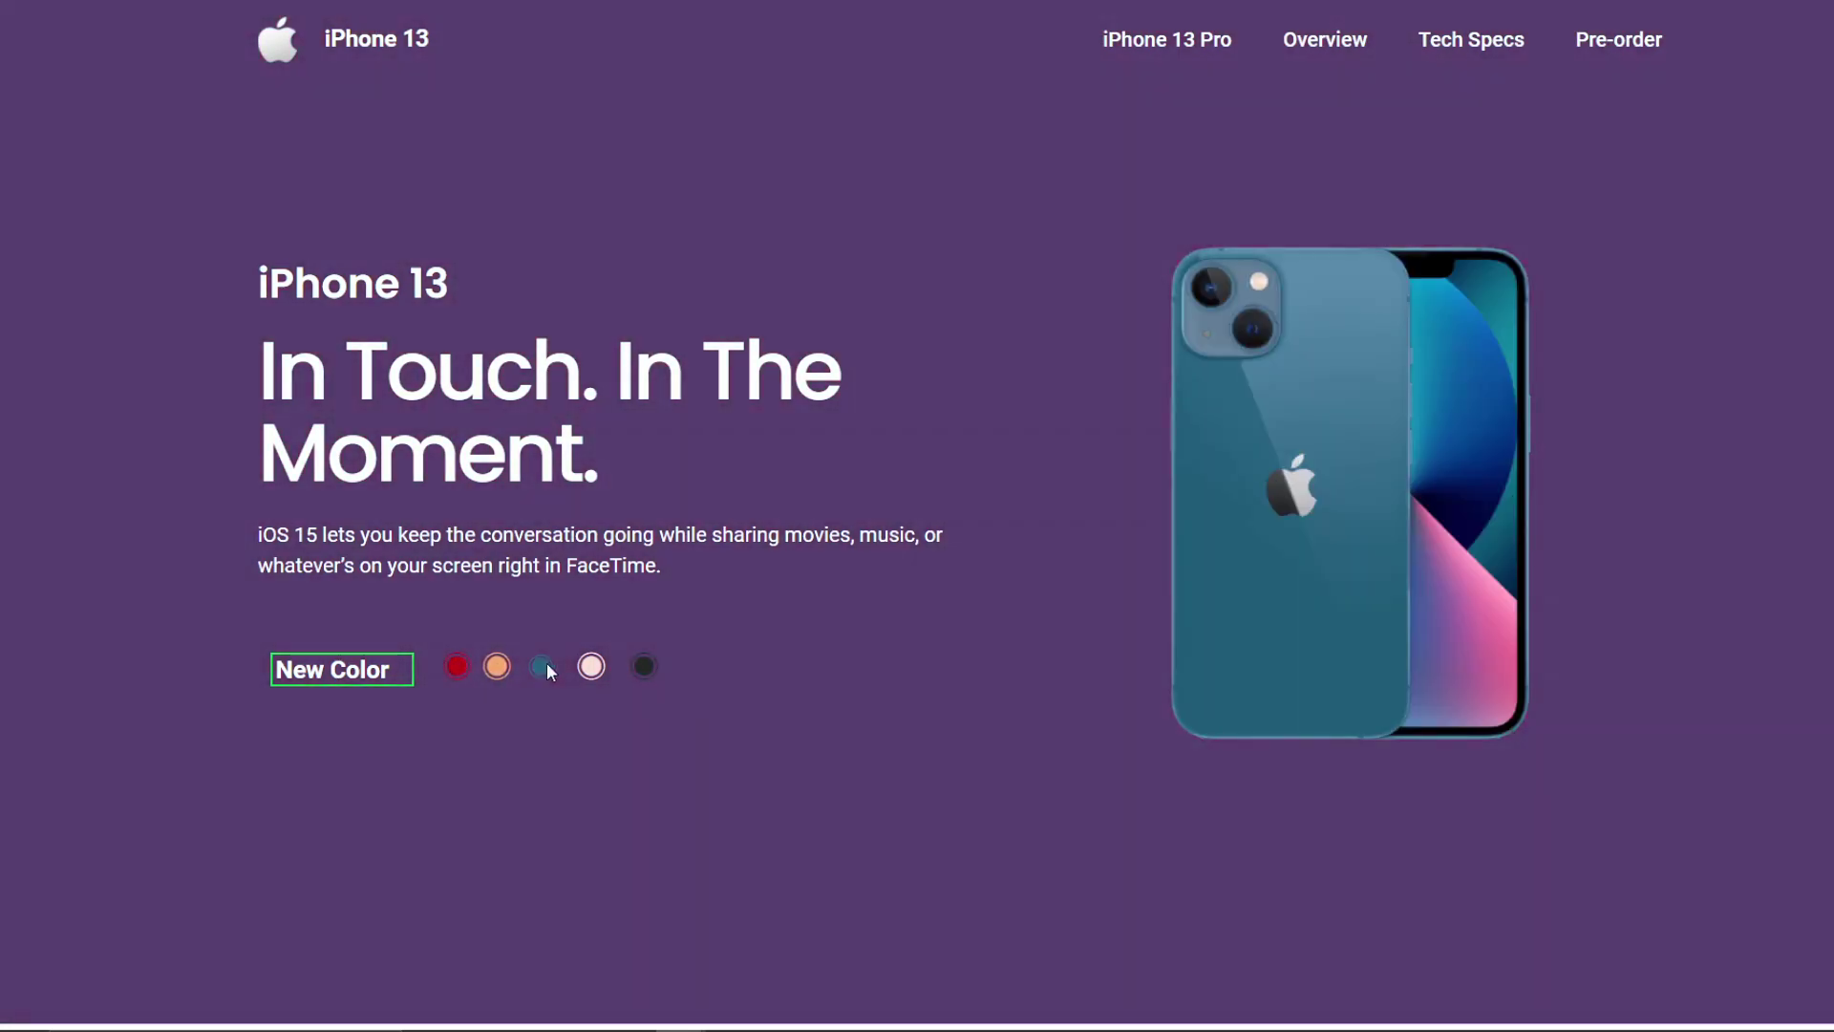
pyautogui.click(592, 667)
pyautogui.click(642, 667)
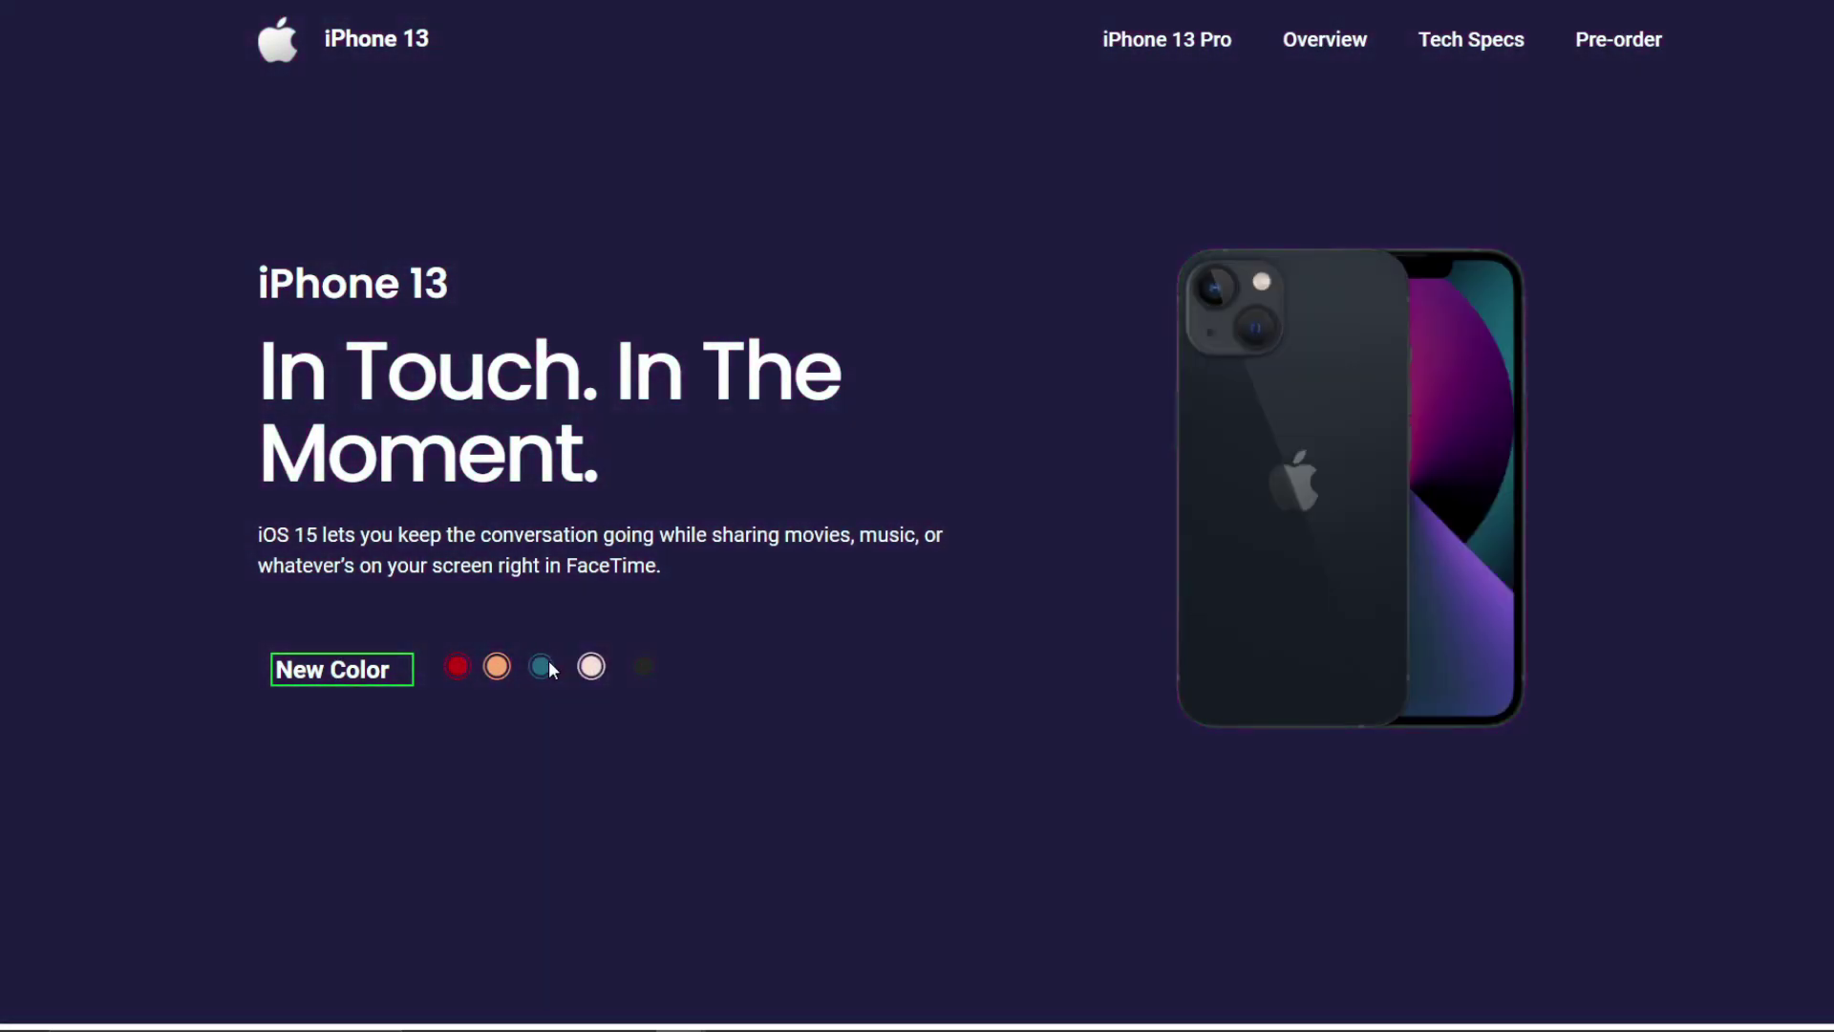
pyautogui.click(547, 667)
pyautogui.click(458, 665)
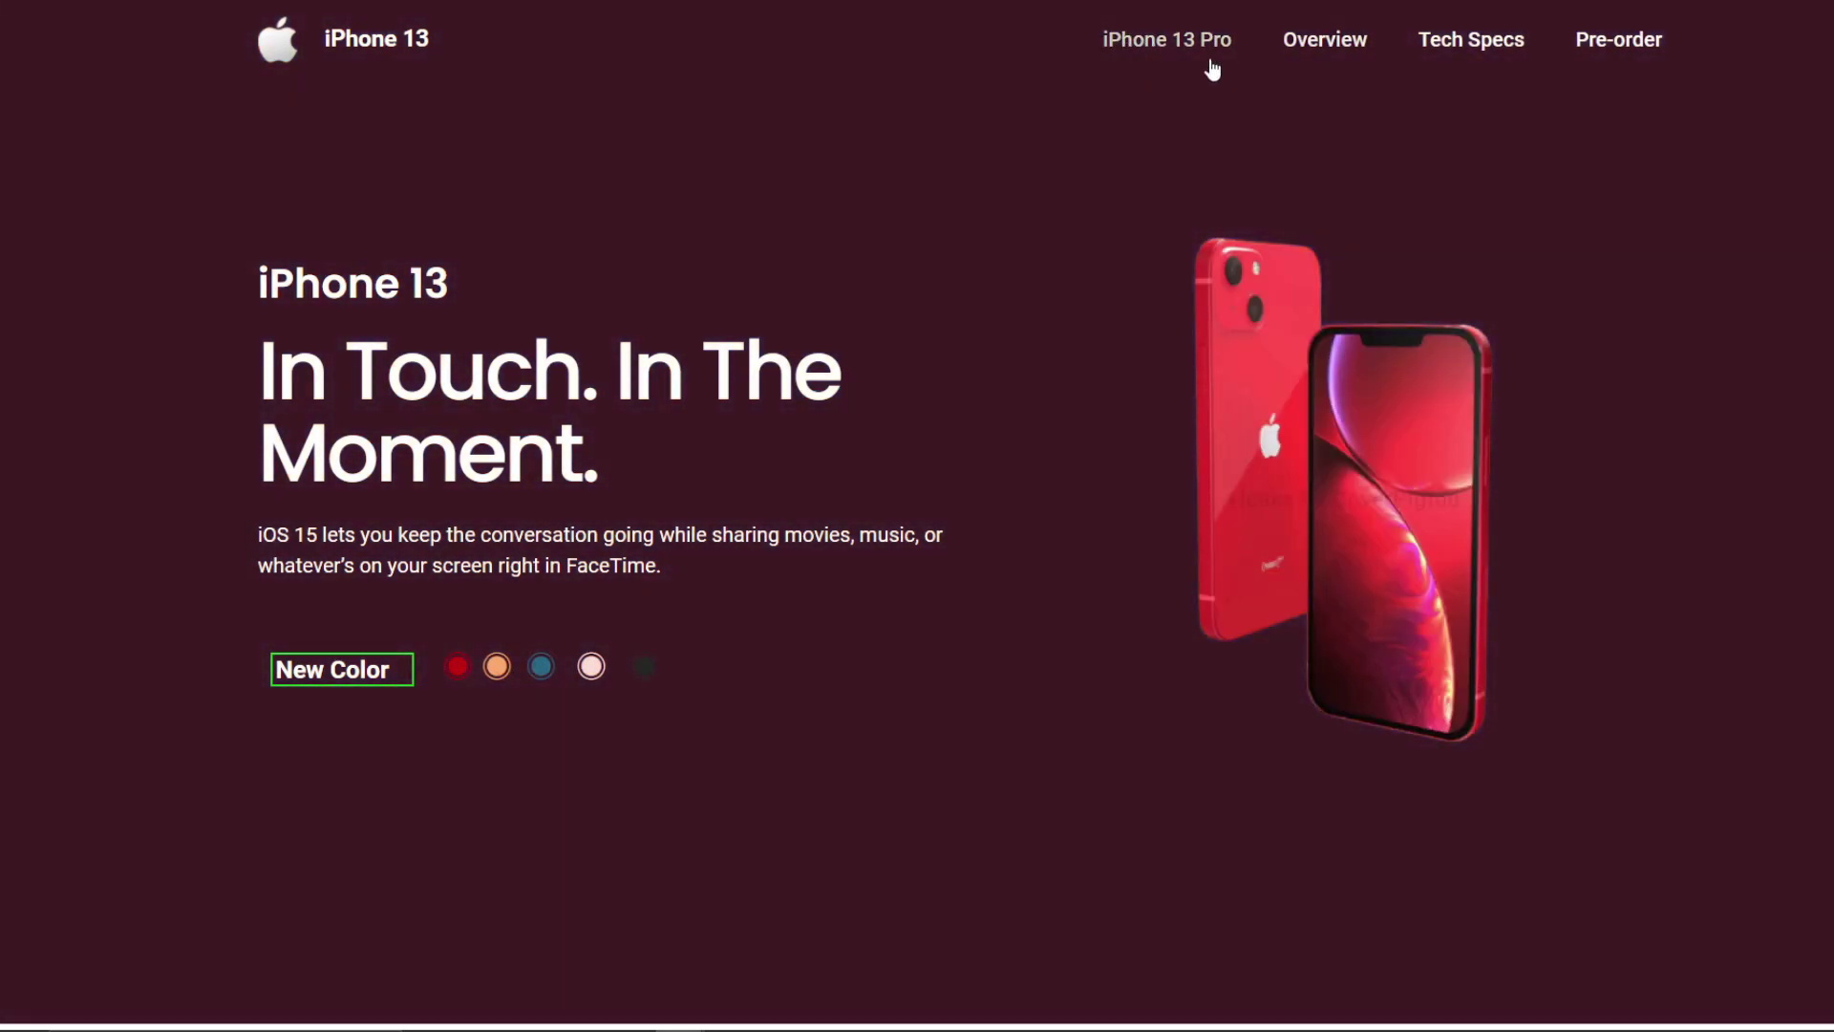
pyautogui.click(497, 665)
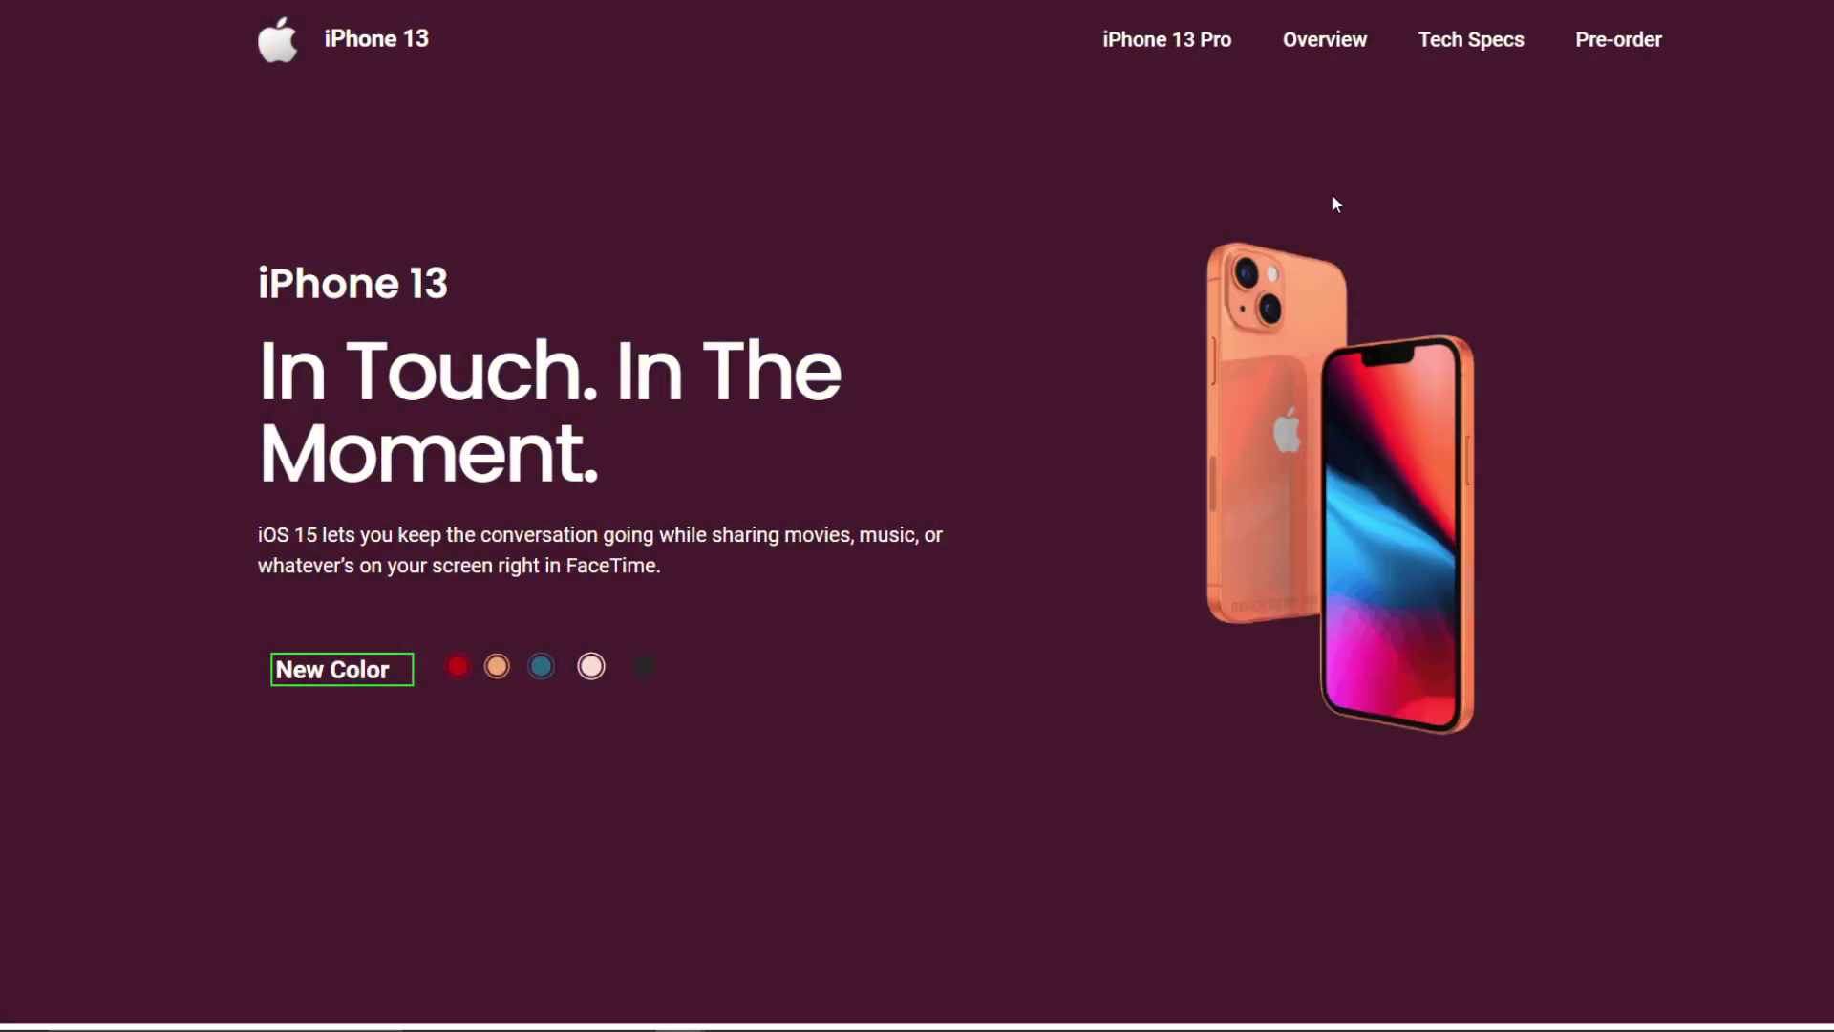
# Step: Test the iPhone 13 Pro navigation link and check that section down to its four phone colours
pyautogui.click(1183, 38)
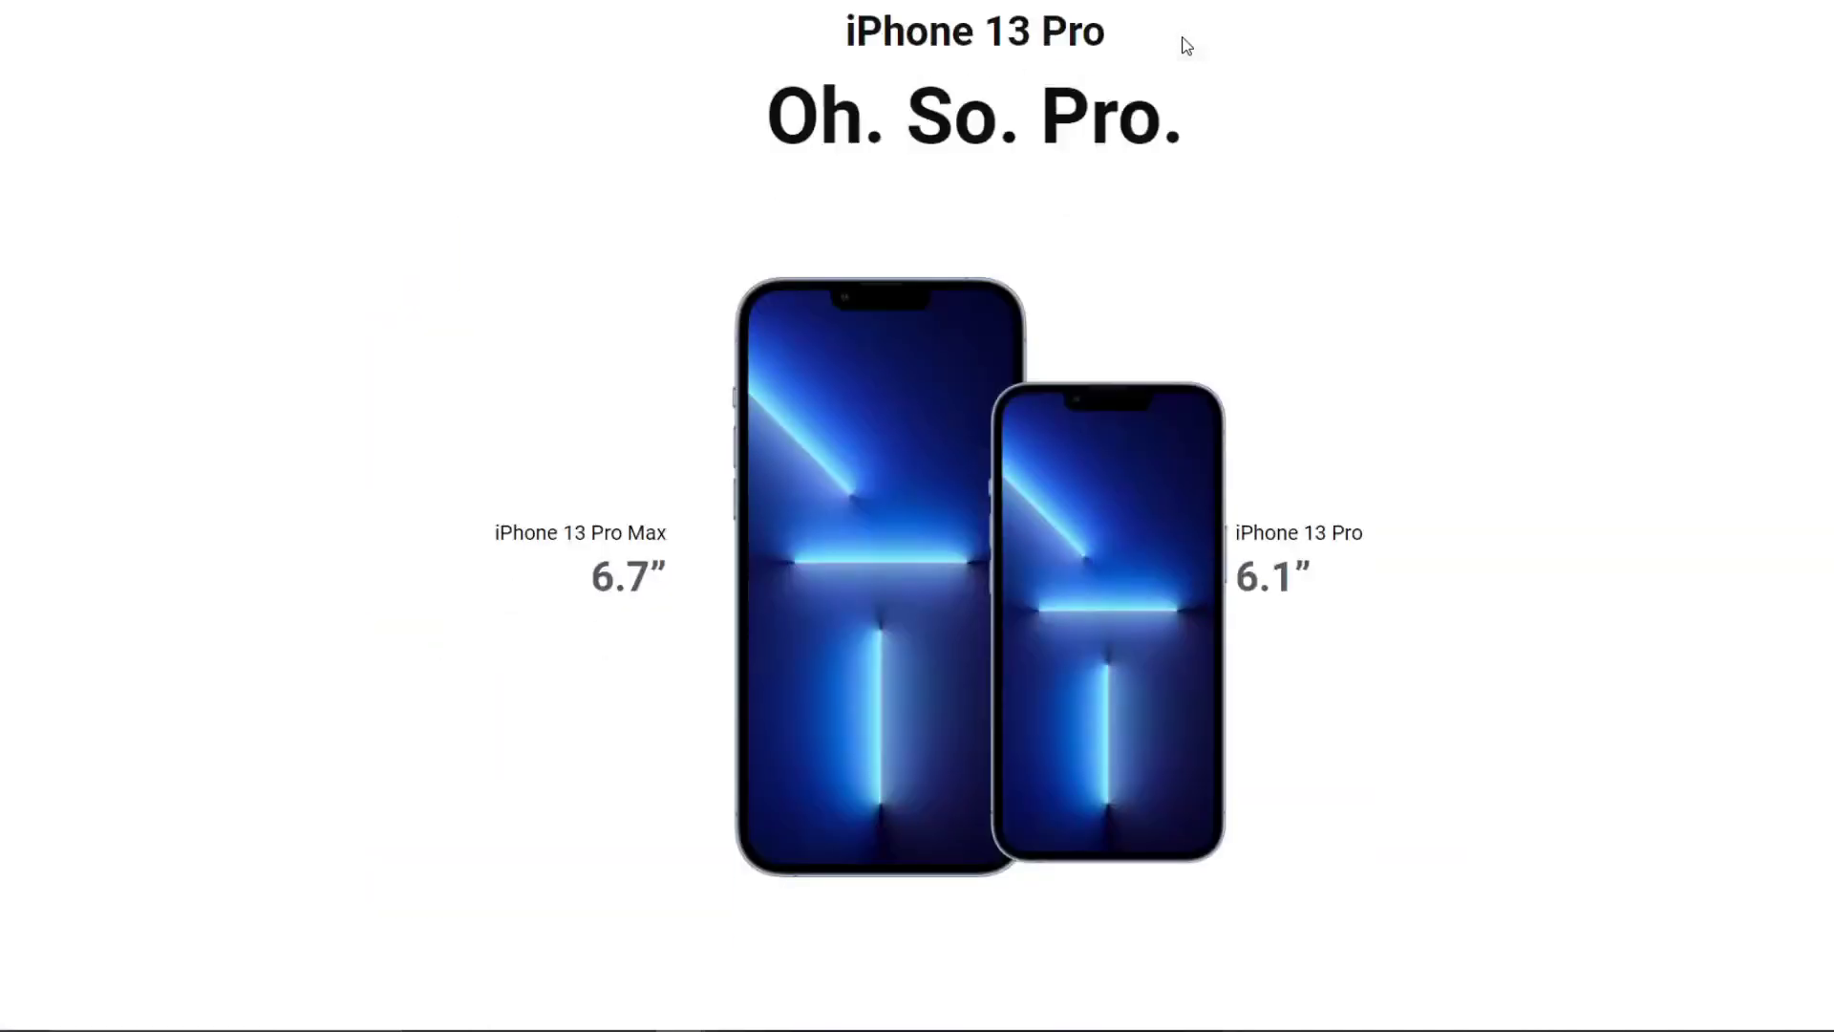
pyautogui.scroll(-9, 1095, 585)
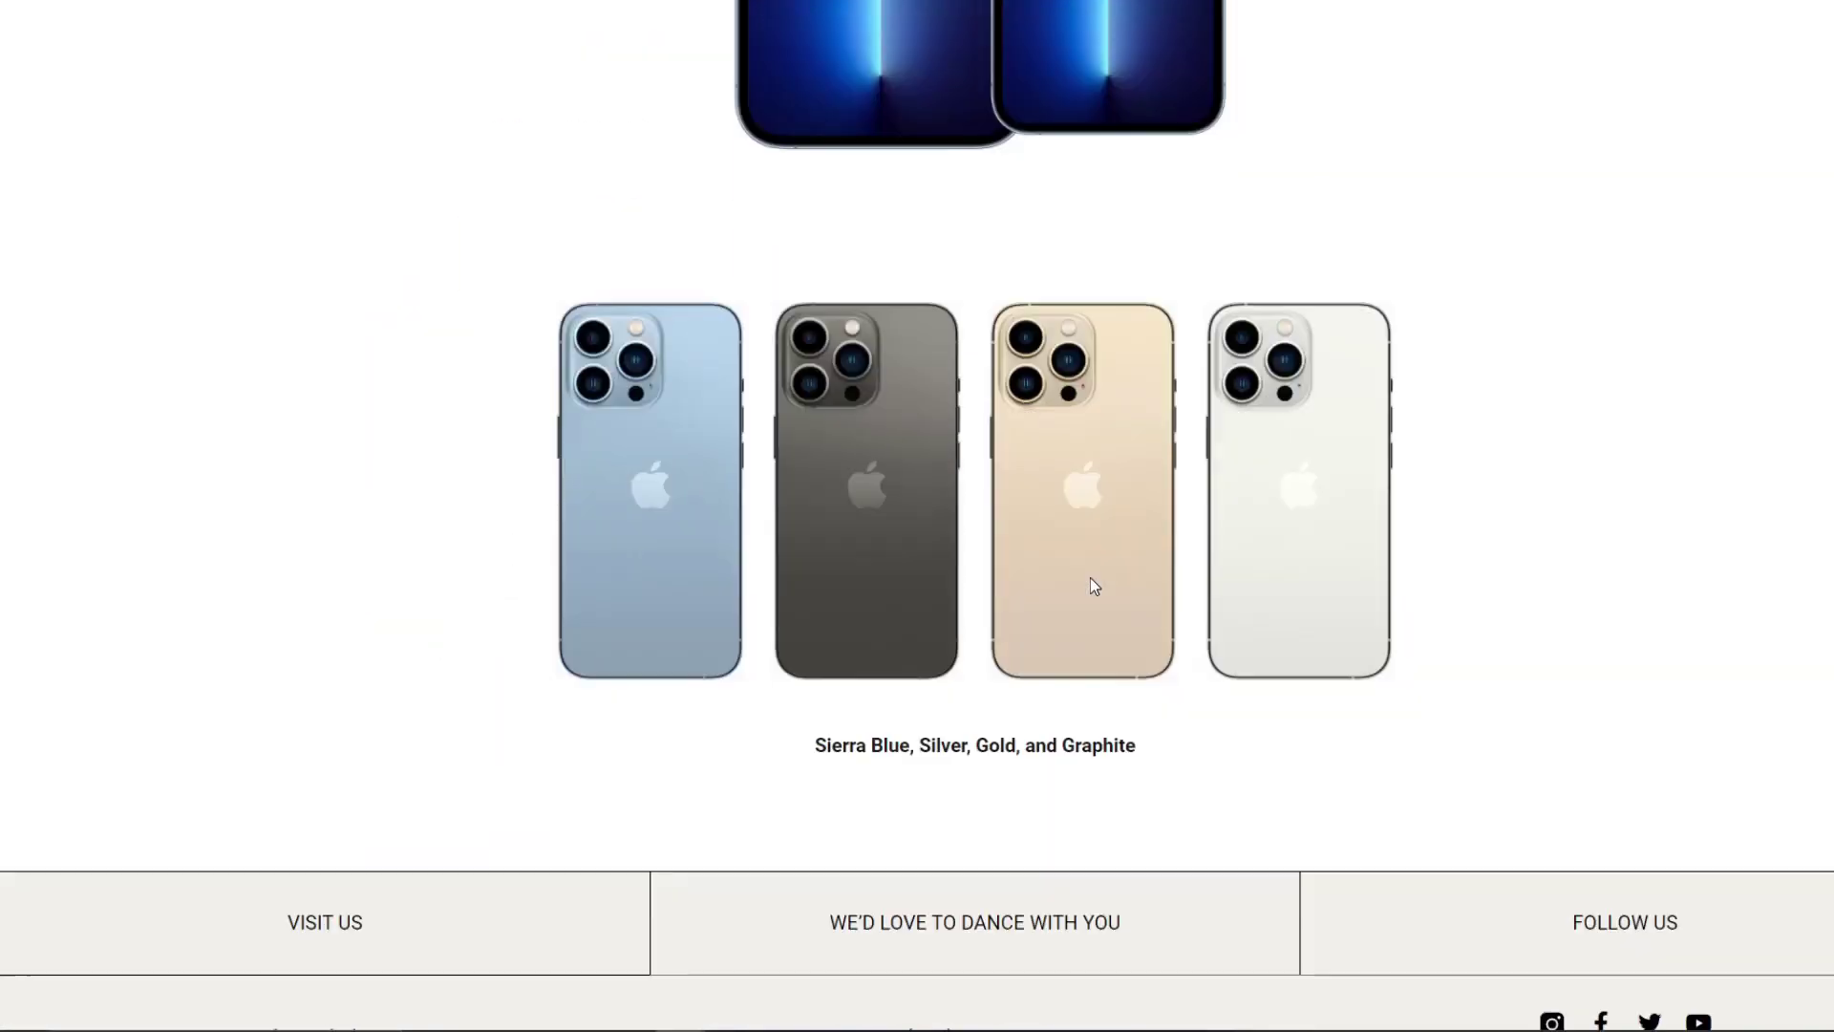
pyautogui.scroll(16, 1095, 585)
pyautogui.scroll(15, 1095, 586)
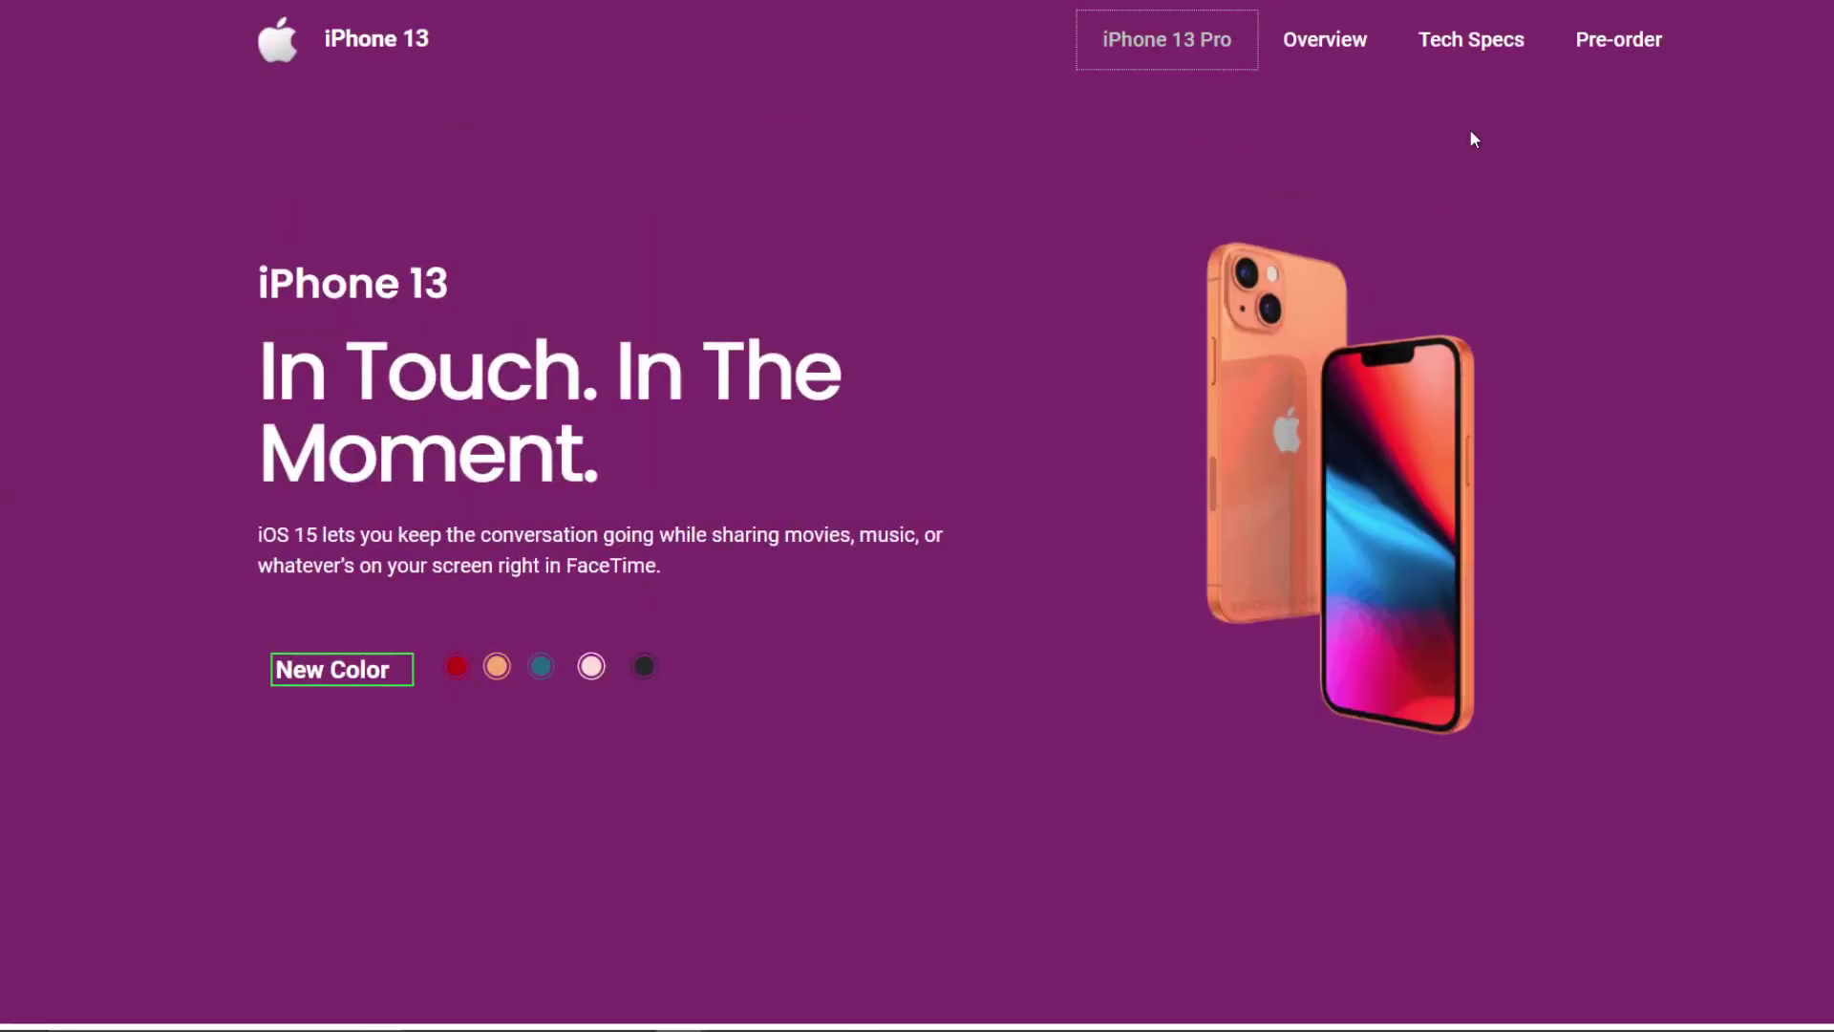
# Step: Follow the Overview navigation link and test the red, blue, pink and black swatches of the finish cards
pyautogui.click(1325, 43)
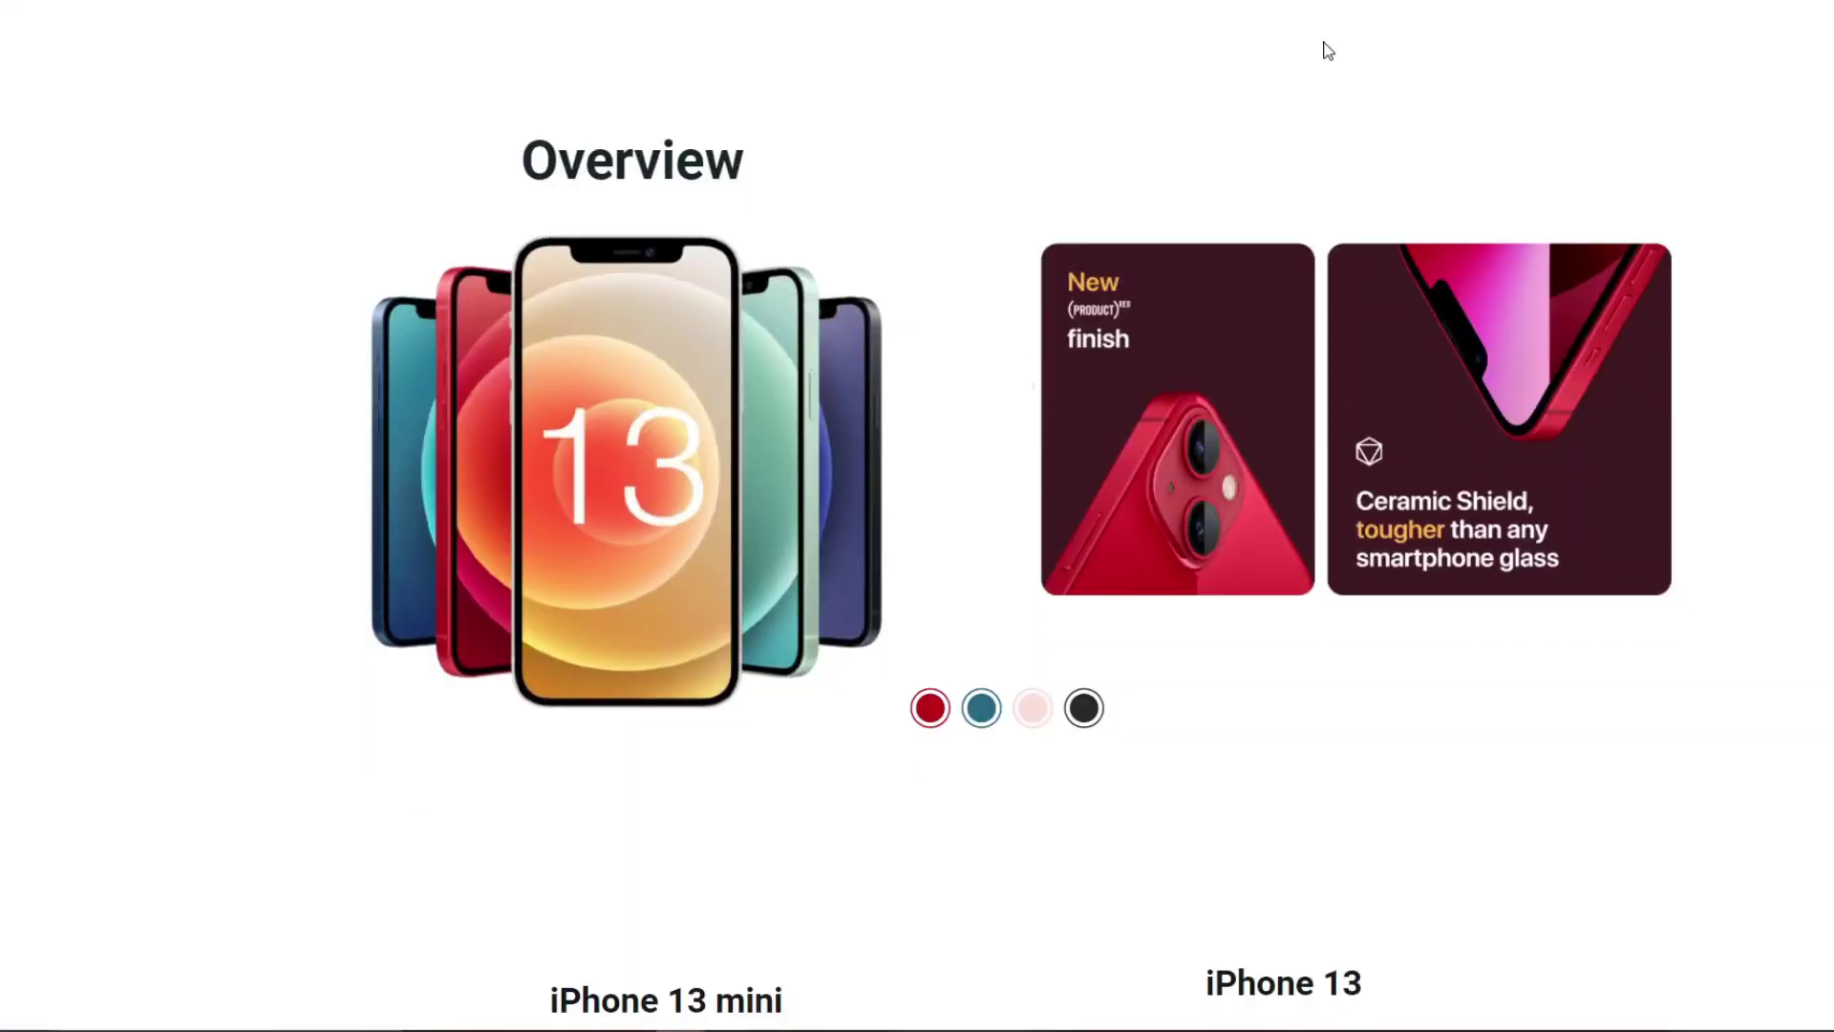
pyautogui.click(979, 718)
pyautogui.click(1034, 703)
pyautogui.click(1084, 705)
pyautogui.click(1029, 705)
pyautogui.click(946, 705)
pyautogui.click(981, 705)
pyautogui.click(1084, 705)
pyautogui.scroll(10, 1085, 706)
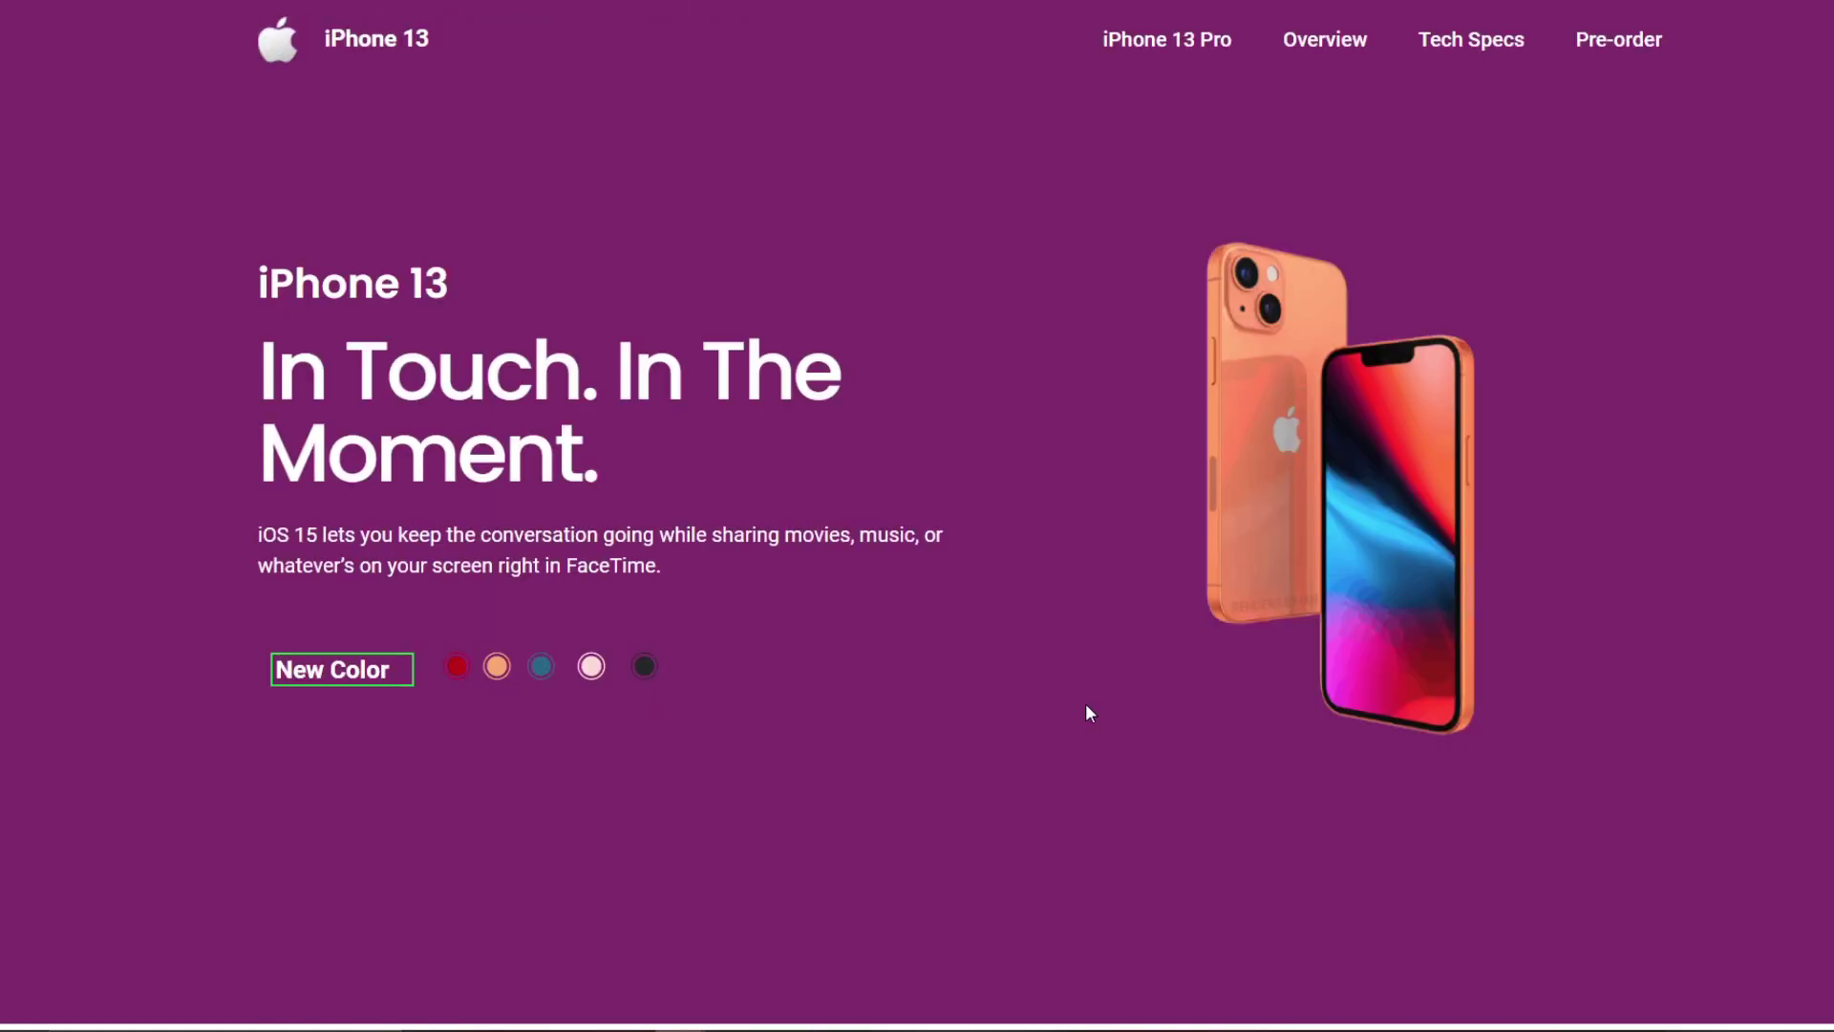
# Step: Test the Tech Specs and Pre-order navigation links, returning to the hero after each
pyautogui.click(1486, 47)
pyautogui.scroll(15, 1008, 860)
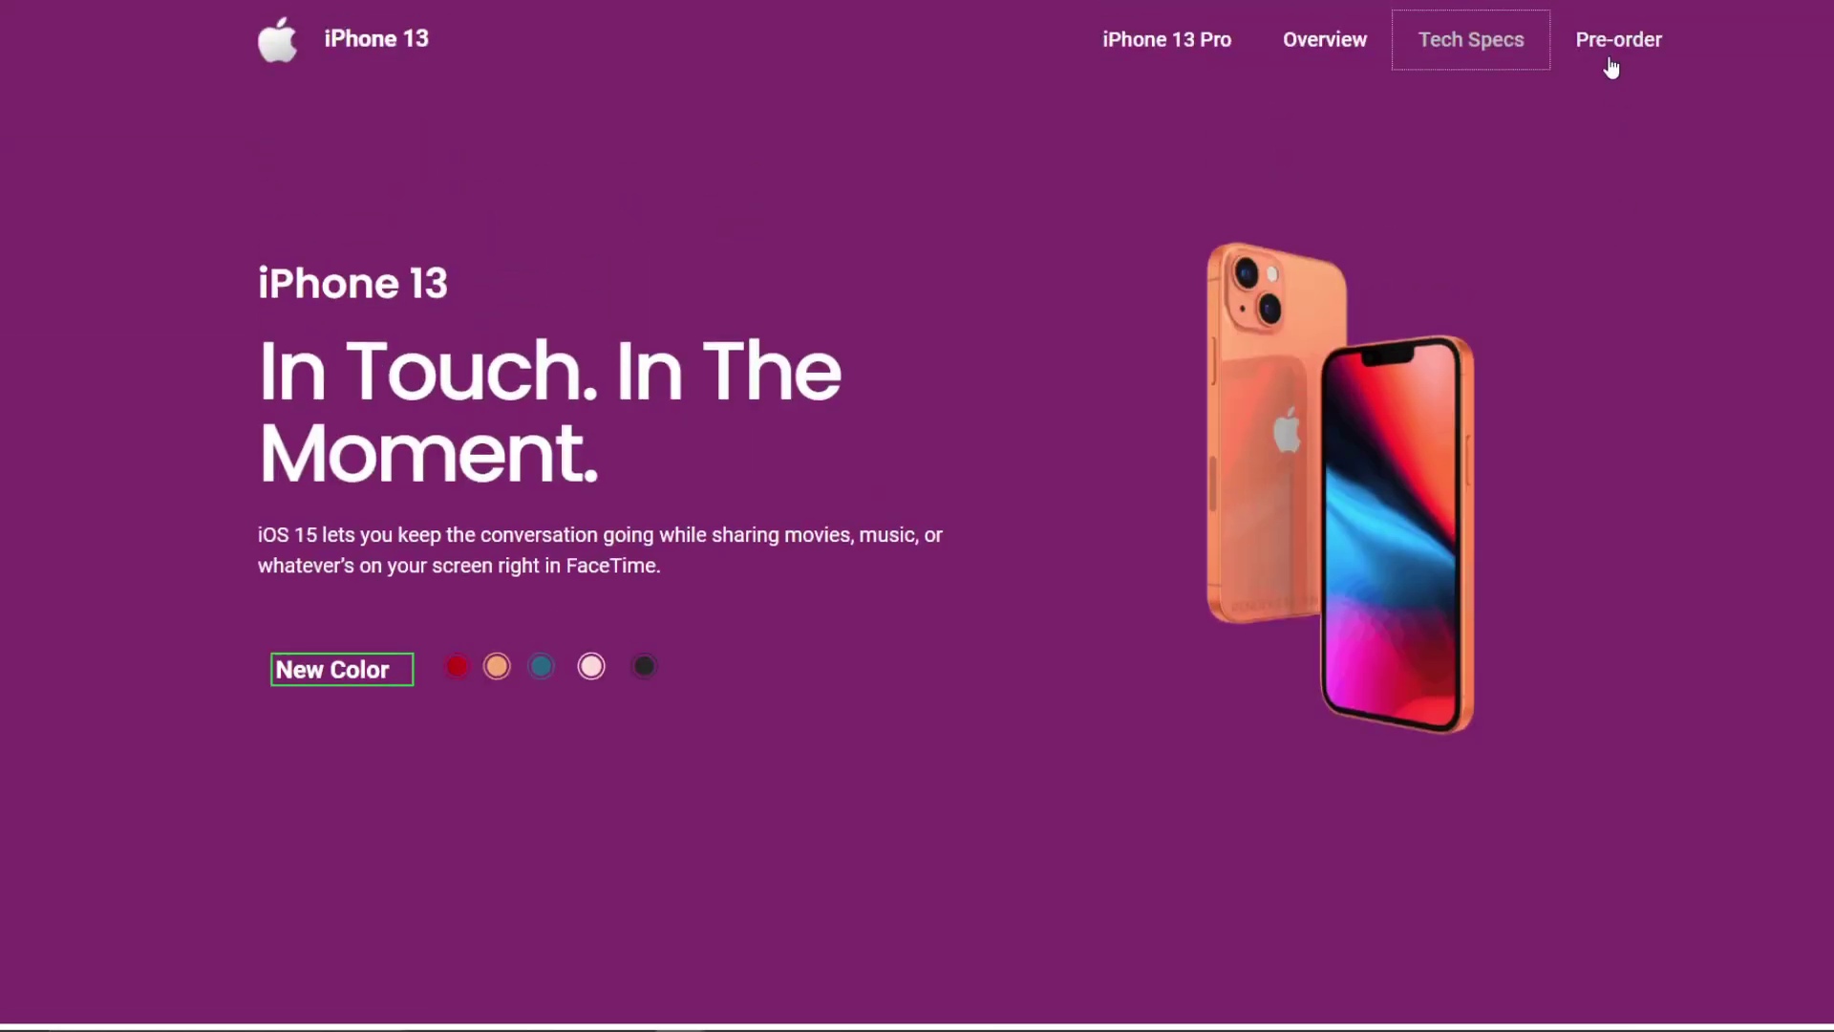
pyautogui.click(1612, 59)
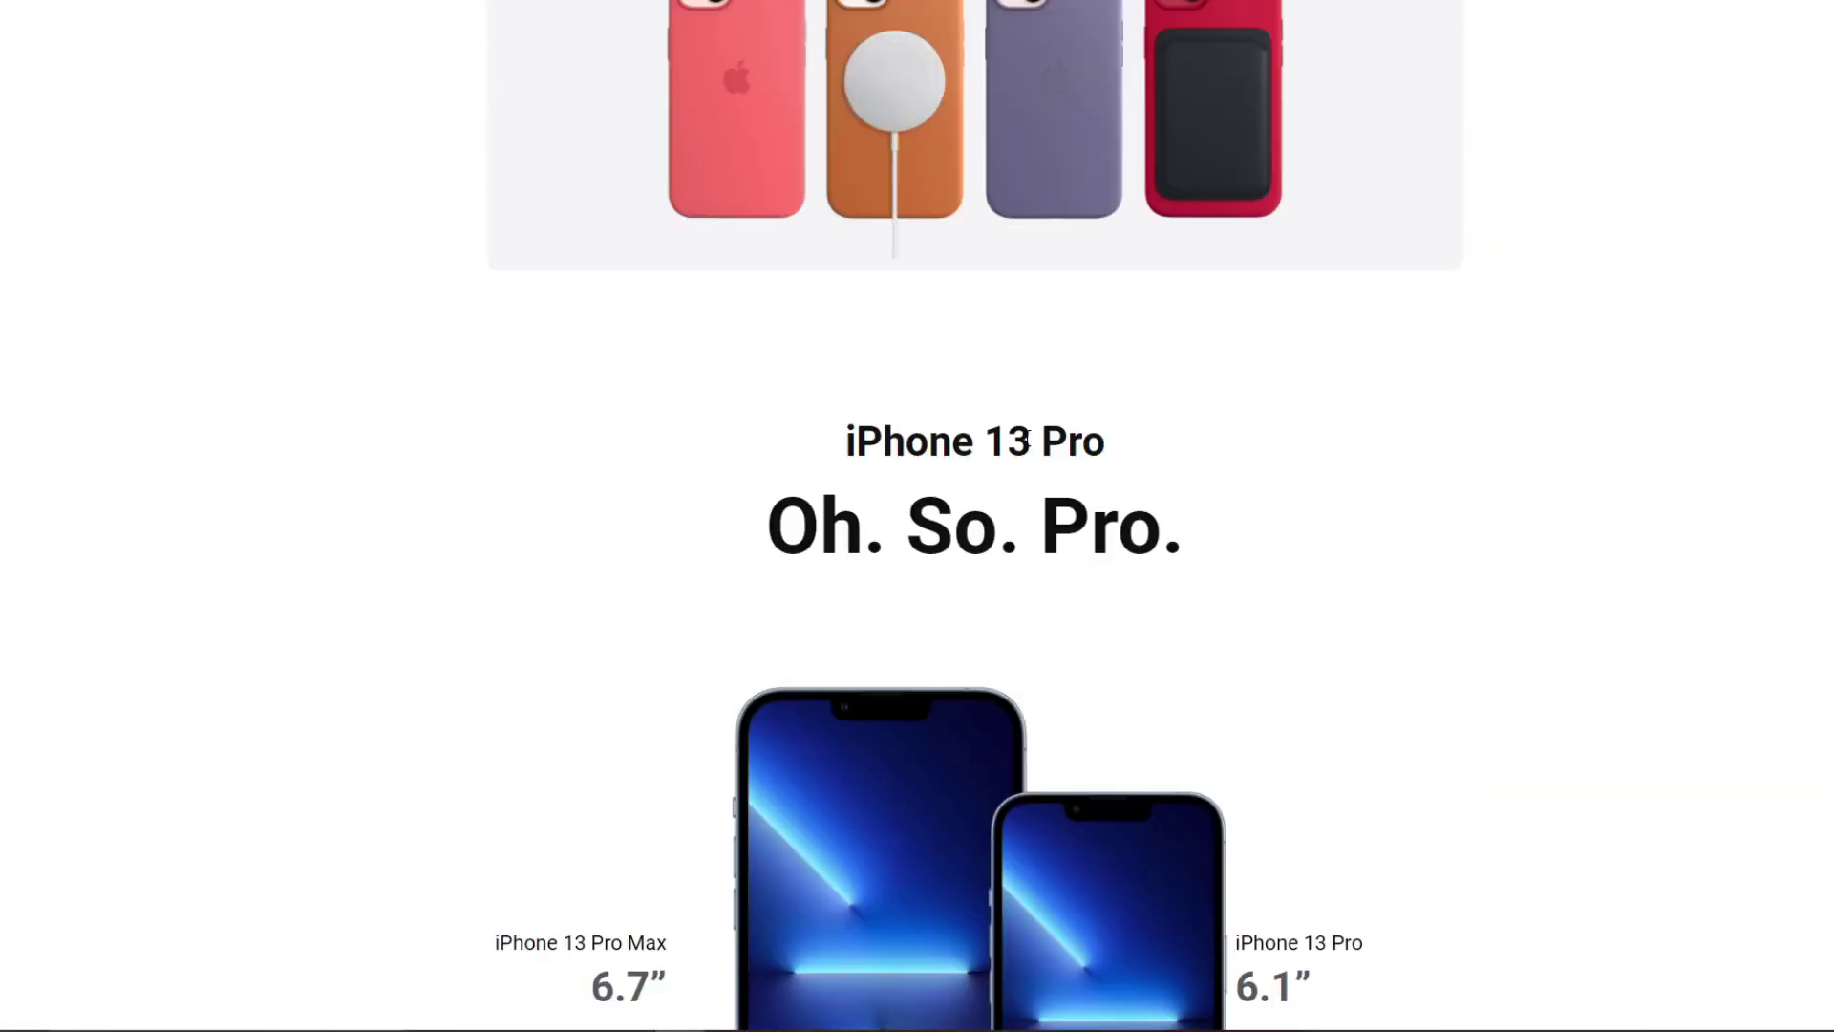
pyautogui.scroll(20, 1051, 506)
pyautogui.scroll(10, 1058, 515)
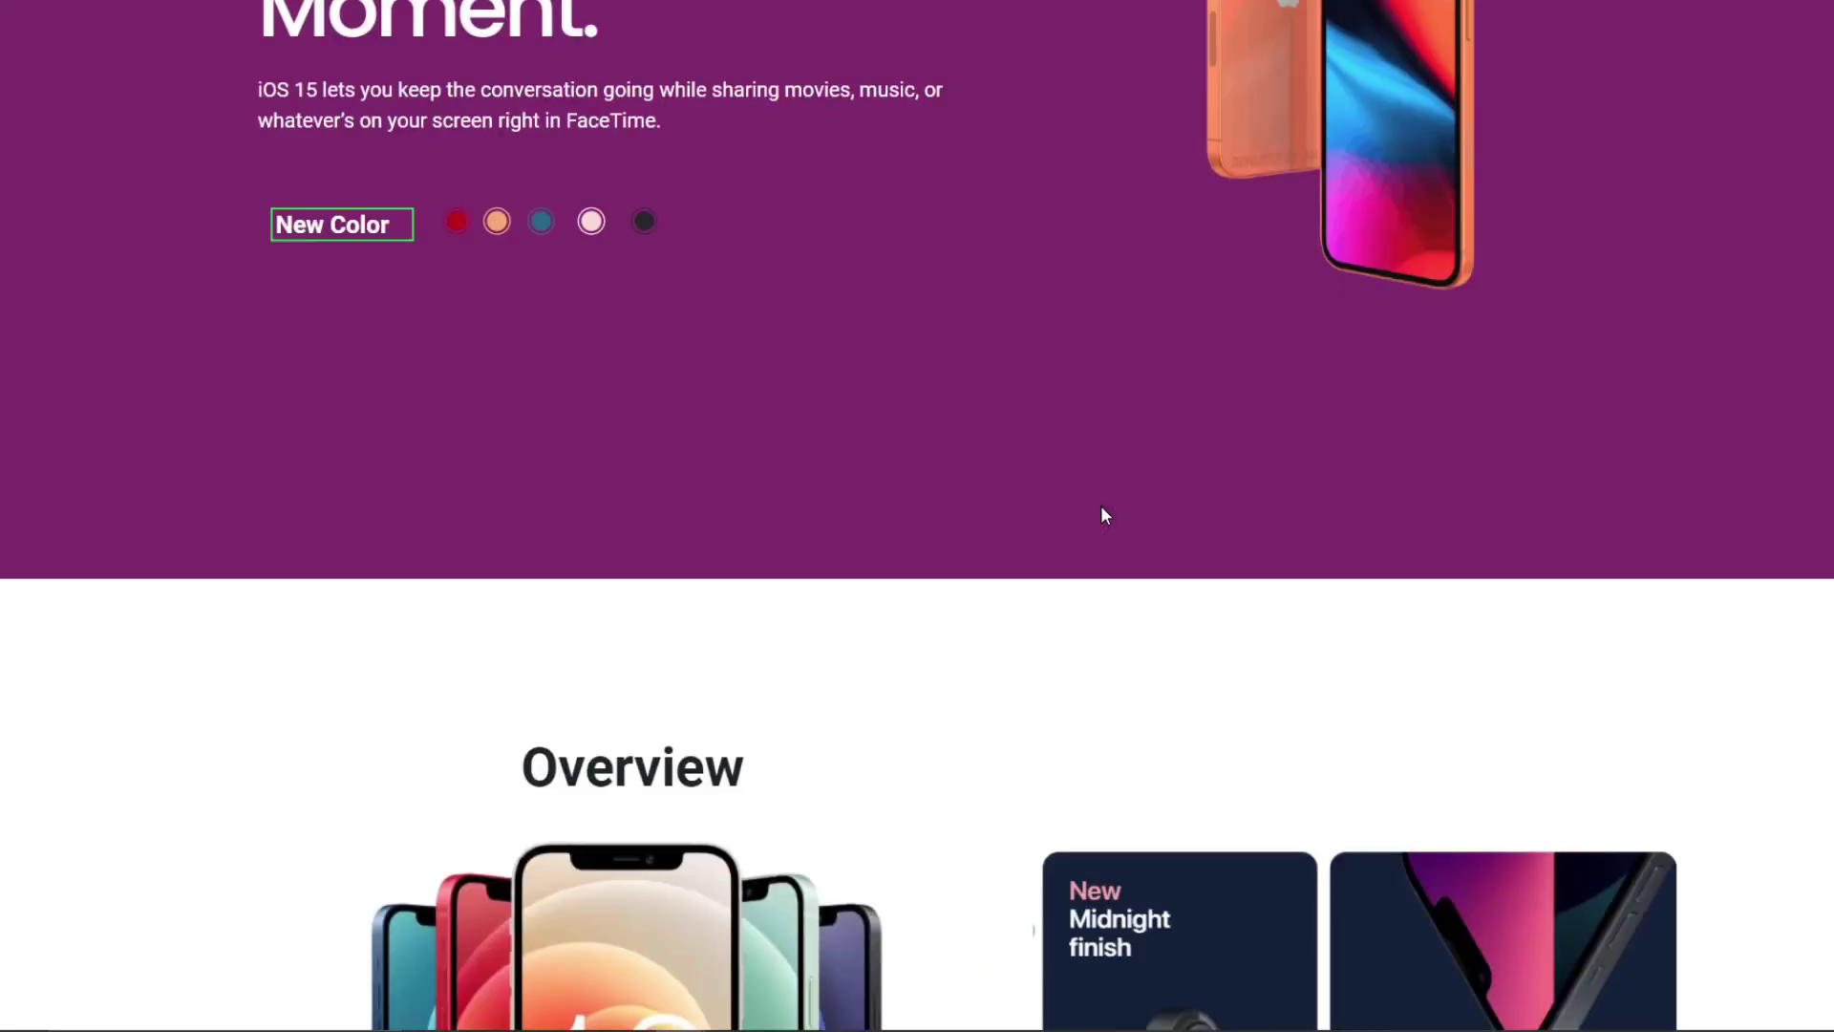
# Step: Switch the hero through red to blue and preview the page in the developer tools' iPhone X device emulation
pyautogui.click(466, 661)
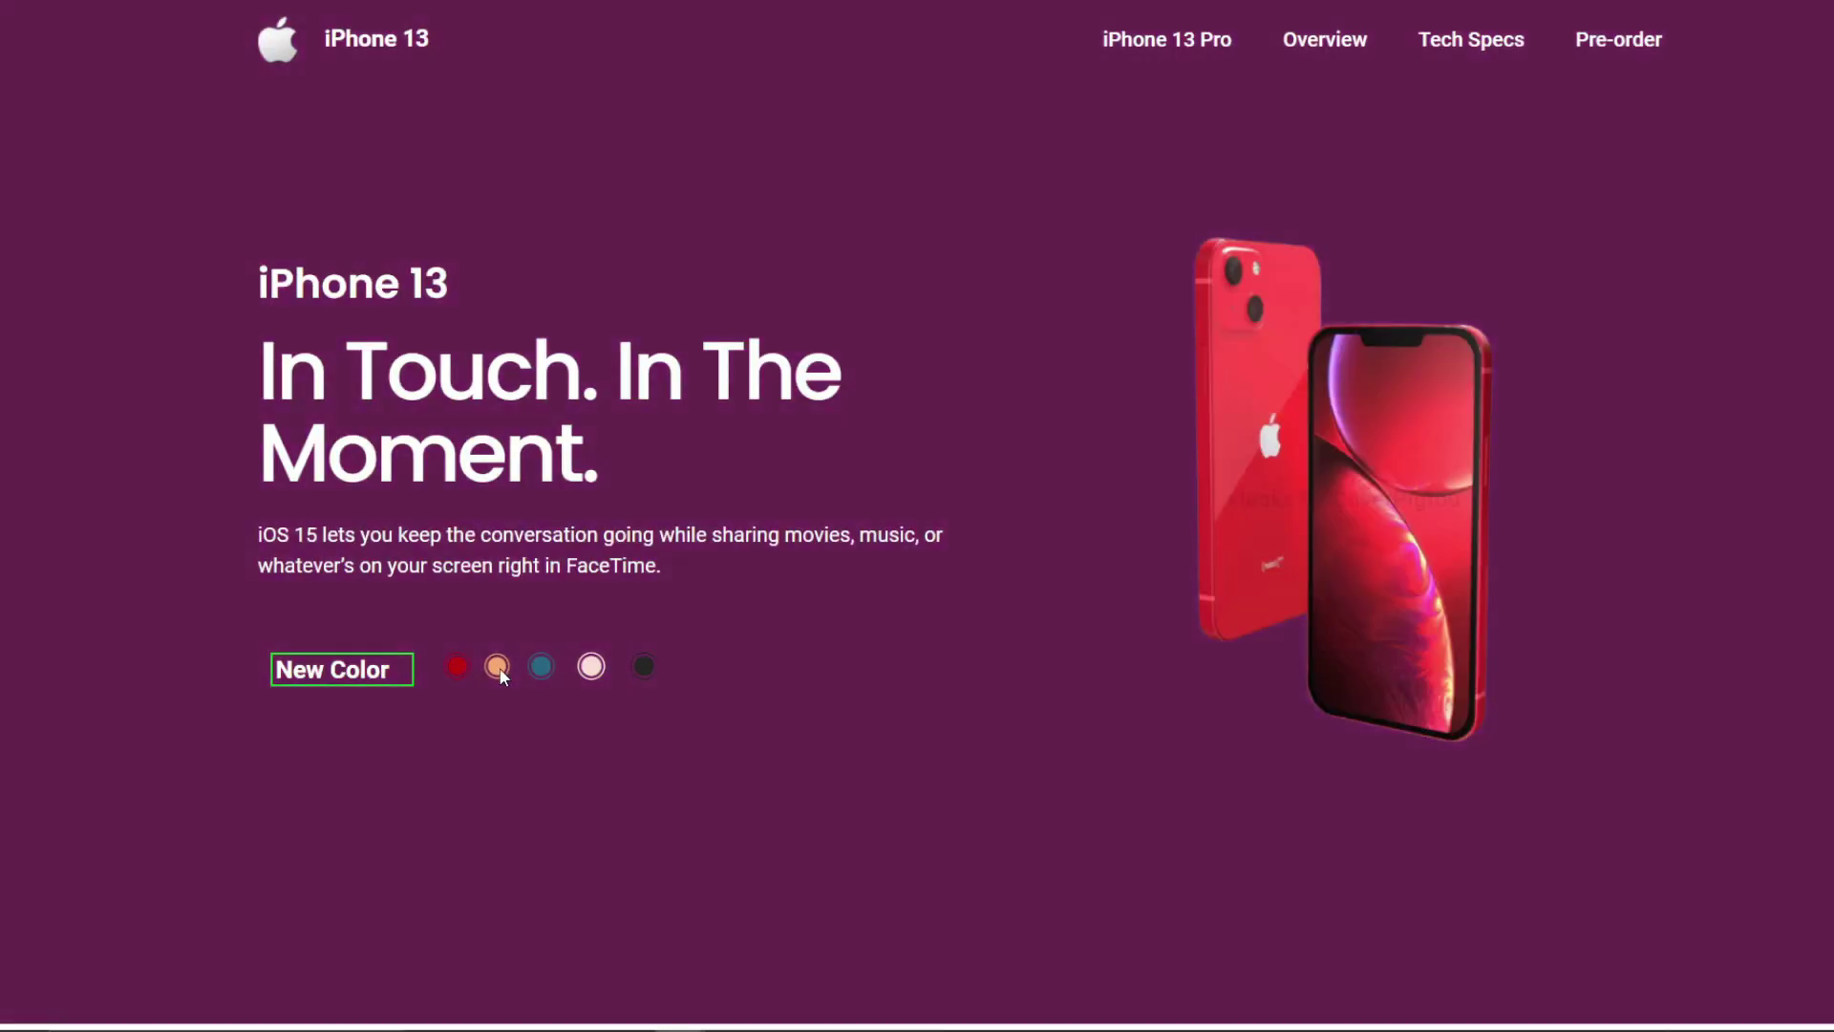
pyautogui.click(541, 667)
pyautogui.rightClick(1720, 160)
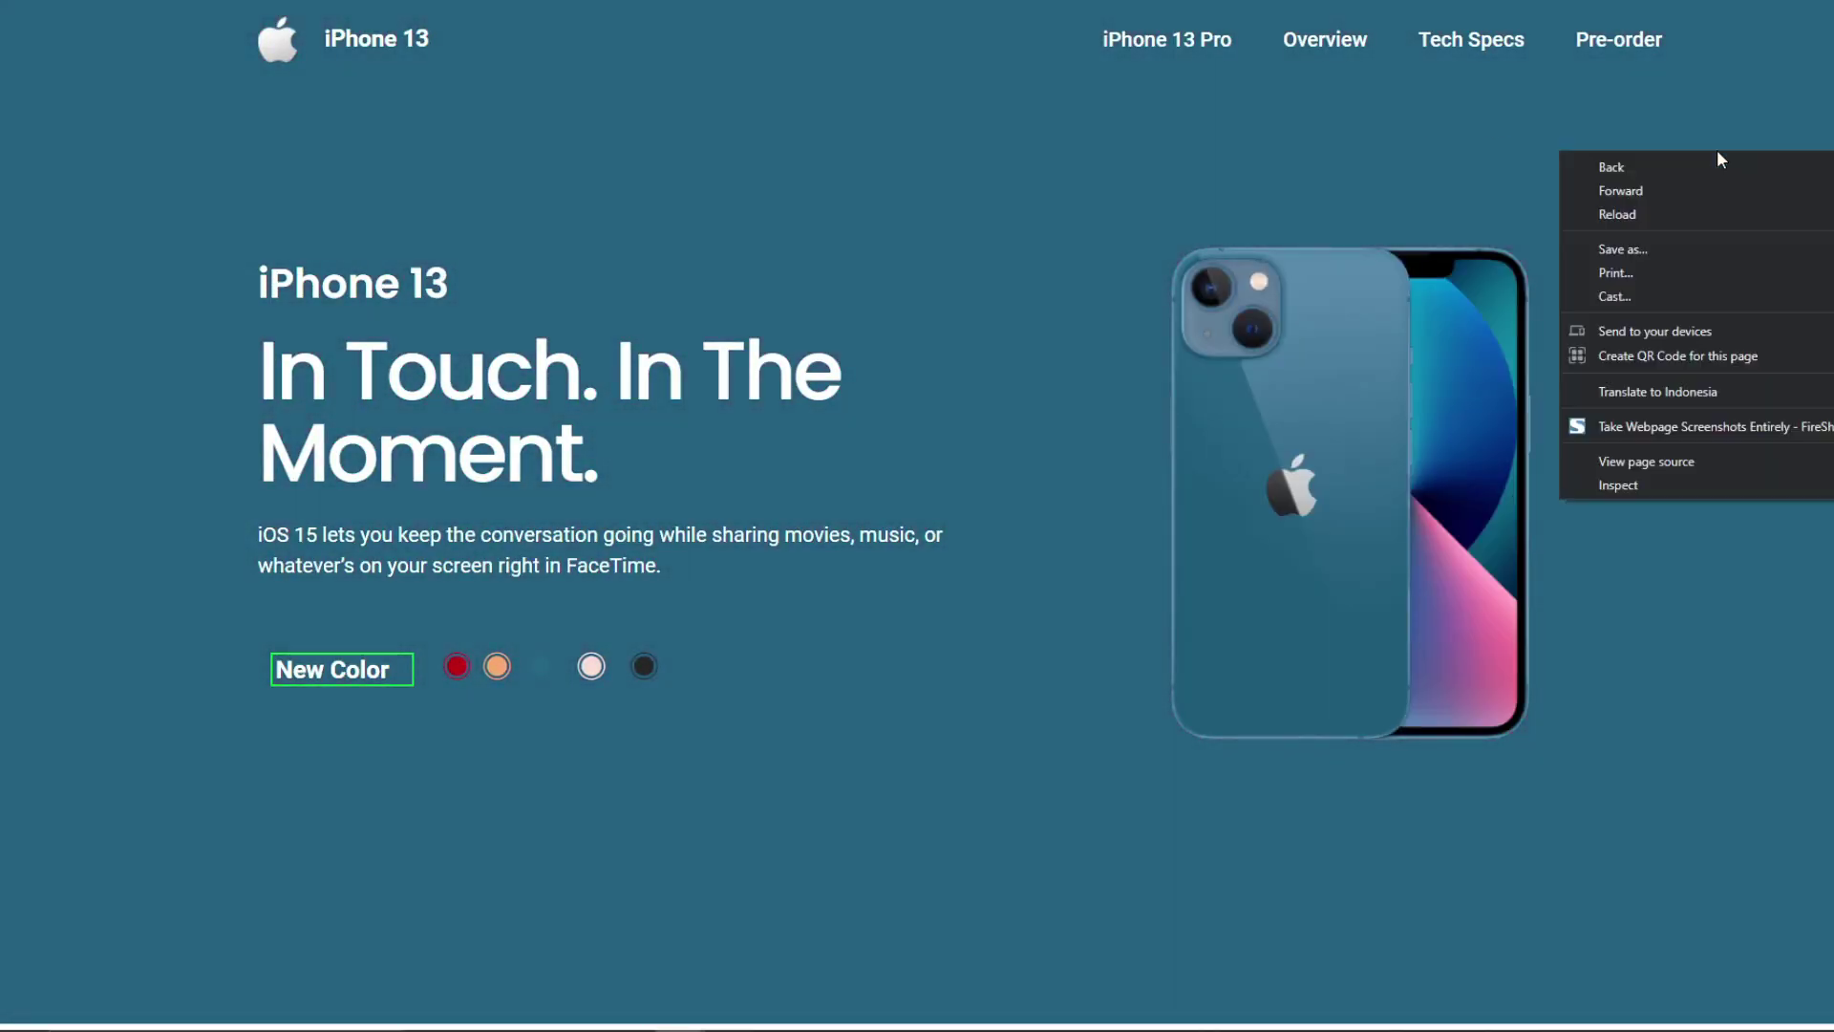
pyautogui.click(1590, 487)
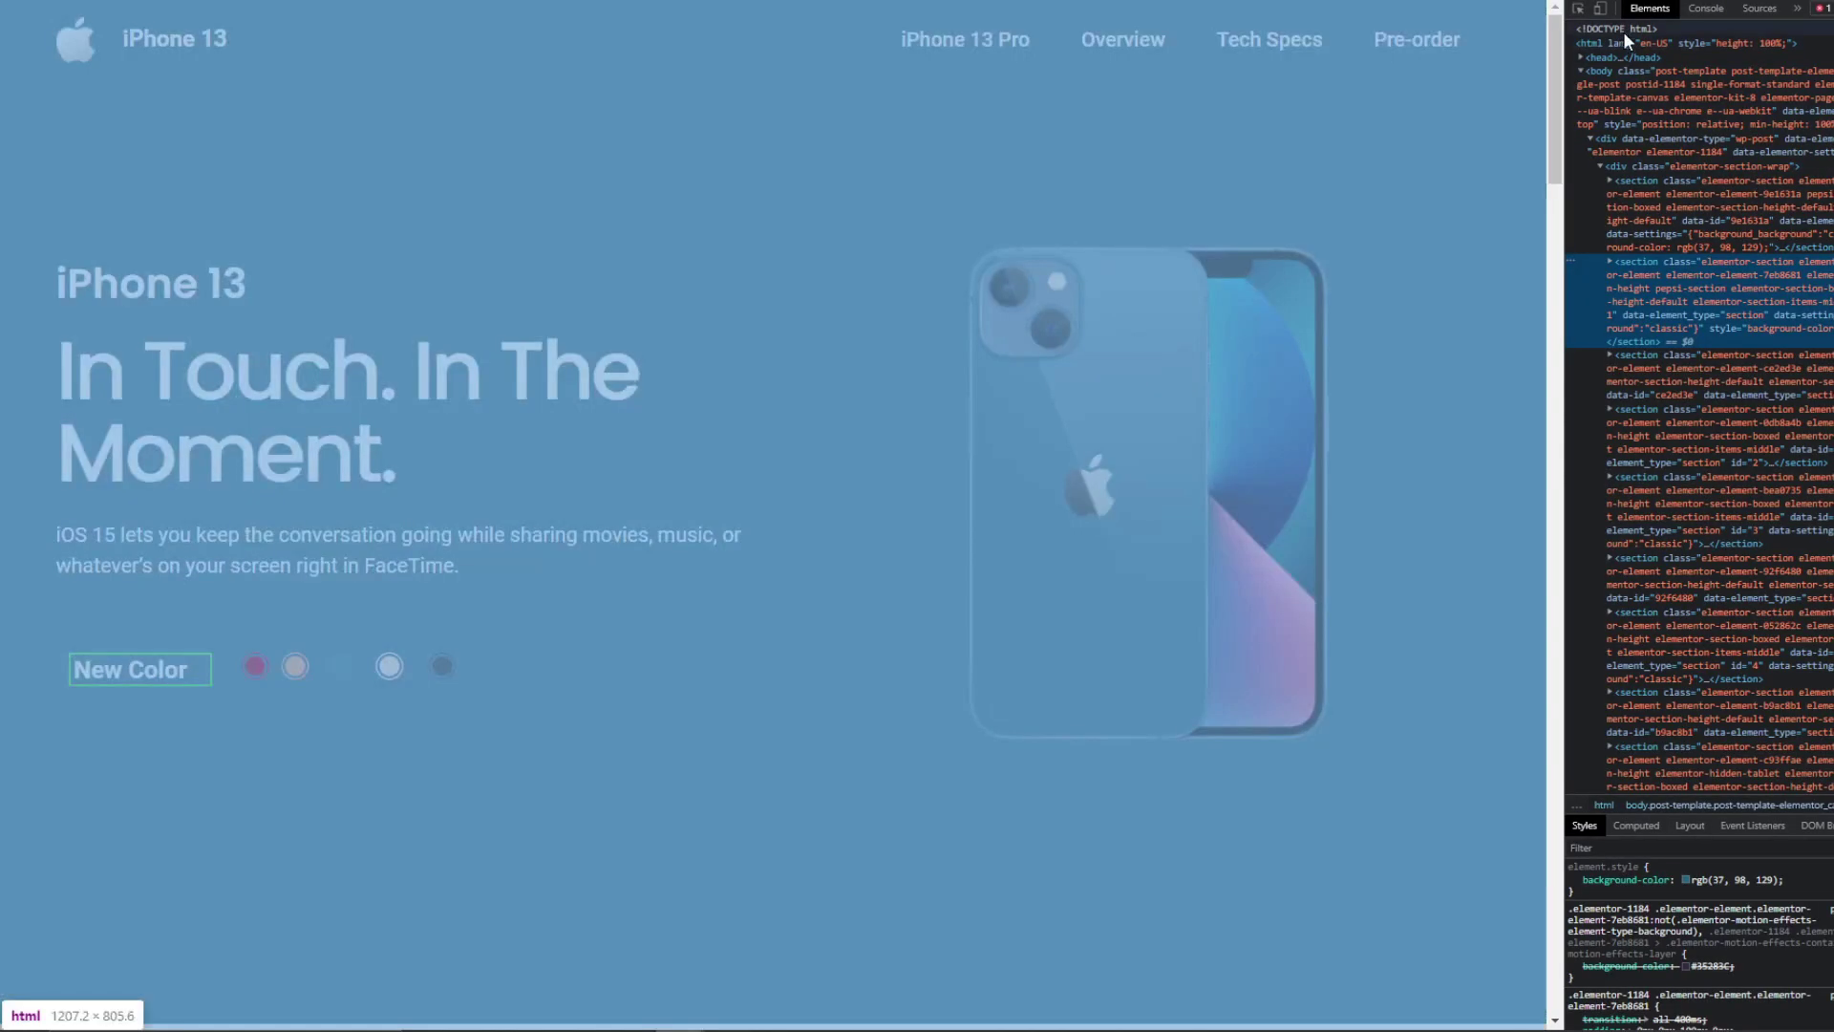
pyautogui.click(1599, 8)
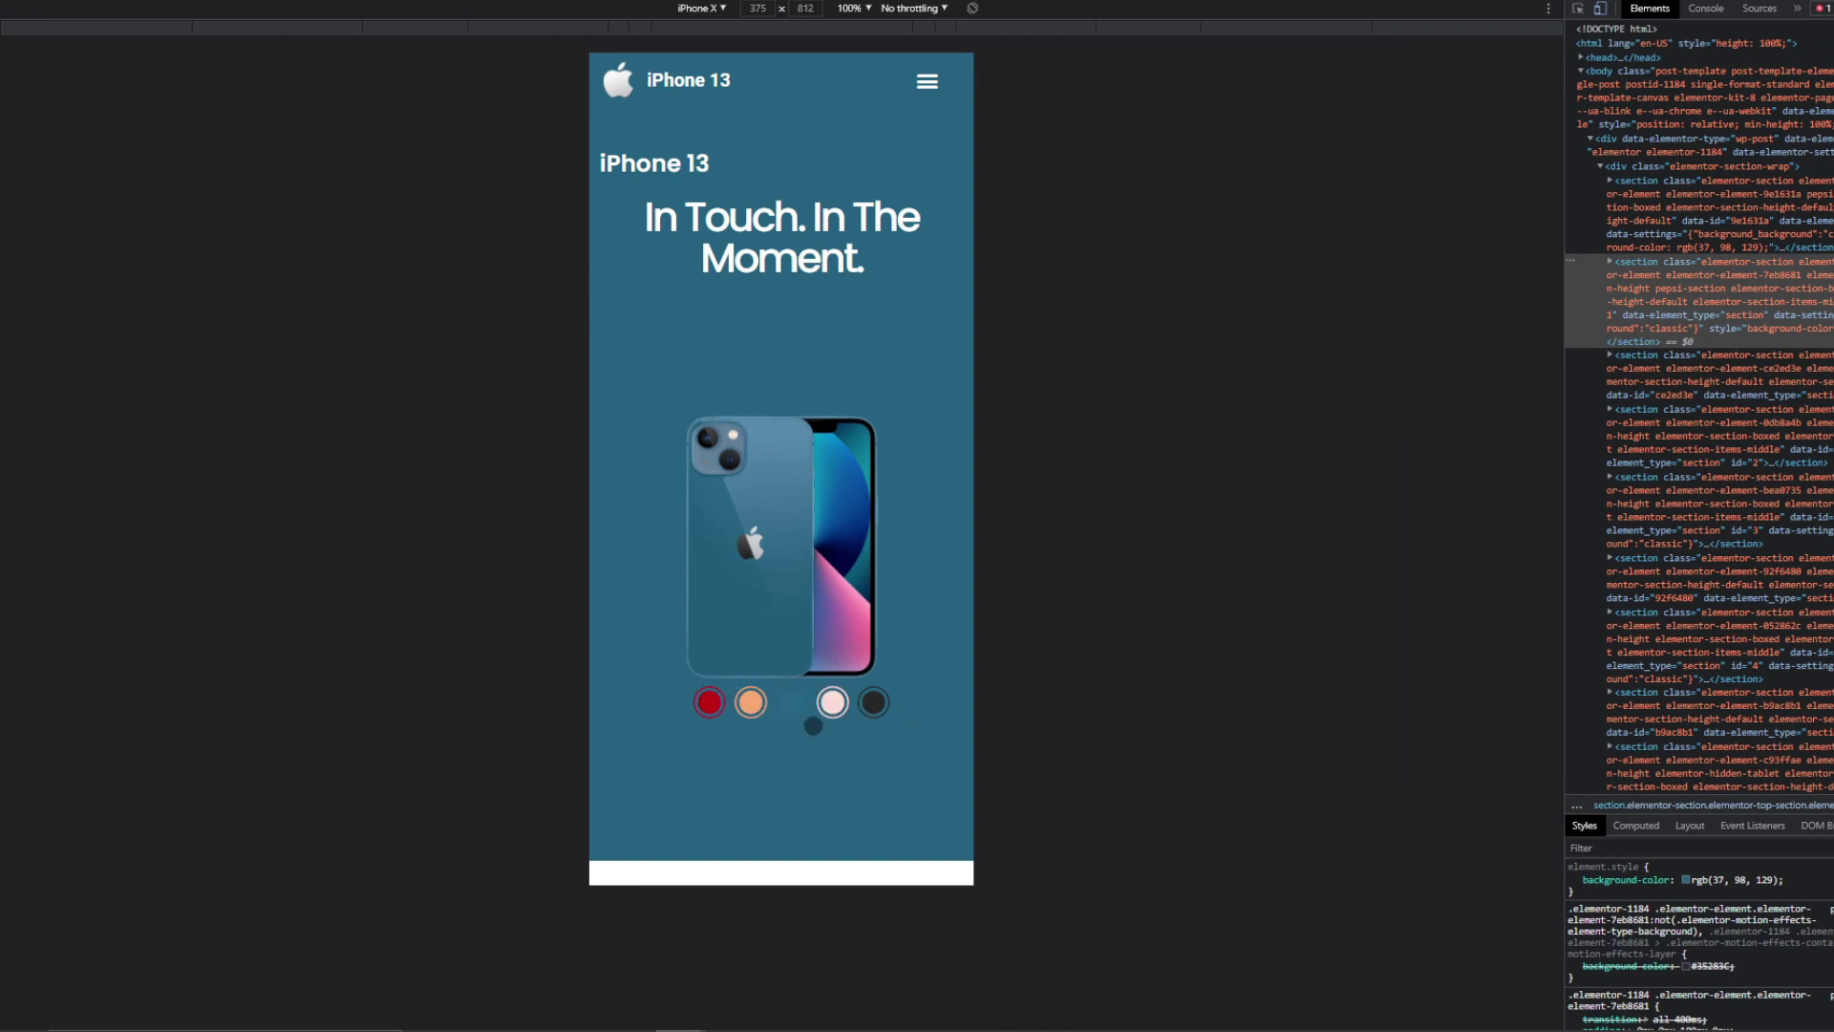
# Step: Test the blue and black Overview swatches and the hero's red swatch in the mobile preview
pyautogui.scroll(-10, 811, 729)
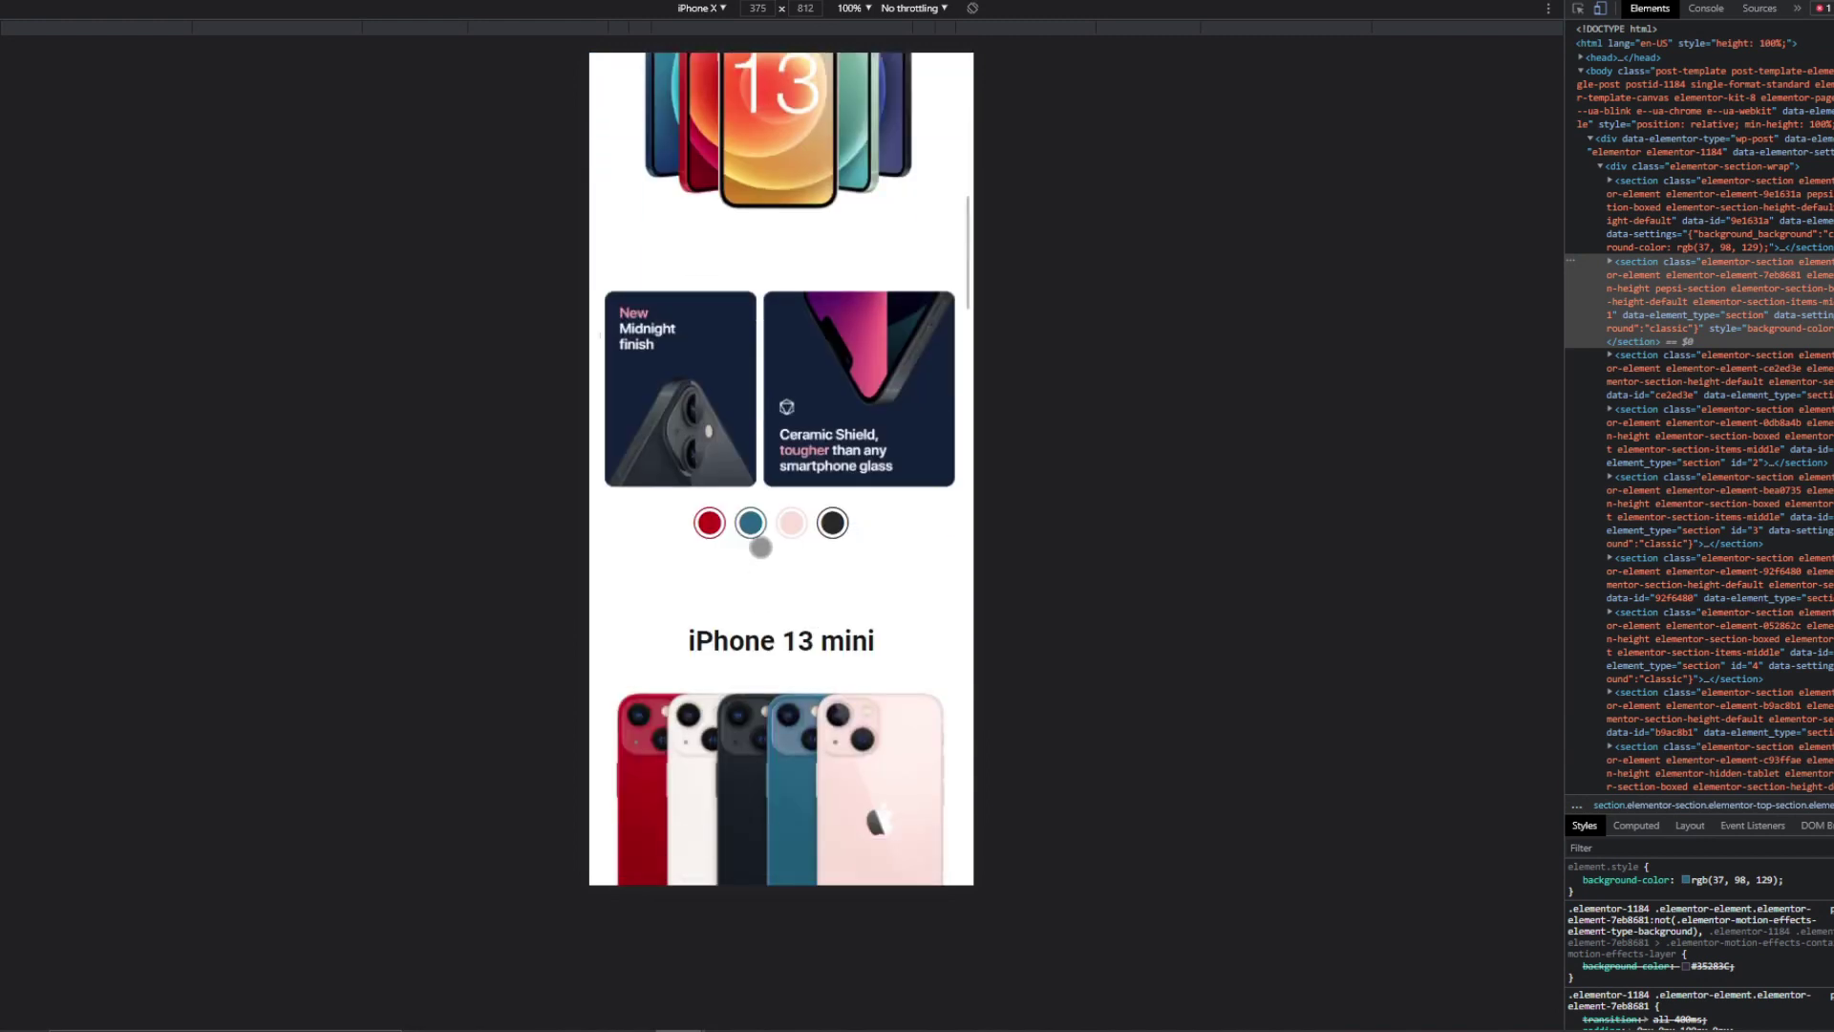
pyautogui.click(749, 521)
pyautogui.click(833, 524)
pyautogui.scroll(8, 821, 533)
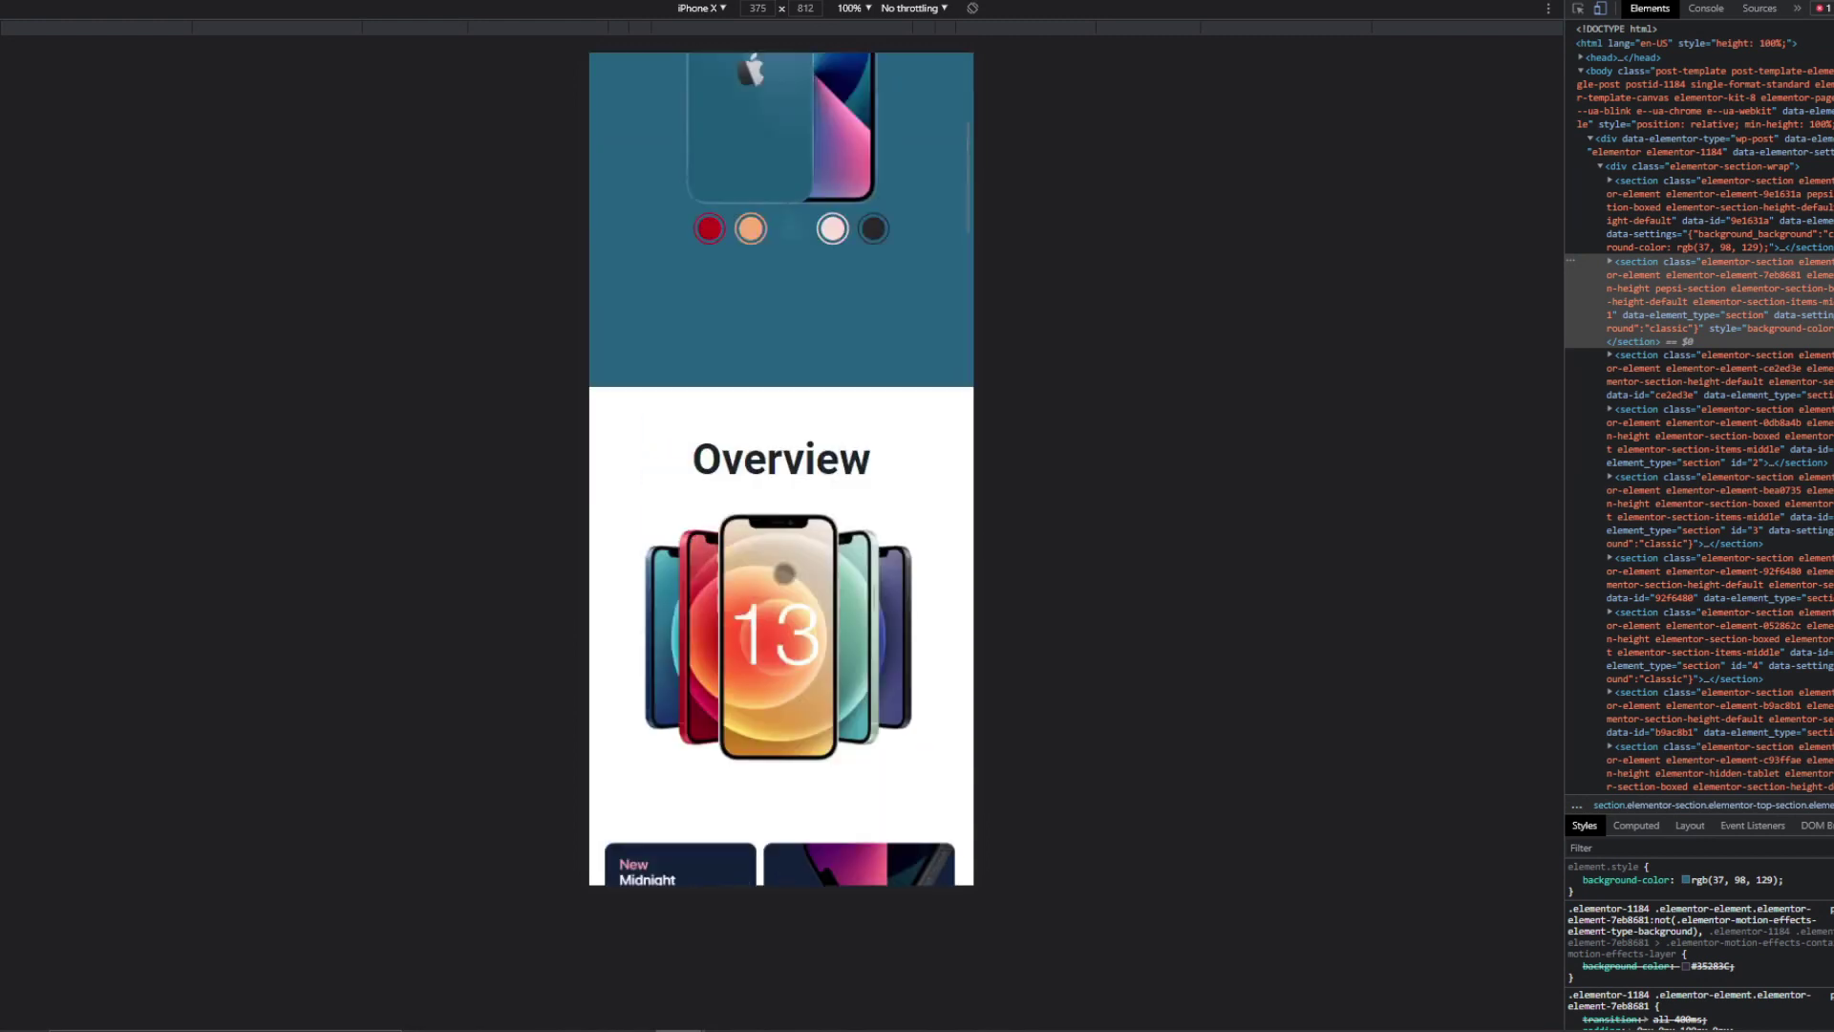
pyautogui.scroll(2, 780, 569)
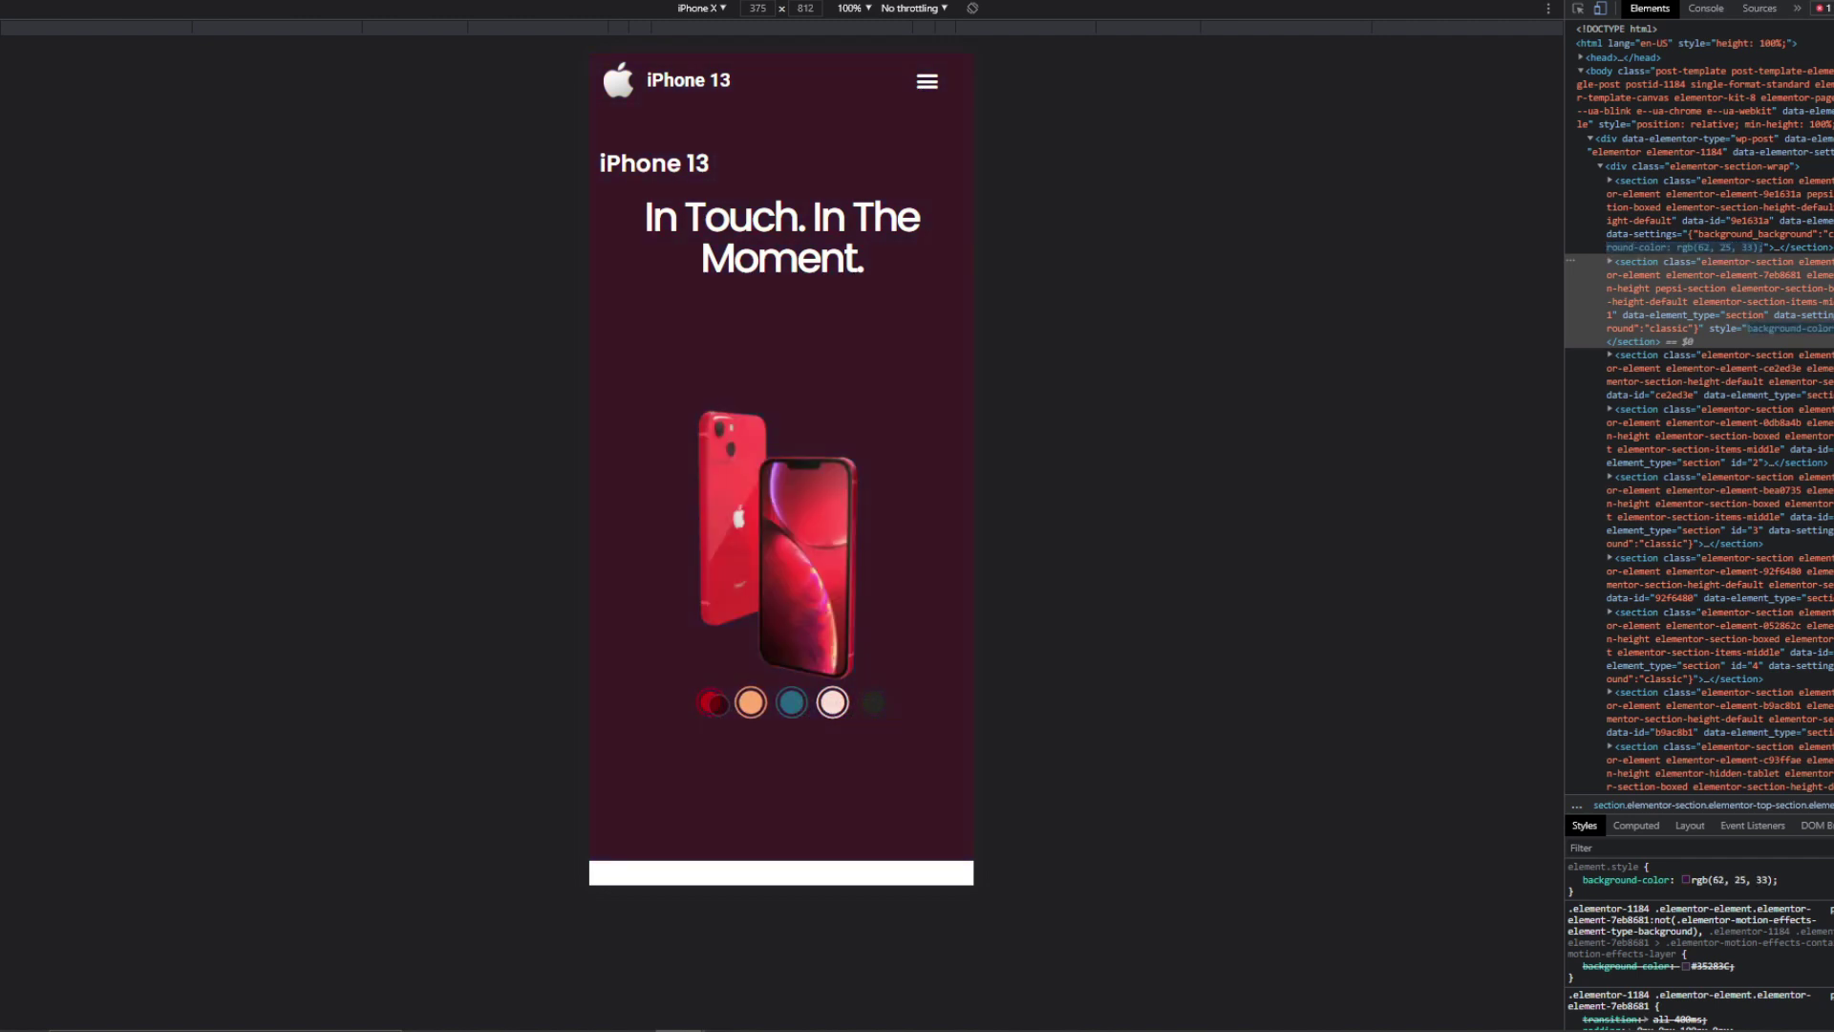
# Step: Review the mobile layout from the hero to the iPhone 13 Pro colour grid, and close the developer tools
pyautogui.scroll(-10, 719, 704)
pyautogui.scroll(-15, 719, 704)
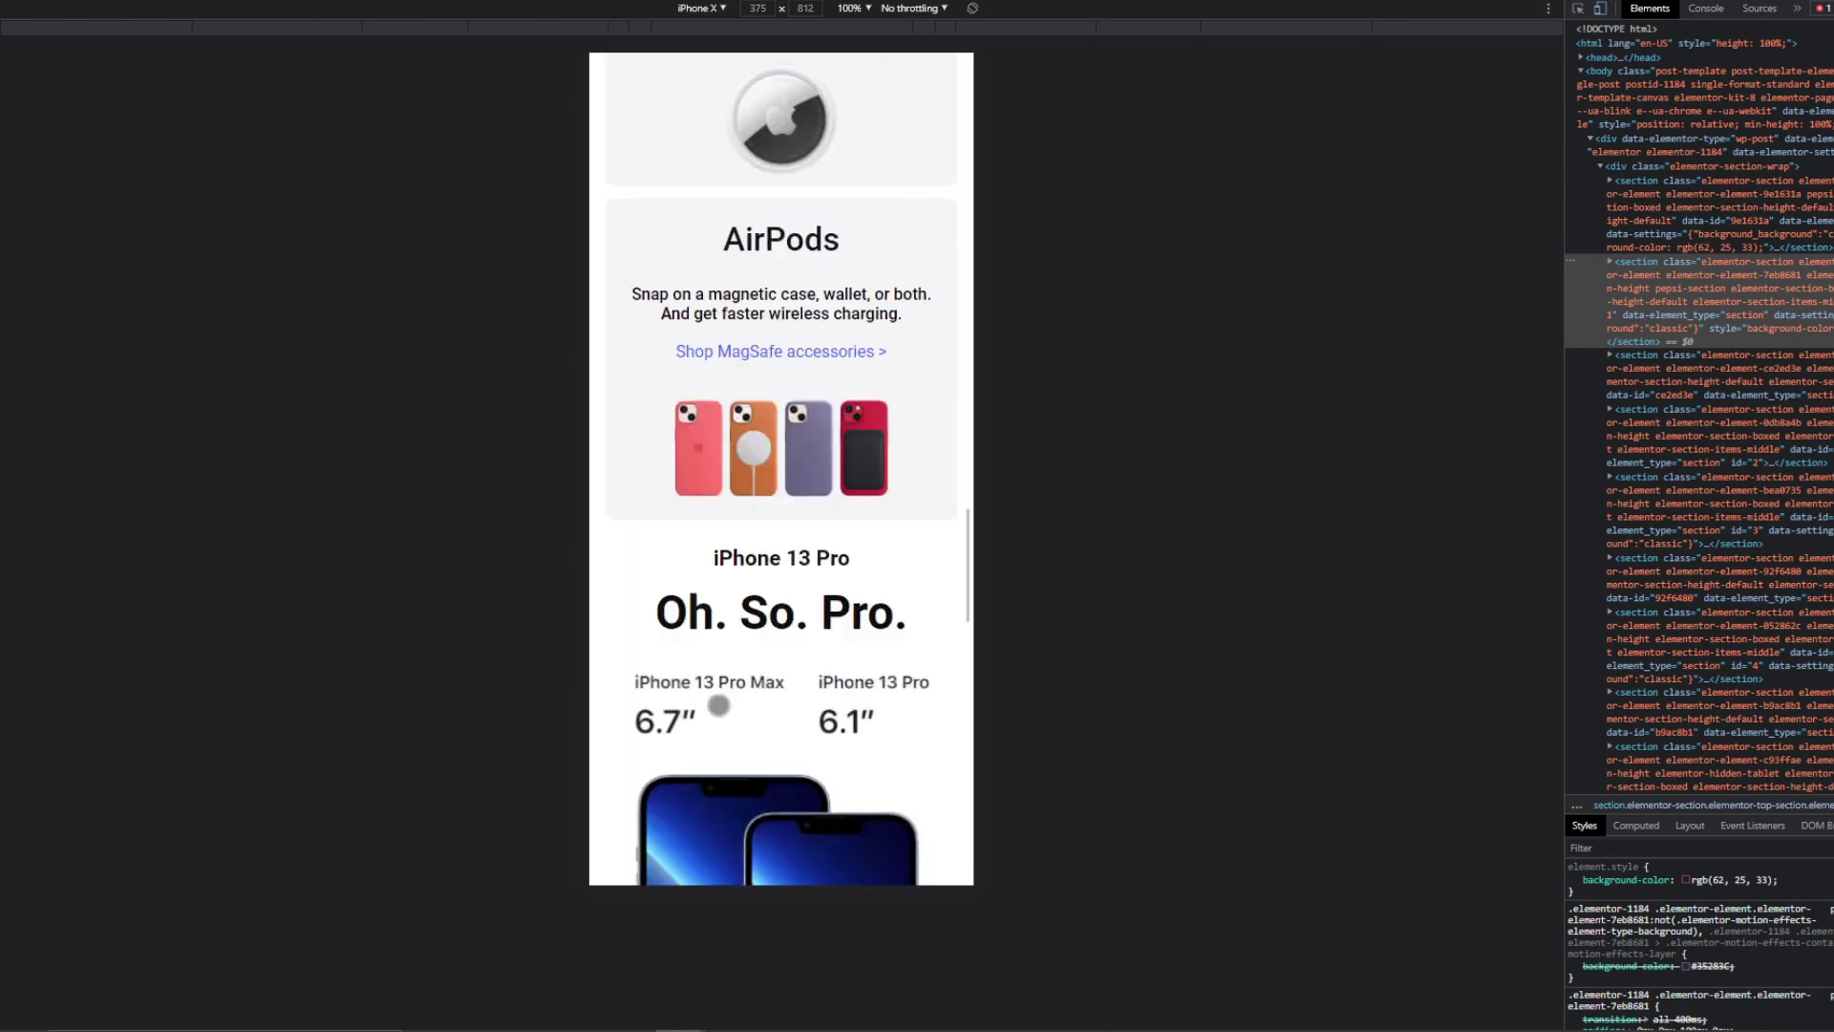
pyautogui.scroll(4, 802, 358)
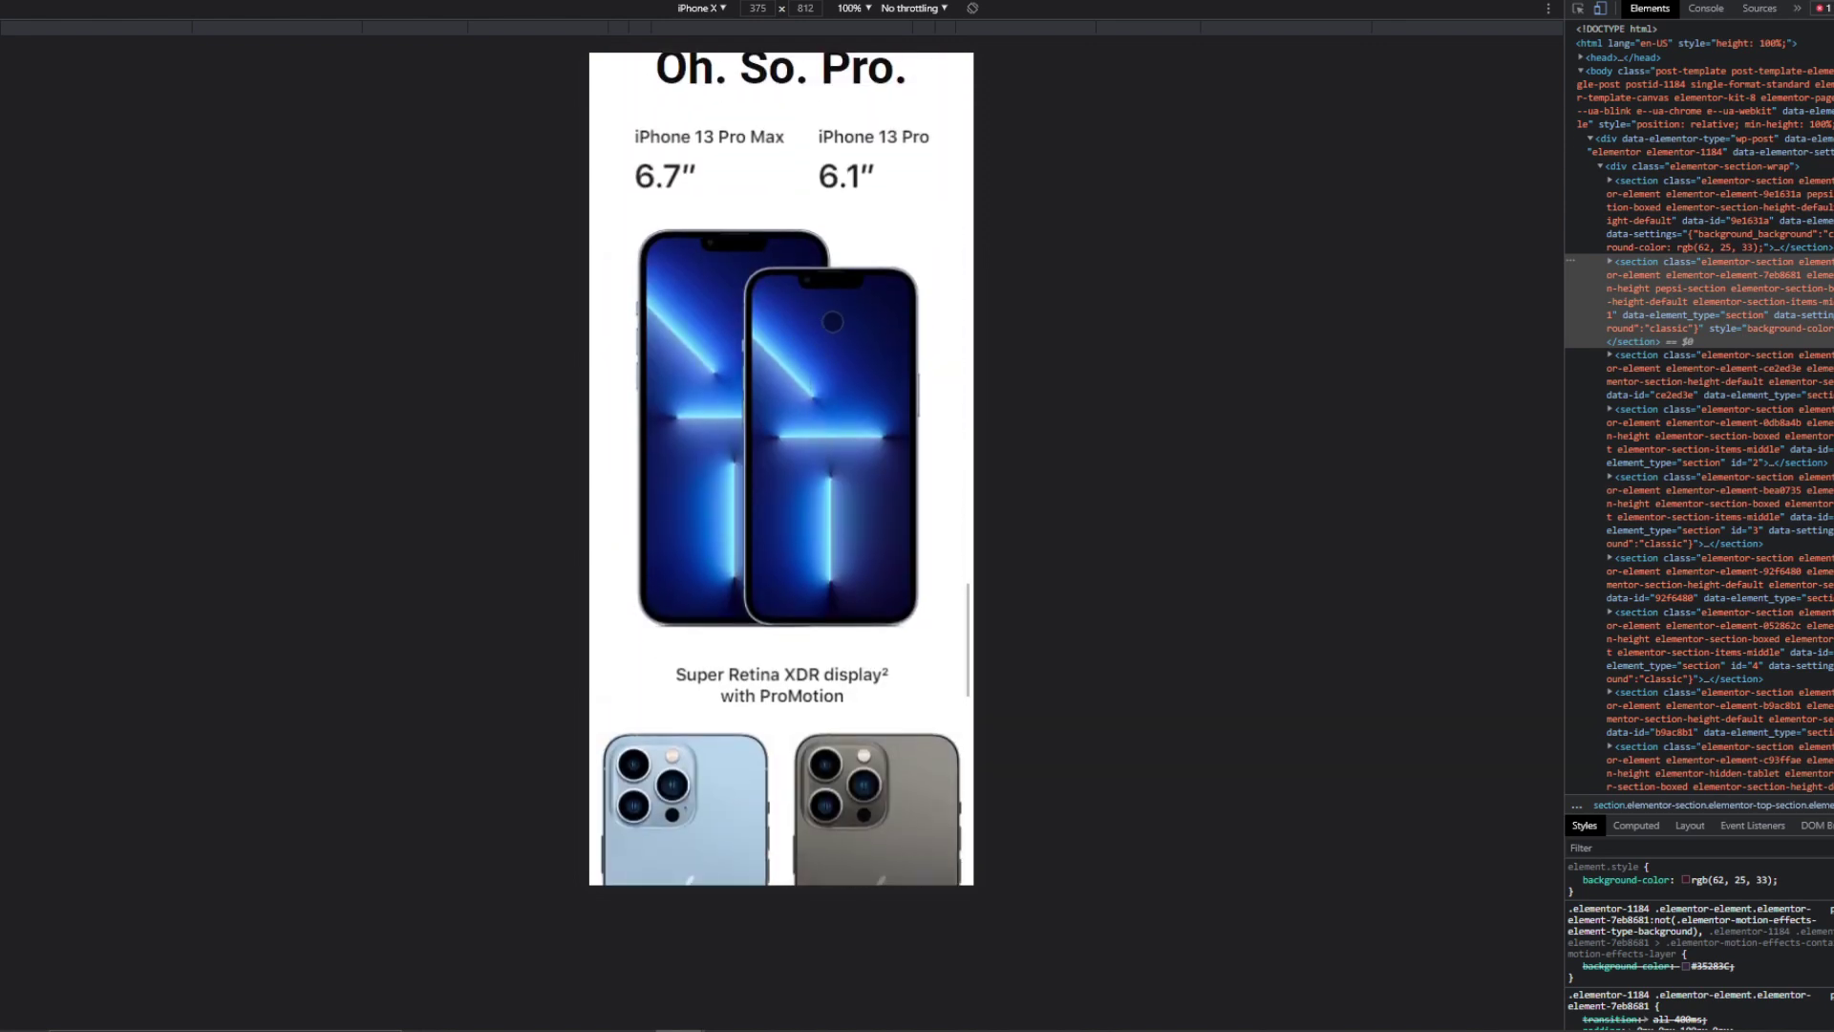
pyautogui.scroll(-7, 756, 359)
pyautogui.scroll(-8, 757, 358)
pyautogui.scroll(6, 835, 442)
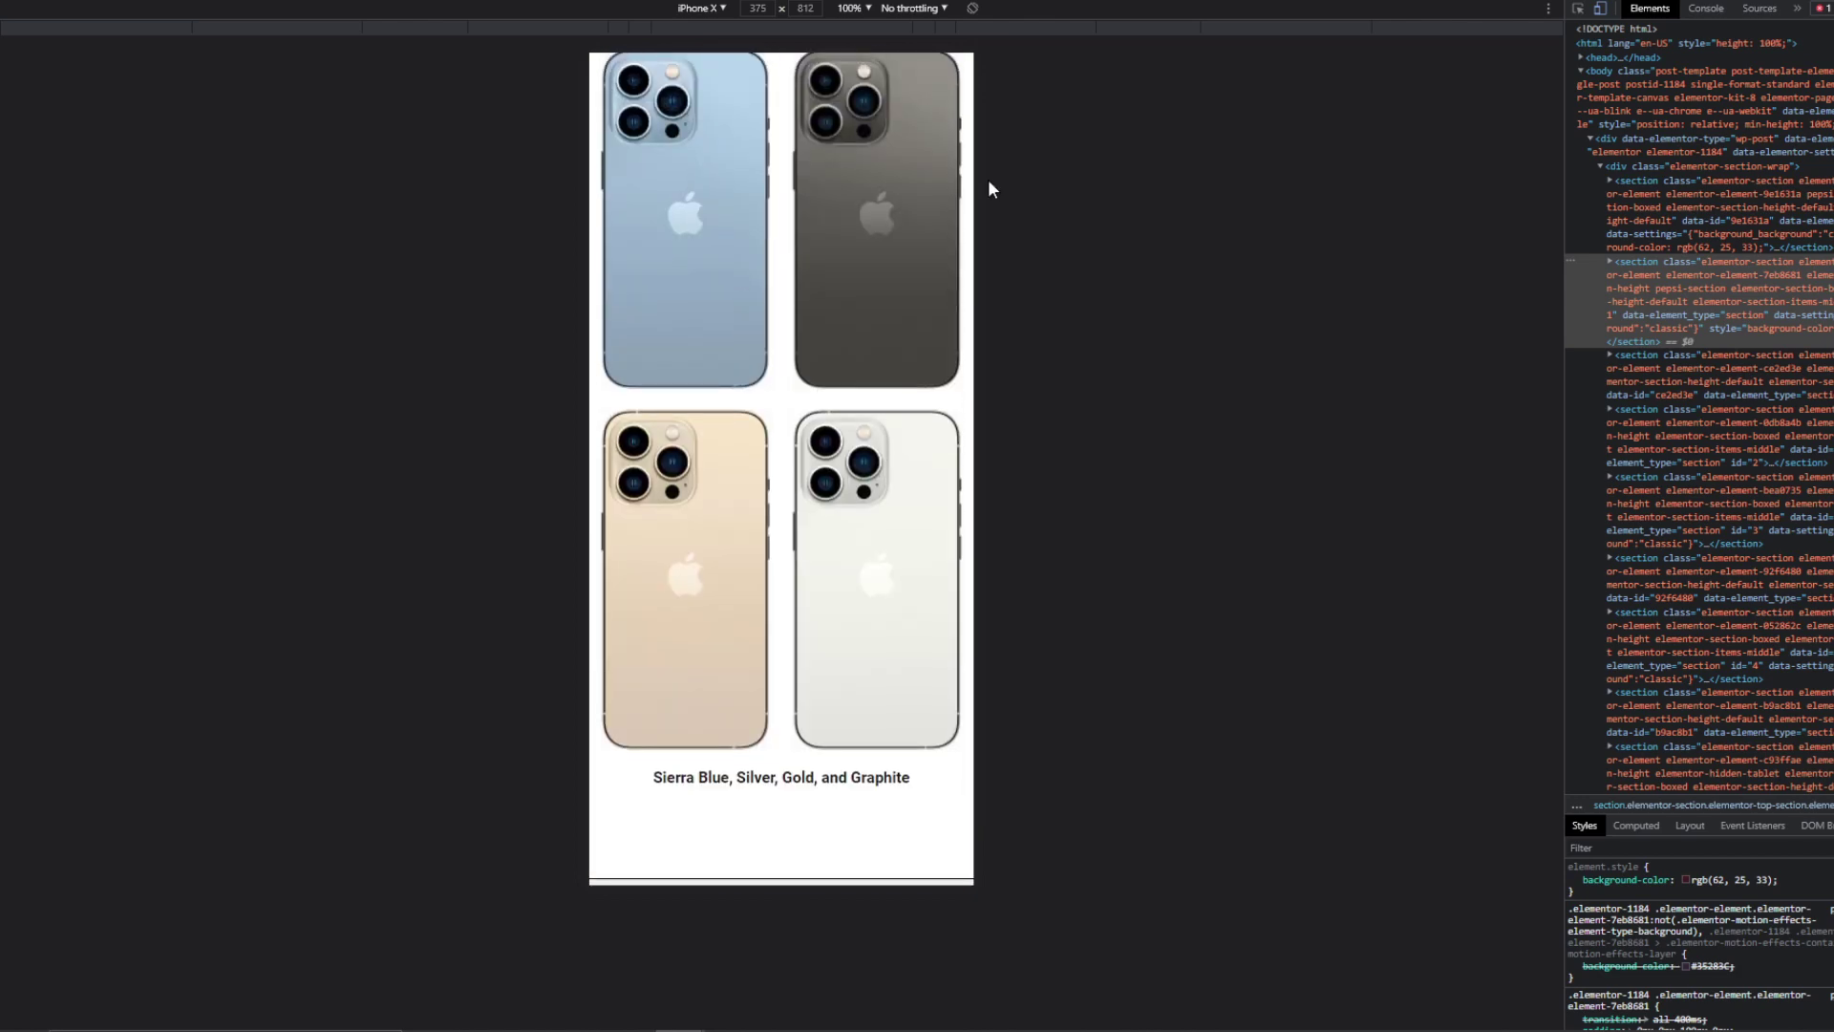
pyautogui.scroll(8, 781, 598)
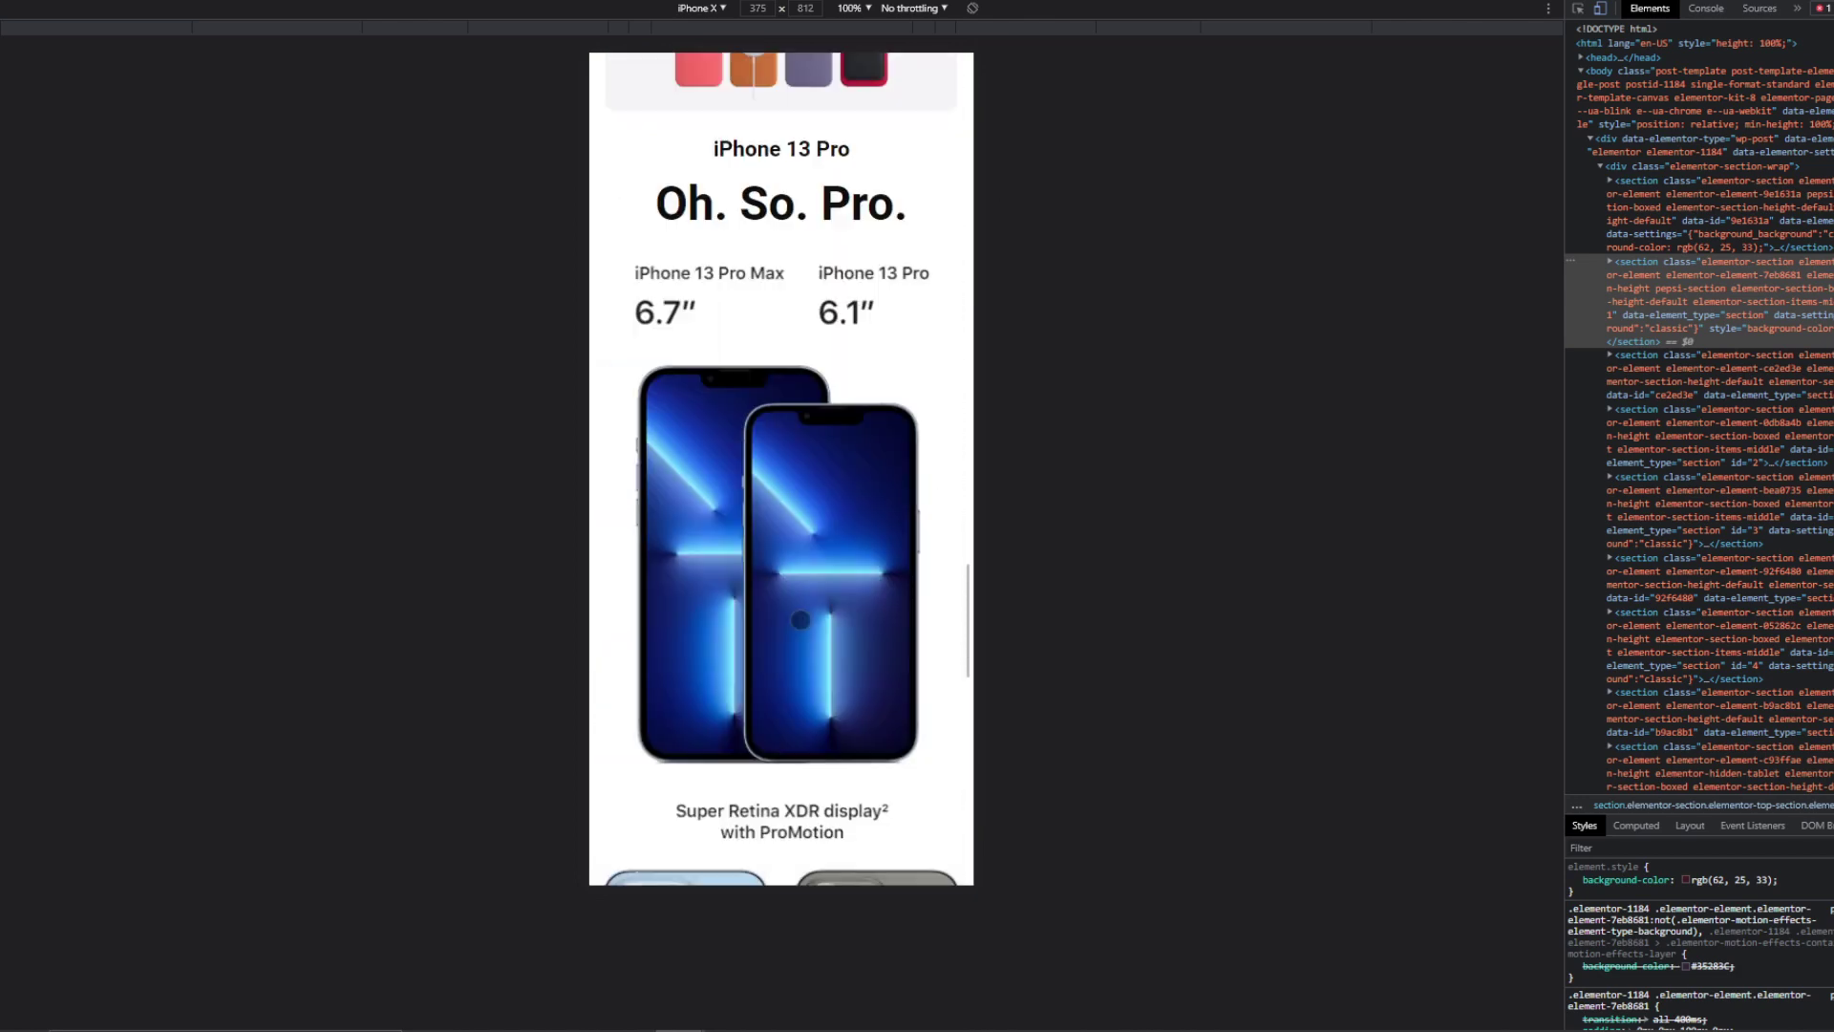
pyautogui.scroll(15, 788, 661)
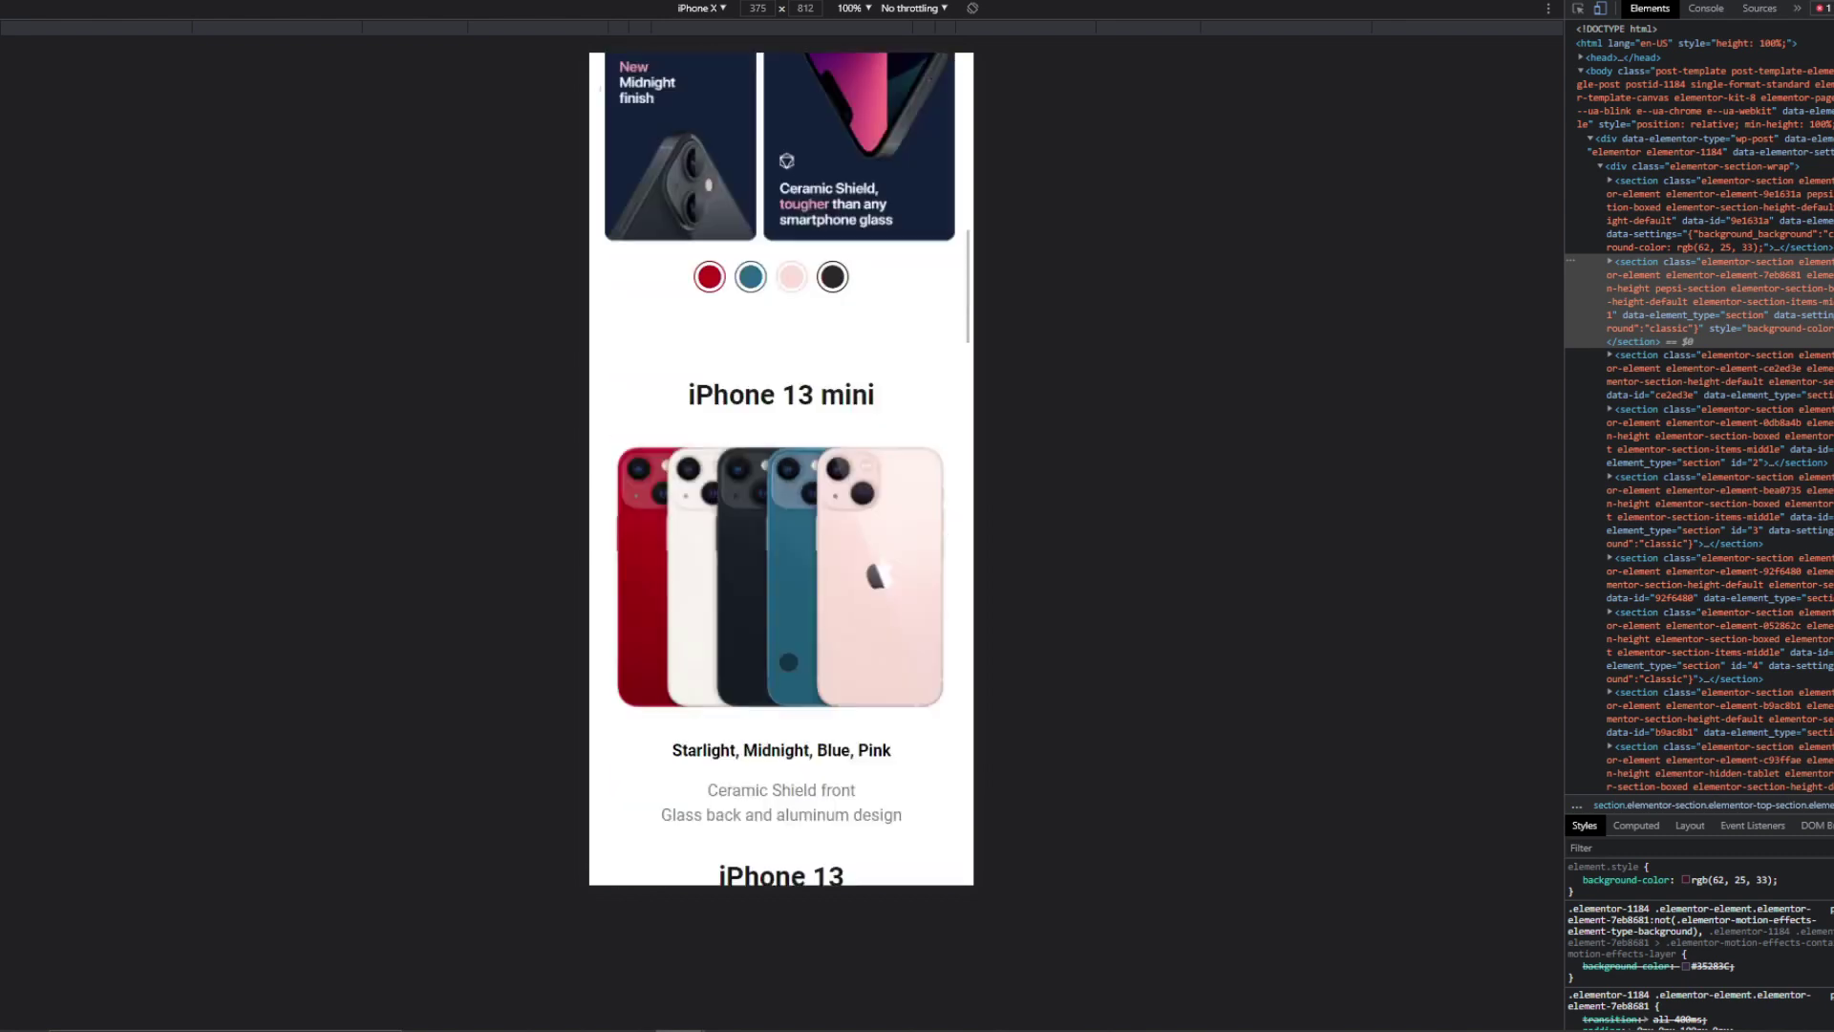
pyautogui.scroll(1, 845, 271)
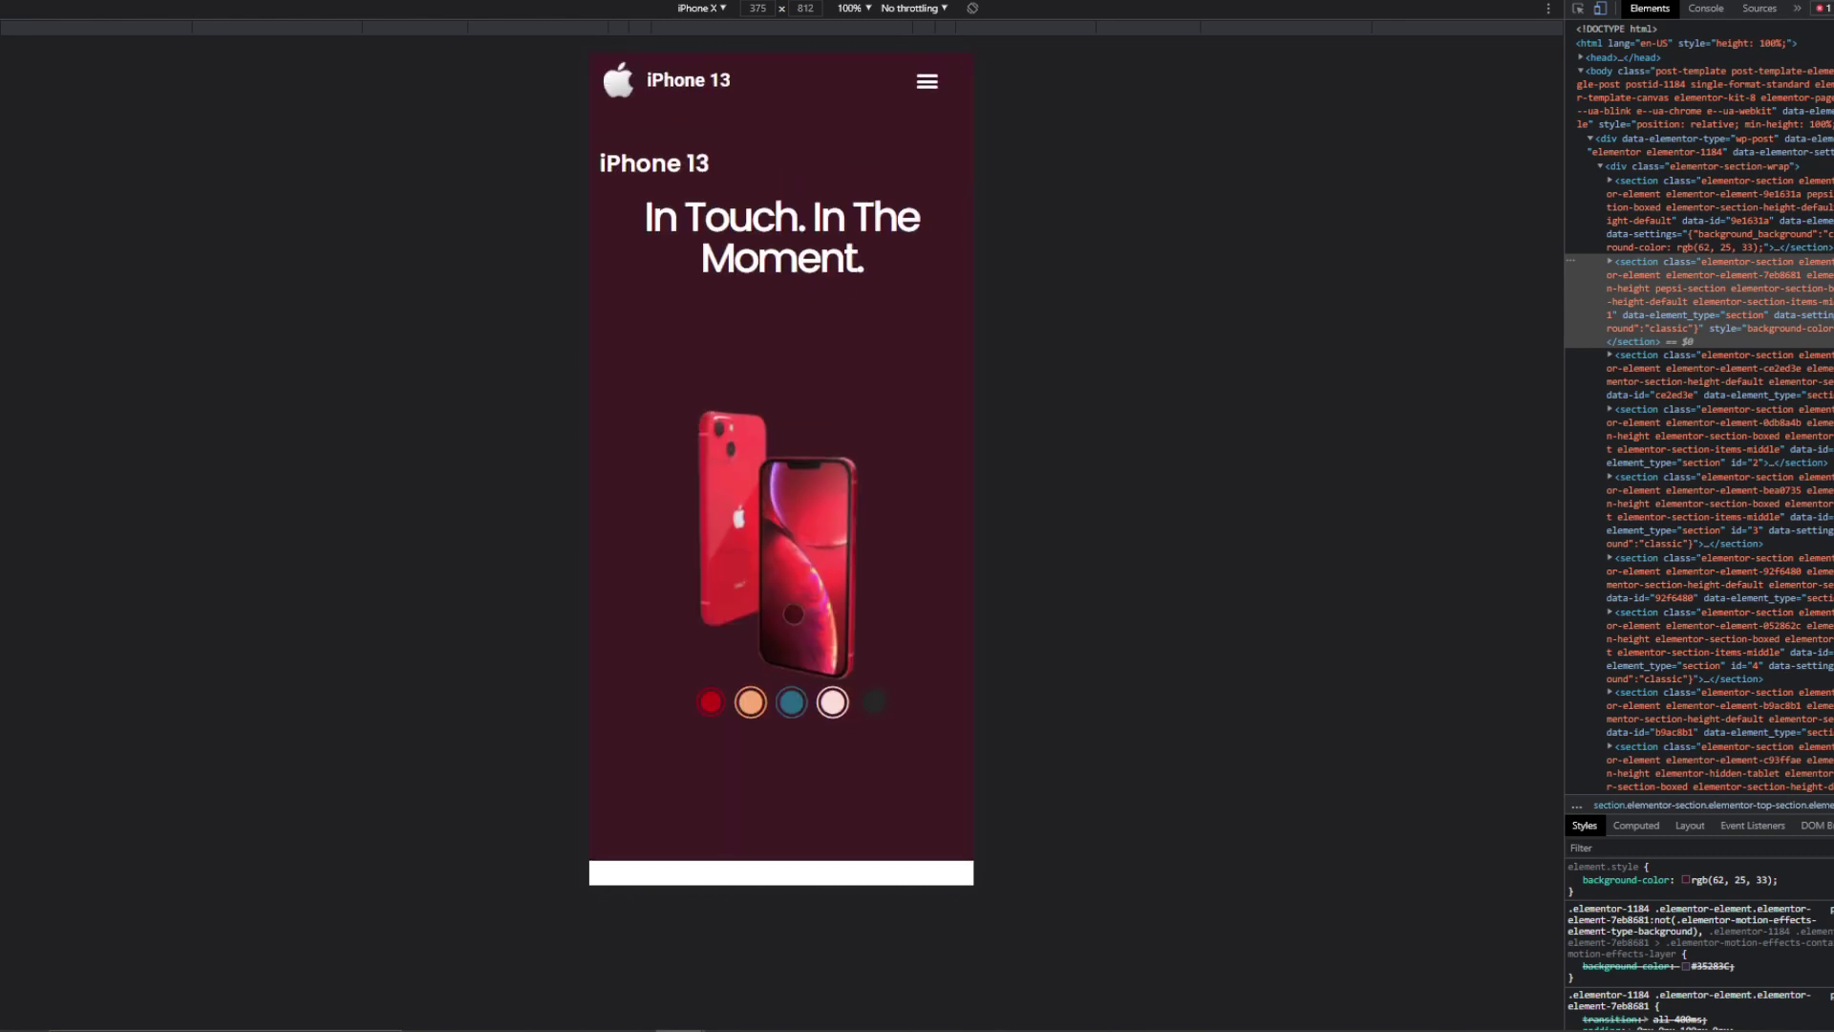
pyautogui.press('F12')
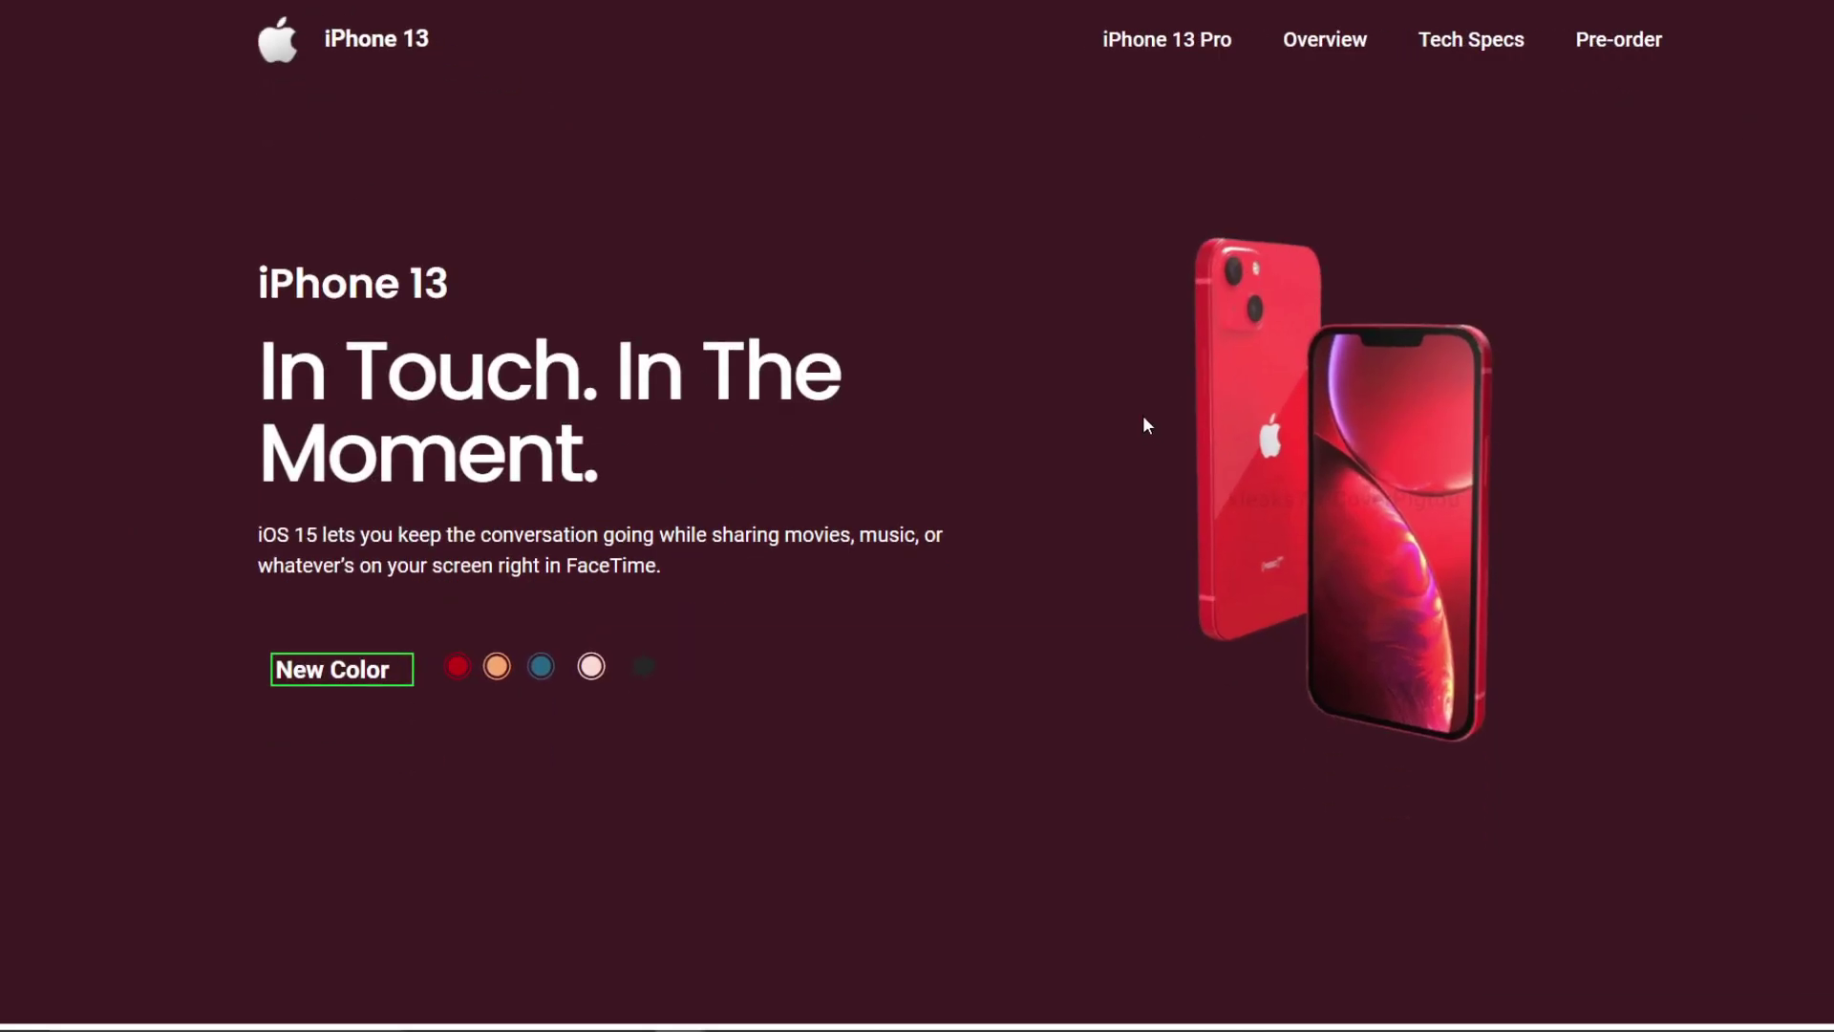